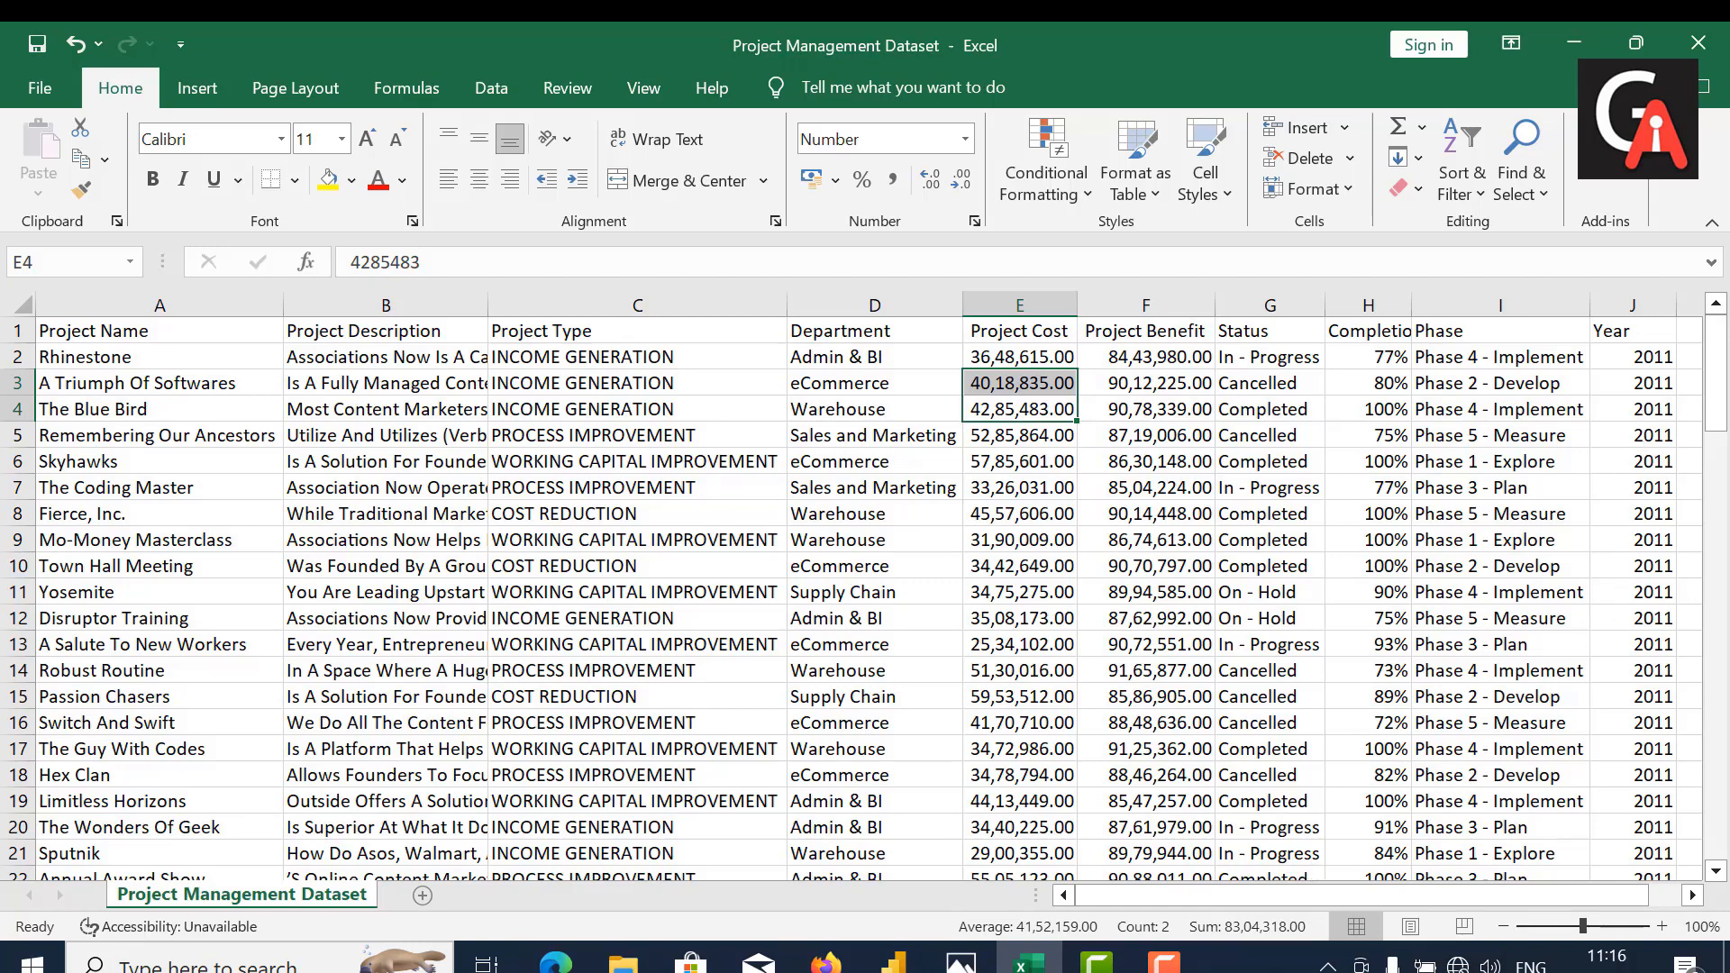
# Step: Switch to Power BI Desktop and show the common data sources available for import
pyautogui.click(900, 966)
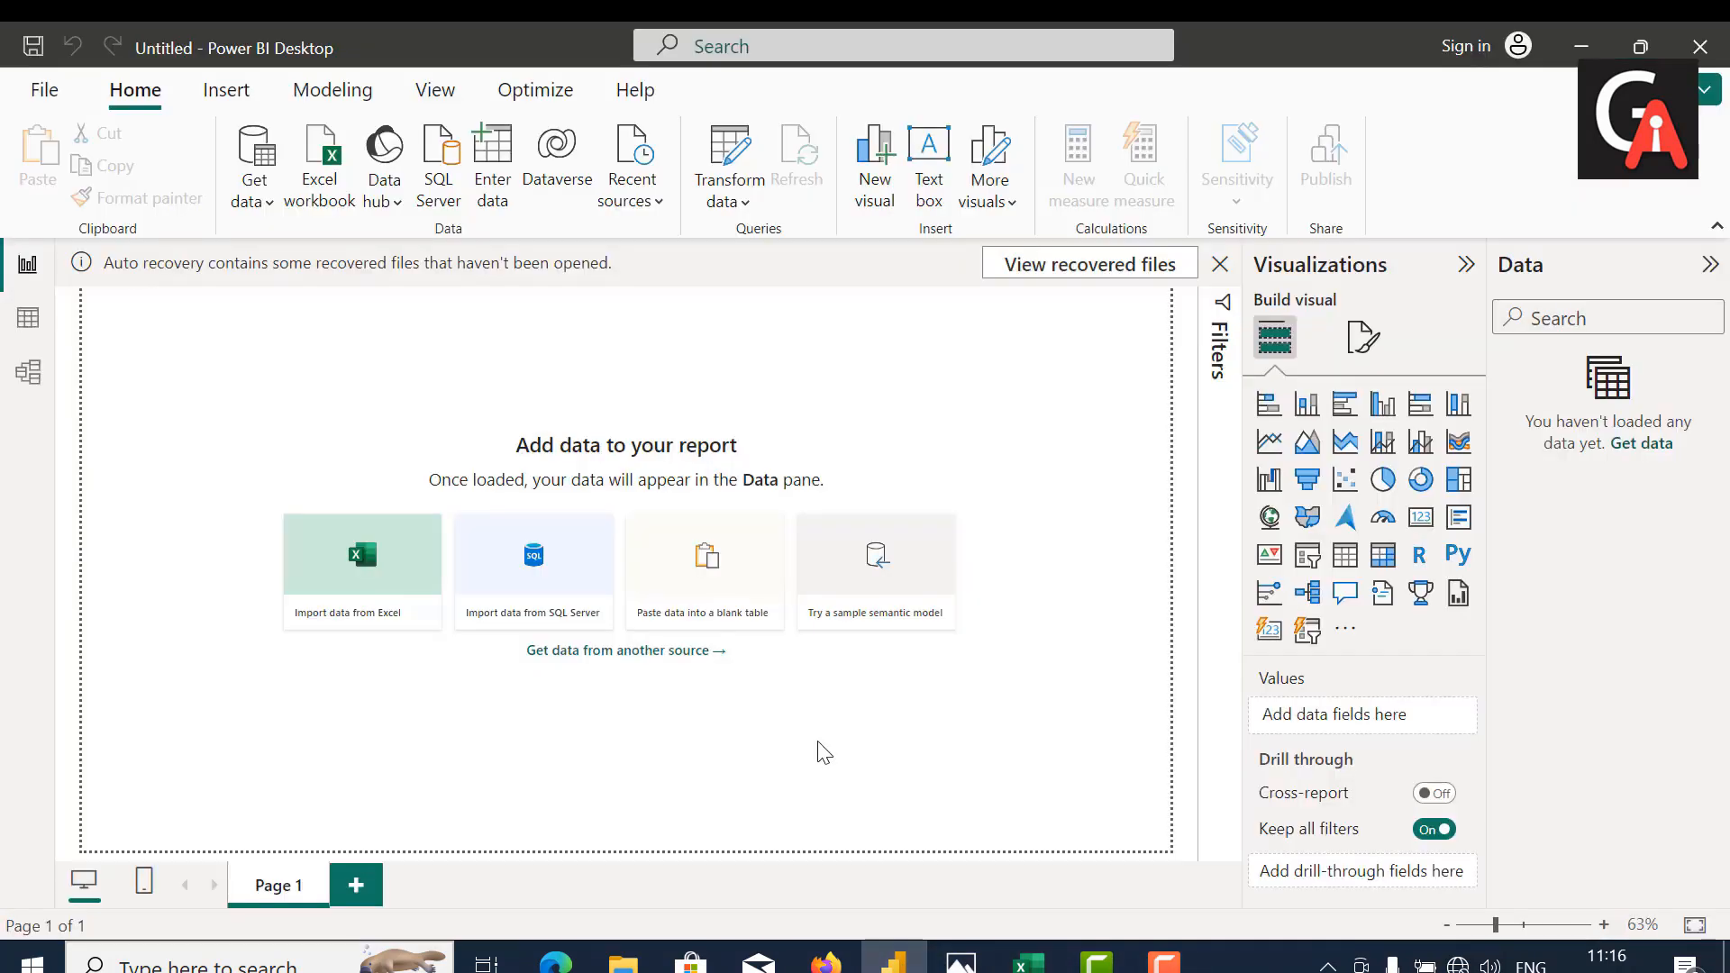
pyautogui.click(253, 200)
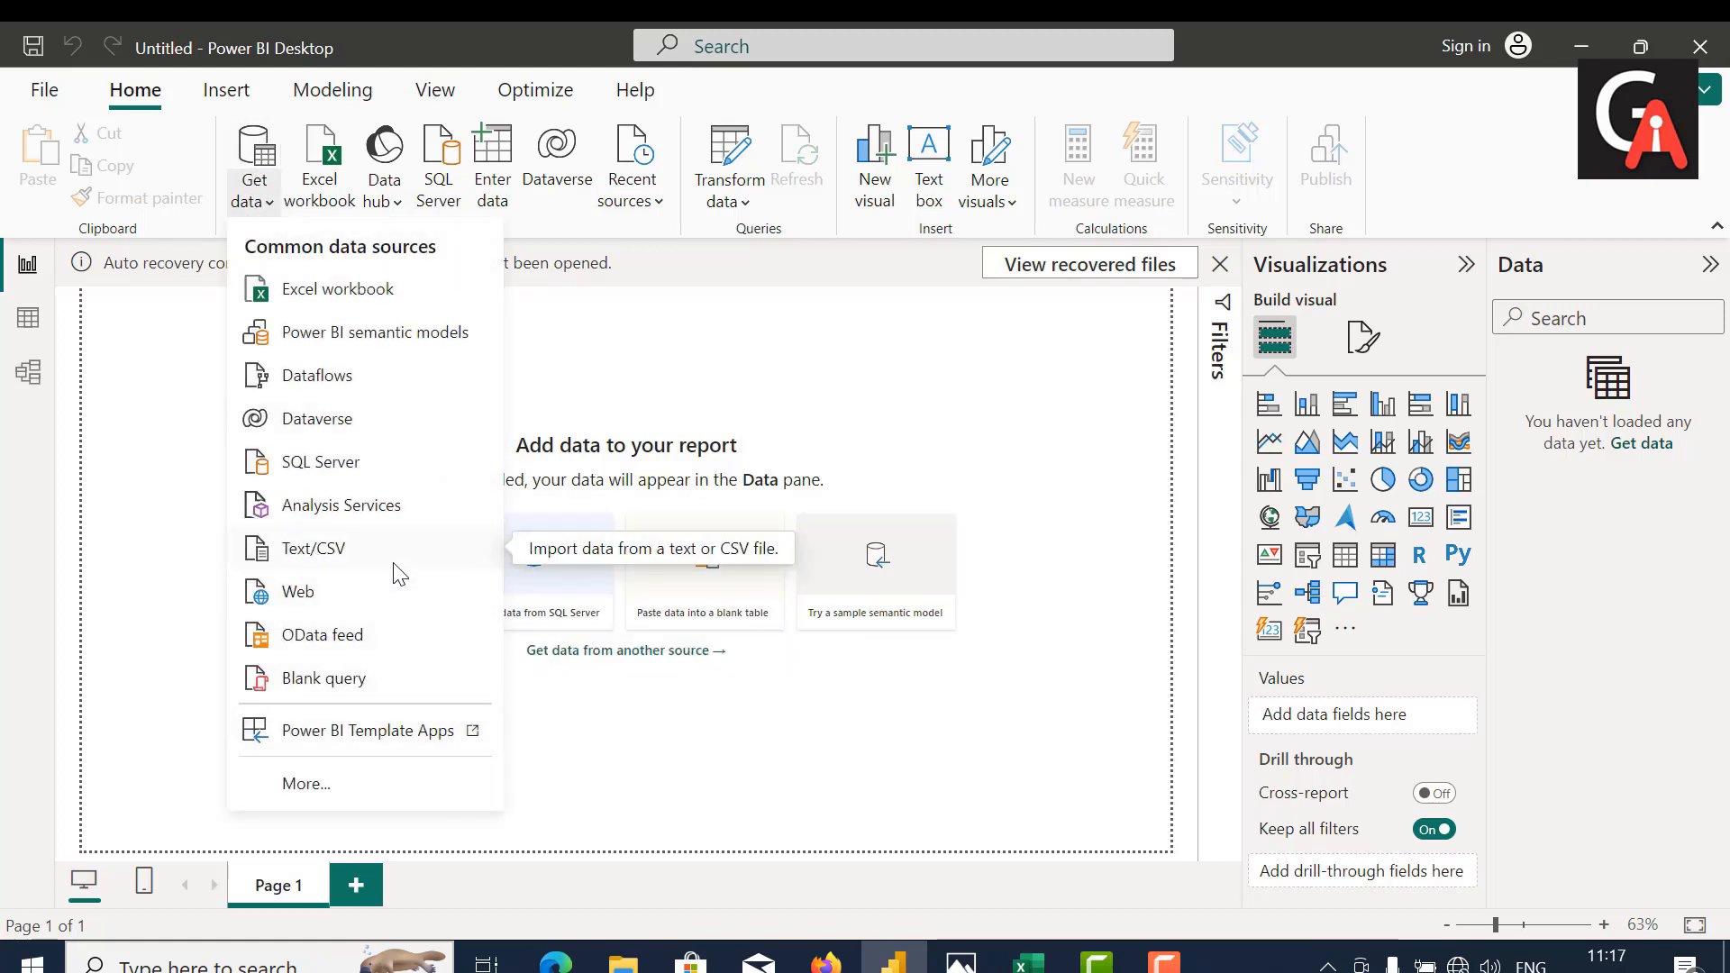
# Step: Check the file type of Project Management Dataset in its file properties in File Explorer
pyautogui.click(623, 960)
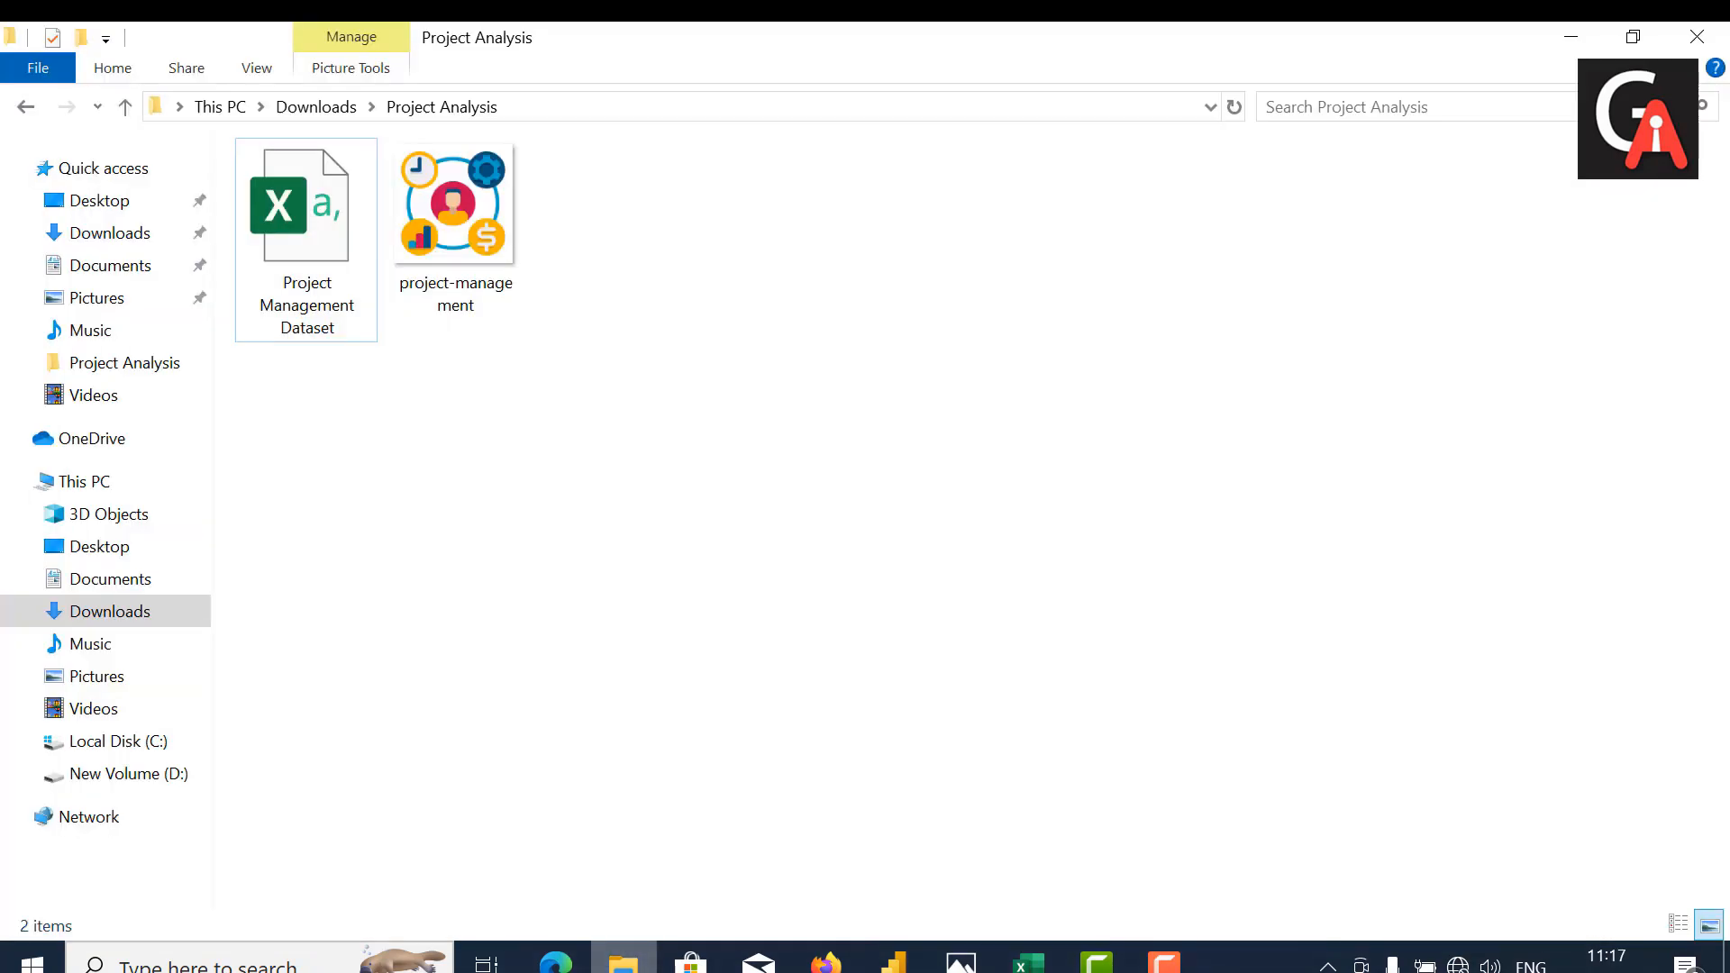
pyautogui.rightClick(285, 197)
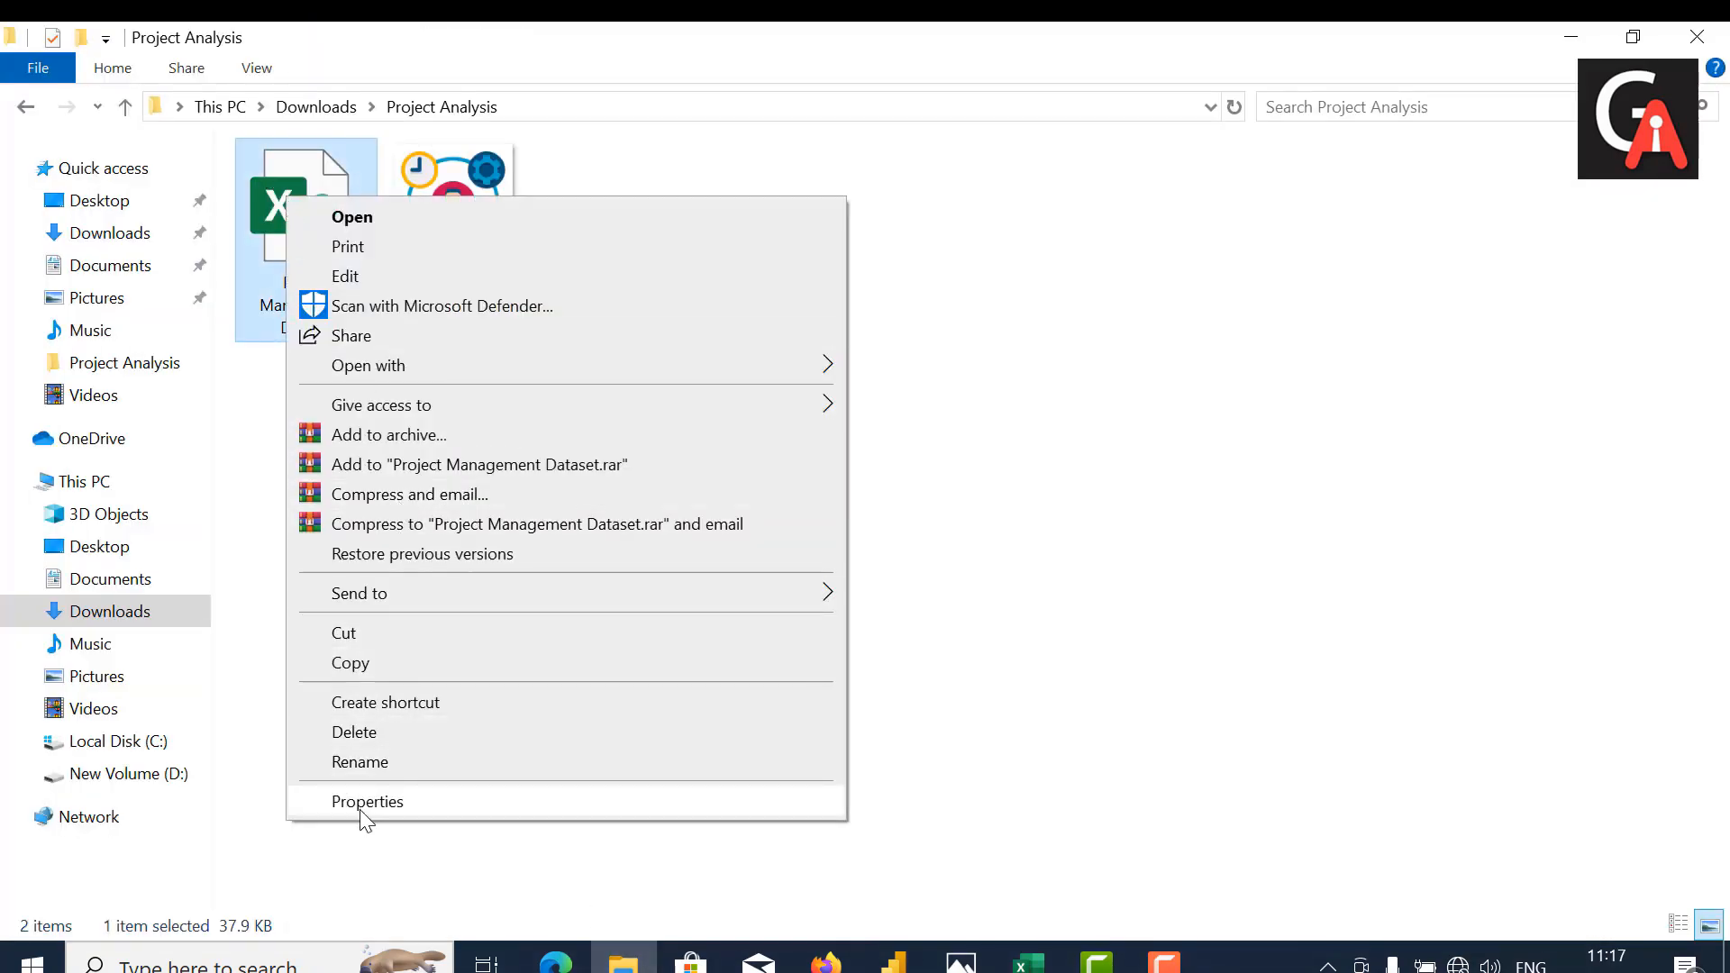
pyautogui.click(362, 807)
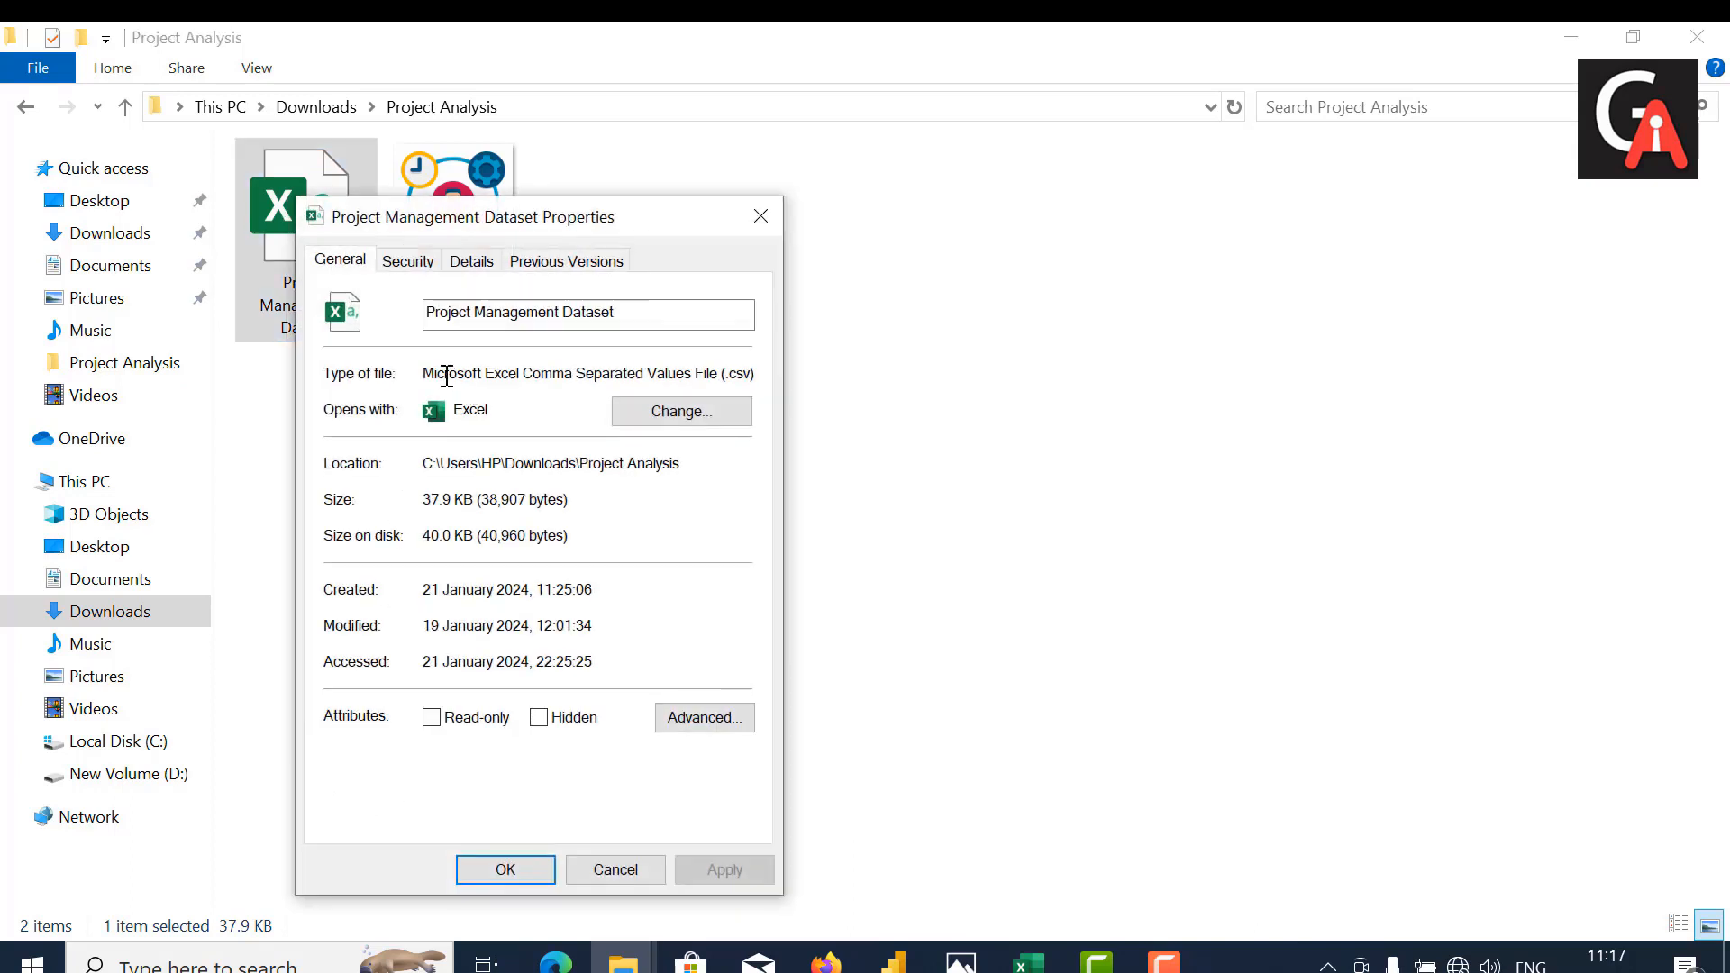
pyautogui.moveTo(446, 373); pyautogui.dragTo(760, 378)
pyautogui.click(799, 385)
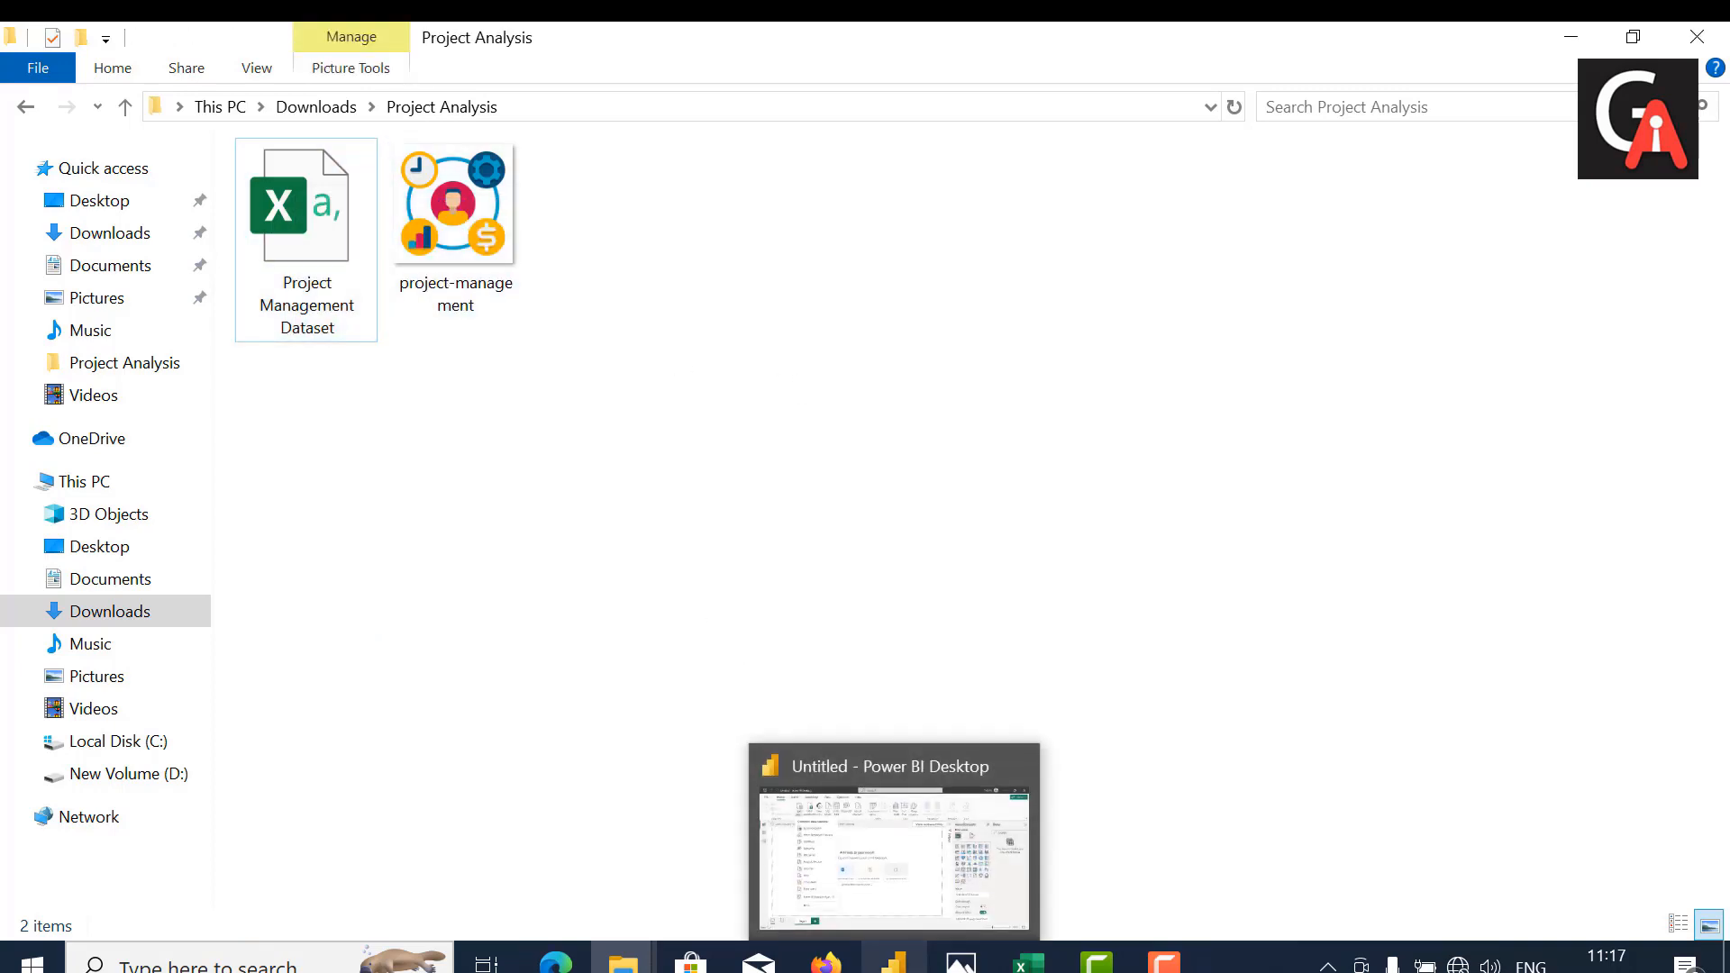
# Step: Back in Power BI Desktop, load the Project Management Dataset text/CSV file and expand its table to list the fields
pyautogui.click(894, 962)
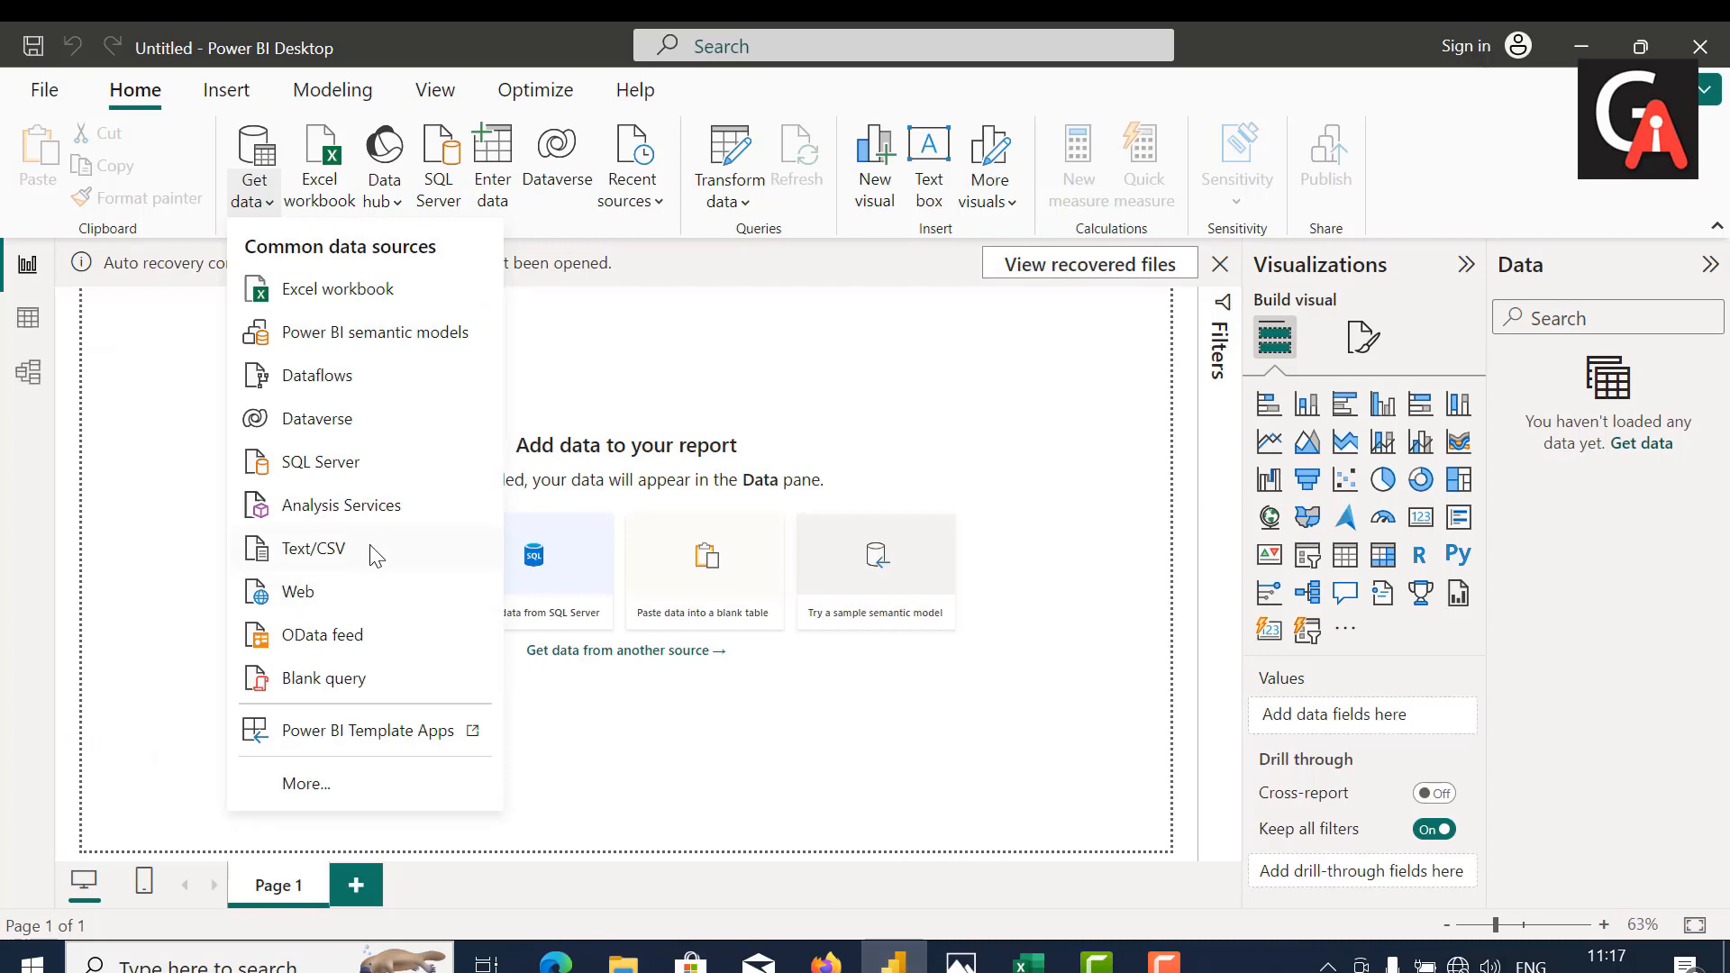
pyautogui.click(327, 556)
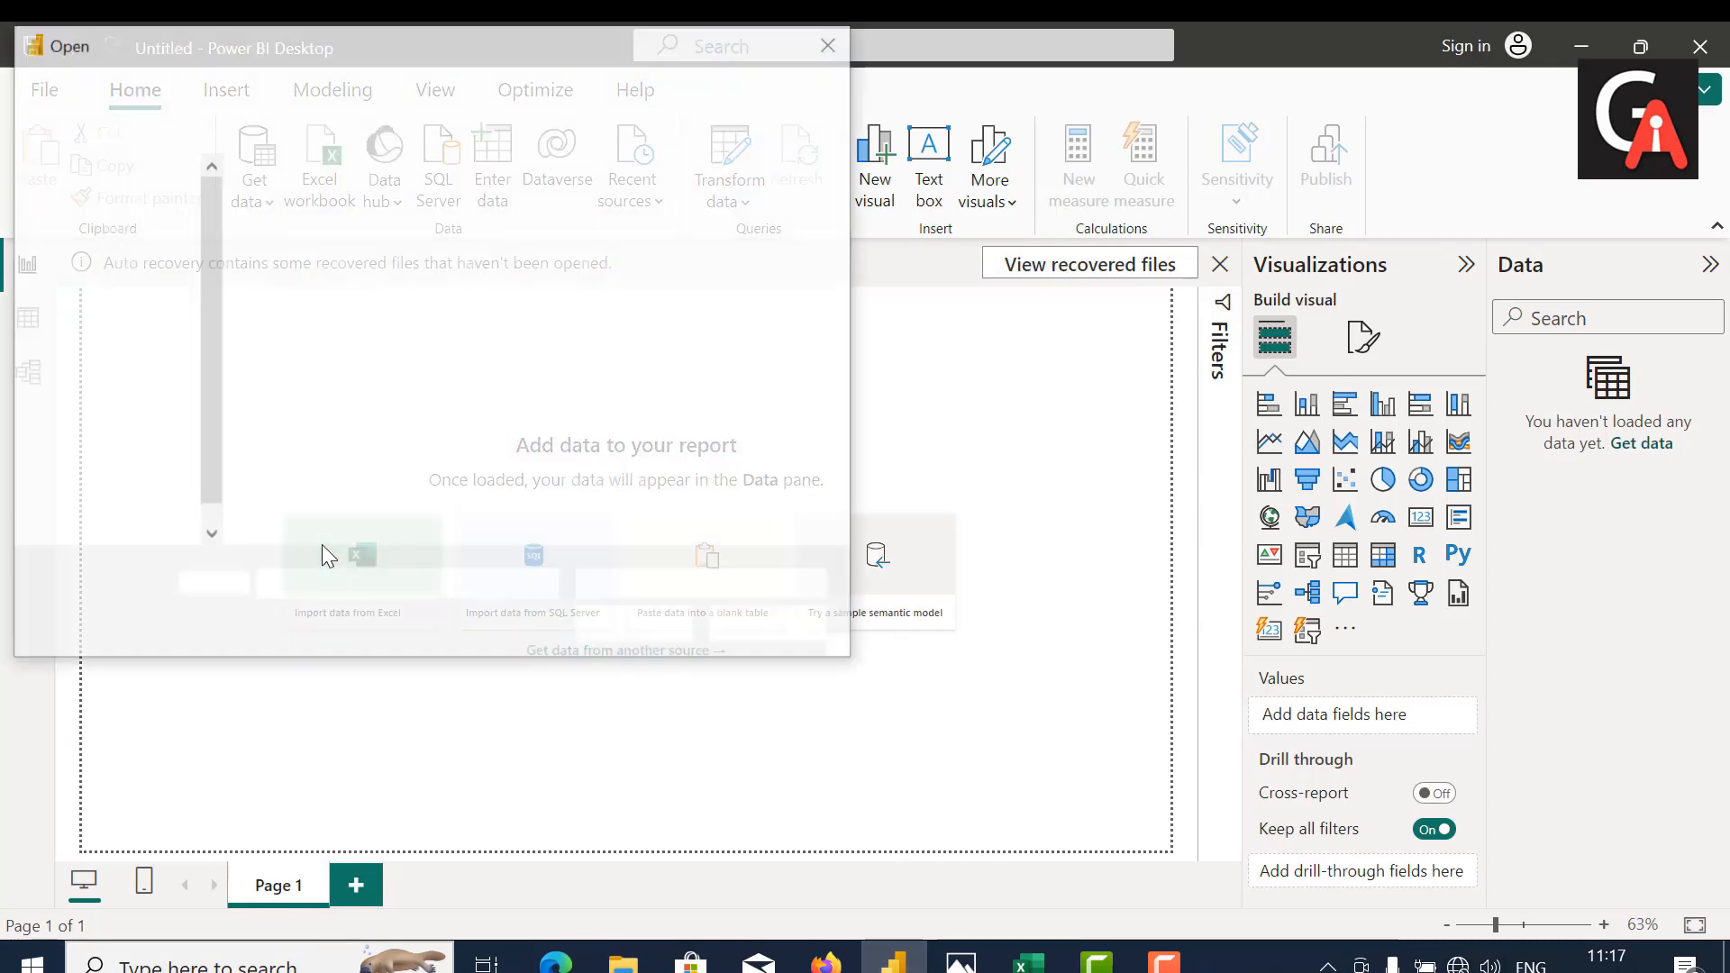
pyautogui.click(330, 279)
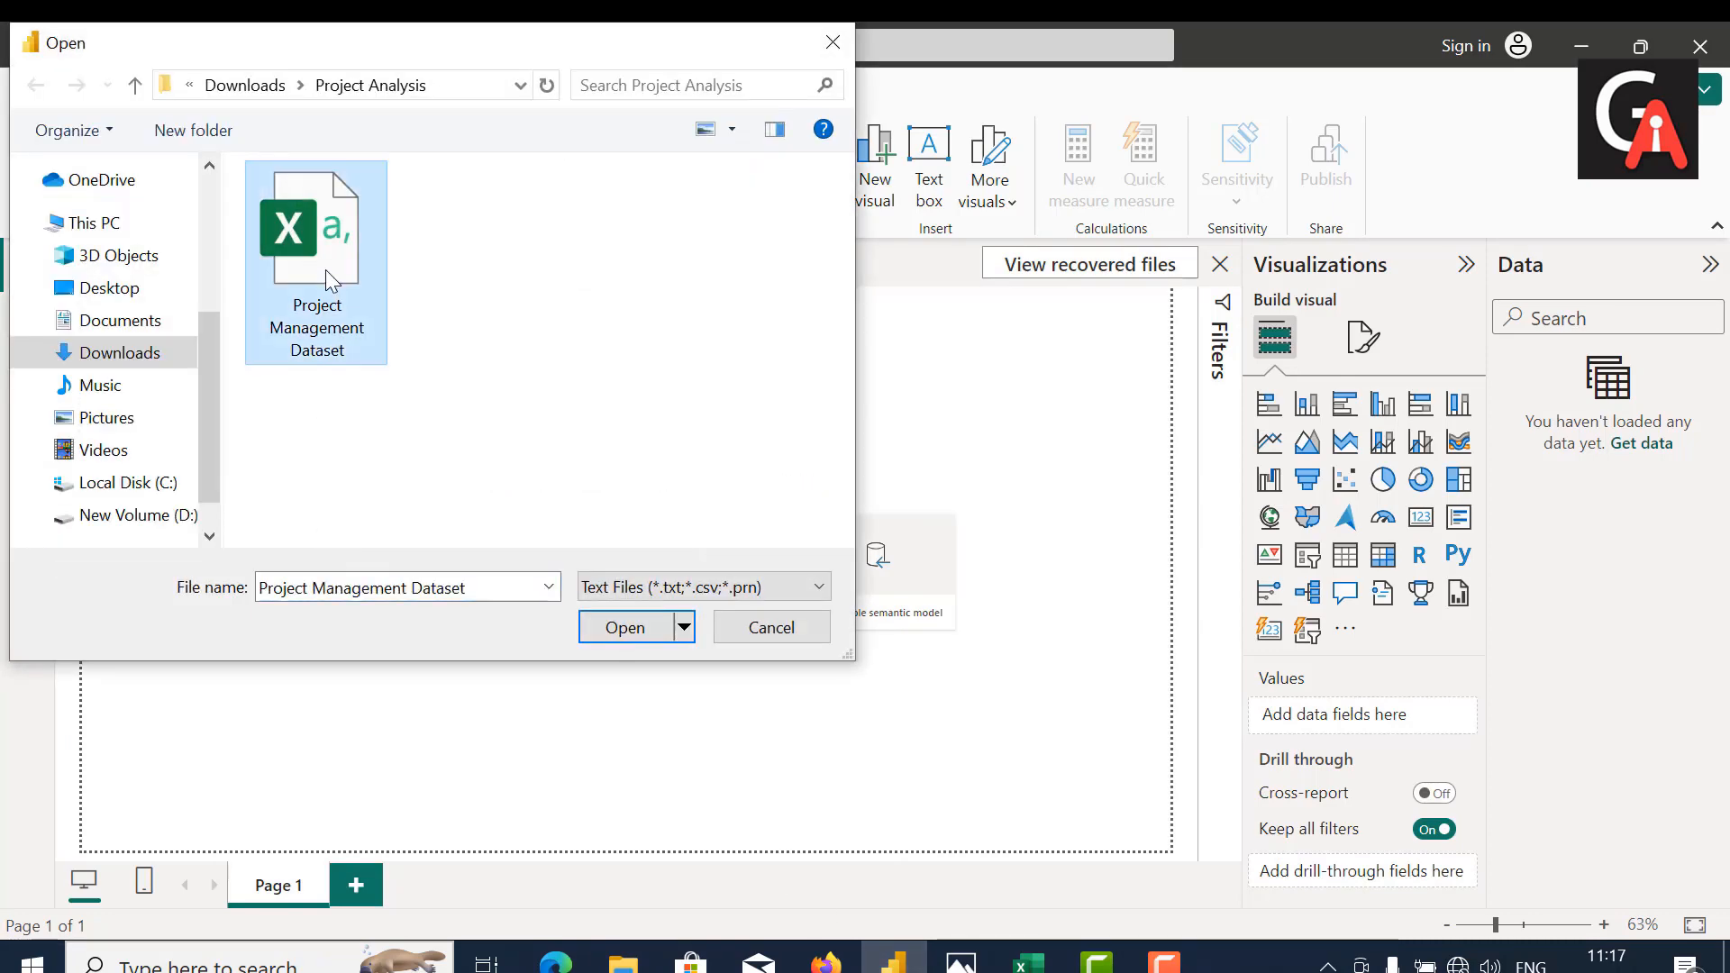
pyautogui.click(624, 628)
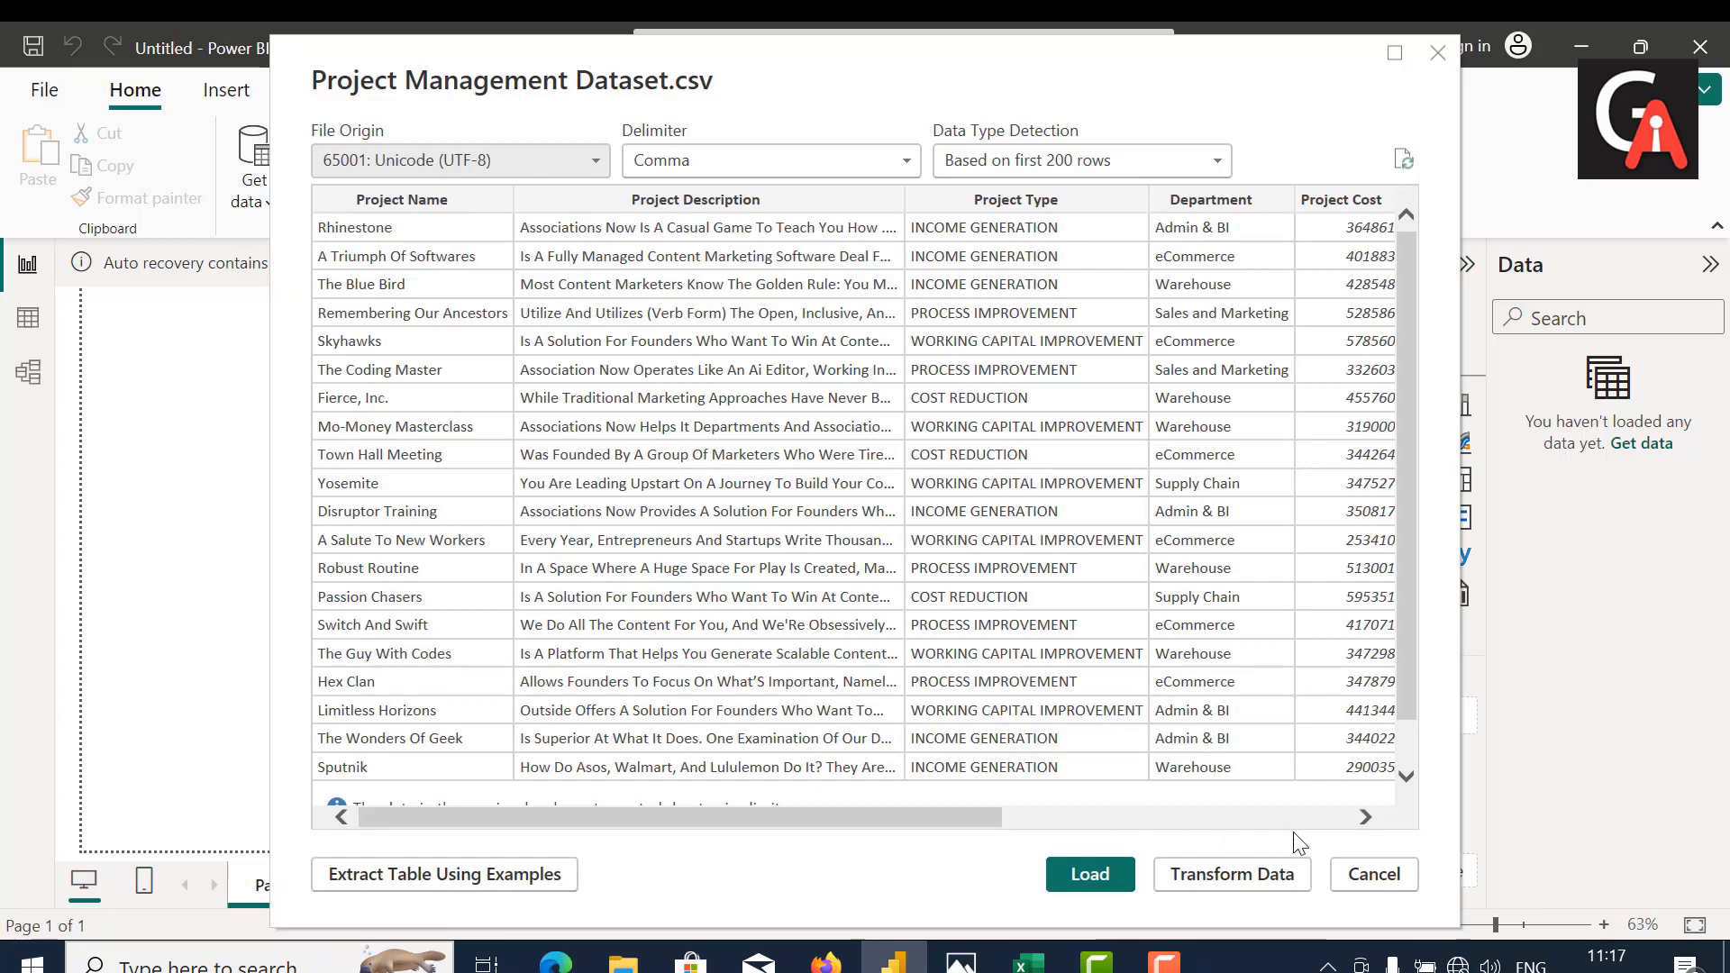
pyautogui.scroll(-2, 1080, 551)
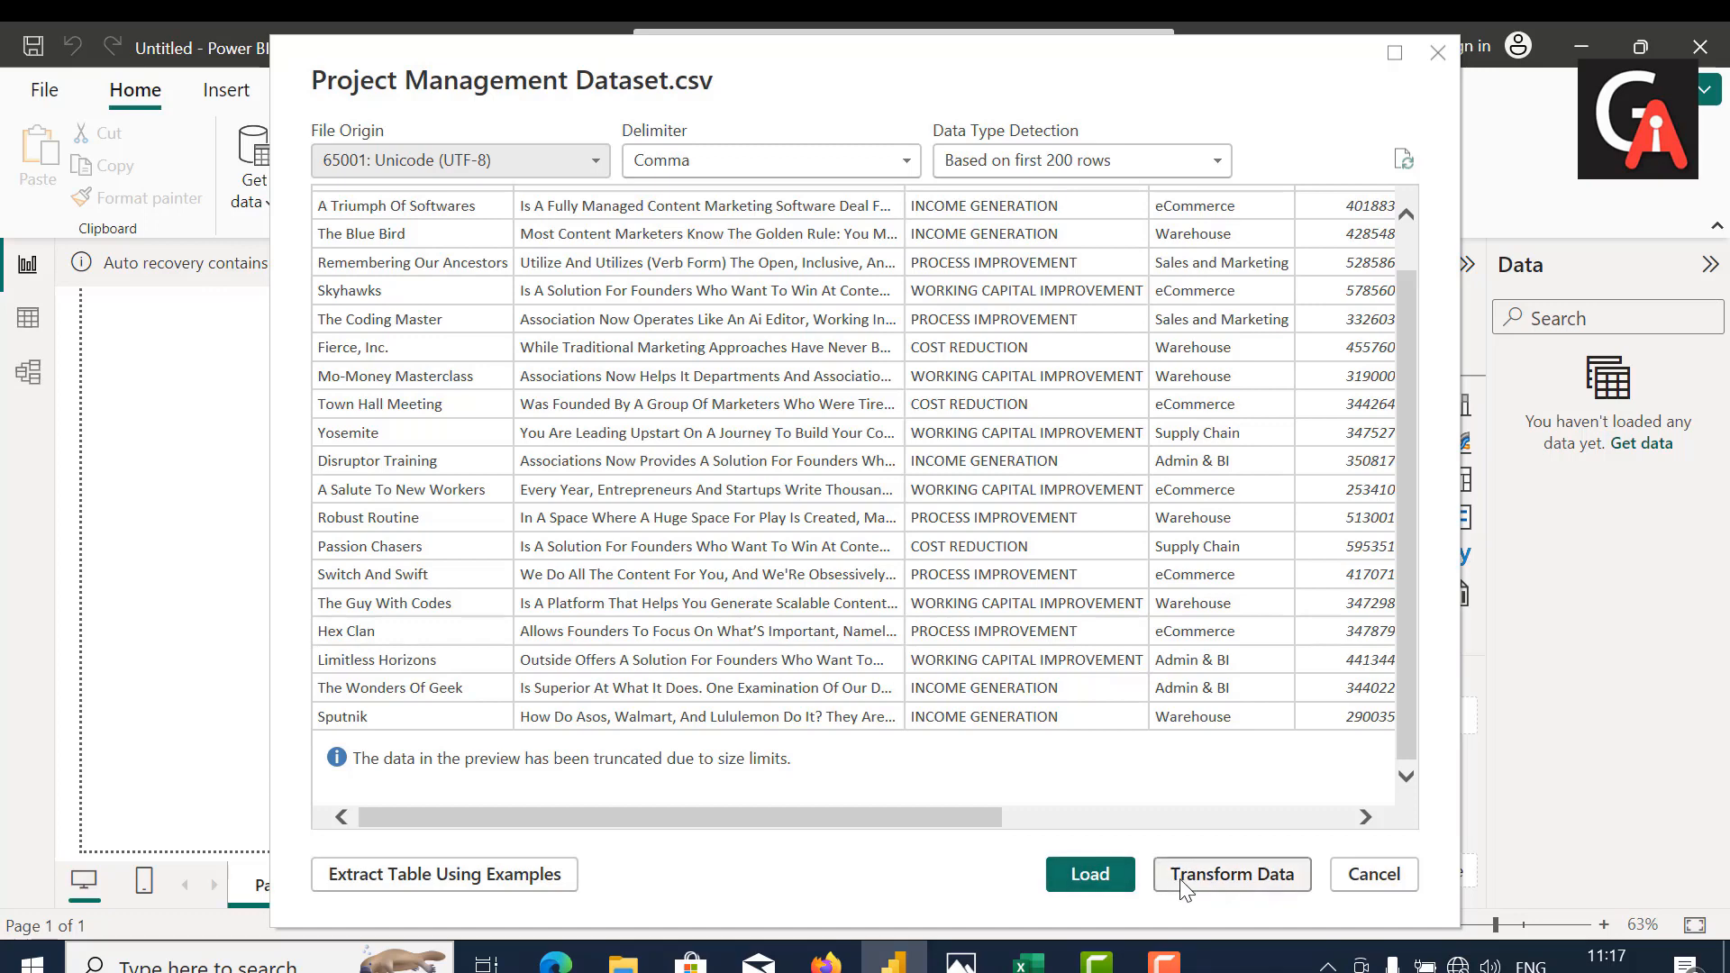
pyautogui.click(1090, 874)
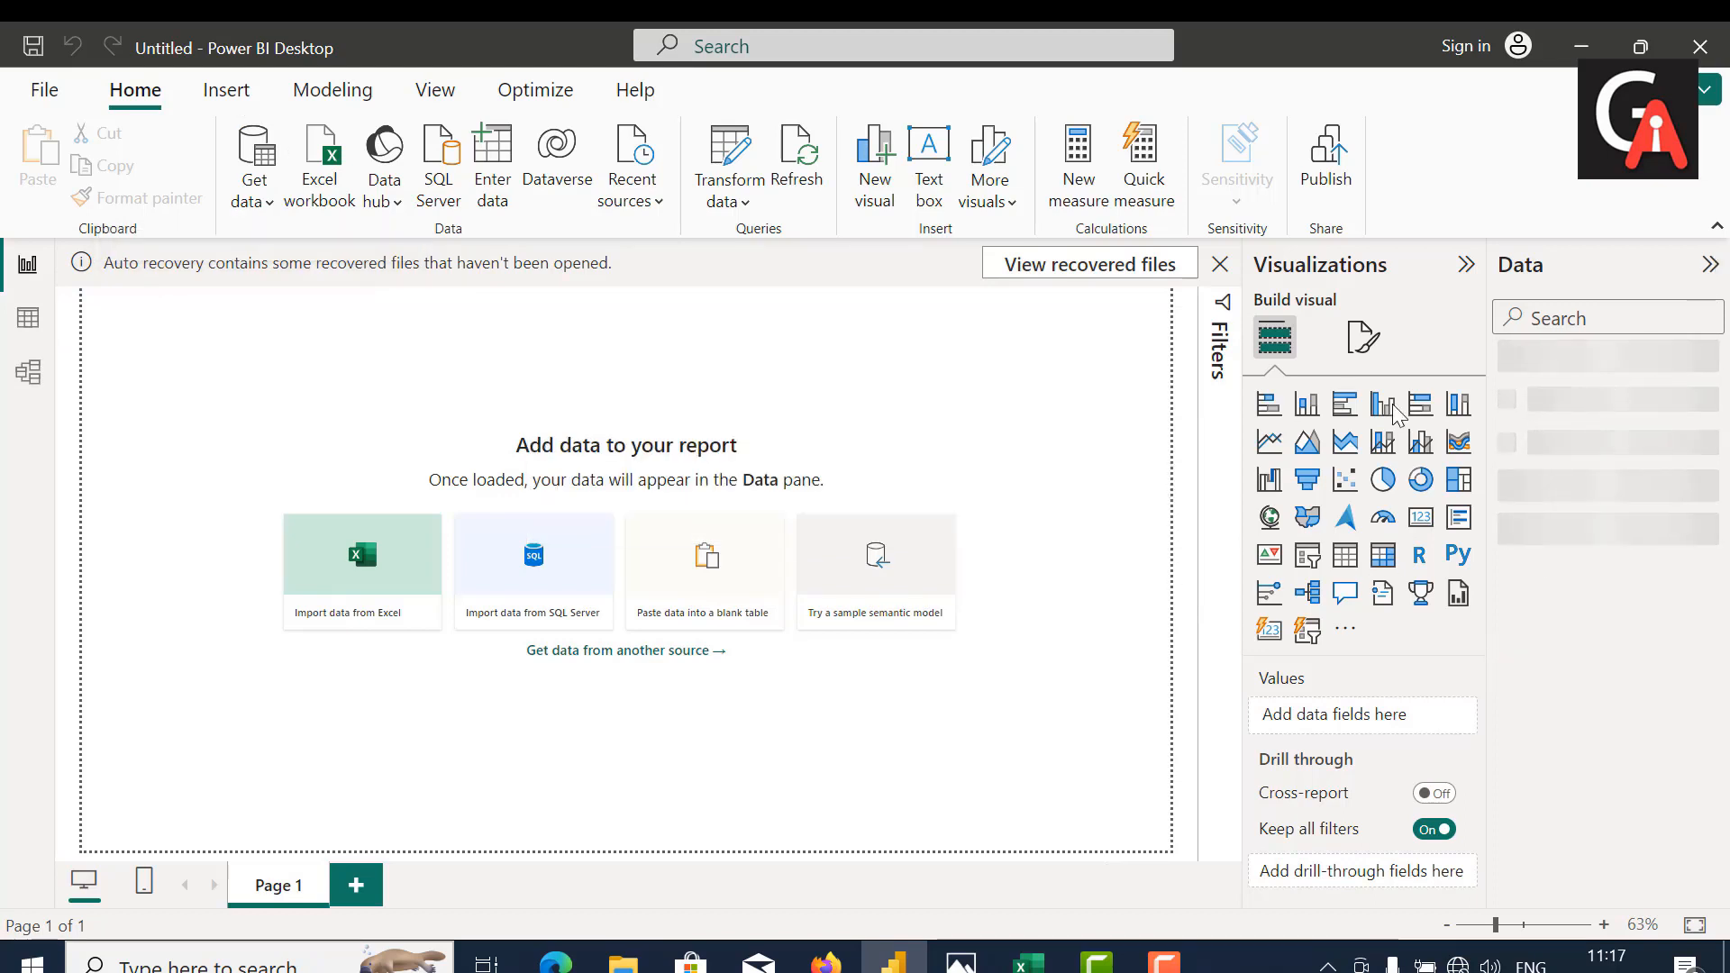
pyautogui.click(1505, 366)
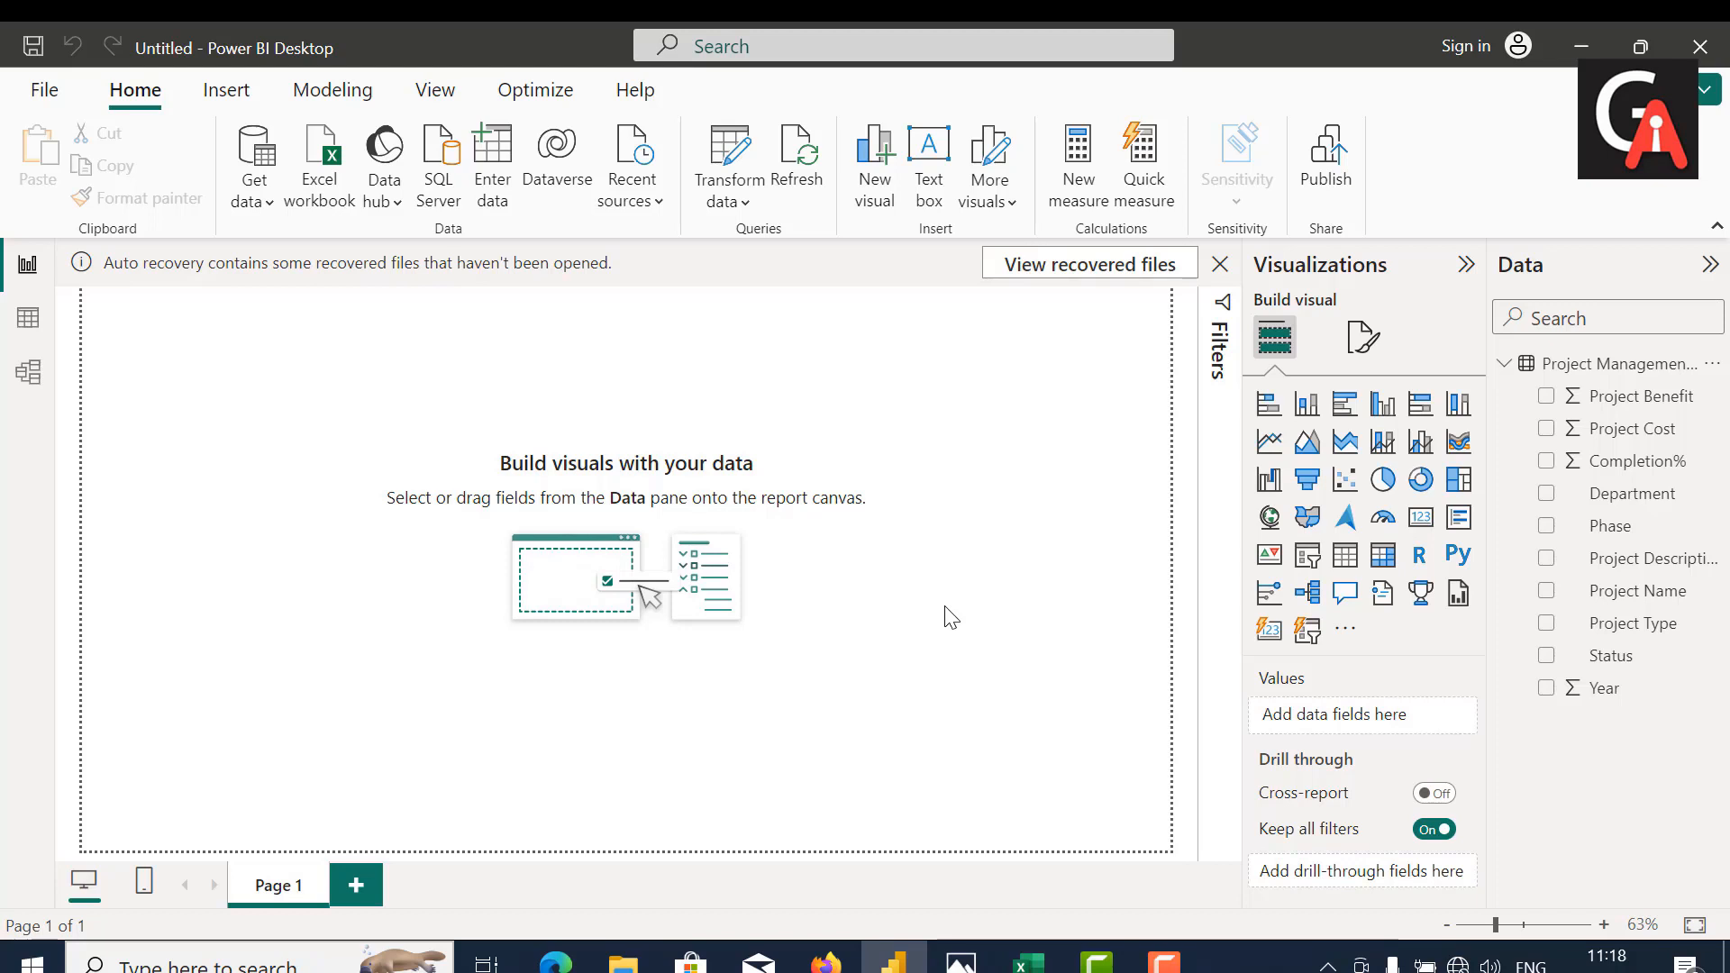
# Step: Add a stacked column chart to Page 1, move it away from the page corner and enlarge it across the canvas
pyautogui.click(1305, 413)
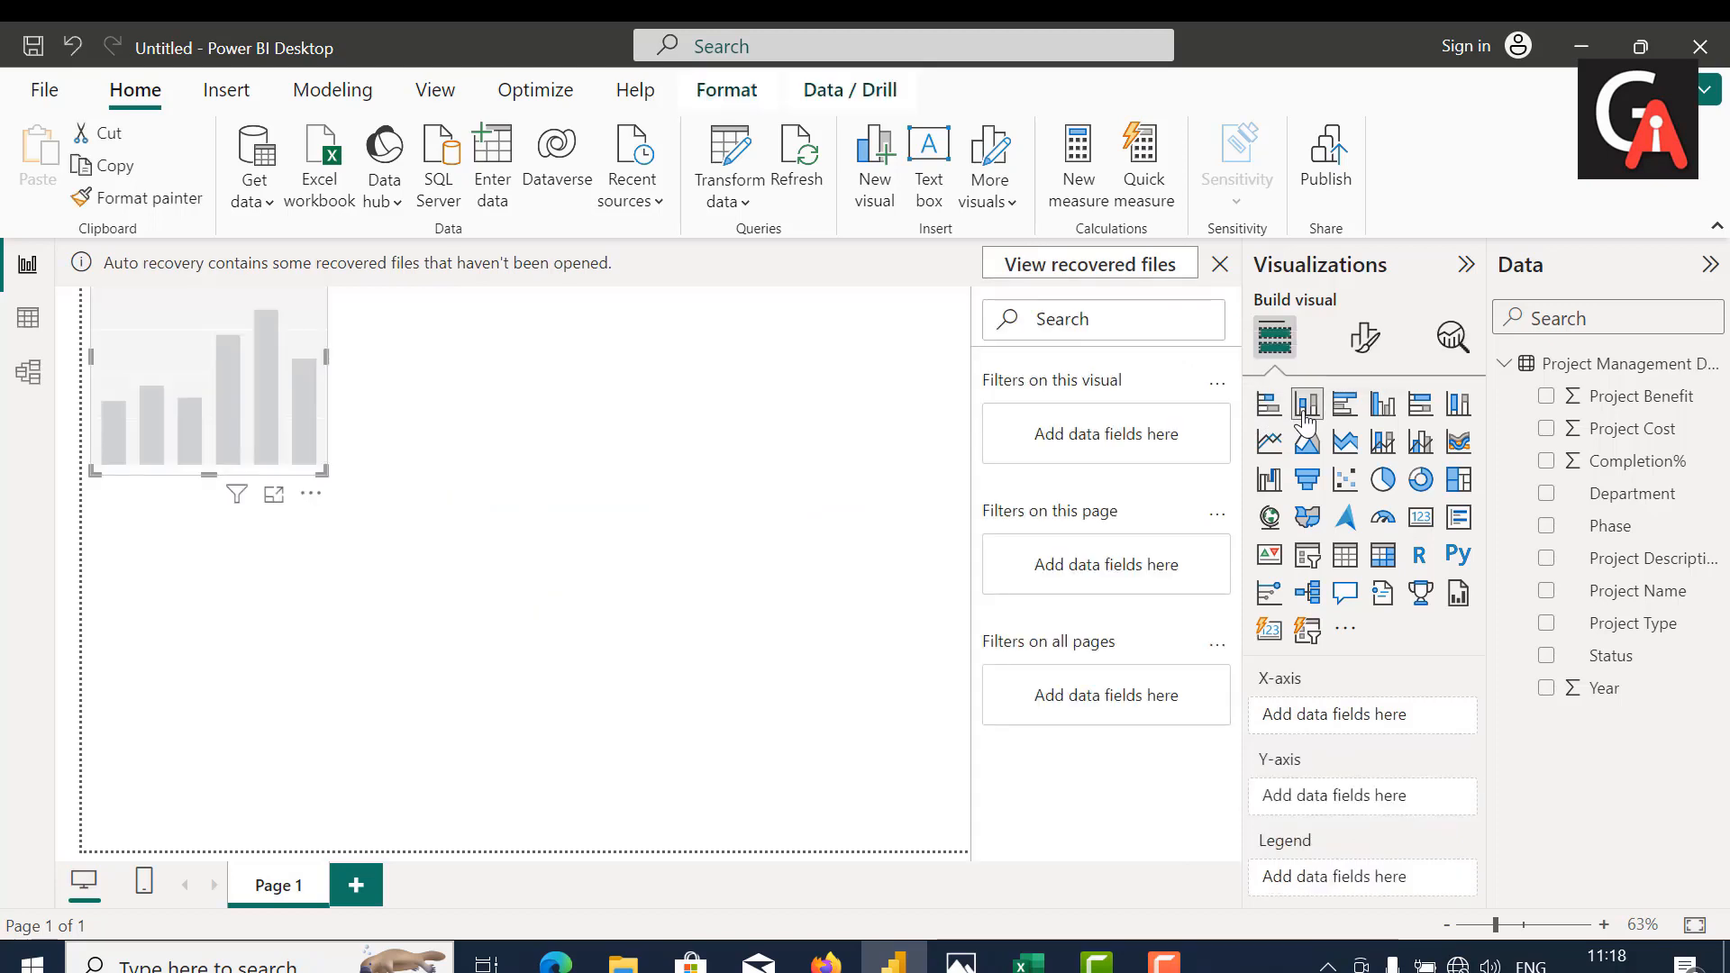
pyautogui.moveTo(161, 400); pyautogui.dragTo(290, 510)
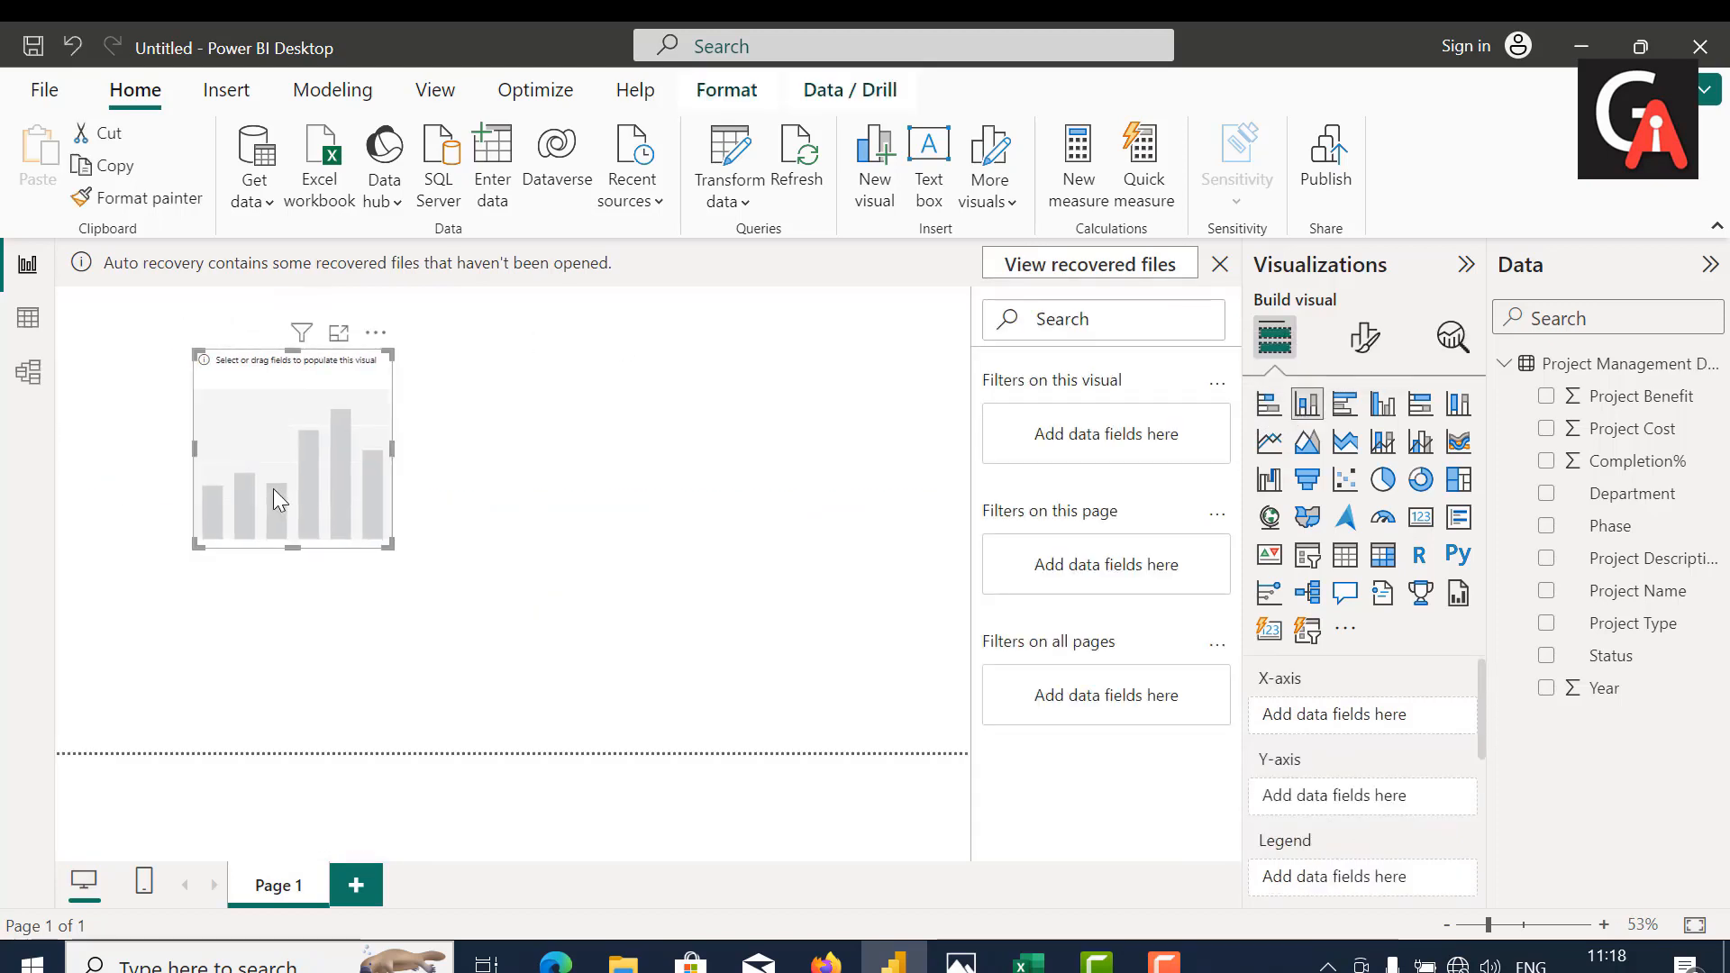
pyautogui.moveTo(386, 539); pyautogui.dragTo(888, 730)
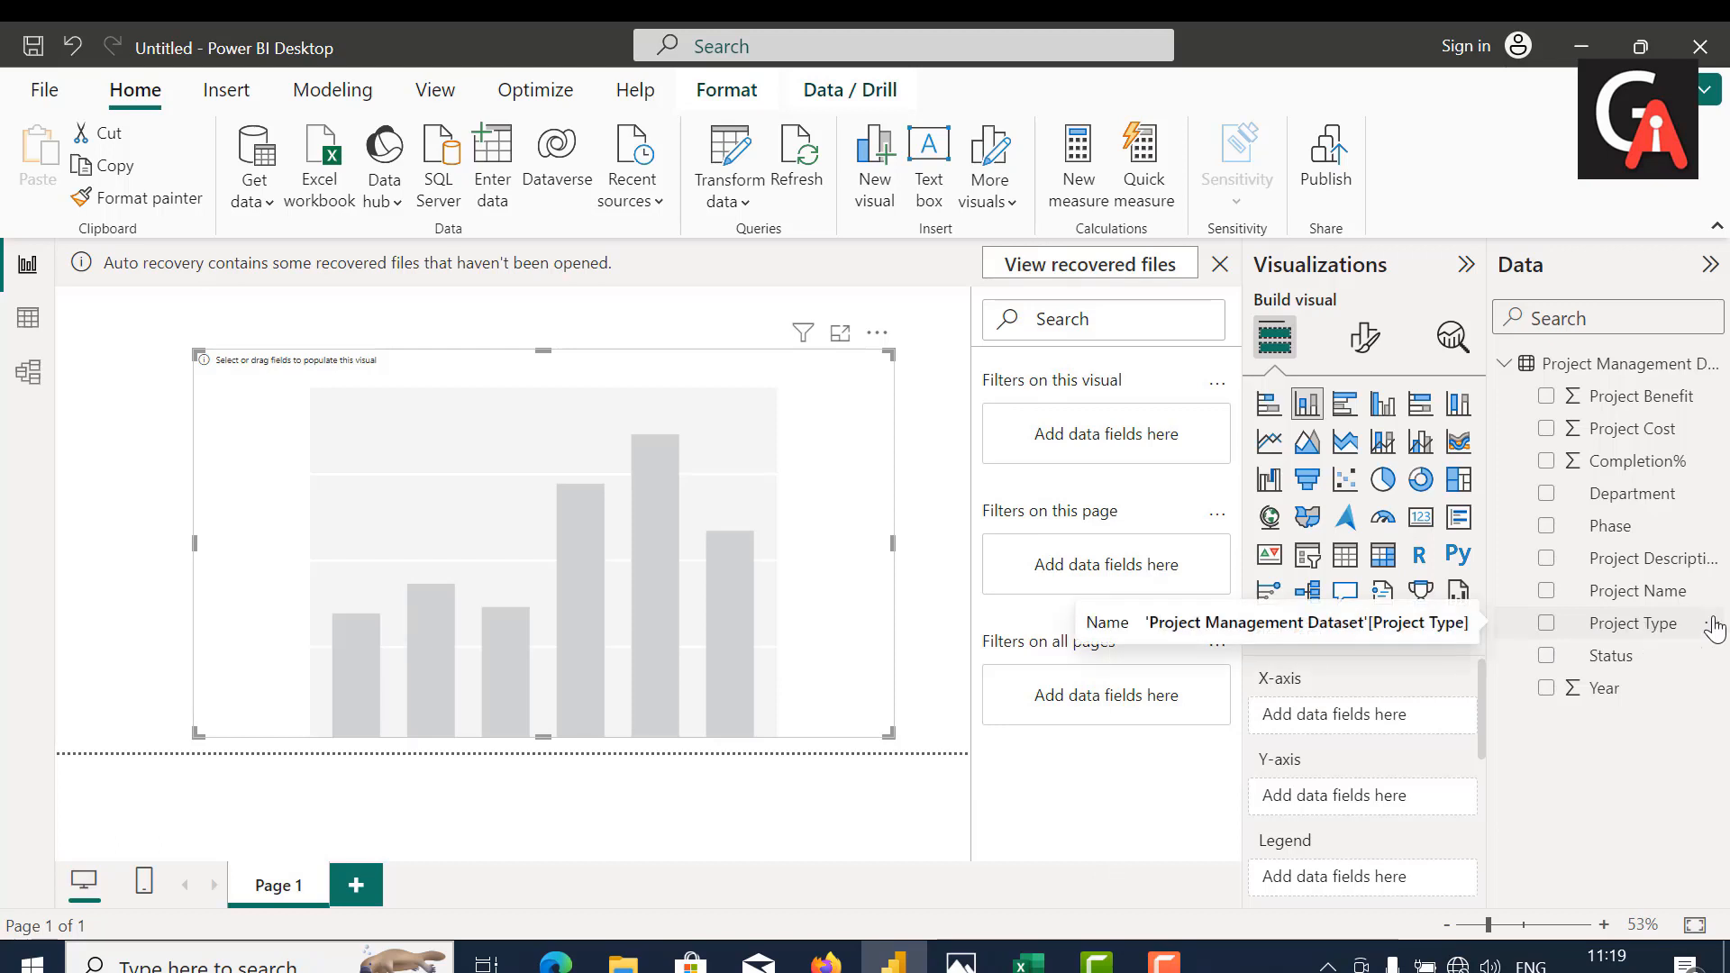
# Step: Plot Project Type on the chart's X-axis and Project Name on the Y-axis, aggregated as Count (Distinct)
pyautogui.moveTo(1651, 622); pyautogui.dragTo(1433, 703)
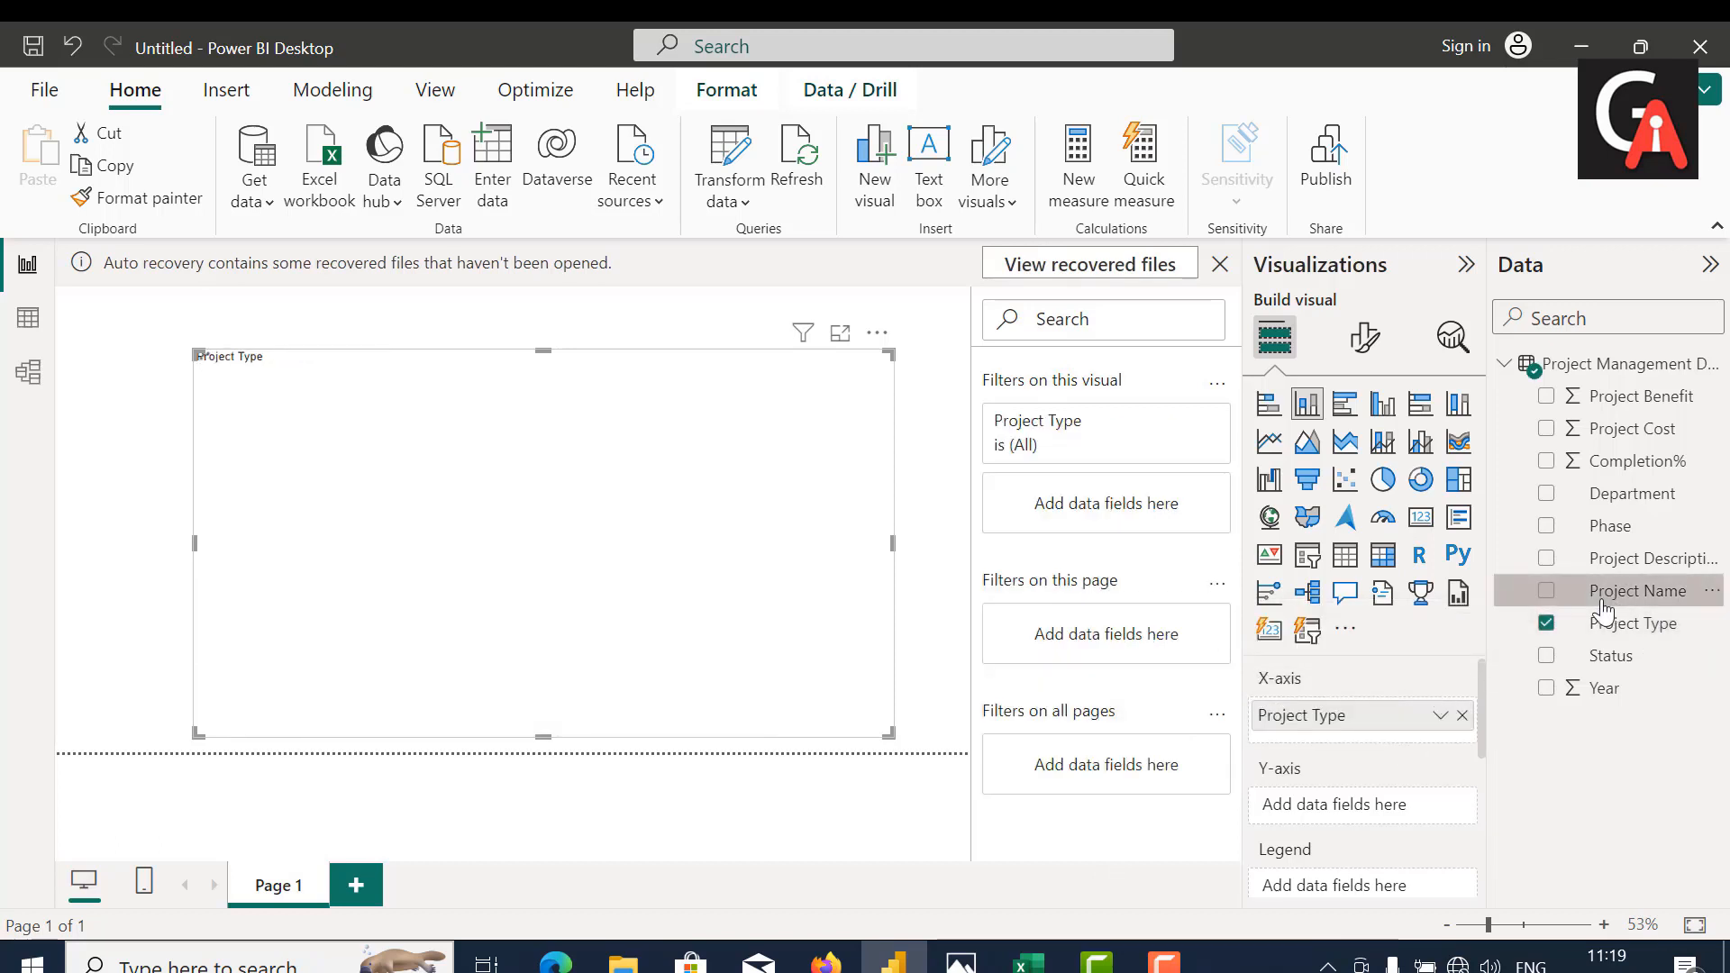
pyautogui.moveTo(1523, 592); pyautogui.dragTo(1364, 813)
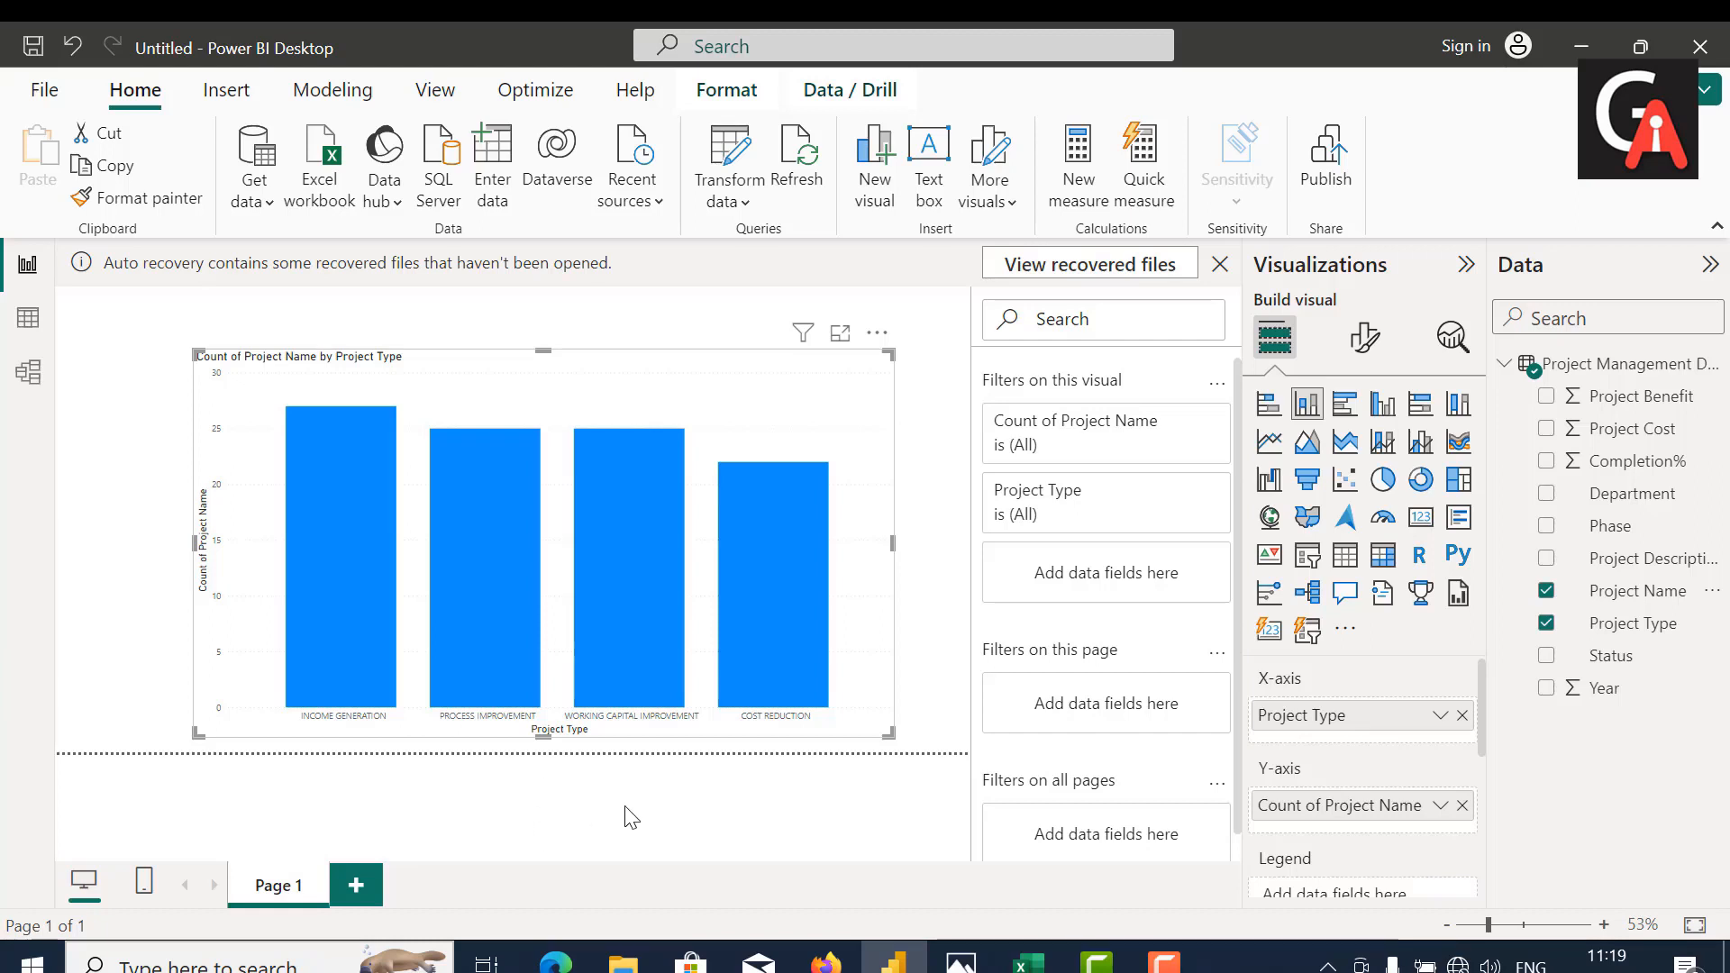
pyautogui.click(1439, 806)
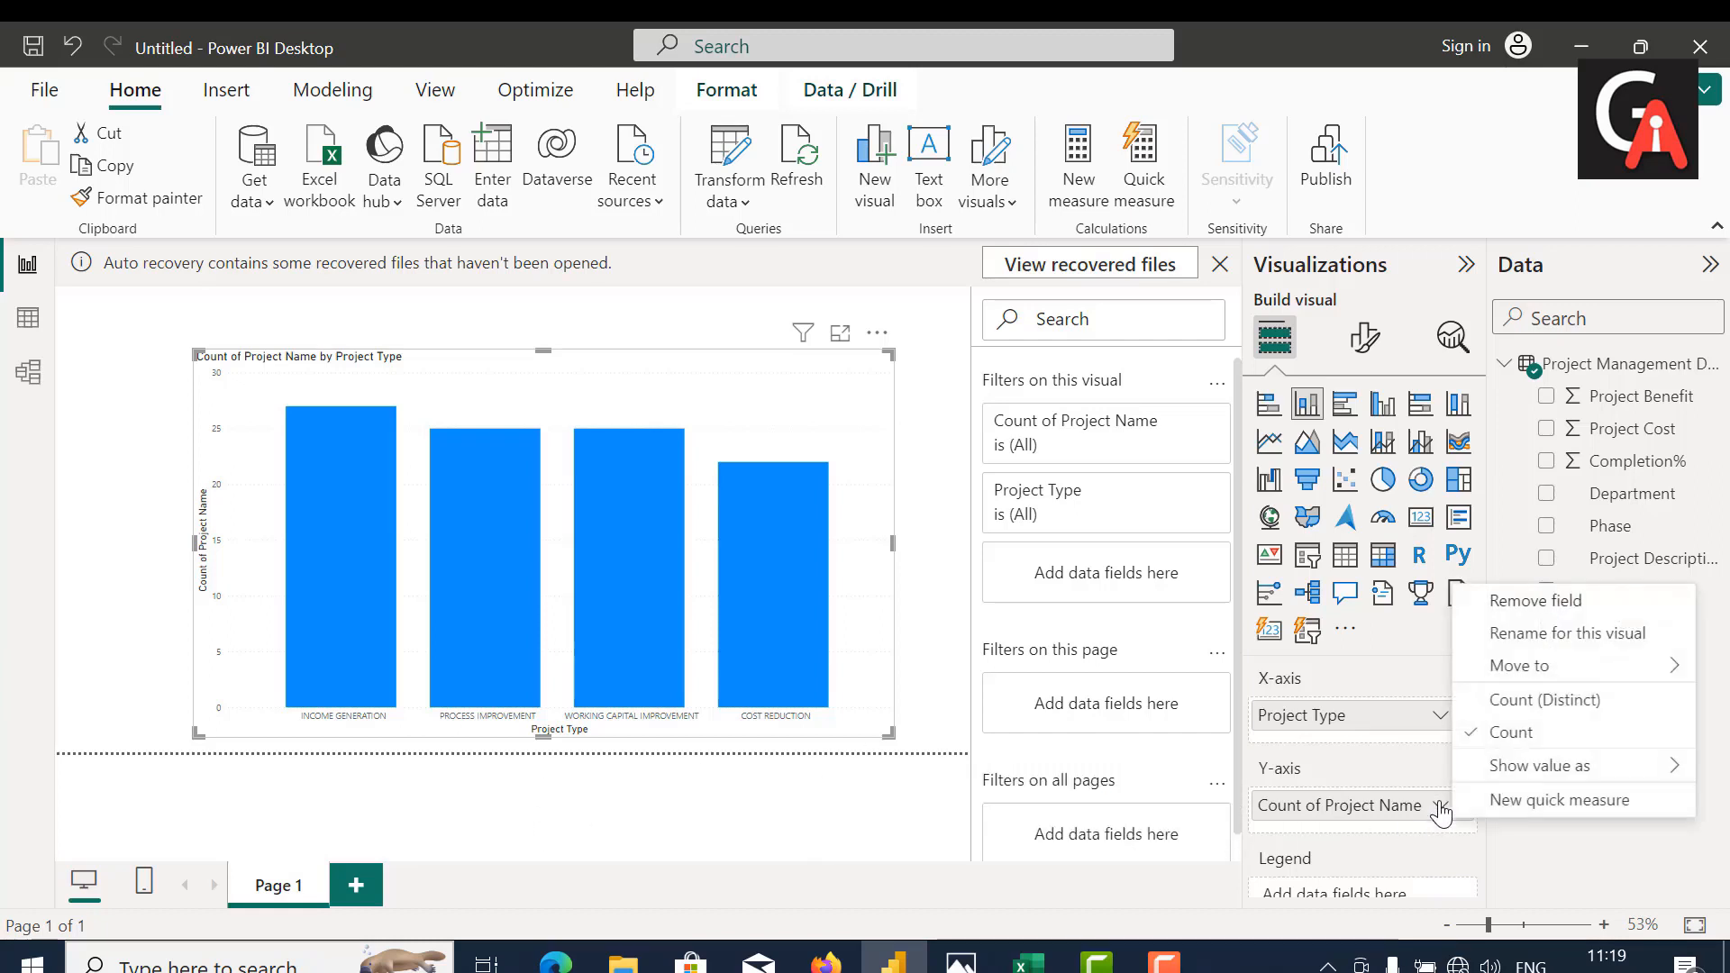
pyautogui.click(1526, 706)
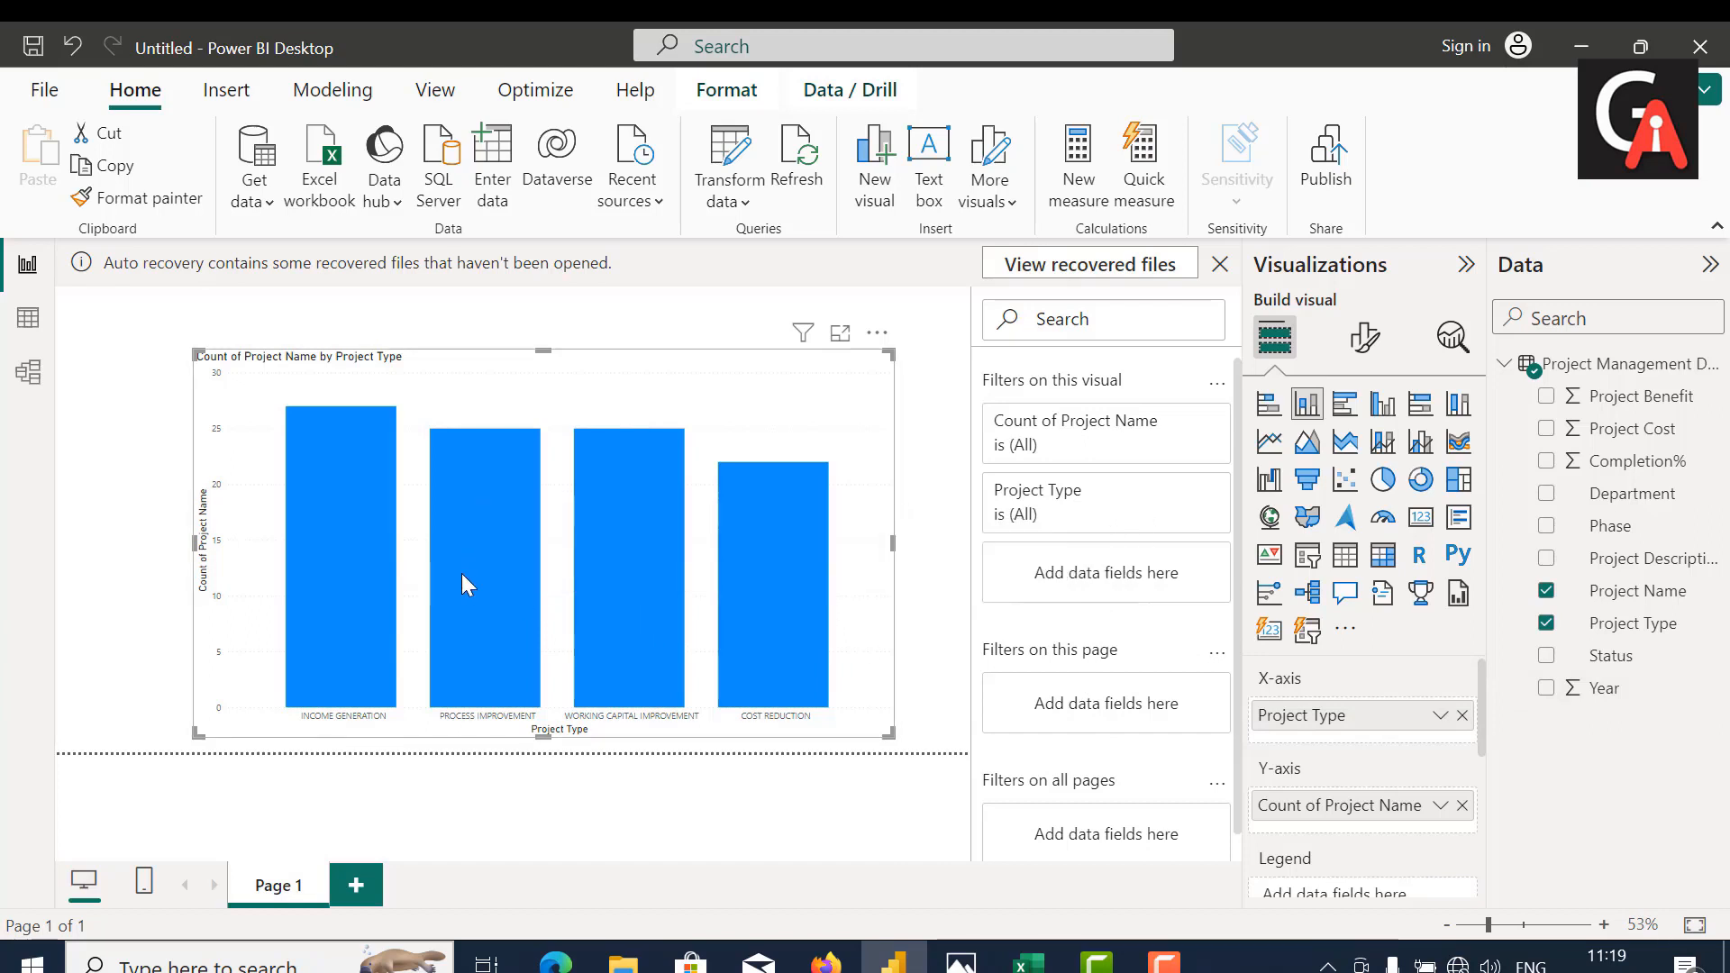
pyautogui.moveTo(598, 583)
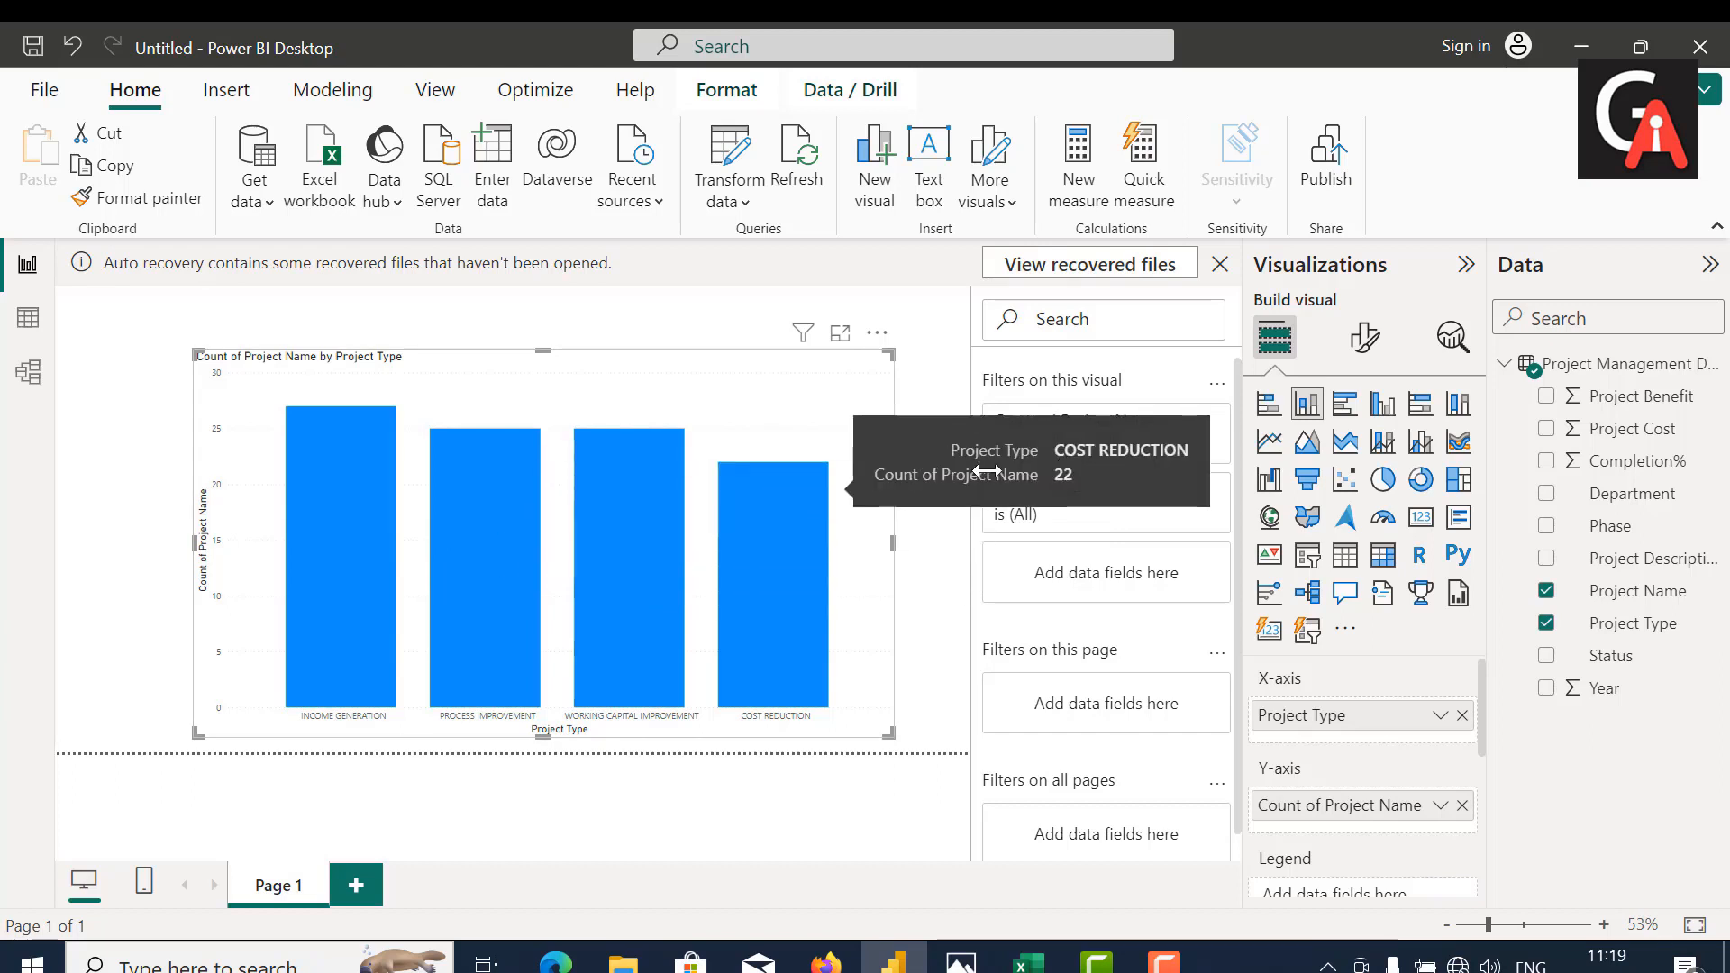
# Step: Set the font of the column chart's X-axis values to Cambria, size 15
pyautogui.click(1366, 343)
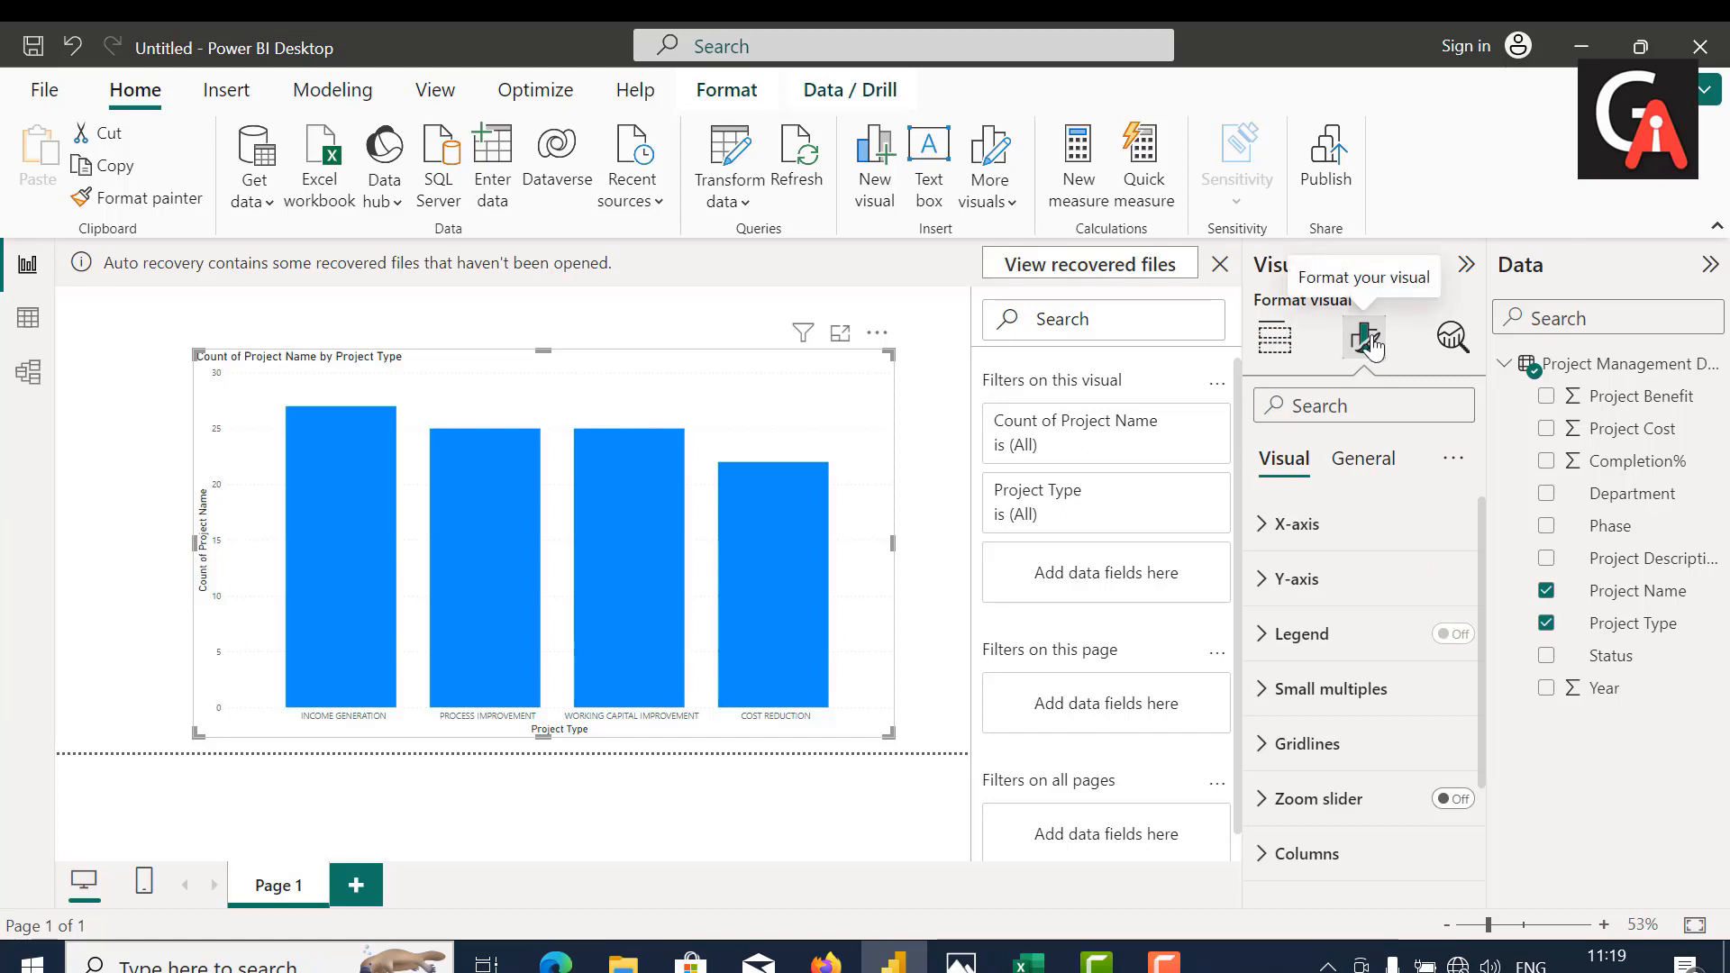
pyautogui.click(1276, 540)
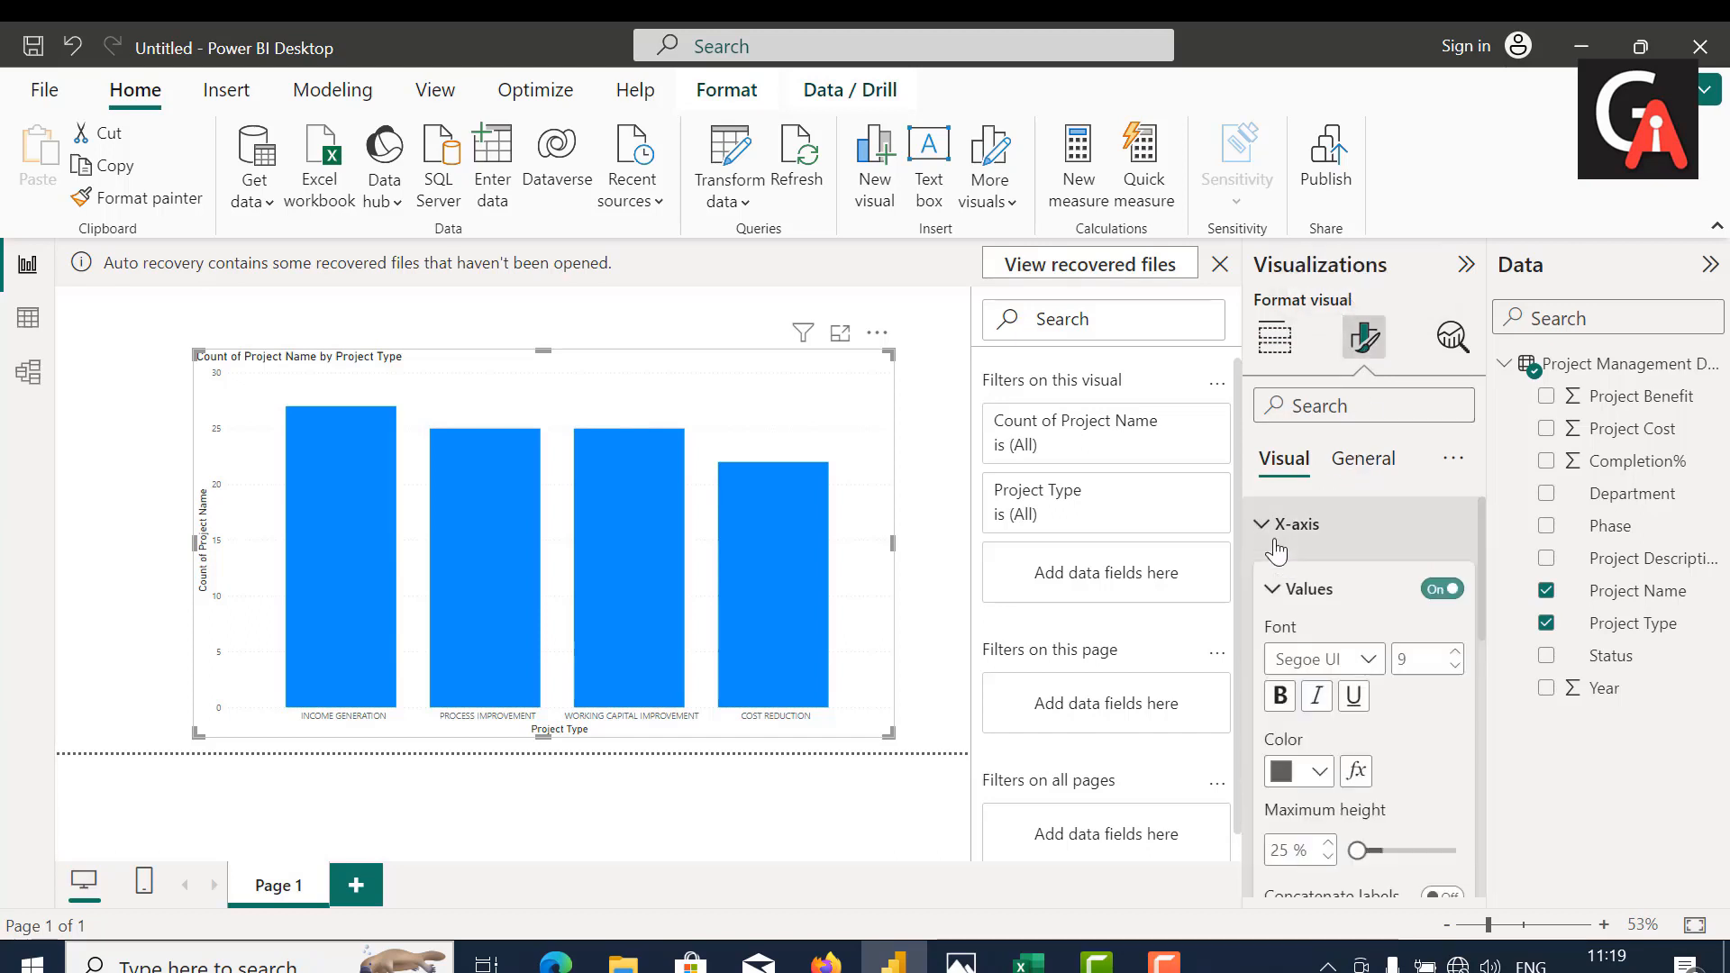
pyautogui.click(1412, 657)
pyautogui.write('15')
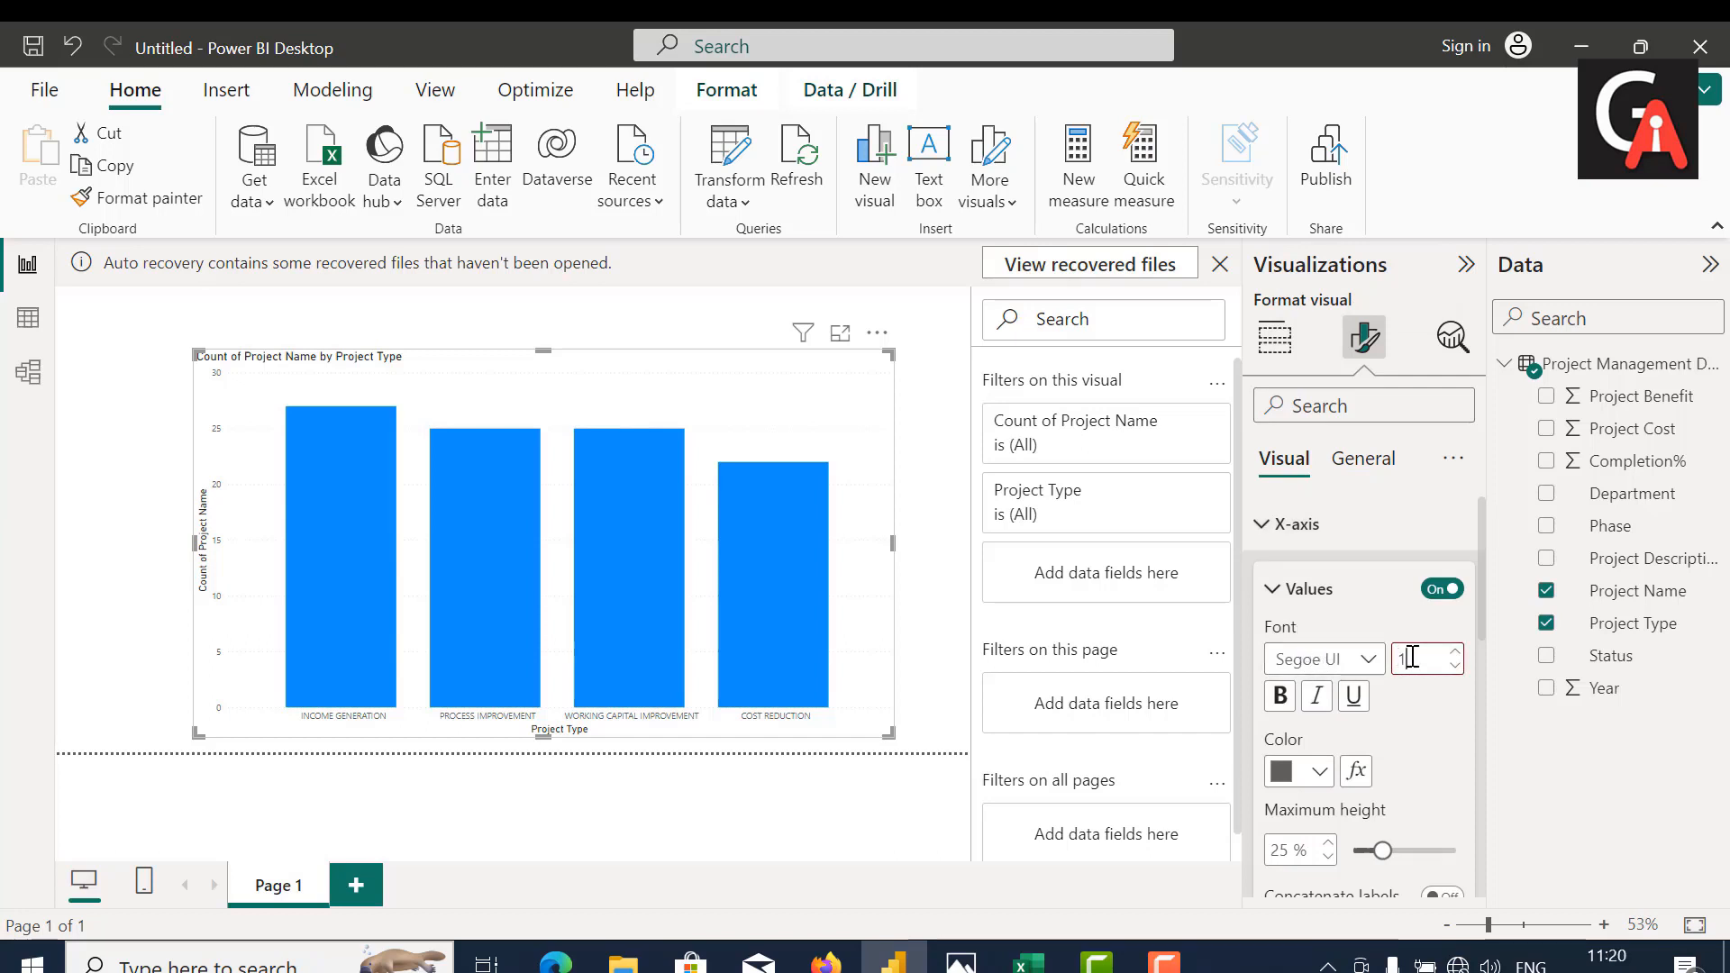
pyautogui.click(1370, 664)
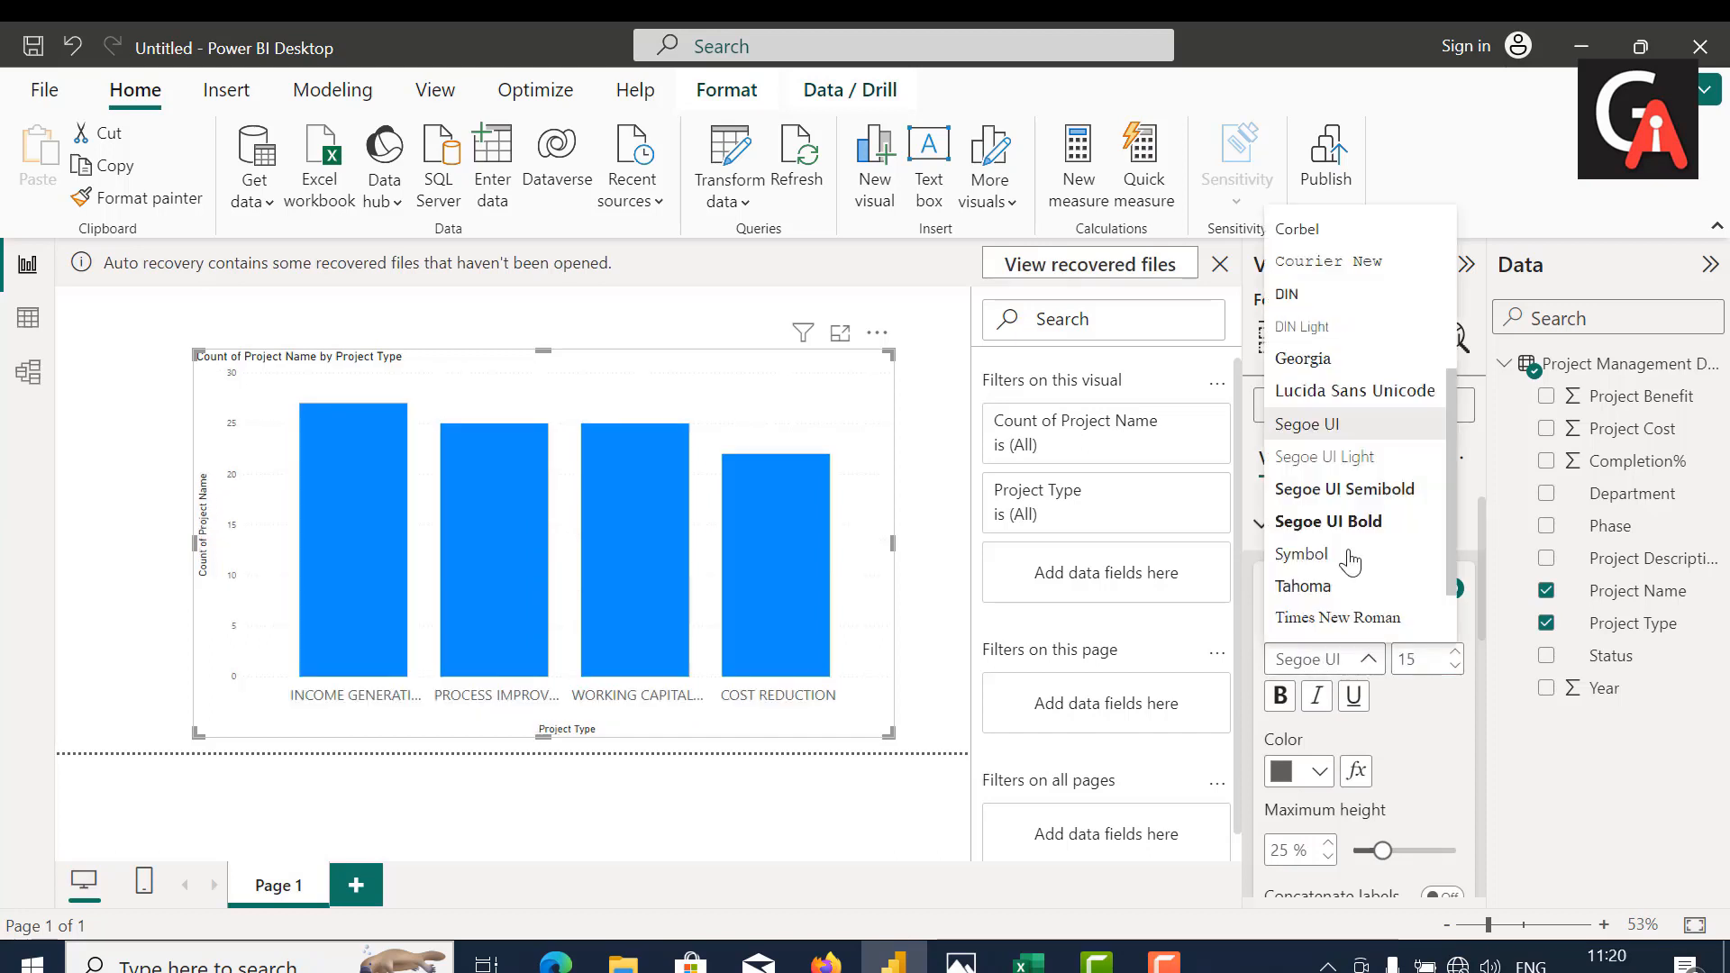
pyautogui.scroll(2, 1336, 336)
pyautogui.scroll(3, 1336, 336)
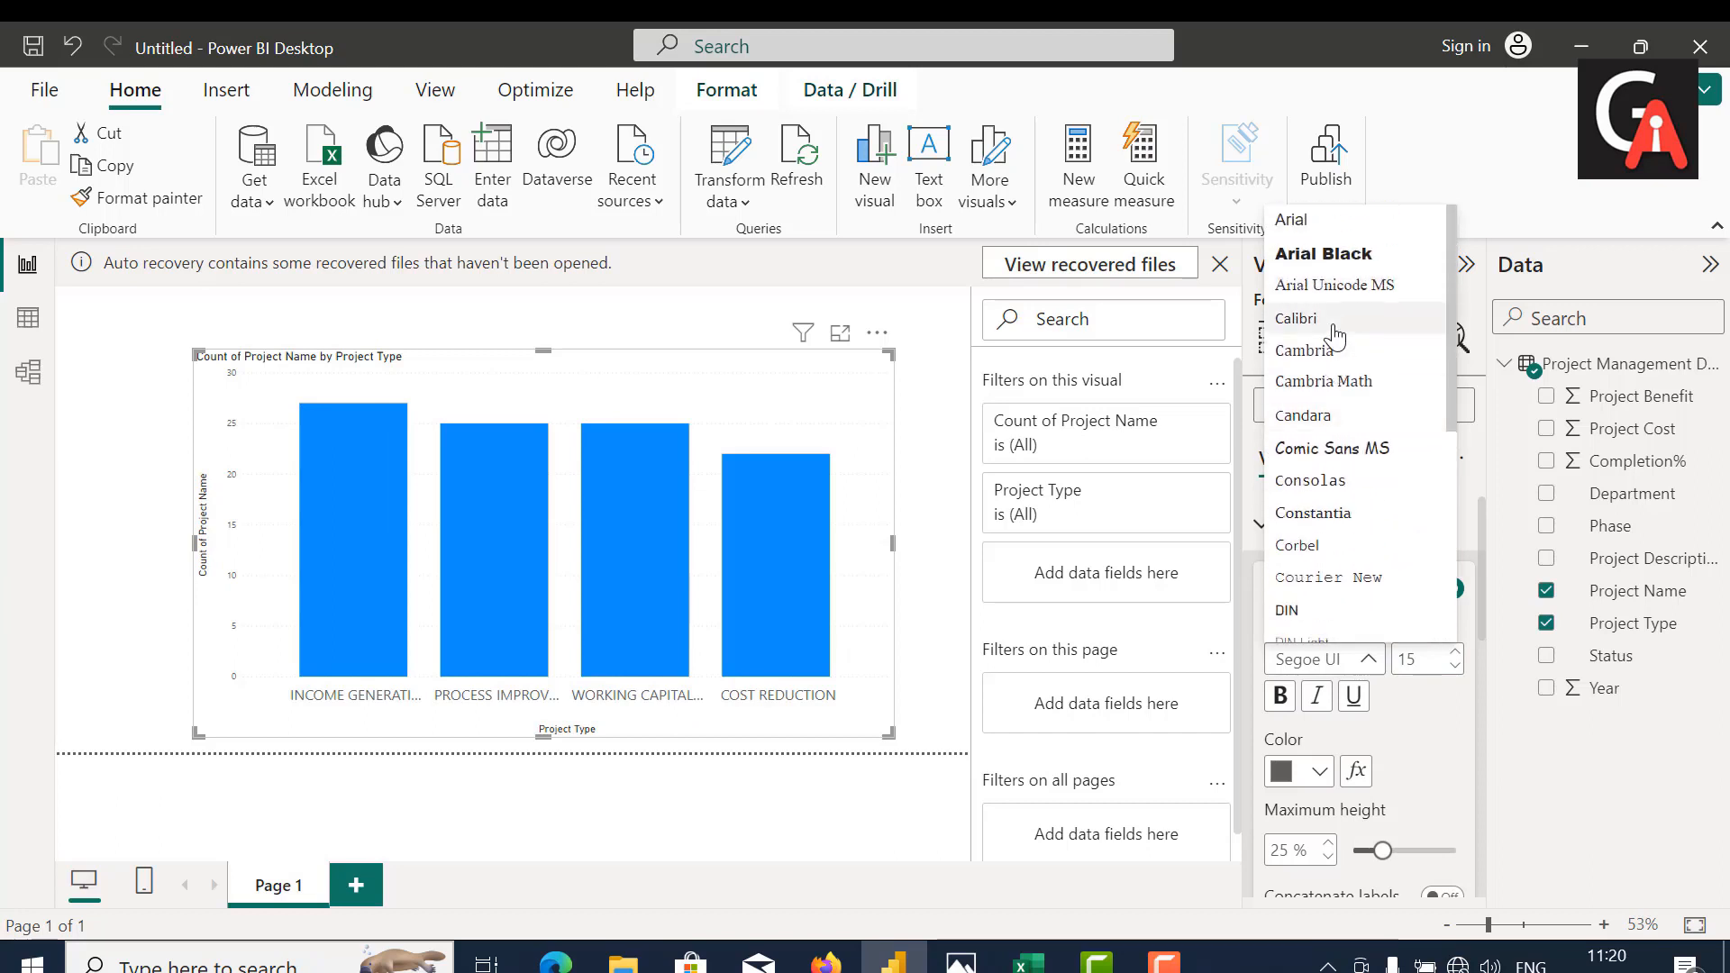
pyautogui.click(1309, 360)
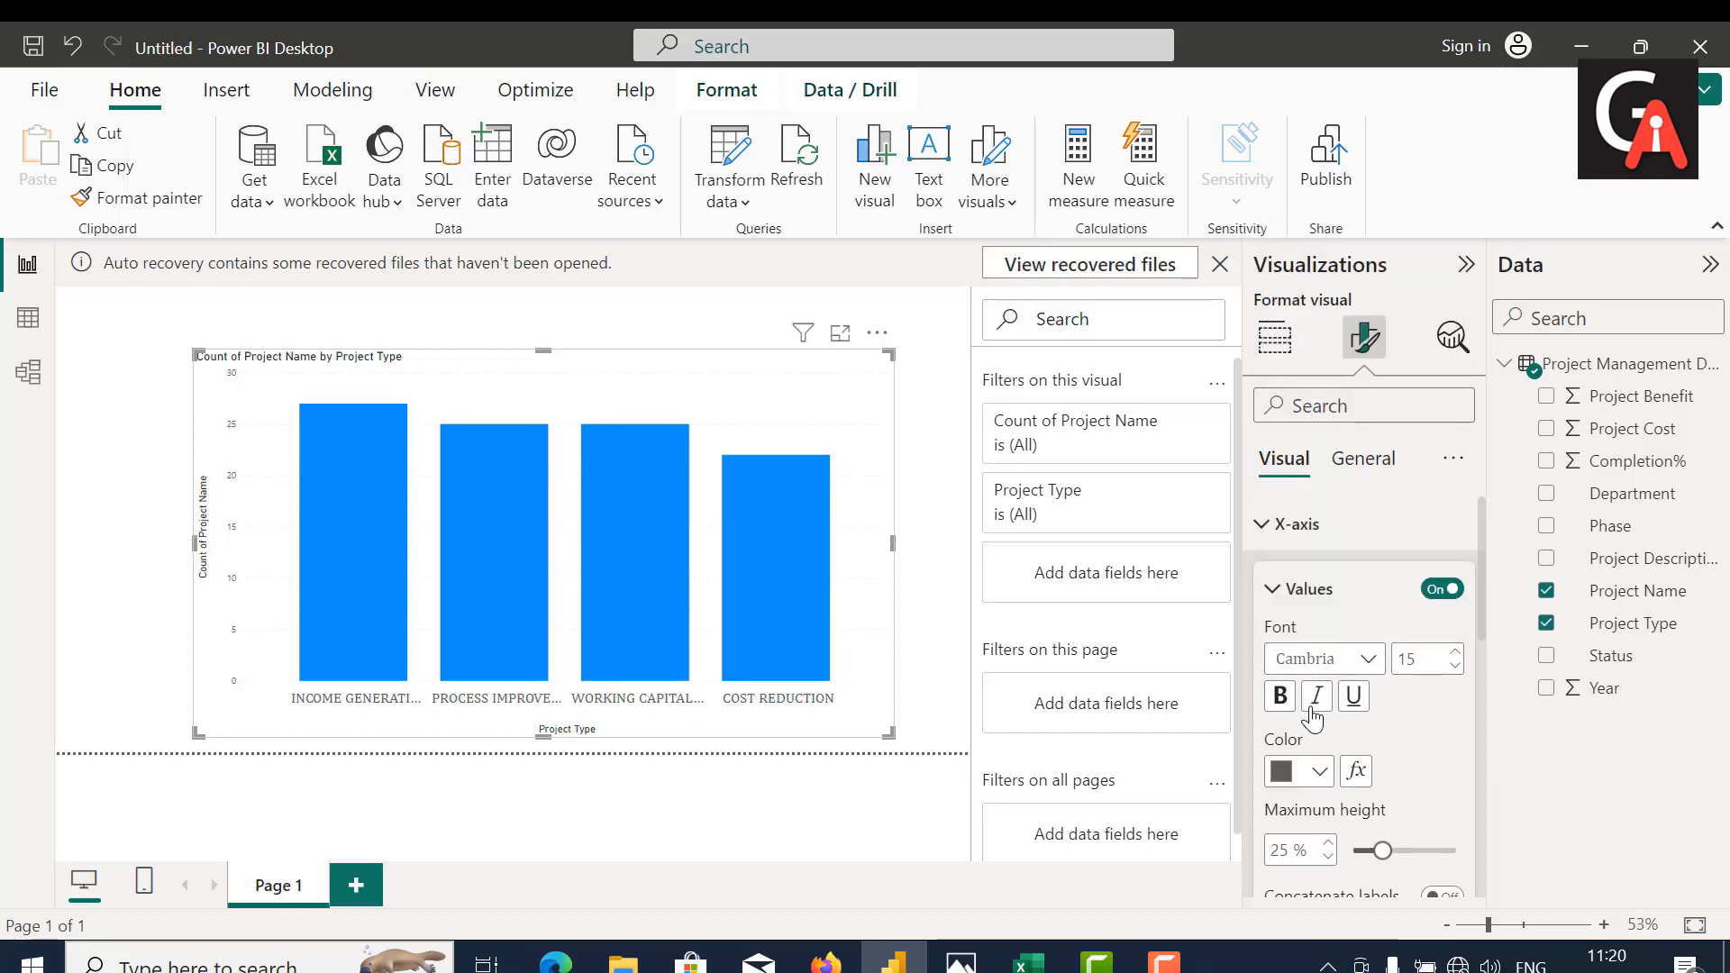
# Step: Make the X-axis values bold and color them black
pyautogui.click(1279, 700)
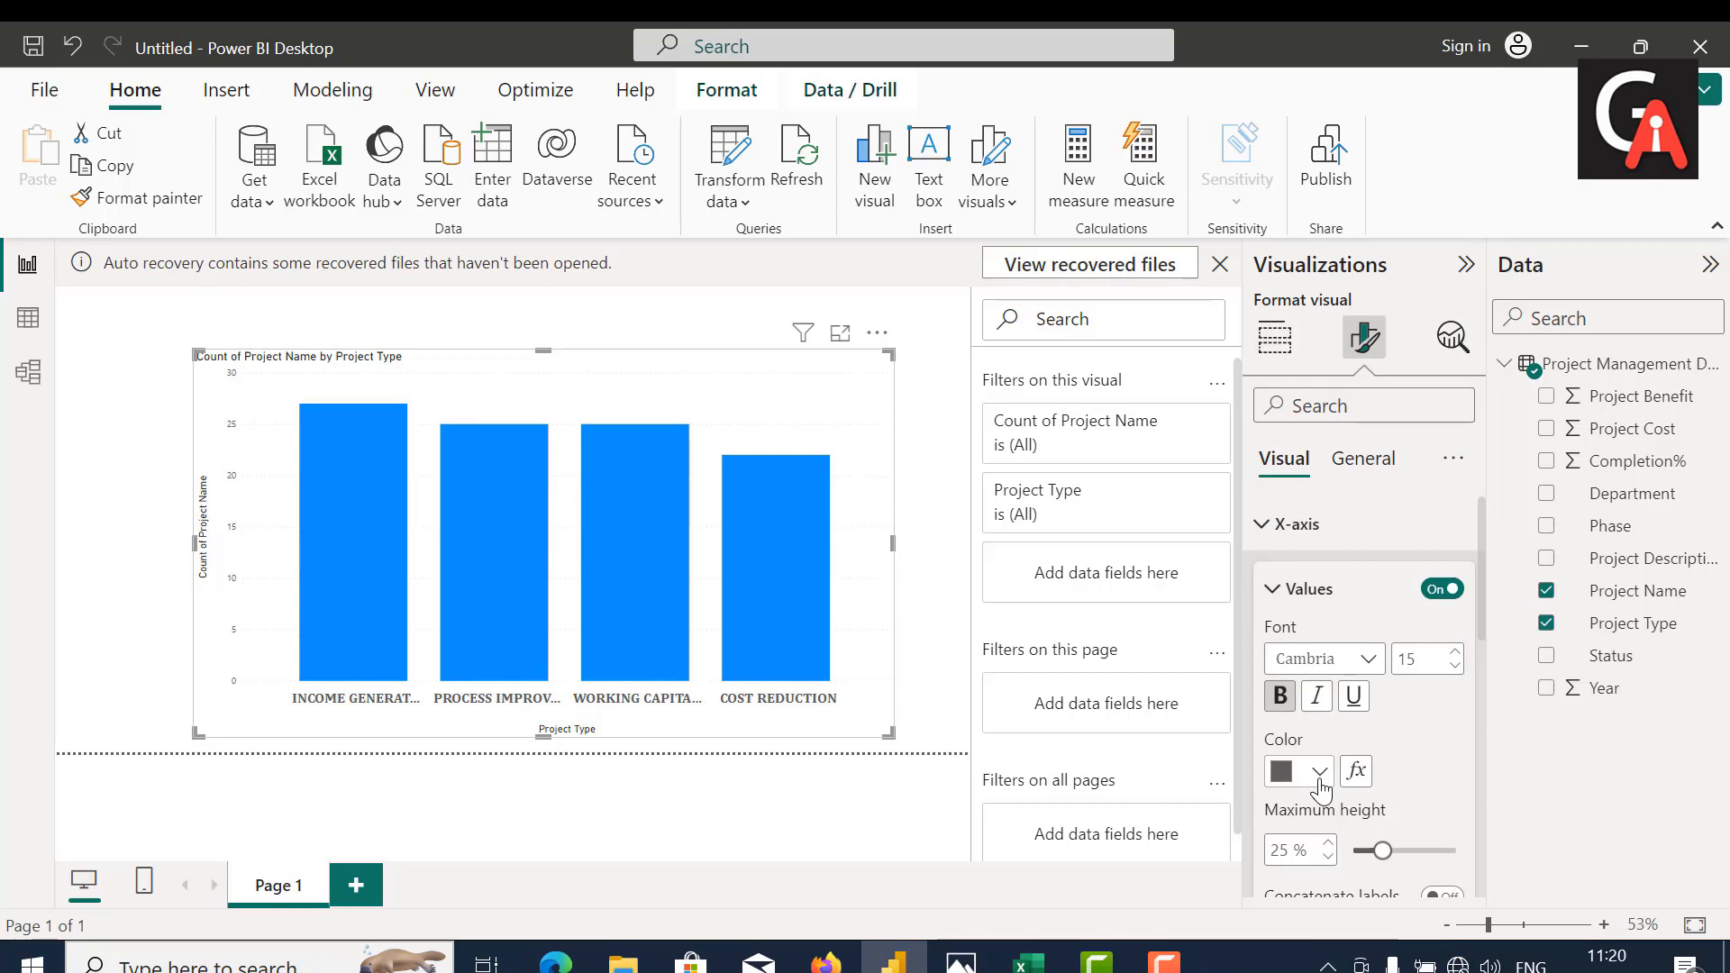
pyautogui.click(1302, 772)
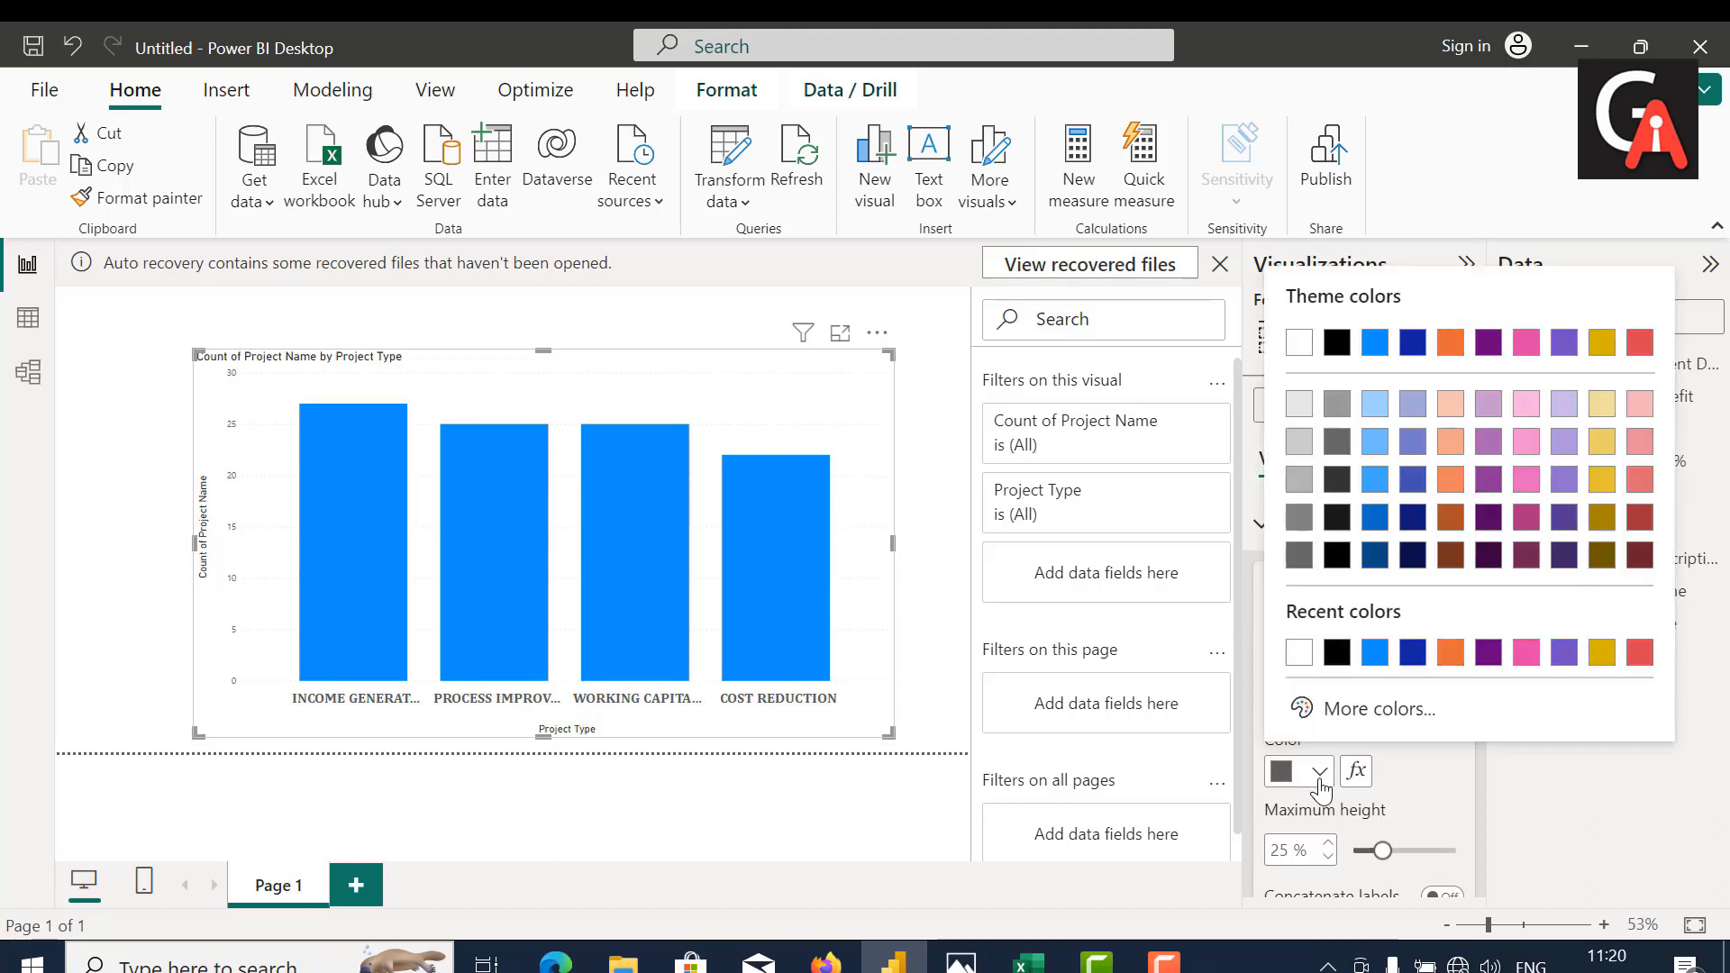
pyautogui.click(1337, 343)
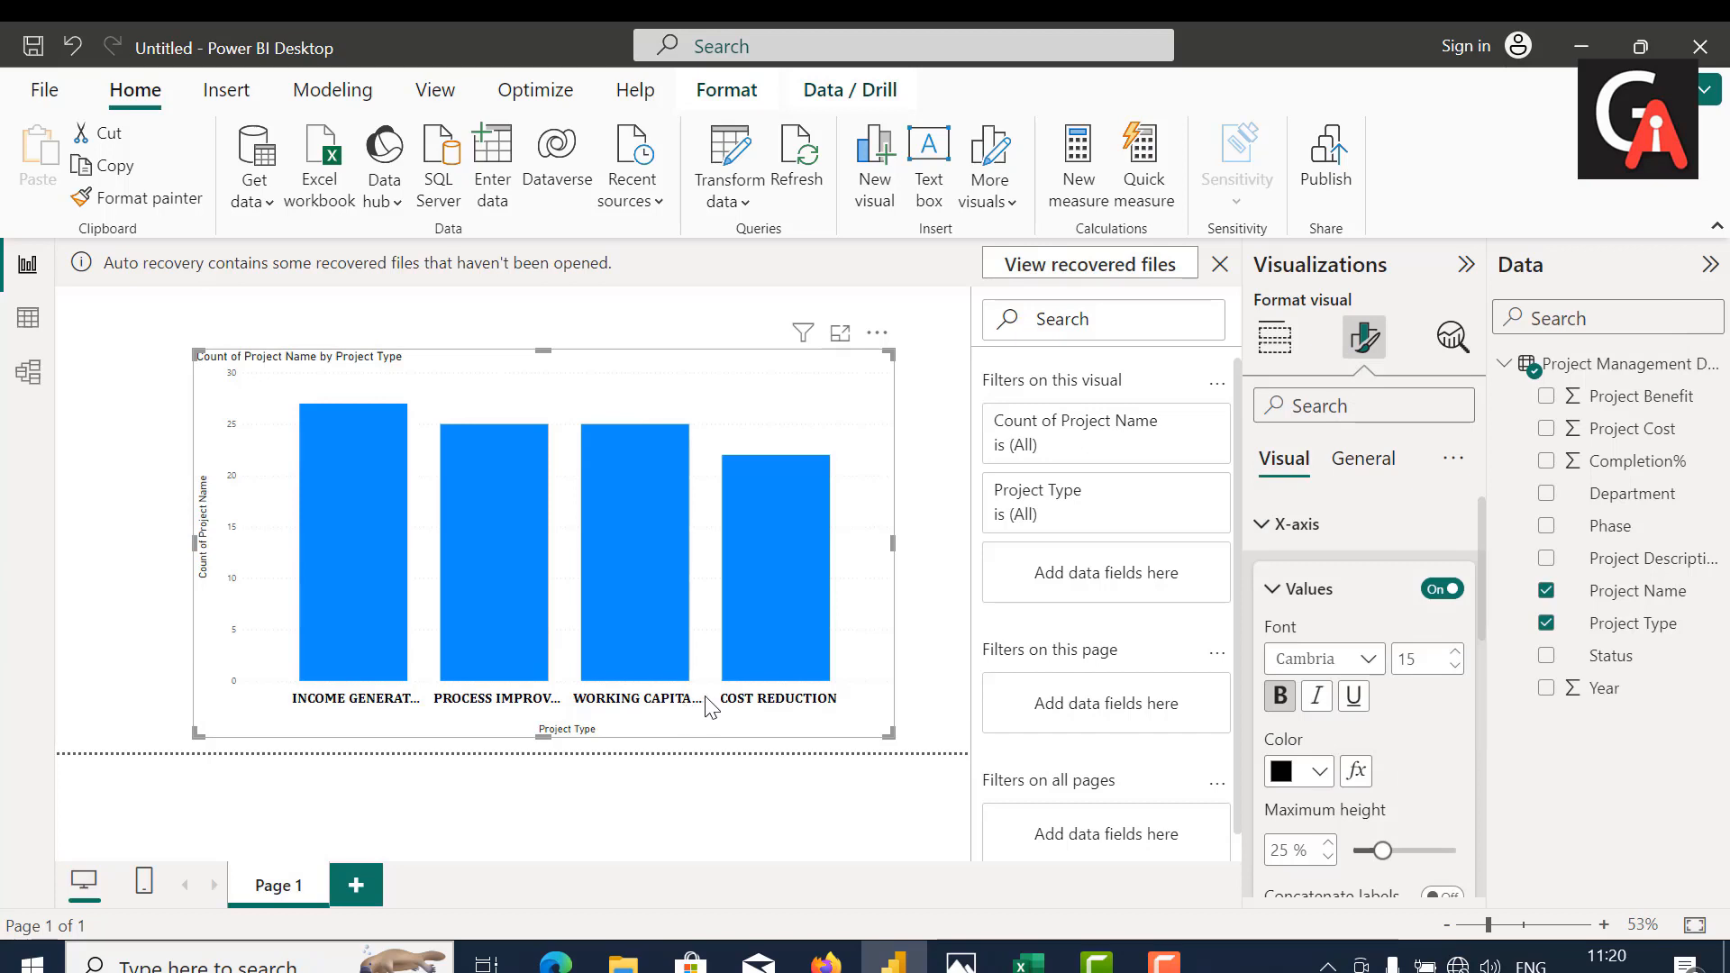
# Step: Set the font of the column chart's X-axis title to Cambria, size 24
pyautogui.scroll(-1, 1387, 750)
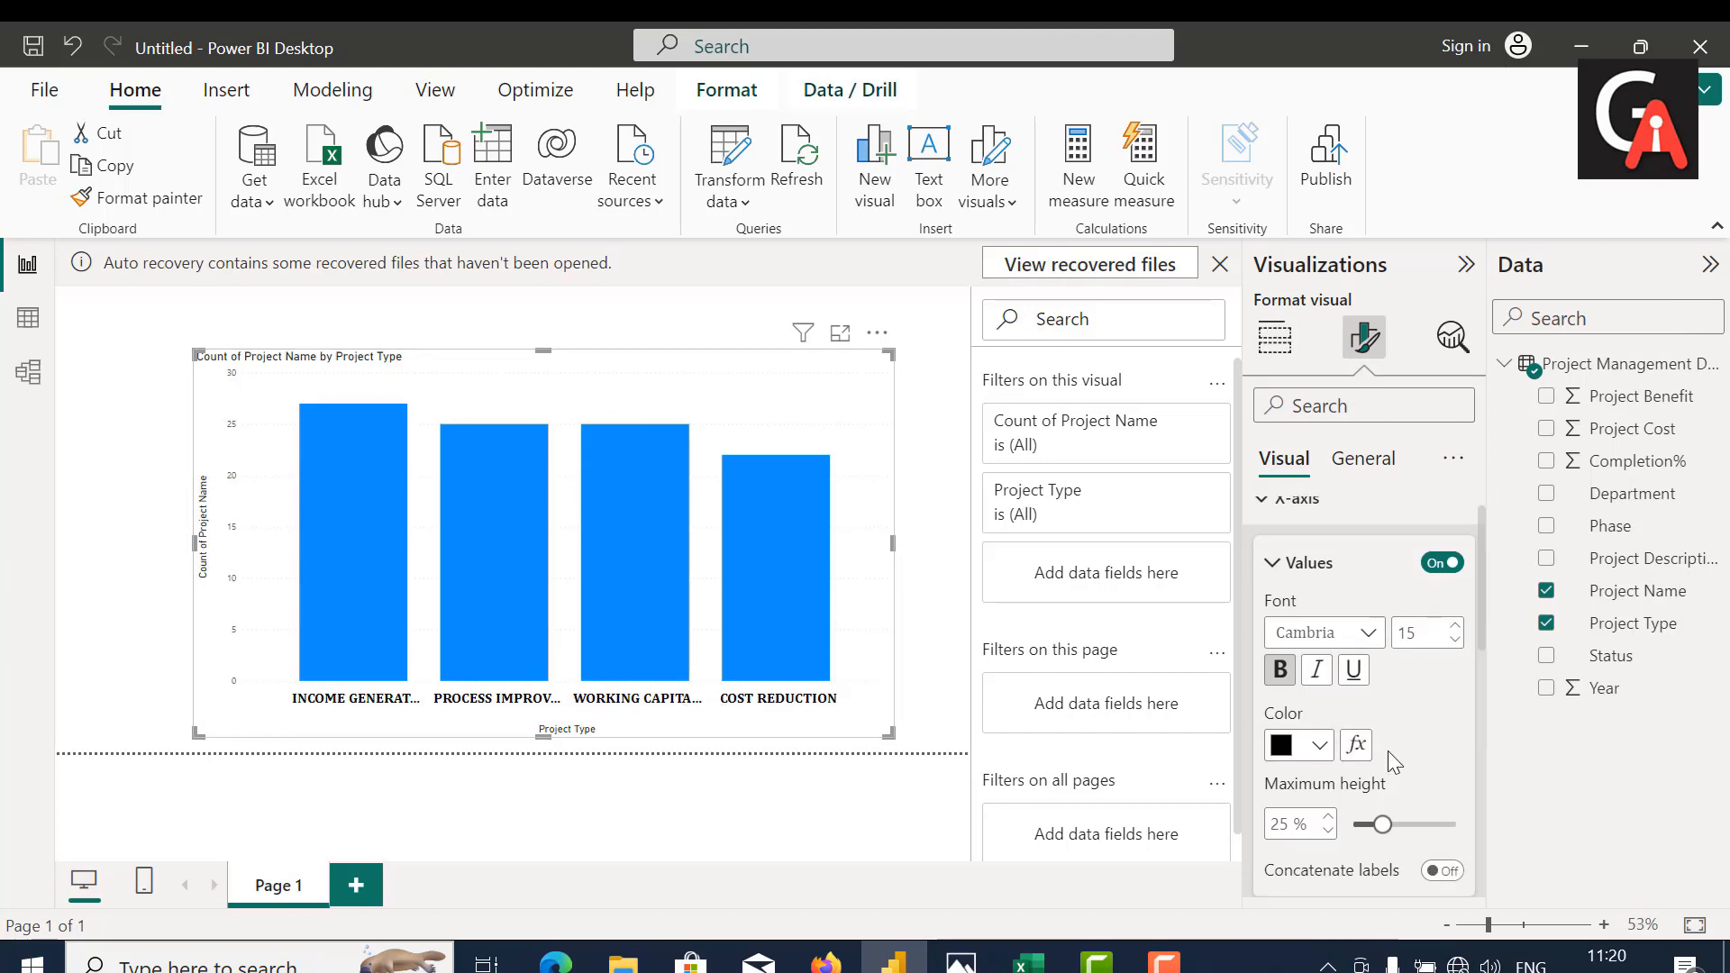
pyautogui.scroll(-3, 1388, 750)
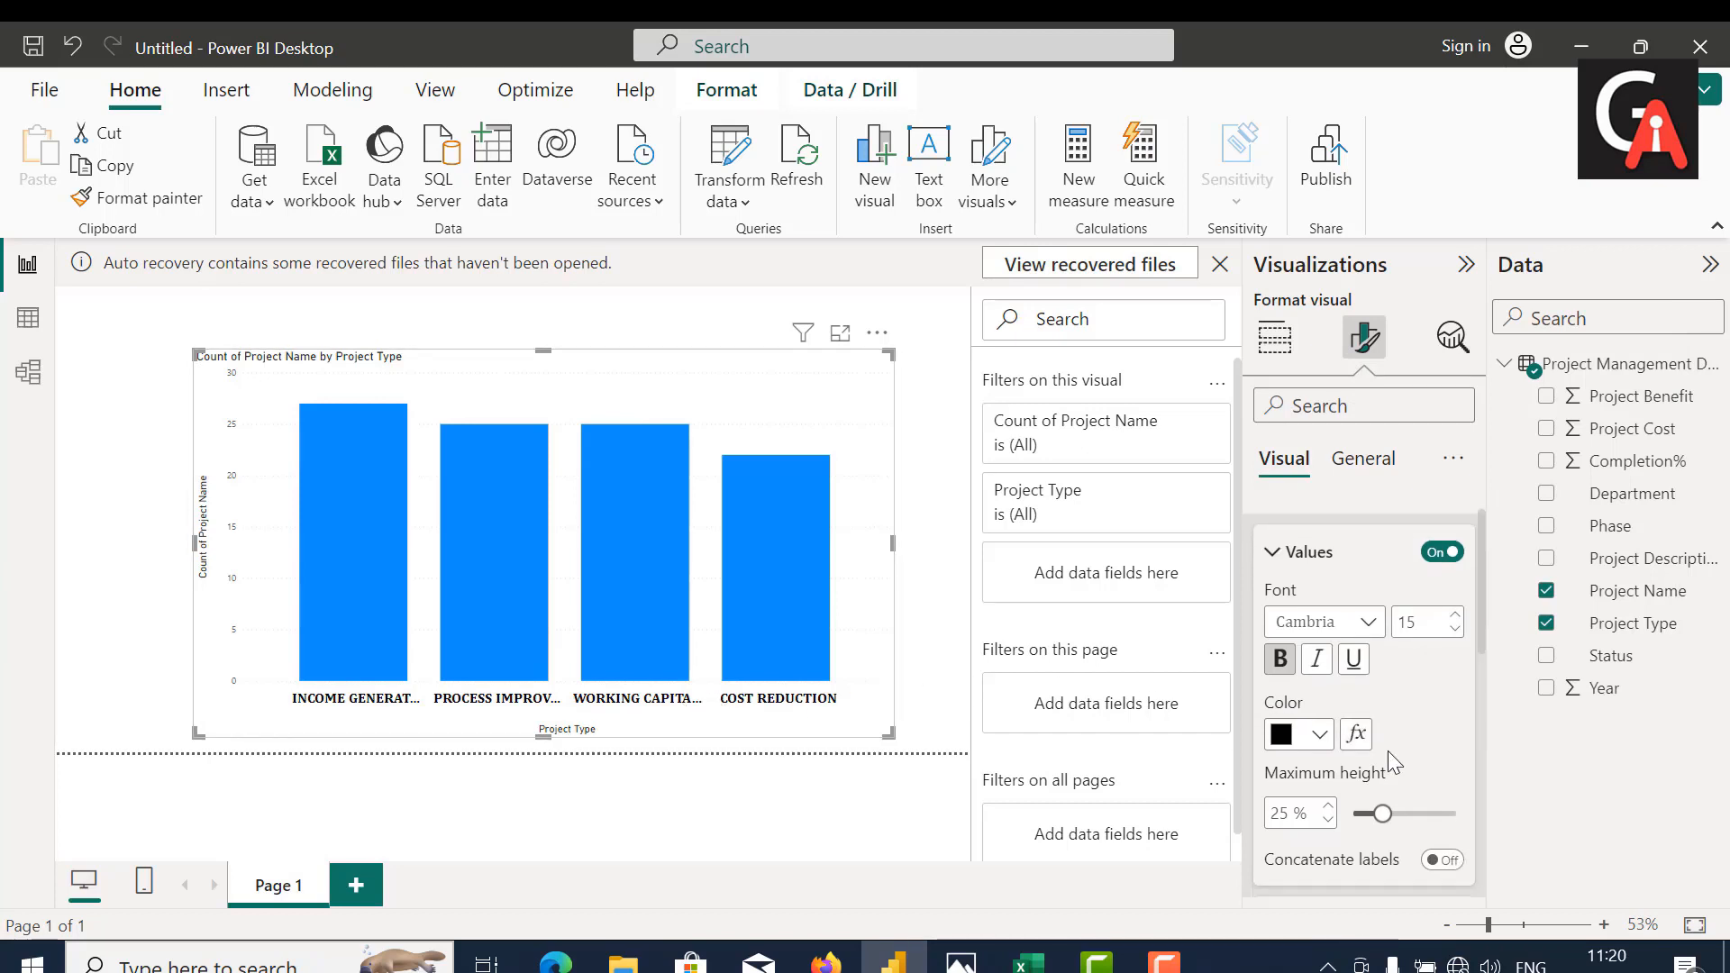
pyautogui.scroll(-5, 1388, 750)
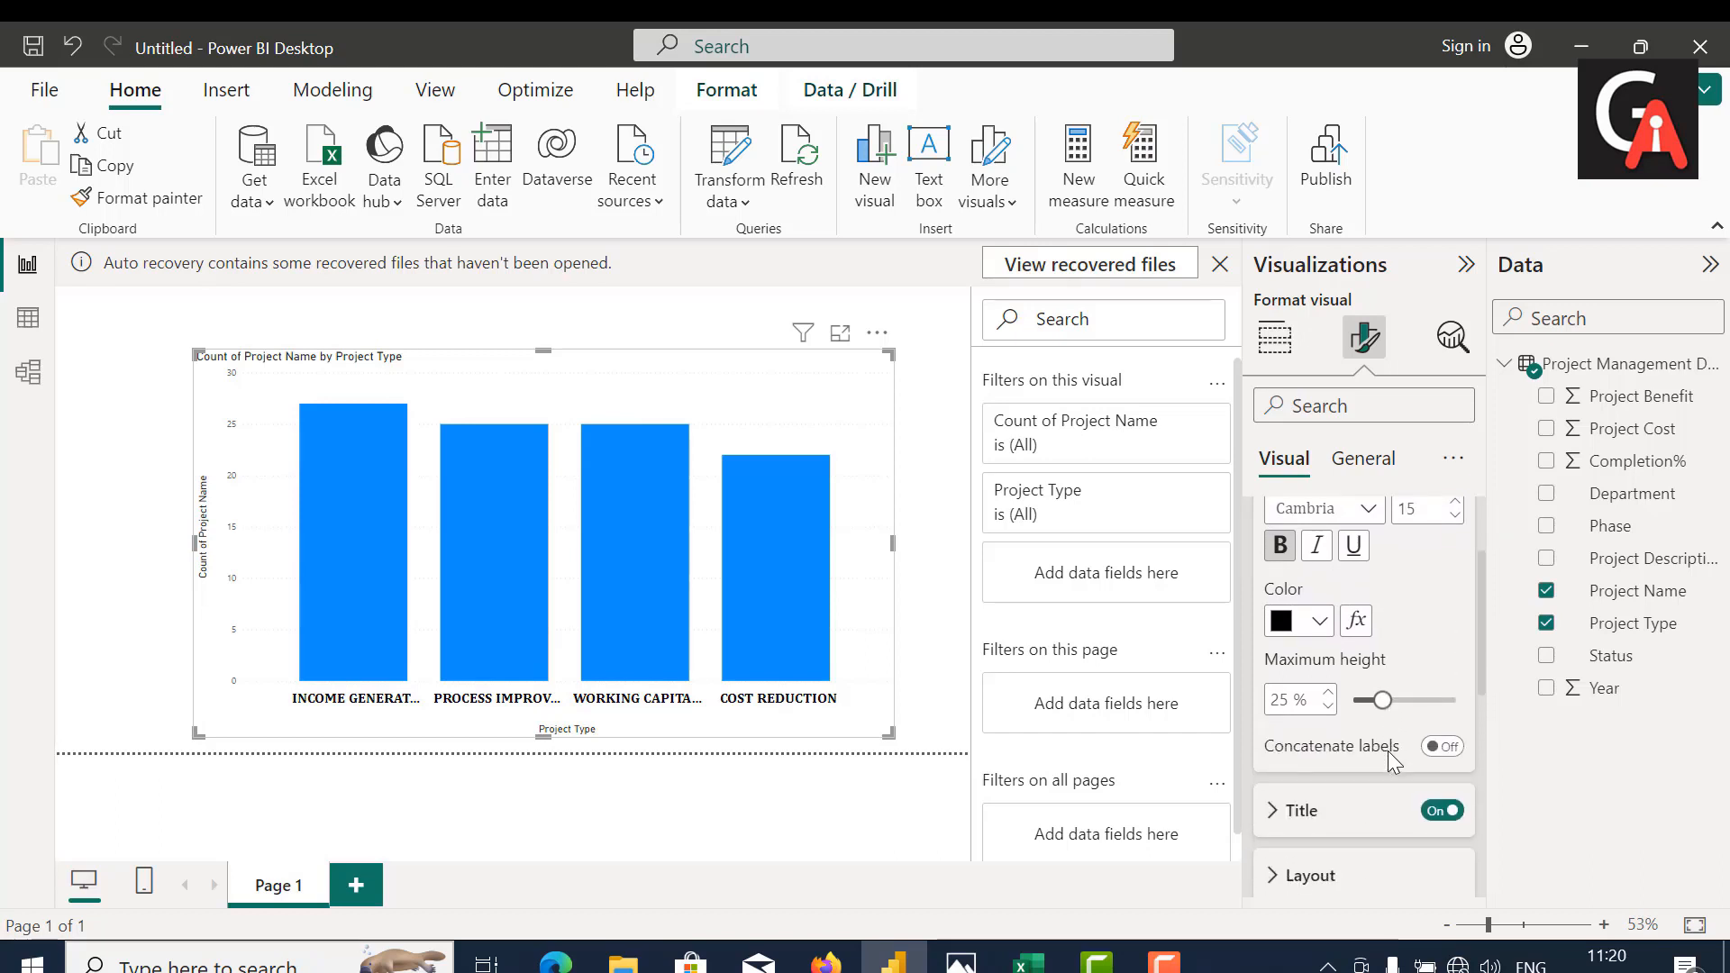
pyautogui.click(1280, 682)
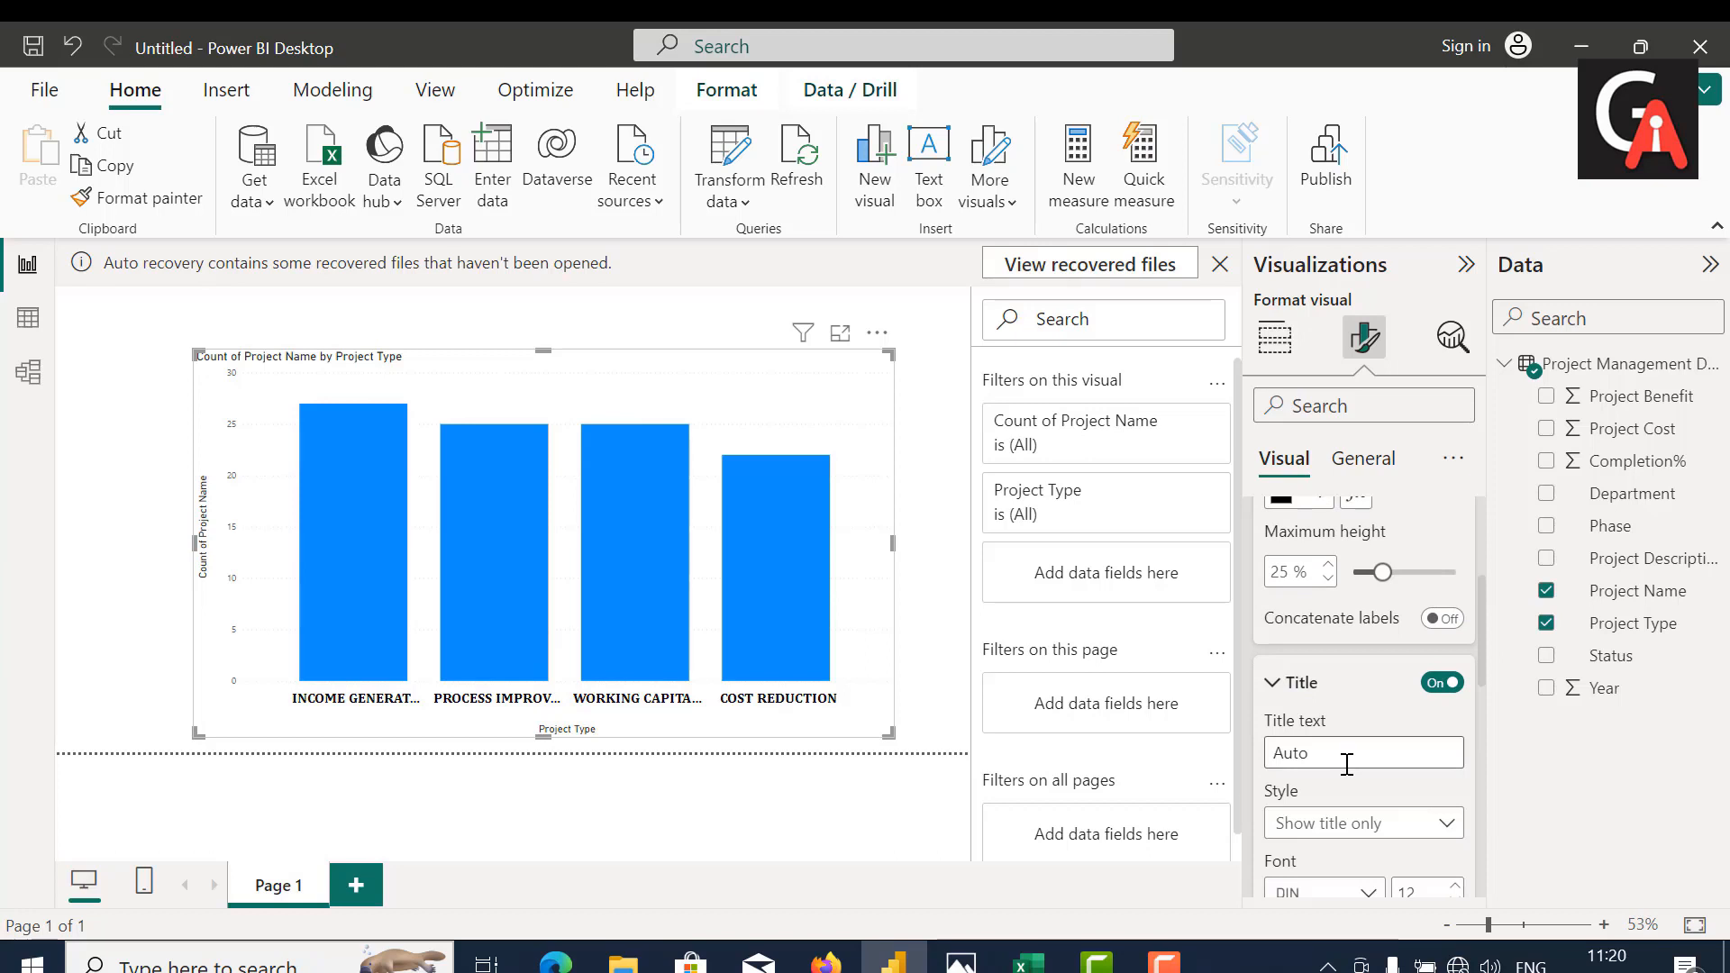
pyautogui.scroll(-3, 1379, 822)
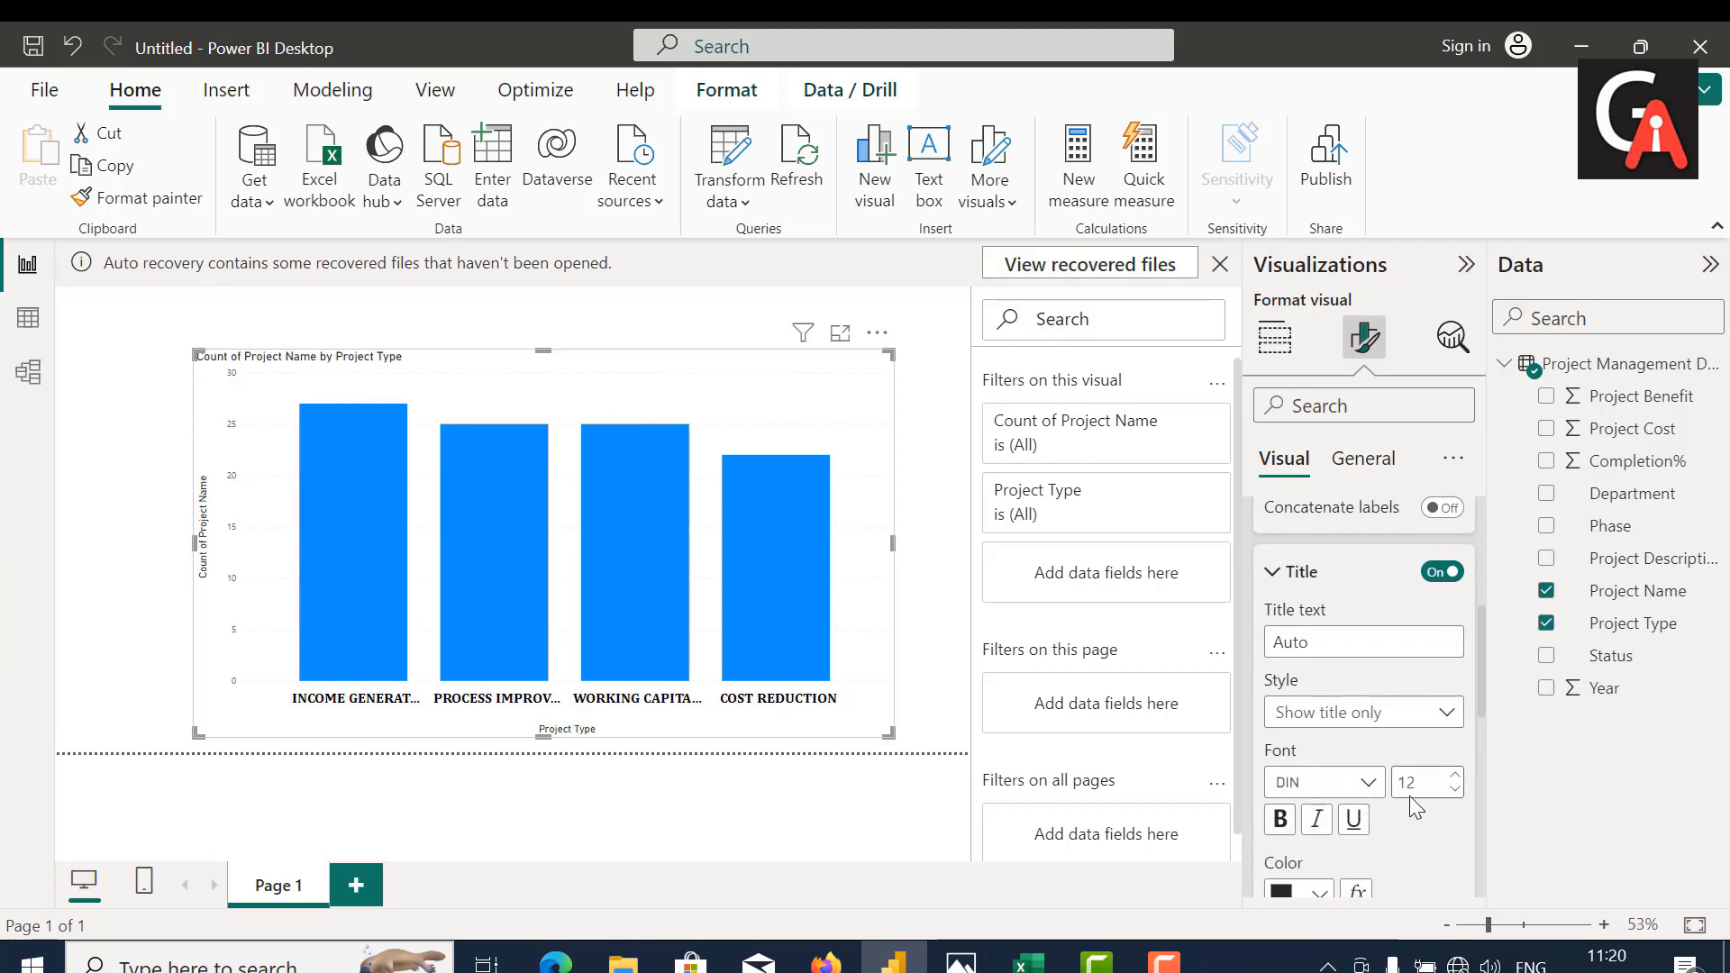
pyautogui.doubleClick(1408, 782)
pyautogui.press('BackSpace')
pyautogui.write('24')
pyautogui.click(1356, 782)
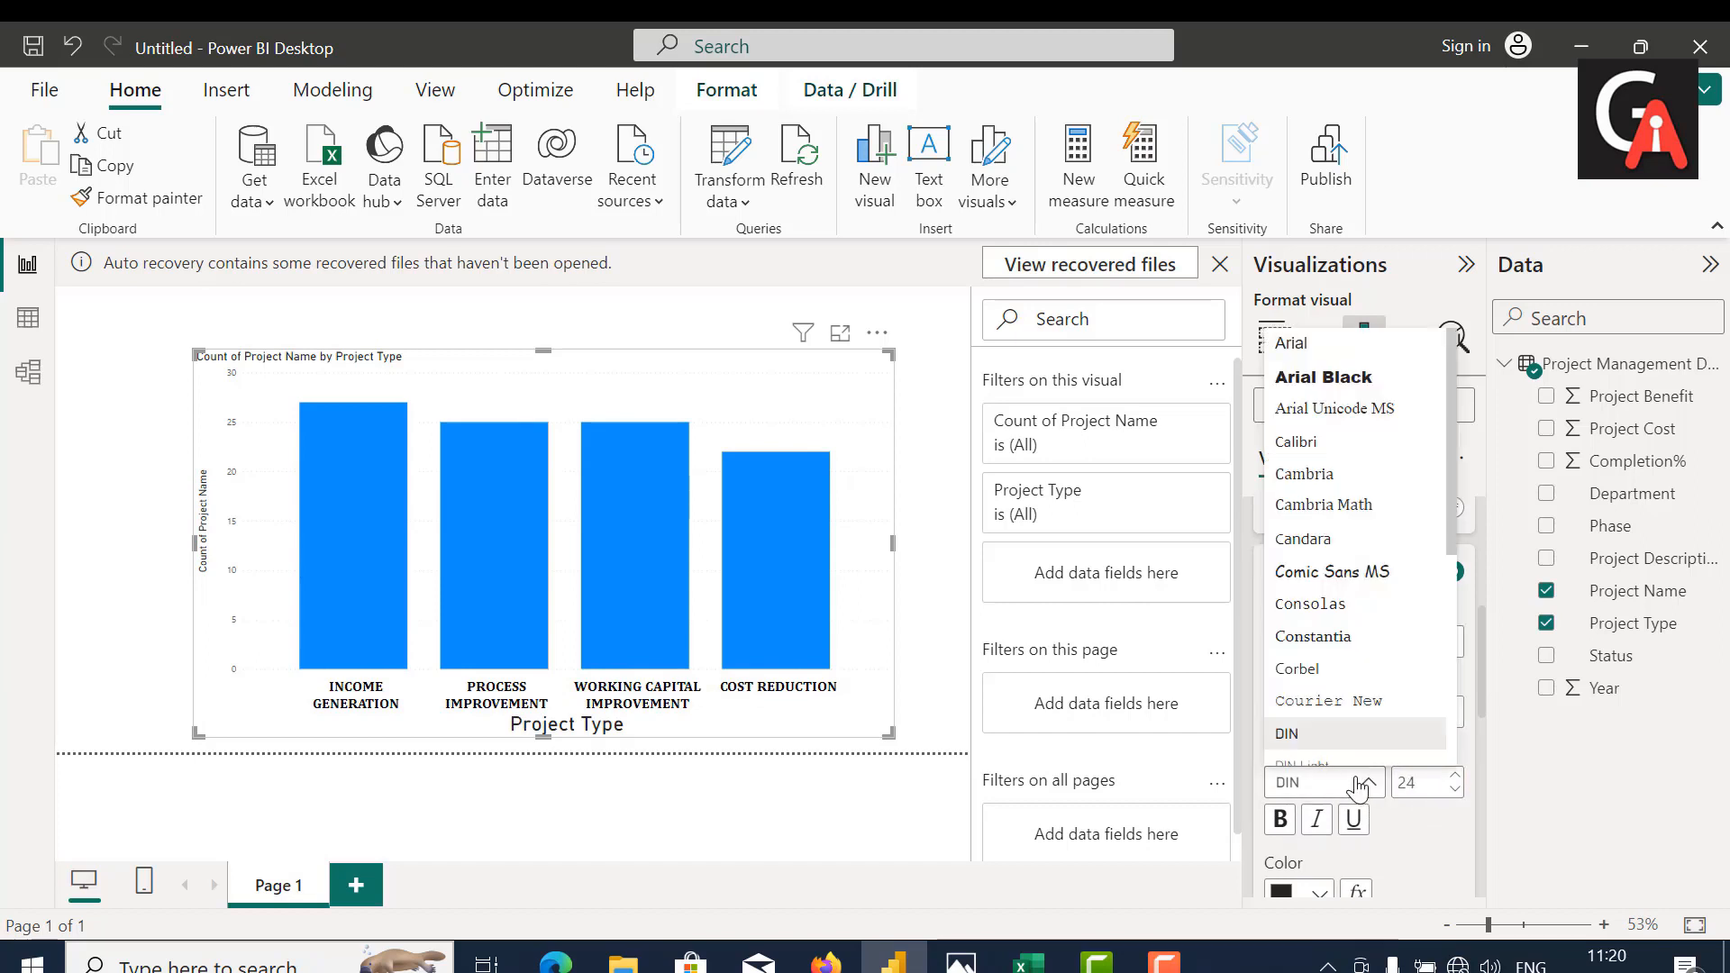
pyautogui.click(1341, 475)
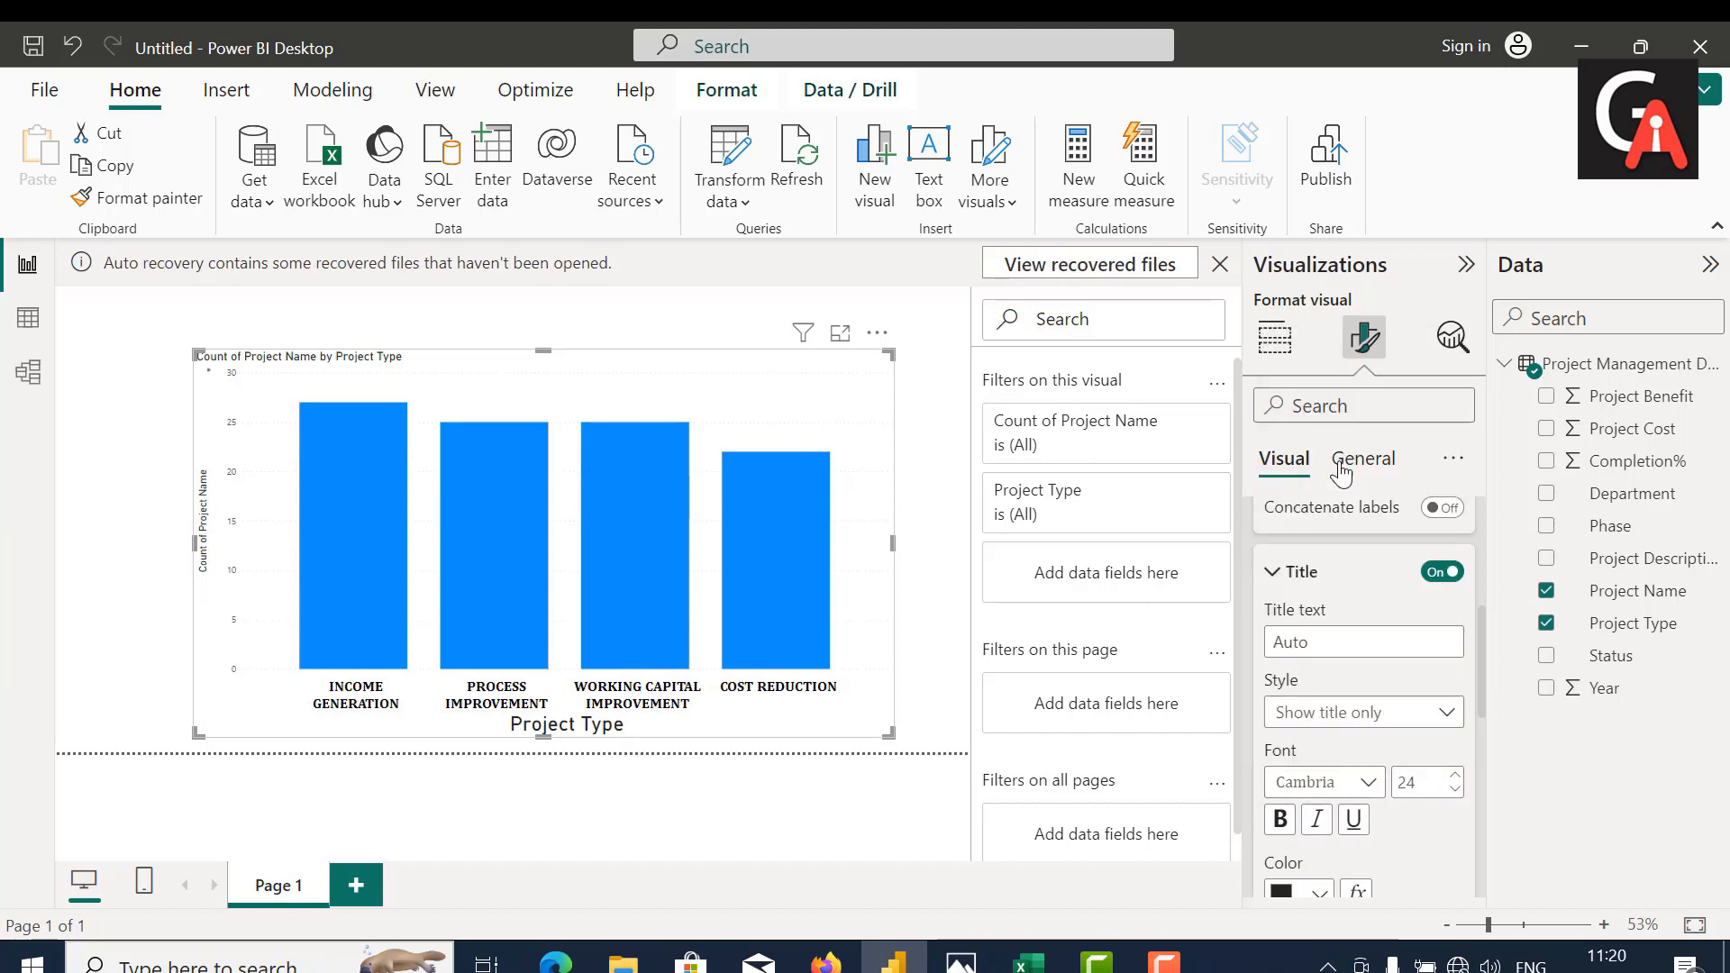
# Step: Color the X-axis title black and make it bold
pyautogui.scroll(-1, 1395, 831)
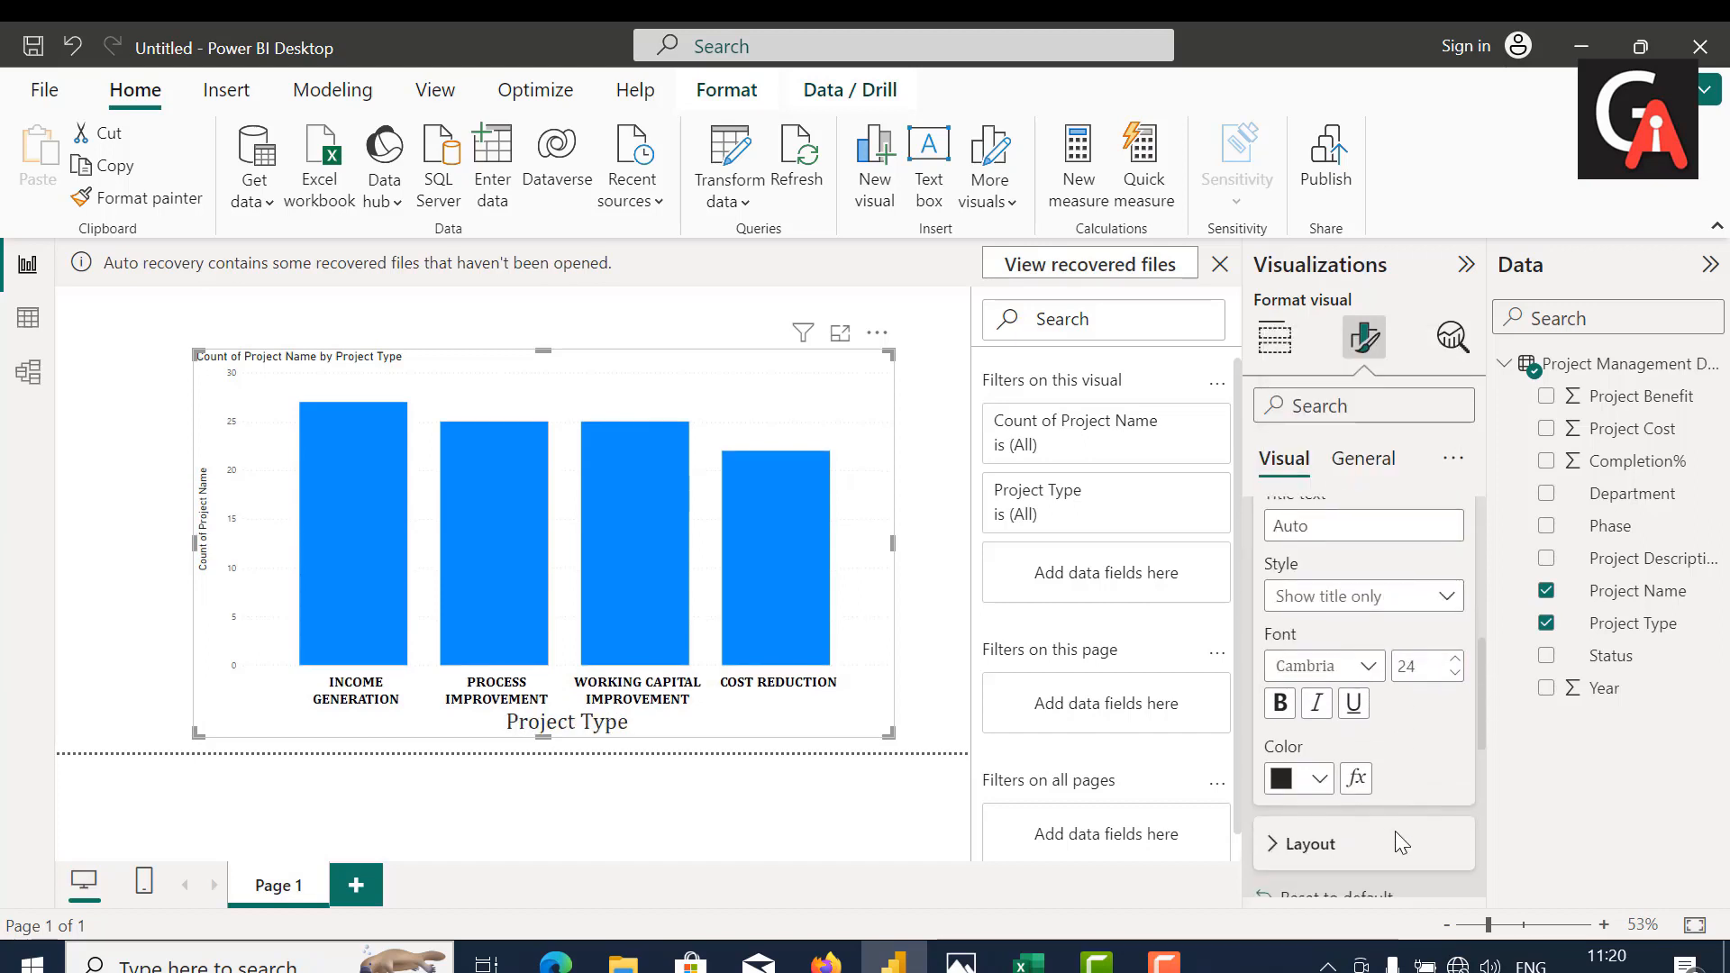
pyautogui.click(1327, 780)
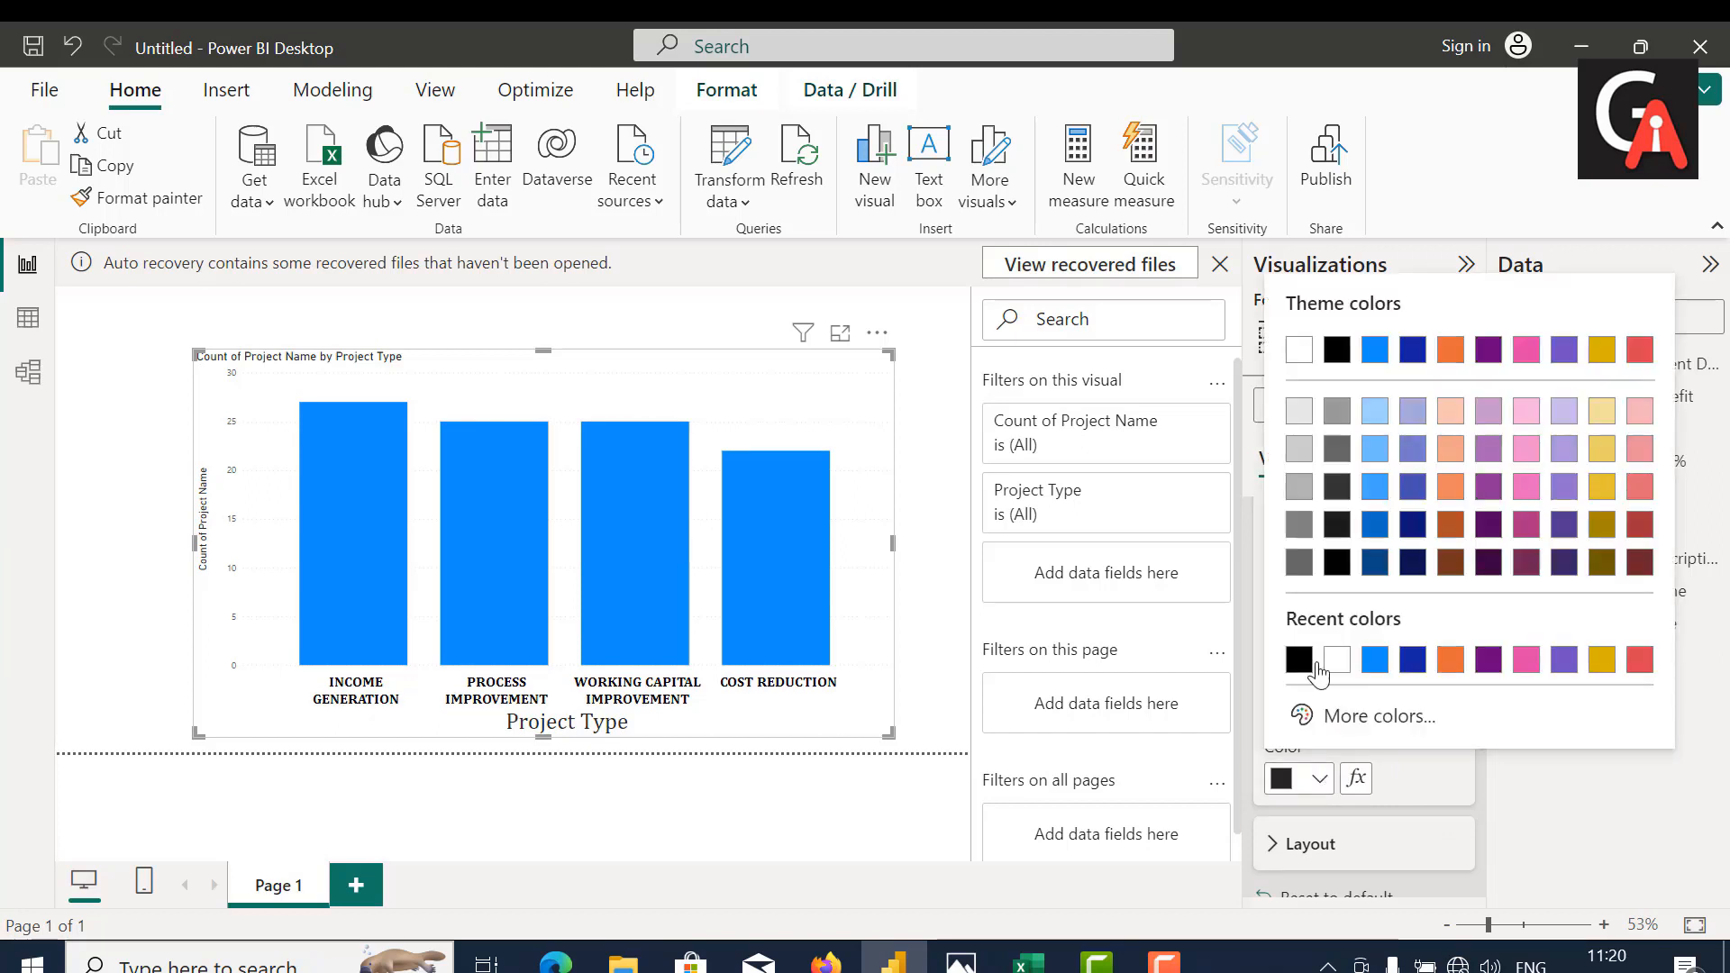
pyautogui.click(1336, 349)
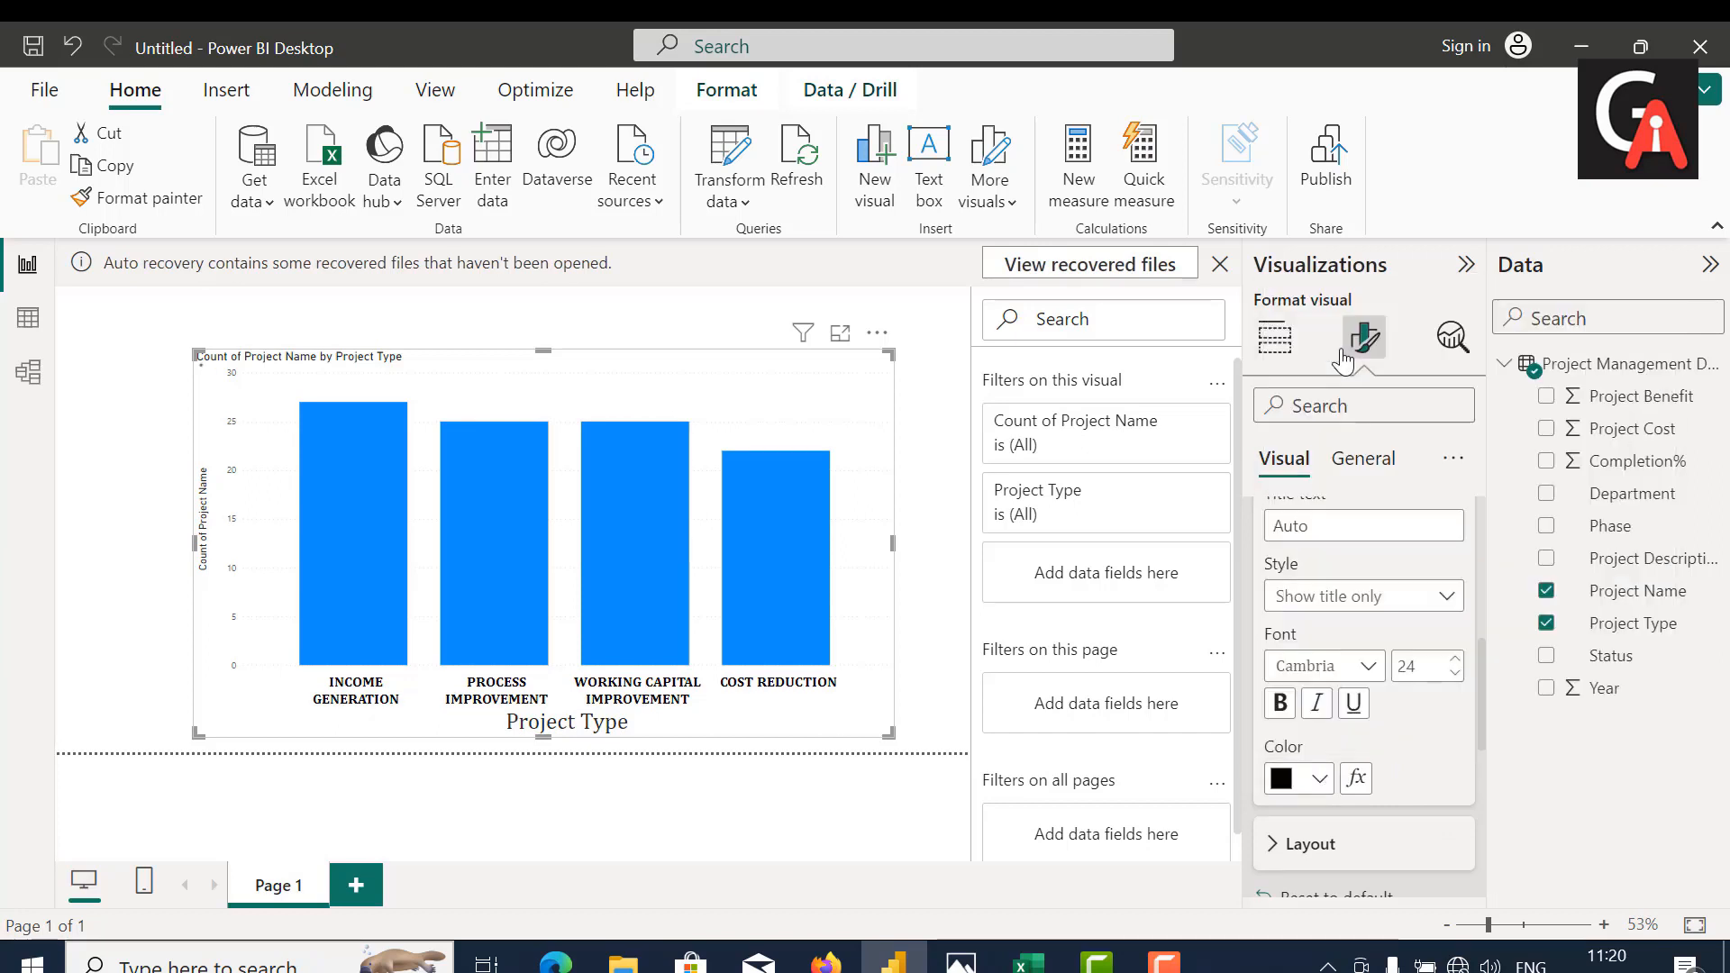
pyautogui.click(1280, 703)
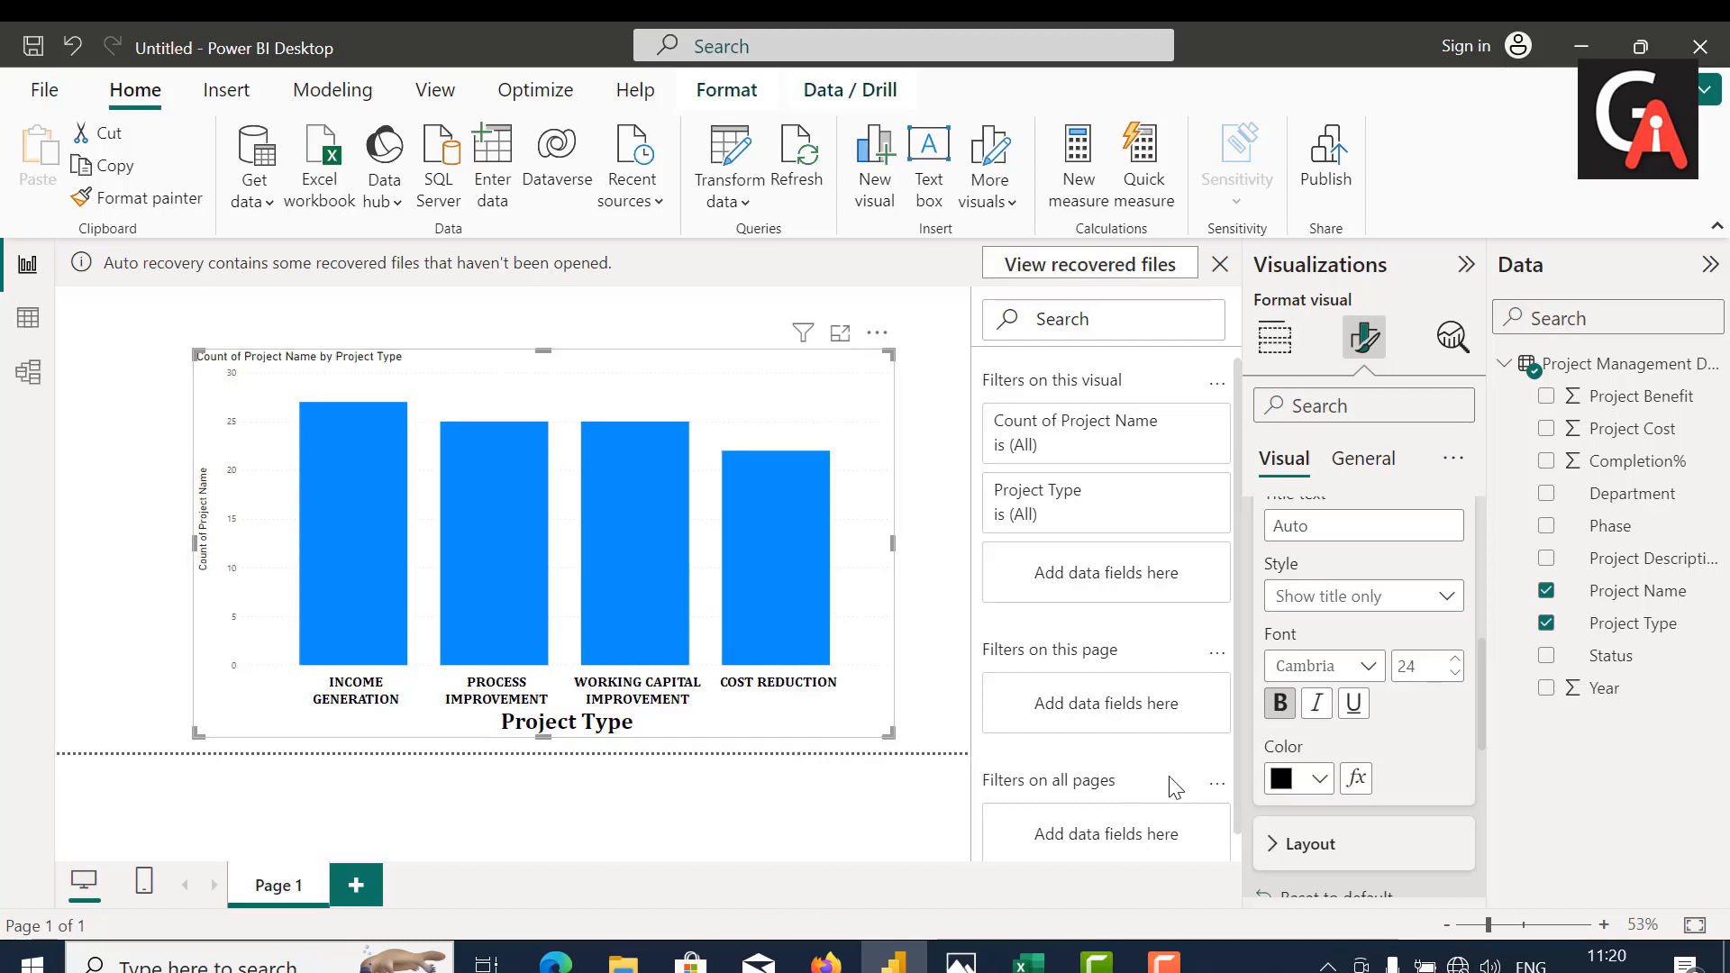
# Step: Set the font of the chart's Y-axis values to Cambria, size 20
pyautogui.scroll(-5, 1437, 721)
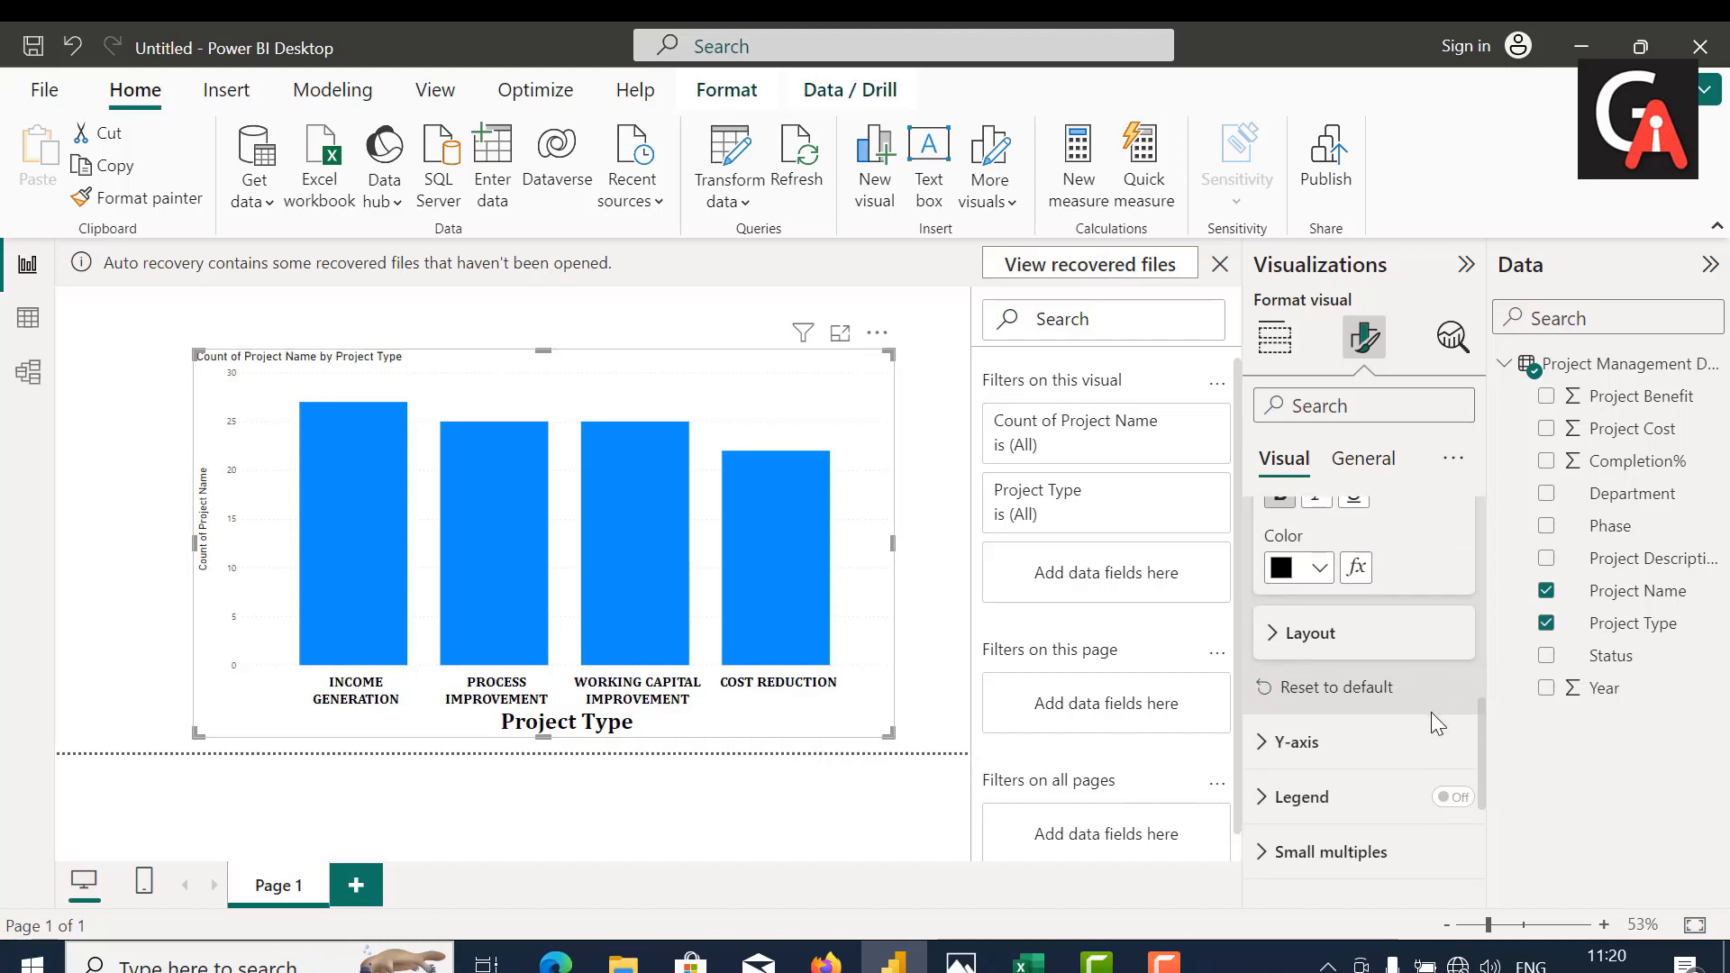
pyautogui.click(1321, 699)
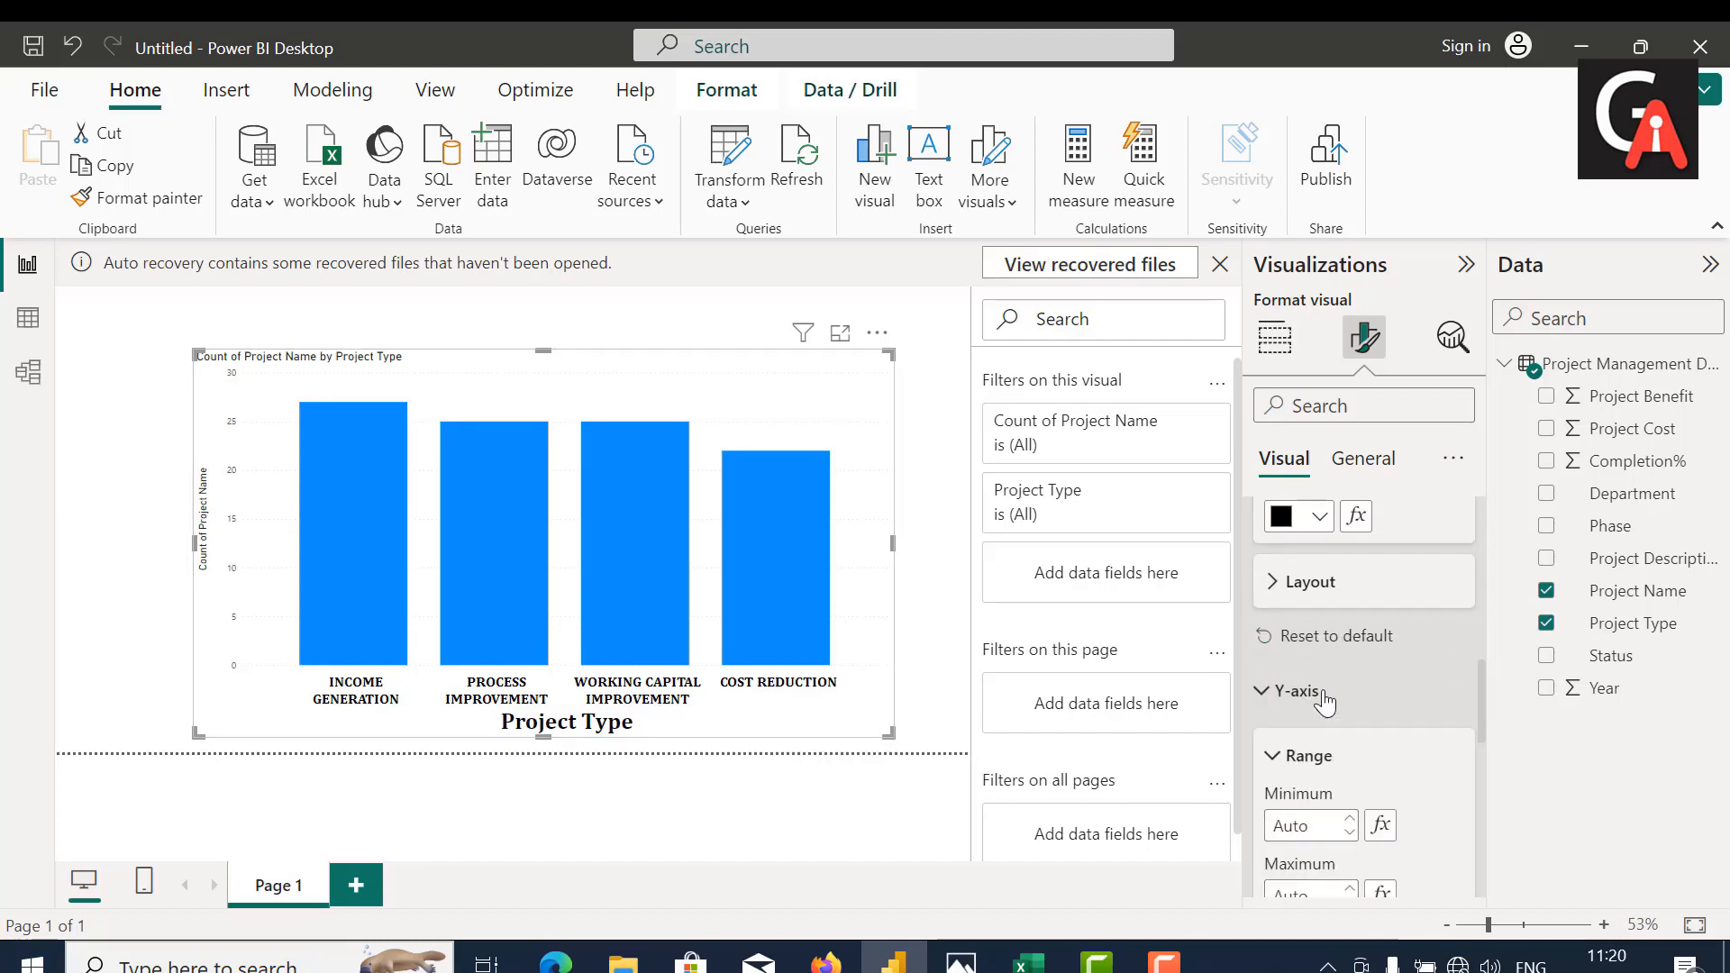
pyautogui.scroll(-4, 1325, 703)
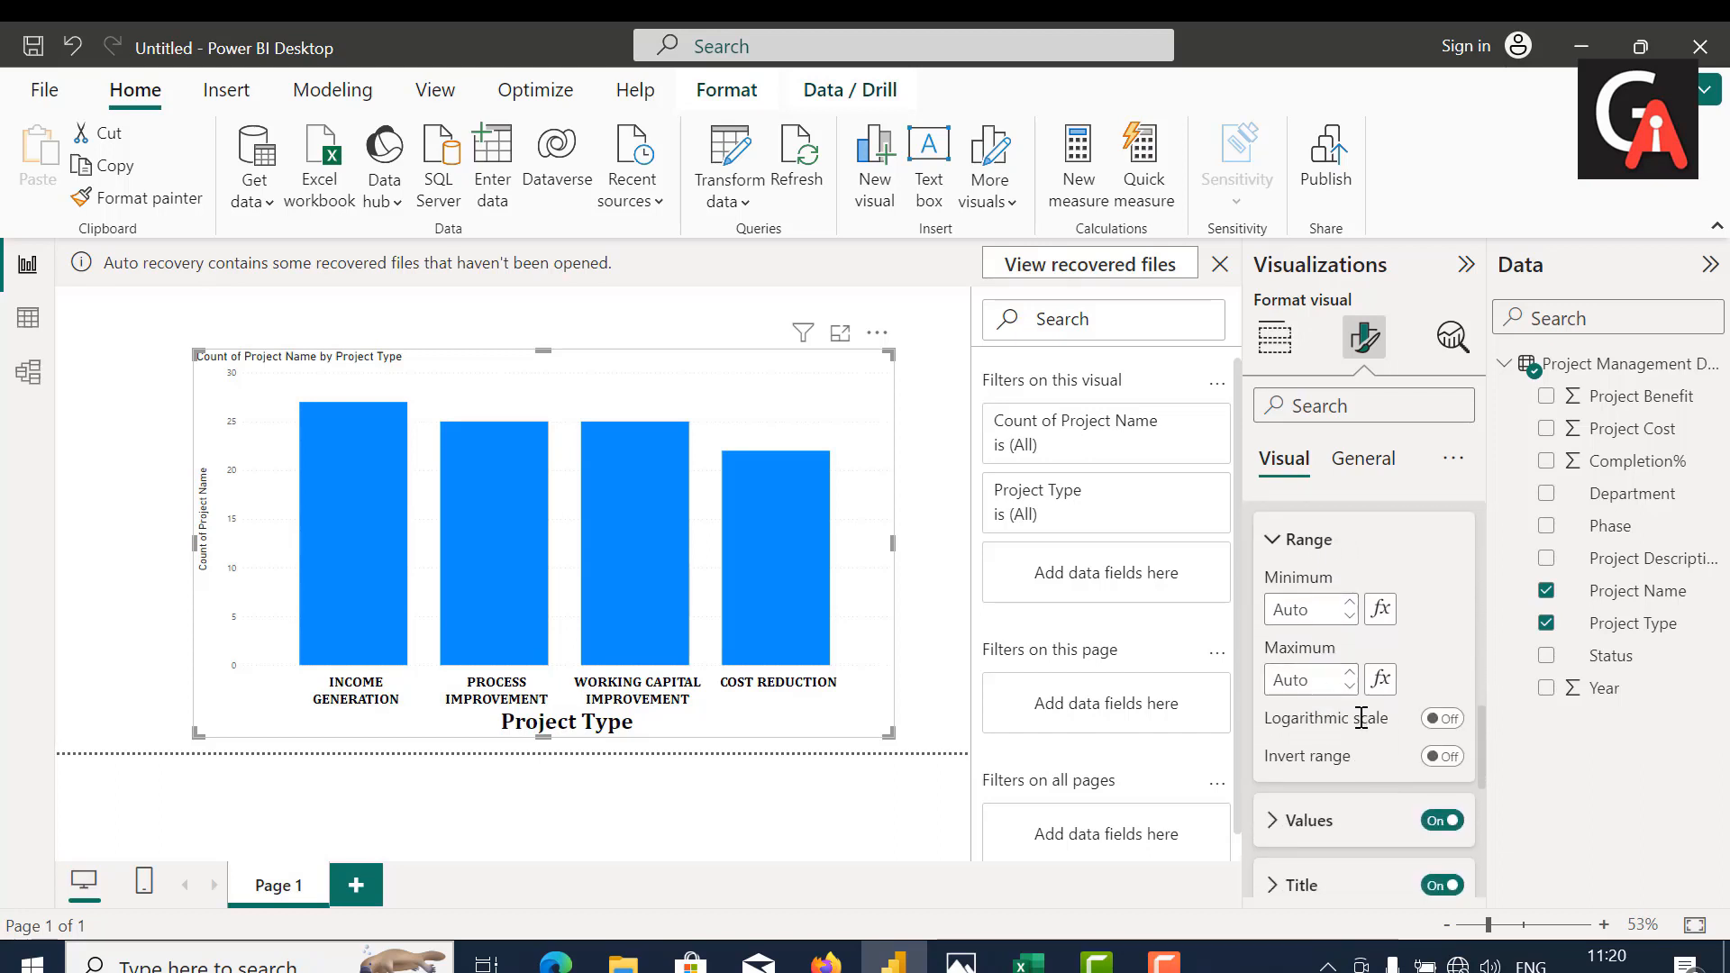
pyautogui.click(1305, 838)
pyautogui.scroll(-1, 1307, 811)
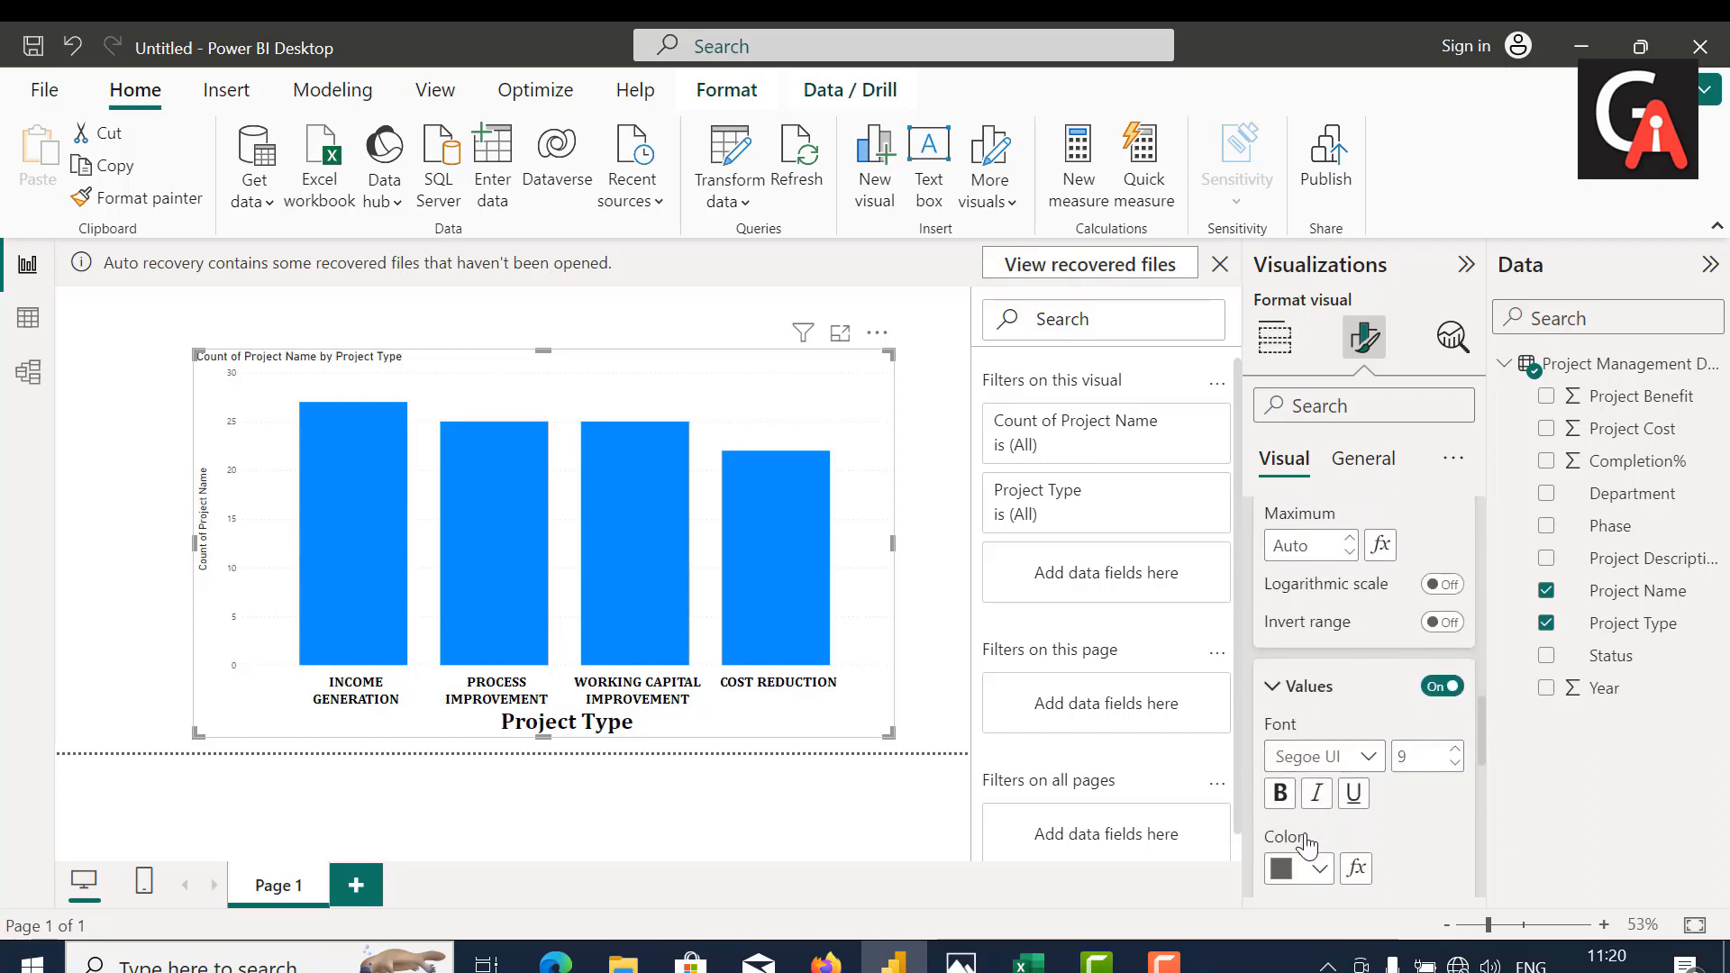
pyautogui.click(1421, 762)
pyautogui.press('BackSpace')
pyautogui.write('20')
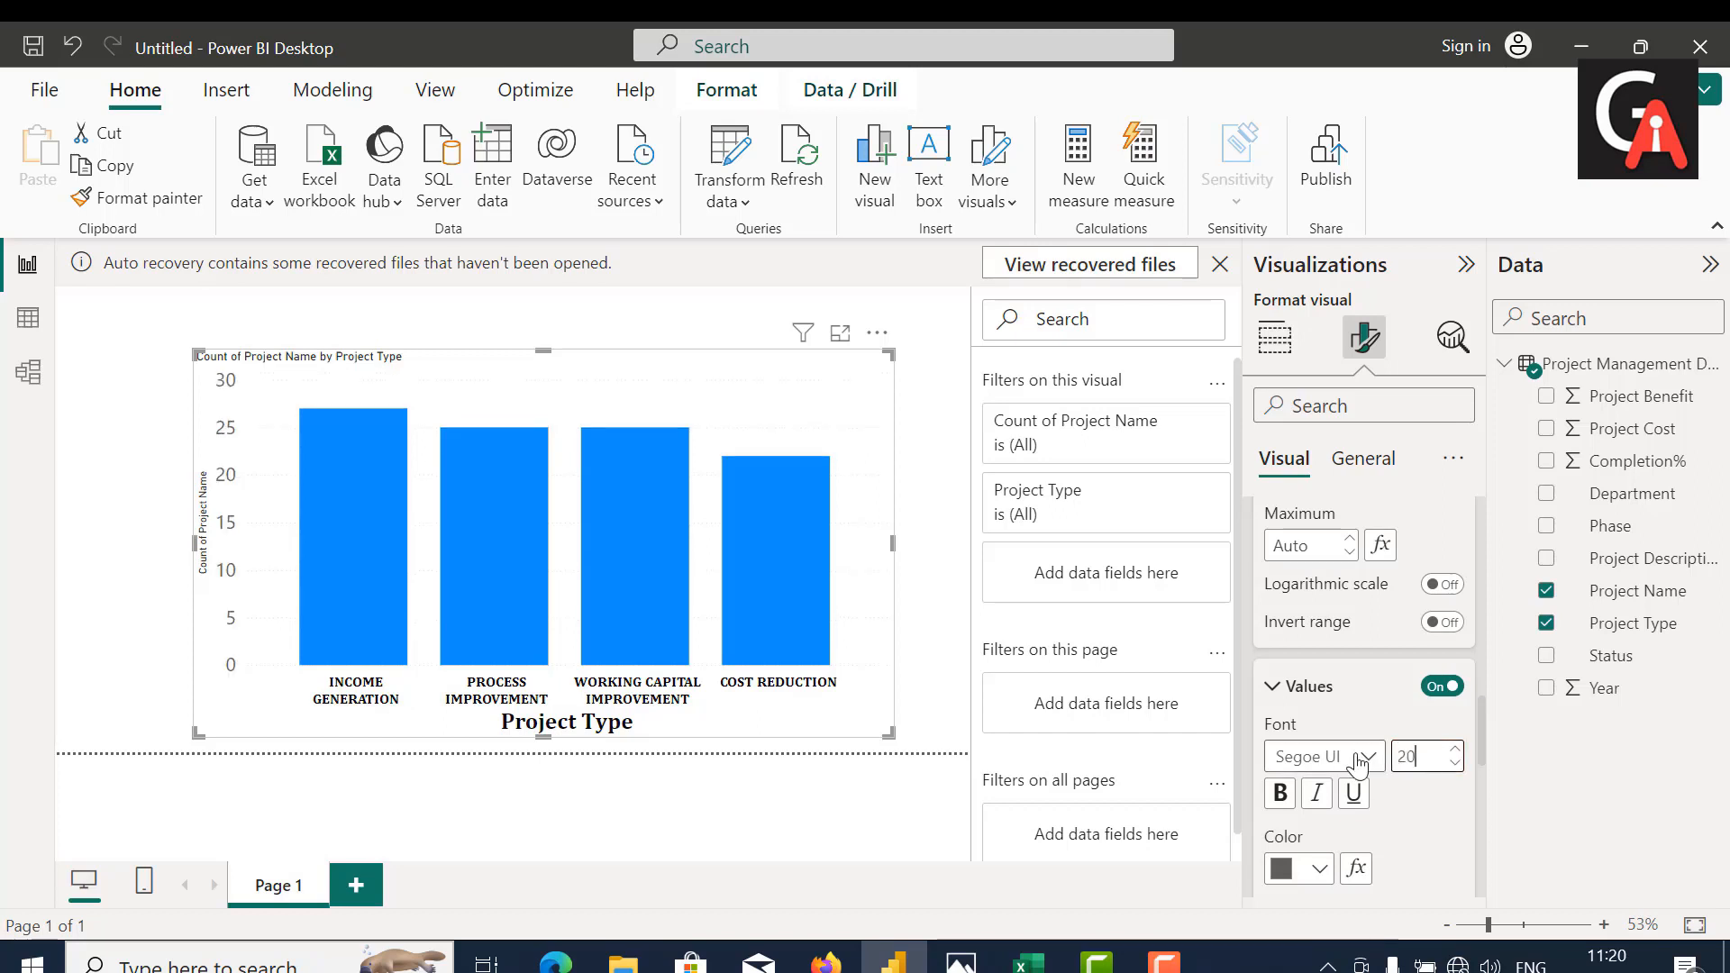
pyautogui.click(1360, 761)
pyautogui.scroll(3, 1315, 469)
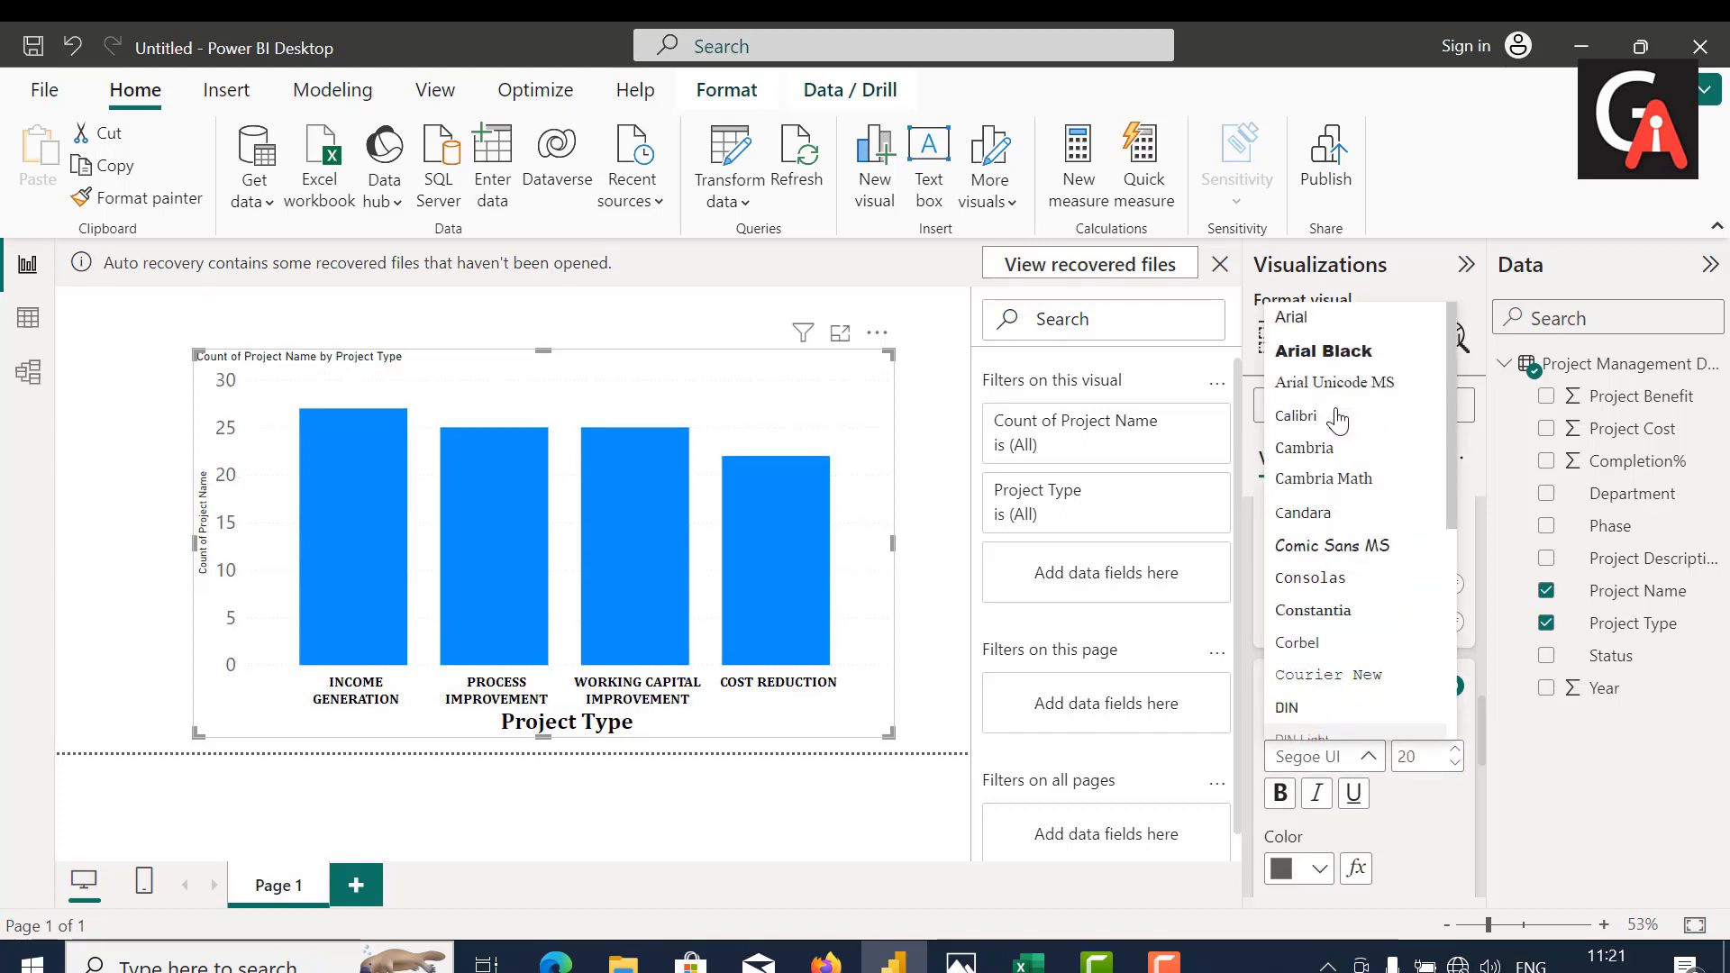
pyautogui.click(1311, 459)
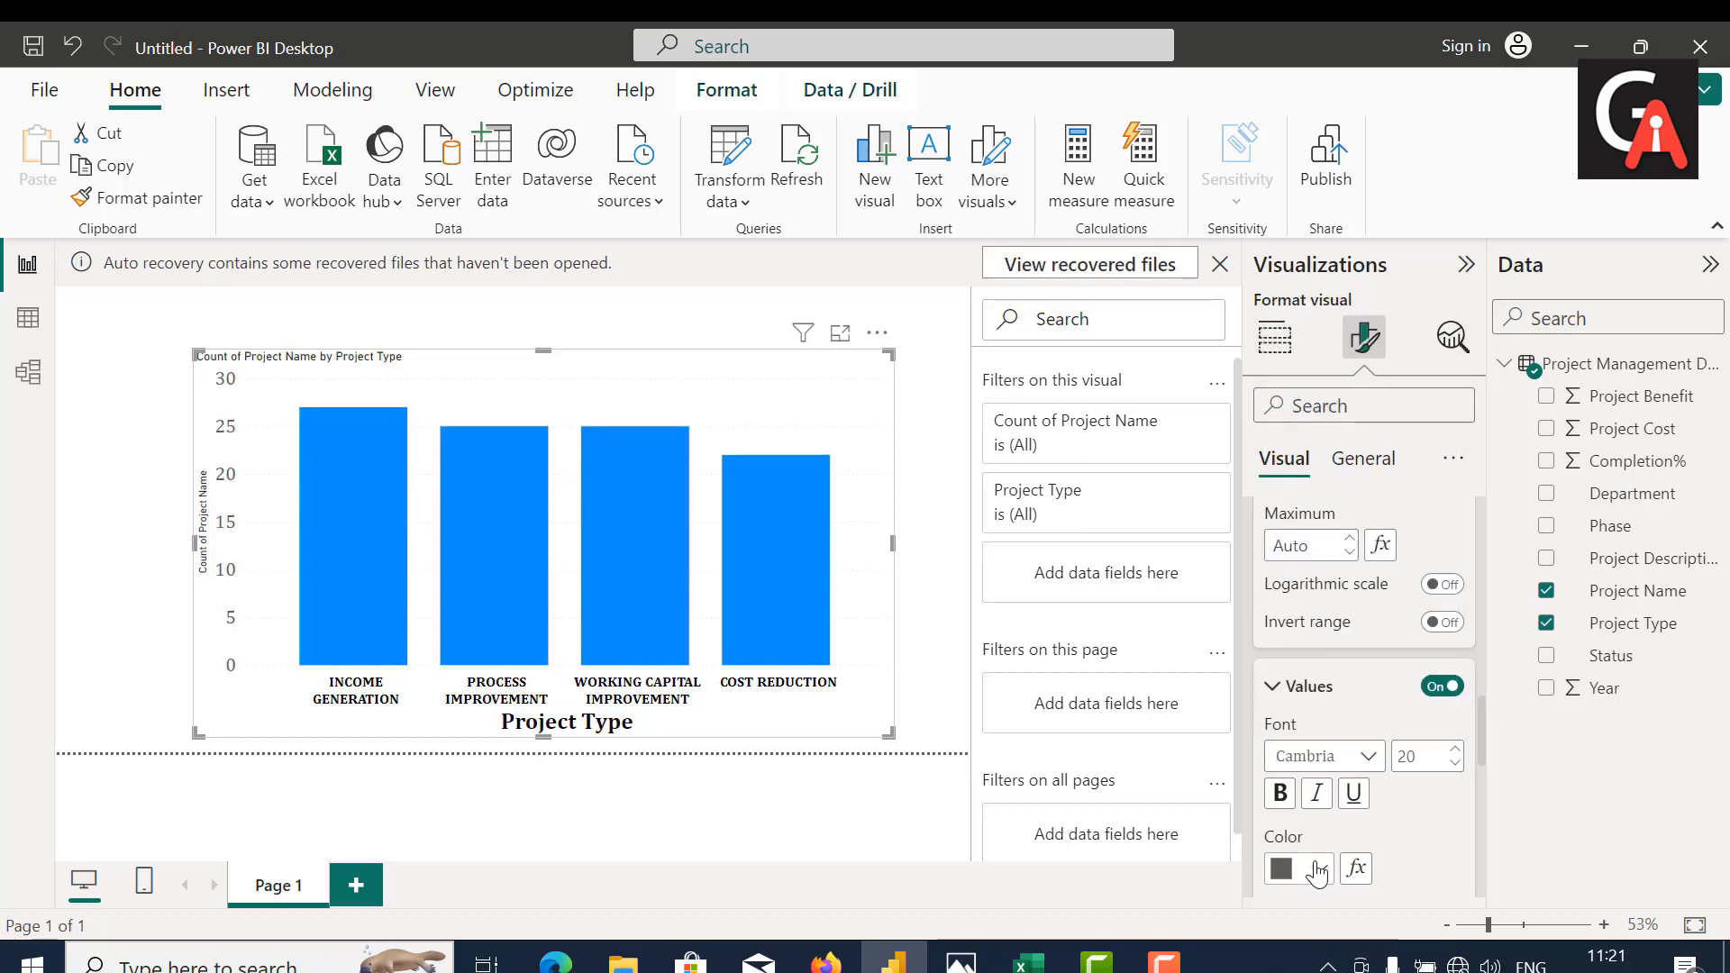
# Step: Color the Y-axis values black and make them bold
pyautogui.click(1318, 870)
pyautogui.click(1337, 439)
pyautogui.click(1278, 797)
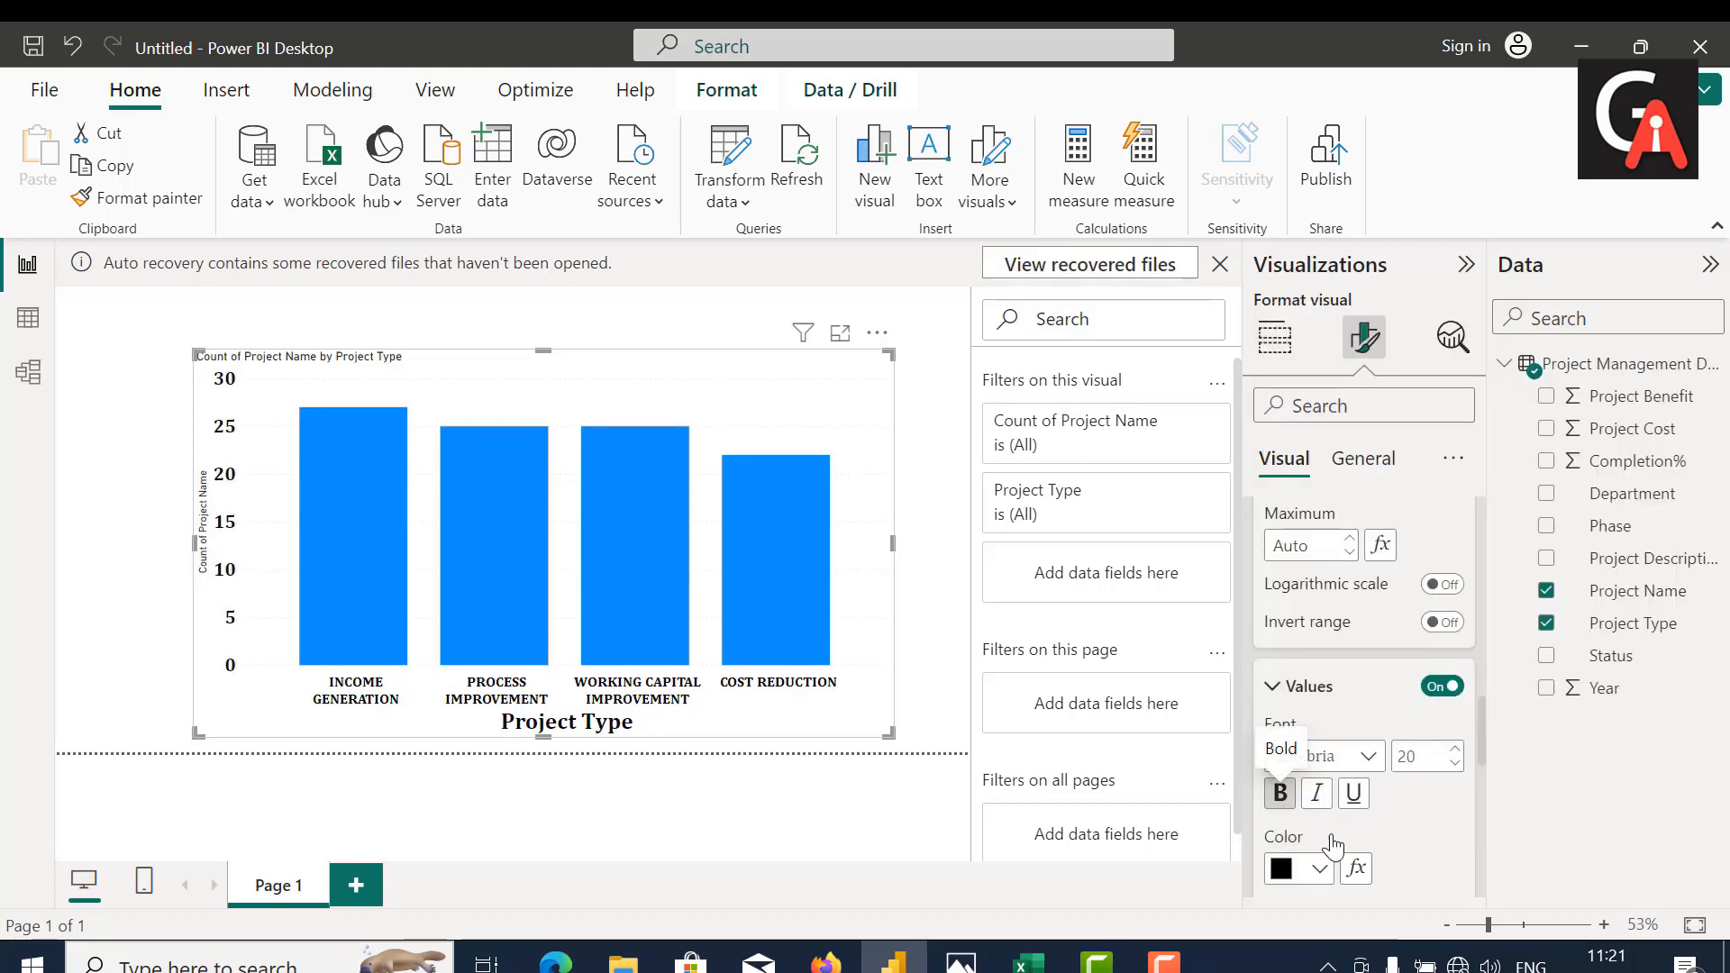
# Step: Change the chart's Y-axis title text to "Total Project"
pyautogui.scroll(-5, 1418, 881)
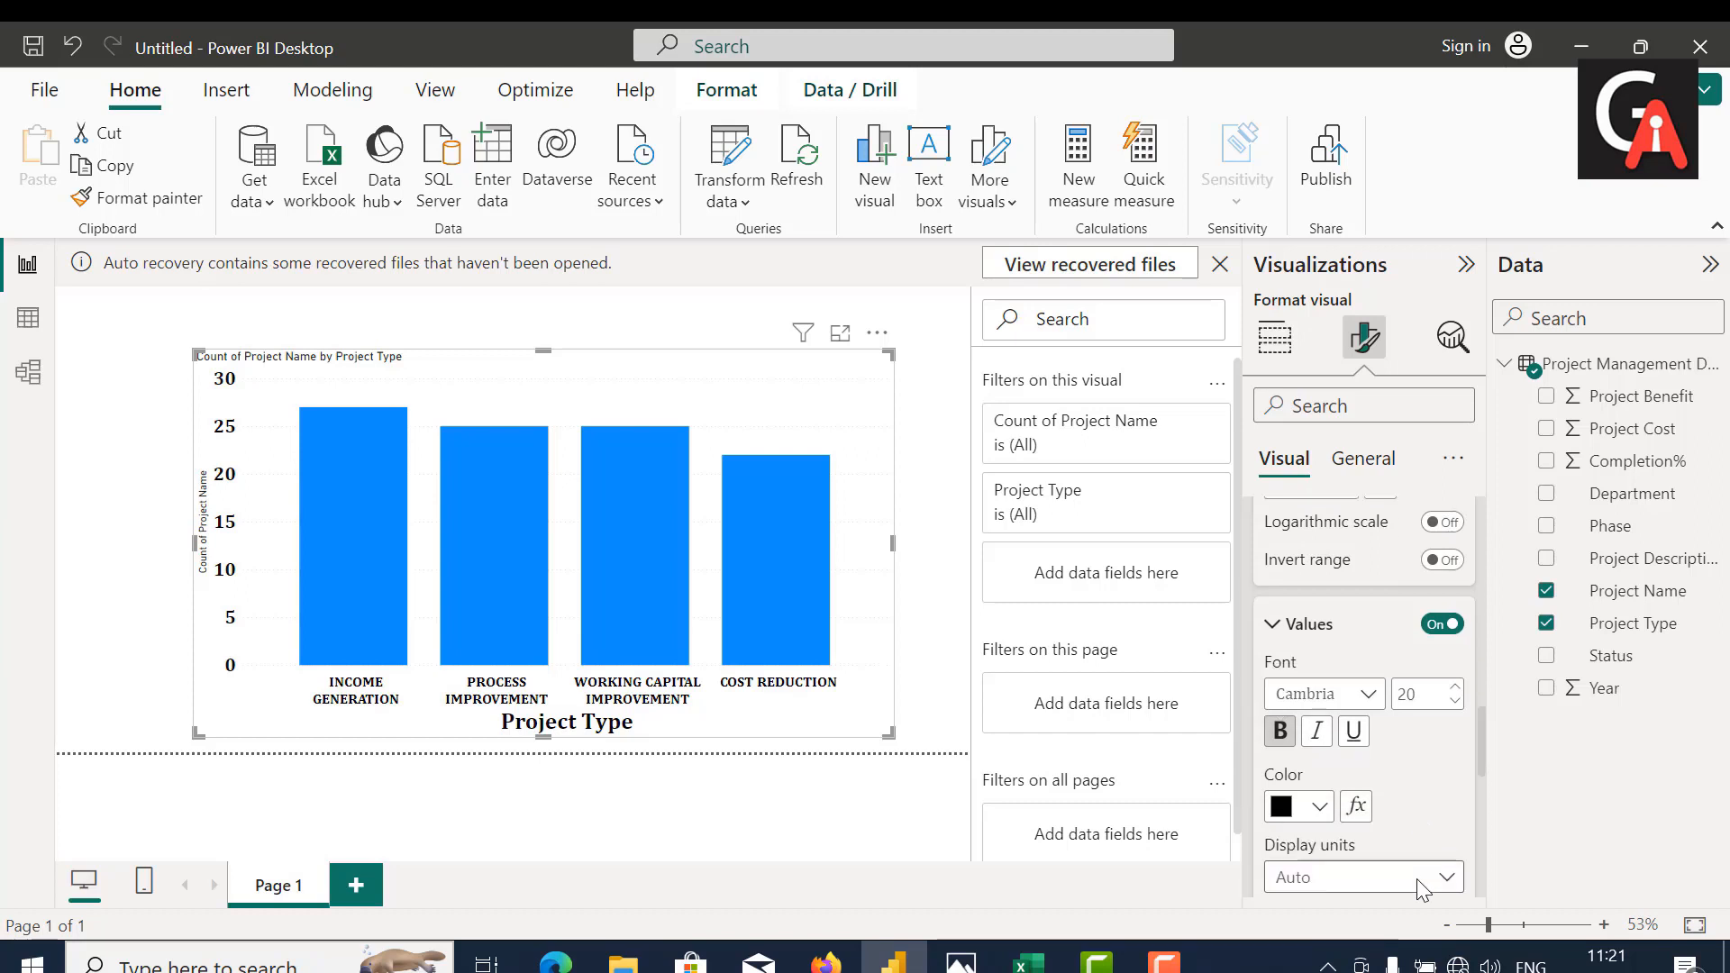
pyautogui.scroll(-3, 1417, 881)
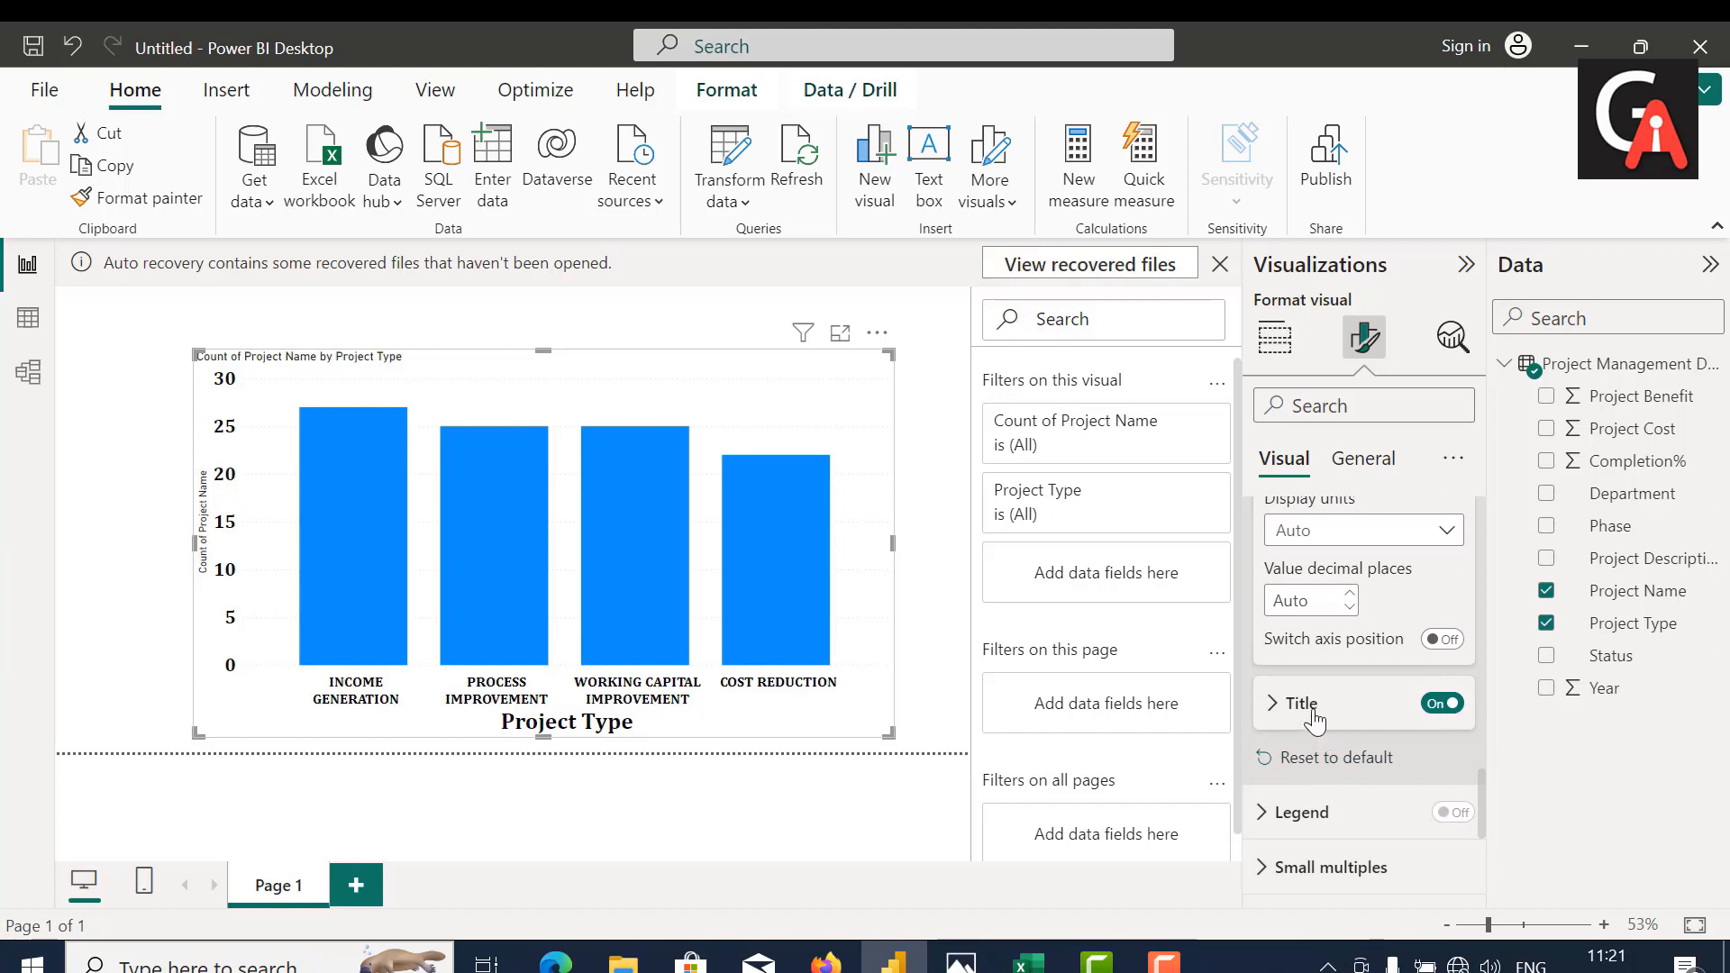
pyautogui.click(1313, 712)
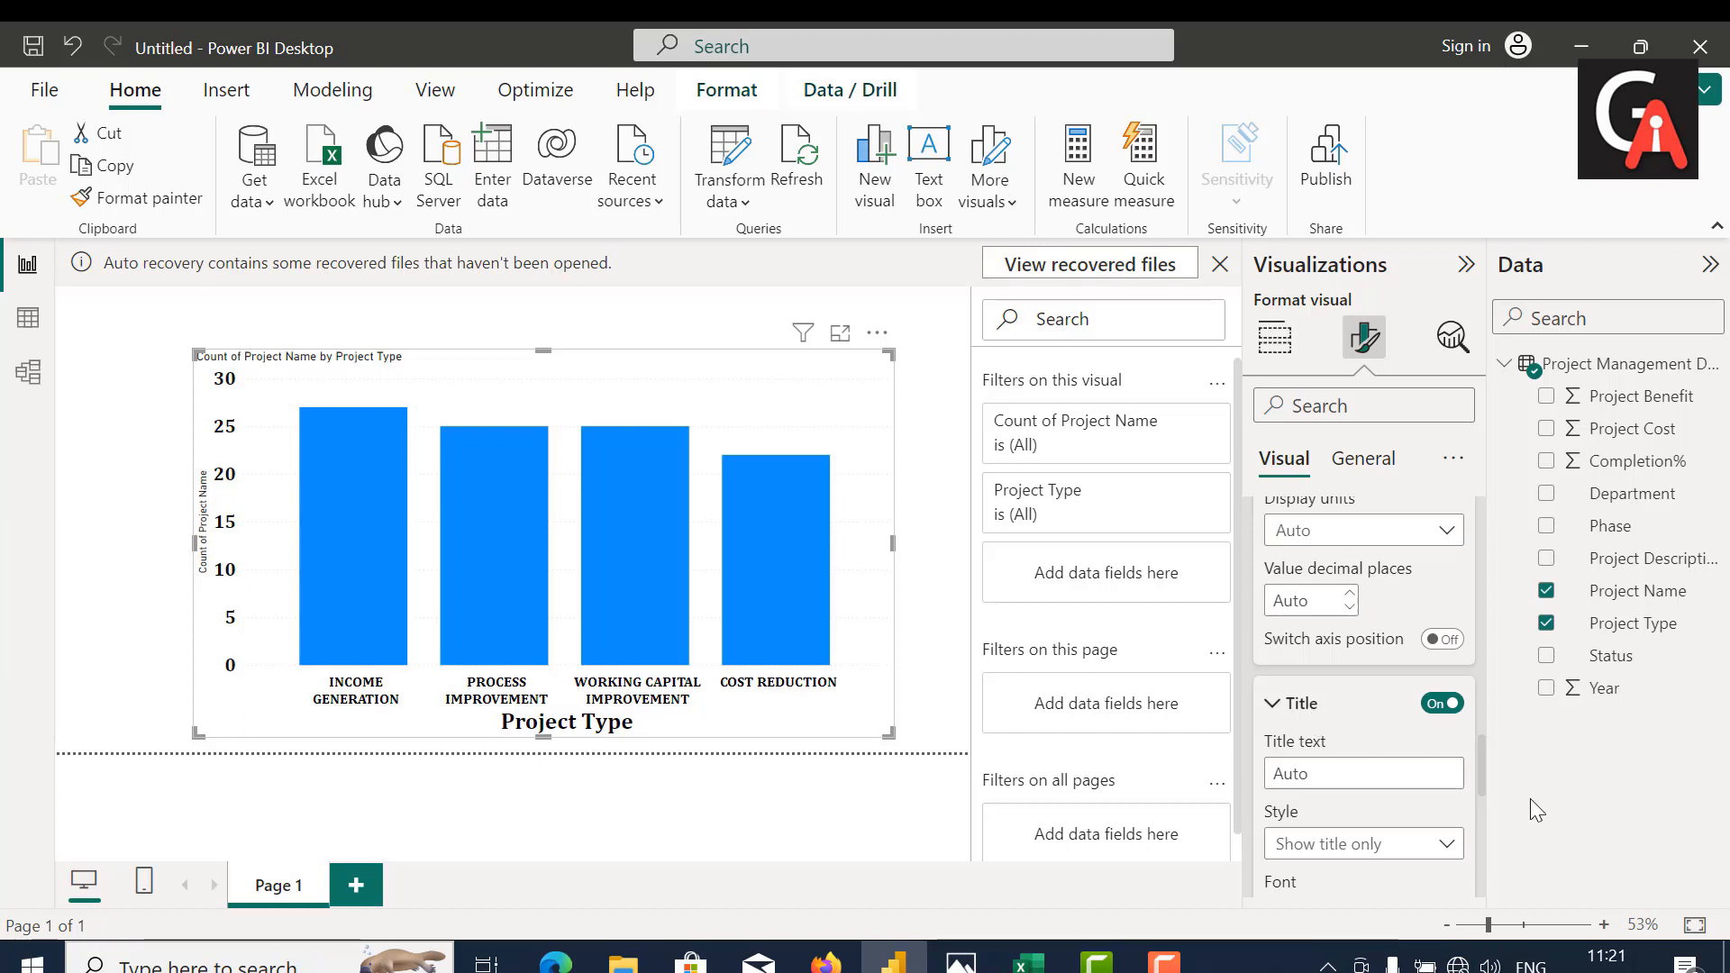
pyautogui.click(1364, 775)
pyautogui.write('Tot')
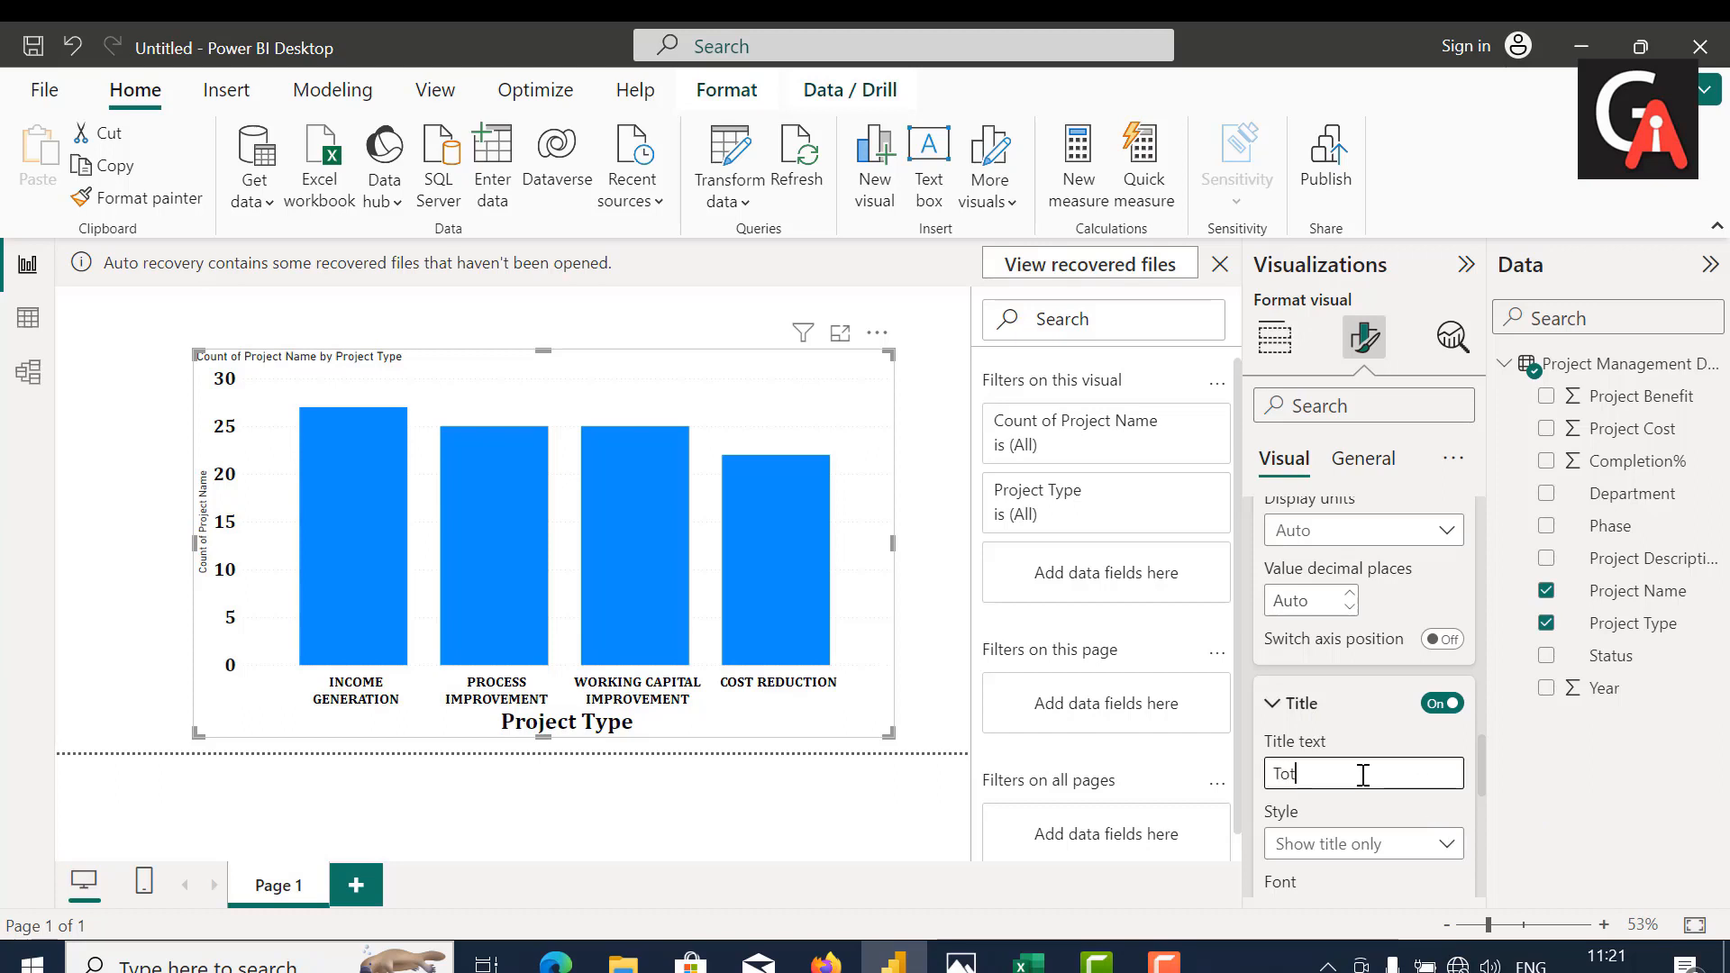
pyautogui.write('al Project')
# Step: Set the font of the Y-axis title to Cambria, size 24
pyautogui.scroll(-3, 1363, 775)
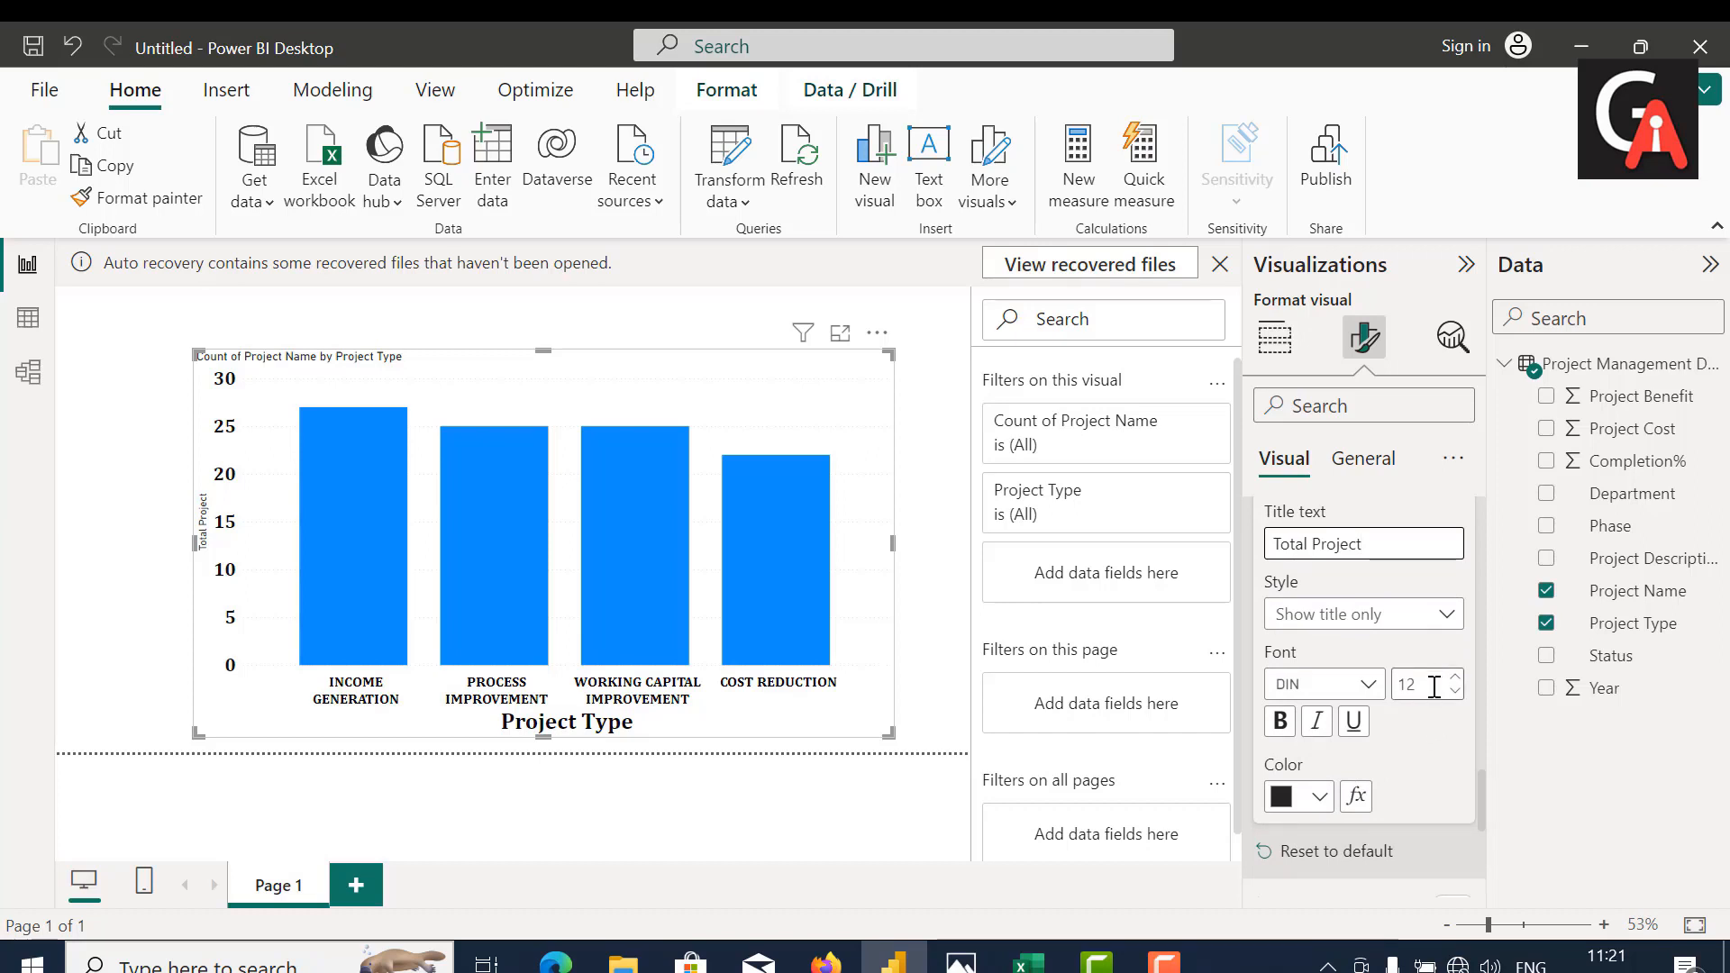
pyautogui.click(1433, 687)
pyautogui.press('BackSpace')
pyautogui.write('25')
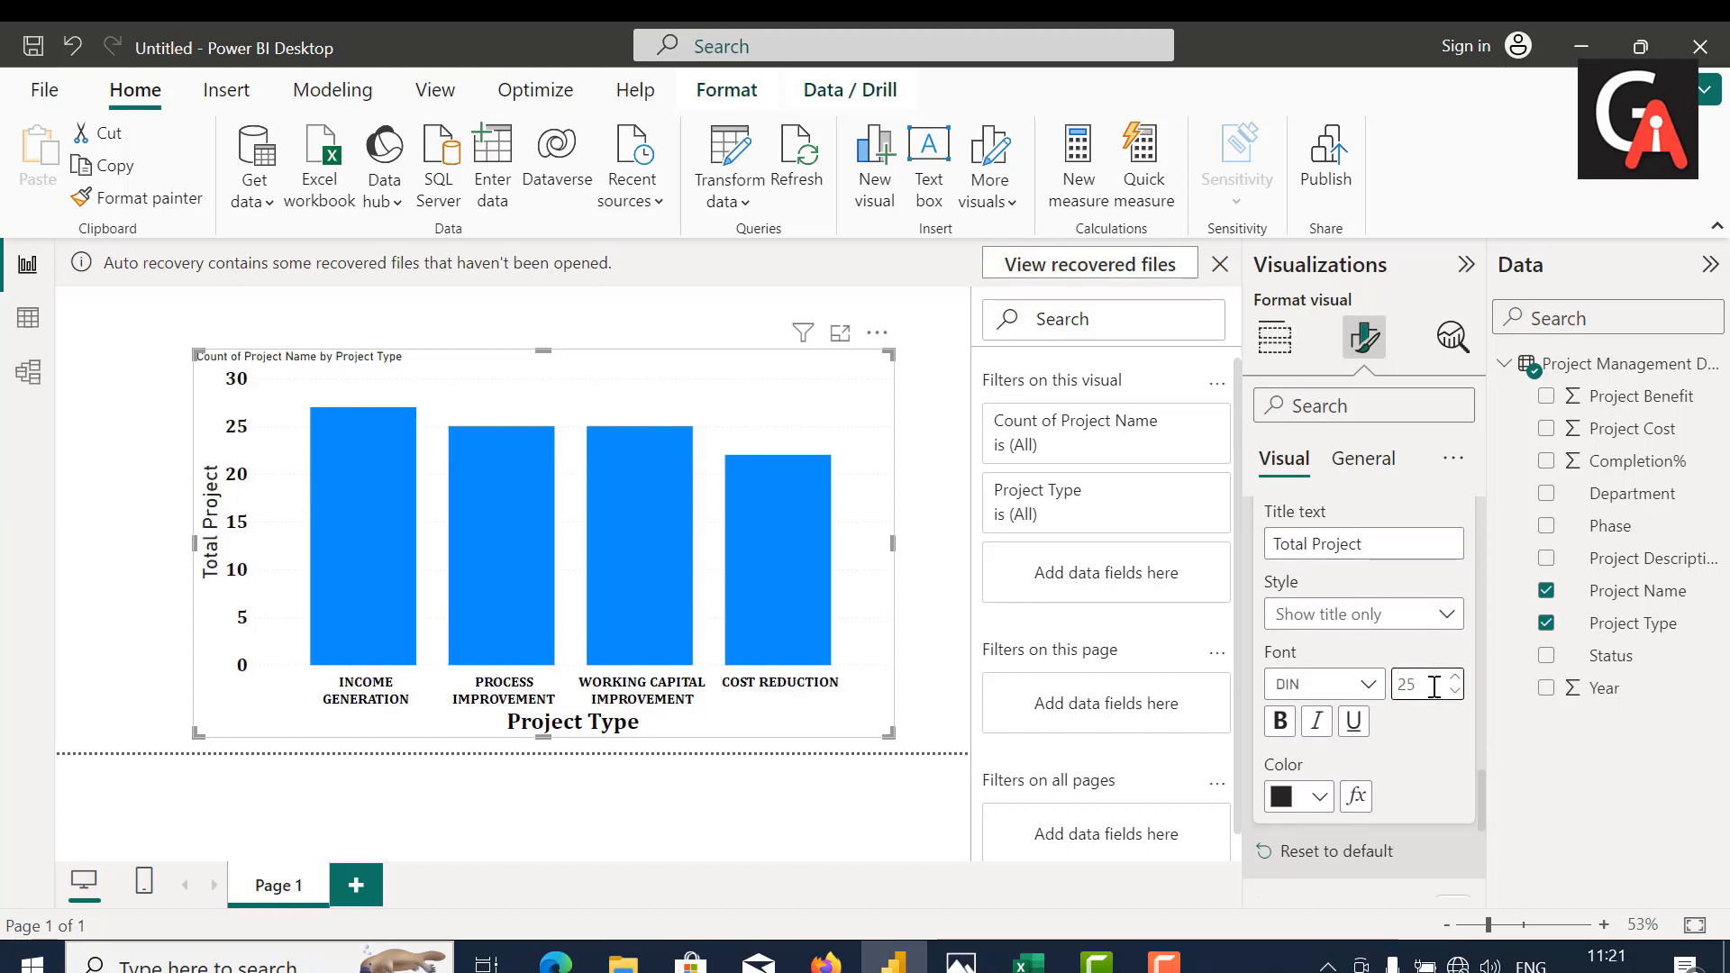
pyautogui.click(1334, 685)
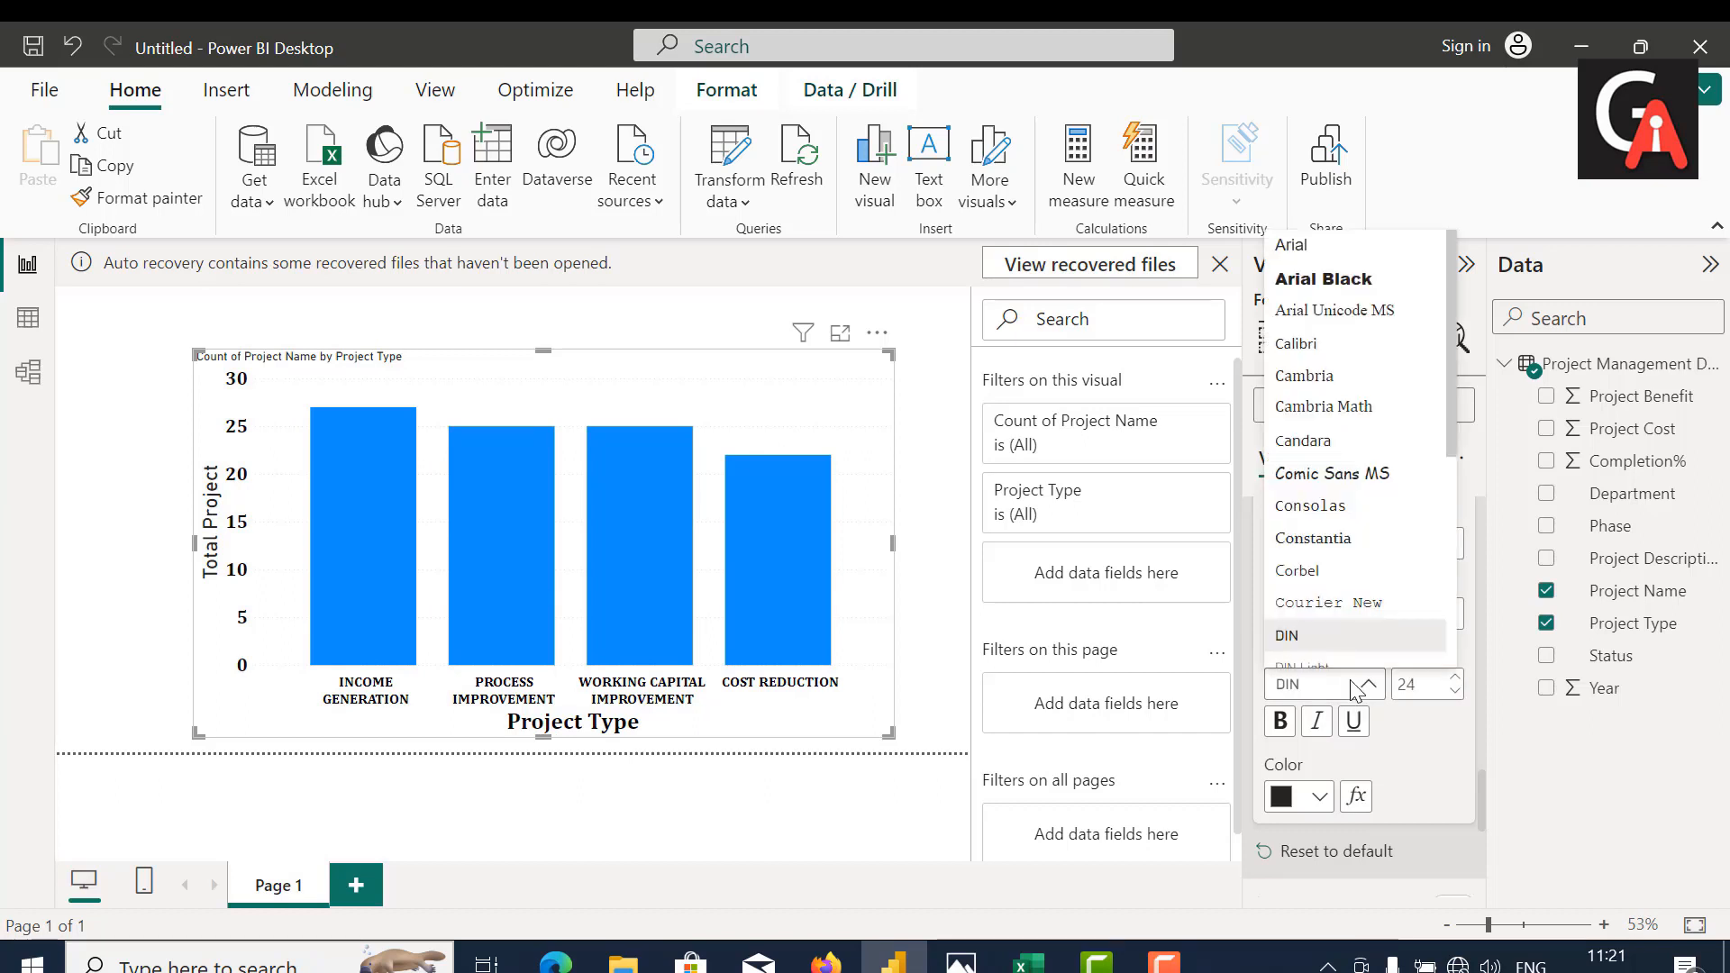
pyautogui.click(1311, 376)
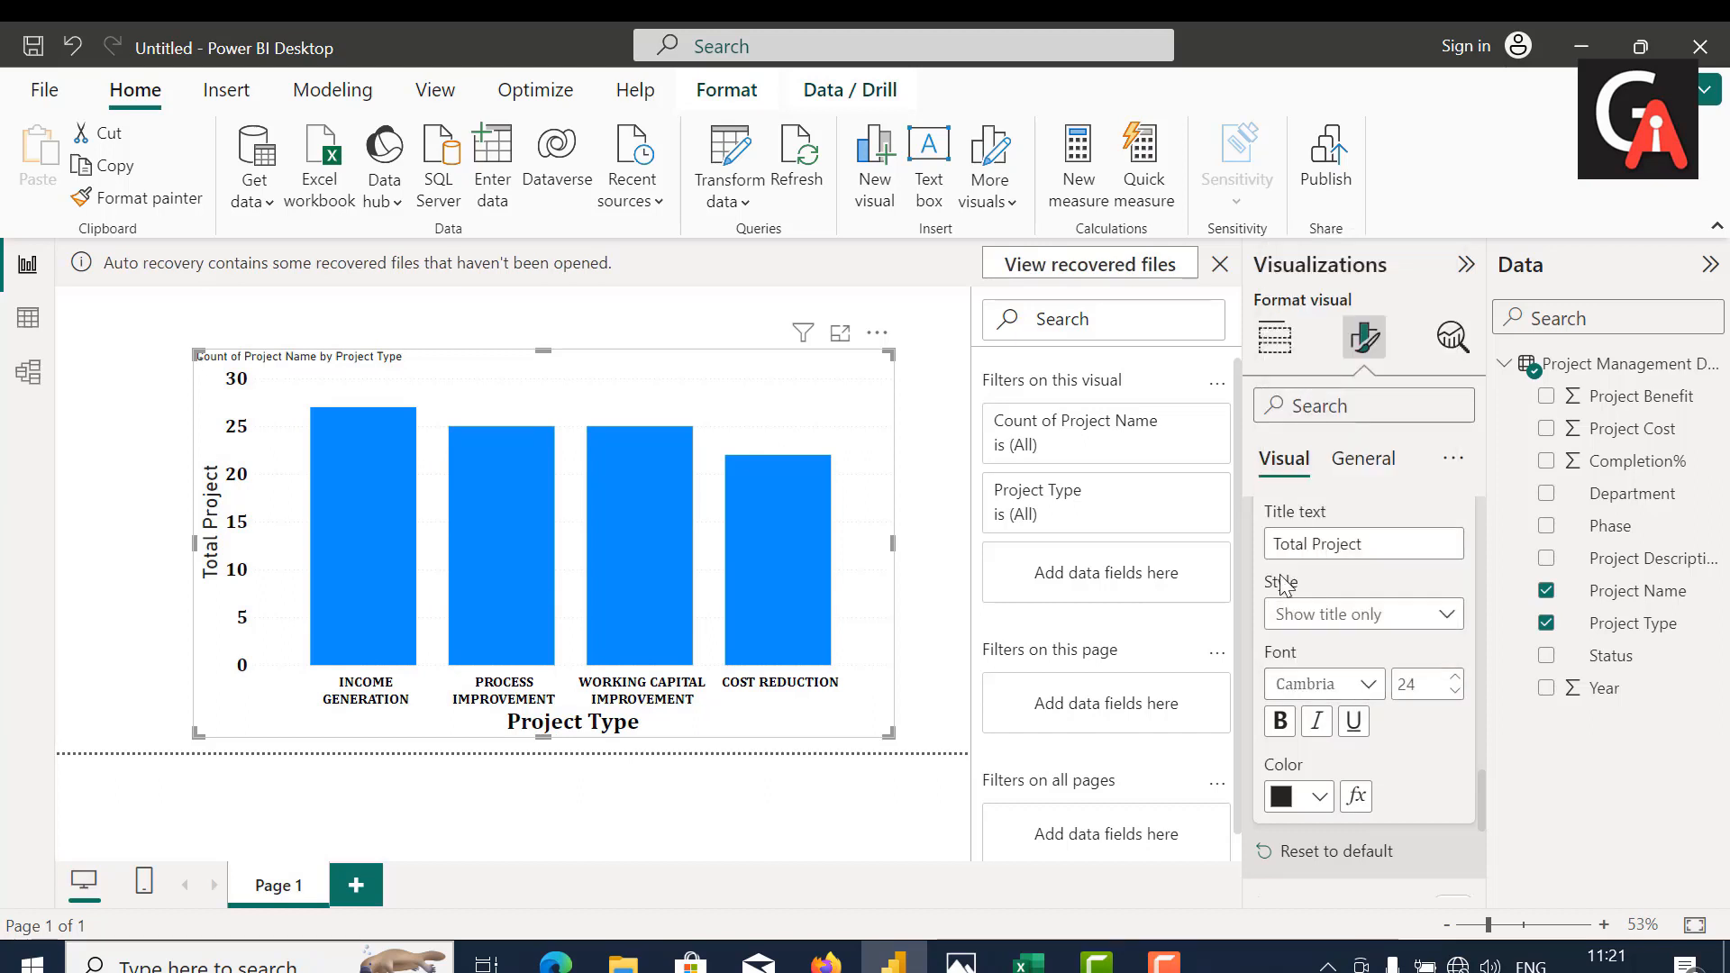
# Step: Make the Y-axis title bold and color it black
pyautogui.click(1281, 722)
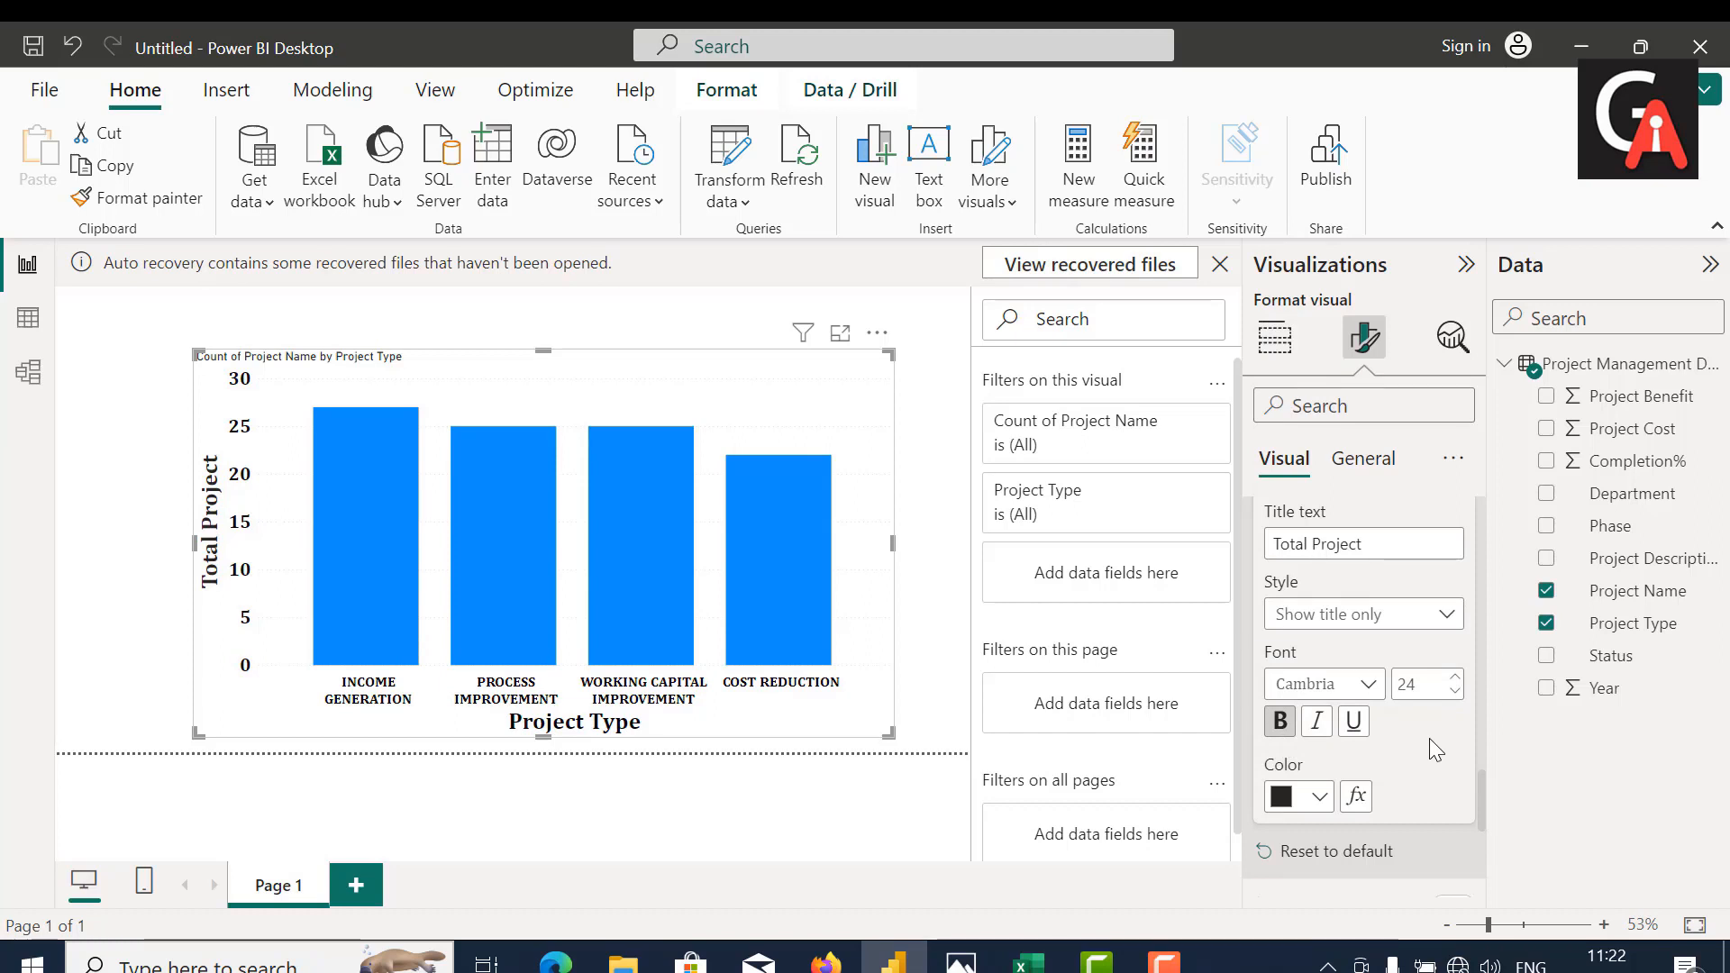
pyautogui.click(1321, 799)
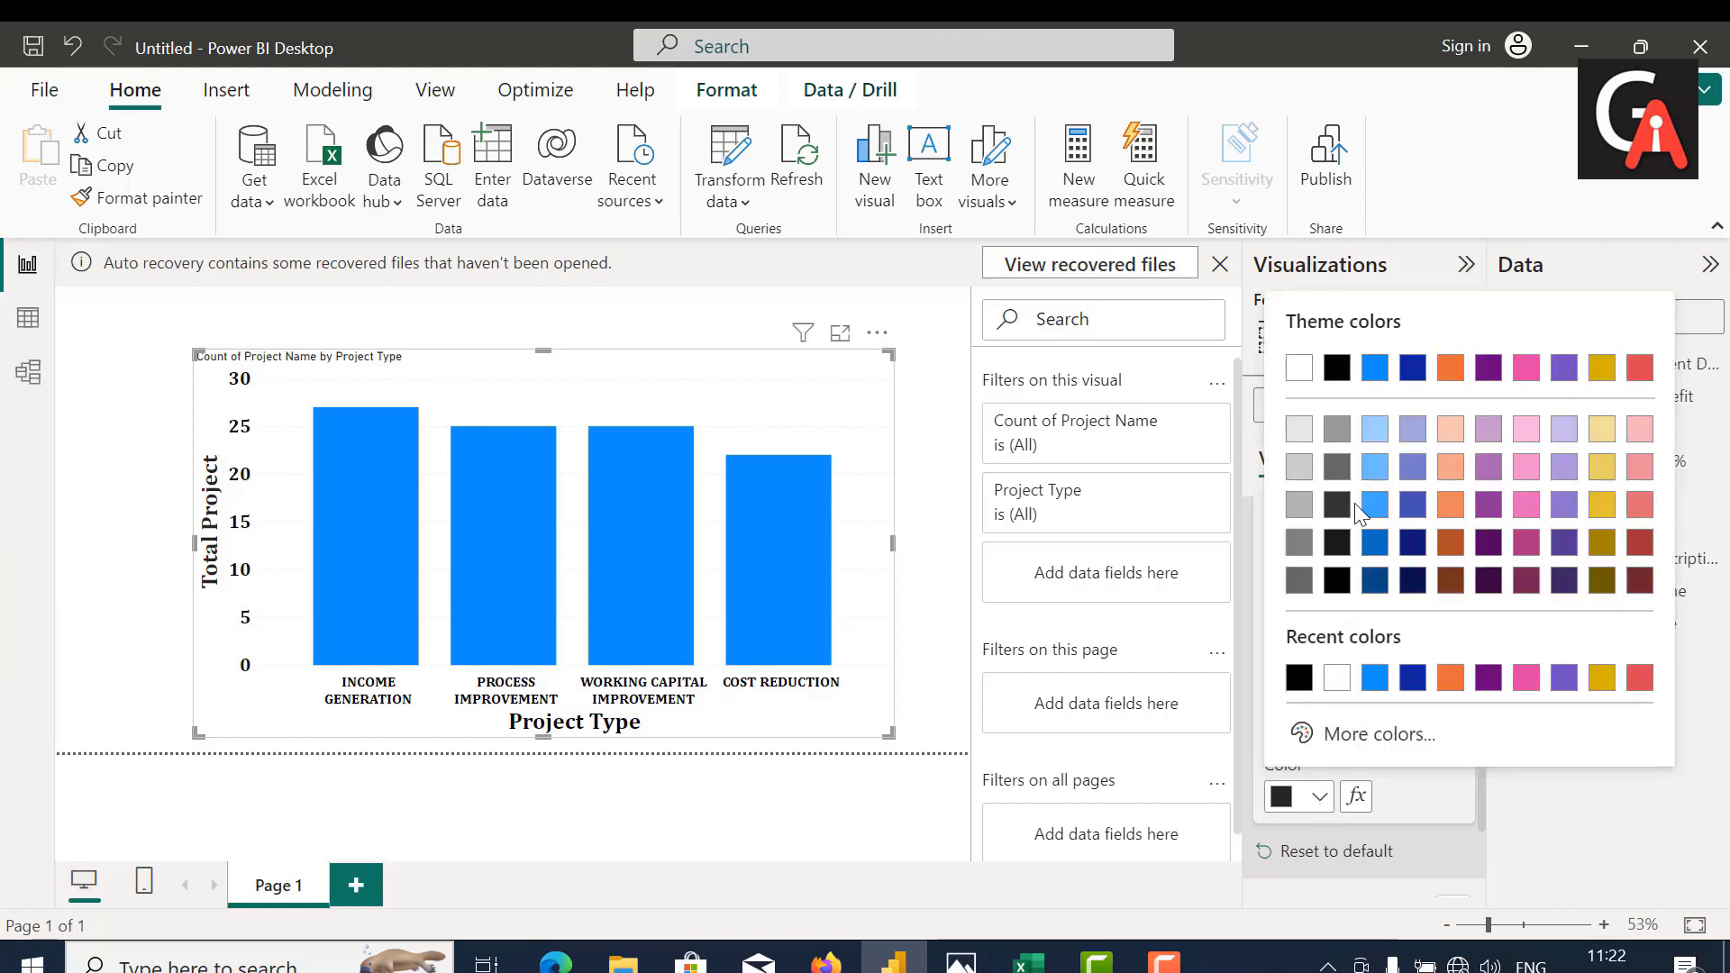
pyautogui.click(1335, 367)
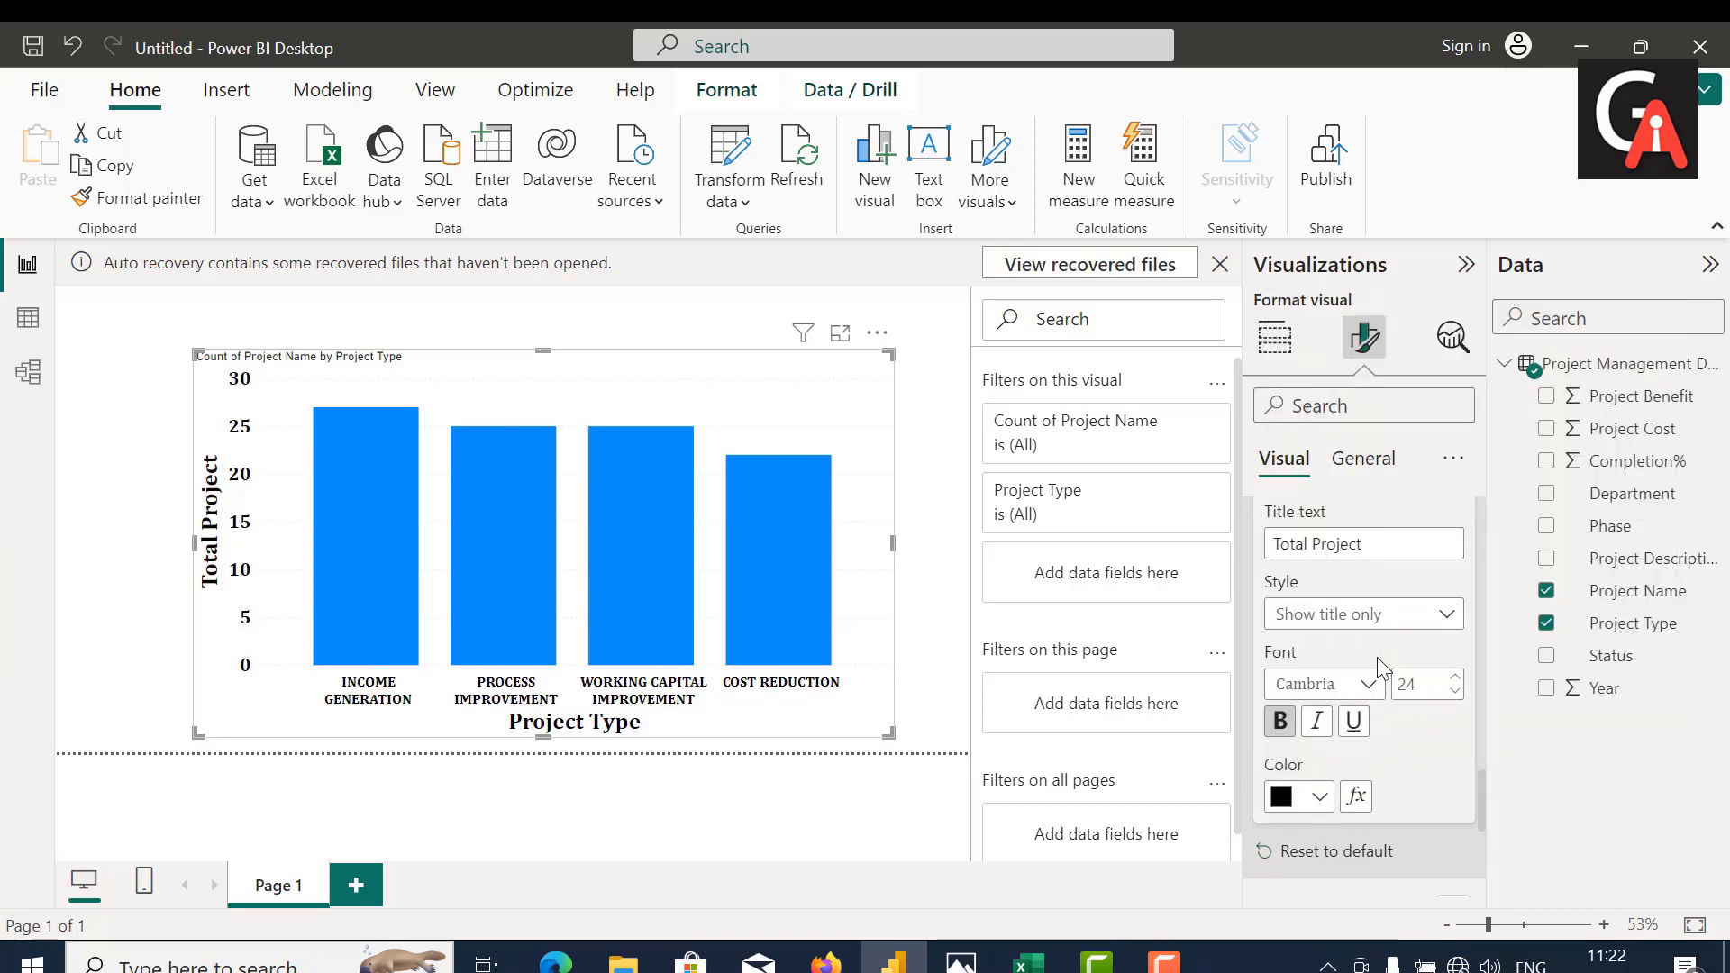
# Step: Examine the horizontal gridline style, color and width settings of the column chart
pyautogui.scroll(-5, 1377, 657)
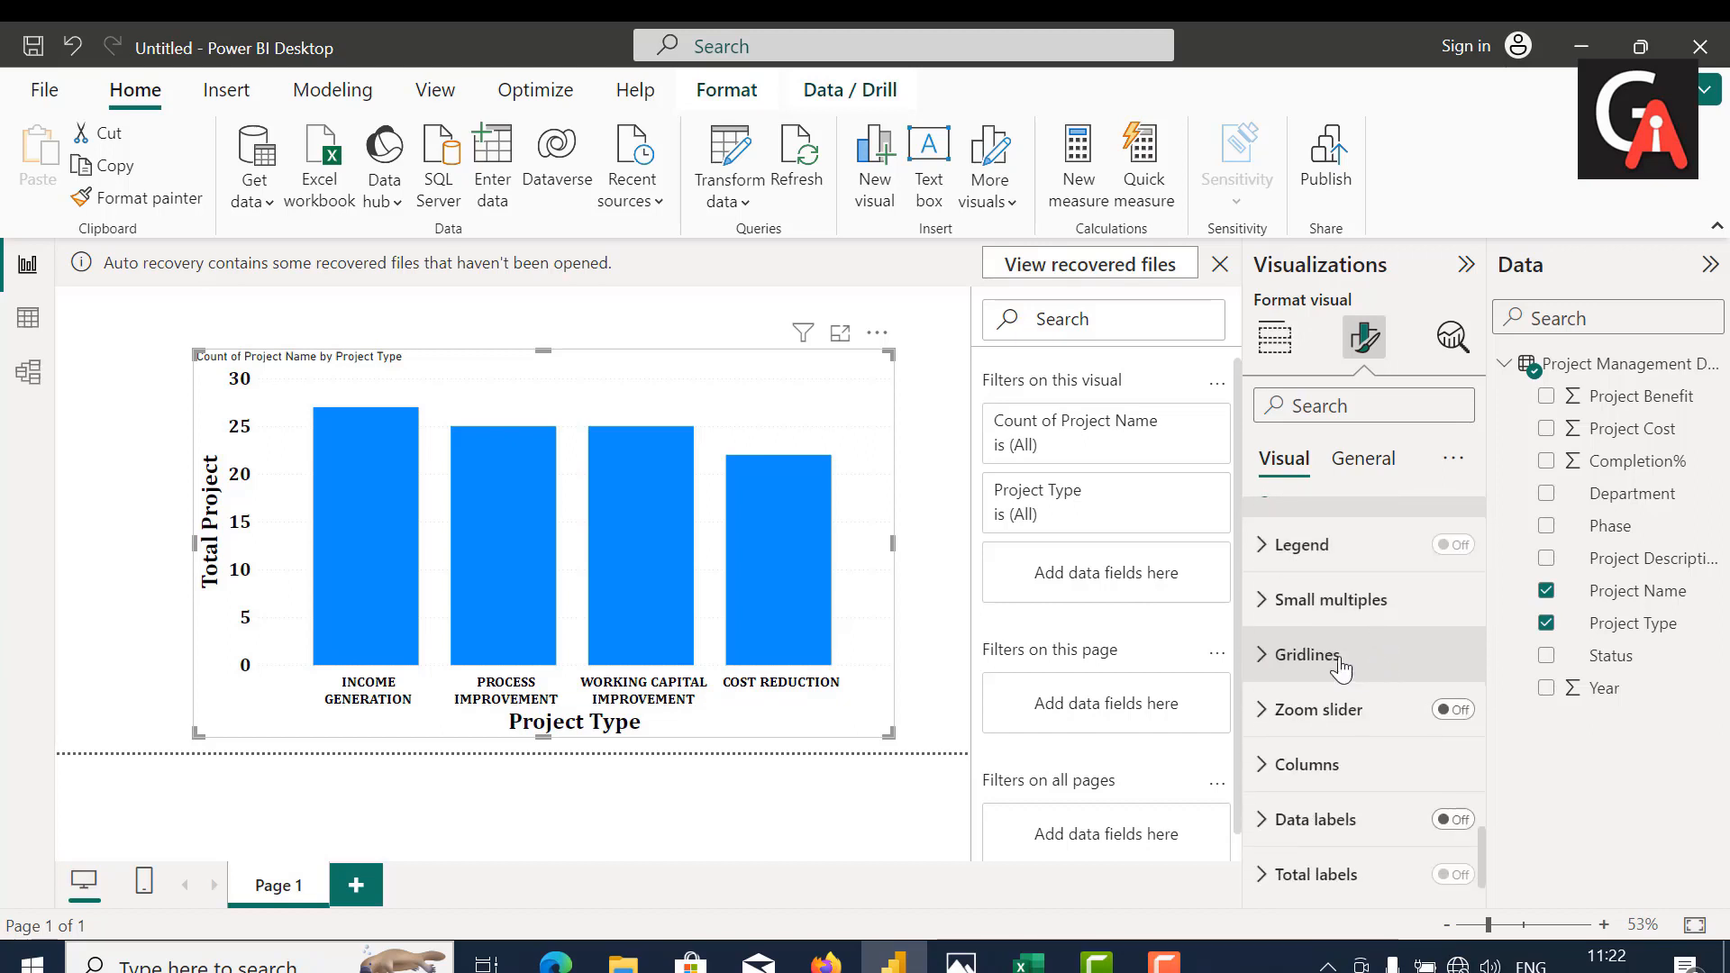
pyautogui.click(1329, 667)
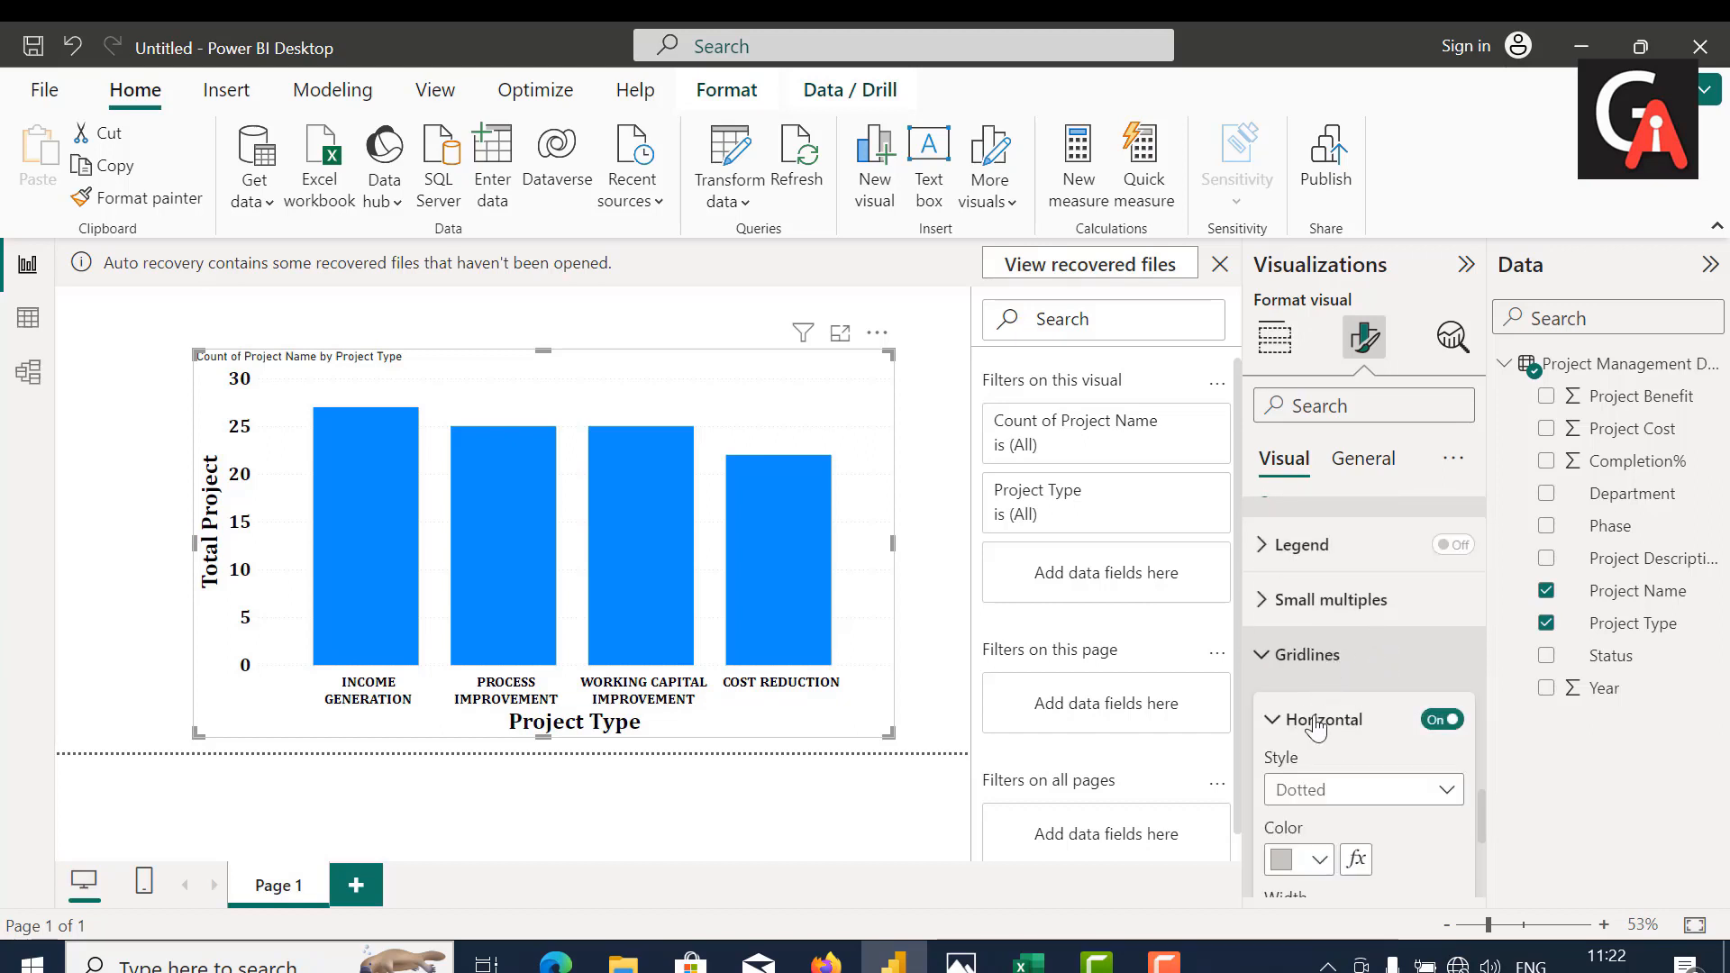
pyautogui.scroll(-2, 1315, 730)
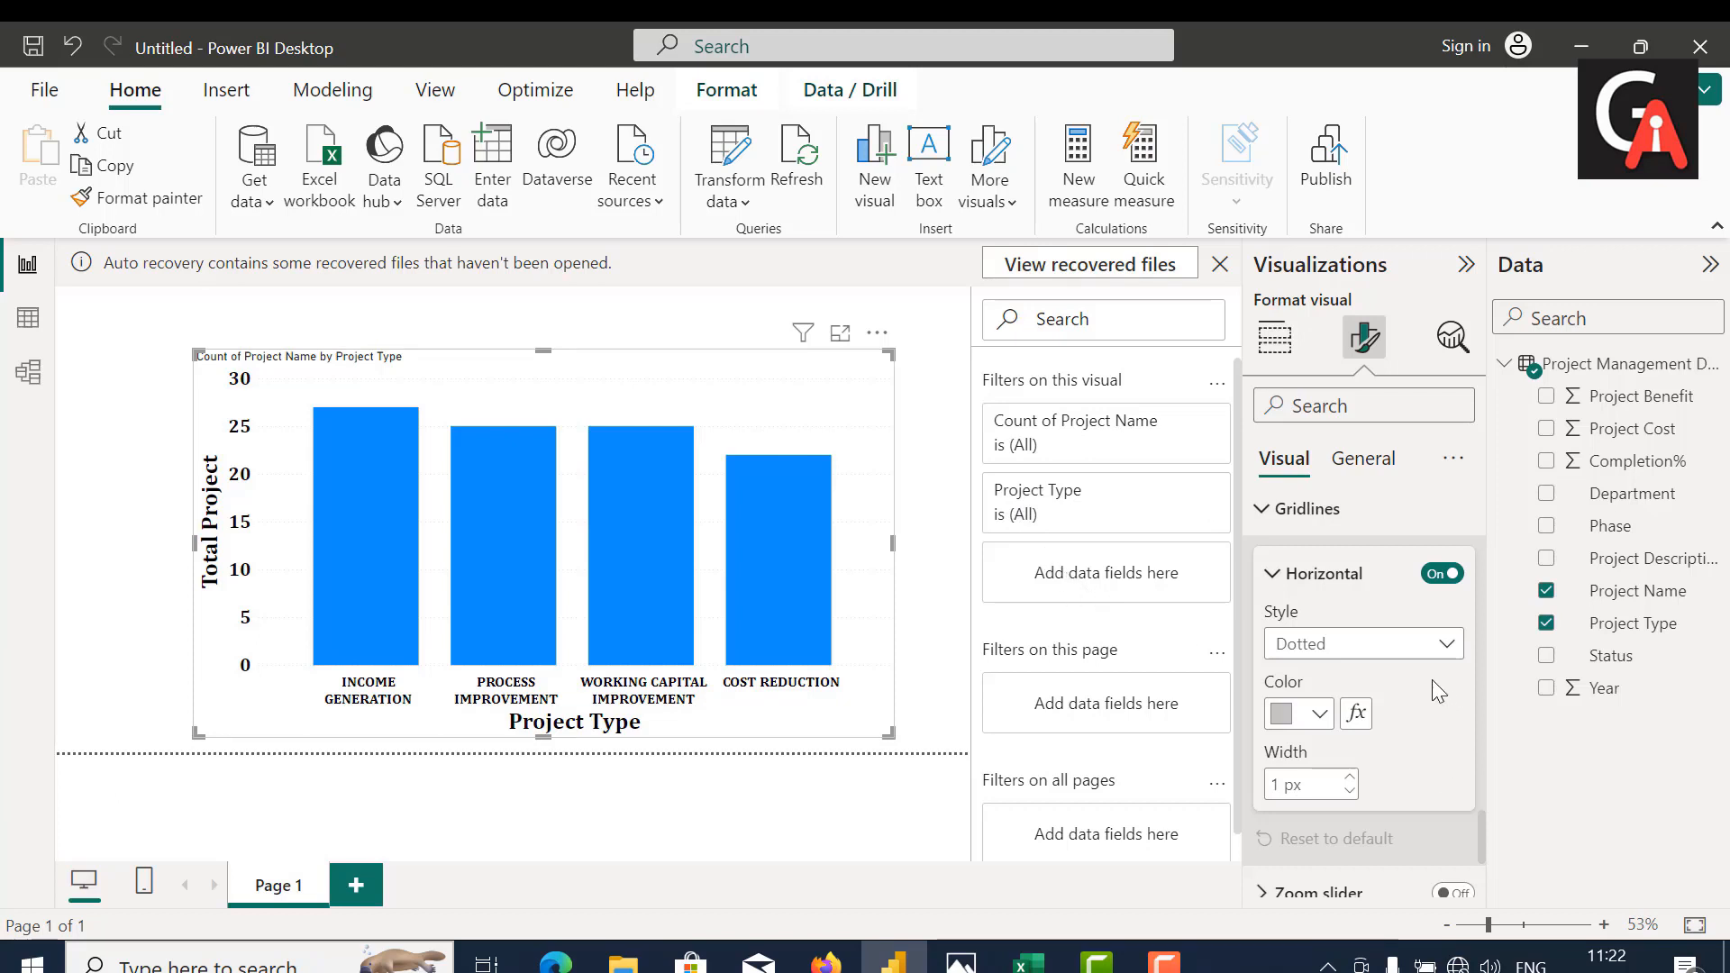
pyautogui.scroll(-3, 1433, 683)
pyautogui.scroll(-2, 1431, 680)
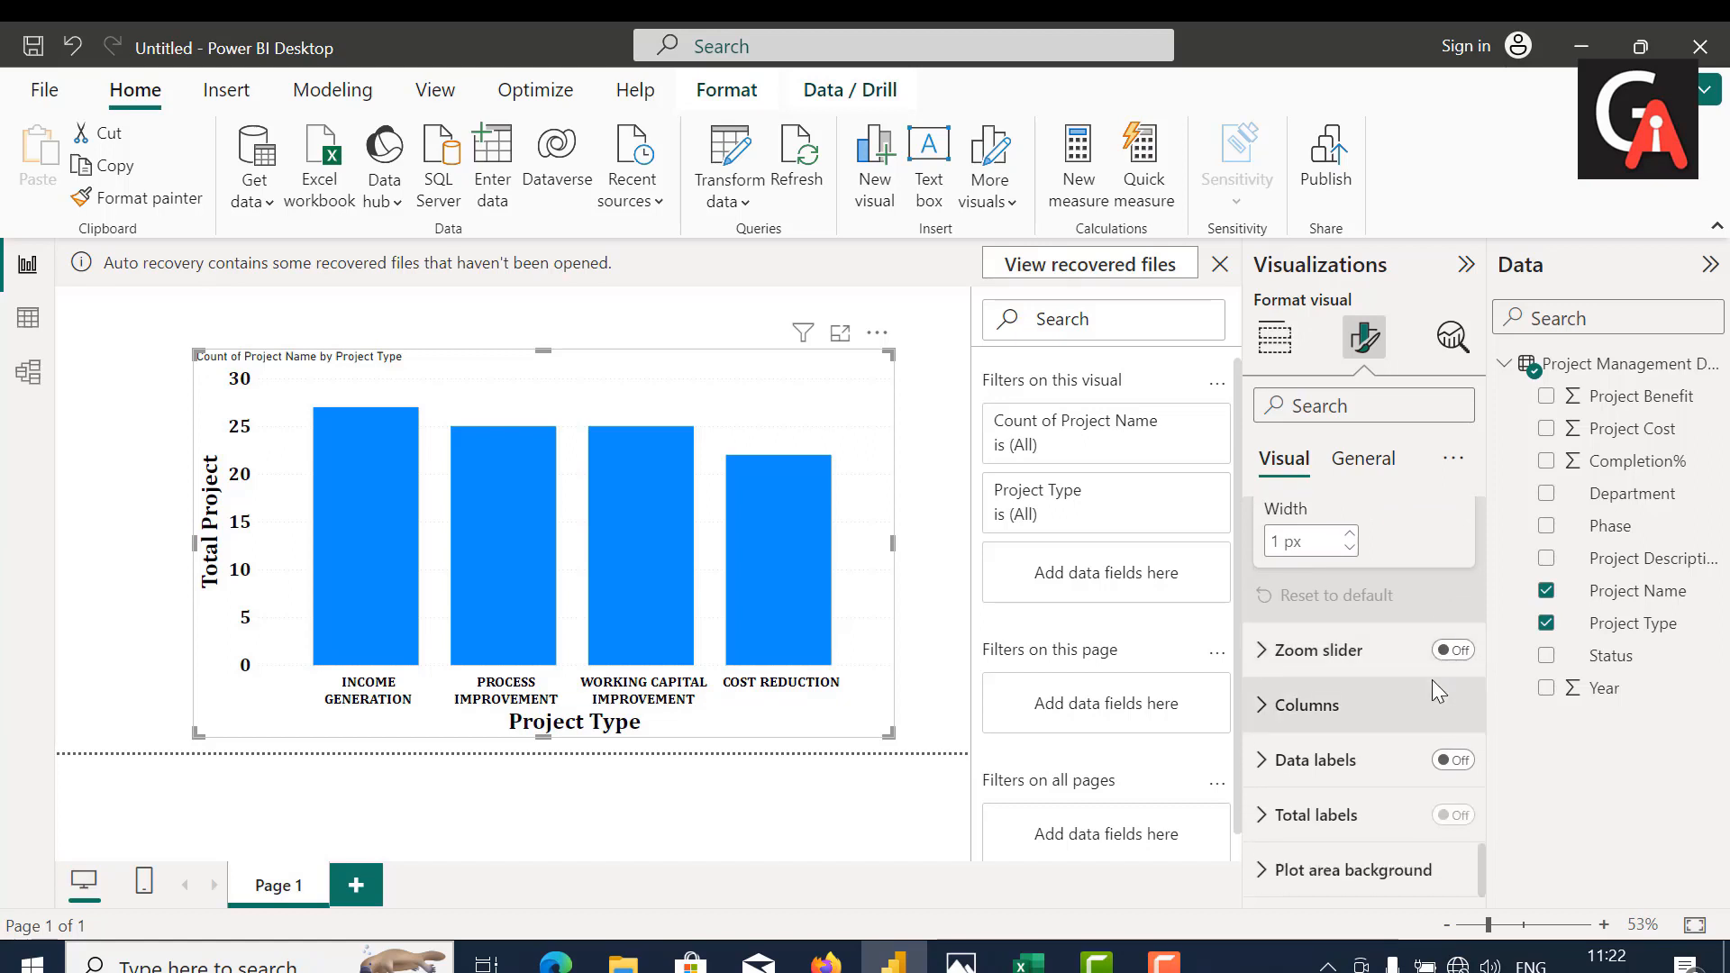
# Step: Turn on data labels for the column chart
pyautogui.click(1311, 762)
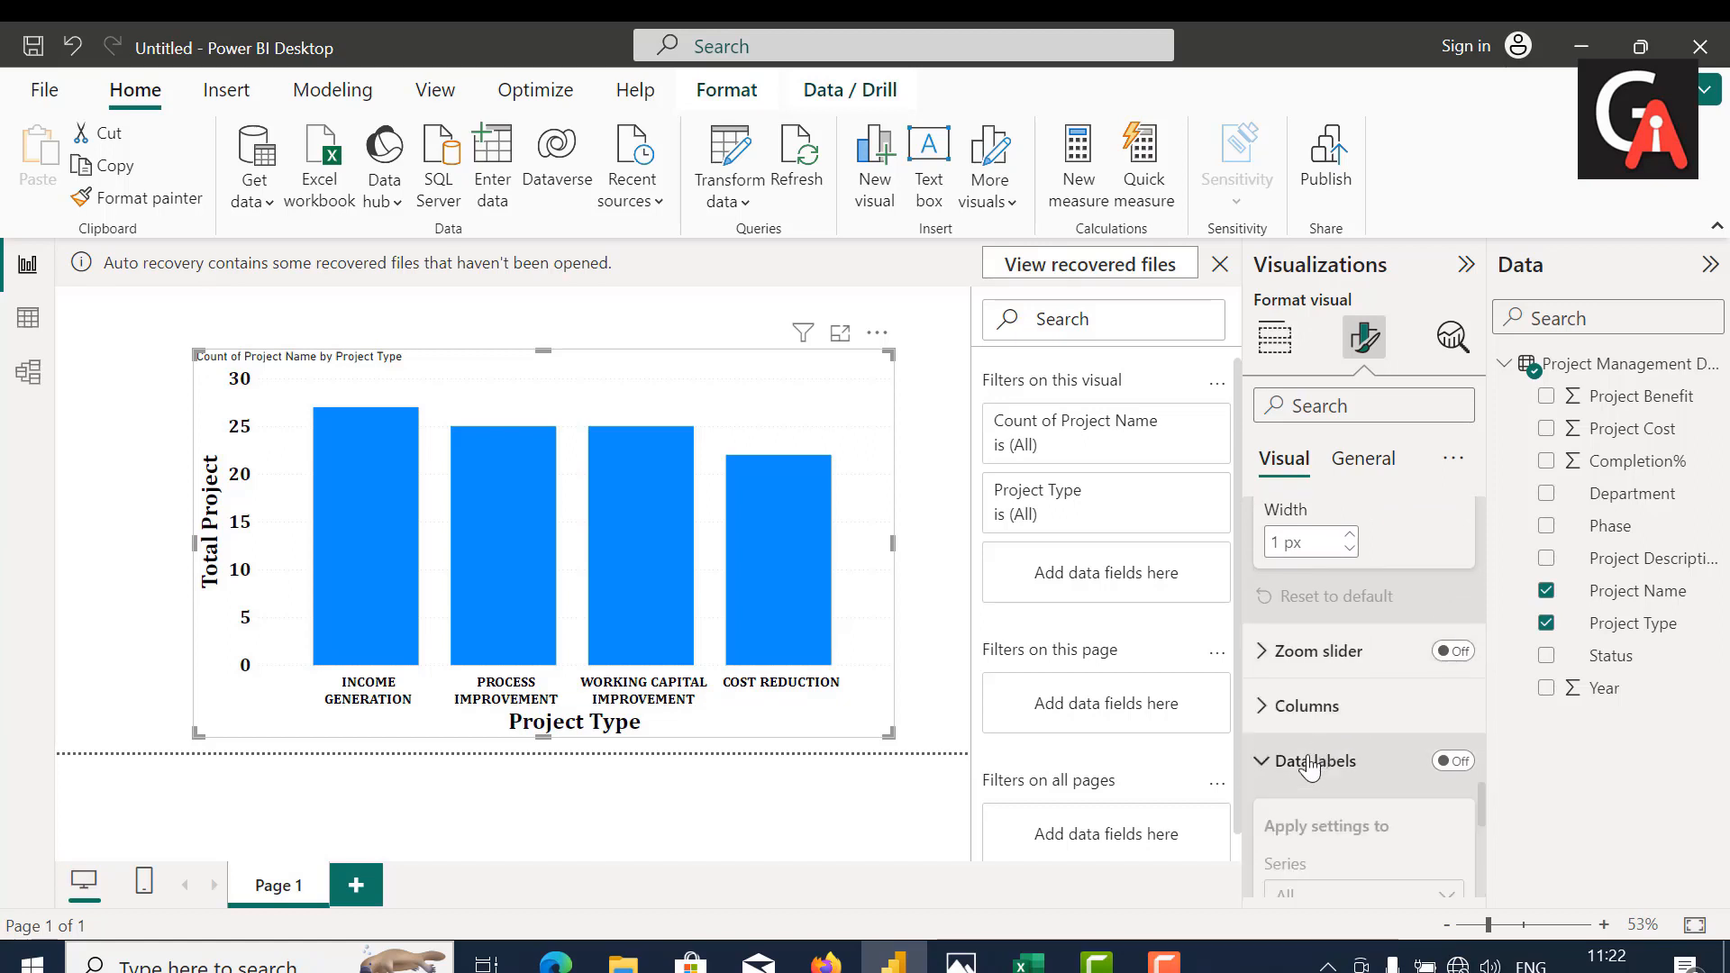
pyautogui.scroll(-5, 1311, 769)
pyautogui.scroll(-4, 1311, 769)
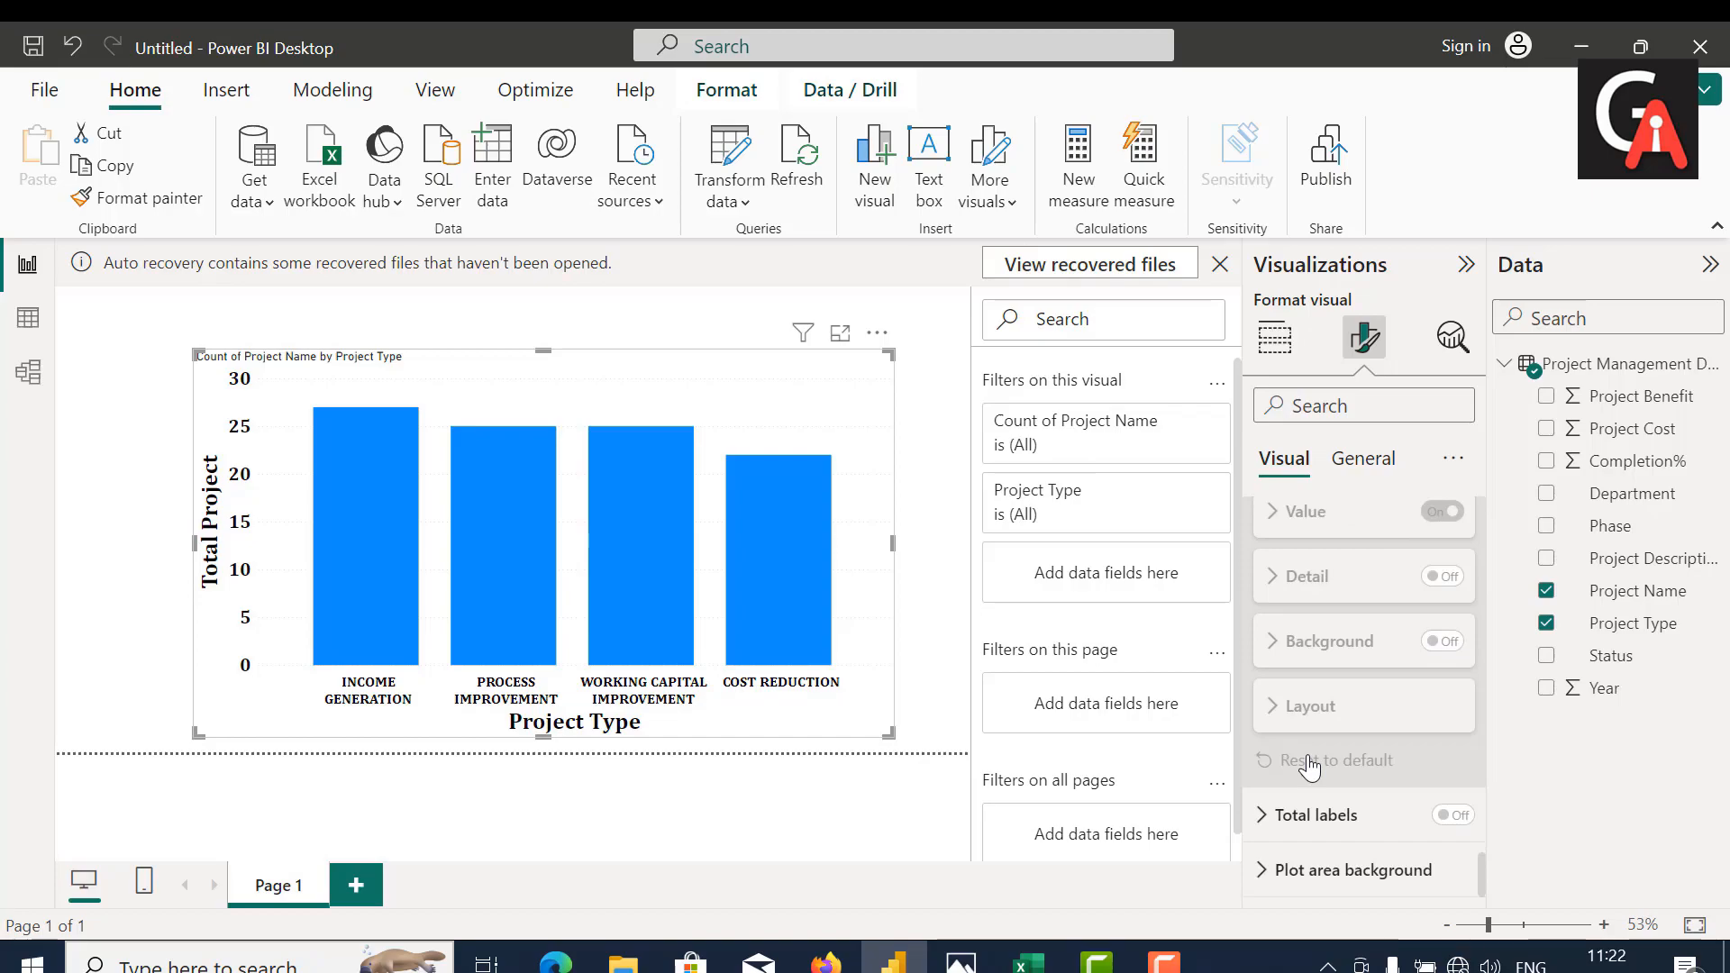
pyautogui.moveTo(1164, 960)
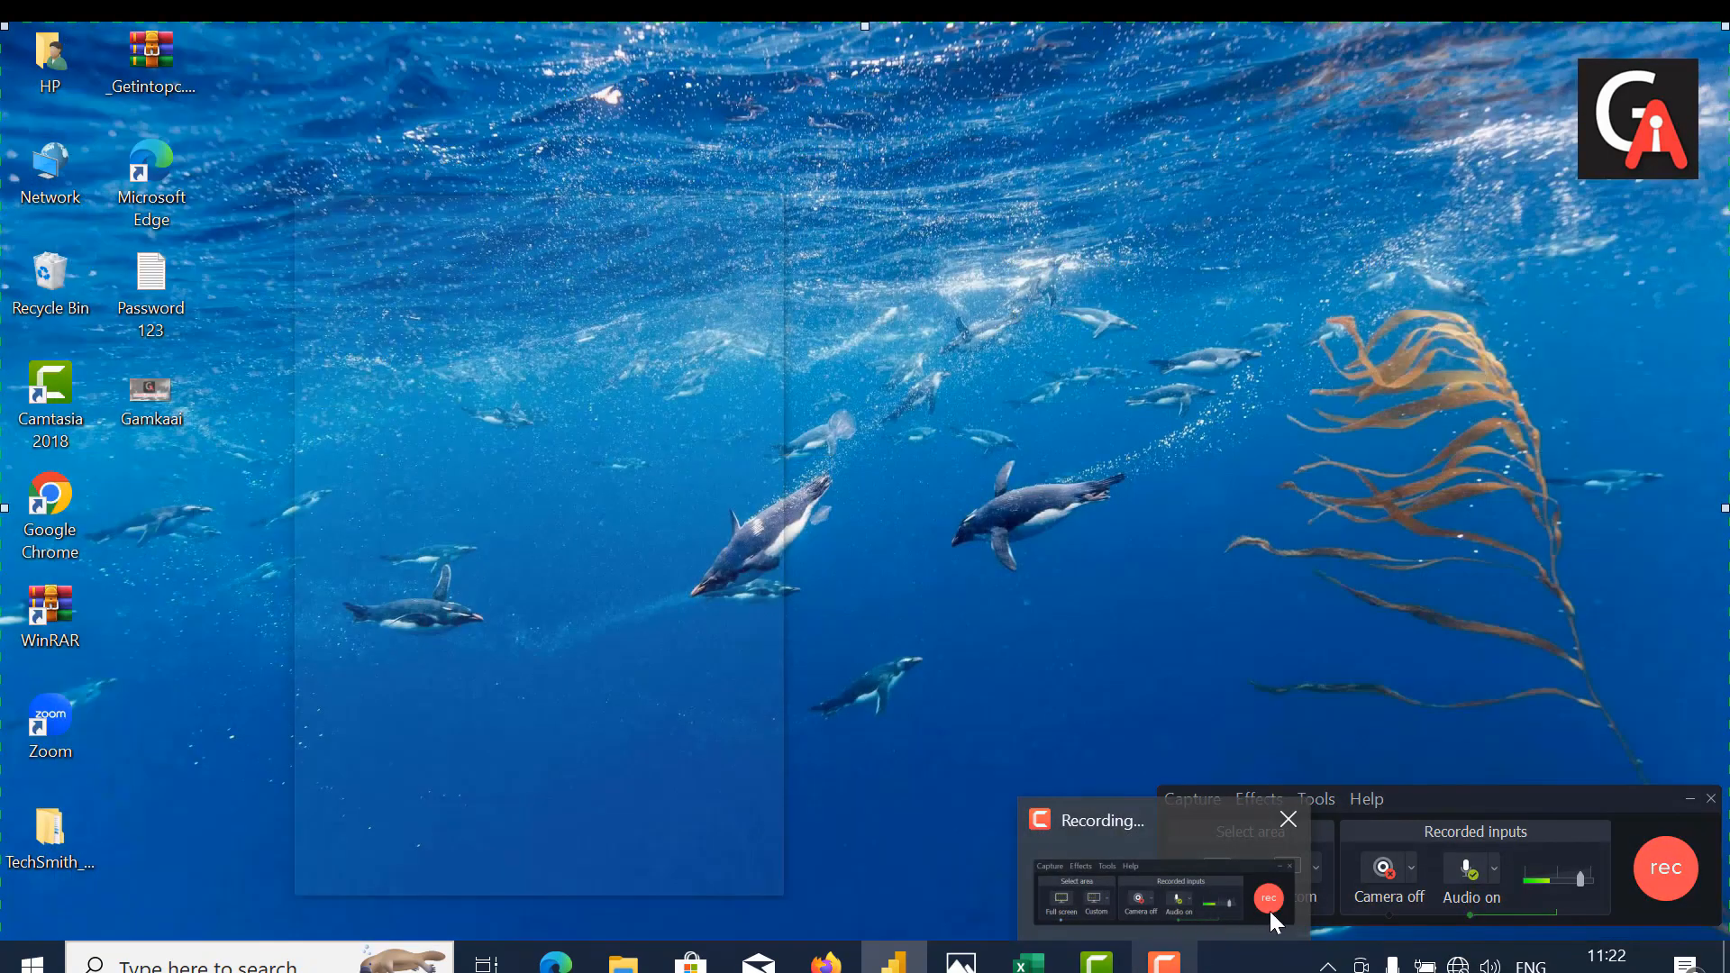
pyautogui.click(1209, 890)
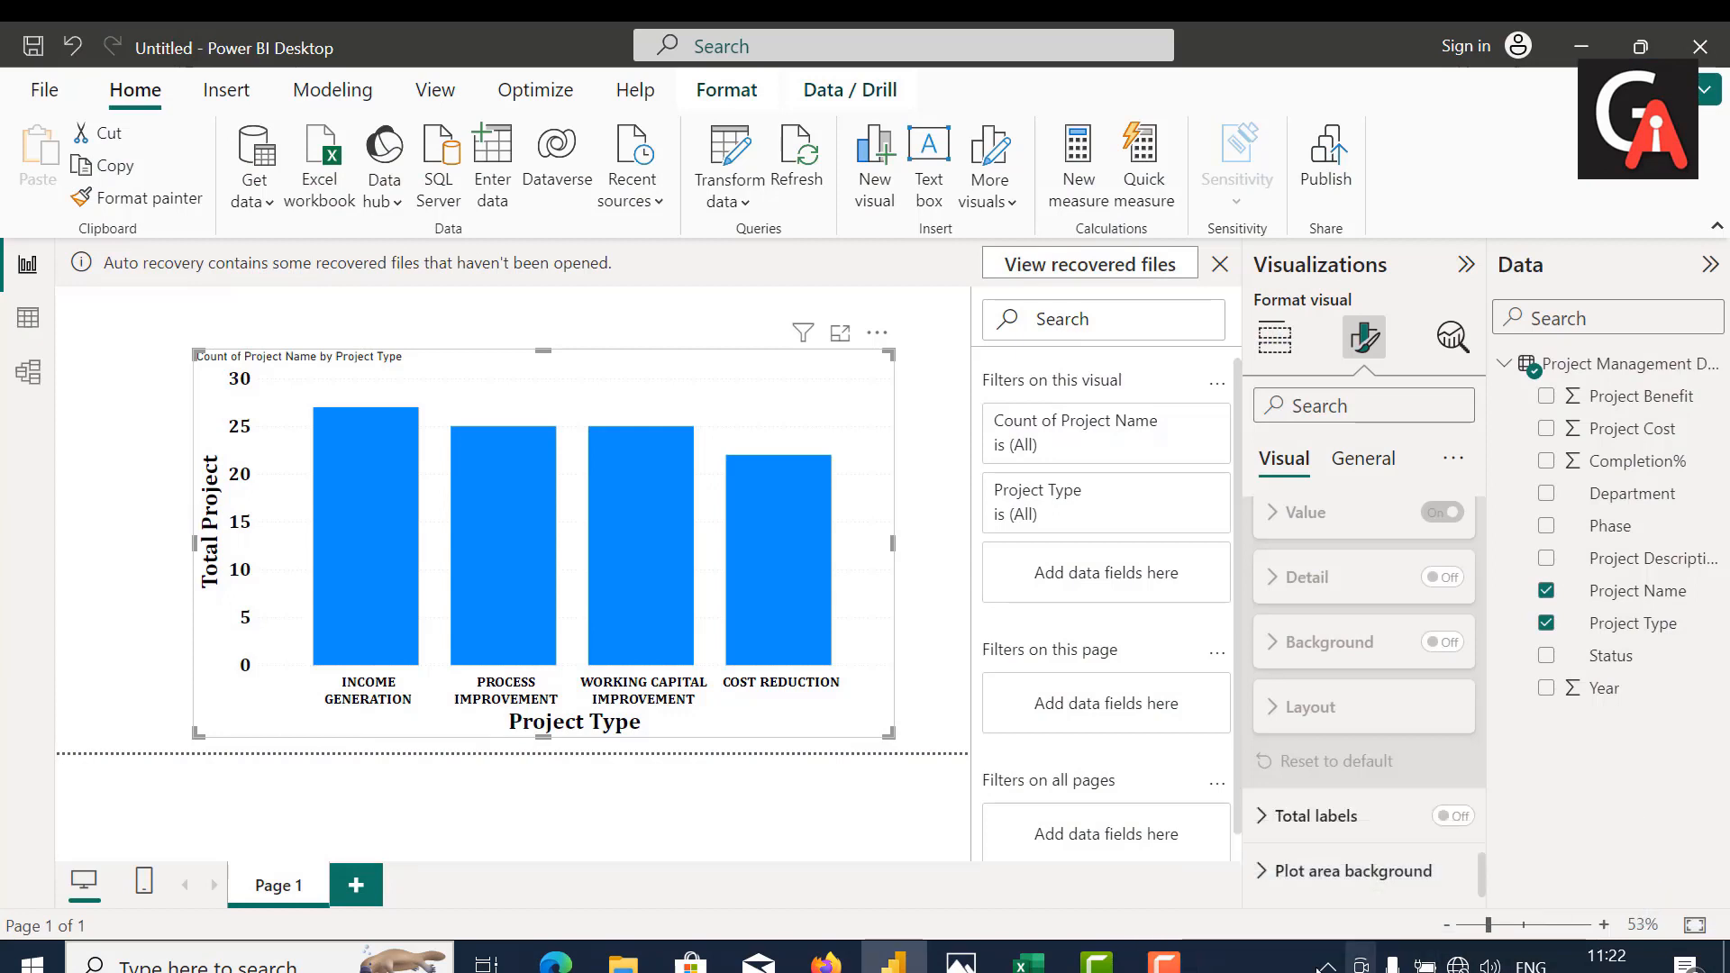
pyautogui.scroll(3, 1355, 786)
pyautogui.scroll(3, 1353, 784)
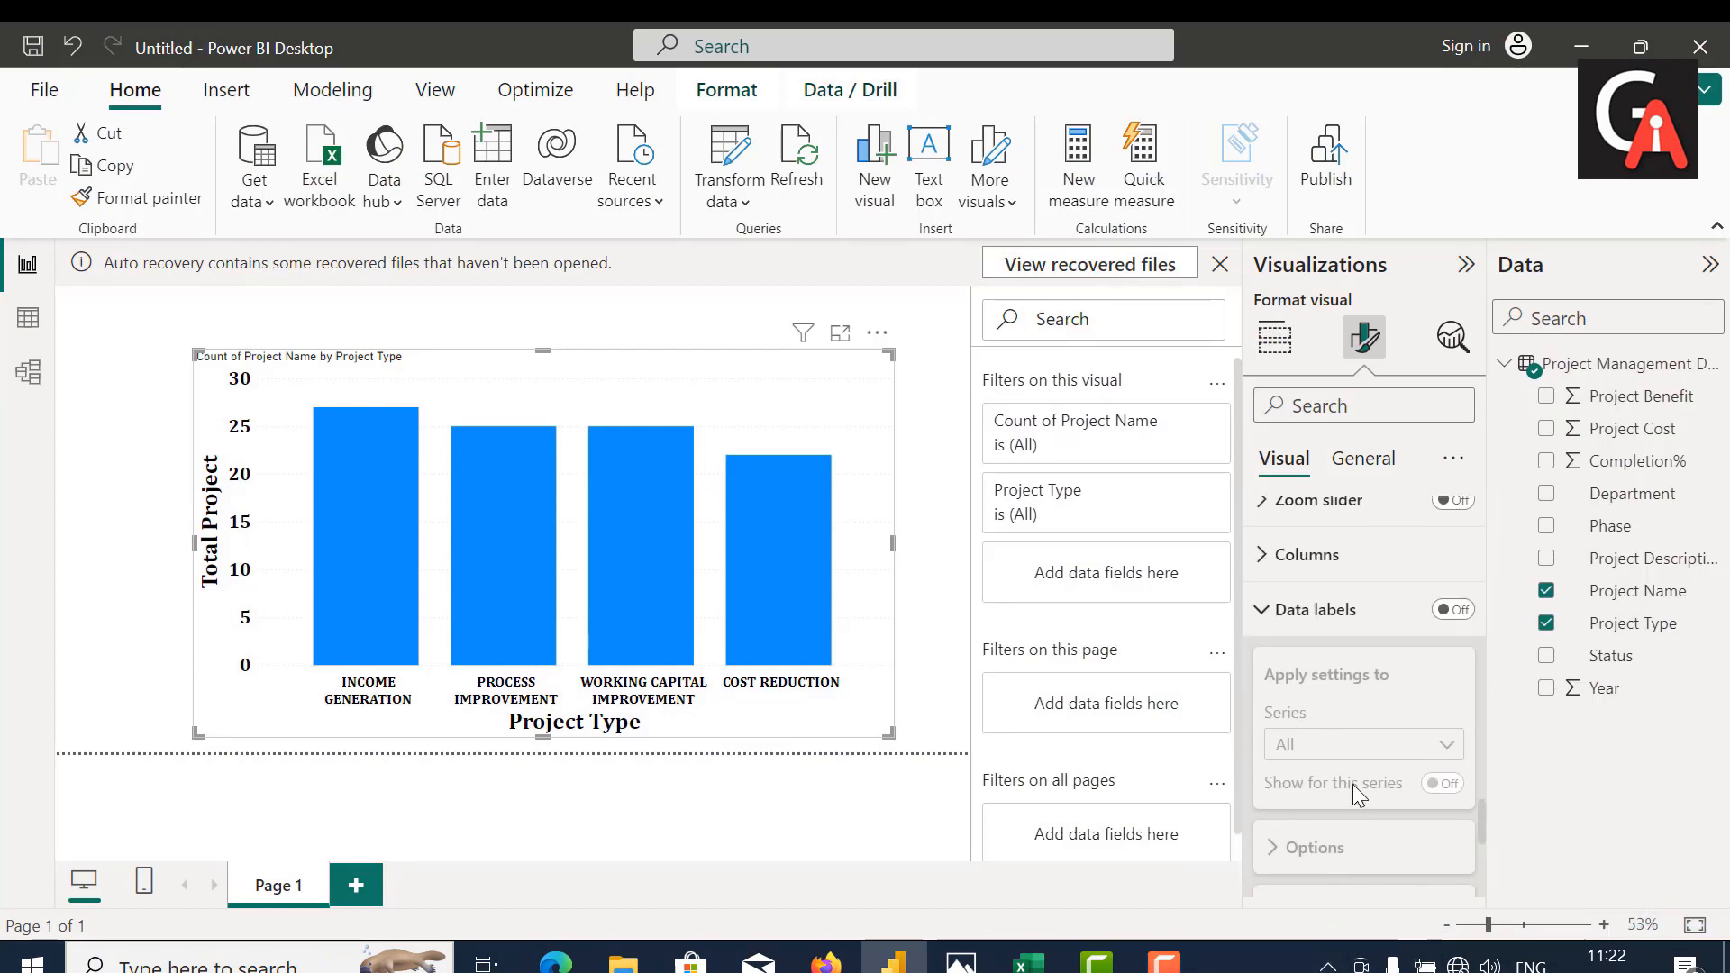
pyautogui.click(1453, 760)
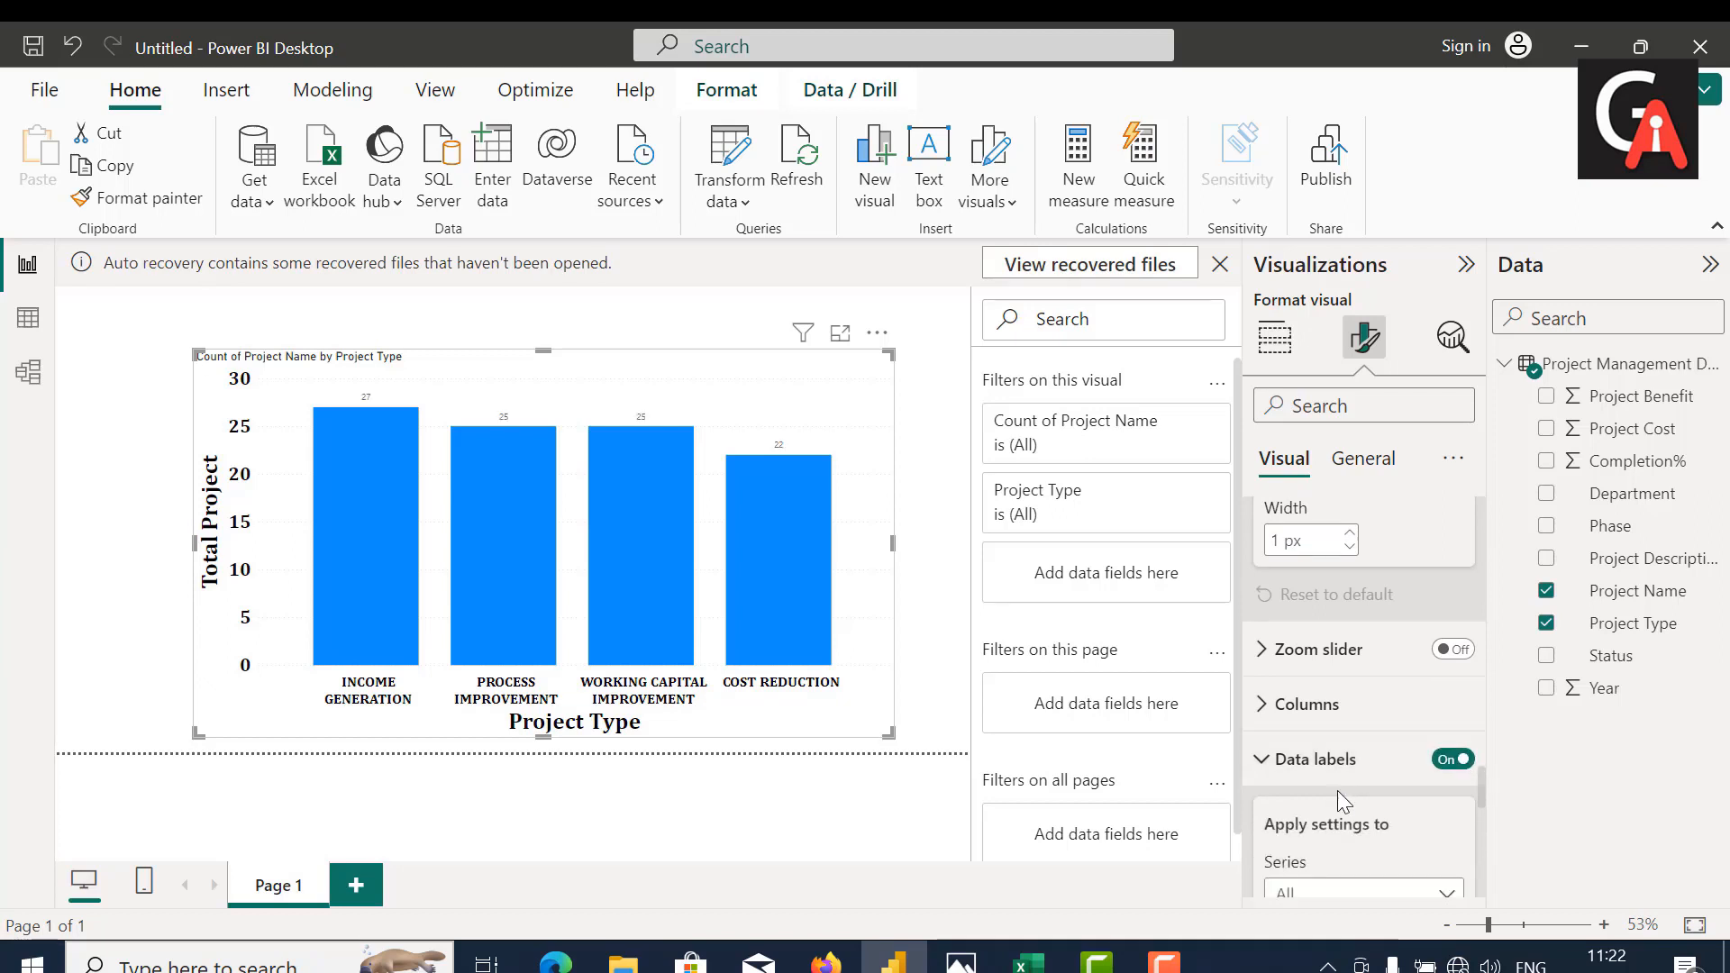
# Step: Set the font of the data label values to Cambria, size 20
pyautogui.scroll(-4, 1337, 791)
pyautogui.scroll(-3, 1337, 791)
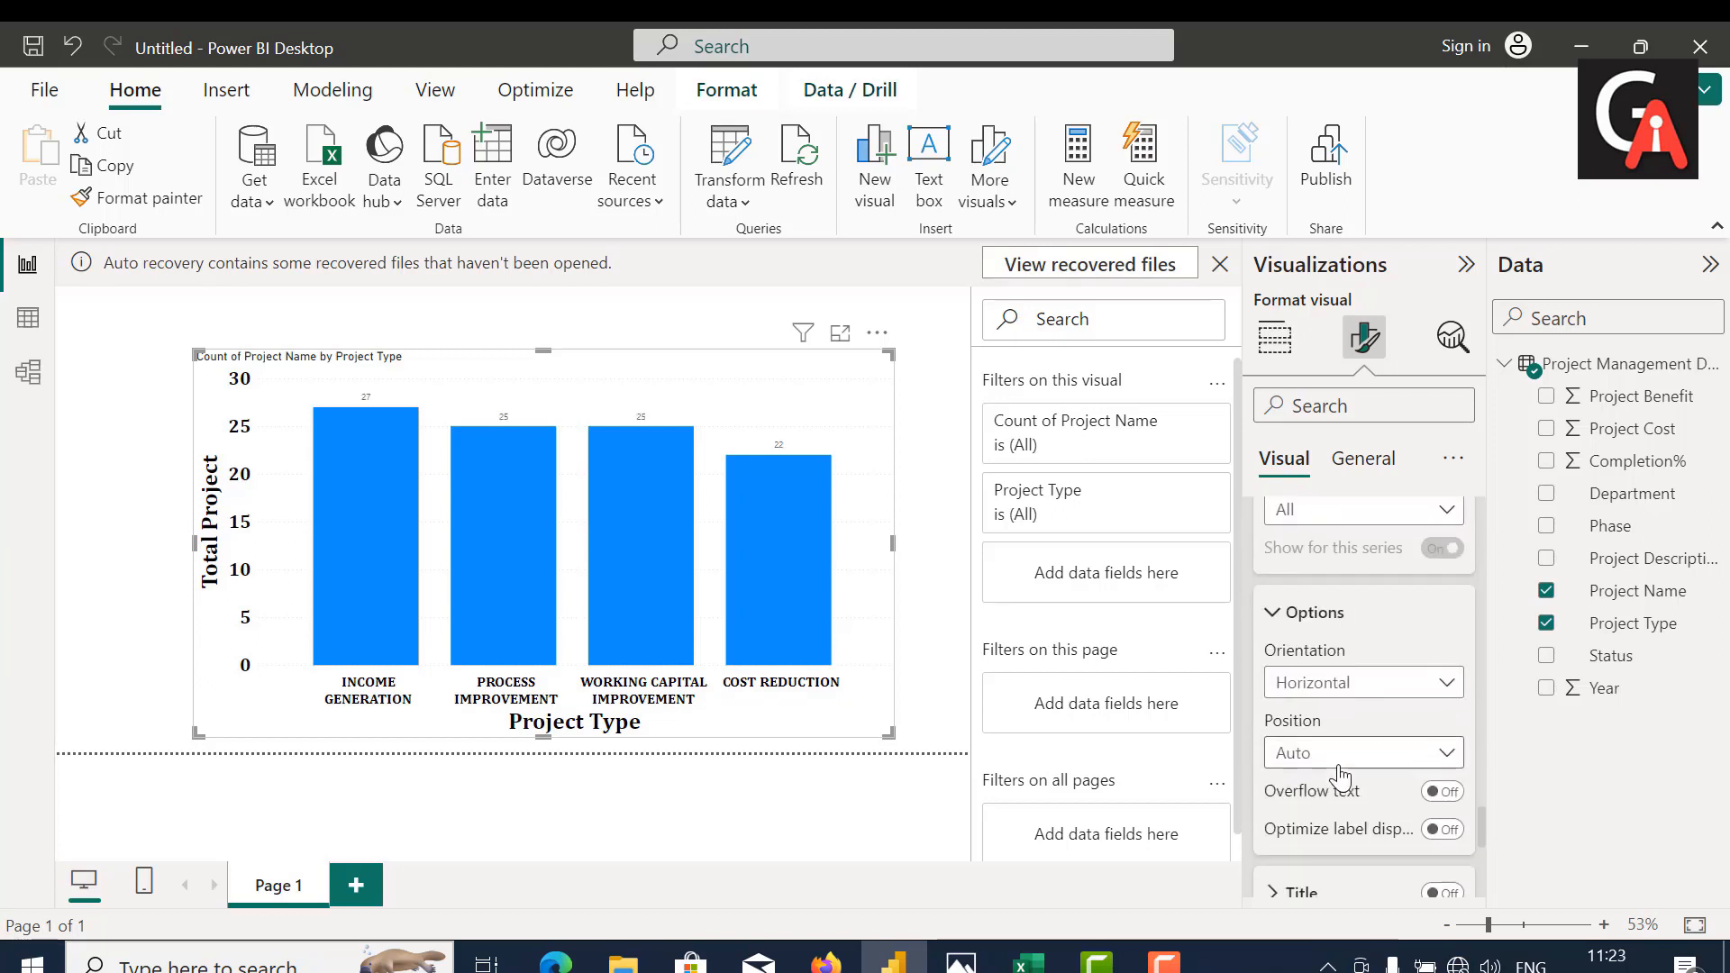
pyautogui.scroll(-1, 1340, 776)
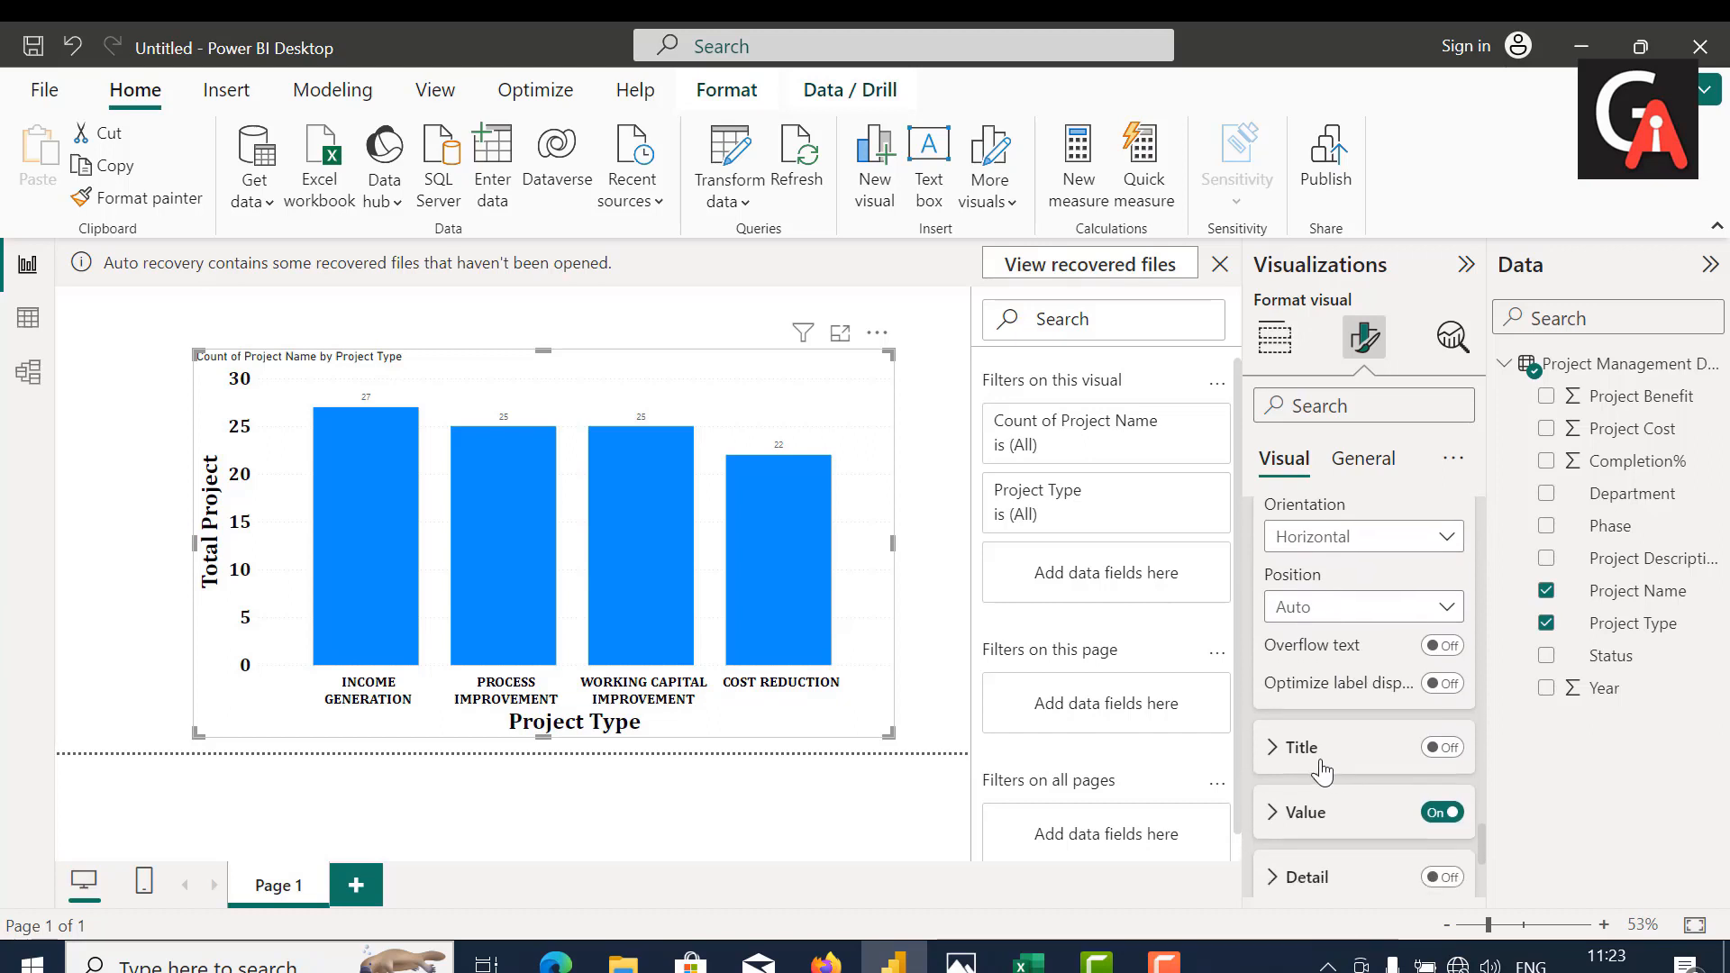
pyautogui.scroll(-3, 1320, 769)
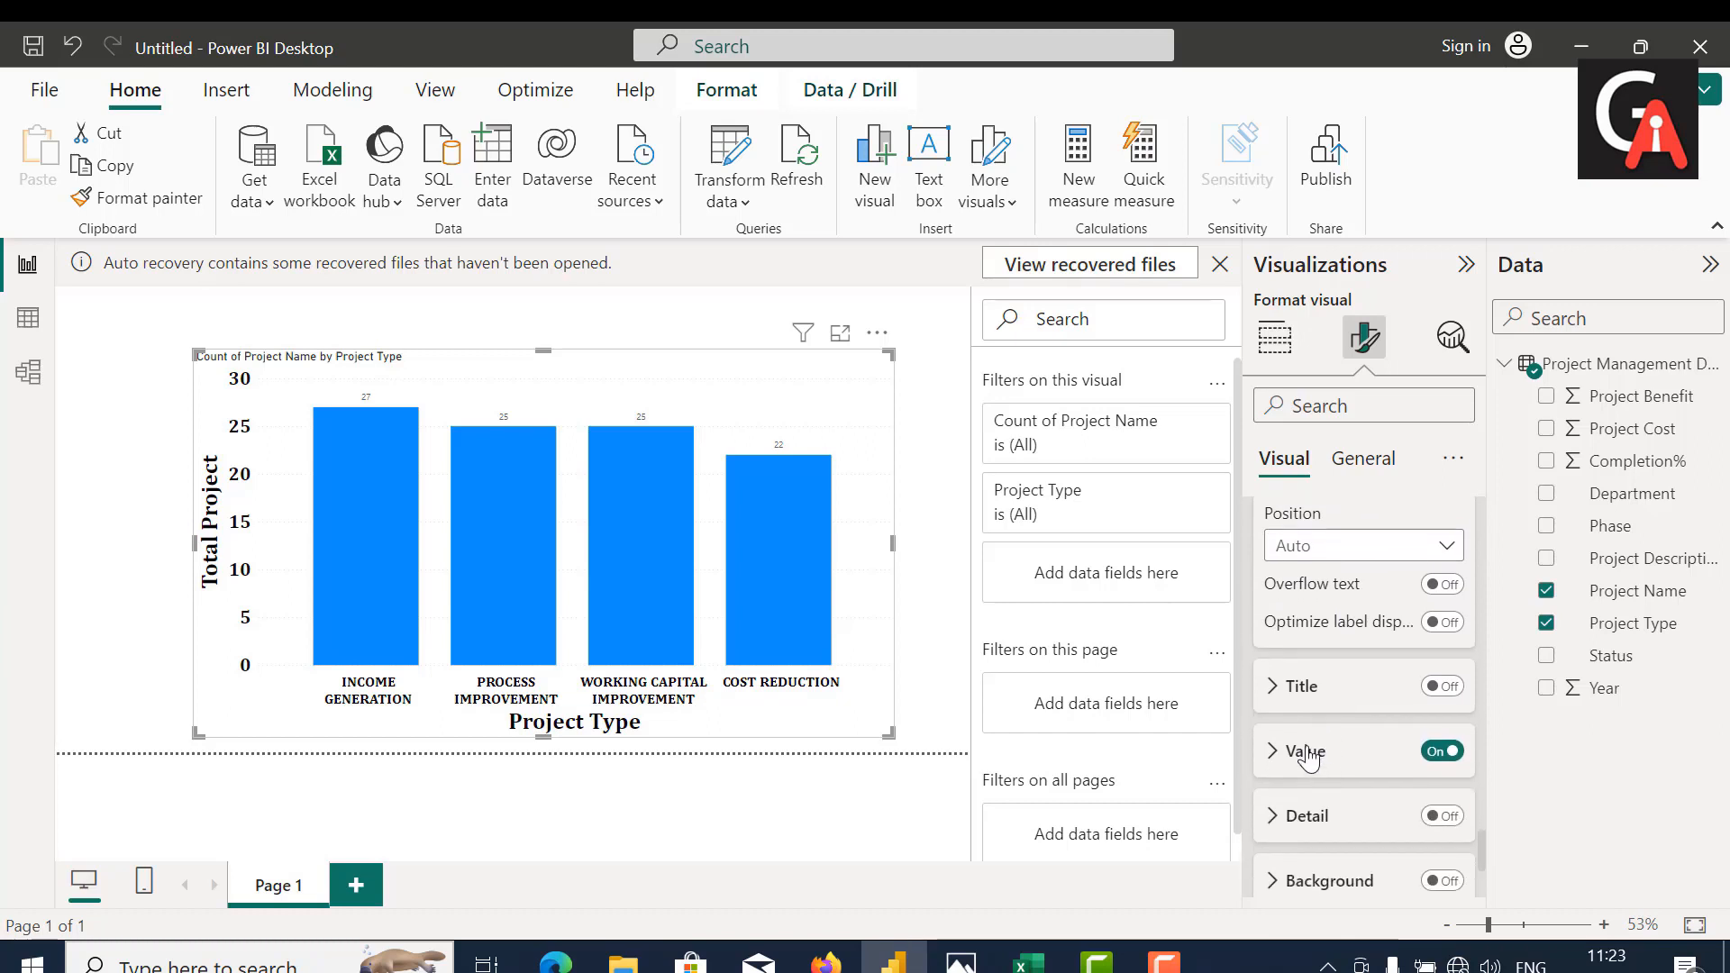
pyautogui.click(1305, 751)
pyautogui.scroll(-4, 1406, 811)
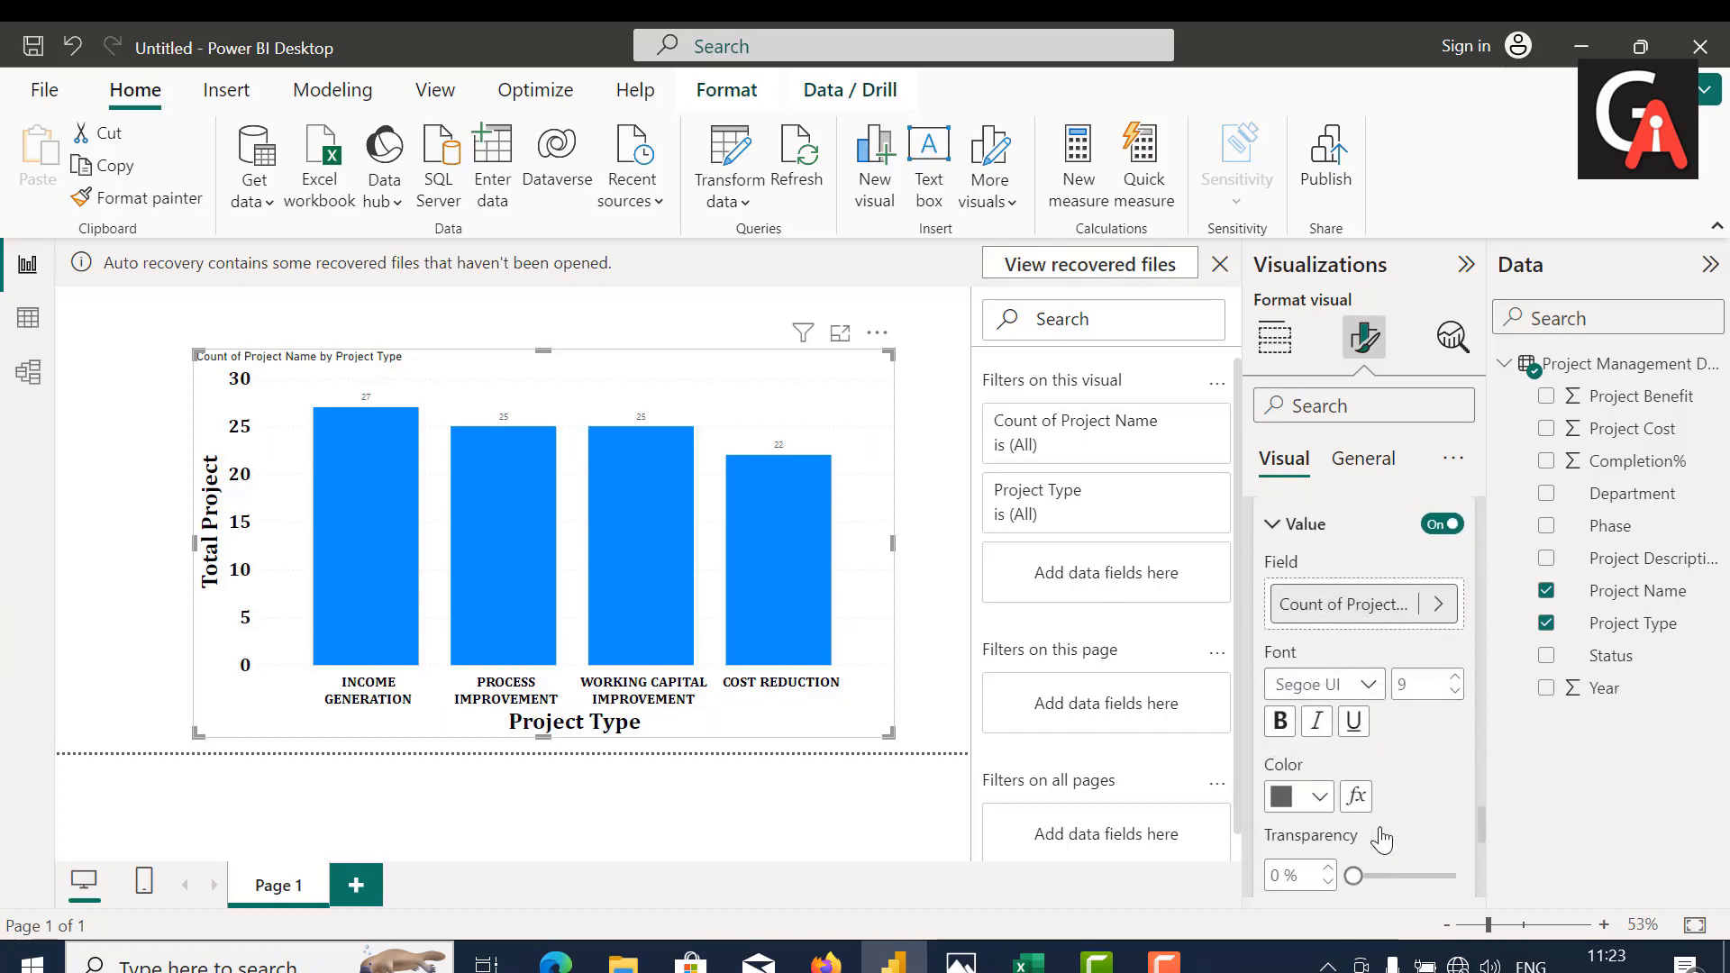
pyautogui.doubleClick(1415, 692)
pyautogui.press('BackSpace')
pyautogui.write('20')
pyautogui.click(1334, 685)
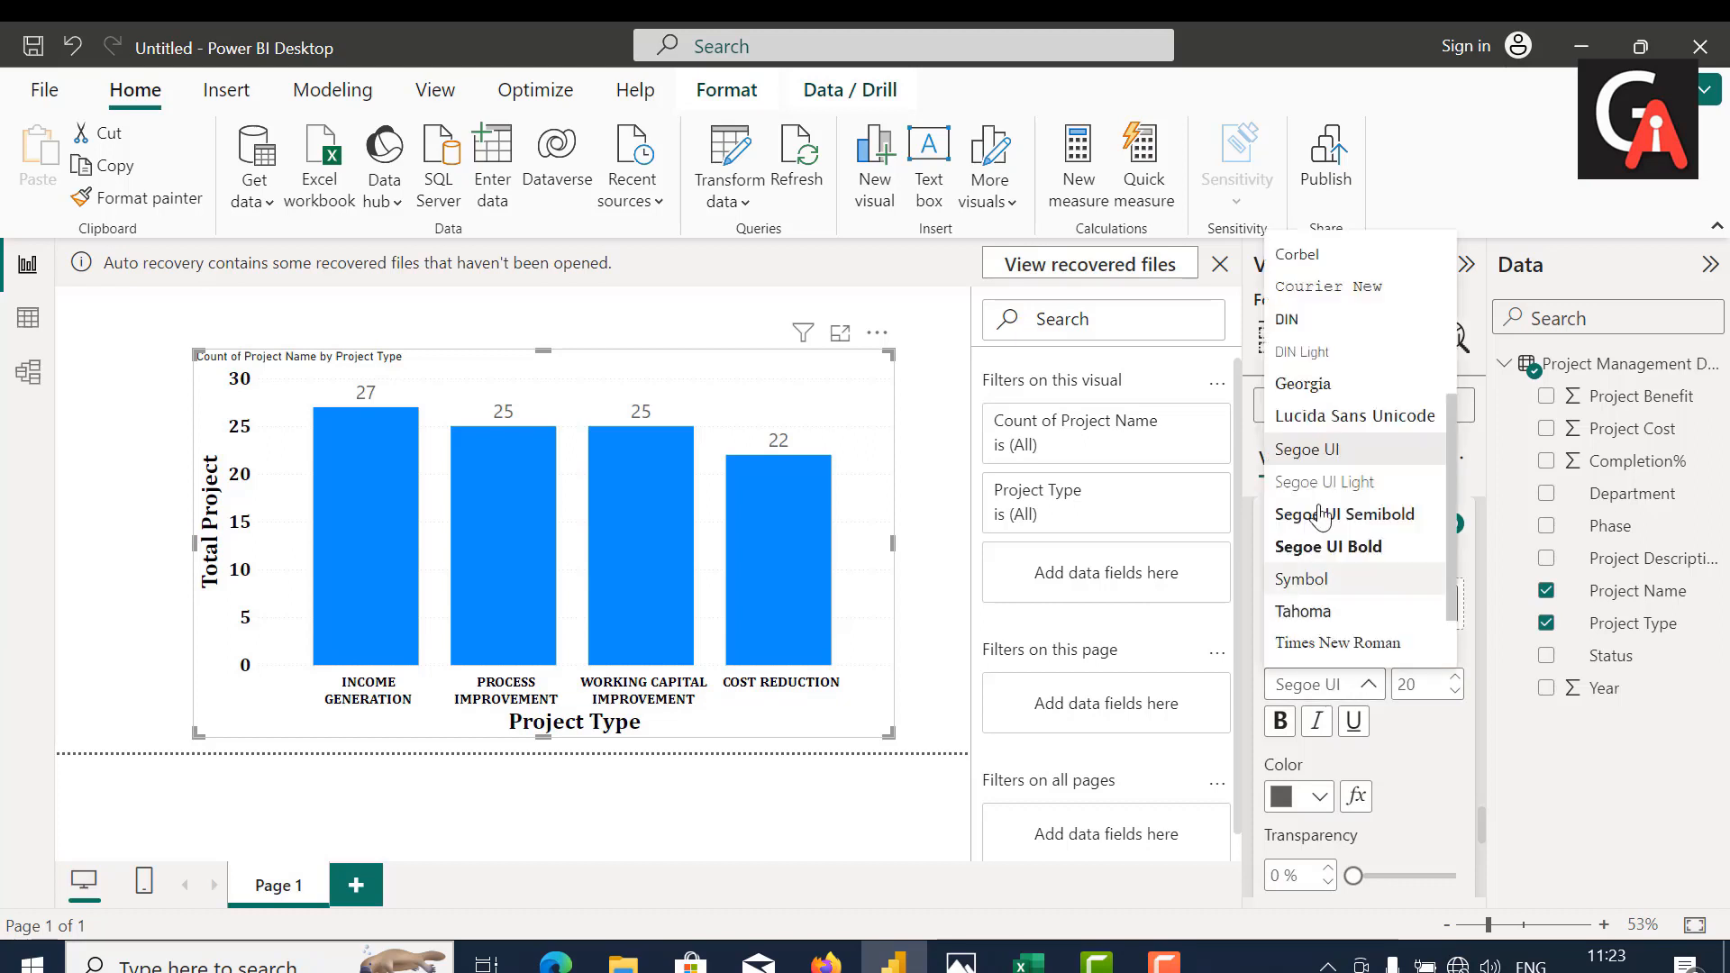
pyautogui.scroll(4, 1302, 406)
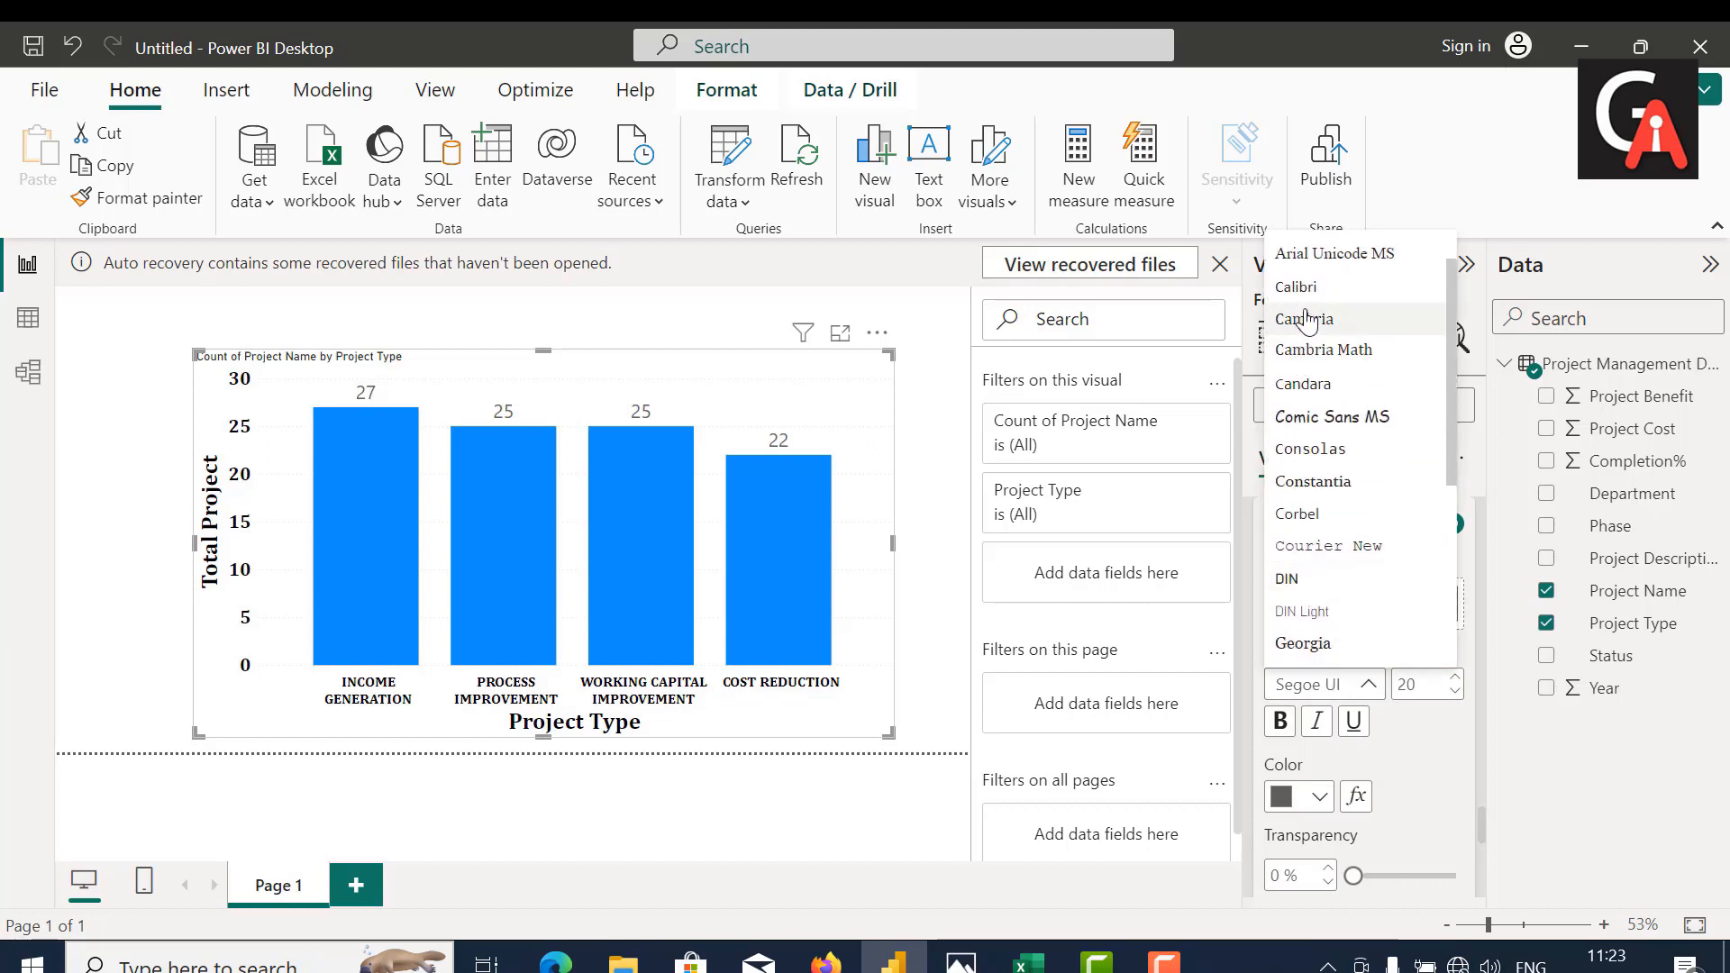
pyautogui.click(1307, 320)
# Step: Color the data label values black and make them bold
pyautogui.click(1298, 796)
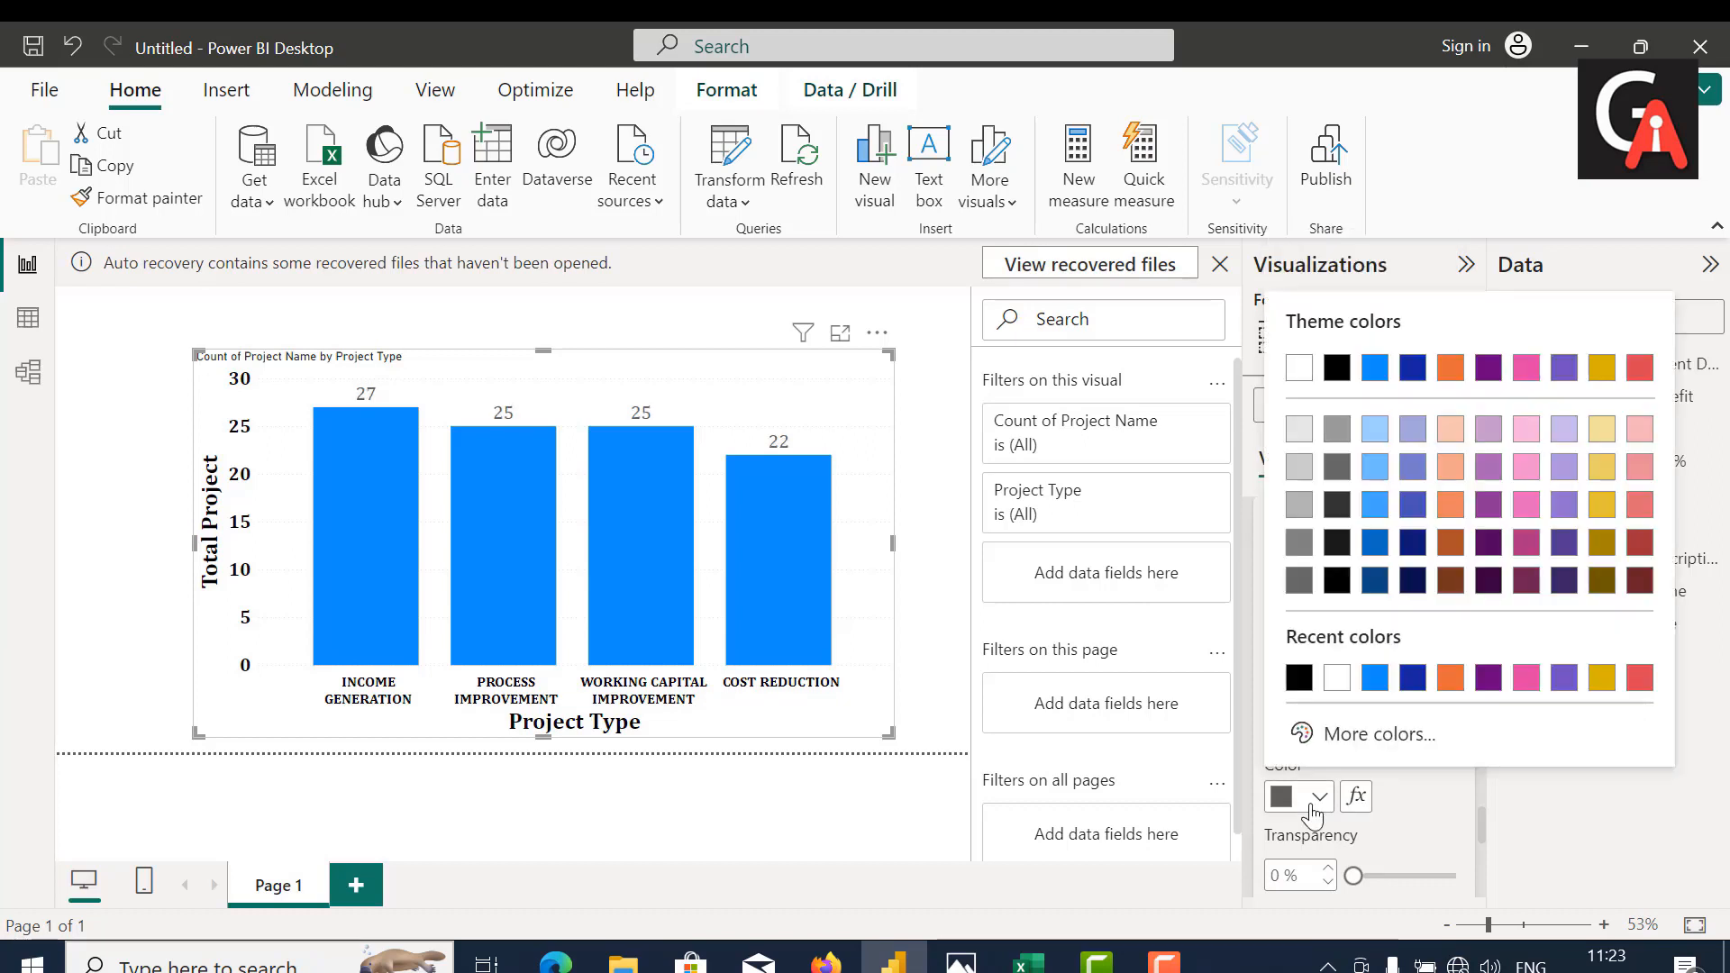
pyautogui.click(1334, 367)
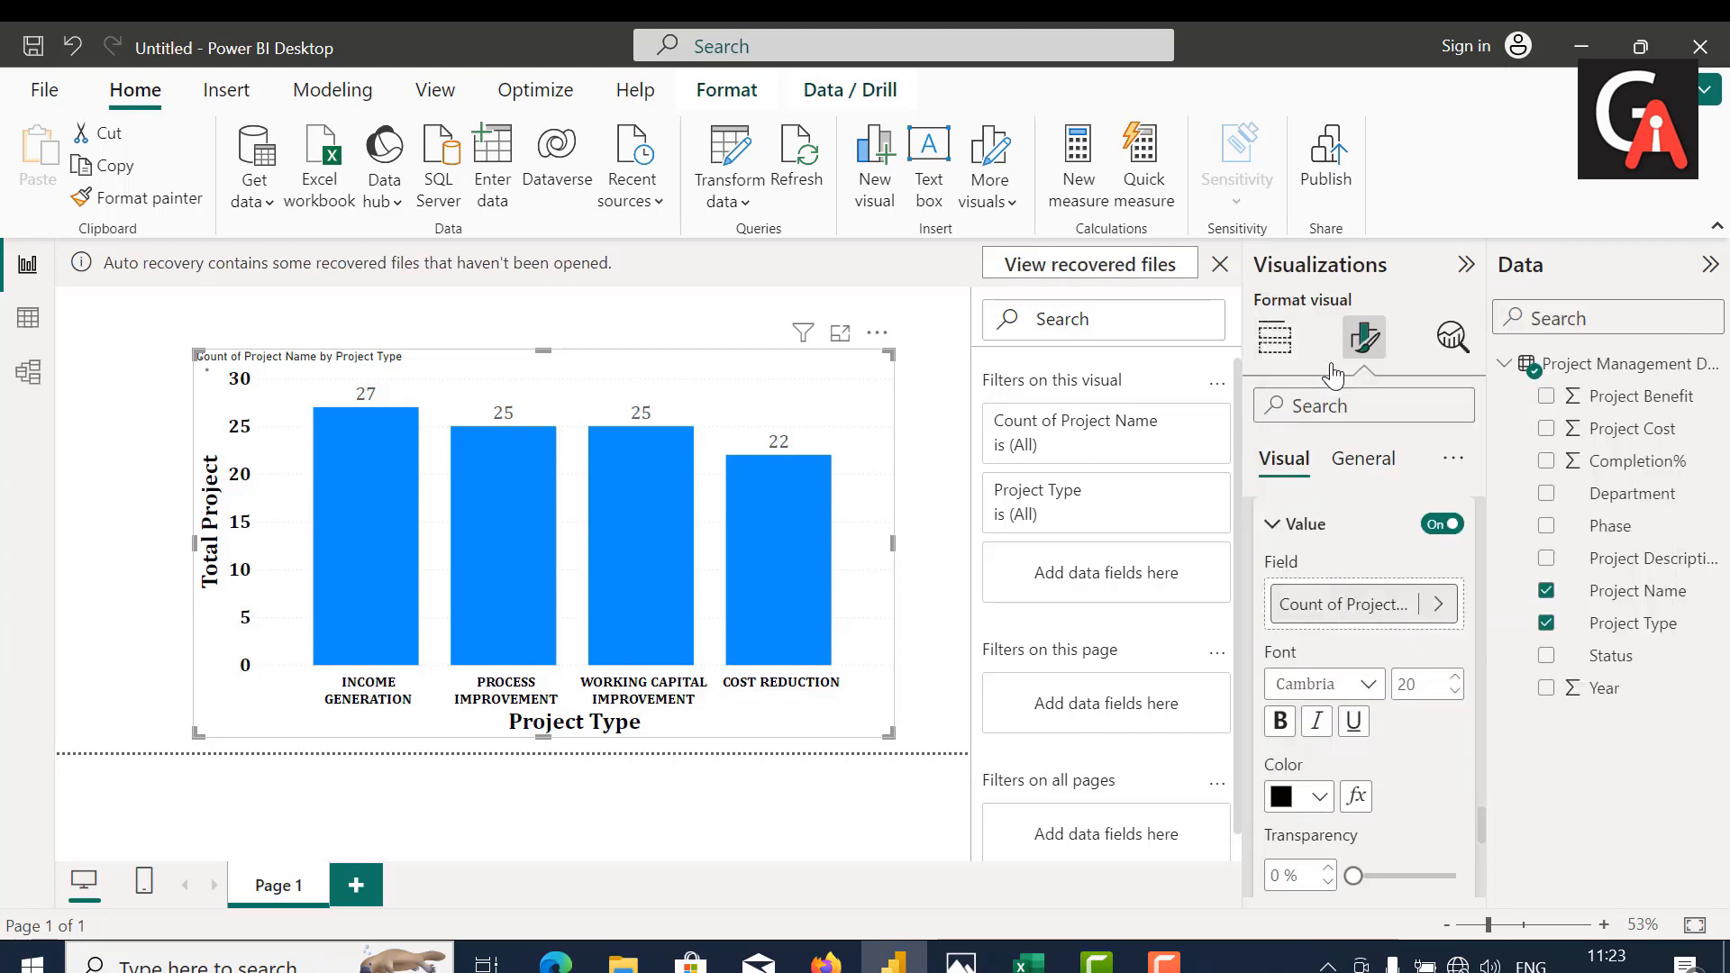
pyautogui.click(1280, 722)
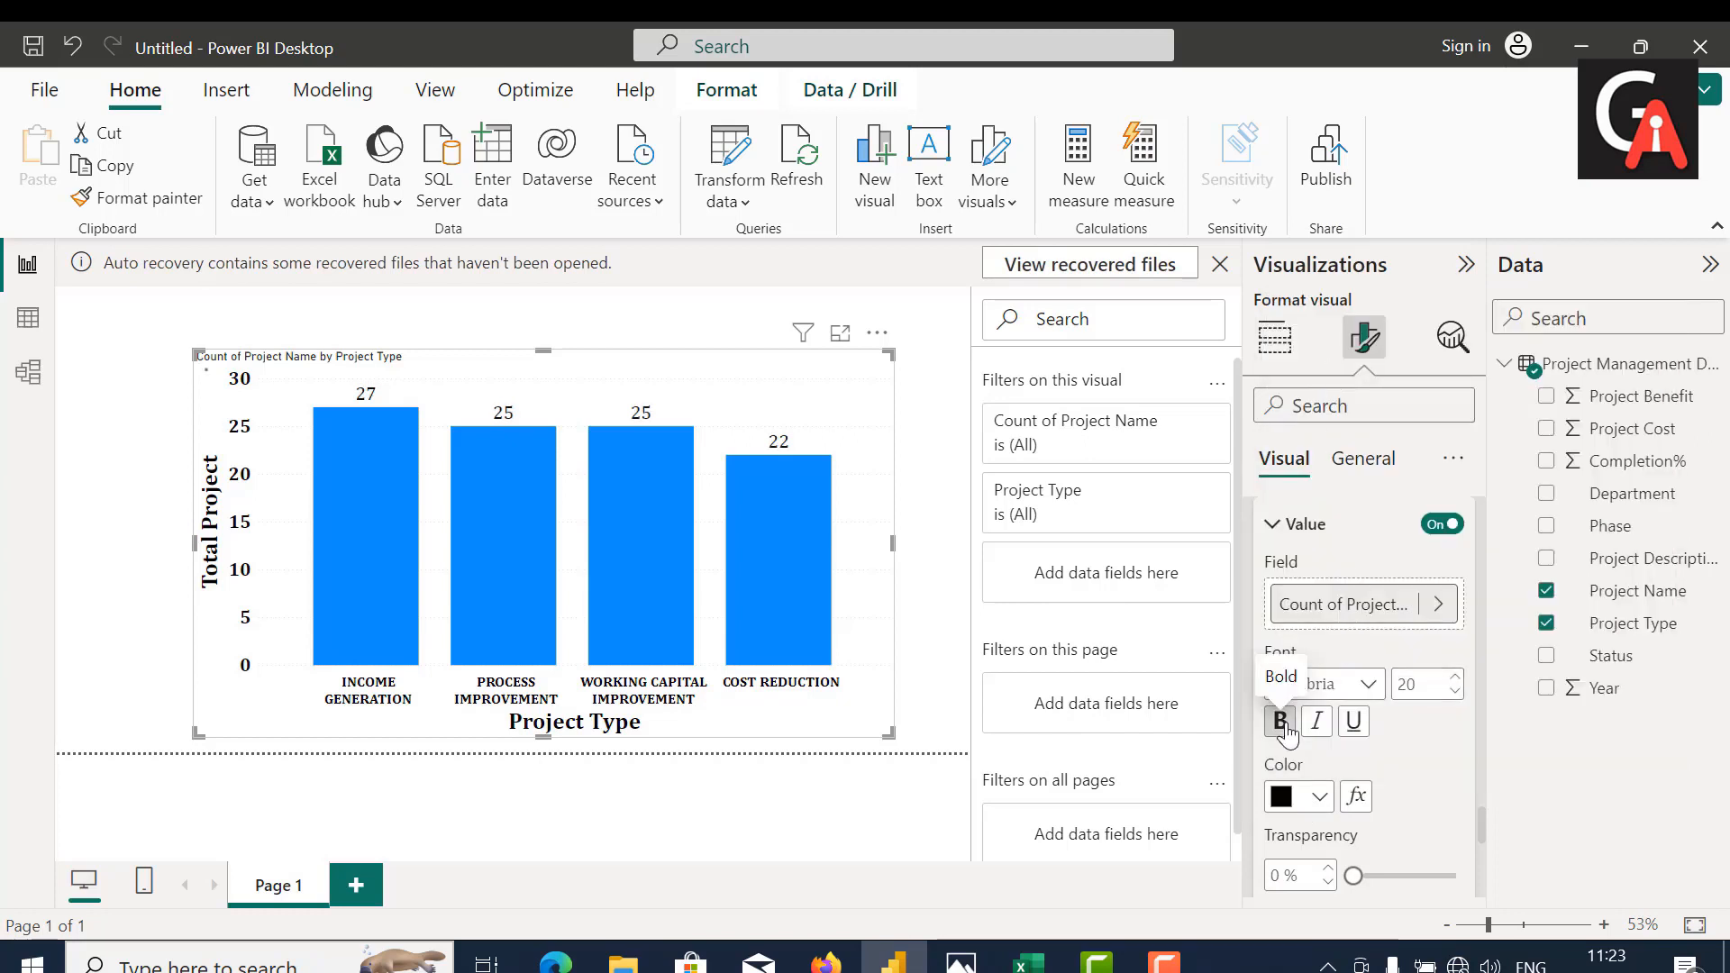
pyautogui.scroll(-2, 1382, 771)
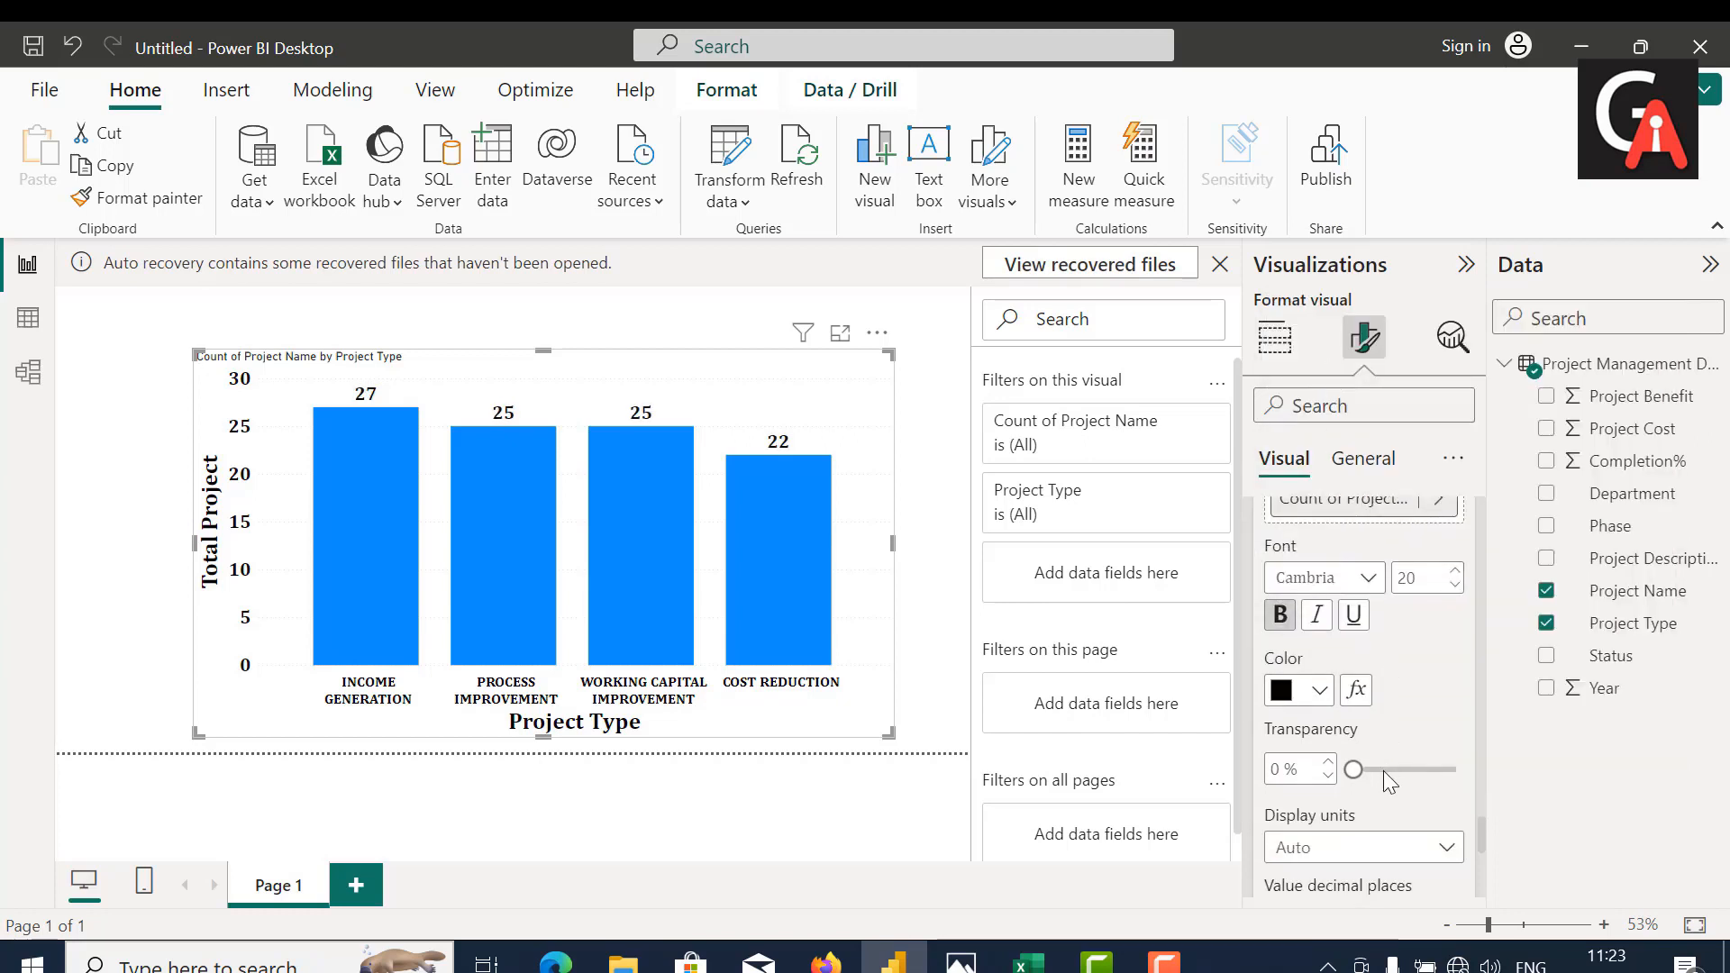
pyautogui.scroll(-2, 1382, 770)
pyautogui.scroll(-6, 1383, 771)
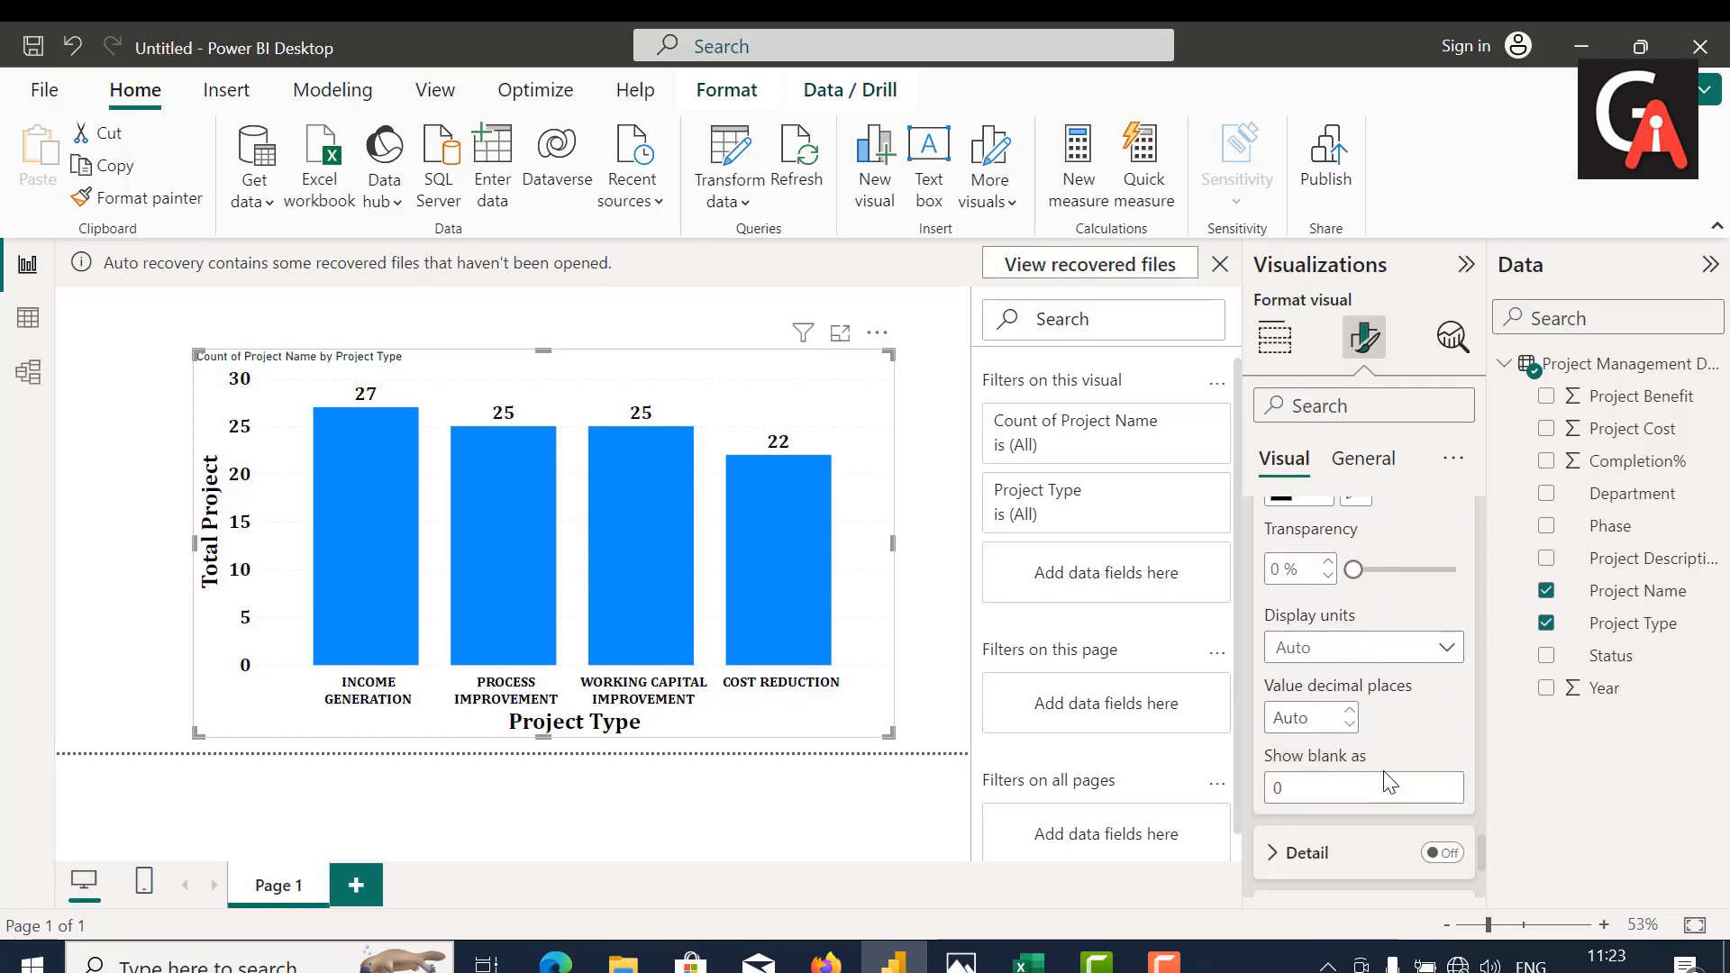
pyautogui.scroll(4, 1382, 770)
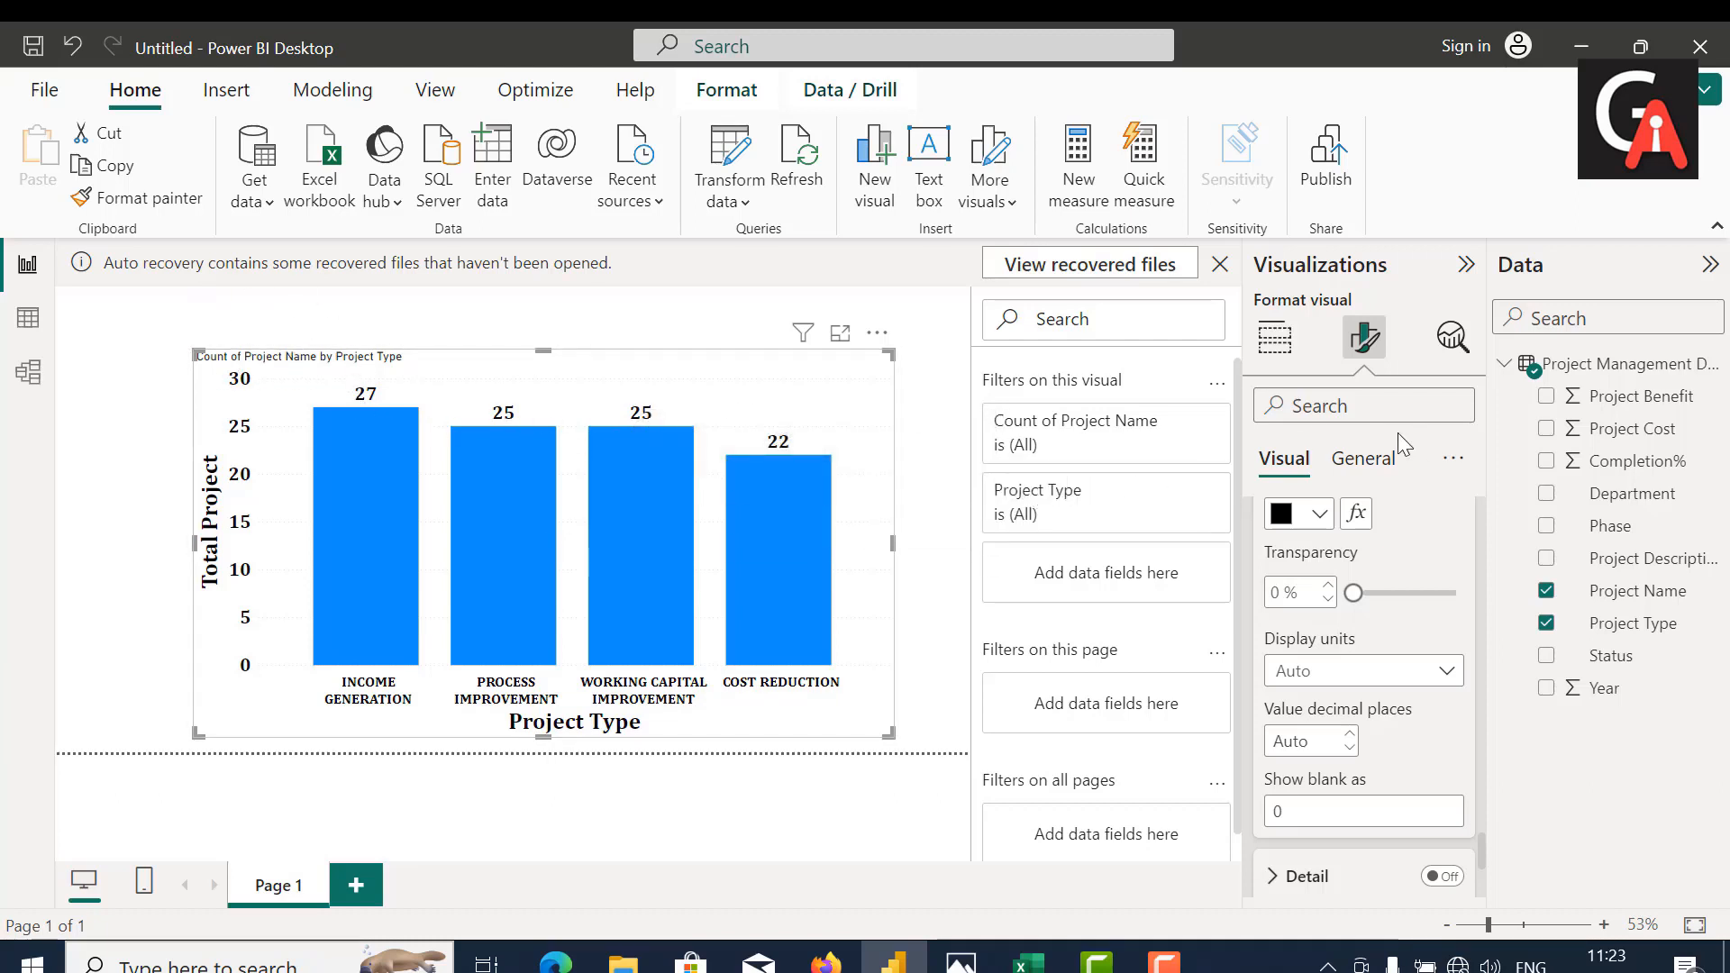
# Step: Replace "Count of" with "Total" in the chart title so it reads "Total Project Name by Project Type"
pyautogui.click(1376, 462)
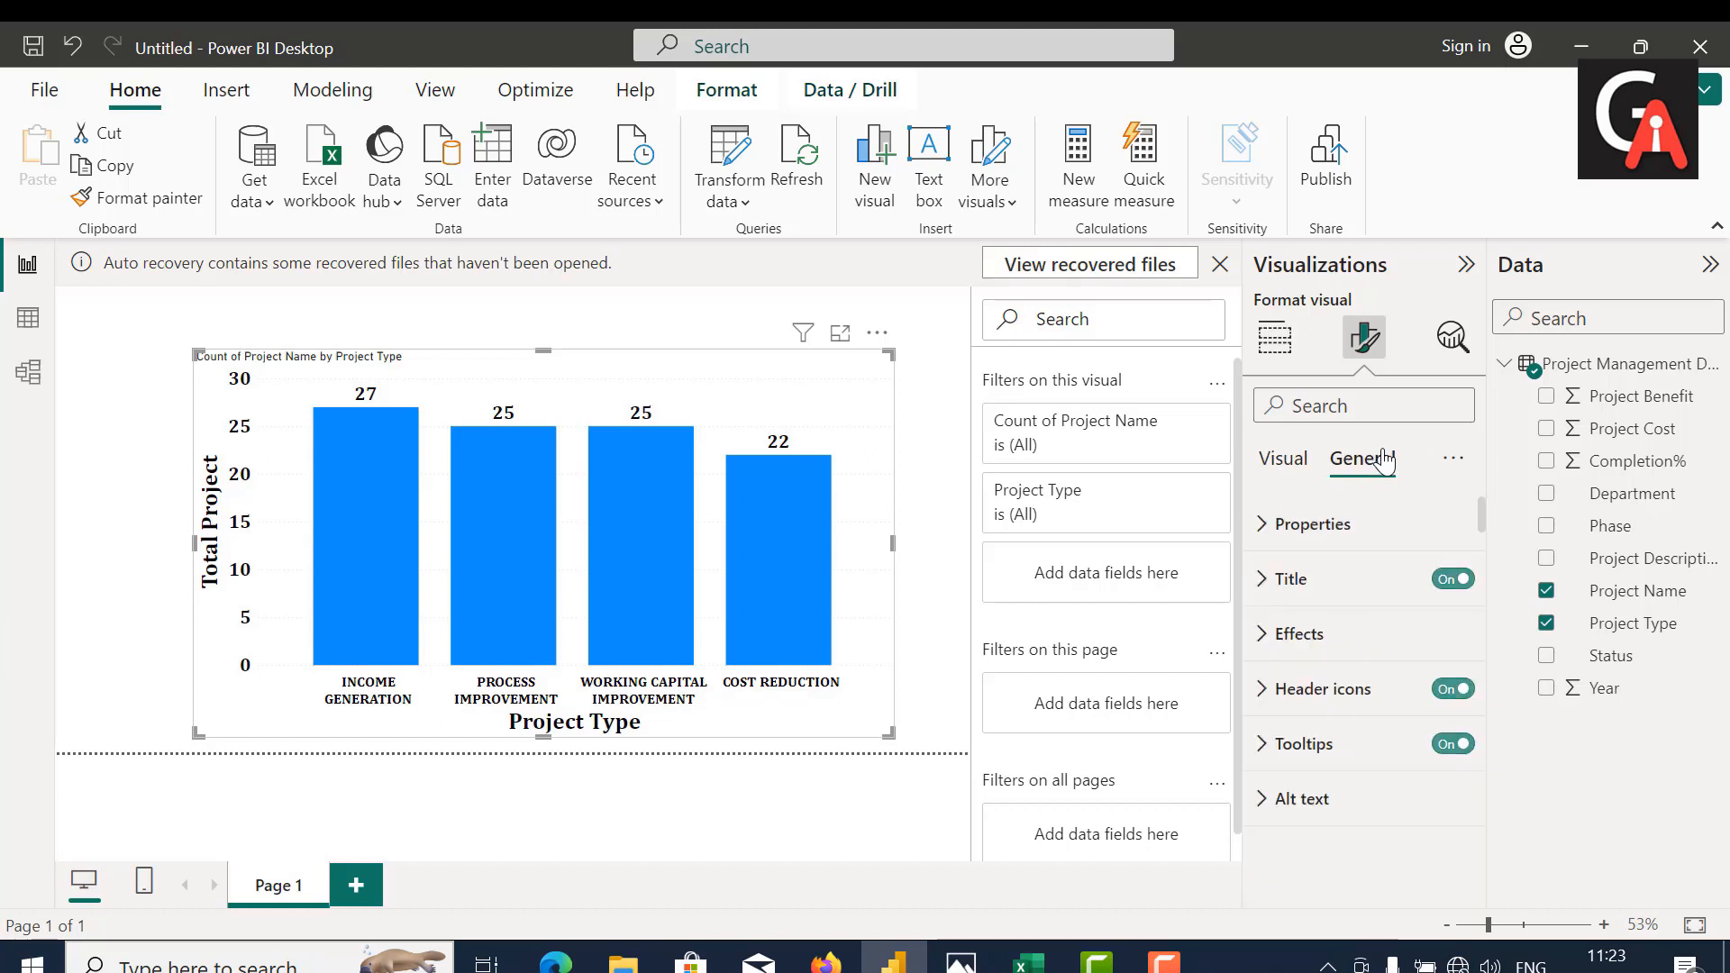
pyautogui.click(1331, 587)
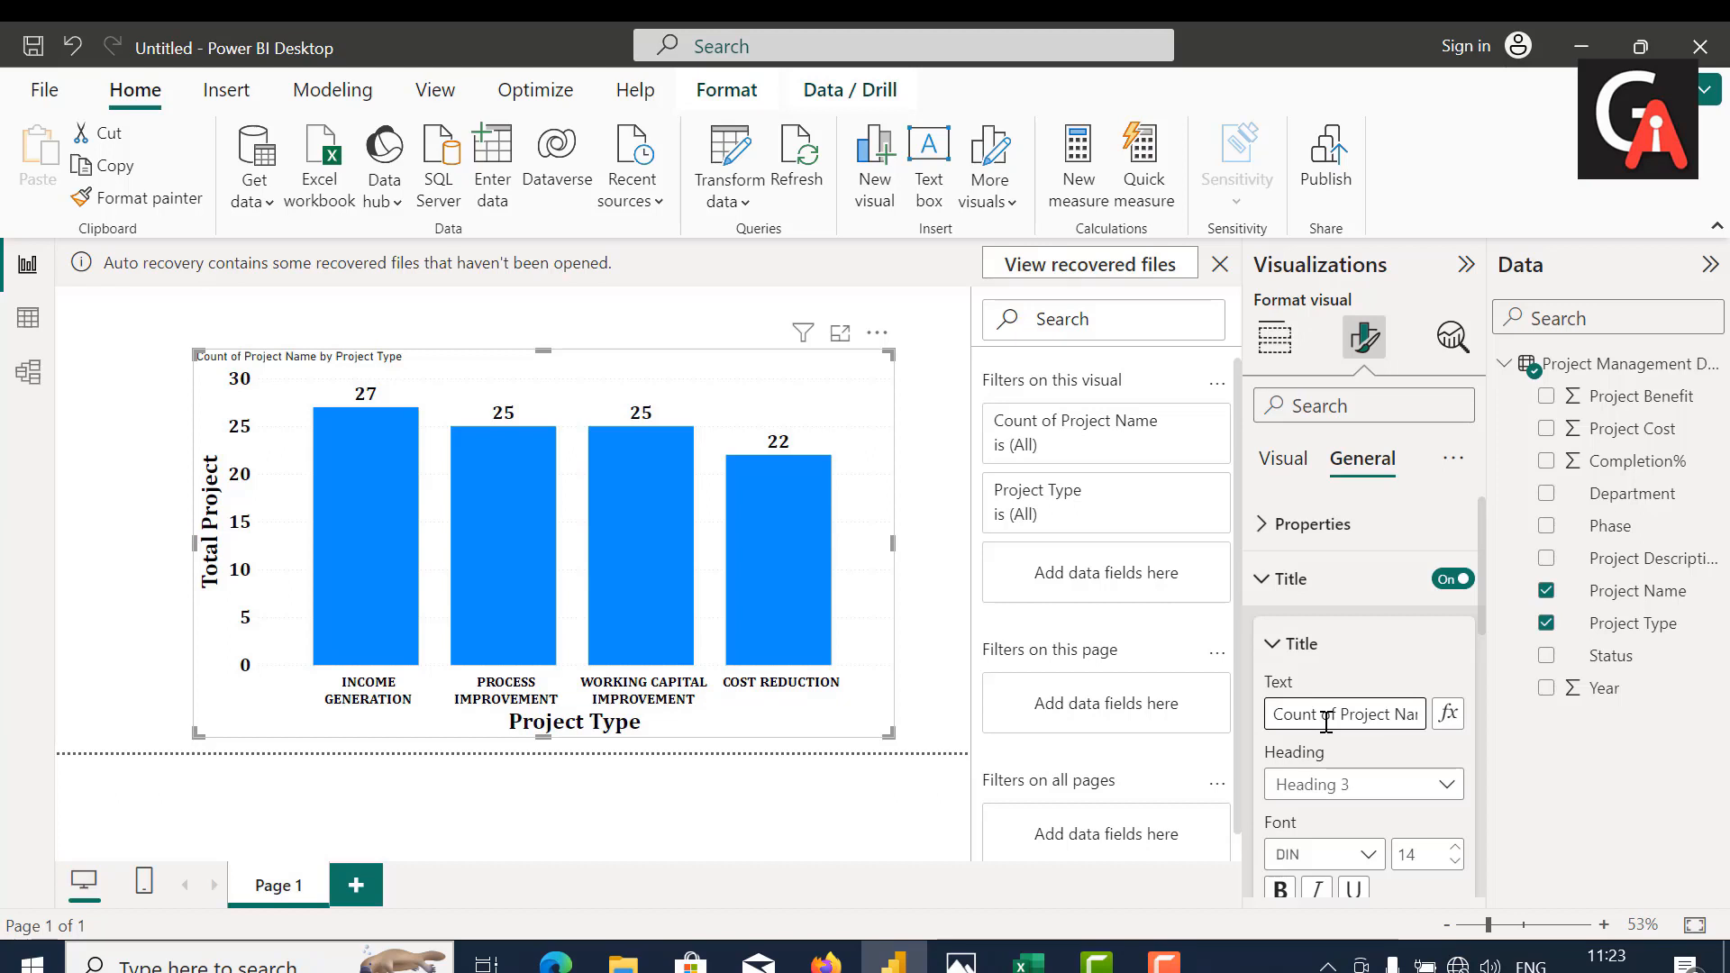
pyautogui.press('BackSpace')
pyautogui.press('BackSpace')
pyautogui.press('BackSpace')
pyautogui.press('BackSpace')
pyautogui.press('BackSpace')
pyautogui.press('BackSpace')
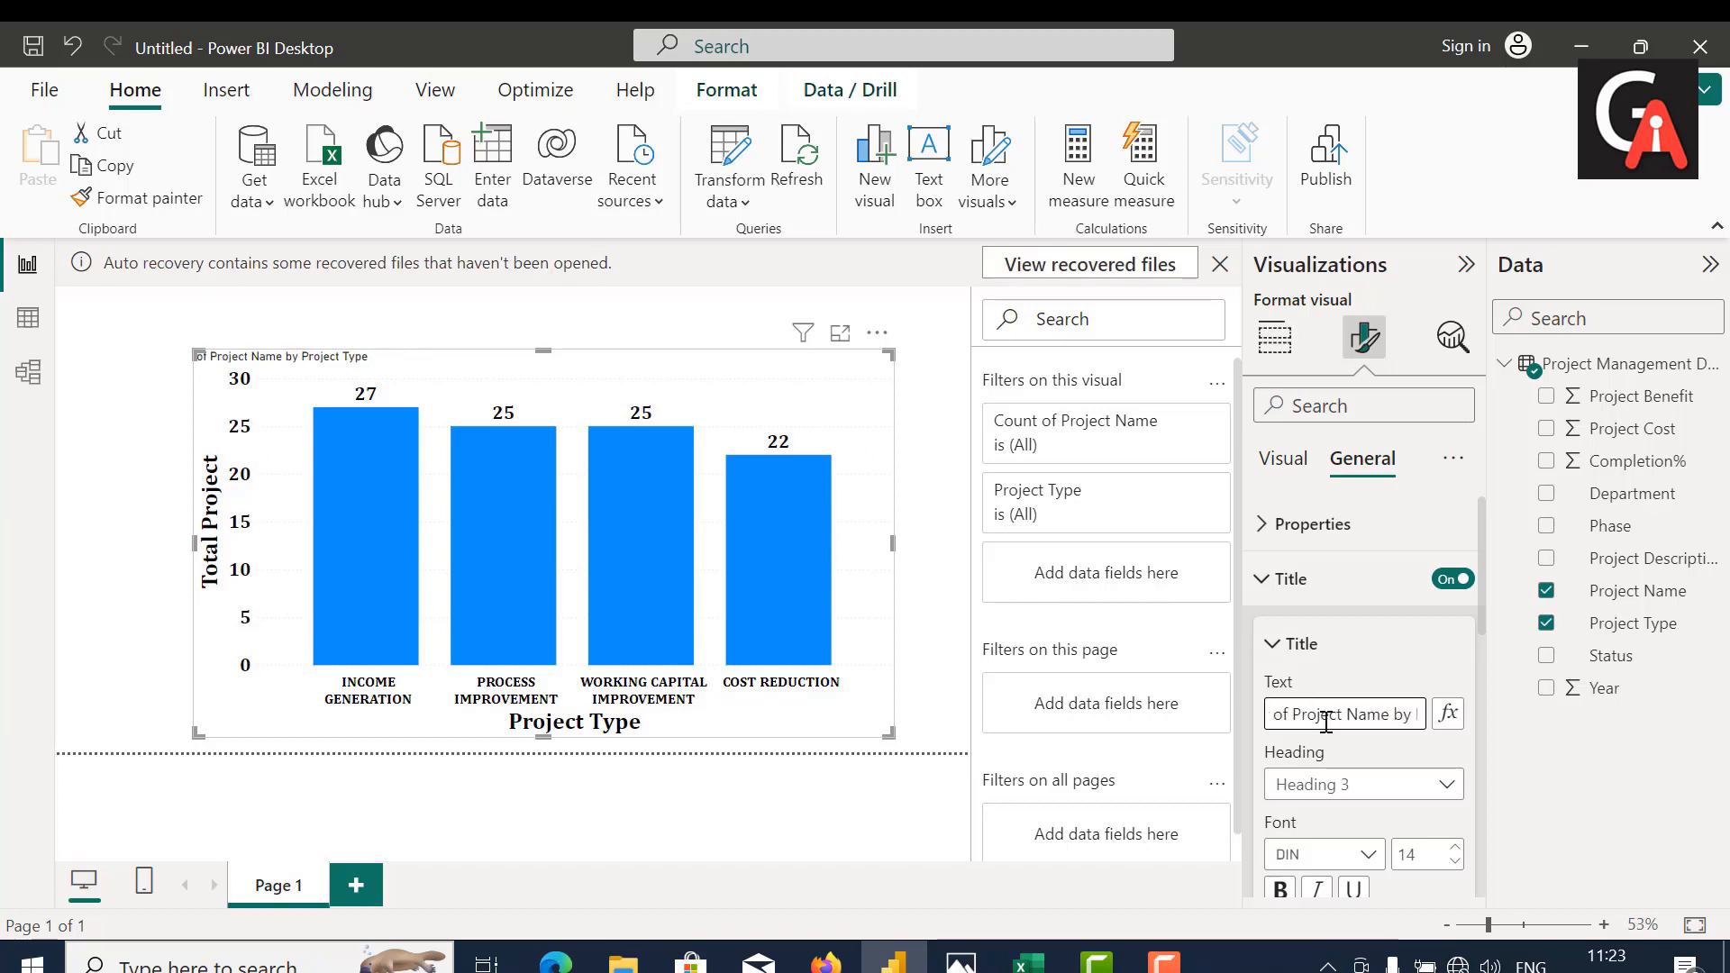
pyautogui.press('BackSpace')
pyautogui.press('BackSpace')
pyautogui.write('Total')
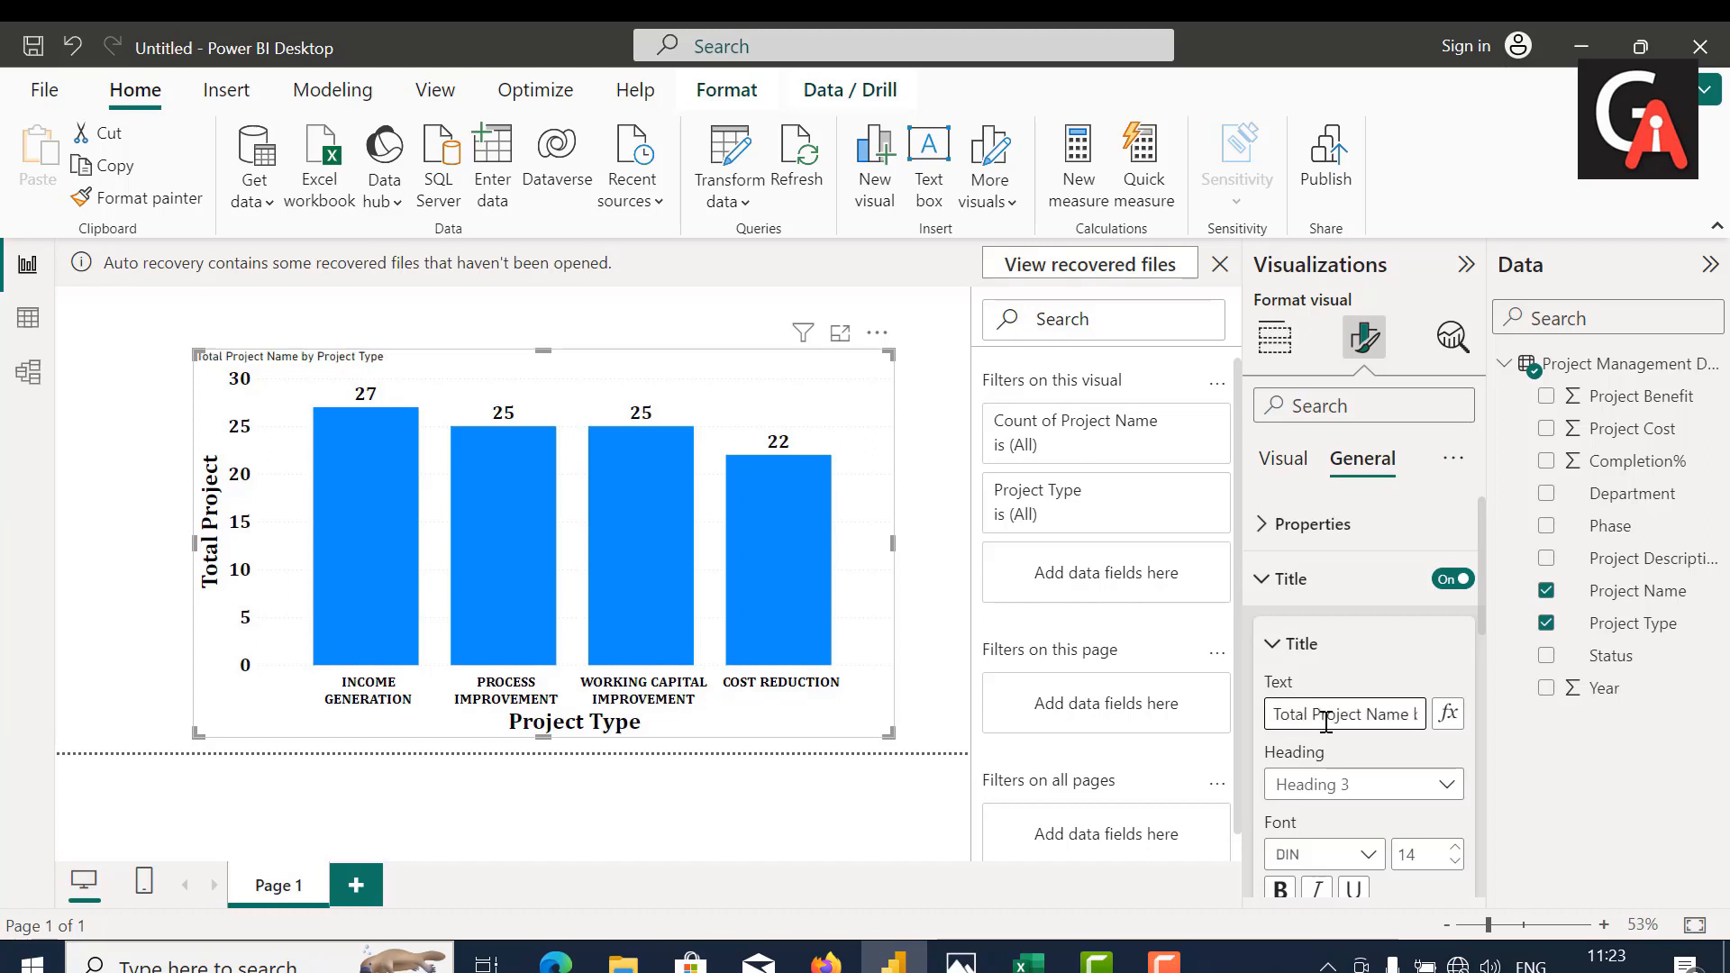
pyautogui.press('Right')
pyautogui.press('Right')
pyautogui.press('Right')
pyautogui.press('Right')
pyautogui.press('Right')
pyautogui.press('Right')
pyautogui.press('Right')
pyautogui.press('Right')
pyautogui.press('Right')
pyautogui.press('Right')
pyautogui.press('Right')
pyautogui.press('Right')
pyautogui.press('Right')
pyautogui.press('Right')
pyautogui.press('Right')
pyautogui.press('Right')
pyautogui.press('Right')
pyautogui.press('Right')
pyautogui.press('Right')
# Step: Set the chart title's font to Cambria, size 25, and make it bold
pyautogui.doubleClick(1434, 852)
pyautogui.press('BackSpace')
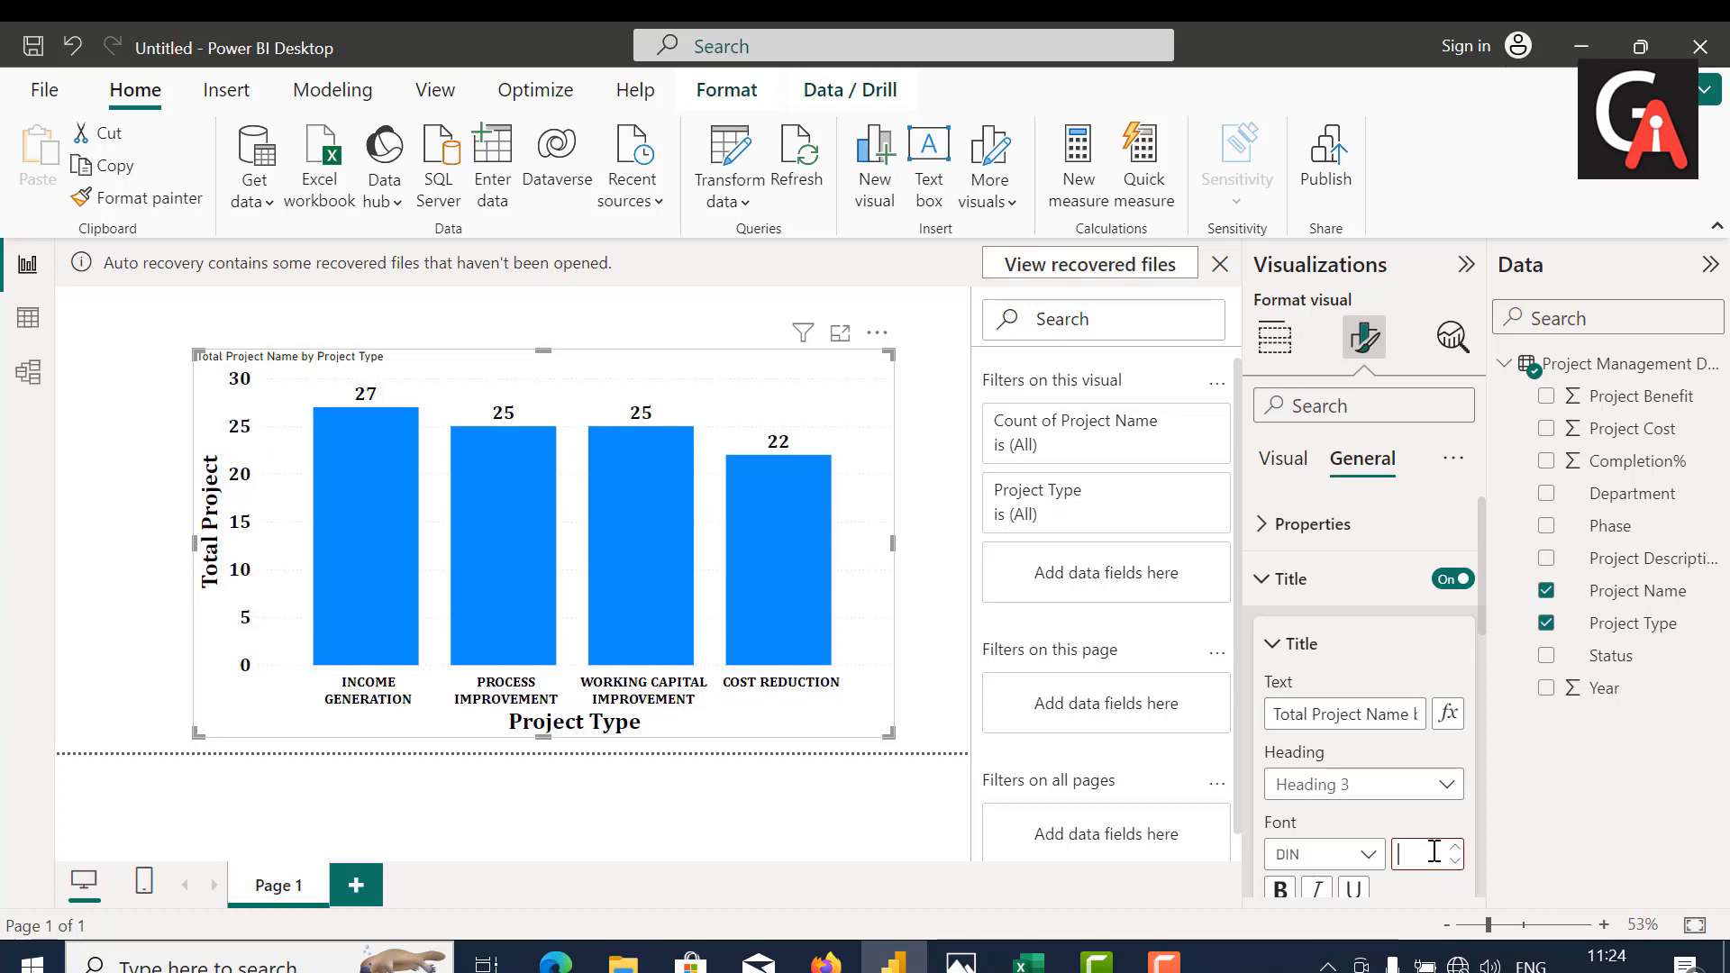
pyautogui.write('25')
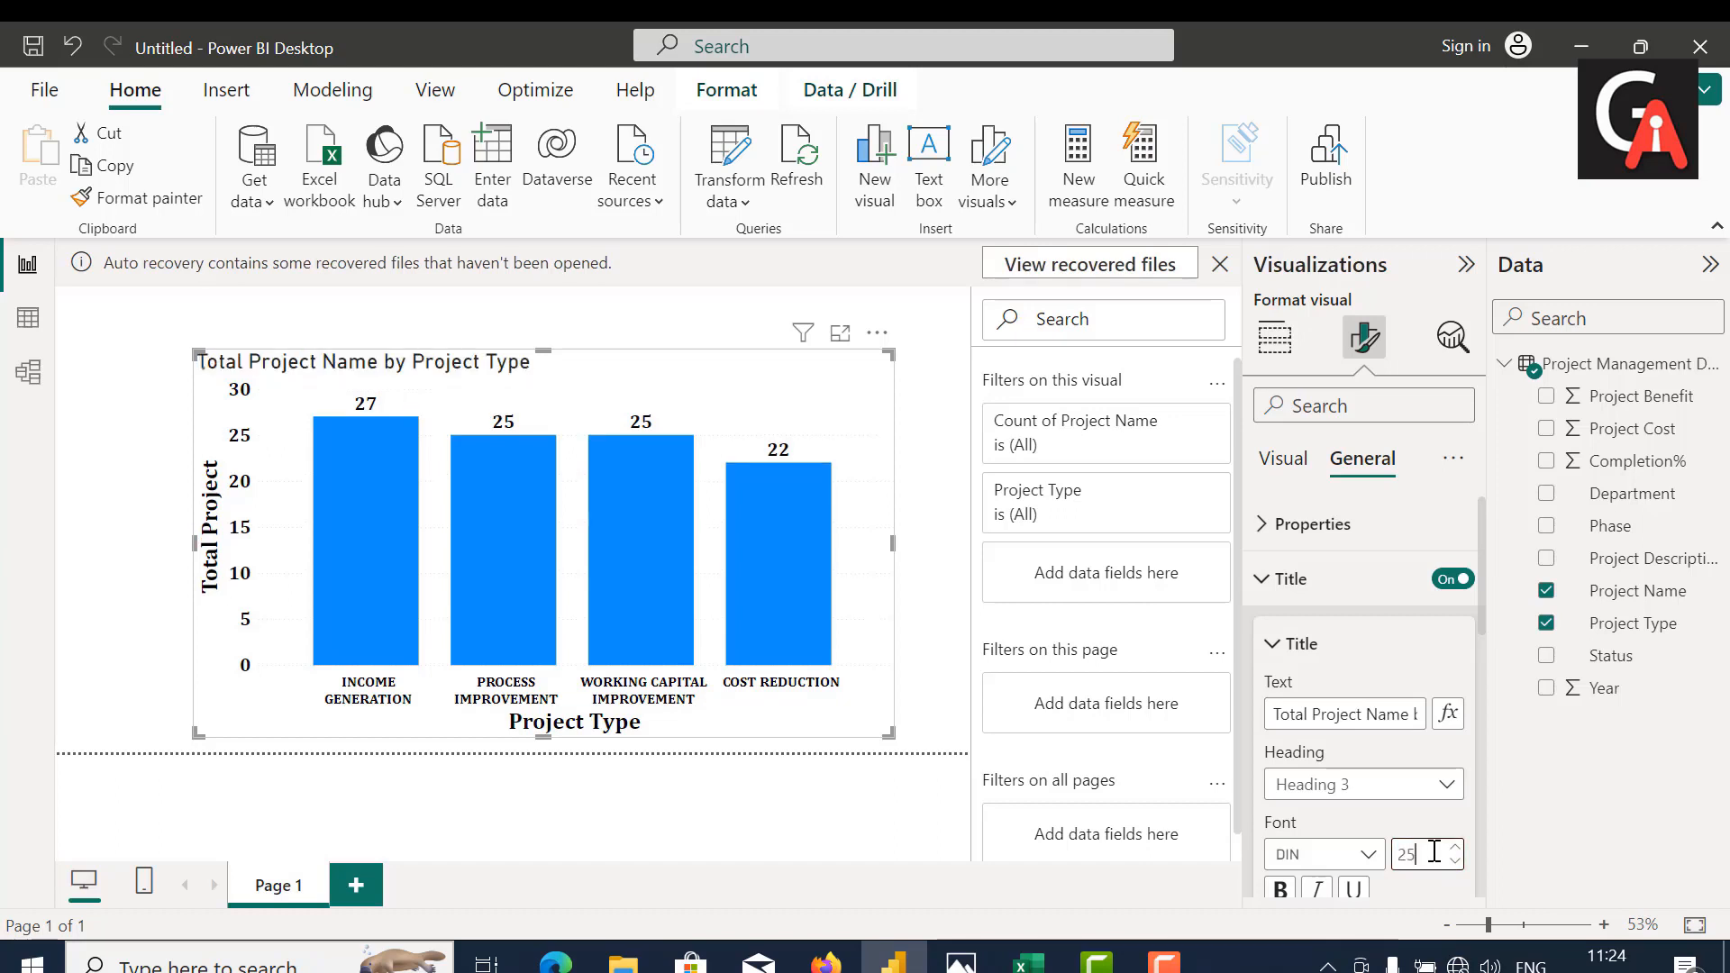
pyautogui.click(1343, 856)
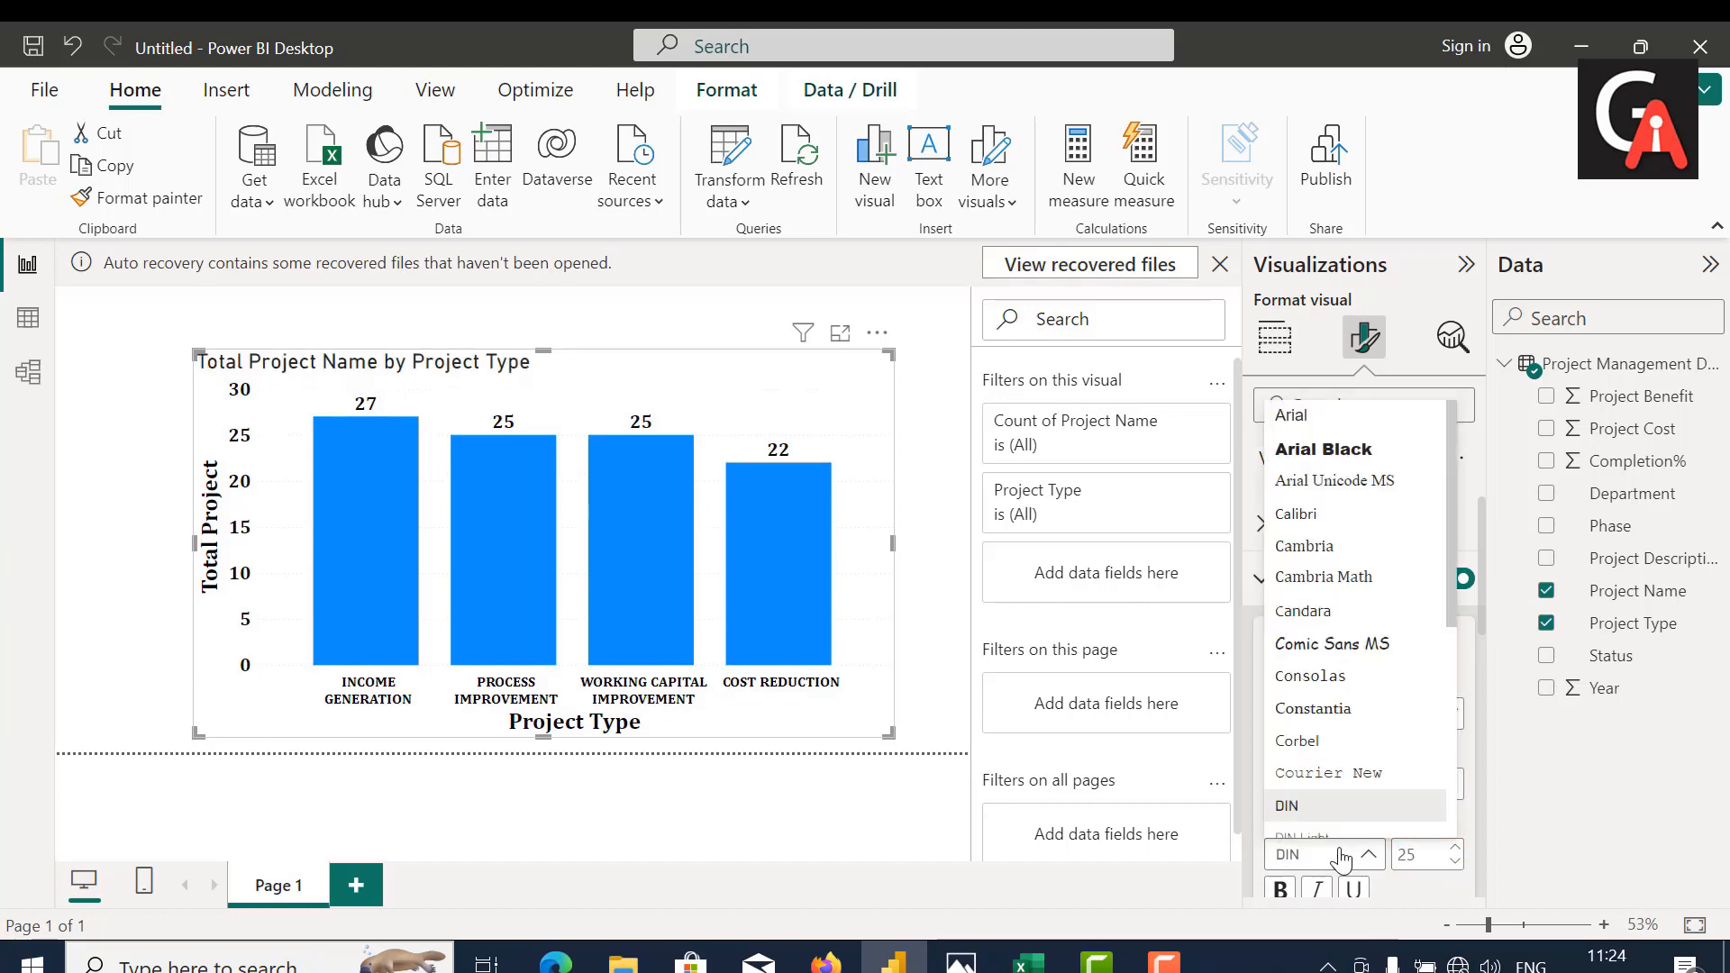
pyautogui.click(1329, 546)
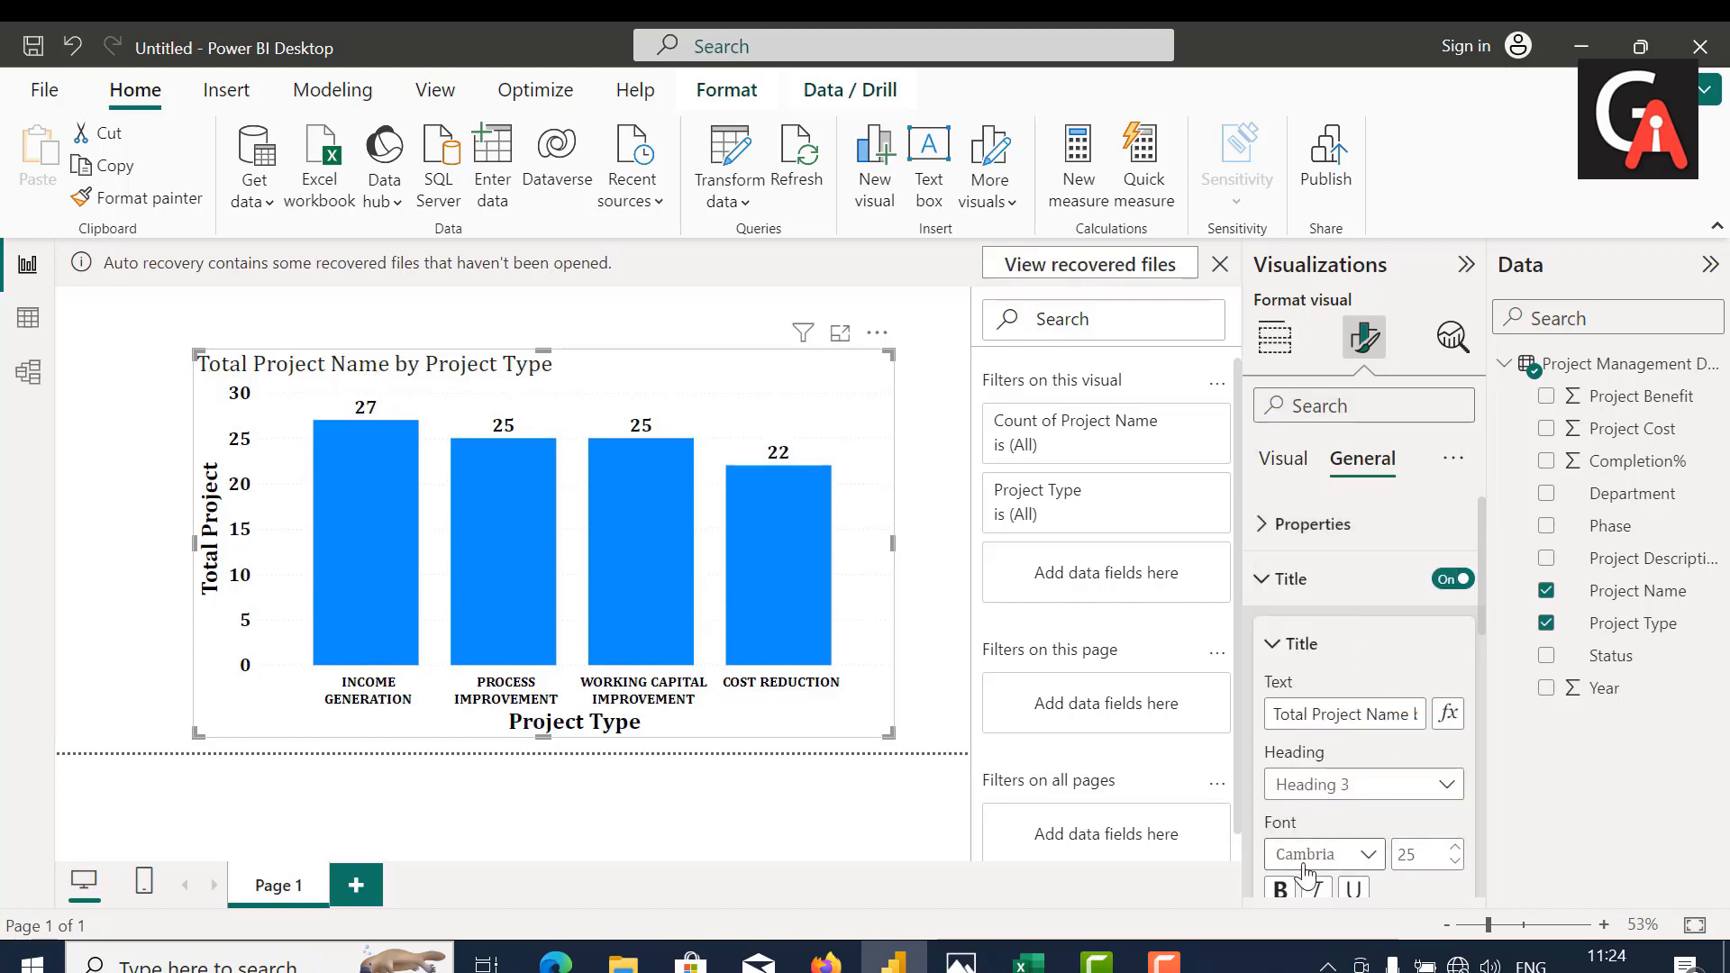
pyautogui.click(1280, 888)
# Step: Color the chart title text black and give the title a "White, 30% darker" background
pyautogui.scroll(-3, 1361, 870)
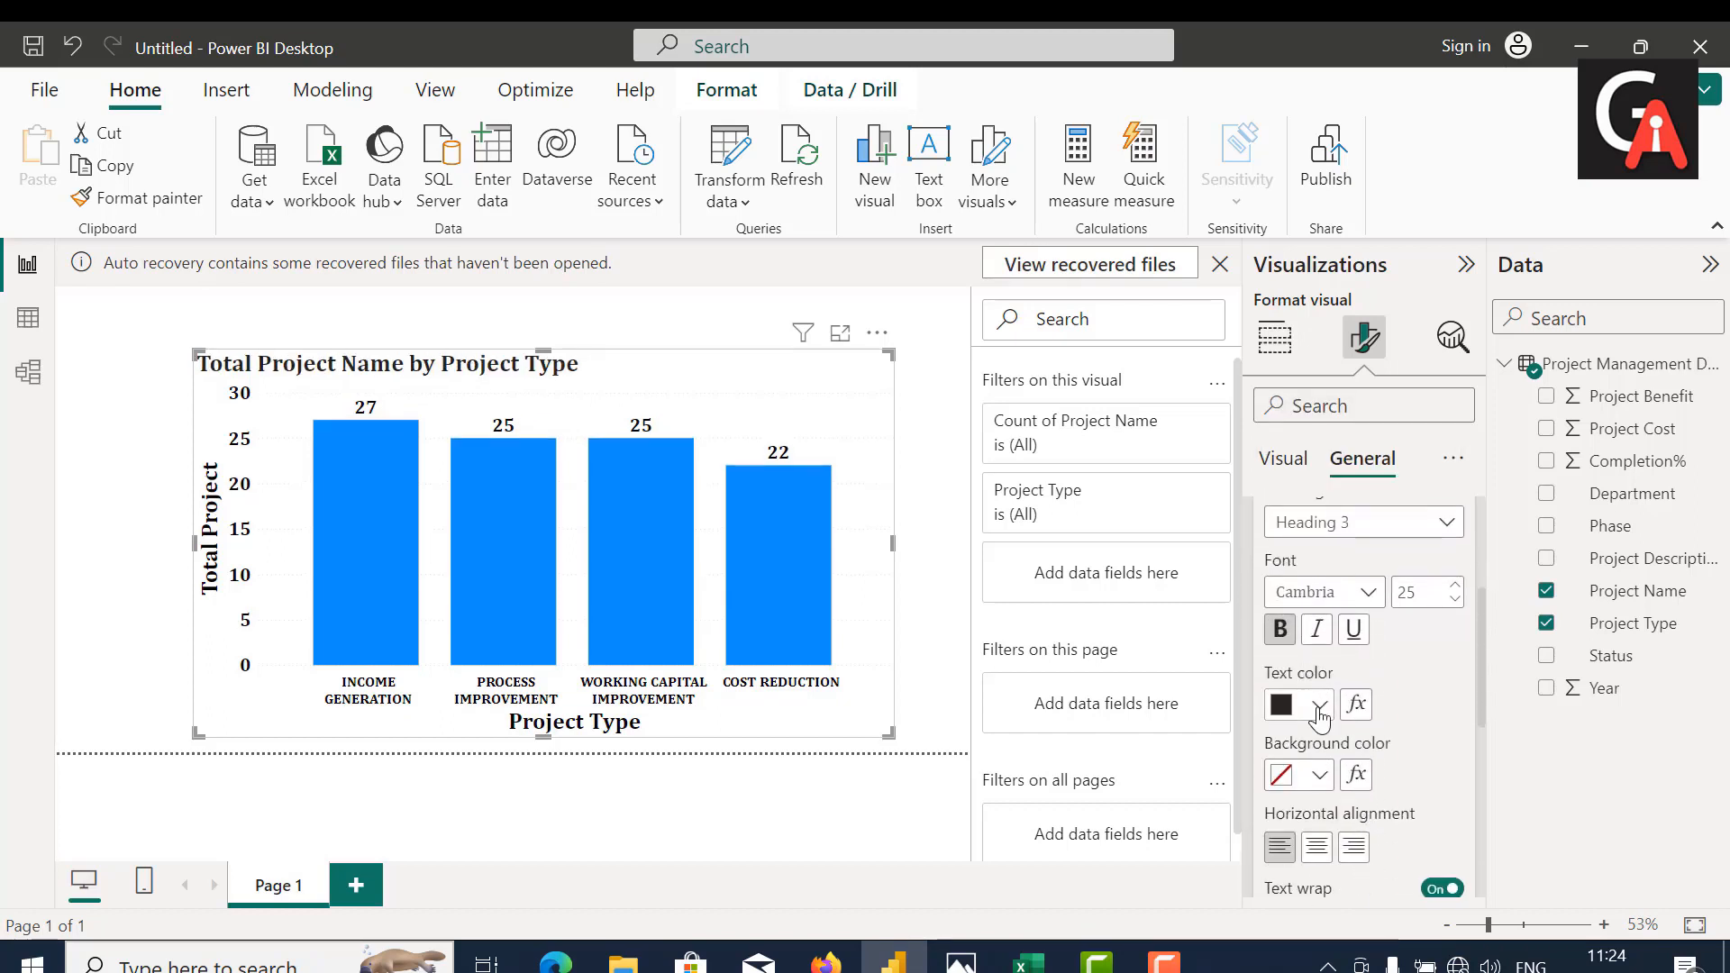
pyautogui.click(1317, 706)
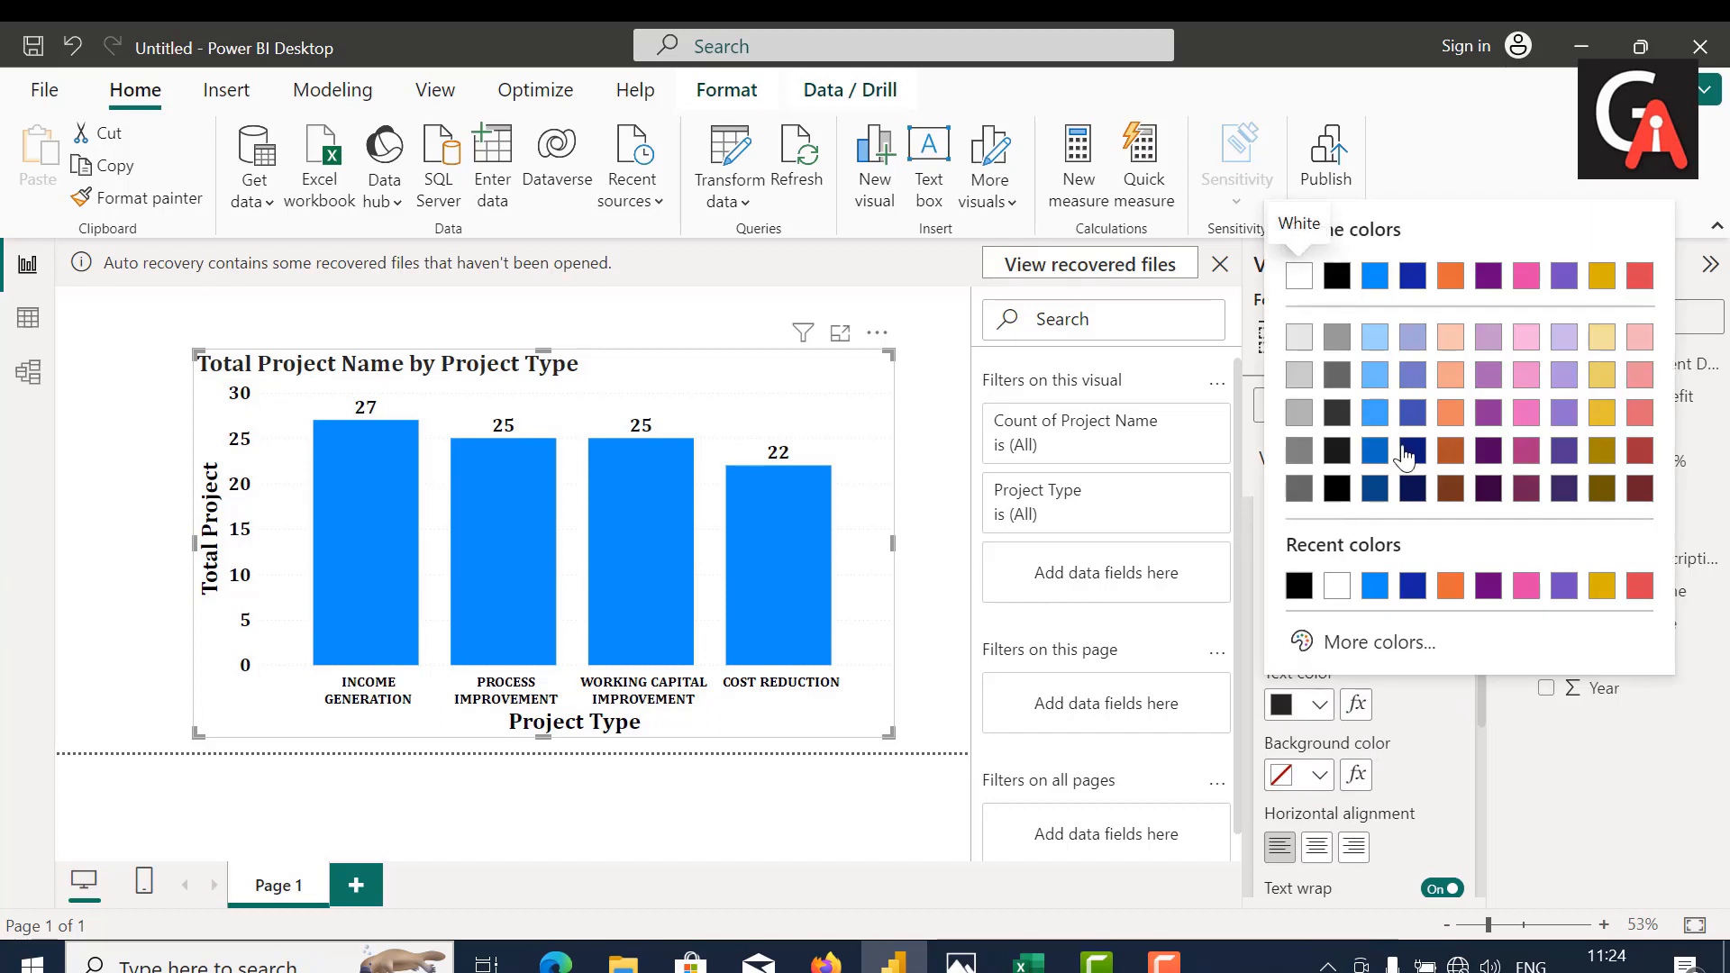
pyautogui.click(1337, 276)
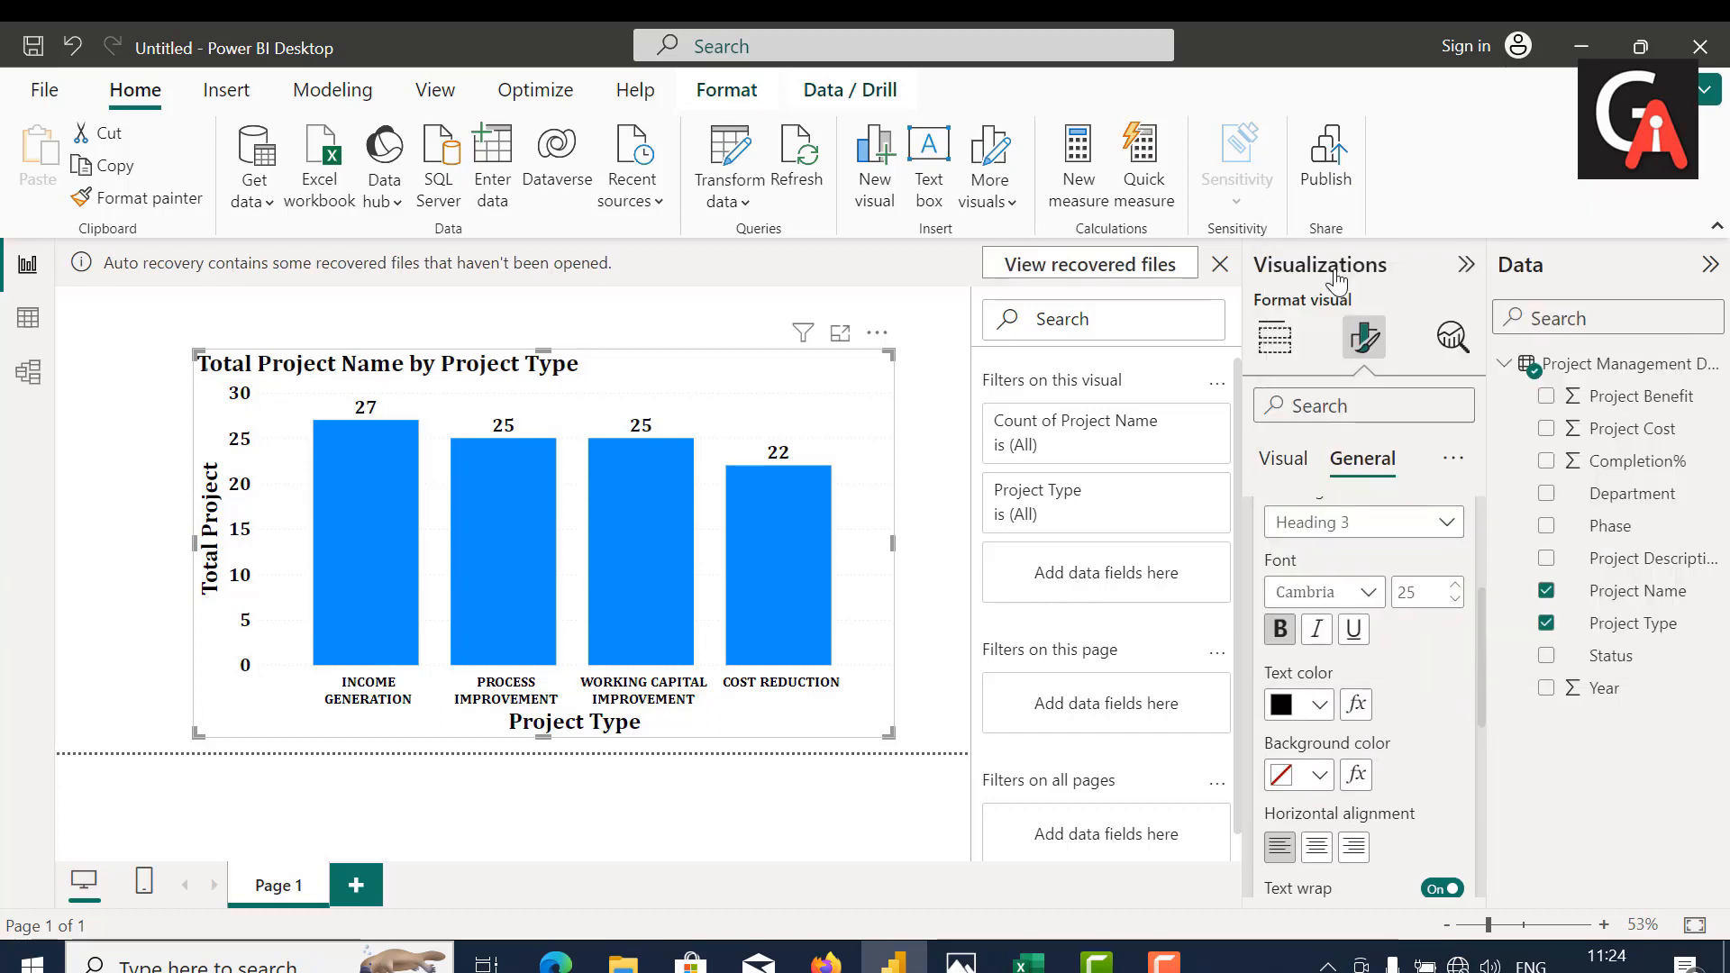
pyautogui.click(1319, 774)
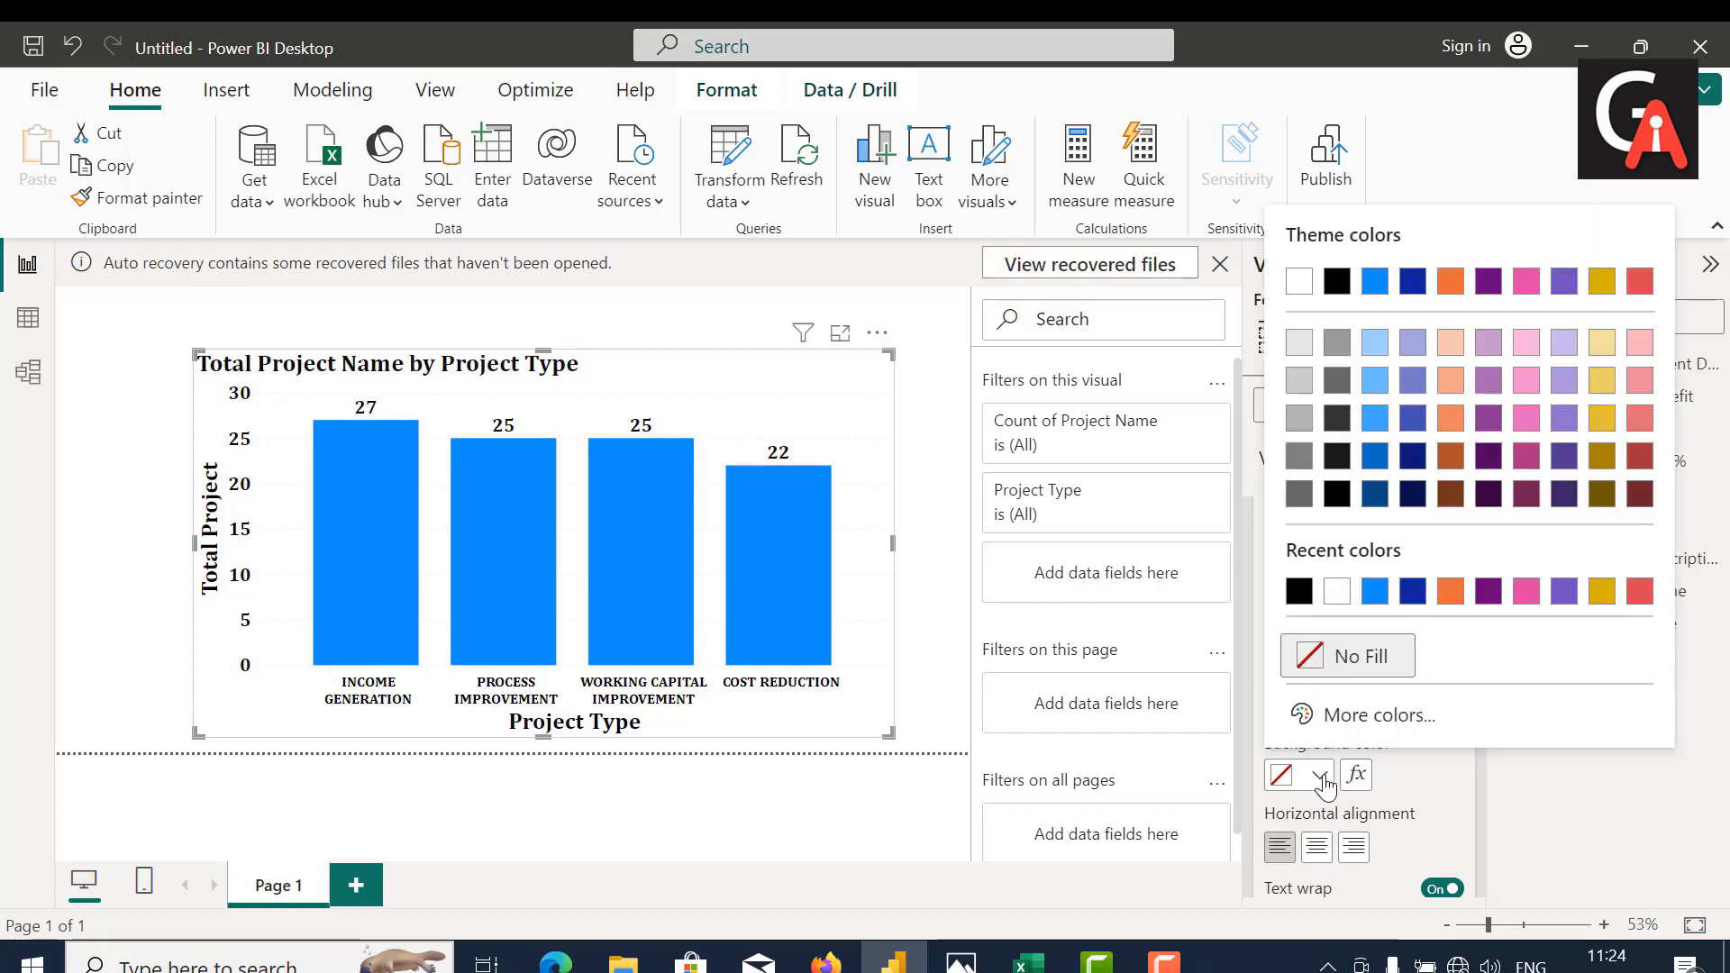
pyautogui.click(1308, 426)
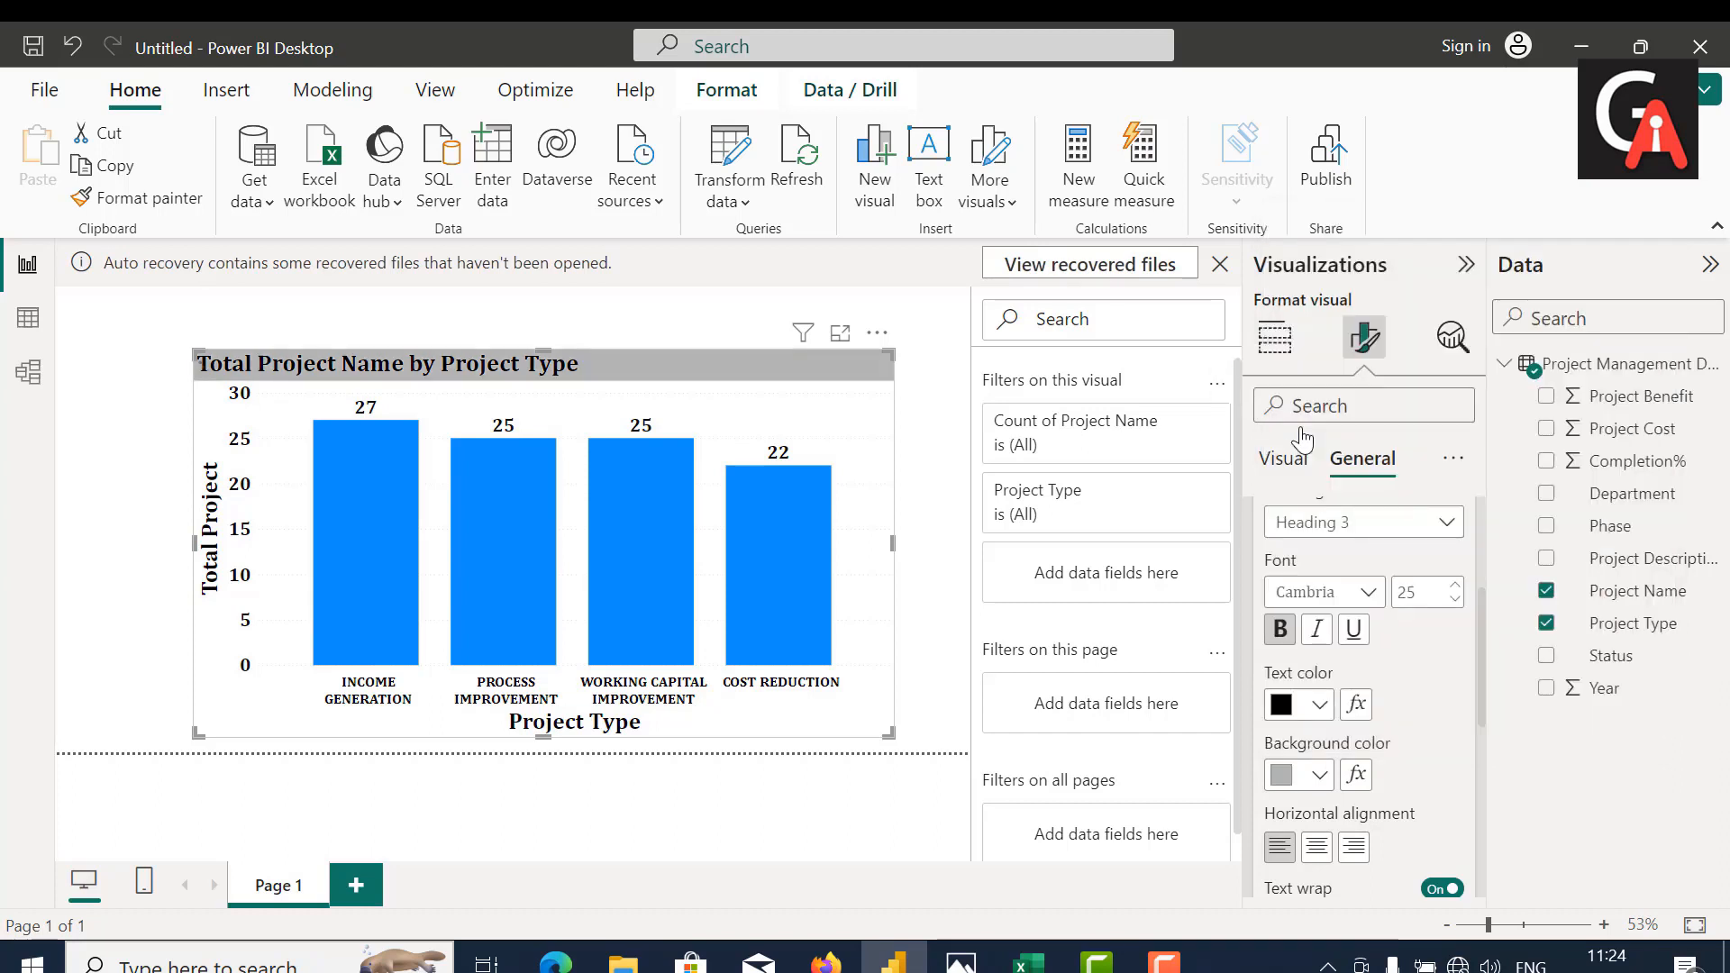
# Step: Center the chart title horizontally and shrink the column chart slightly in both width and height
pyautogui.click(1316, 847)
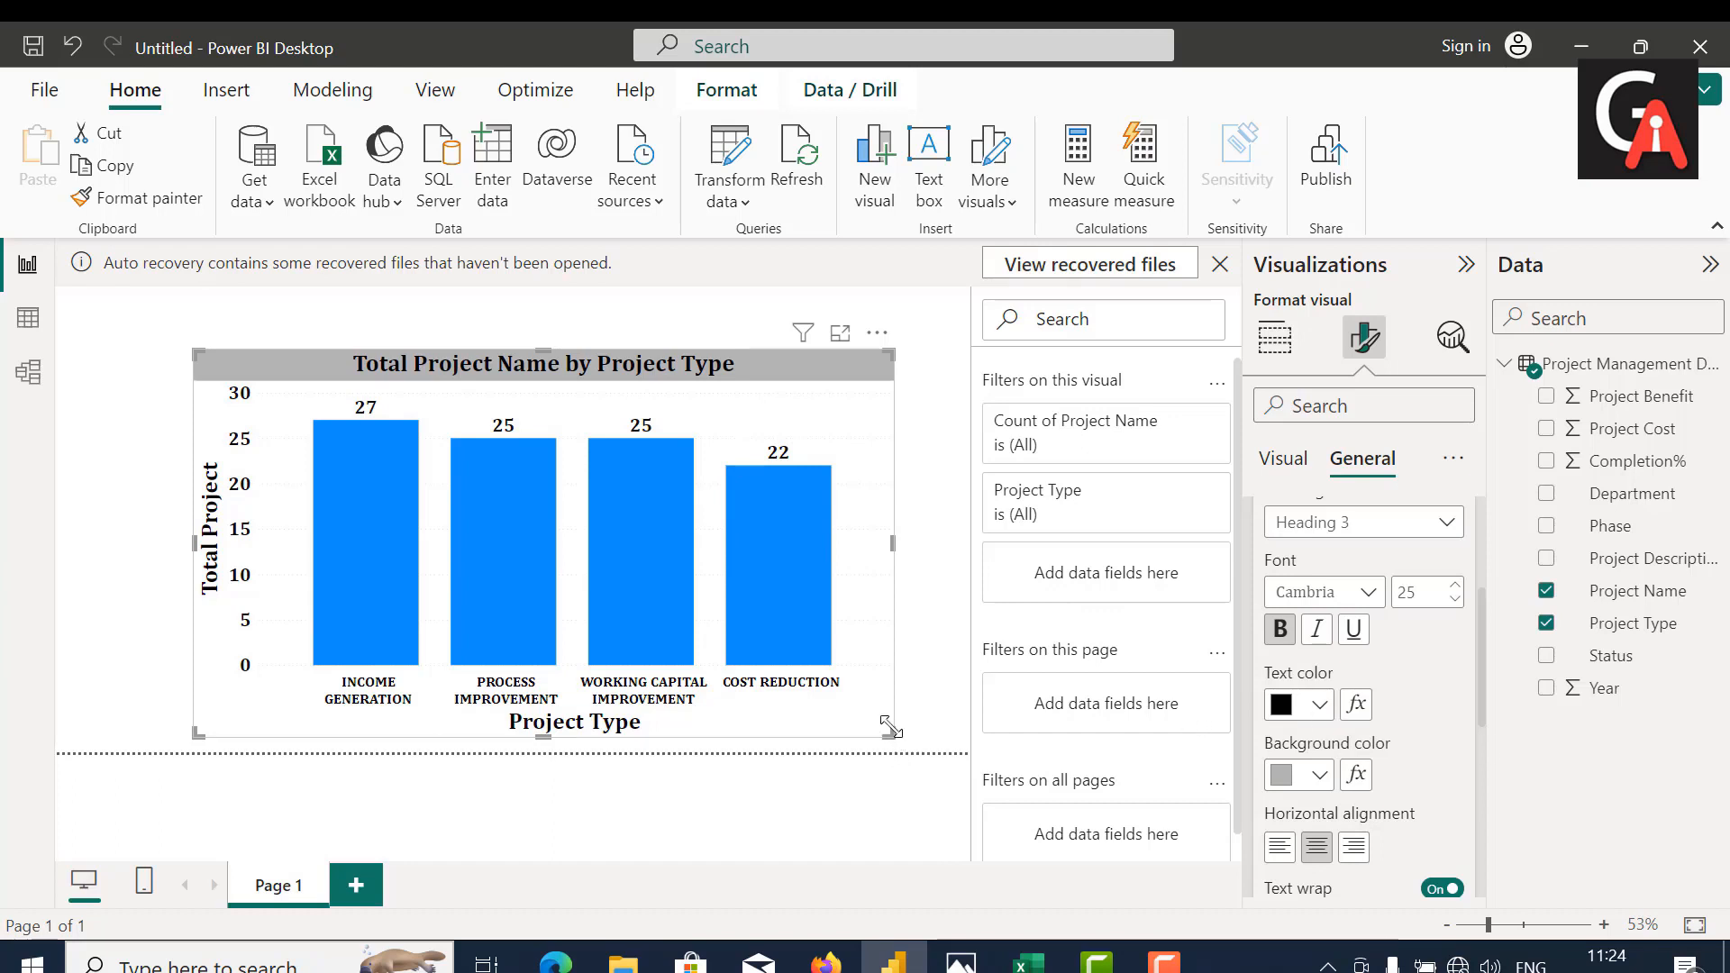
pyautogui.moveTo(891, 726); pyautogui.dragTo(830, 679)
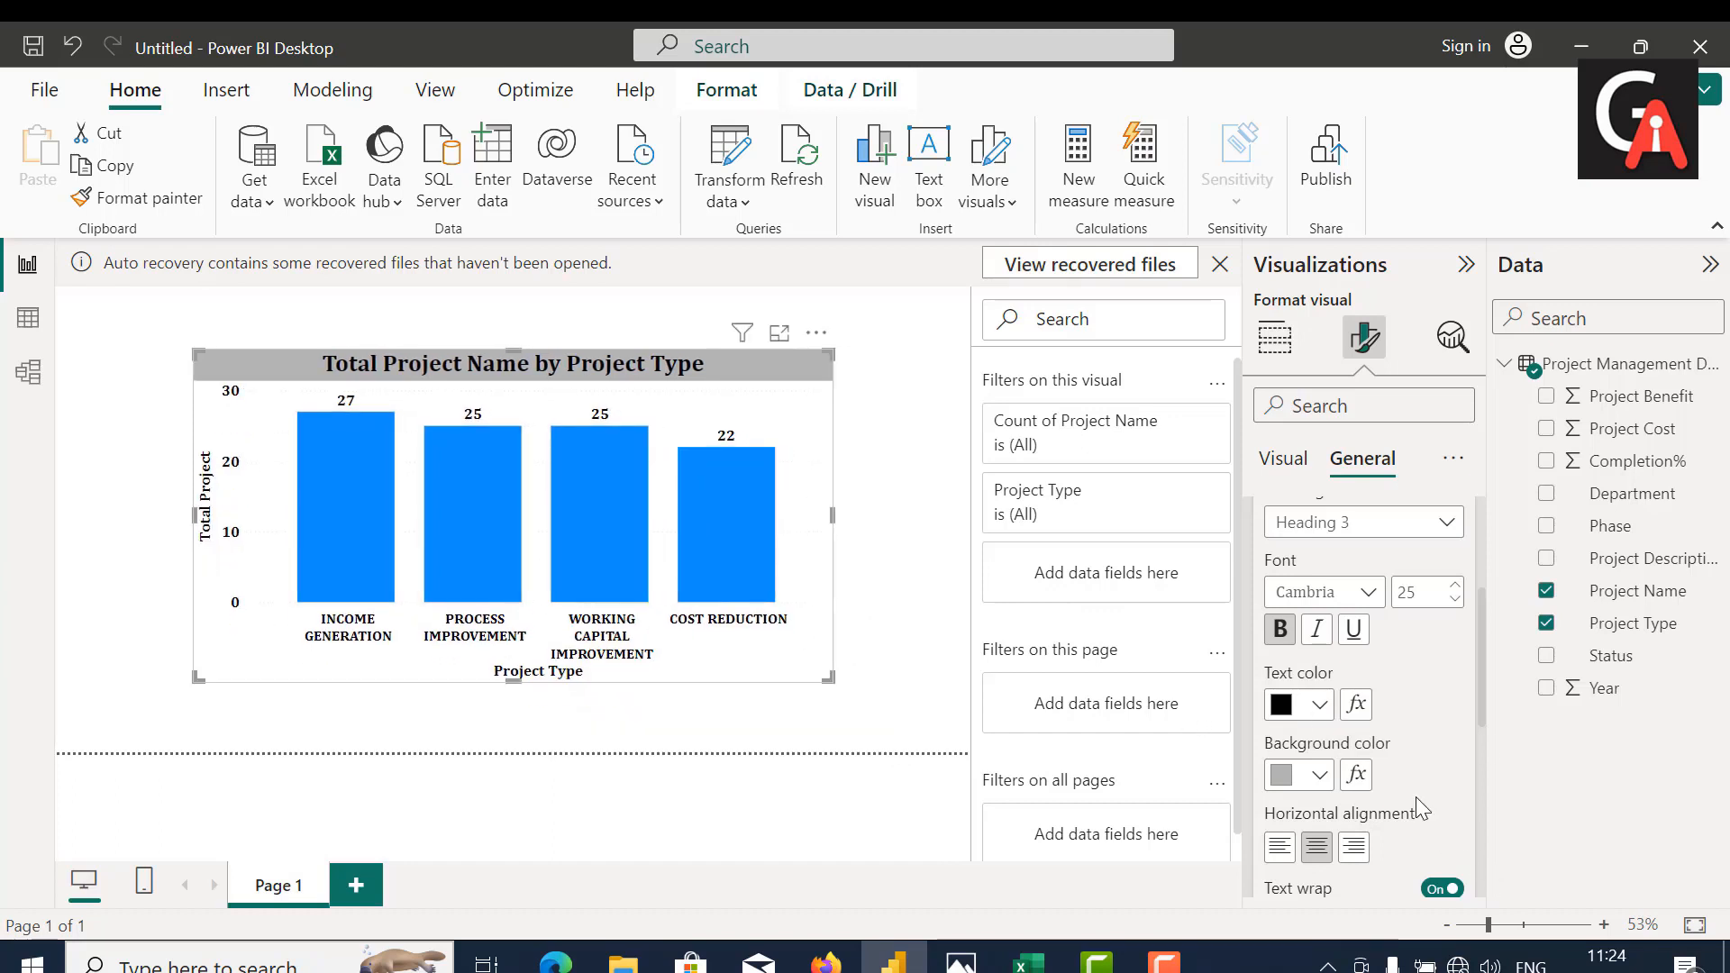
# Step: Turn on the visual border for the column chart
pyautogui.scroll(-6, 1415, 797)
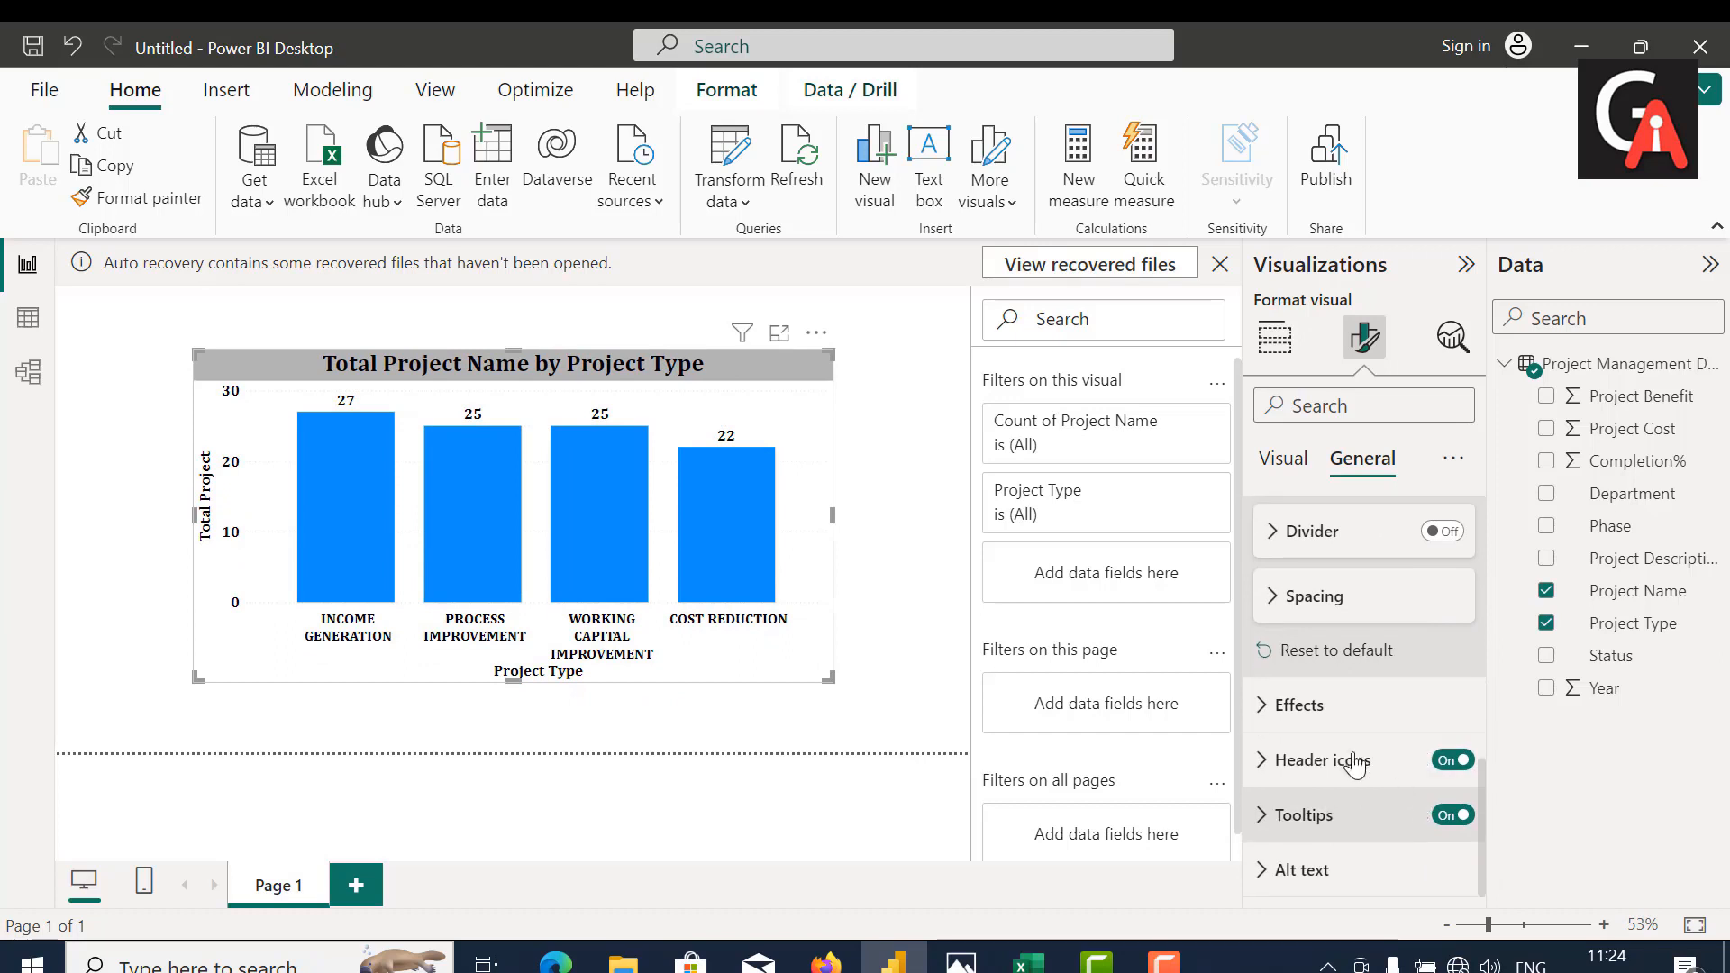
pyautogui.click(1299, 705)
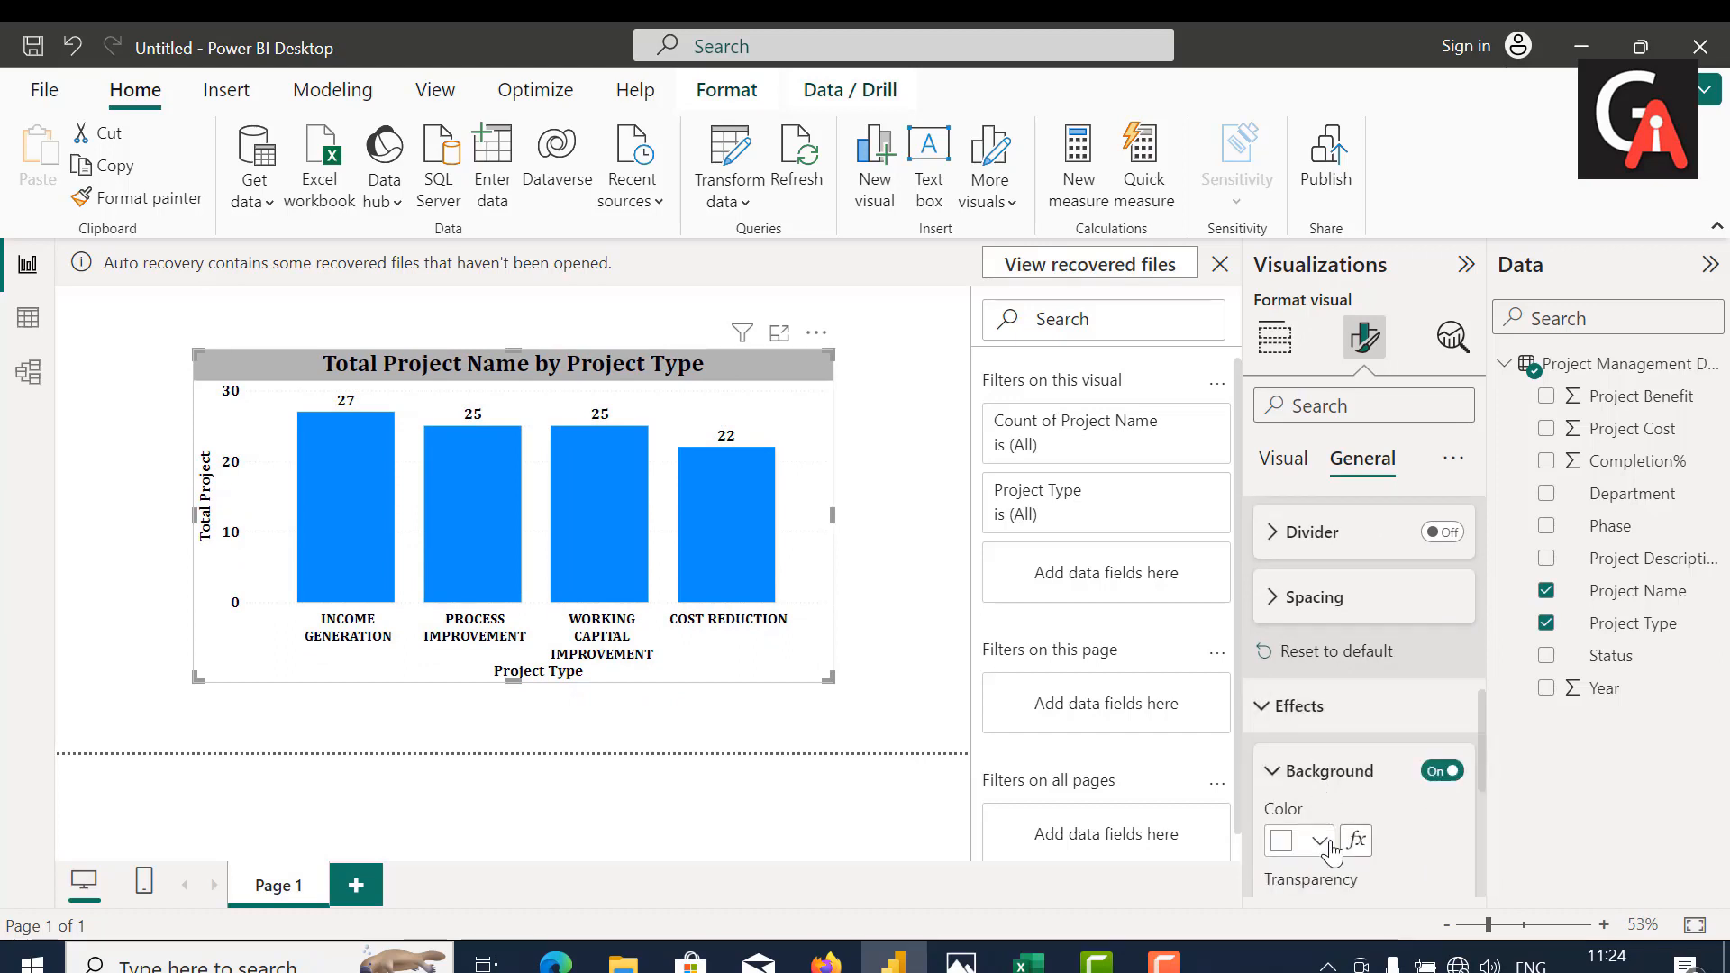
pyautogui.scroll(-2, 1342, 833)
pyautogui.scroll(-1, 1350, 829)
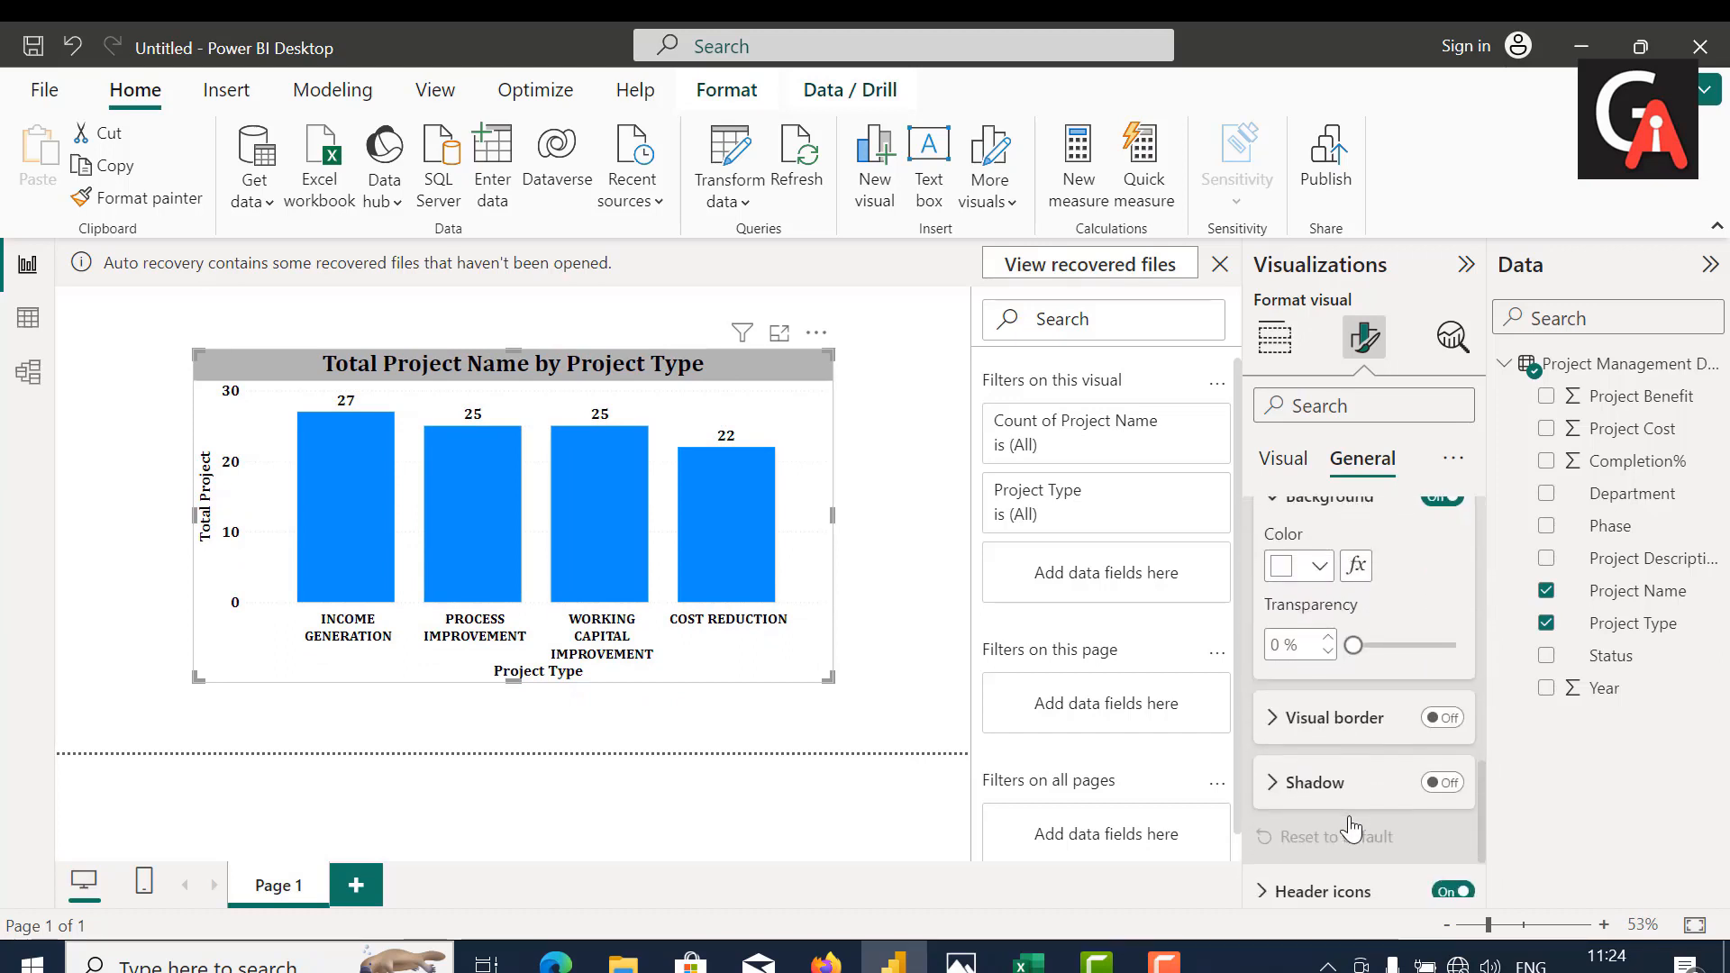
pyautogui.click(1316, 737)
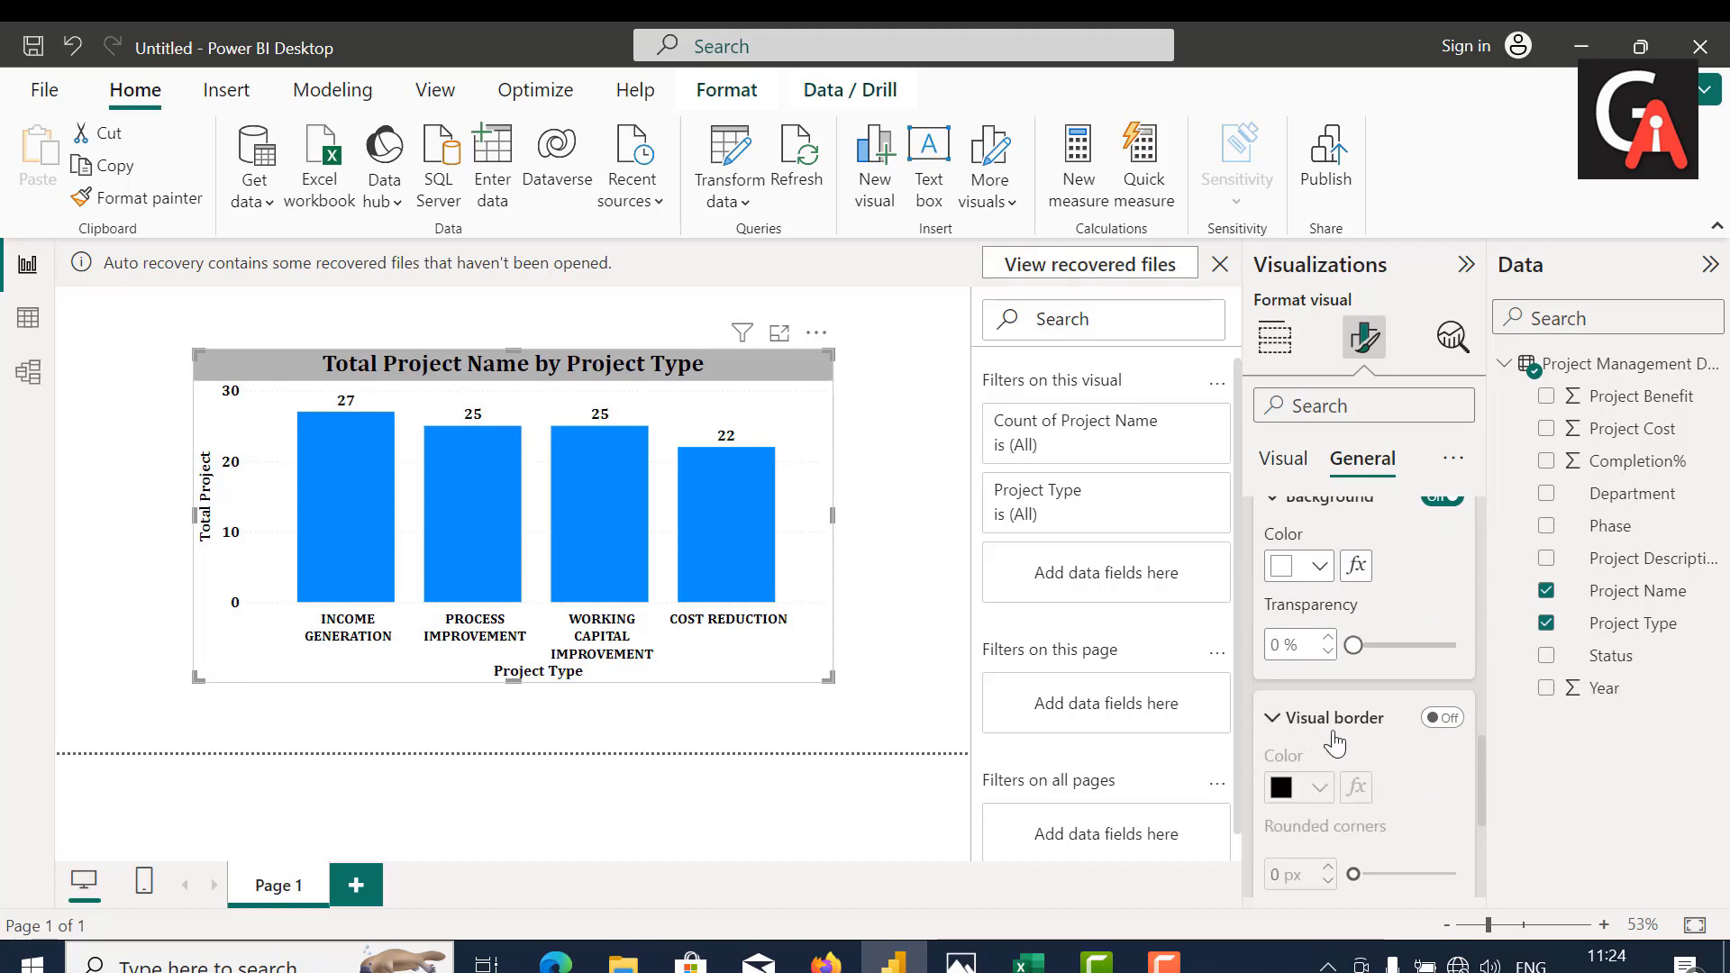
pyautogui.click(1445, 718)
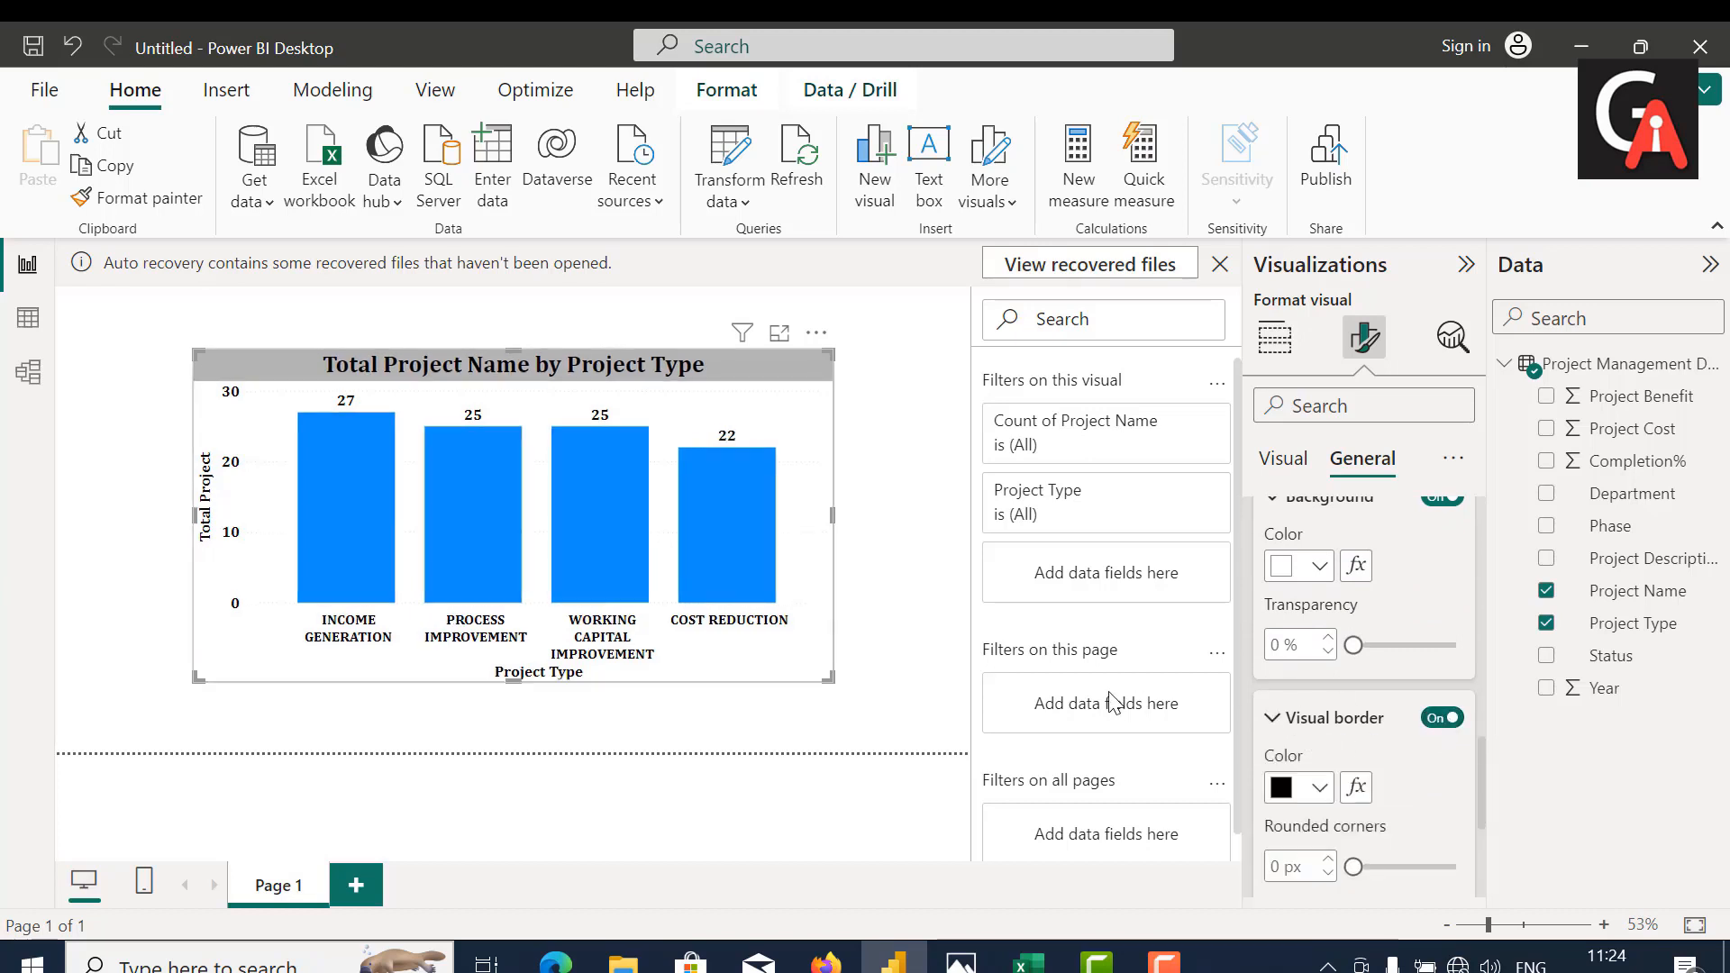
# Step: Add an empty slicer to the page and move the column chart down to make room for it
pyautogui.click(915, 664)
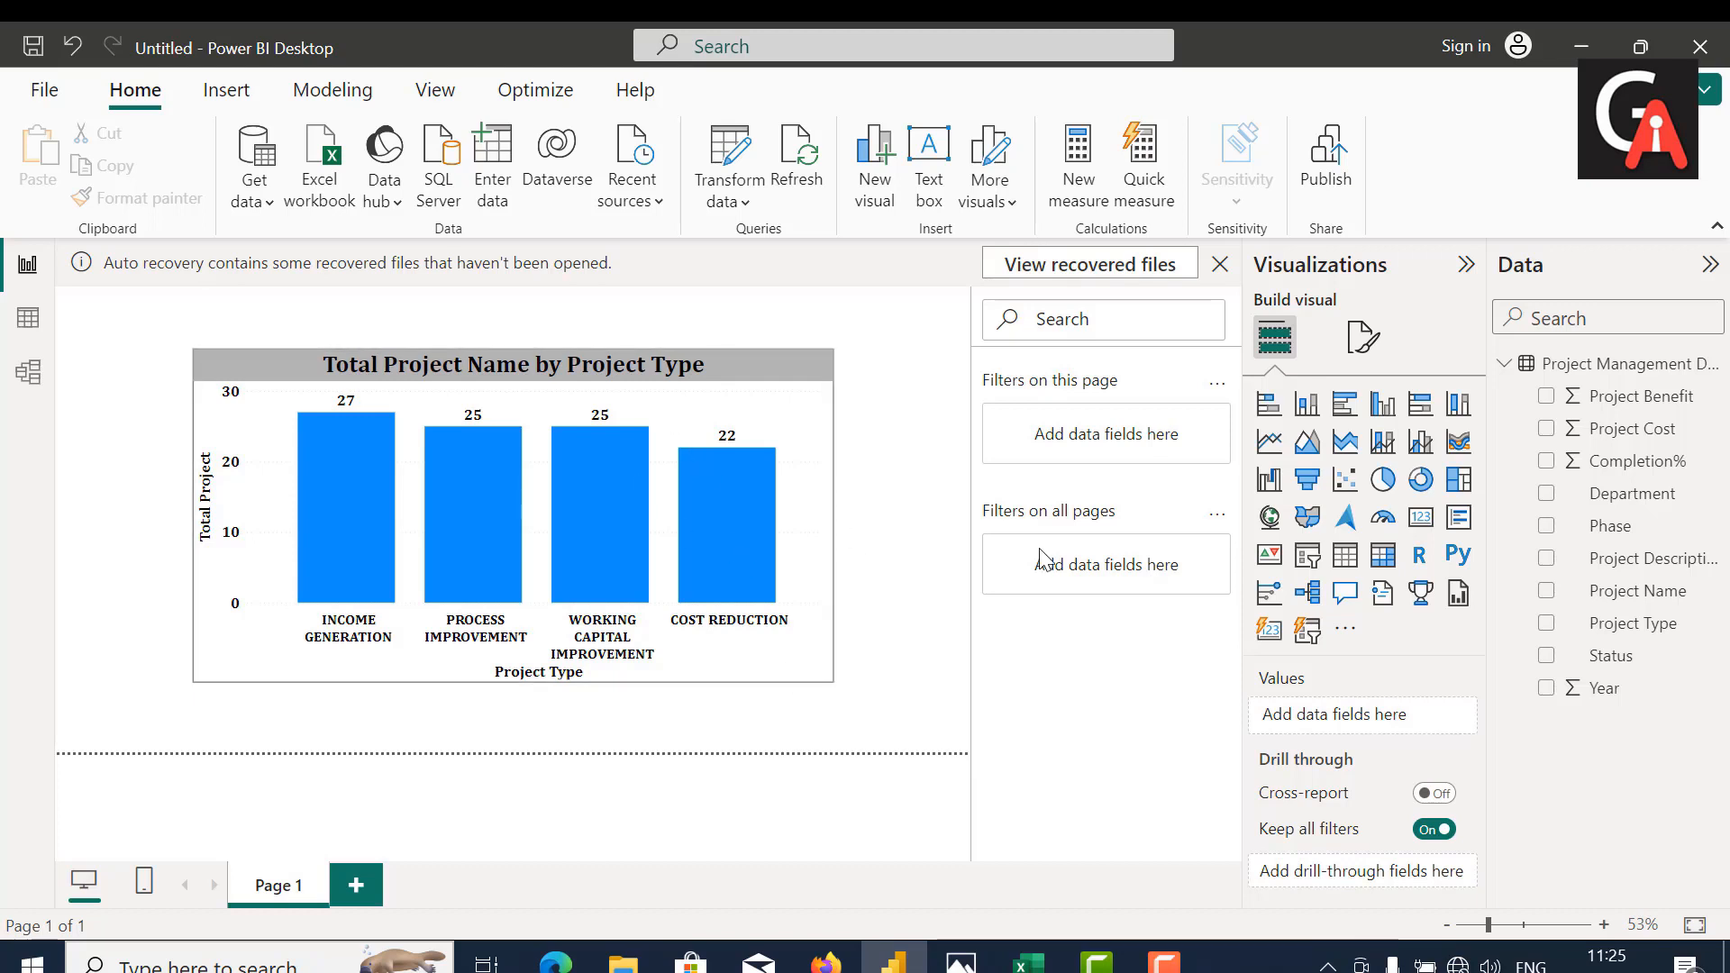
pyautogui.click(1308, 557)
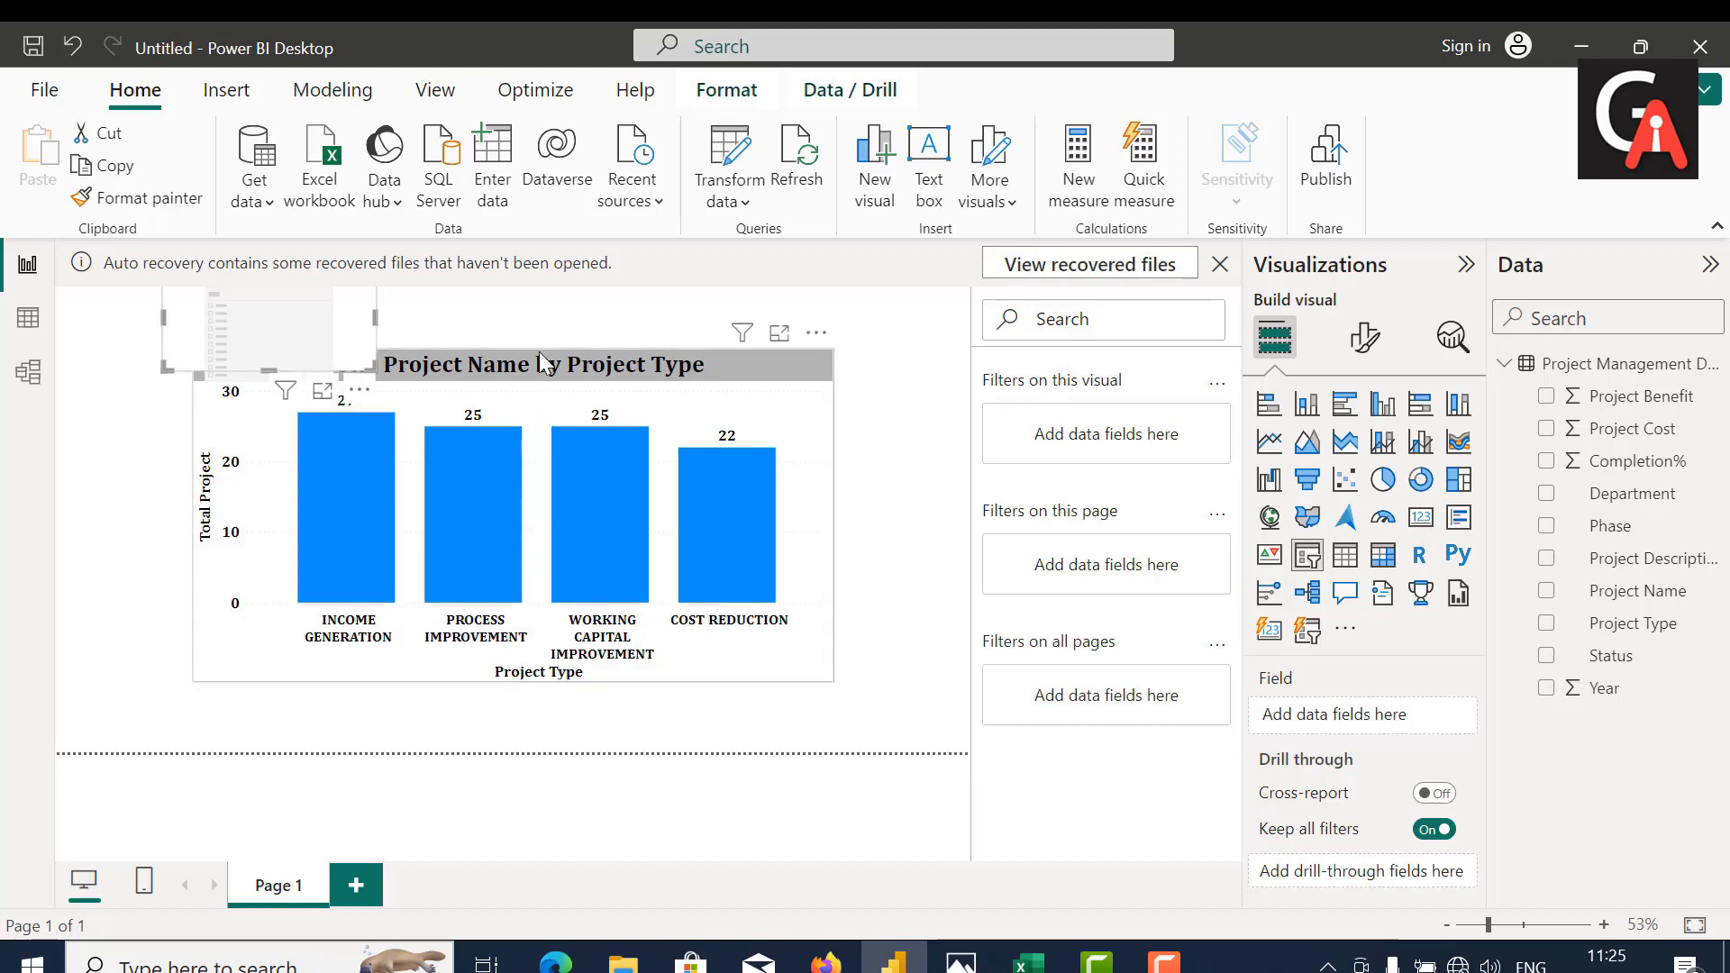
pyautogui.moveTo(678, 397); pyautogui.dragTo(651, 485)
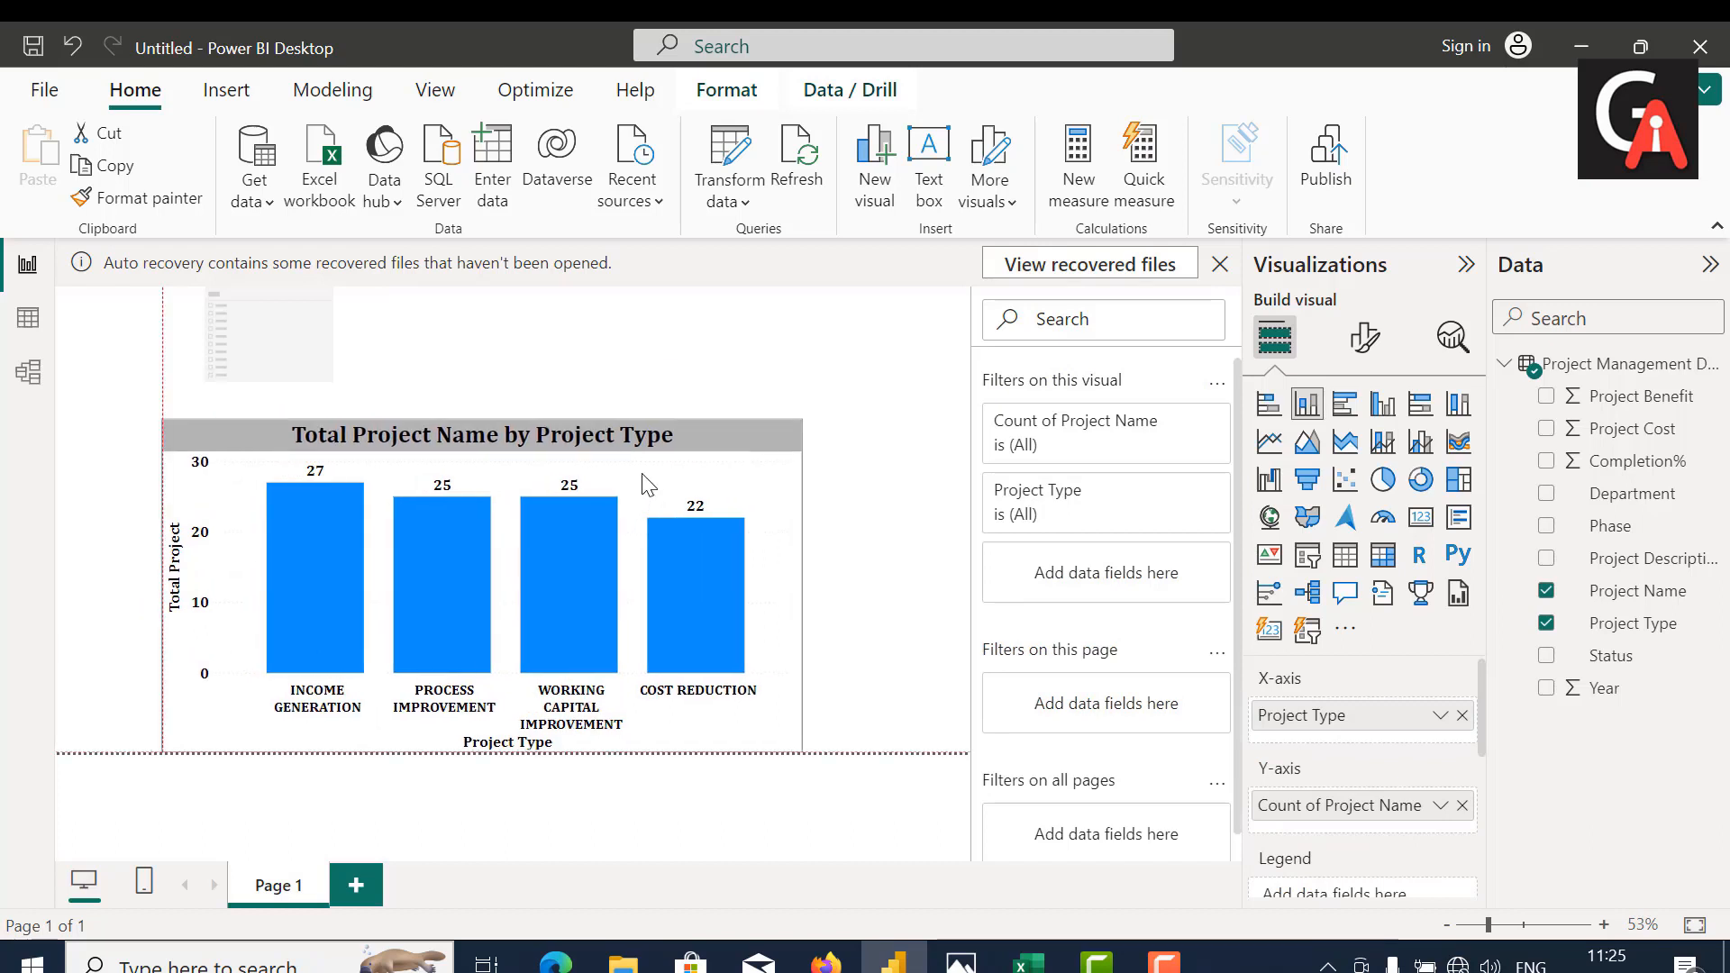
# Step: Resize the slicer to the chart's width and extend it down towards the chart title, and assign the Department field to it
pyautogui.click(278, 349)
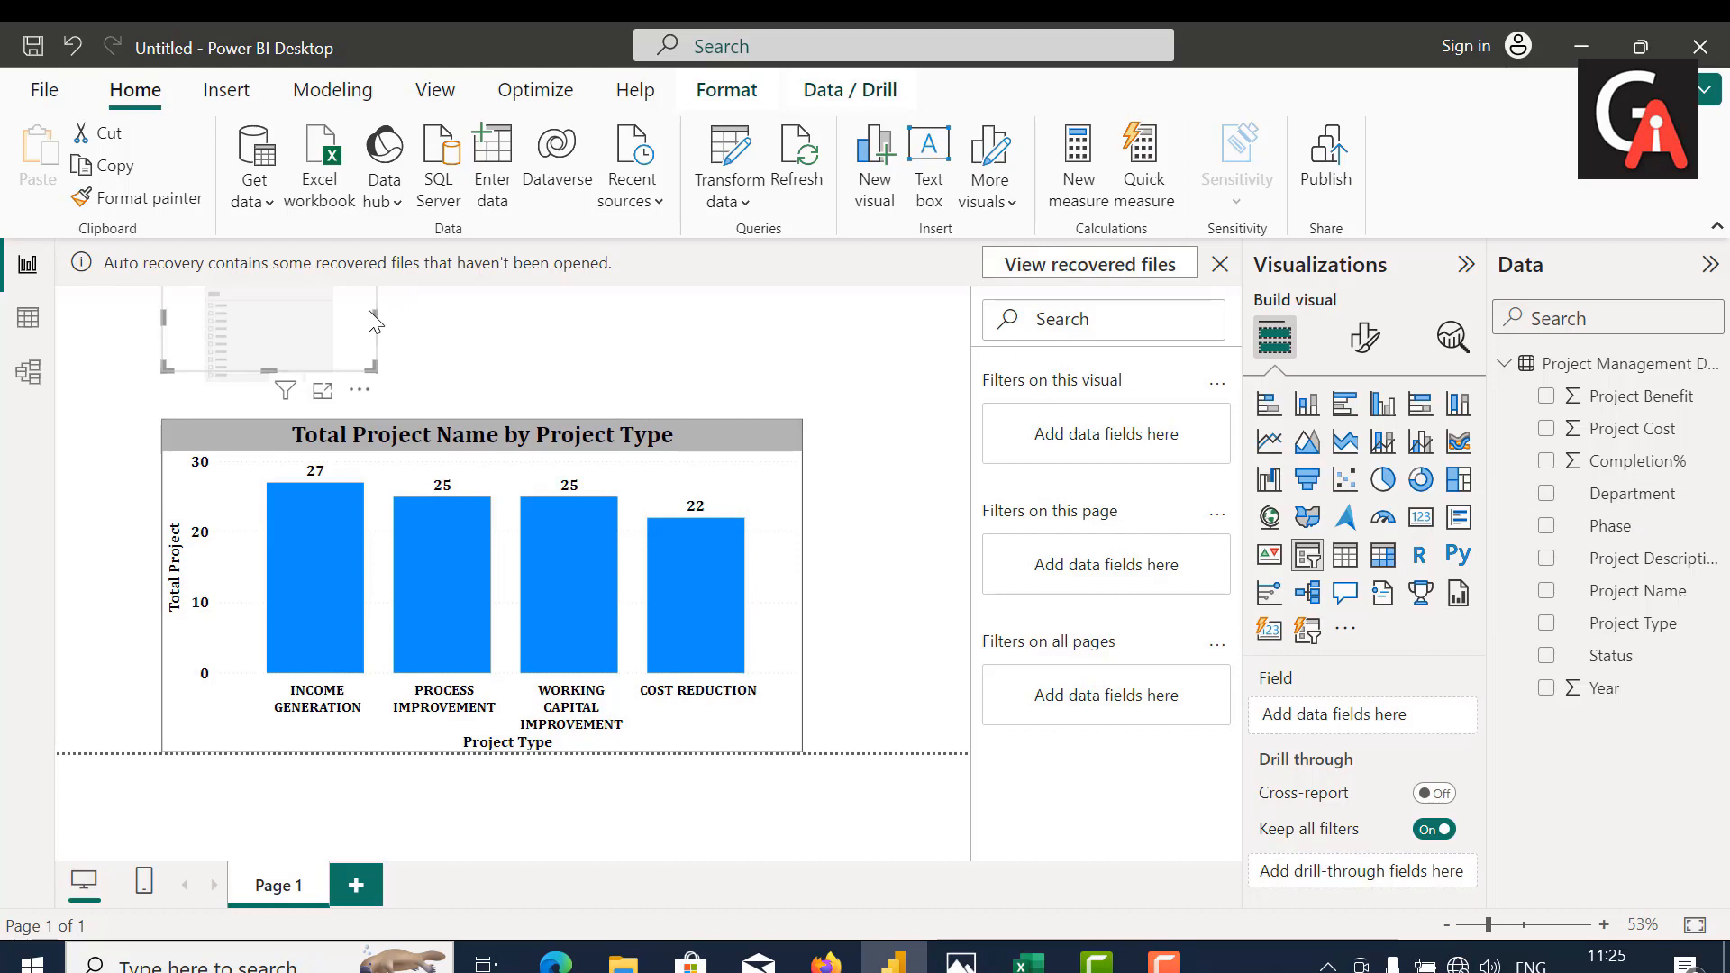
pyautogui.moveTo(373, 319); pyautogui.dragTo(969, 369)
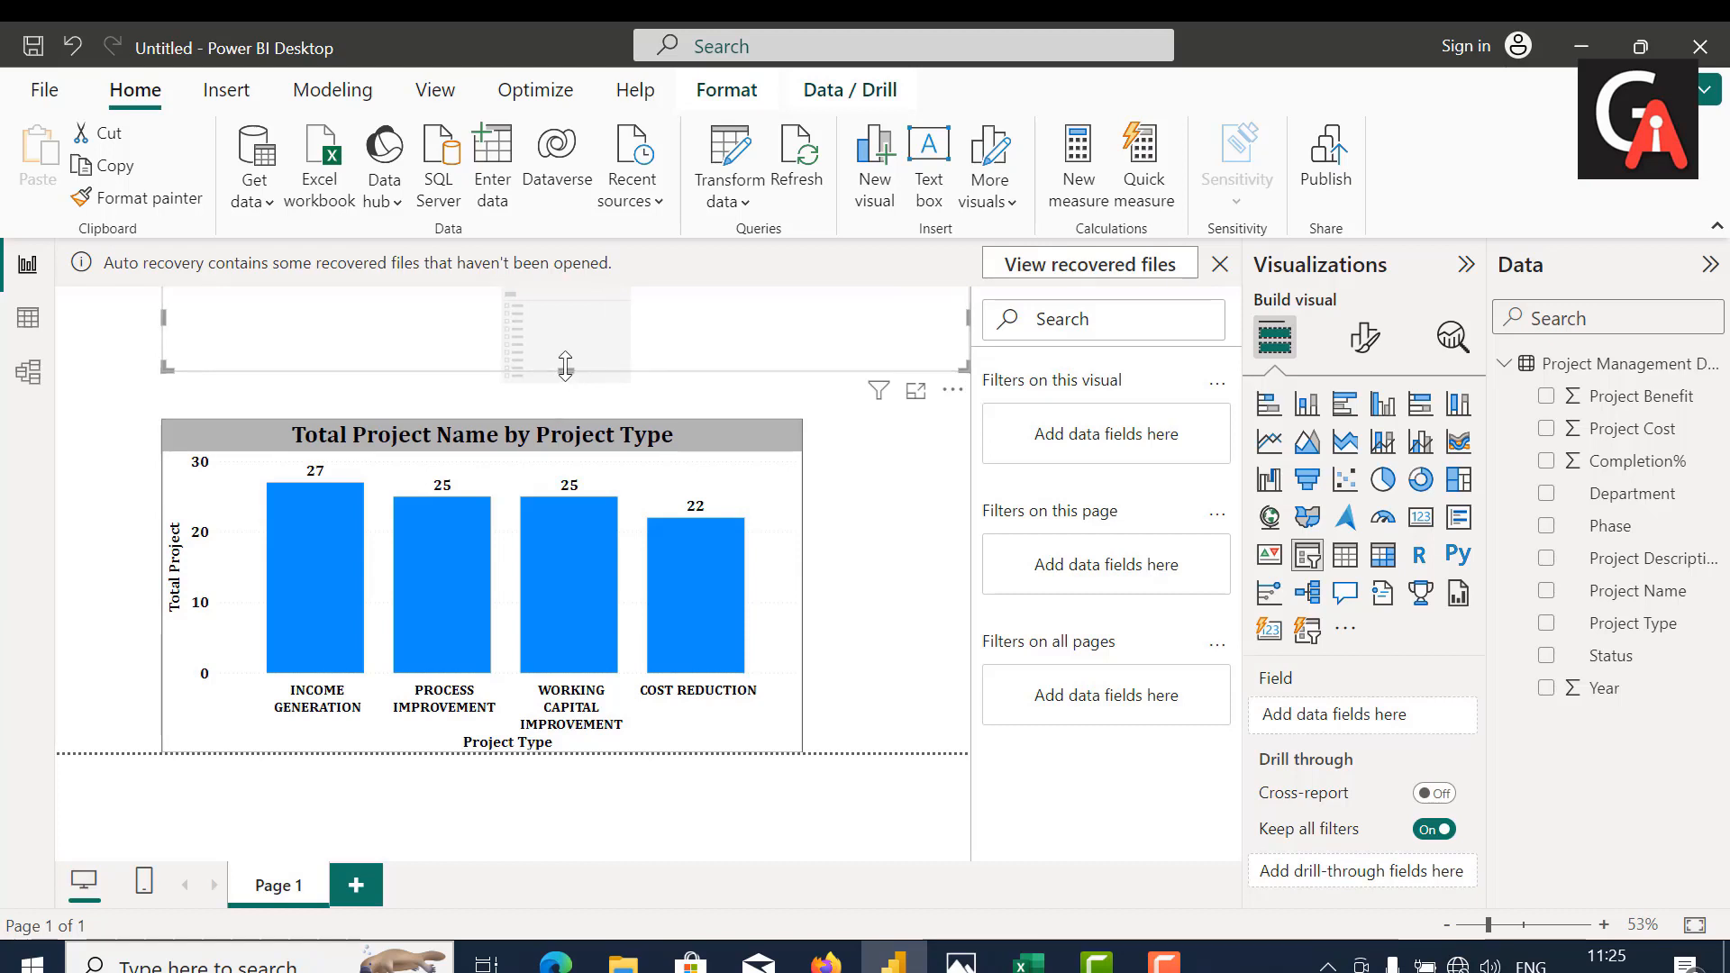
pyautogui.moveTo(564, 365); pyautogui.dragTo(568, 416)
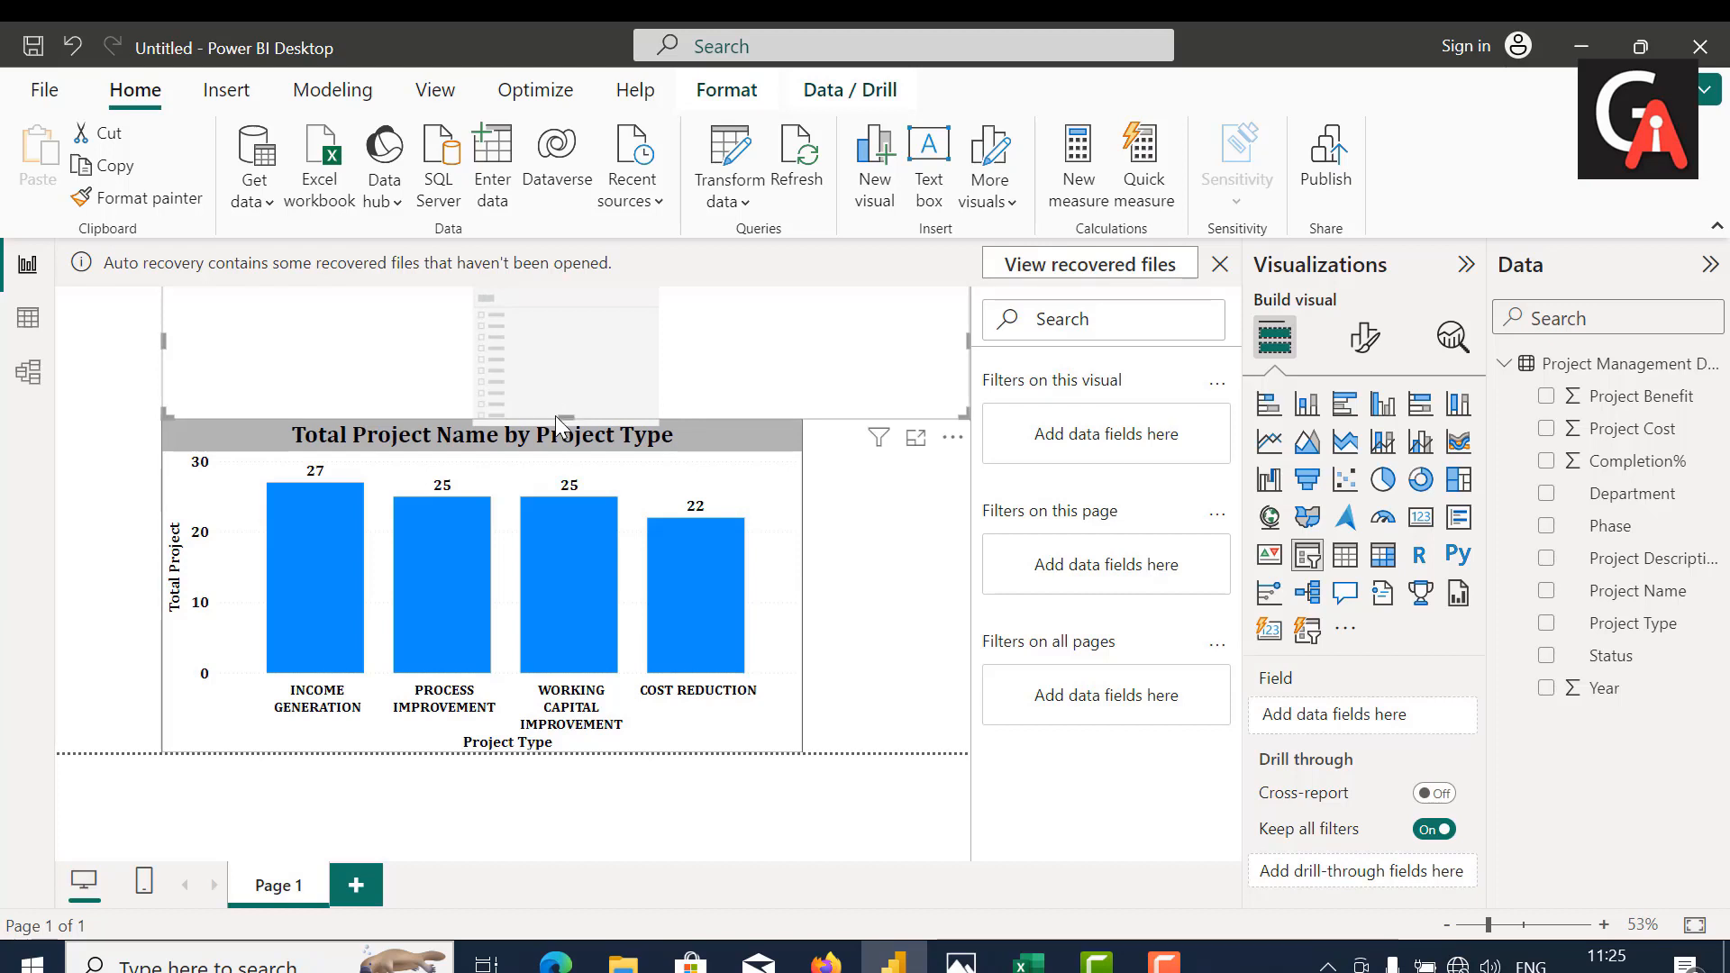
pyautogui.moveTo(565, 414); pyautogui.dragTo(566, 404)
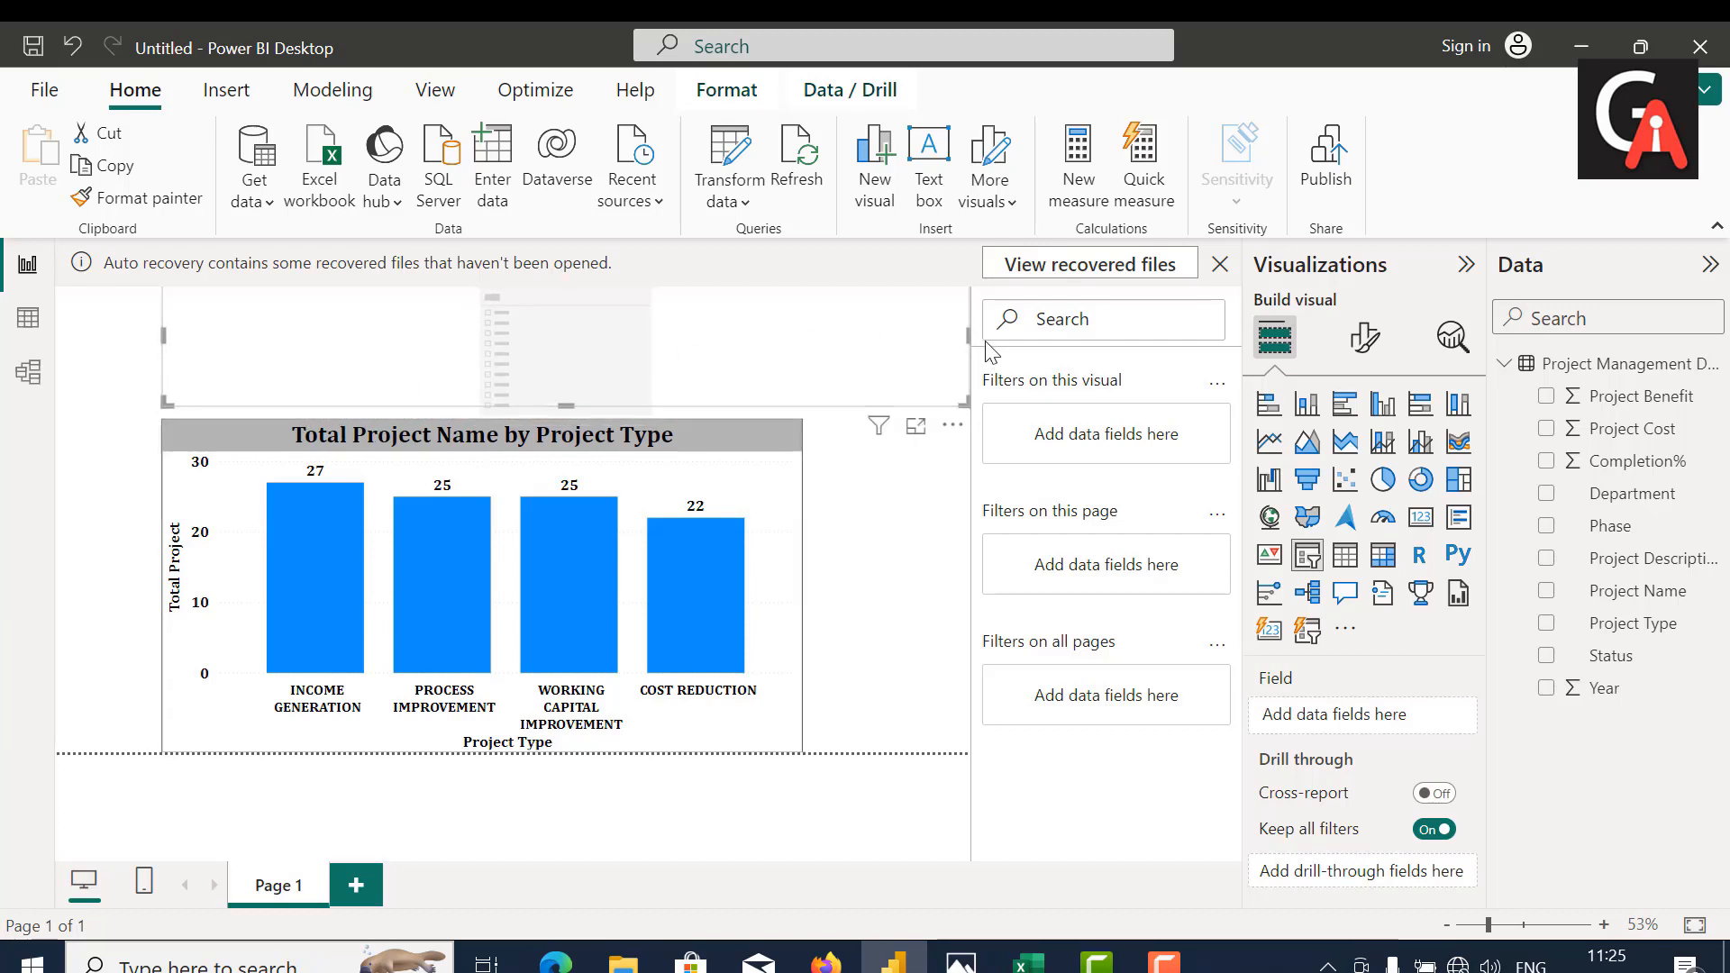
pyautogui.moveTo(957, 339); pyautogui.dragTo(808, 363)
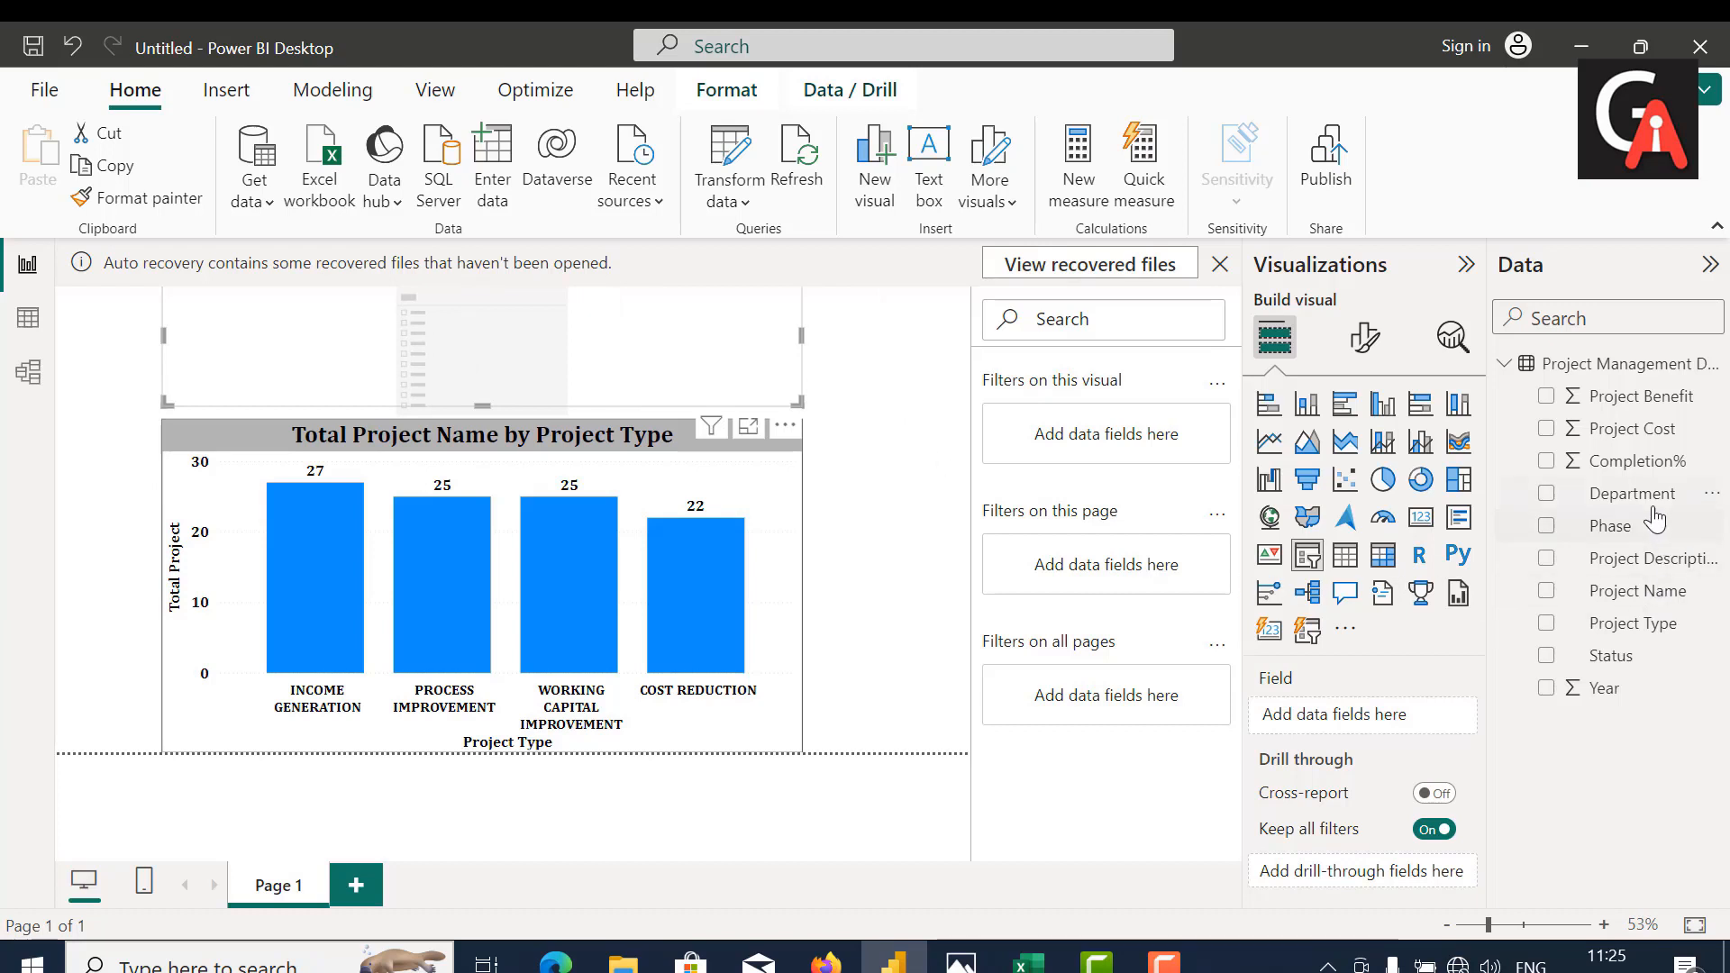
pyautogui.moveTo(1649, 495); pyautogui.dragTo(1266, 721)
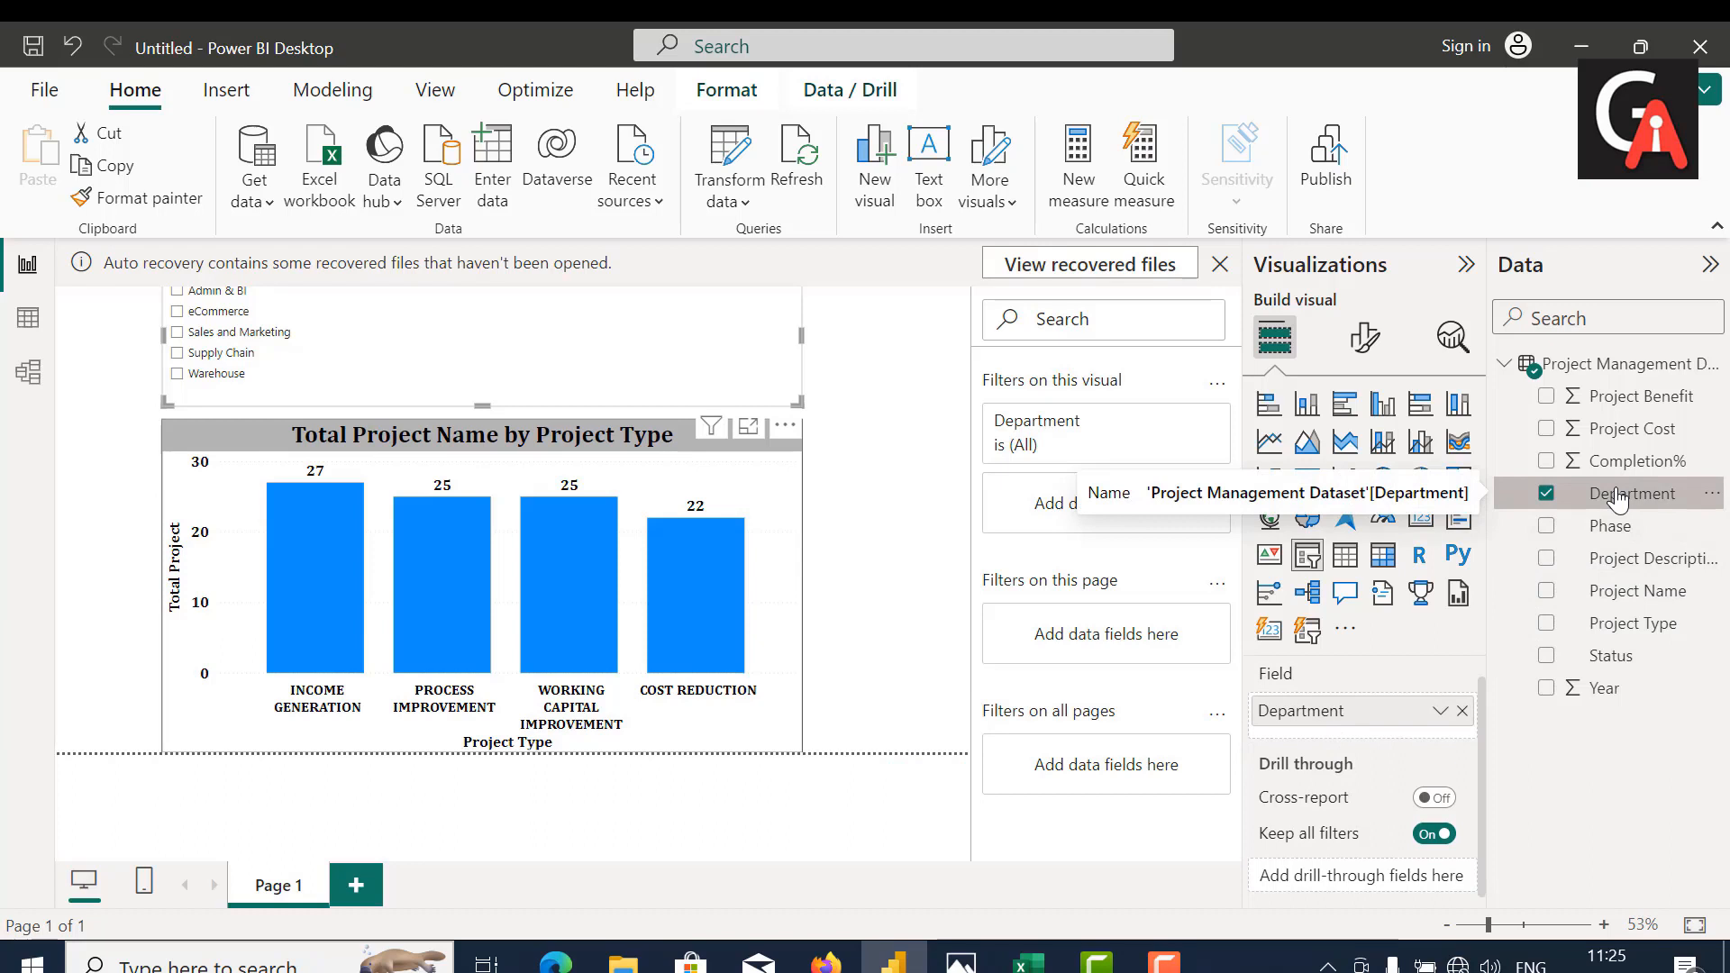
pyautogui.moveTo(1618, 498); pyautogui.dragTo(1099, 641)
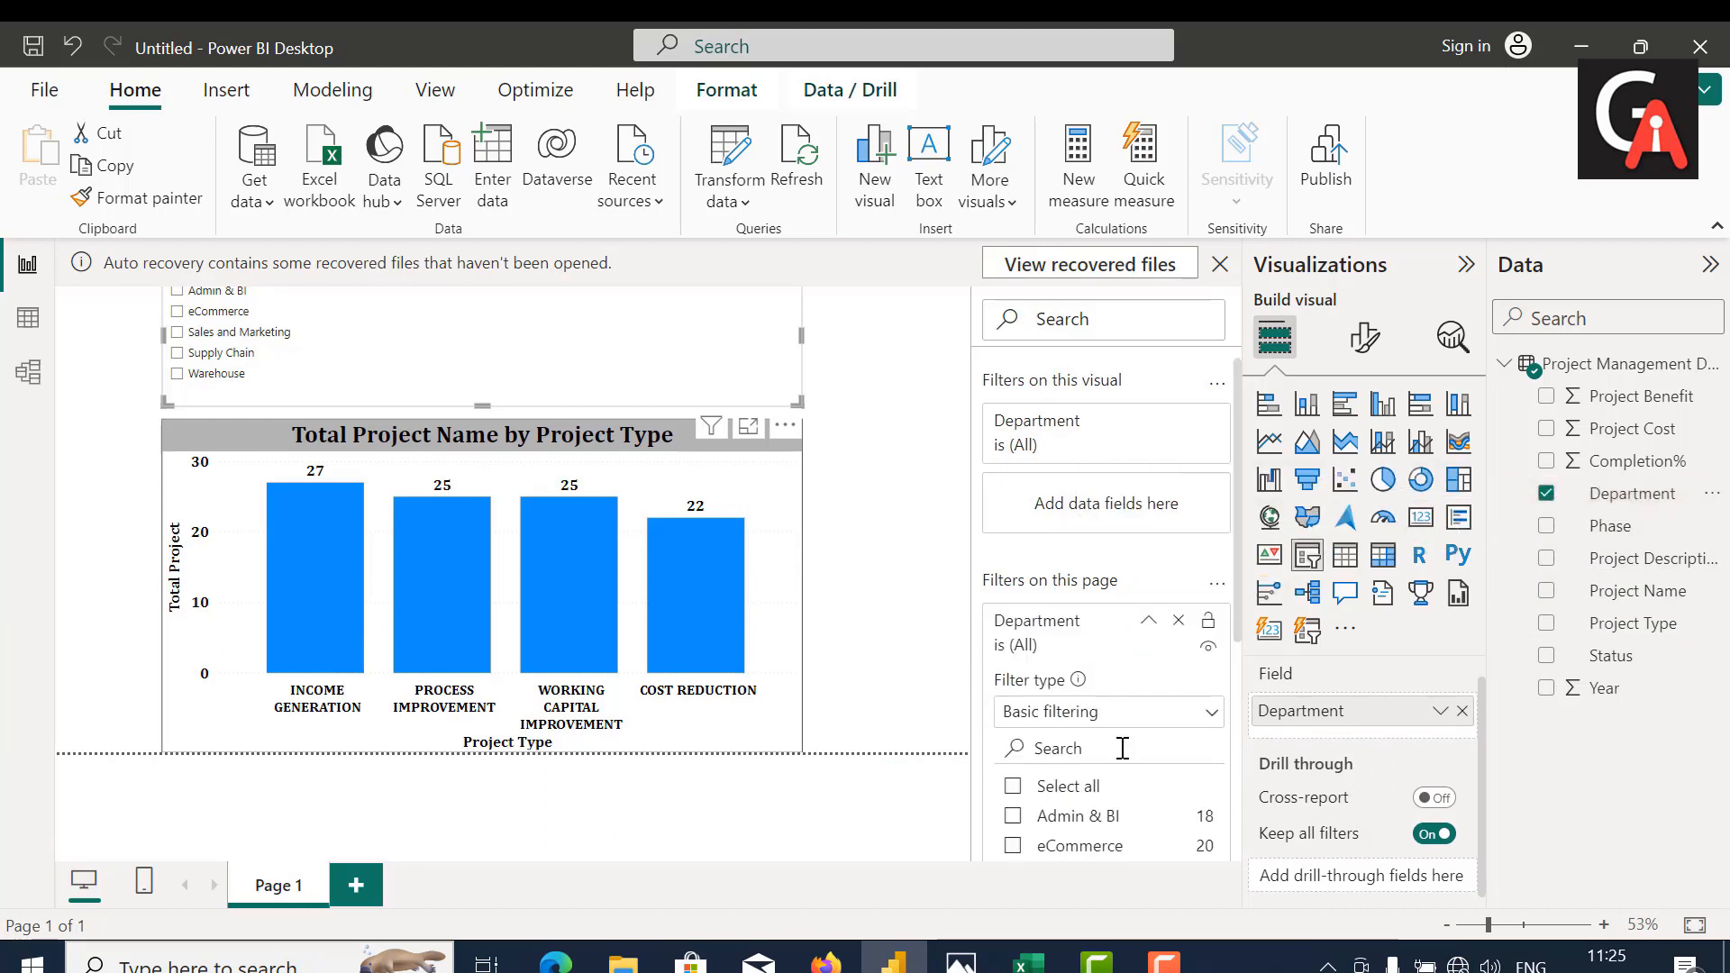
pyautogui.click(1180, 715)
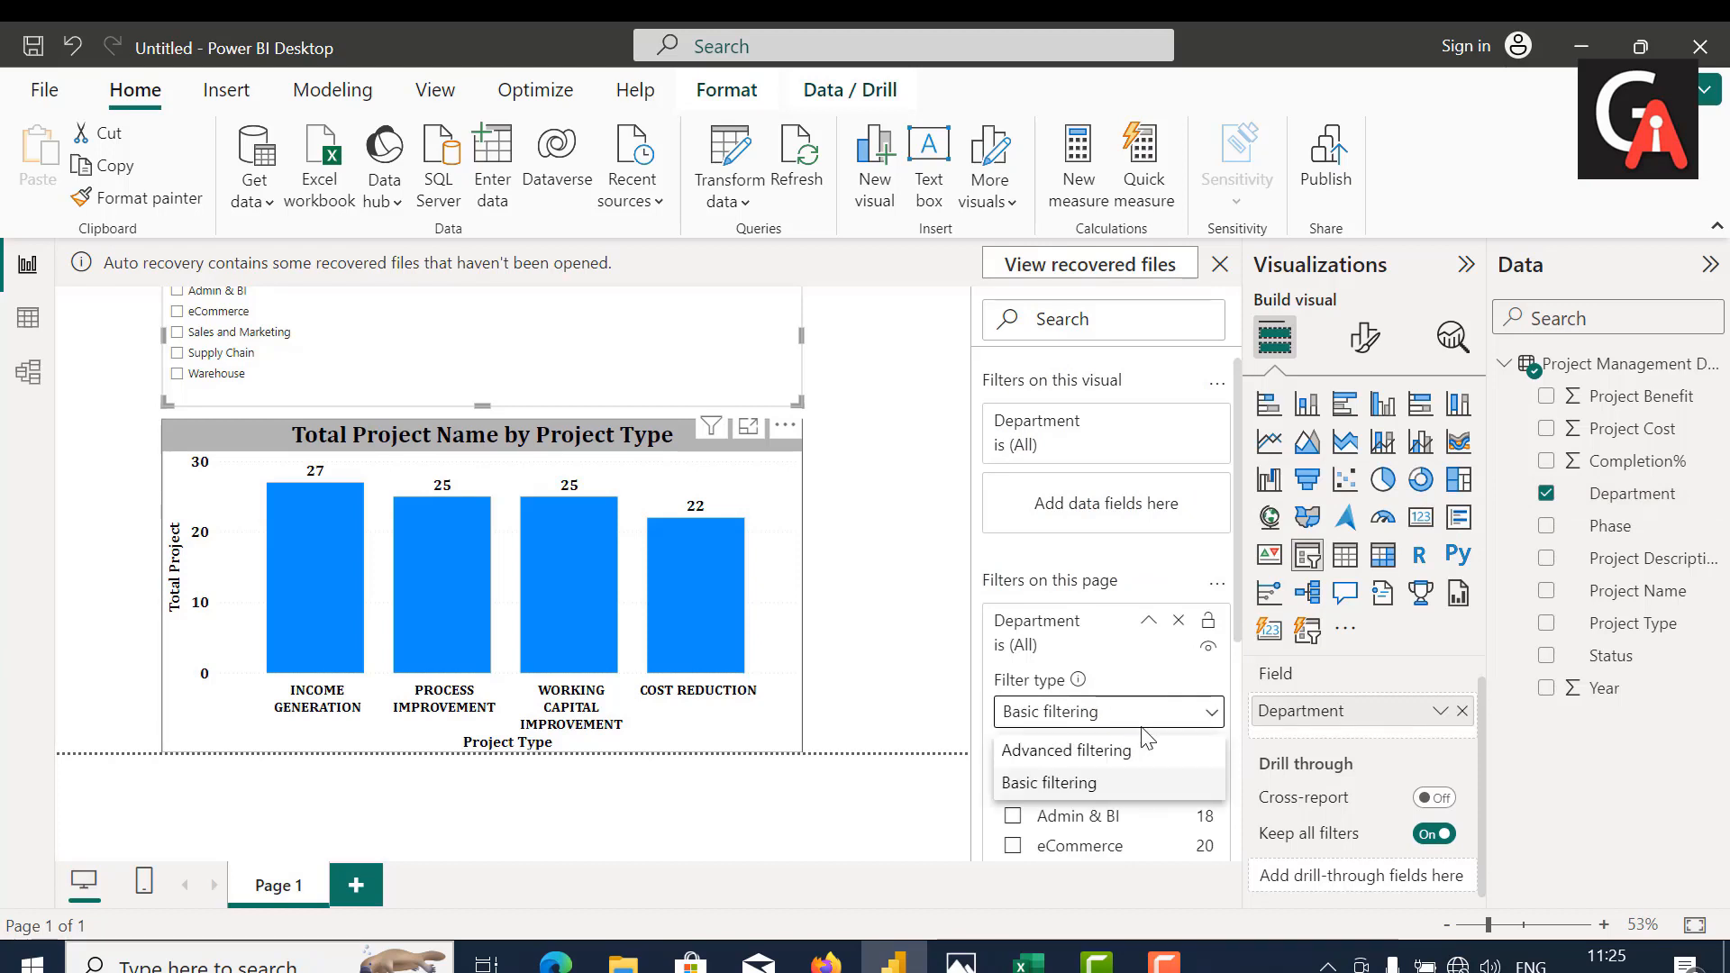
pyautogui.click(1116, 755)
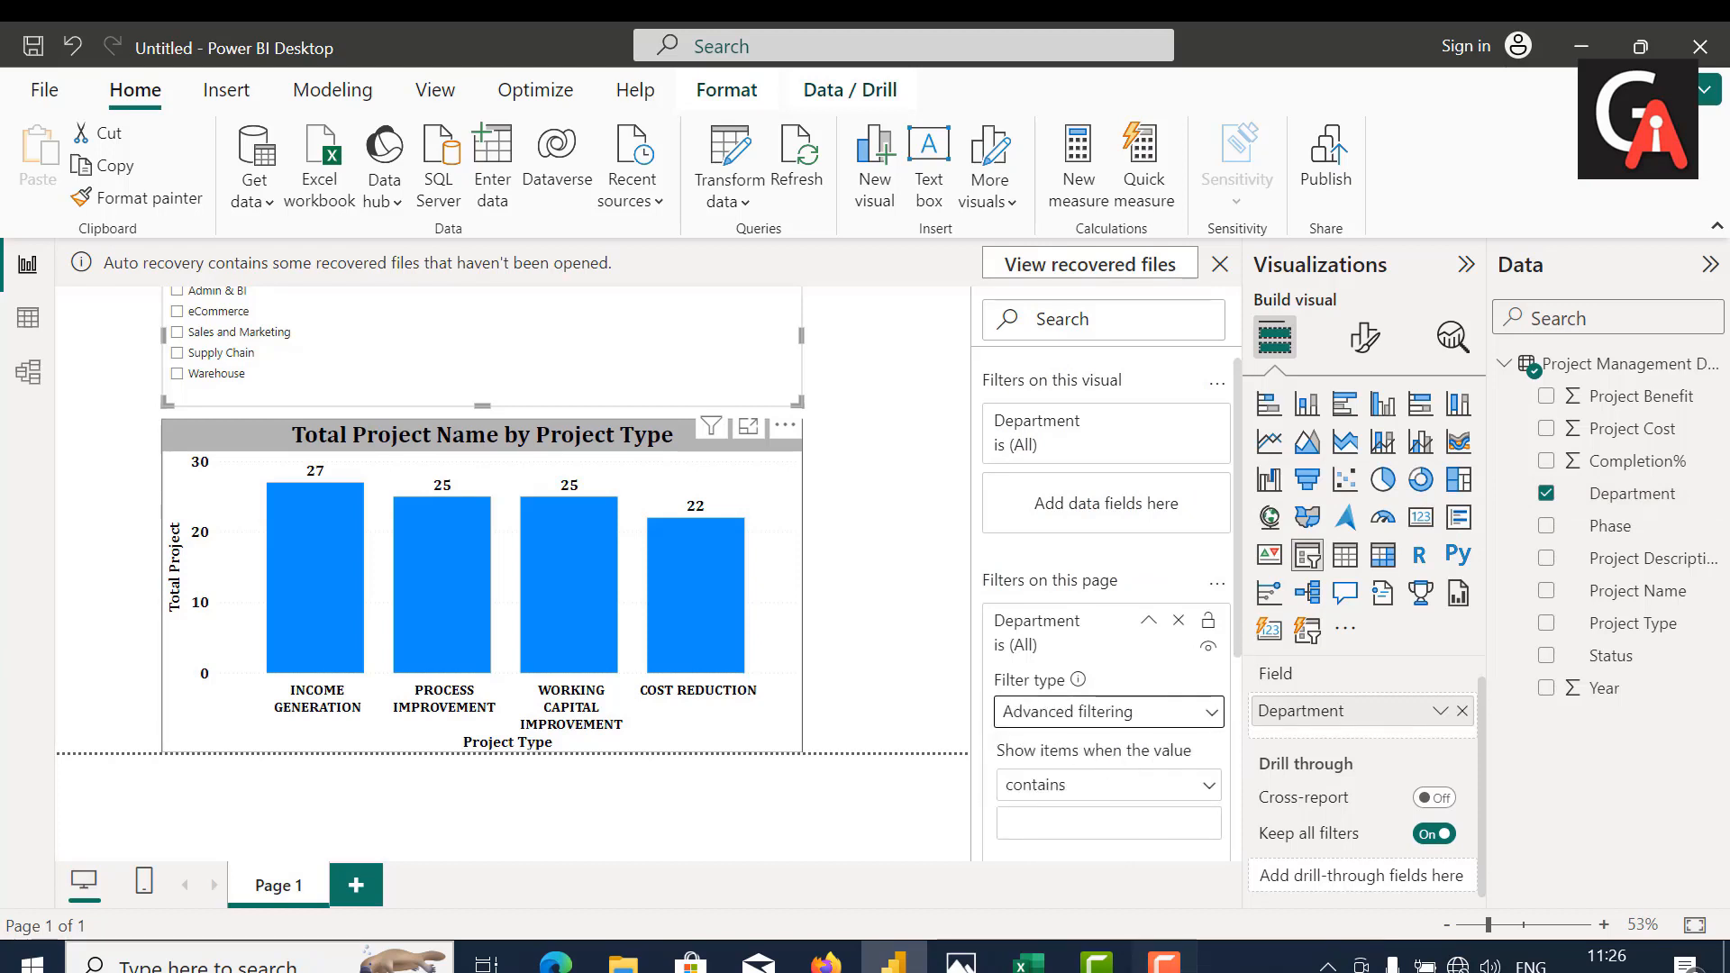
pyautogui.click(1164, 960)
pyautogui.click(1648, 870)
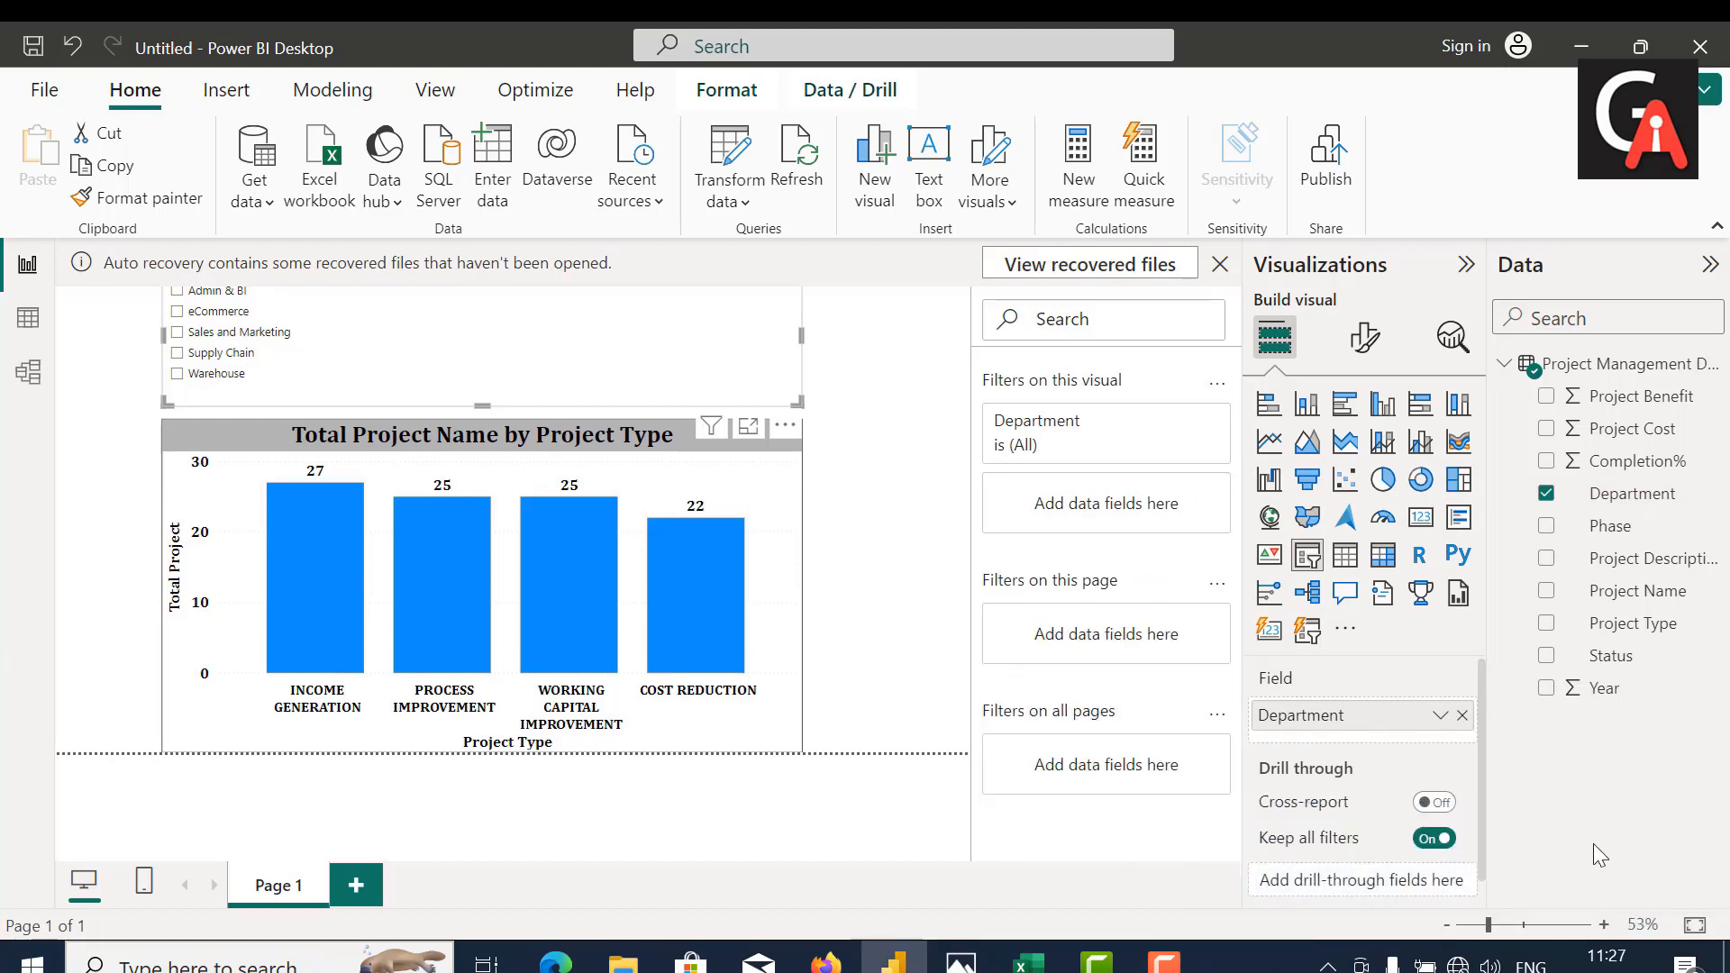
pyautogui.click(1164, 961)
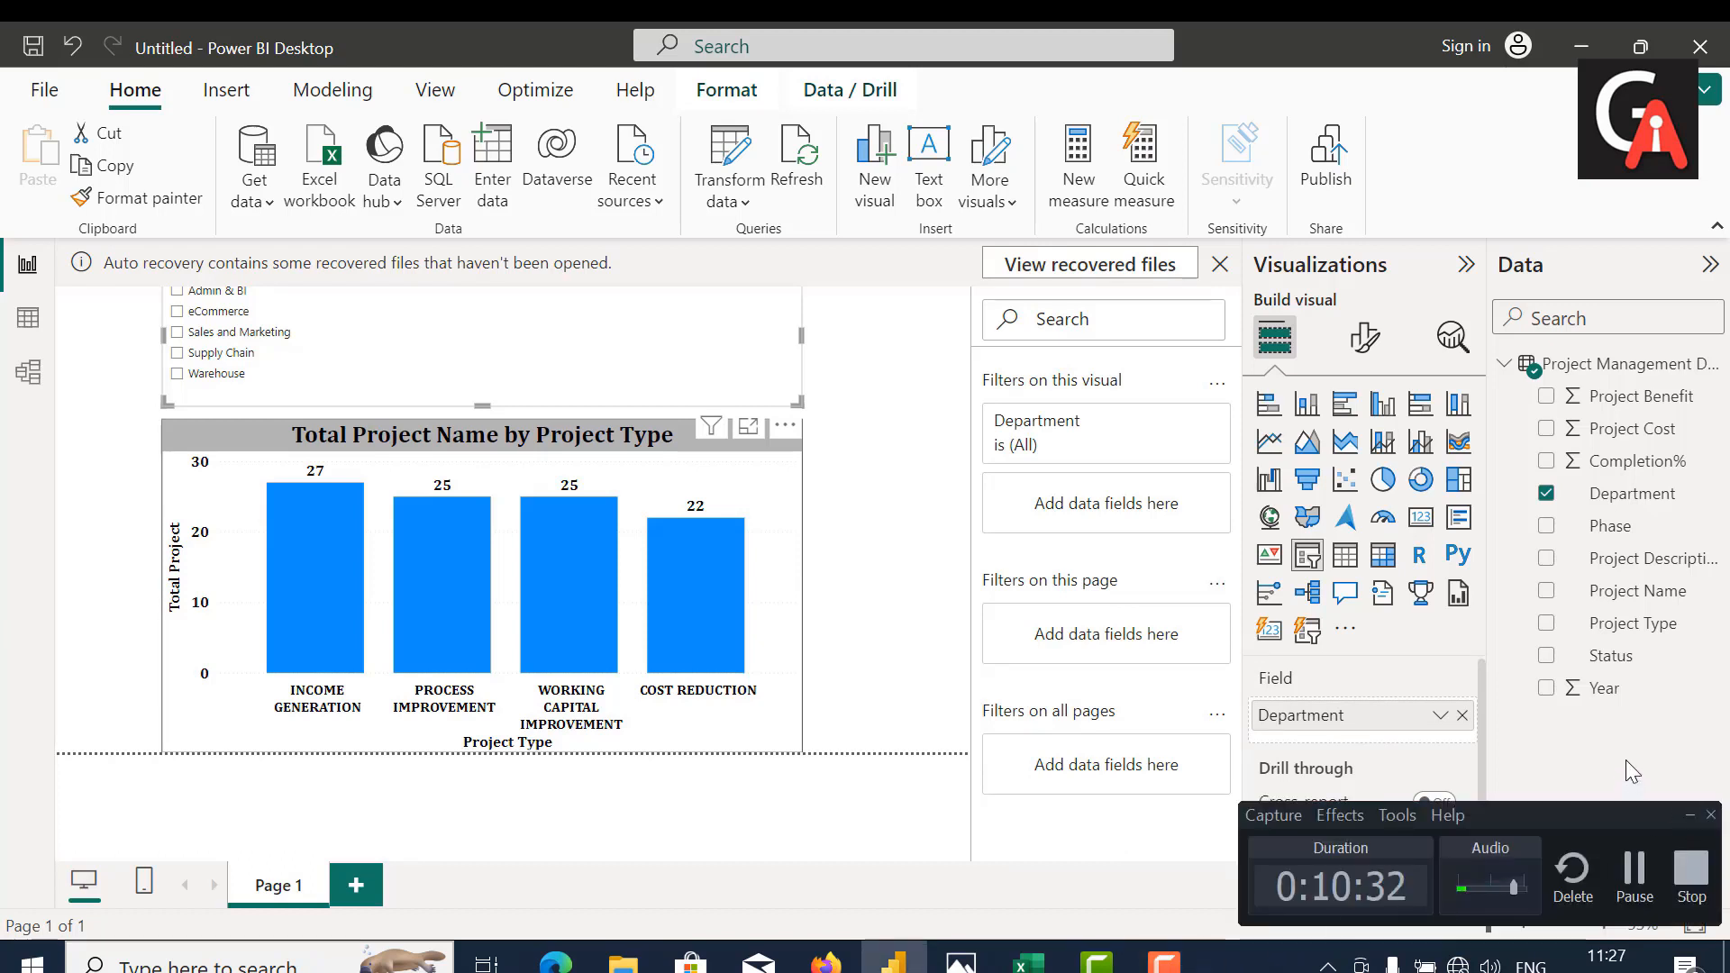
pyautogui.click(1690, 815)
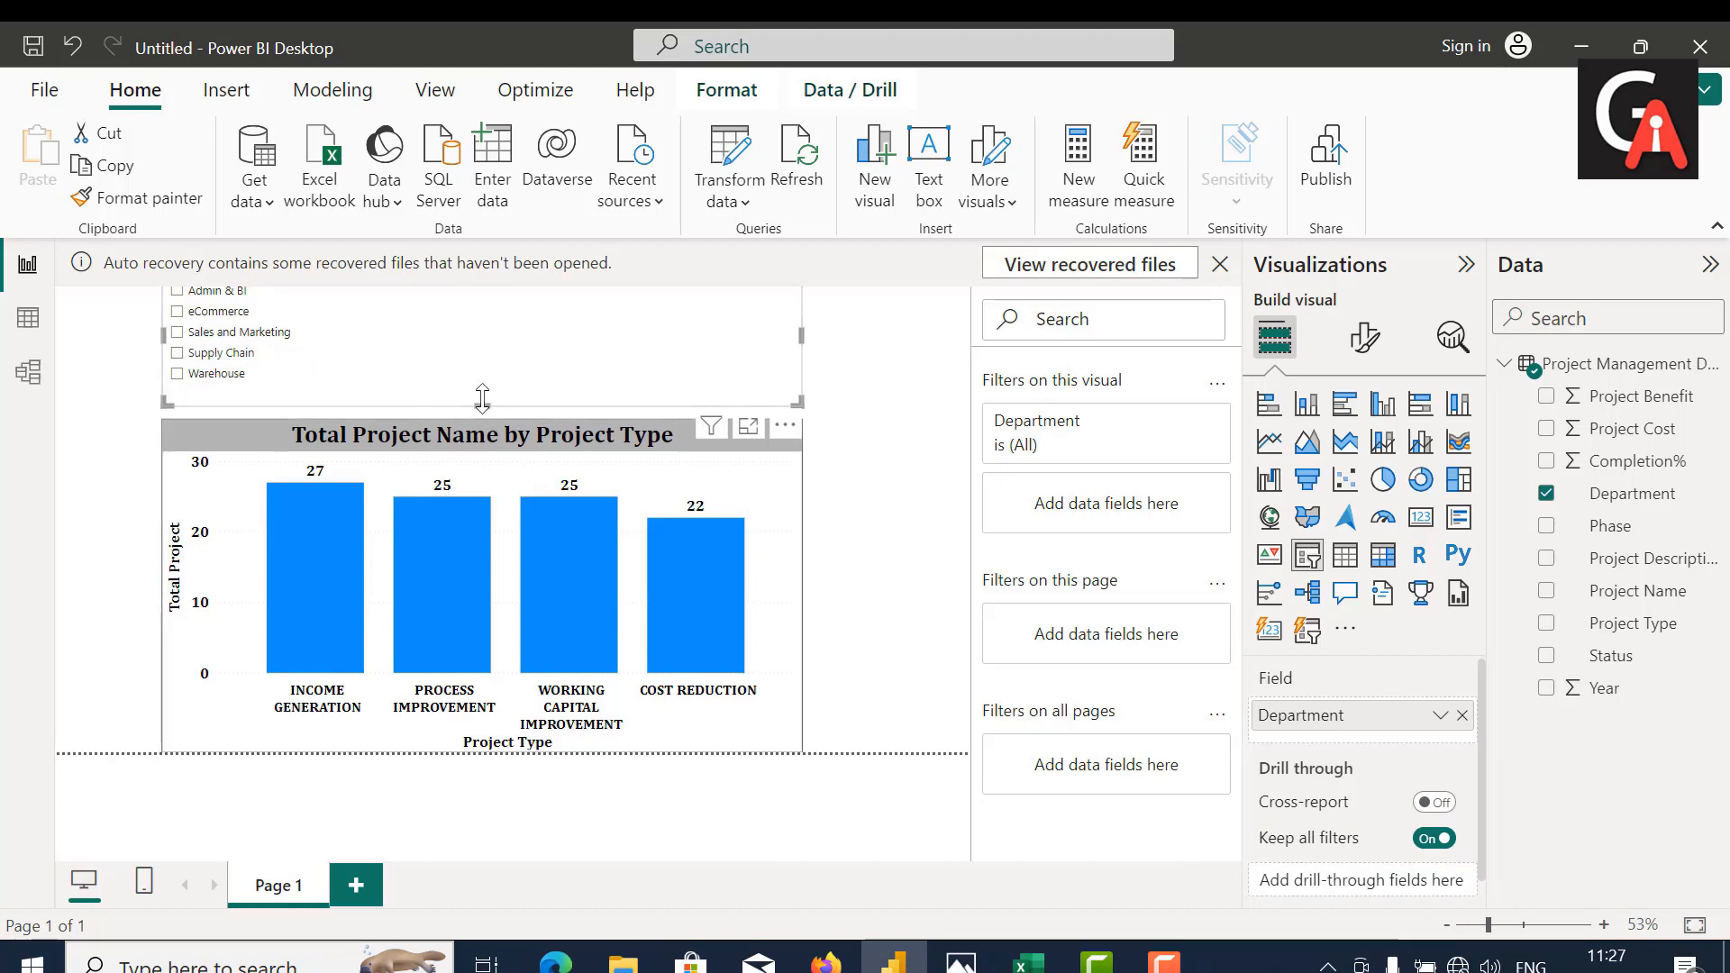
# Step: Dismiss the auto recovery notice with "No, remove the files." and adjust the Department slicer's height so it sits directly above the chart
pyautogui.moveTo(482, 405); pyautogui.dragTo(482, 417)
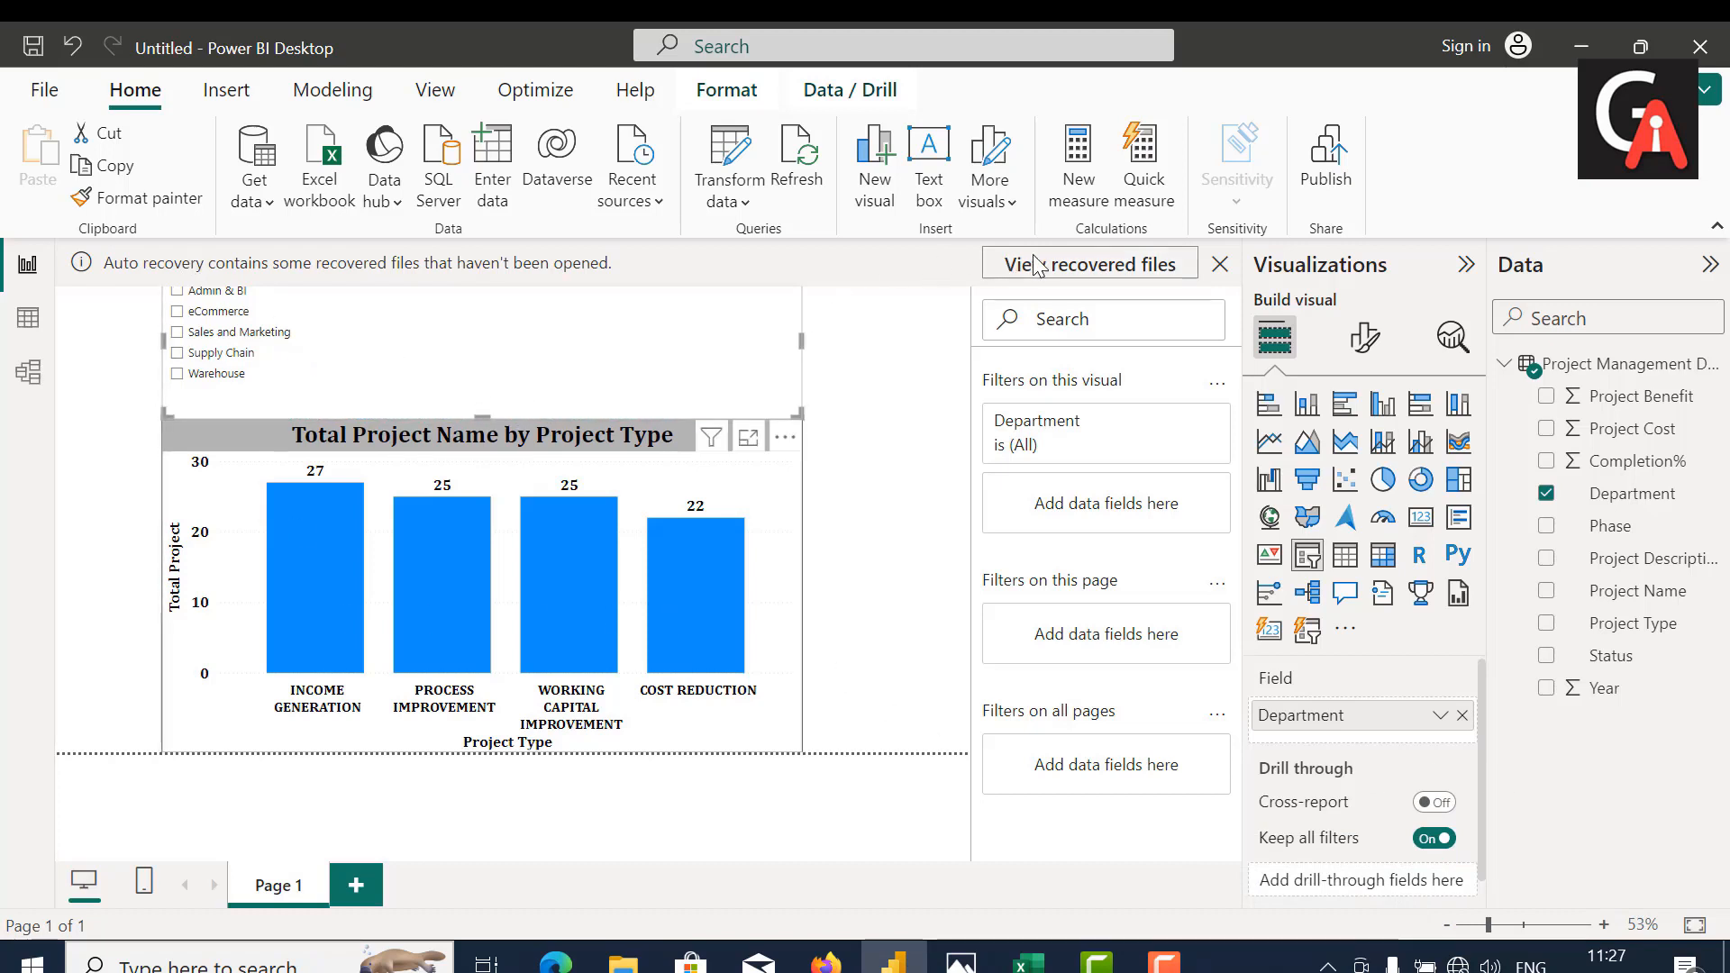
pyautogui.click(1220, 264)
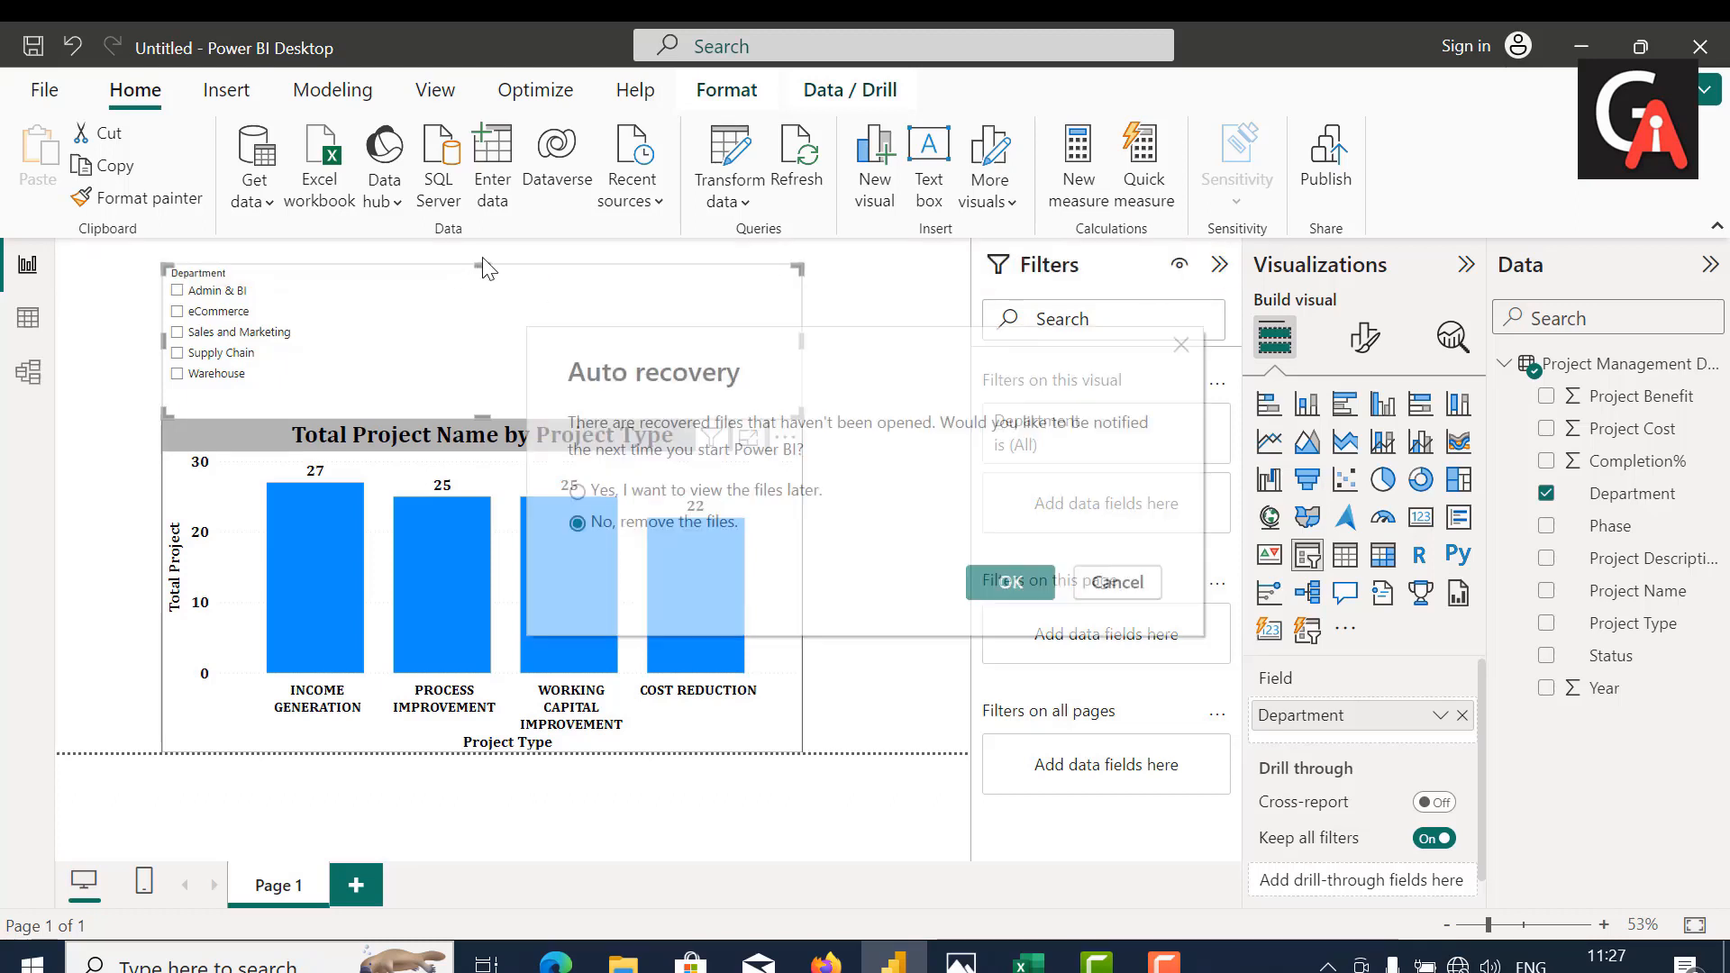
pyautogui.click(1010, 584)
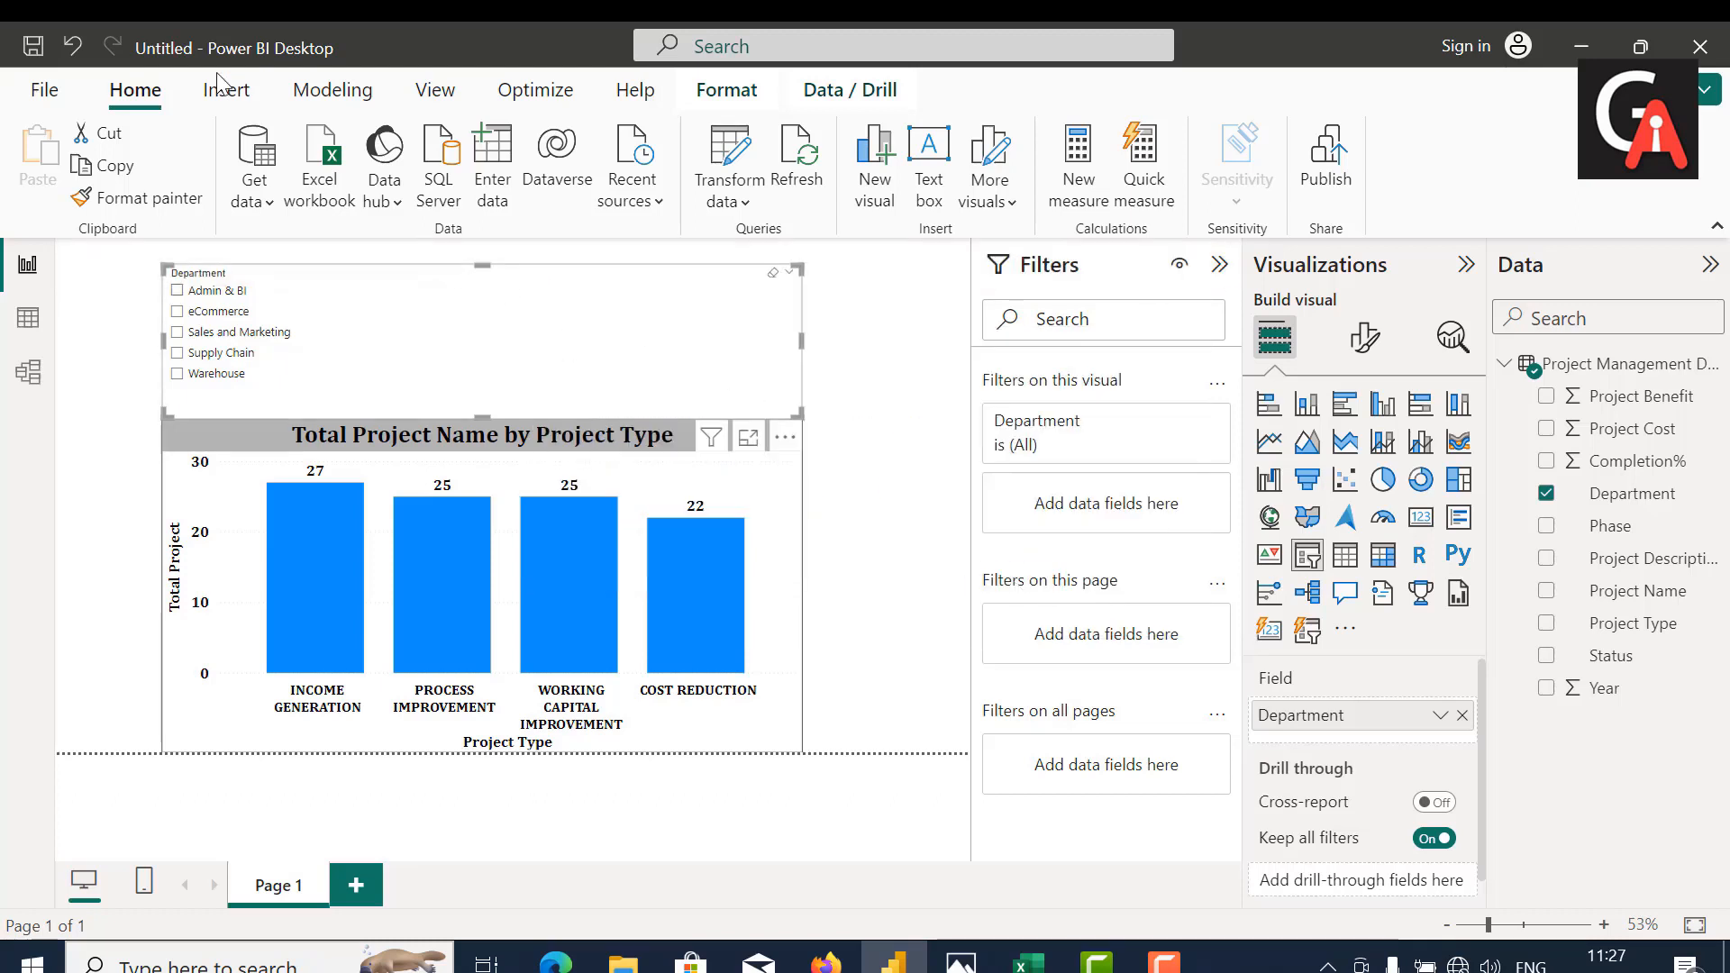
pyautogui.moveTo(484, 264); pyautogui.dragTo(487, 300)
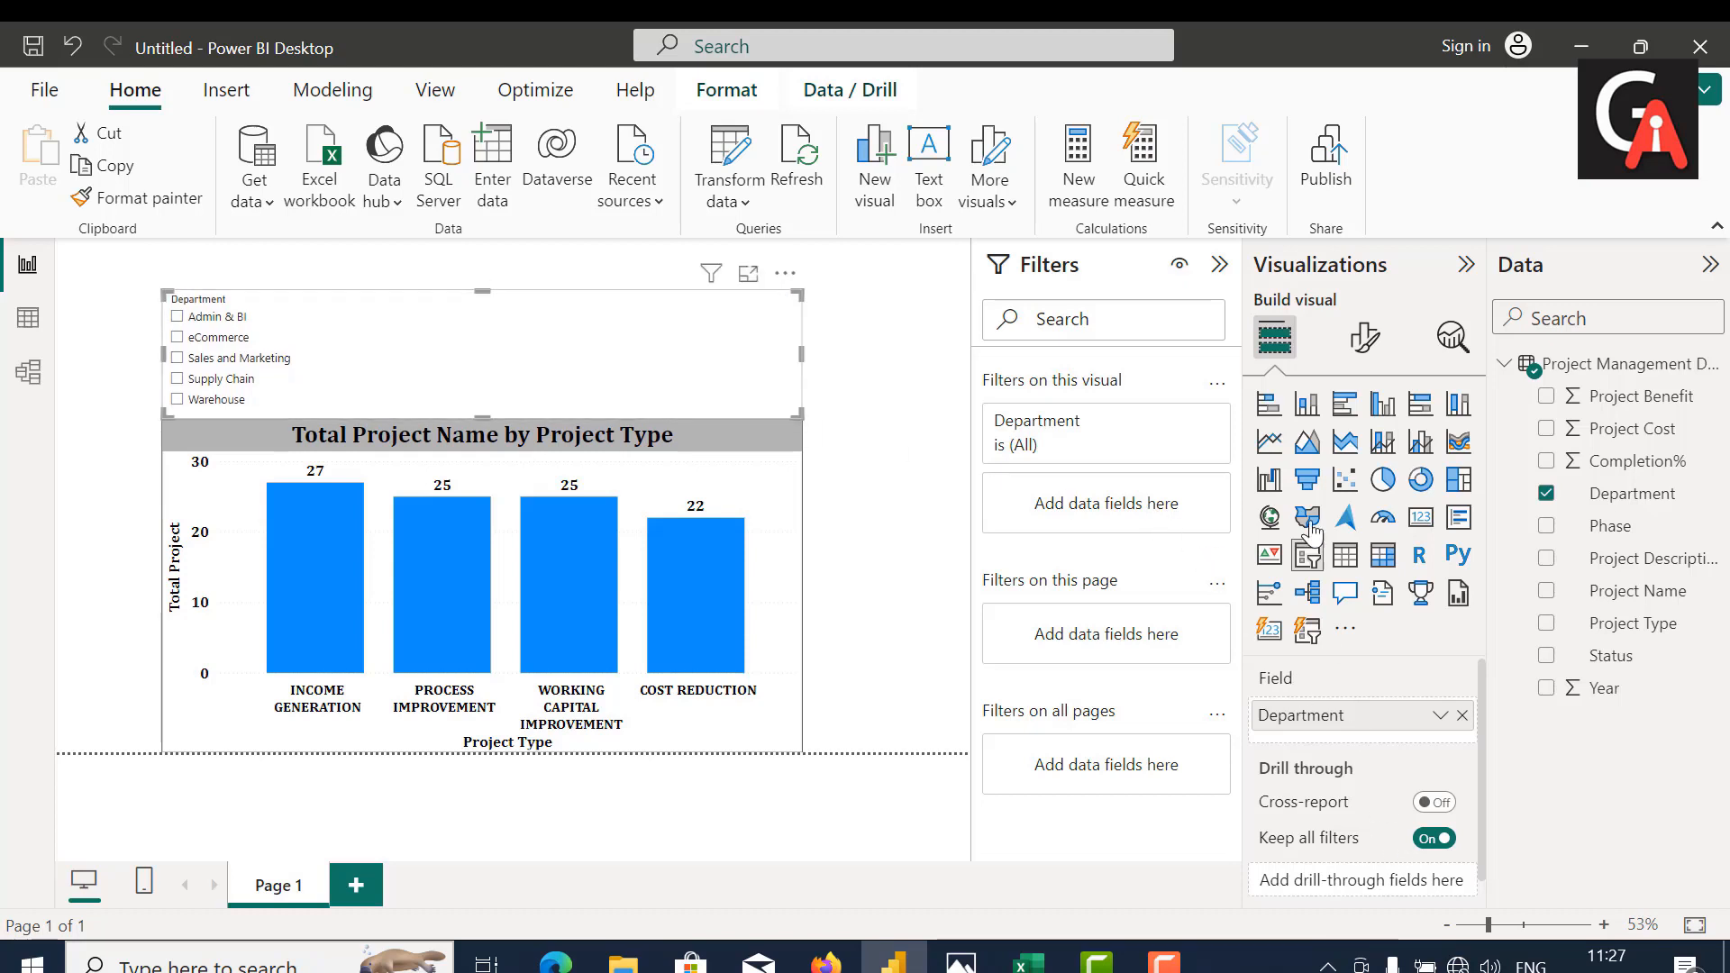
# Step: Turn off the slicer header for the Department slicer
pyautogui.click(1364, 337)
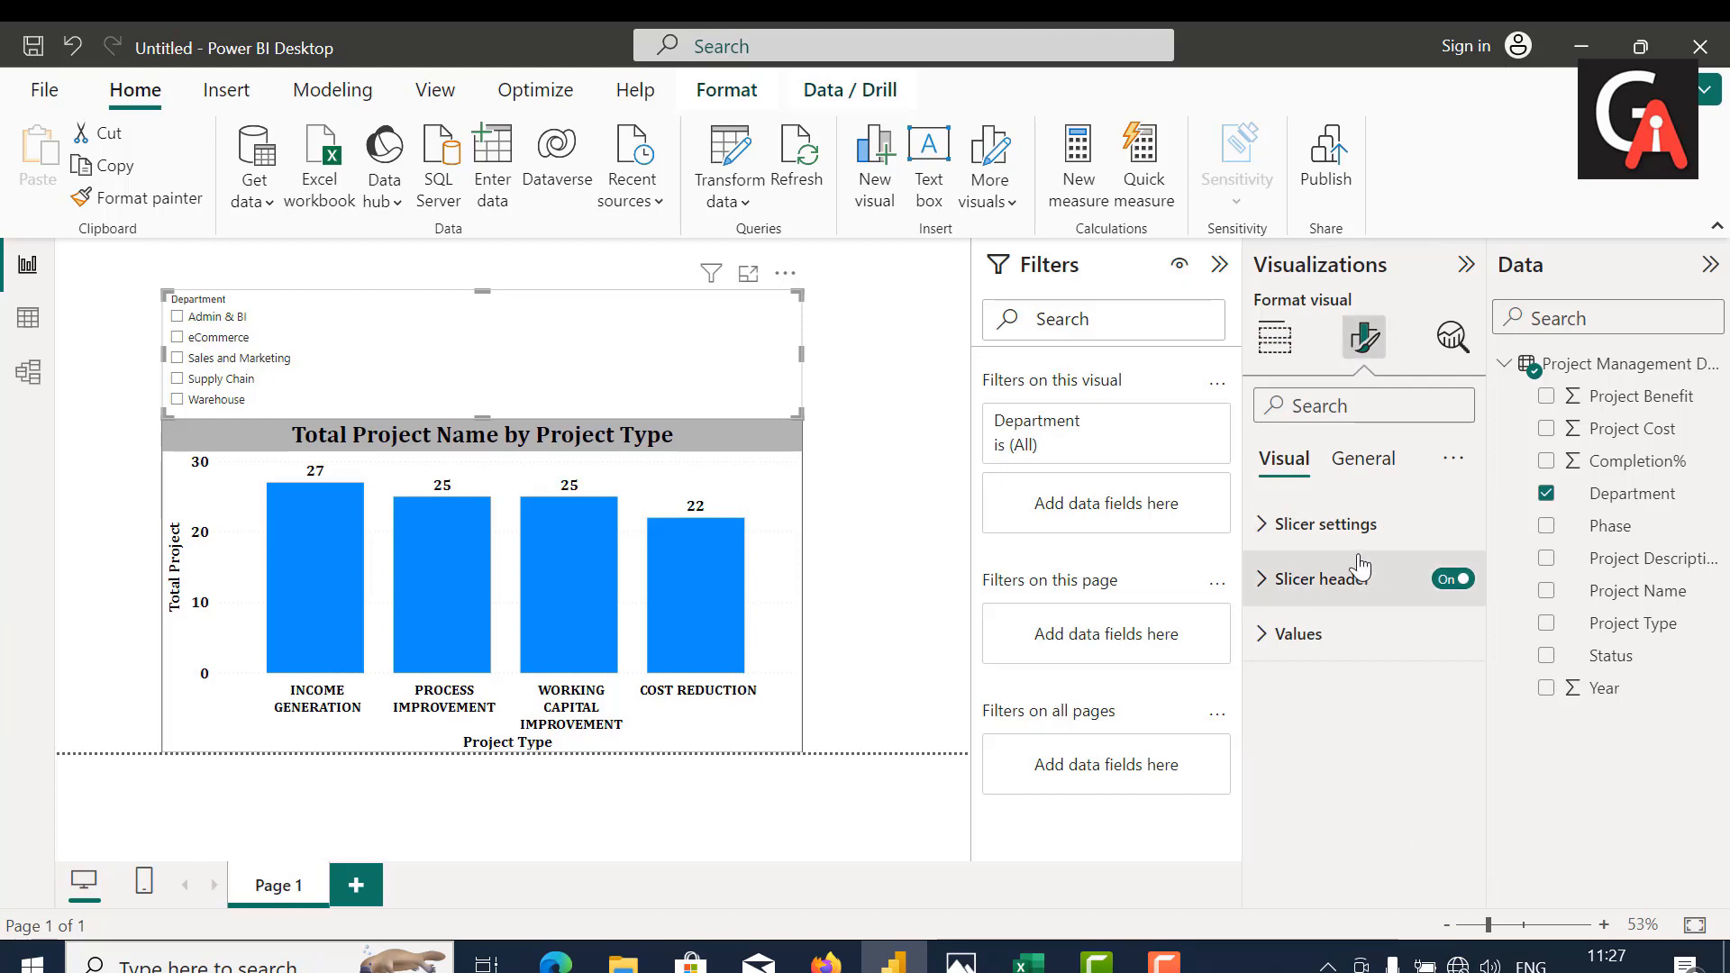
pyautogui.click(1331, 526)
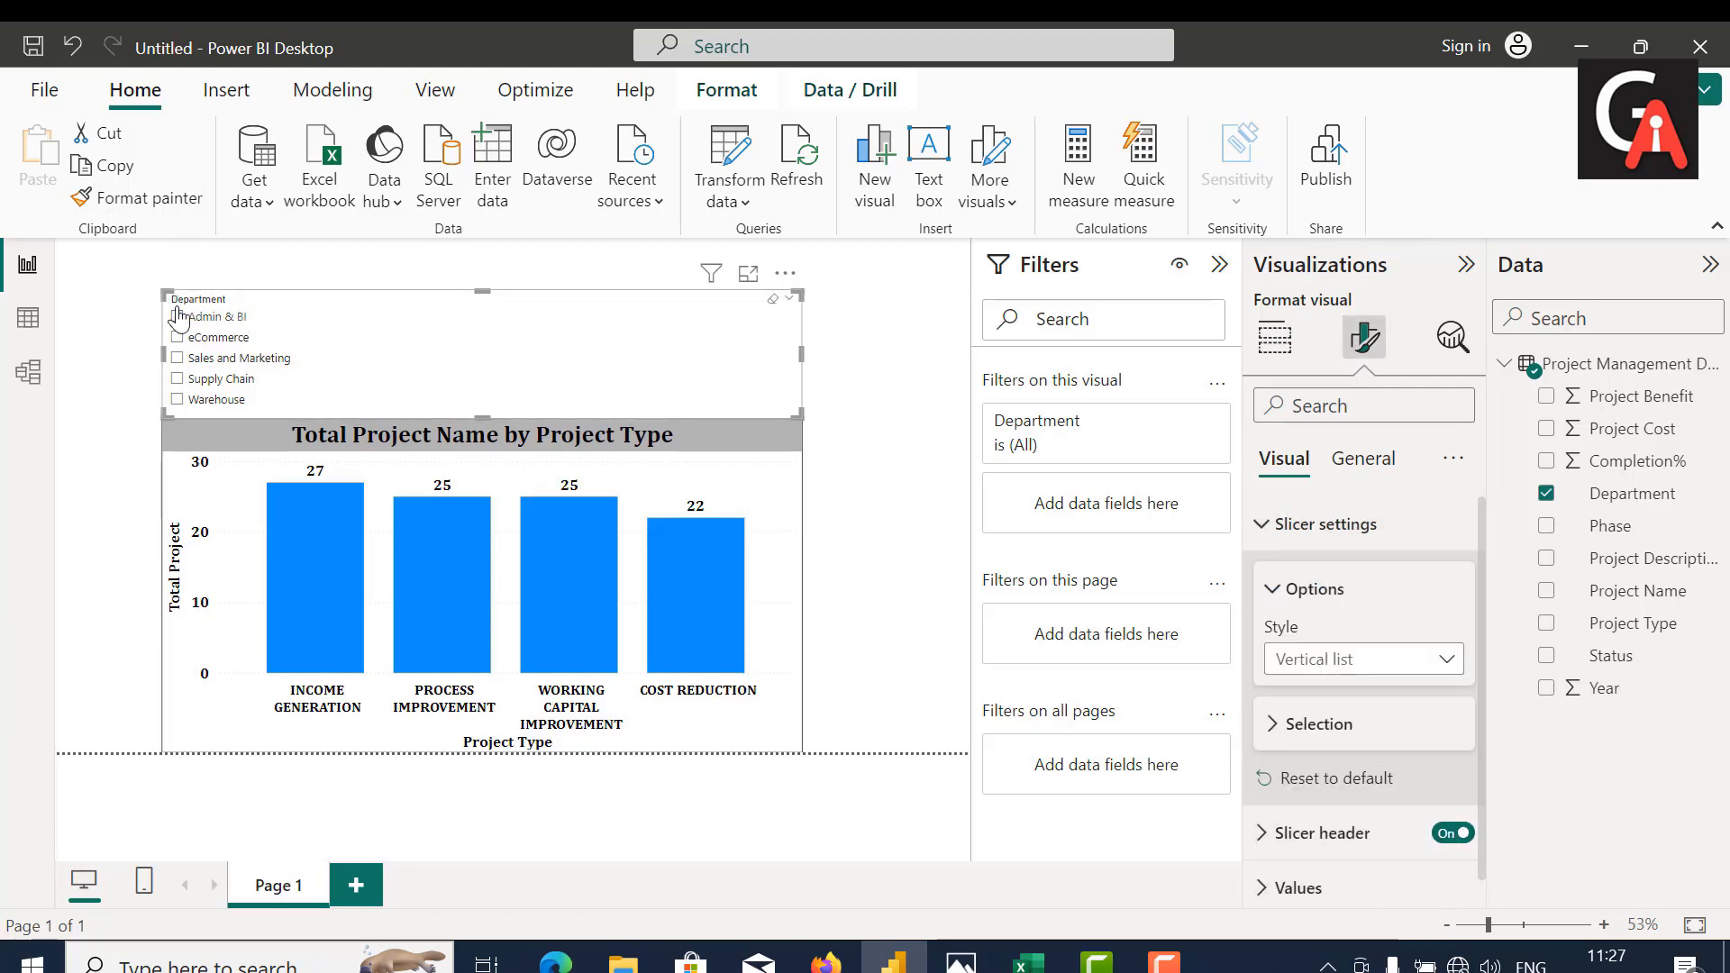
pyautogui.click(1455, 835)
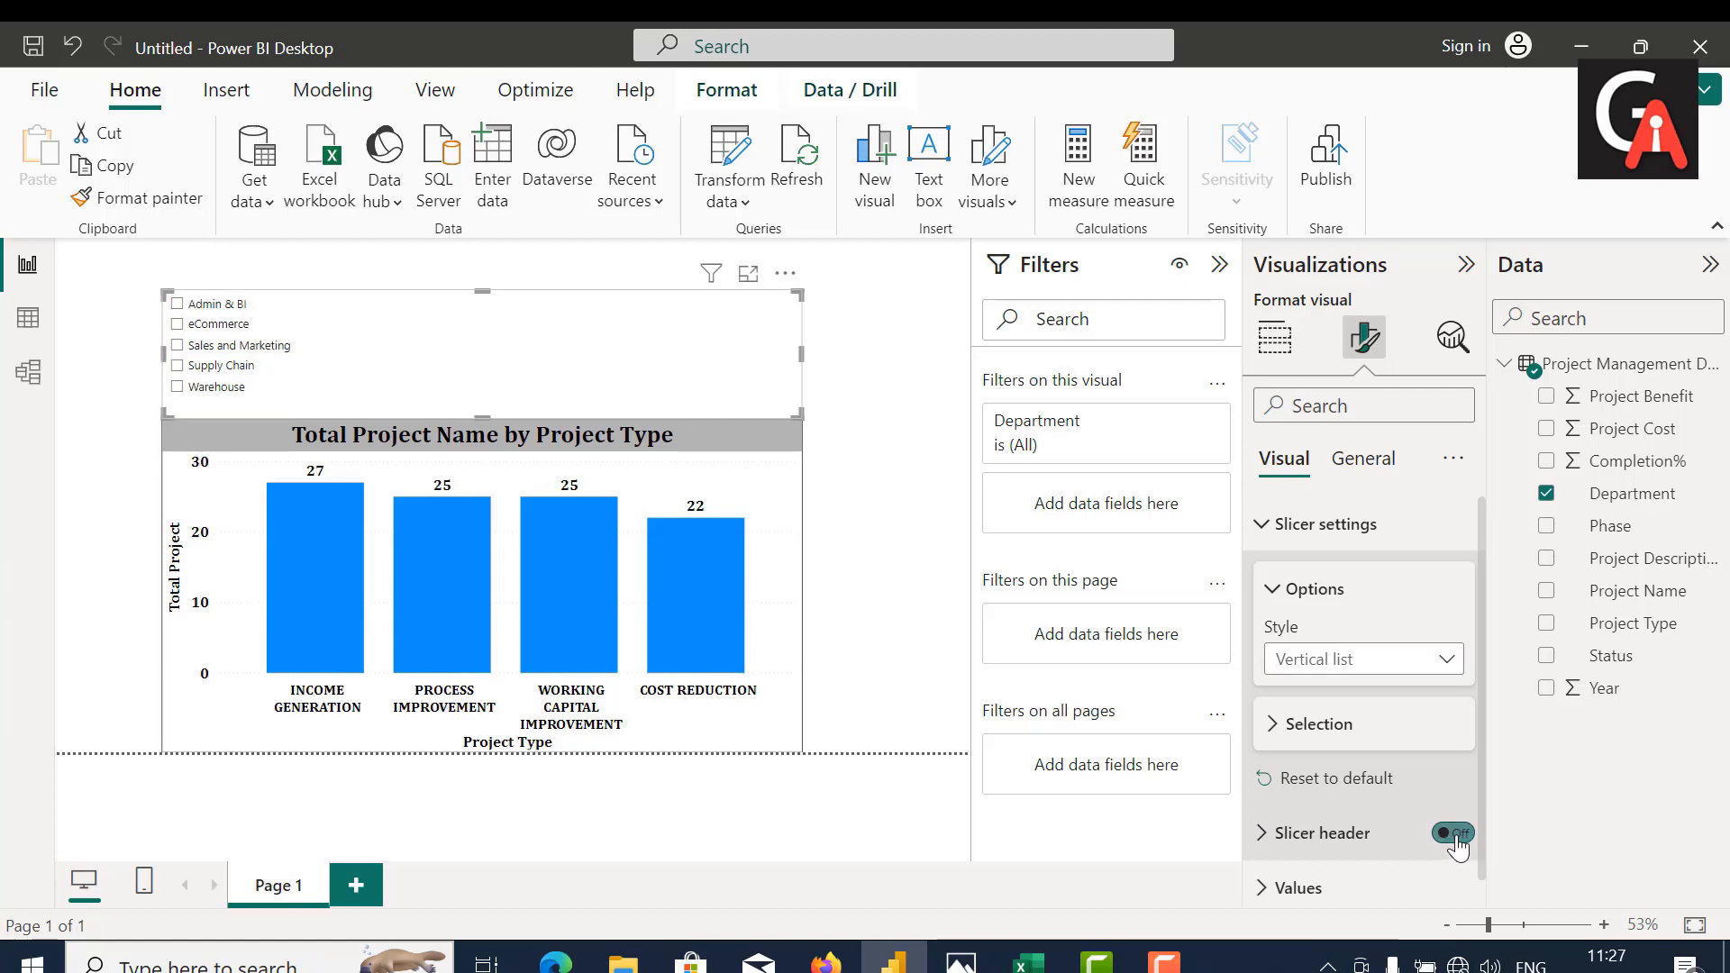
pyautogui.scroll(-1, 1294, 735)
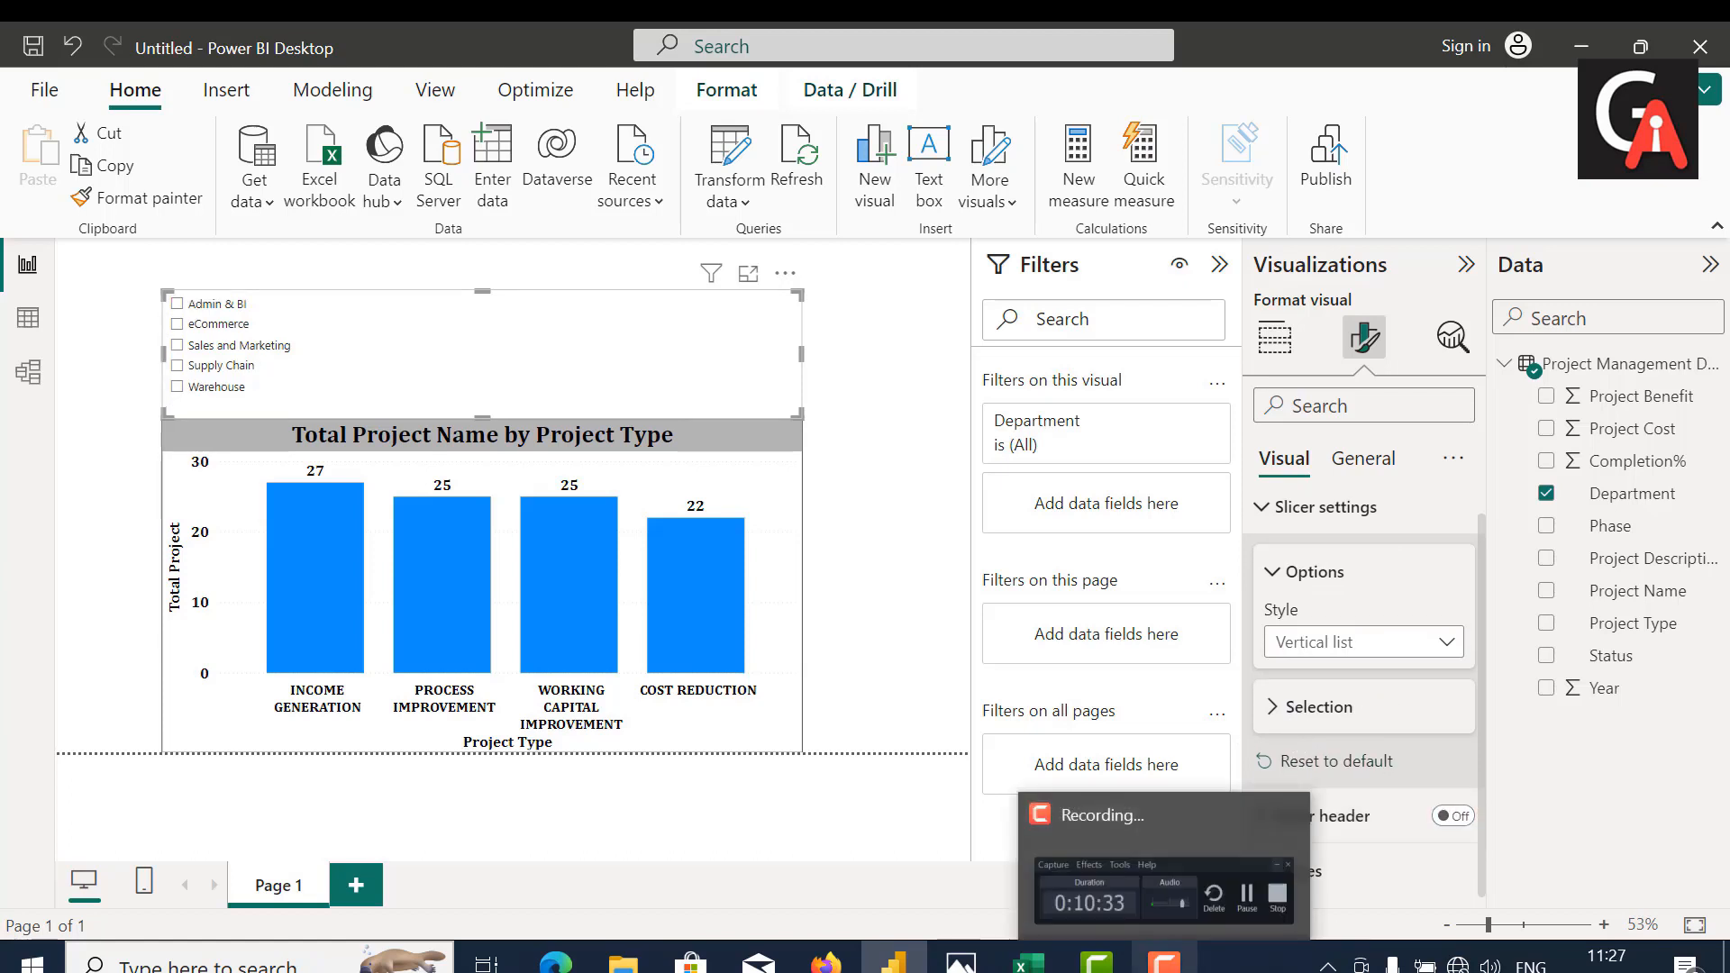
pyautogui.click(1164, 961)
pyautogui.click(1634, 883)
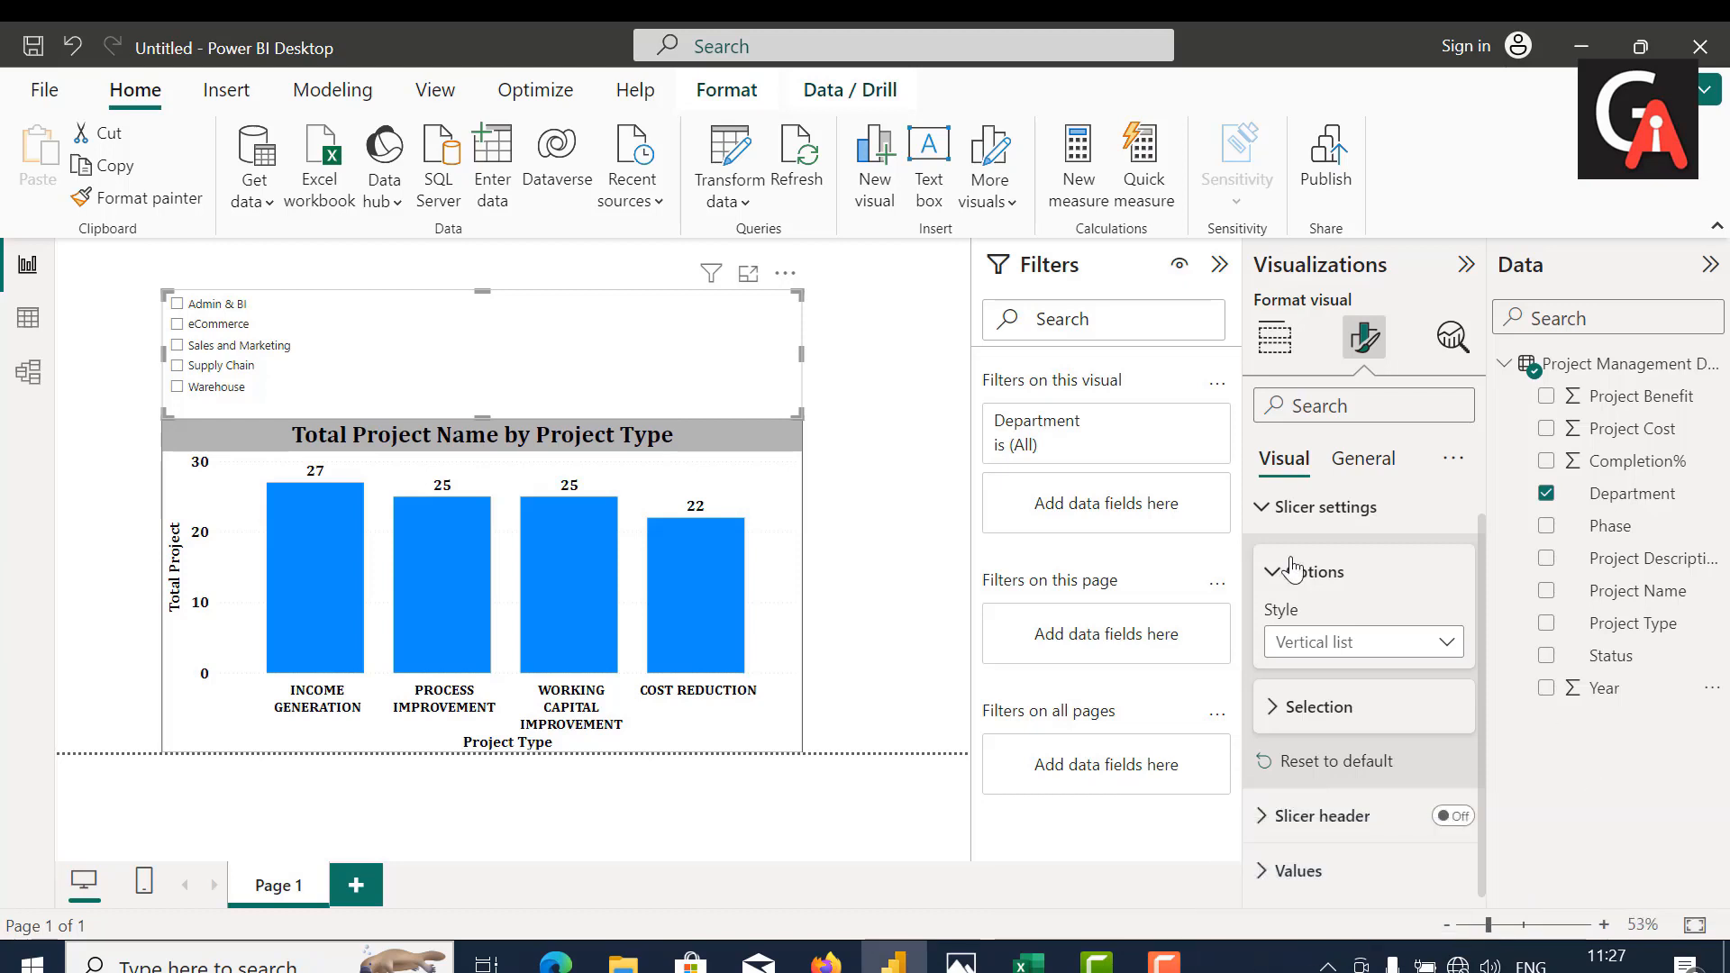
# Step: Set the Department slicer's background color to the same gray as the chart title background (White, 30% darker)
pyautogui.click(1366, 462)
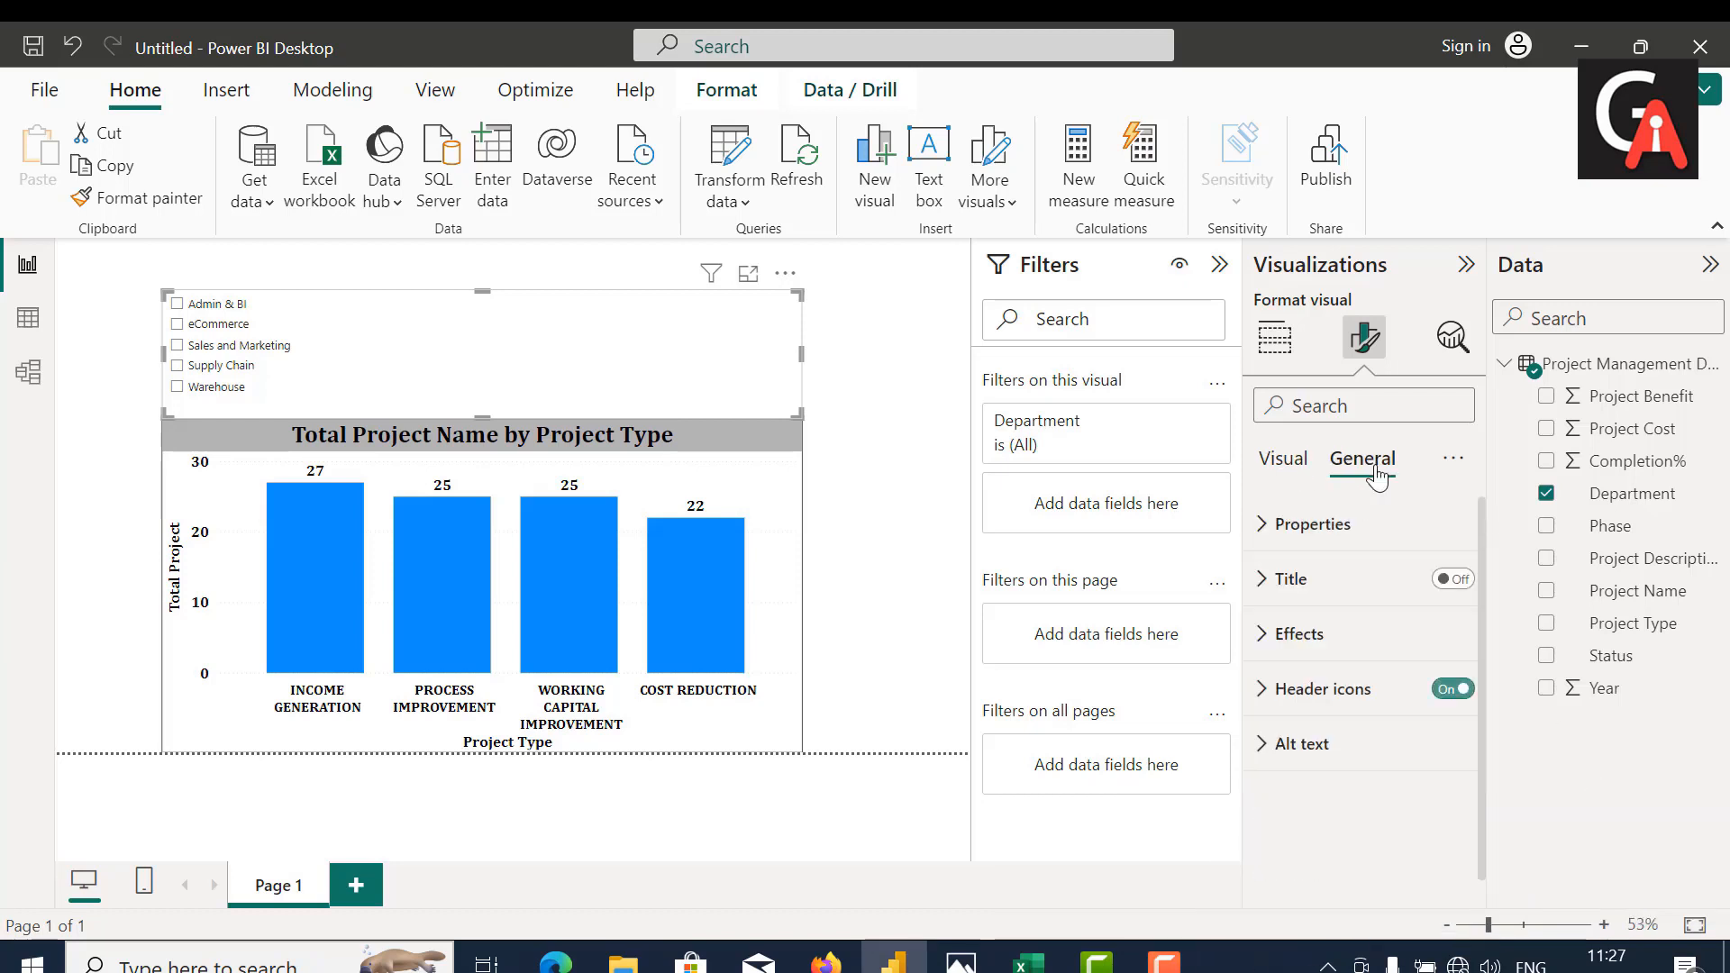
pyautogui.click(1296, 633)
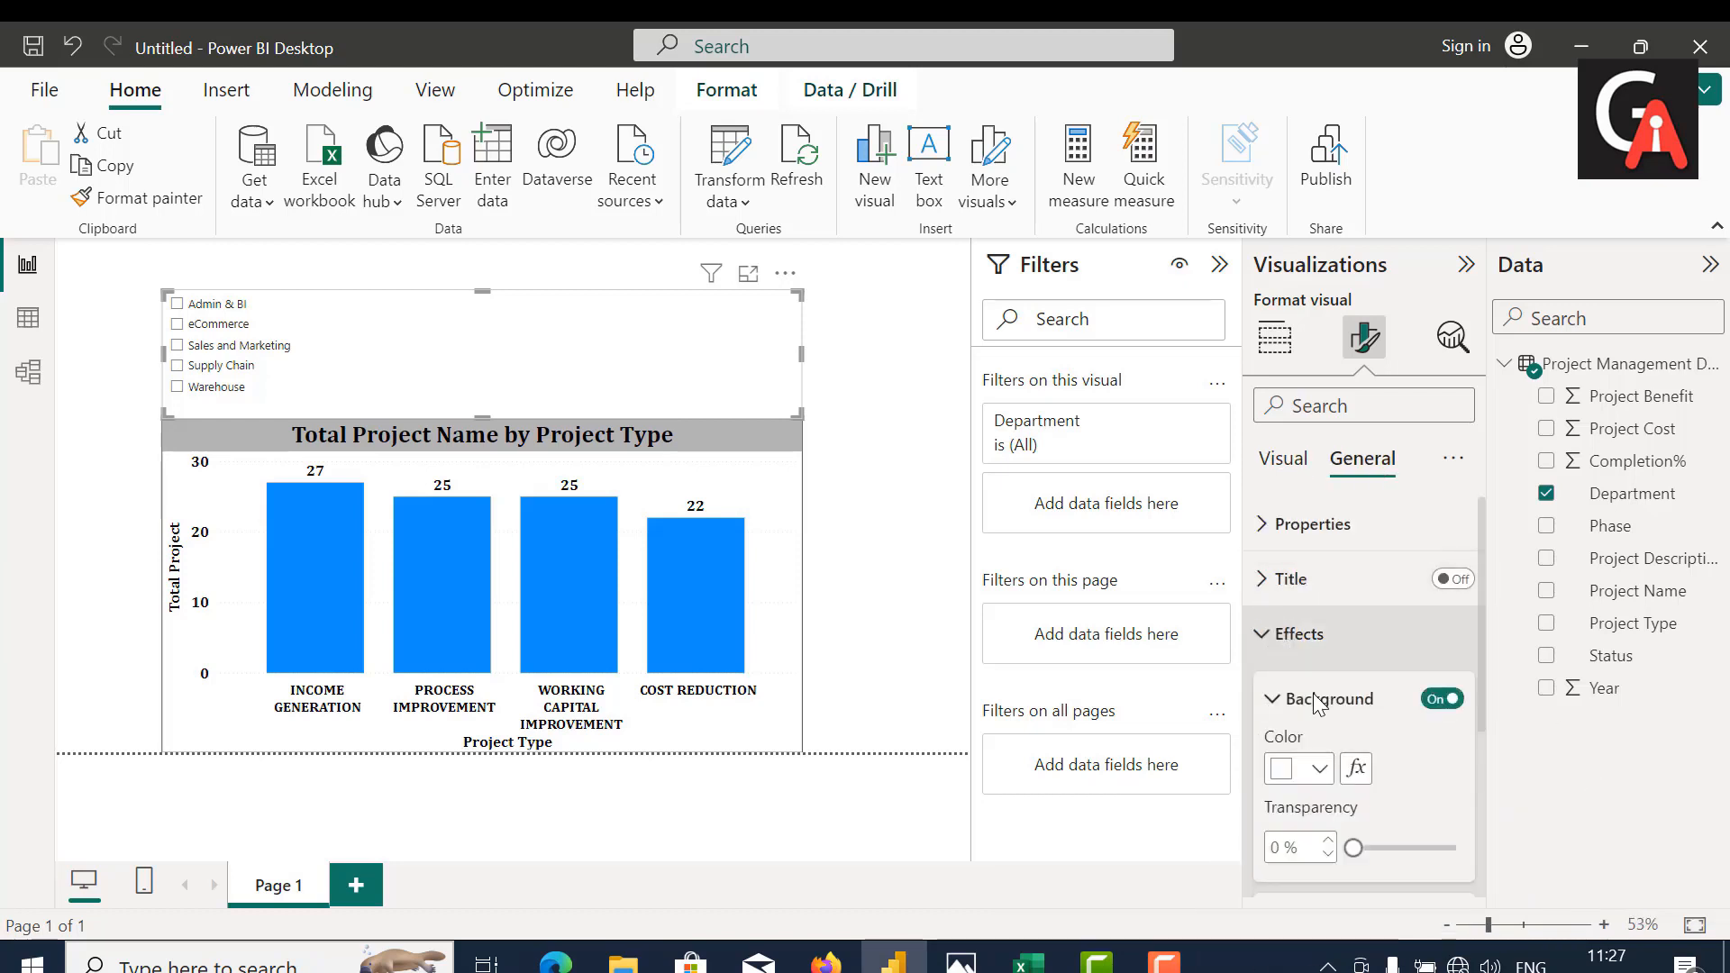
pyautogui.click(1321, 769)
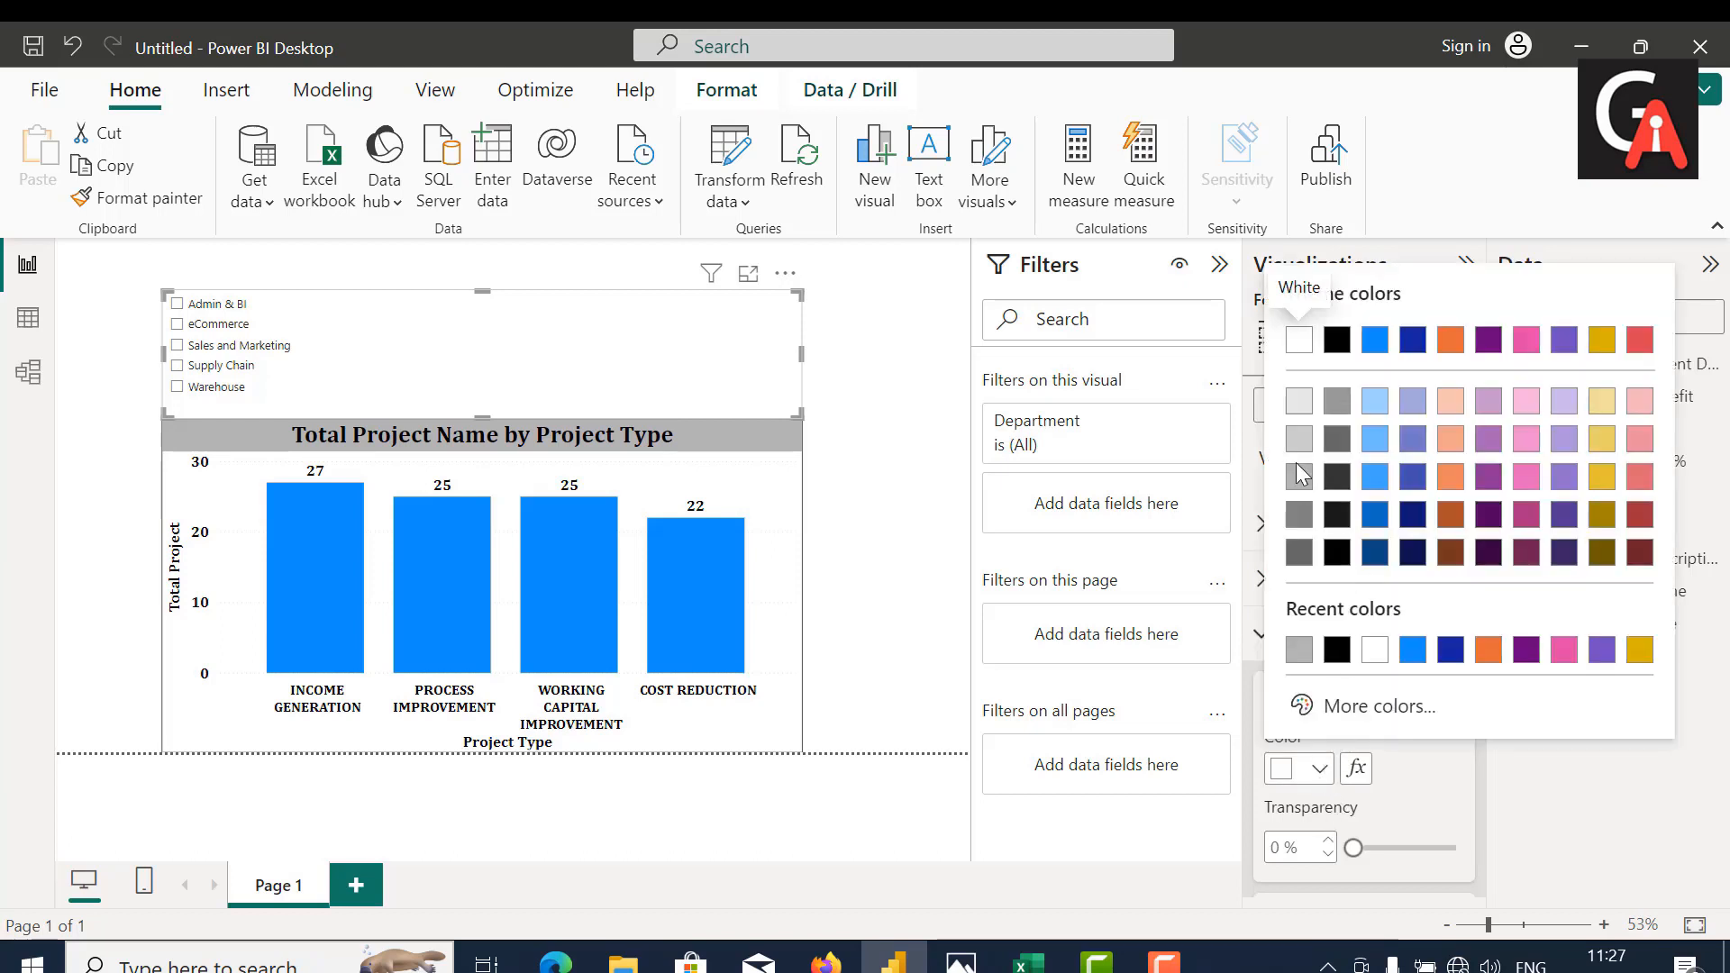
pyautogui.click(1299, 475)
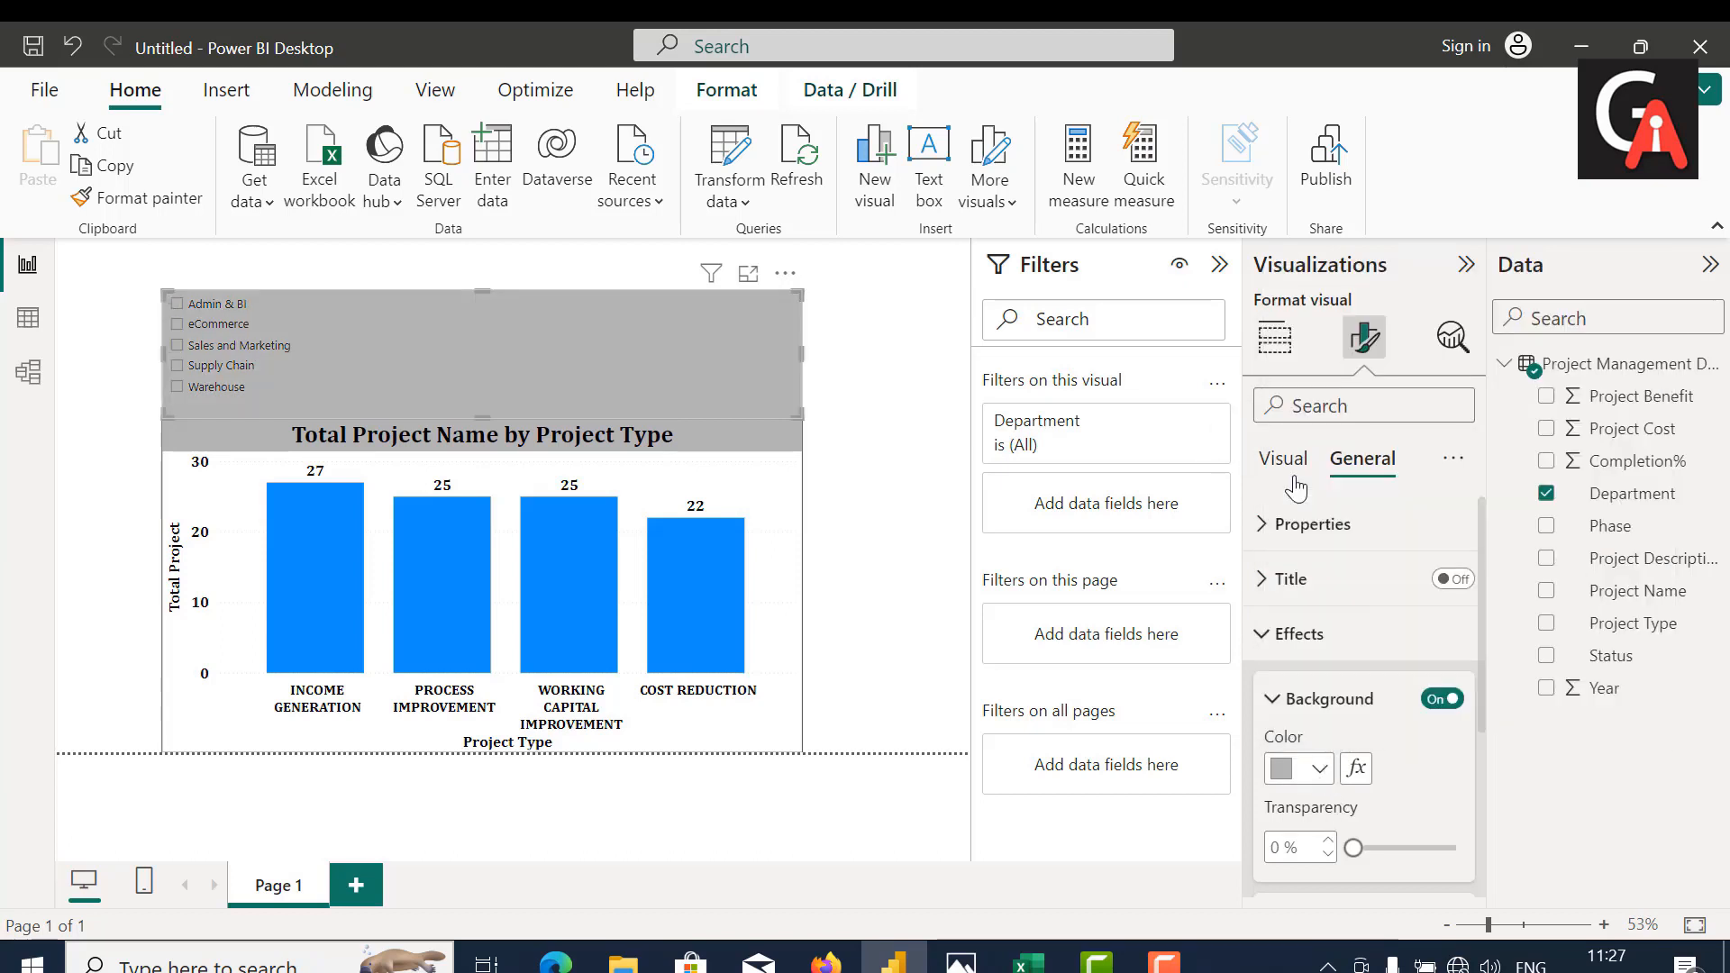
# Step: Set the Department slicer's background color to White
pyautogui.click(1321, 769)
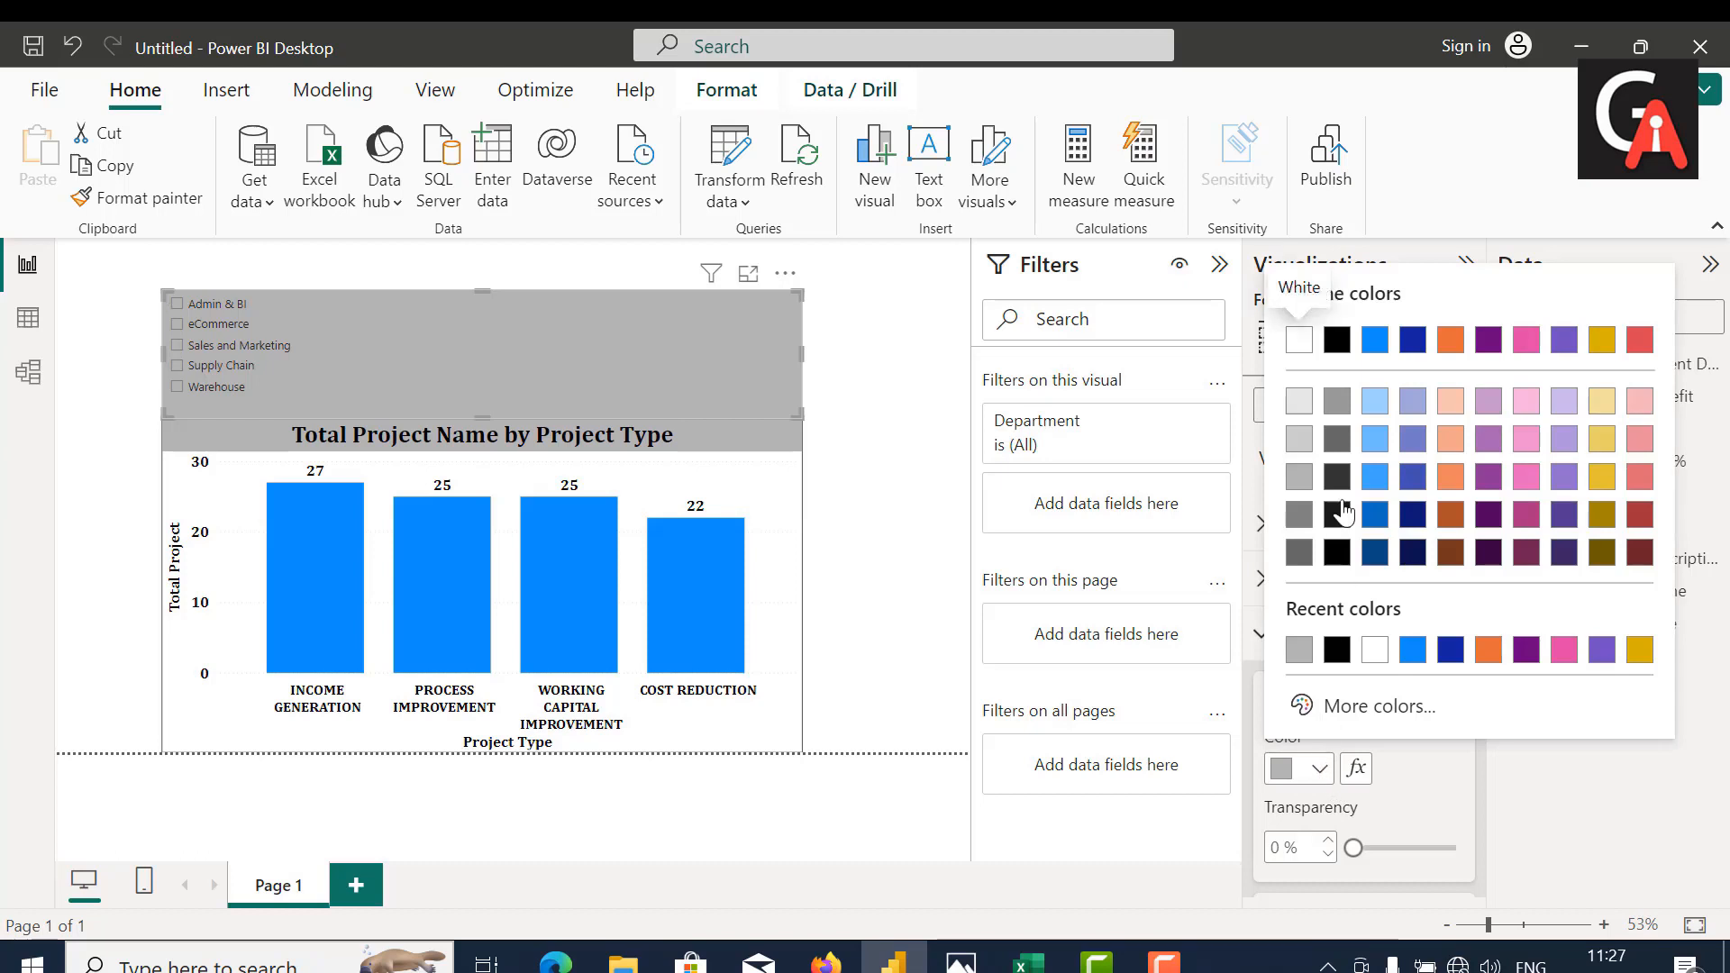
pyautogui.click(1299, 340)
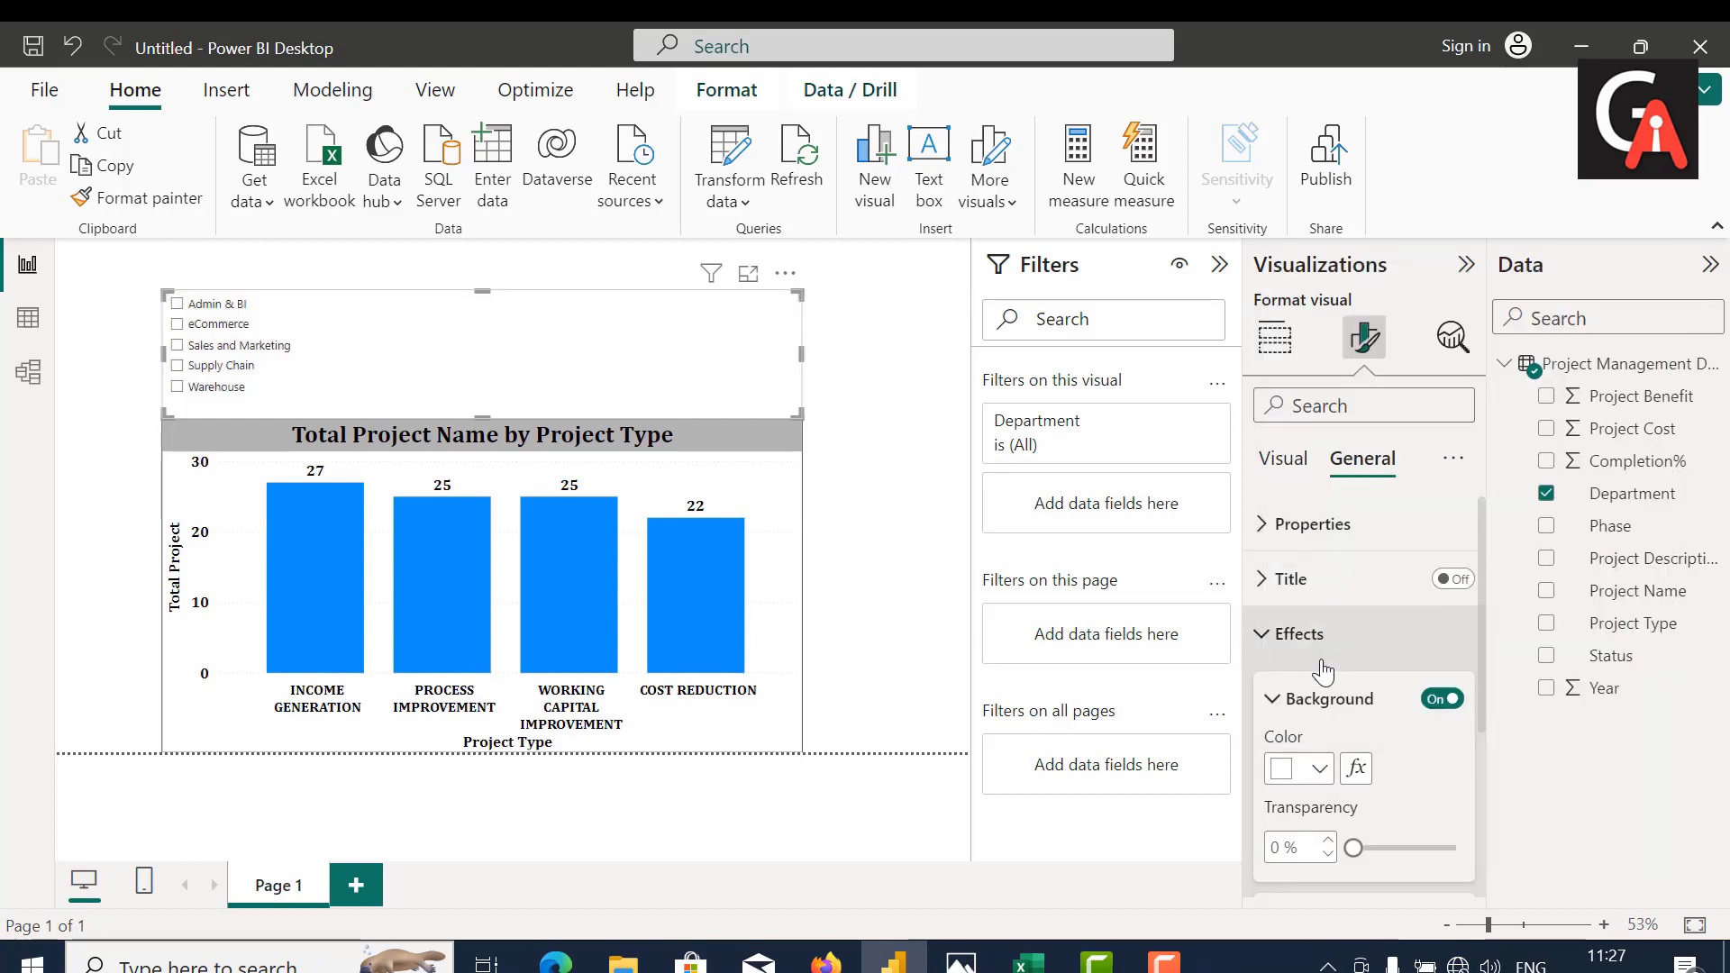
# Step: Change the Department slicer's style to Tile and widen it on both sides to span the full page width
pyautogui.click(1296, 468)
pyautogui.click(1297, 527)
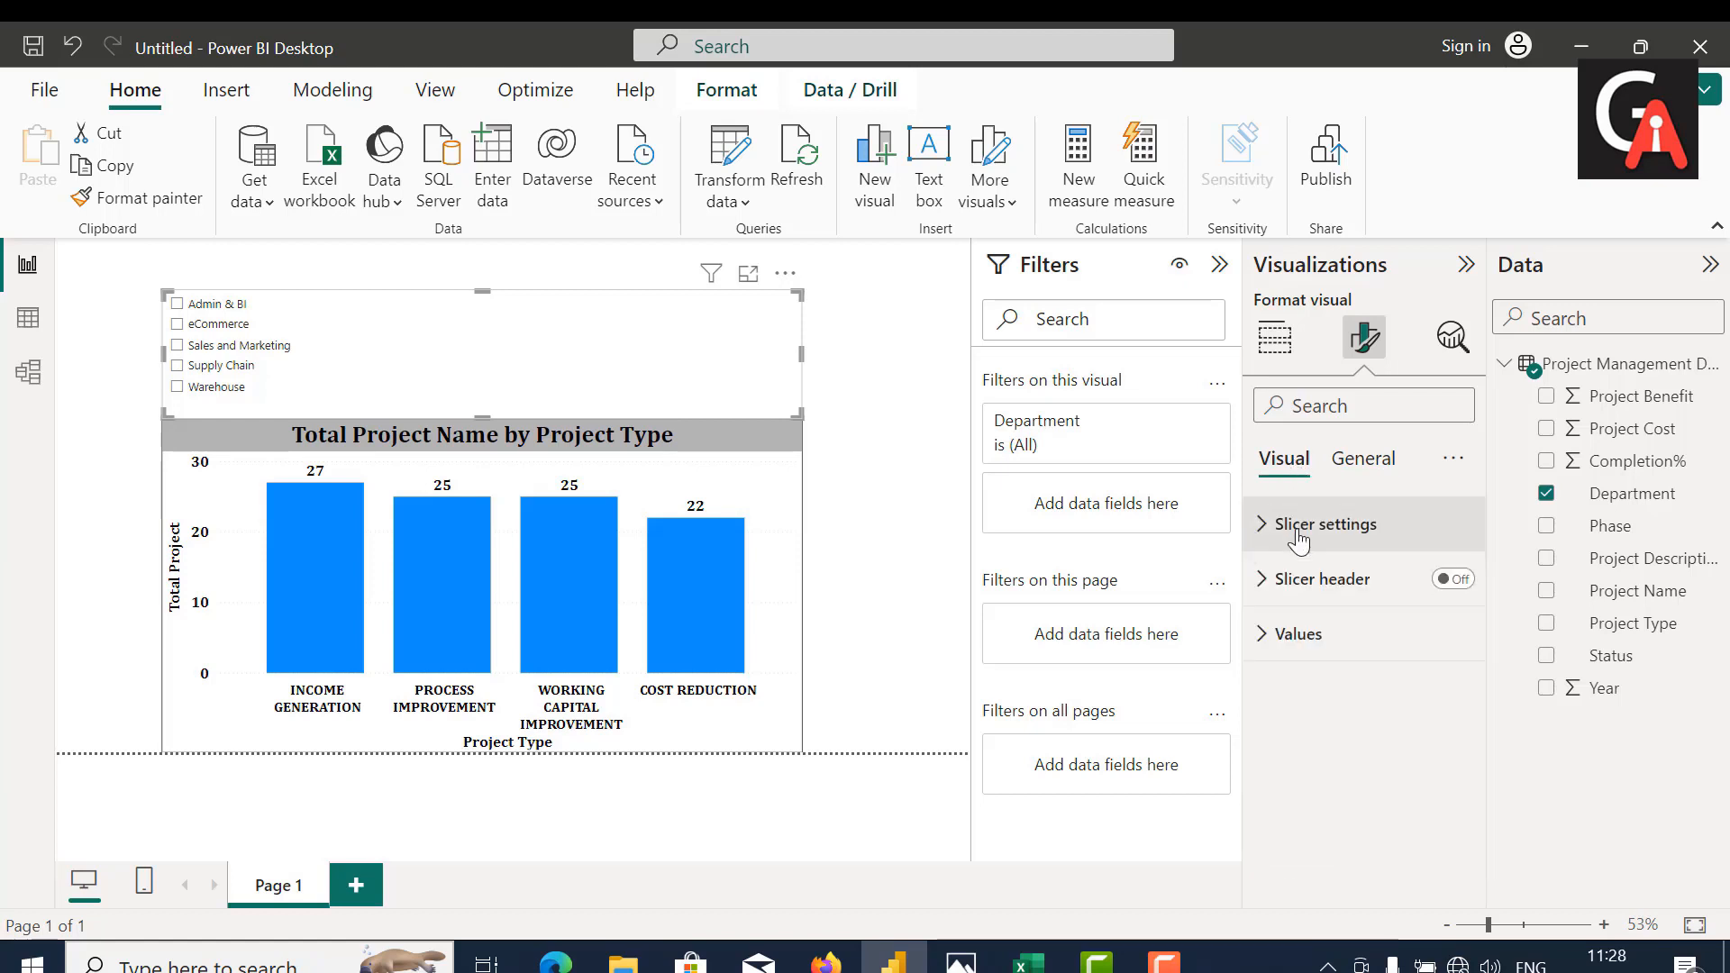
pyautogui.click(1298, 532)
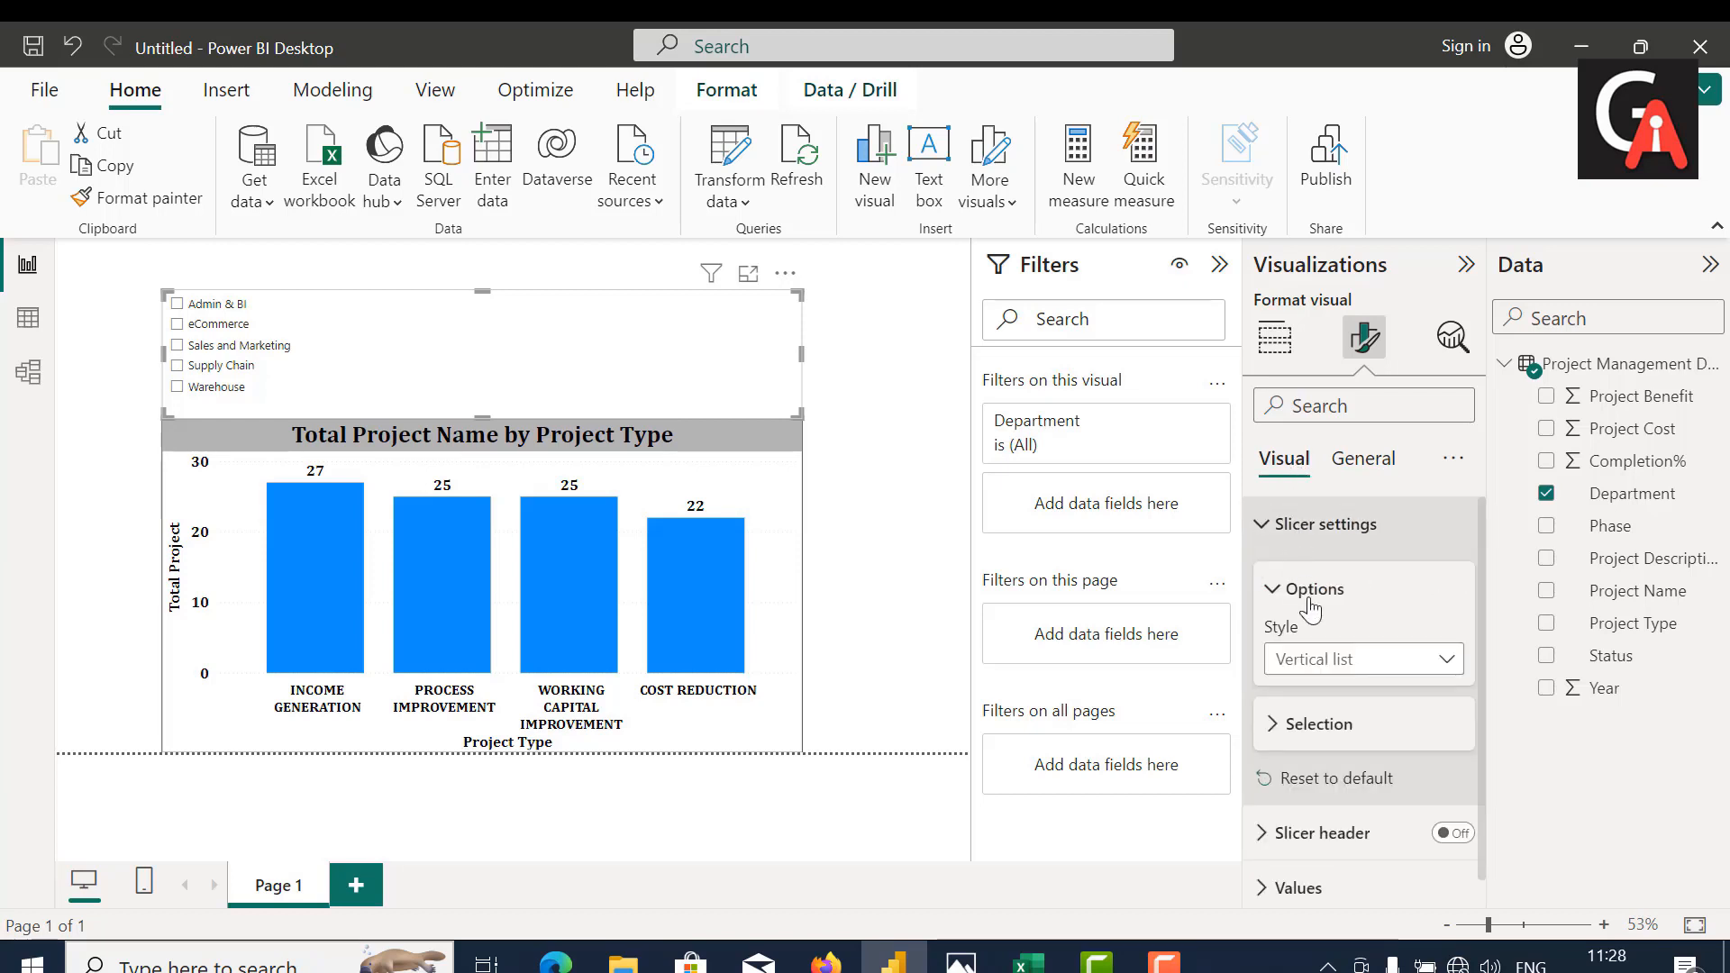
pyautogui.click(1436, 661)
pyautogui.click(1284, 724)
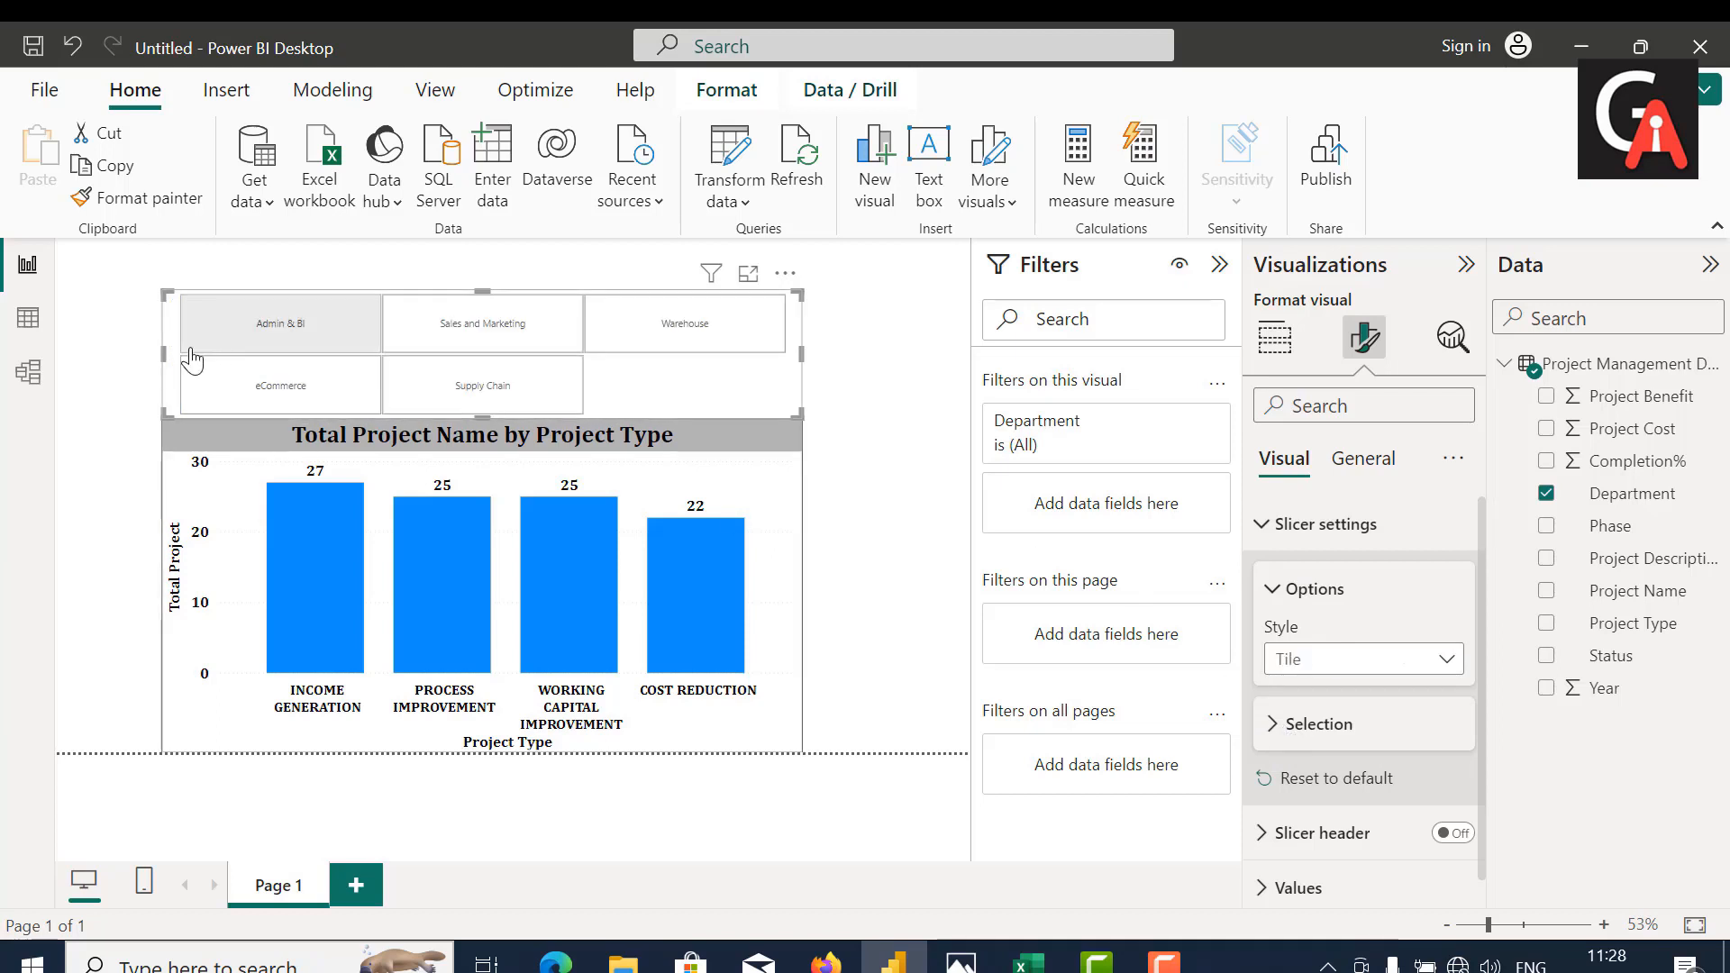
pyautogui.moveTo(162, 348); pyautogui.dragTo(68, 331)
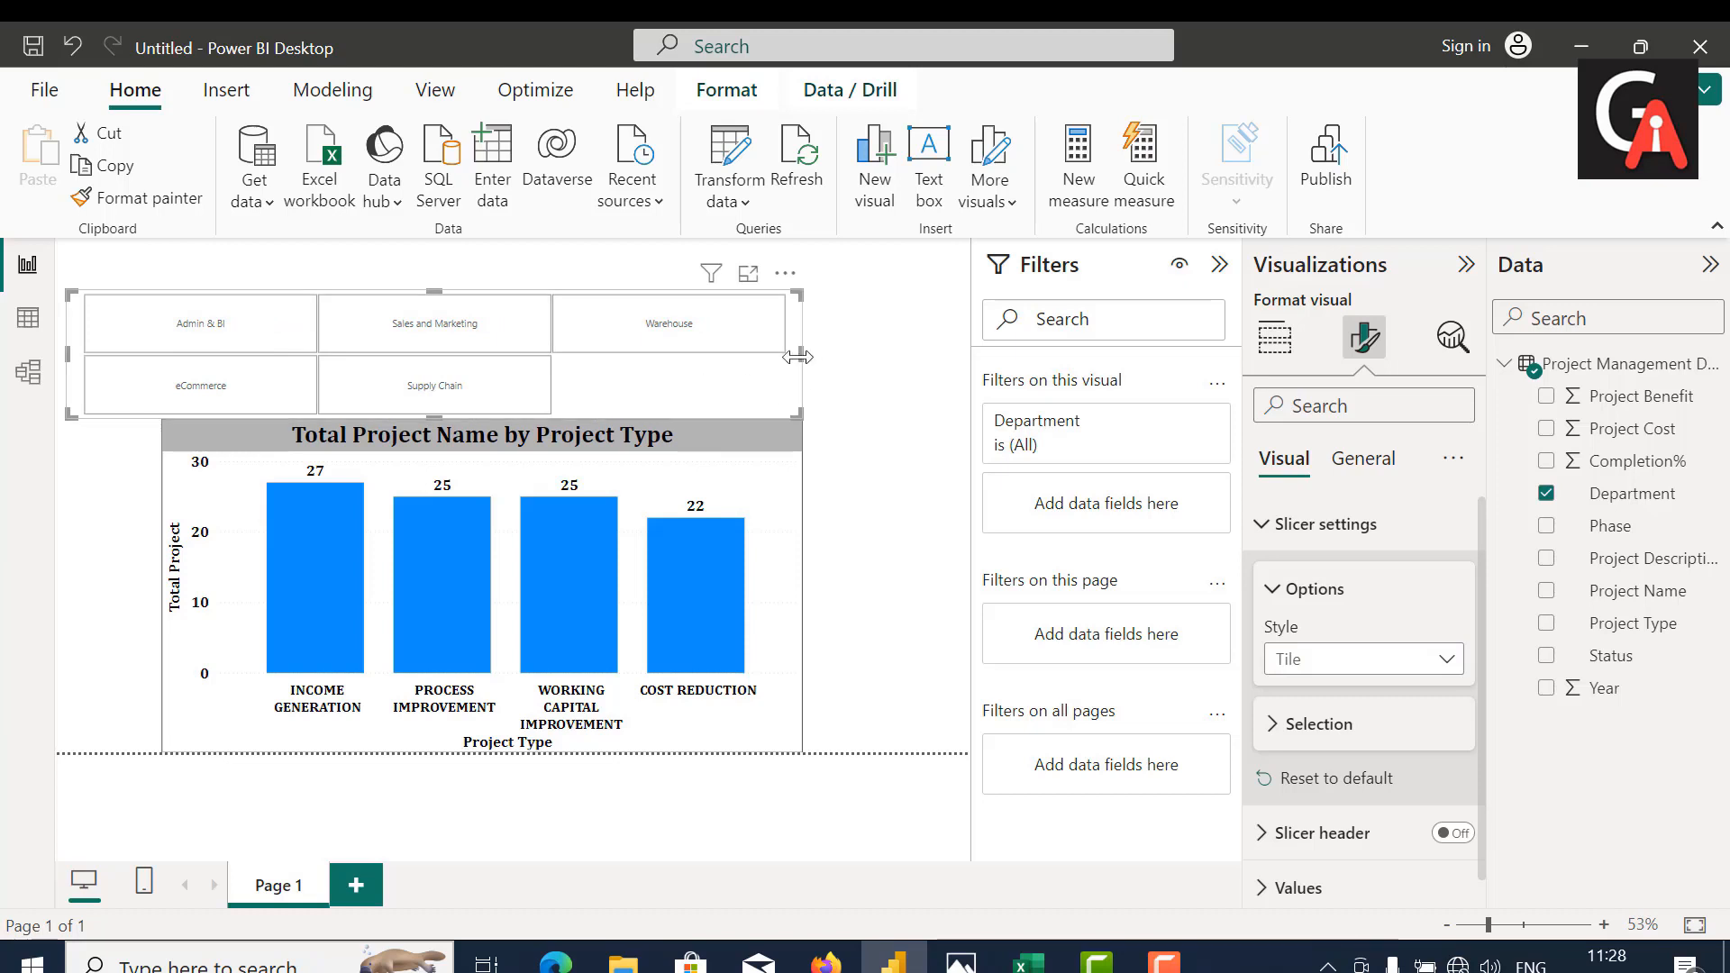
pyautogui.moveTo(797, 357); pyautogui.dragTo(969, 350)
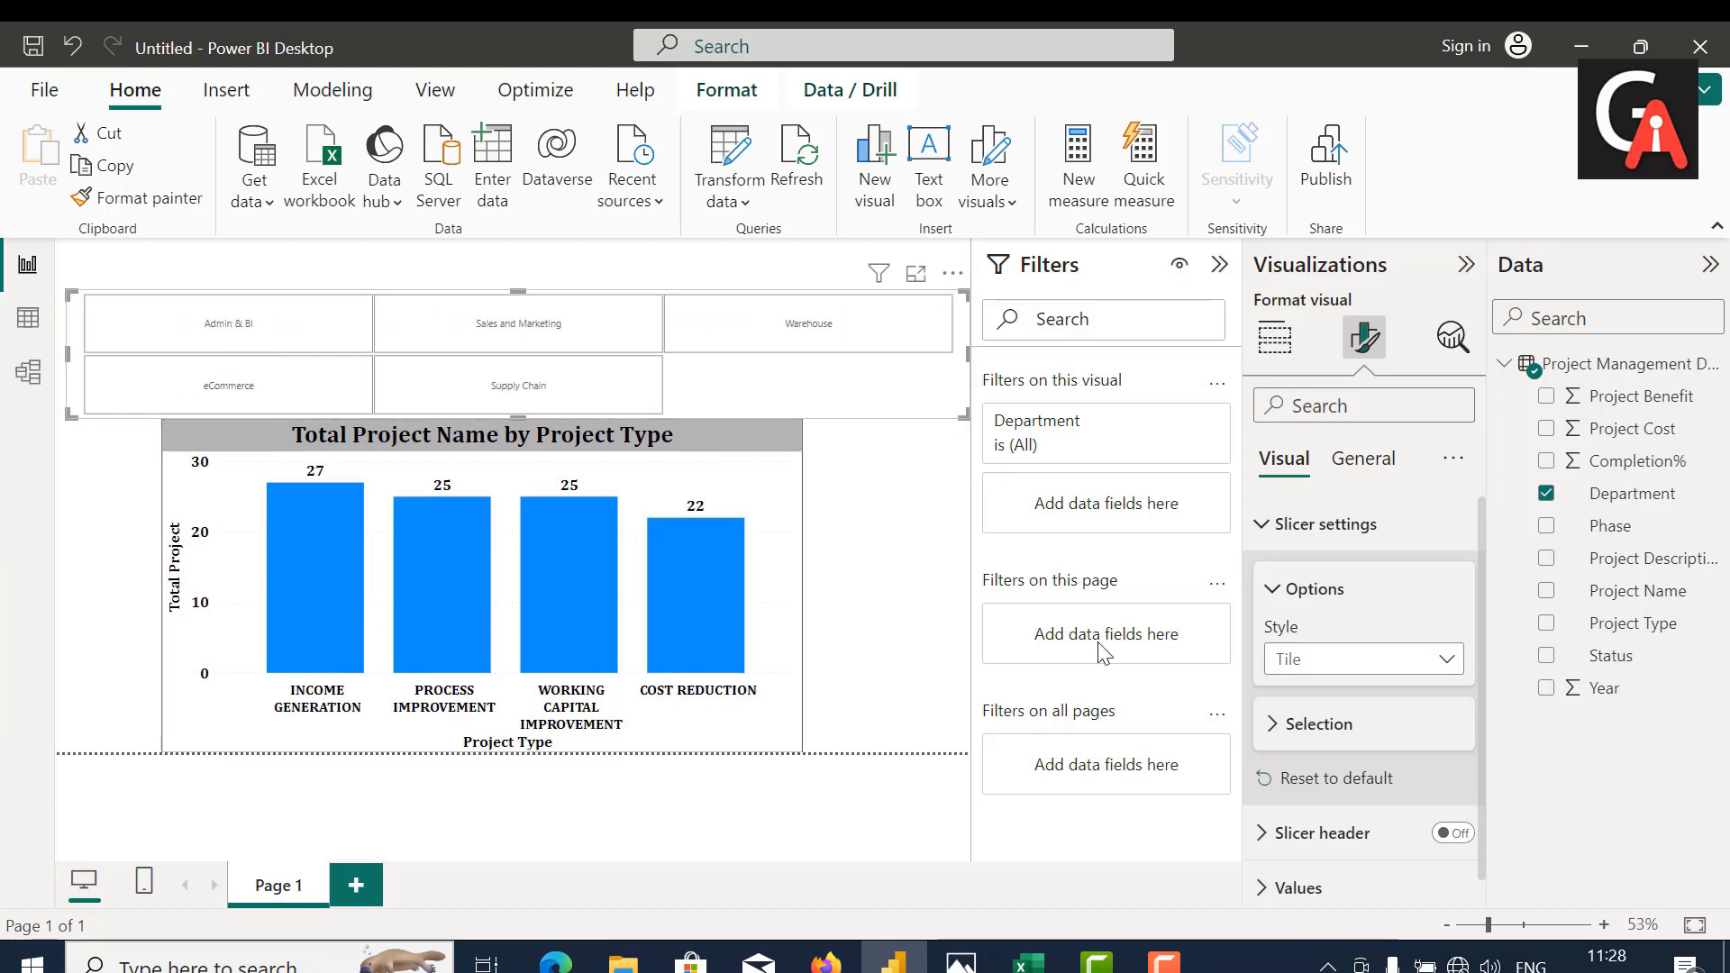
# Step: Try the Single select option for the Department slicer and switch it back off
pyautogui.click(1280, 726)
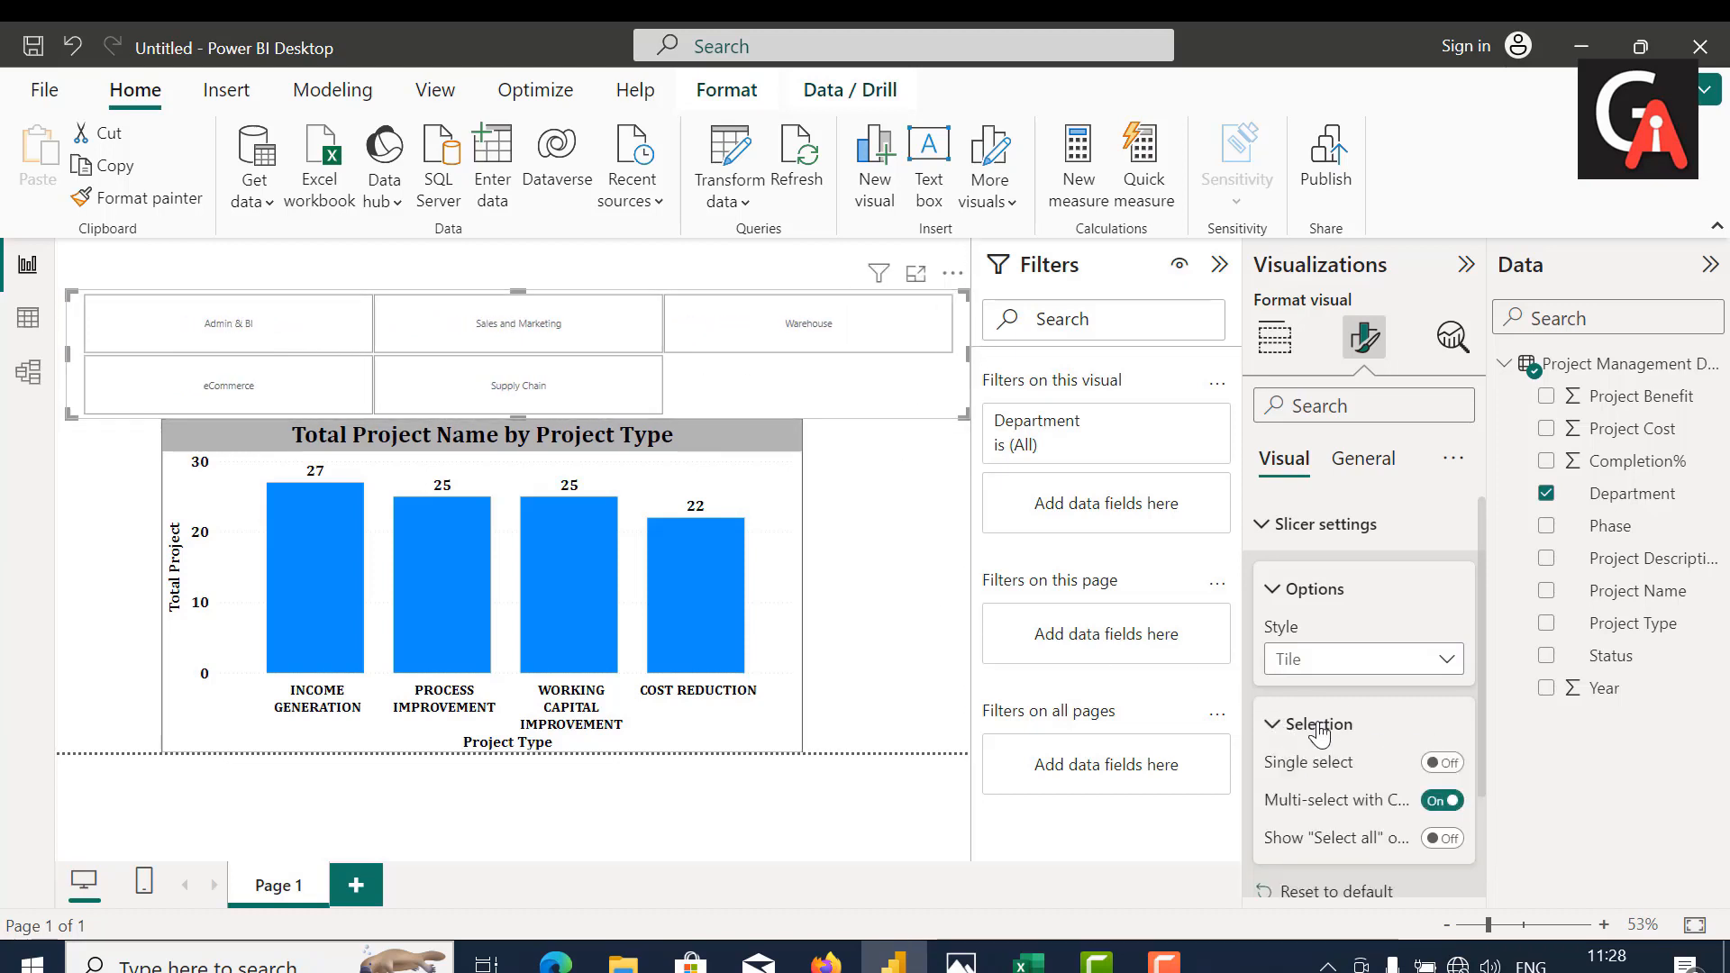
pyautogui.scroll(-1, 1478, 718)
pyautogui.click(1443, 704)
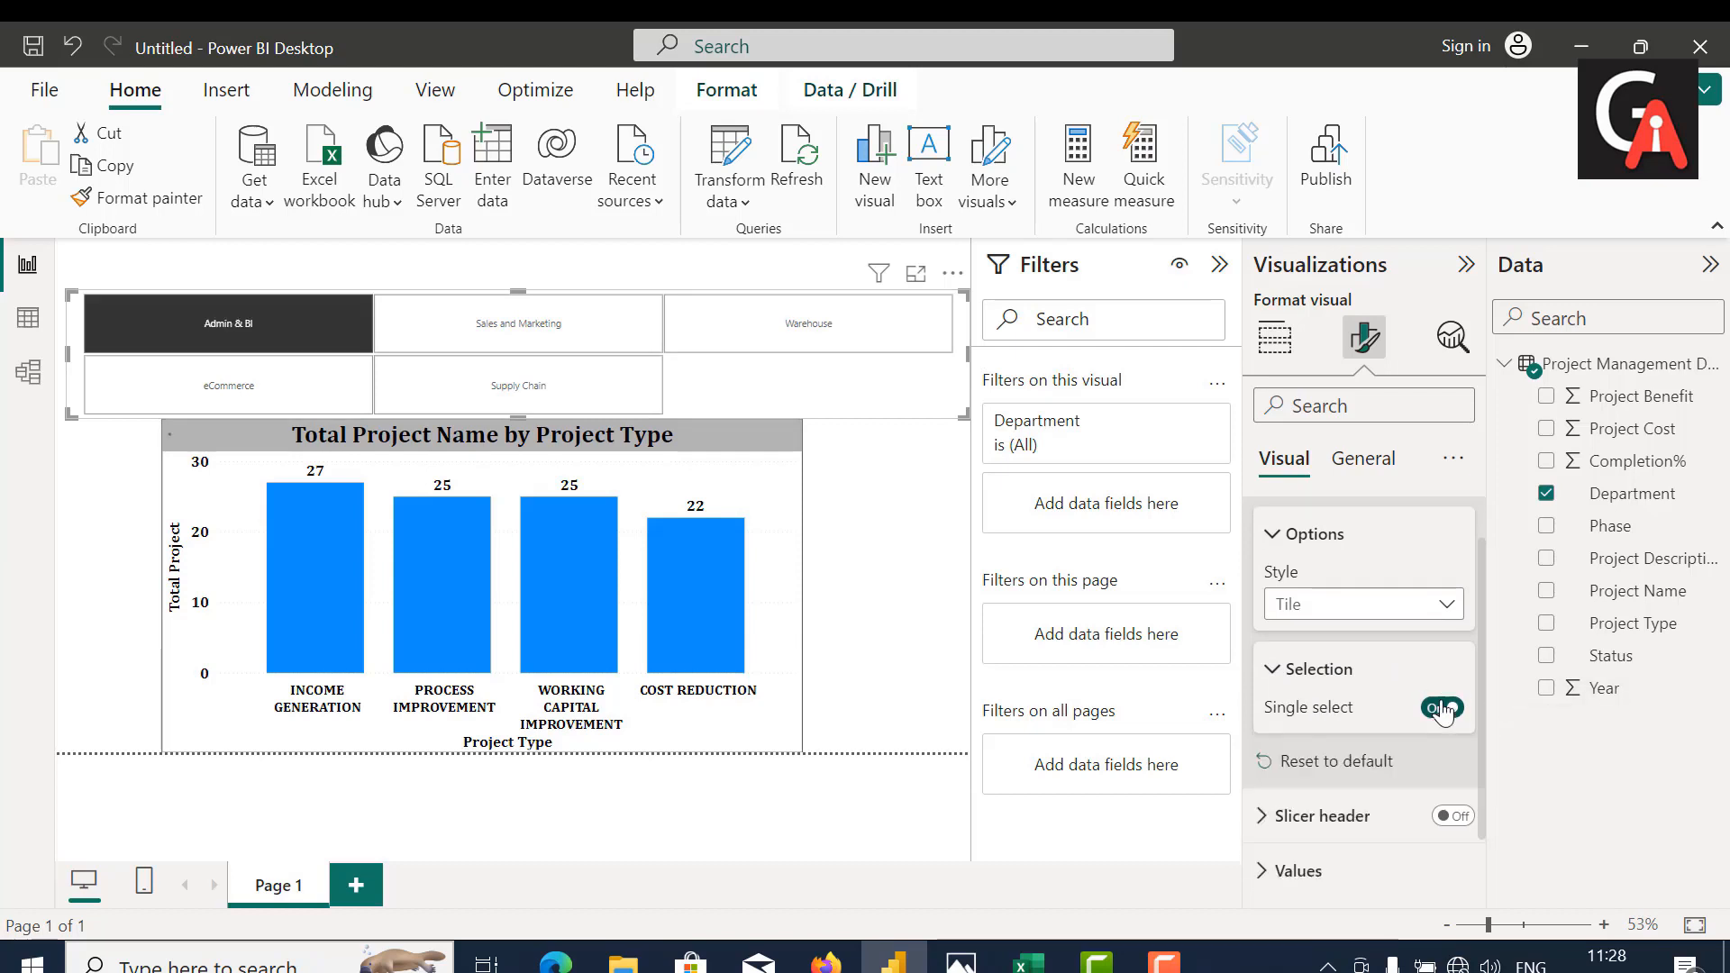
pyautogui.click(1442, 706)
pyautogui.scroll(-1, 1393, 845)
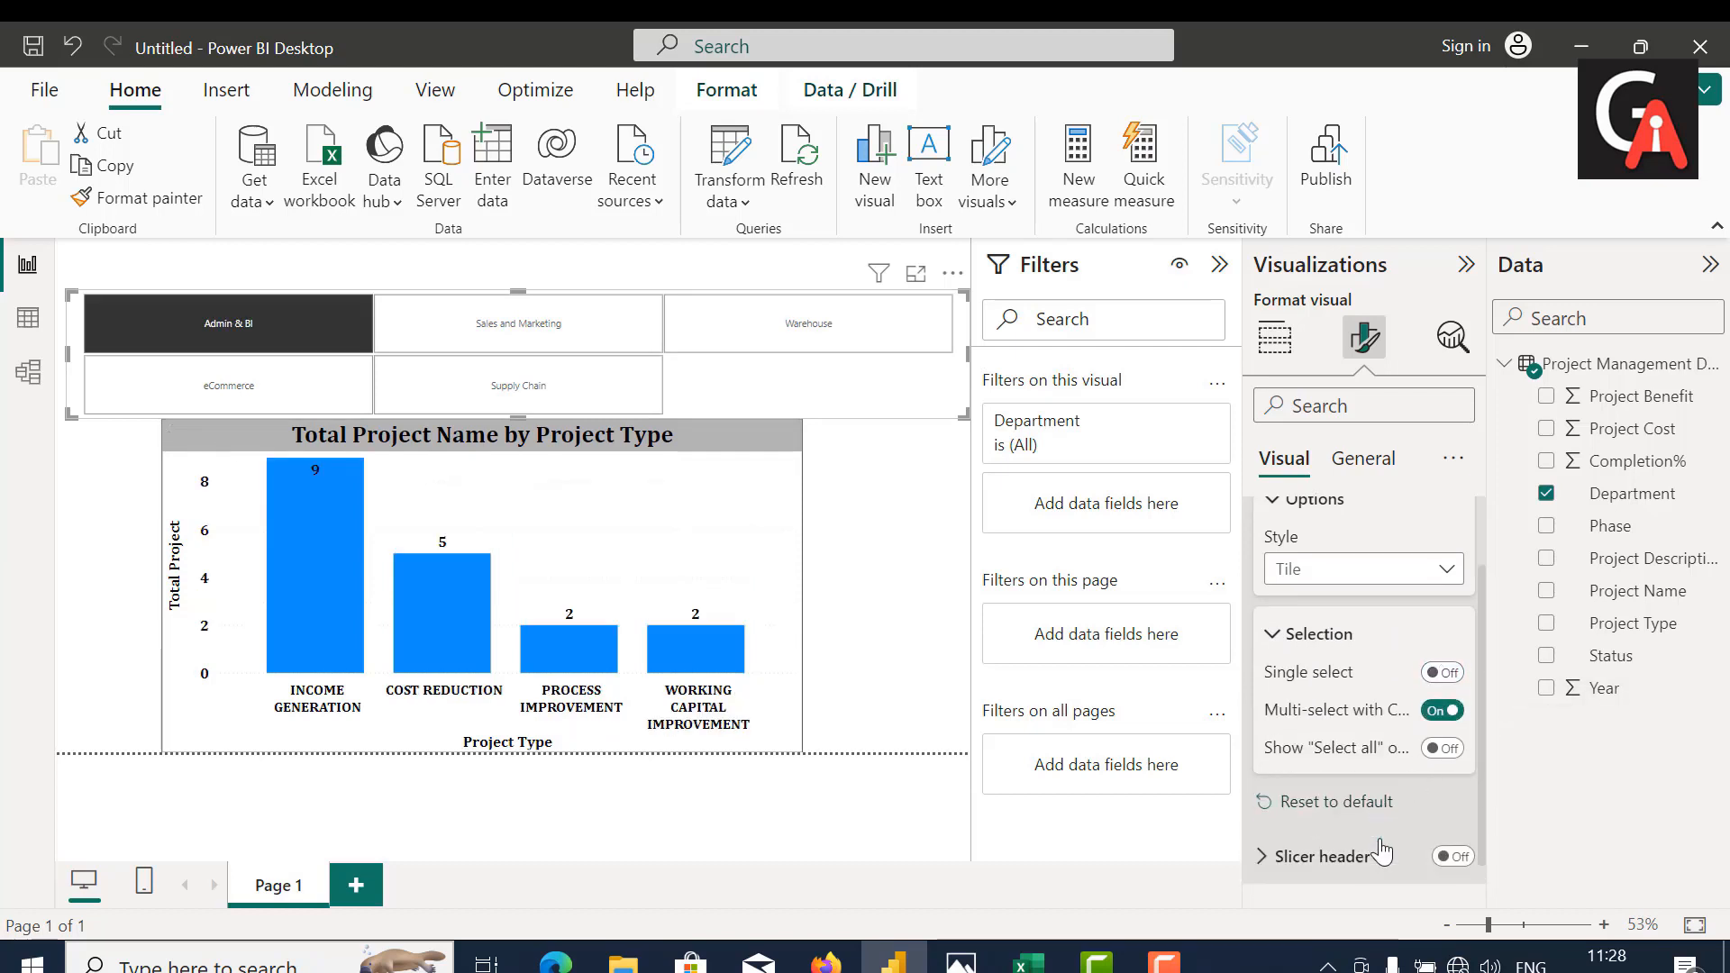
# Step: Try the slicer header on the Department slicer, look through its text settings, and turn it off again
pyautogui.click(1285, 820)
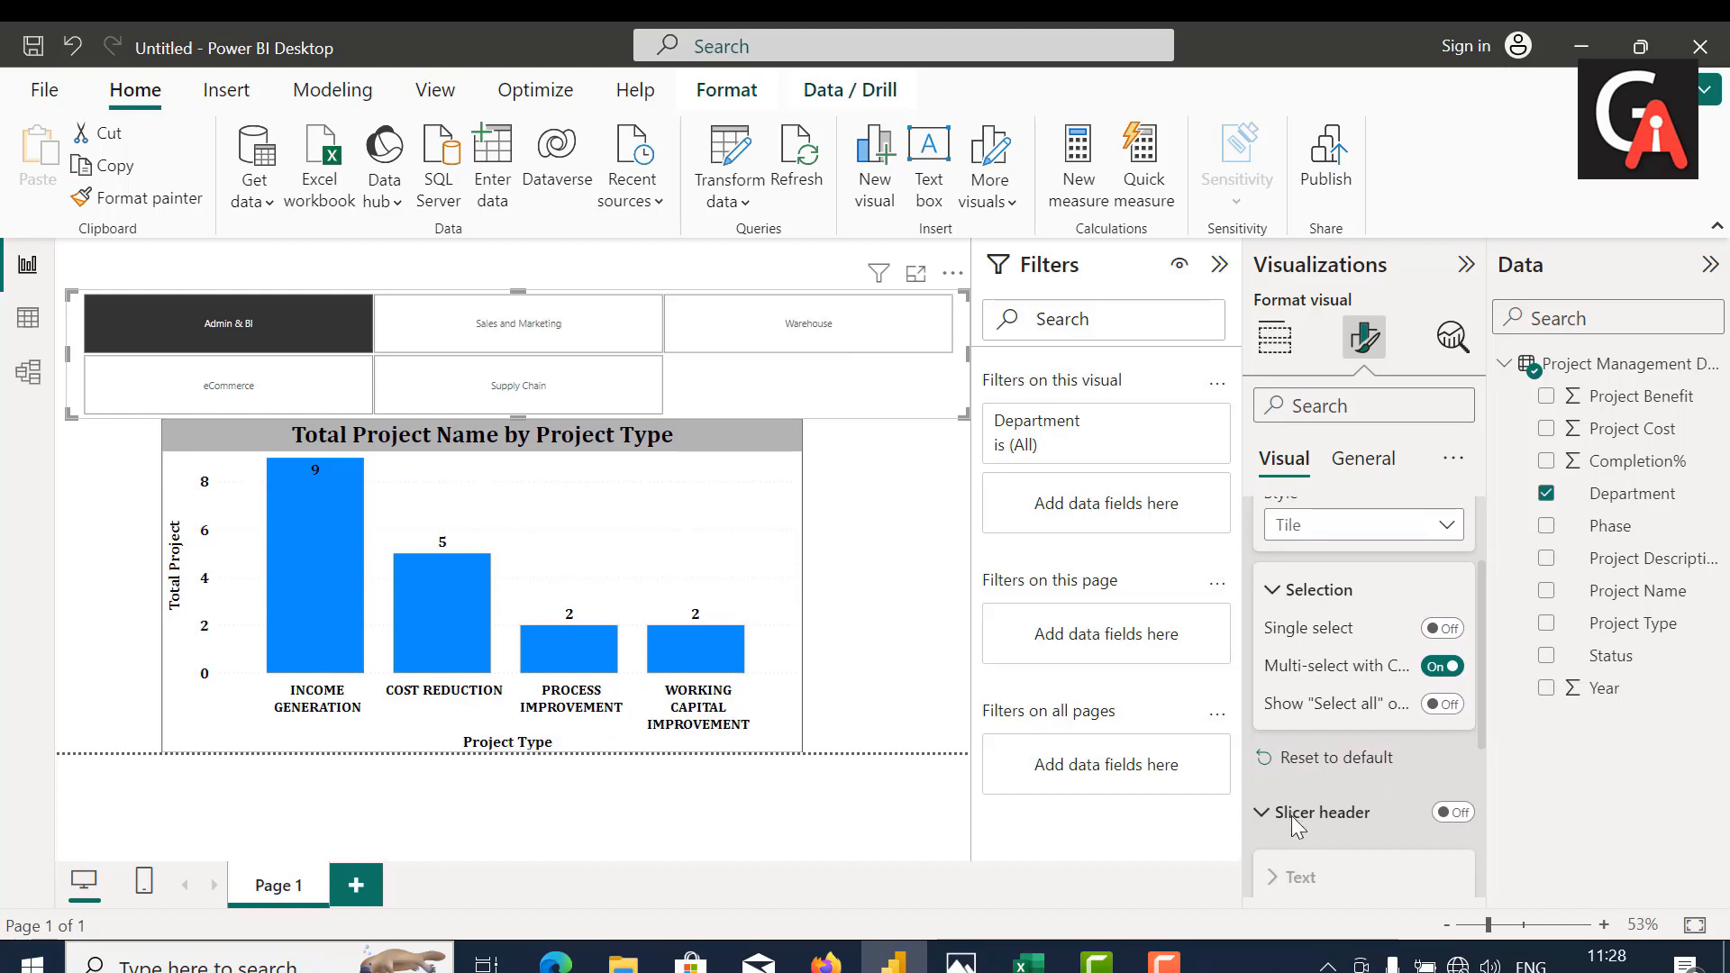
pyautogui.scroll(-4, 1291, 814)
pyautogui.scroll(2, 1388, 750)
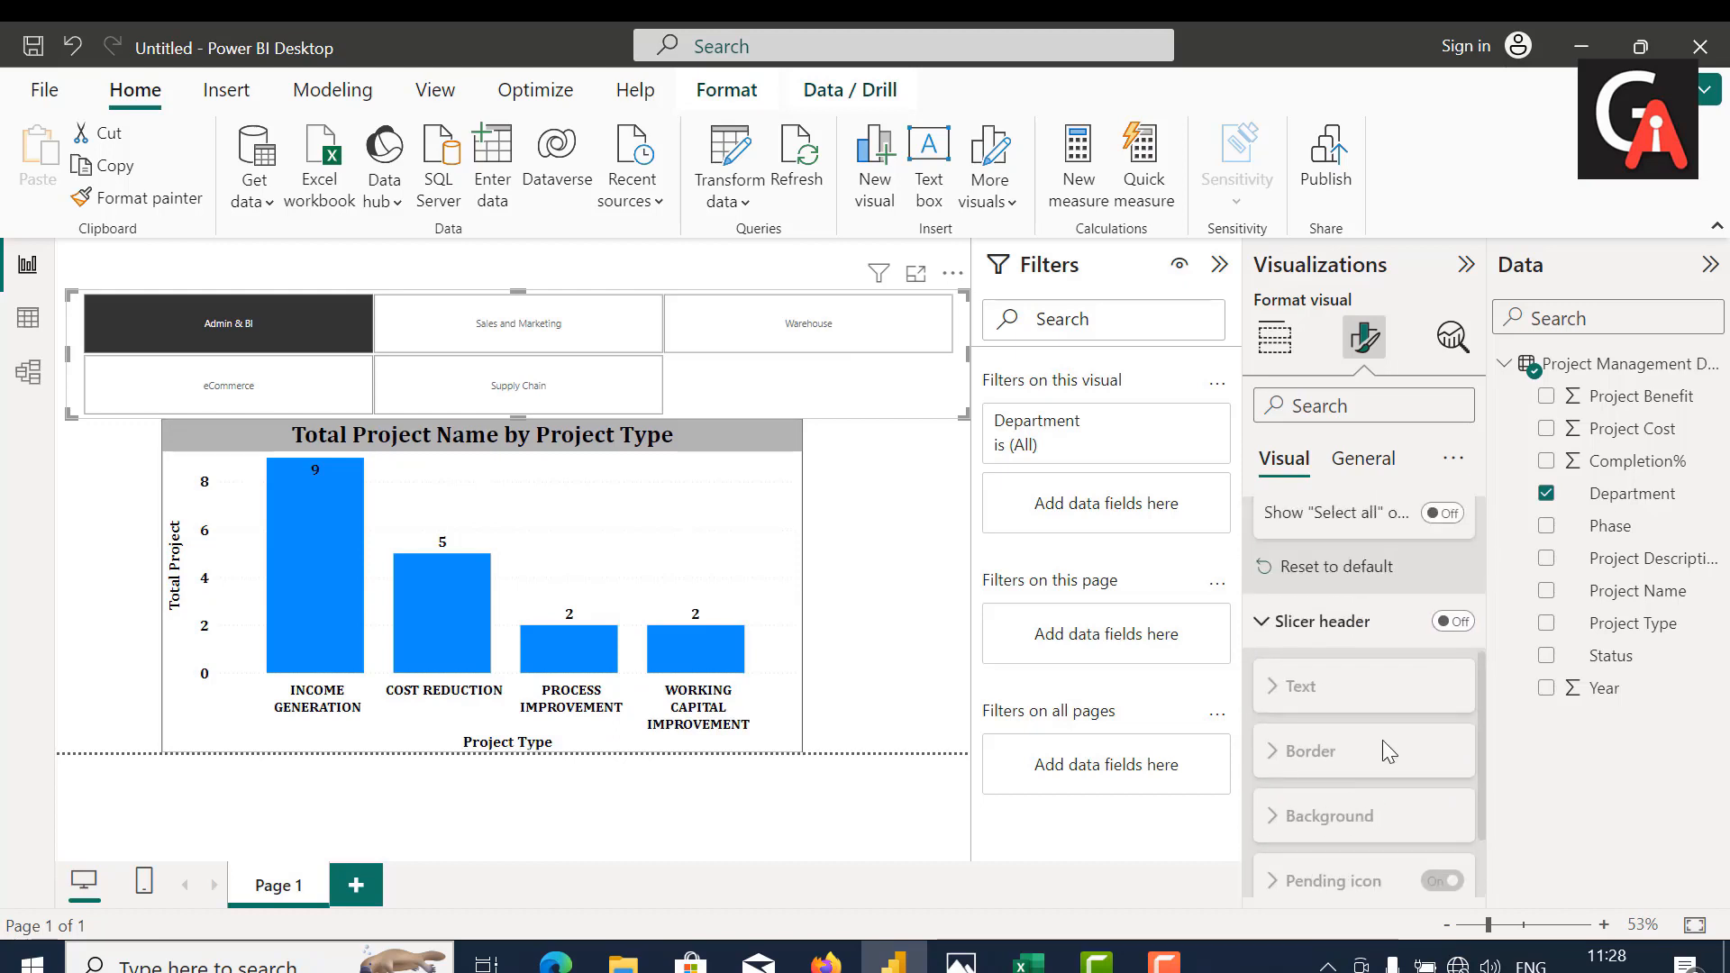
pyautogui.click(1451, 621)
pyautogui.click(1423, 684)
pyautogui.scroll(-3, 1342, 782)
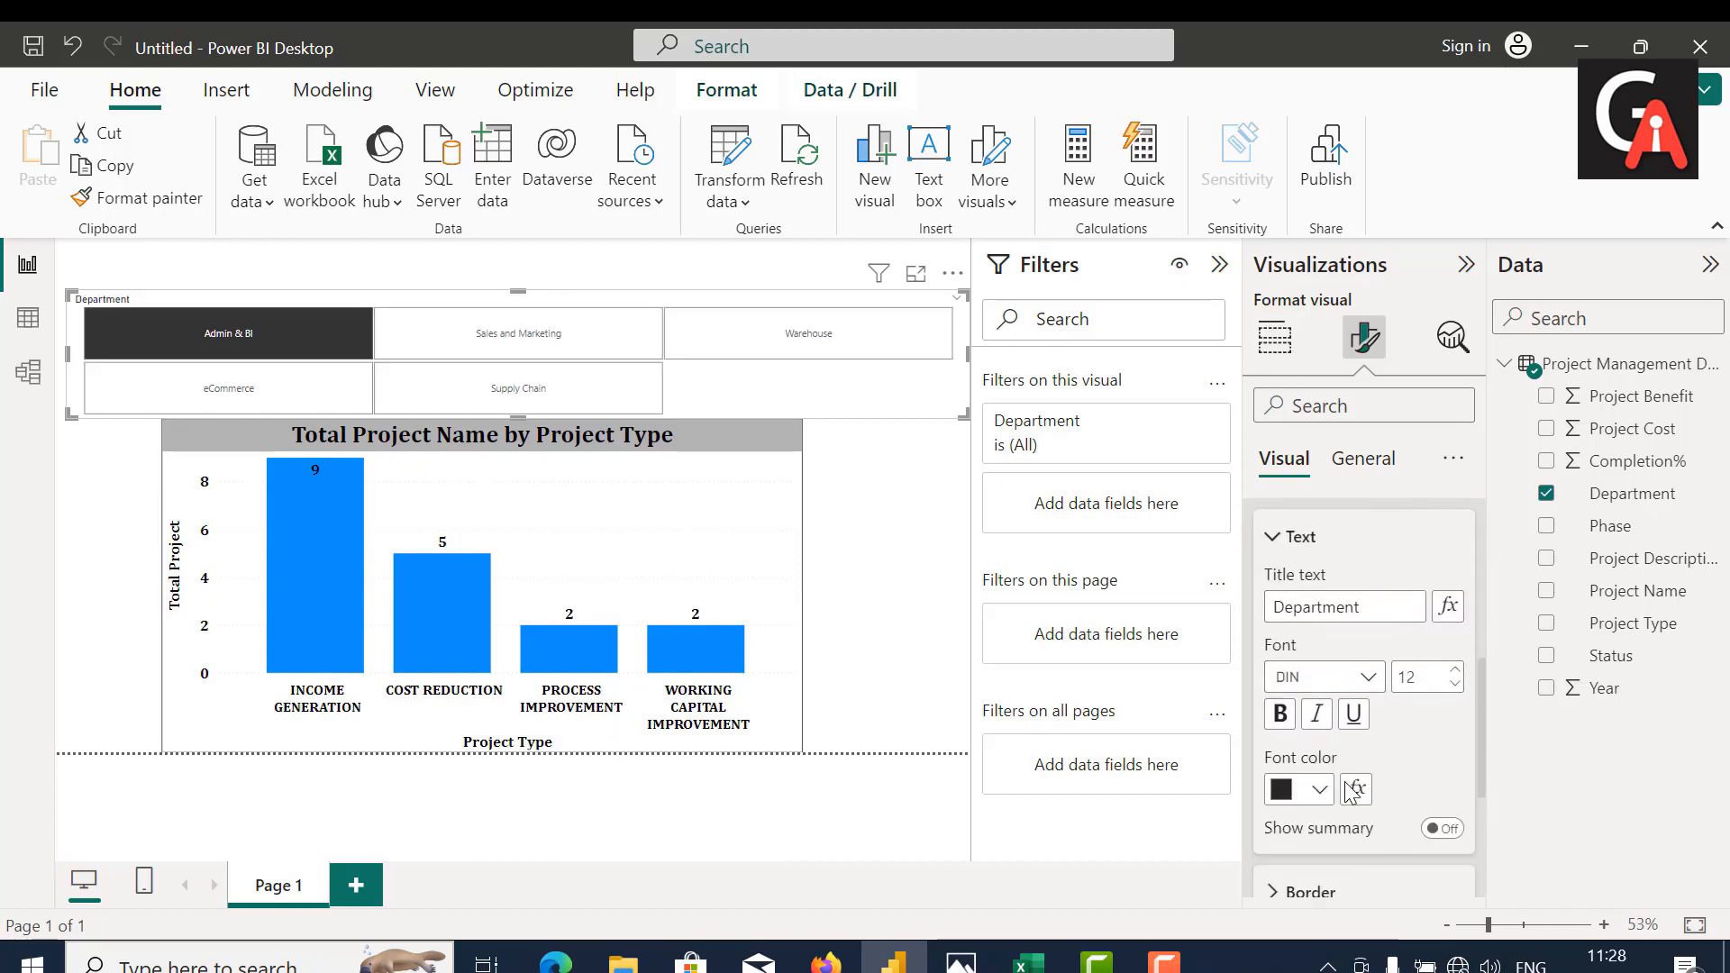
pyautogui.scroll(1, 1349, 783)
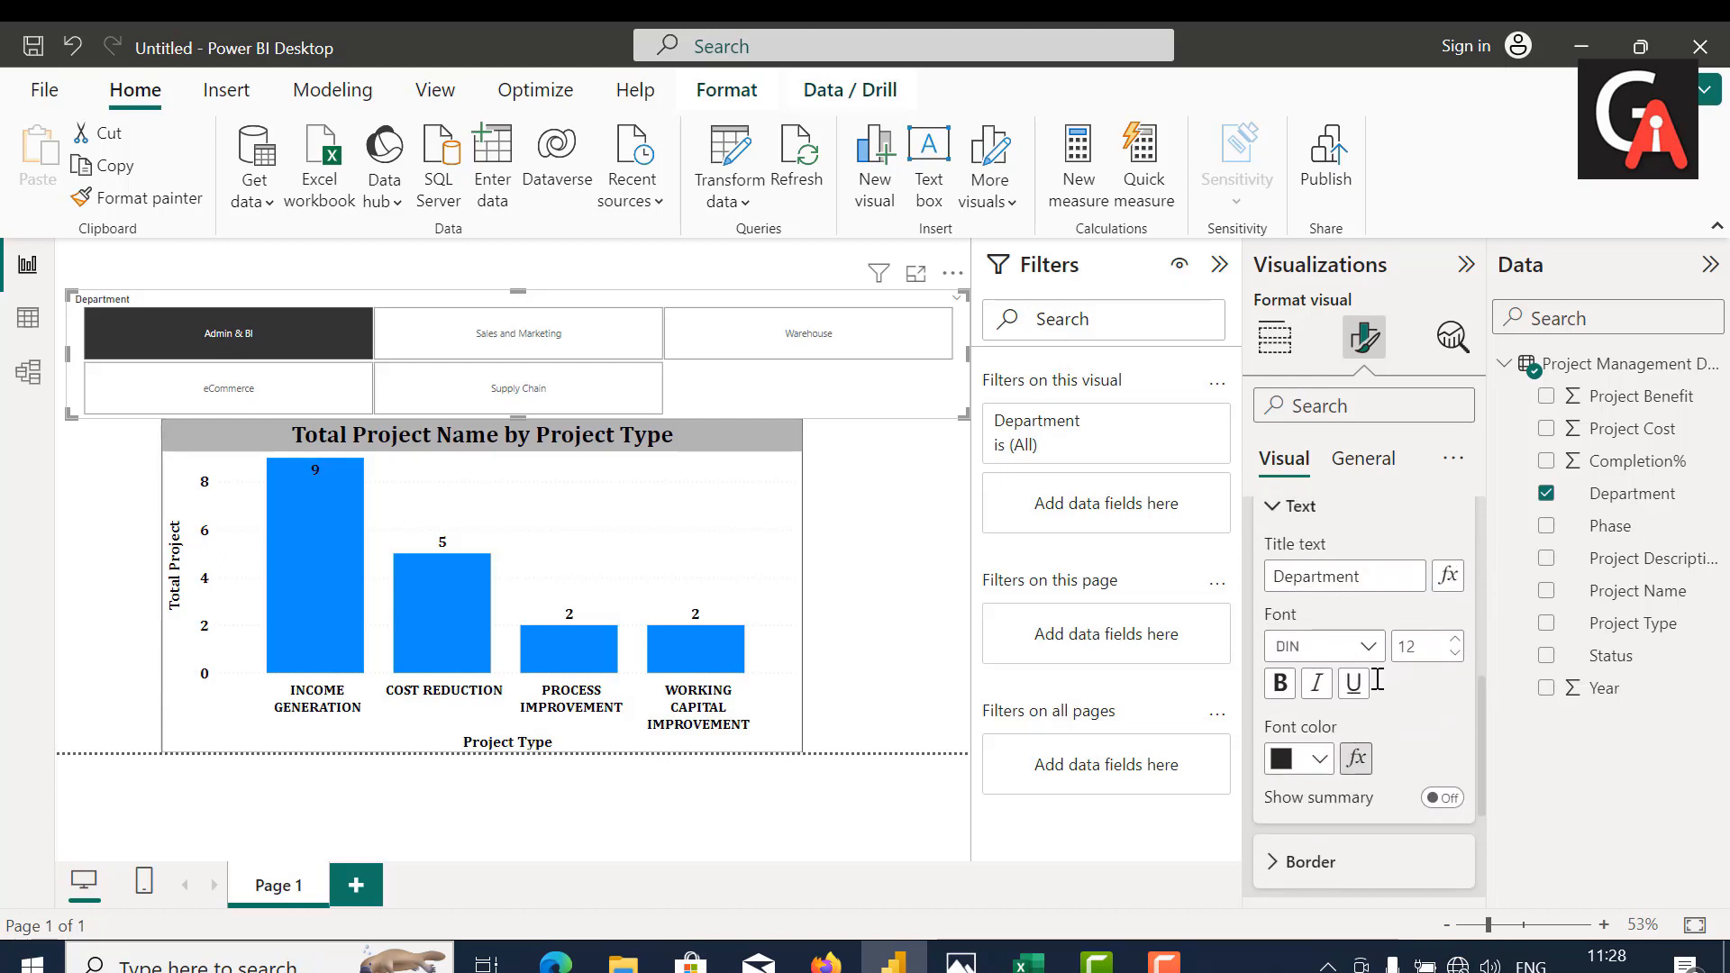
pyautogui.scroll(1, 1356, 579)
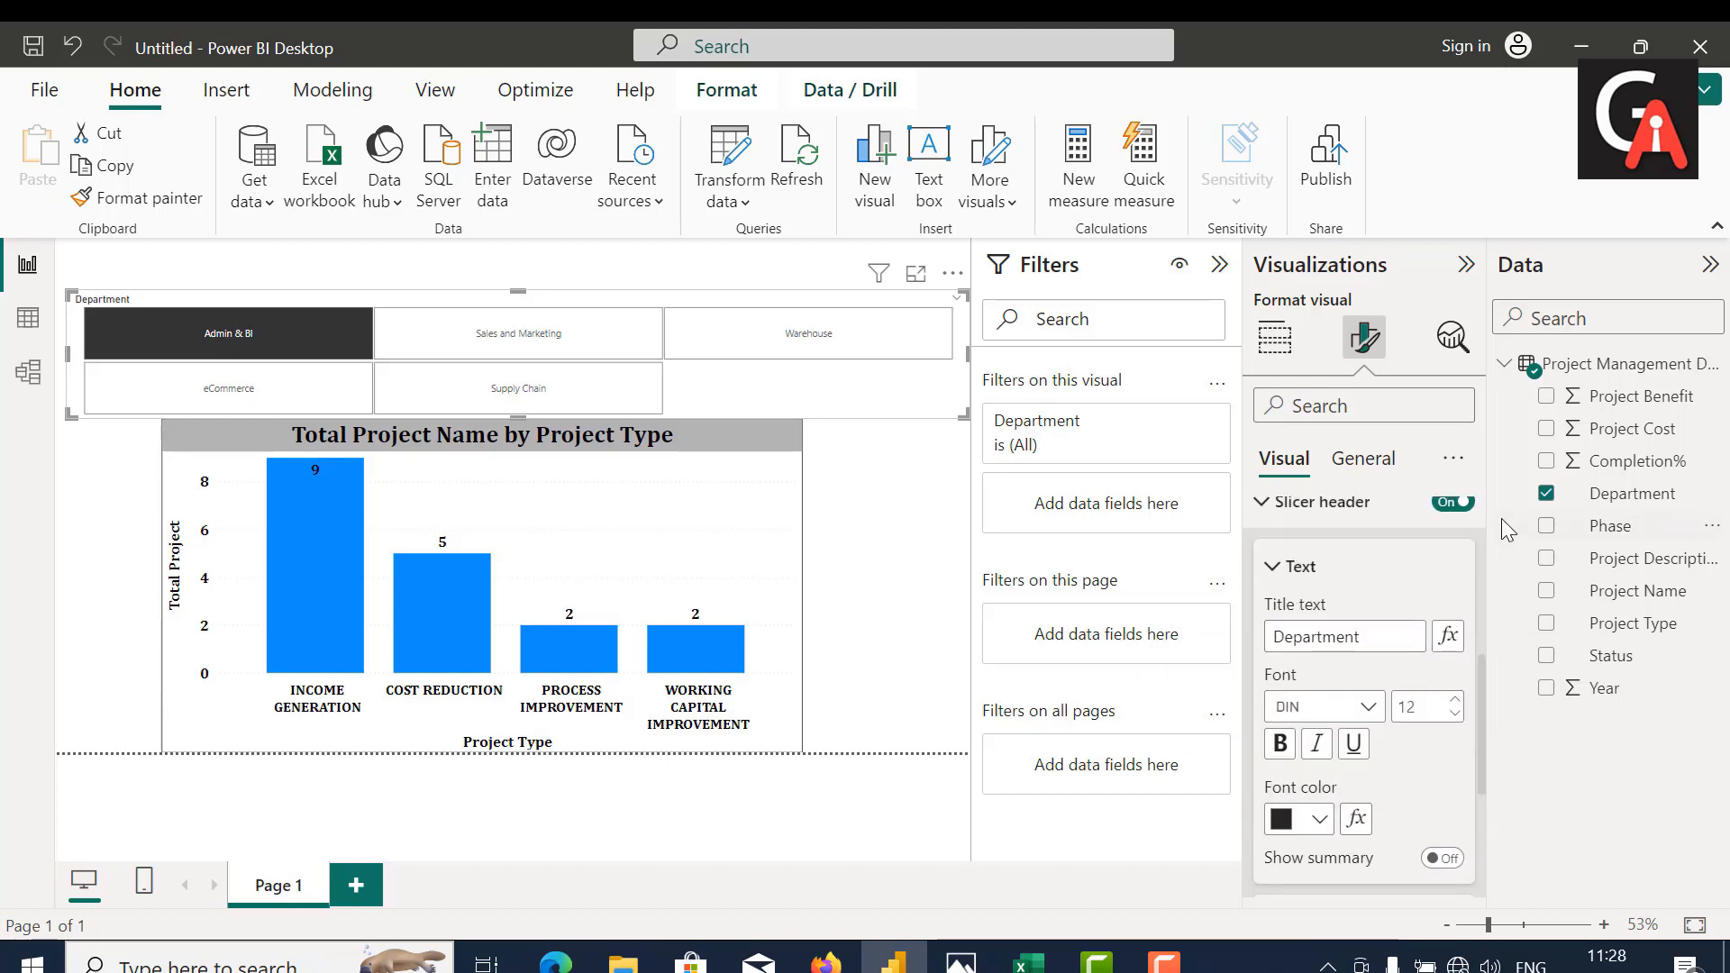
pyautogui.click(1452, 502)
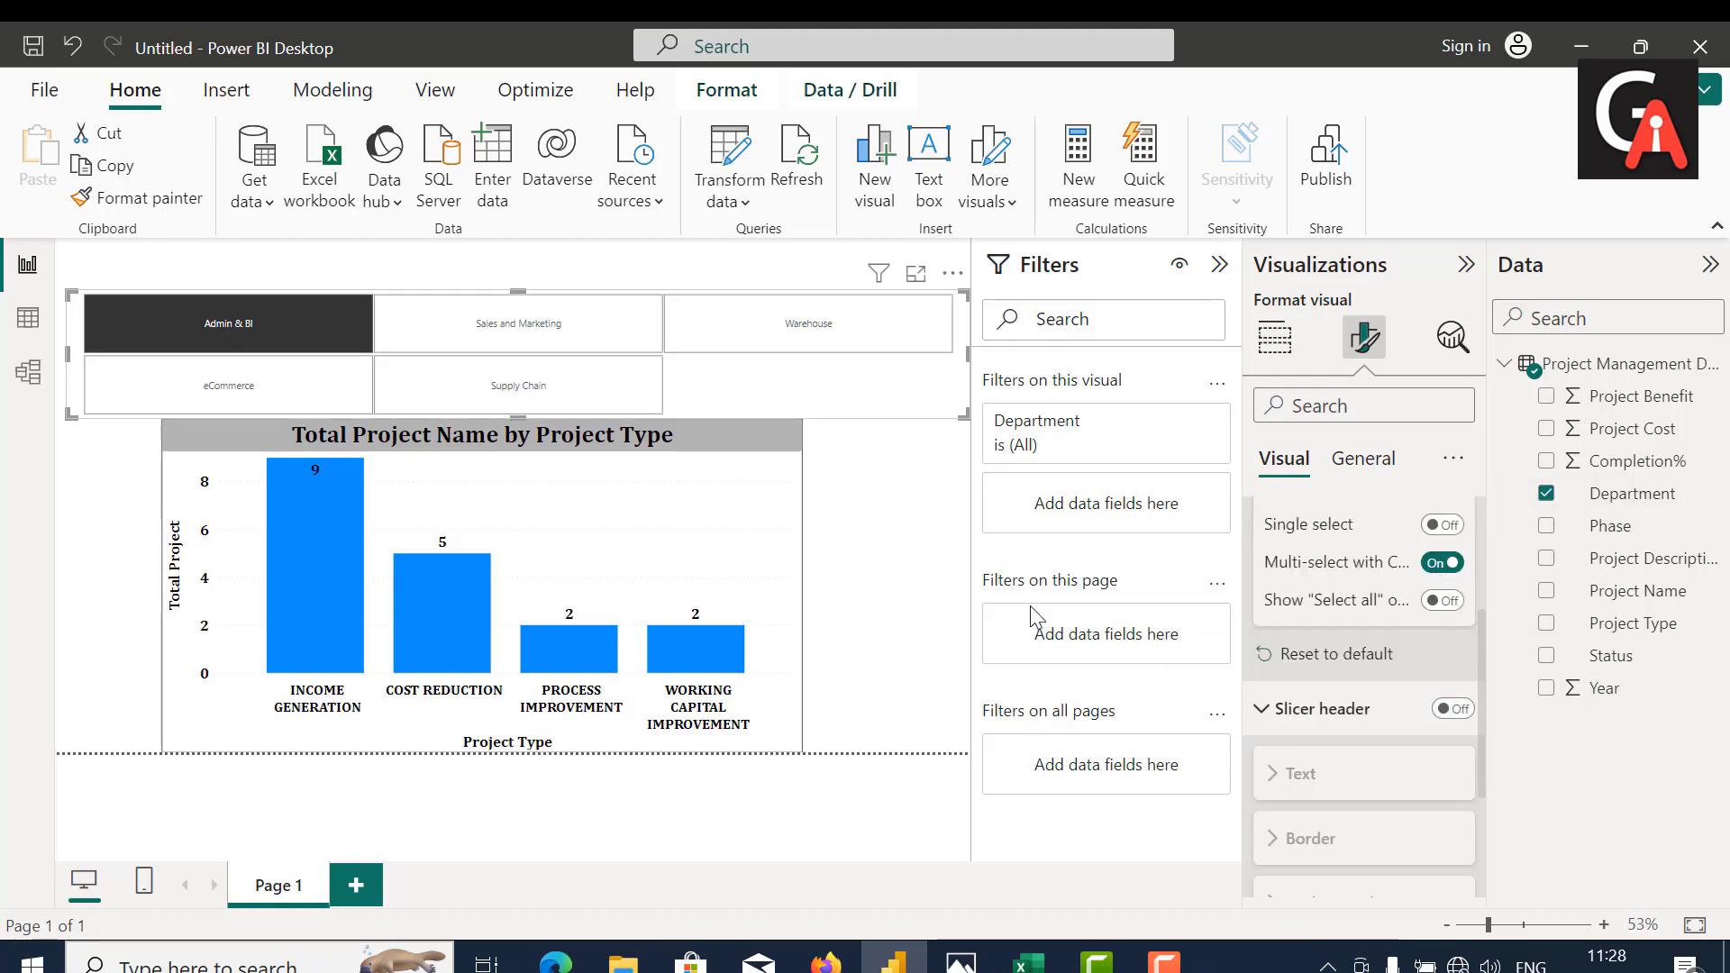
# Step: Format the Department slicer's values text in bold black Cambria at size 20
pyautogui.scroll(-3, 1298, 762)
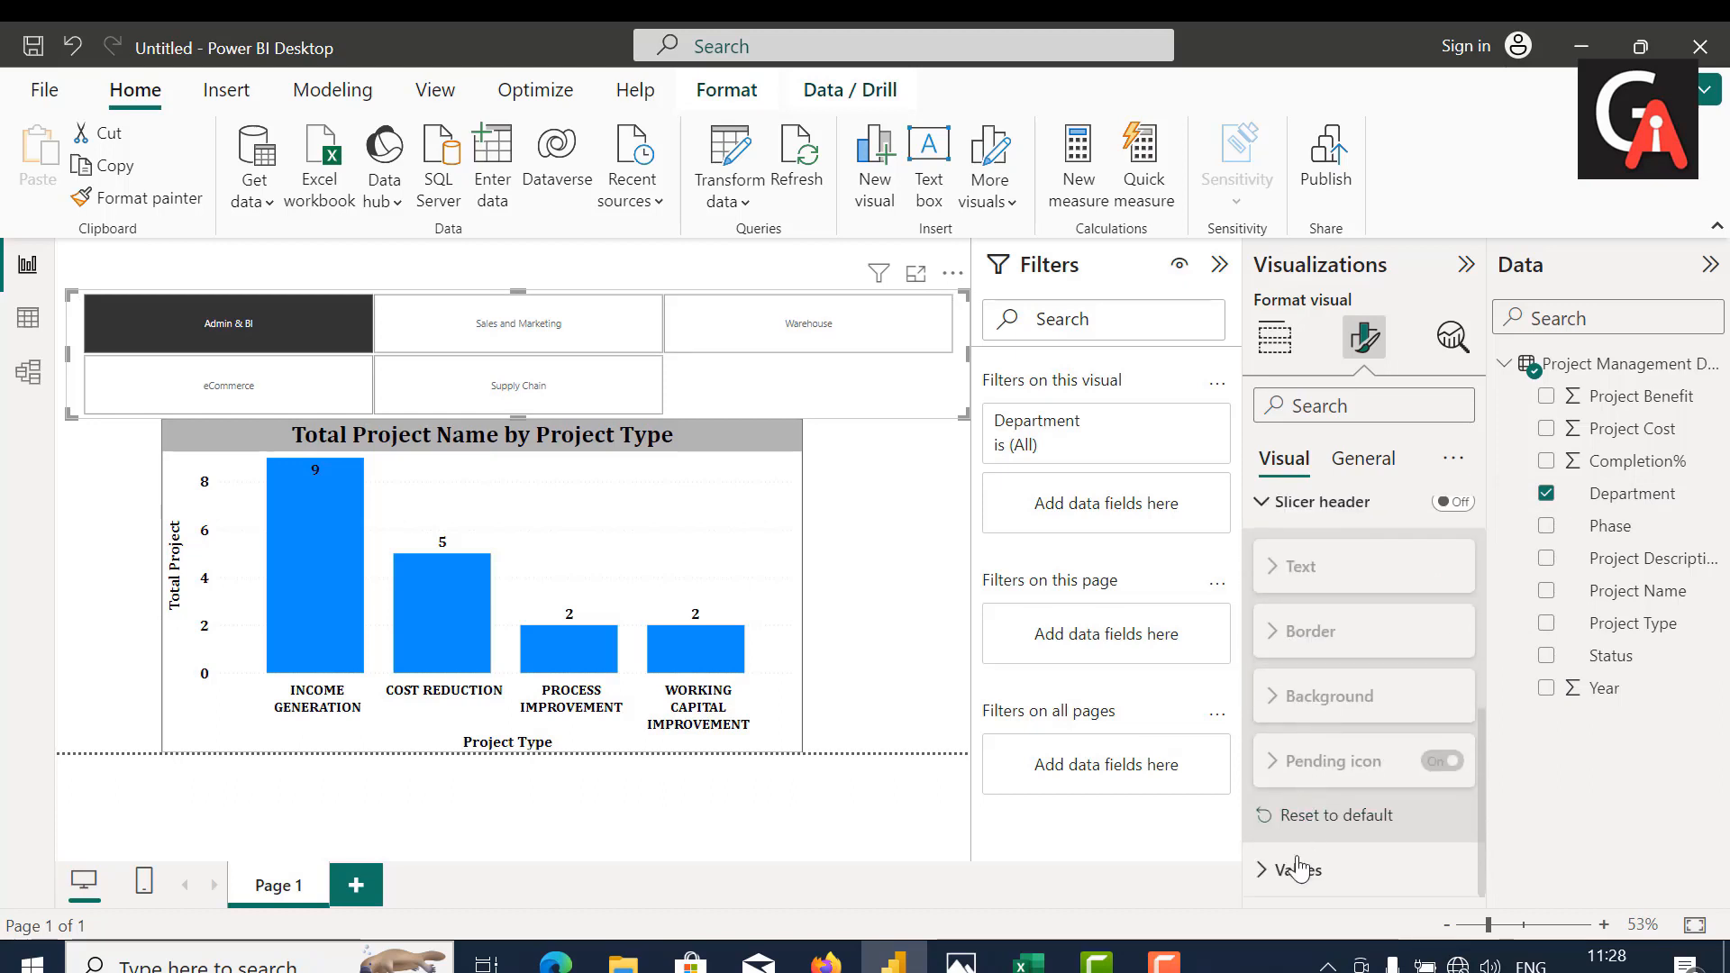
pyautogui.click(1298, 869)
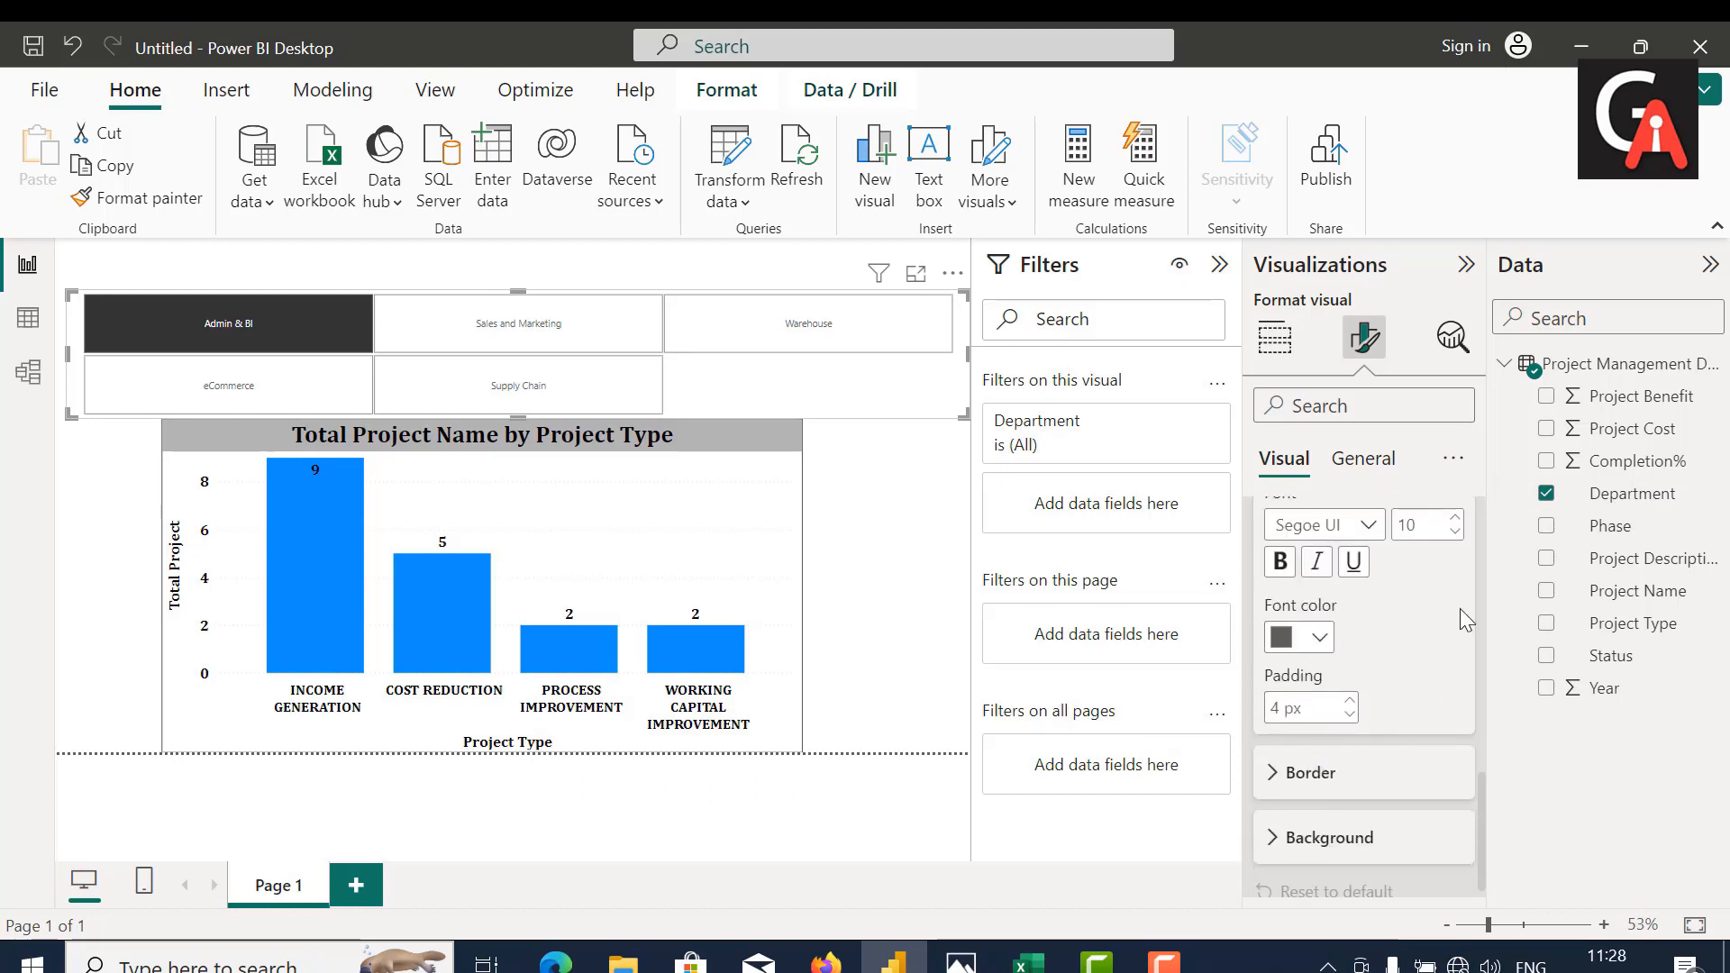
pyautogui.doubleClick(1432, 518)
pyautogui.press('BackSpace')
pyautogui.write('20')
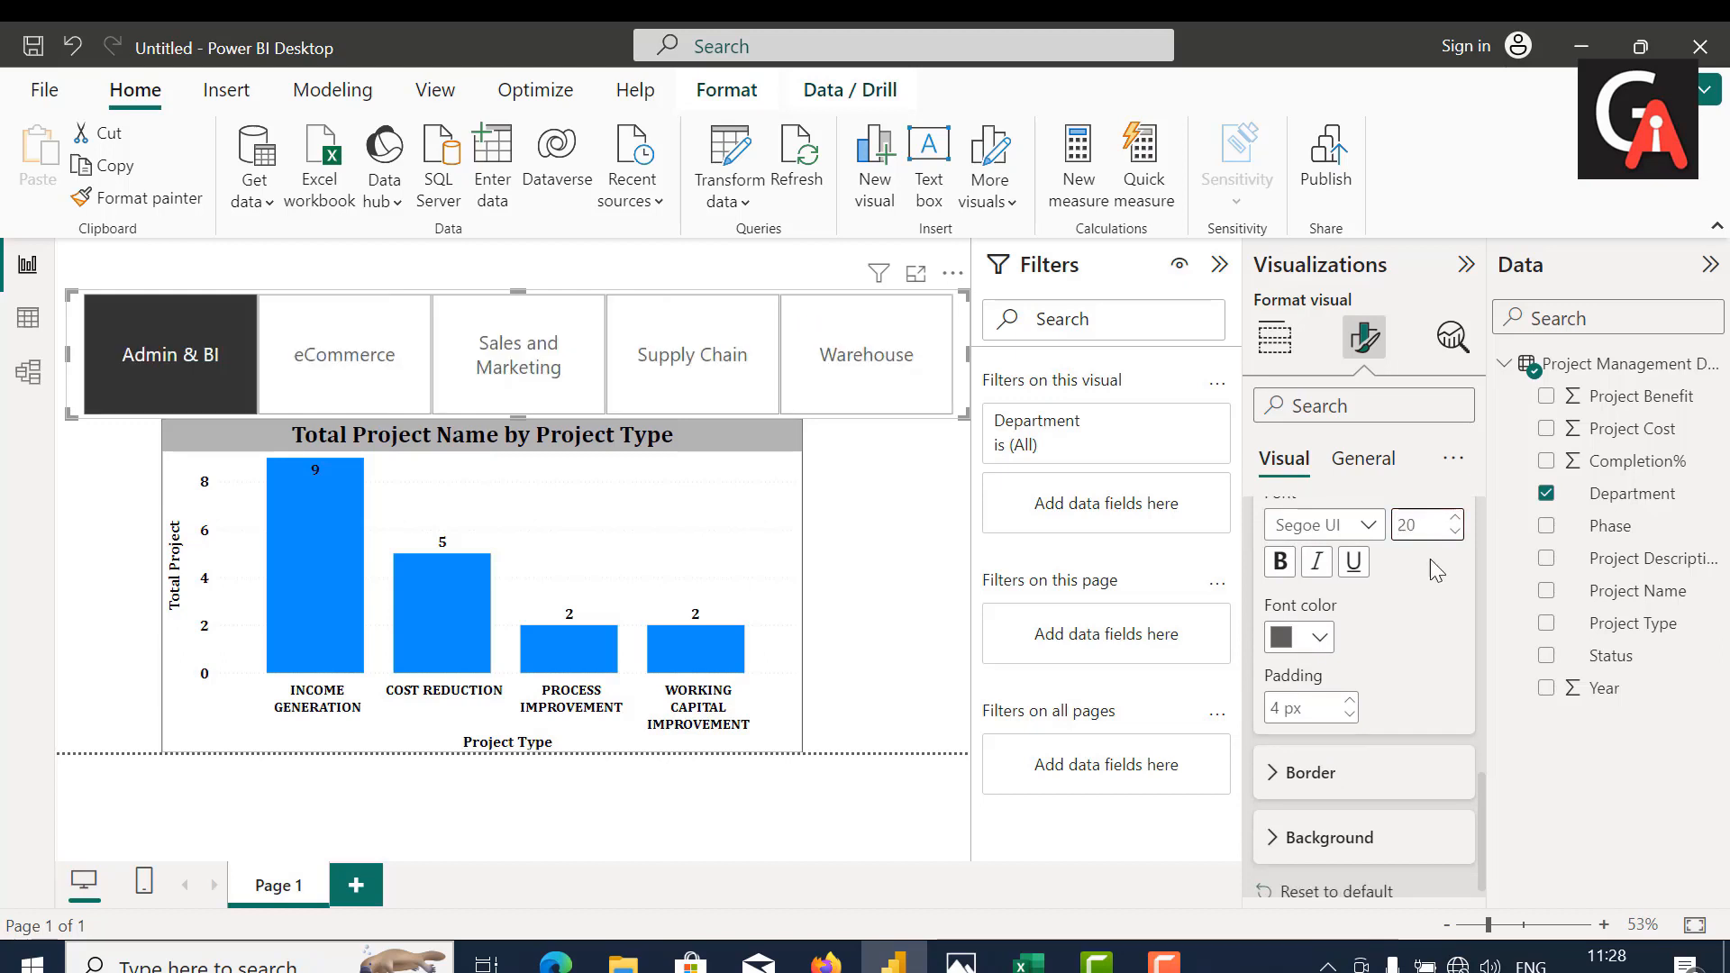
pyautogui.click(1312, 527)
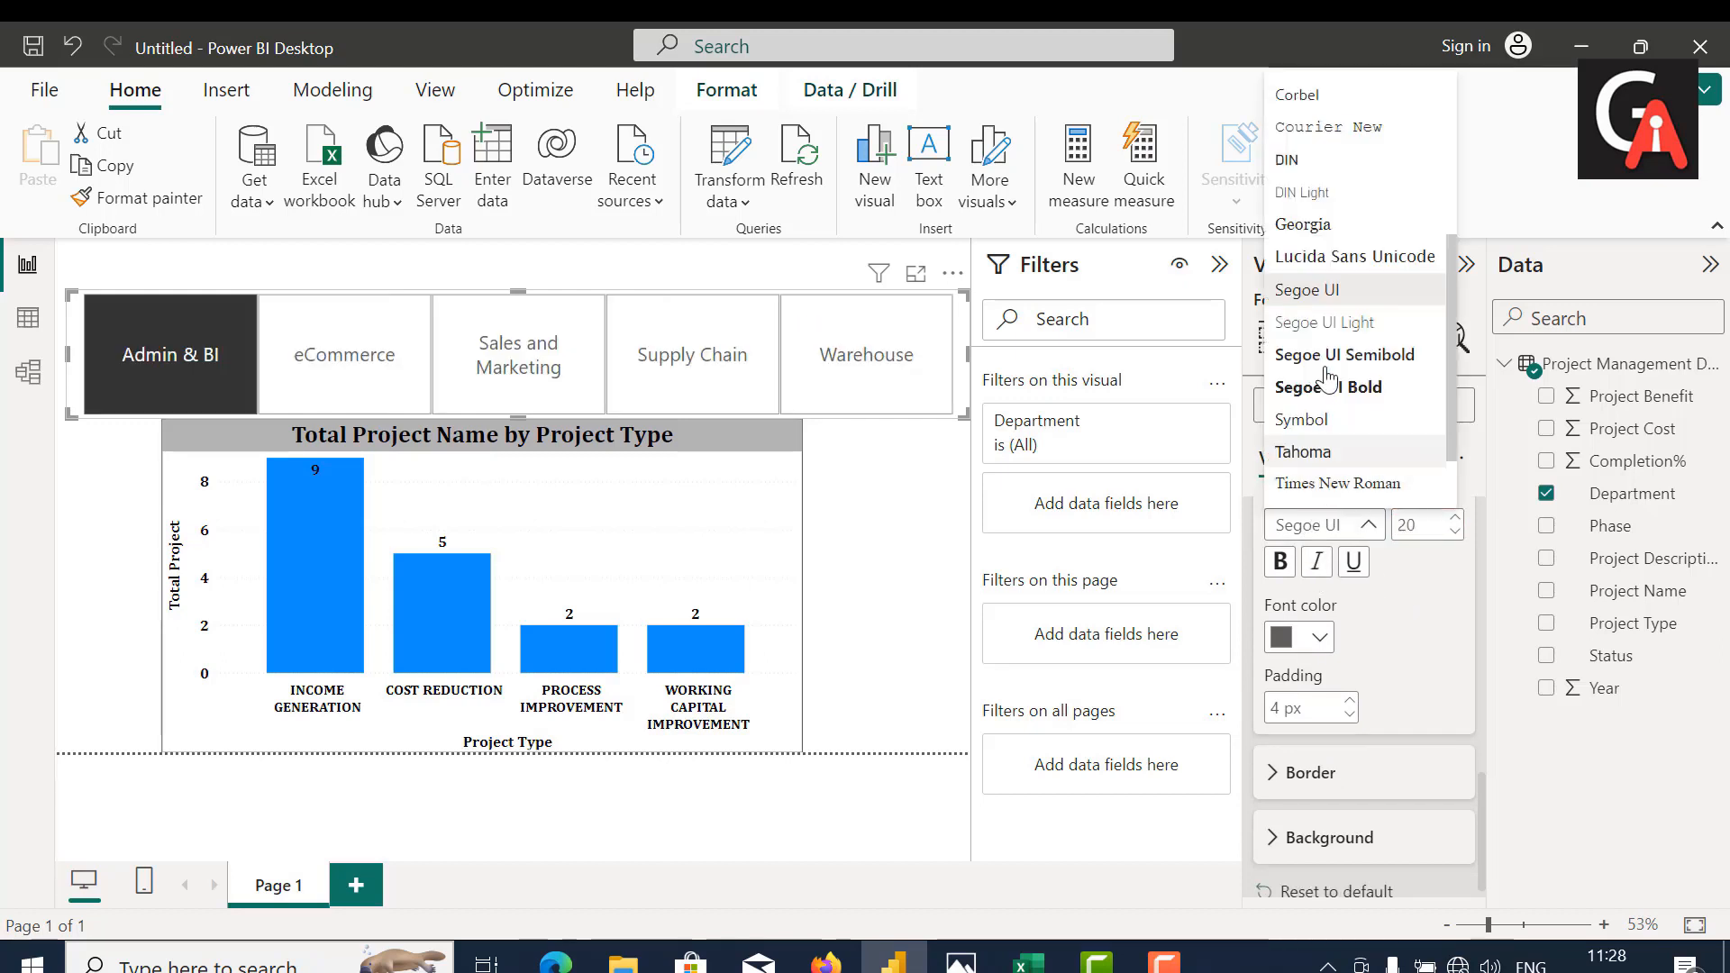
pyautogui.scroll(5, 1312, 223)
pyautogui.click(1312, 215)
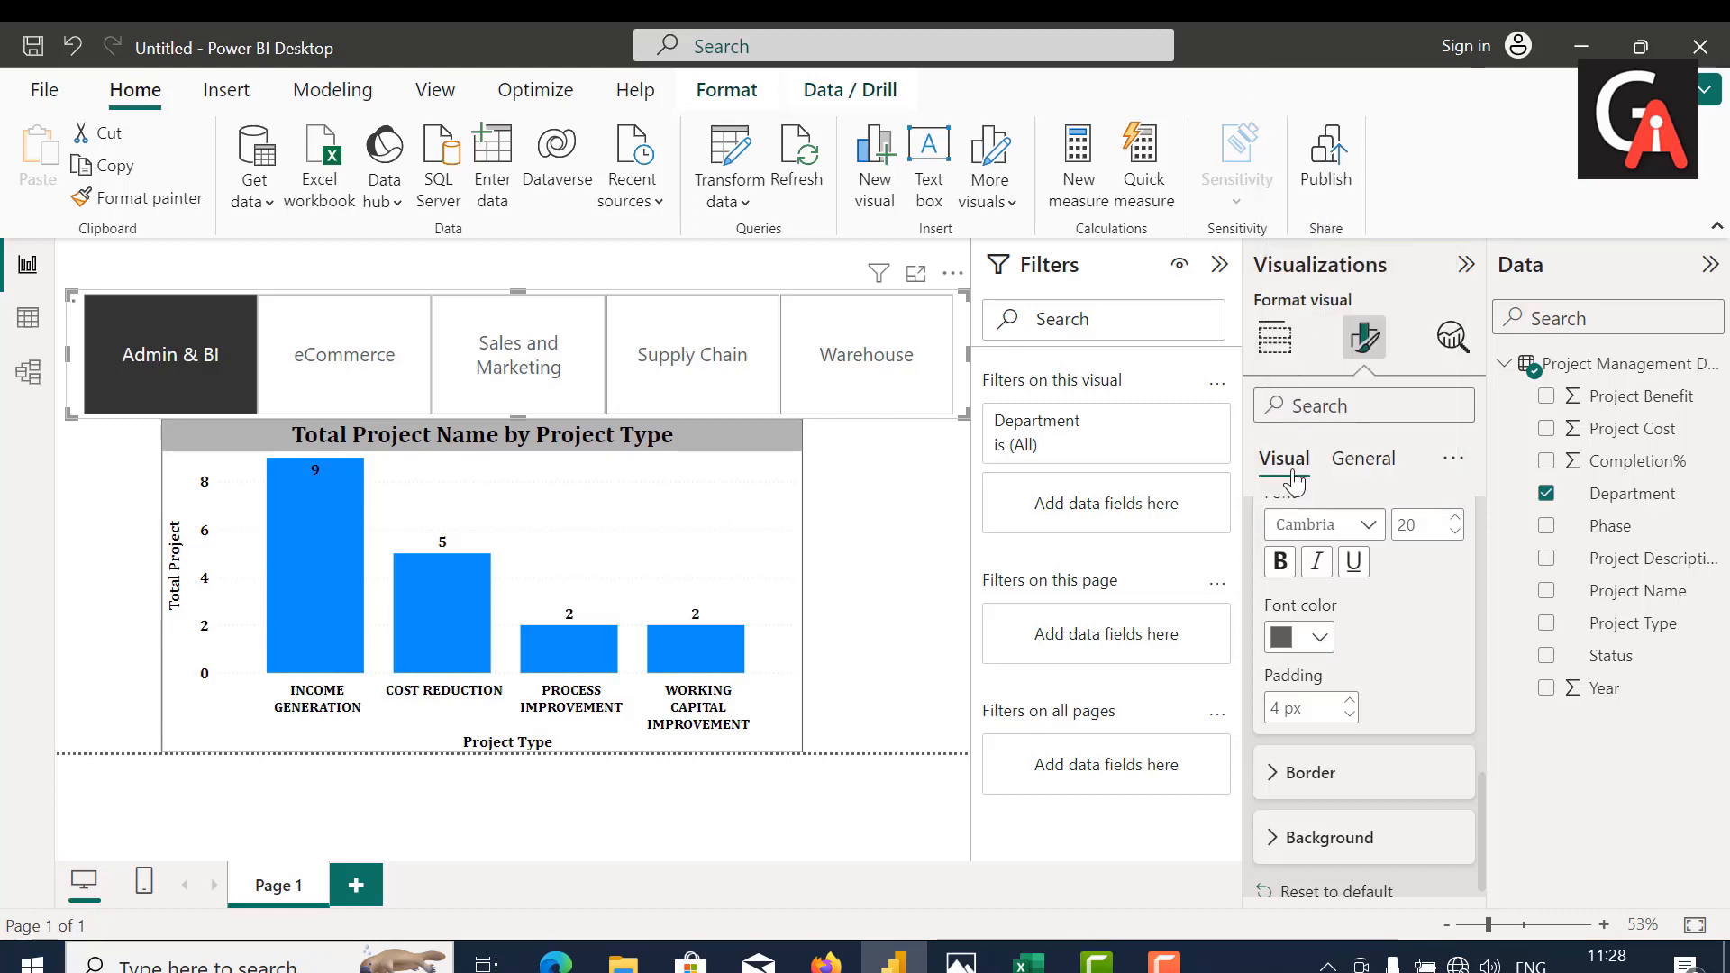
pyautogui.click(1279, 562)
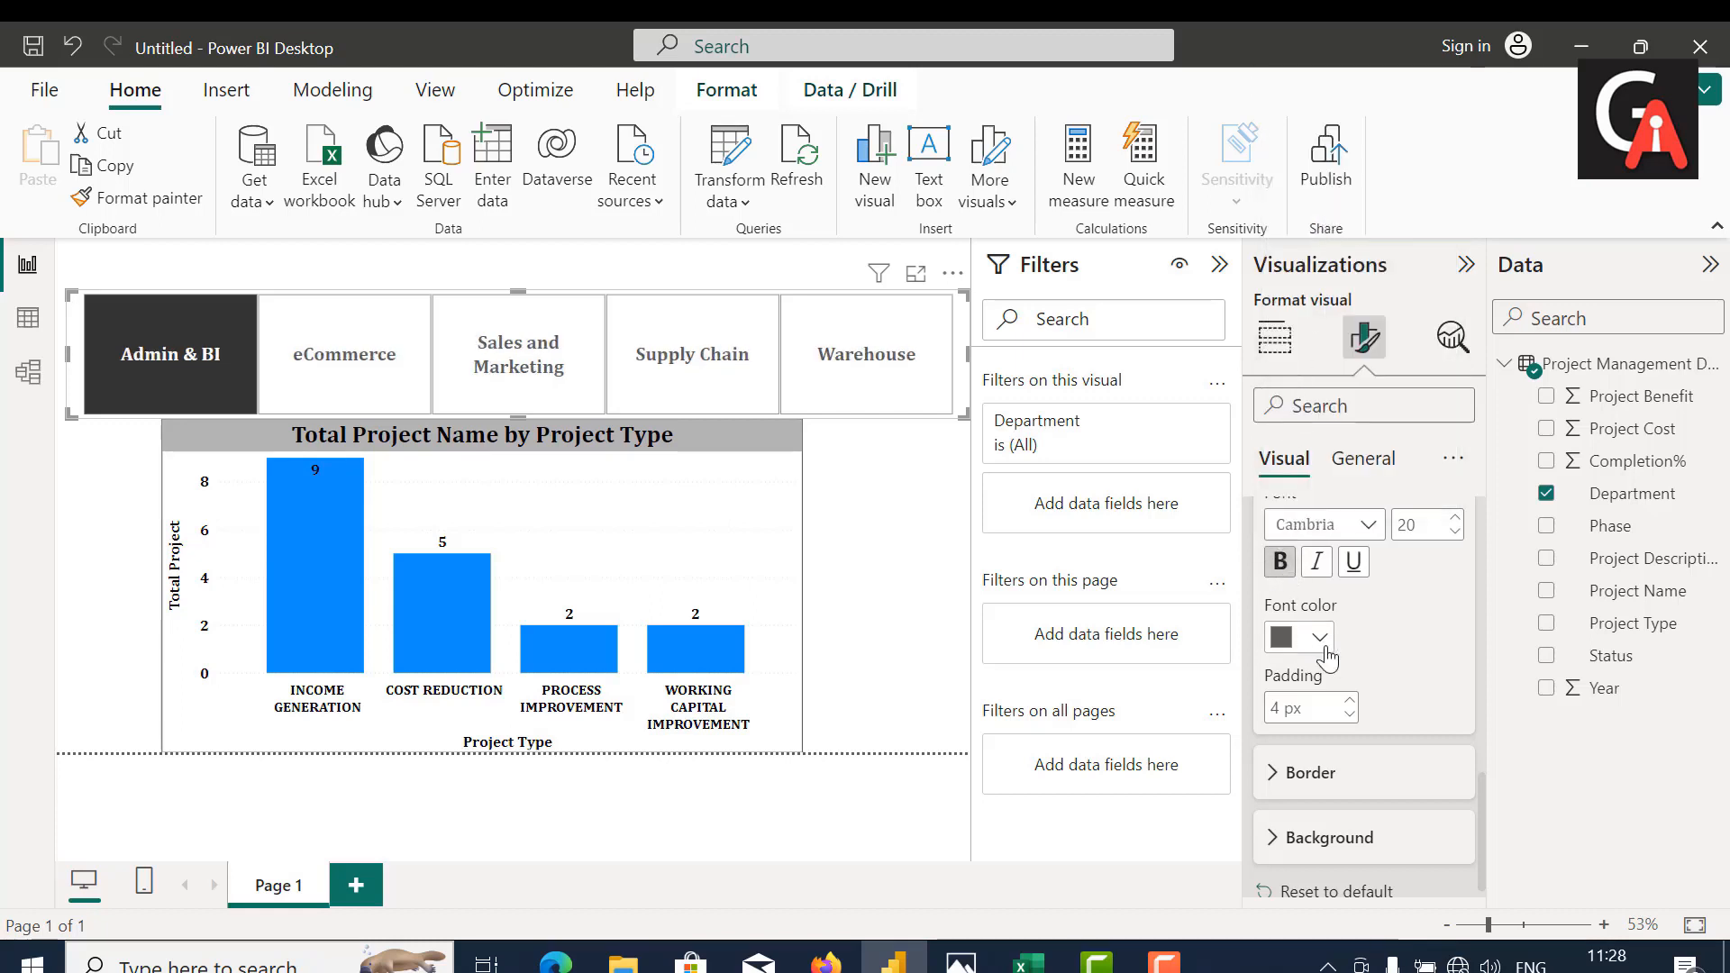
pyautogui.click(1320, 637)
pyautogui.click(1333, 212)
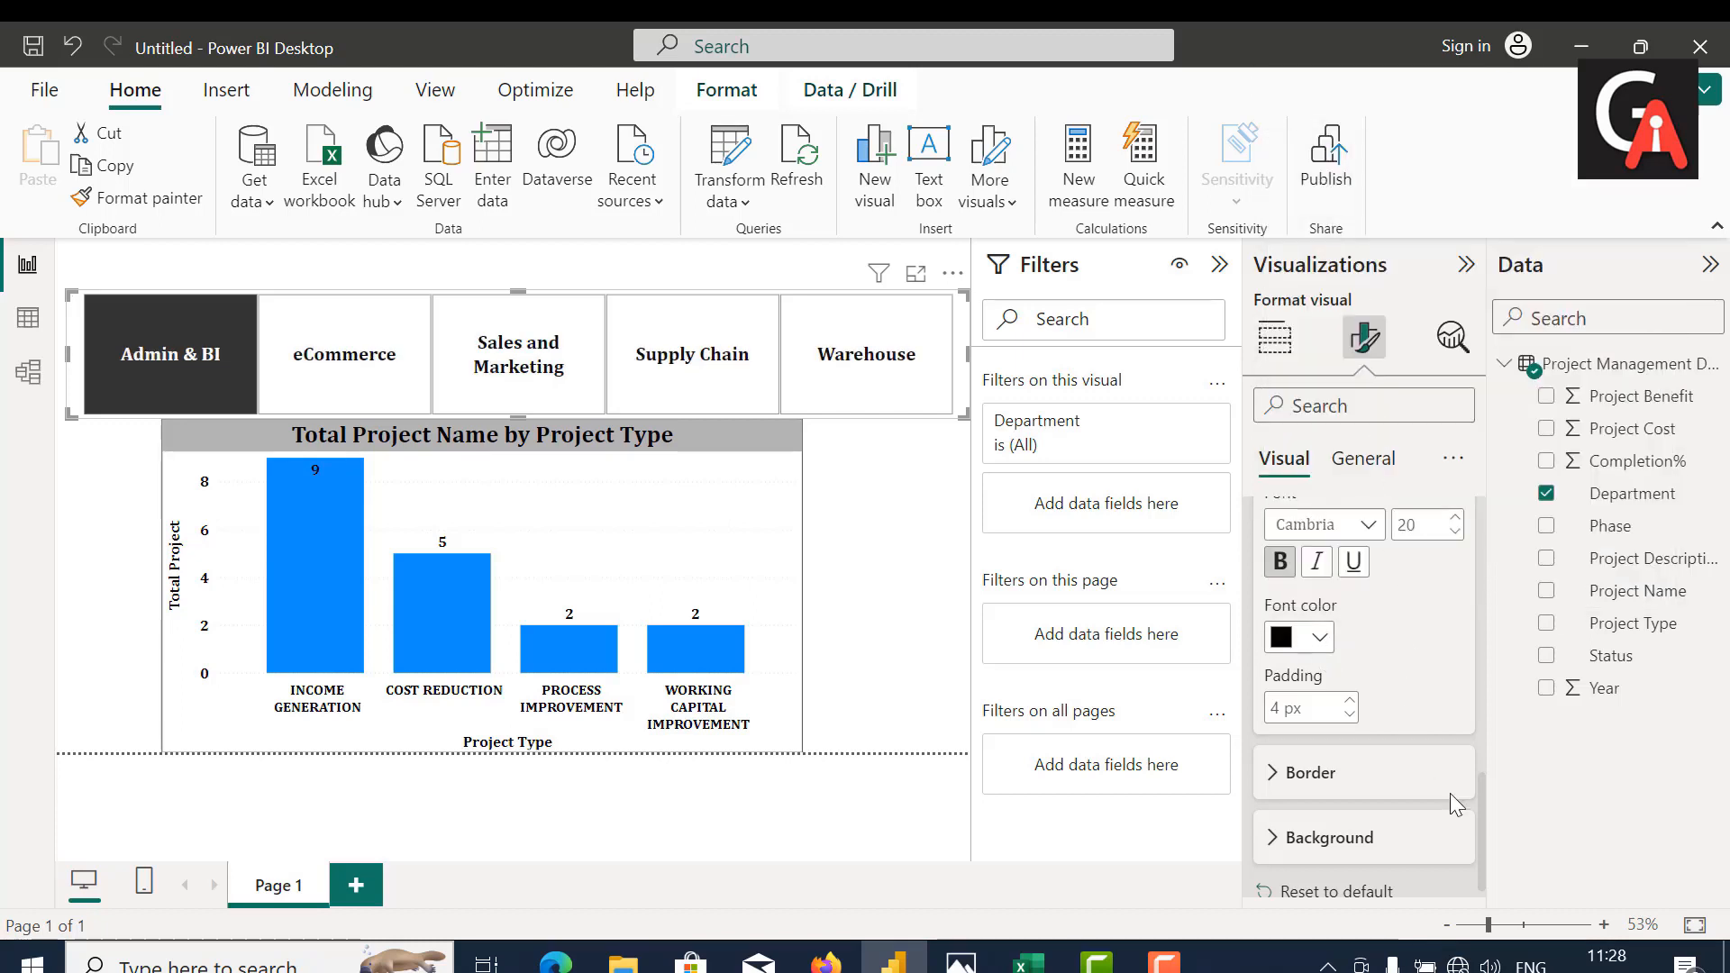
pyautogui.click(1315, 777)
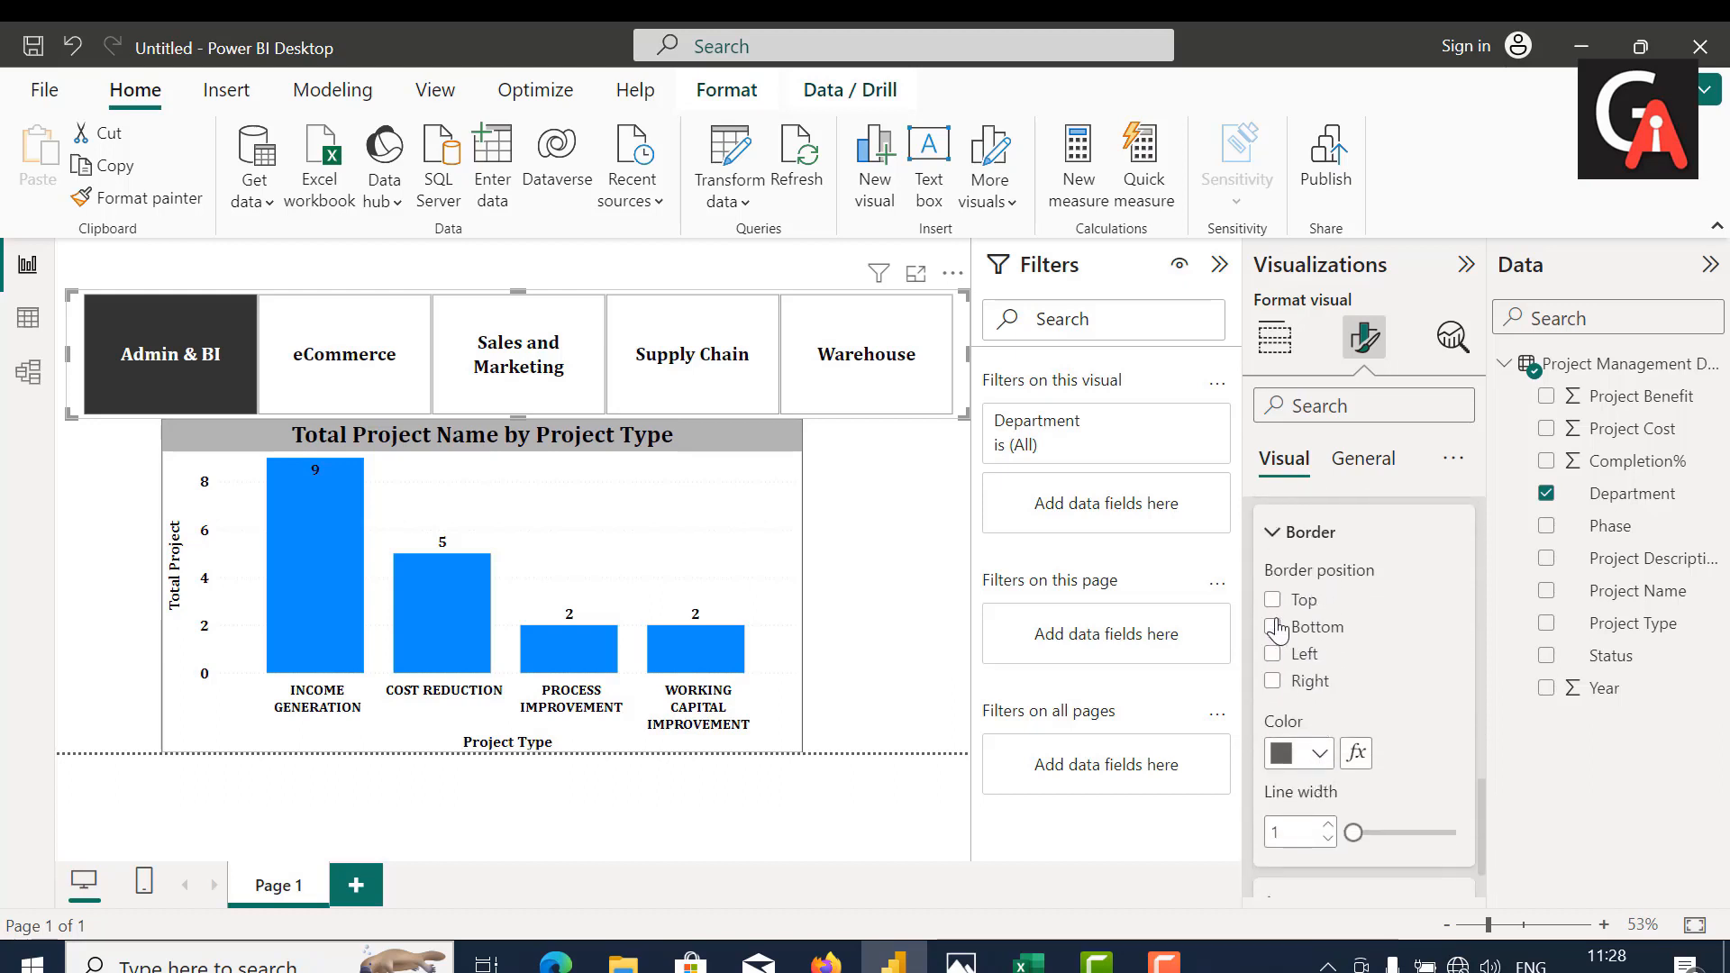
pyautogui.click(1304, 531)
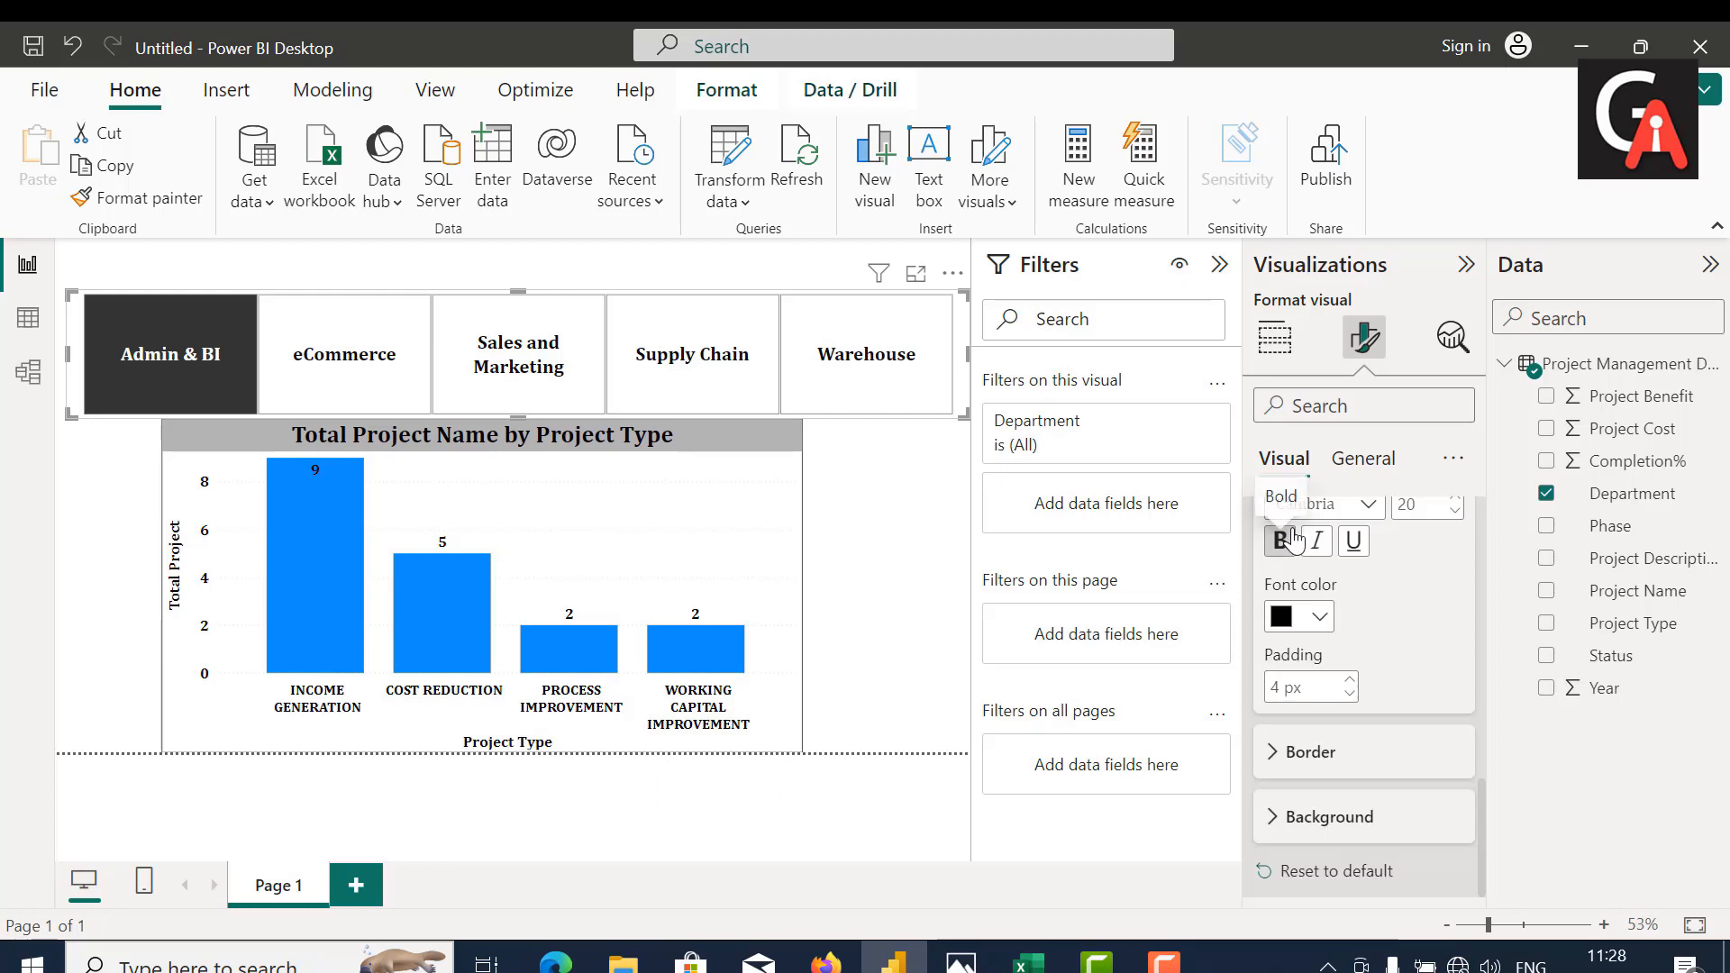
pyautogui.click(1289, 831)
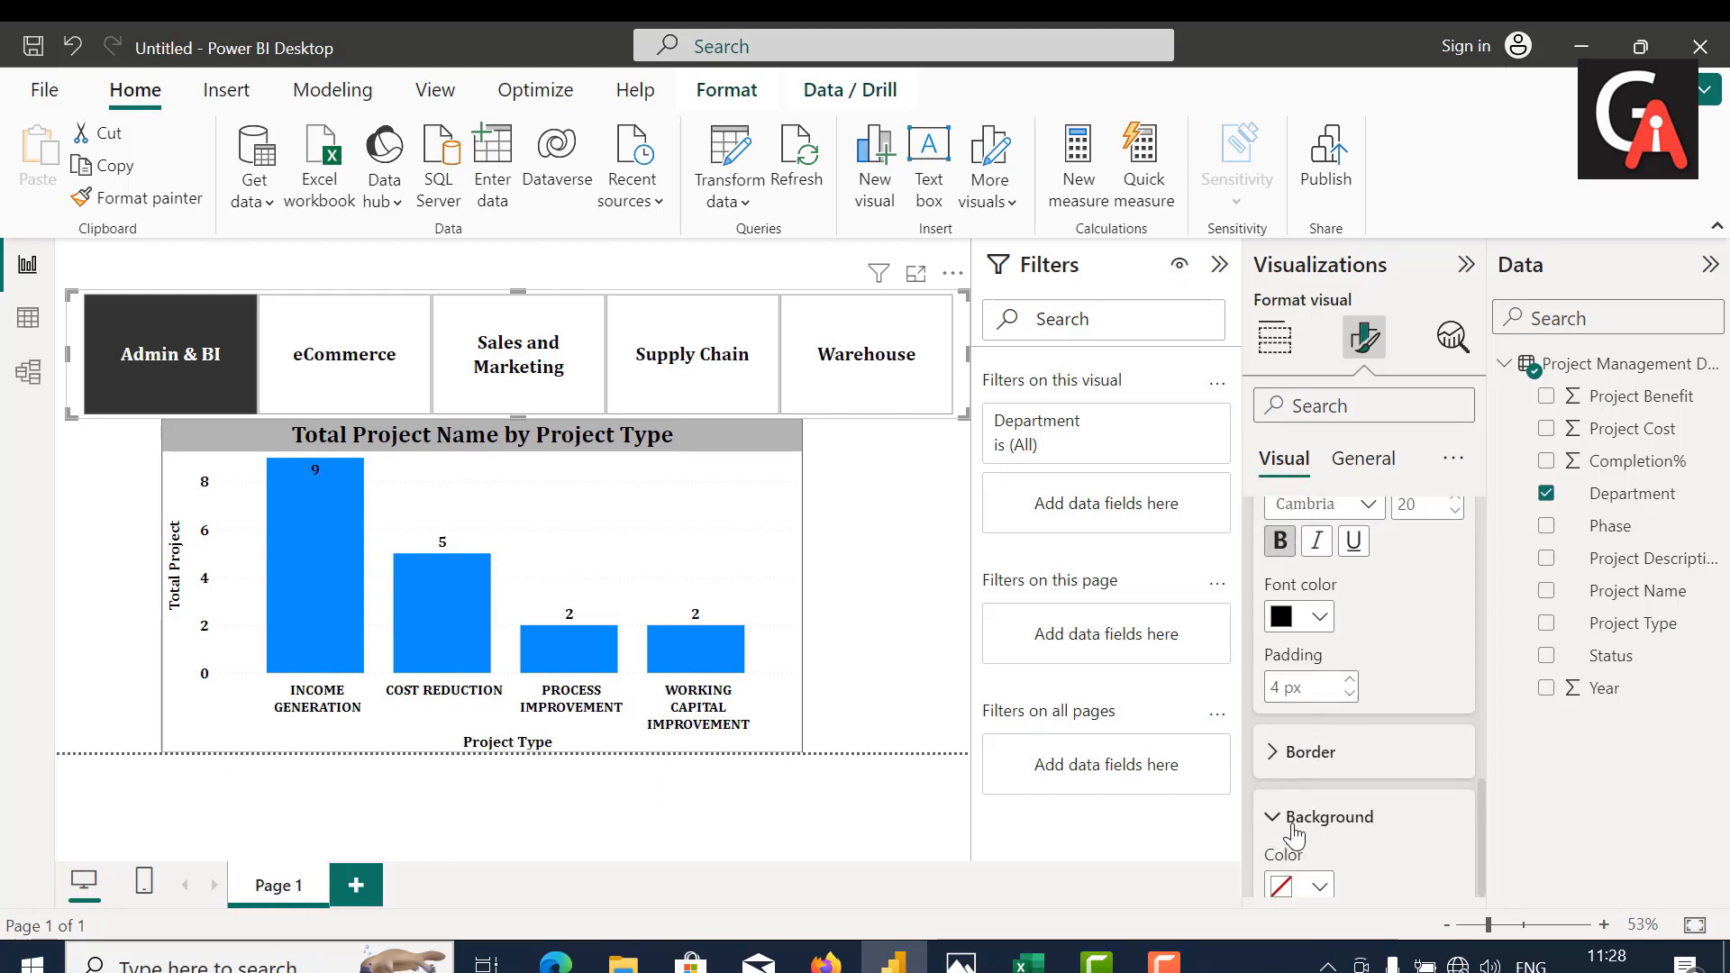
pyautogui.click(1276, 748)
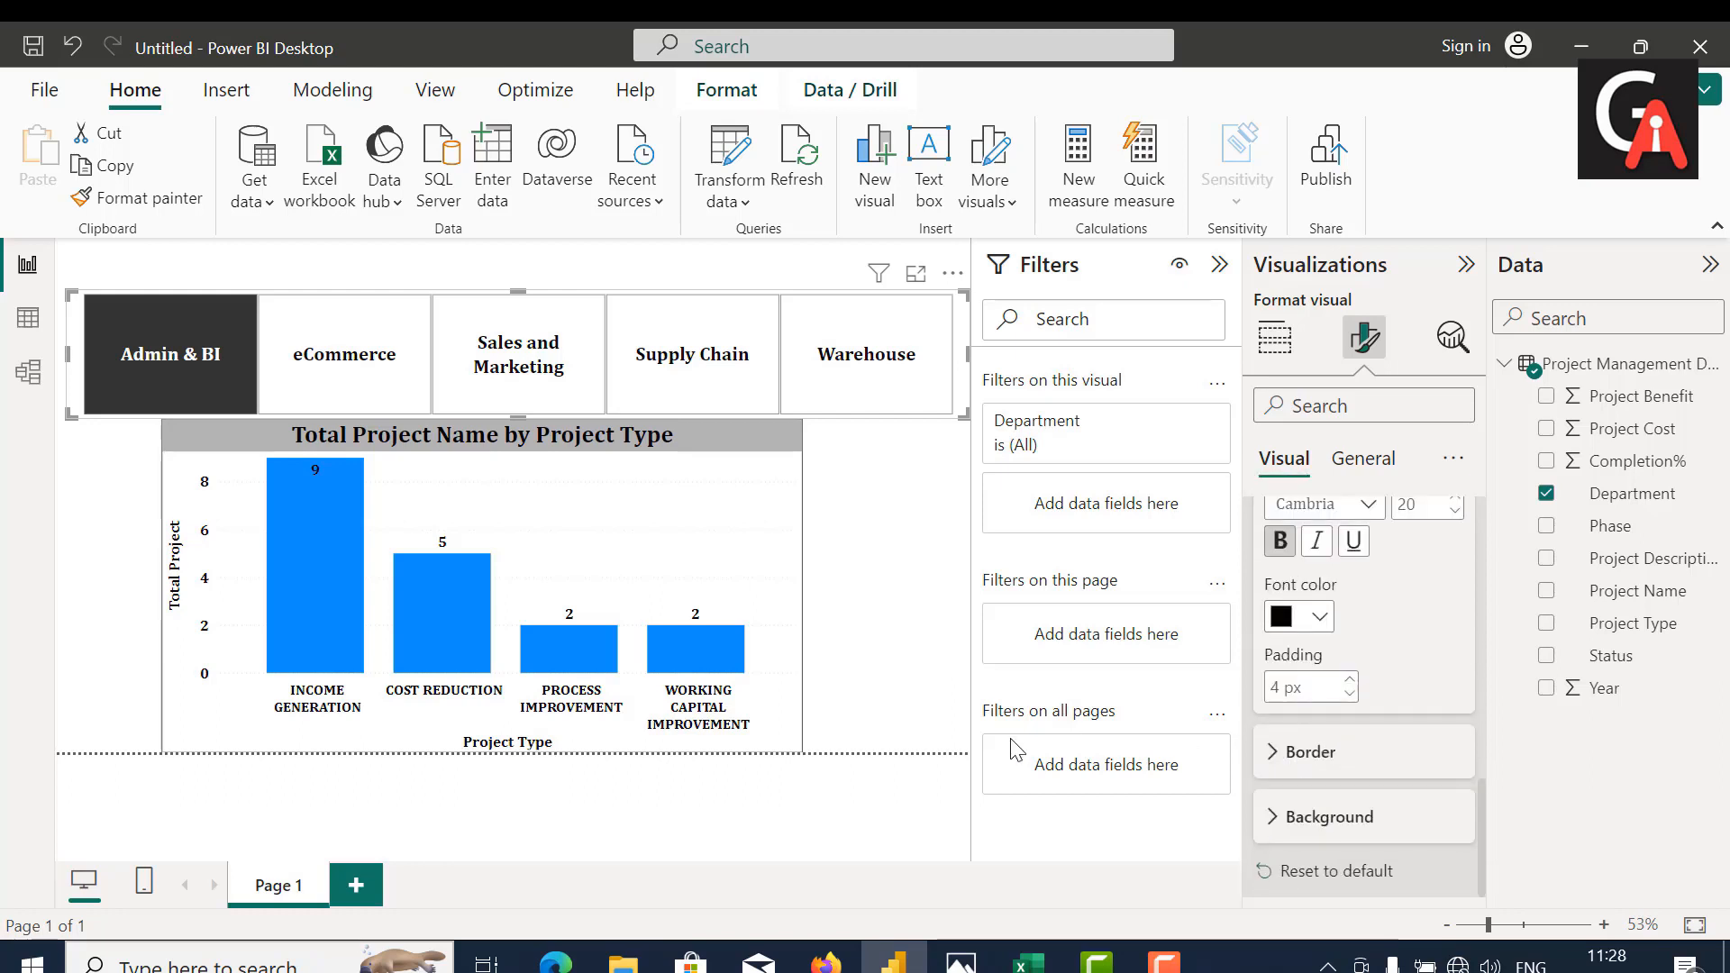
# Step: Test the slicer by filtering the chart by eCommerce, Sales and Marketing, Supply Chain, Warehouse and Admin & BI, ending on Supply Chain
pyautogui.click(358, 369)
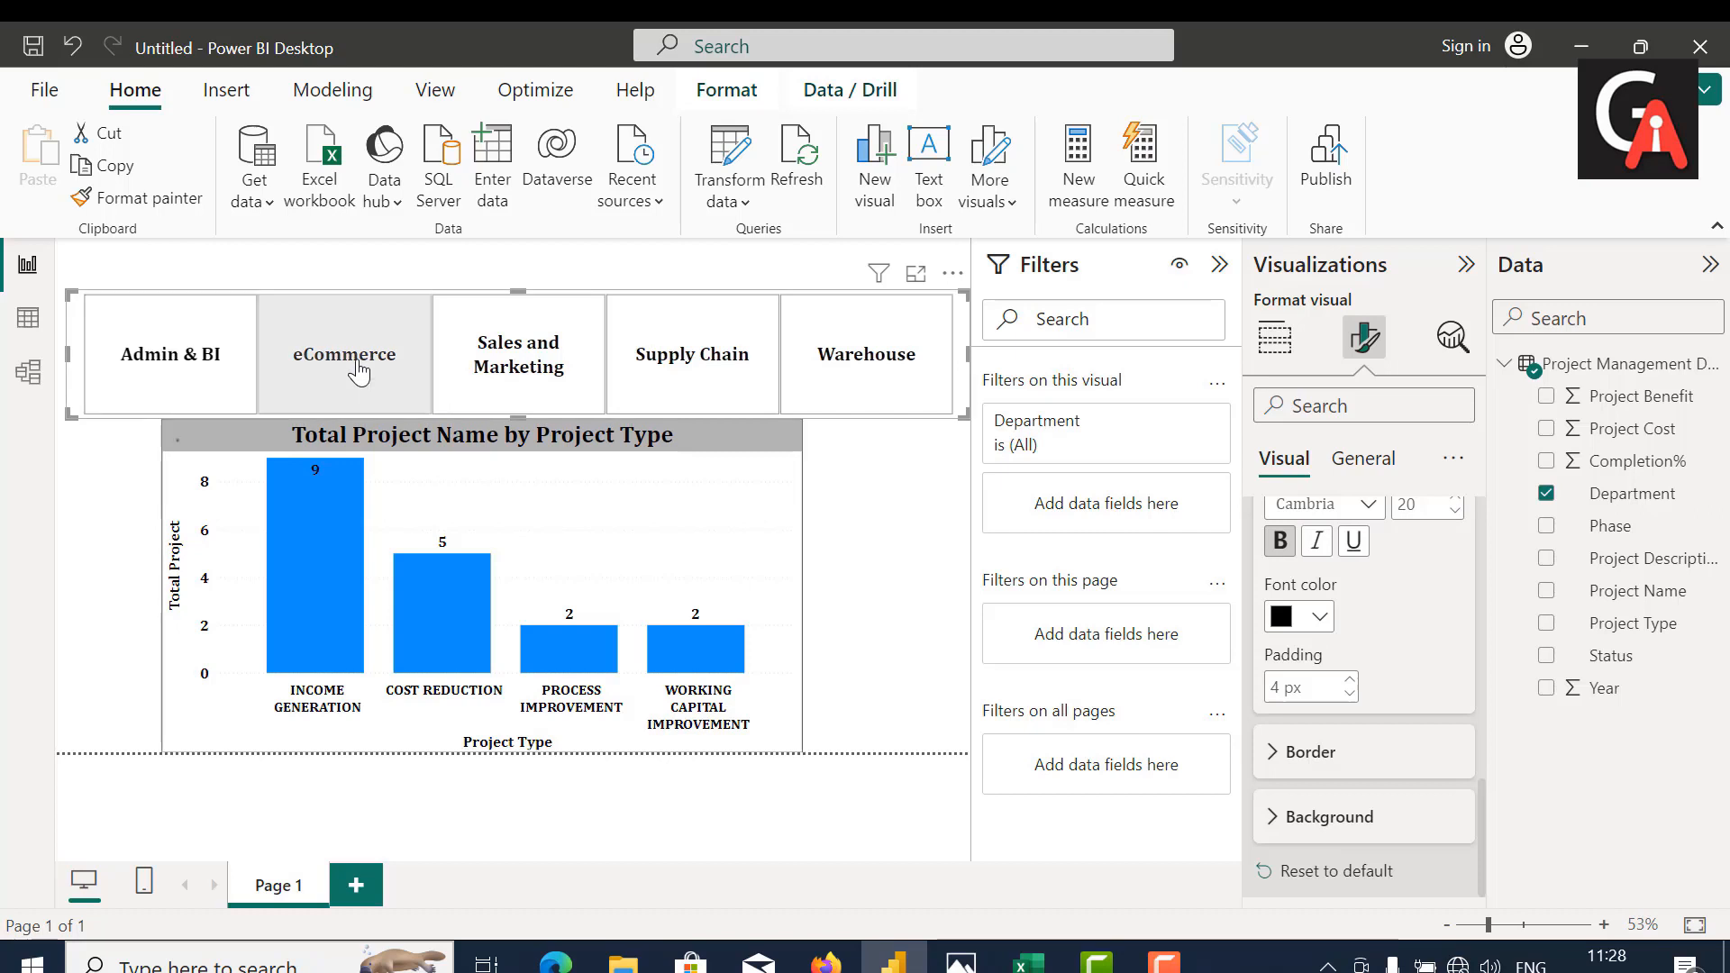
pyautogui.click(528, 333)
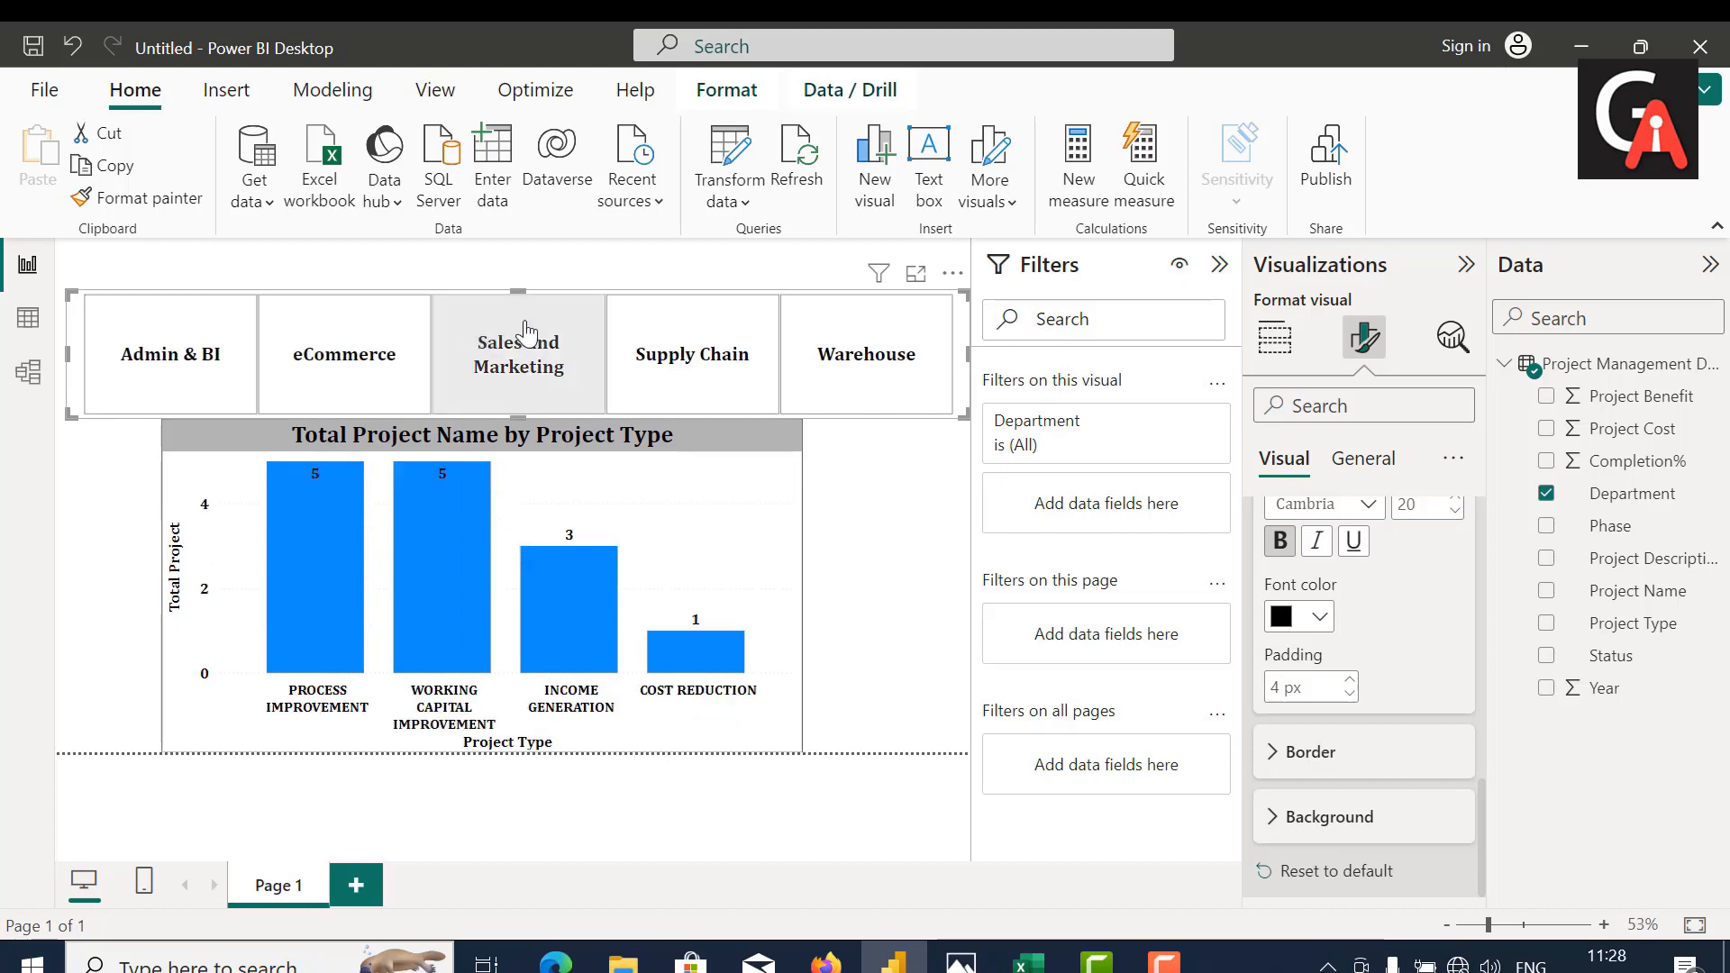
pyautogui.click(680, 374)
pyautogui.click(853, 369)
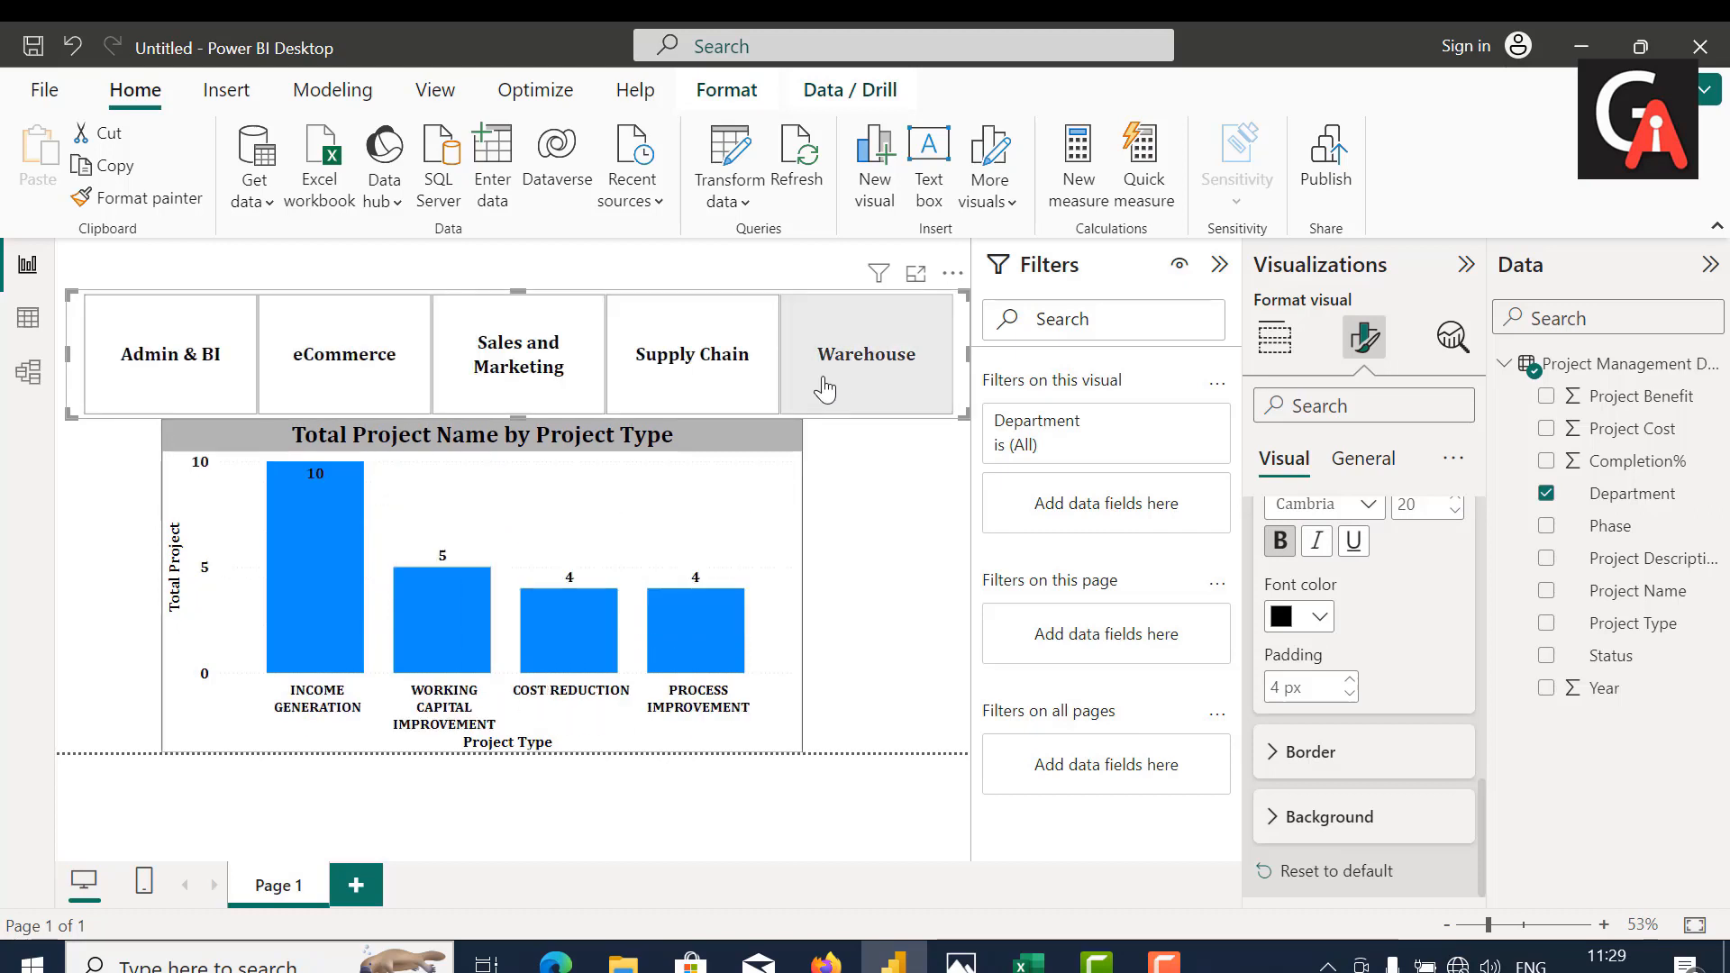
pyautogui.click(167, 359)
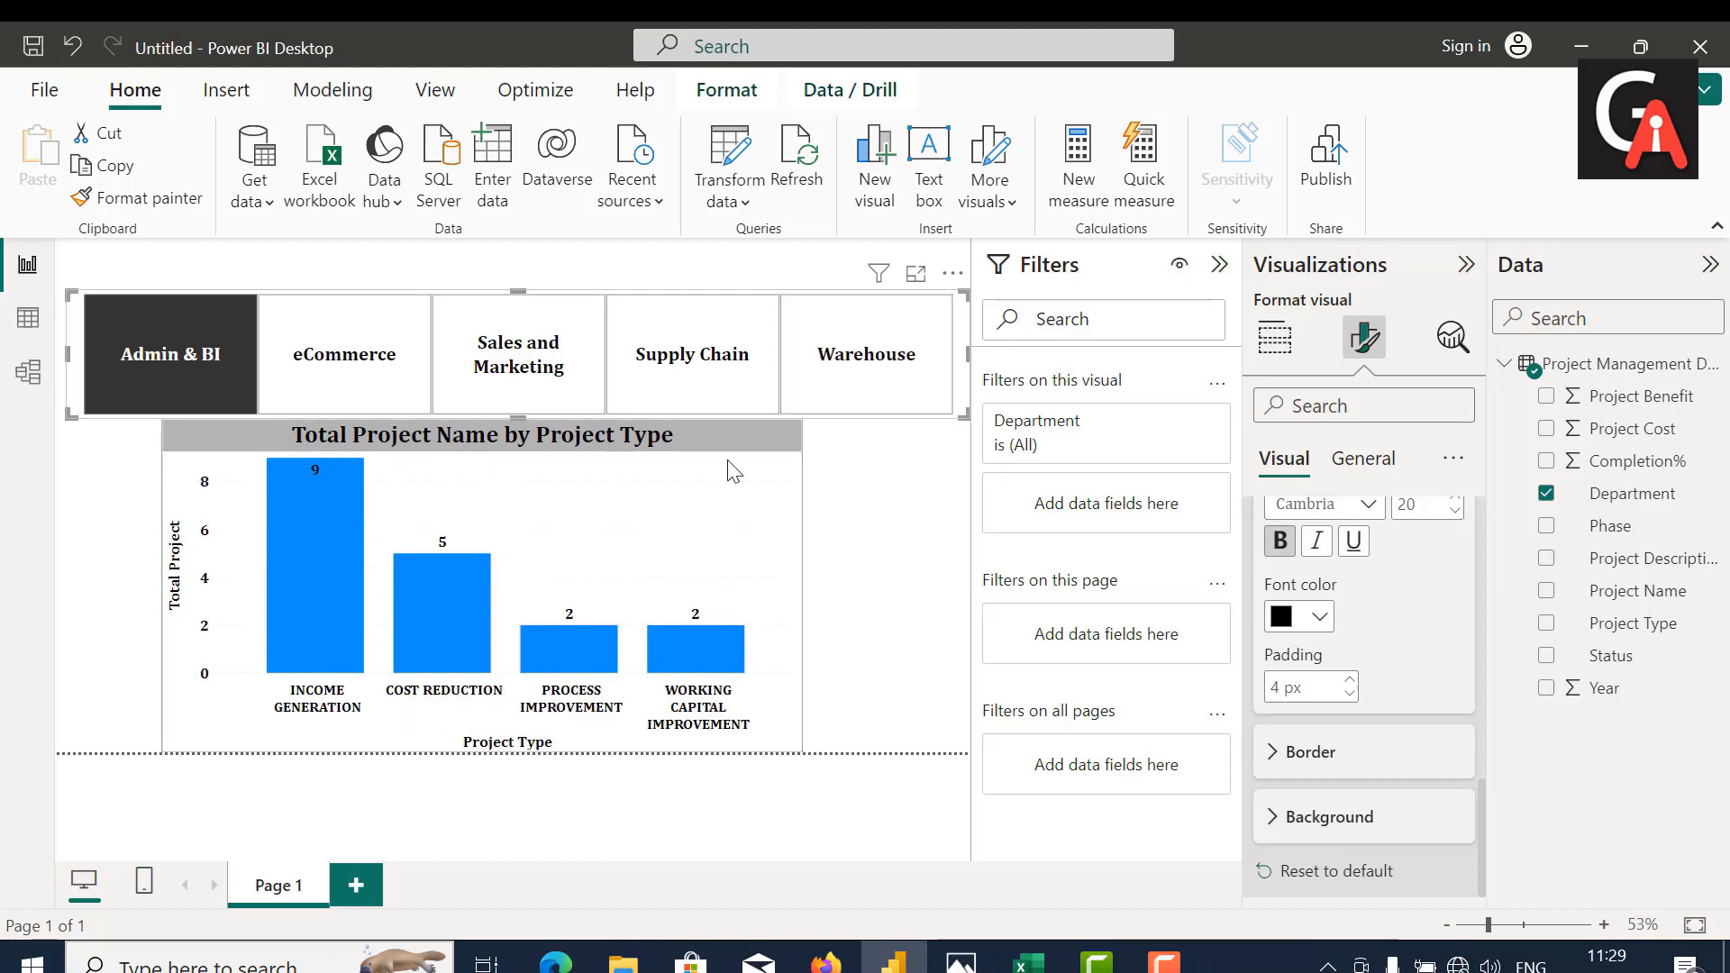
pyautogui.click(892, 529)
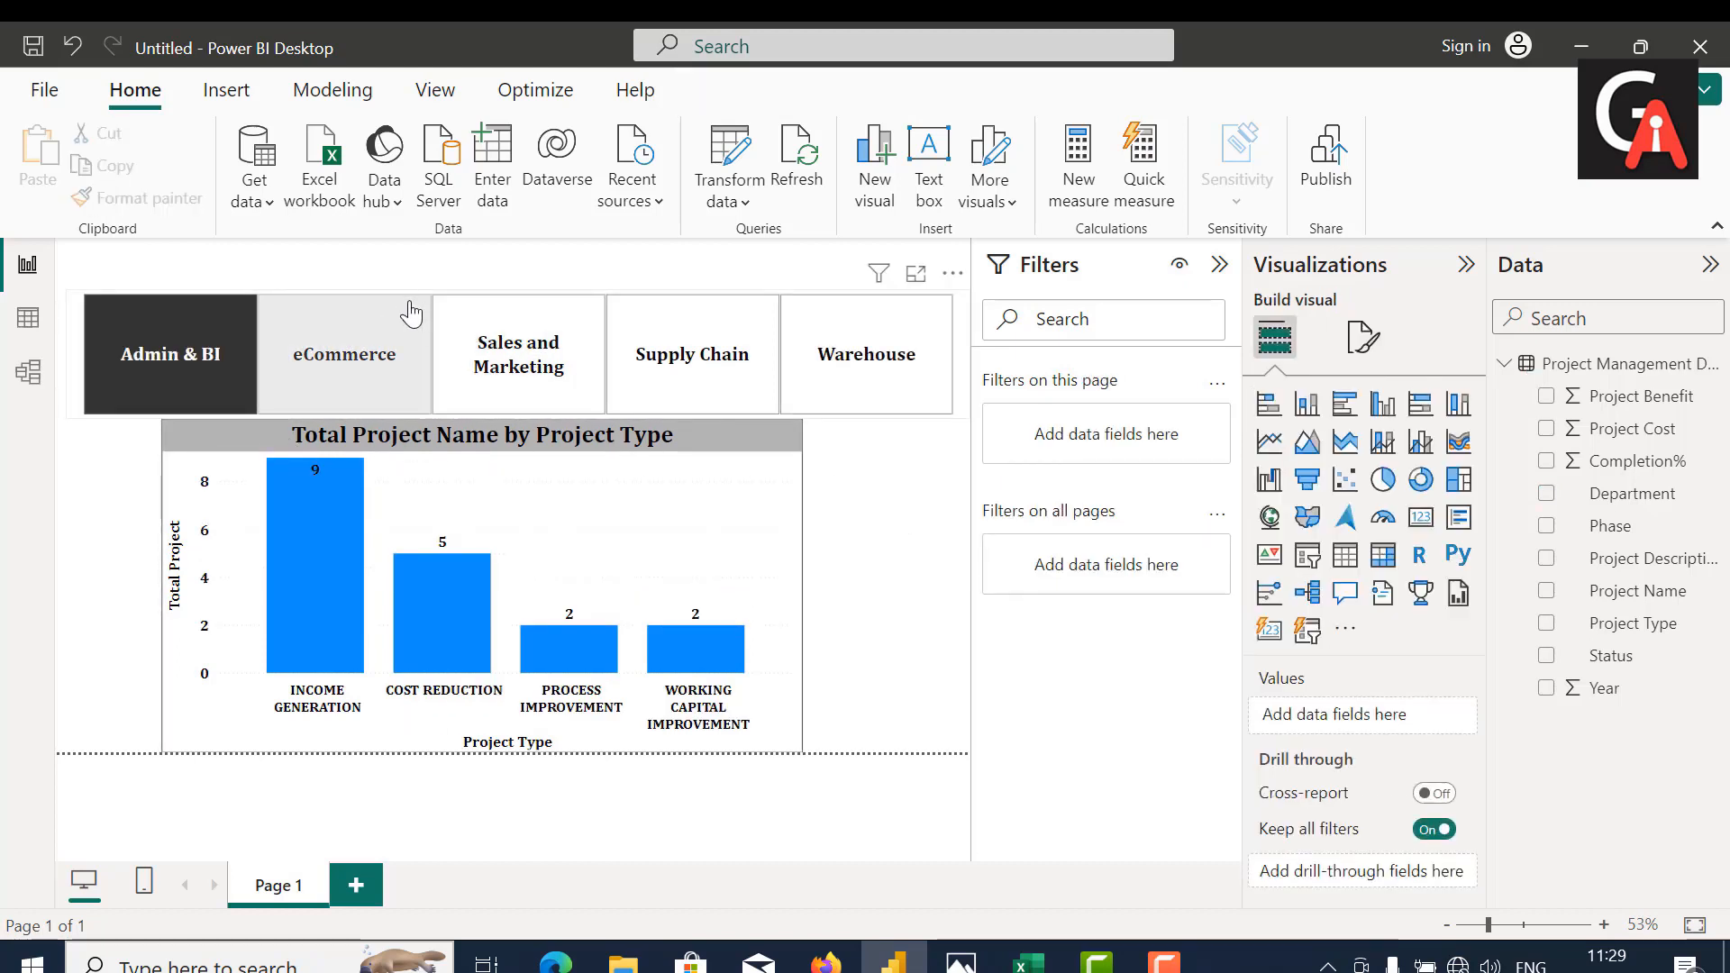
pyautogui.click(377, 345)
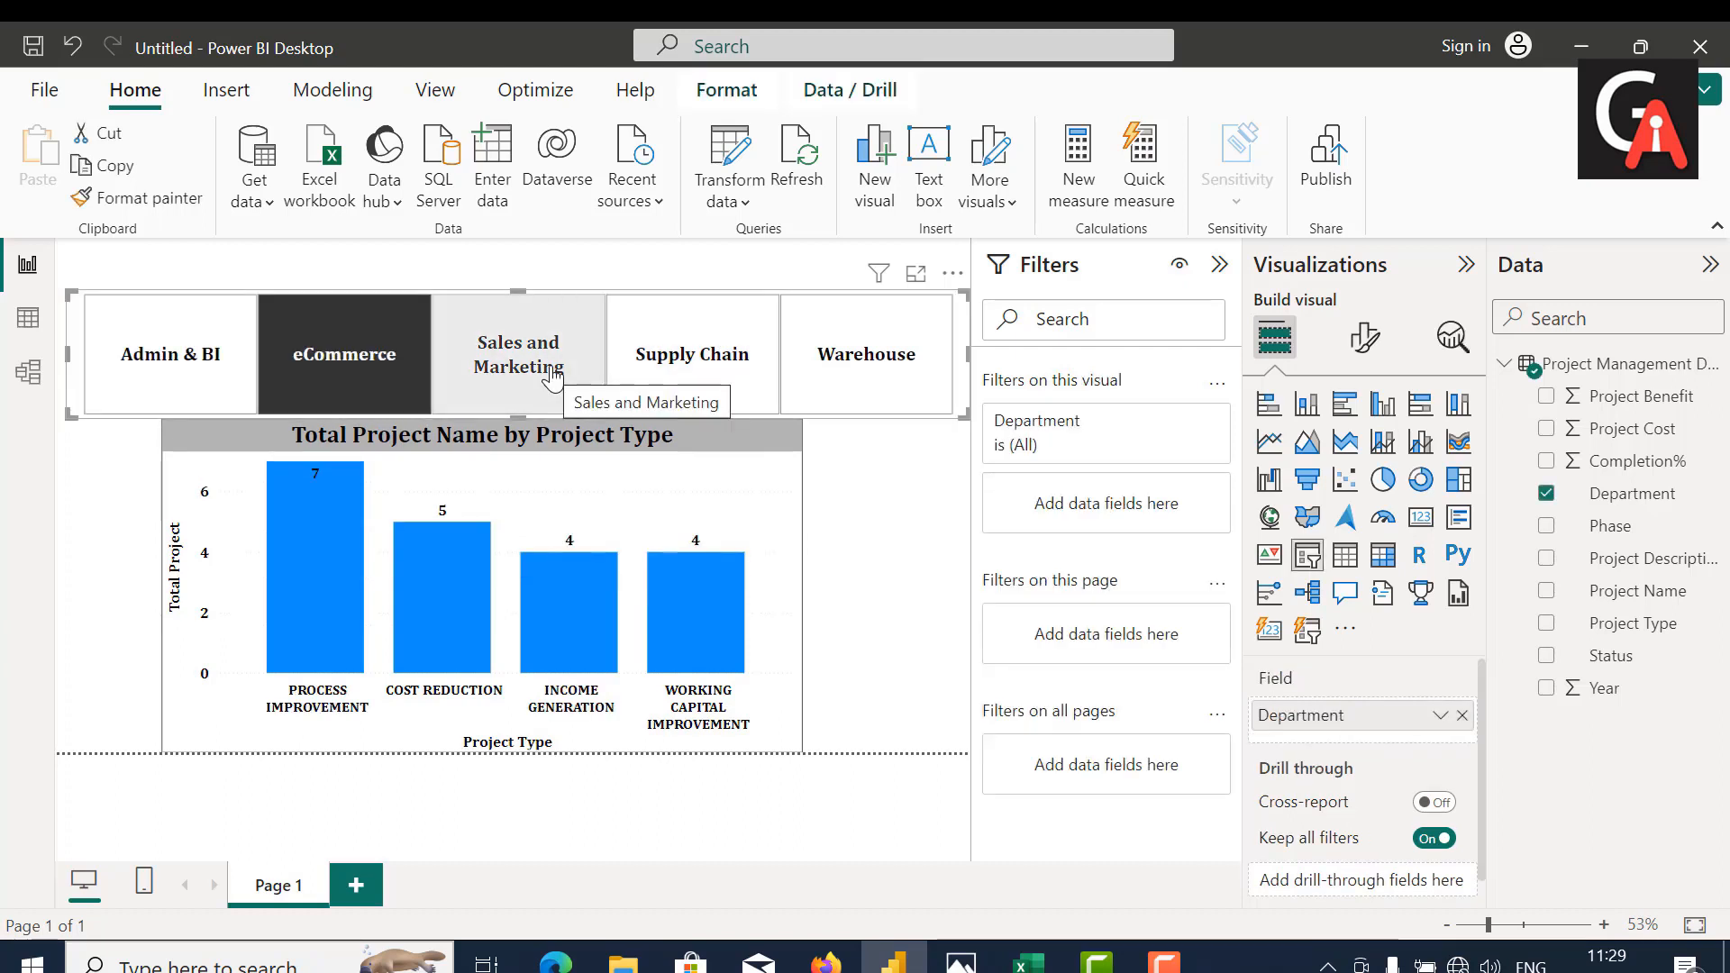
pyautogui.click(718, 363)
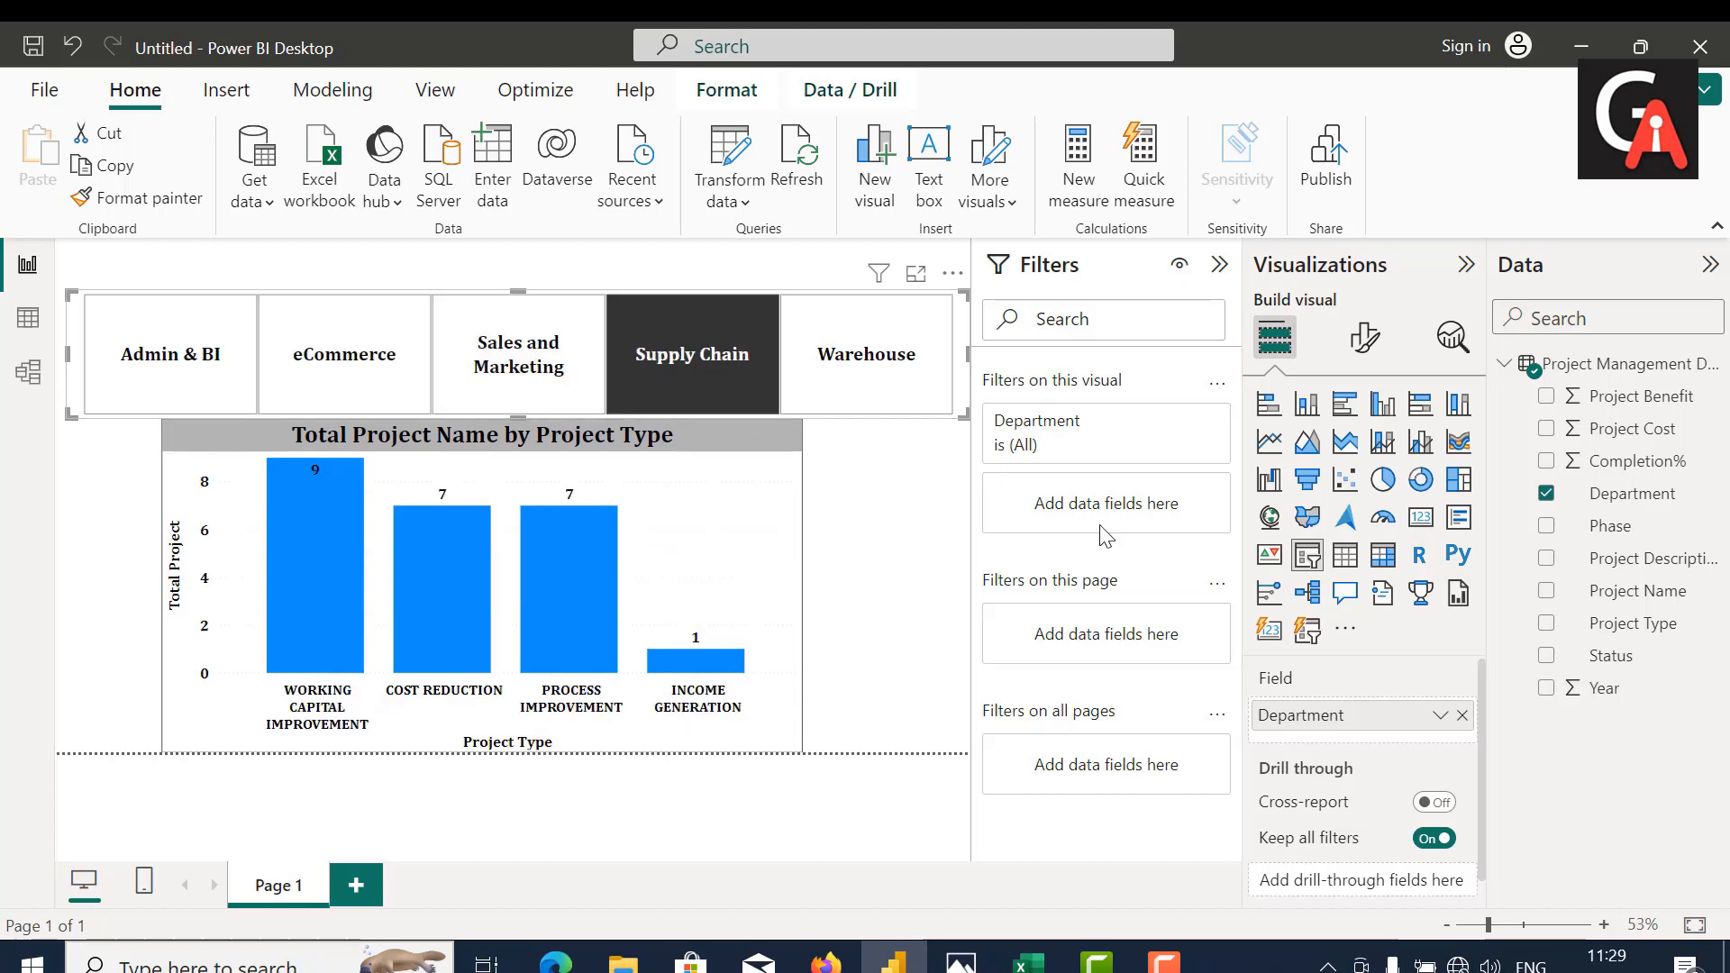
pyautogui.click(1366, 337)
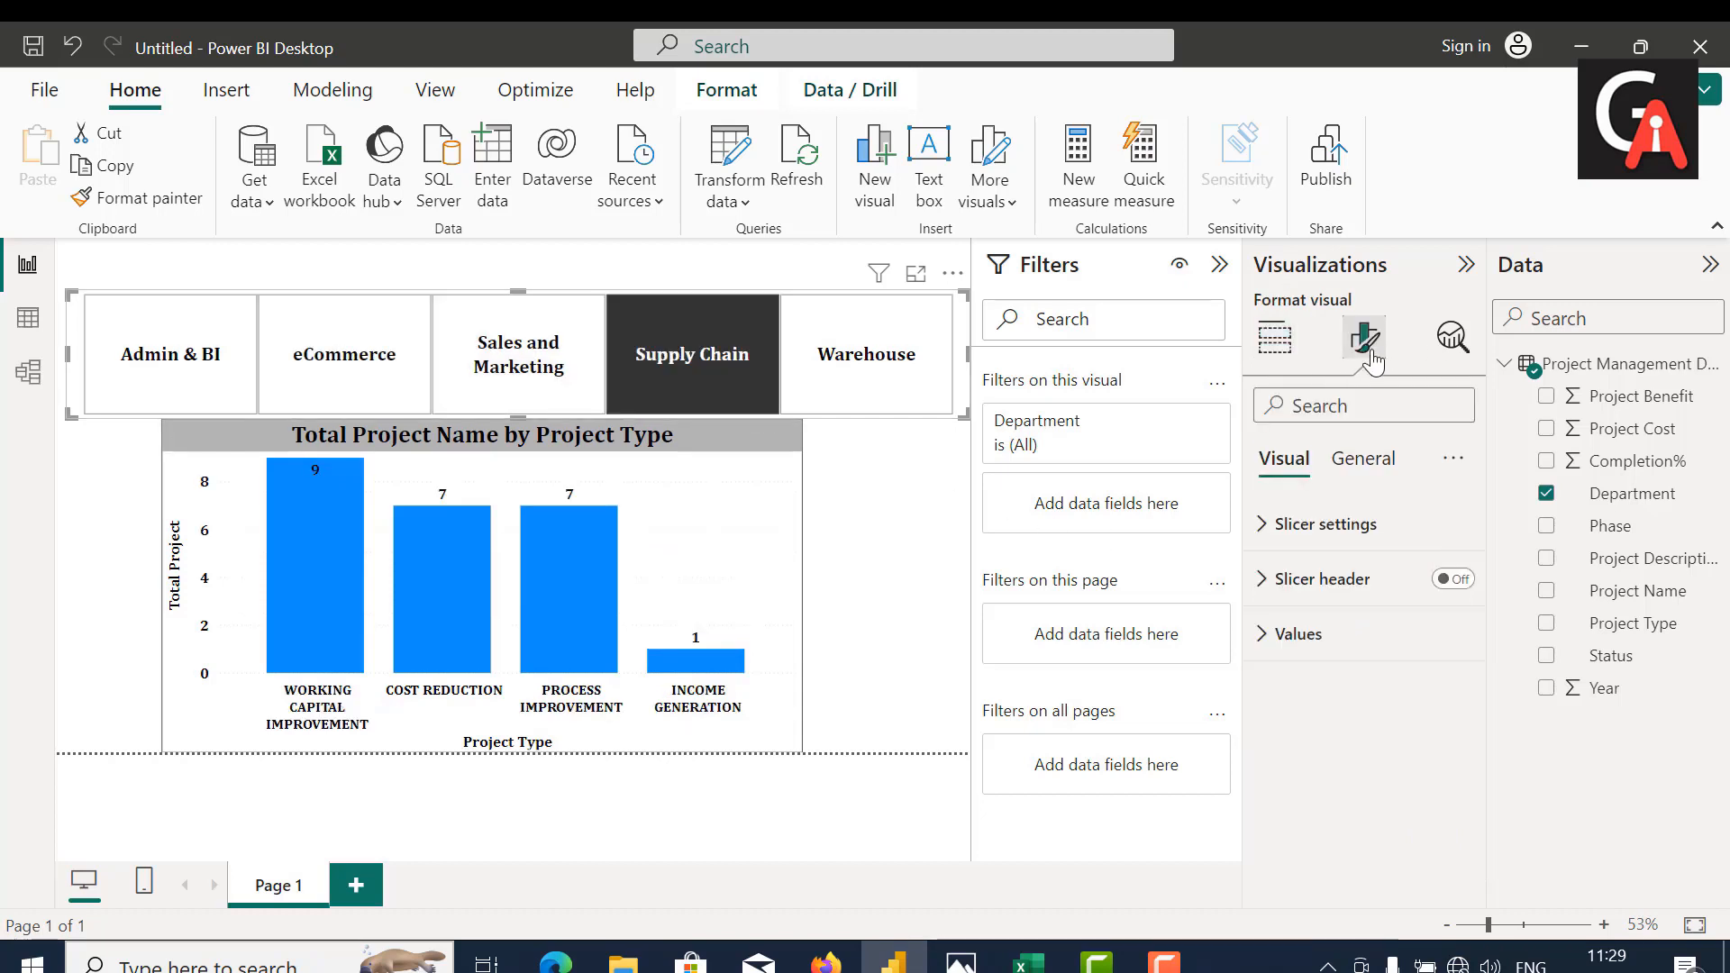
pyautogui.click(1356, 458)
pyautogui.click(1332, 656)
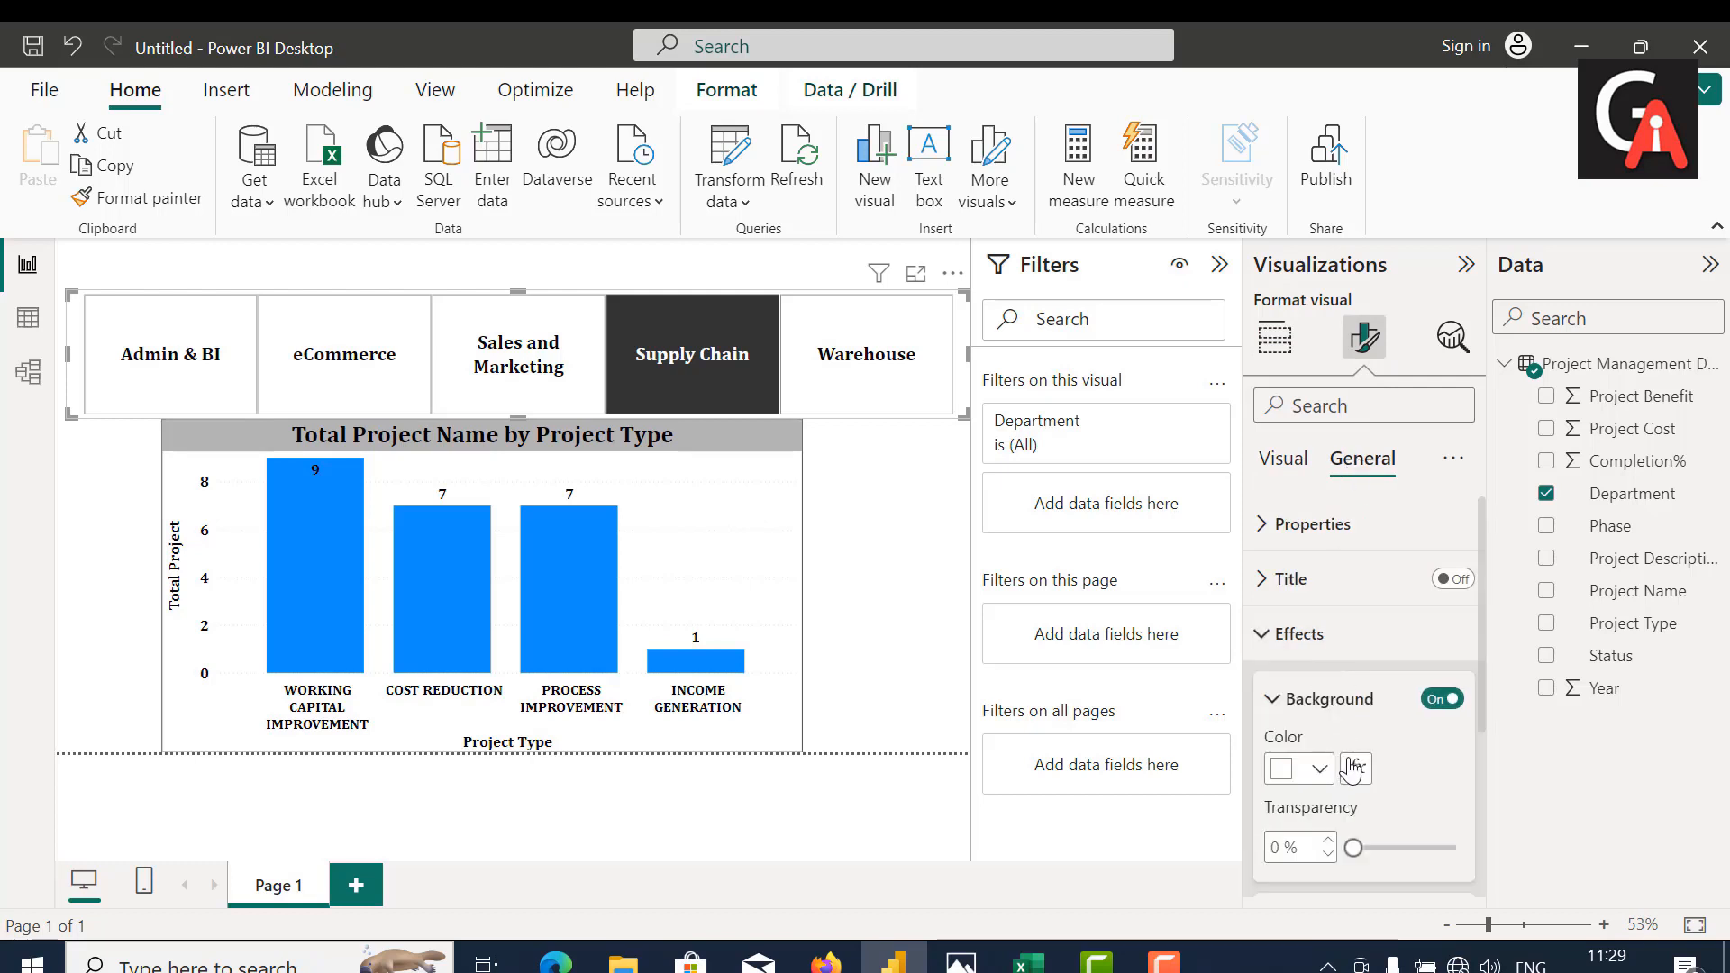
pyautogui.scroll(-1, 1352, 769)
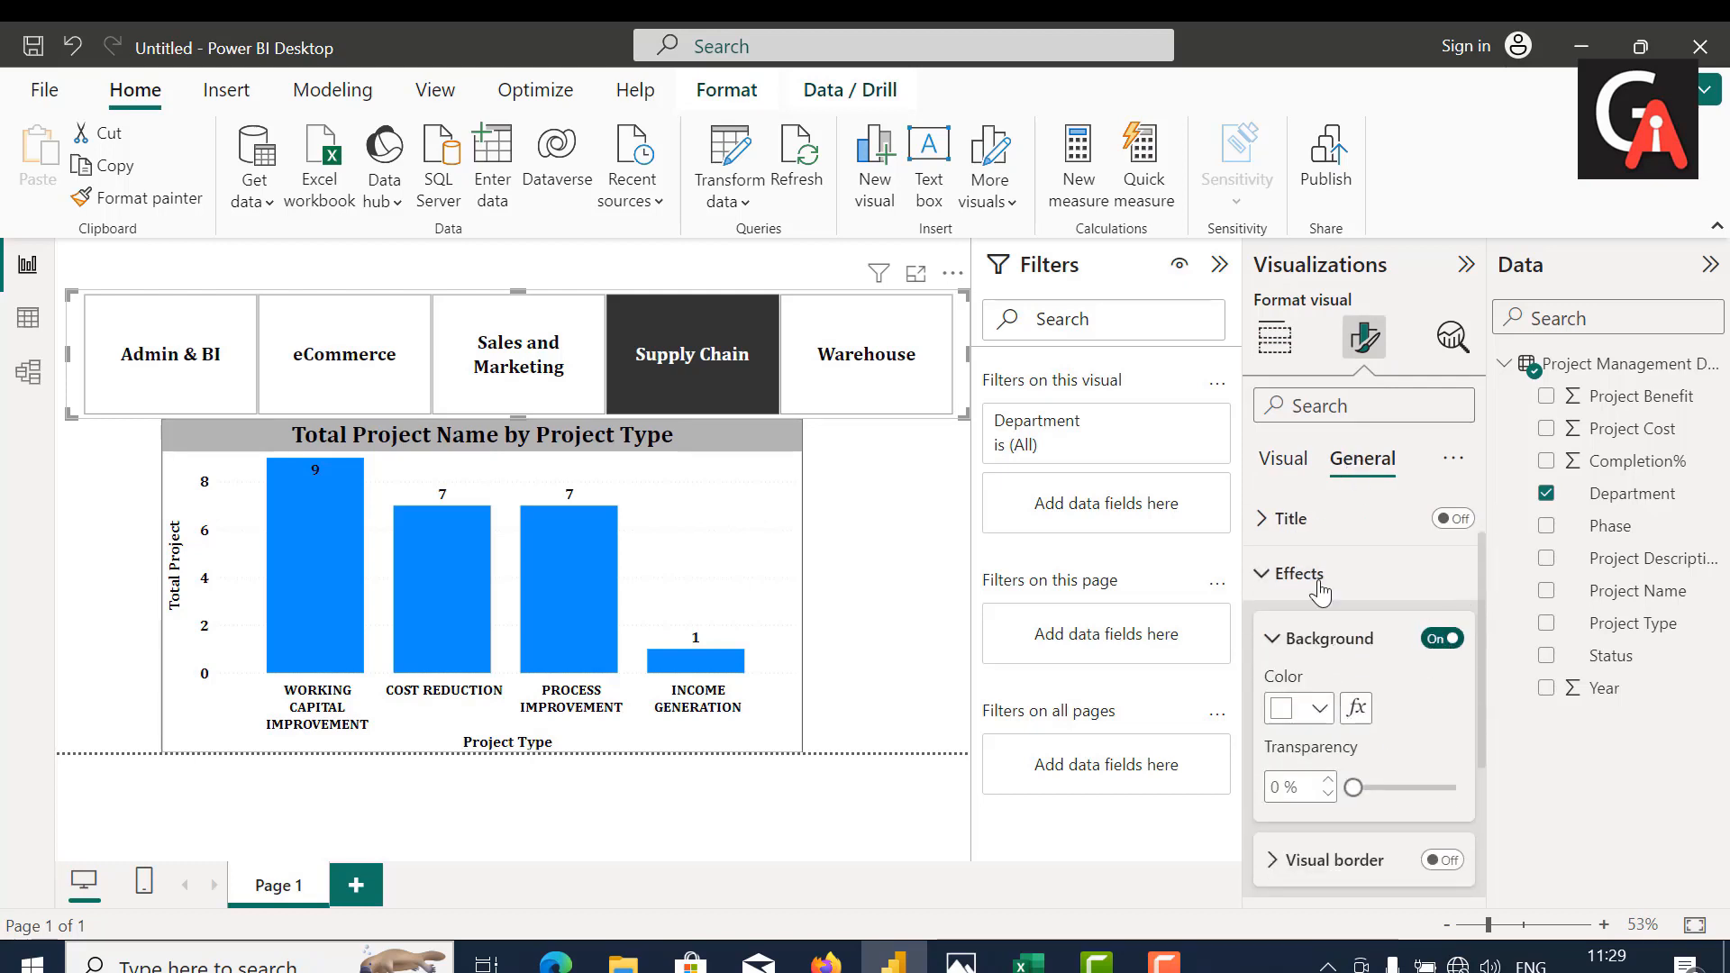
# Step: Test the Department slicer by filtering the chart by Admin & BI, eCommerce, Sales and Marketing, Supply Chain and Warehouse
pyautogui.click(736, 366)
pyautogui.click(741, 367)
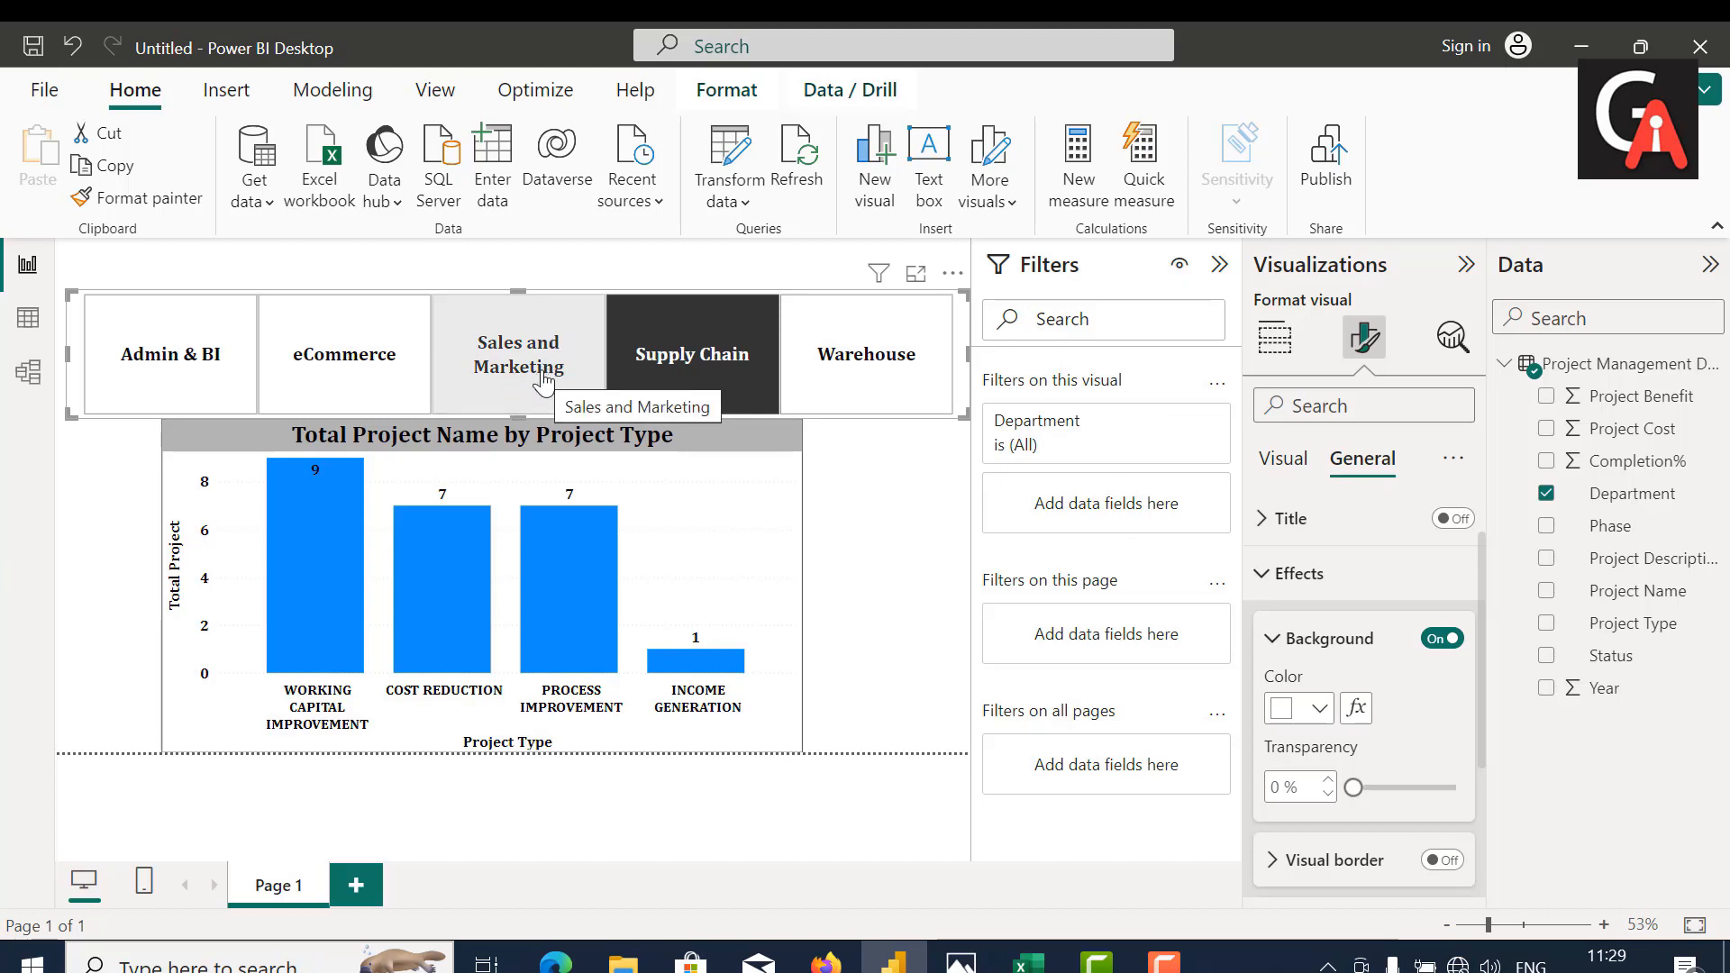
pyautogui.click(211, 370)
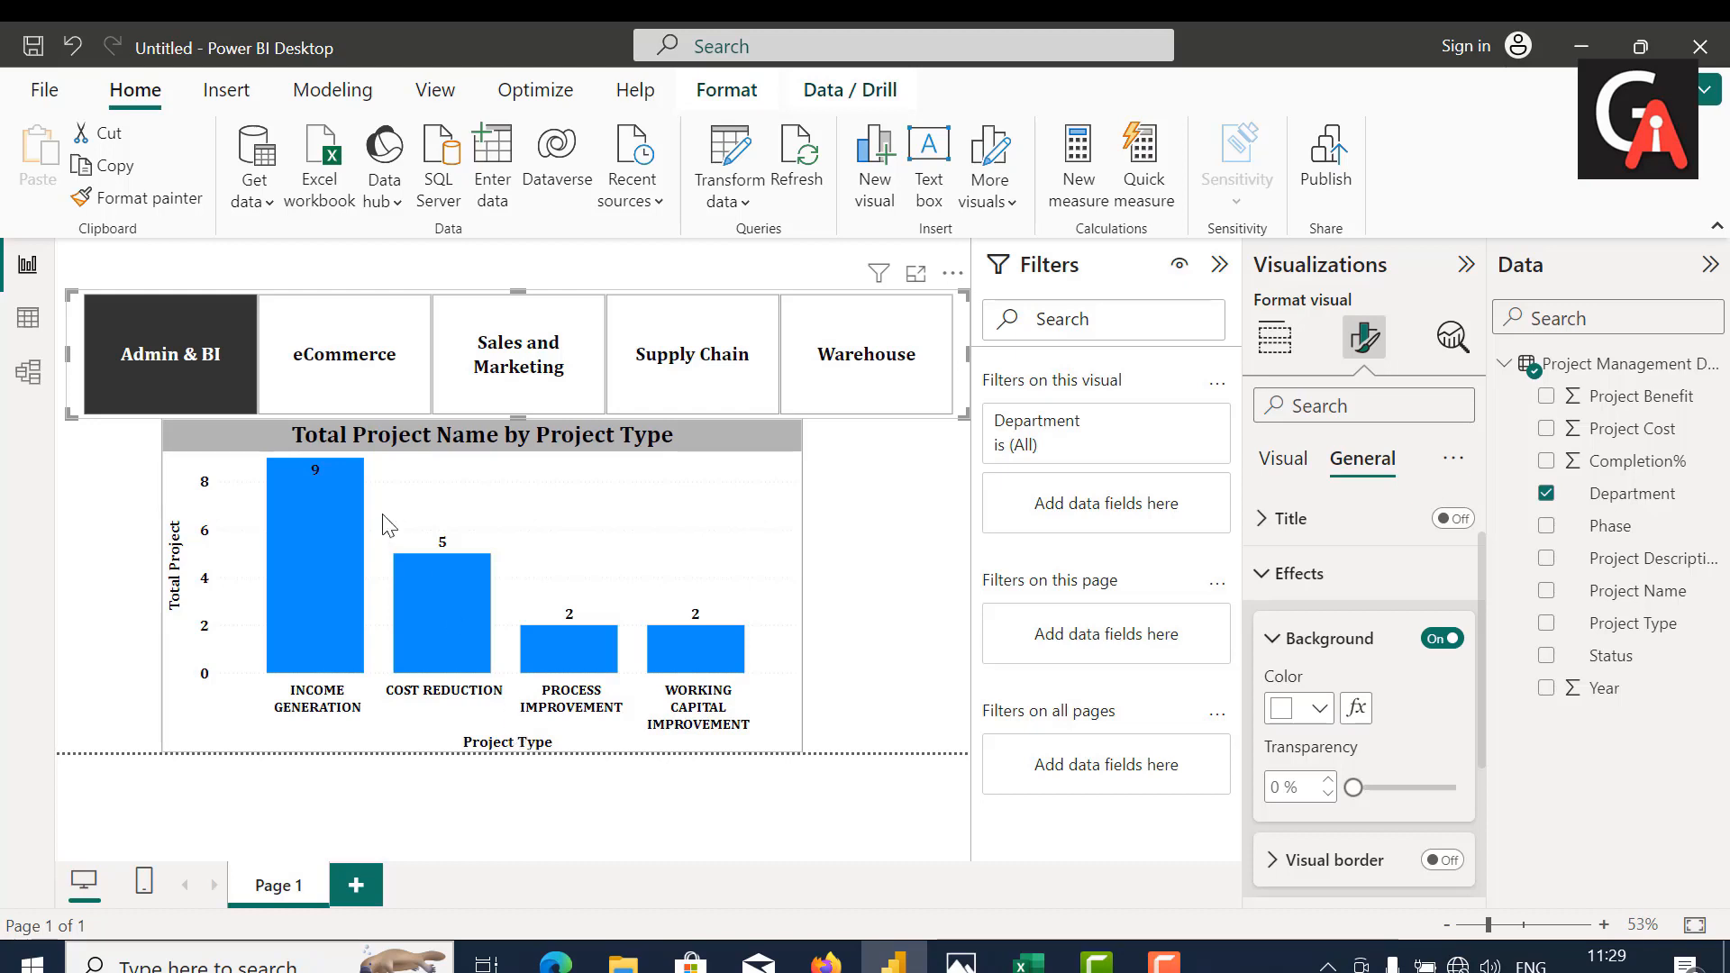
pyautogui.click(342, 347)
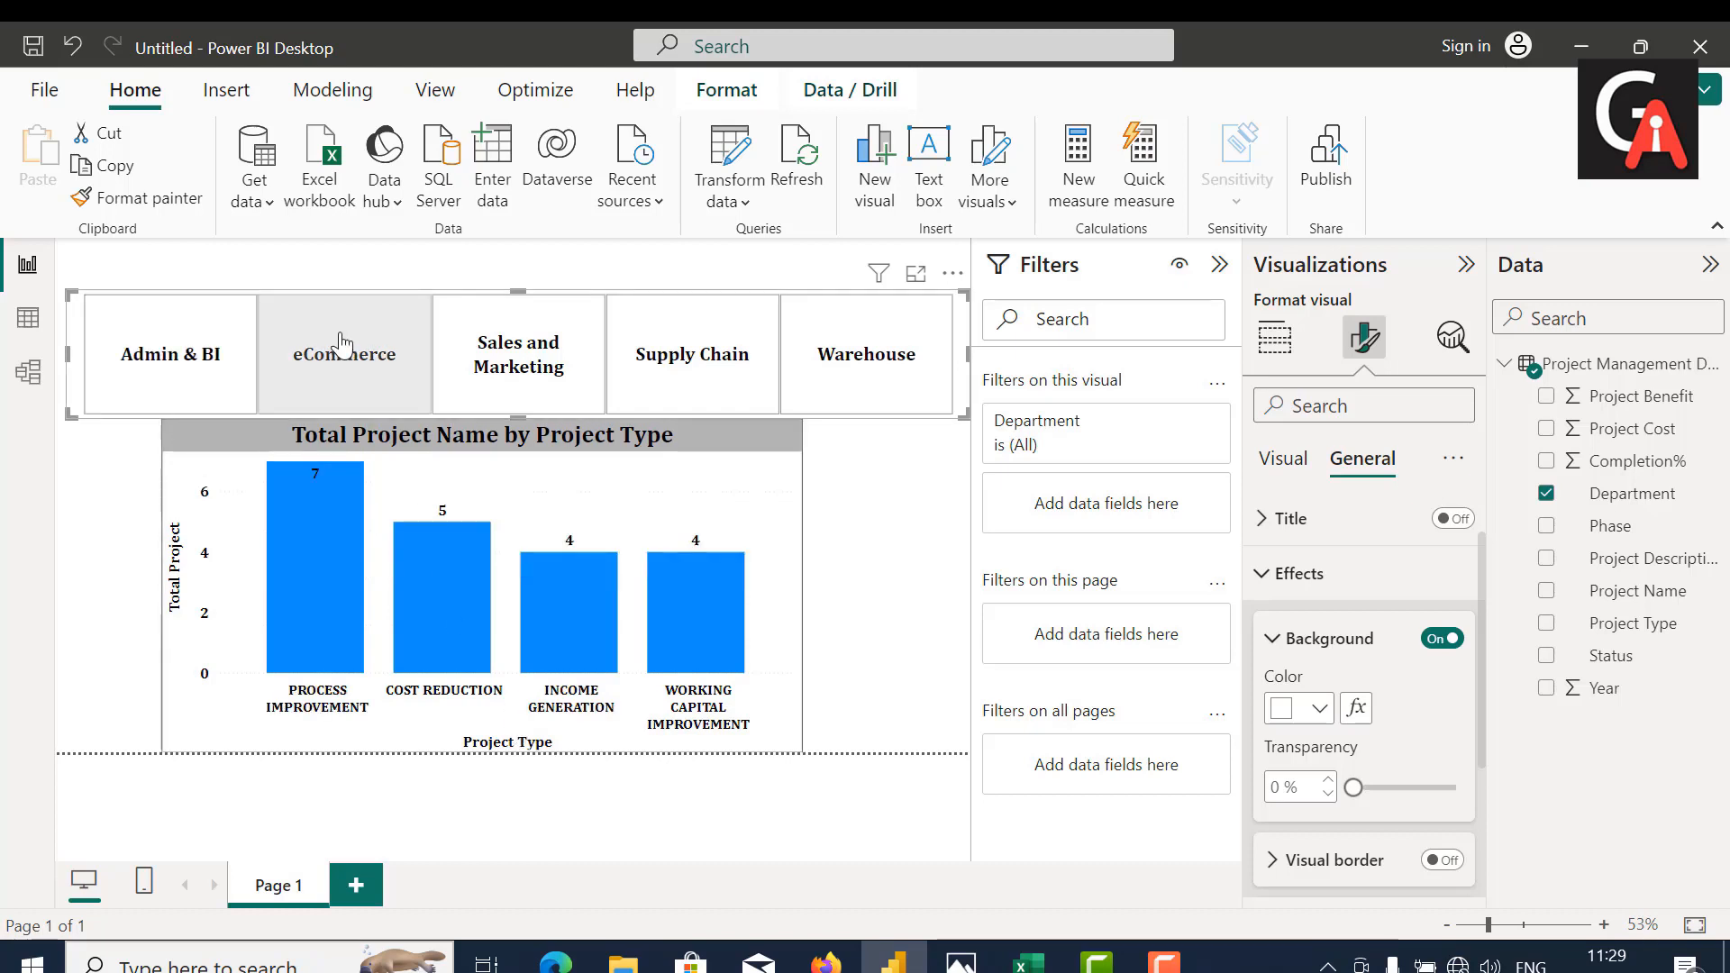
pyautogui.click(494, 341)
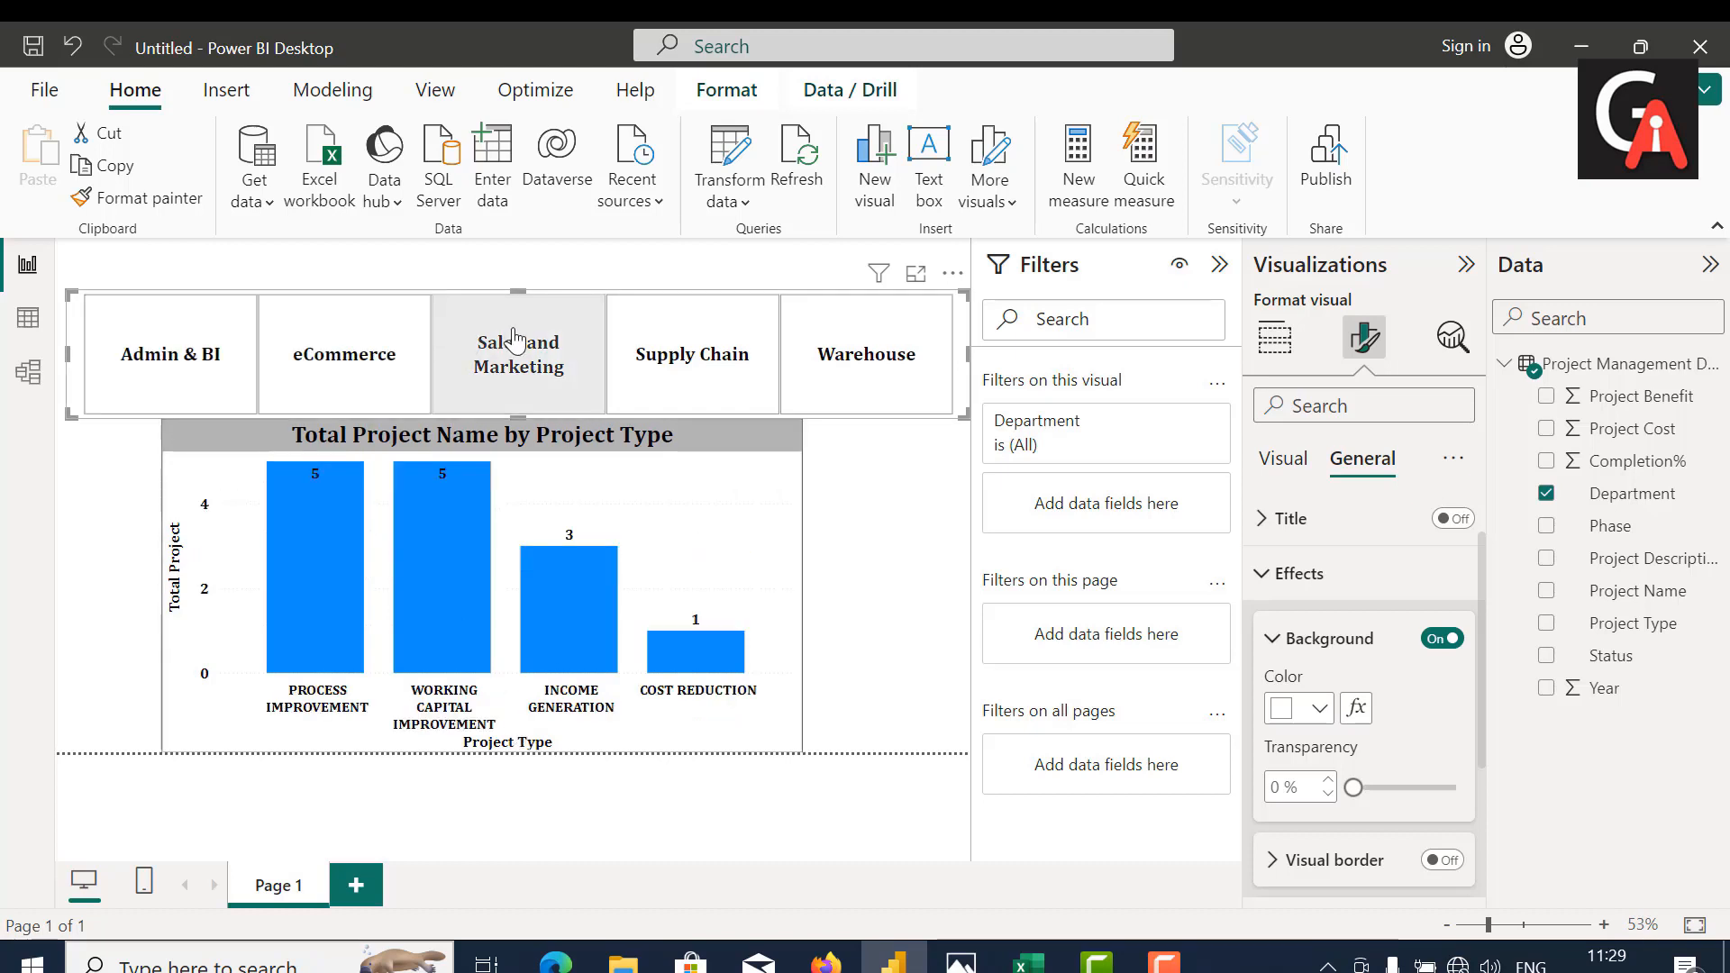
pyautogui.click(662, 350)
pyautogui.click(815, 361)
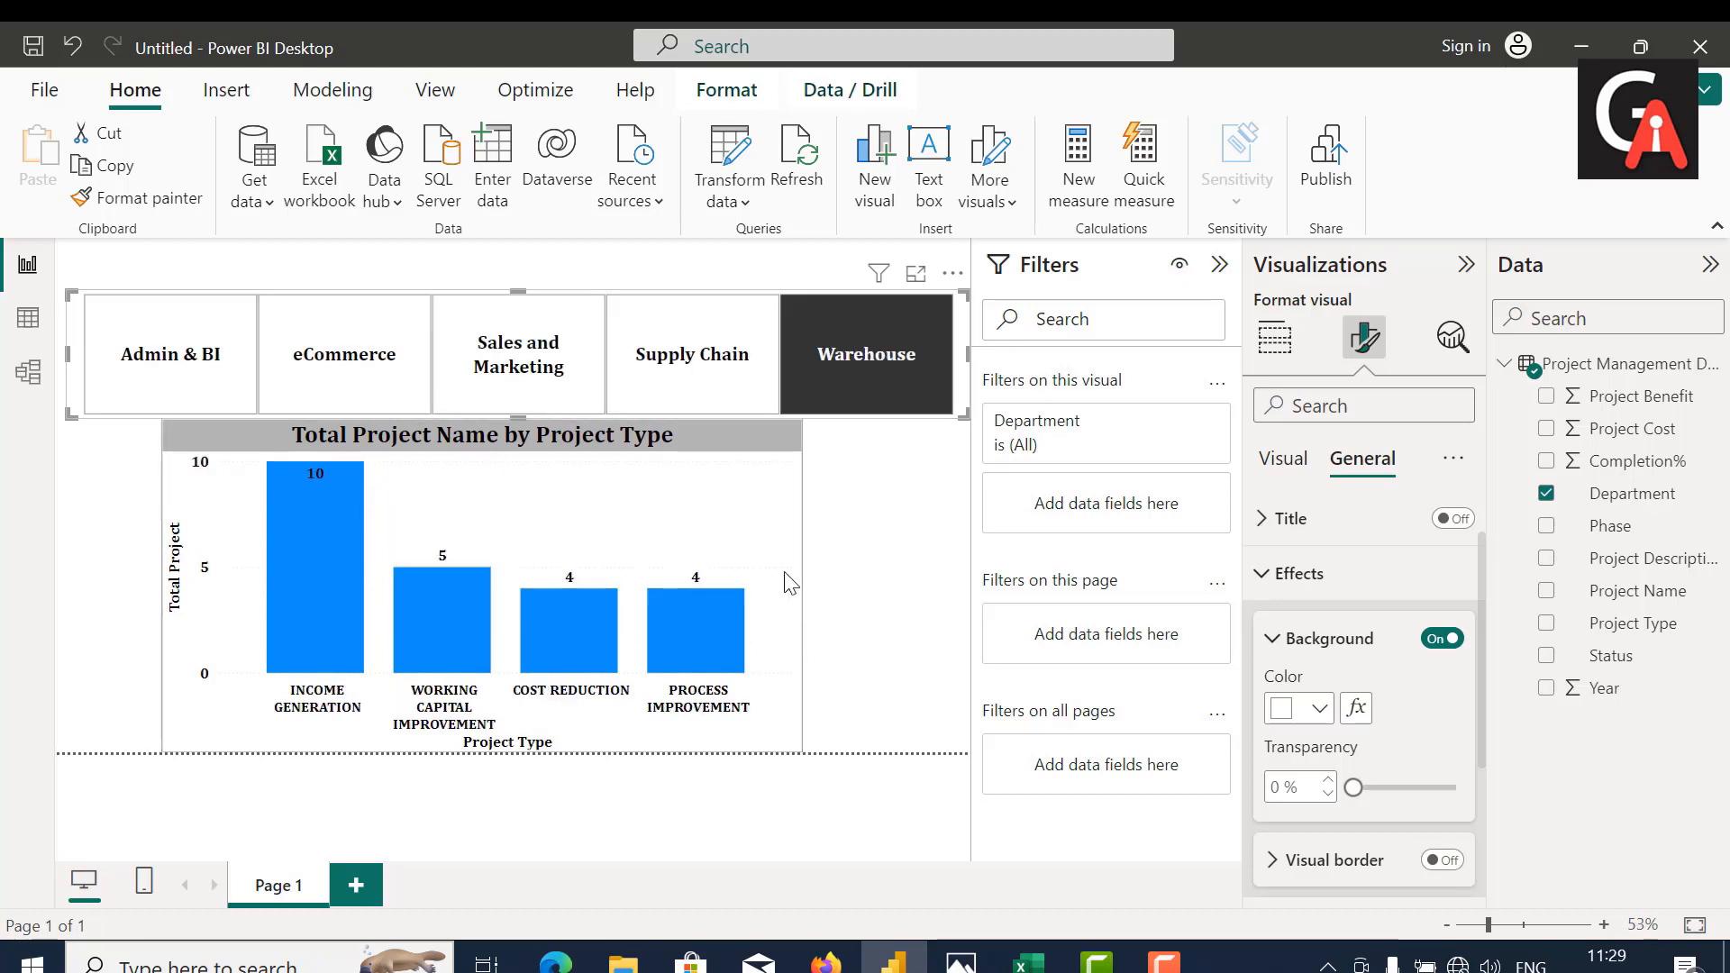
# Step: Widen the column chart on both sides so its edges line up with the Department slicer tiles above it
pyautogui.click(788, 577)
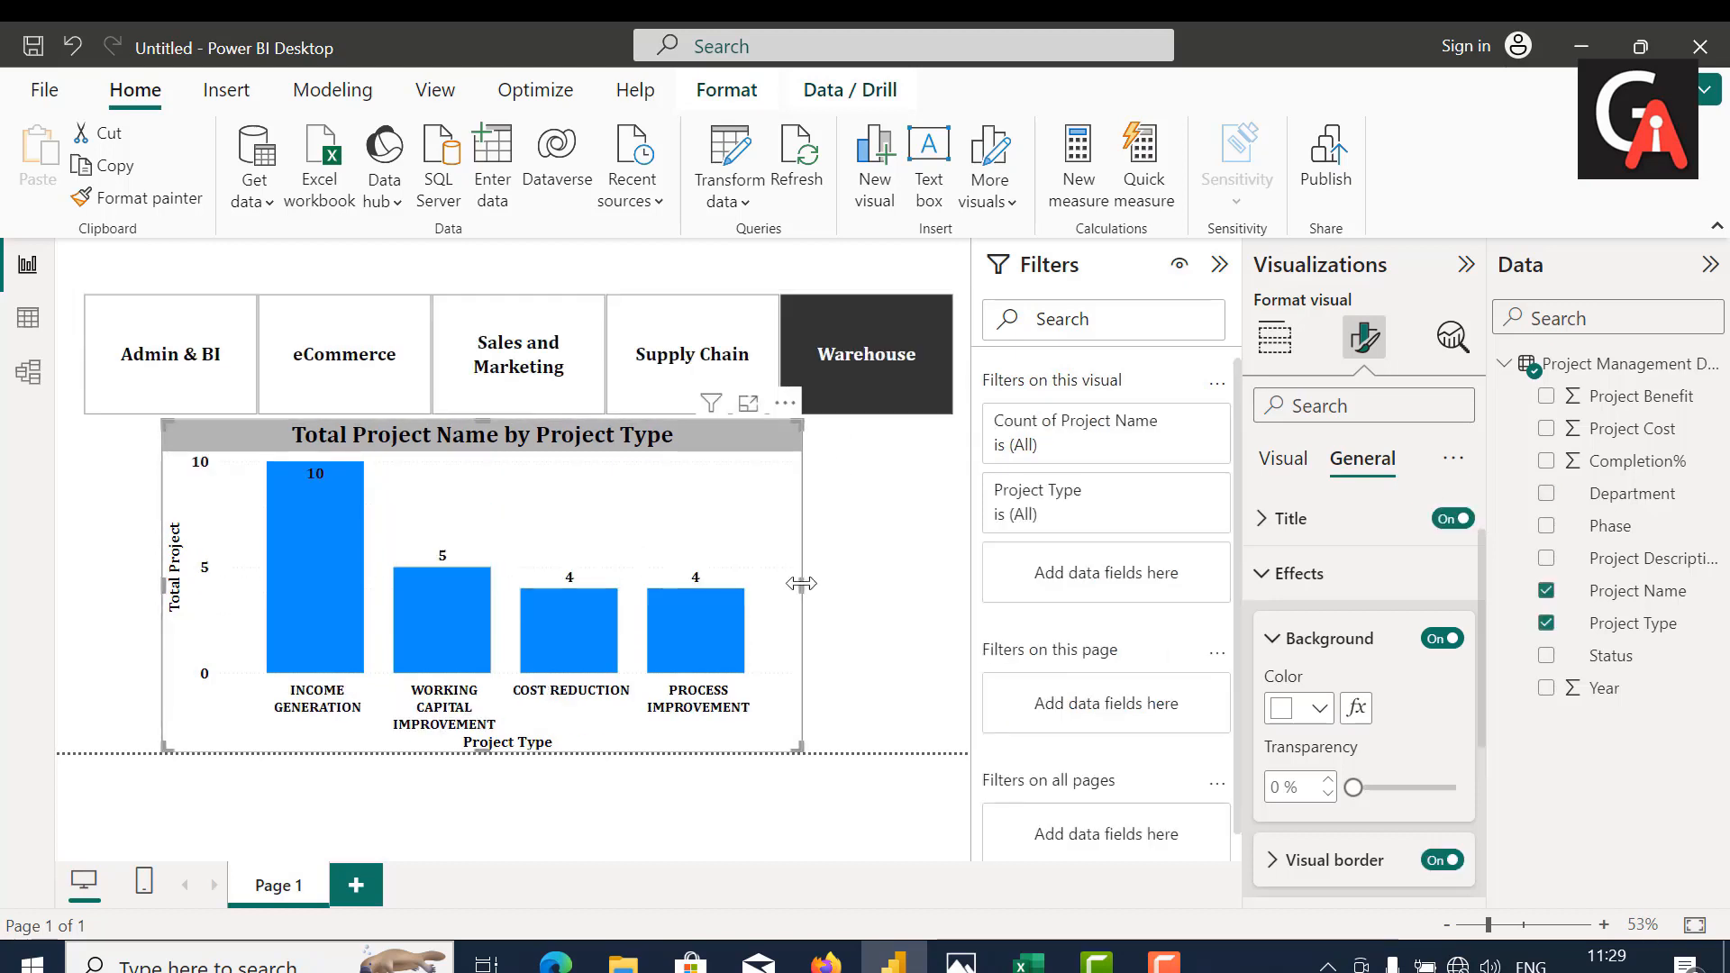
pyautogui.moveTo(800, 579); pyautogui.dragTo(967, 586)
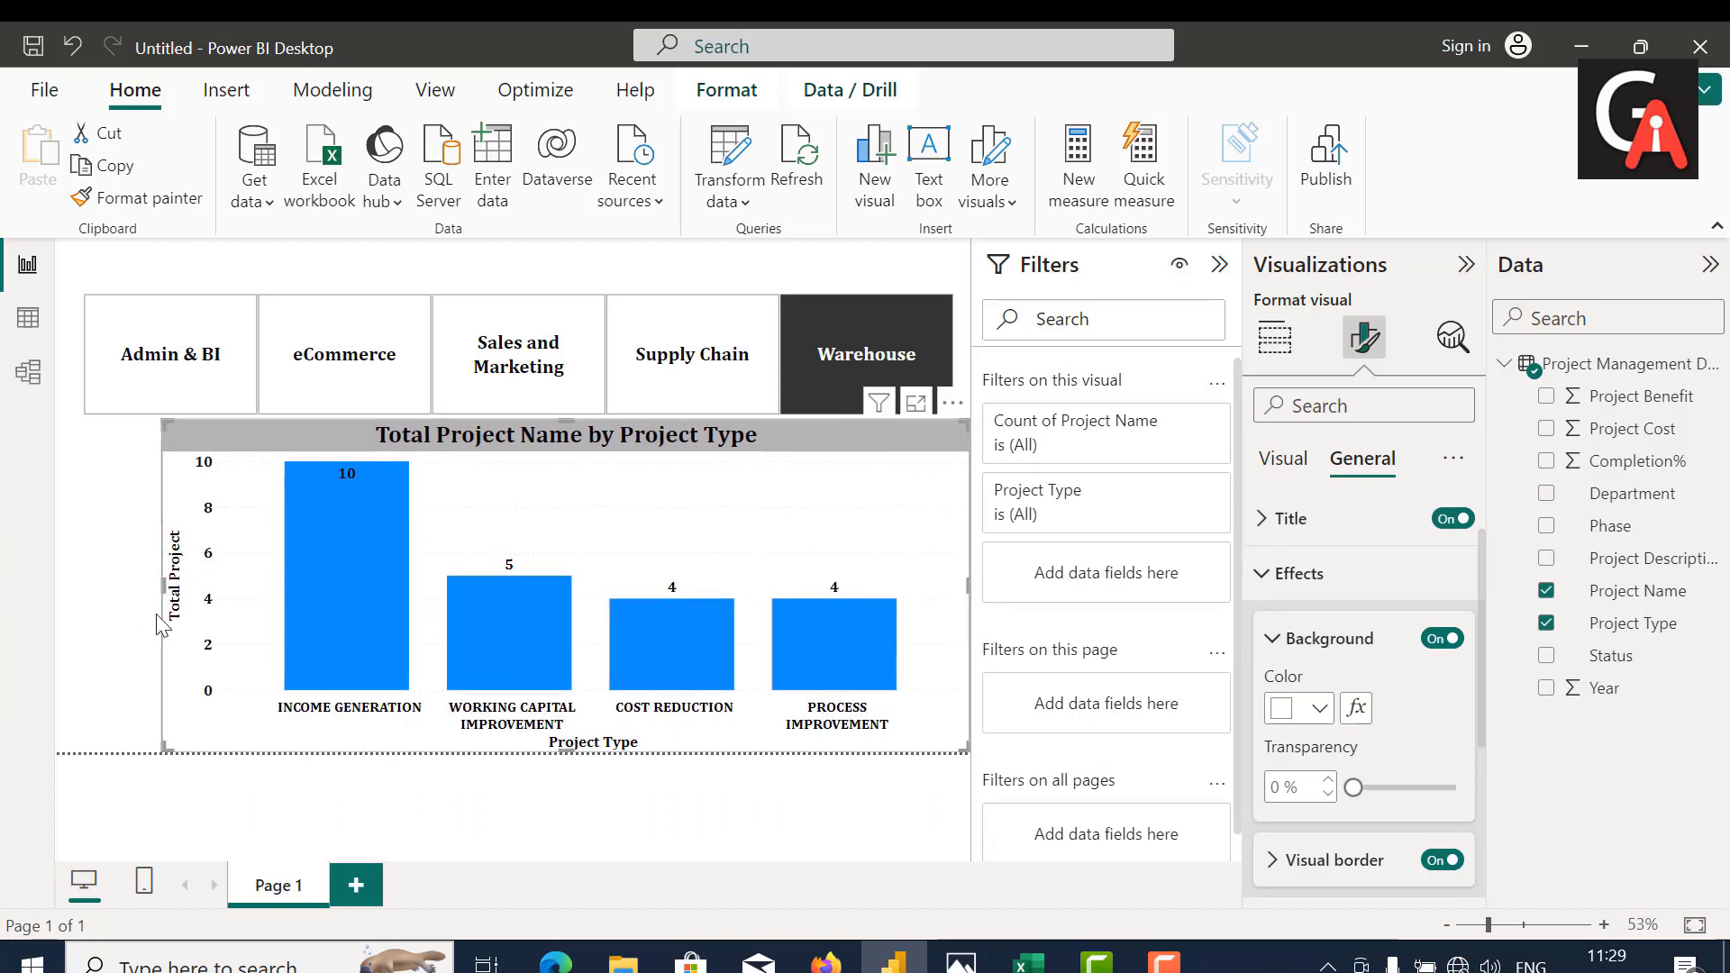
pyautogui.moveTo(168, 600); pyautogui.dragTo(92, 593)
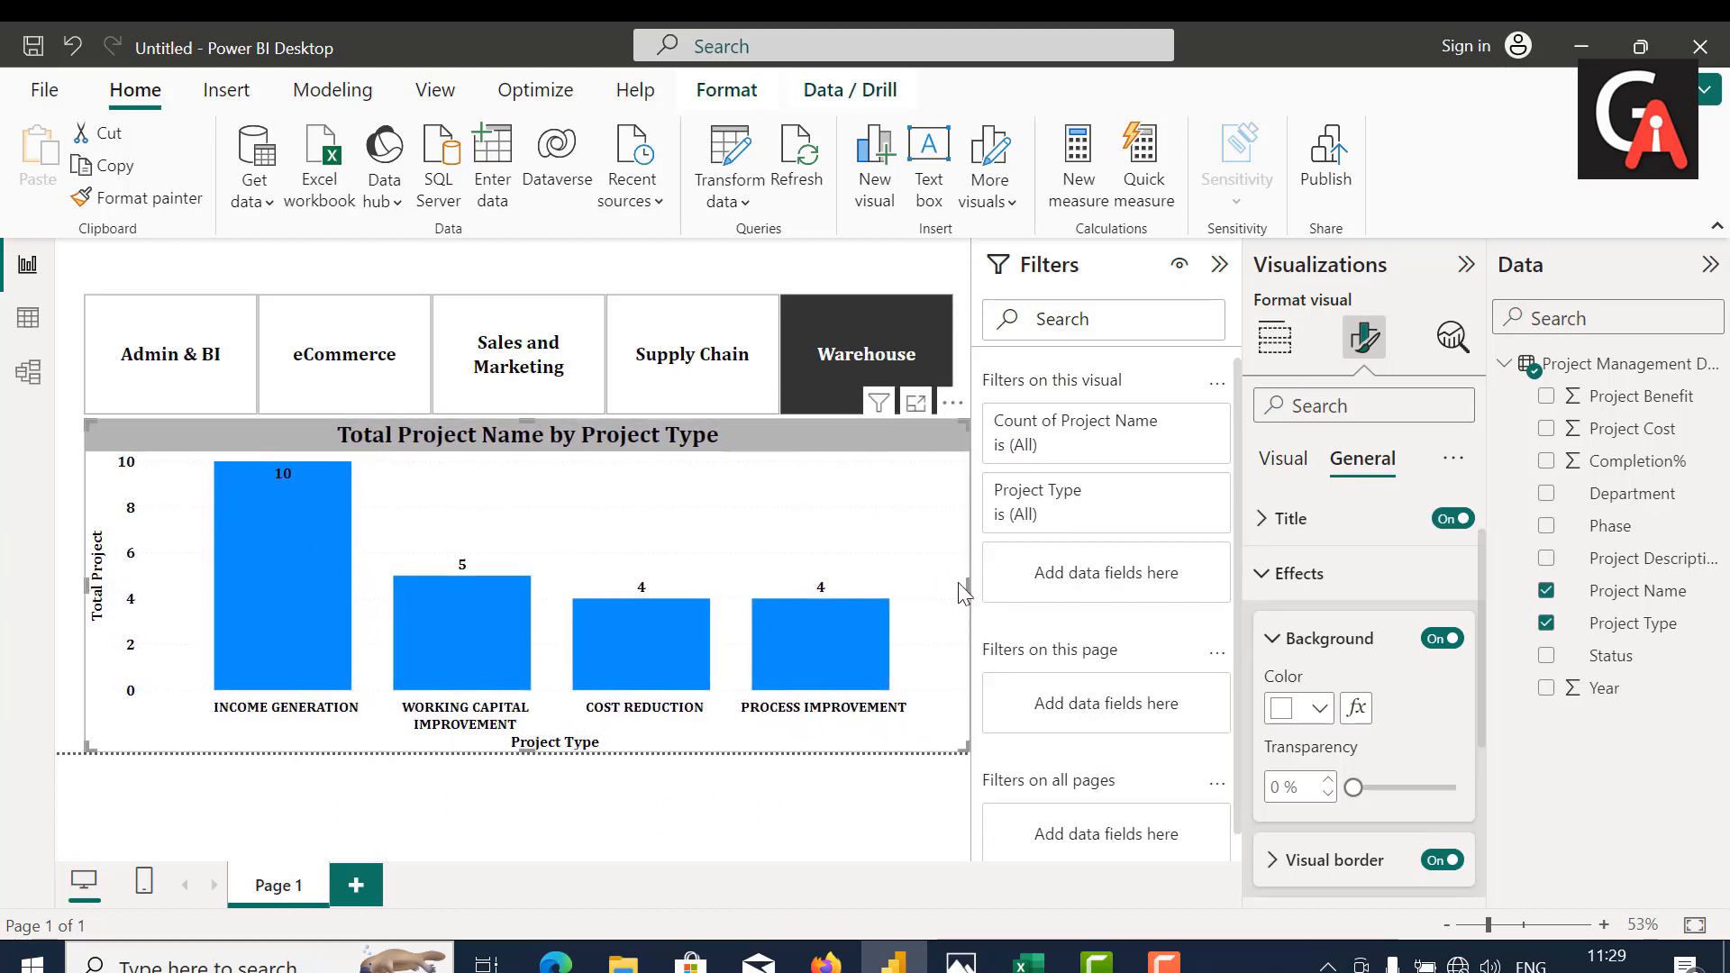
pyautogui.moveTo(967, 581); pyautogui.dragTo(953, 584)
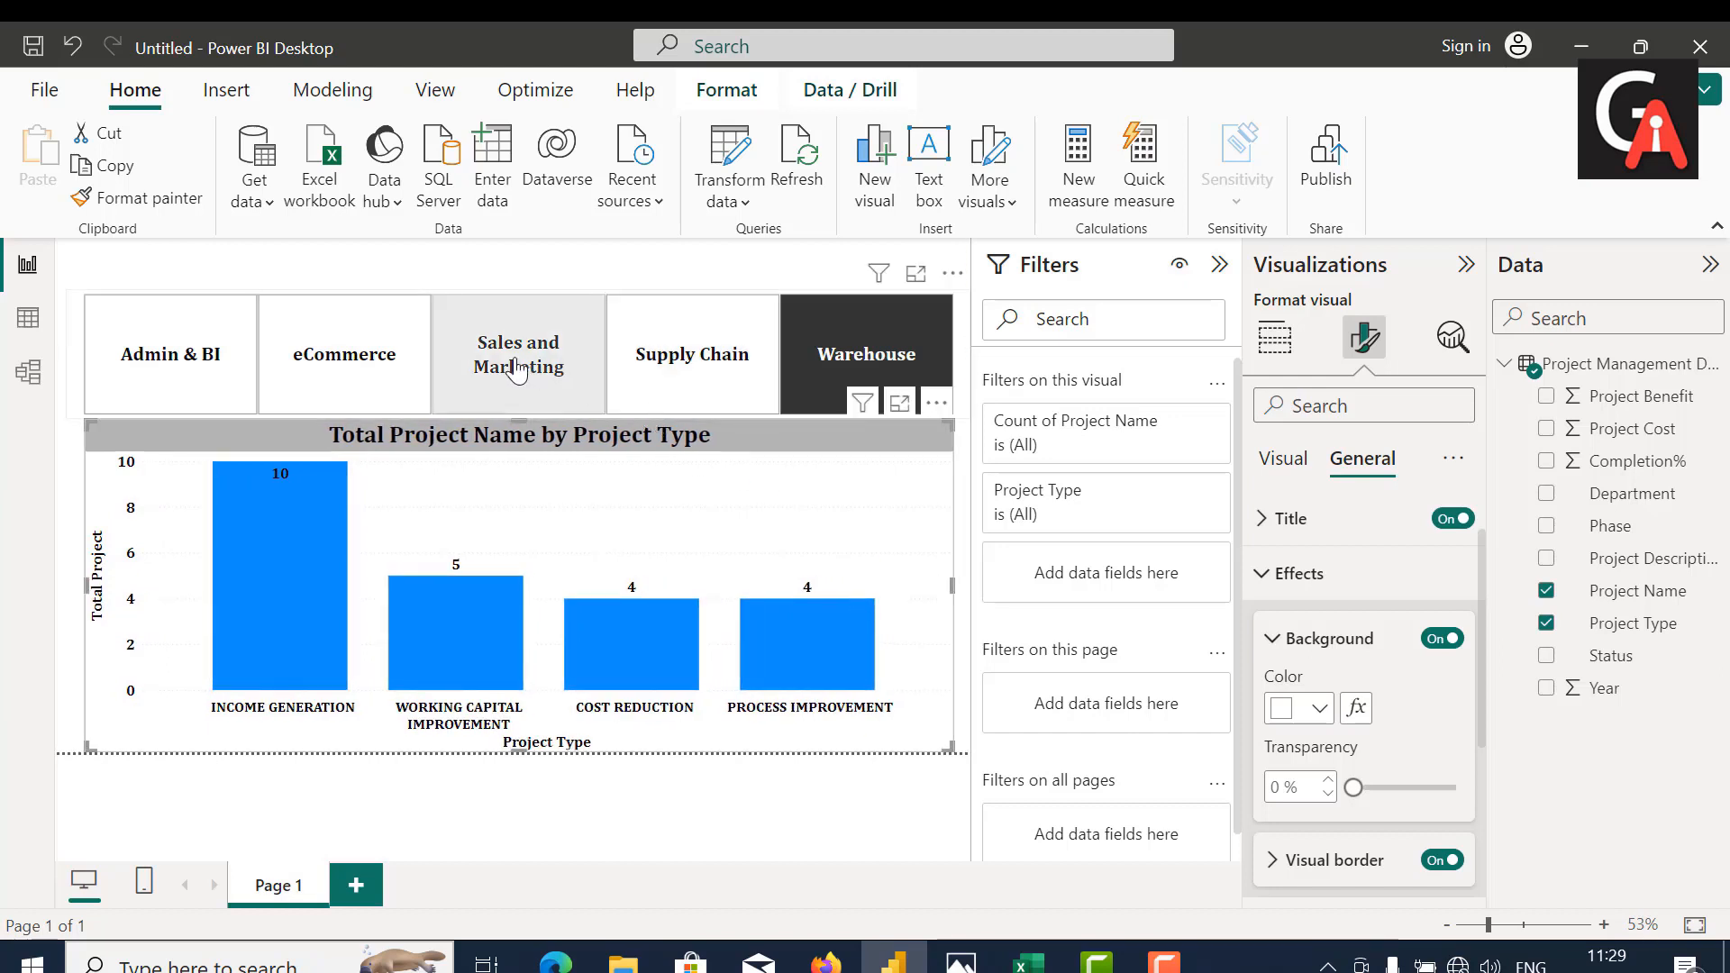
# Step: Check the widened chart by filtering it by Sales and Marketing, Admin & BI, eCommerce and Supply Chain, ending on Warehouse
pyautogui.click(517, 369)
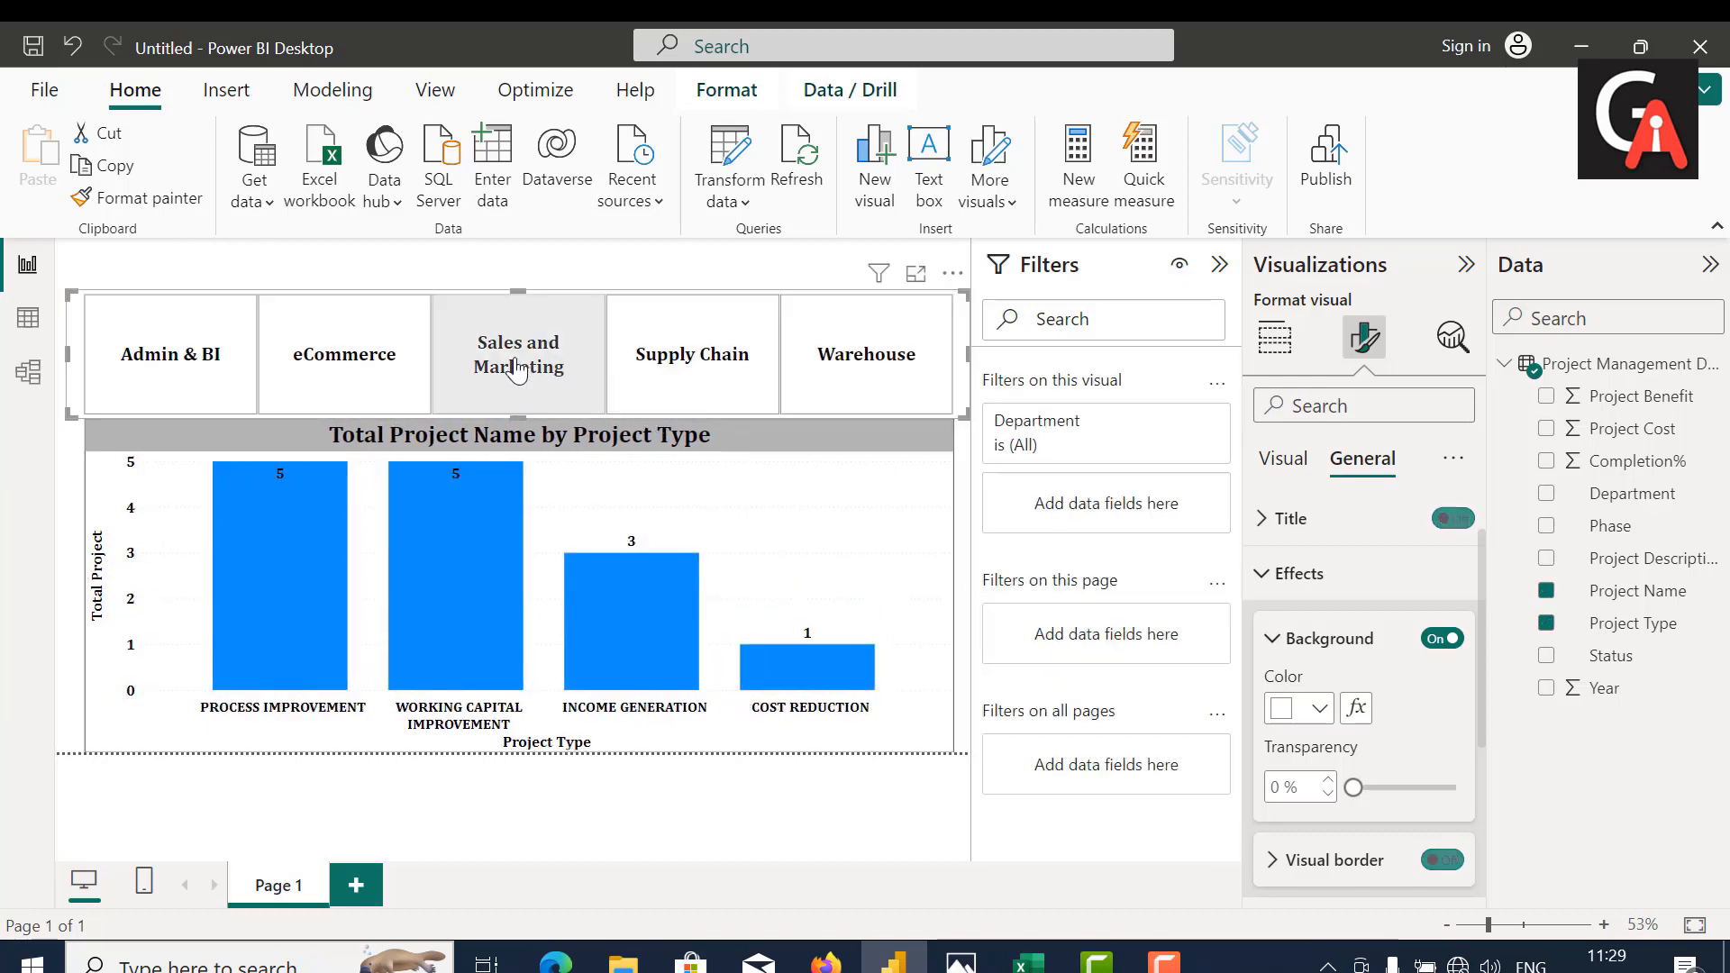
pyautogui.click(167, 363)
pyautogui.click(167, 360)
pyautogui.click(360, 347)
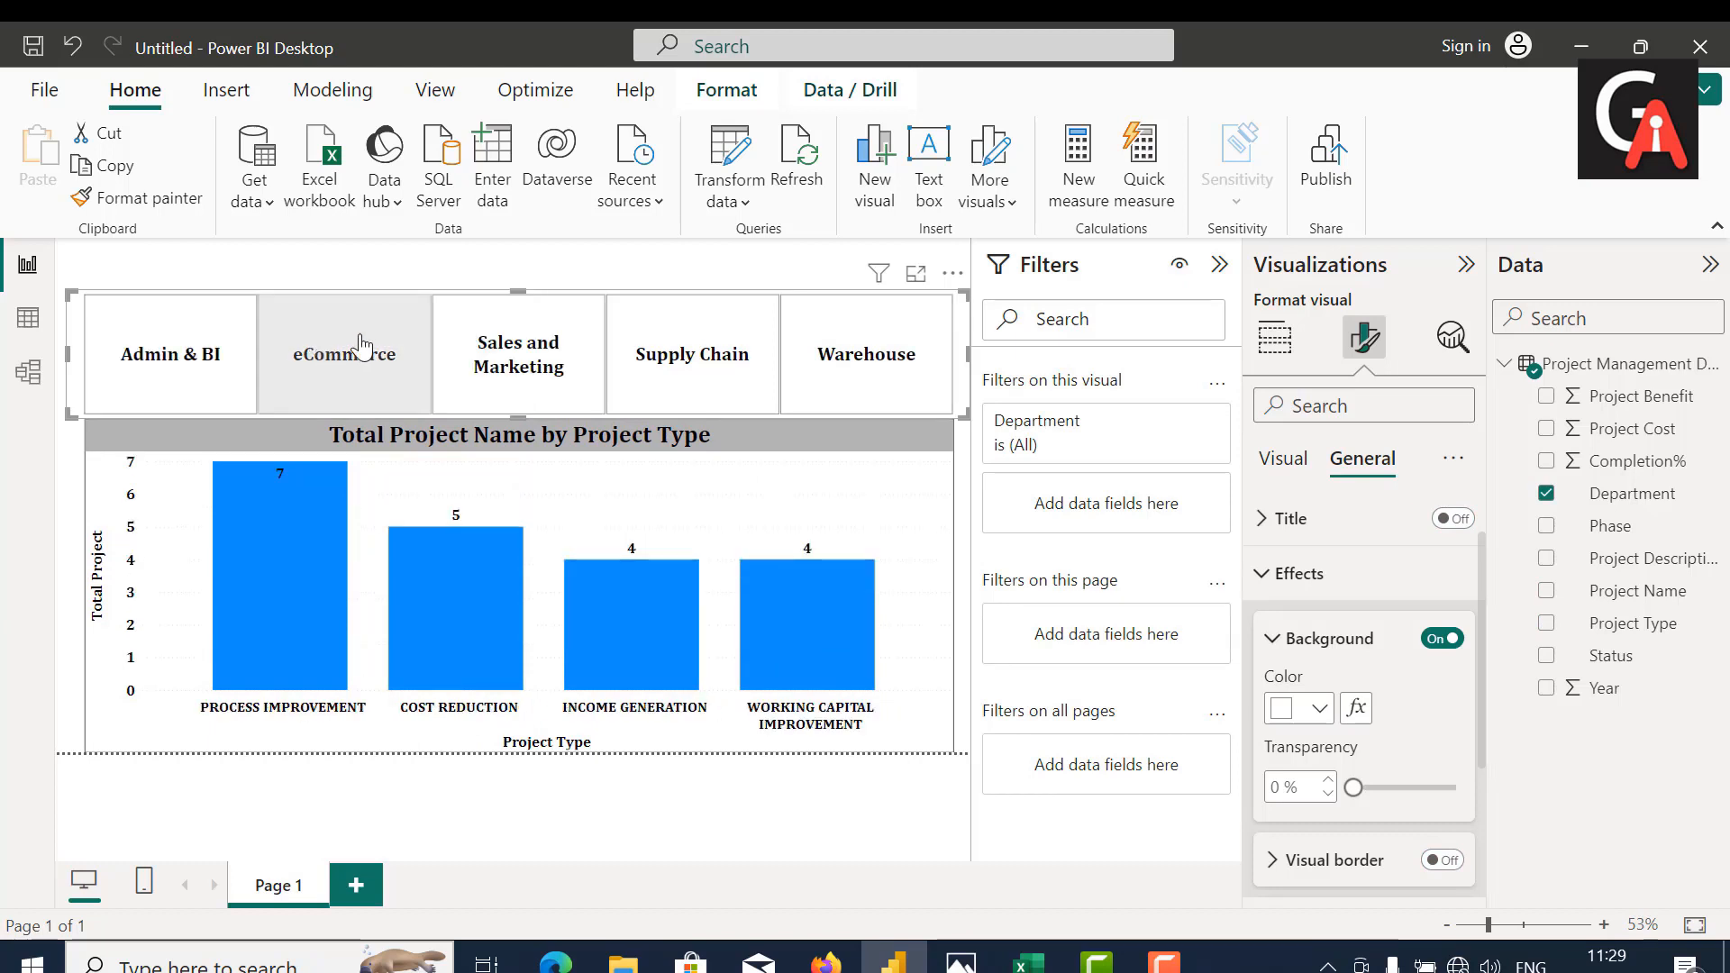
pyautogui.click(553, 343)
pyautogui.click(655, 356)
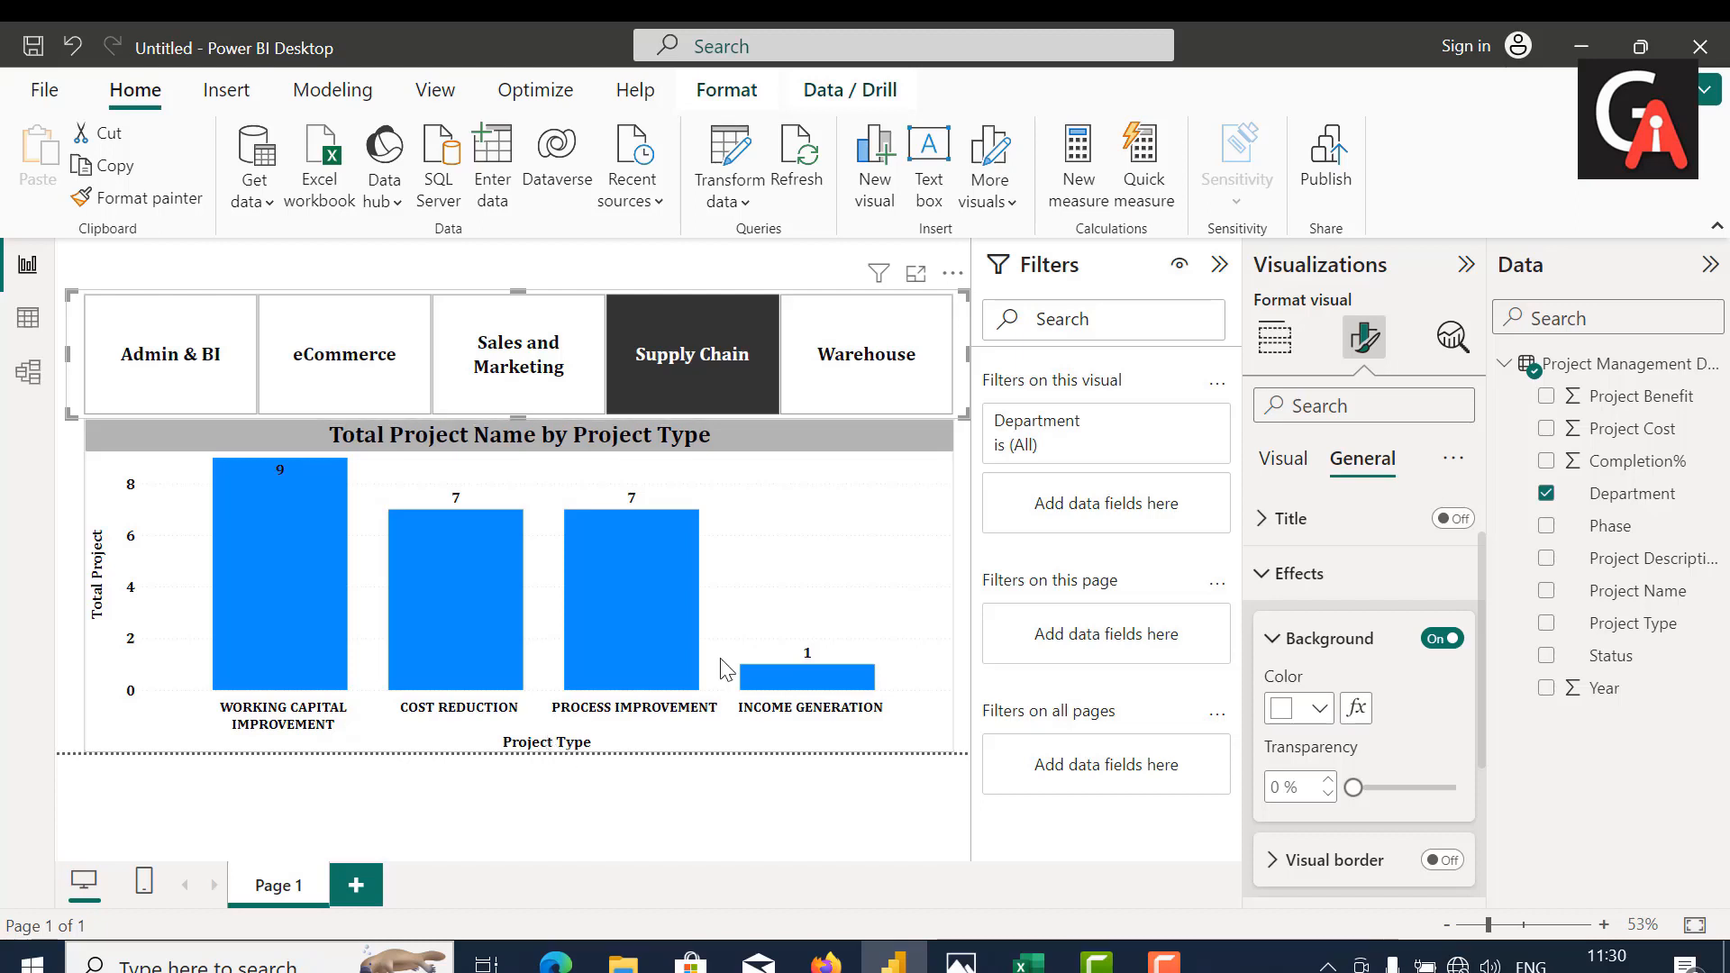
pyautogui.click(825, 351)
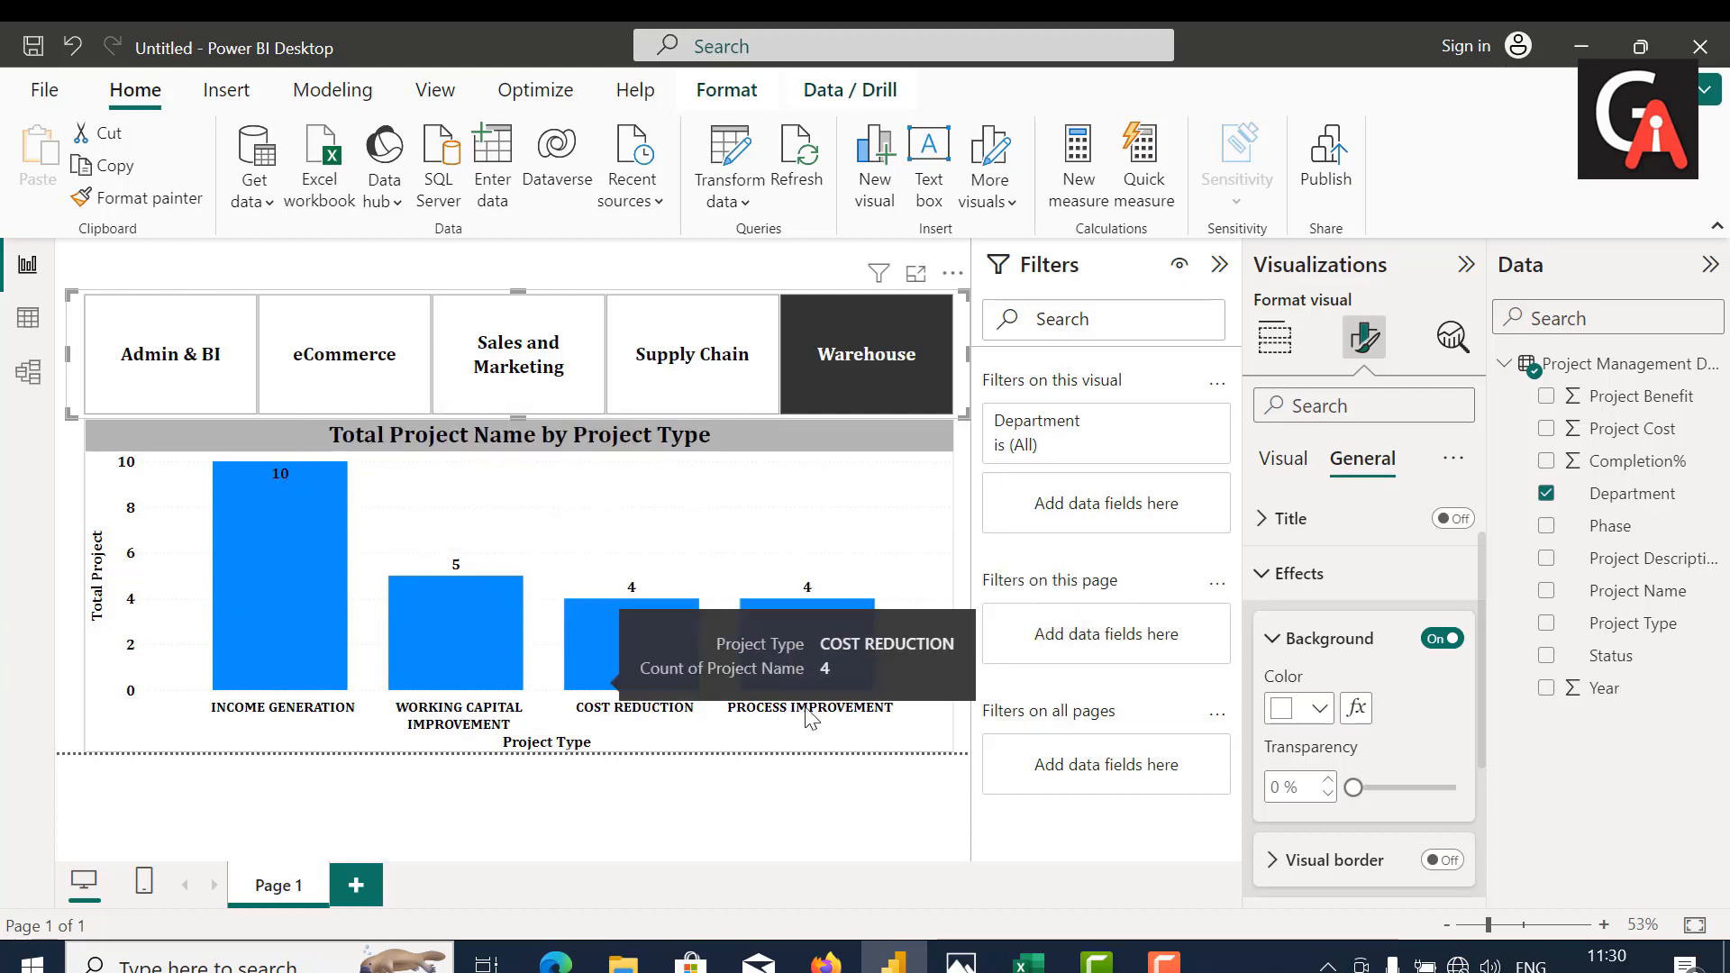
# Step: Apply conditional formatting to the chart's column color, using a Gradient style based on Count of Project Type from lowest to highest value
pyautogui.click(1287, 464)
pyautogui.click(1345, 459)
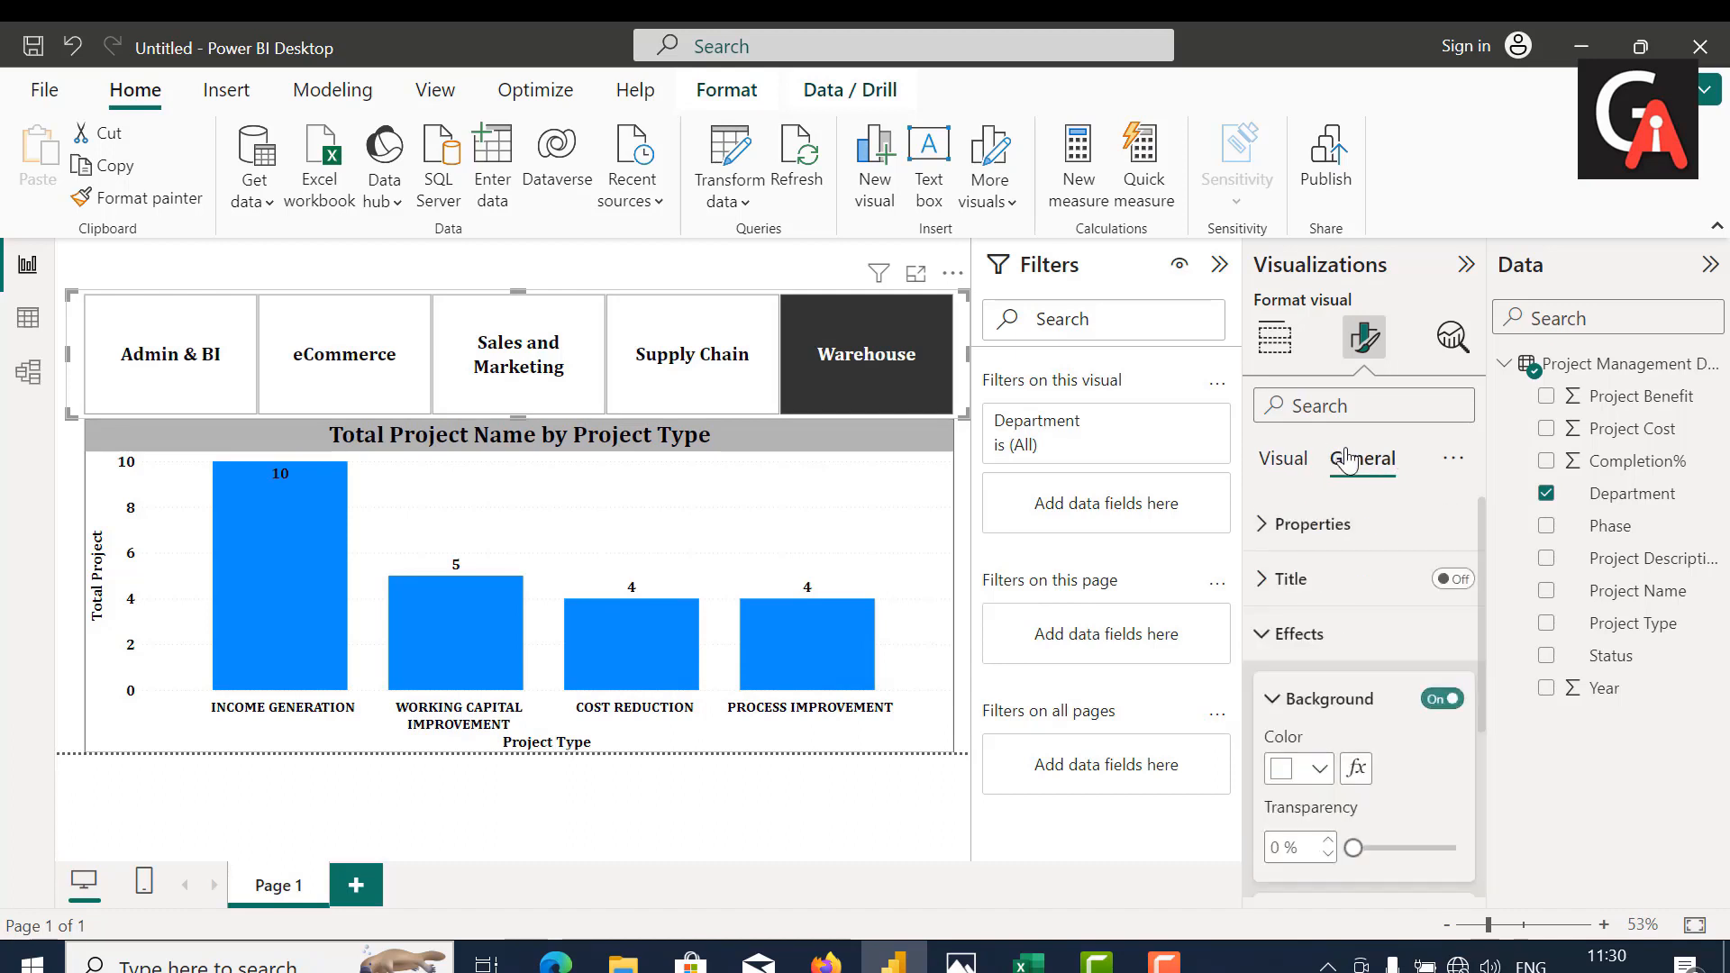
pyautogui.scroll(-3, 1361, 807)
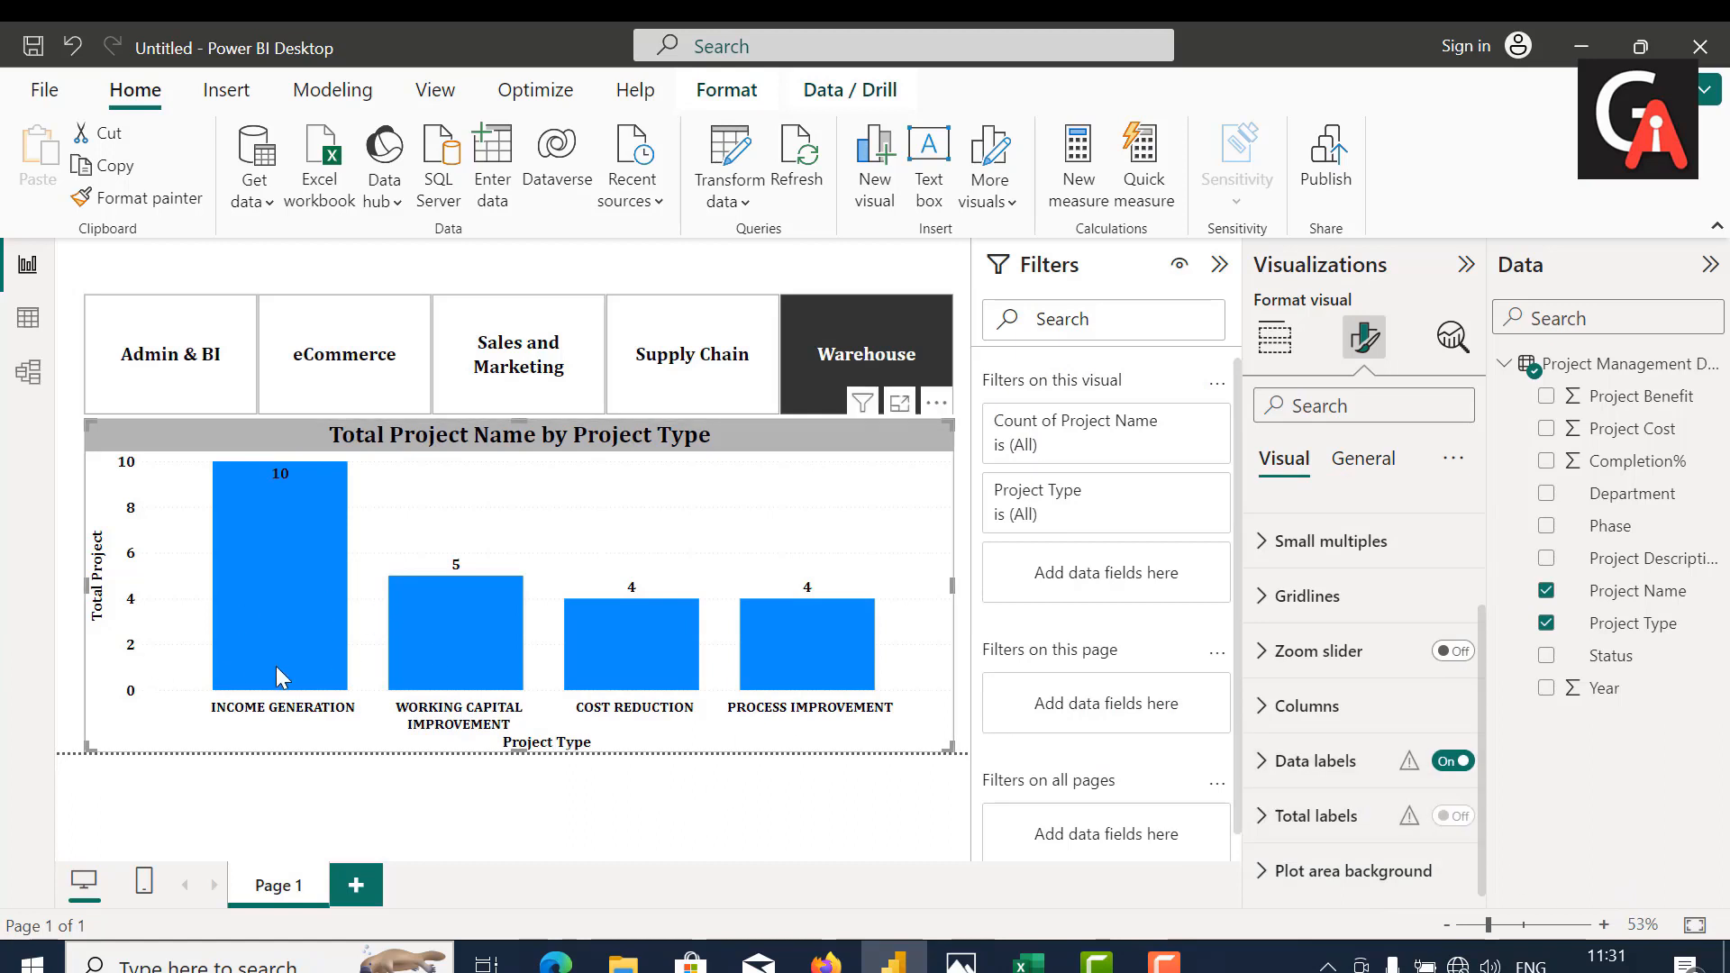
pyautogui.click(1307, 706)
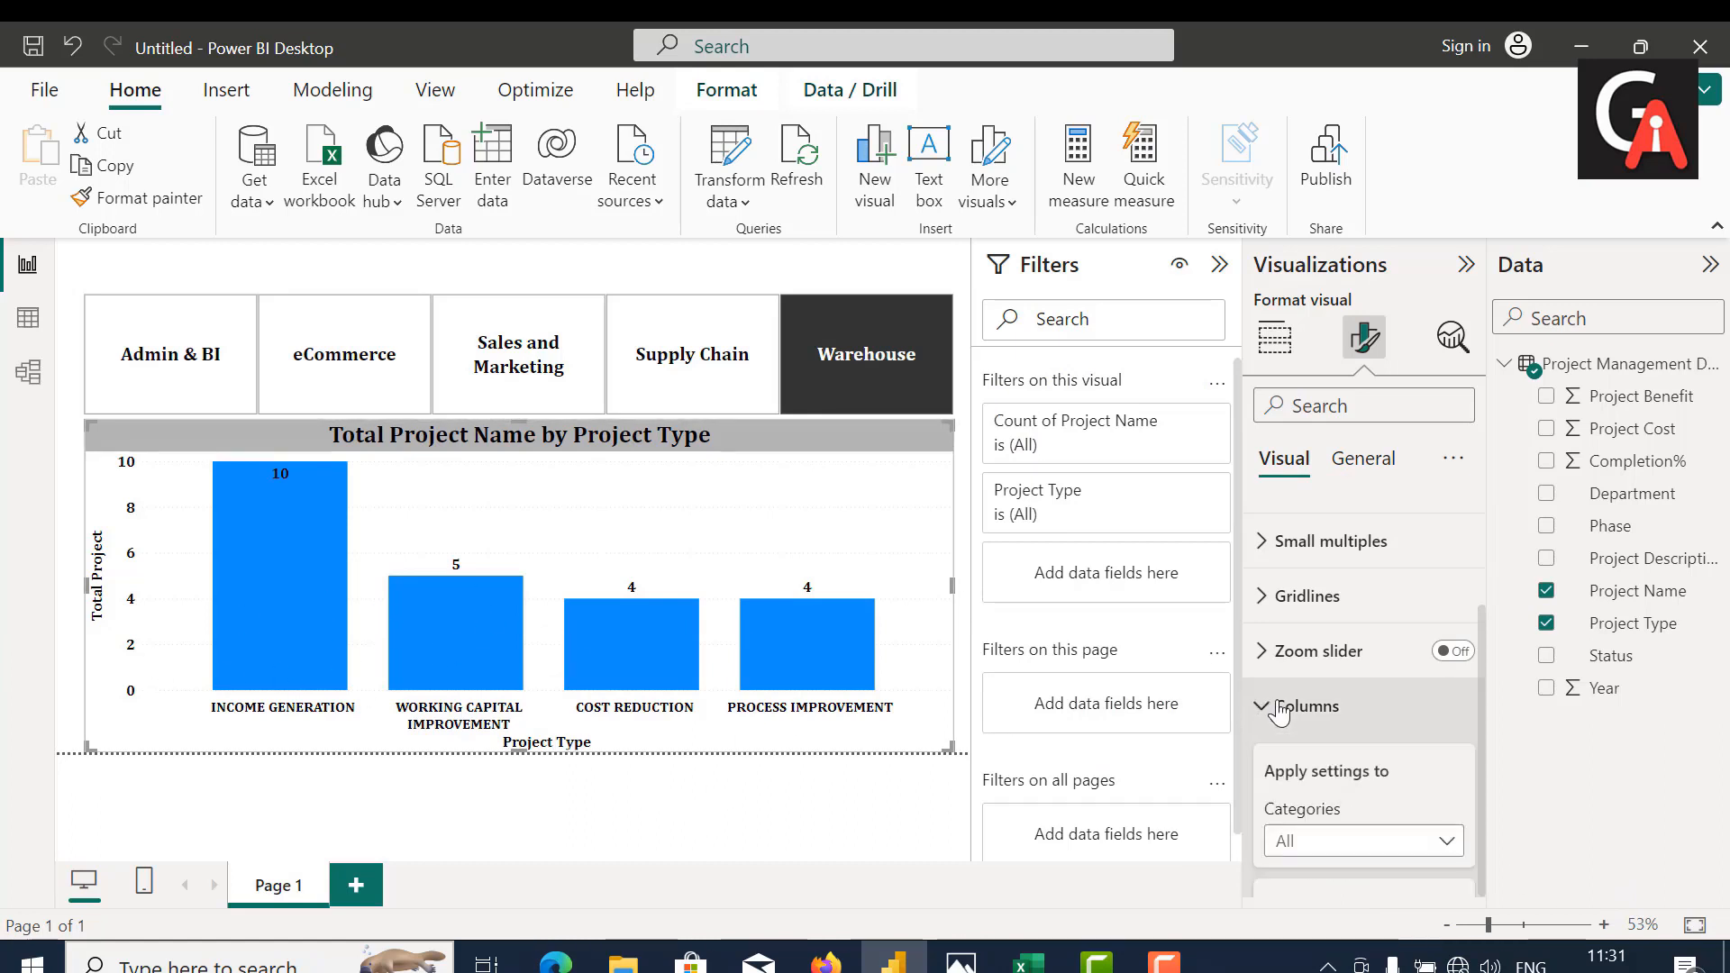
pyautogui.scroll(-1, 1280, 699)
pyautogui.scroll(-2, 1279, 700)
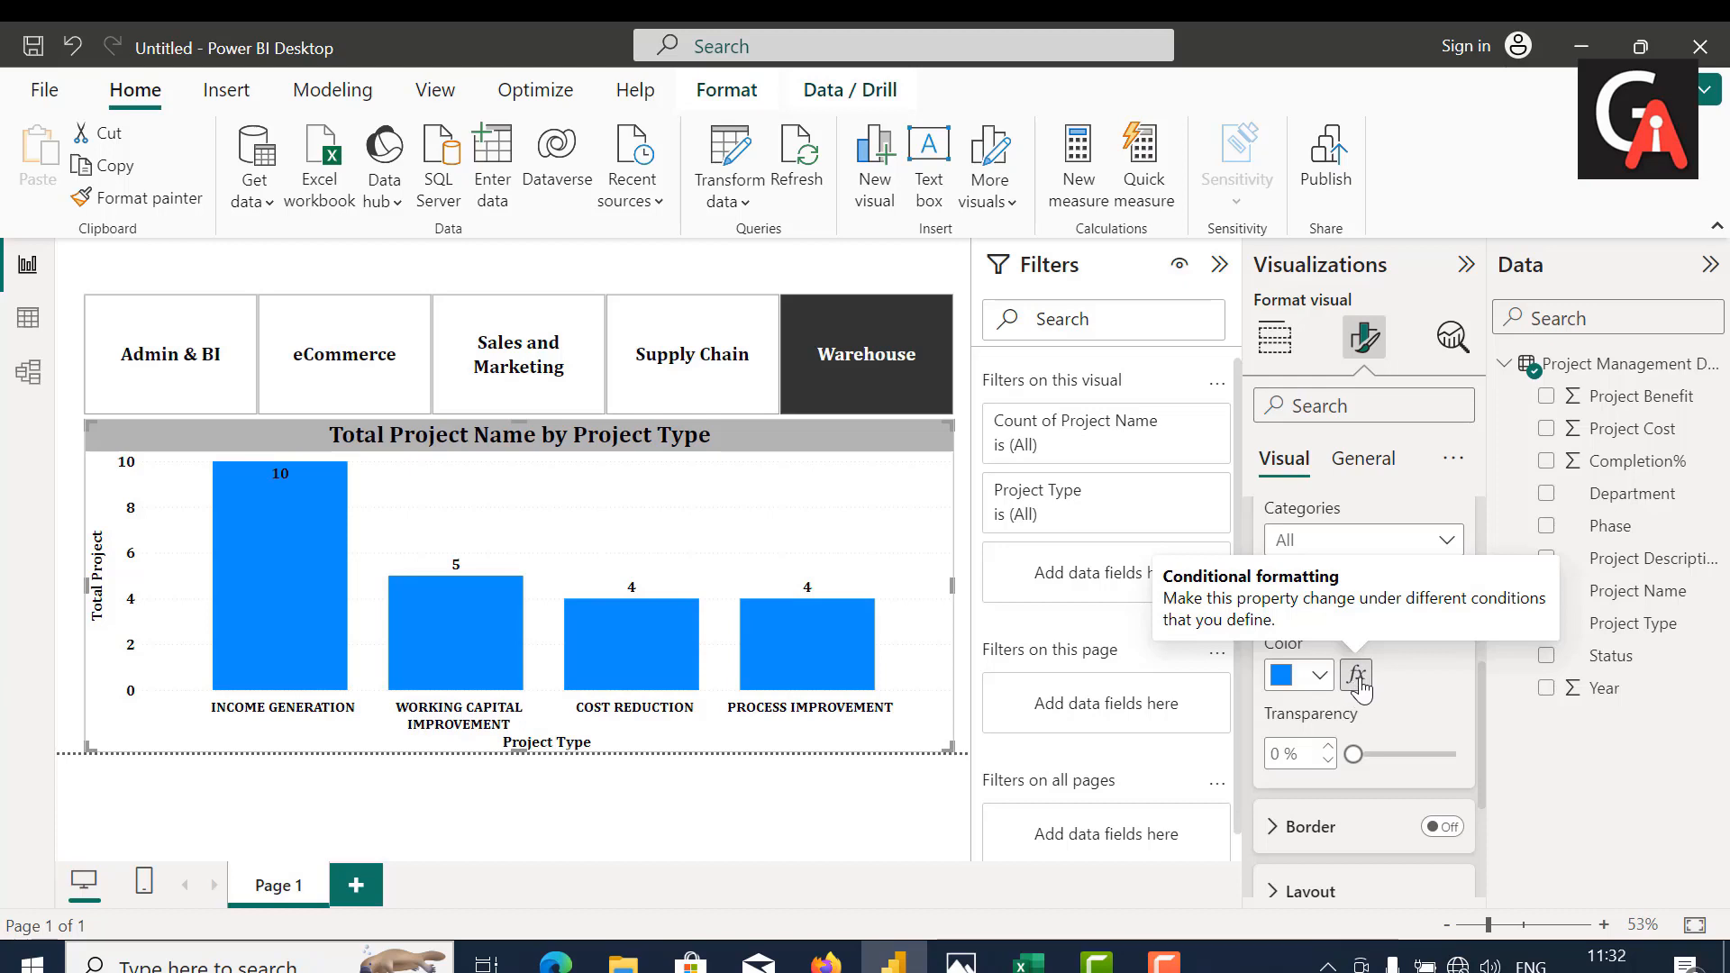
pyautogui.click(1357, 674)
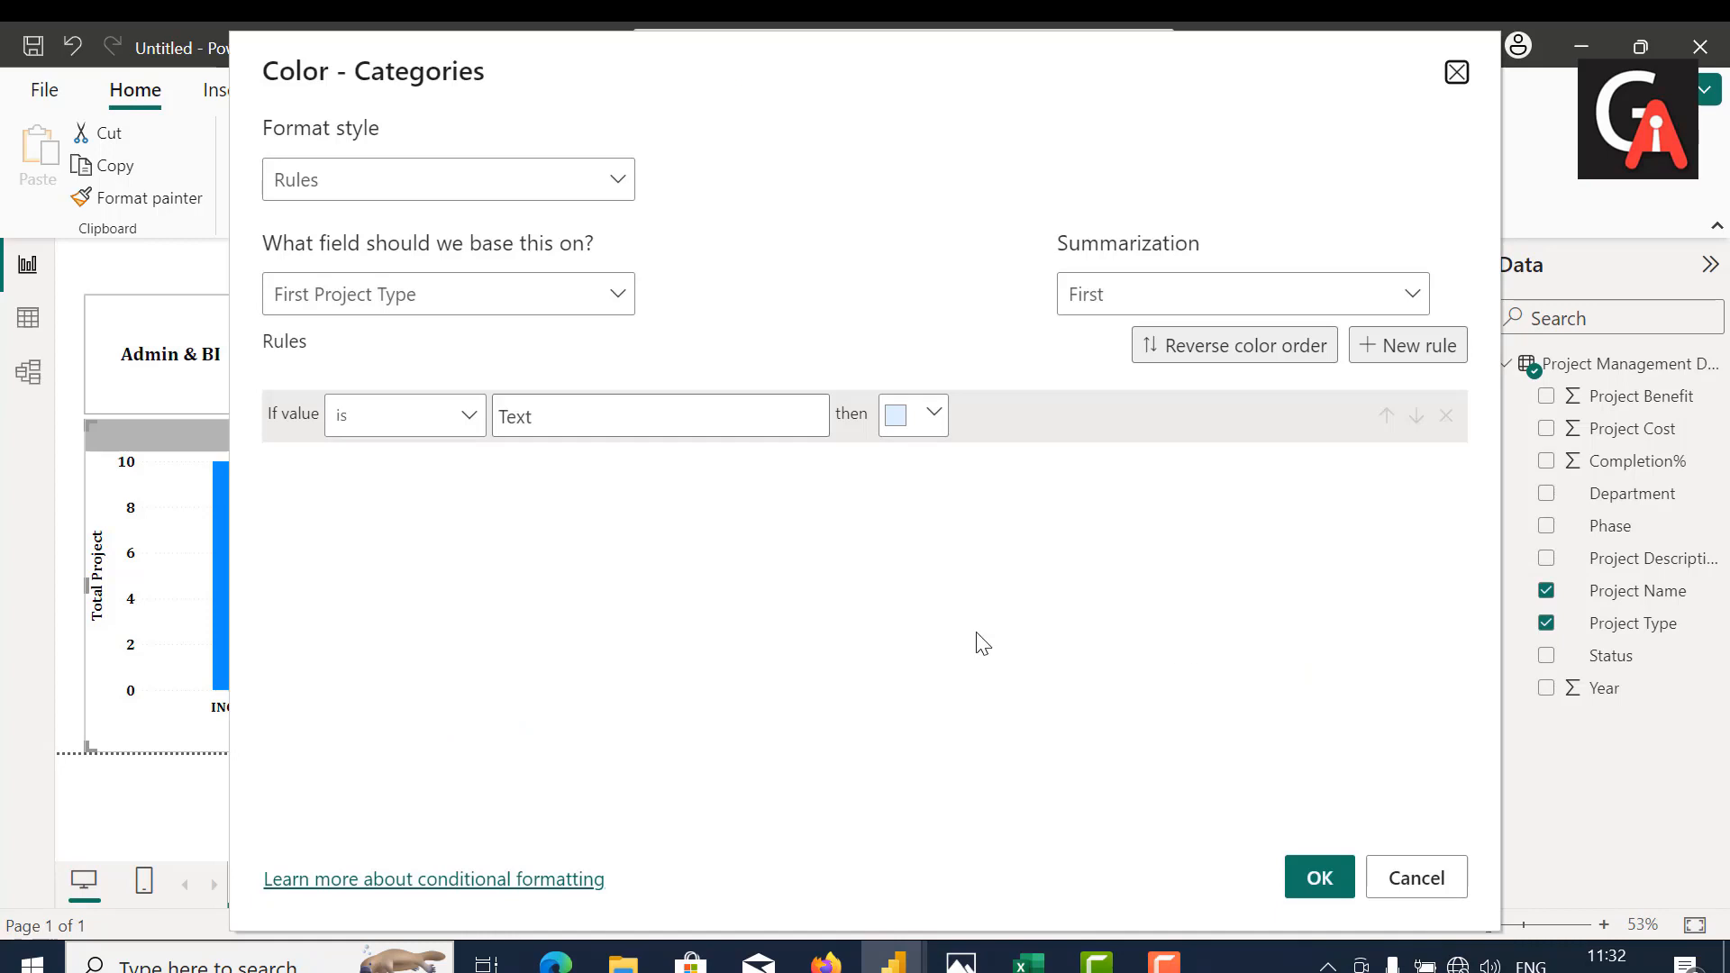
pyautogui.click(579, 184)
pyautogui.click(513, 233)
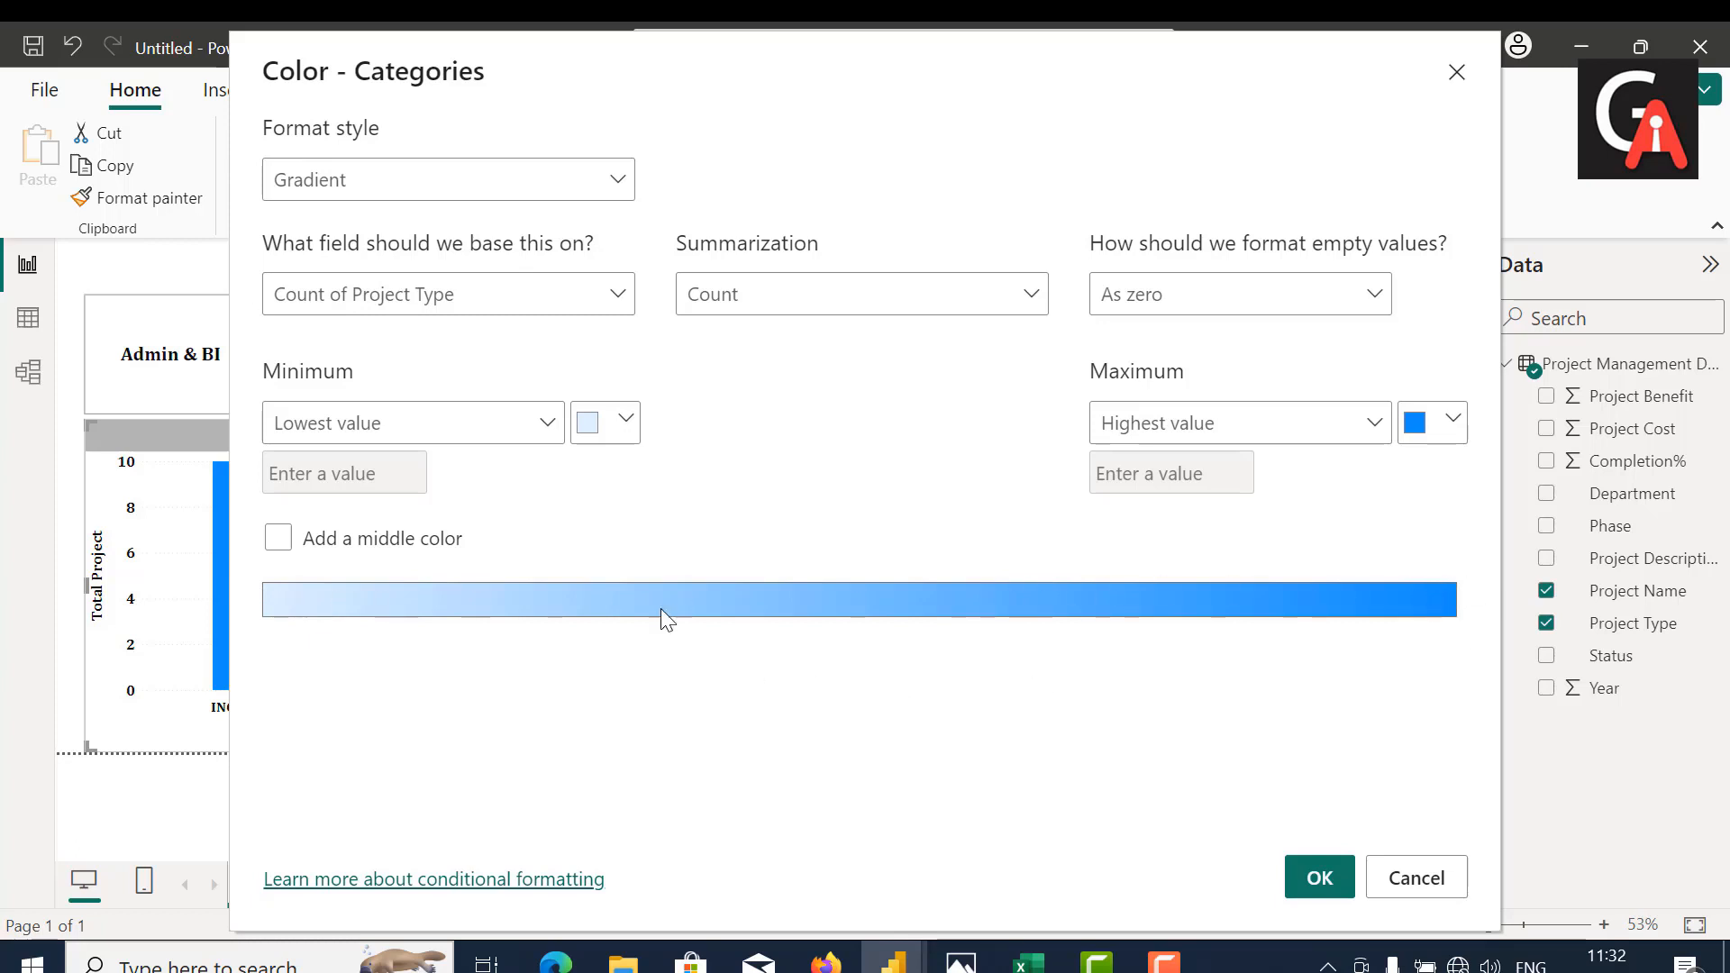
pyautogui.click(1312, 881)
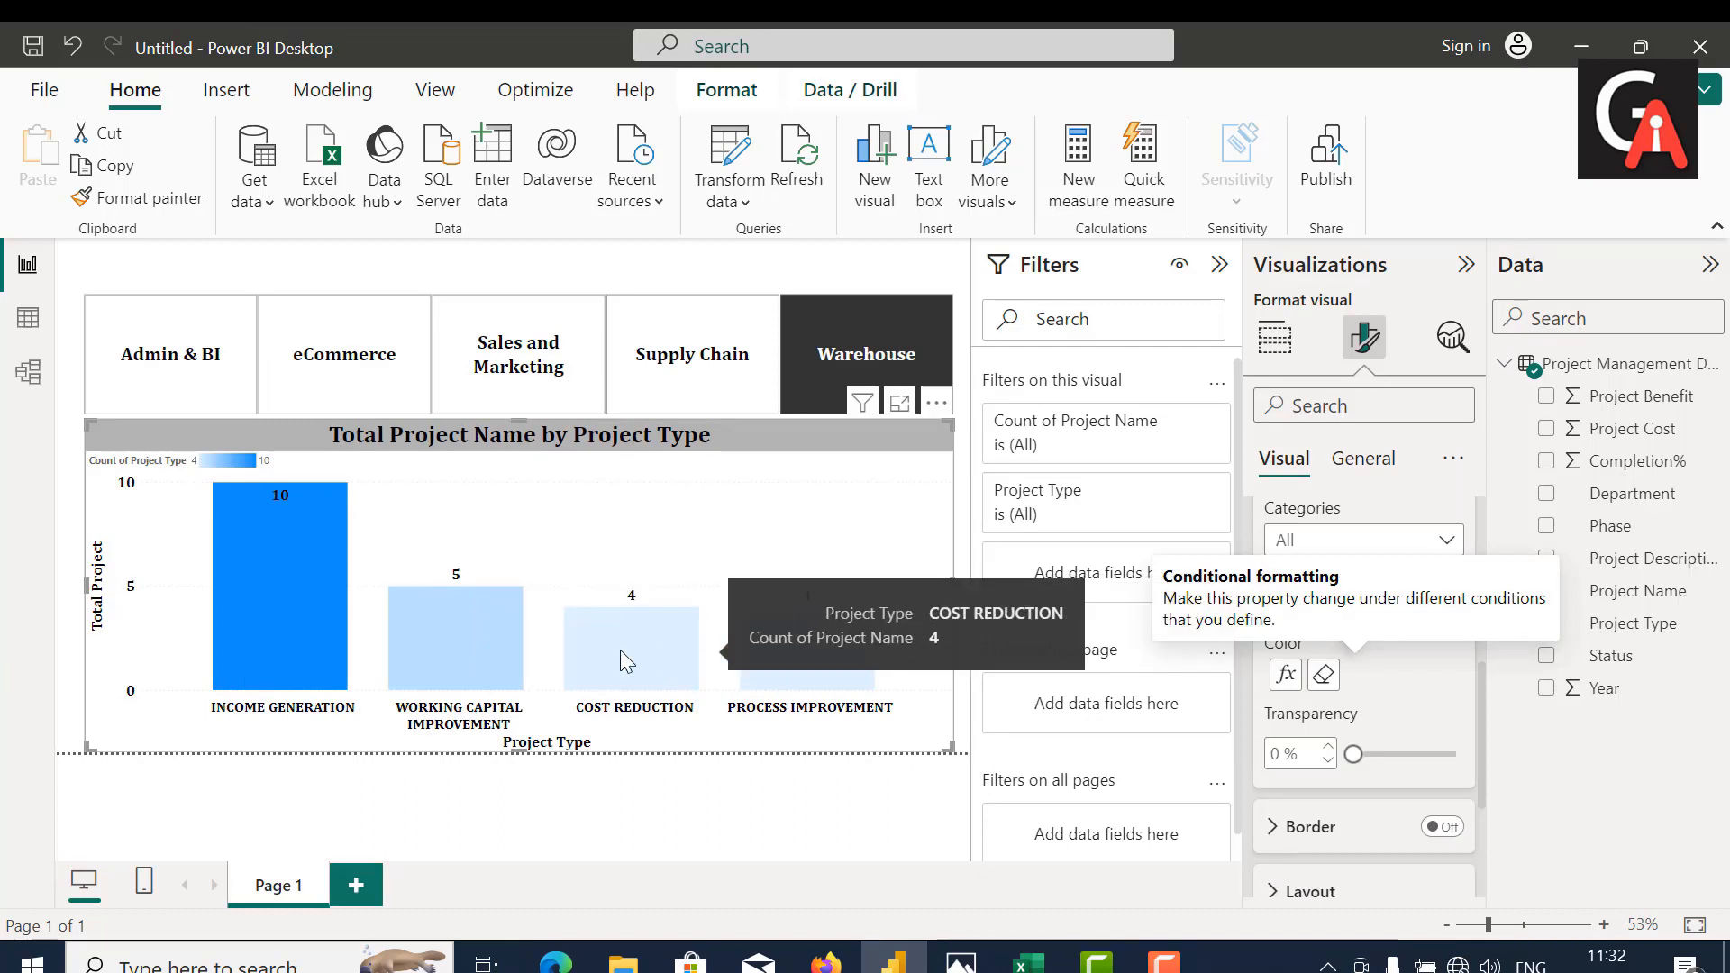
# Step: Check the gradient columns by filtering through each department in the slicer, ending on Admin & BI
pyautogui.click(233, 386)
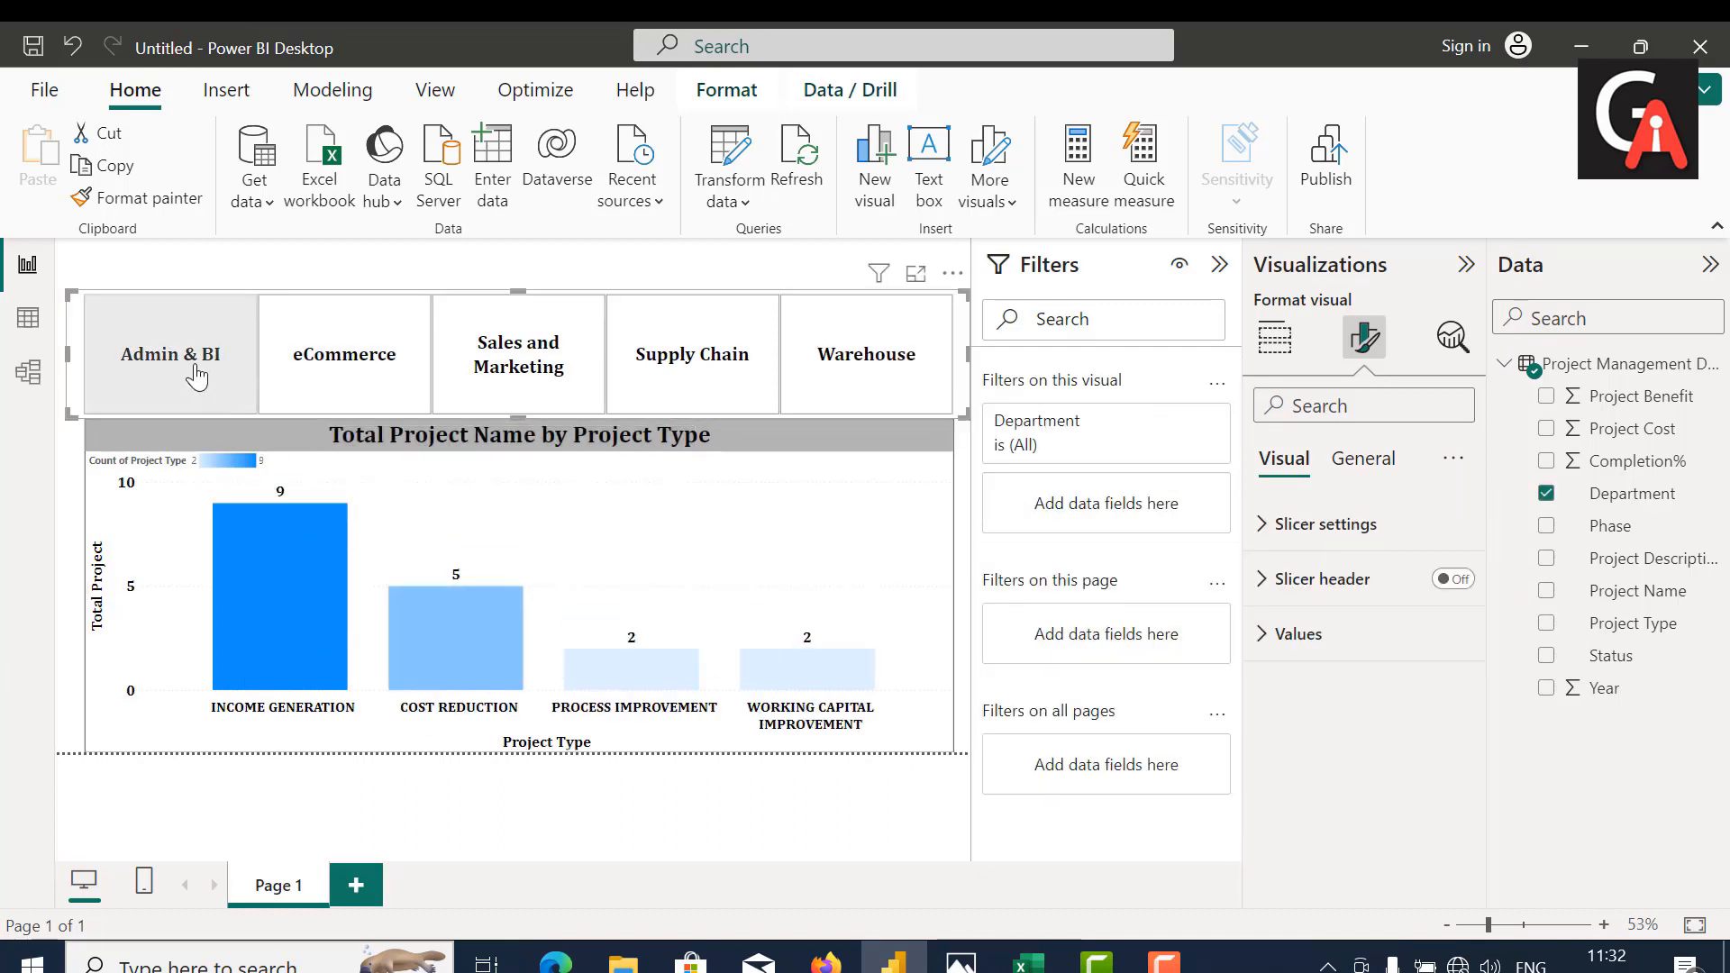
pyautogui.click(357, 362)
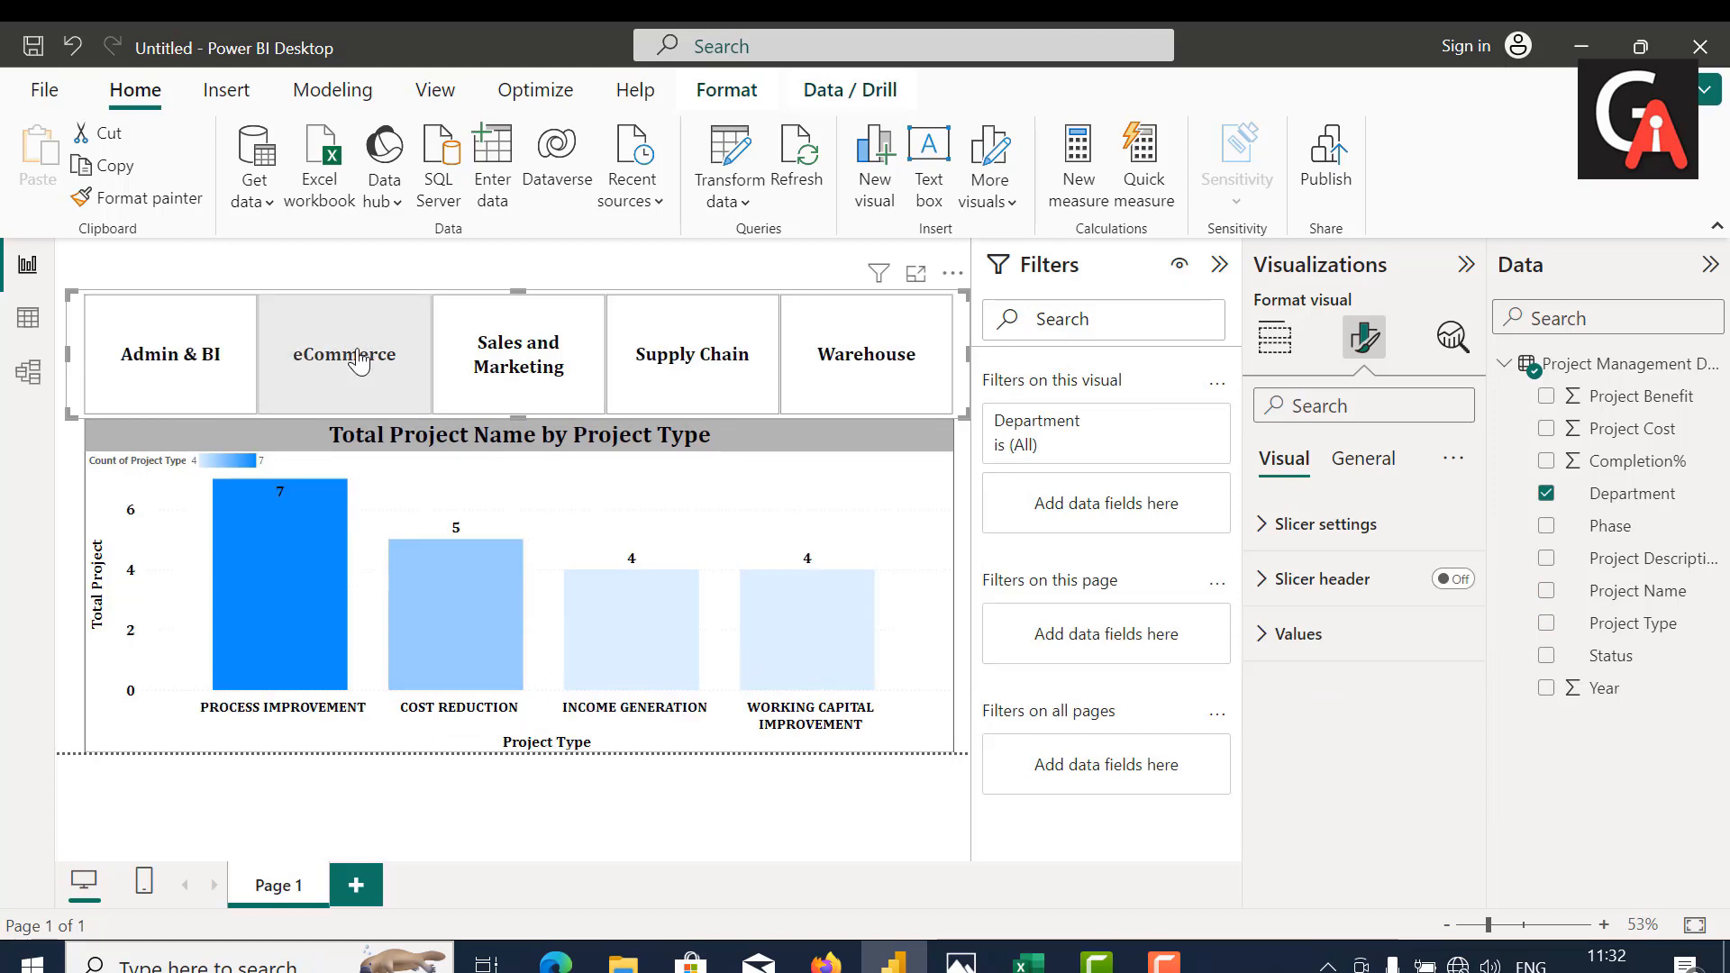
pyautogui.click(502, 343)
pyautogui.click(732, 357)
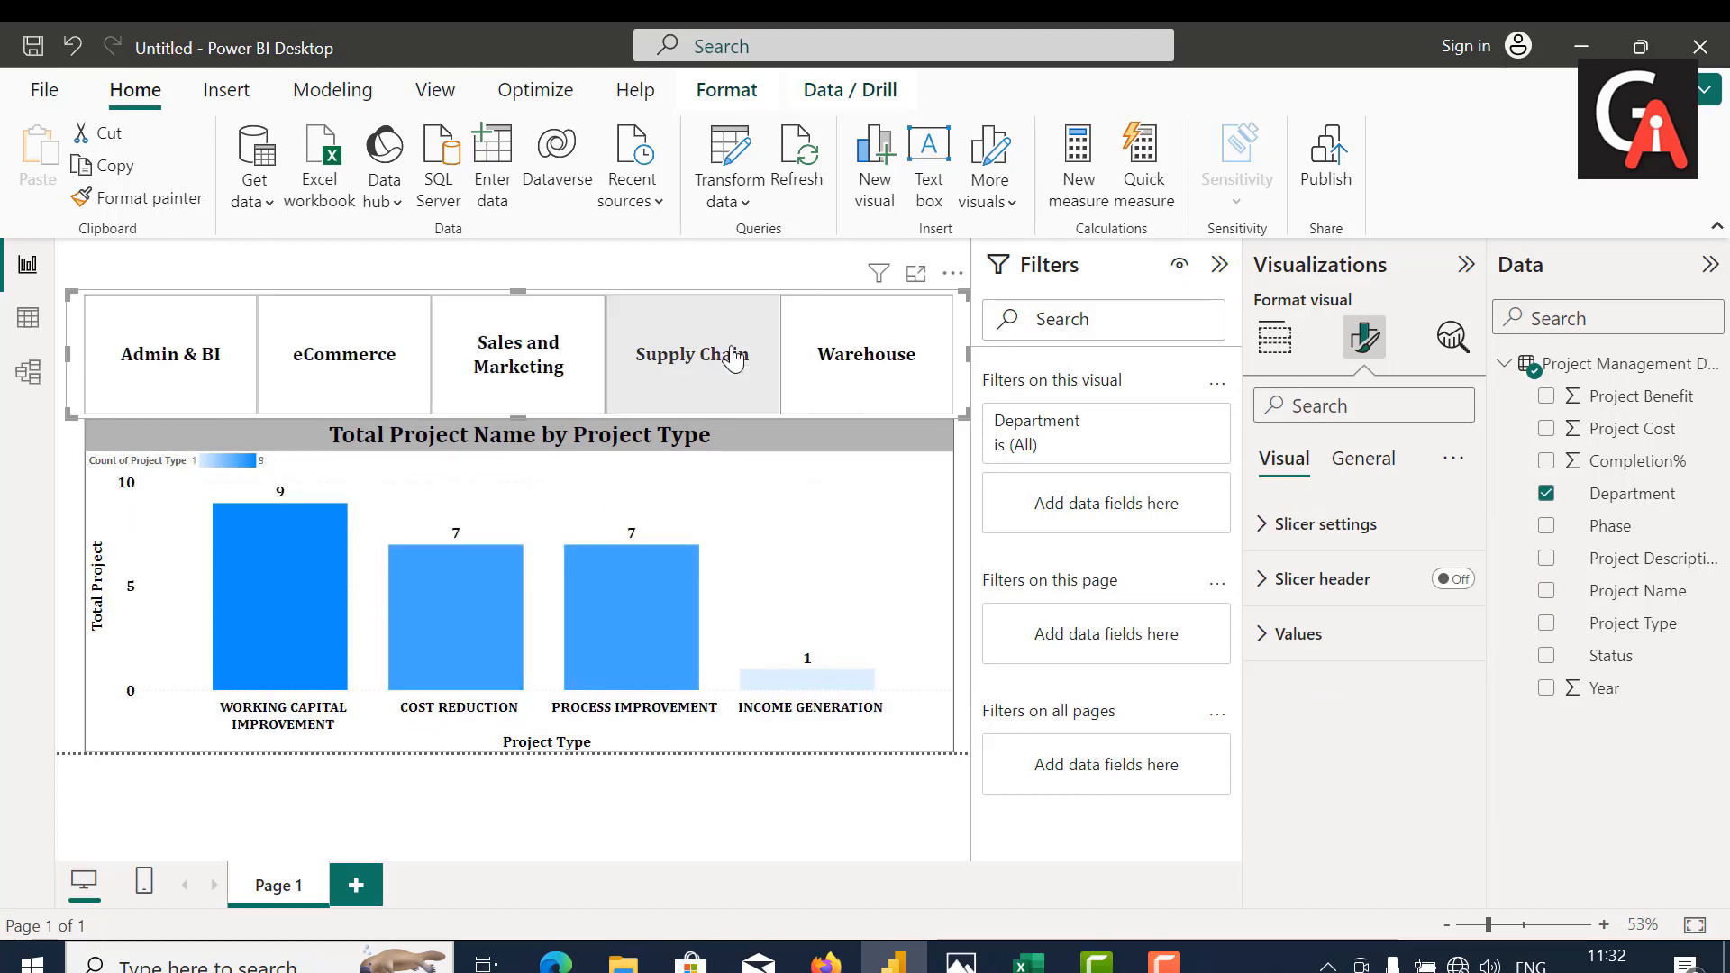
pyautogui.click(843, 356)
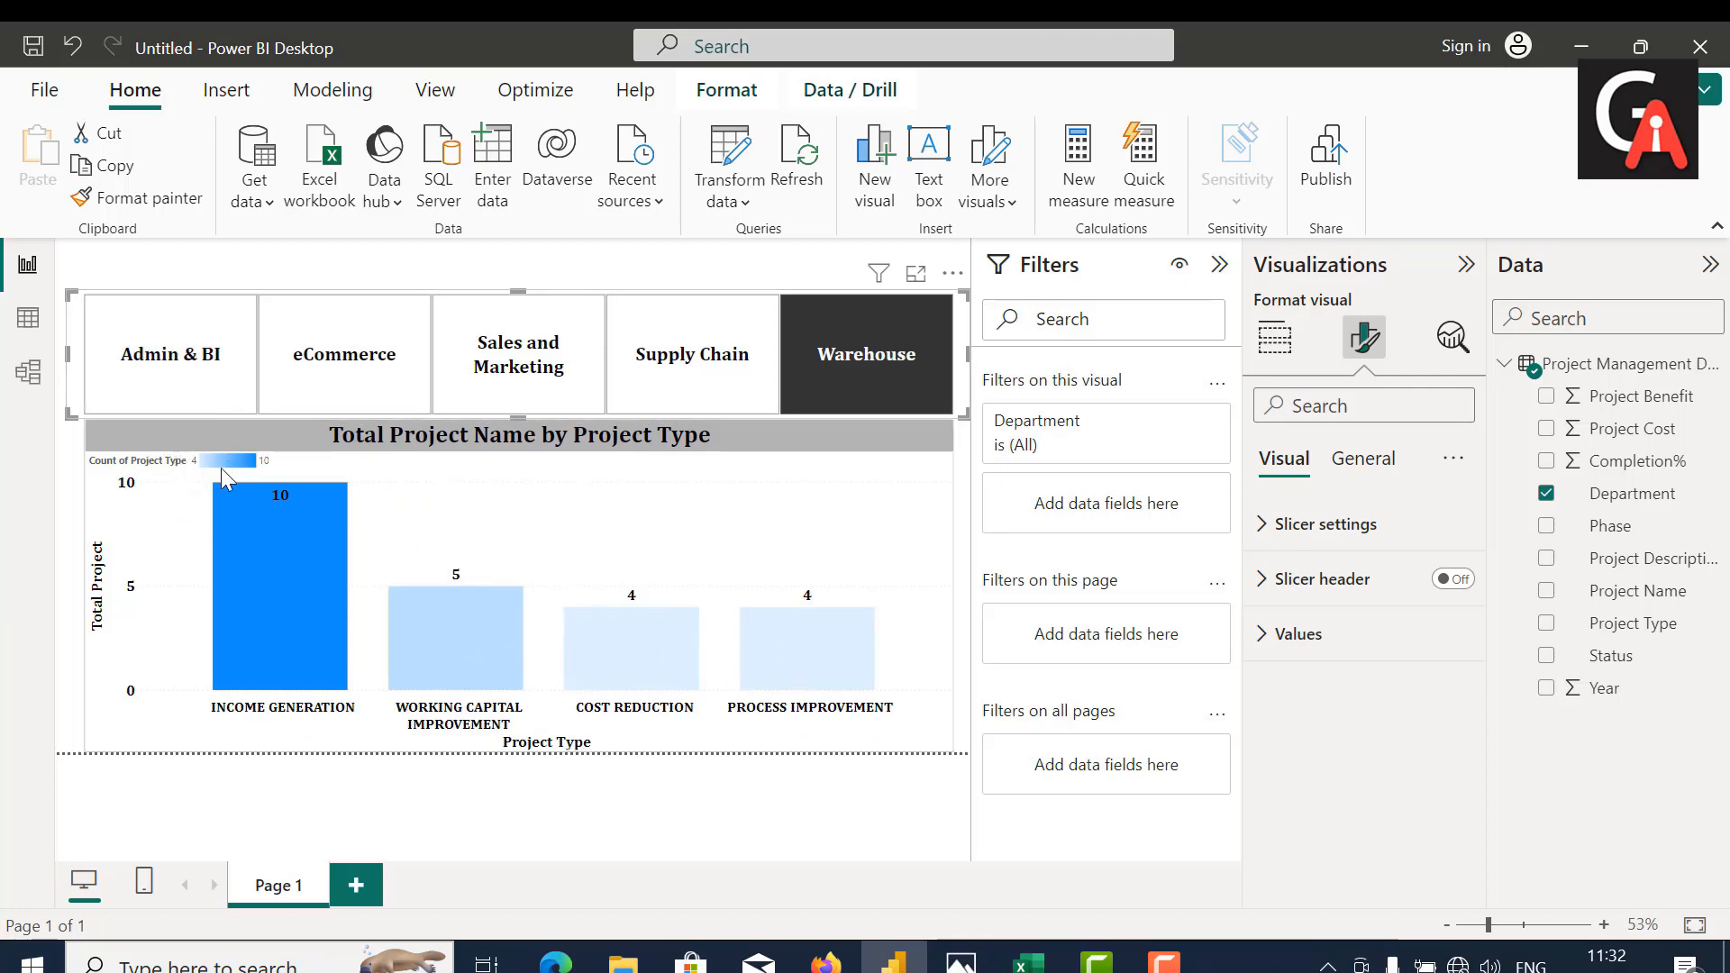
pyautogui.click(168, 372)
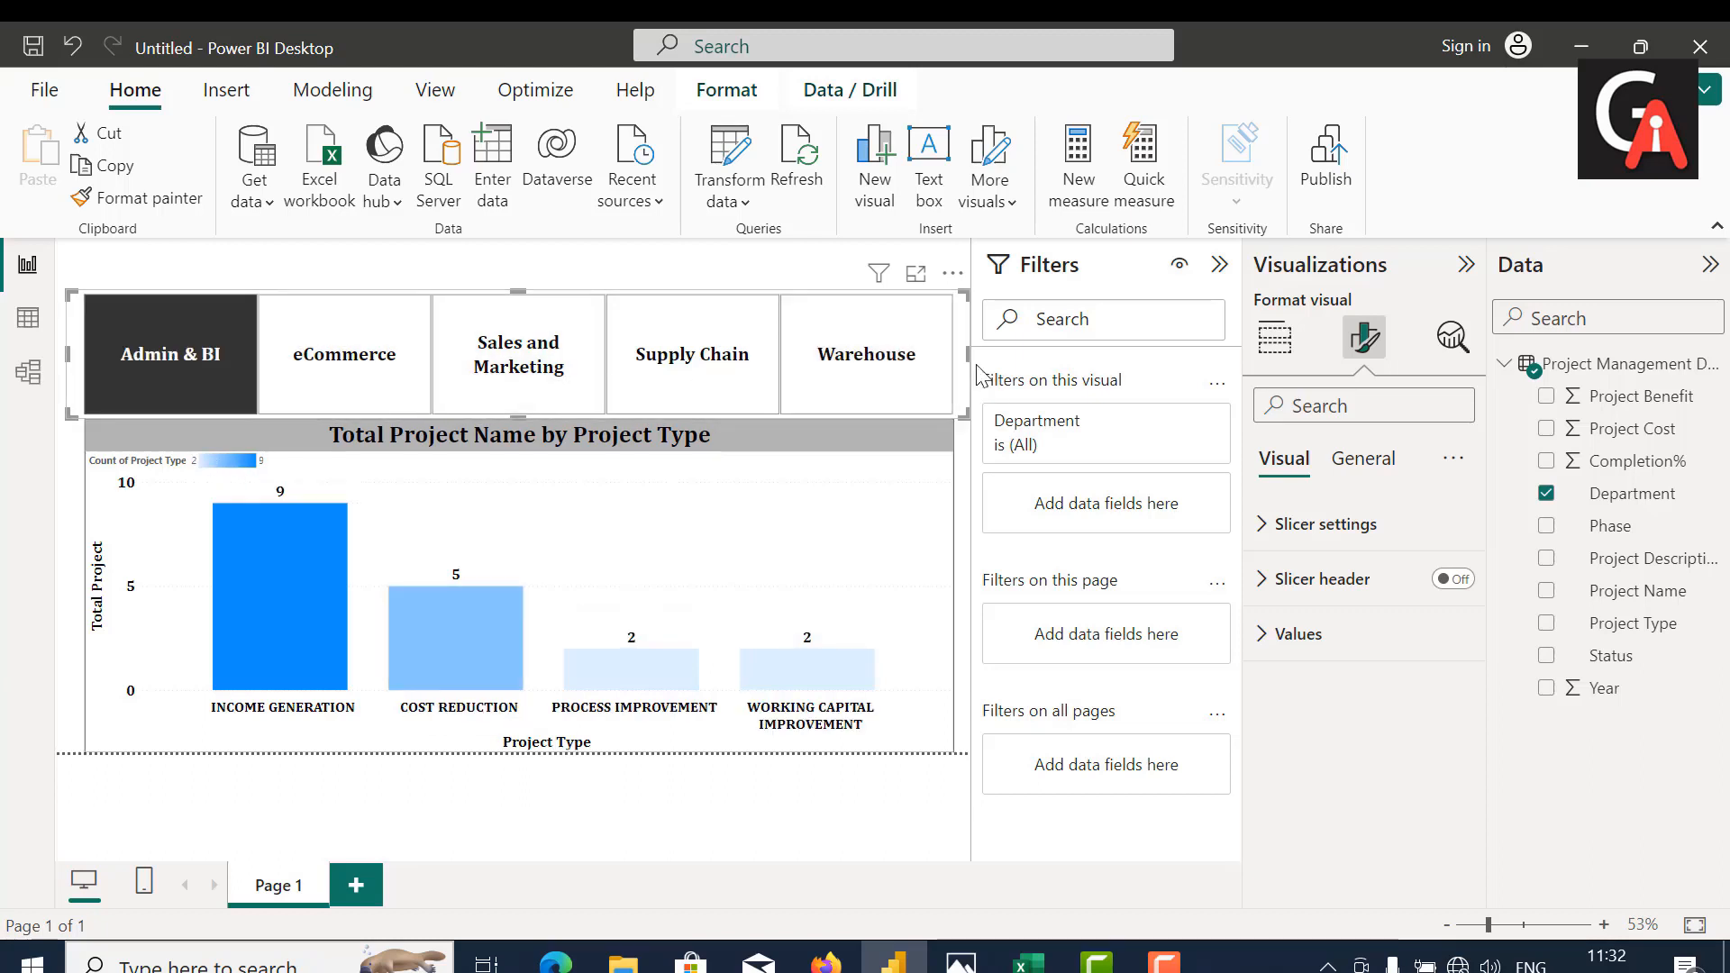
# Step: Narrow the Filters pane slightly to enlarge the report canvas, and select the column chart
pyautogui.moveTo(973, 356); pyautogui.dragTo(997, 356)
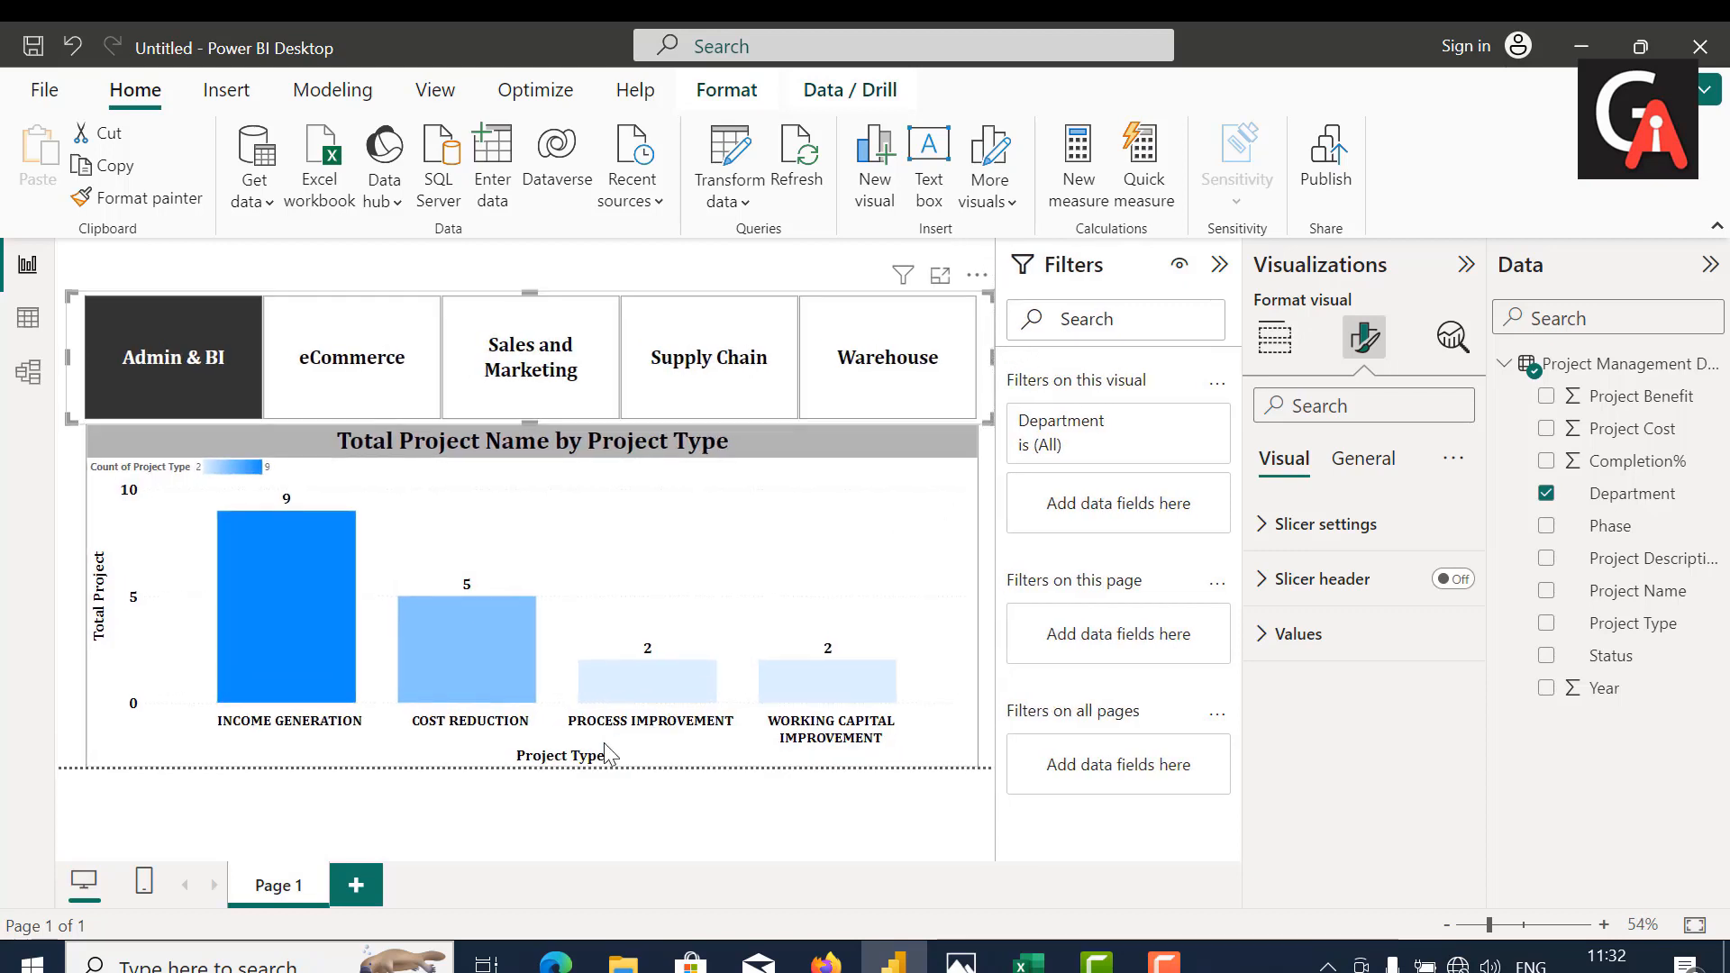
pyautogui.click(748, 544)
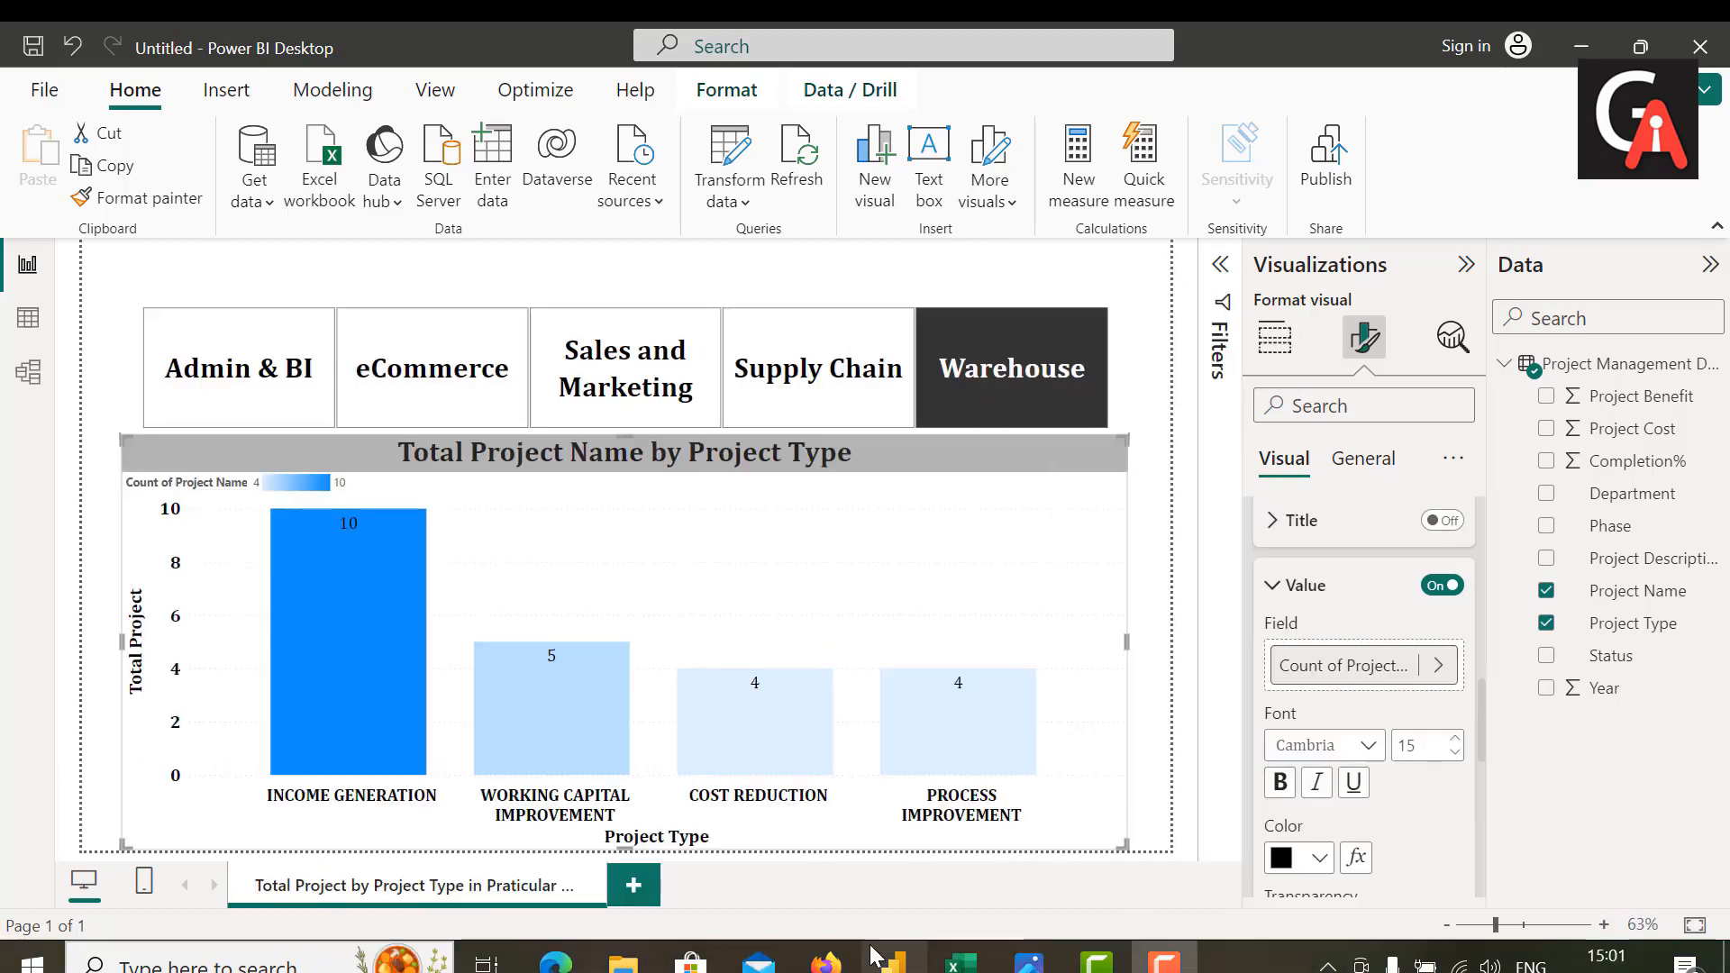
pyautogui.moveTo(874, 953)
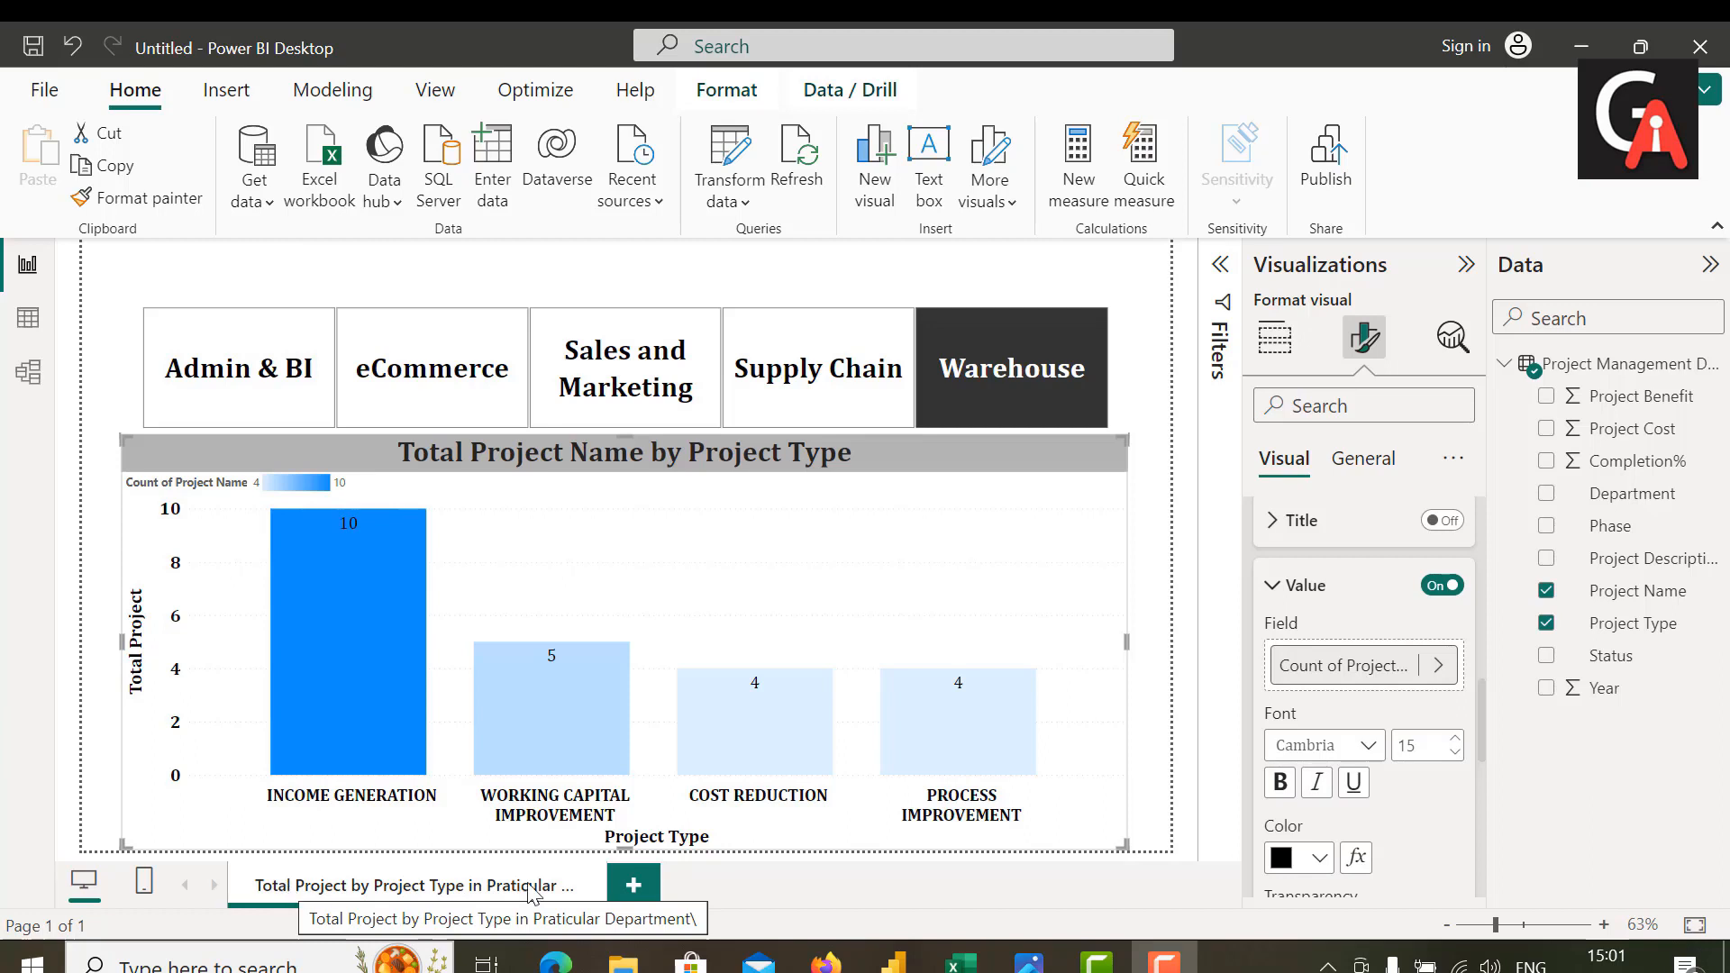
# Step: Add a second report page and place an empty treemap visual near its upper-left corner
pyautogui.click(628, 887)
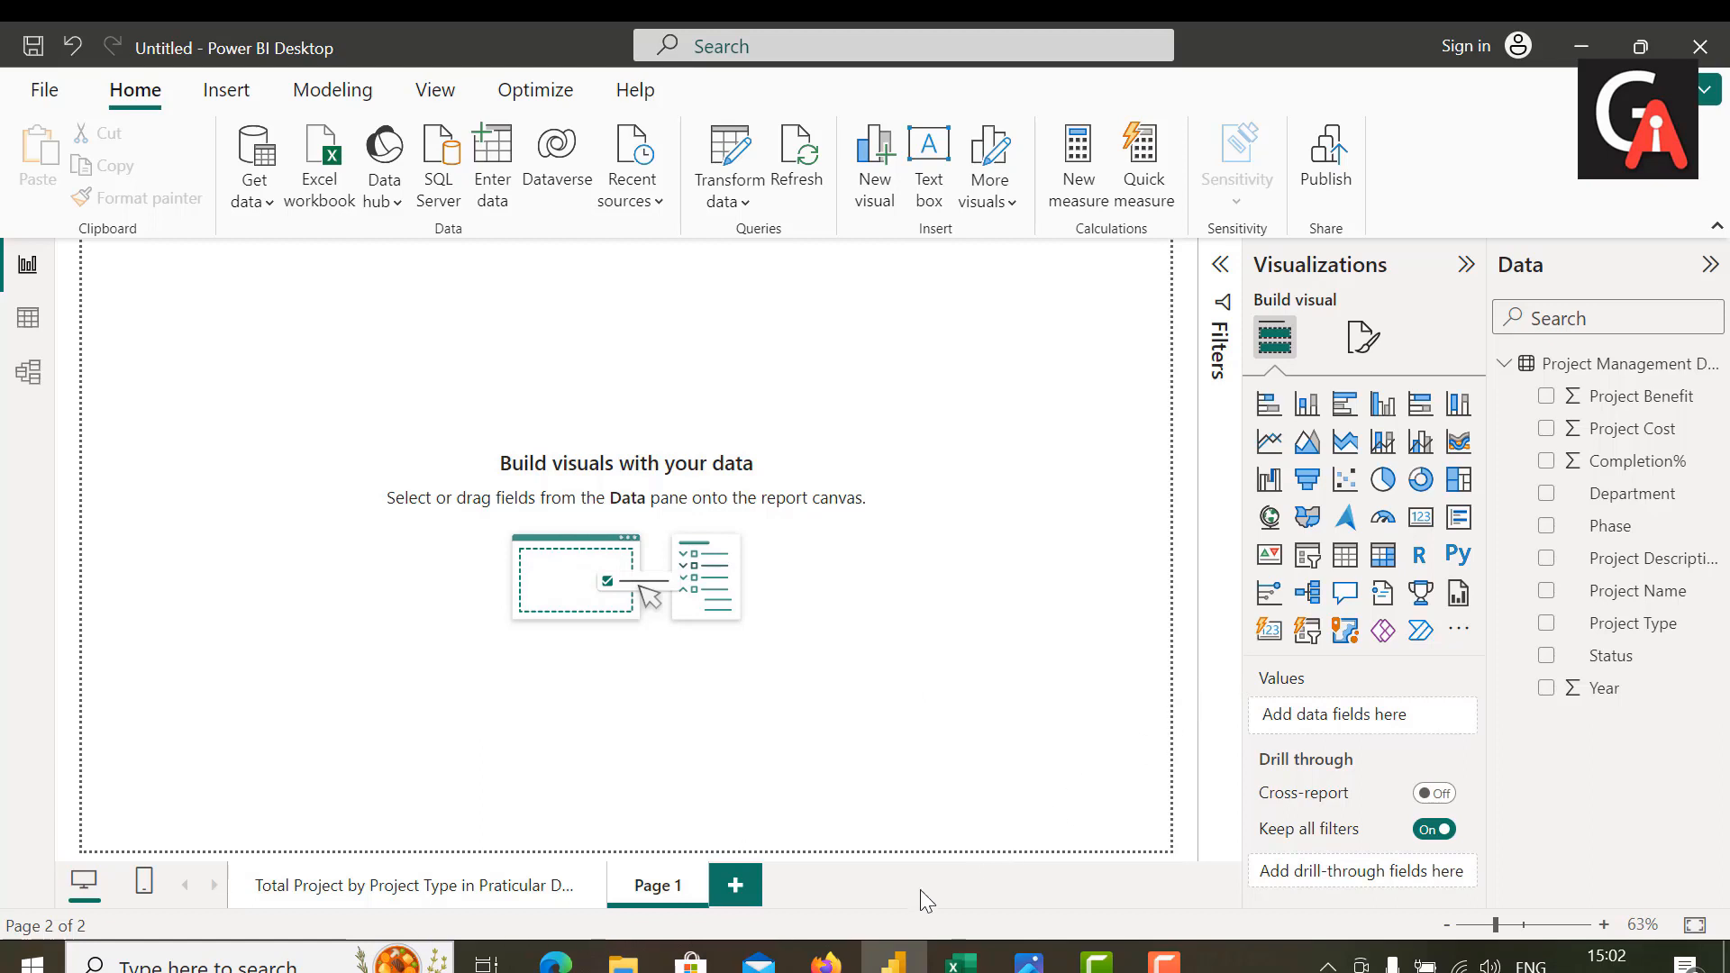
pyautogui.click(478, 886)
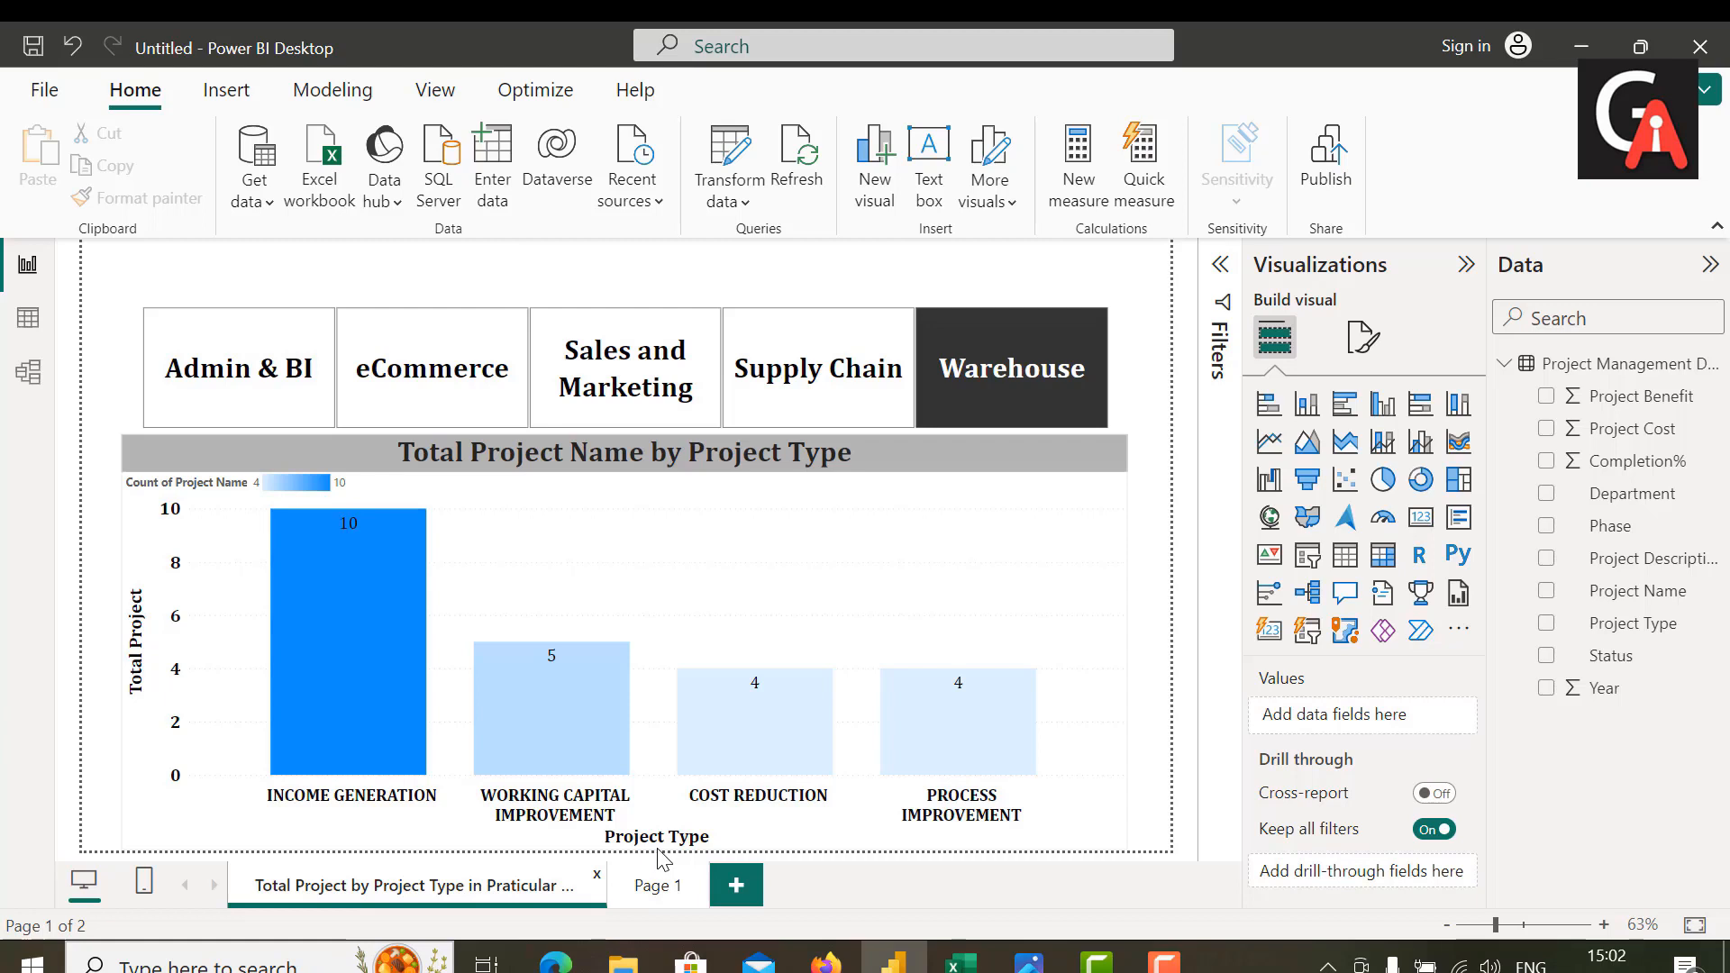
pyautogui.click(655, 901)
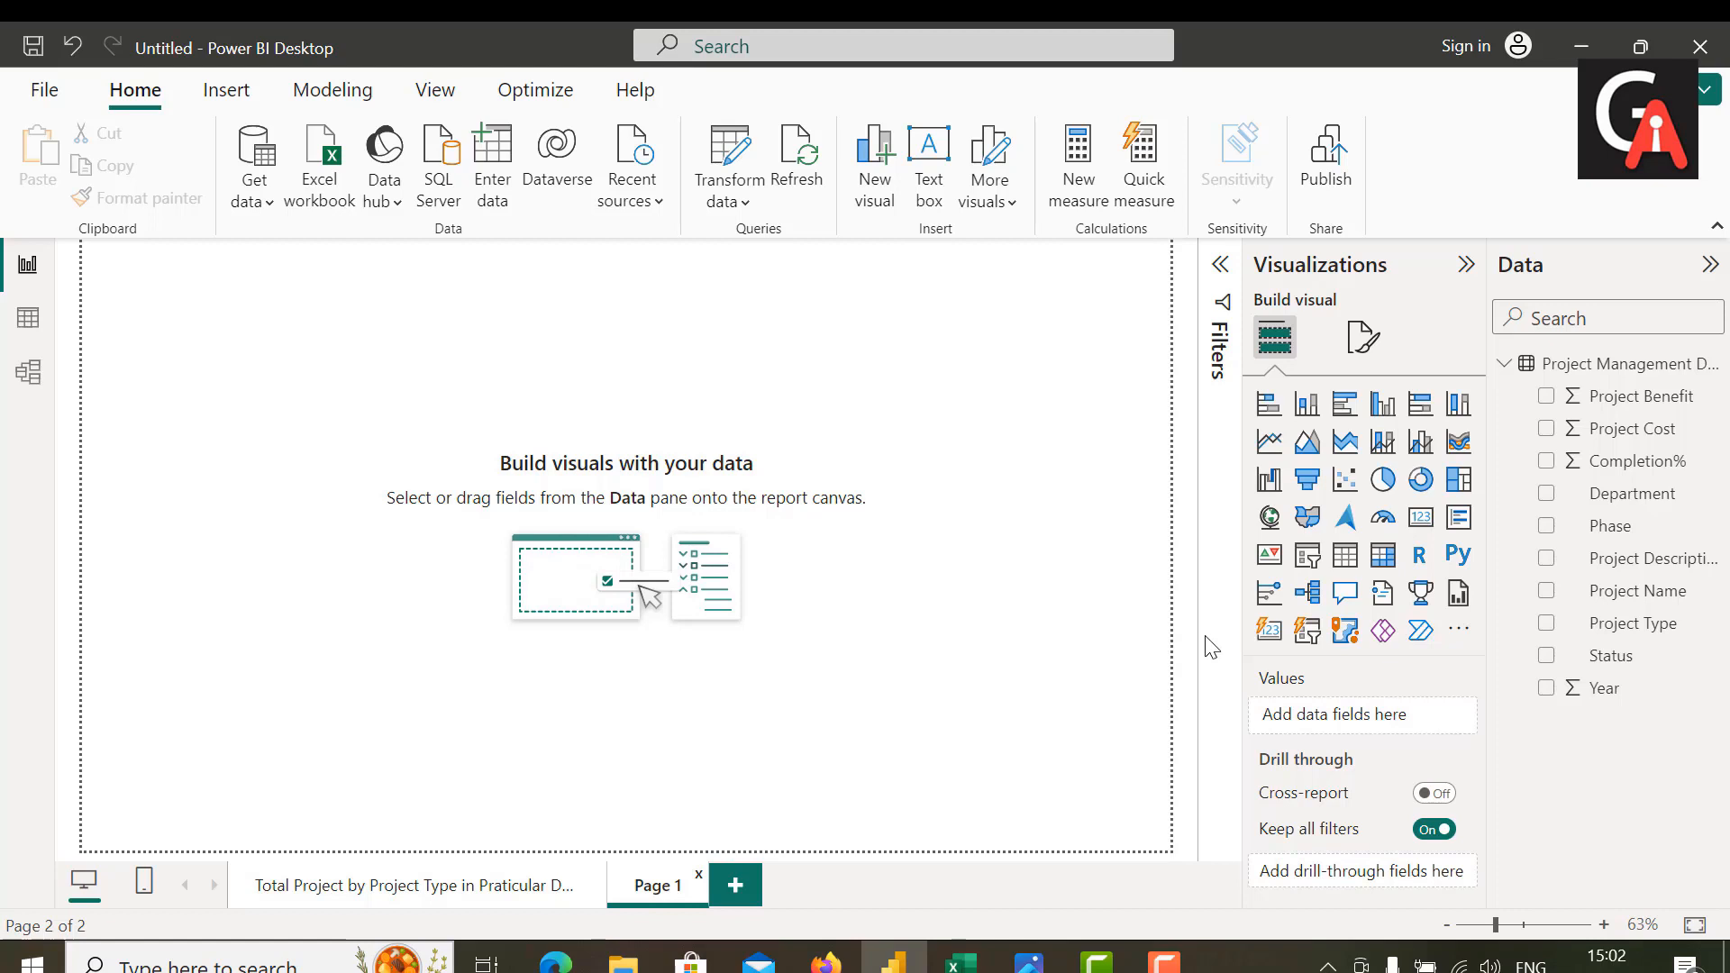
pyautogui.click(1467, 489)
pyautogui.moveTo(149, 376); pyautogui.dragTo(187, 460)
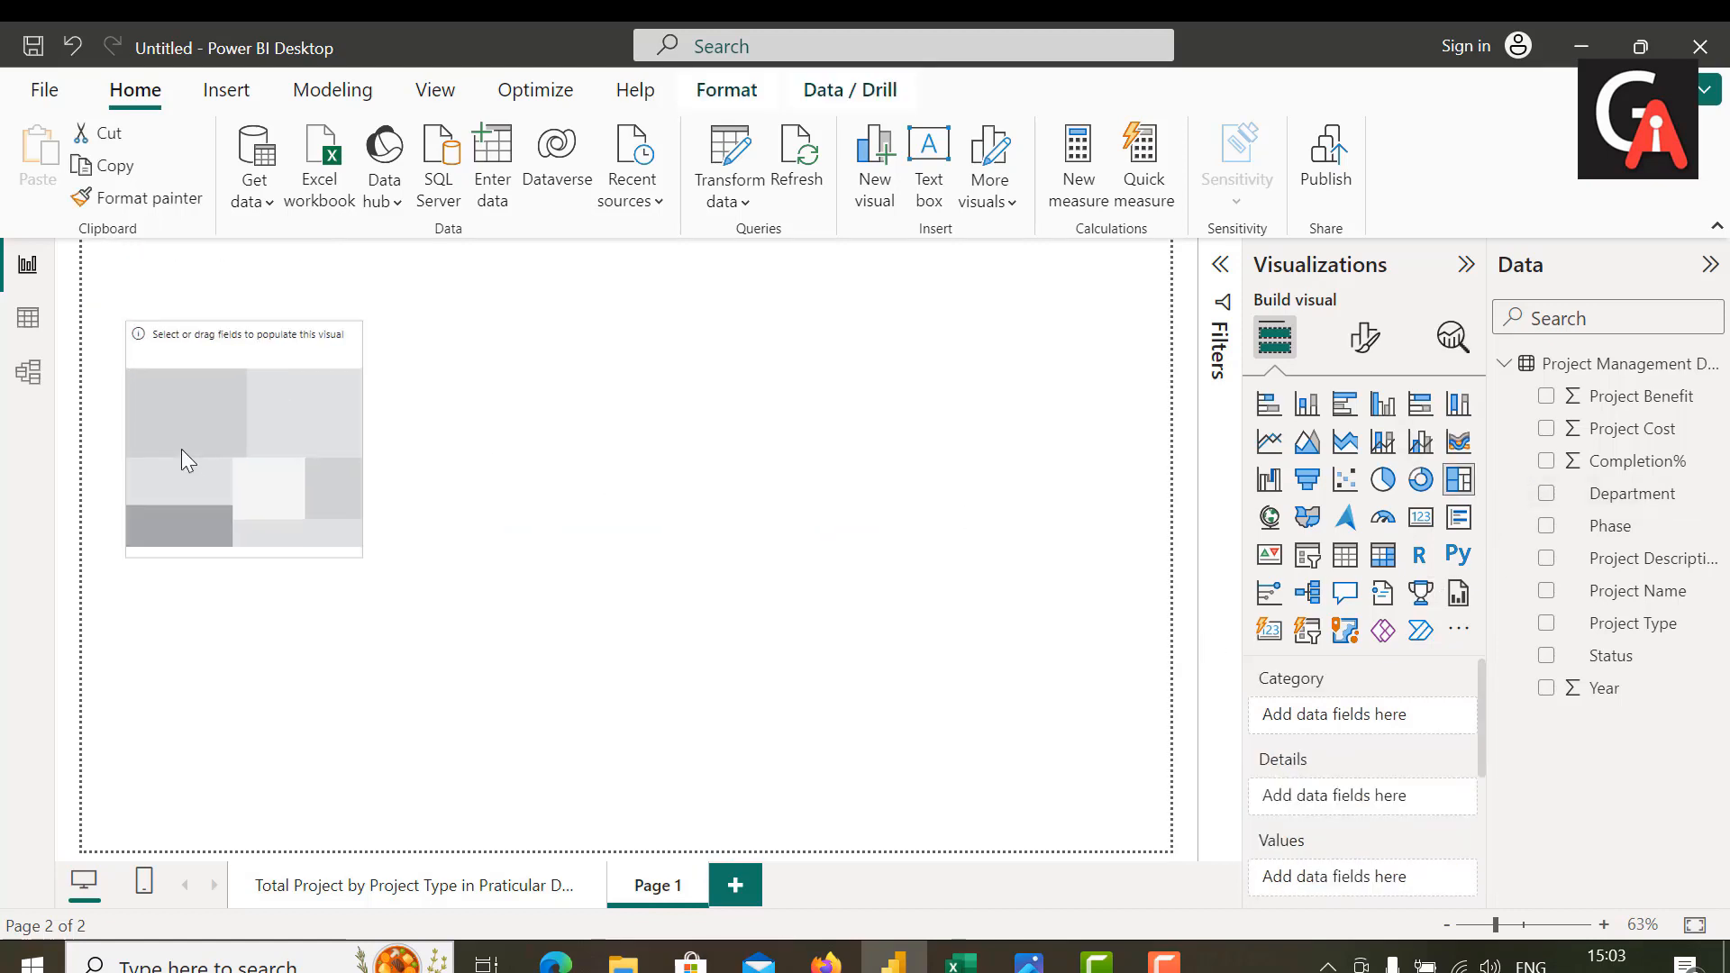
# Step: Enlarge the treemap to fill most of the page's lower area, with Project Name as category and Project Cost as values
pyautogui.moveTo(361, 558); pyautogui.dragTo(1114, 811)
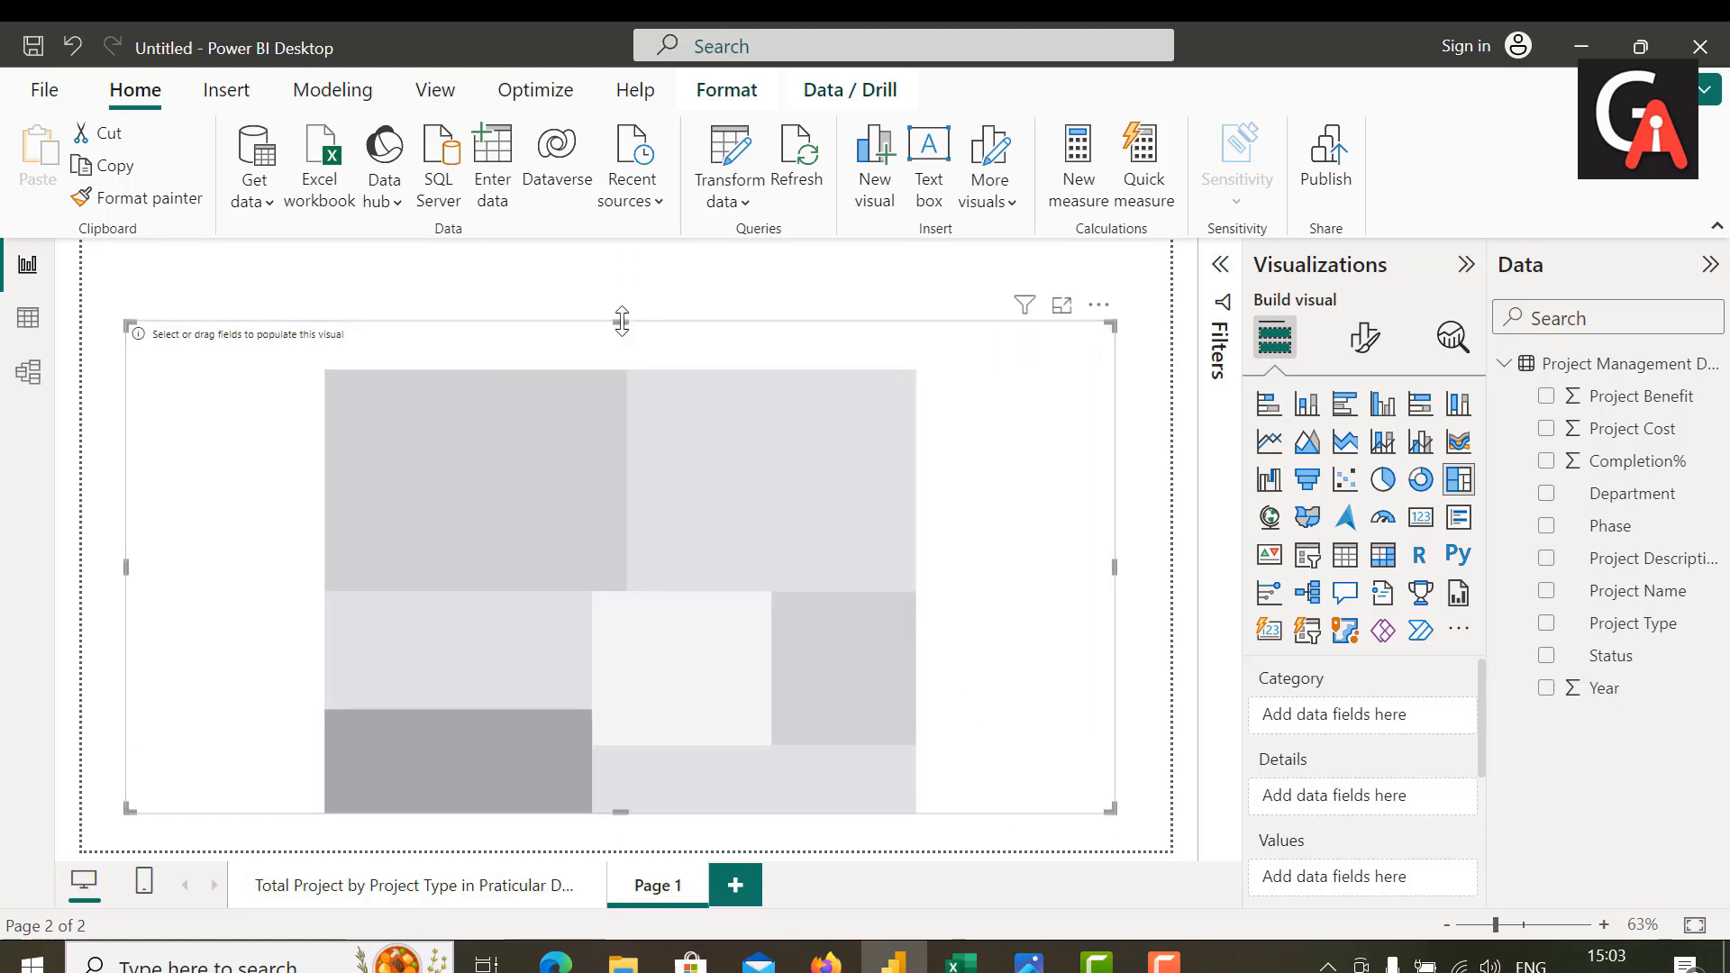
pyautogui.moveTo(621, 322); pyautogui.dragTo(622, 393)
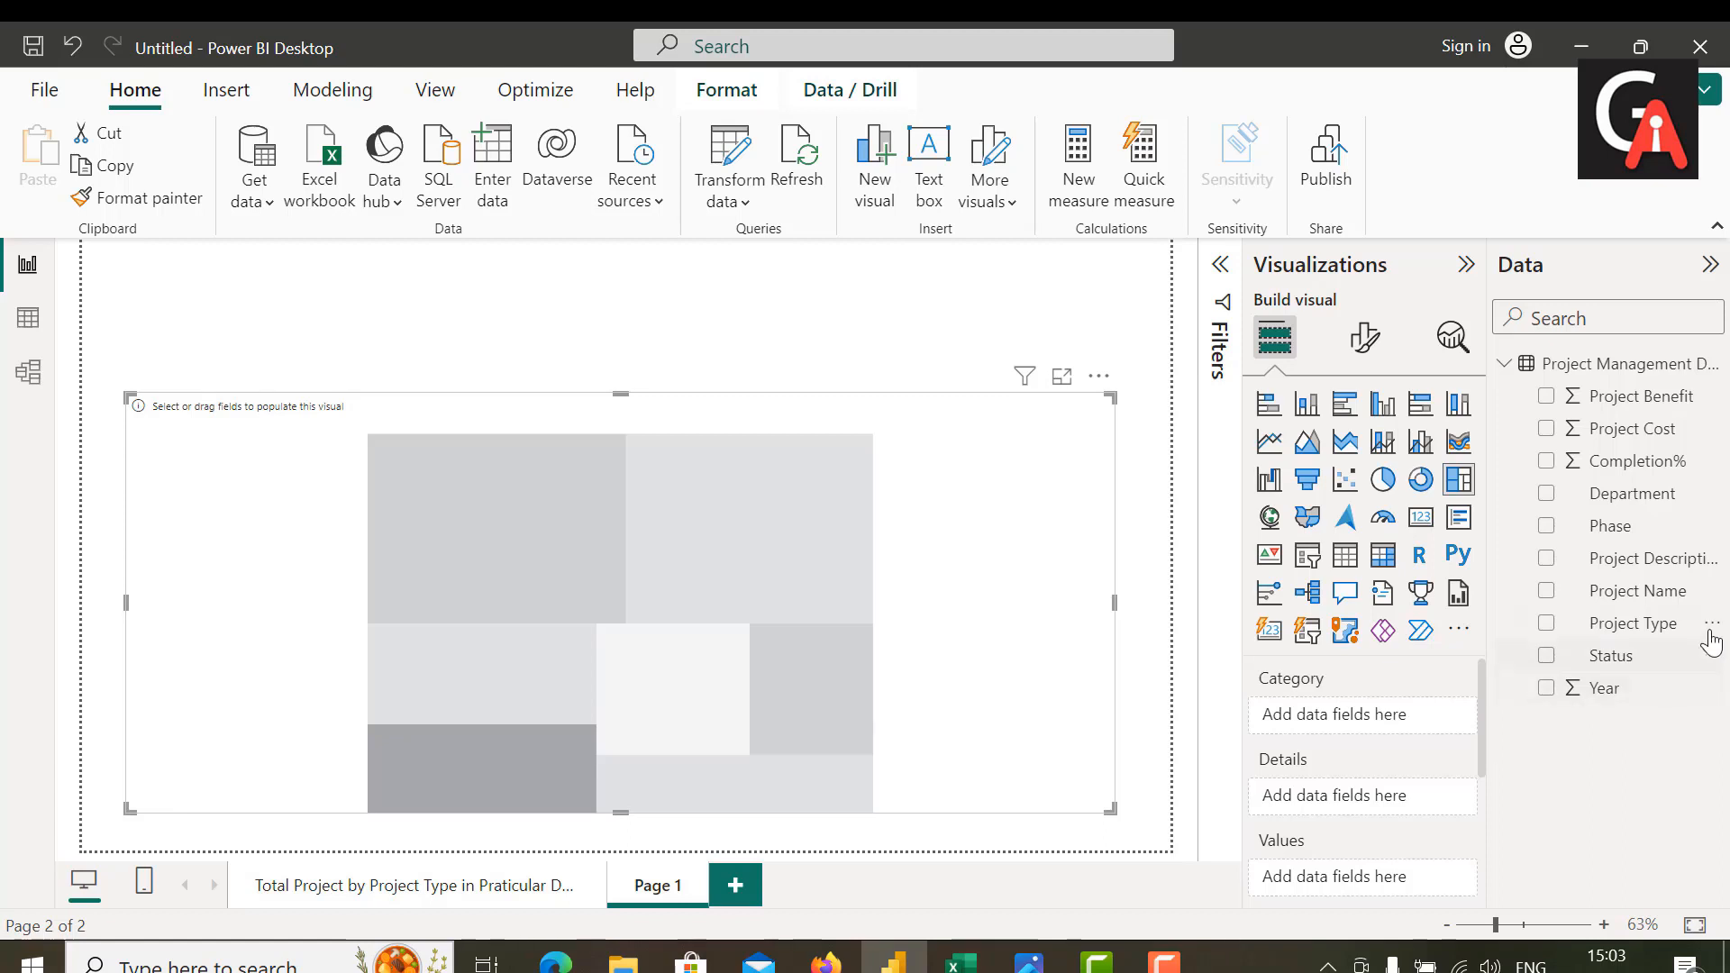
pyautogui.moveTo(1659, 601); pyautogui.dragTo(1407, 721)
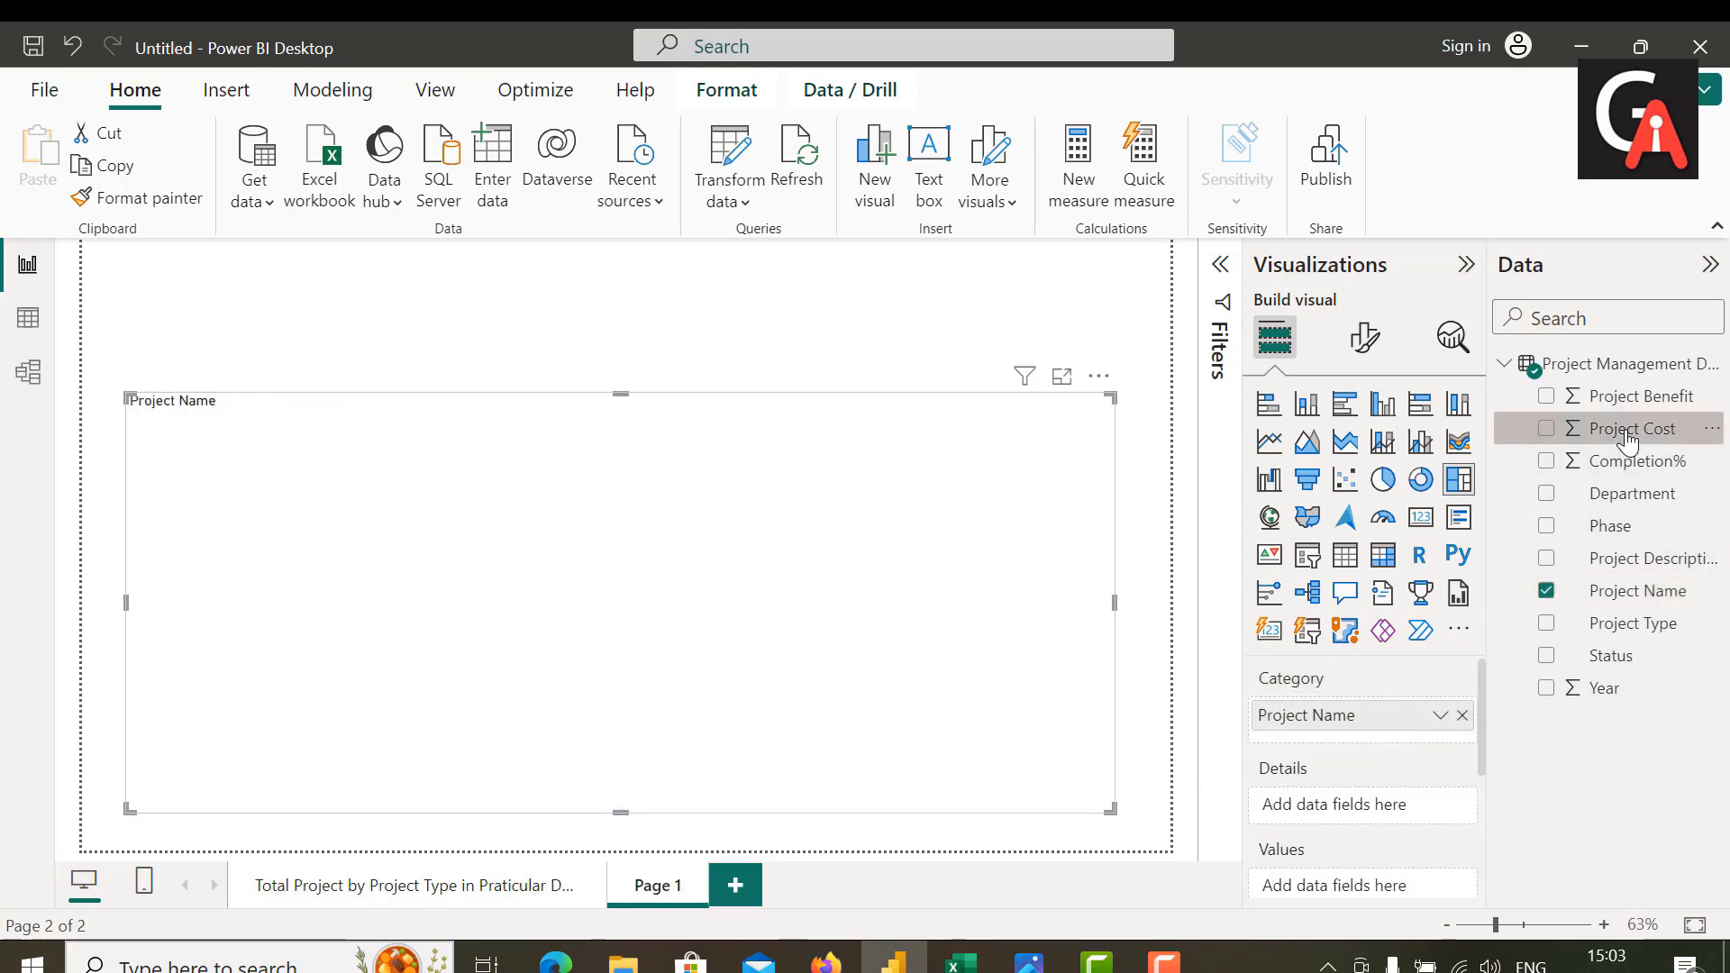
pyautogui.moveTo(1604, 431); pyautogui.dragTo(1392, 807)
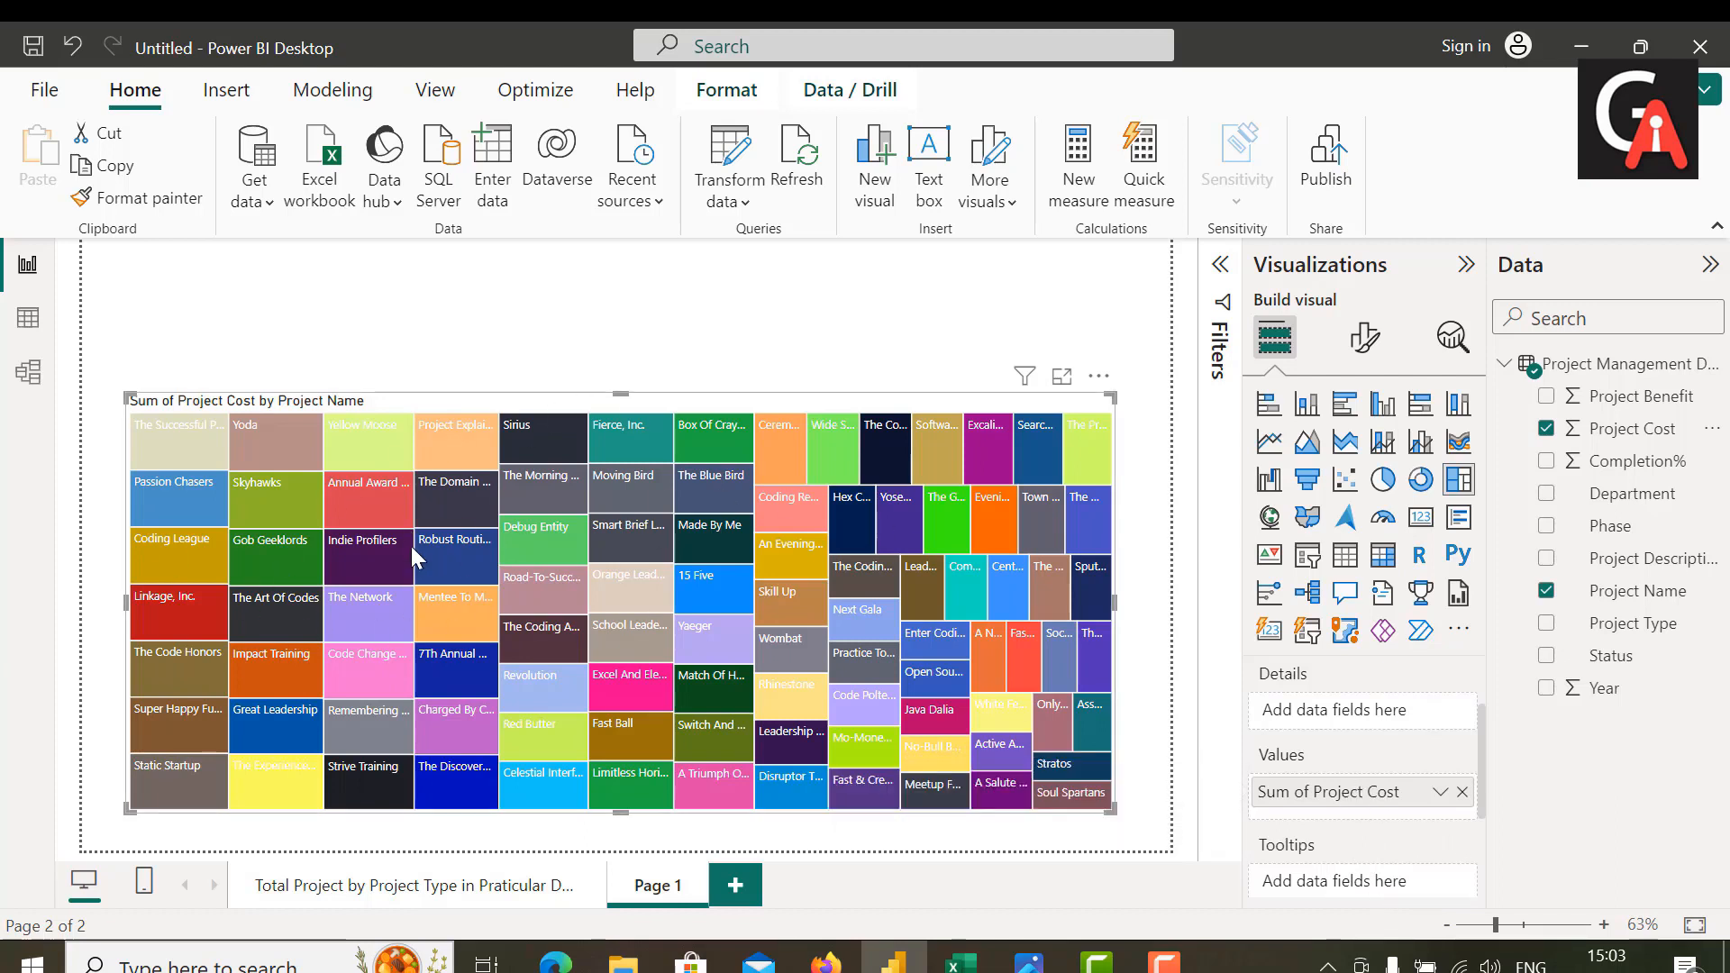
pyautogui.moveTo(413, 556)
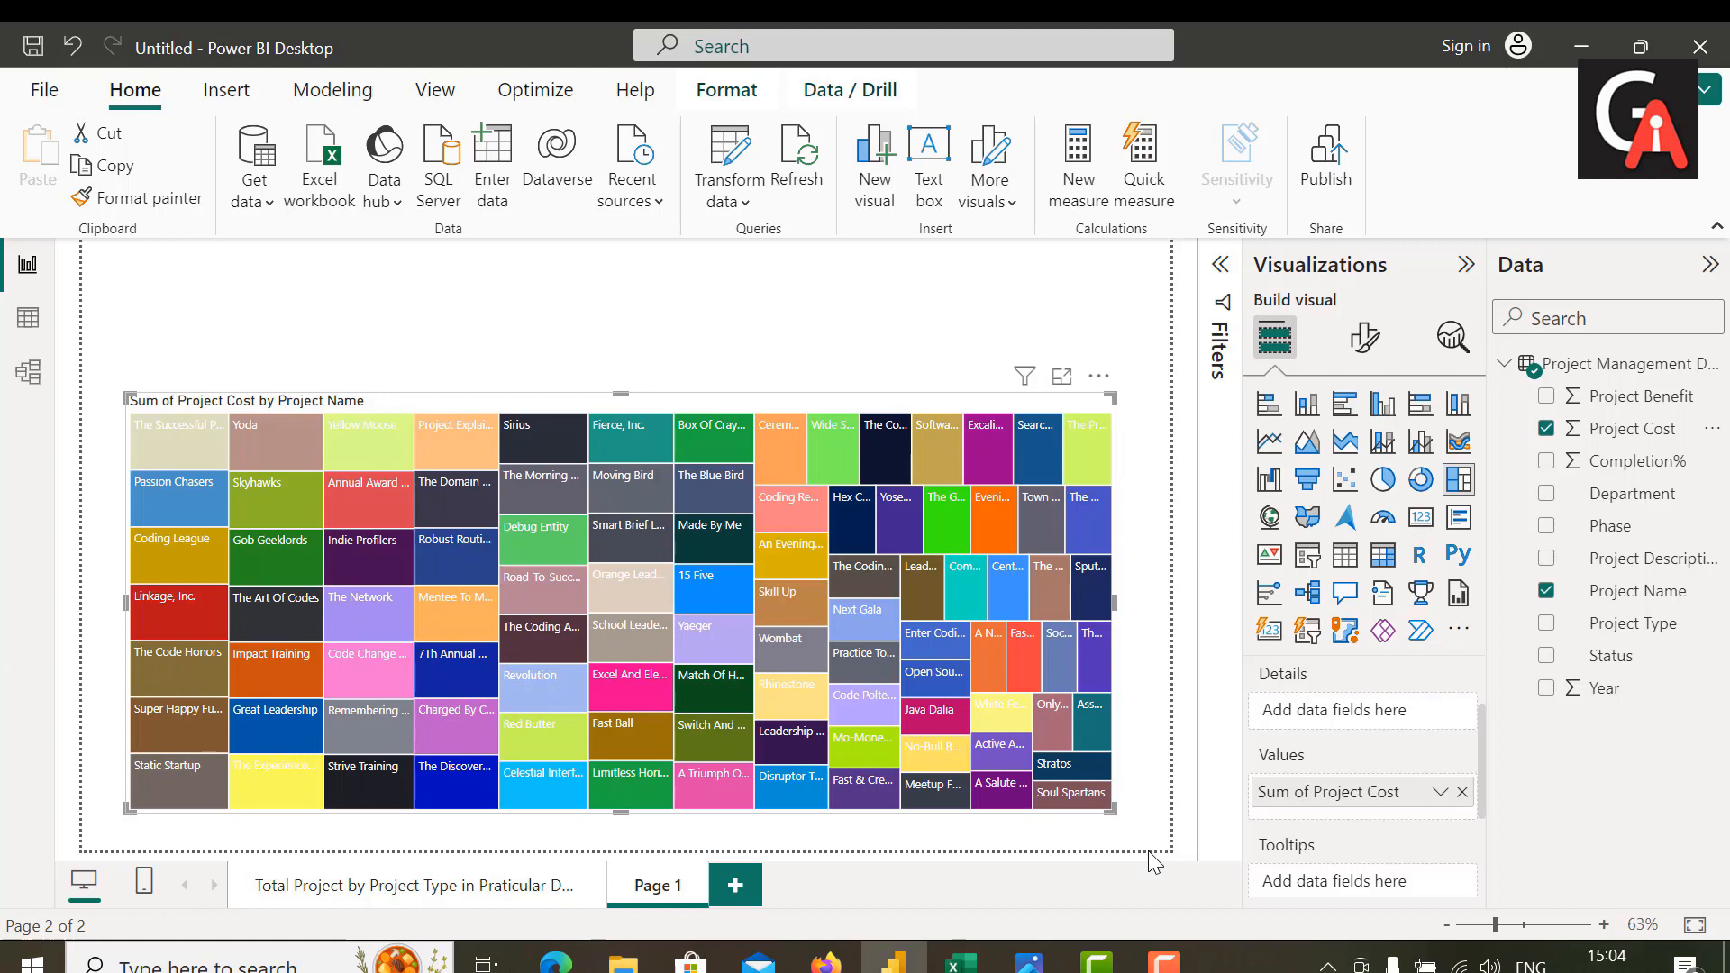
# Step: Filter the treemap's Project Name with a Top N filter showing the top 10 by Sum of Project Cost
pyautogui.click(1222, 267)
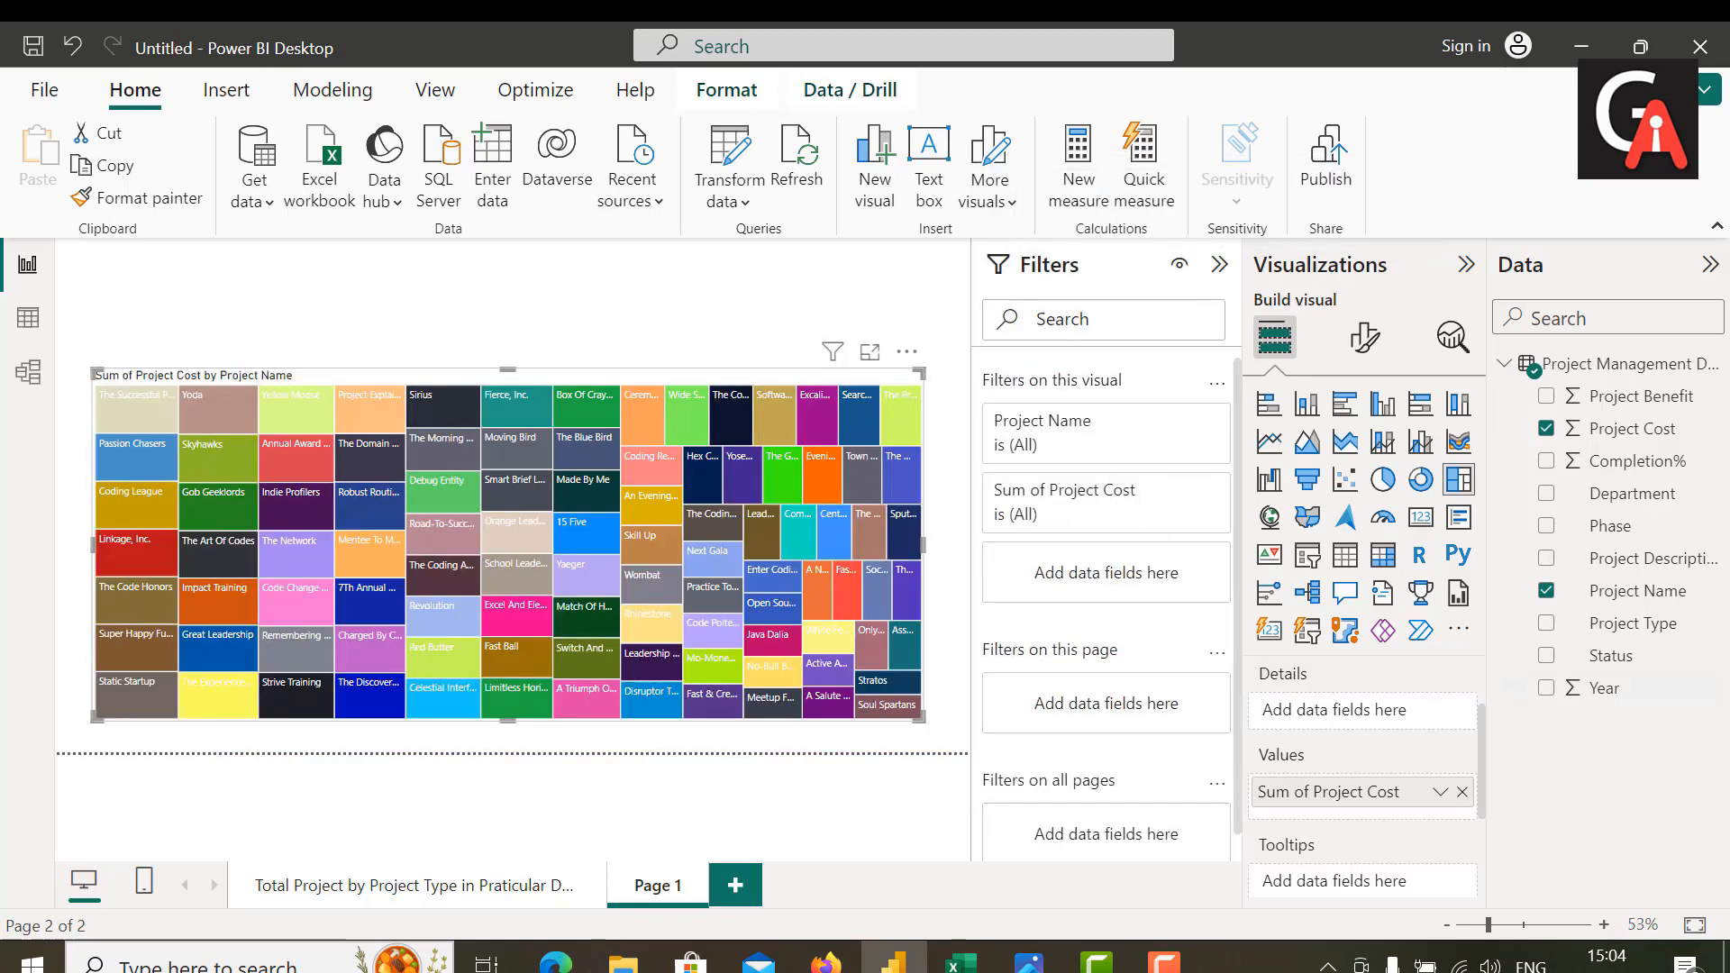
pyautogui.moveTo(1642, 596); pyautogui.dragTo(1143, 564)
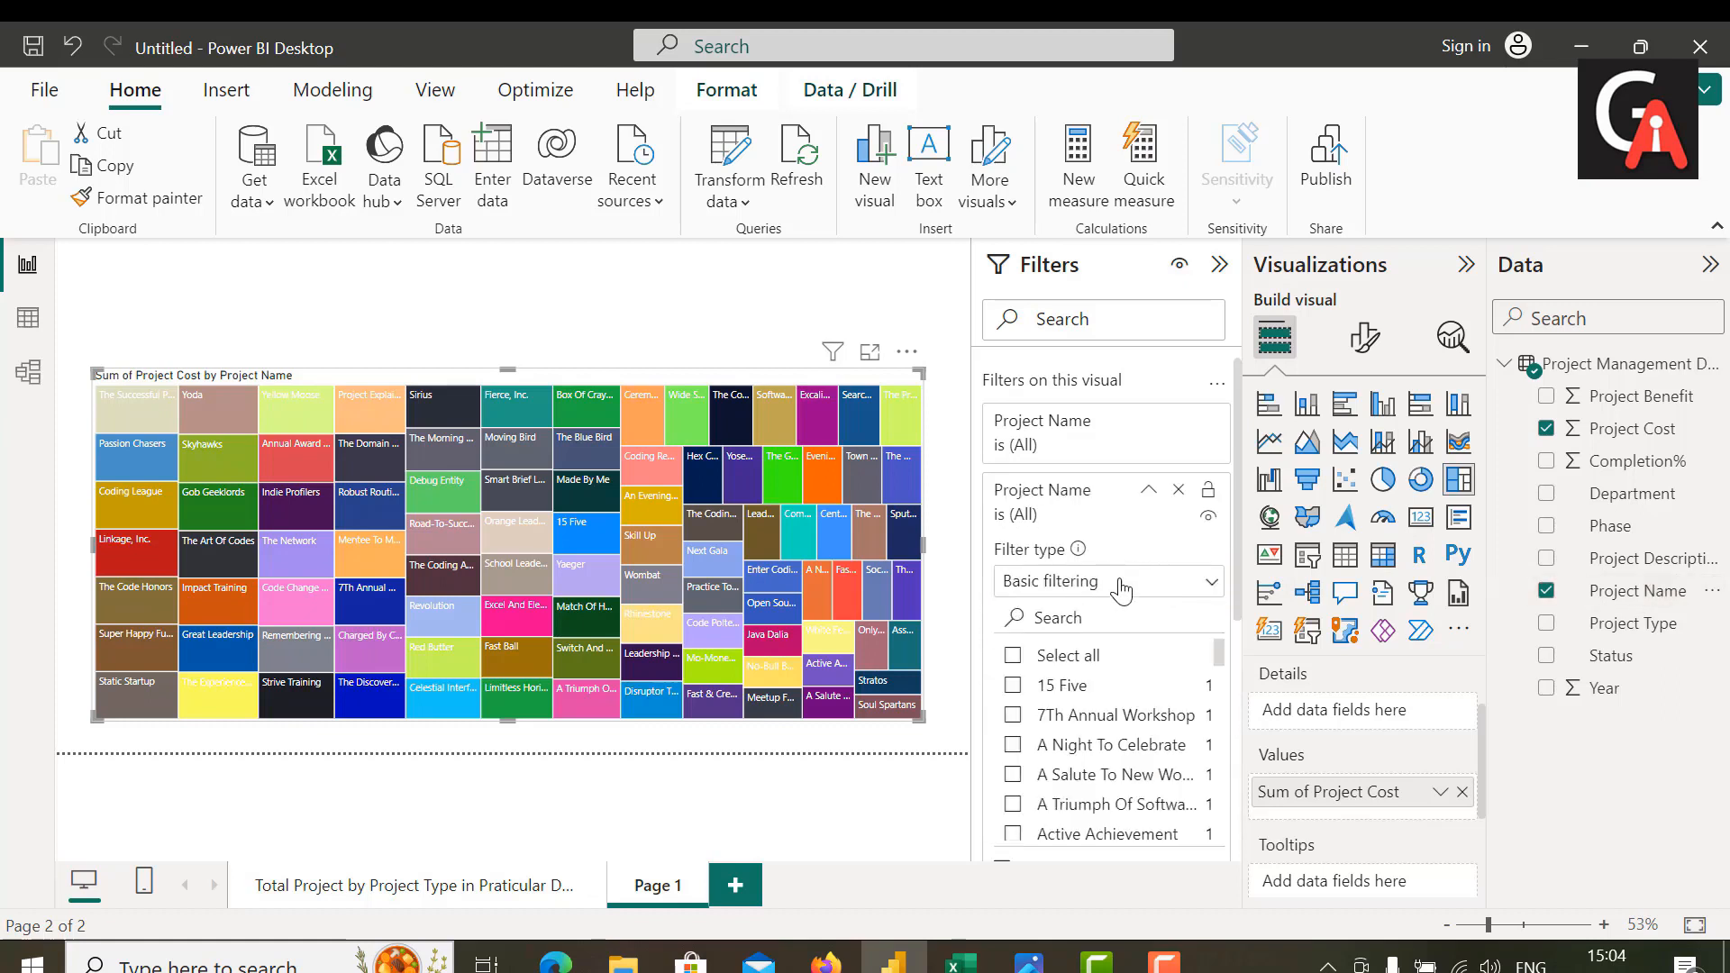
pyautogui.click(1121, 588)
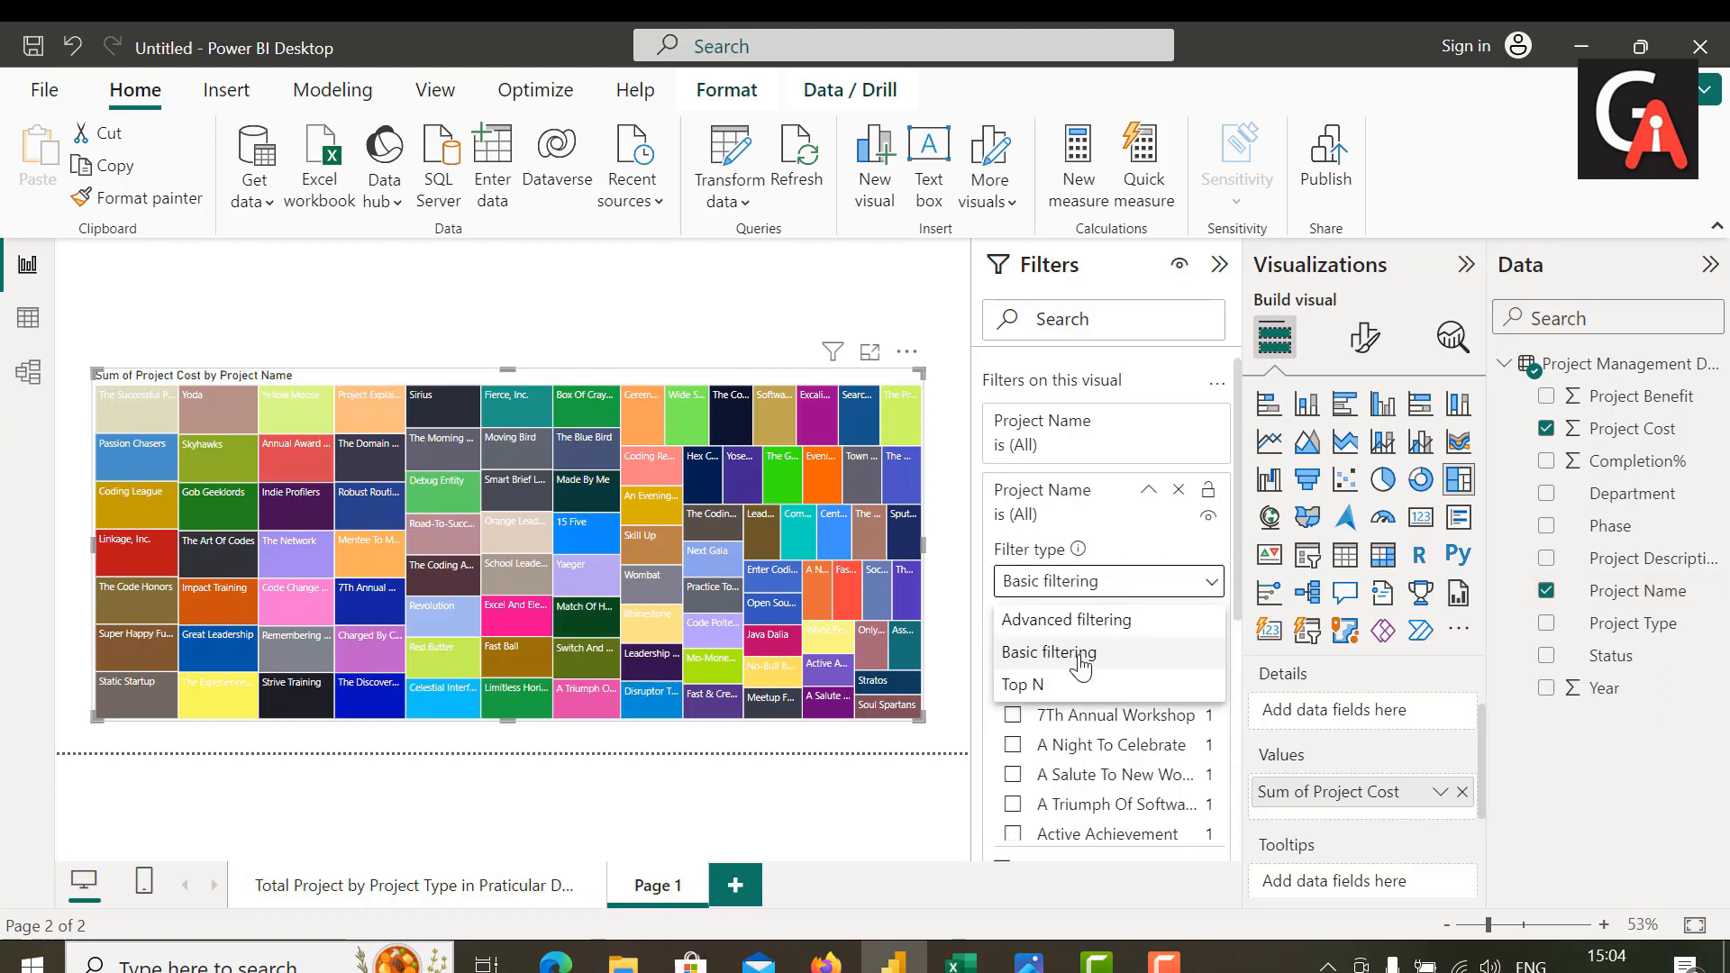
pyautogui.click(1065, 690)
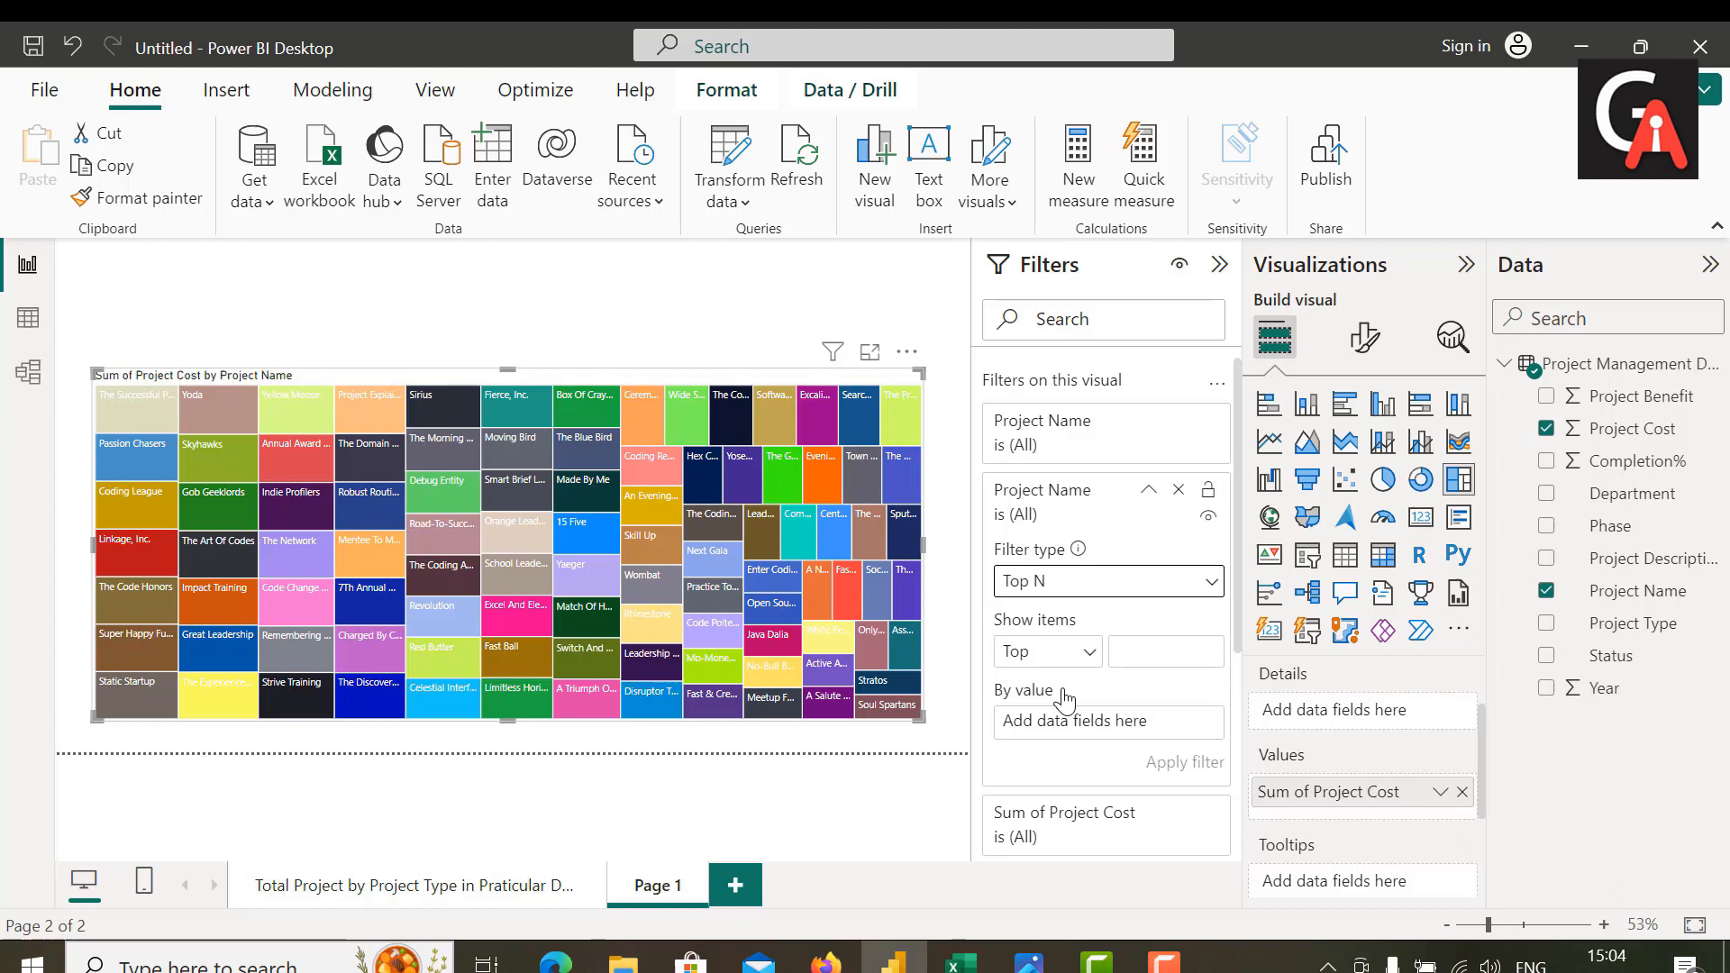
pyautogui.click(1151, 657)
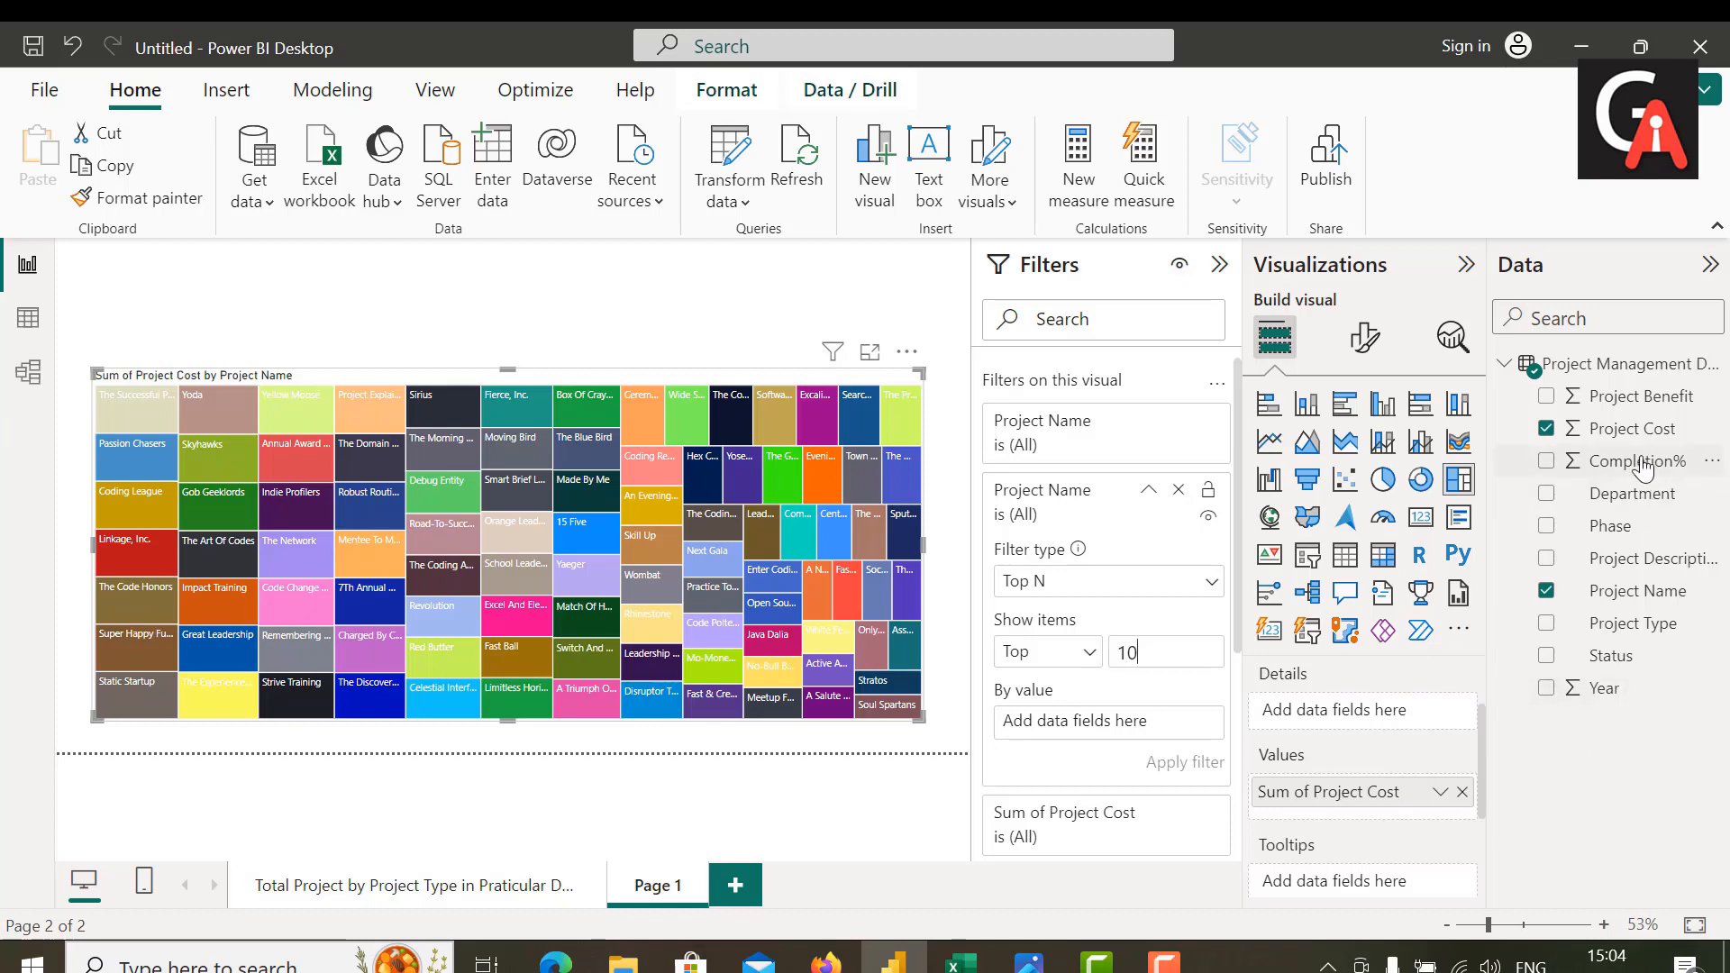
pyautogui.moveTo(1647, 437); pyautogui.dragTo(1160, 731)
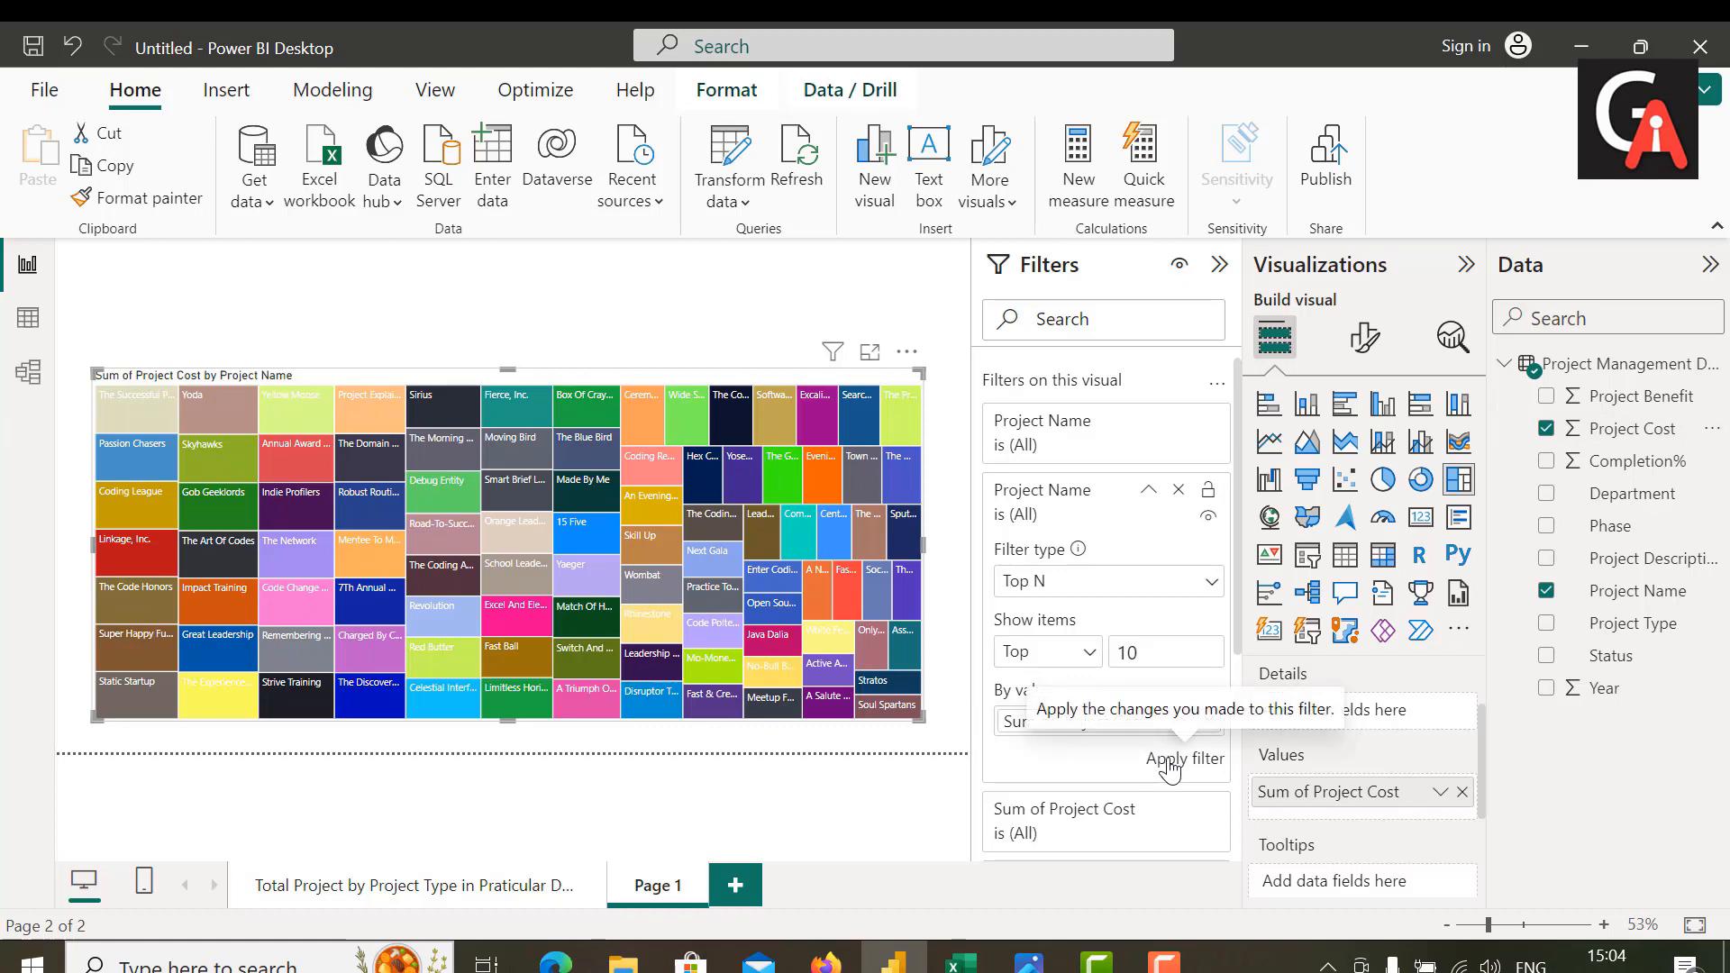
pyautogui.click(1169, 761)
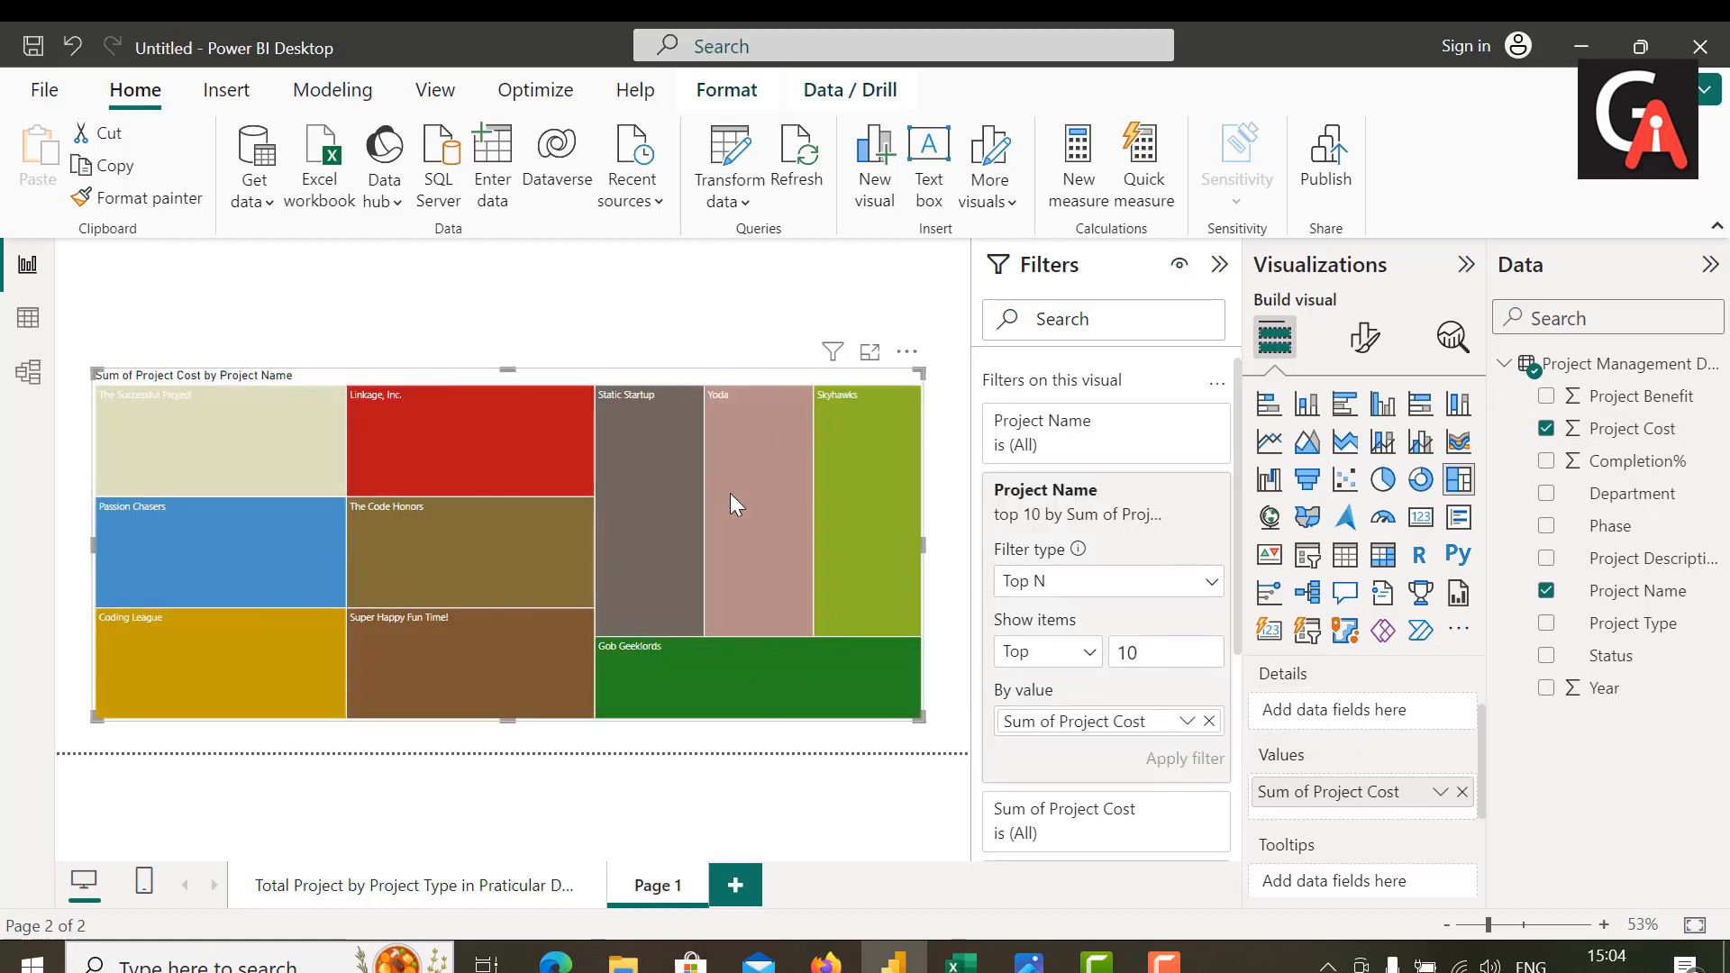
pyautogui.moveTo(671, 554)
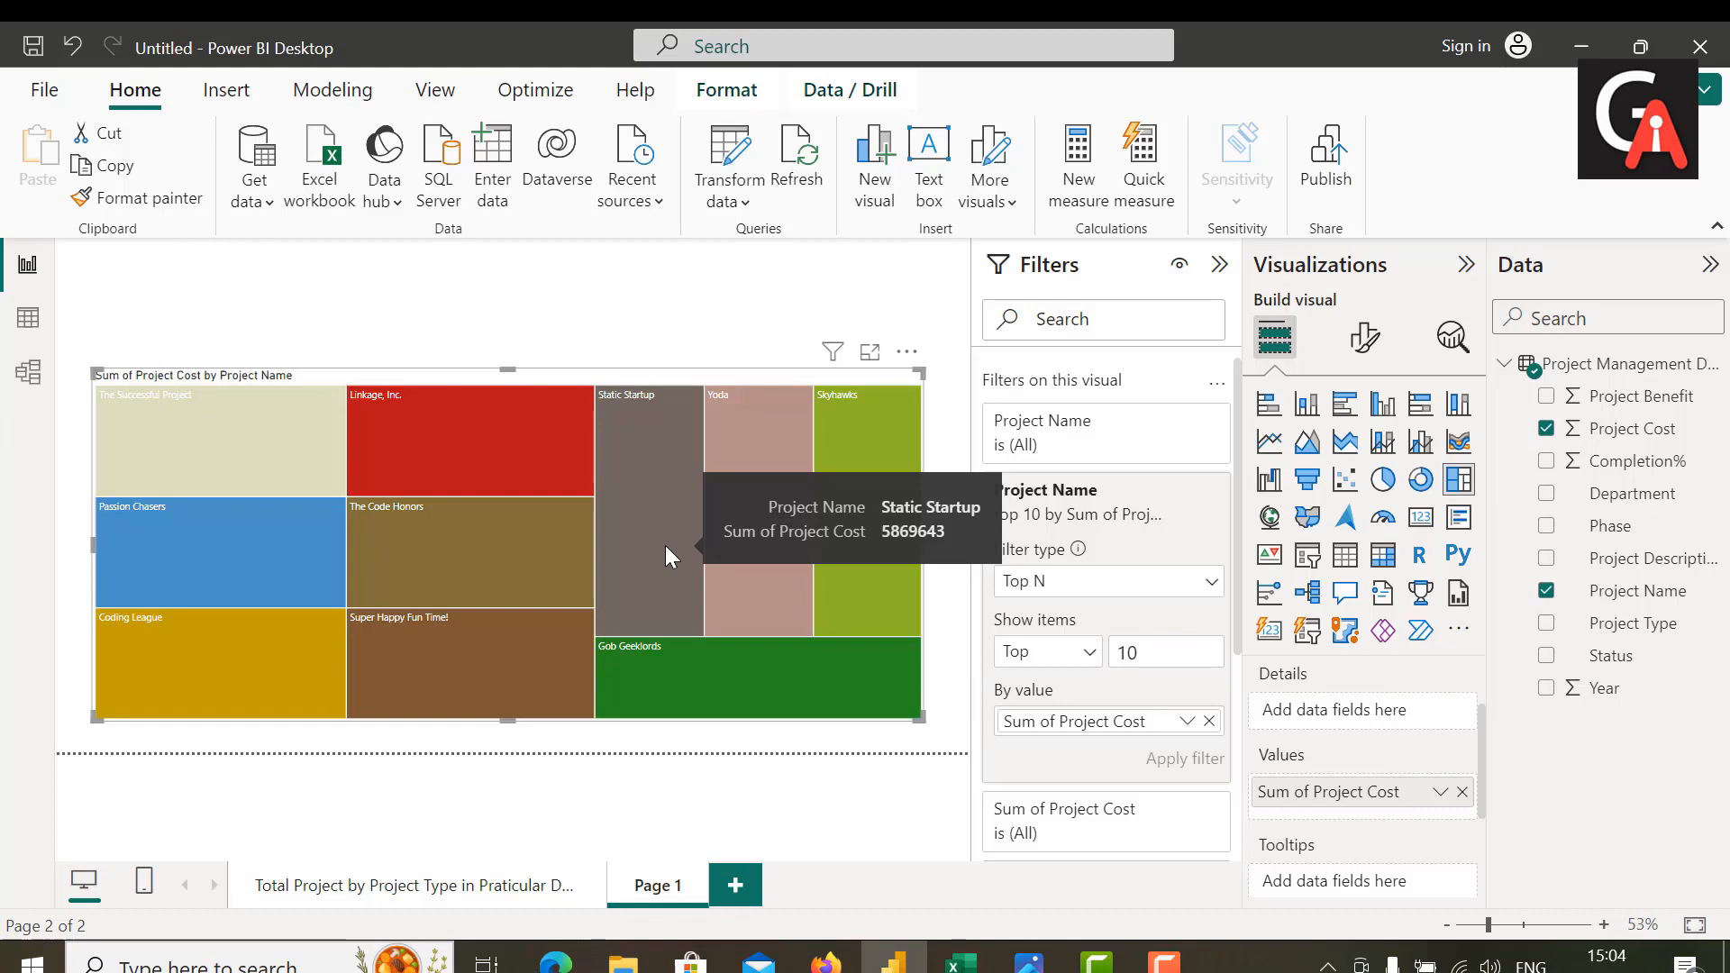
# Step: Set up conditional formatting for the treemap colors, using a Gradient style based on Sum of Project Cost
pyautogui.click(1366, 341)
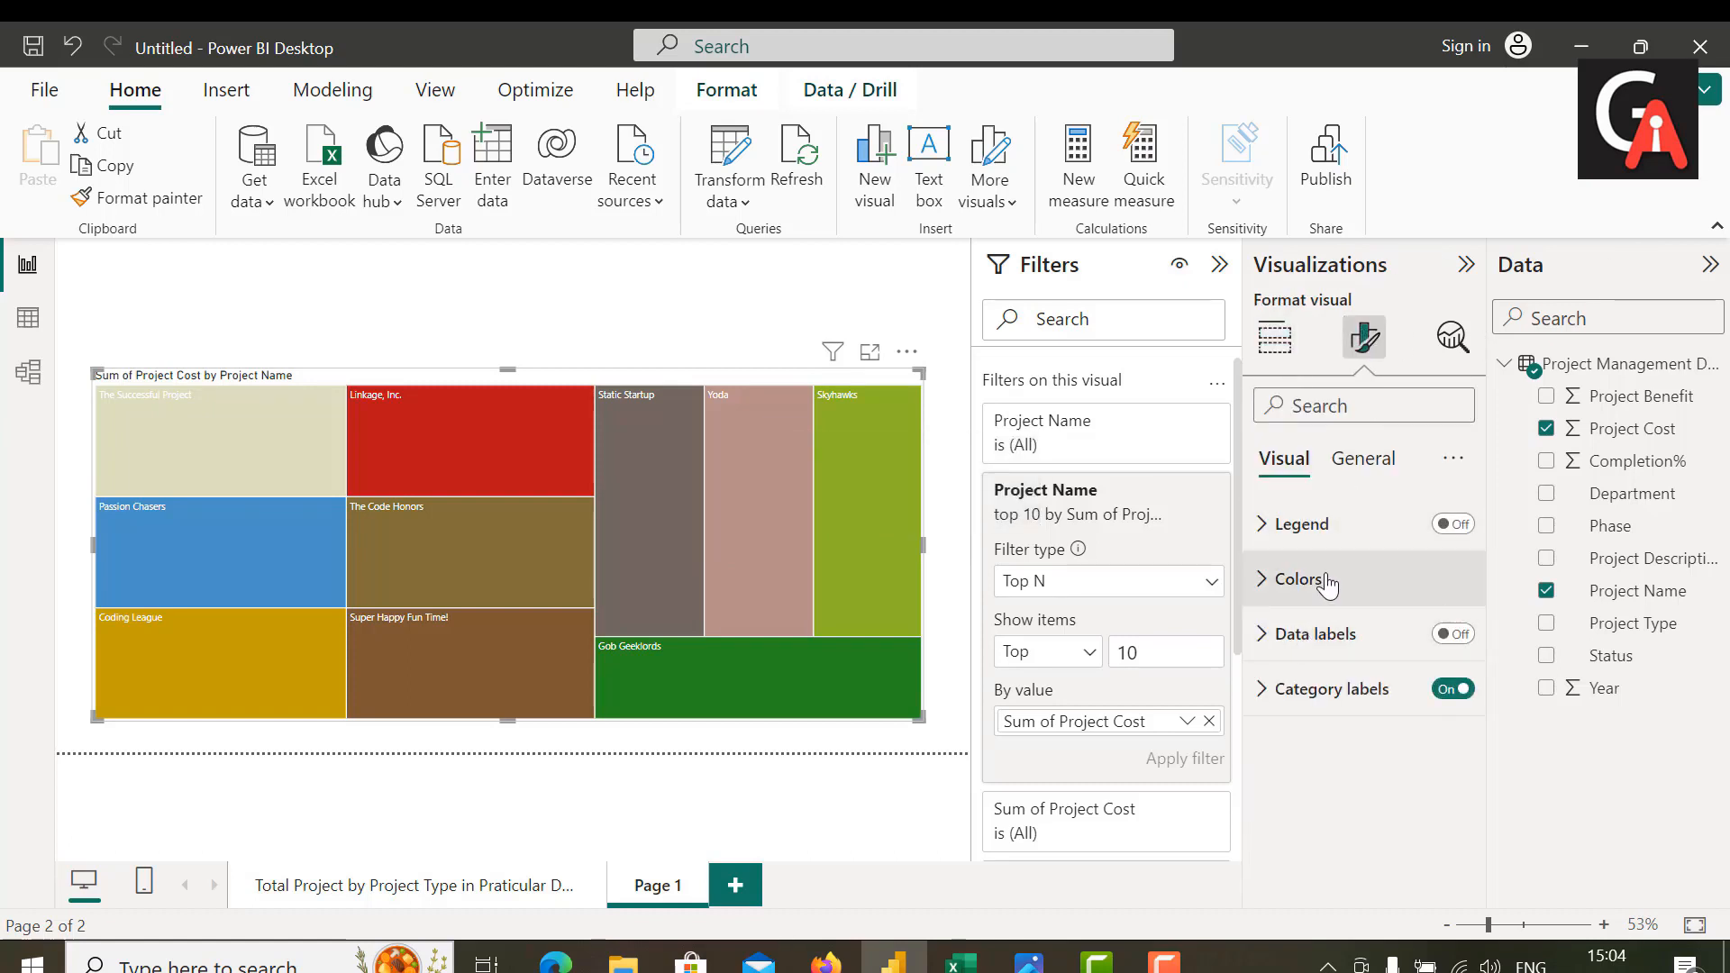
pyautogui.click(1329, 580)
pyautogui.scroll(-3, 1318, 735)
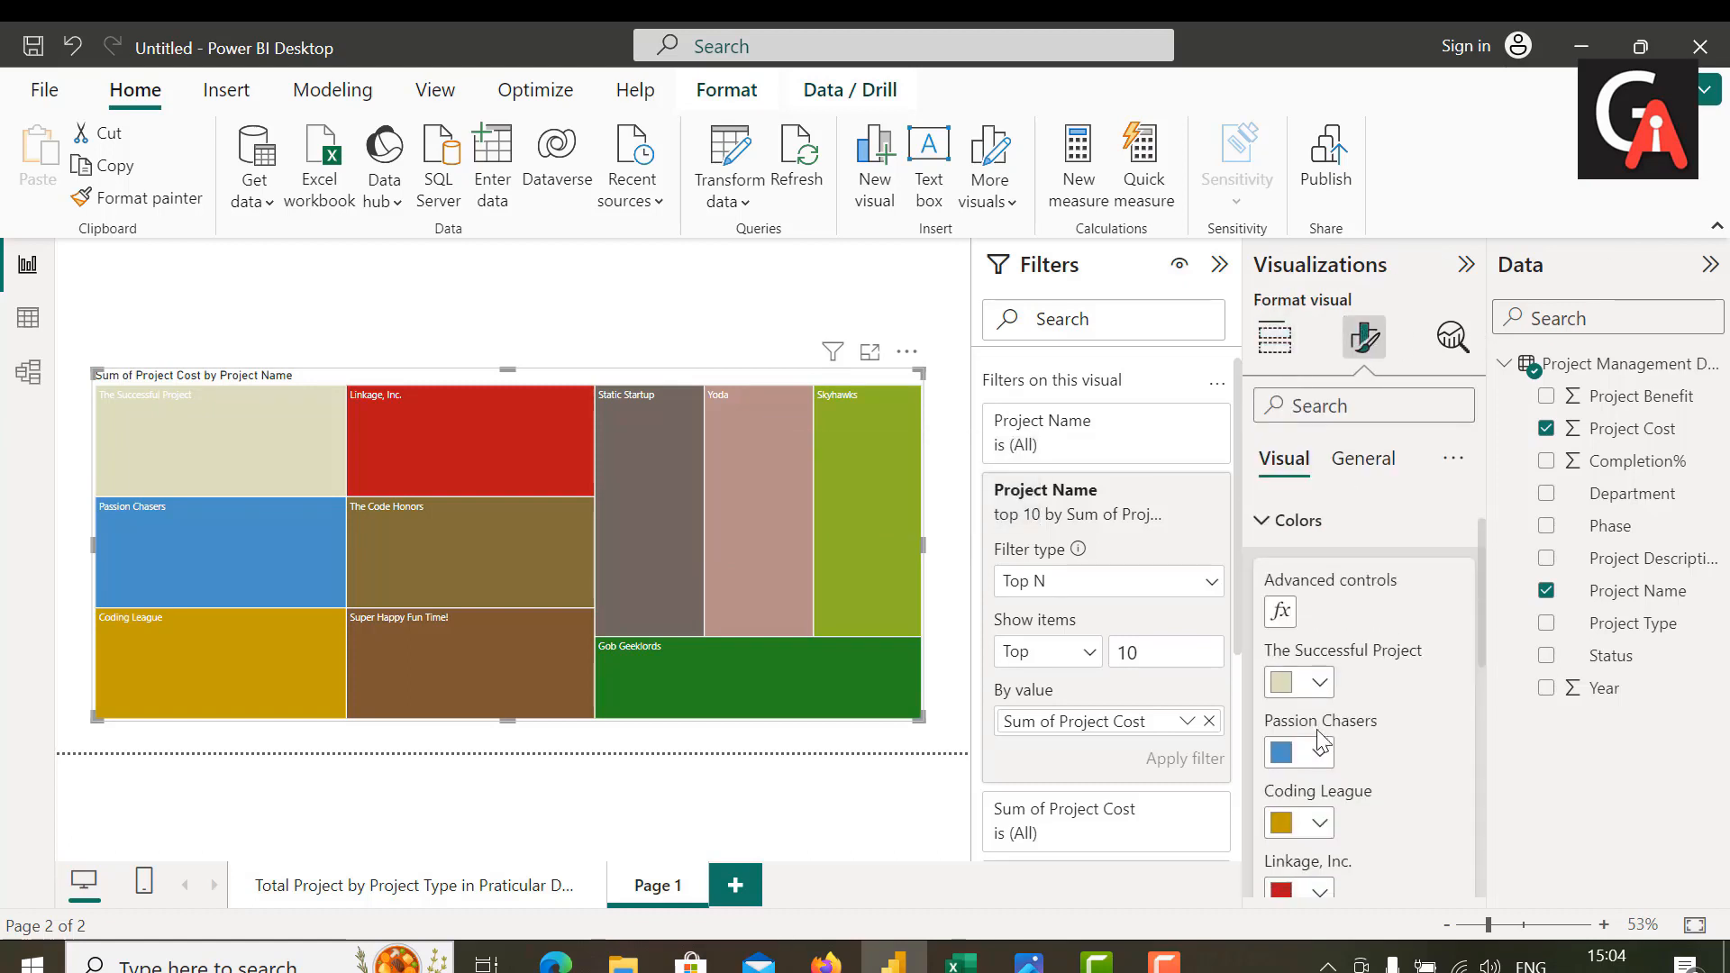
pyautogui.scroll(2, 1317, 734)
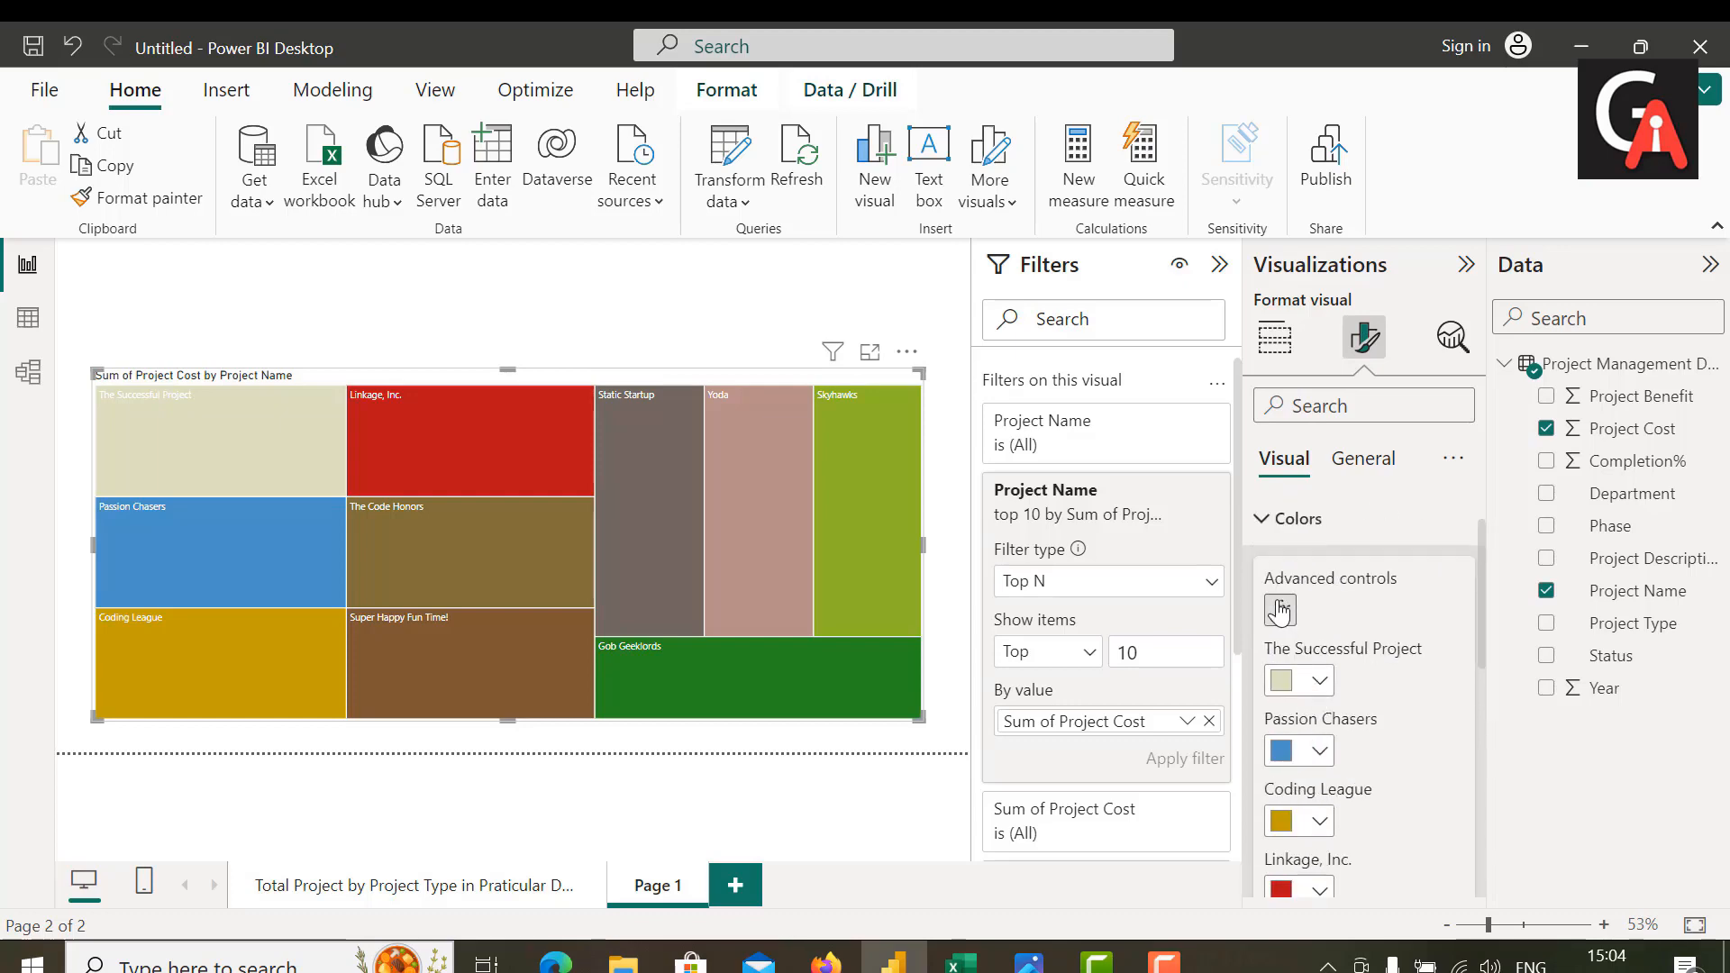
pyautogui.click(1280, 612)
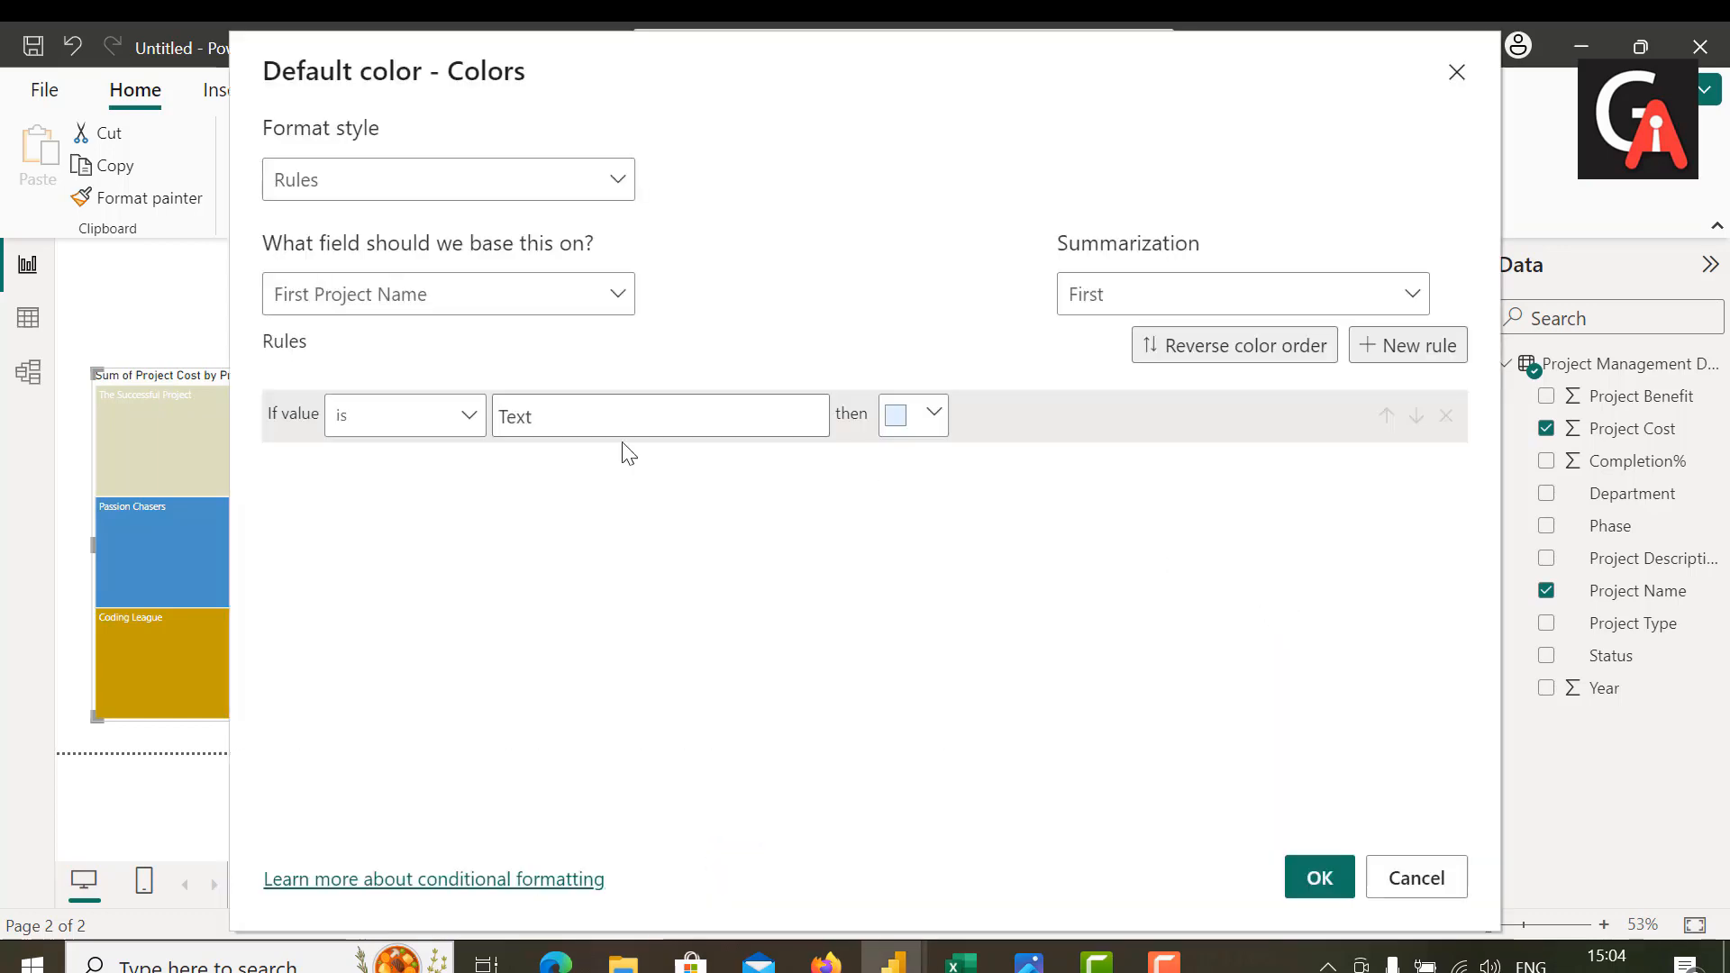
pyautogui.click(571, 184)
pyautogui.click(537, 222)
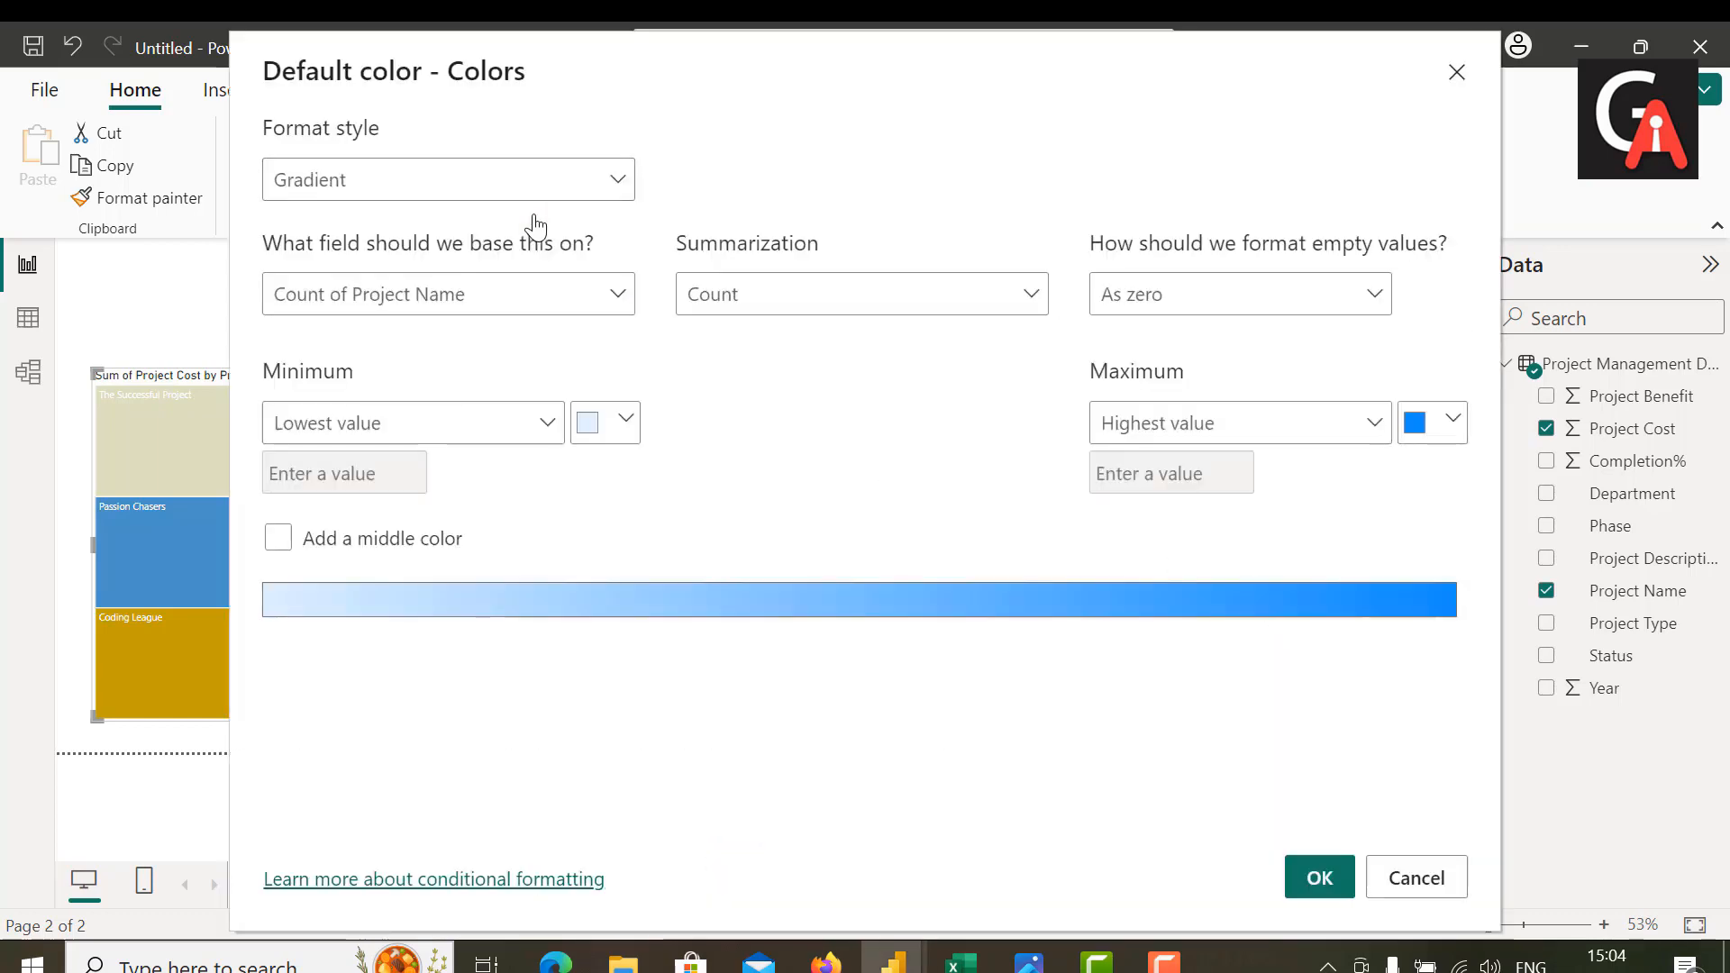
pyautogui.click(507, 293)
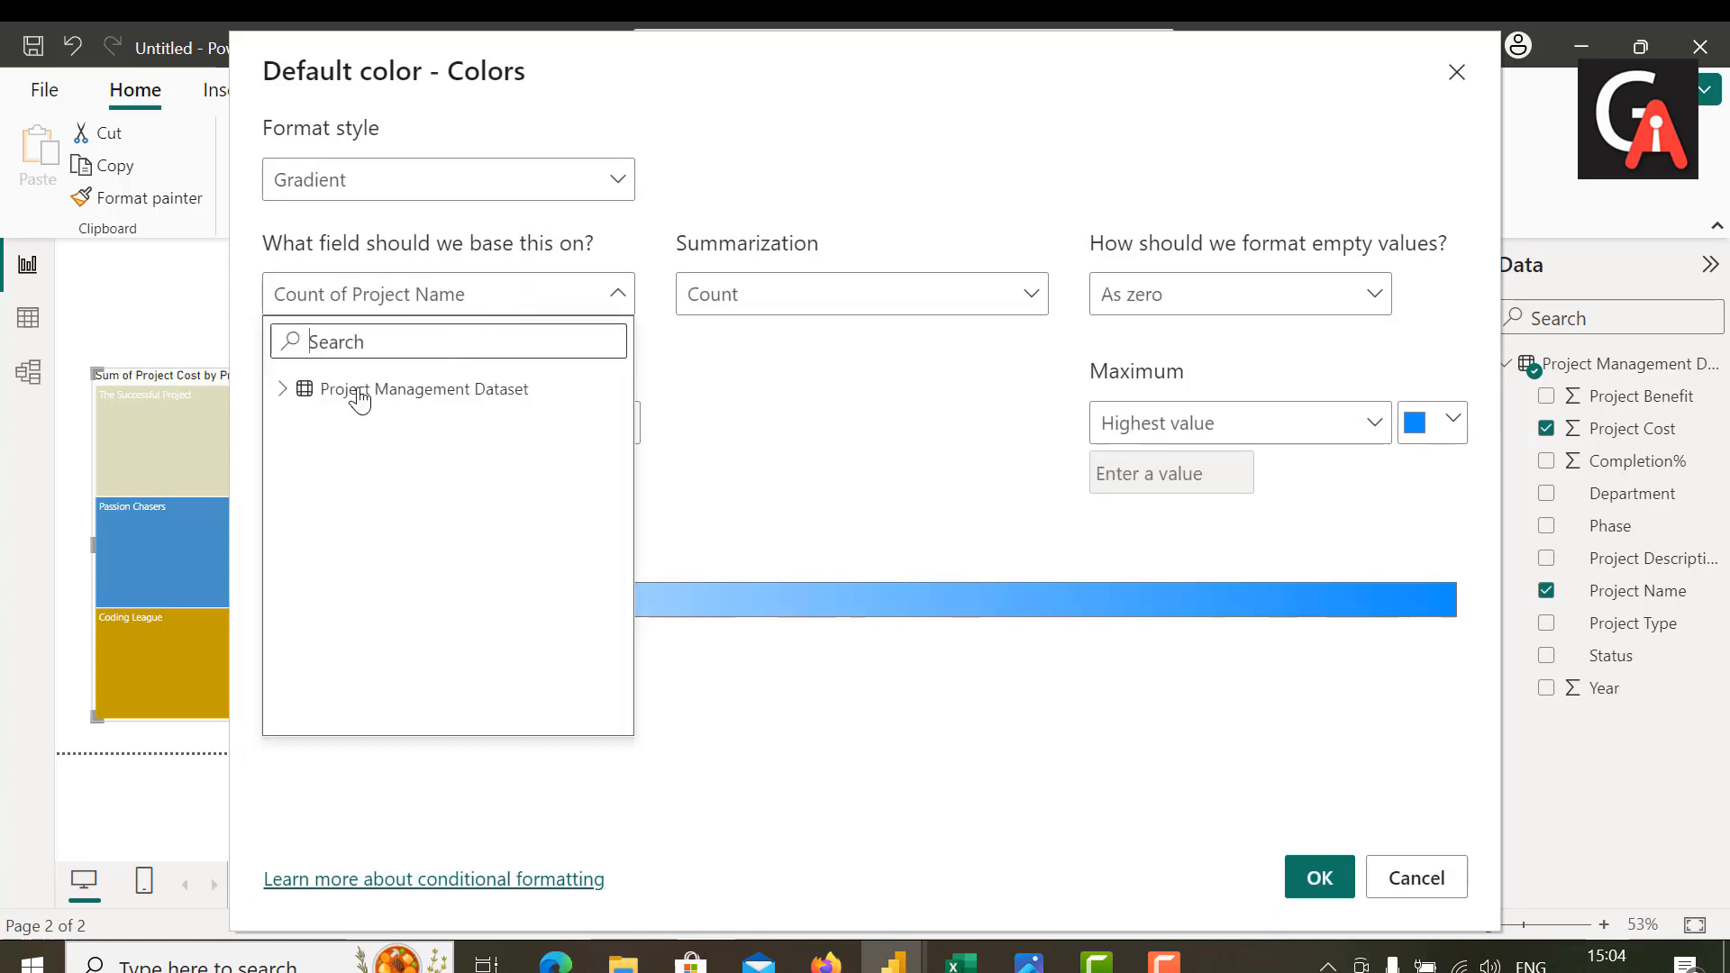
pyautogui.click(287, 391)
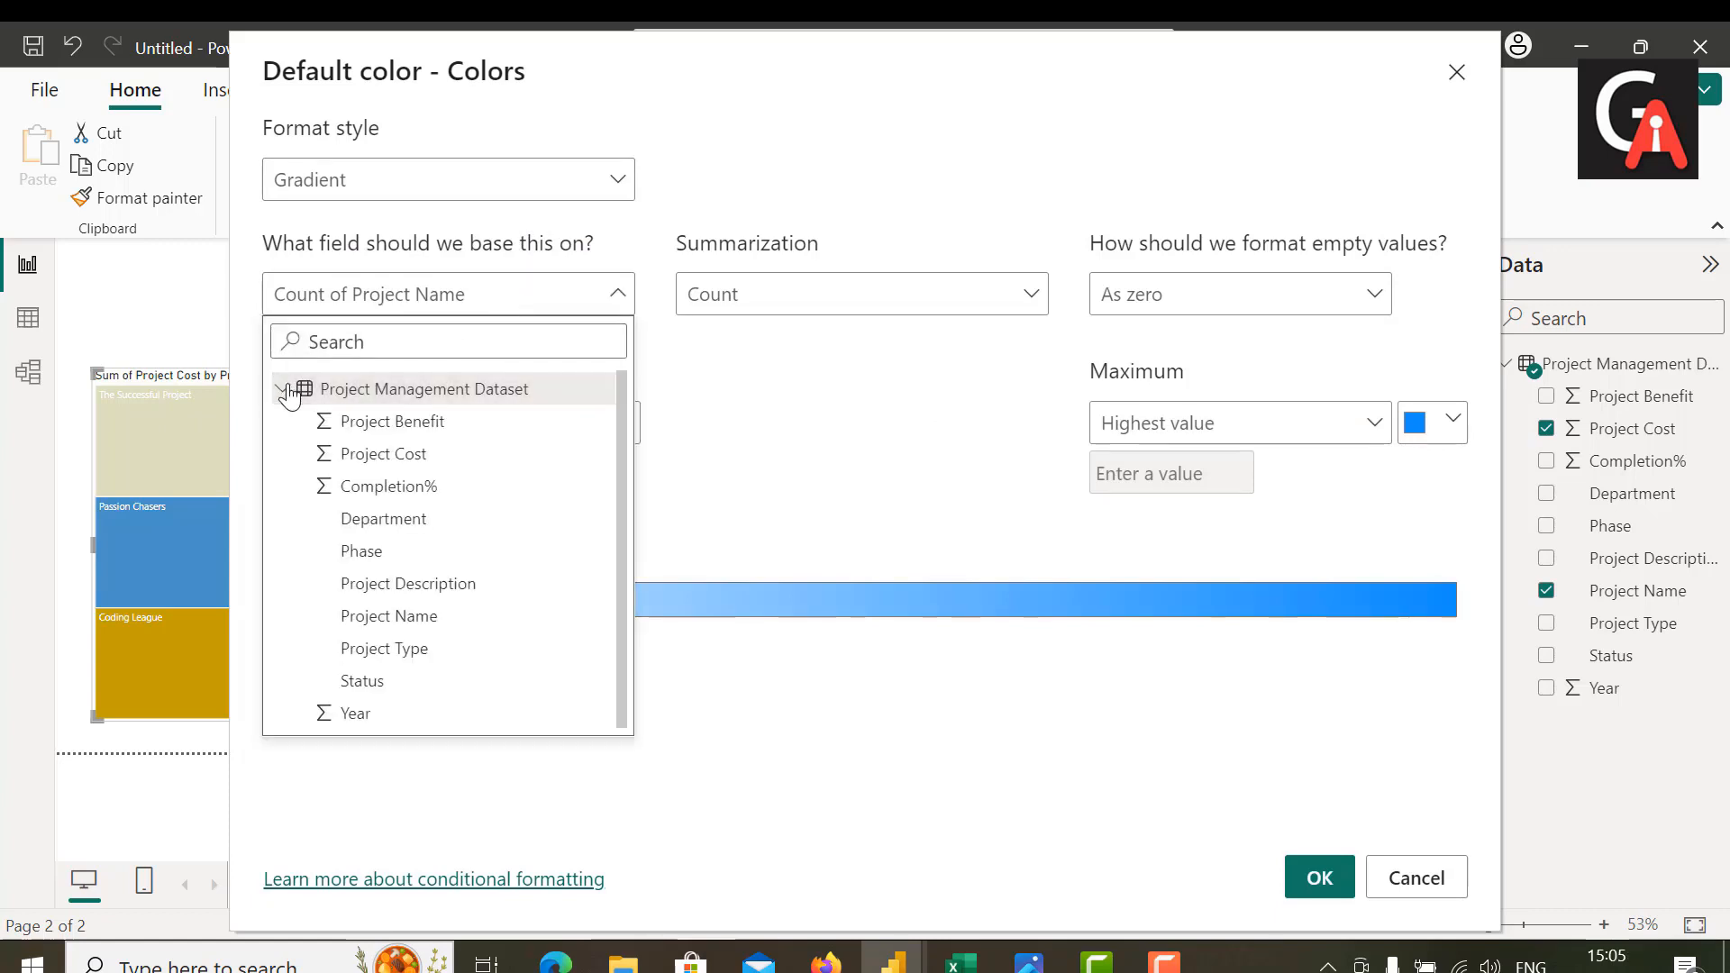
pyautogui.click(383, 450)
# Step: Set the gradient's lowest value to light indigo and its highest value to dark navy blue, and apply it
pyautogui.click(622, 422)
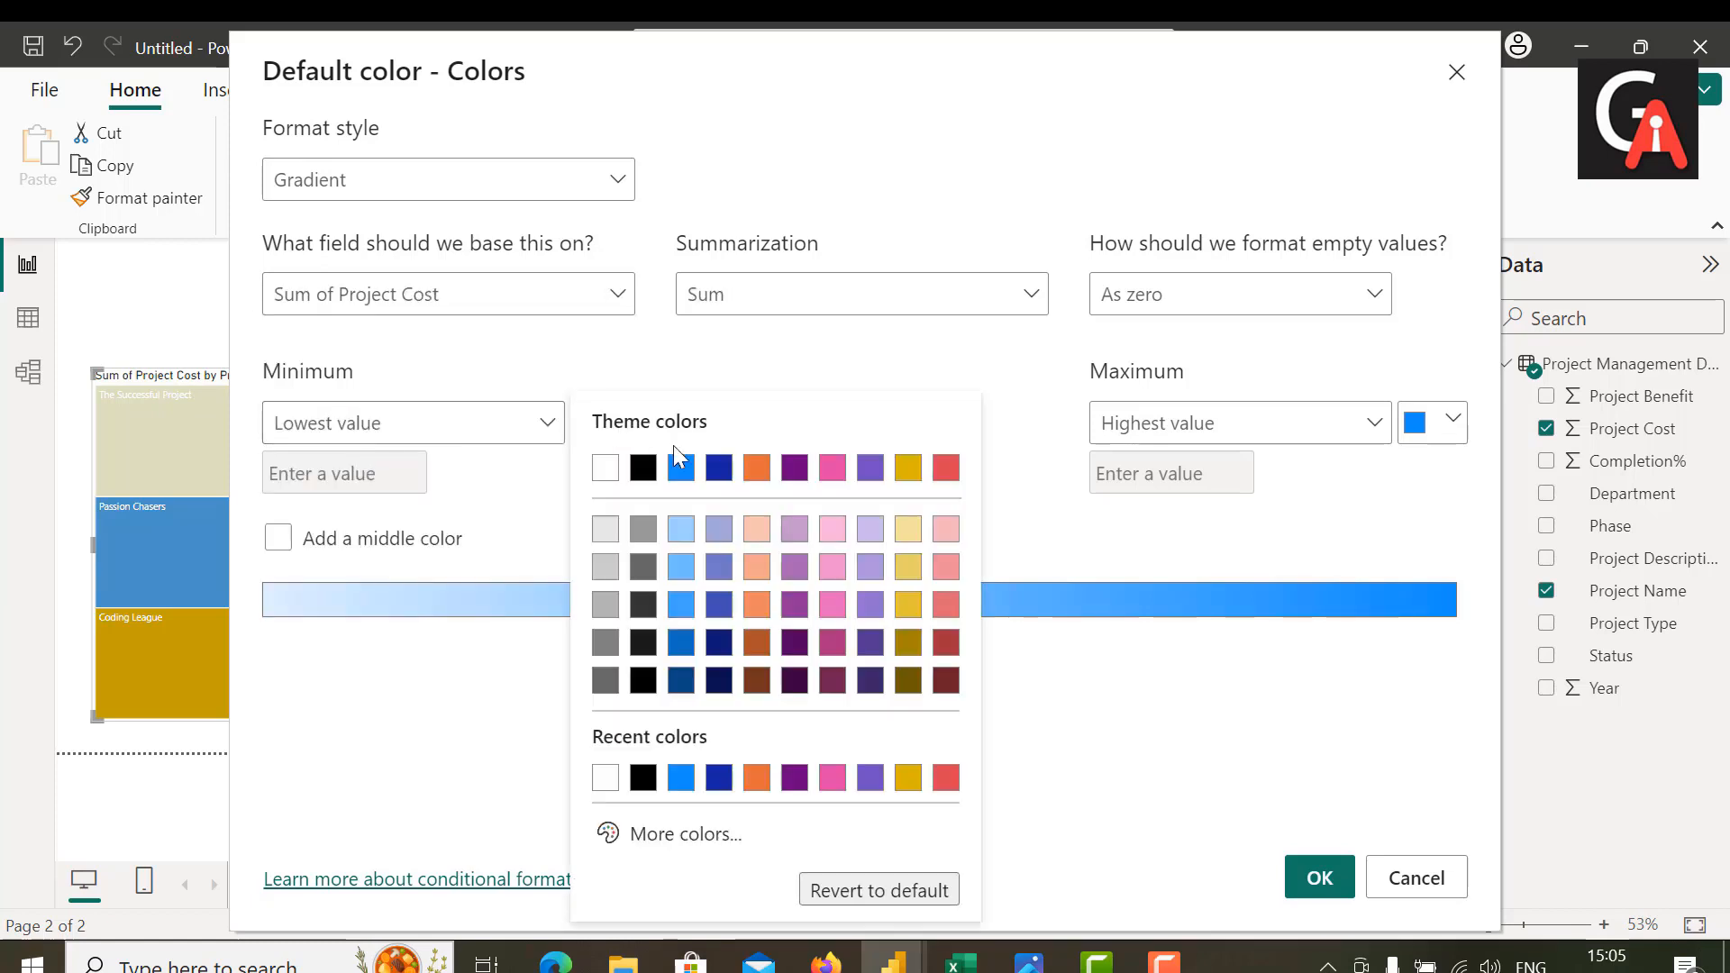
pyautogui.click(726, 532)
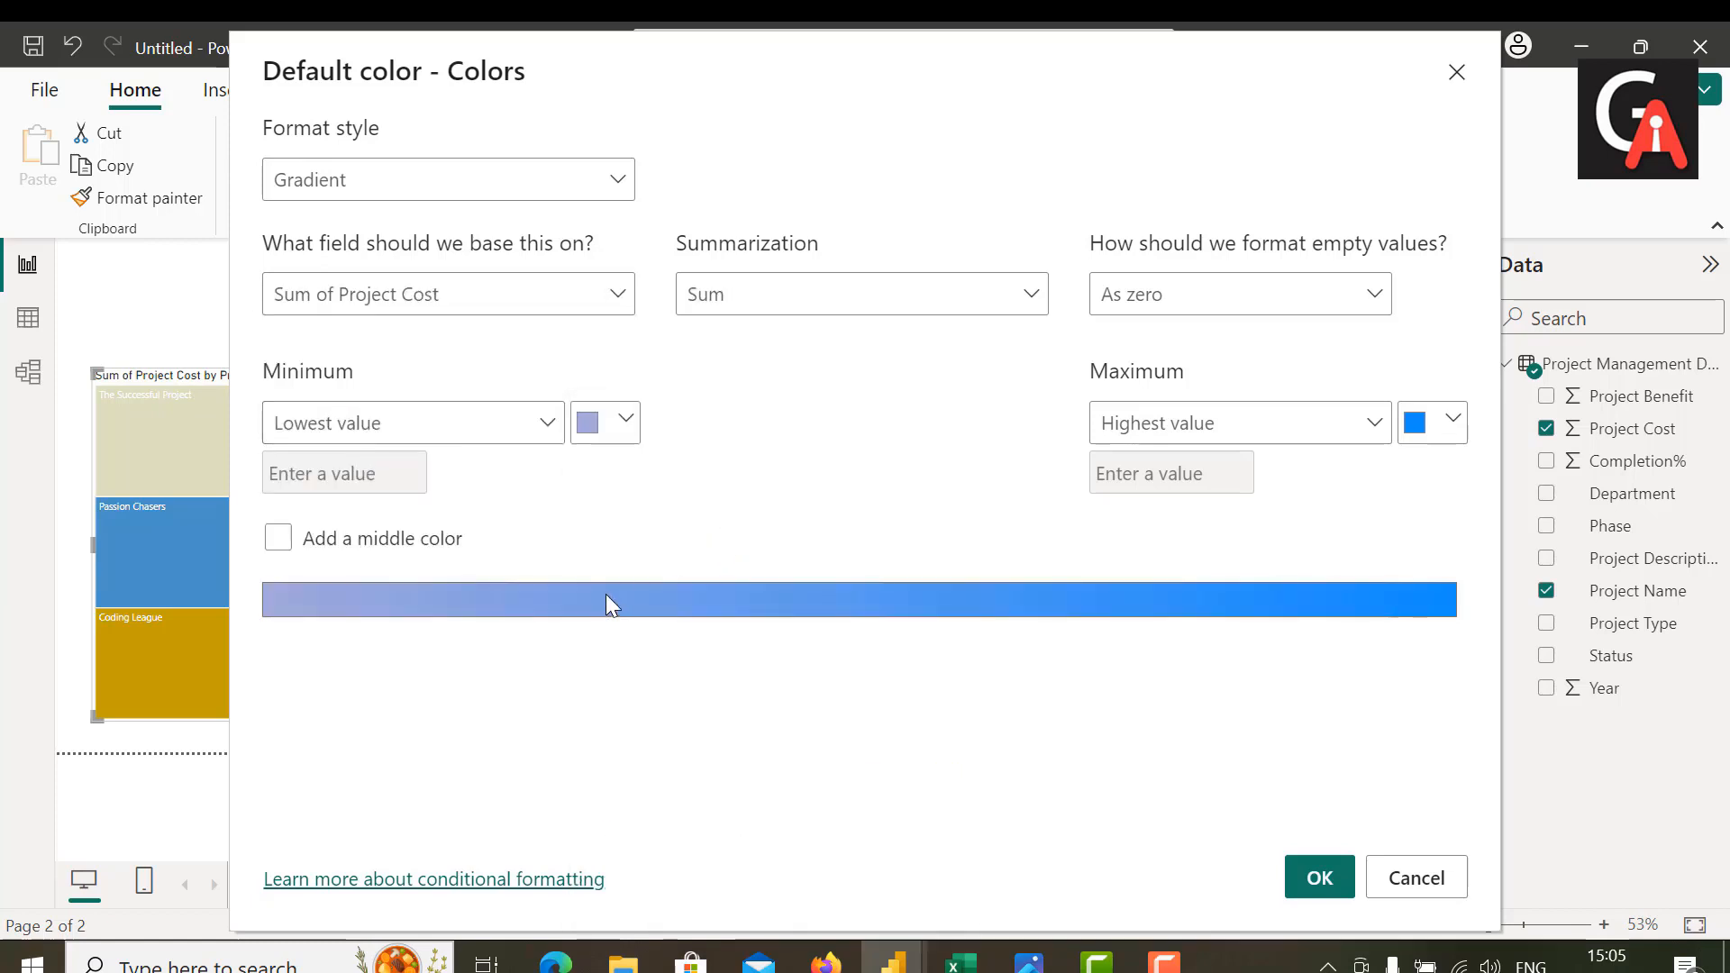
pyautogui.click(1452, 421)
pyautogui.click(1197, 643)
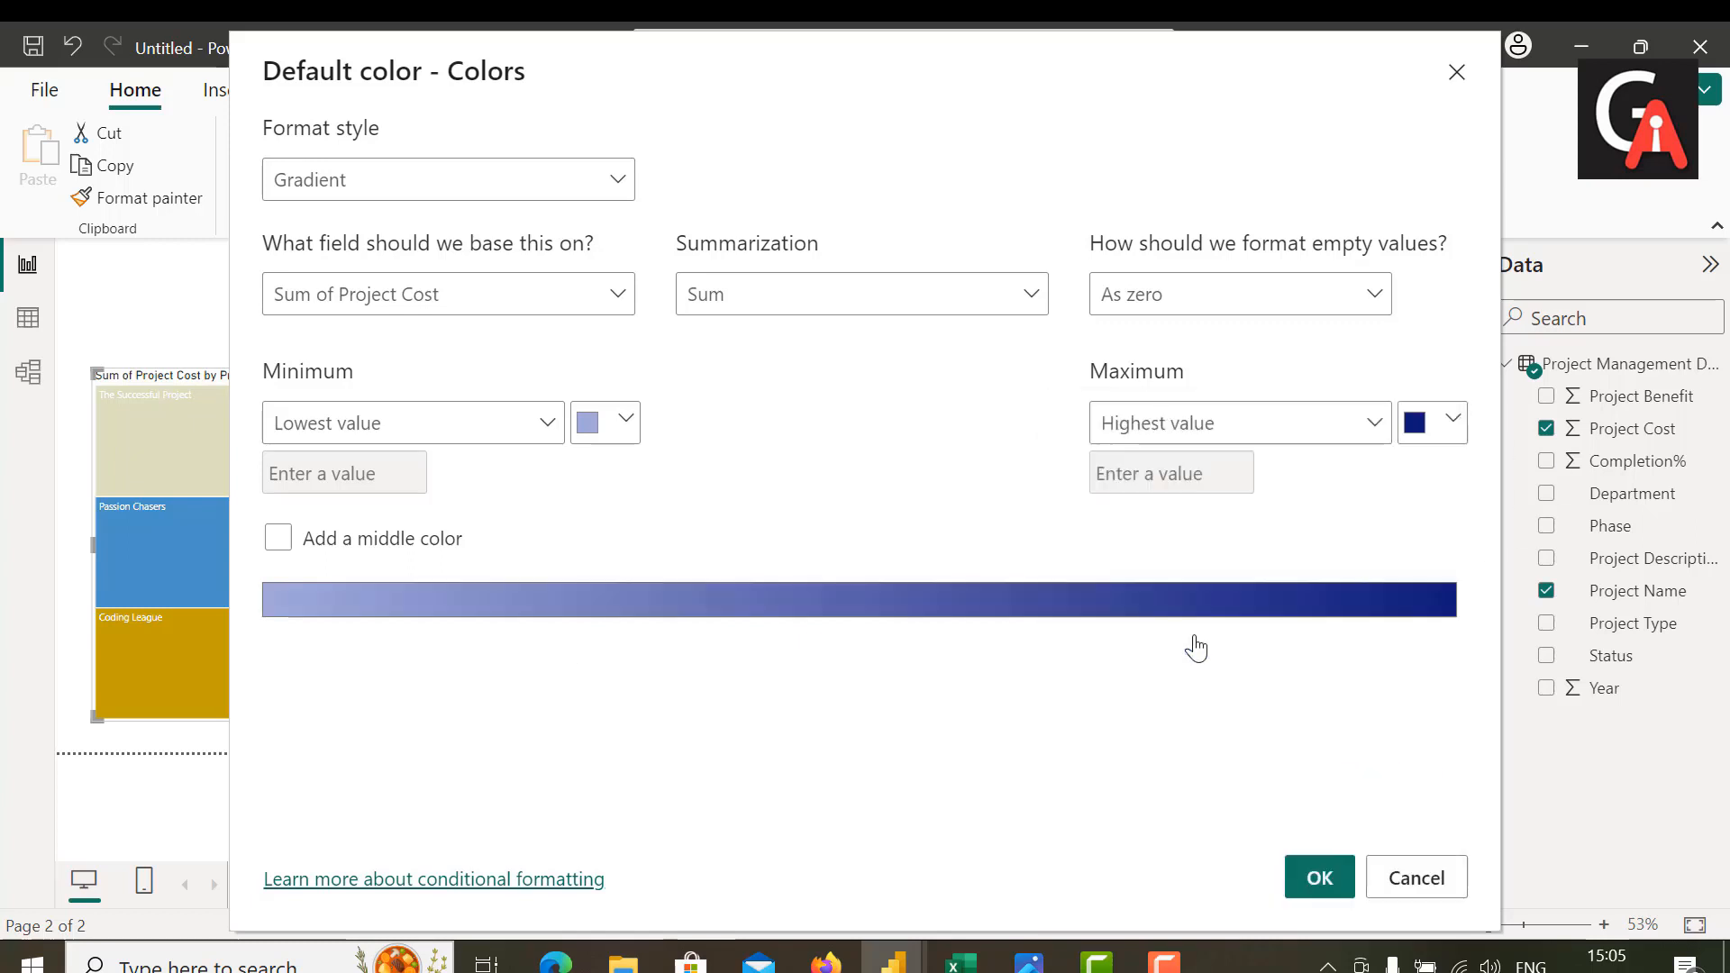
pyautogui.click(1304, 882)
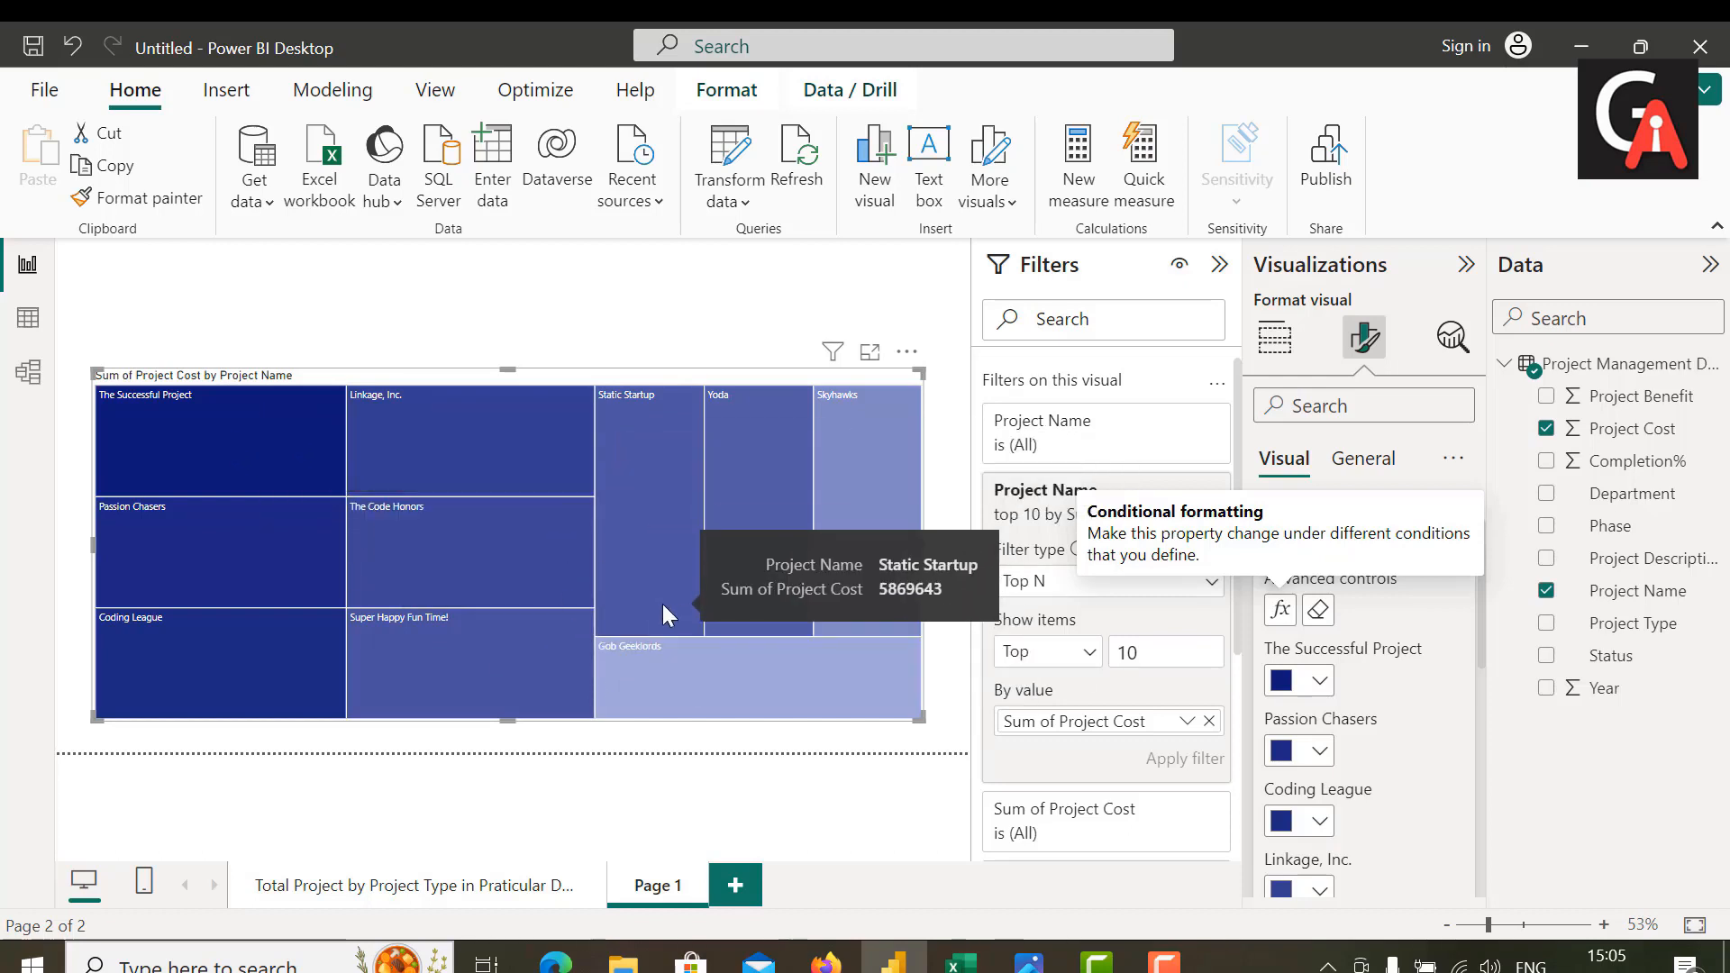
# Step: Turn on the treemap's data labels and set their font size to 15
pyautogui.scroll(-3, 1350, 676)
pyautogui.scroll(-3, 1351, 676)
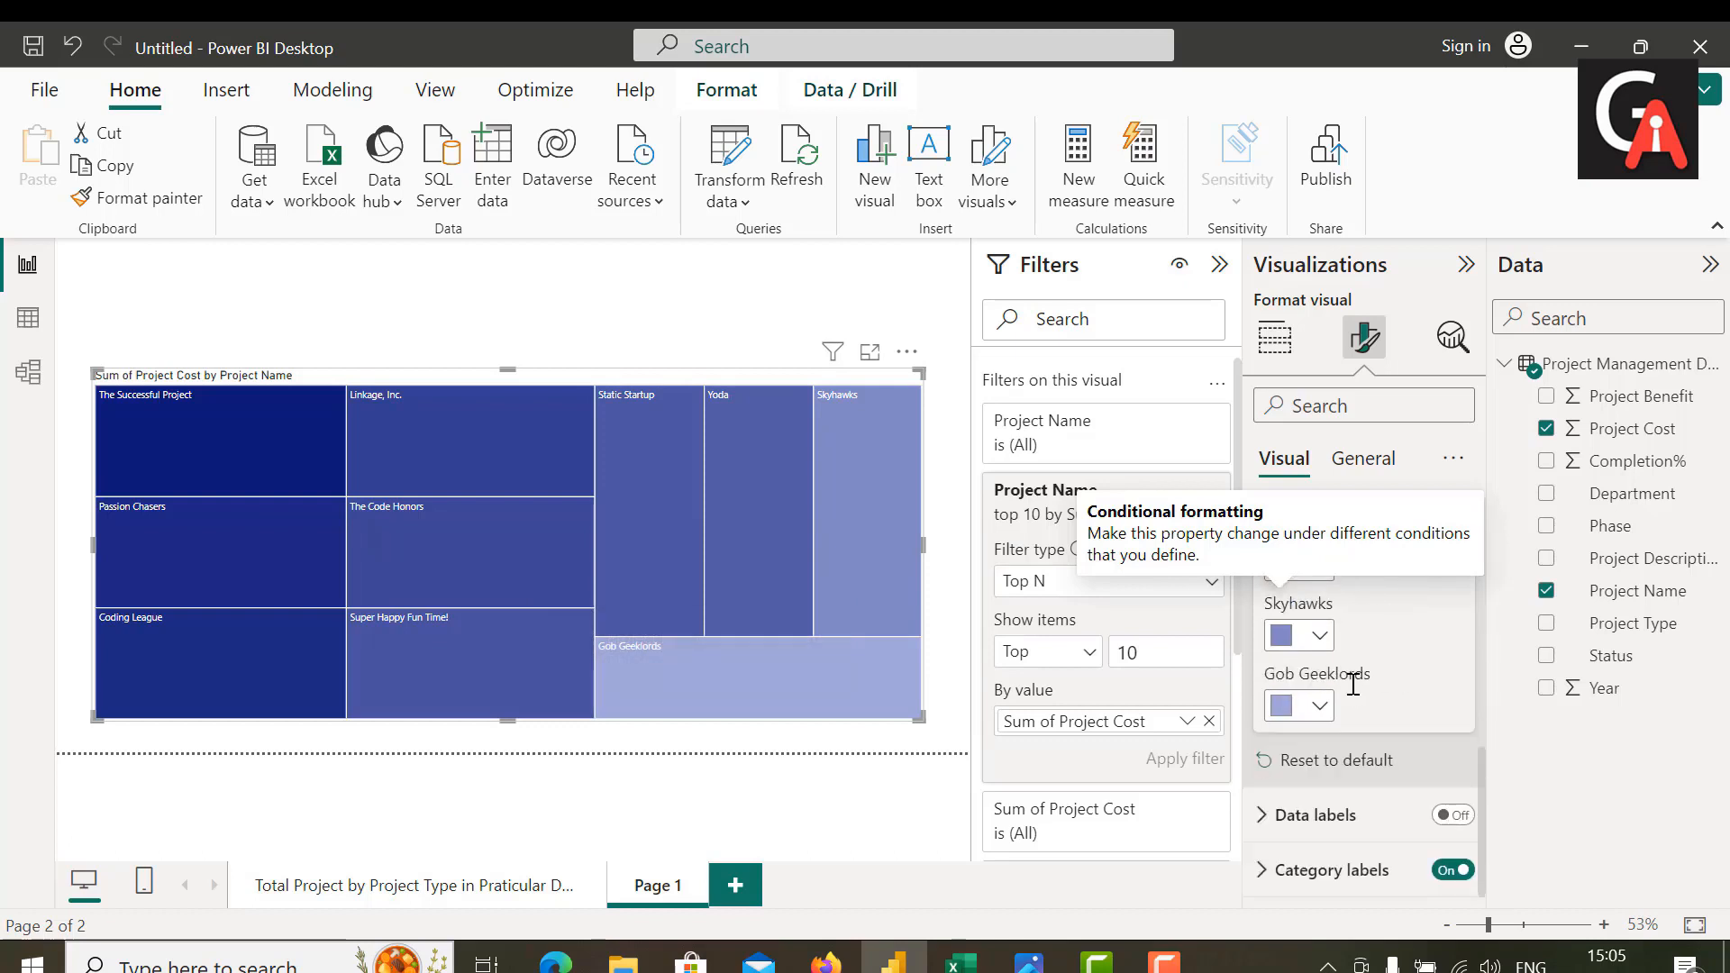
pyautogui.click(1455, 817)
pyautogui.click(1262, 815)
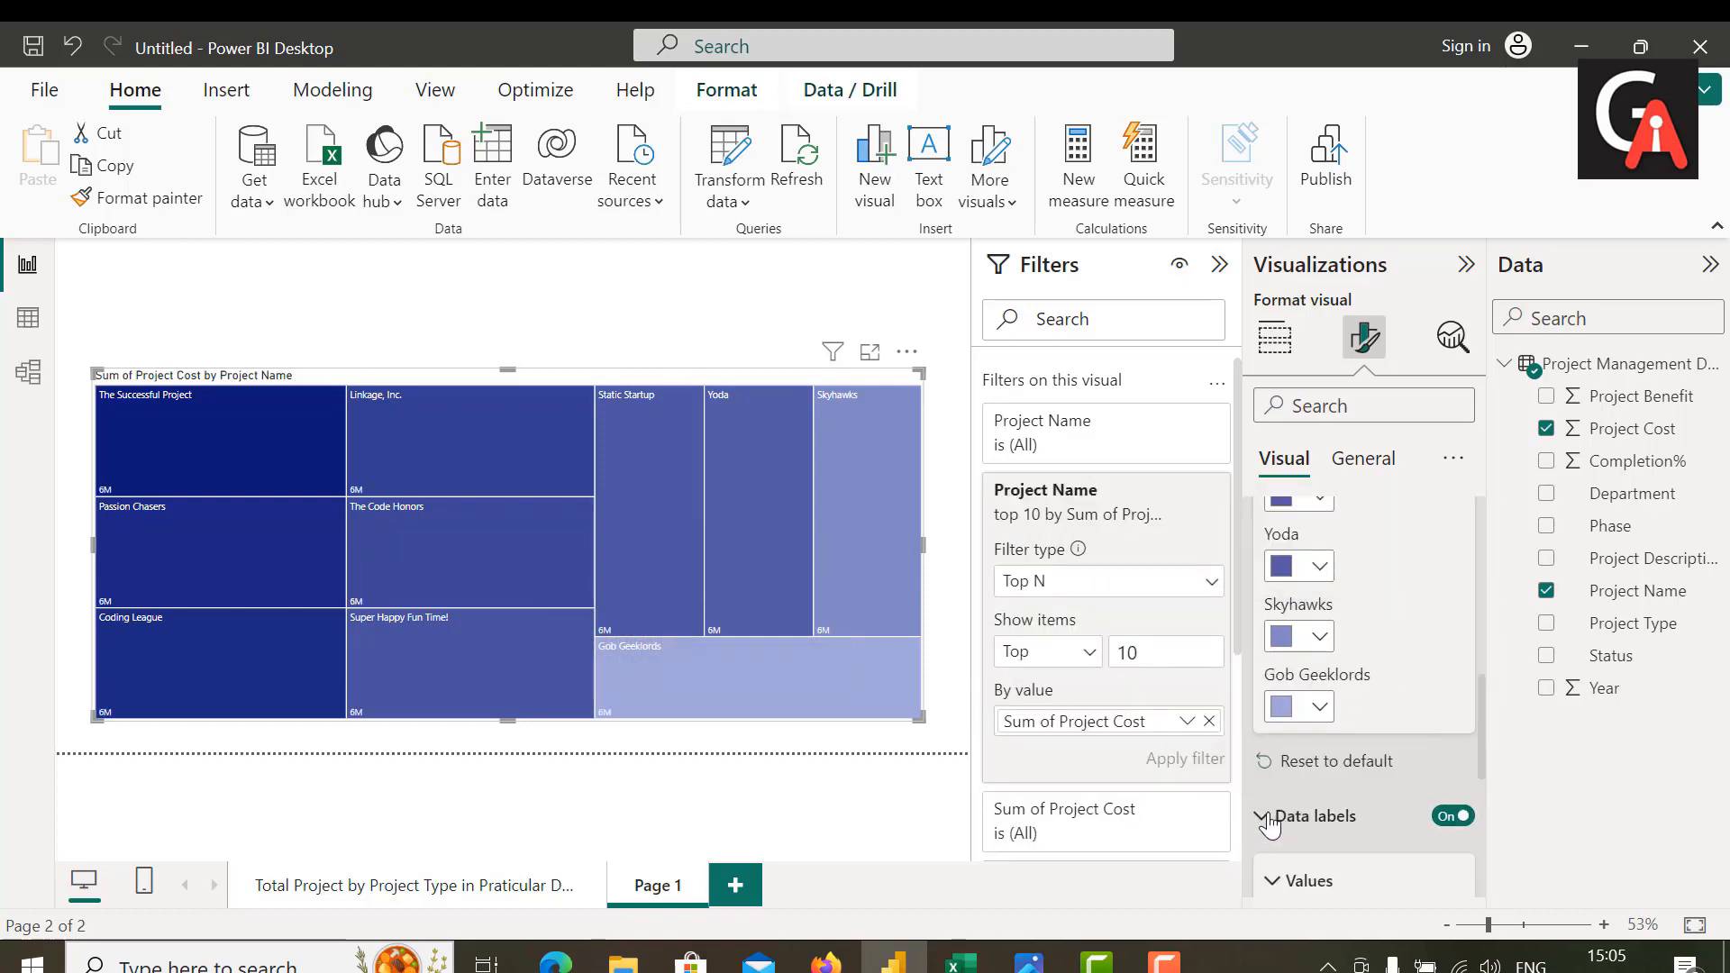
pyautogui.scroll(-2, 1295, 797)
pyautogui.click(1421, 712)
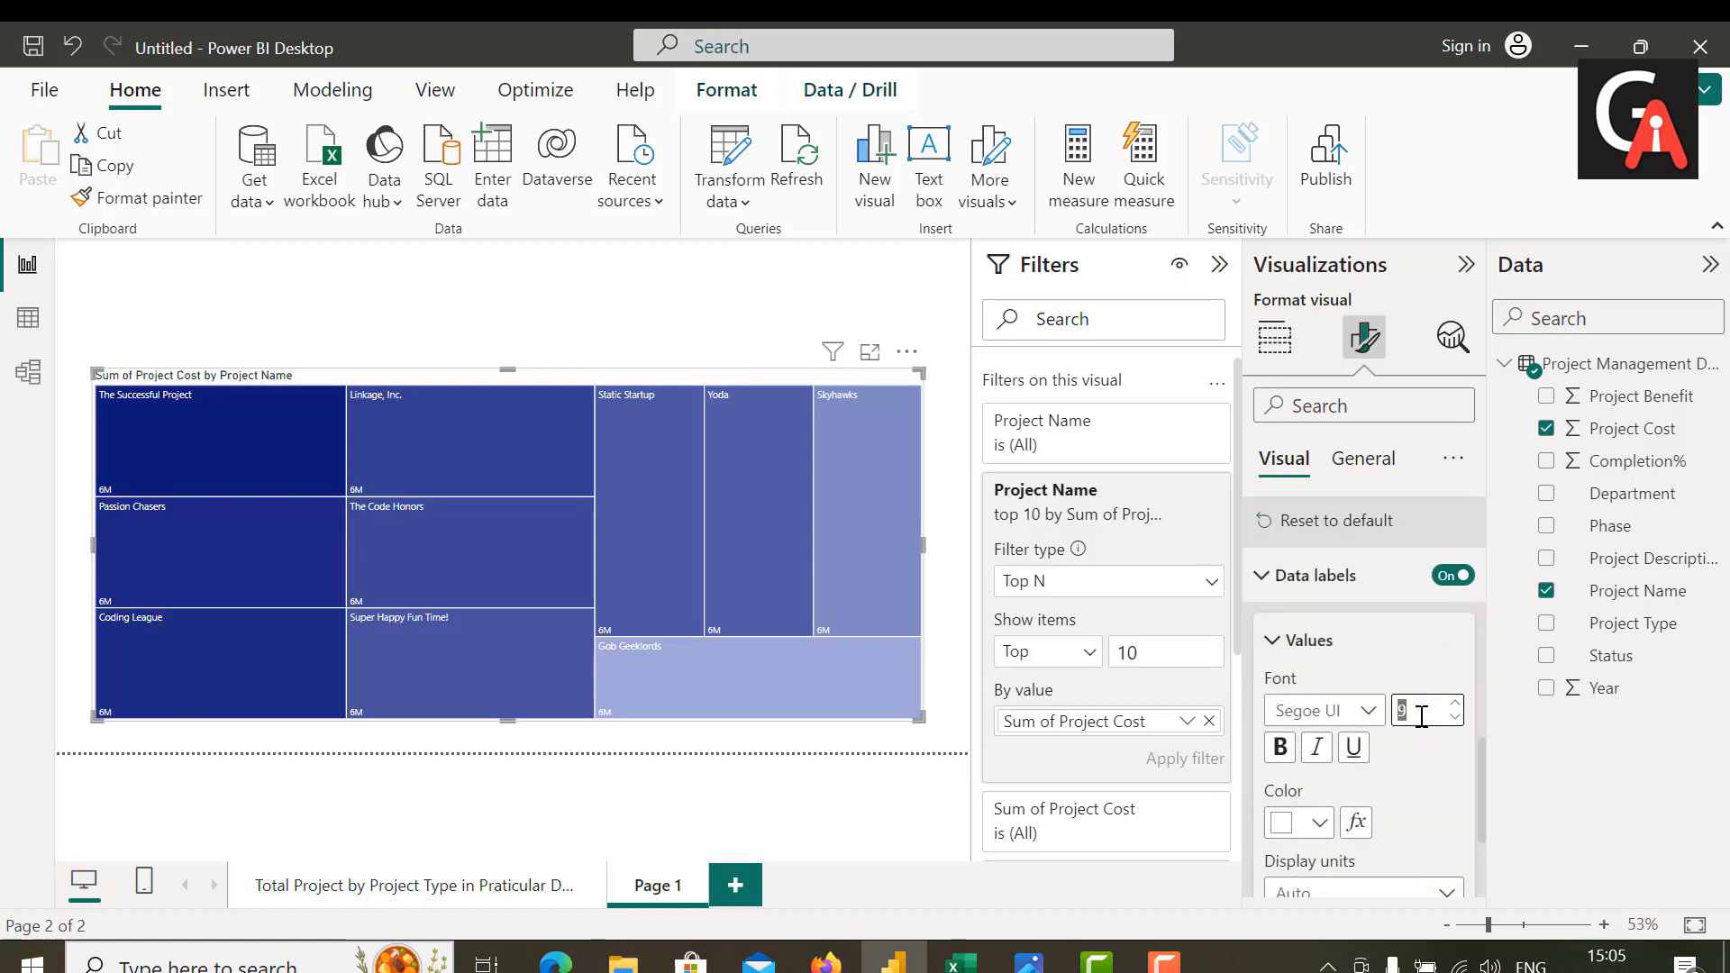
pyautogui.press('BackSpace')
pyautogui.write('1')
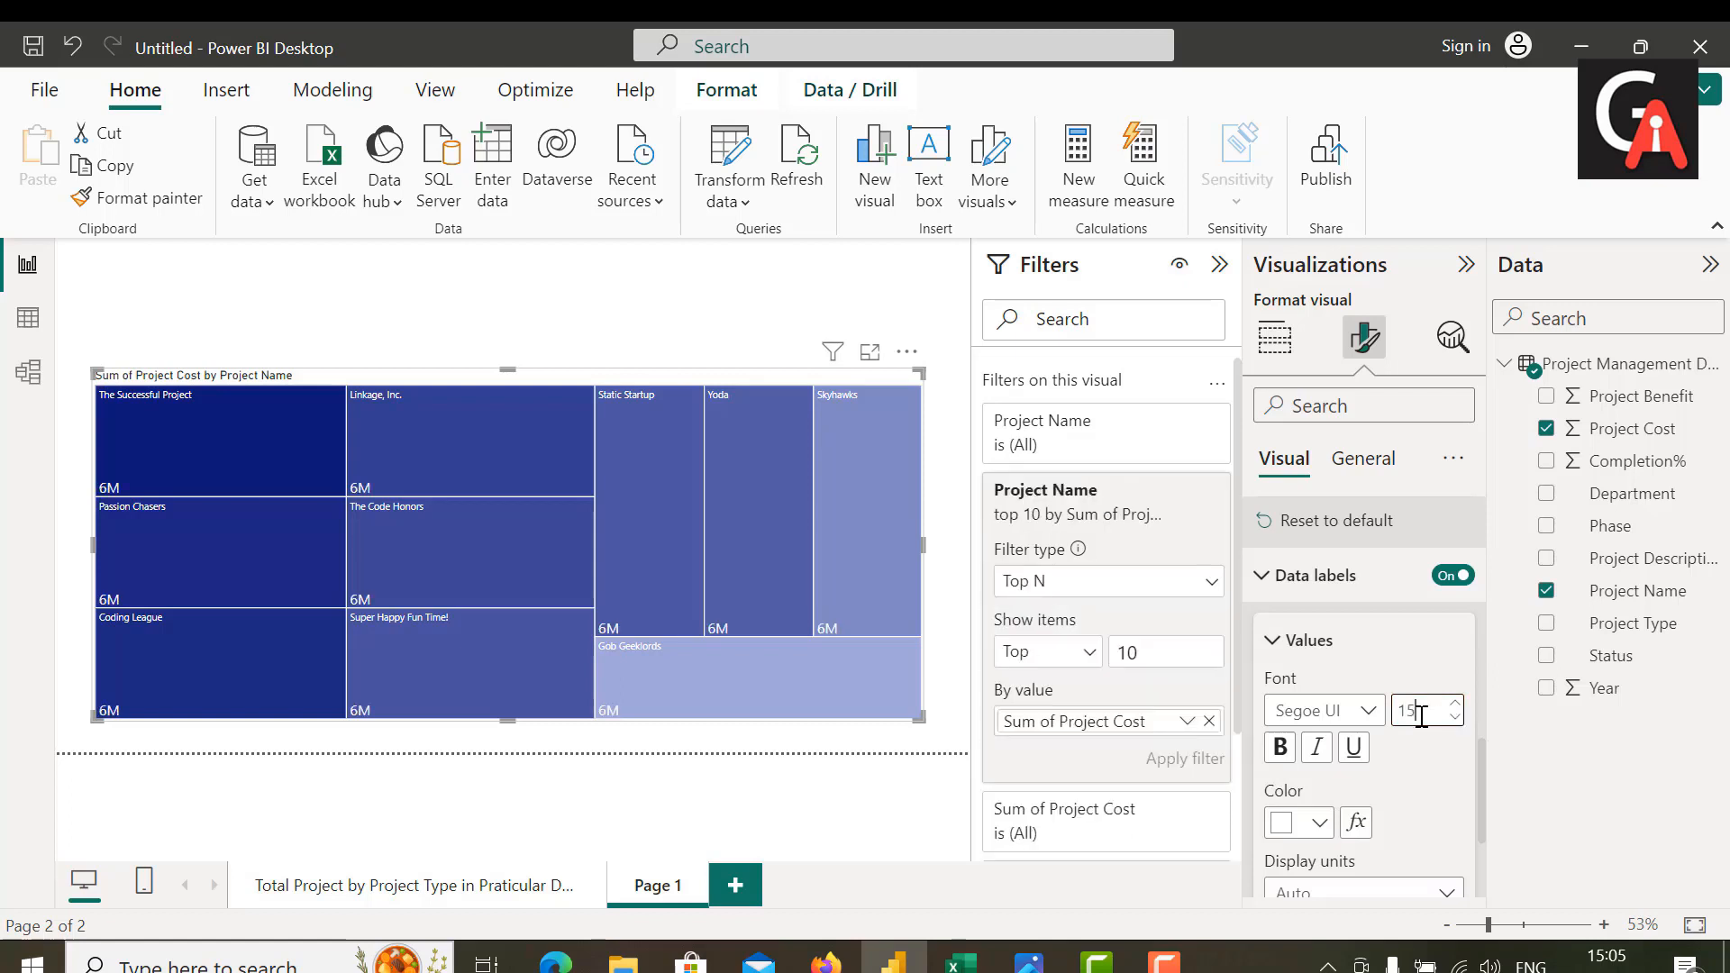
pyautogui.write('5')
pyautogui.press('BackSpace')
pyautogui.press('BackSpace')
pyautogui.write('15')
# Step: Change the data label values' font to Cambria and make them bold
pyautogui.click(1375, 714)
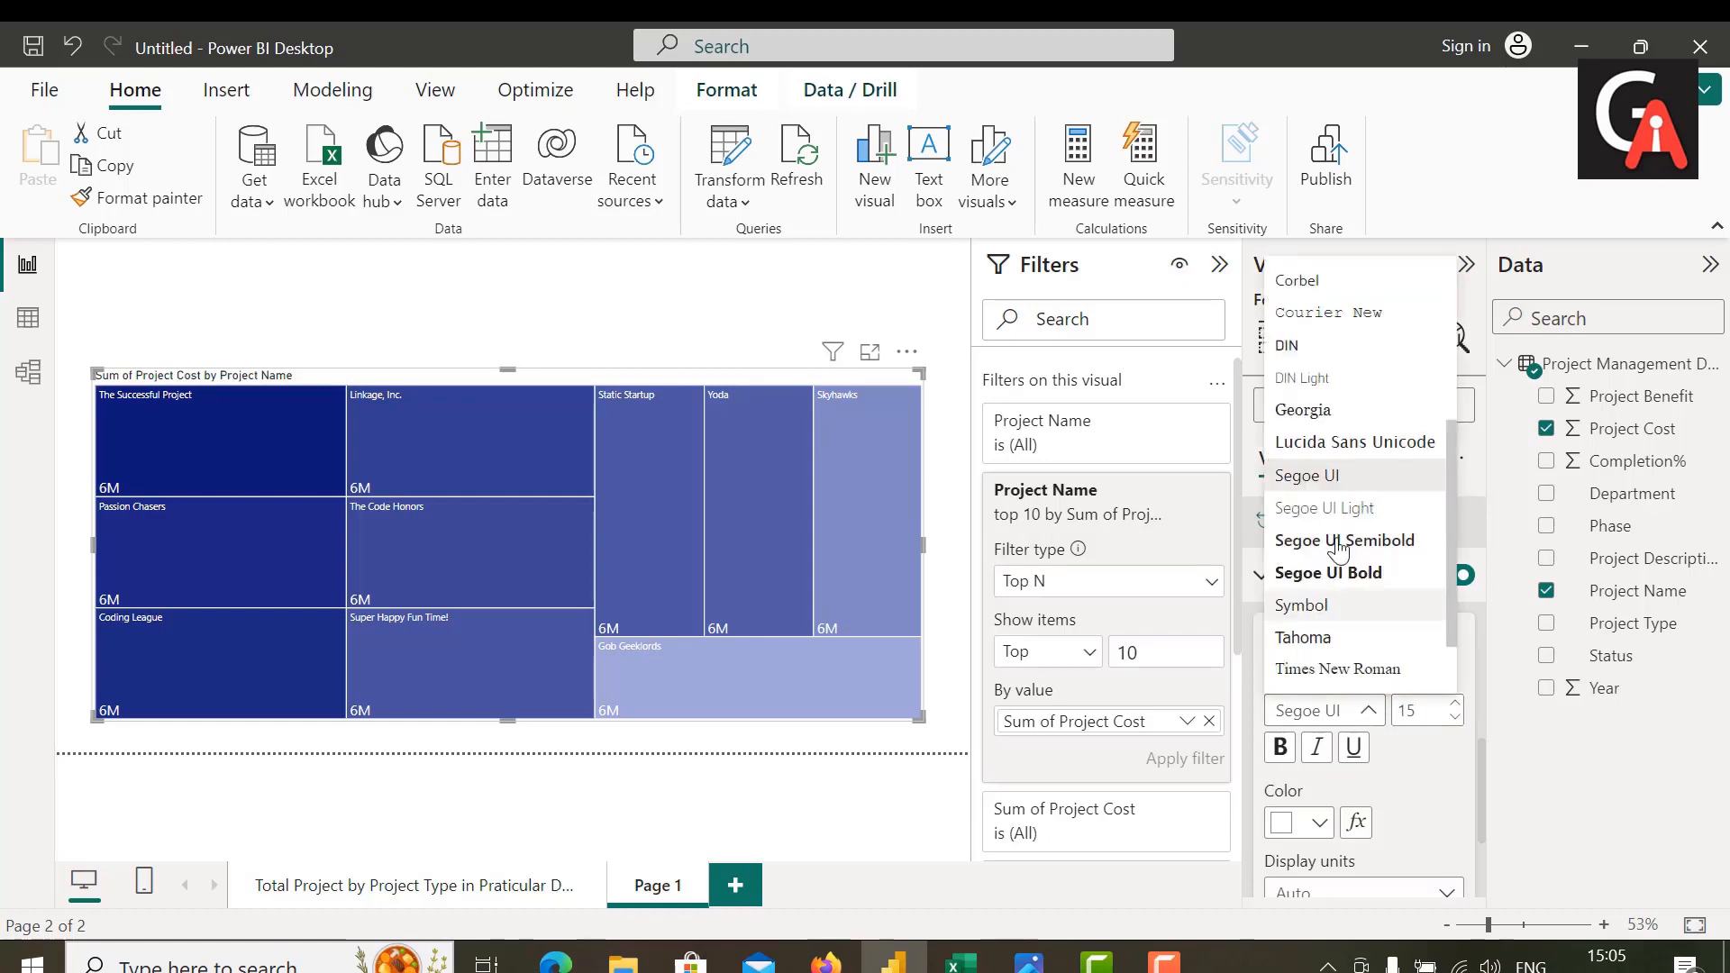
pyautogui.scroll(3, 1321, 325)
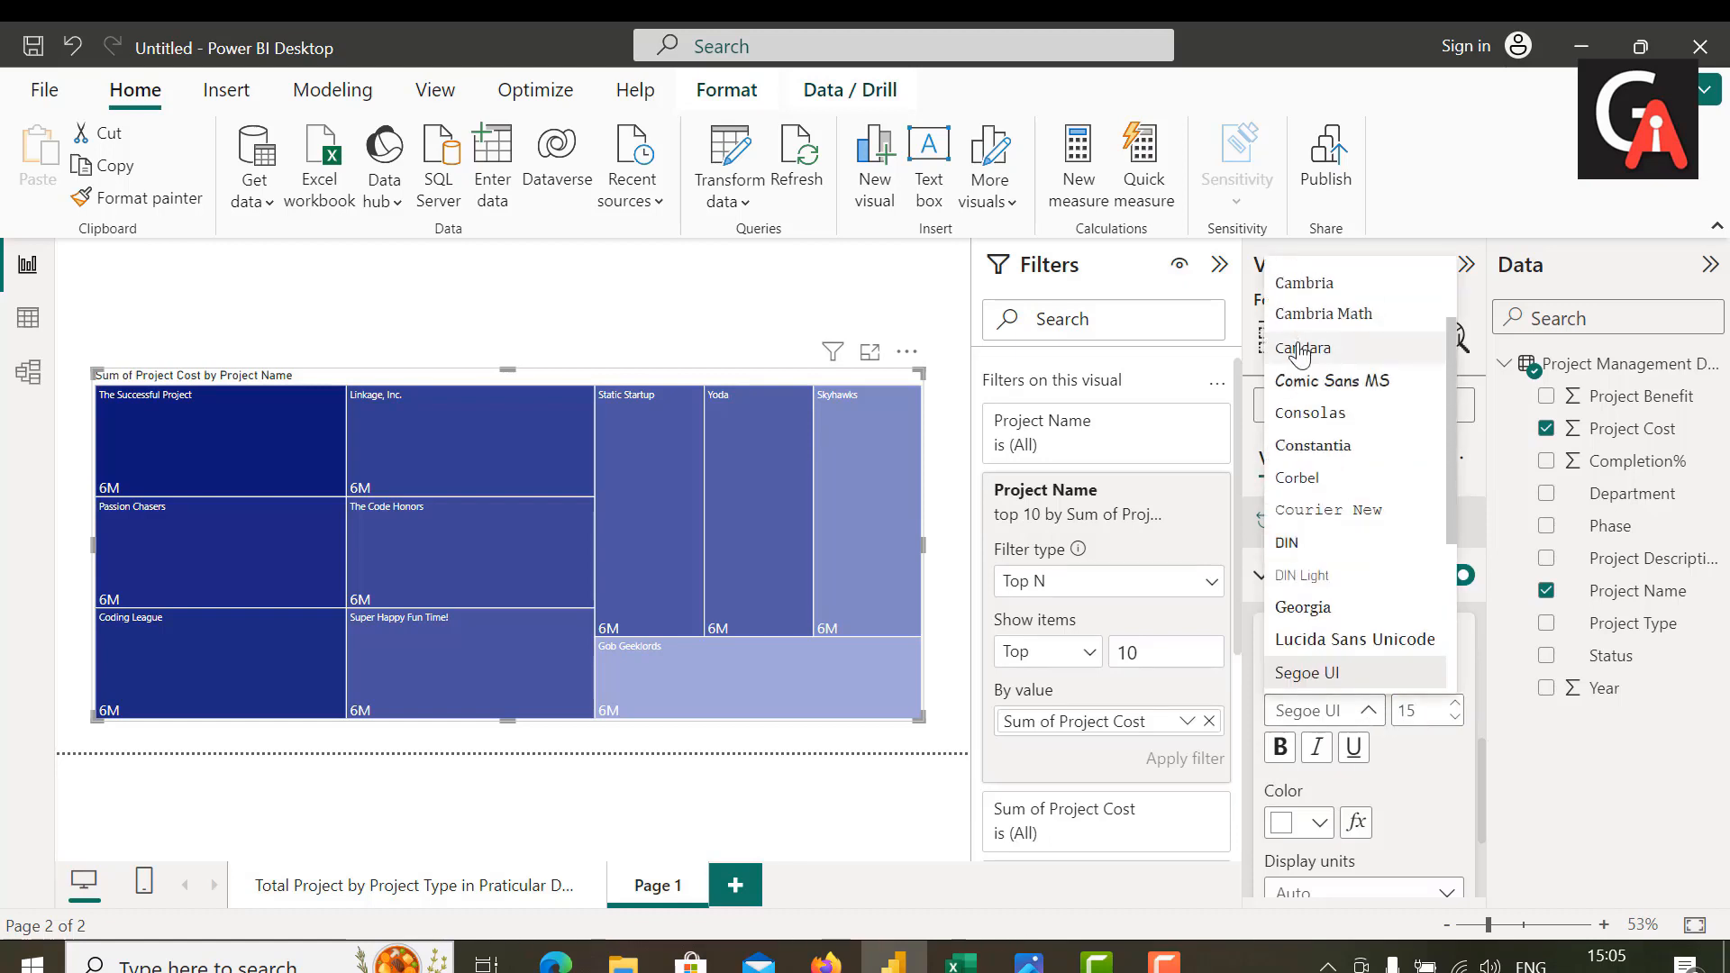
pyautogui.click(1321, 286)
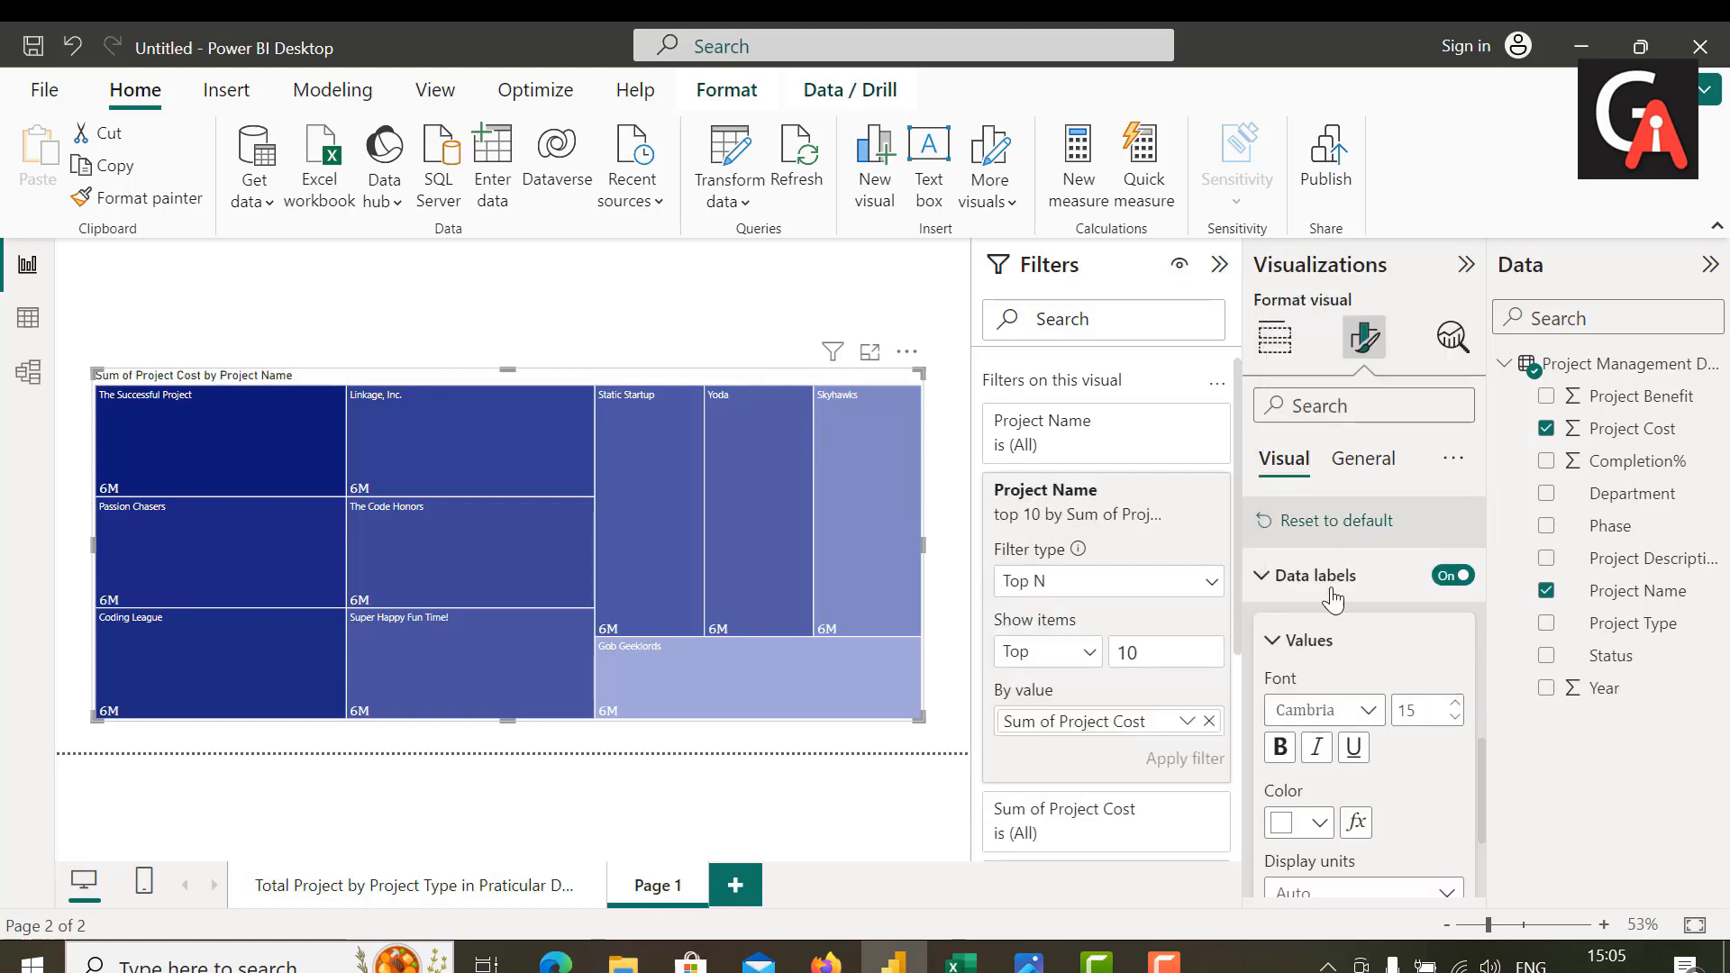
pyautogui.click(1280, 747)
# Step: Try black as the data label color, and restore white
pyautogui.click(1316, 827)
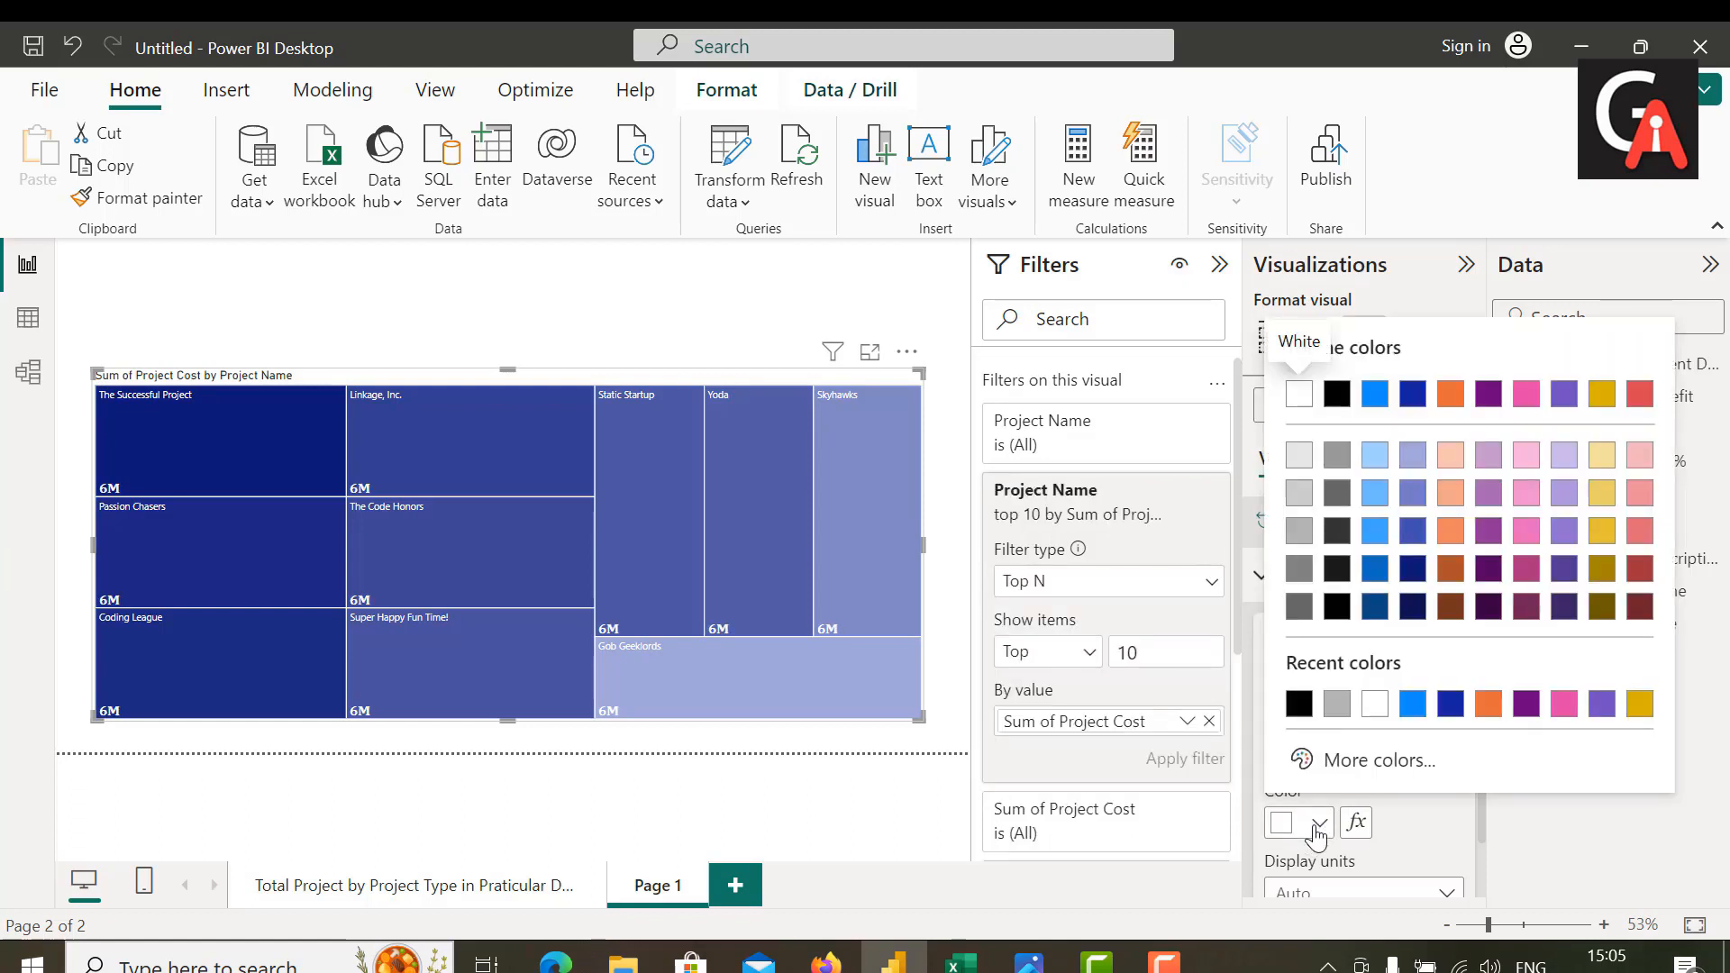
pyautogui.click(1329, 391)
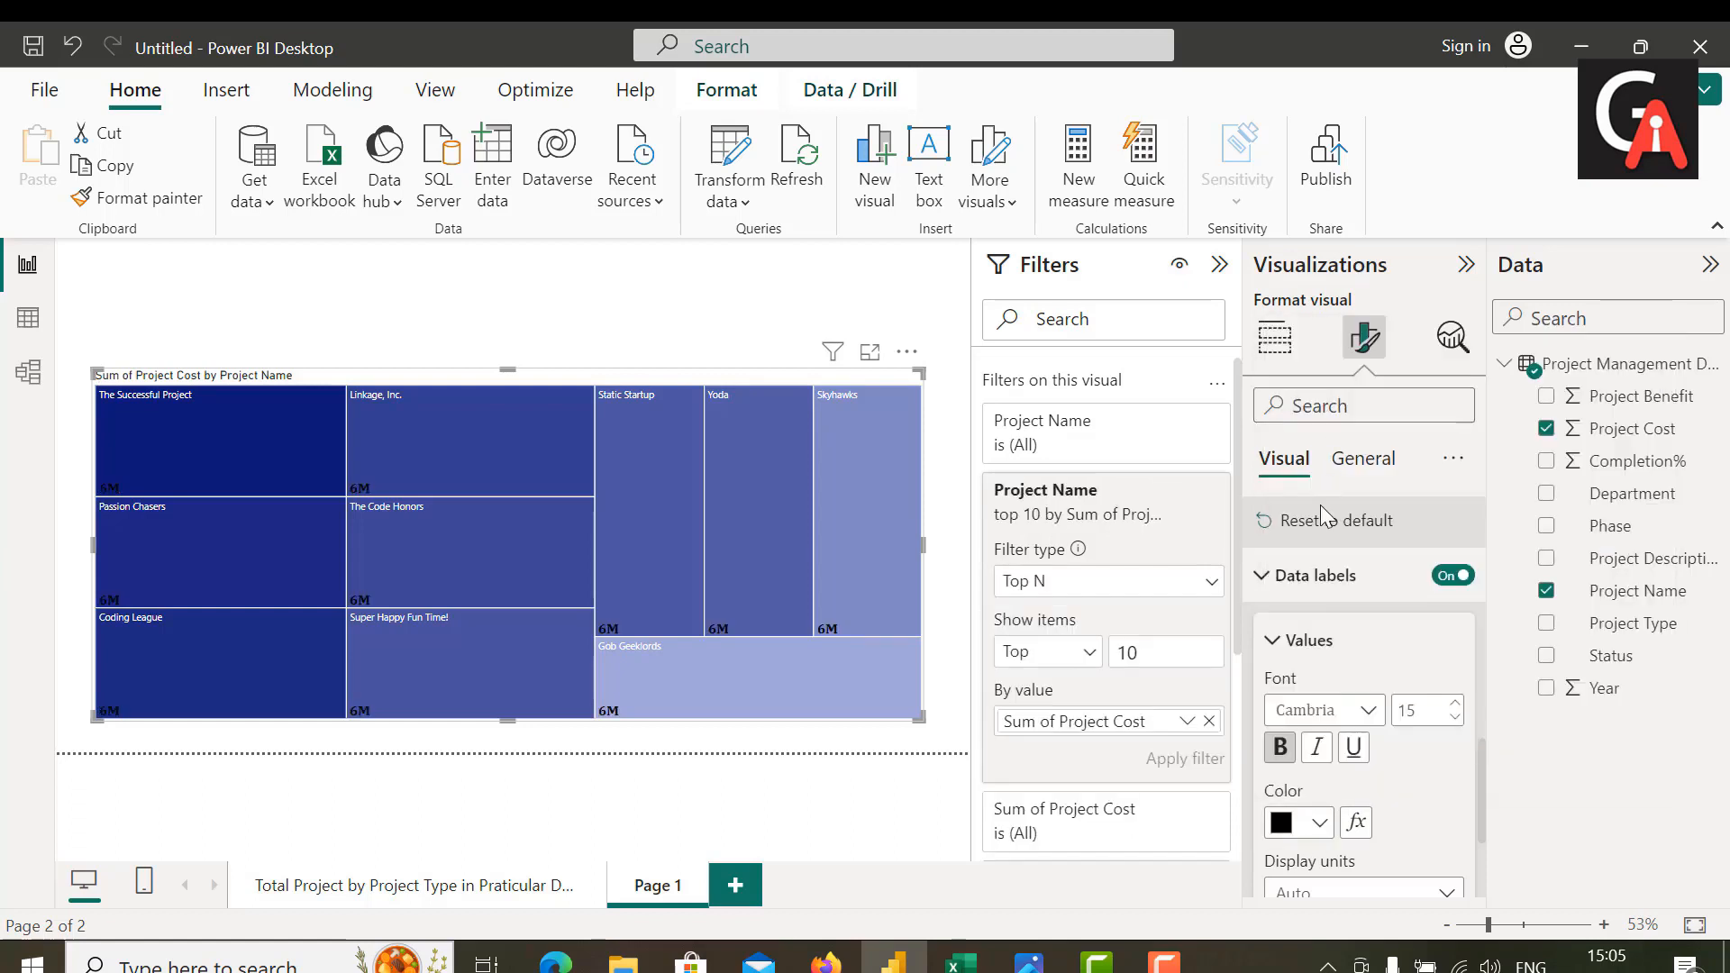
pyautogui.click(1315, 827)
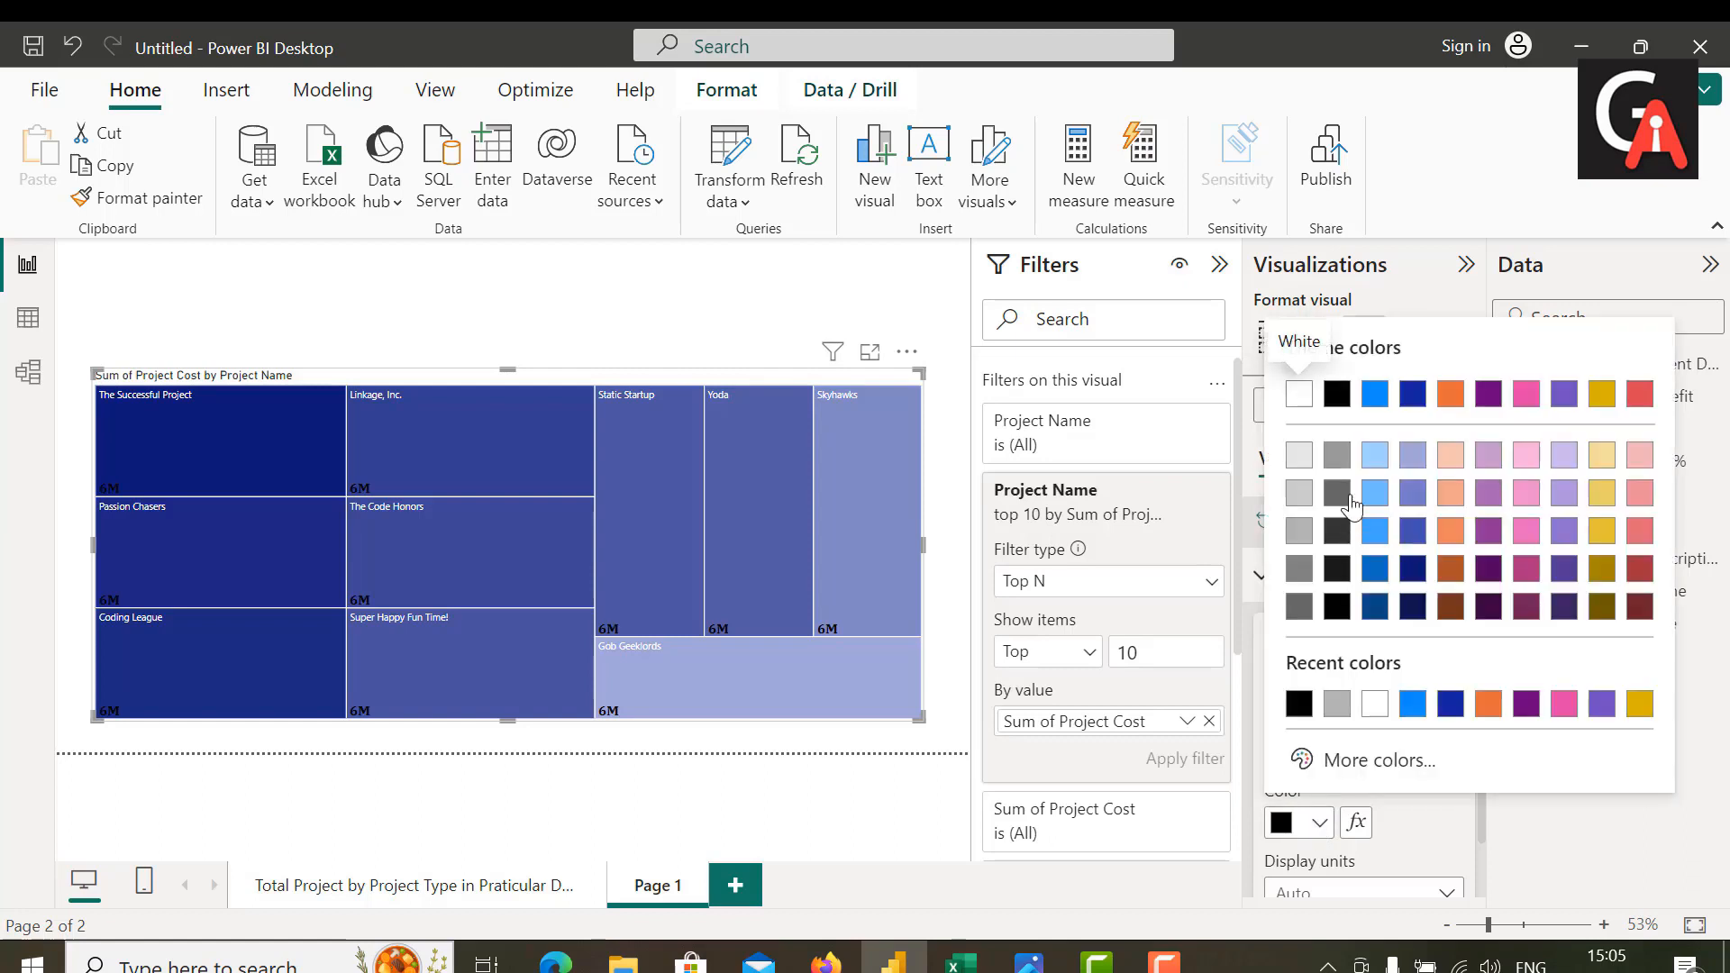
pyautogui.click(1304, 393)
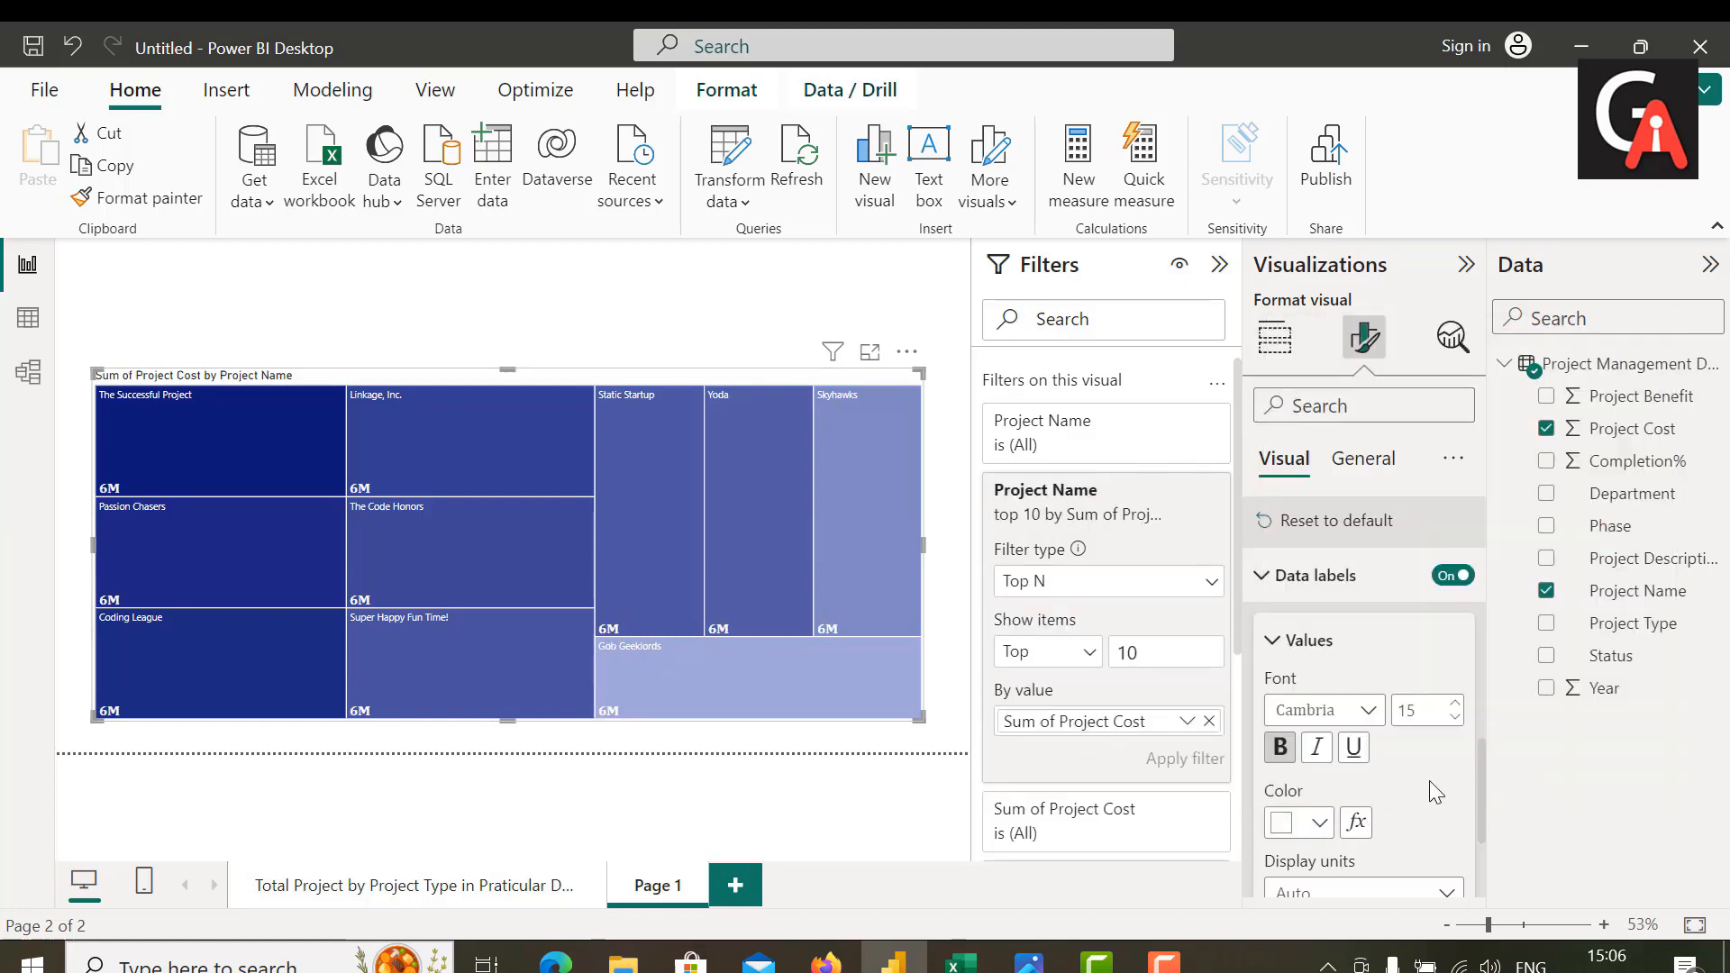
# Step: Replace the treemap's title text with "Top 10 Projects by Project Cost"
pyautogui.scroll(-2, 1429, 780)
pyautogui.scroll(-1, 1429, 792)
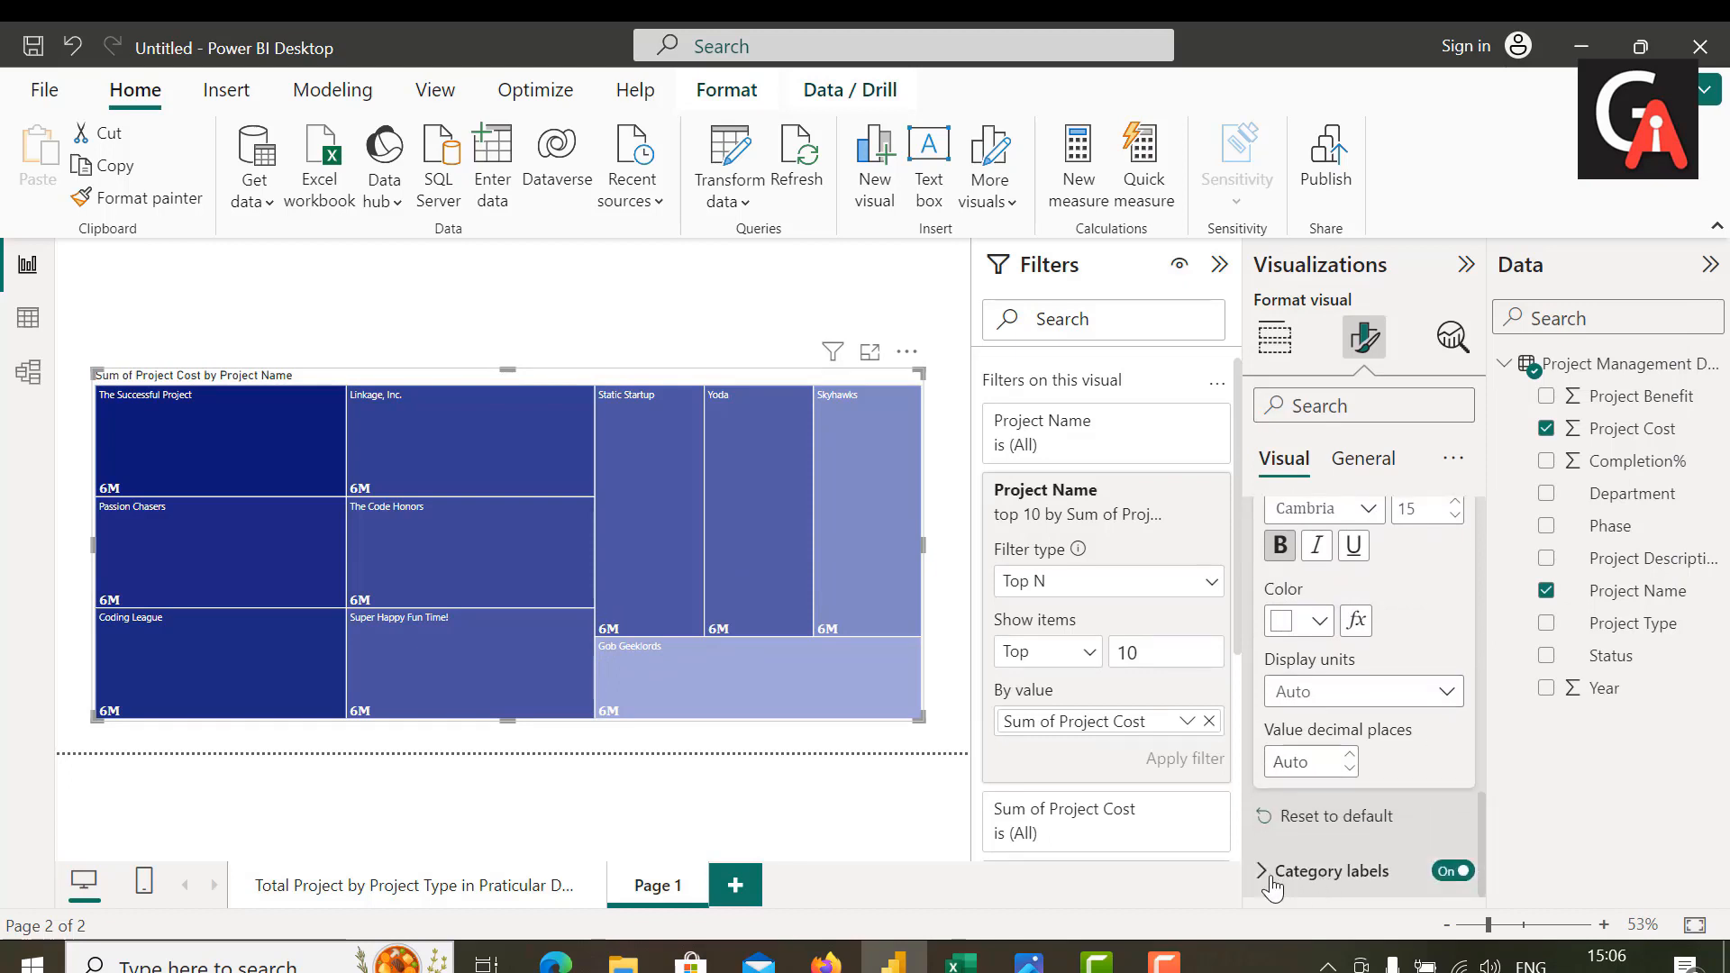
pyautogui.scroll(5, 1390, 789)
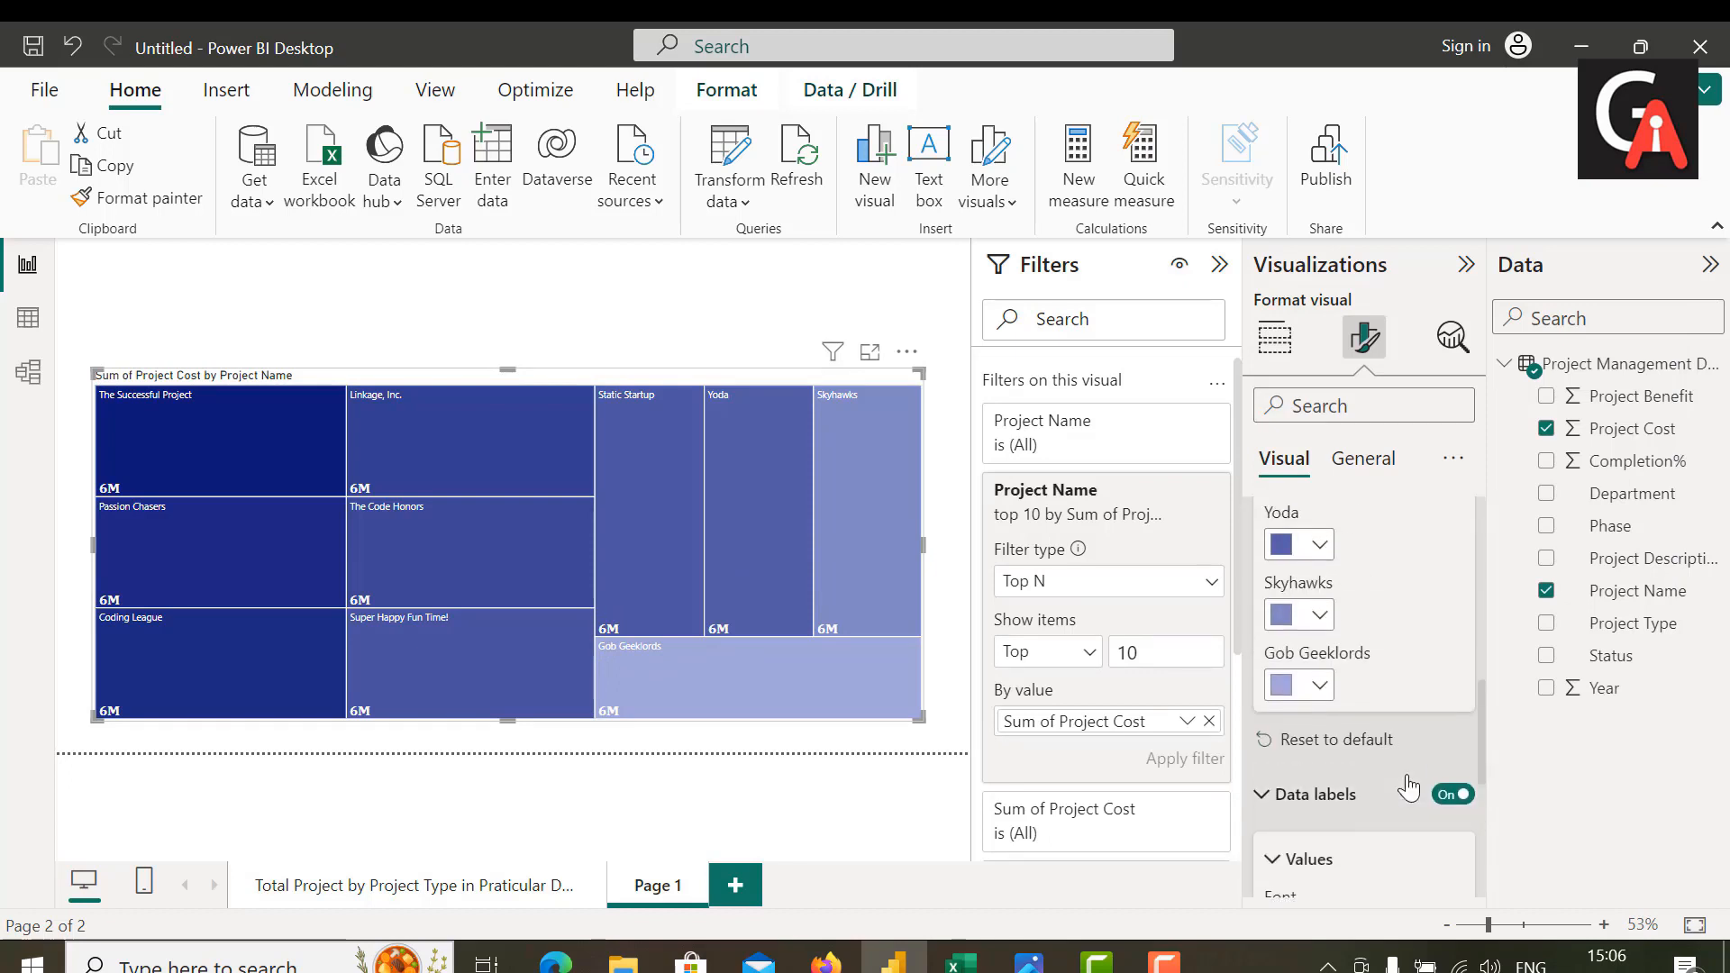
pyautogui.scroll(4, 1408, 777)
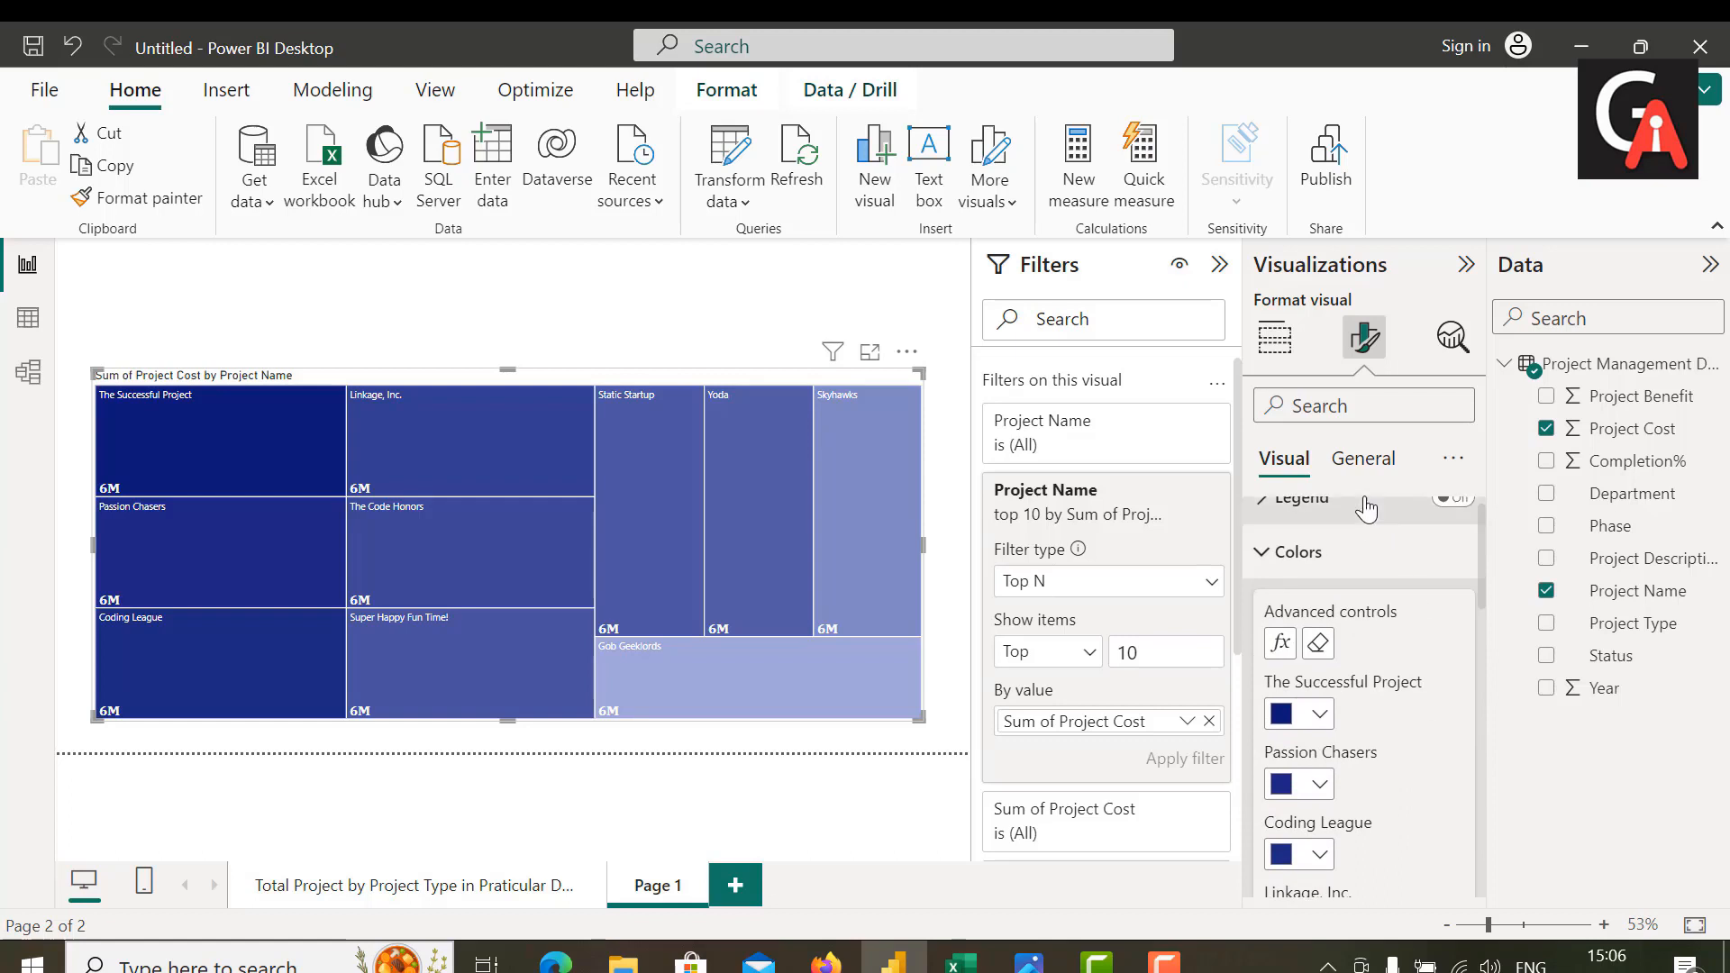
pyautogui.click(1364, 461)
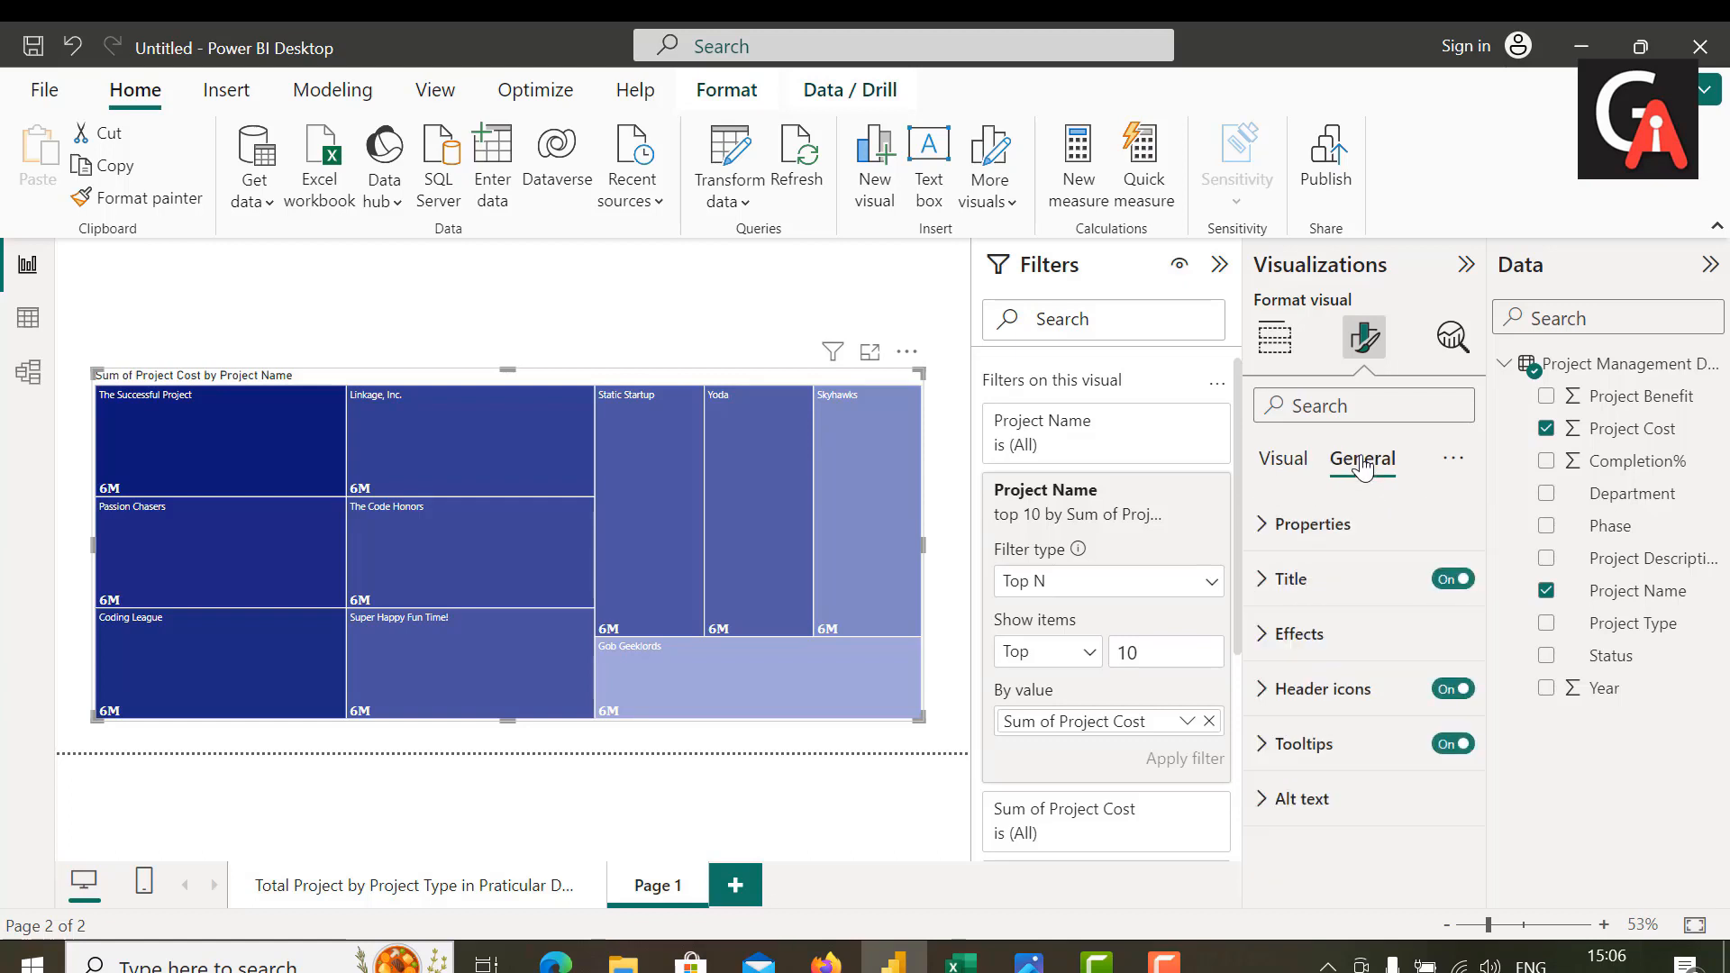
pyautogui.click(1267, 587)
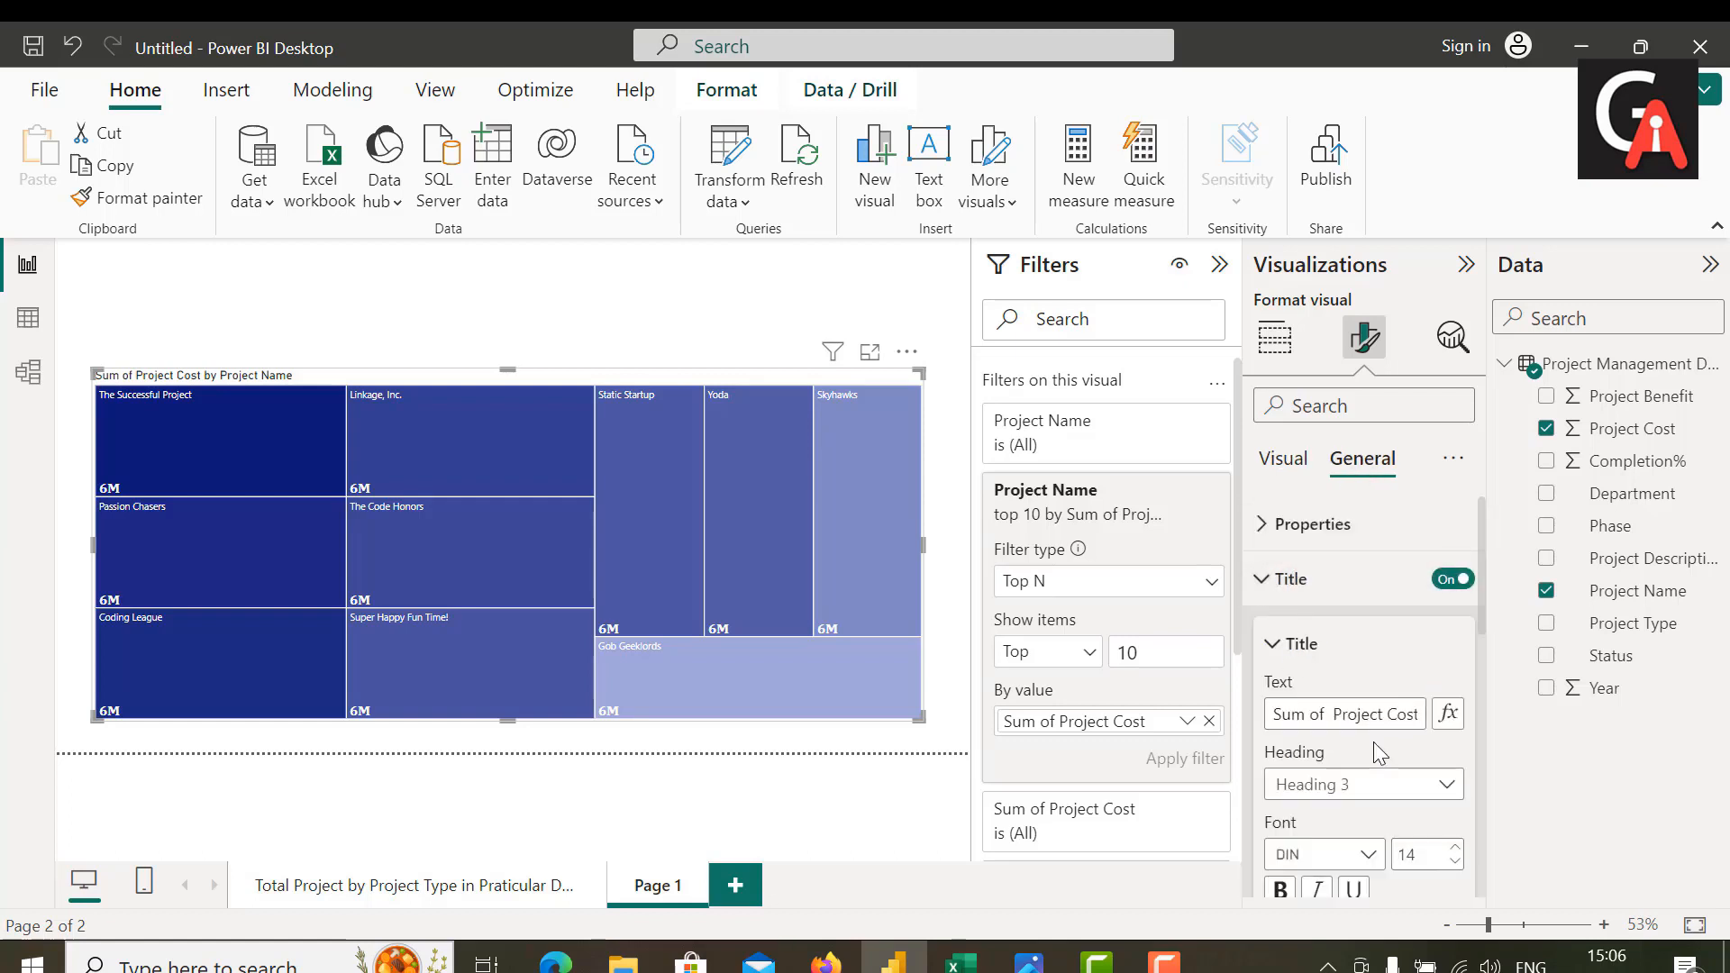
pyautogui.tripleClick(1336, 714)
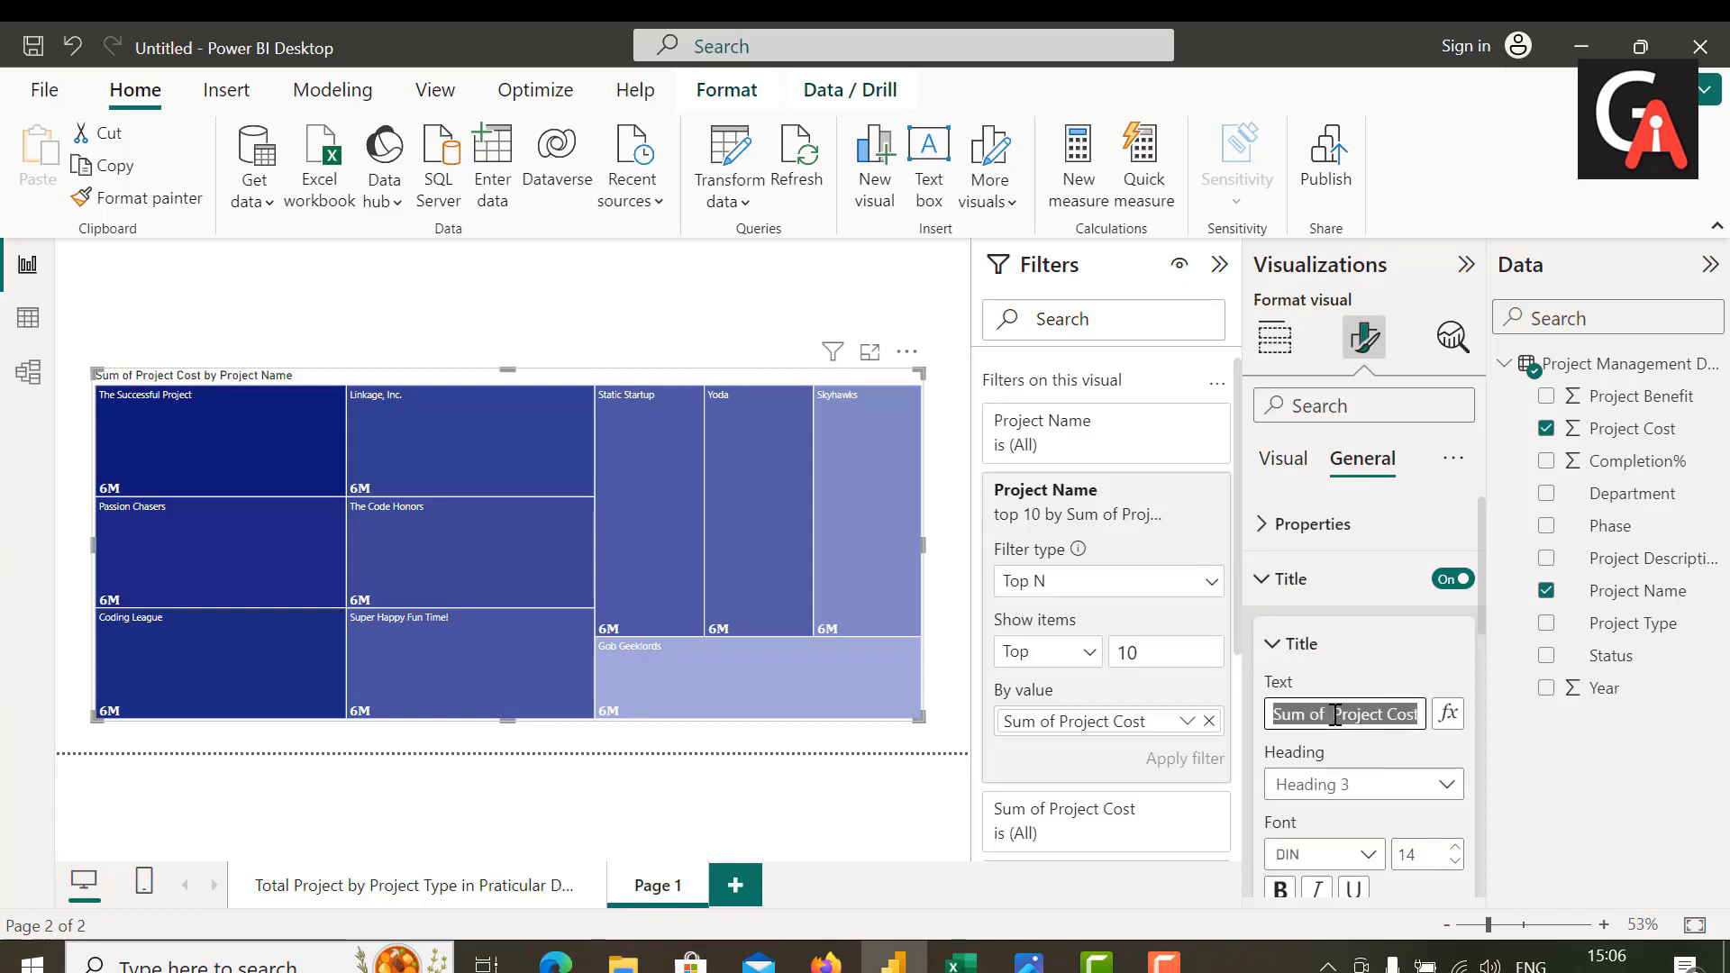
pyautogui.press('BackSpace')
pyautogui.write('Top ')
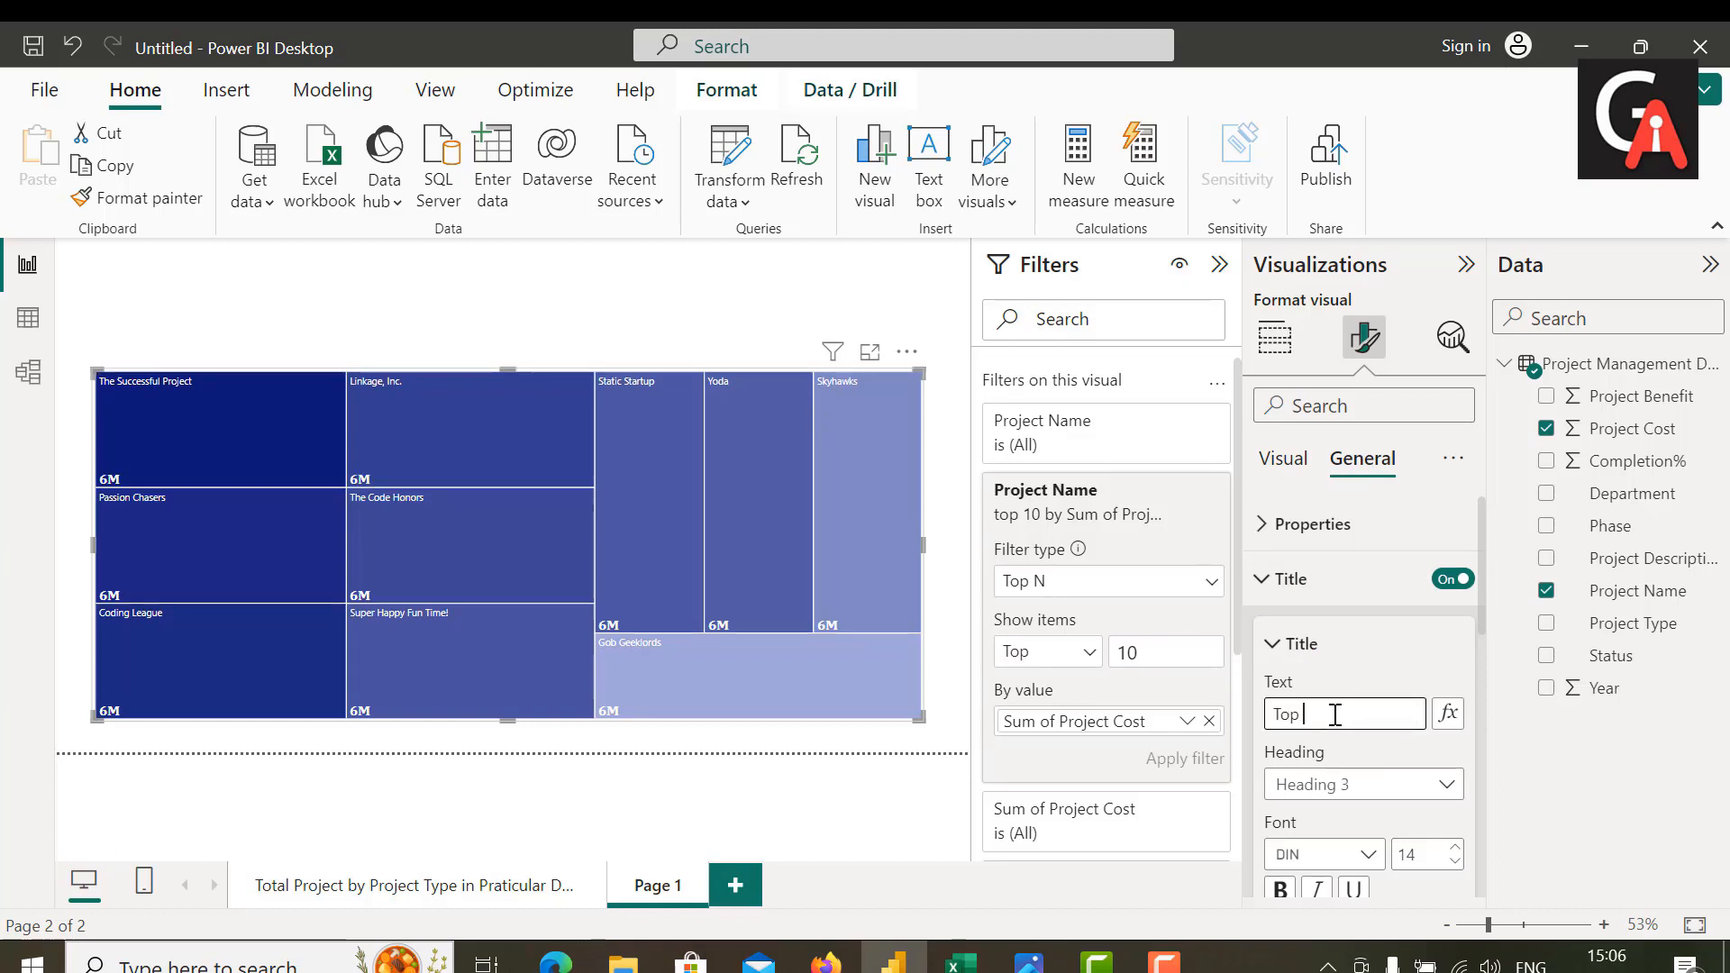
pyautogui.write('!')
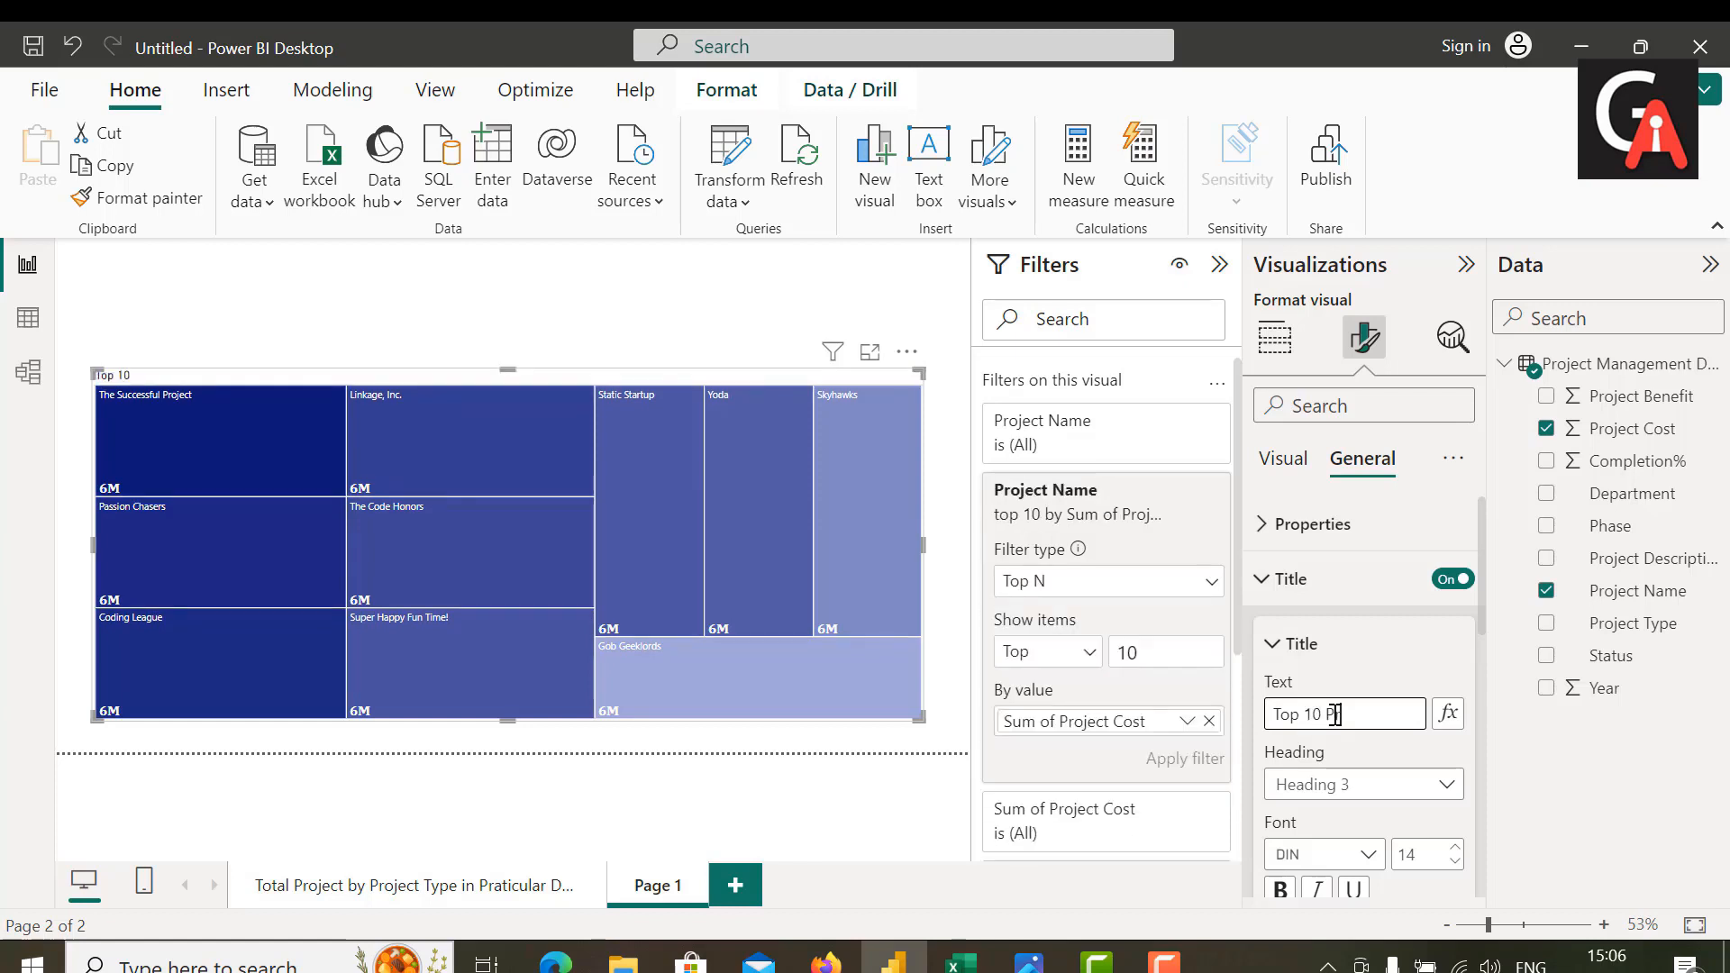
pyautogui.write('0 Pri')
pyautogui.press('BackSpace')
pyautogui.press('BackSpace')
pyautogui.write('rojects by')
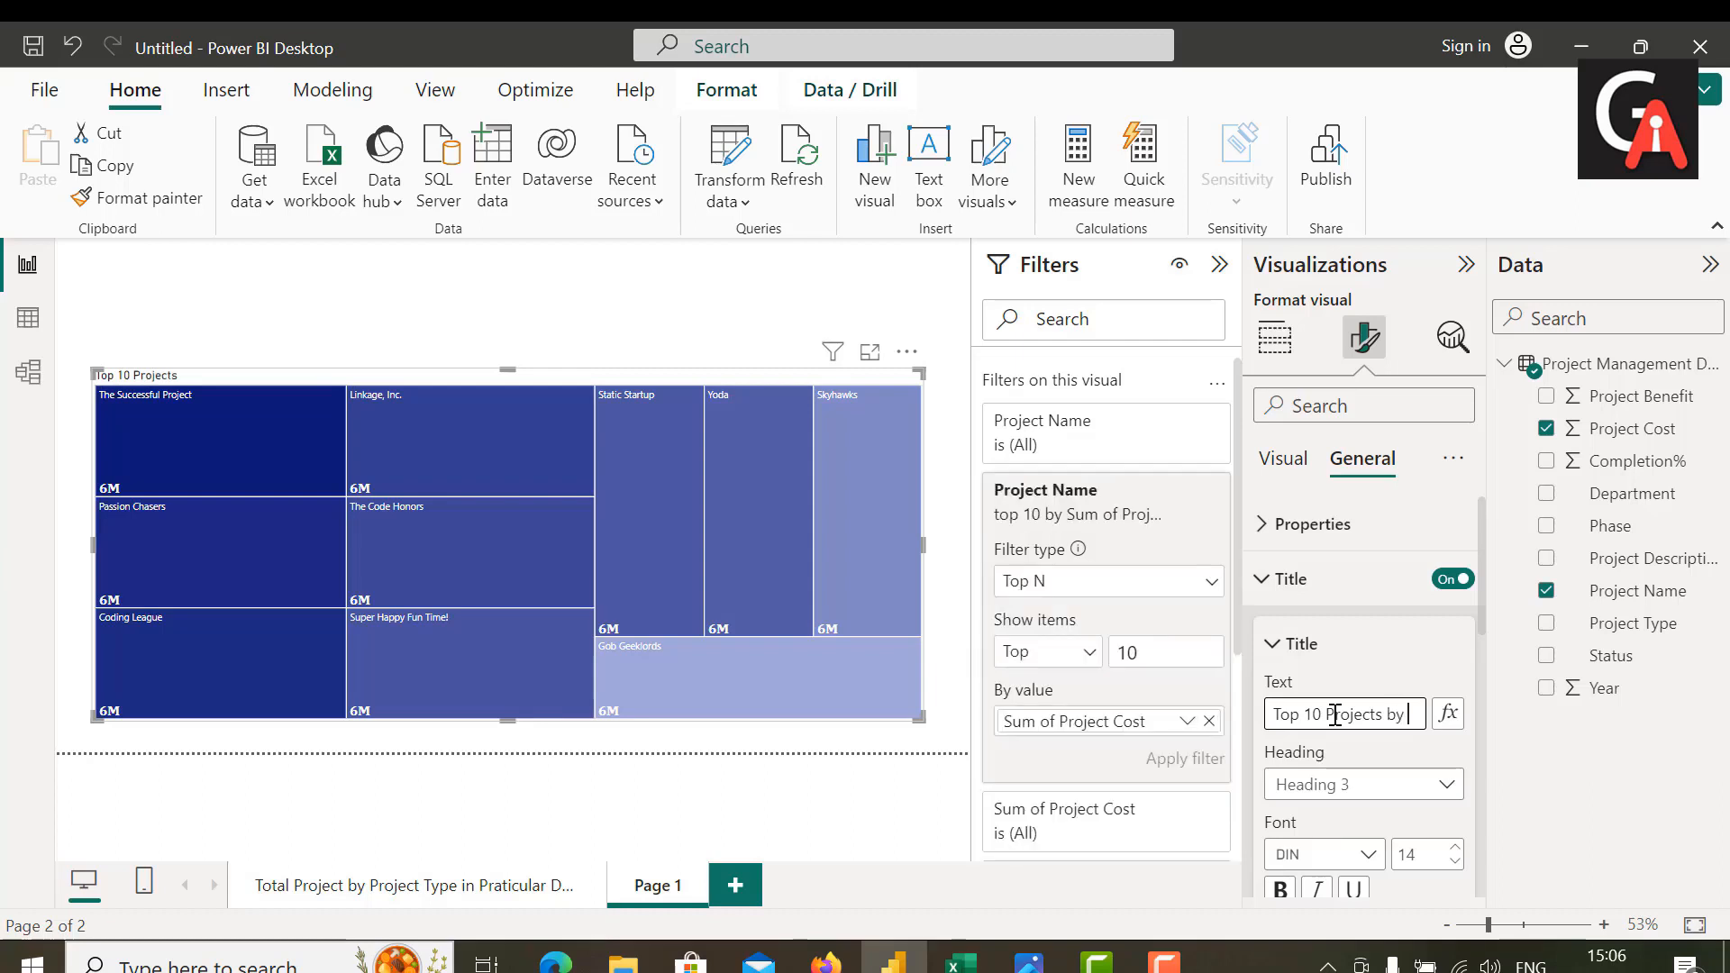
pyautogui.write(' Po')
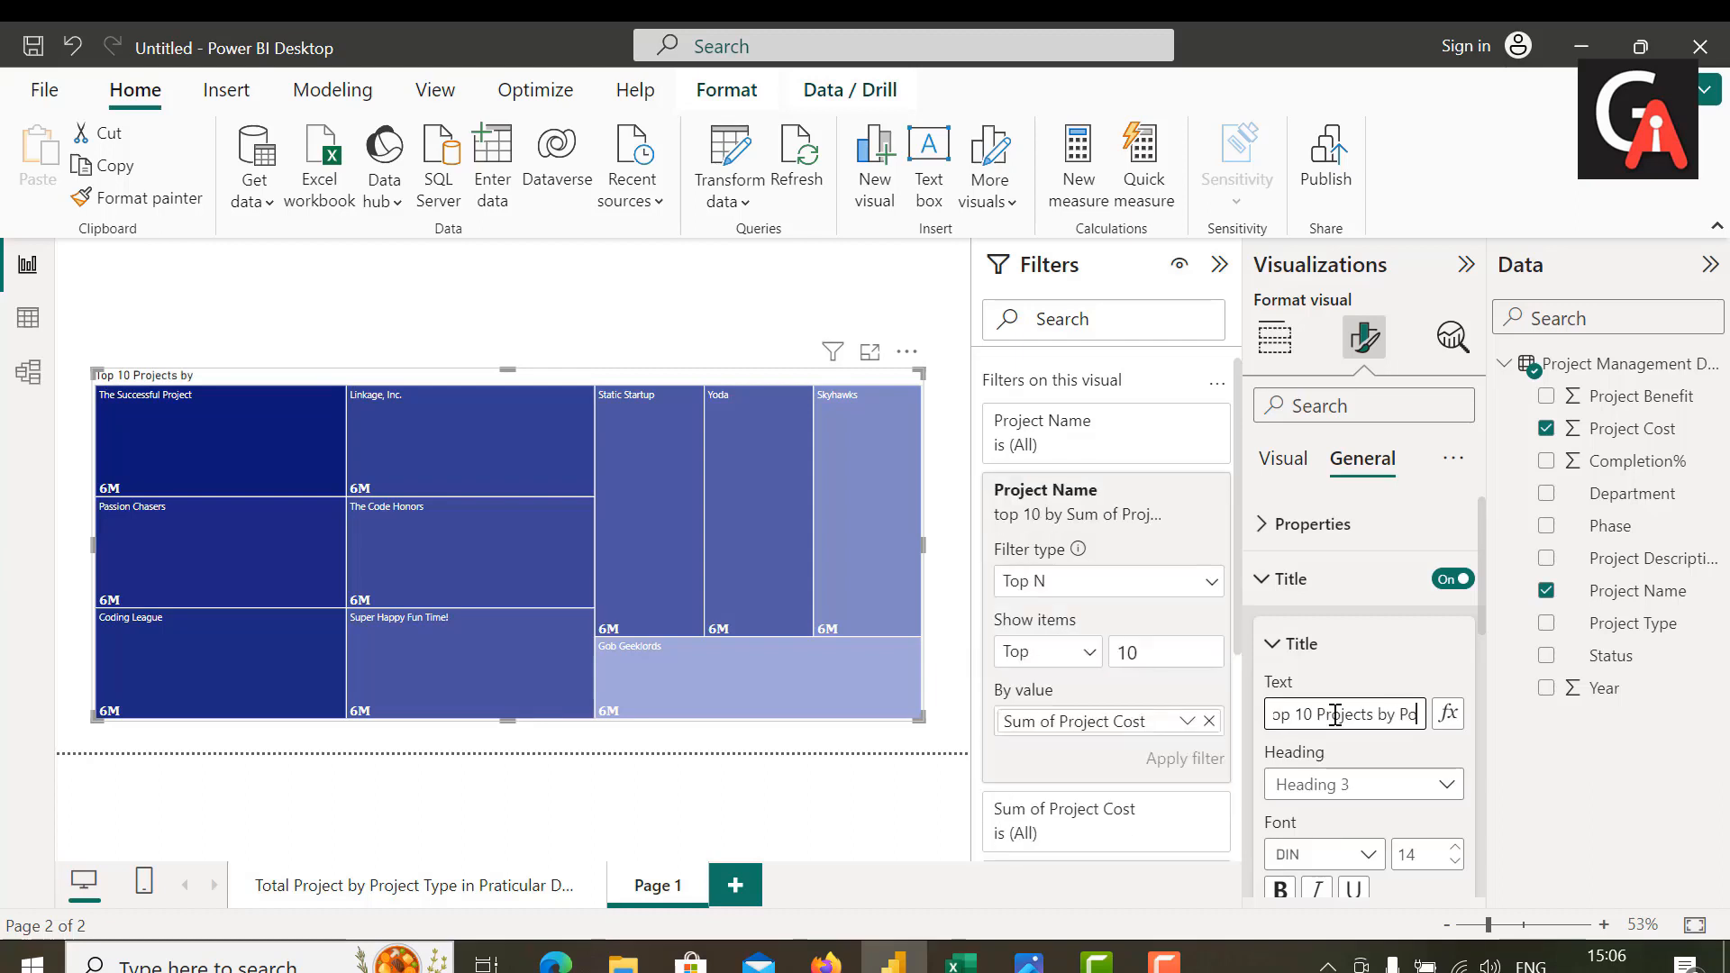
pyautogui.write('oject C')
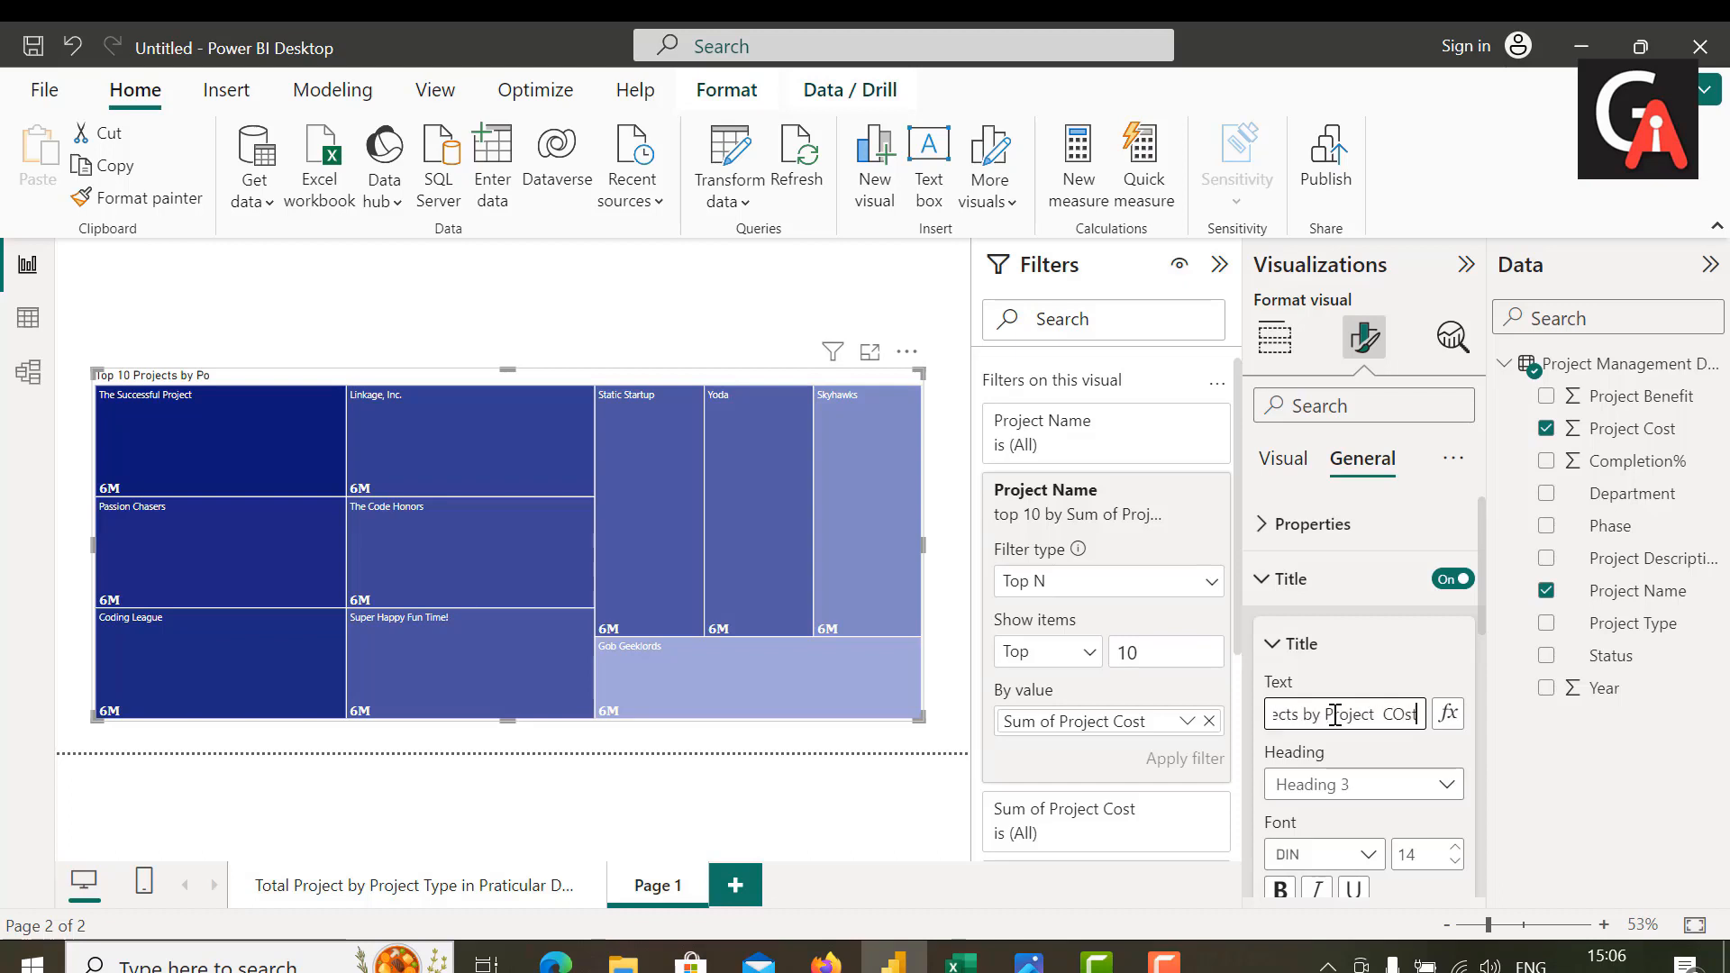
pyautogui.write('ost')
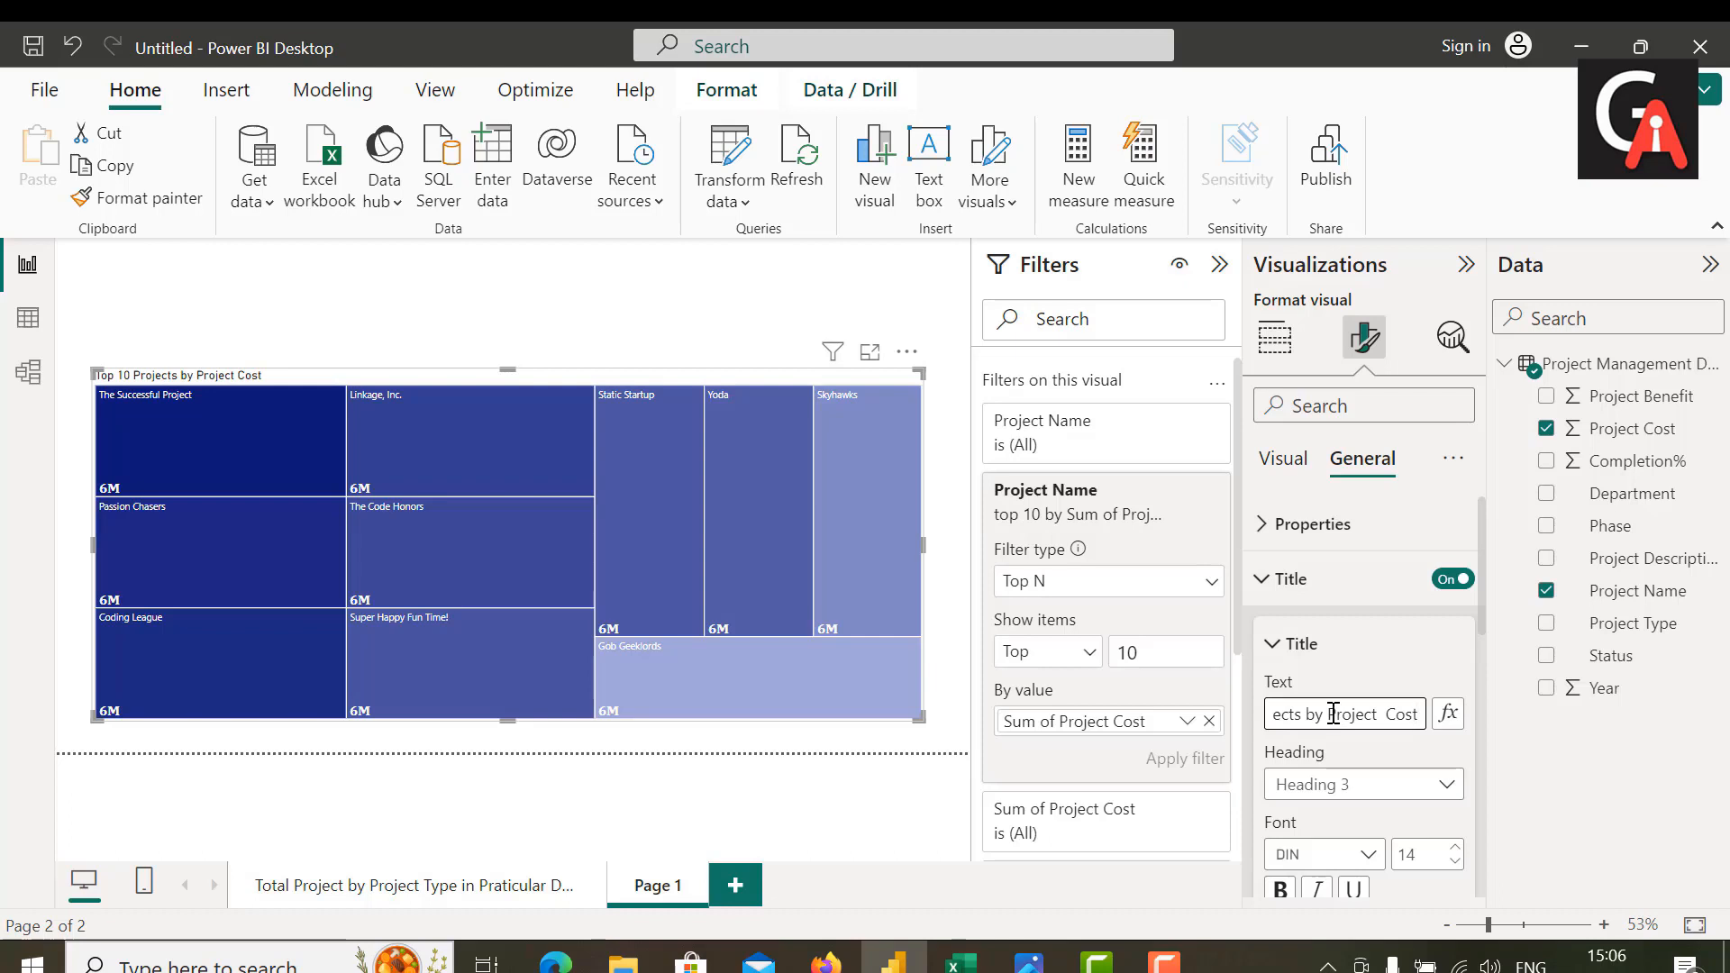
# Step: Set the treemap title's font to Cambria at size 25 and make it bold
pyautogui.scroll(-1, 1428, 827)
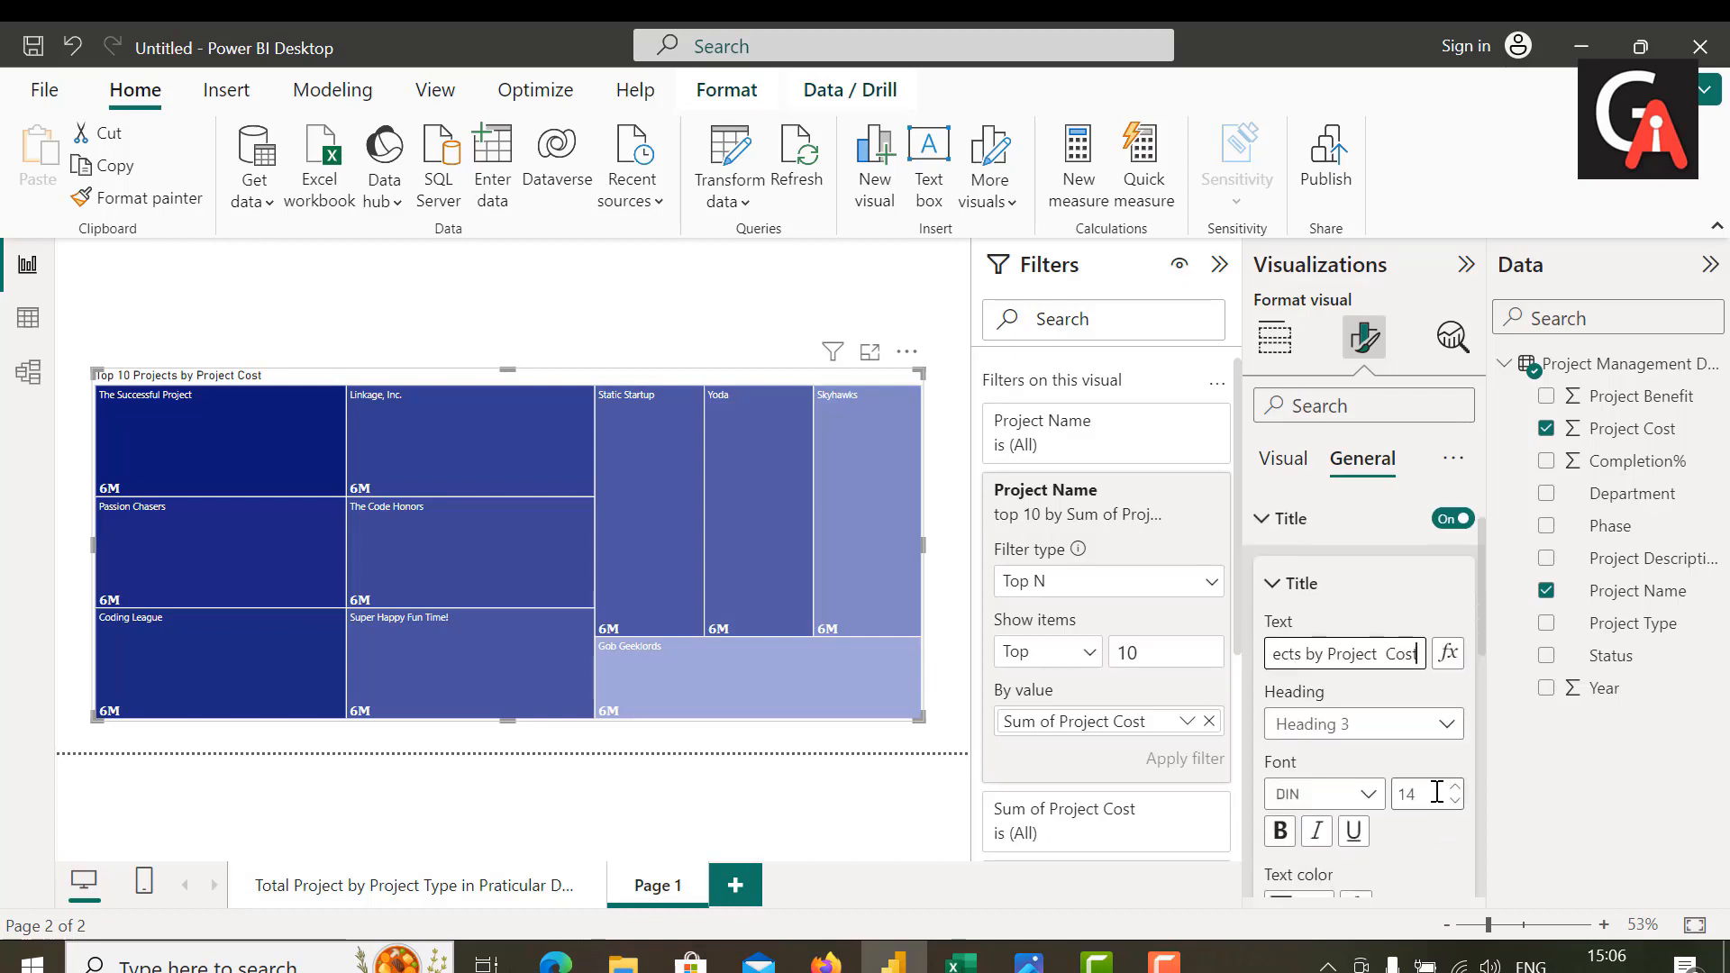
pyautogui.click(1420, 793)
pyautogui.press('BackSpace')
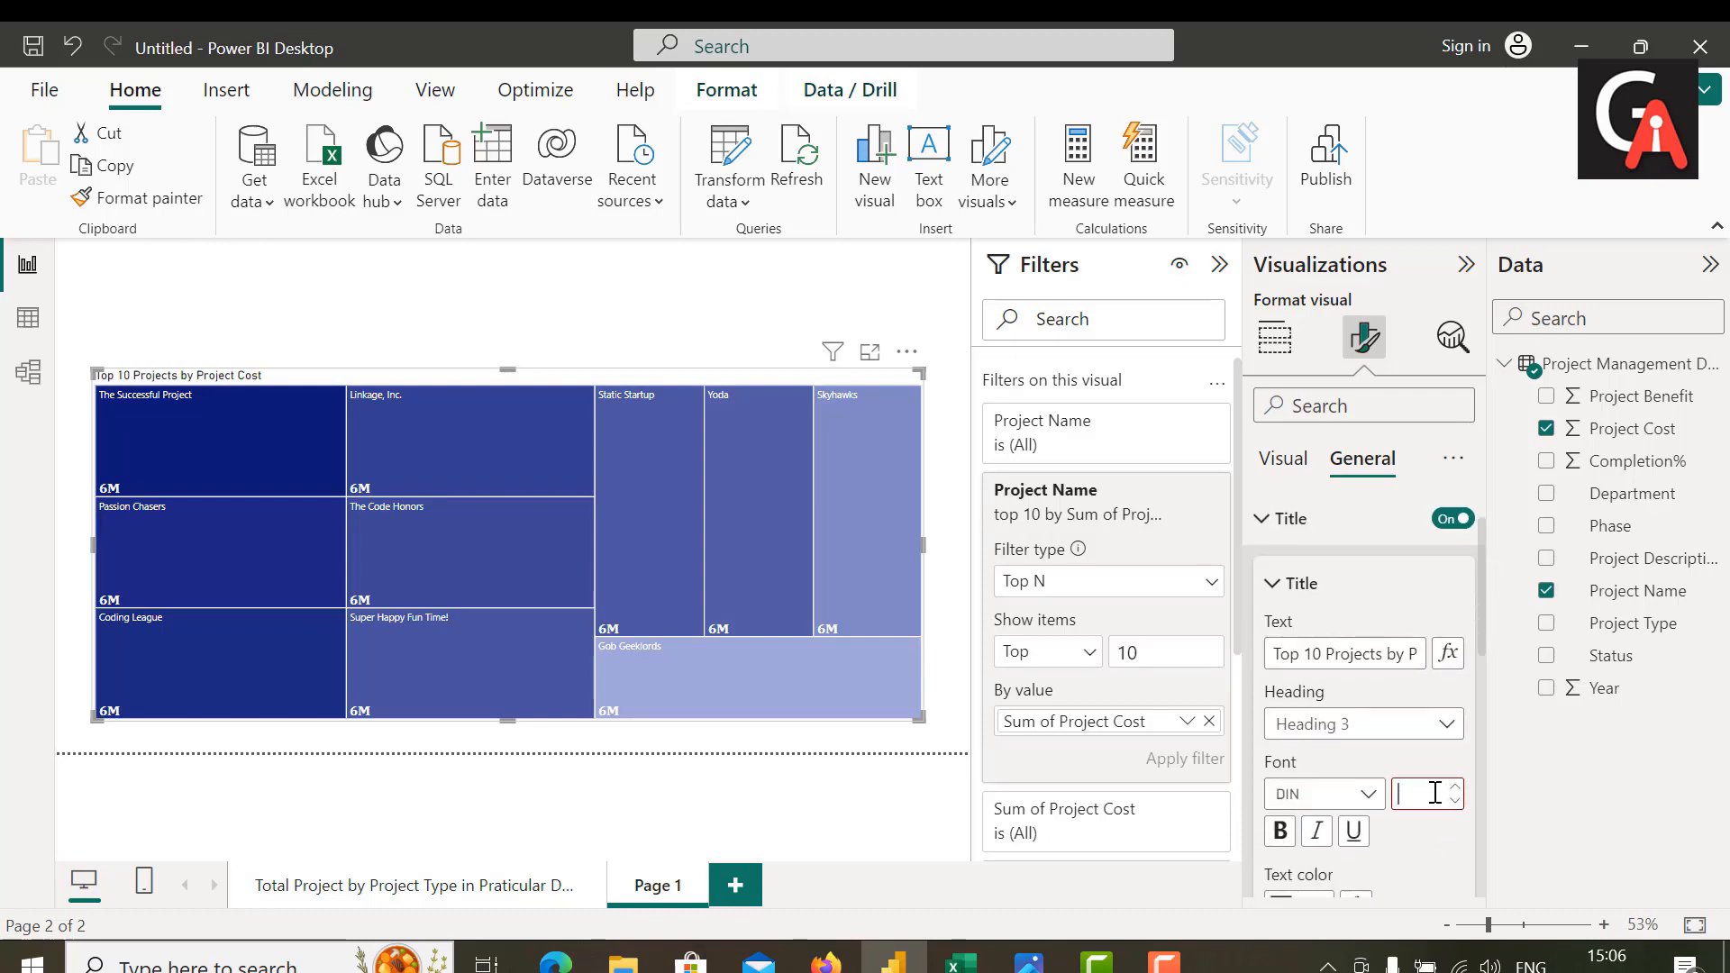
pyautogui.write('25')
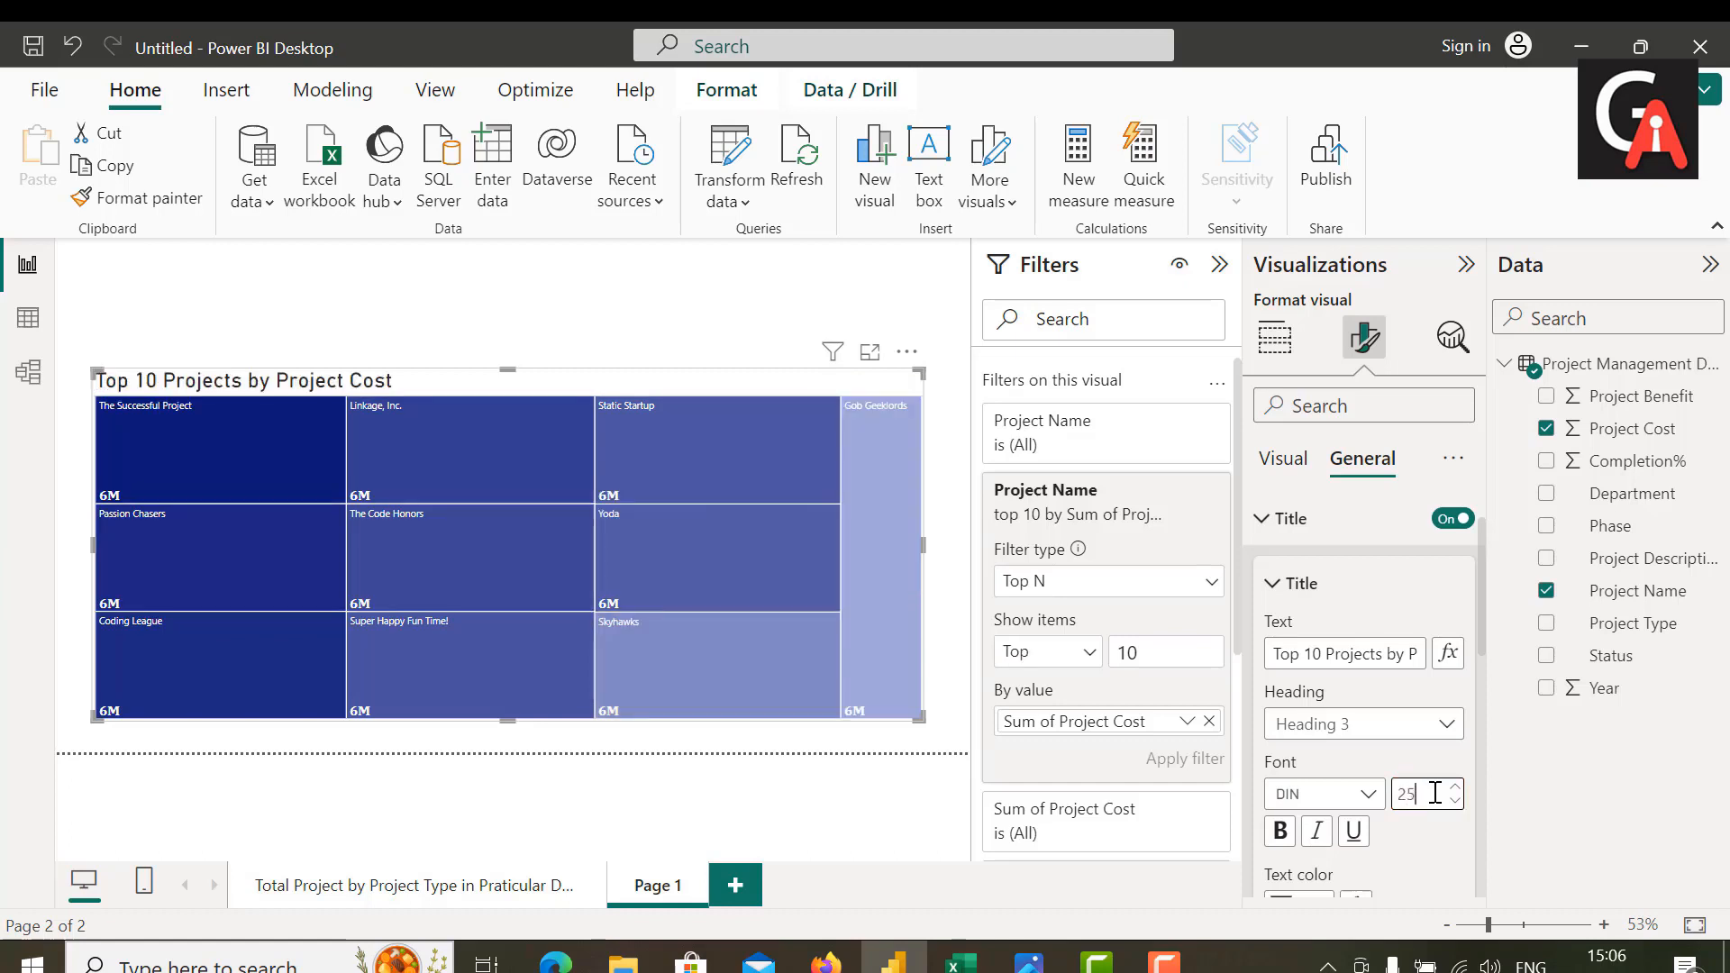
pyautogui.click(1323, 795)
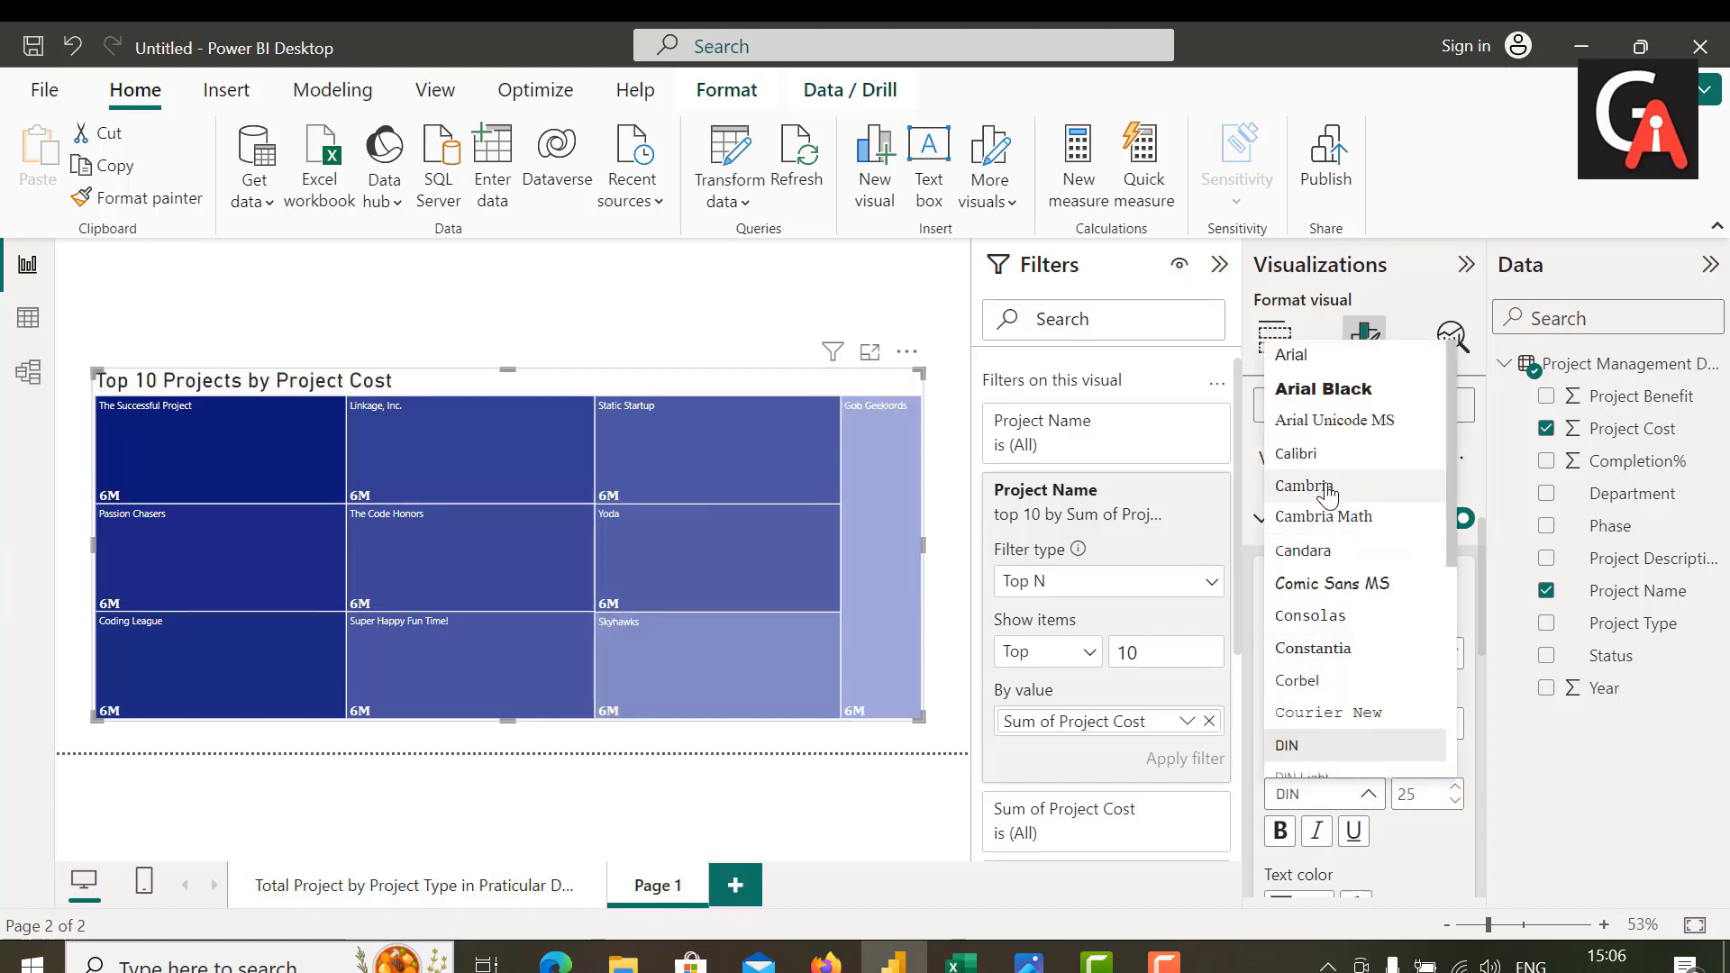
pyautogui.click(1326, 498)
pyautogui.click(1279, 830)
# Step: Try a medium gray text color for the treemap's title
pyautogui.scroll(-2, 1300, 826)
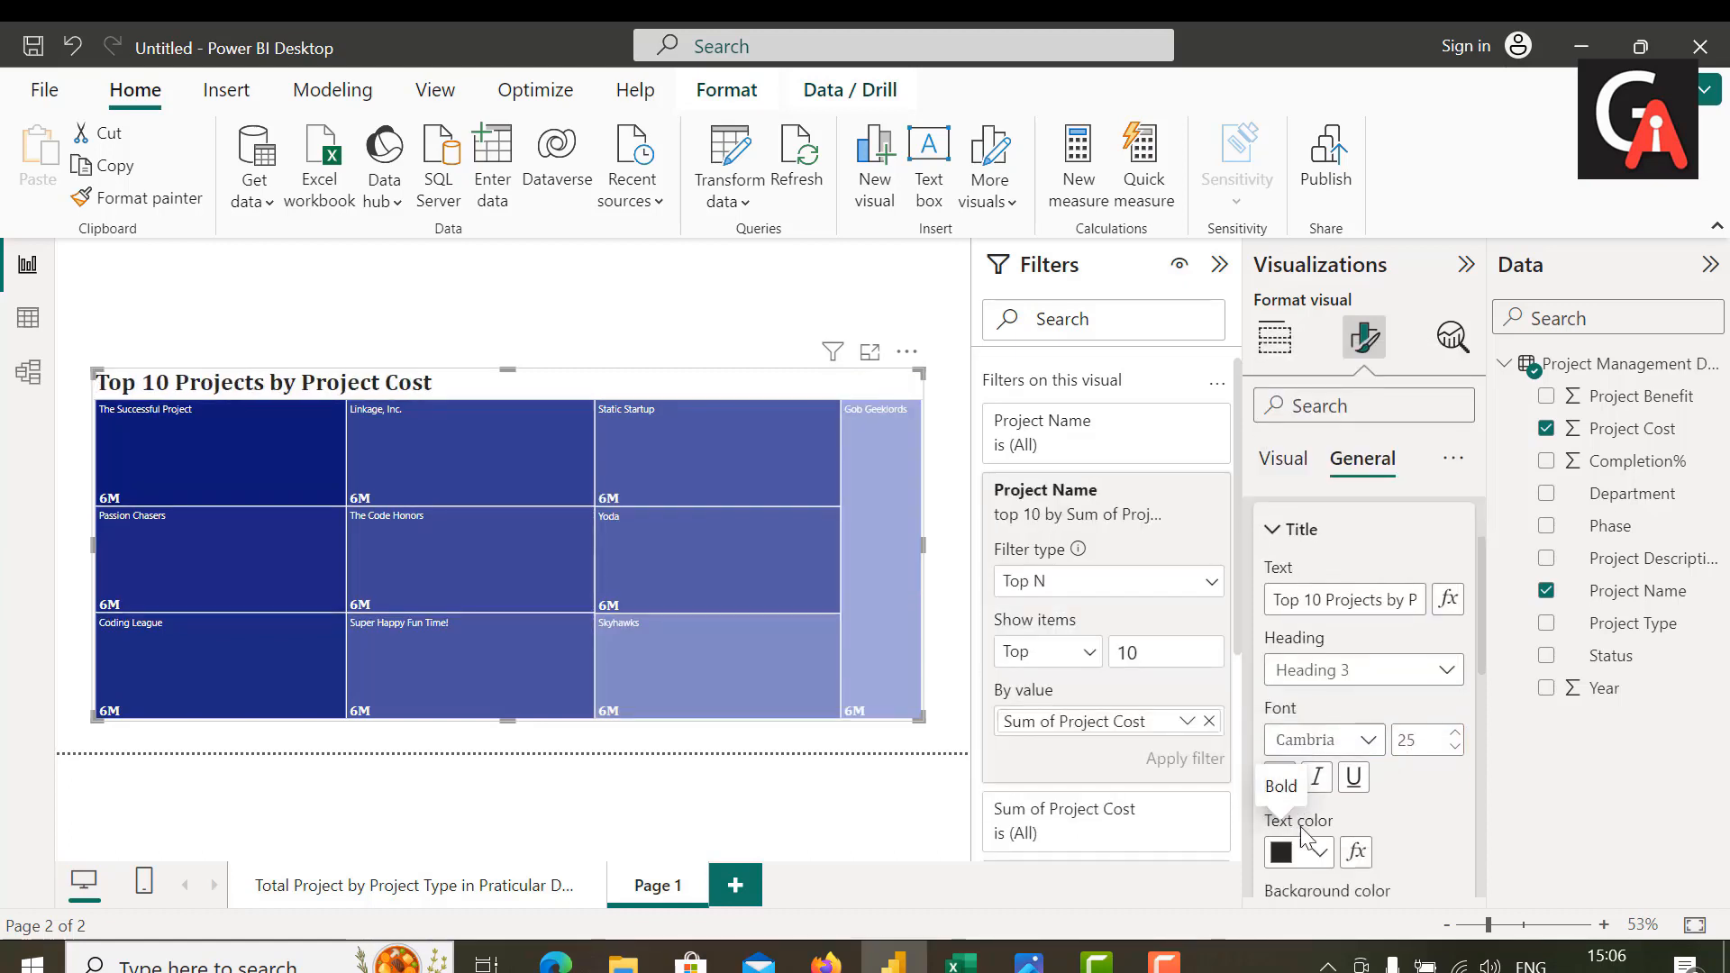
pyautogui.click(1320, 789)
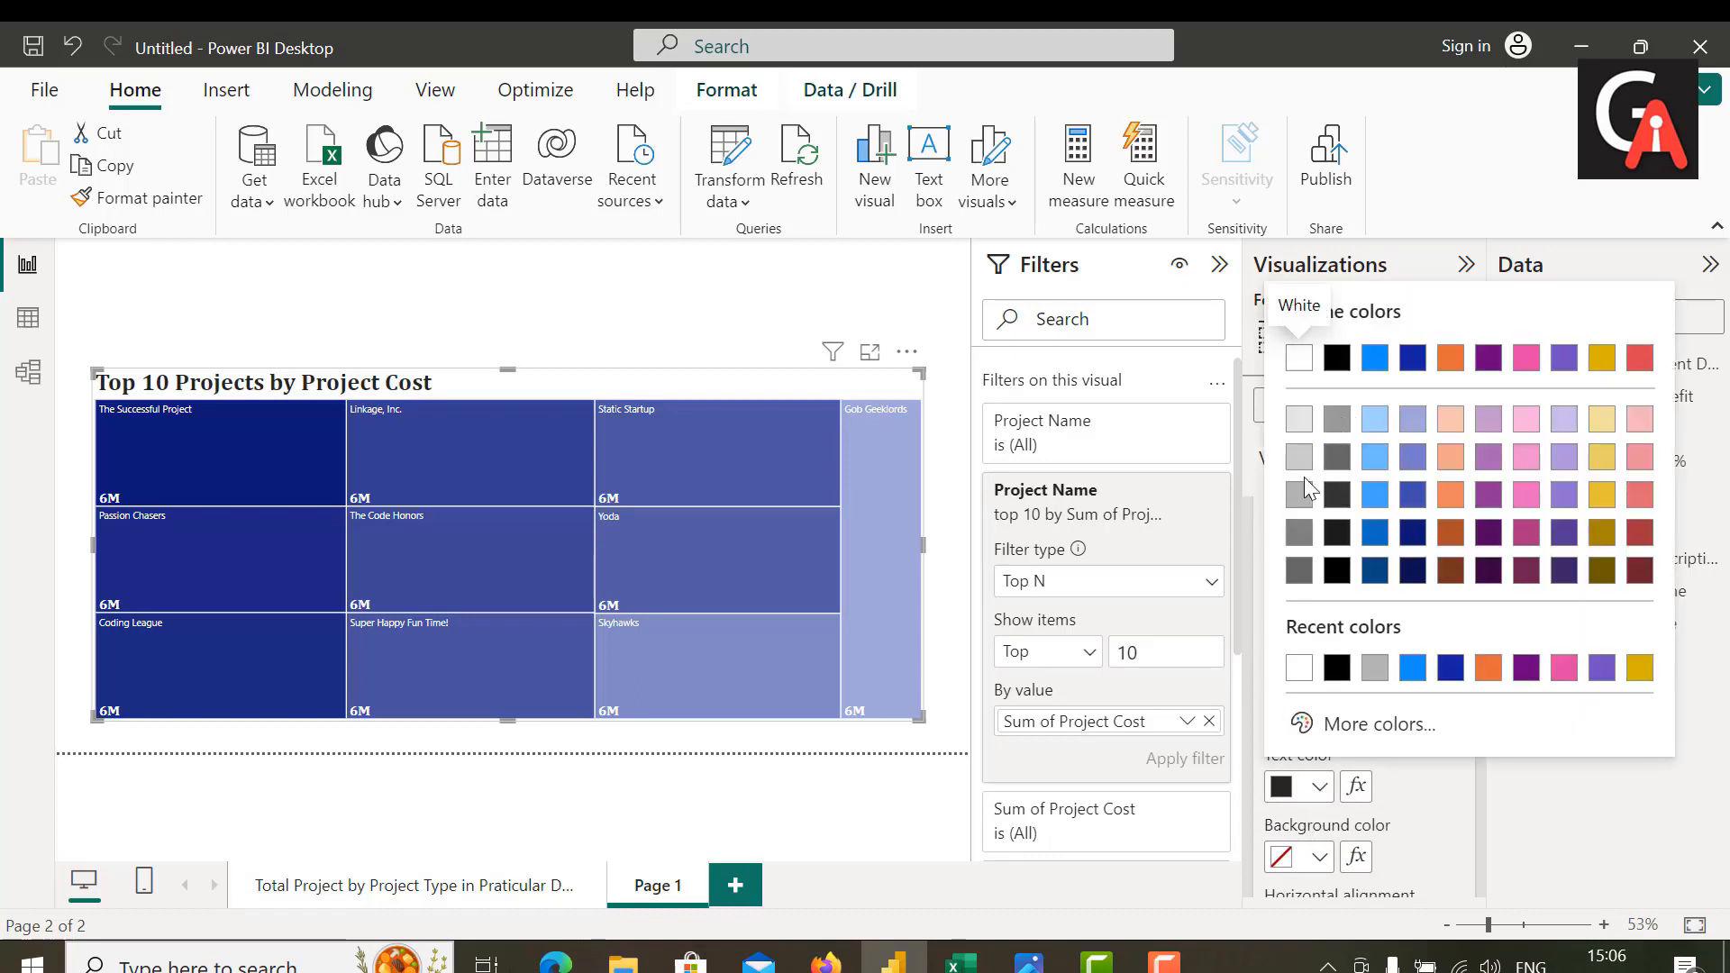
pyautogui.click(1298, 501)
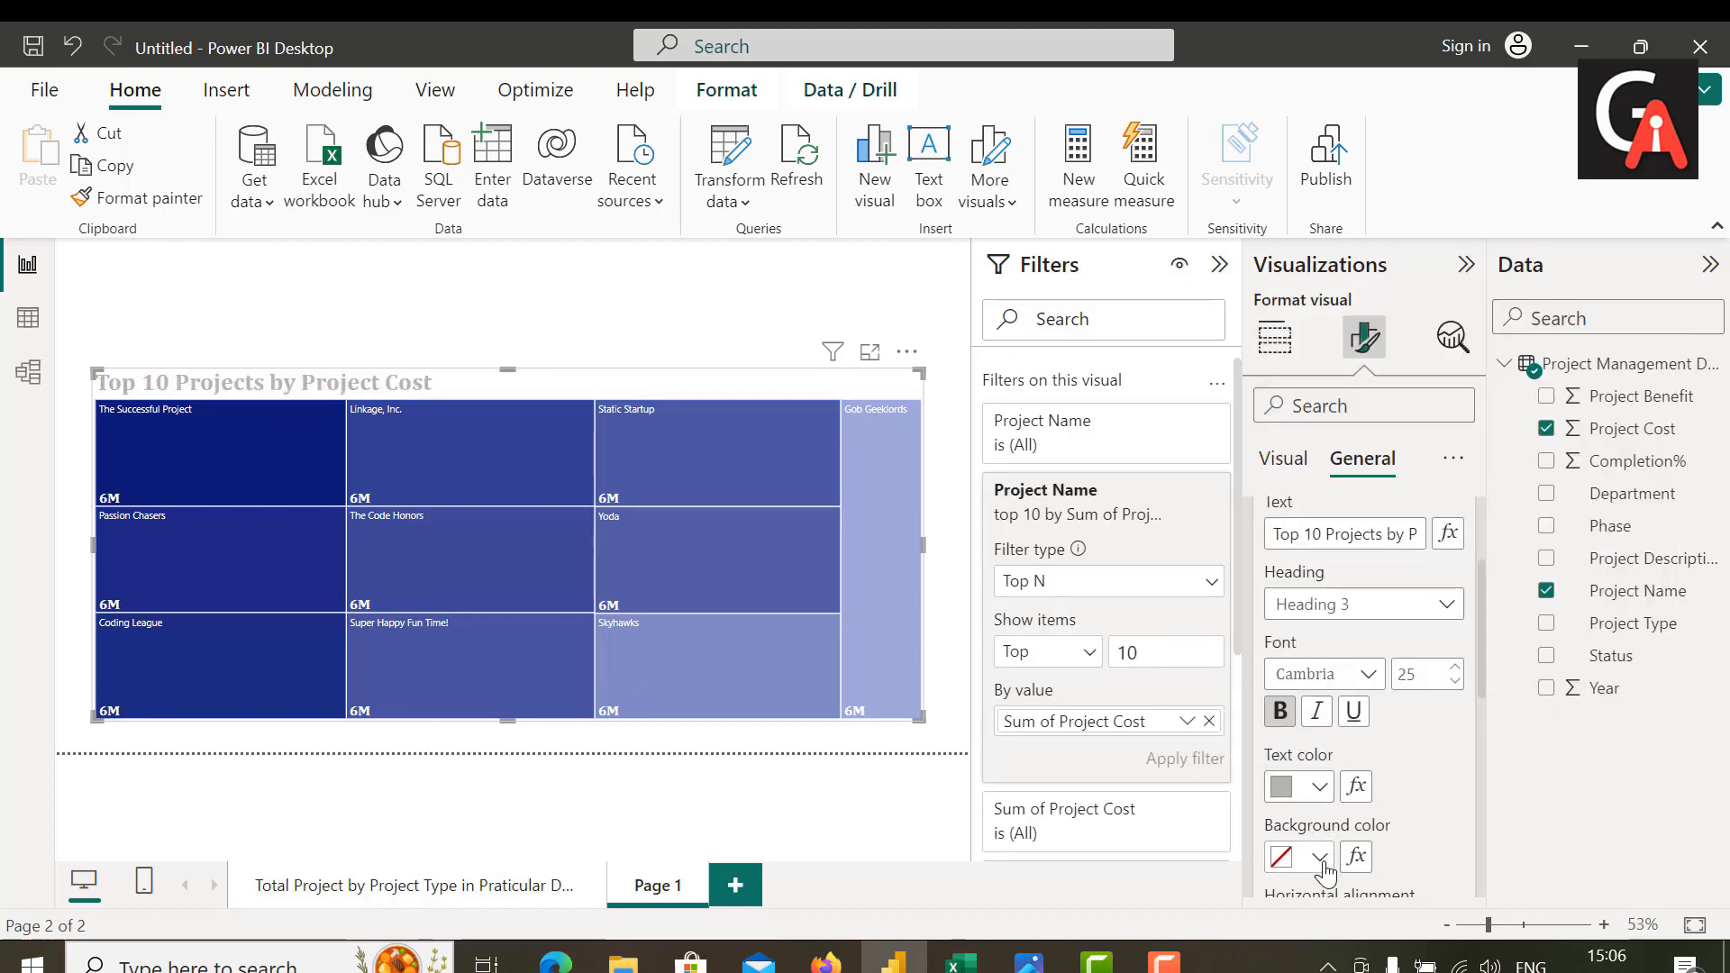
# Step: Give the treemap's title a medium gray background and center it horizontally
pyautogui.click(1320, 858)
pyautogui.click(1298, 500)
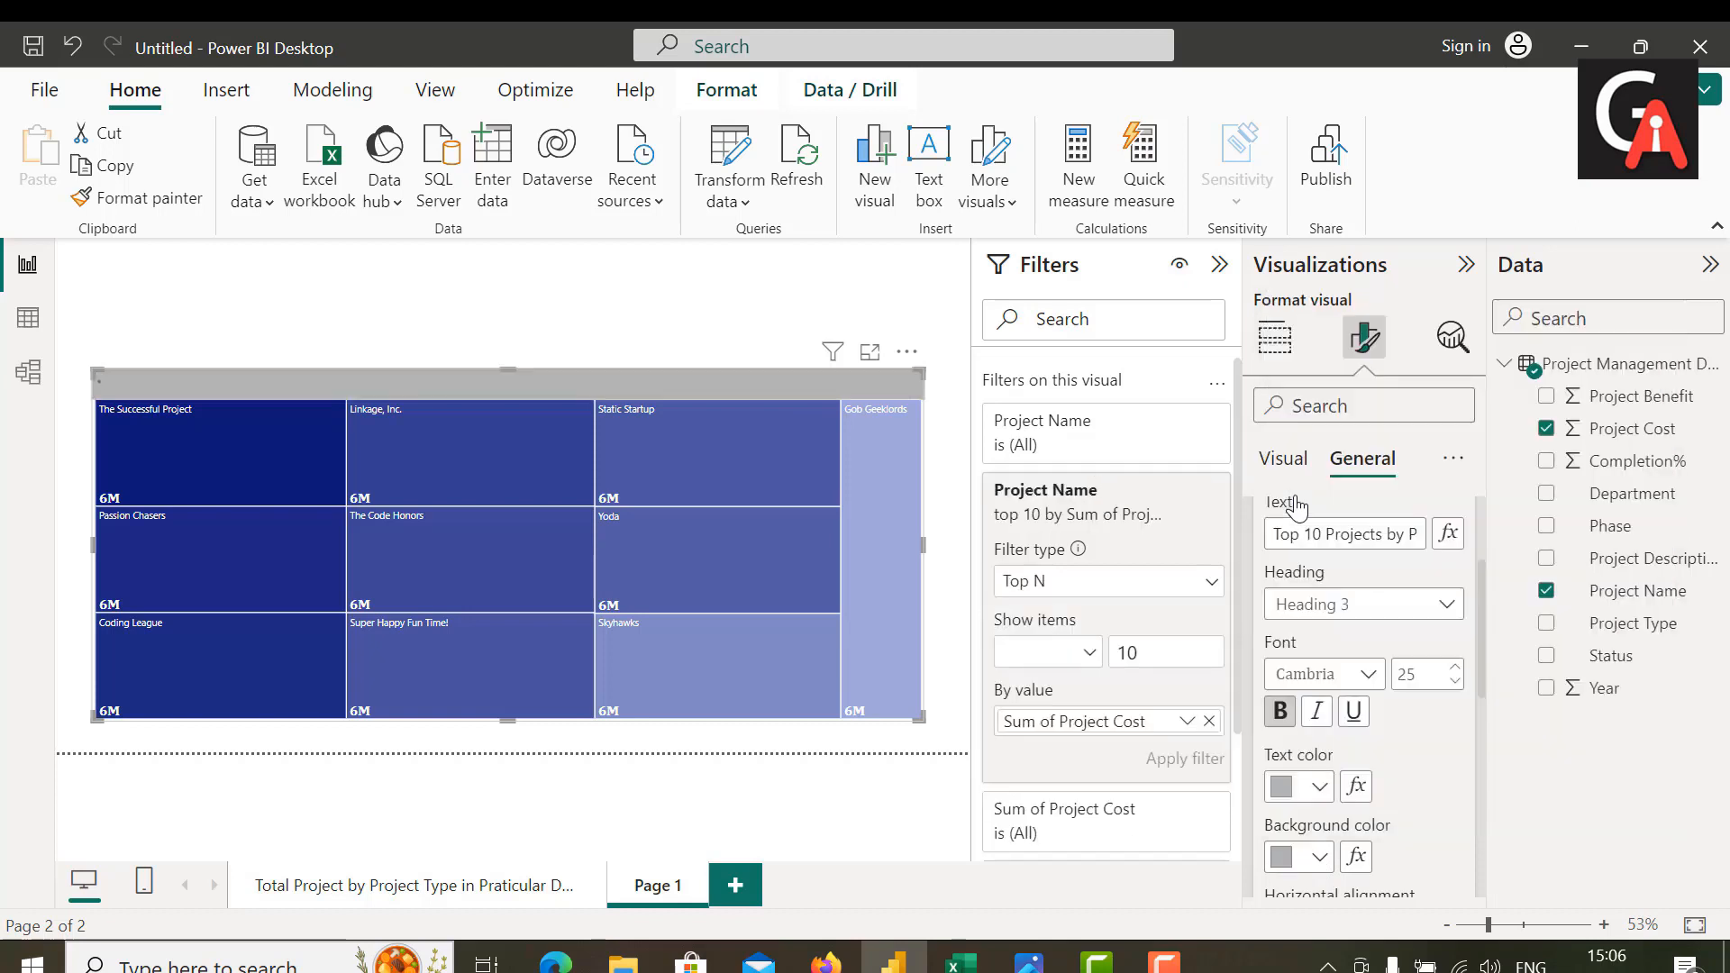
pyautogui.scroll(-3, 1381, 813)
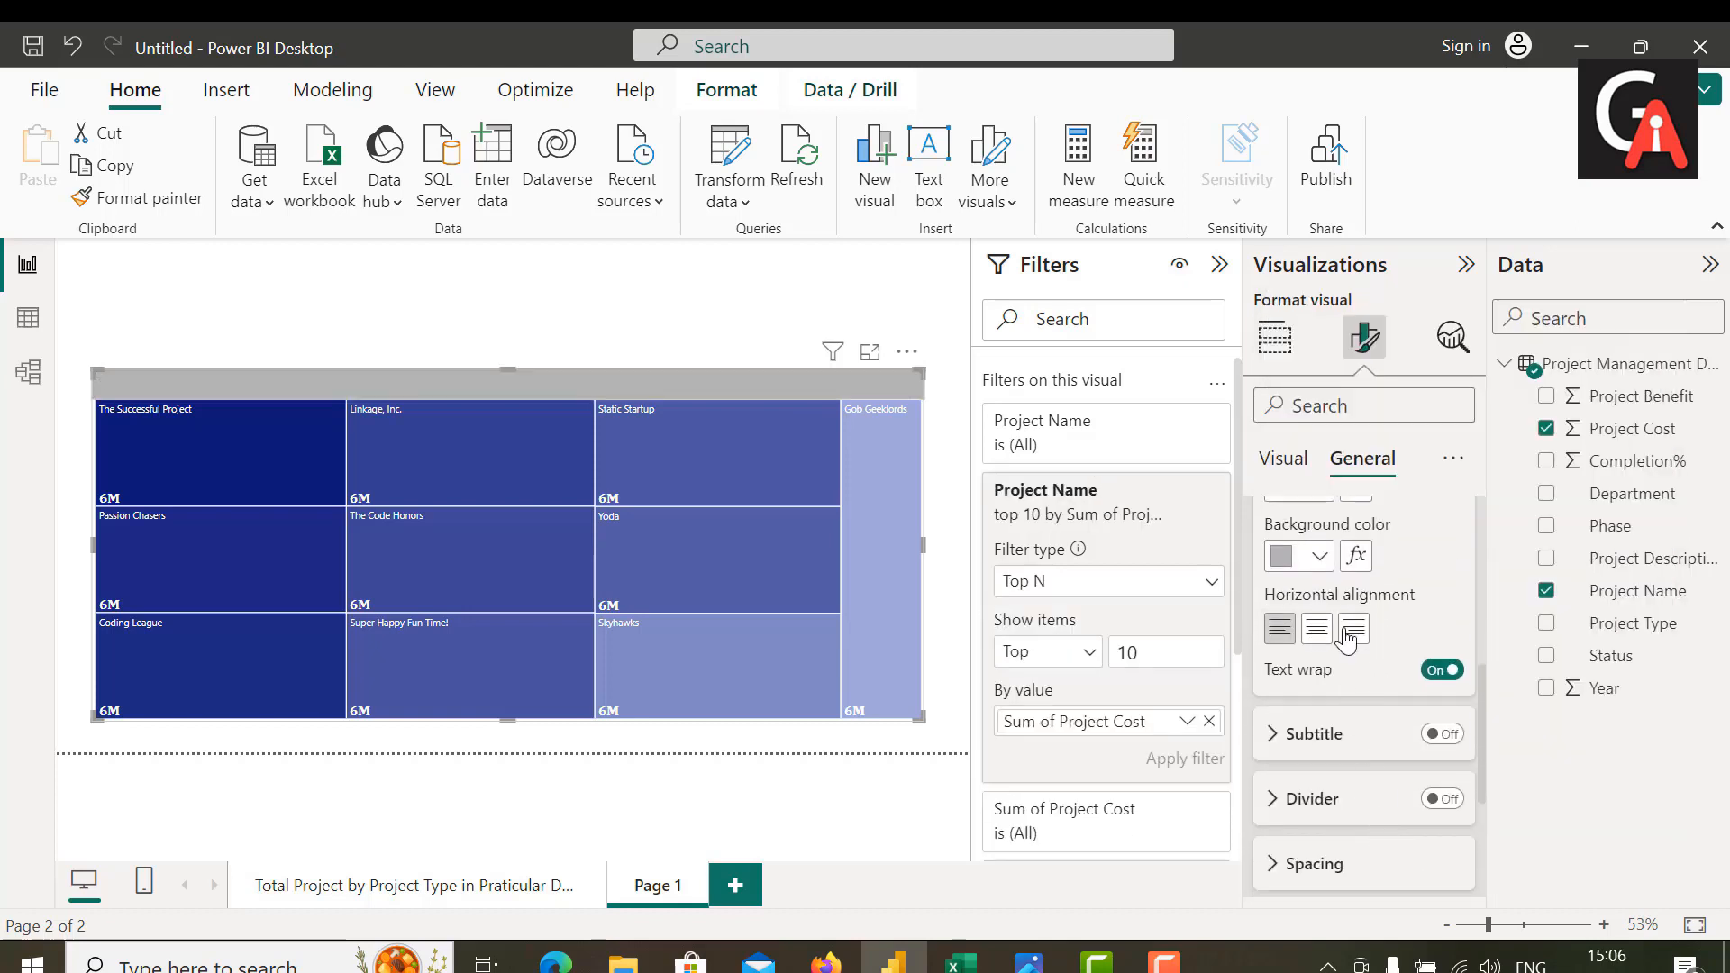
pyautogui.click(1315, 634)
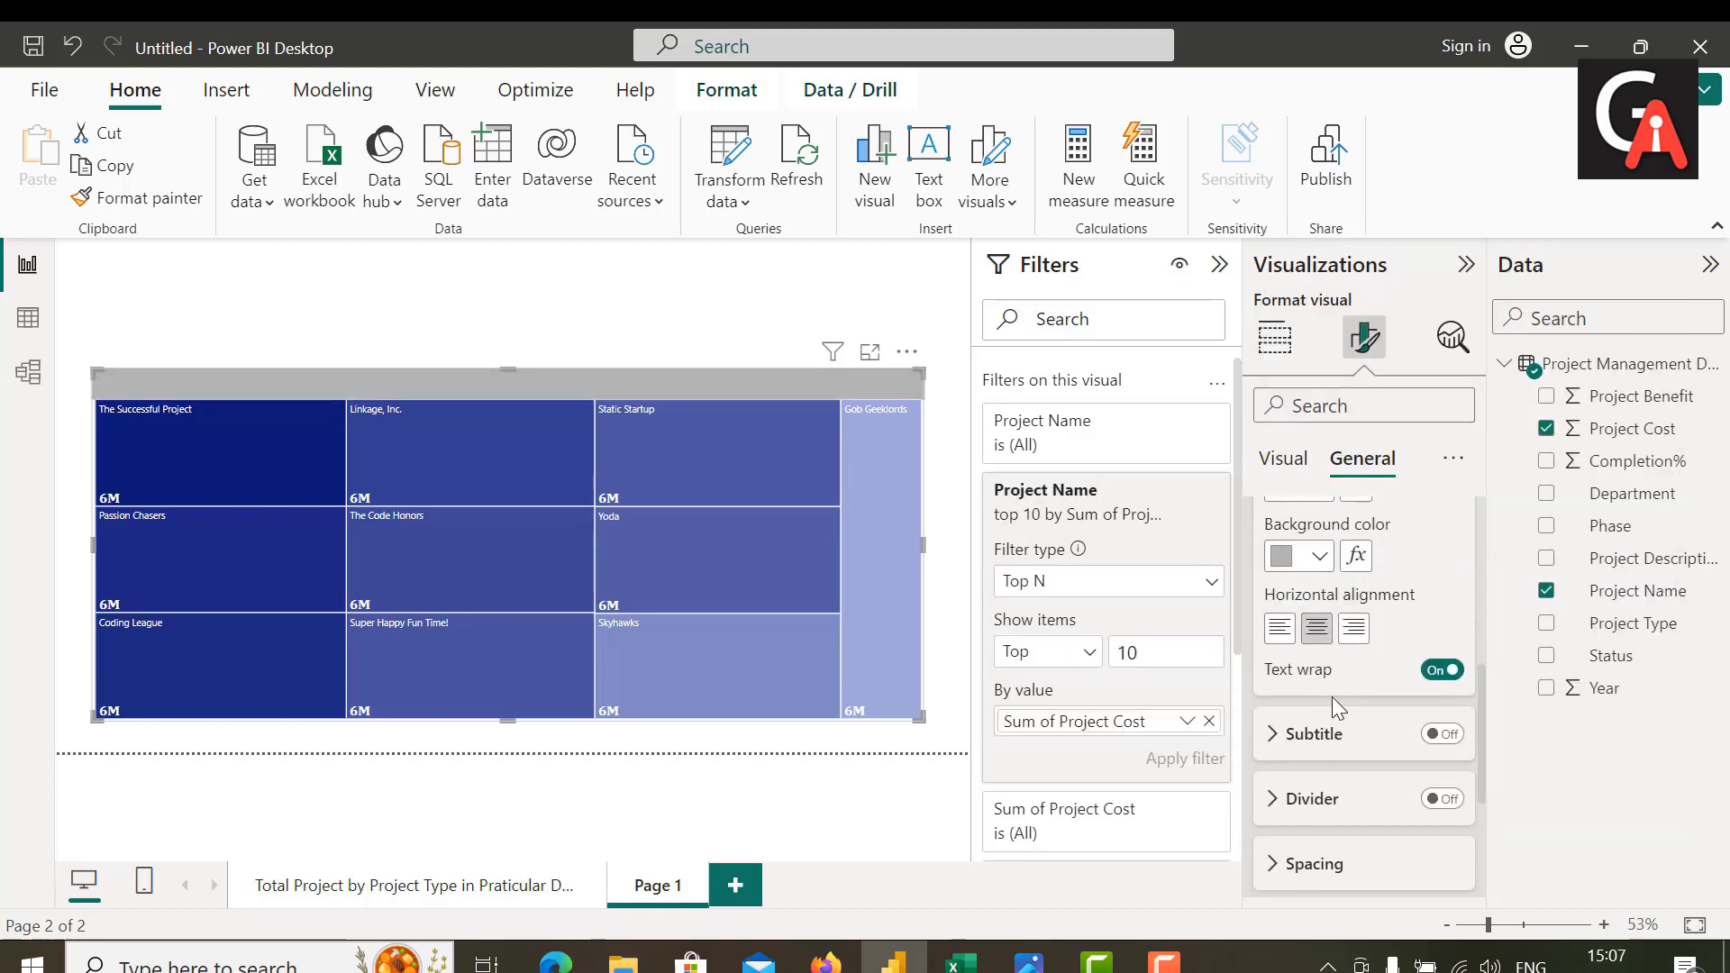
# Step: Set the treemap title's text color to black
pyautogui.scroll(3, 1408, 647)
pyautogui.scroll(3, 1392, 662)
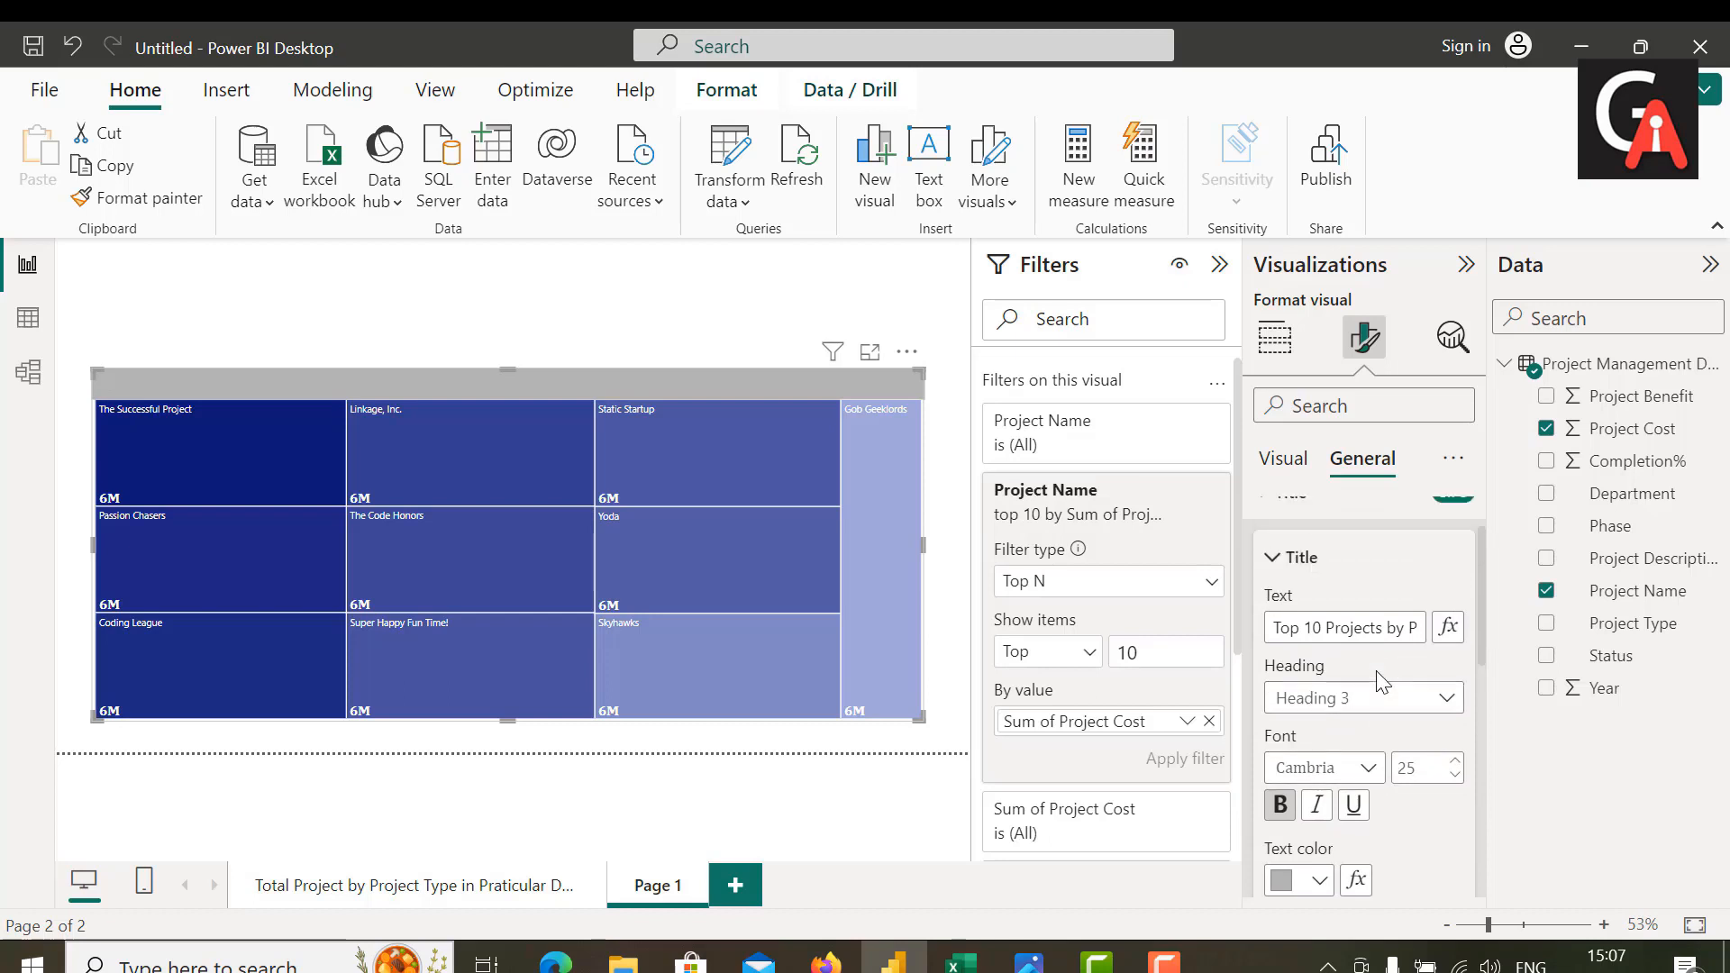
pyautogui.scroll(-1, 1376, 670)
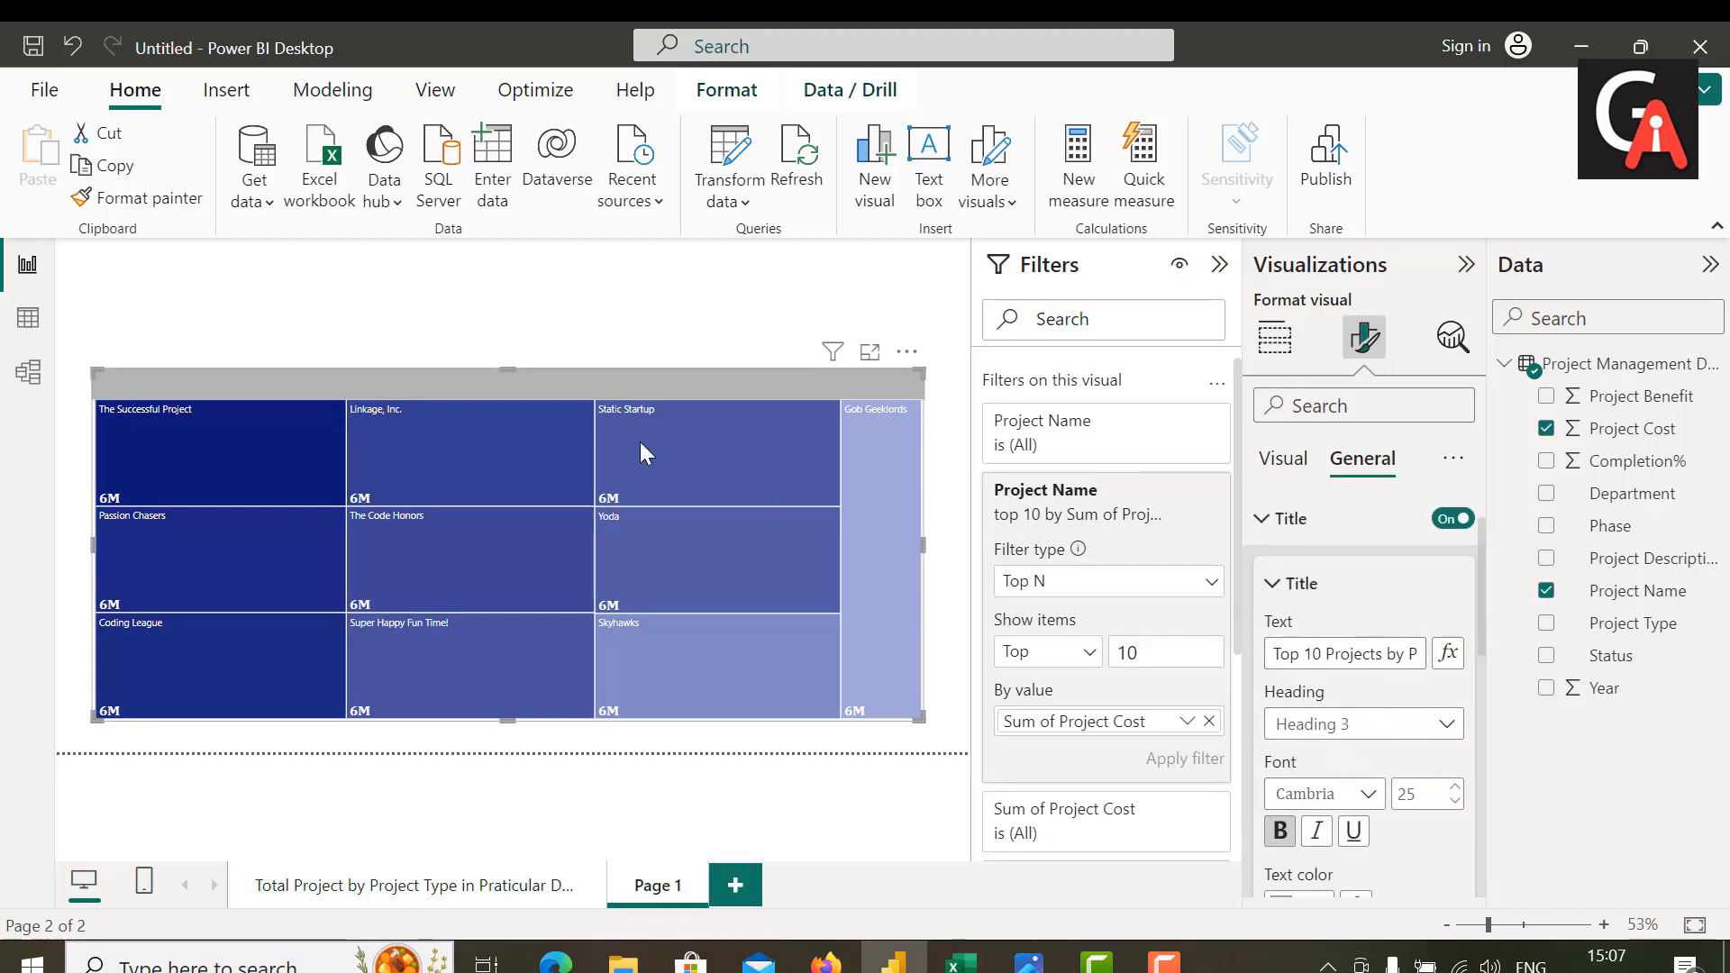
pyautogui.moveTo(596, 520)
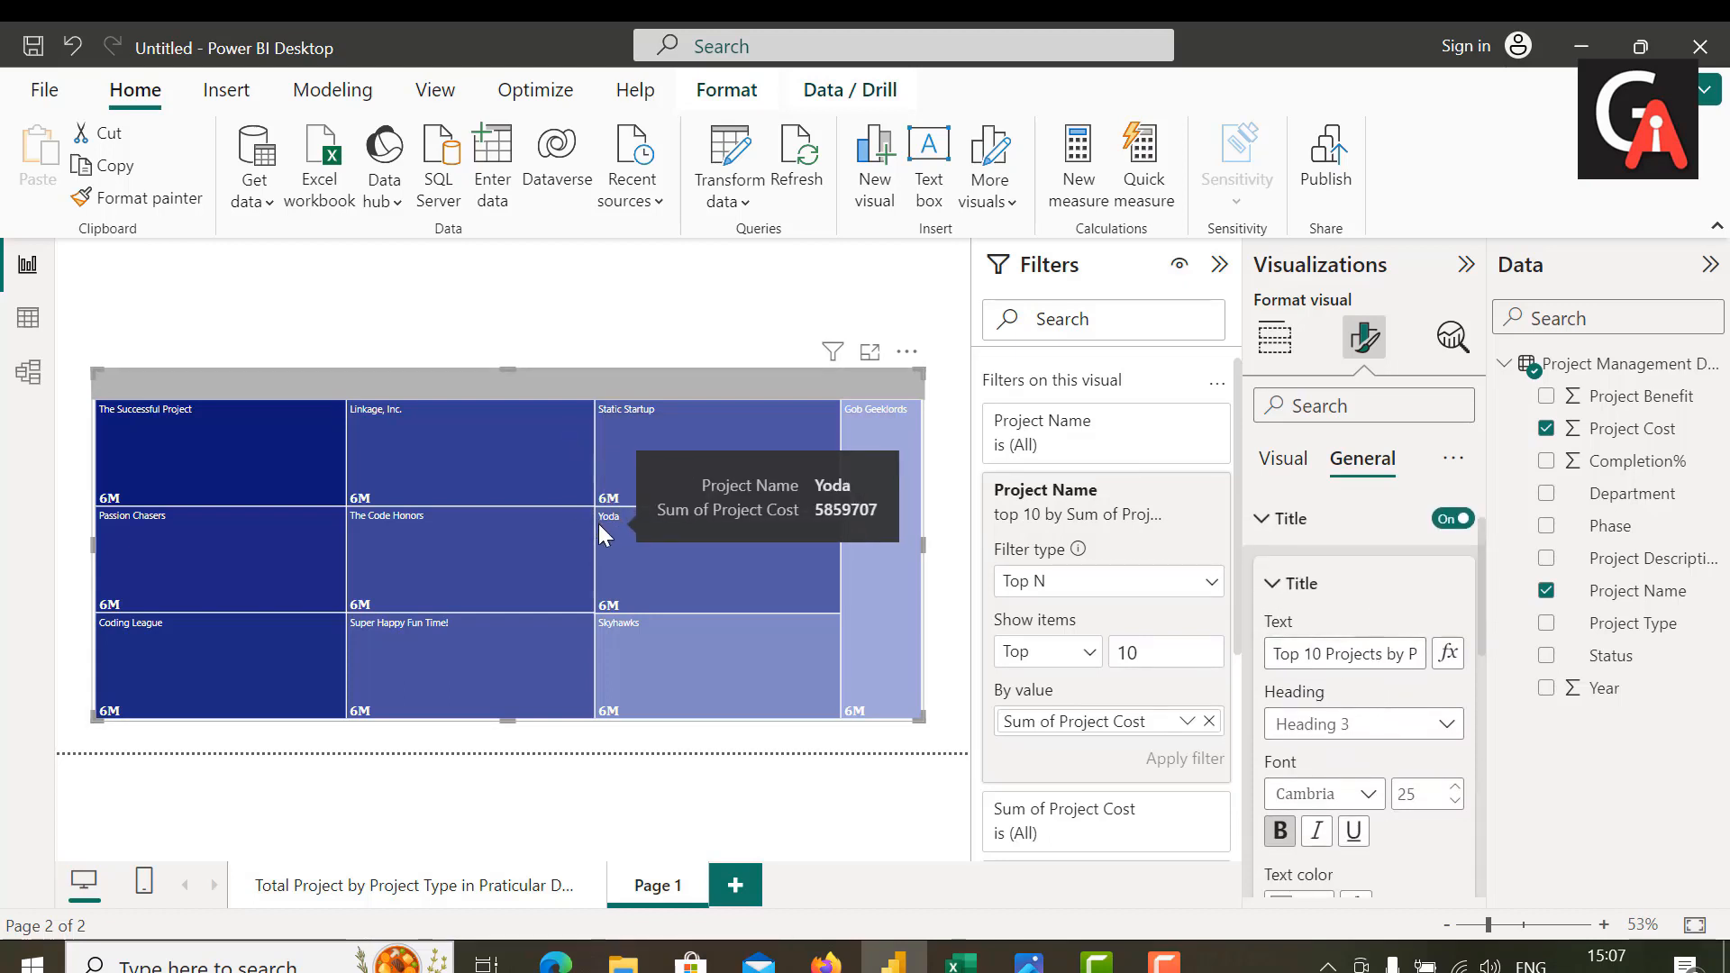
pyautogui.scroll(-1, 1321, 816)
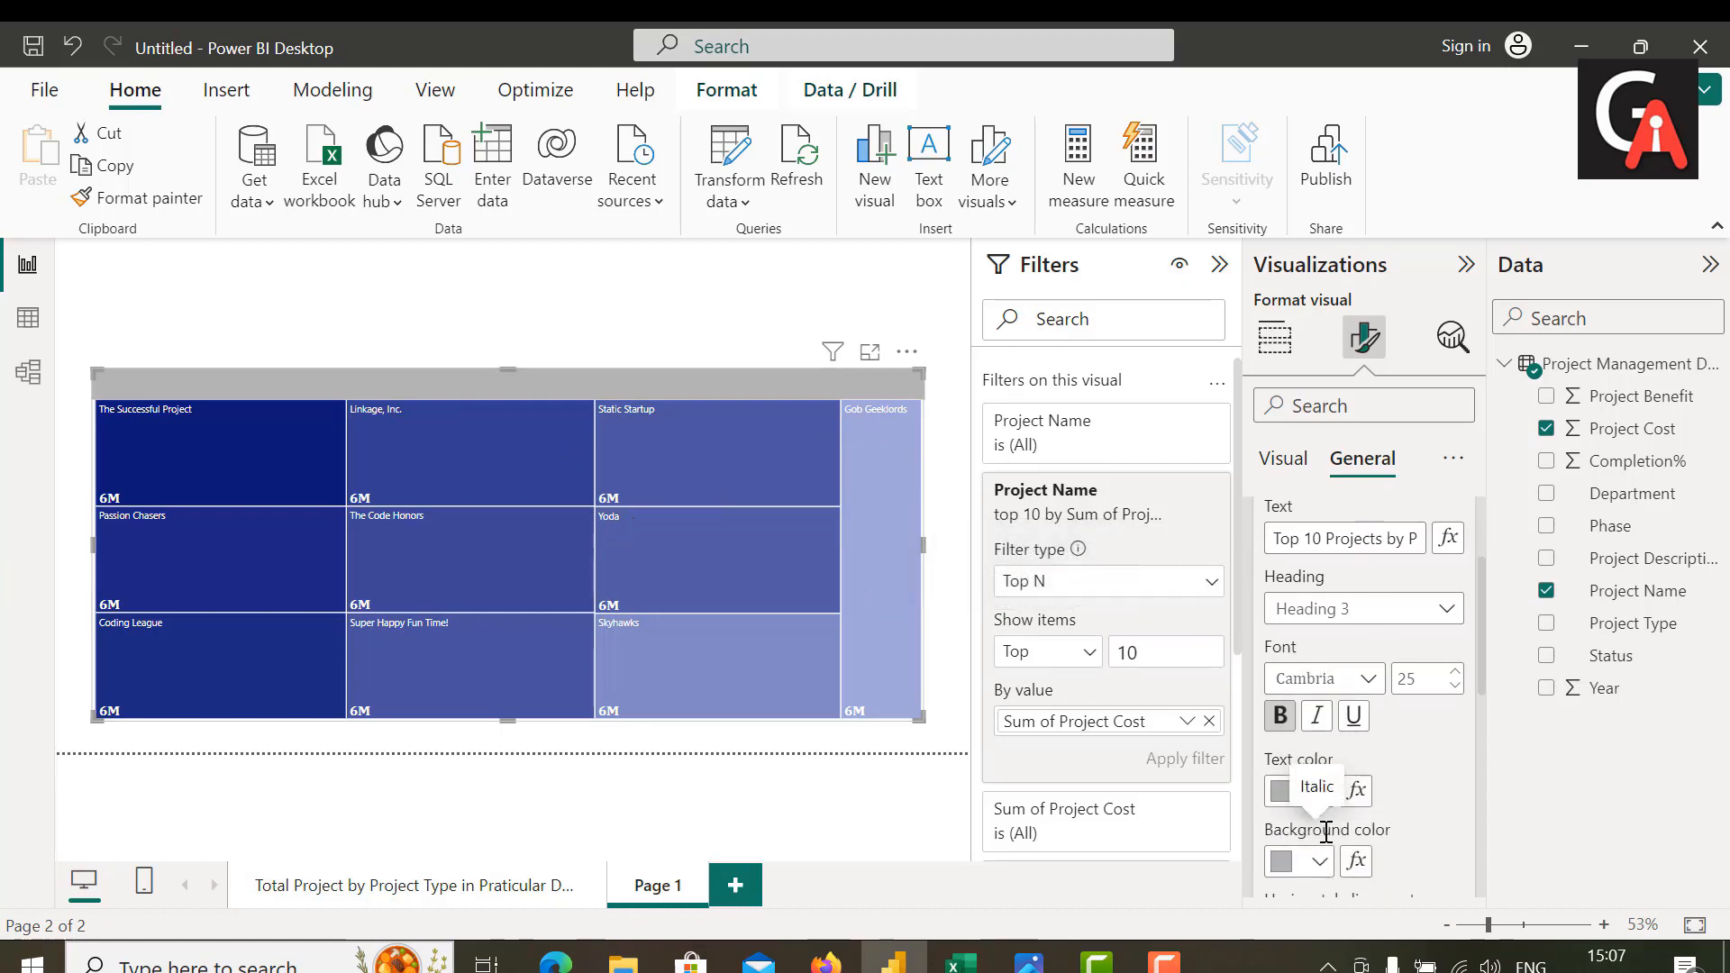
pyautogui.click(1317, 789)
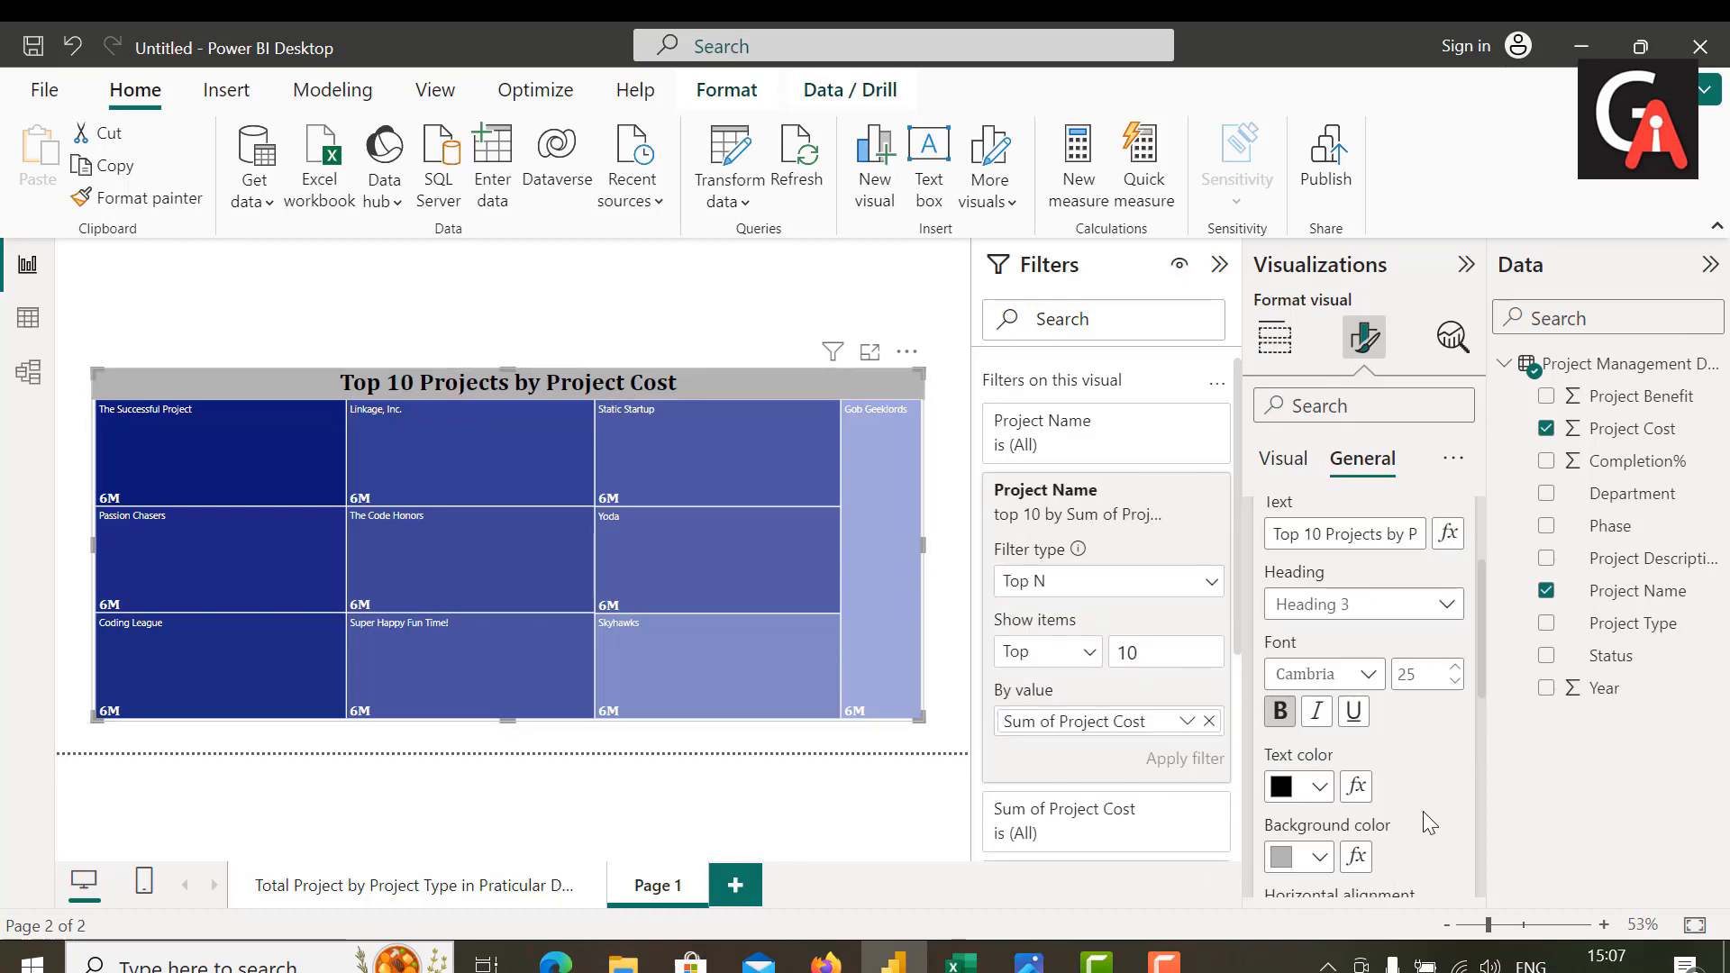
# Step: Set the font size of the treemap's category labels to 20
pyautogui.scroll(4, 1423, 809)
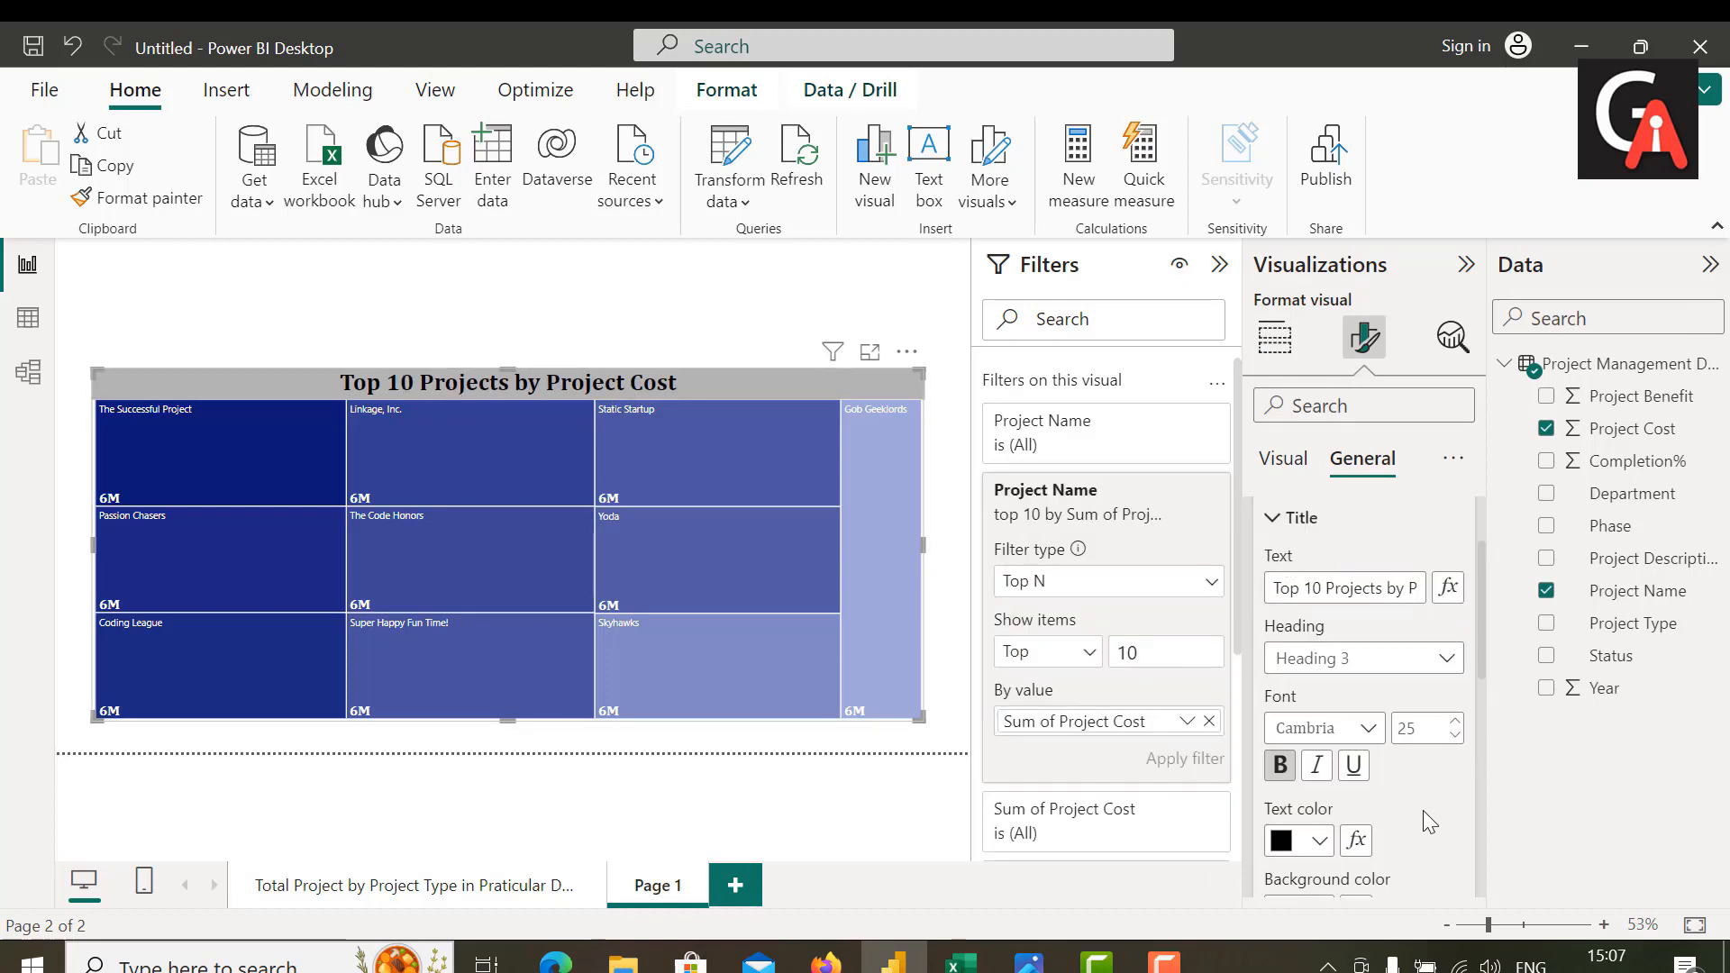
pyautogui.click(1282, 462)
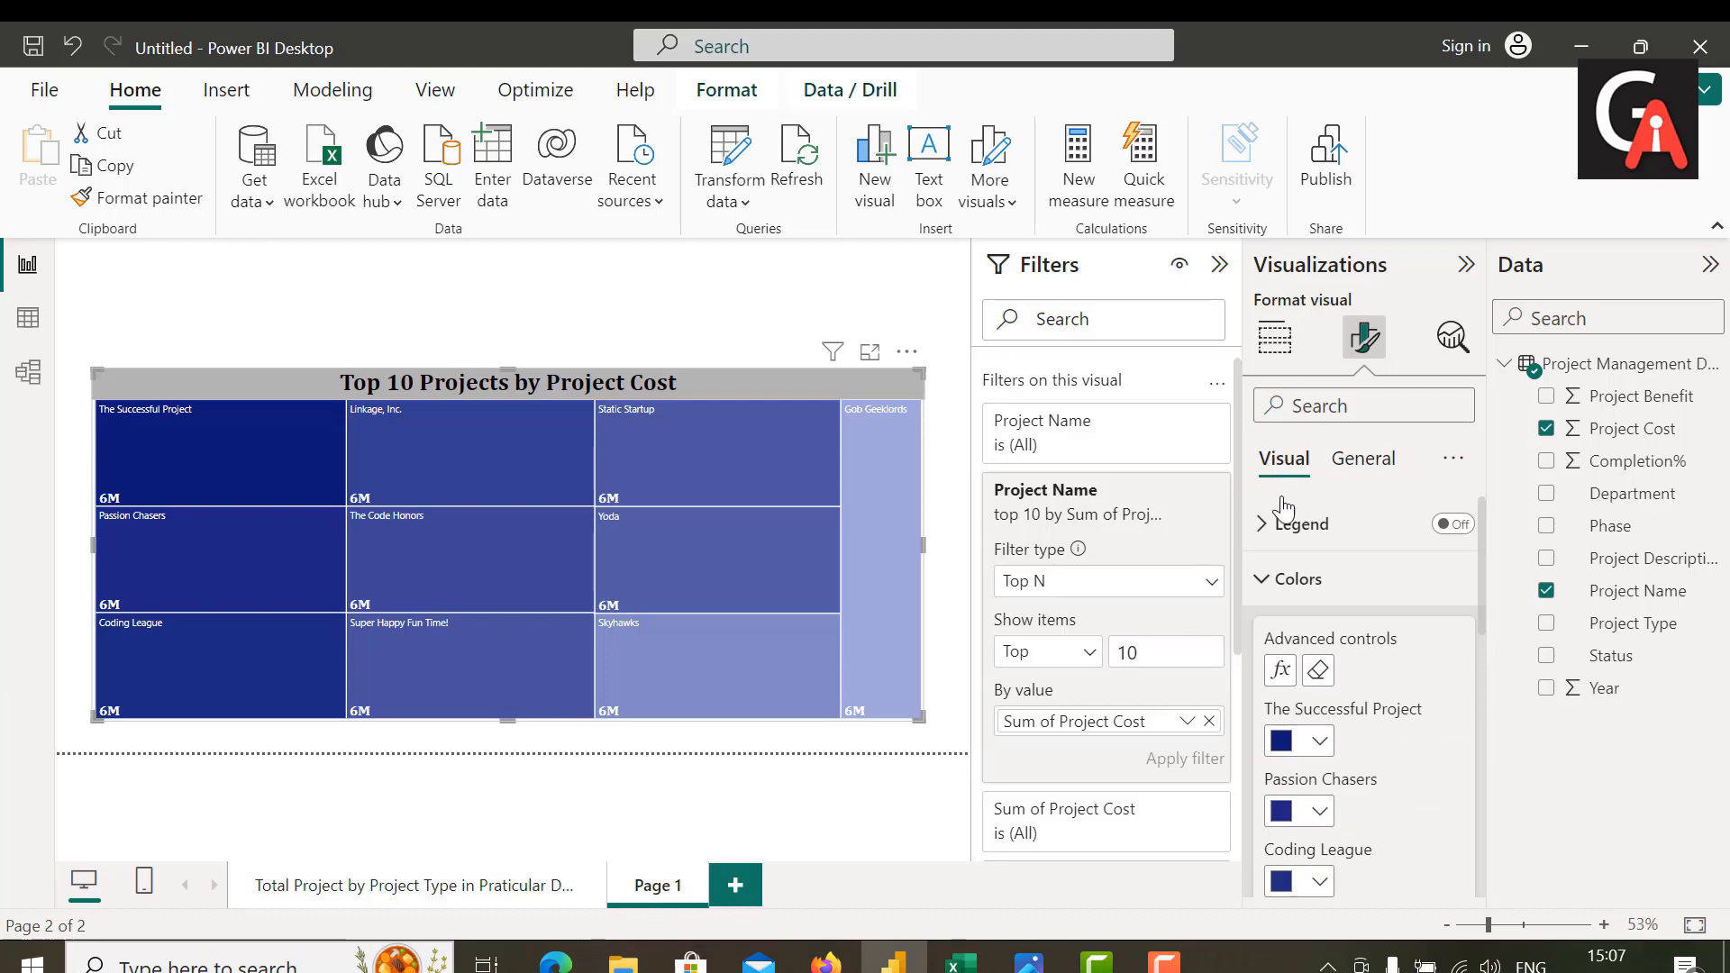
pyautogui.click(1284, 585)
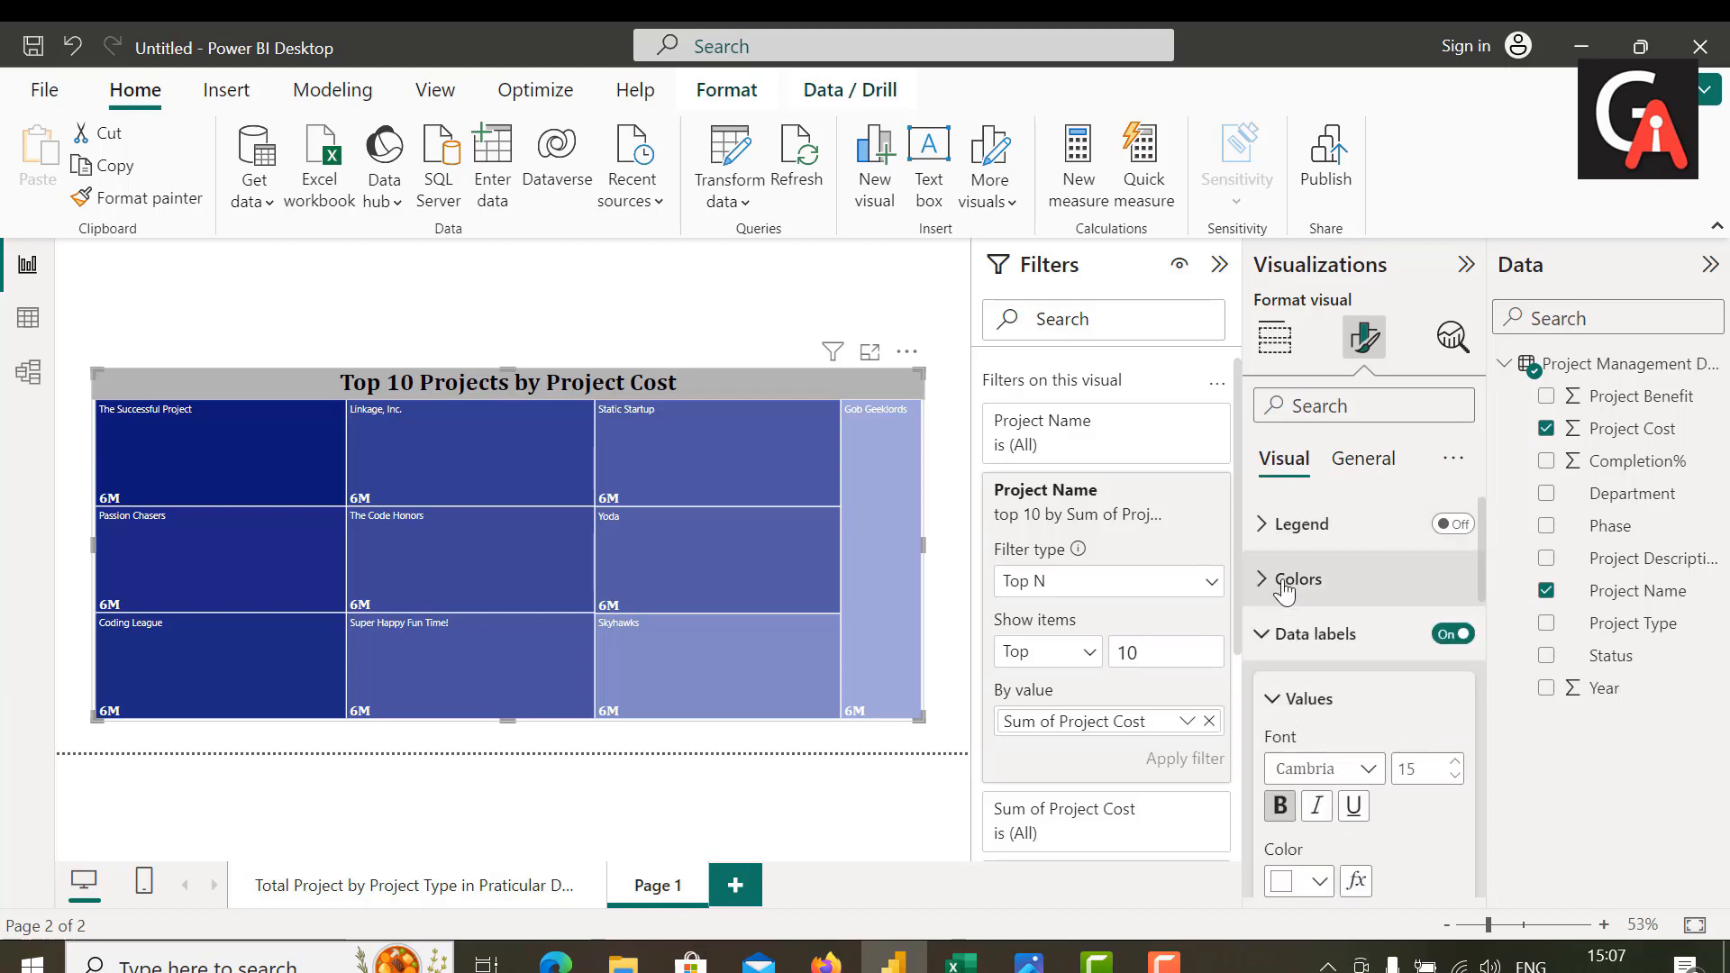
pyautogui.click(1264, 653)
pyautogui.click(1264, 651)
pyautogui.scroll(-3, 1311, 741)
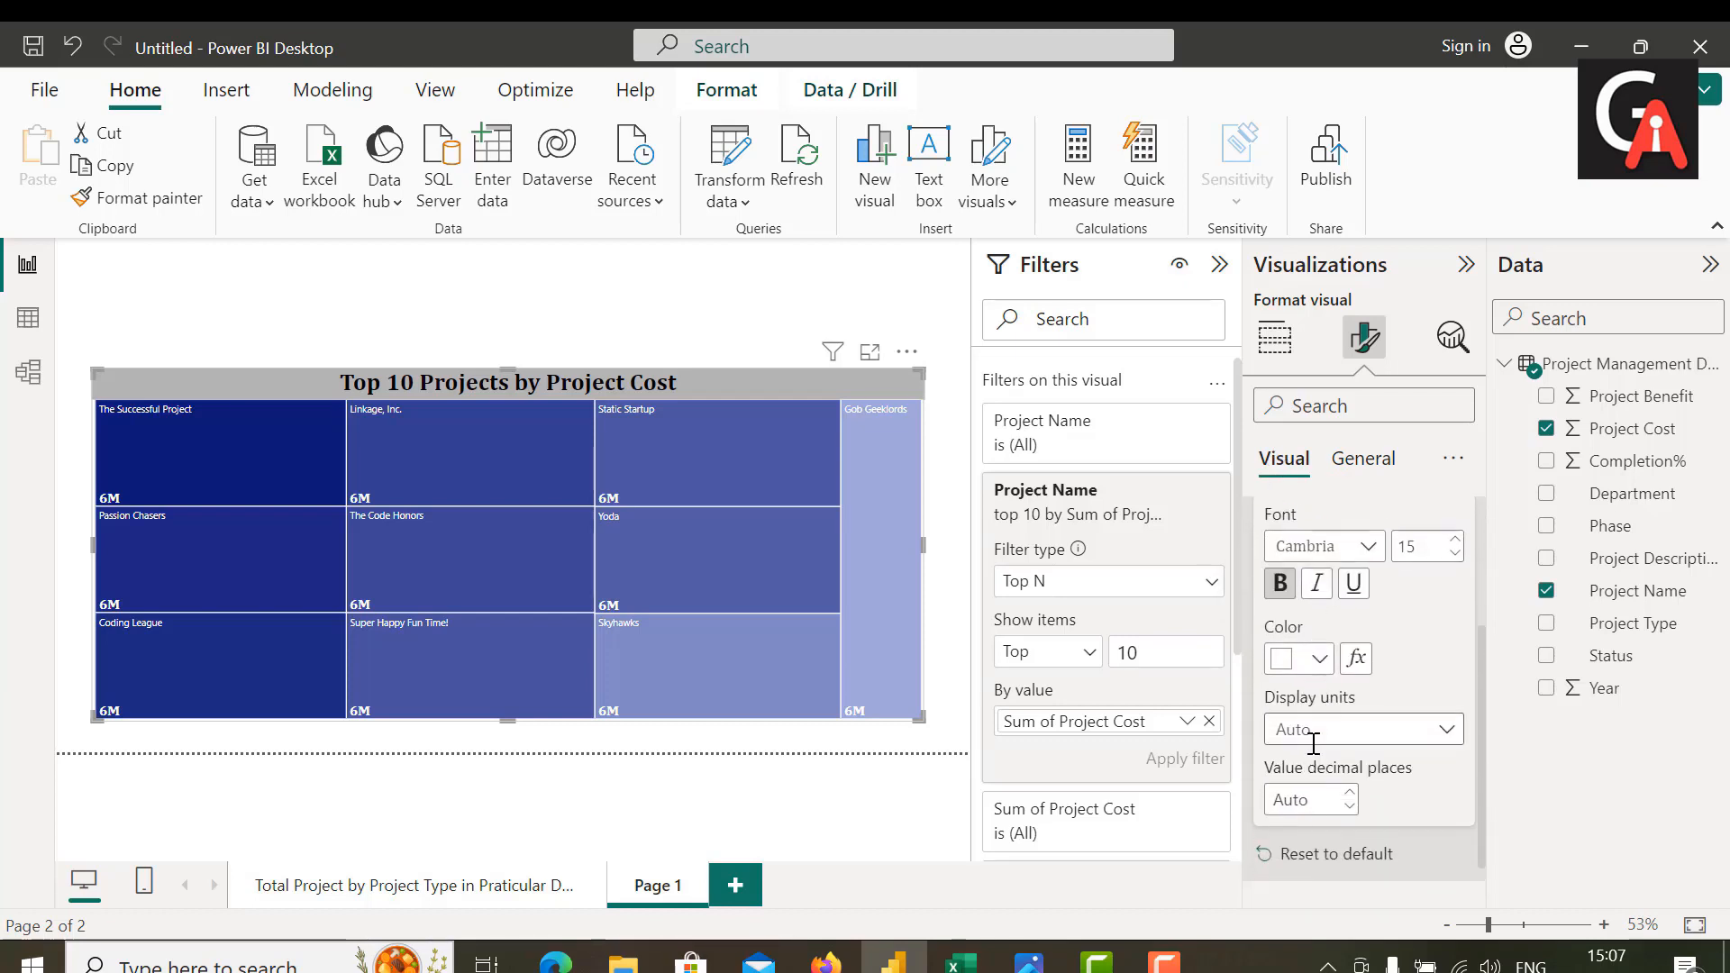
pyautogui.scroll(-1, 1313, 744)
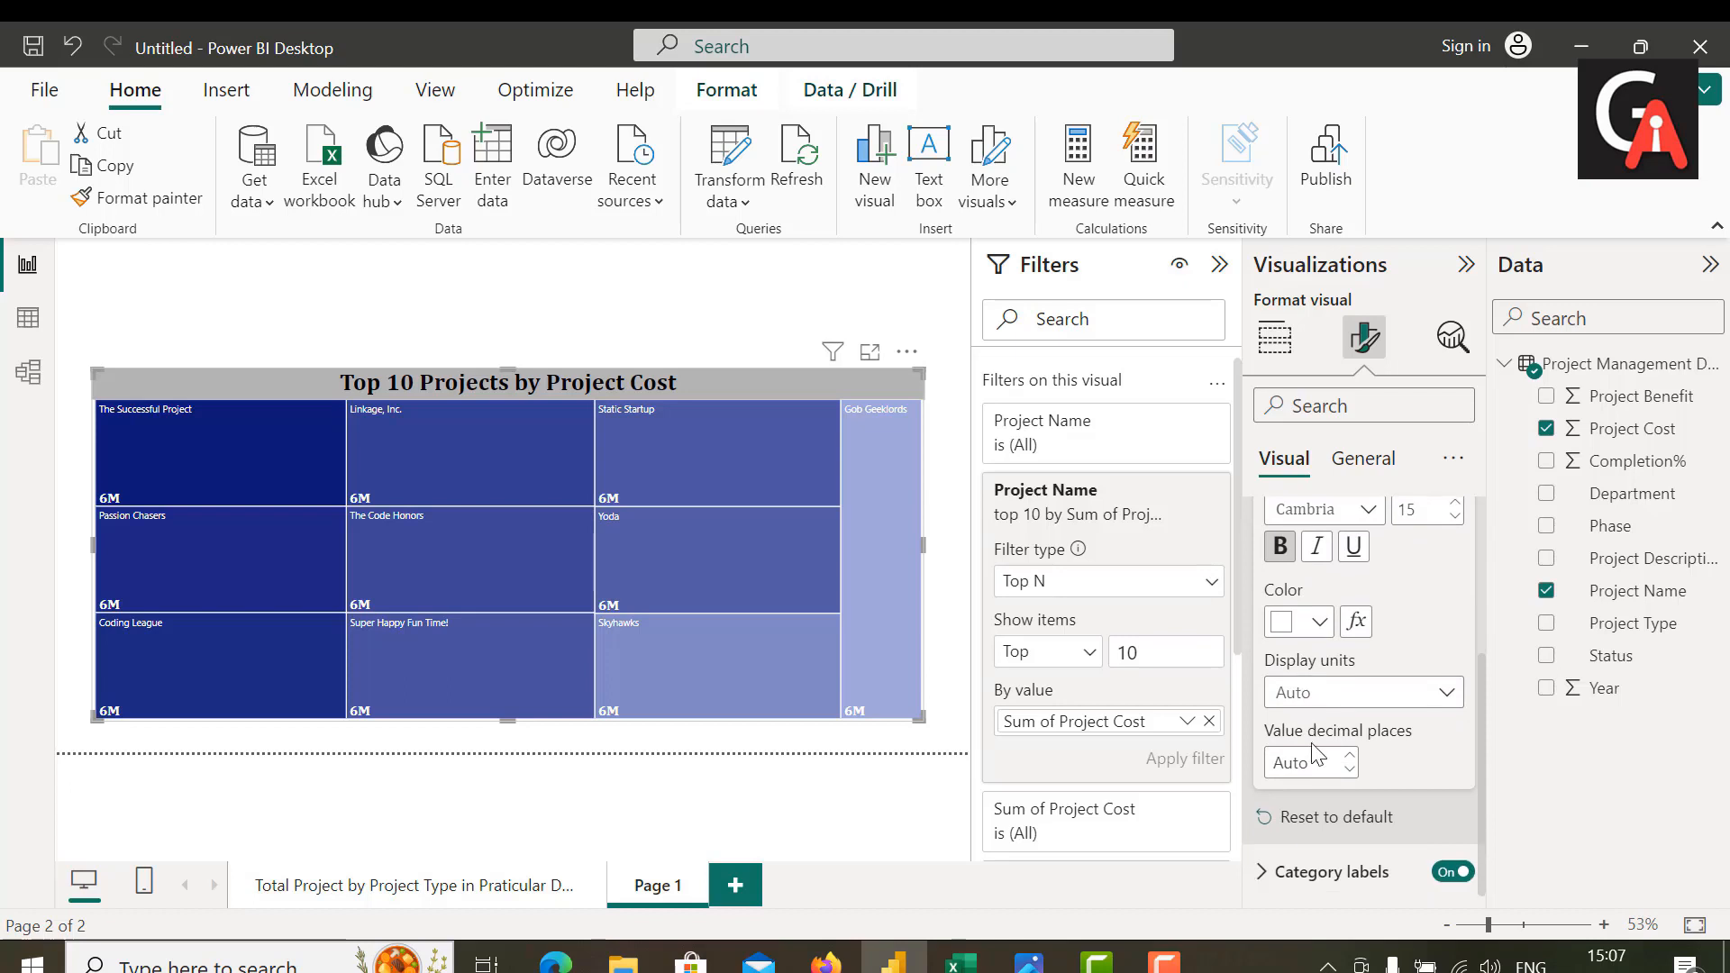
pyautogui.click(1261, 874)
pyautogui.scroll(-3, 1260, 874)
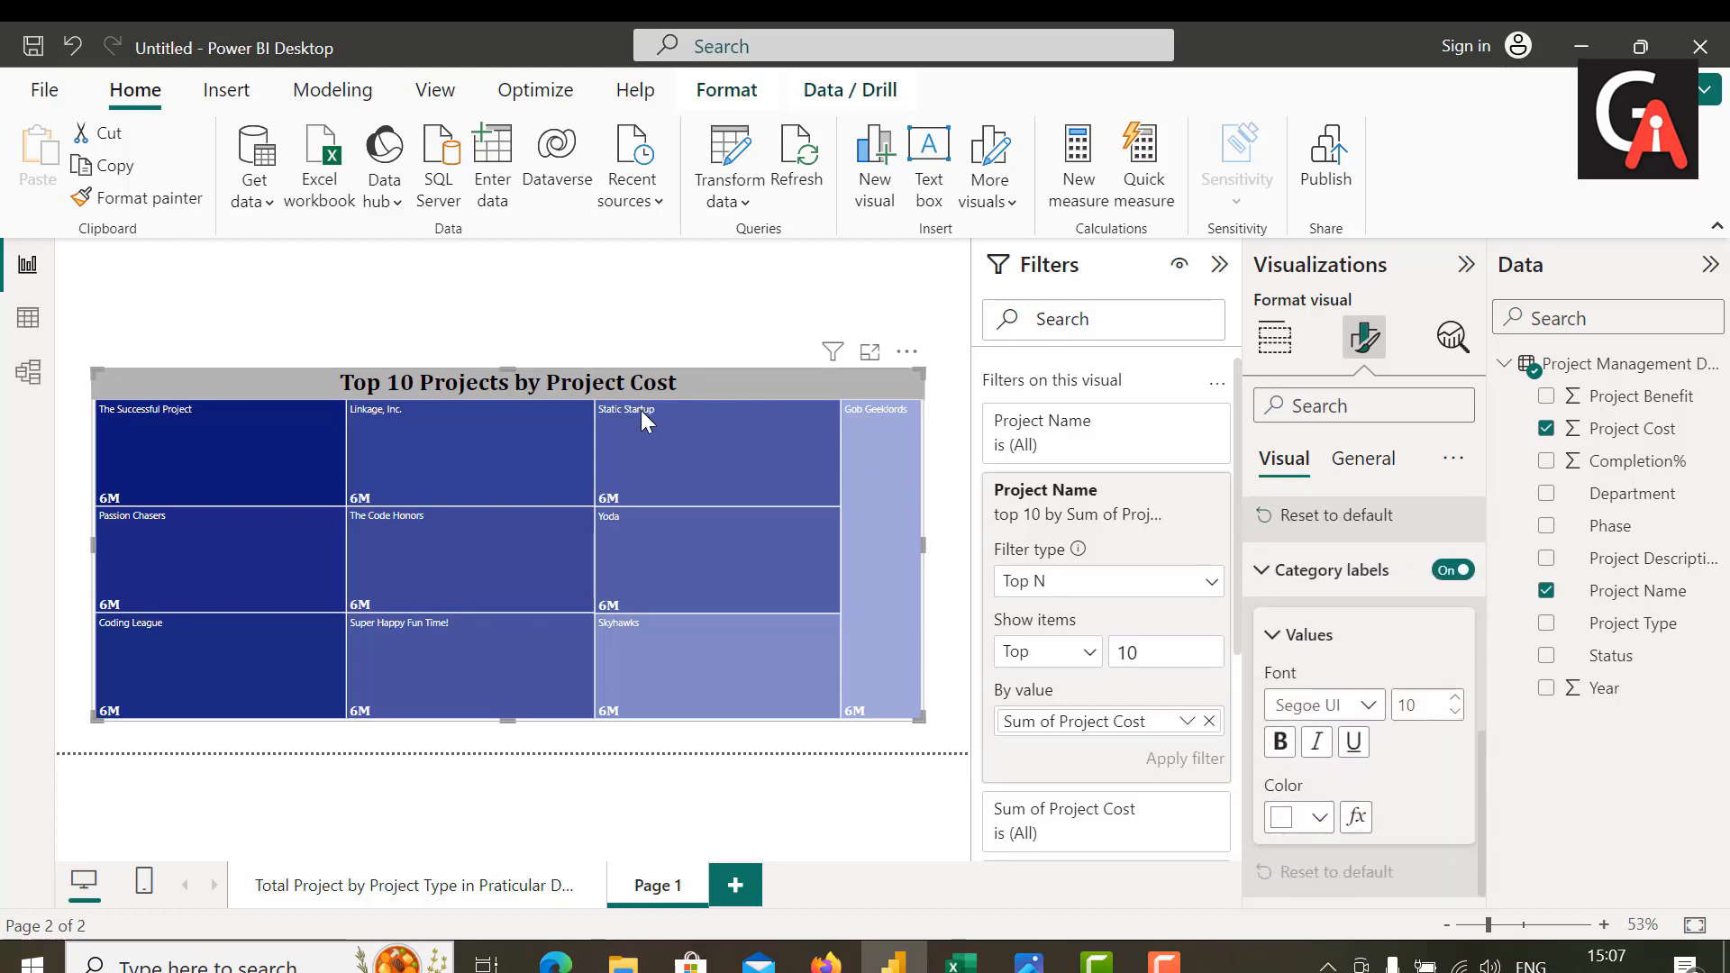
pyautogui.doubleClick(1424, 706)
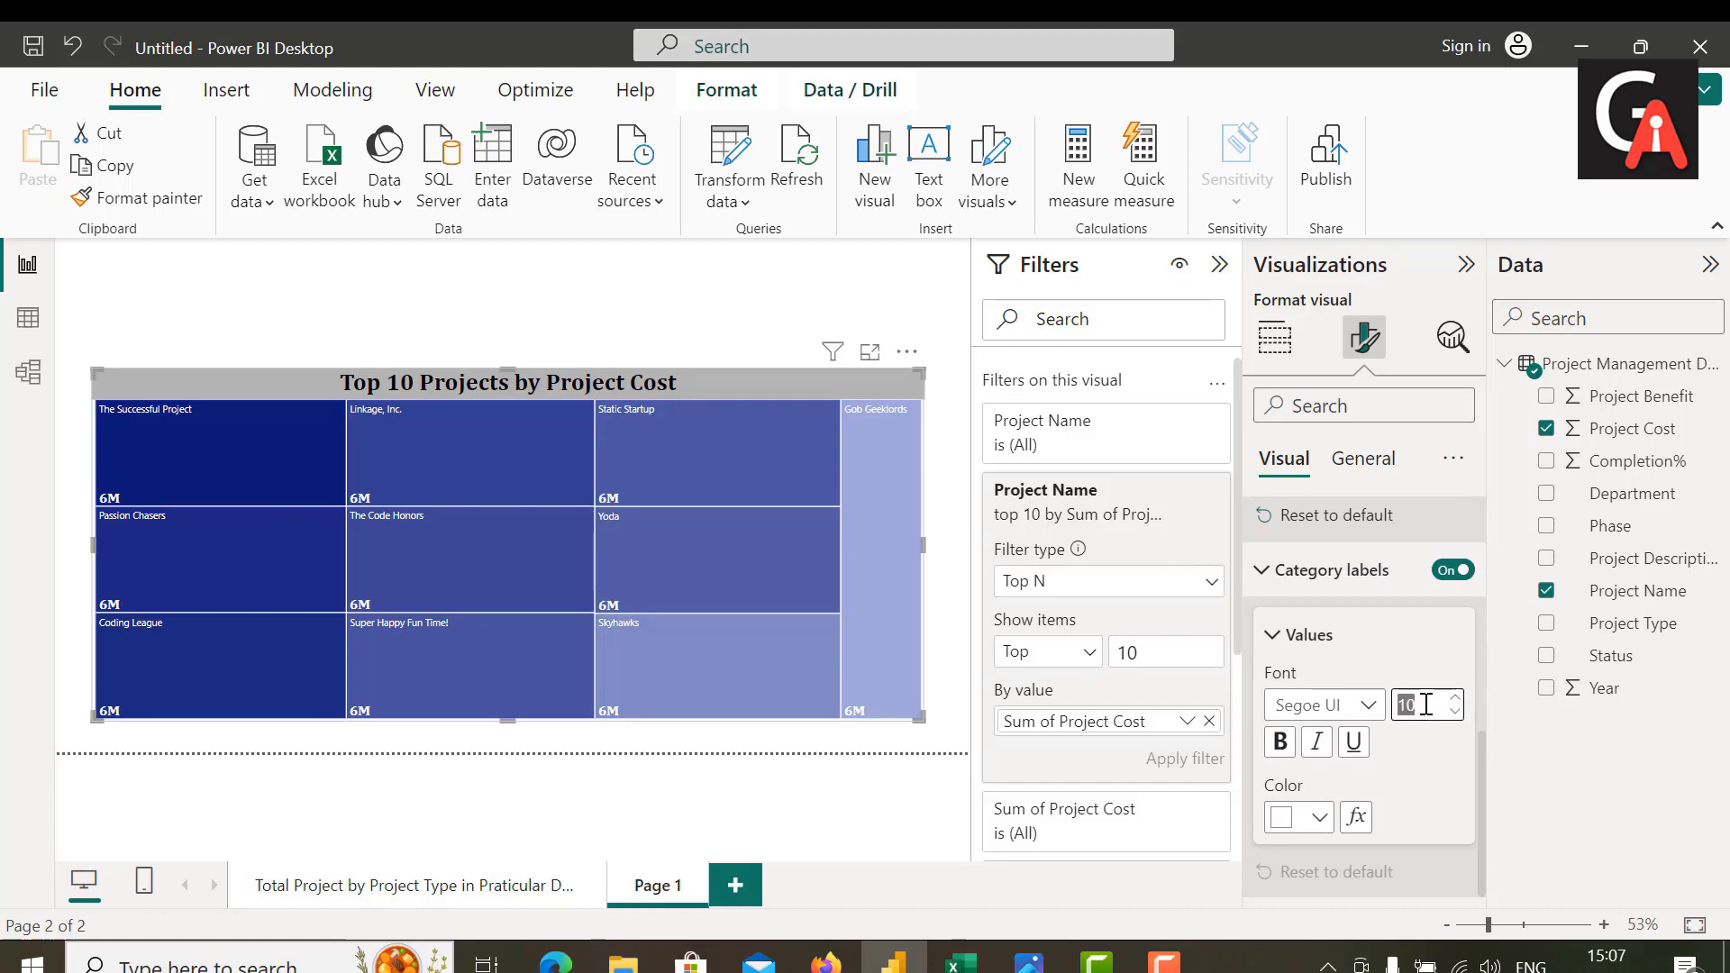
pyautogui.write('20')
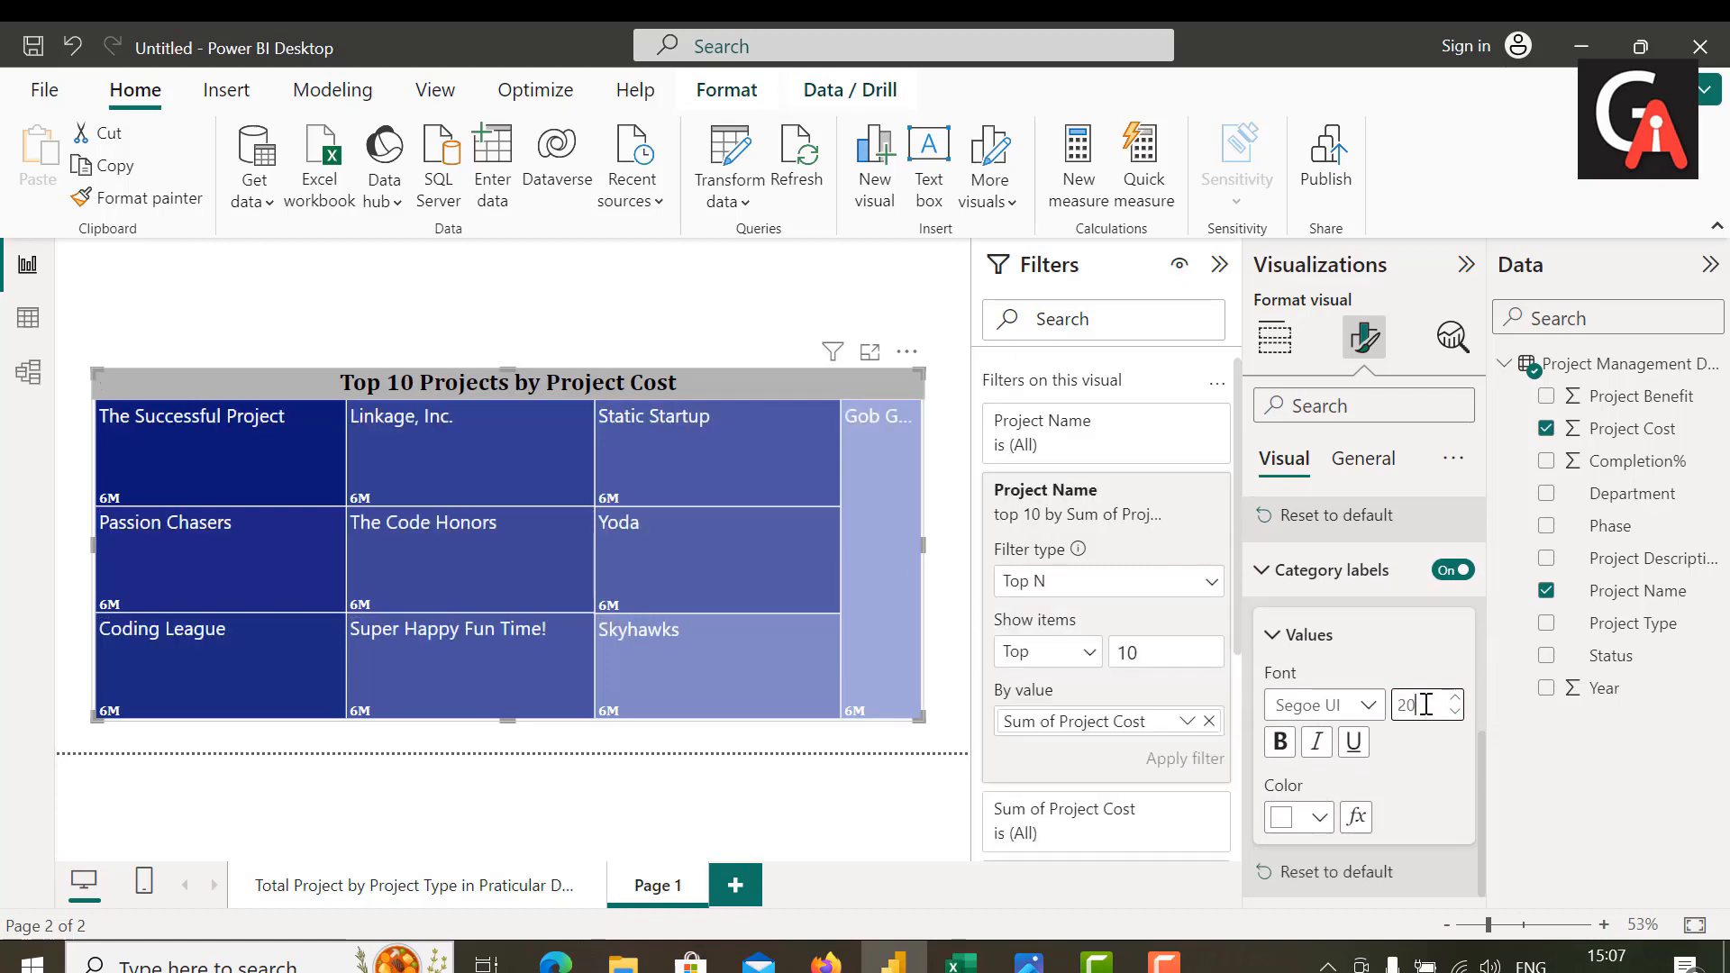
# Step: Format the treemap's category labels in bold Cambria at font size 15
pyautogui.press('BackSpace')
pyautogui.press('BackSpace')
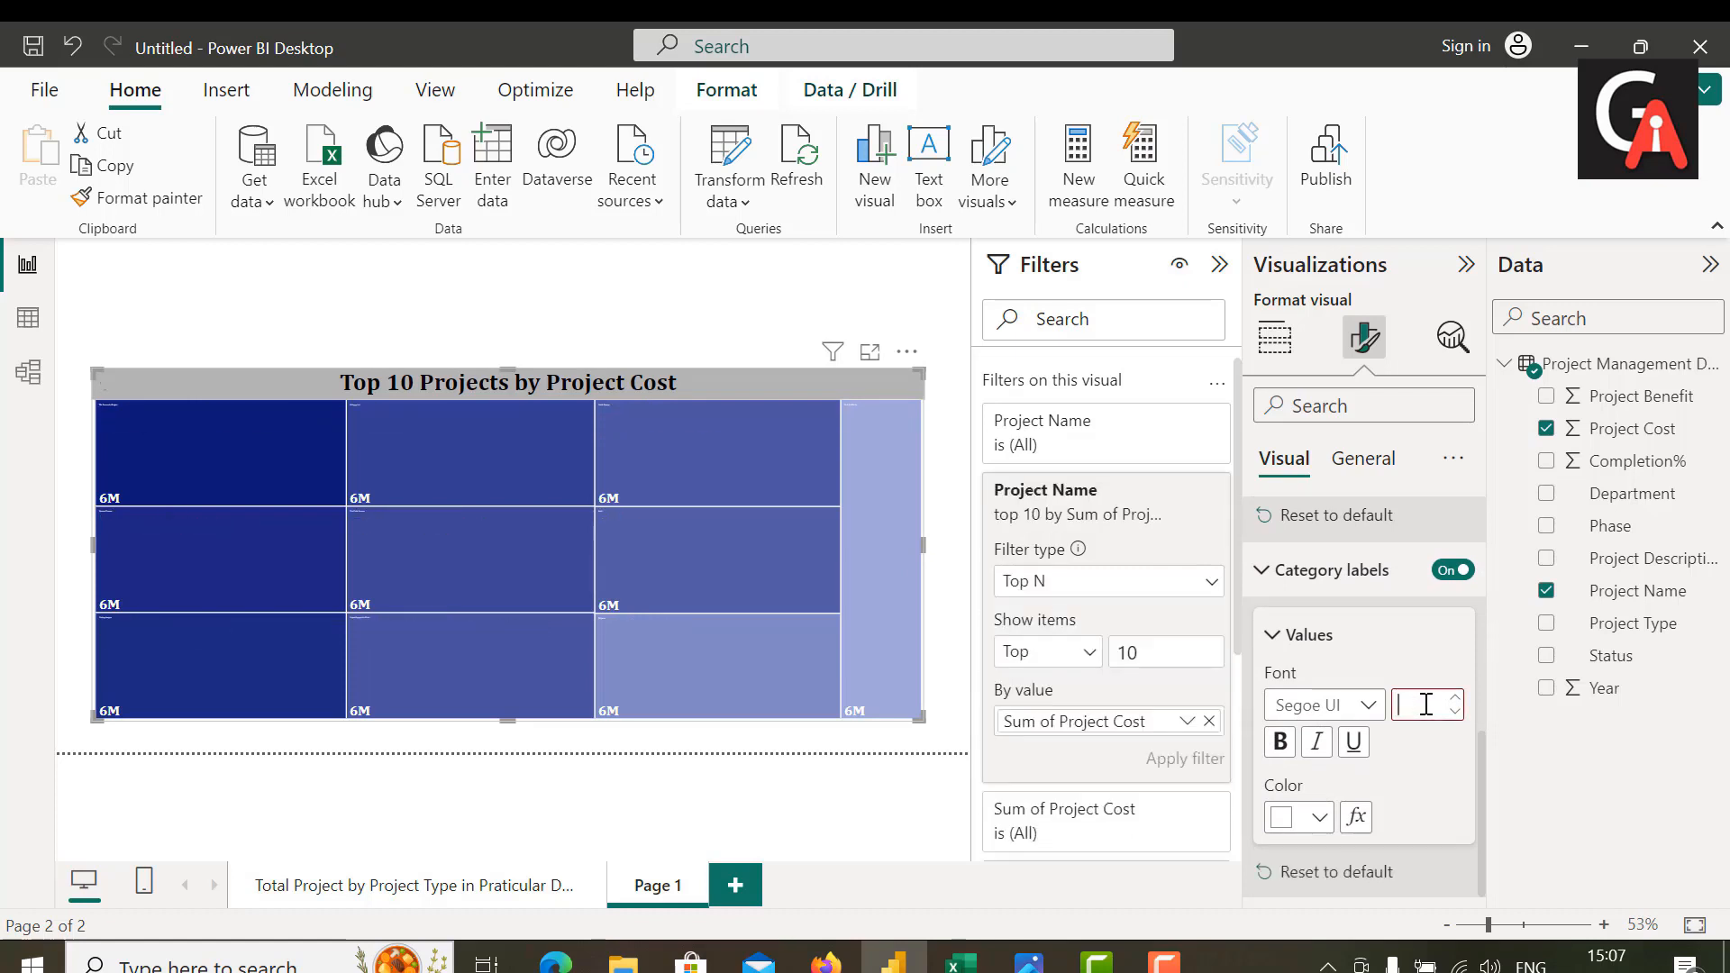
pyautogui.write('15')
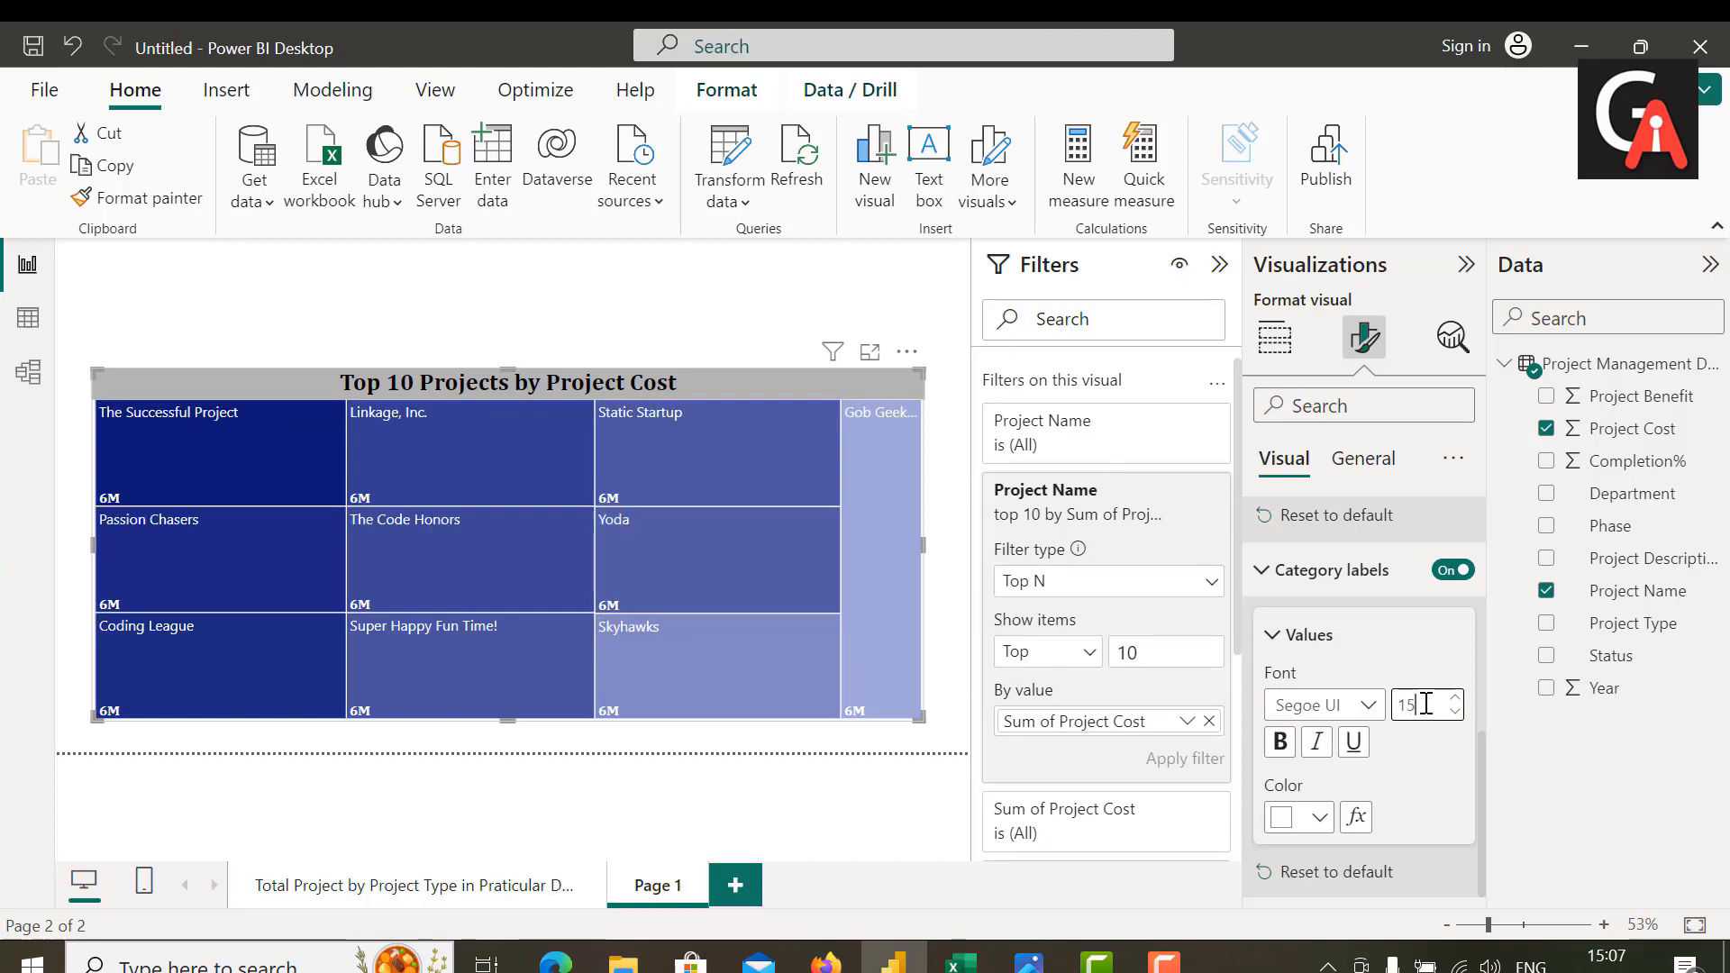
pyautogui.click(1368, 705)
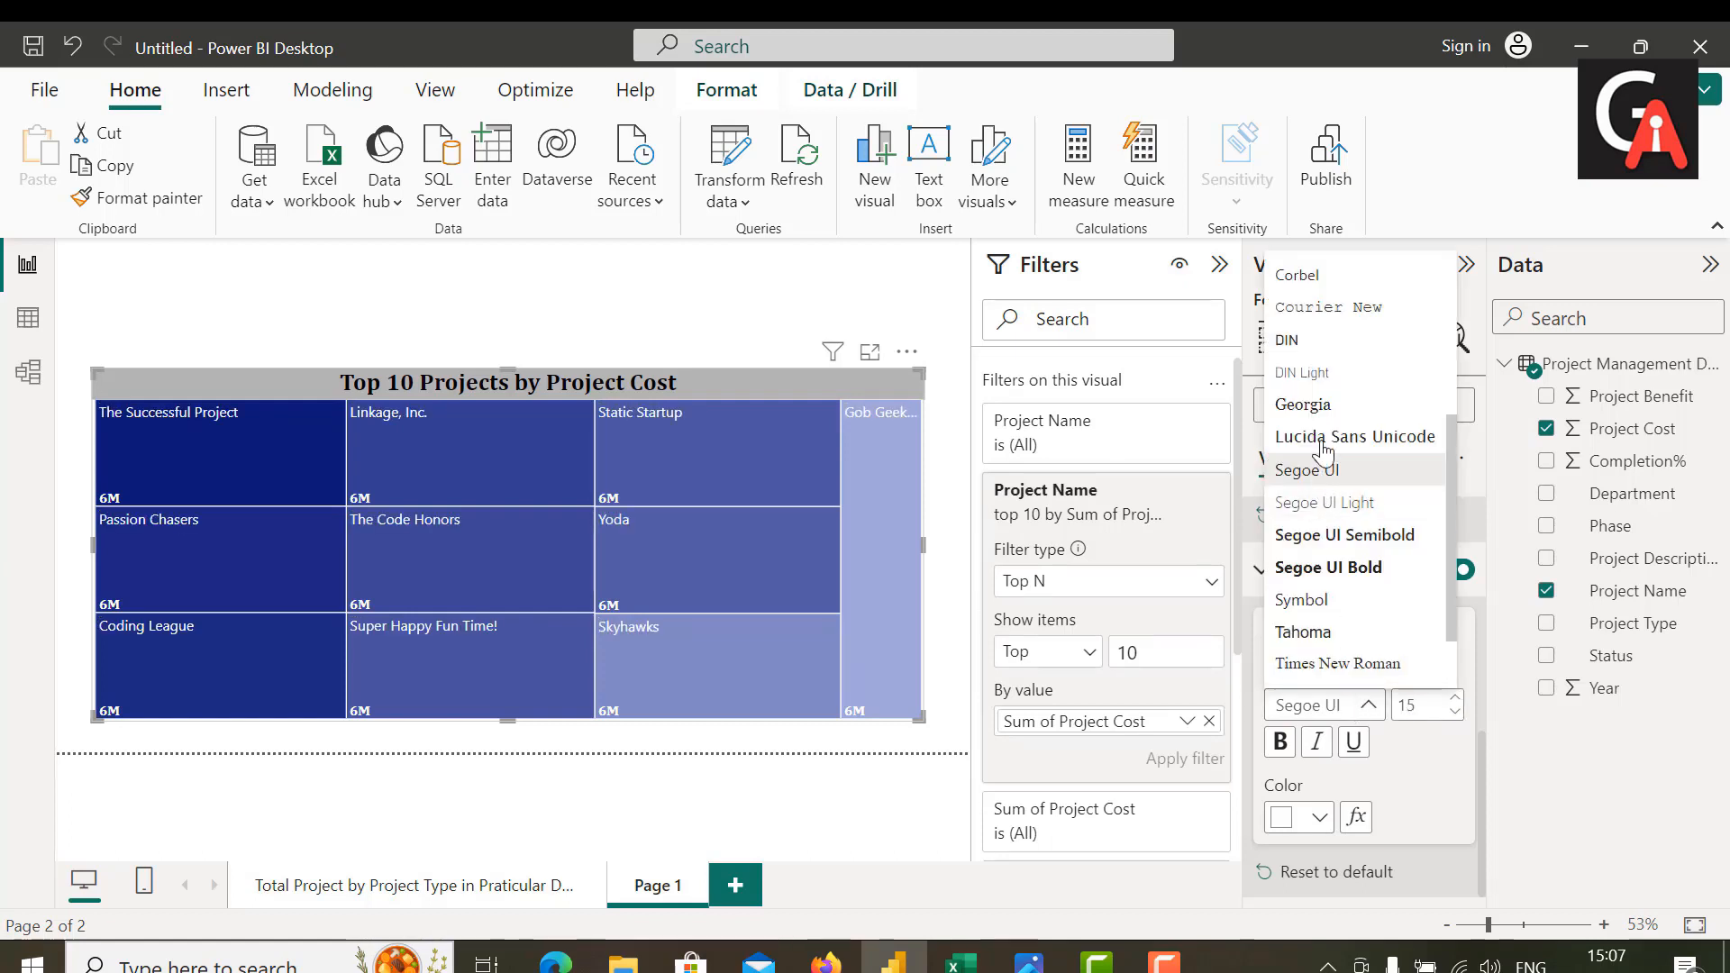
pyautogui.scroll(3, 1311, 371)
pyautogui.click(1307, 343)
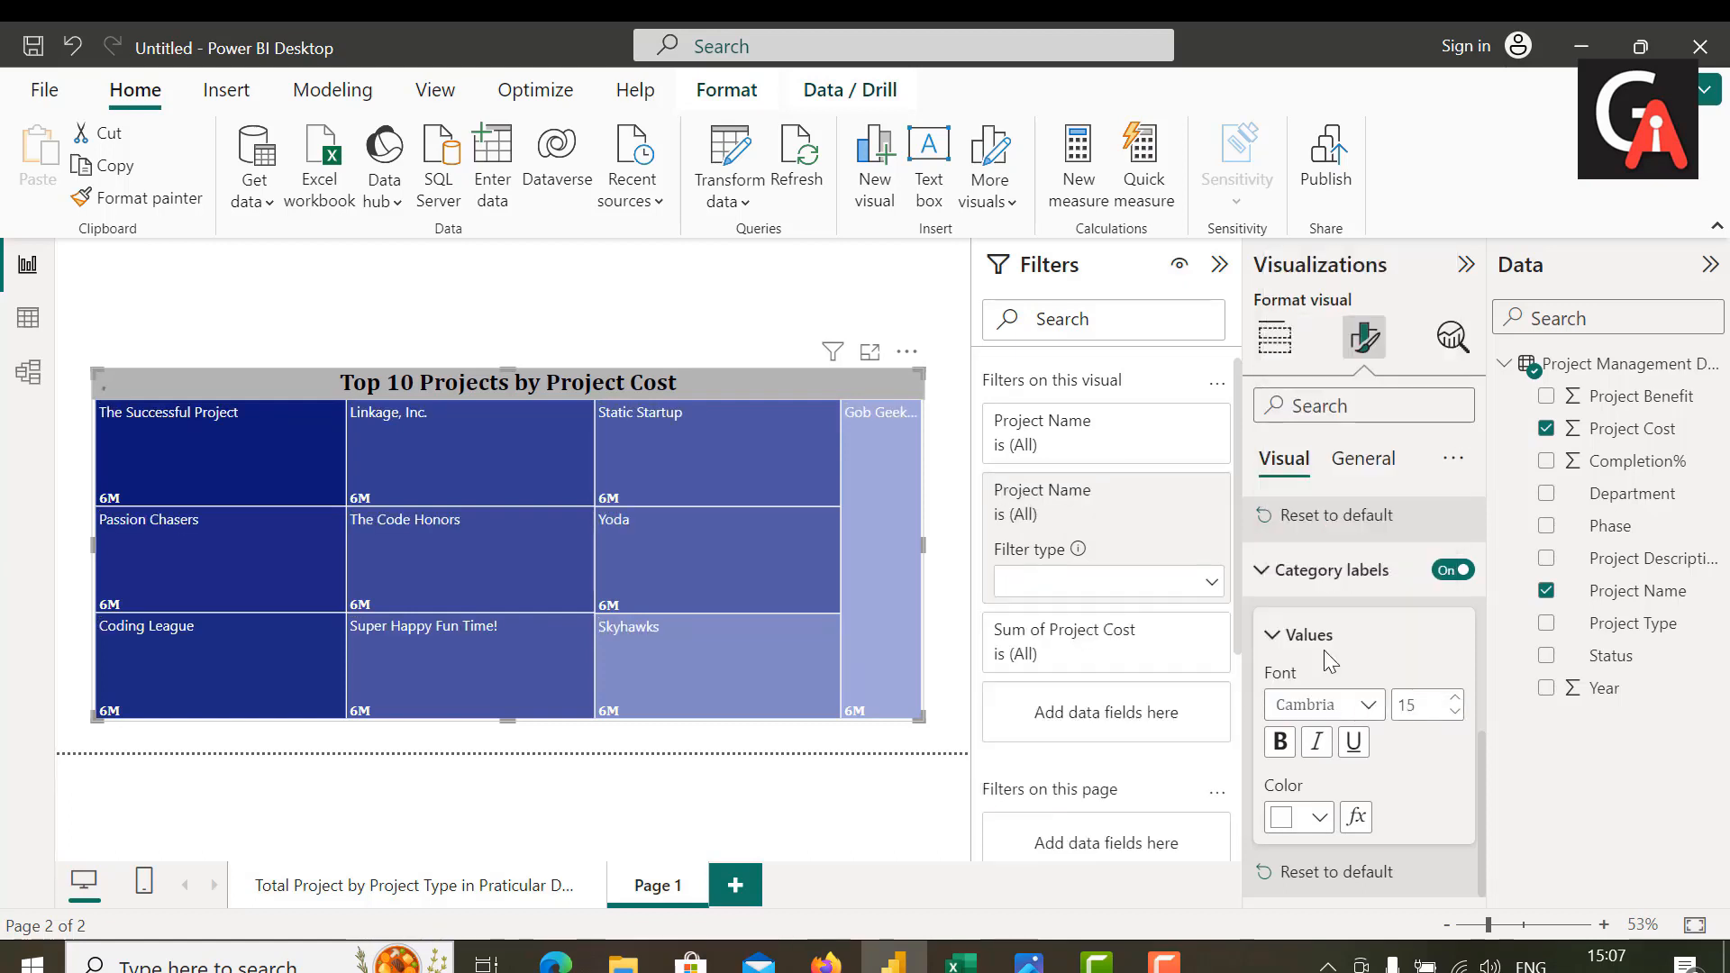
pyautogui.click(1281, 741)
pyautogui.click(1319, 817)
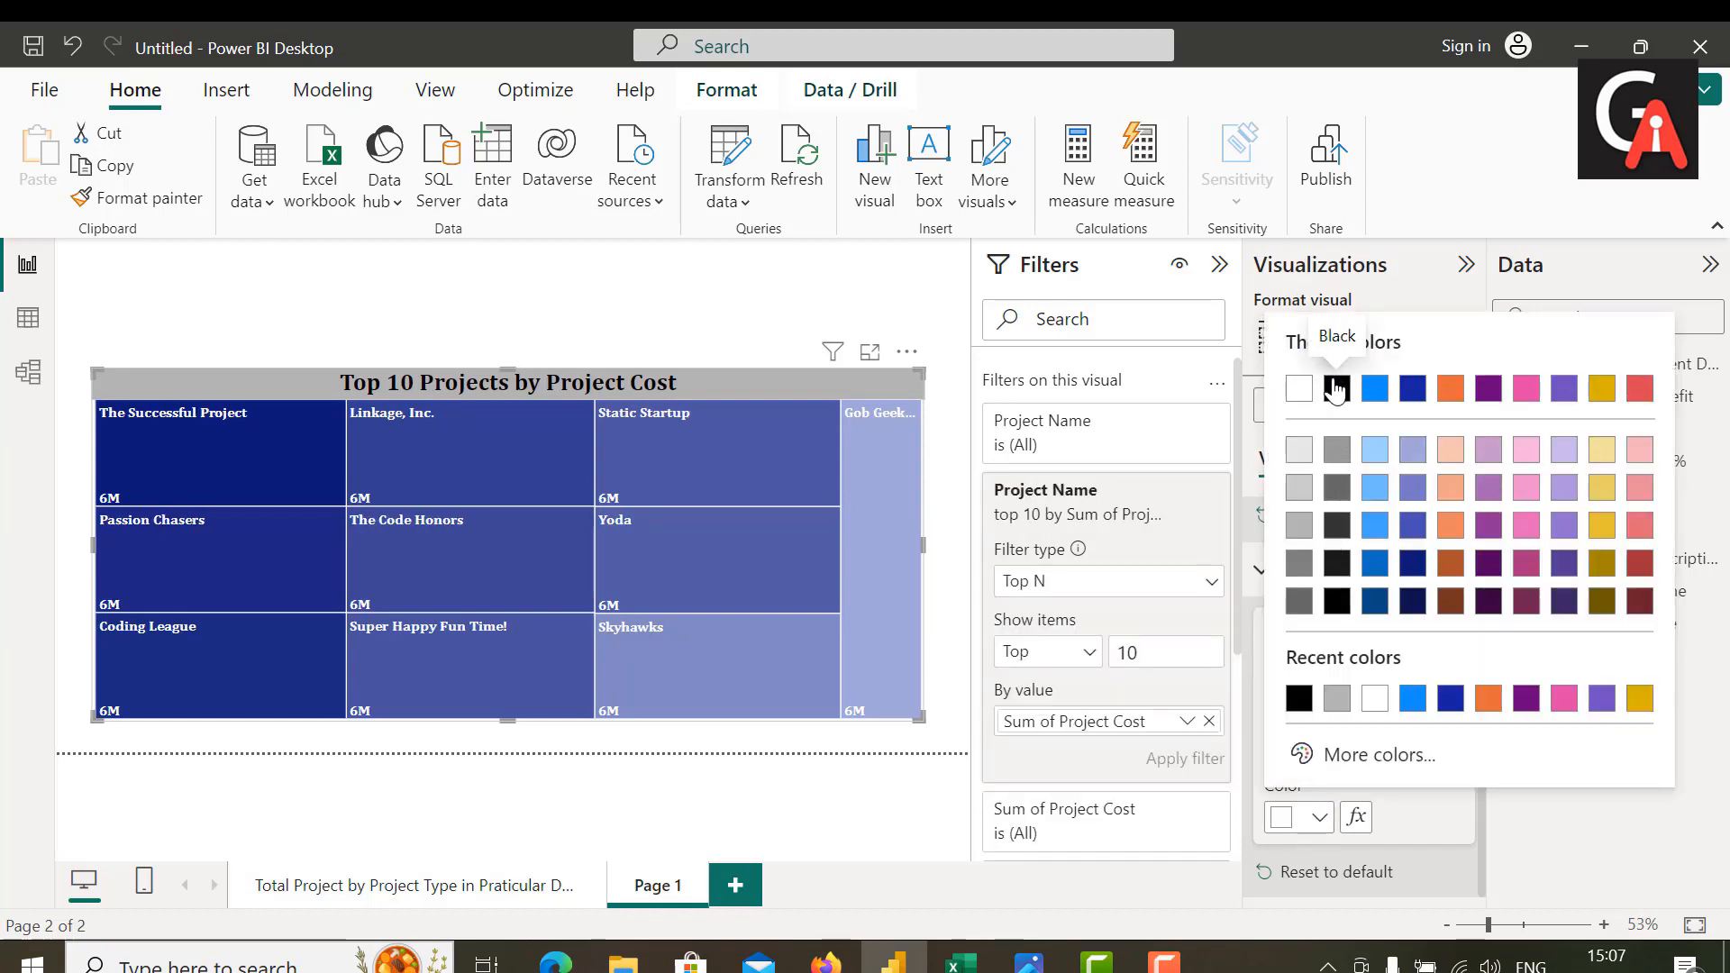
pyautogui.click(1398, 818)
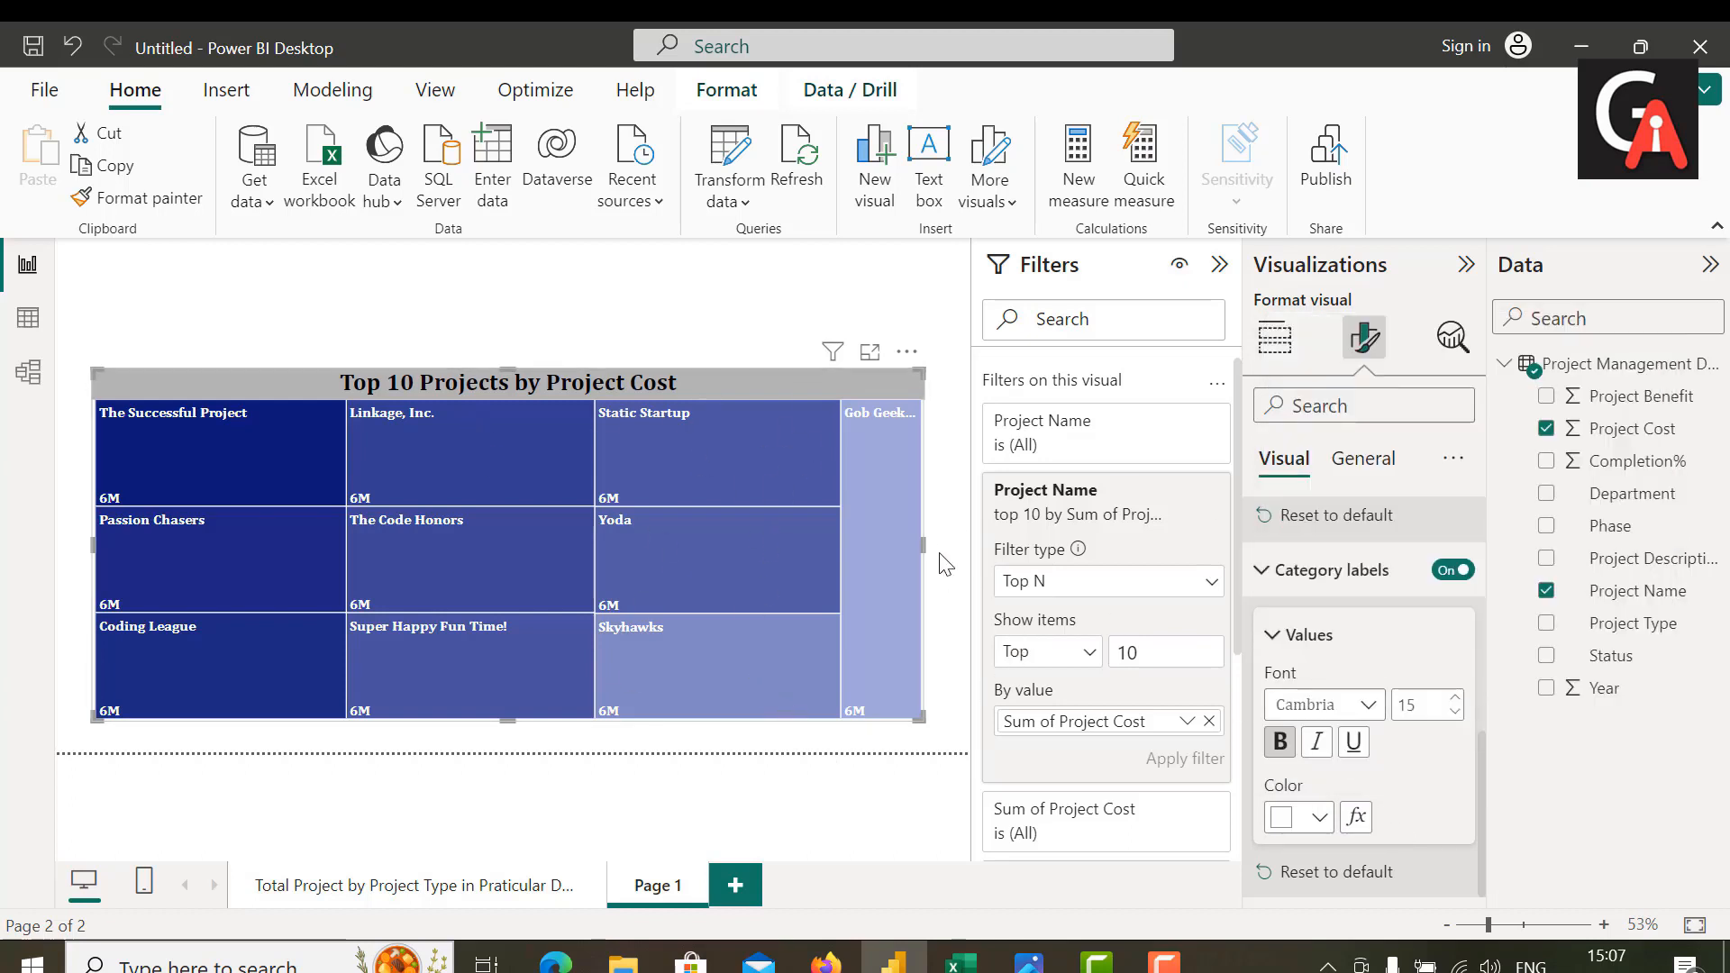
# Step: Resize the treemap by widening it slightly to the right and moving its bottom and top edges slightly down the page
pyautogui.moveTo(922, 545); pyautogui.dragTo(951, 546)
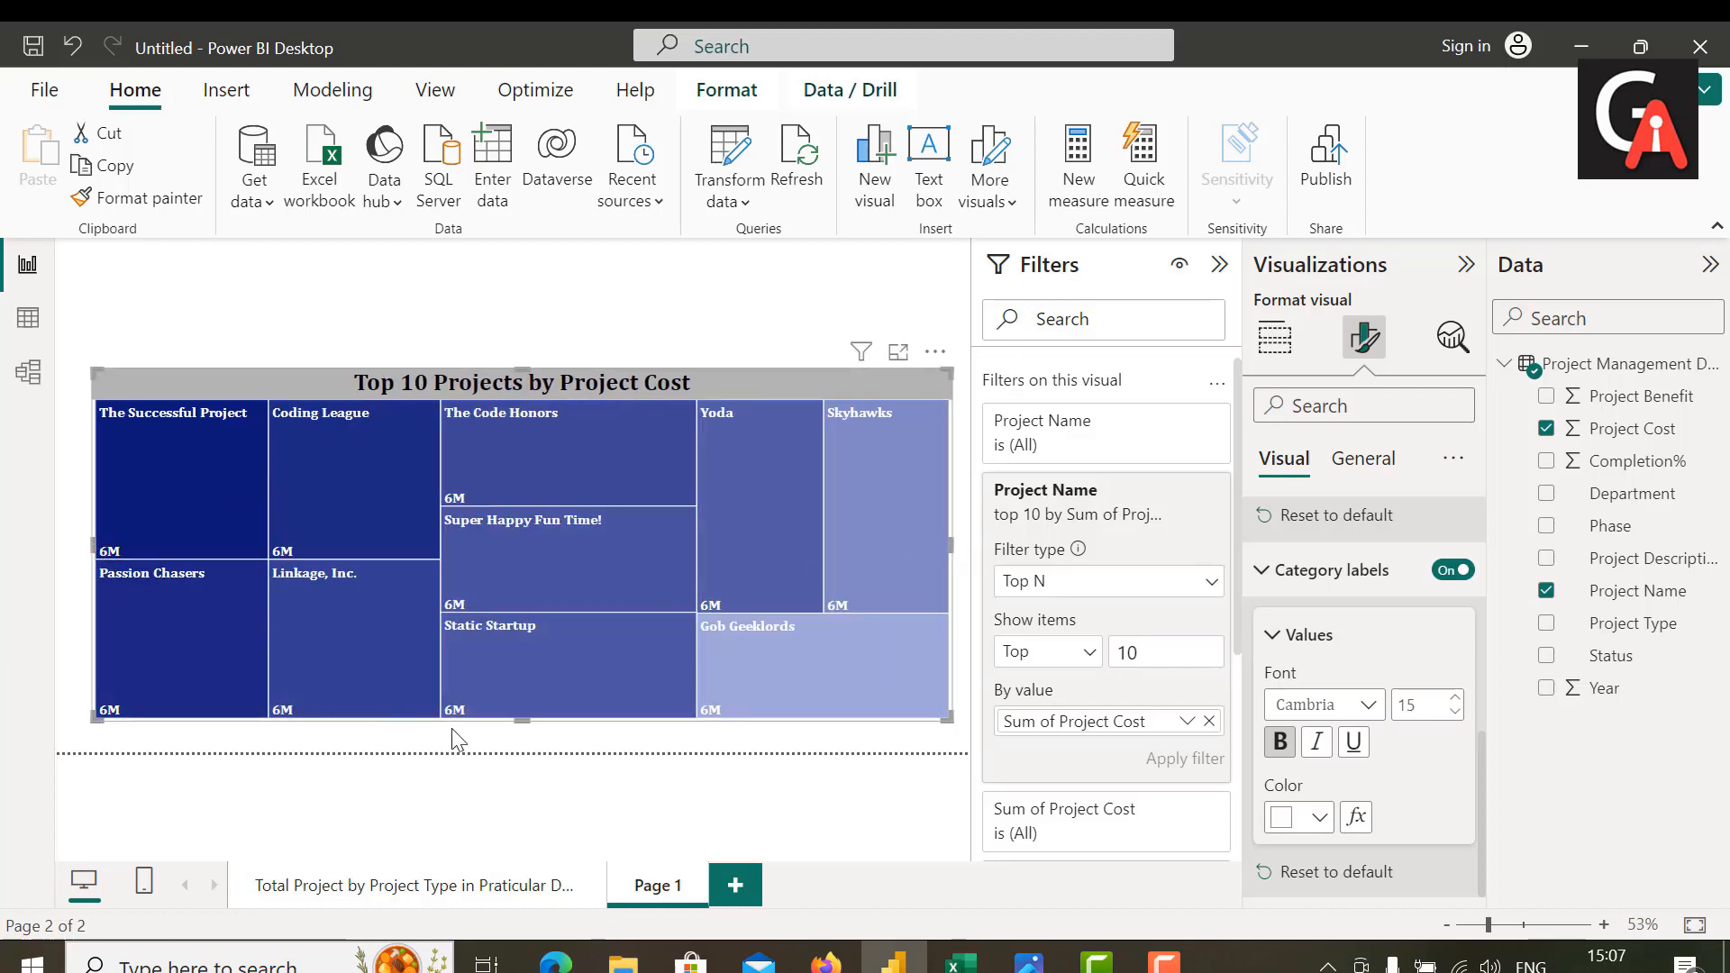
pyautogui.moveTo(522, 716); pyautogui.dragTo(525, 743)
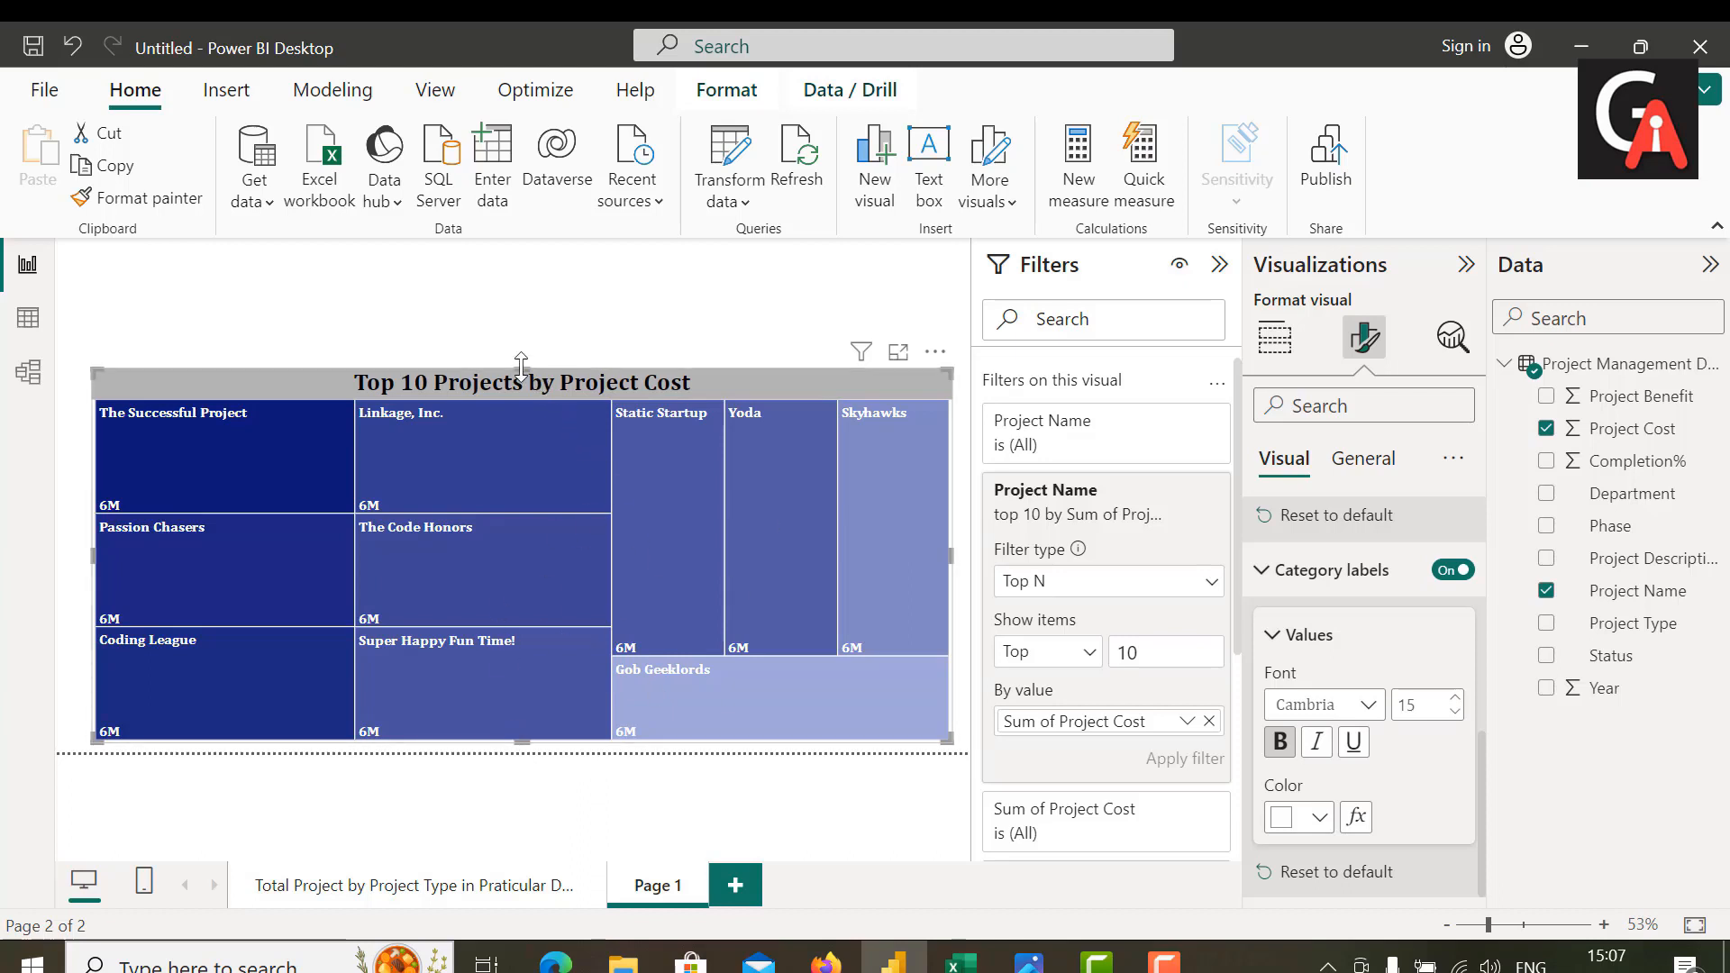
pyautogui.moveTo(534, 369); pyautogui.dragTo(523, 390)
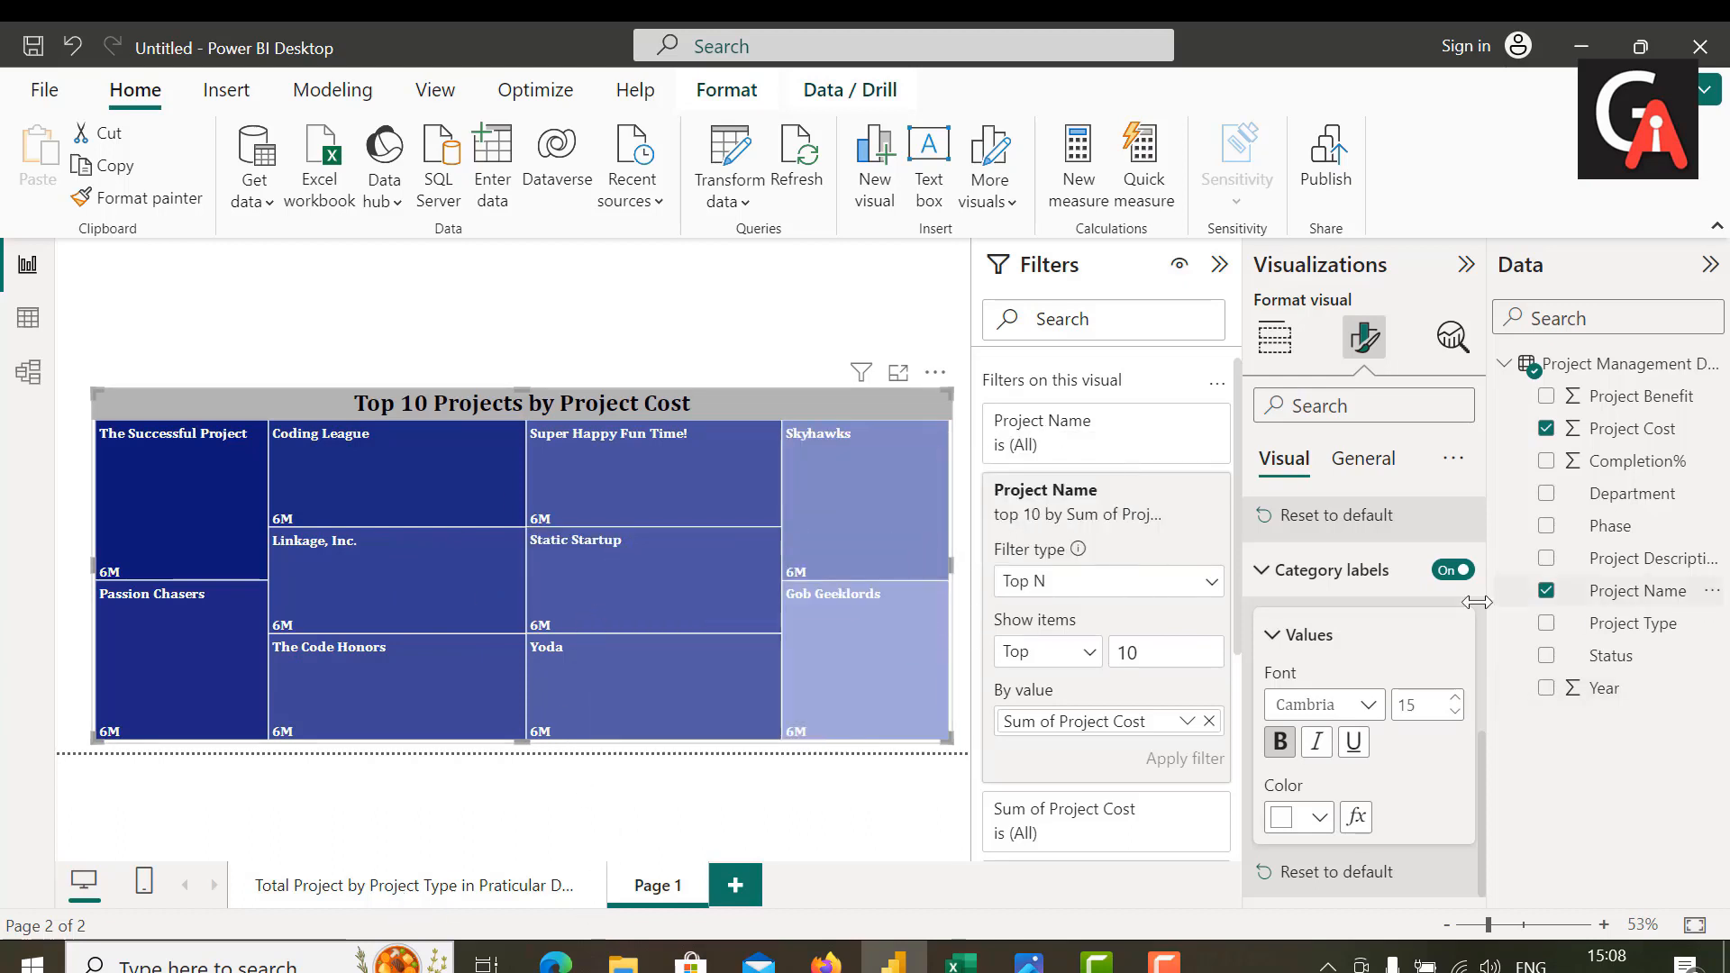
# Step: Copy the department slicer from the column chart page and paste it onto the treemap page, keeping both slicers in sync
pyautogui.click(1275, 337)
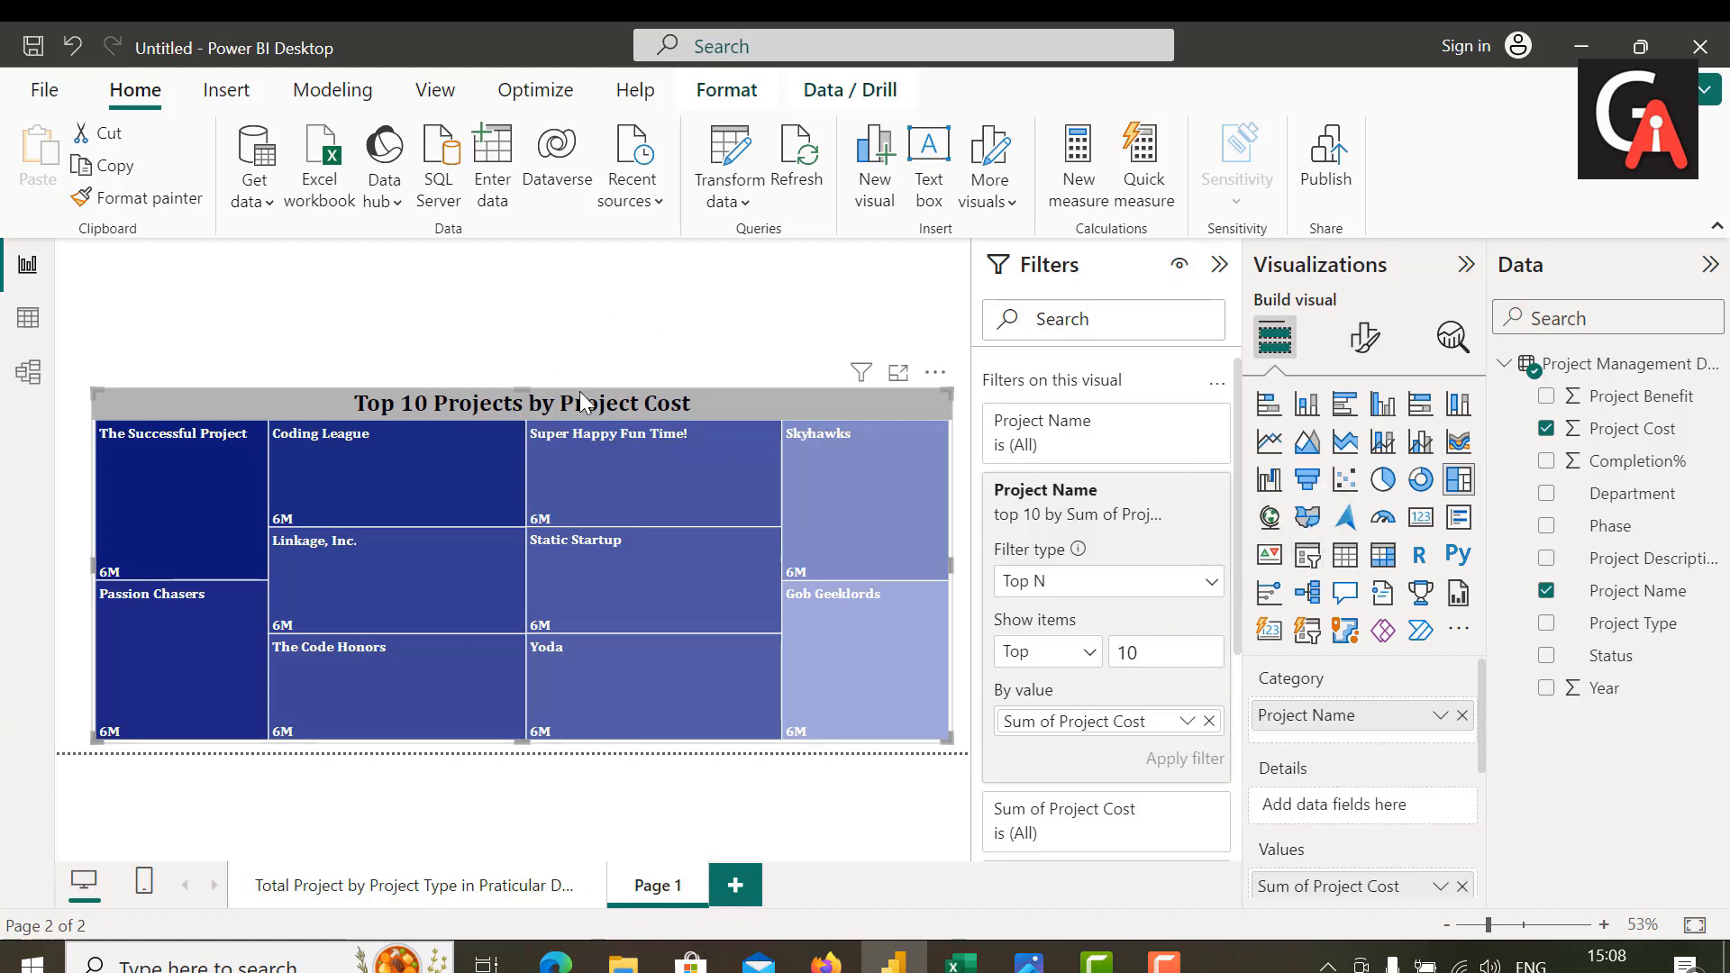
pyautogui.click(406, 892)
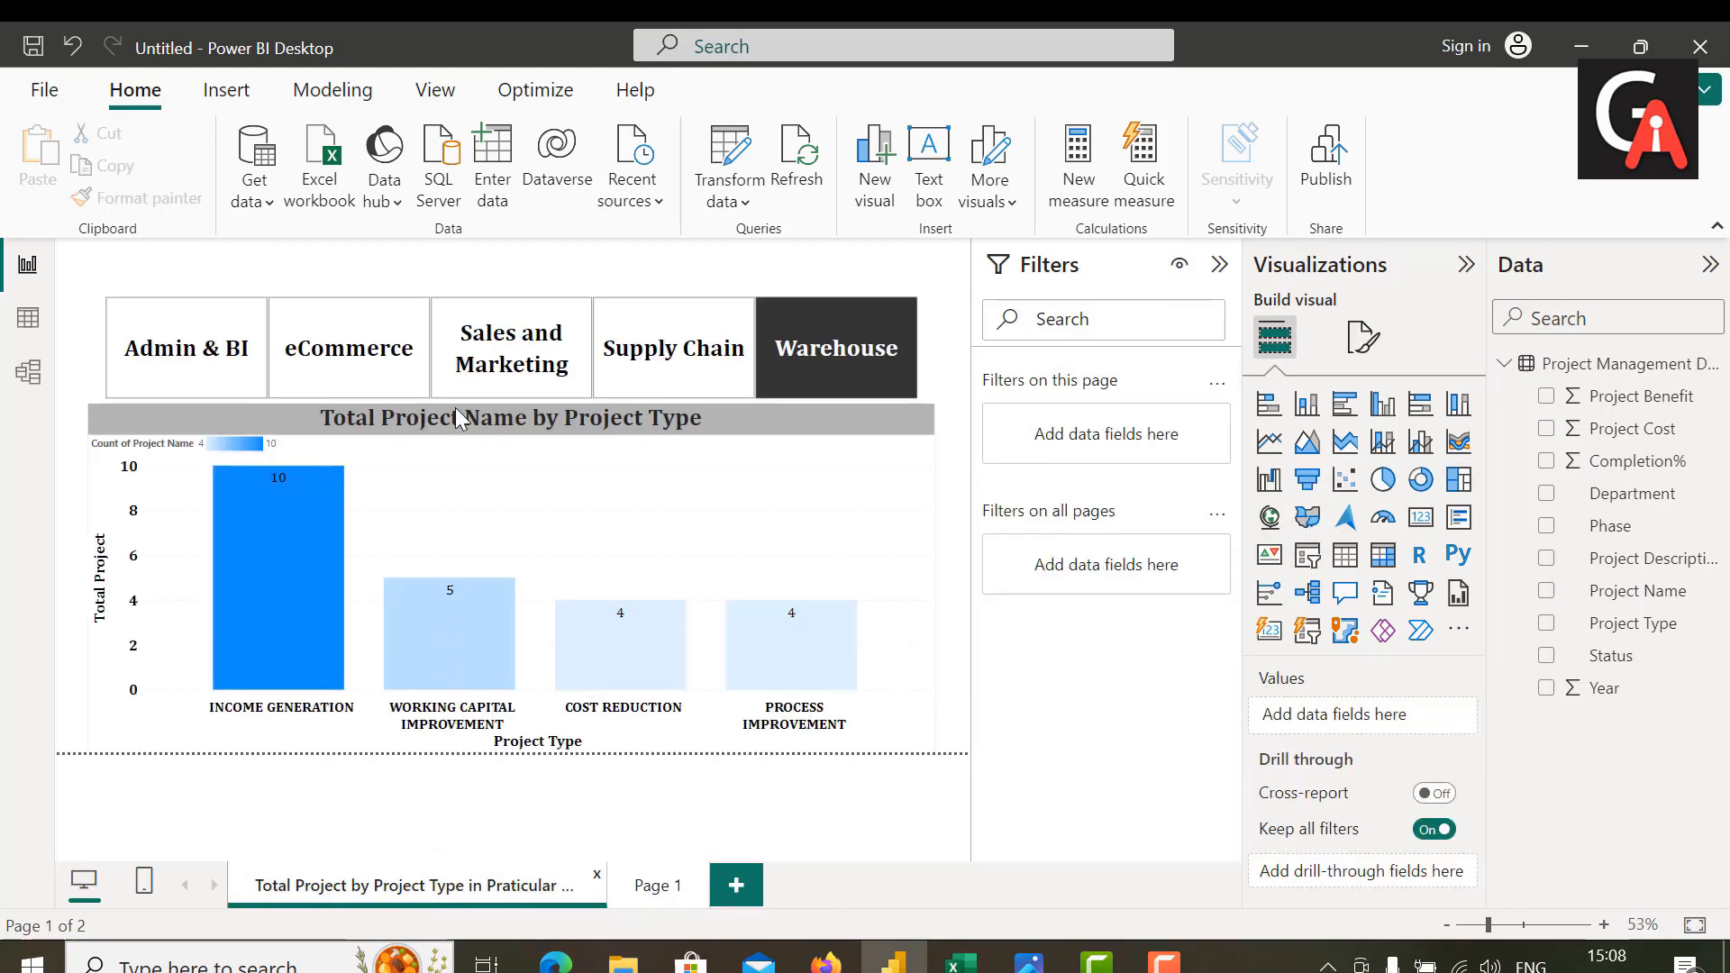
pyautogui.rightClick(364, 359)
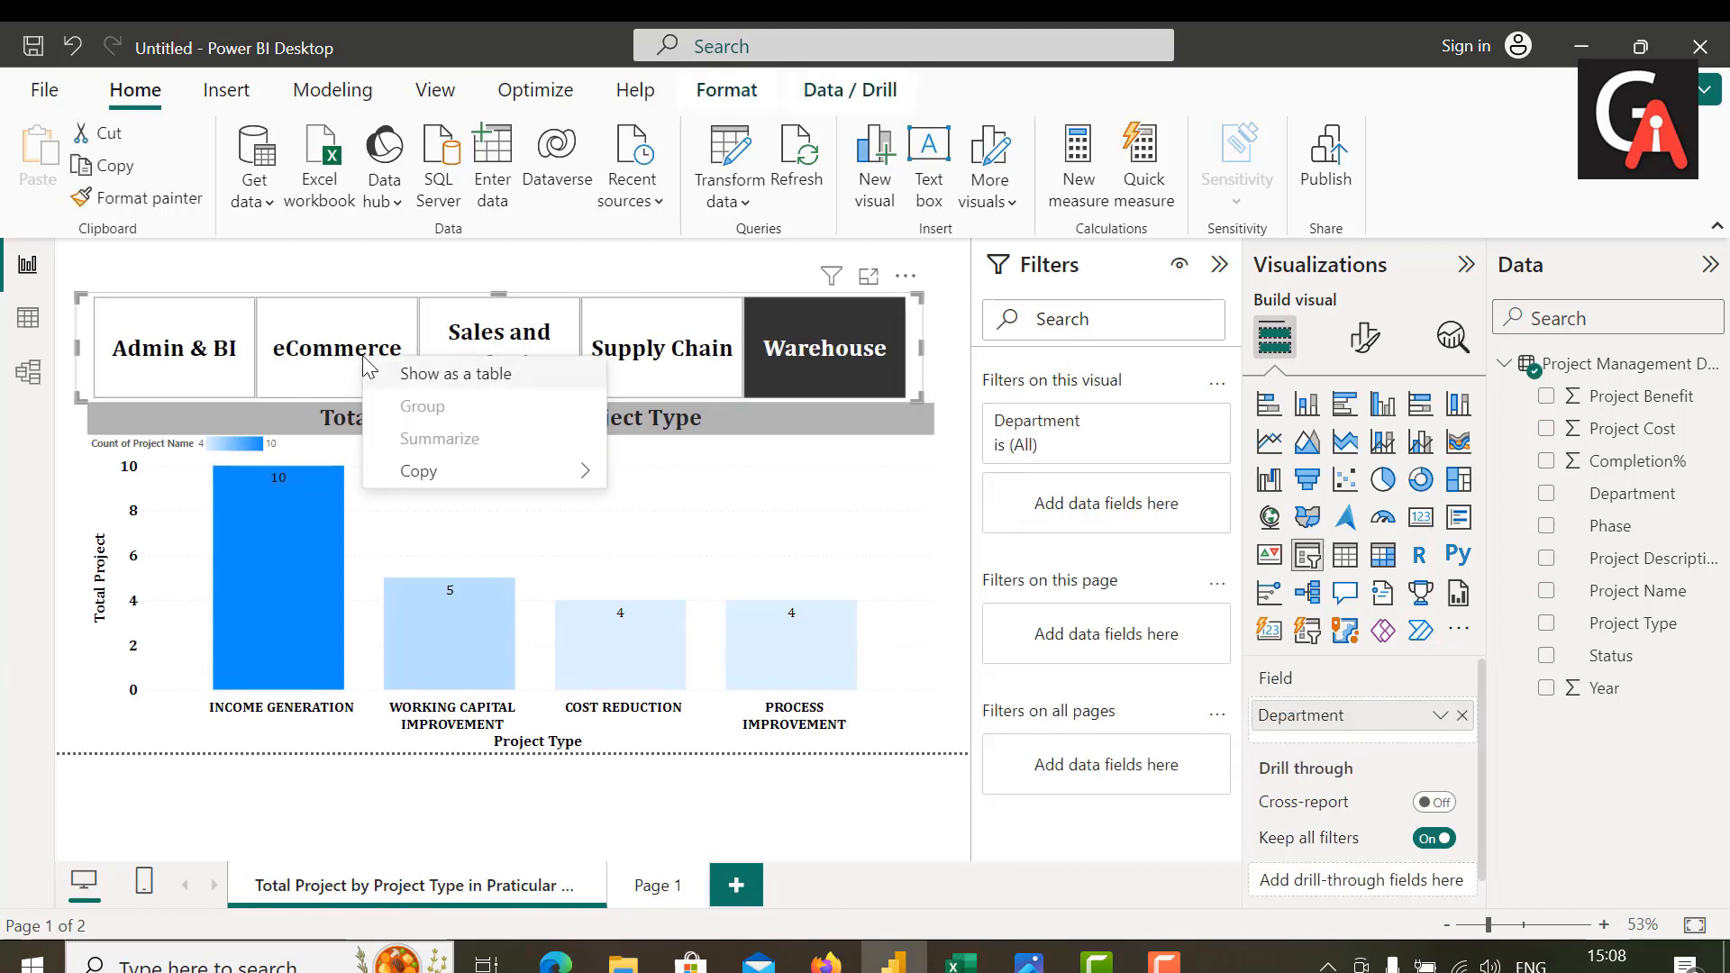
pyautogui.rightClick(664, 317)
pyautogui.moveTo(761, 434)
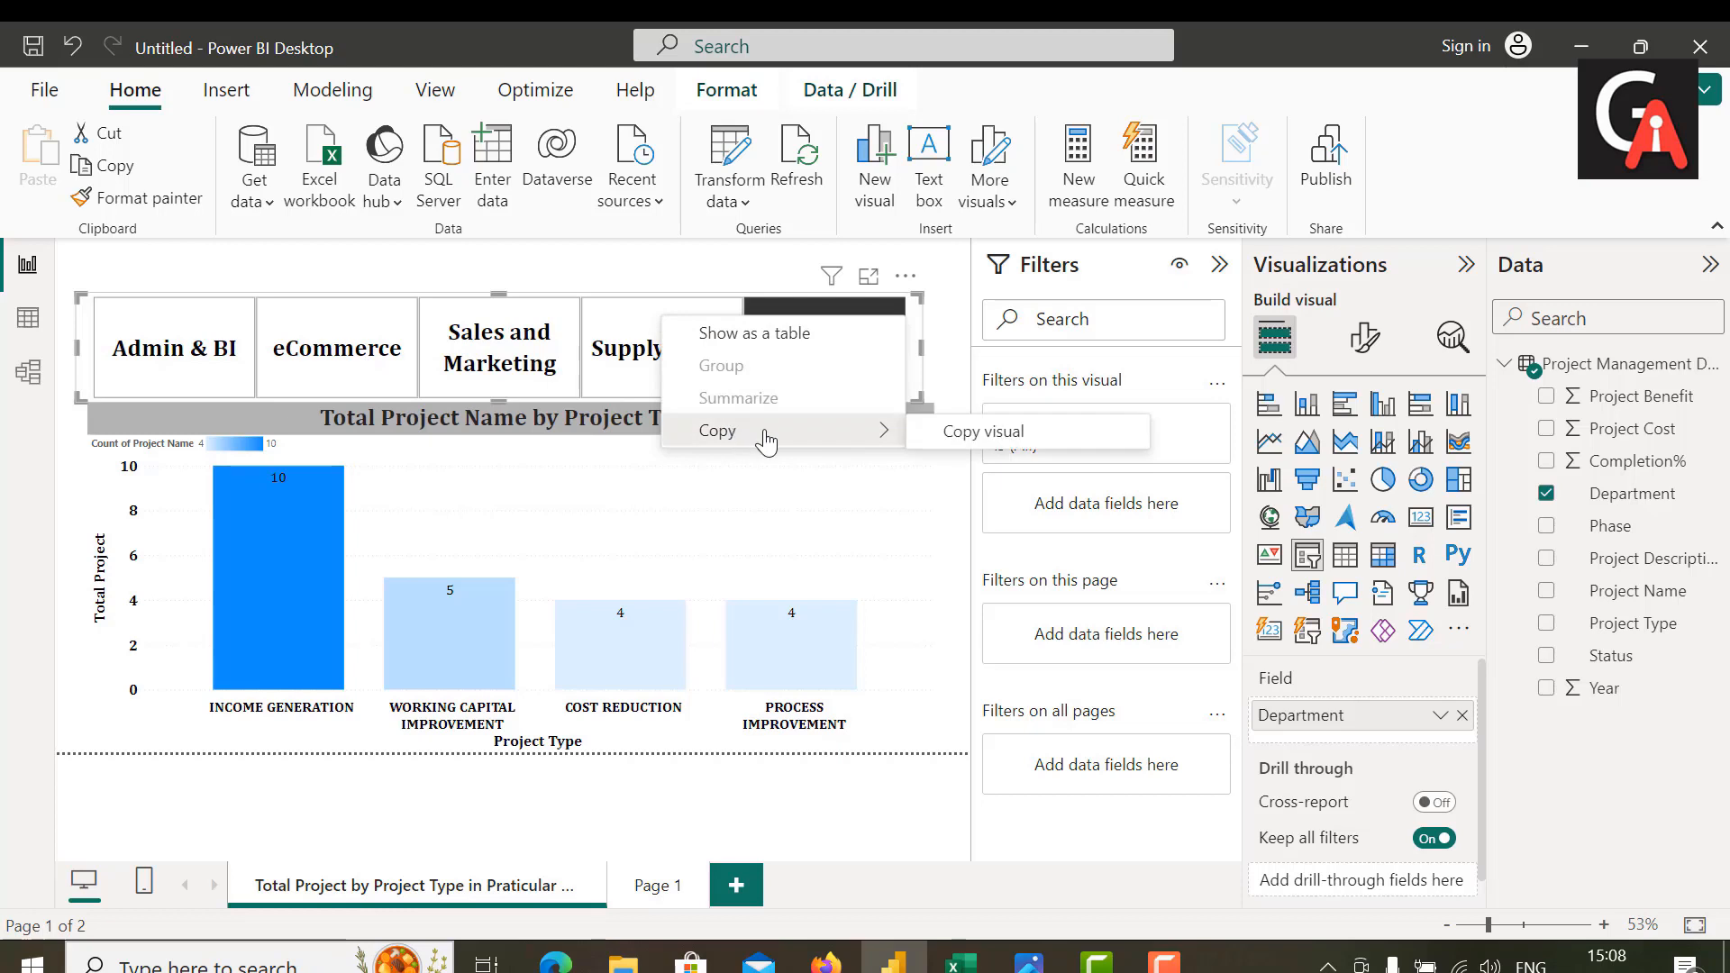
pyautogui.click(946, 446)
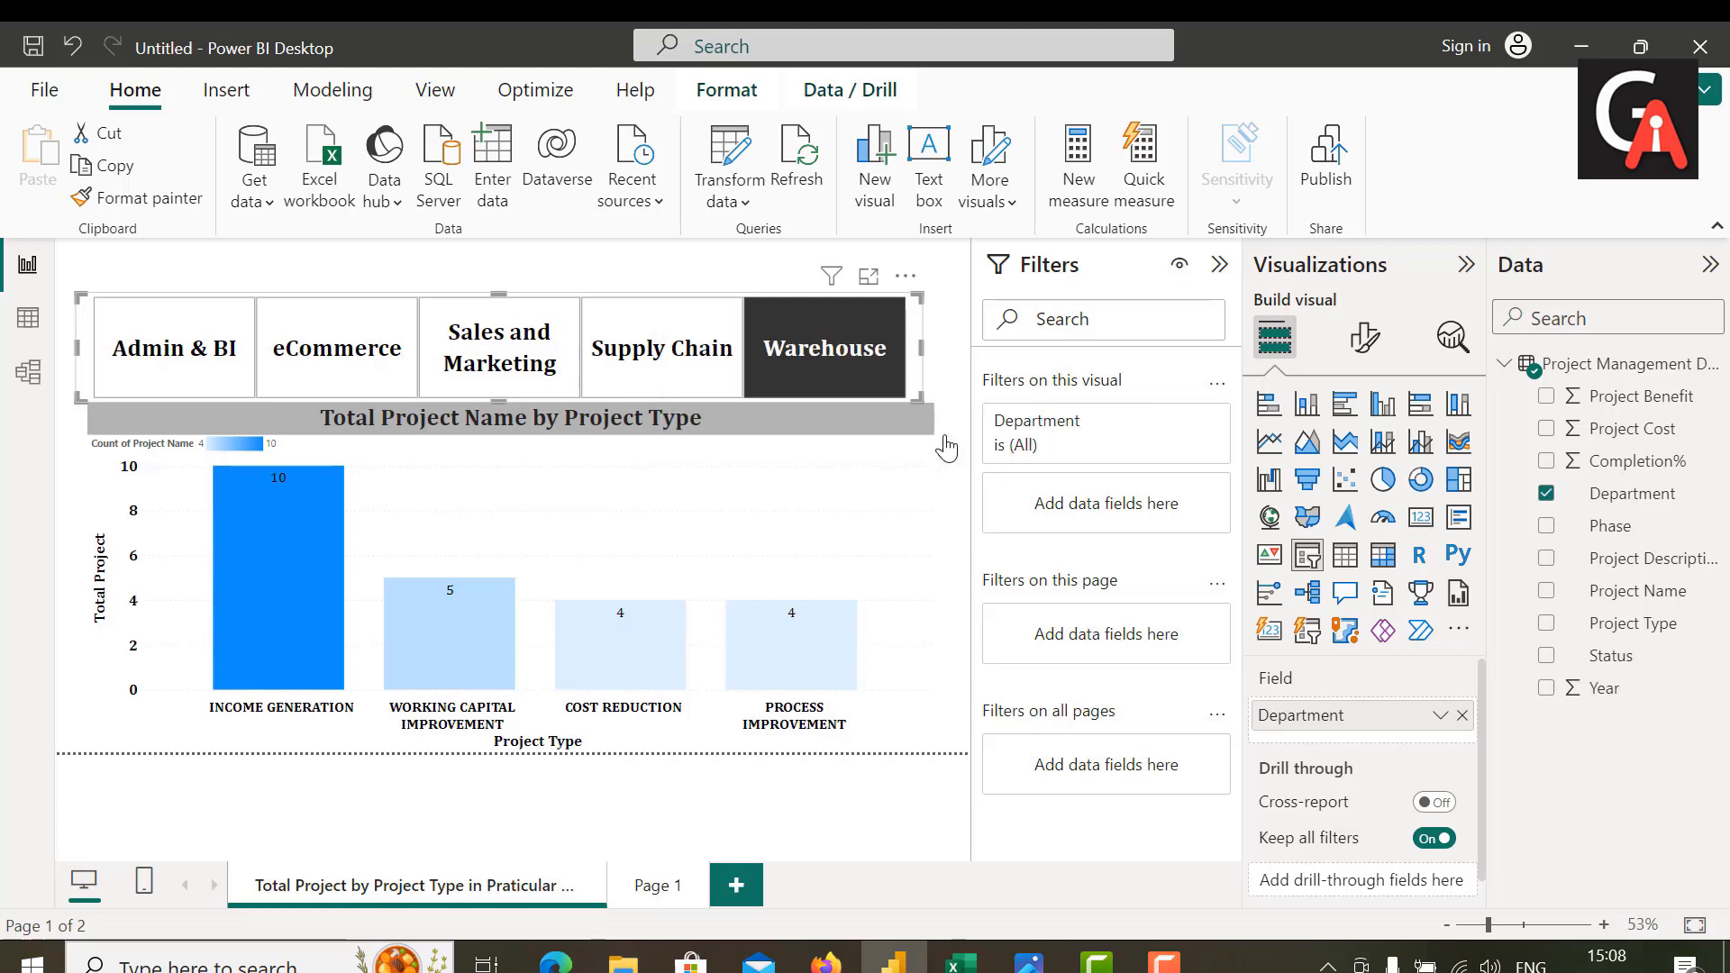
pyautogui.click(642, 888)
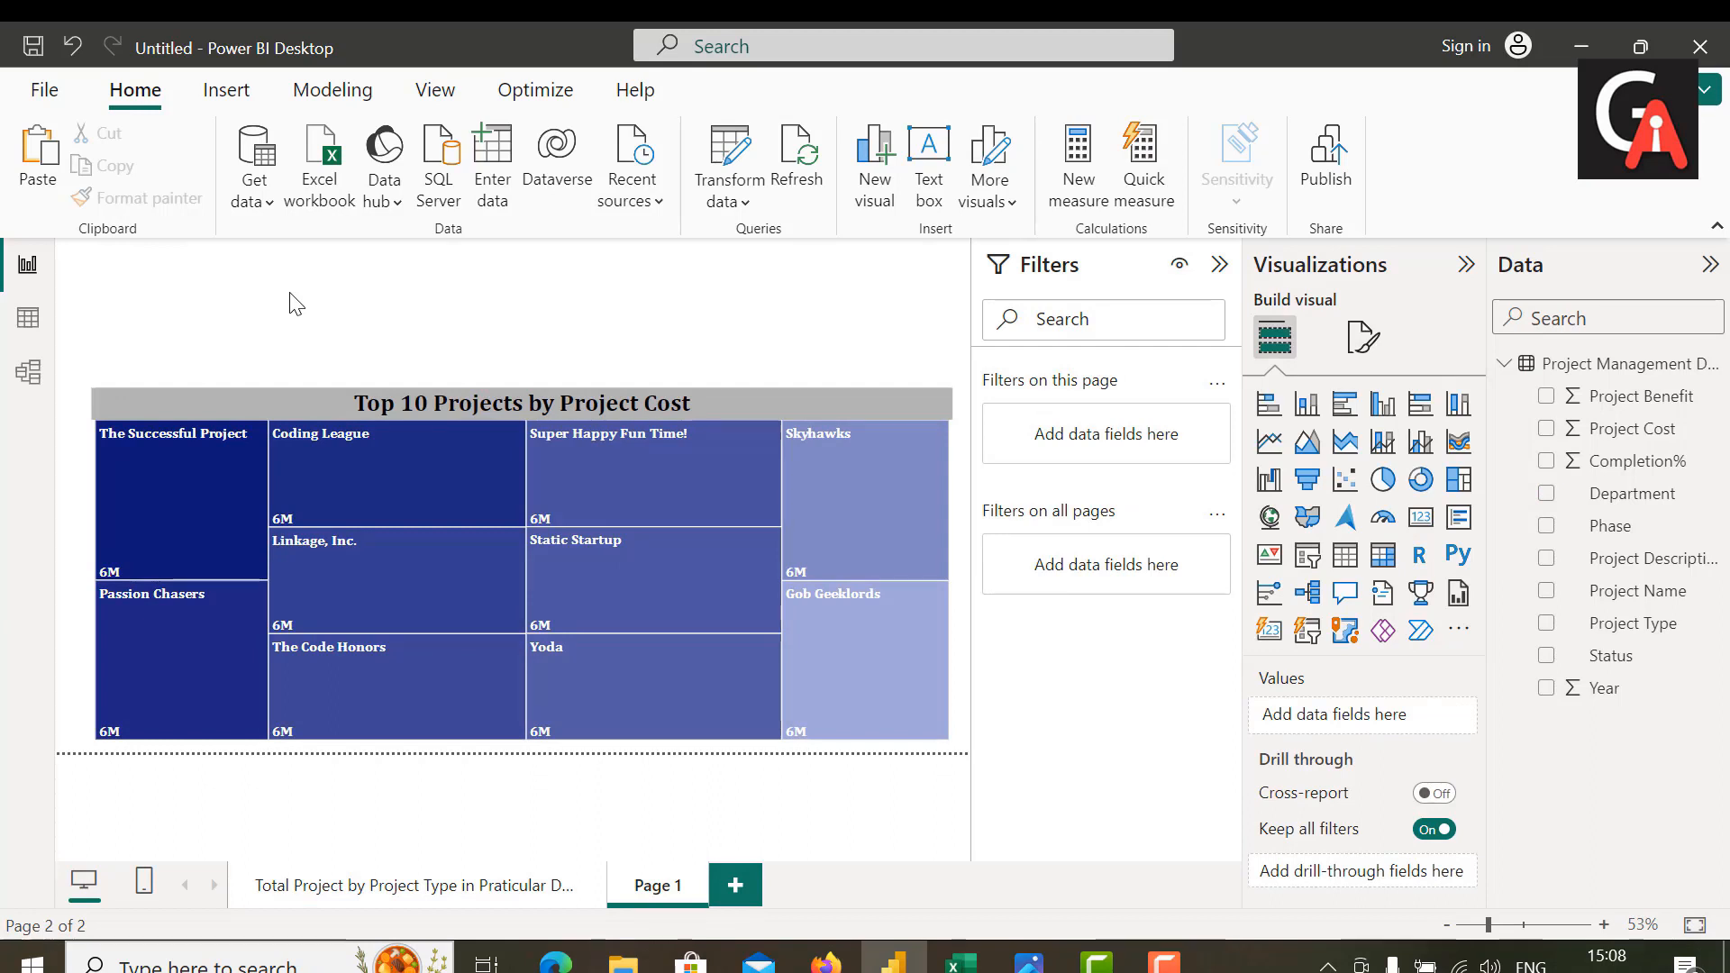
pyautogui.hotkey('ctrl', 'v')
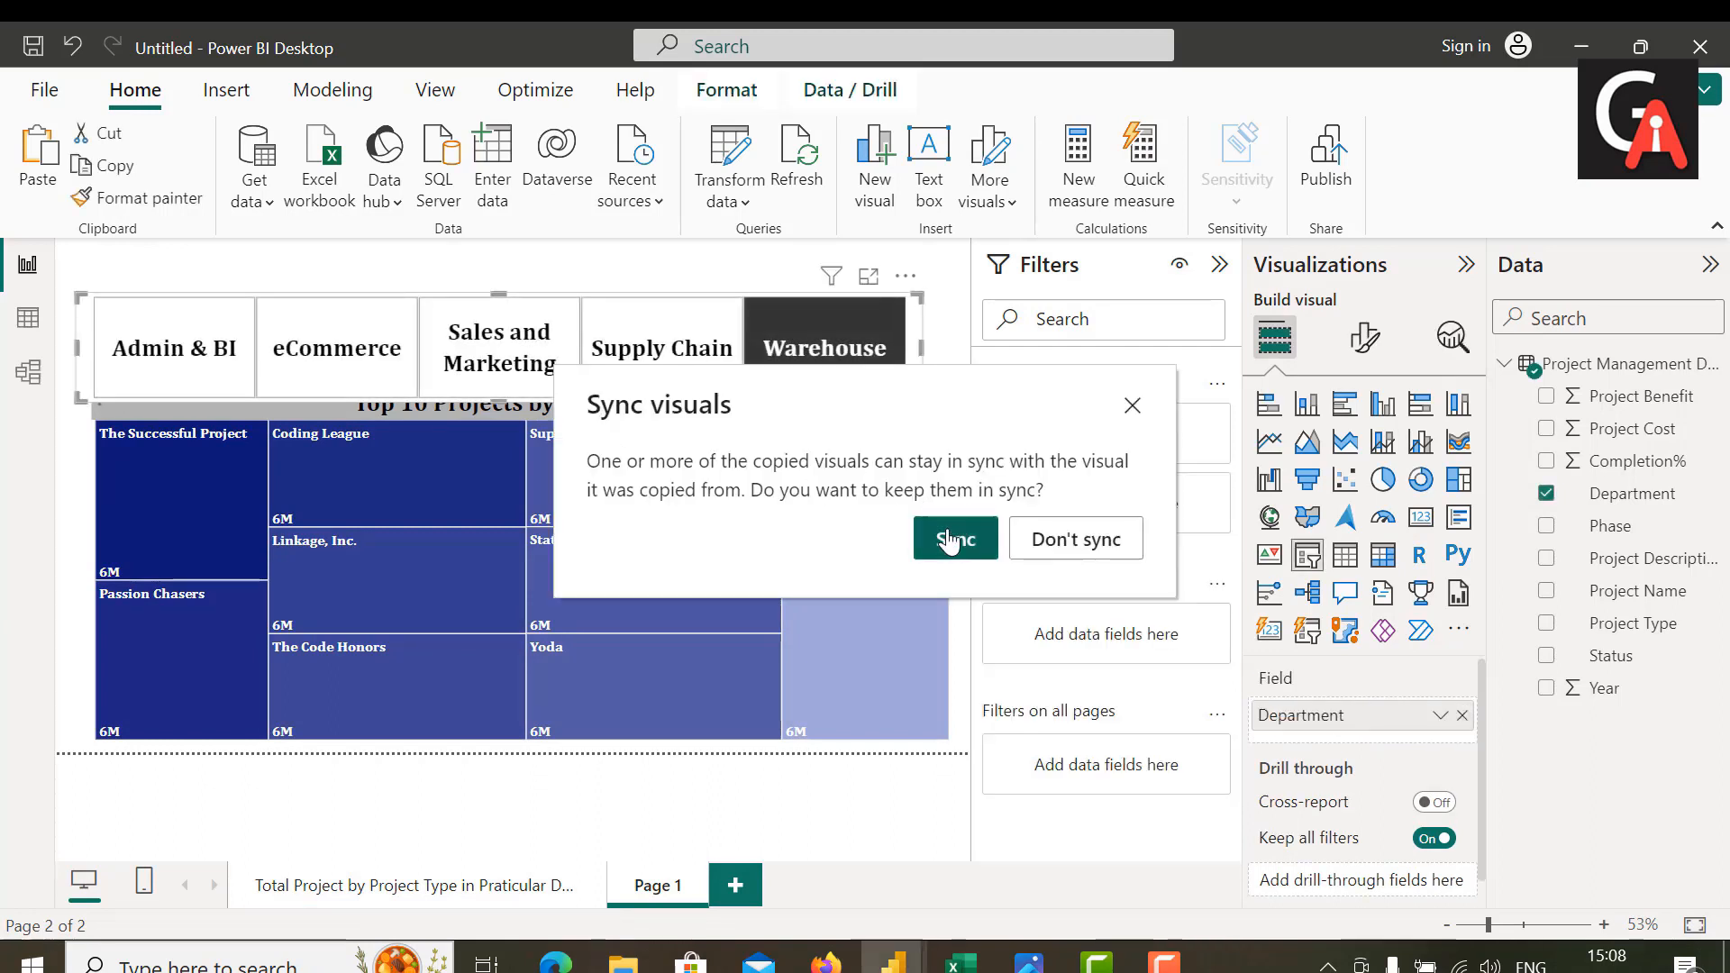
pyautogui.click(948, 541)
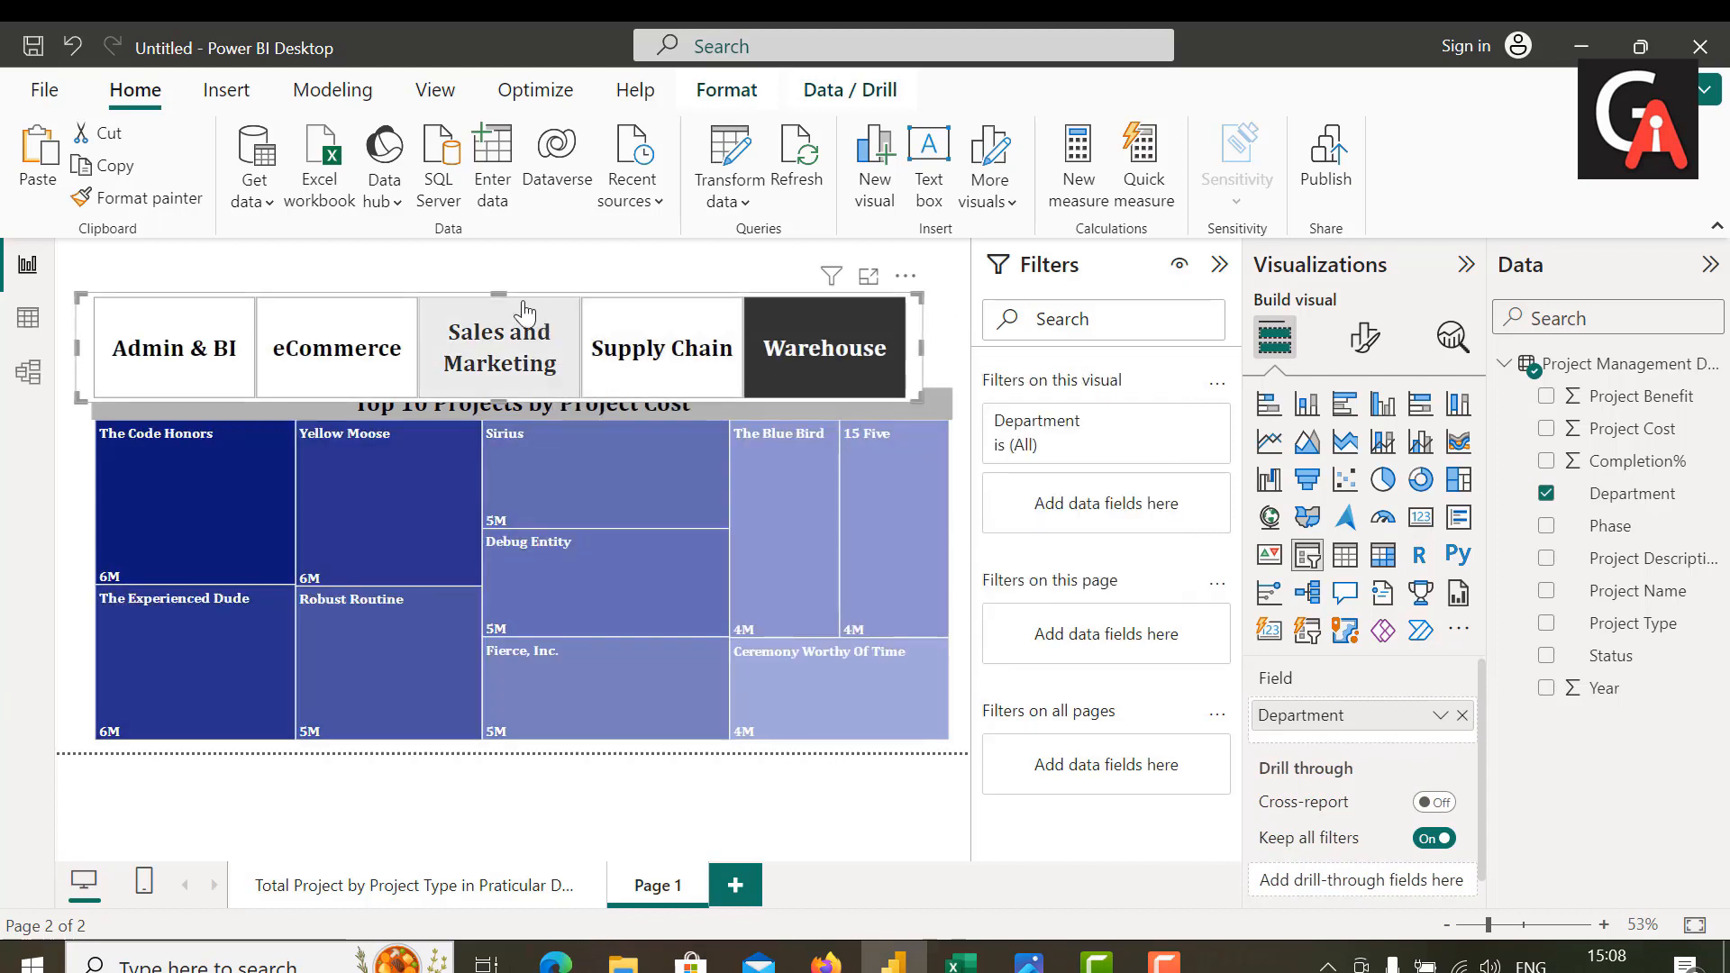
# Step: Move the pasted department slicer directly above the treemap and widen it on both sides to match the treemap's width
pyautogui.moveTo(512, 341); pyautogui.dragTo(535, 318)
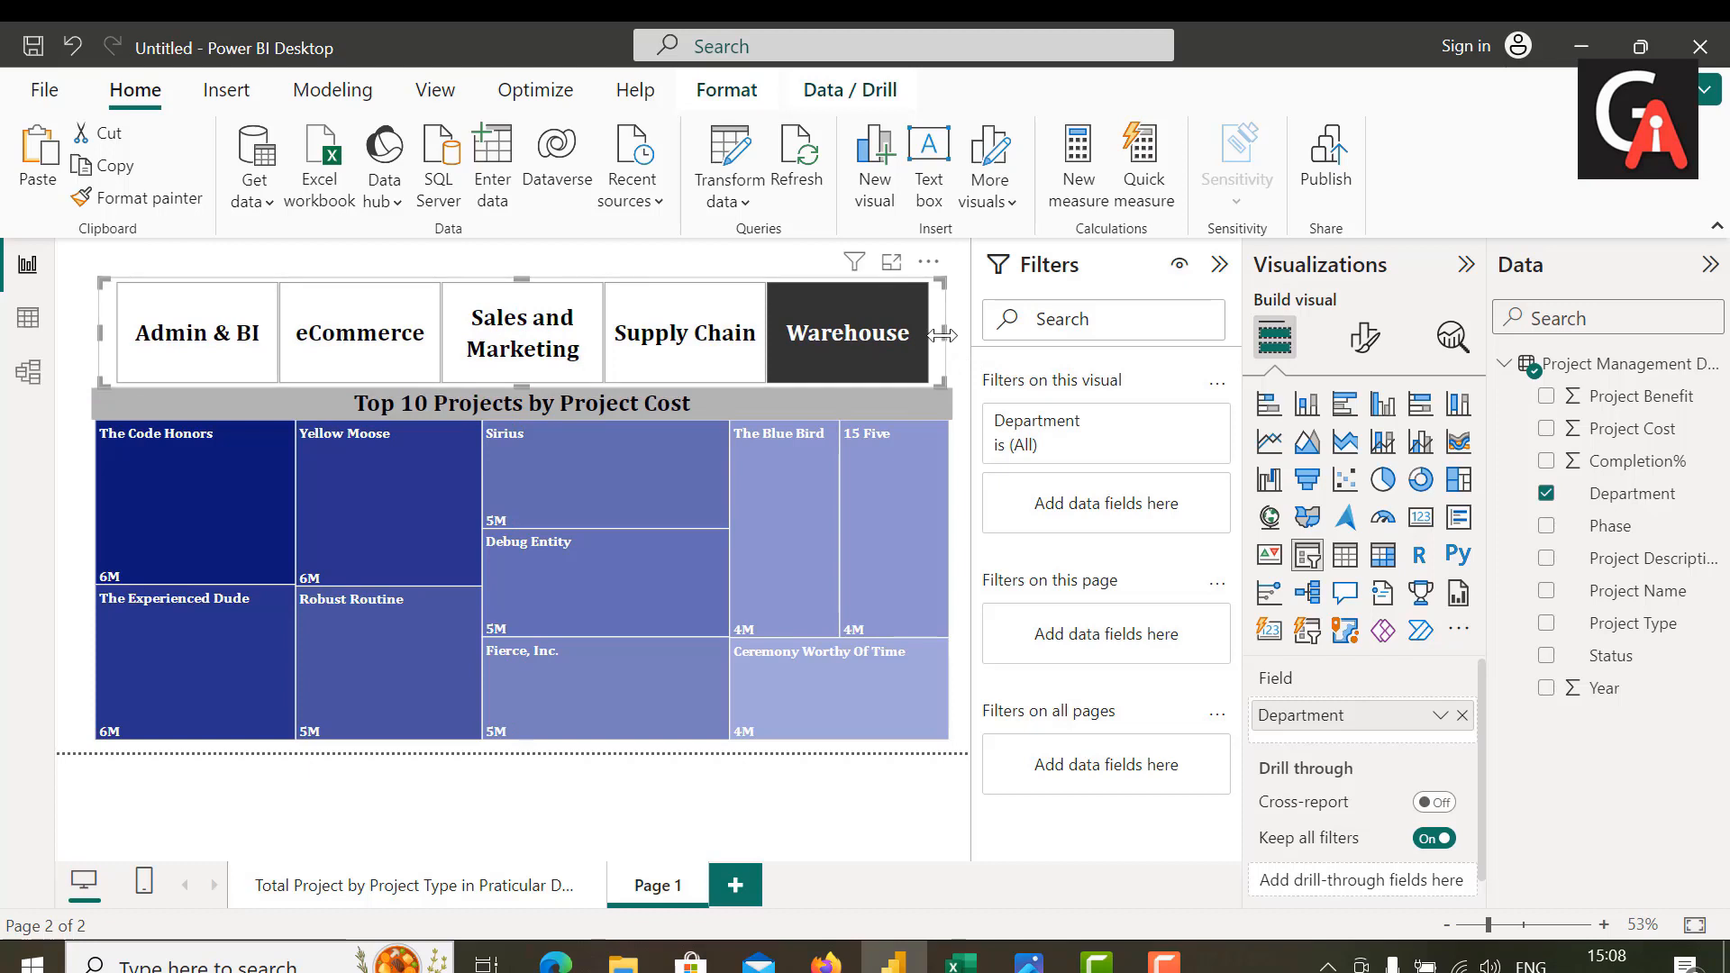
pyautogui.moveTo(944, 336); pyautogui.dragTo(951, 335)
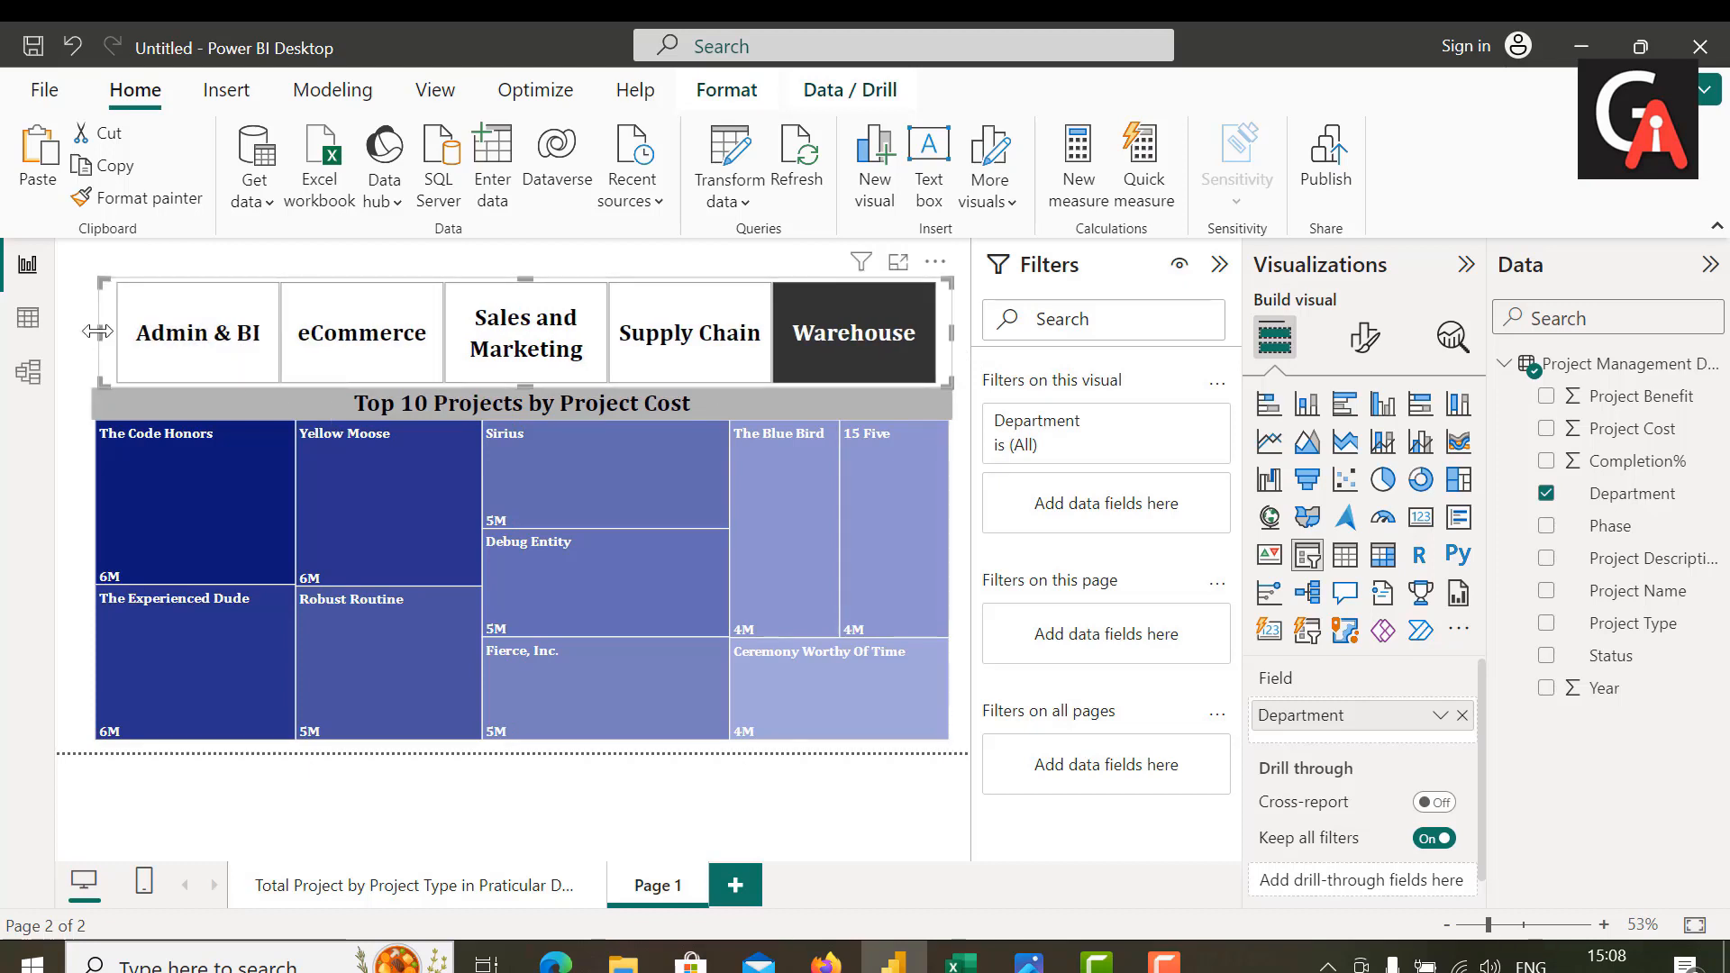
pyautogui.moveTo(99, 341); pyautogui.dragTo(91, 341)
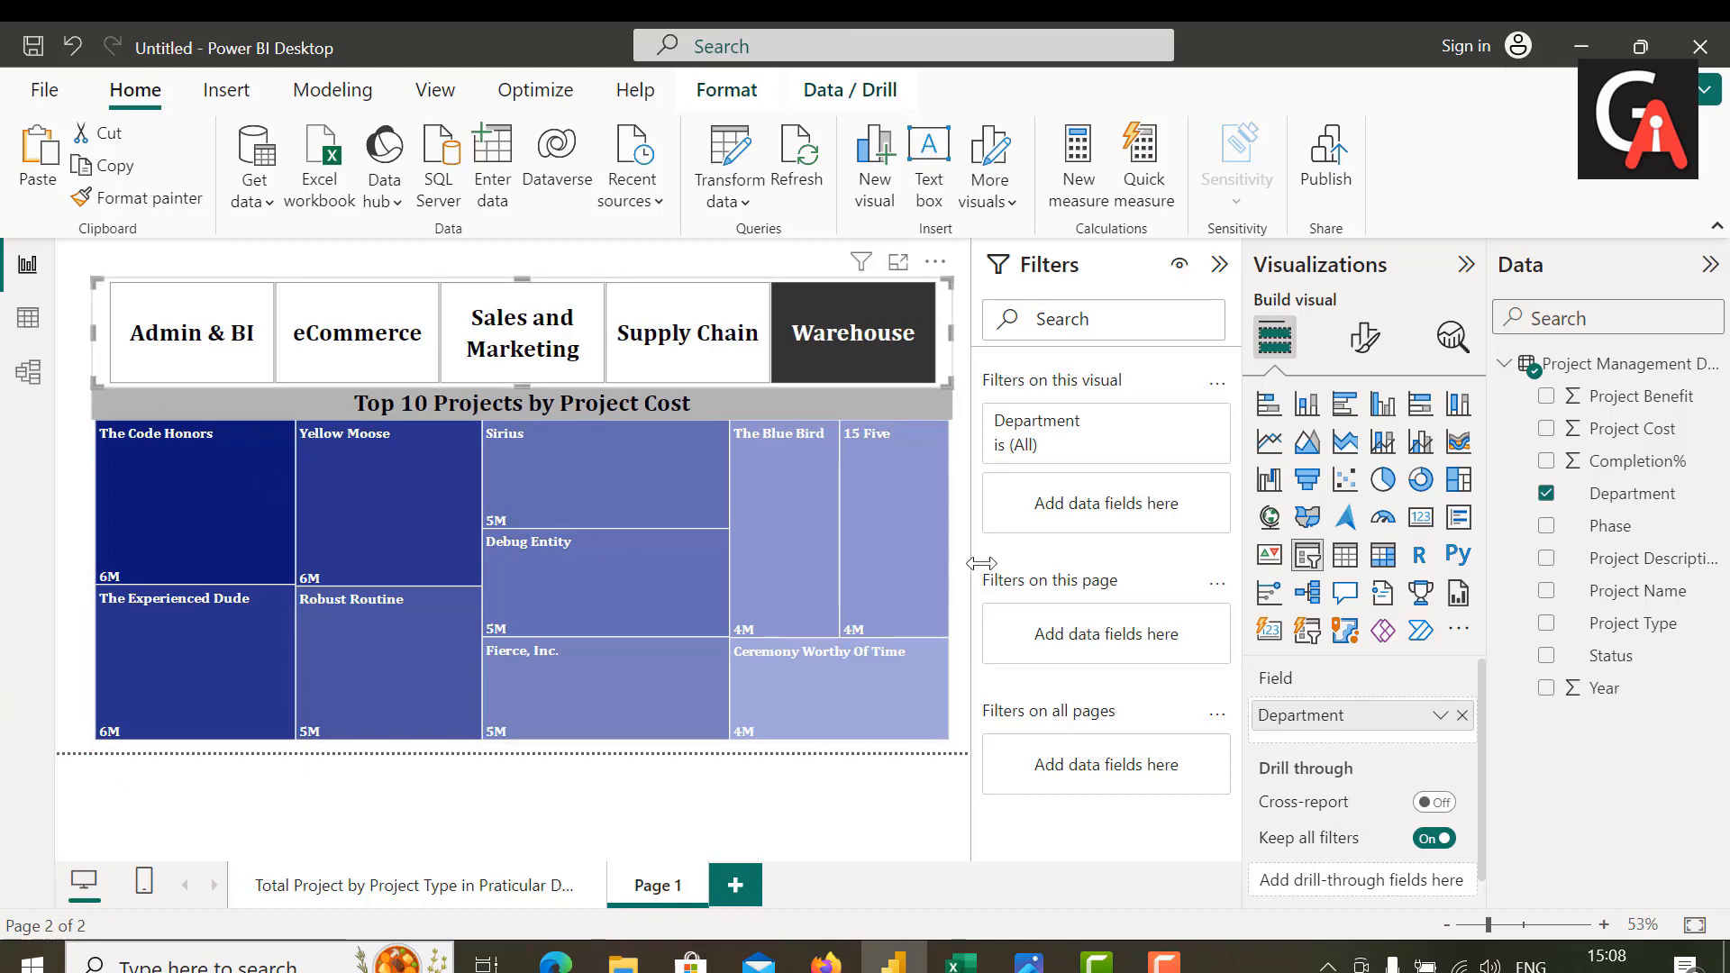
pyautogui.click(964, 524)
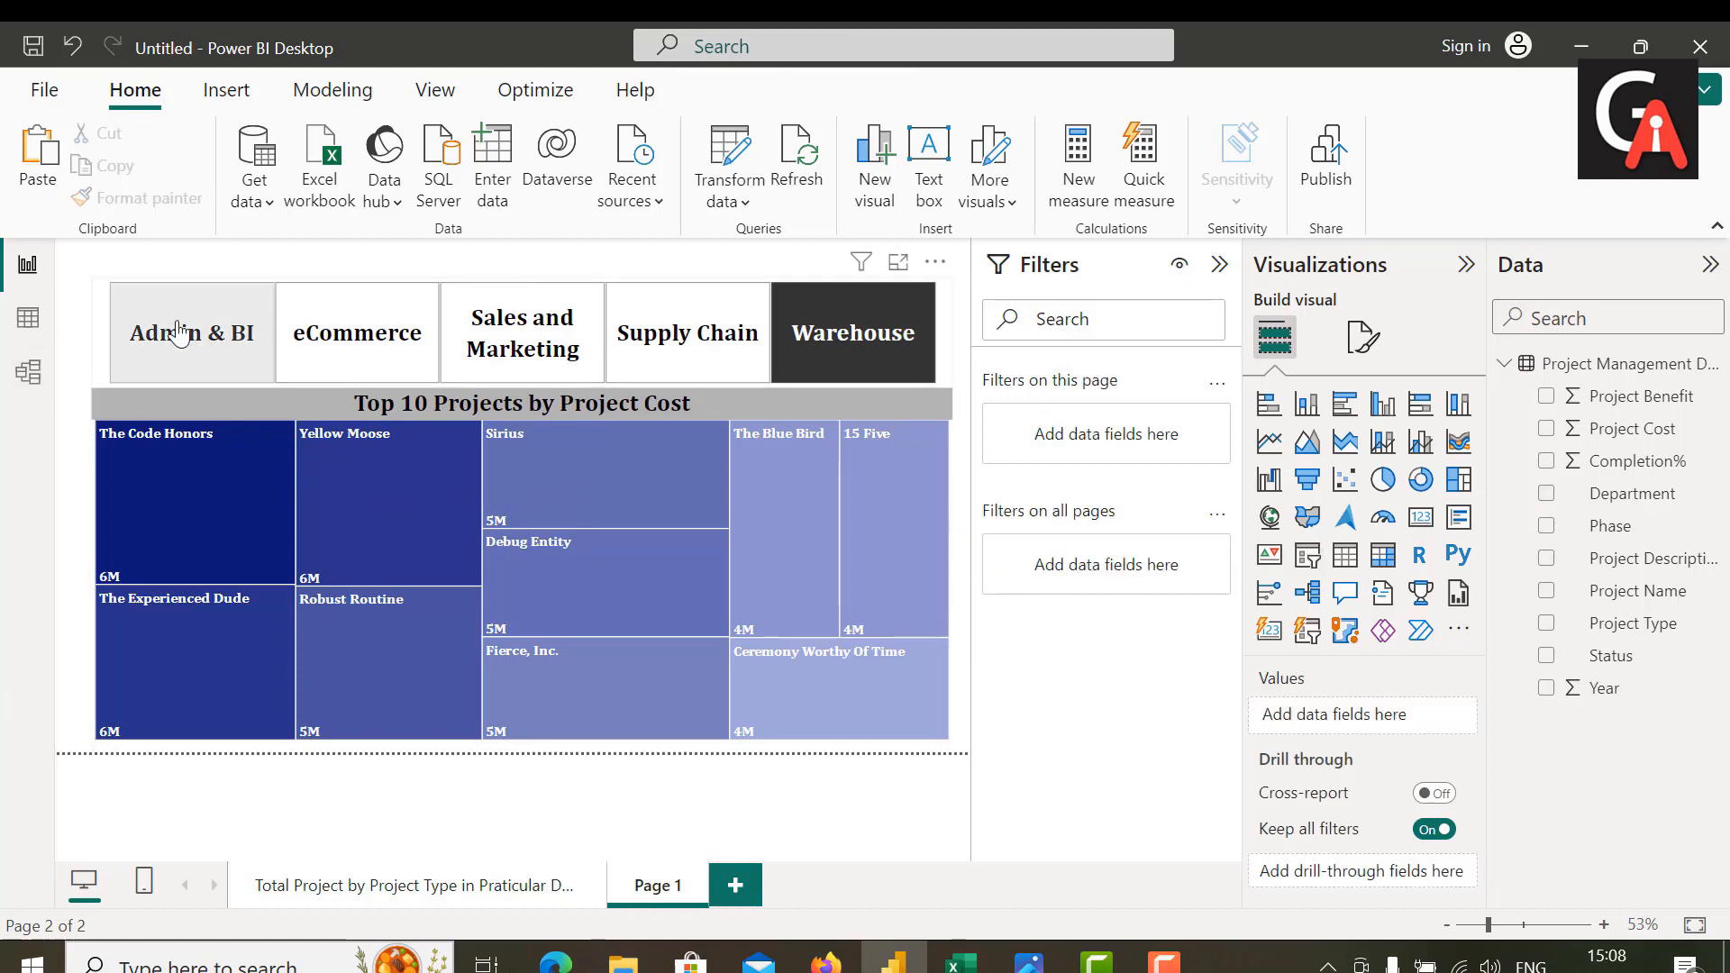
# Step: Filter the treemap by Admin & BI, eCommerce, Sales and Marketing, Supply Chain and Warehouse in turn to compare each department's top projects
pyautogui.click(180, 334)
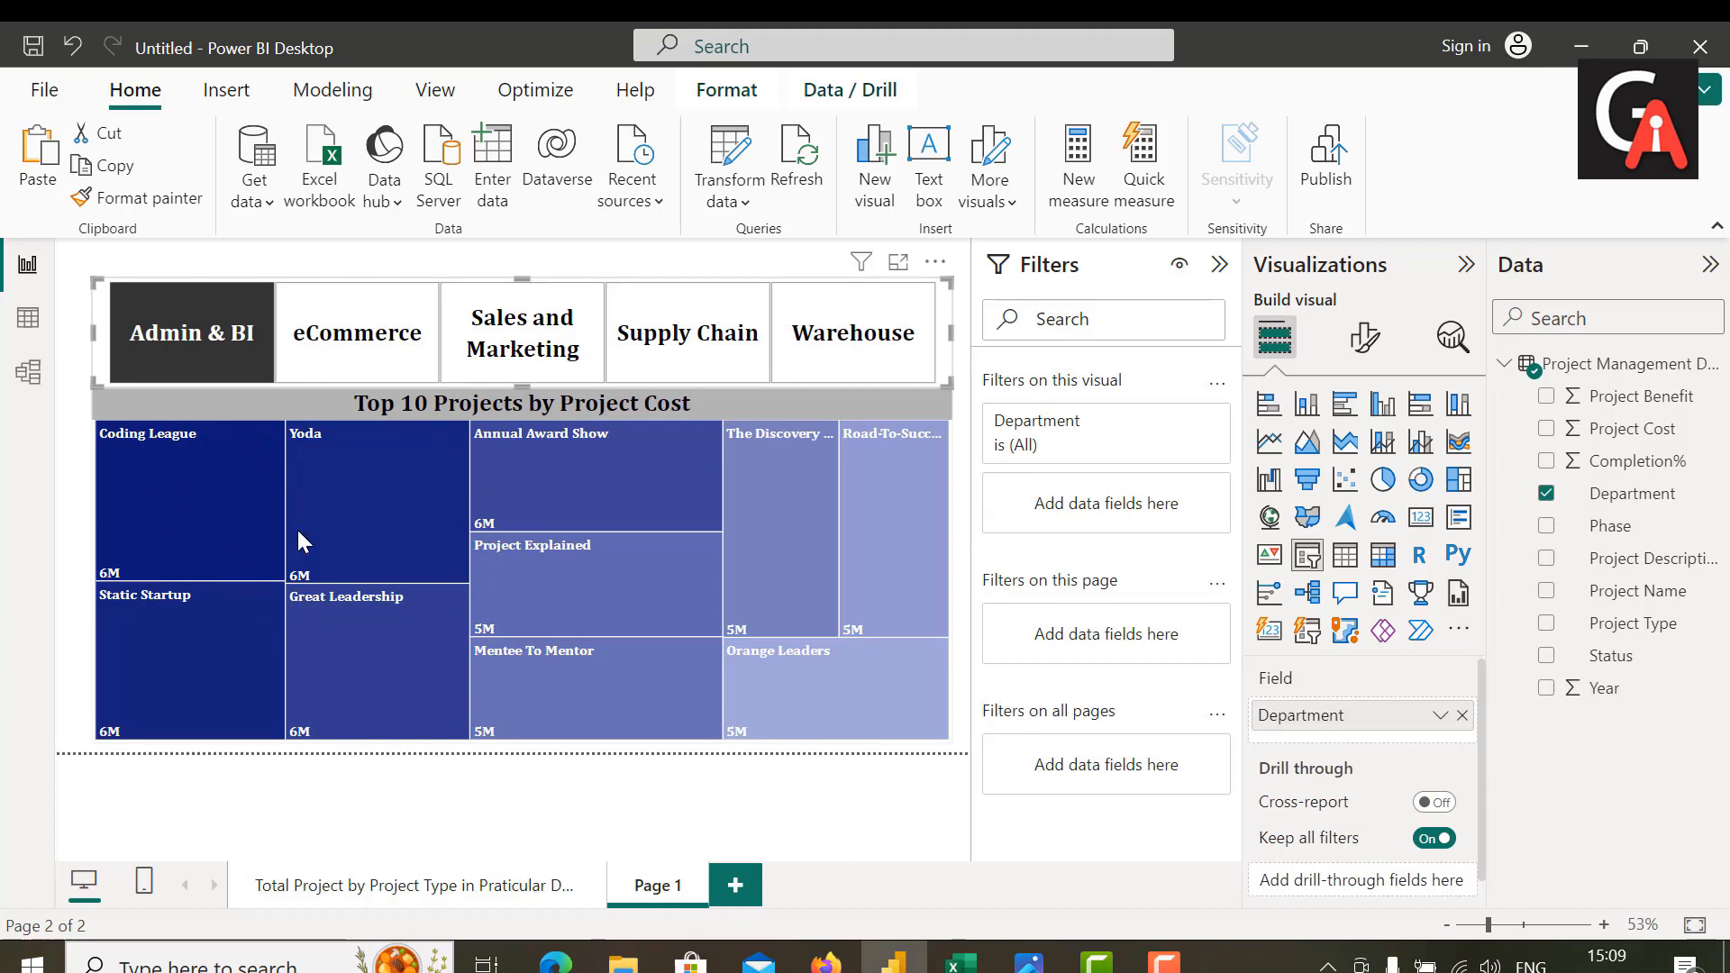
pyautogui.click(163, 377)
pyautogui.click(339, 341)
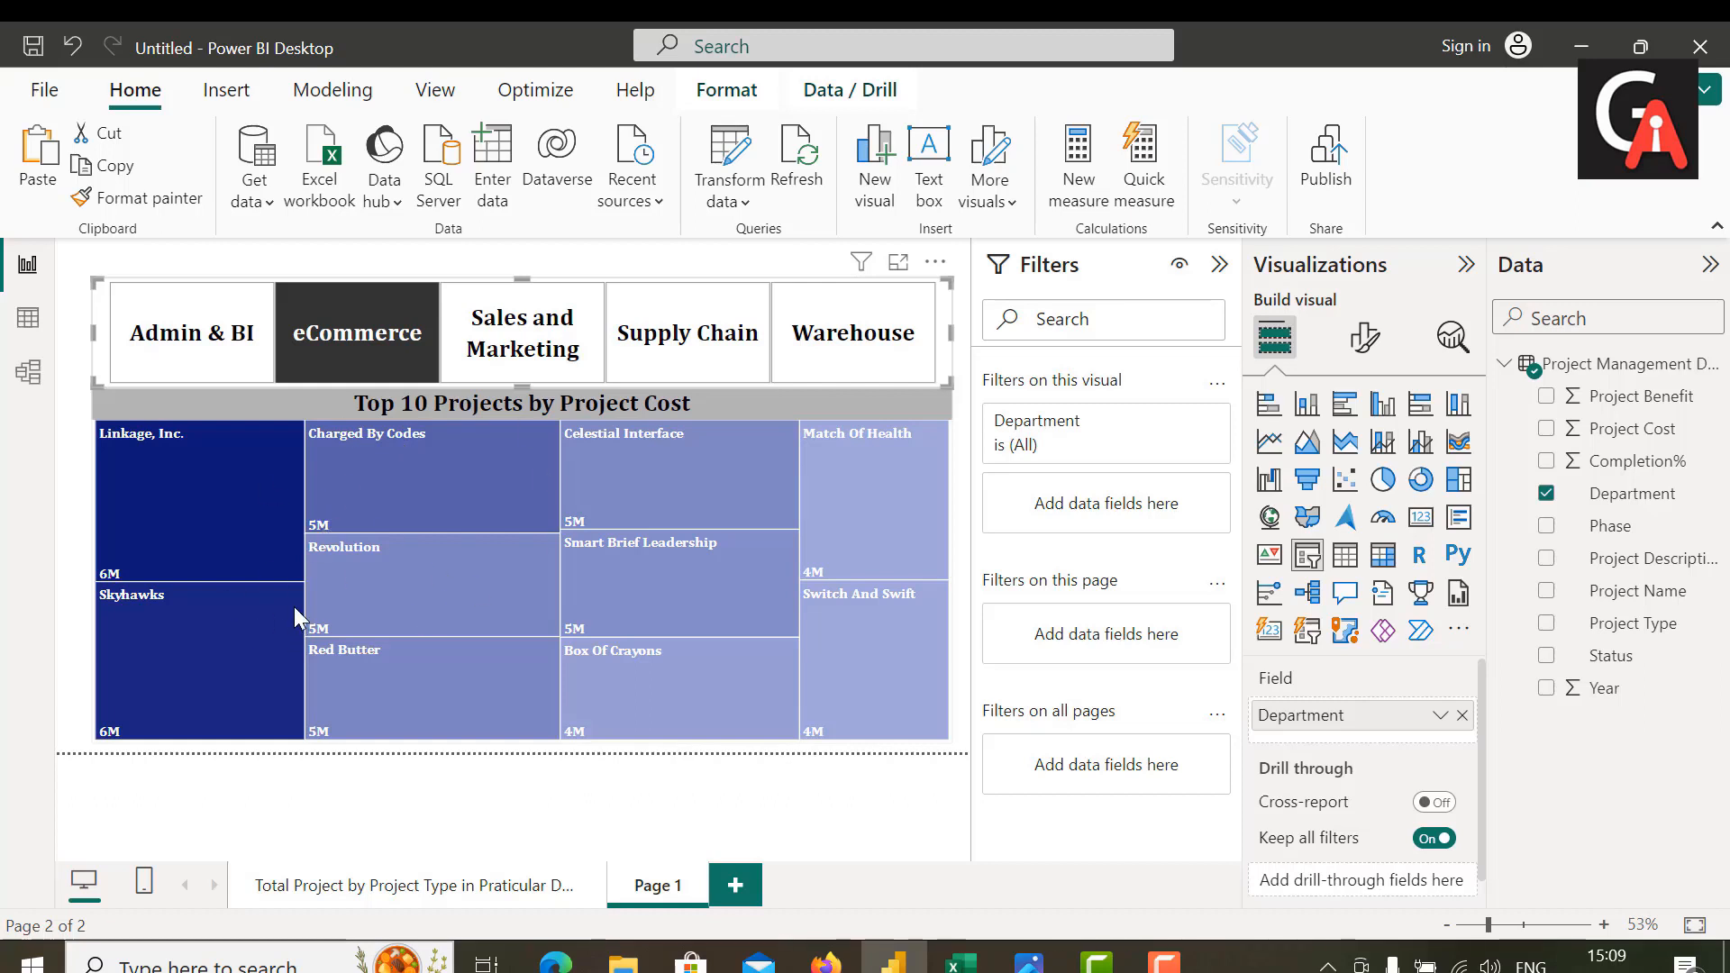
pyautogui.click(515, 335)
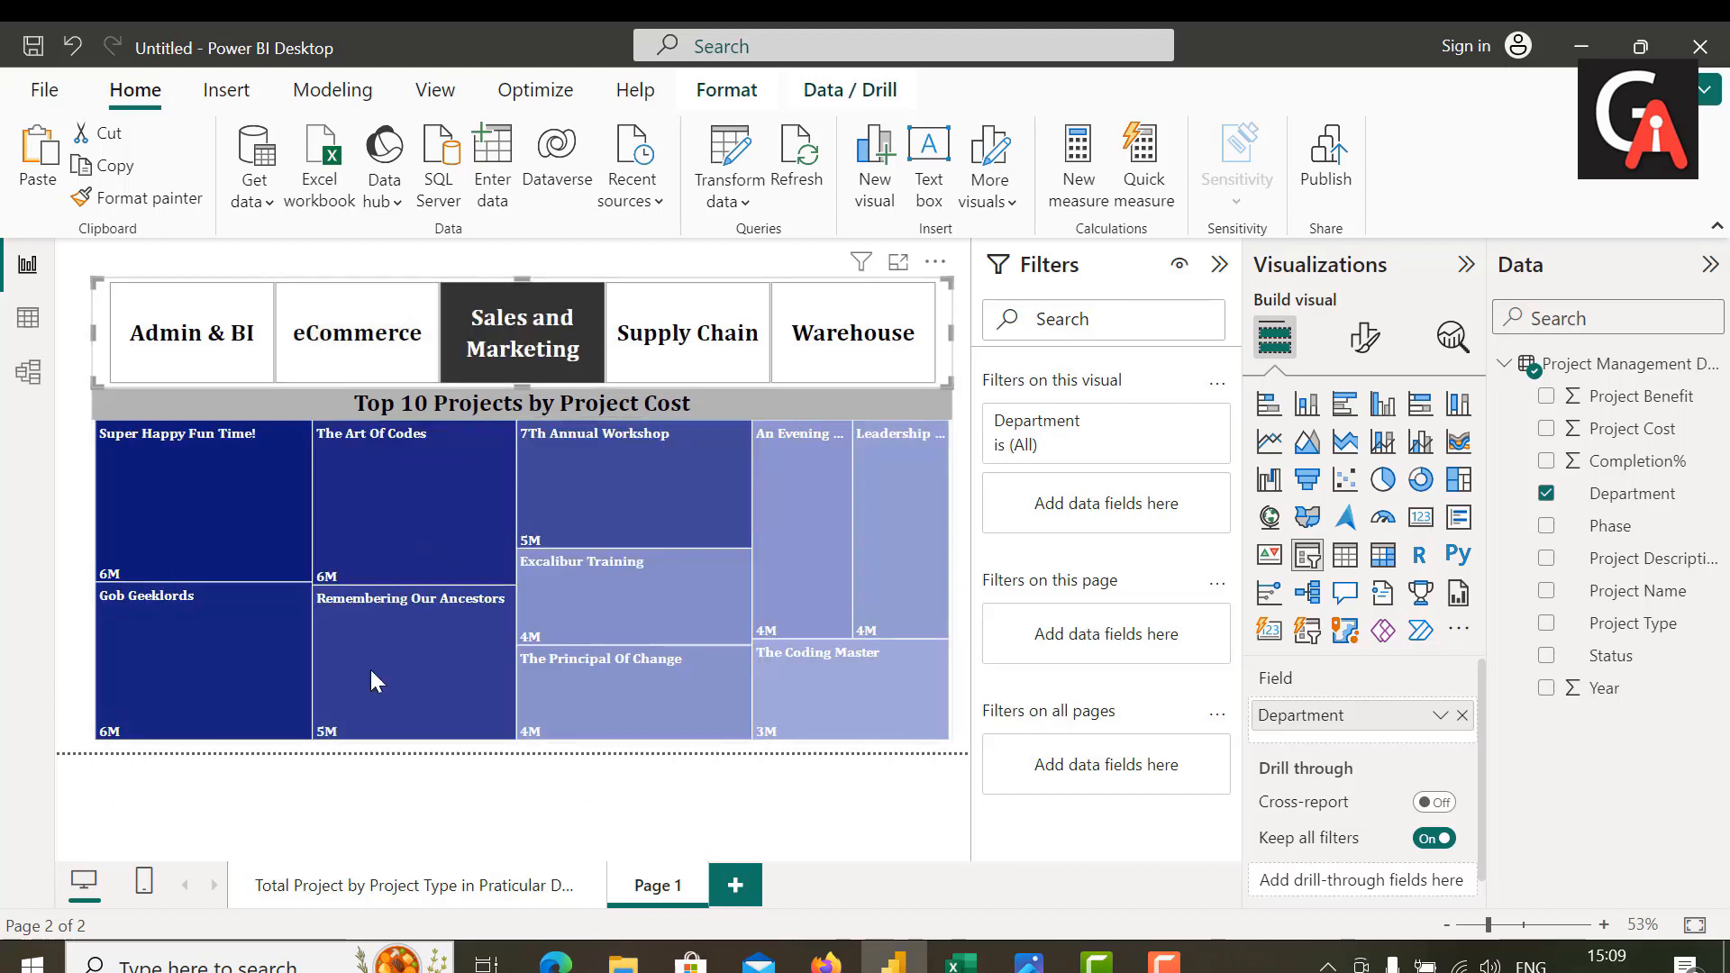
pyautogui.moveTo(526, 590)
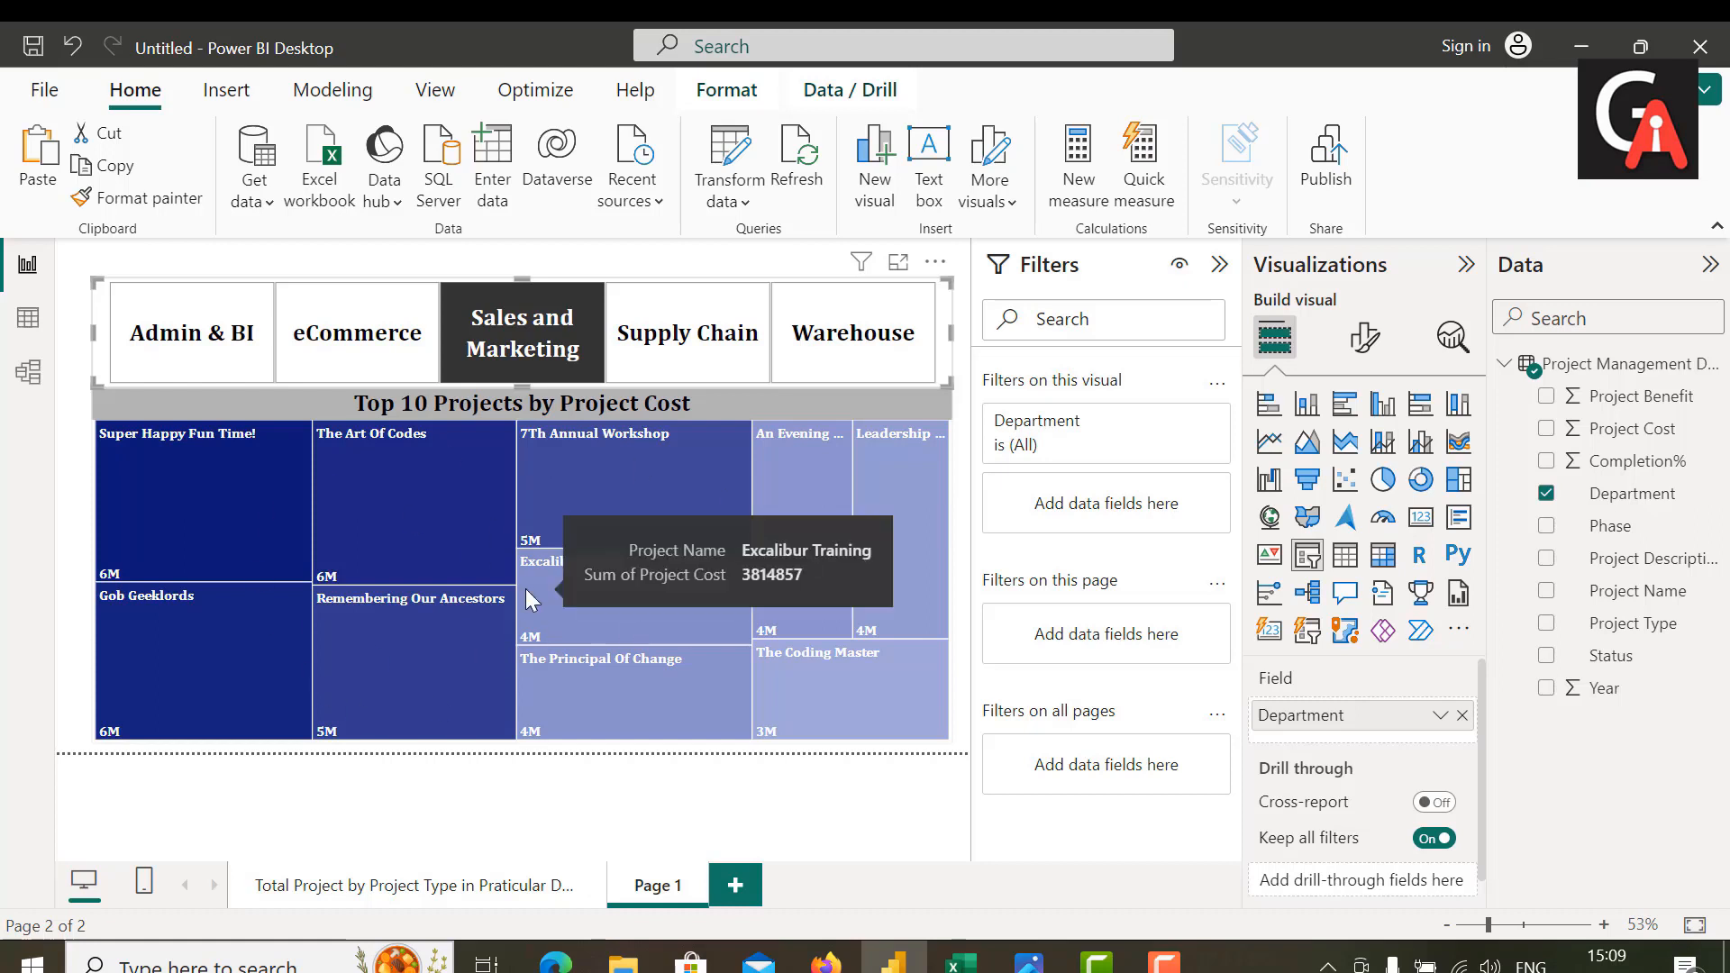
pyautogui.click(665, 339)
pyautogui.click(858, 320)
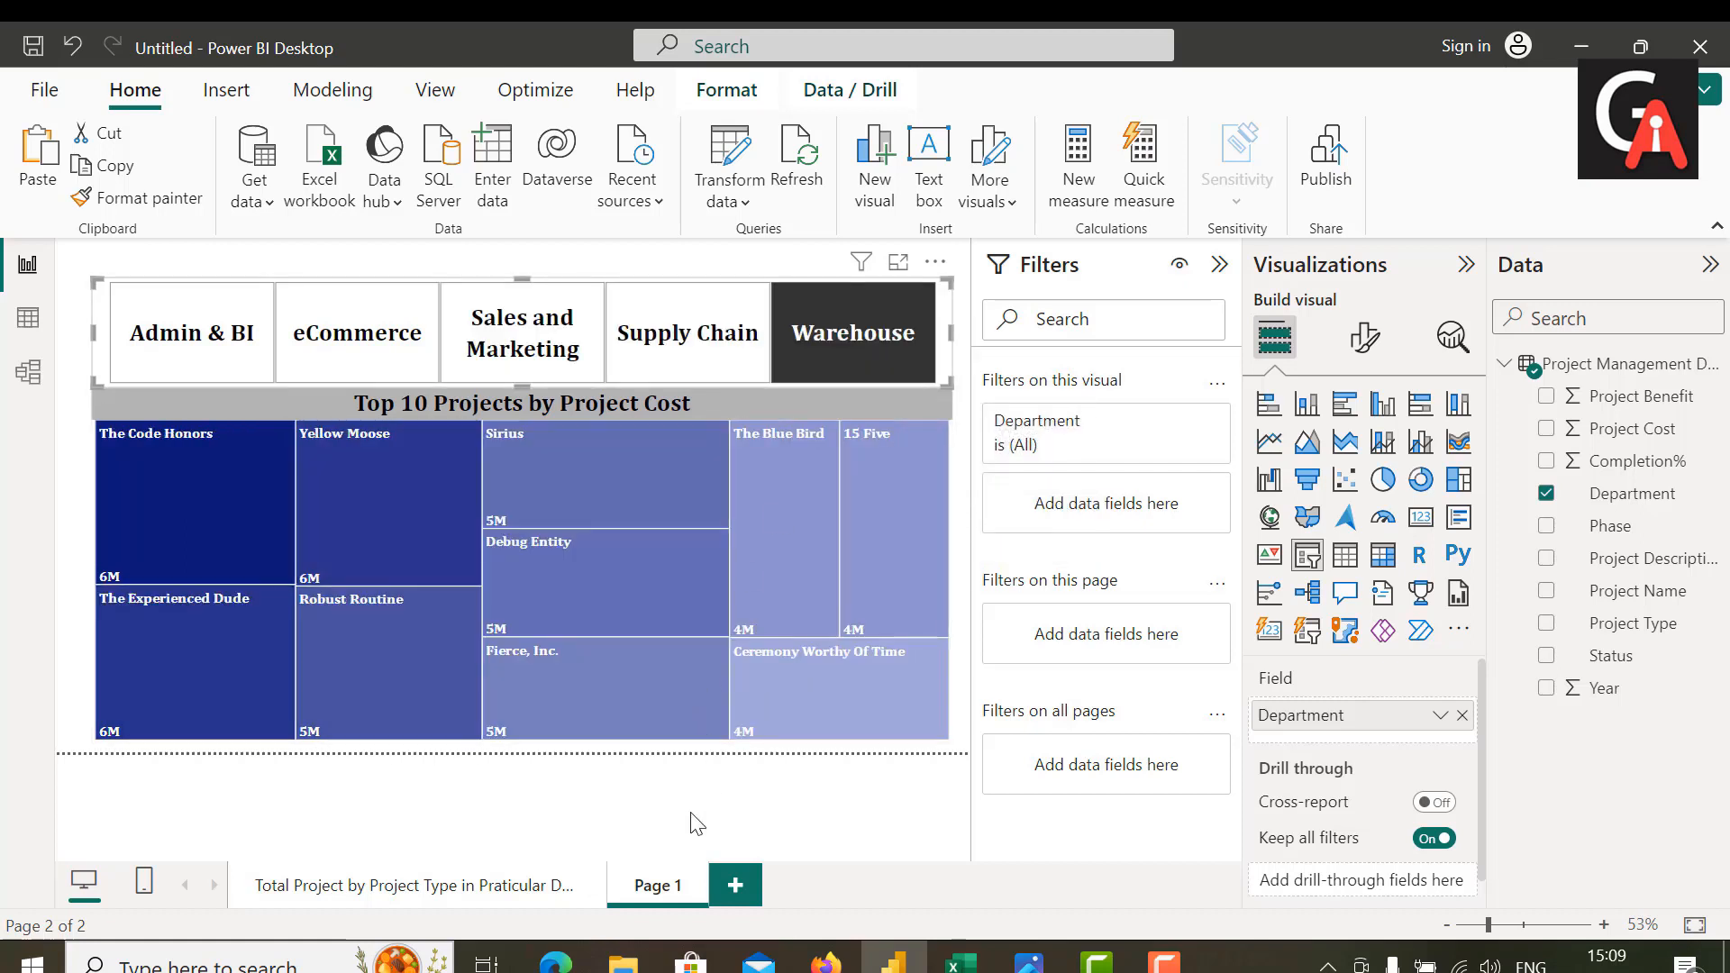
# Step: Rename the treemap page as "Top 10 Projects by Project Cost in Particular Department"
pyautogui.doubleClick(665, 884)
pyautogui.press('BackSpace')
pyautogui.write('Top 10 Projects by Project')
pyautogui.press('BackSpace')
pyautogui.press('BackSpace')
pyautogui.write('ct Cost ')
pyautogui.write('in Parti')
pyautogui.write('cular')
pyautogui.write(' Departme')
pyautogui.write('nt')
pyautogui.press('Return')
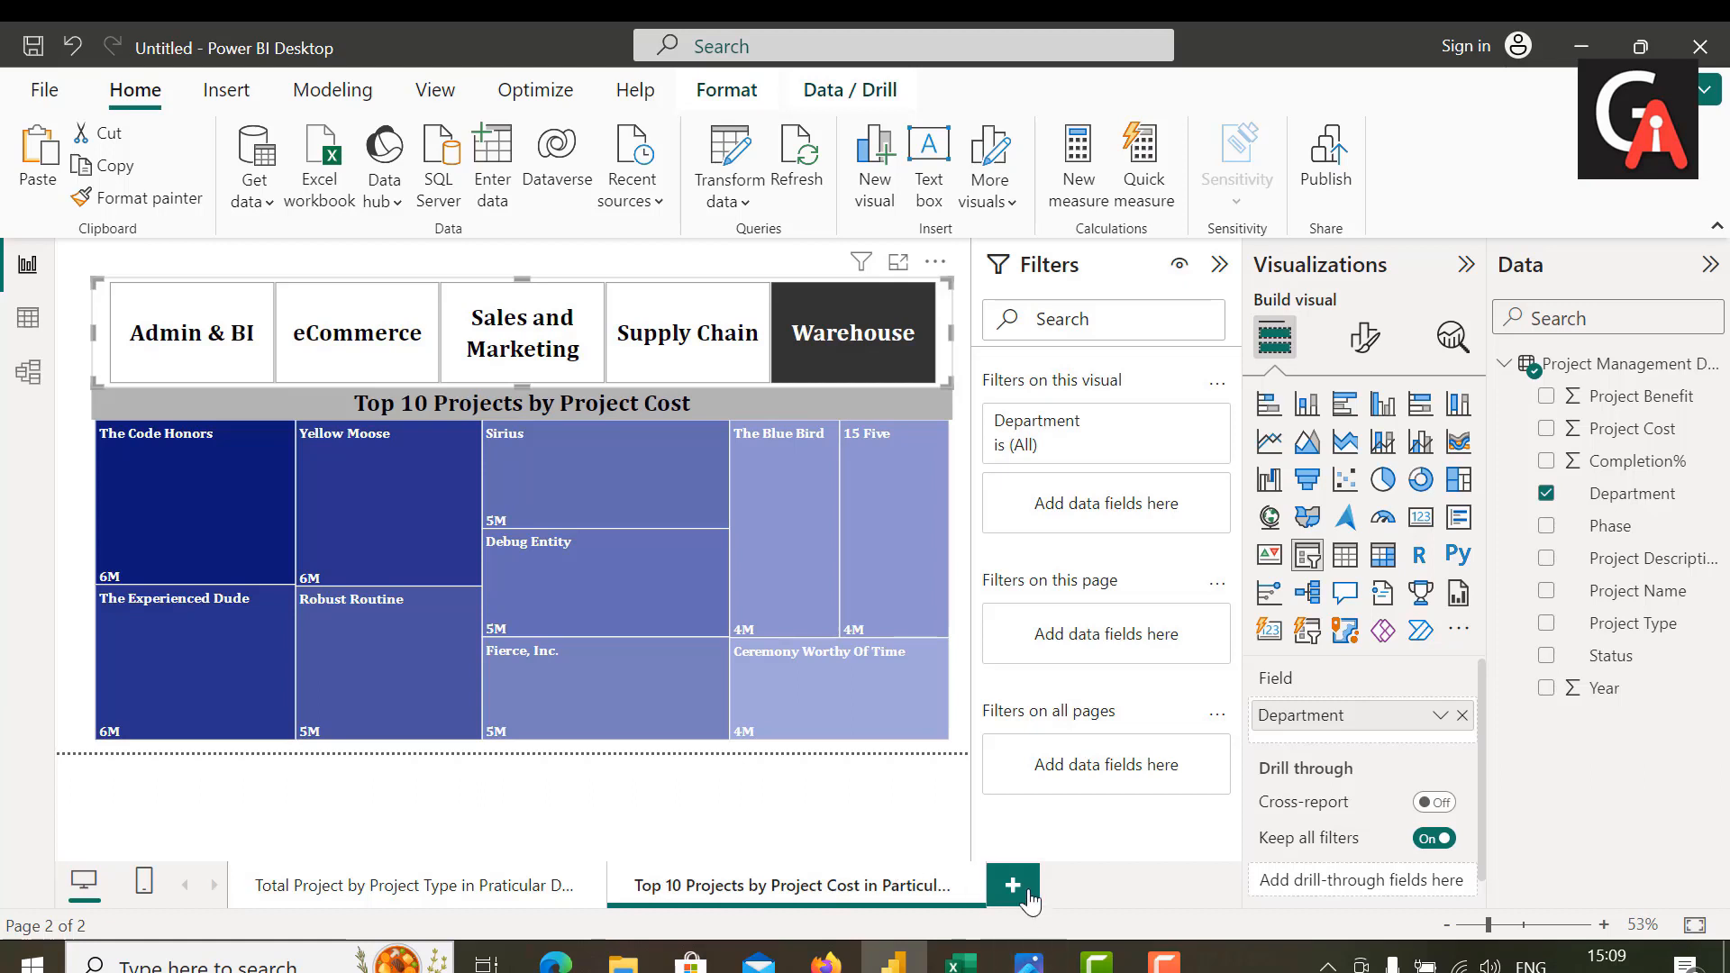
pyautogui.click(855, 801)
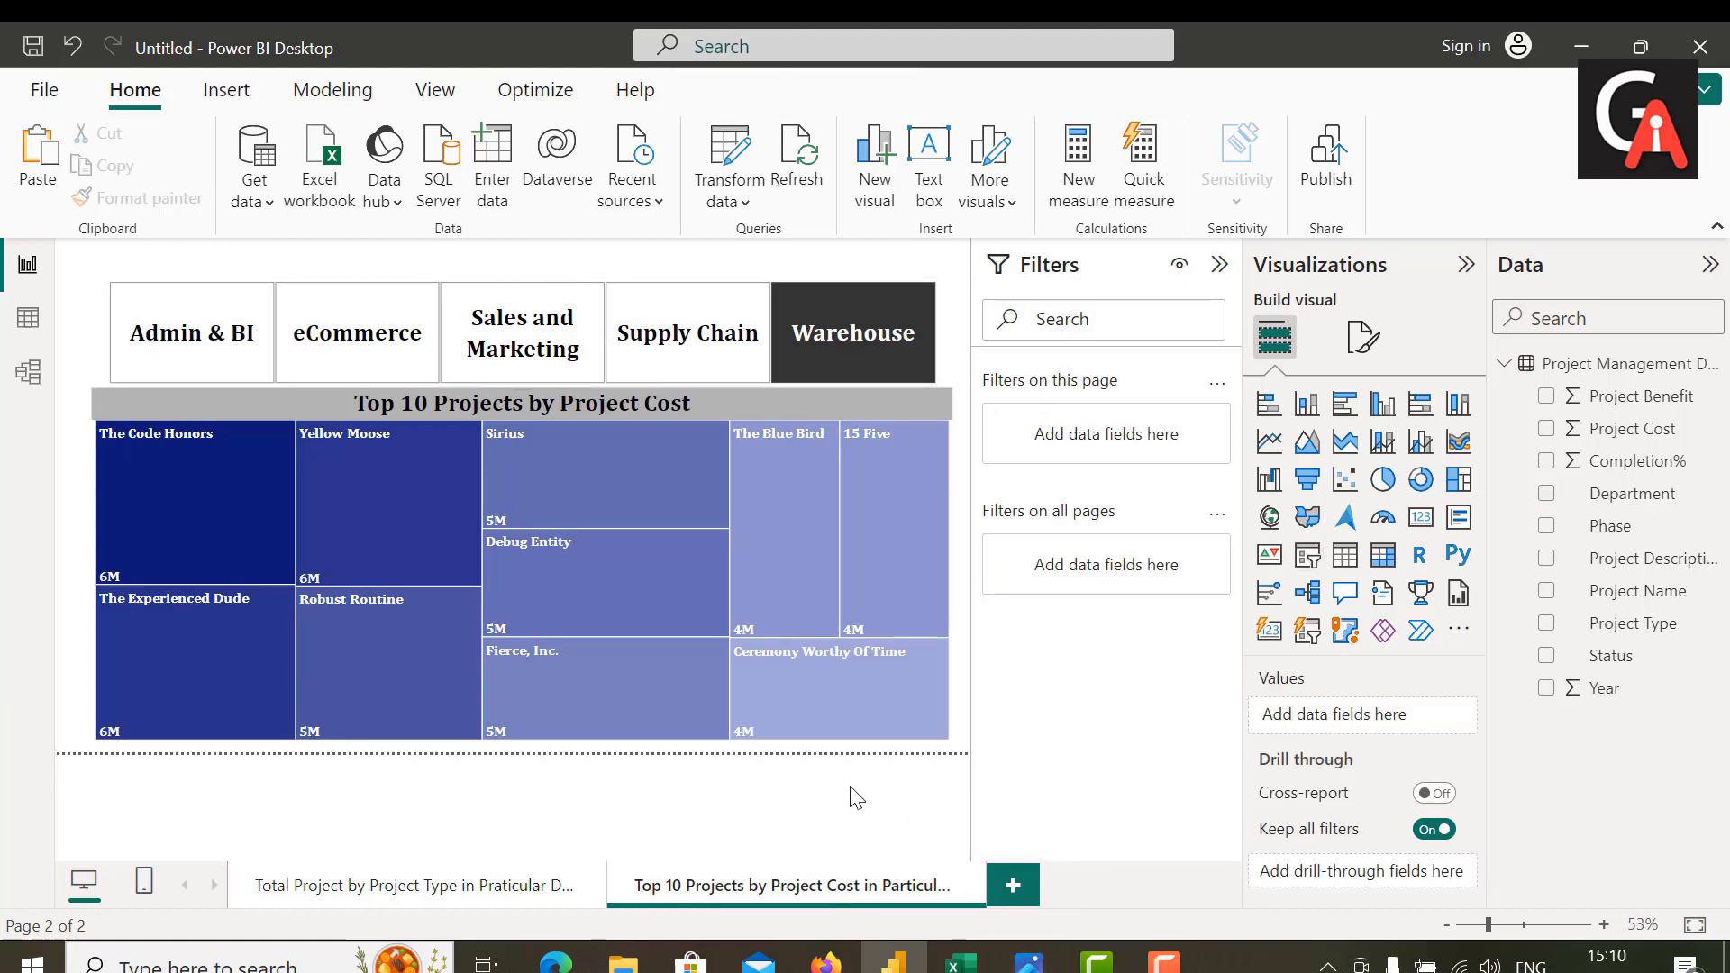
# Step: Add a new blank page to the report
pyautogui.click(1012, 890)
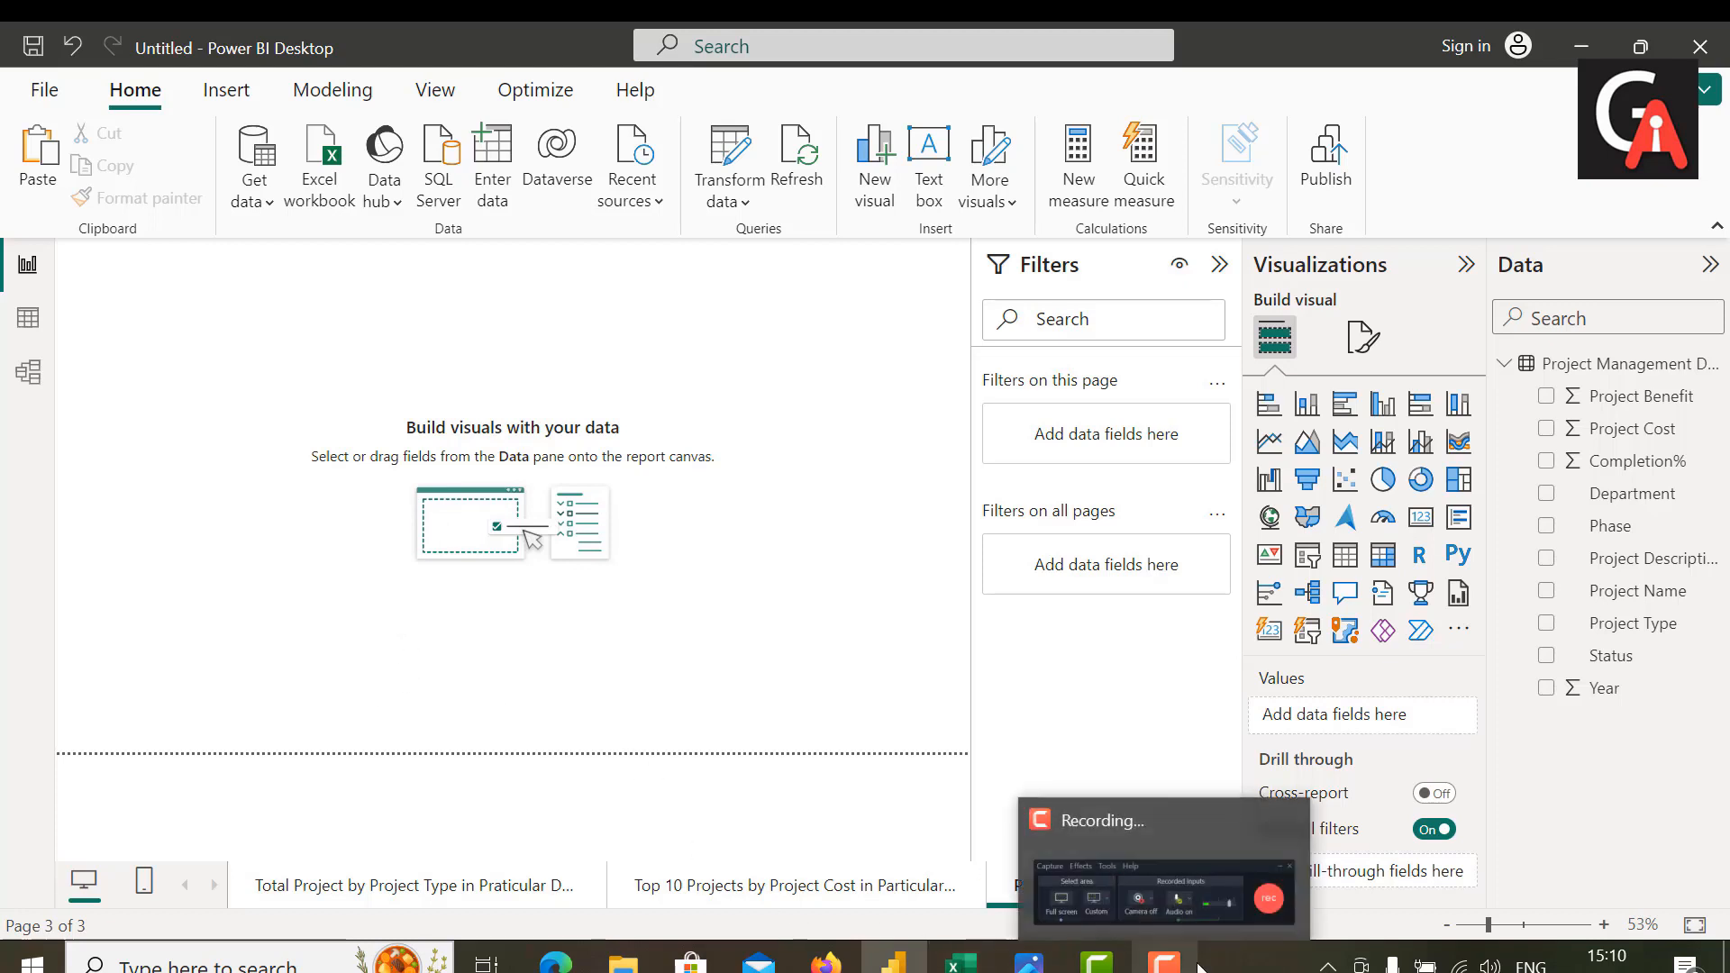
pyautogui.click(1164, 961)
pyautogui.click(1635, 872)
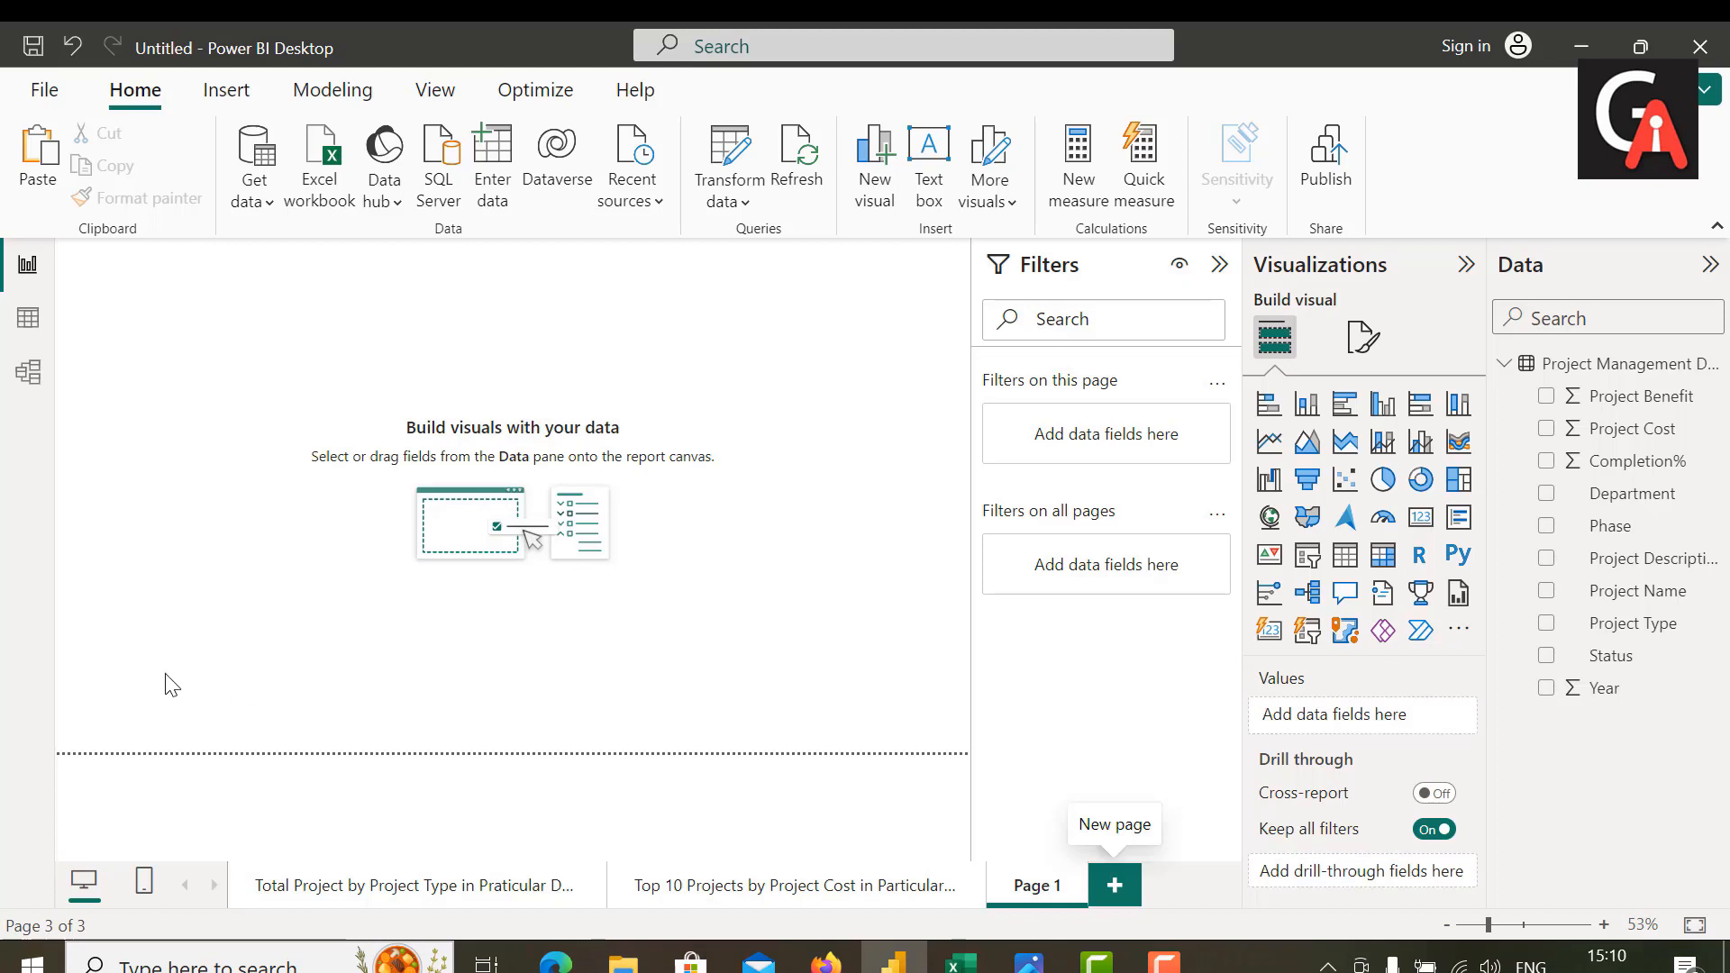
# Step: Examine the dataset's table and the distinct values in its Status column
pyautogui.click(28, 320)
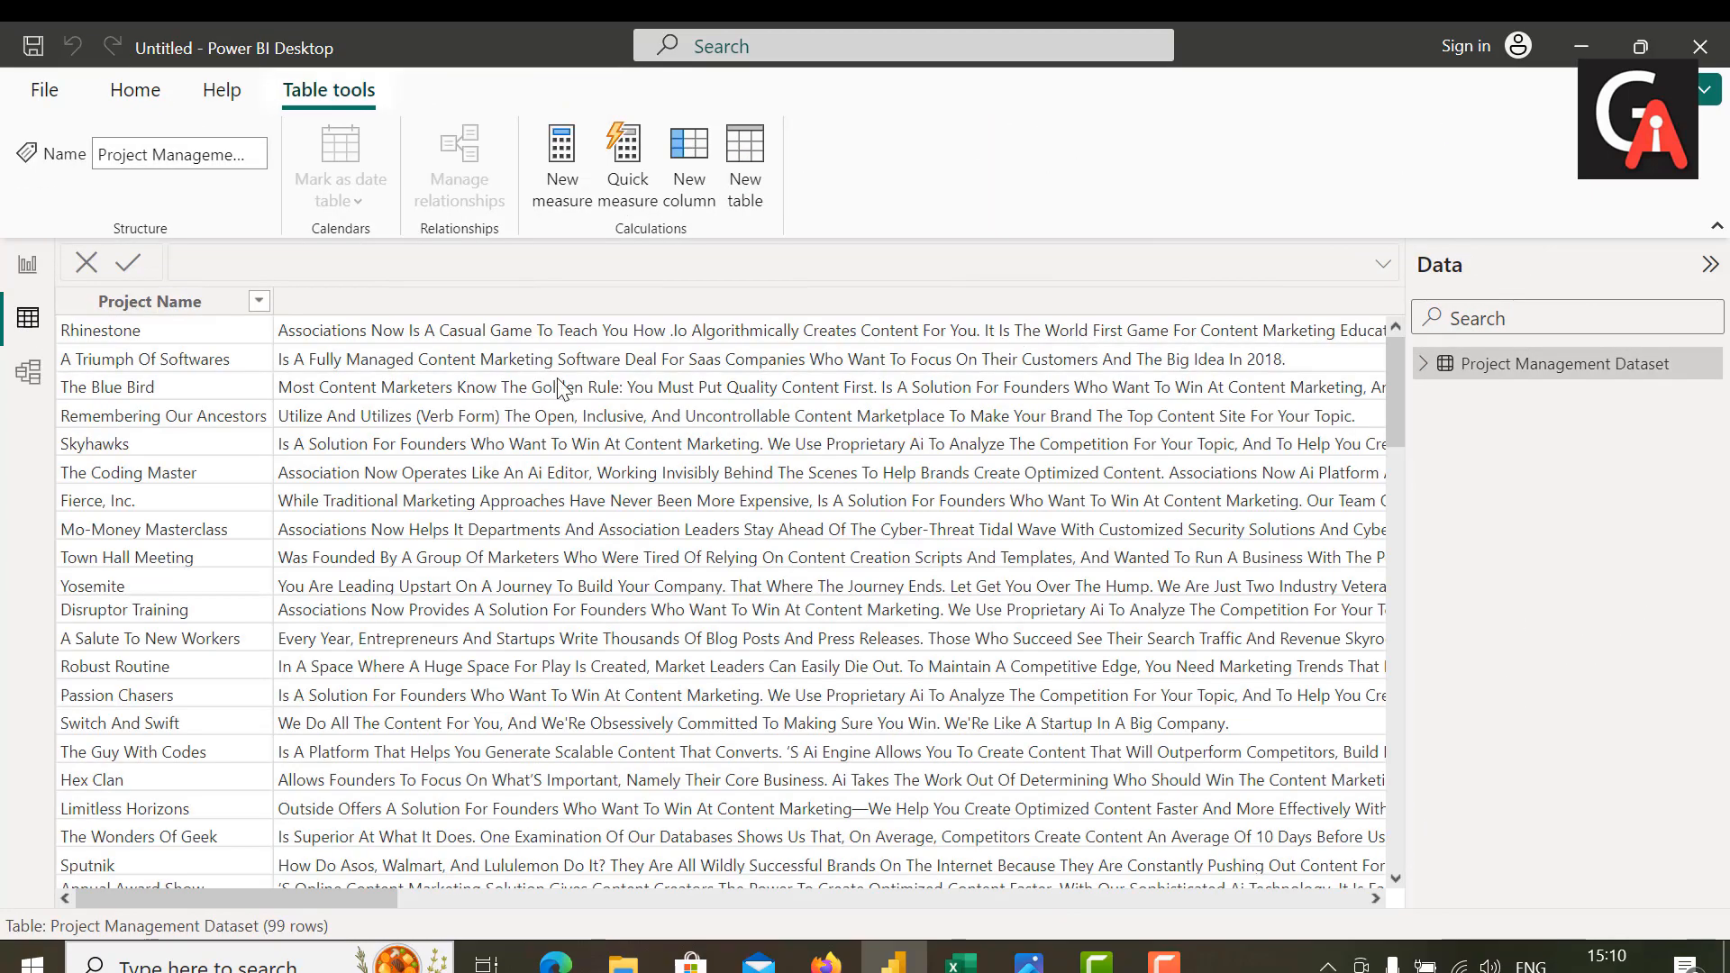
pyautogui.moveTo(366, 894); pyautogui.dragTo(1348, 926)
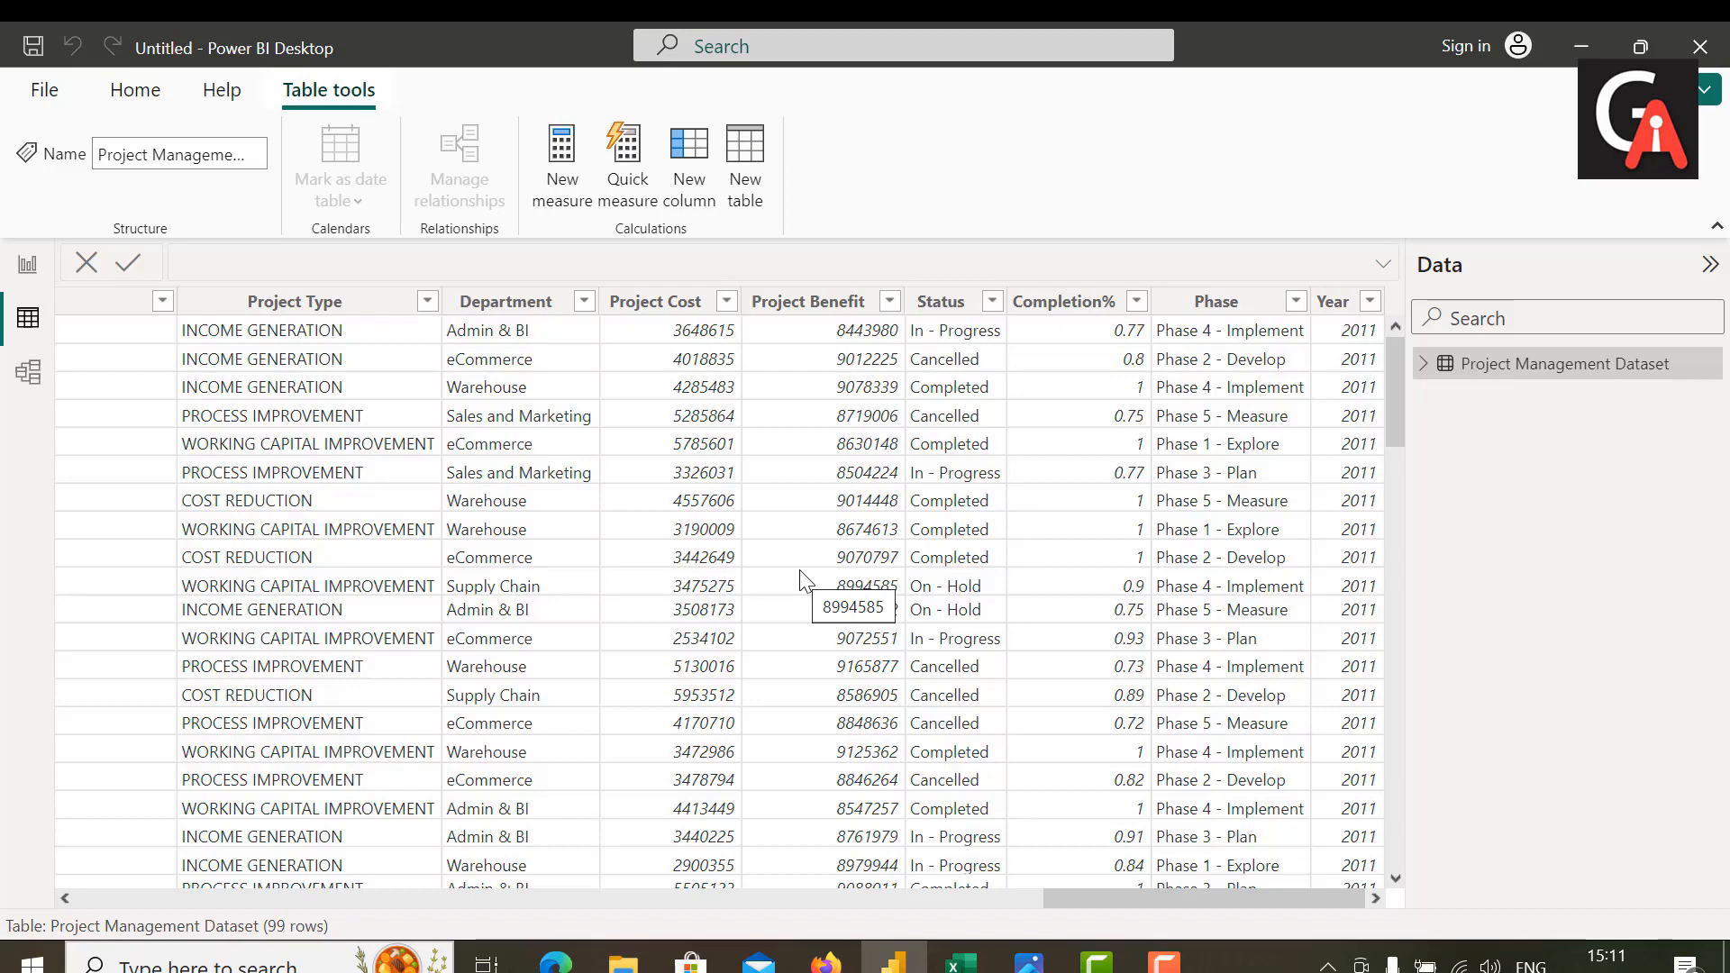
pyautogui.click(993, 302)
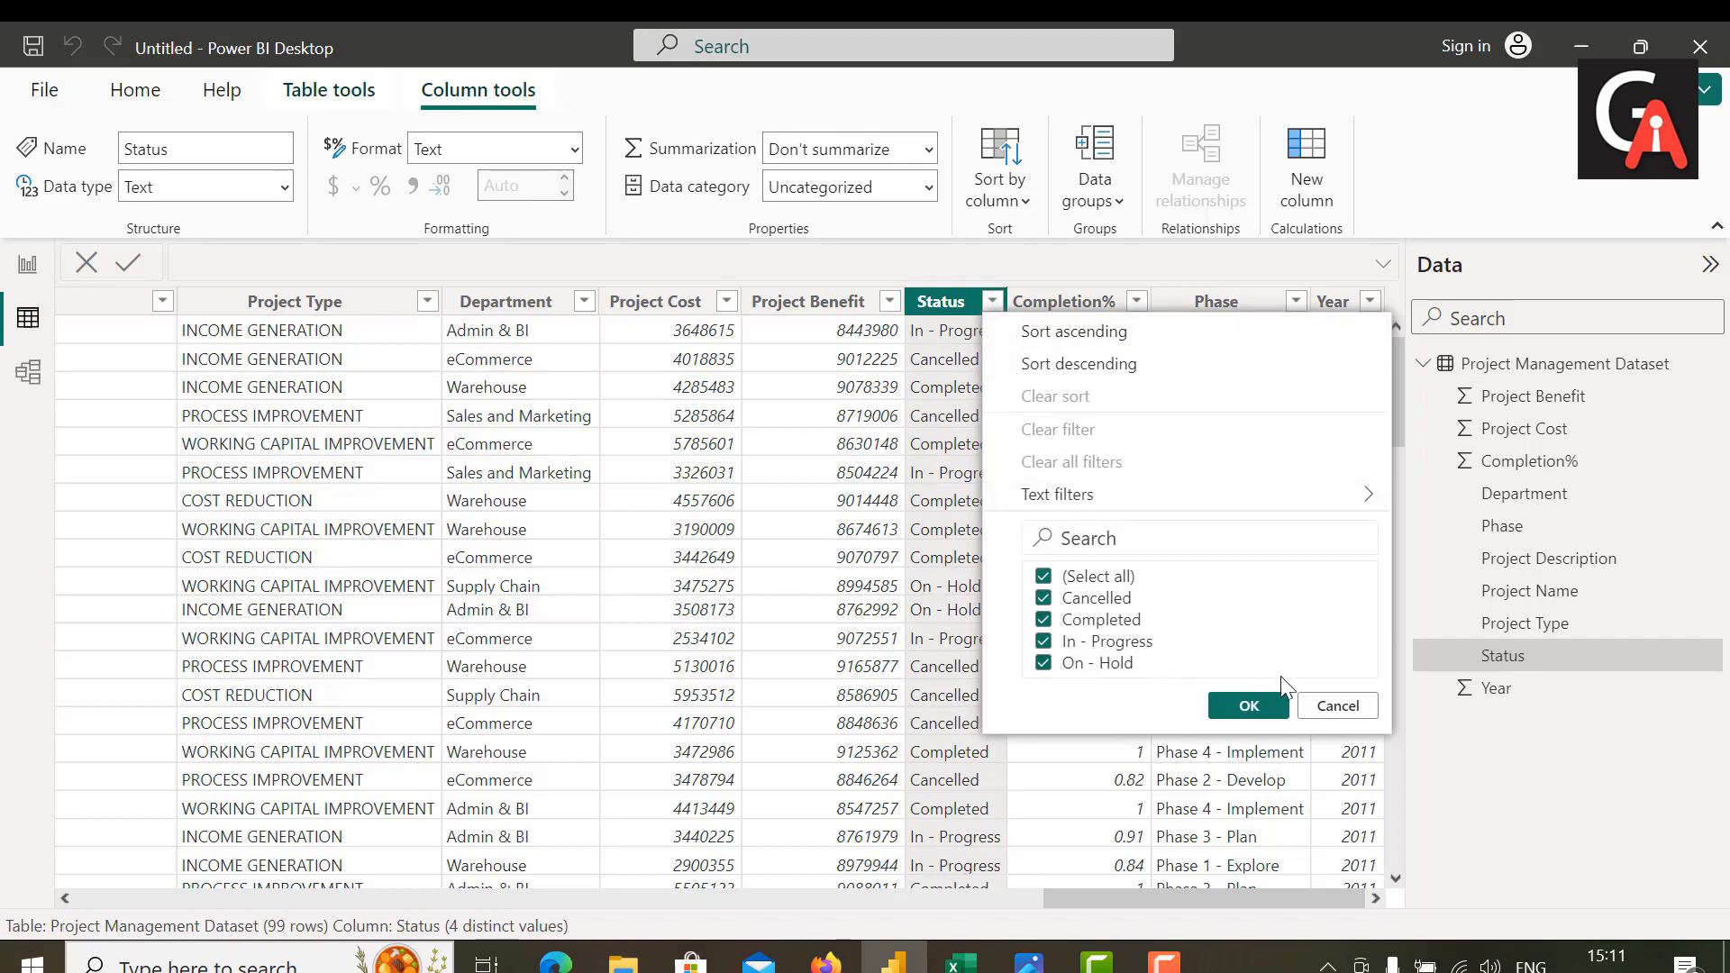
pyautogui.click(1243, 709)
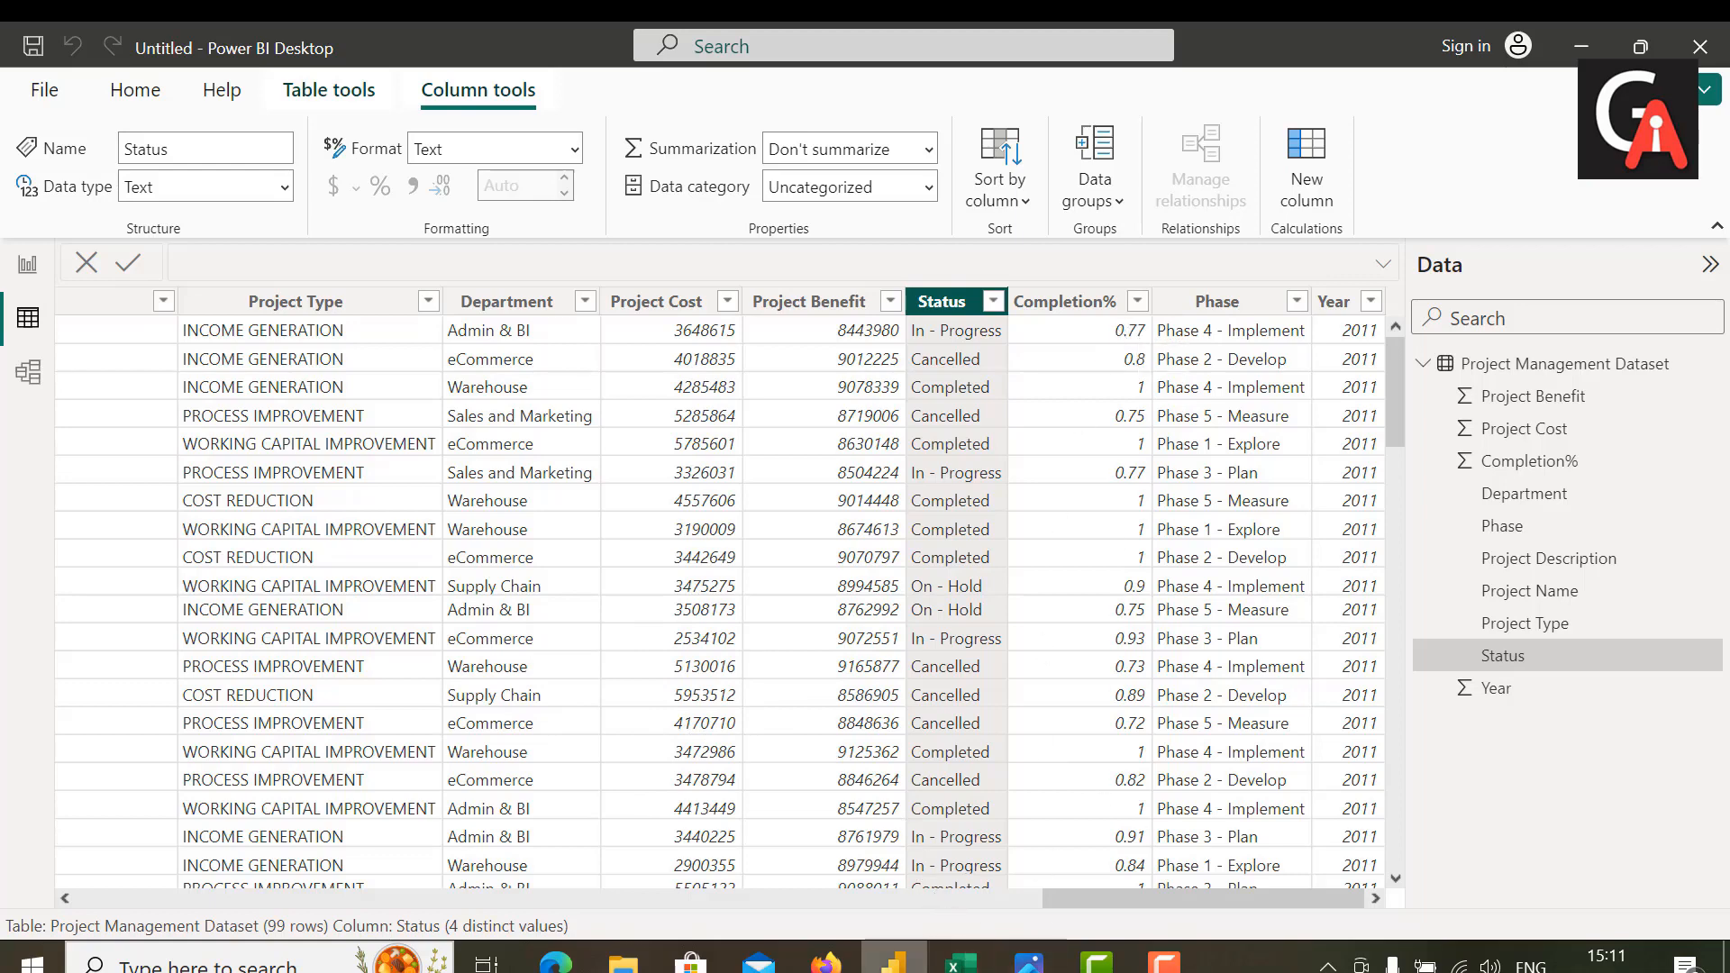
pyautogui.click(893, 964)
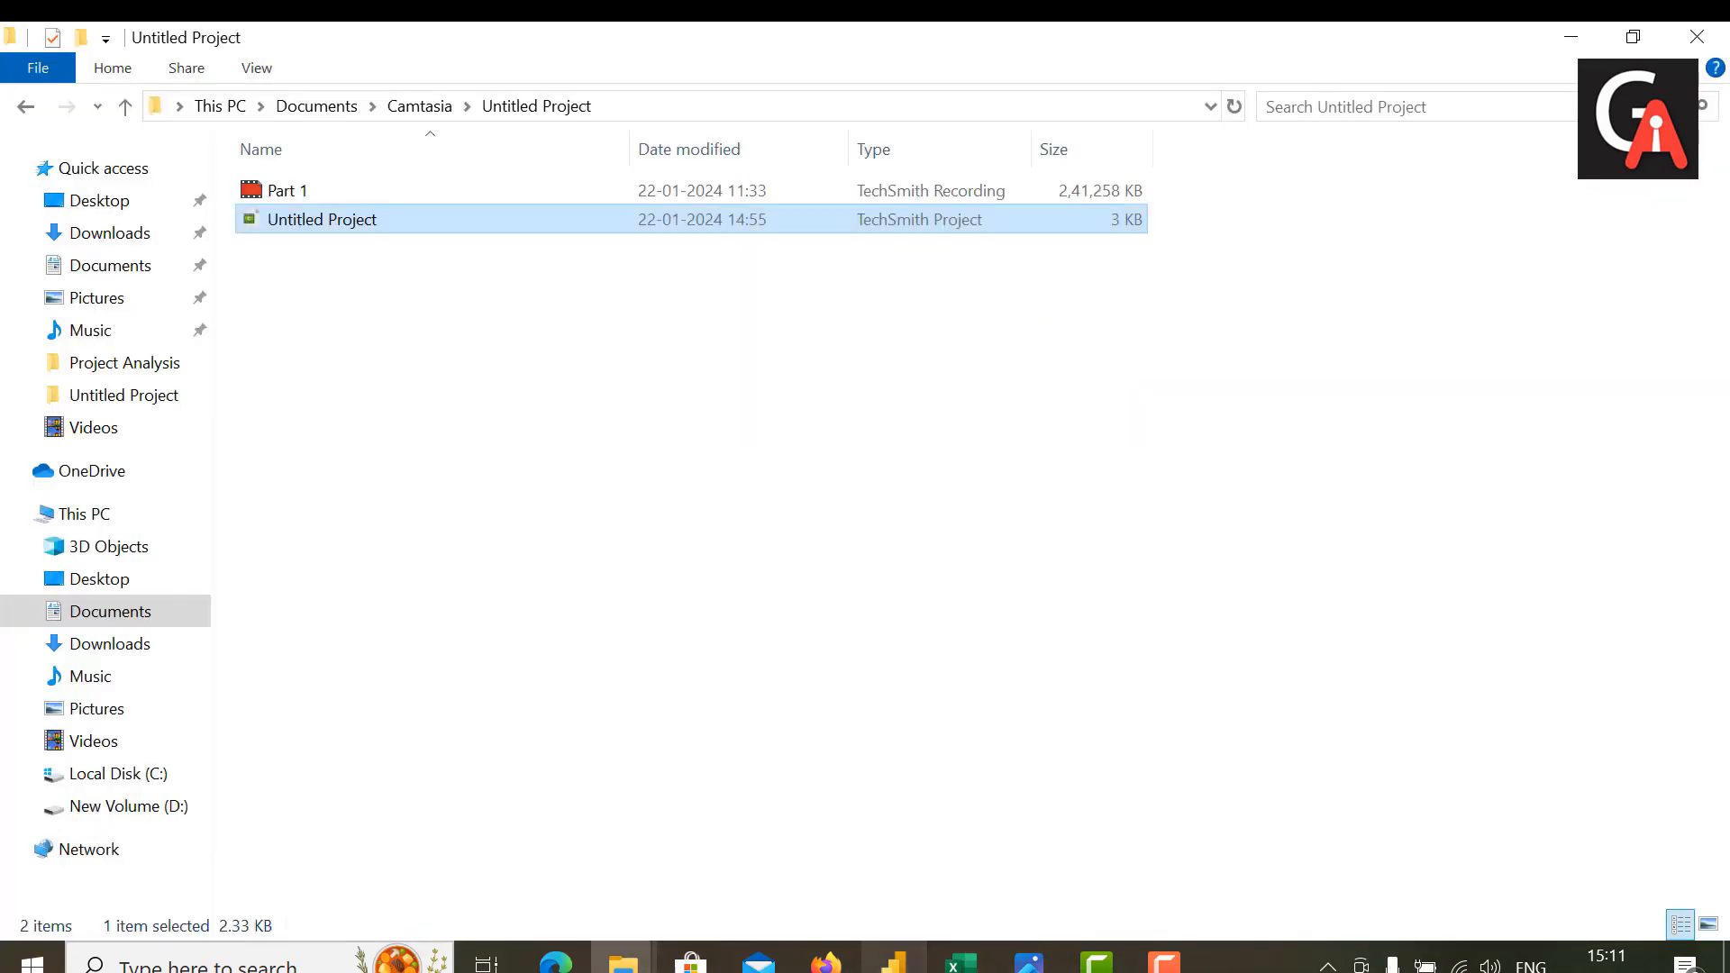
pyautogui.click(893, 963)
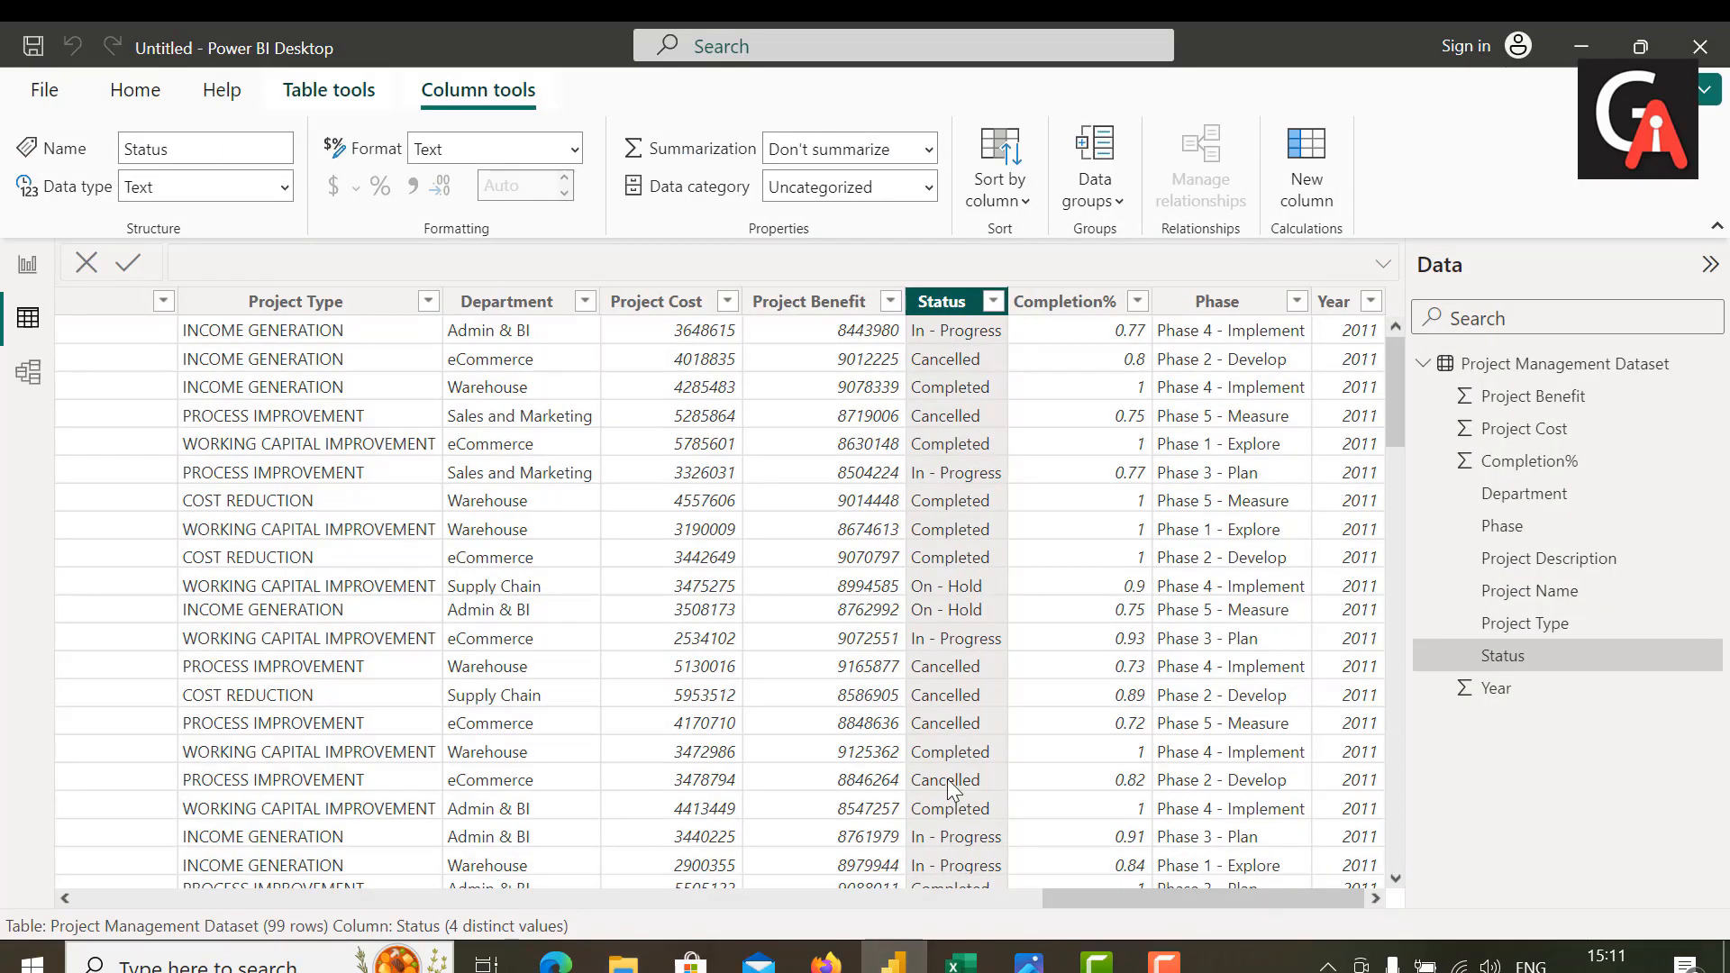
# Step: Insert a donut chart on the new report page and enlarge it to fill most of the page
pyautogui.click(22, 270)
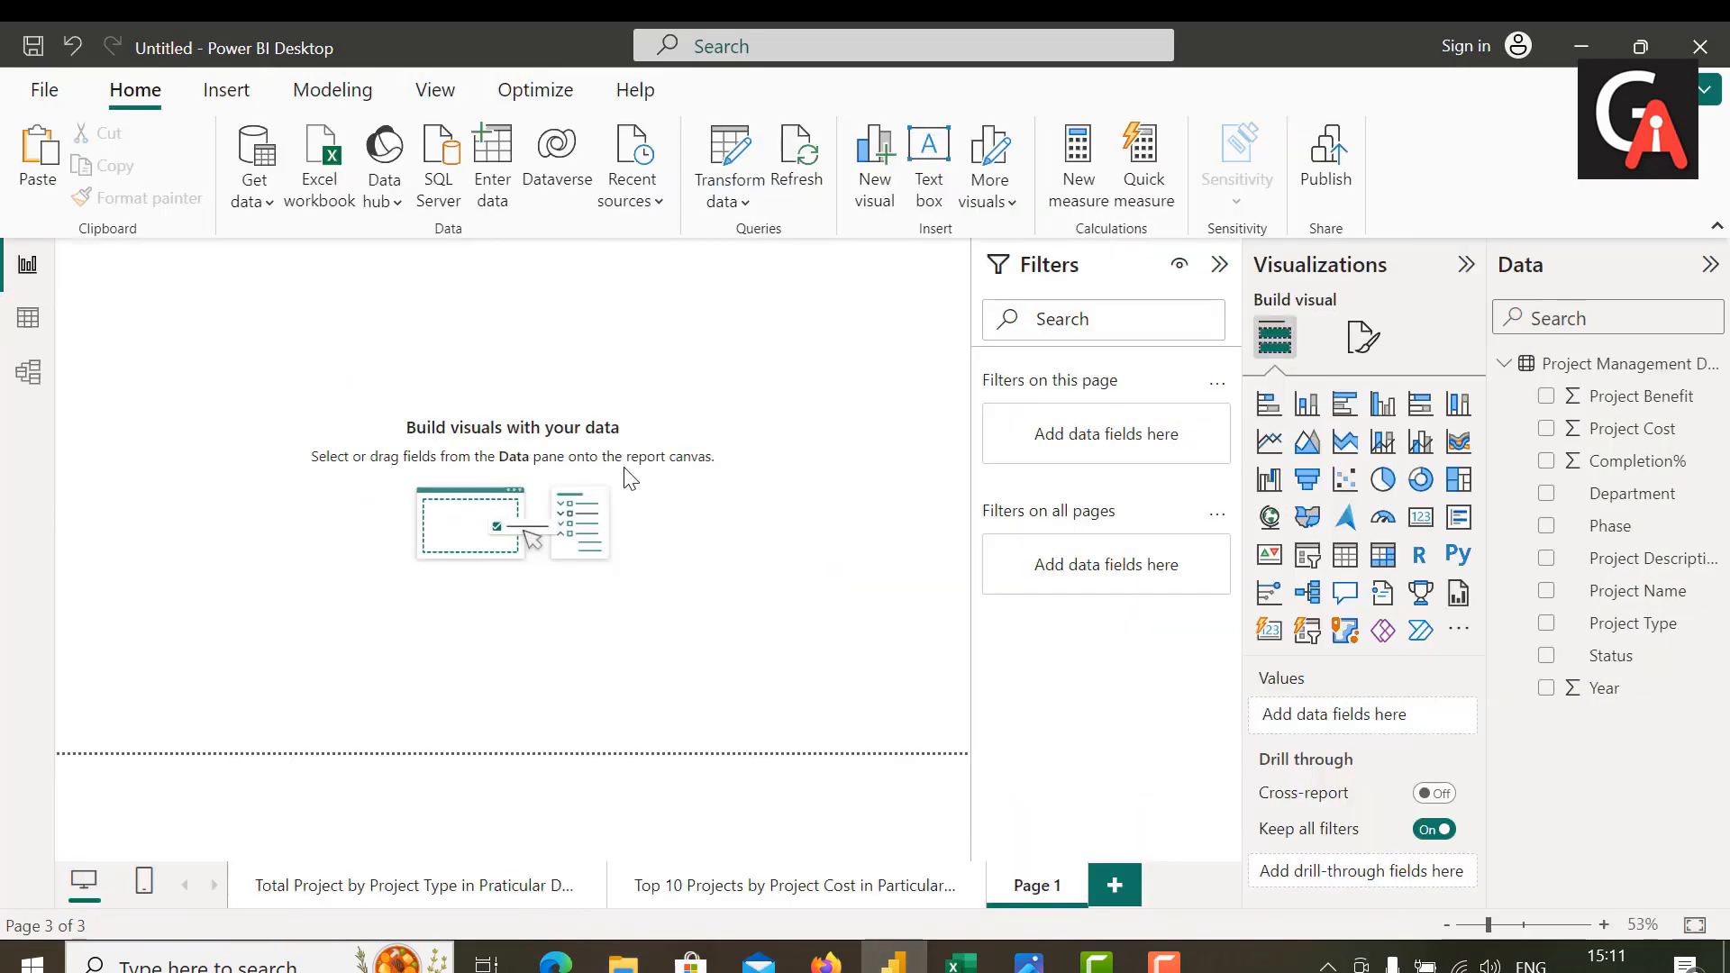
pyautogui.click(1422, 481)
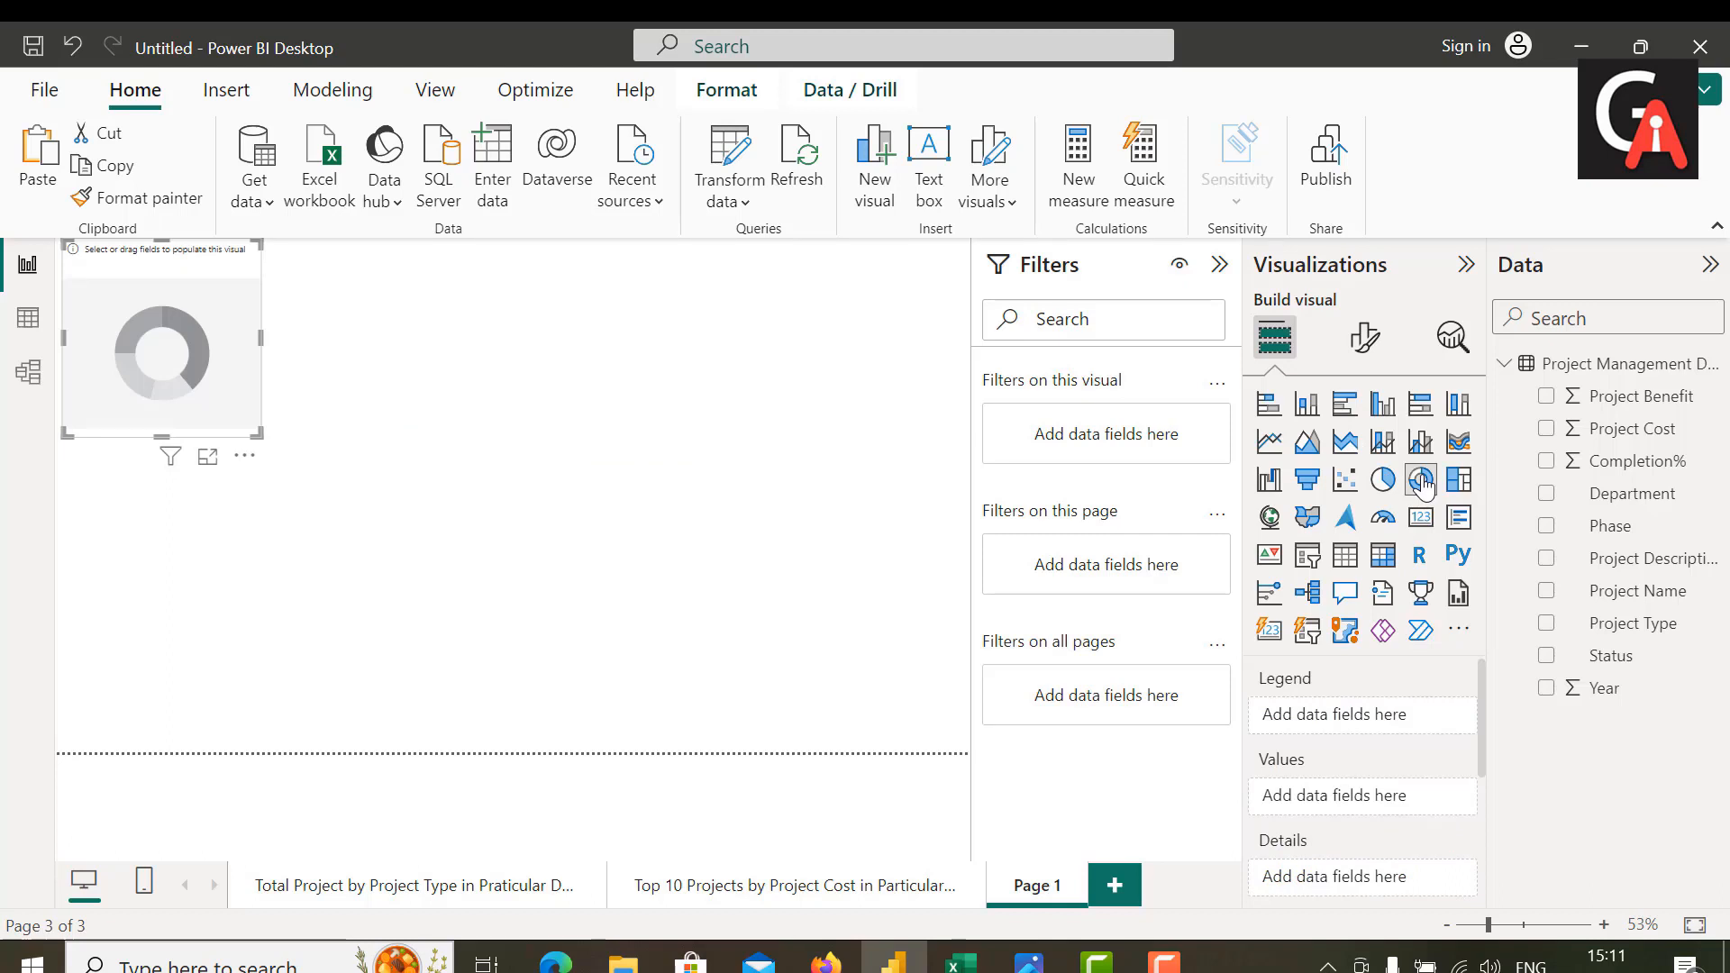
pyautogui.moveTo(173, 363); pyautogui.dragTo(243, 441)
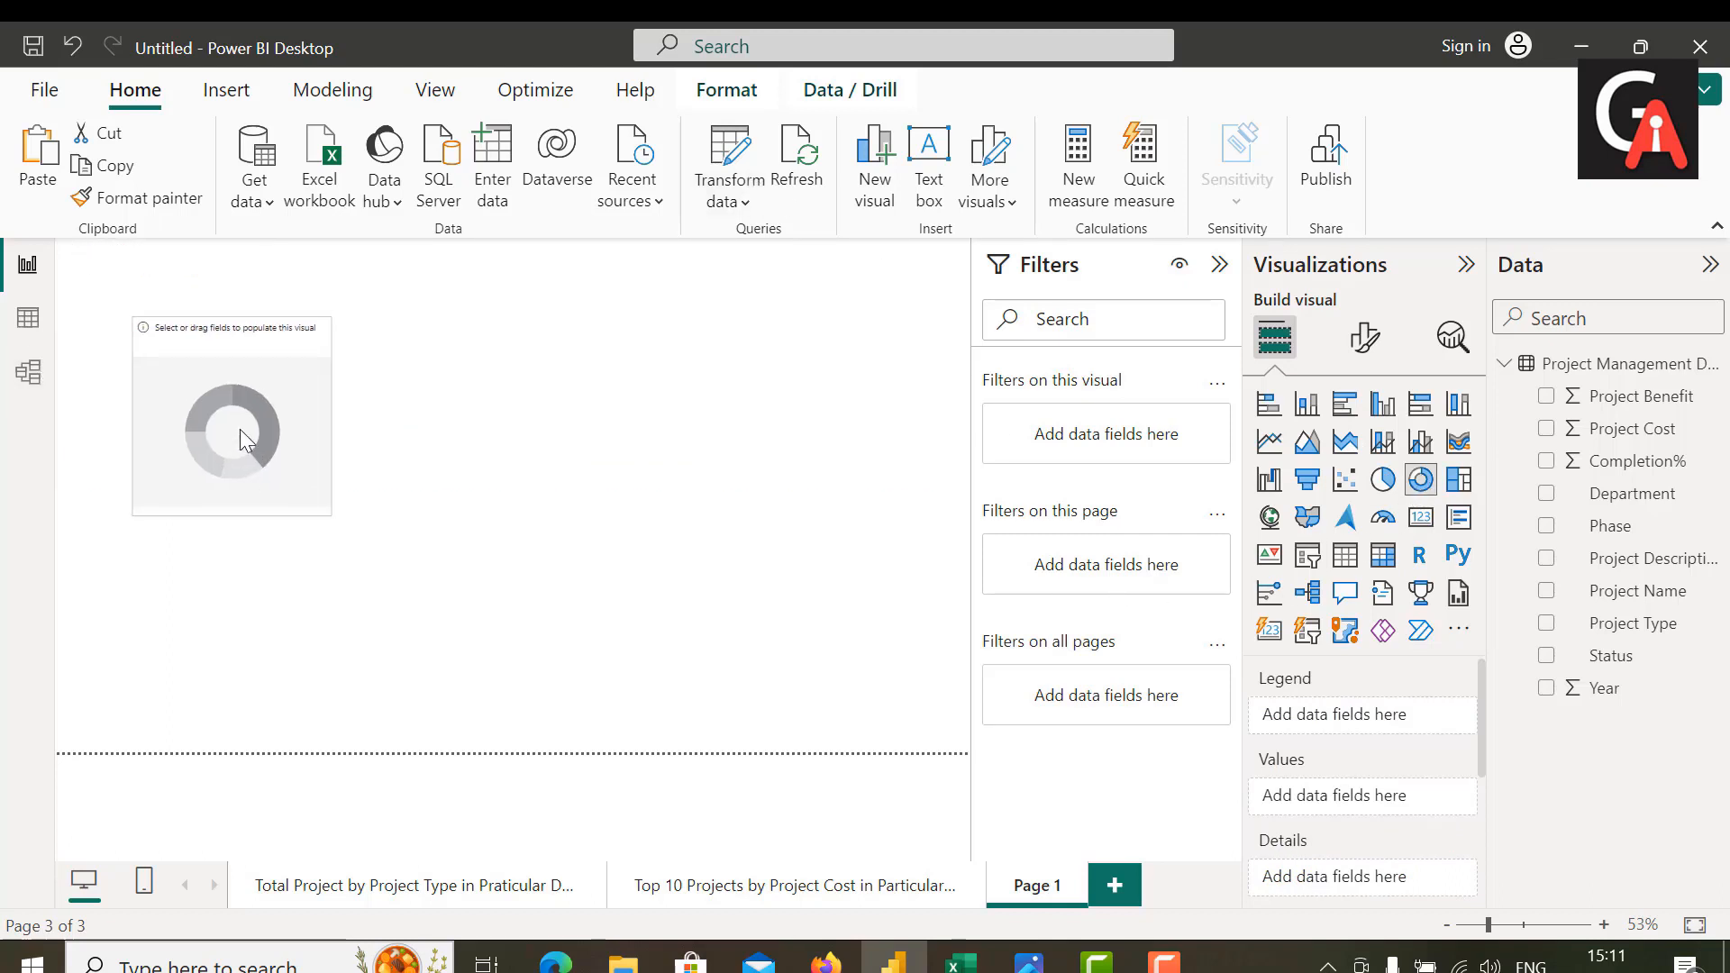
pyautogui.moveTo(330, 514); pyautogui.dragTo(917, 741)
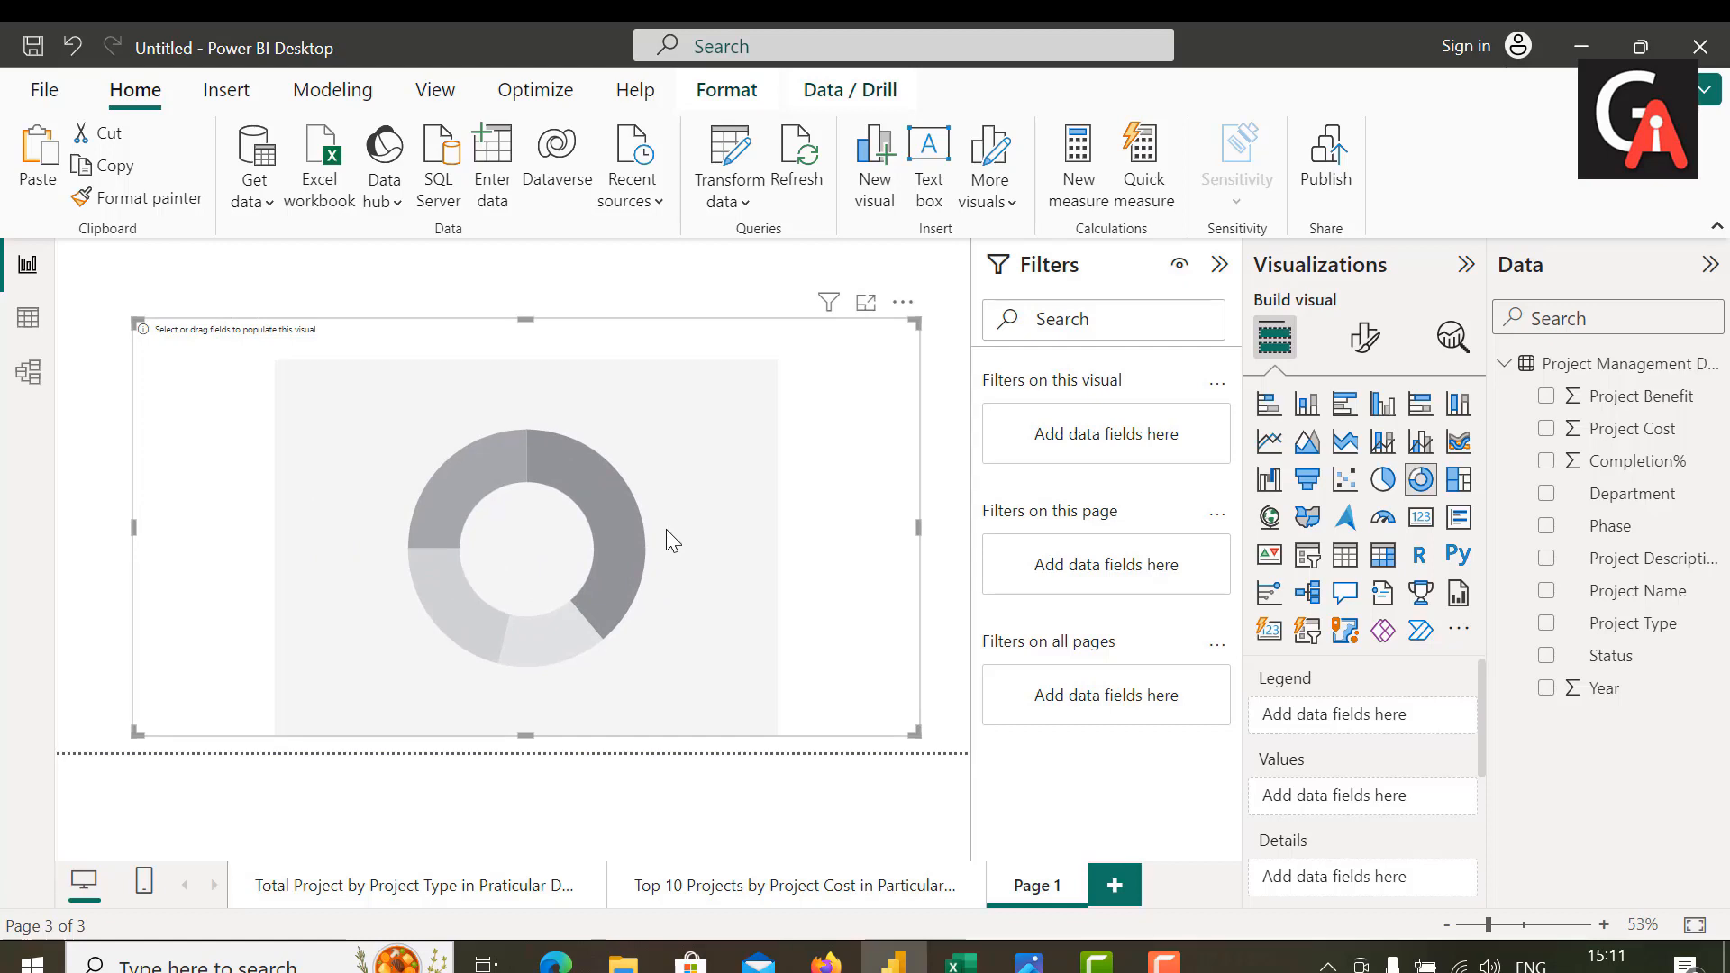
# Step: Assign Status as the donut chart's legend and the count of Project Name as its values
pyautogui.moveTo(1619, 665); pyautogui.dragTo(1367, 723)
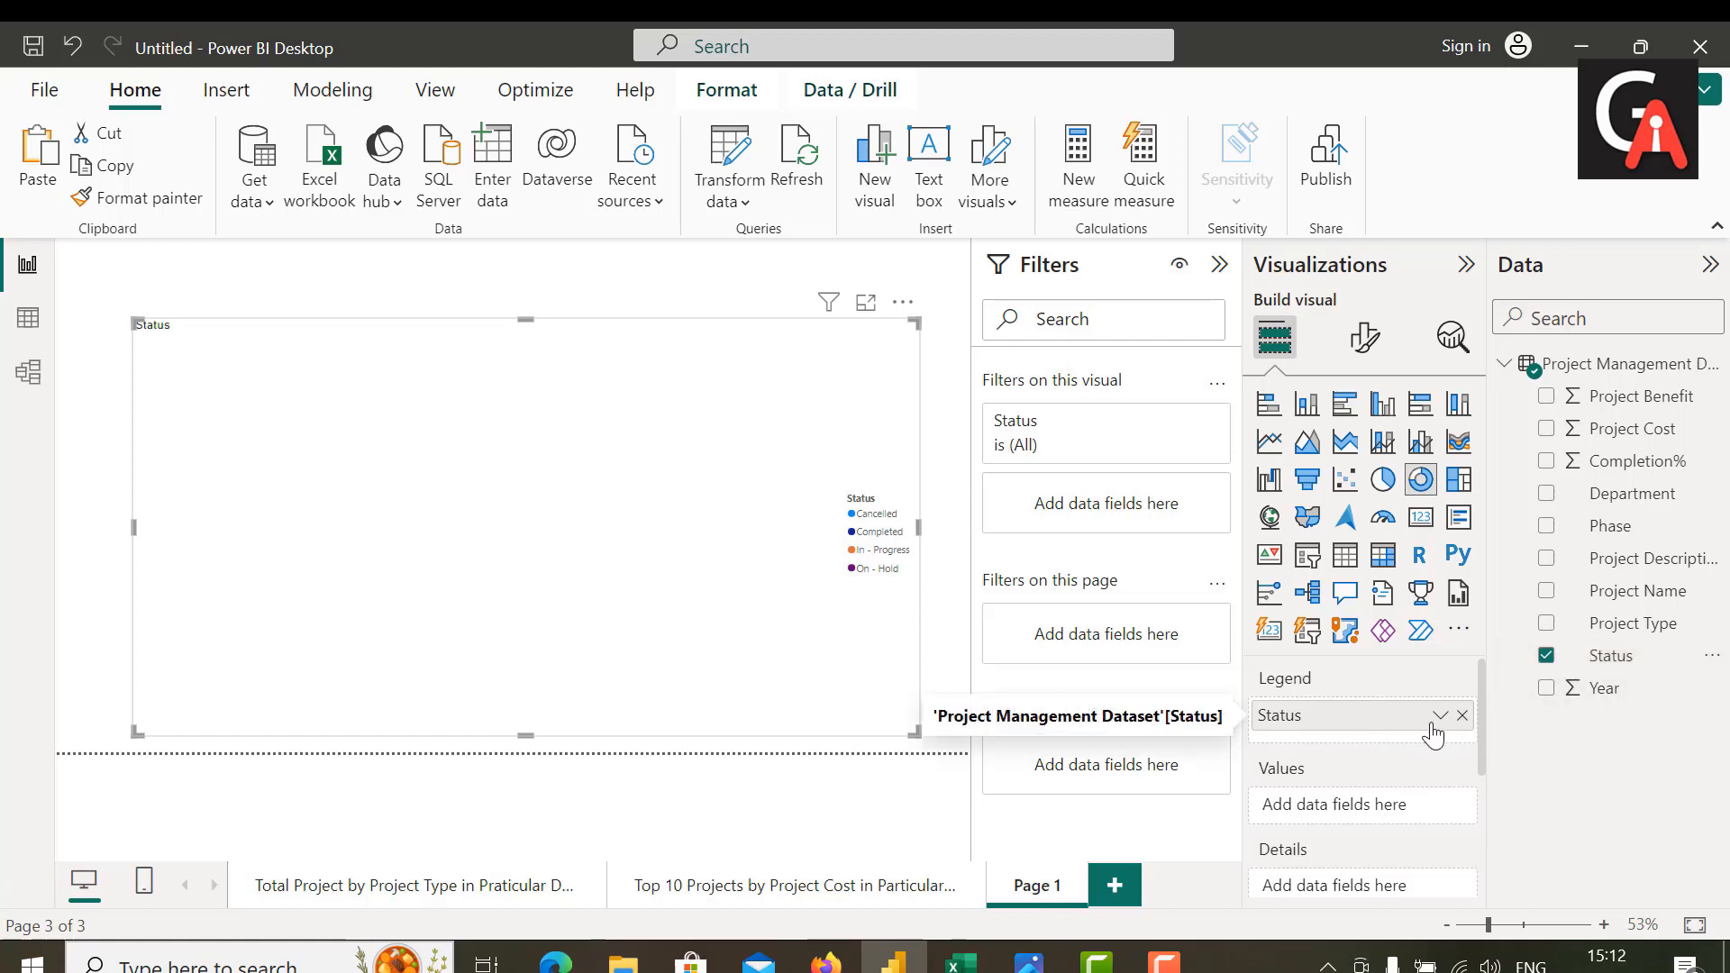
pyautogui.moveTo(1649, 590); pyautogui.dragTo(1402, 804)
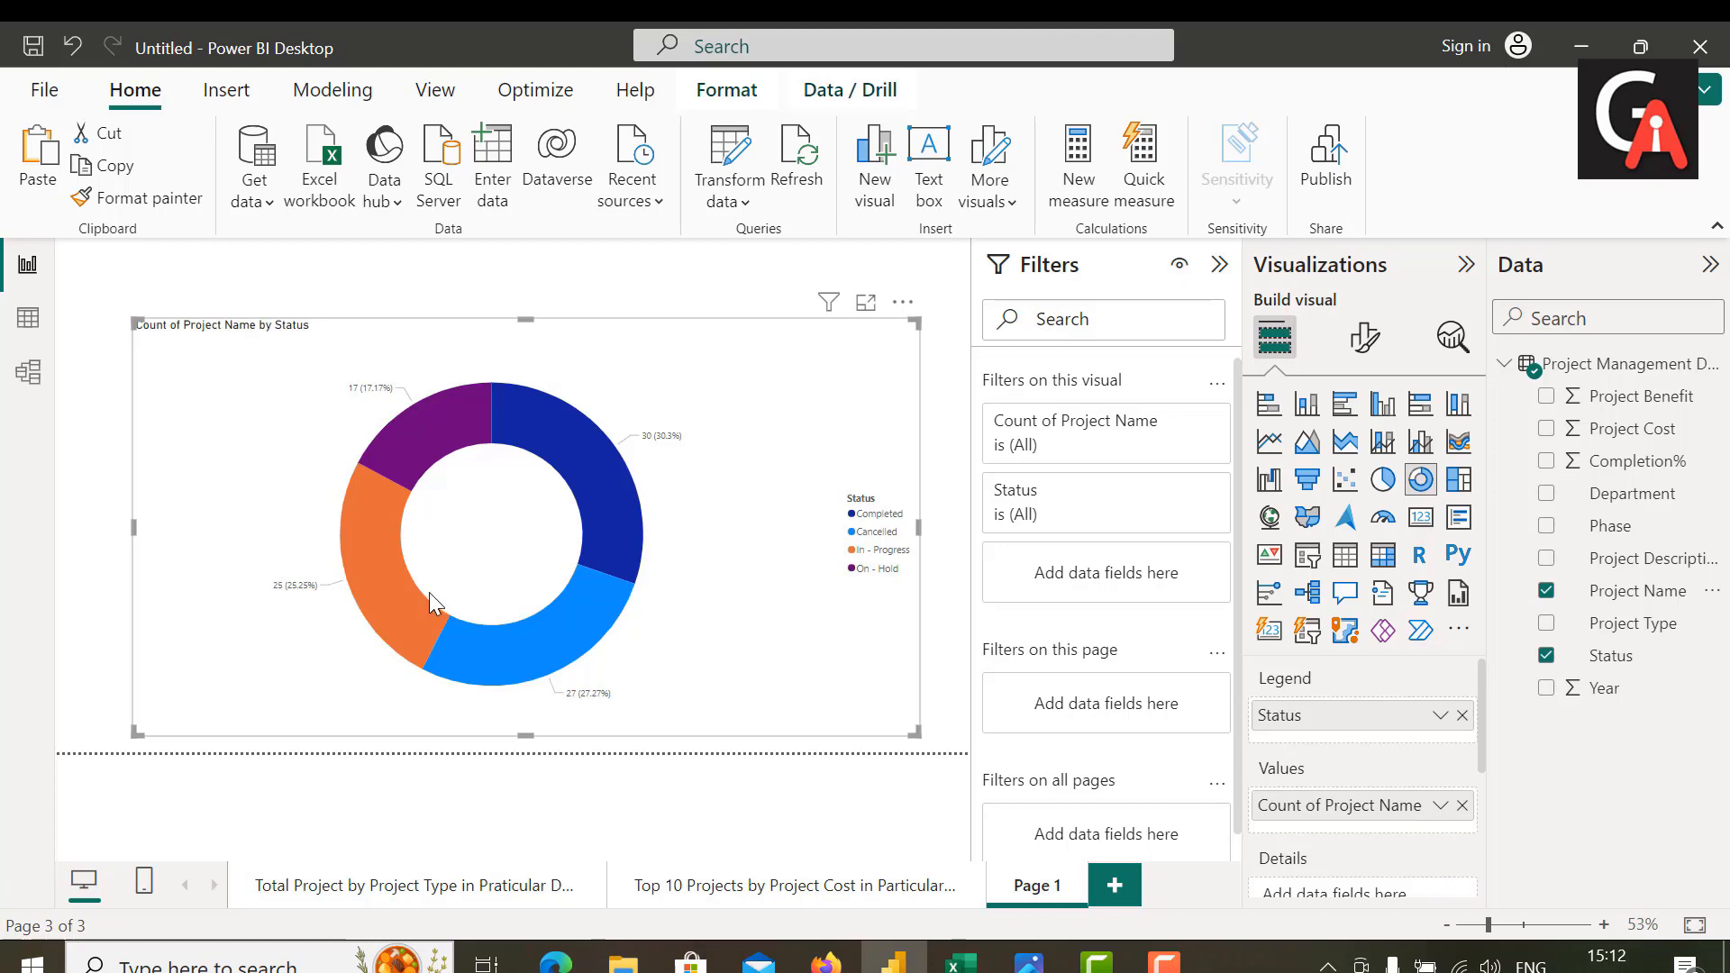
# Step: Set the donut chart's detail label values to font size 15 and bold
pyautogui.click(1366, 340)
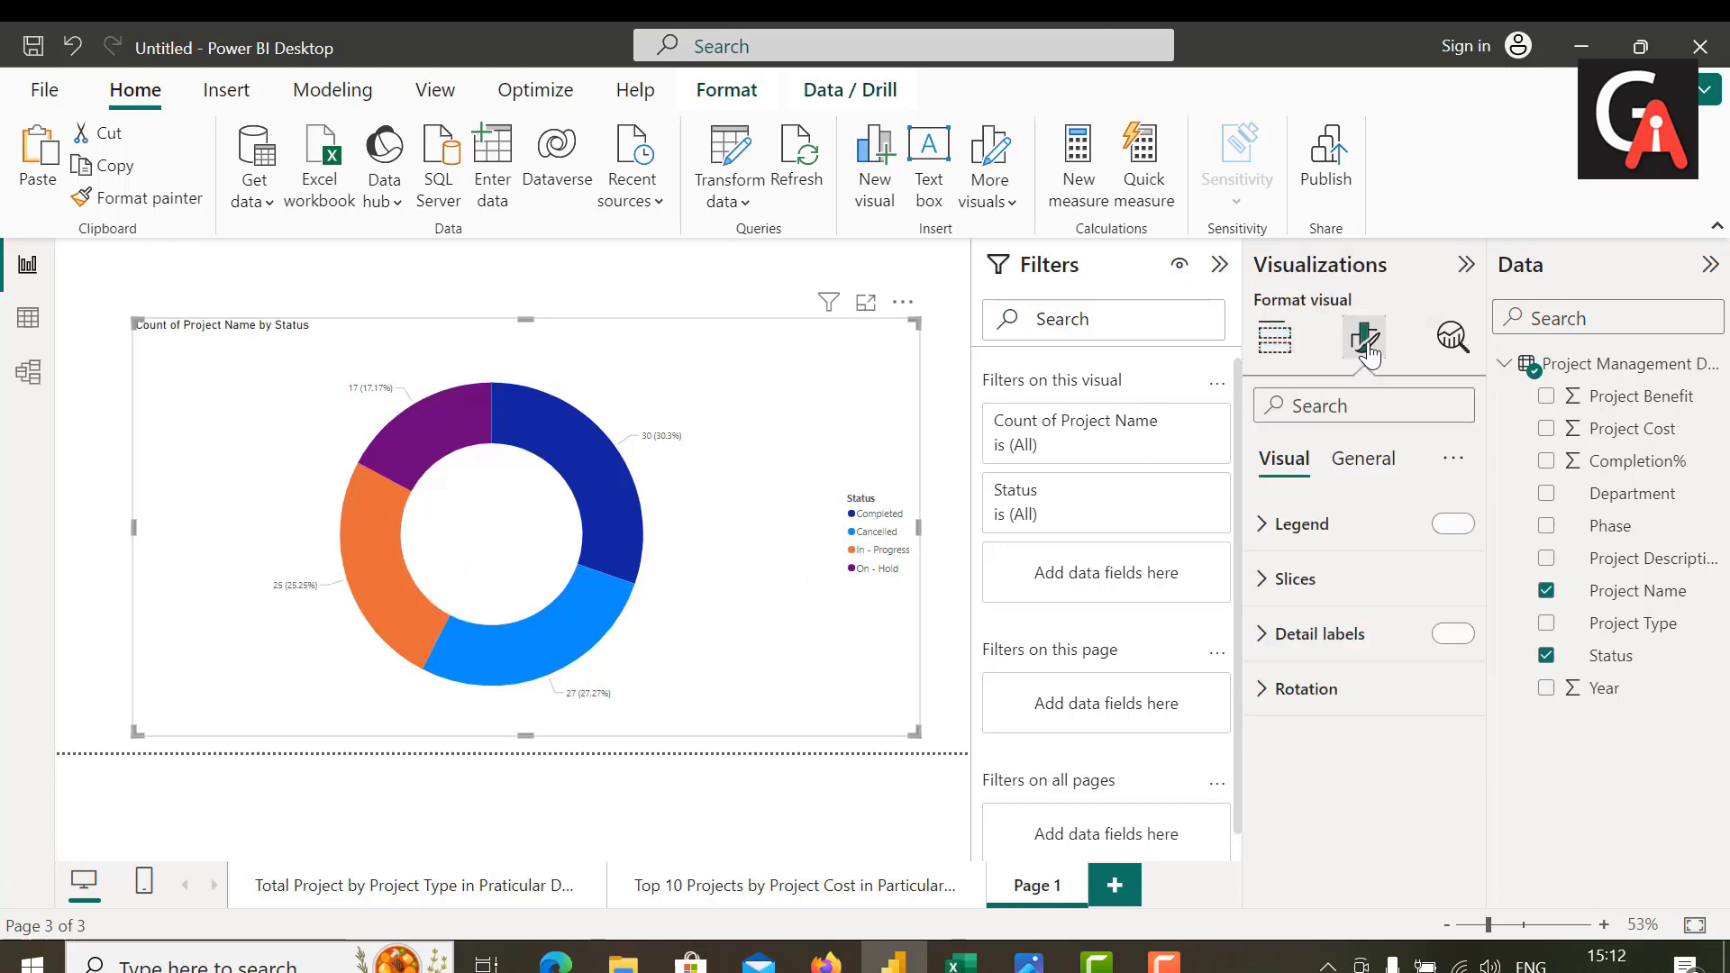
pyautogui.click(1283, 639)
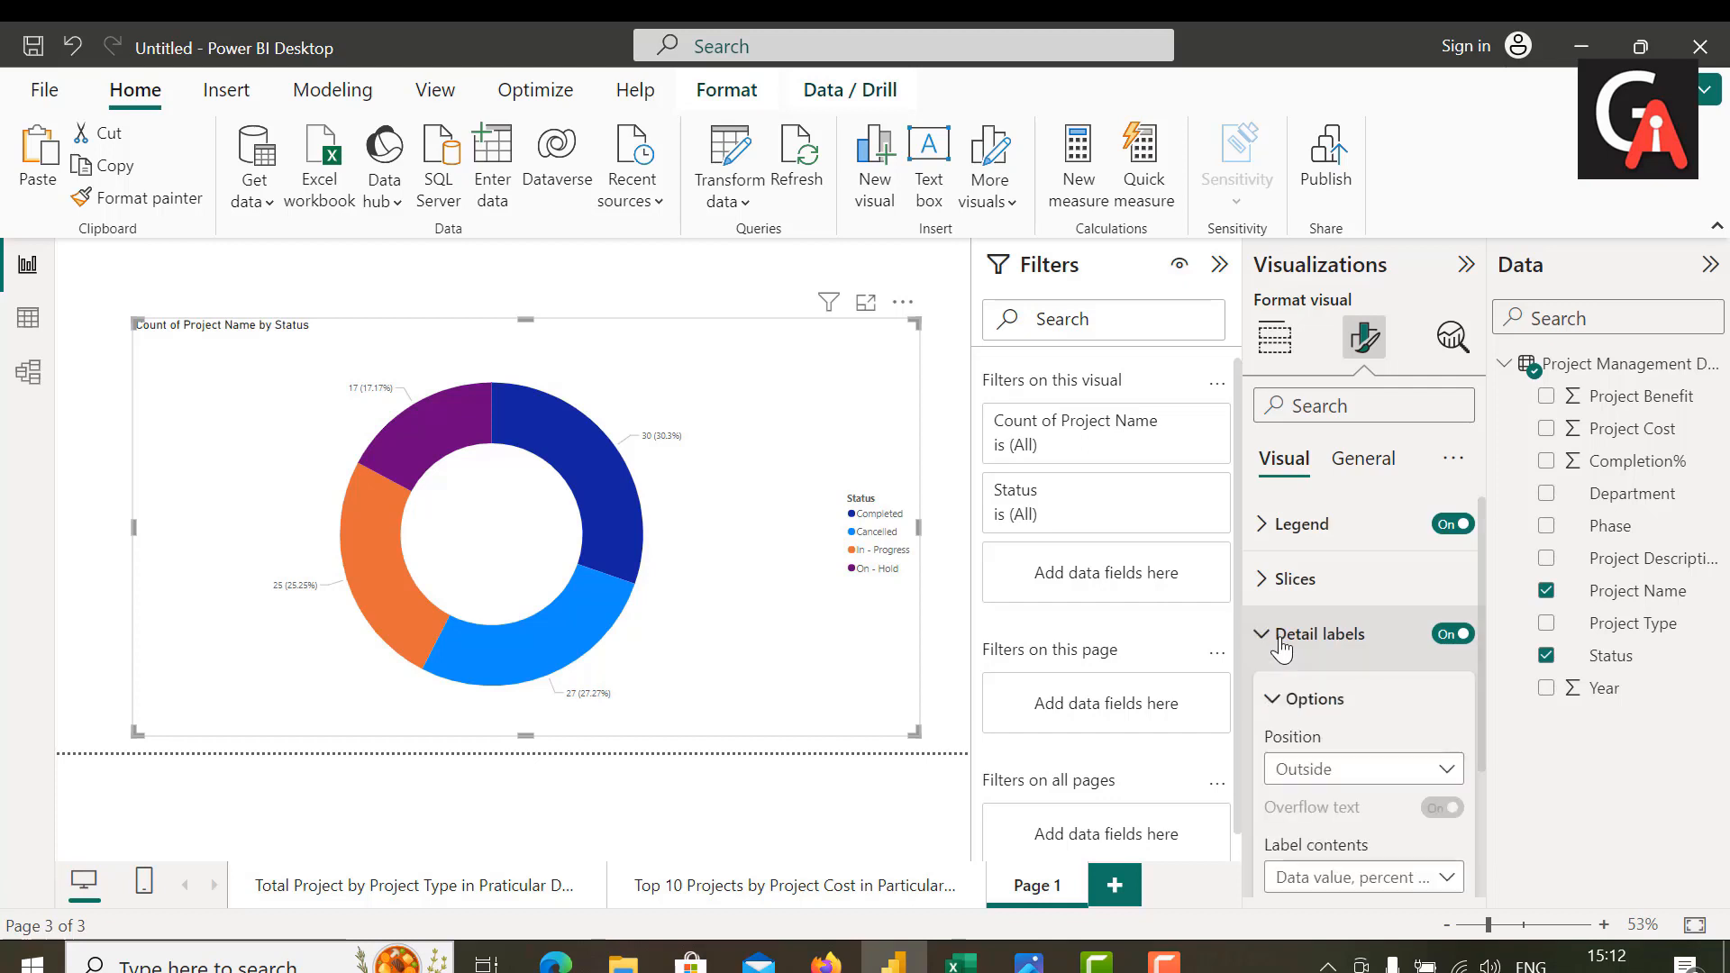
pyautogui.scroll(-2, 1322, 673)
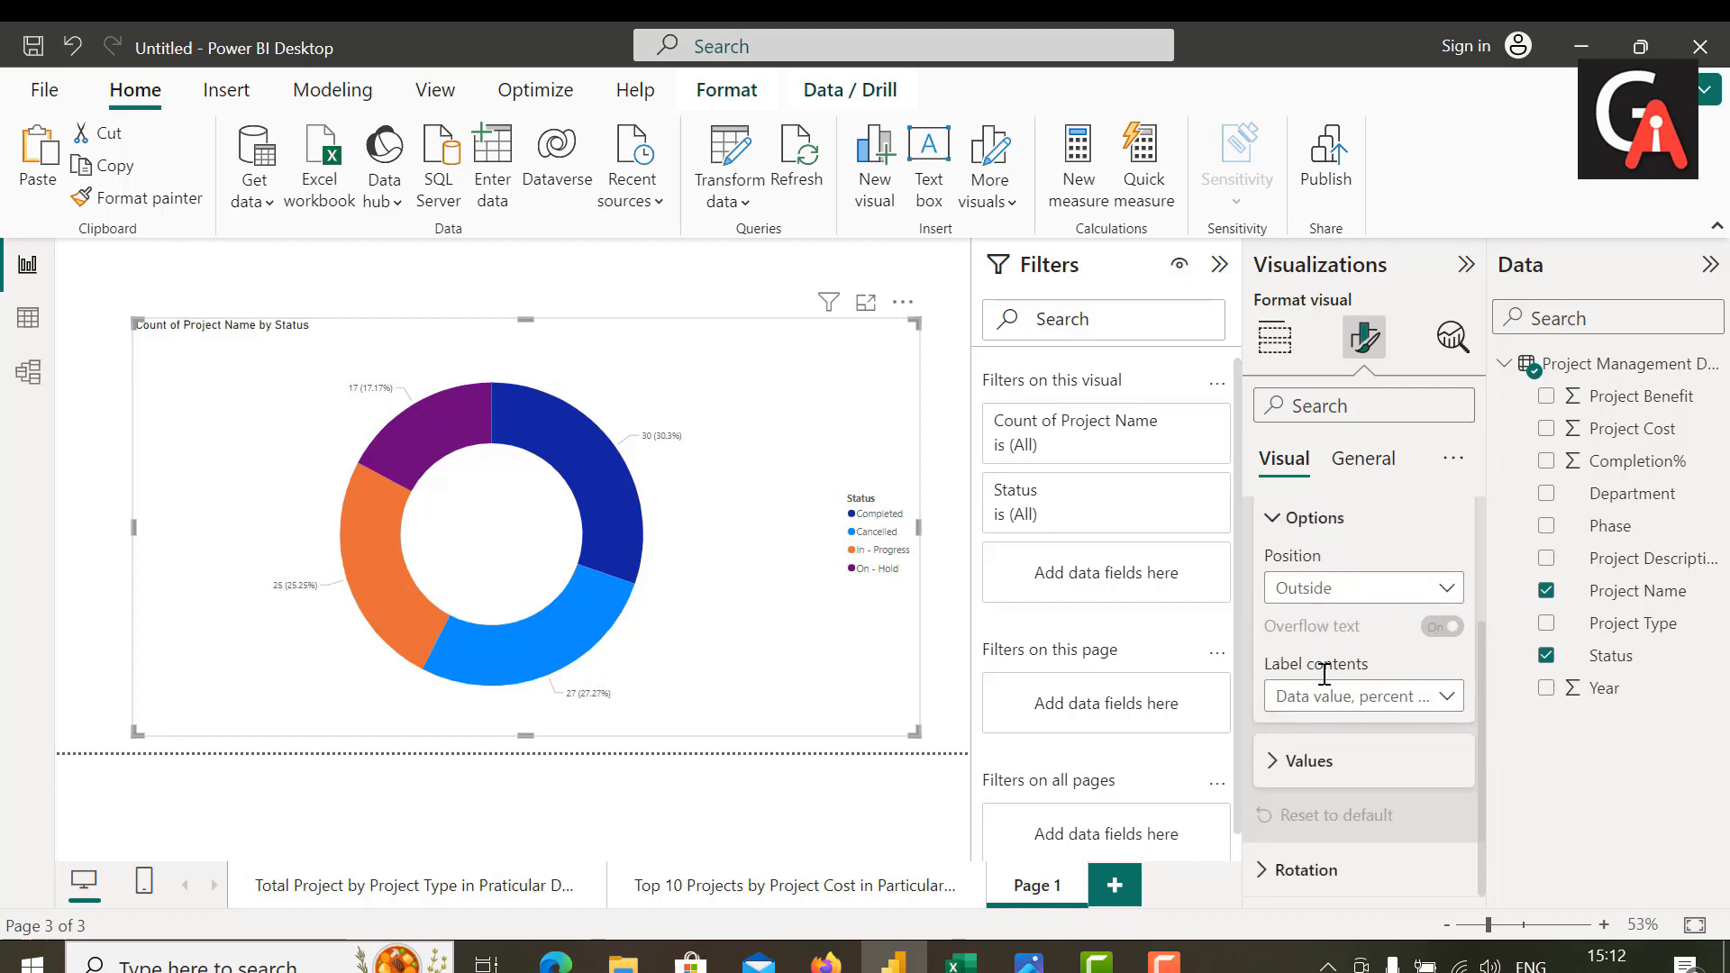
pyautogui.click(1281, 762)
pyautogui.scroll(-3, 1379, 667)
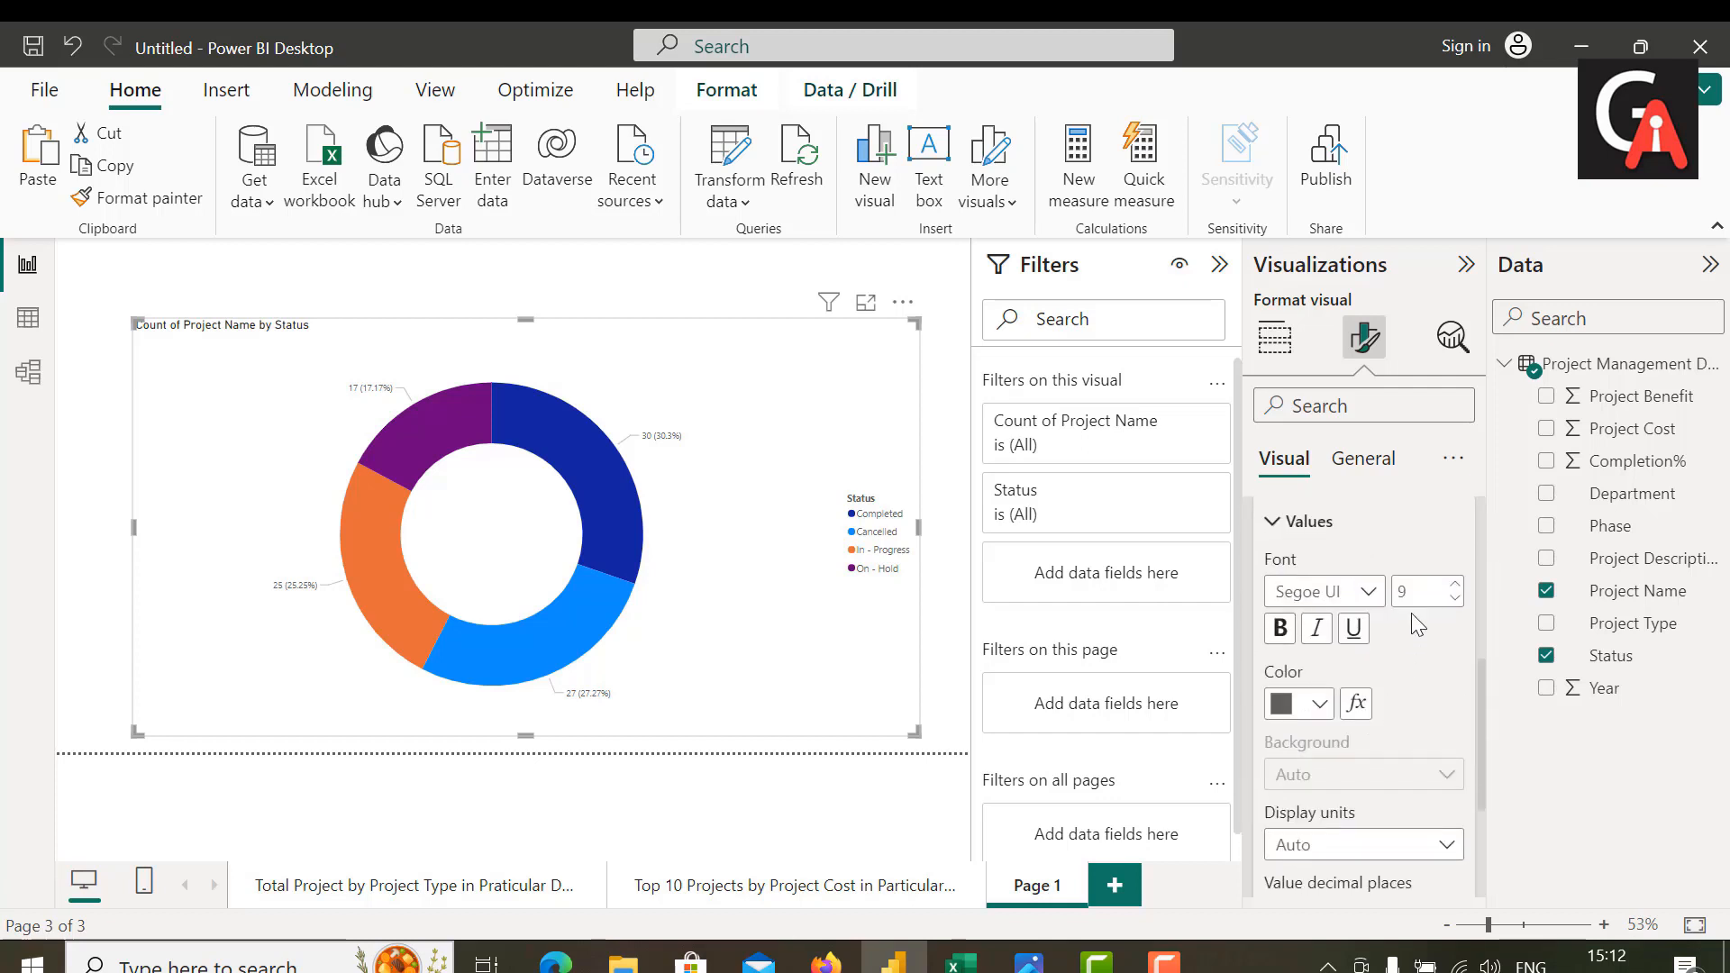
pyautogui.click(1425, 586)
pyautogui.press('BackSpace')
pyautogui.write('2')
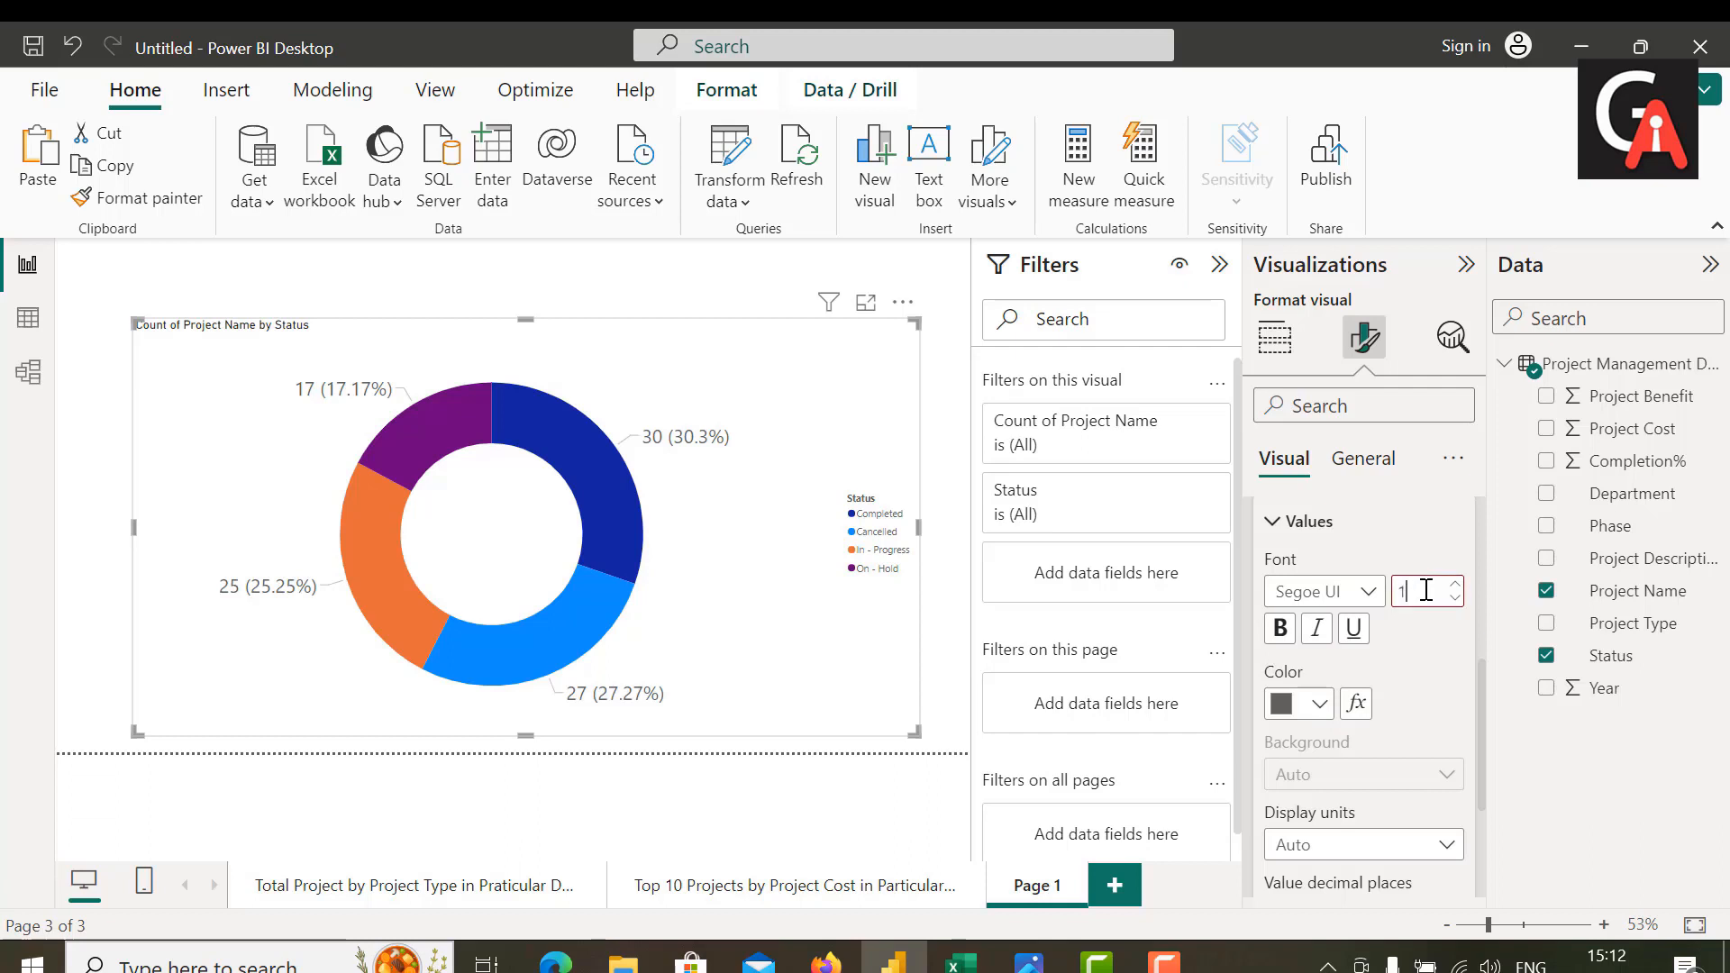
pyautogui.write('5')
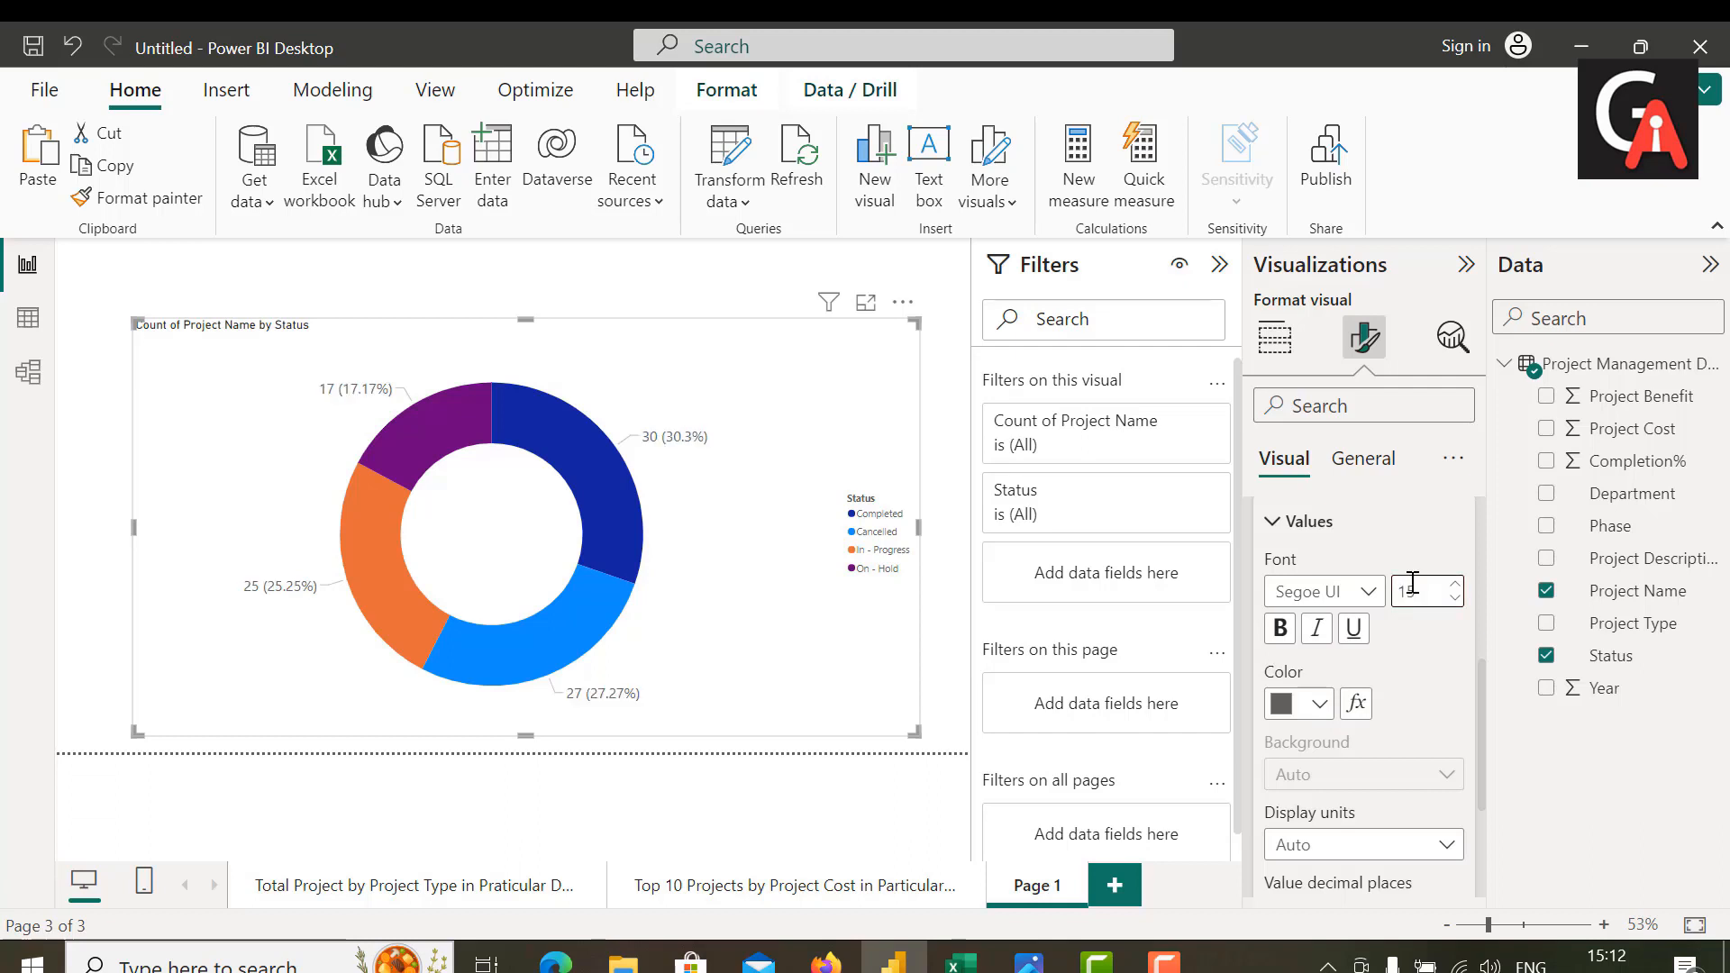
pyautogui.click(1279, 628)
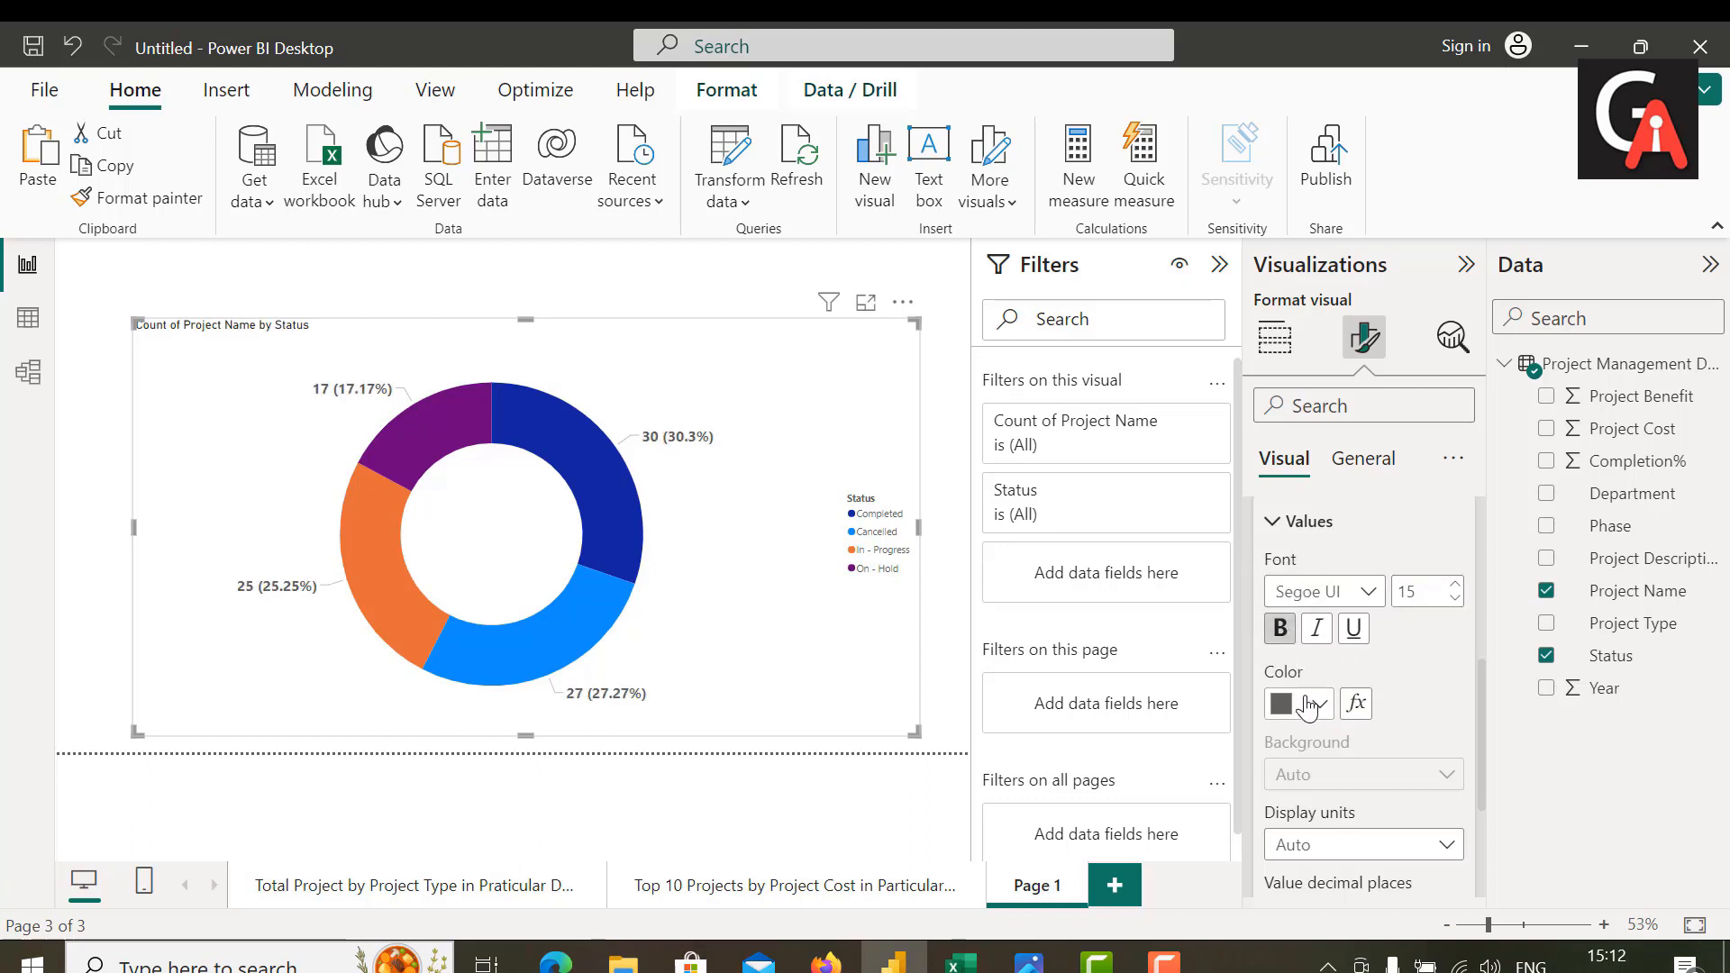
# Step: Color the donut chart's detail label values black and change their font to Cambria
pyautogui.click(1311, 705)
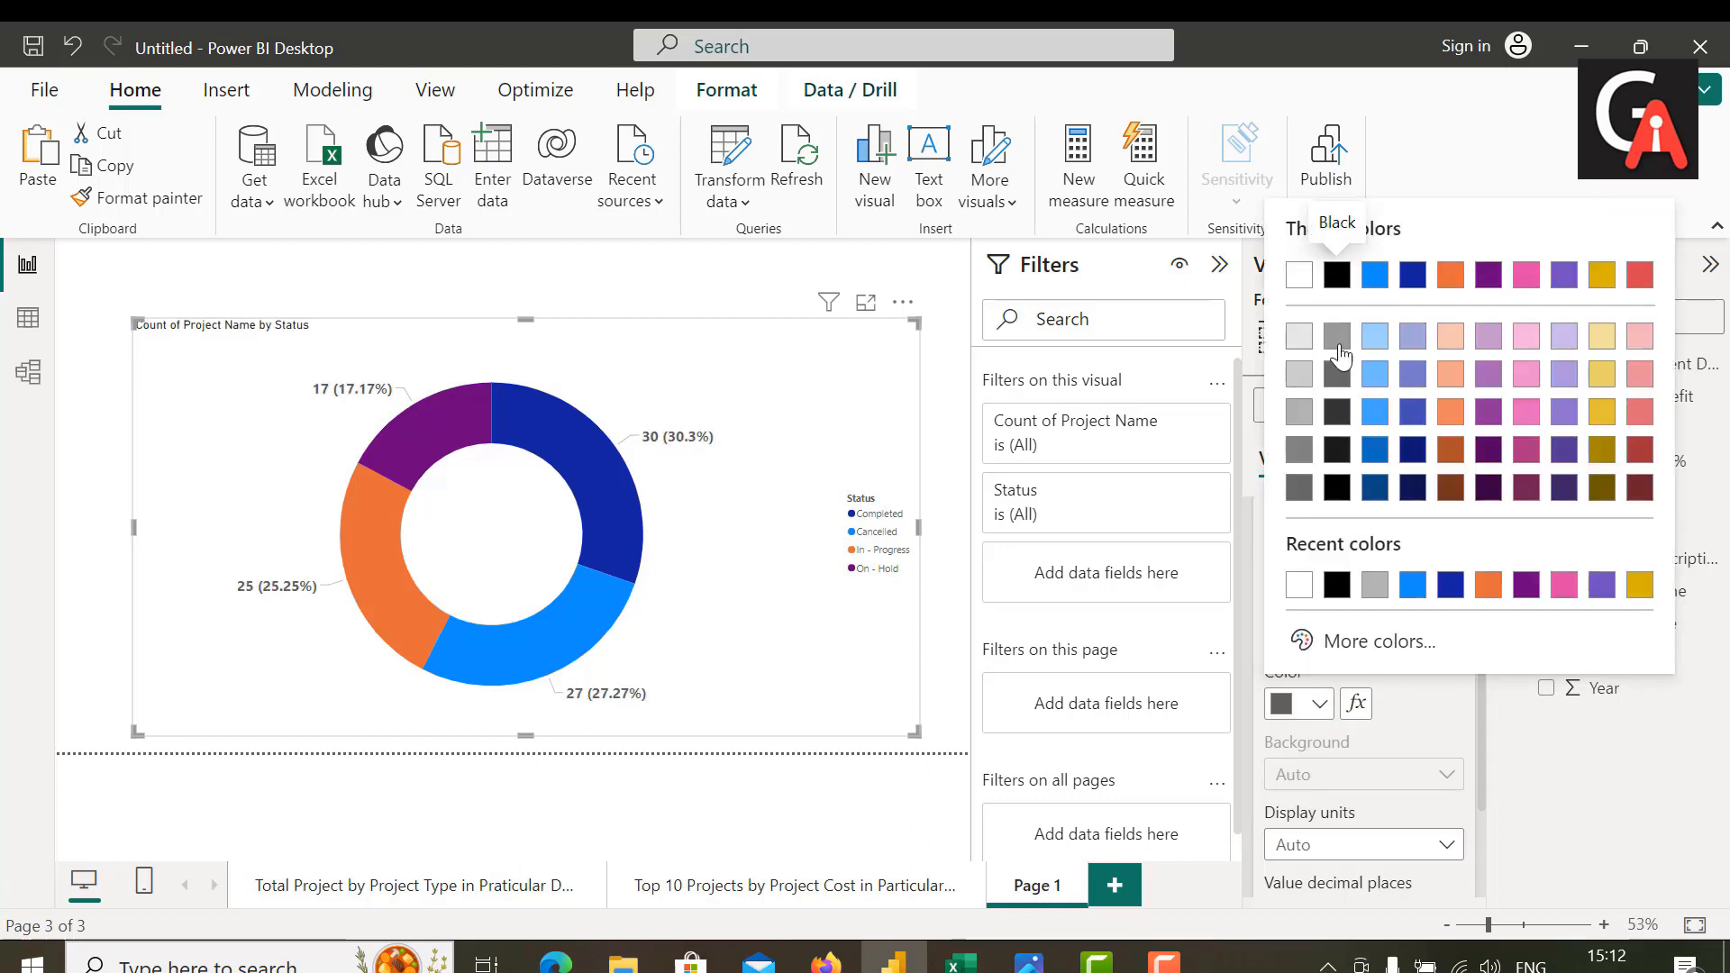
pyautogui.click(1338, 275)
pyautogui.click(1311, 591)
pyautogui.scroll(3, 1308, 270)
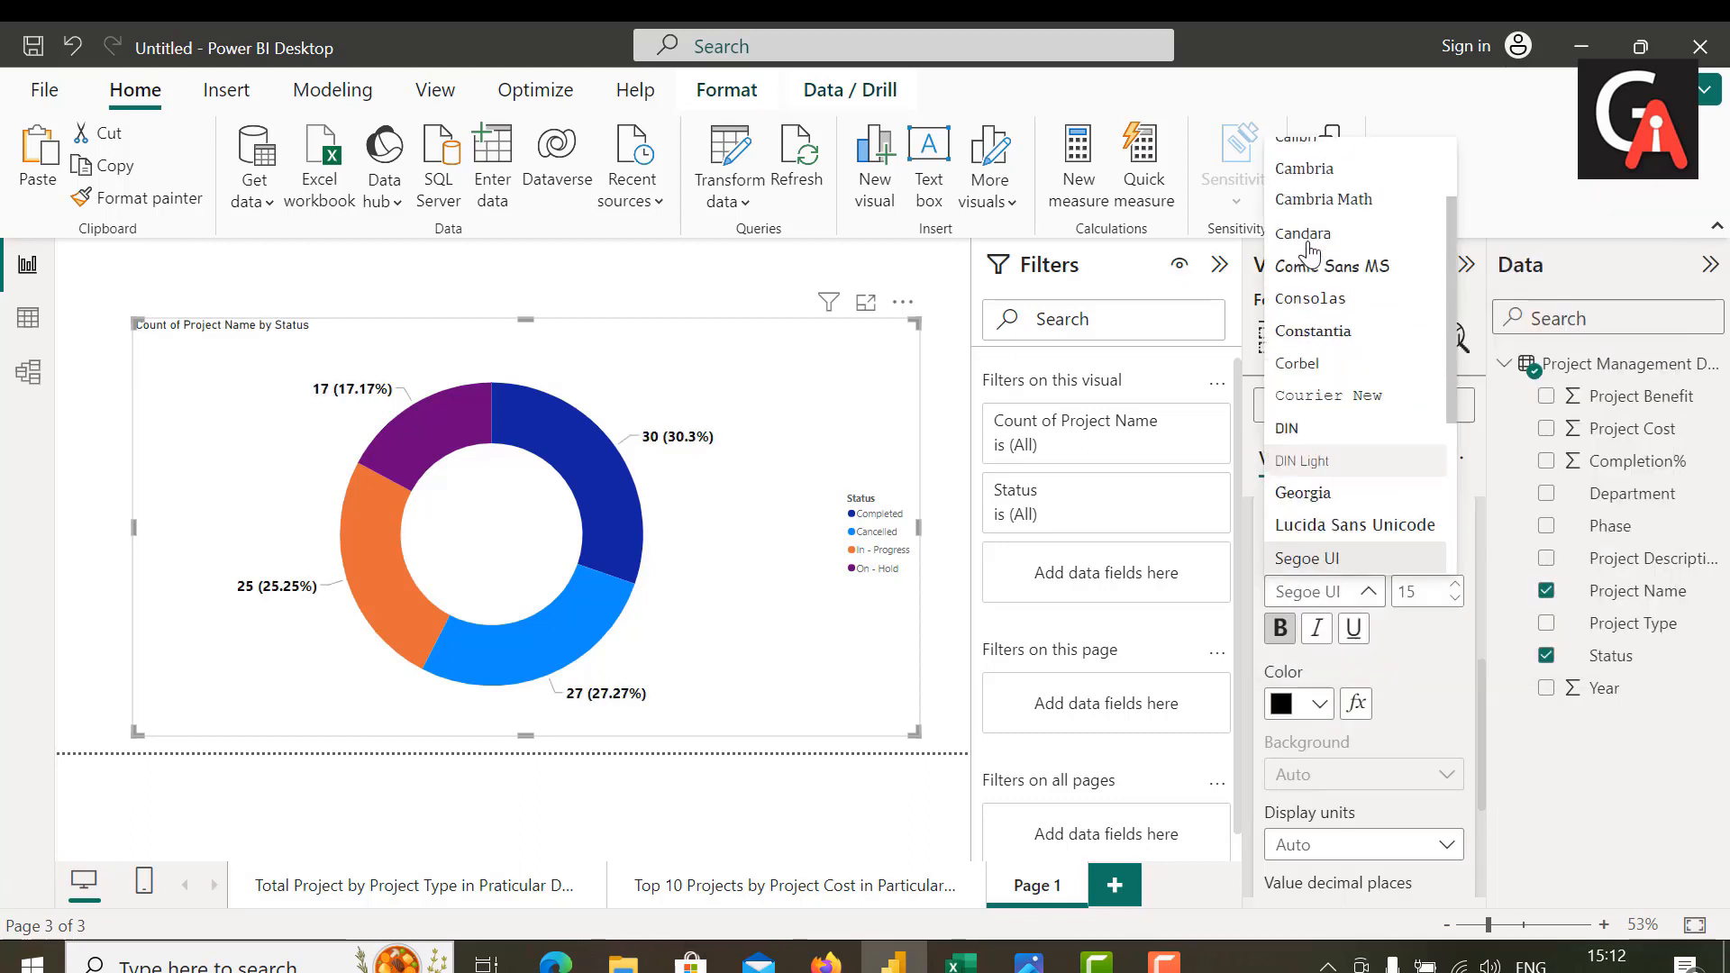
pyautogui.scroll(2, 1309, 252)
pyautogui.click(1314, 279)
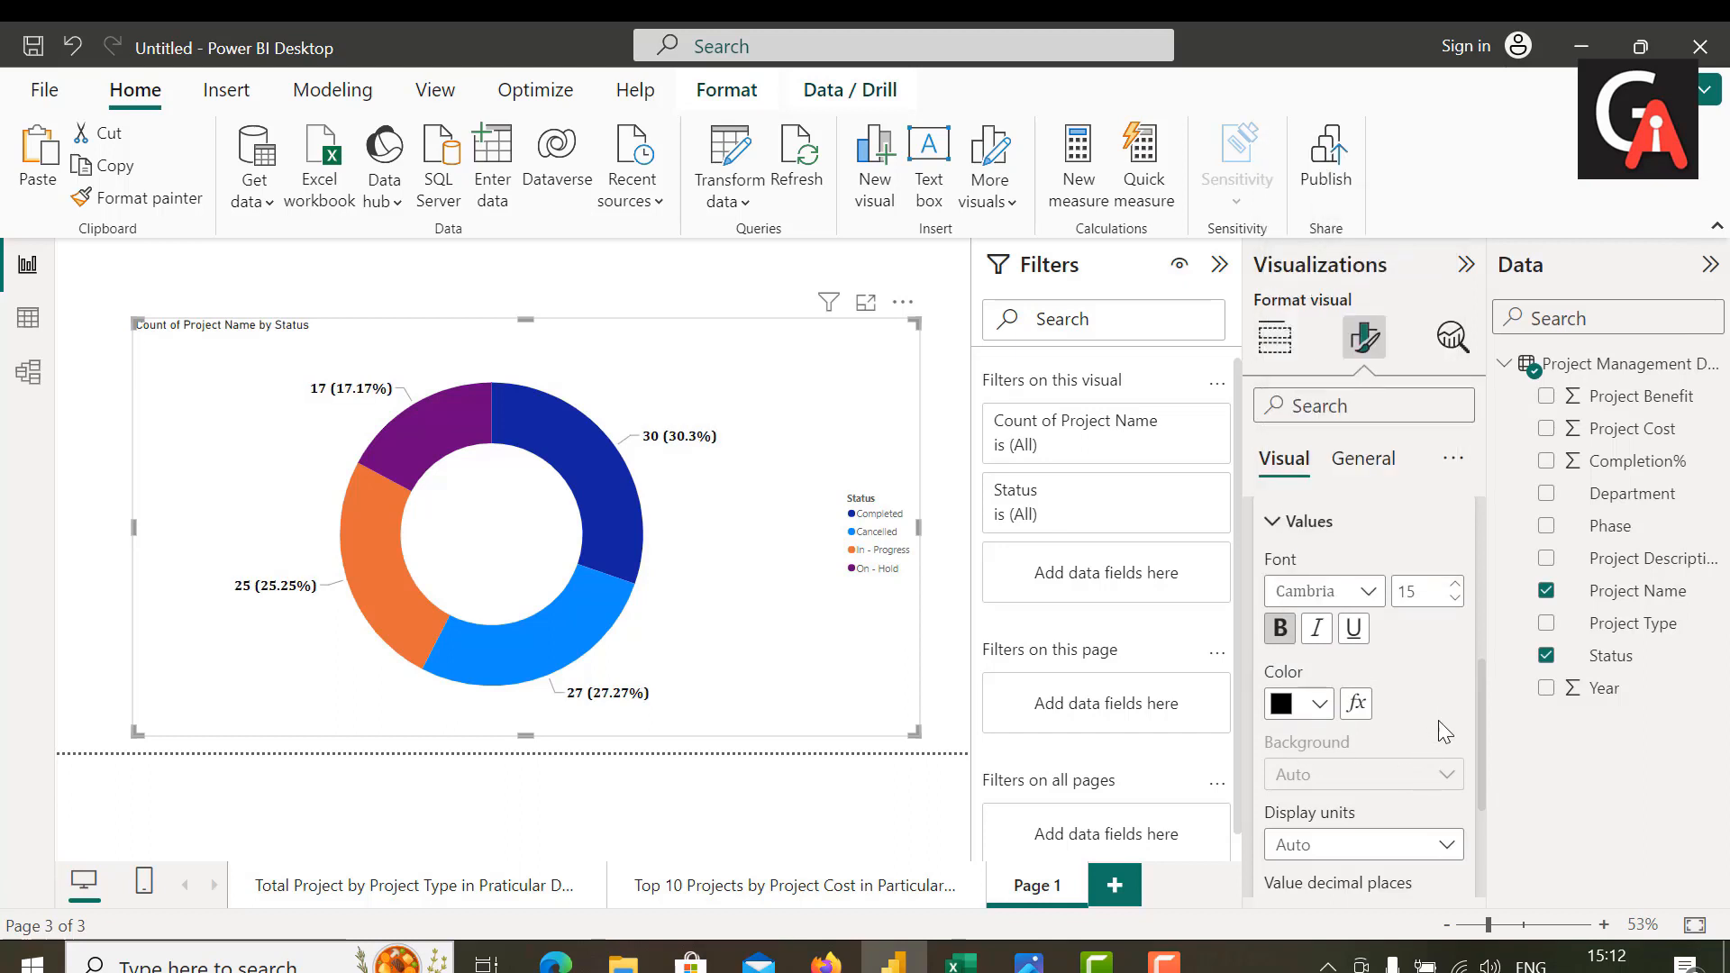
pyautogui.scroll(-3, 1369, 731)
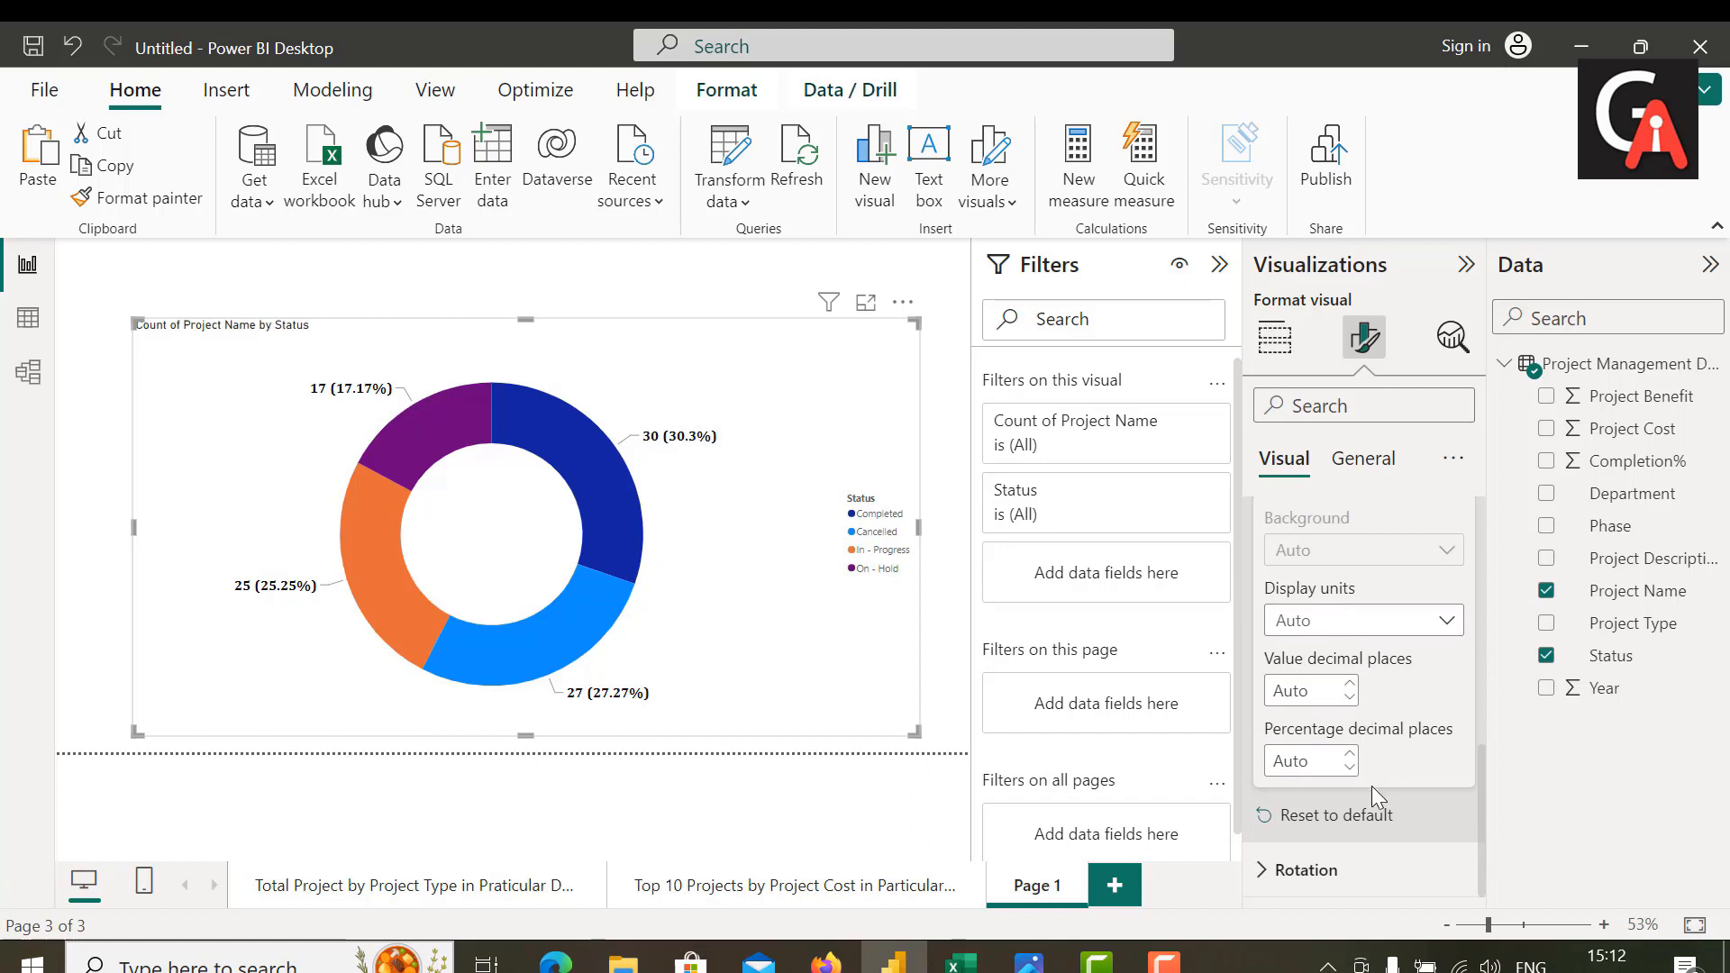
pyautogui.scroll(5, 1366, 775)
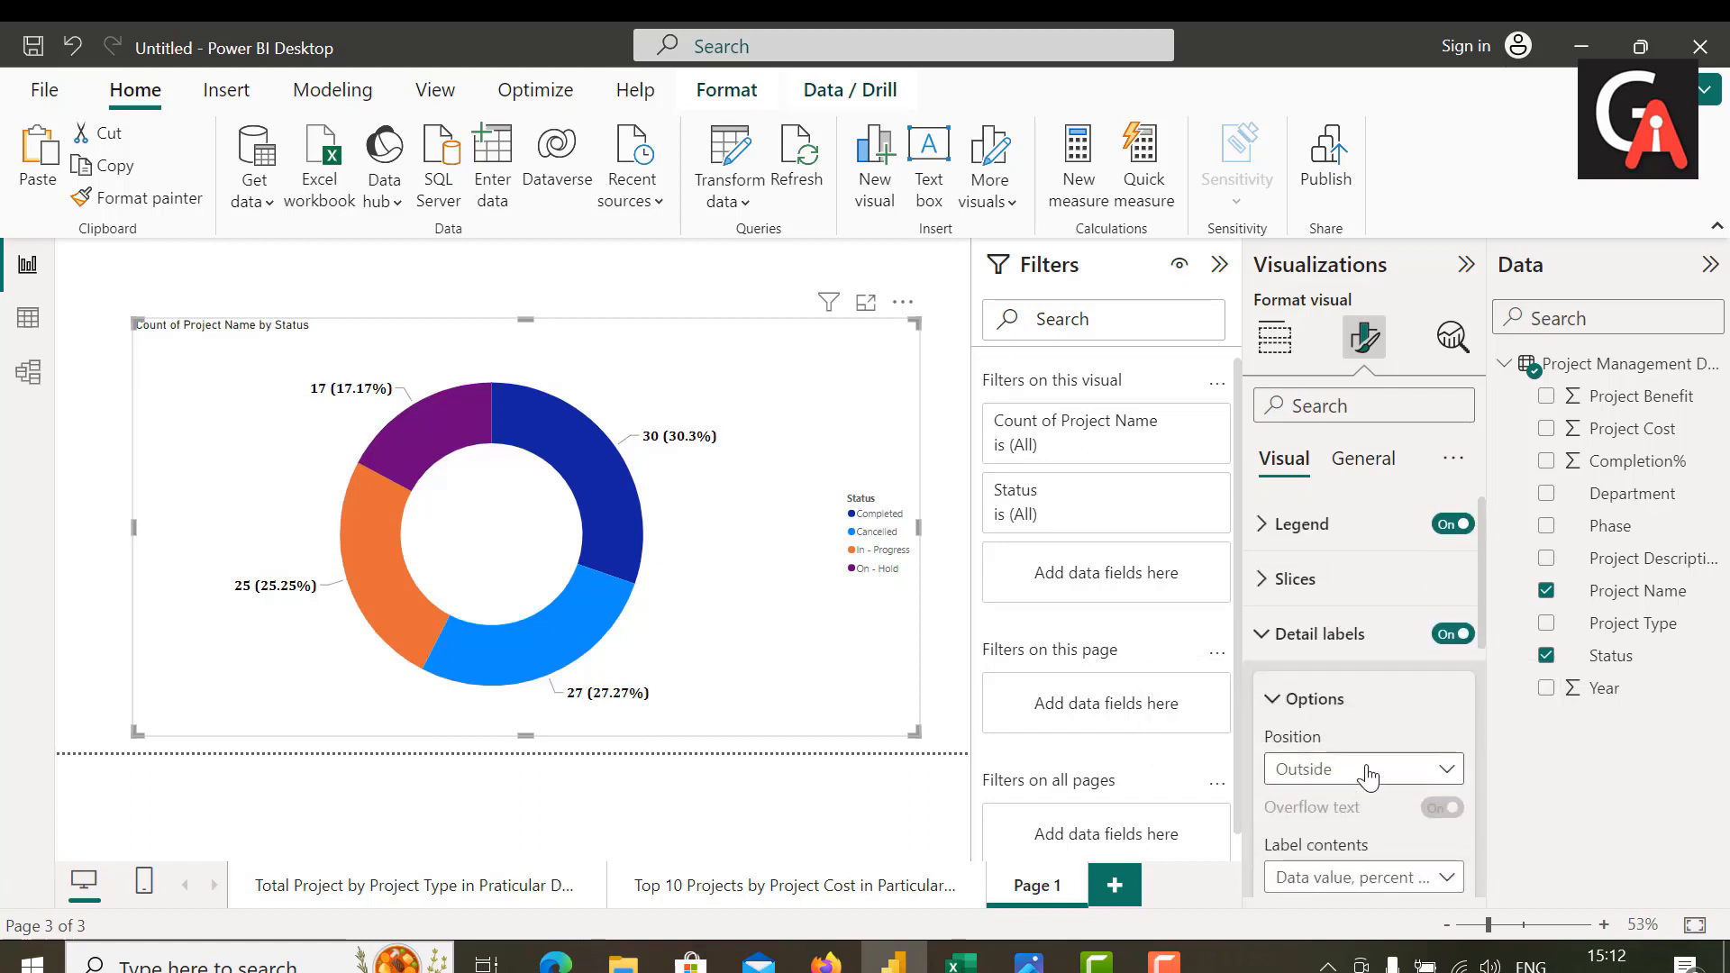
pyautogui.scroll(1, 1370, 721)
pyautogui.click(1295, 641)
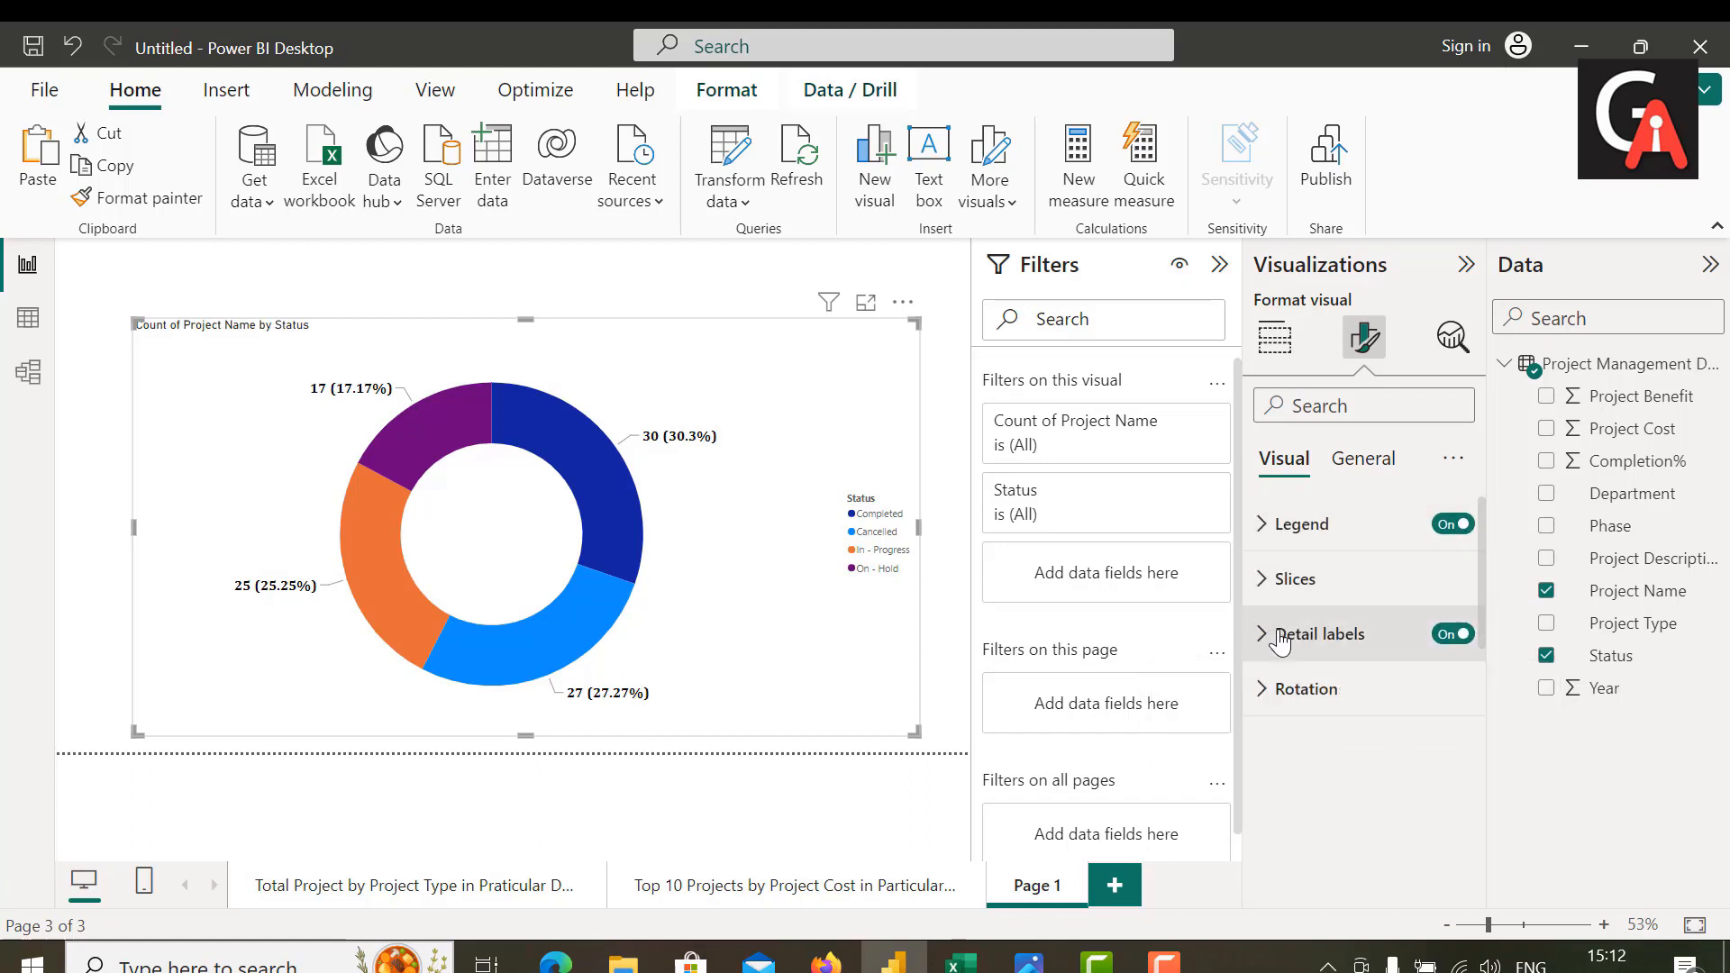
# Step: Set the donut chart's legend text size to 18
pyautogui.click(1284, 526)
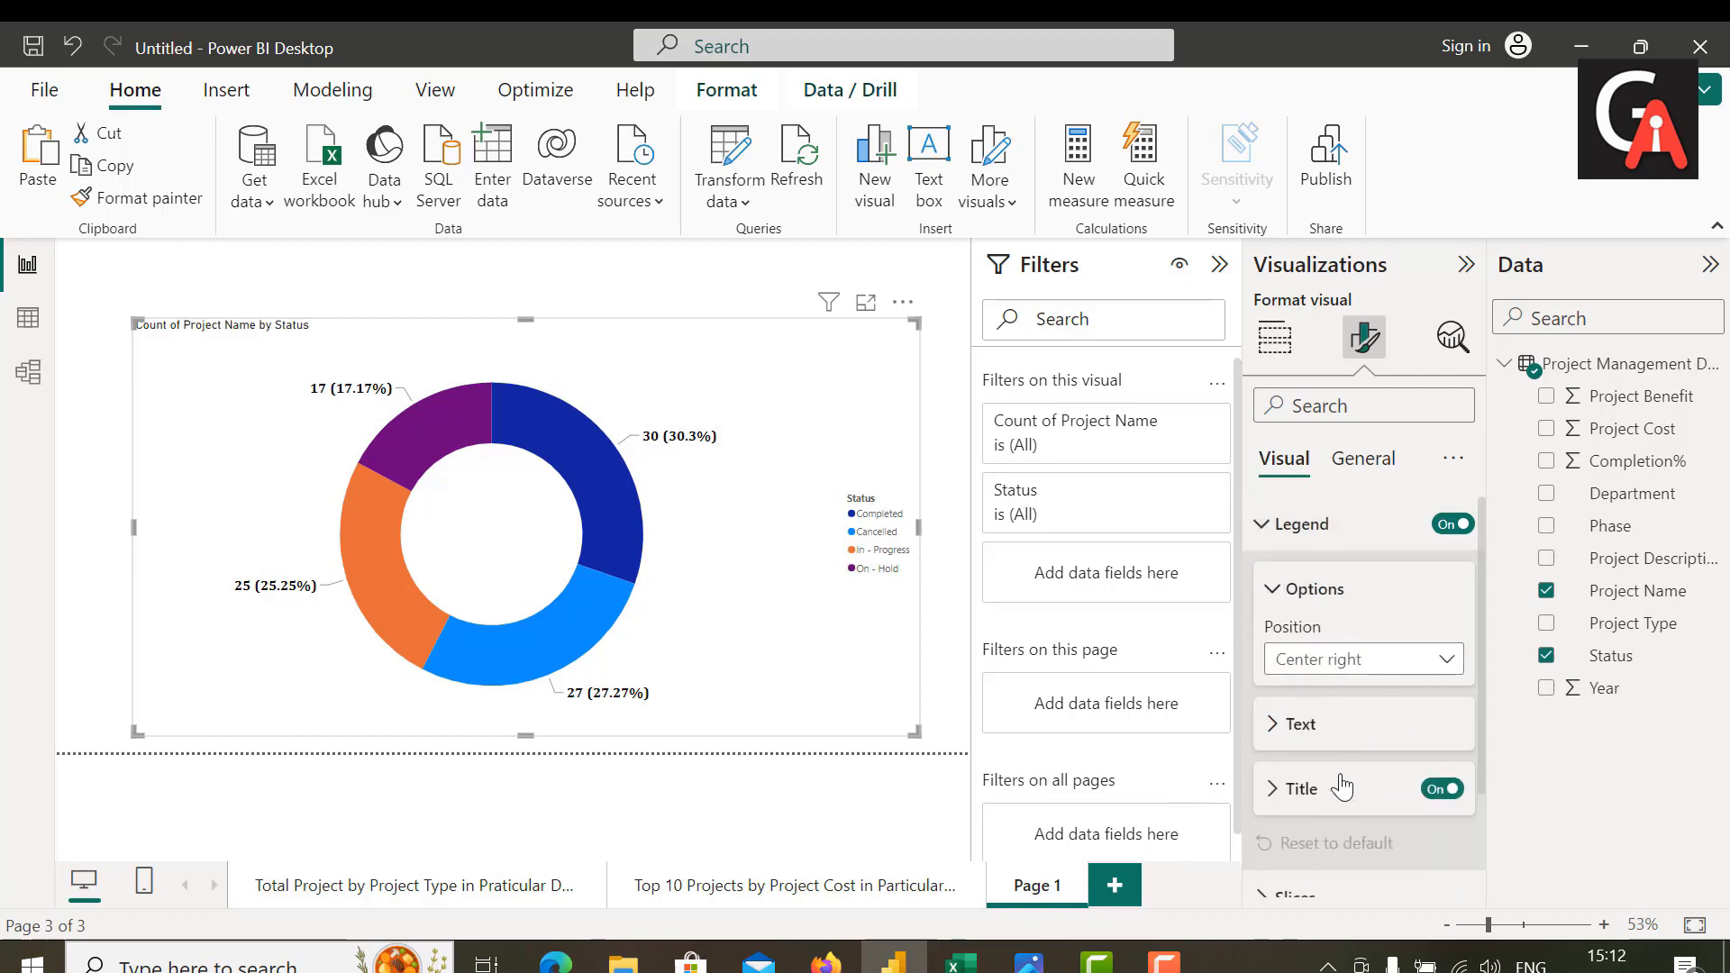
pyautogui.click(1288, 735)
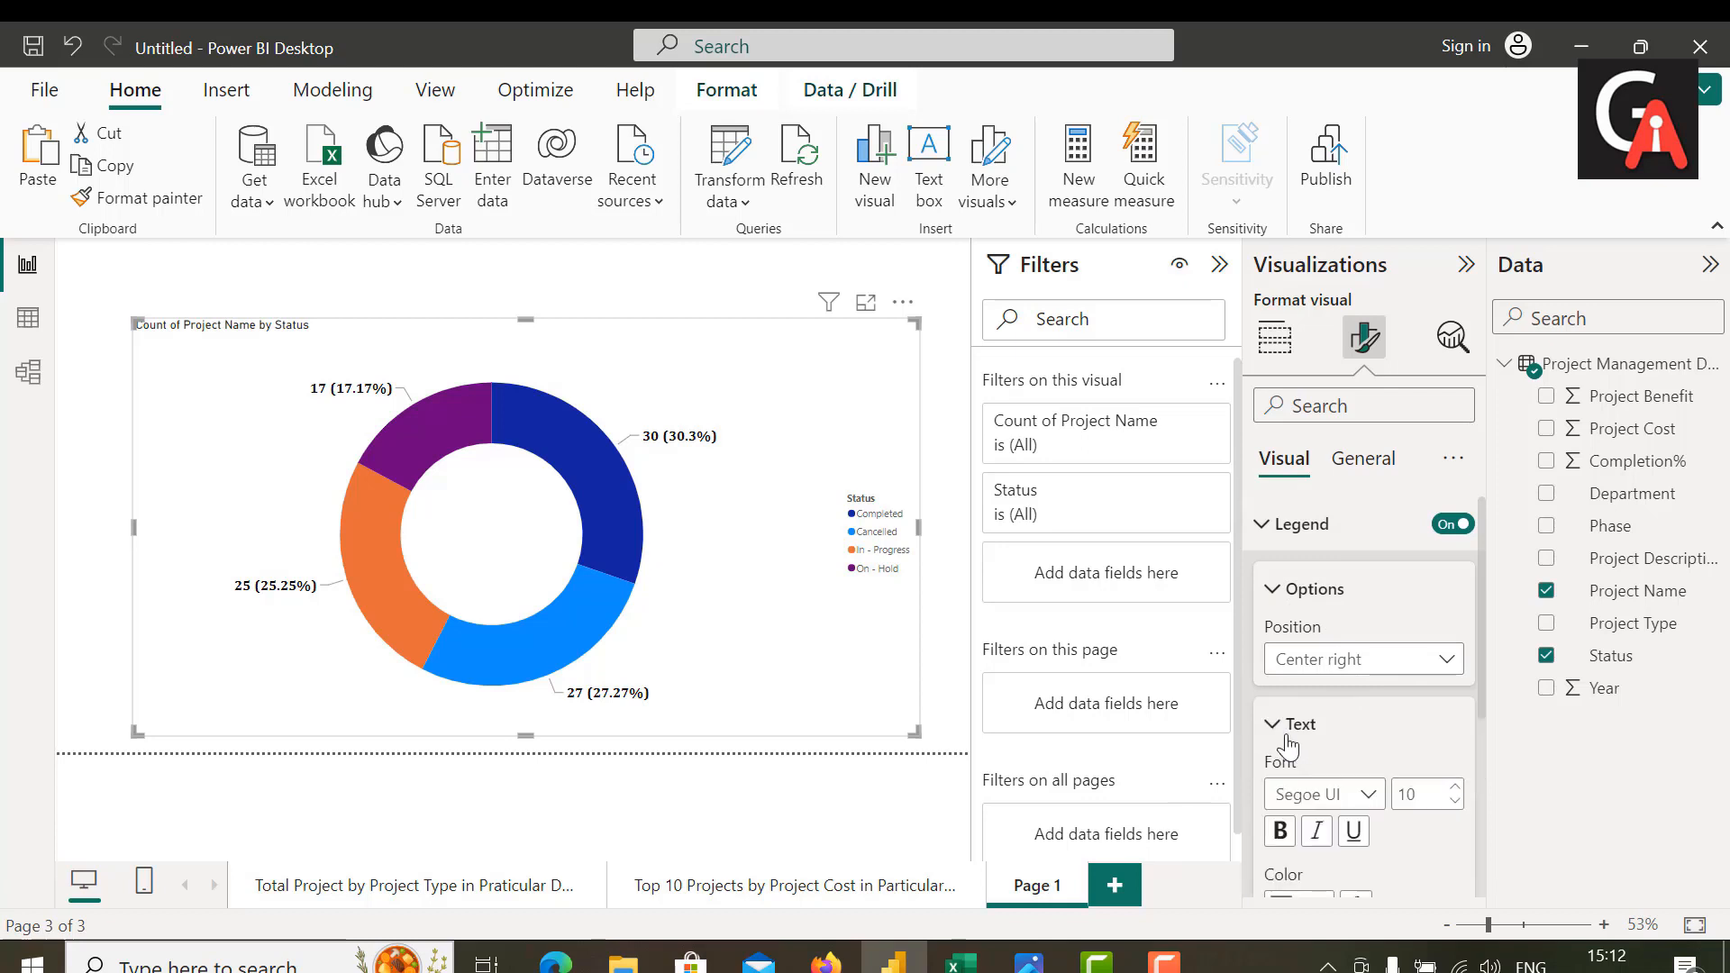
pyautogui.doubleClick(1419, 790)
pyautogui.press('BackSpace')
pyautogui.write('18')
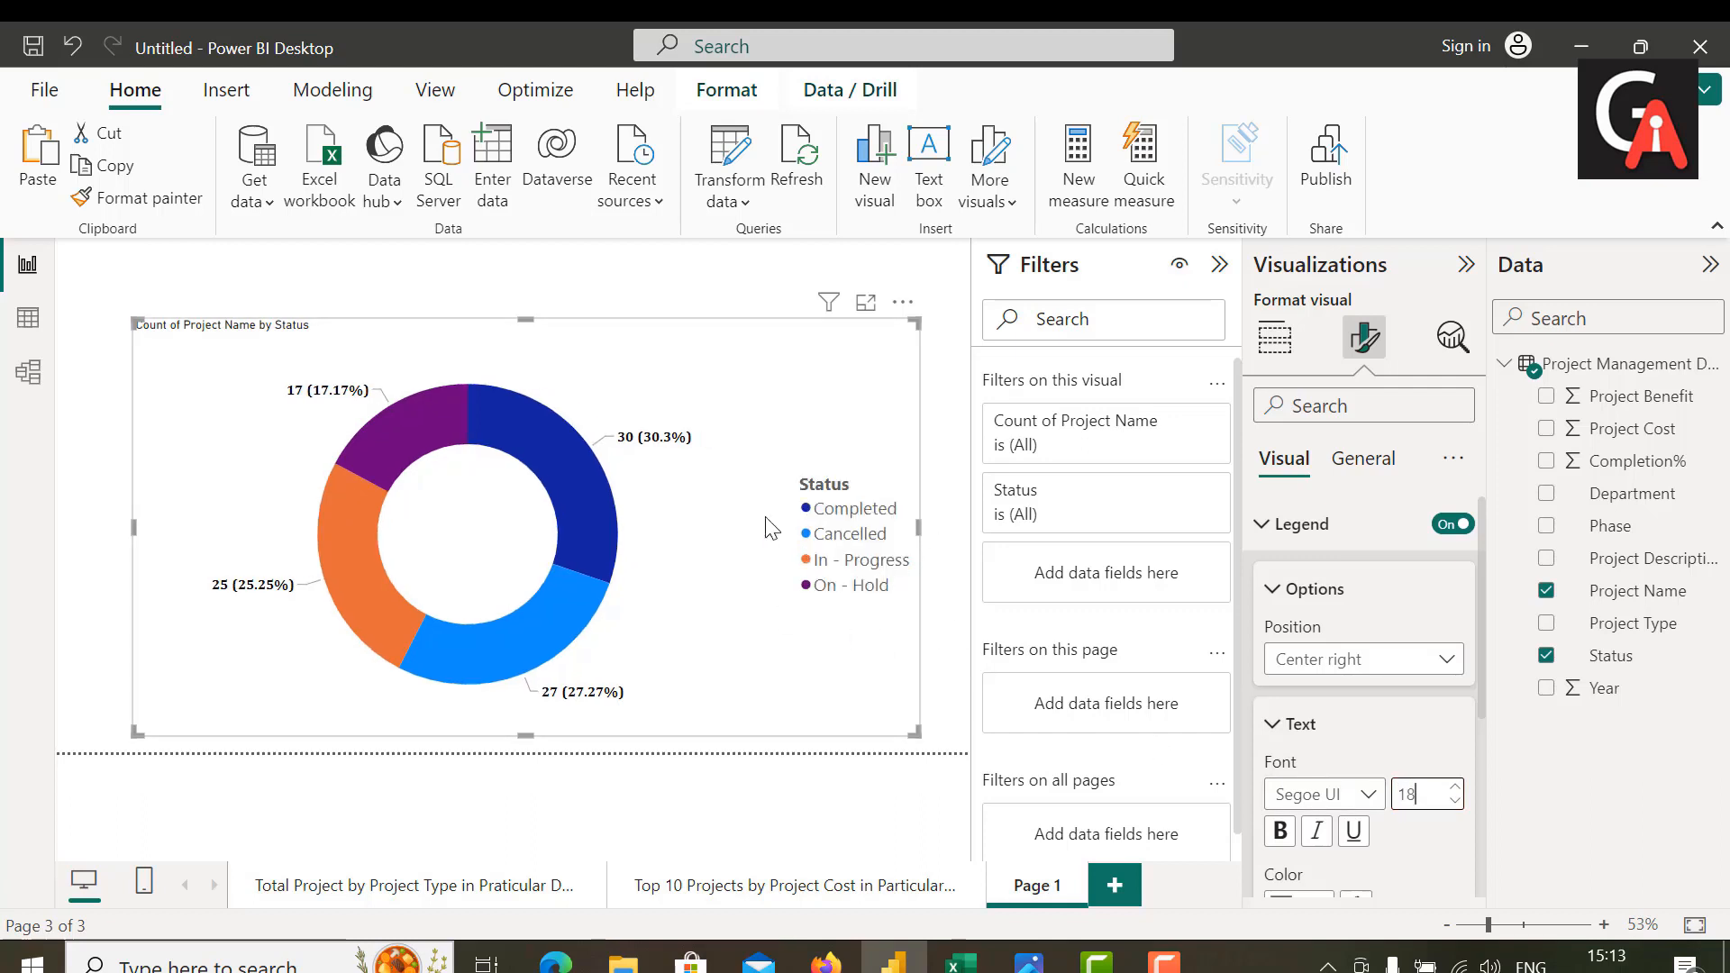
# Step: Format the legend text in bold black Cambria
pyautogui.click(1358, 796)
pyautogui.scroll(3, 1320, 469)
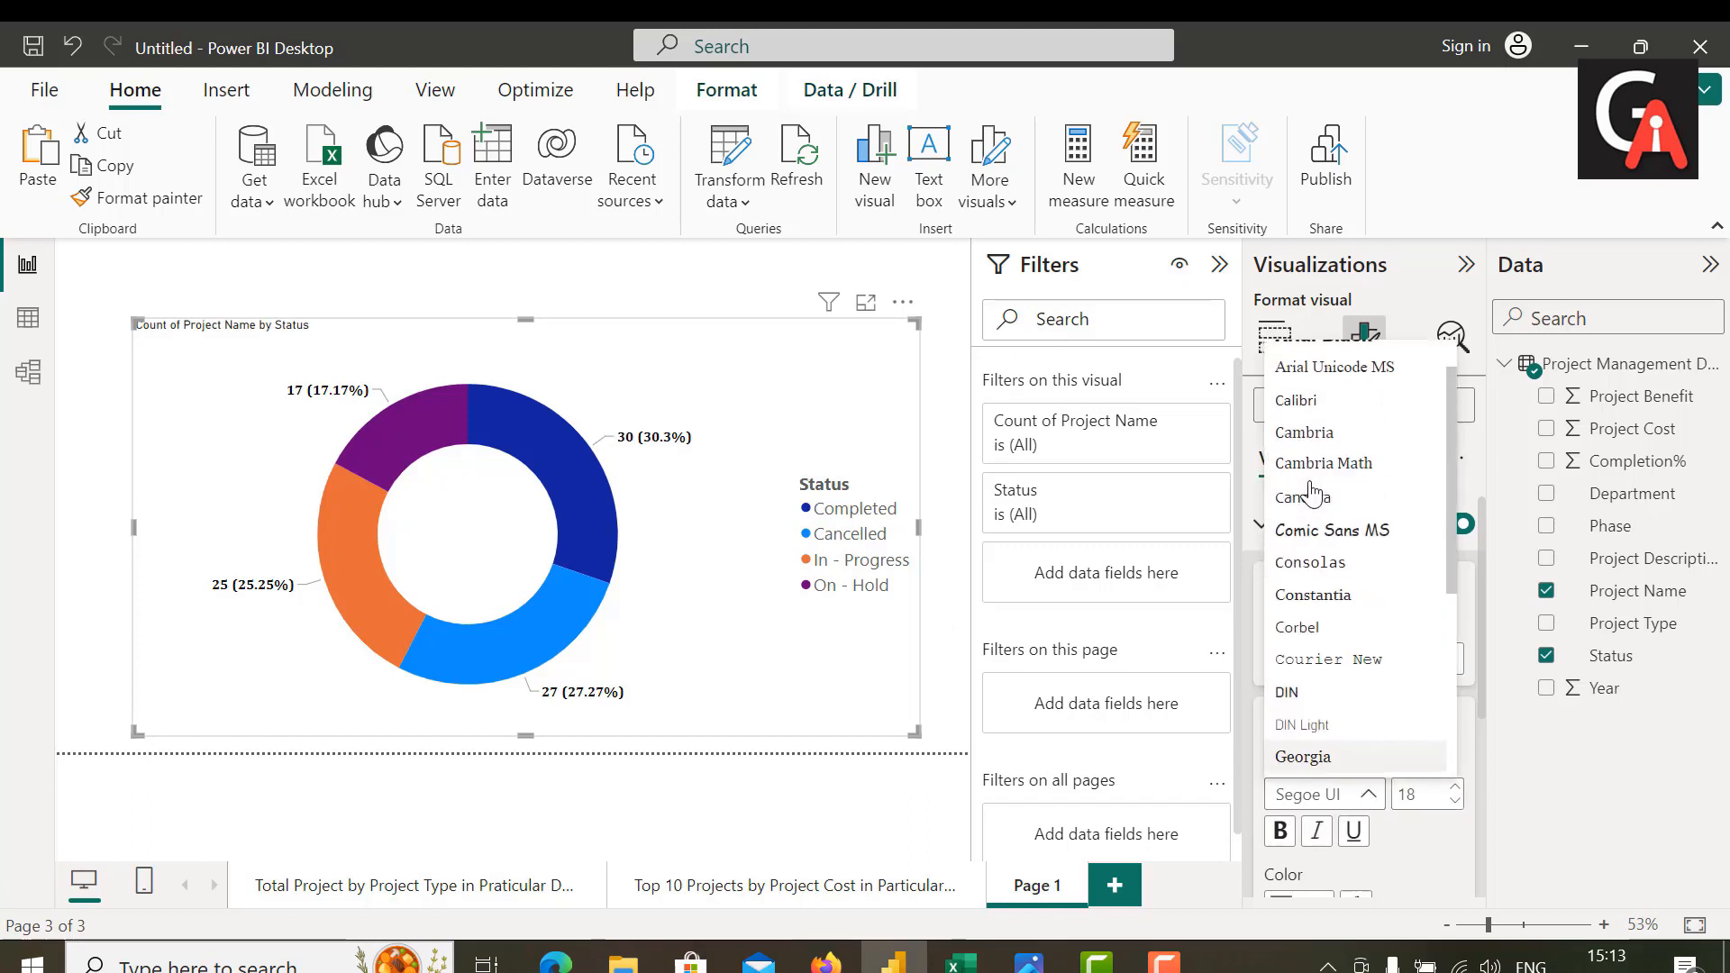
pyautogui.click(1322, 434)
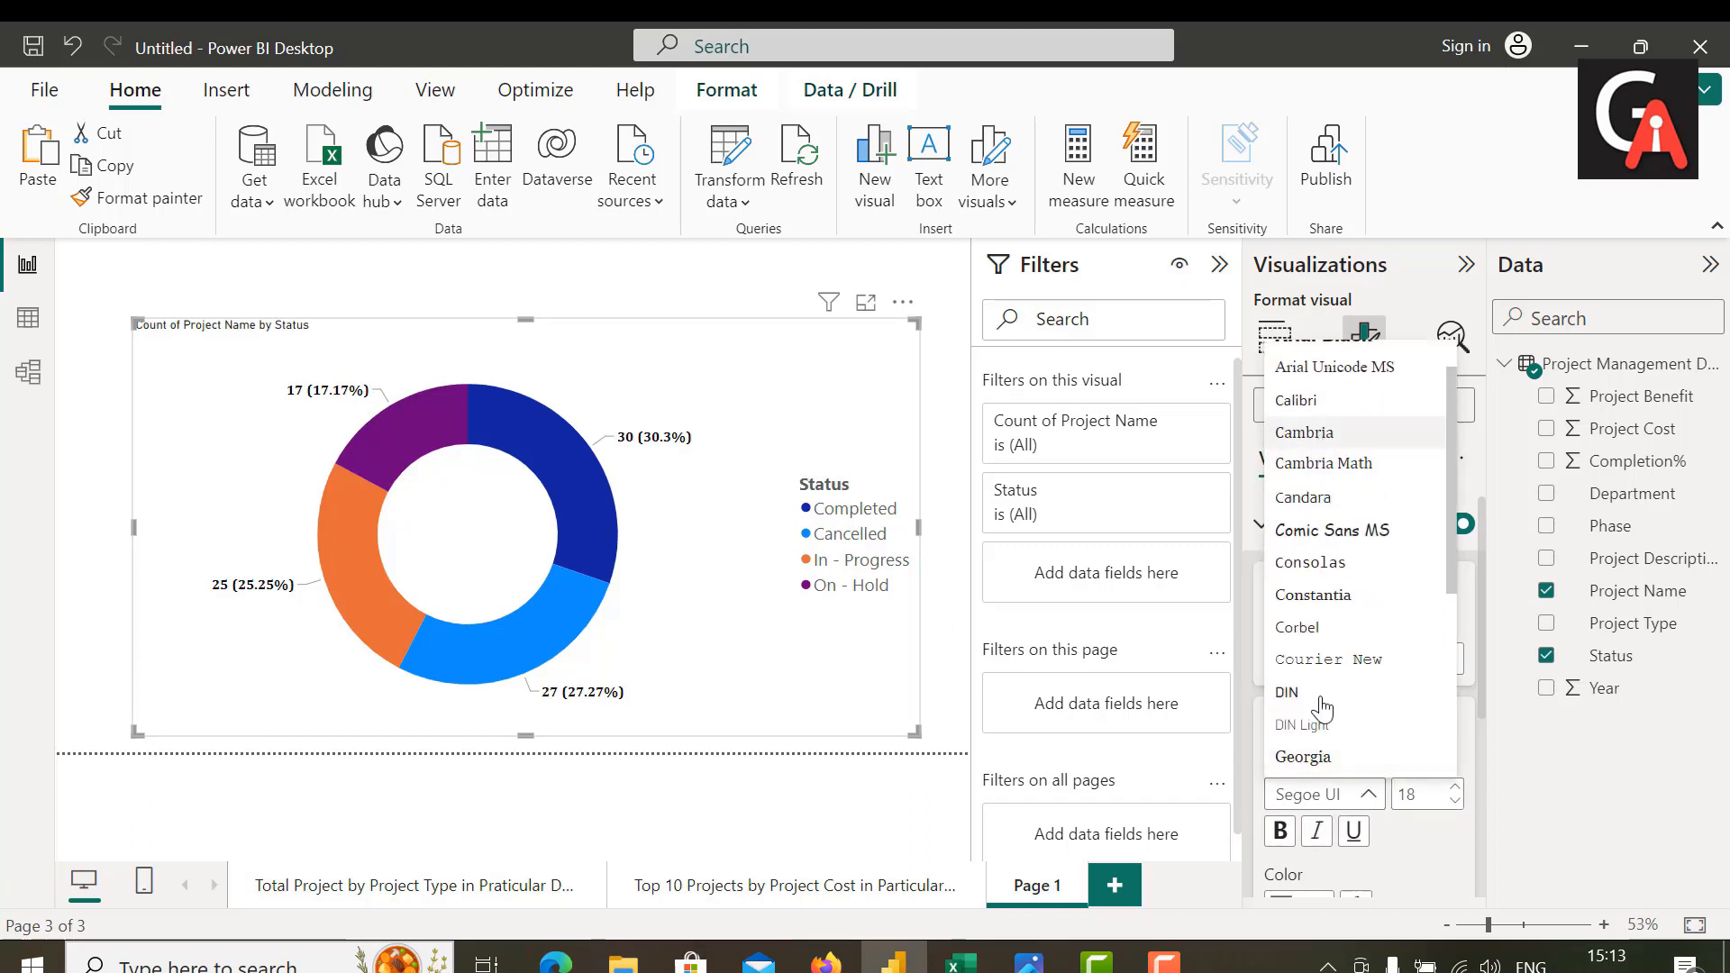
pyautogui.scroll(-1, 1284, 834)
pyautogui.click(1307, 843)
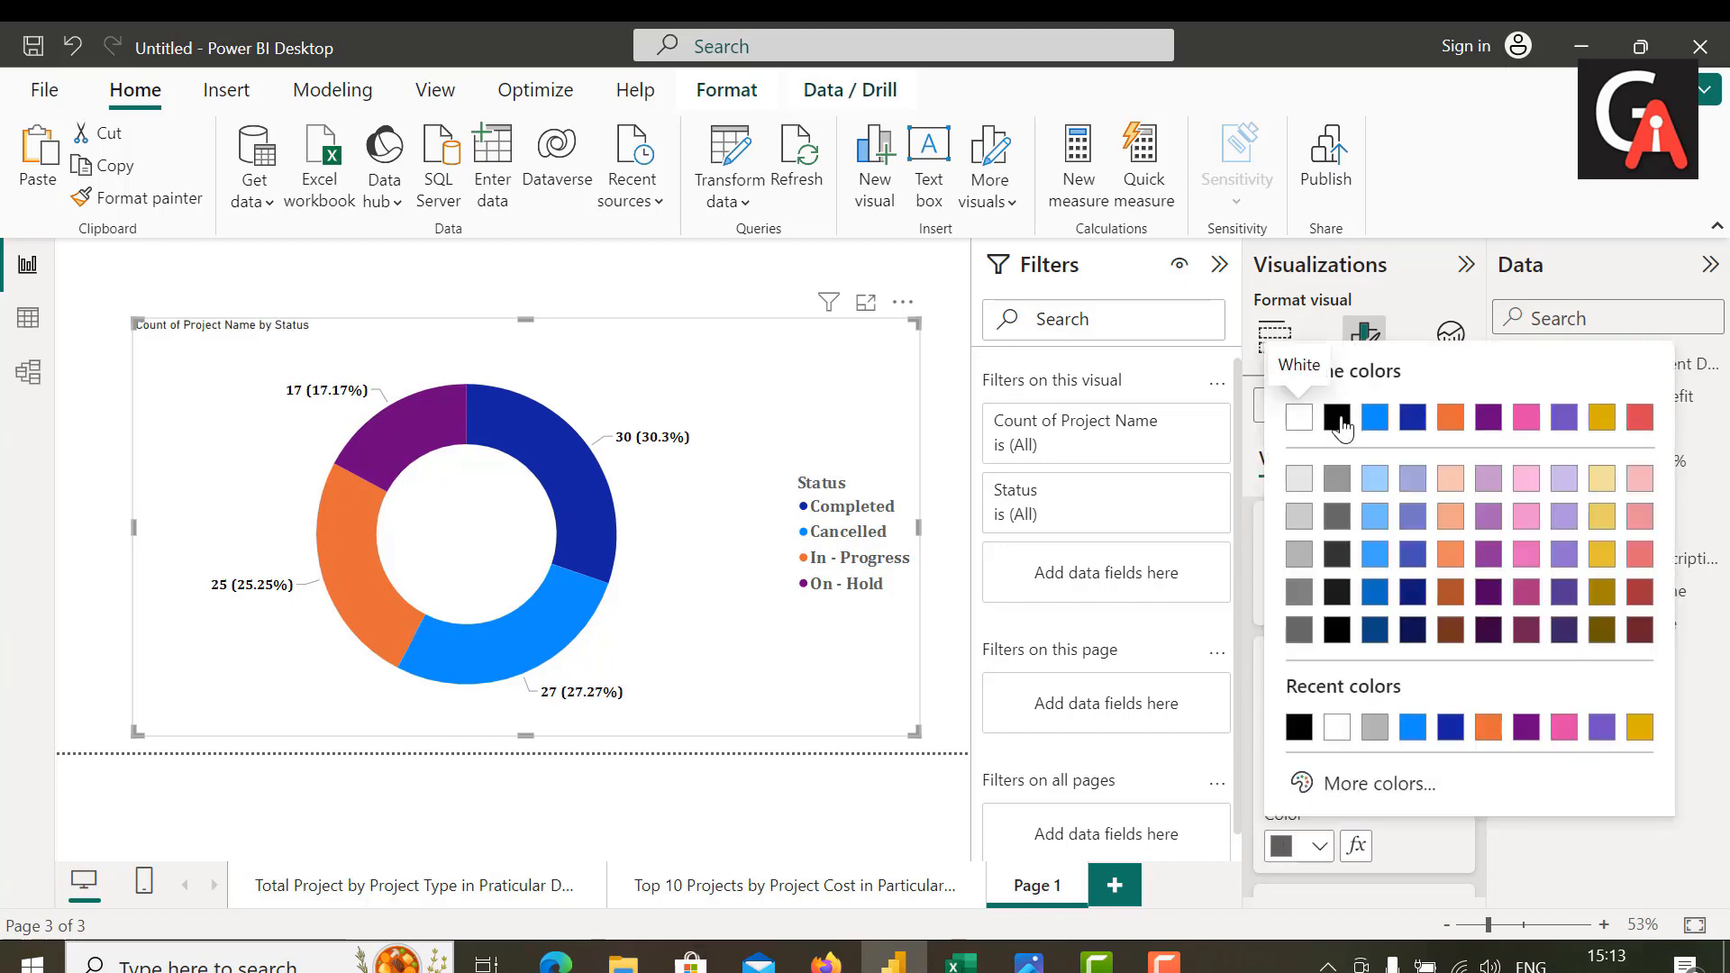
pyautogui.click(1340, 420)
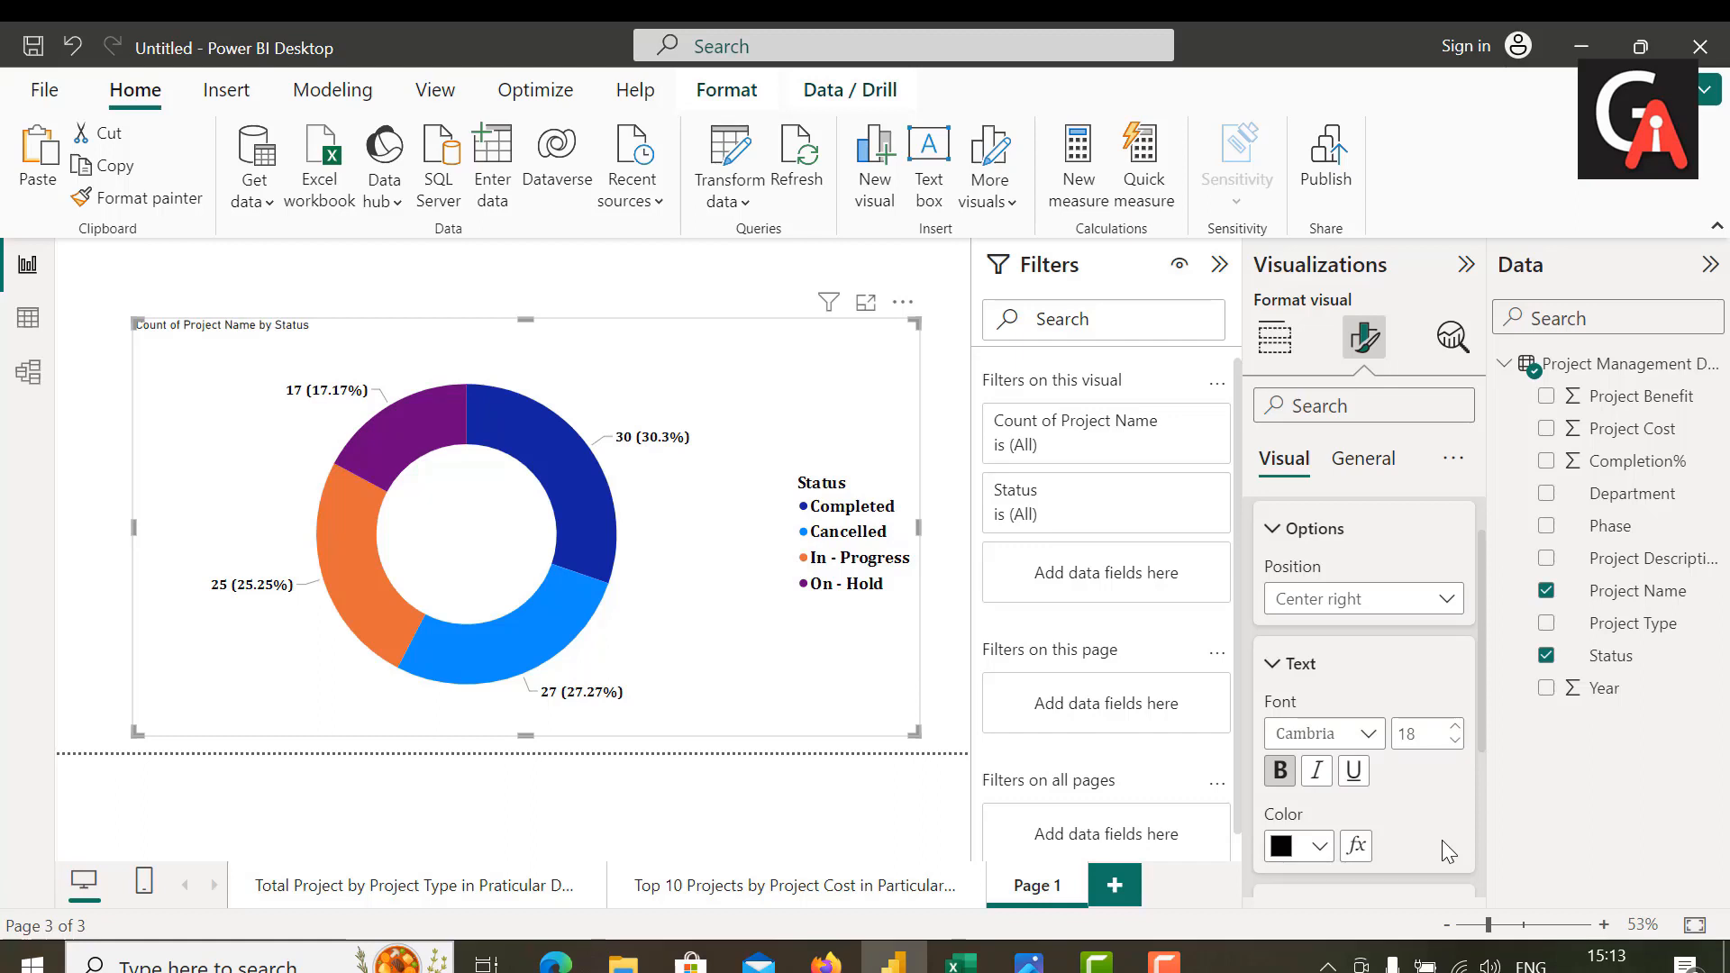
# Step: Change the donut chart's title text to "Total Project by Particular Status"
pyautogui.click(1363, 459)
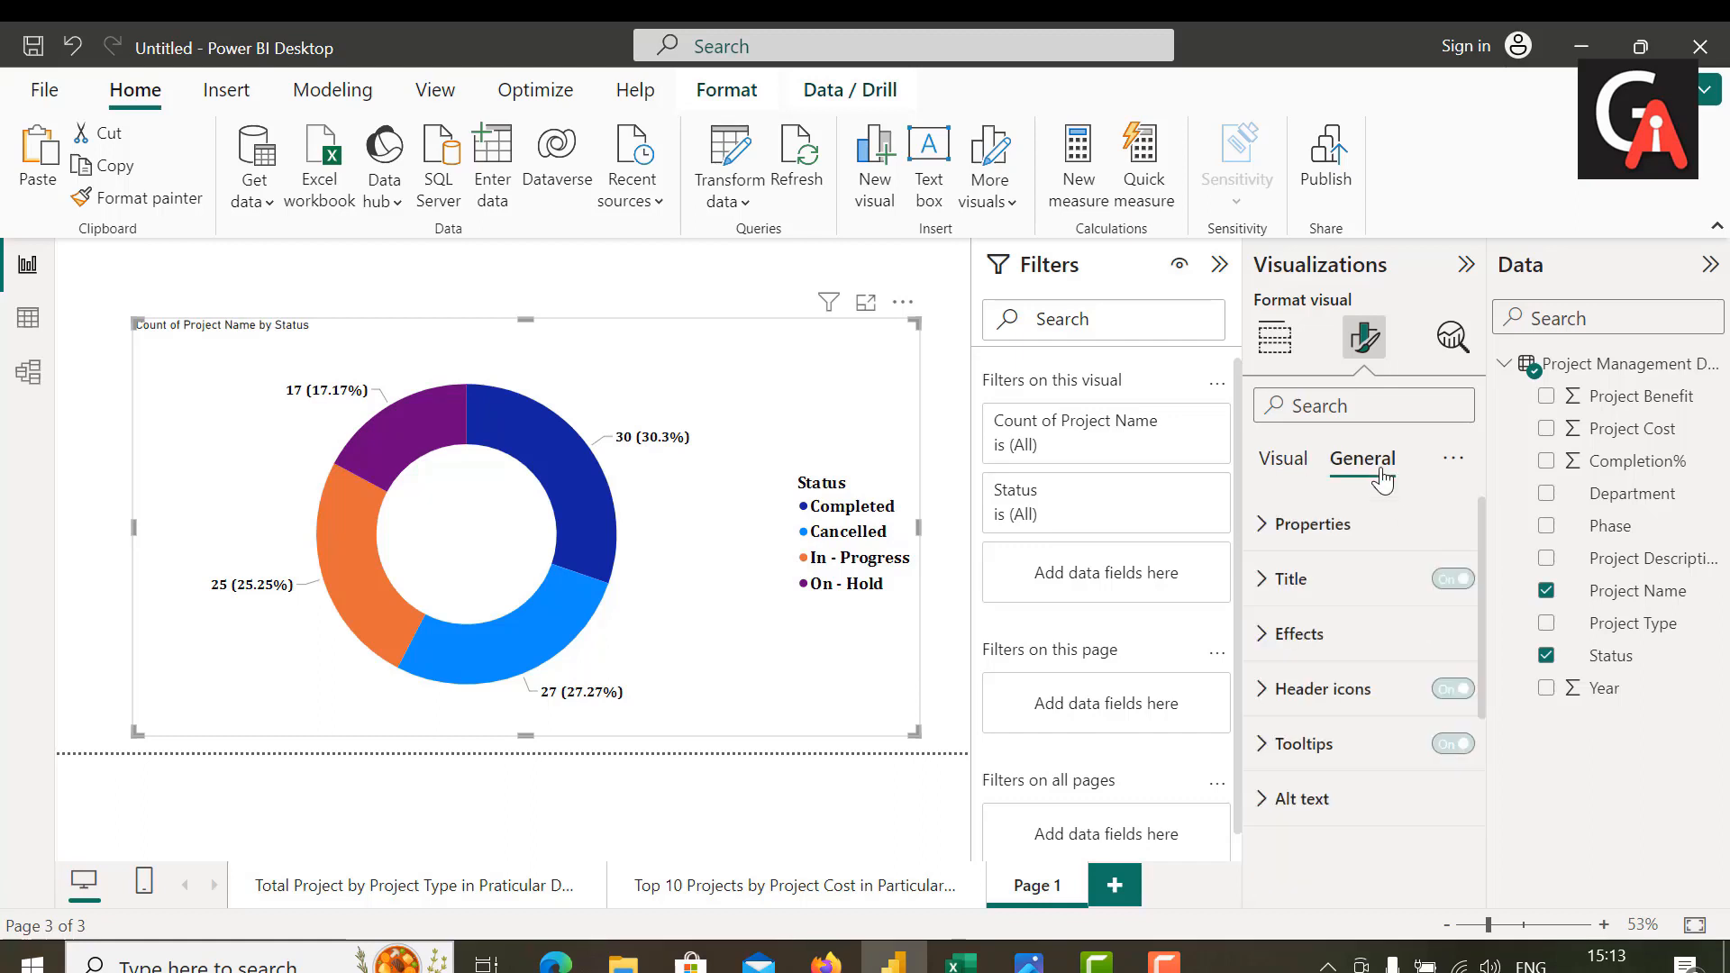
pyautogui.click(1302, 586)
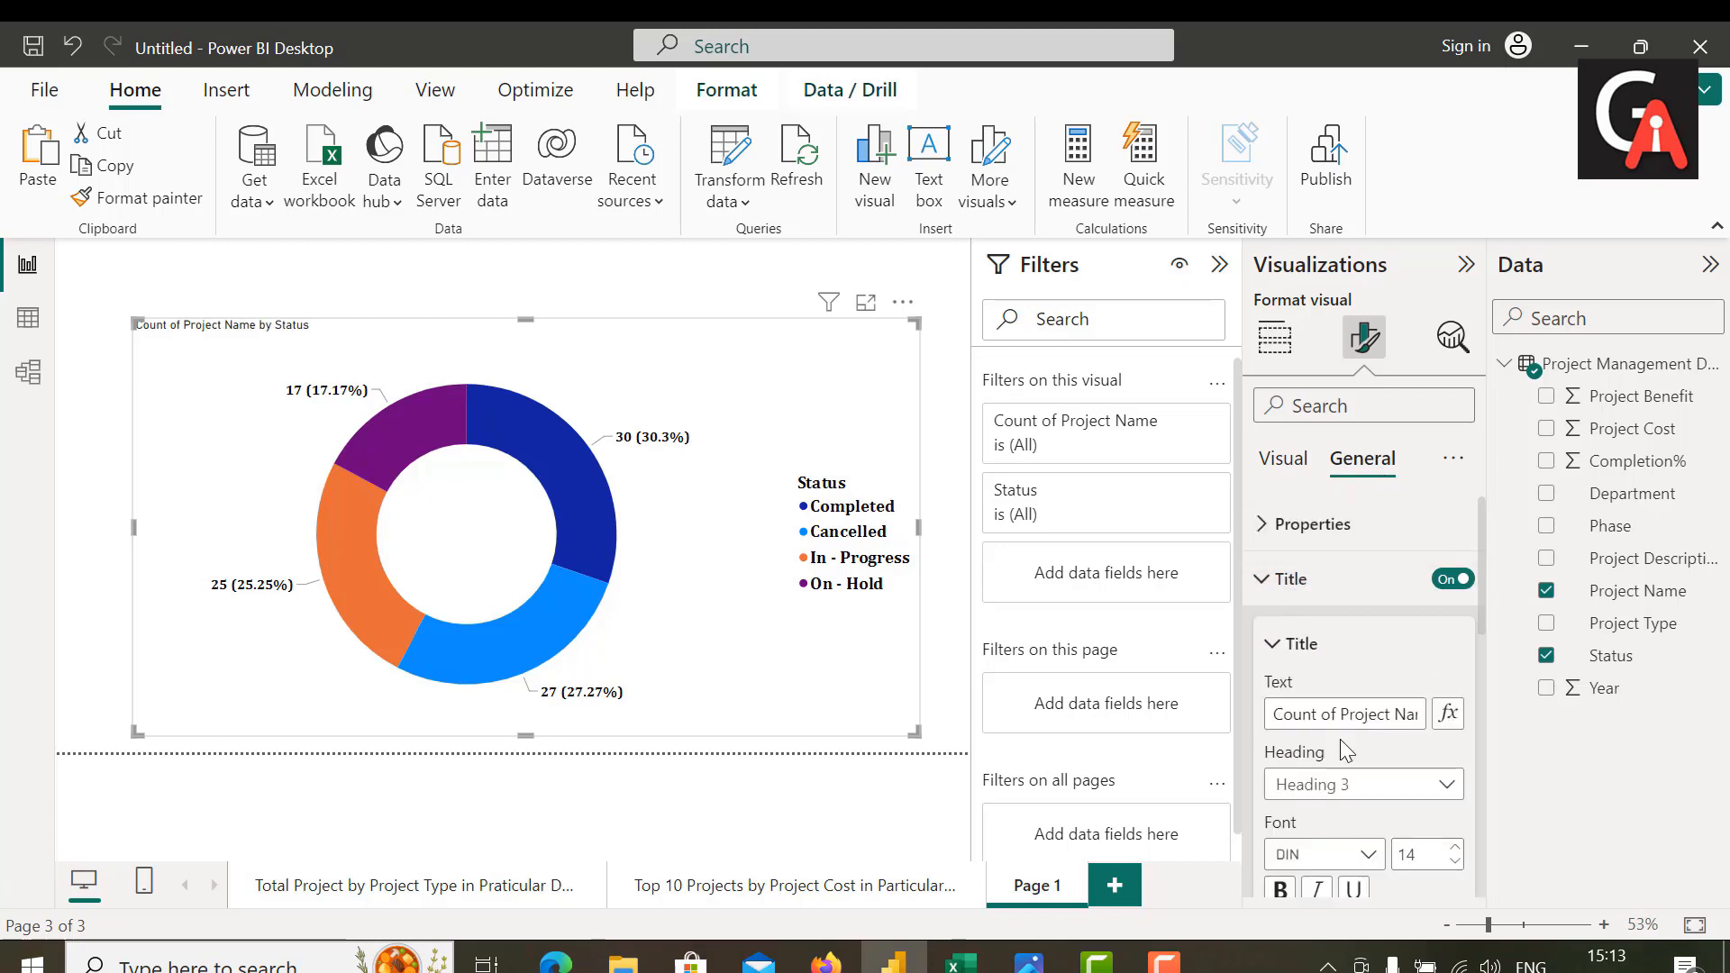
pyautogui.tripleClick(1358, 714)
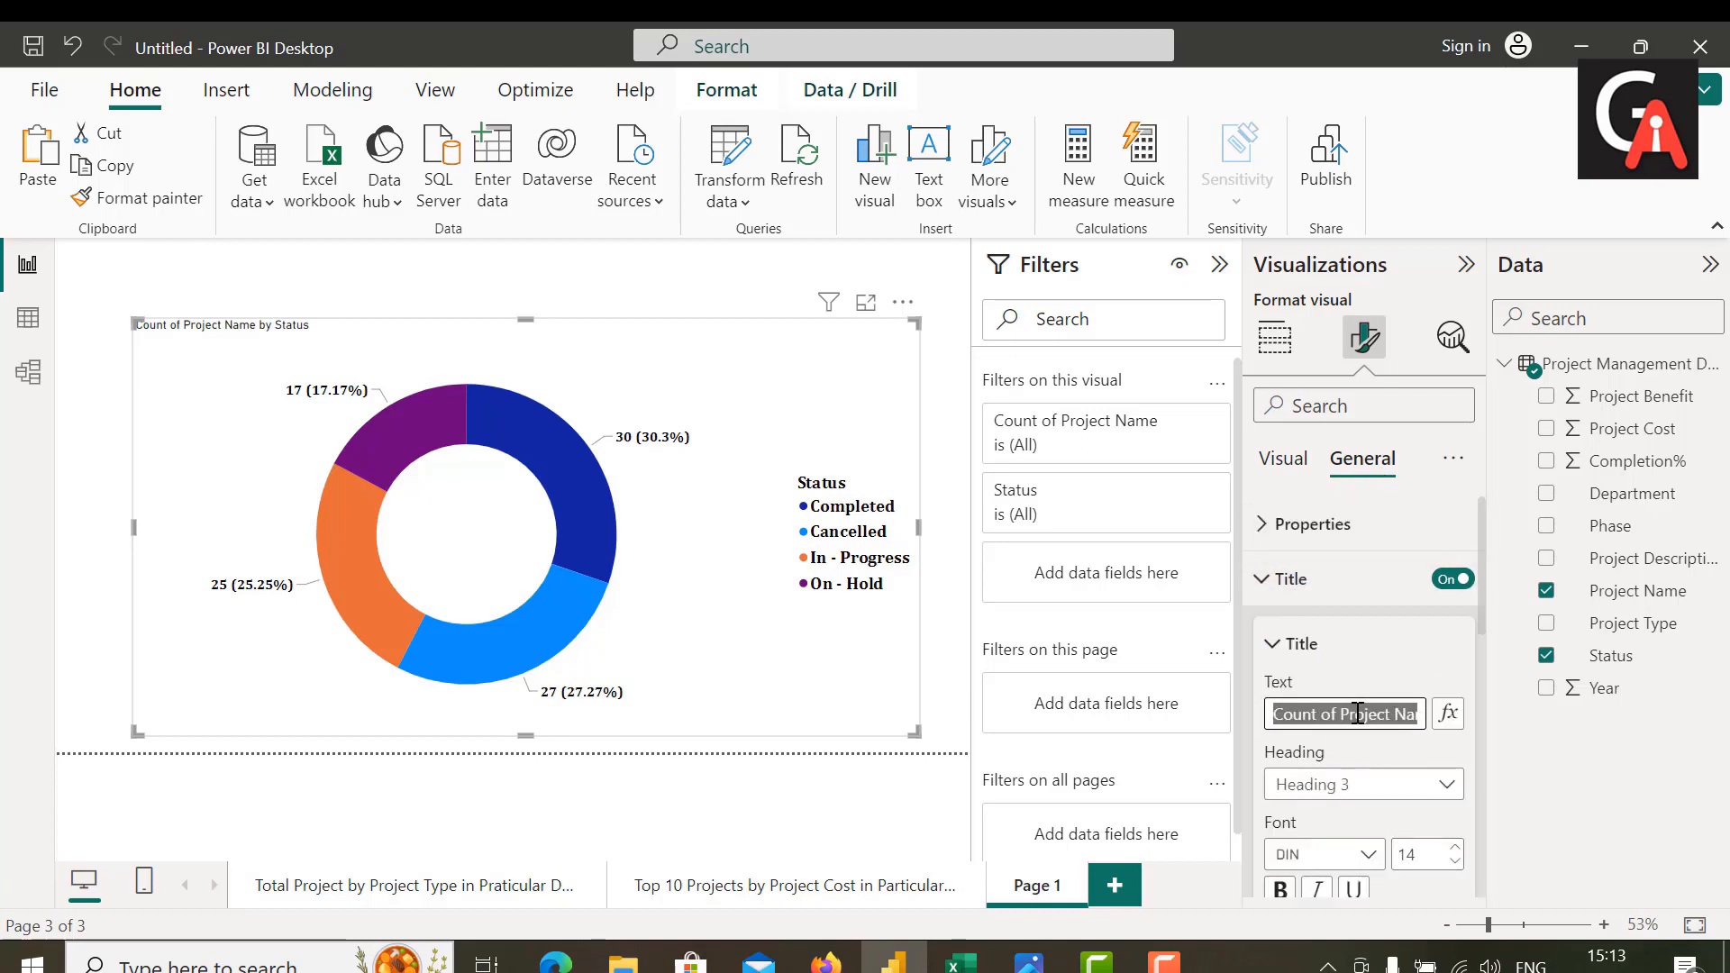
pyautogui.press('BackSpace')
pyautogui.write('Tot')
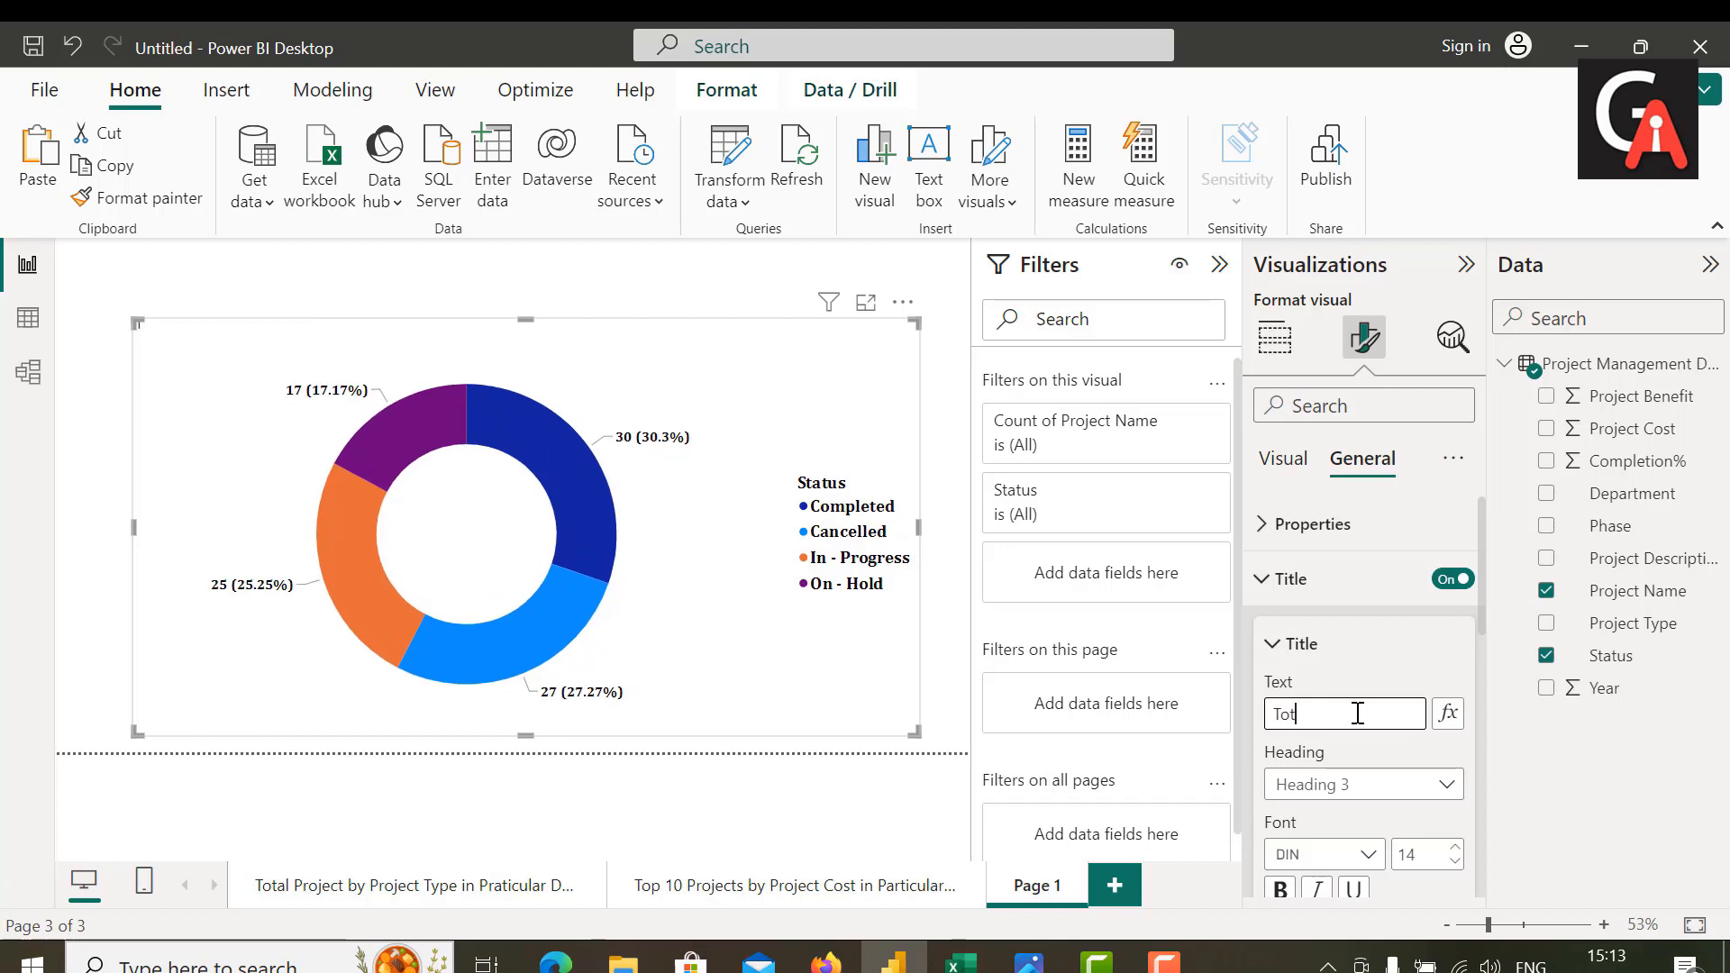
pyautogui.write('al Project by P')
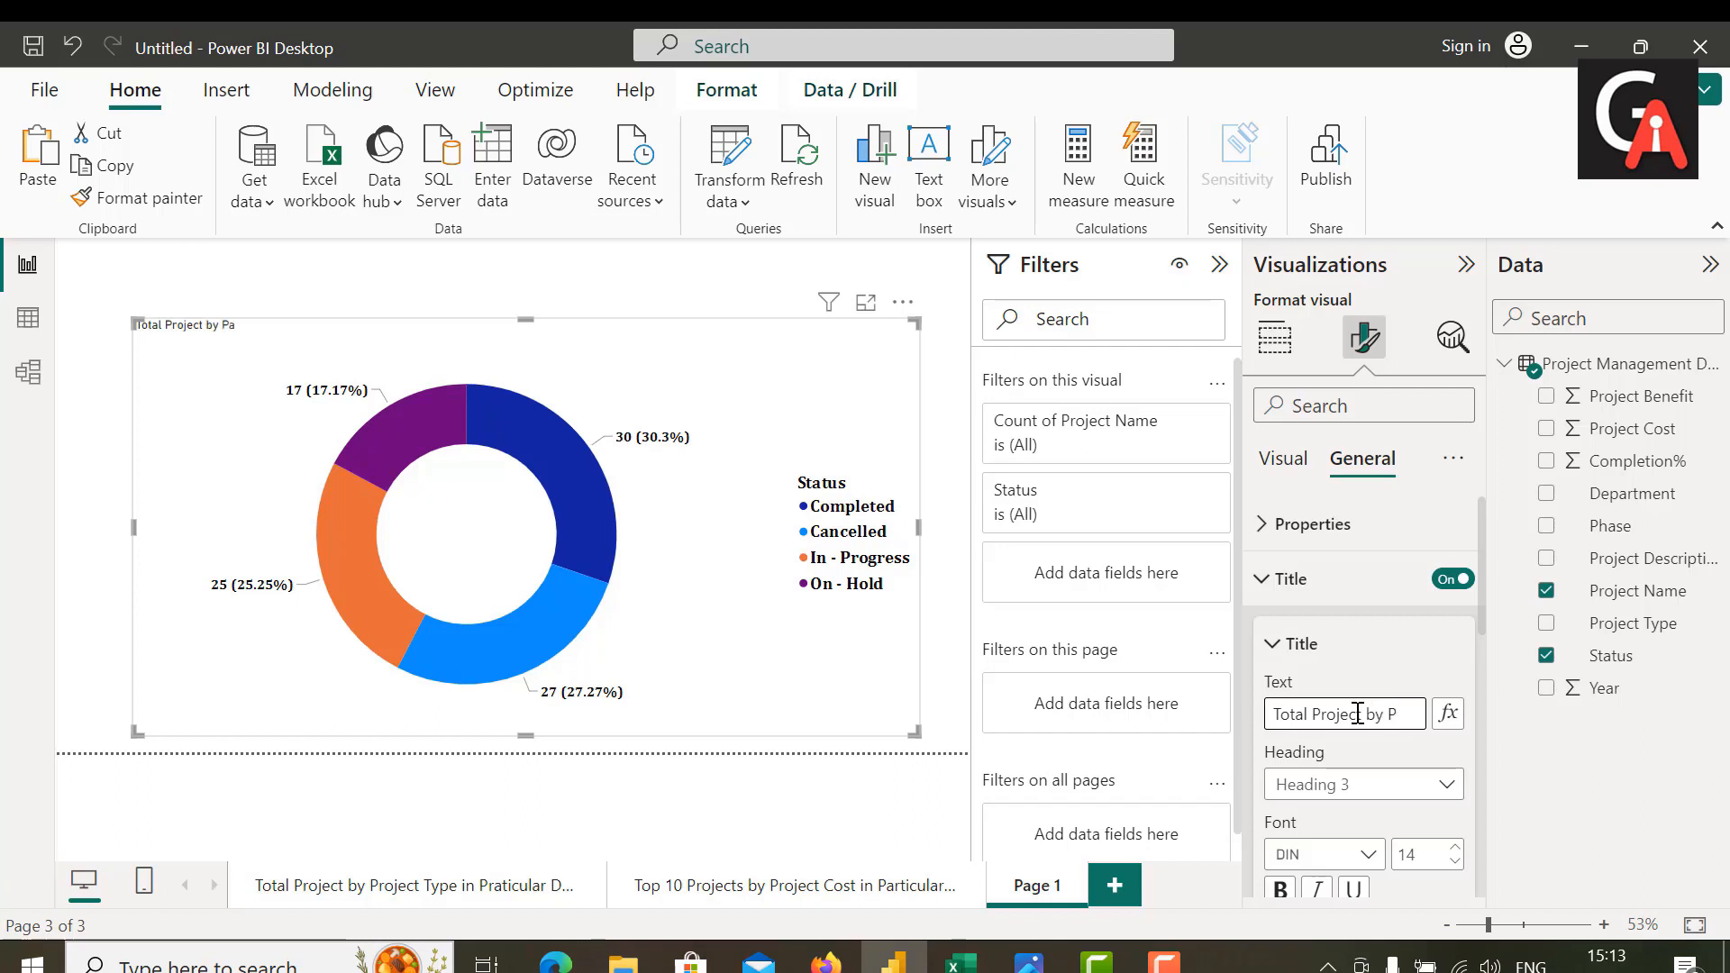
pyautogui.write('articular Status')
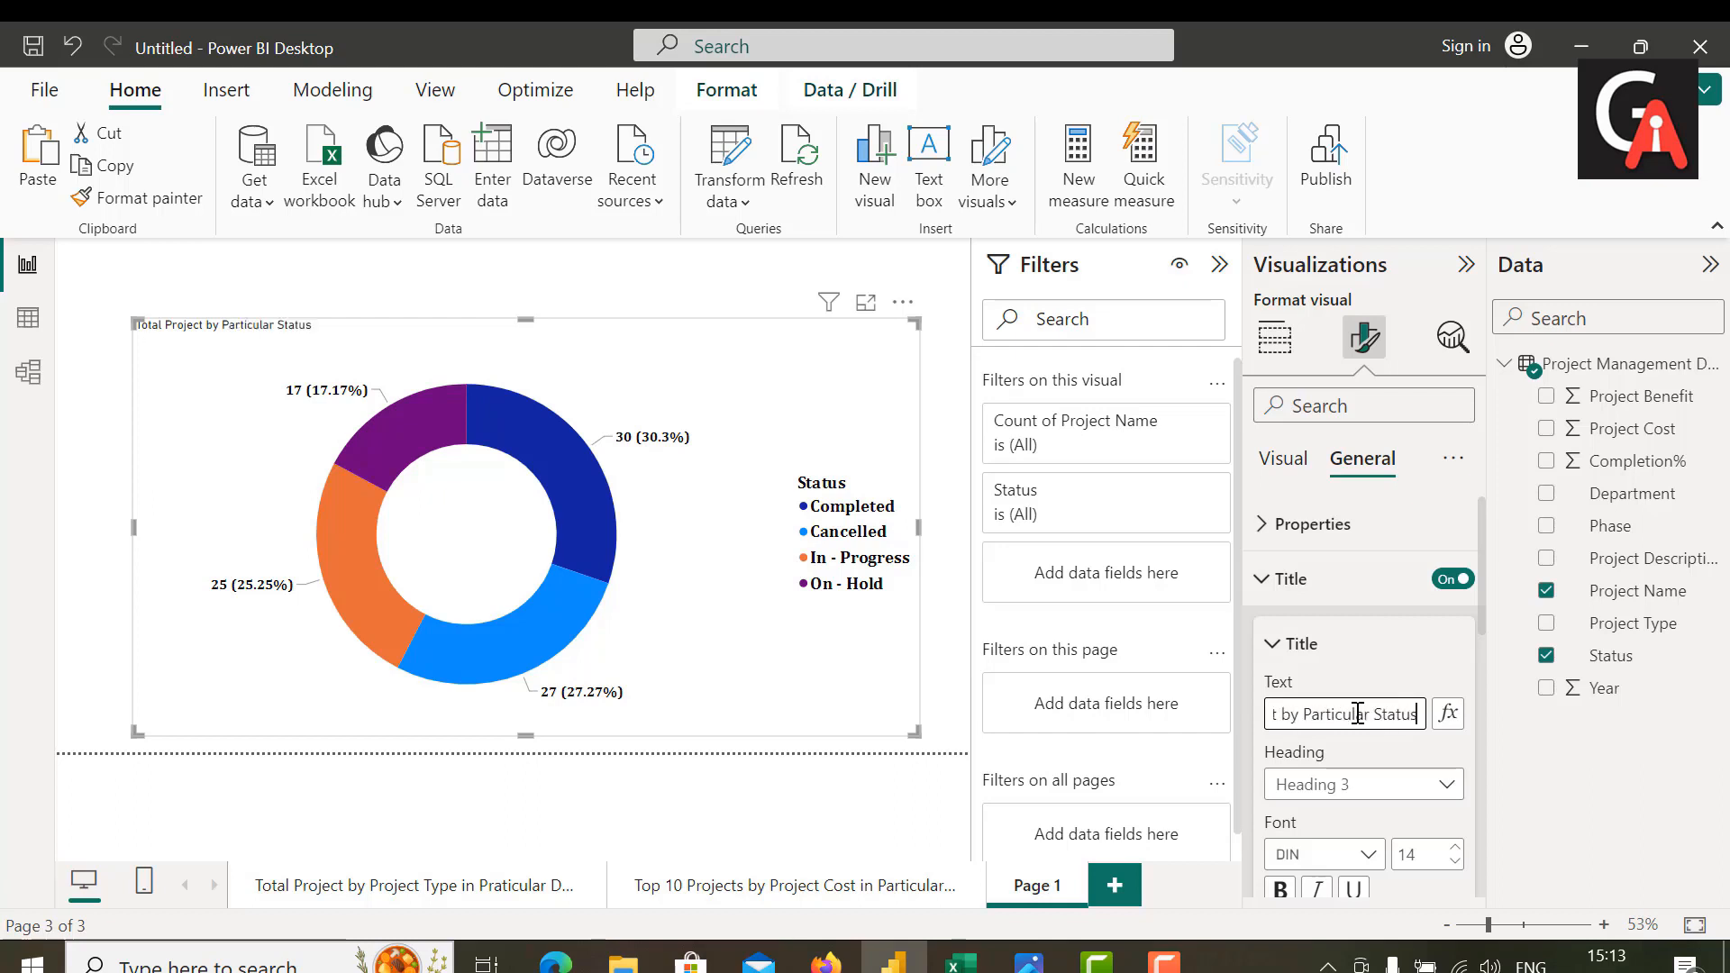
# Step: Format the donut chart's title in bold Cambria at size 25
pyautogui.click(1420, 858)
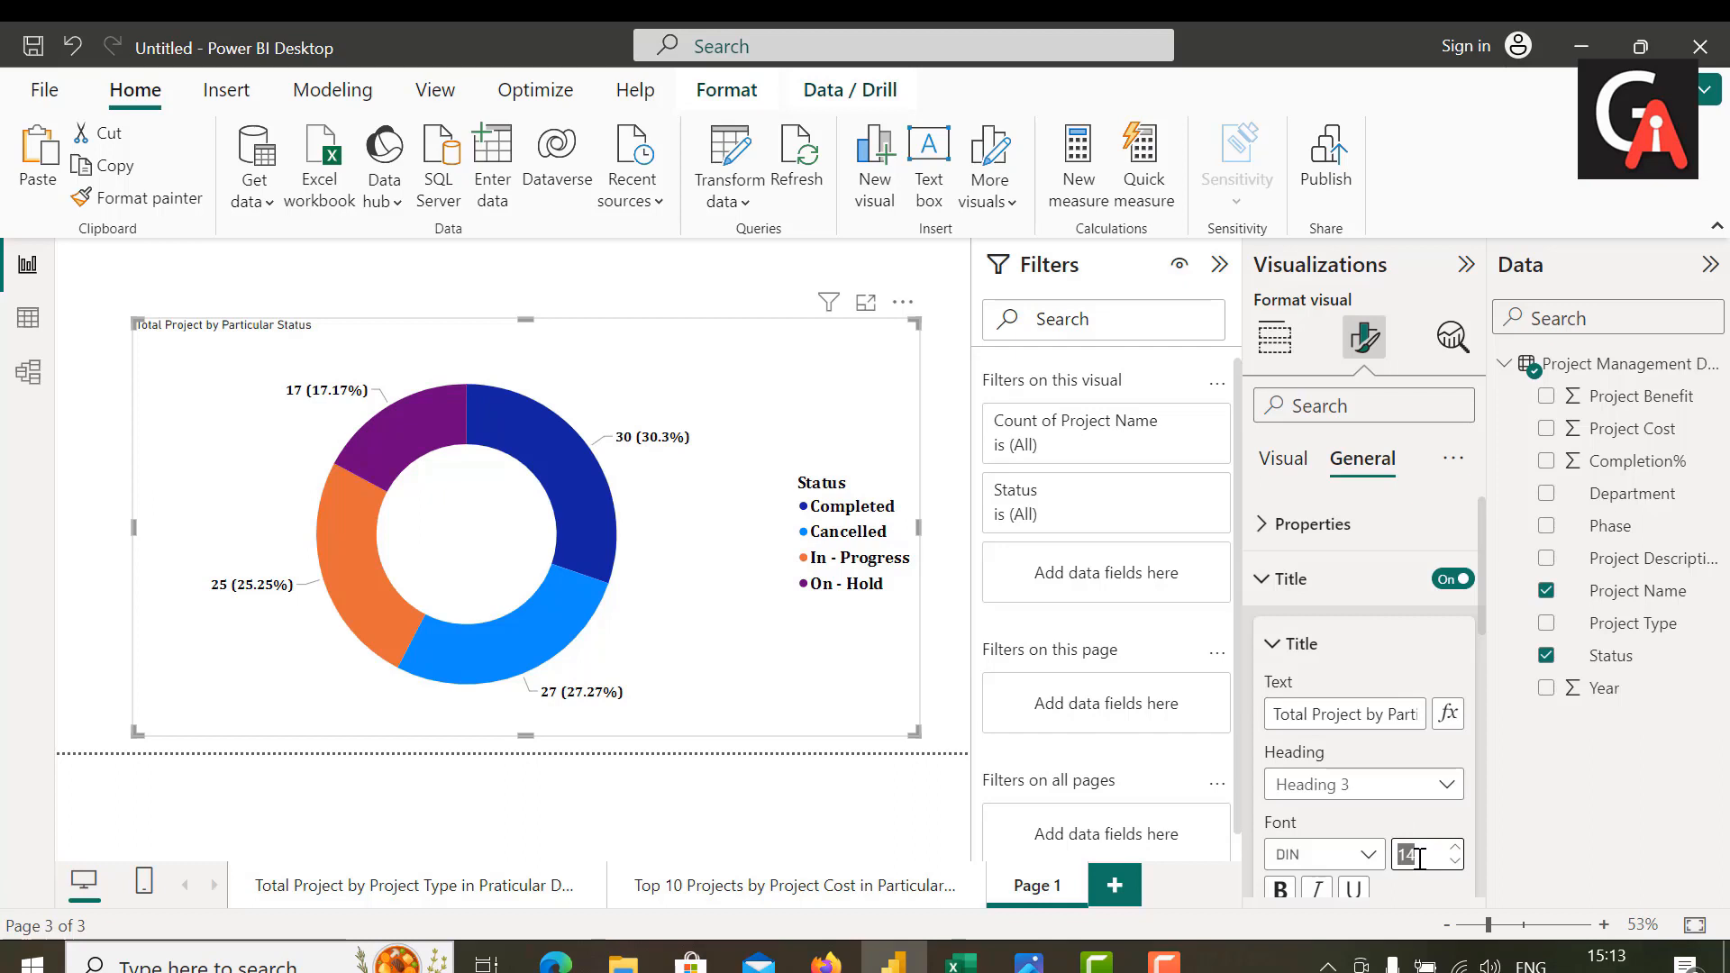
pyautogui.press('BackSpace')
pyautogui.write('25')
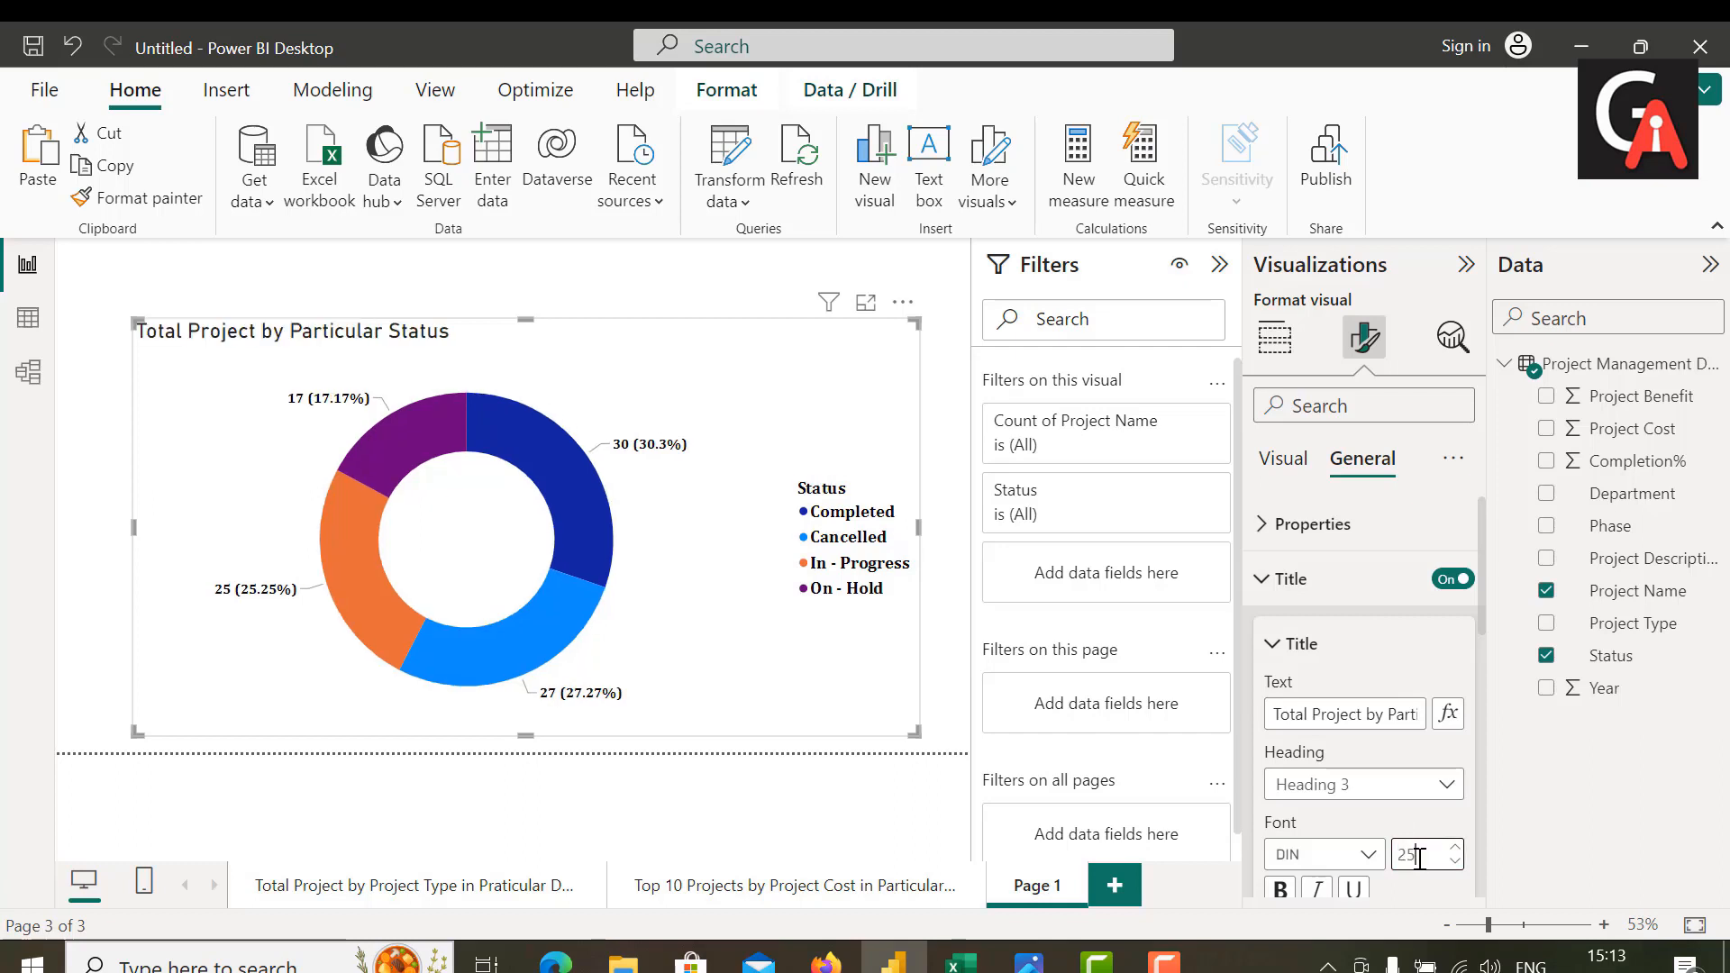
pyautogui.click(1352, 858)
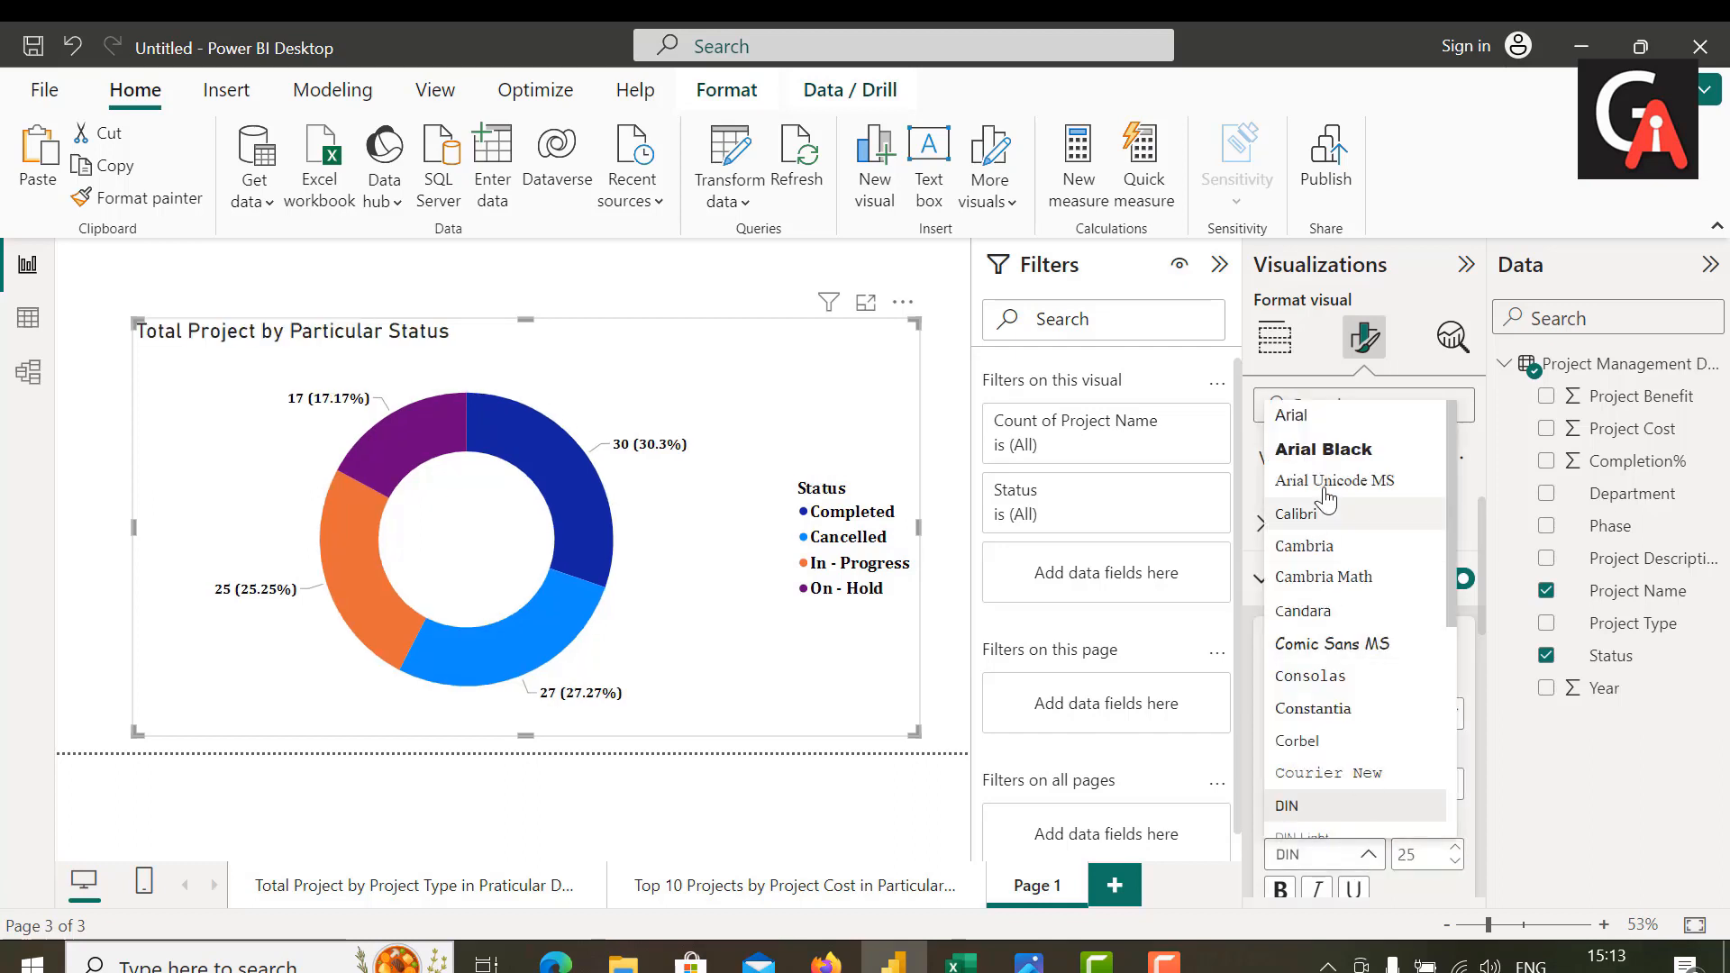
pyautogui.click(1329, 547)
pyautogui.scroll(-2, 1288, 703)
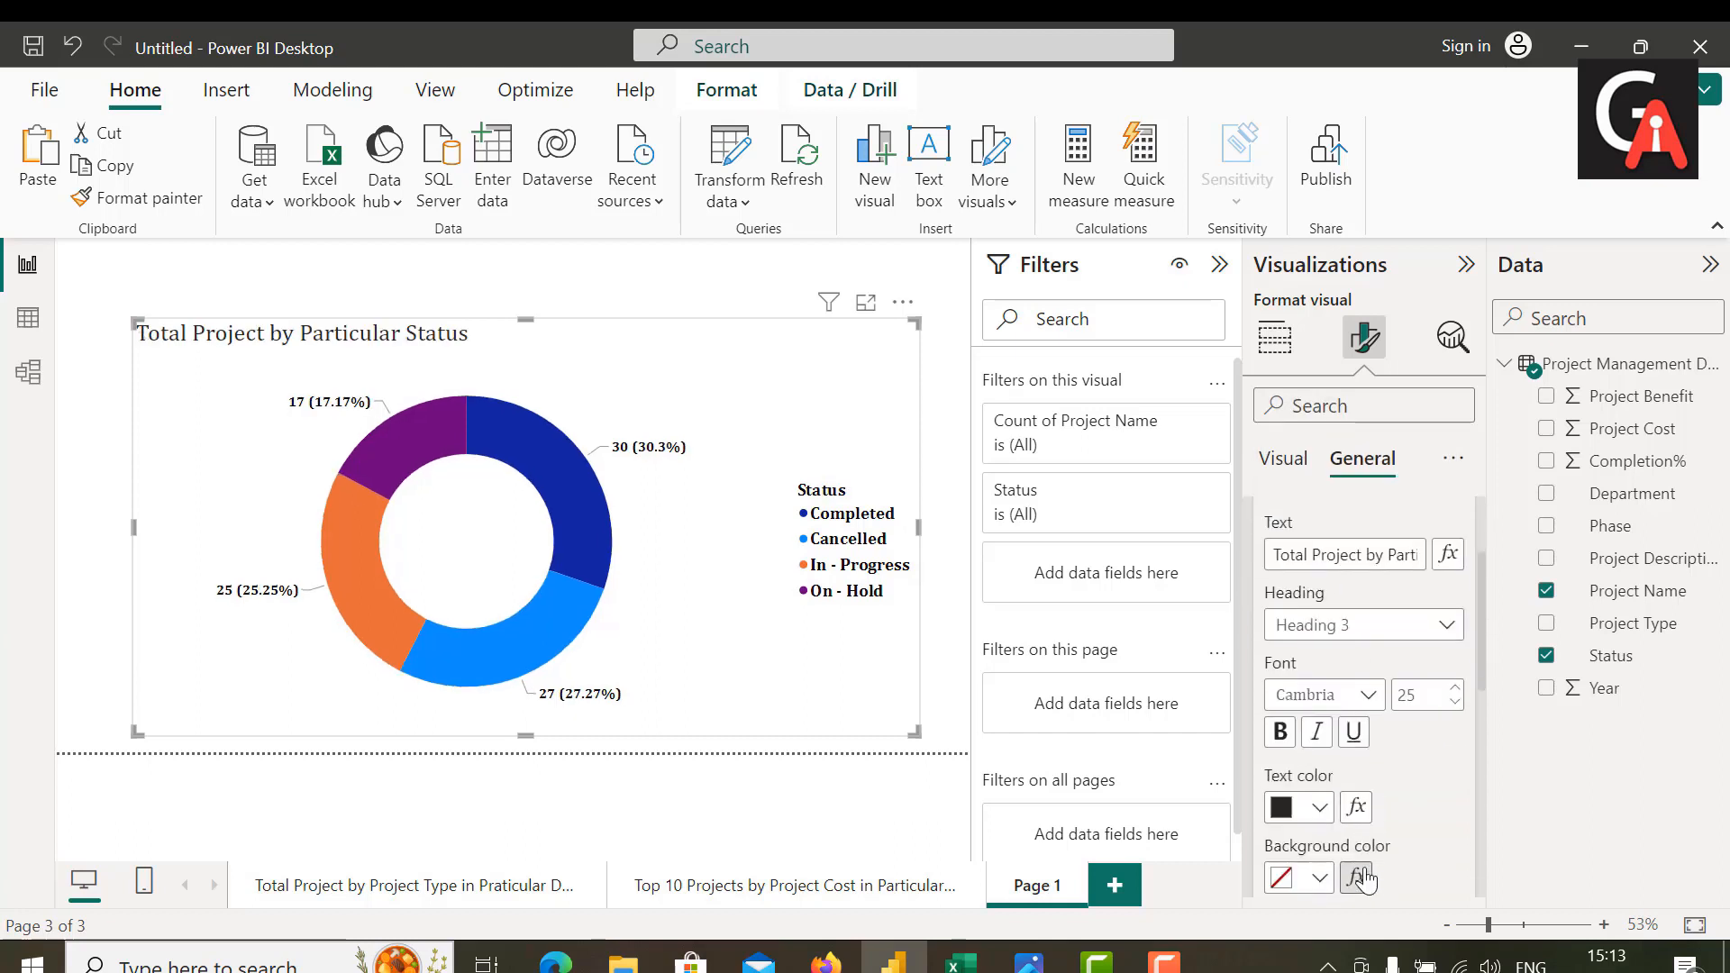
pyautogui.click(1279, 712)
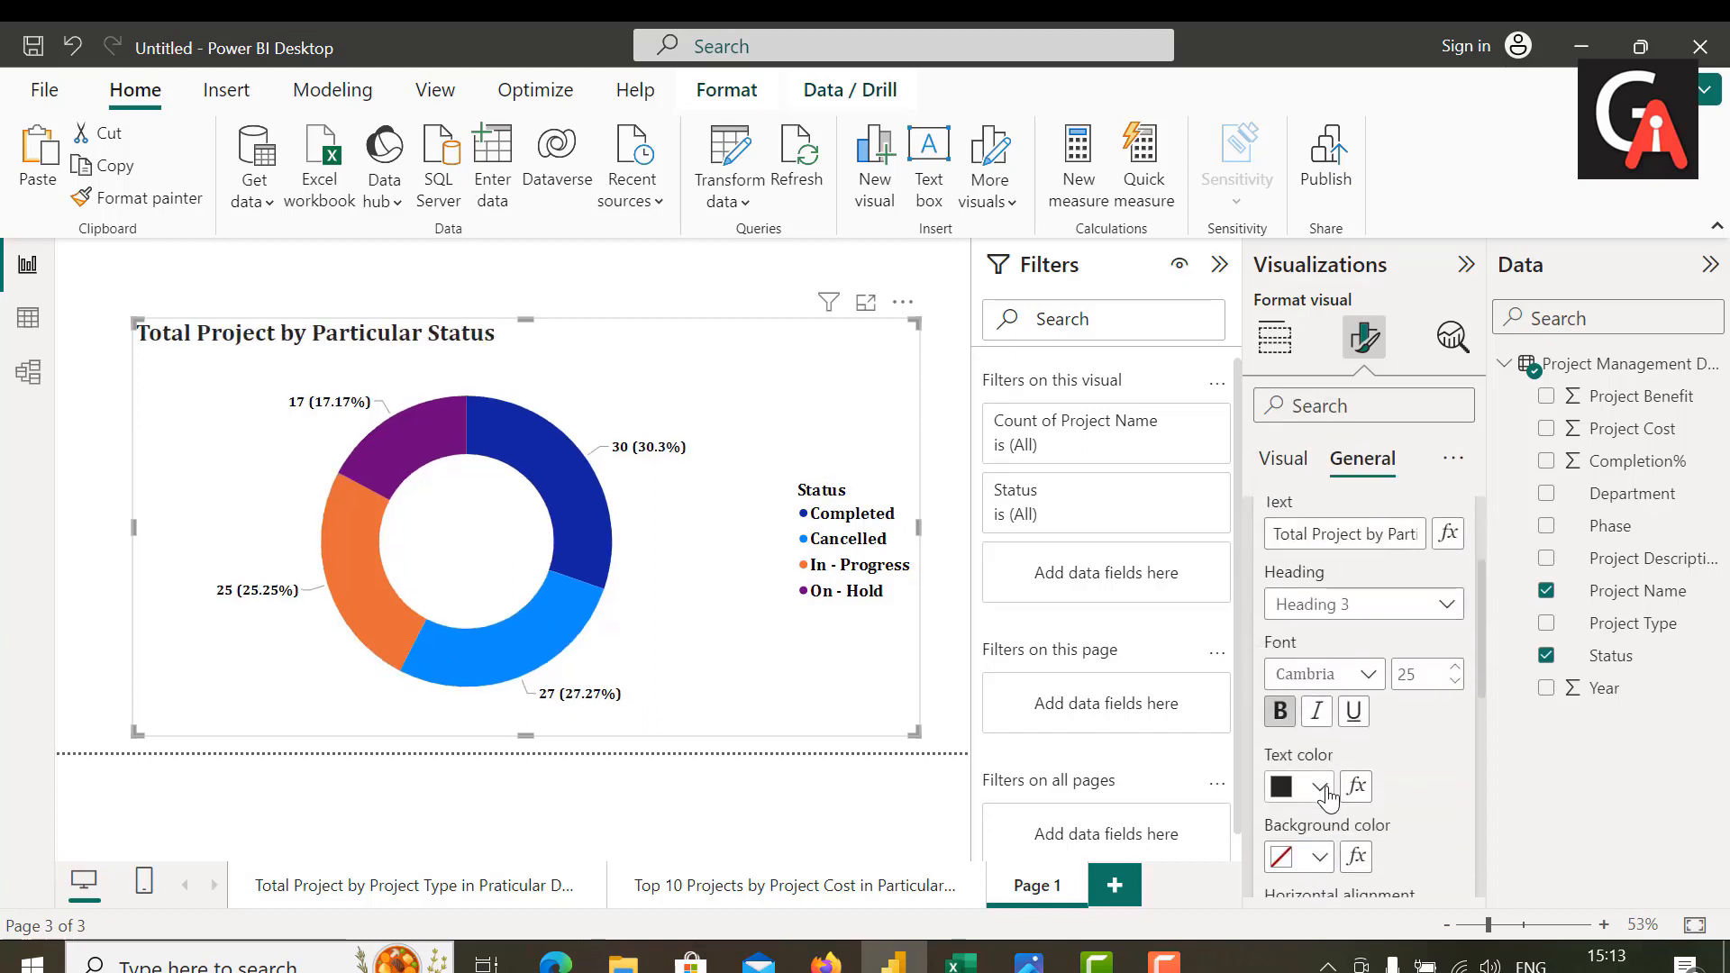
# Step: Give the chart title black text and a grey background, and center it horizontally
pyautogui.click(1328, 793)
pyautogui.click(1328, 388)
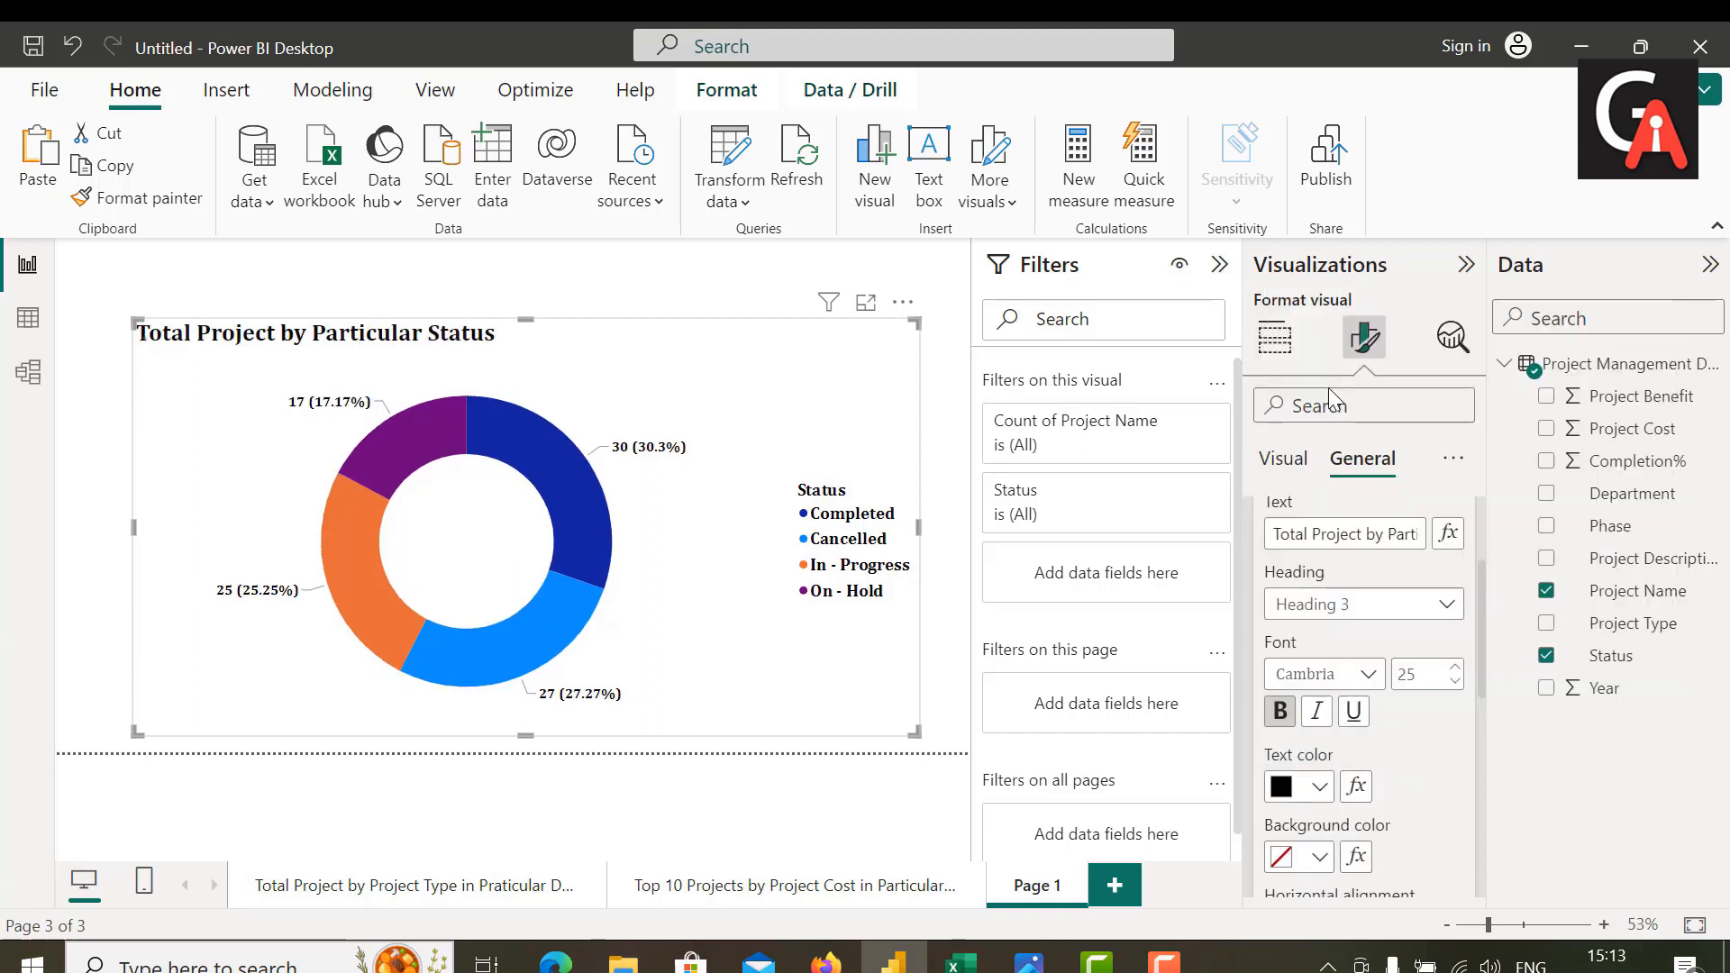
pyautogui.click(1314, 859)
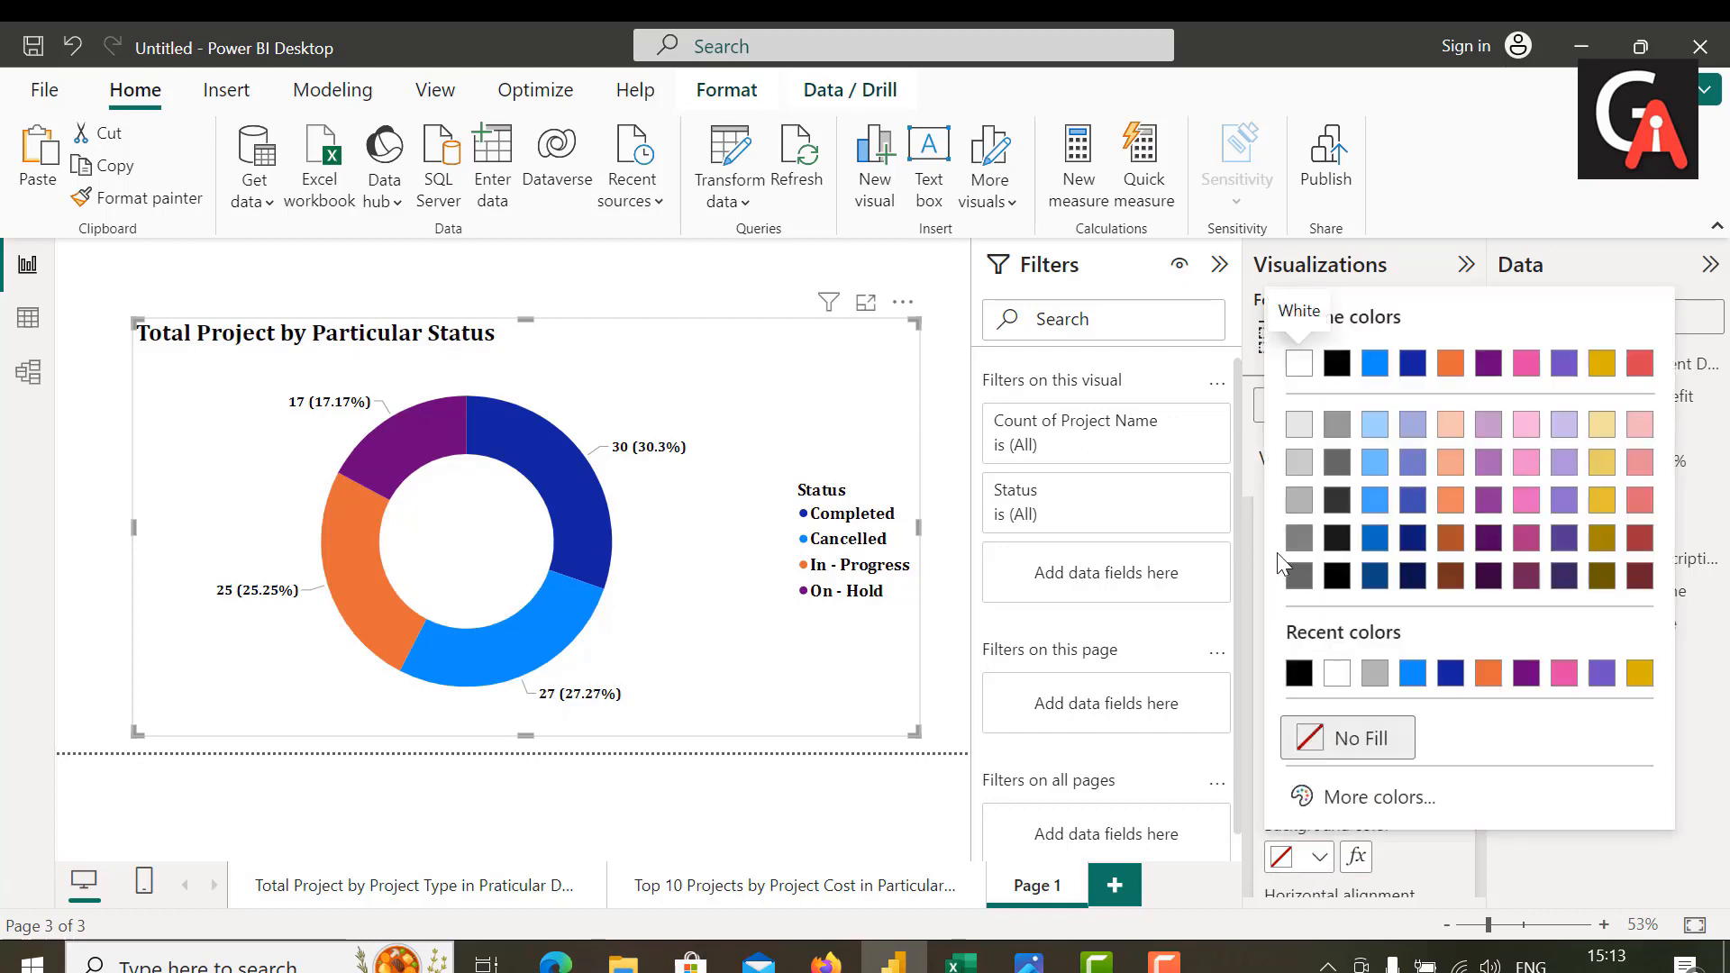
pyautogui.click(1301, 501)
pyautogui.scroll(-2, 1410, 685)
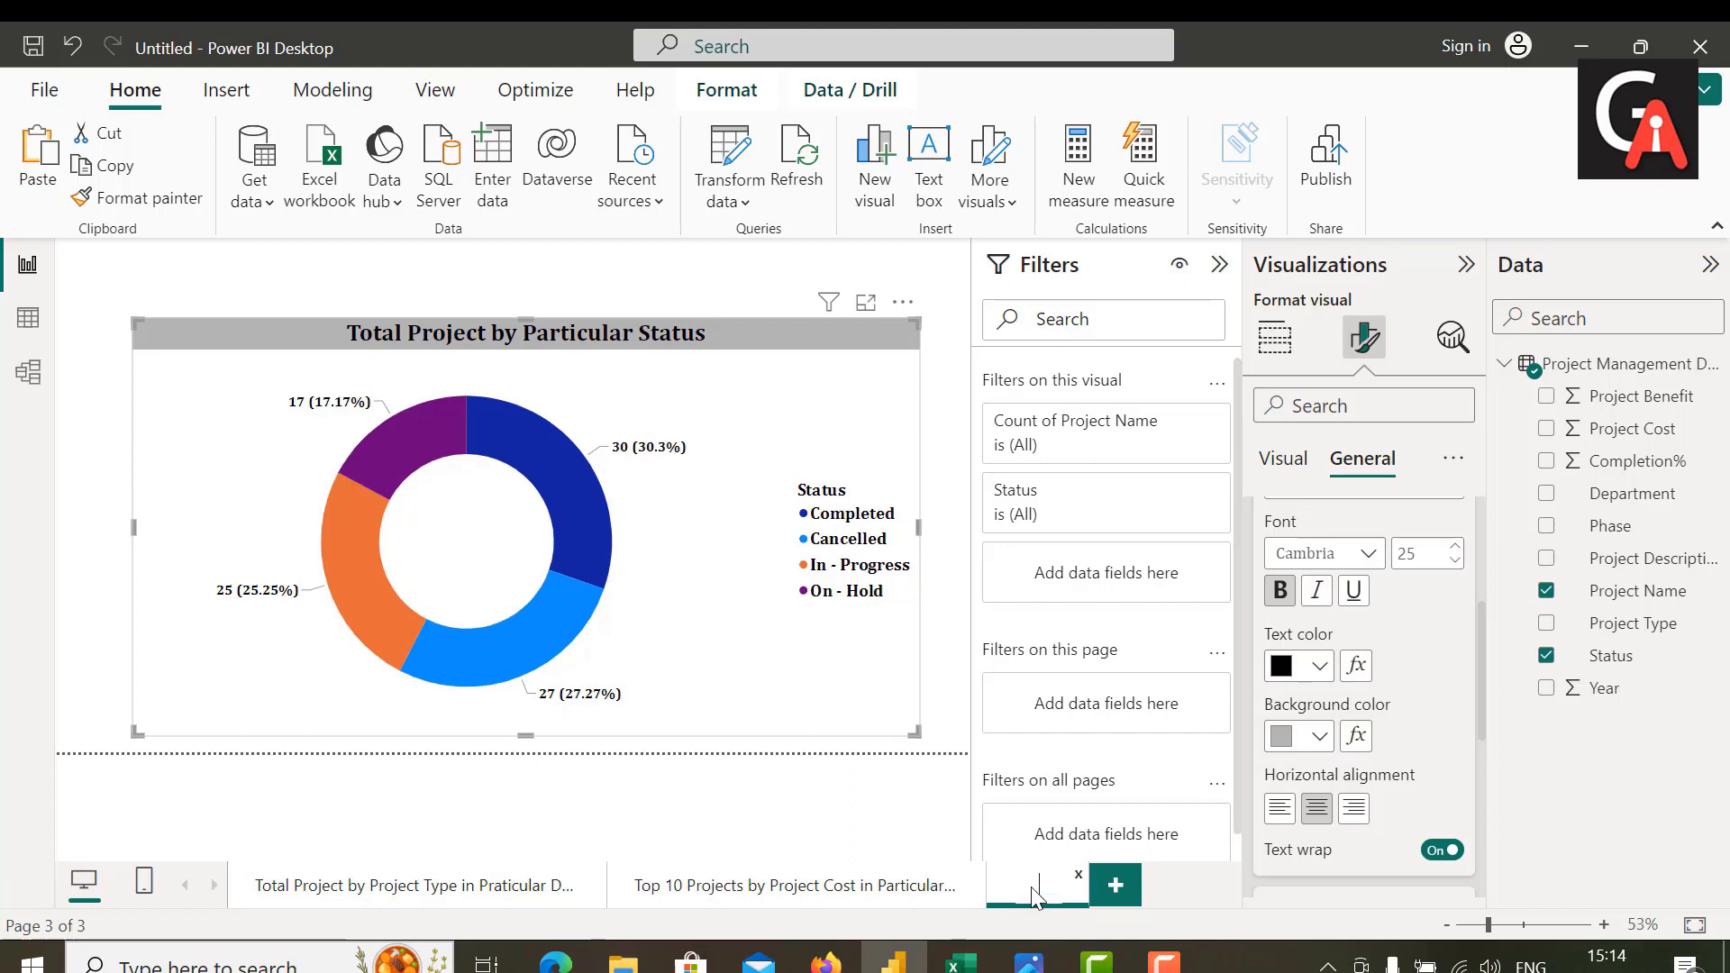
# Step: Rename the donut chart's report page as "Total Project by Particular Status"
pyautogui.write('otal')
pyautogui.write(' Proje')
pyautogui.write('ct by')
pyautogui.write(' Parti')
pyautogui.write('c')
pyautogui.write('ular S')
pyautogui.write('tatus')
pyautogui.press('Return')
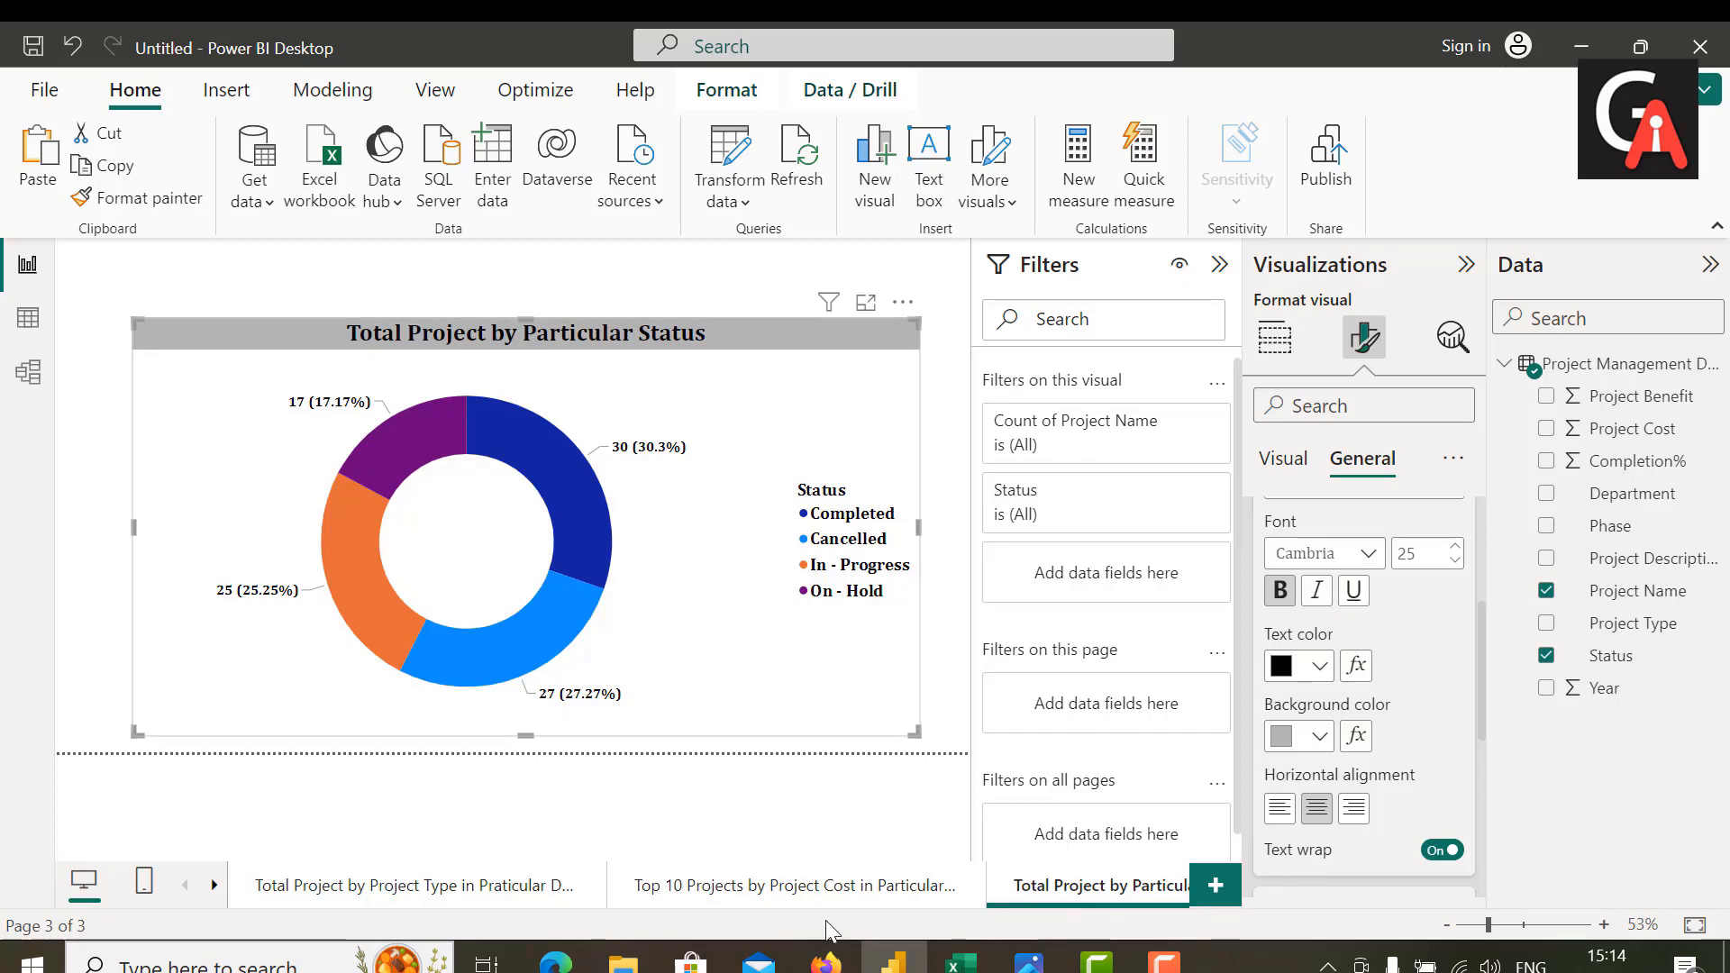
pyautogui.moveTo(1096, 961)
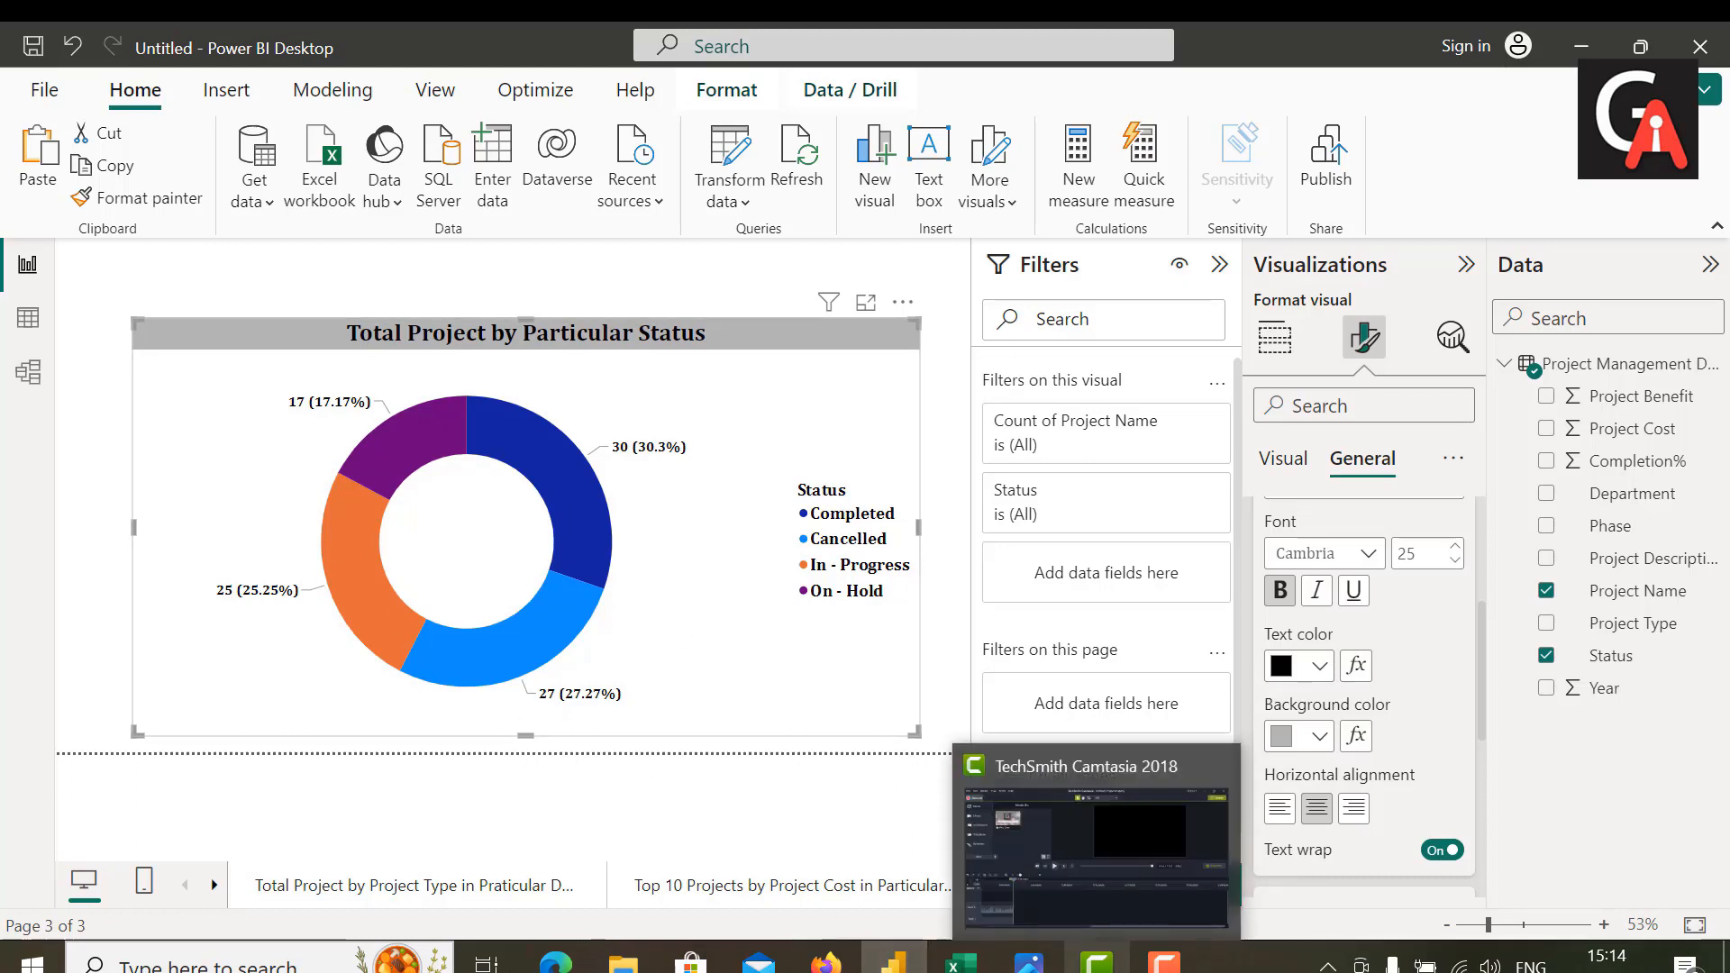
pyautogui.moveTo(1165, 961)
pyautogui.click(1249, 915)
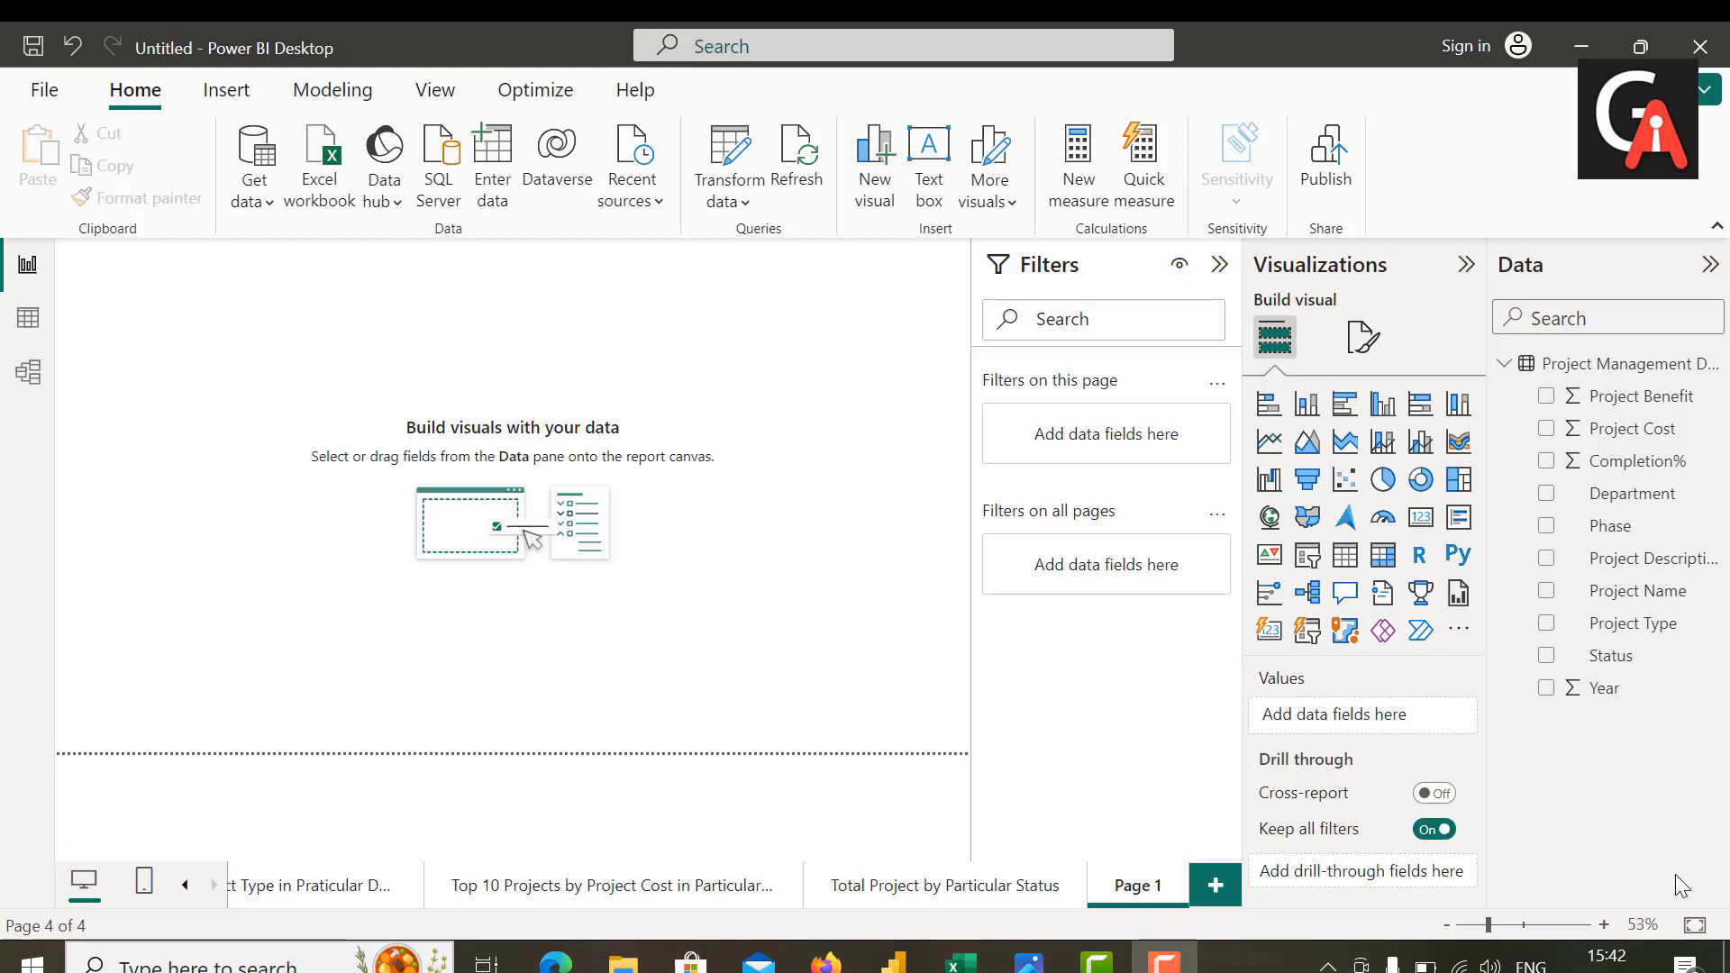
# Step: Add a line chart to the blank fourth report page and enlarge it to fill most of the page
pyautogui.click(1269, 441)
pyautogui.moveTo(126, 361); pyautogui.dragTo(189, 402)
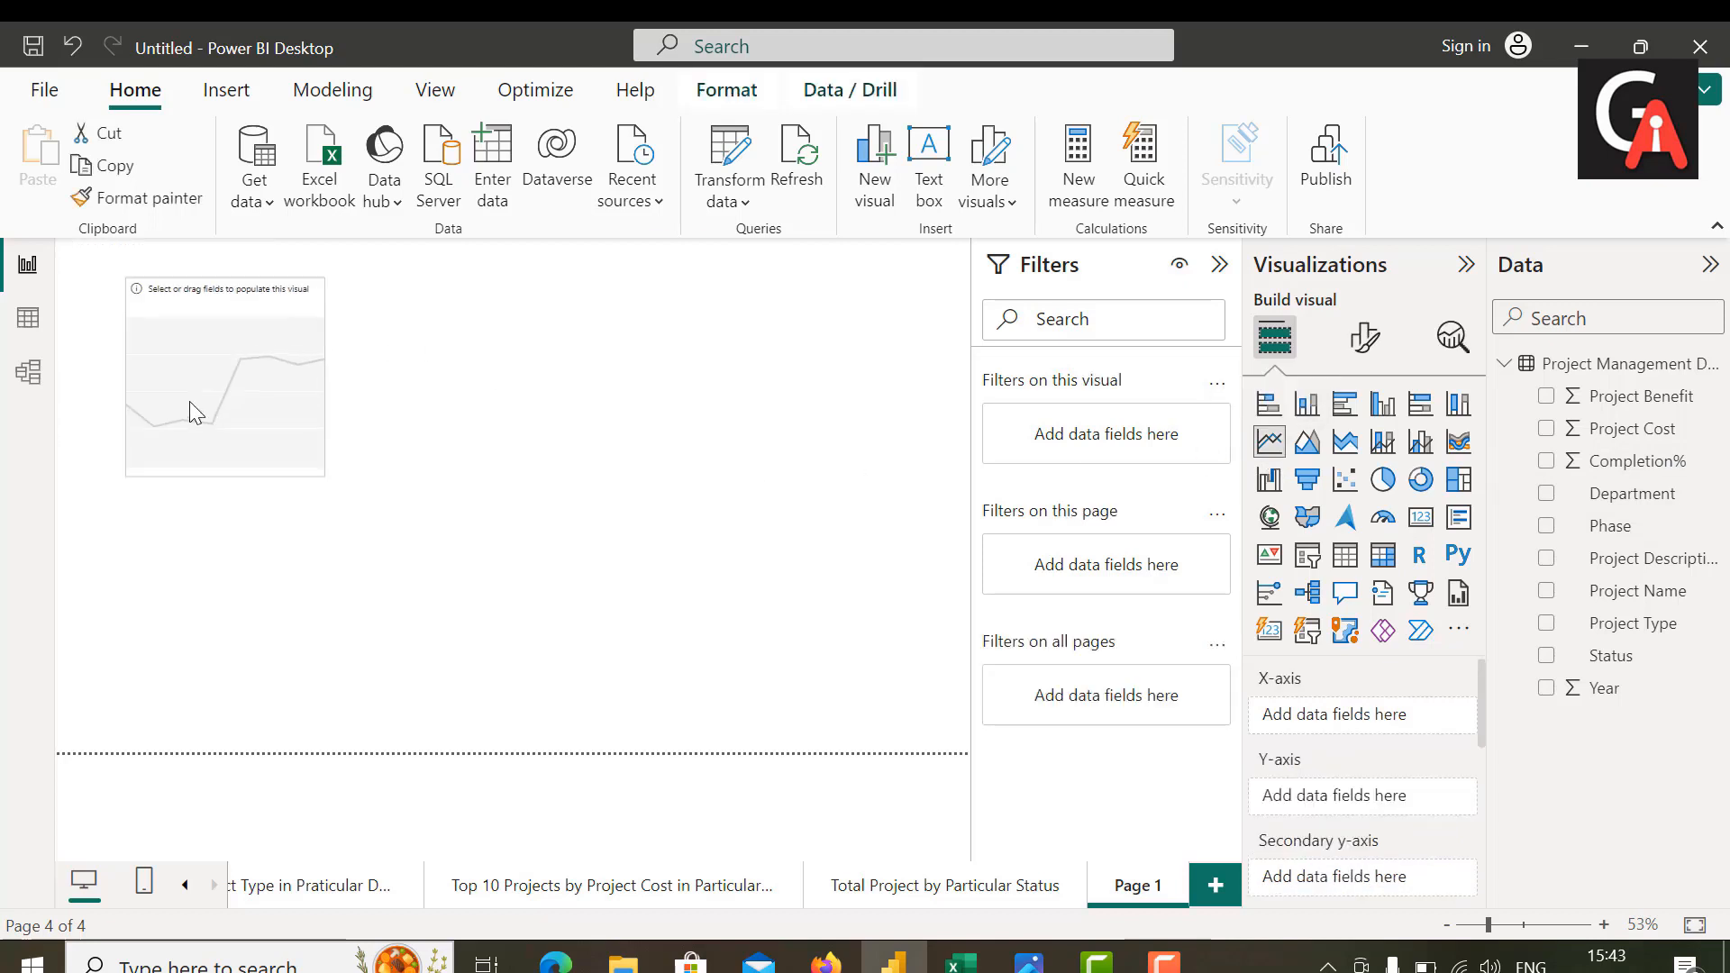
pyautogui.moveTo(322, 473); pyautogui.dragTo(955, 734)
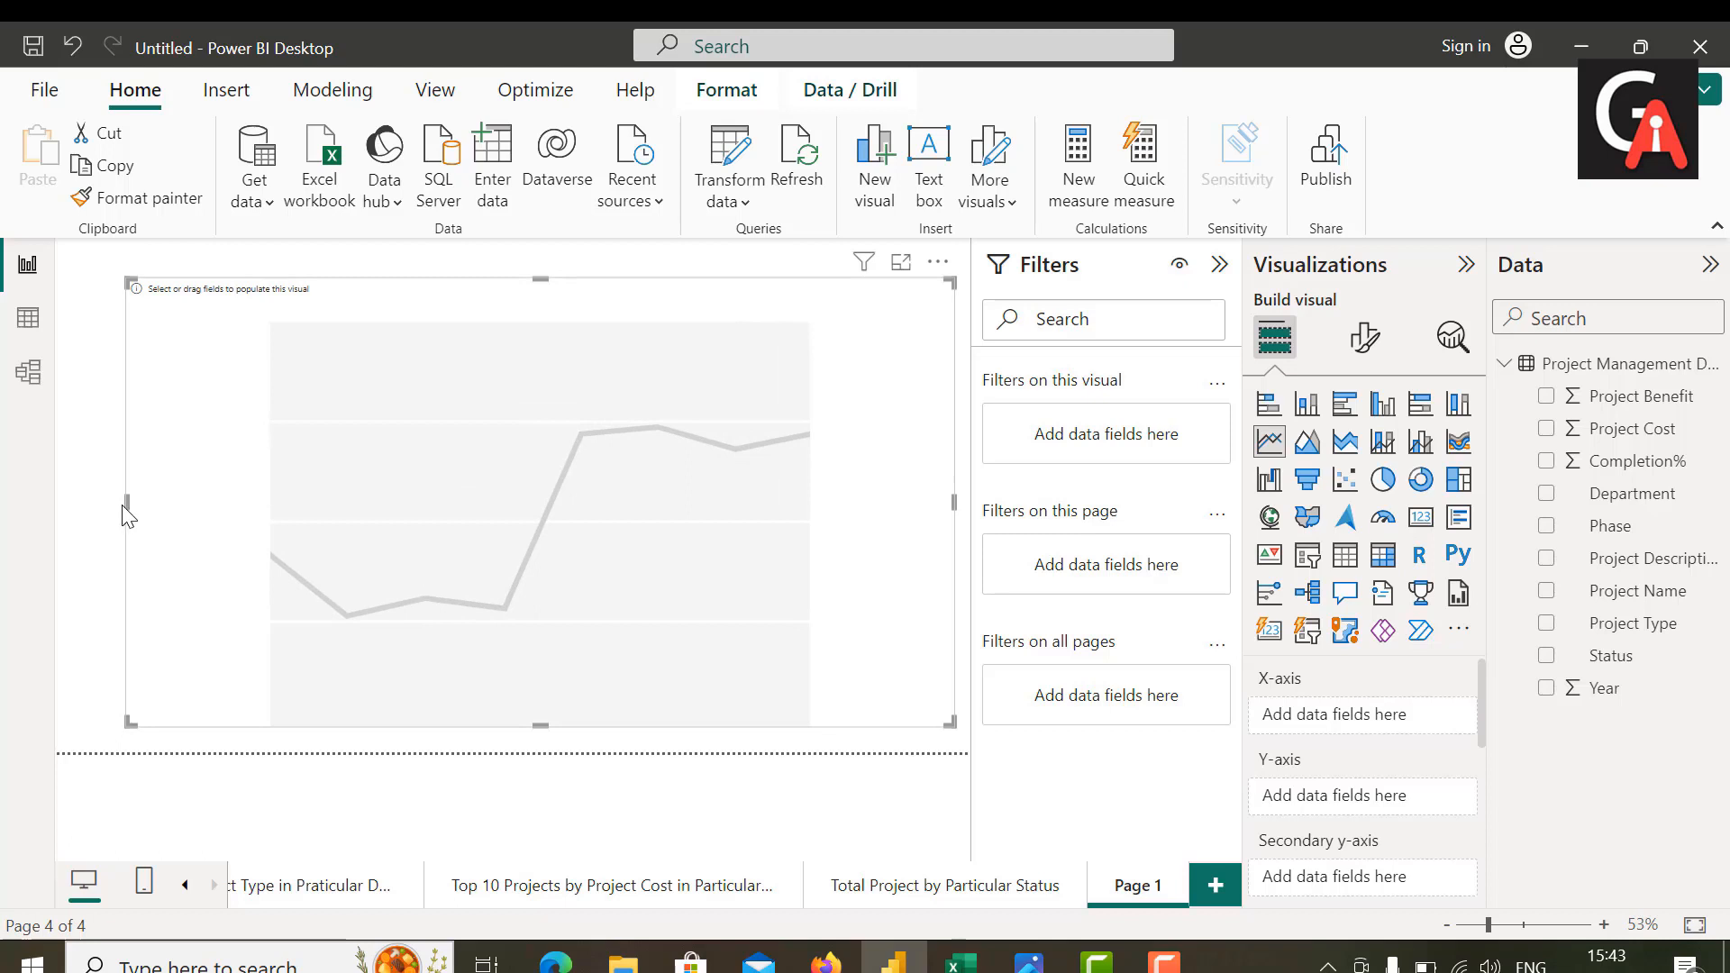
pyautogui.moveTo(125, 501); pyautogui.dragTo(76, 504)
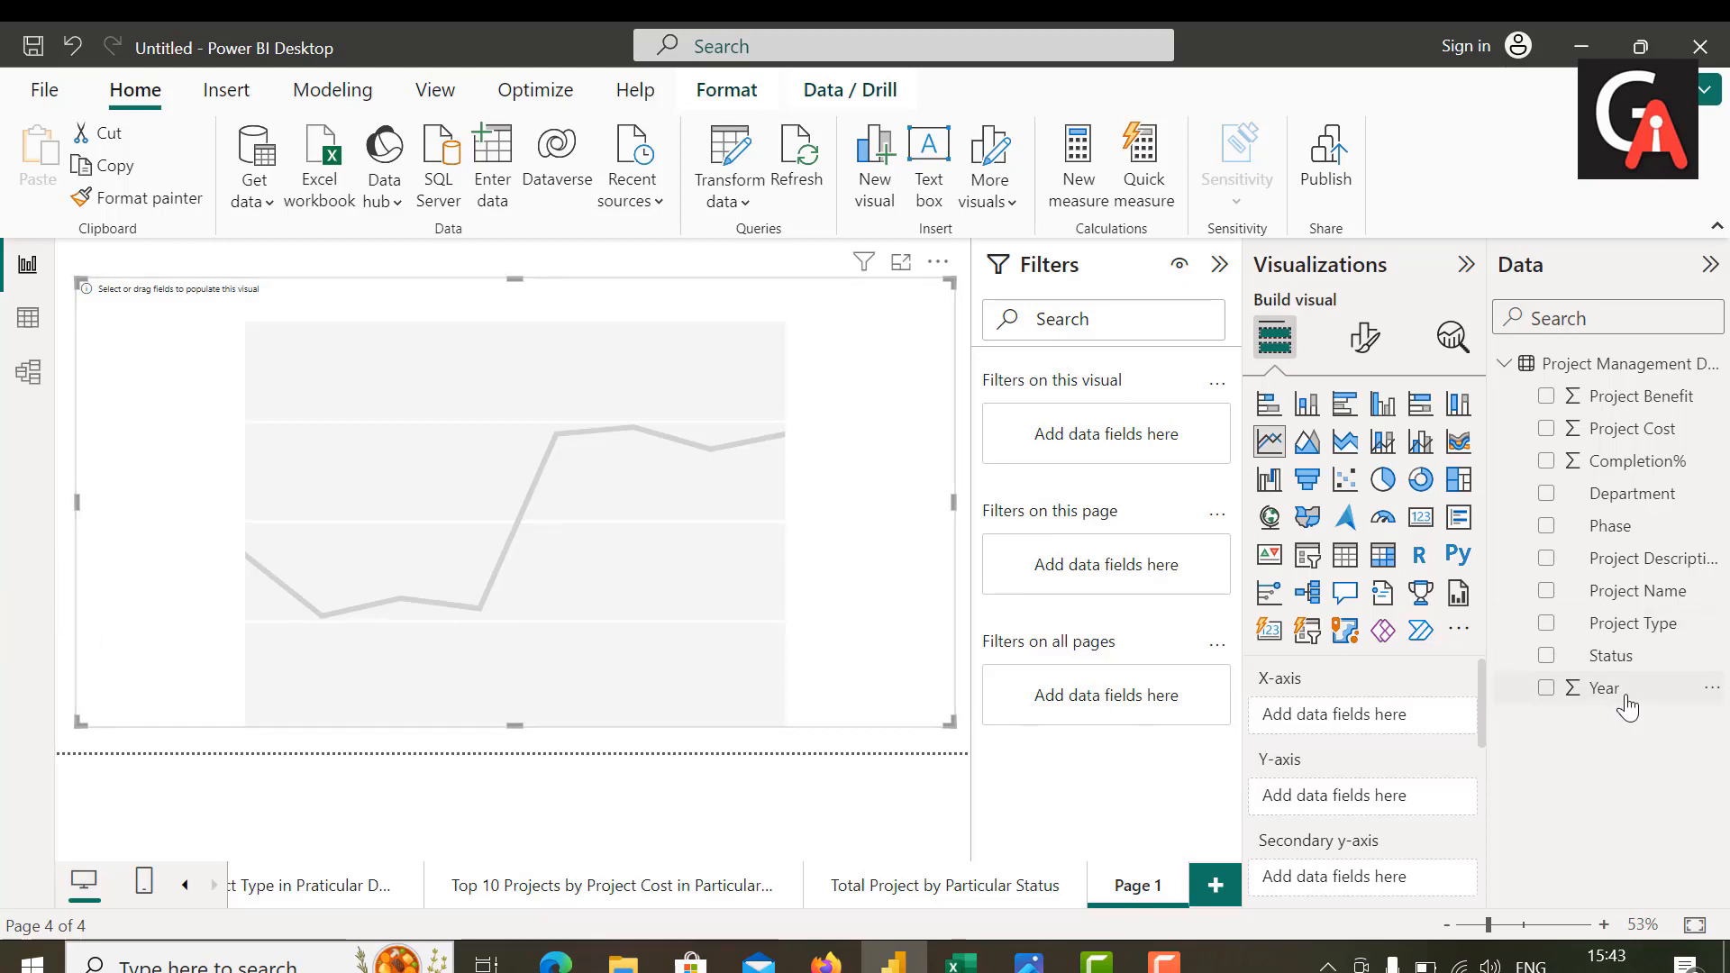
# Step: Assign Year to the line chart's X-axis, Project Cost to its Y-axis and Project Benefit to its secondary Y-axis
pyautogui.moveTo(1625, 696); pyautogui.dragTo(1371, 712)
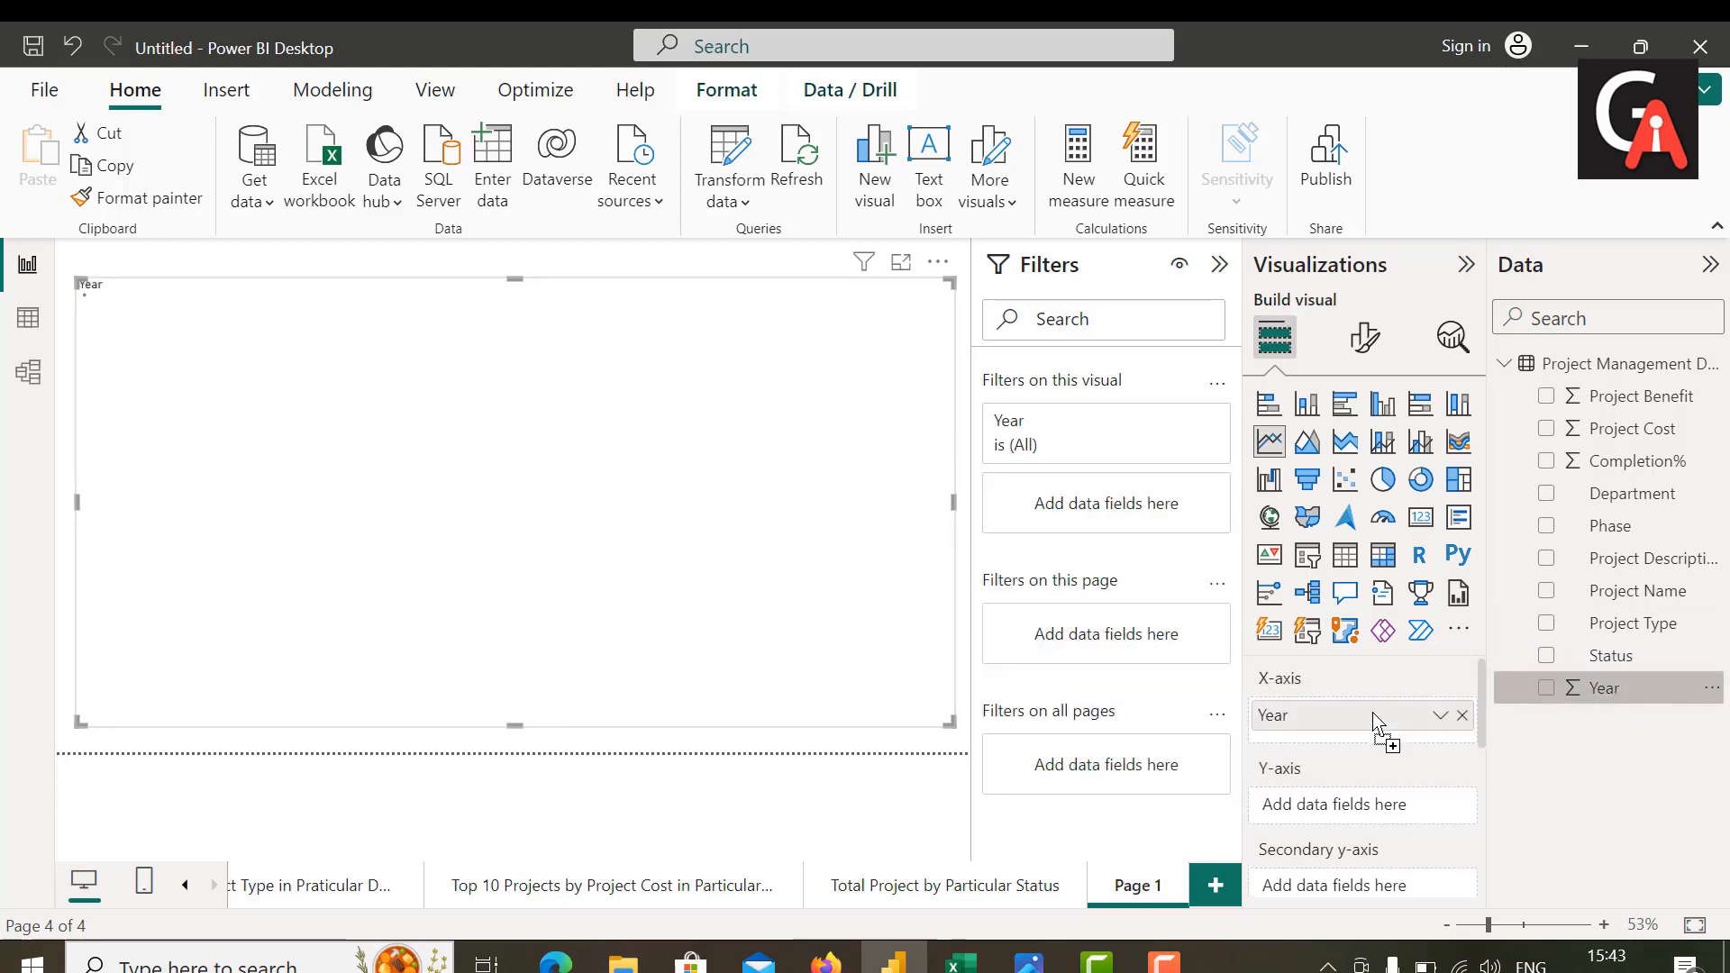
pyautogui.moveTo(1638, 432); pyautogui.dragTo(1404, 804)
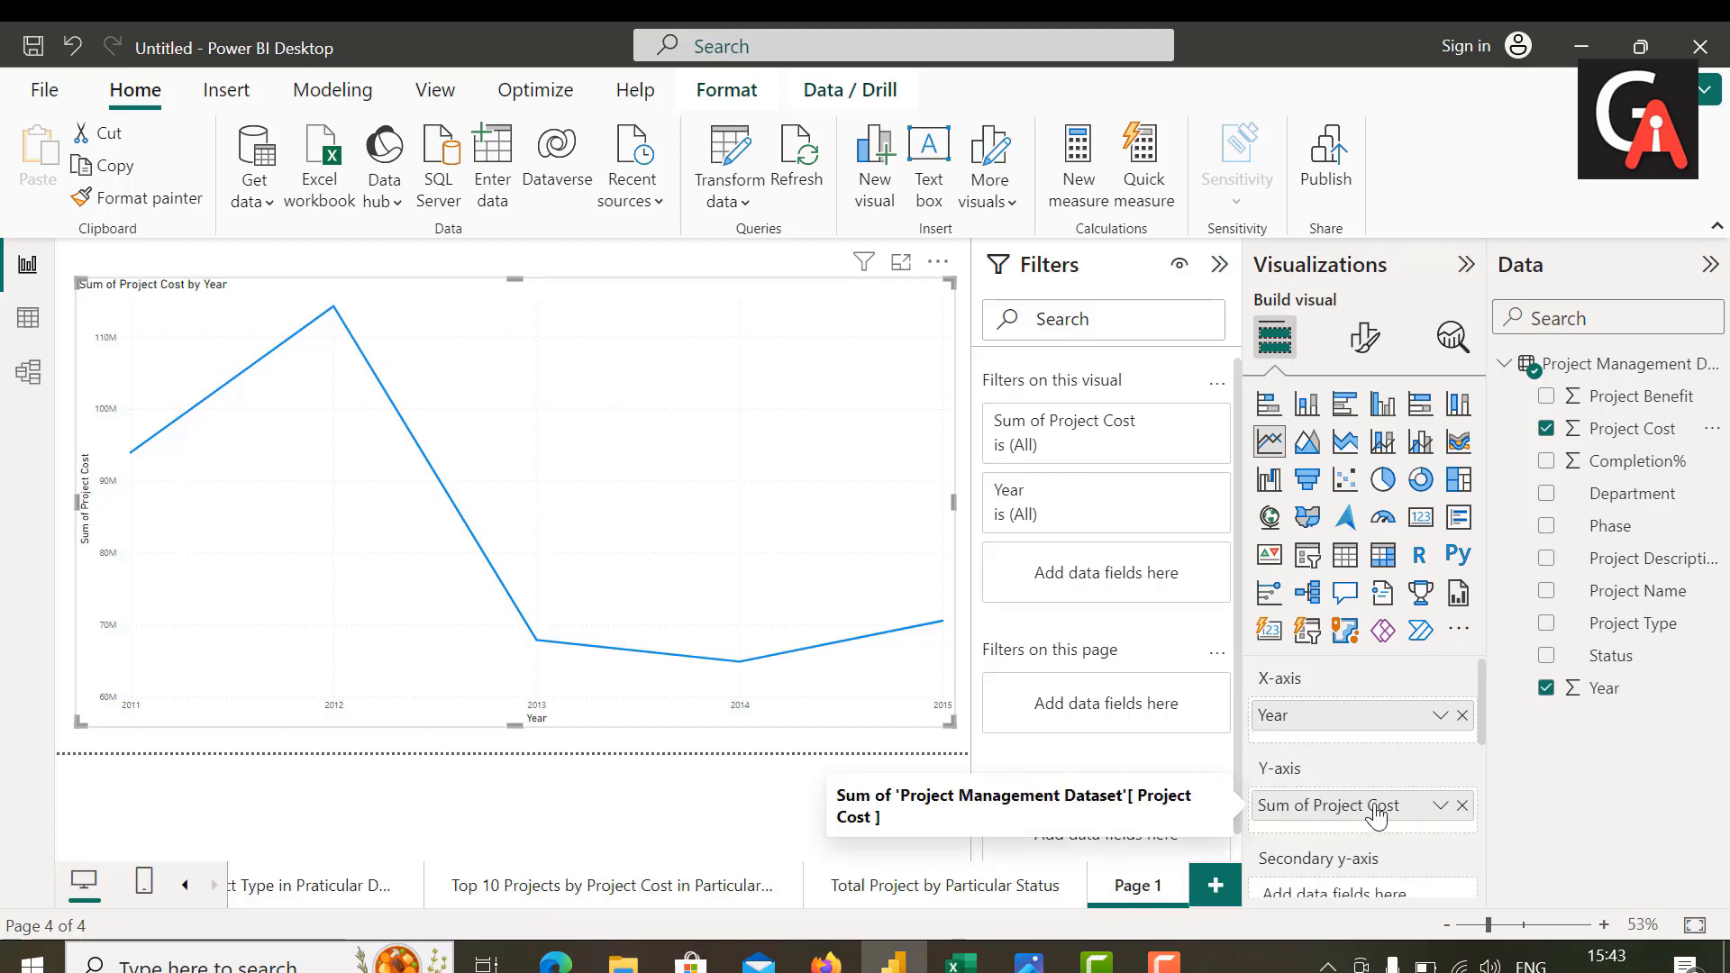
pyautogui.scroll(-2, 1356, 824)
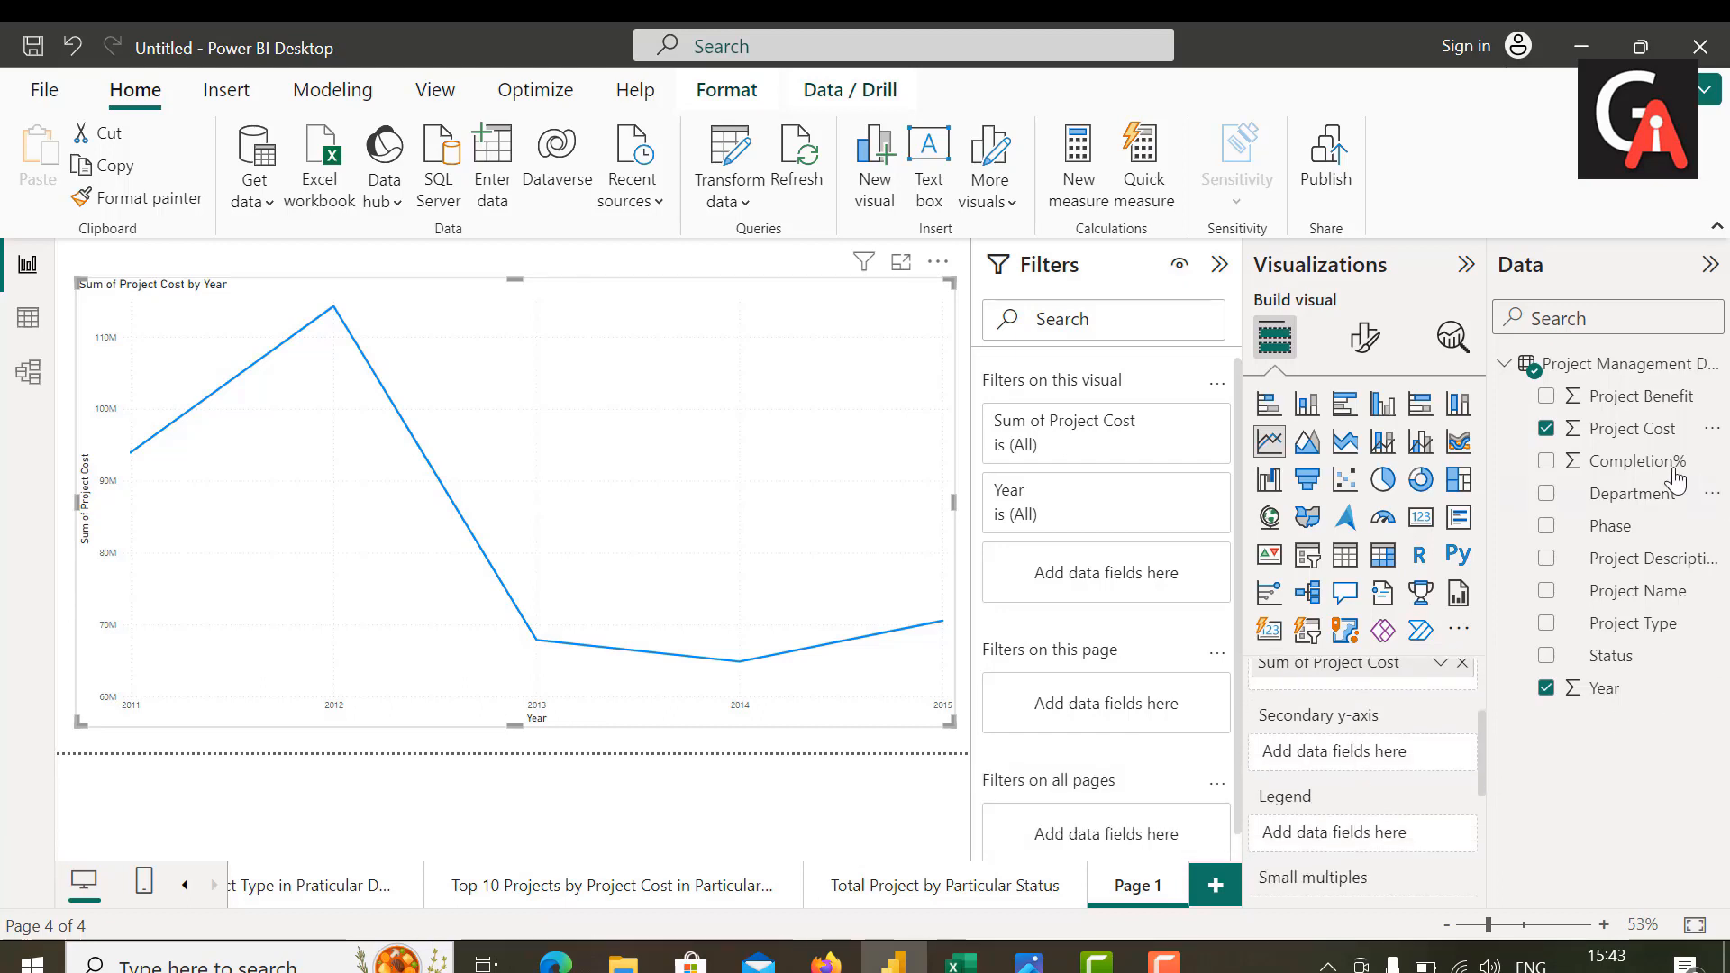
pyautogui.moveTo(1631, 398); pyautogui.dragTo(1381, 765)
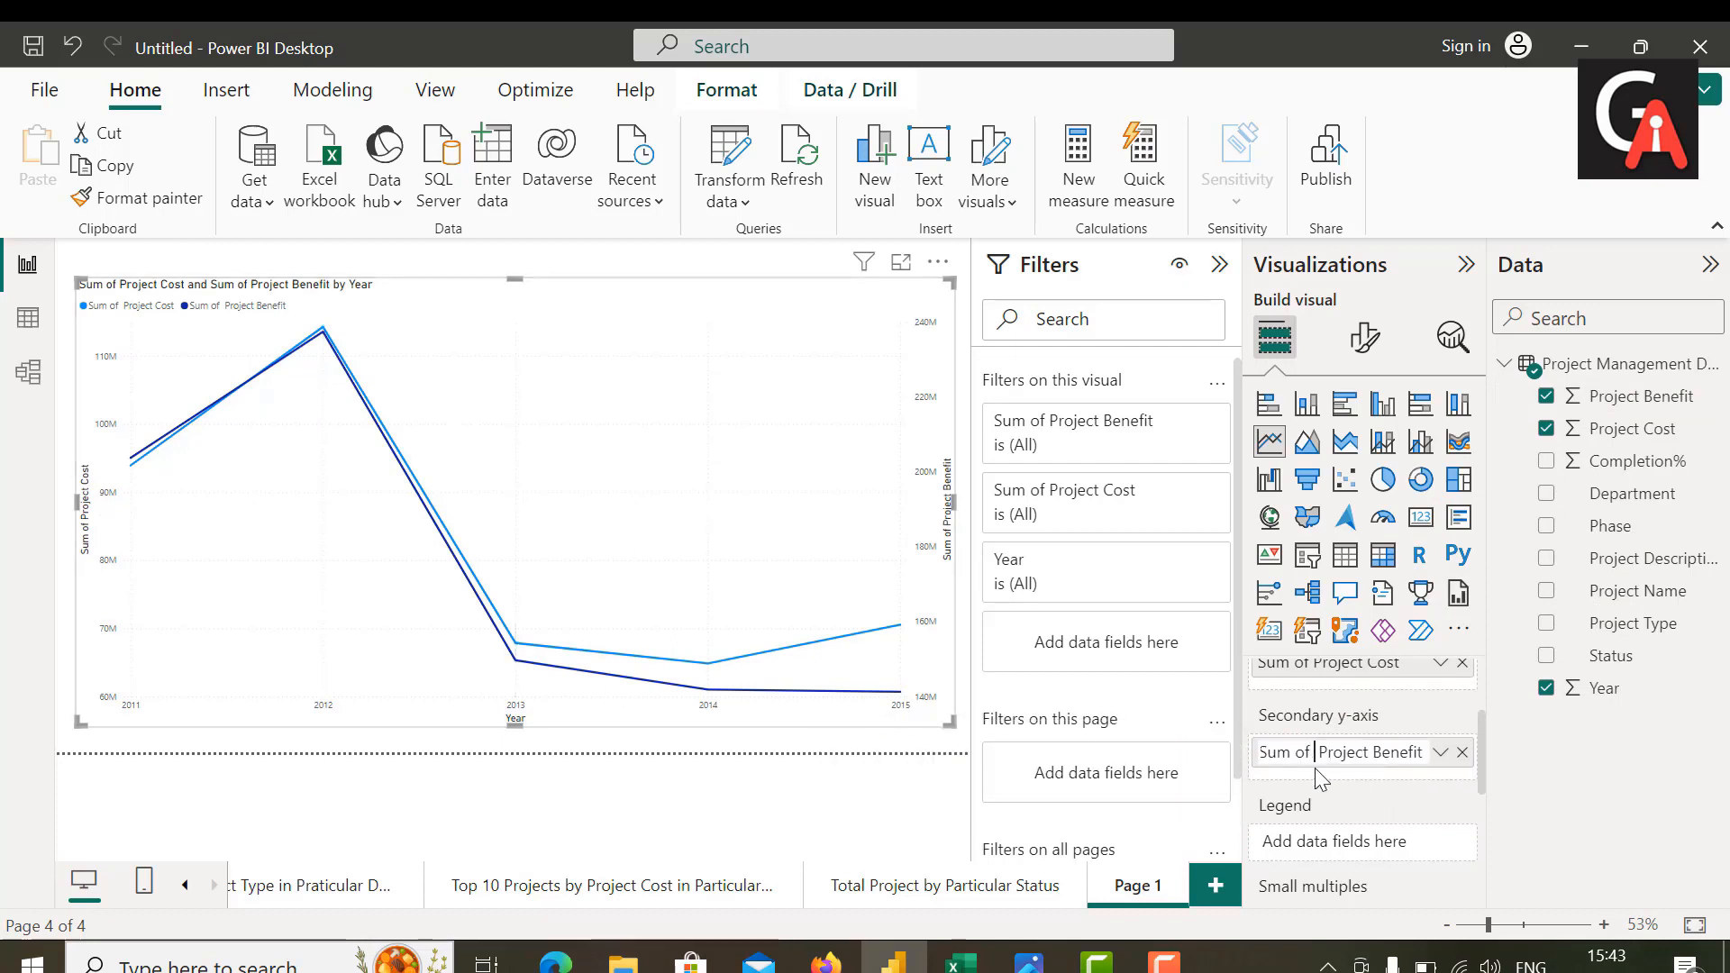
# Step: Rename the line chart's secondary Y-axis field as "Total Project Benefit"
pyautogui.press('BackSpace')
pyautogui.press('BackSpace')
pyautogui.press('BackSpace')
pyautogui.press('BackSpace')
pyautogui.press('BackSpace')
pyautogui.press('BackSpace')
pyautogui.press('BackSpace')
pyautogui.write('Toatl')
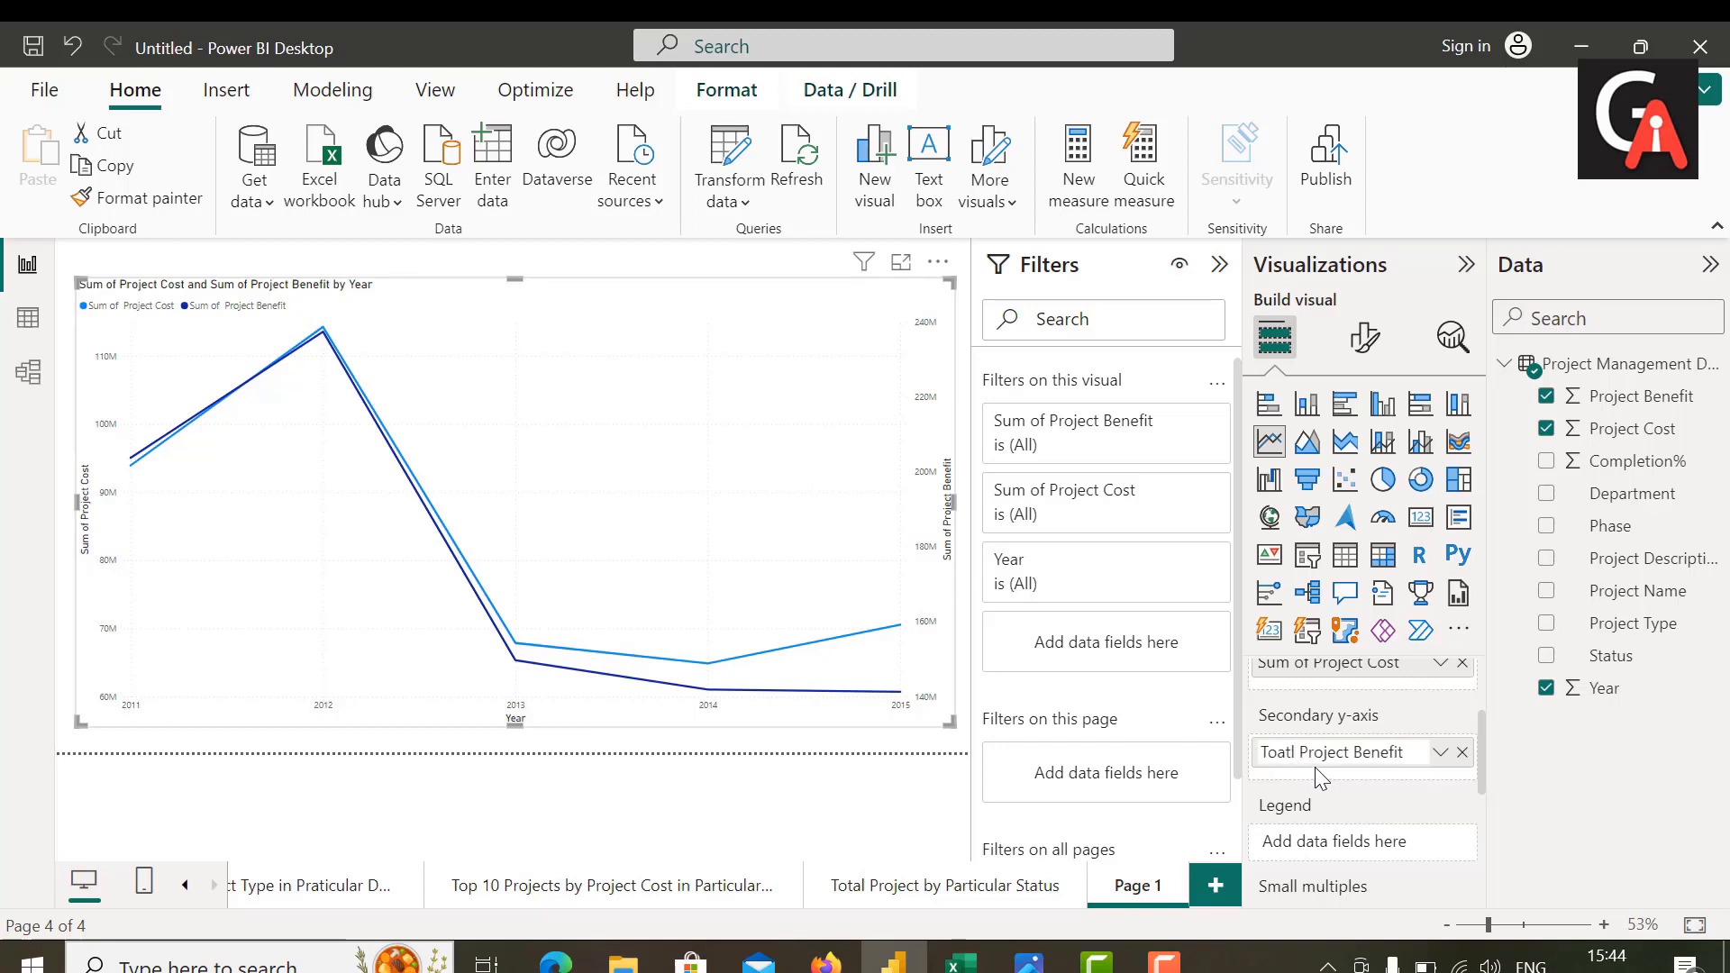
pyautogui.scroll(1, 1316, 766)
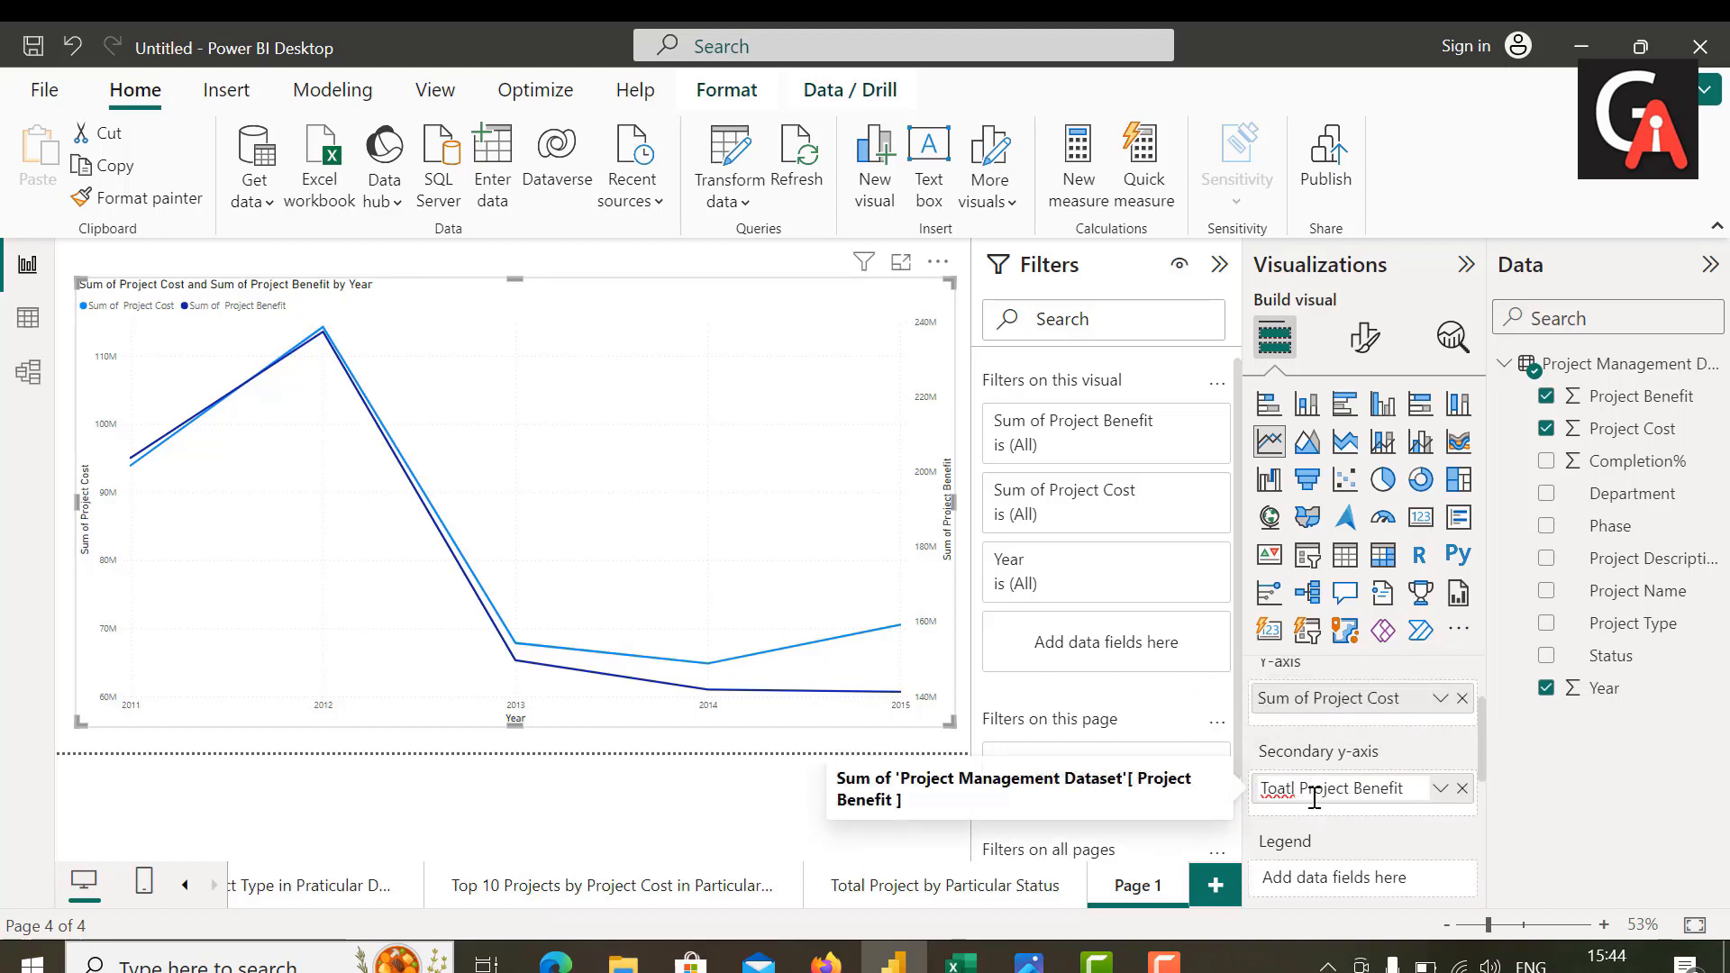
pyautogui.press('BackSpace')
pyautogui.press('BackSpace')
pyautogui.press('BackSpace')
pyautogui.write('tal')
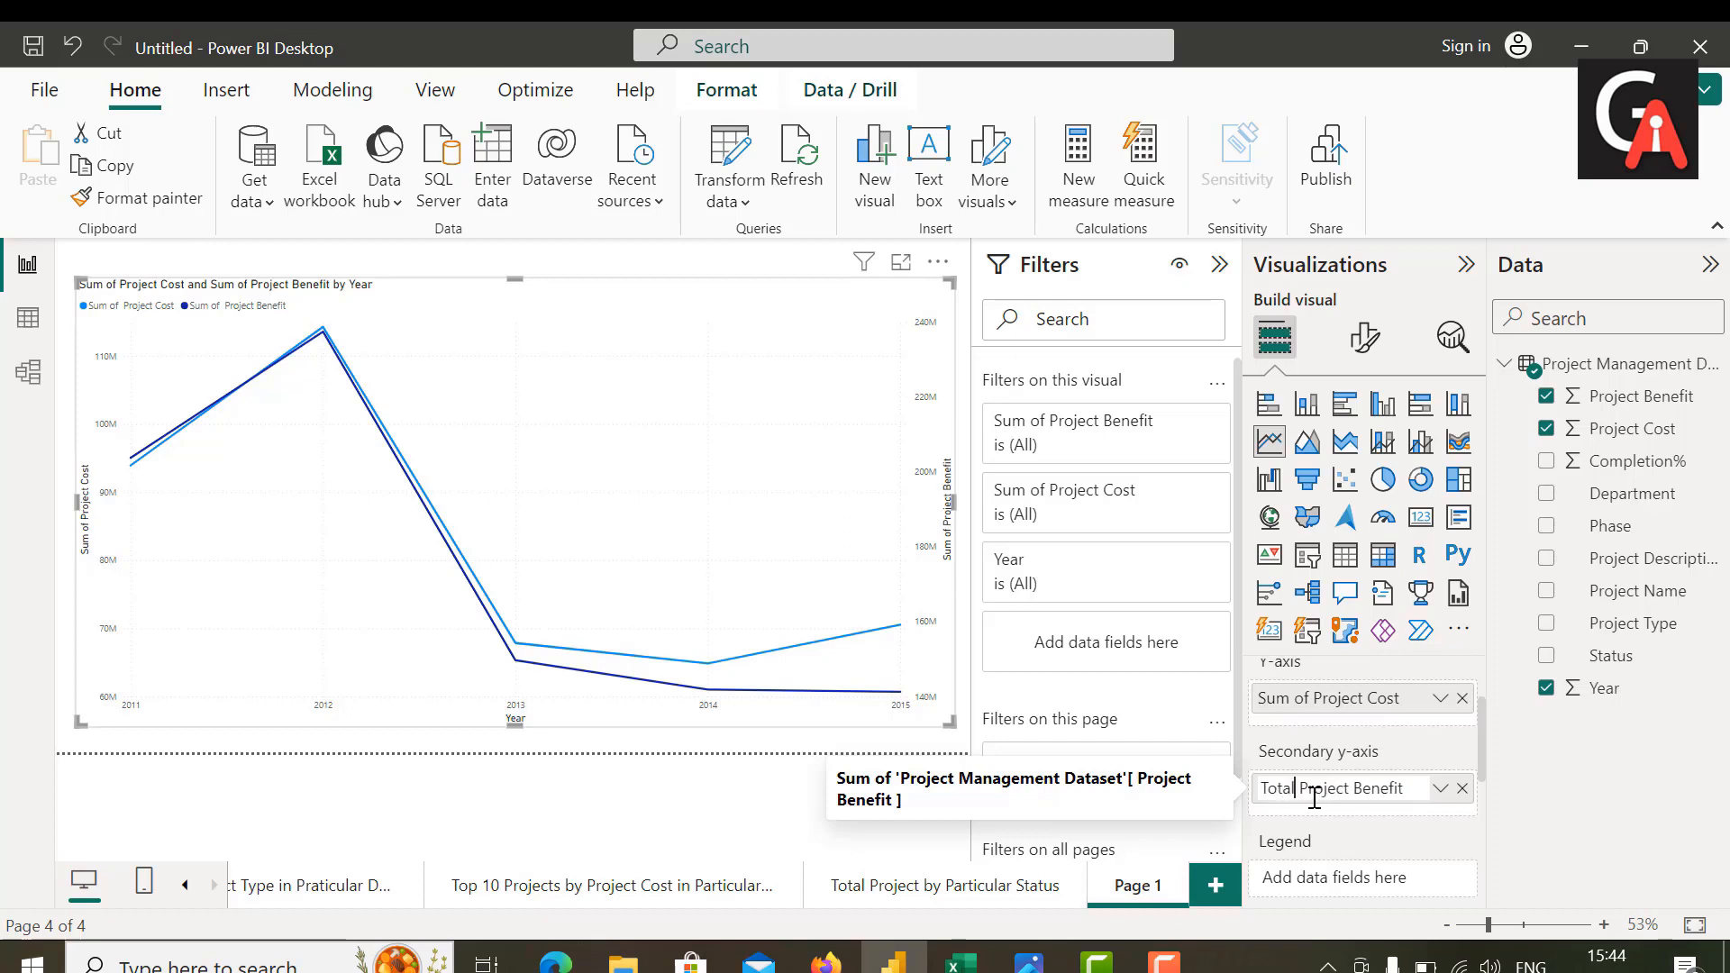
# Step: Rename the line chart's Y-axis field as "Total Project Cost"
pyautogui.click(1321, 698)
pyautogui.doubleClick(1317, 701)
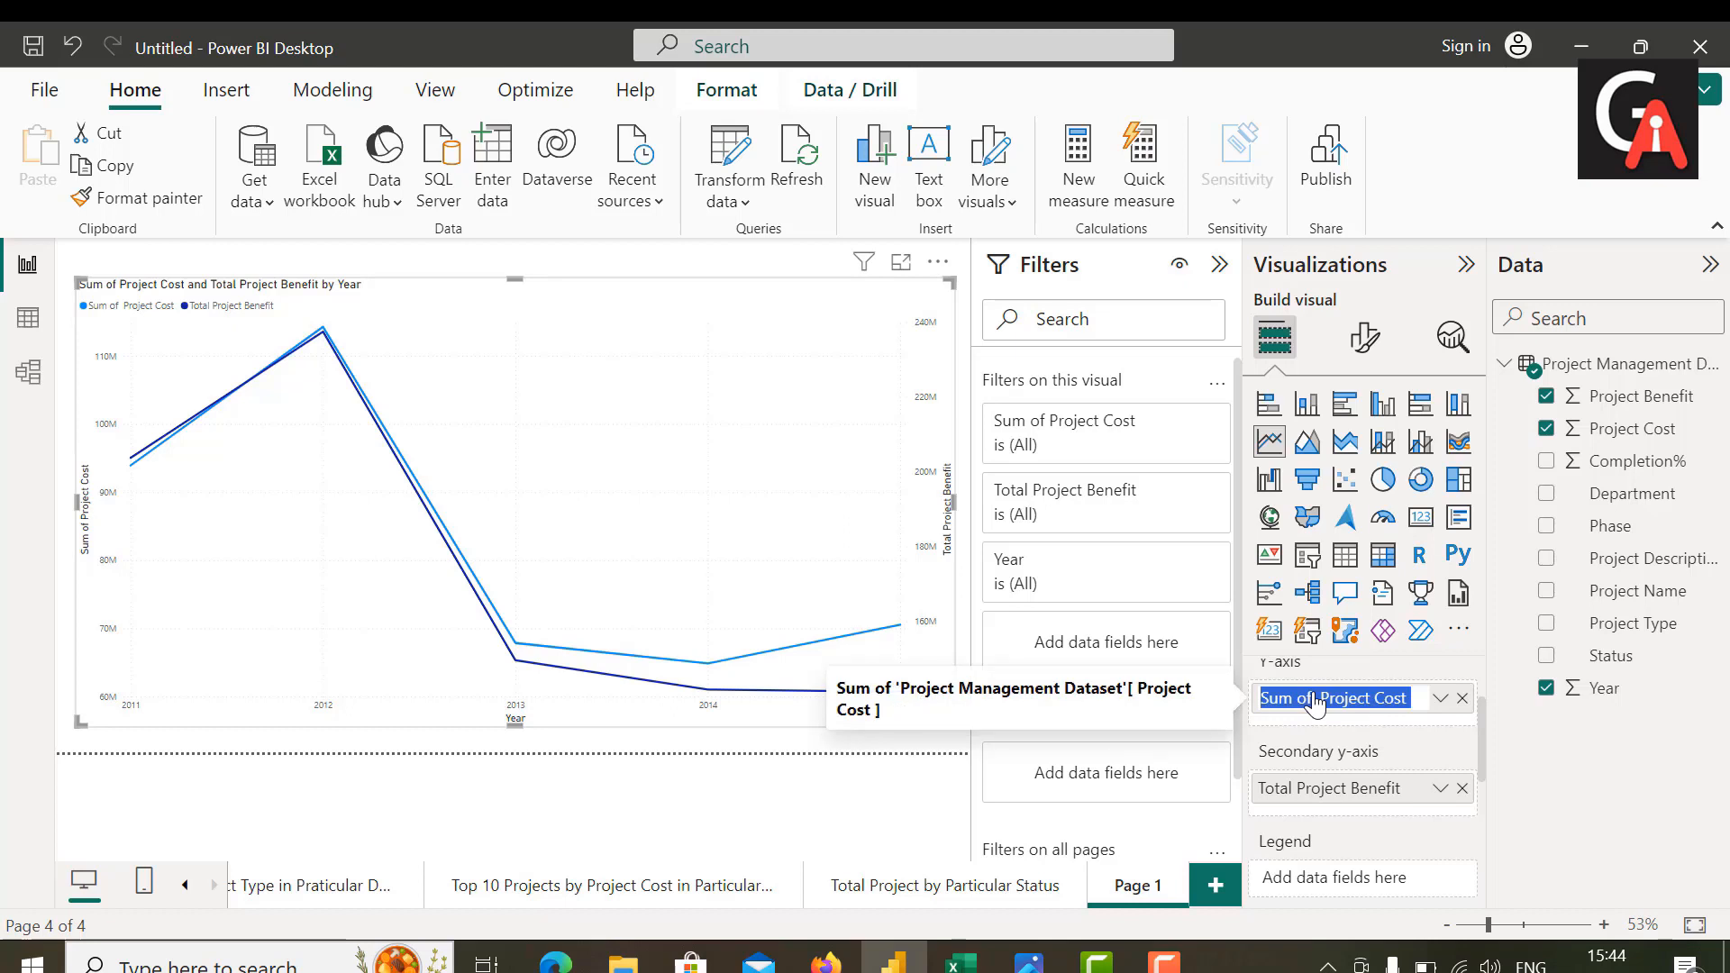
pyautogui.press('BackSpace')
pyautogui.write('T')
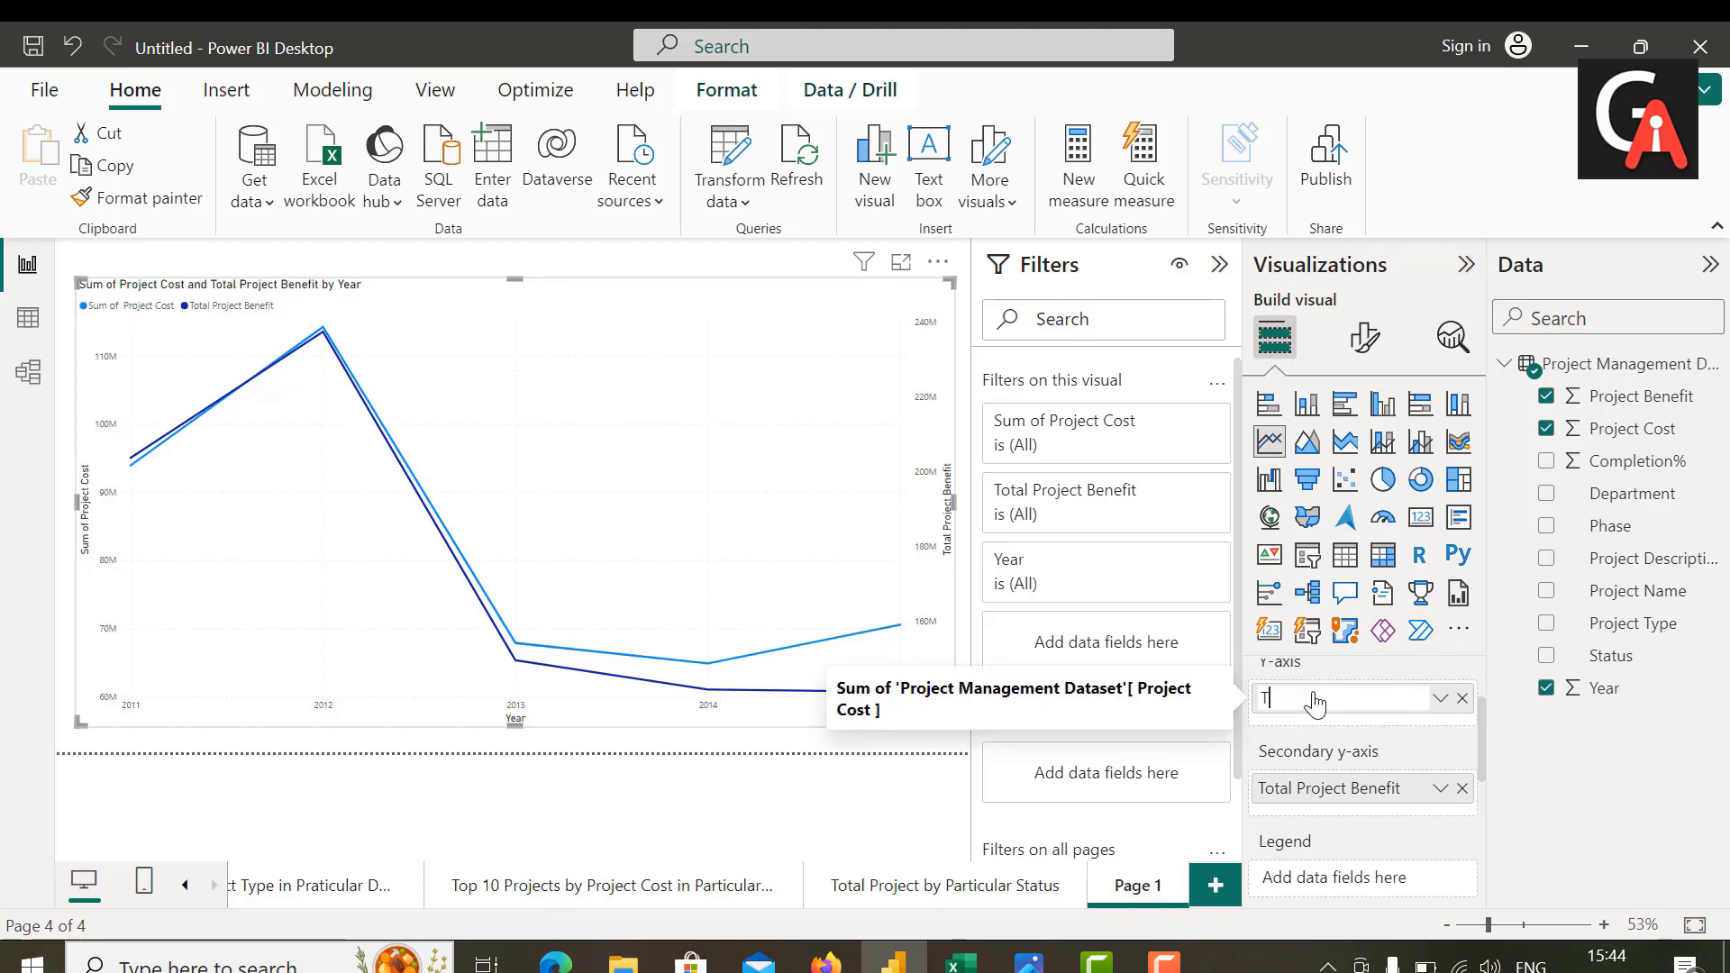
pyautogui.write('otal P')
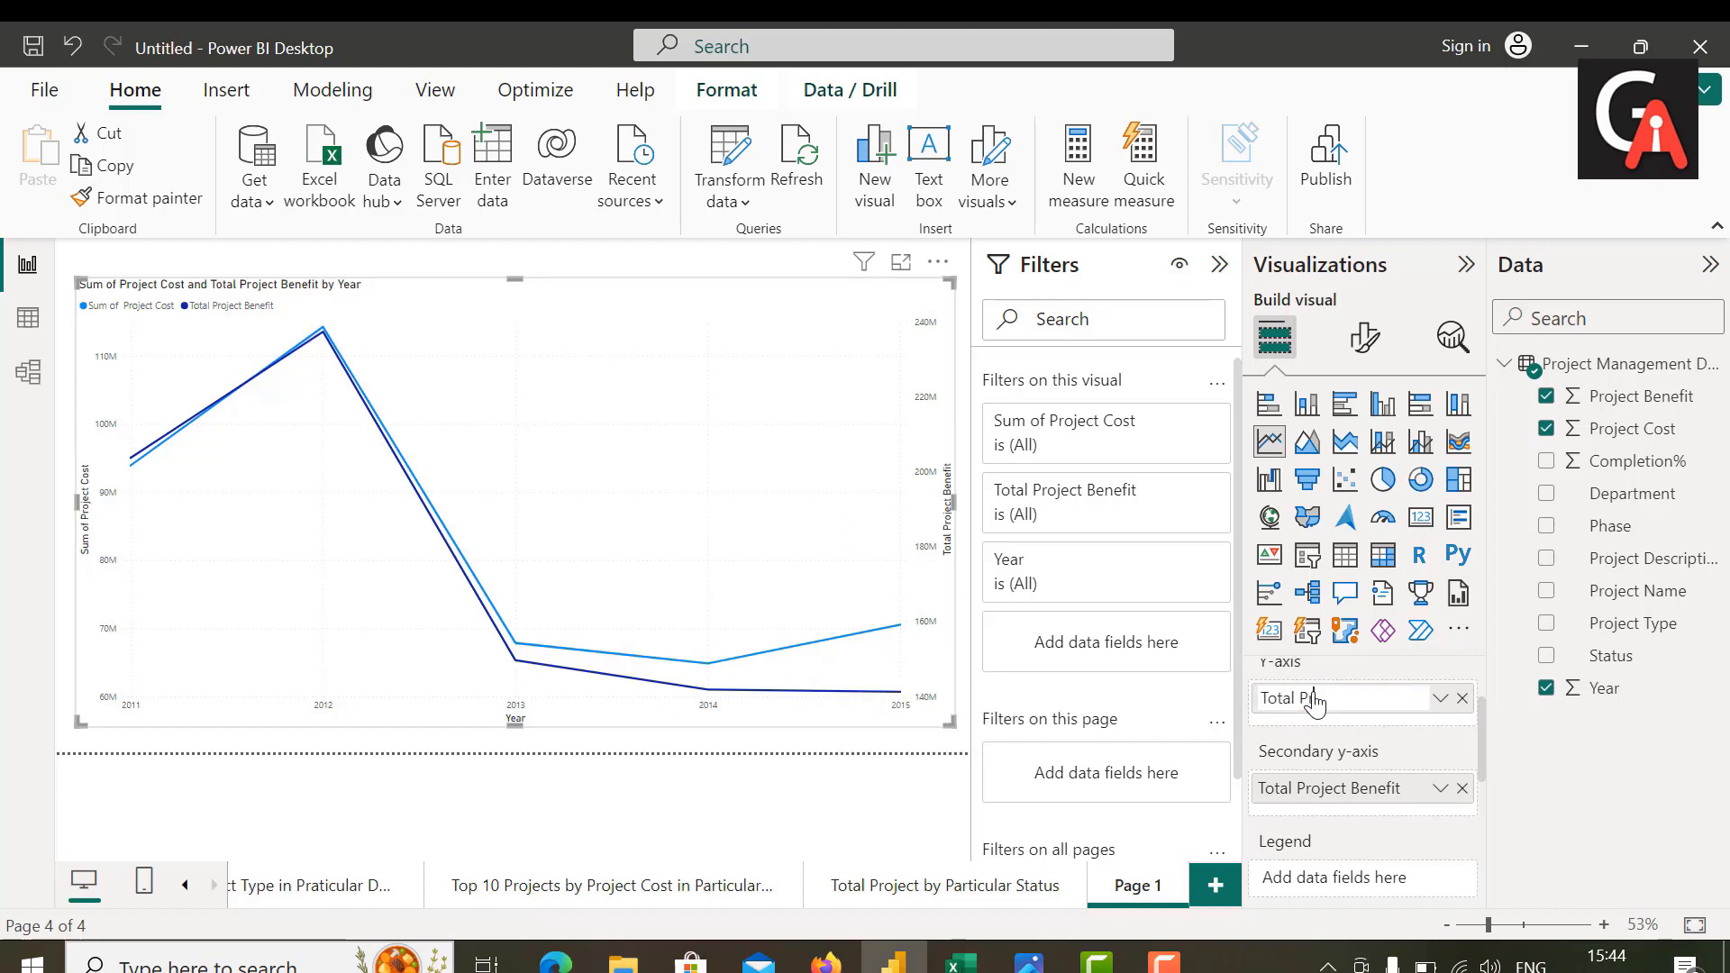
pyautogui.write('roject Cost')
pyautogui.press('Return')
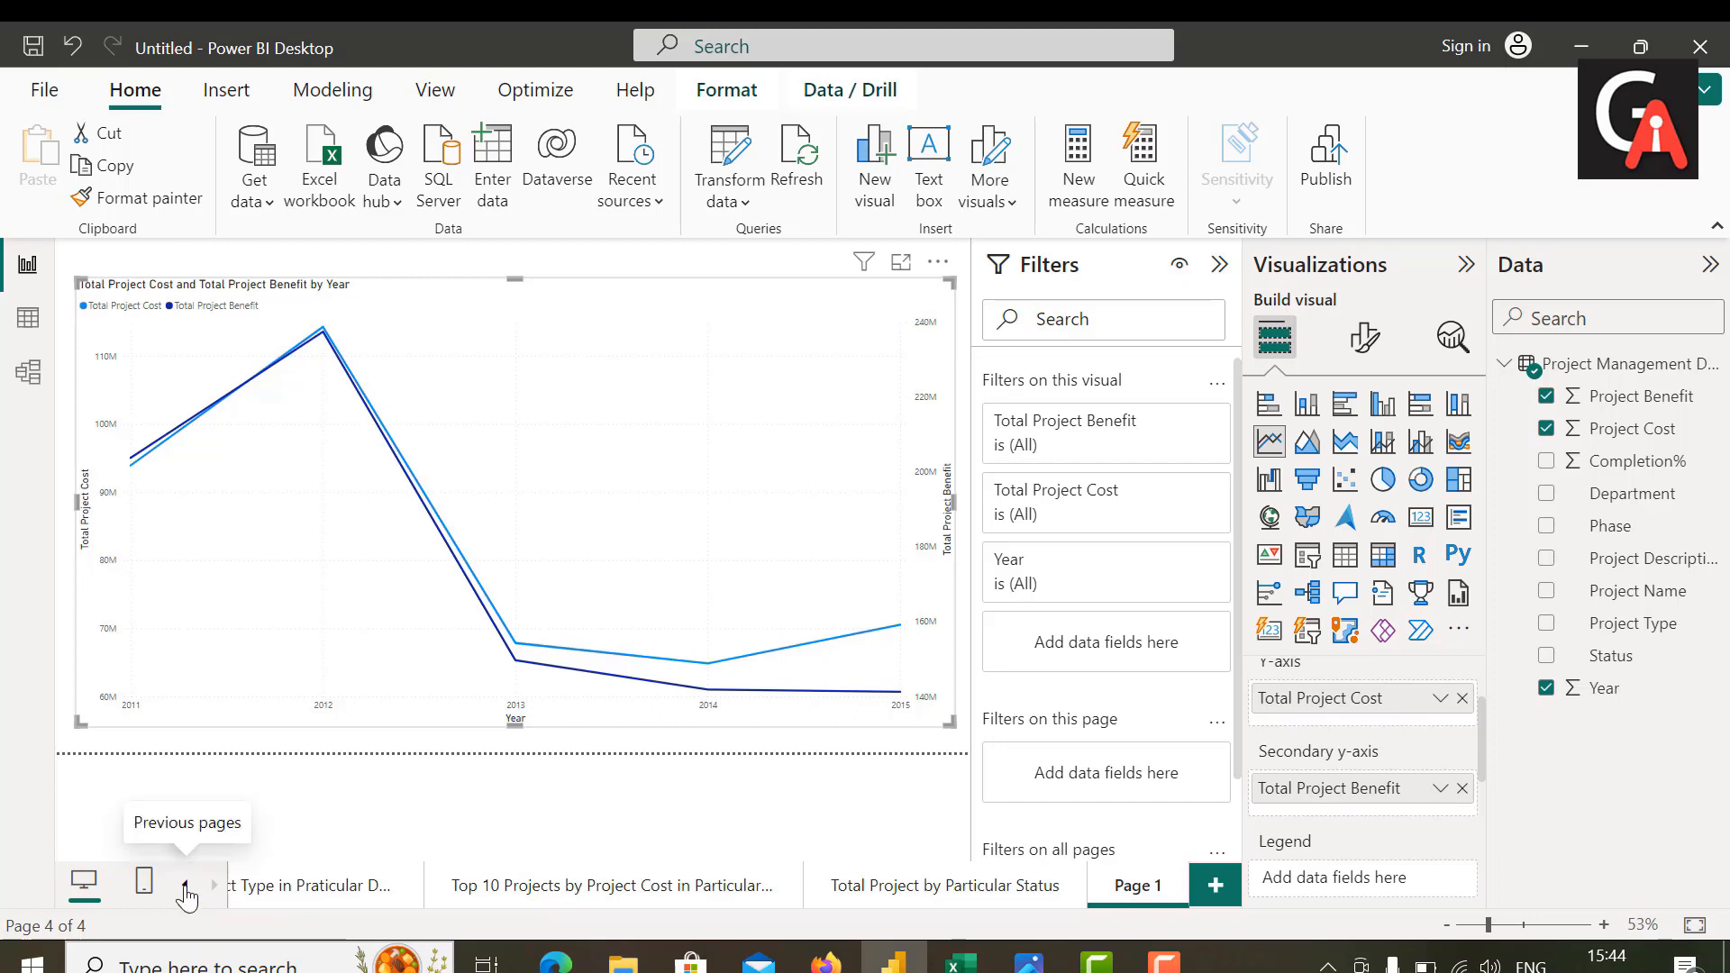
# Step: Copy the formatting of the first page's column chart onto the line chart on Page 1 with Format painter
pyautogui.click(185, 888)
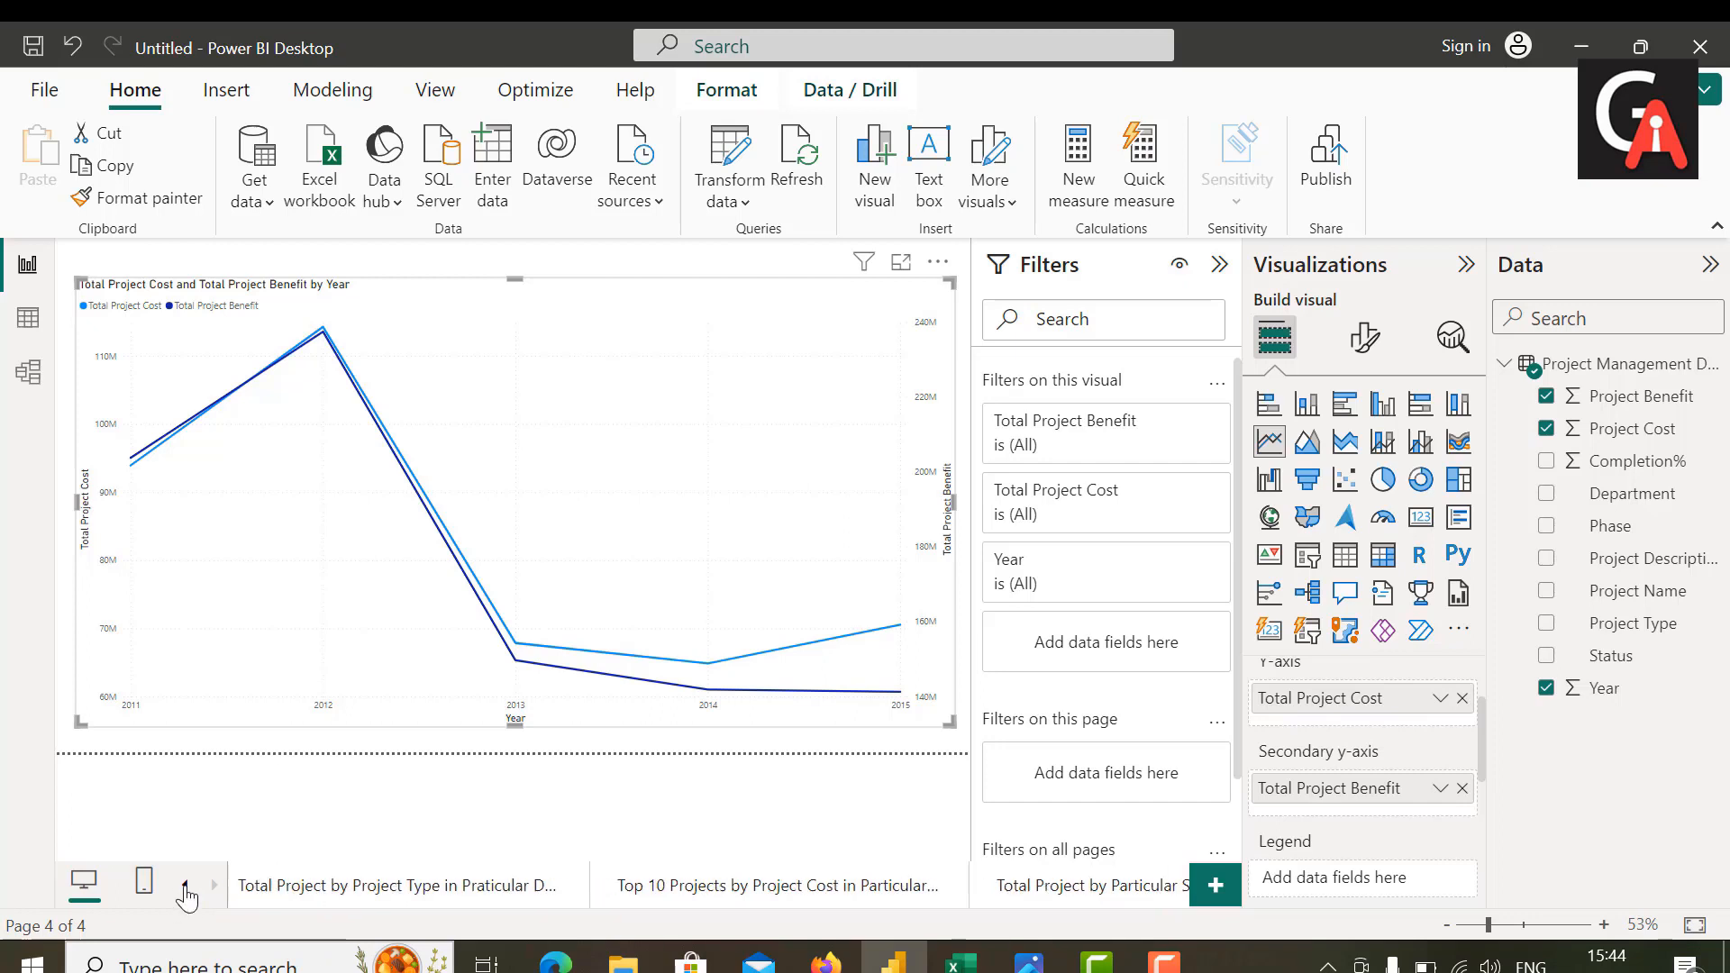
pyautogui.click(320, 887)
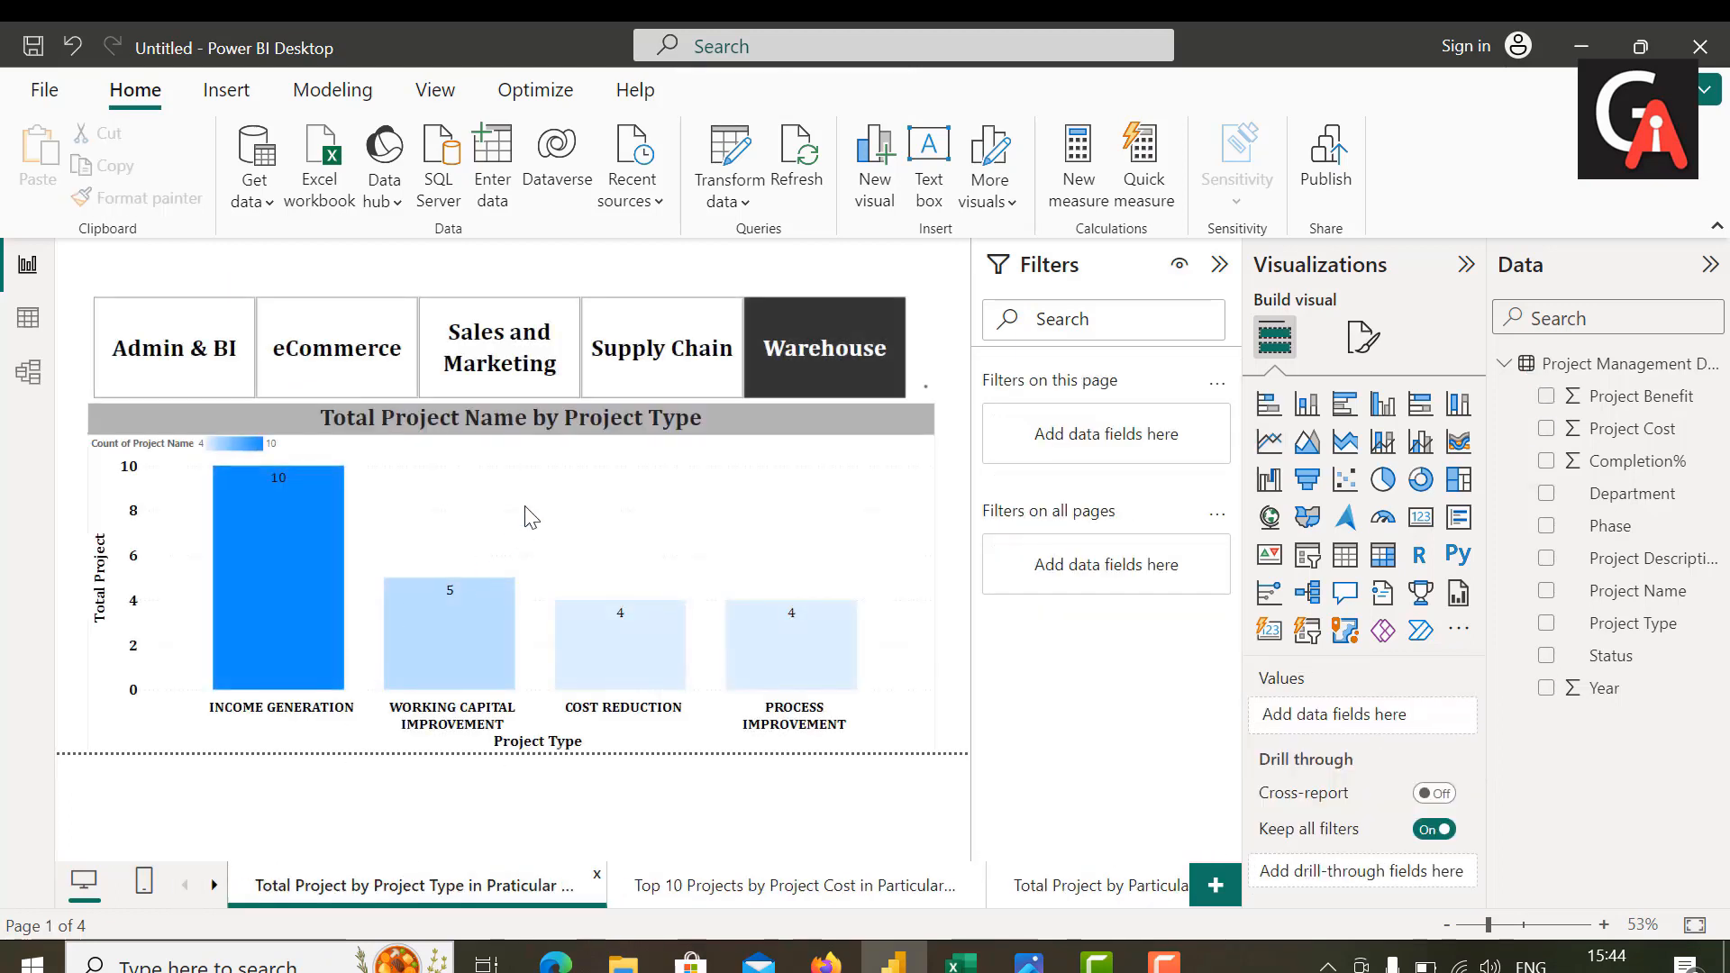
pyautogui.click(532, 517)
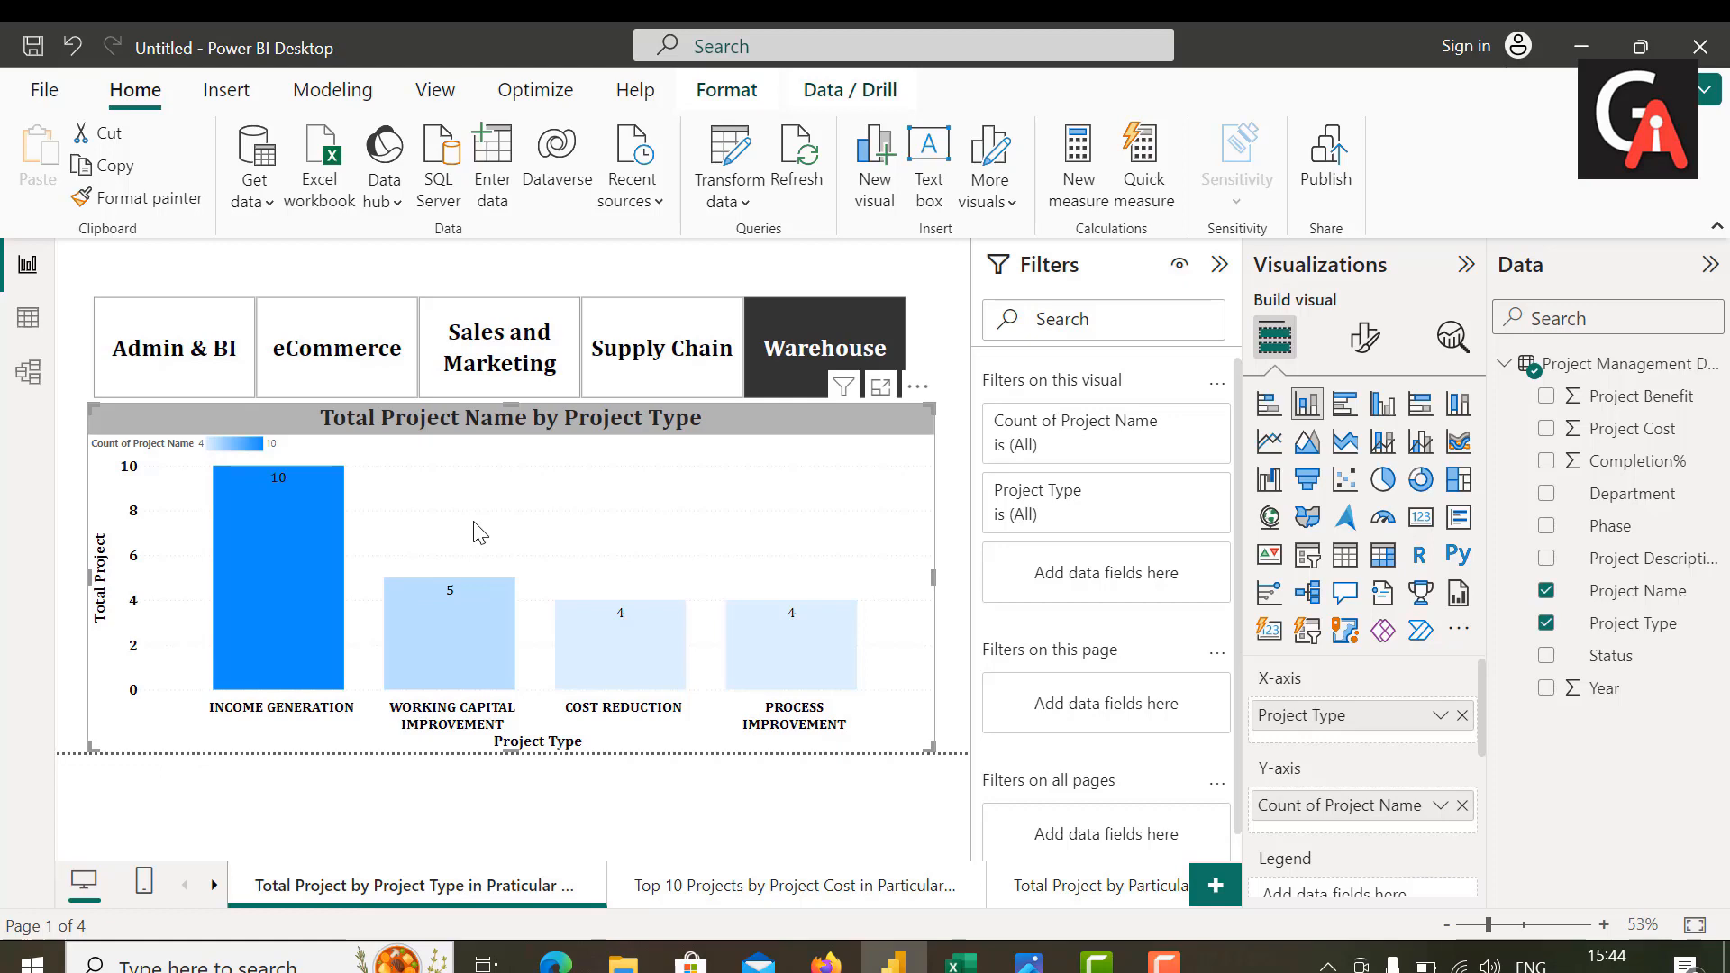
pyautogui.click(135, 198)
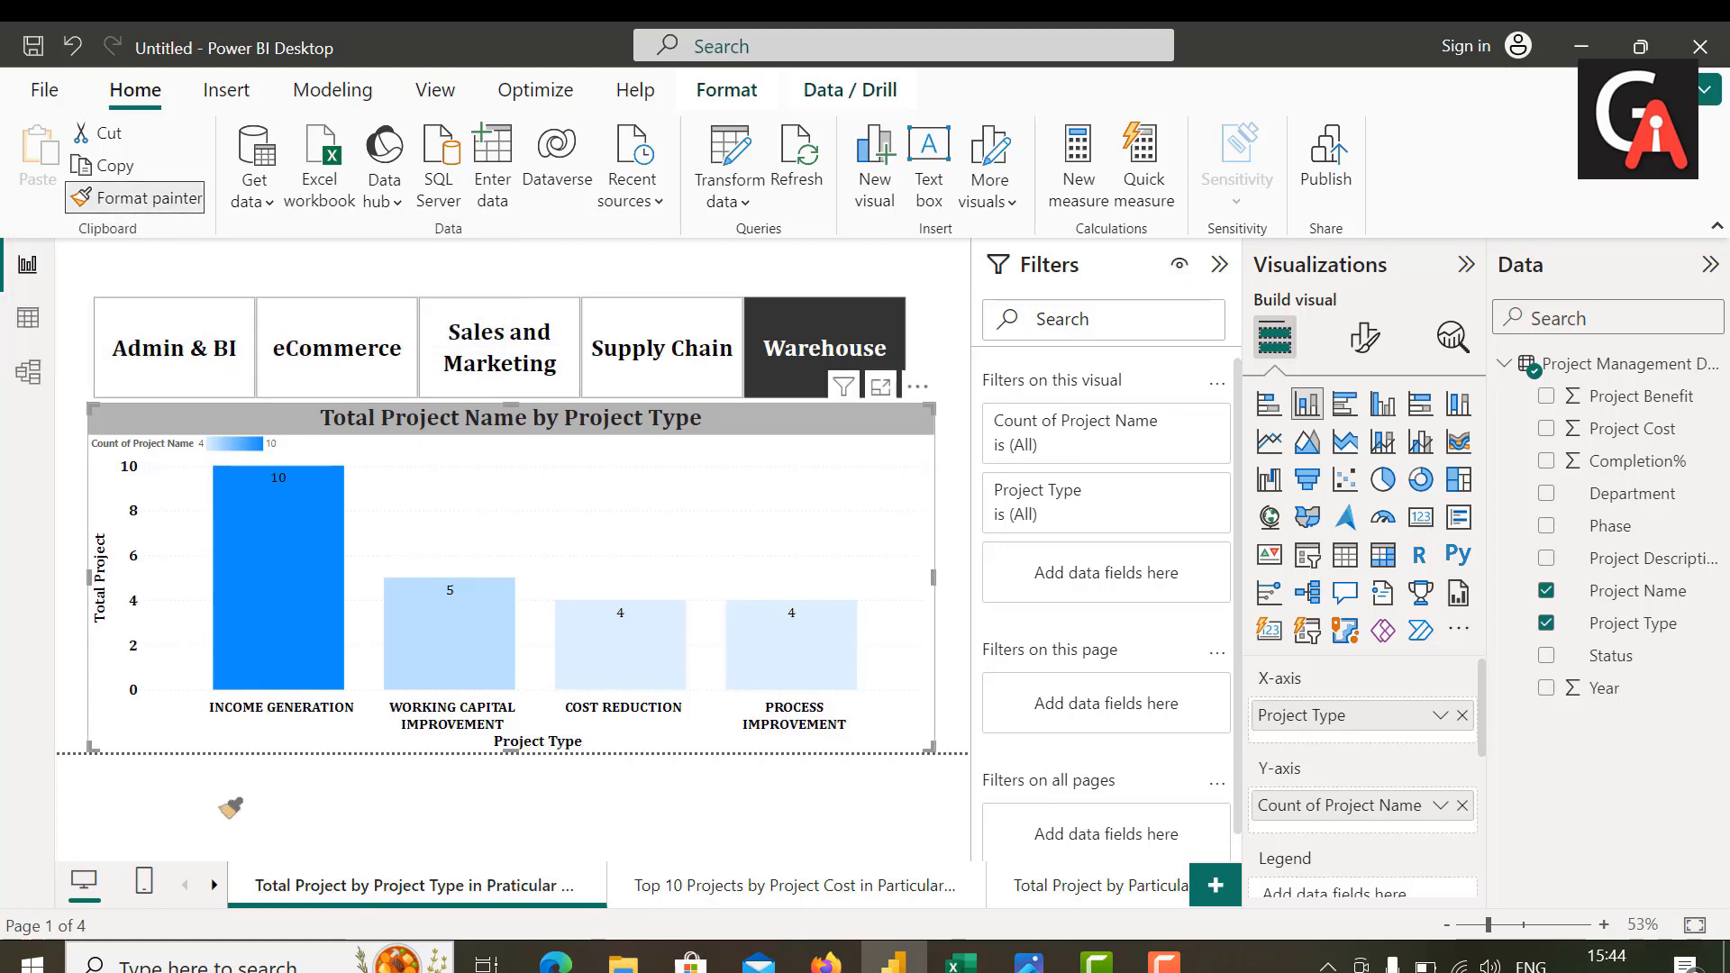
pyautogui.click(210, 888)
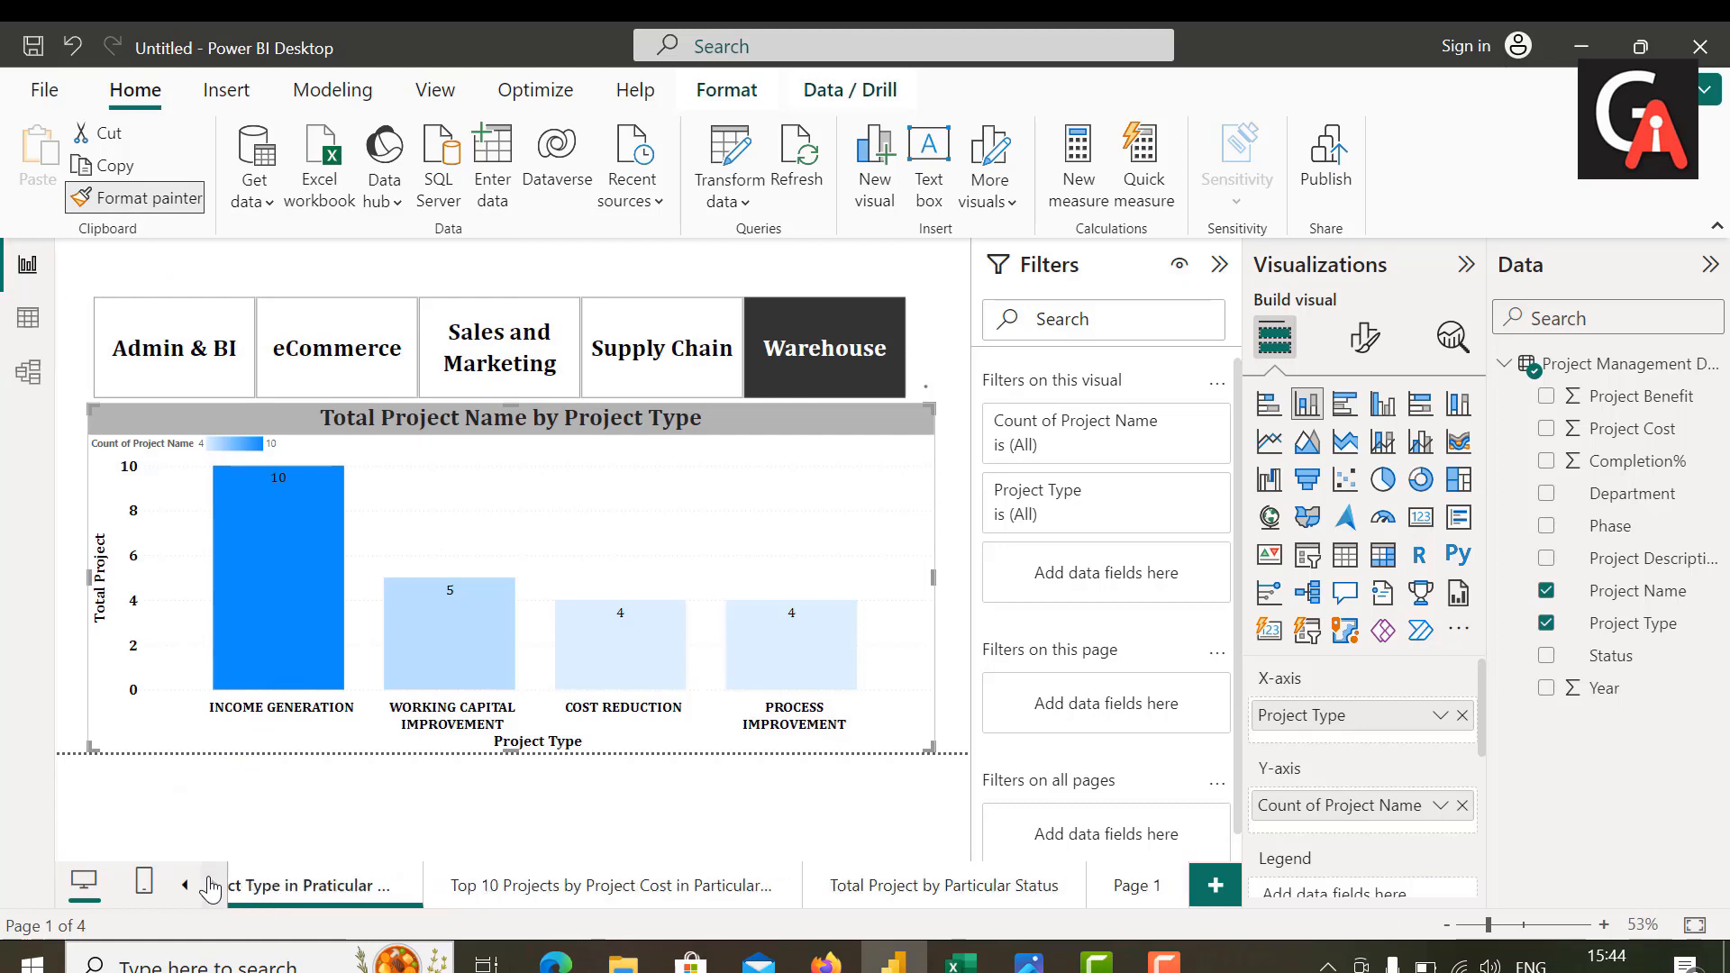
pyautogui.click(1133, 889)
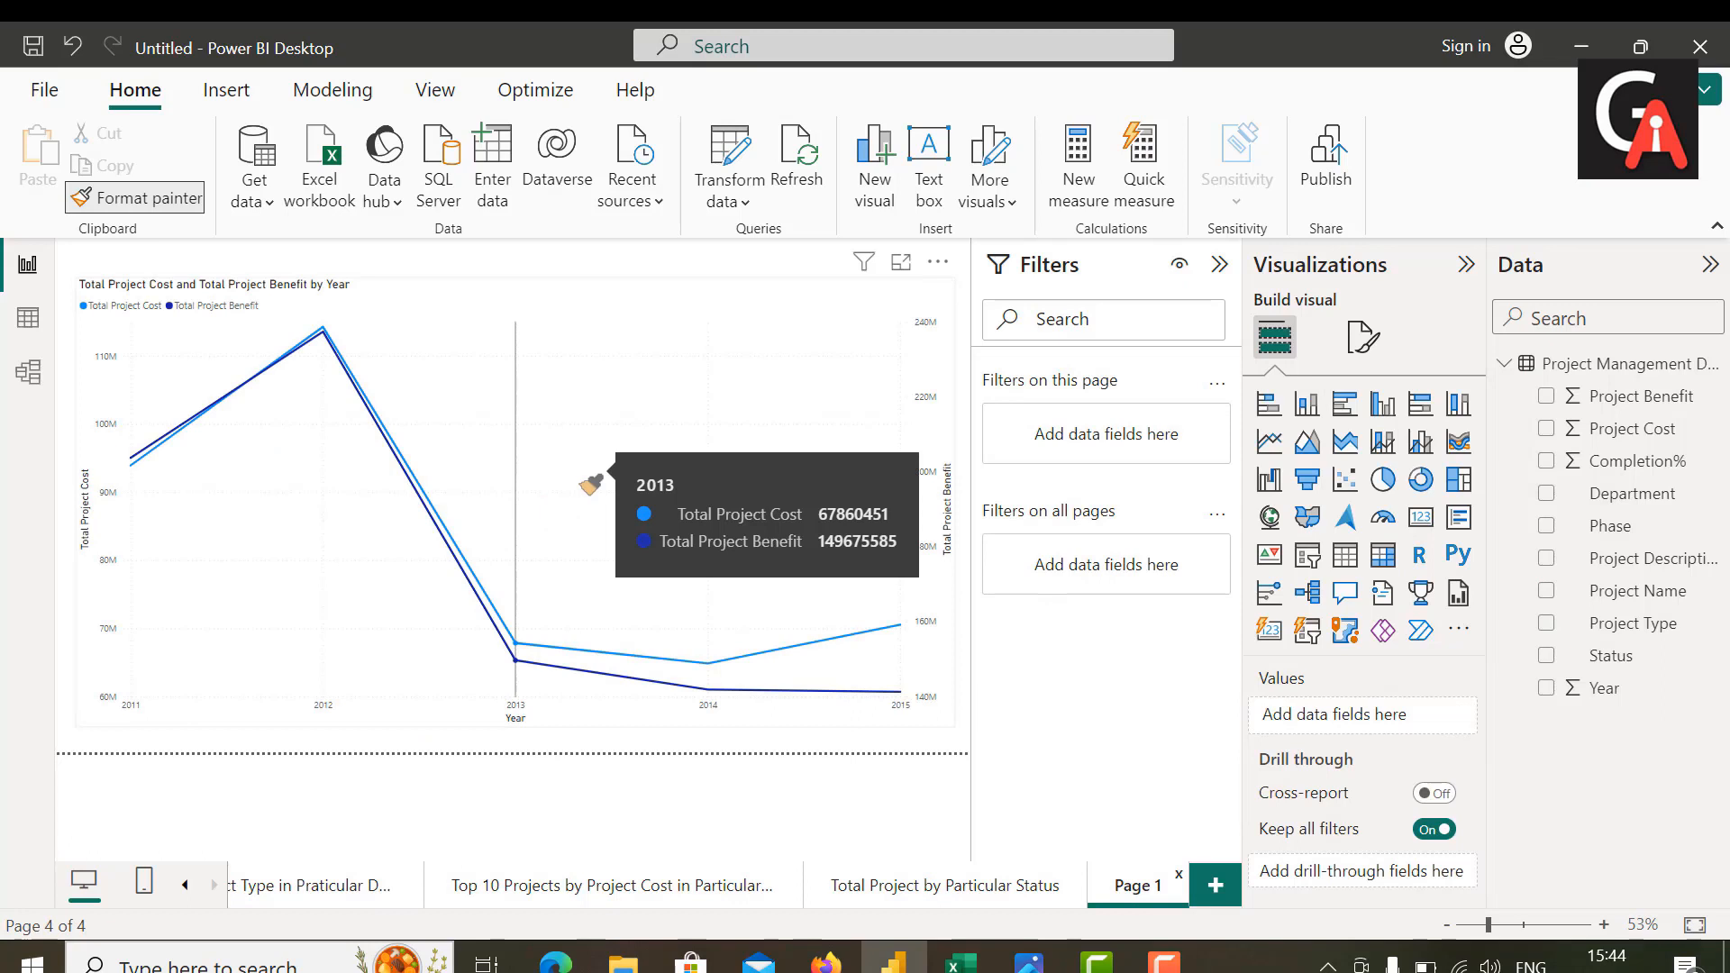
pyautogui.click(591, 484)
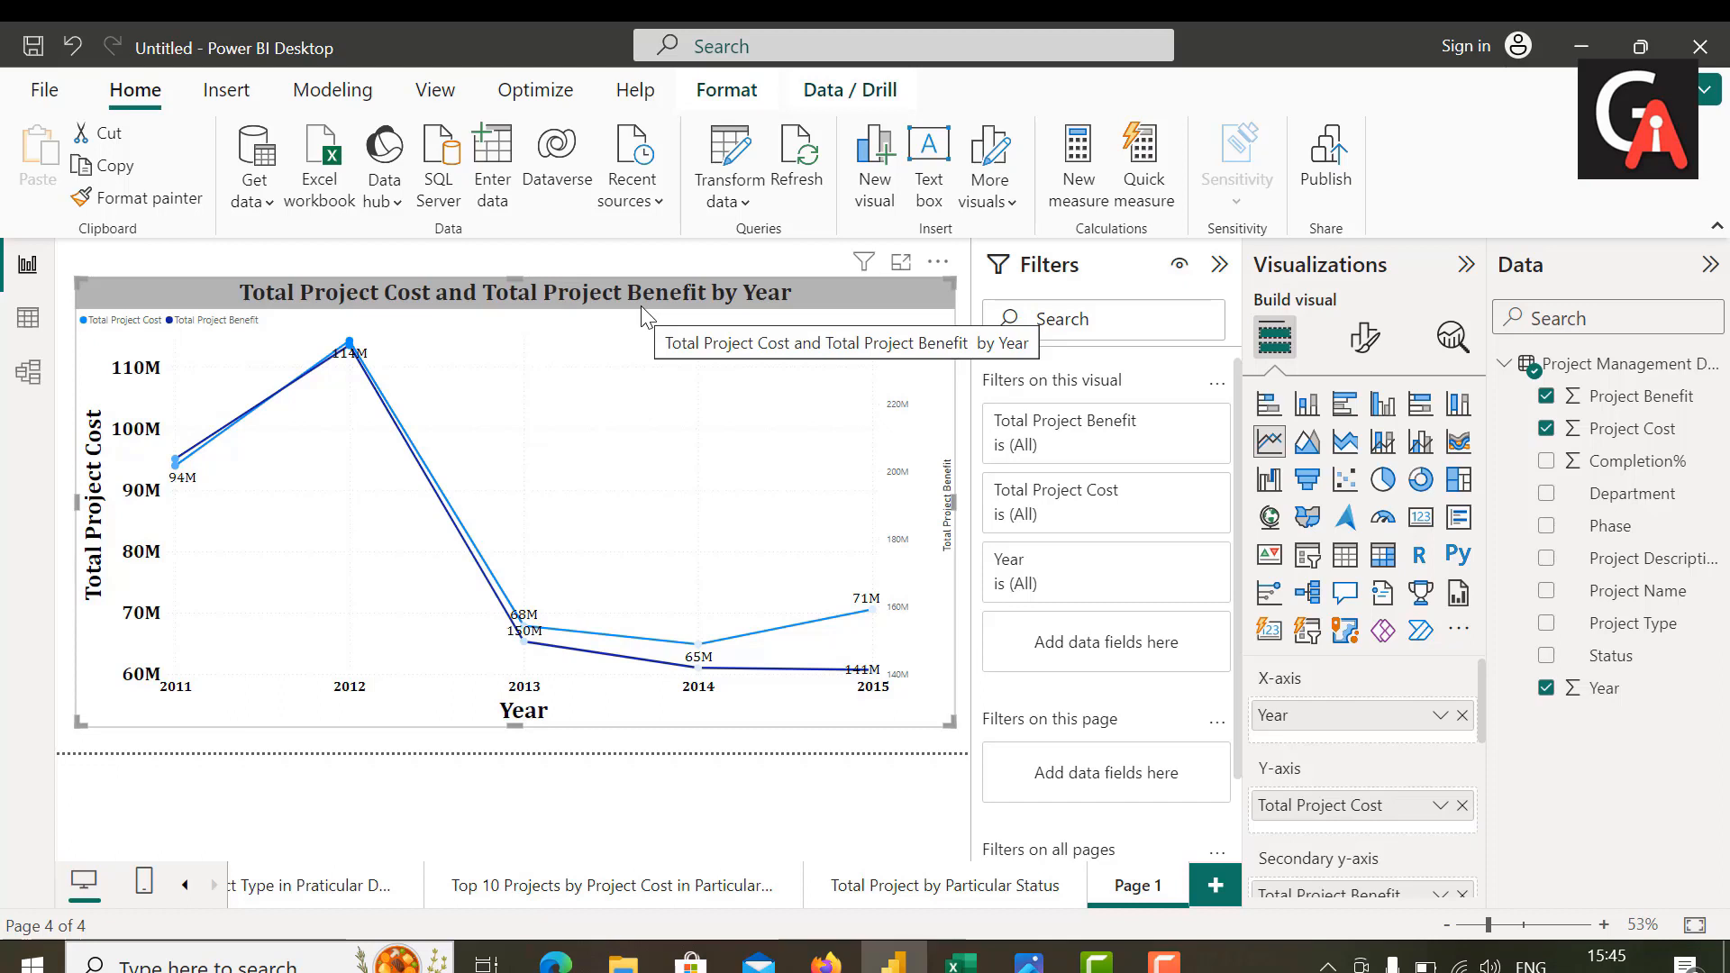
# Step: Set the line chart's legend text size to 15
pyautogui.click(1363, 349)
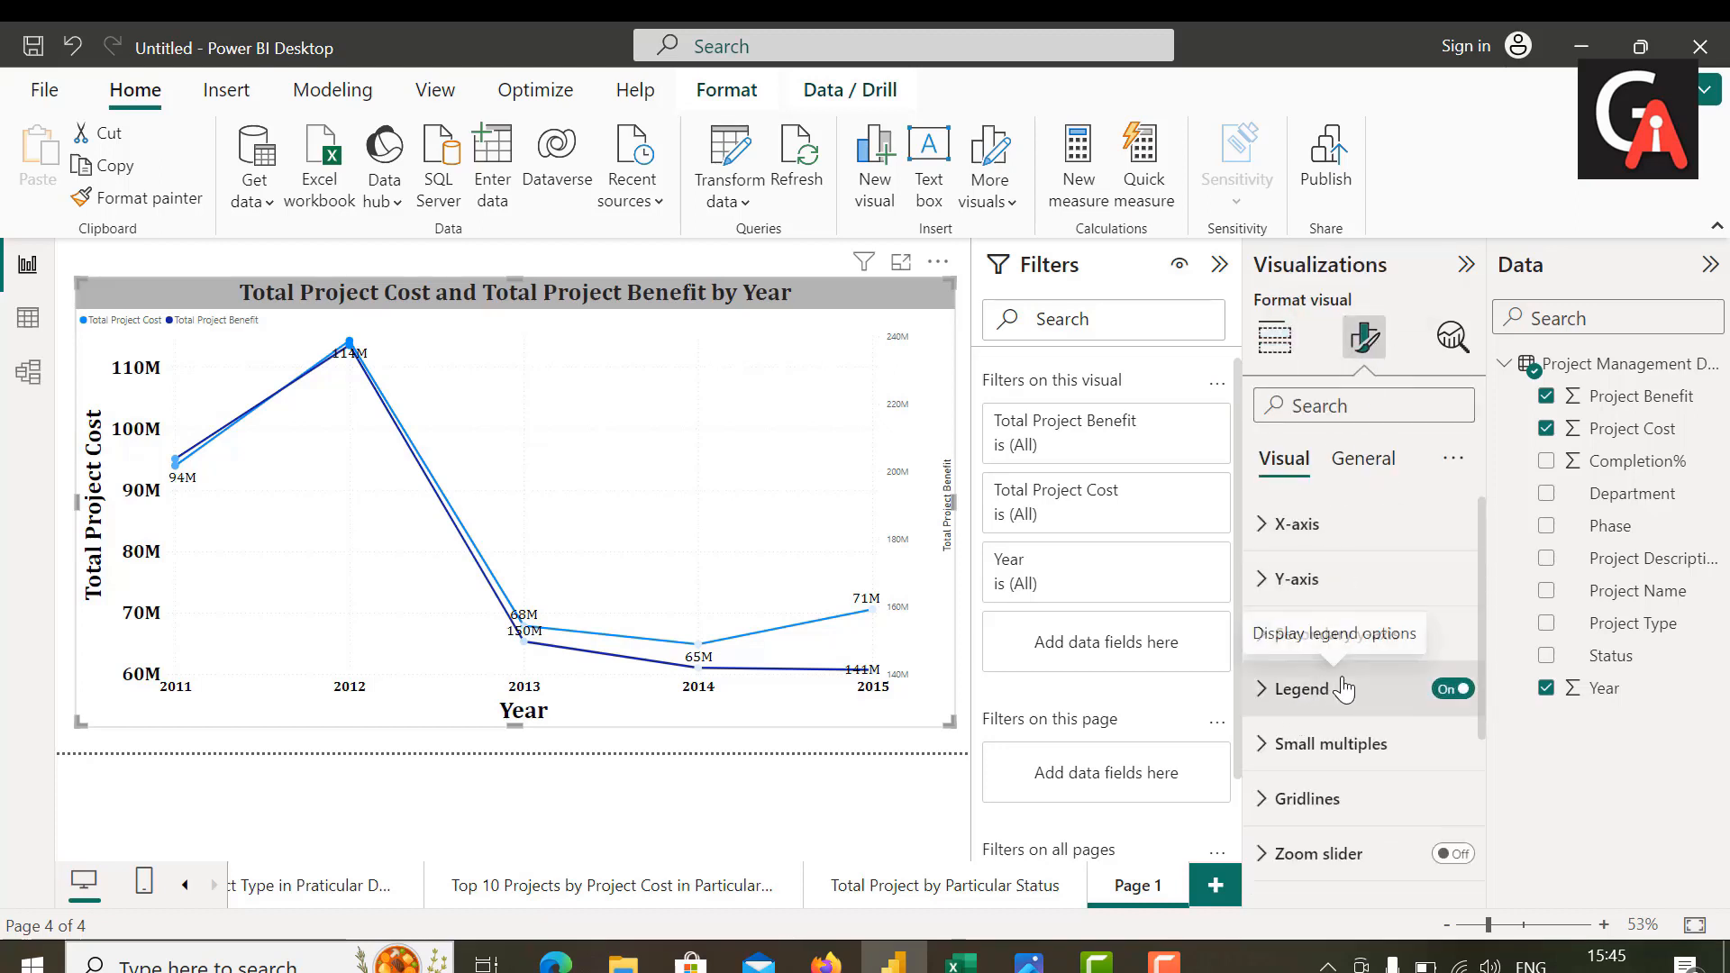
pyautogui.click(1294, 694)
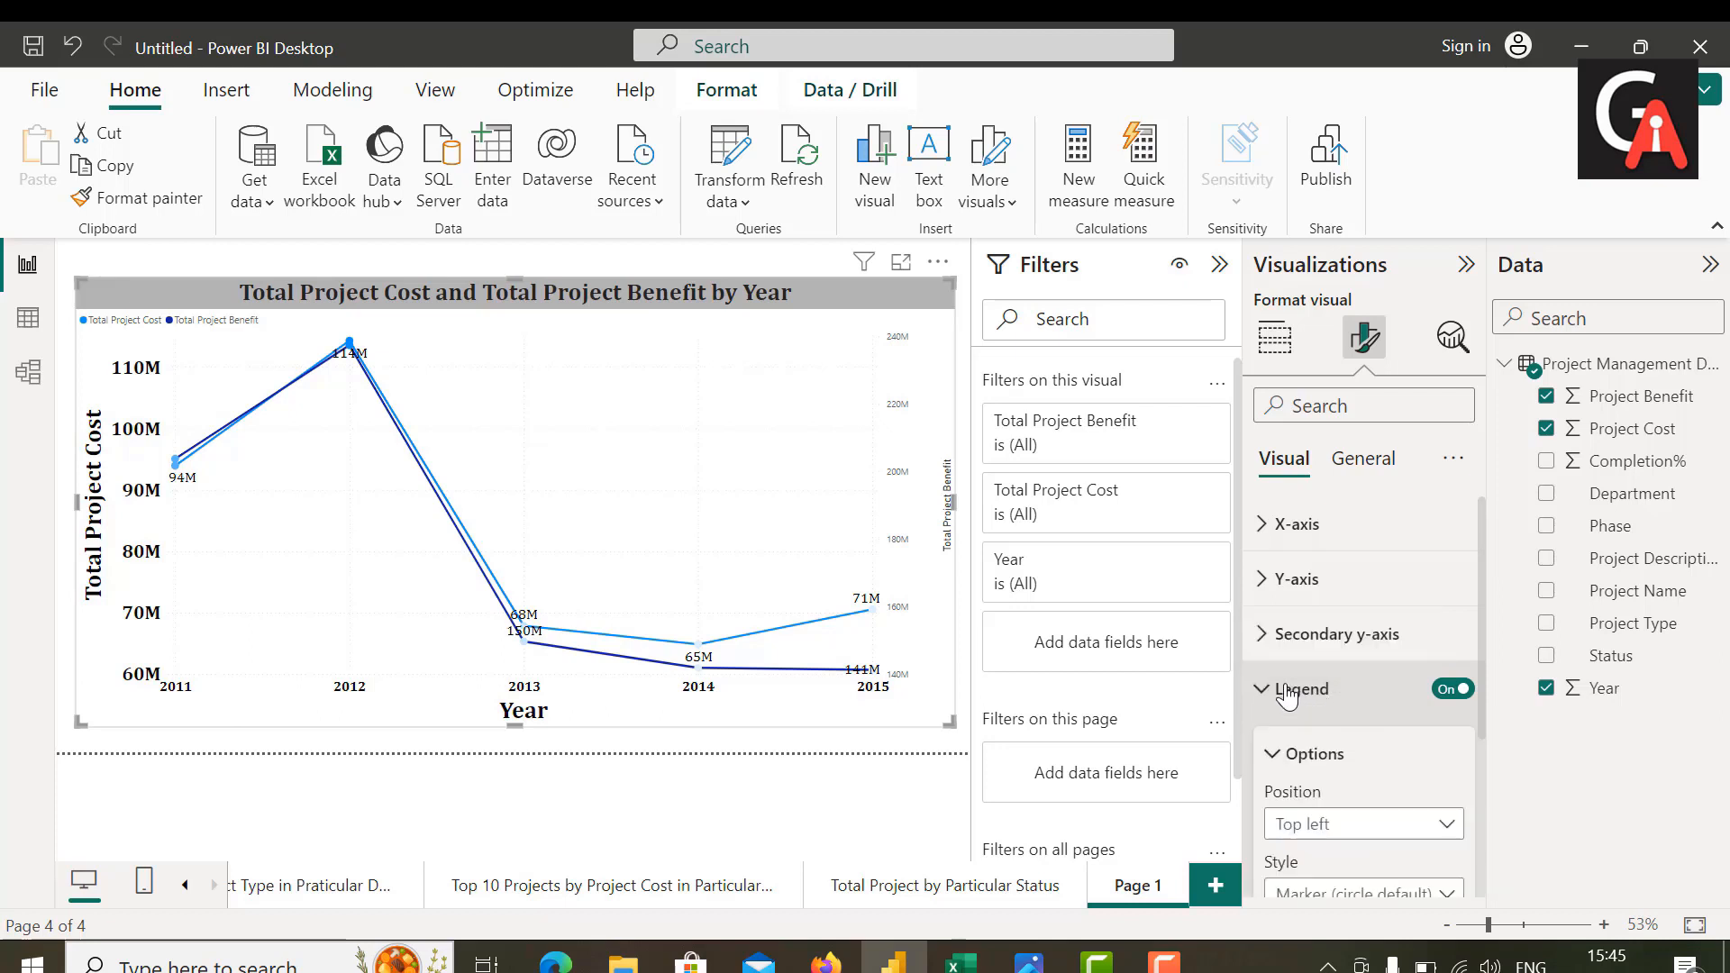
pyautogui.scroll(-4, 1320, 712)
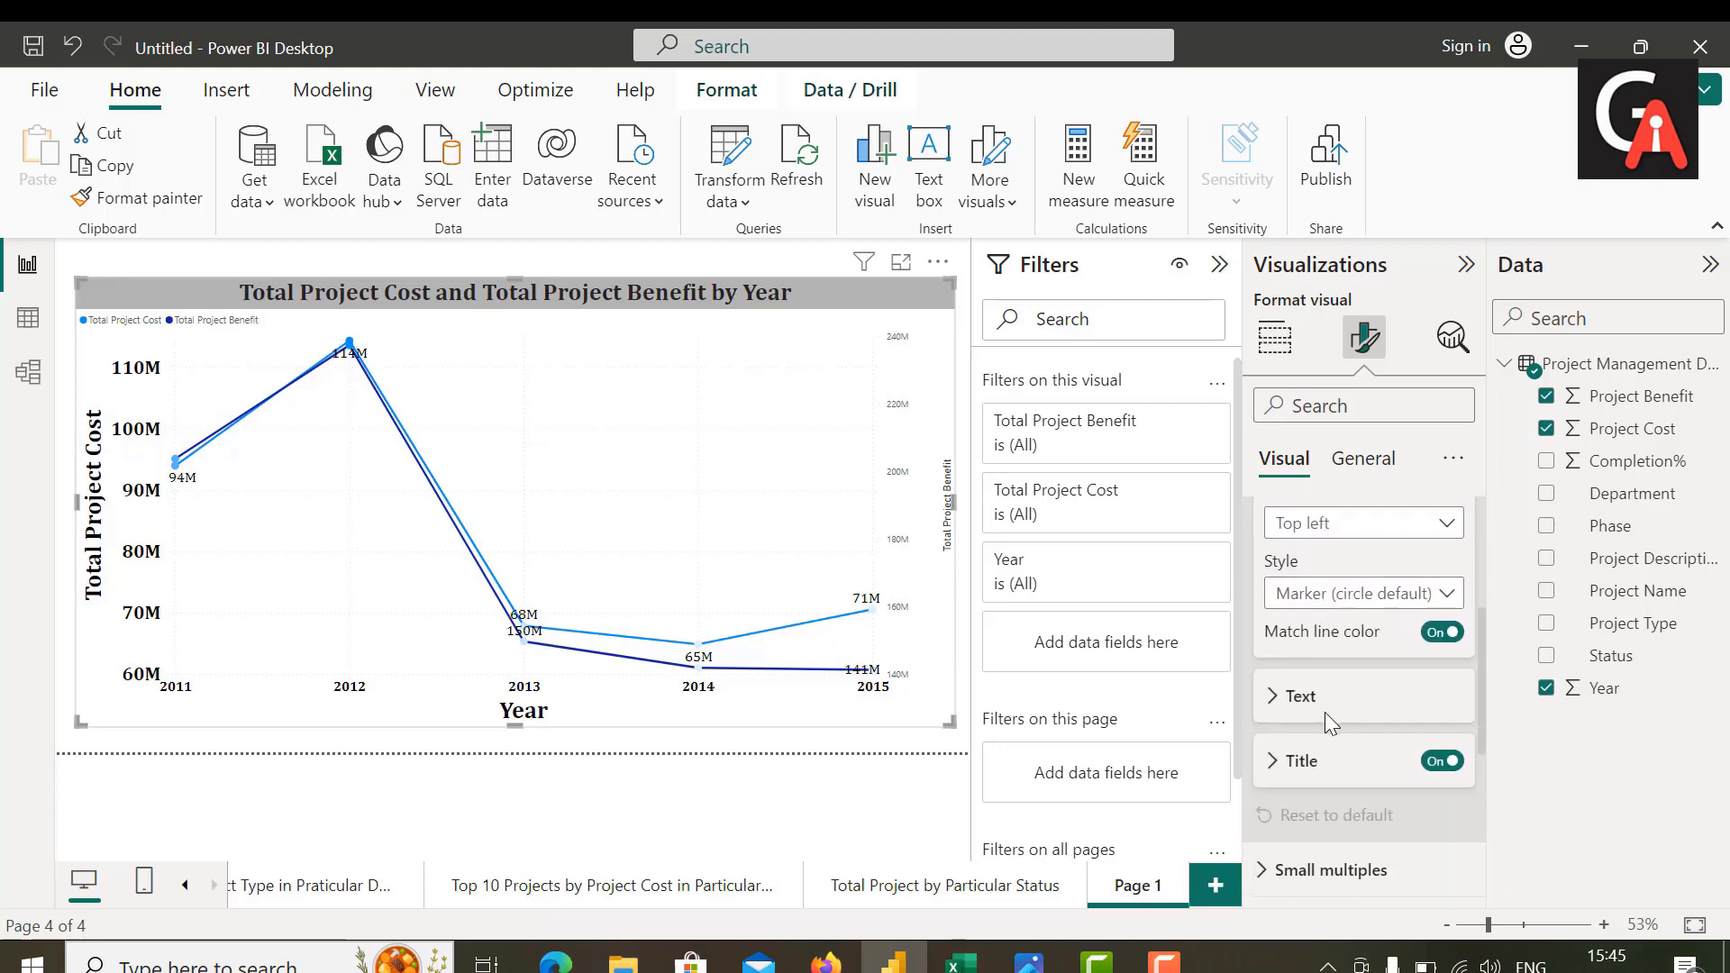
pyautogui.click(1303, 700)
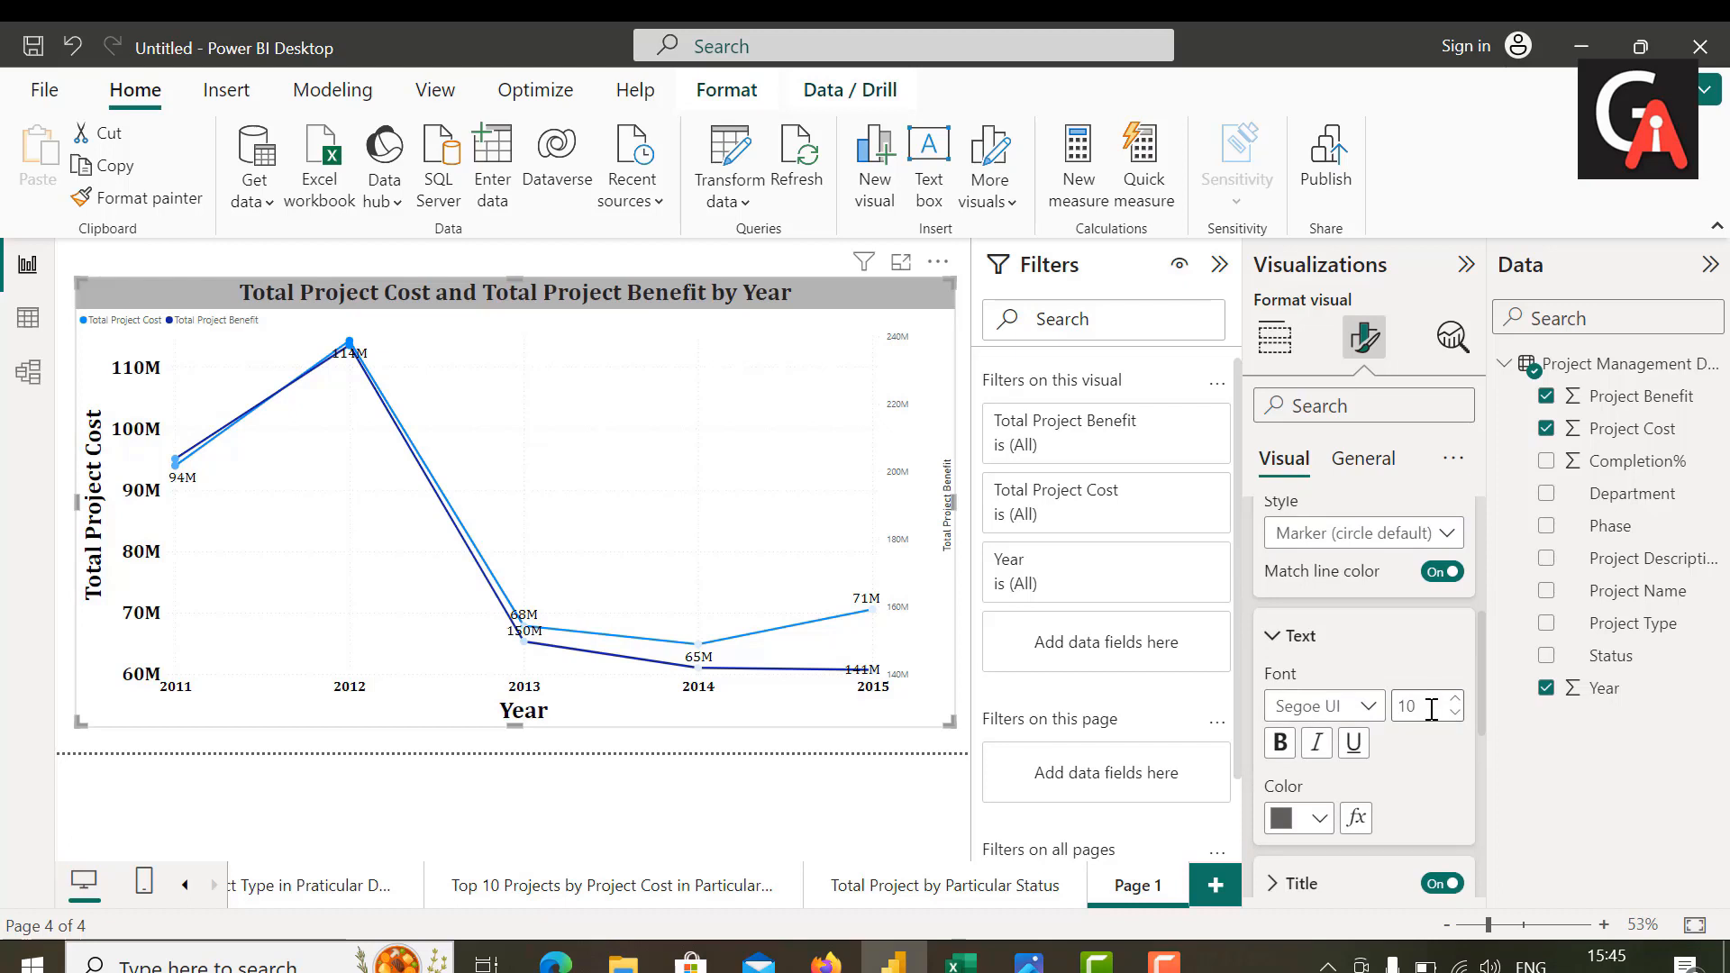
pyautogui.doubleClick(1422, 707)
pyautogui.press('BackSpace')
pyautogui.write('15')
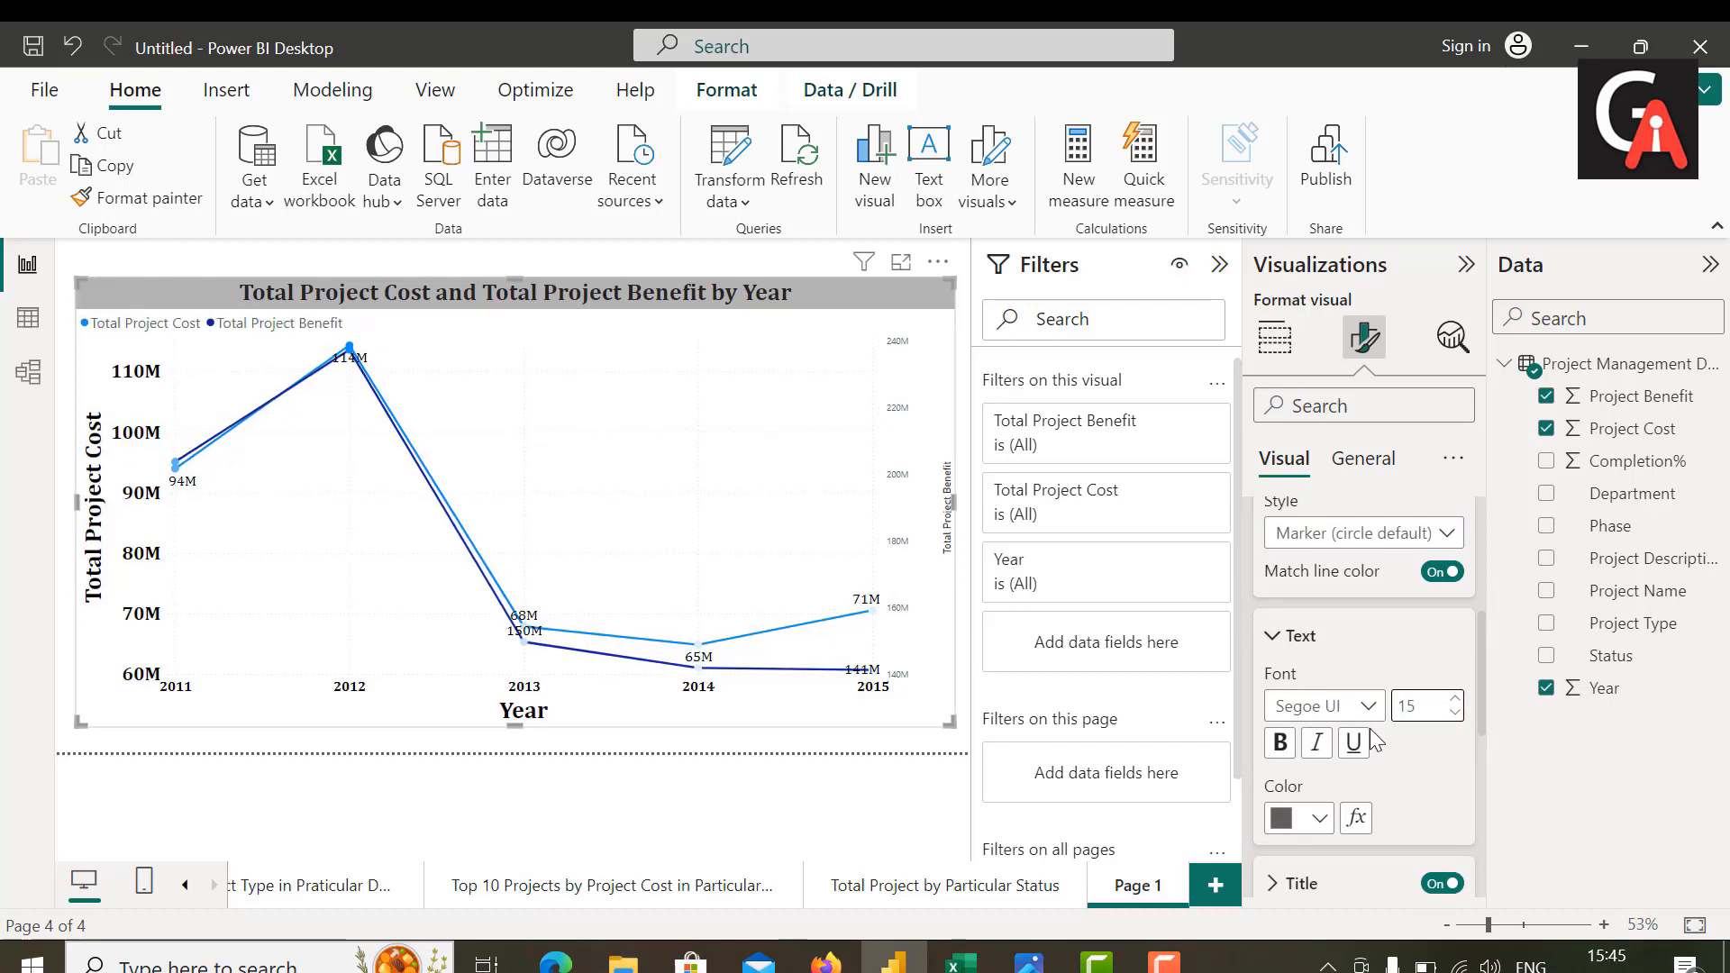
# Step: Format the line chart's legend text in bold black Cambria
pyautogui.click(1352, 707)
pyautogui.scroll(3, 1323, 362)
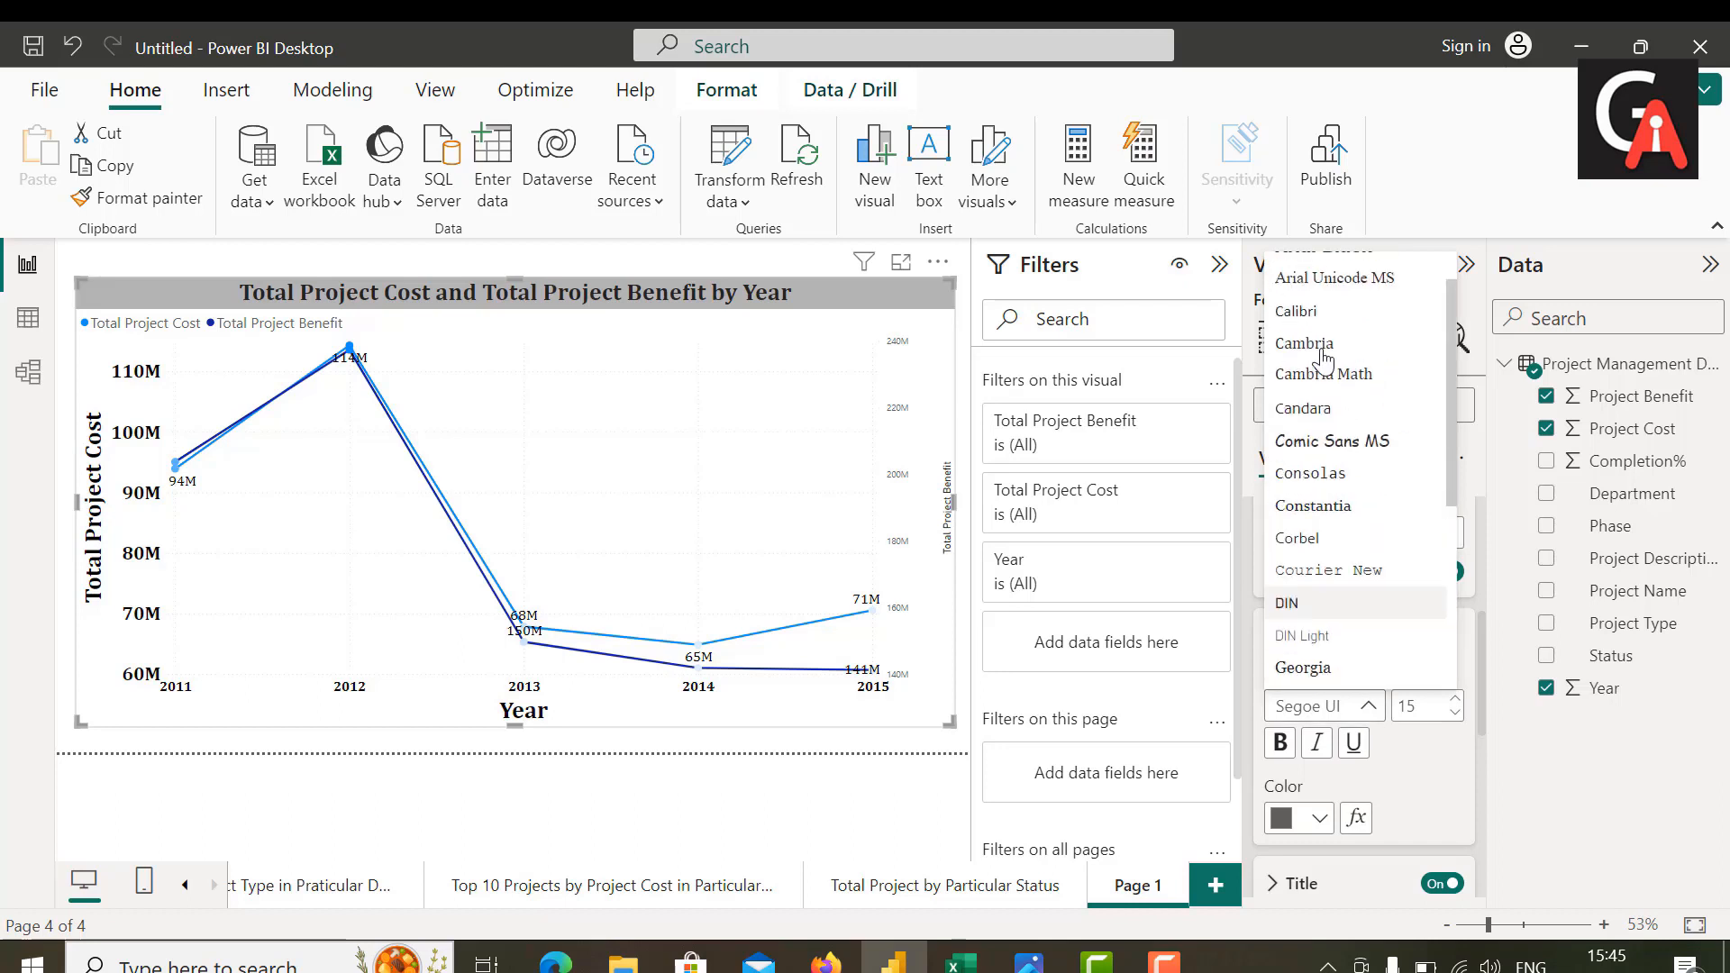
pyautogui.click(1333, 341)
pyautogui.click(1319, 829)
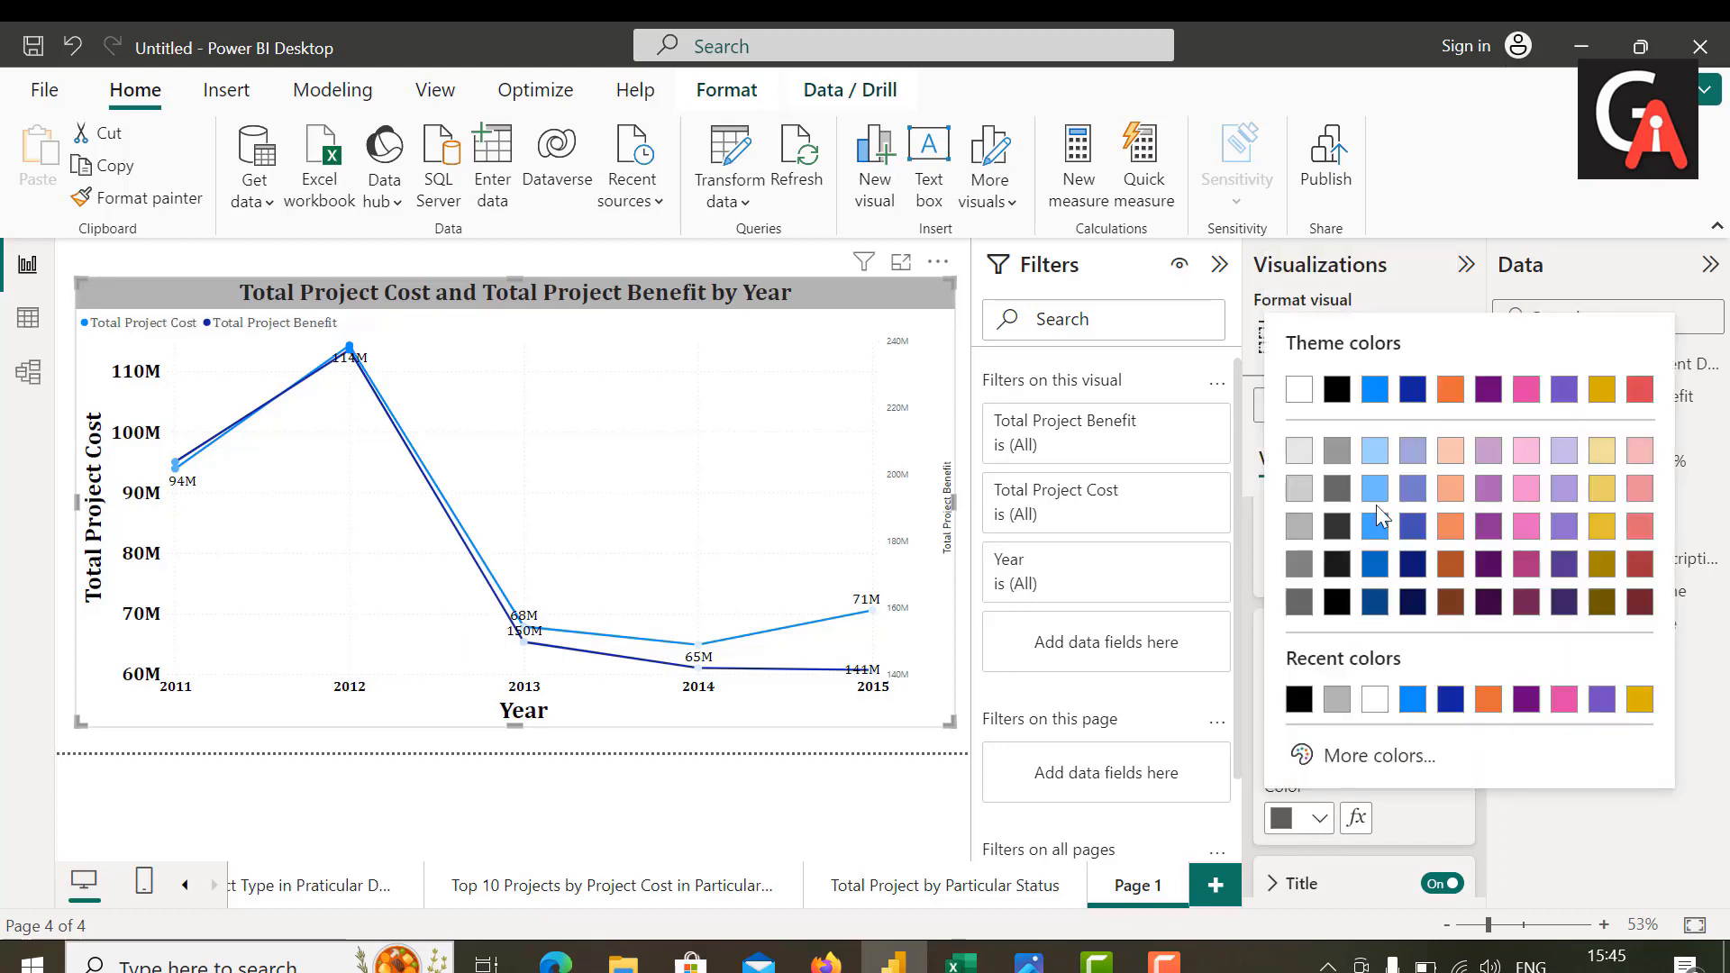
pyautogui.click(1342, 406)
pyautogui.click(1281, 744)
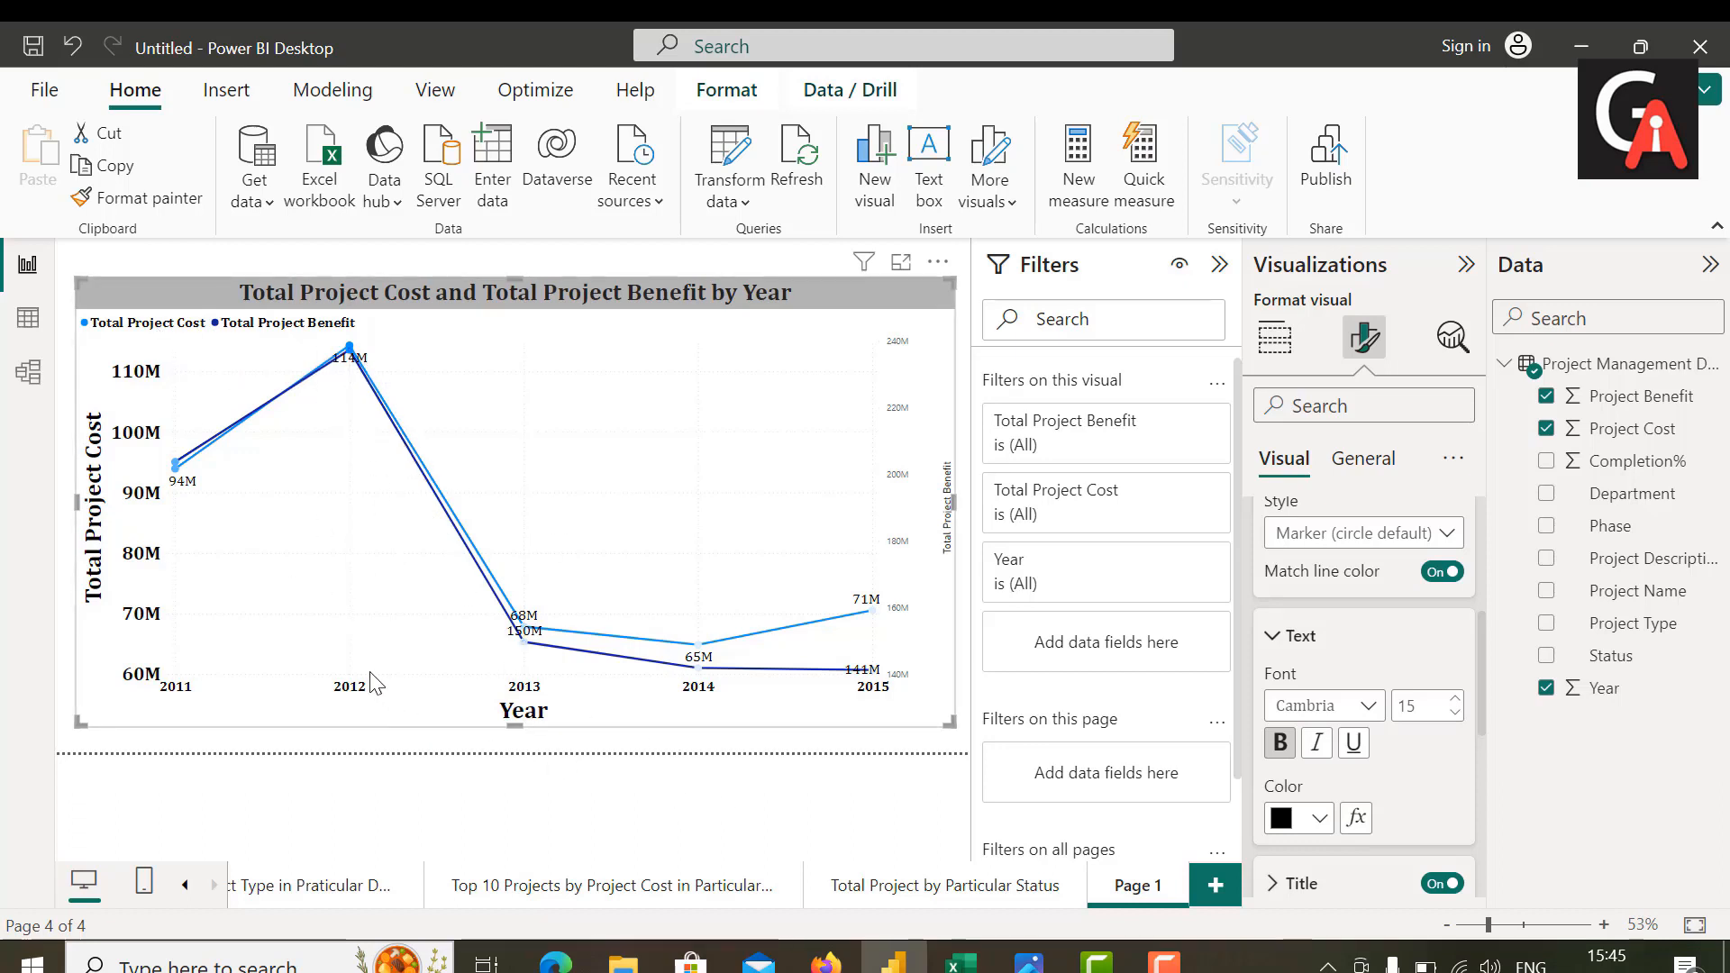
# Step: Turn on the markers for the line chart
pyautogui.moveTo(367, 678)
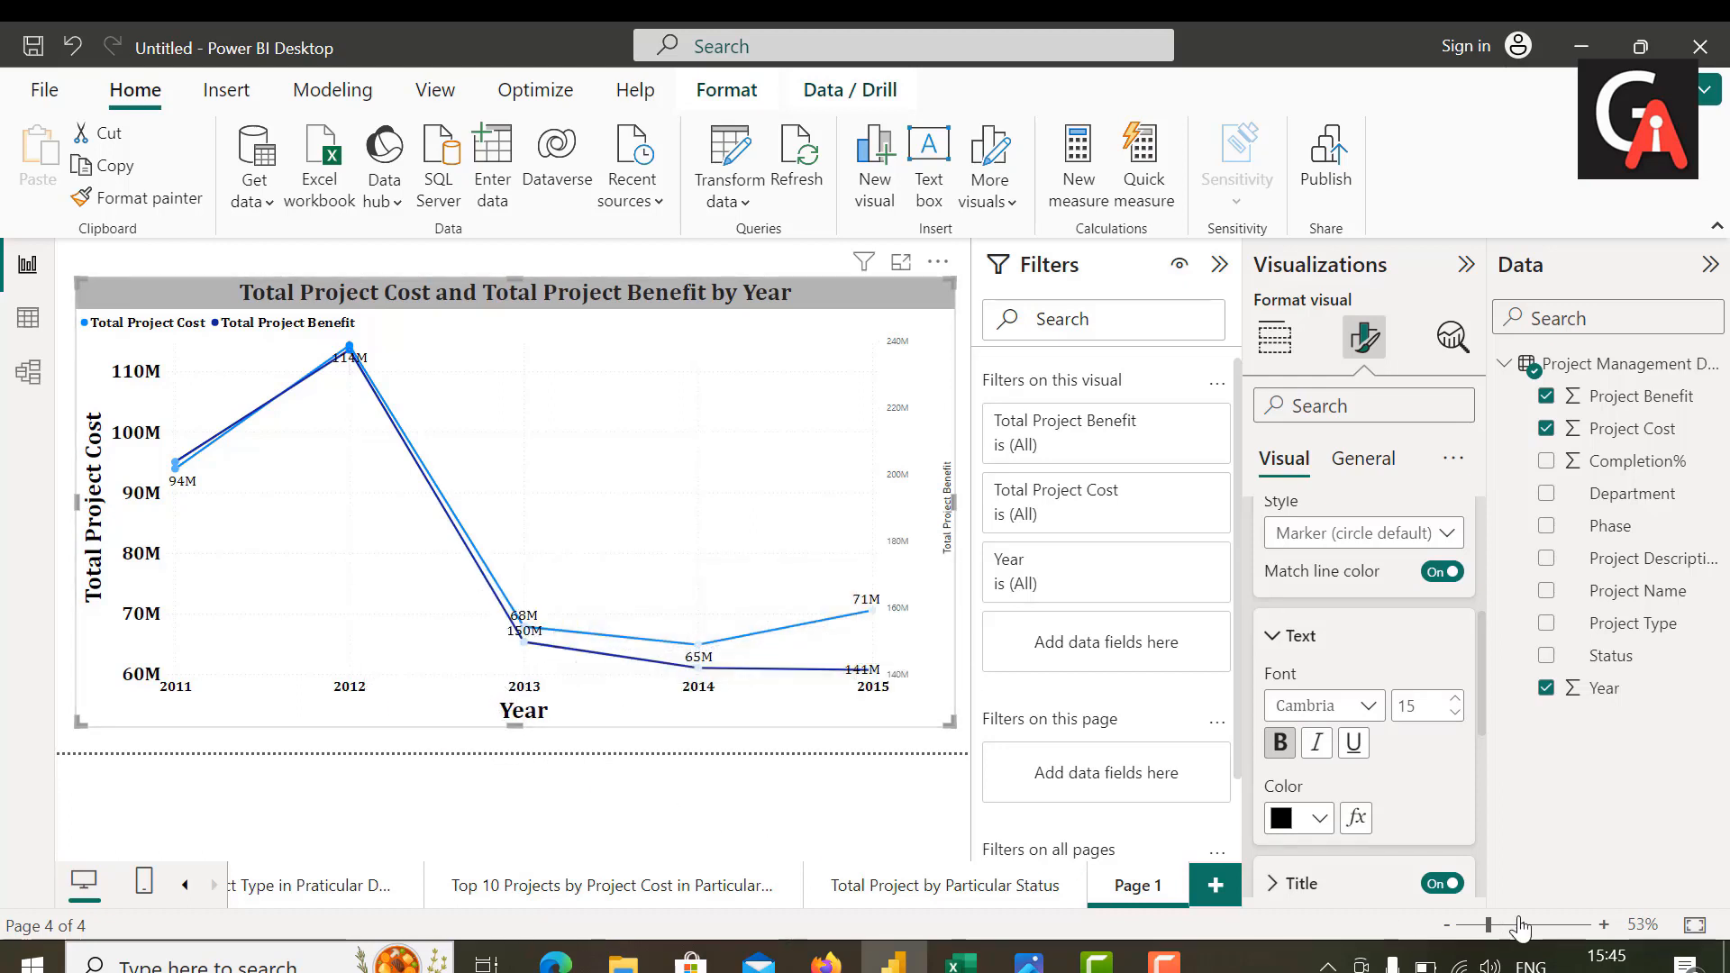
pyautogui.scroll(5, 1262, 613)
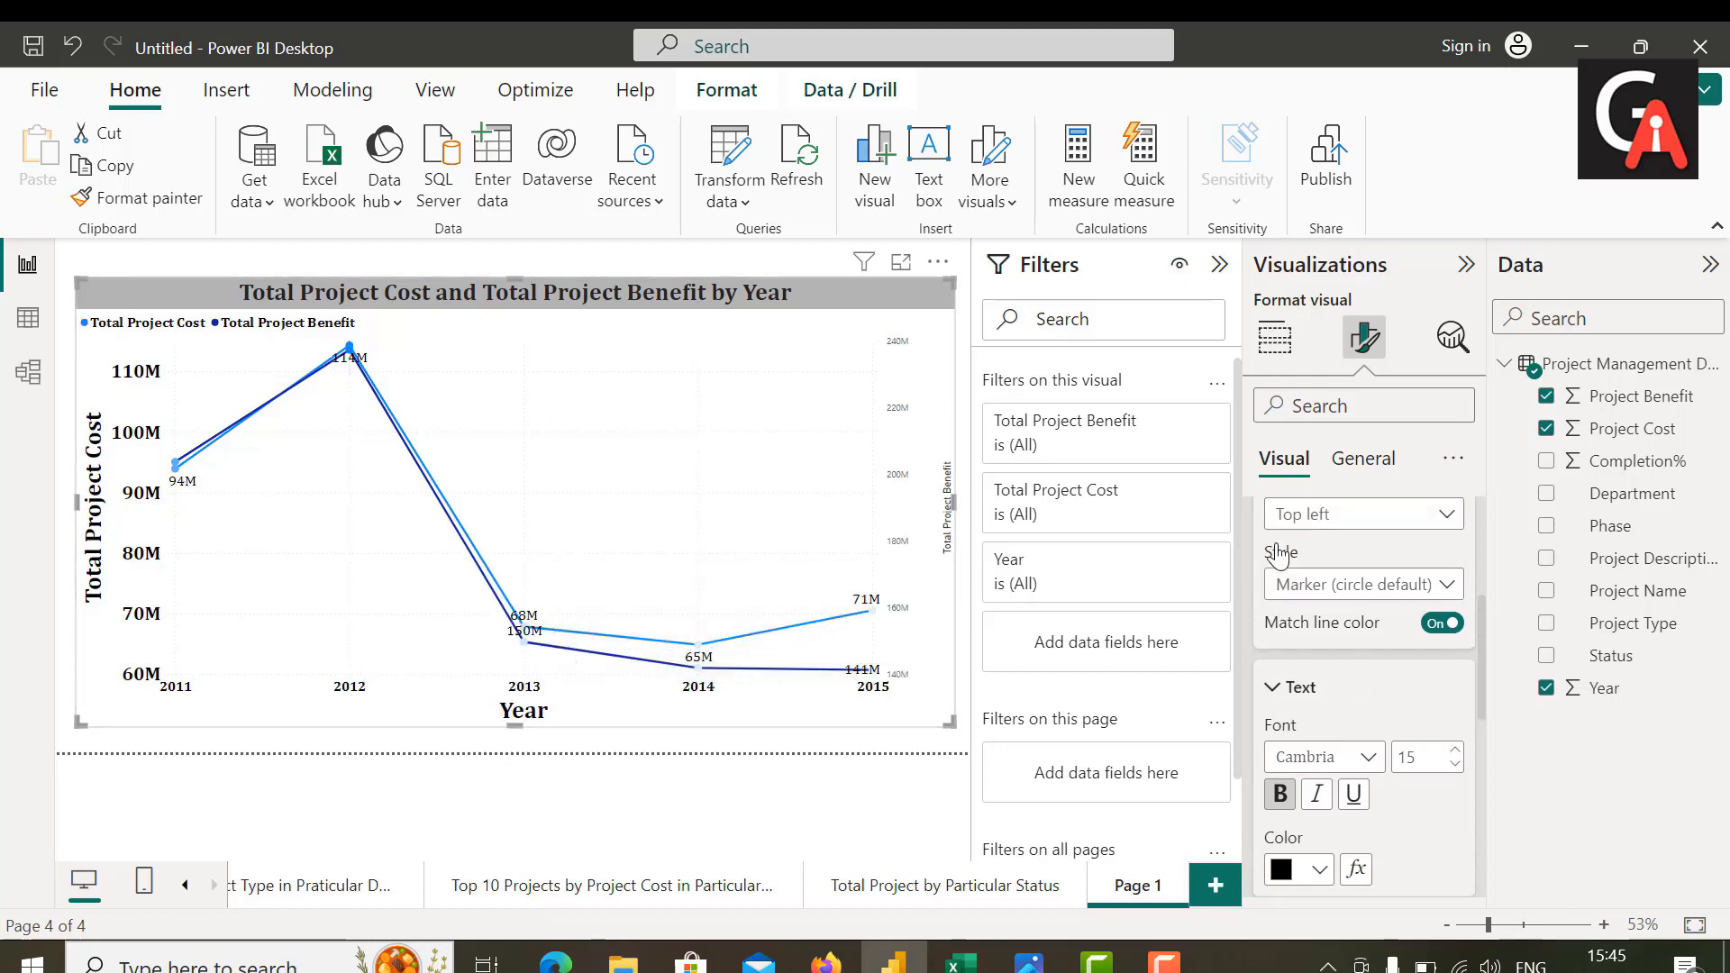
pyautogui.click(1261, 632)
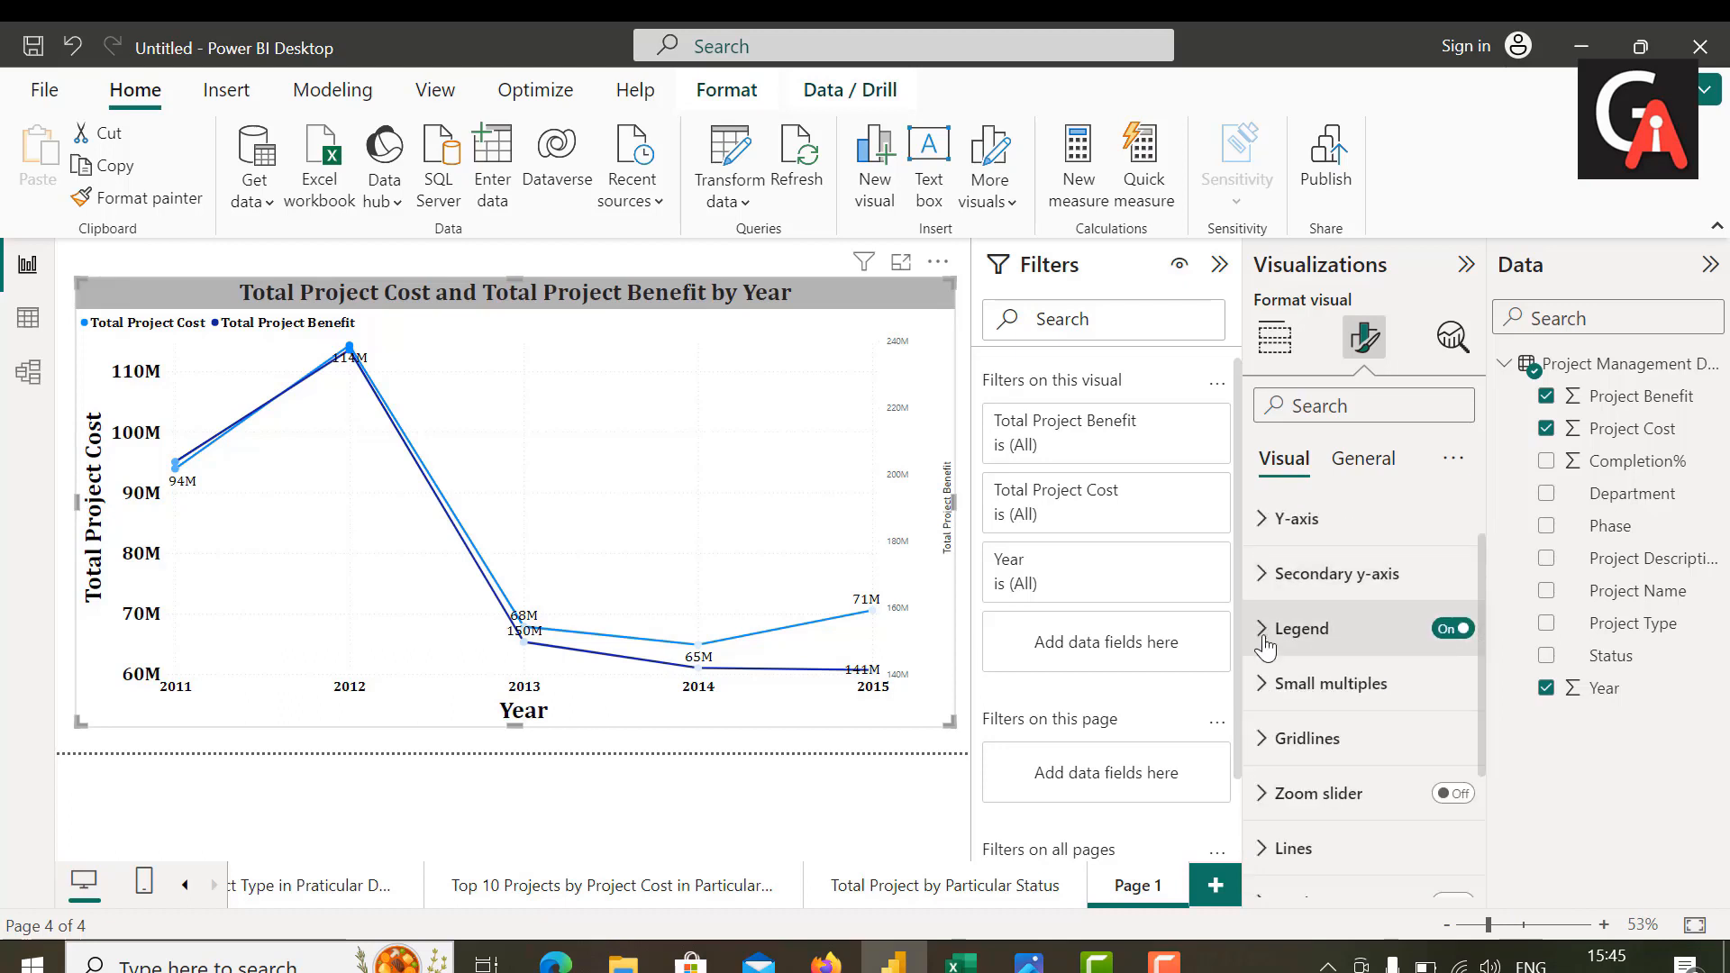
pyautogui.scroll(-1, 1323, 721)
pyautogui.scroll(-2, 1325, 721)
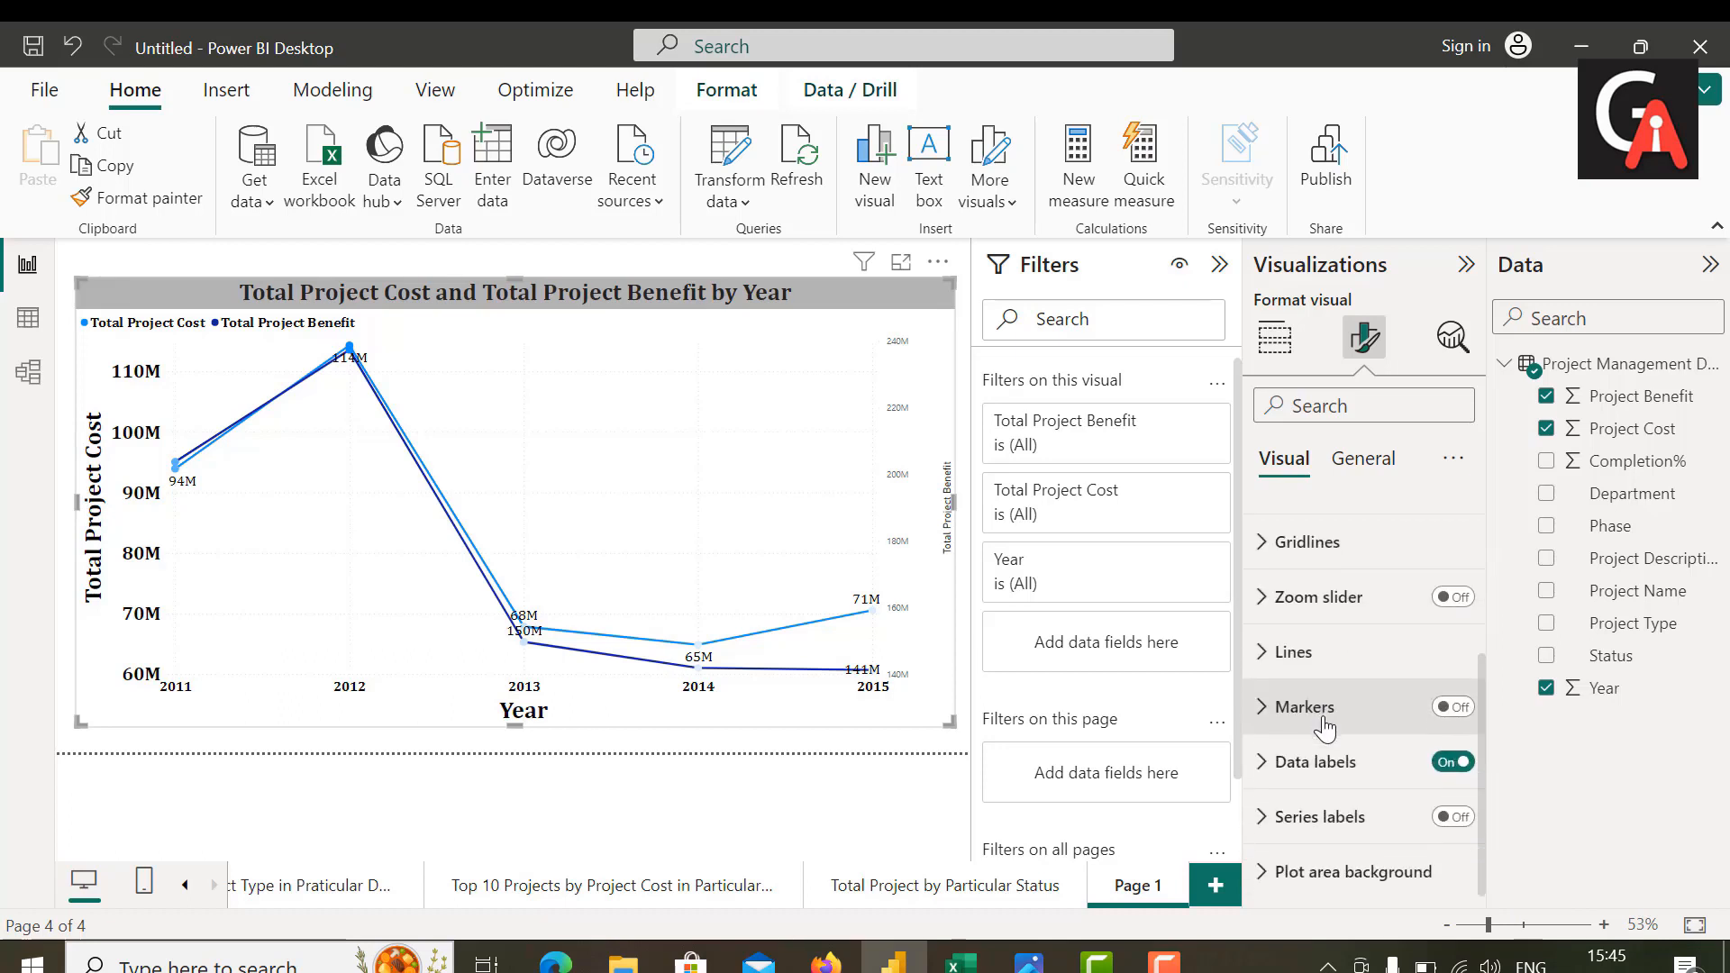
pyautogui.click(1455, 707)
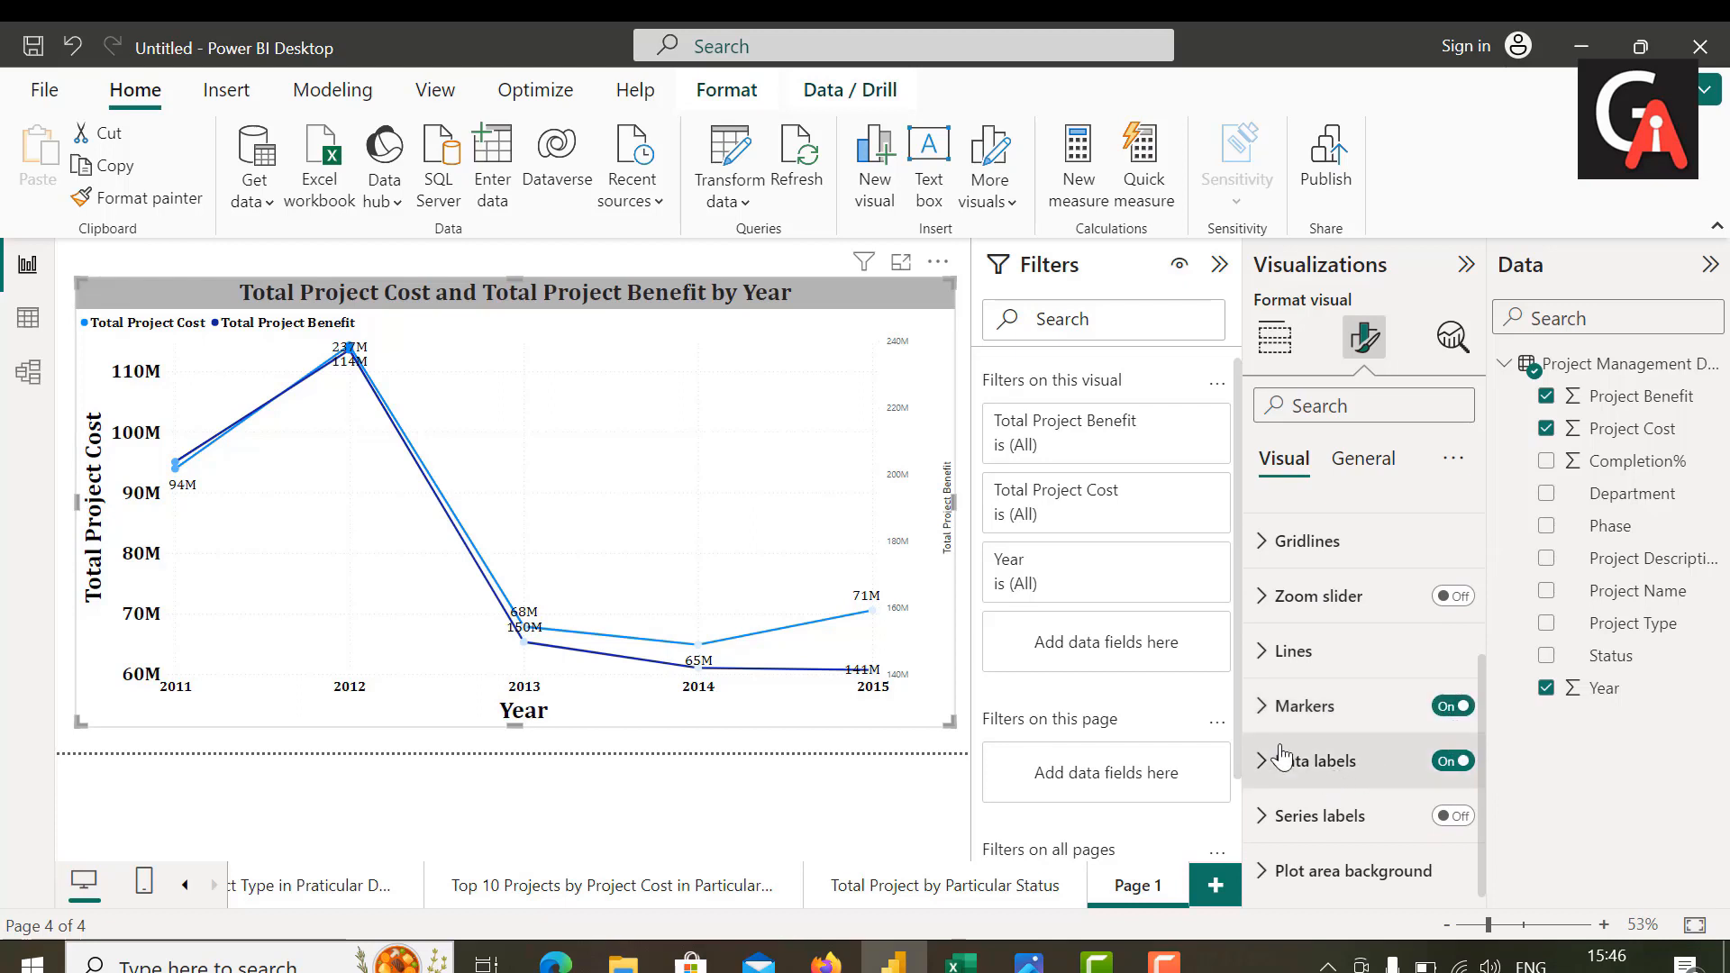
# Step: Change the line type of all series in the line chart to Smooth
pyautogui.click(1265, 672)
pyautogui.scroll(-2, 1348, 766)
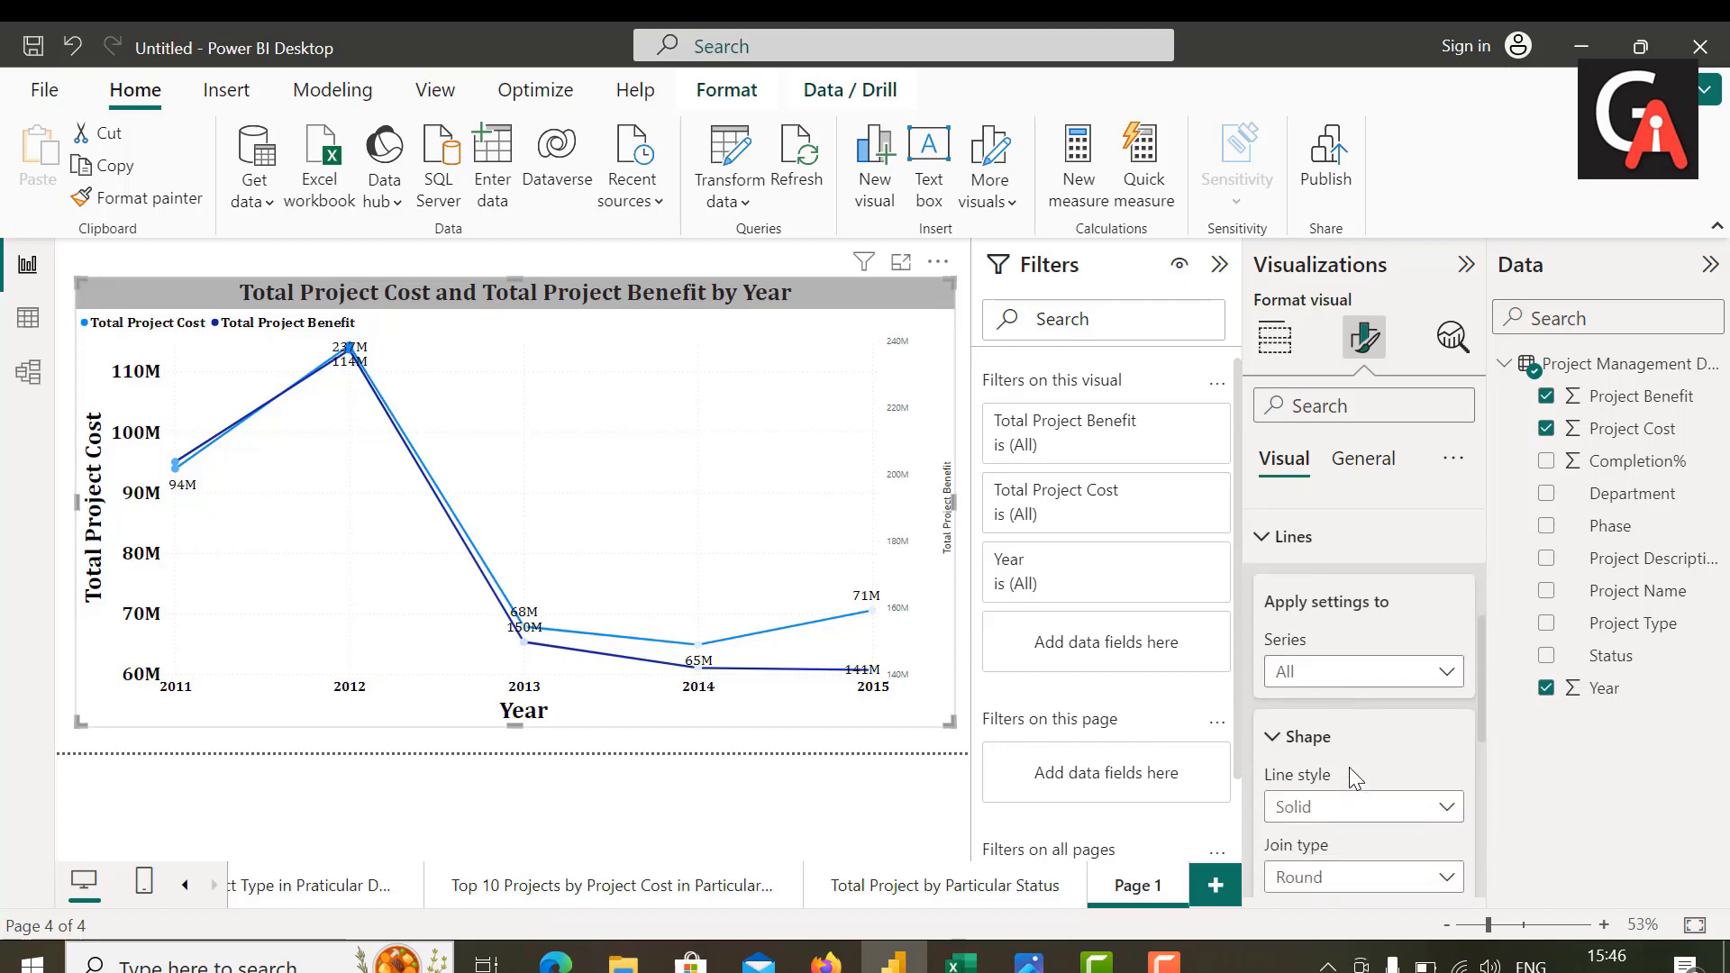
pyautogui.scroll(-4, 1352, 770)
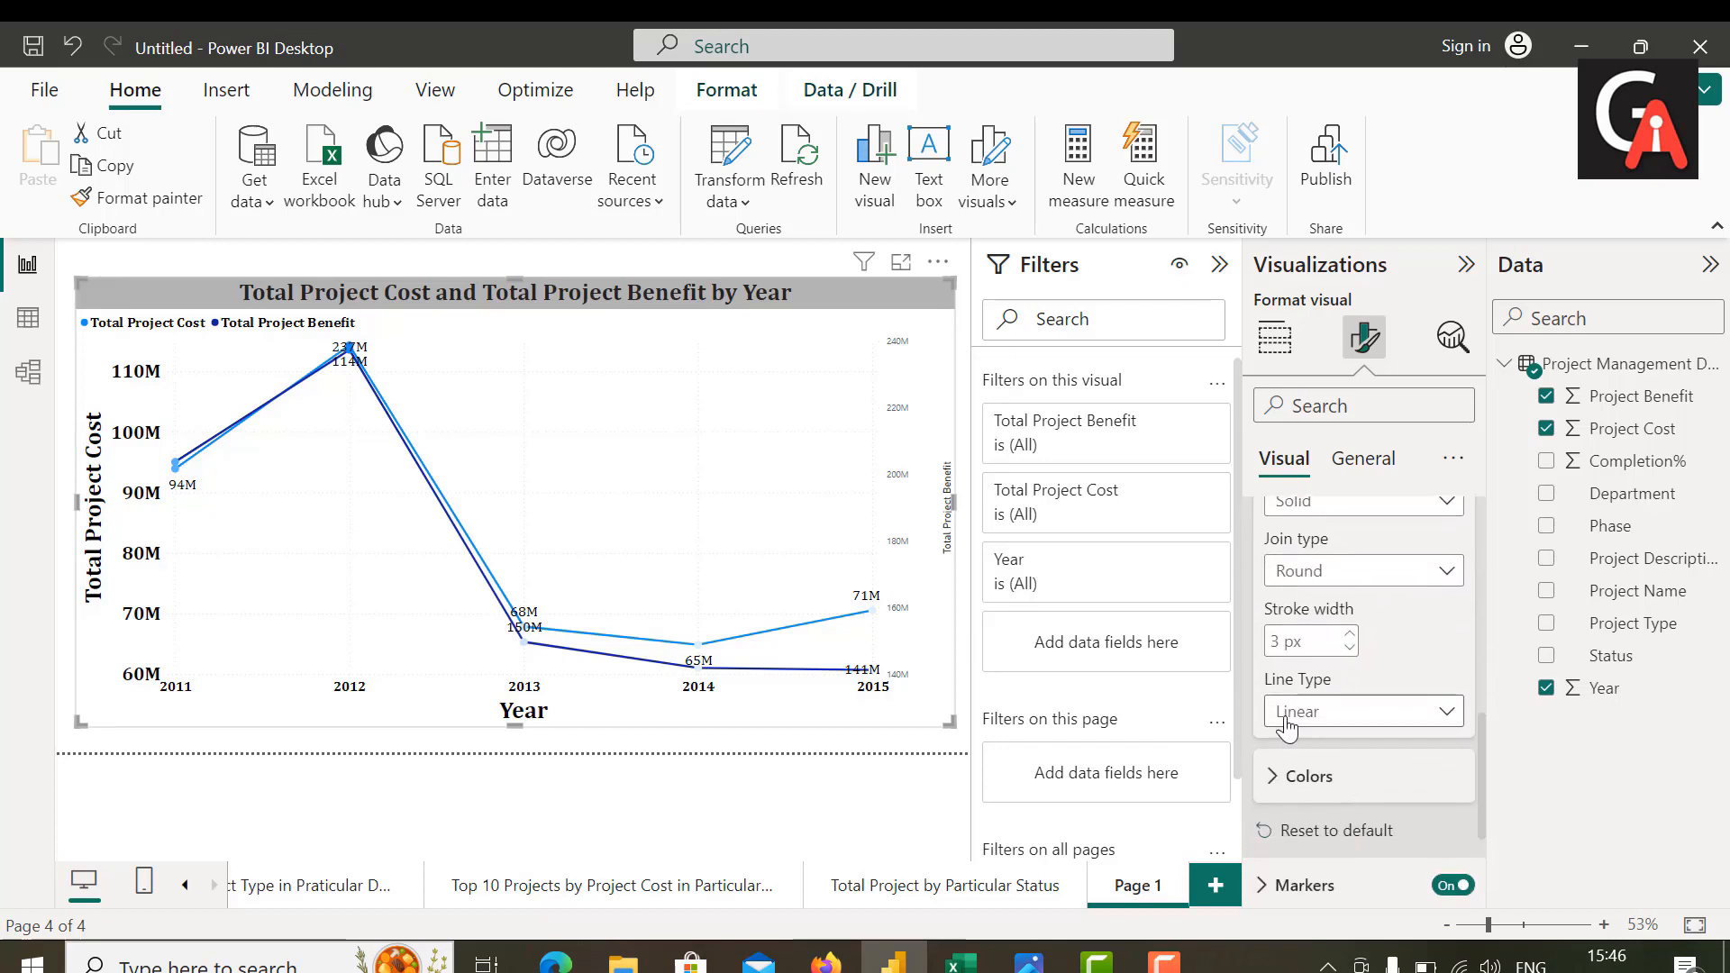
pyautogui.click(1415, 714)
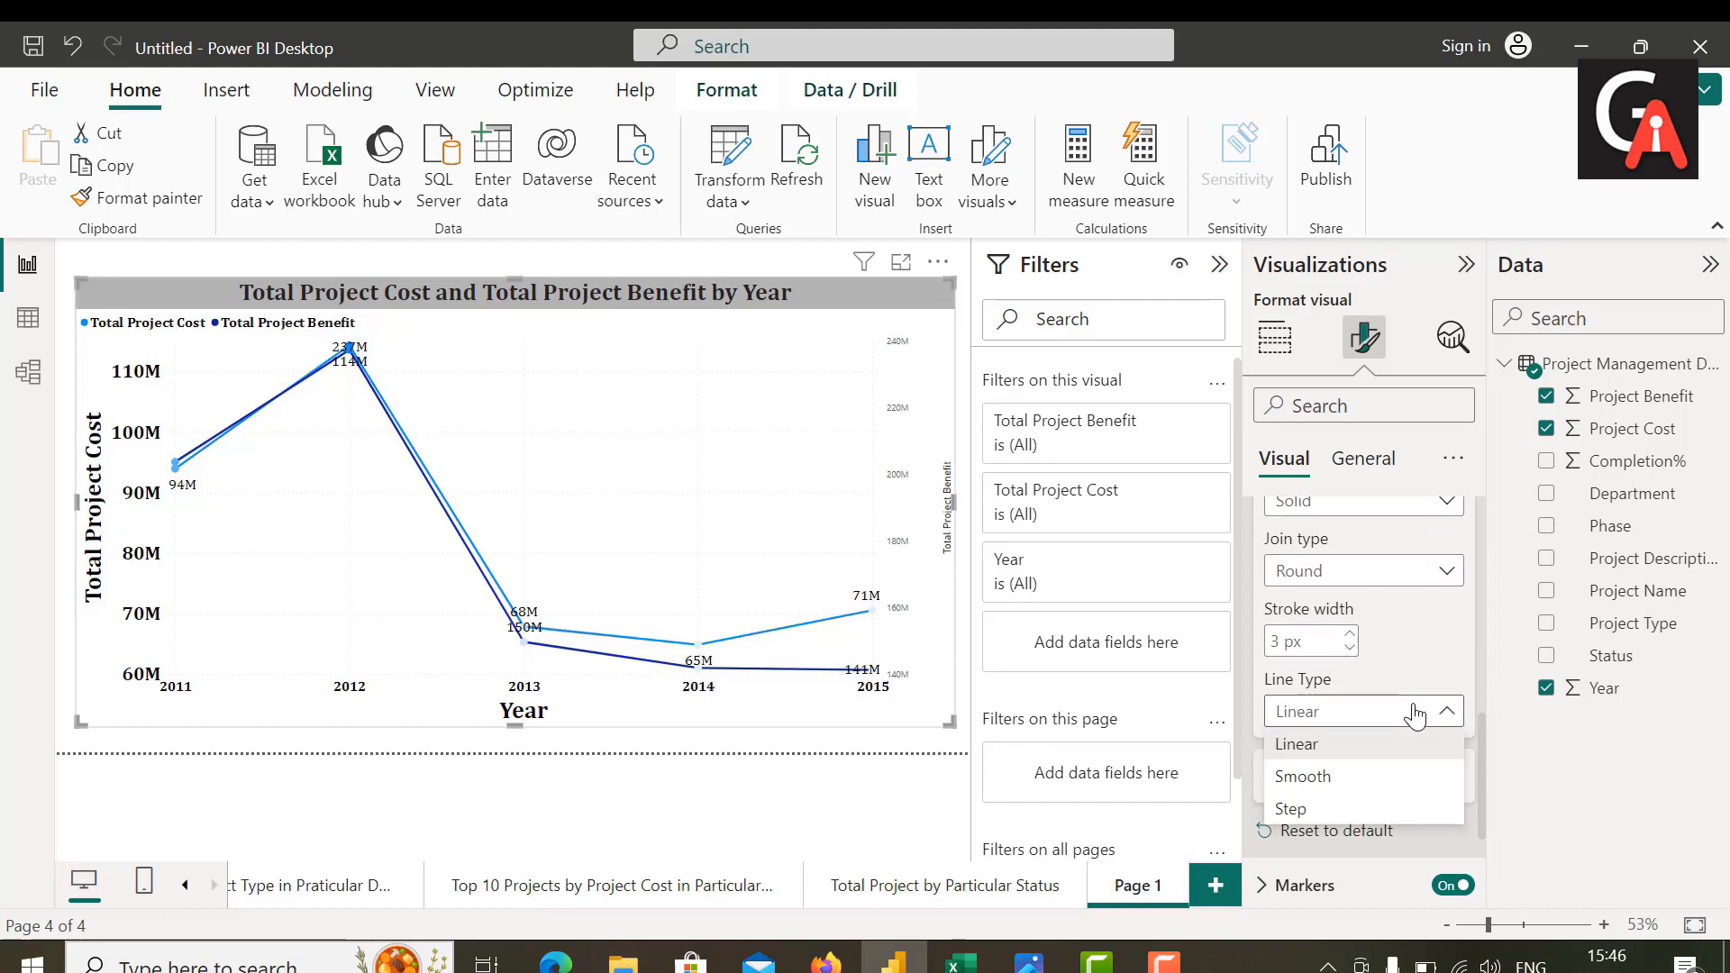
pyautogui.click(1291, 779)
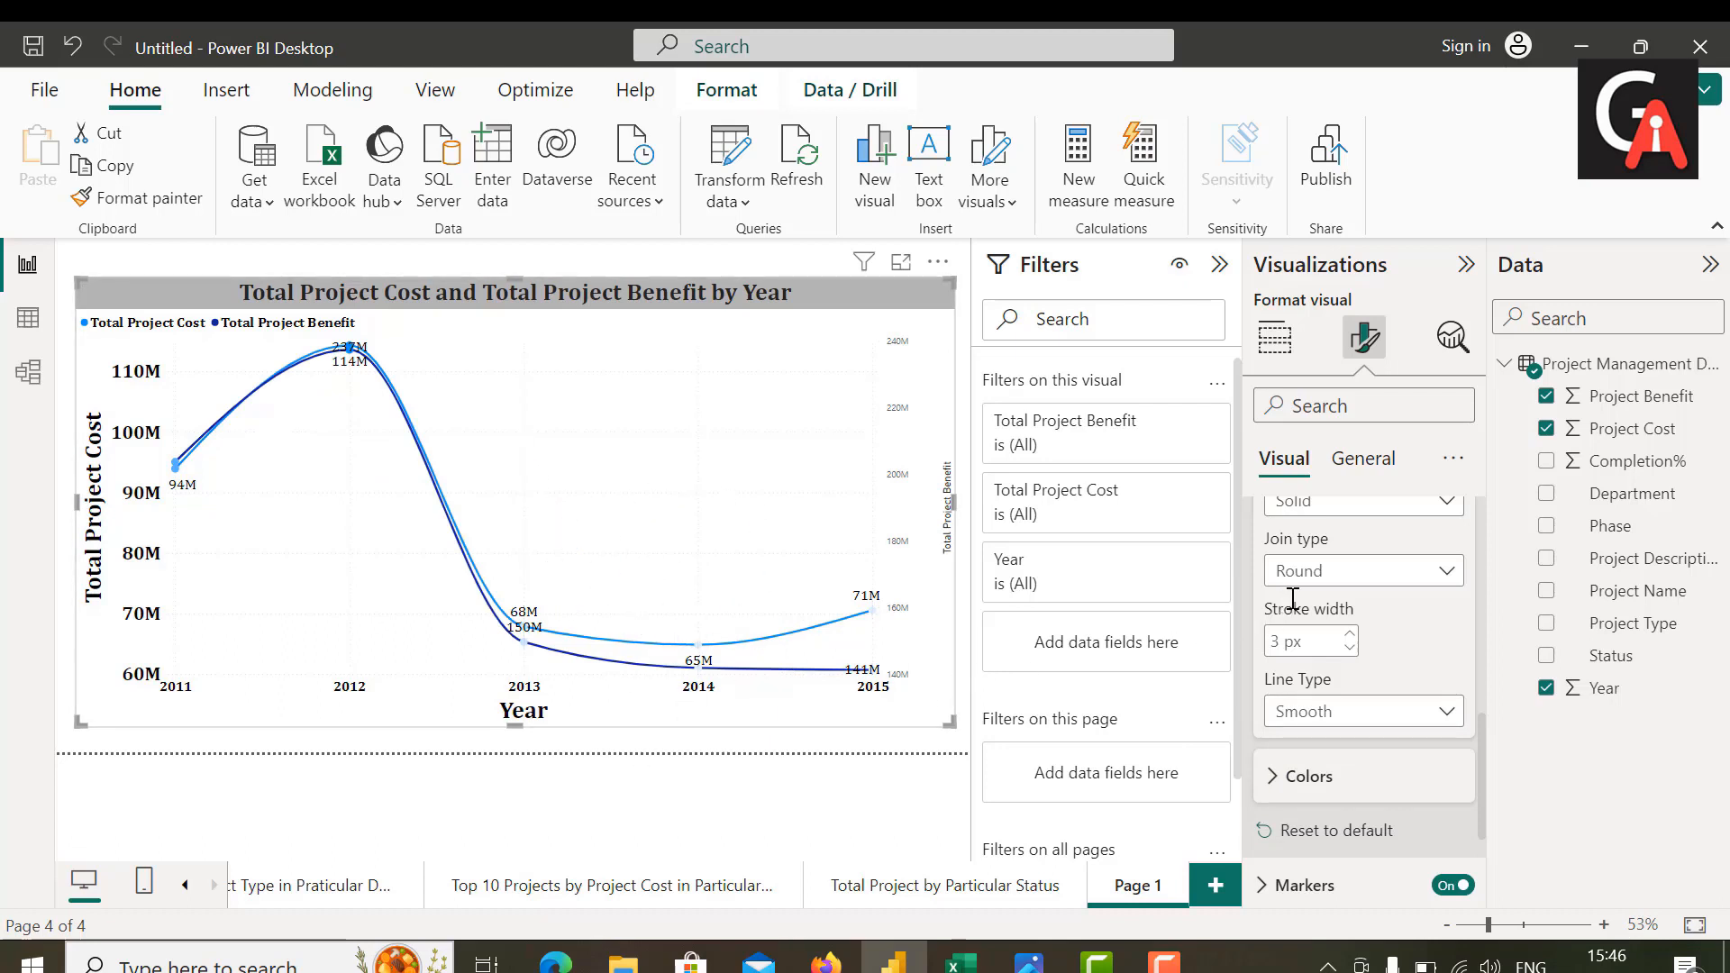
pyautogui.scroll(5, 1292, 601)
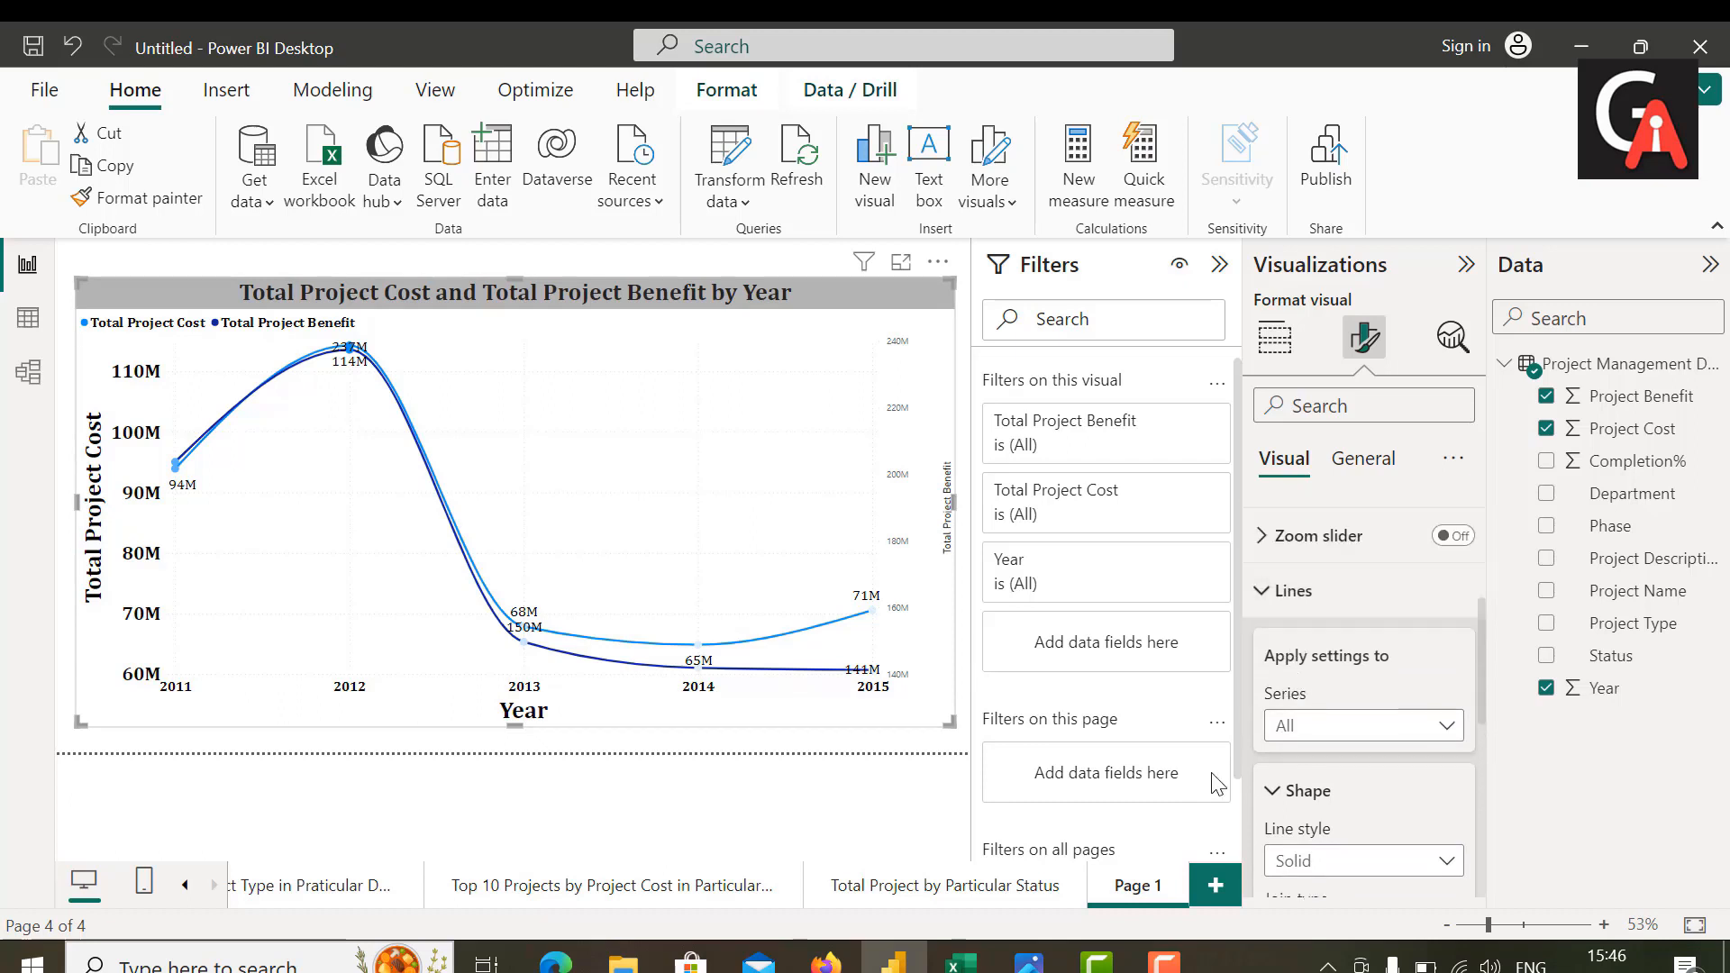
pyautogui.click(1280, 592)
# Step: Set the text size of the line chart's secondary Y-axis values to 20
pyautogui.scroll(3, 1284, 613)
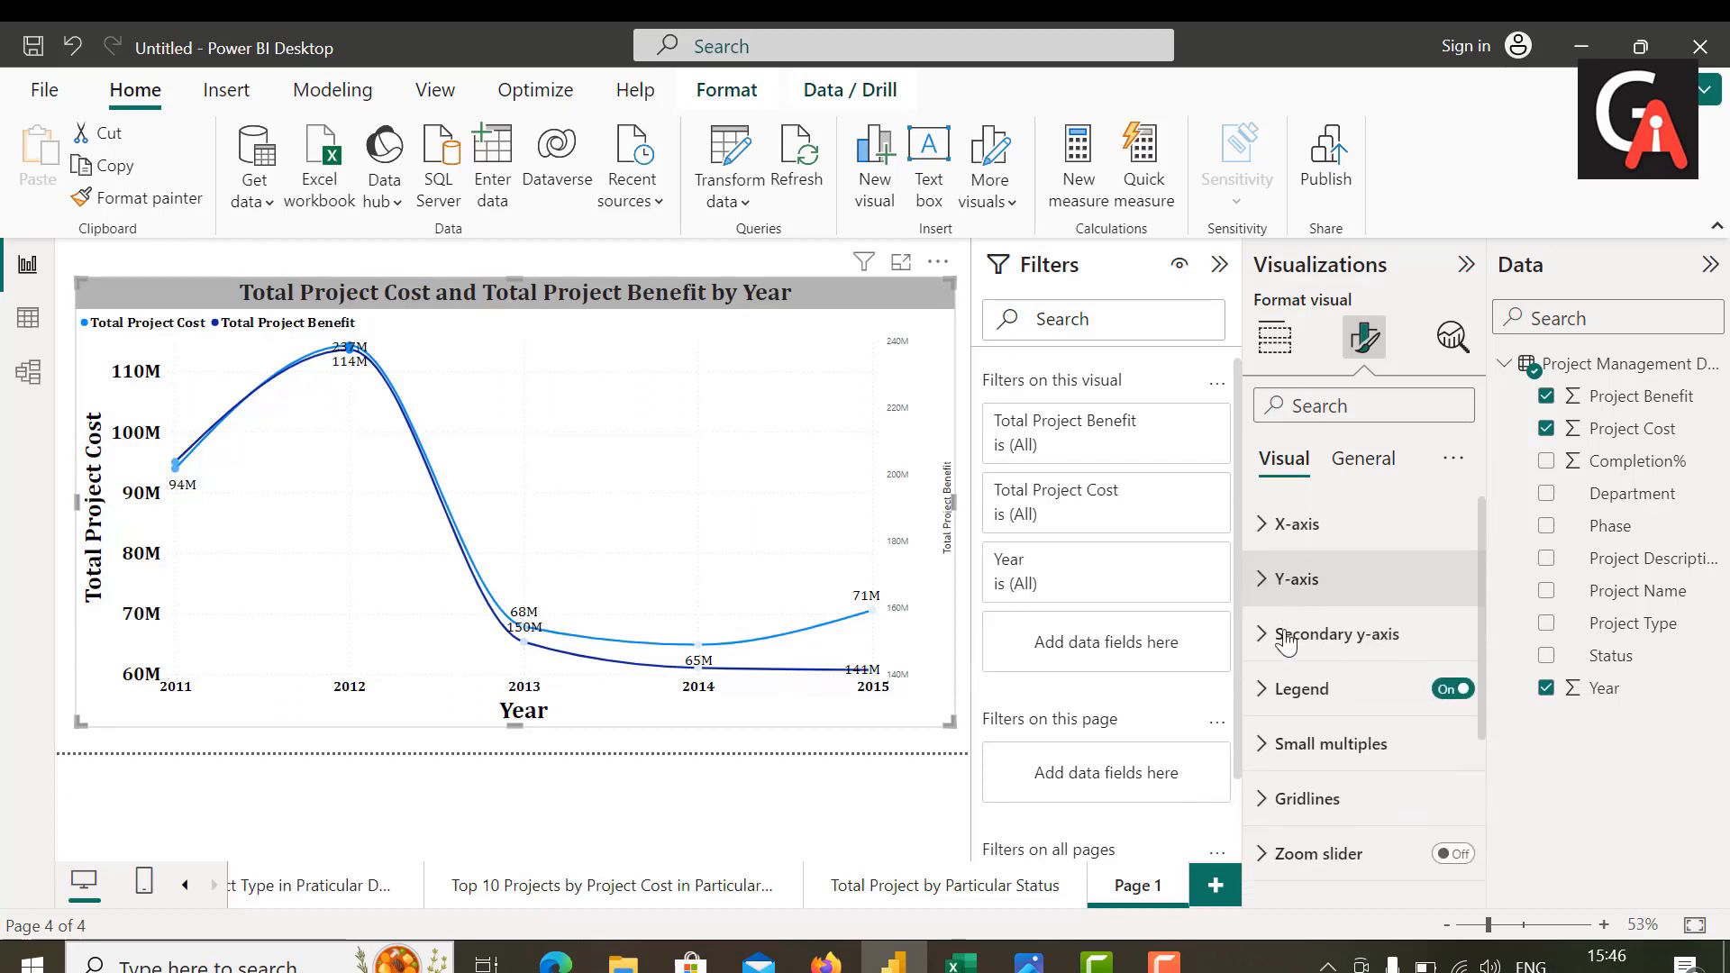
pyautogui.click(1266, 642)
pyautogui.scroll(-3, 1346, 744)
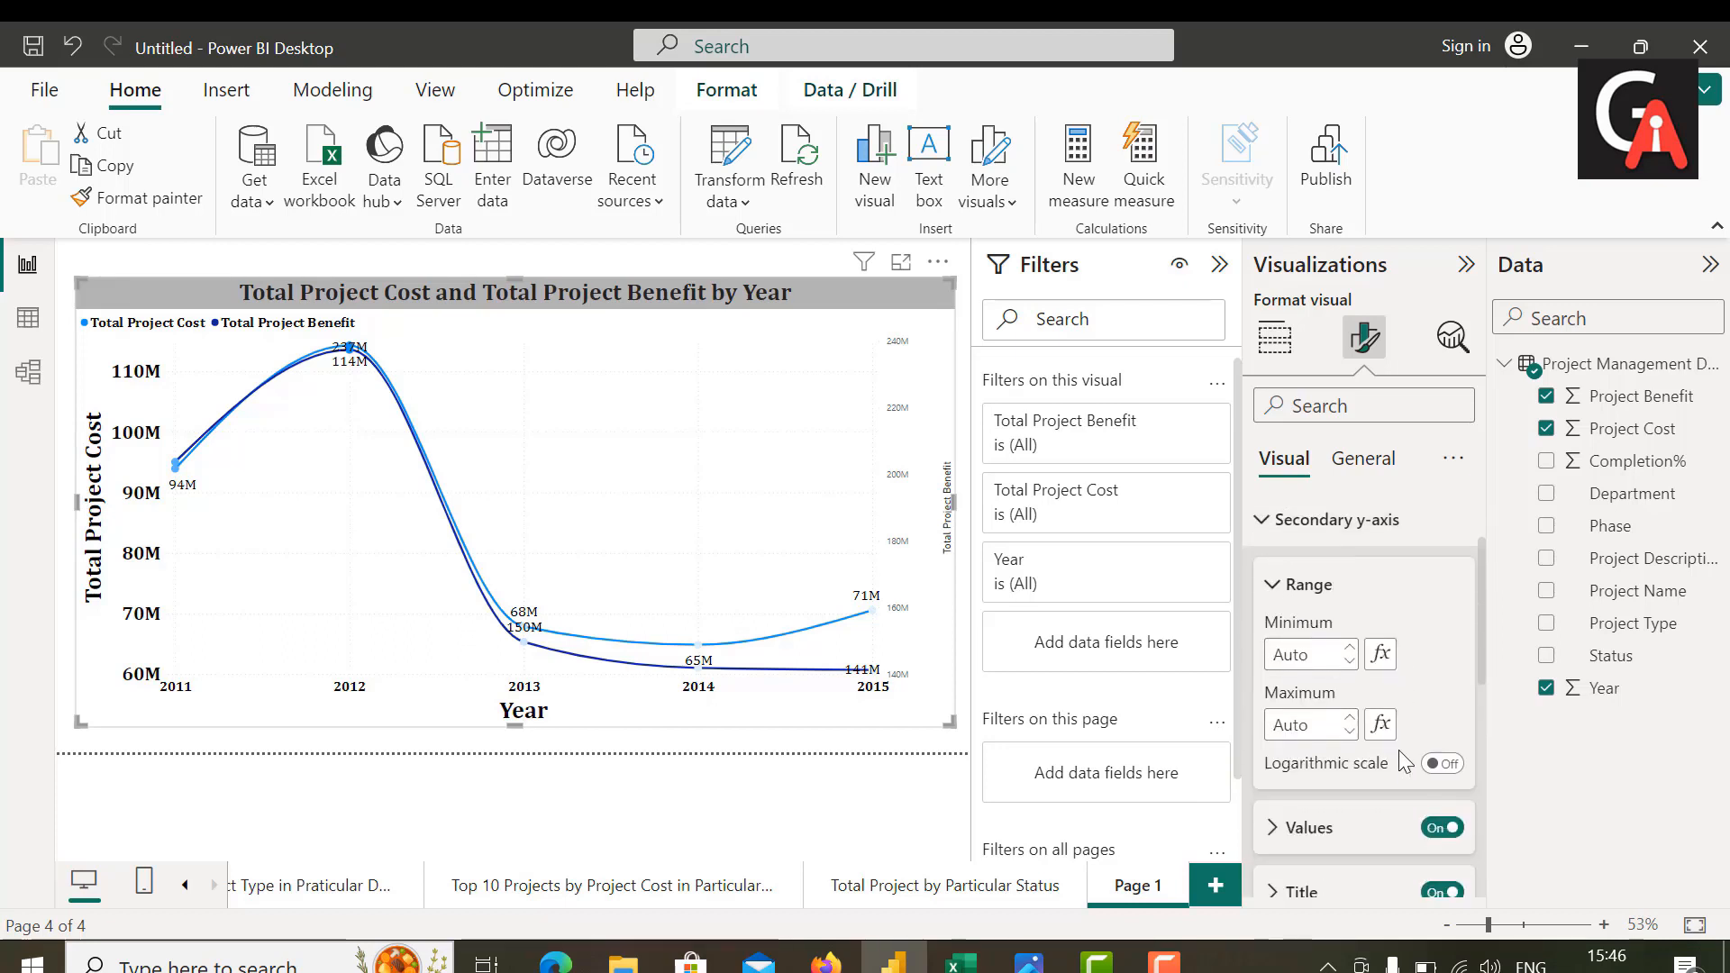
pyautogui.click(1274, 701)
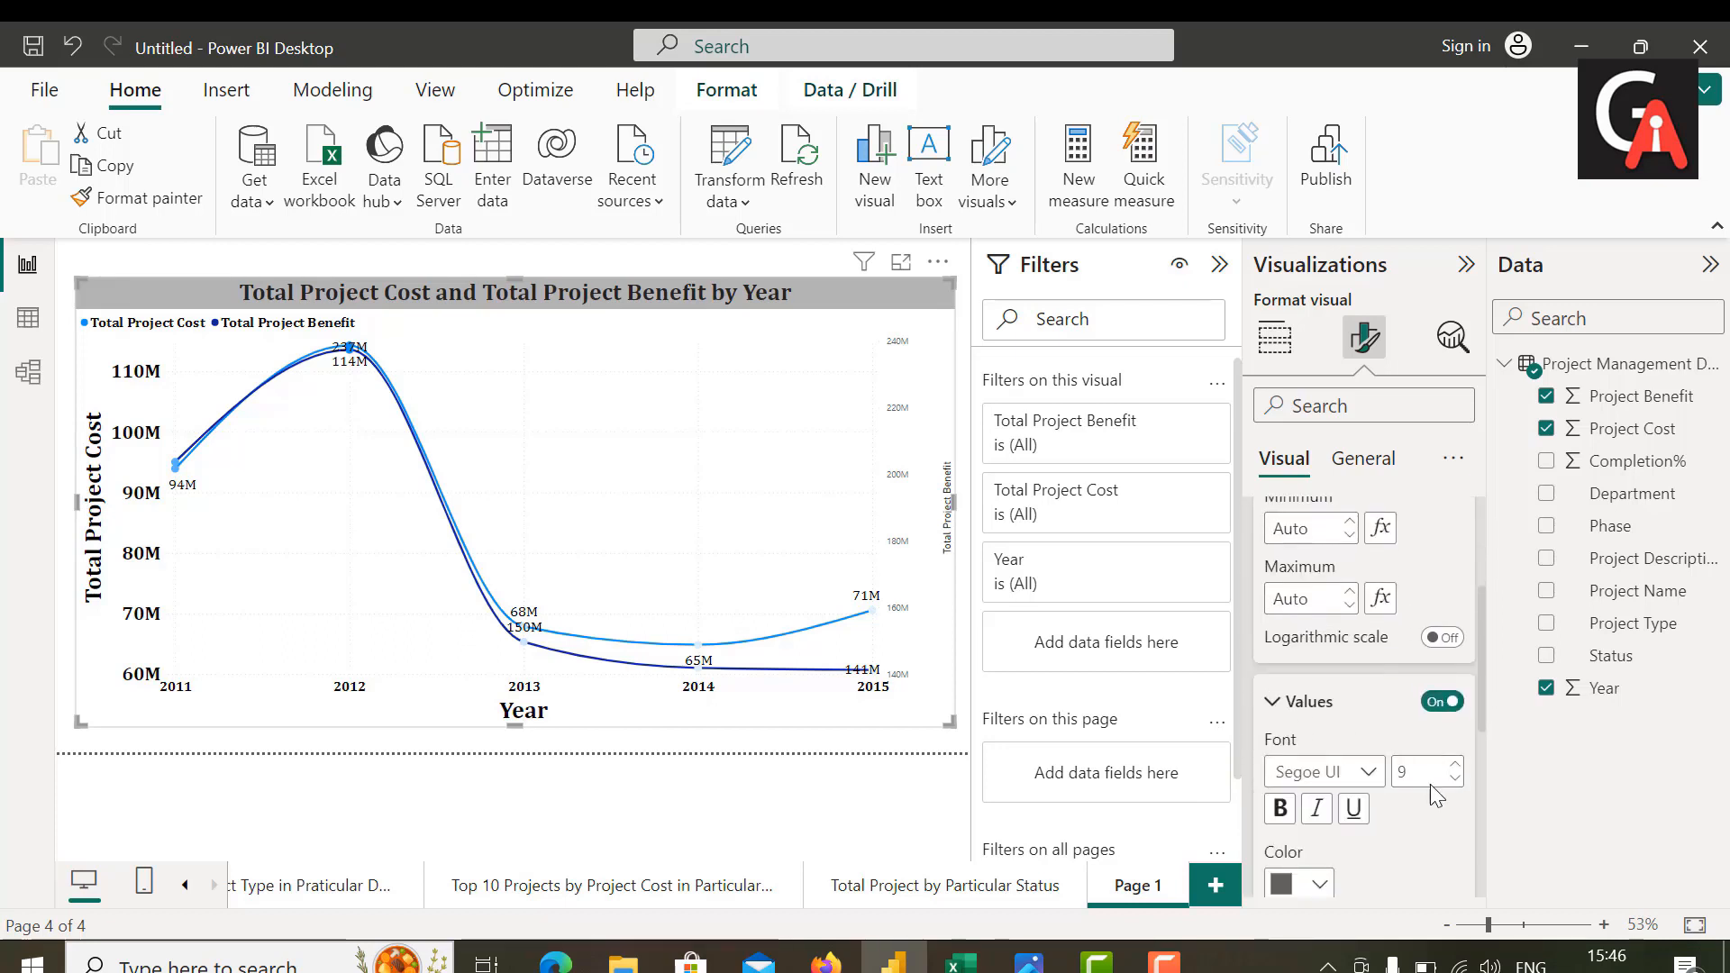
pyautogui.doubleClick(1433, 769)
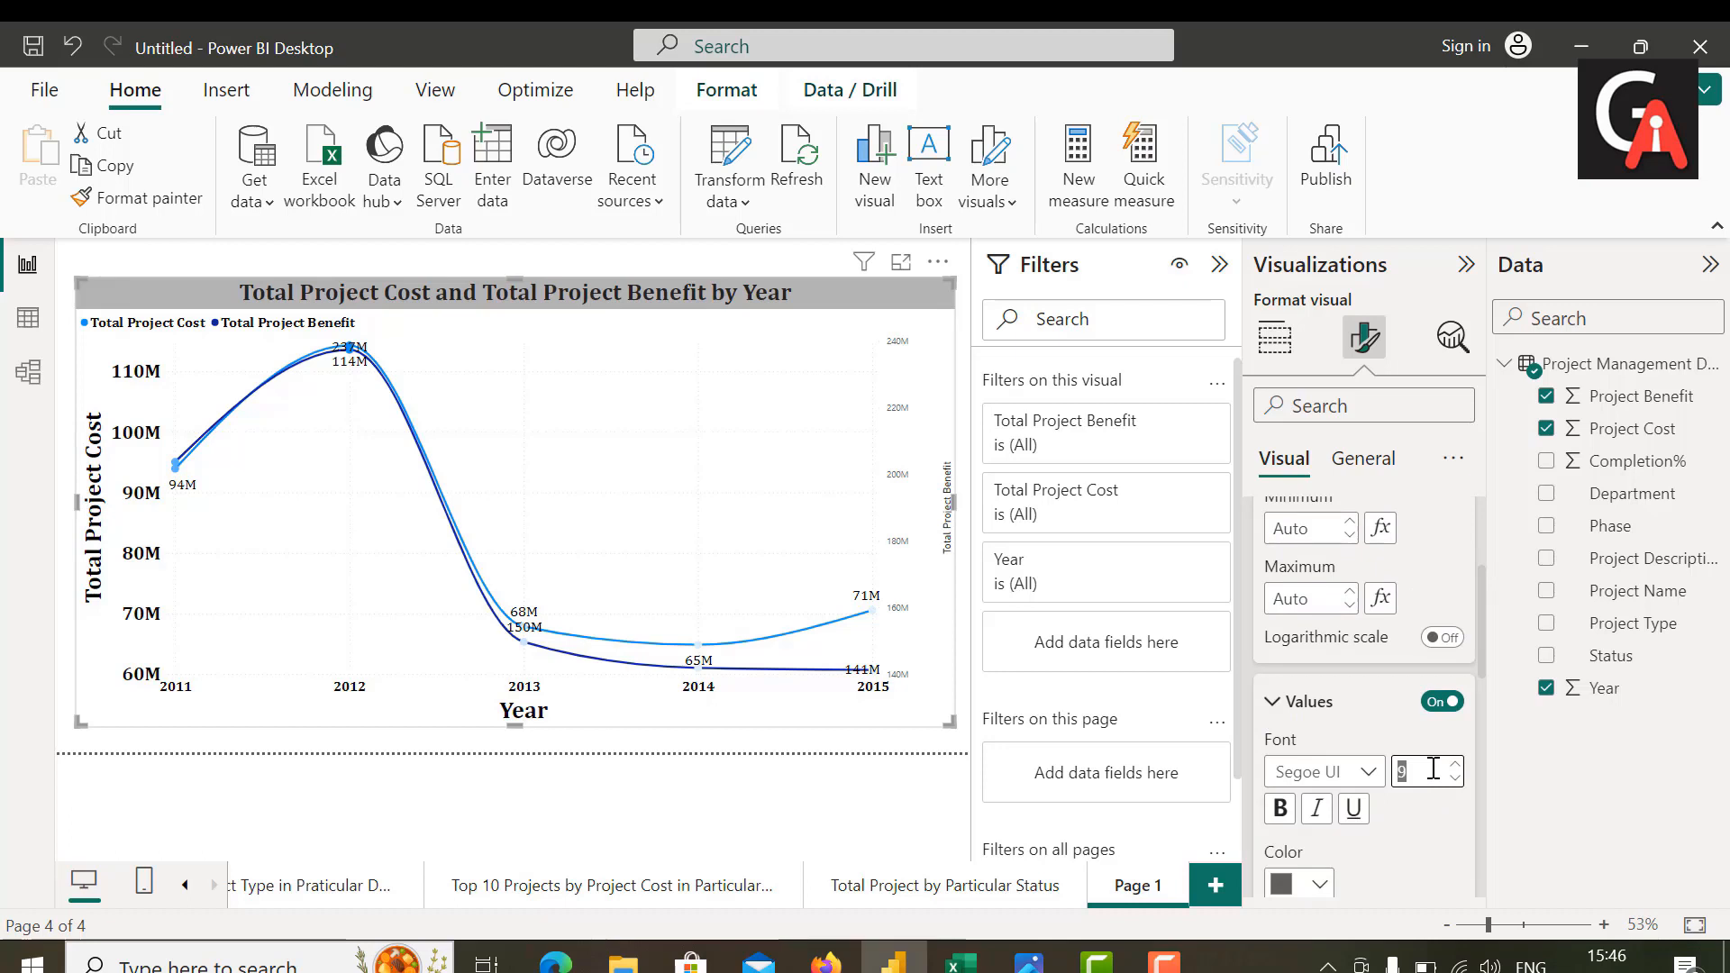
pyautogui.press('BackSpace')
pyautogui.write('20')
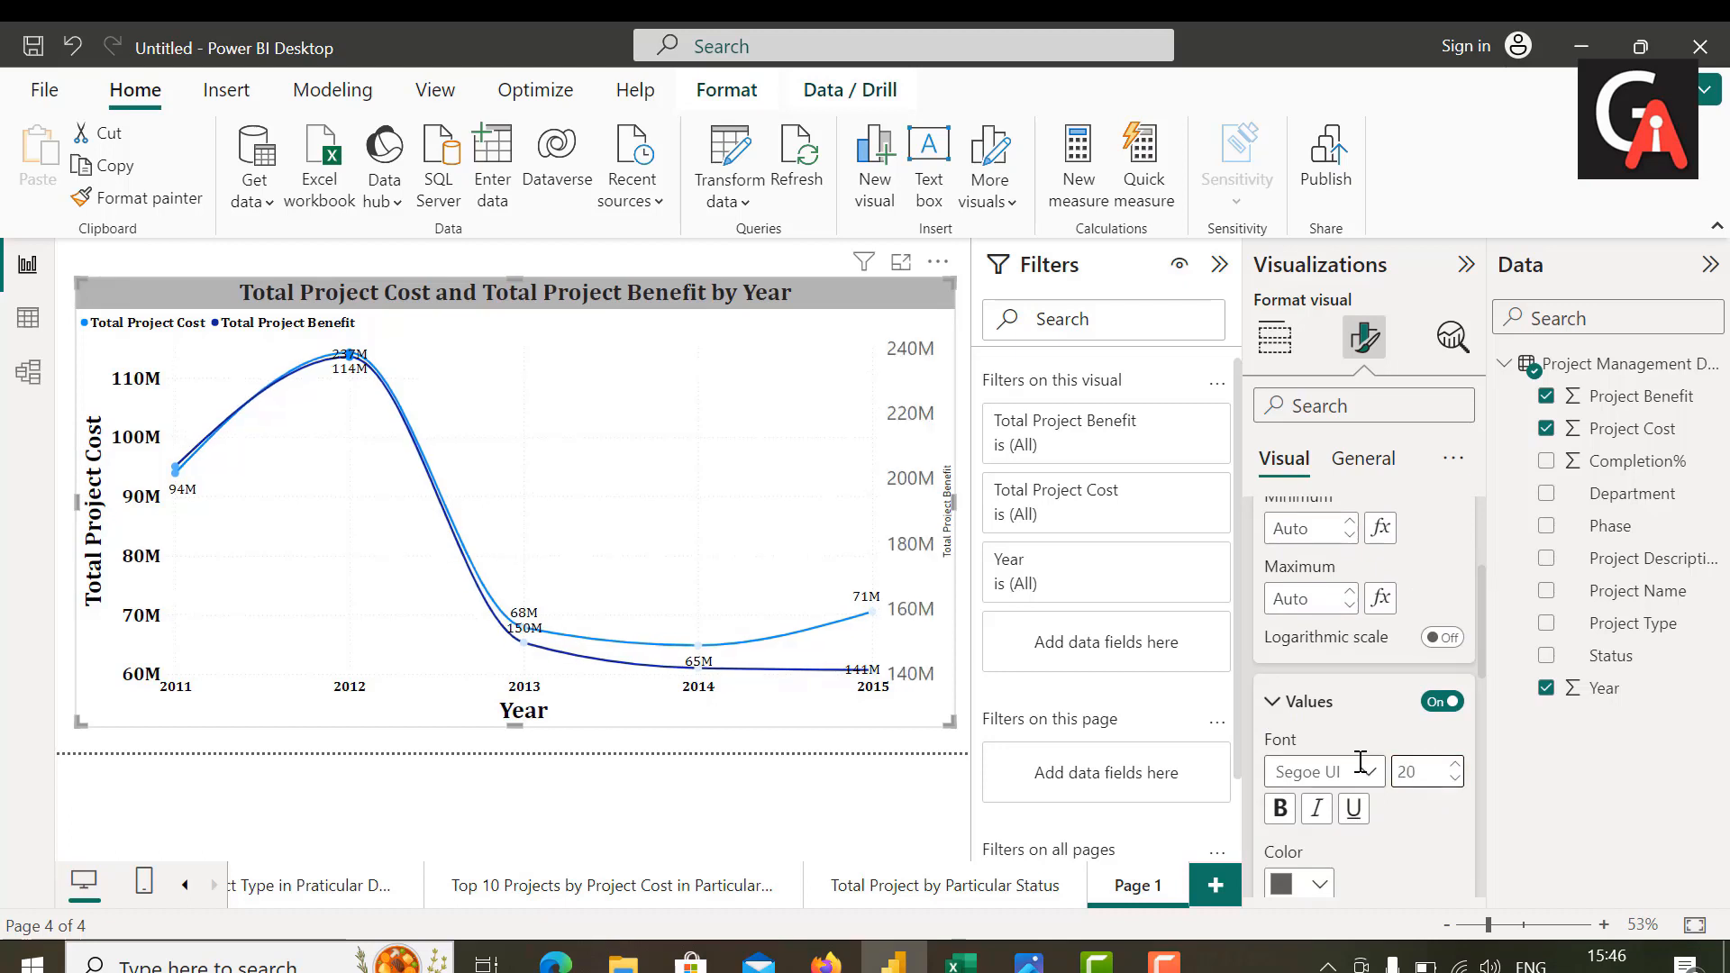
# Step: Set the text size of the secondary Y-axis values to 15
pyautogui.click(1362, 770)
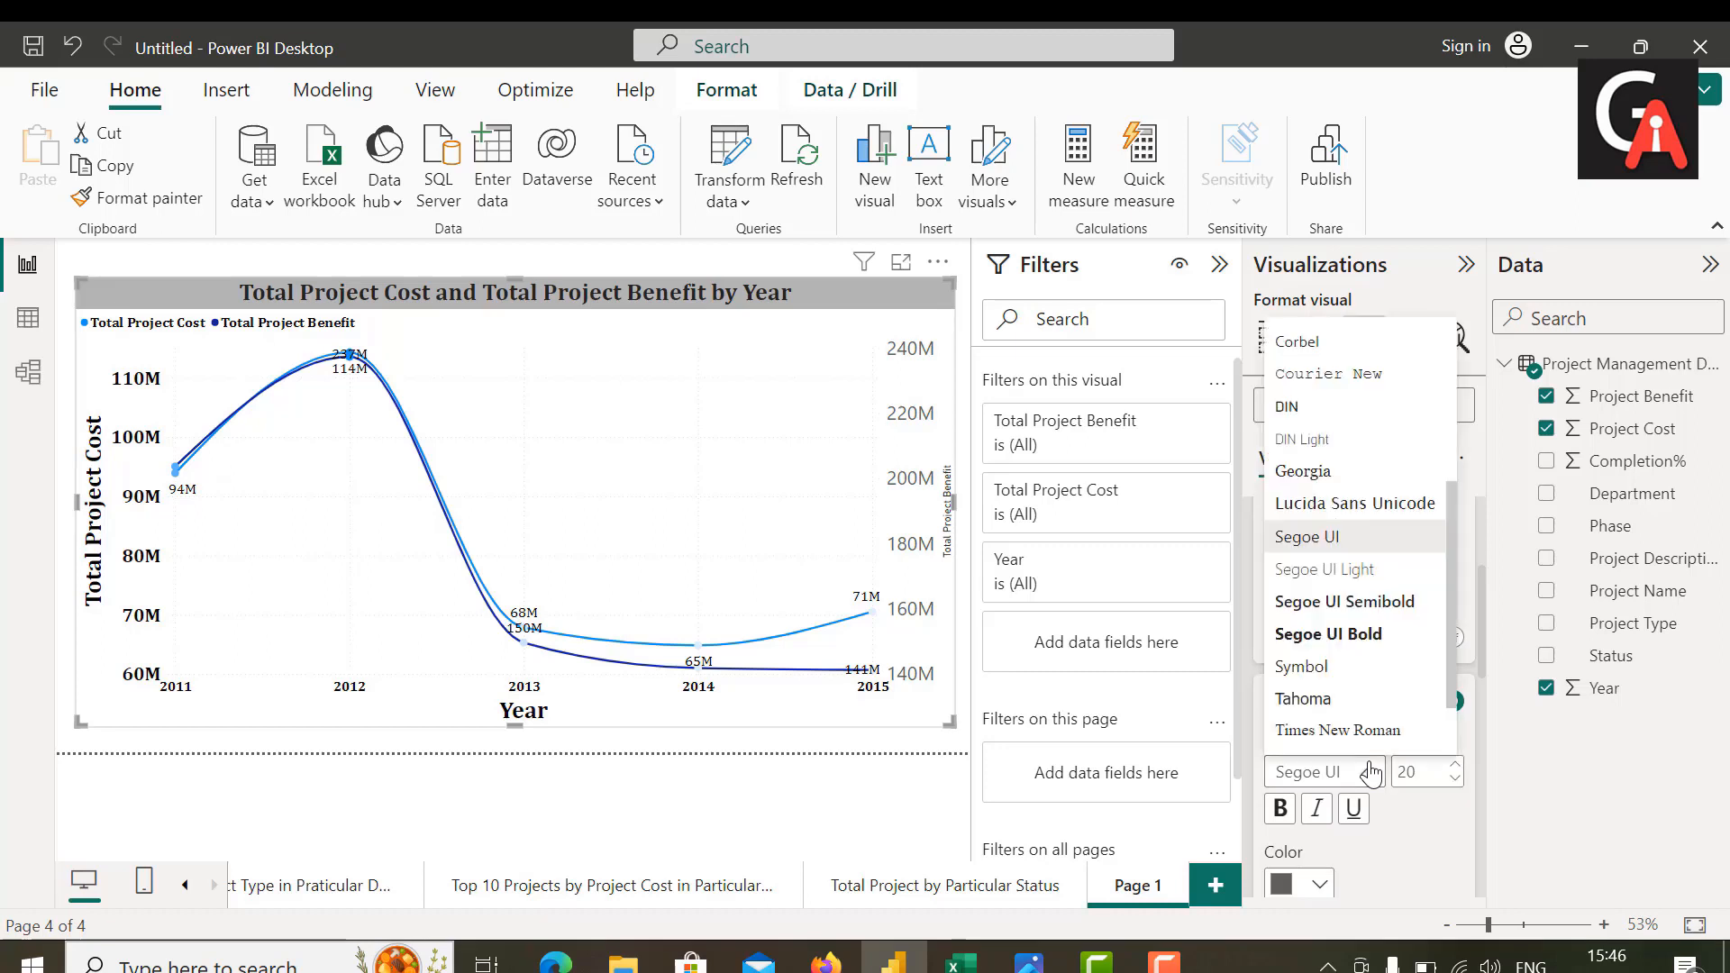
pyautogui.click(1426, 771)
pyautogui.doubleClick(1424, 772)
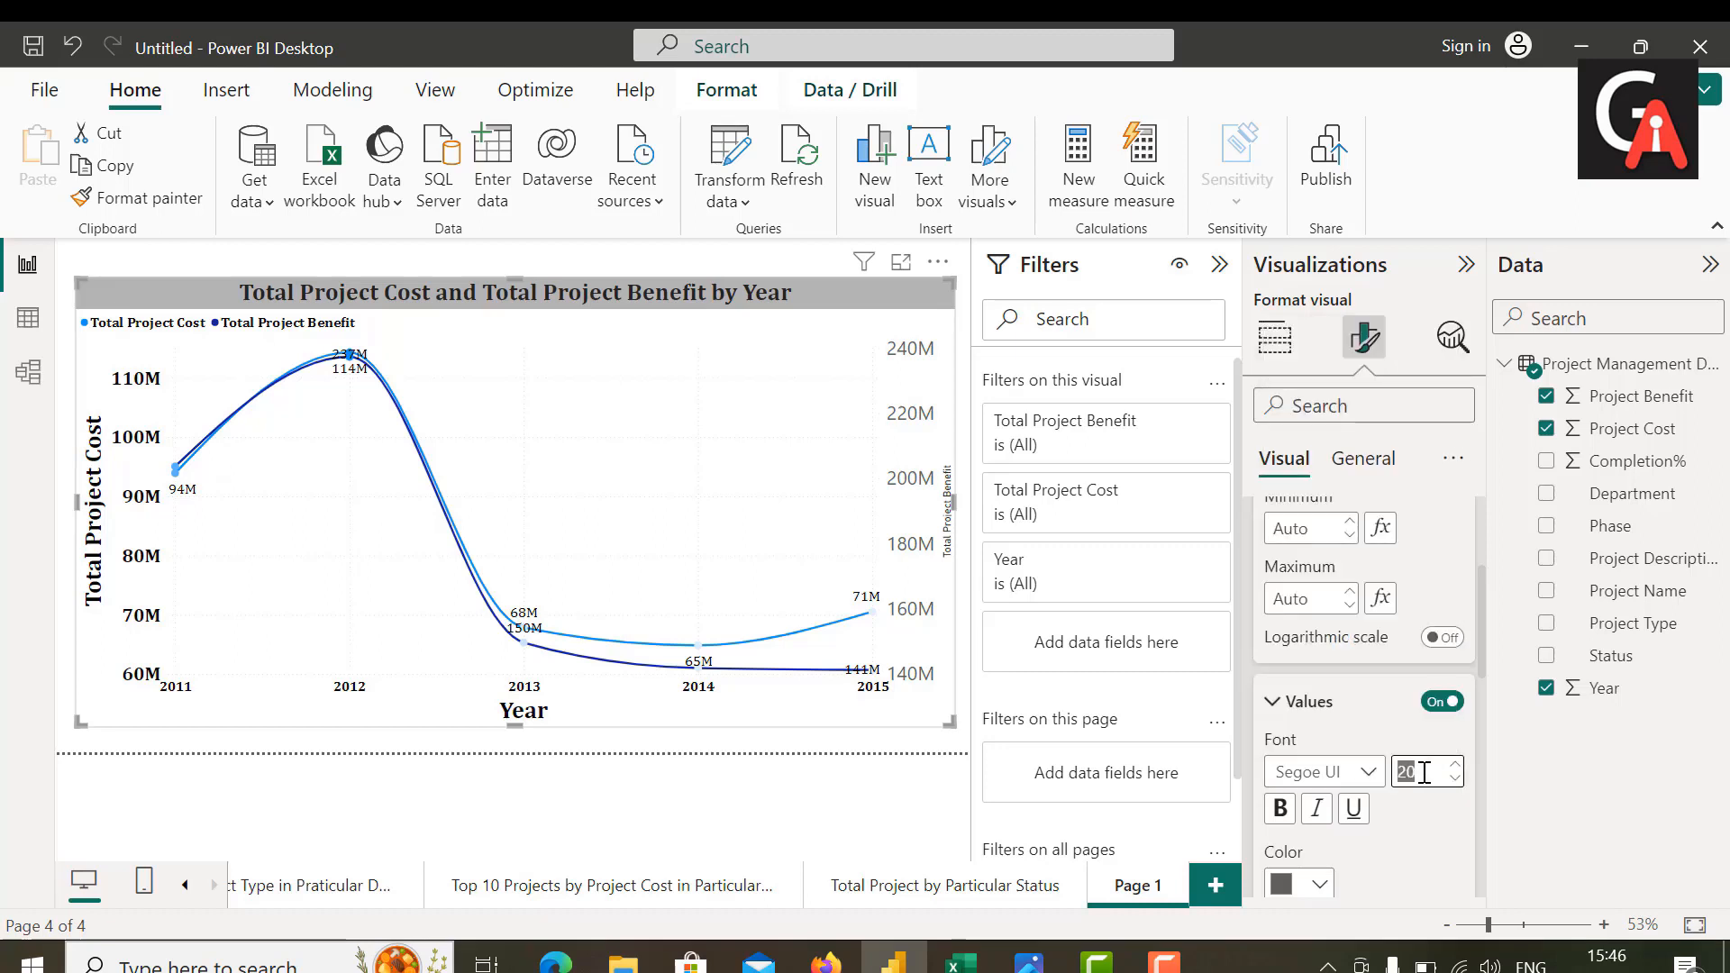
pyautogui.press('BackSpace')
pyautogui.write('1')
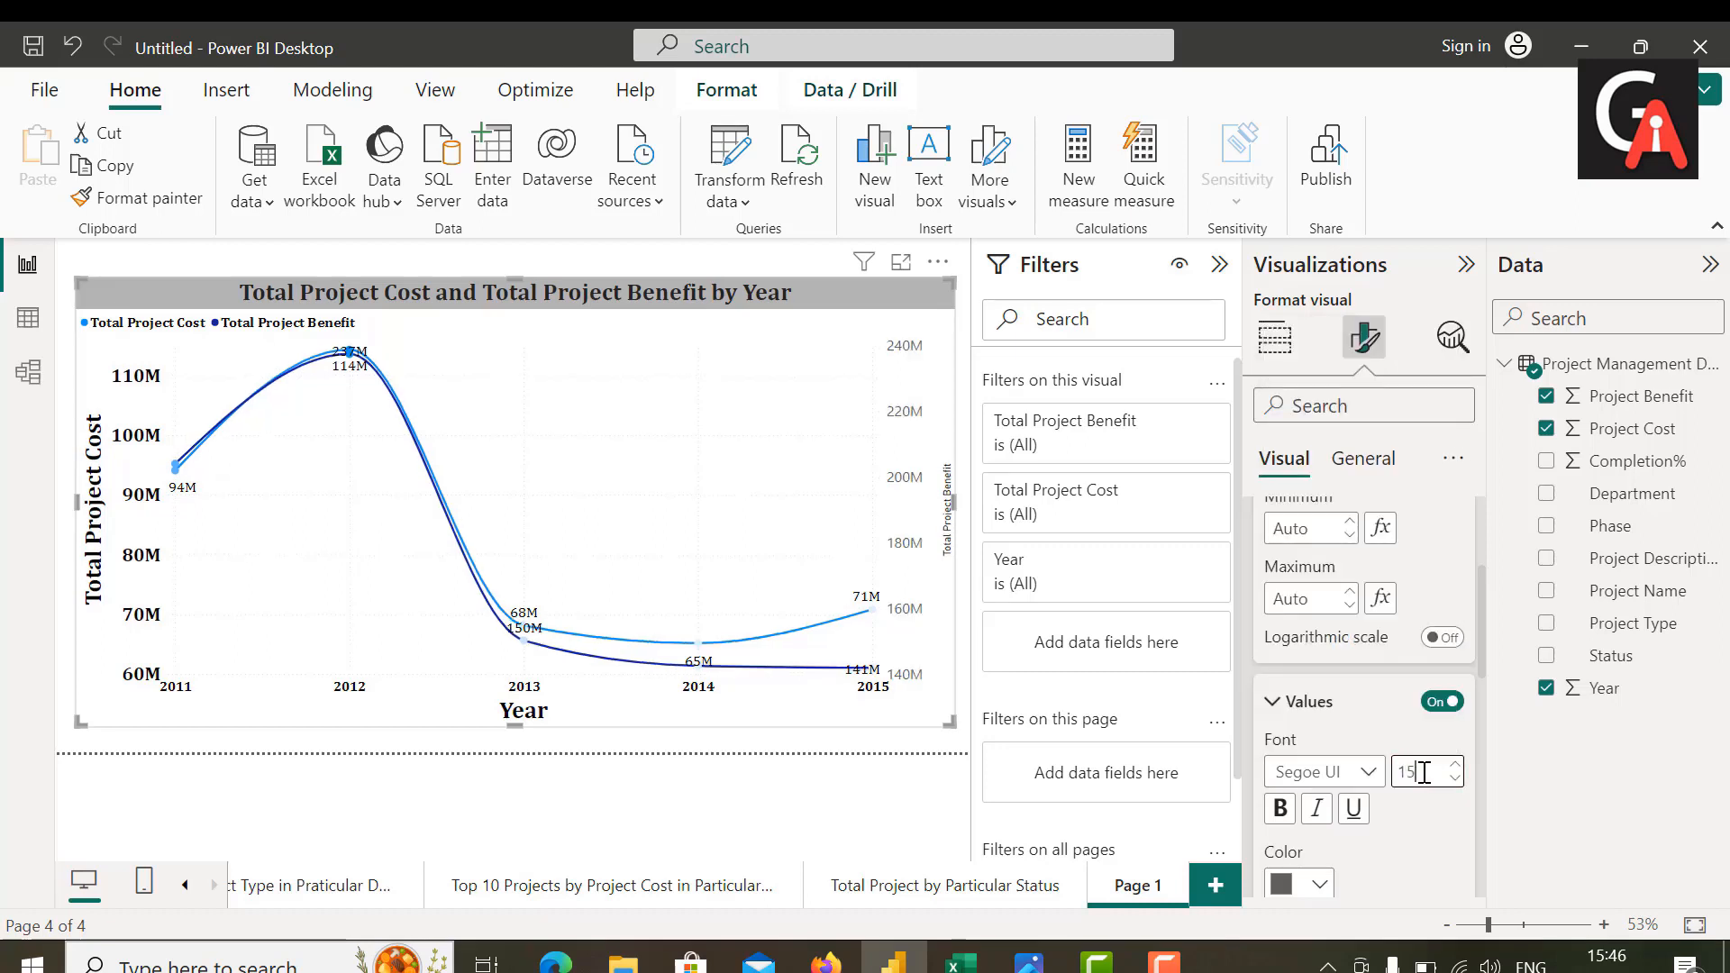
pyautogui.write('5')
# Step: Format the secondary Y-axis values in bold black Cambria
pyautogui.click(1368, 772)
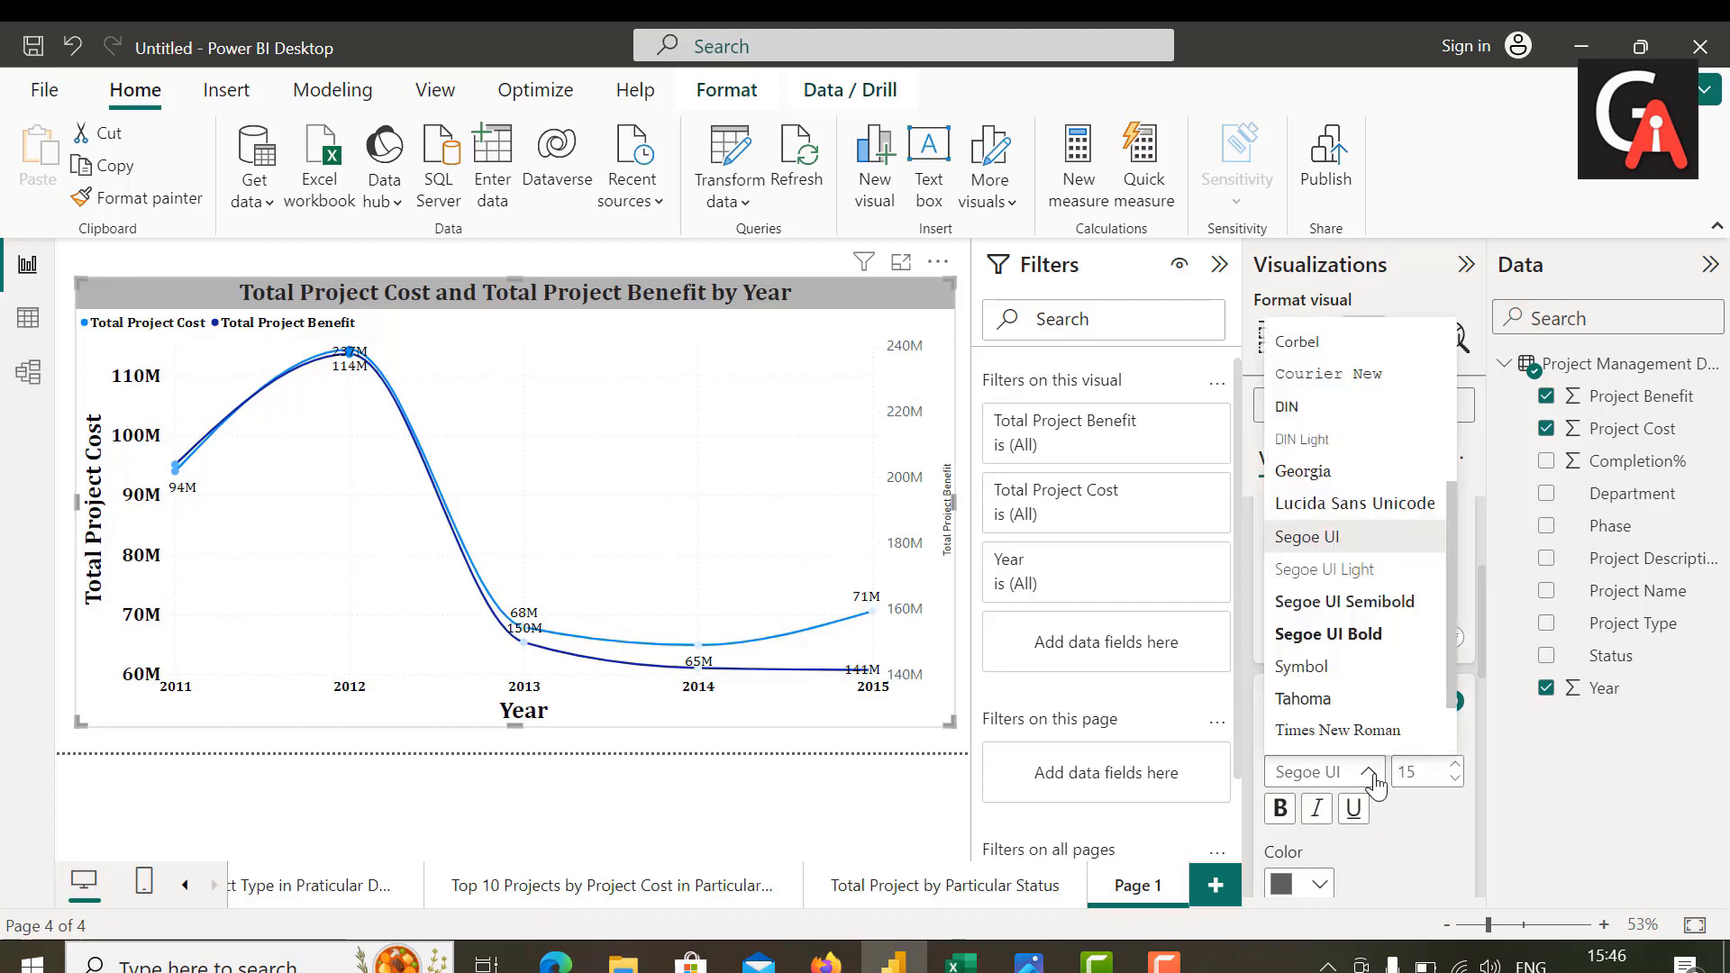
pyautogui.scroll(3, 1315, 433)
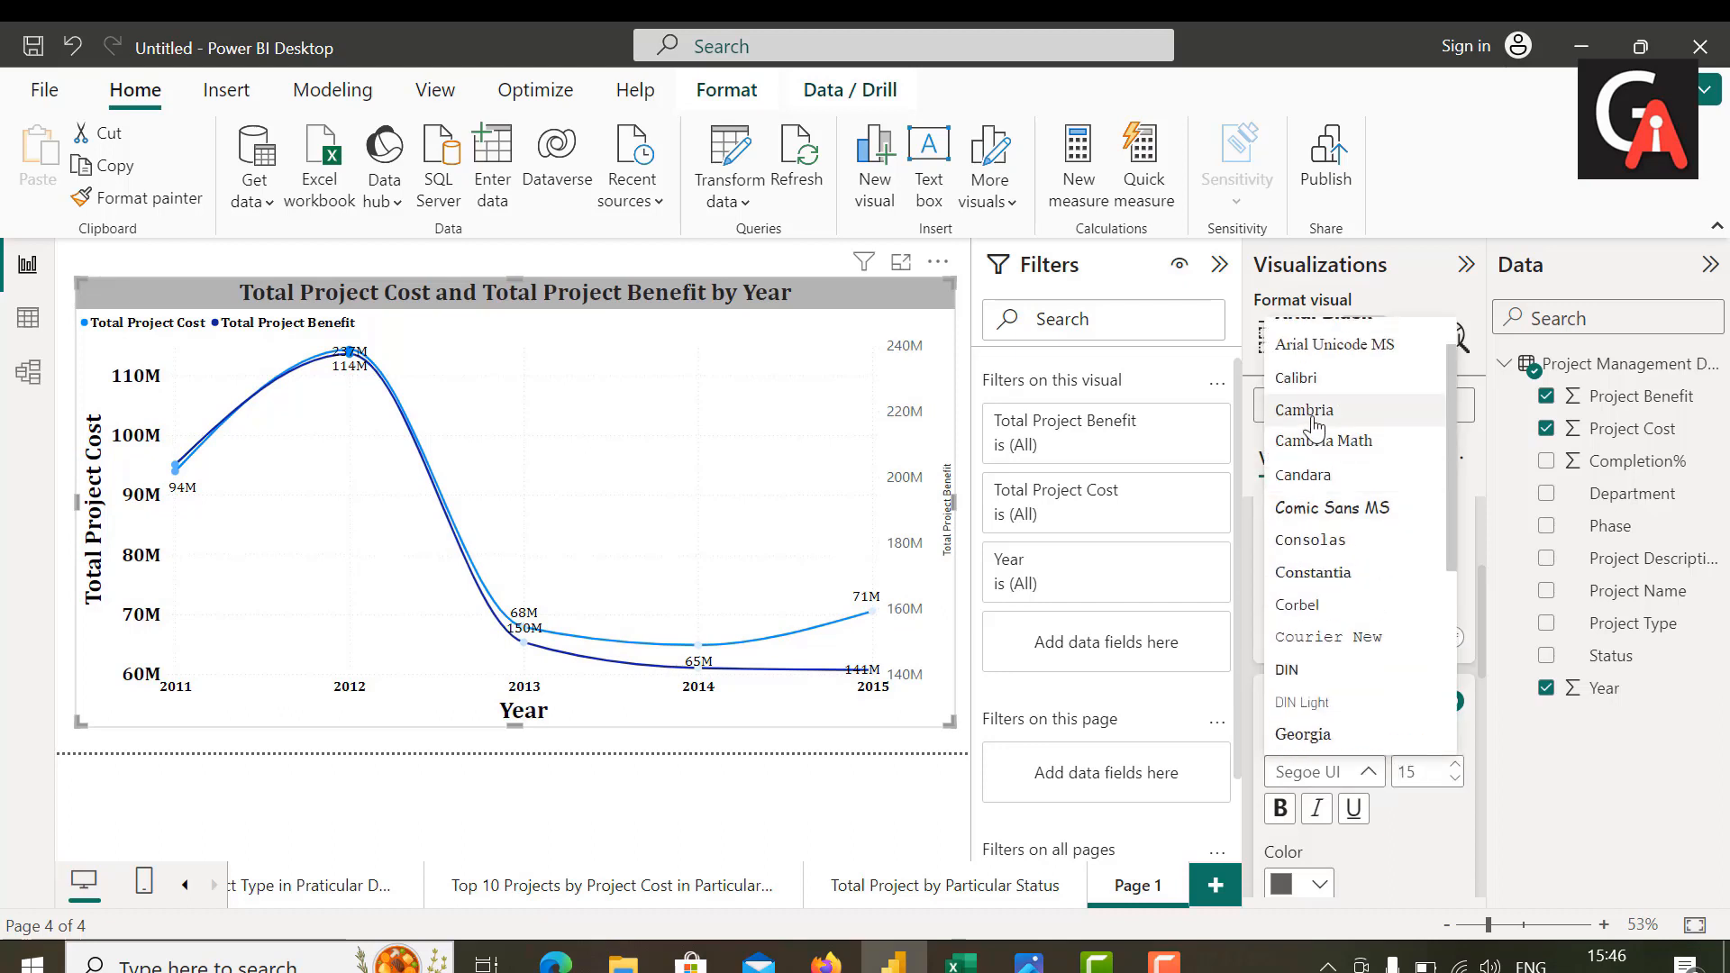
pyautogui.click(1314, 411)
pyautogui.click(1280, 808)
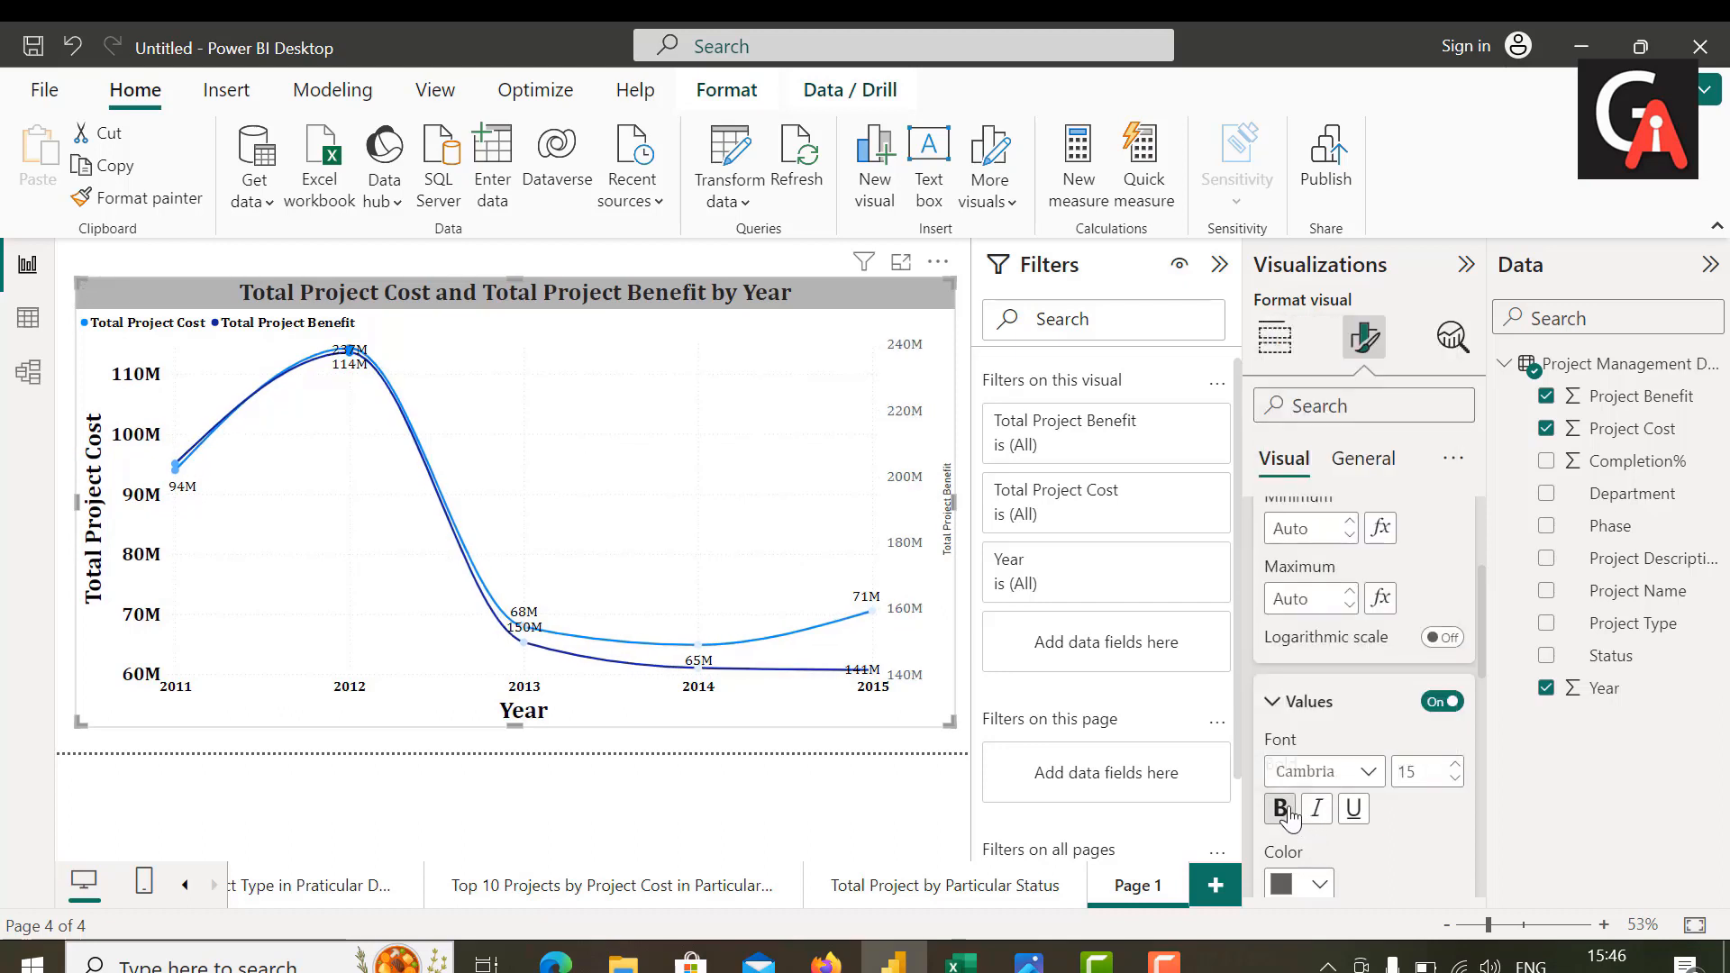
pyautogui.click(1320, 885)
pyautogui.click(1332, 456)
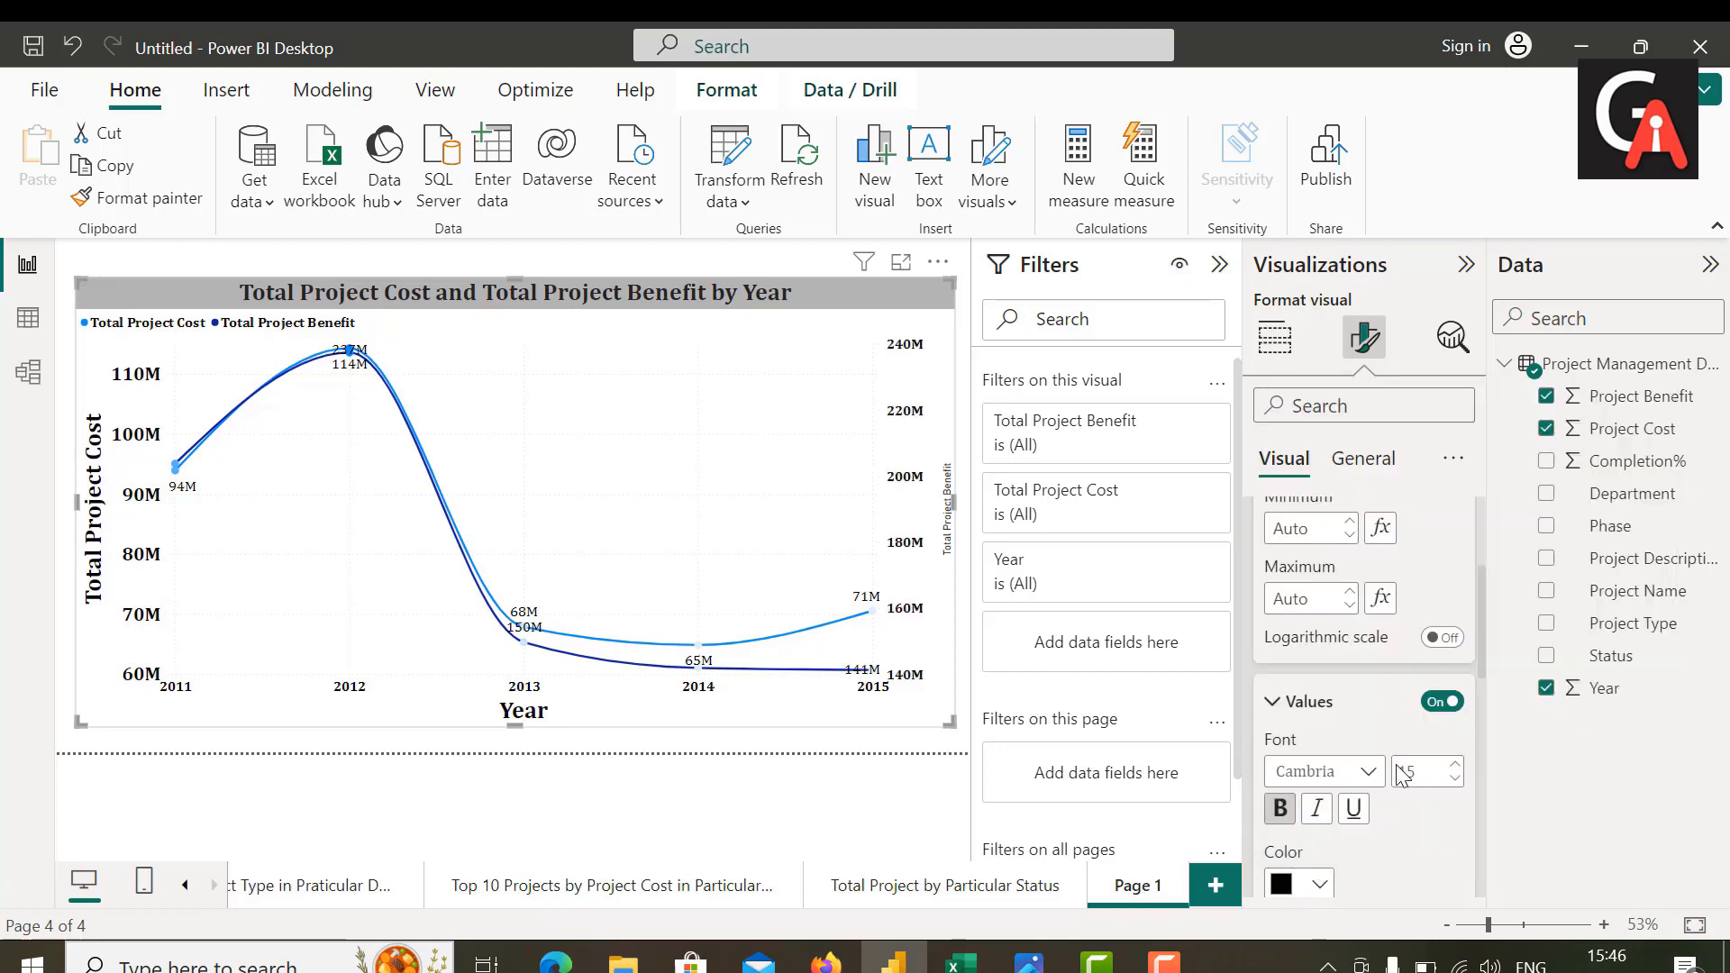
# Step: Set the text size of the secondary Y-axis title to 25
pyautogui.scroll(-5, 1393, 811)
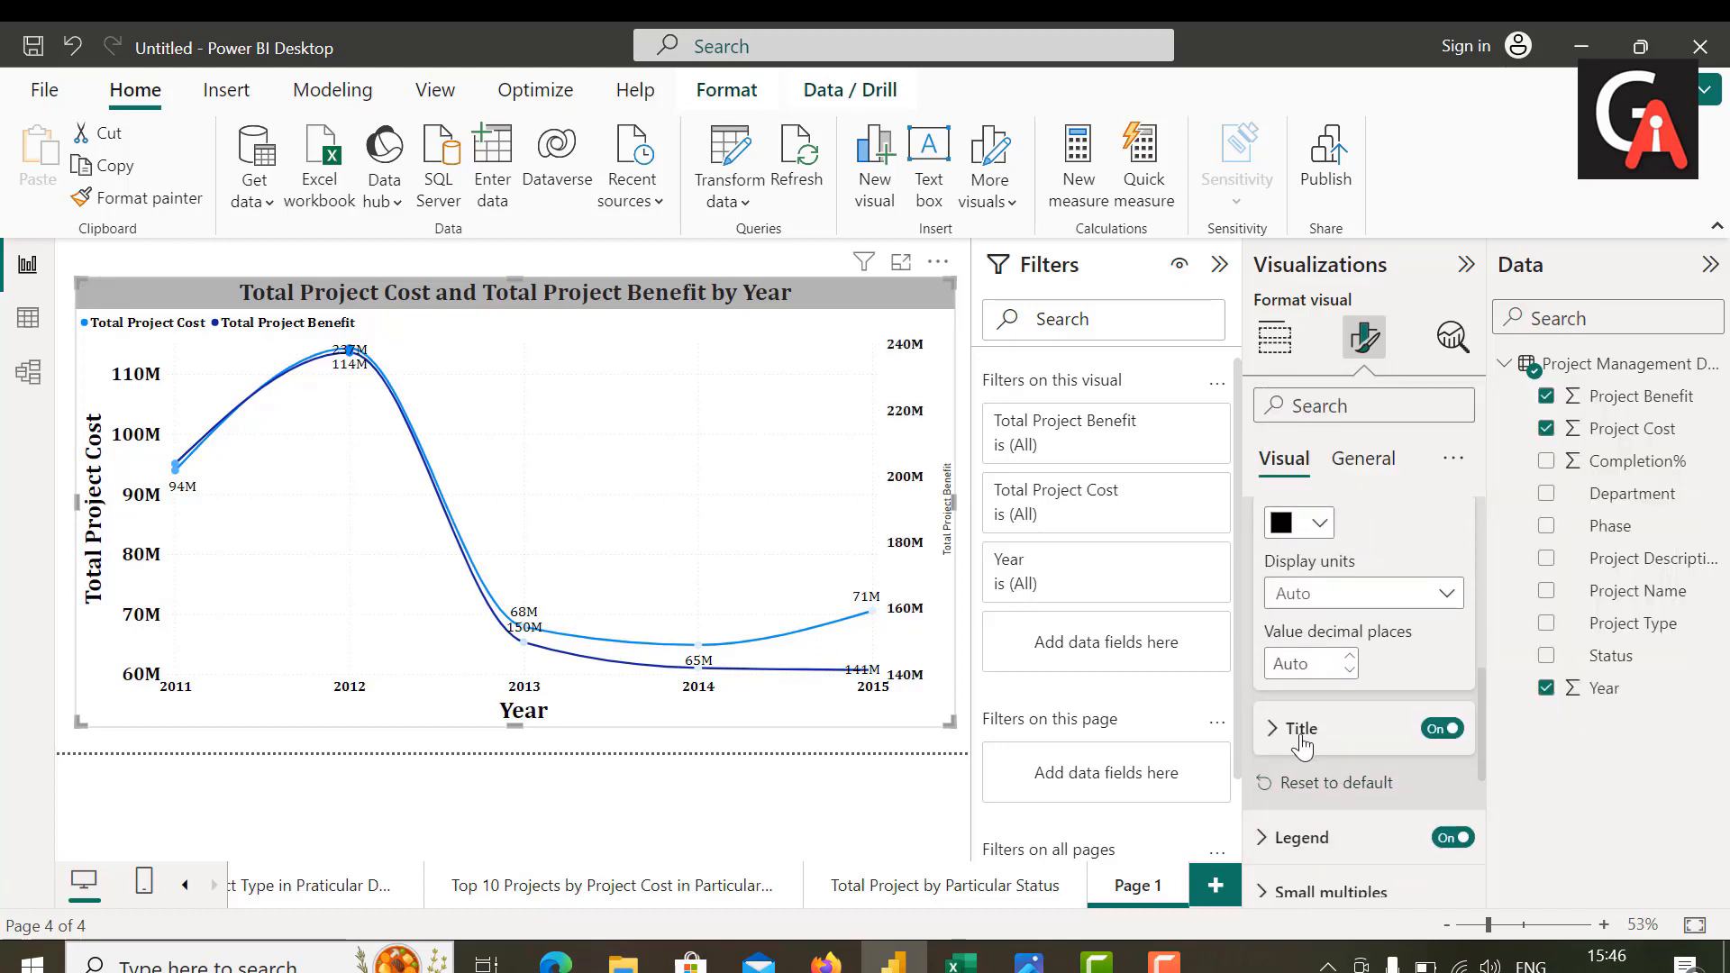
pyautogui.click(1302, 735)
pyautogui.scroll(-2, 1370, 800)
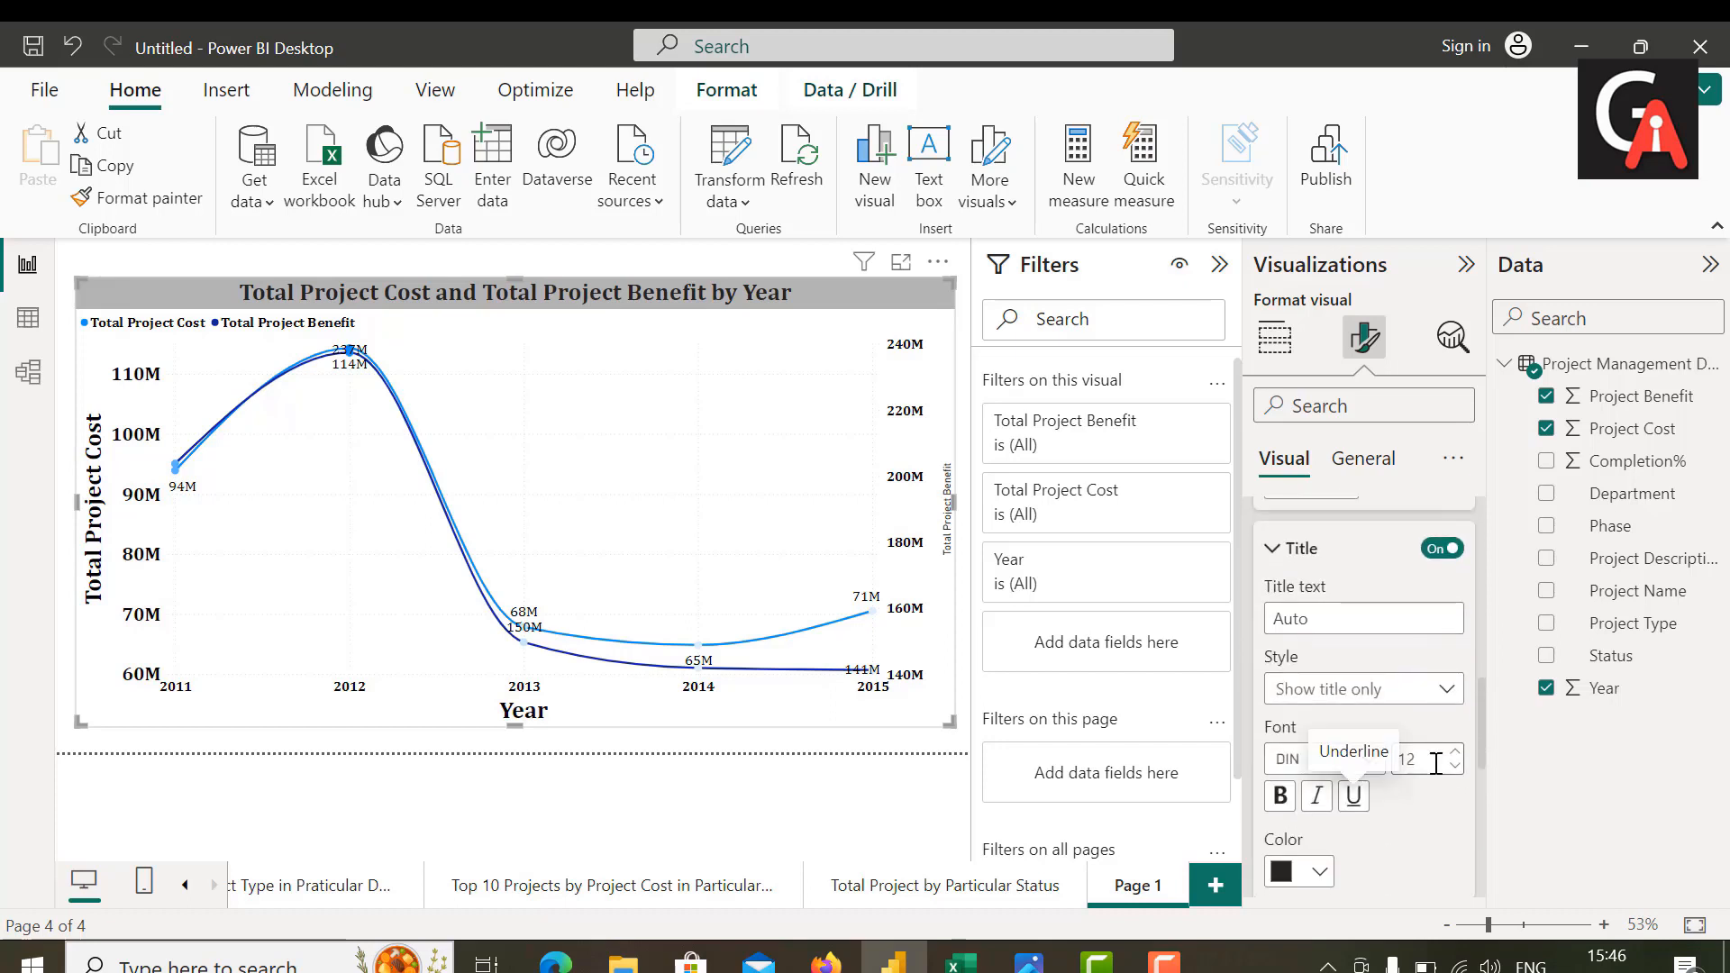
pyautogui.doubleClick(1436, 764)
pyautogui.press('BackSpace')
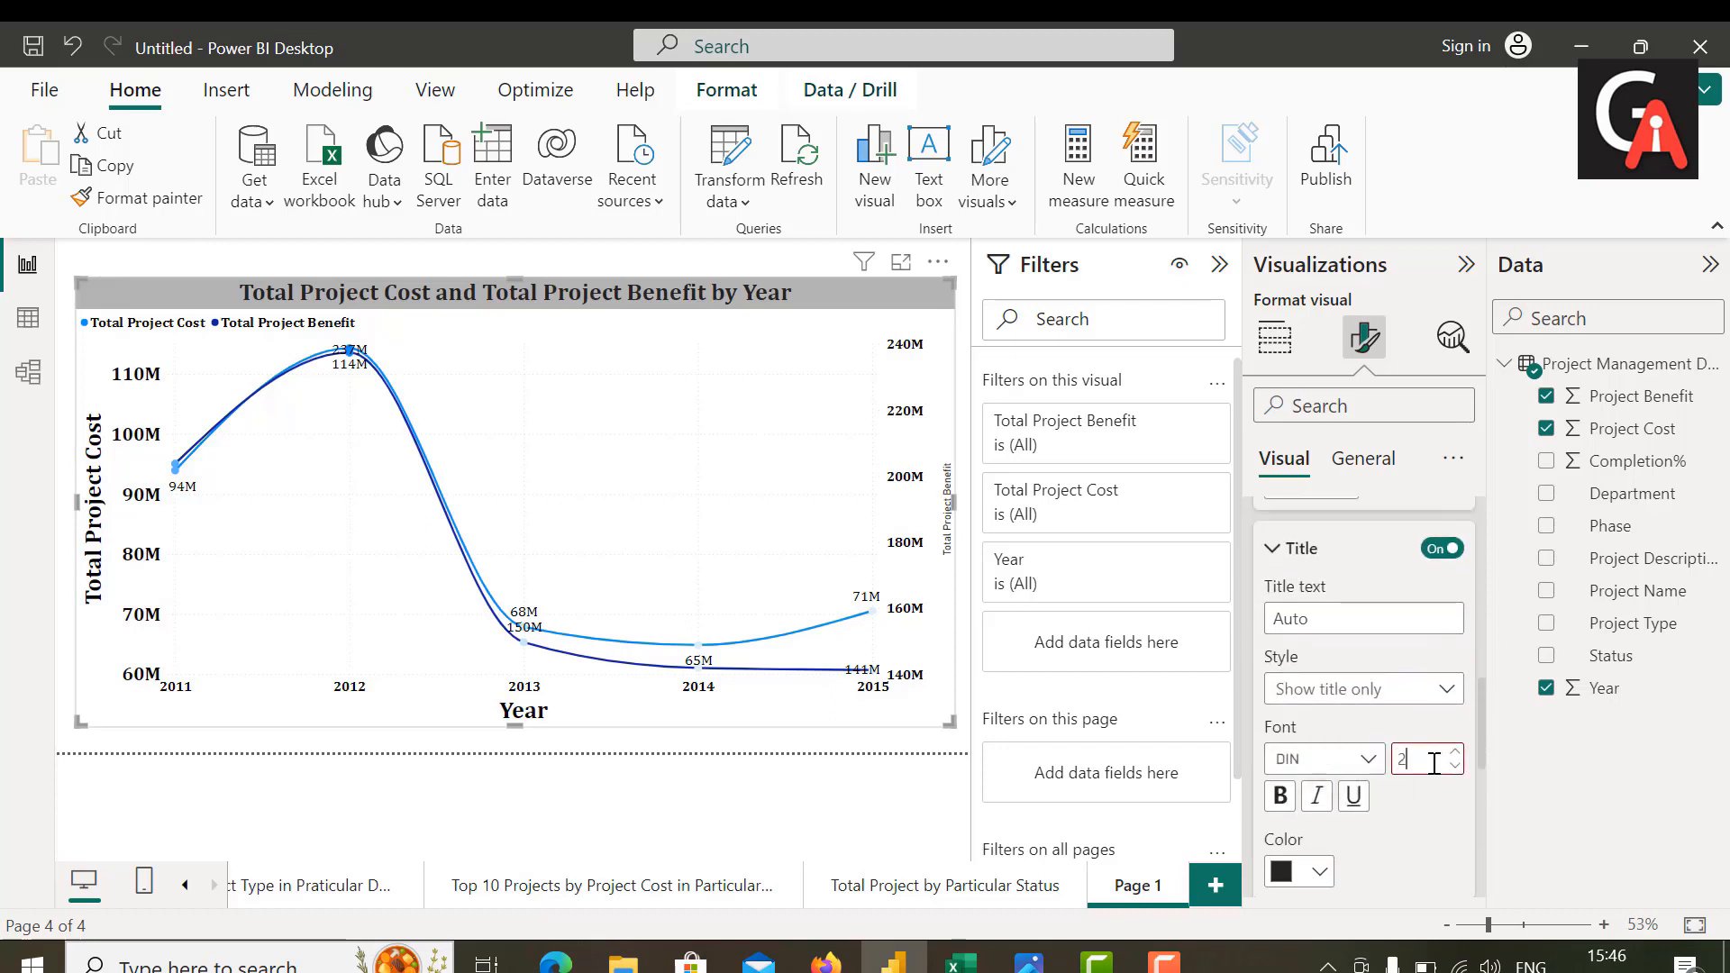
pyautogui.write('20')
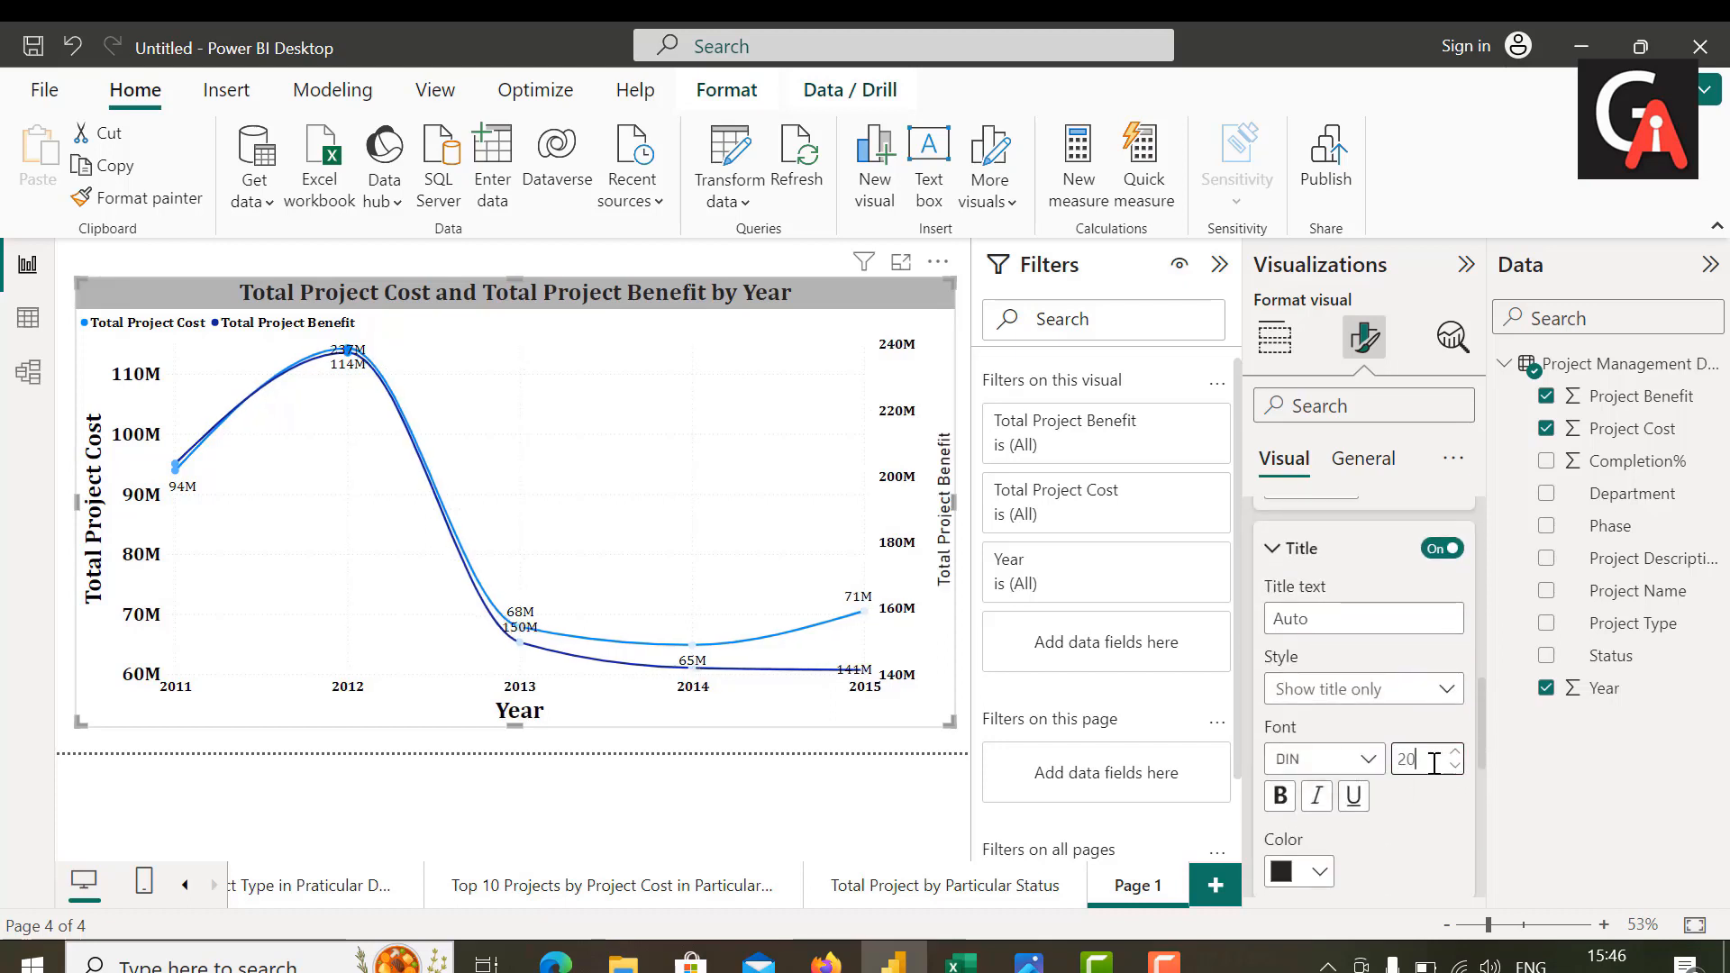
pyautogui.press('BackSpace')
pyautogui.write('5')
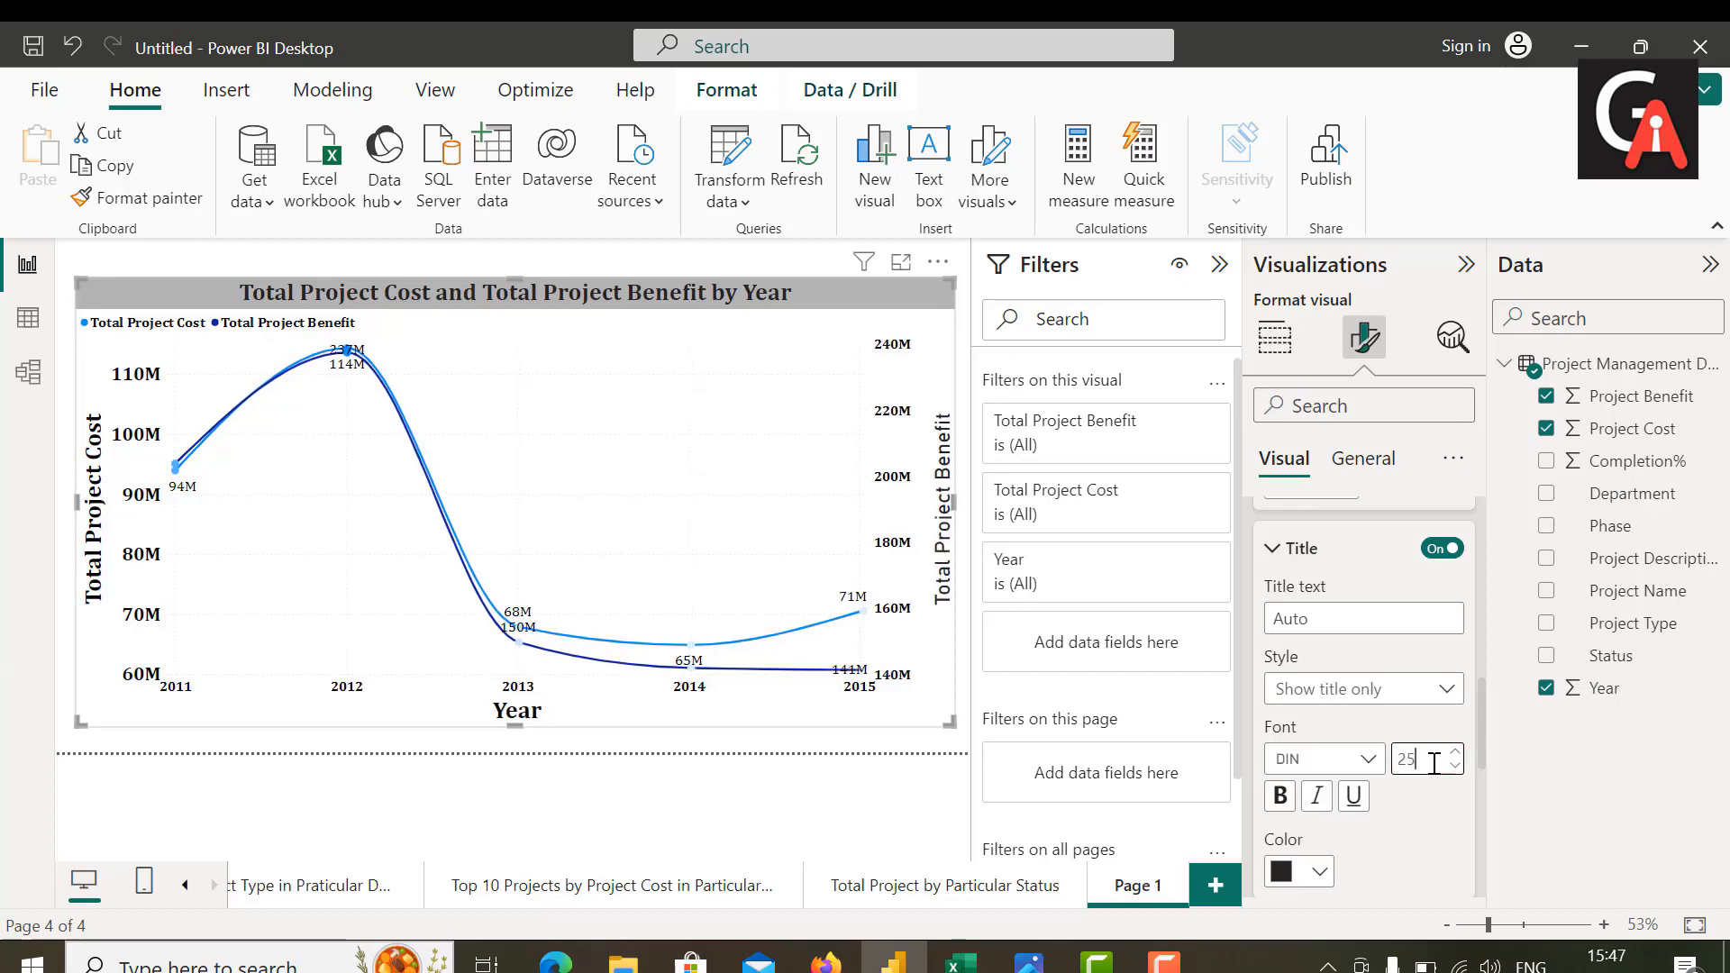
# Step: Format the secondary Y-axis title in bold black Cambria
pyautogui.click(1365, 766)
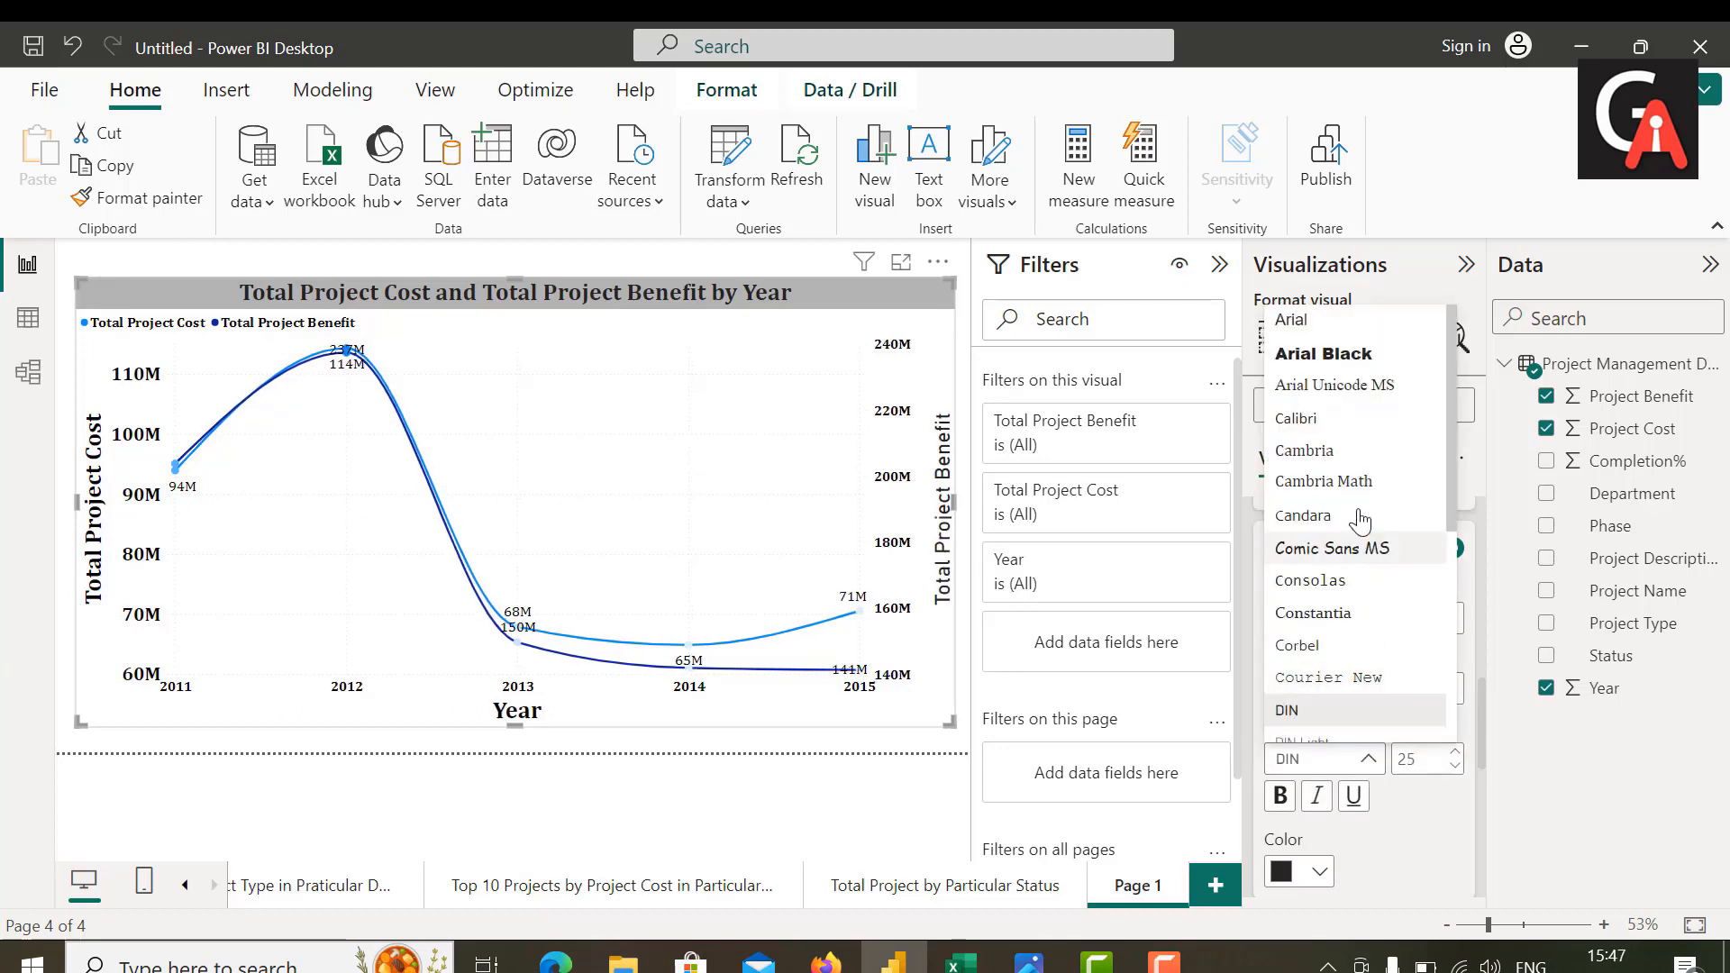
pyautogui.click(1340, 451)
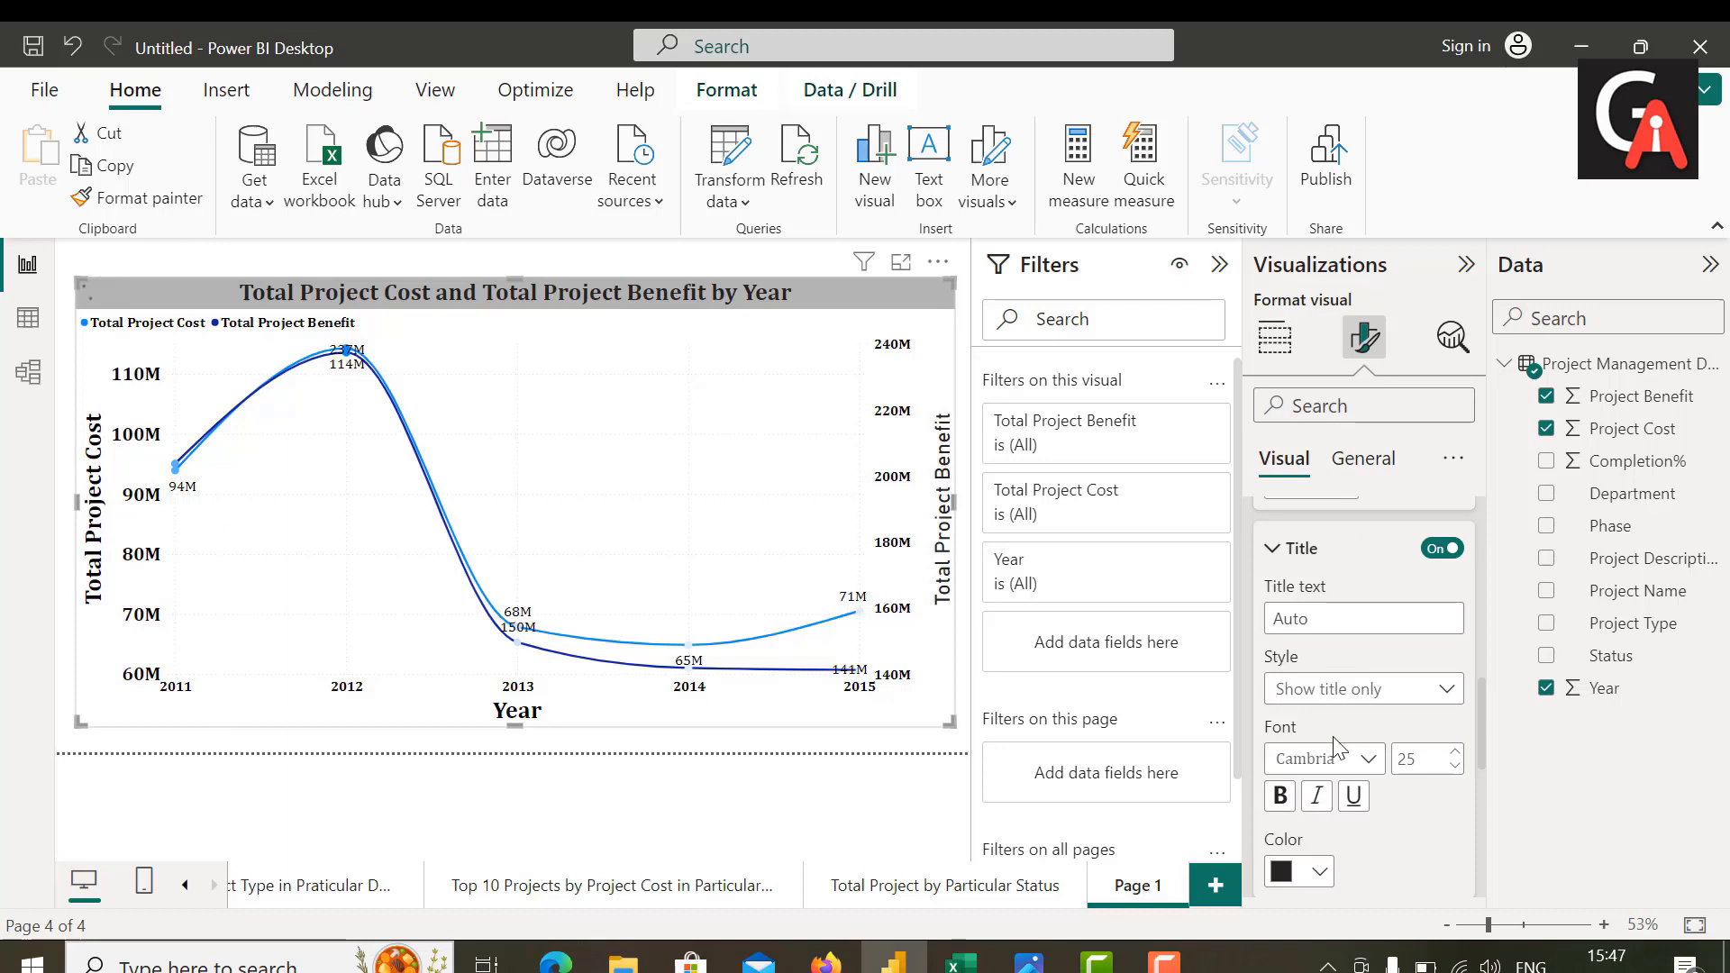
pyautogui.click(1280, 796)
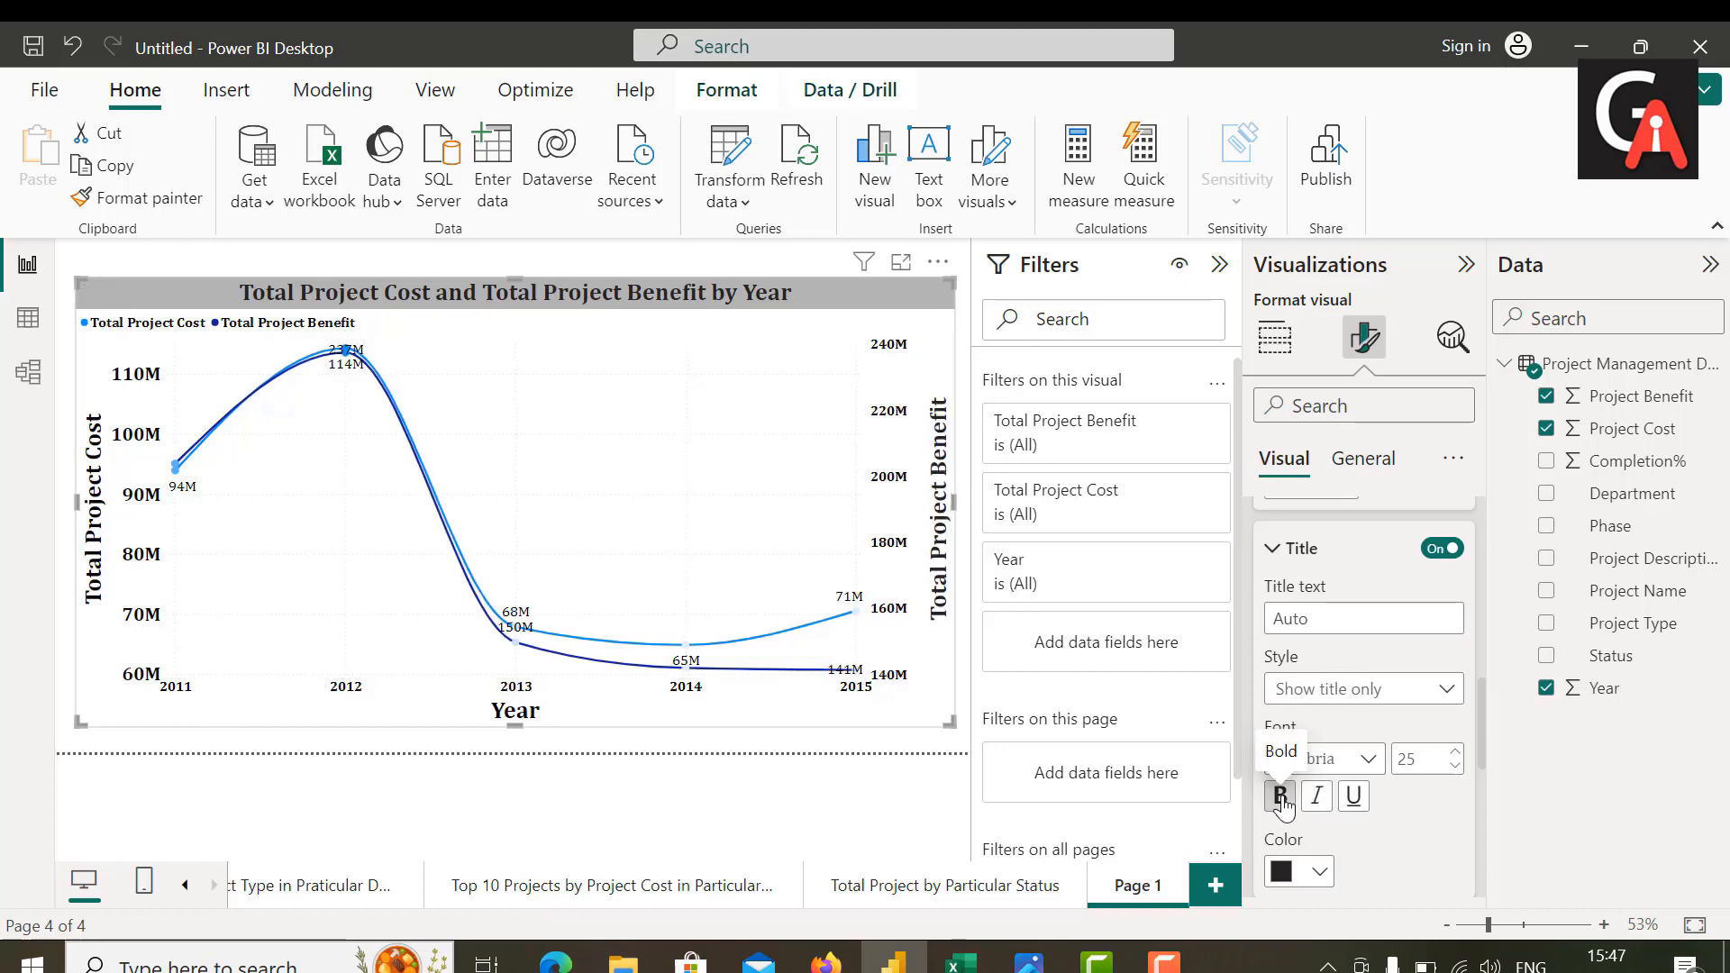
pyautogui.click(1318, 871)
pyautogui.click(1337, 445)
# Step: Enlarge the secondary Y-axis values to text size 20
pyautogui.scroll(2, 1388, 808)
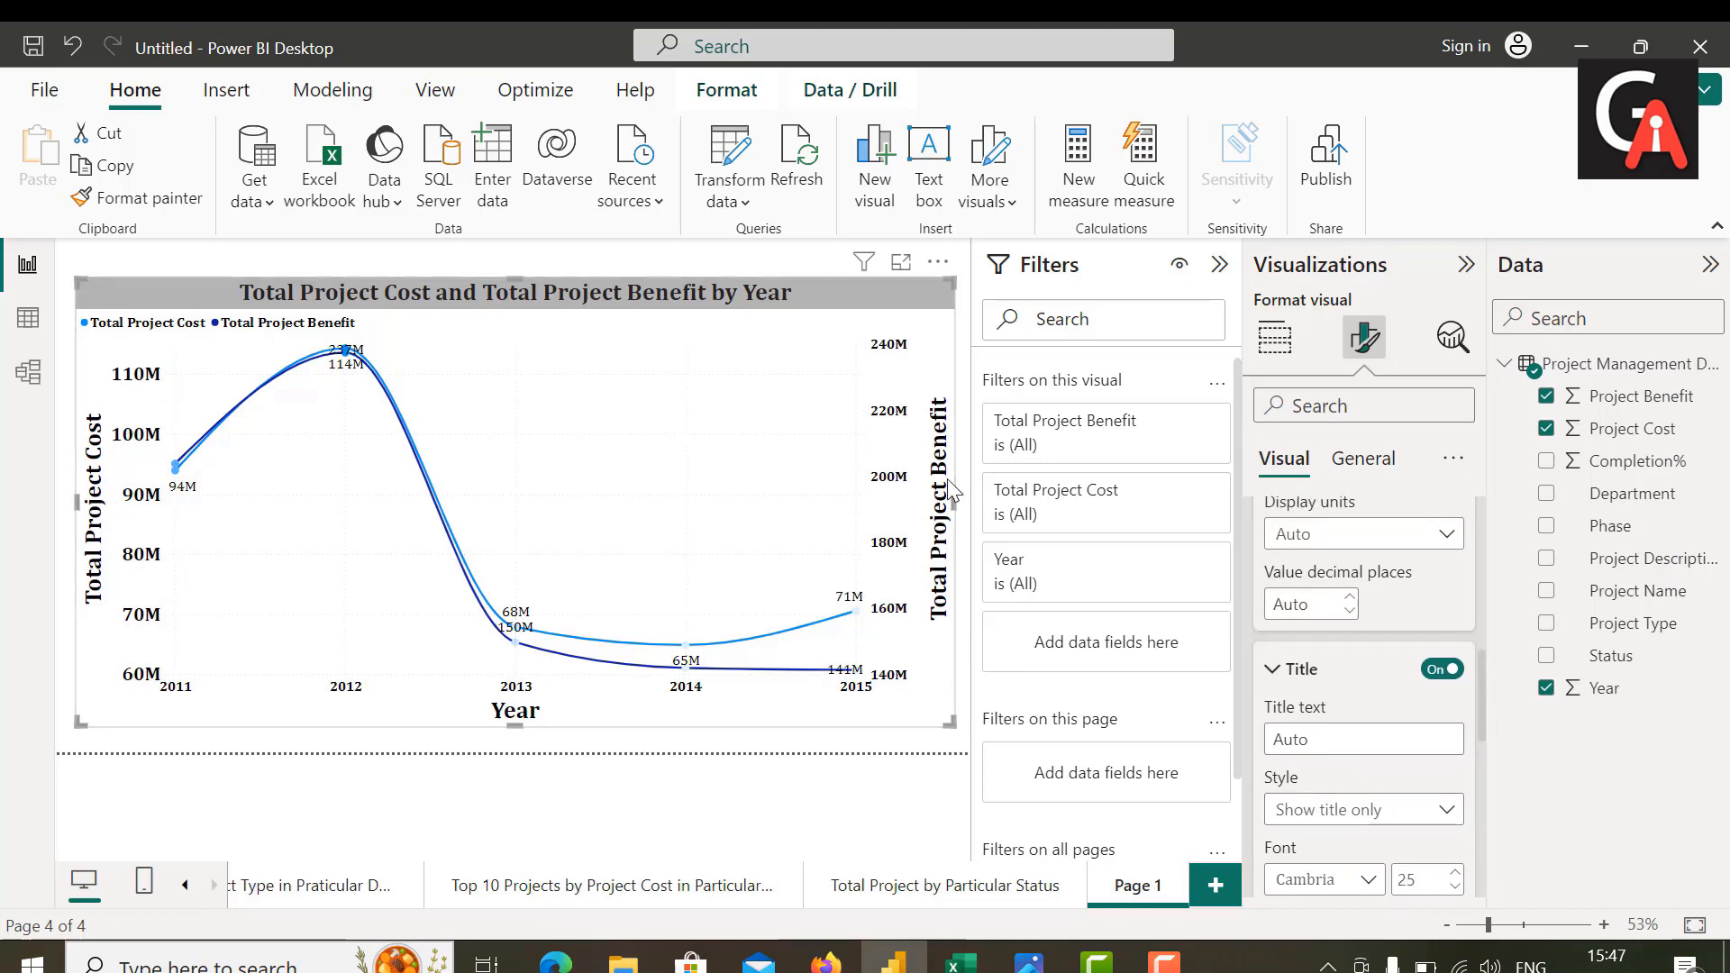
pyautogui.scroll(2, 1402, 680)
pyautogui.scroll(2, 1409, 657)
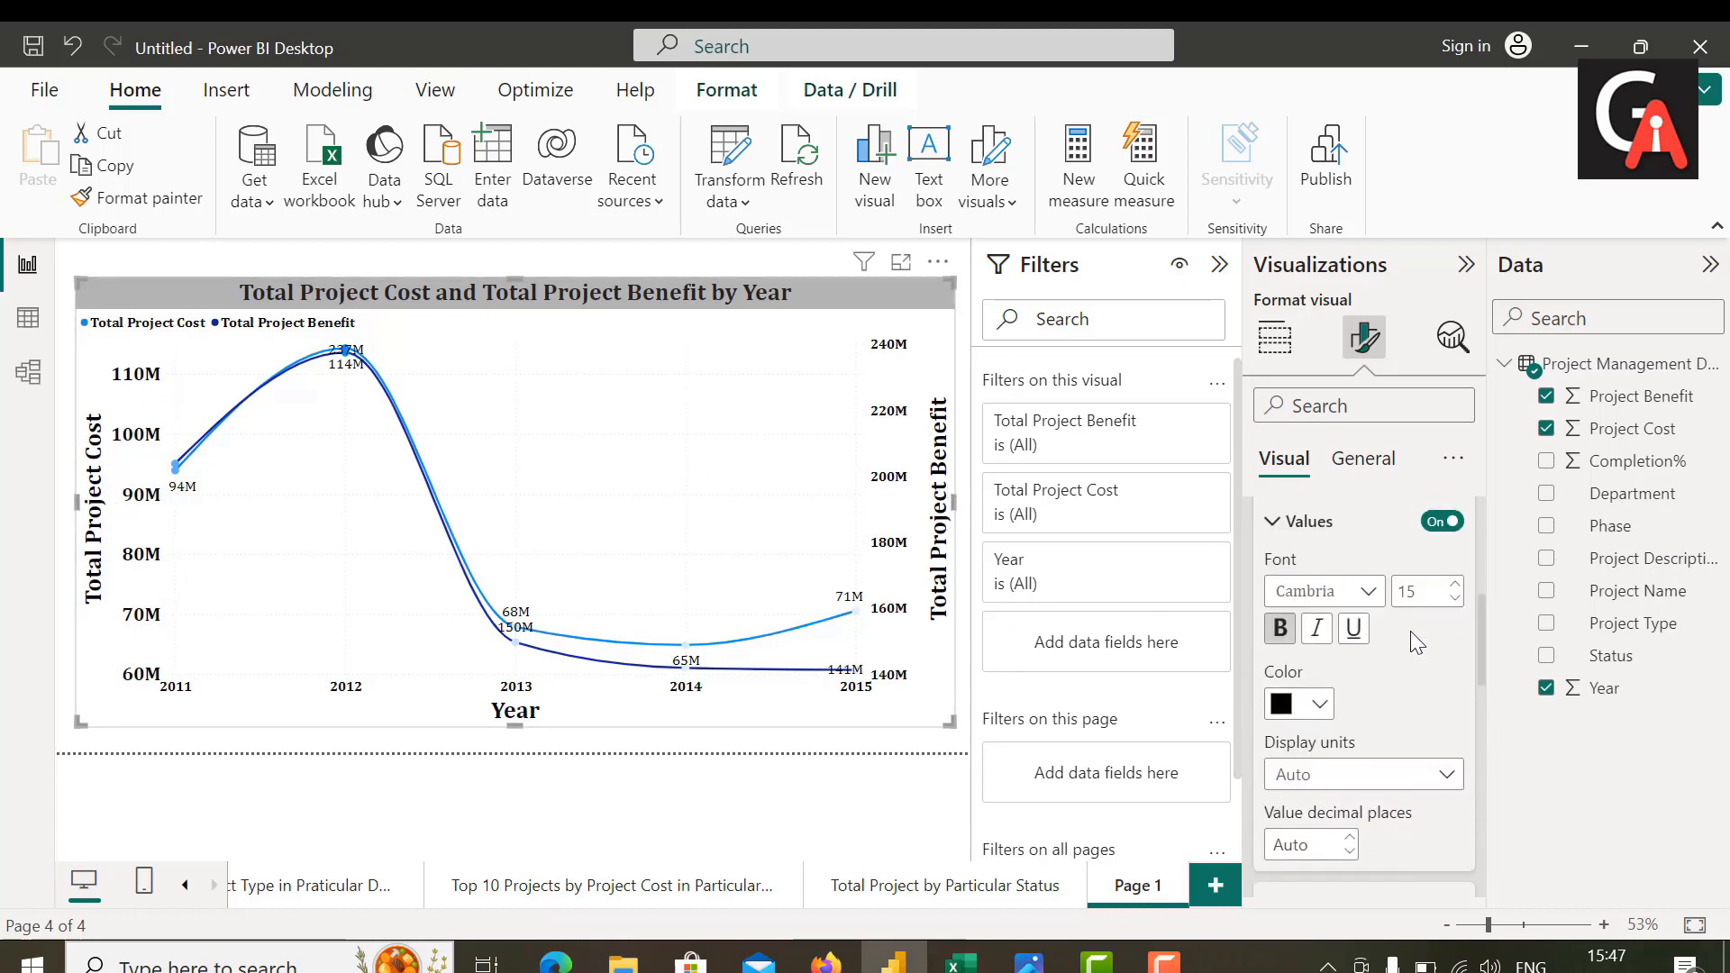
pyautogui.click(1414, 590)
pyautogui.write('20')
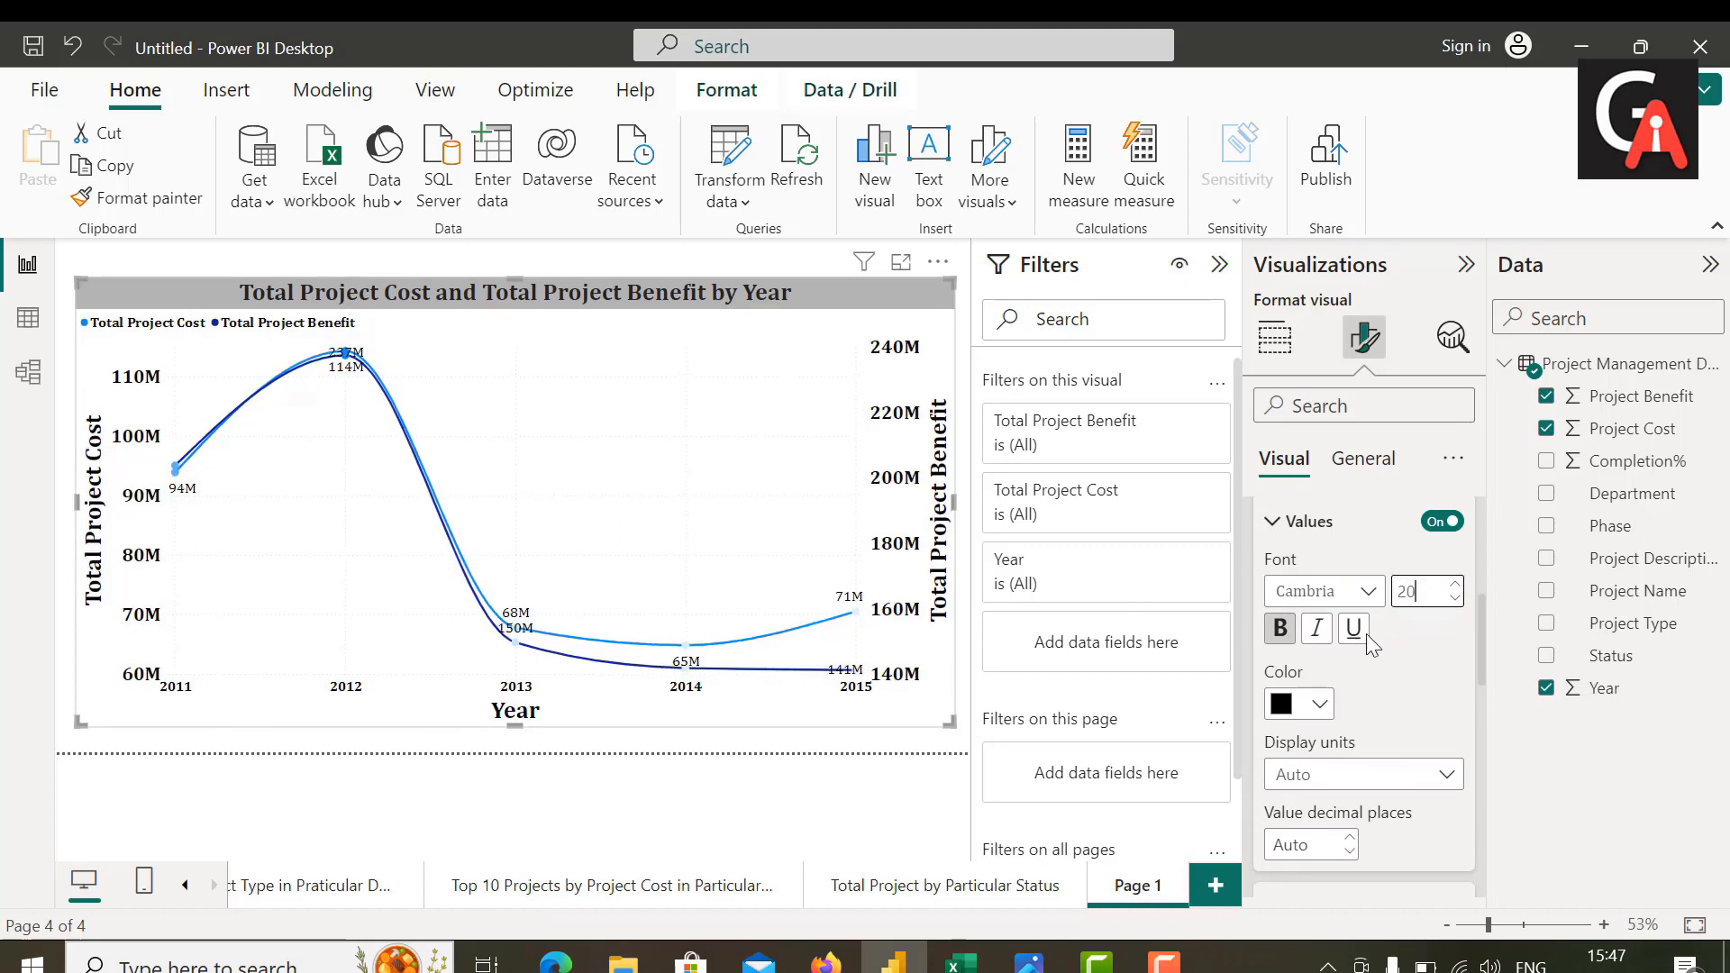
pyautogui.scroll(-1, 1393, 766)
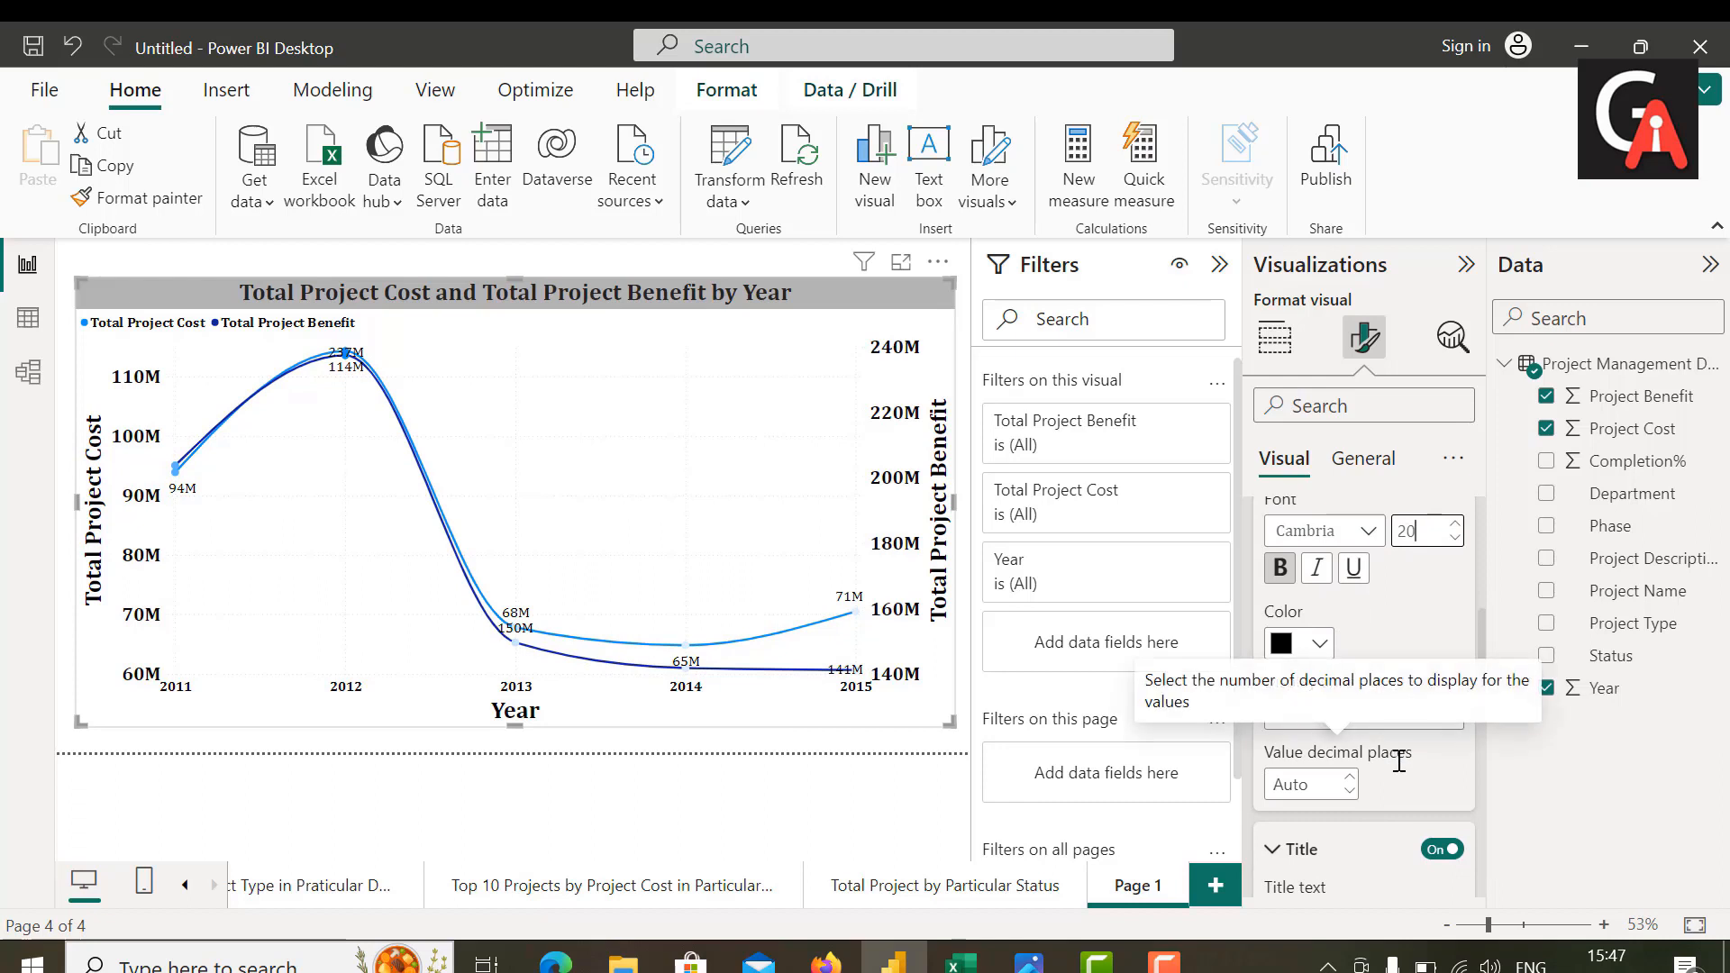
pyautogui.scroll(-2, 1398, 761)
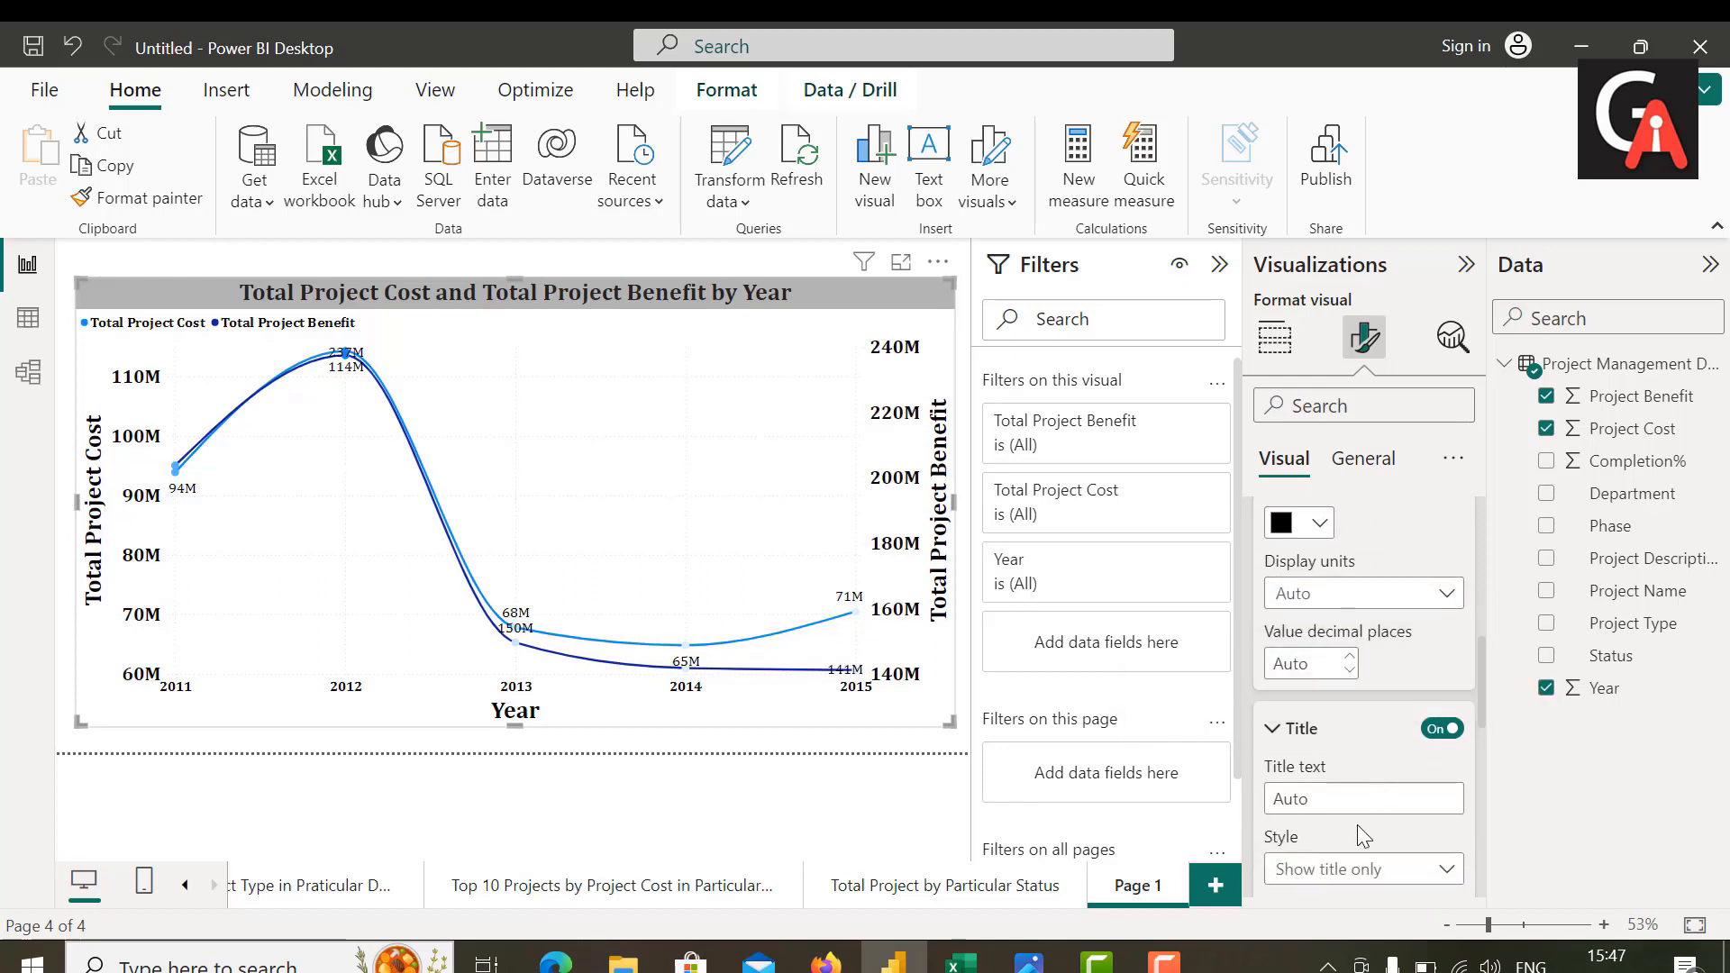
# Step: Rename the line chart's report page as "Total Project Cost and Total Project Benfits by Year"
pyautogui.doubleClick(1136, 891)
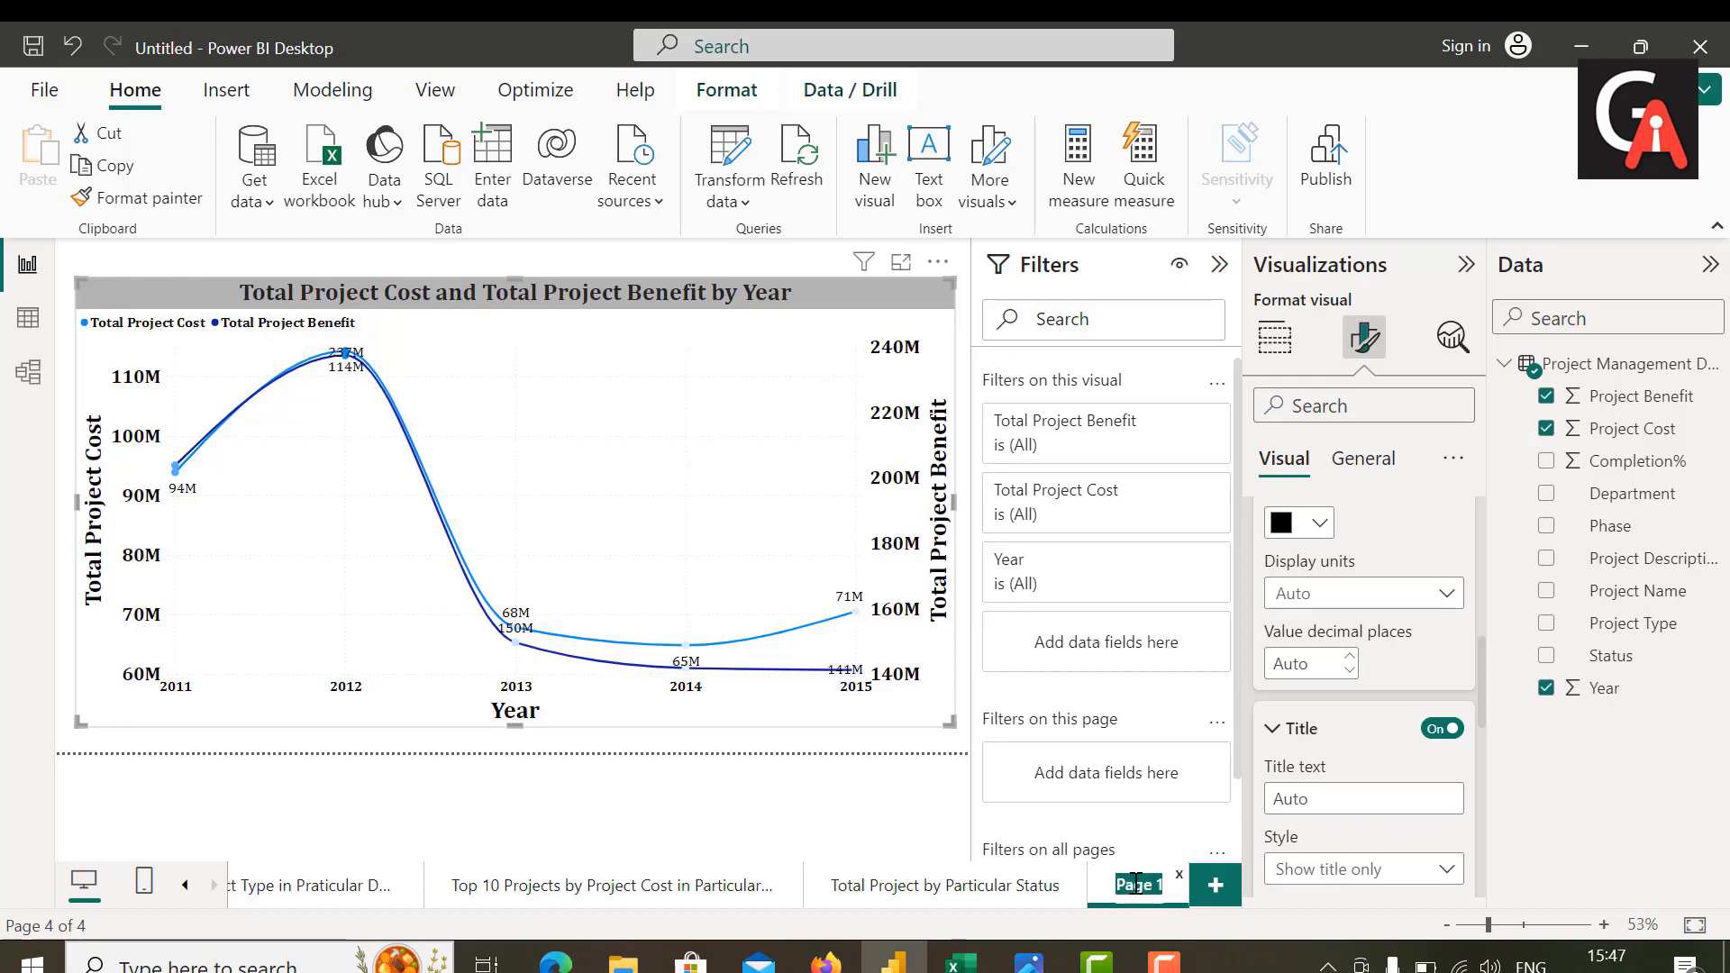
pyautogui.press('BackSpace')
pyautogui.write('Total Project Cost and Total Project Benfits by')
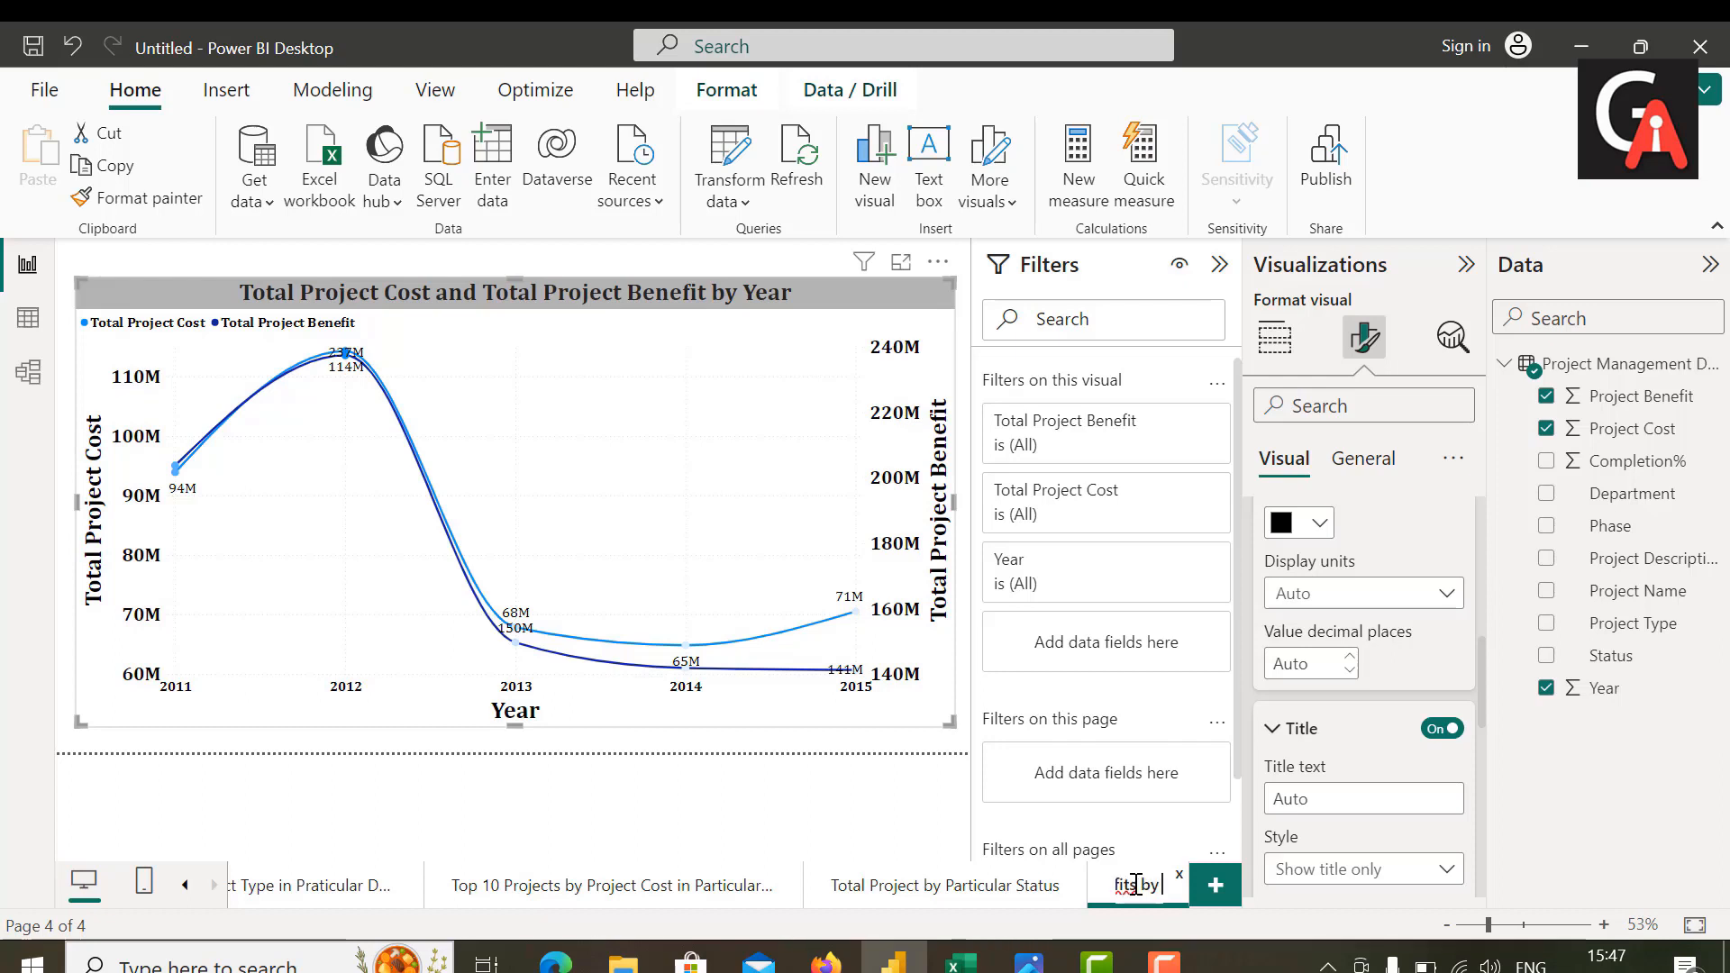
pyautogui.write(' Tear')
pyautogui.press('Return')
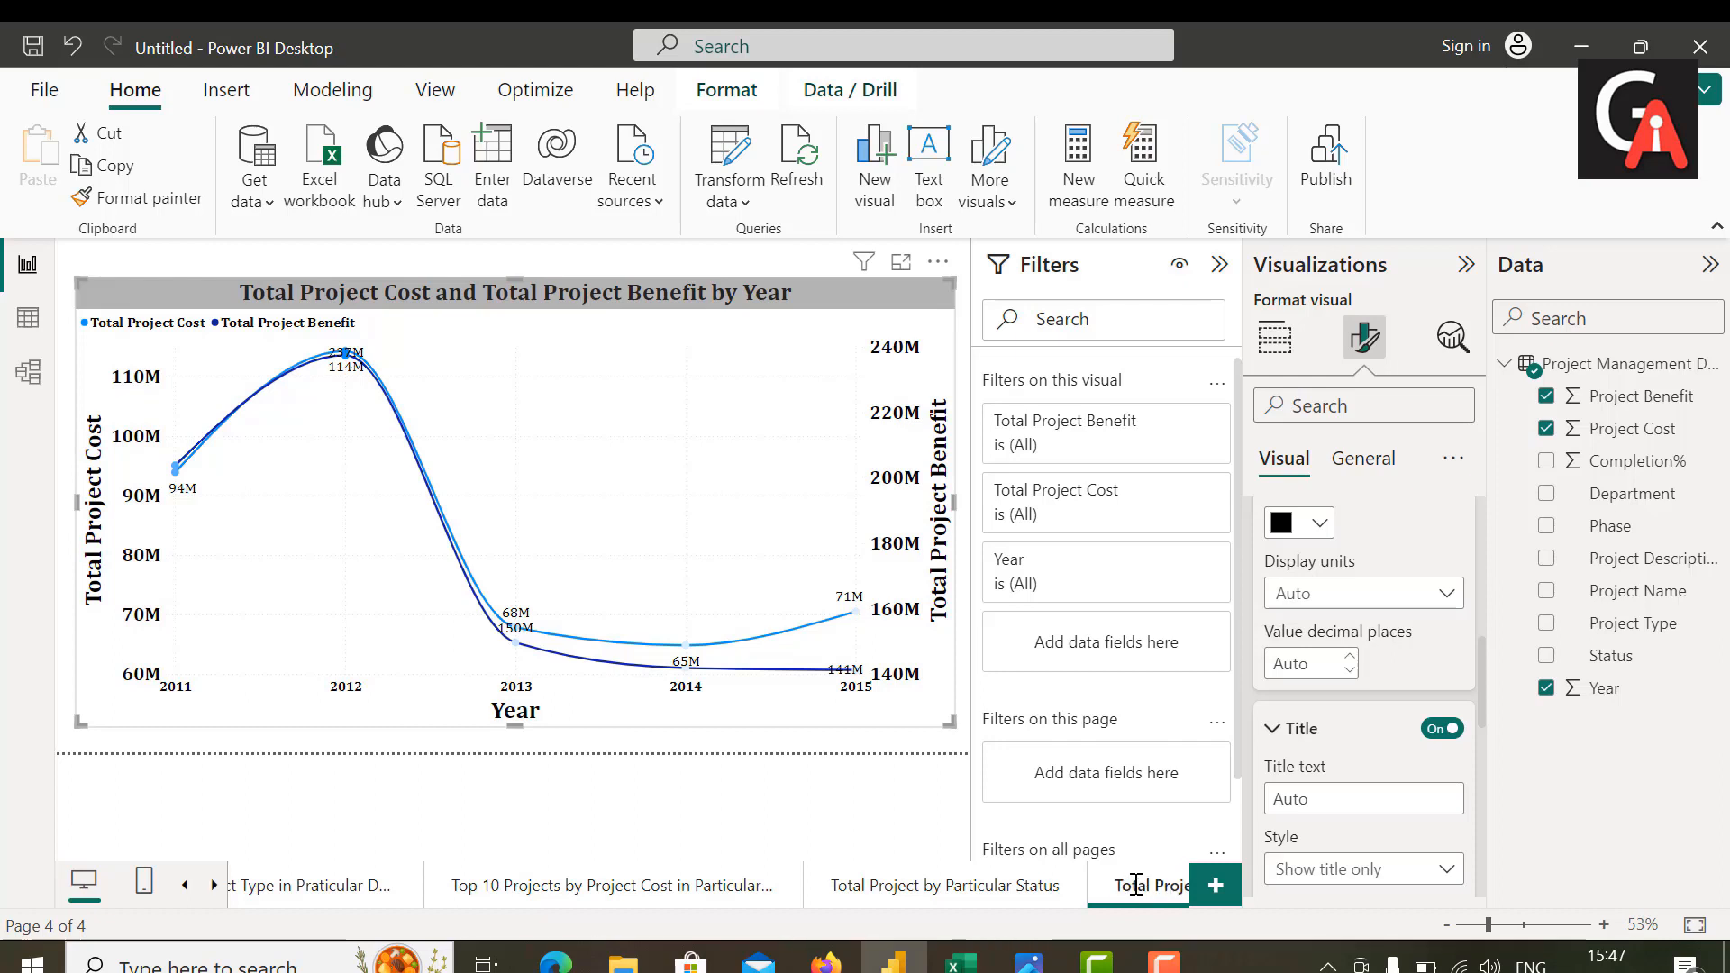
pyautogui.click(212, 887)
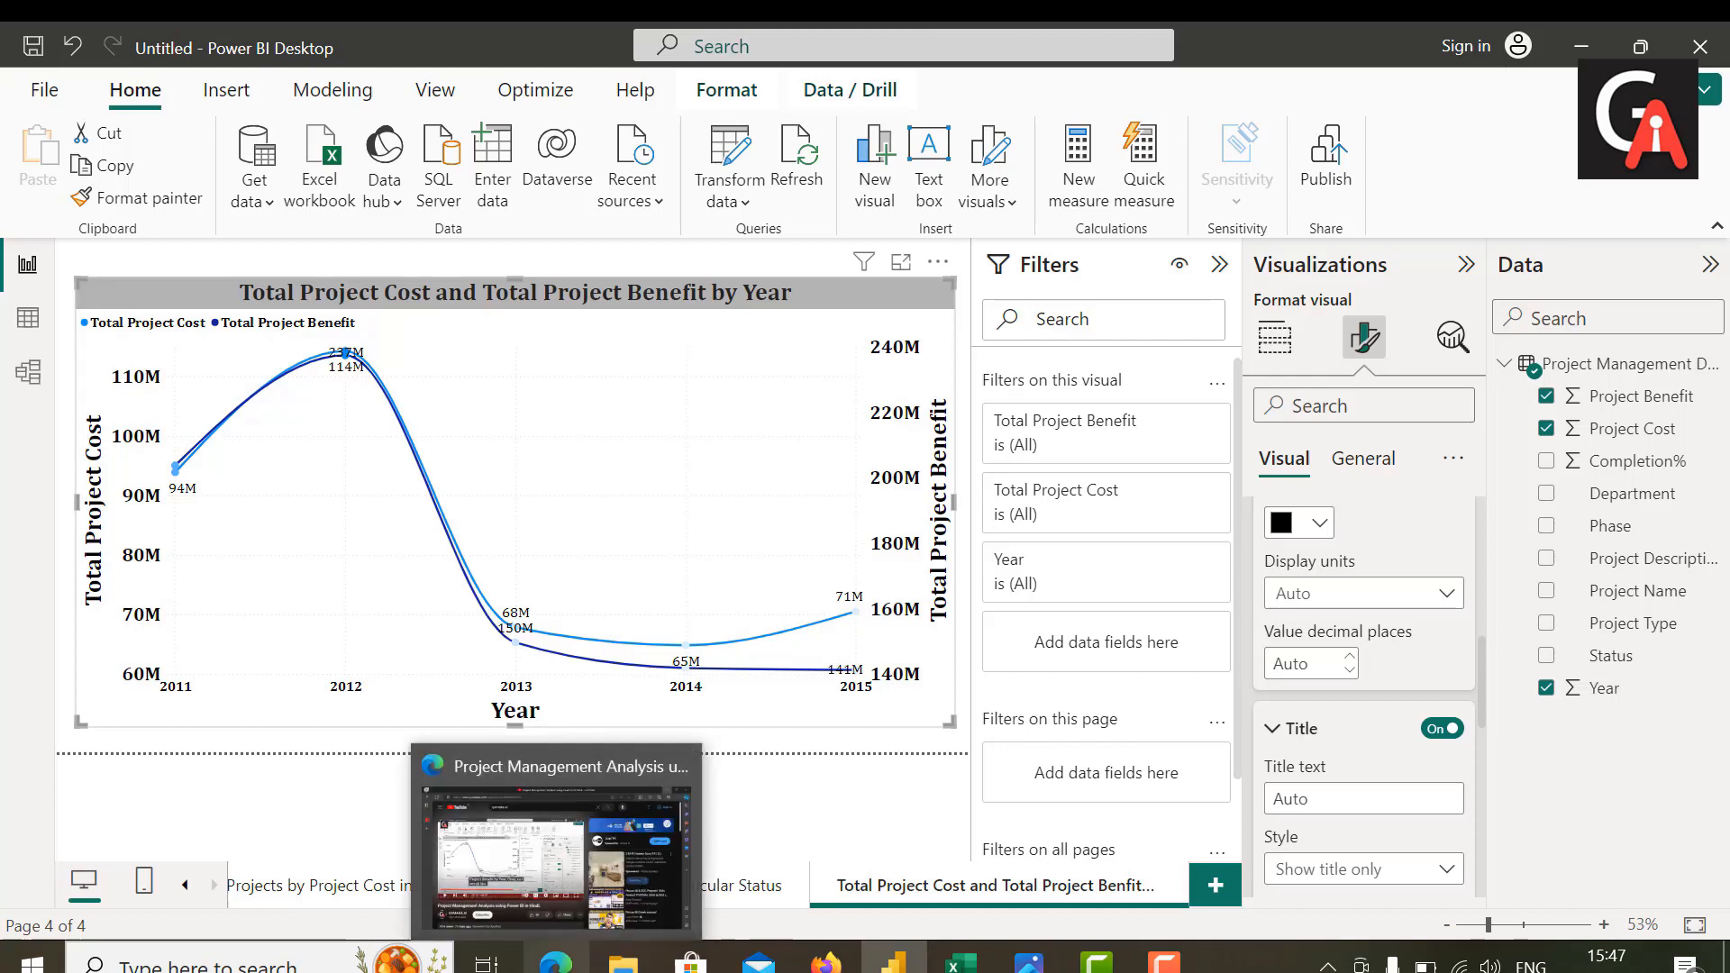
pyautogui.click(1164, 963)
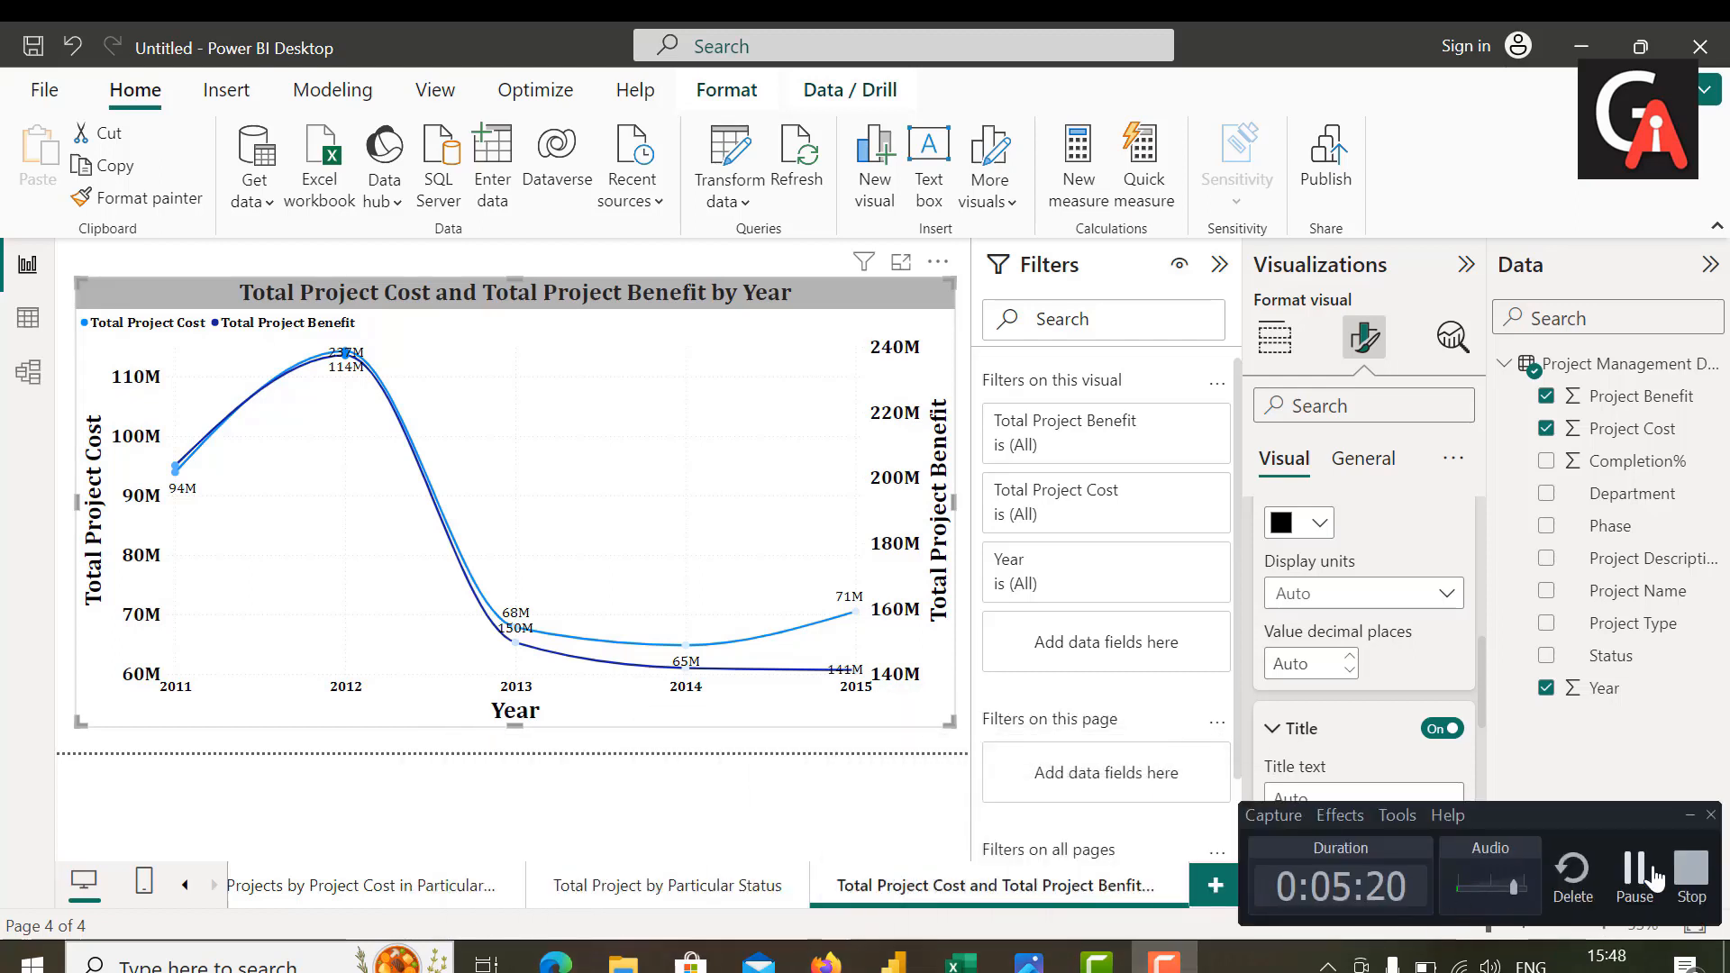
pyautogui.click(1635, 869)
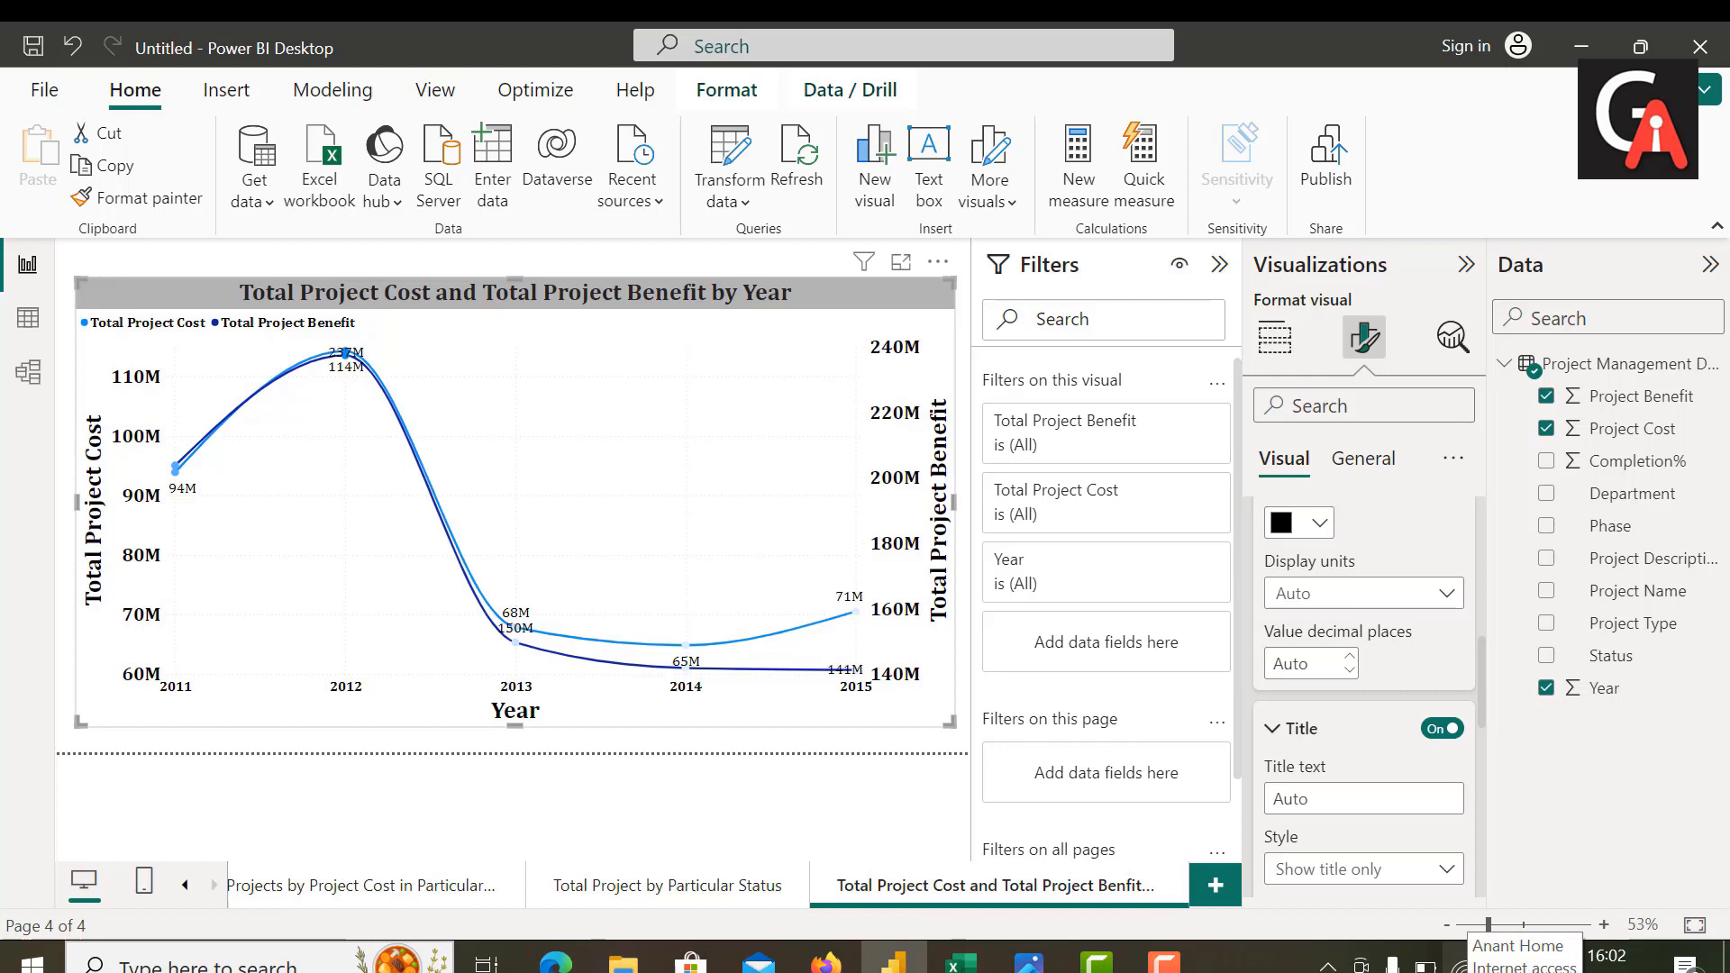
pyautogui.click(1157, 970)
pyautogui.click(1636, 874)
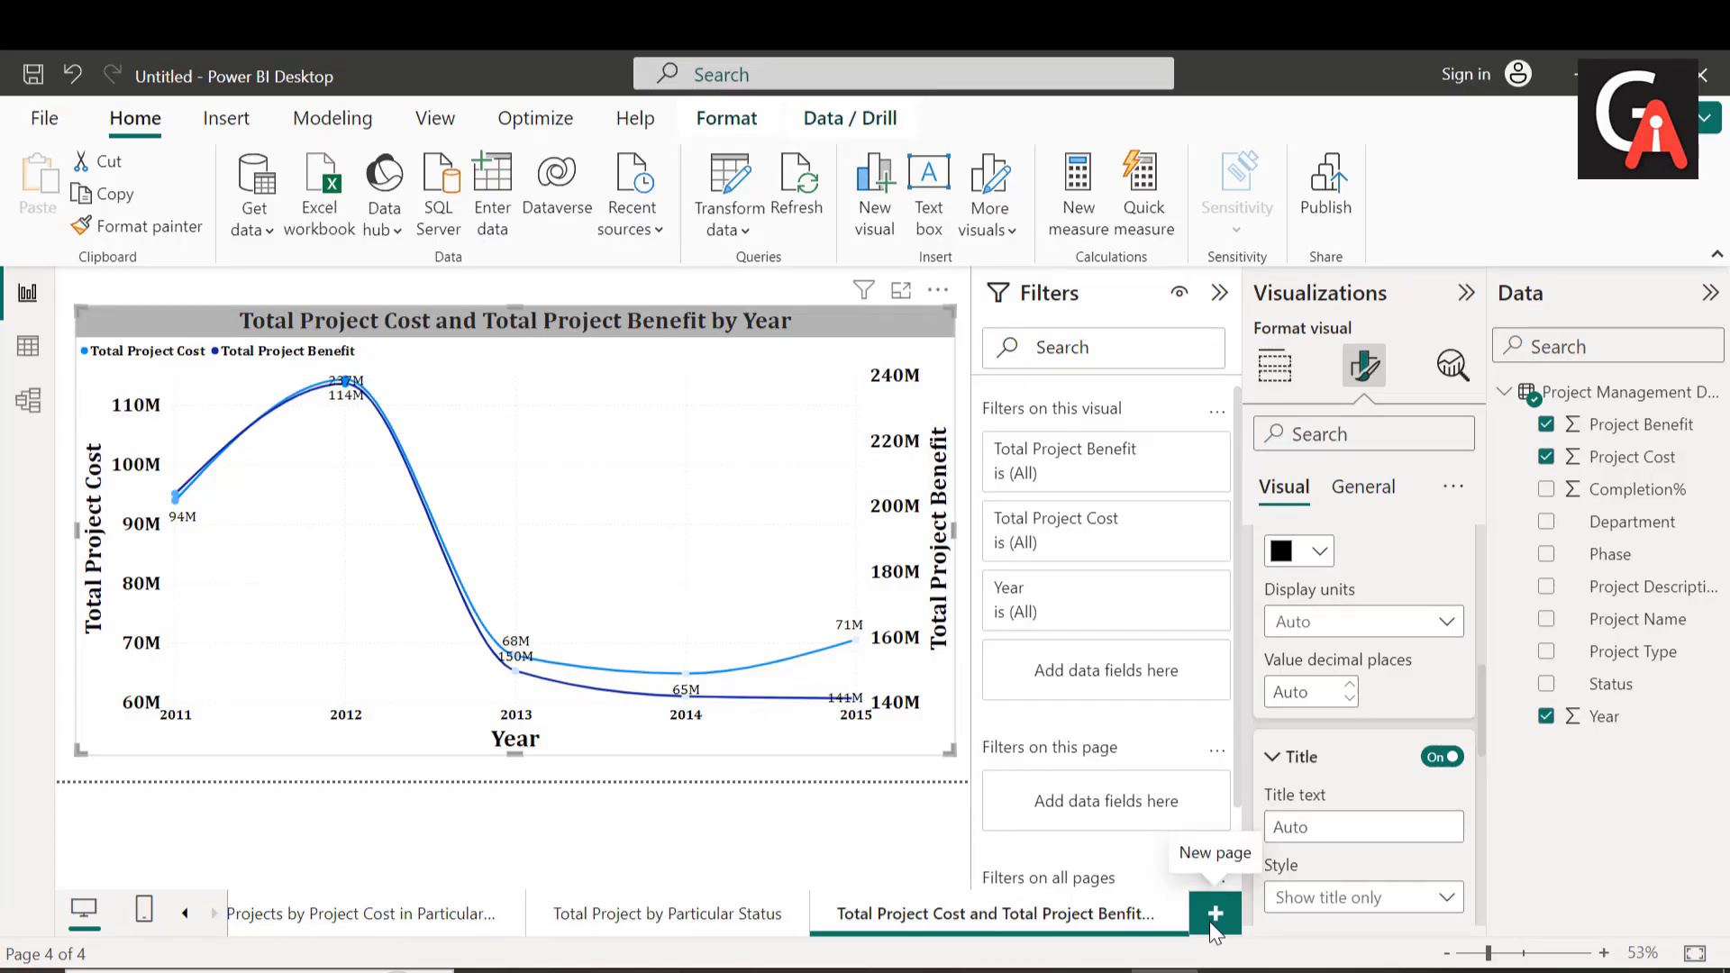
# Step: Add a new report page and place a funnel chart on it, enlarged to fill most of the canvas
pyautogui.click(1212, 928)
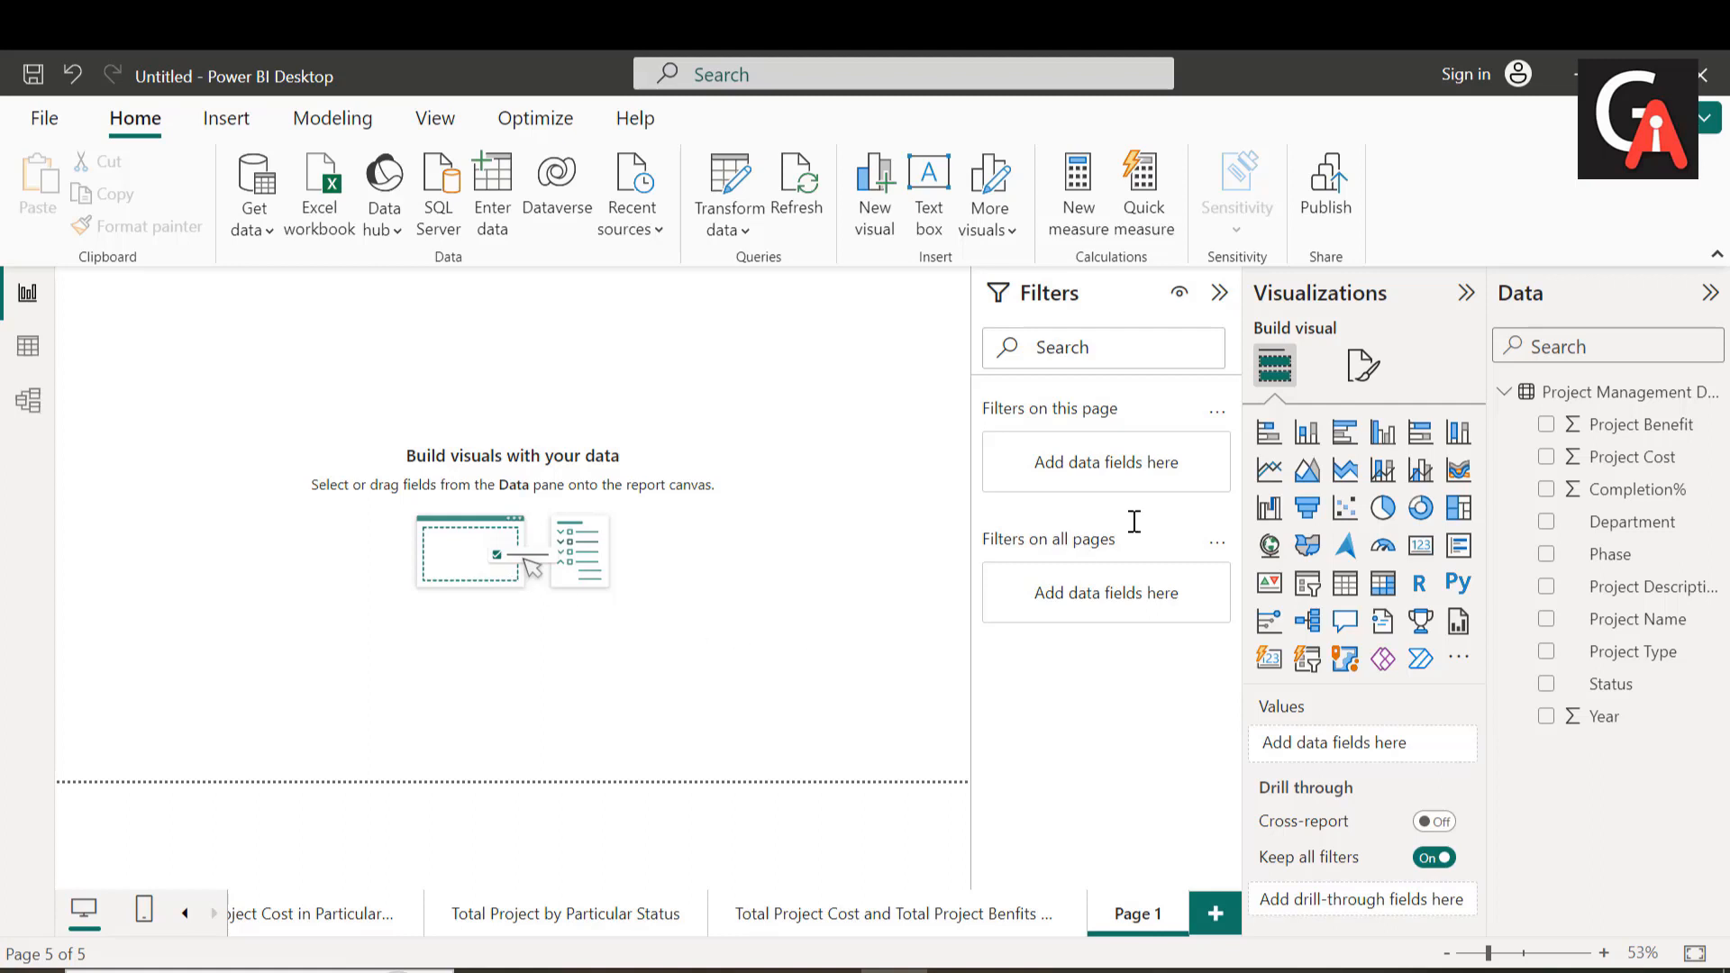
pyautogui.click(1308, 507)
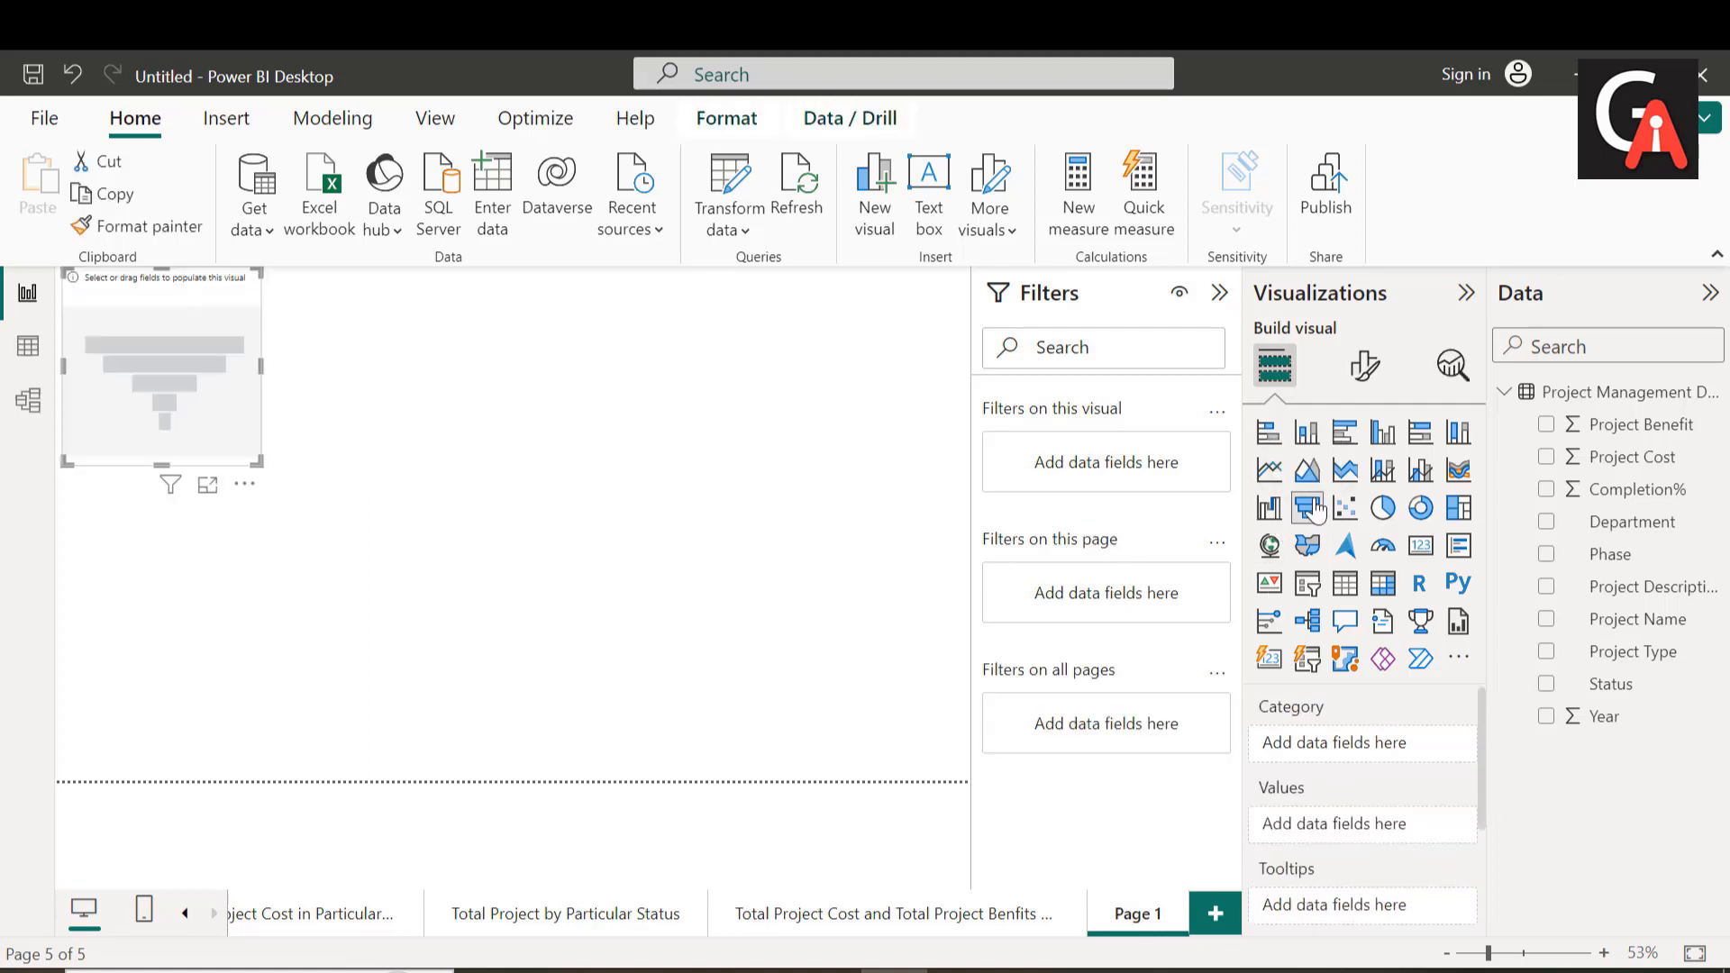
pyautogui.moveTo(170, 361); pyautogui.dragTo(217, 457)
pyautogui.moveTo(280, 508); pyautogui.dragTo(910, 713)
pyautogui.moveTo(495, 313); pyautogui.dragTo(493, 332)
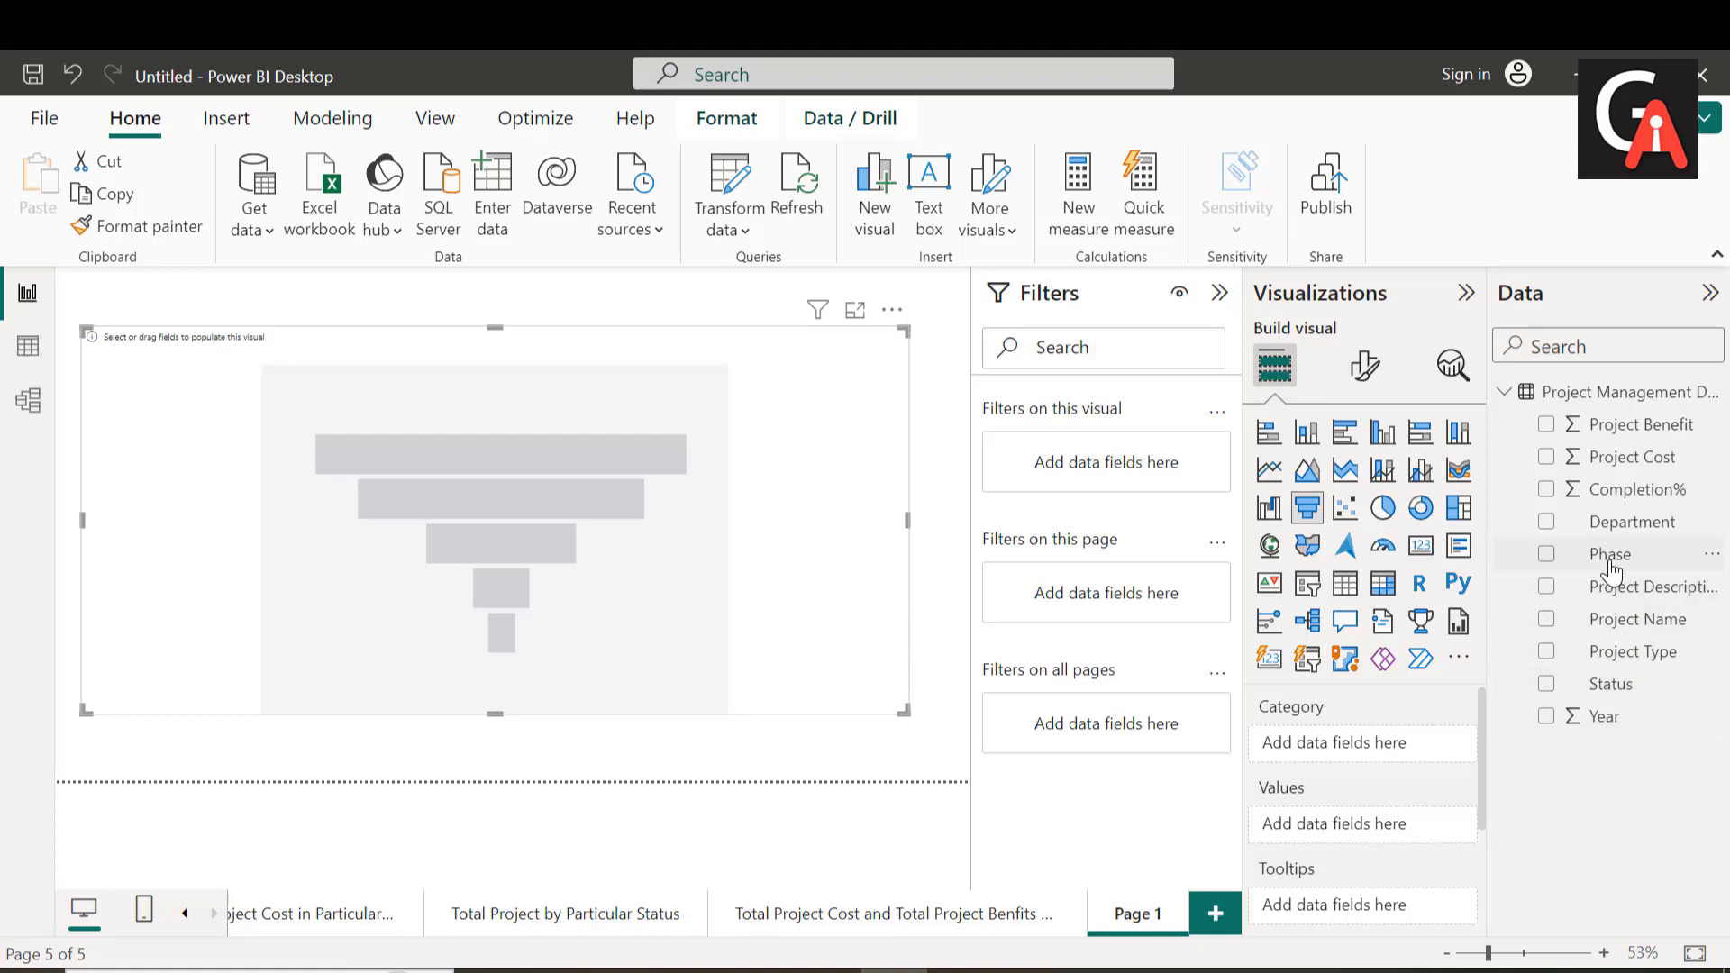
# Step: Build the funnel from Phase as category and the count of Project Name as values, and enlarge the visual slightly
pyautogui.moveTo(1610, 556); pyautogui.dragTo(1370, 743)
pyautogui.moveTo(1622, 622); pyautogui.dragTo(1357, 836)
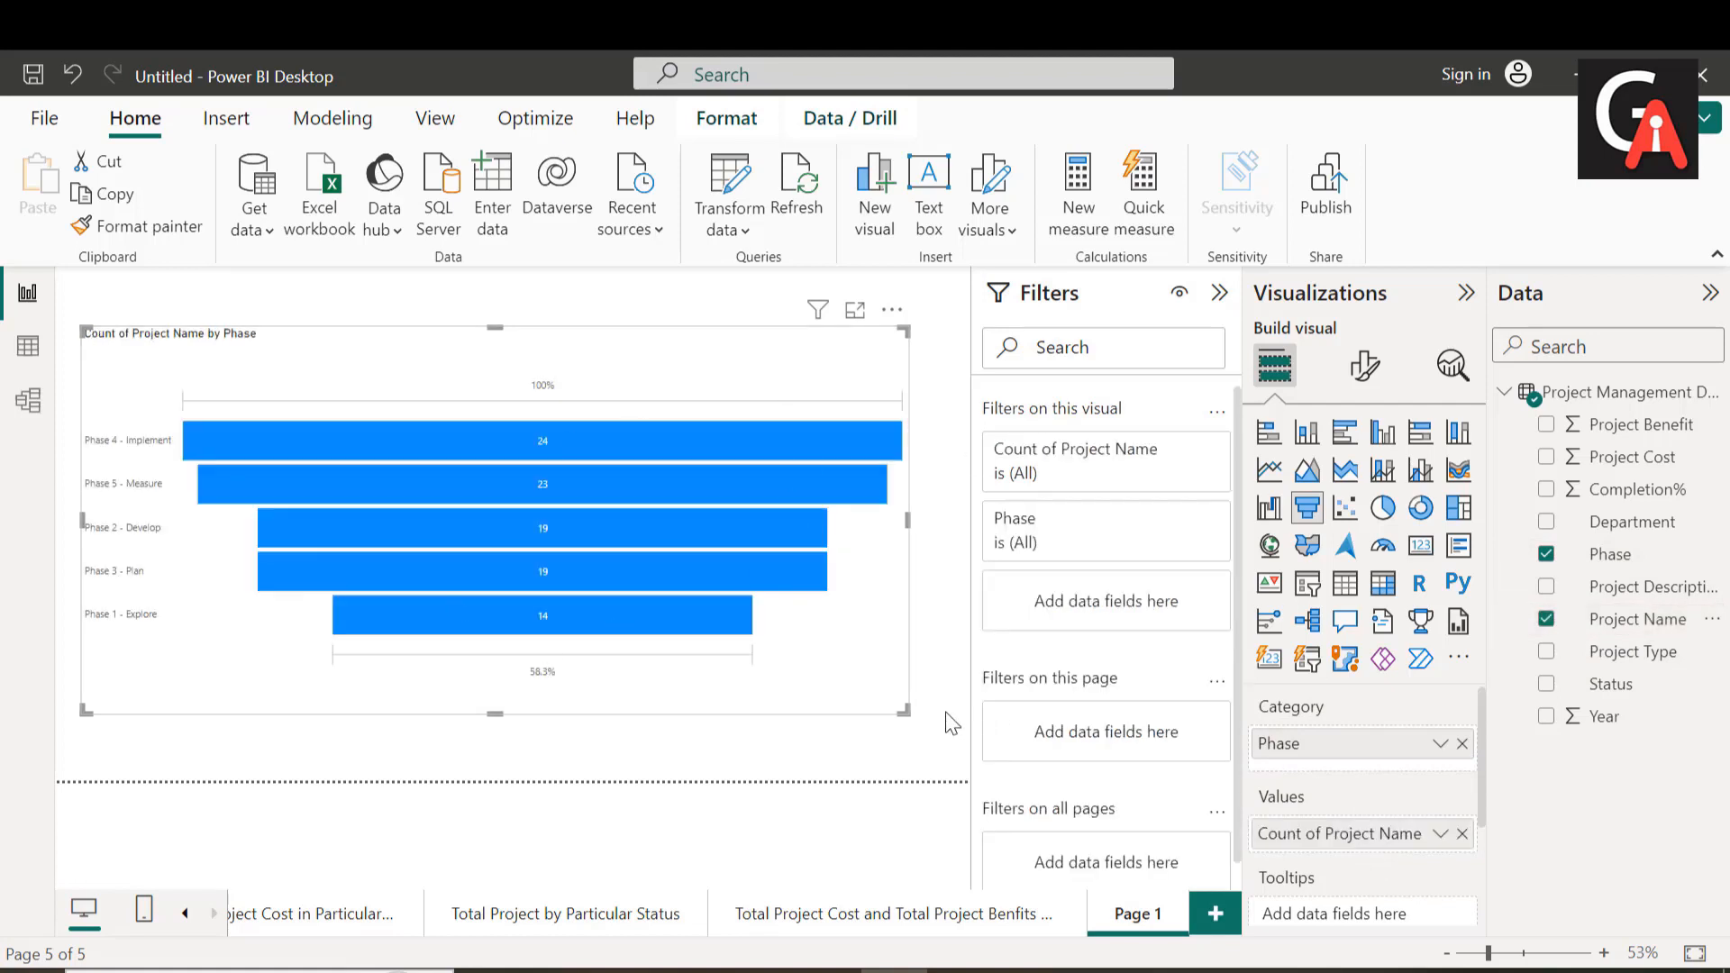
pyautogui.moveTo(905, 712); pyautogui.dragTo(933, 737)
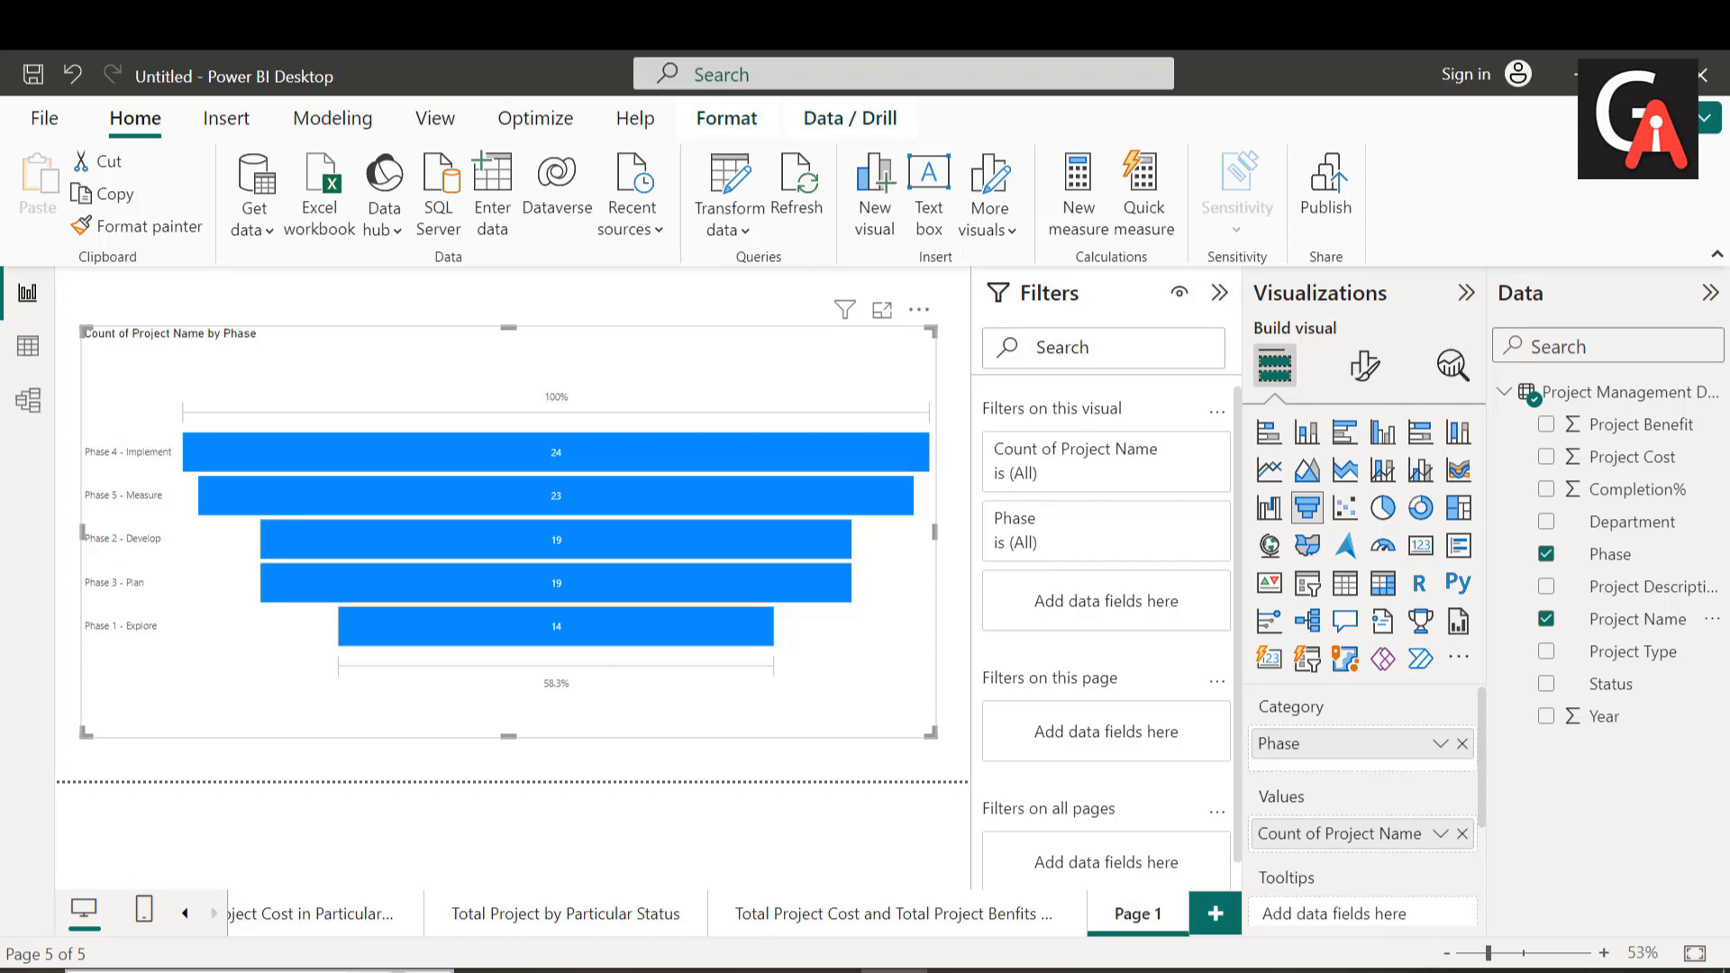
# Step: Copy the formatting of the Top 10 Projects by Project Cost treemap onto the new funnel chart with Format painter
pyautogui.click(187, 915)
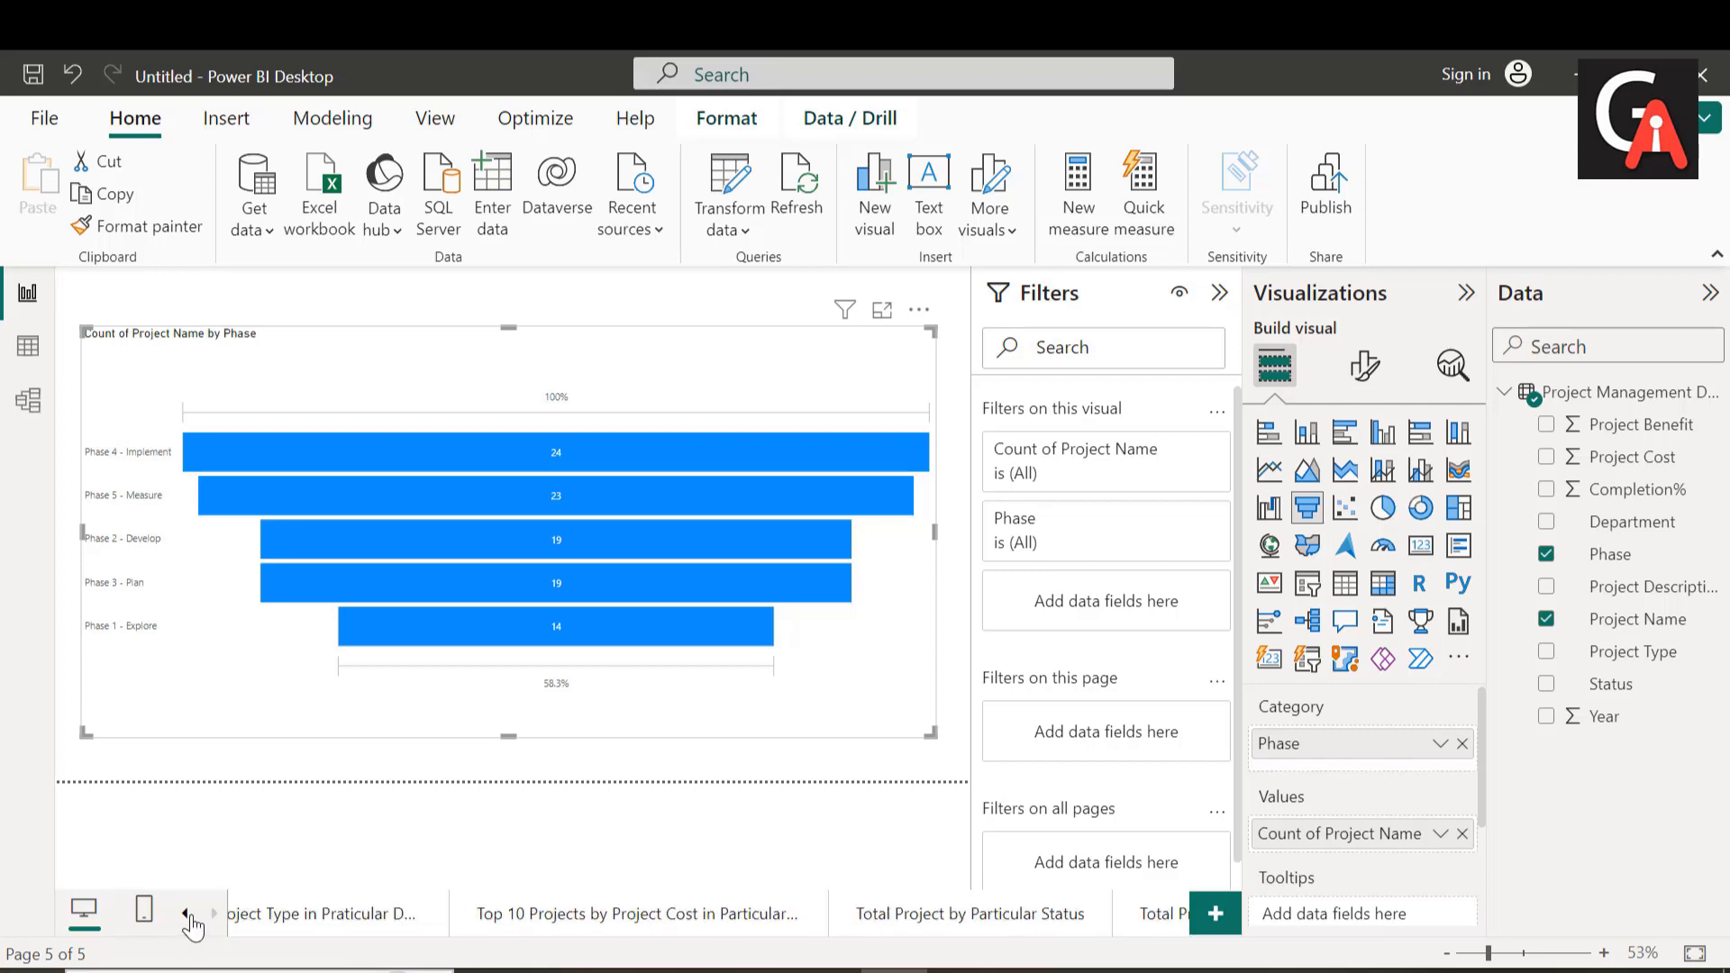
pyautogui.click(188, 914)
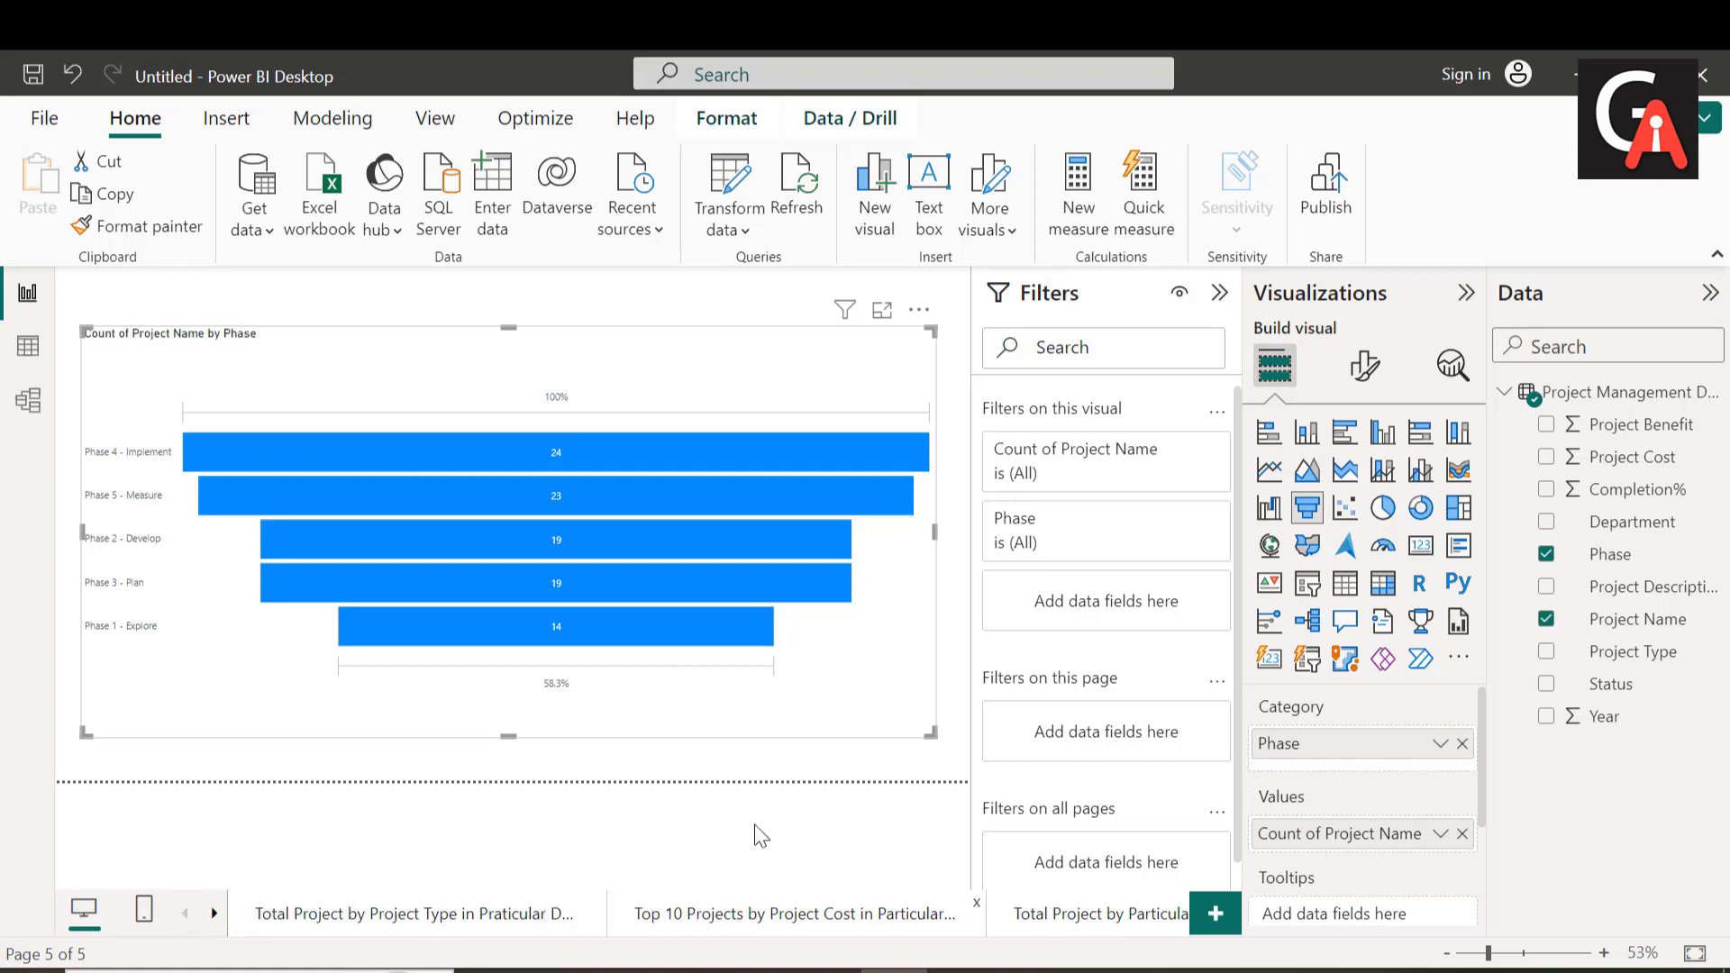
pyautogui.click(712, 914)
pyautogui.moveTo(445, 576)
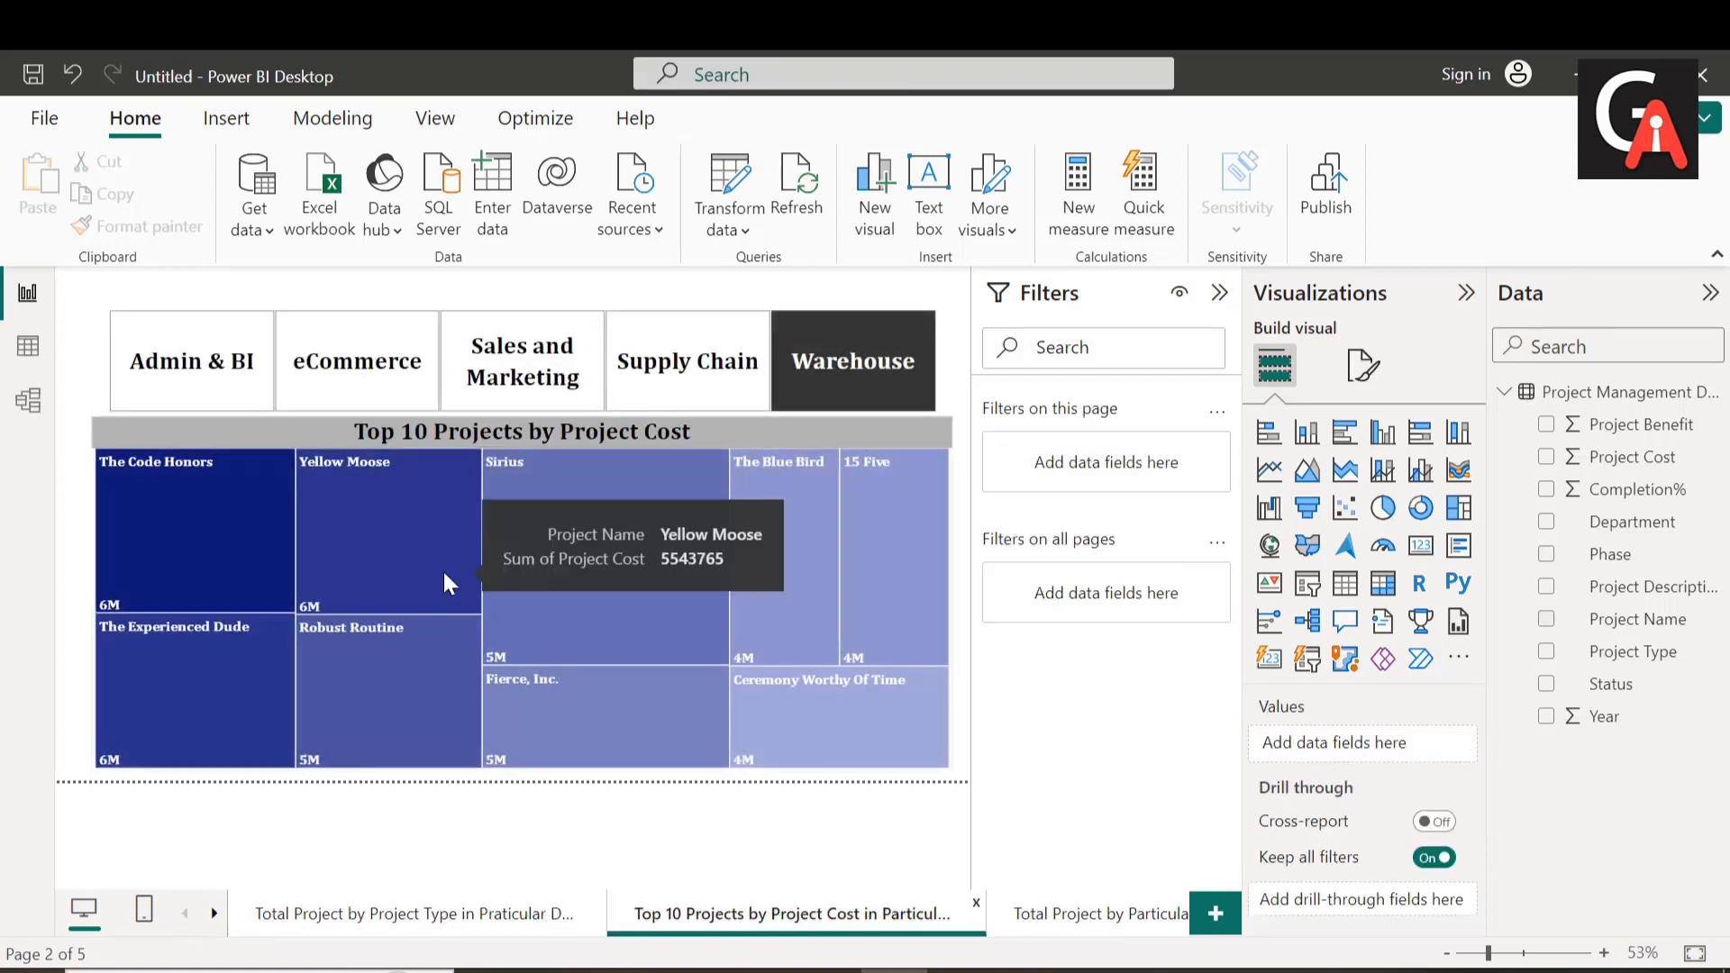
pyautogui.click(335, 534)
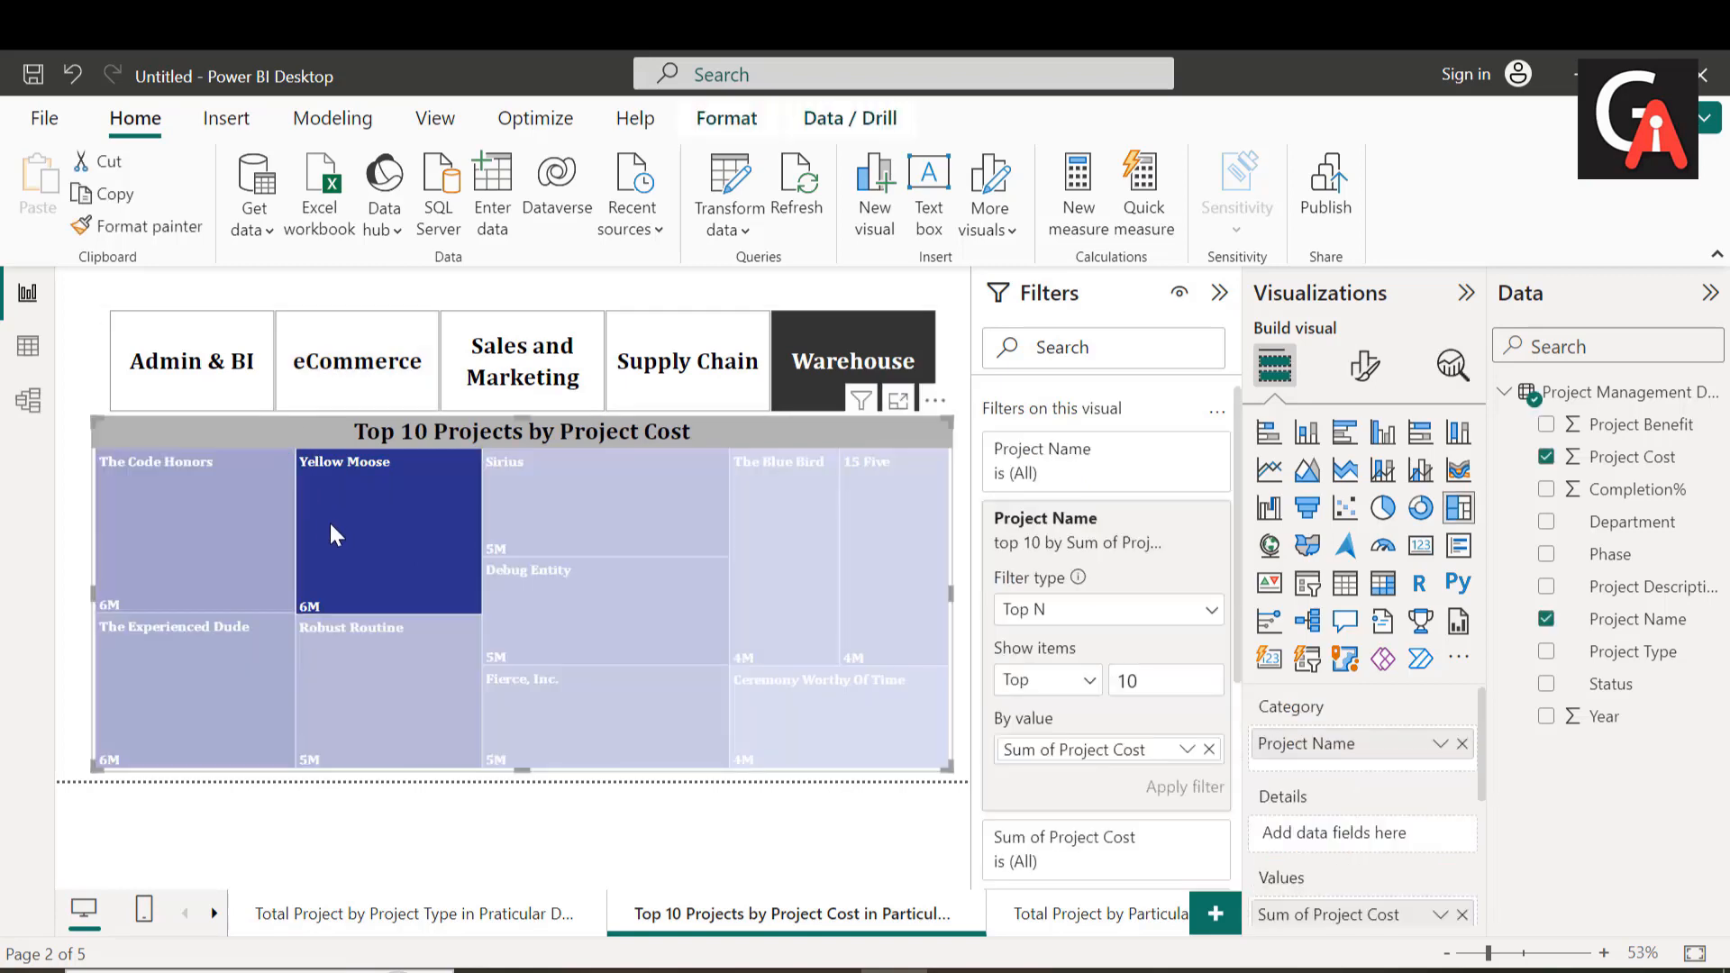
pyautogui.click(126, 227)
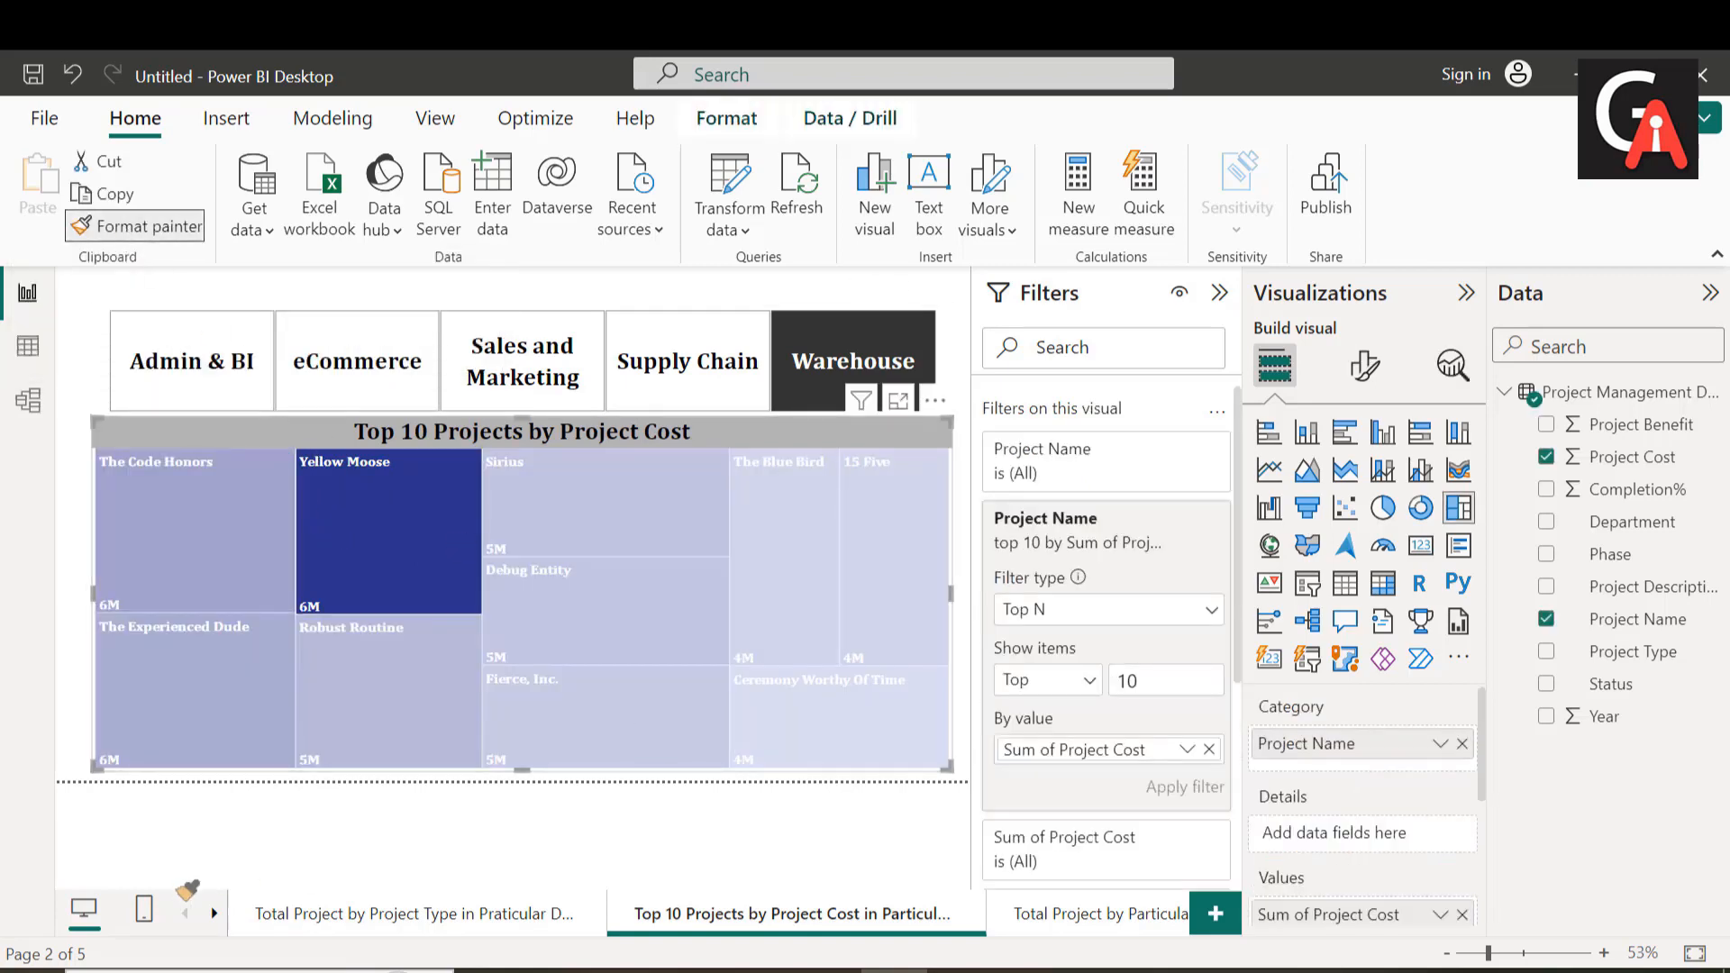
pyautogui.click(213, 912)
pyautogui.click(213, 913)
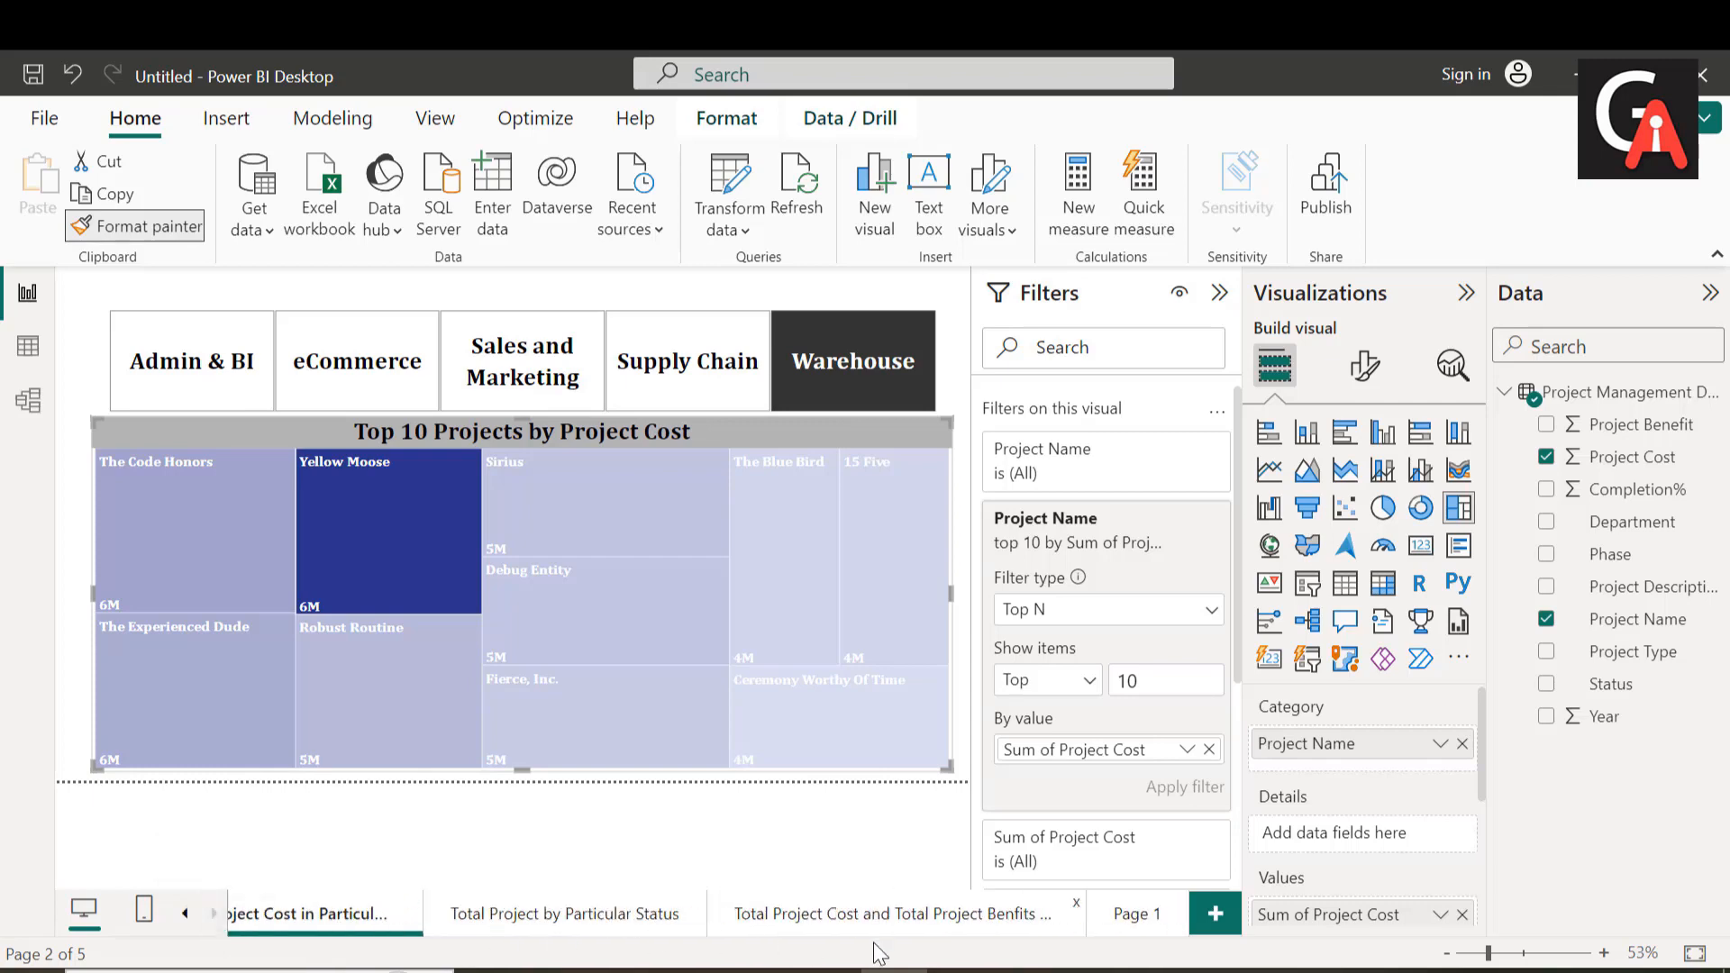
pyautogui.click(1137, 919)
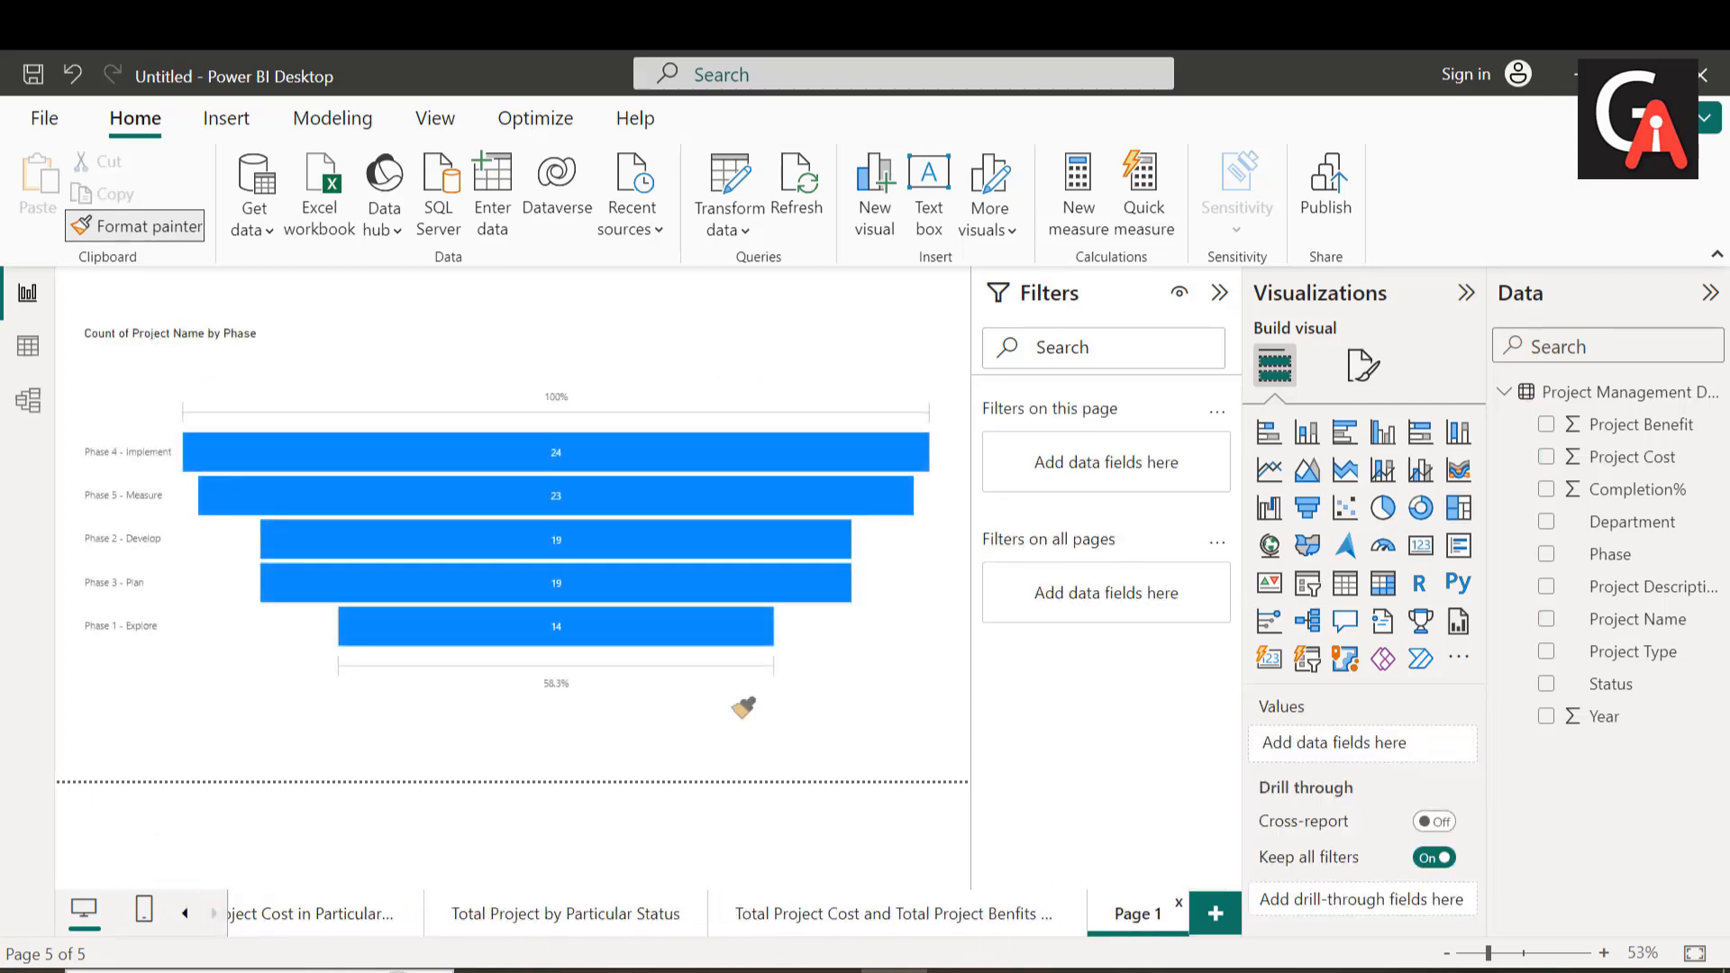
pyautogui.click(572, 592)
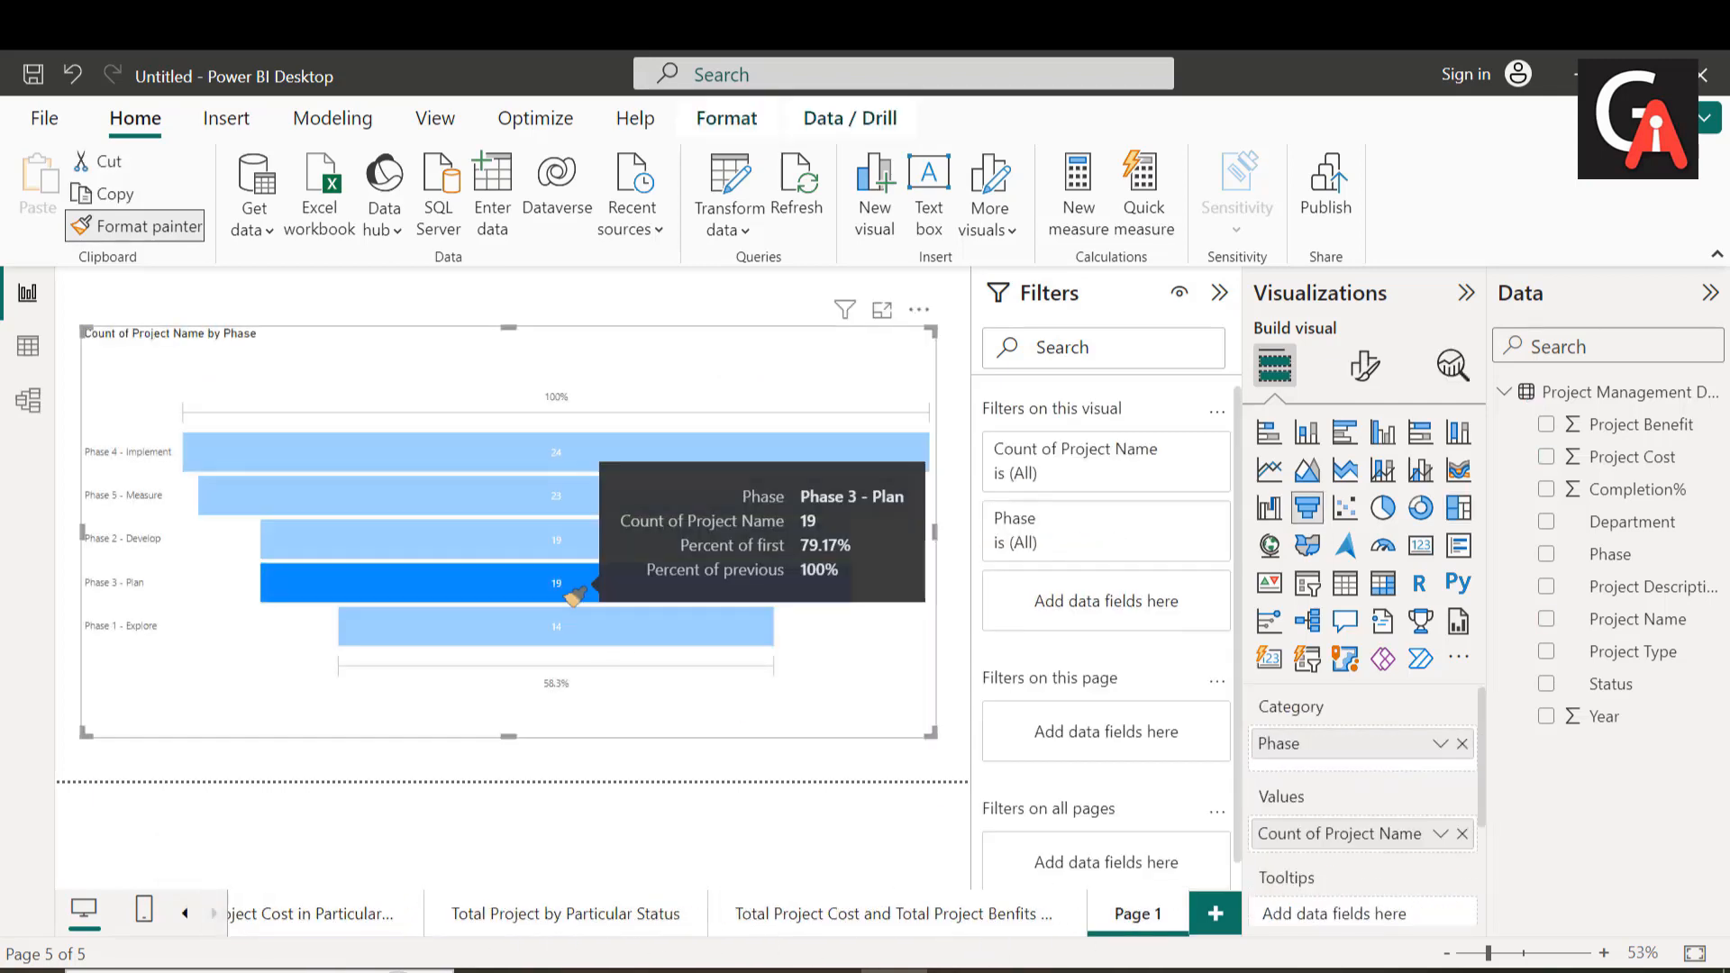
pyautogui.click(856, 697)
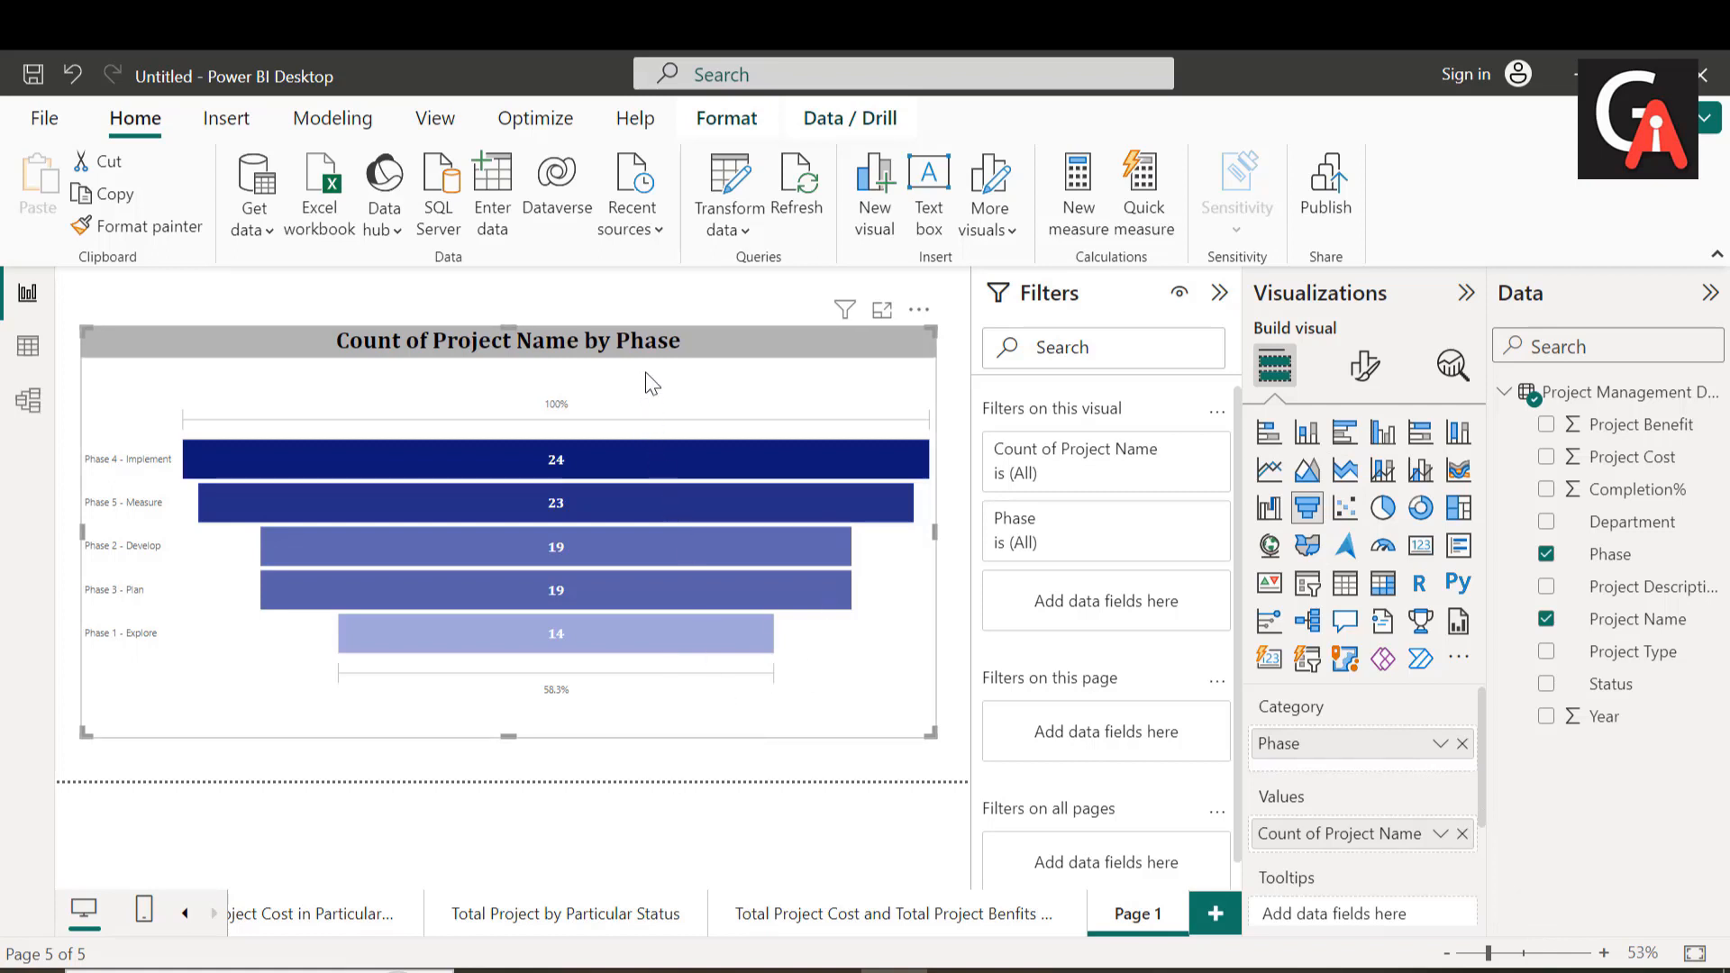
# Step: Set the text size of the funnel's conversion rate labels to 20
pyautogui.click(1367, 377)
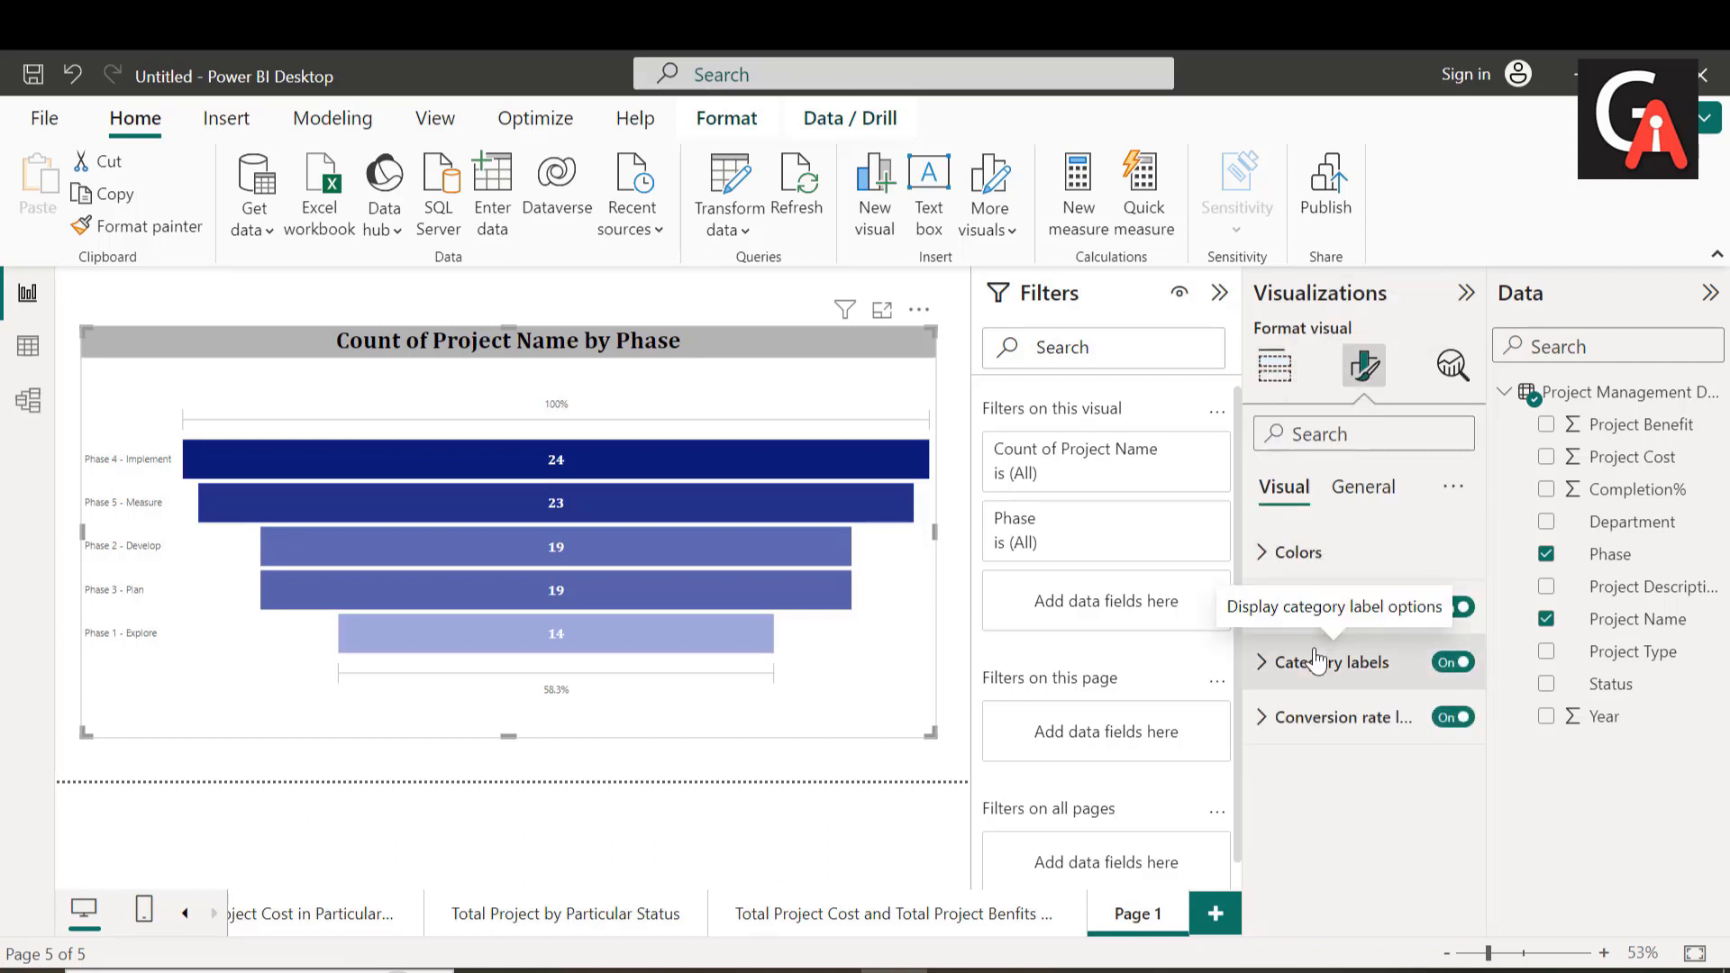
pyautogui.click(1283, 719)
pyautogui.click(1428, 850)
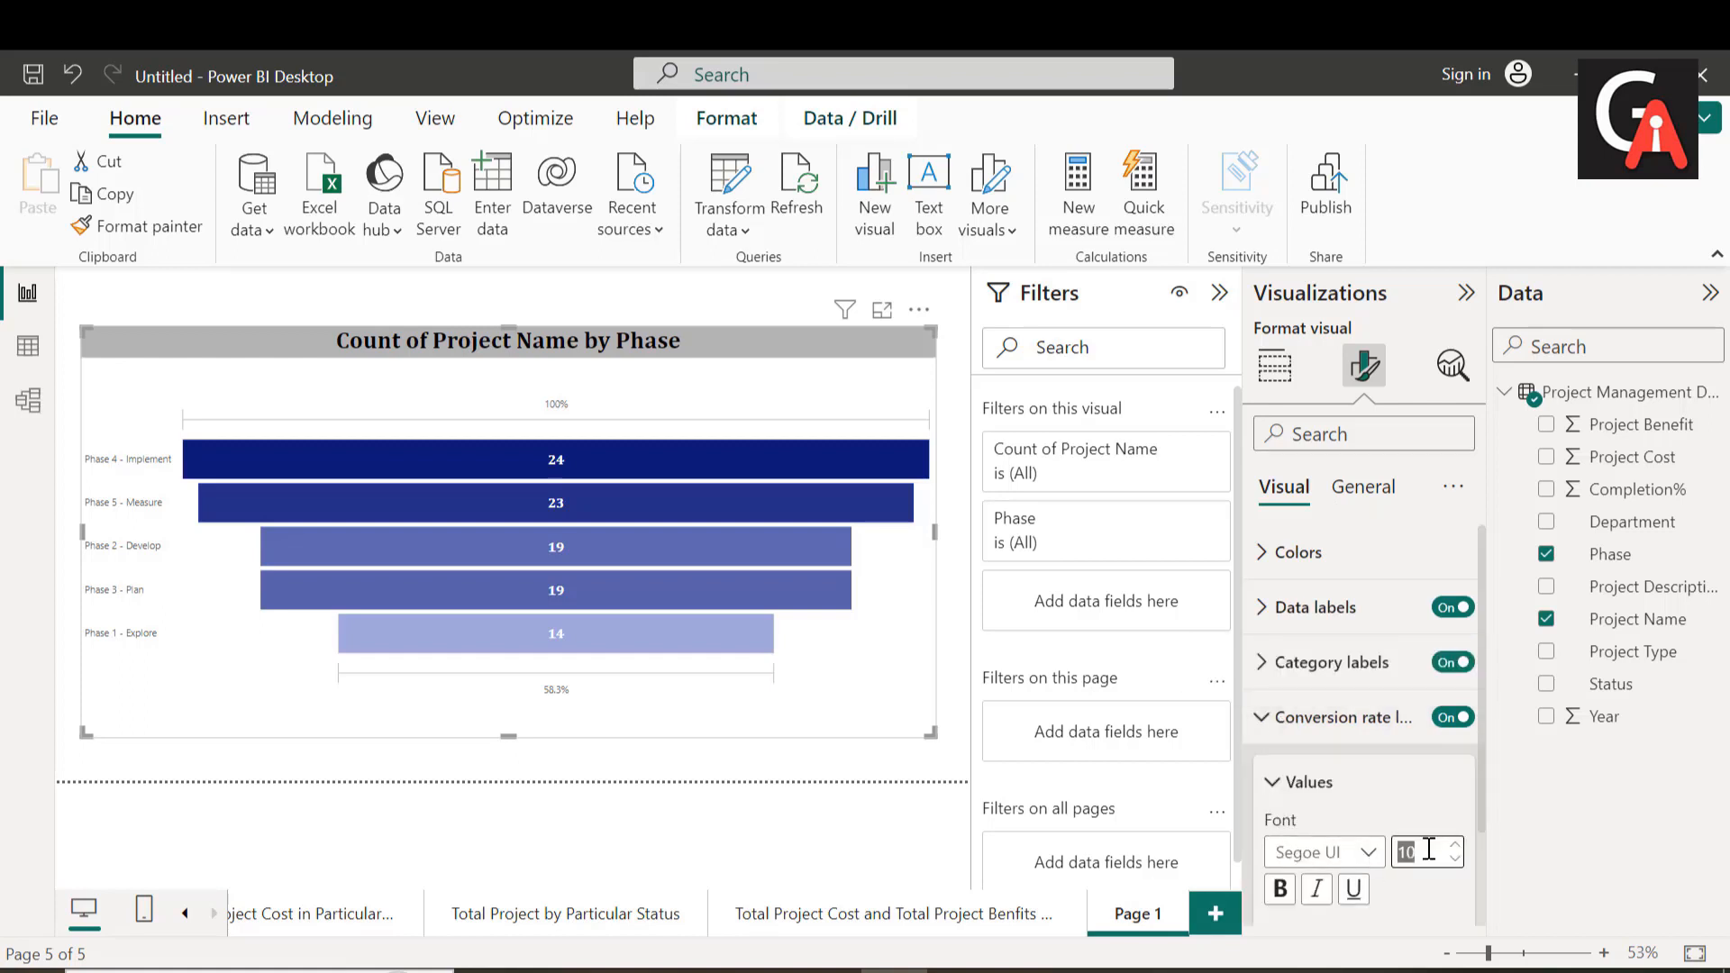
pyautogui.press('BackSpace')
pyautogui.write('20')
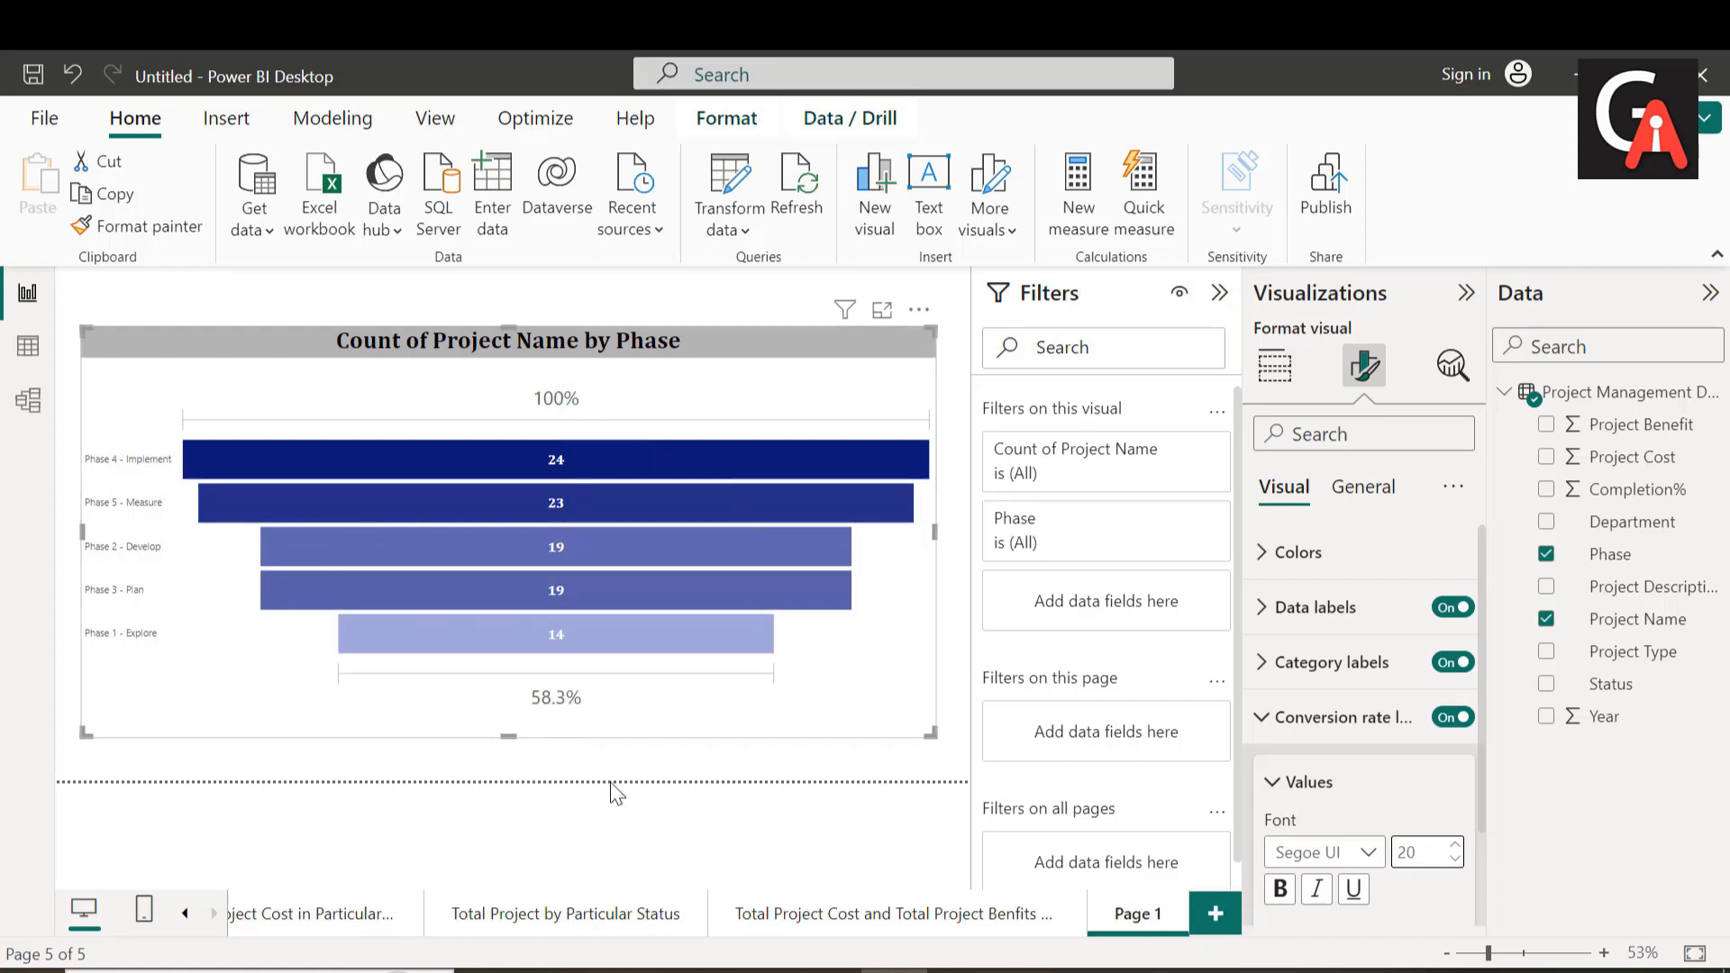
# Step: Format the funnel's conversion rate labels in bold black Cambria
pyautogui.click(1337, 867)
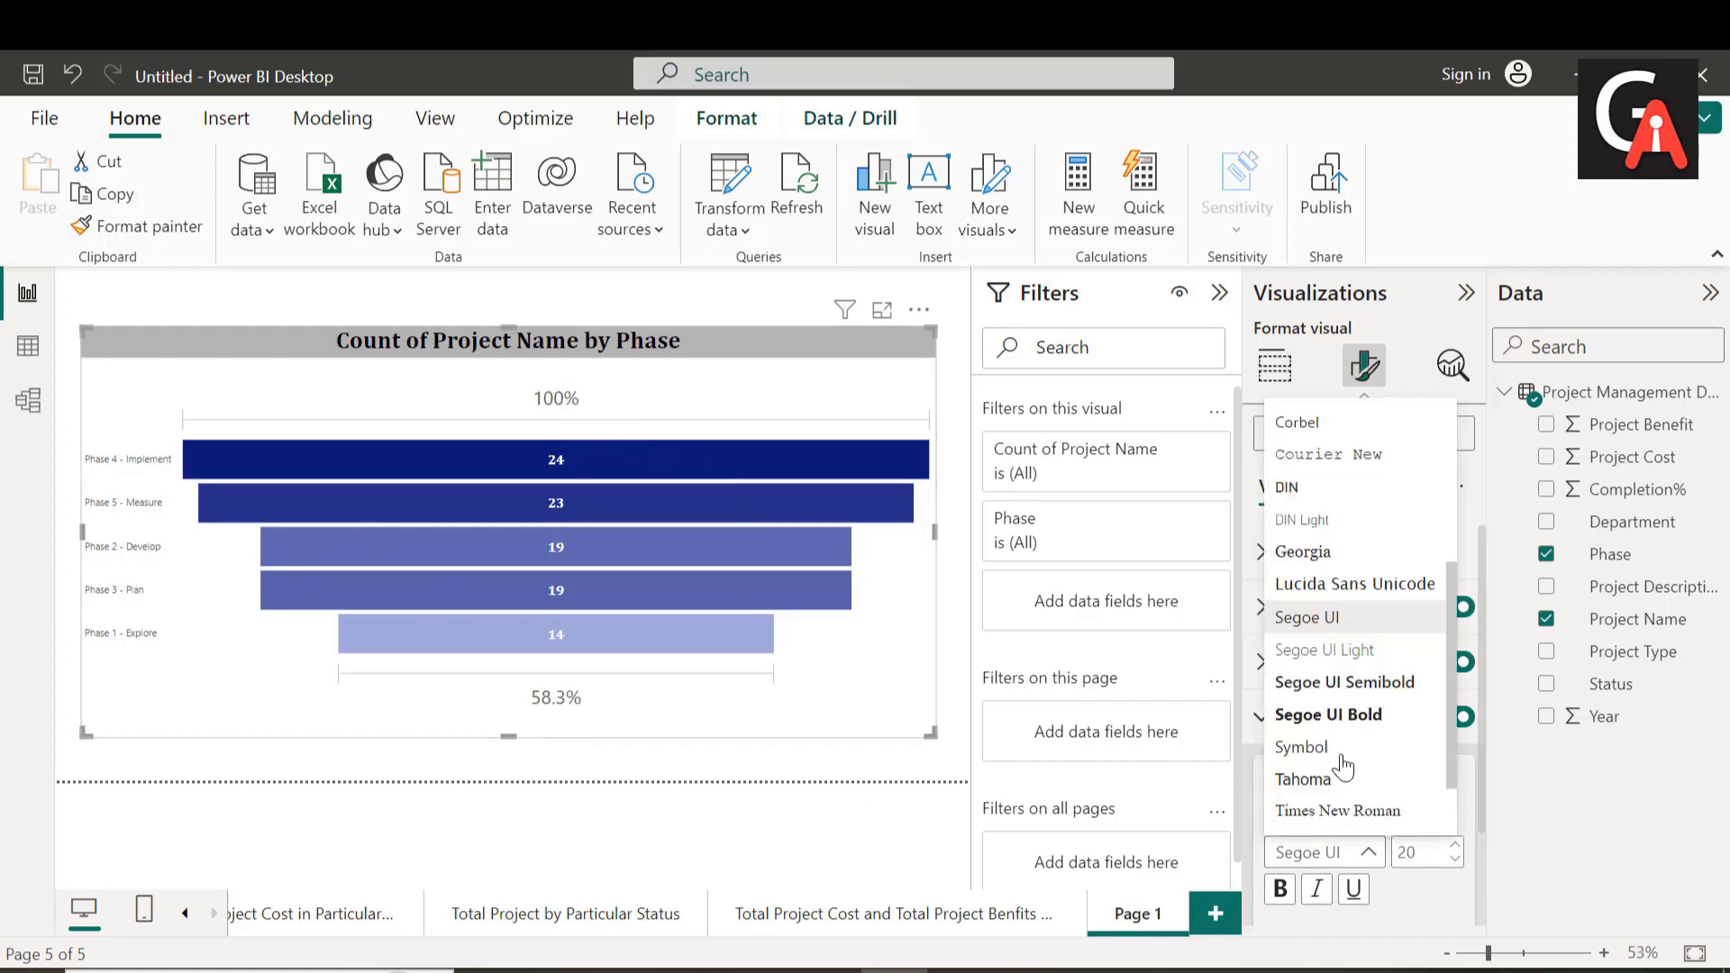
pyautogui.scroll(5, 1342, 720)
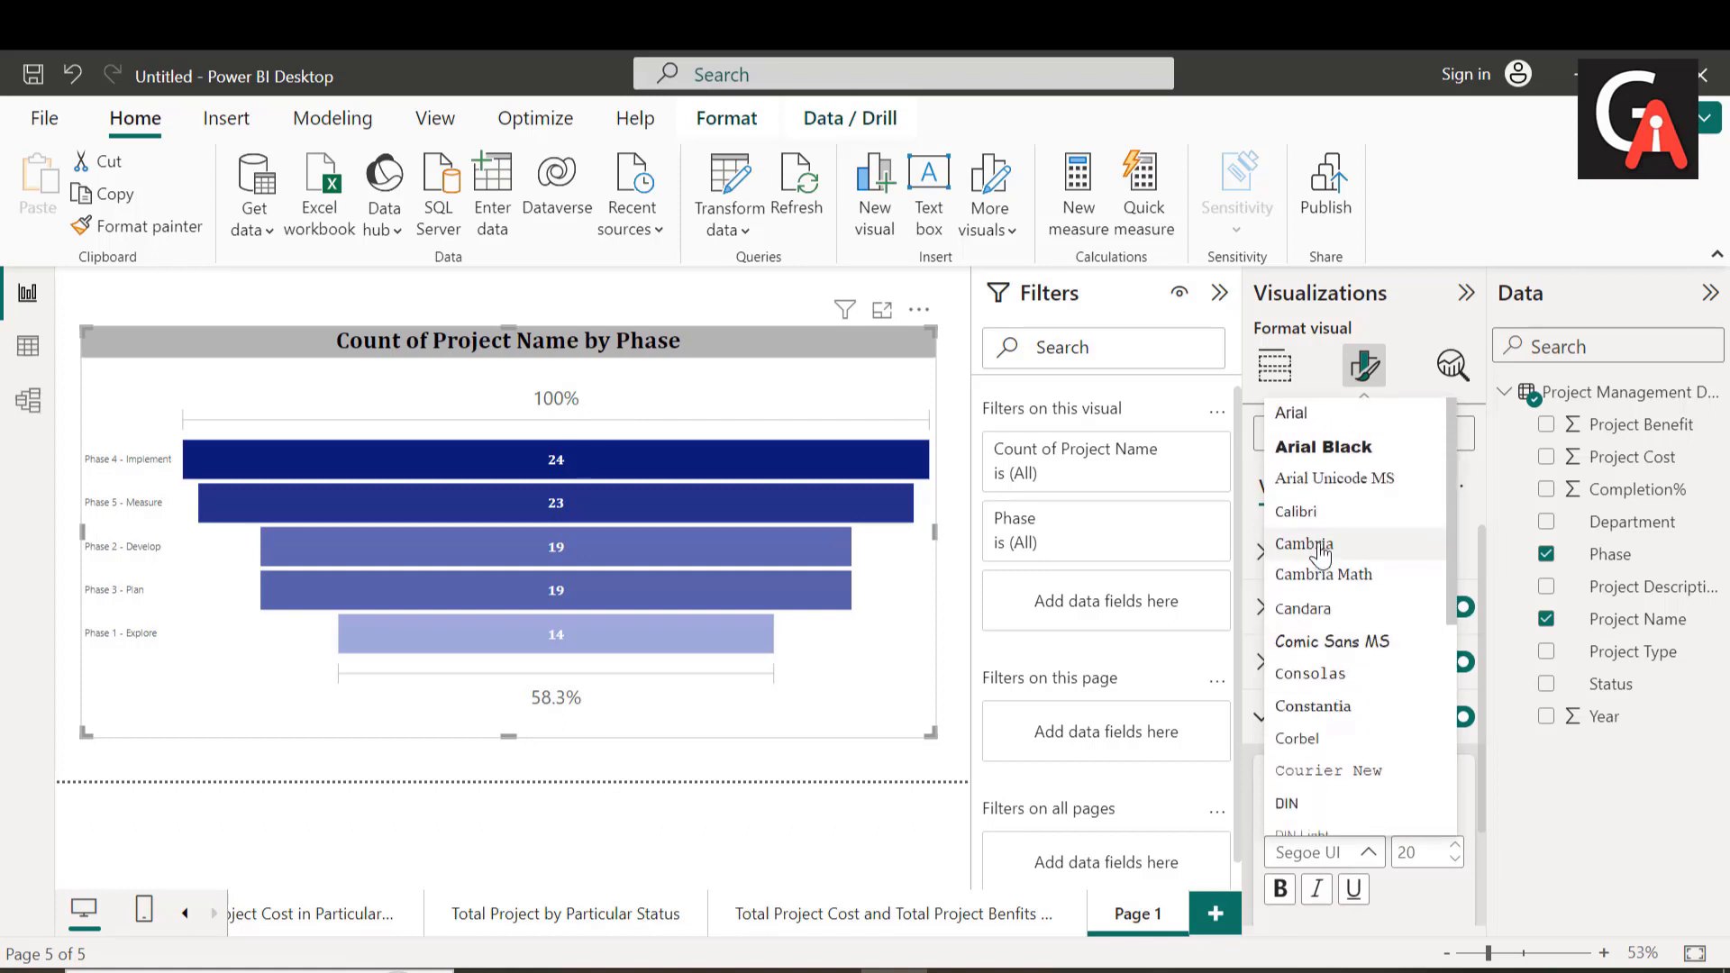
pyautogui.click(1322, 547)
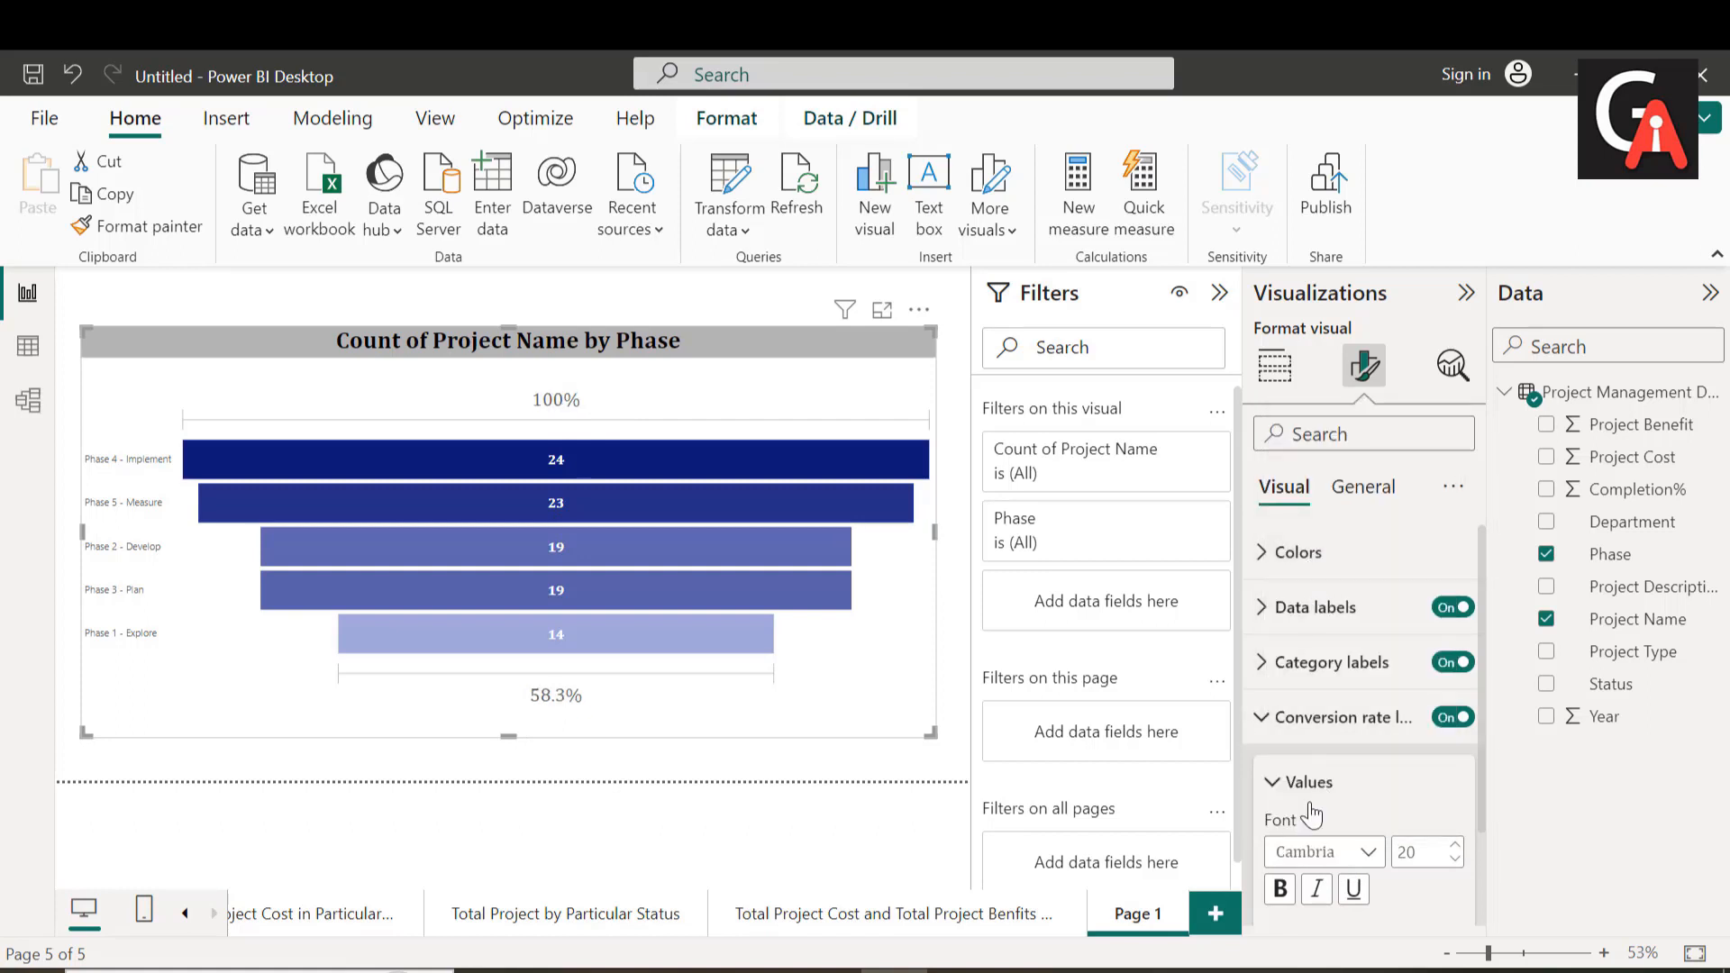
pyautogui.scroll(-1, 1286, 892)
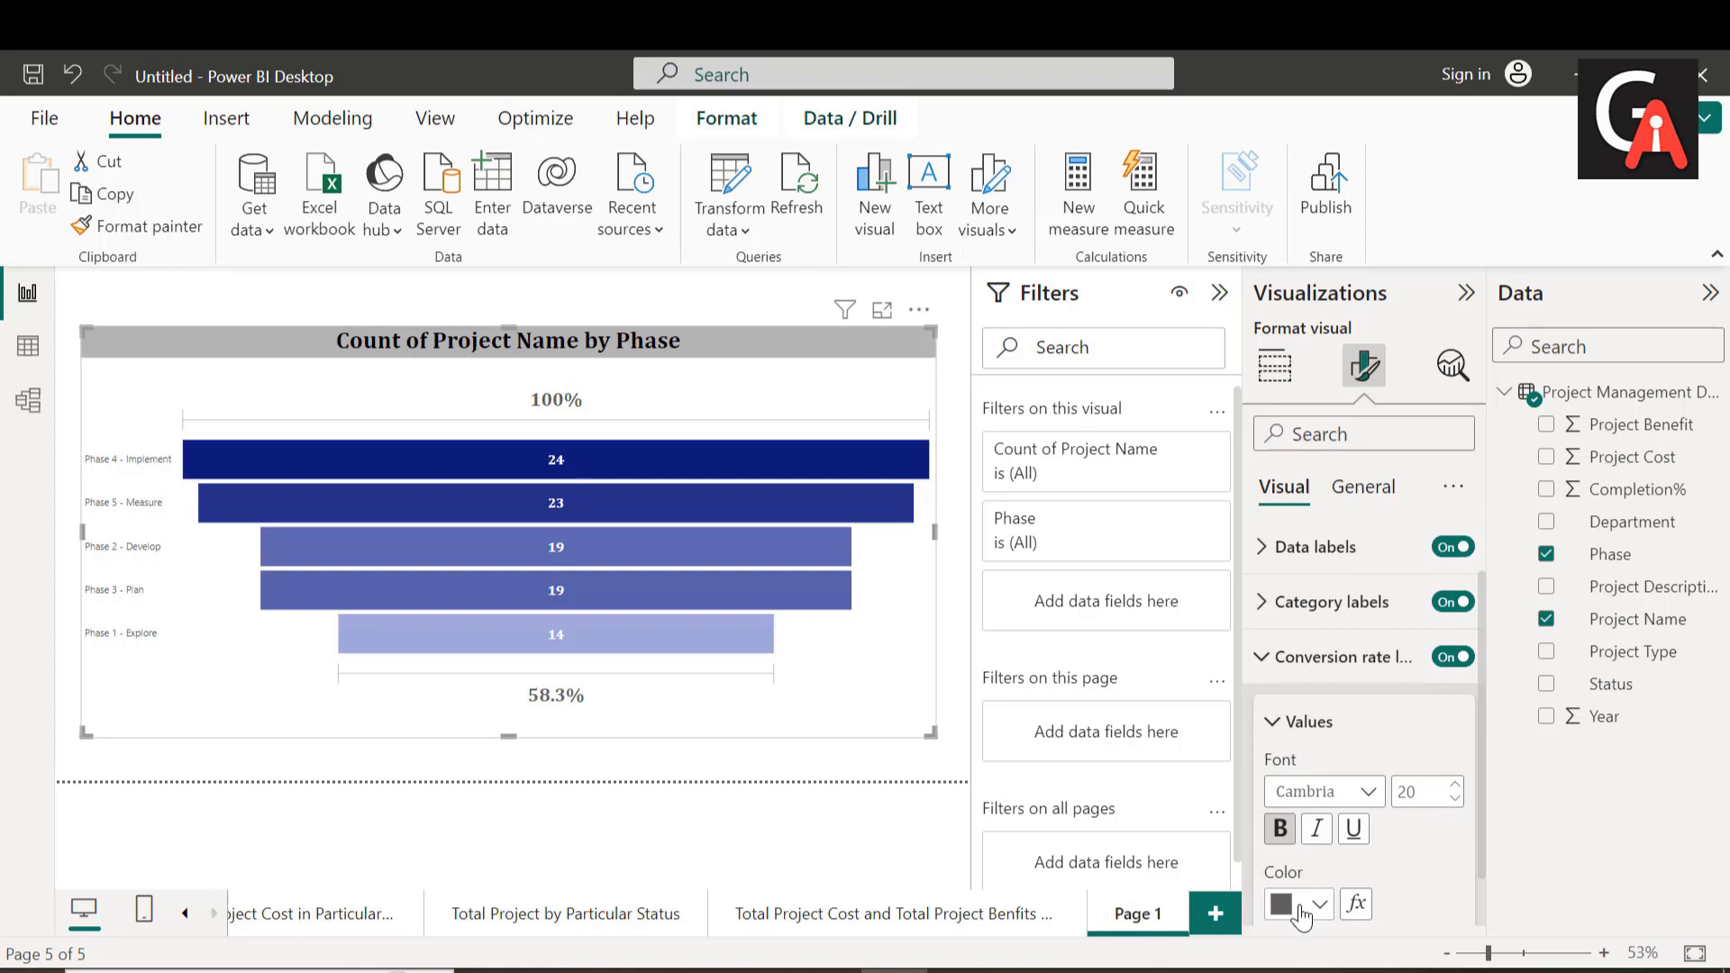
pyautogui.click(1319, 904)
pyautogui.click(1339, 487)
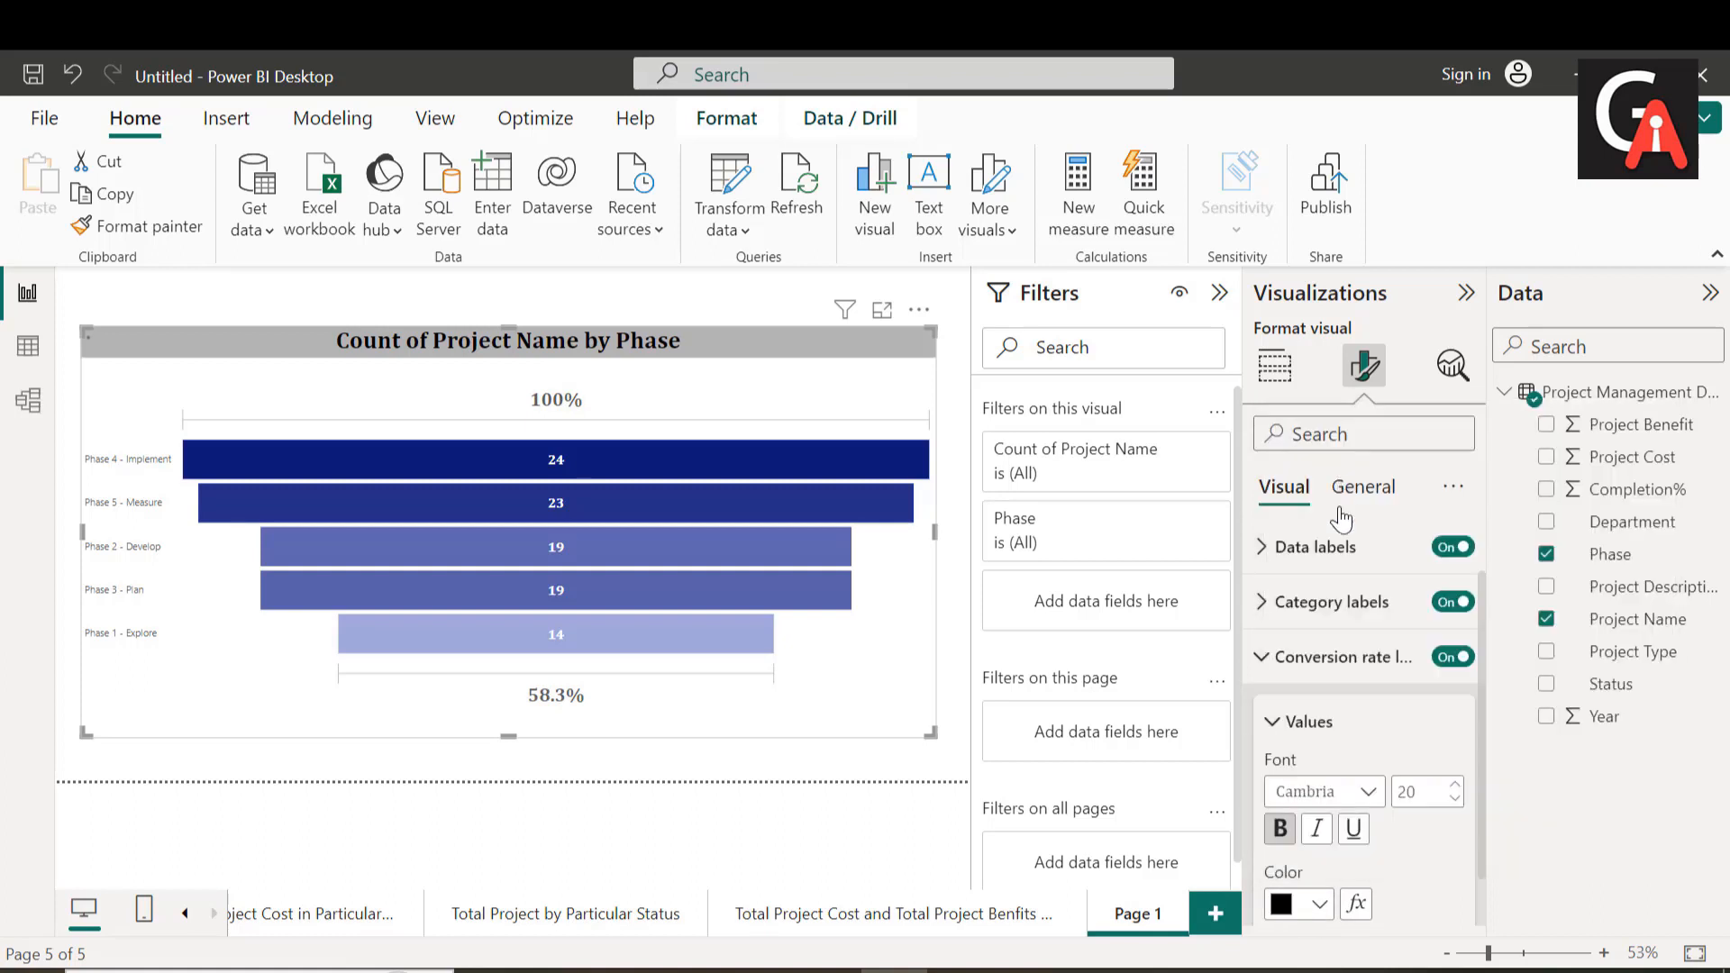
pyautogui.click(1304, 722)
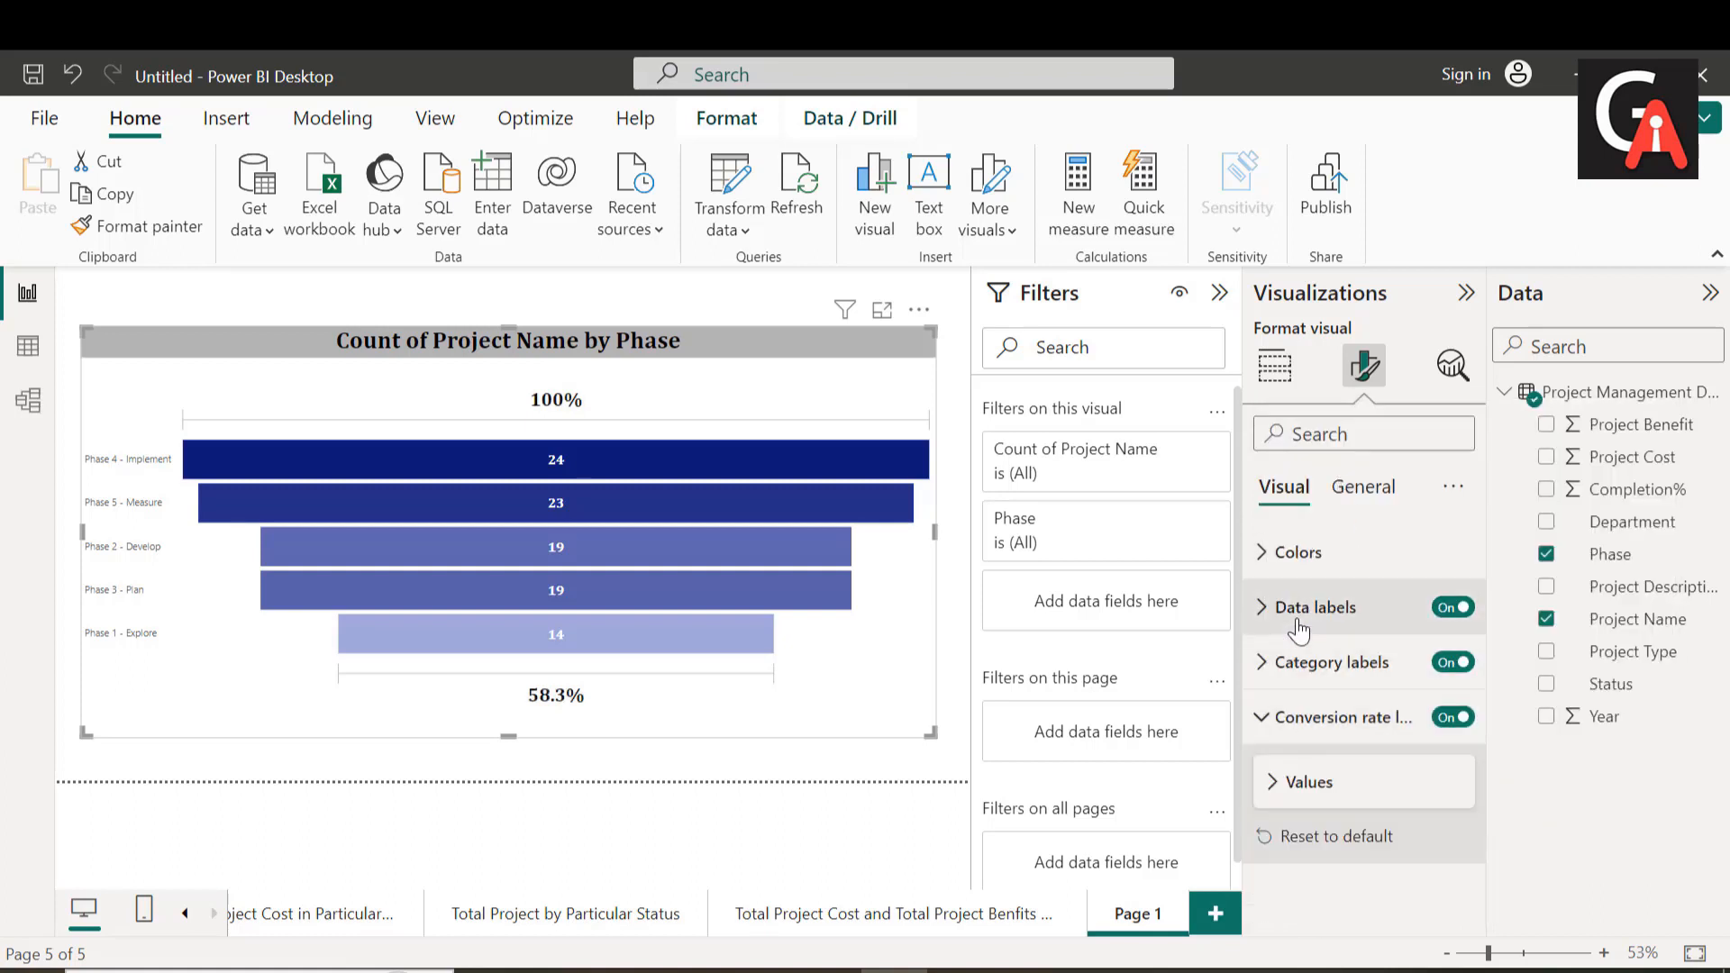
# Step: Turn on the background behind the funnel's data labels
pyautogui.click(1286, 607)
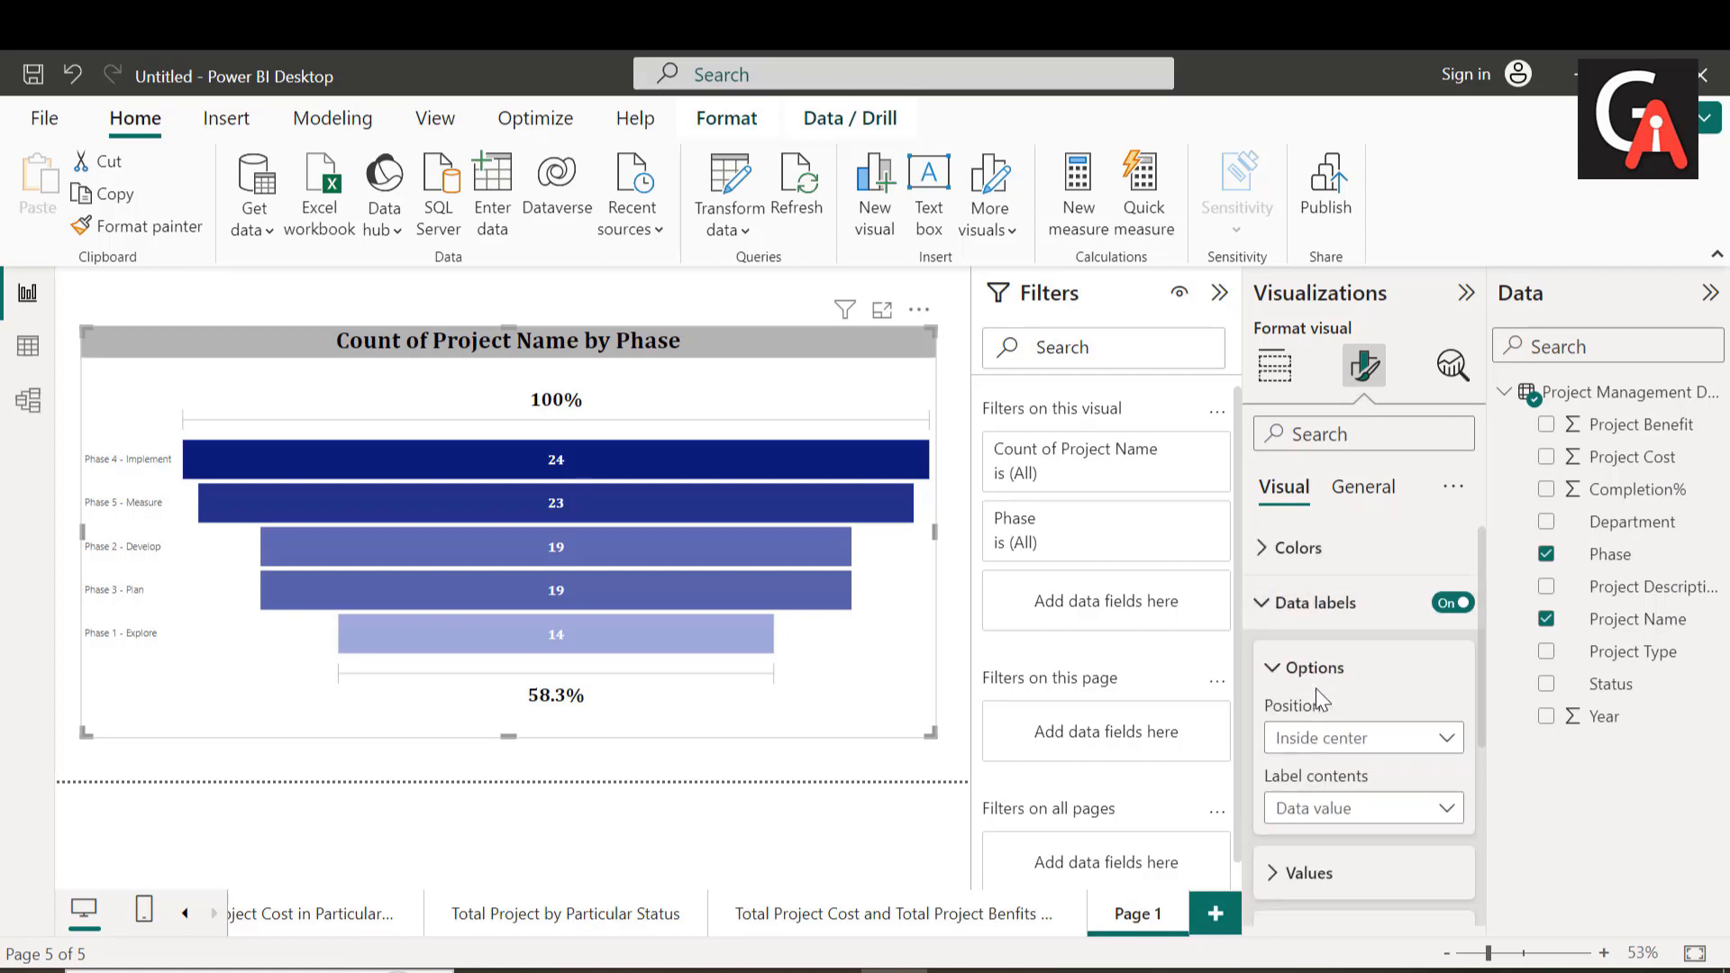
pyautogui.scroll(-4, 1325, 703)
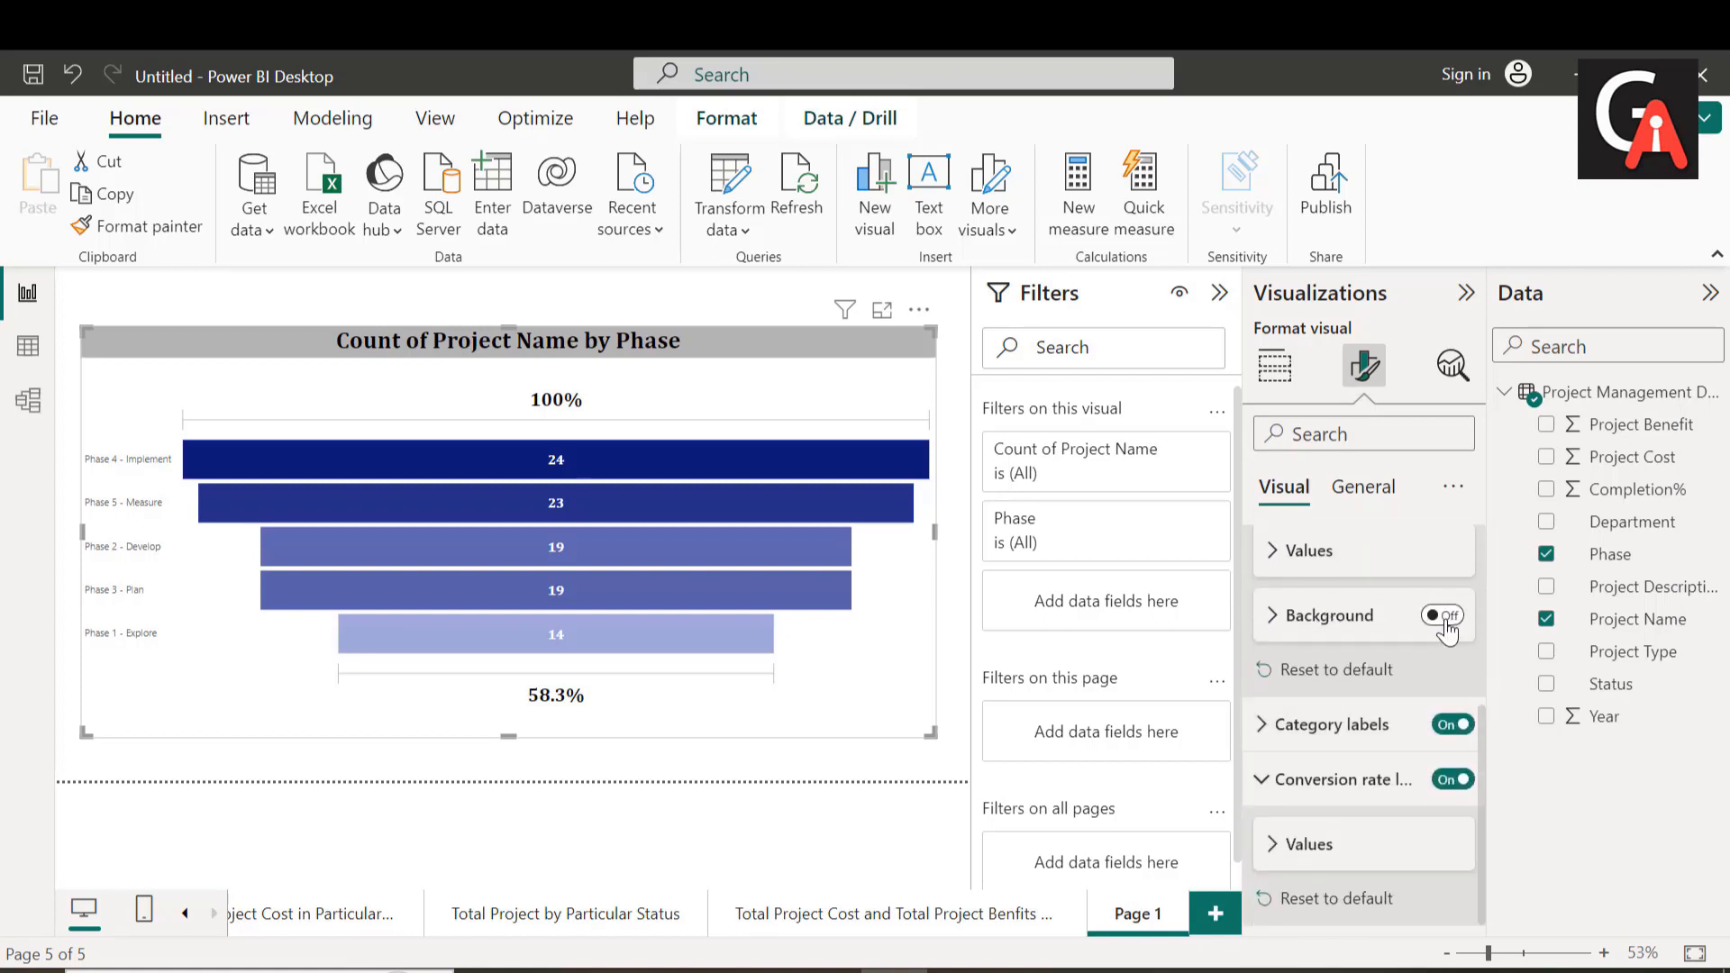
pyautogui.click(1443, 620)
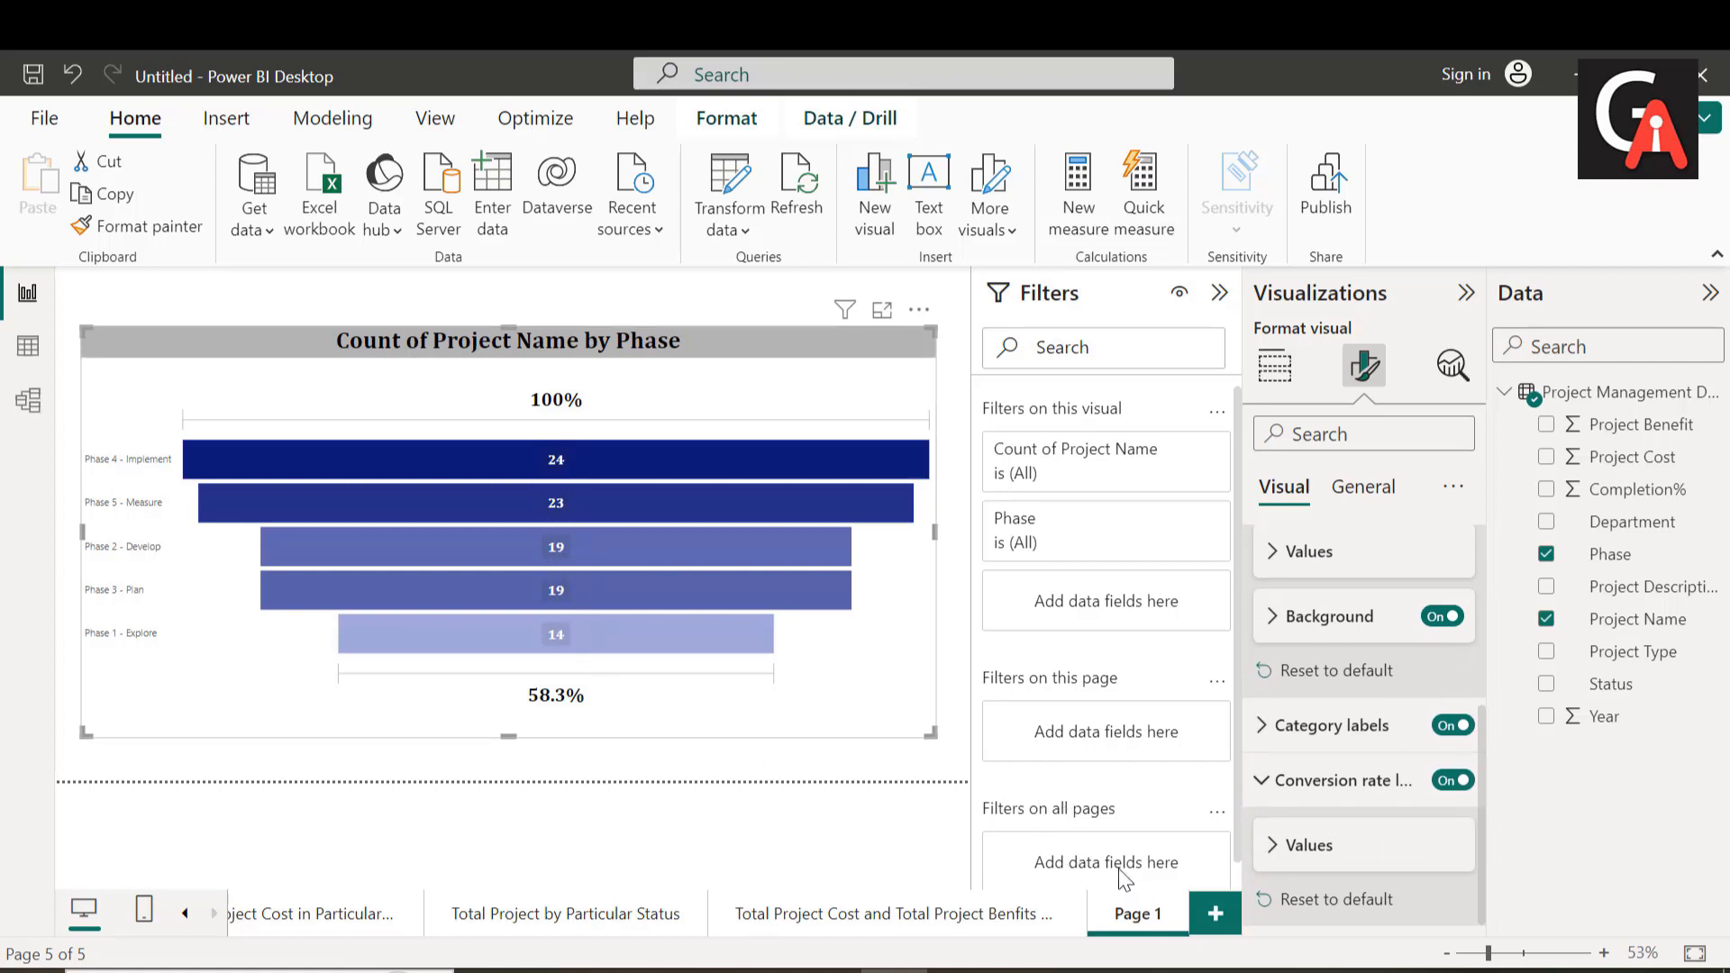
# Step: Set the text size of the funnel's category labels to 20
pyautogui.click(1259, 734)
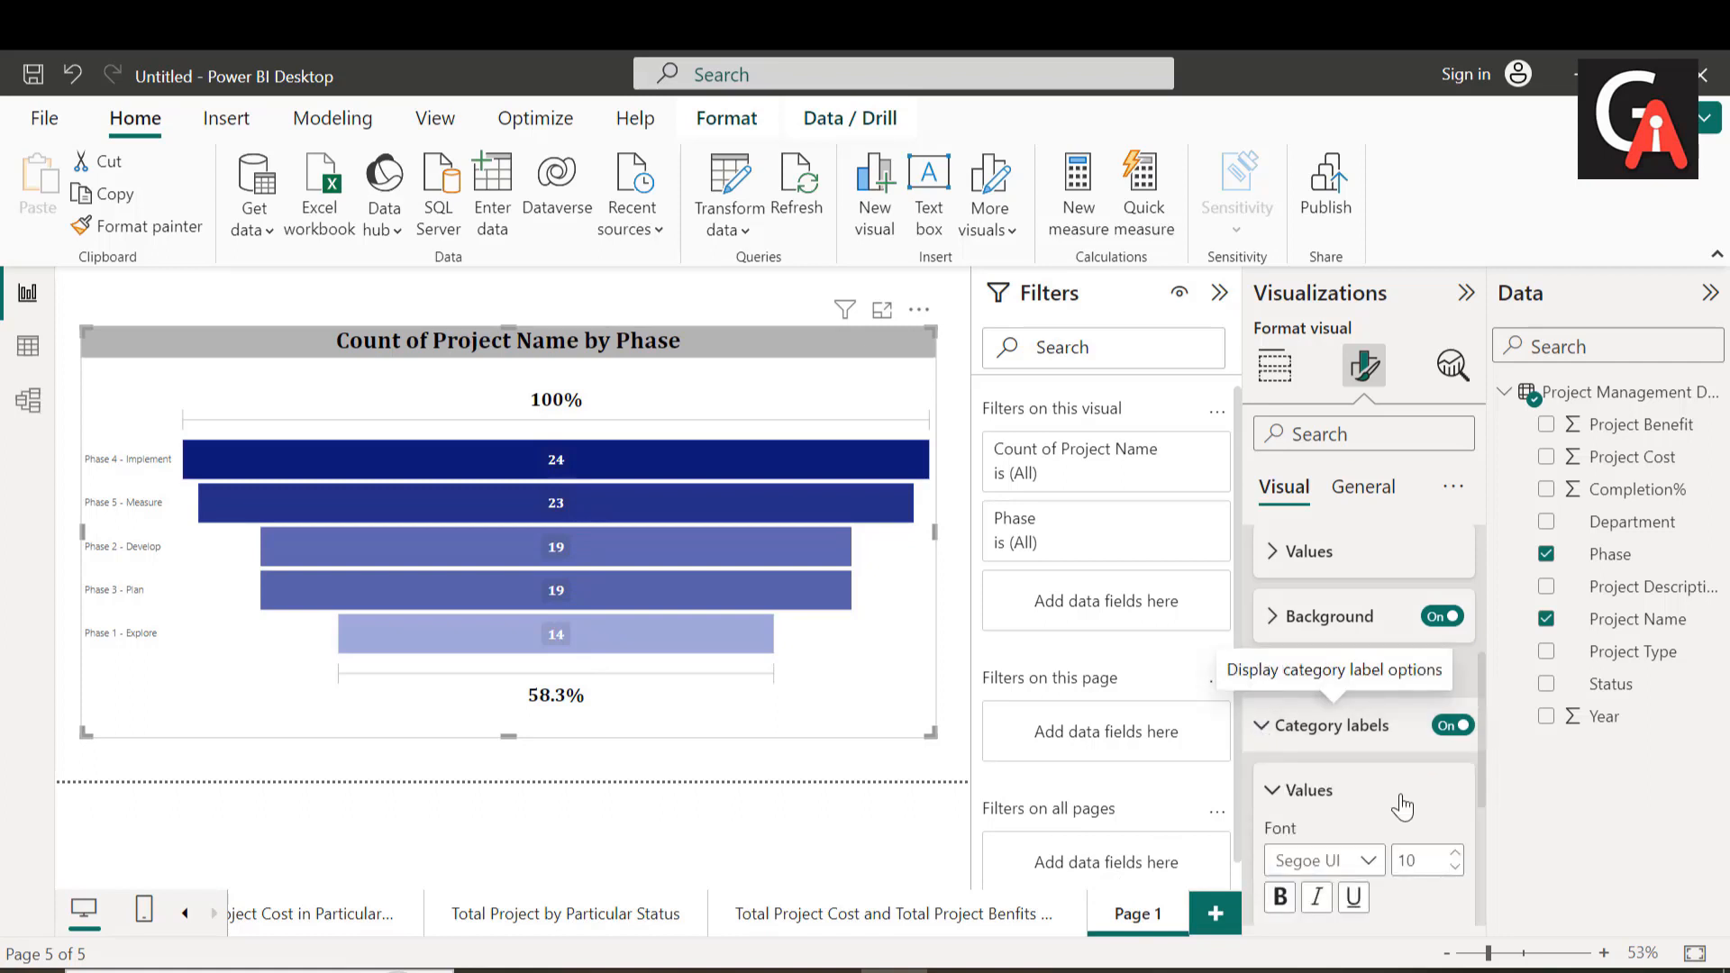
pyautogui.scroll(-2, 1402, 808)
pyautogui.scroll(-1, 1402, 795)
pyautogui.doubleClick(1427, 680)
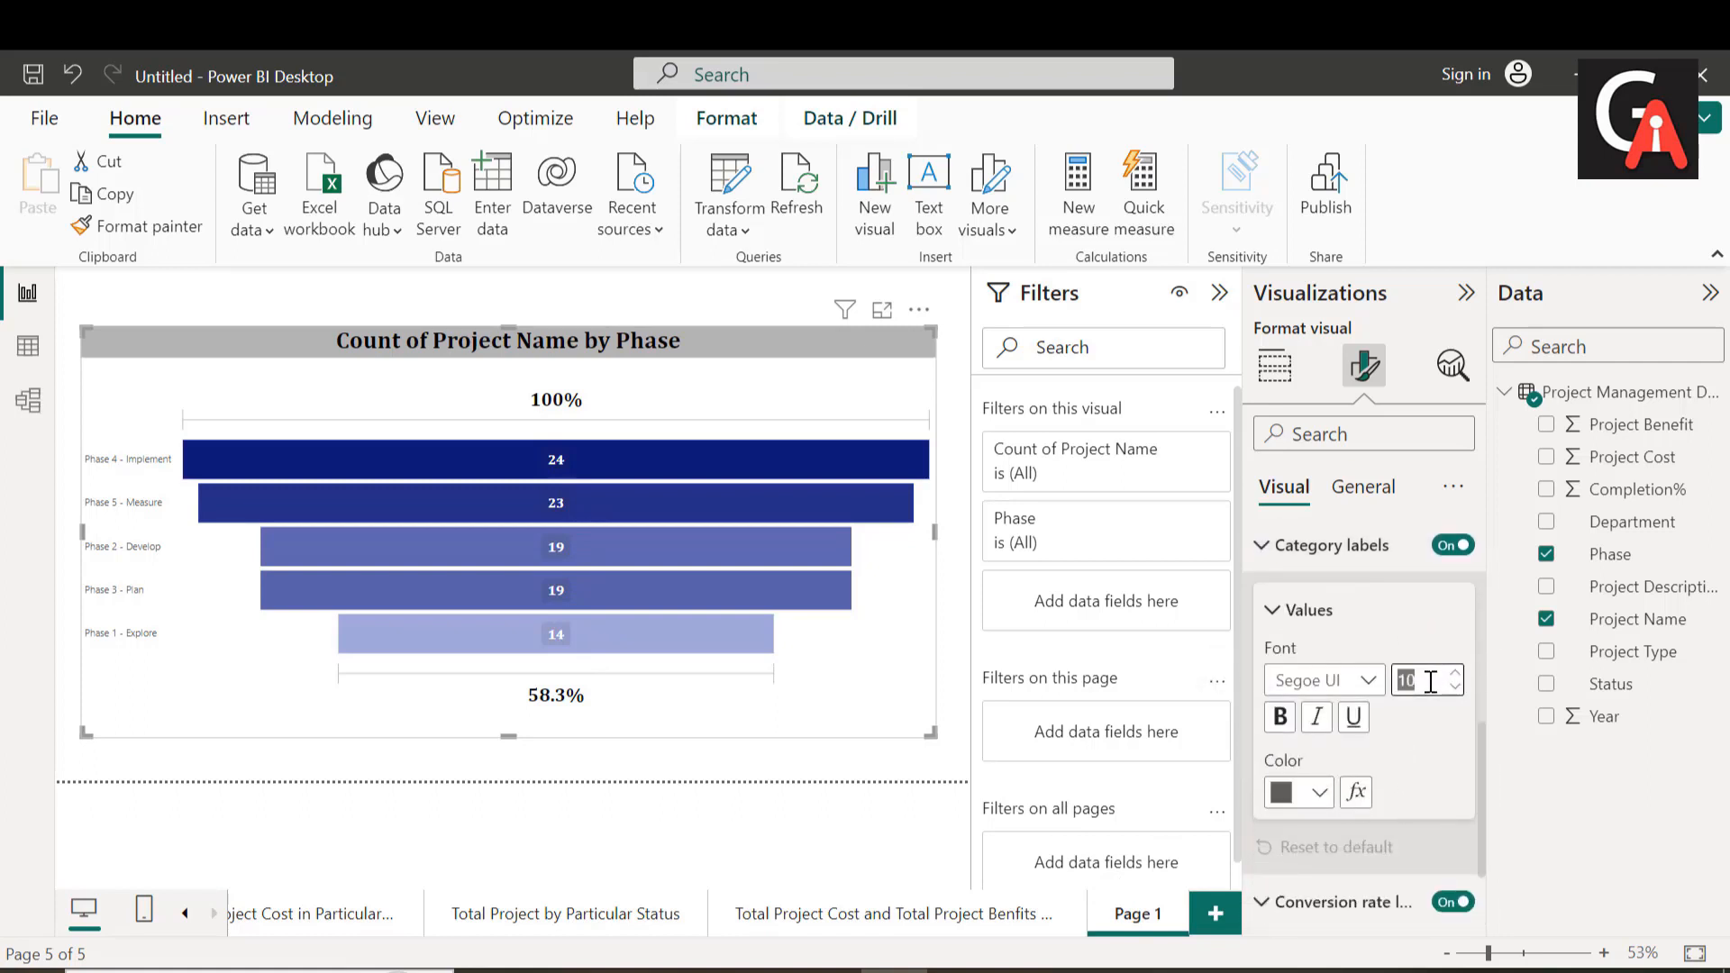
pyautogui.press('BackSpace')
pyautogui.write('20')
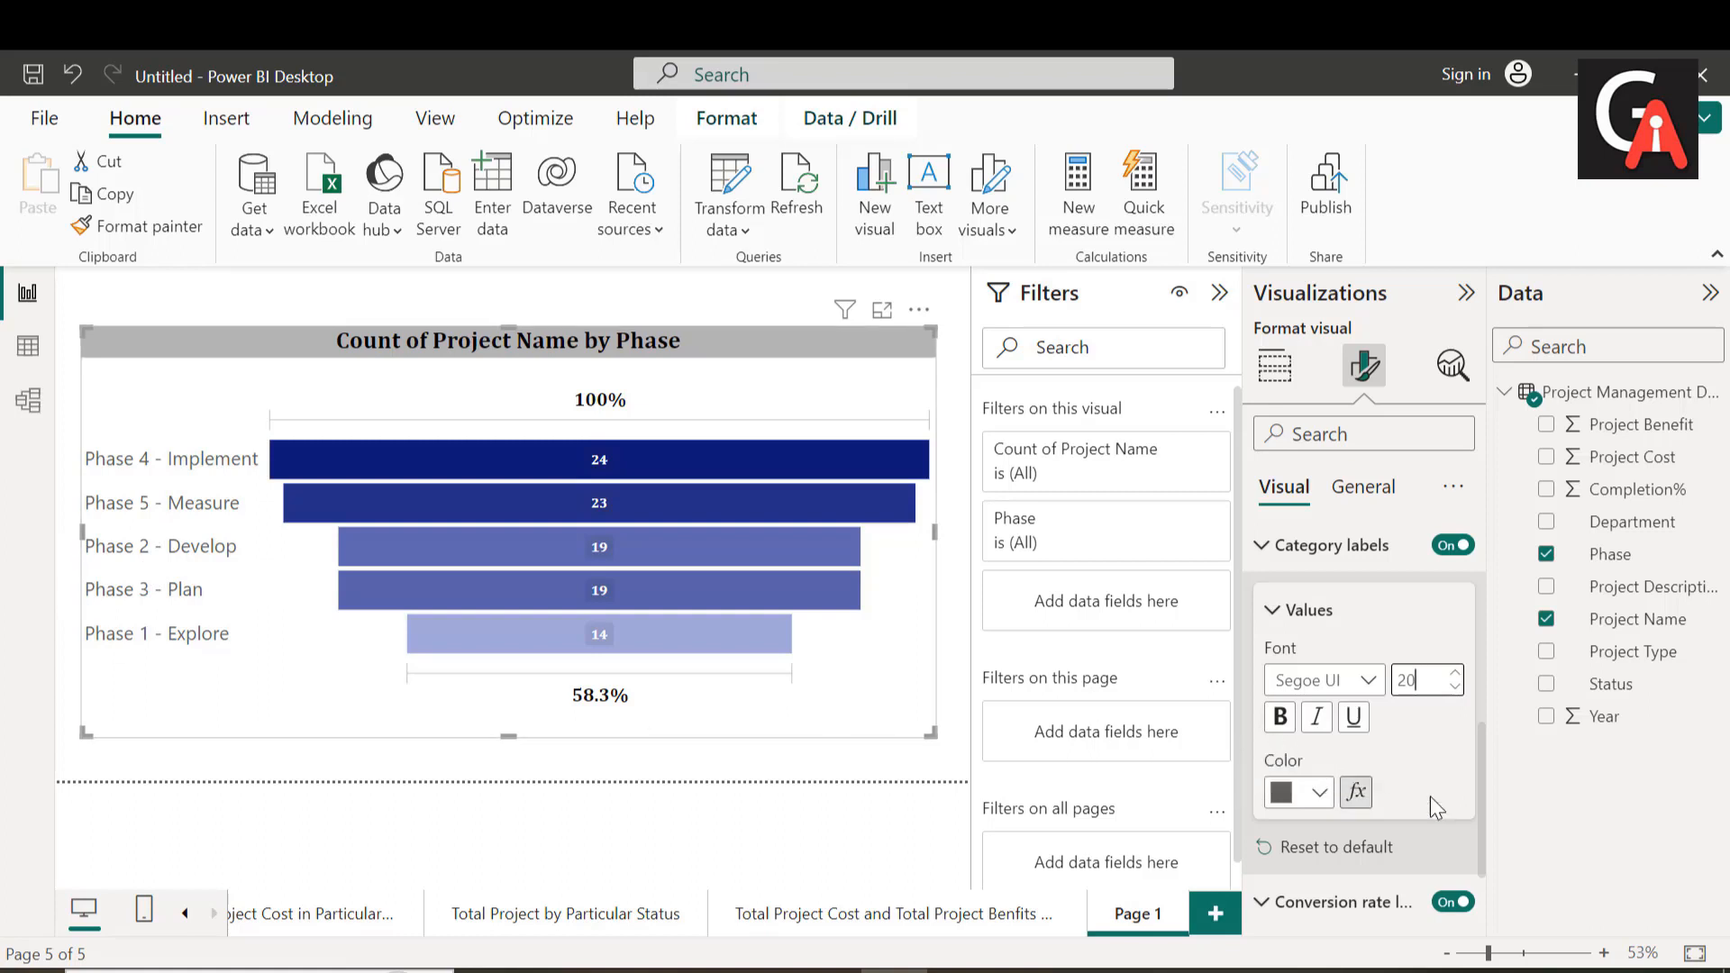
# Step: Format the funnel's category labels in bold black Cambria
pyautogui.click(1356, 681)
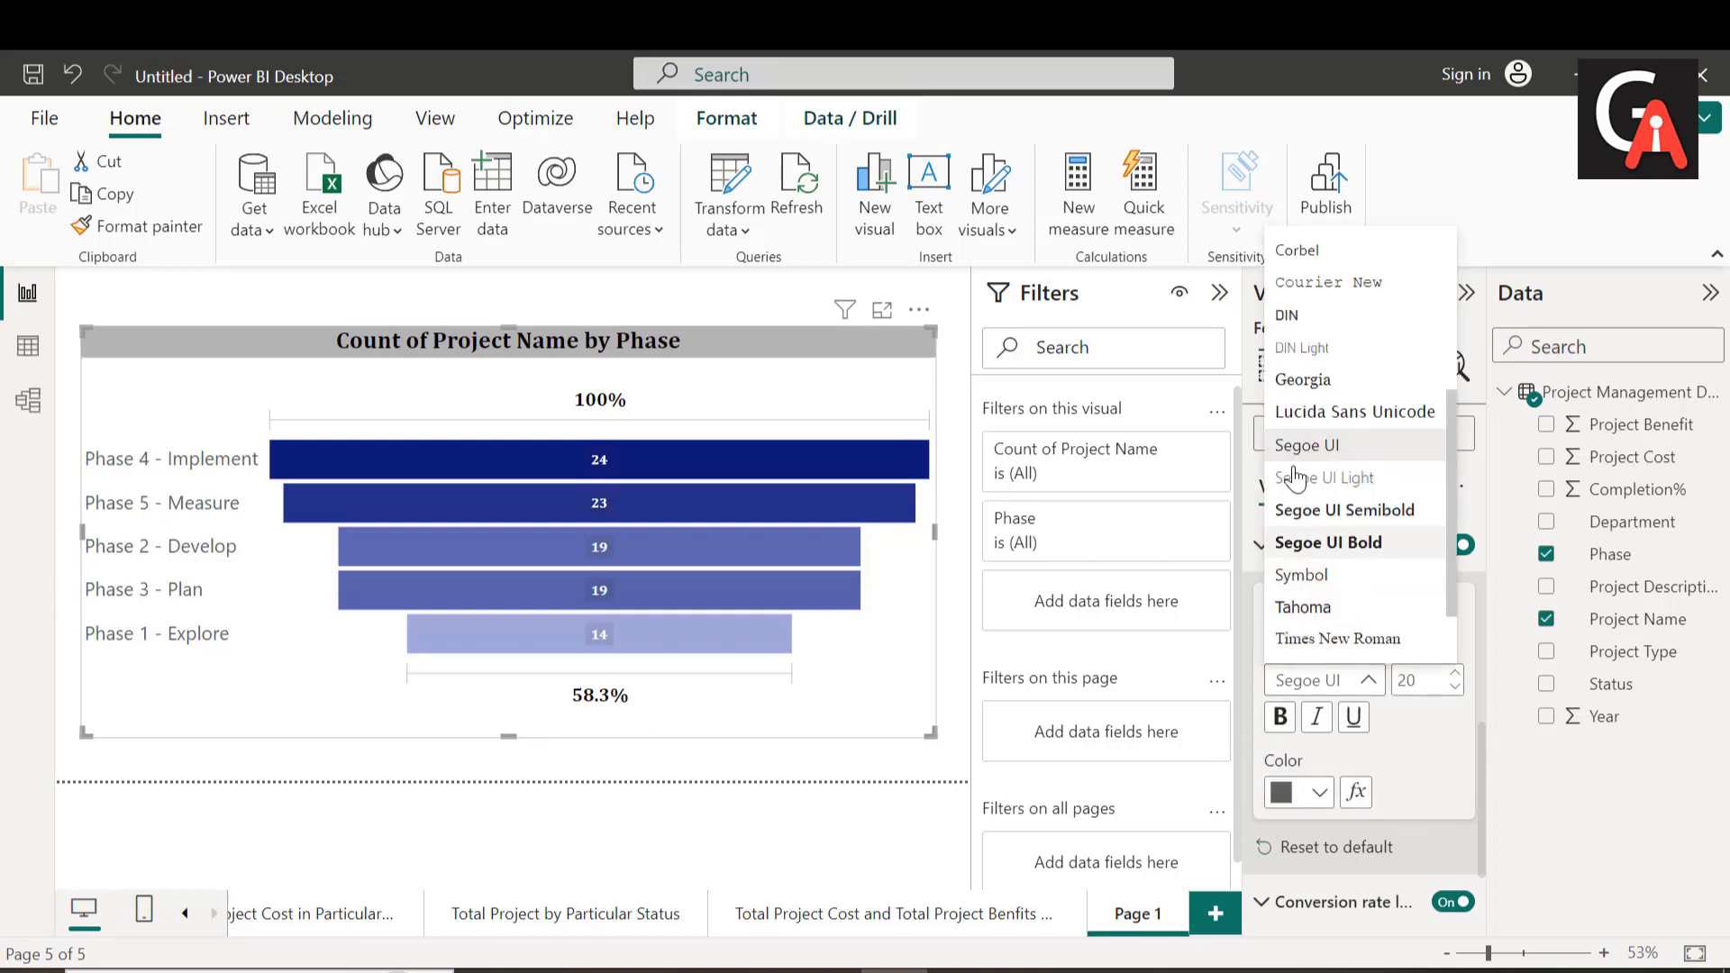
pyautogui.scroll(2, 1276, 370)
pyautogui.scroll(1, 1276, 370)
pyautogui.click(1304, 314)
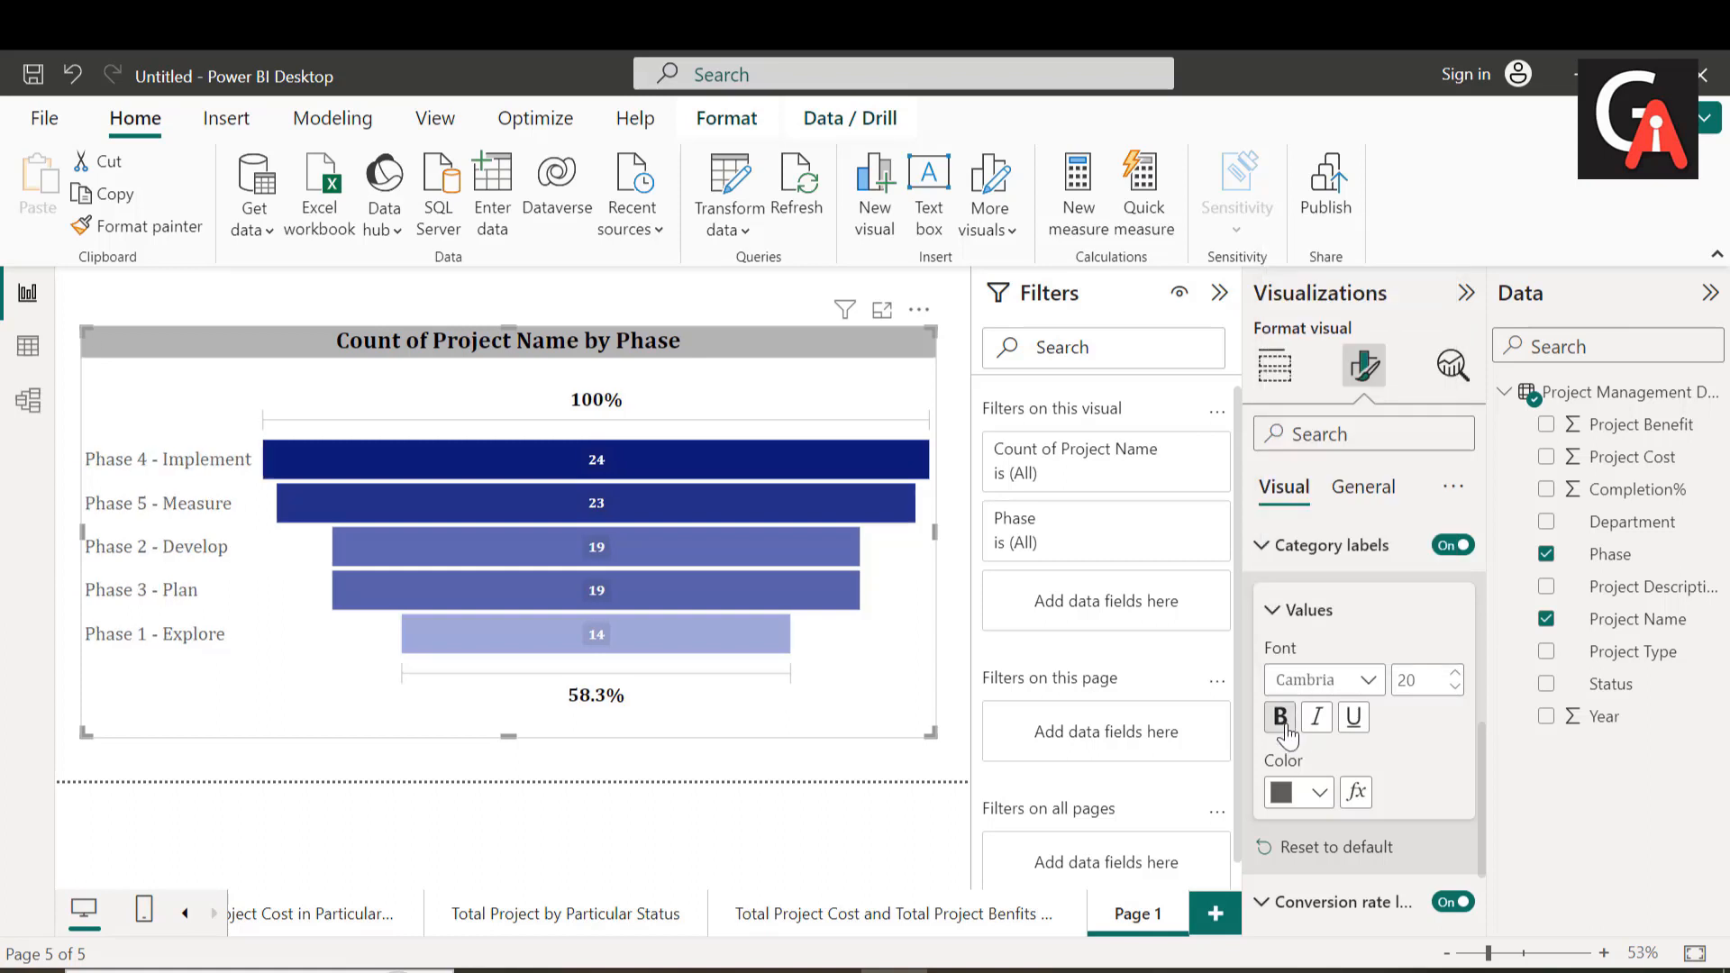
pyautogui.click(1279, 717)
pyautogui.click(1318, 793)
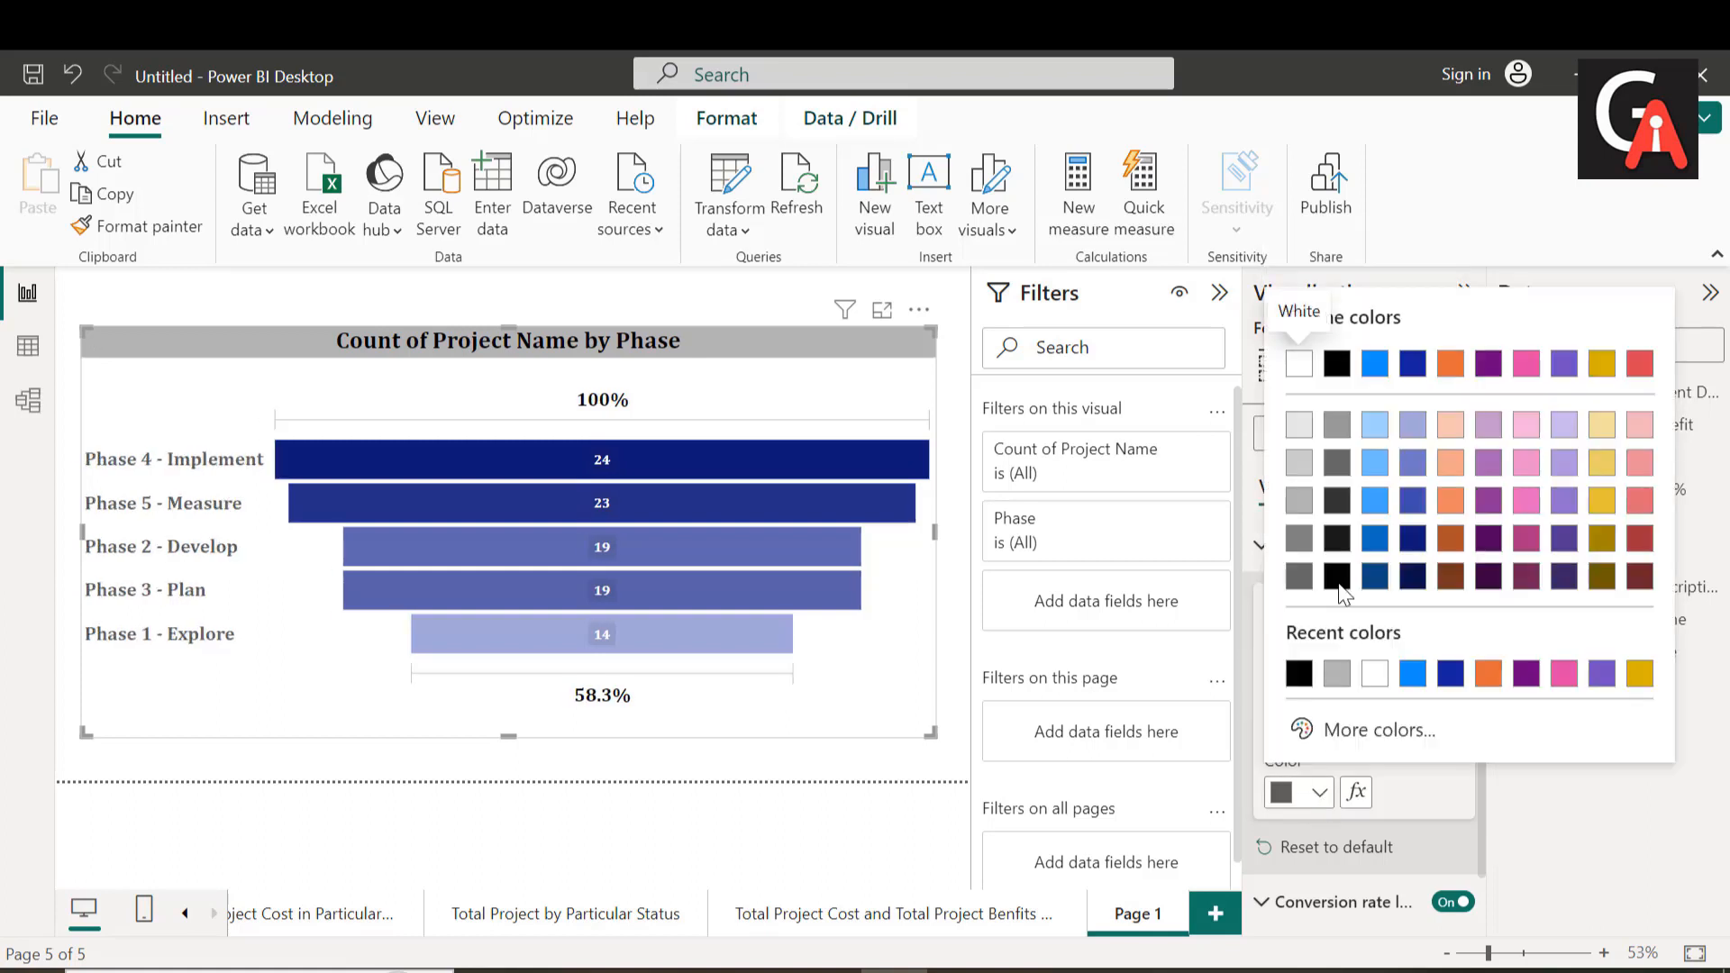
pyautogui.click(1336, 363)
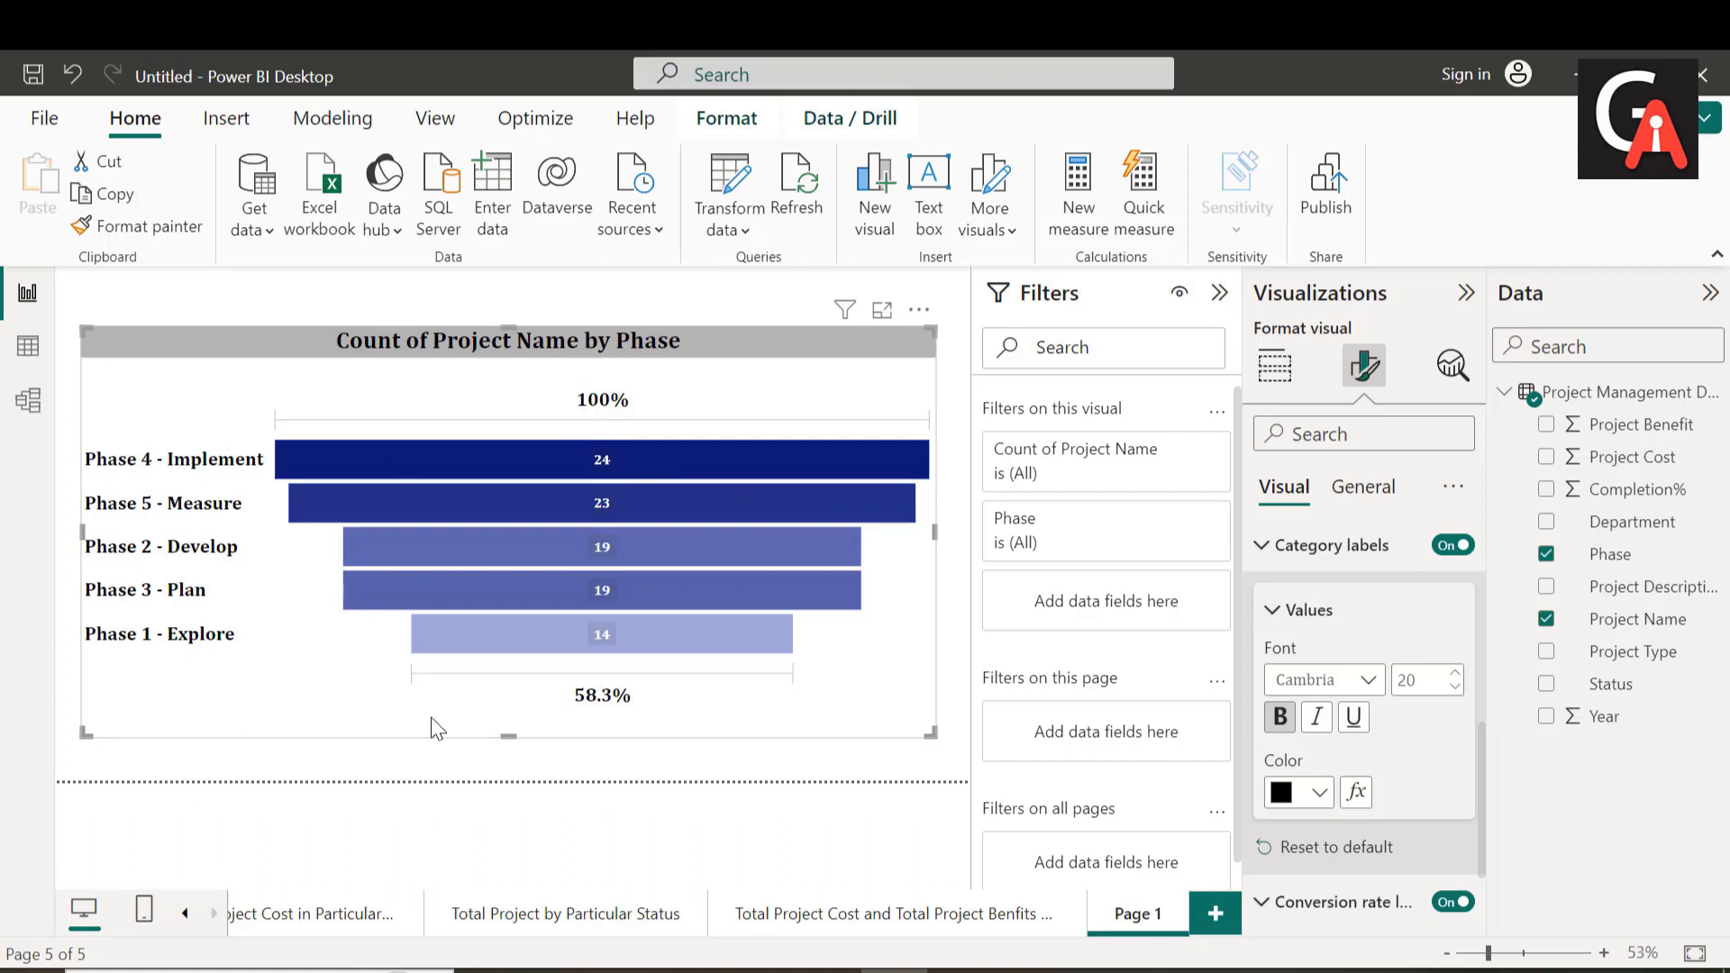
pyautogui.click(1260, 547)
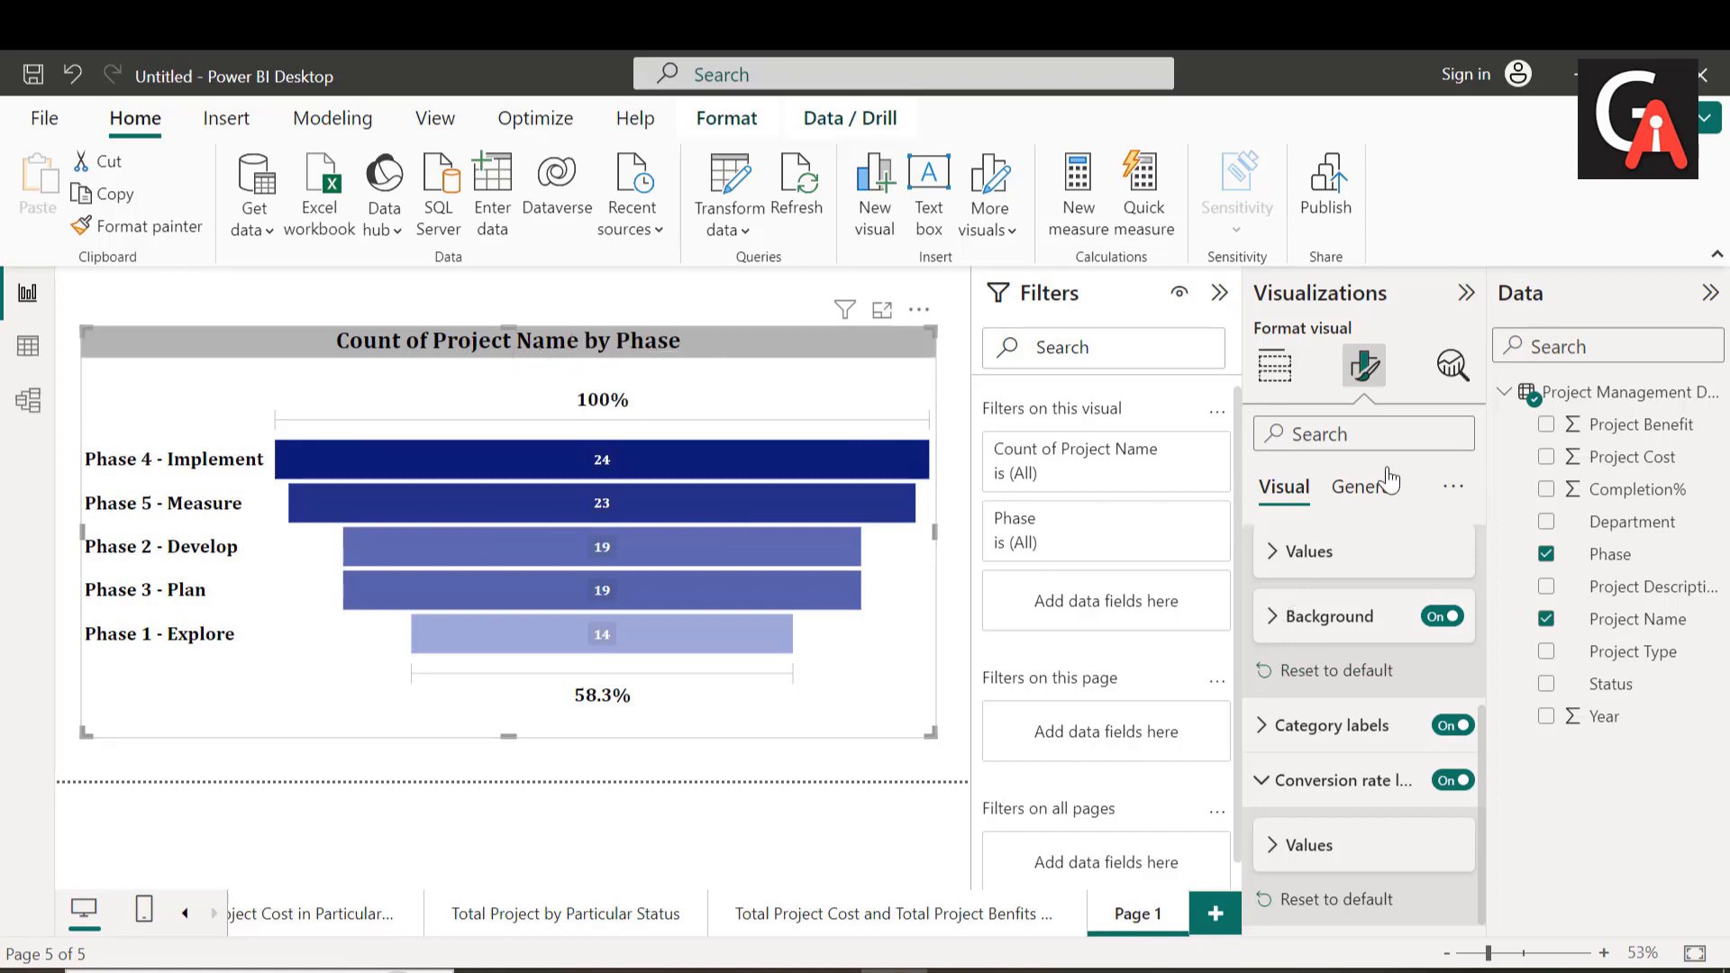
# Step: Change the funnel chart's title text to "Total Project by Phase"
pyautogui.click(1365, 488)
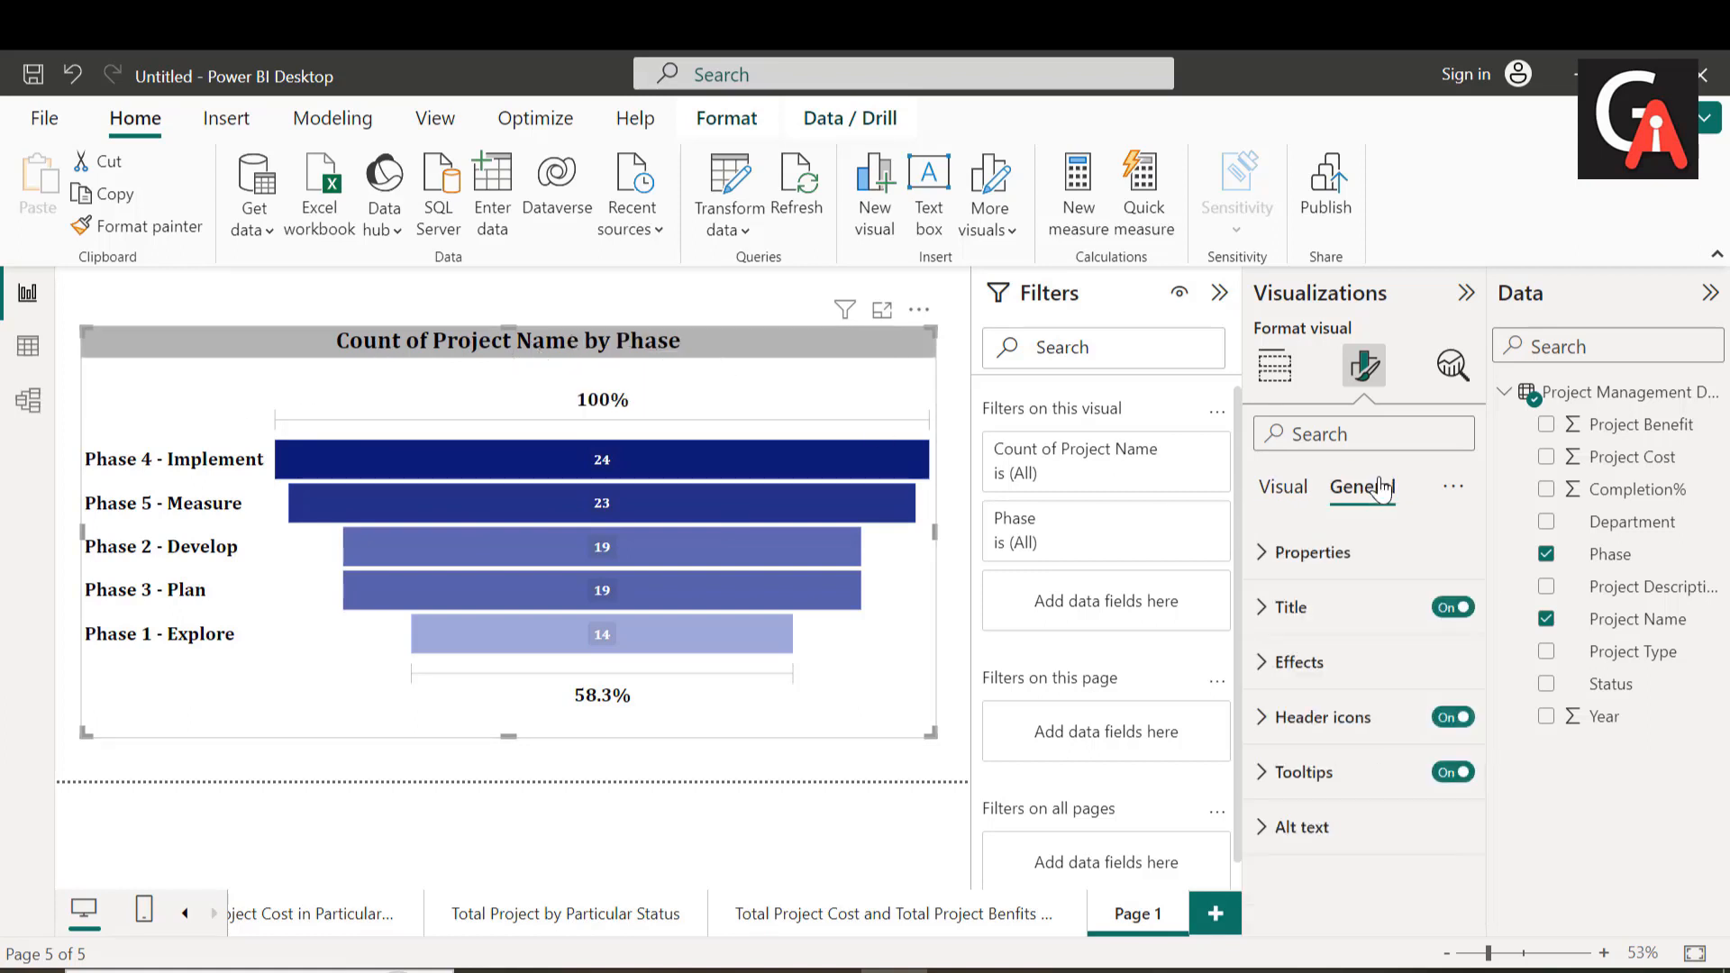
pyautogui.click(1261, 607)
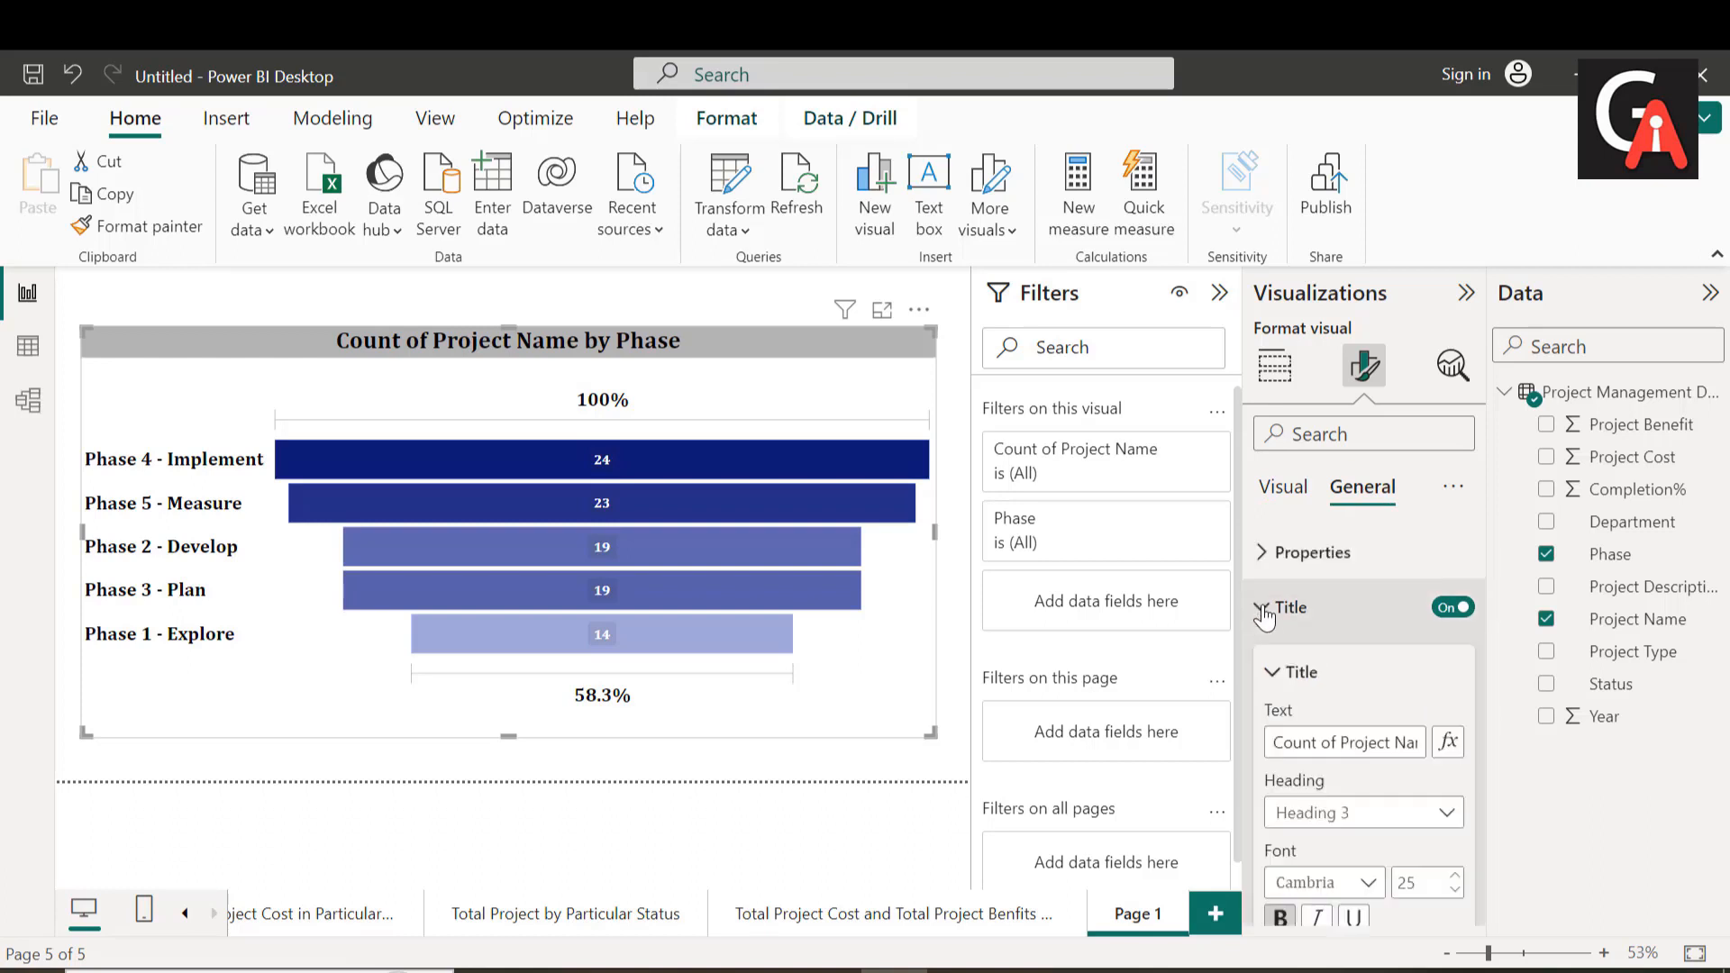
pyautogui.tripleClick(1323, 746)
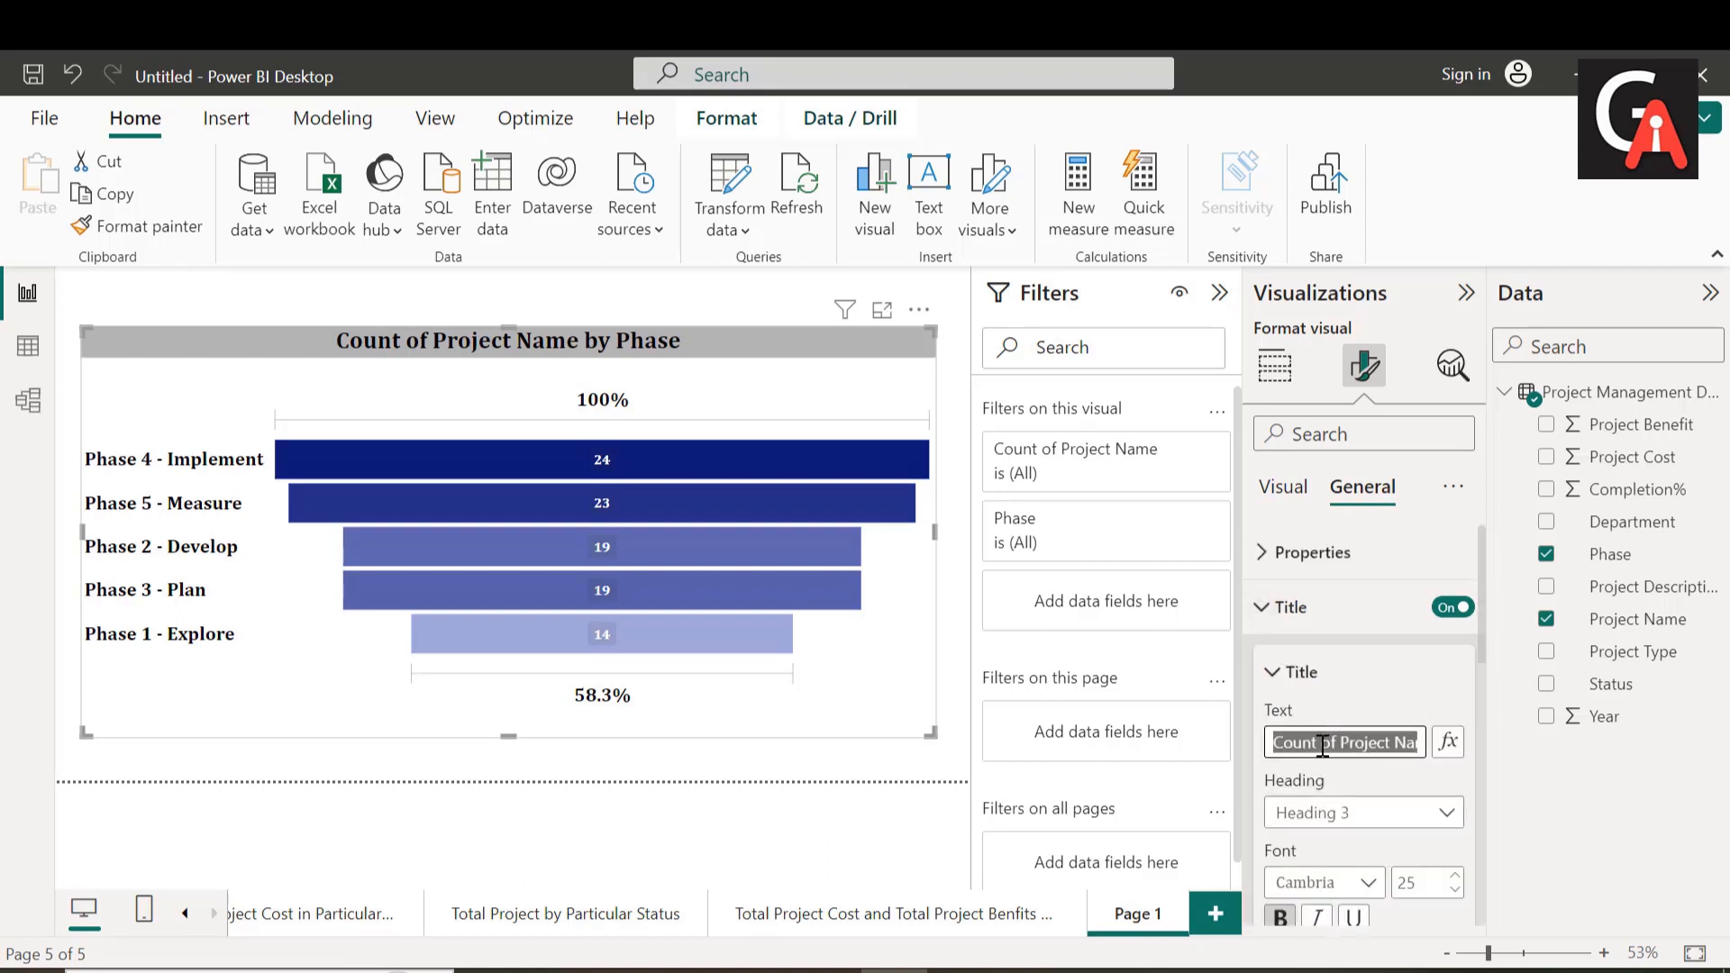
pyautogui.press('BackSpace')
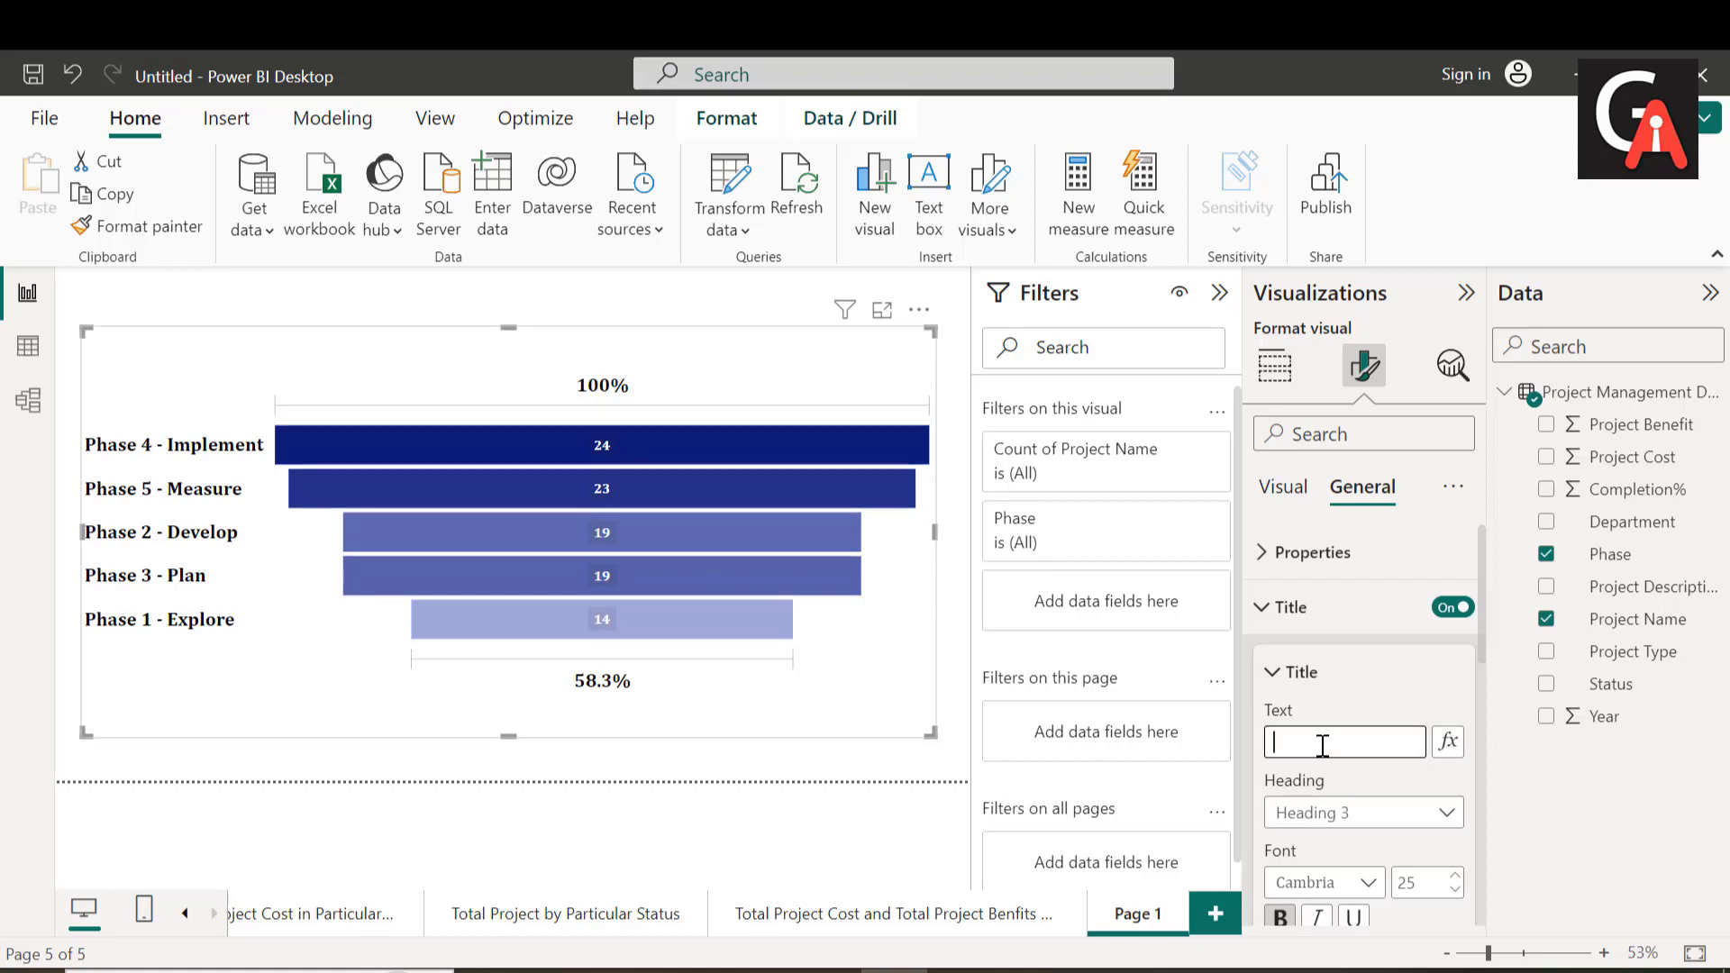
pyautogui.write('To')
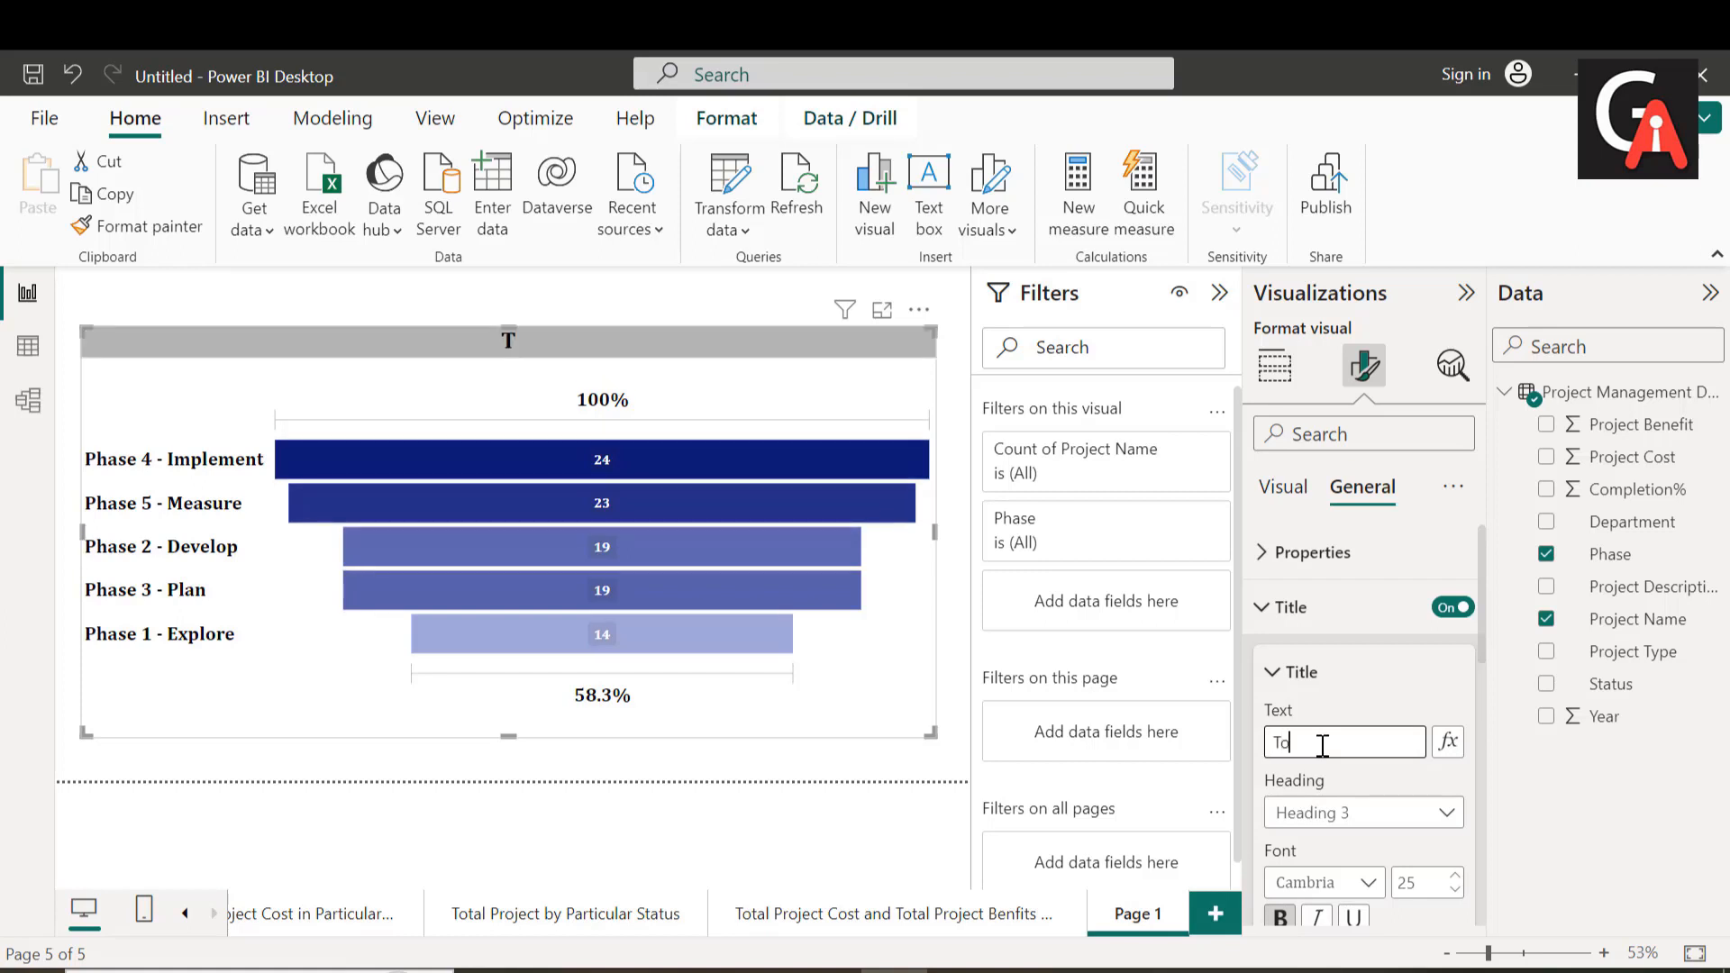
pyautogui.write('tal Project')
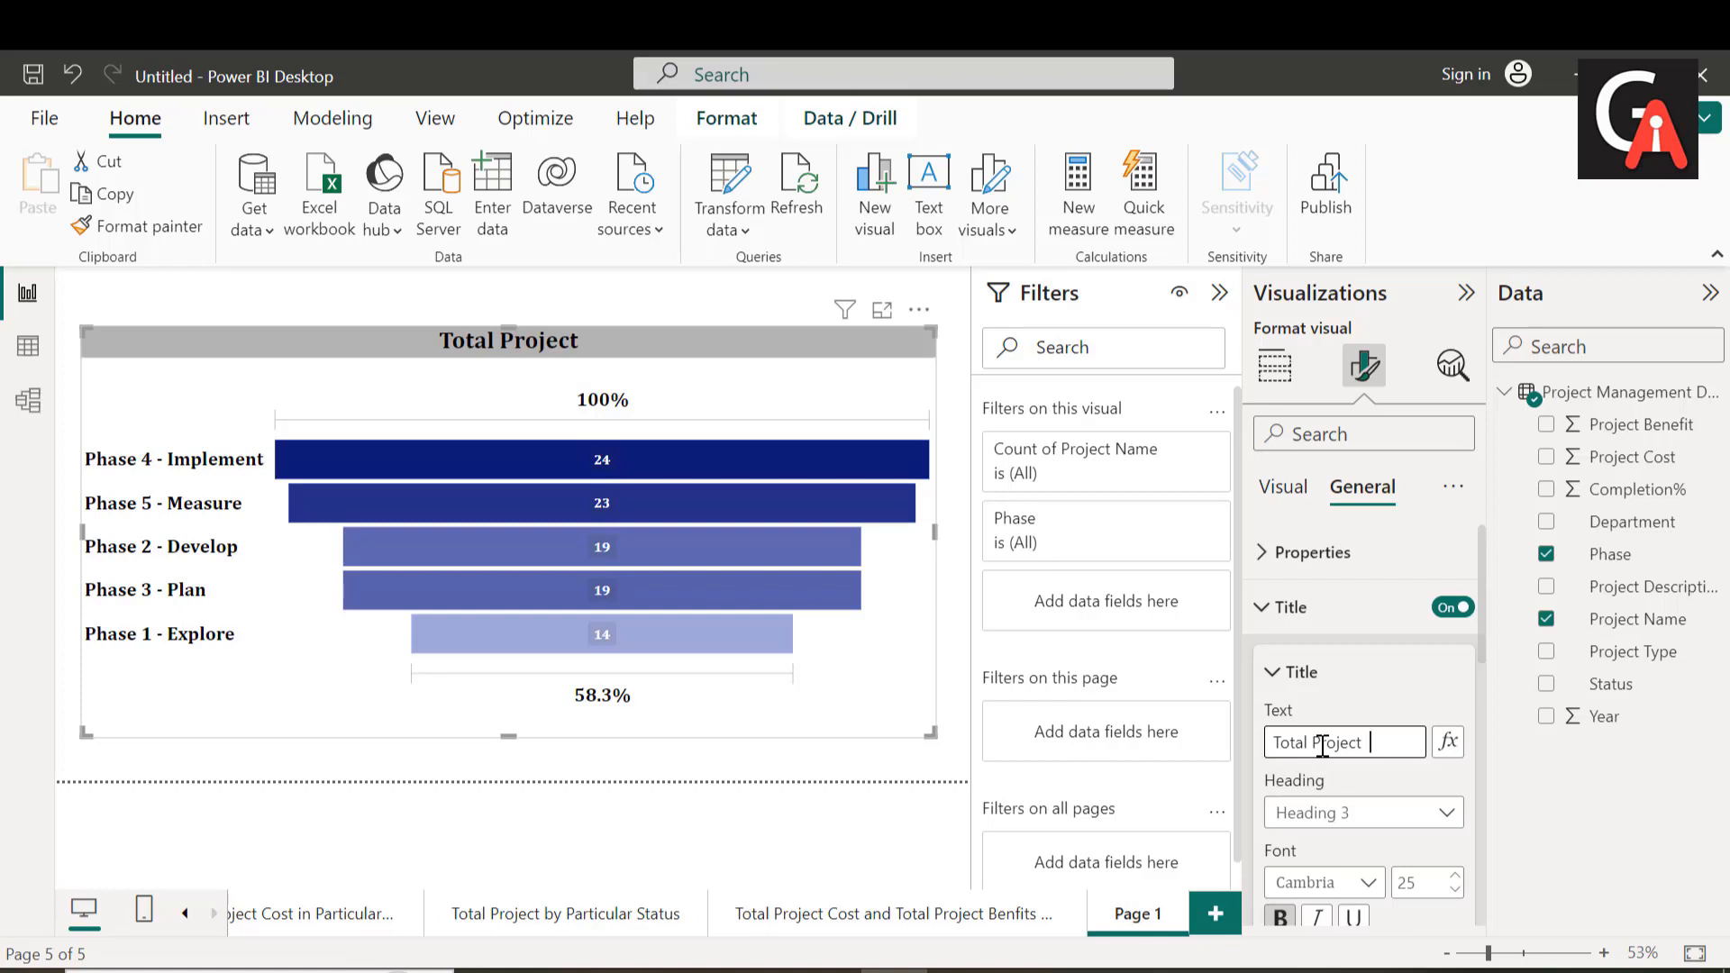
pyautogui.write('P')
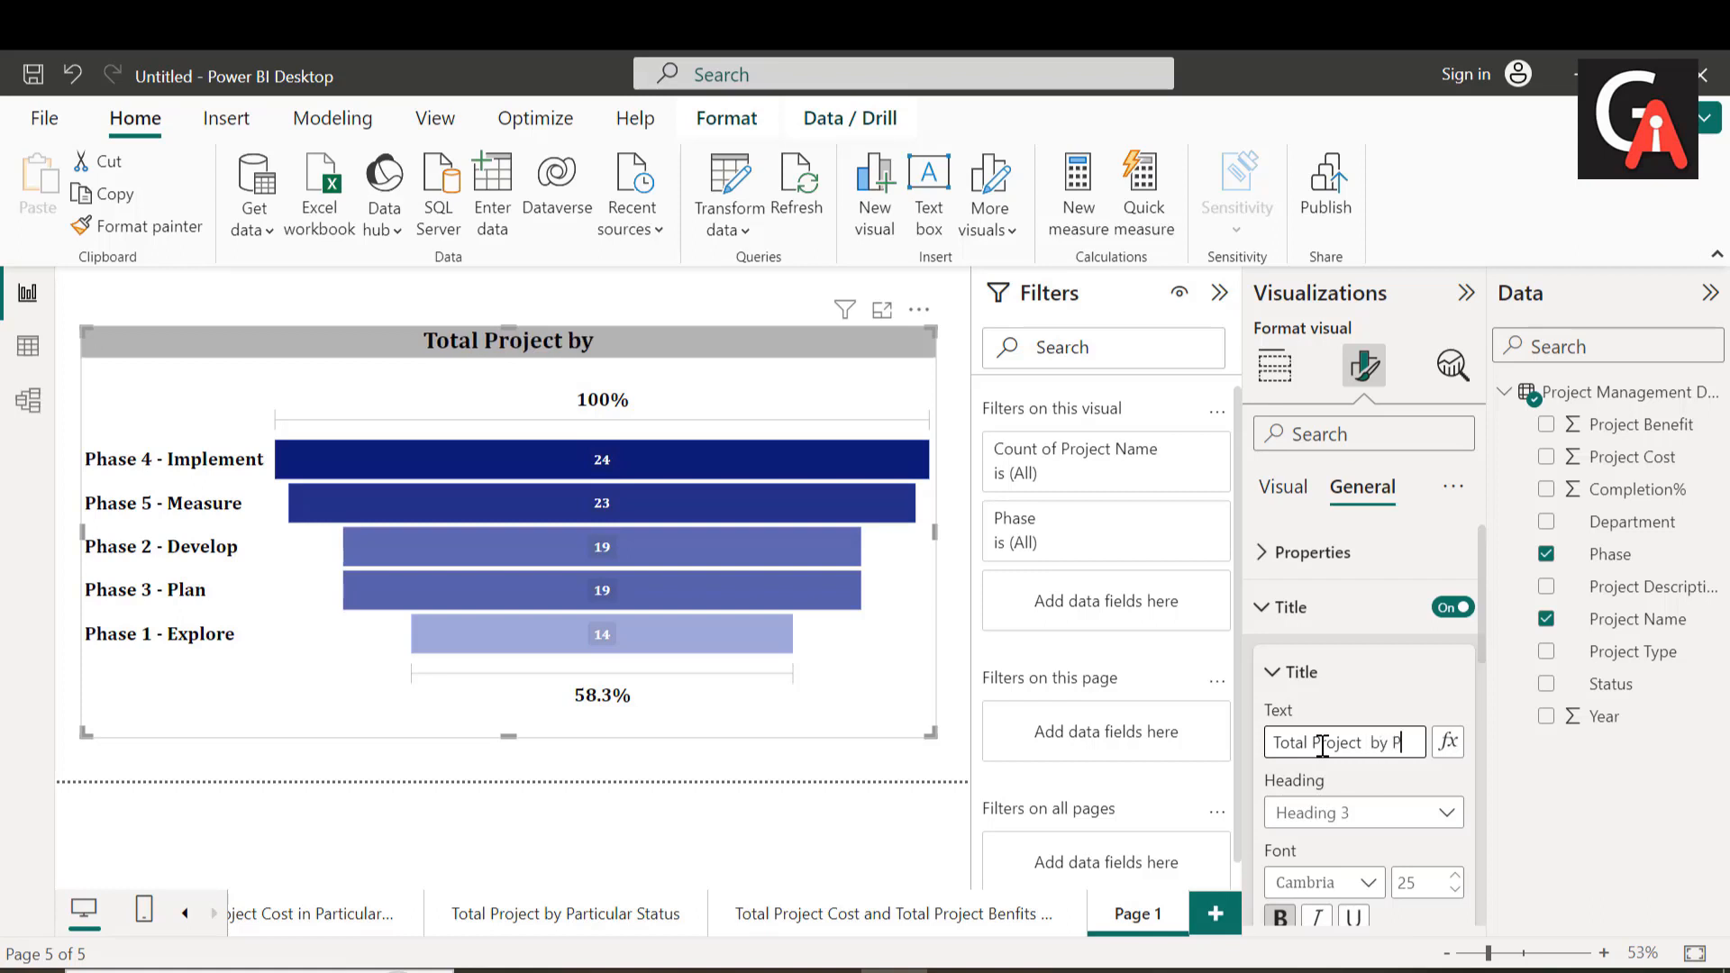
pyautogui.write('hases')
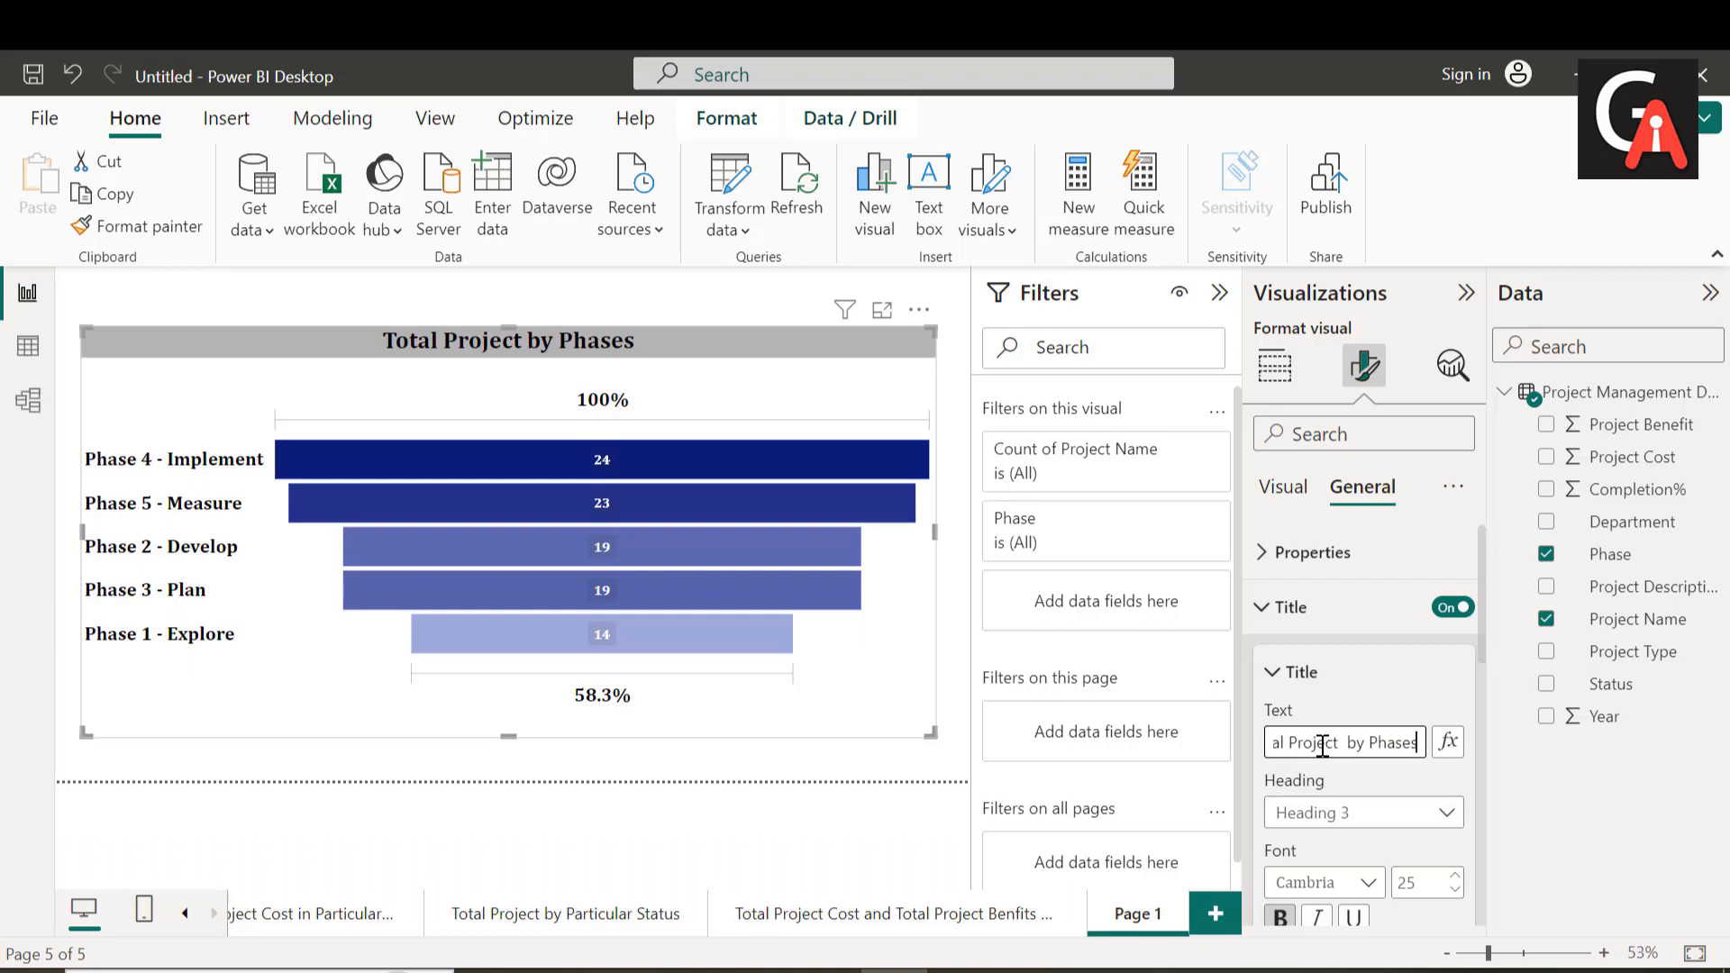
pyautogui.press('BackSpace')
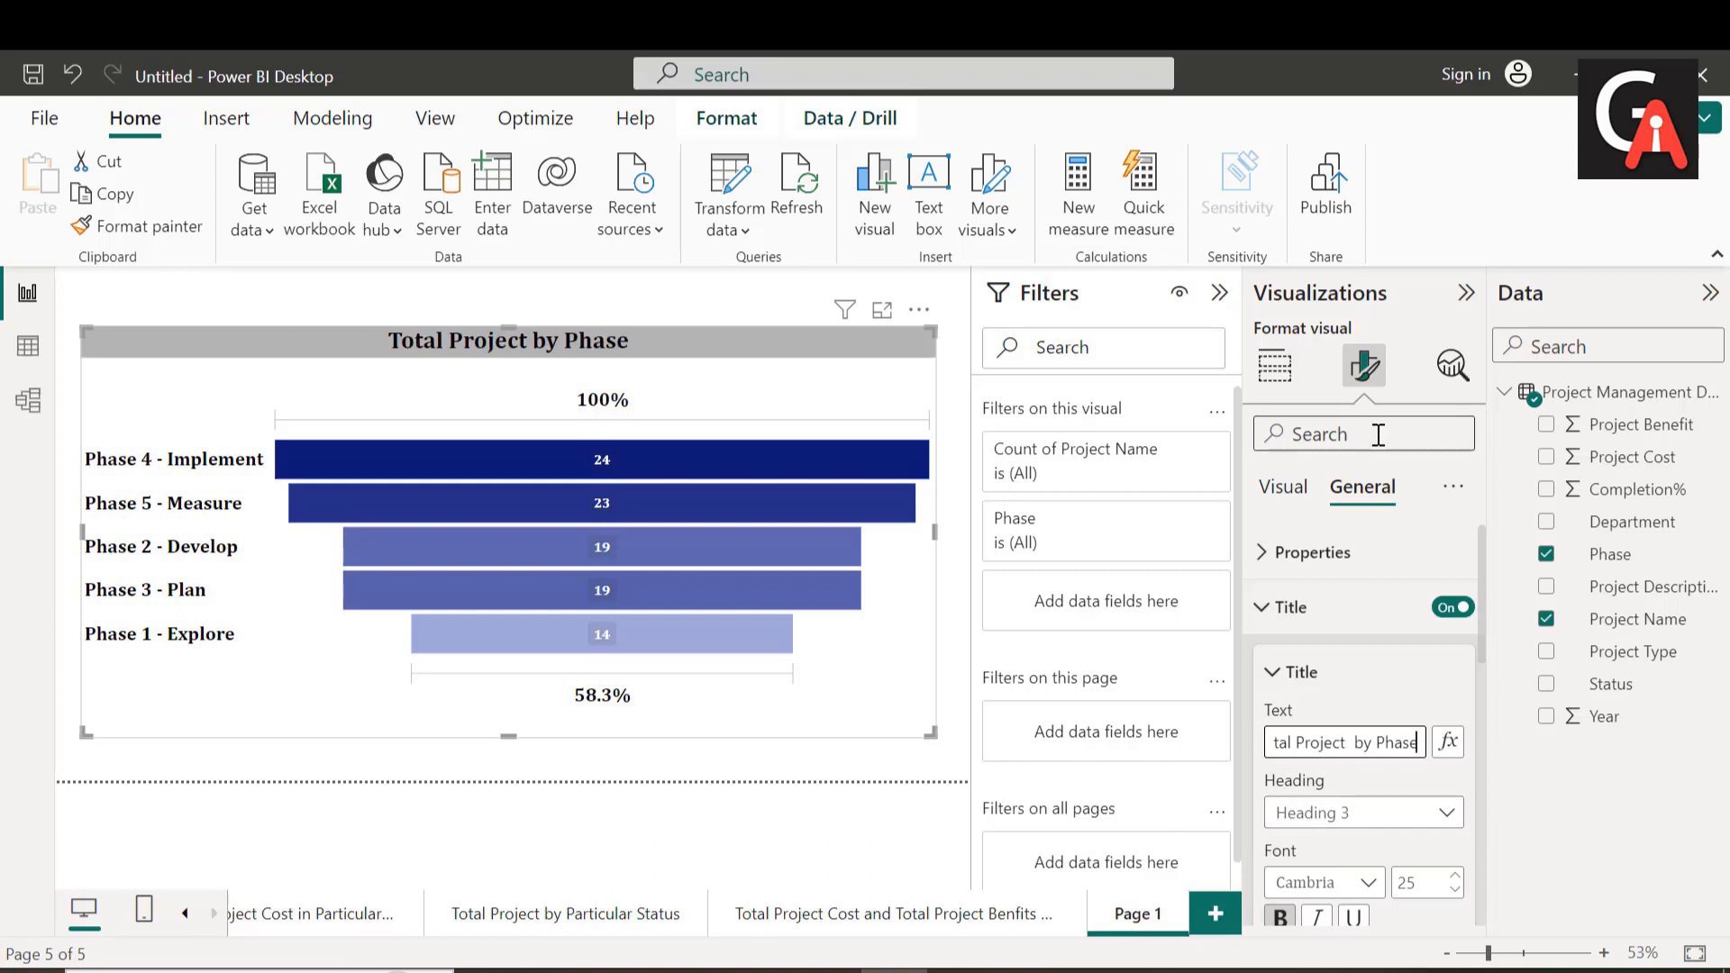
pyautogui.click(1274, 366)
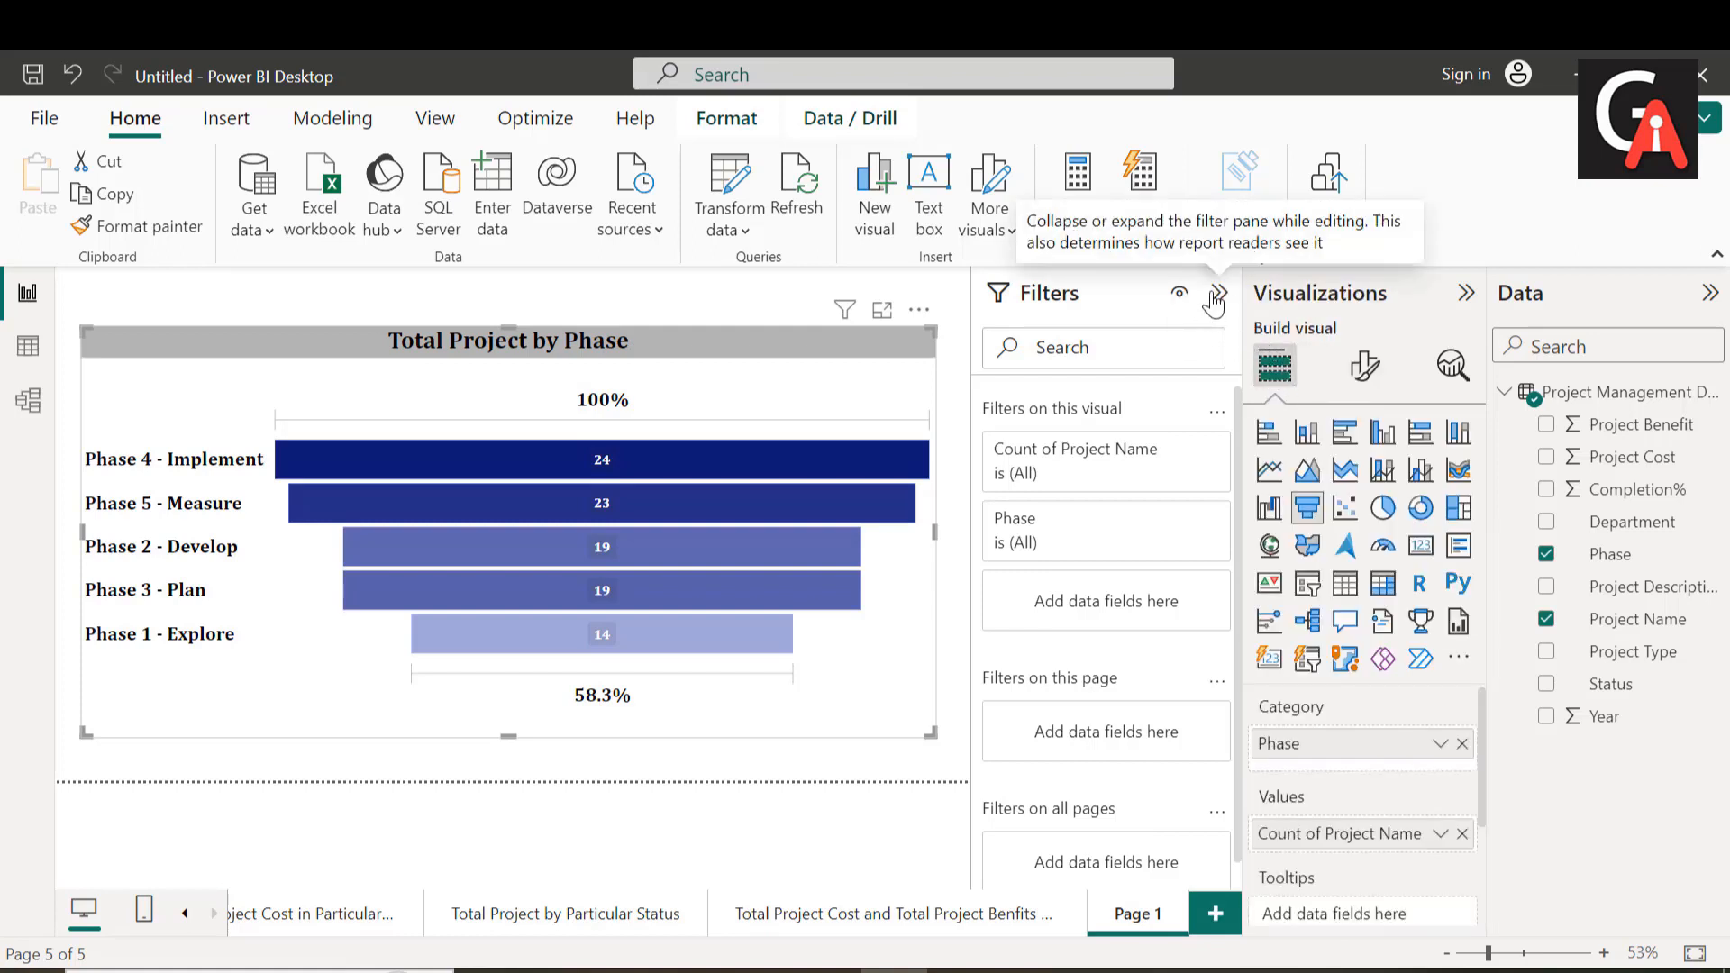
# Step: Rename the report page Page 1 as "Total Project by Phase"
pyautogui.doubleClick(1137, 915)
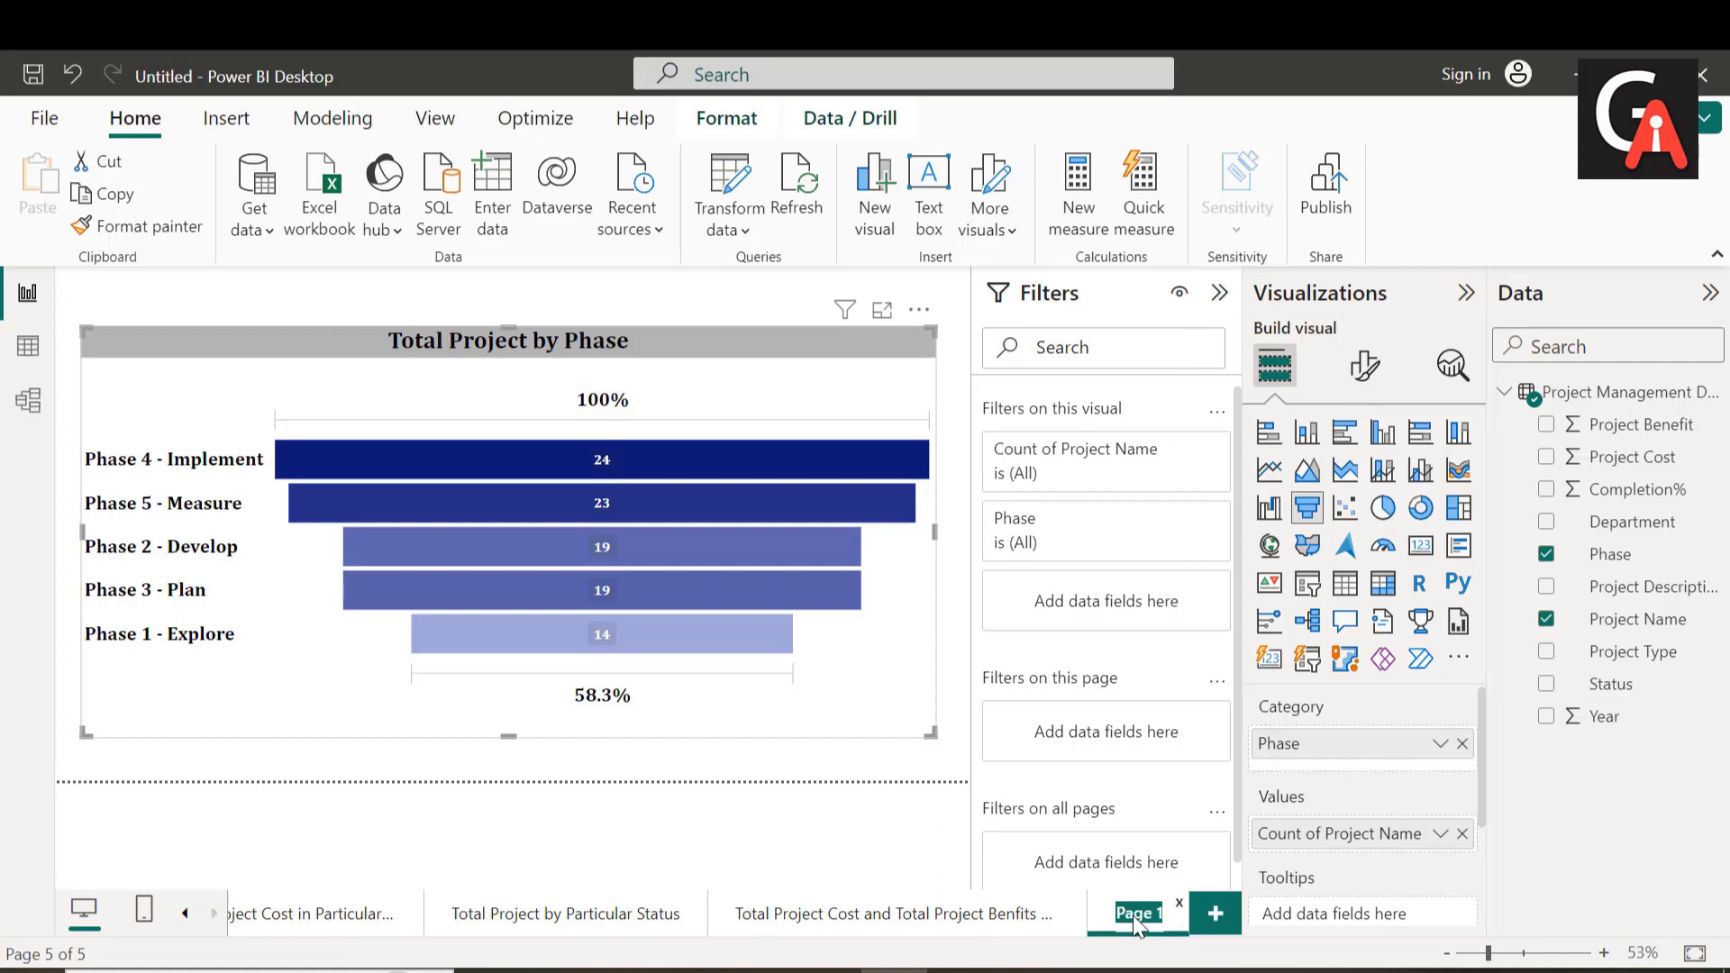
pyautogui.press('BackSpace')
pyautogui.write('Total Proj')
pyautogui.write('ect by')
pyautogui.write(' Phase')
pyautogui.press('Return')
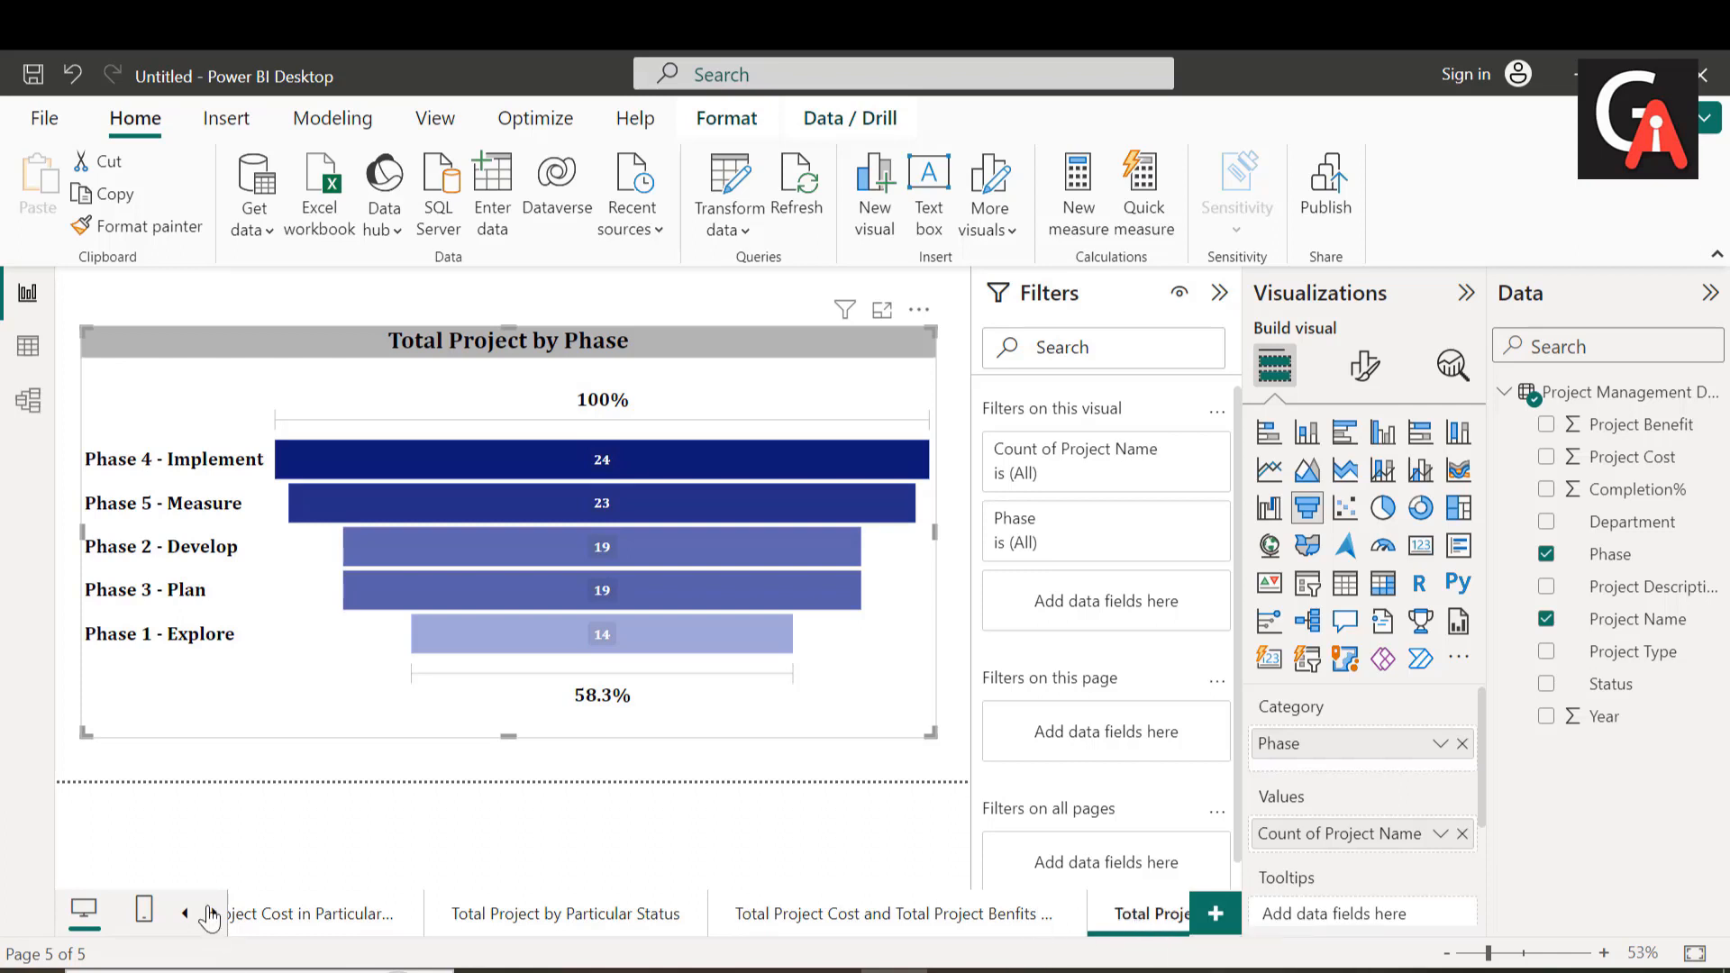
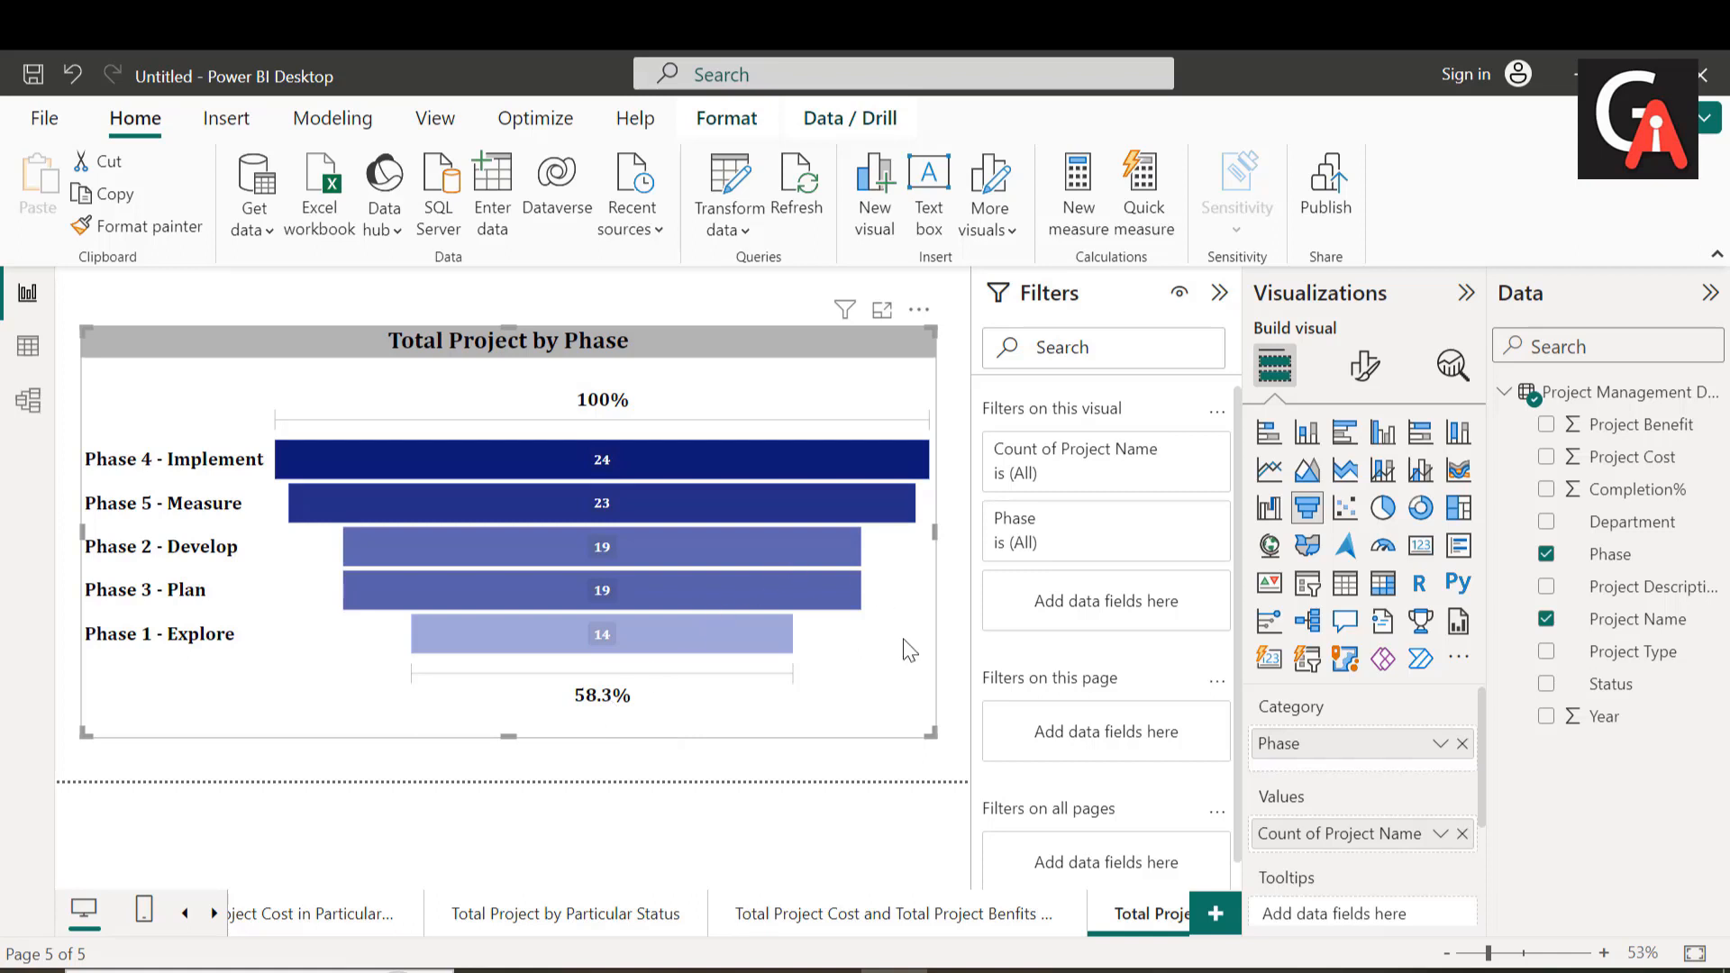
# Step: Add a new report page and name it "Dashboard"
pyautogui.click(1214, 919)
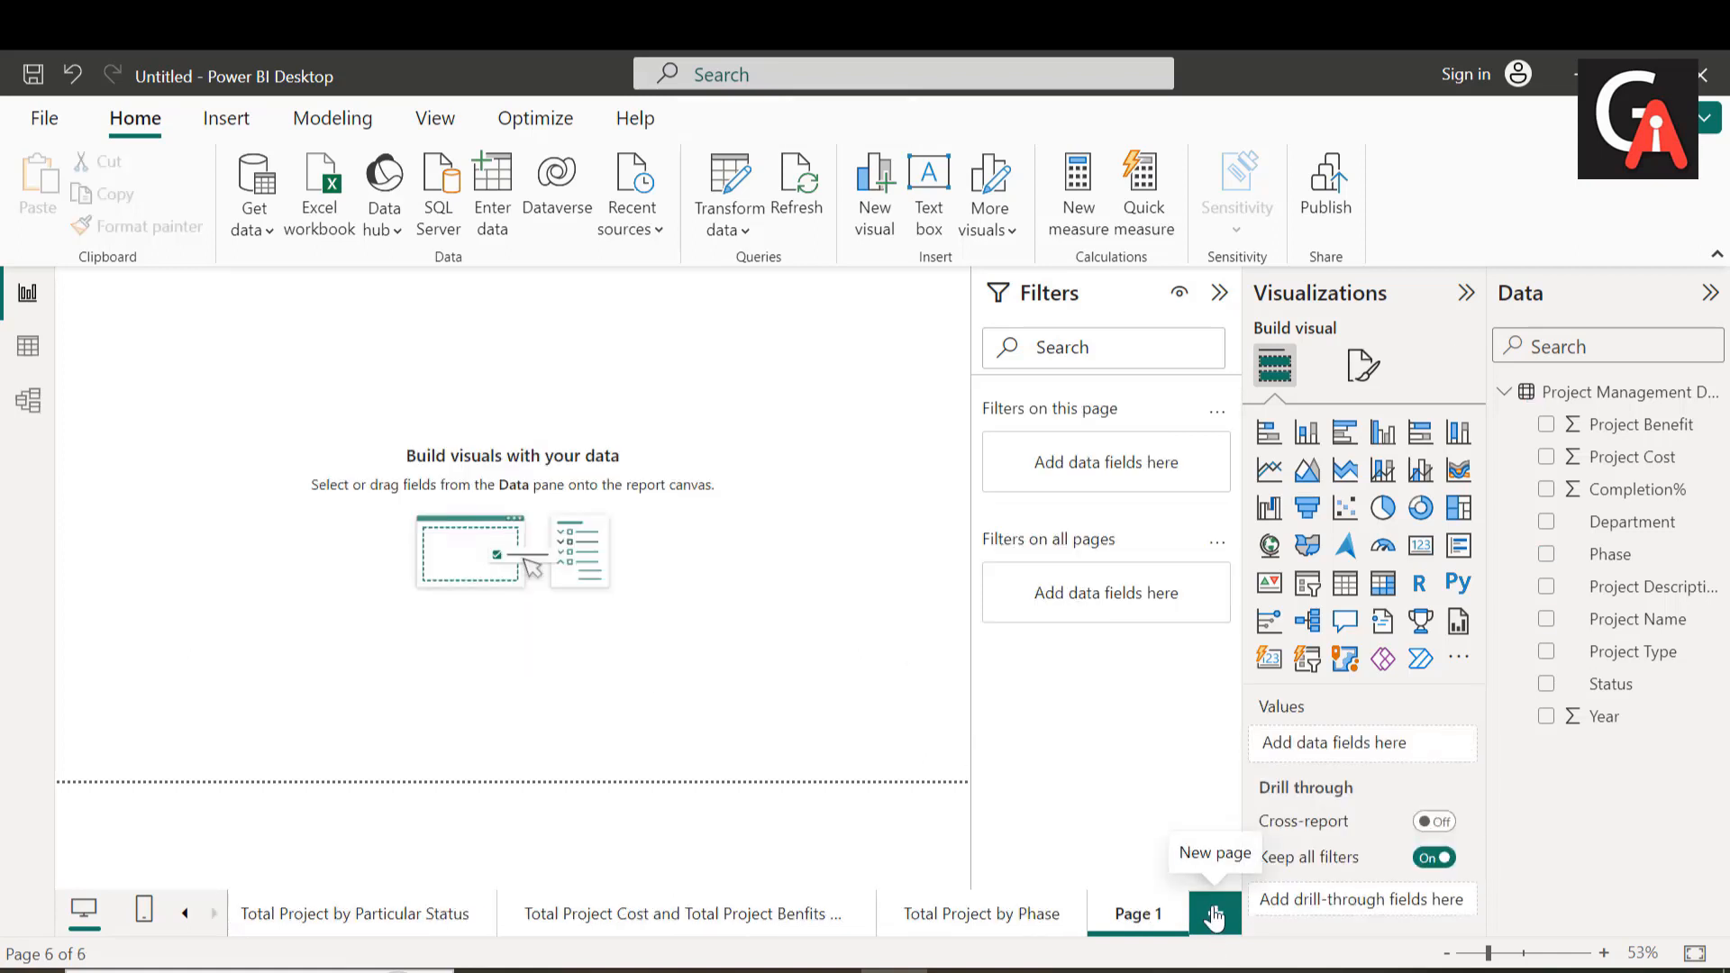
pyautogui.doubleClick(1130, 915)
pyautogui.write('Dash')
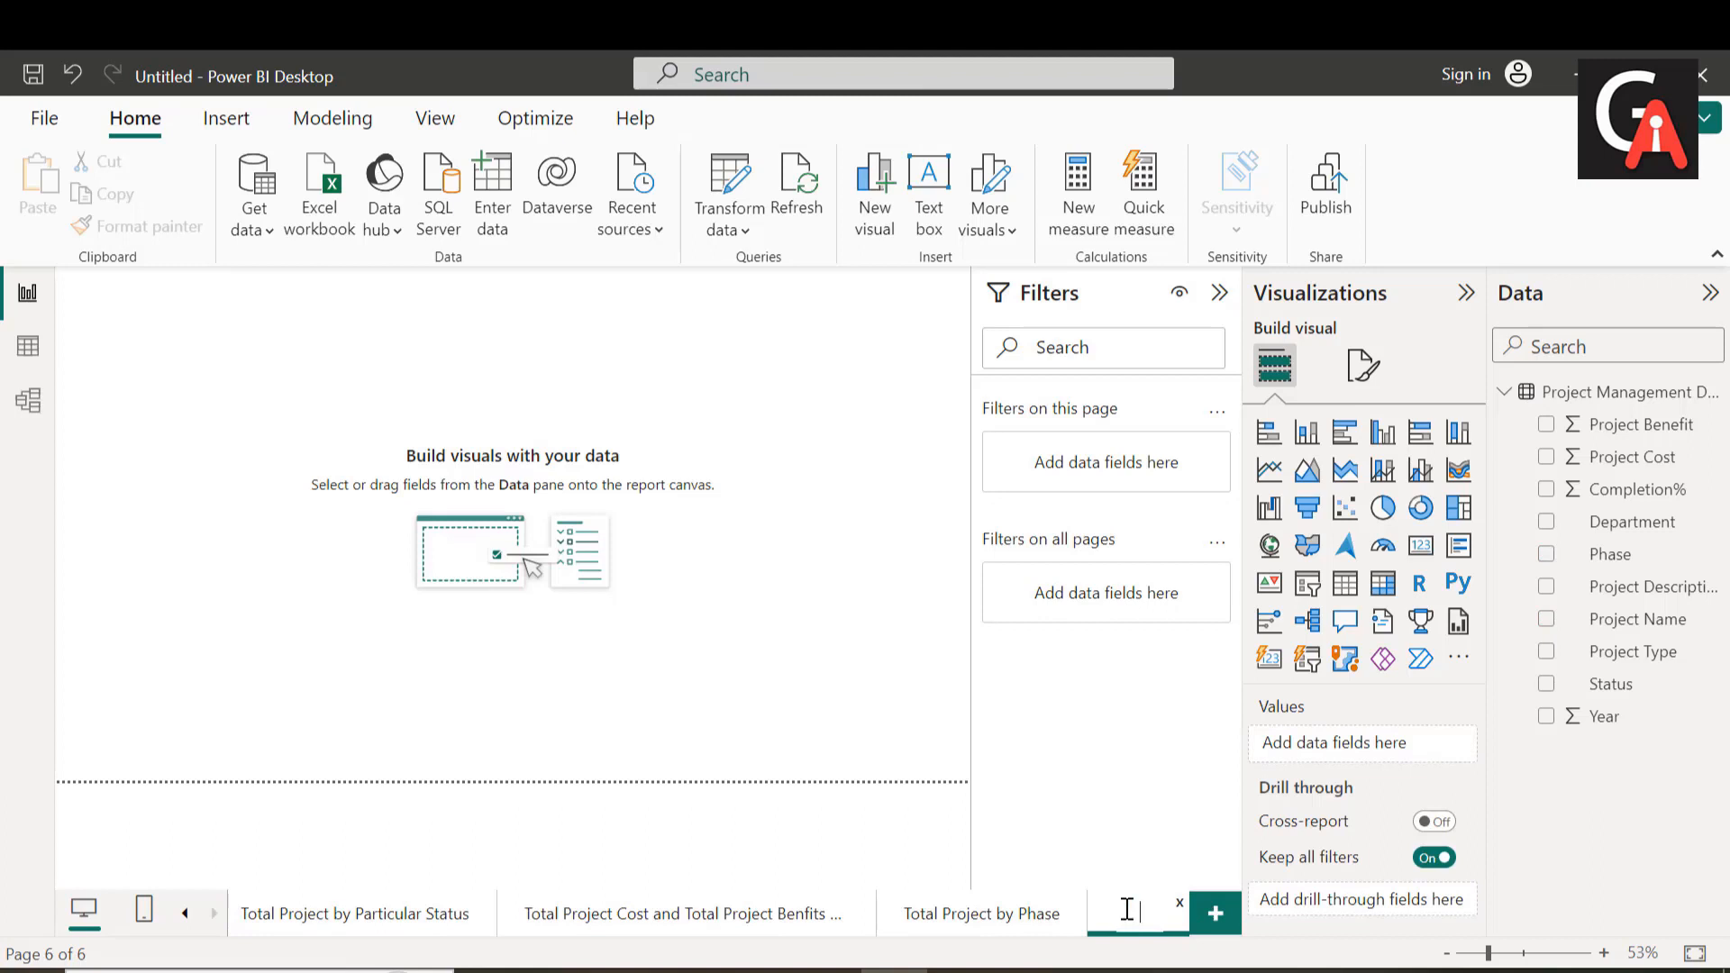
pyautogui.write('boart')
pyautogui.press('BackSpace')
pyautogui.press('BackSpace')
pyautogui.press('BackSpace')
pyautogui.press('BackSpace')
pyautogui.write('oard')
pyautogui.press('Return')
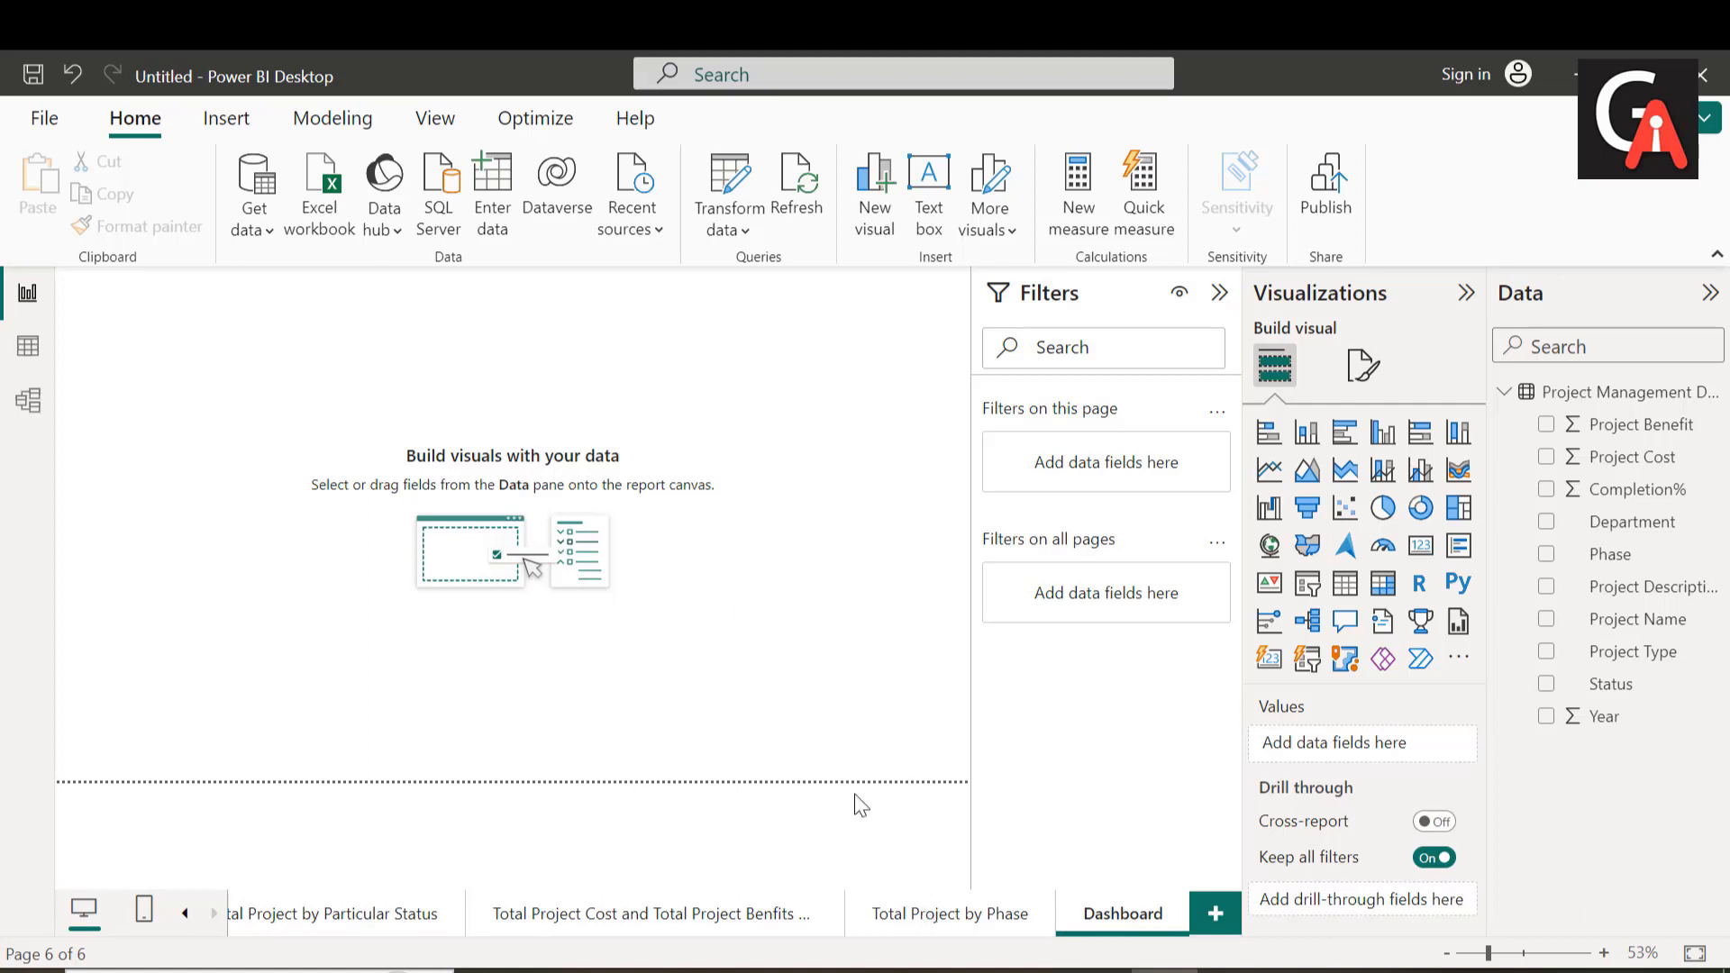
# Step: Switch the Dashboard page's canvas type to Custom and set its height to 1500 px
pyautogui.click(1363, 364)
pyautogui.click(1330, 564)
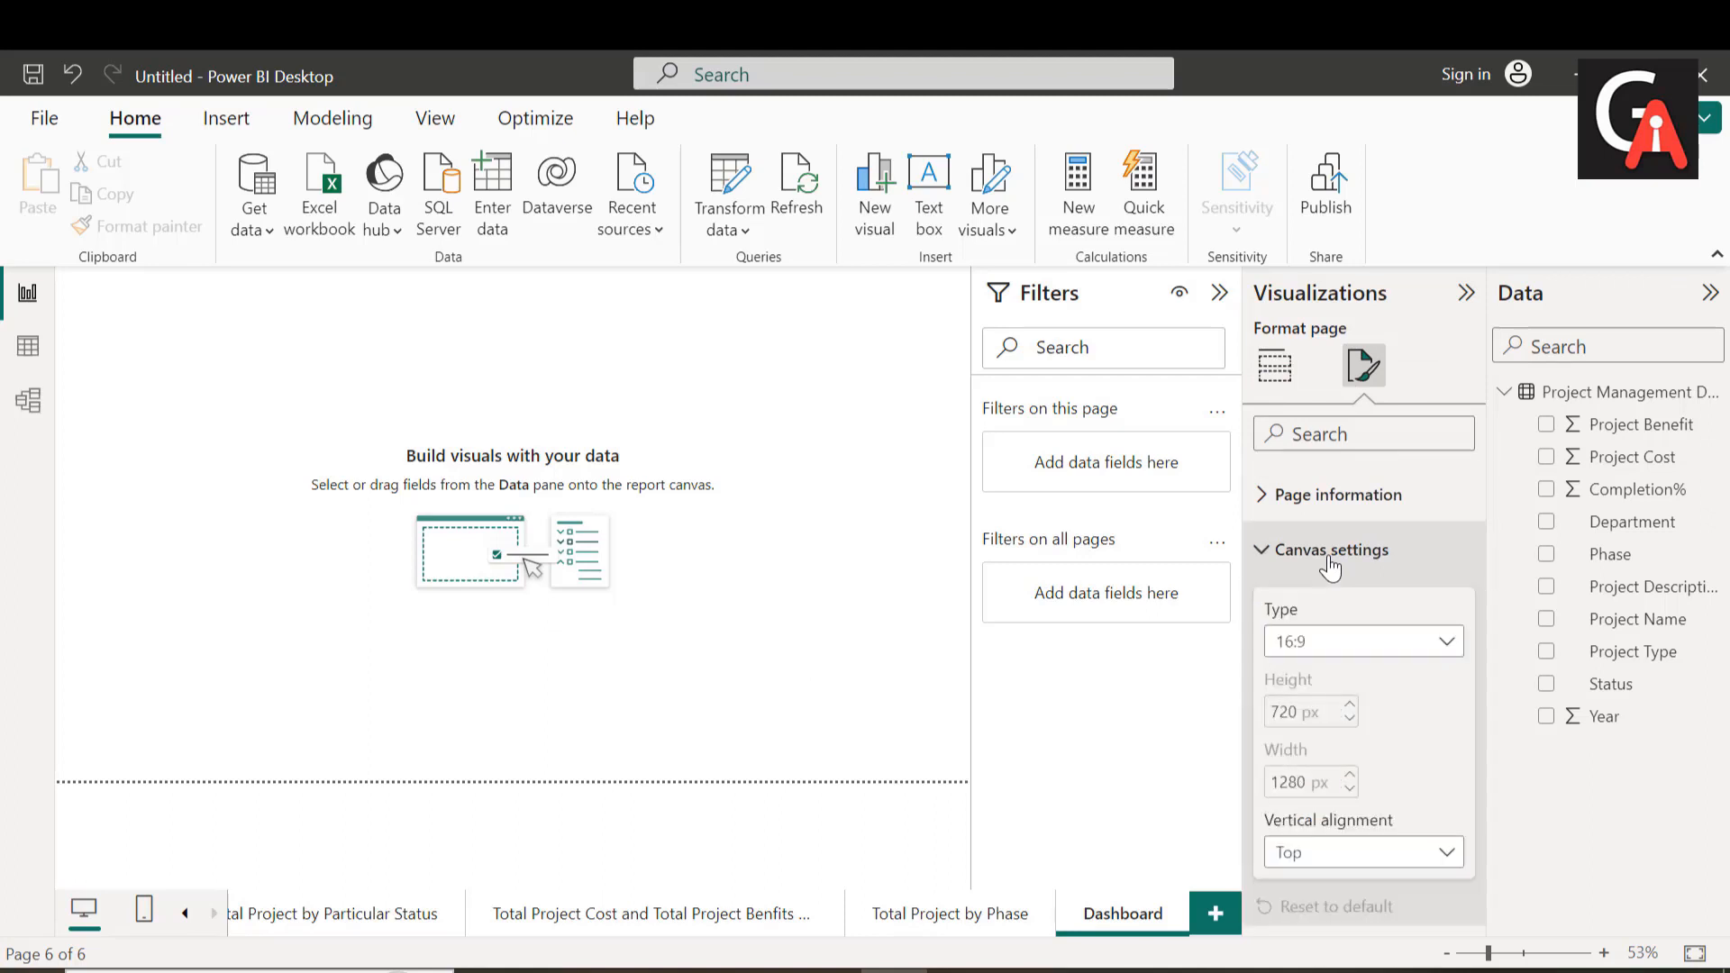
pyautogui.click(1332, 642)
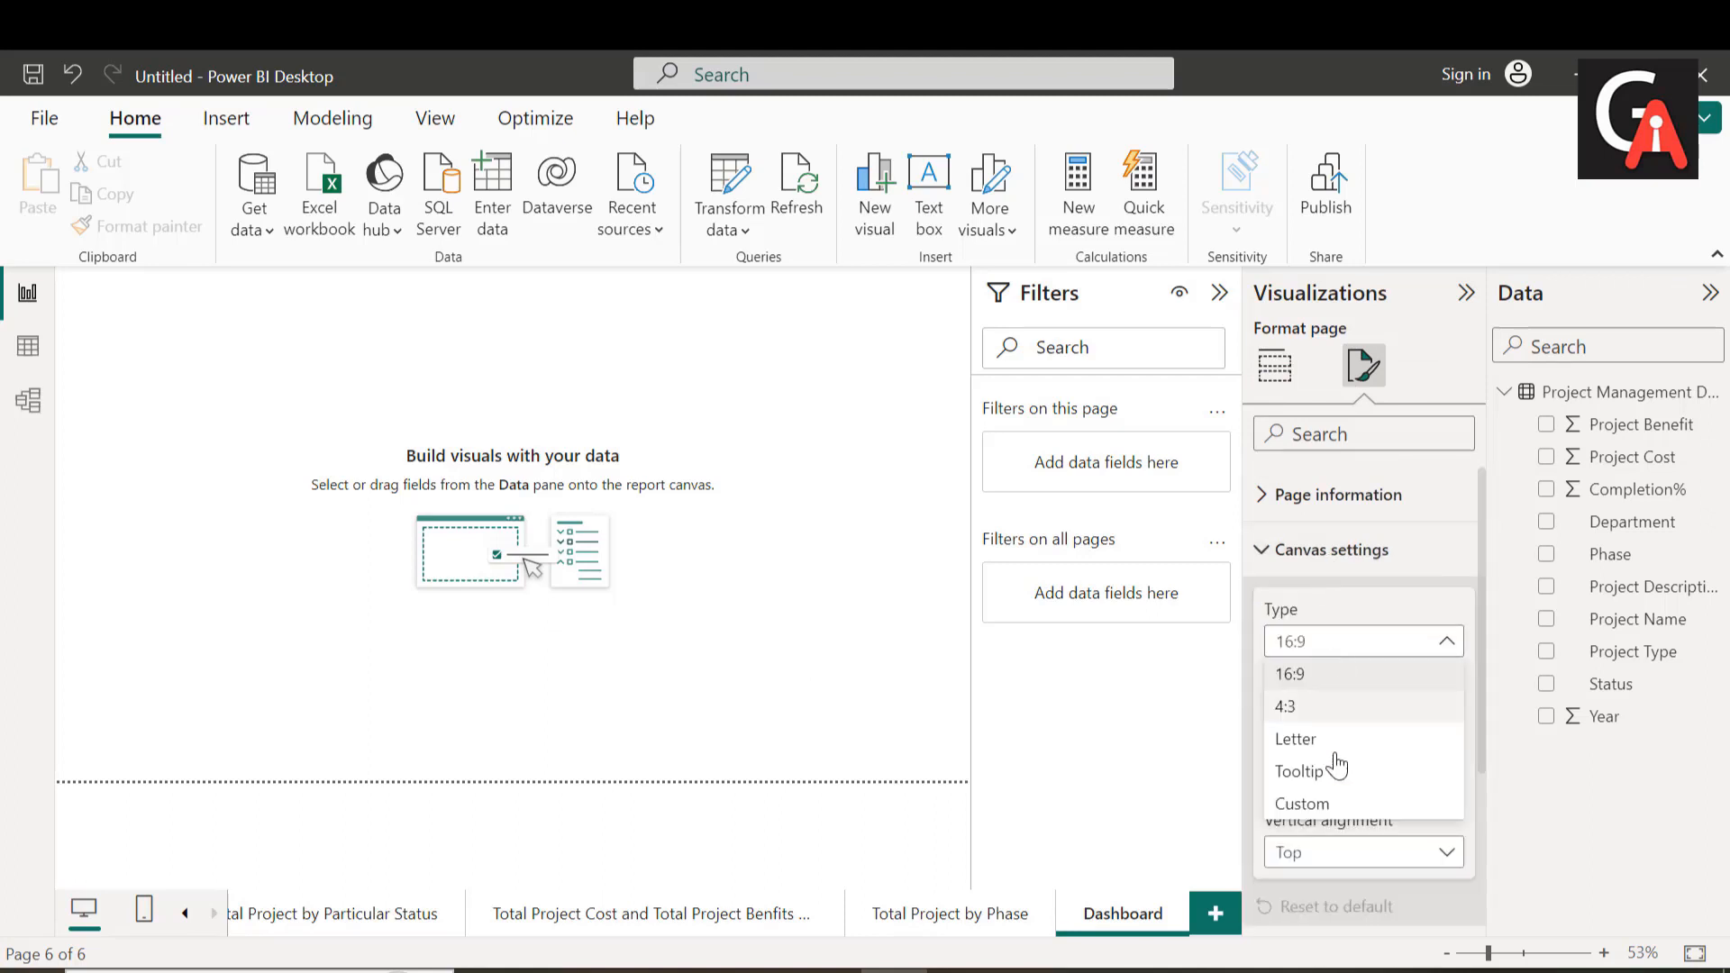
pyautogui.click(1340, 804)
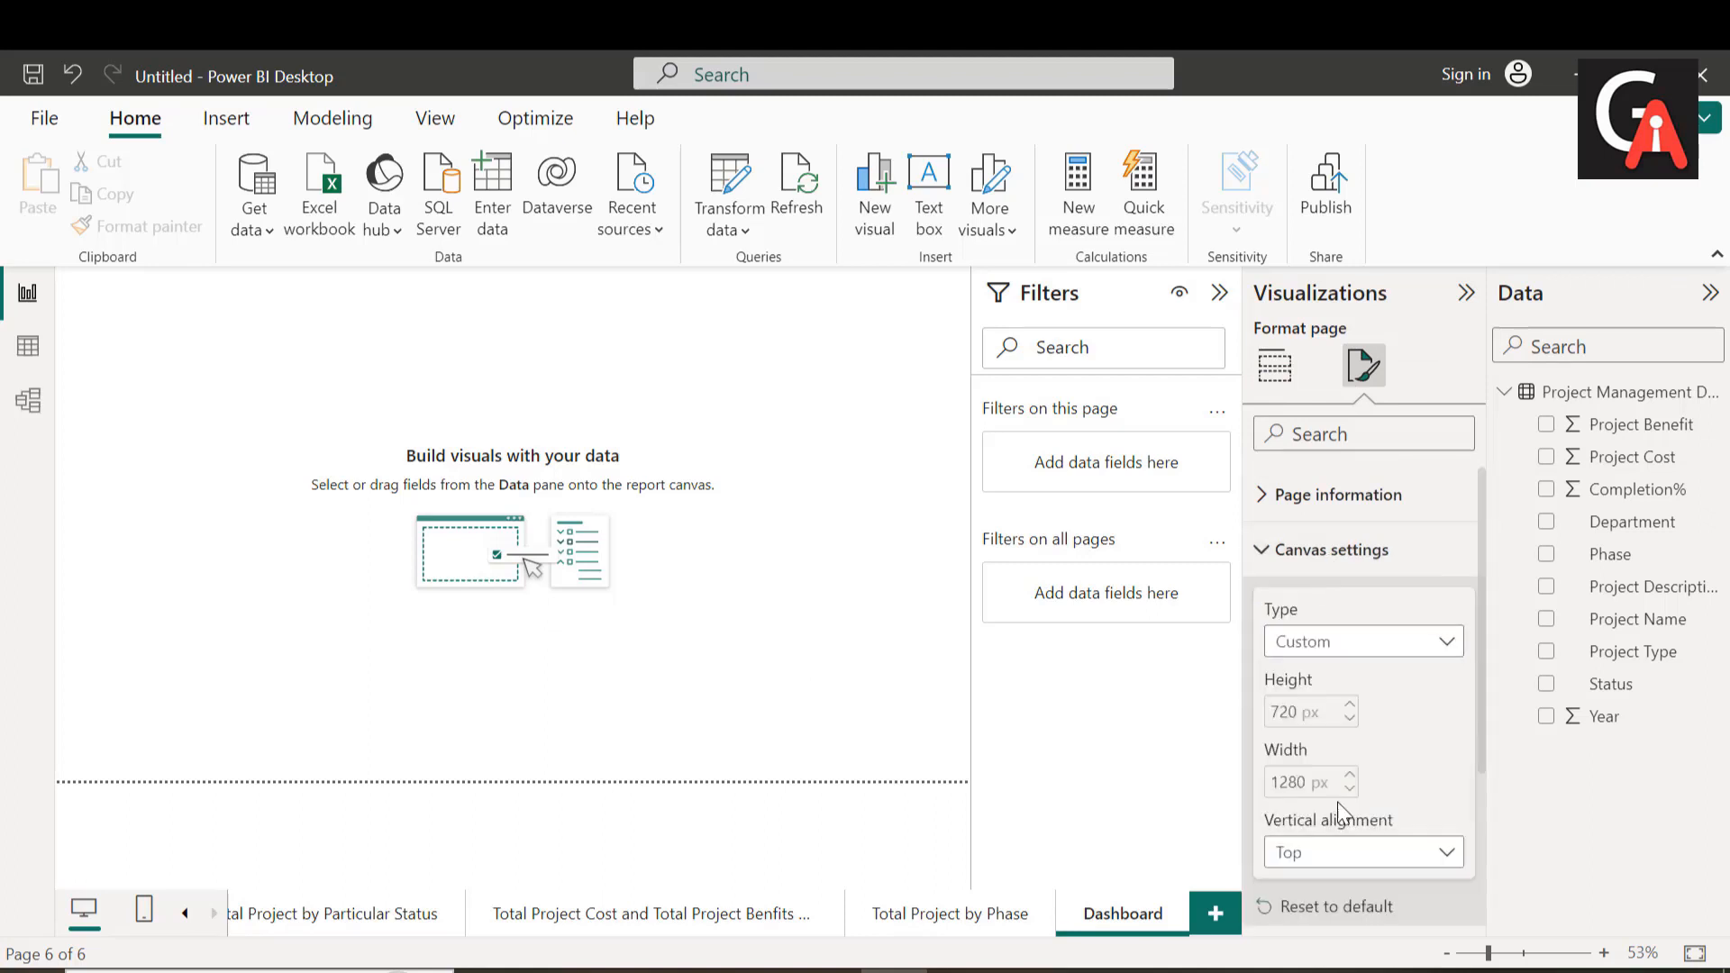
pyautogui.doubleClick(1302, 712)
pyautogui.press('BackSpace')
pyautogui.write('1500')
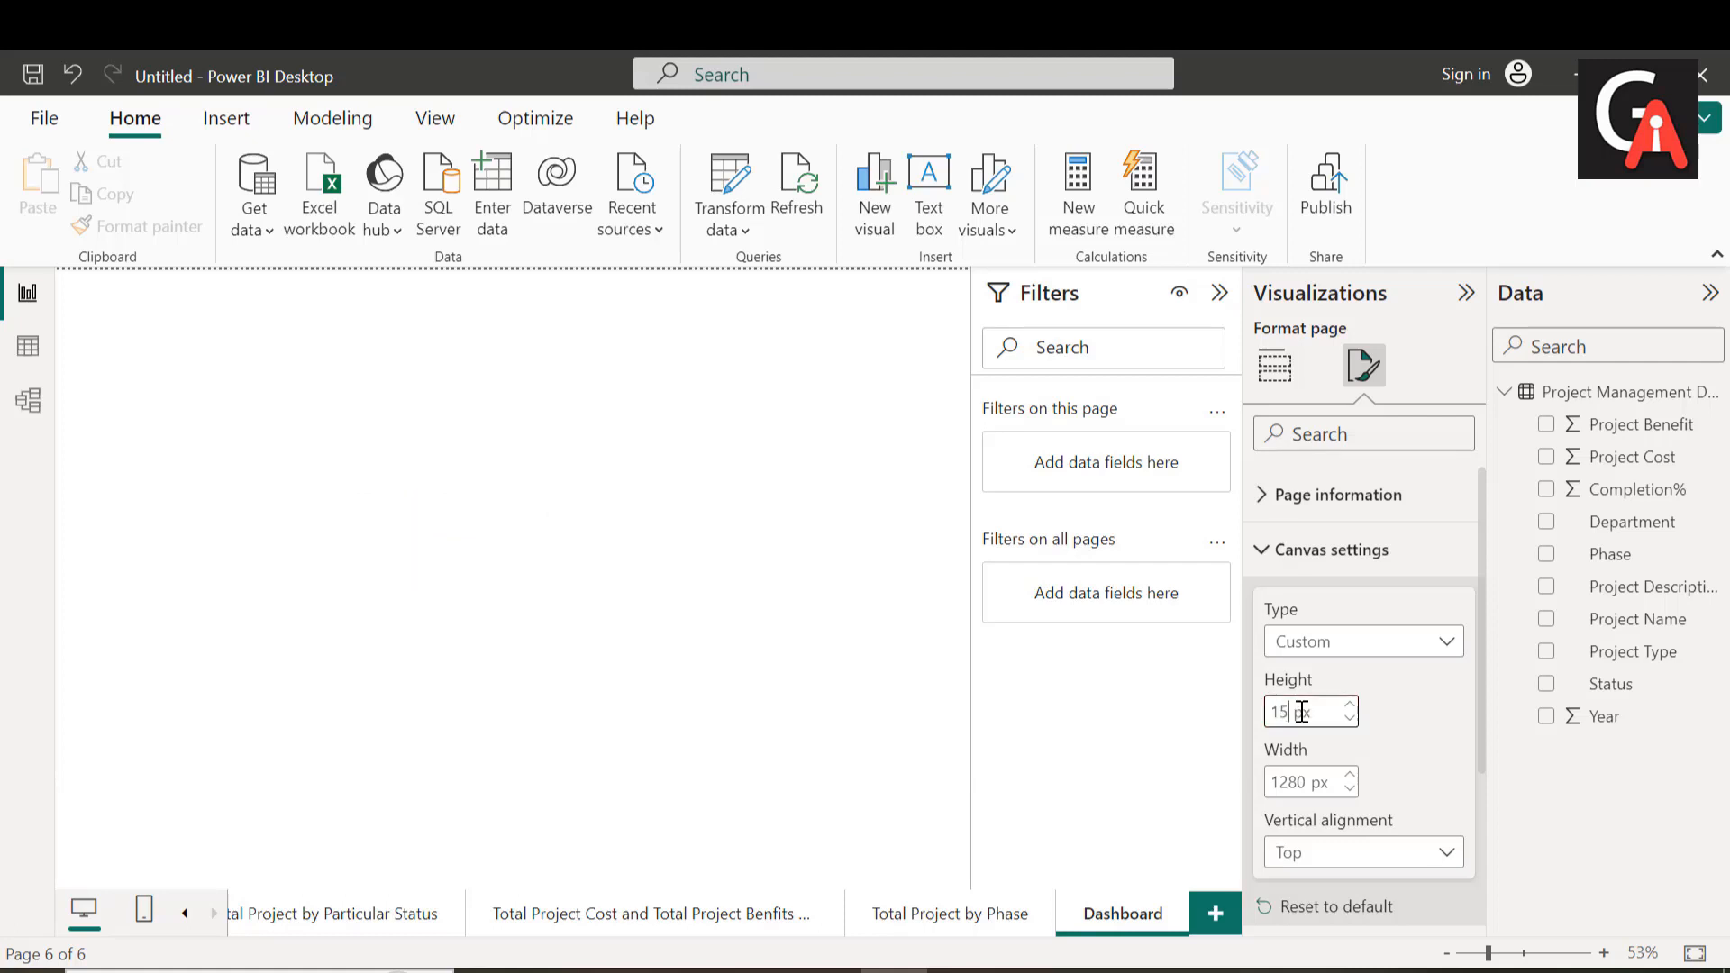
# Step: Set the Dashboard canvas width to 3500 px
pyautogui.doubleClick(1310, 782)
pyautogui.press('BackSpace')
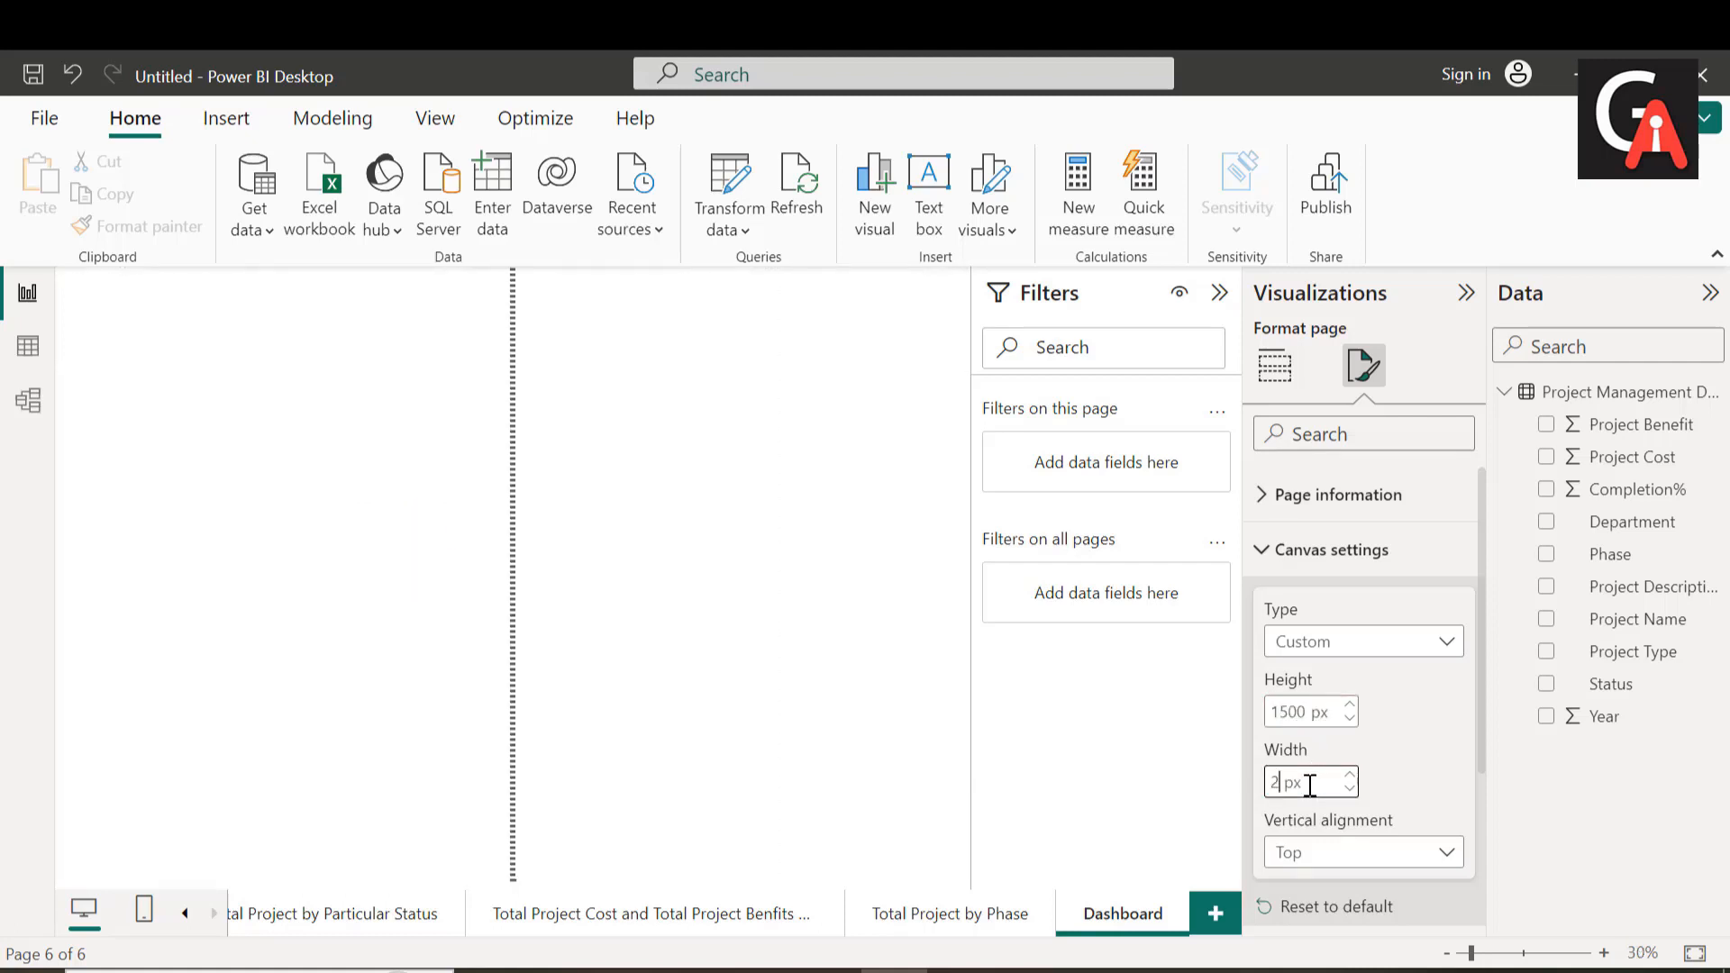
pyautogui.write('3500')
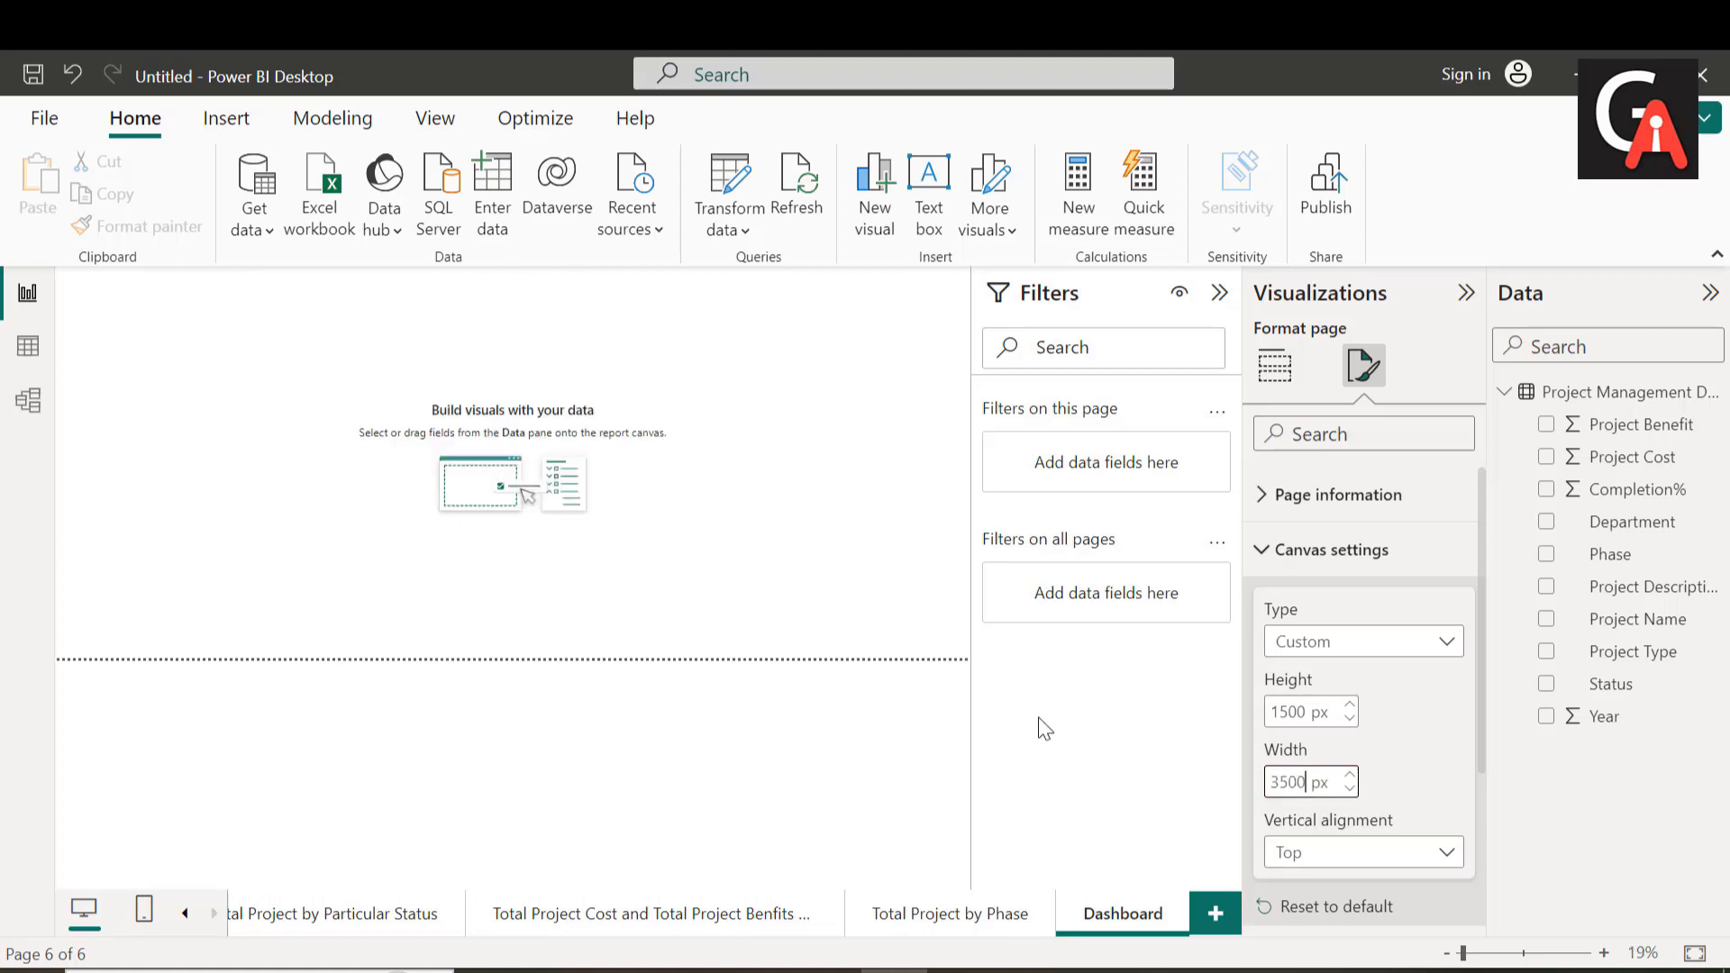
# Step: Change the Dashboard canvas height to 1700 px and return to the visual-building options
pyautogui.doubleClick(1290, 712)
pyautogui.press('BackSpace')
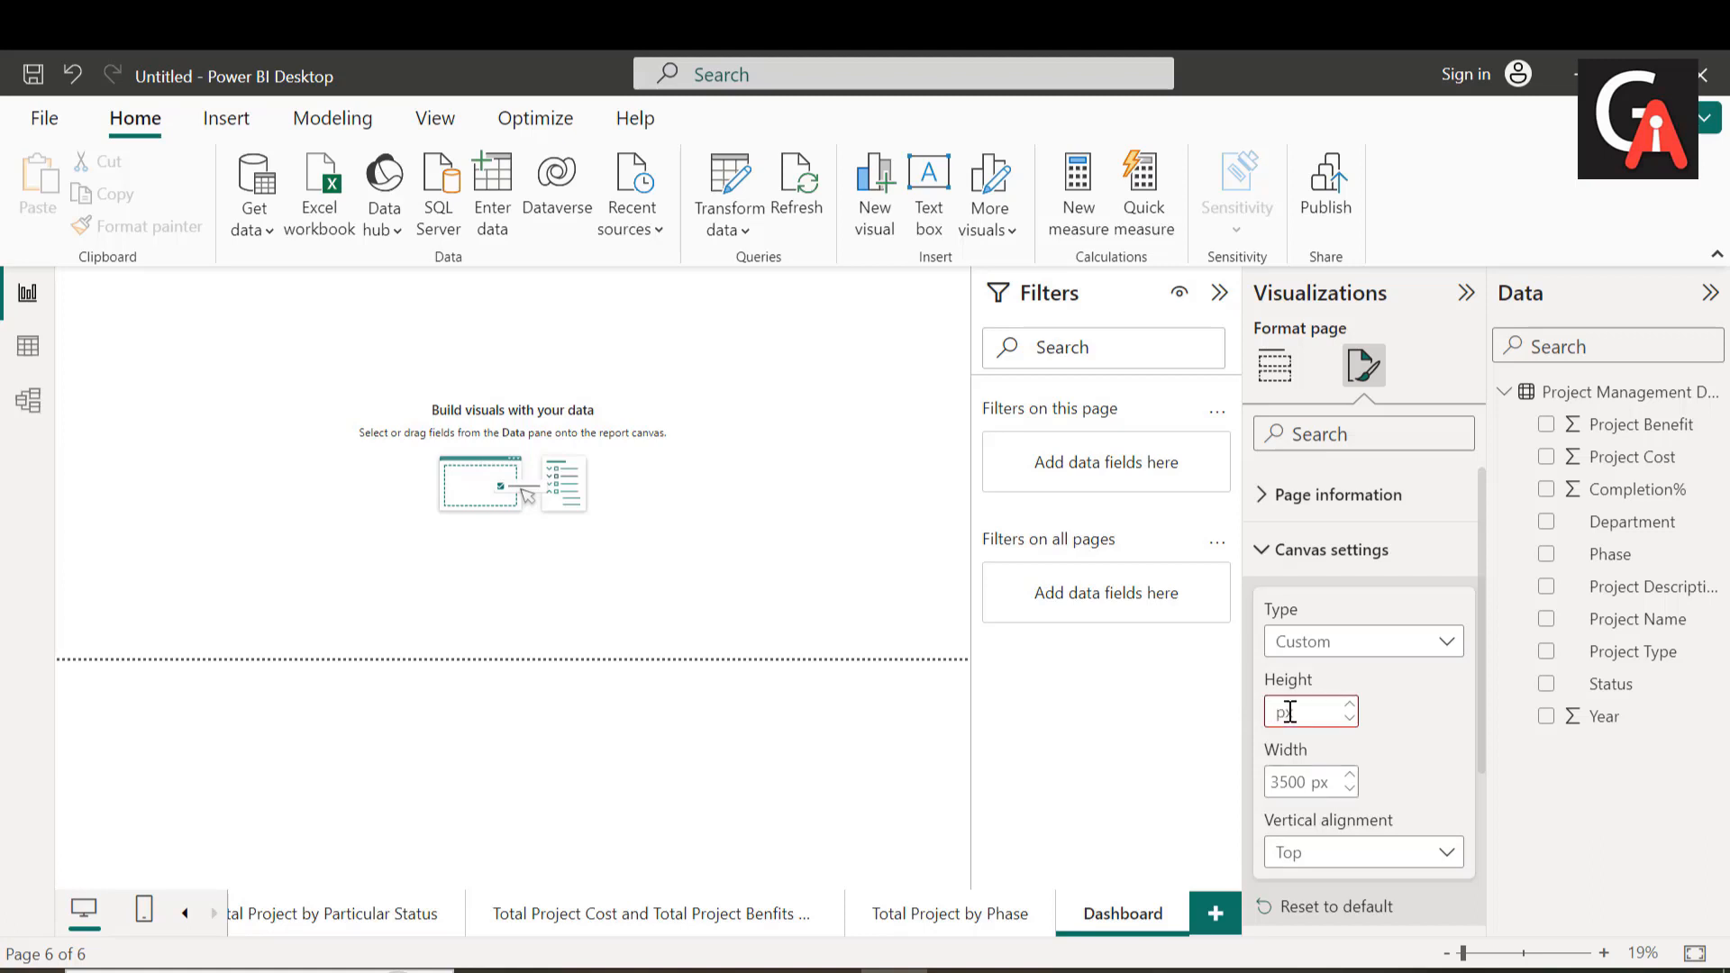
pyautogui.write('1700')
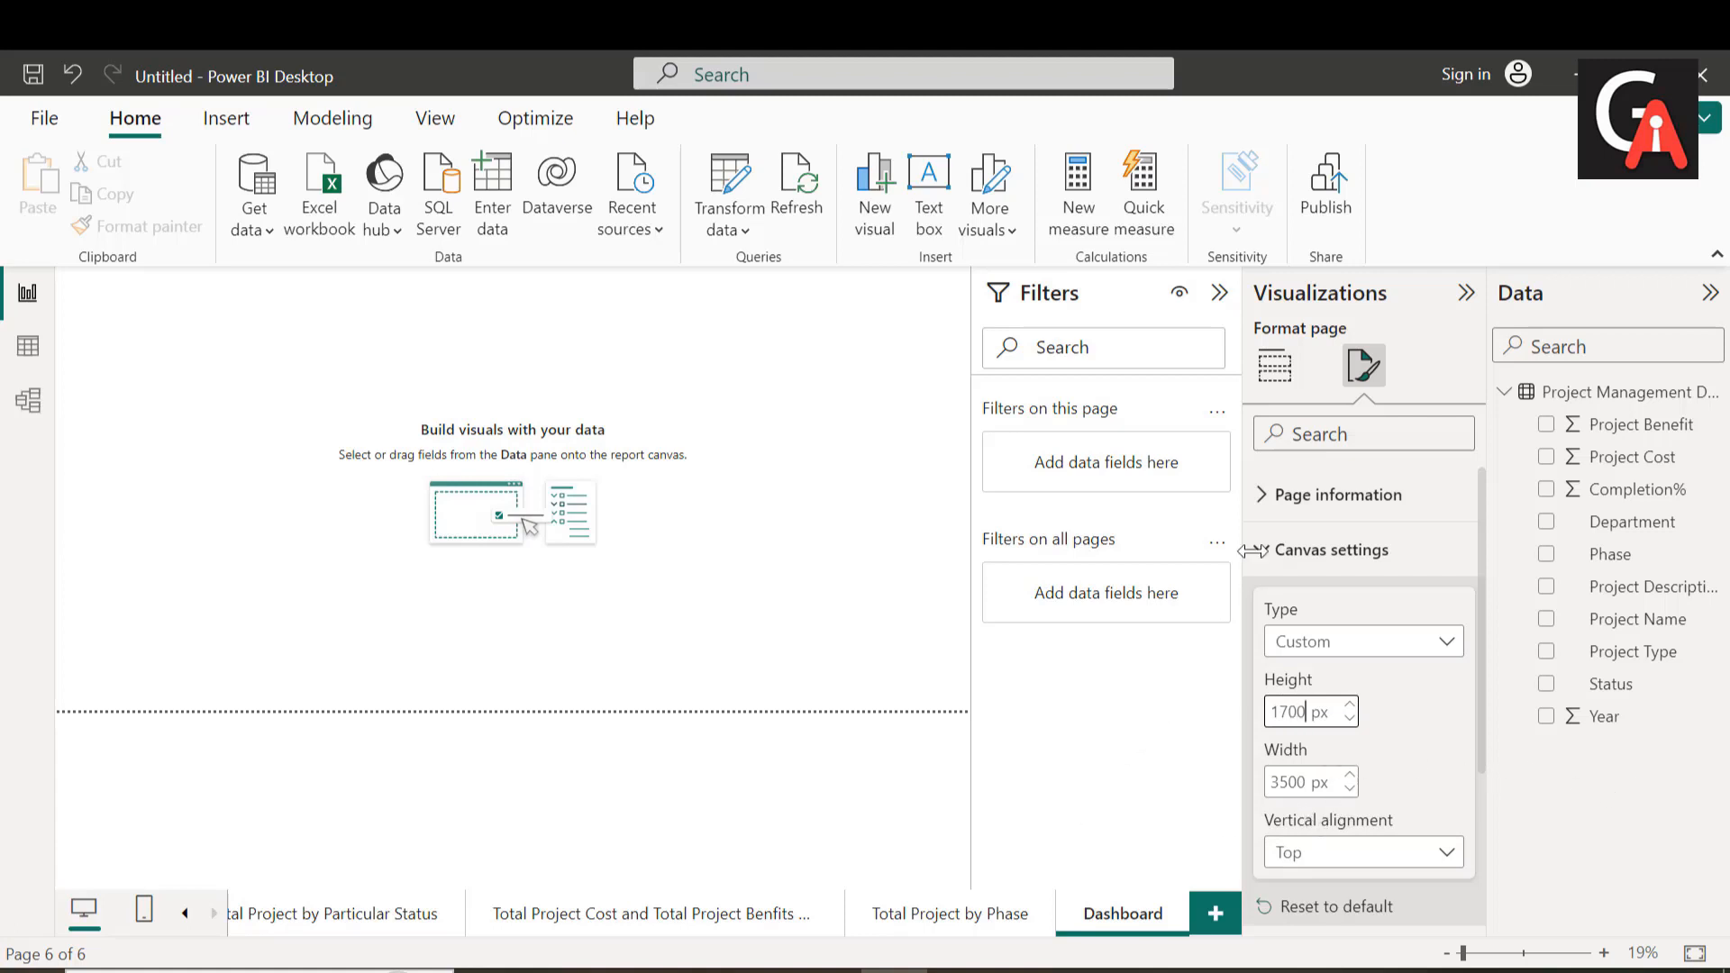
pyautogui.click(1276, 370)
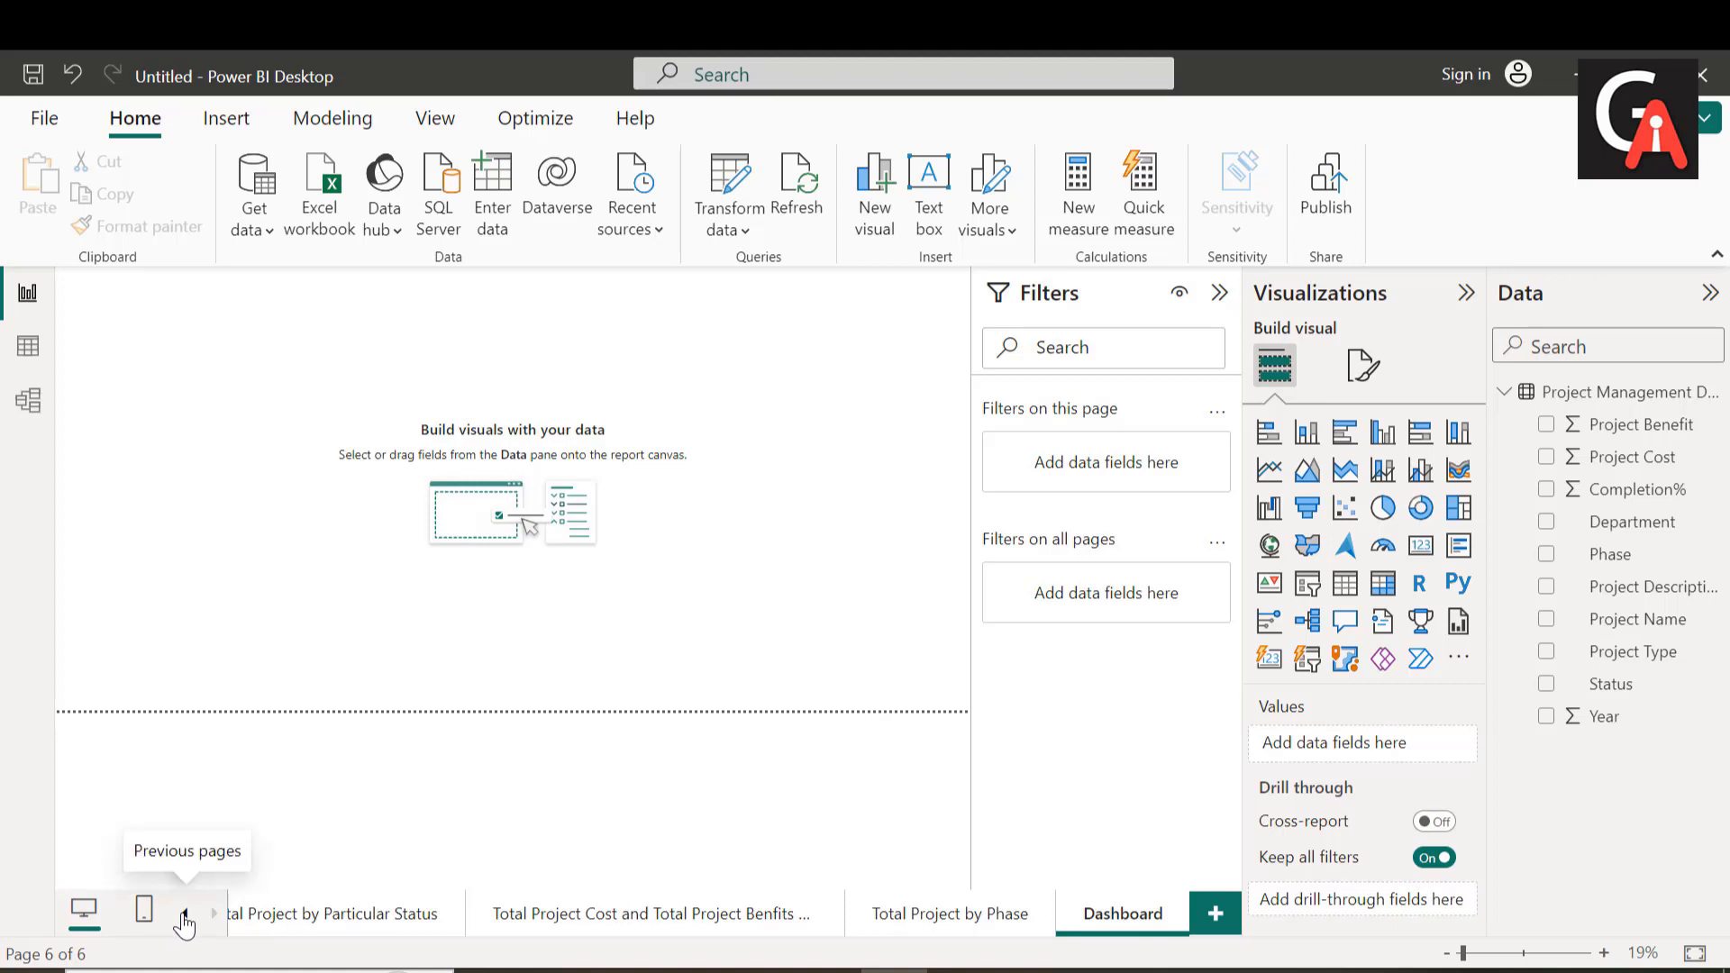
# Step: Copy the "Total Project Name by Project Type" column chart from the first report page
pyautogui.click(185, 913)
pyautogui.click(338, 914)
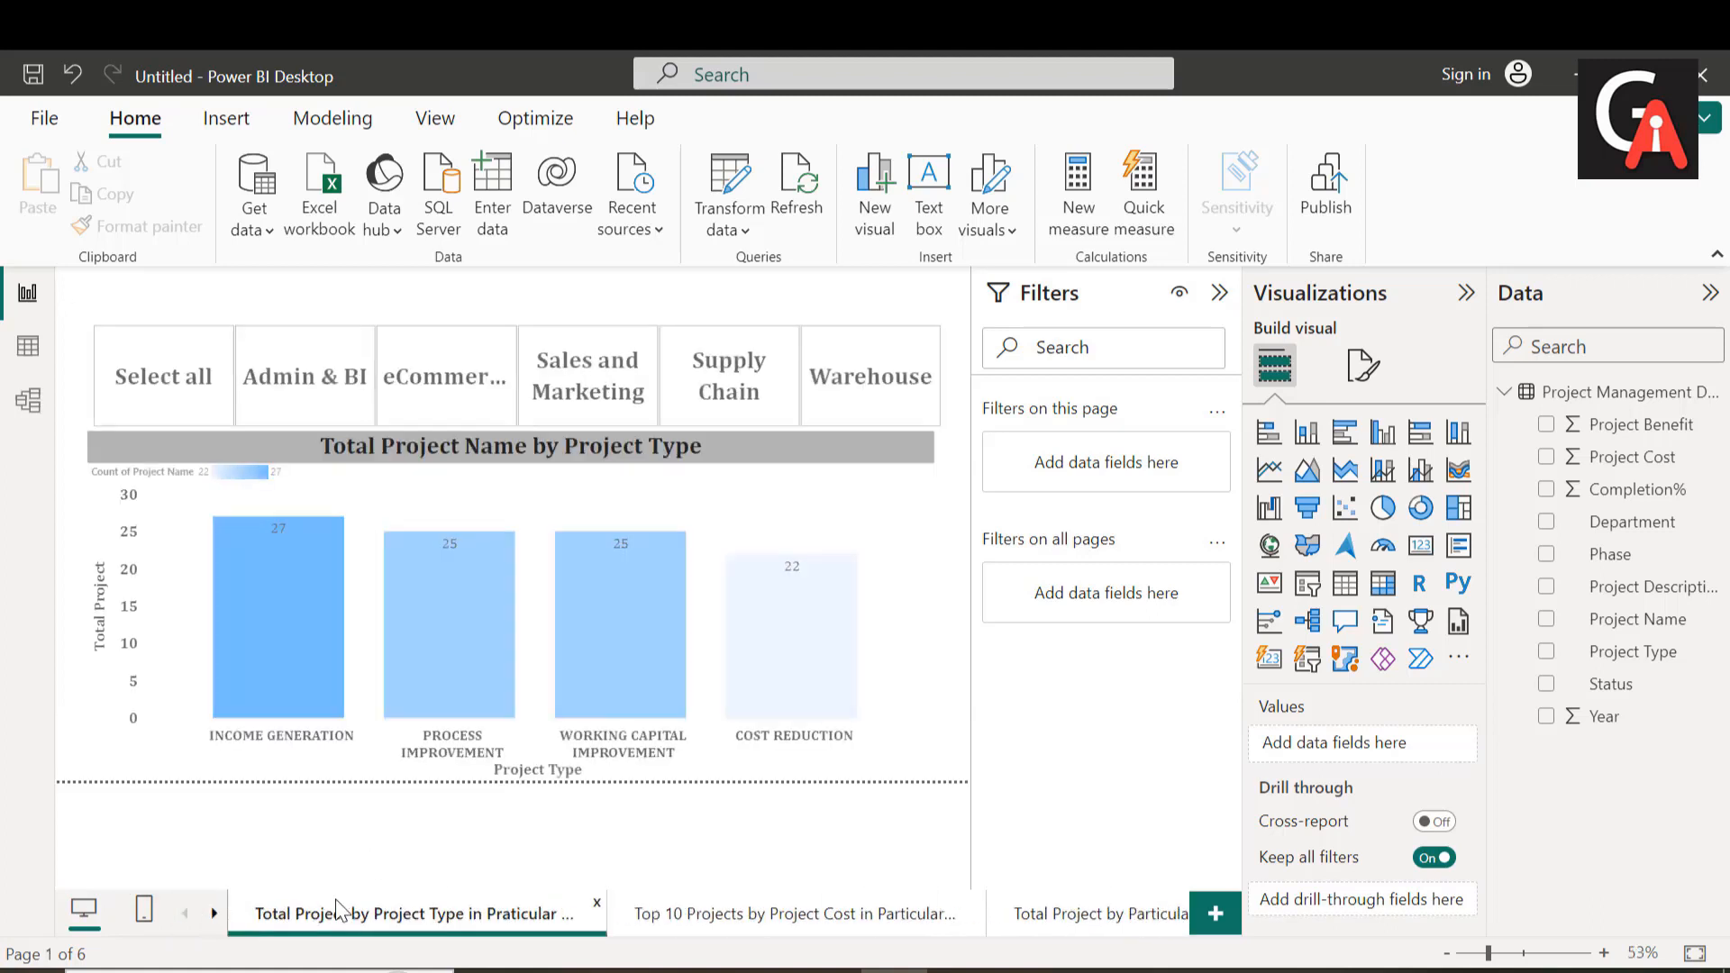
pyautogui.moveTo(433, 655)
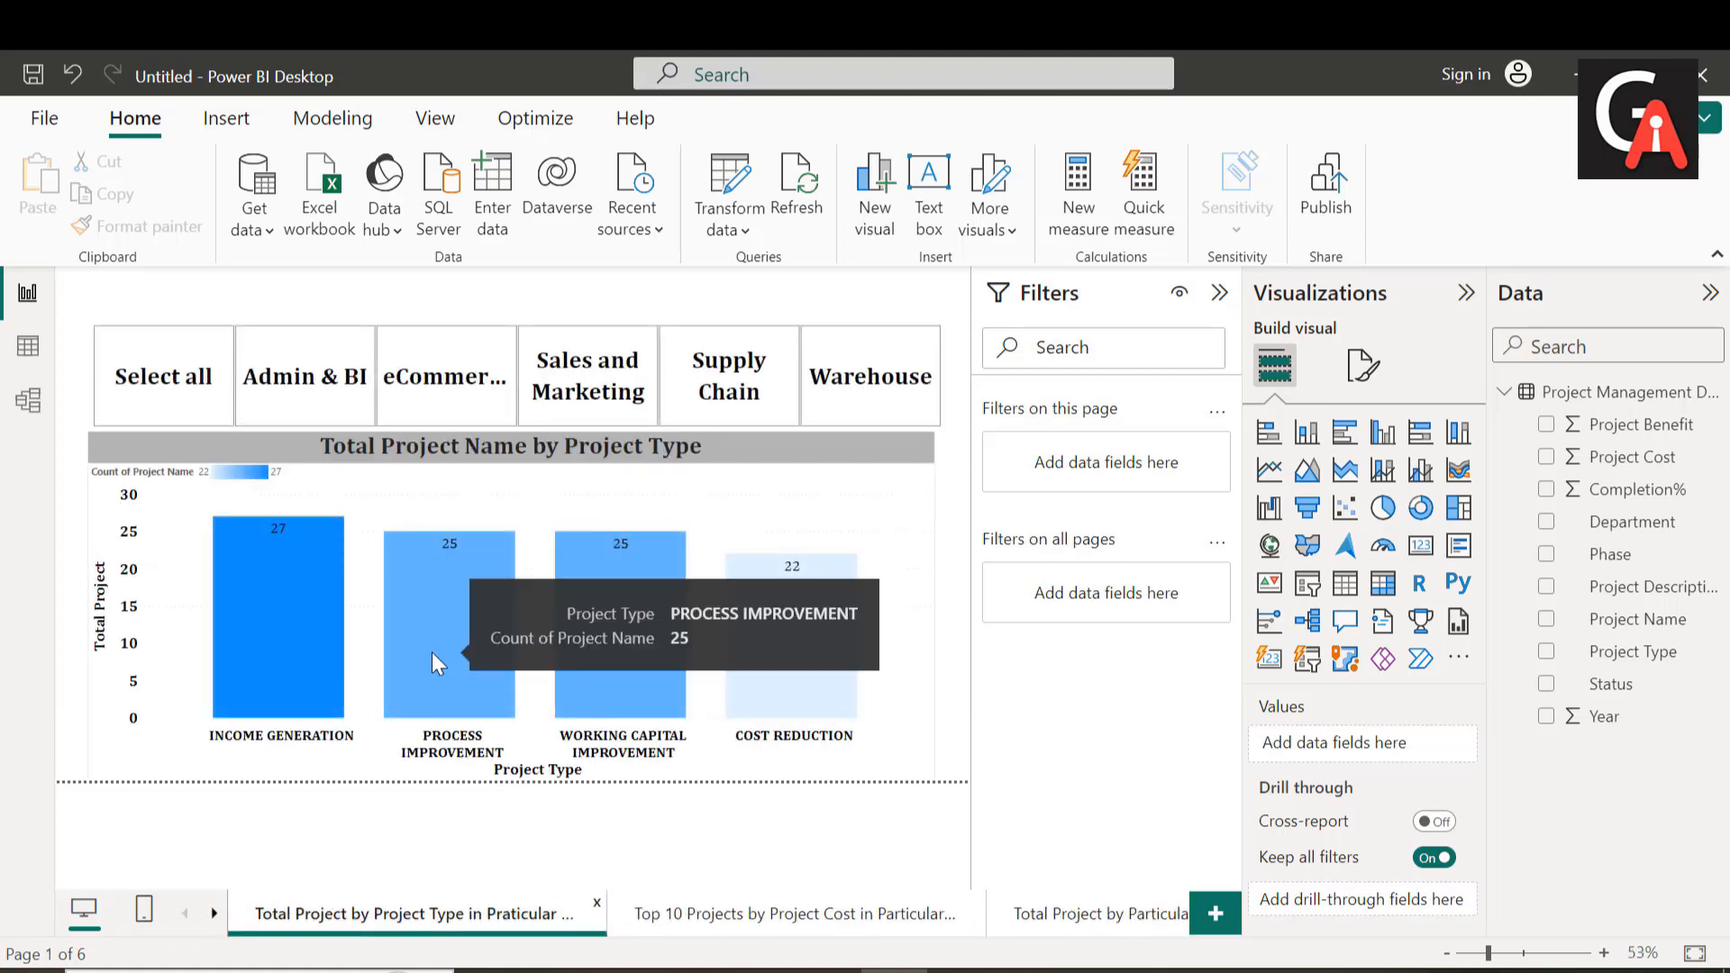
pyautogui.rightClick(538, 553)
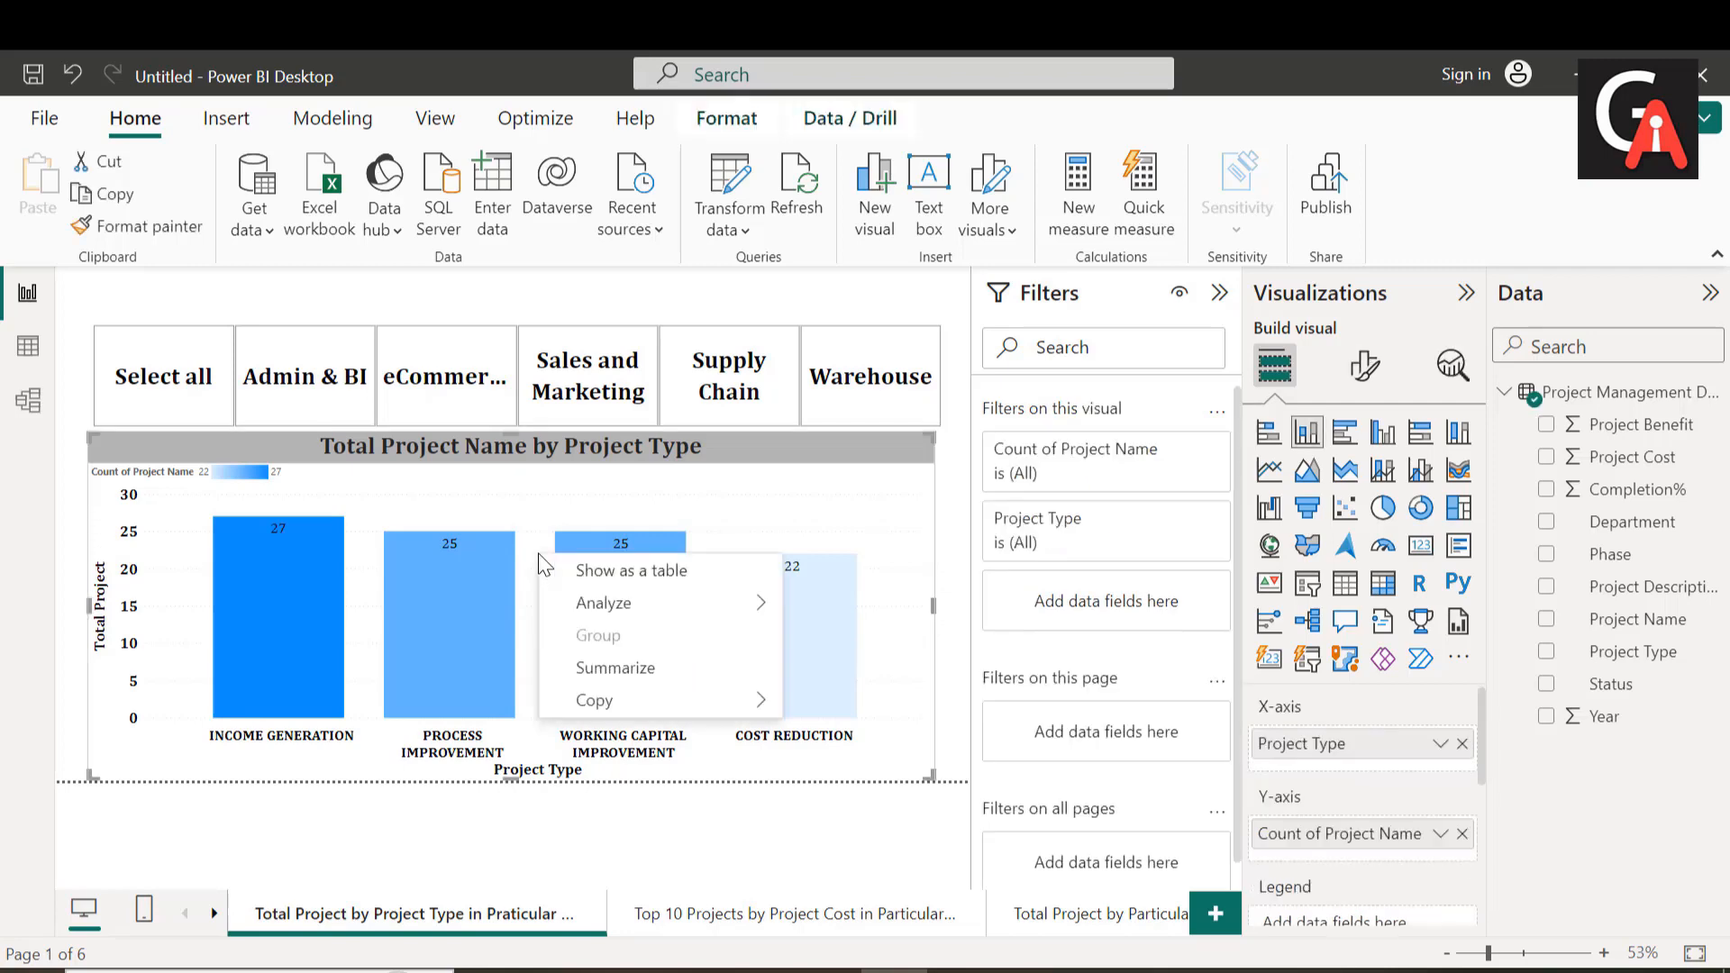
pyautogui.moveTo(634, 712)
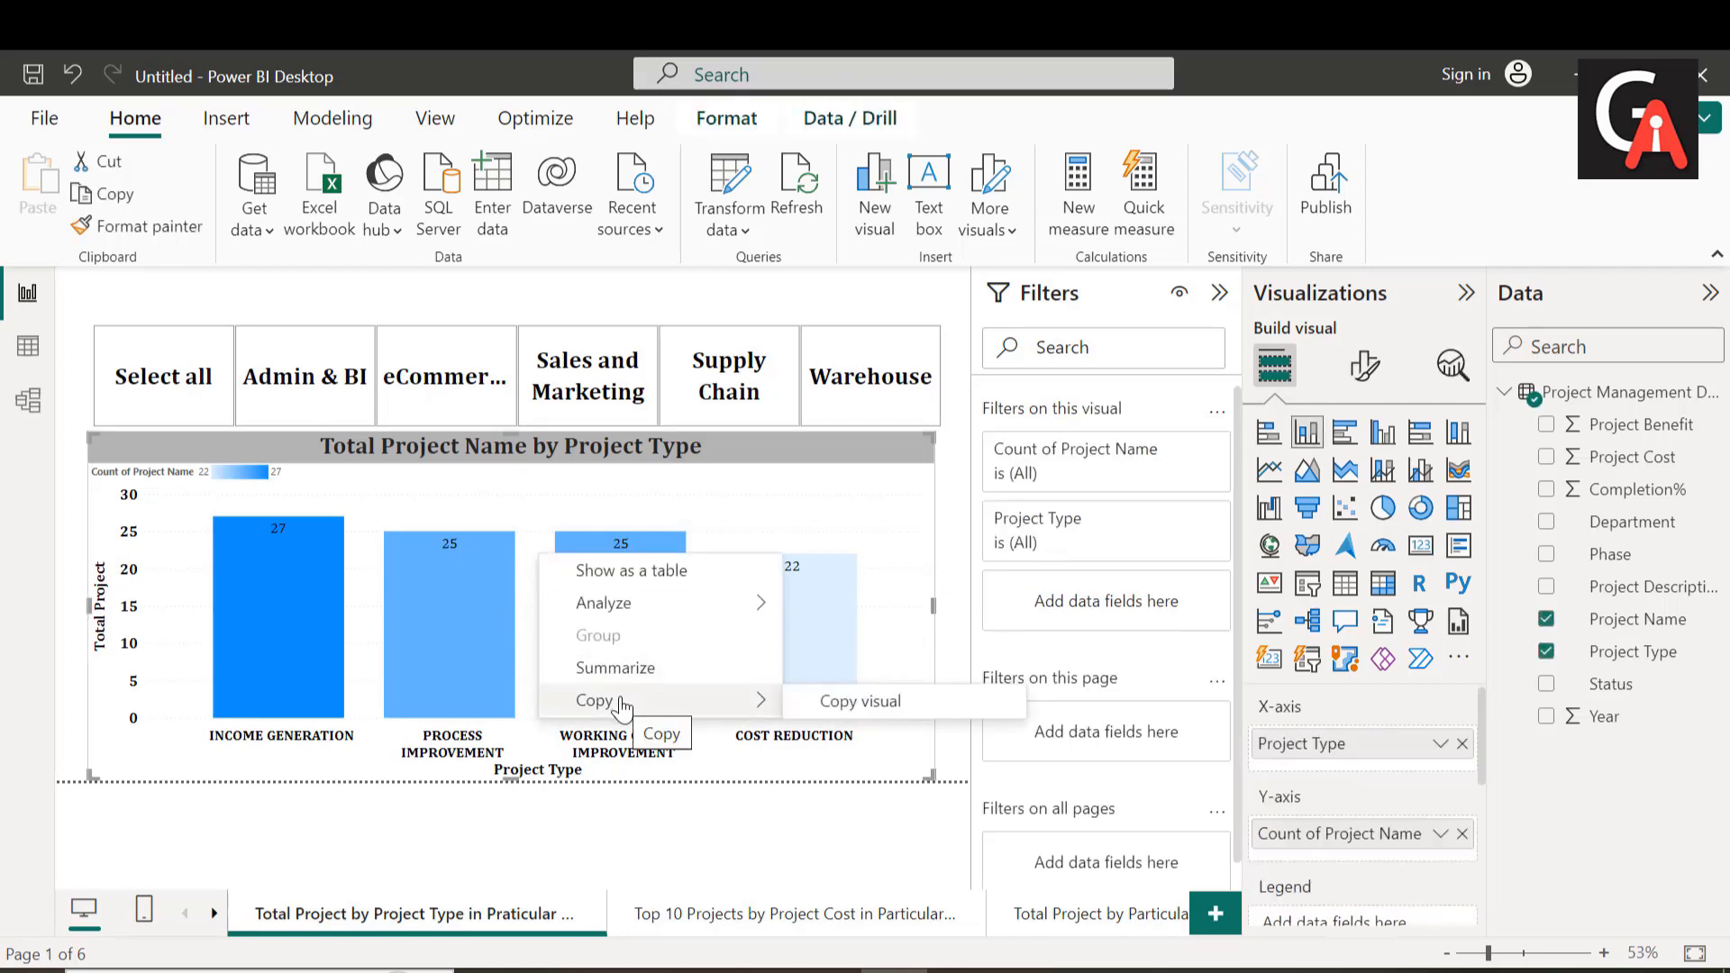
pyautogui.click(878, 708)
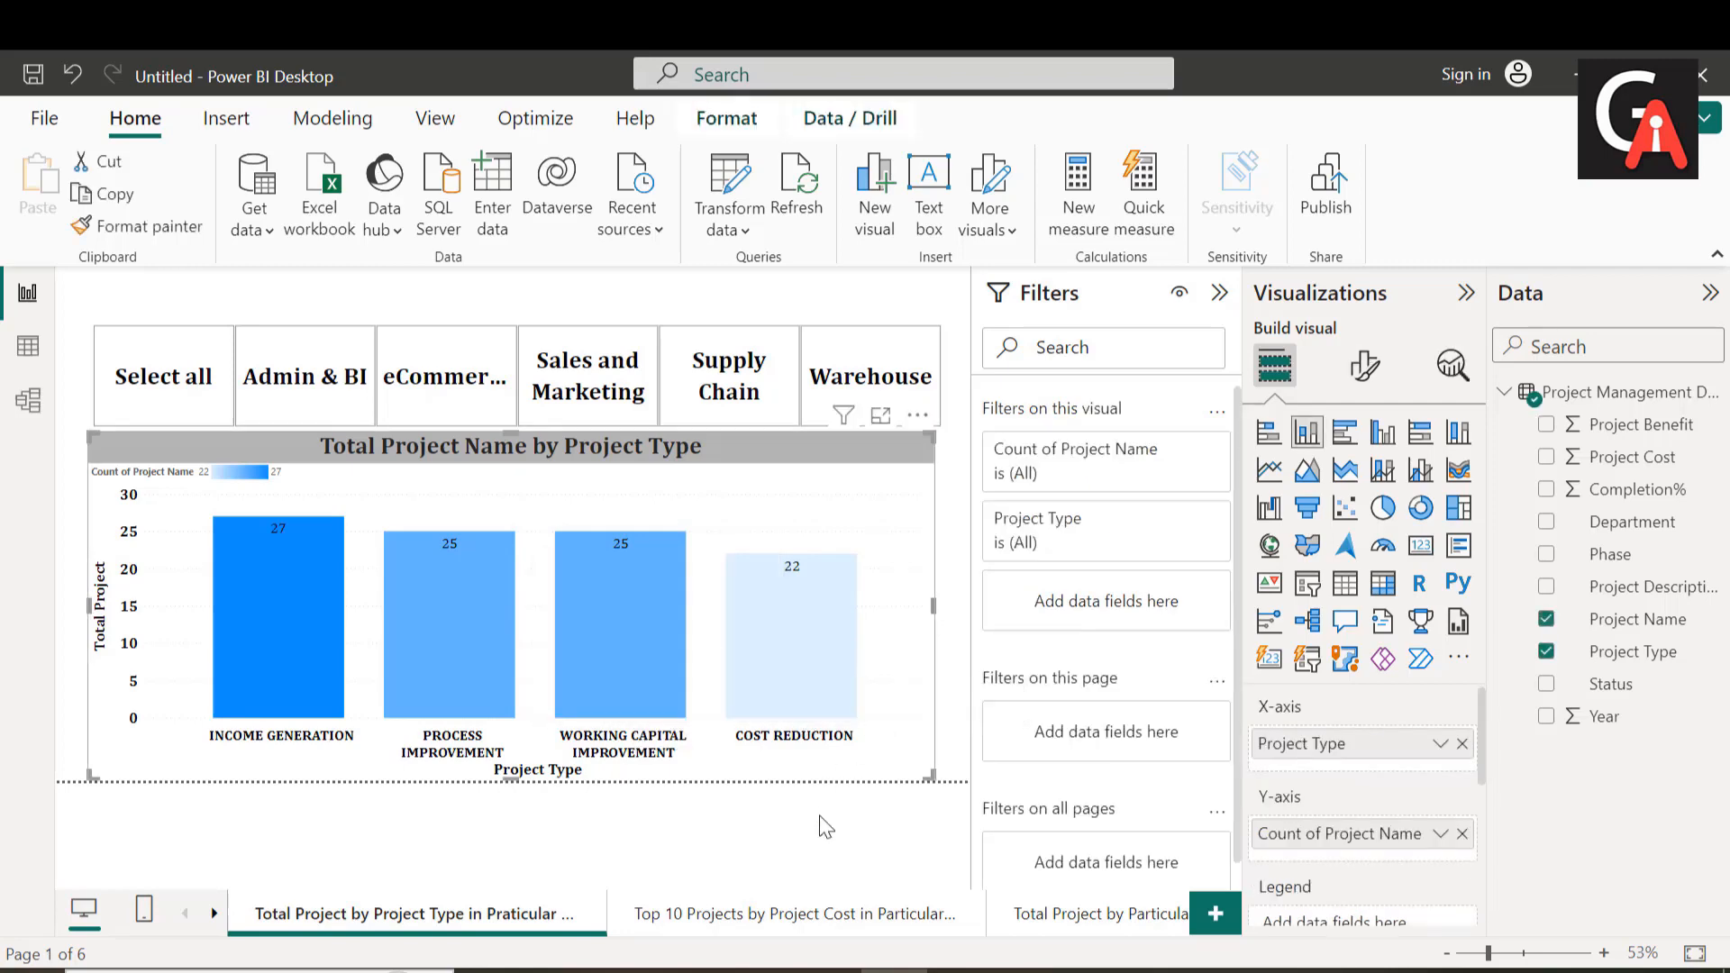
# Step: Paste the column chart onto the Dashboard page and move it to the lower part of the canvas
pyautogui.click(213, 913)
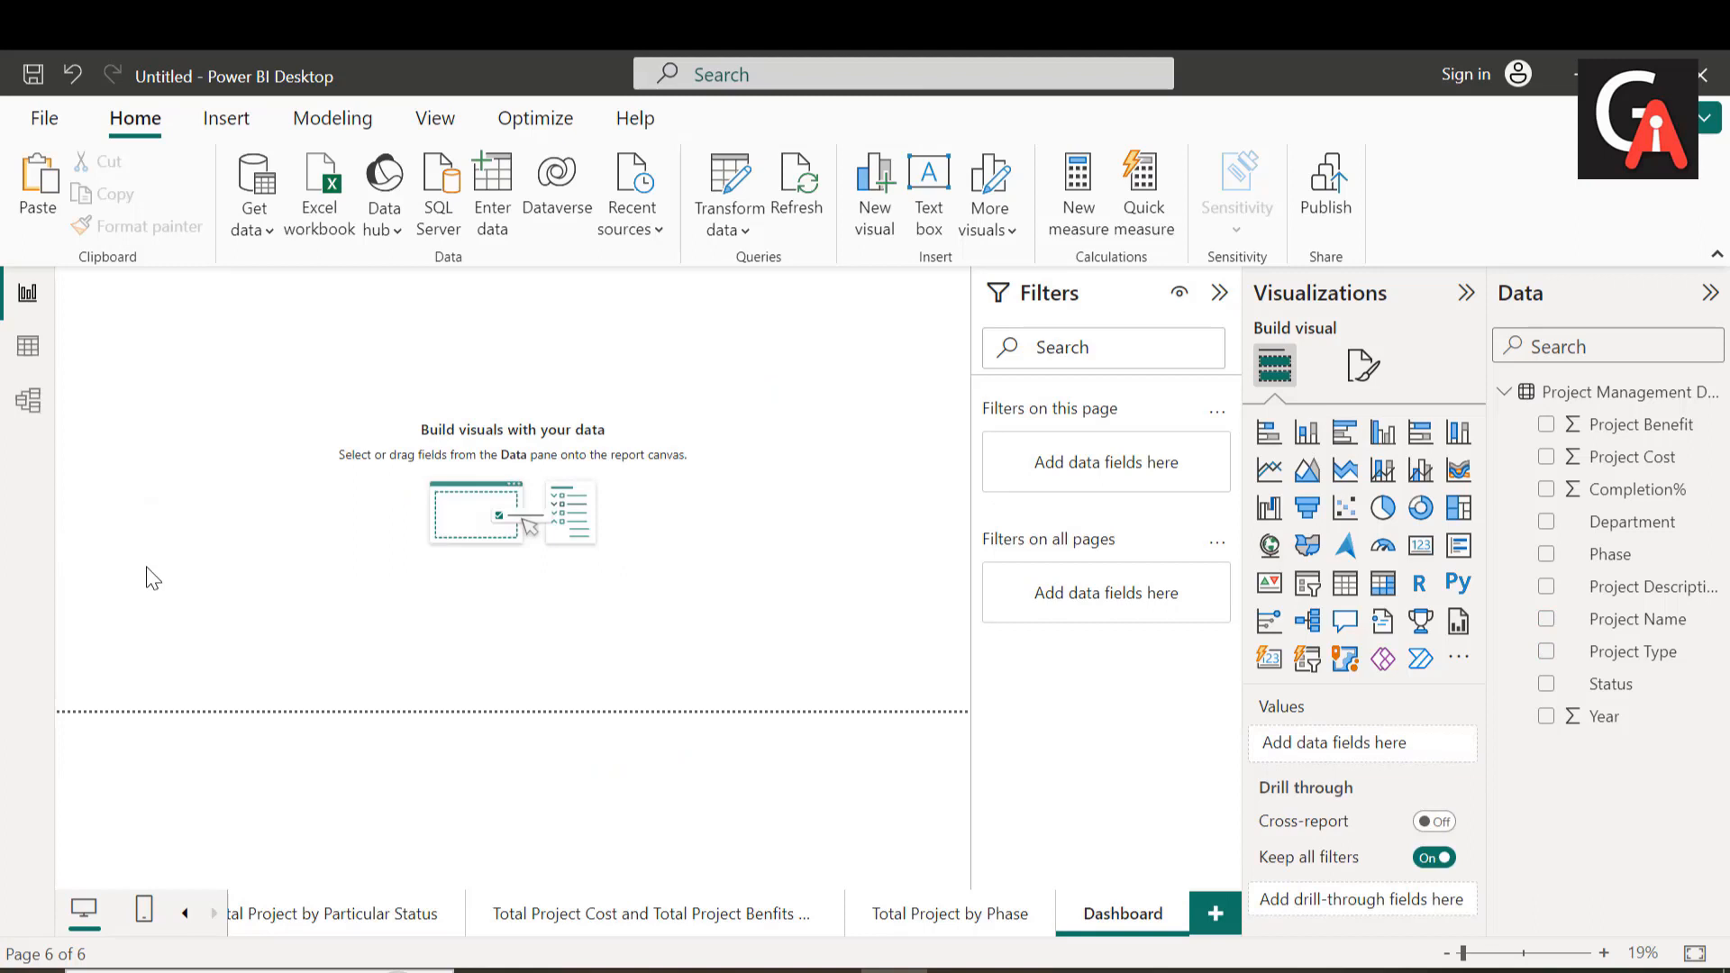
pyautogui.hotkey('ctrl', 'v')
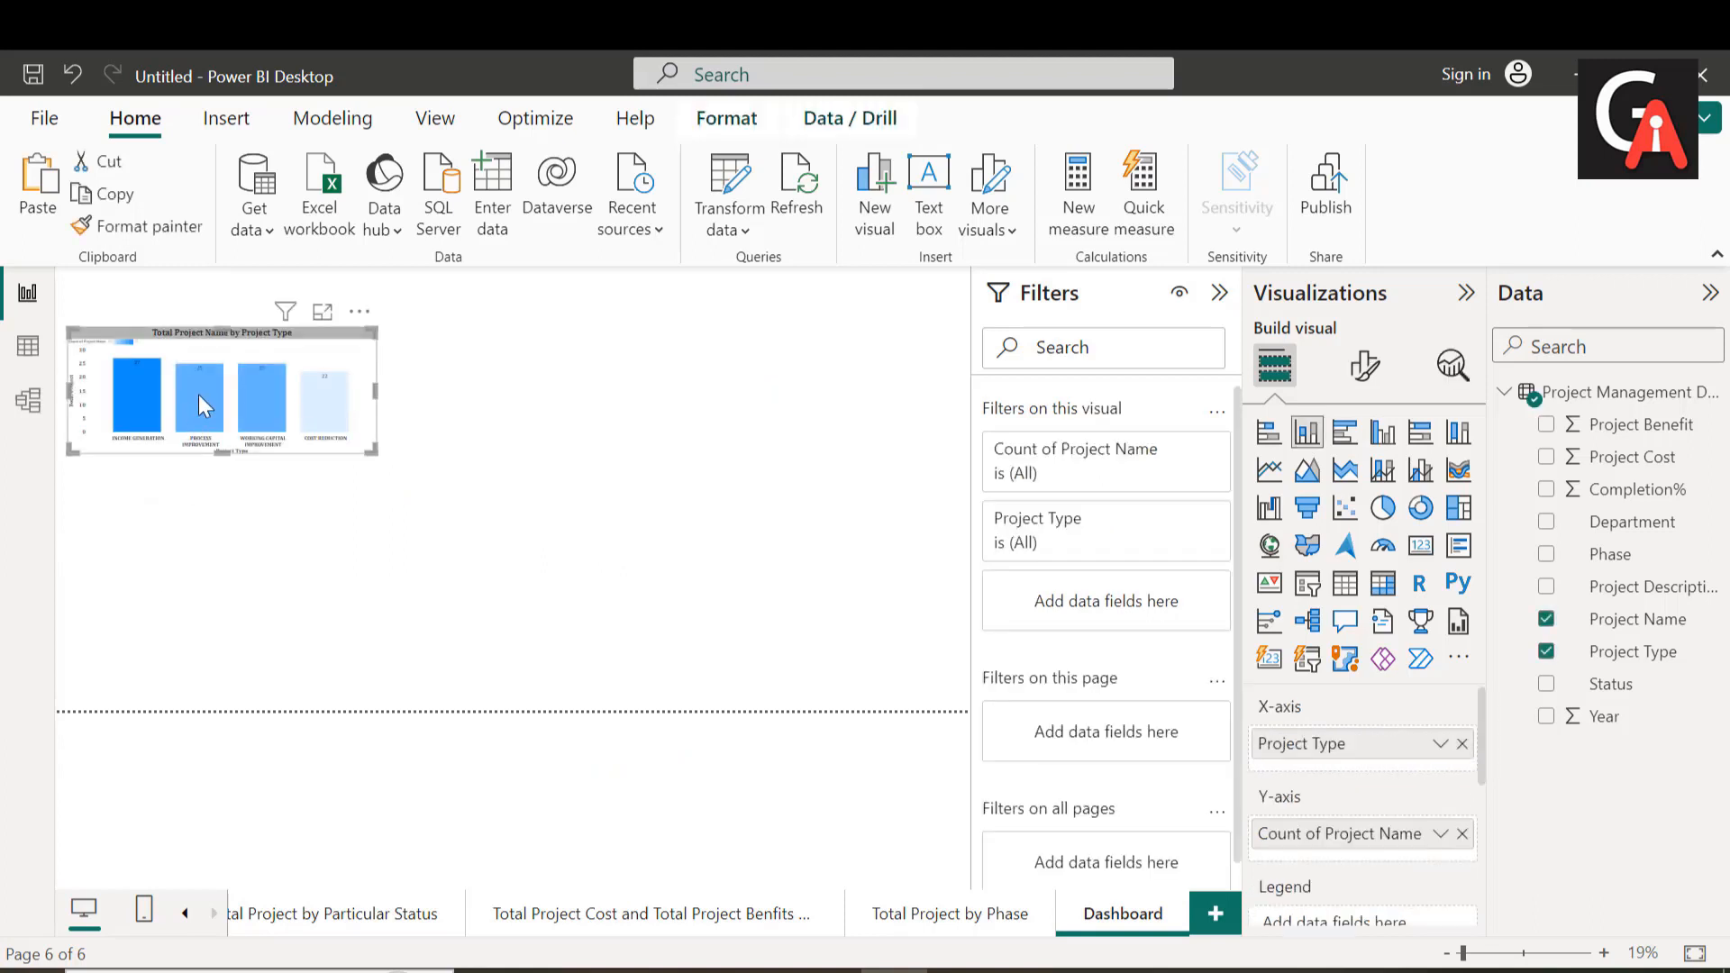
pyautogui.moveTo(199, 395); pyautogui.dragTo(206, 575)
pyautogui.moveTo(205, 575)
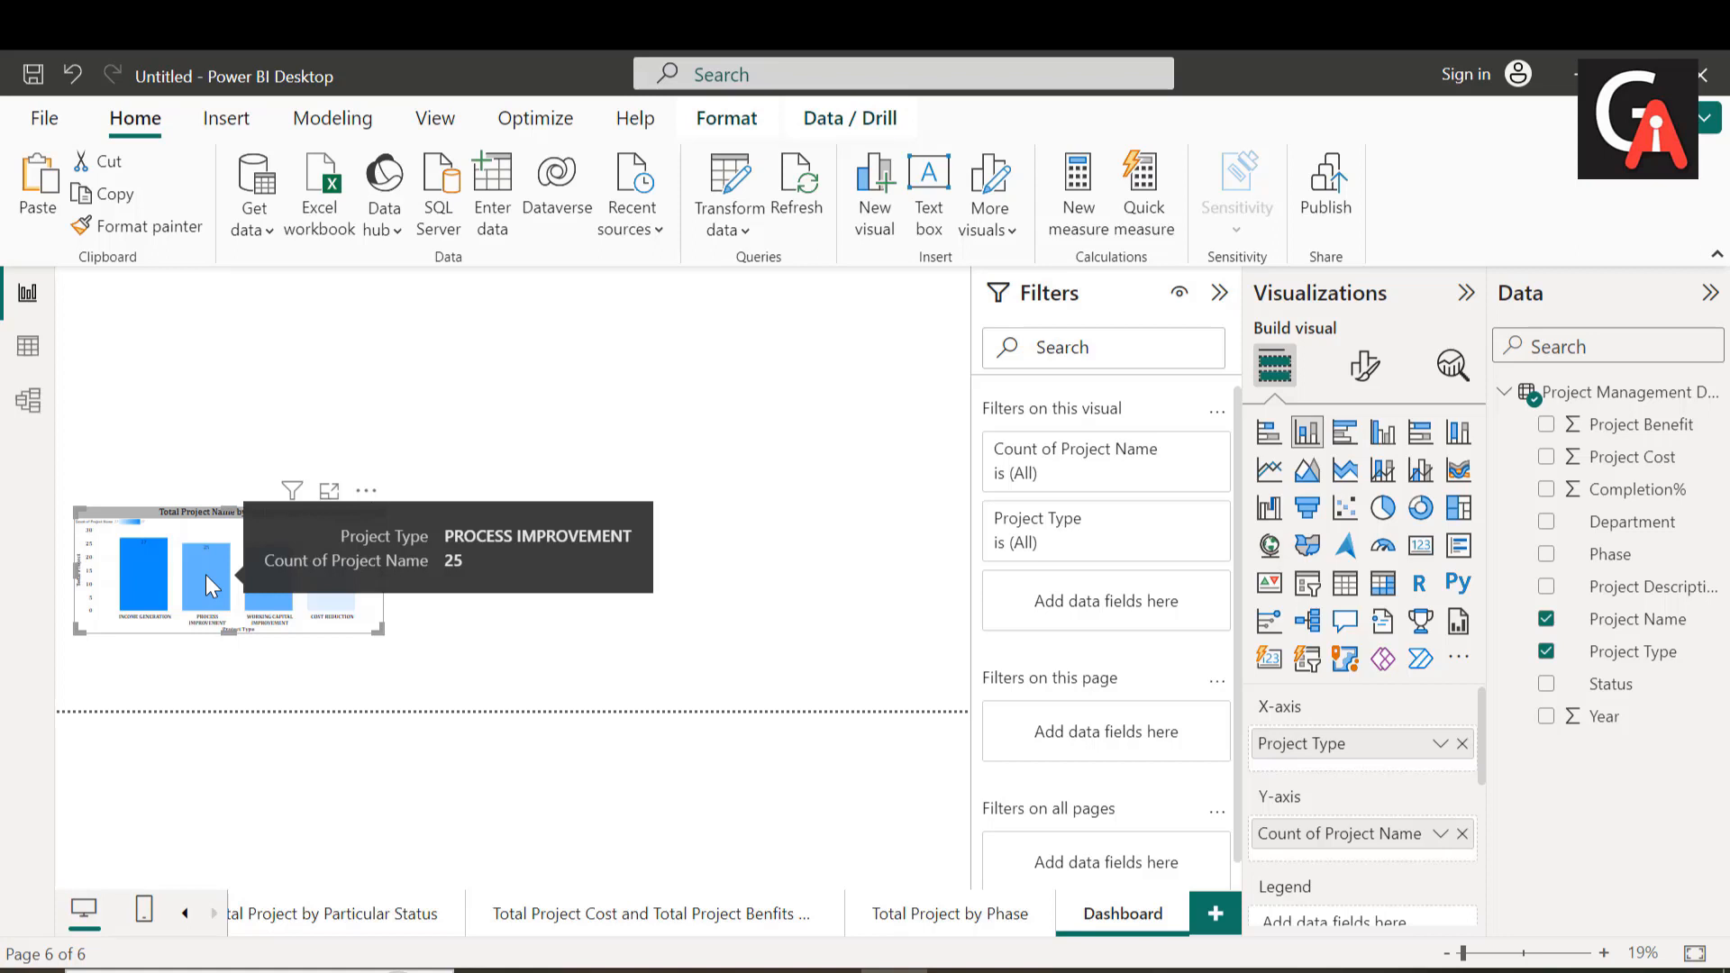
# Step: Copy the "Top 10 Projects by Project Cost" treemap from its report page
pyautogui.click(186, 915)
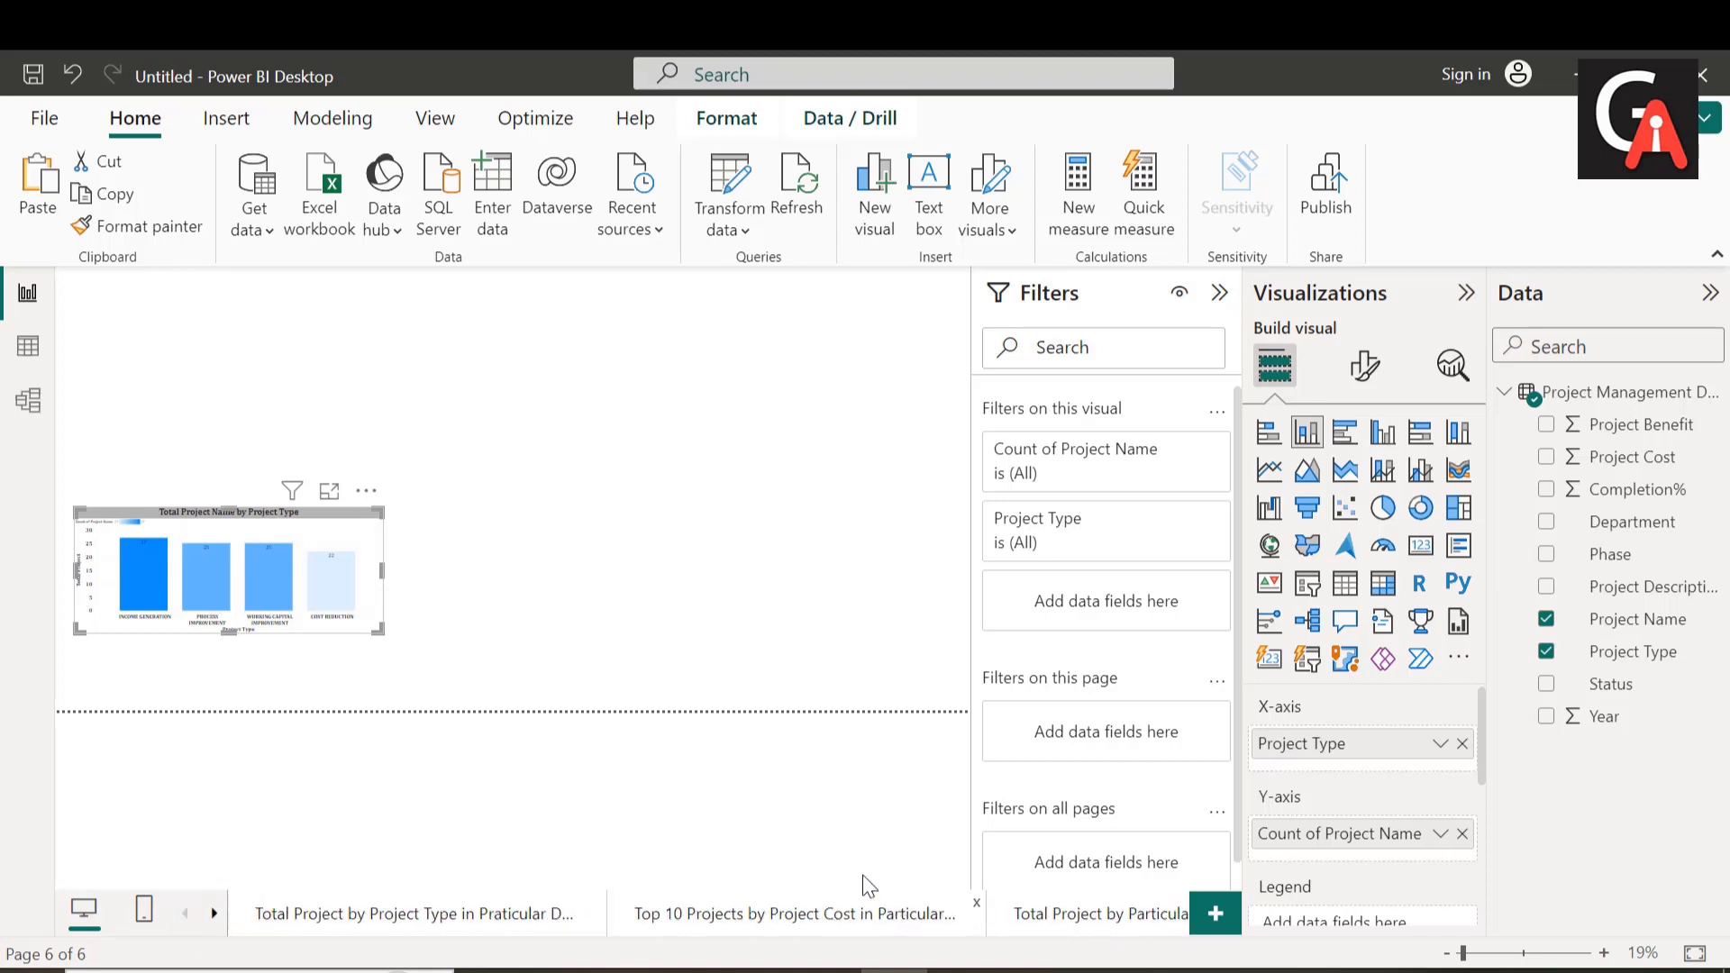
pyautogui.click(888, 914)
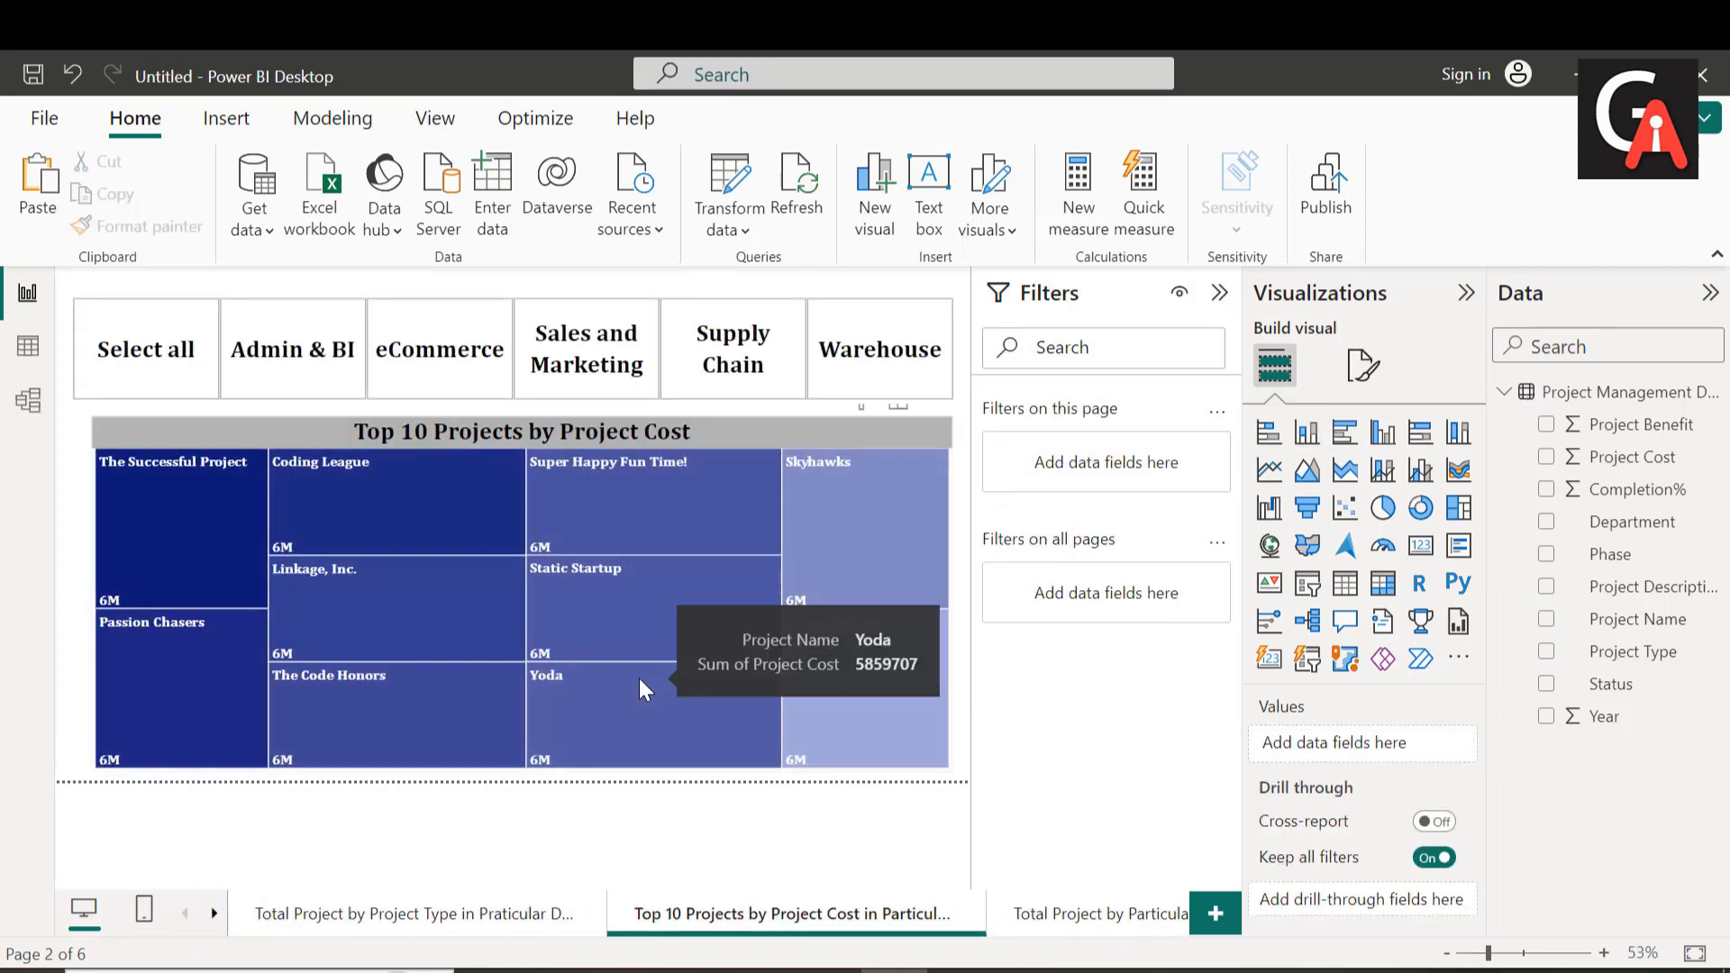
pyautogui.rightClick(640, 678)
pyautogui.moveTo(699, 924)
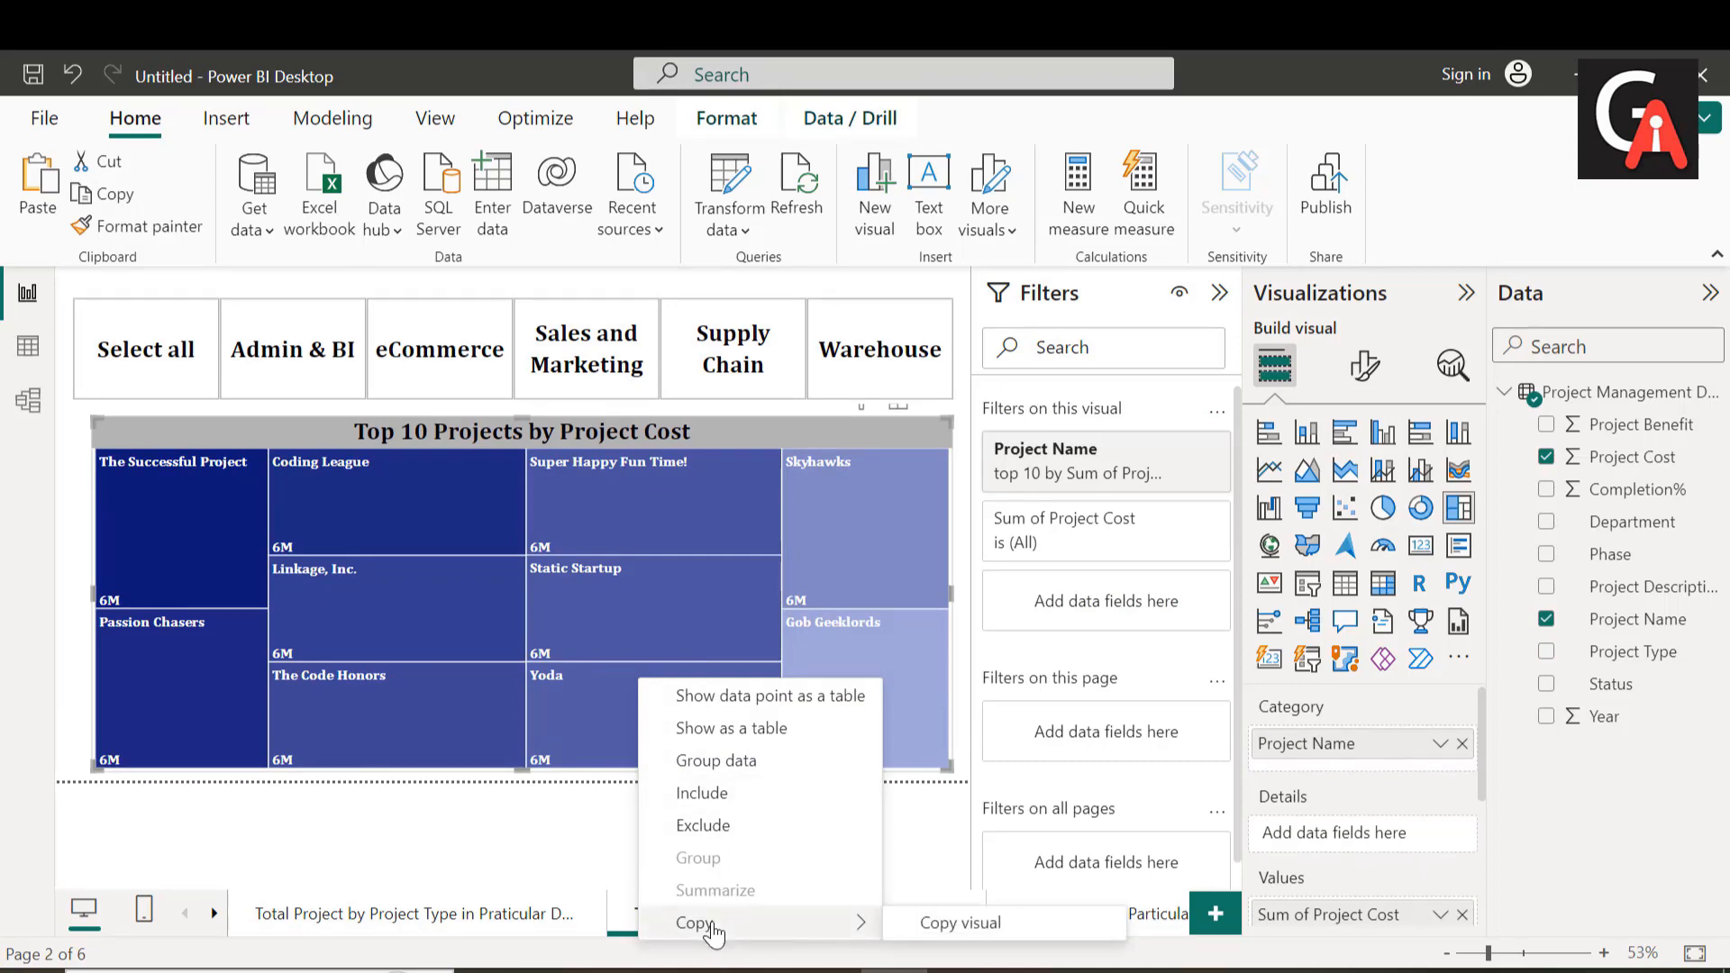
pyautogui.click(937, 924)
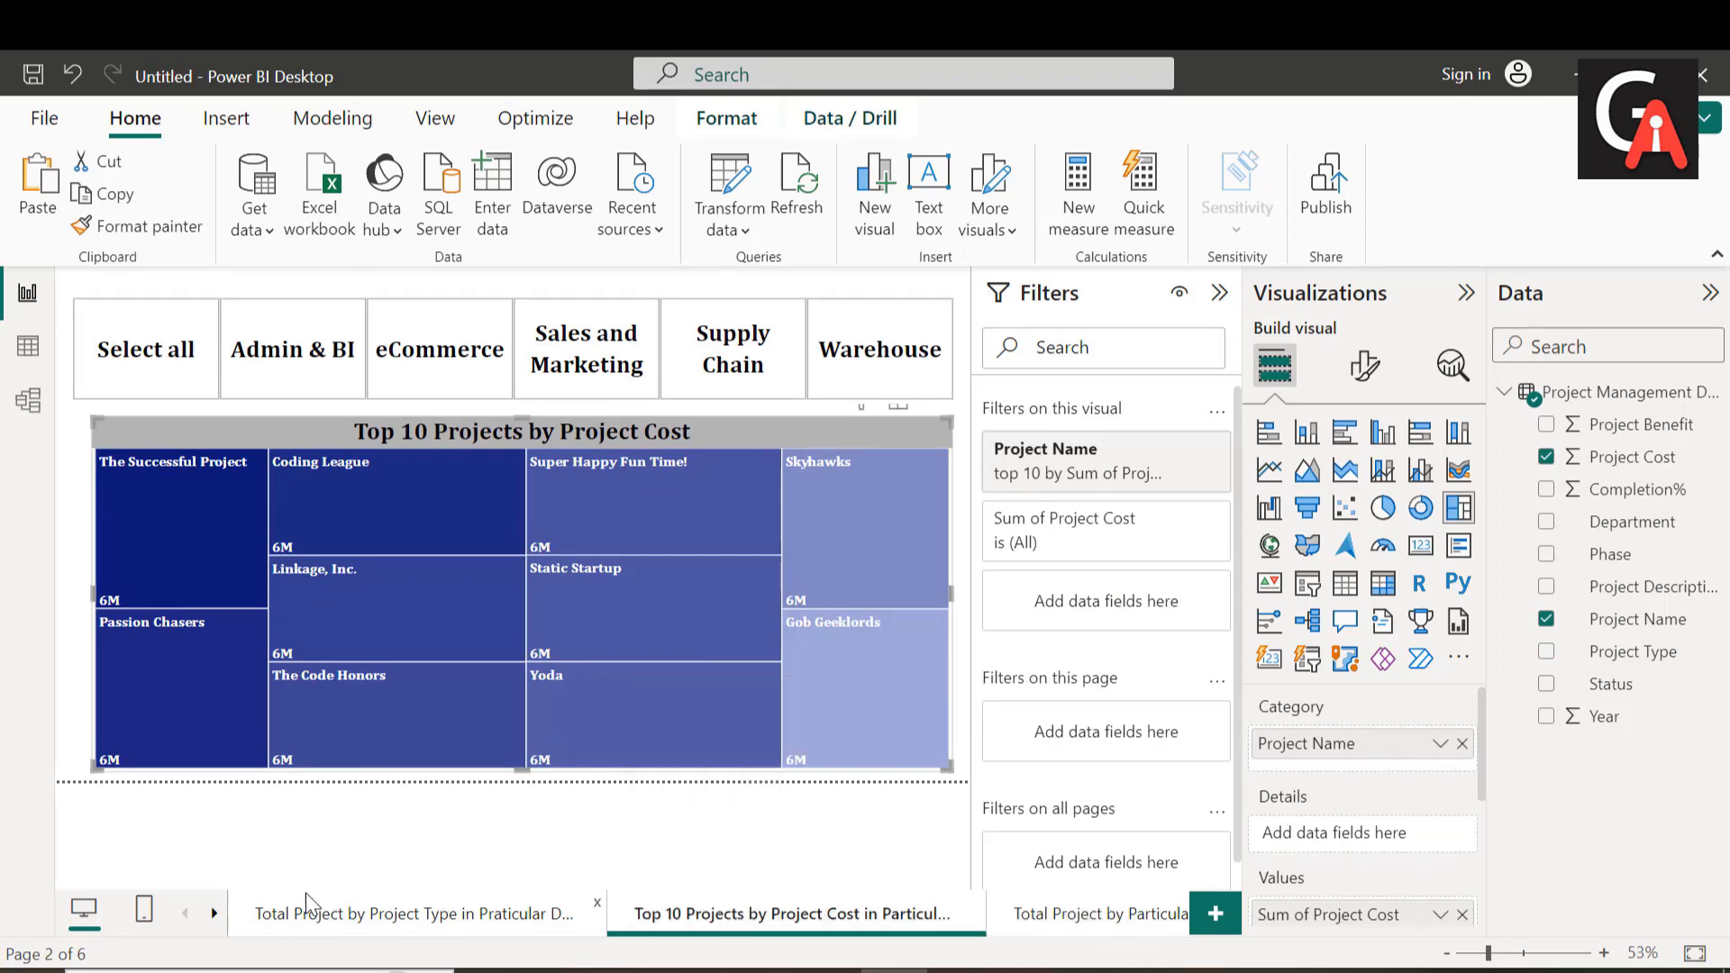
# Step: Paste the project cost treemap onto the Dashboard page
pyautogui.click(214, 913)
pyautogui.click(213, 913)
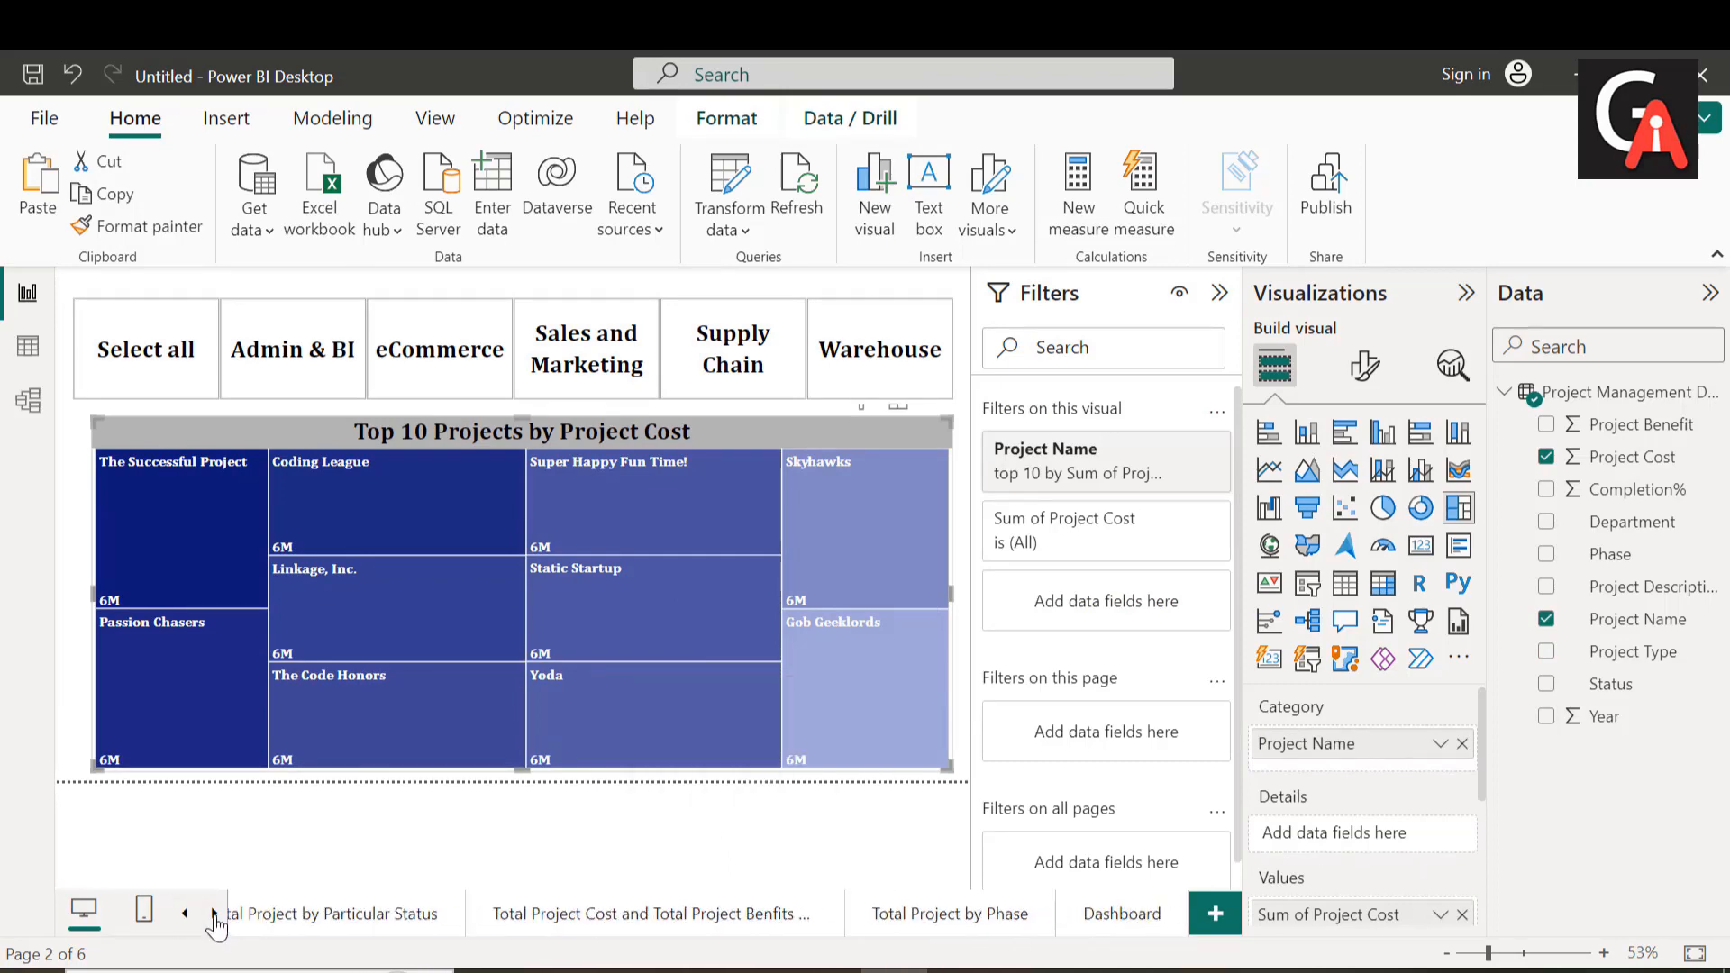
pyautogui.click(1101, 929)
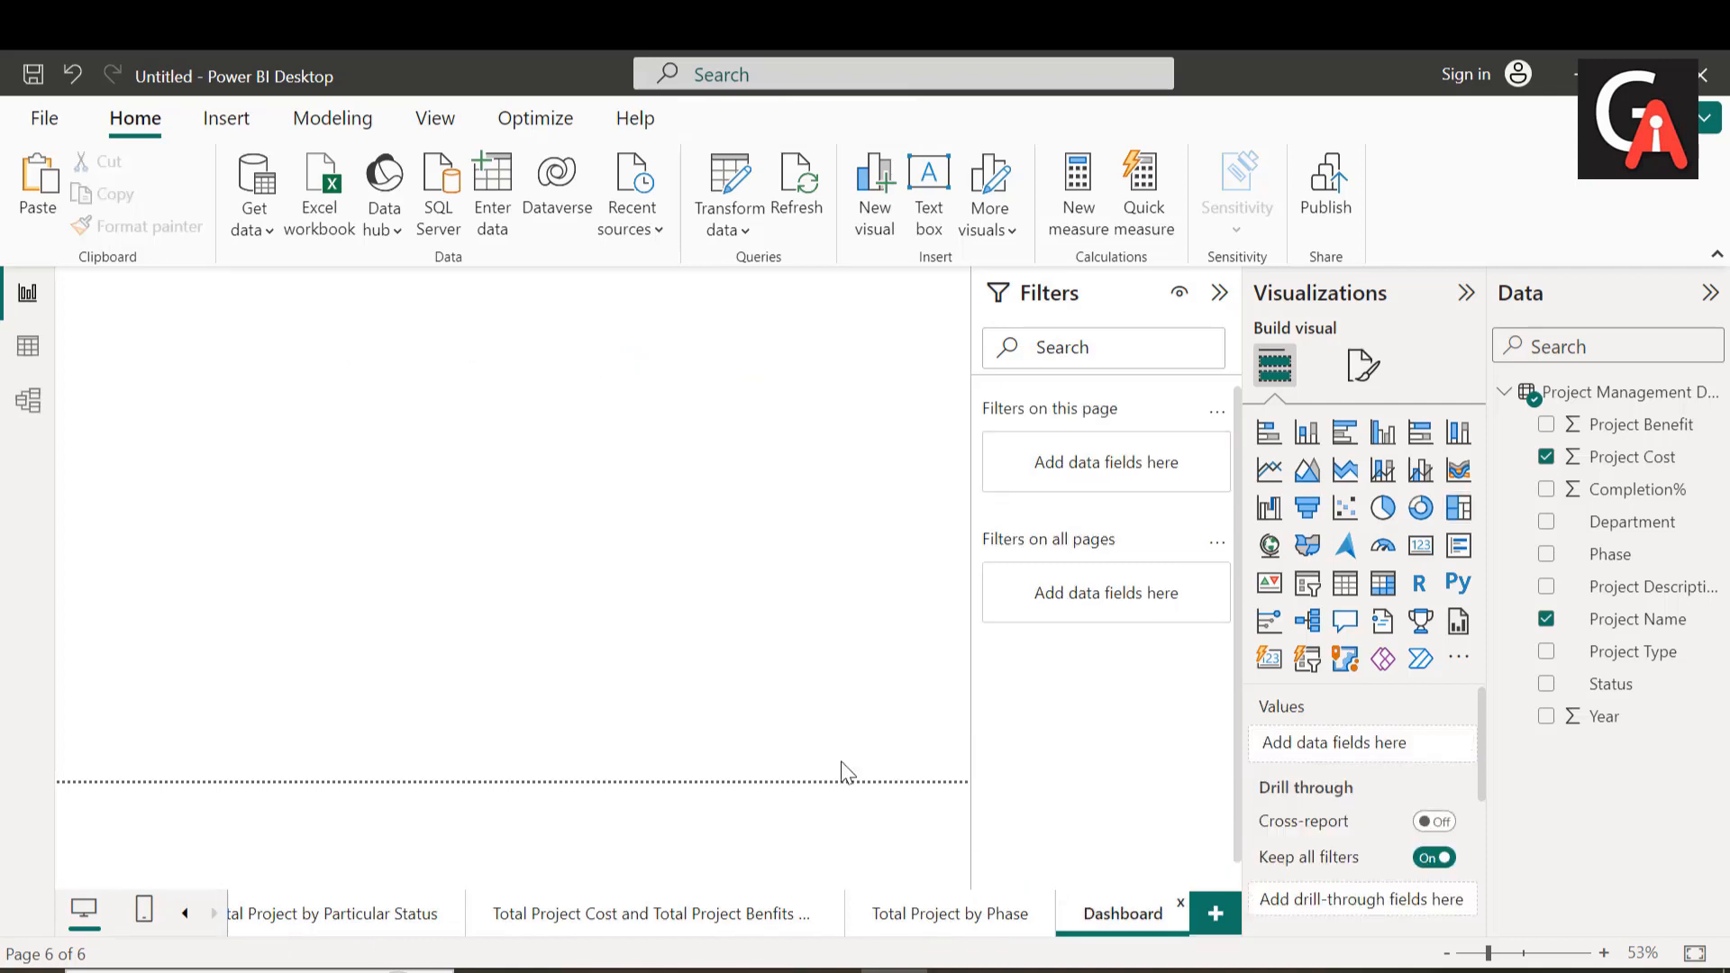
pyautogui.hotkey('ctrl', 'v')
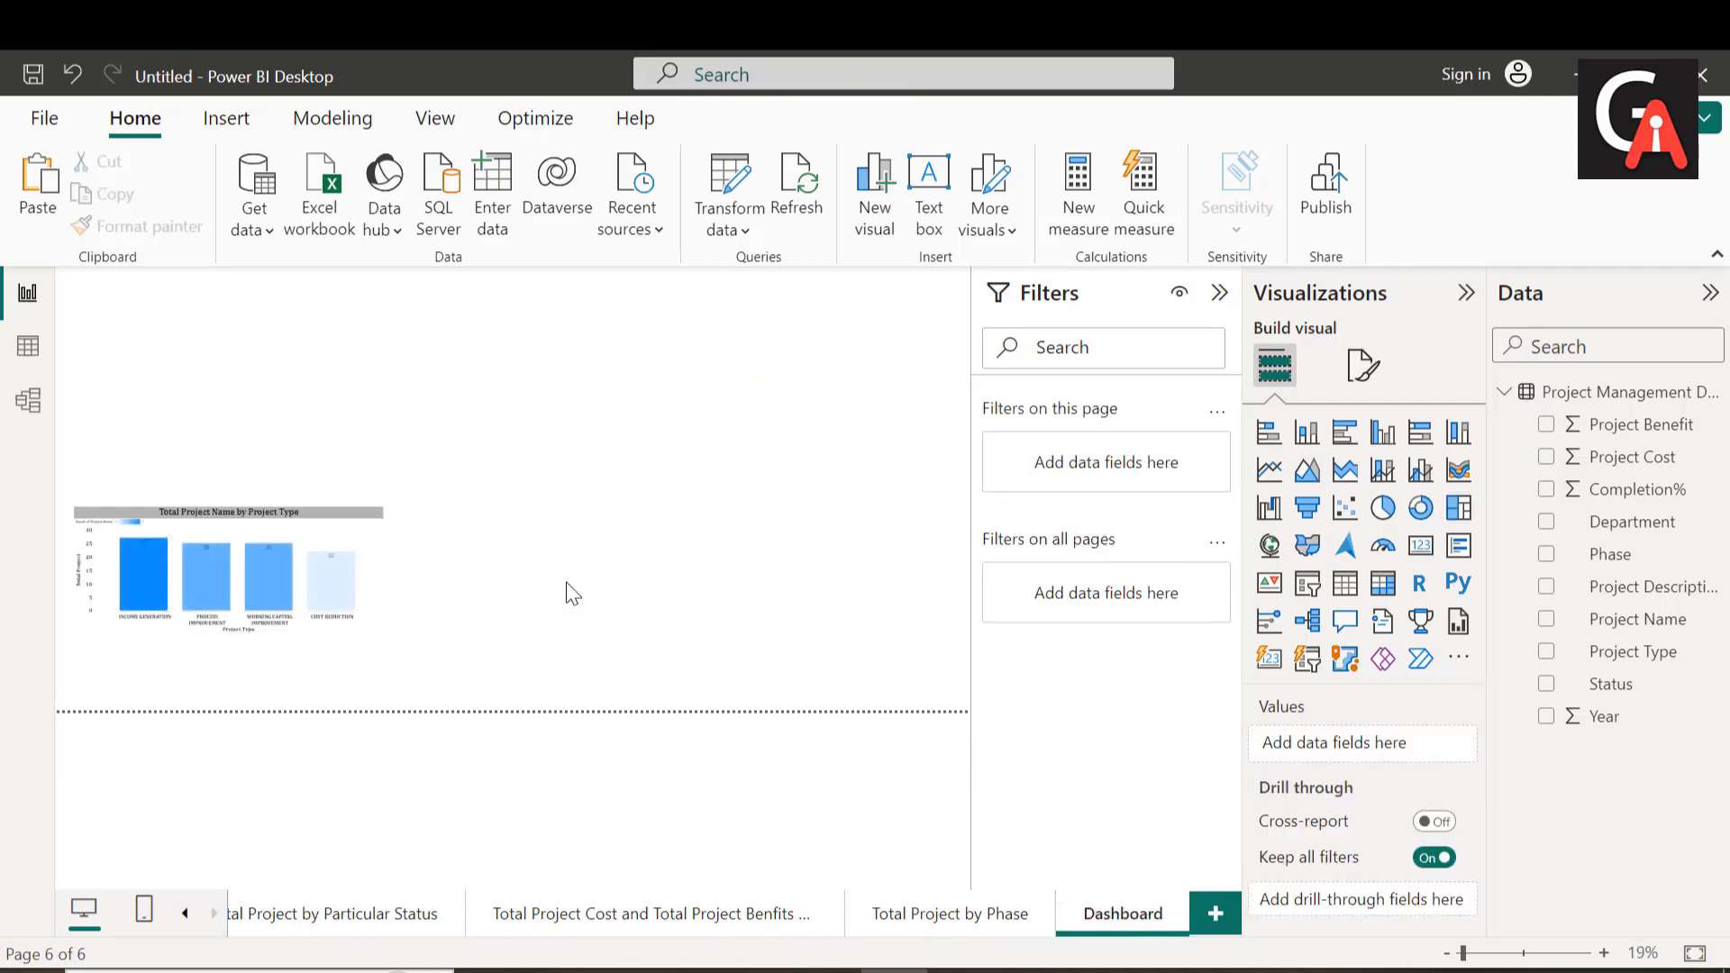
pyautogui.hotkey('ctrl', 'v')
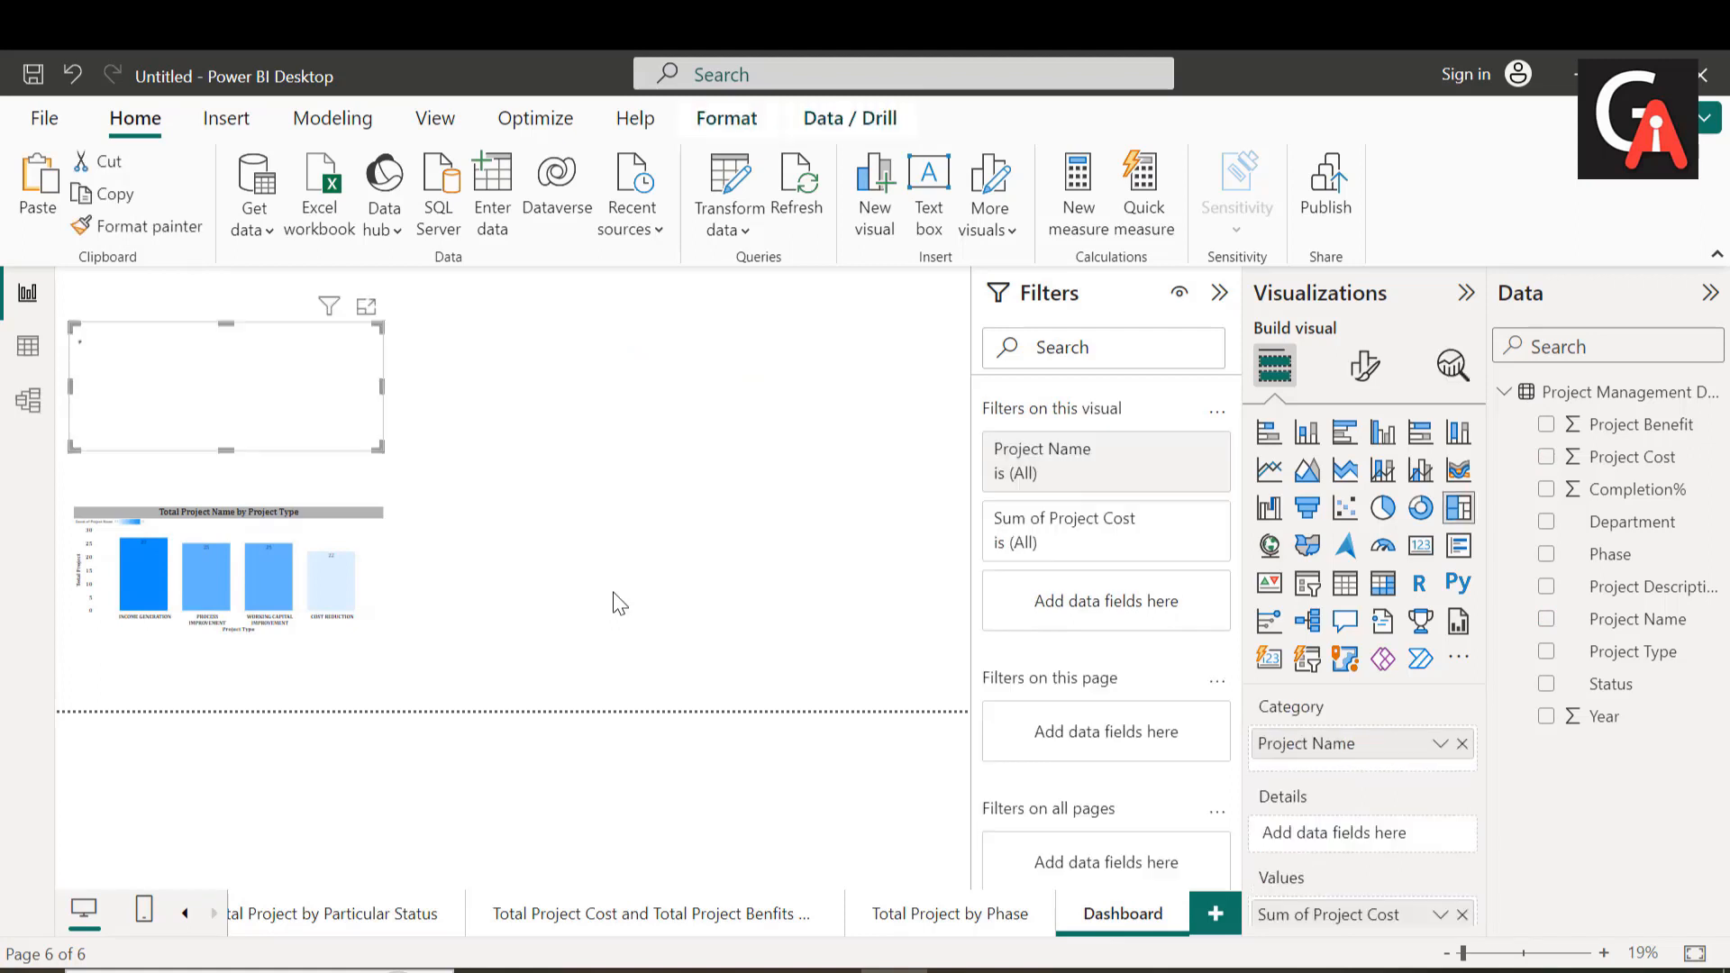
# Step: Move the column chart to the upper part of the Dashboard canvas and place the treemap beneath it, enlarged in height
pyautogui.moveTo(243, 373)
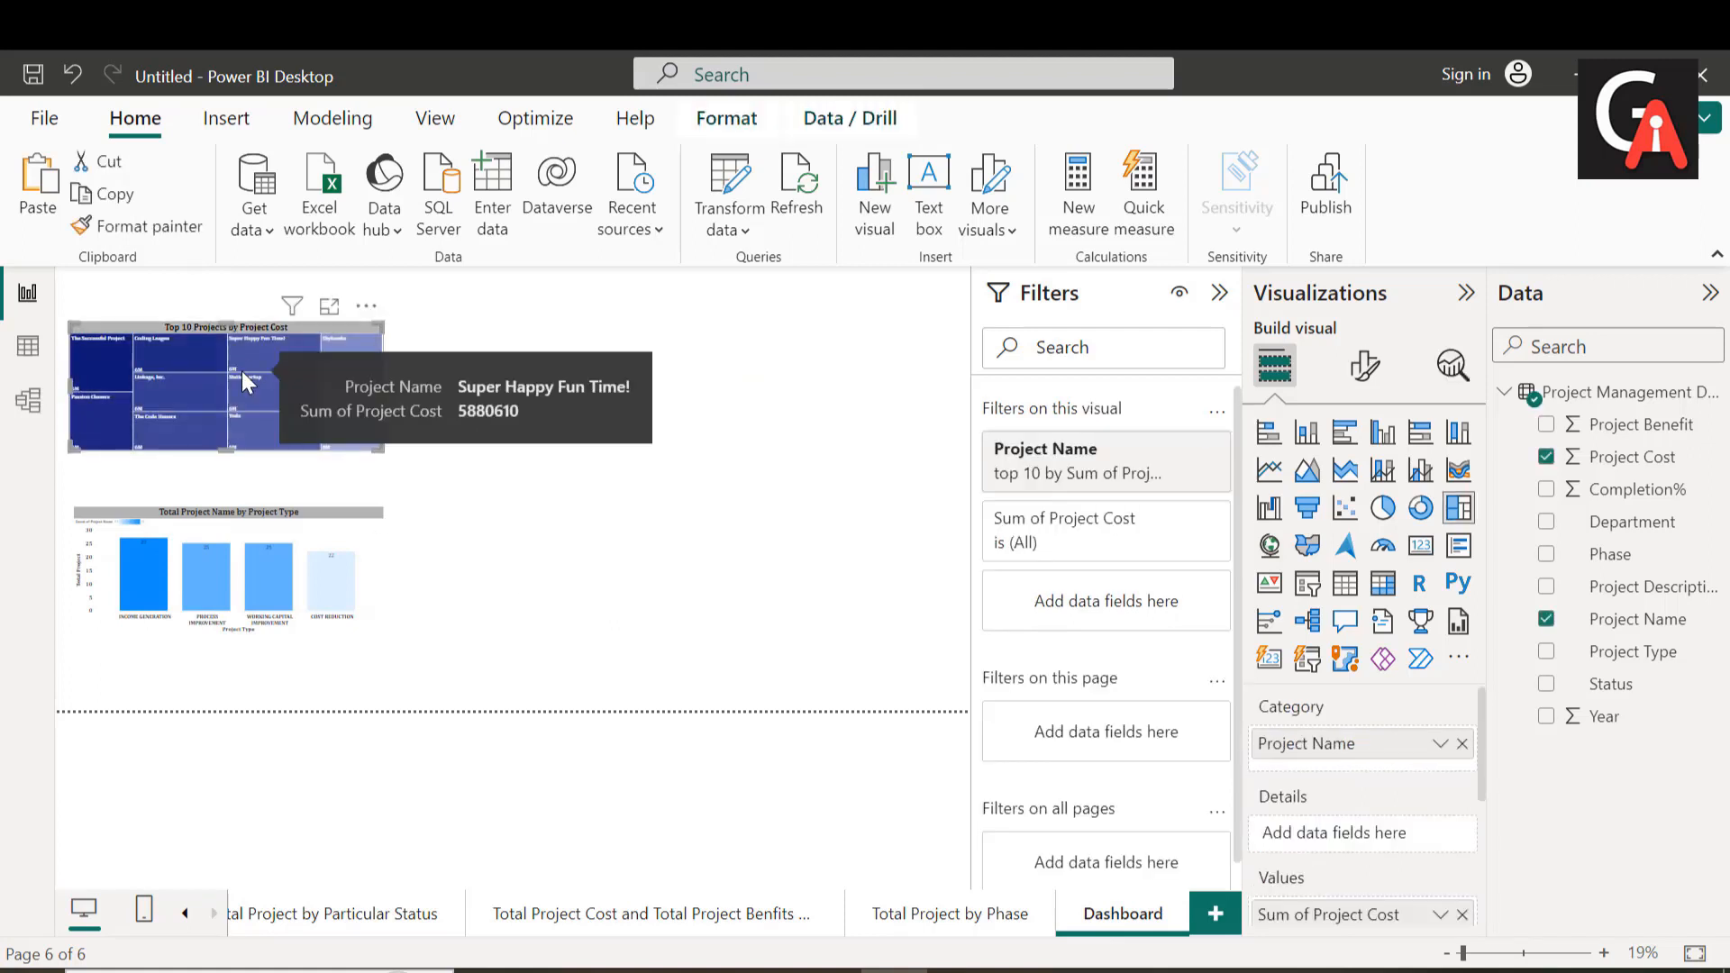
pyautogui.moveTo(242, 371); pyautogui.dragTo(464, 642)
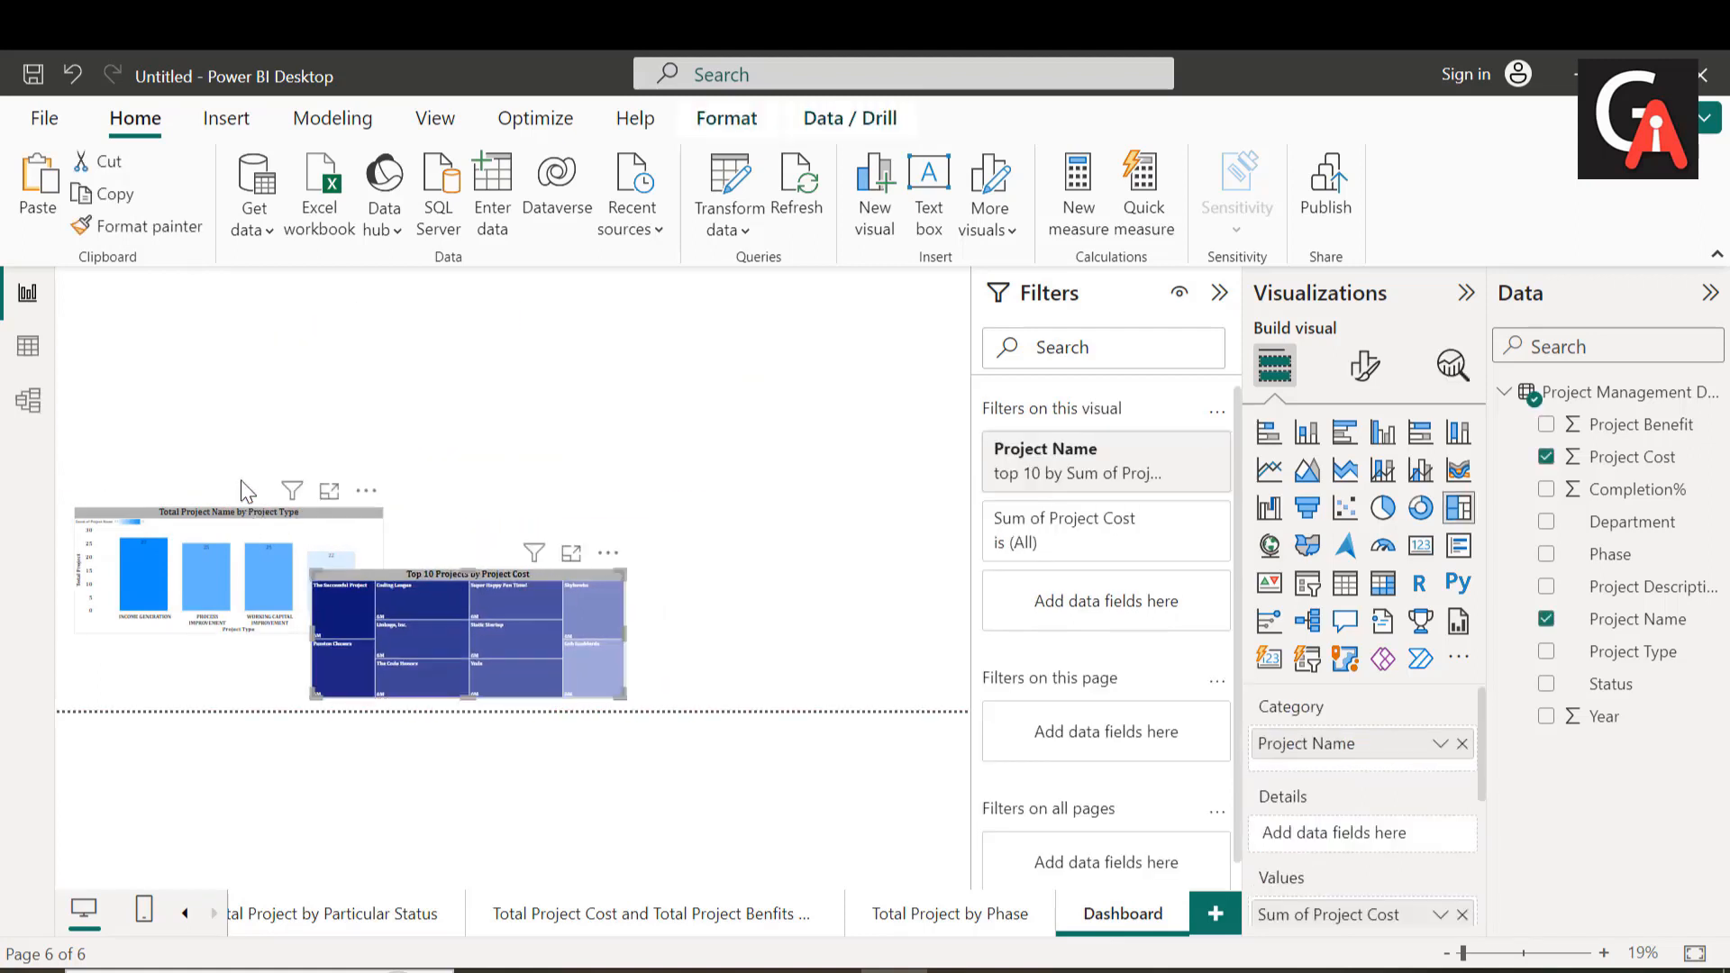
pyautogui.moveTo(248, 491); pyautogui.dragTo(259, 408)
pyautogui.moveTo(371, 636); pyautogui.dragTo(207, 702)
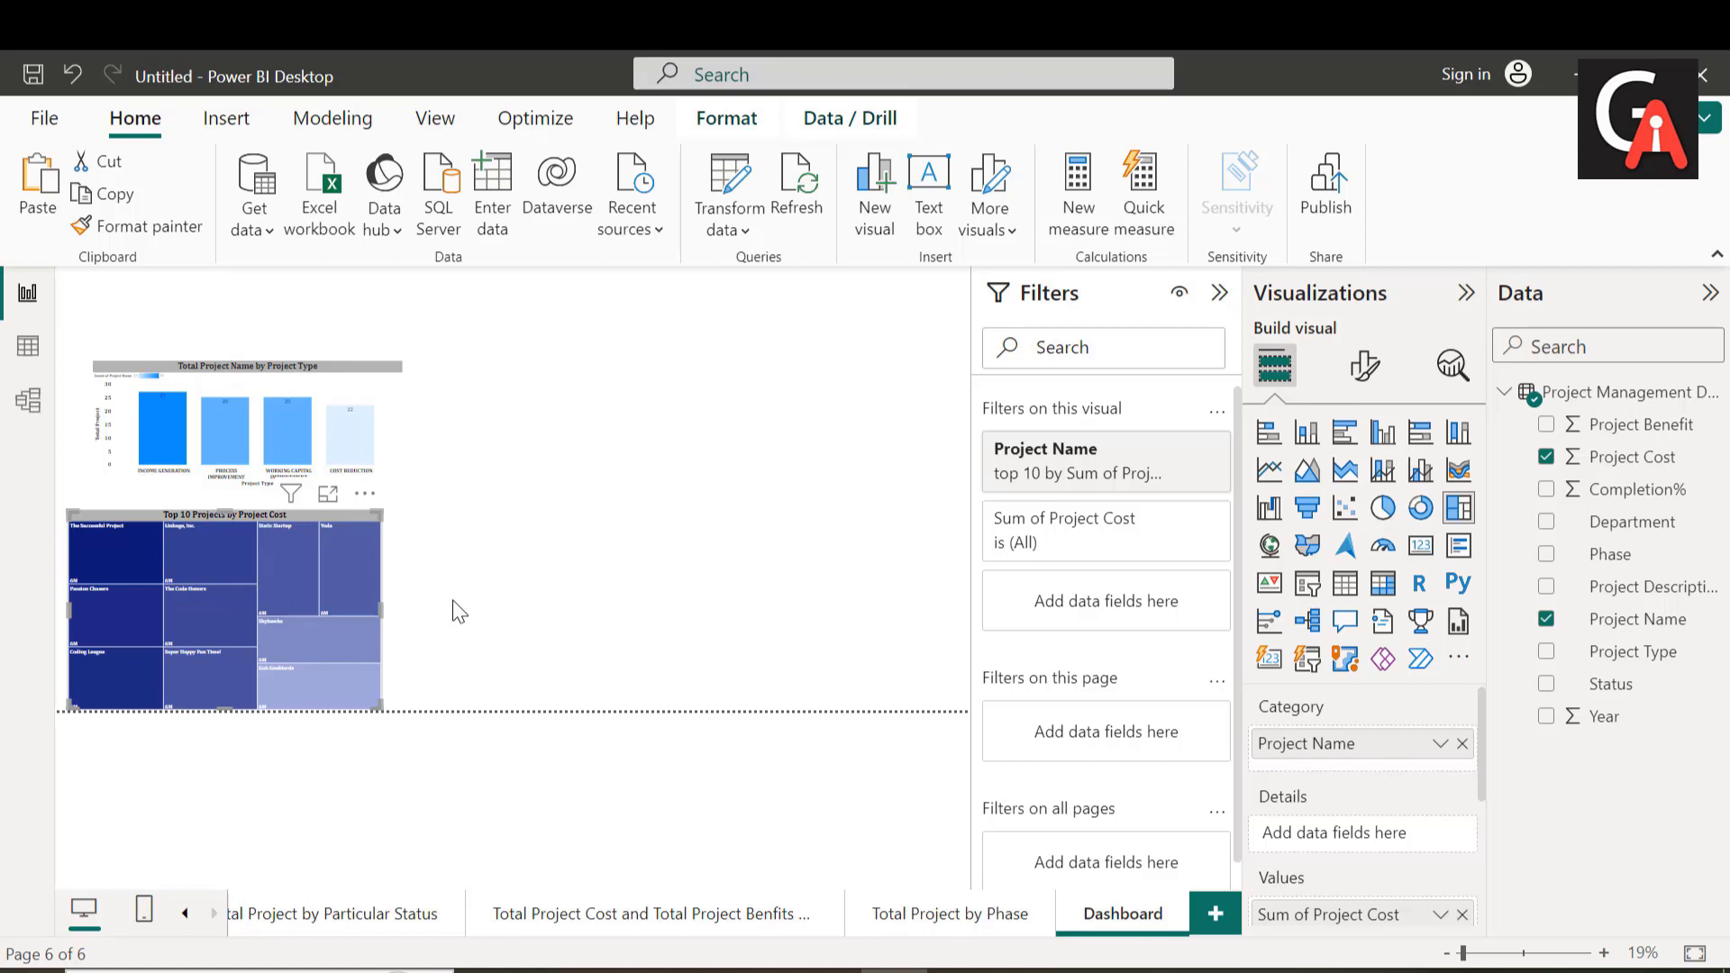
# Step: Shift the column chart and the treemap against the canvas's left edge, keeping the treemap below the chart
pyautogui.moveTo(272, 409)
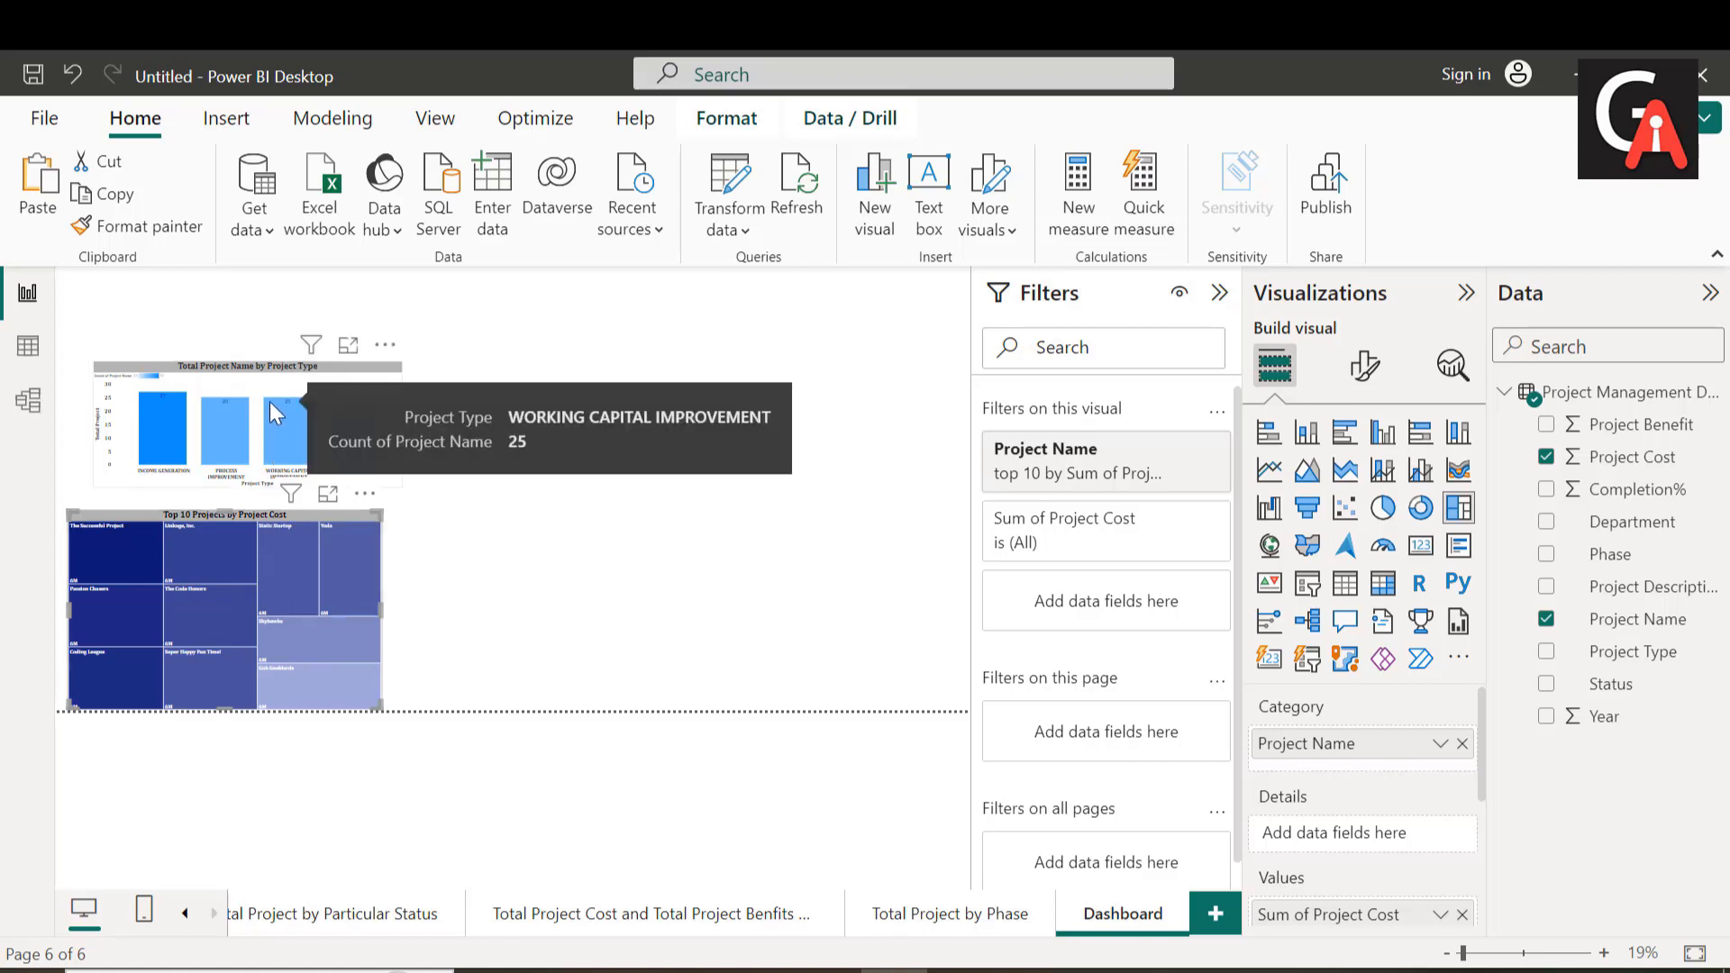
pyautogui.moveTo(262, 392); pyautogui.dragTo(223, 353)
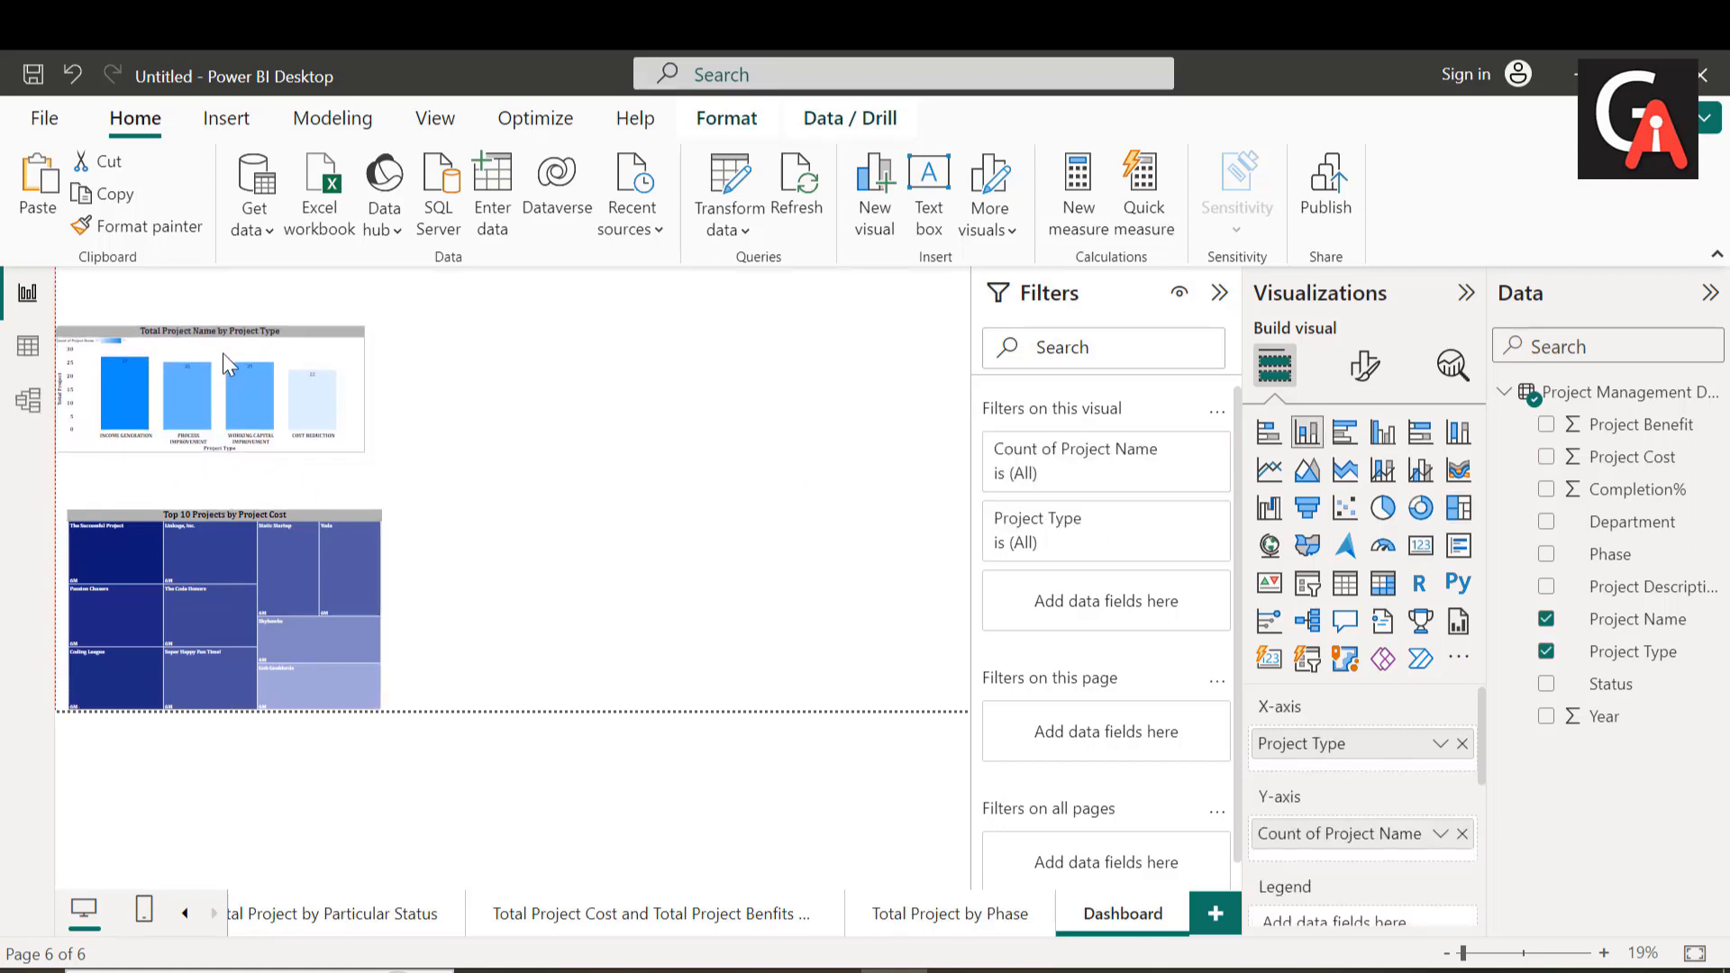
pyautogui.moveTo(225, 543); pyautogui.dragTo(209, 513)
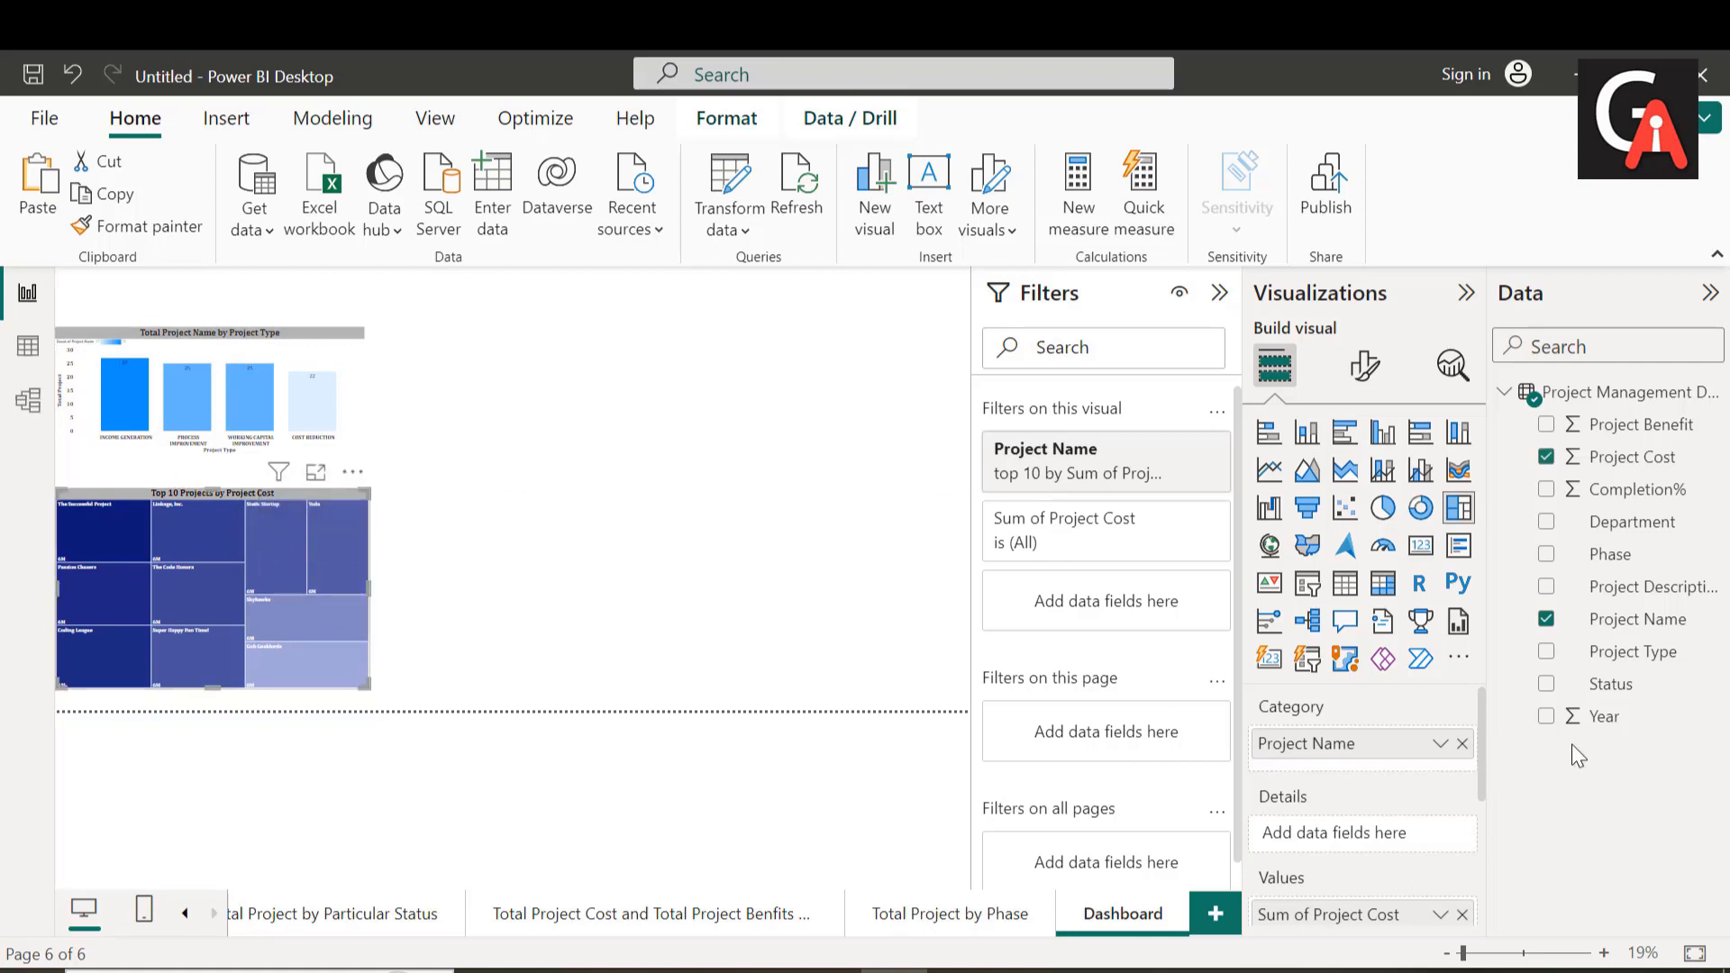
# Step: Set the Dashboard page's canvas height to 1500 px
pyautogui.click(660, 438)
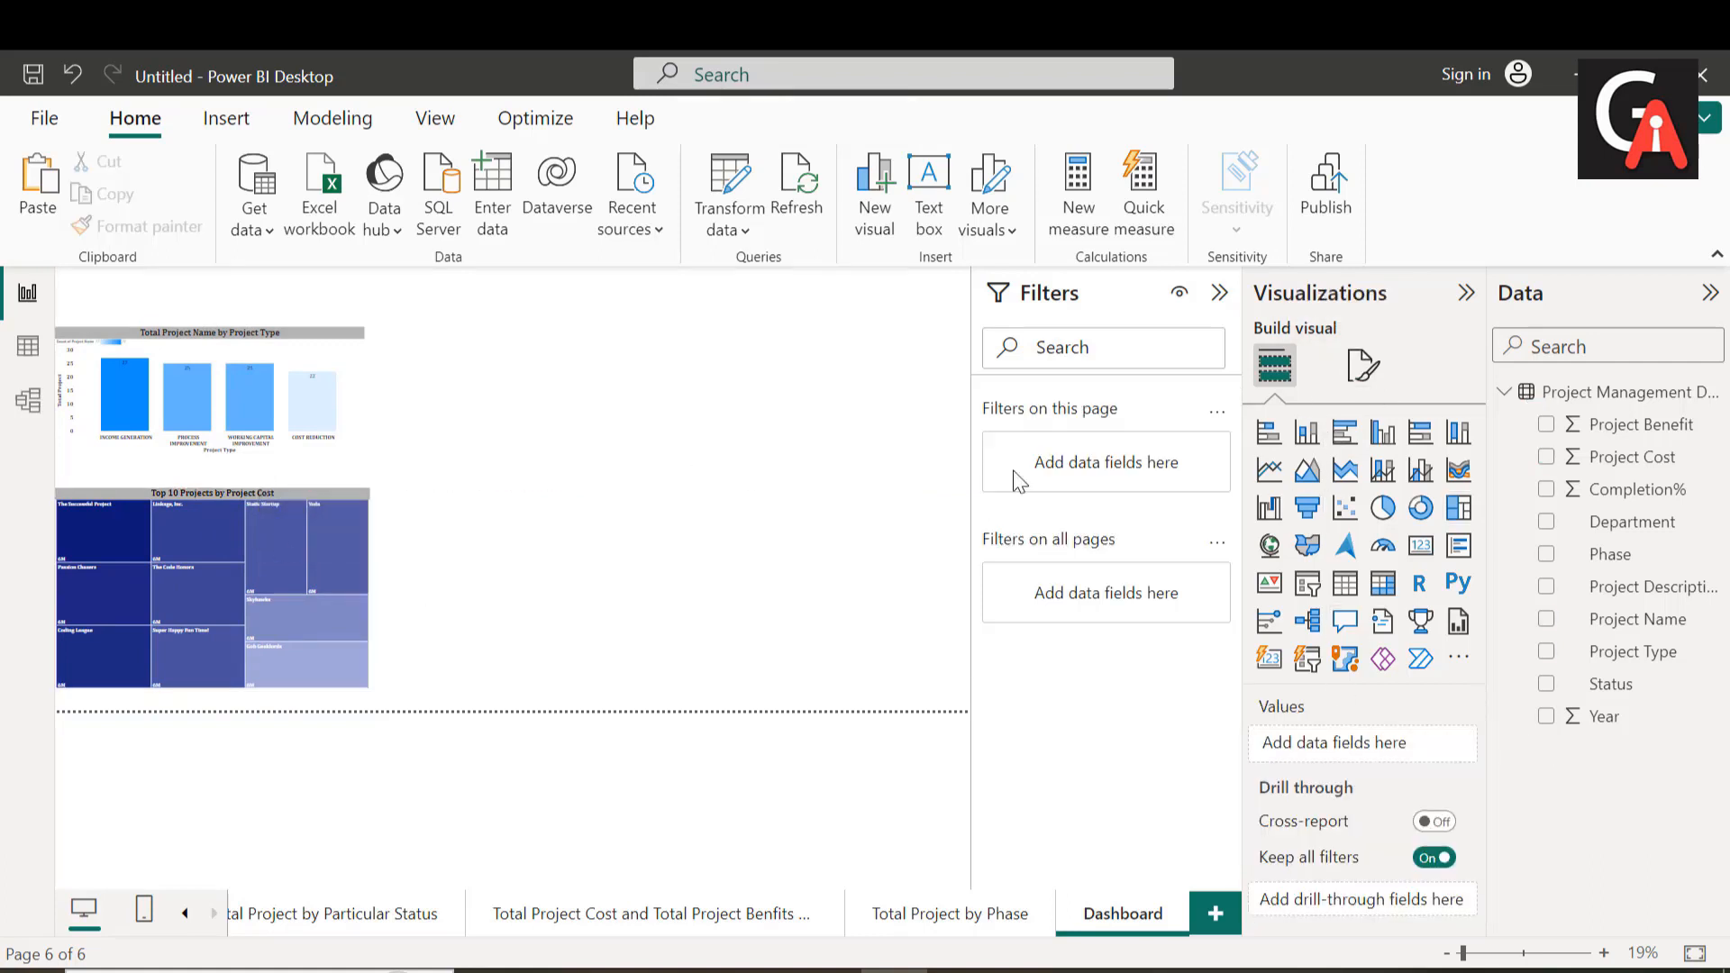
pyautogui.click(1362, 363)
pyautogui.click(1335, 546)
pyautogui.doubleClick(1290, 712)
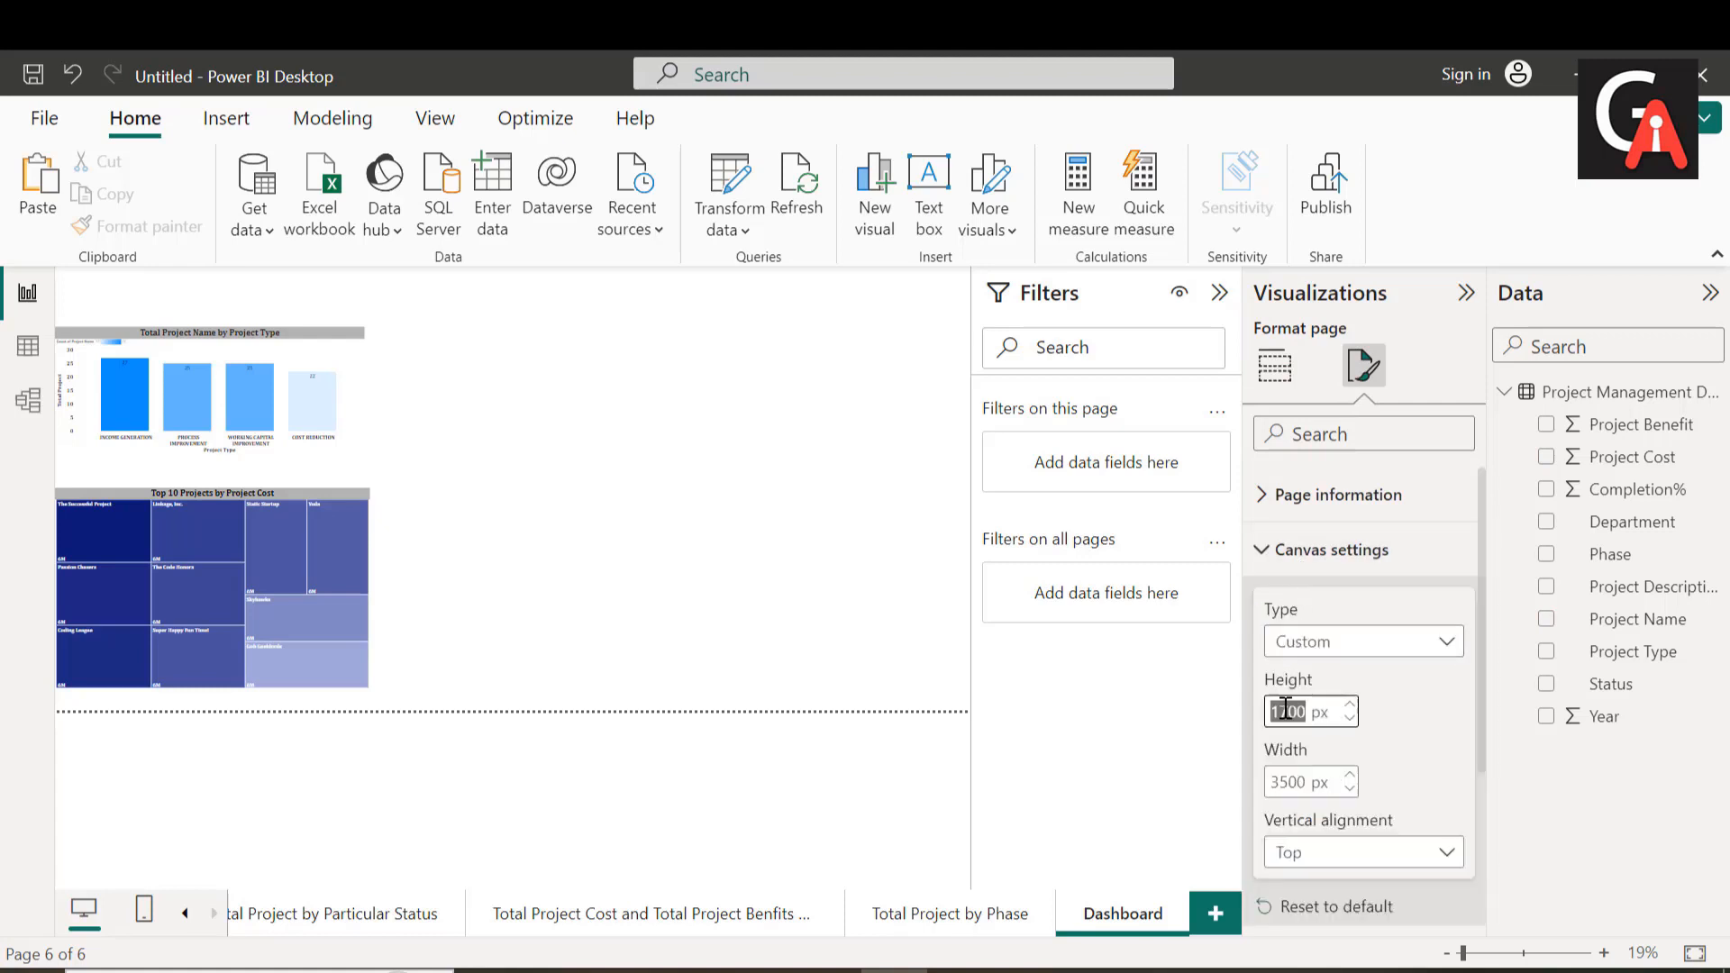
pyautogui.write('1500')
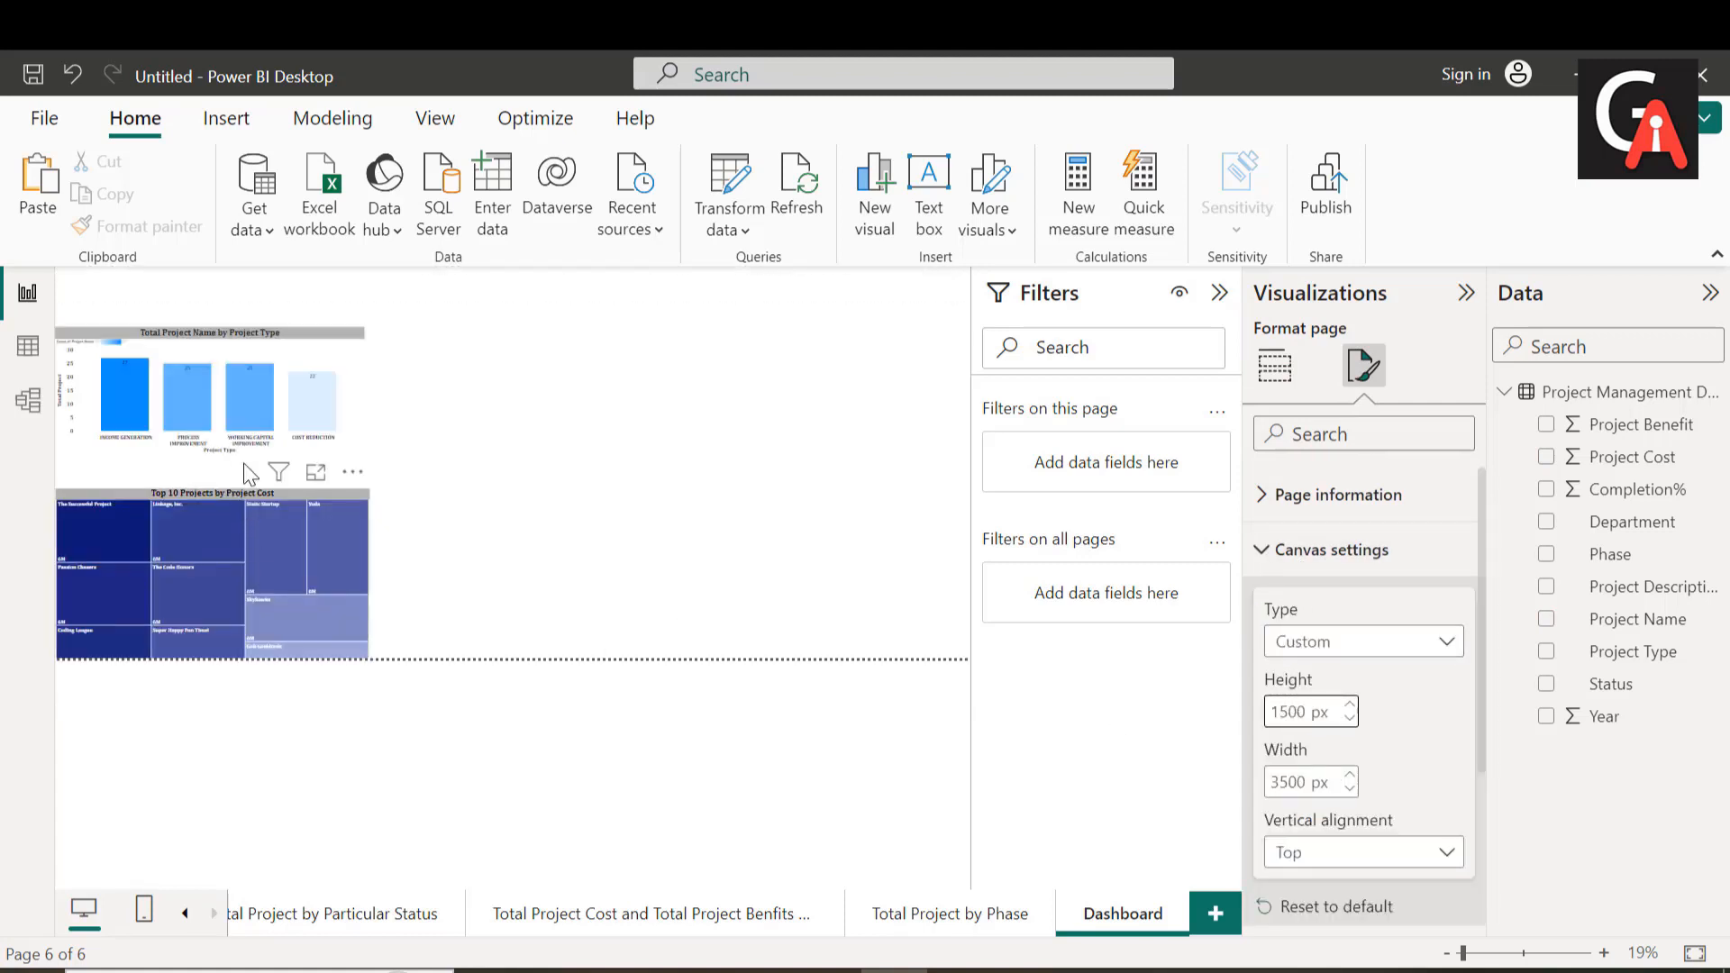
# Step: Adjust the column chart's vertical position and stretch the treemap's top edge upward to narrow the gap between them
pyautogui.moveTo(232, 424)
pyautogui.moveTo(232, 424); pyautogui.dragTo(234, 436)
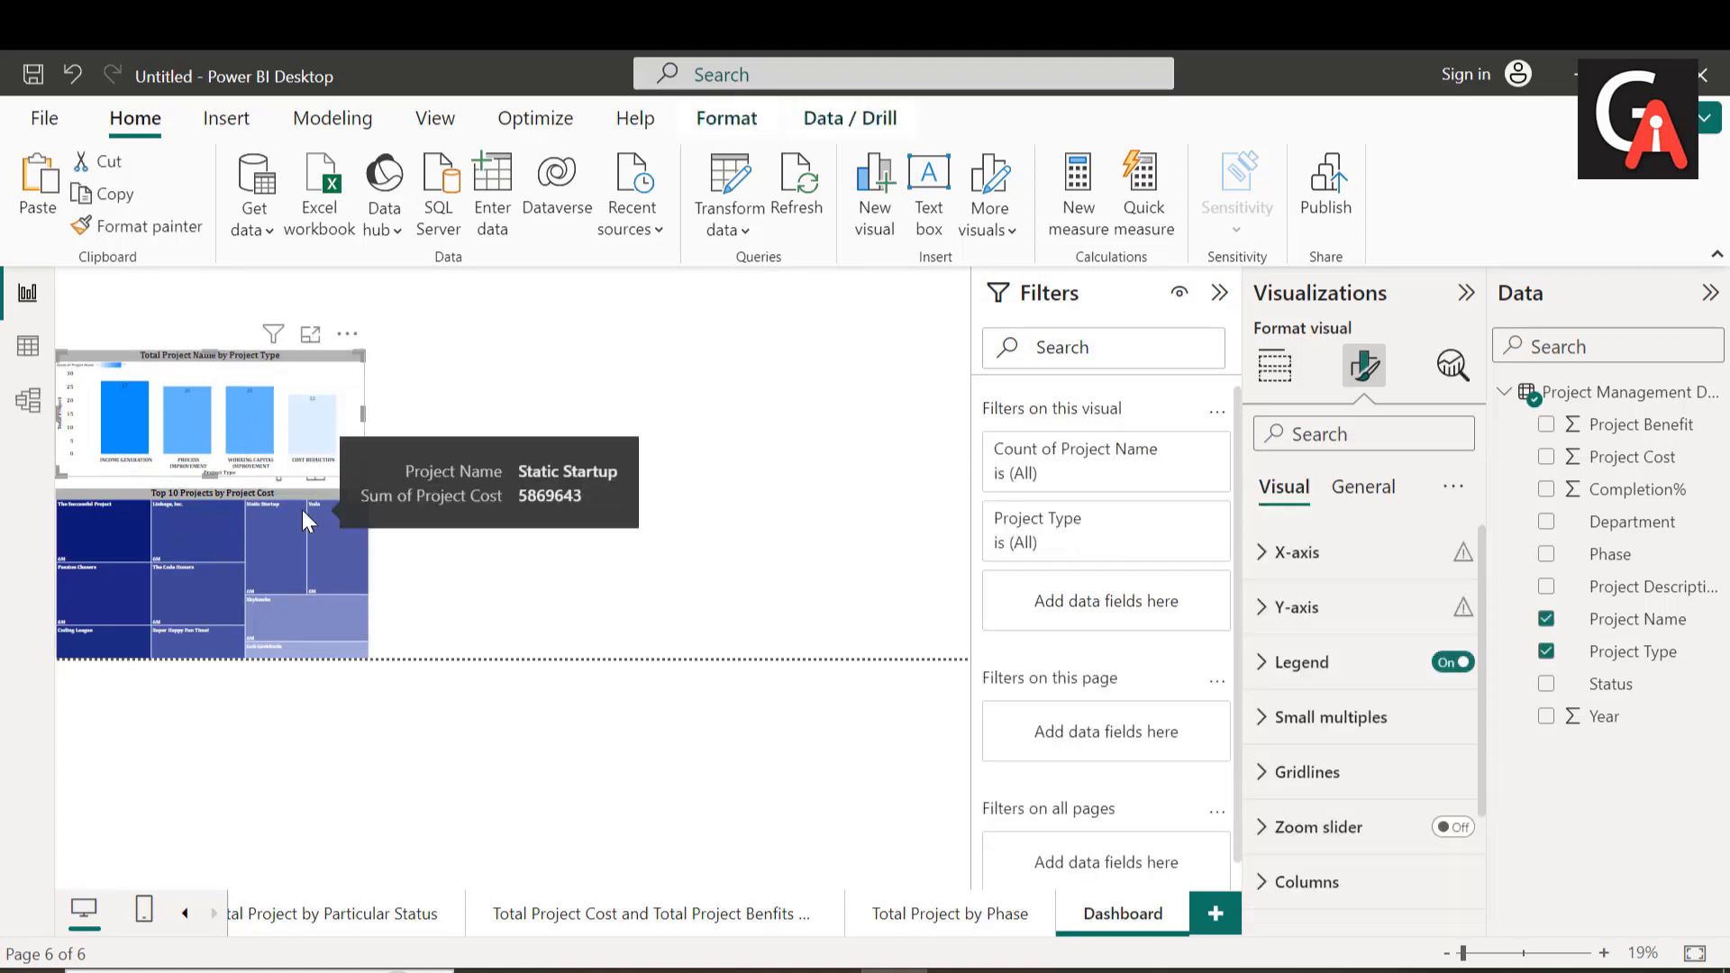
pyautogui.moveTo(209, 373); pyautogui.dragTo(209, 349)
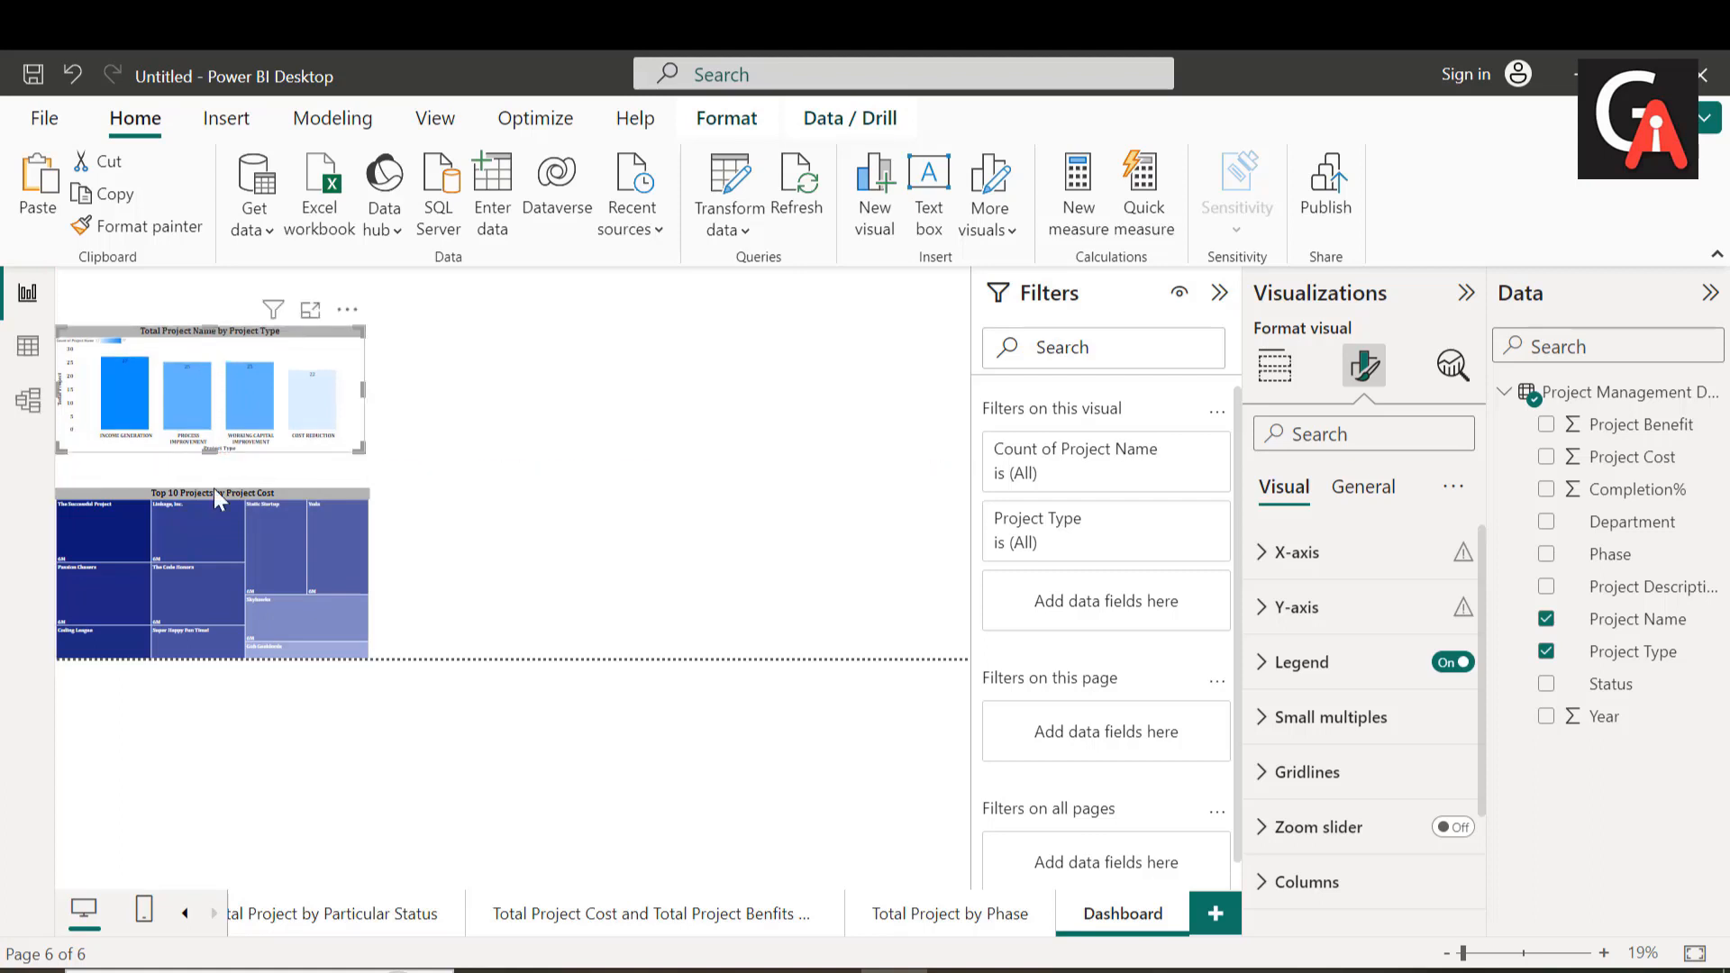
pyautogui.click(203, 505)
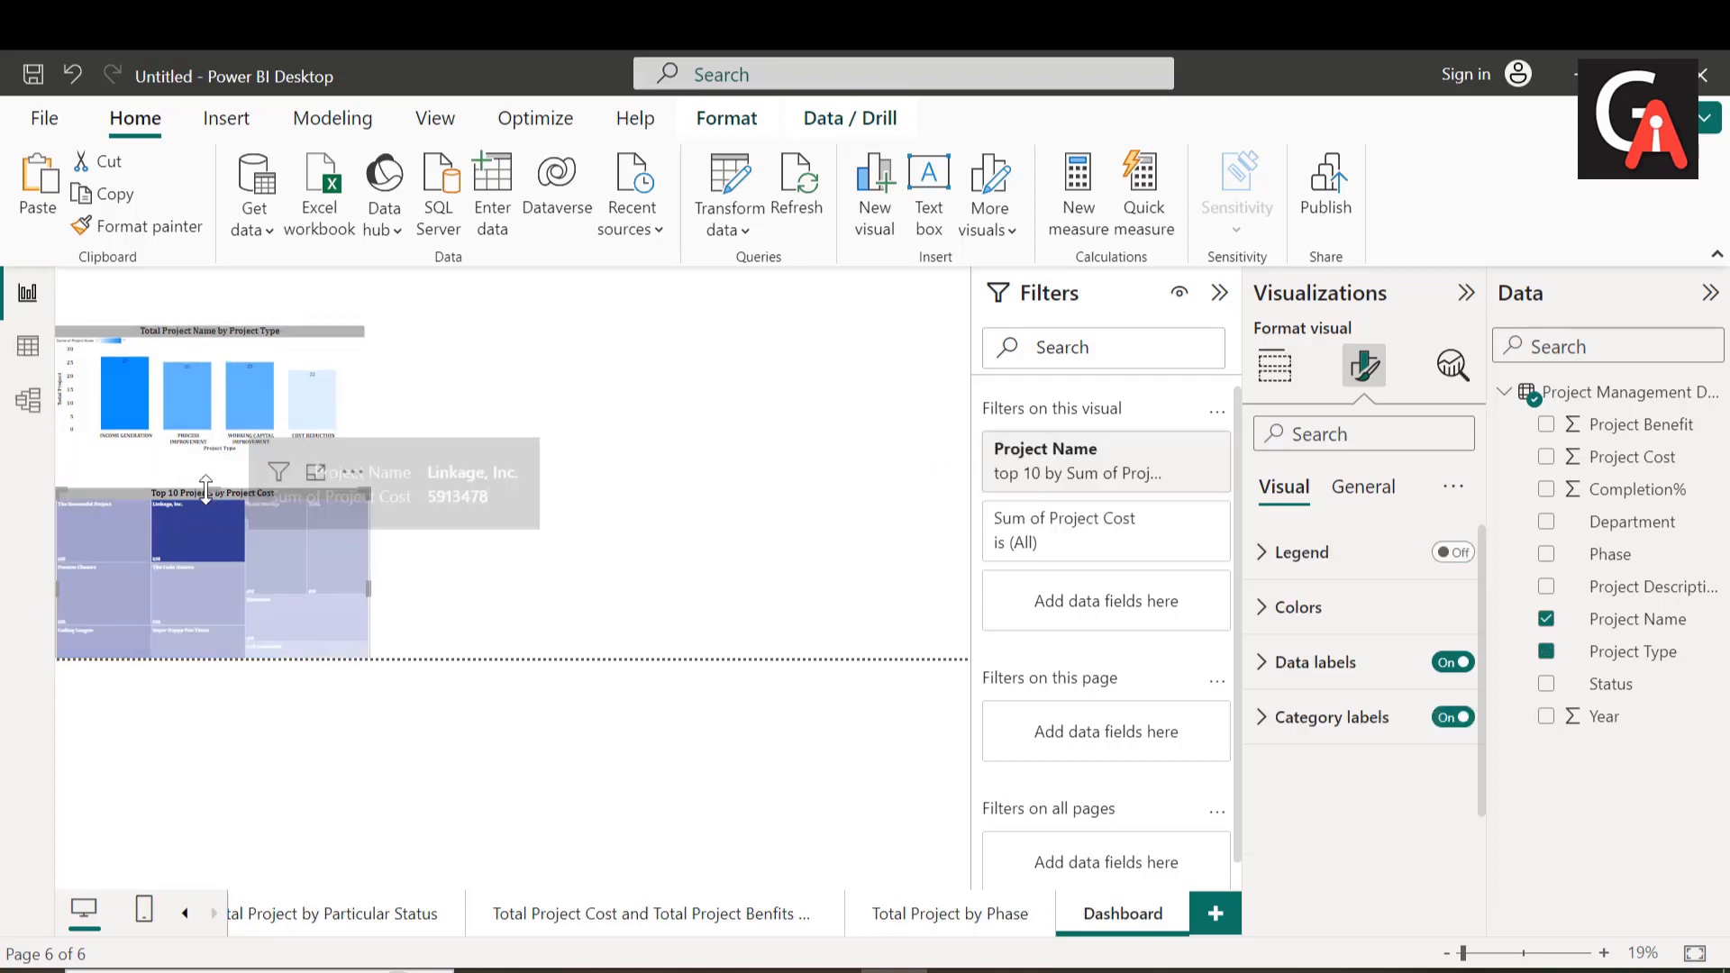
pyautogui.moveTo(213, 483); pyautogui.dragTo(212, 474)
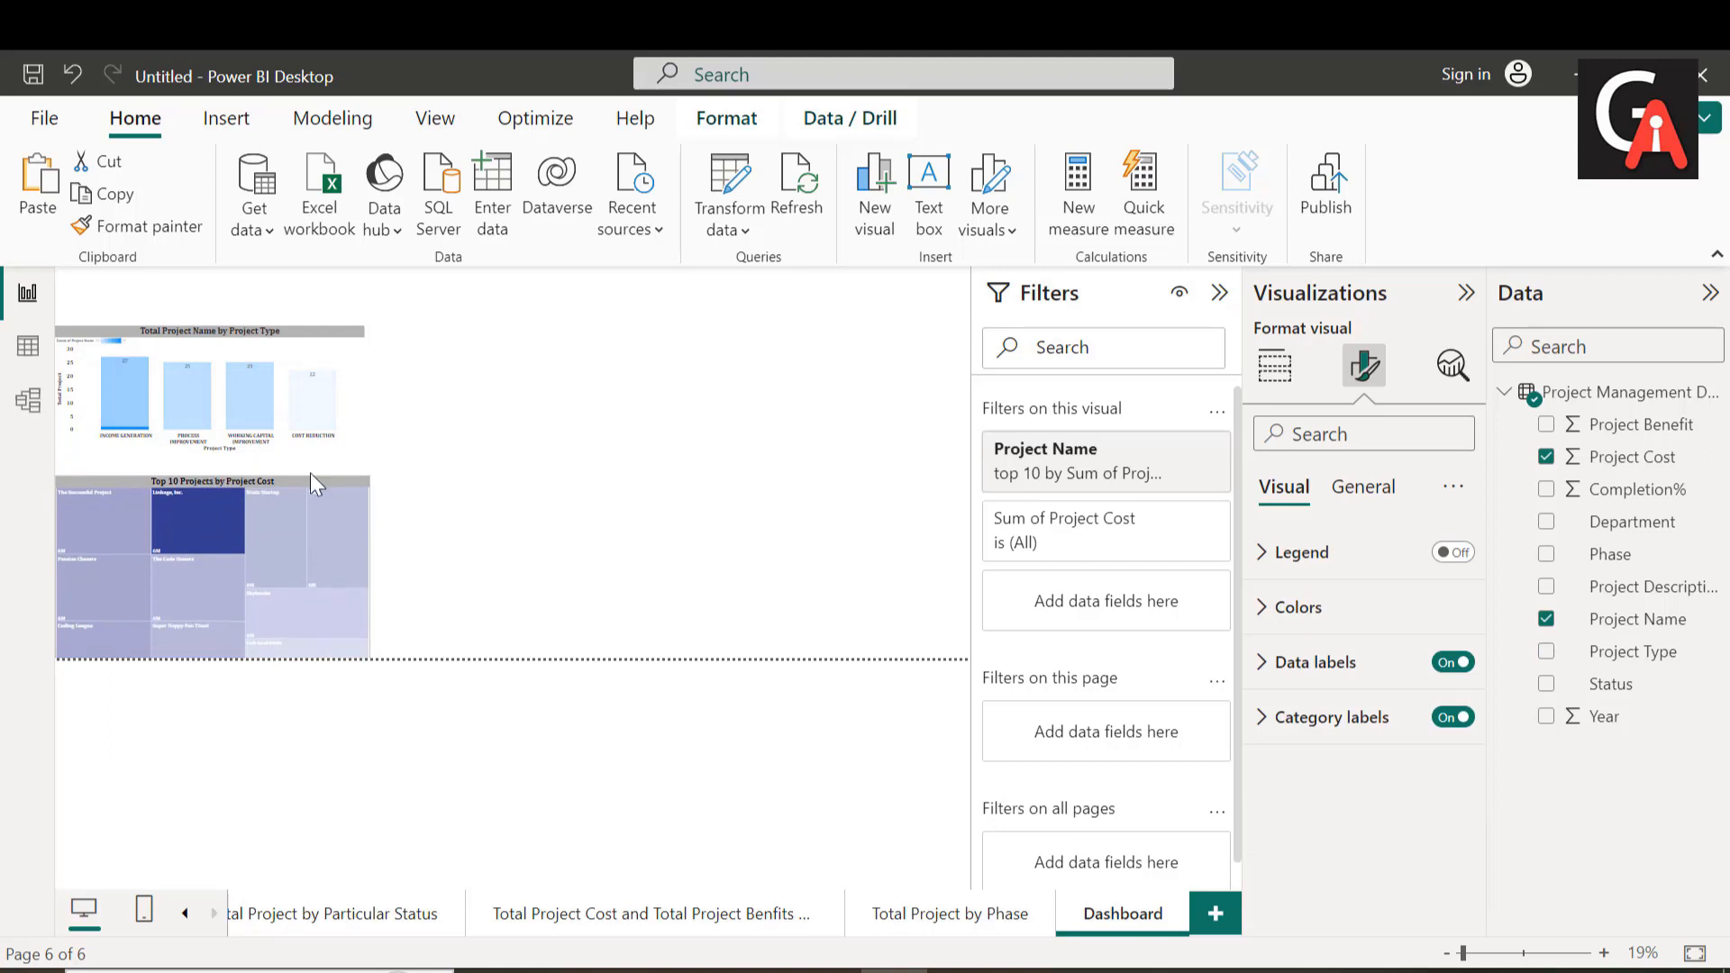
pyautogui.click(487, 510)
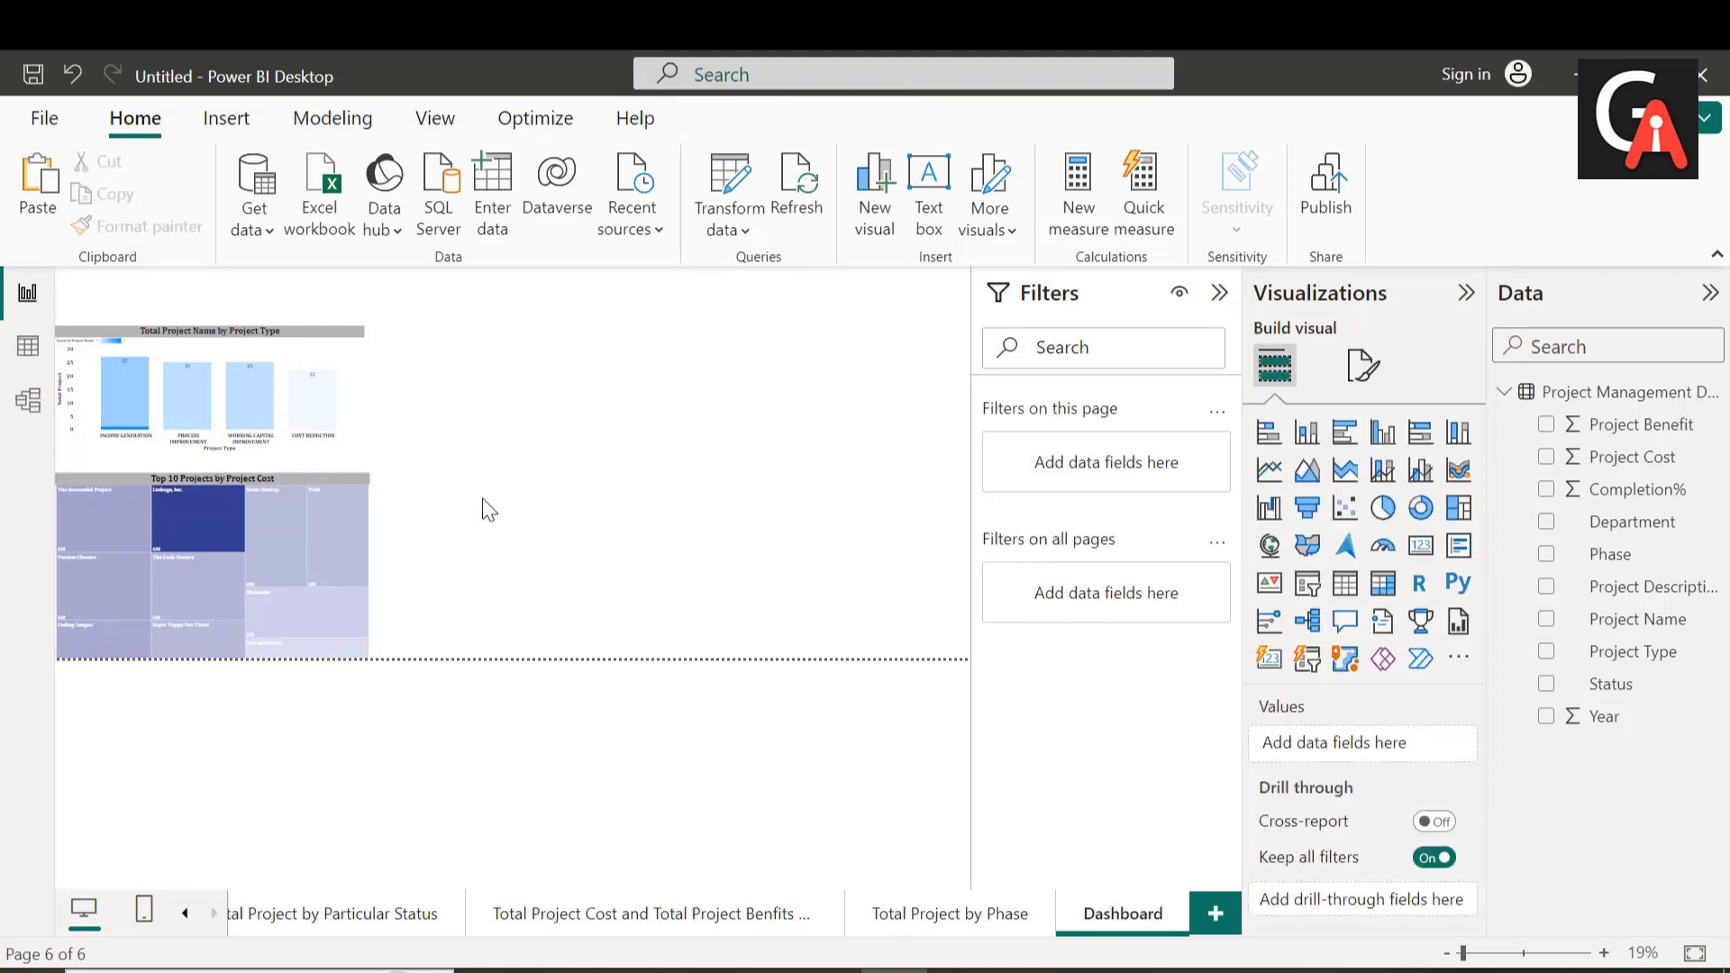
pyautogui.doubleClick(487, 511)
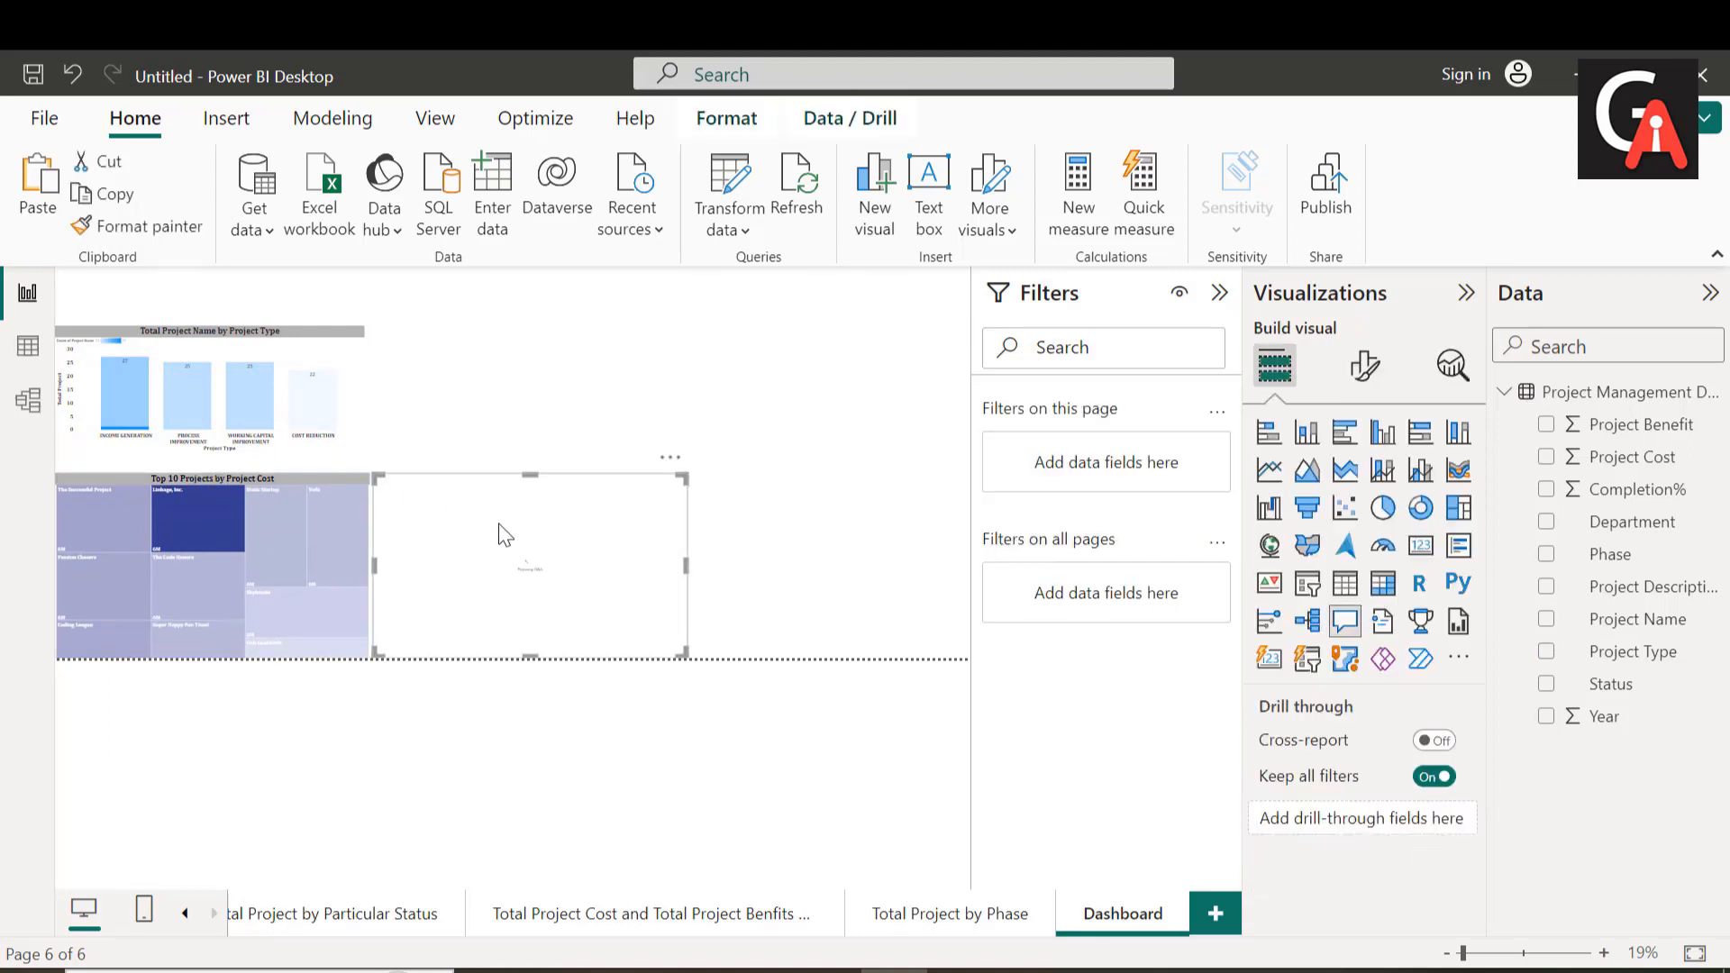
pyautogui.click(672, 459)
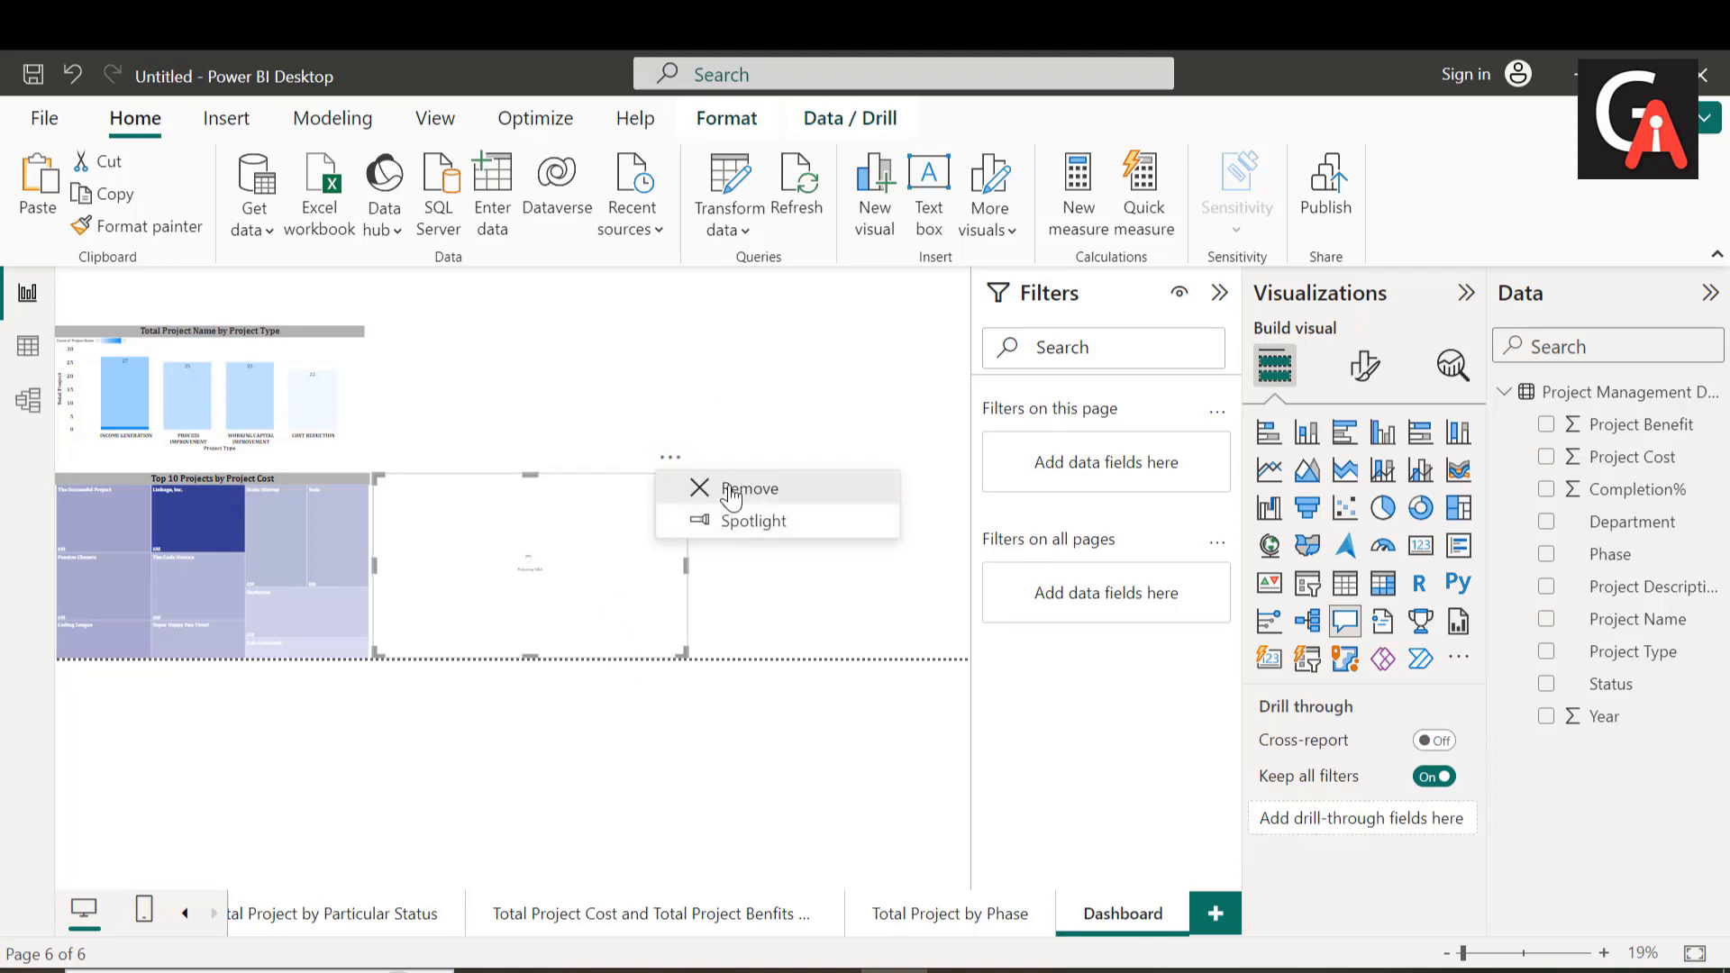
pyautogui.click(731, 492)
# Step: Copy the "Total Project by Particular Status" donut chart from its report page
pyautogui.click(186, 916)
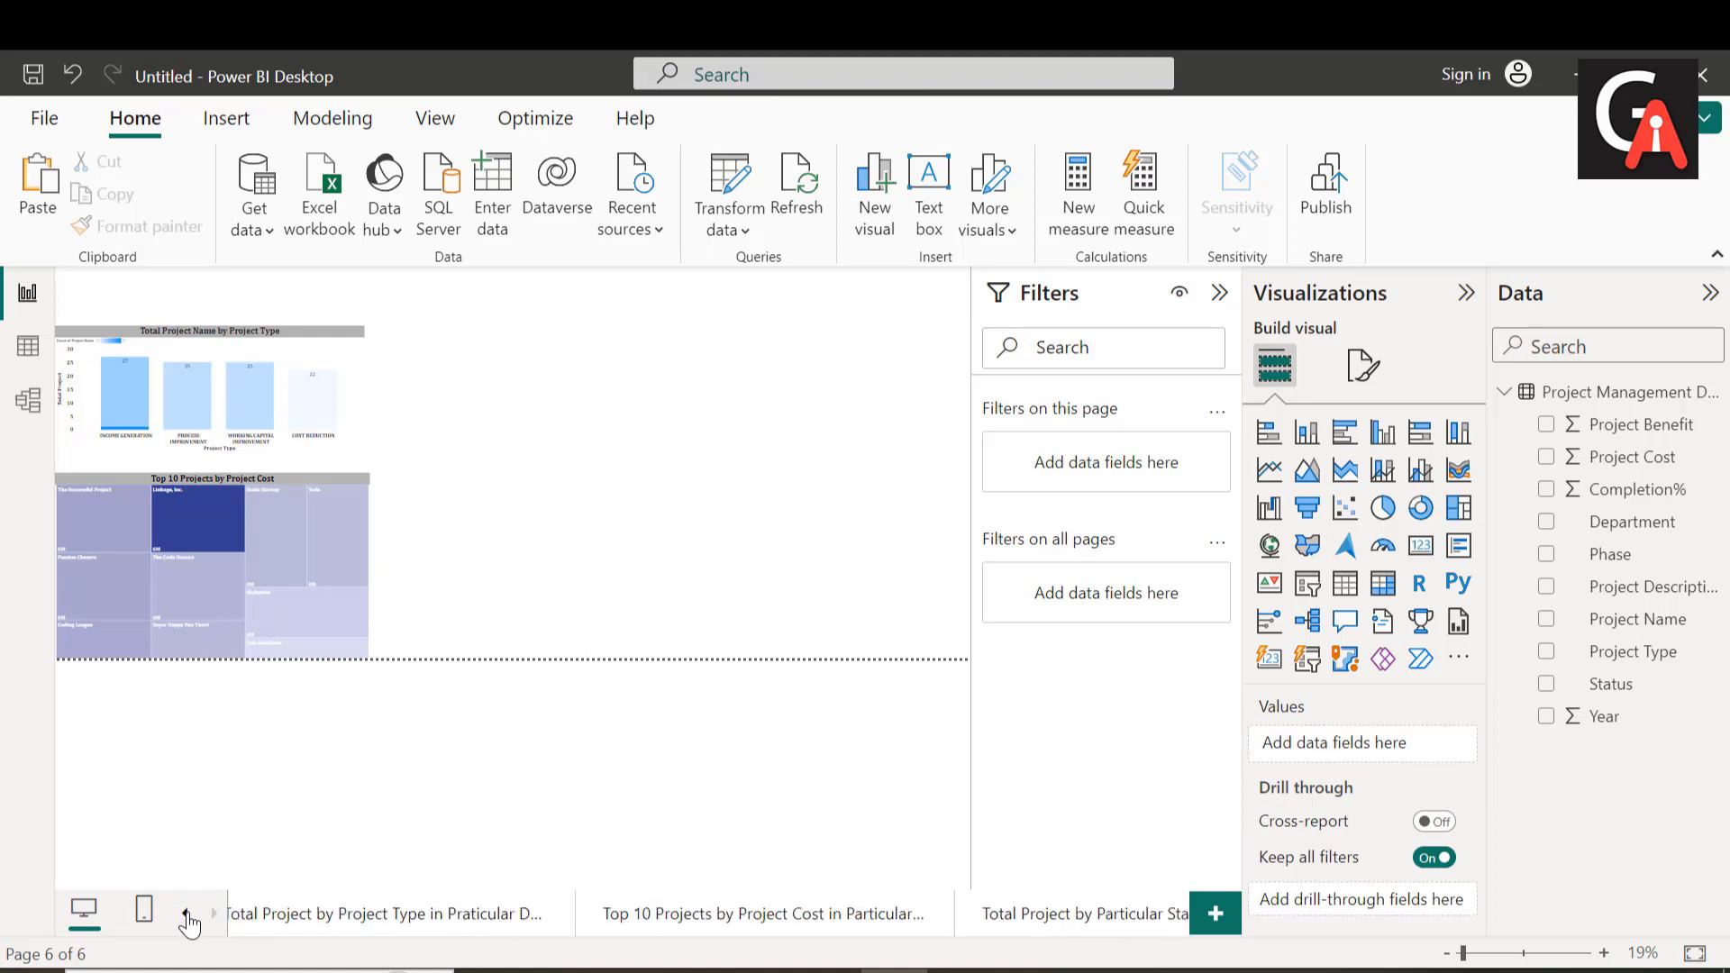
pyautogui.click(1045, 914)
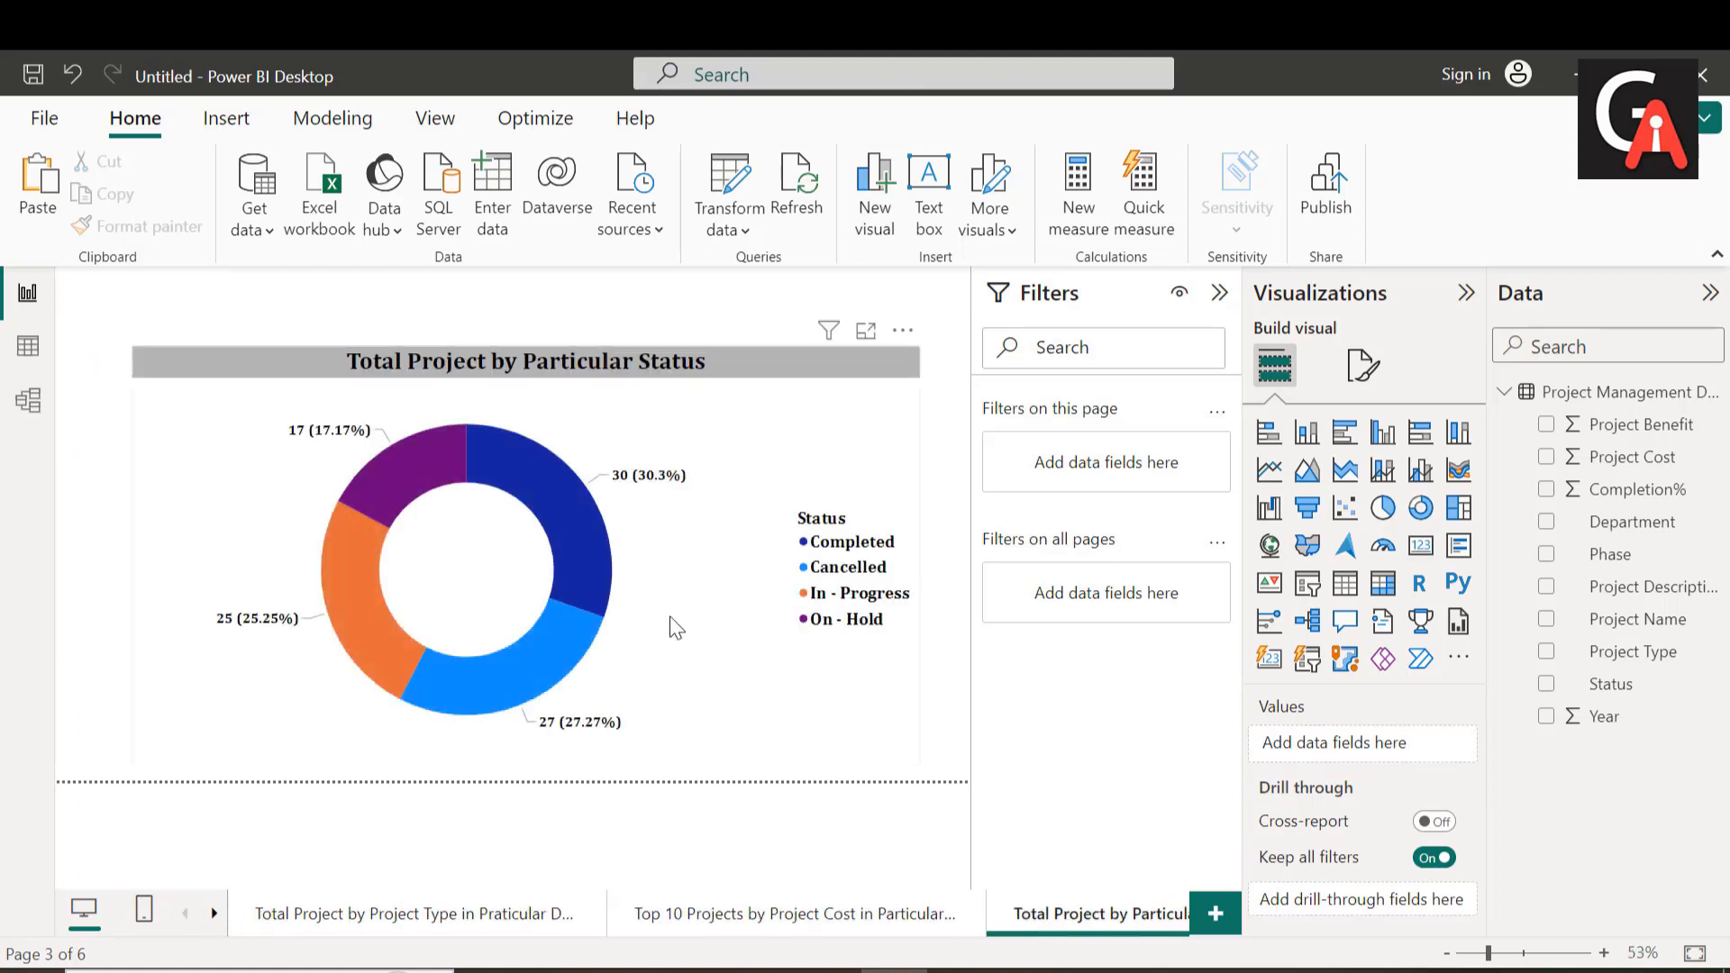
pyautogui.rightClick(652, 507)
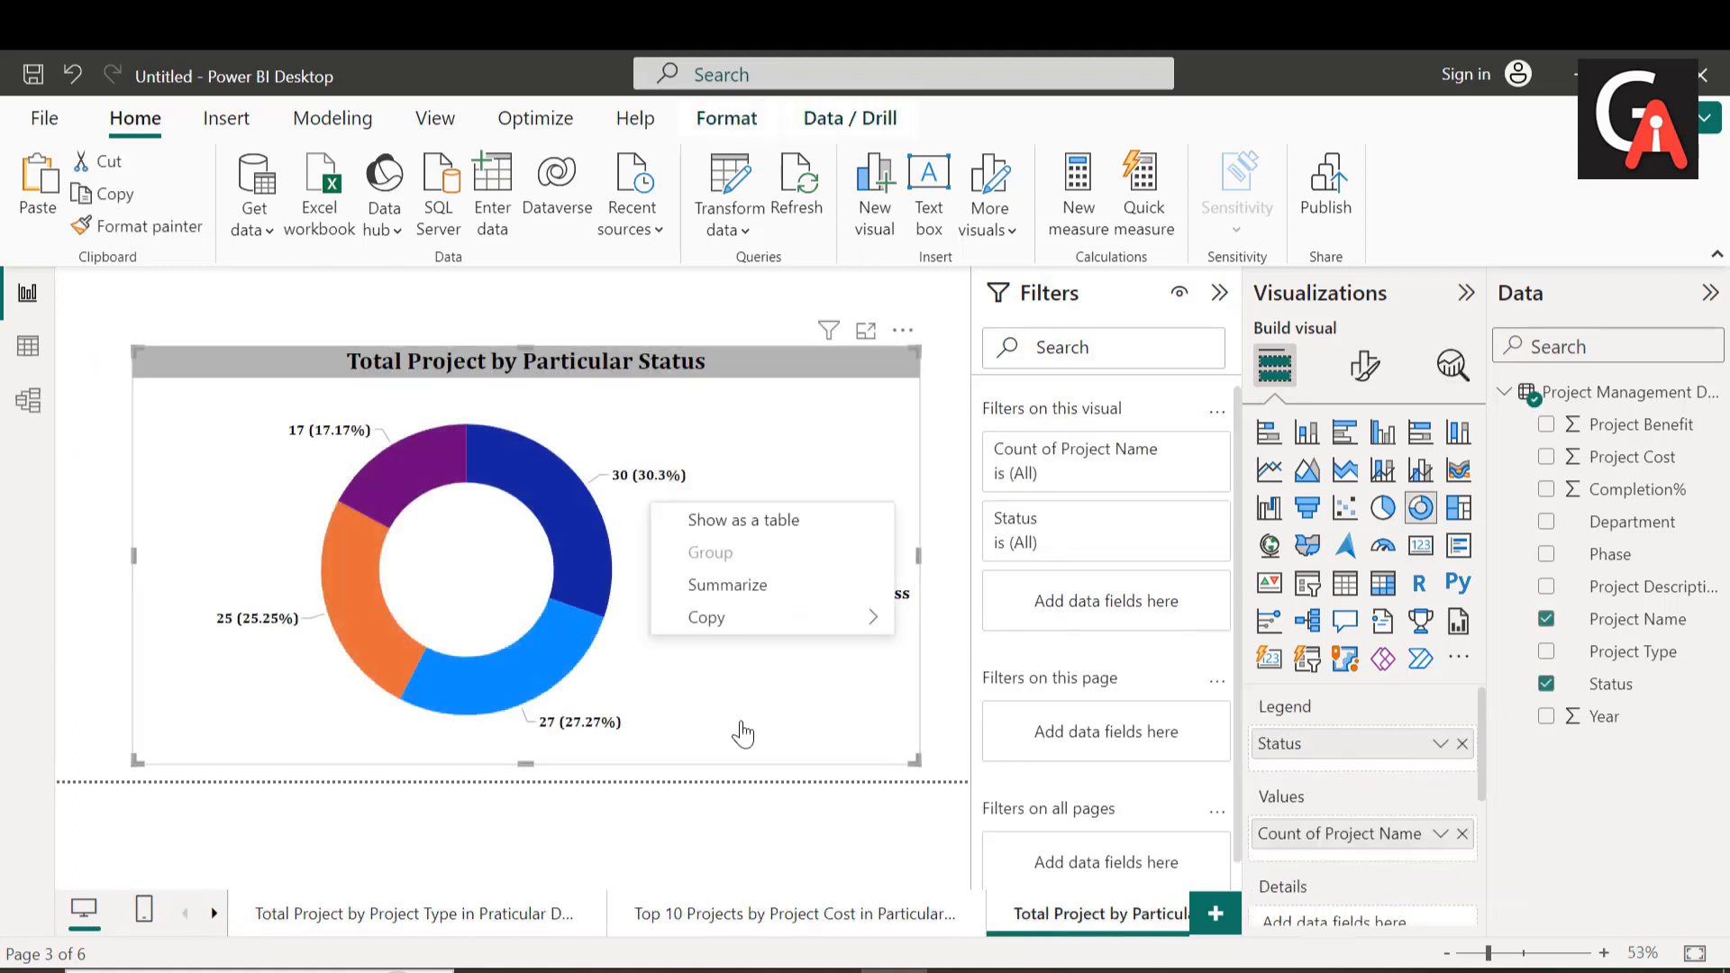
pyautogui.moveTo(748, 621)
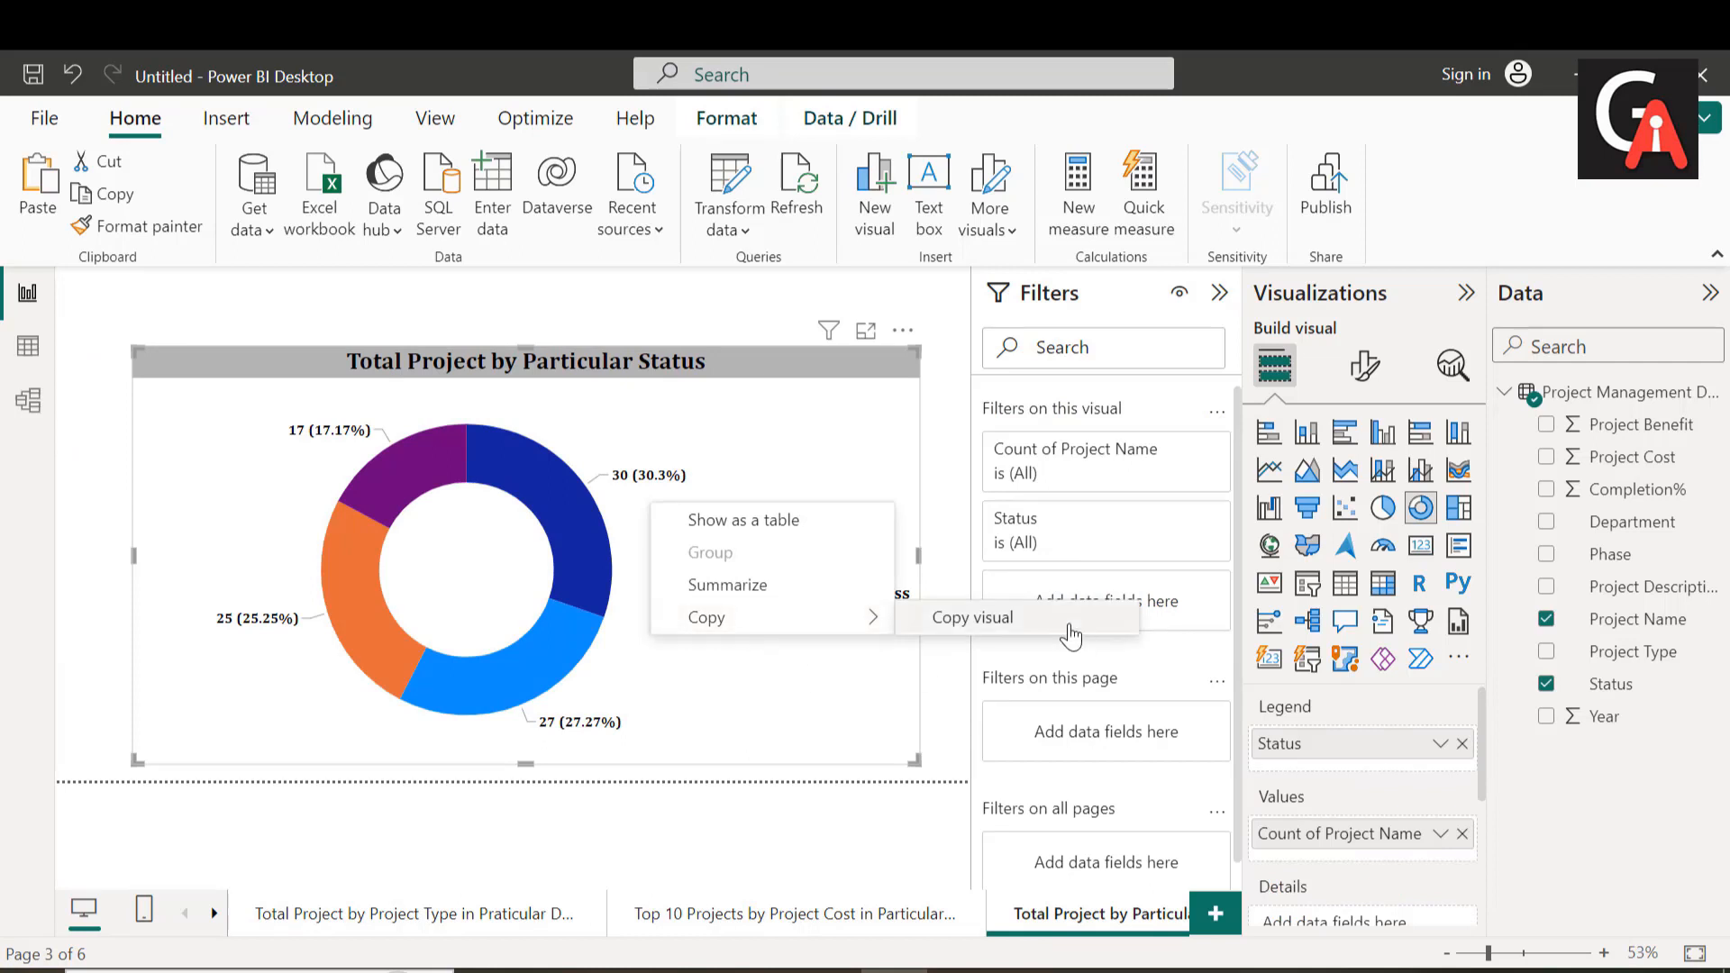
pyautogui.click(1070, 627)
# Step: Paste the project status donut chart onto the Dashboard page
pyautogui.click(215, 914)
pyautogui.click(214, 914)
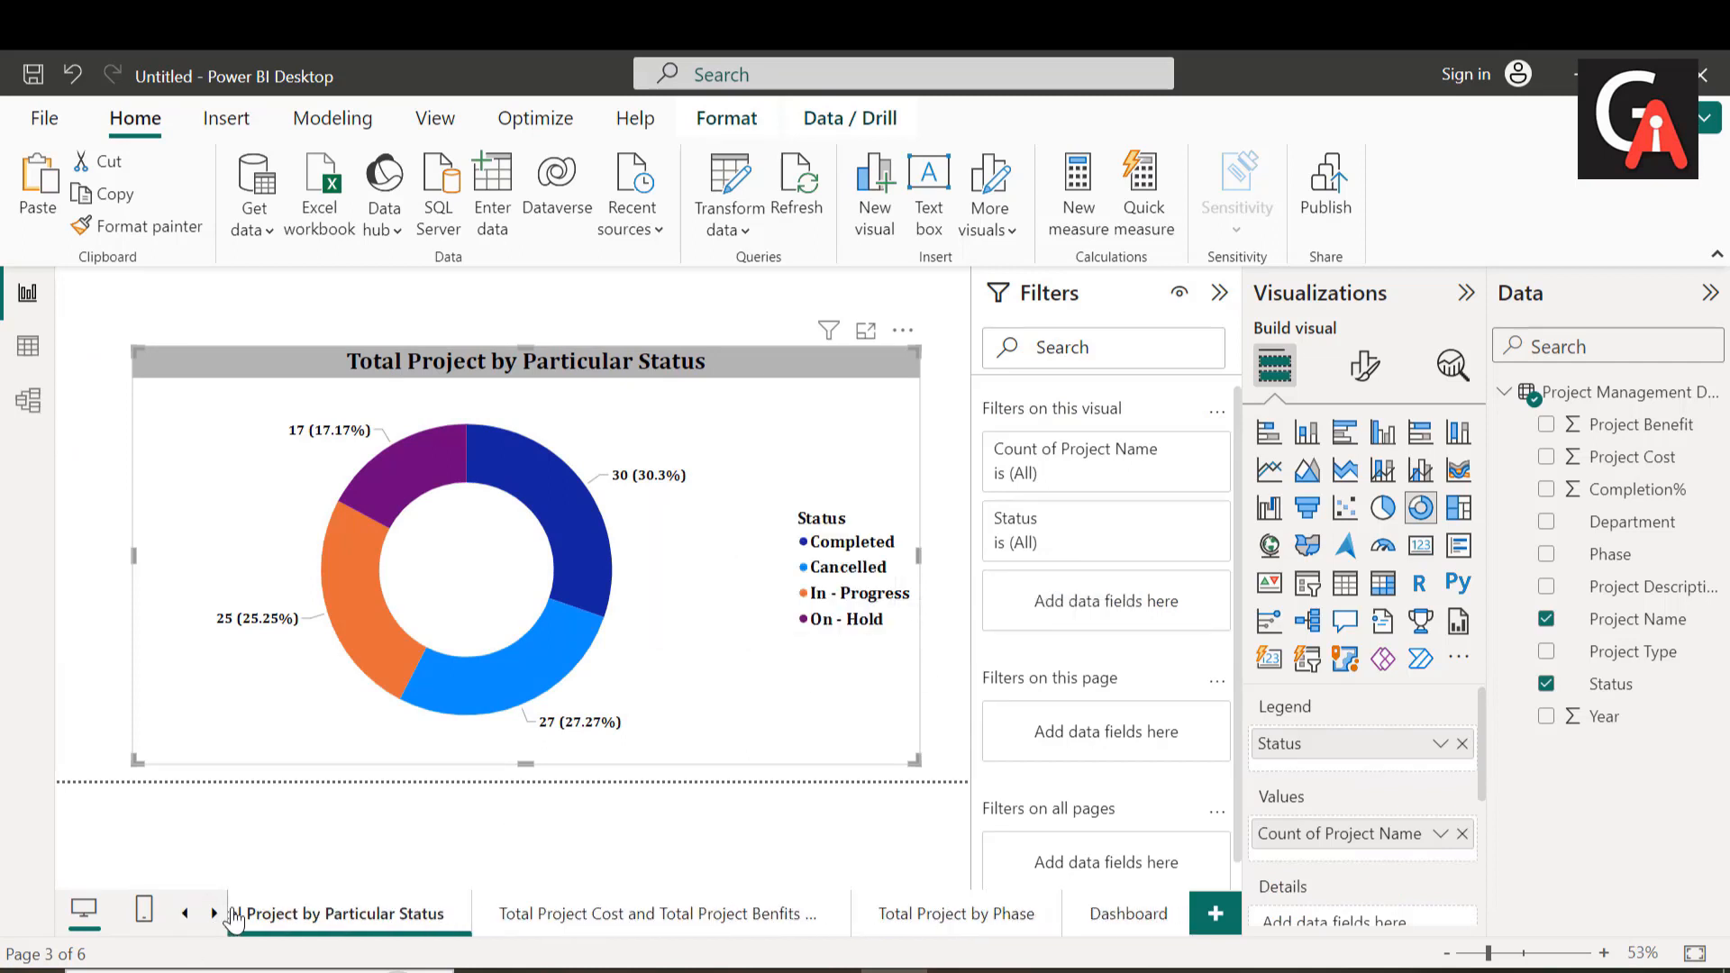
pyautogui.click(1086, 908)
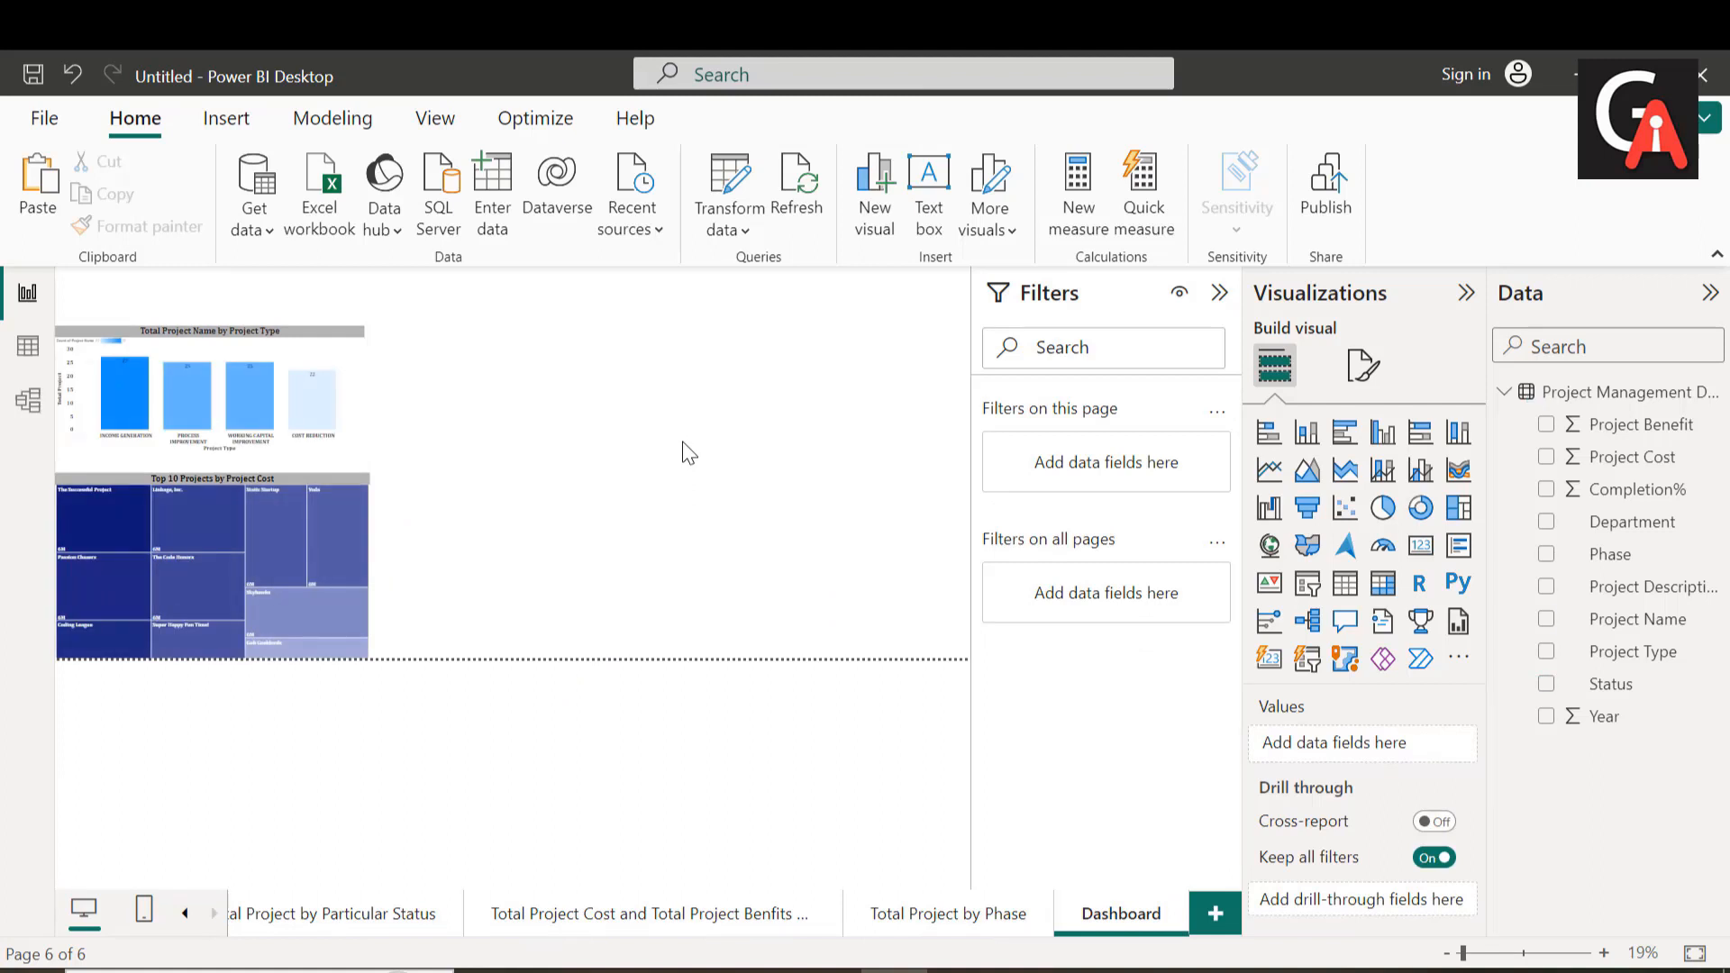
pyautogui.hotkey('ctrl', 'v')
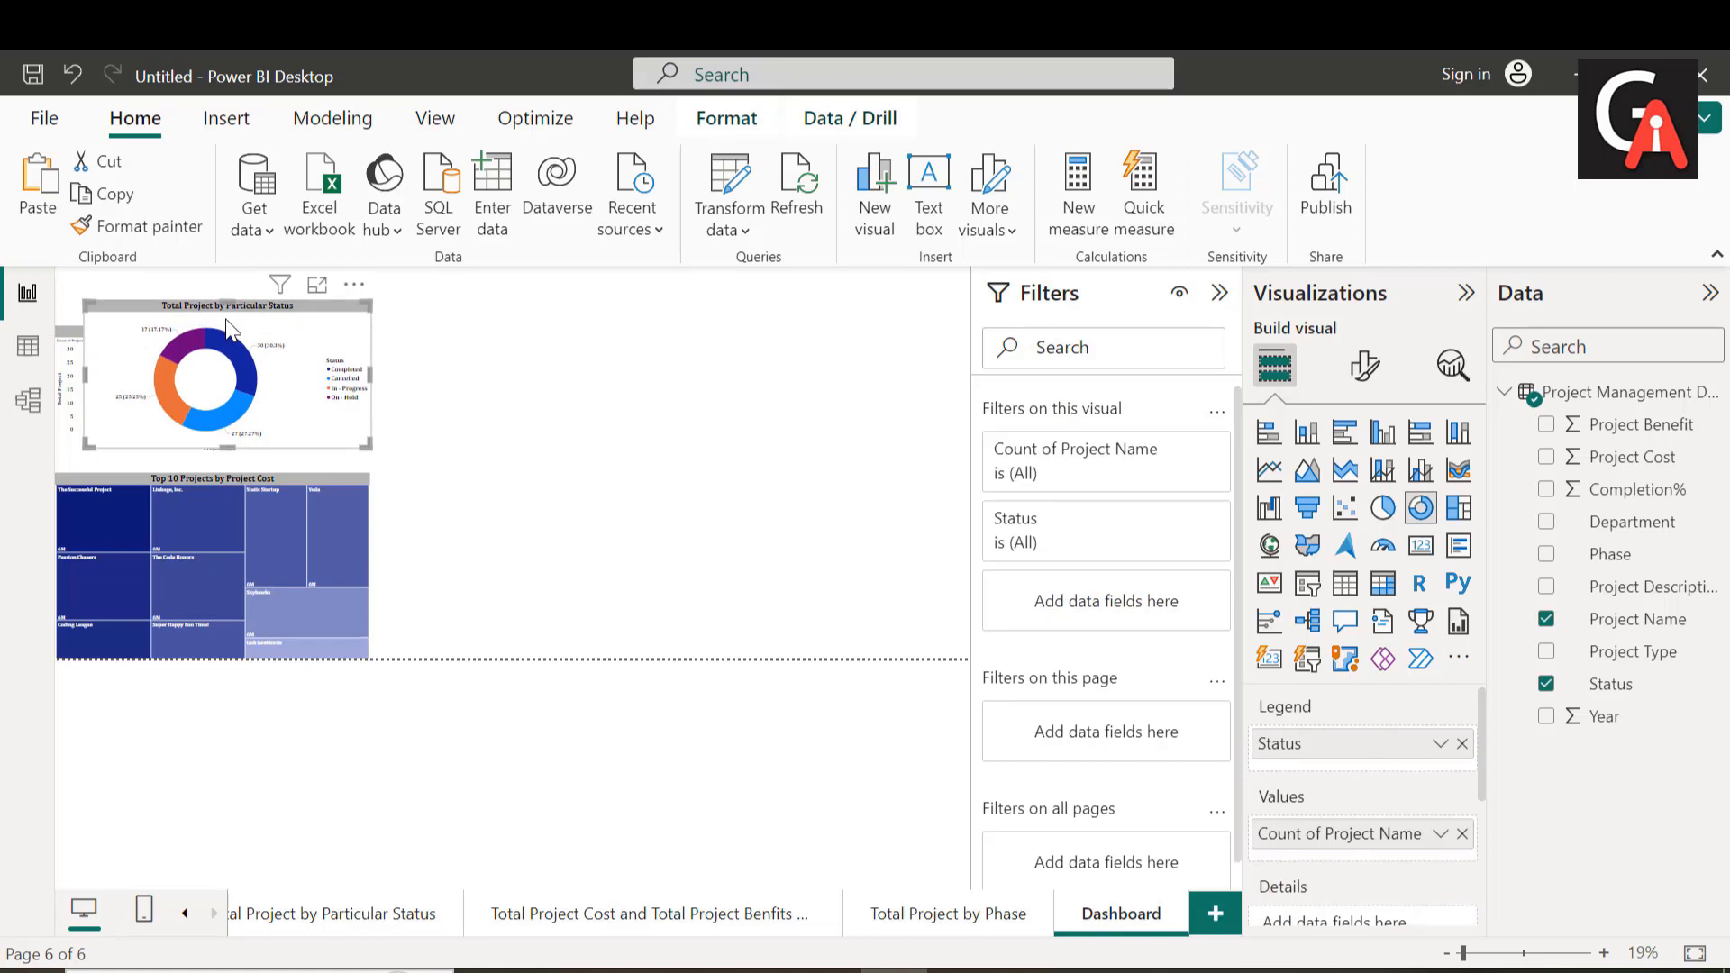
# Step: Place the donut chart to the right of the column chart, level with it, and lower the treemap's top edge slightly
pyautogui.moveTo(226, 319); pyautogui.dragTo(529, 349)
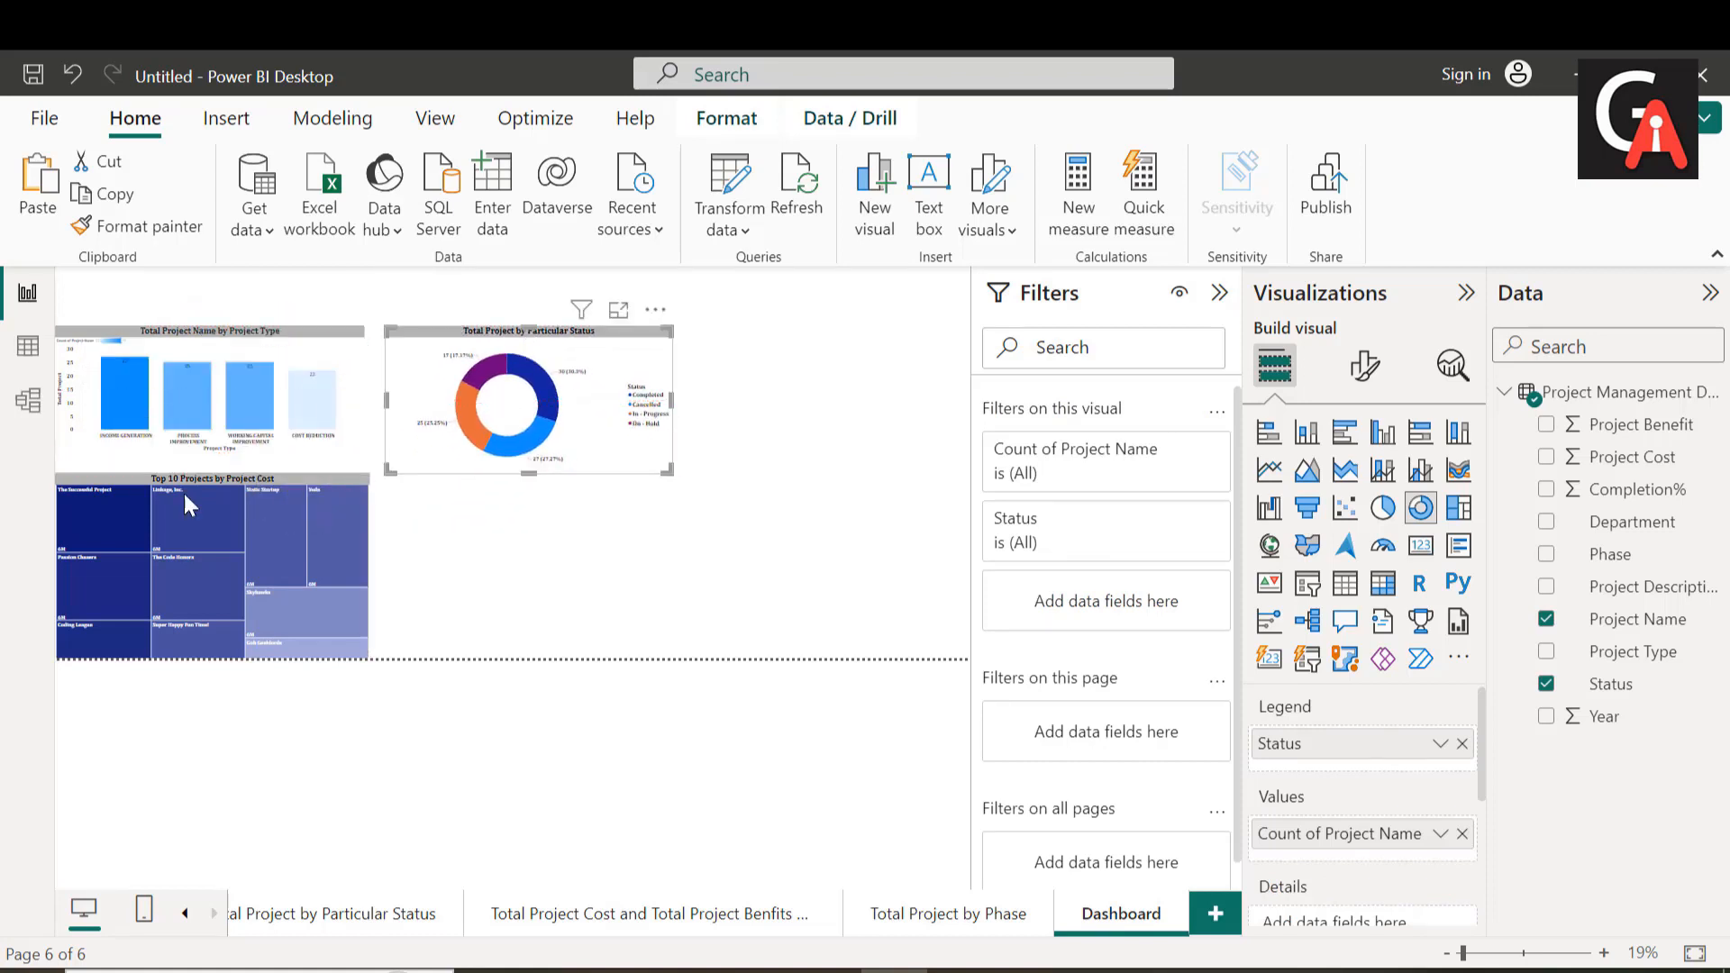
pyautogui.click(236, 474)
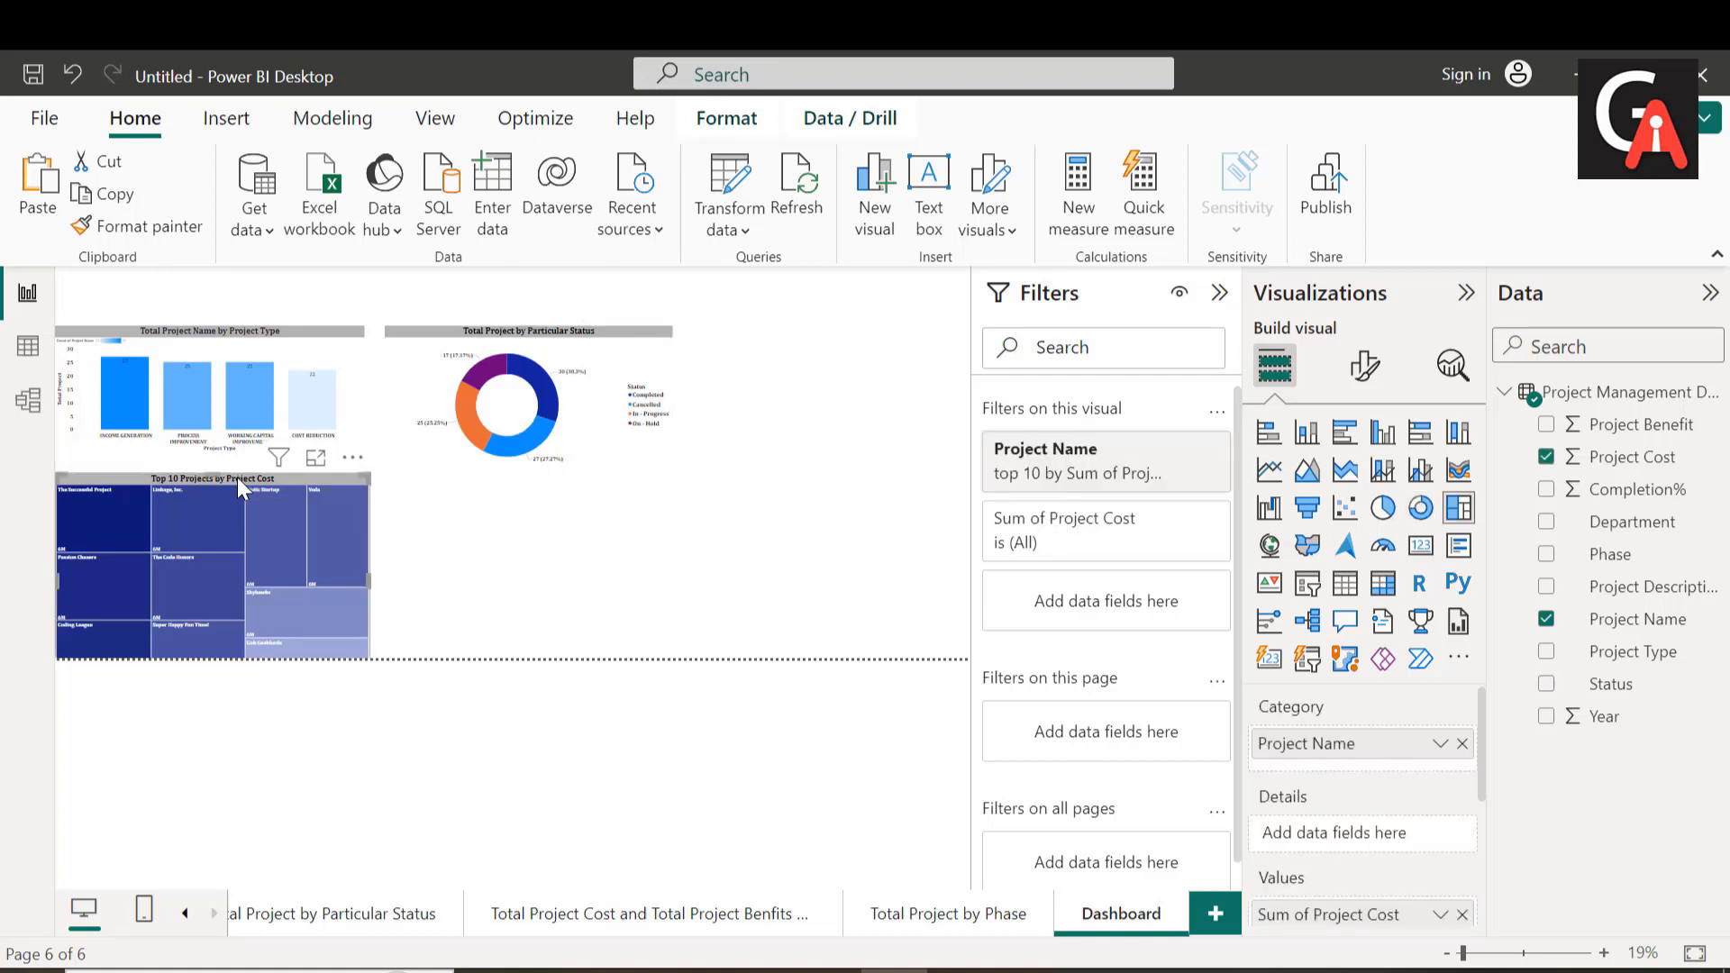
pyautogui.moveTo(213, 478); pyautogui.dragTo(213, 487)
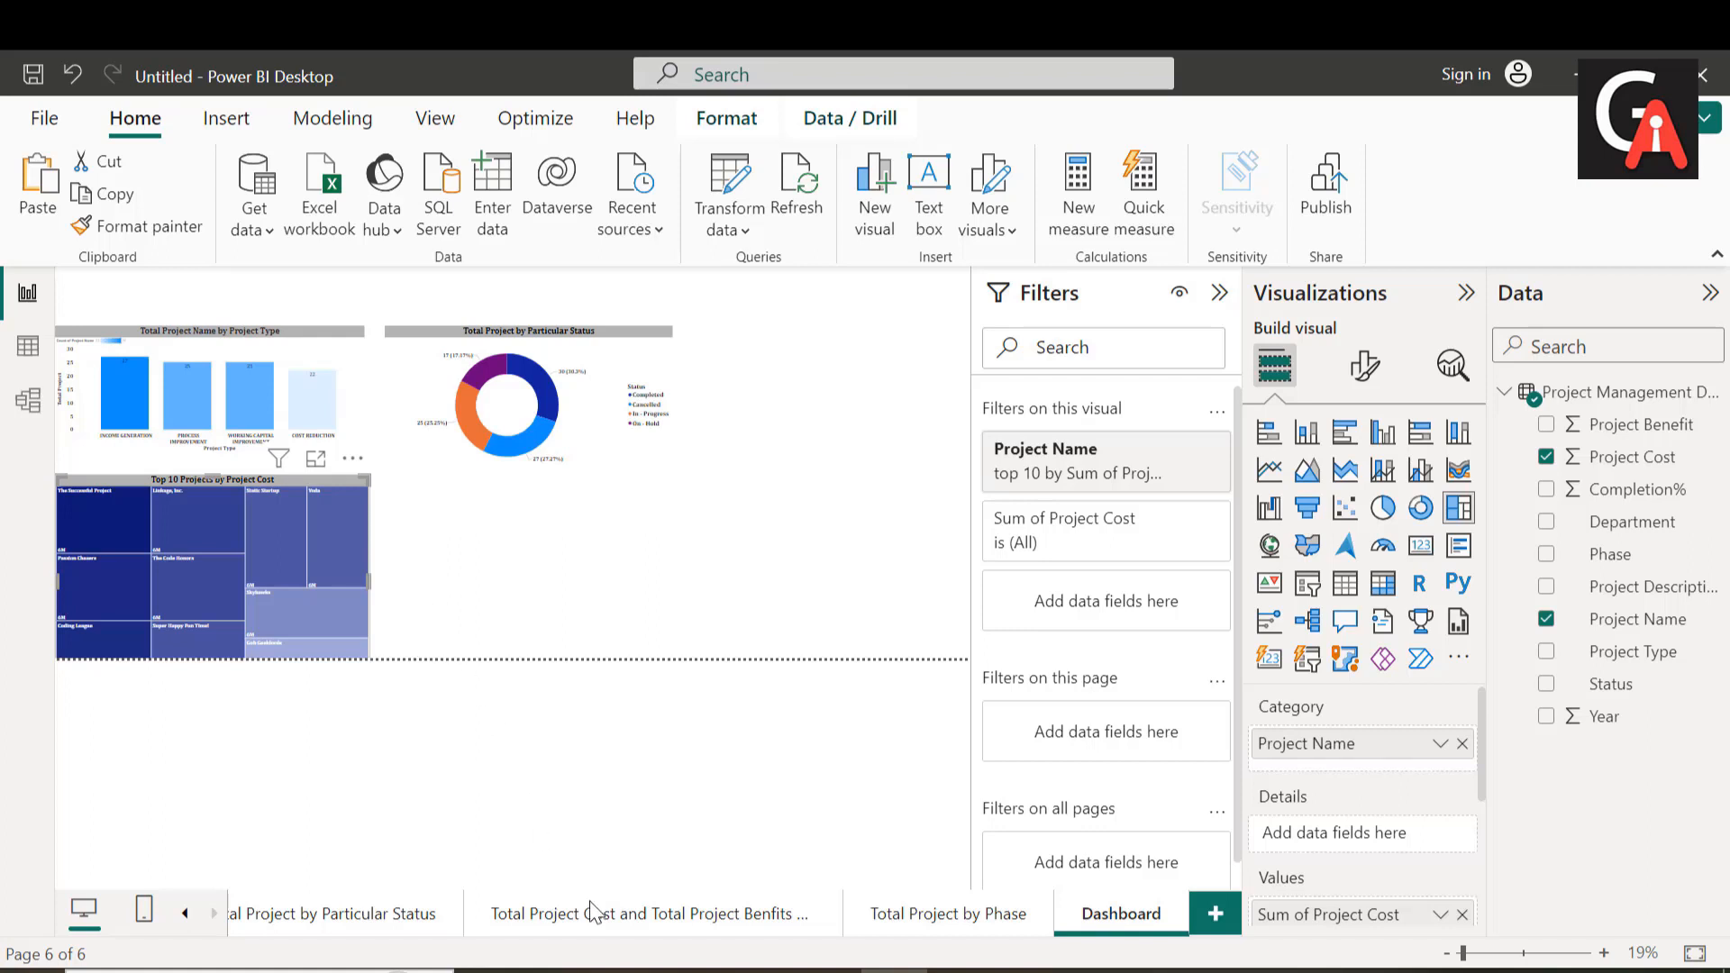
# Step: Copy the "Total Project Cost and Total Project Benefit by Year" line chart from its report page
pyautogui.click(695, 919)
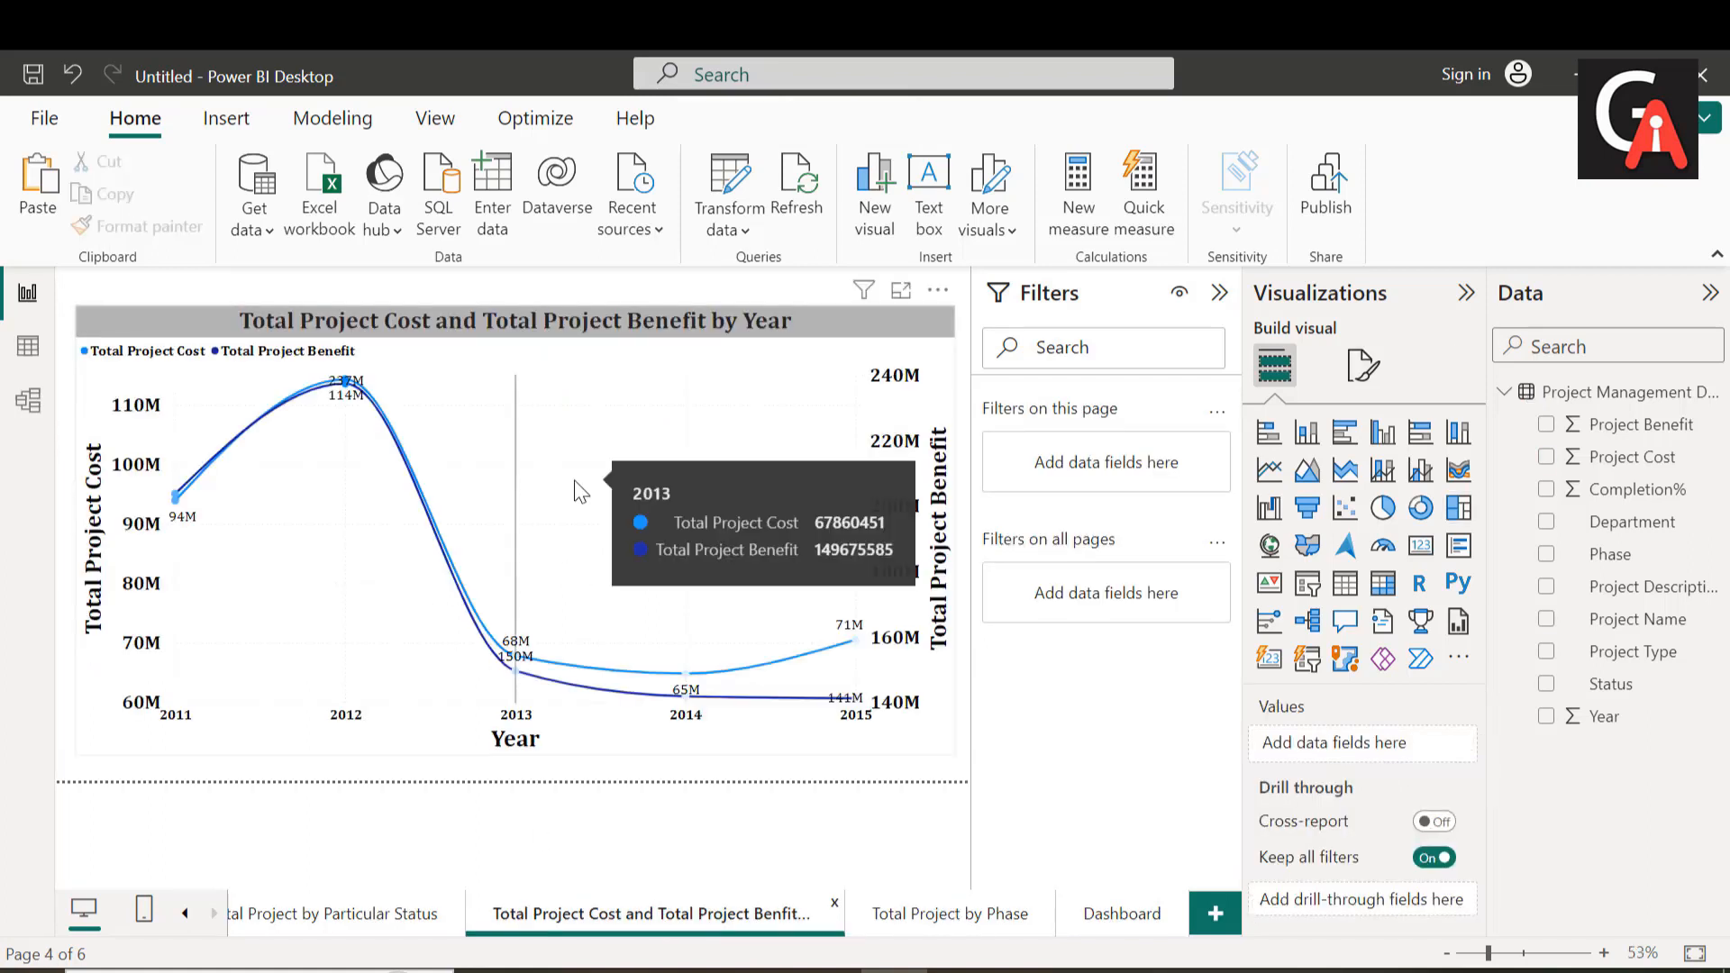
pyautogui.rightClick(581, 487)
pyautogui.moveTo(739, 665)
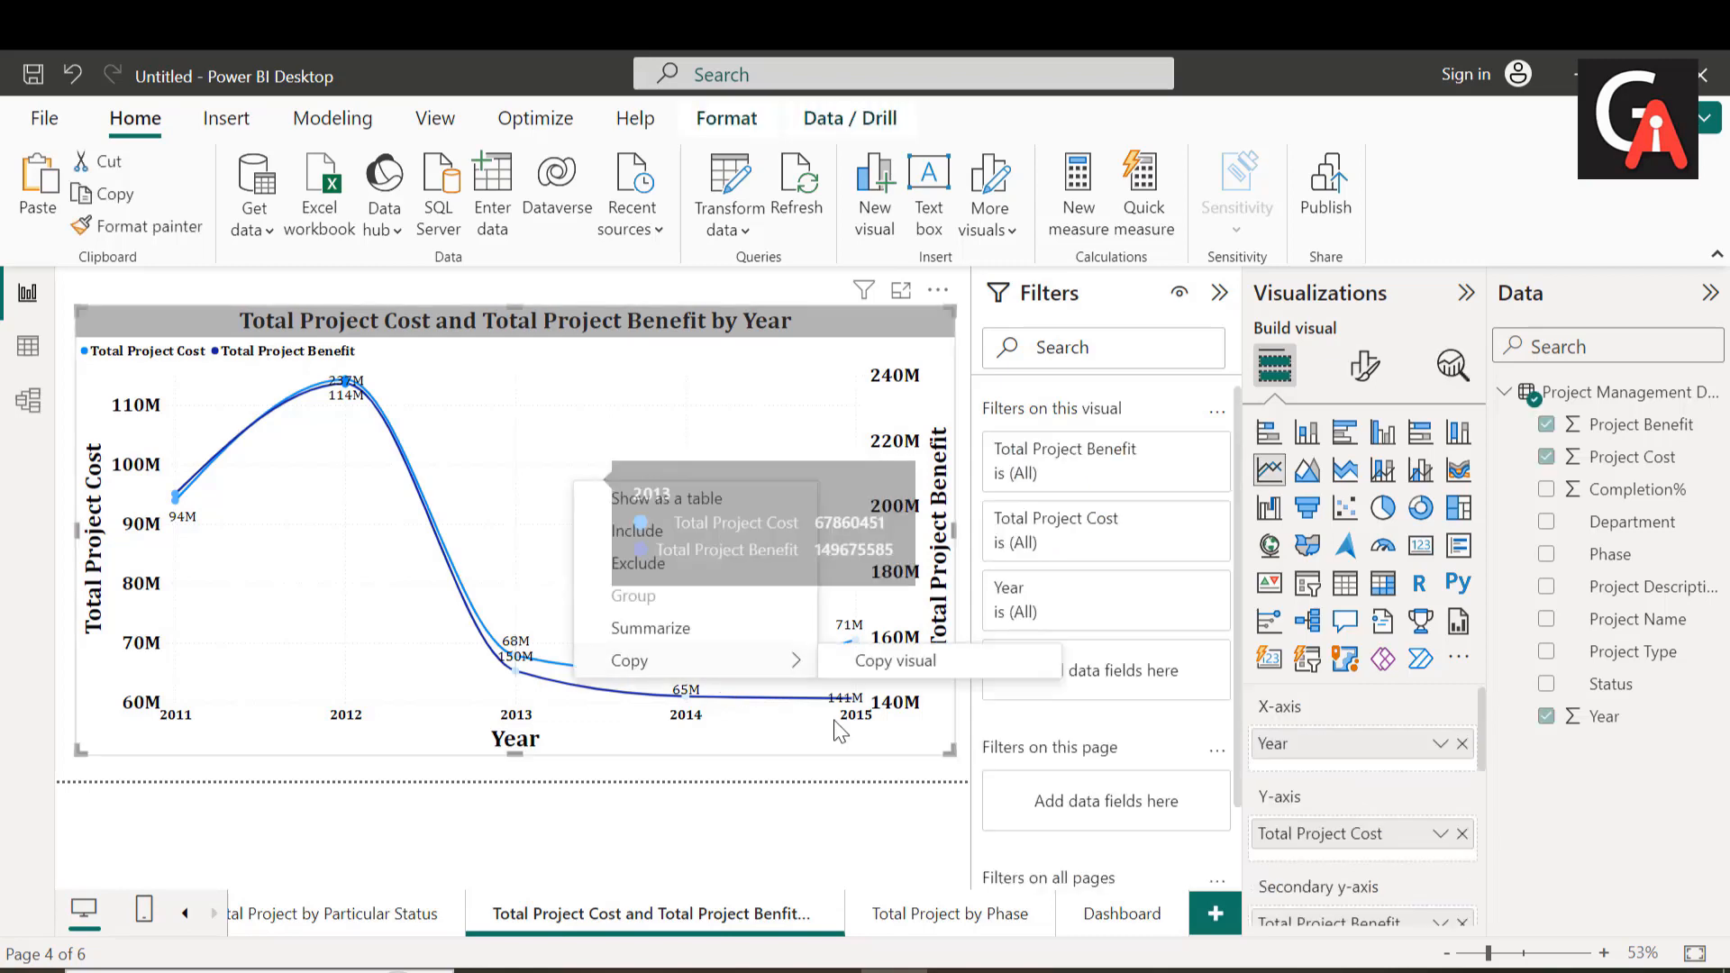
pyautogui.click(895, 663)
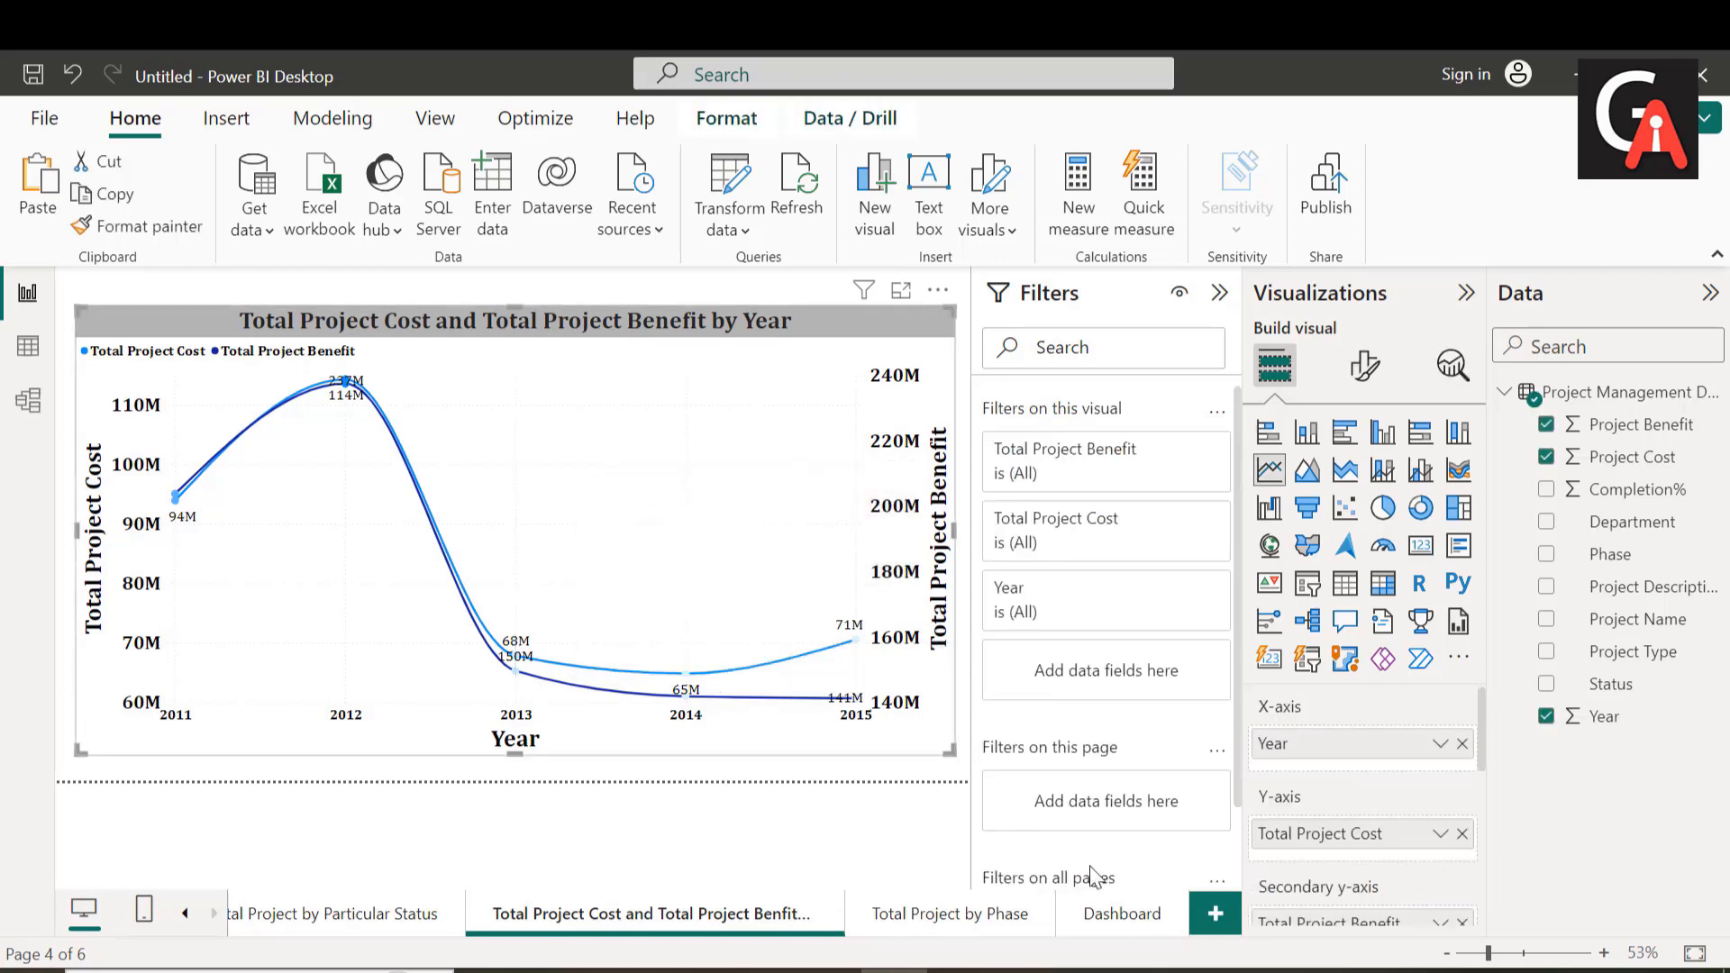
# Step: Paste the line chart onto the Dashboard beneath the donut chart and extend its top edge to align with the treemap
pyautogui.click(1113, 928)
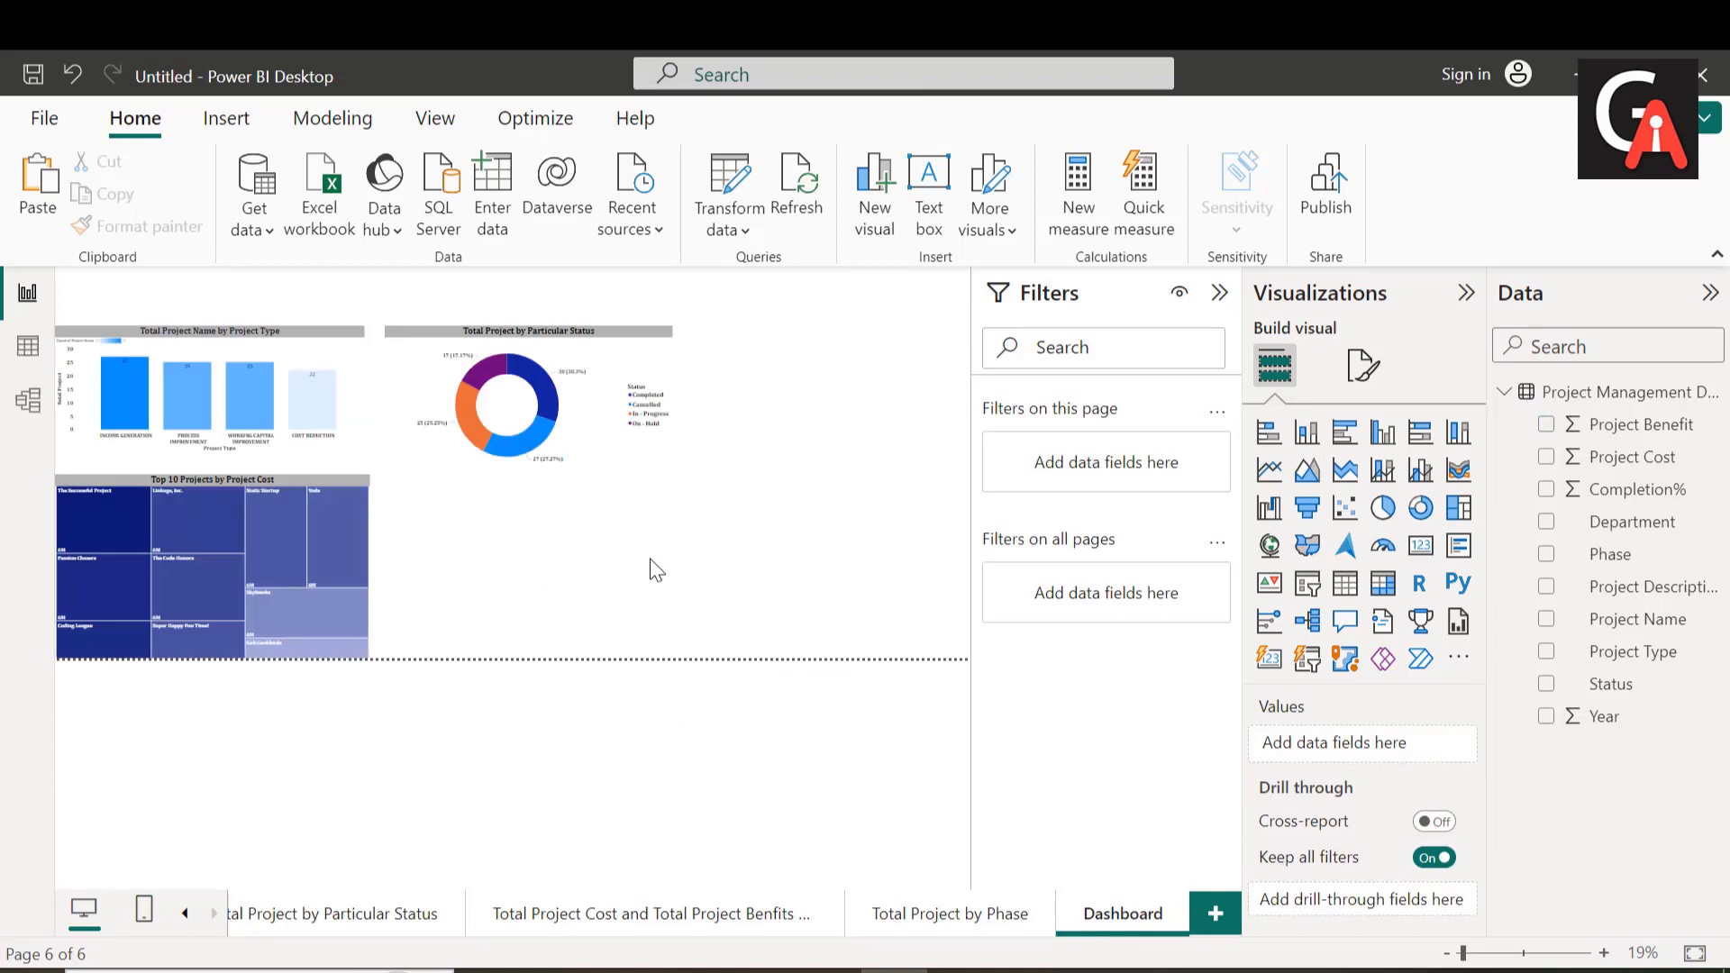
pyautogui.hotkey('ctrl', 'v')
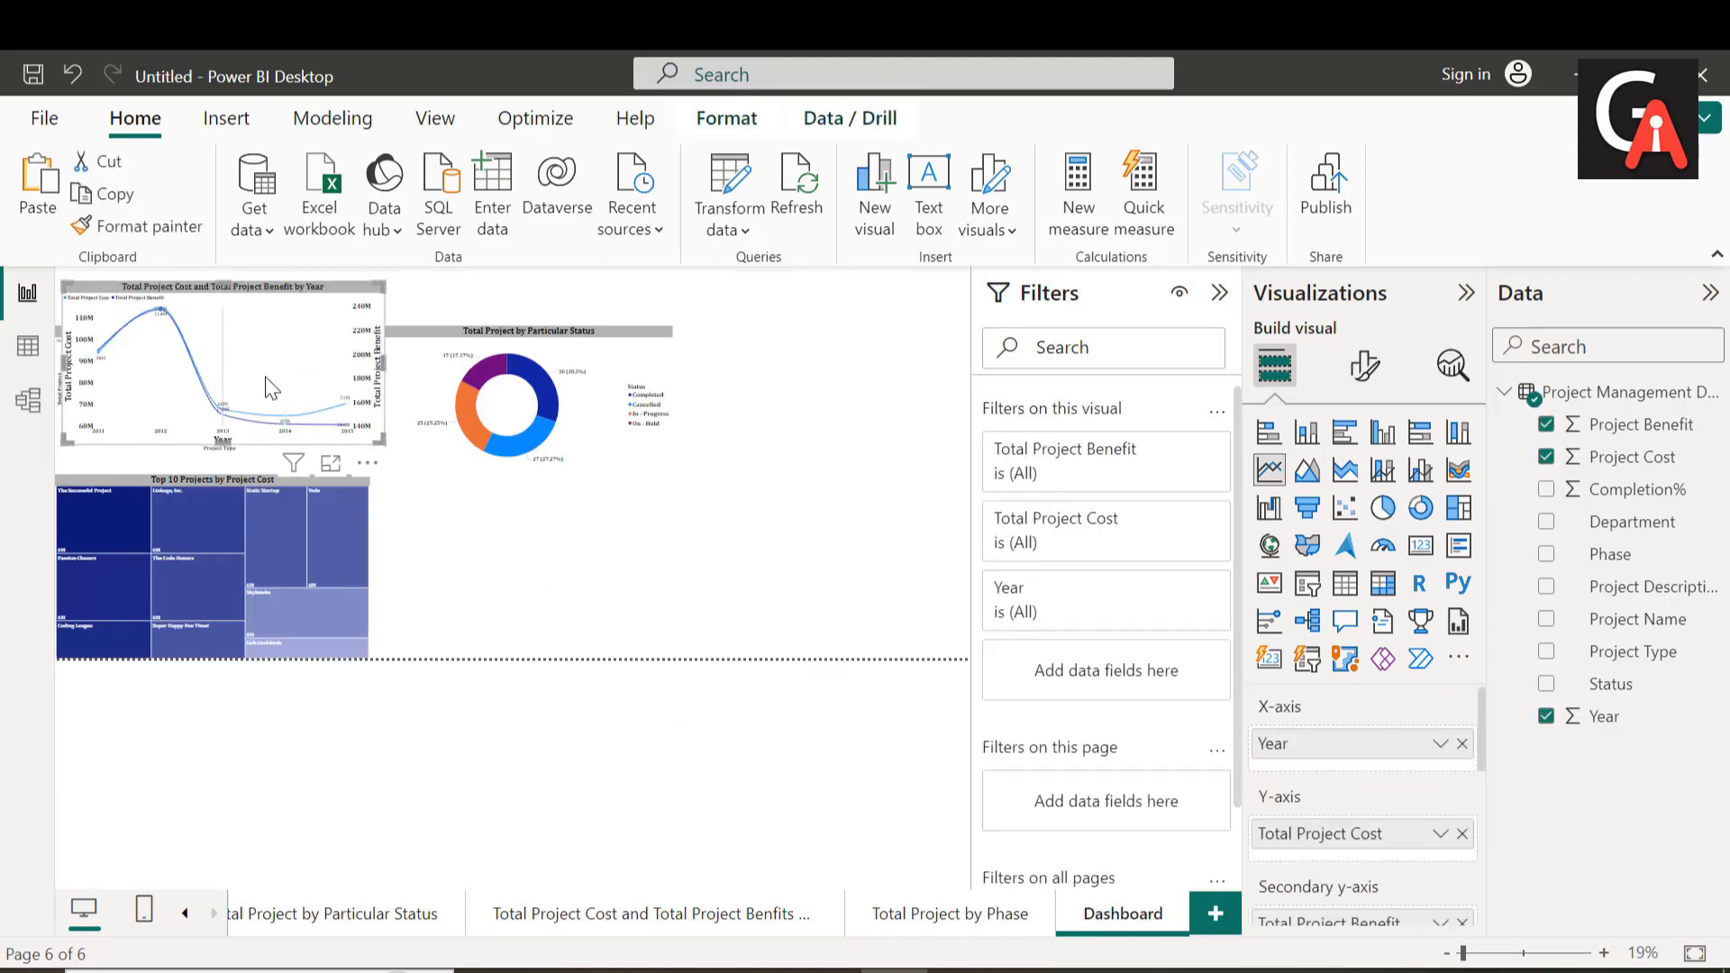
pyautogui.moveTo(270, 387); pyautogui.dragTo(595, 602)
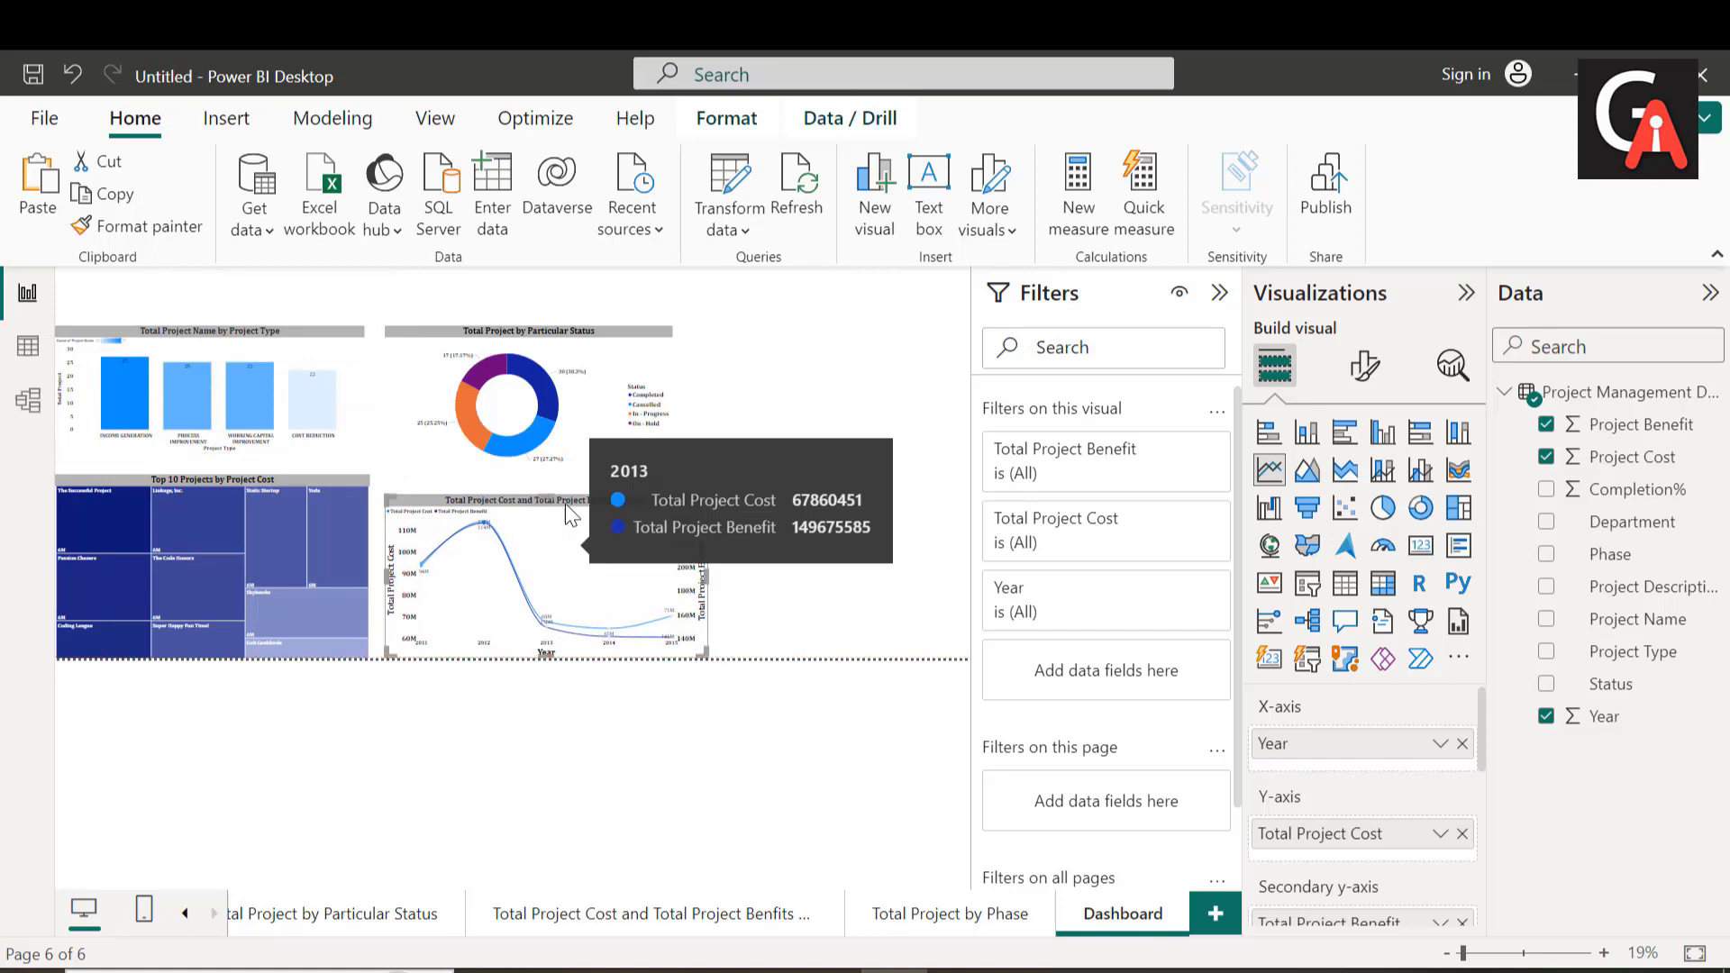
pyautogui.moveTo(547, 514); pyautogui.dragTo(546, 489)
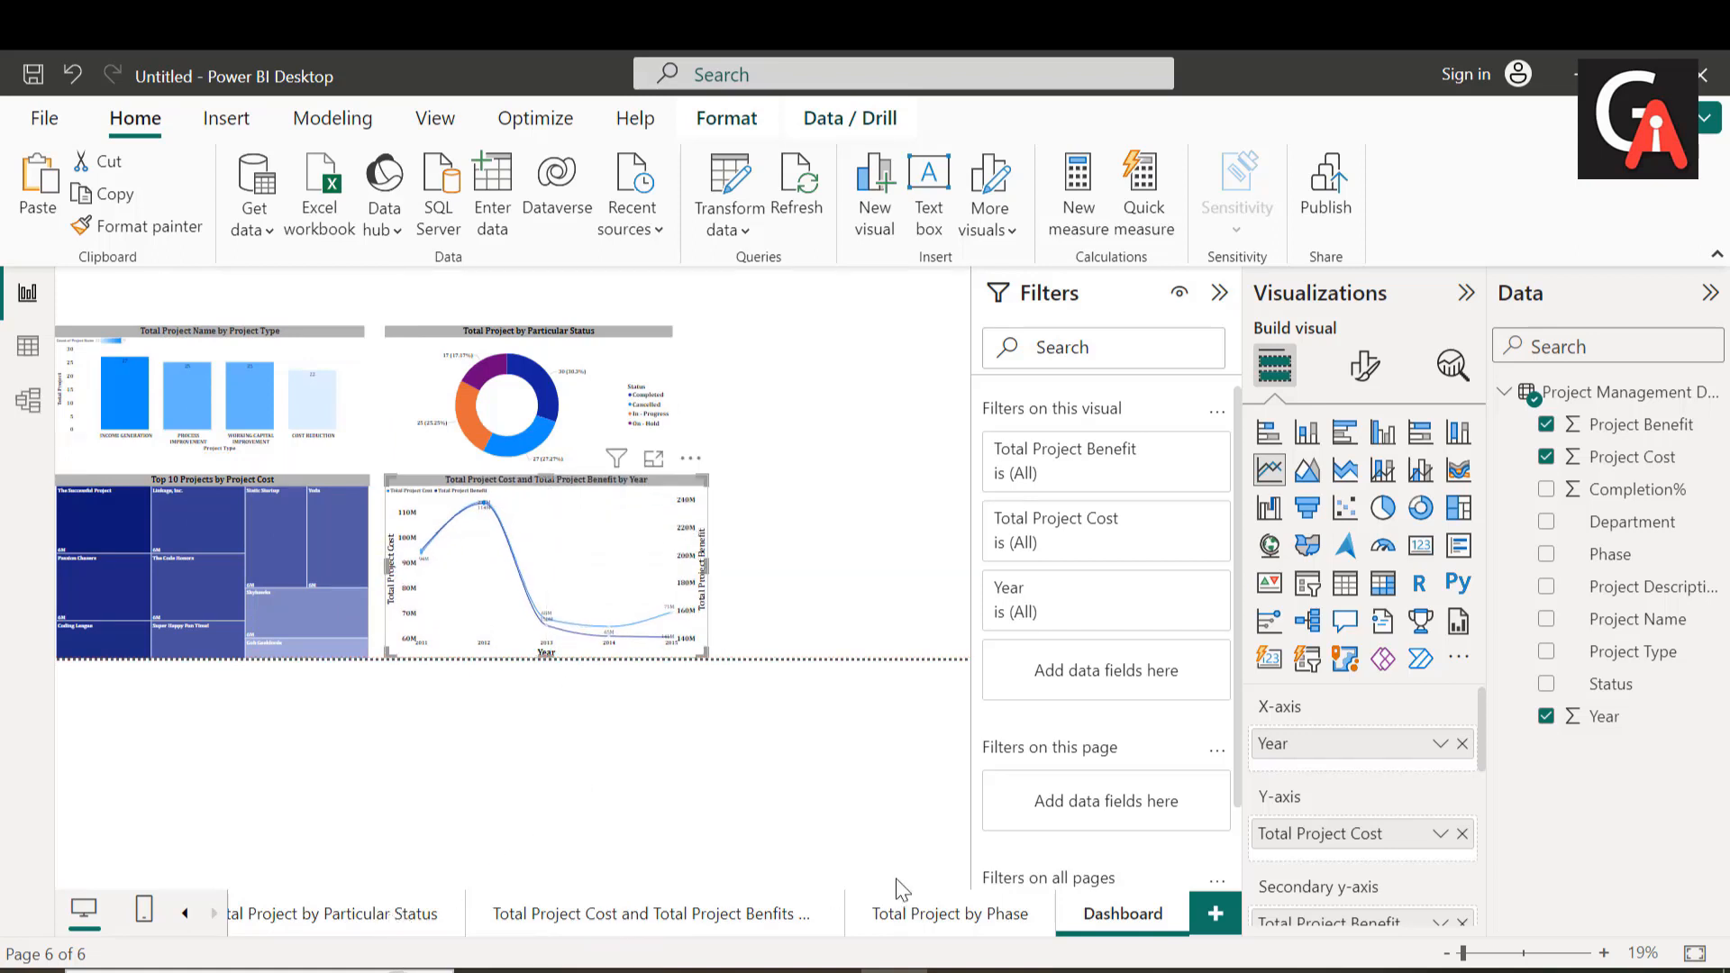
# Step: Copy the "Total Project by Phase" funnel chart from its report page
pyautogui.click(920, 929)
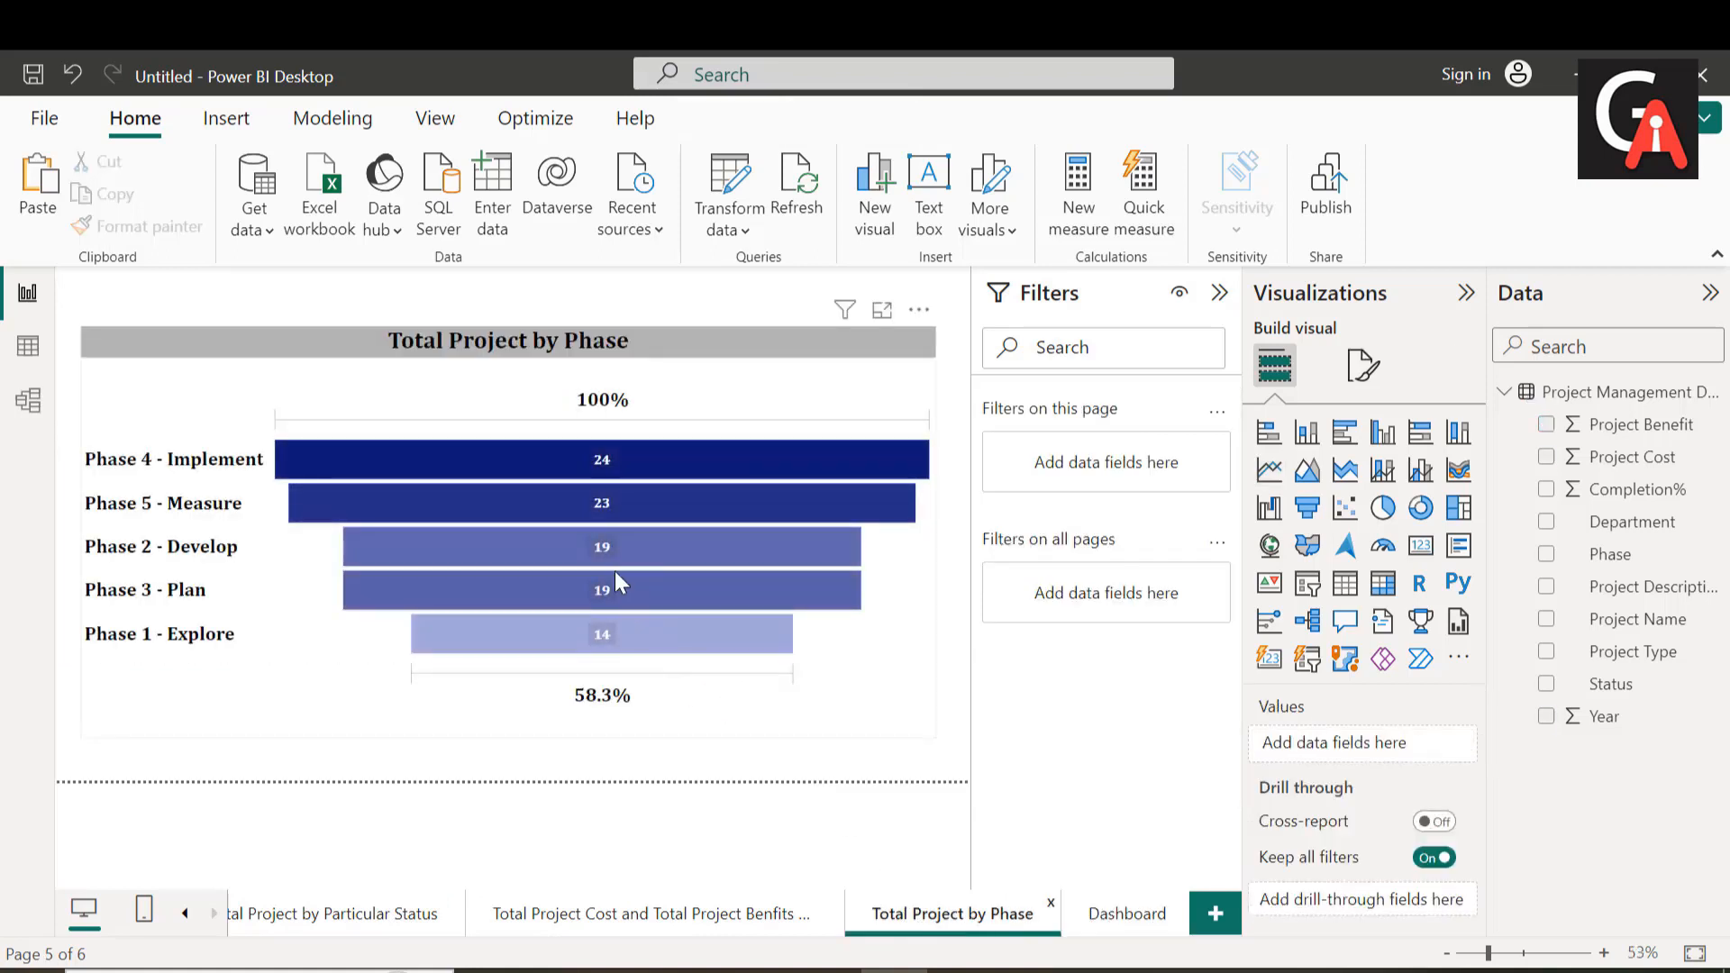
pyautogui.rightClick(586, 492)
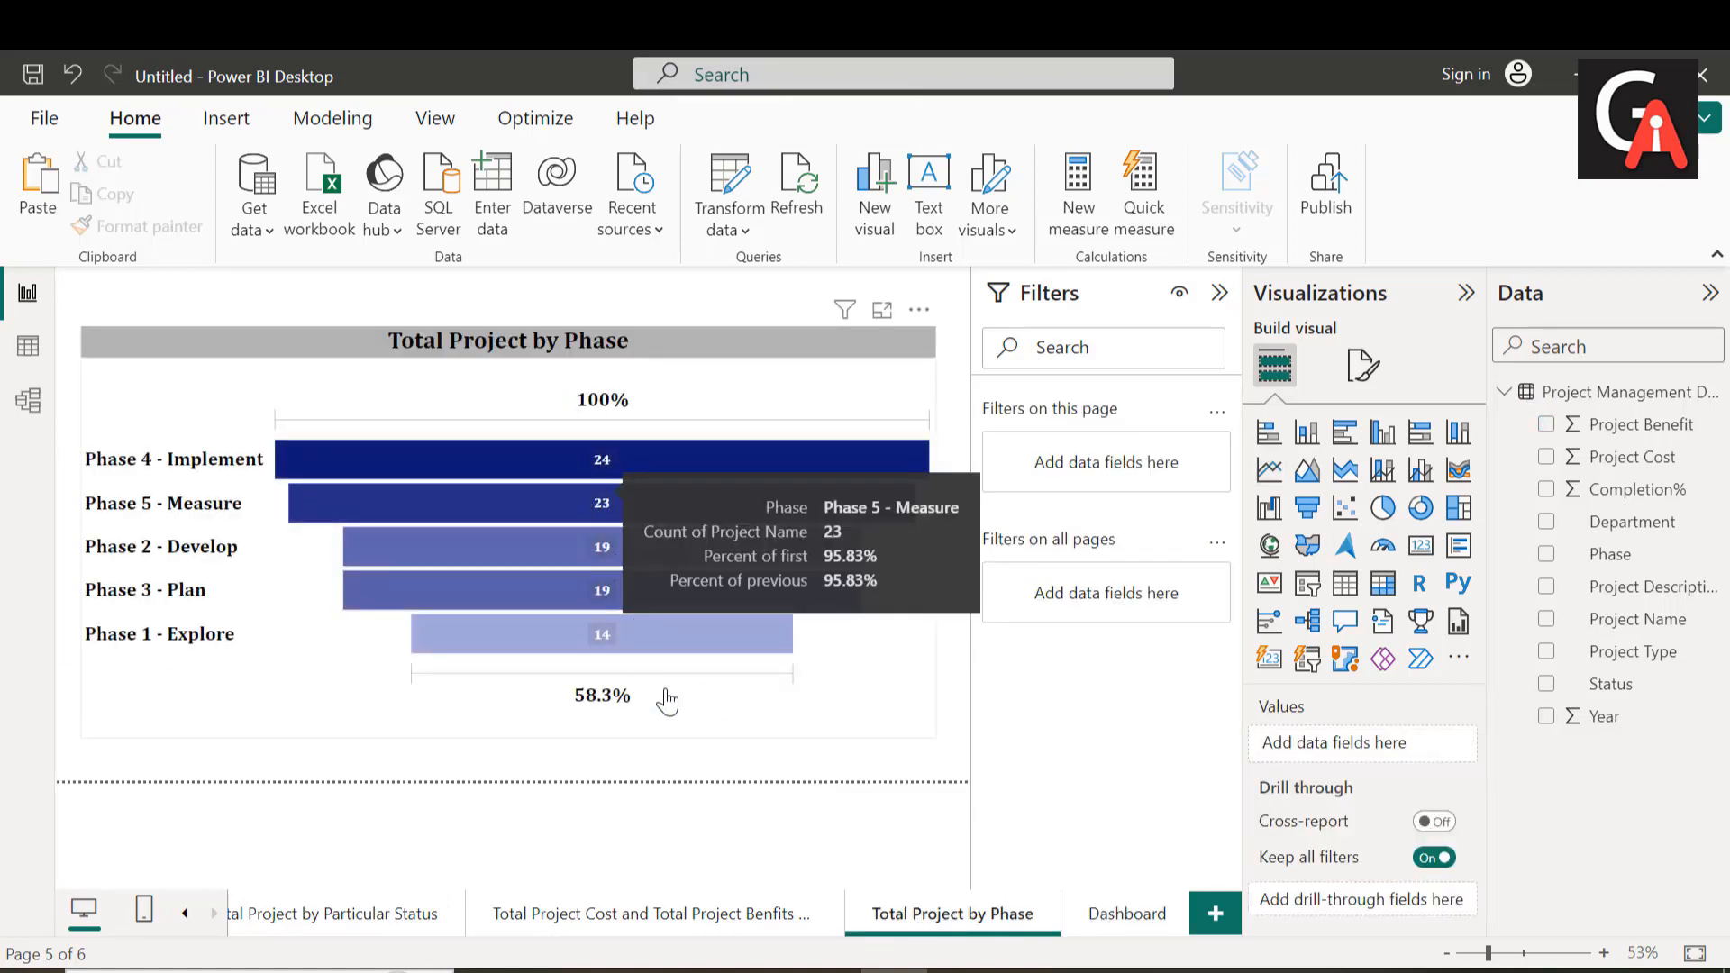
pyautogui.moveTo(689, 712)
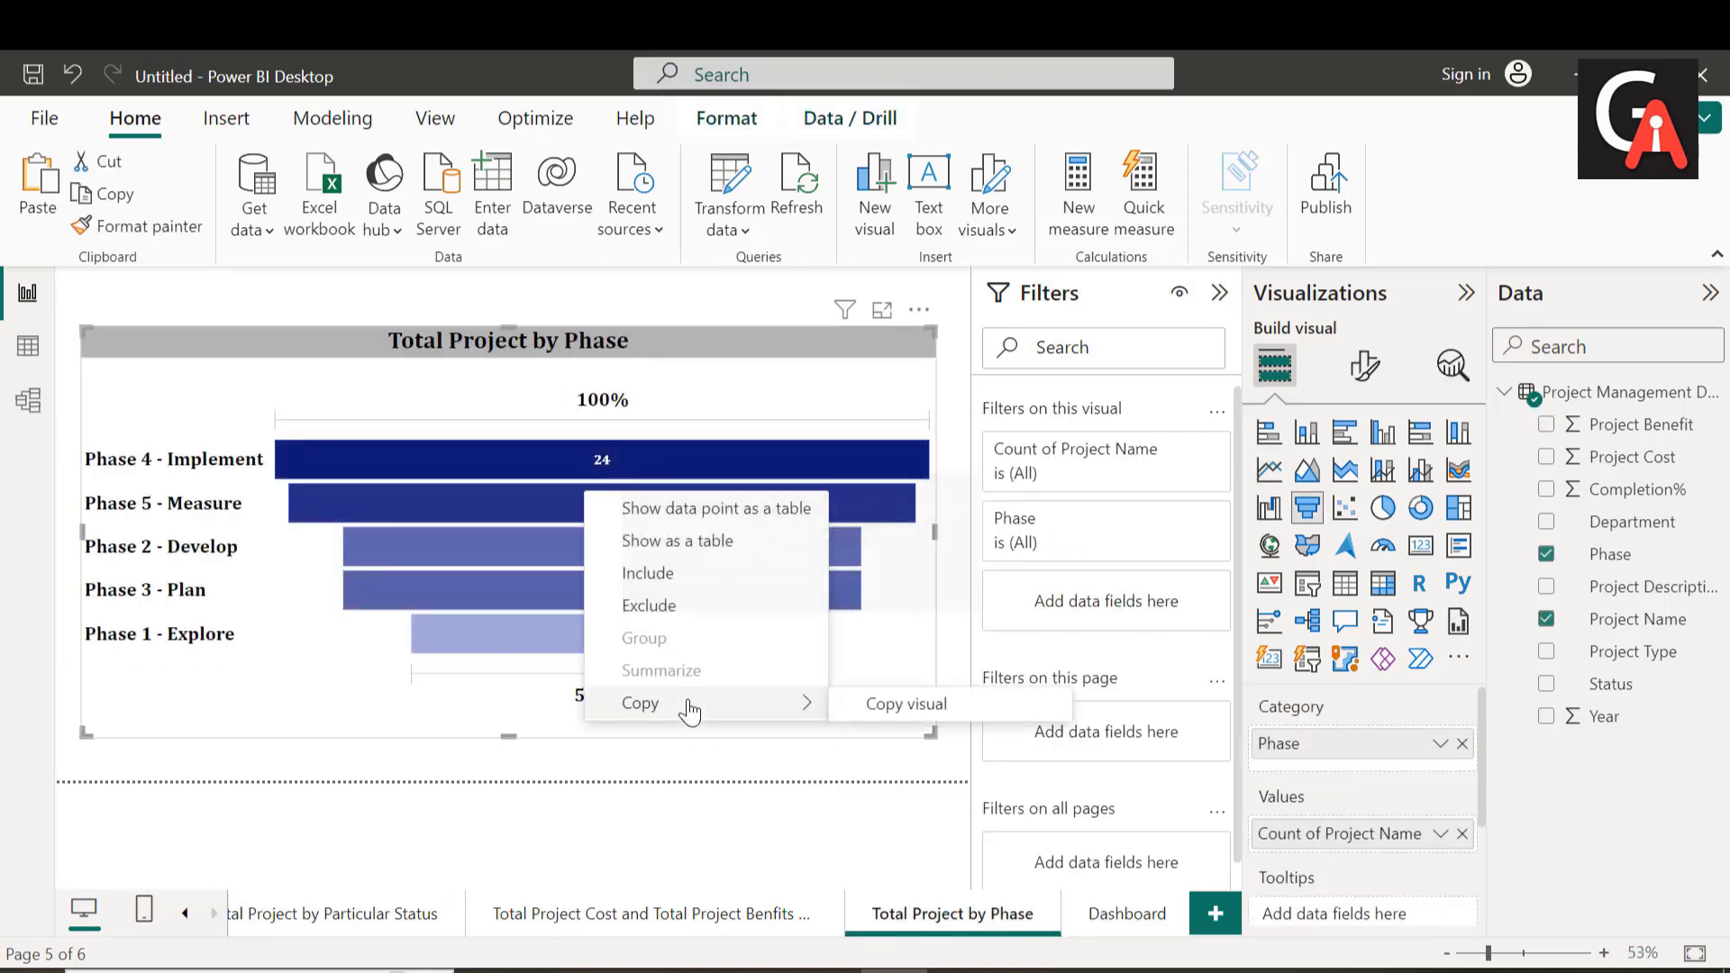
pyautogui.click(965, 714)
# Step: Paste the funnel chart onto the Dashboard's lower-right corner, narrow it to clear the line chart, and align their top edges
pyautogui.click(1101, 930)
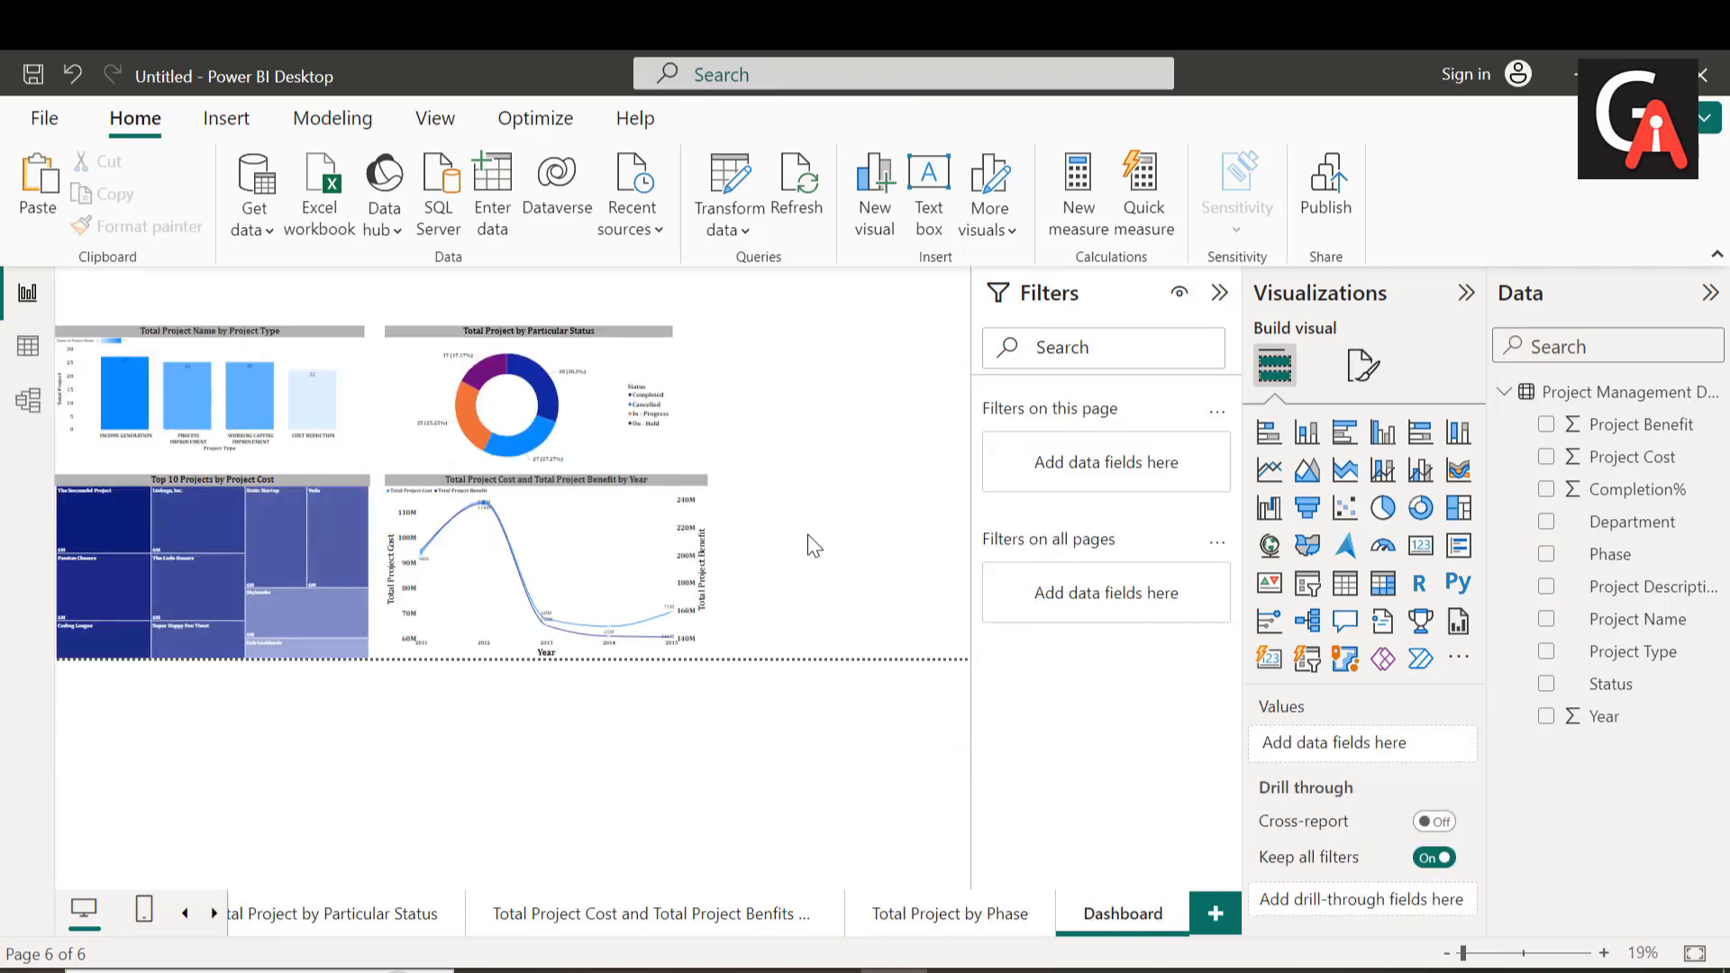
pyautogui.hotkey('ctrl', 'v')
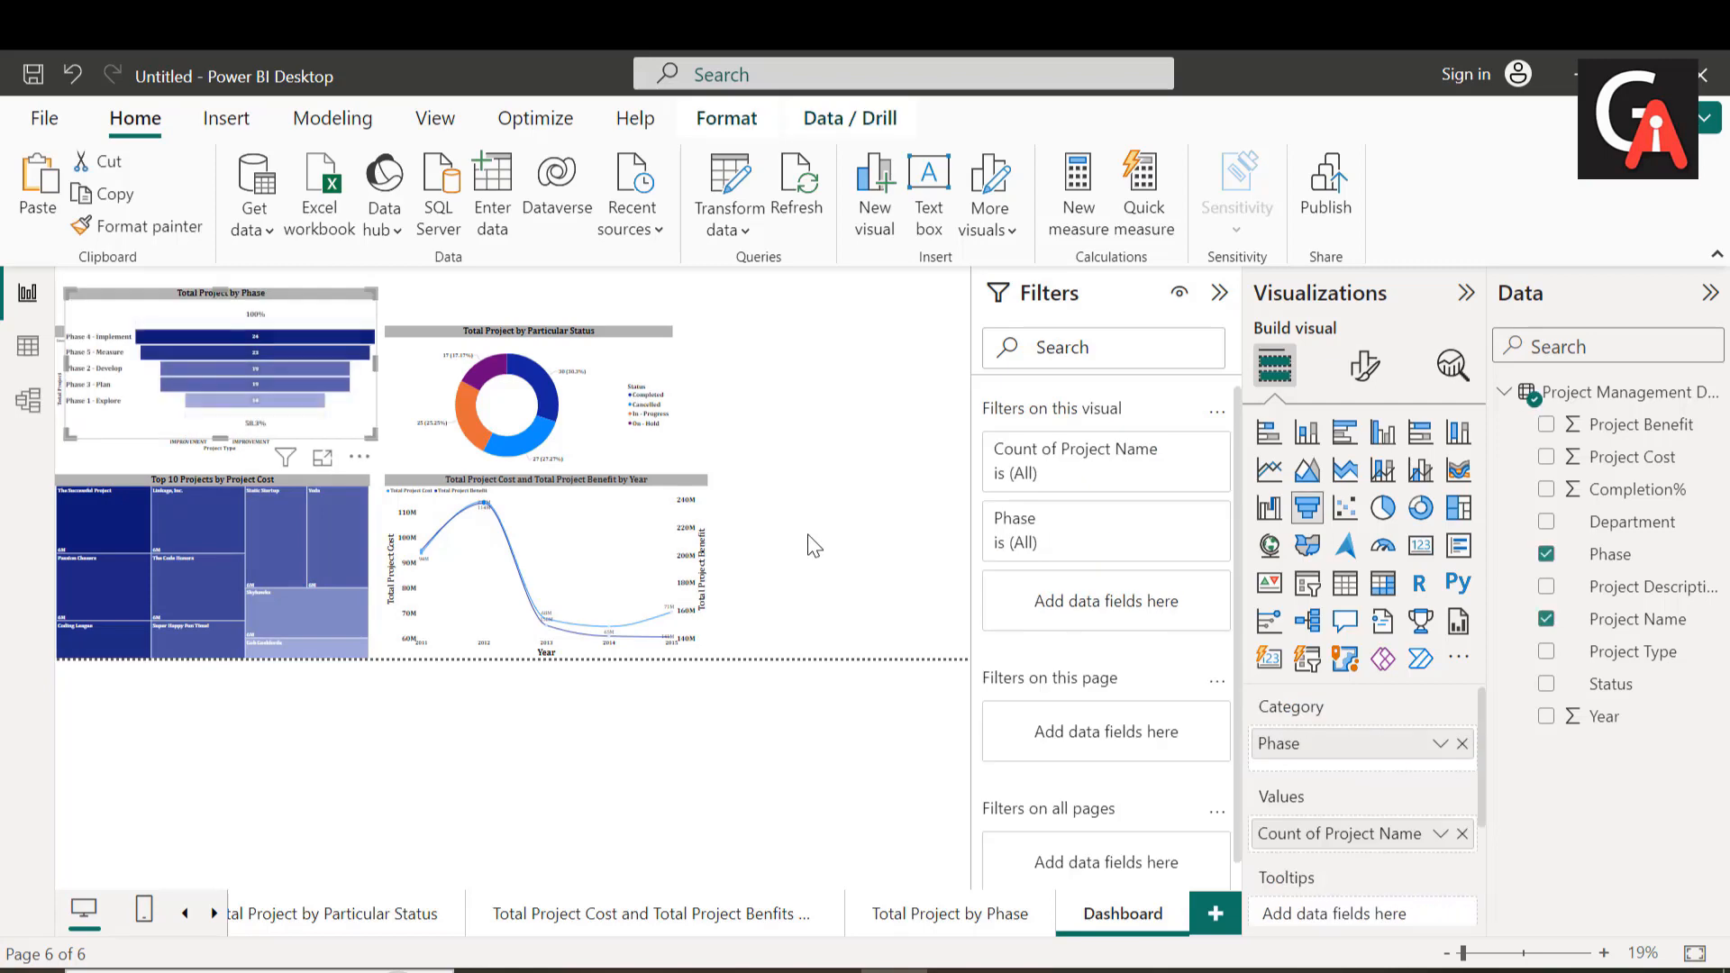
pyautogui.moveTo(198, 304); pyautogui.dragTo(912, 539)
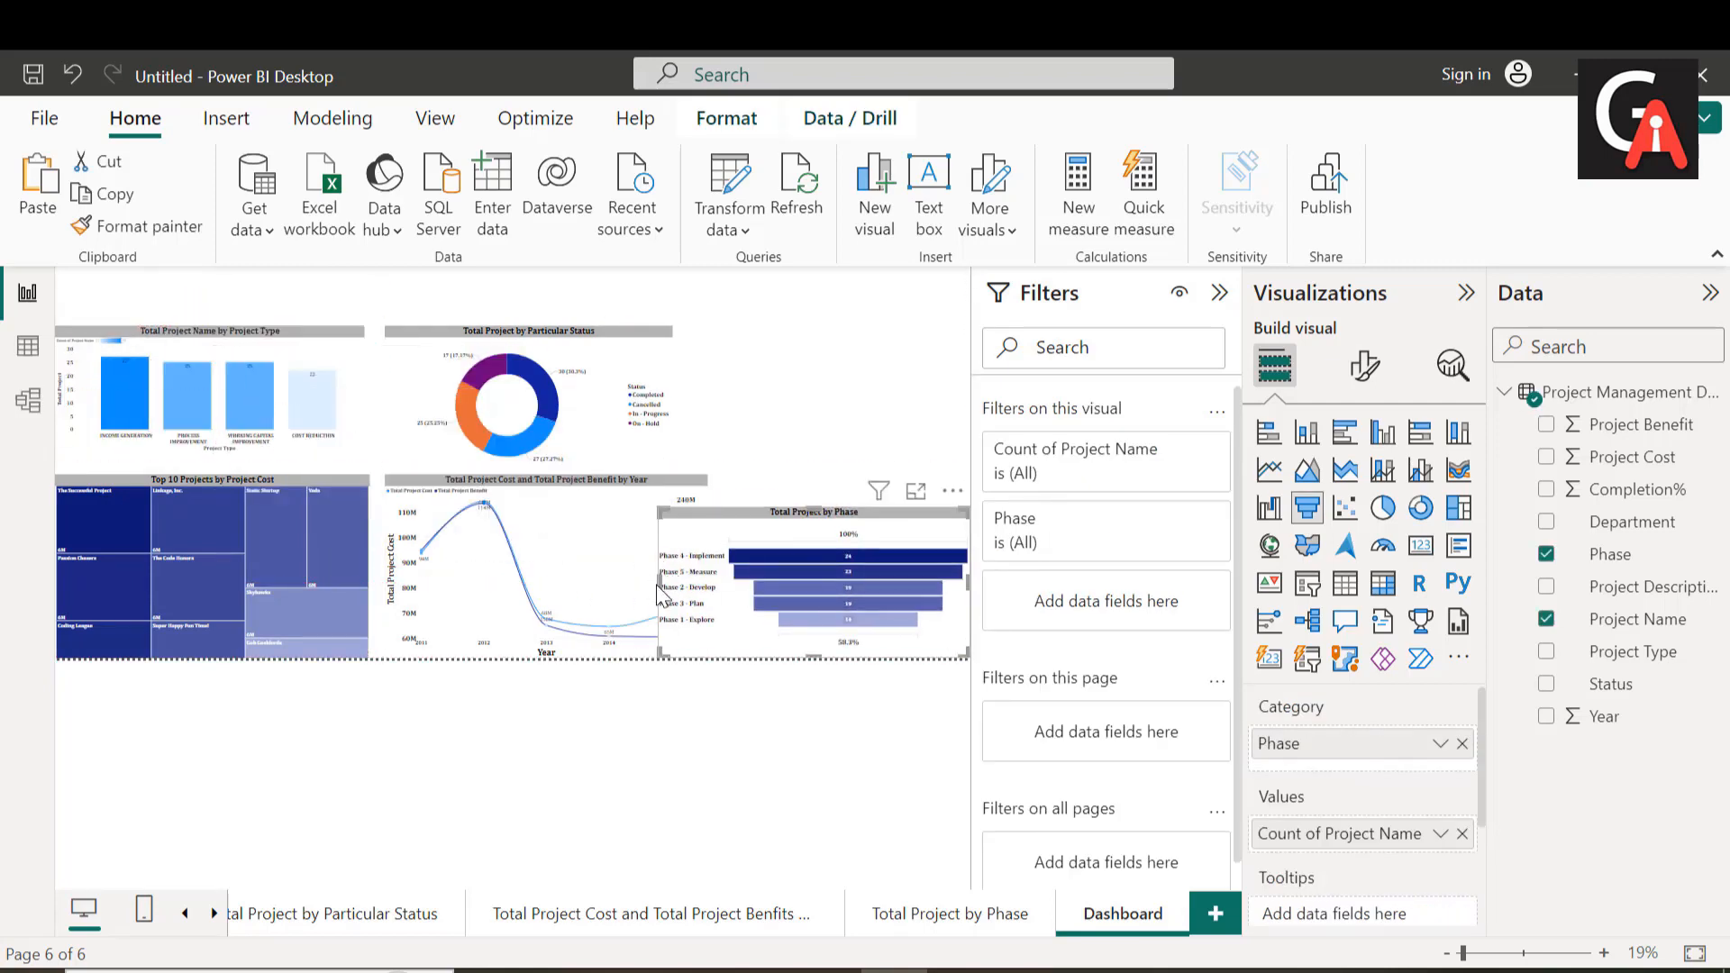
pyautogui.moveTo(655, 592); pyautogui.dragTo(692, 564)
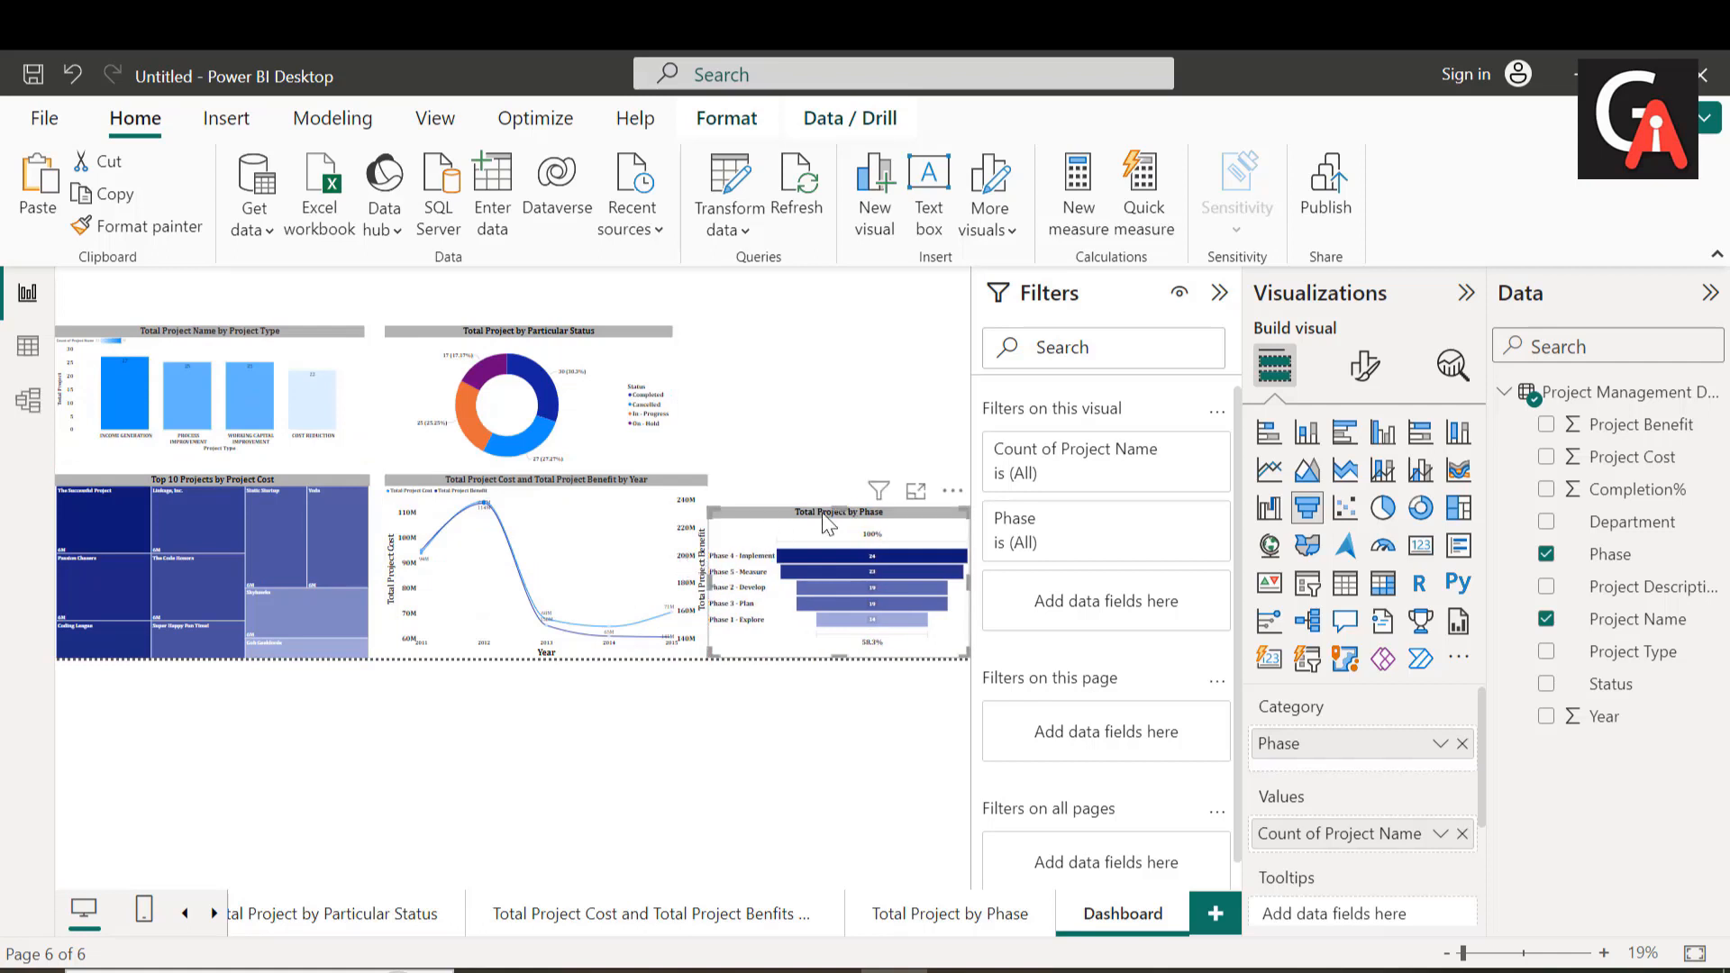
pyautogui.moveTo(844, 512); pyautogui.dragTo(847, 491)
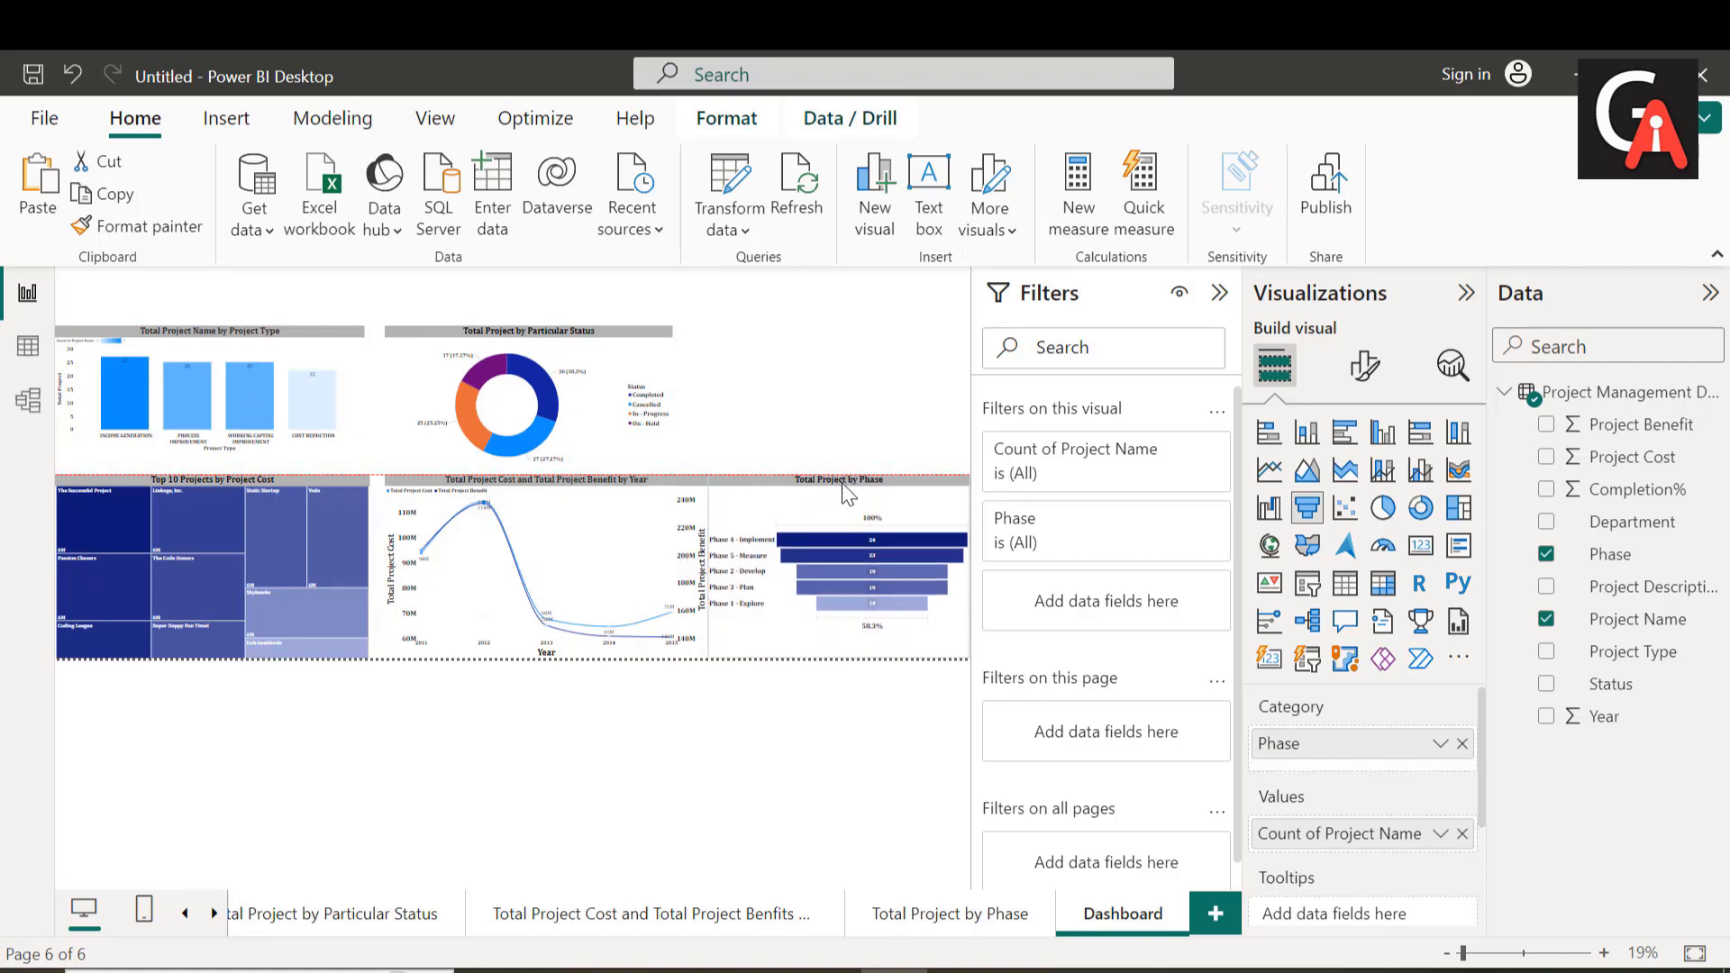
# Step: Narrow the line chart to clear the funnel chart and trim the treemap's right edge to match the column chart above
pyautogui.click(636, 561)
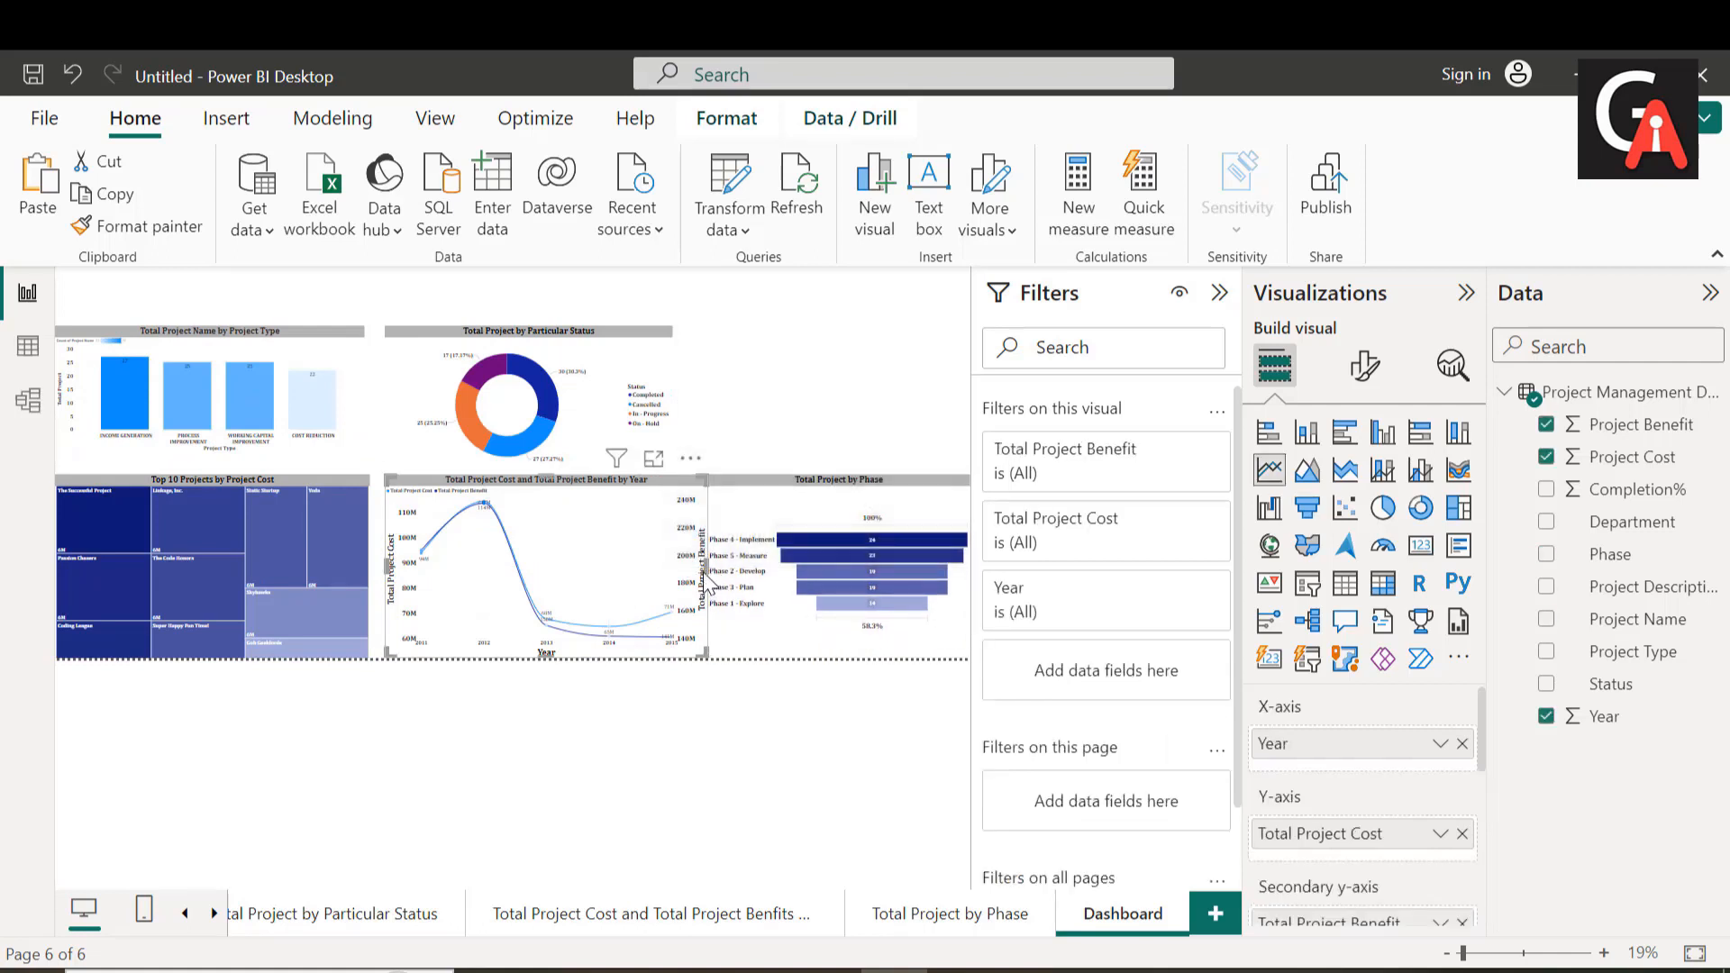
pyautogui.moveTo(710, 577); pyautogui.dragTo(688, 571)
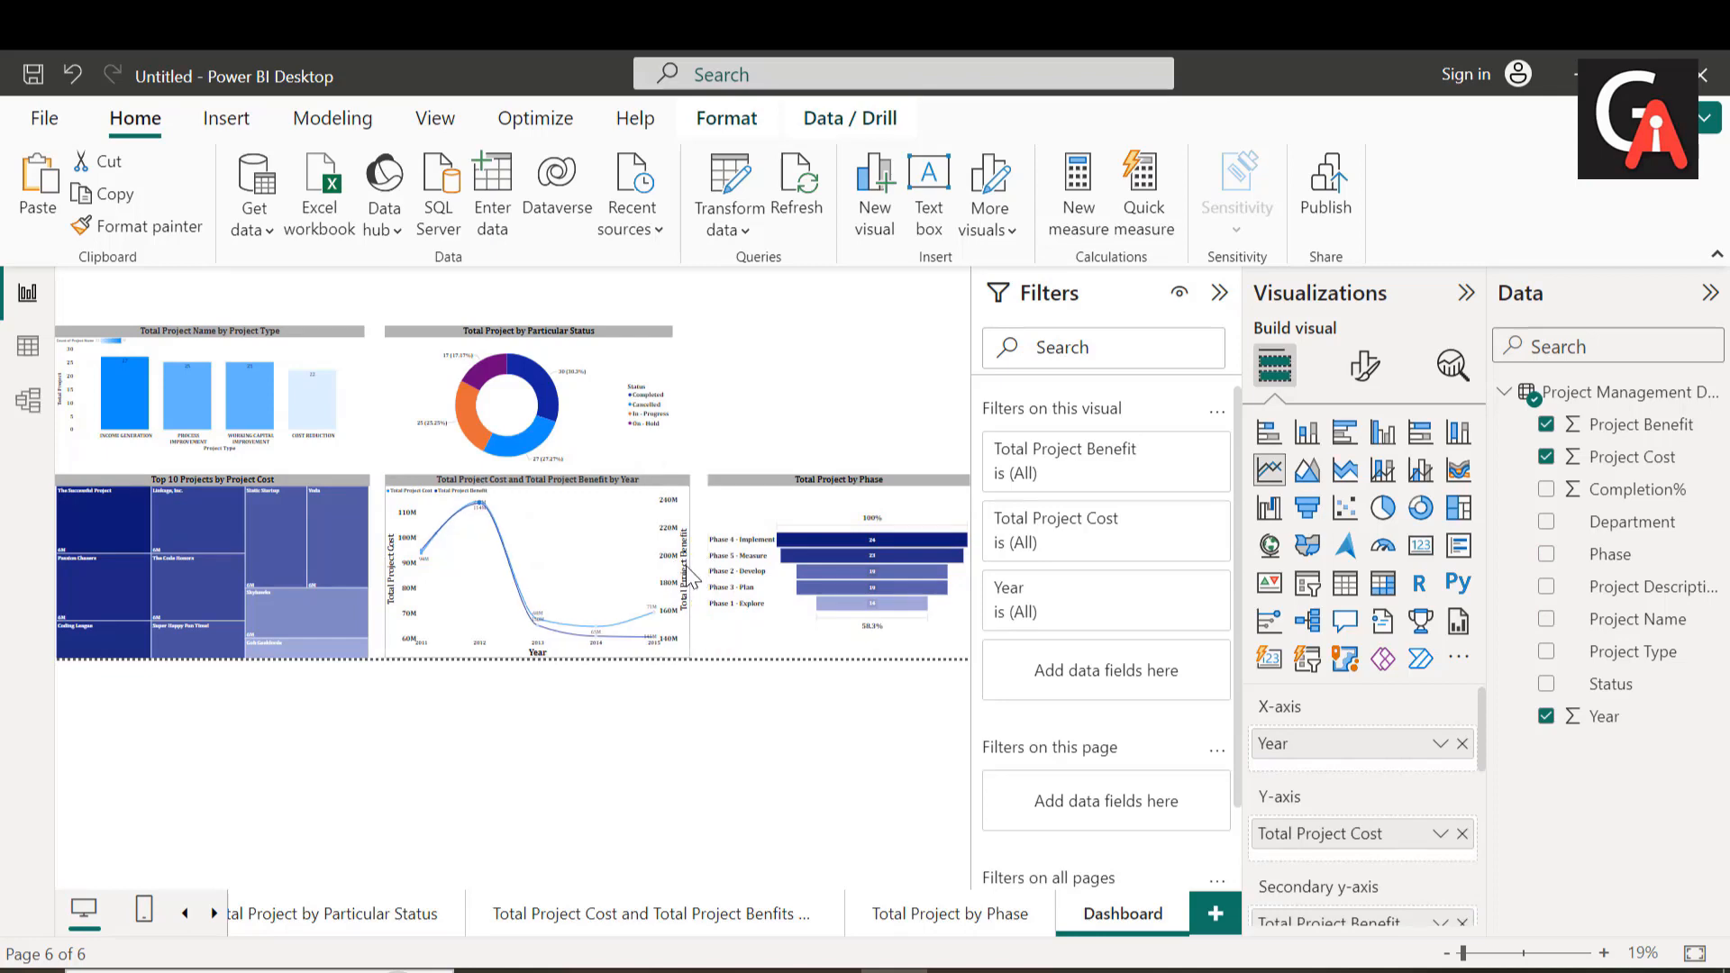
pyautogui.click(355, 570)
pyautogui.moveTo(363, 578); pyautogui.dragTo(360, 576)
pyautogui.click(515, 604)
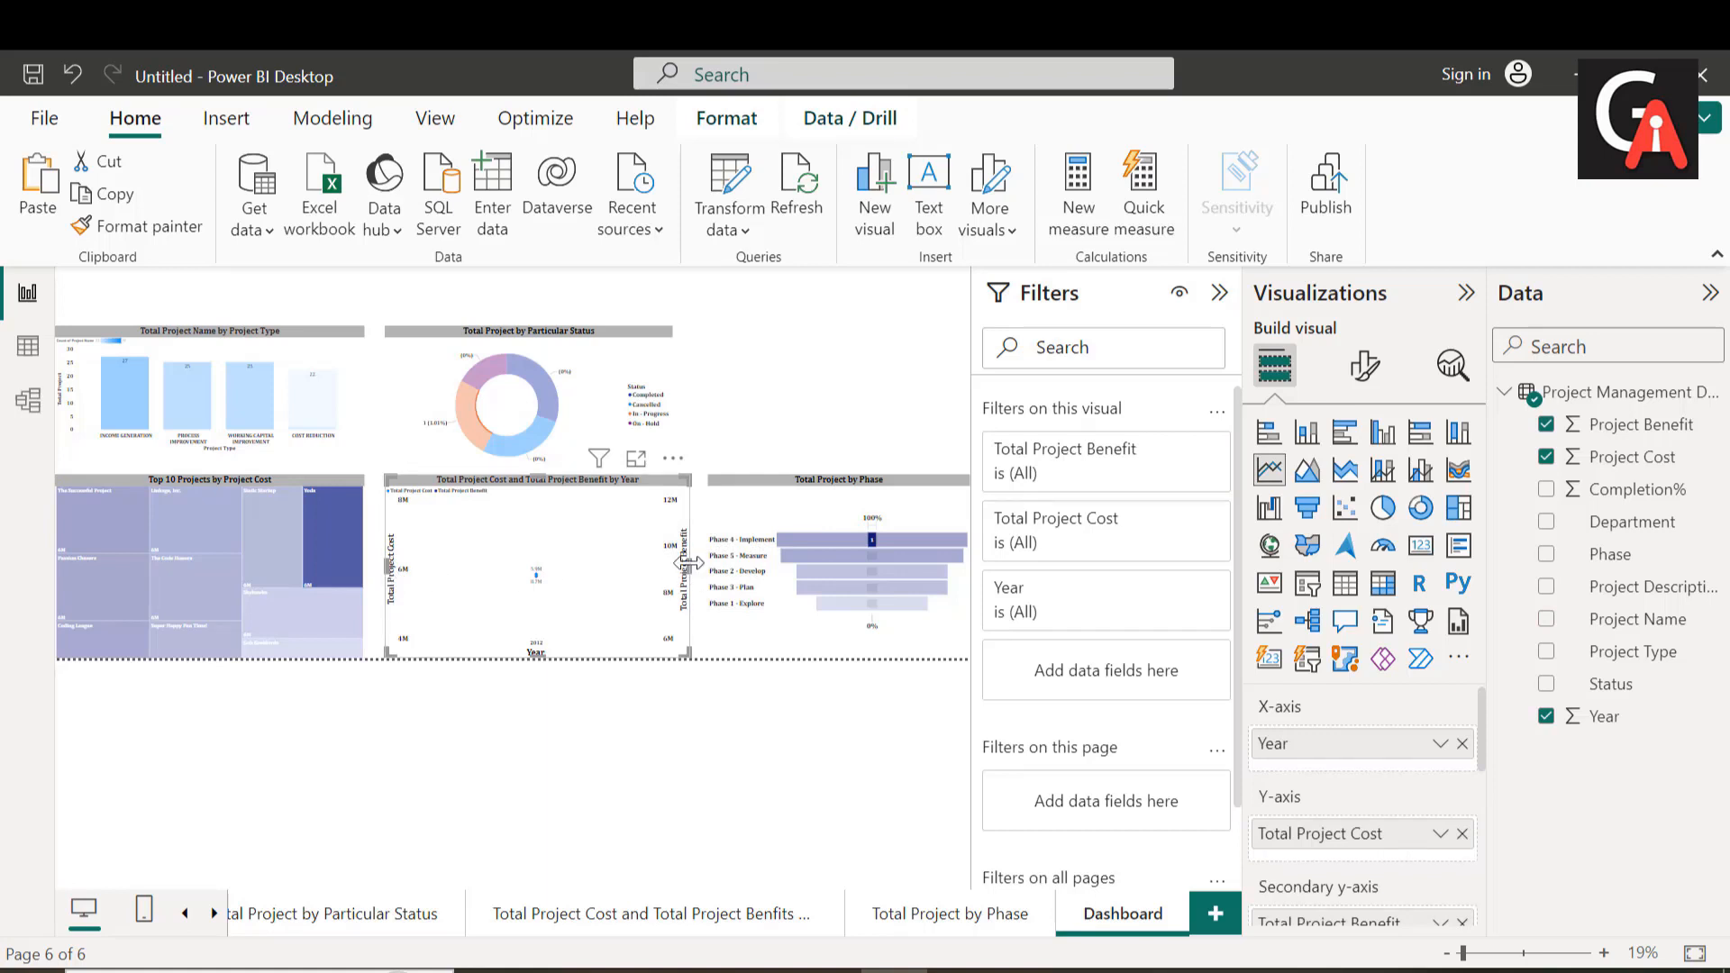
pyautogui.moveTo(690, 571); pyautogui.dragTo(693, 579)
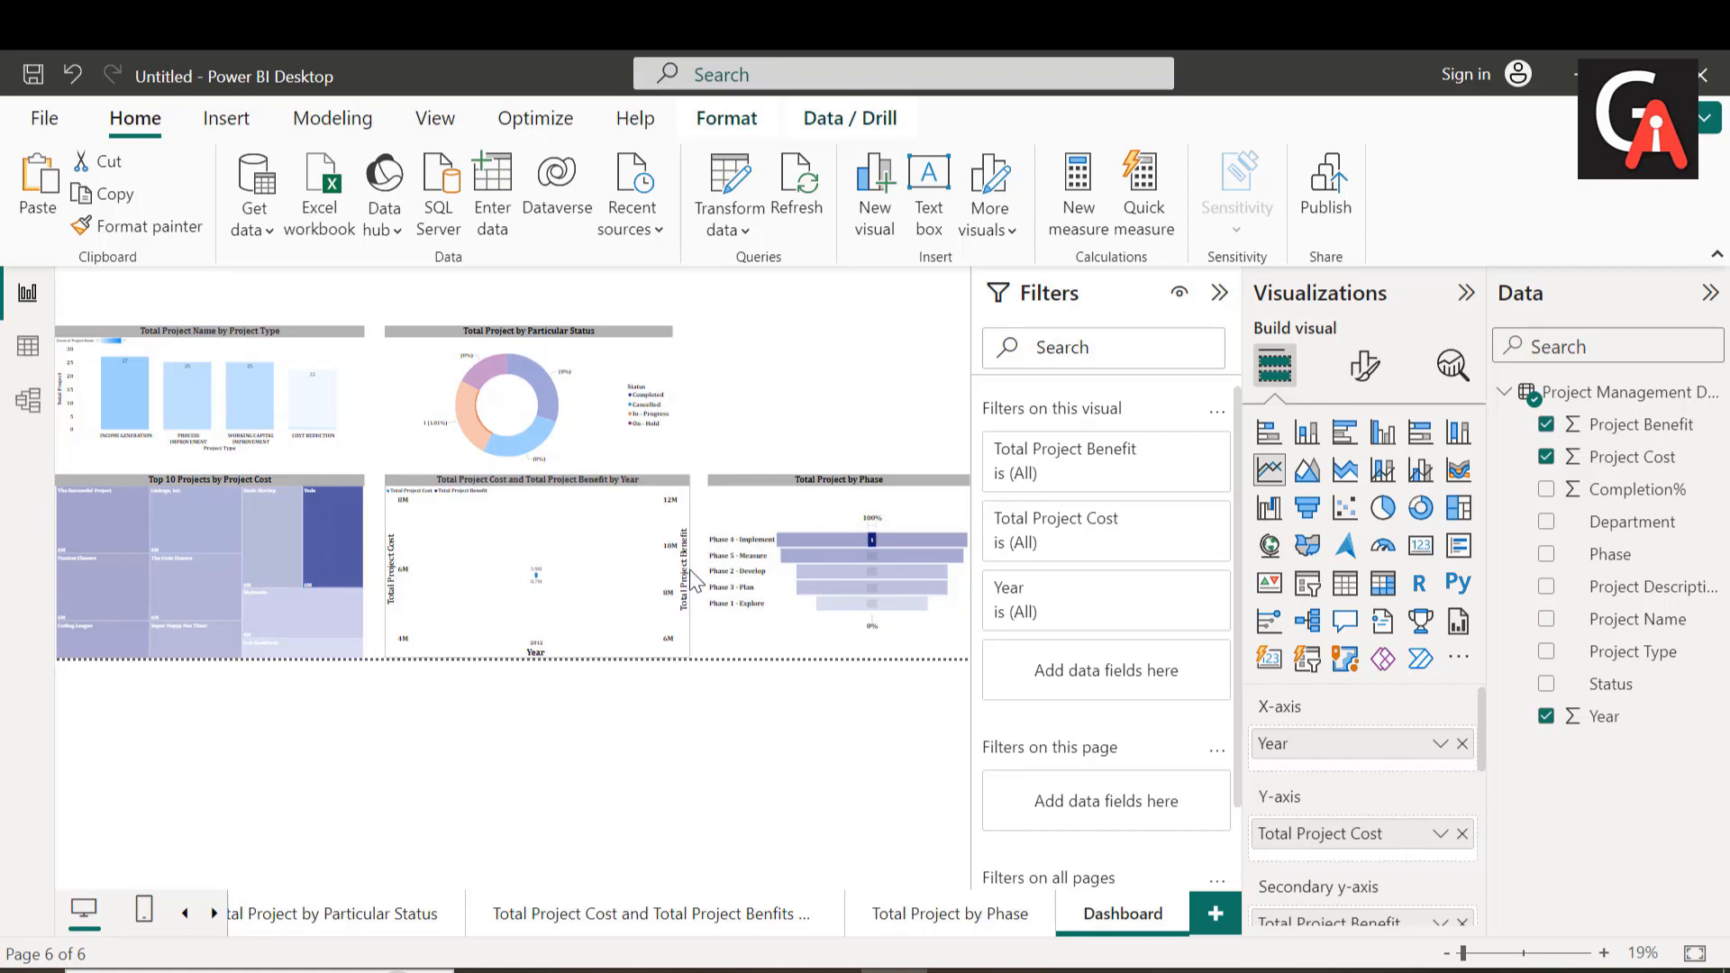
pyautogui.click(768, 582)
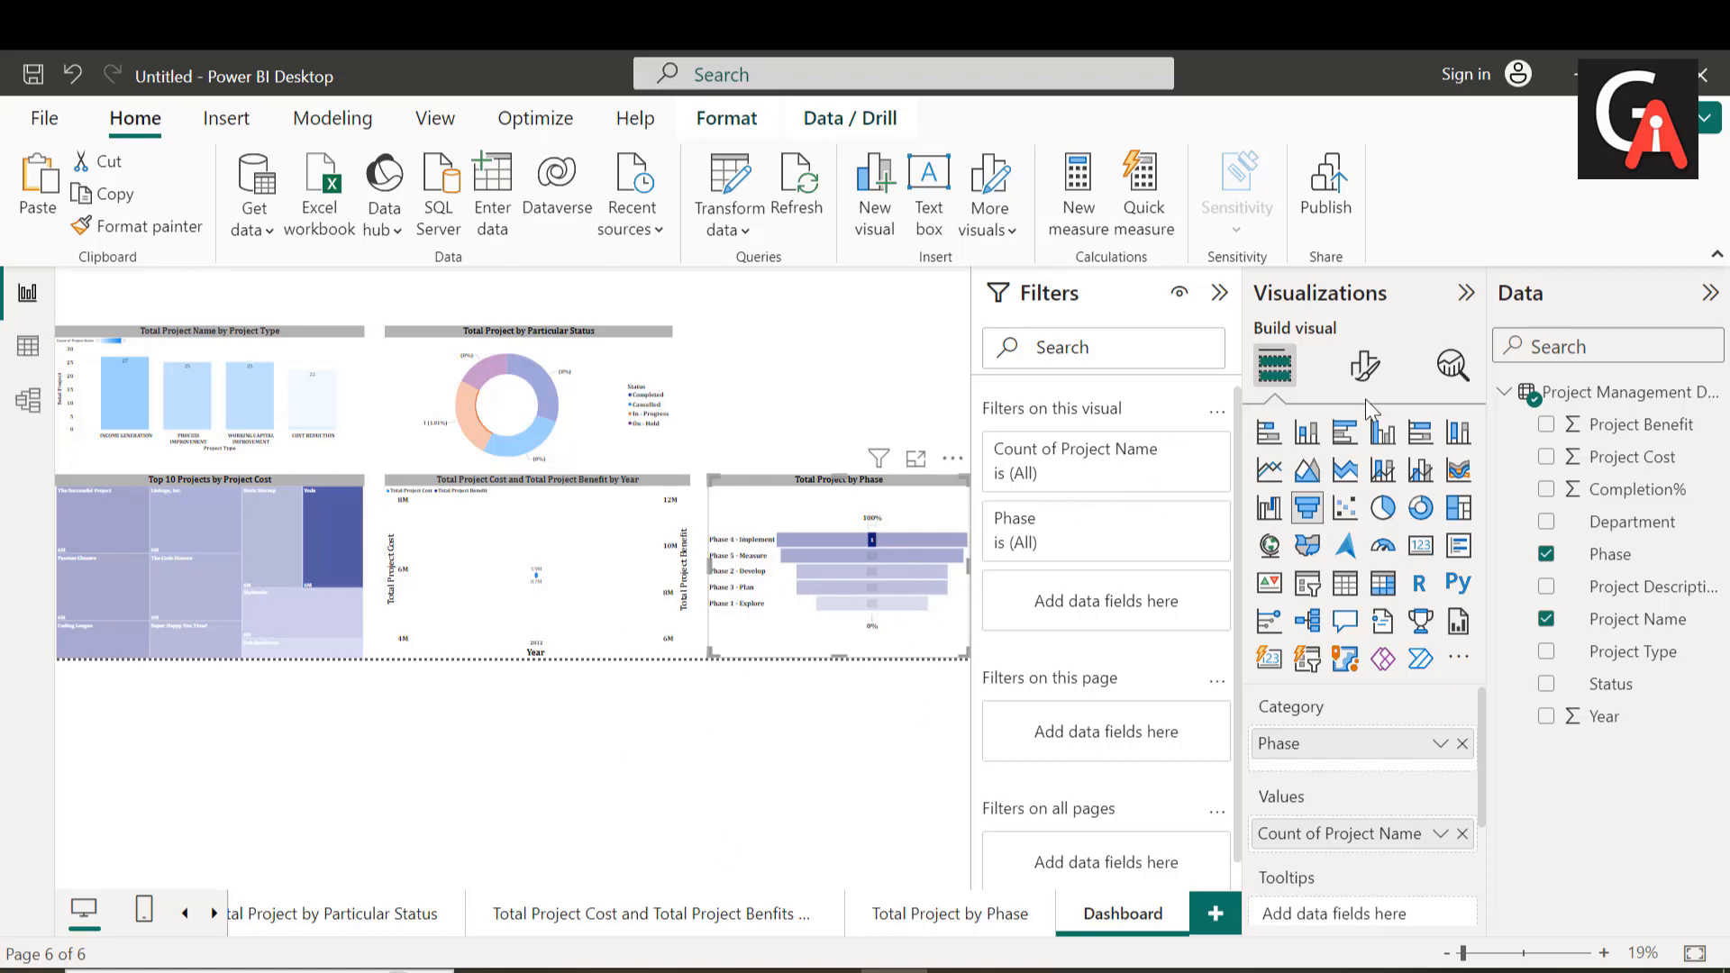
# Step: Set the Dashboard page's custom canvas height to 1800 px
pyautogui.click(846, 378)
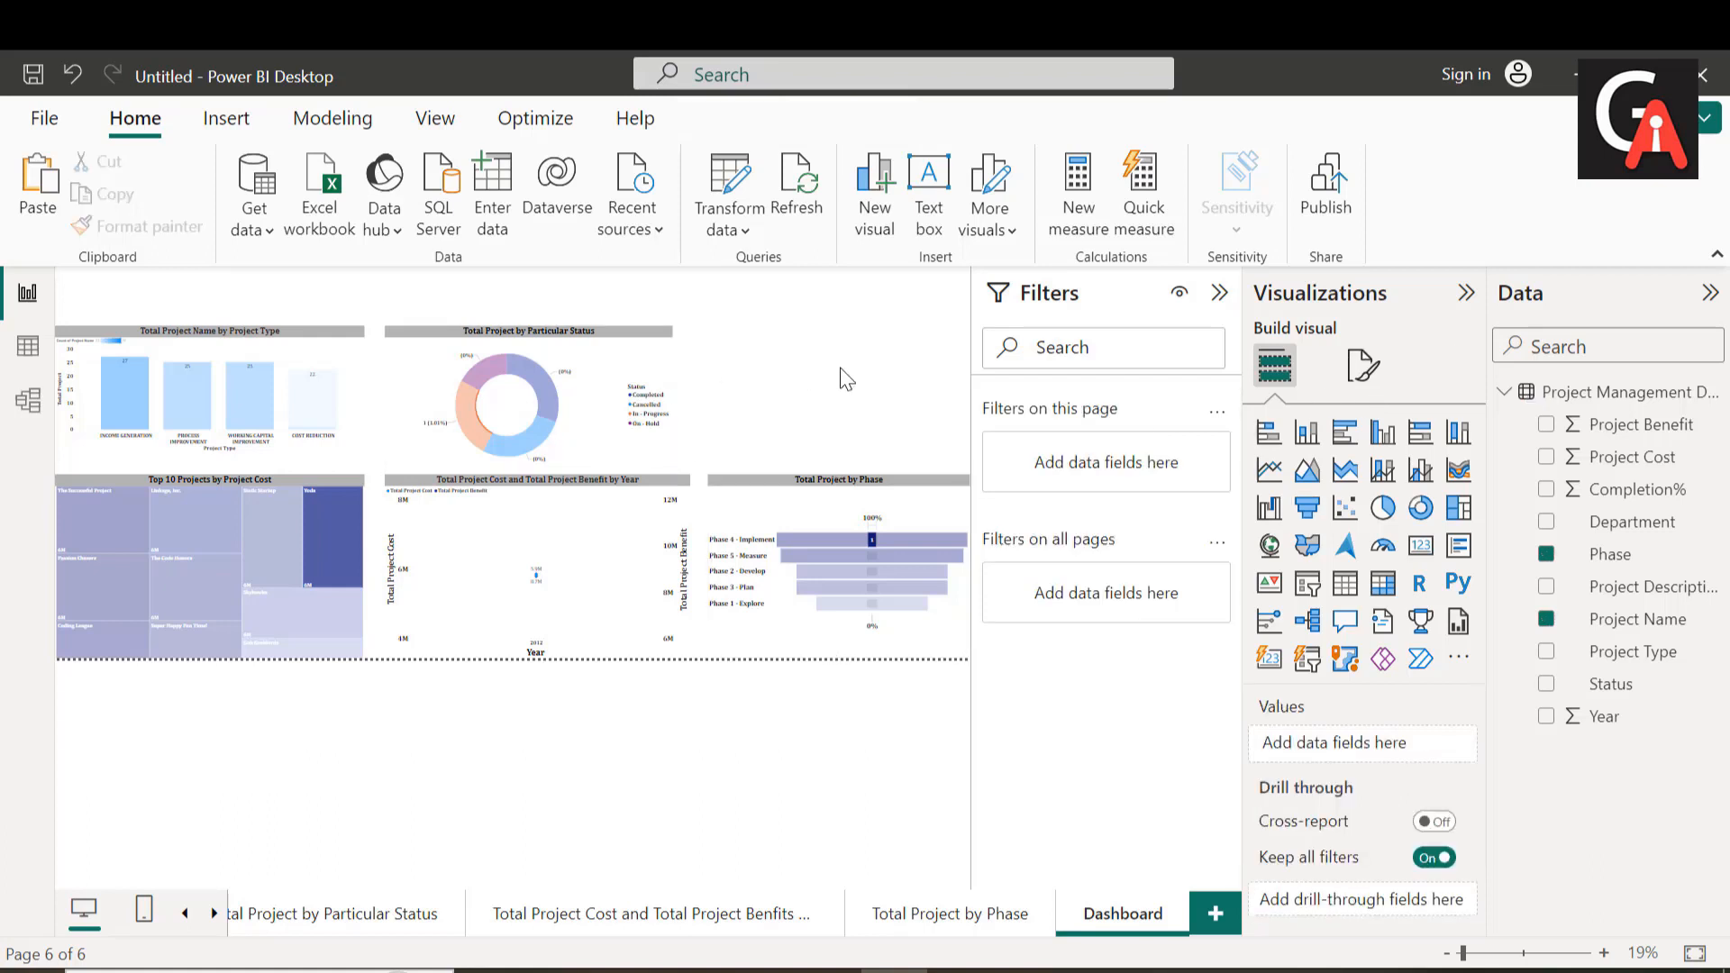
pyautogui.click(1365, 370)
pyautogui.click(1280, 550)
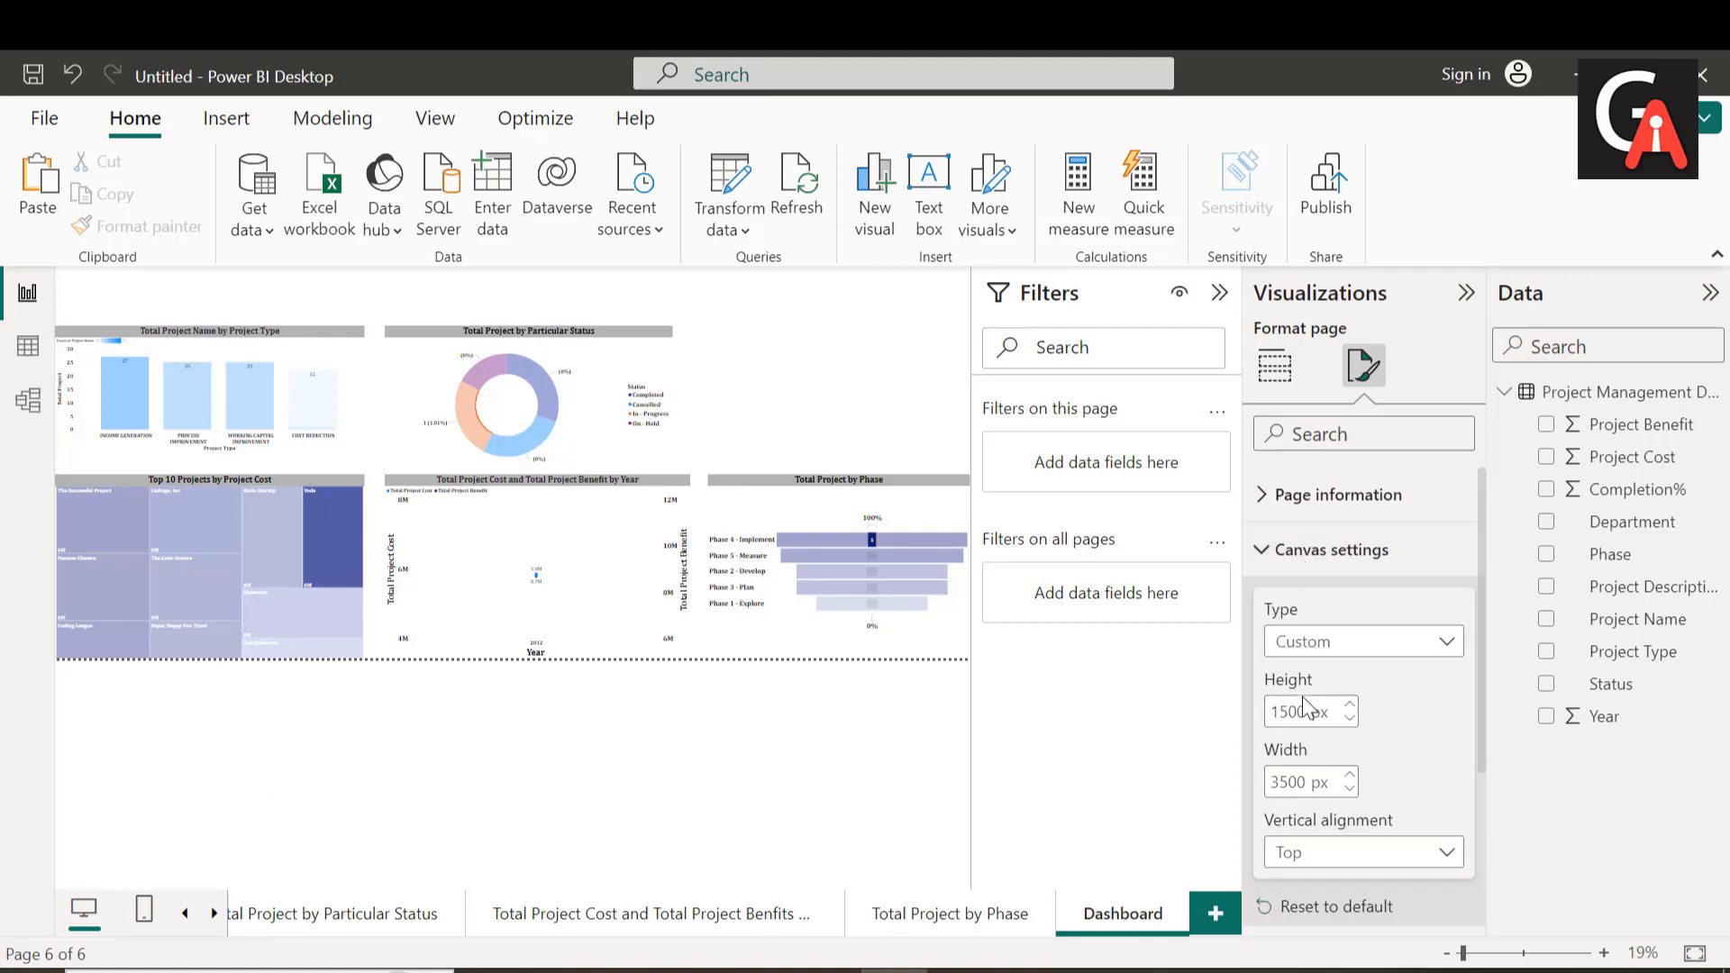
pyautogui.doubleClick(1307, 712)
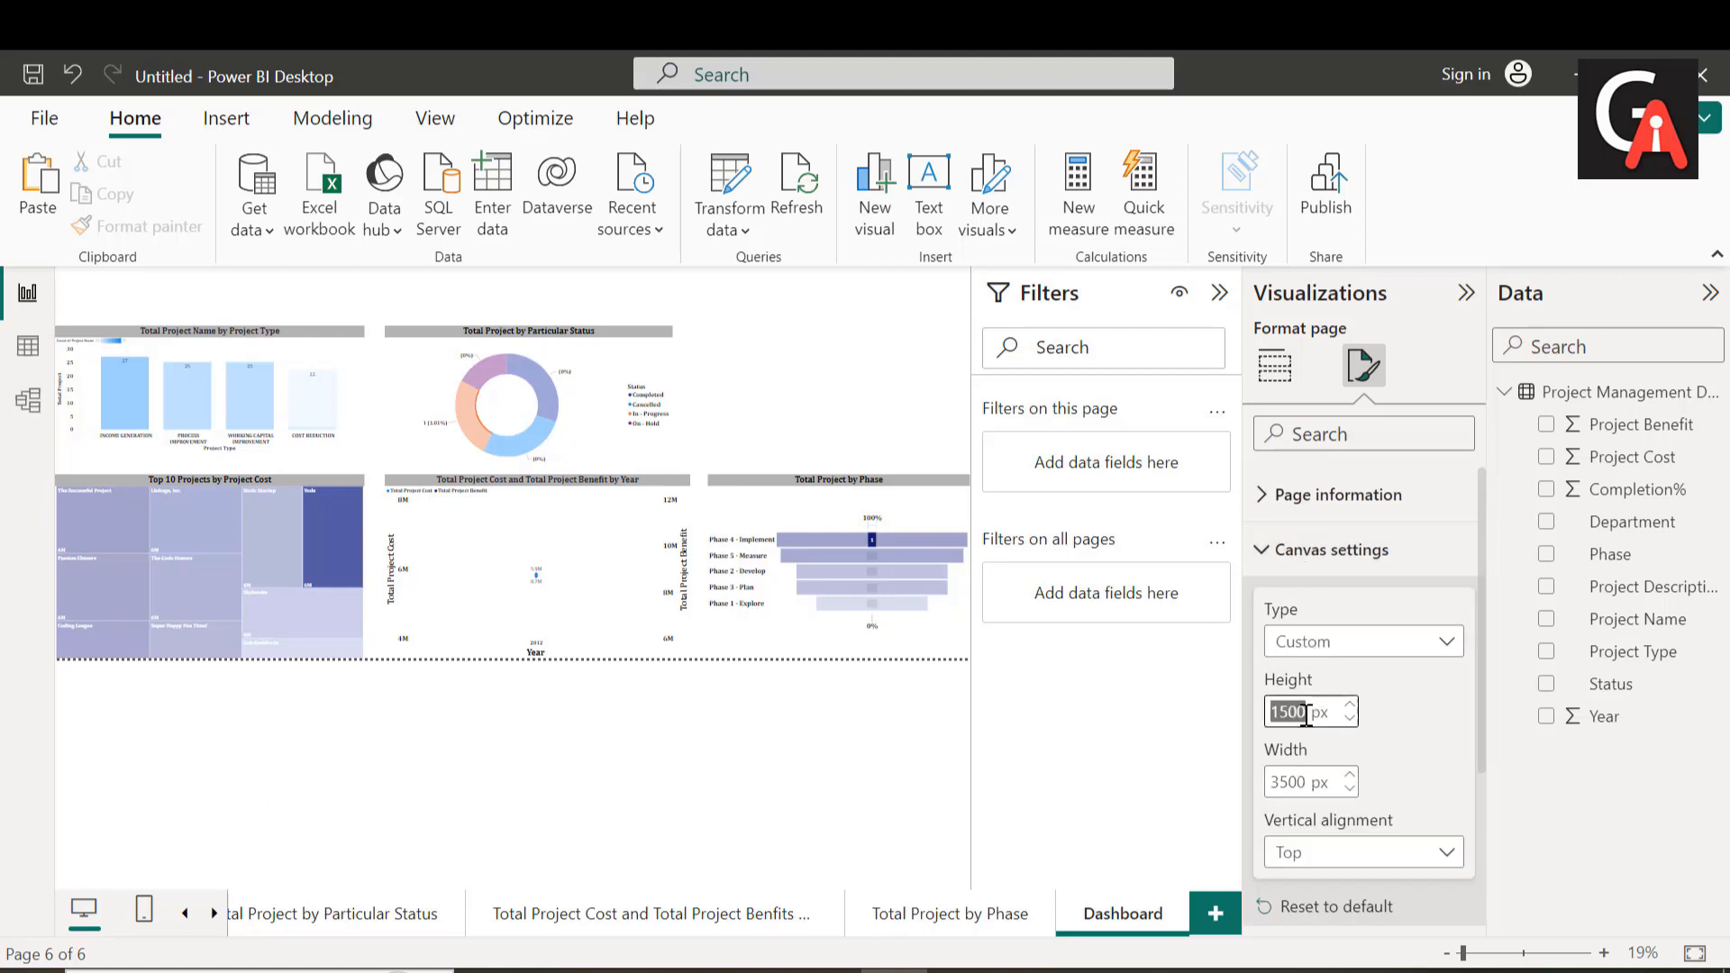
pyautogui.press('BackSpace')
pyautogui.write('2500')
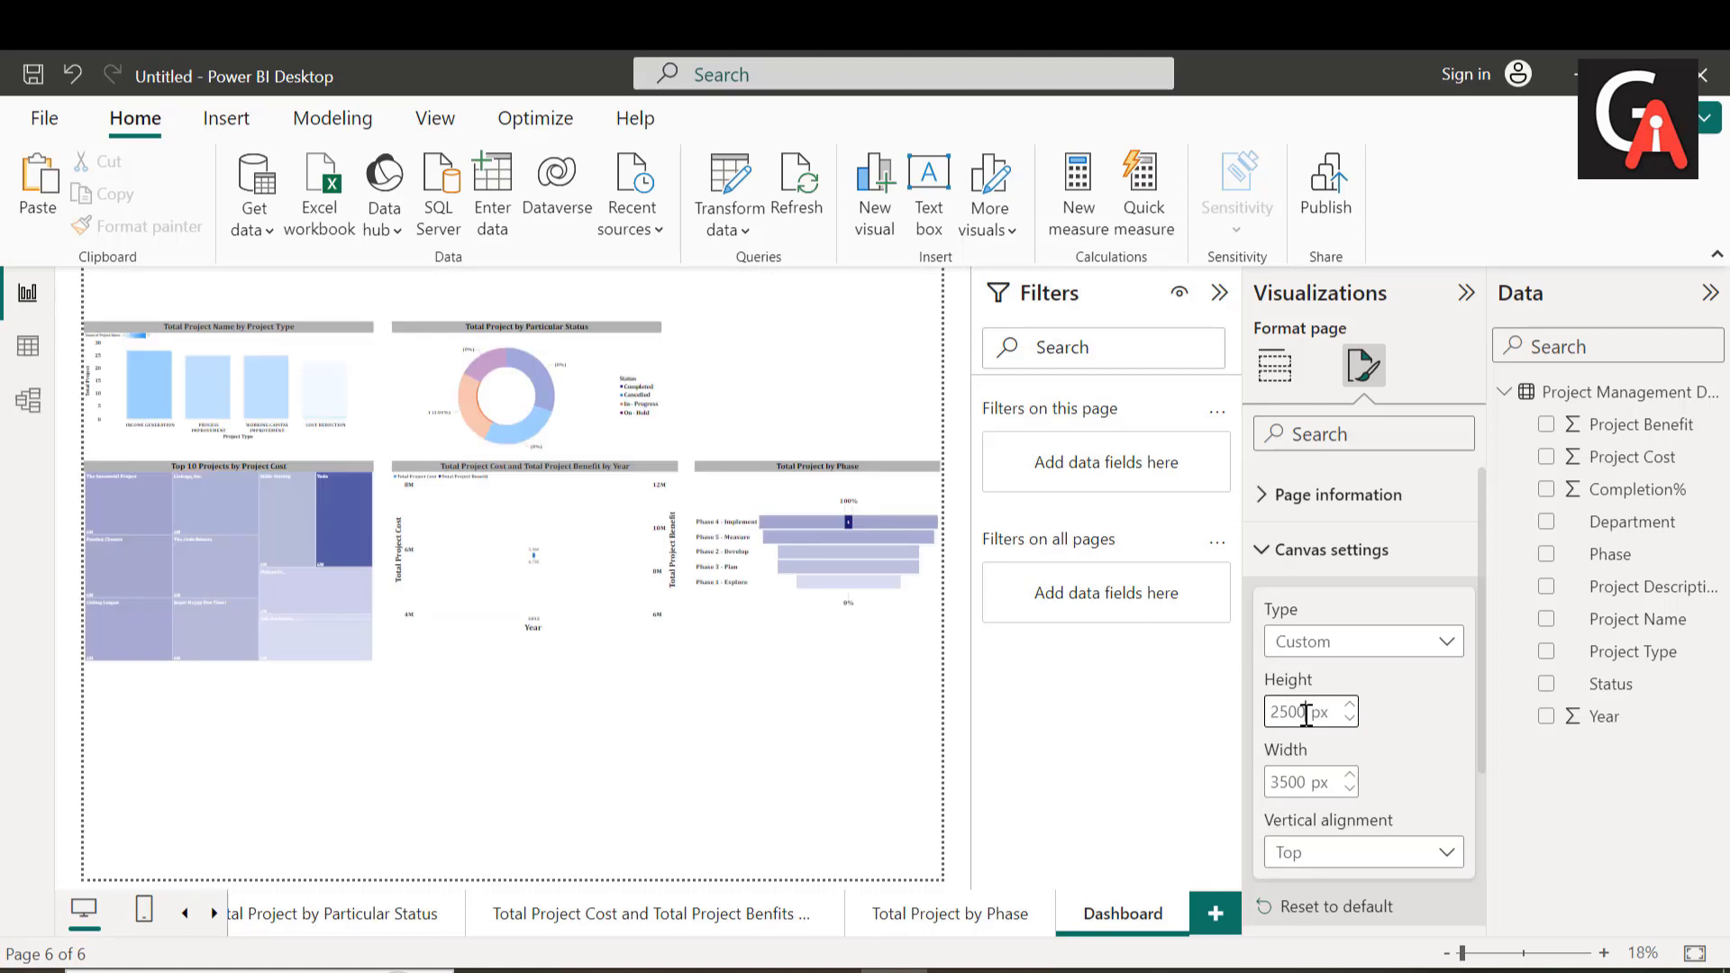
pyautogui.press('BackSpace')
pyautogui.press('BackSpace')
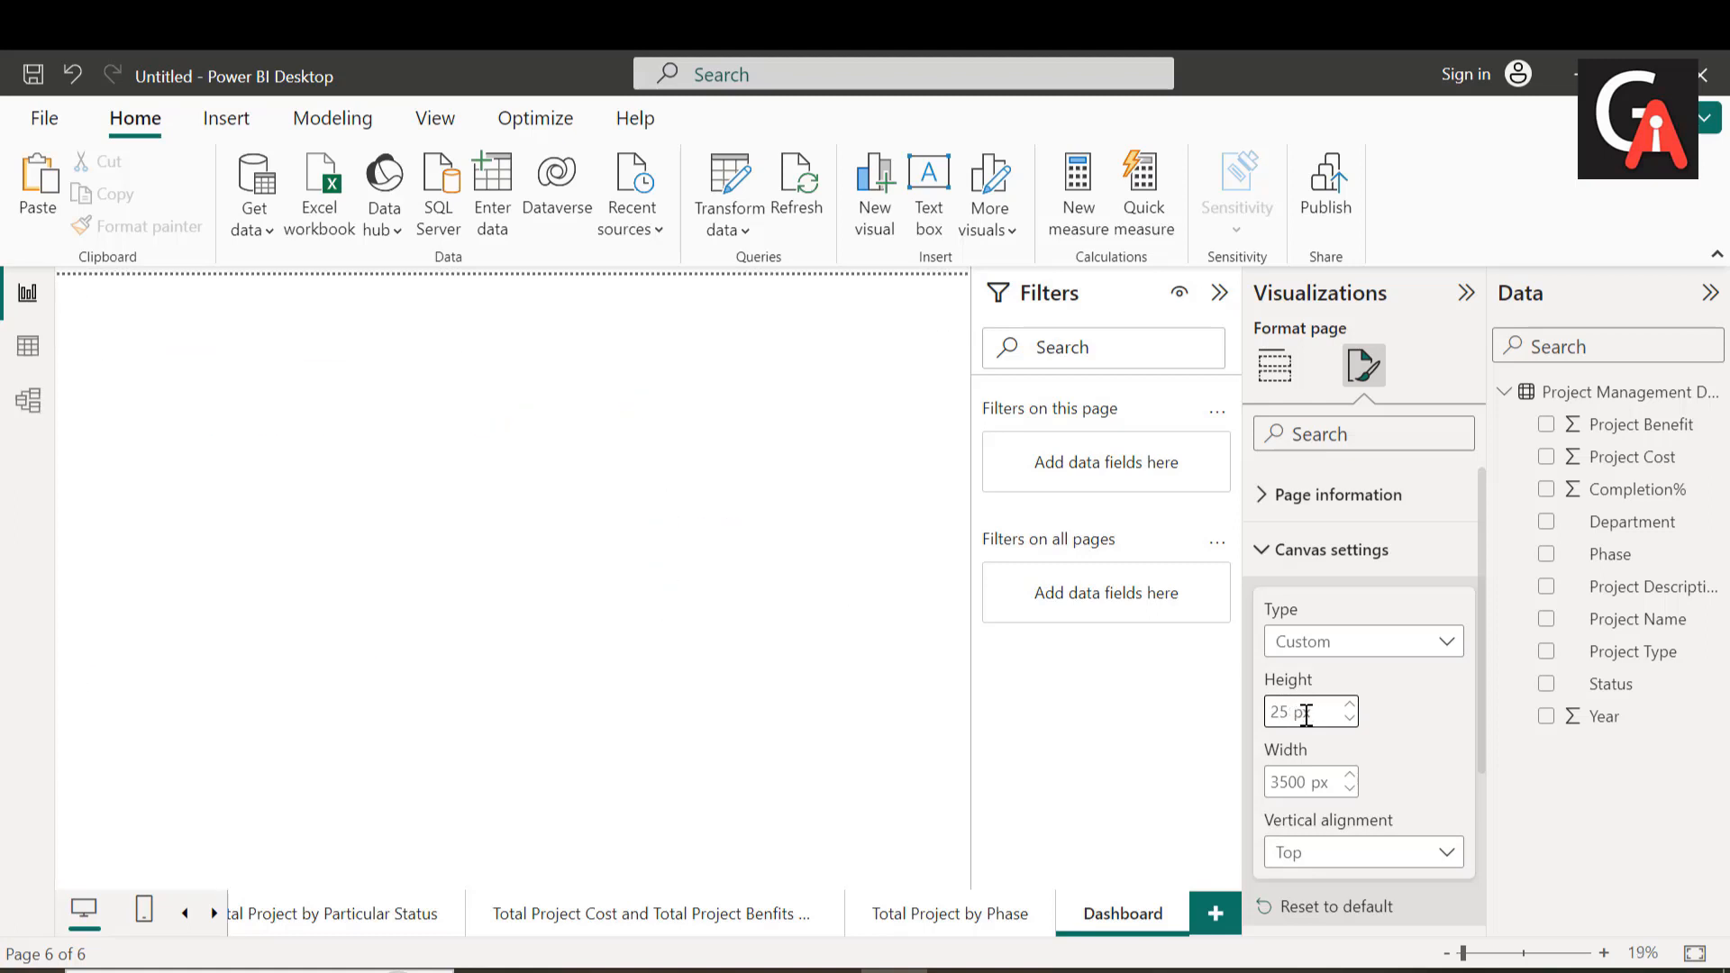
pyautogui.write('000')
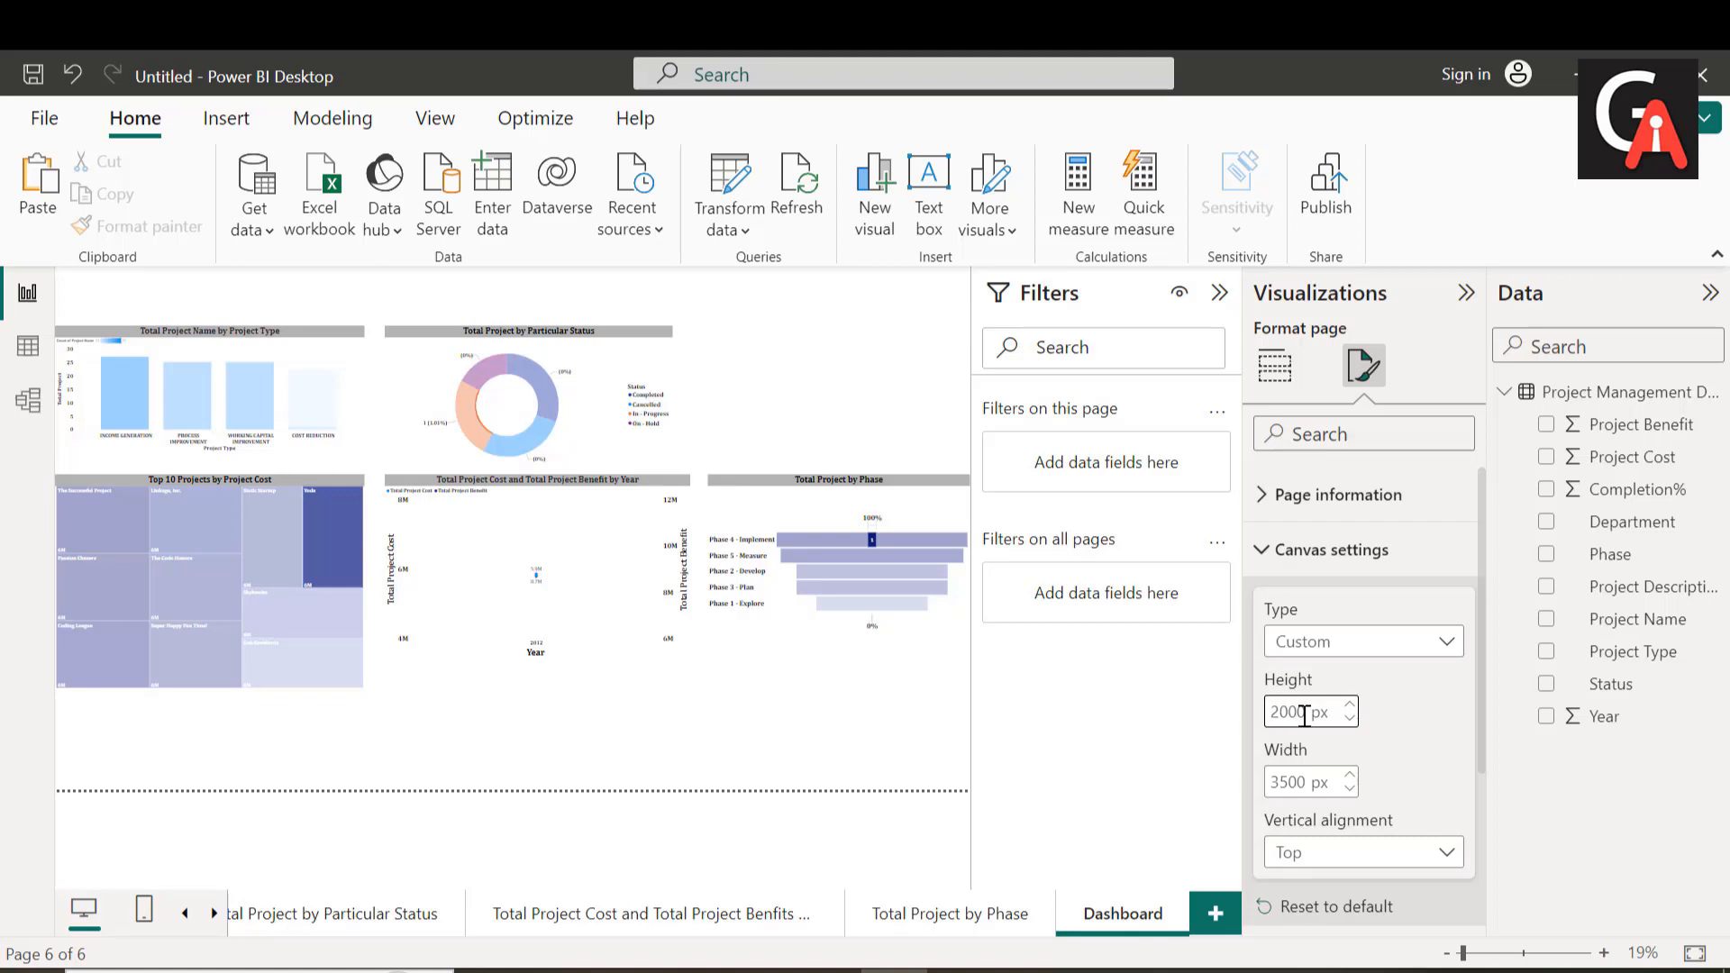
pyautogui.press('BackSpace')
pyautogui.press('BackSpace')
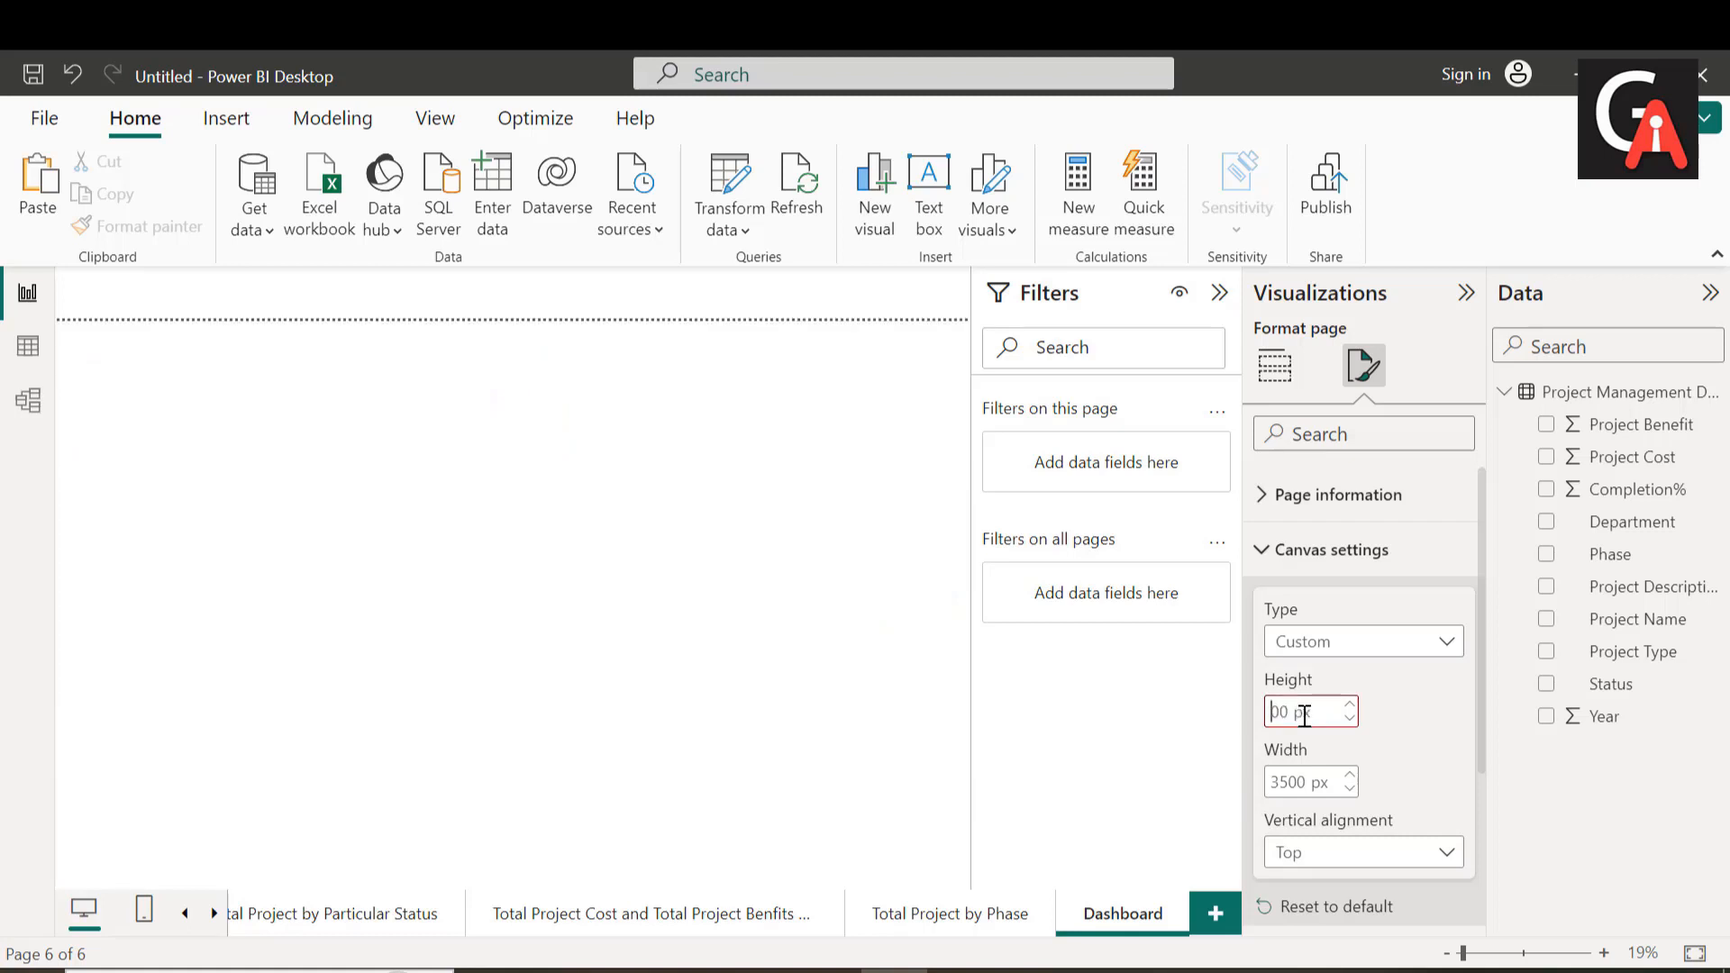
pyautogui.write('18')
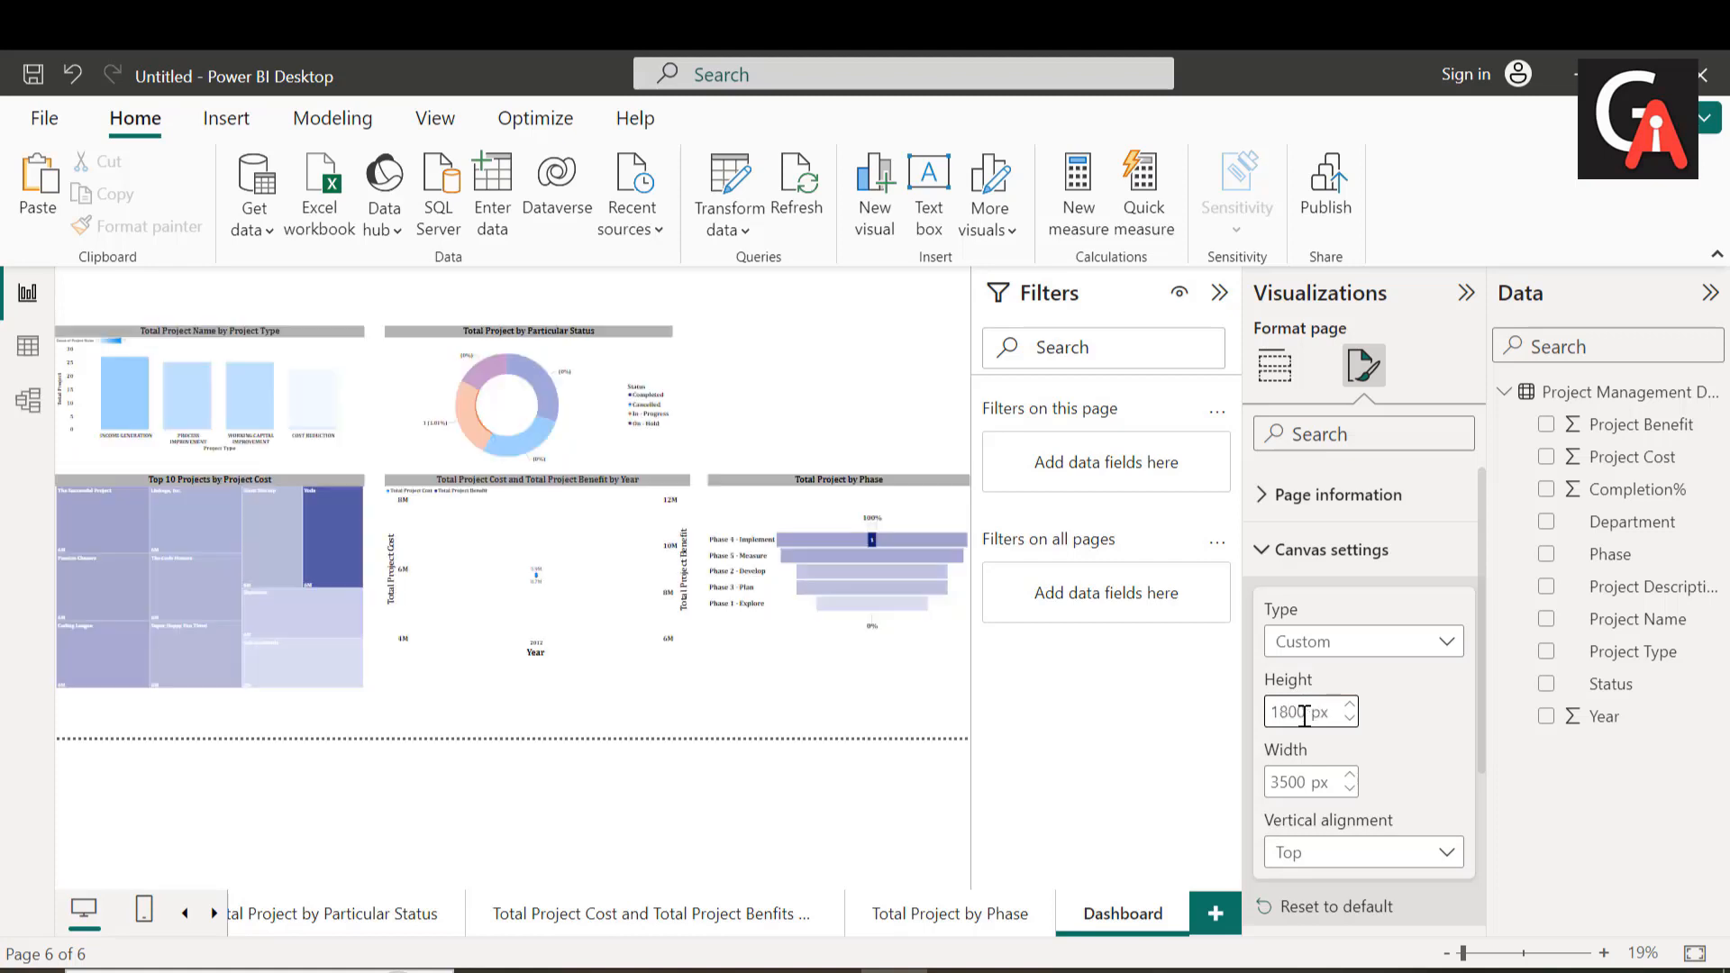
# Step: Move the treemap, line chart and funnel chart down to the page's bottom edge, extending the line and funnel charts up to the treemap's top
pyautogui.click(773, 687)
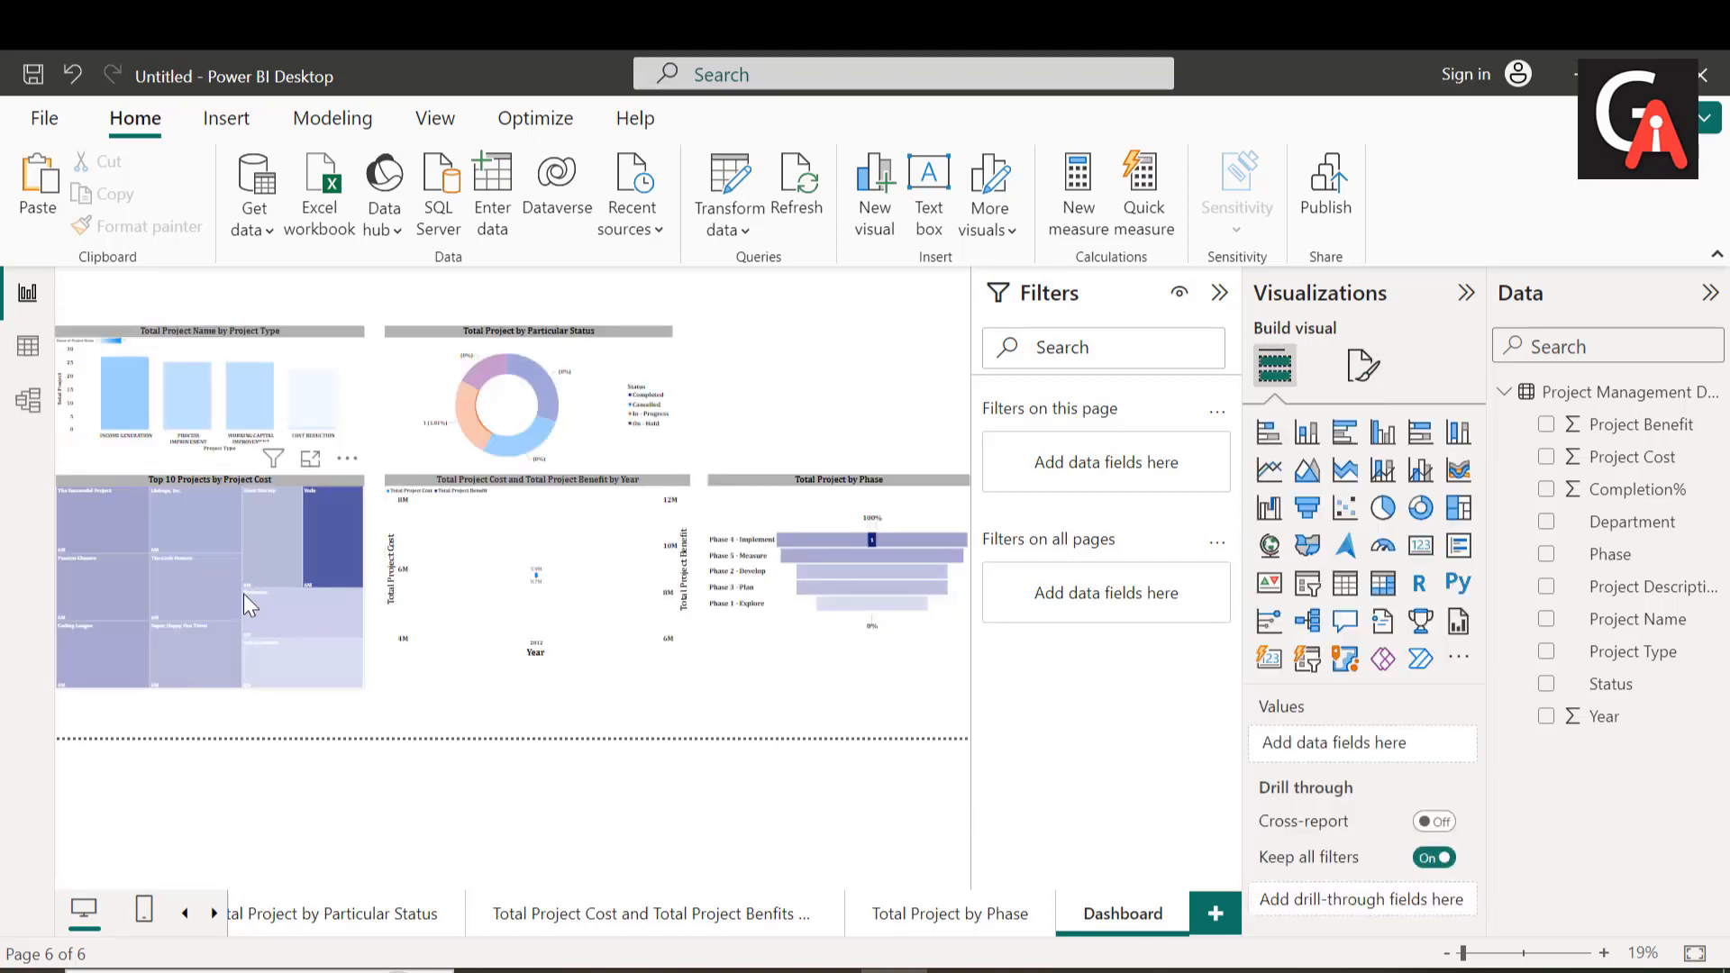
pyautogui.moveTo(232, 536); pyautogui.dragTo(224, 583)
pyautogui.moveTo(538, 538); pyautogui.dragTo(537, 627)
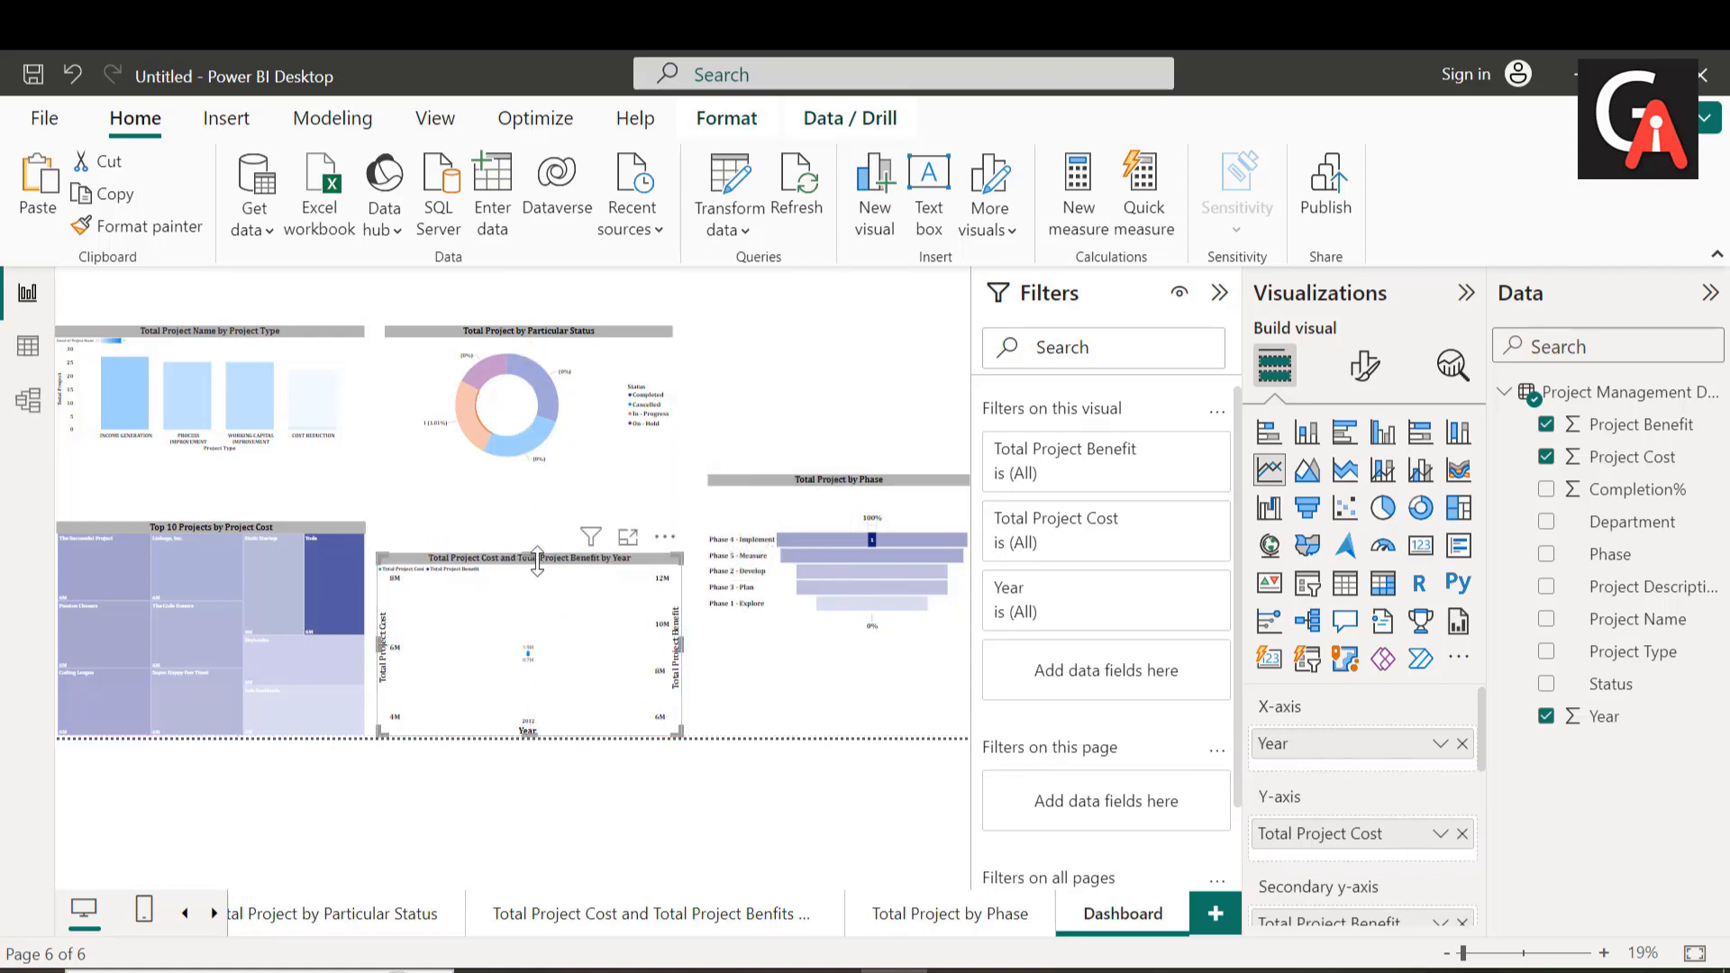
pyautogui.moveTo(530, 557); pyautogui.dragTo(530, 524)
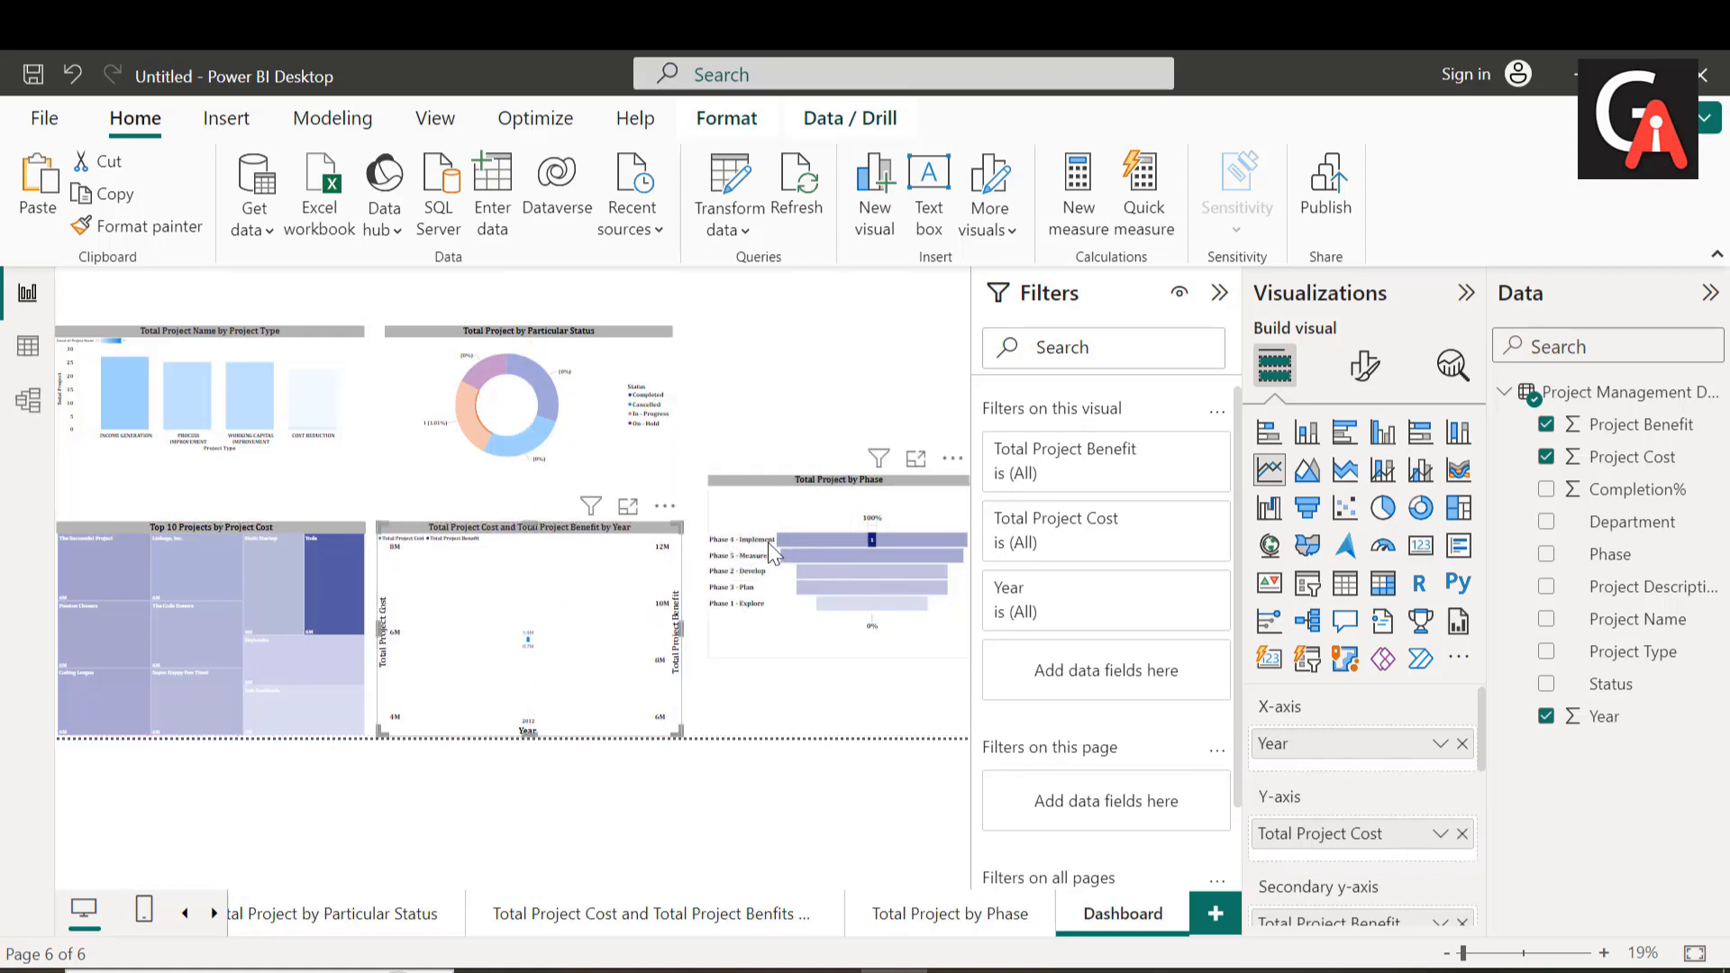
pyautogui.moveTo(804, 569); pyautogui.dragTo(791, 619)
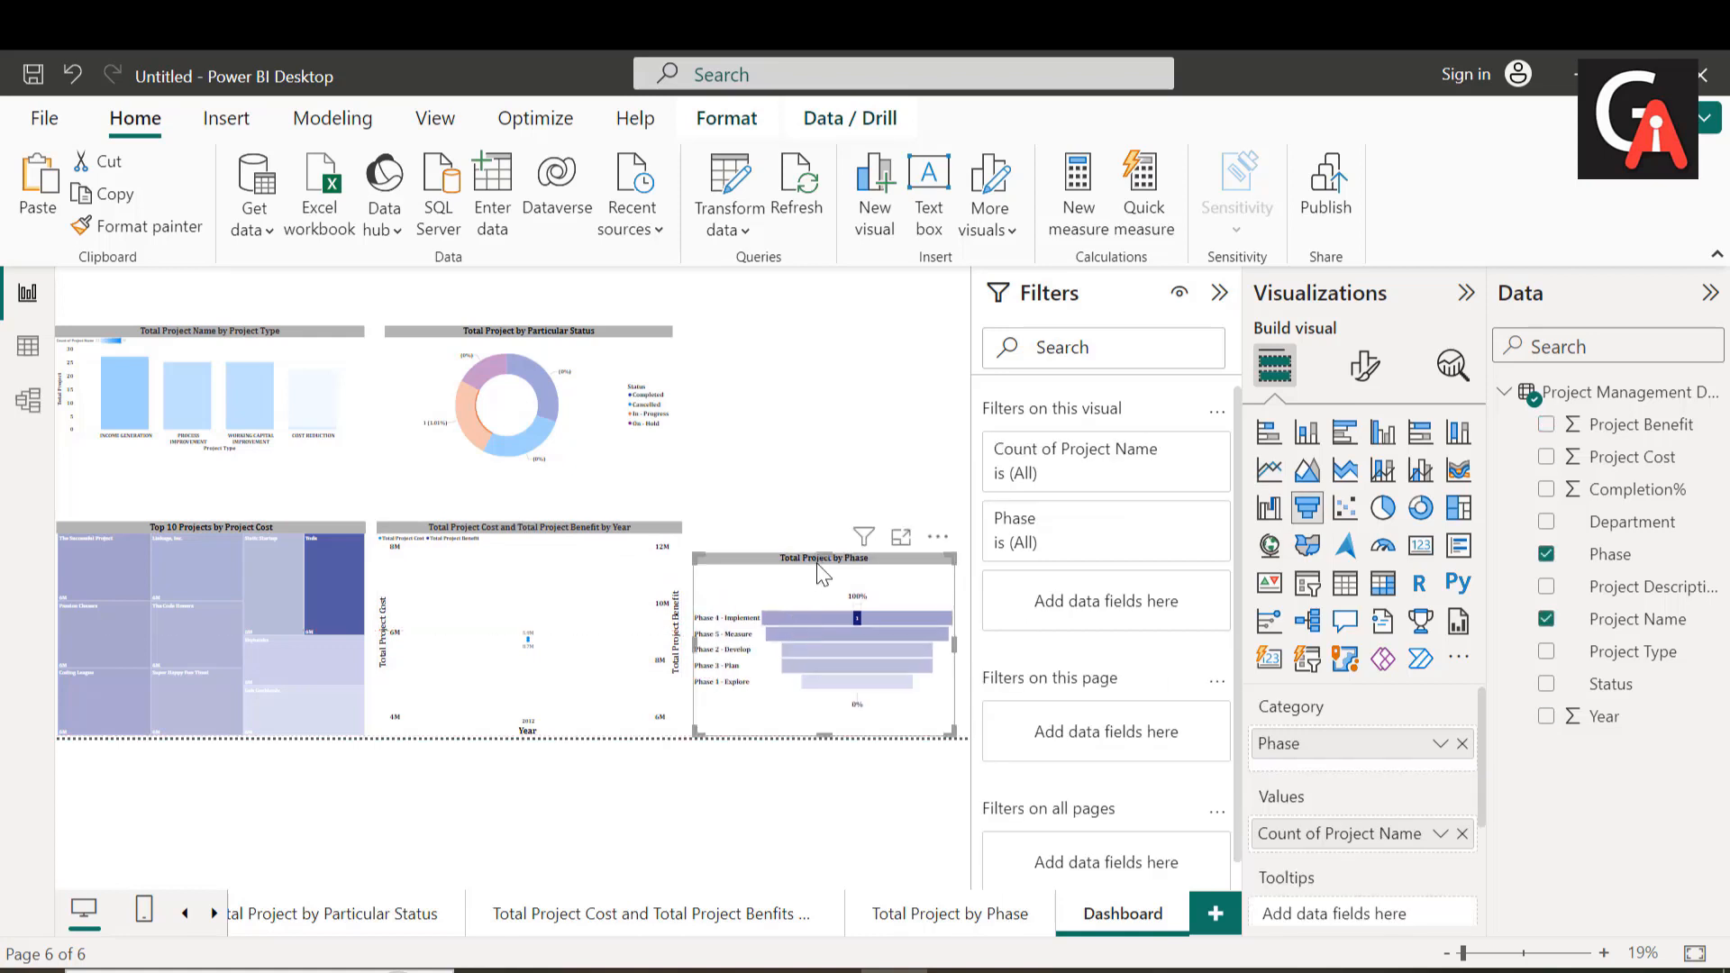
pyautogui.moveTo(823, 551); pyautogui.dragTo(824, 523)
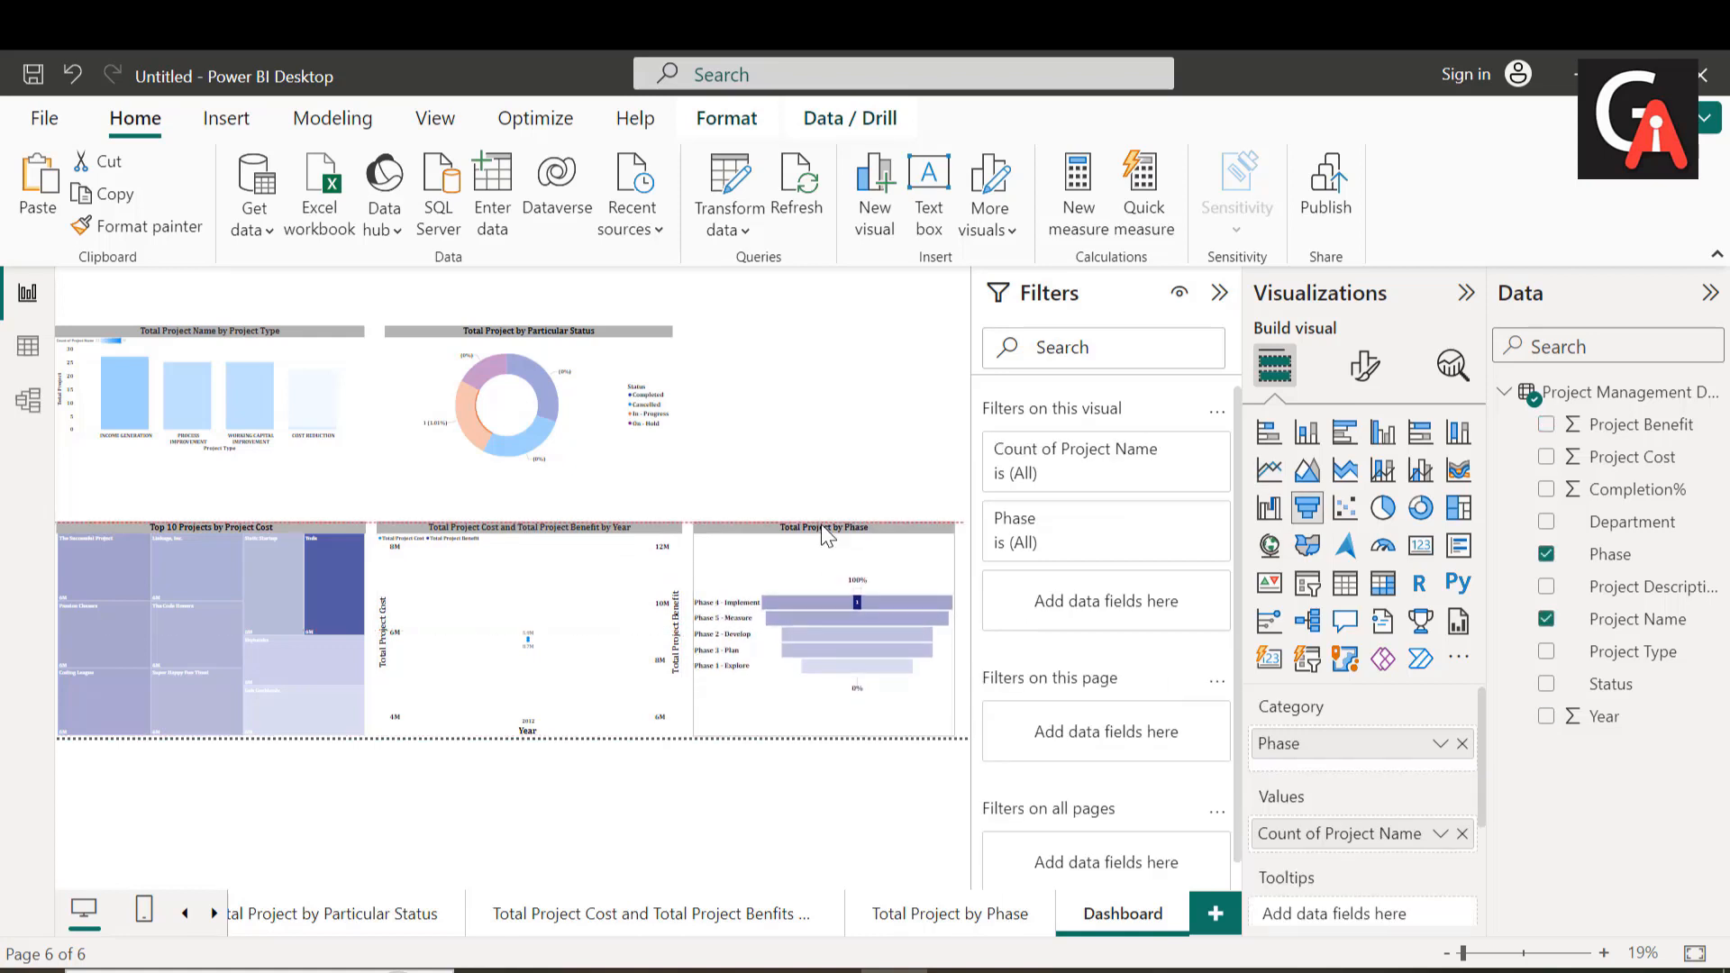
# Step: Move the donut and column charts down above the lower row and extend the column chart's bottom edge to match the donut chart
pyautogui.click(534, 424)
pyautogui.moveTo(535, 423); pyautogui.dragTo(527, 450)
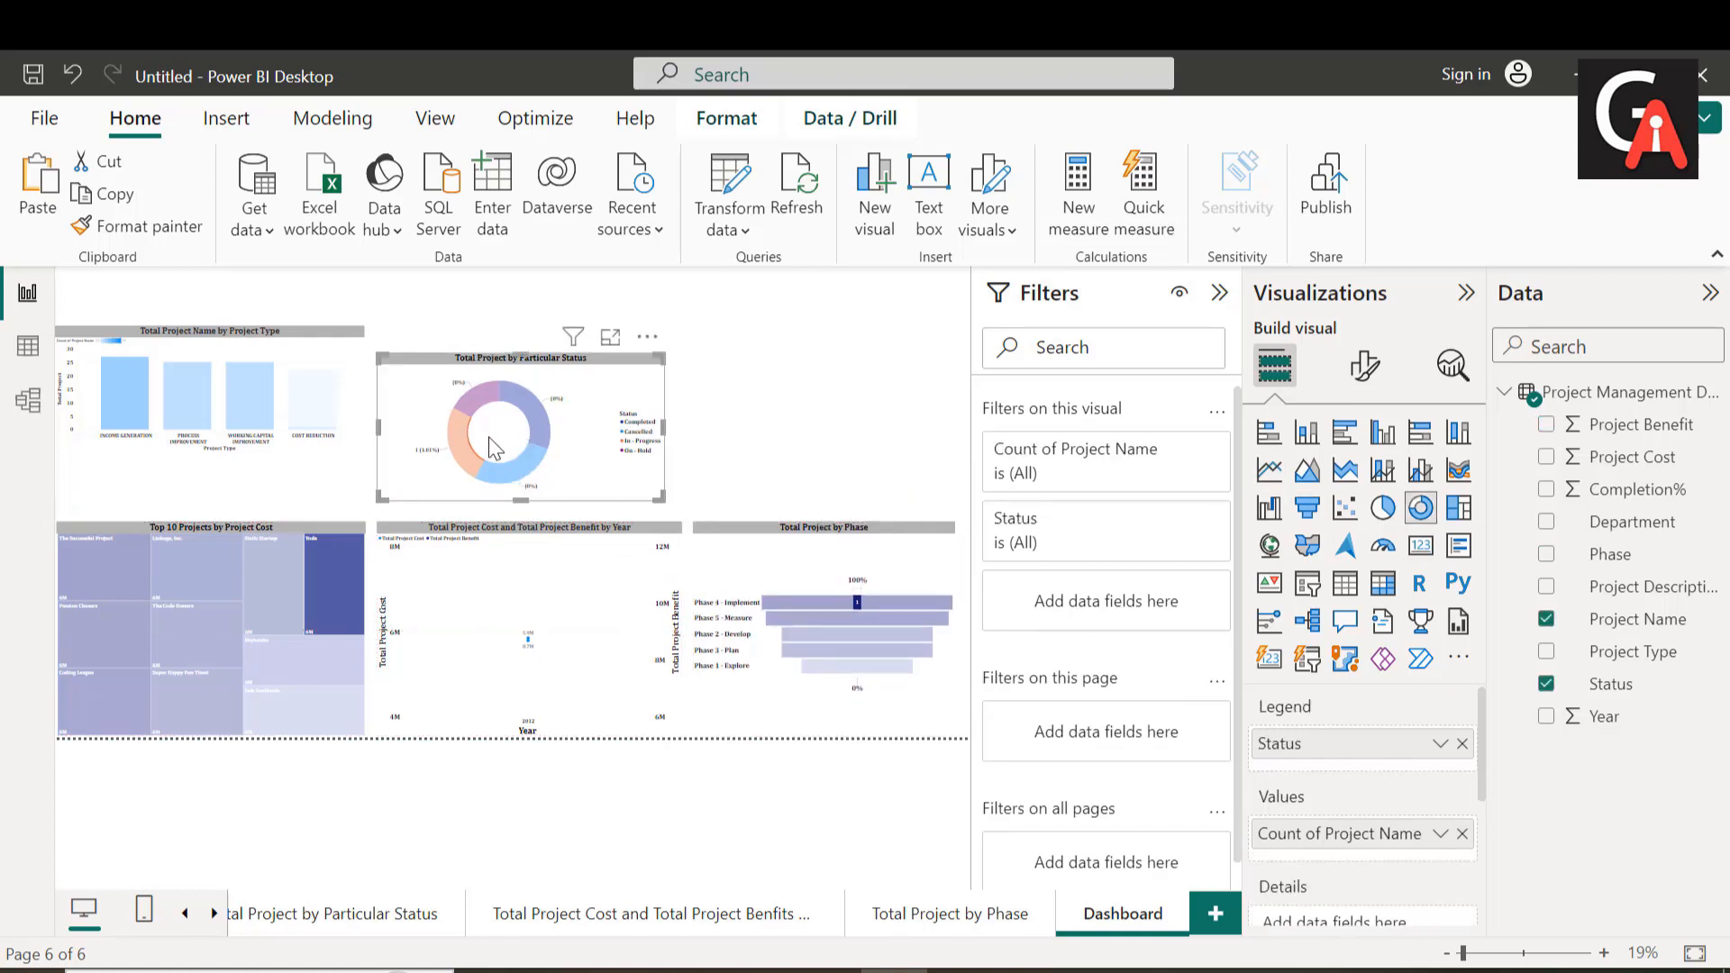
pyautogui.moveTo(285, 423); pyautogui.dragTo(281, 431)
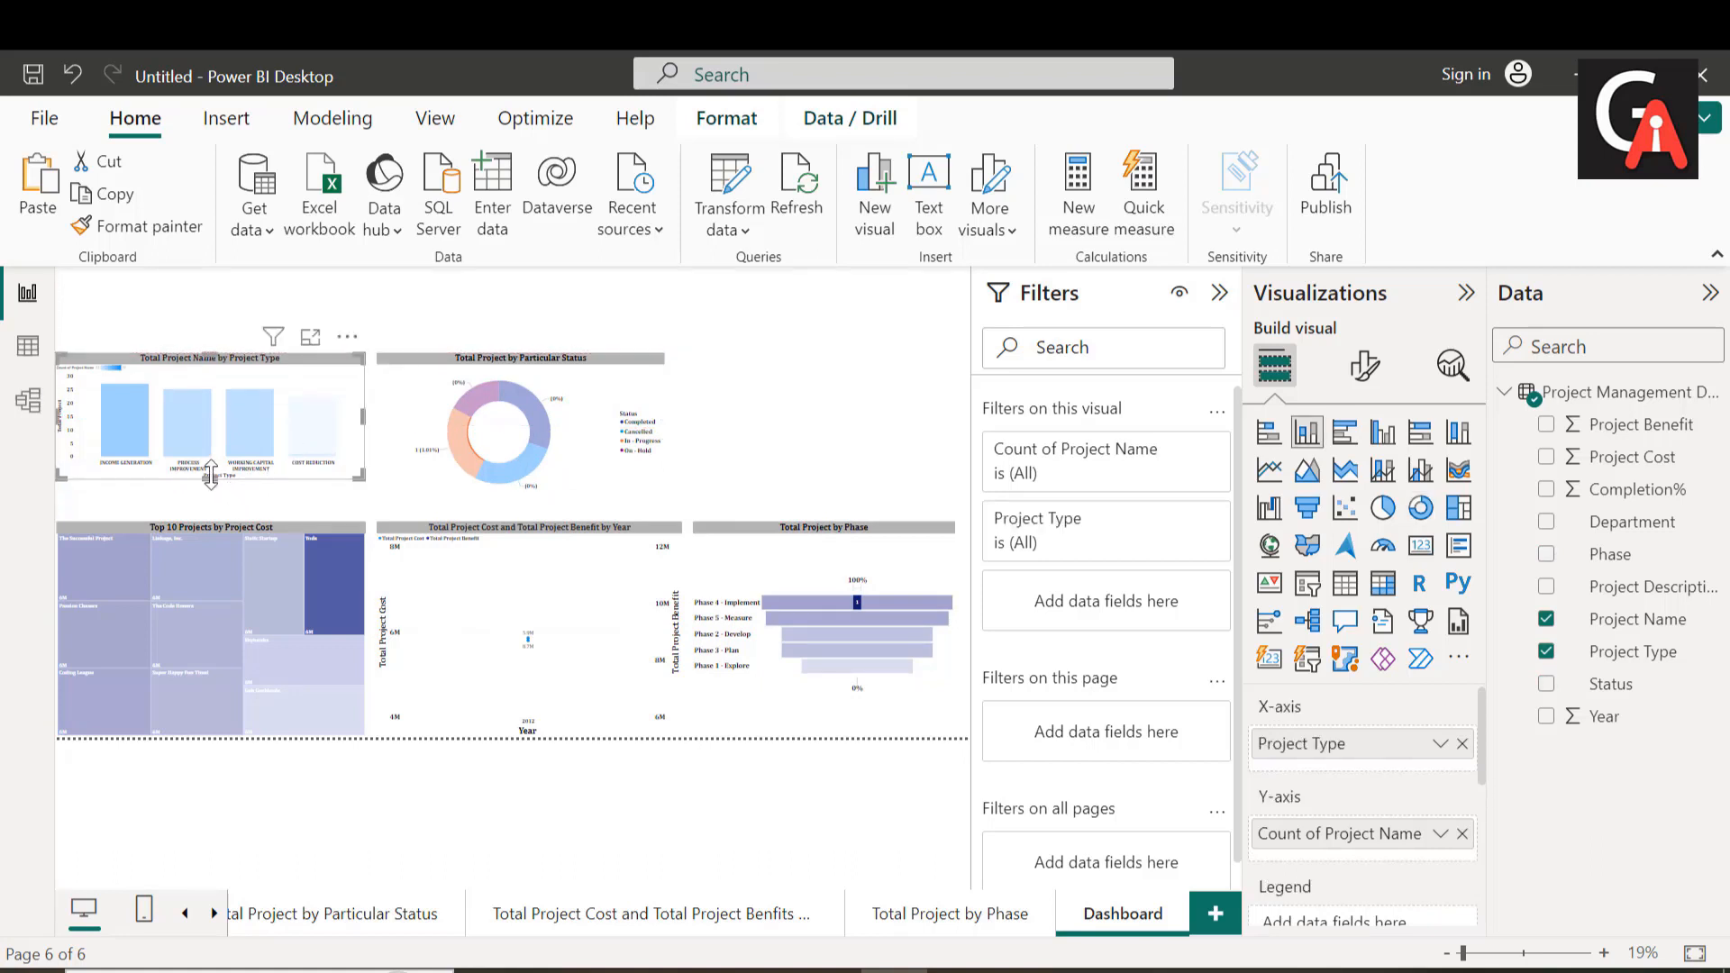
pyautogui.moveTo(211, 479); pyautogui.dragTo(211, 499)
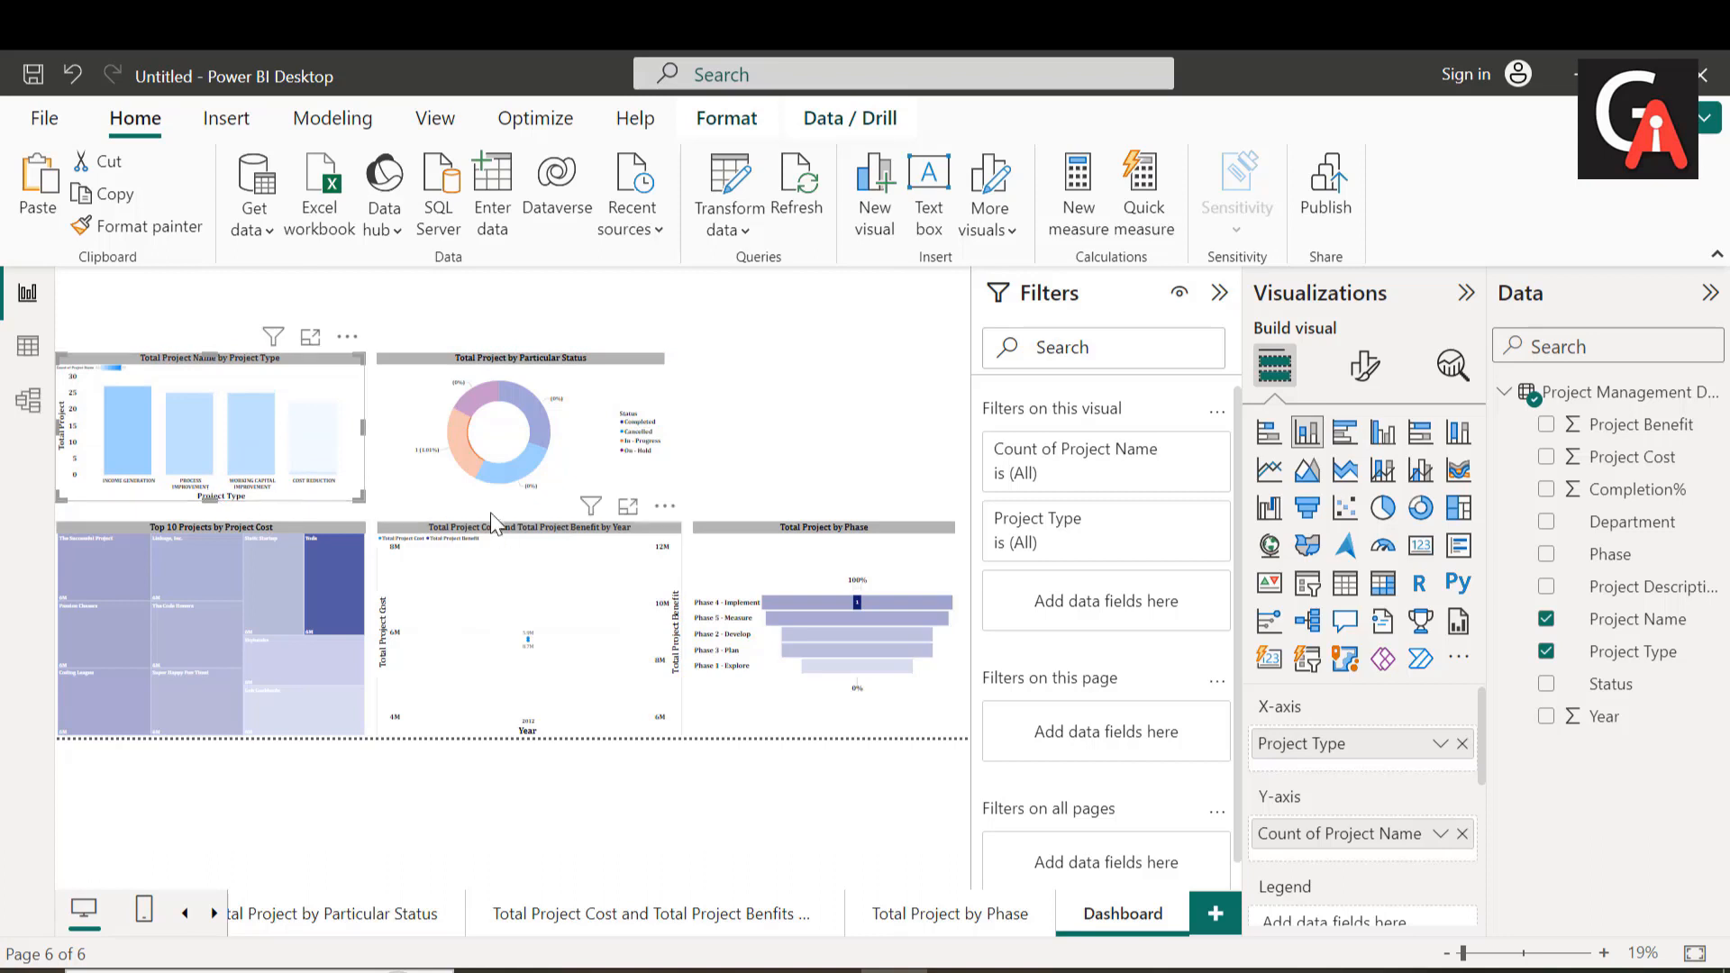
# Step: Turn on the visual border for the "Total Project Name by Project Type" column chart with 15 px rounded corners
pyautogui.click(1364, 364)
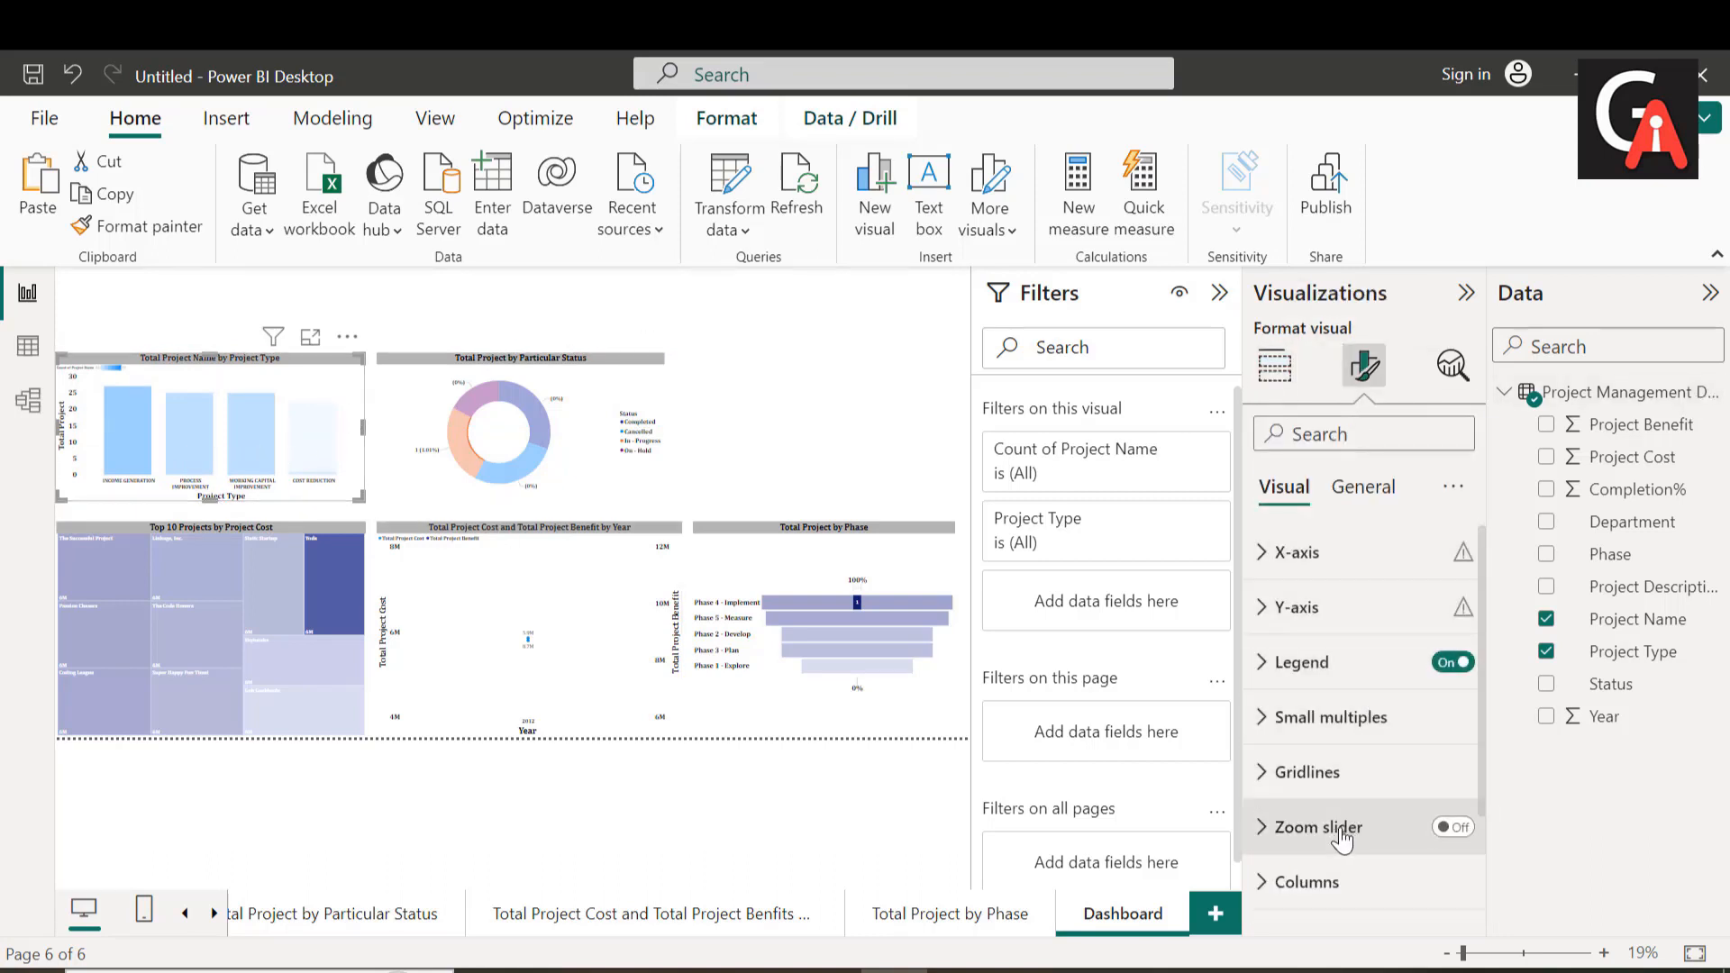
pyautogui.scroll(-3, 1360, 820)
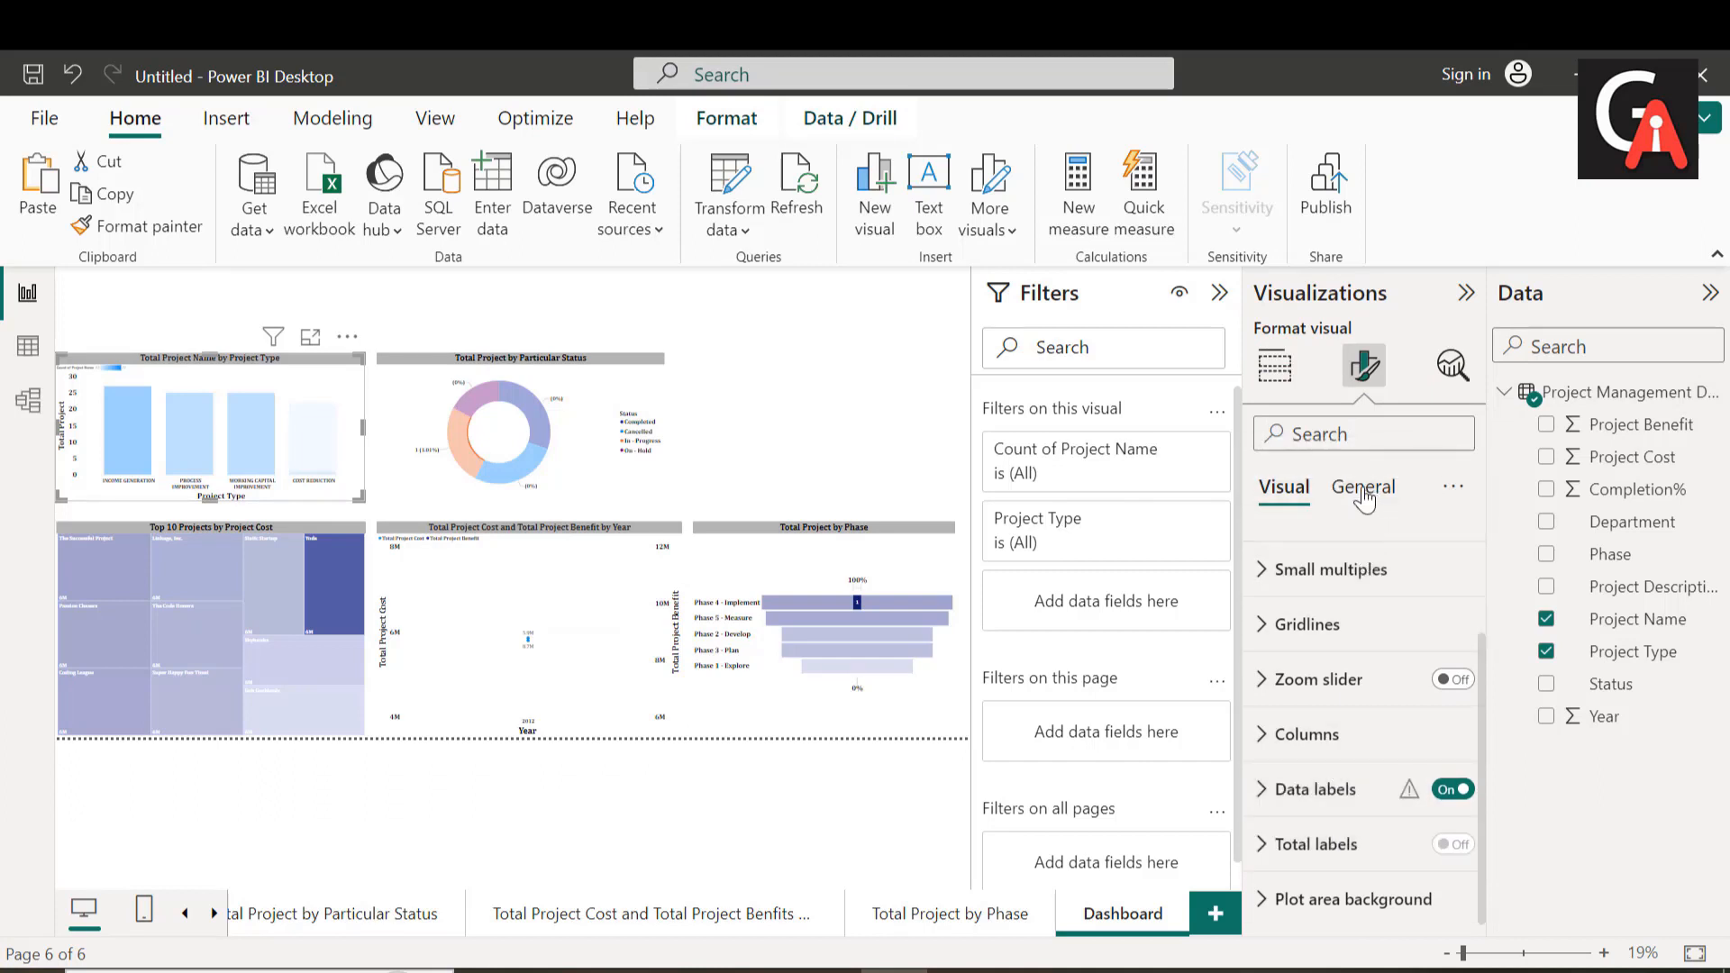
pyautogui.click(1370, 504)
pyautogui.click(1344, 663)
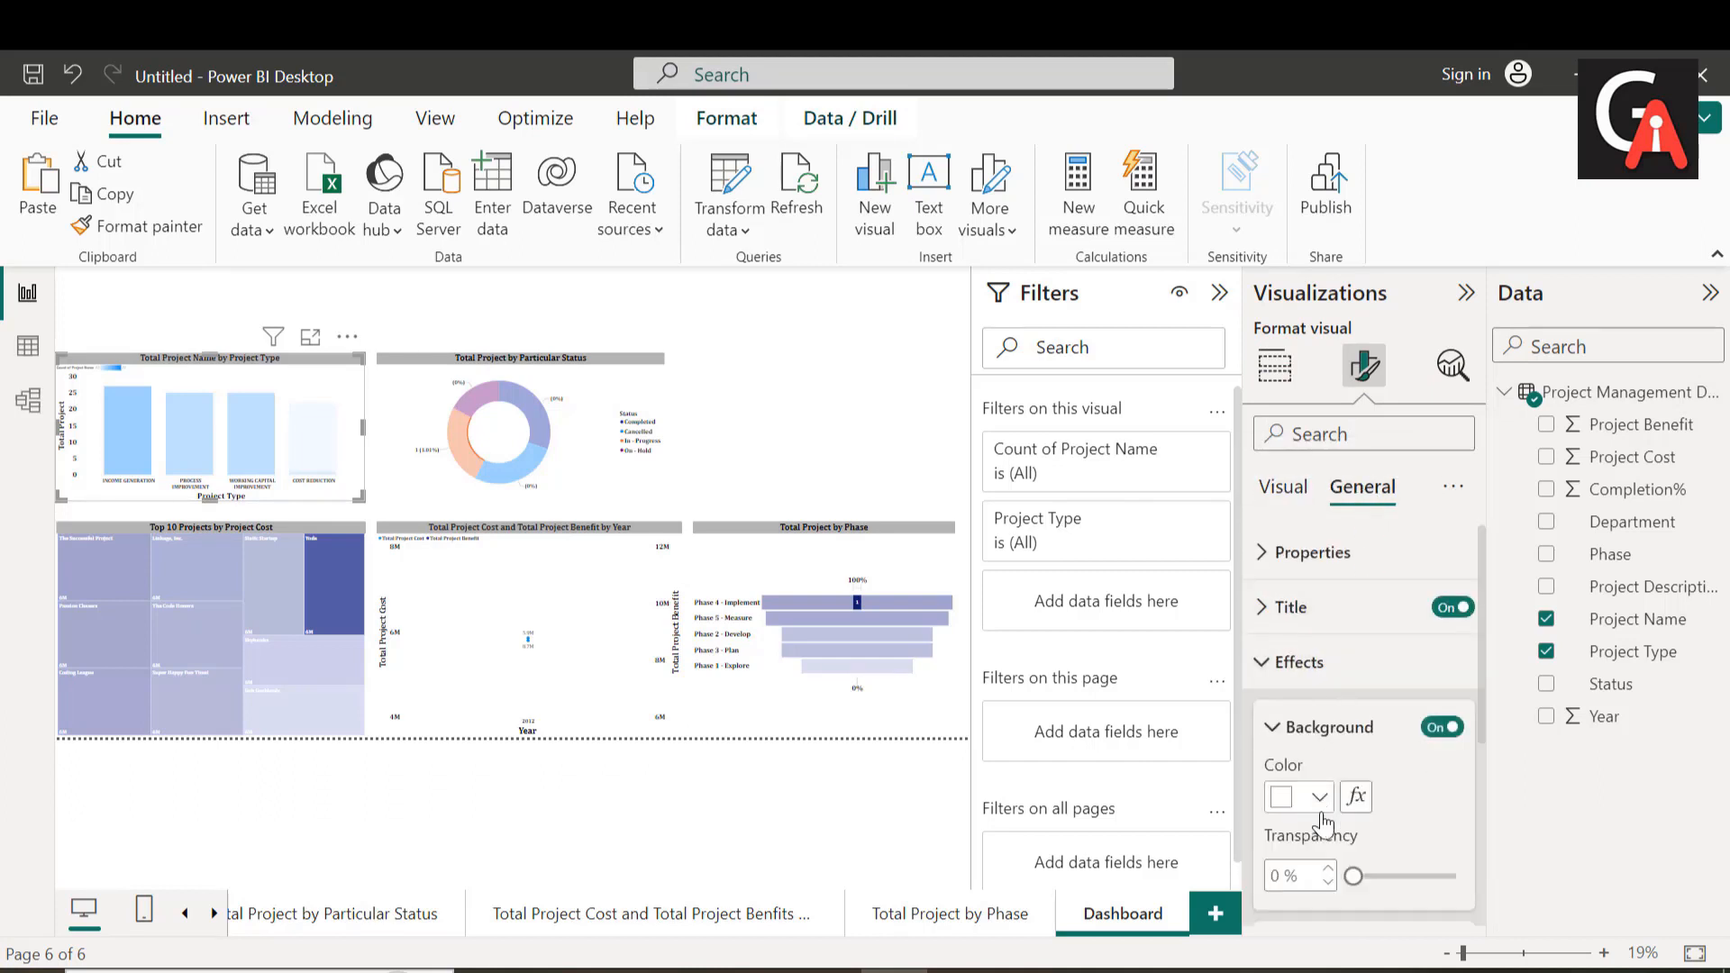
pyautogui.scroll(-5, 1351, 820)
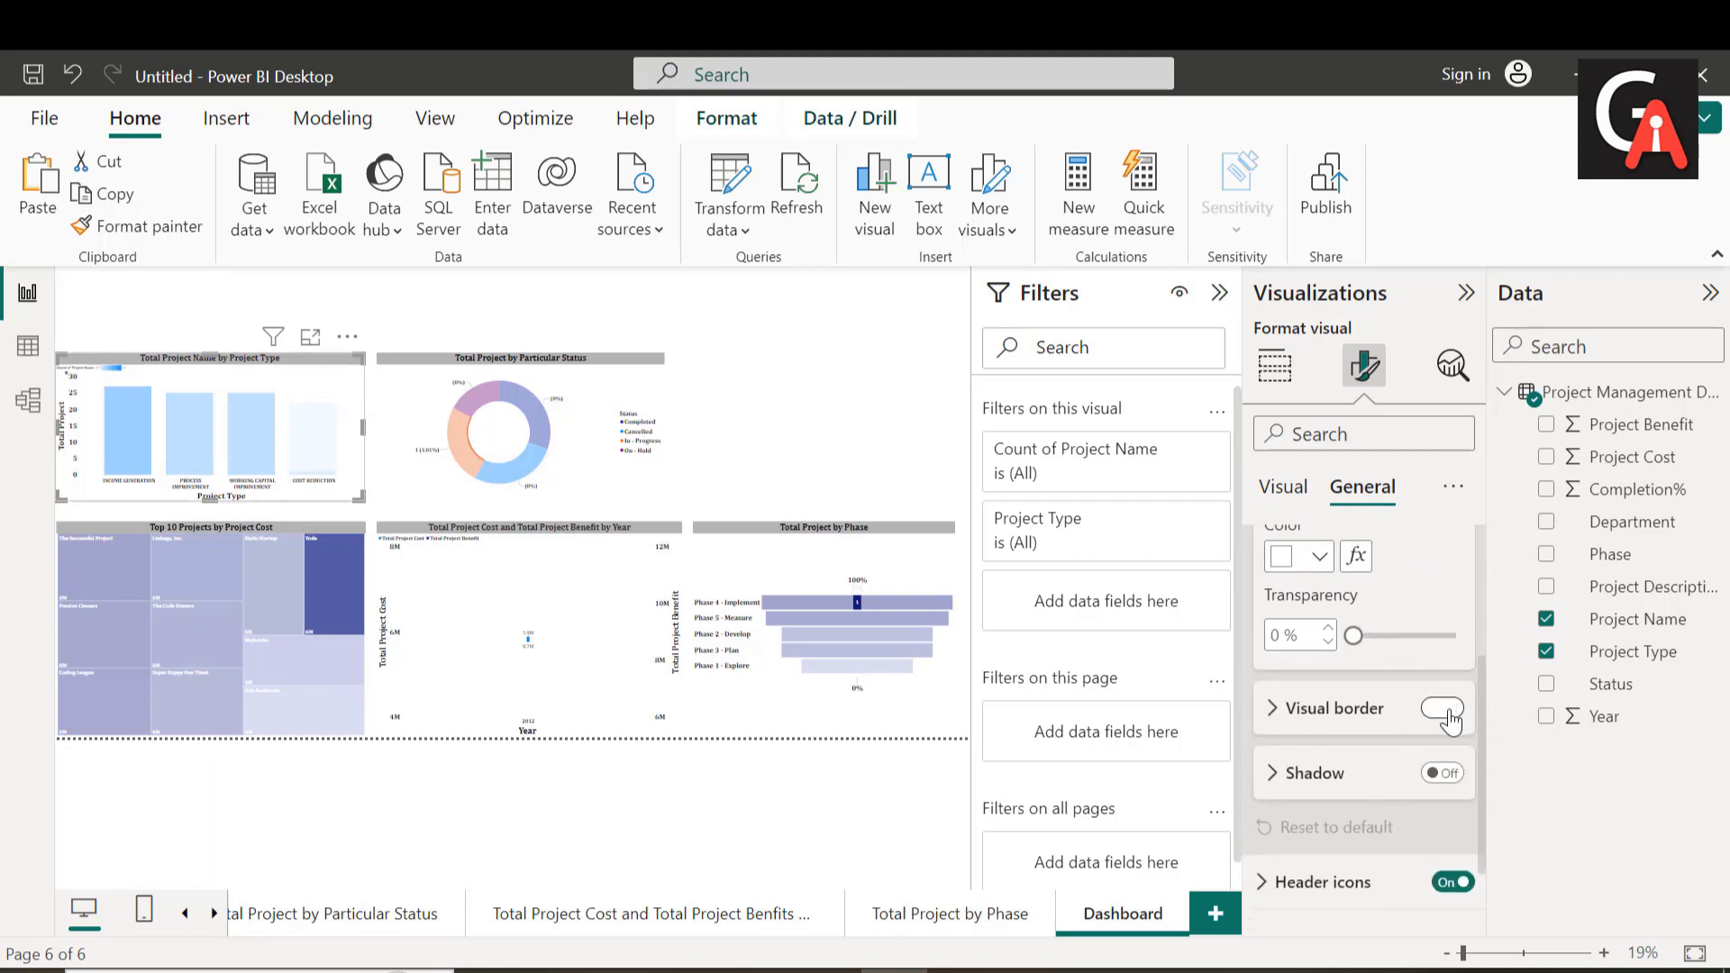
pyautogui.click(1445, 709)
pyautogui.click(1270, 721)
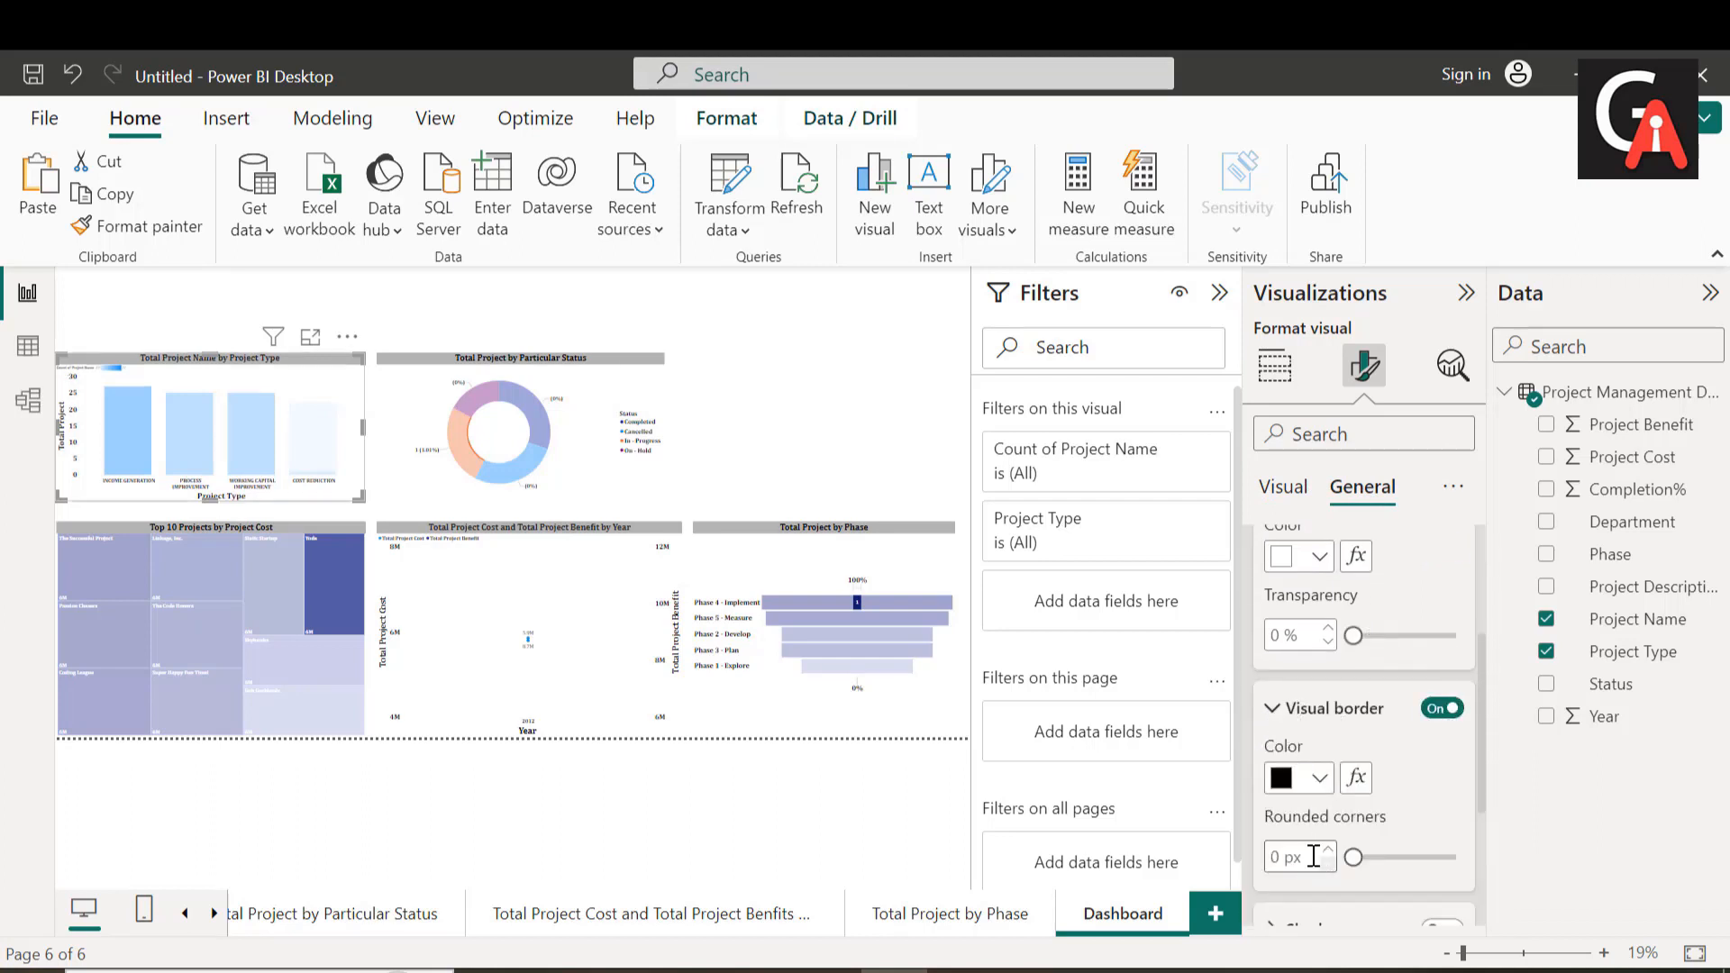
pyautogui.doubleClick(1284, 856)
pyautogui.write('1')
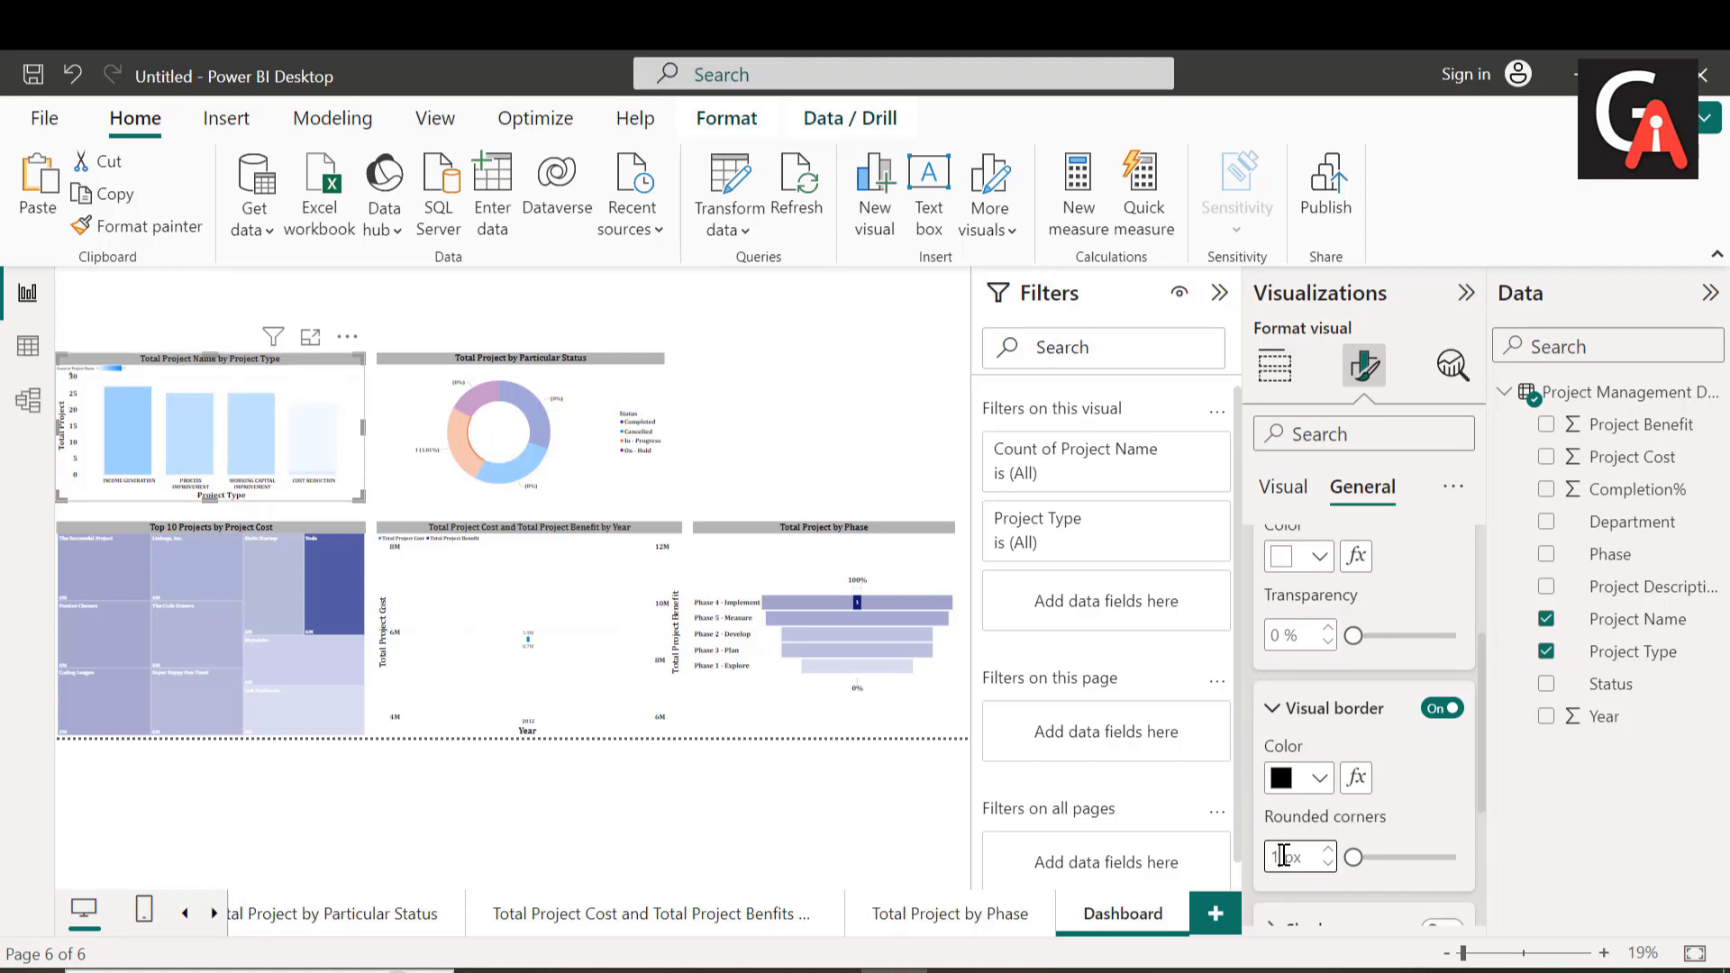
pyautogui.write('0')
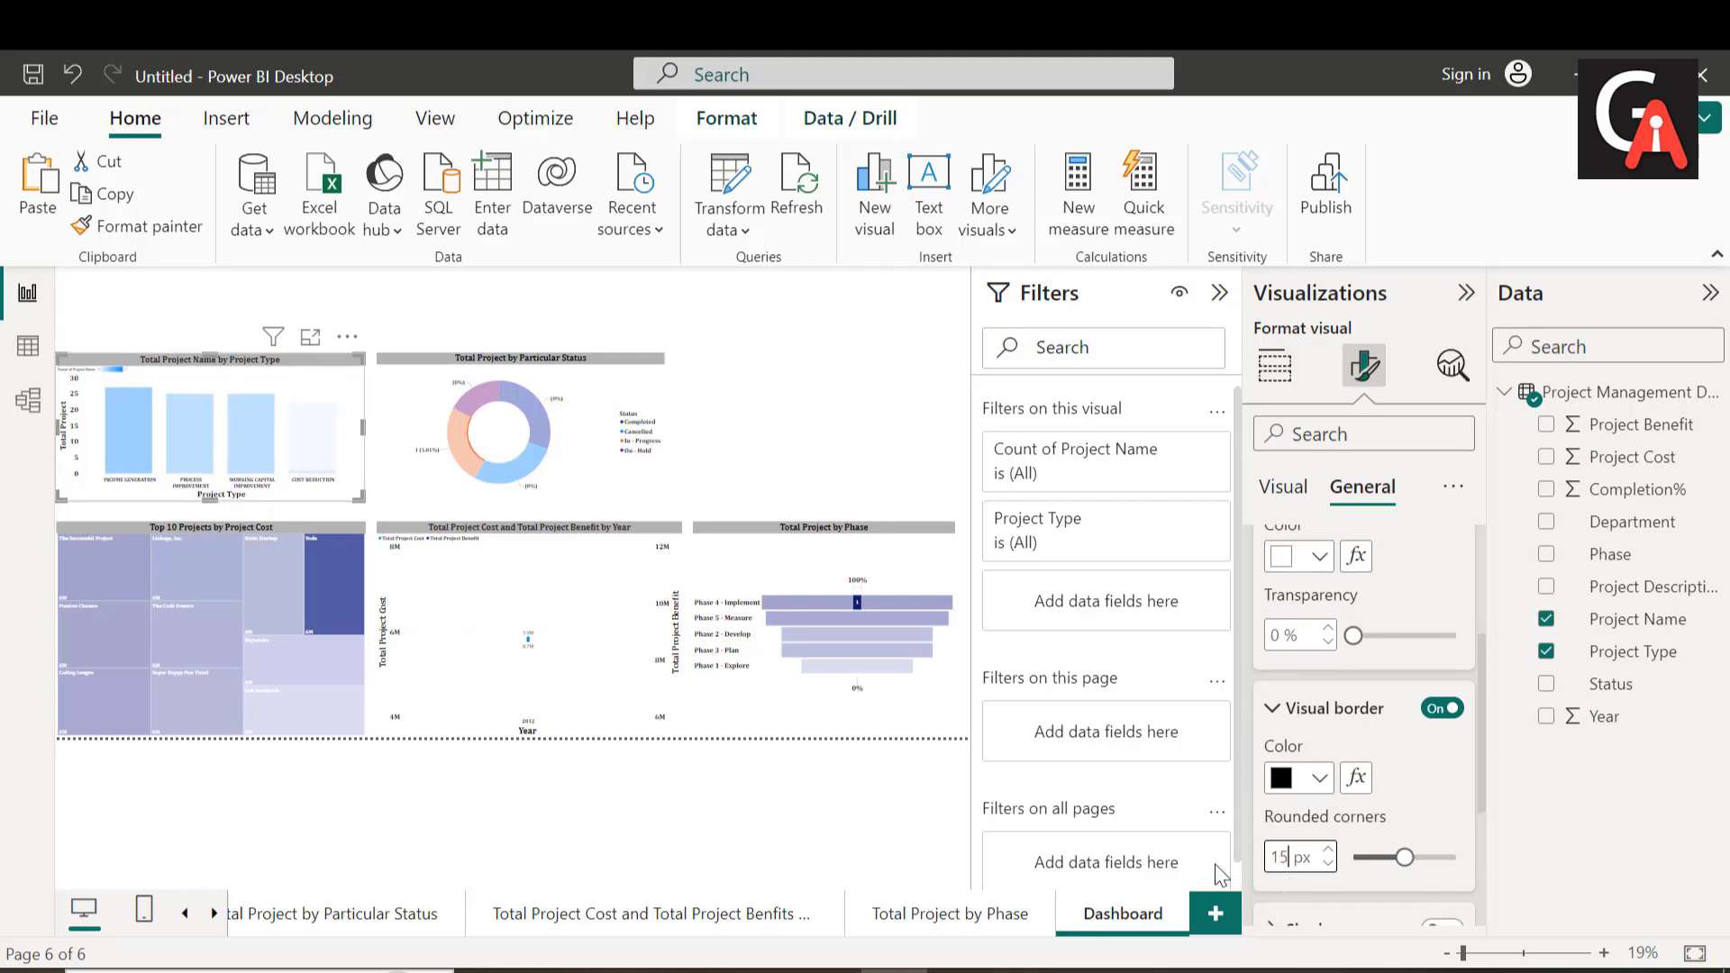
# Step: Turn on the visual border for the "Total Project by Particular Status" donut chart with 15 px rounded corners
pyautogui.click(538, 462)
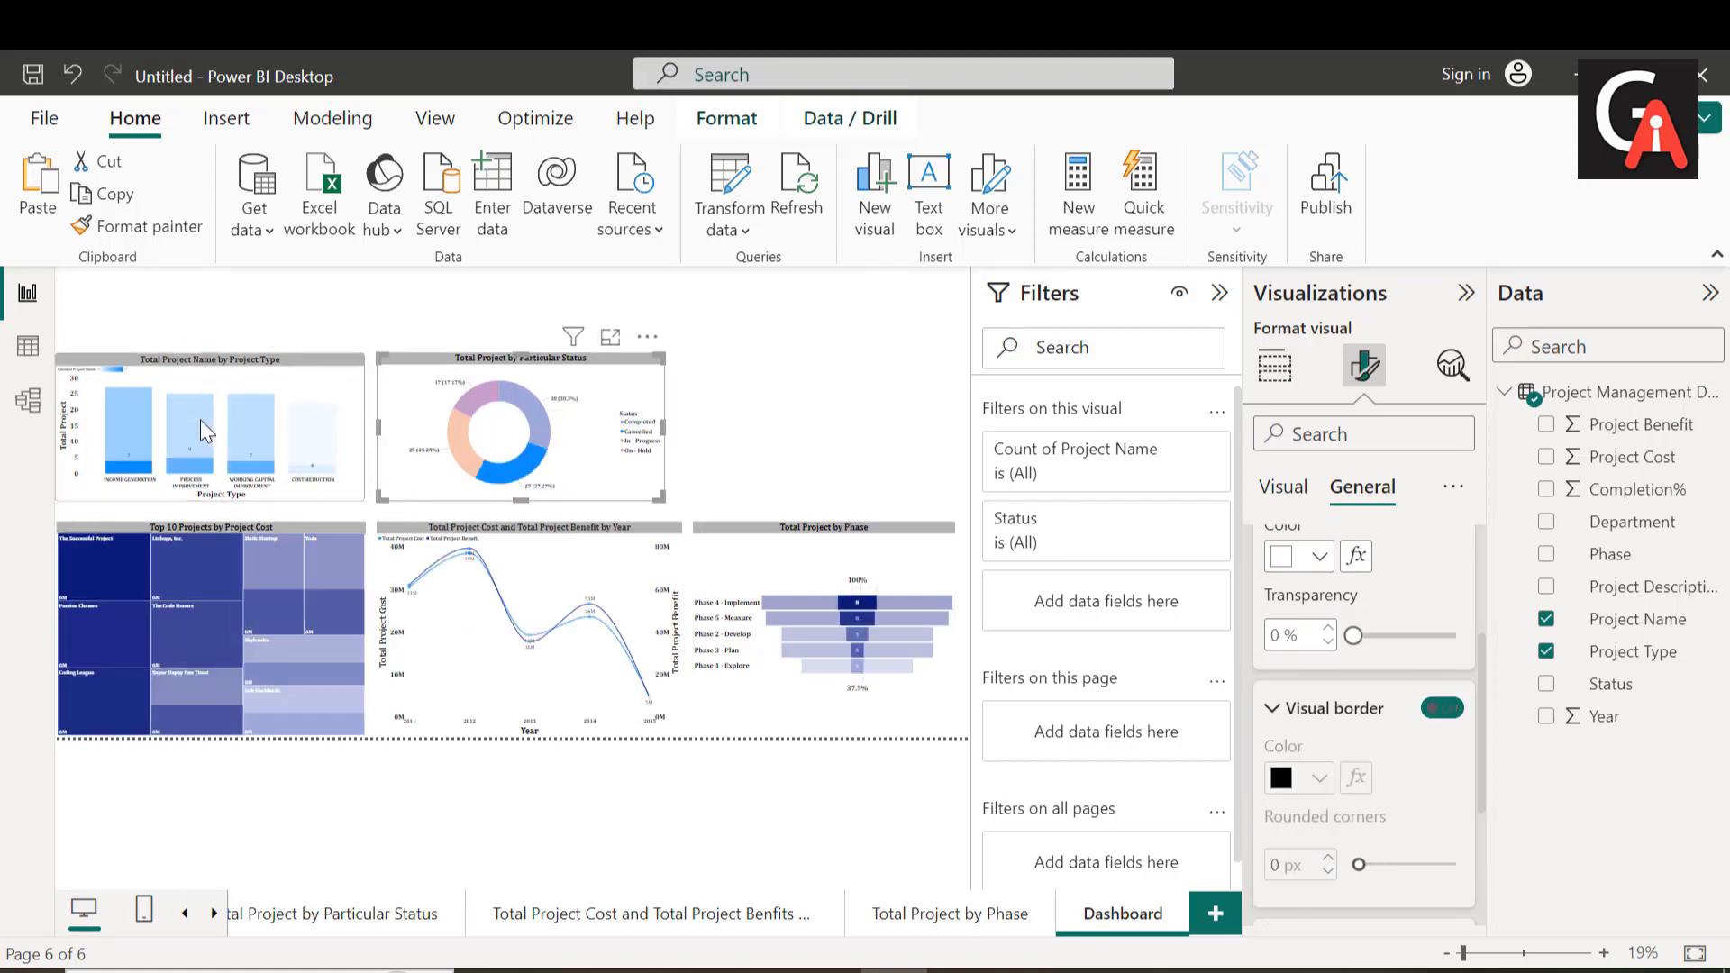
pyautogui.click(1461, 710)
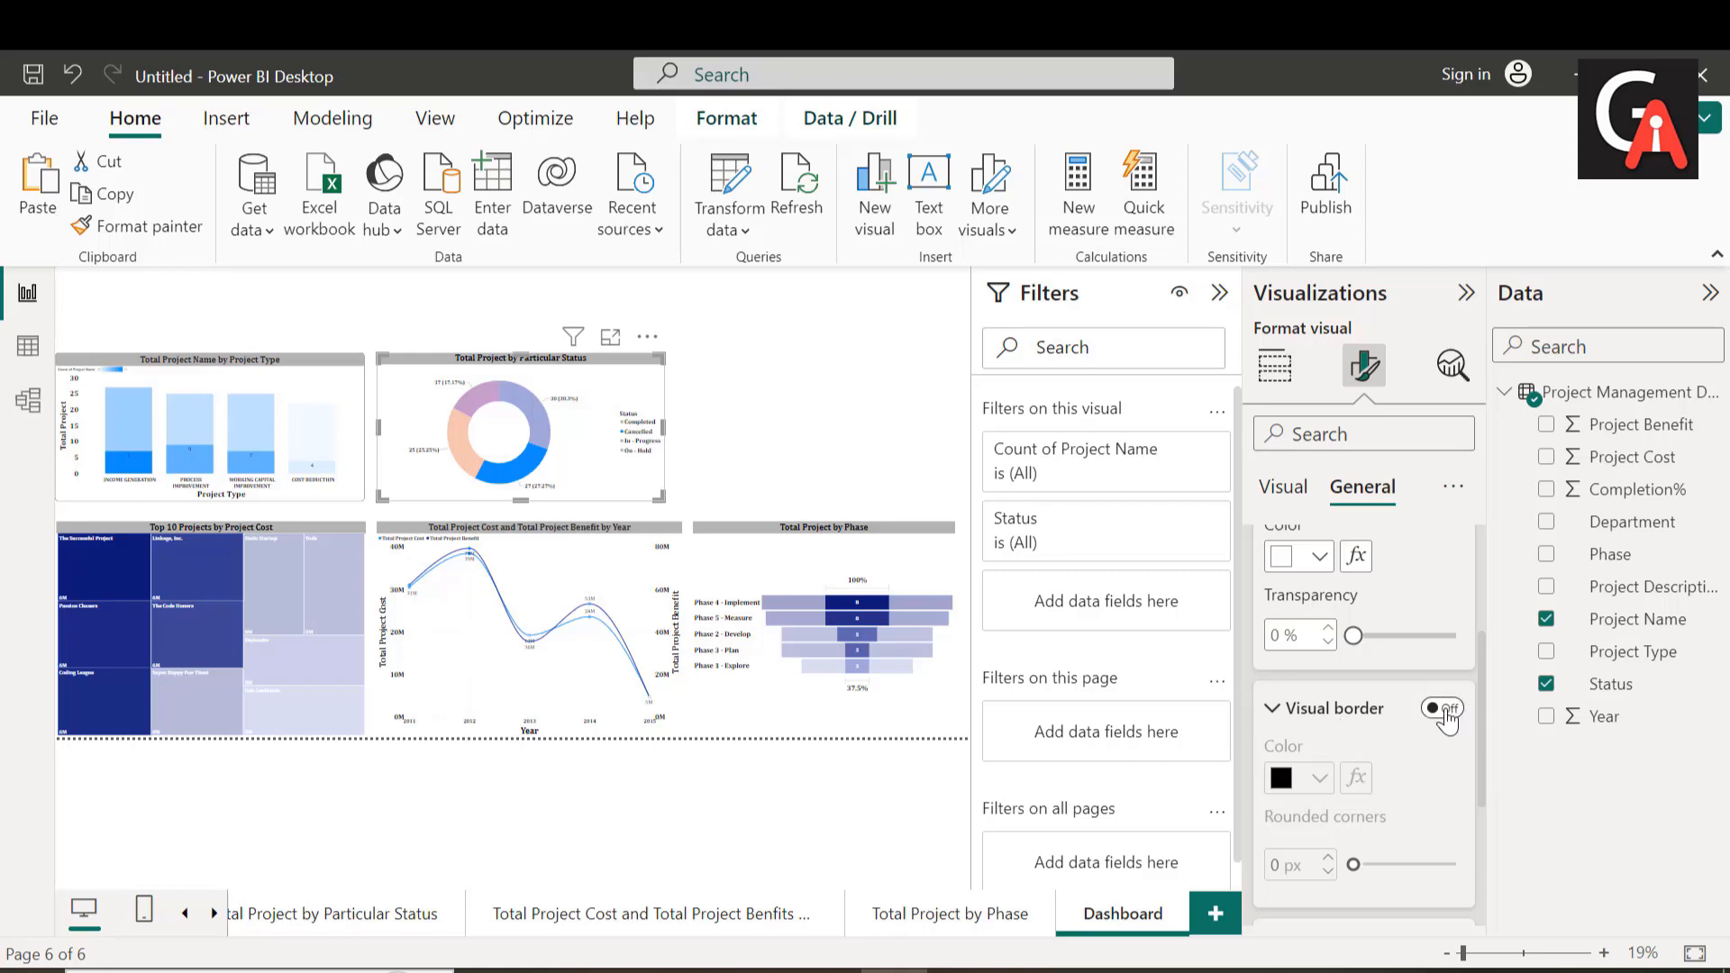
pyautogui.click(1464, 710)
pyautogui.click(1296, 856)
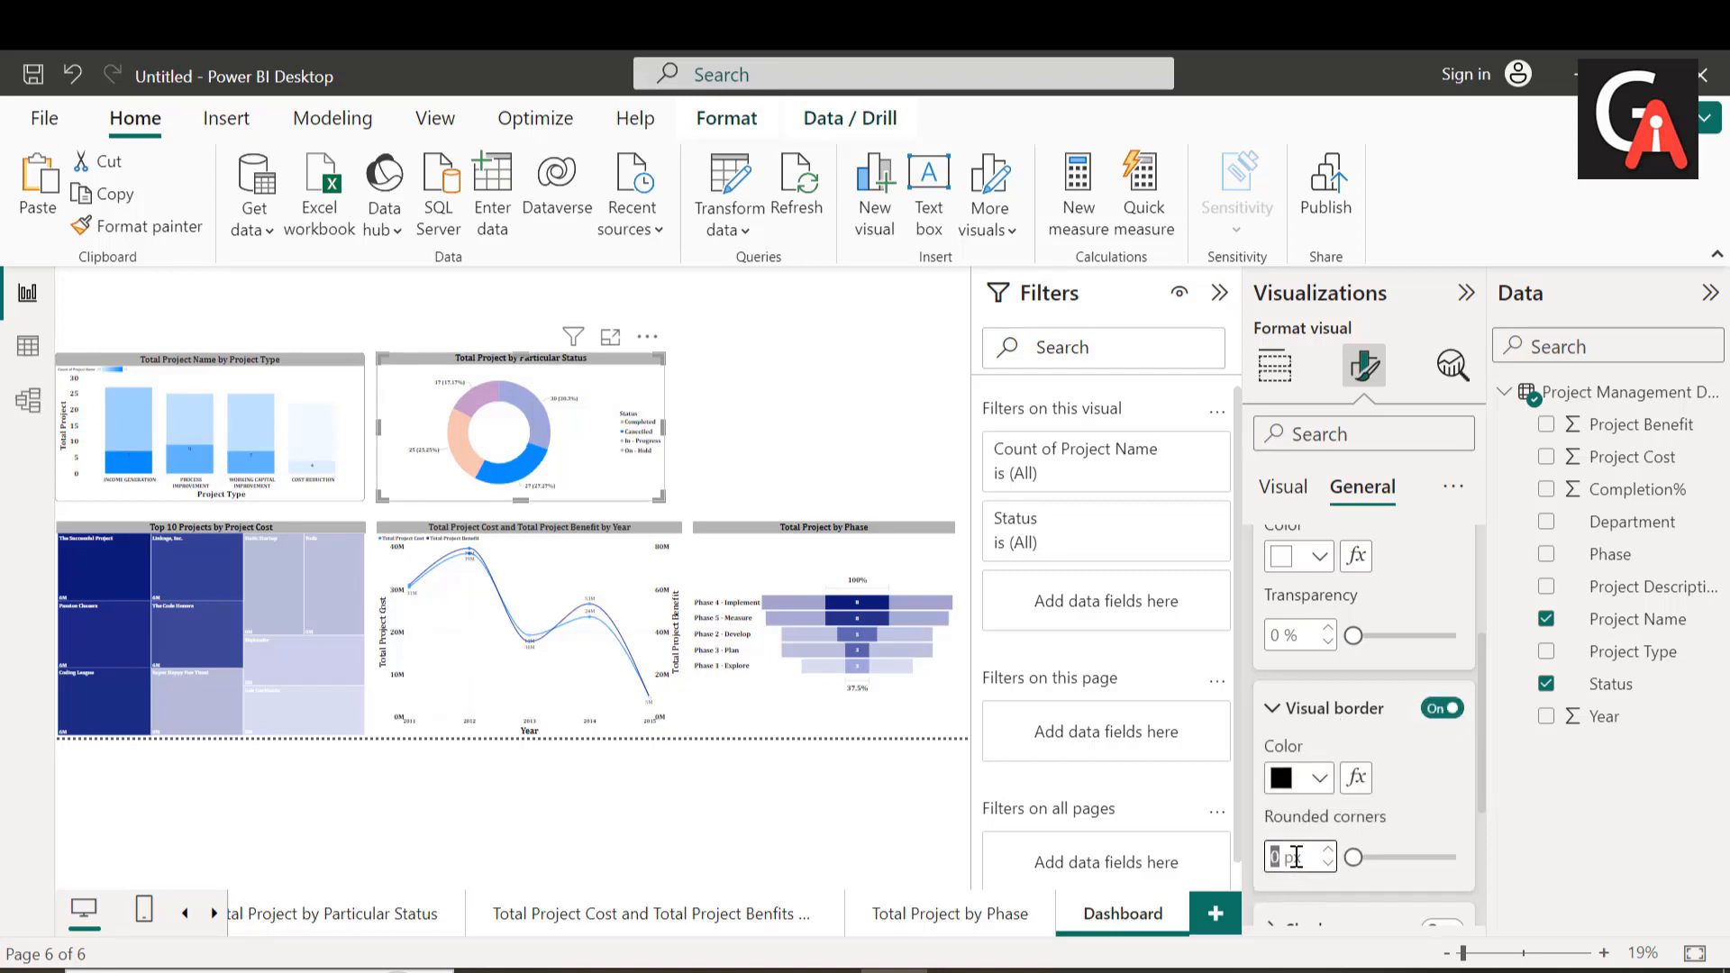
pyautogui.write('15')
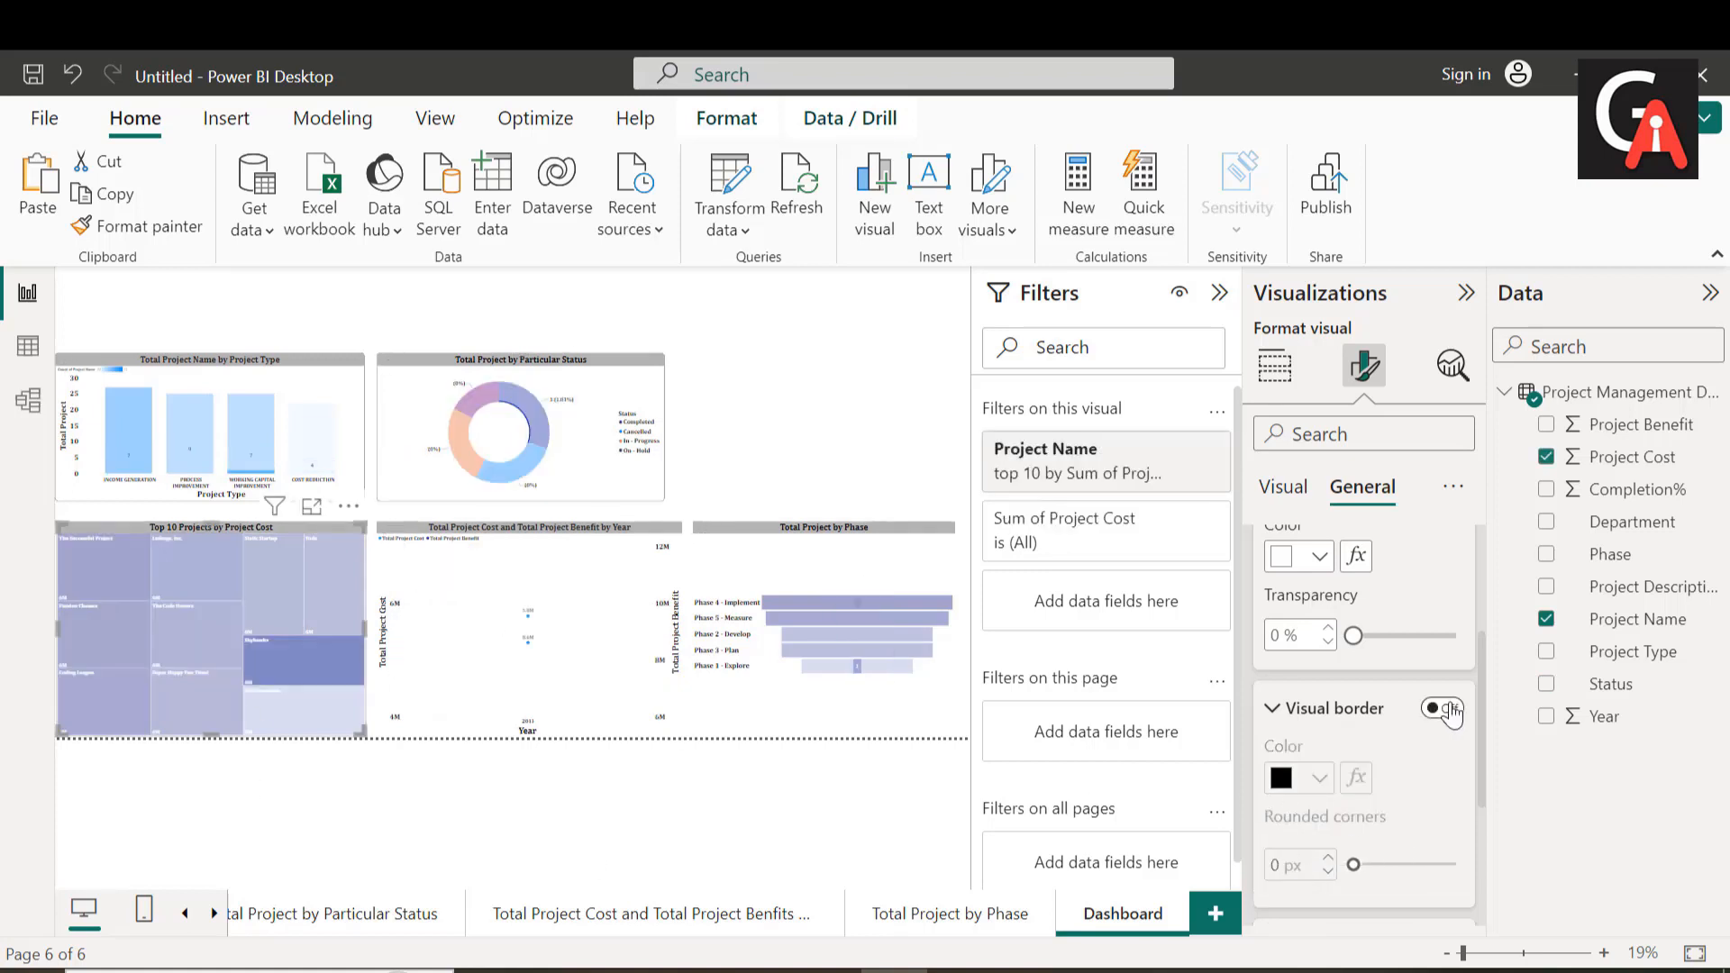
# Step: Turn on the visual border for the "Top 10 Projects by Project Cost" treemap with 15 px rounded corners
pyautogui.click(1450, 710)
pyautogui.click(1290, 858)
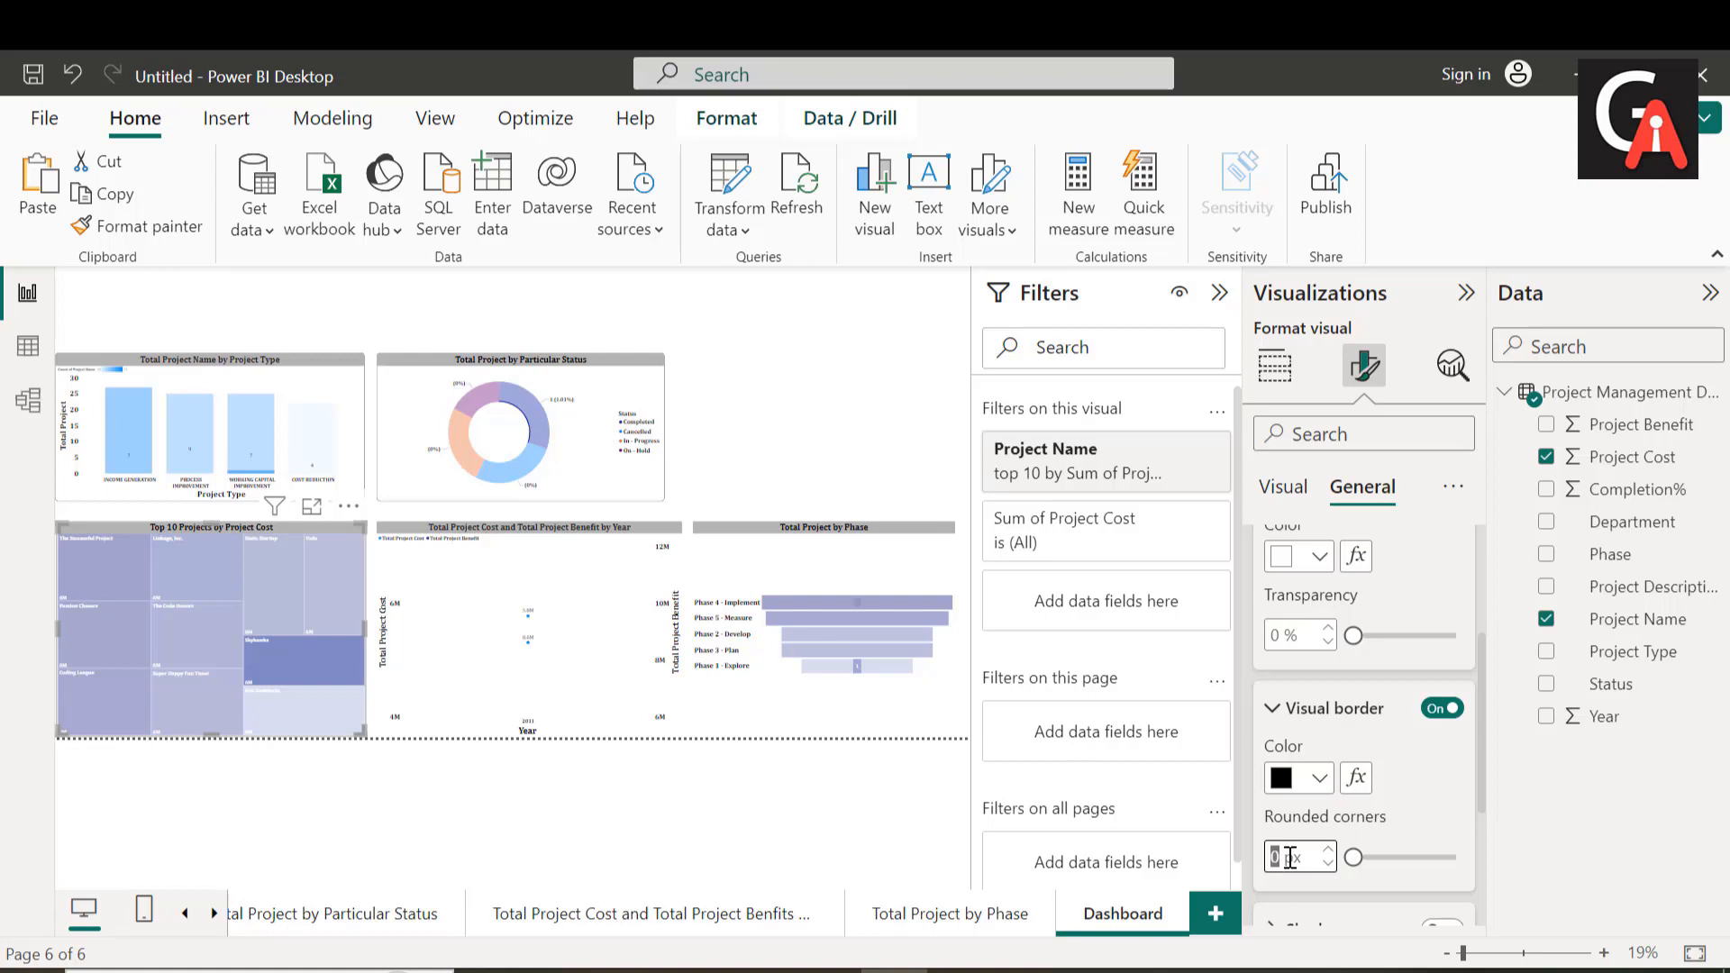
pyautogui.write('15')
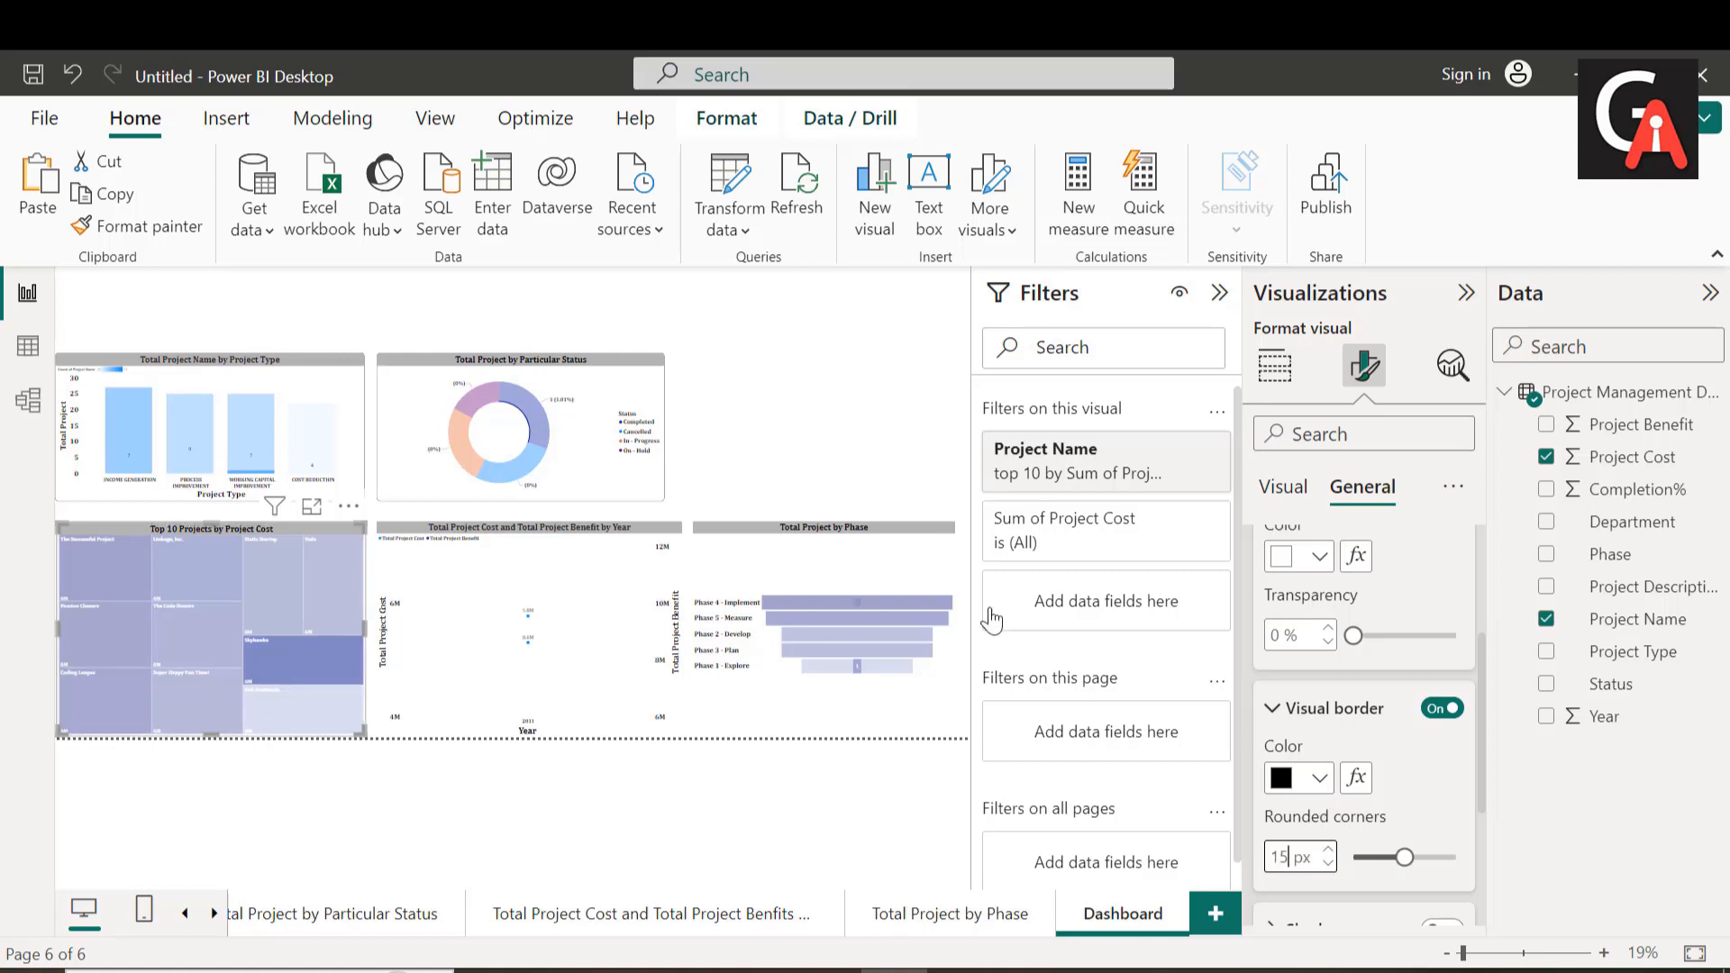
# Step: Turn on the visual border for the "Total Project Cost and Total Project Benefit by Year" line chart with 15 px rounded corners
pyautogui.click(444, 671)
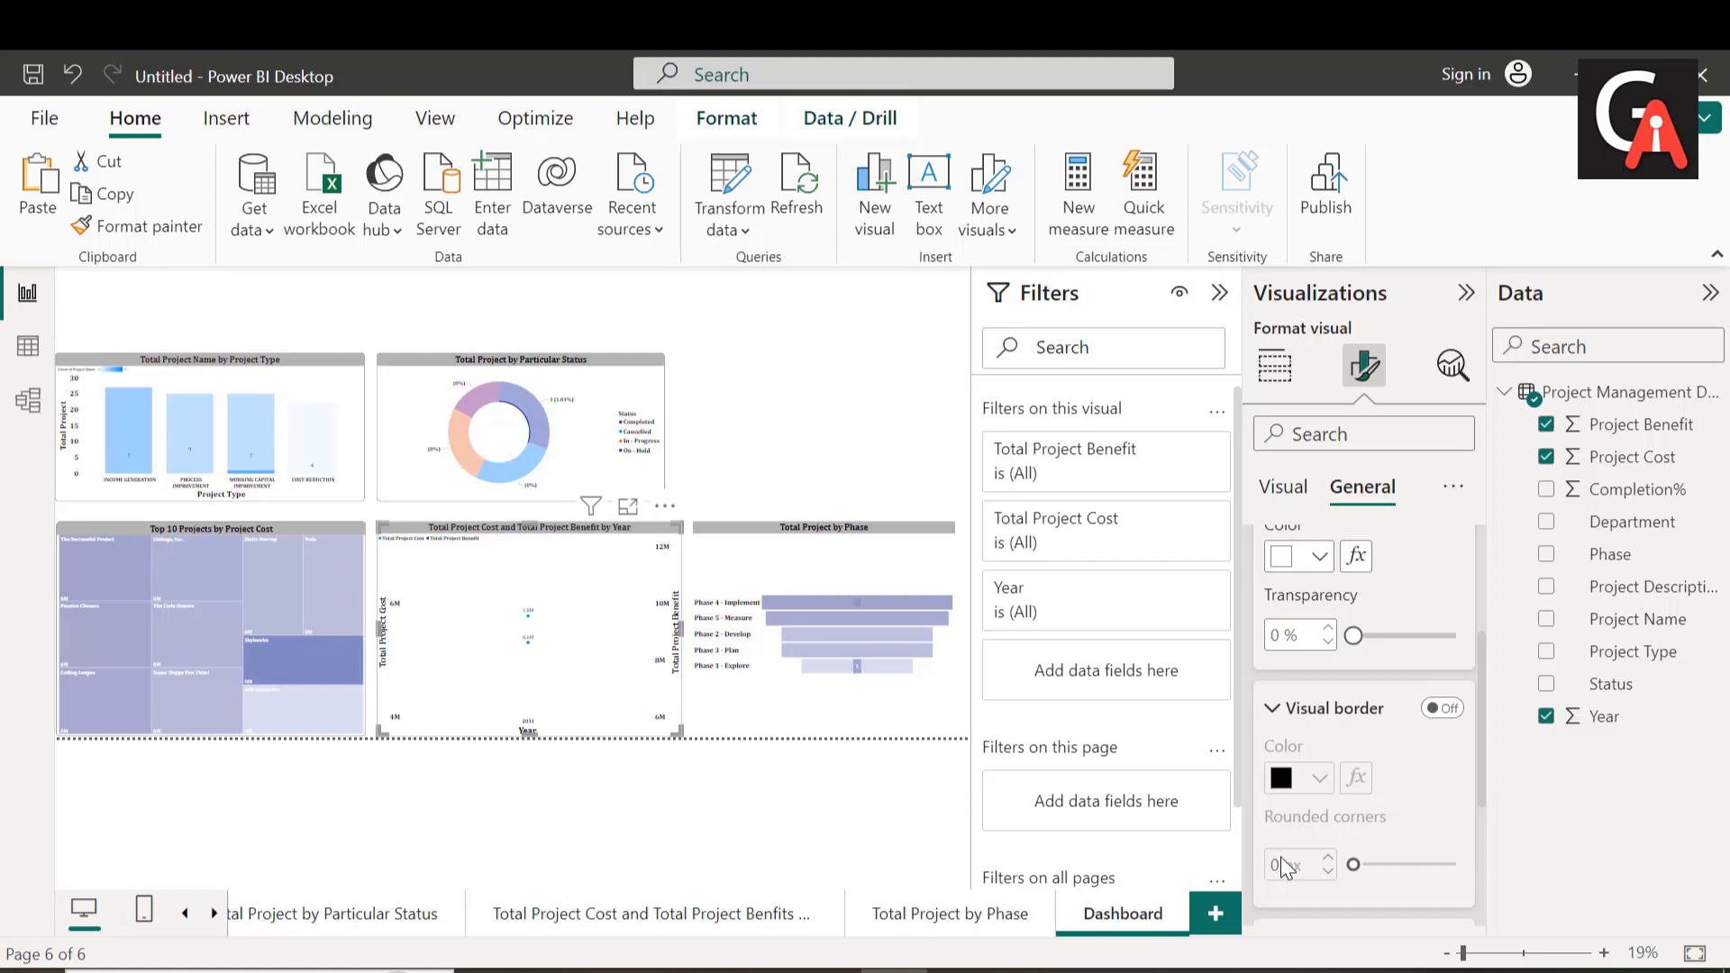
pyautogui.click(1443, 708)
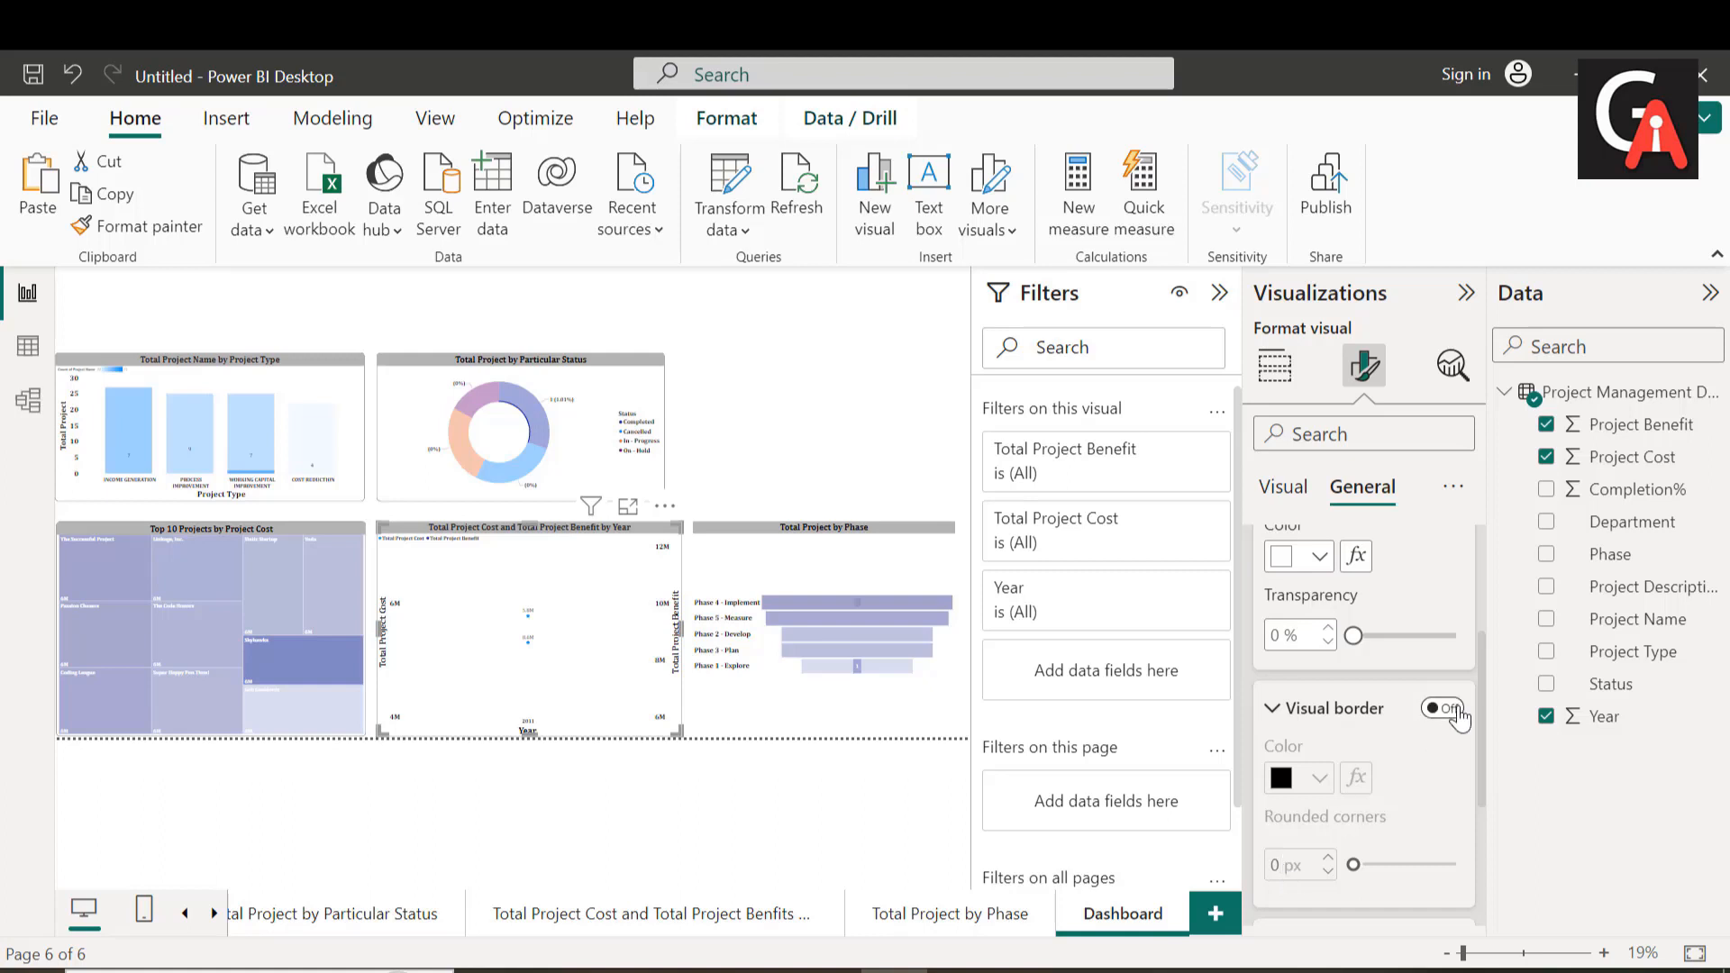
pyautogui.click(1290, 852)
pyautogui.write('15')
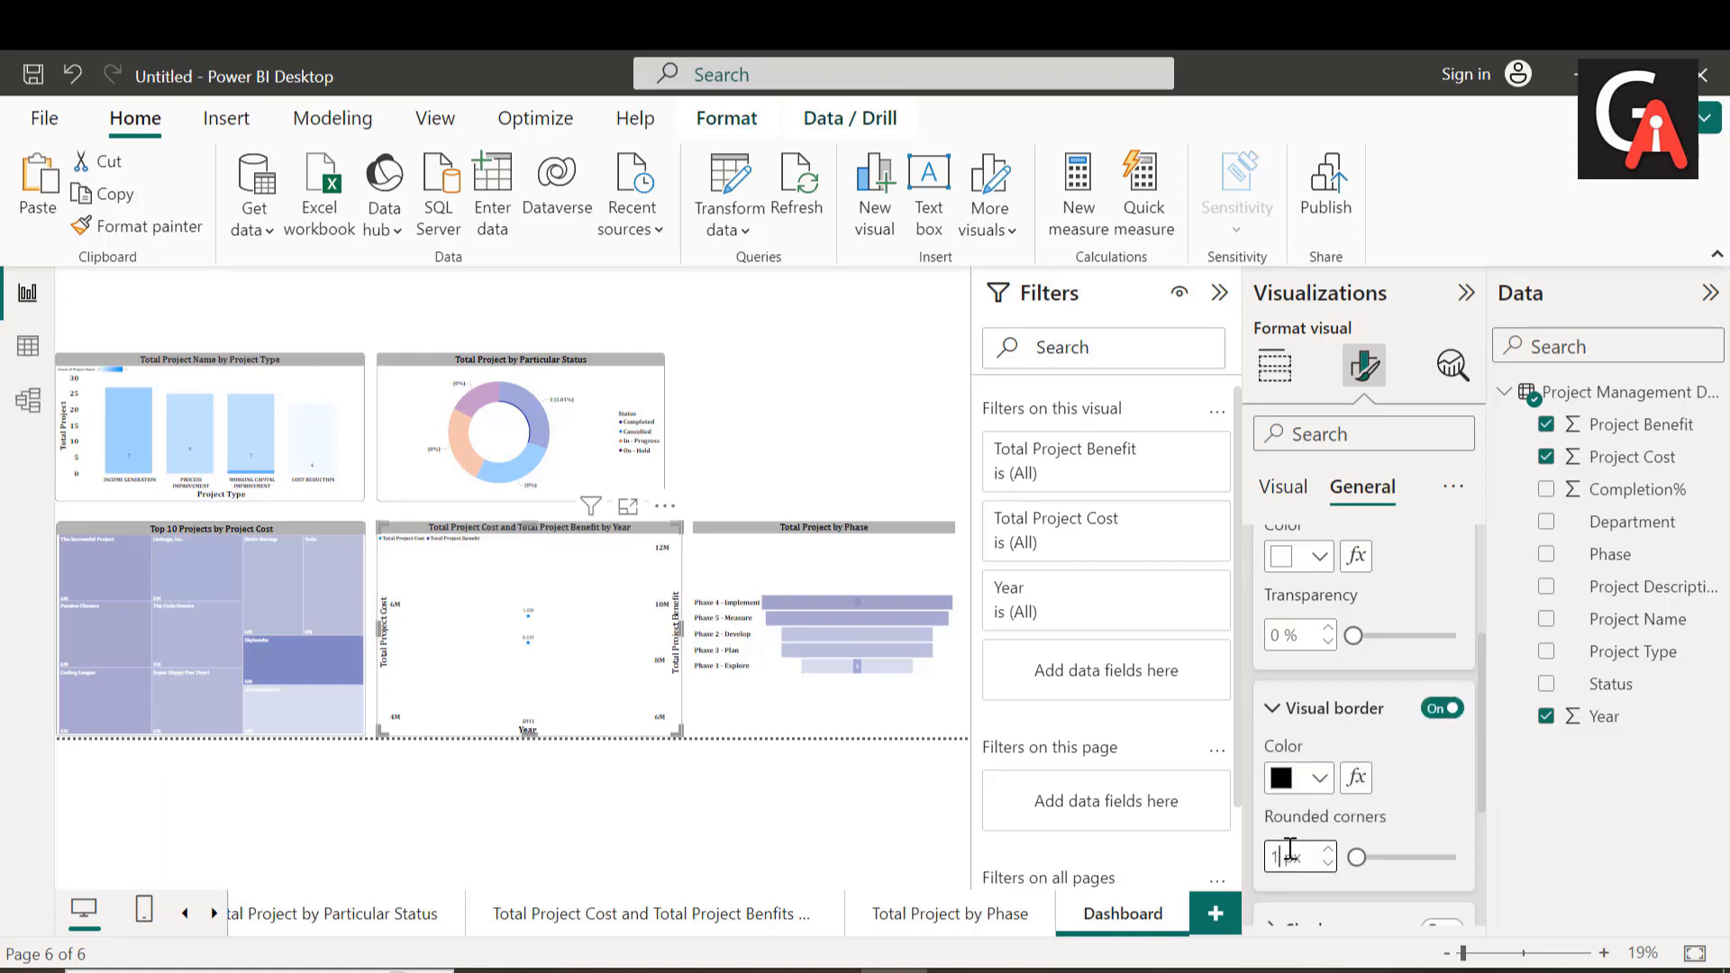
# Step: Turn on the visual border for the "Total Project by Phase" funnel chart with 15 px rounded corners
pyautogui.click(824, 607)
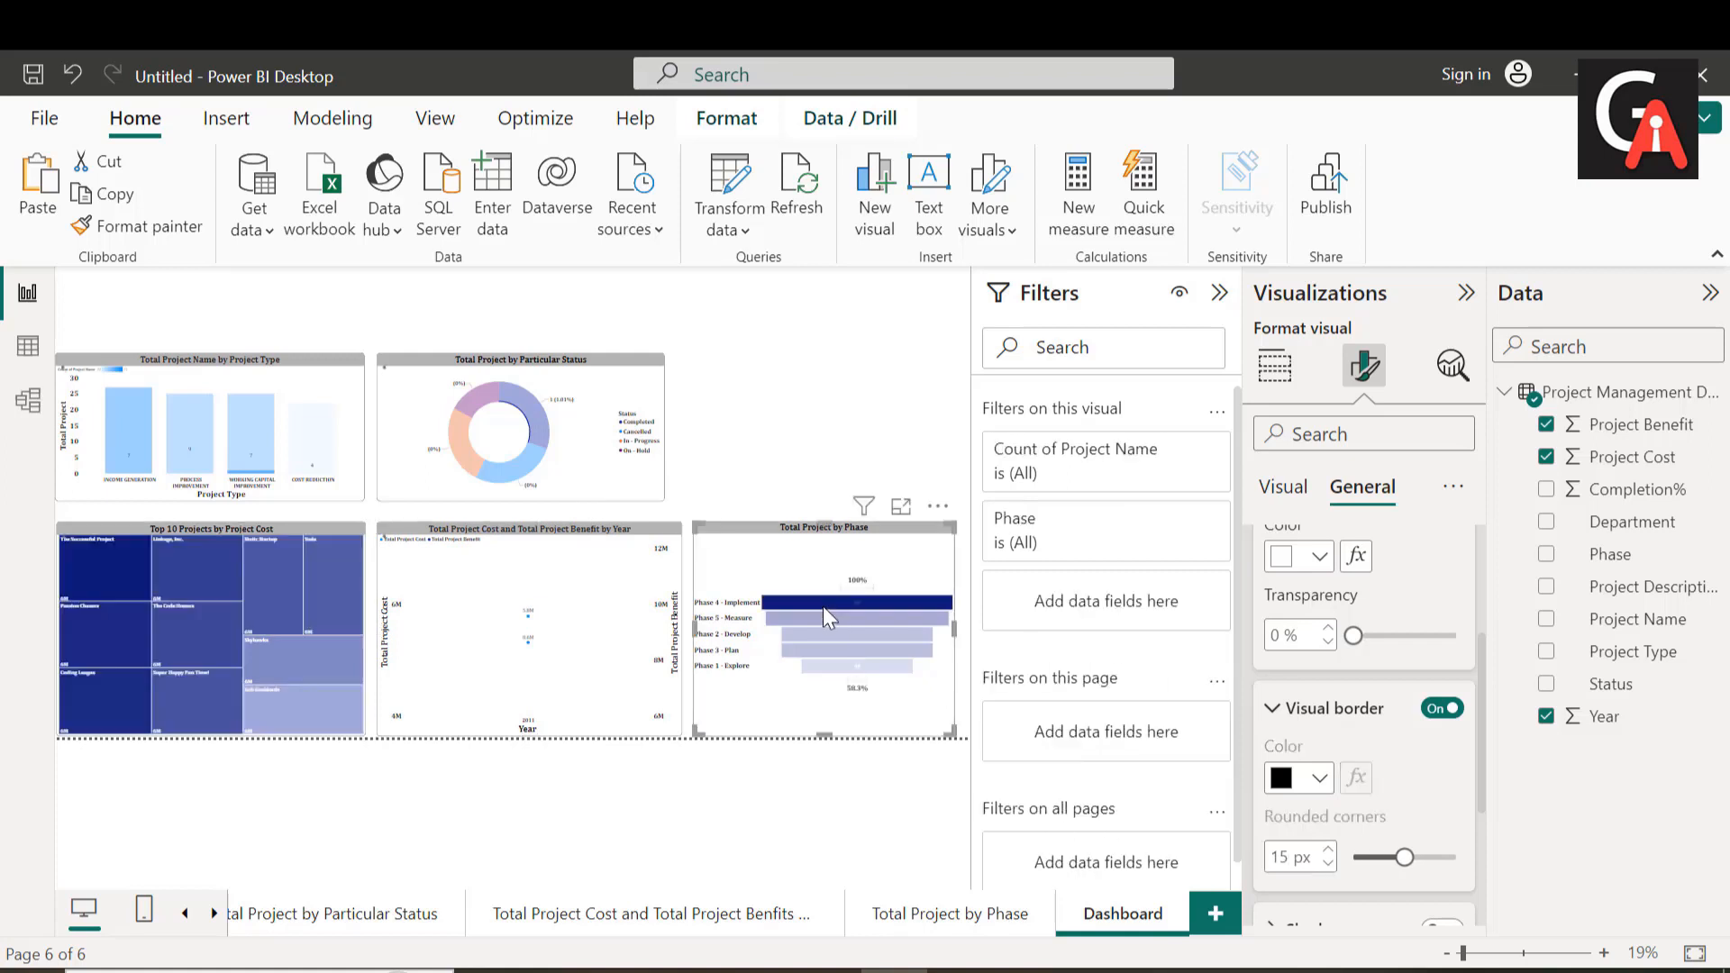
pyautogui.click(1283, 859)
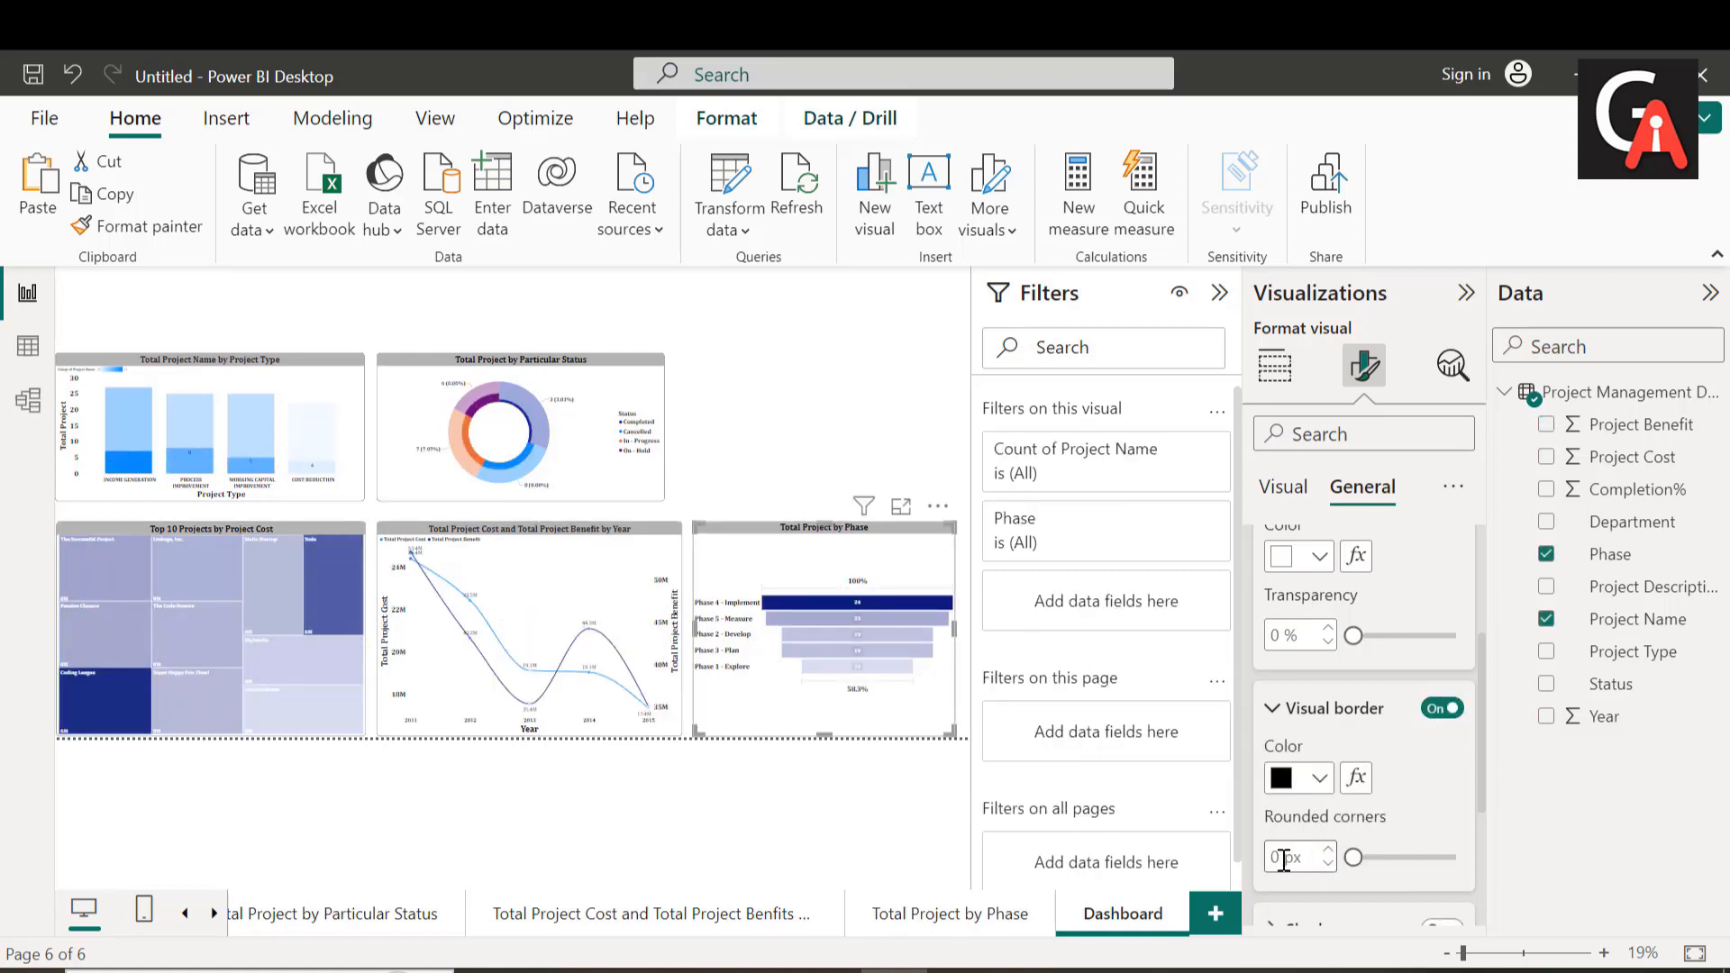
pyautogui.write('15')
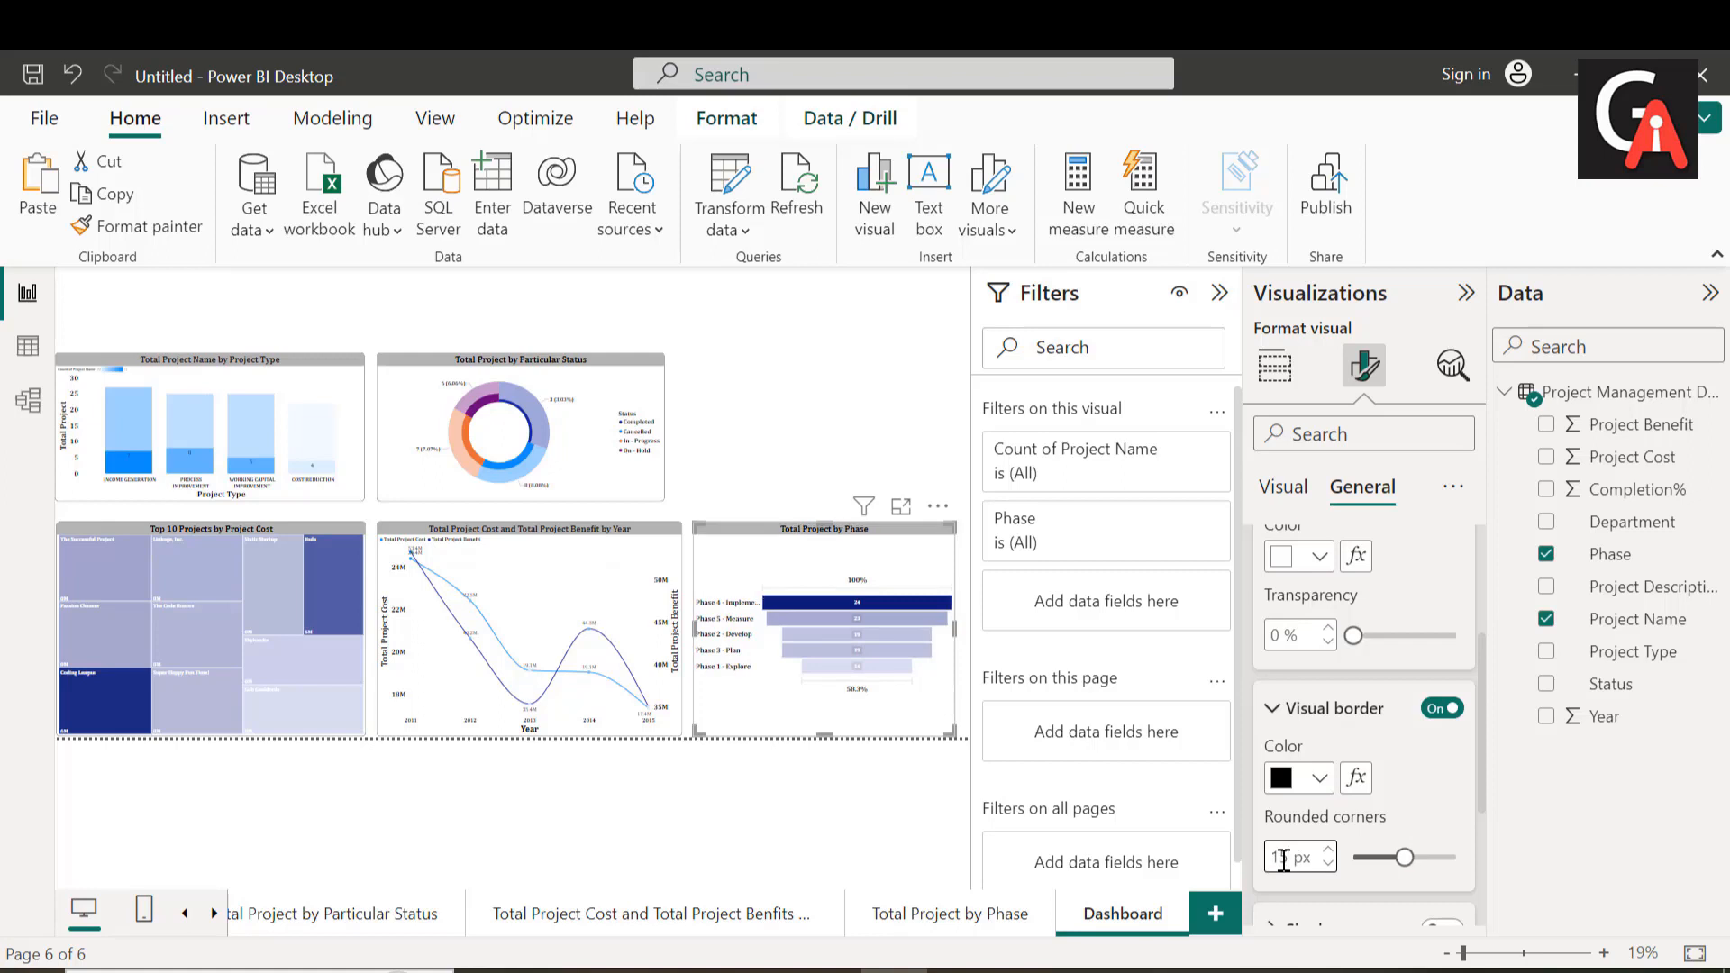
pyautogui.click(816, 445)
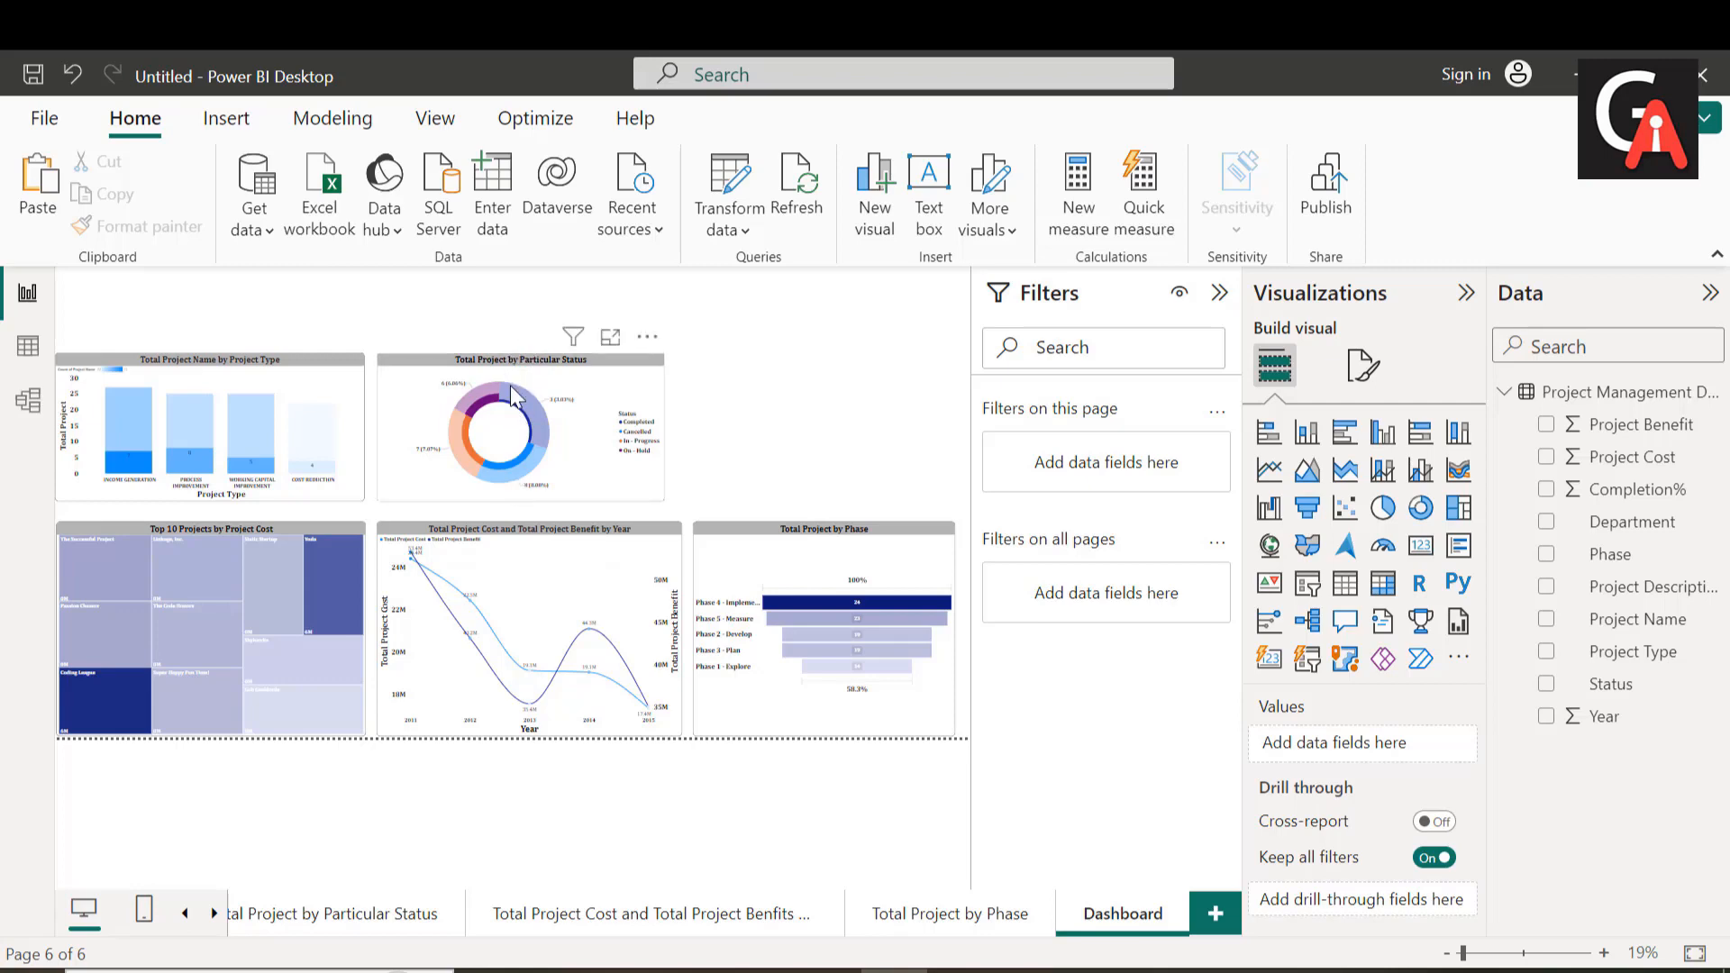
# Step: Extend the top edges of the donut chart and the column chart slightly upward so both line up
pyautogui.moveTo(510, 395)
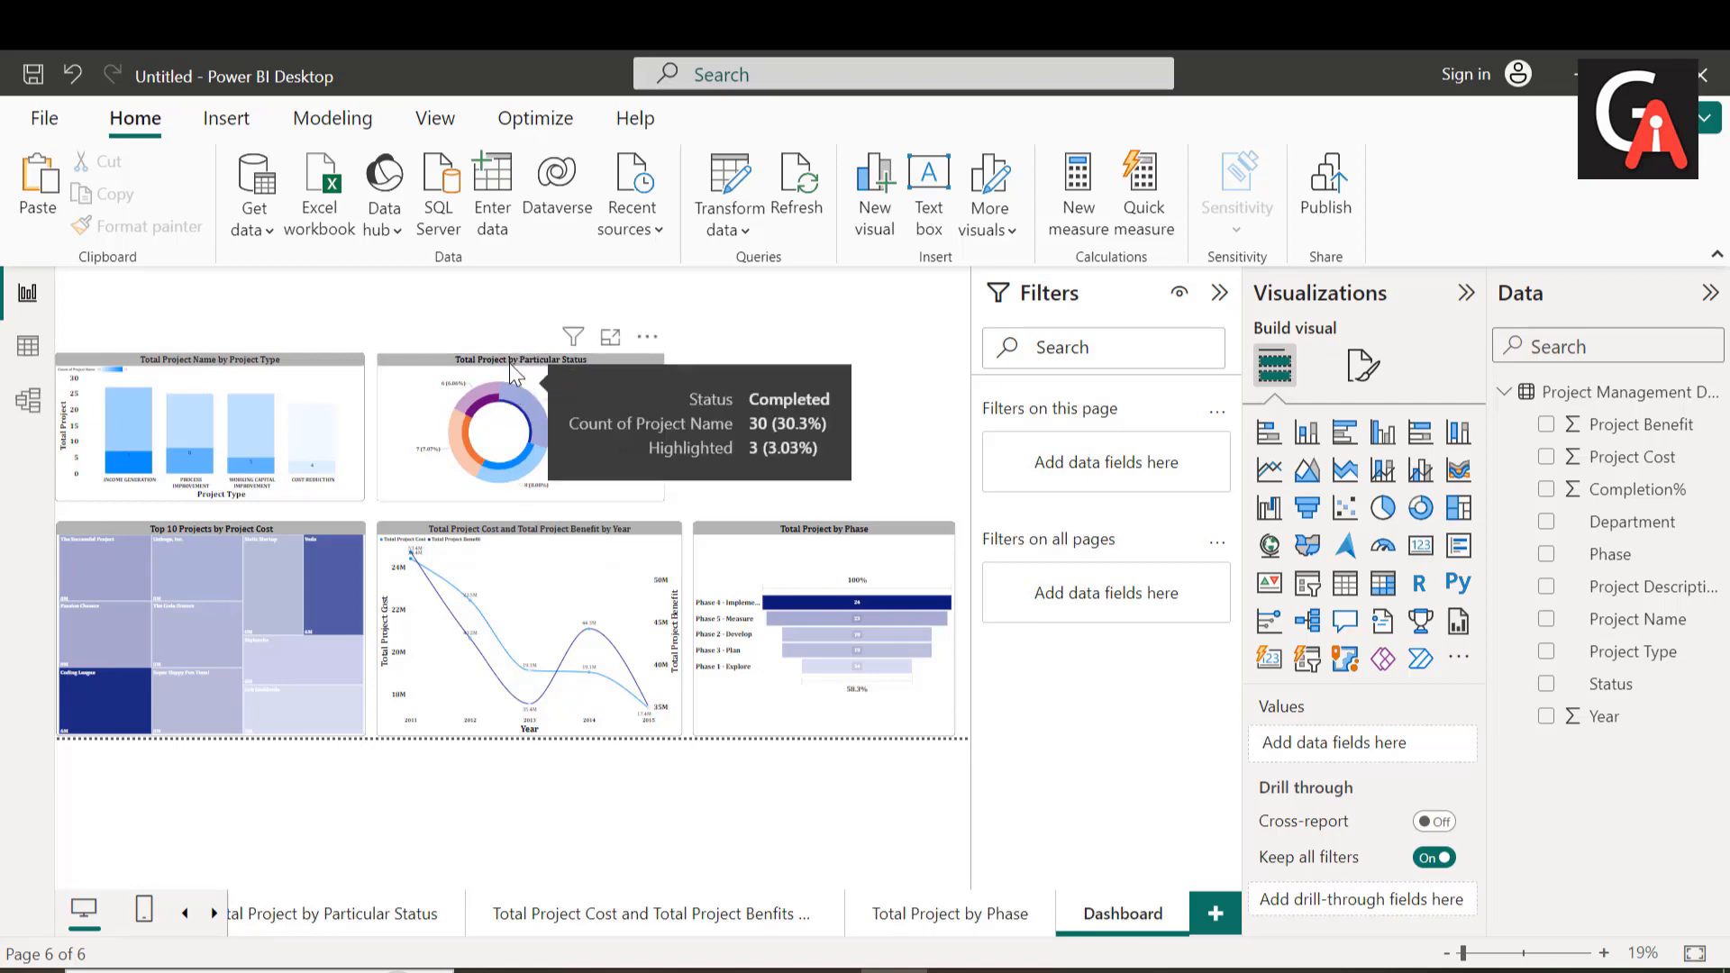
pyautogui.click(515, 372)
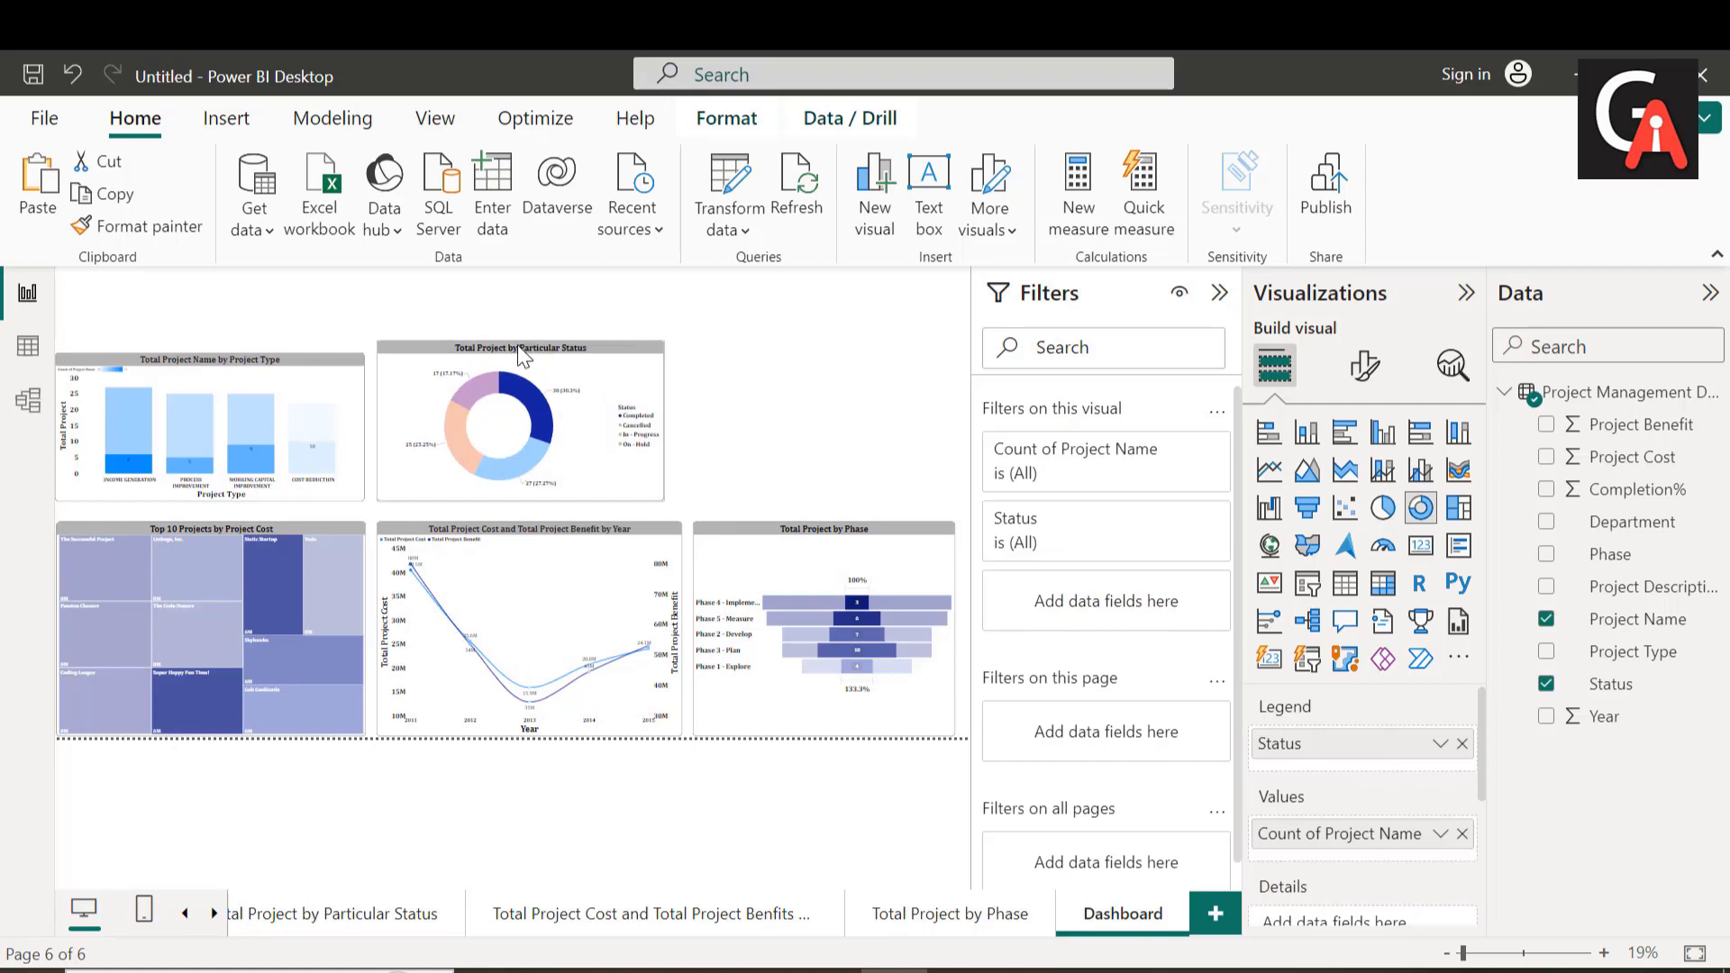
pyautogui.click(272, 359)
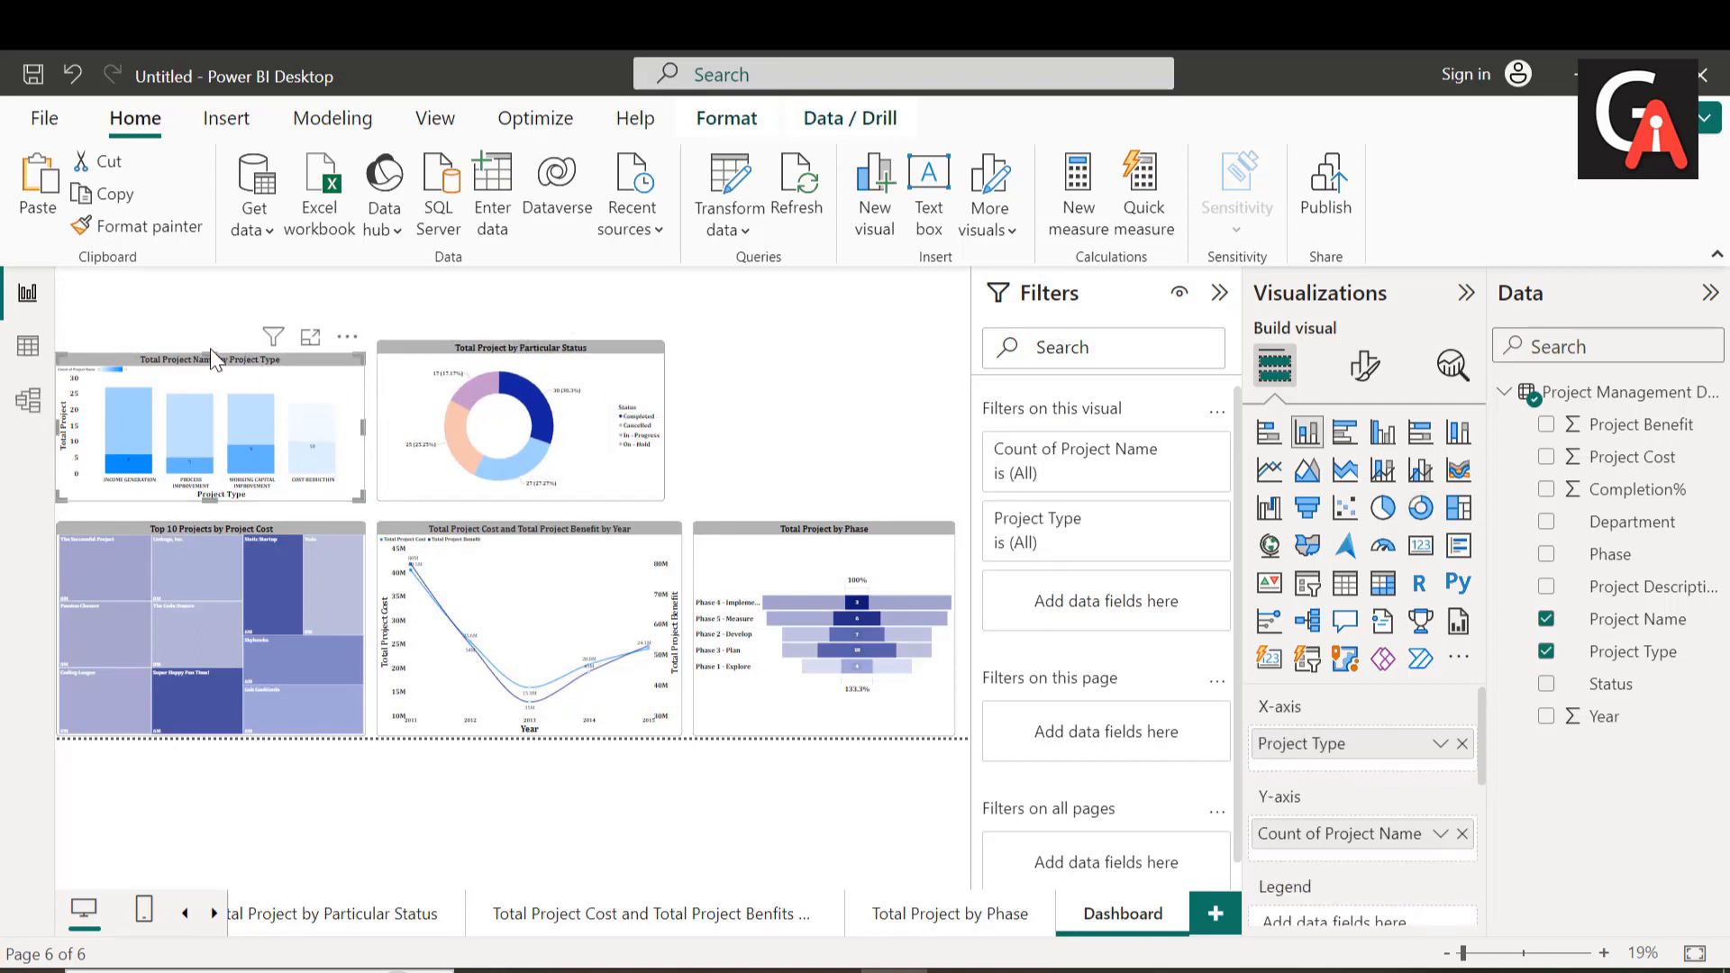
pyautogui.moveTo(208, 346); pyautogui.dragTo(209, 349)
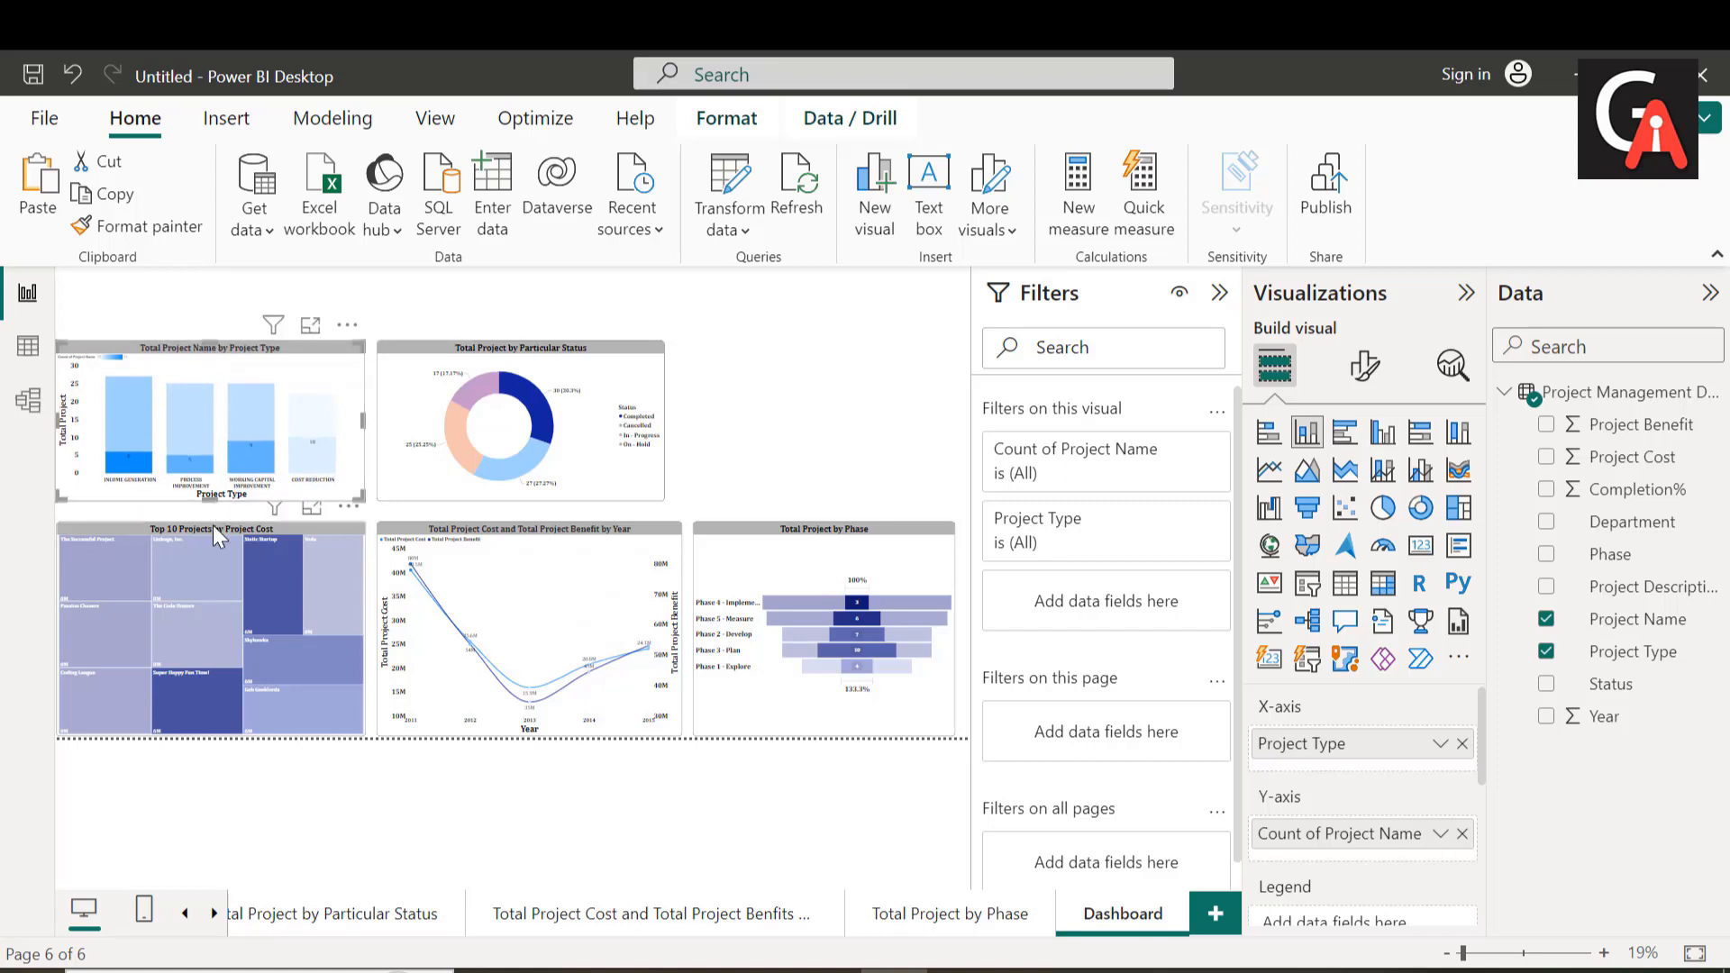
pyautogui.click(772, 432)
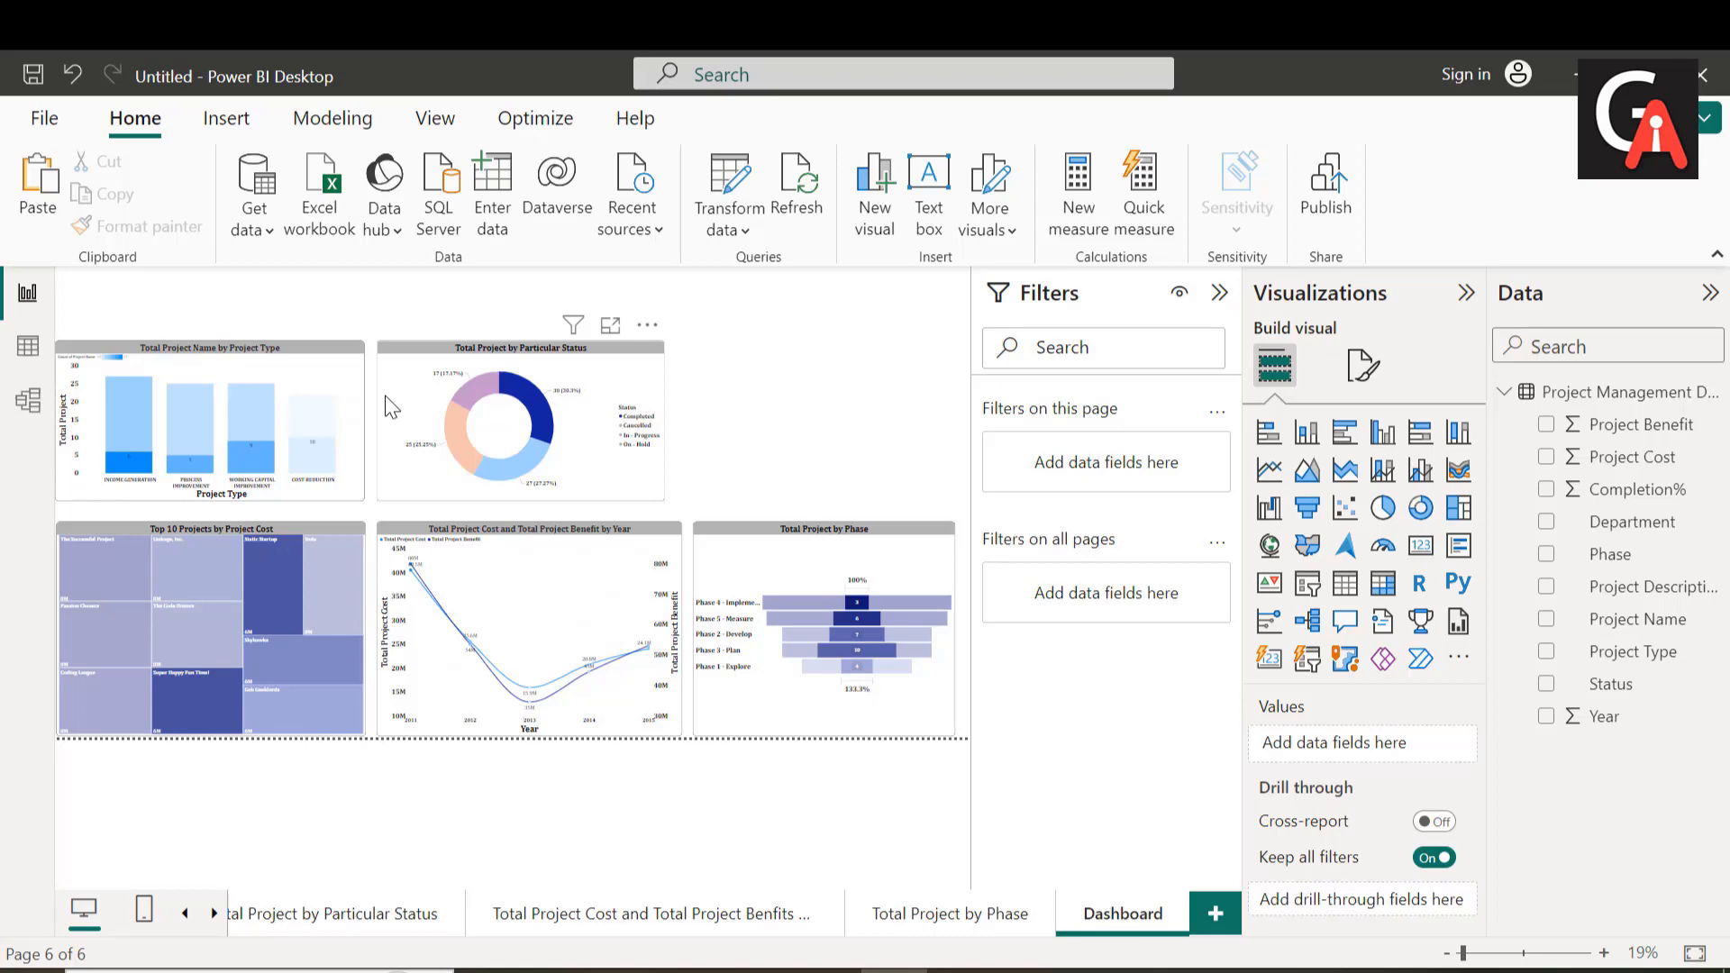
# Step: Collapse the Filters pane and set the Dashboard page's custom canvas height to 1500 px
pyautogui.click(1221, 294)
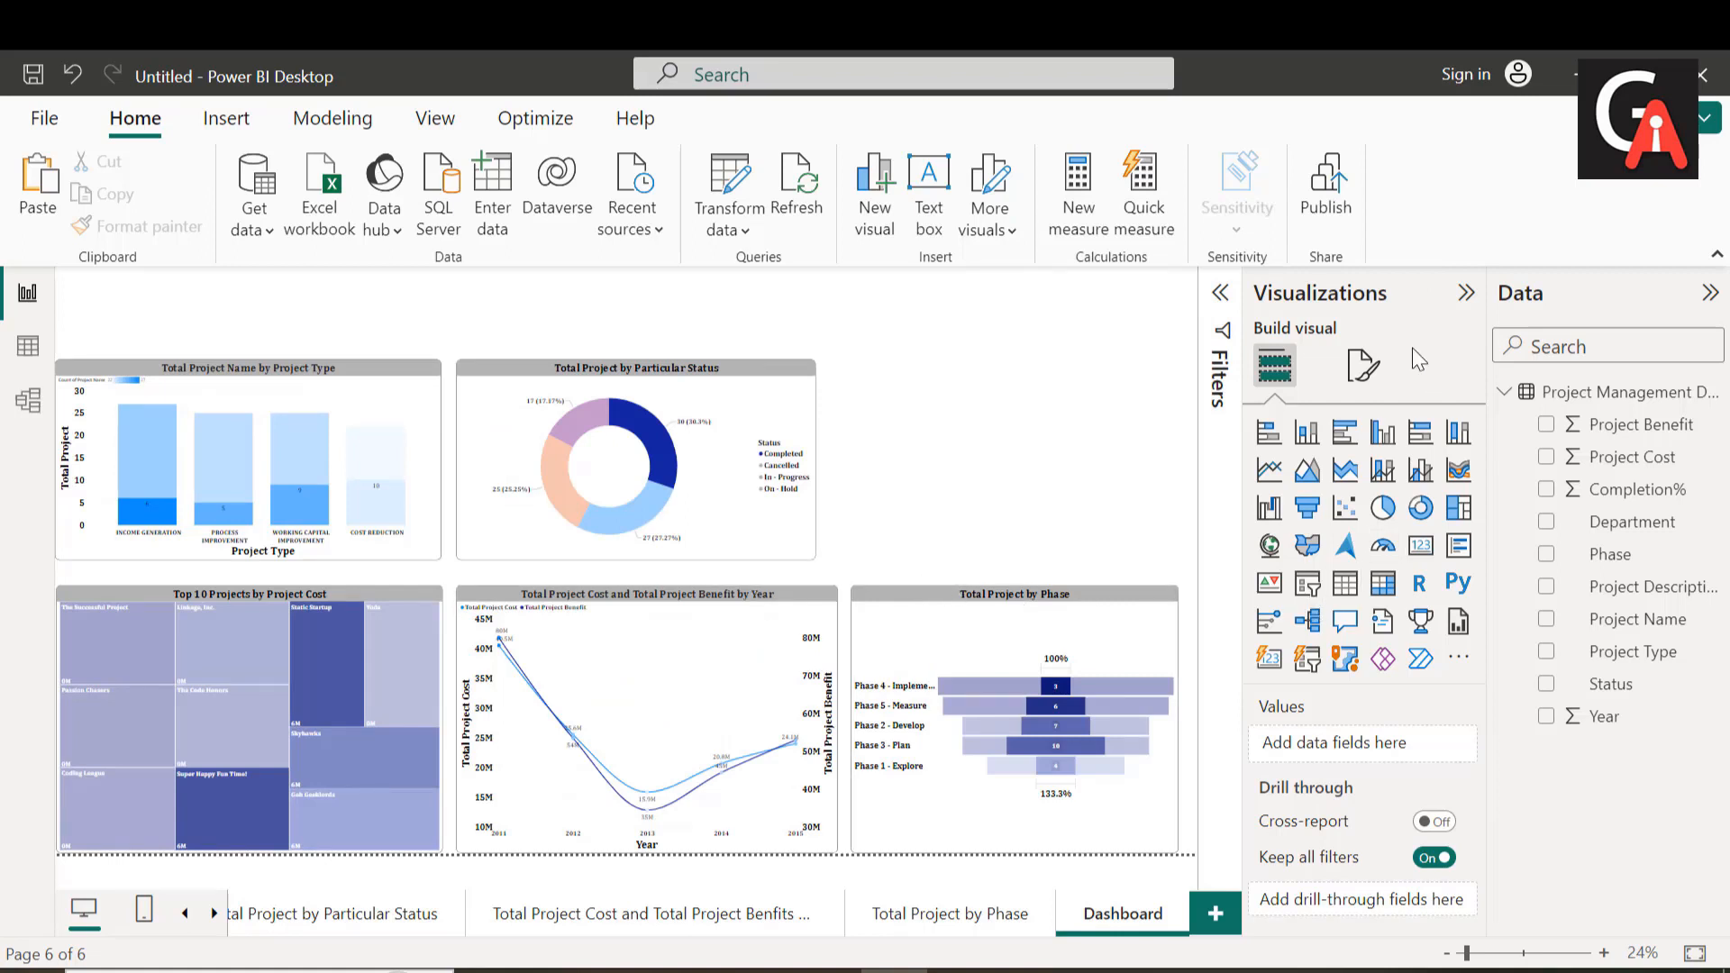
pyautogui.click(1364, 365)
pyautogui.click(1286, 552)
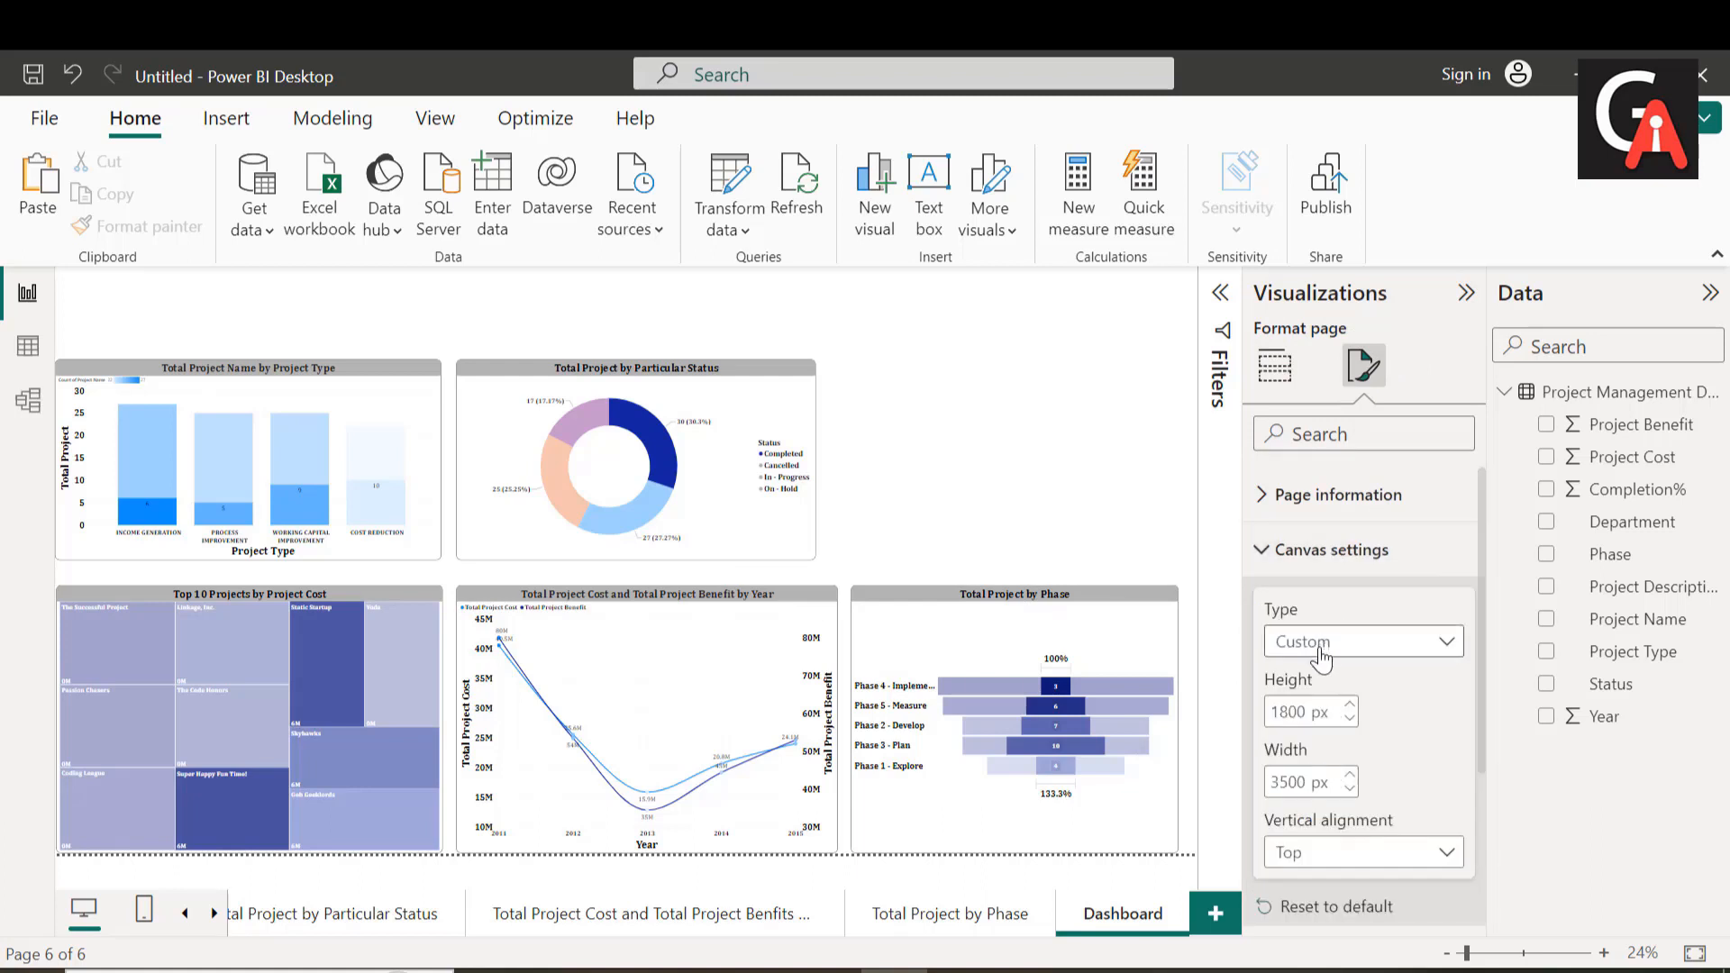
pyautogui.doubleClick(1301, 713)
pyautogui.write('1500')
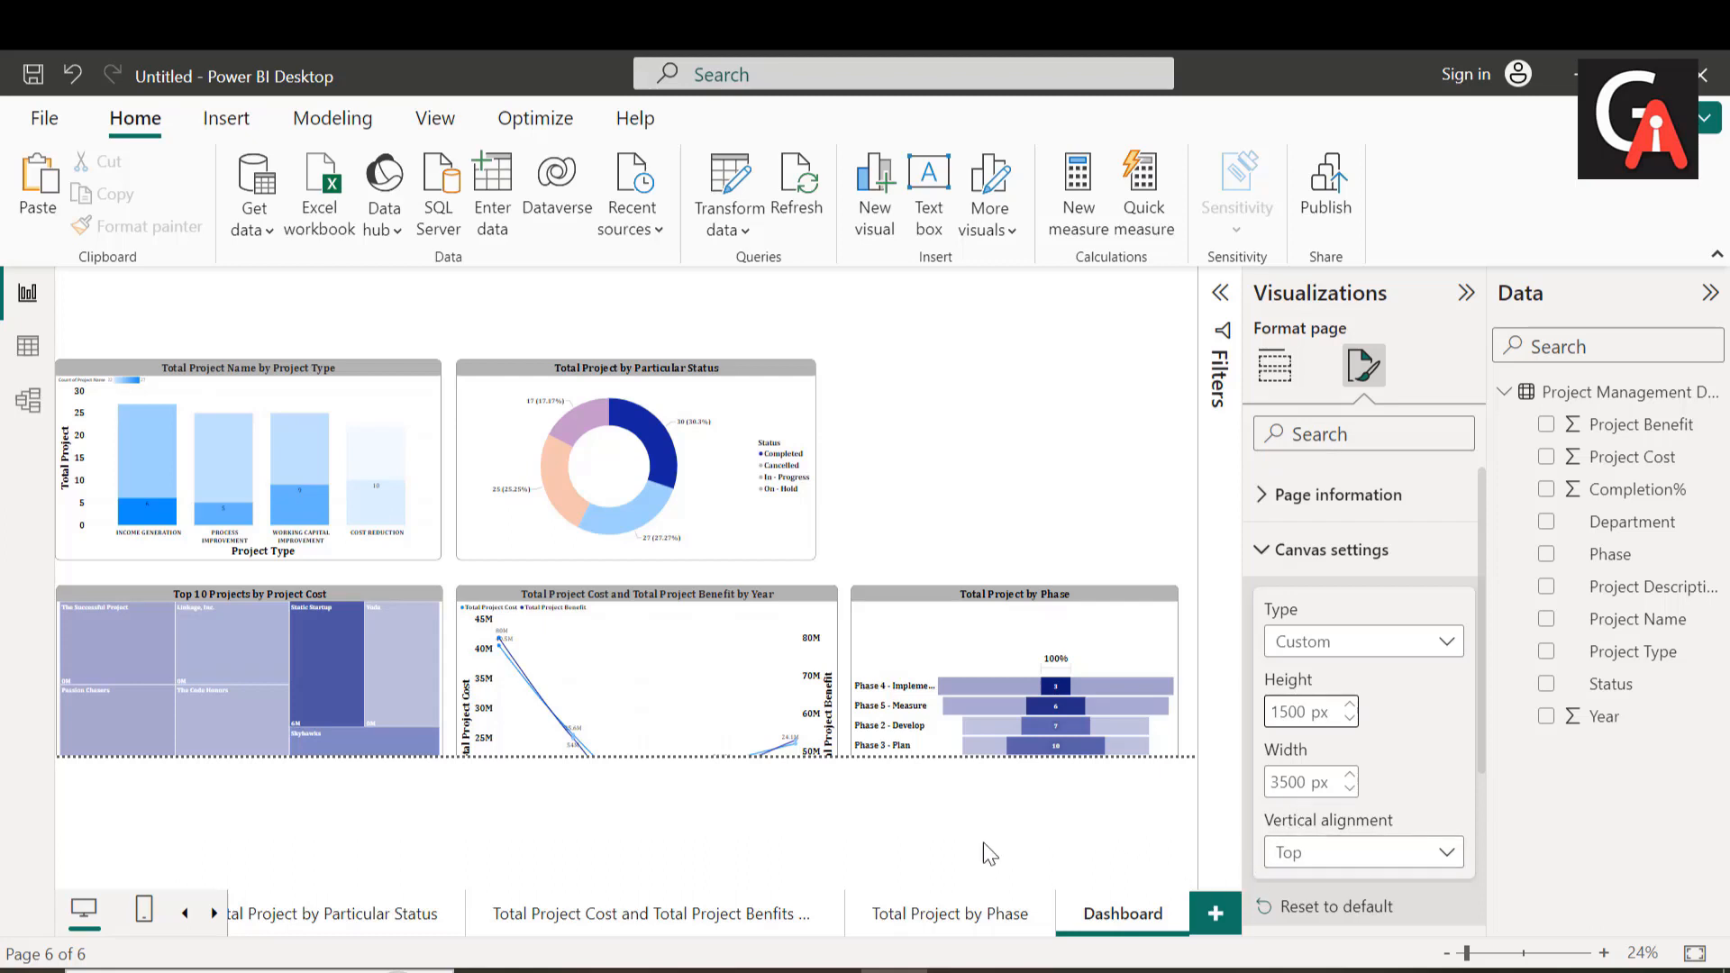
pyautogui.click(955, 861)
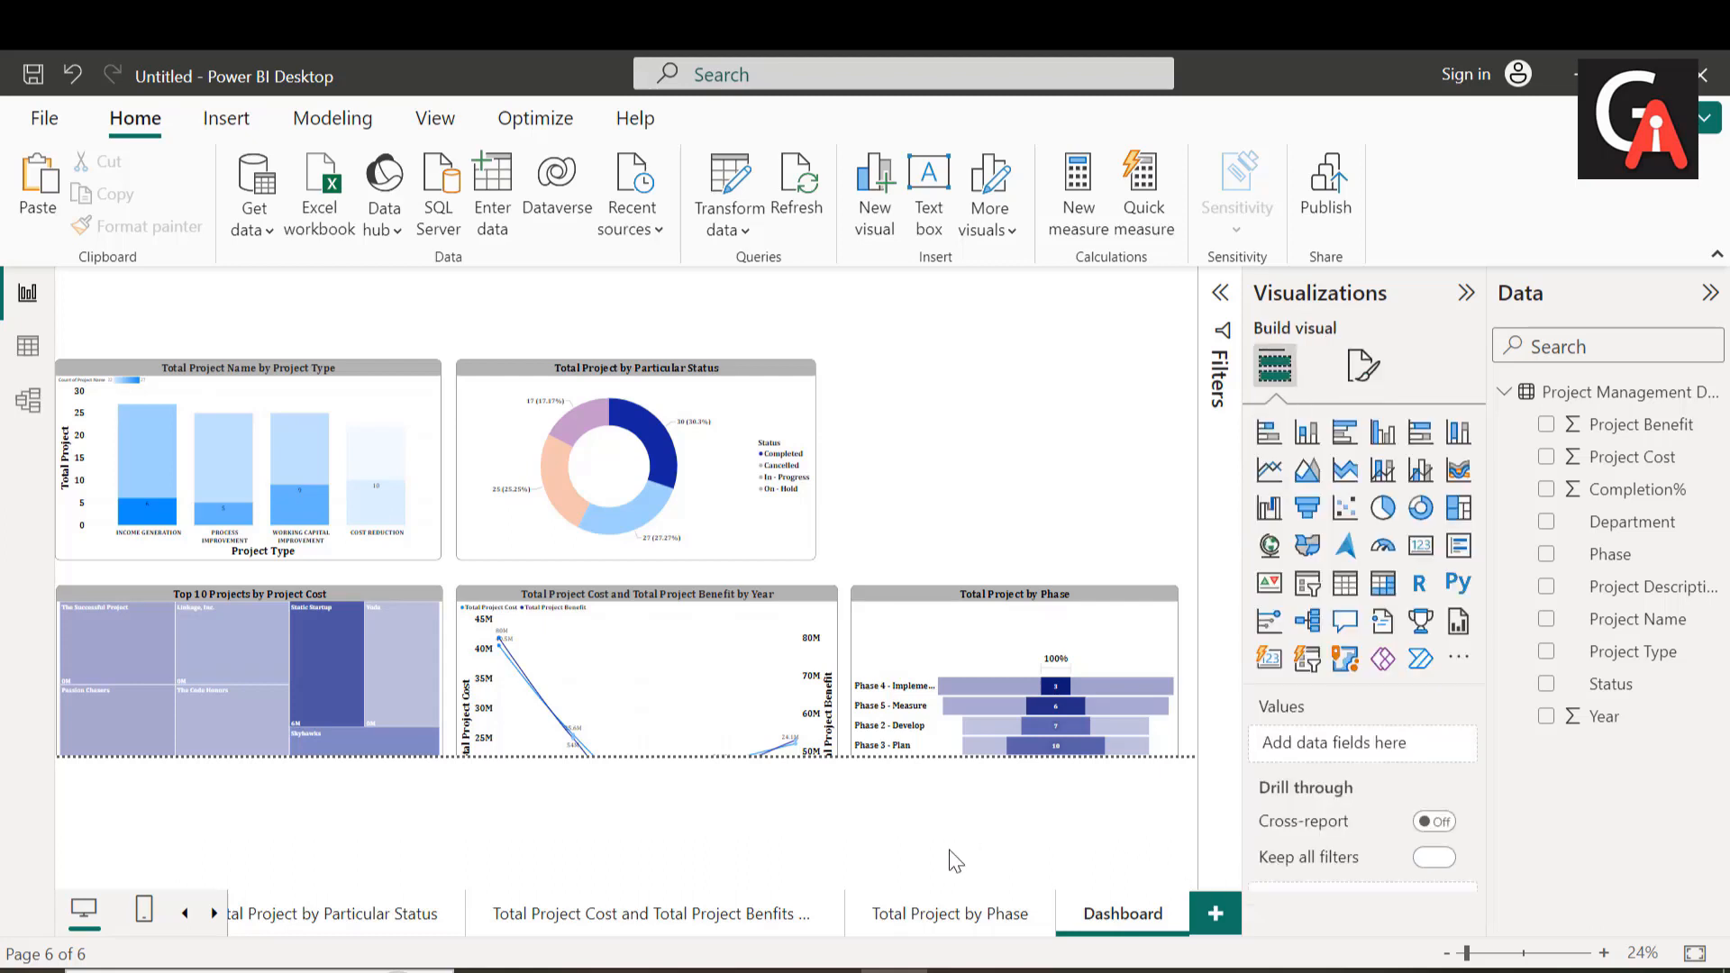
# Step: Shorten the column chart and move it up, and fit the treemap directly below it within the page's lower boundary
pyautogui.click(250, 545)
pyautogui.moveTo(249, 538); pyautogui.dragTo(249, 510)
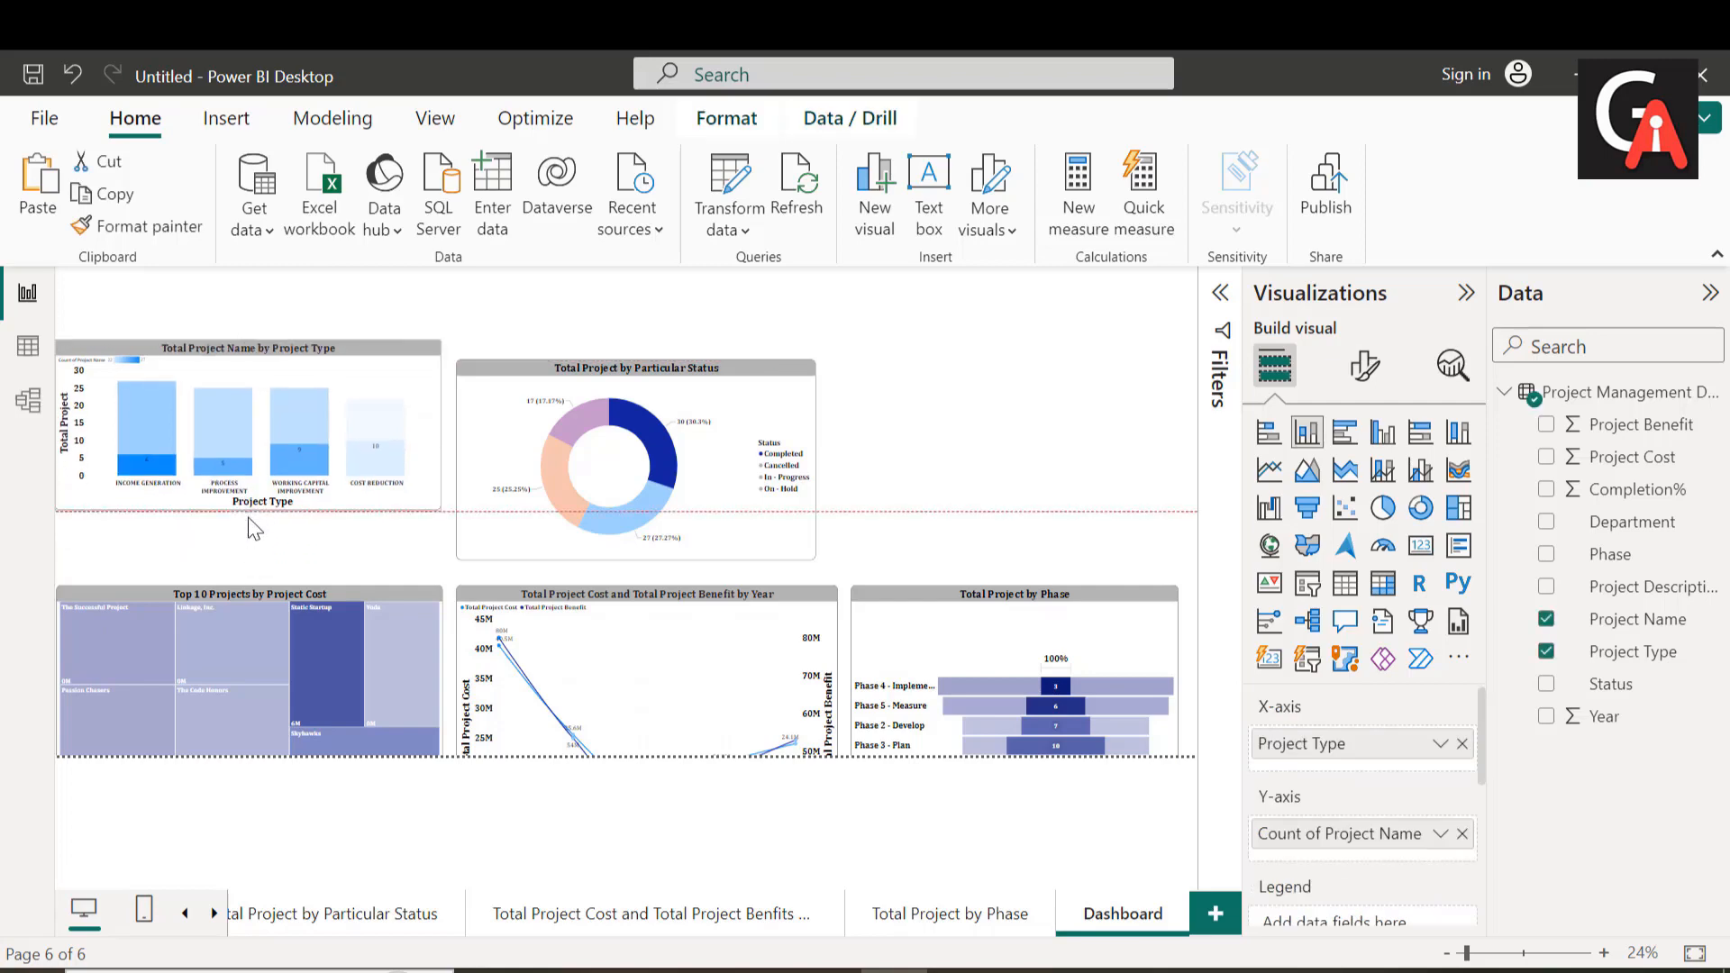
pyautogui.moveTo(254, 587); pyautogui.dragTo(246, 527)
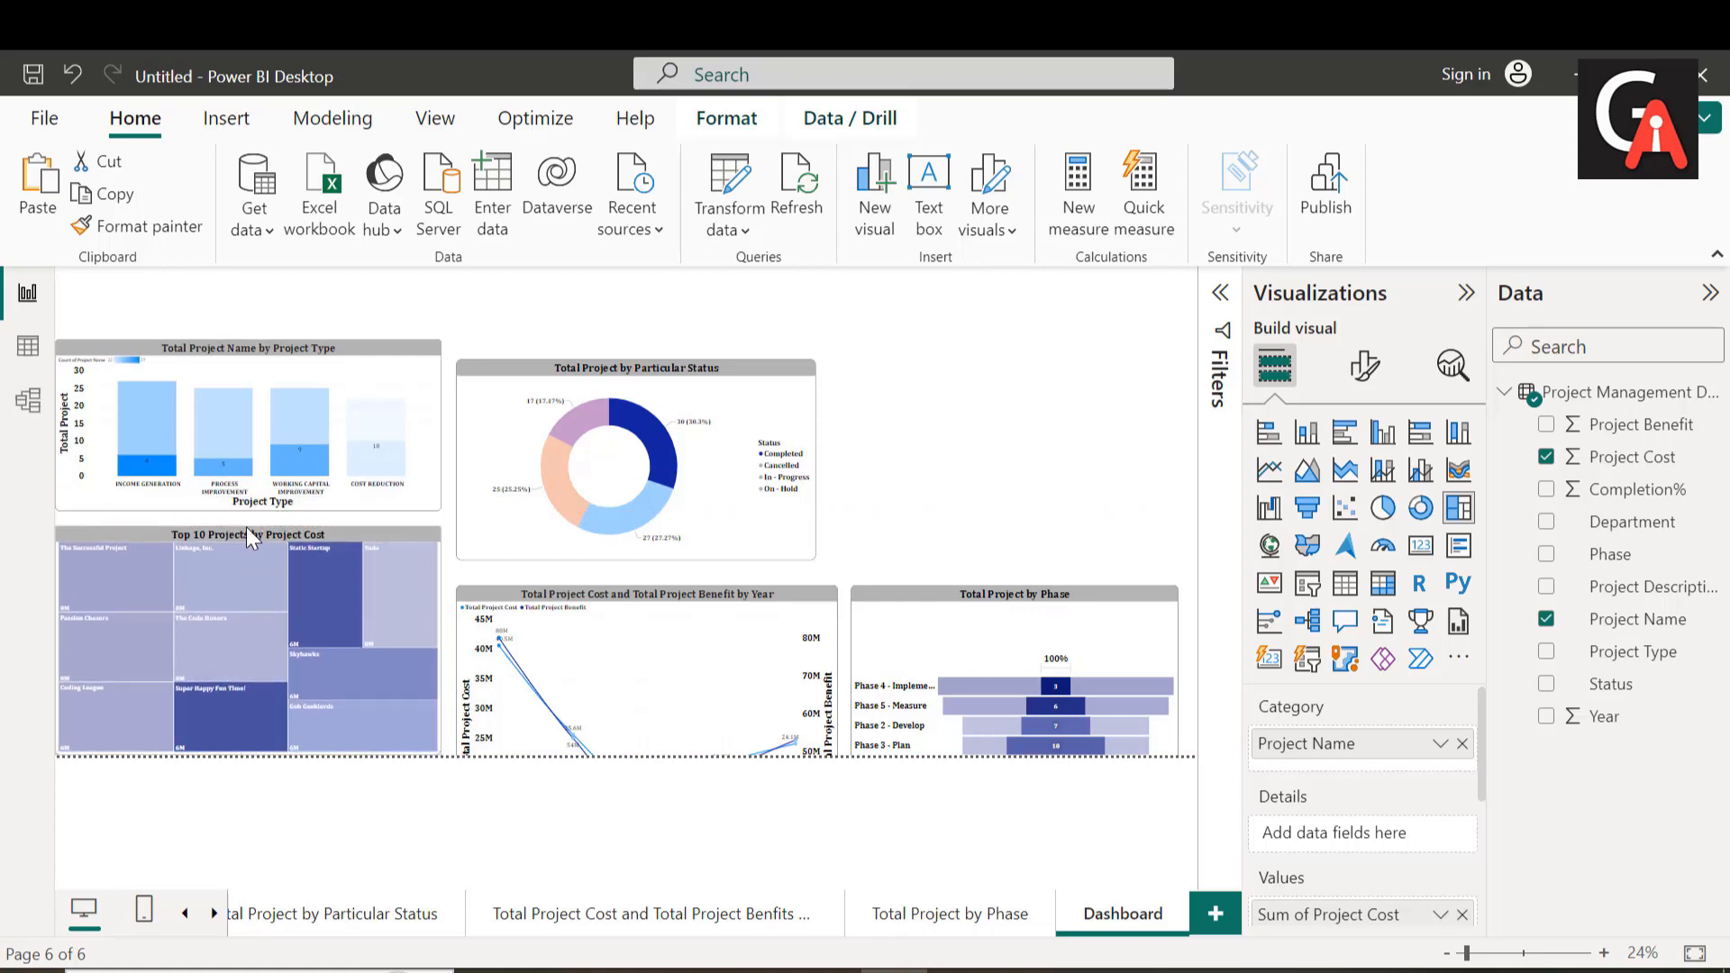
# Step: Fit the donut and line charts into the two rows beside the column chart and treemap, with their left edges aligned
pyautogui.moveTo(620, 470)
pyautogui.mouseDown()
pyautogui.moveTo(613, 421)
pyautogui.moveTo(613, 460)
pyautogui.mouseUp()
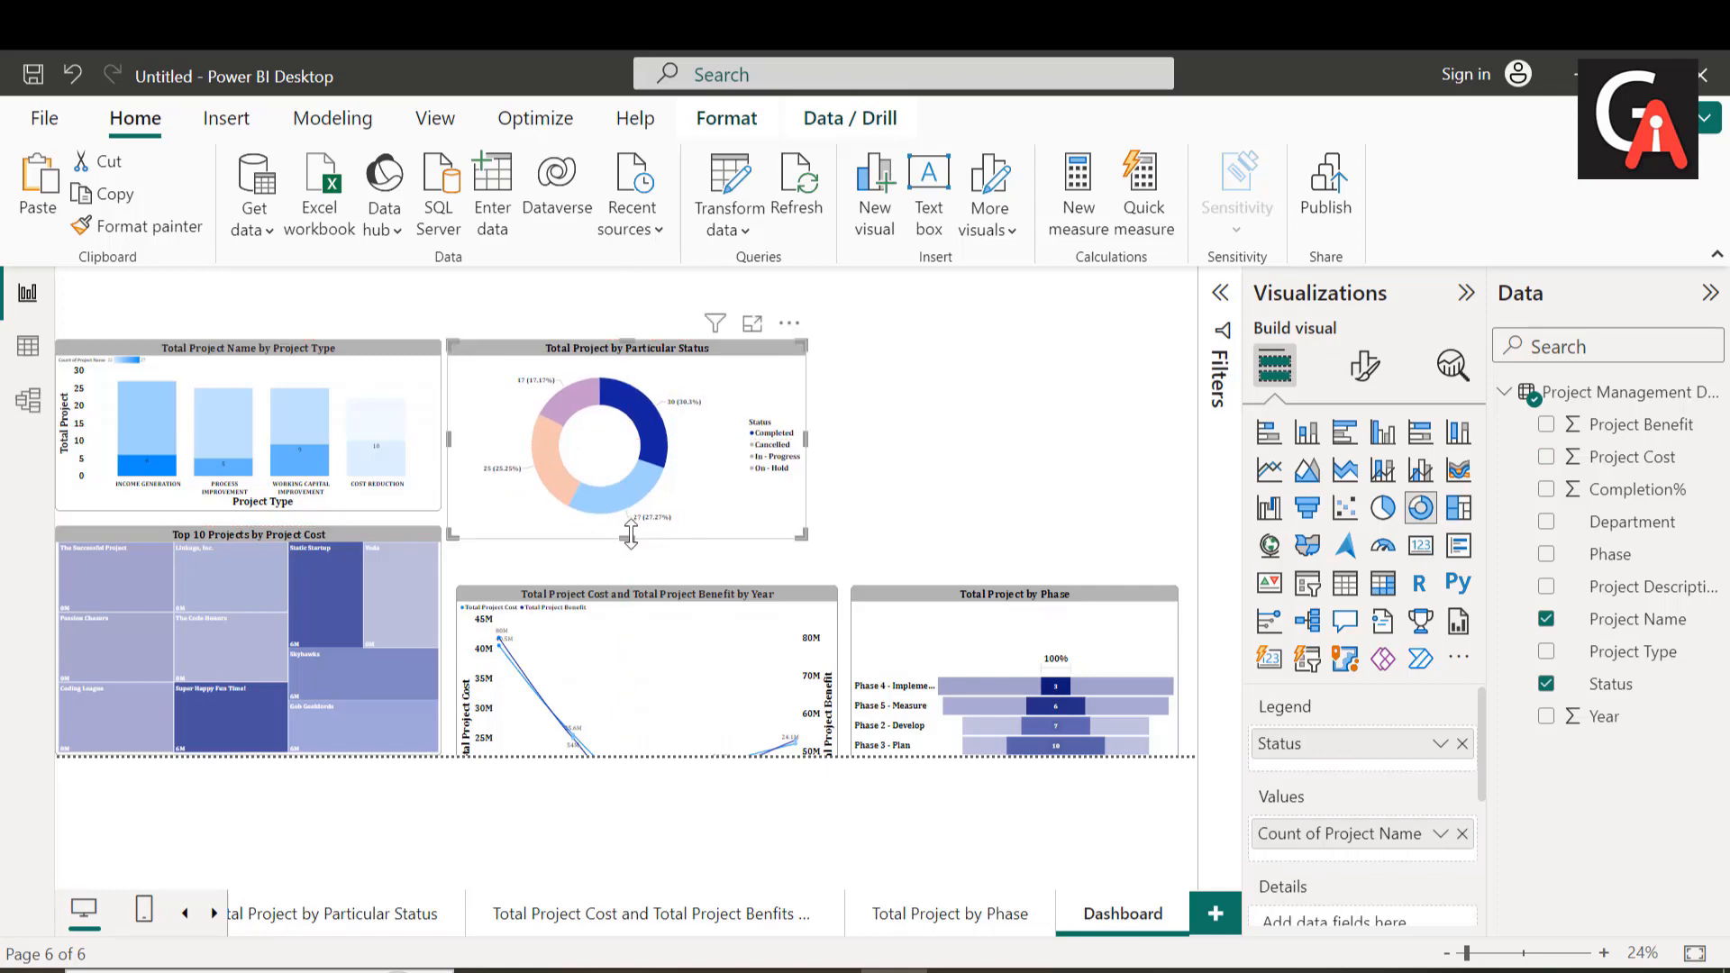
pyautogui.moveTo(630, 535); pyautogui.dragTo(627, 510)
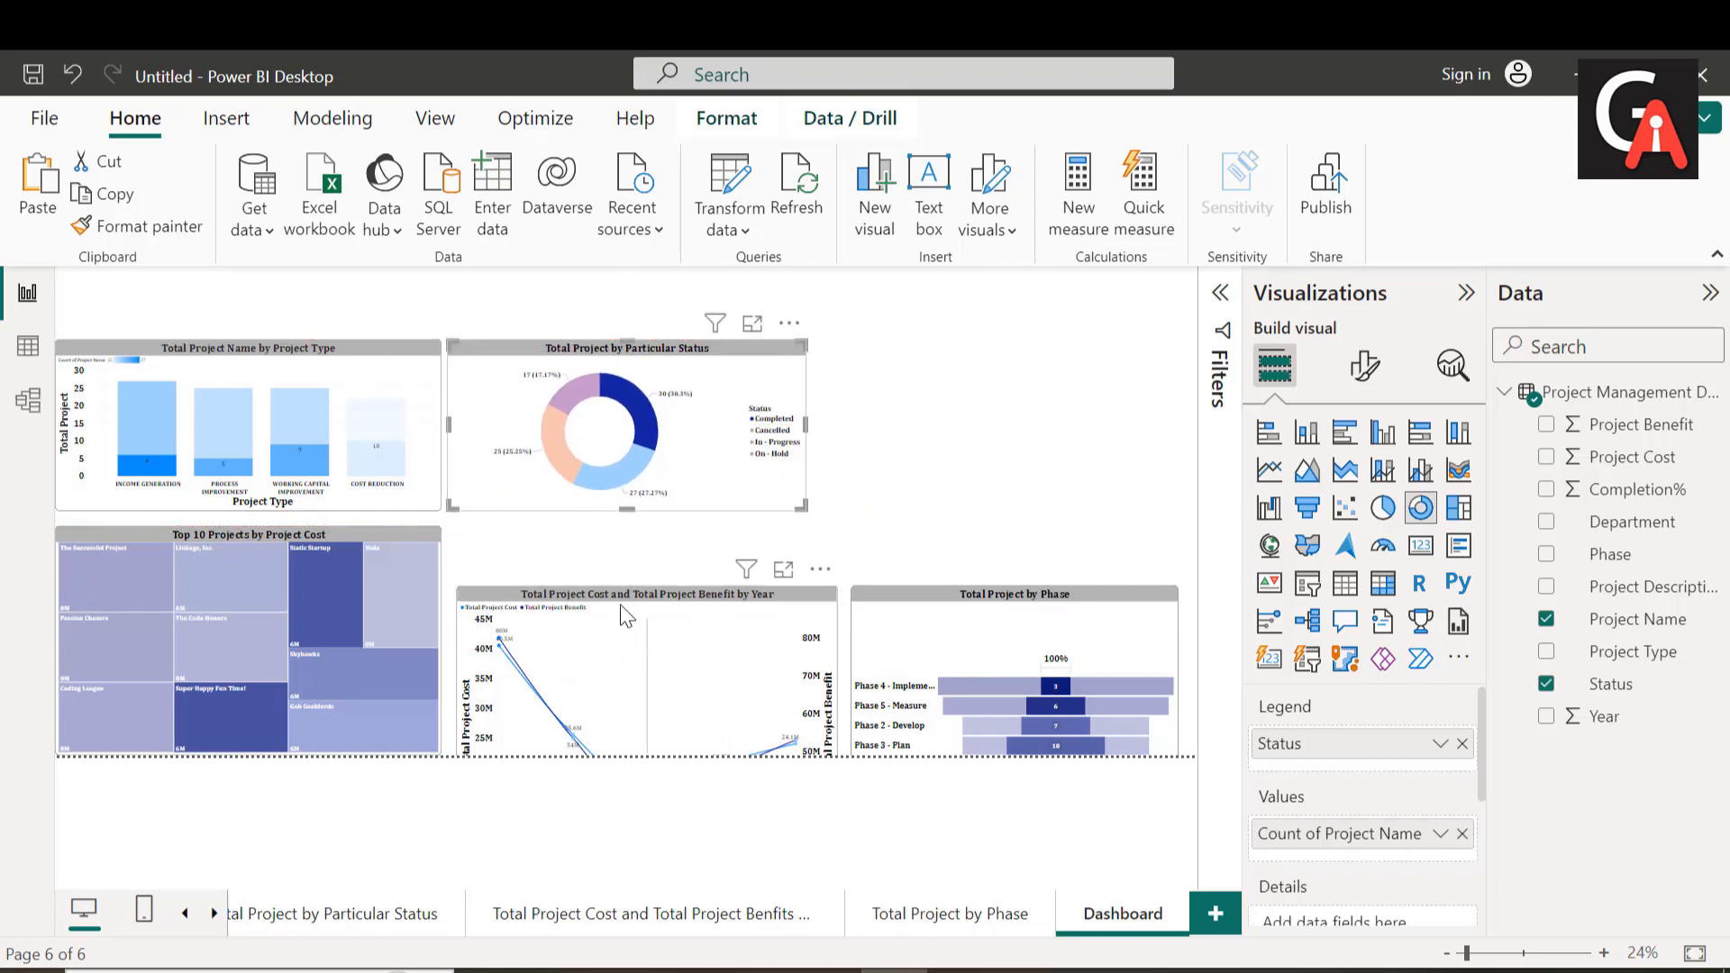
pyautogui.moveTo(627, 618); pyautogui.dragTo(625, 528)
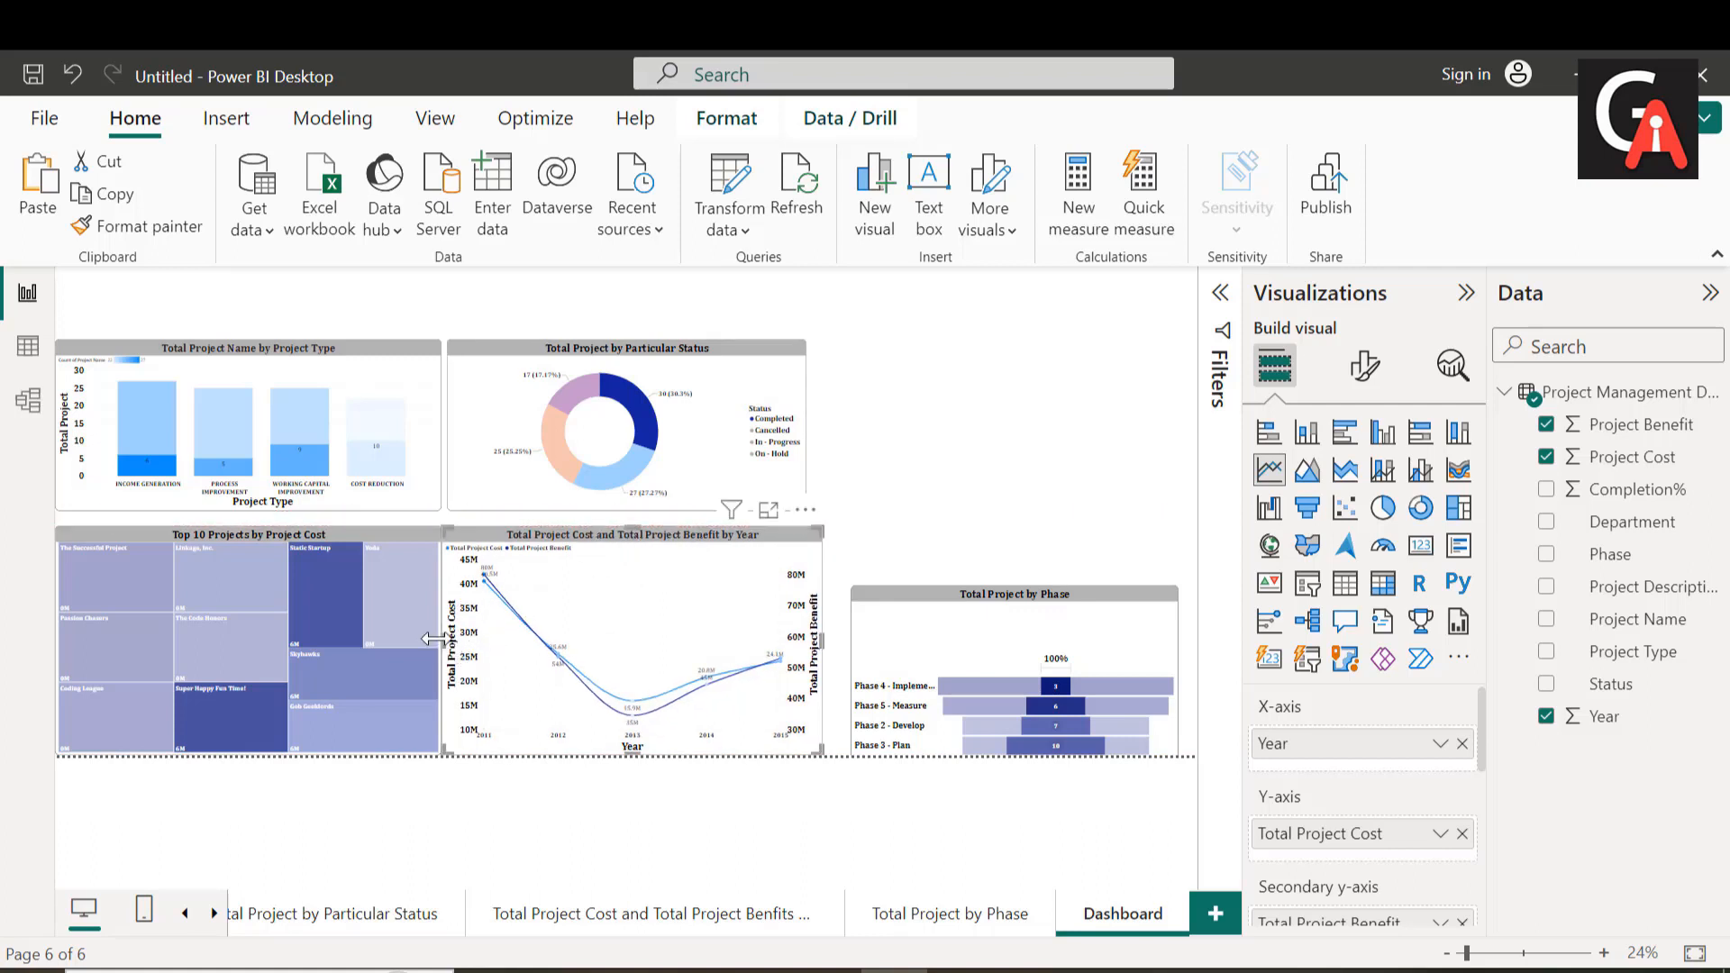
pyautogui.moveTo(441, 640); pyautogui.dragTo(460, 642)
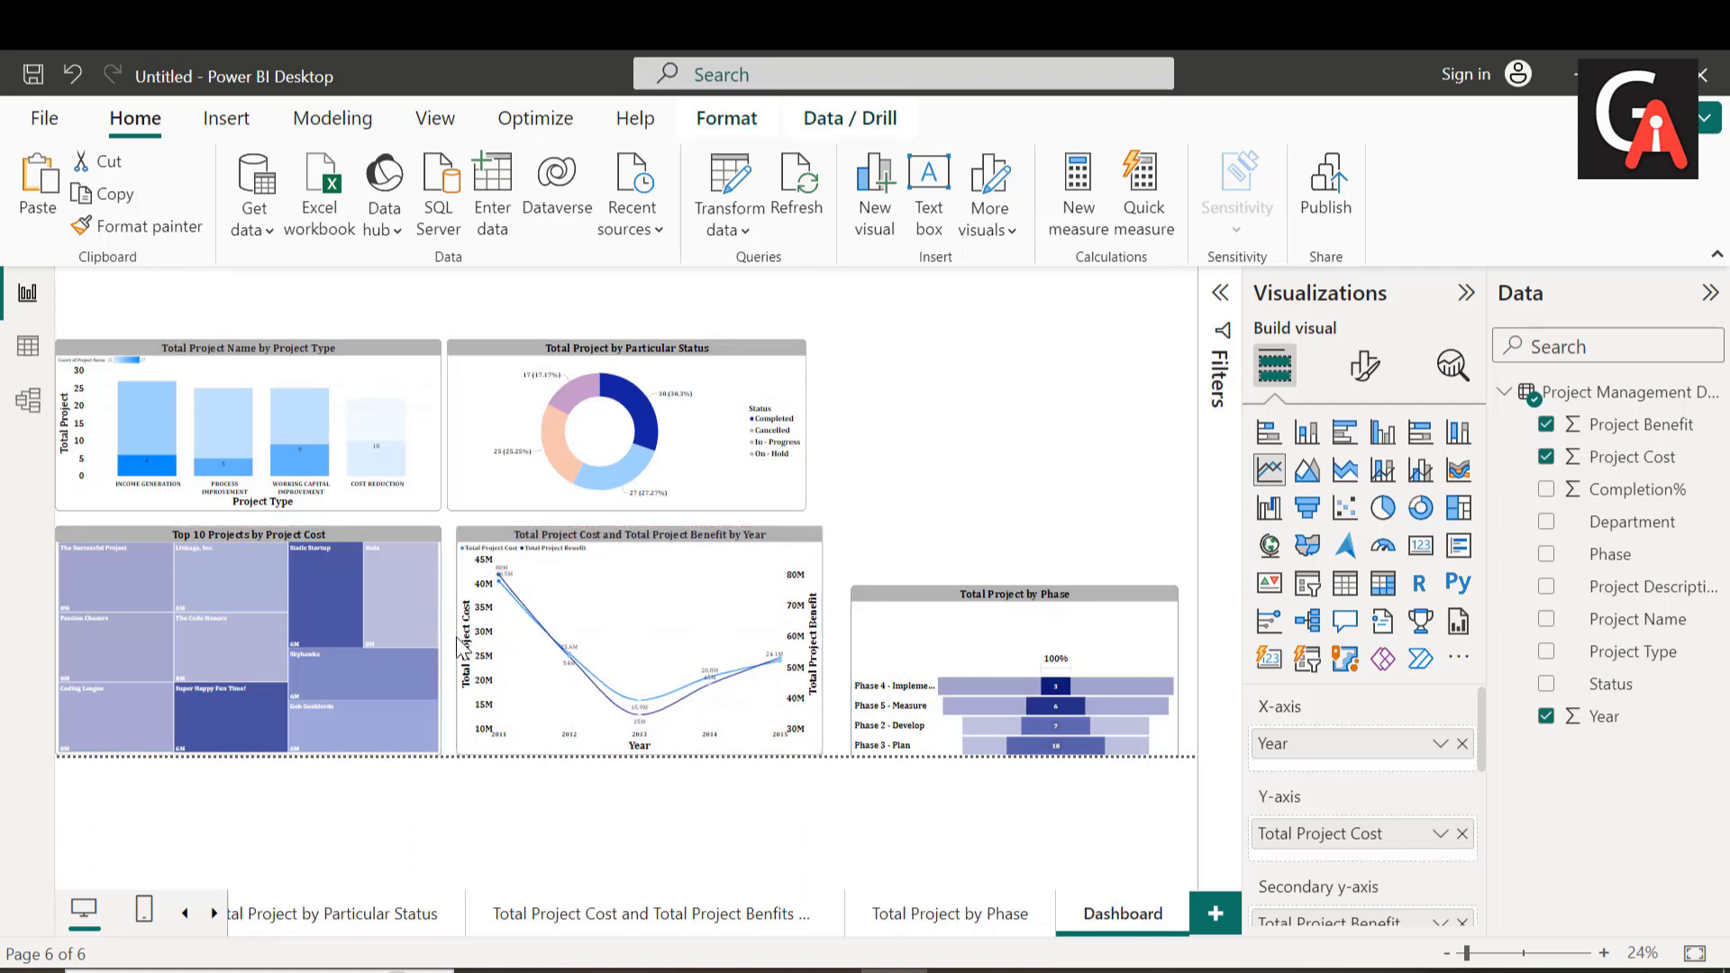
pyautogui.moveTo(491, 474); pyautogui.dragTo(503, 475)
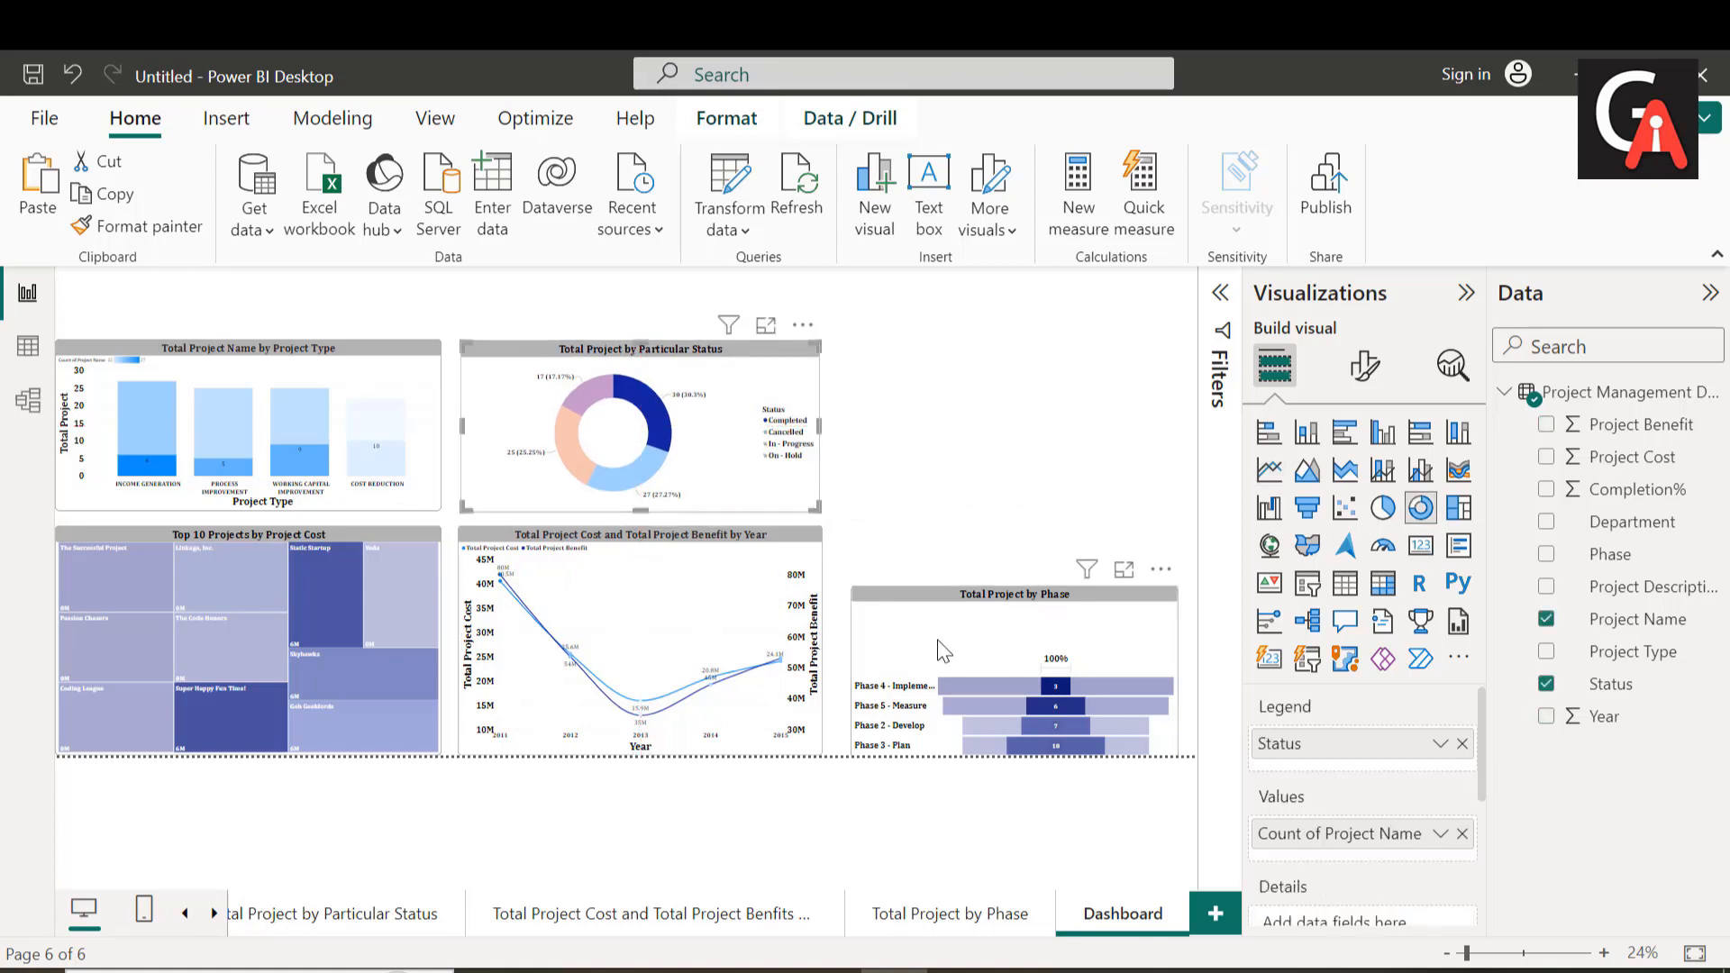
# Step: Fit the "Total Project by Phase" funnel chart into the lower row at the line chart's height and widen it toward the page's right edge
pyautogui.click(1013, 590)
pyautogui.moveTo(1013, 586); pyautogui.dragTo(1008, 528)
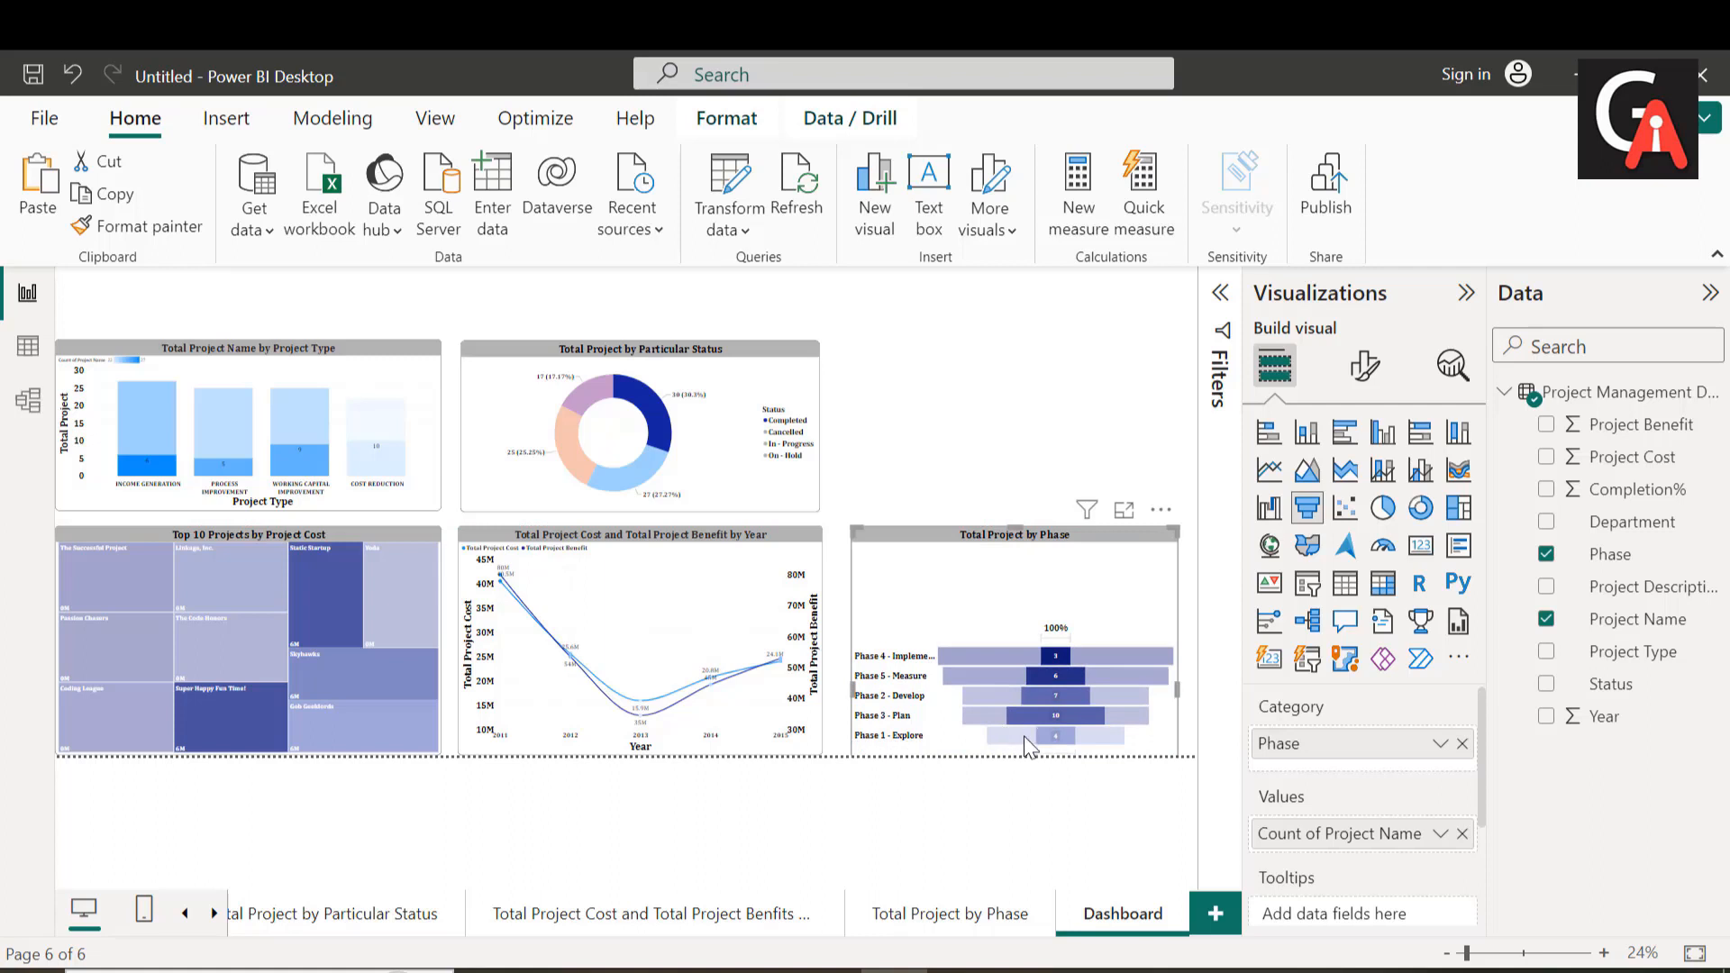
pyautogui.moveTo(1024, 737); pyautogui.dragTo(1013, 587)
pyautogui.moveTo(1027, 435); pyautogui.dragTo(1024, 647)
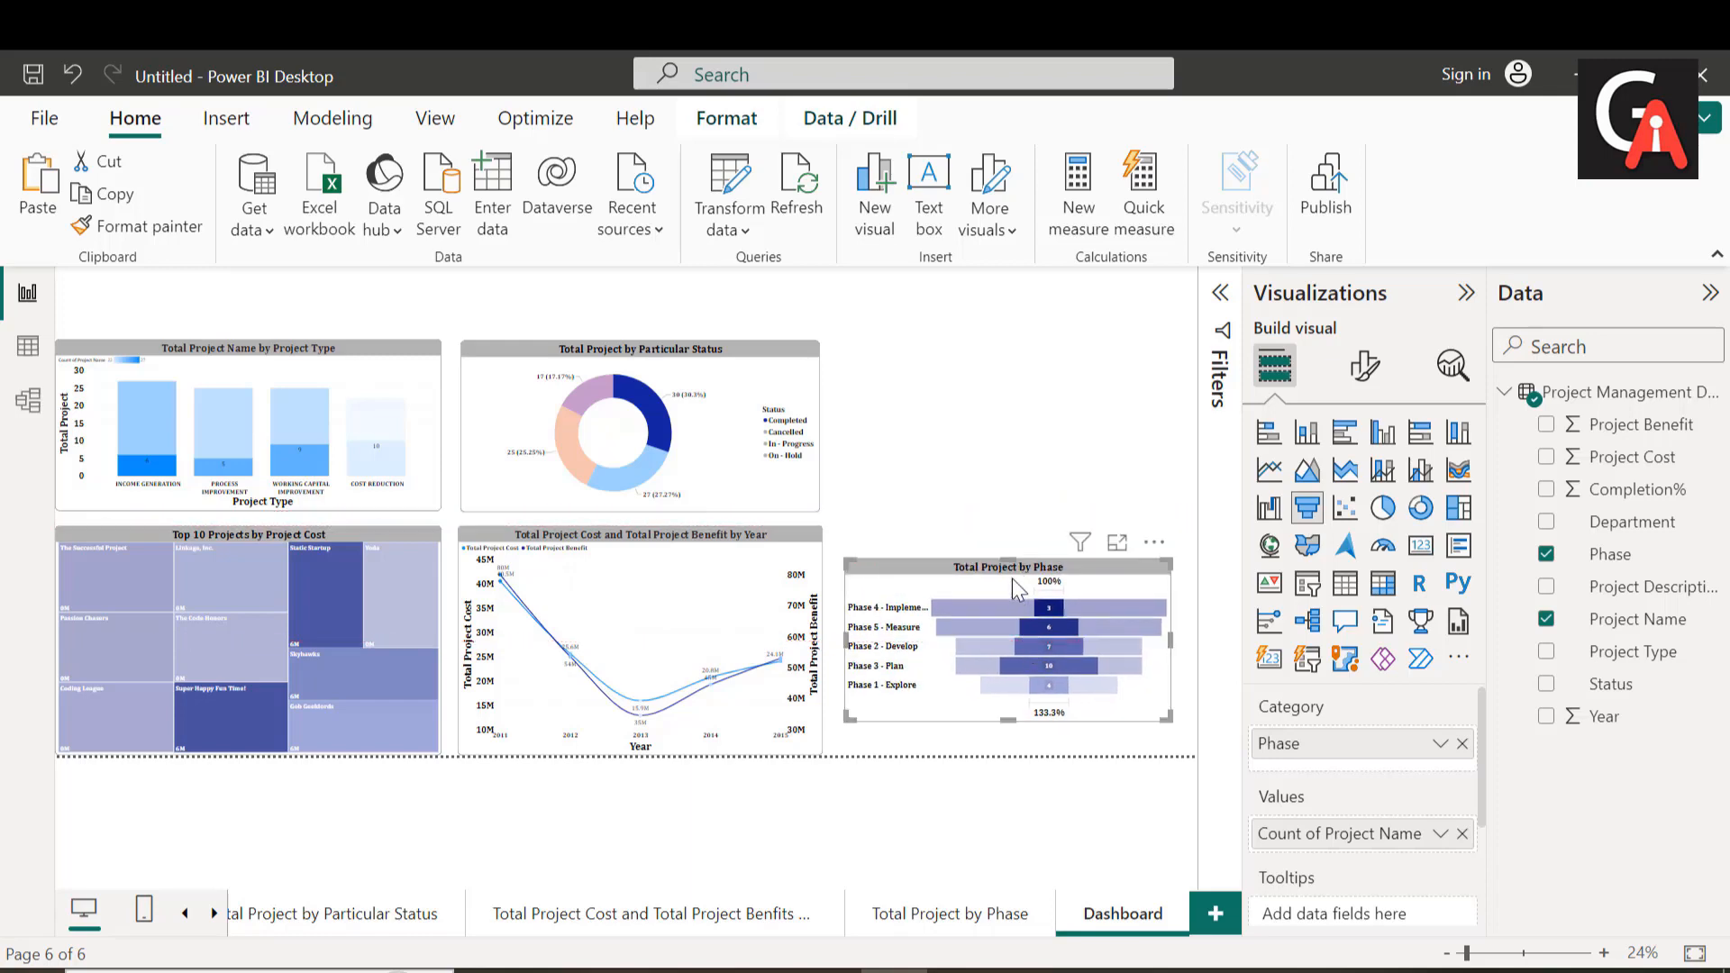
pyautogui.moveTo(1011, 561); pyautogui.dragTo(1013, 528)
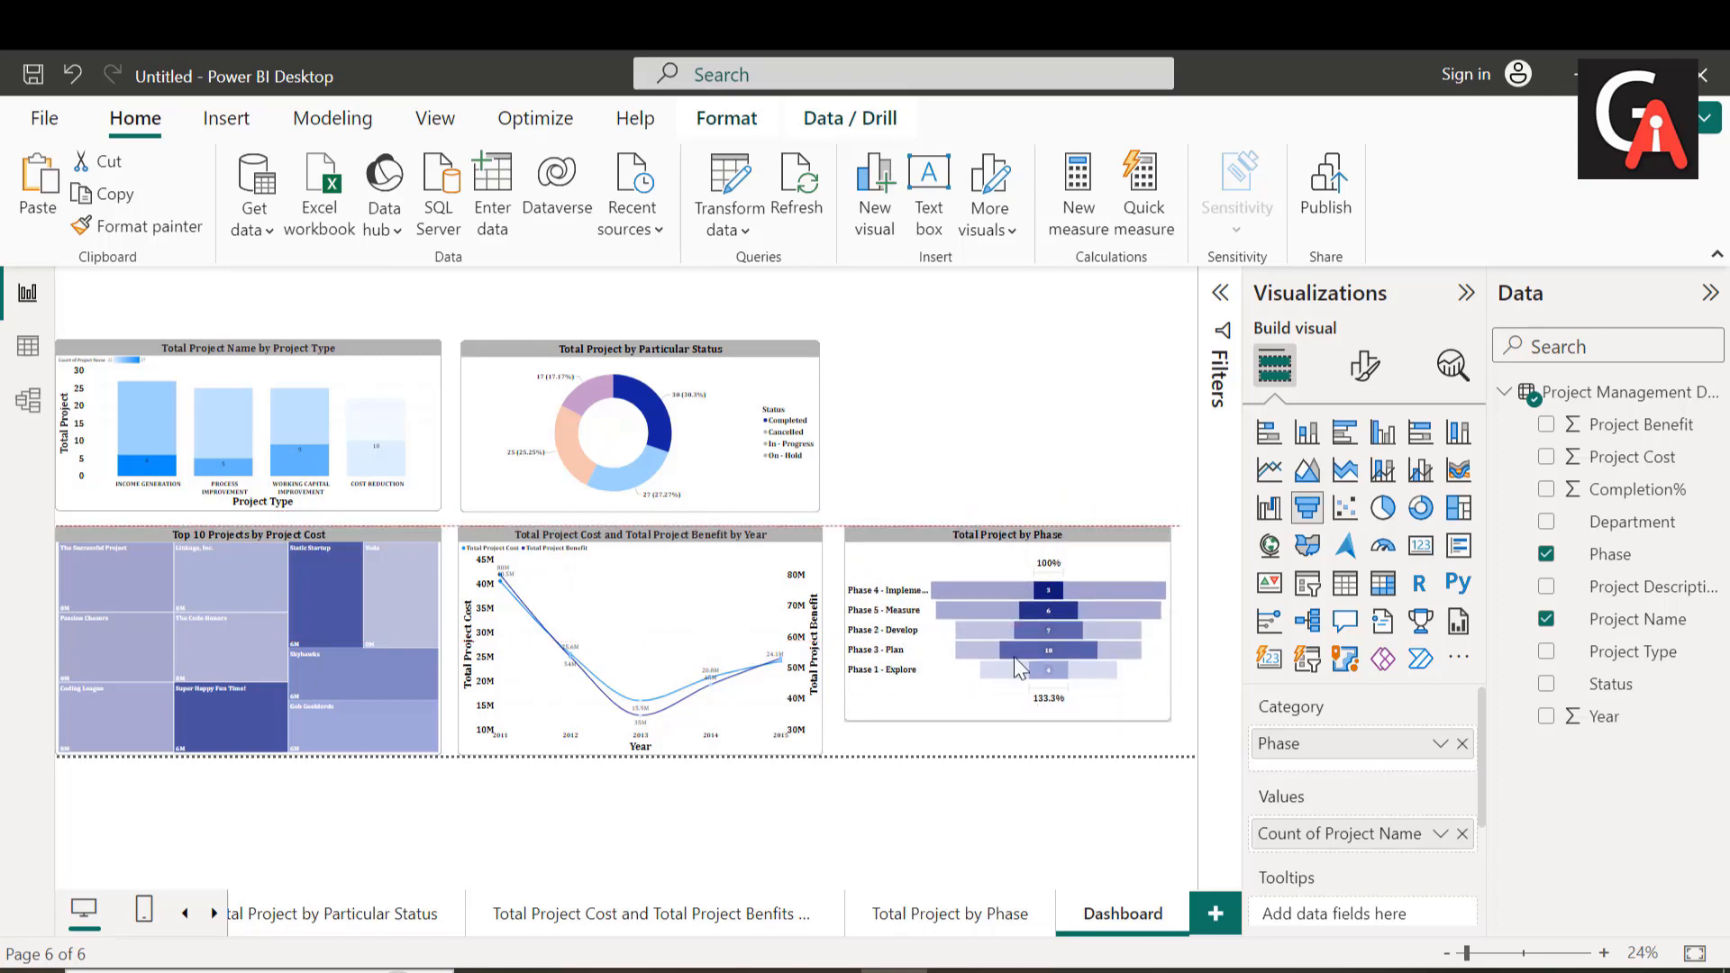
pyautogui.hotkey('ctrl', 'z')
pyautogui.moveTo(1002, 642); pyautogui.dragTo(1002, 580)
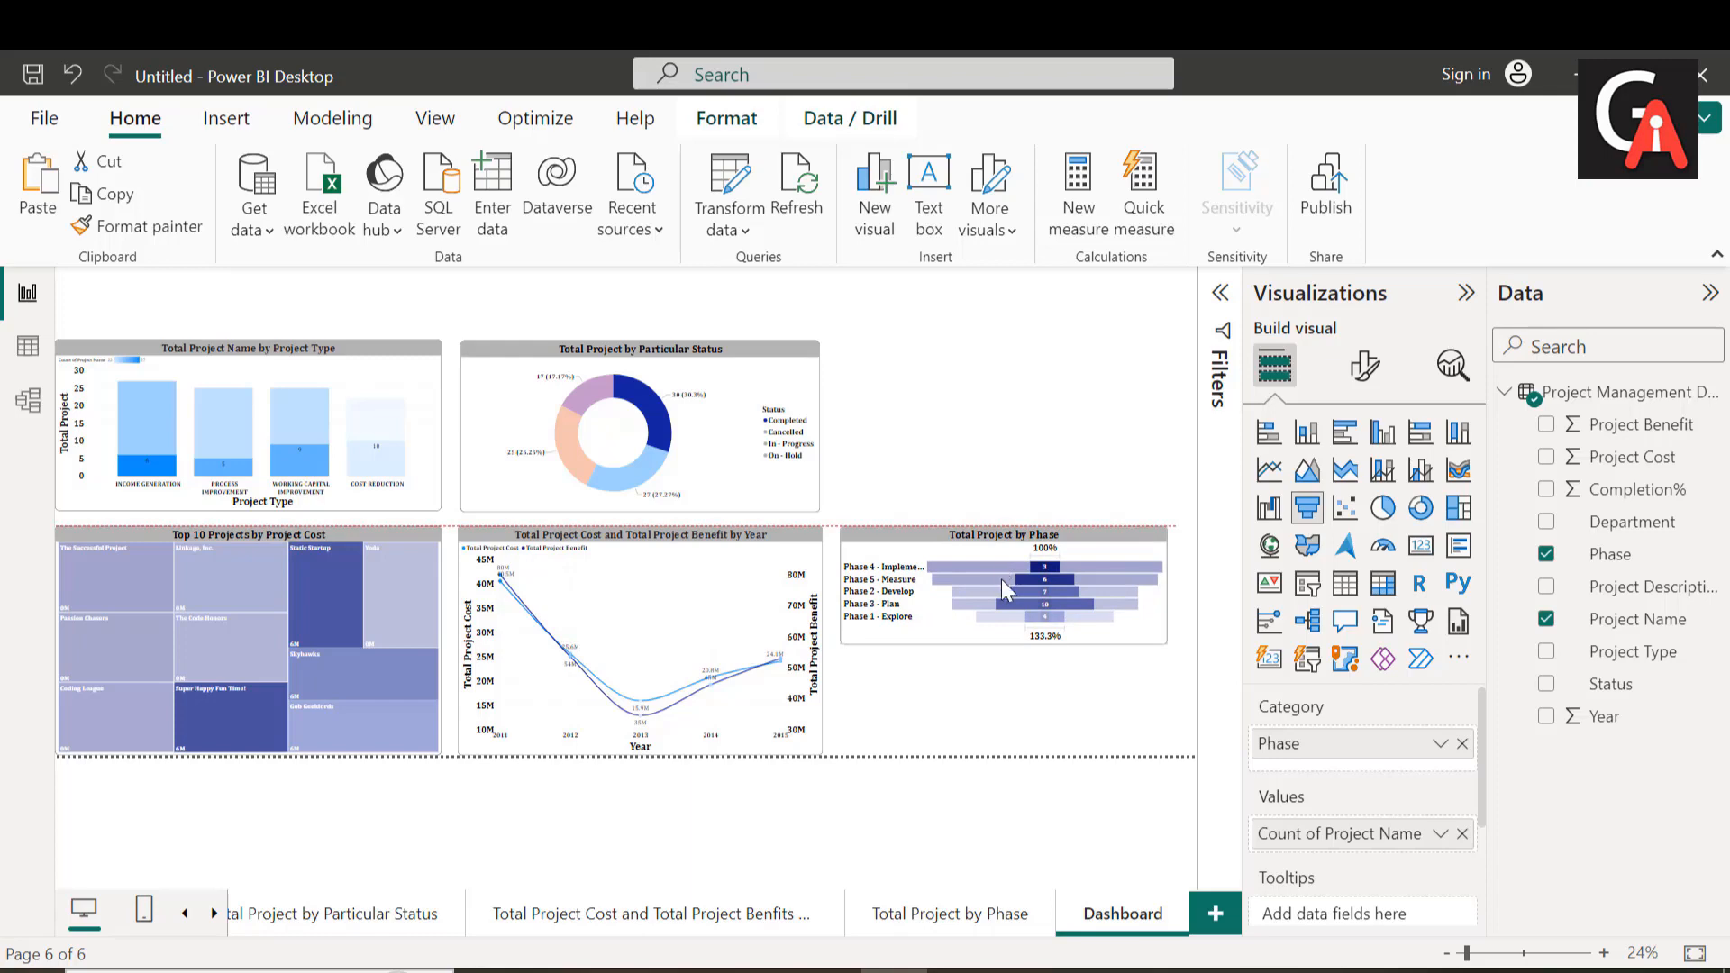
pyautogui.moveTo(1007, 645); pyautogui.dragTo(1014, 757)
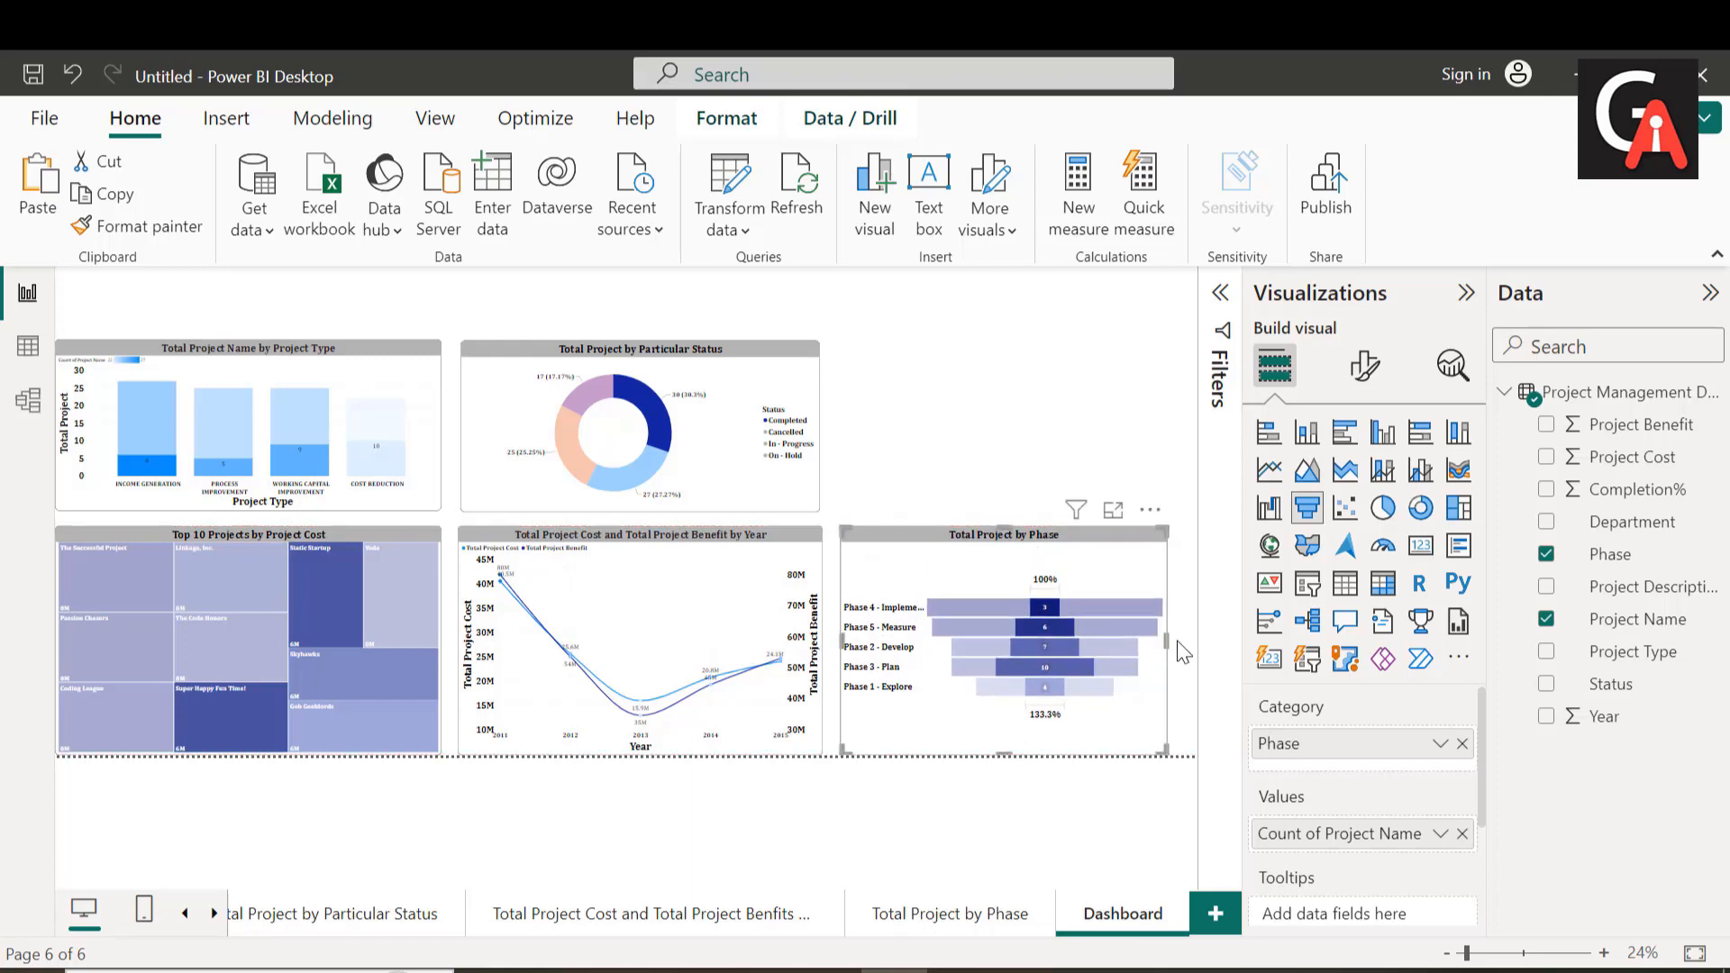
pyautogui.moveTo(1166, 640); pyautogui.dragTo(1188, 640)
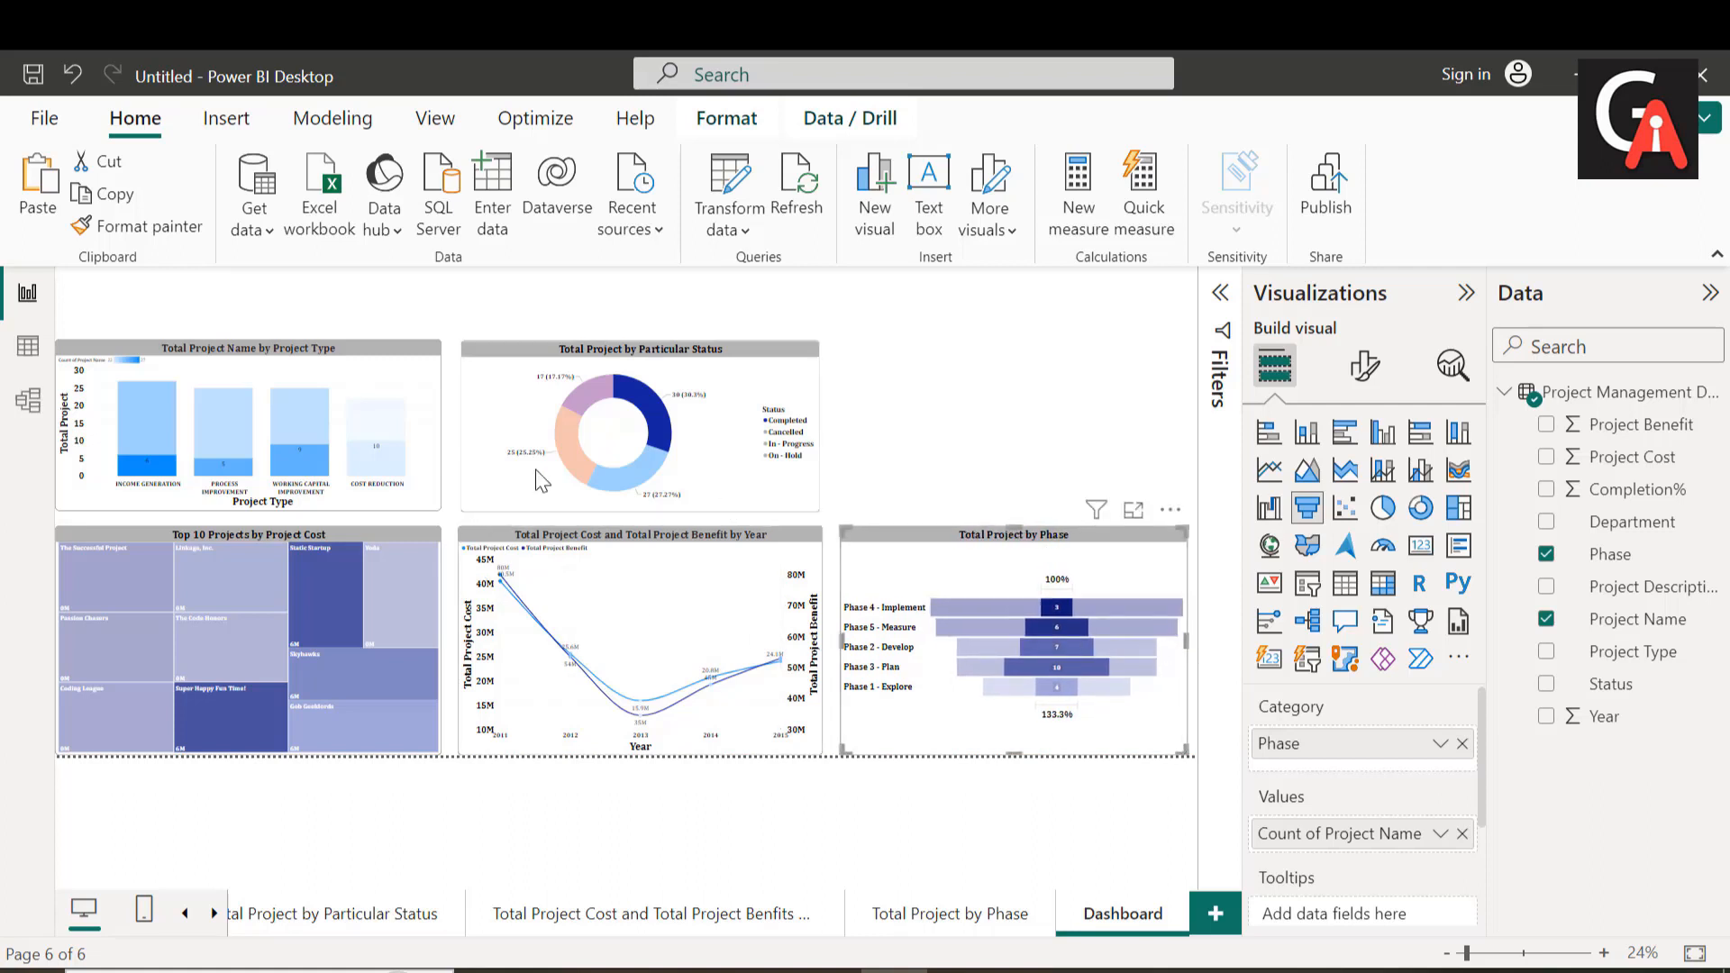
# Step: Narrow the "Total Project by Particular Status" donut chart from its right edge to free space in the upper row
pyautogui.click(436, 441)
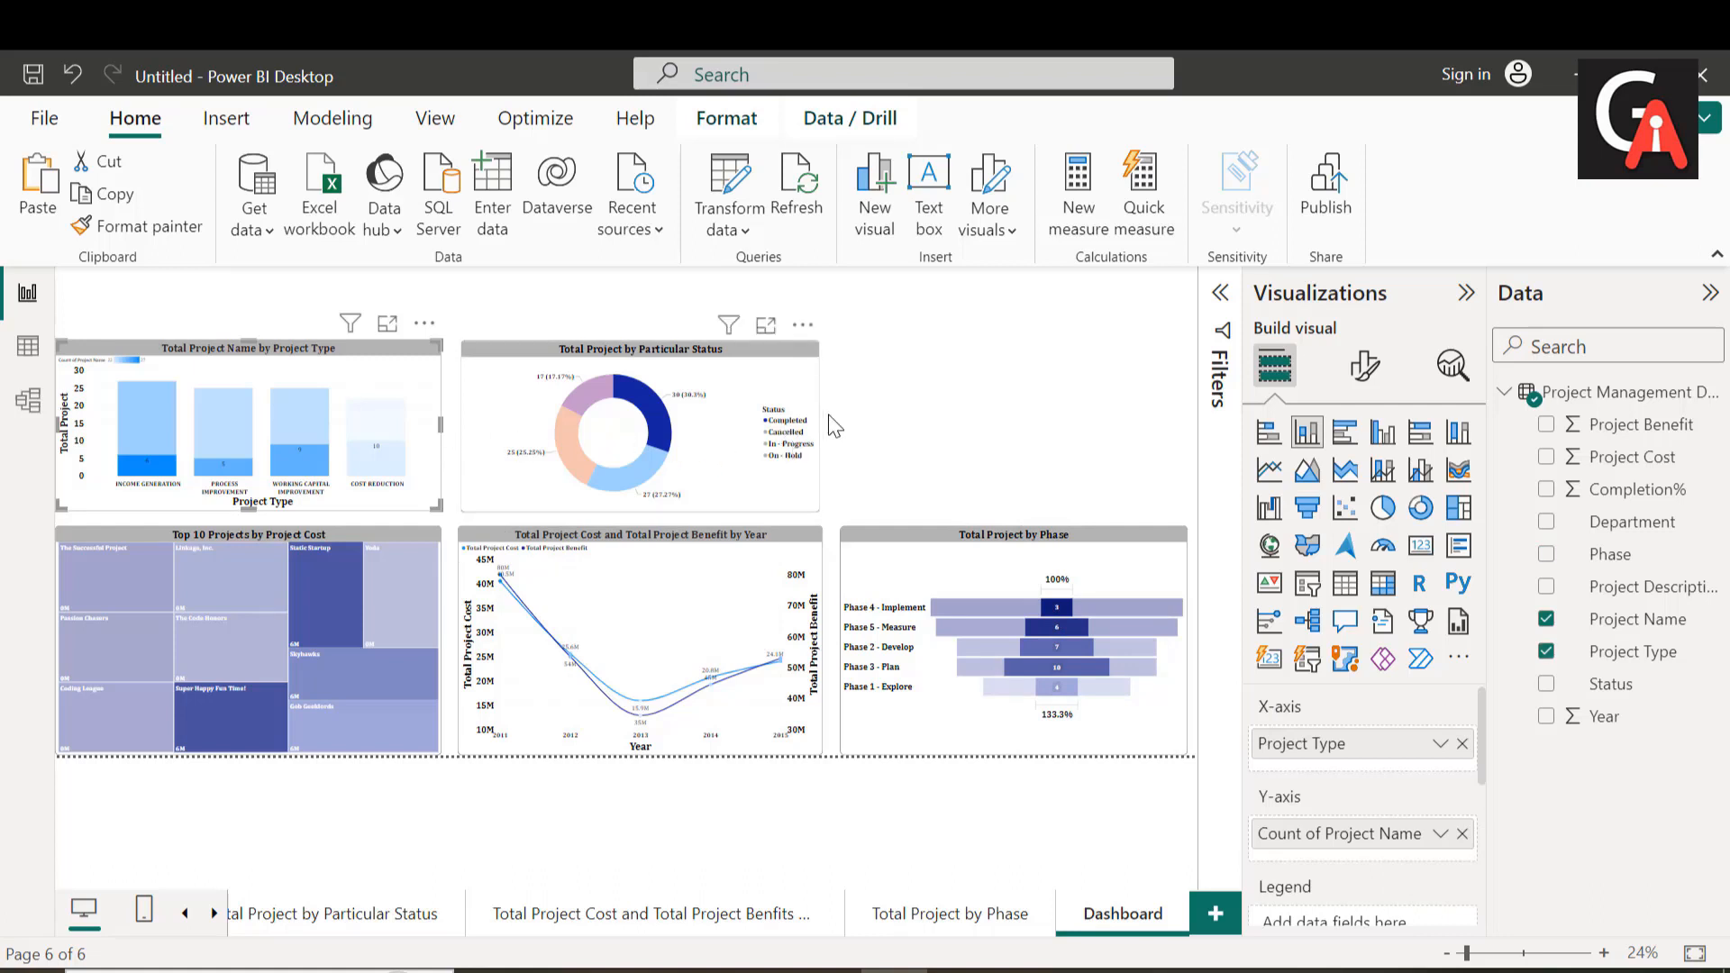
pyautogui.click(797, 428)
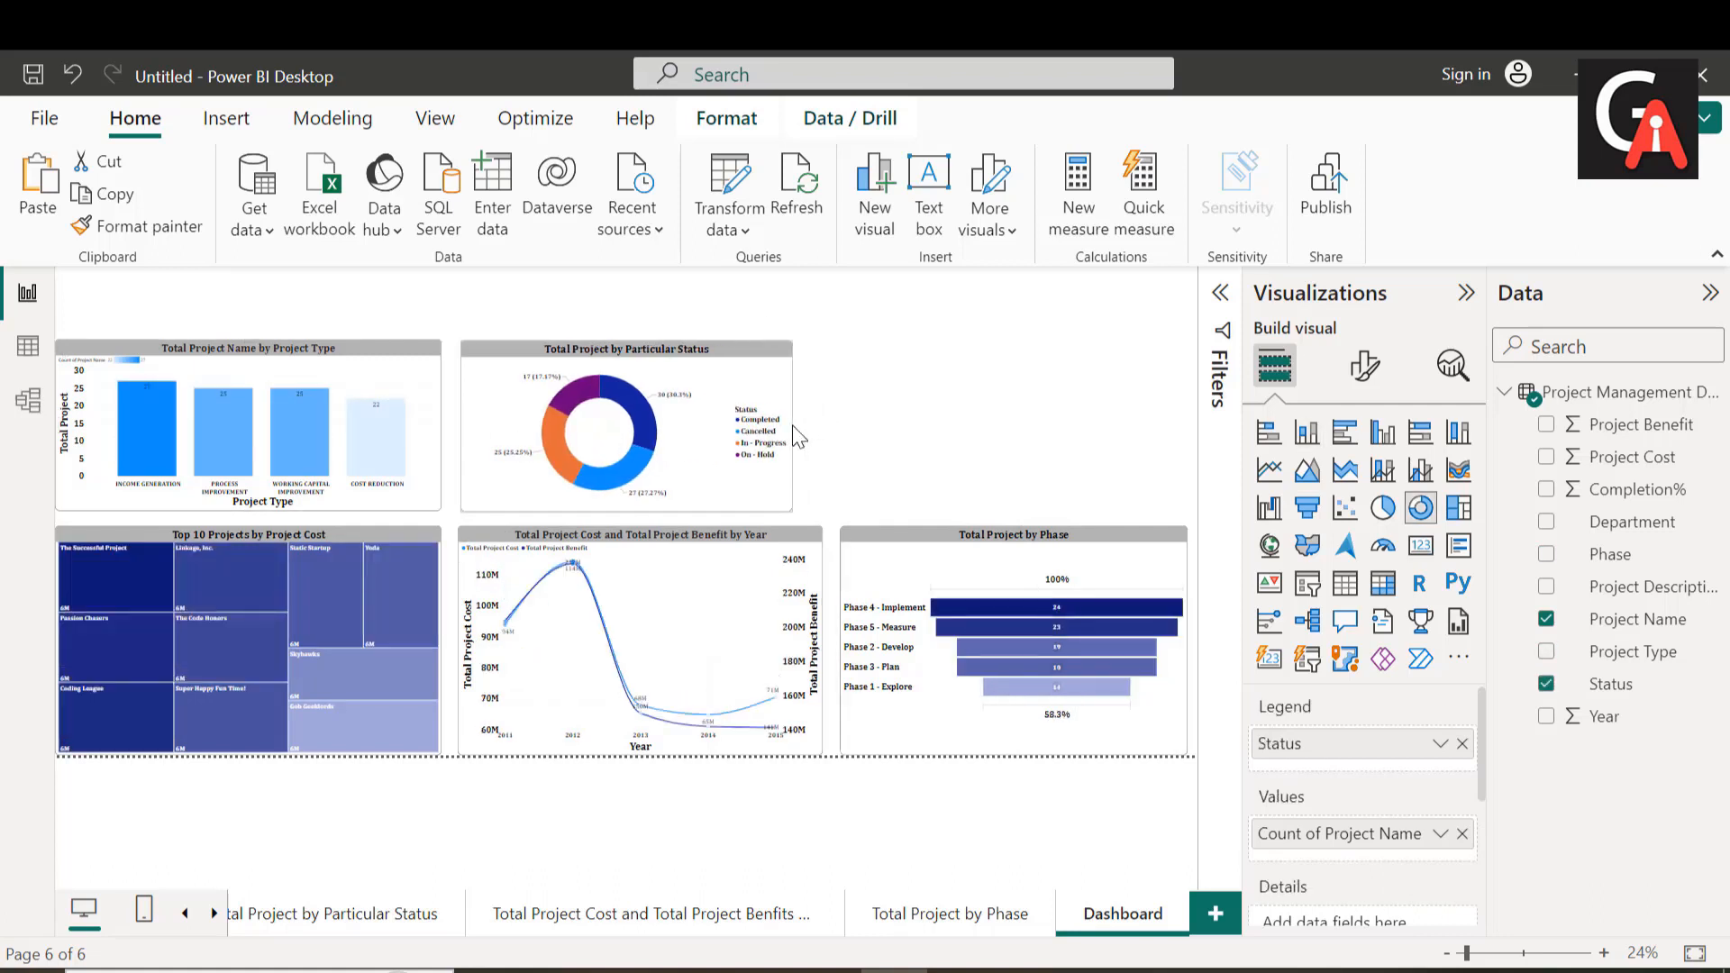
pyautogui.moveTo(797, 437); pyautogui.dragTo(780, 437)
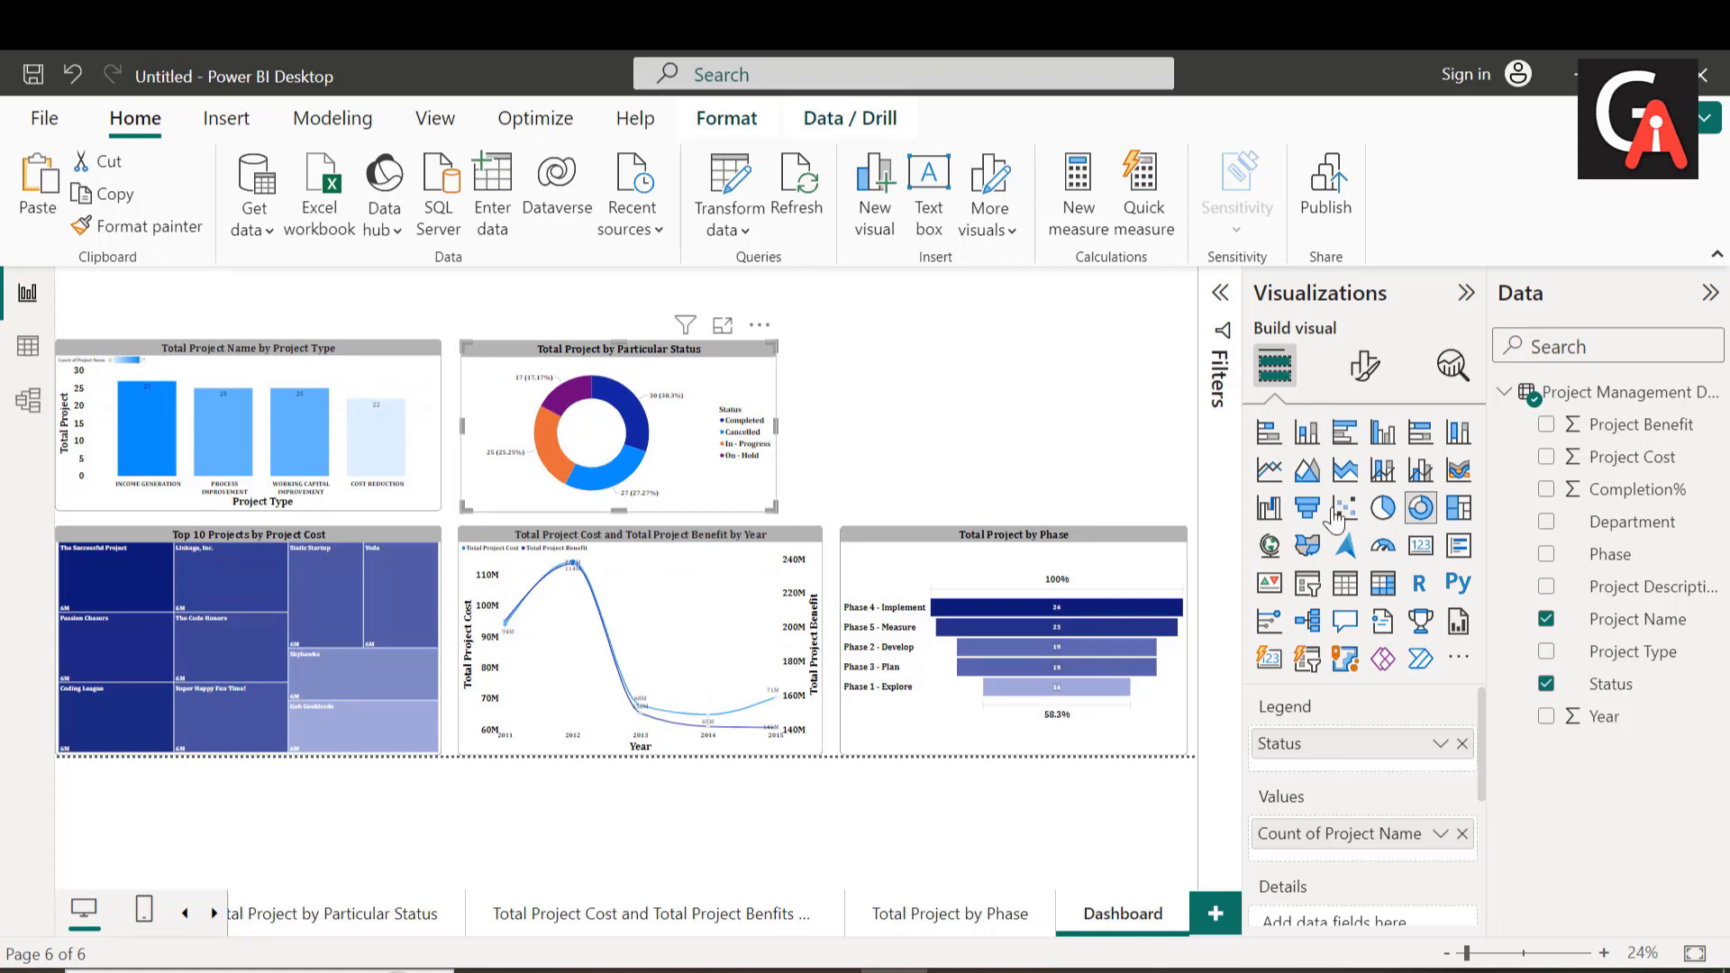
# Step: Add a new empty Card visual to the Dashboard page, keeping the donut chart as its own visual
pyautogui.click(1421, 547)
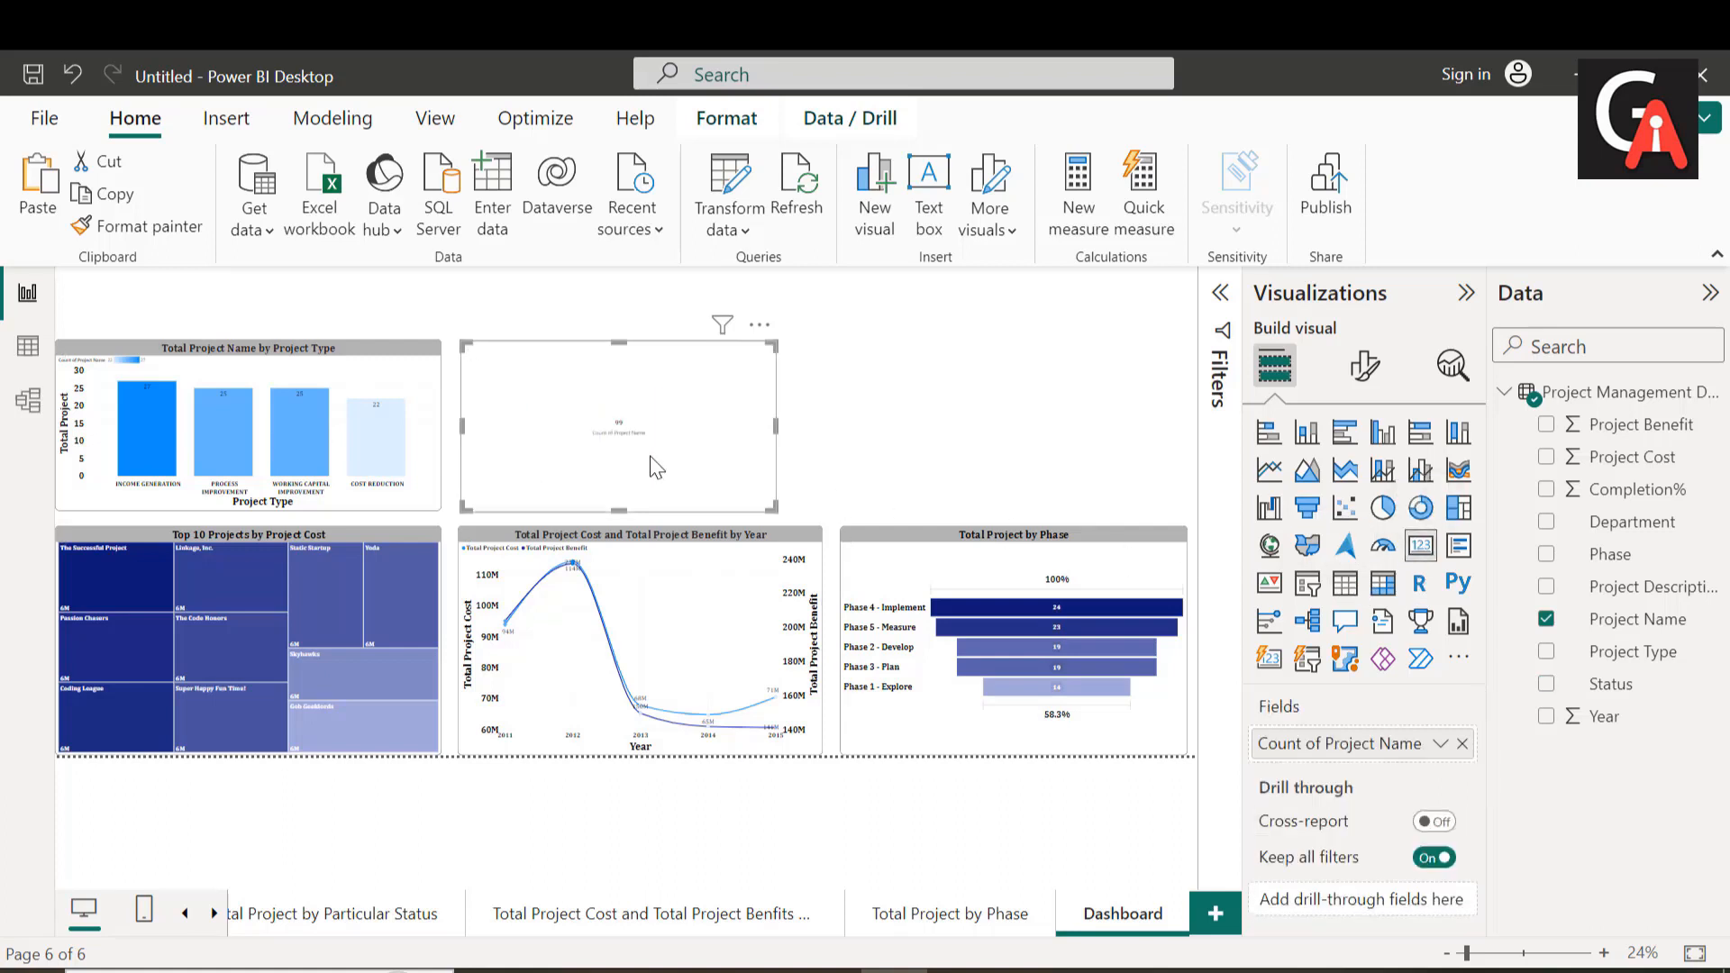
pyautogui.hotkey('ctrl', 'z')
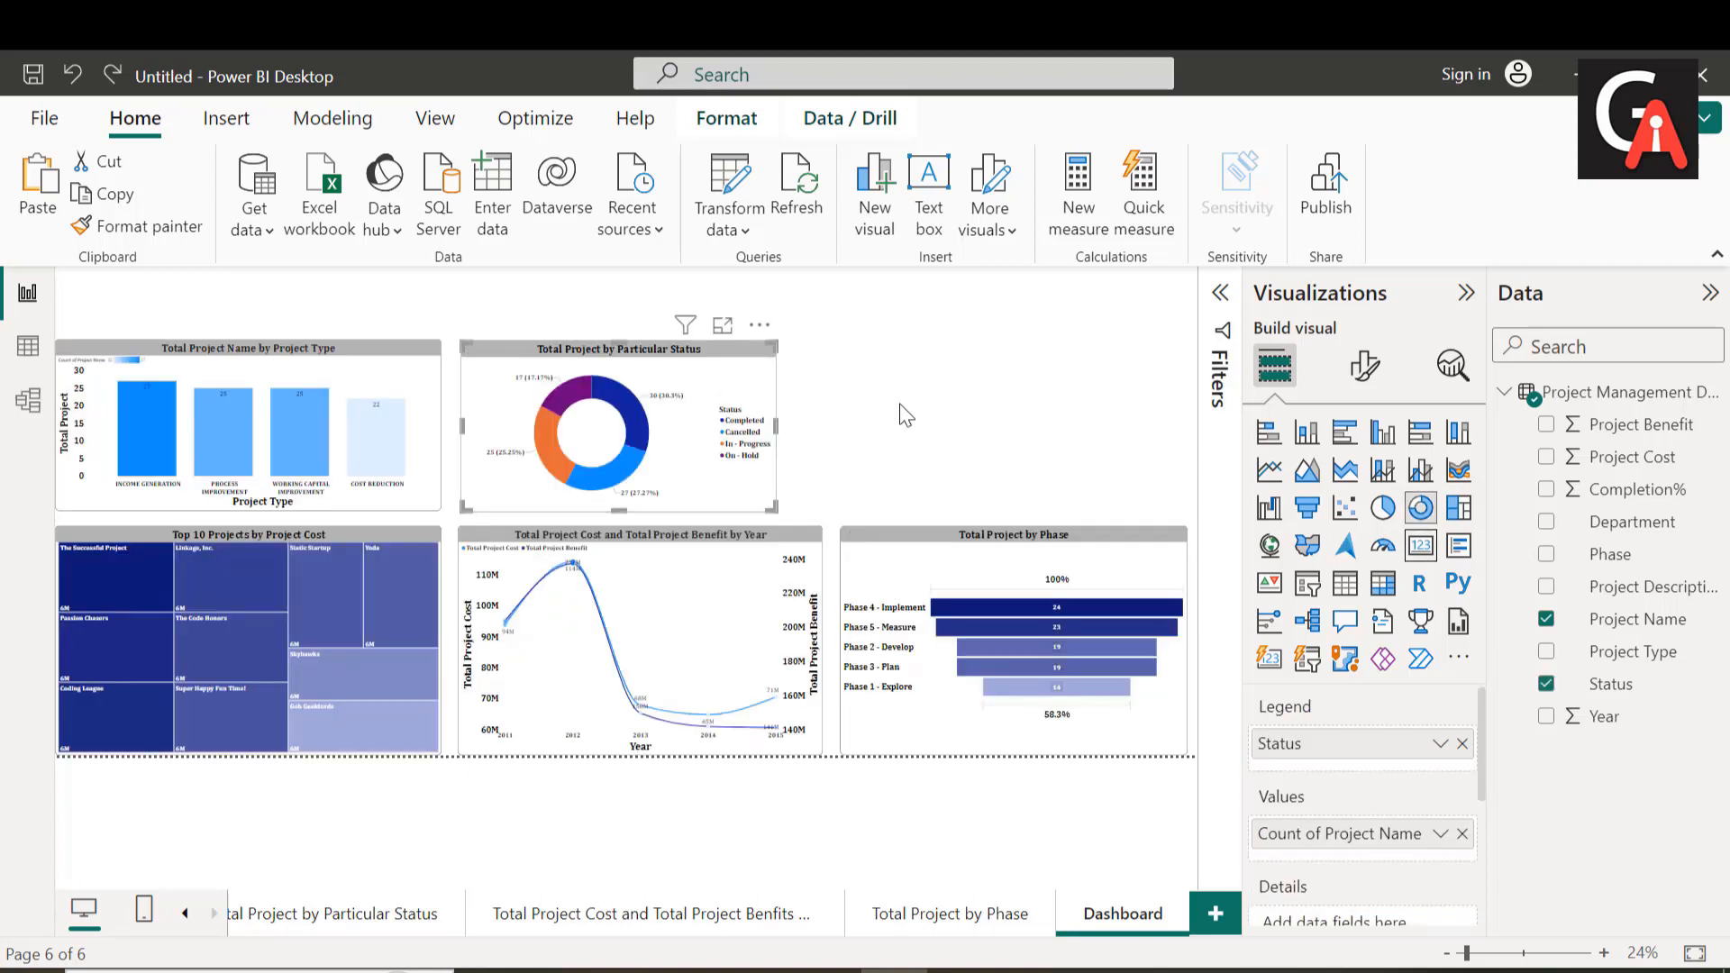
pyautogui.click(906, 414)
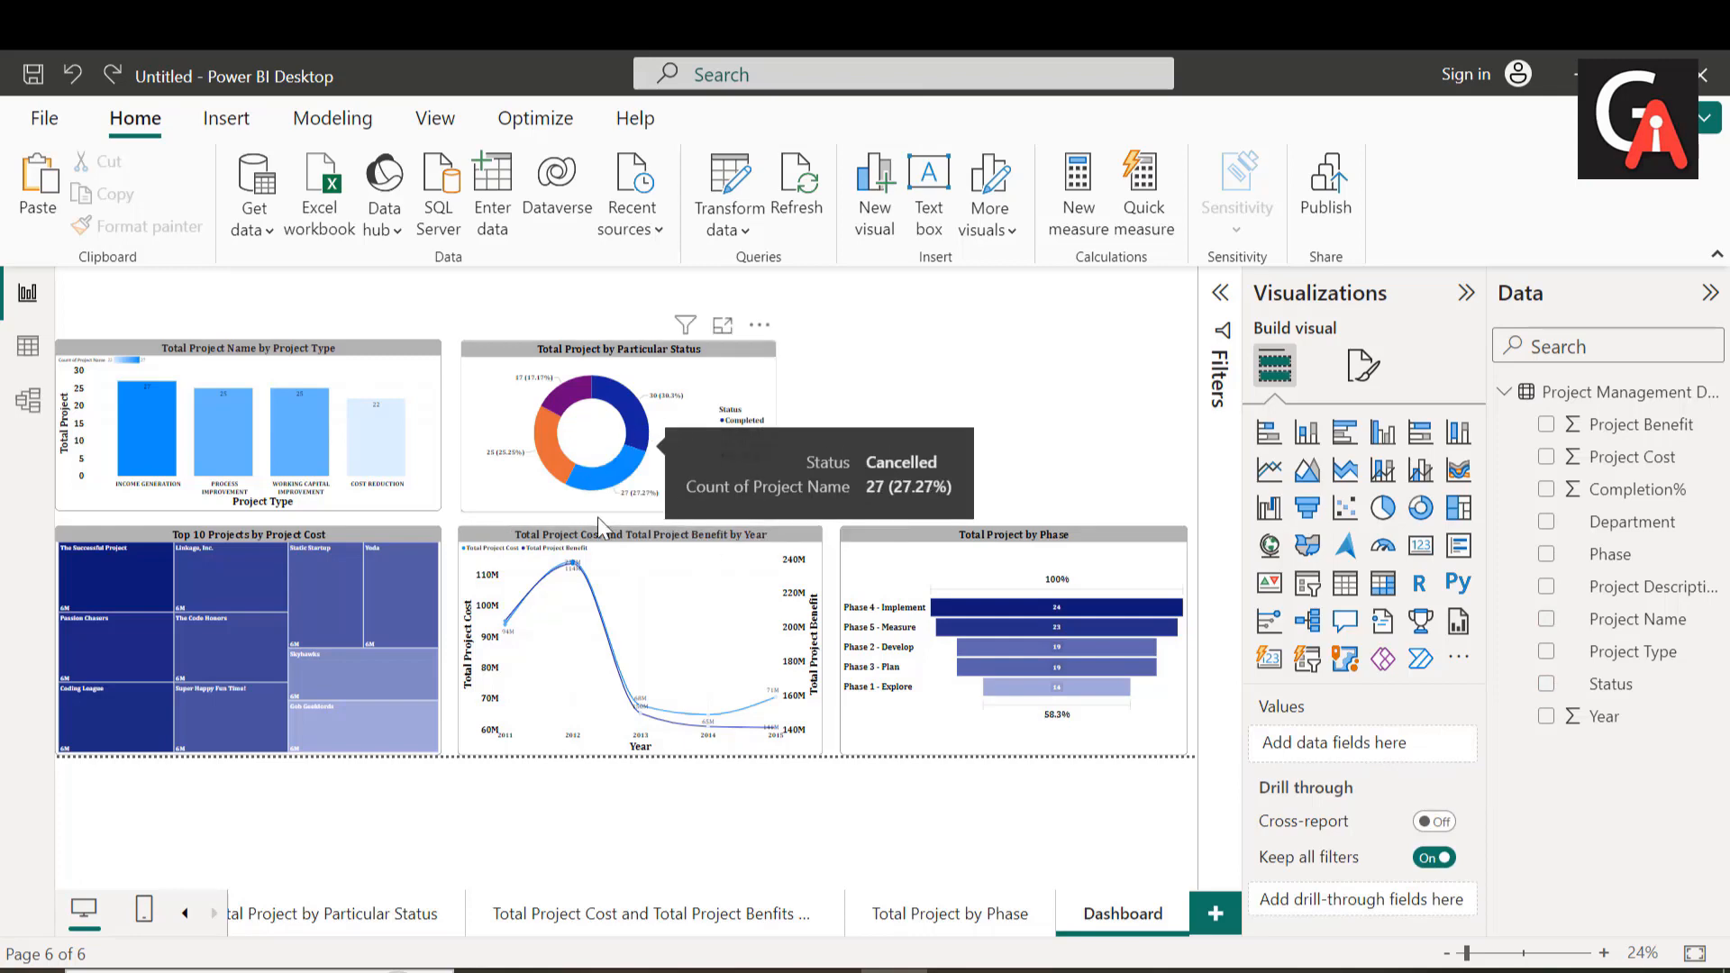
pyautogui.click(1422, 551)
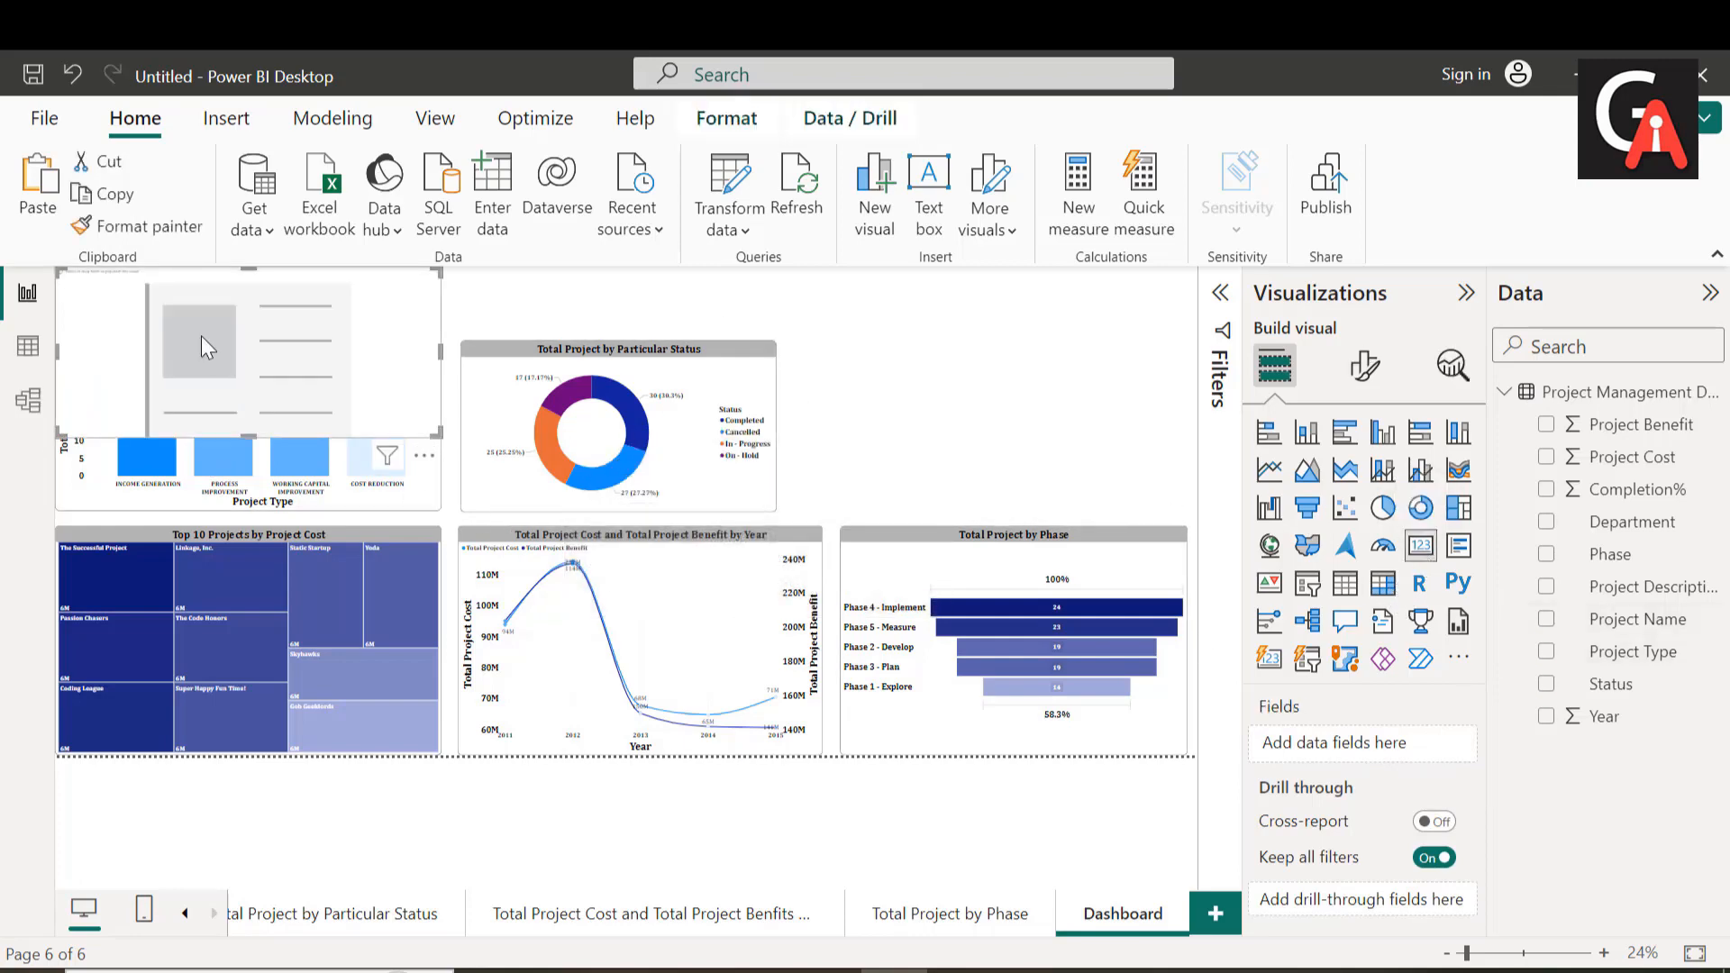
# Step: Move the empty card beside the "Total Project by Particular Status" donut chart and shrink its height and width to a small tile
pyautogui.moveTo(202, 337); pyautogui.dragTo(1080, 401)
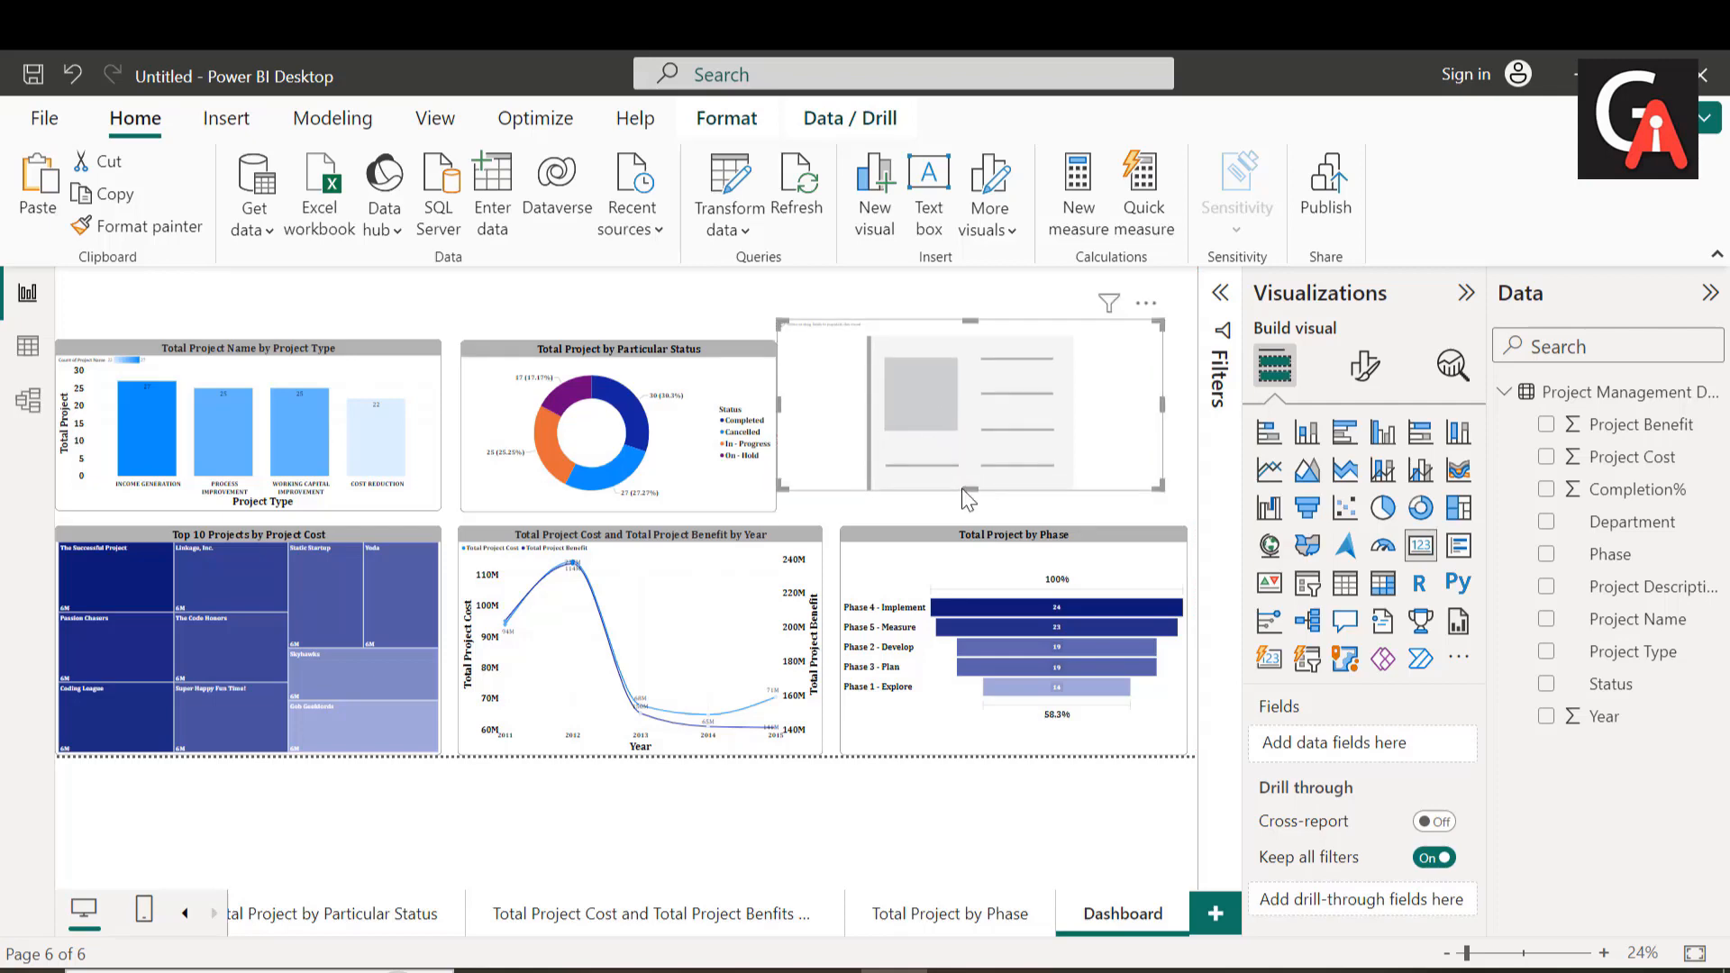
pyautogui.moveTo(966, 488); pyautogui.dragTo(980, 402)
pyautogui.moveTo(786, 410); pyautogui.dragTo(897, 387)
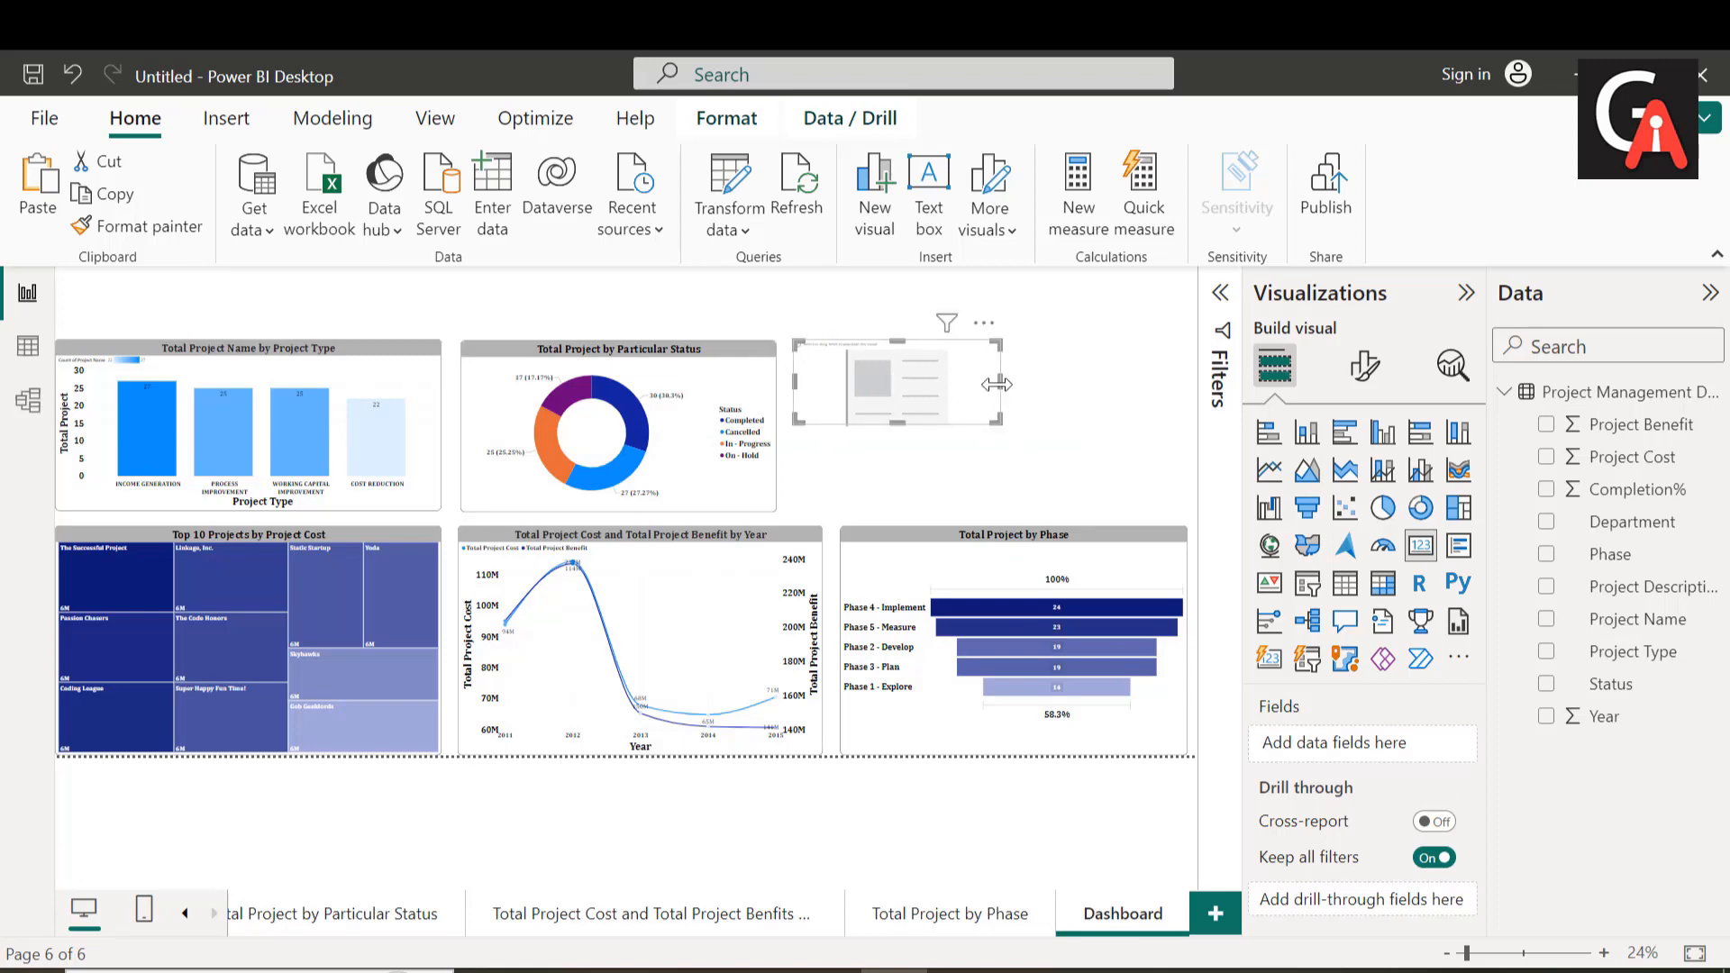
pyautogui.moveTo(1000, 394); pyautogui.dragTo(967, 399)
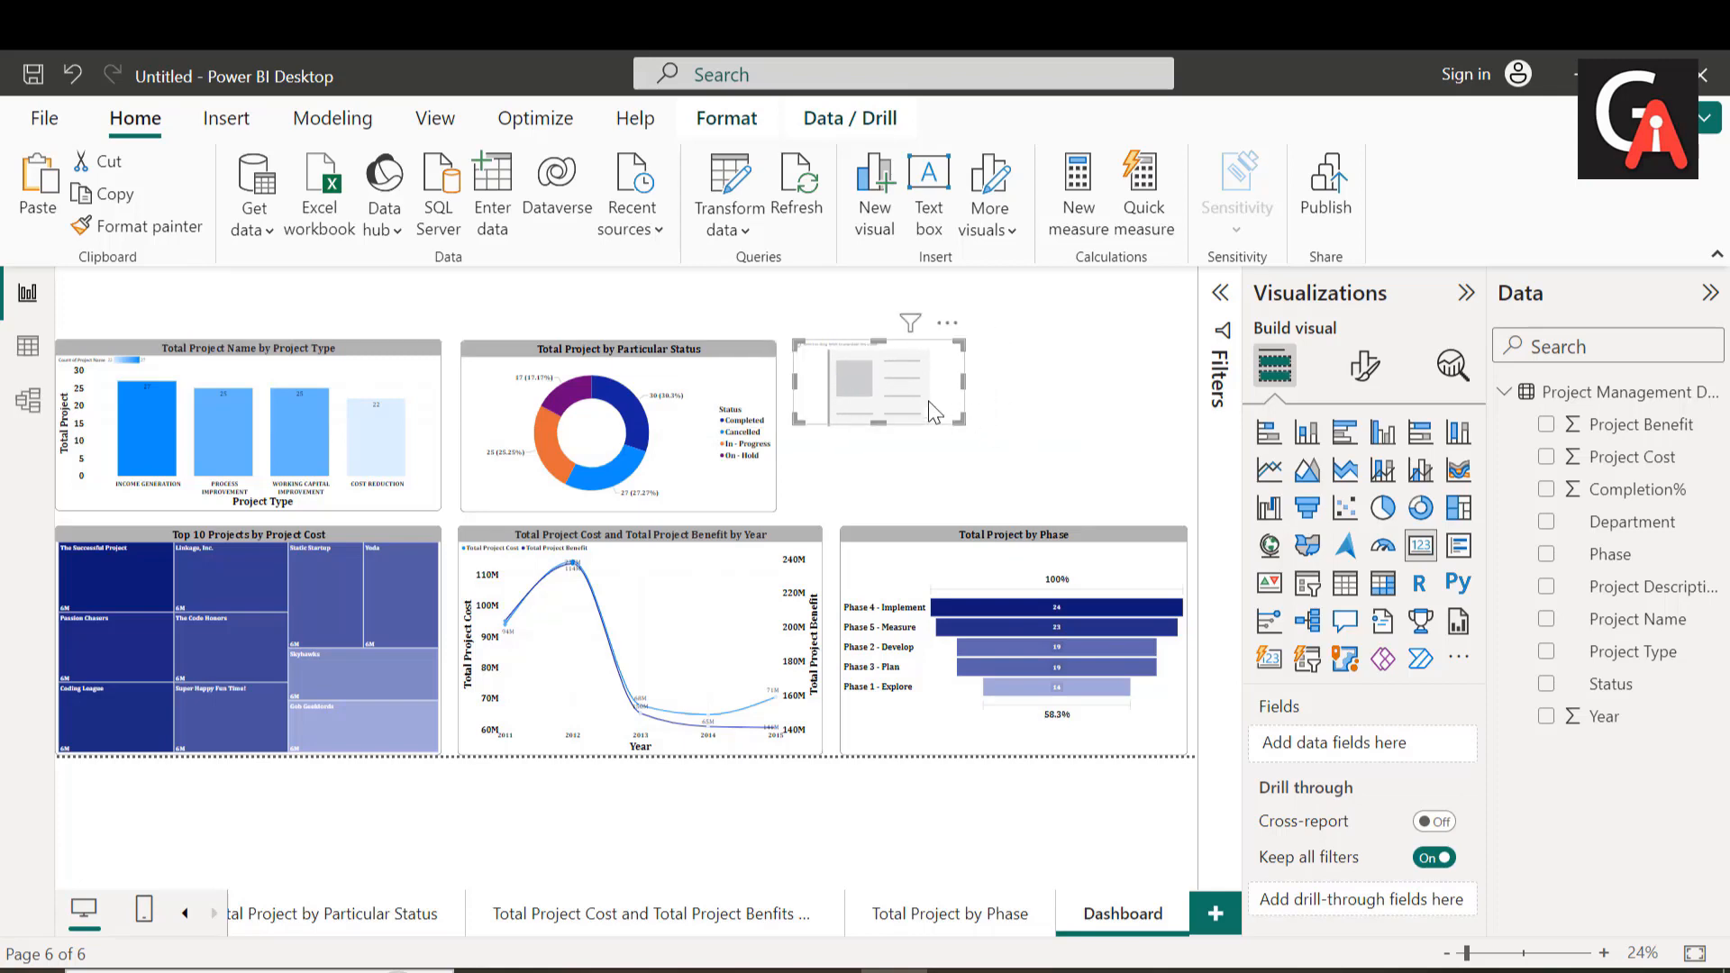
# Step: Add the Project Name field to the empty card and summarize it as a count
pyautogui.click(1365, 365)
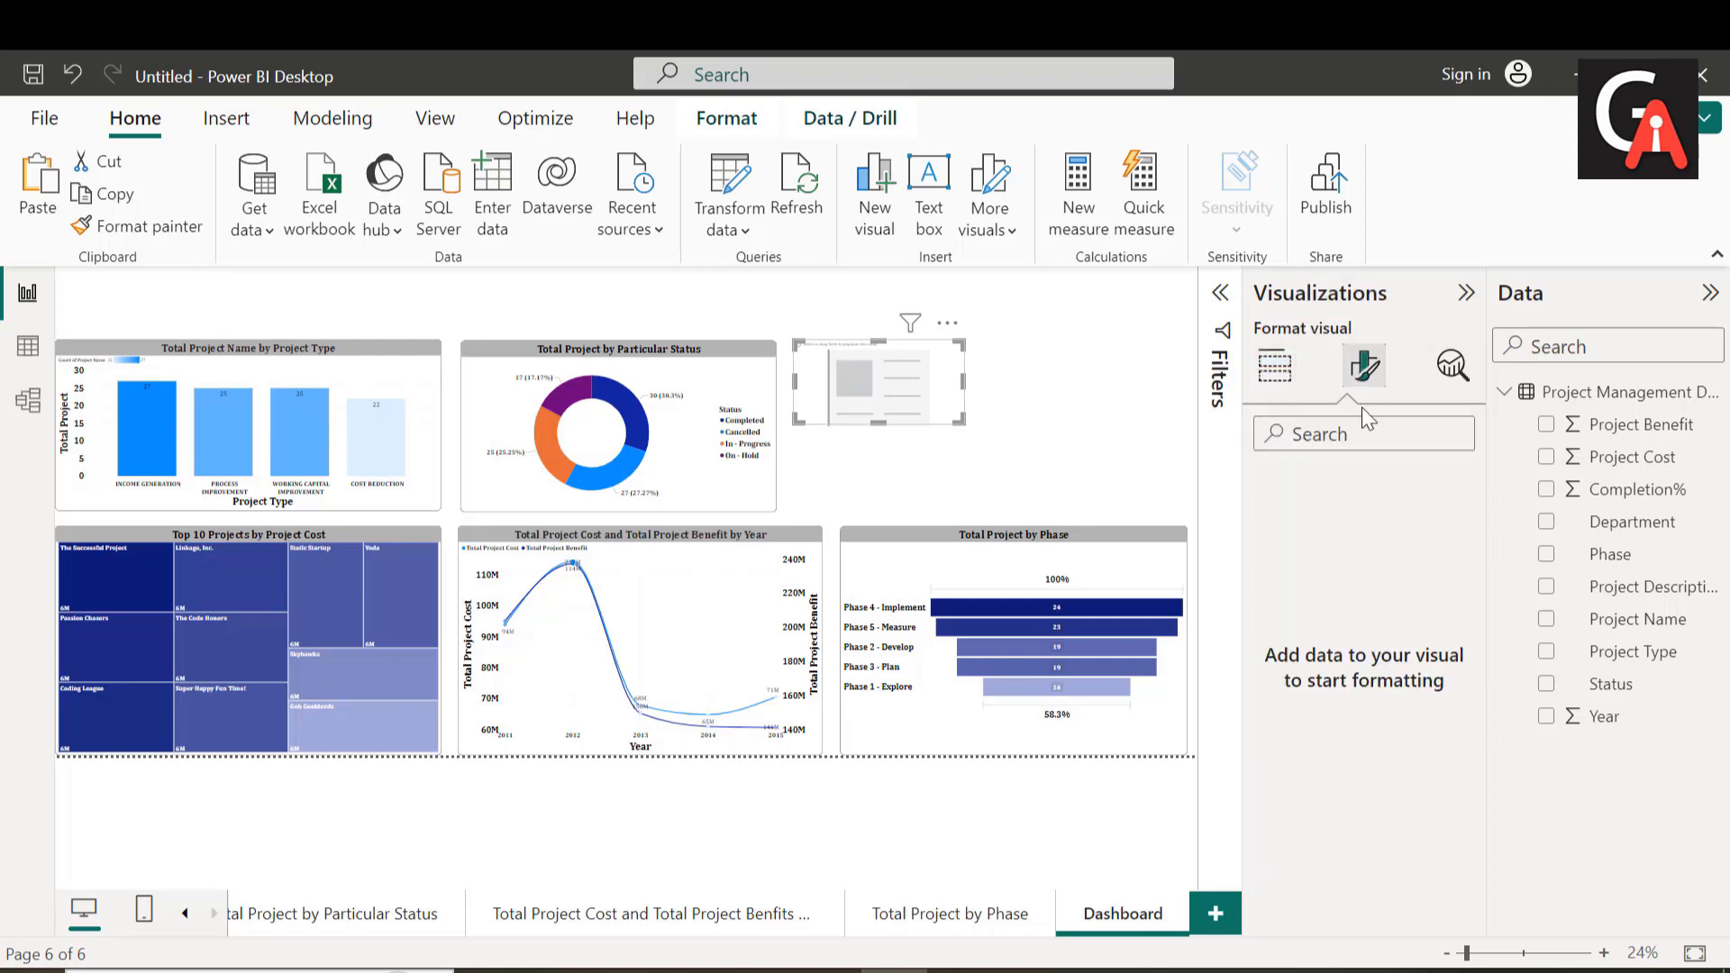
pyautogui.click(1274, 368)
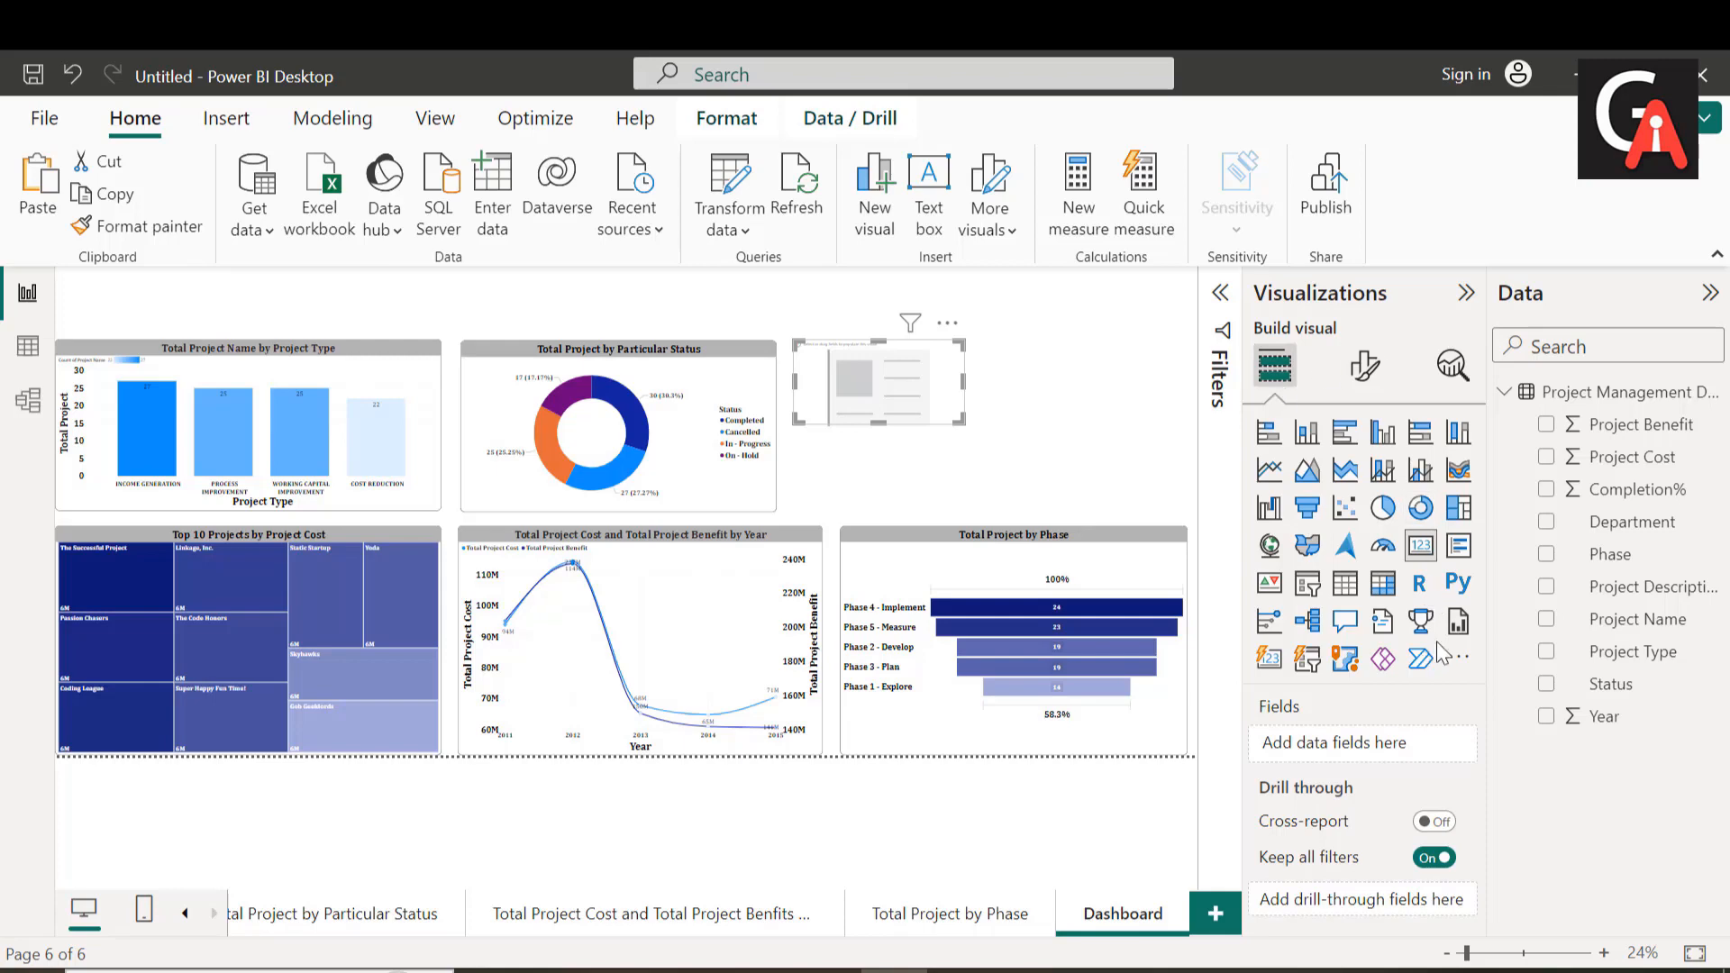
pyautogui.moveTo(1622, 620); pyautogui.dragTo(1375, 743)
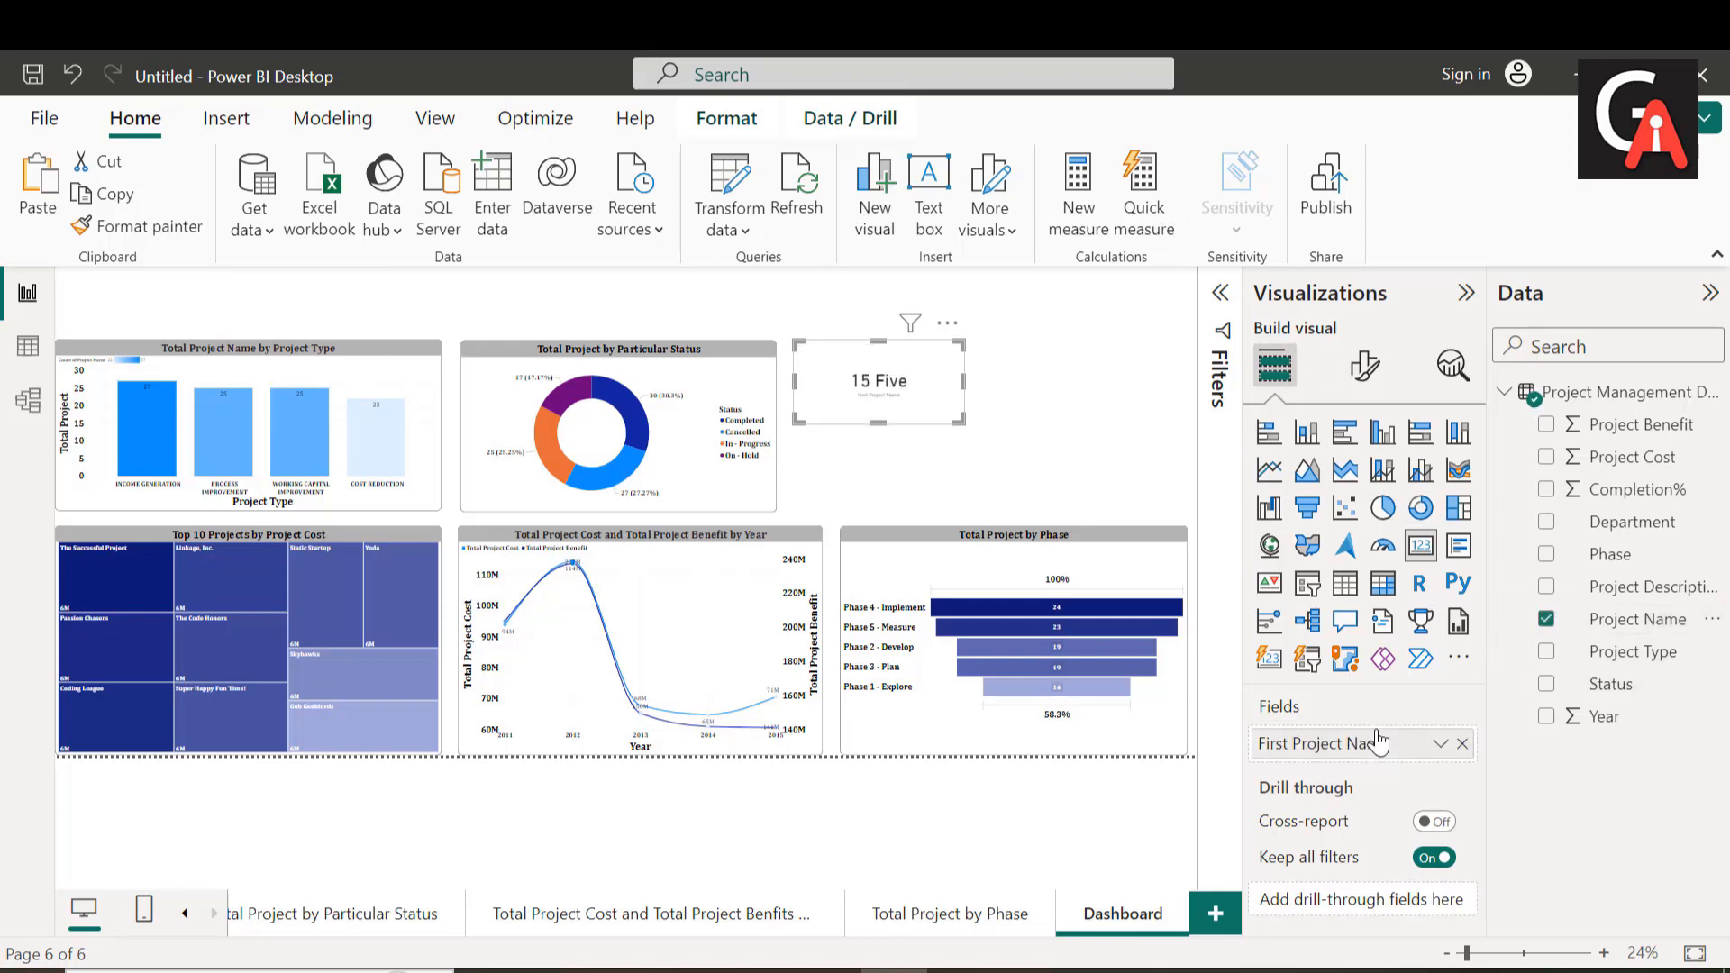
pyautogui.click(1439, 747)
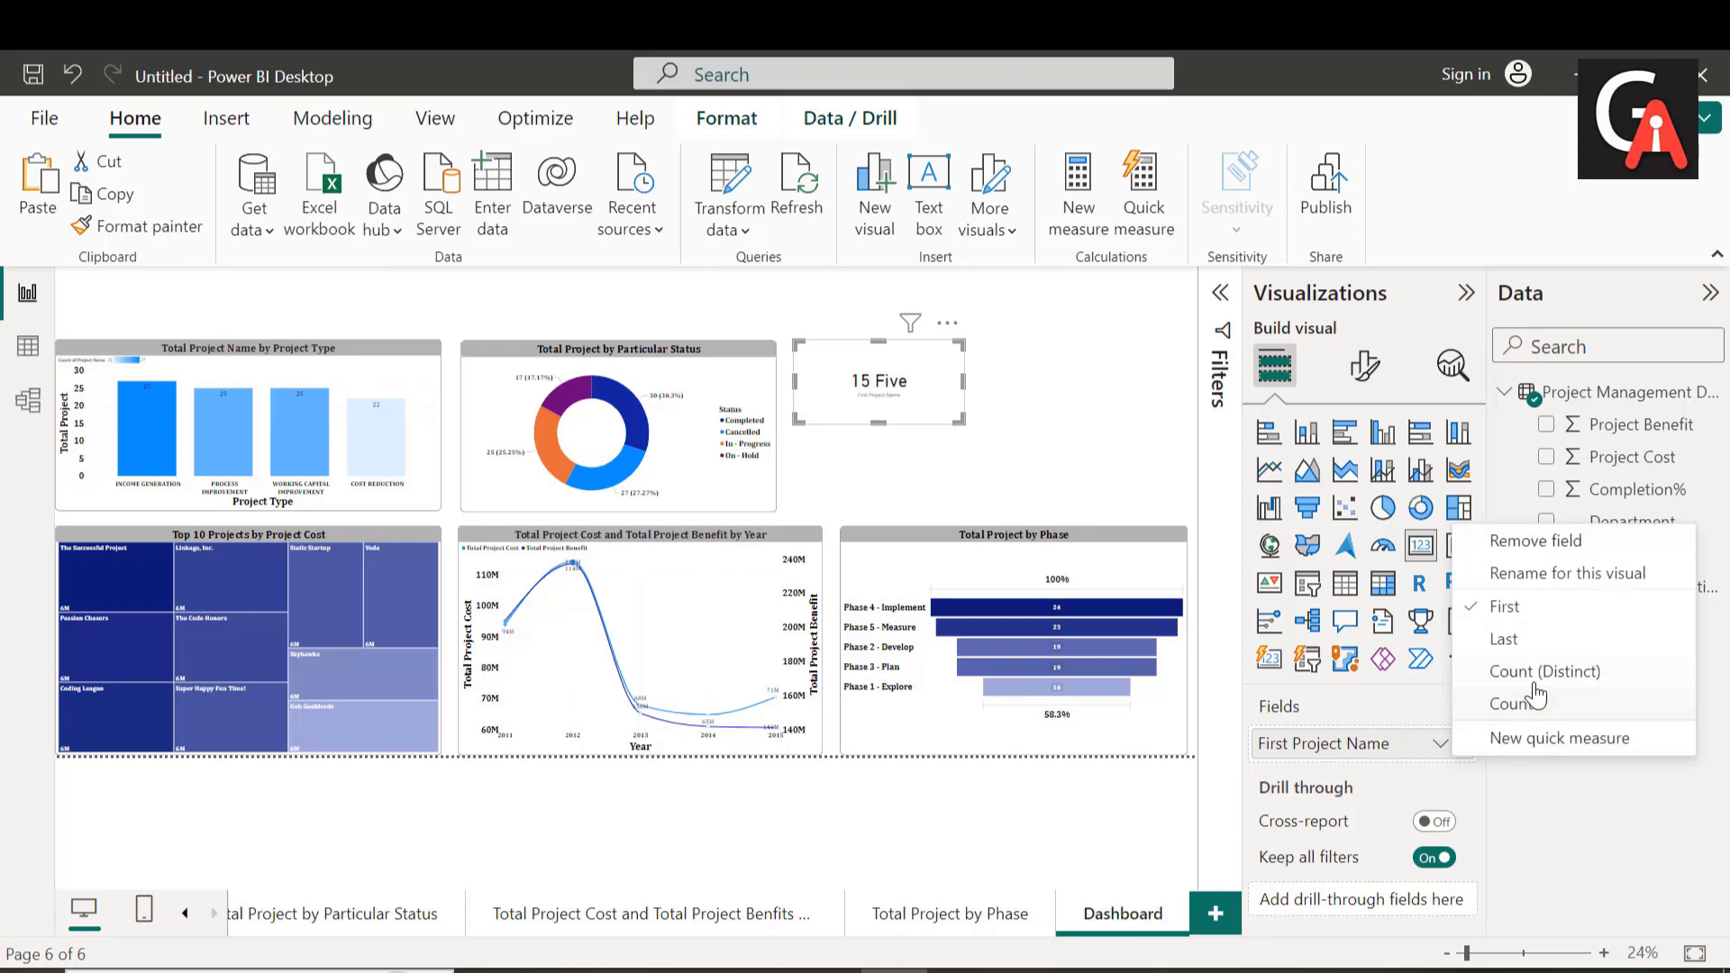
pyautogui.click(1542, 671)
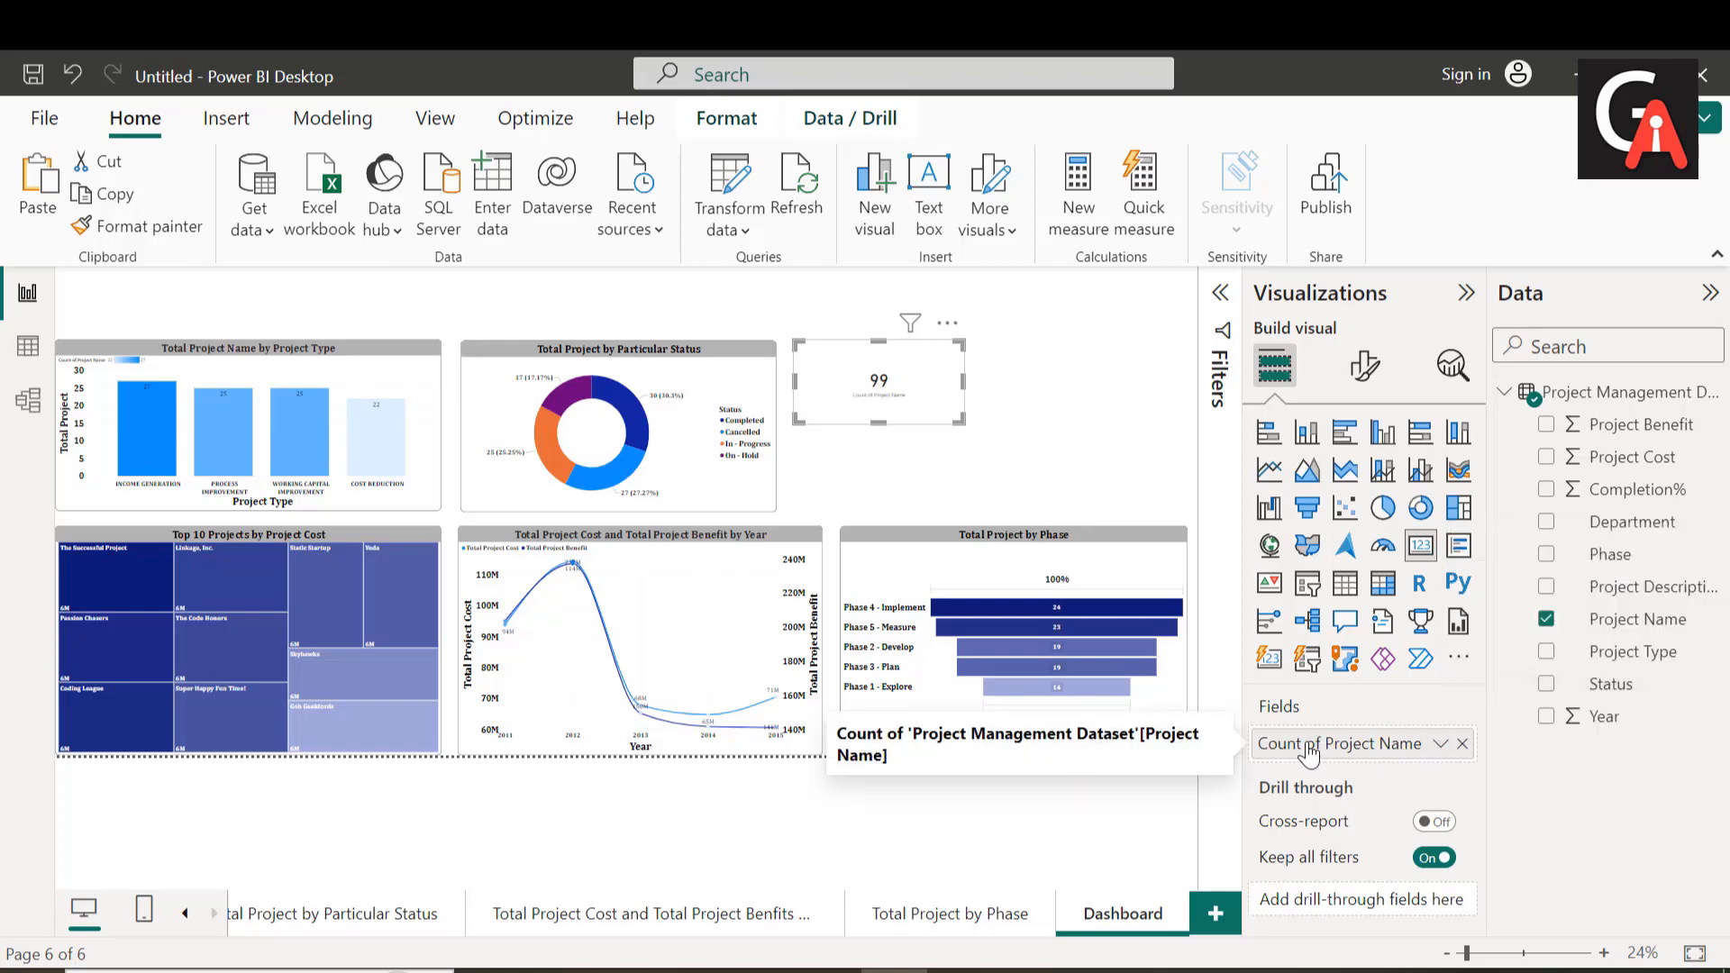
# Step: Set the card's category label font to Cambria at size 15
pyautogui.click(1373, 383)
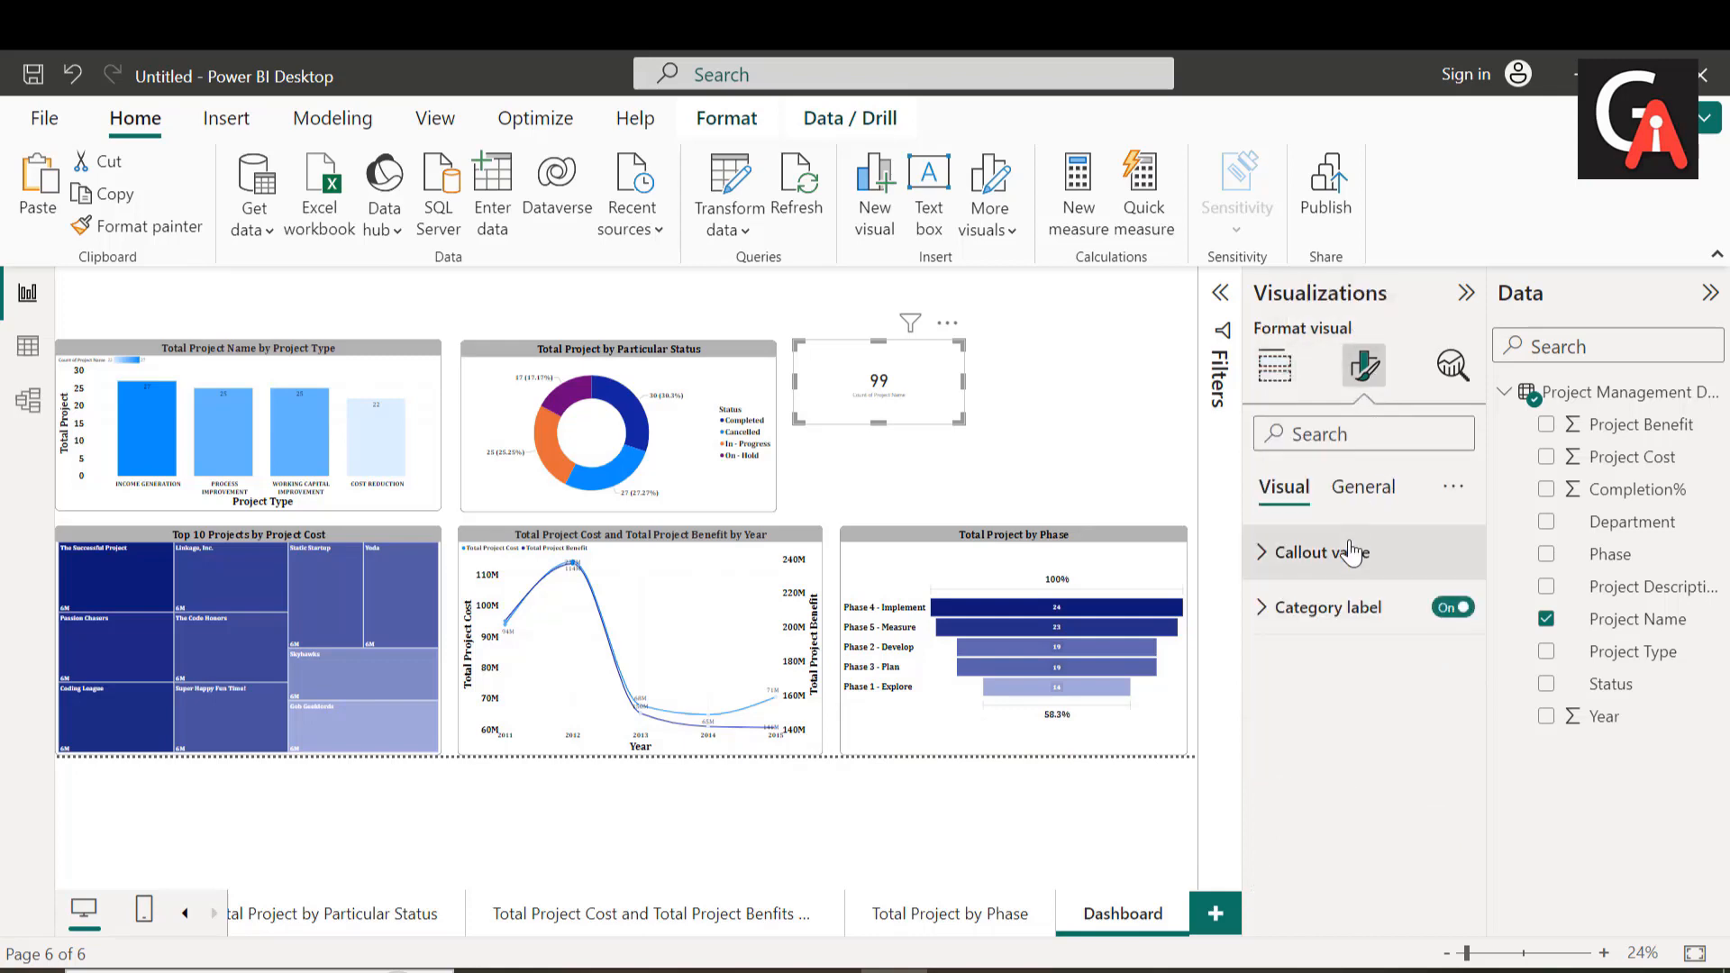
pyautogui.click(1331, 610)
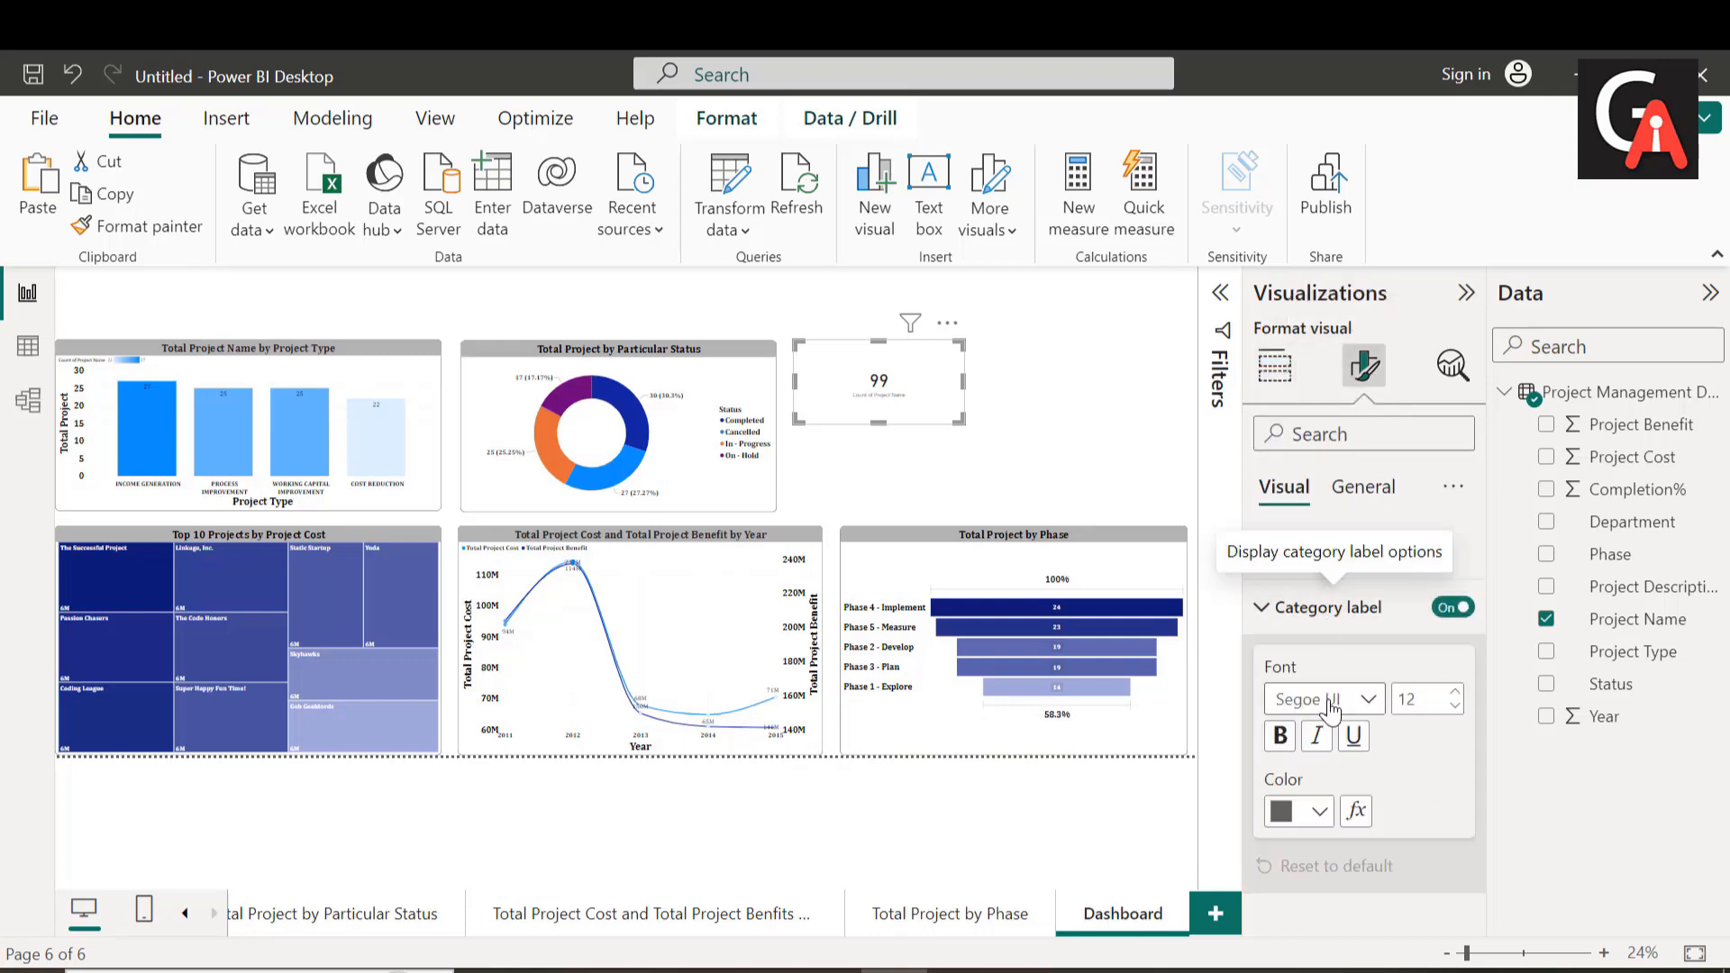
pyautogui.doubleClick(1421, 699)
pyautogui.press('BackSpace')
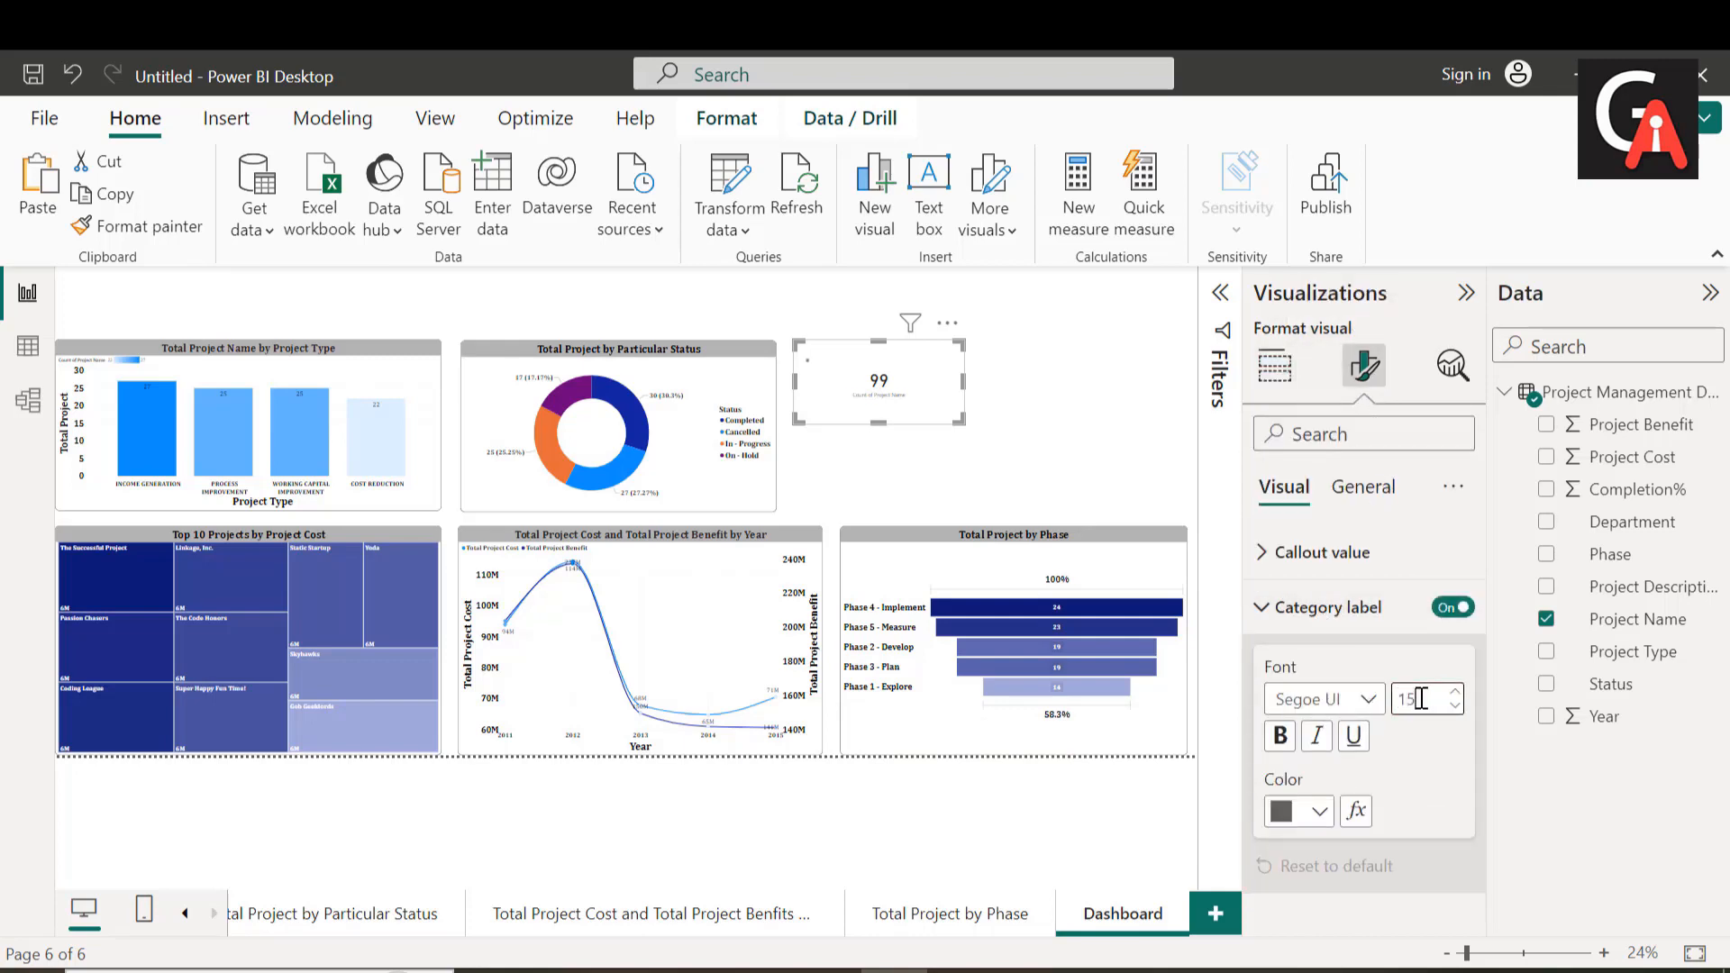
pyautogui.click(1365, 701)
pyautogui.scroll(4, 1342, 351)
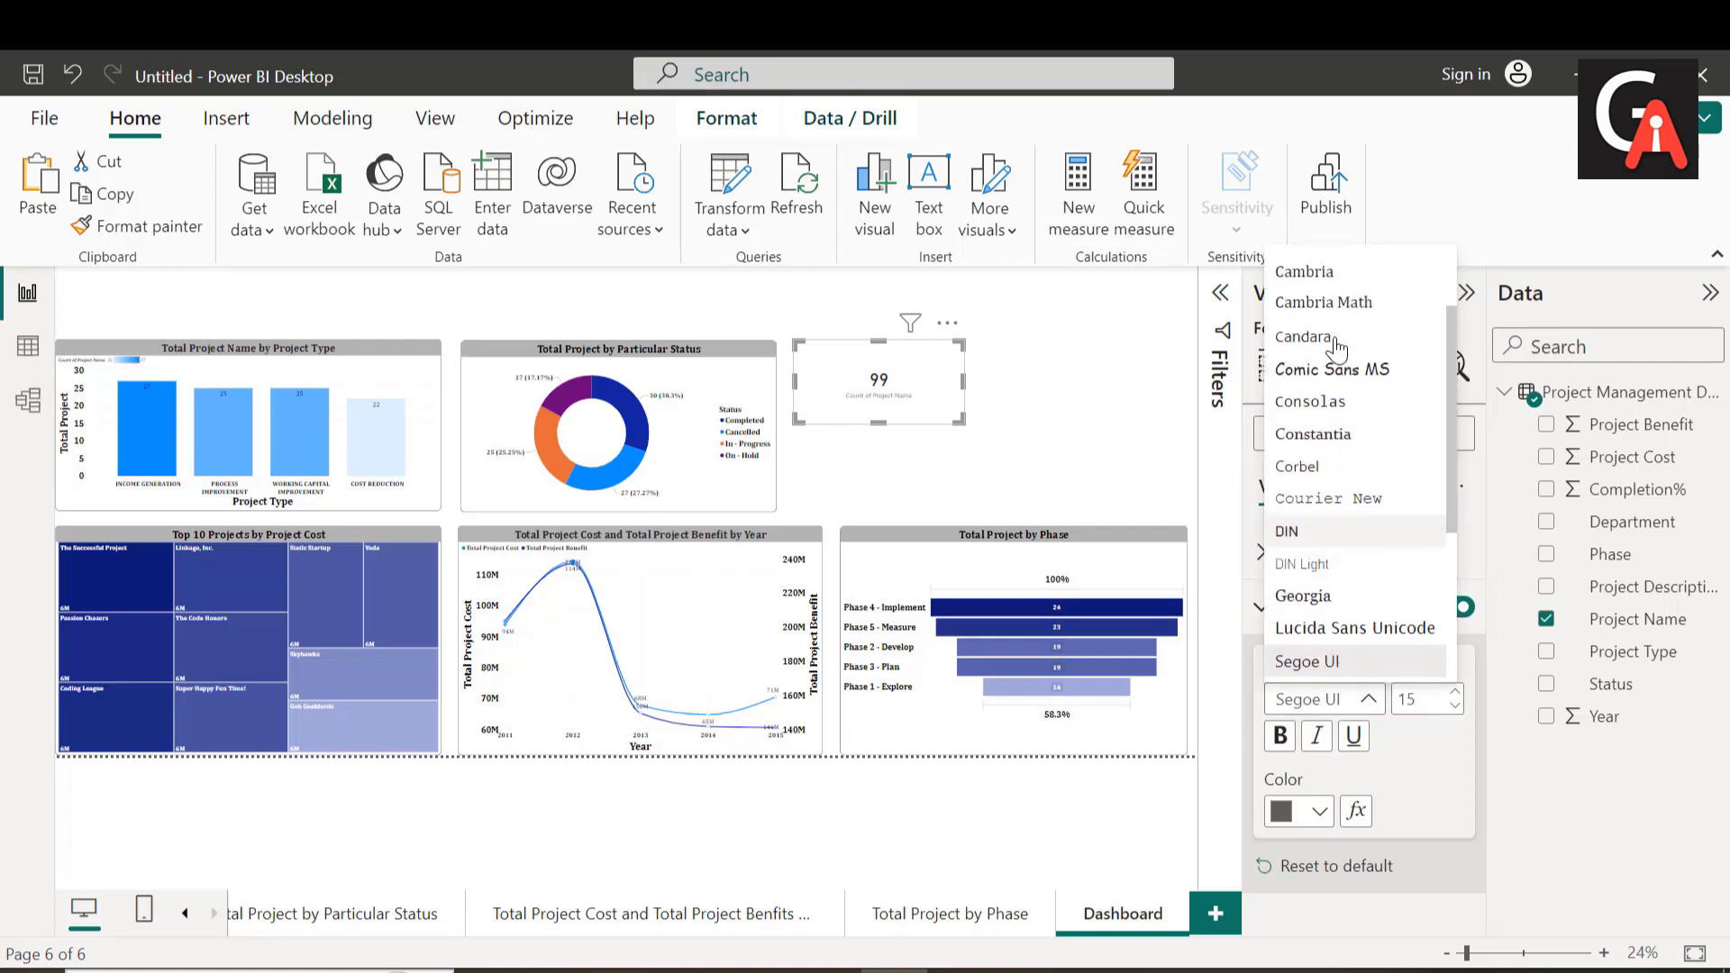
pyautogui.click(1337, 389)
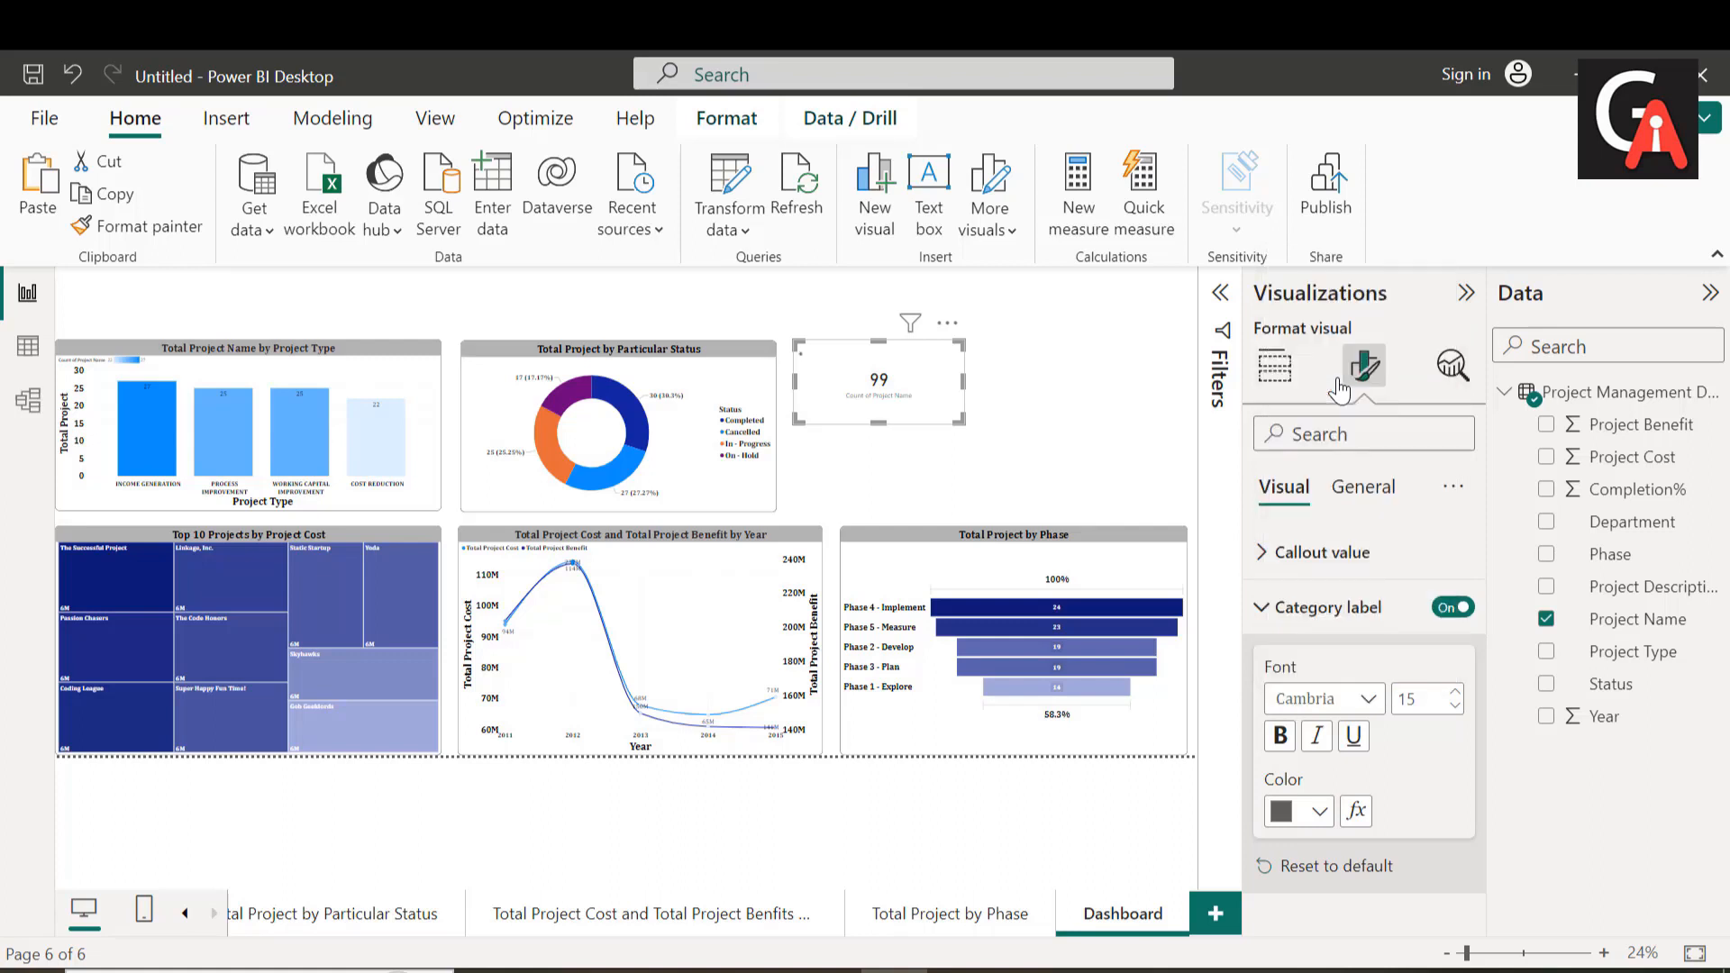
# Step: Make the card's category label bold and black at font size 30
pyautogui.click(1279, 735)
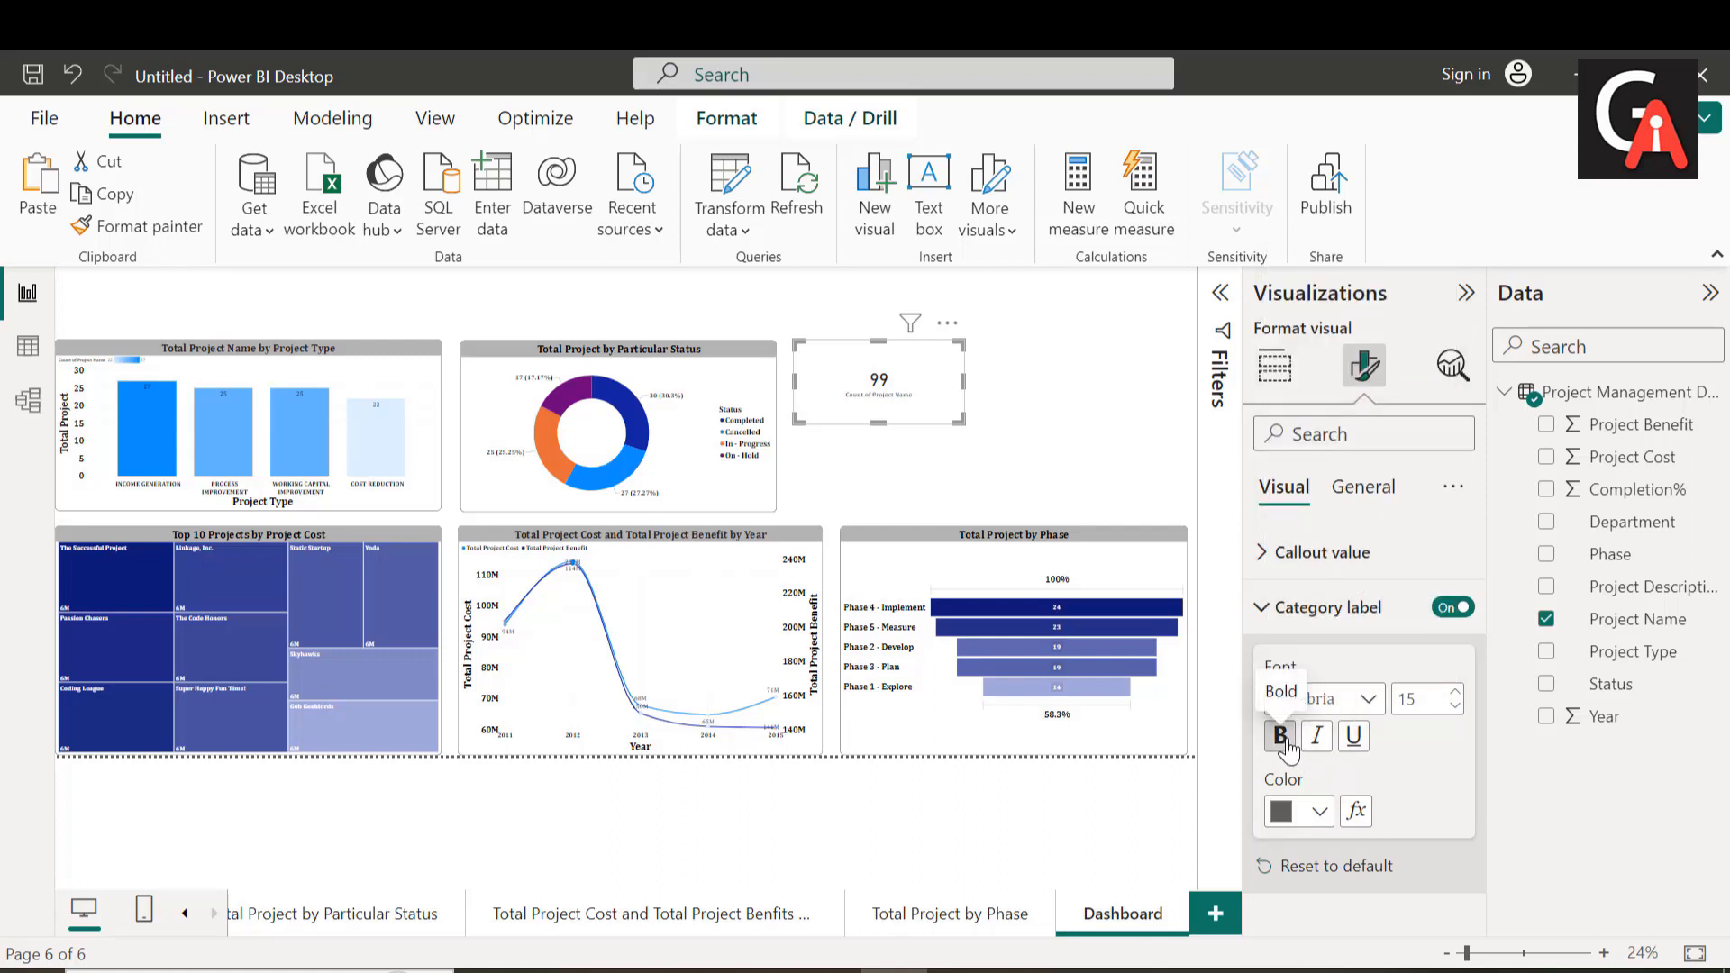
pyautogui.doubleClick(1431, 704)
pyautogui.press('BackSpace')
pyautogui.write('4')
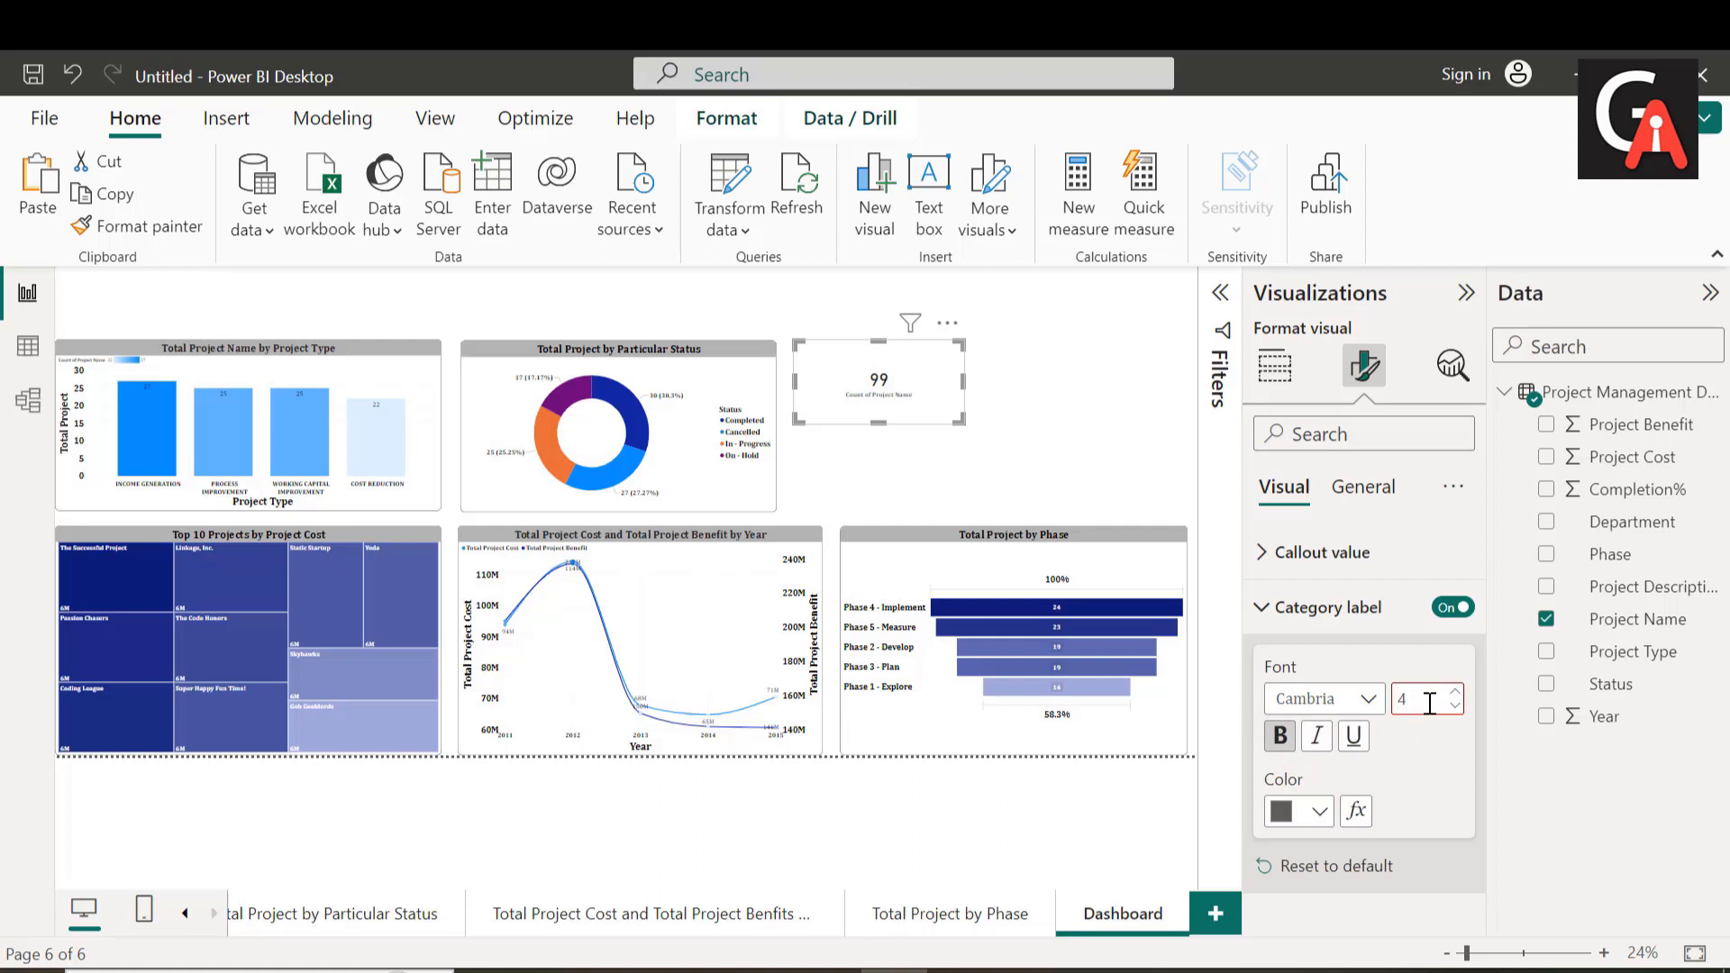
pyautogui.write('6')
pyautogui.press('BackSpace')
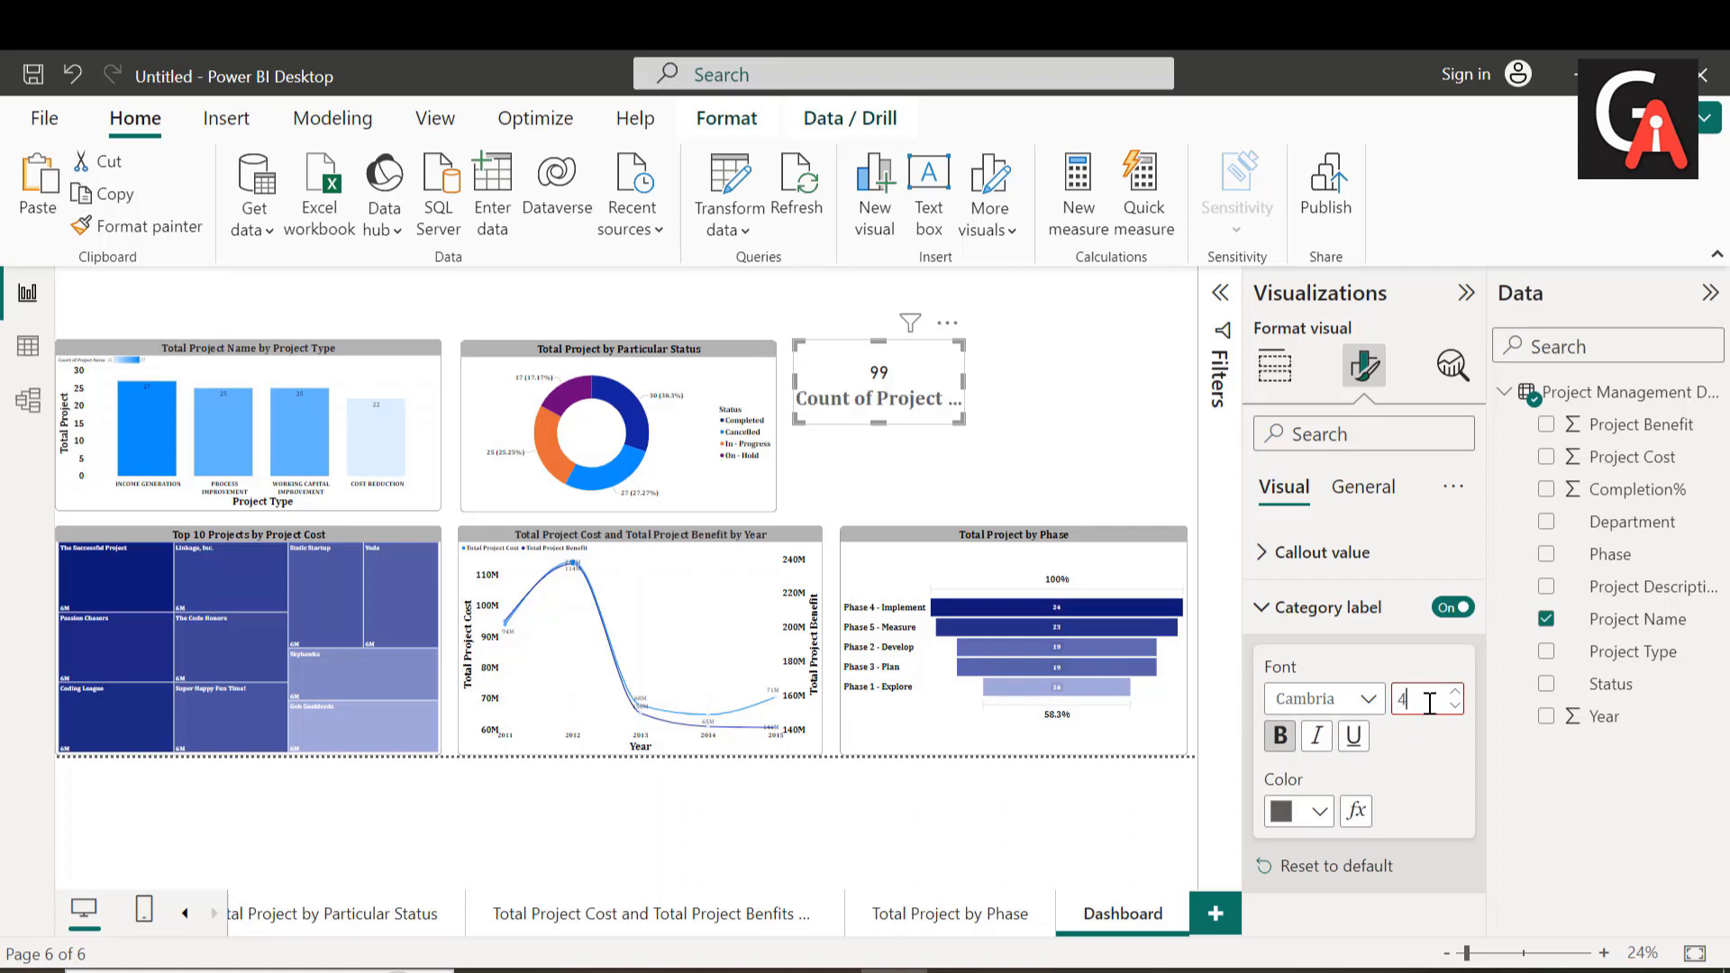
pyautogui.write('30')
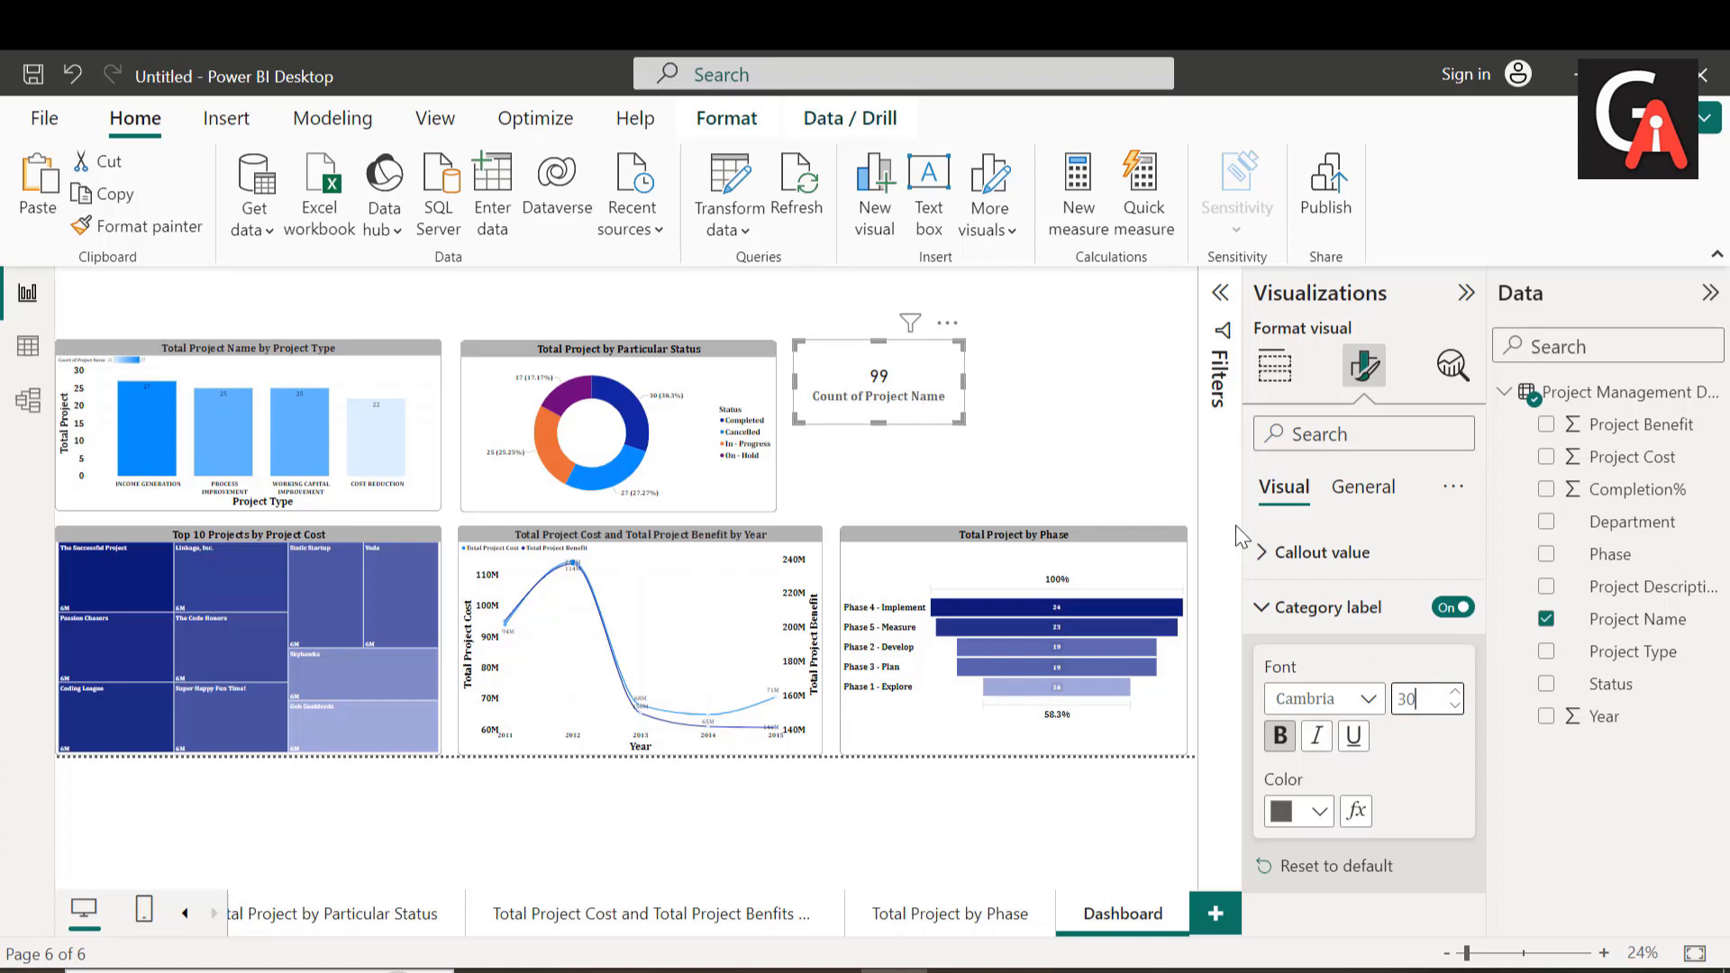
pyautogui.click(1319, 812)
pyautogui.click(1333, 379)
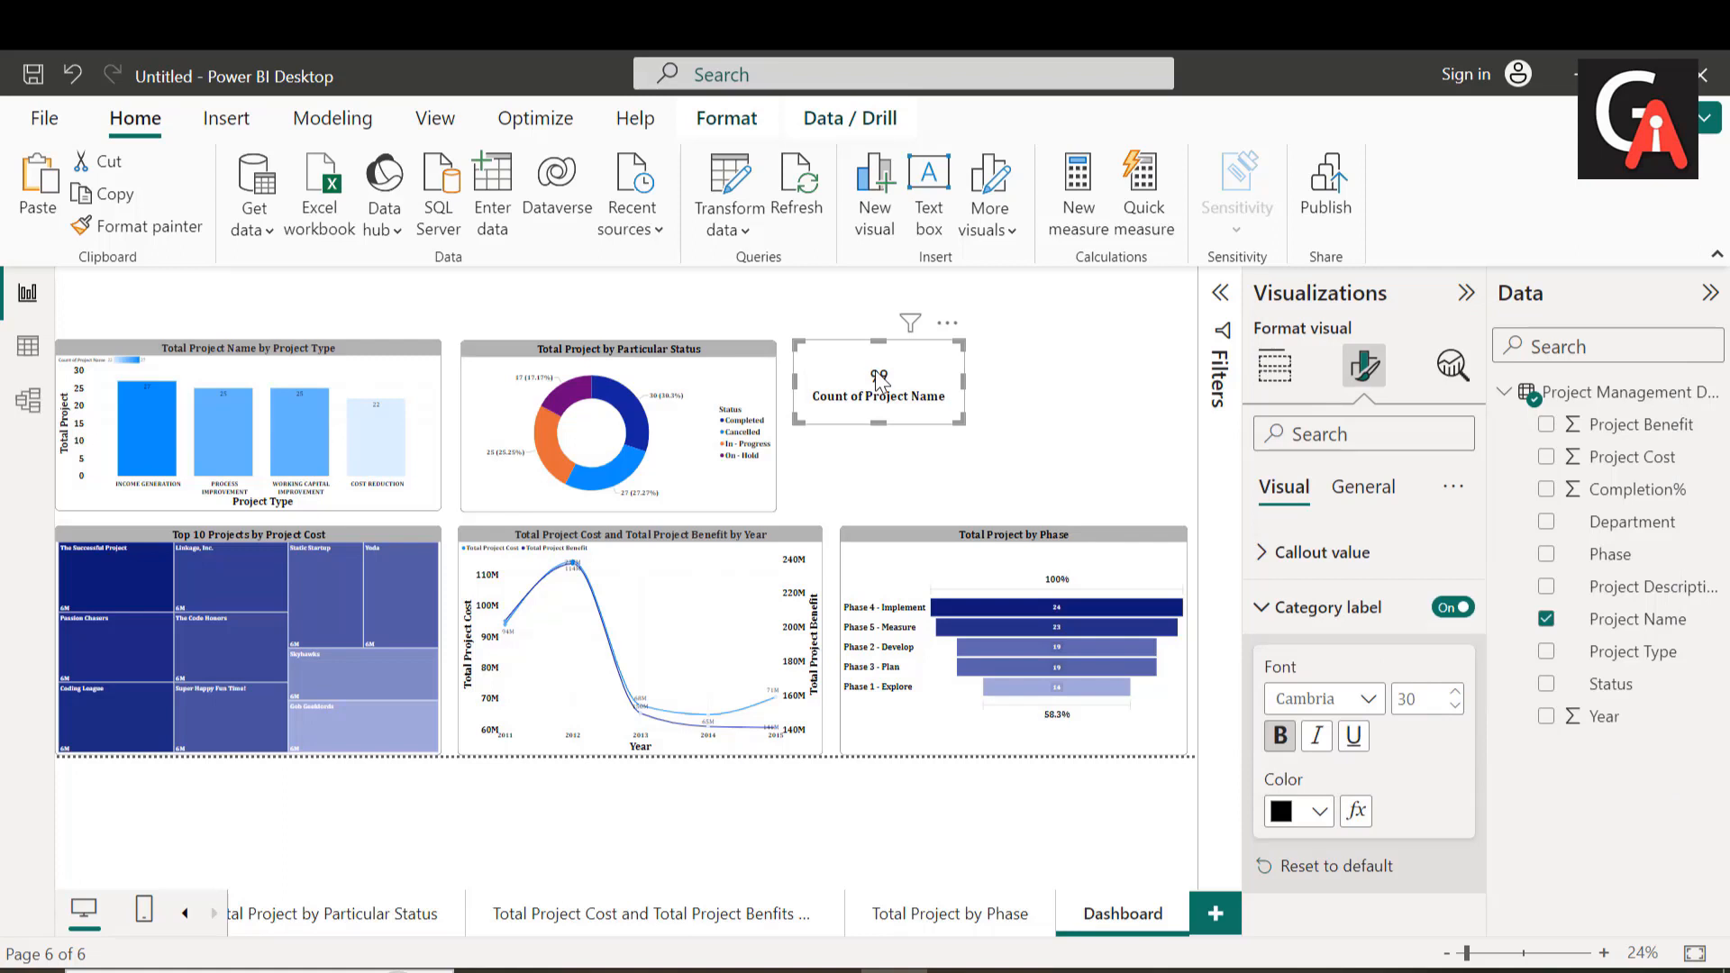
pyautogui.click(1082, 377)
pyautogui.hotkey('ctrl', 'v')
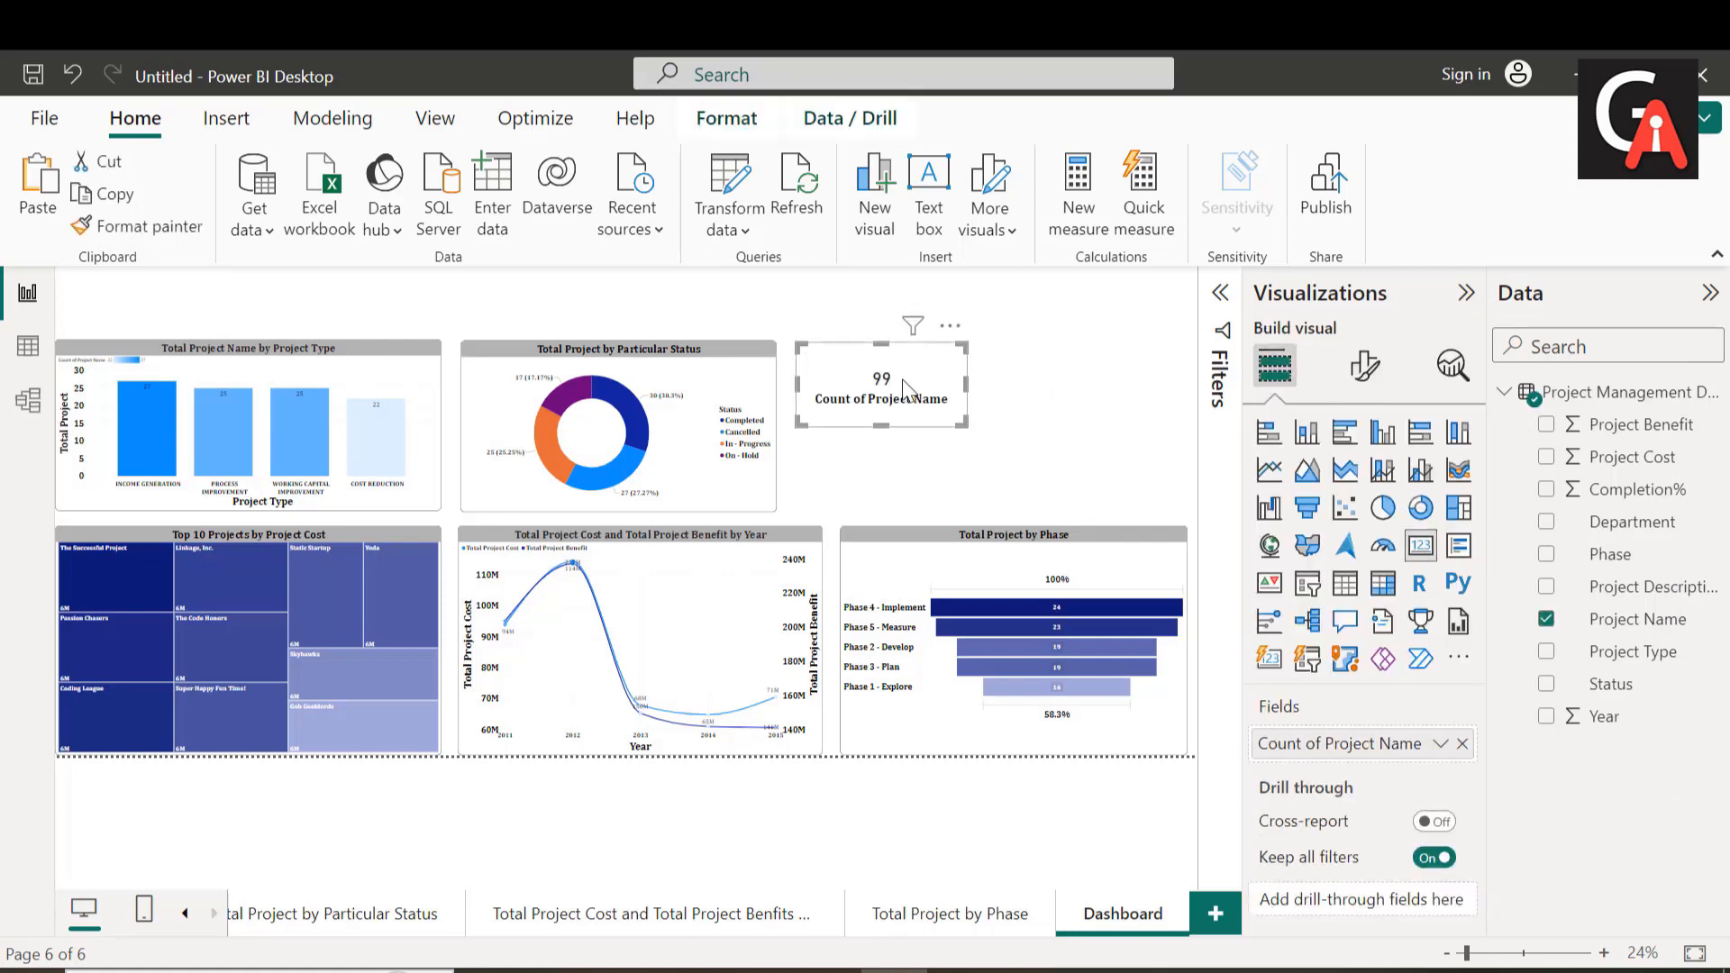
pyautogui.moveTo(906, 392); pyautogui.dragTo(1107, 387)
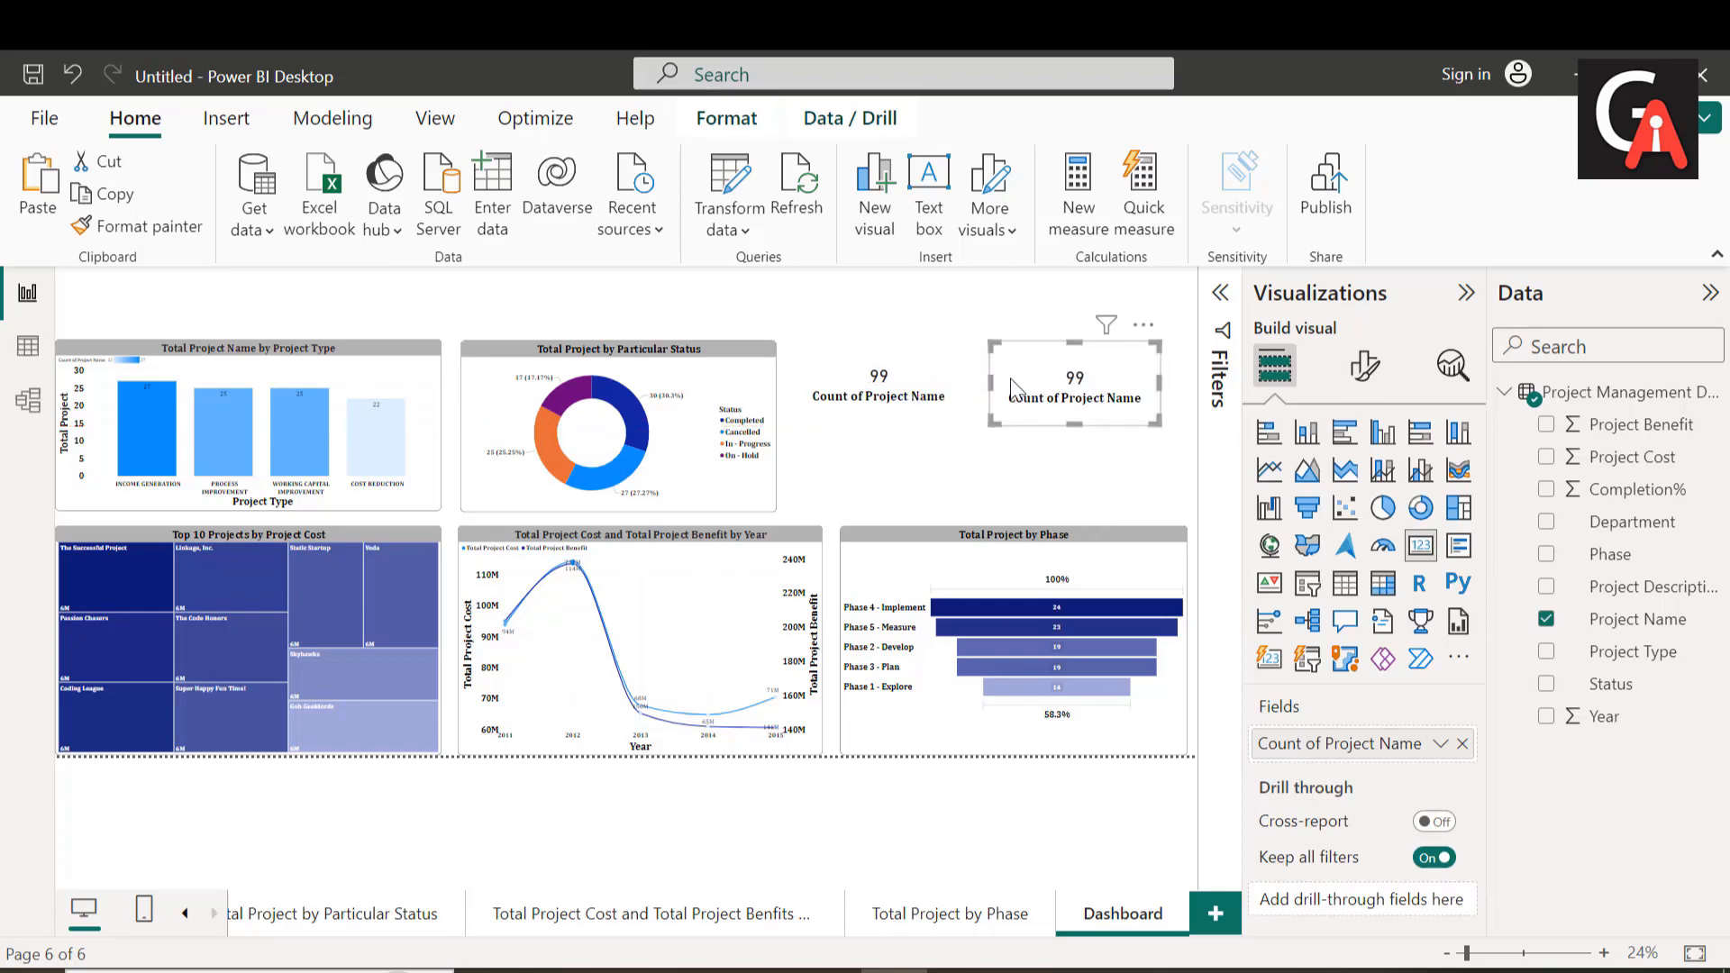
pyautogui.click(910, 387)
pyautogui.click(1098, 386)
pyautogui.click(929, 396)
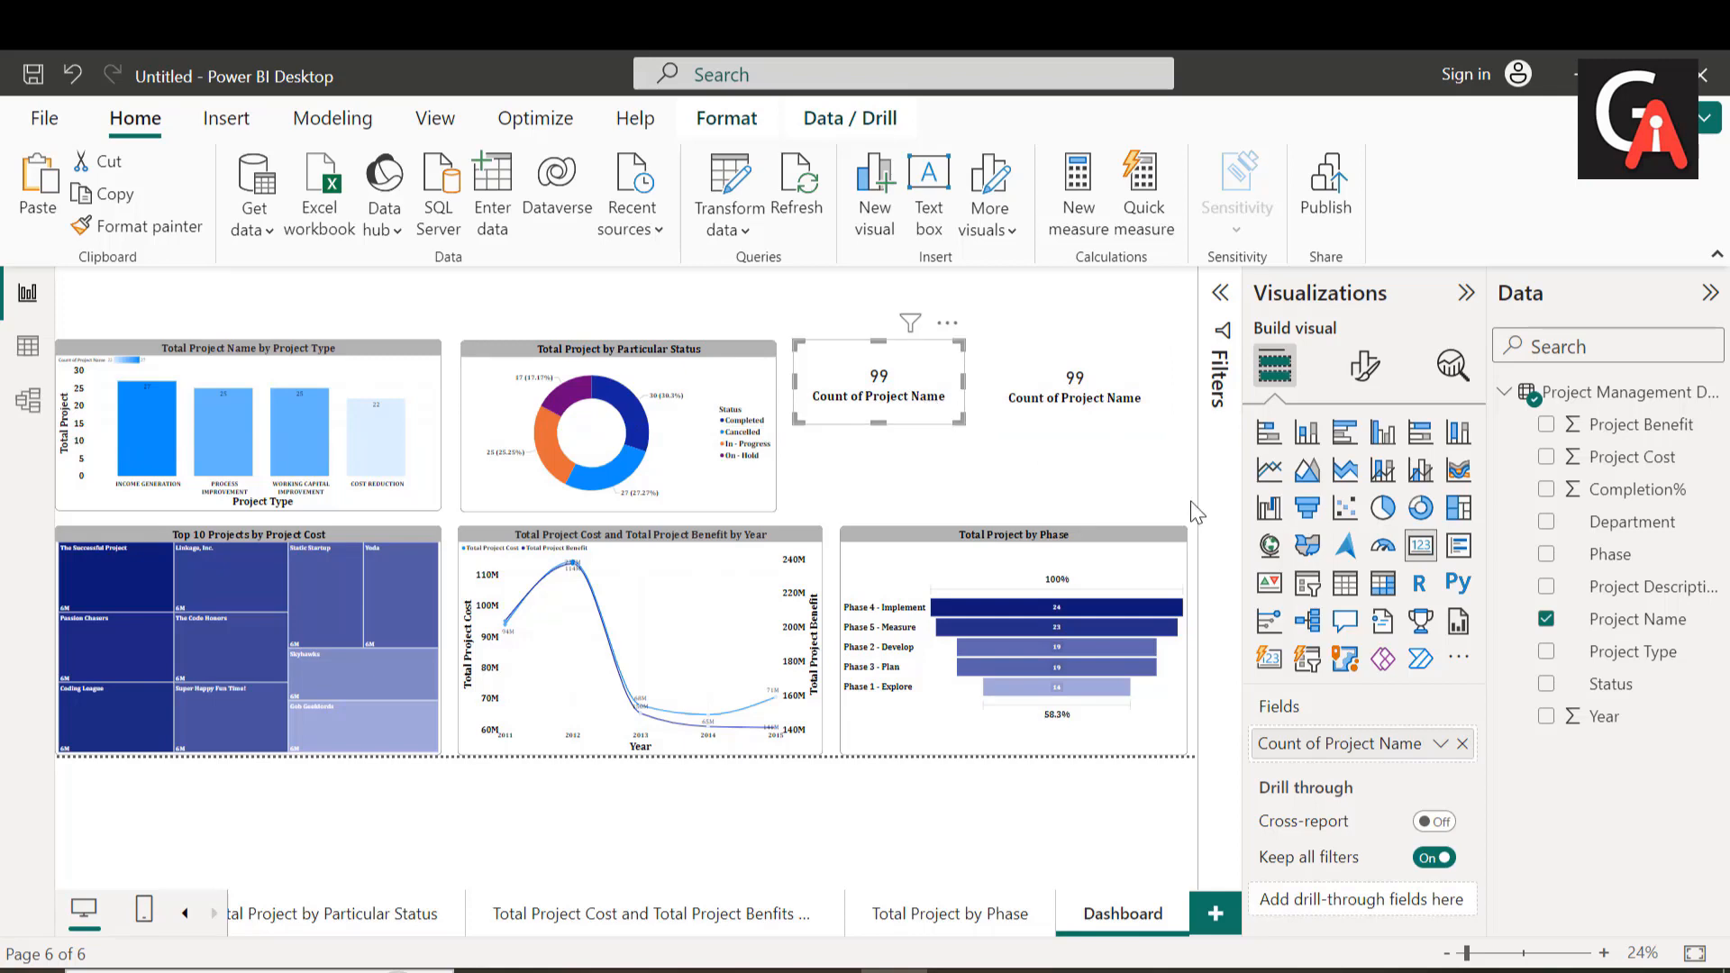
pyautogui.click(1070, 404)
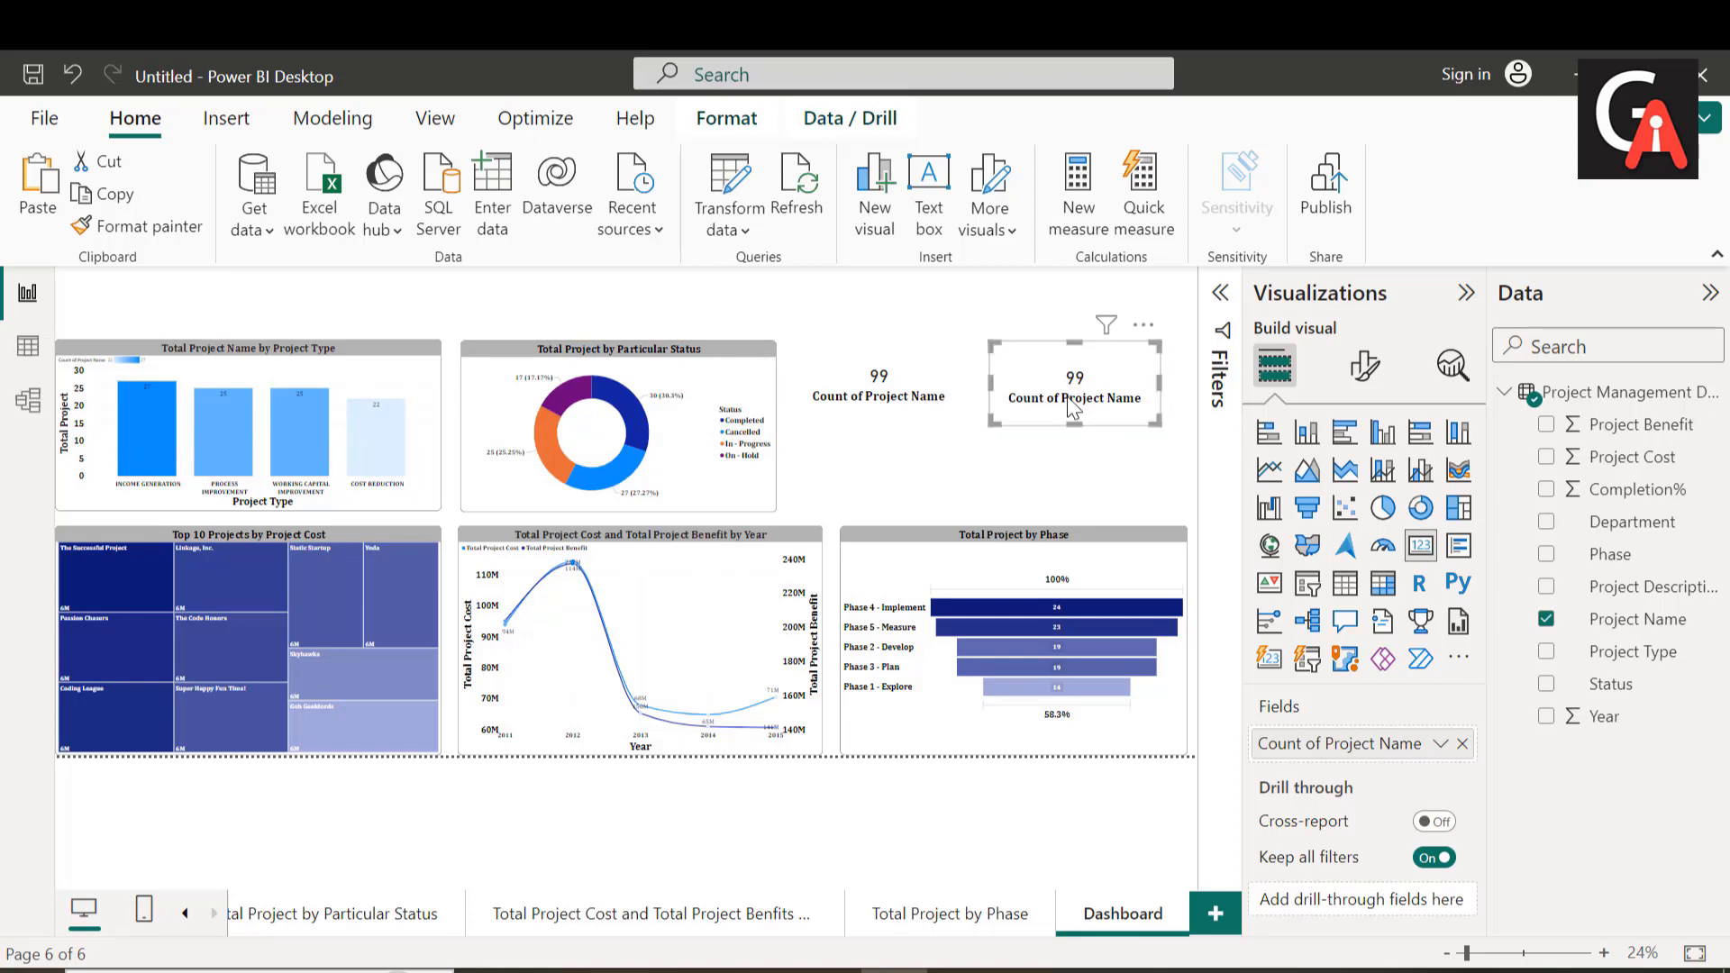
pyautogui.press('Delete')
# Step: Turn on the visual border of the Count of Project Name card and set its rounded corners to 15 px
pyautogui.click(925, 397)
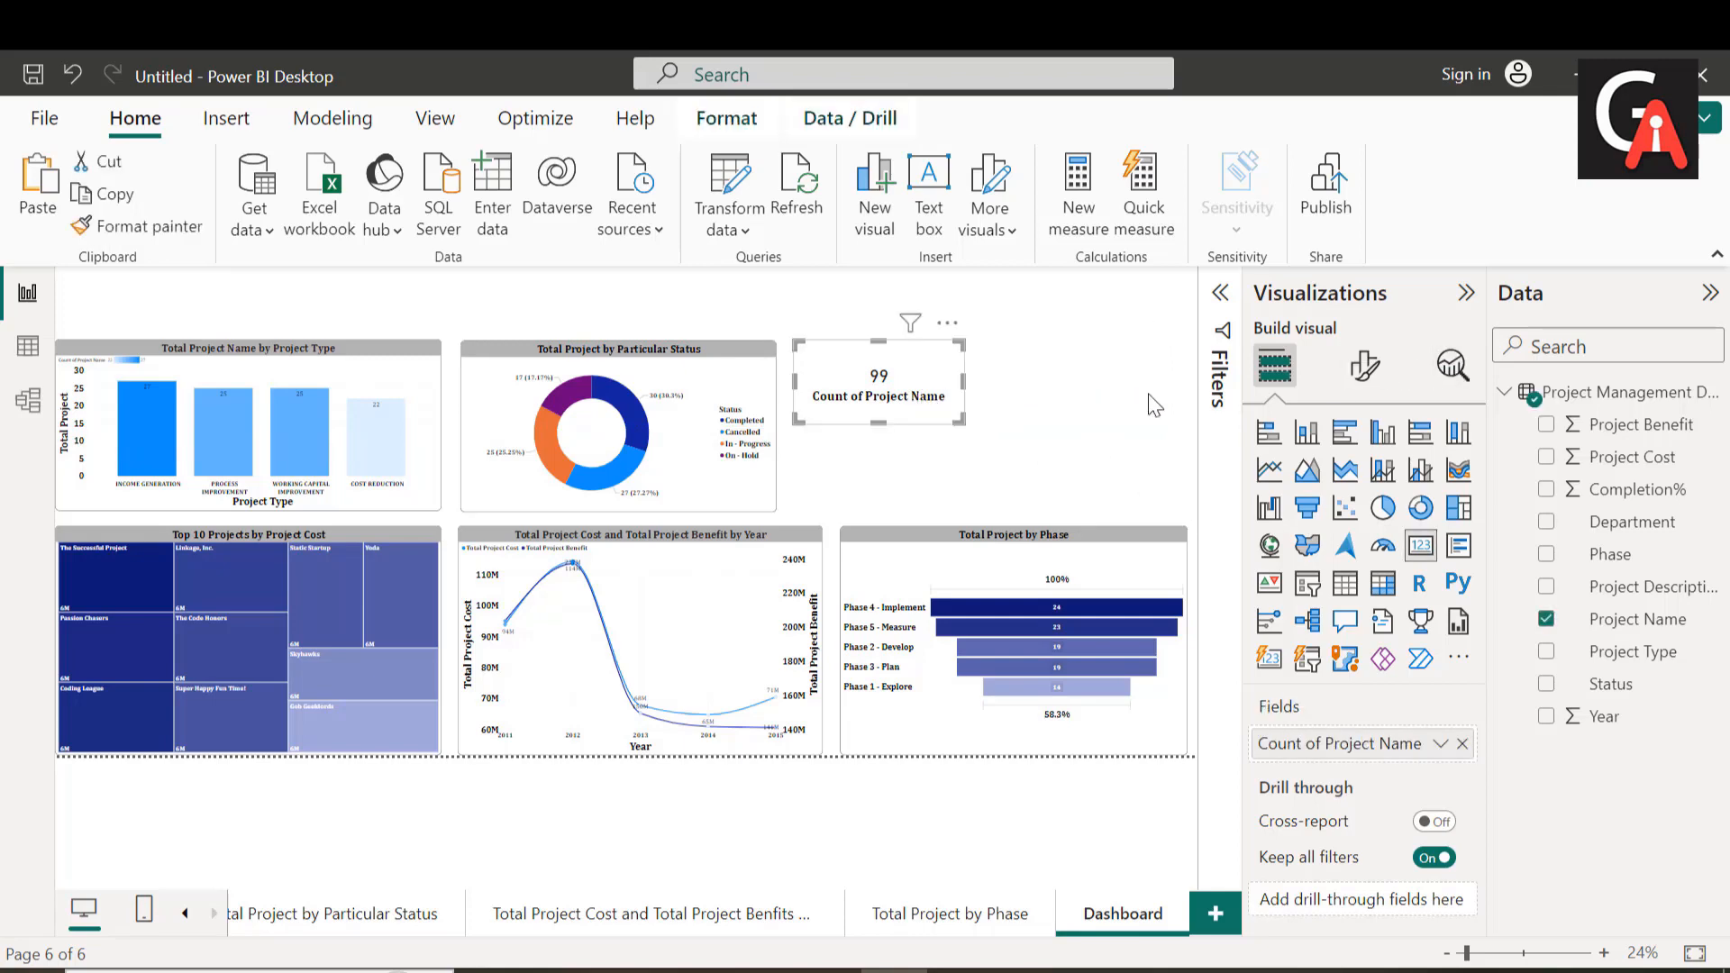
pyautogui.click(1364, 365)
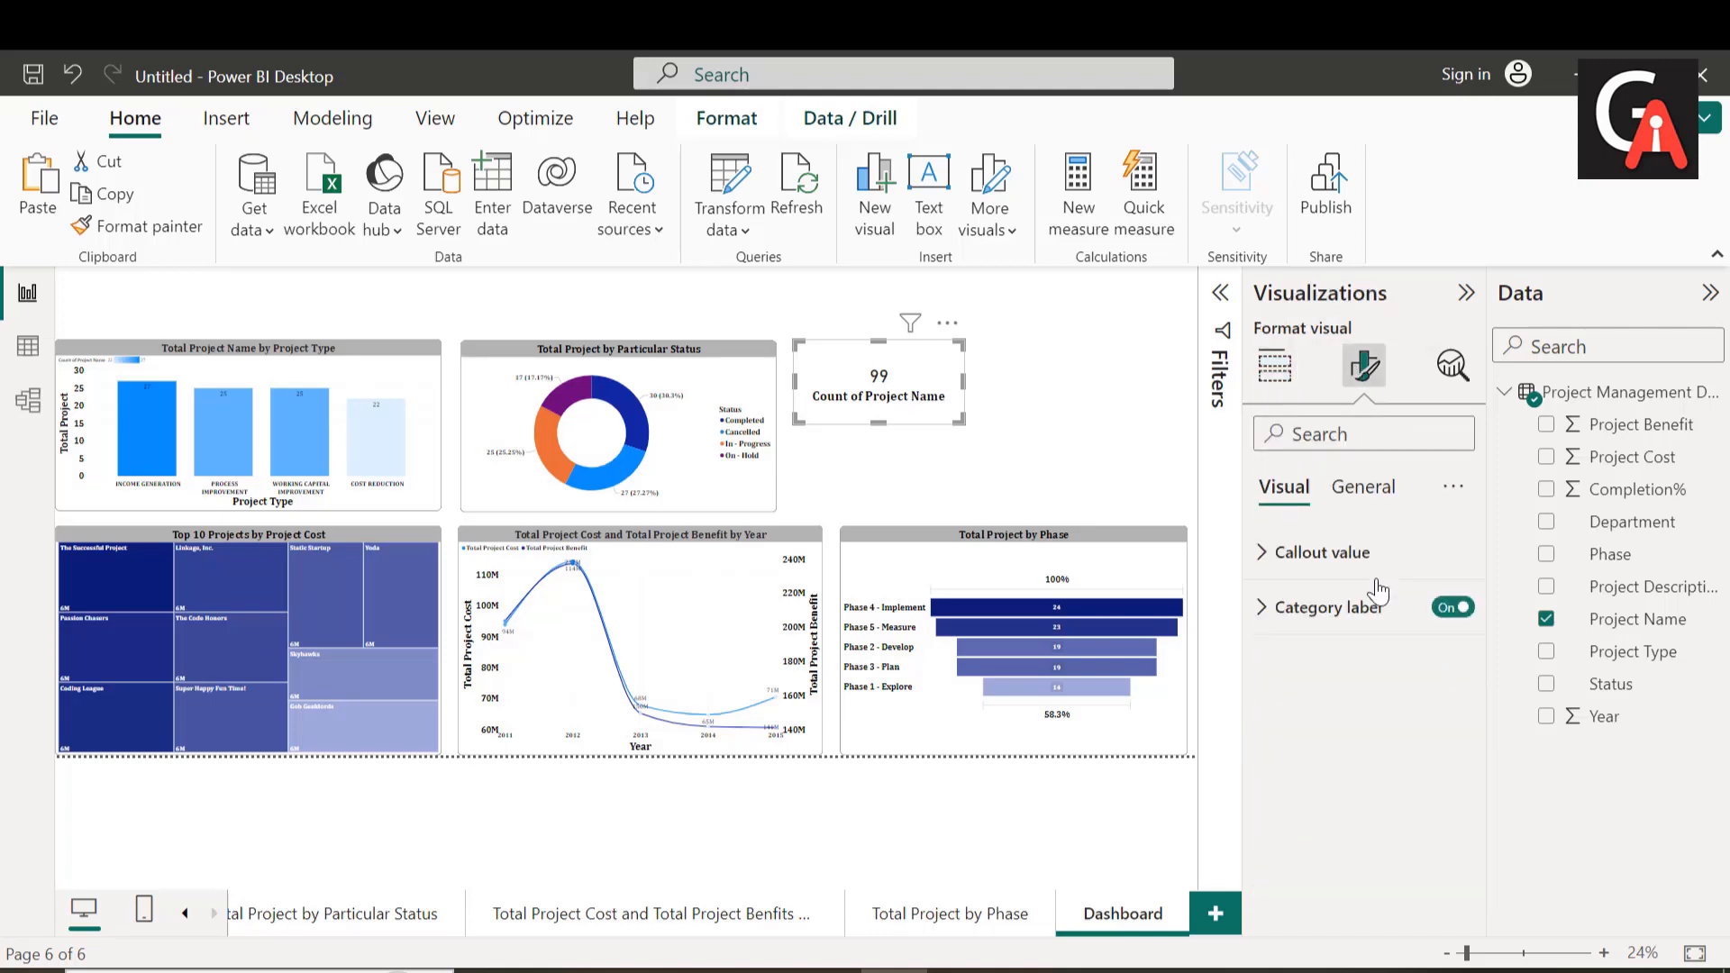
pyautogui.click(1356, 487)
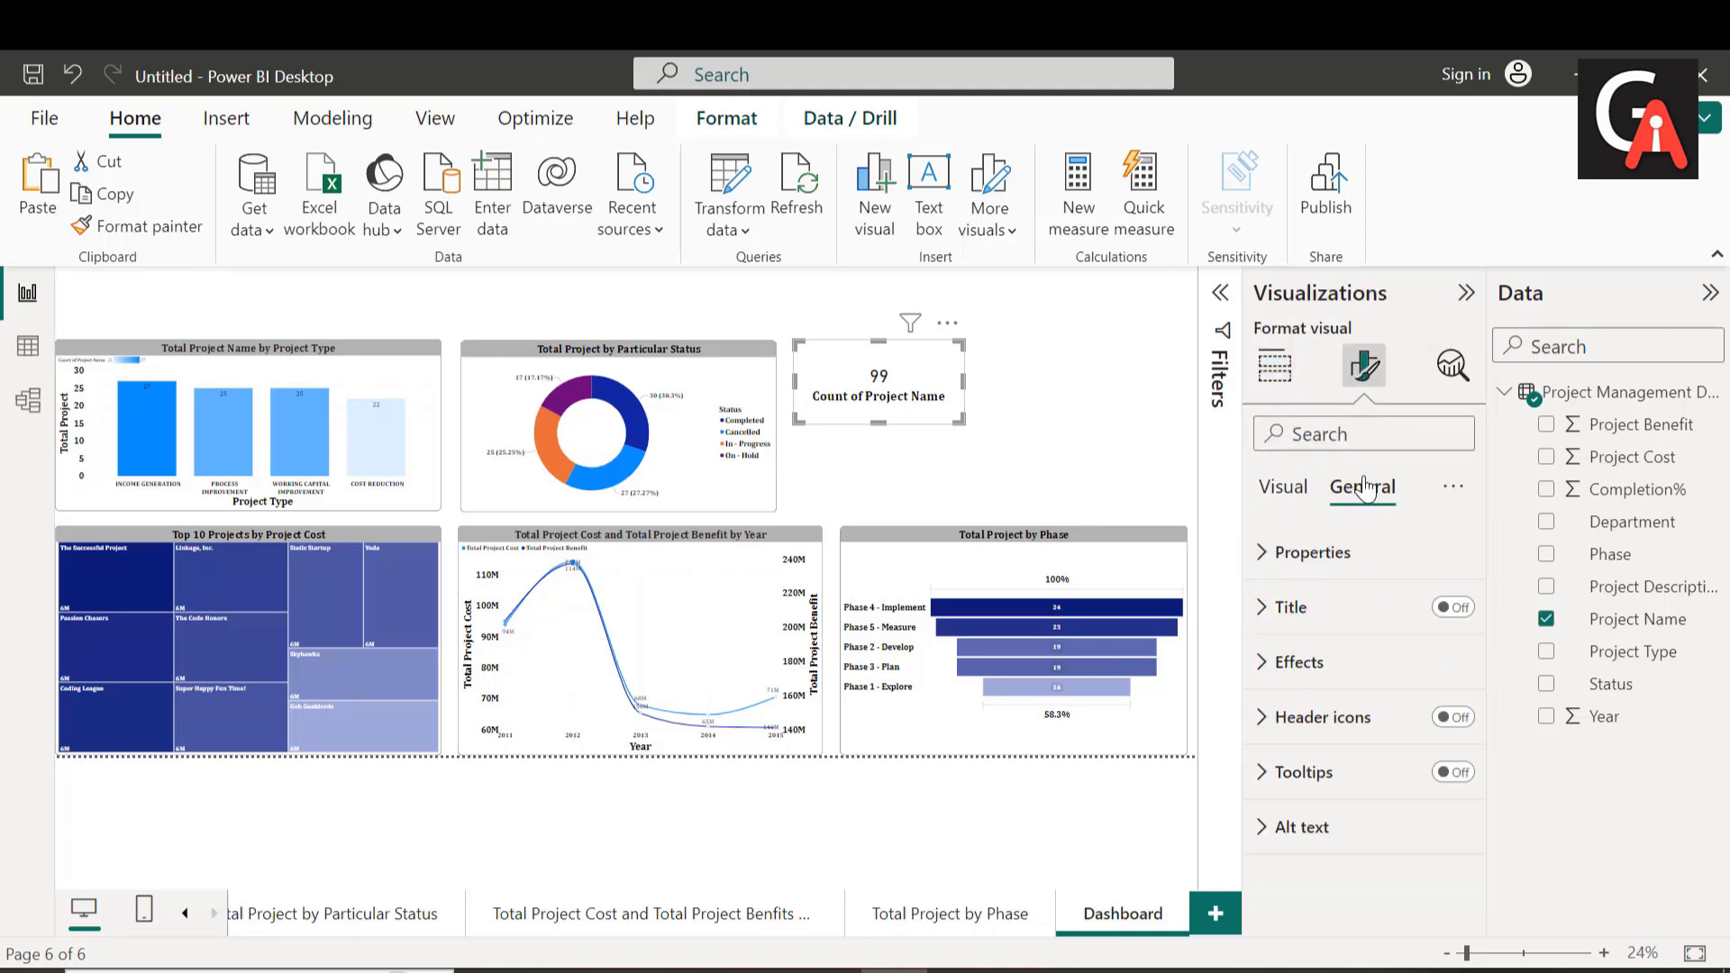
pyautogui.click(1337, 665)
pyautogui.scroll(-3, 1358, 769)
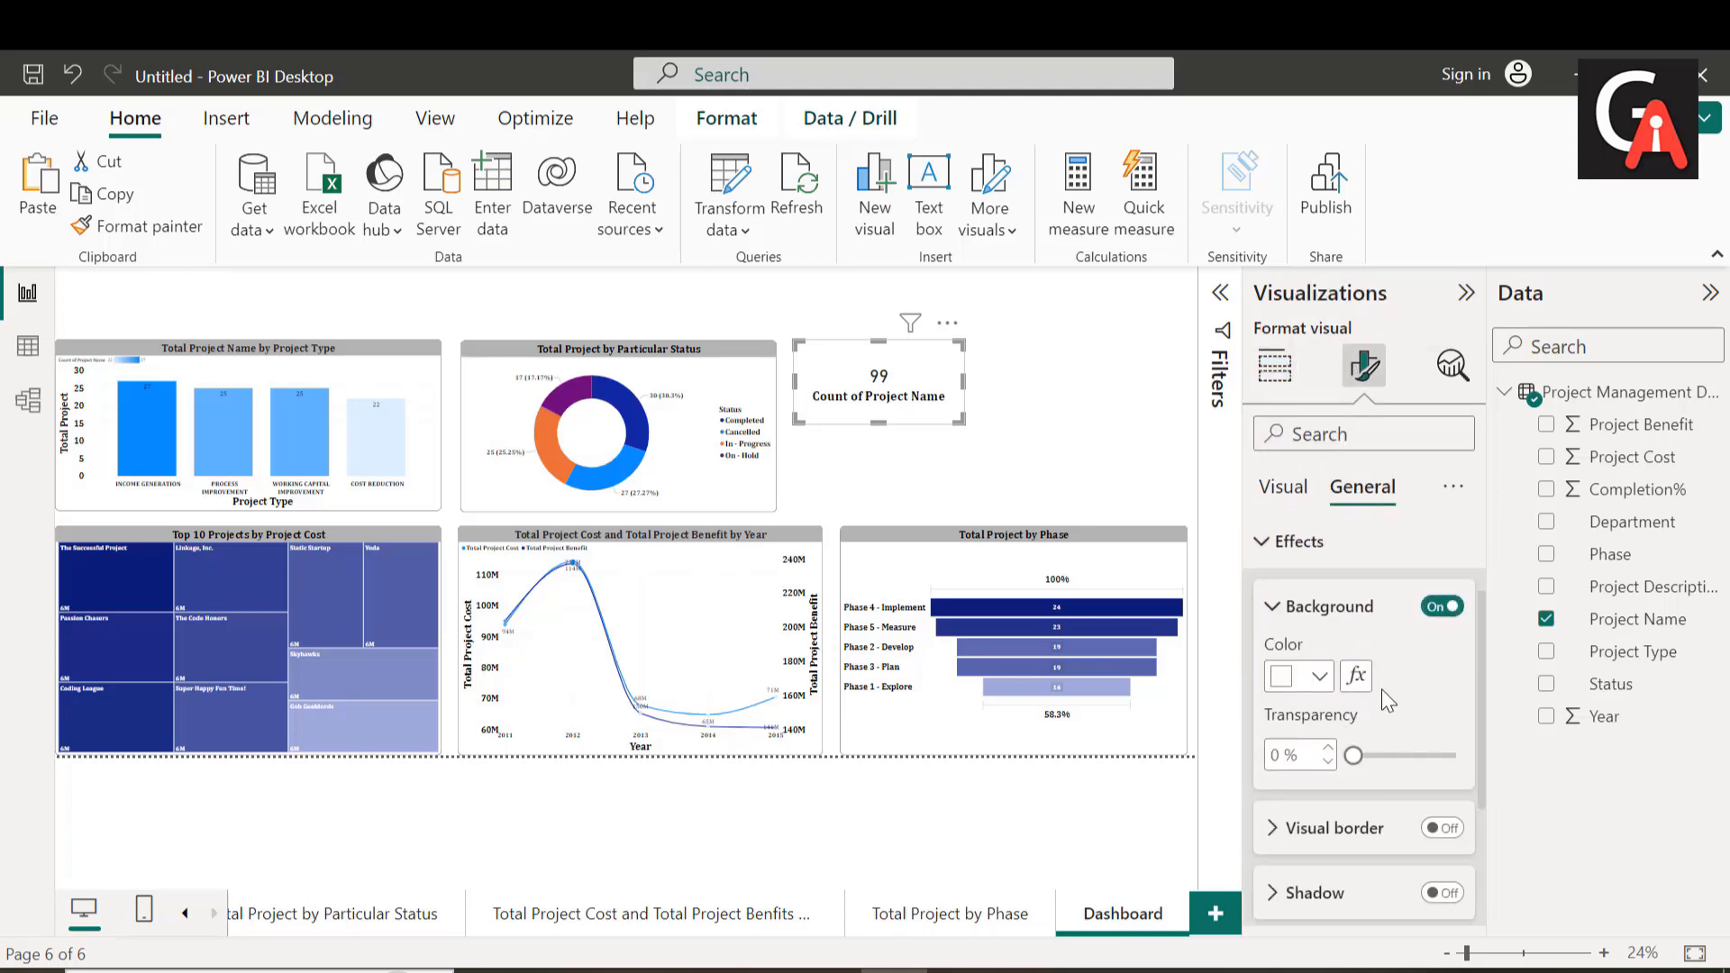
pyautogui.click(1351, 828)
pyautogui.click(1441, 827)
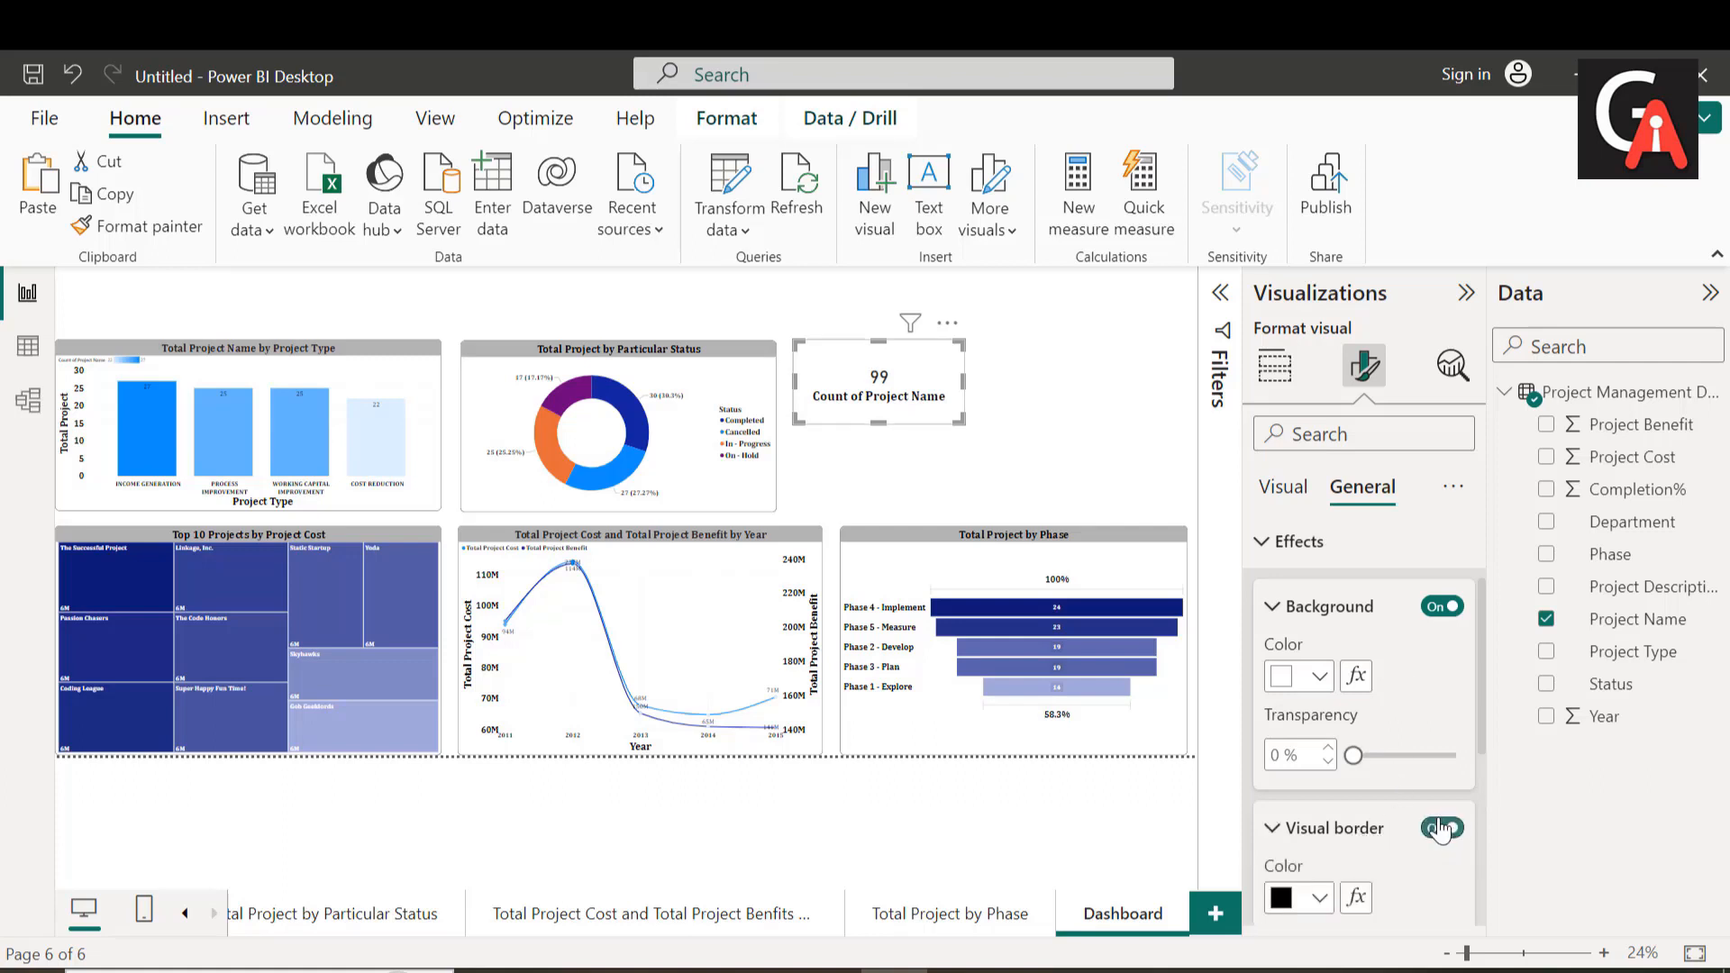
pyautogui.scroll(-2, 1439, 829)
pyautogui.scroll(-2, 1439, 830)
pyautogui.click(1284, 797)
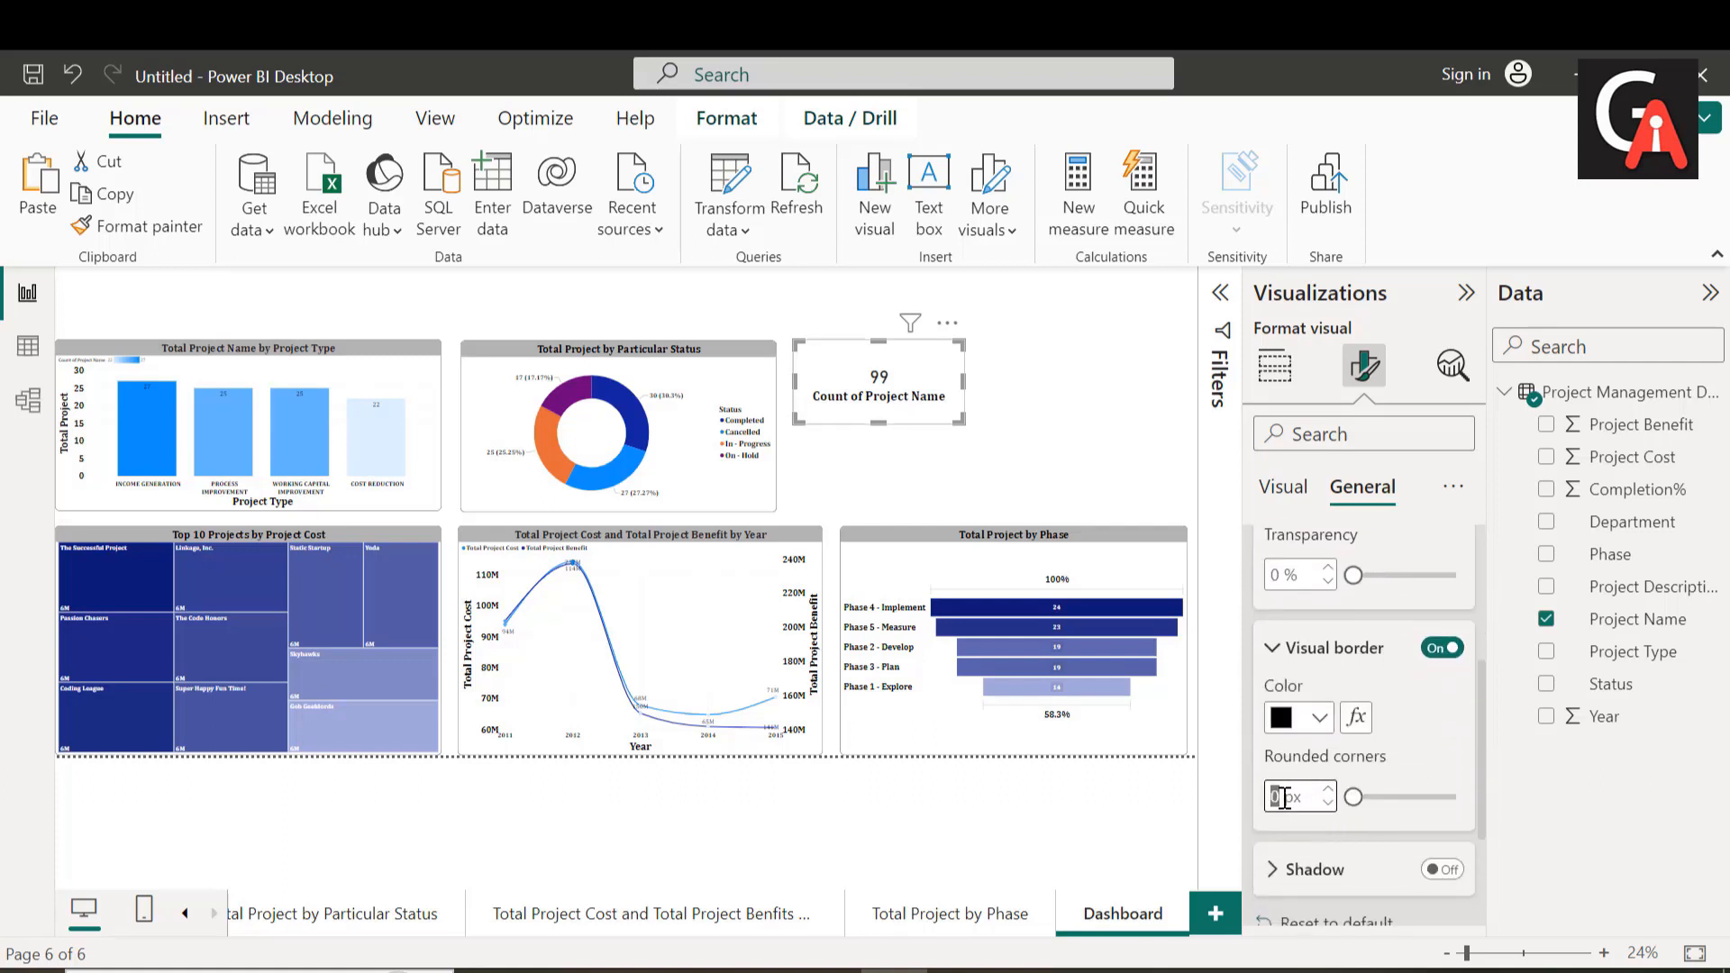
pyautogui.write('15')
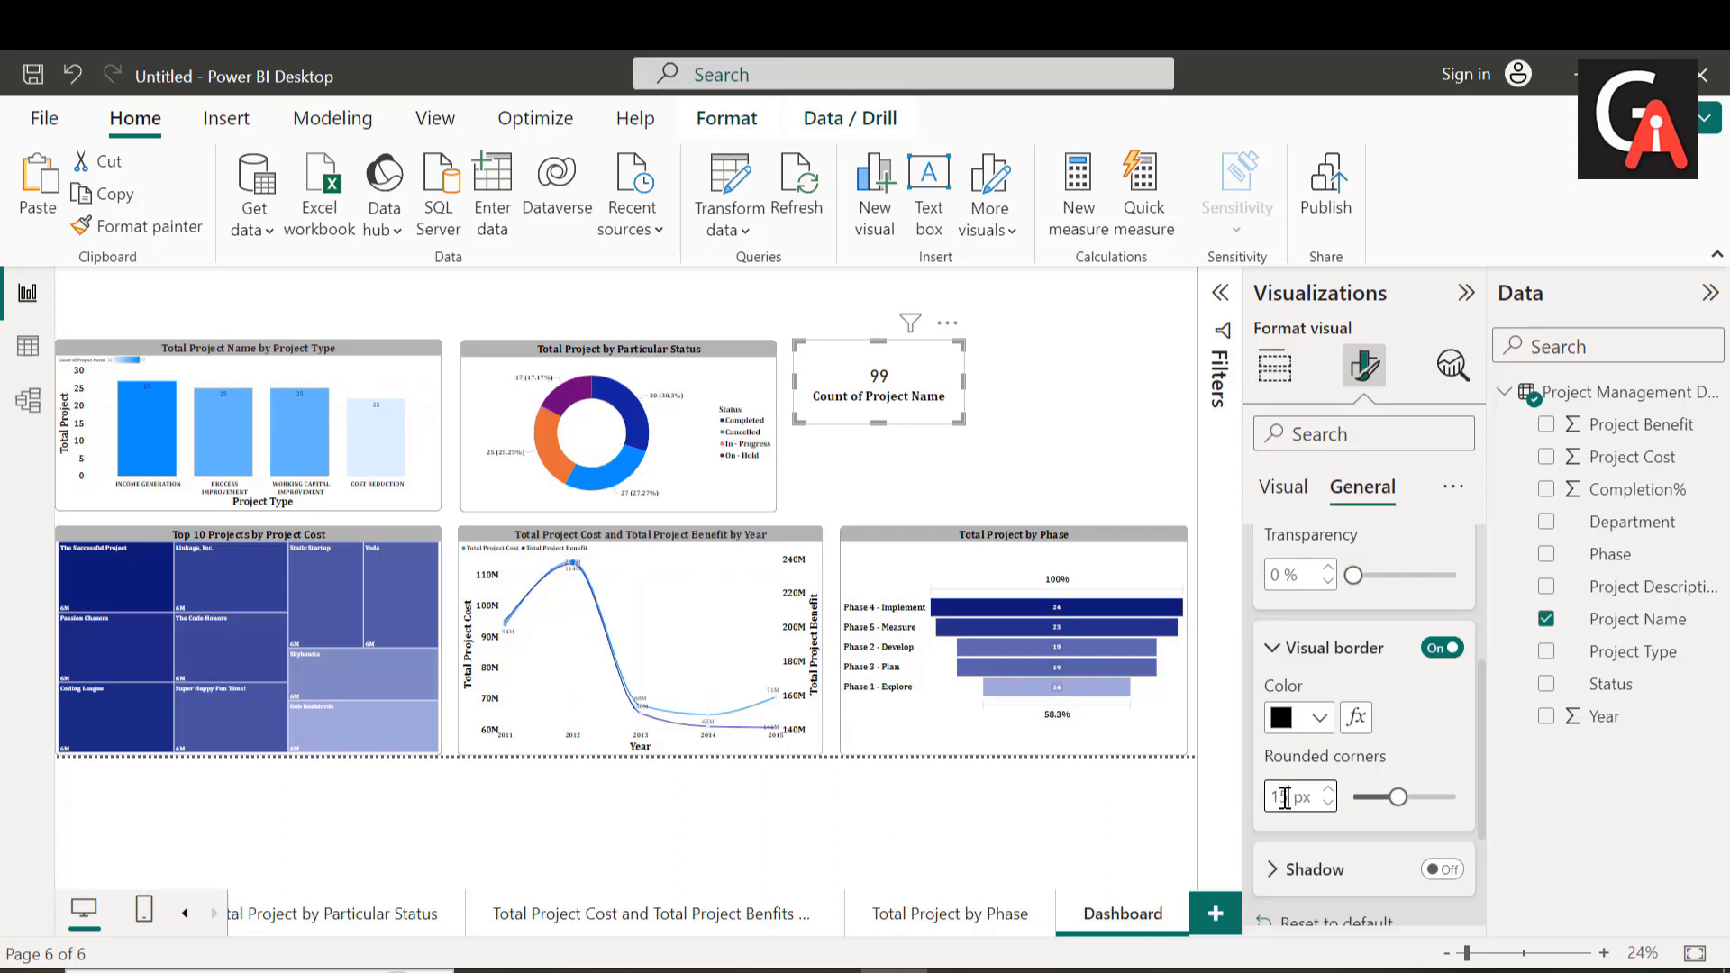
pyautogui.click(1122, 433)
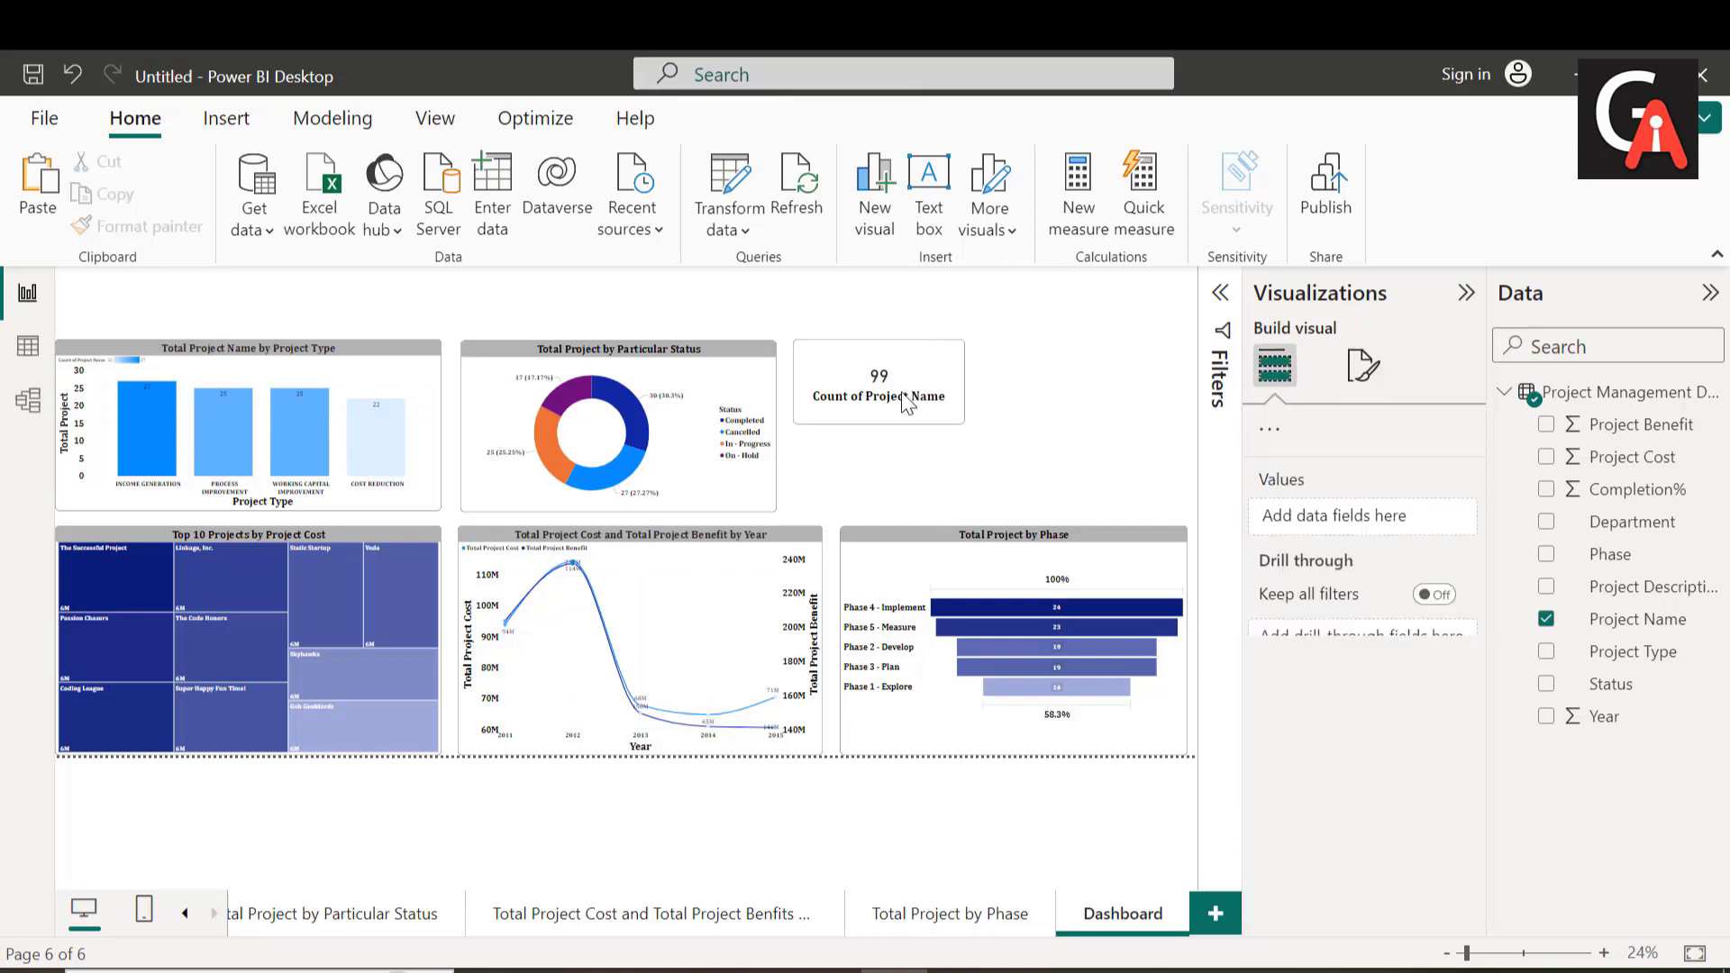
# Step: Duplicate the bordered Count of Project Name card and place the copy beside the original, level with it
pyautogui.click(906, 396)
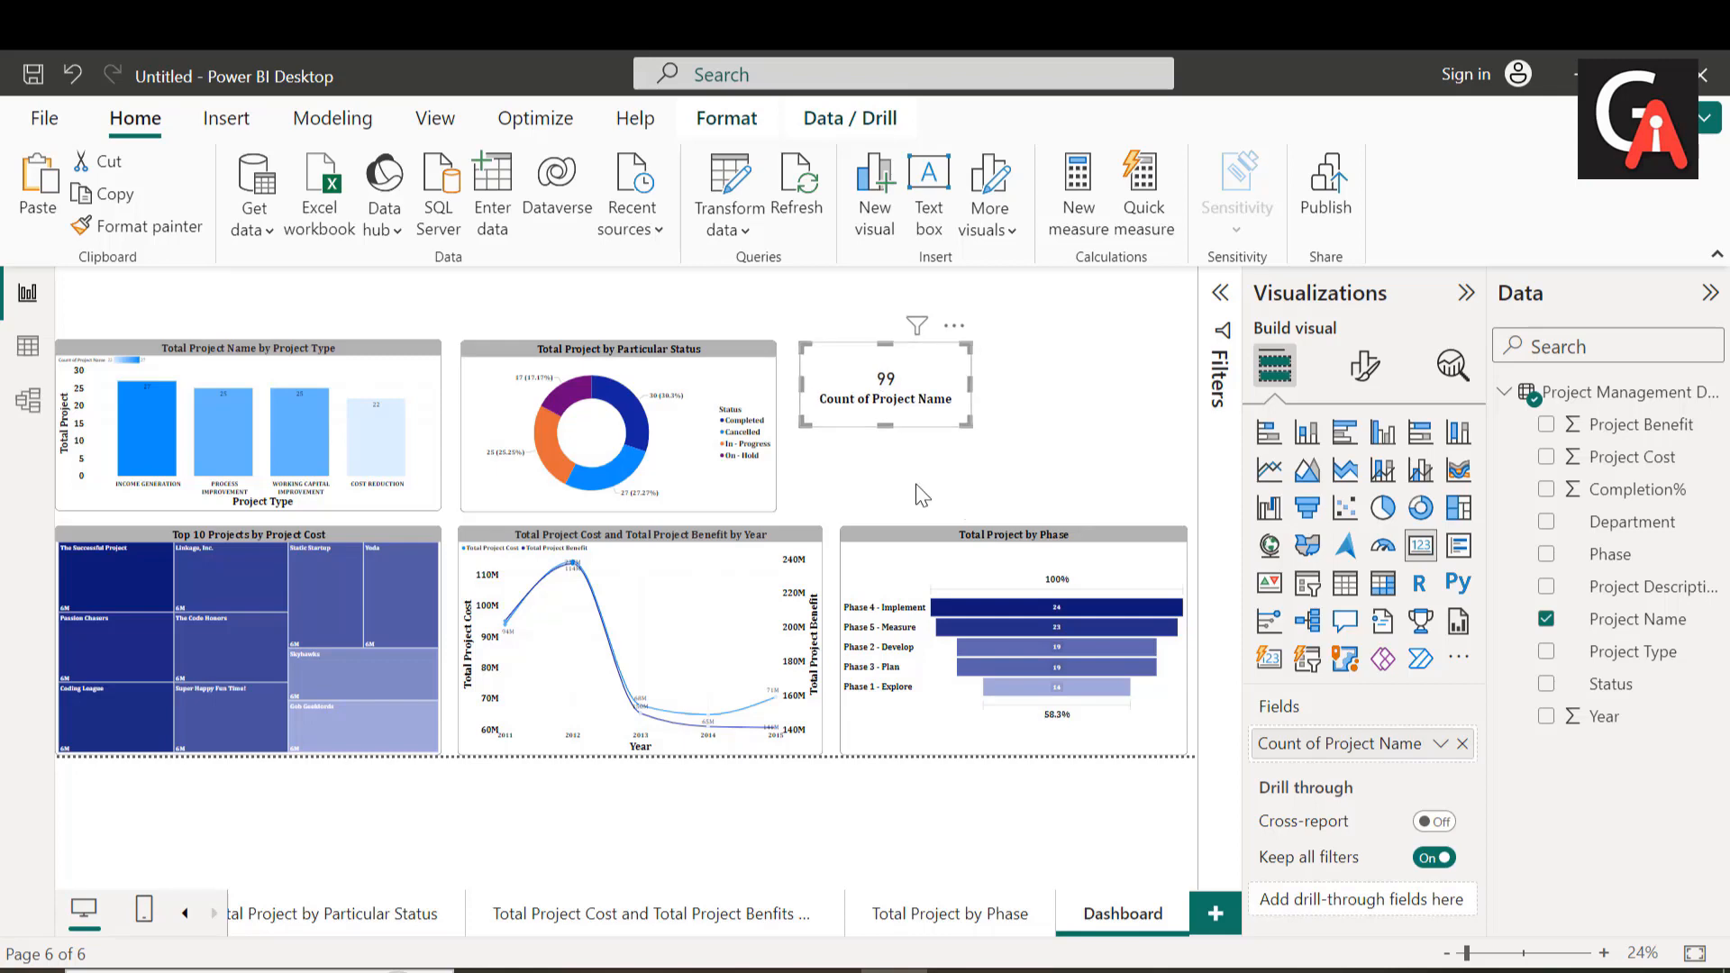
pyautogui.click(918, 488)
pyautogui.click(886, 394)
pyautogui.click(1092, 384)
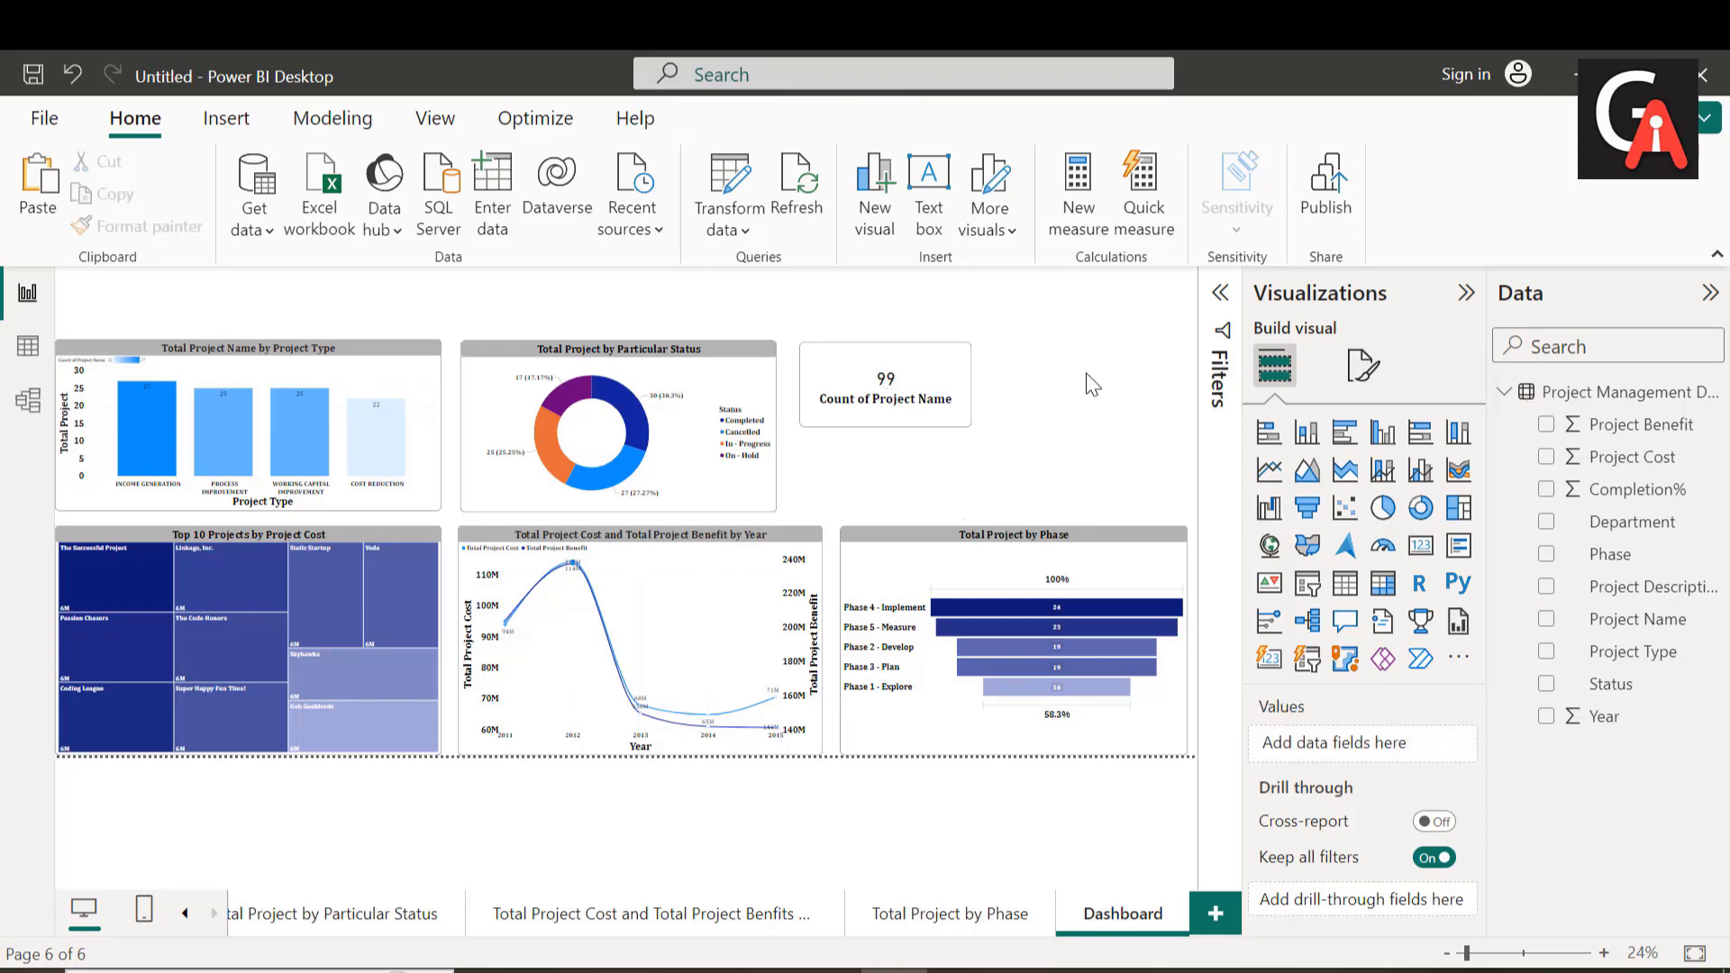
pyautogui.hotkey('ctrl', 'v')
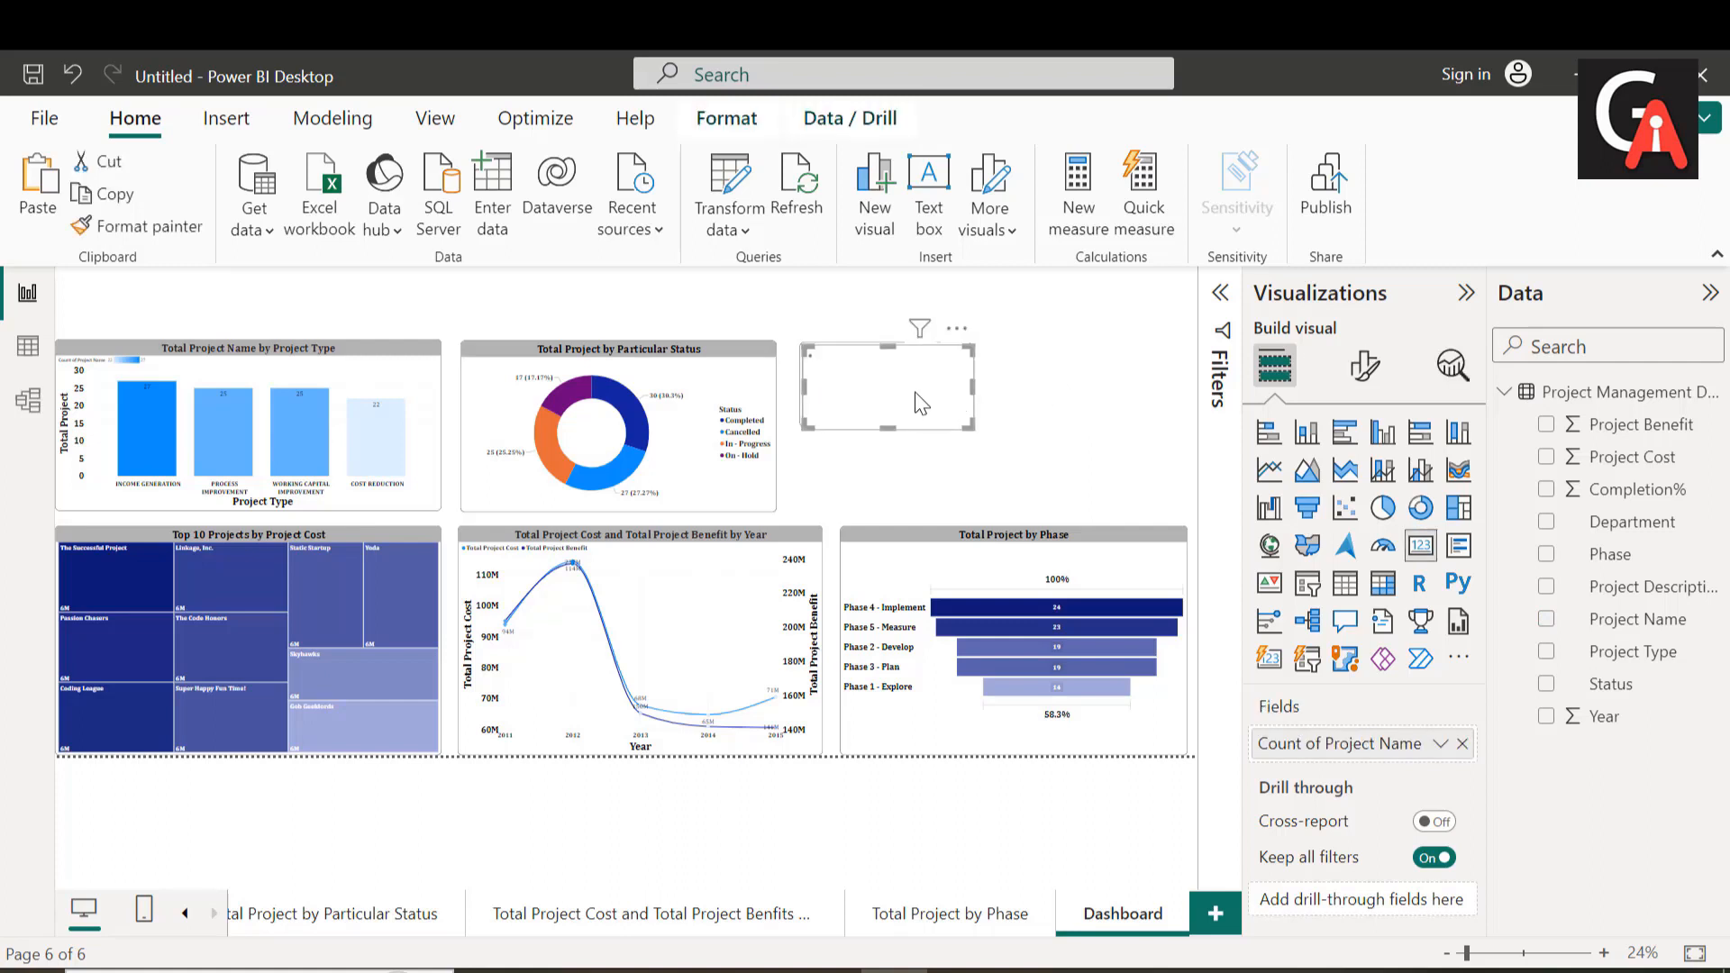
pyautogui.moveTo(892, 389); pyautogui.dragTo(1087, 399)
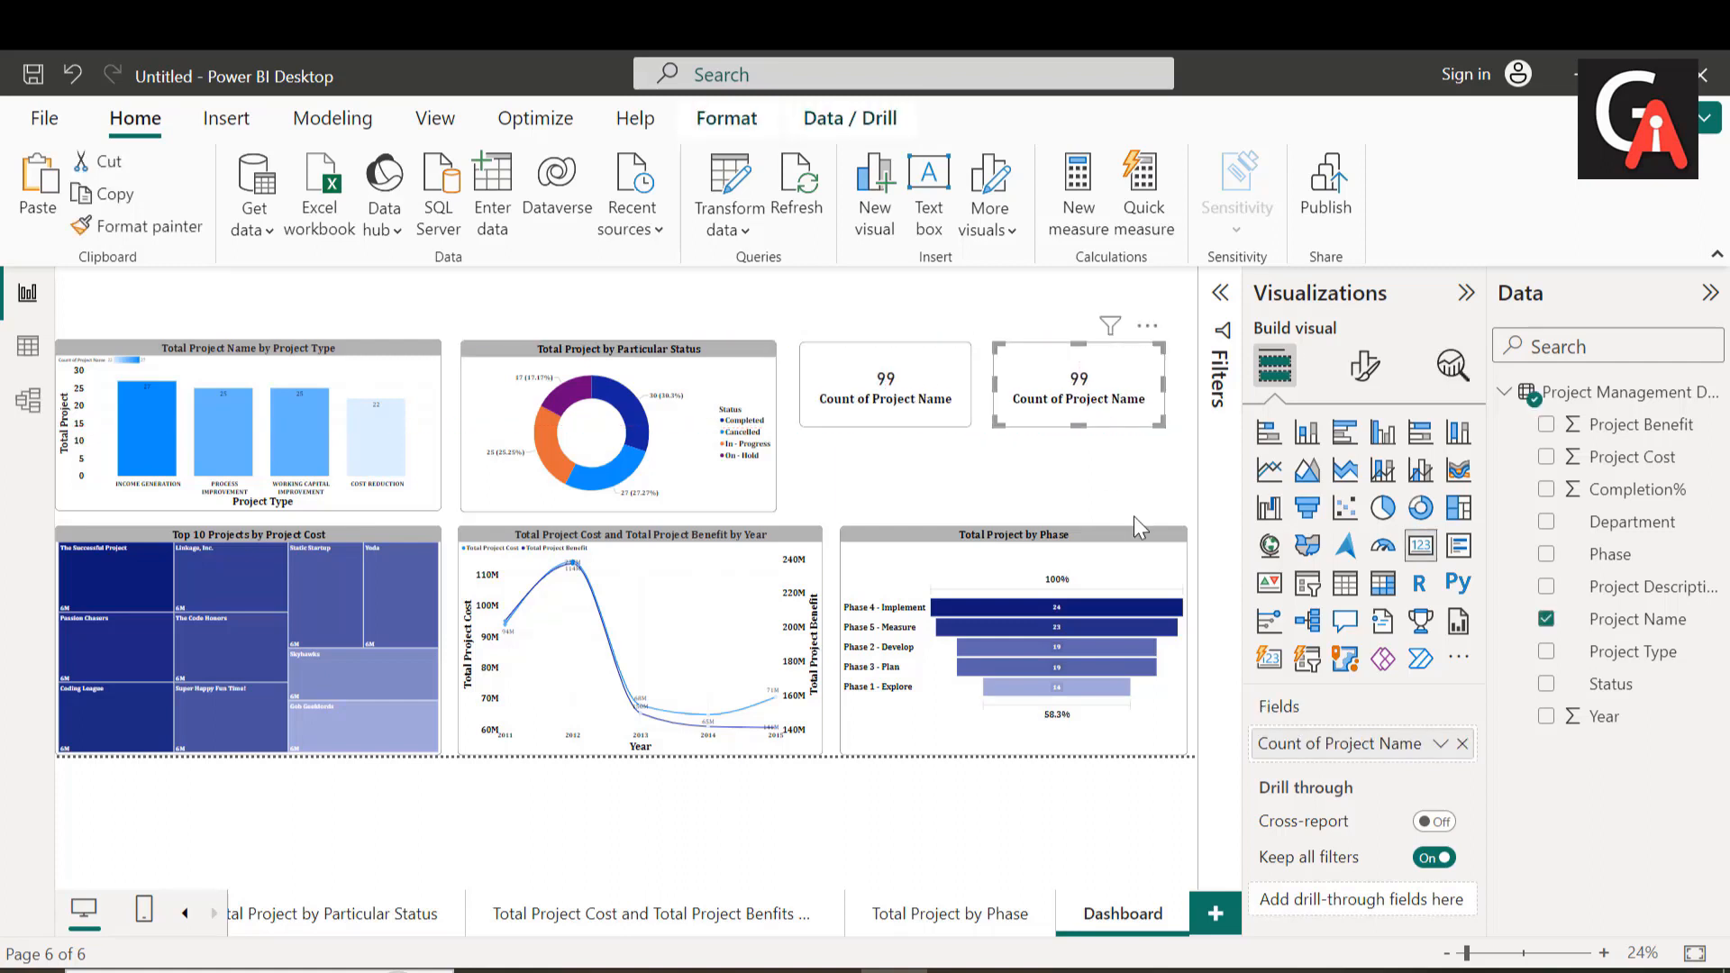
# Step: Rename the duplicated card's Count of Project Name field as Total Projects
pyautogui.doubleClick(1309, 744)
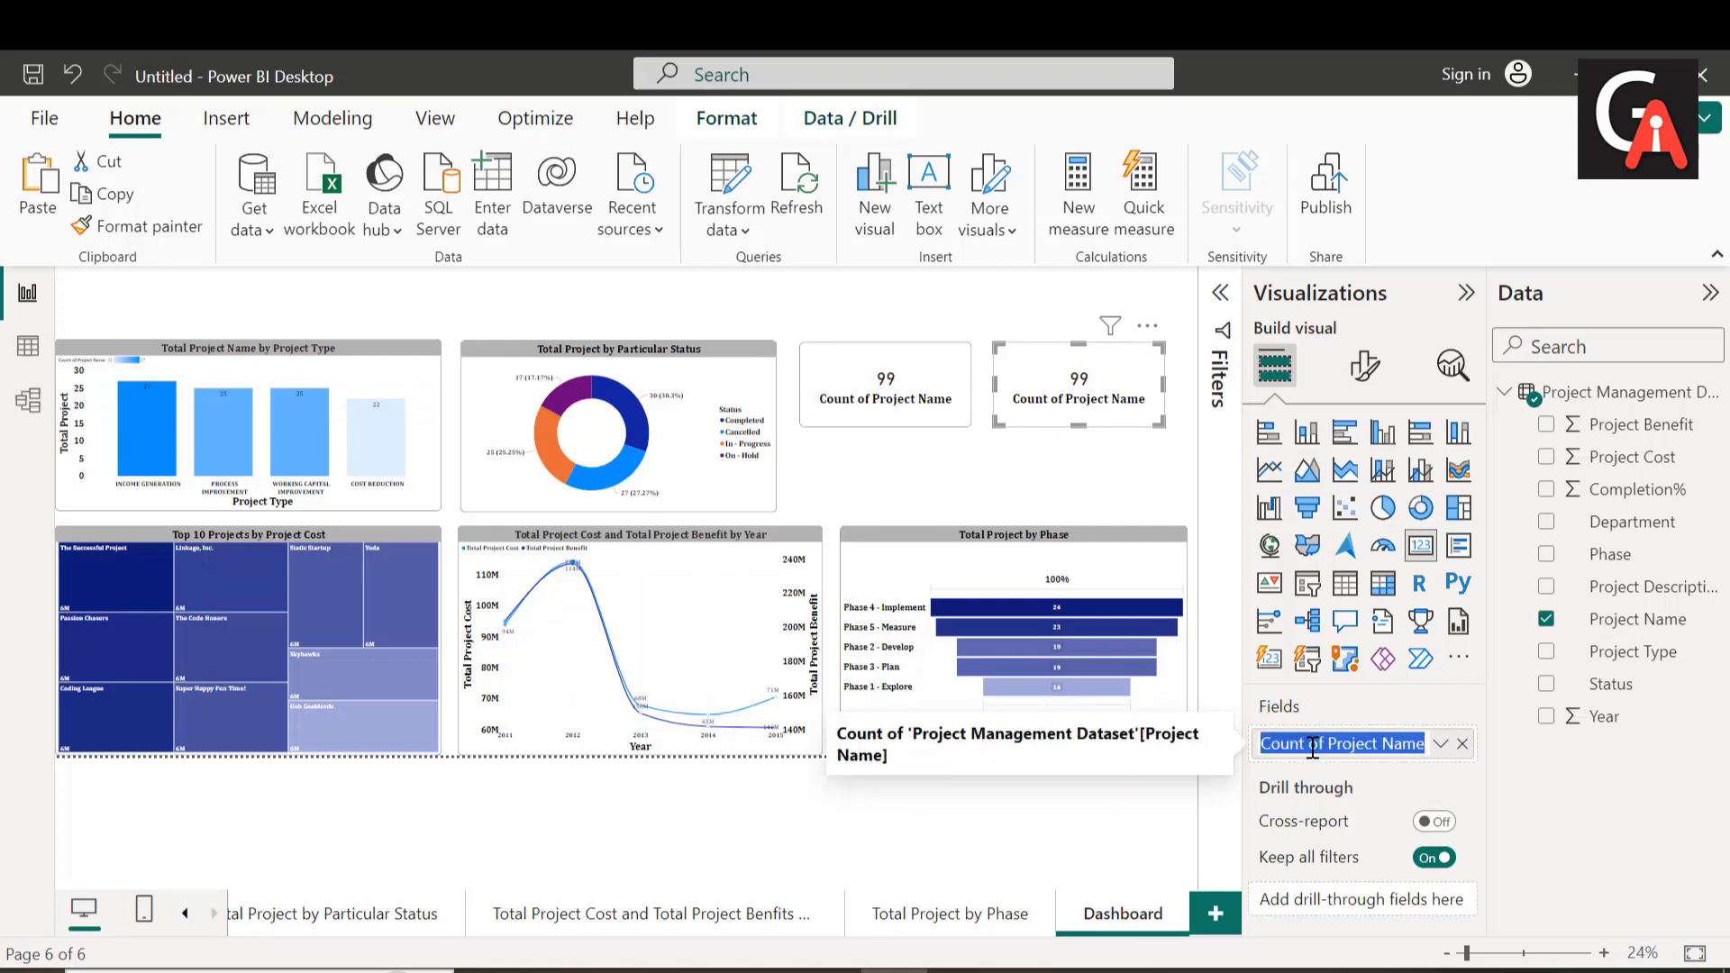
pyautogui.press('BackSpace')
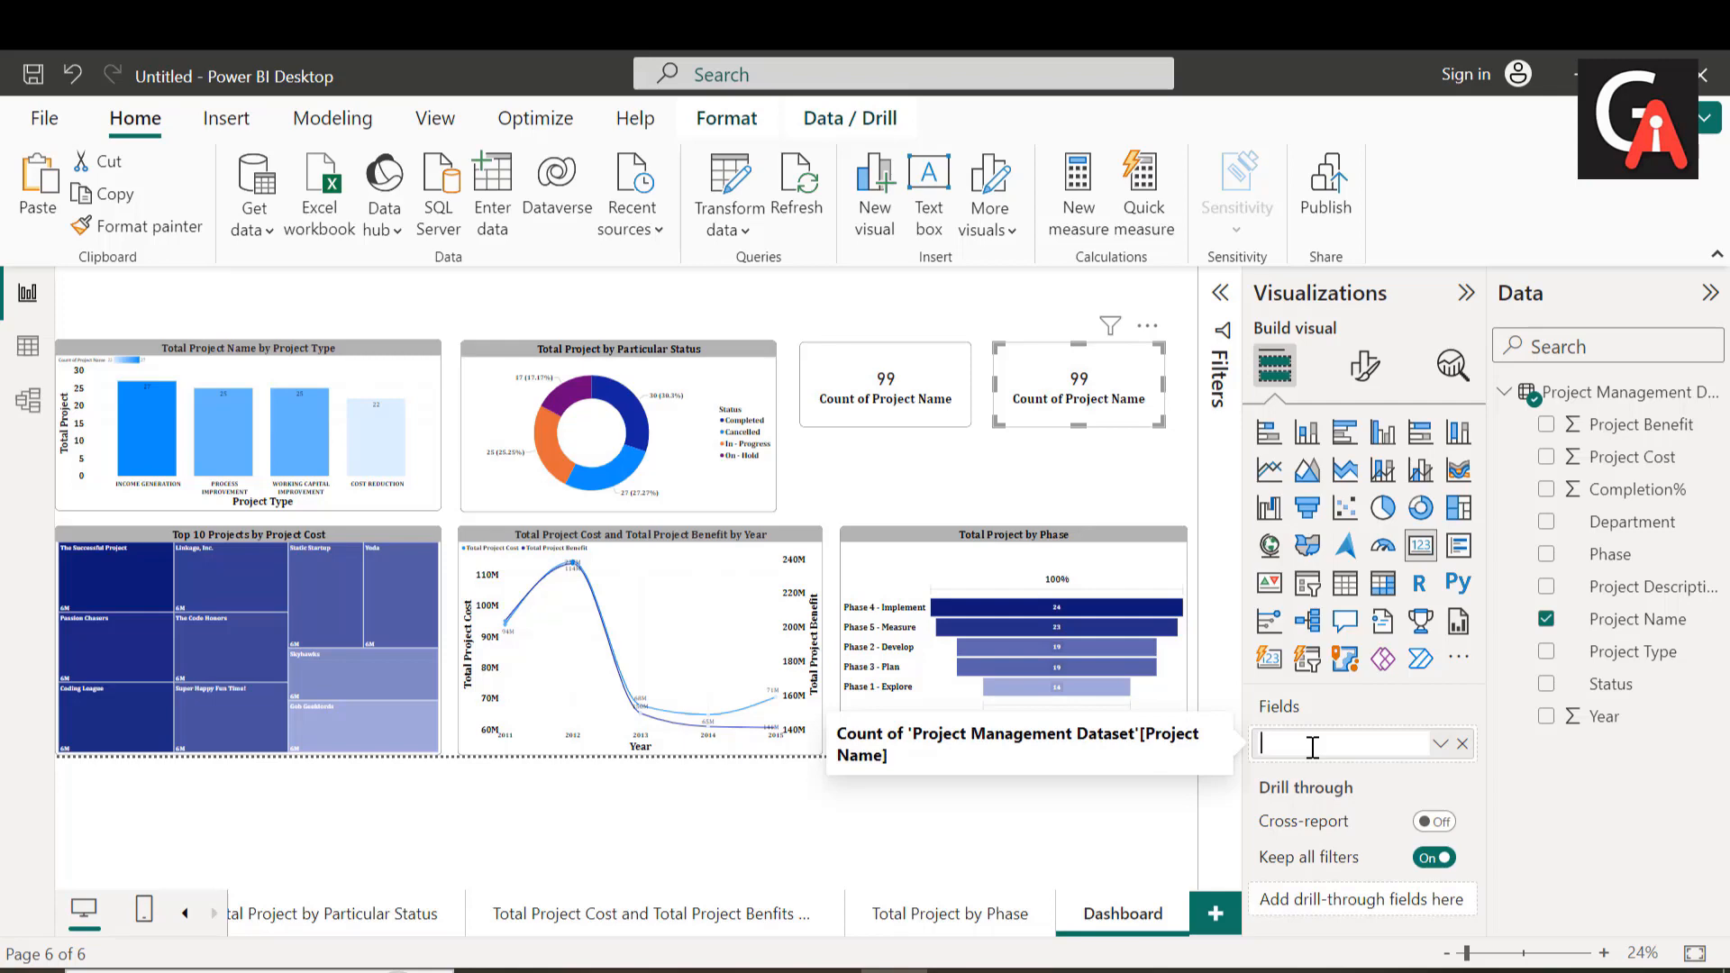
pyautogui.write('Total Projects')
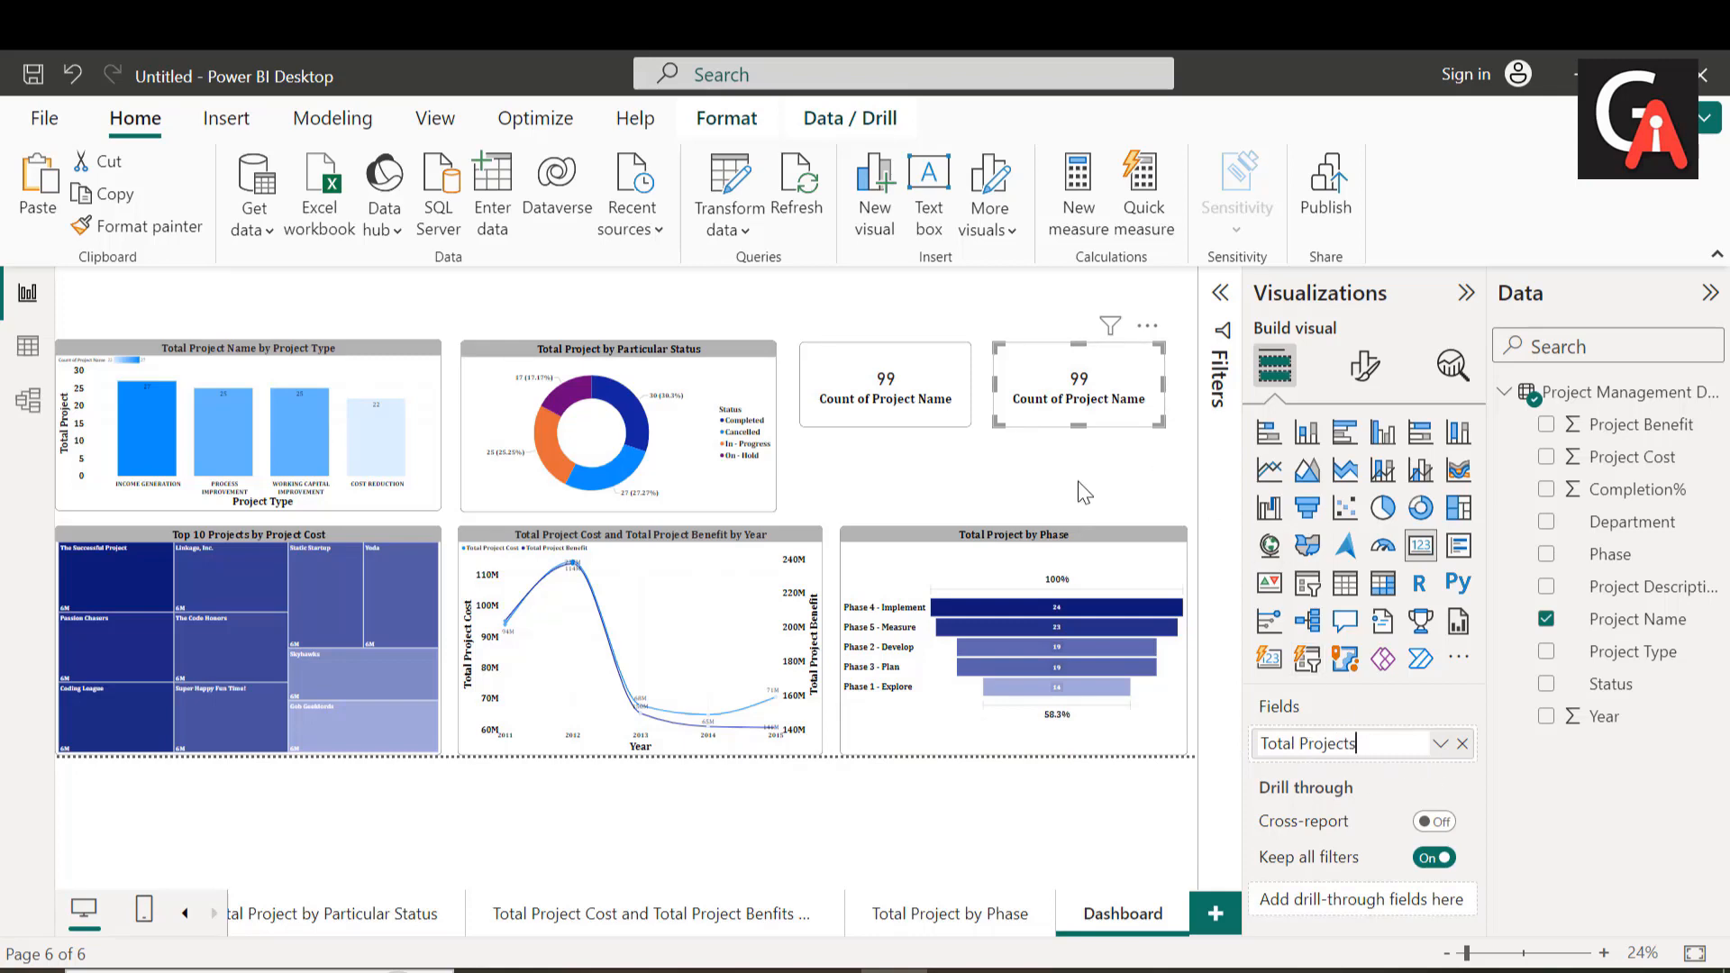
pyautogui.press('Return')
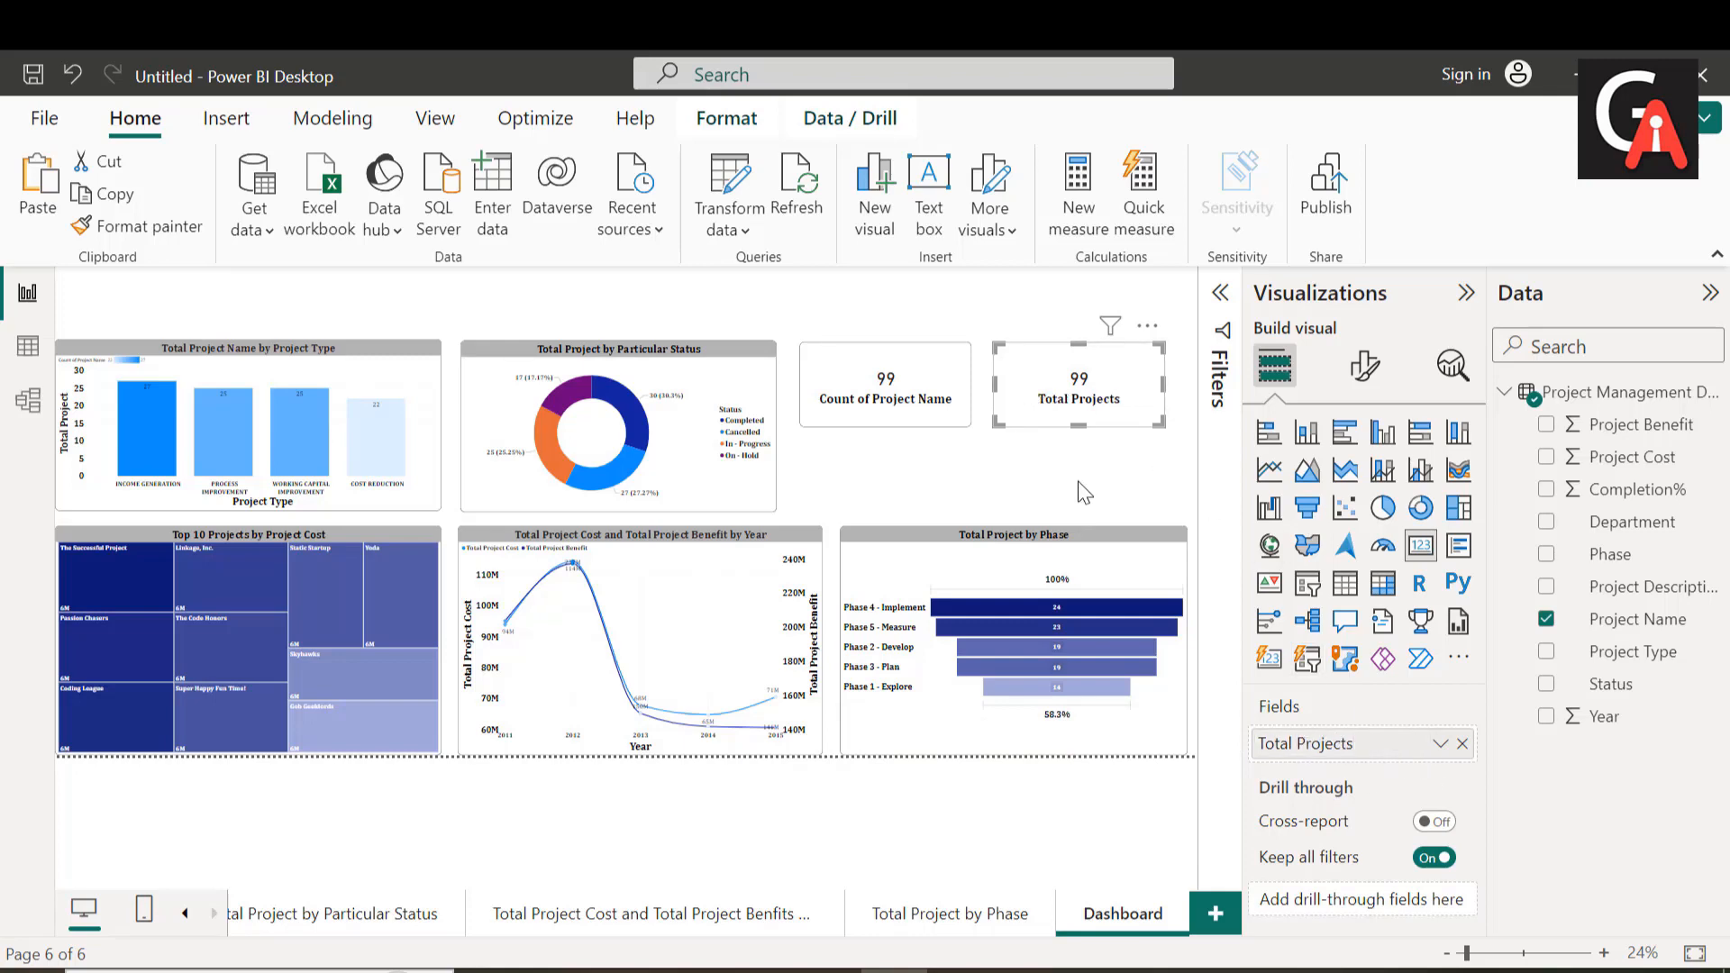
# Step: Replace the original card's Count of Project Name field with Project Cost
pyautogui.click(912, 406)
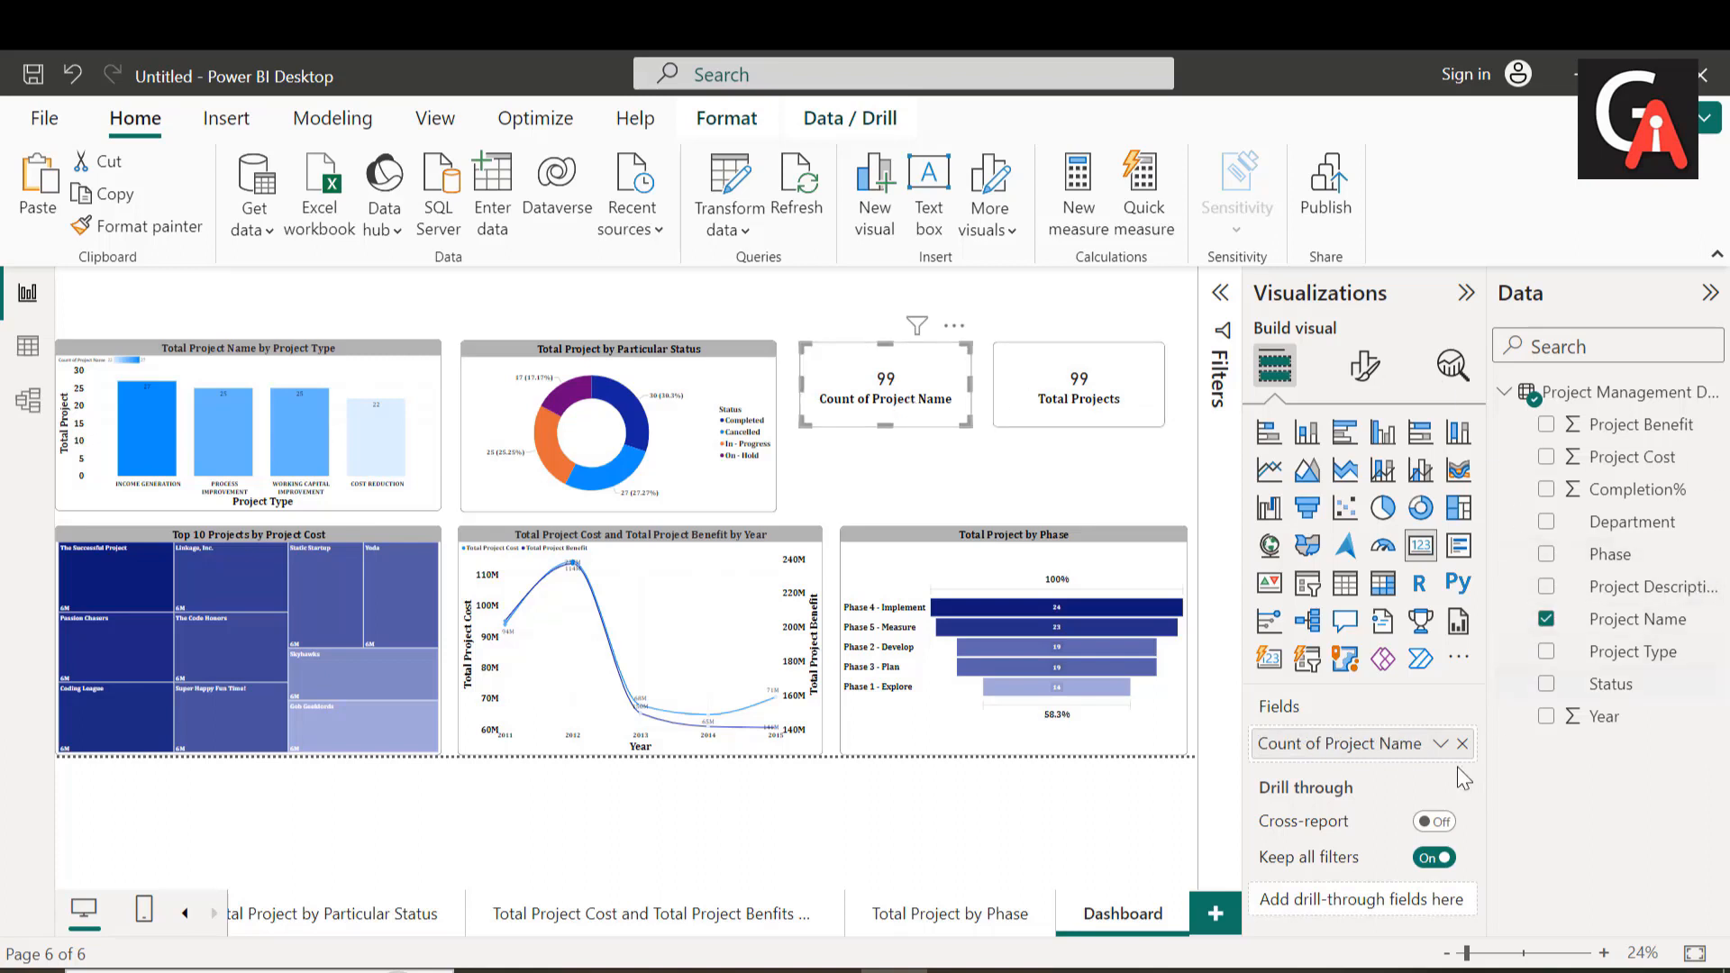
pyautogui.click(1462, 745)
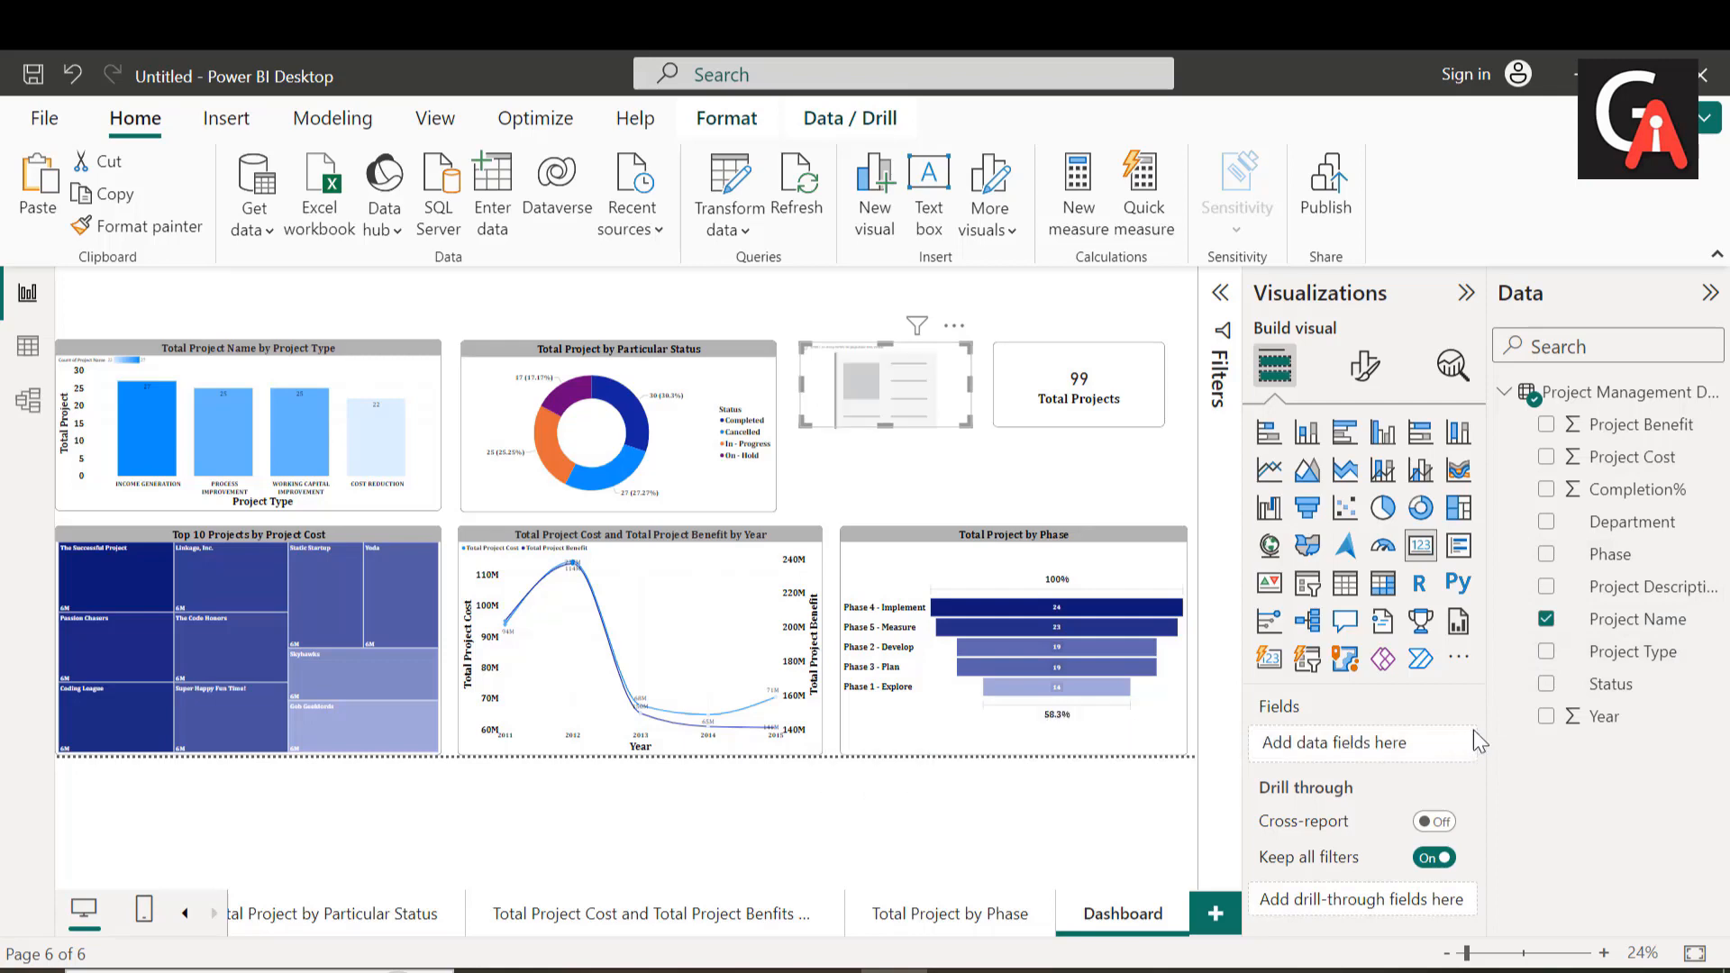
pyautogui.moveTo(1632, 457); pyautogui.dragTo(1392, 747)
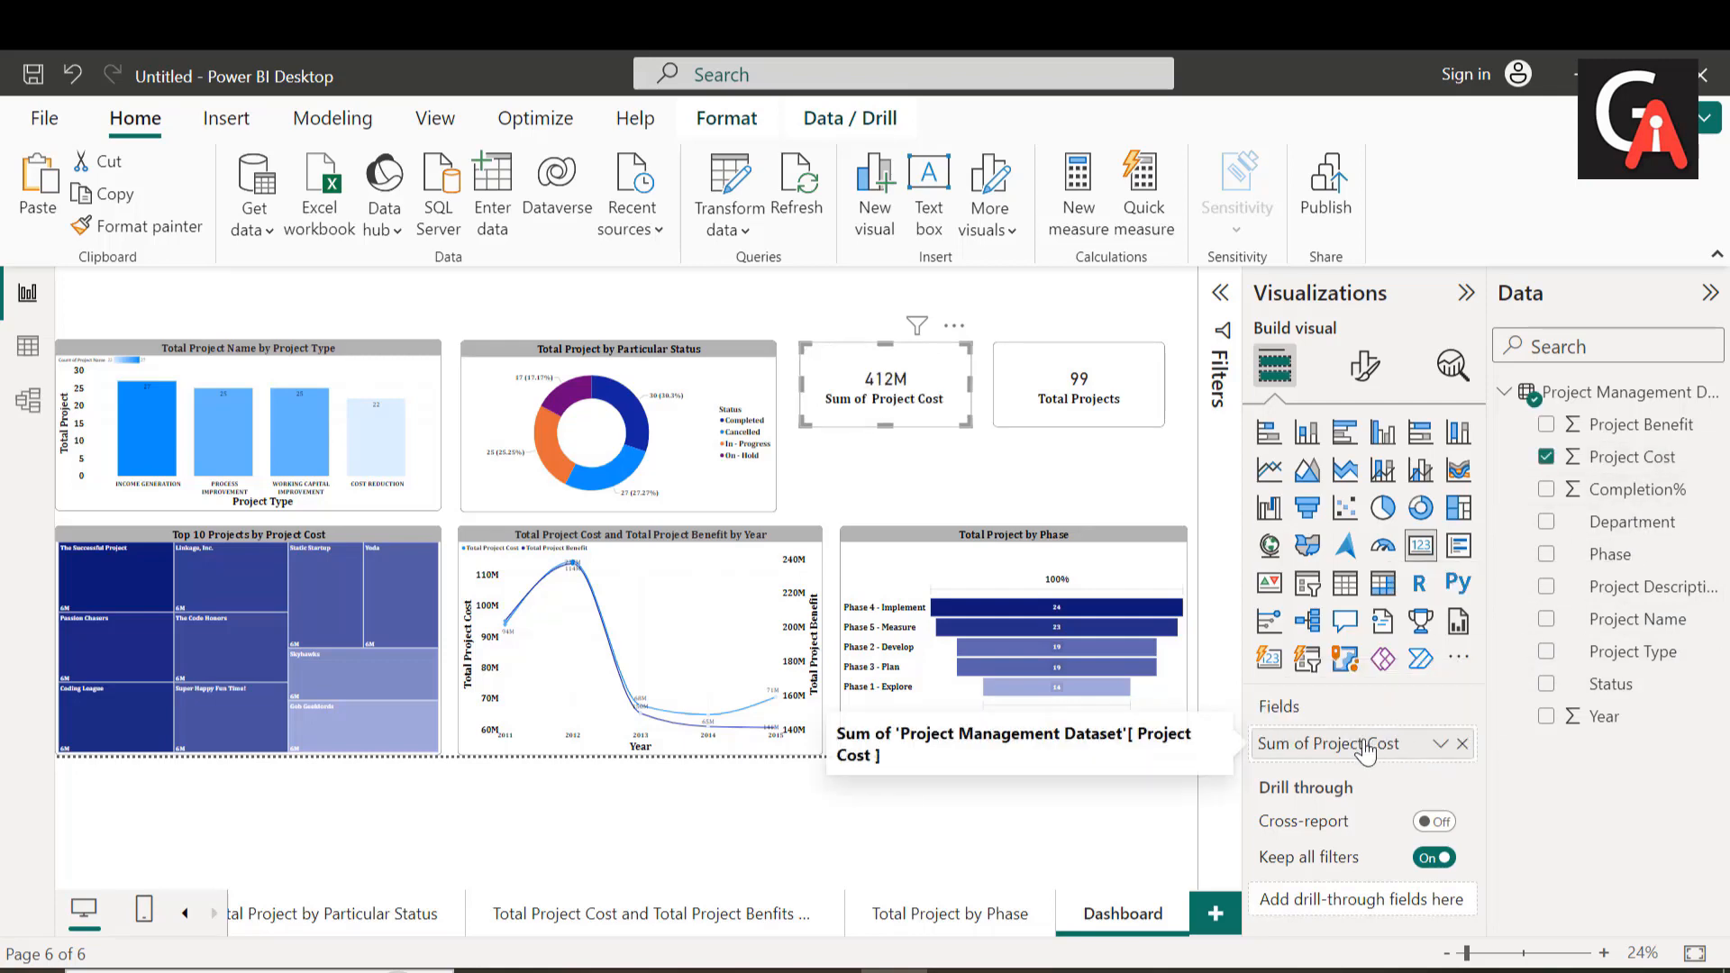
# Step: Rename the card's Sum of Project Cost field as Total Project Cost Project Cost
pyautogui.doubleClick(1365, 741)
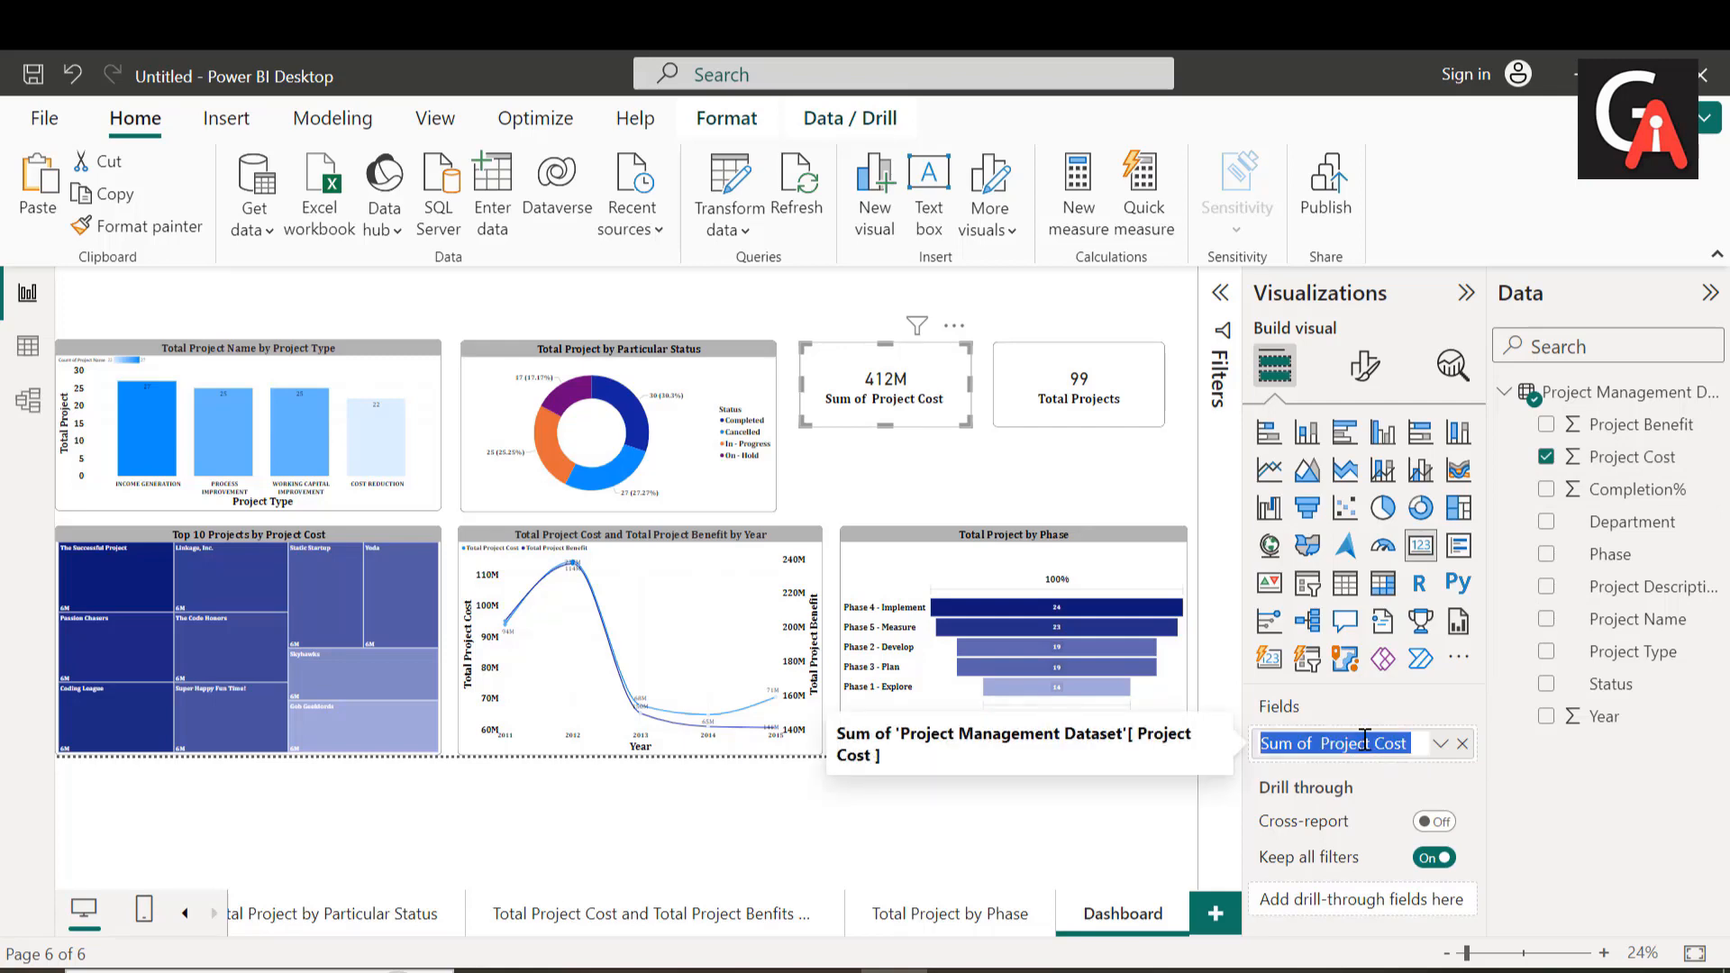
pyautogui.press('Home')
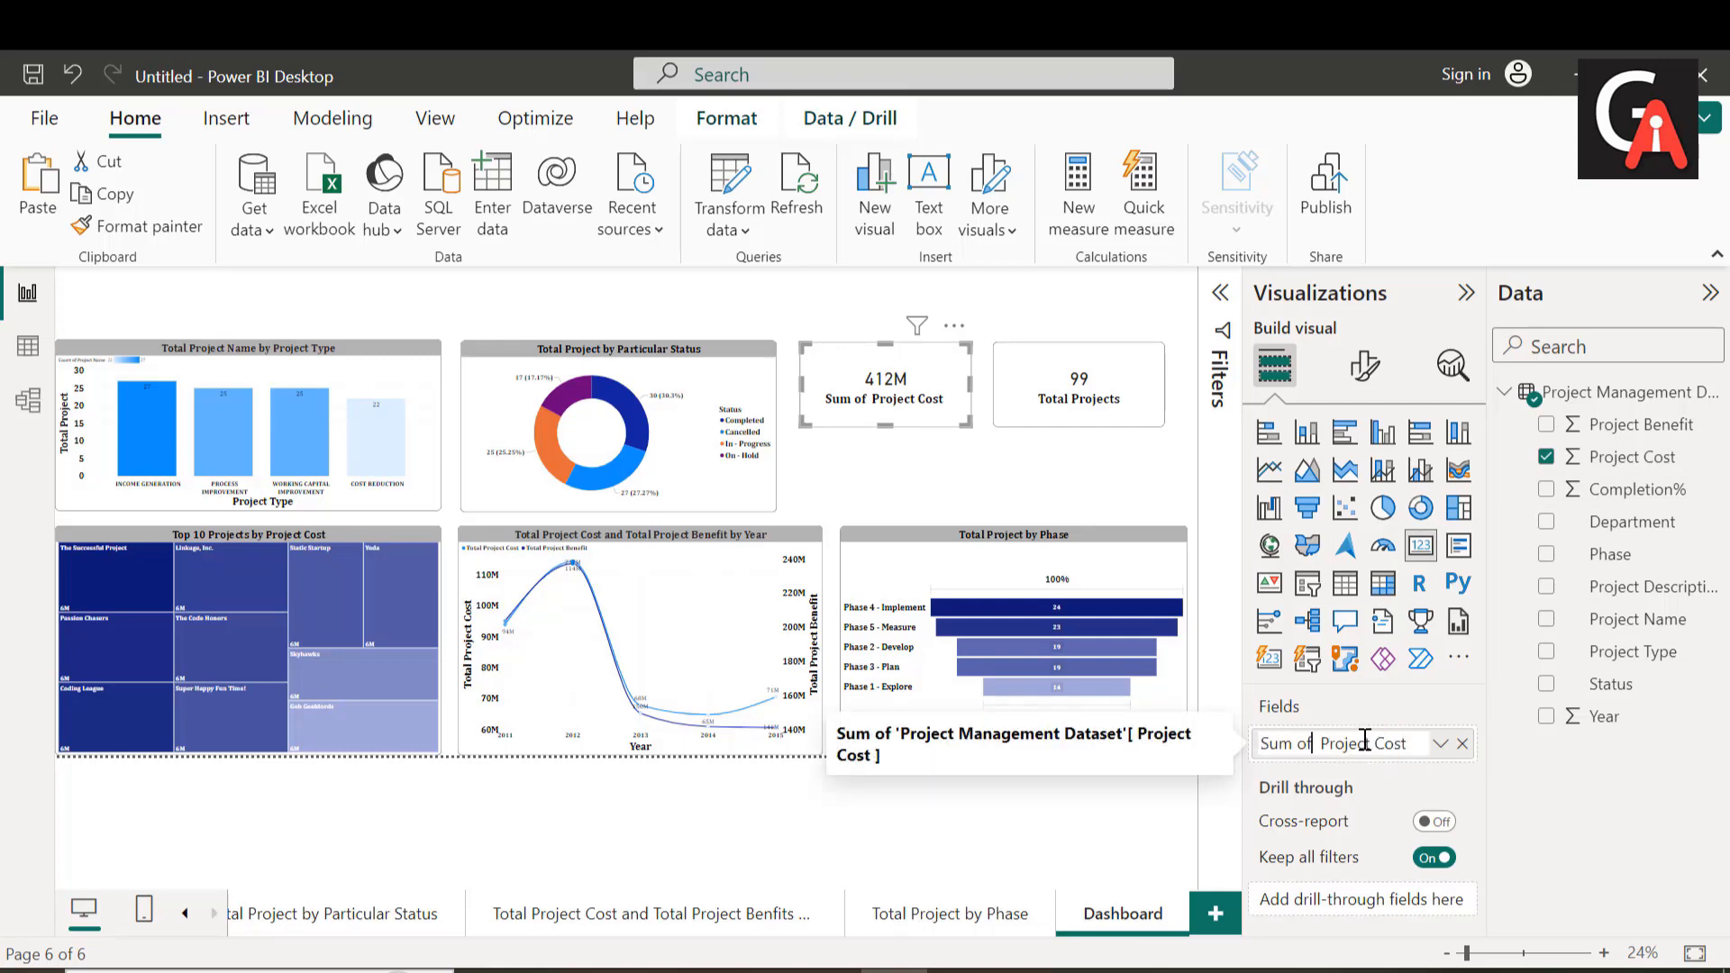
pyautogui.press('BackSpace')
pyautogui.press('BackSpace')
pyautogui.press('BackSpace')
pyautogui.press('BackSpace')
pyautogui.press('BackSpace')
pyautogui.press('BackSpace')
pyautogui.press('BackSpace')
pyautogui.write('Total P')
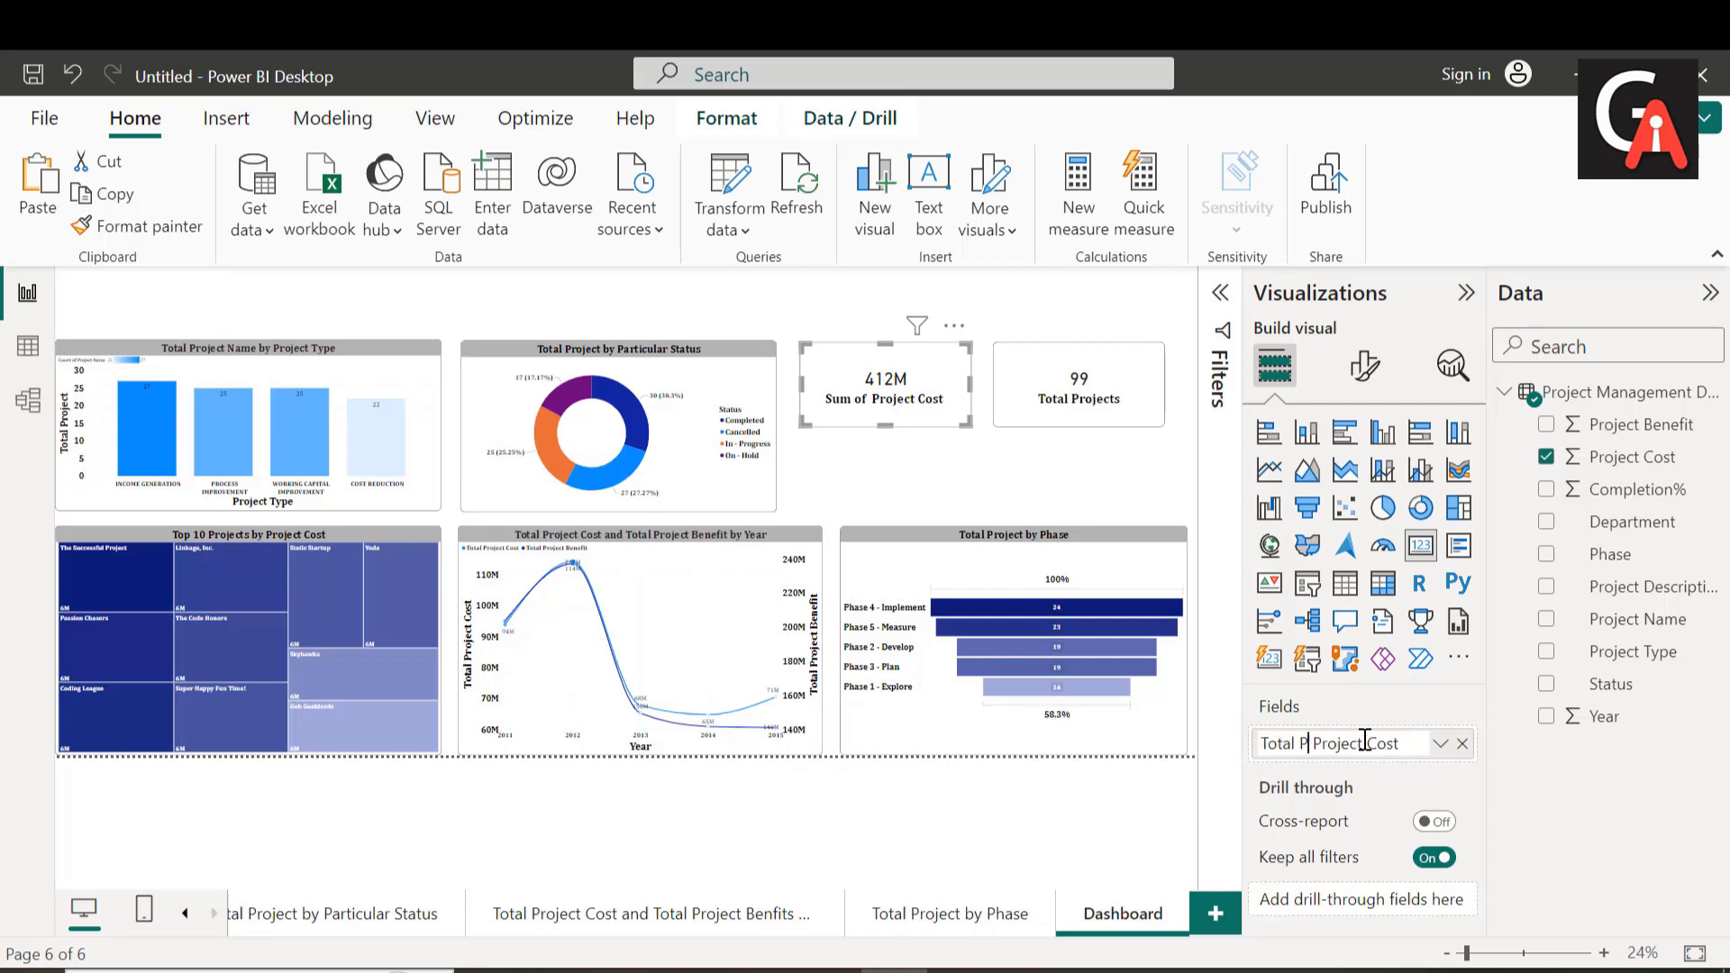
pyautogui.write('Roject COst')
pyautogui.press('BackSpace')
pyautogui.write('r')
pyautogui.press('BackSpace')
pyautogui.write('oje')
pyautogui.press('Return')
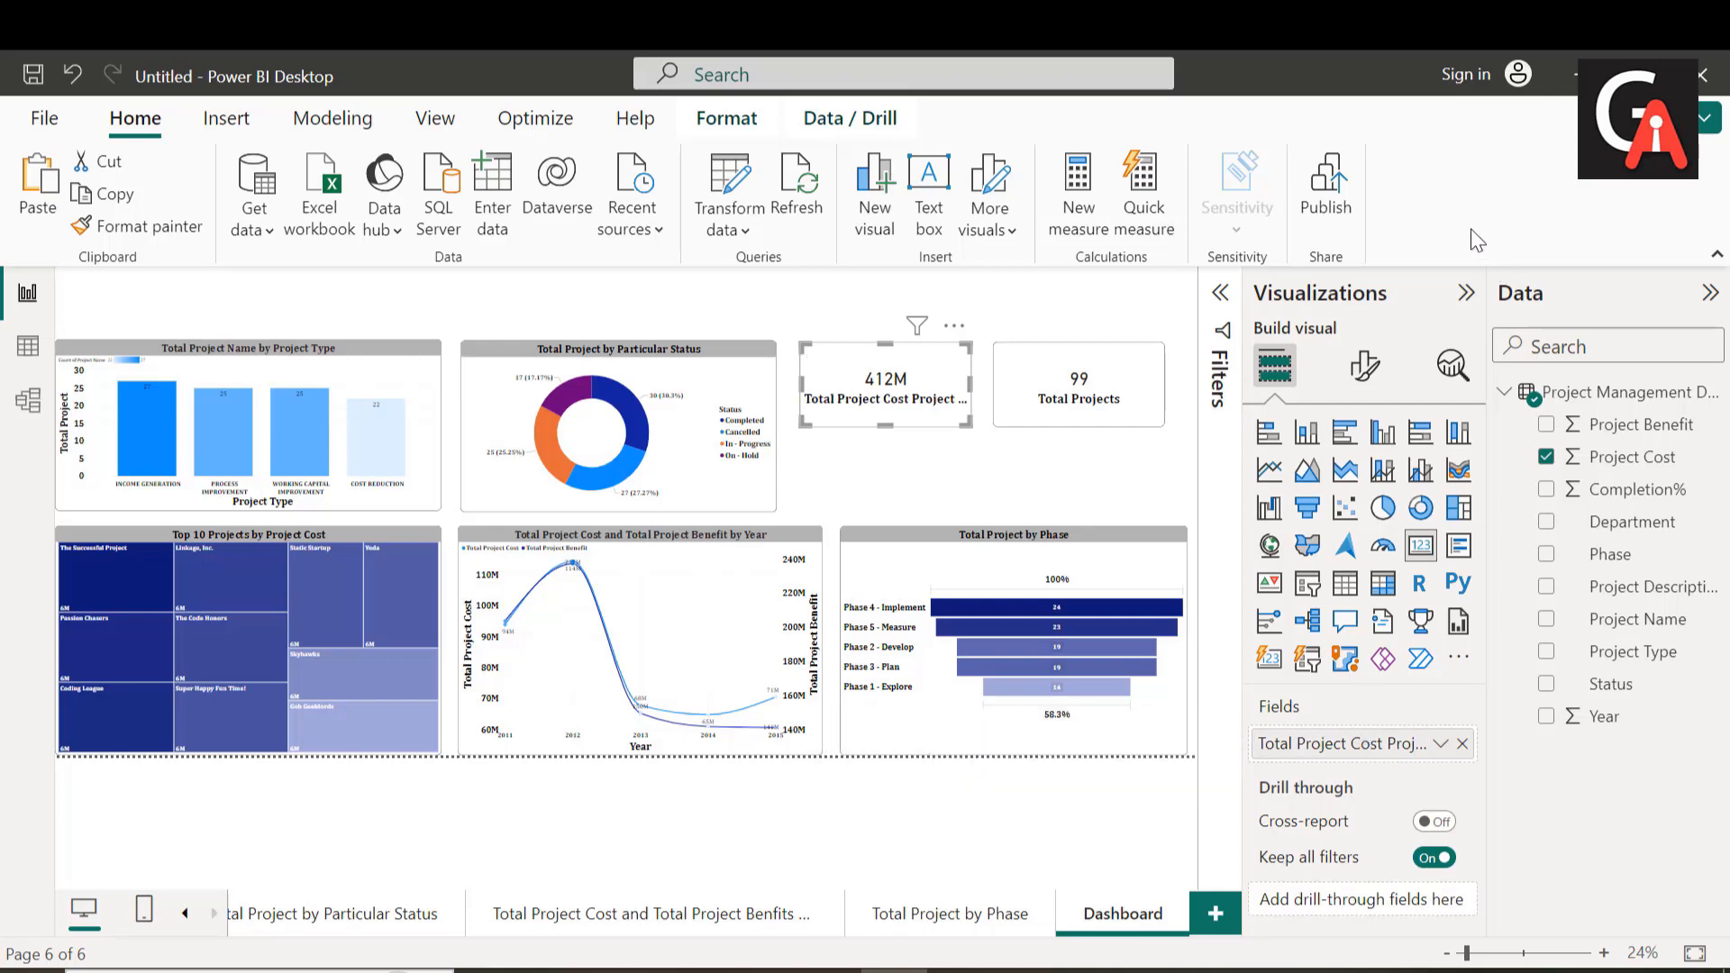
# Step: Set the category label font size of the project cost card to 25
pyautogui.click(1088, 399)
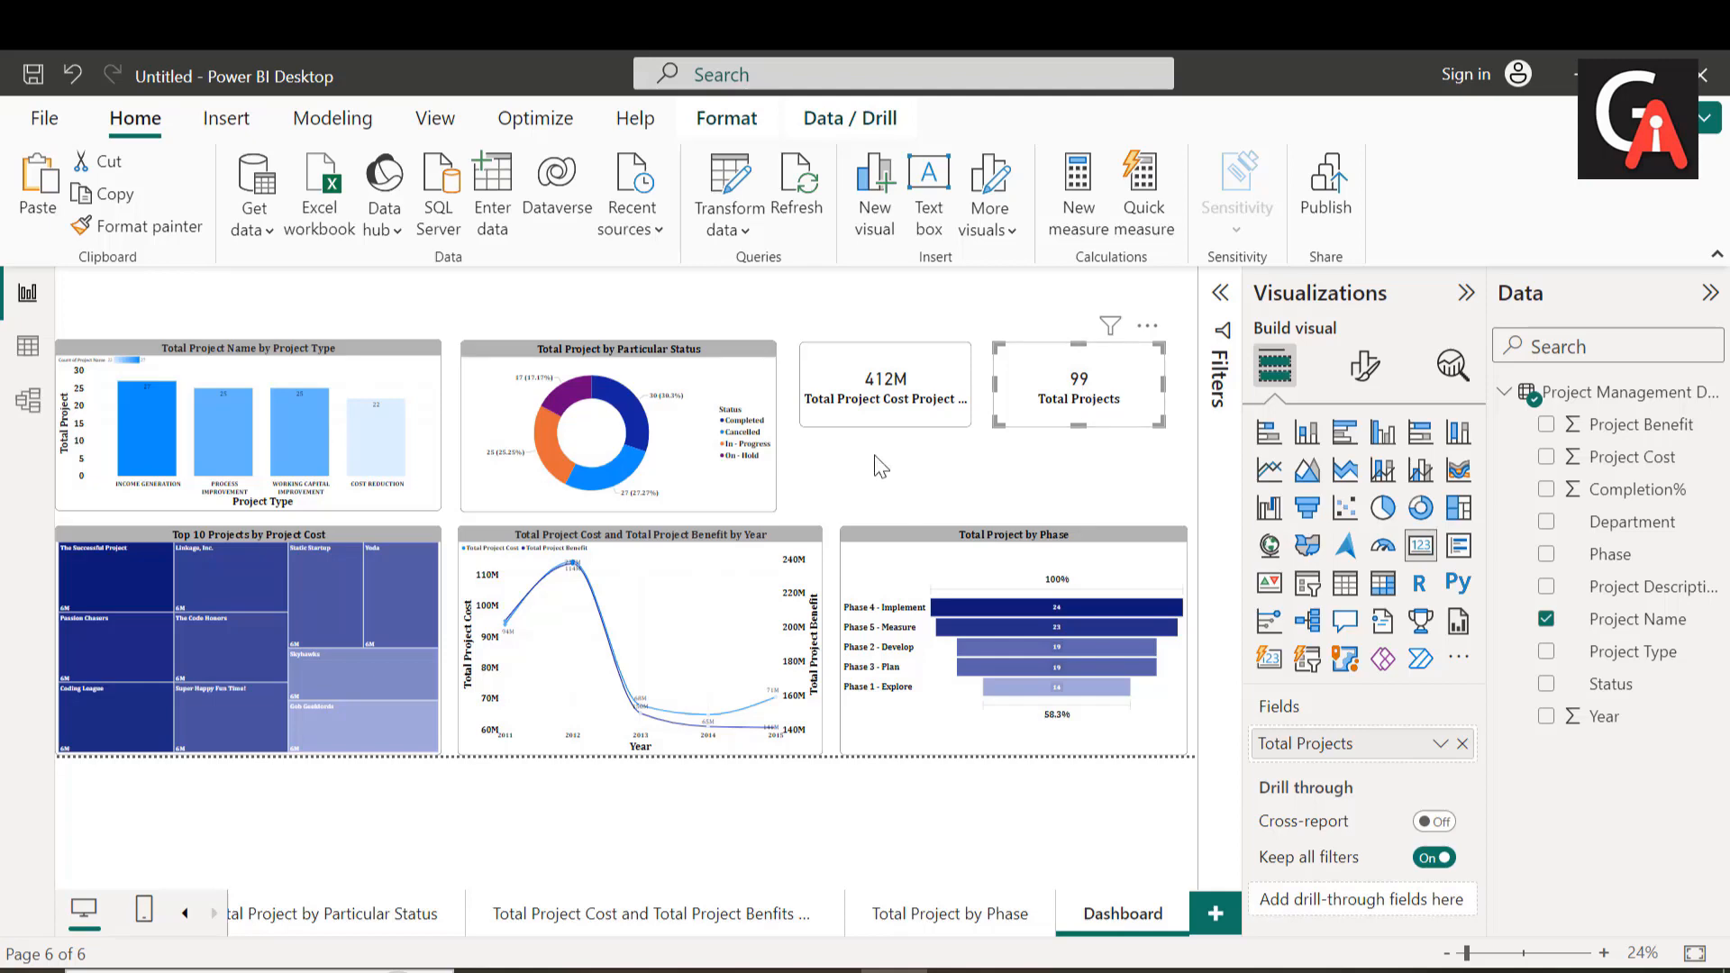
pyautogui.click(844, 486)
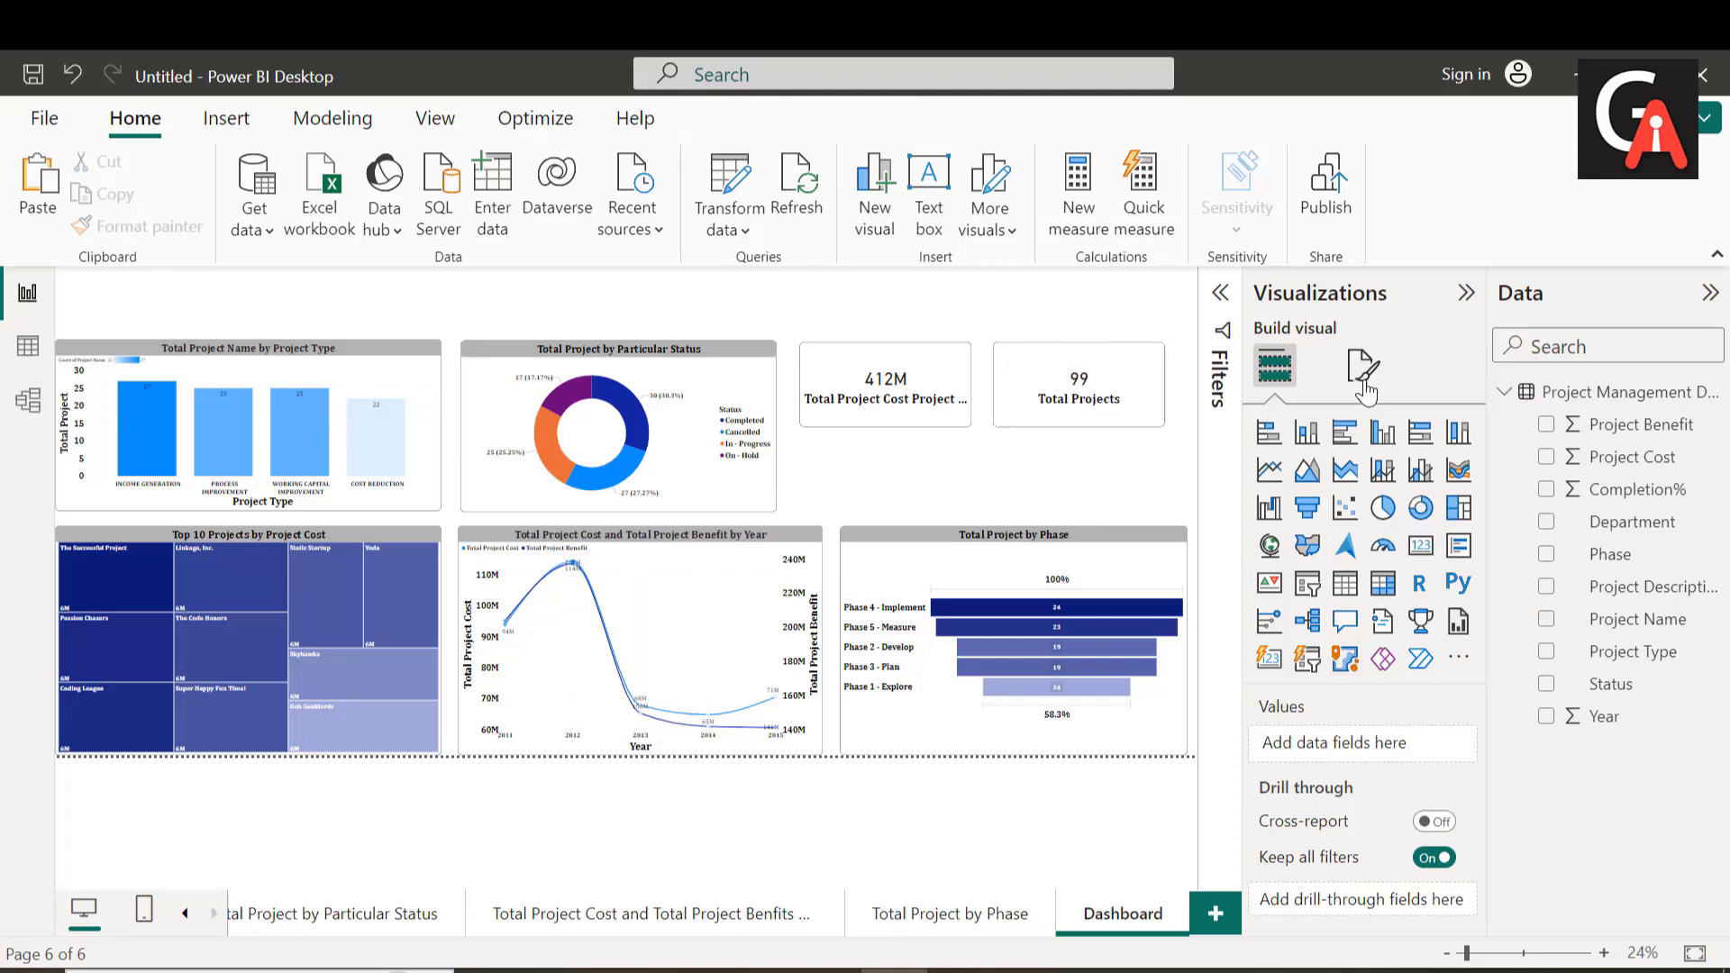
pyautogui.click(913, 412)
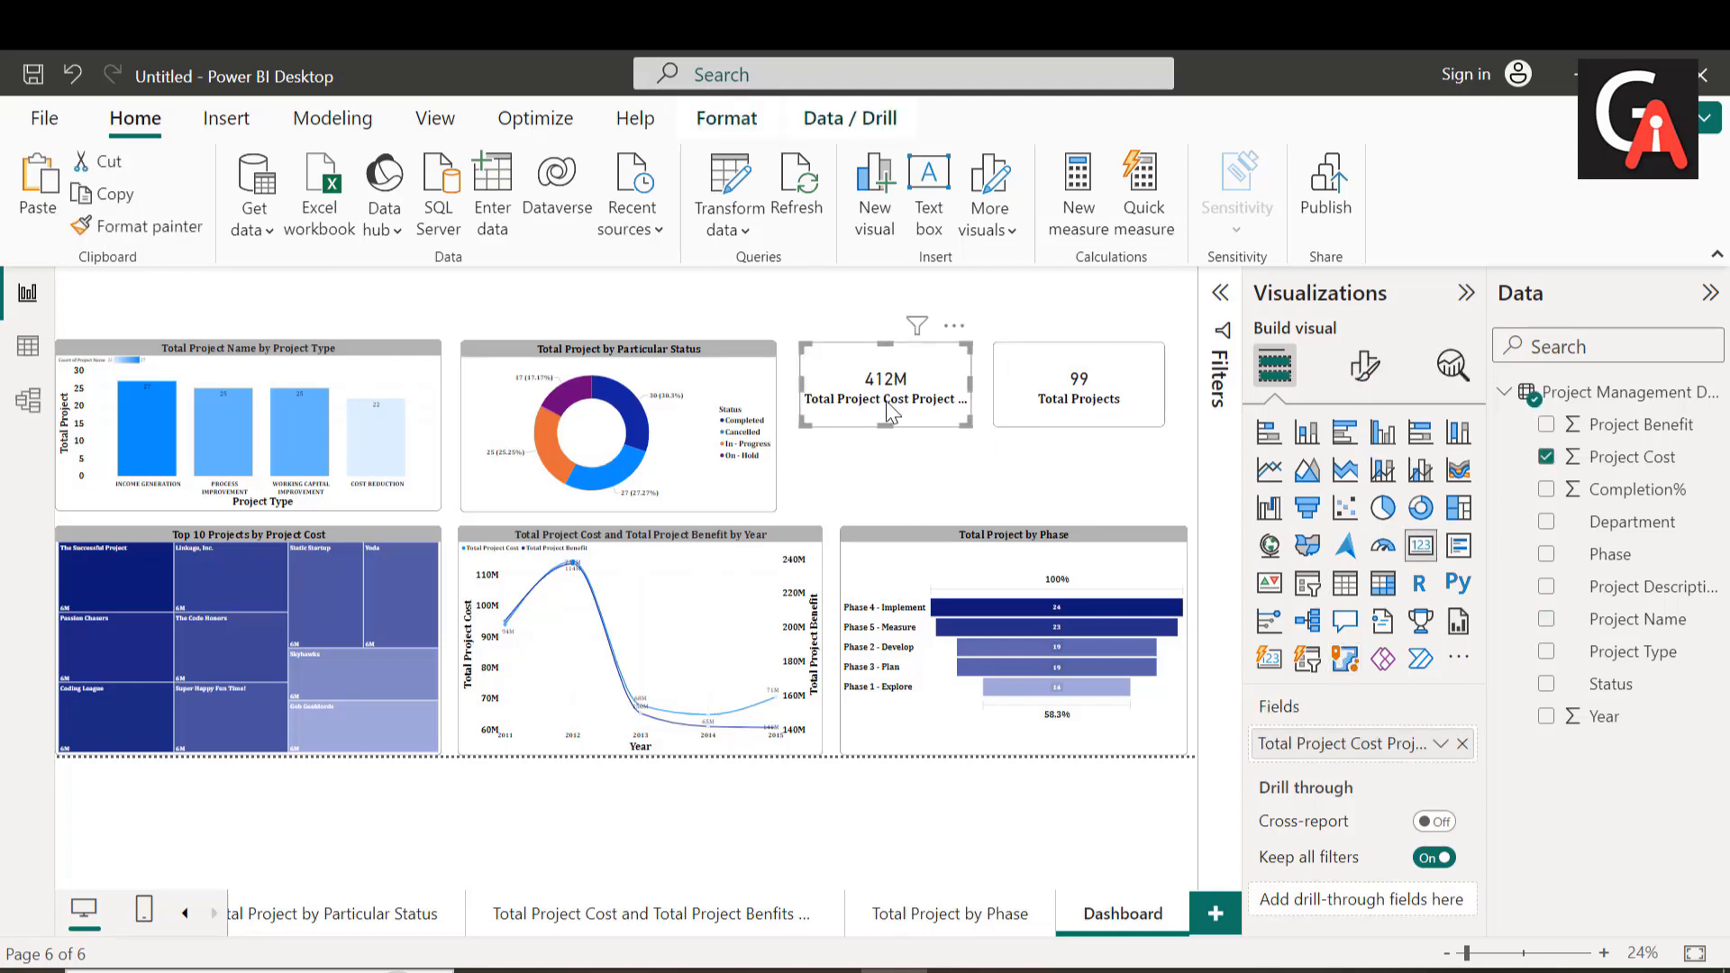
pyautogui.click(1358, 369)
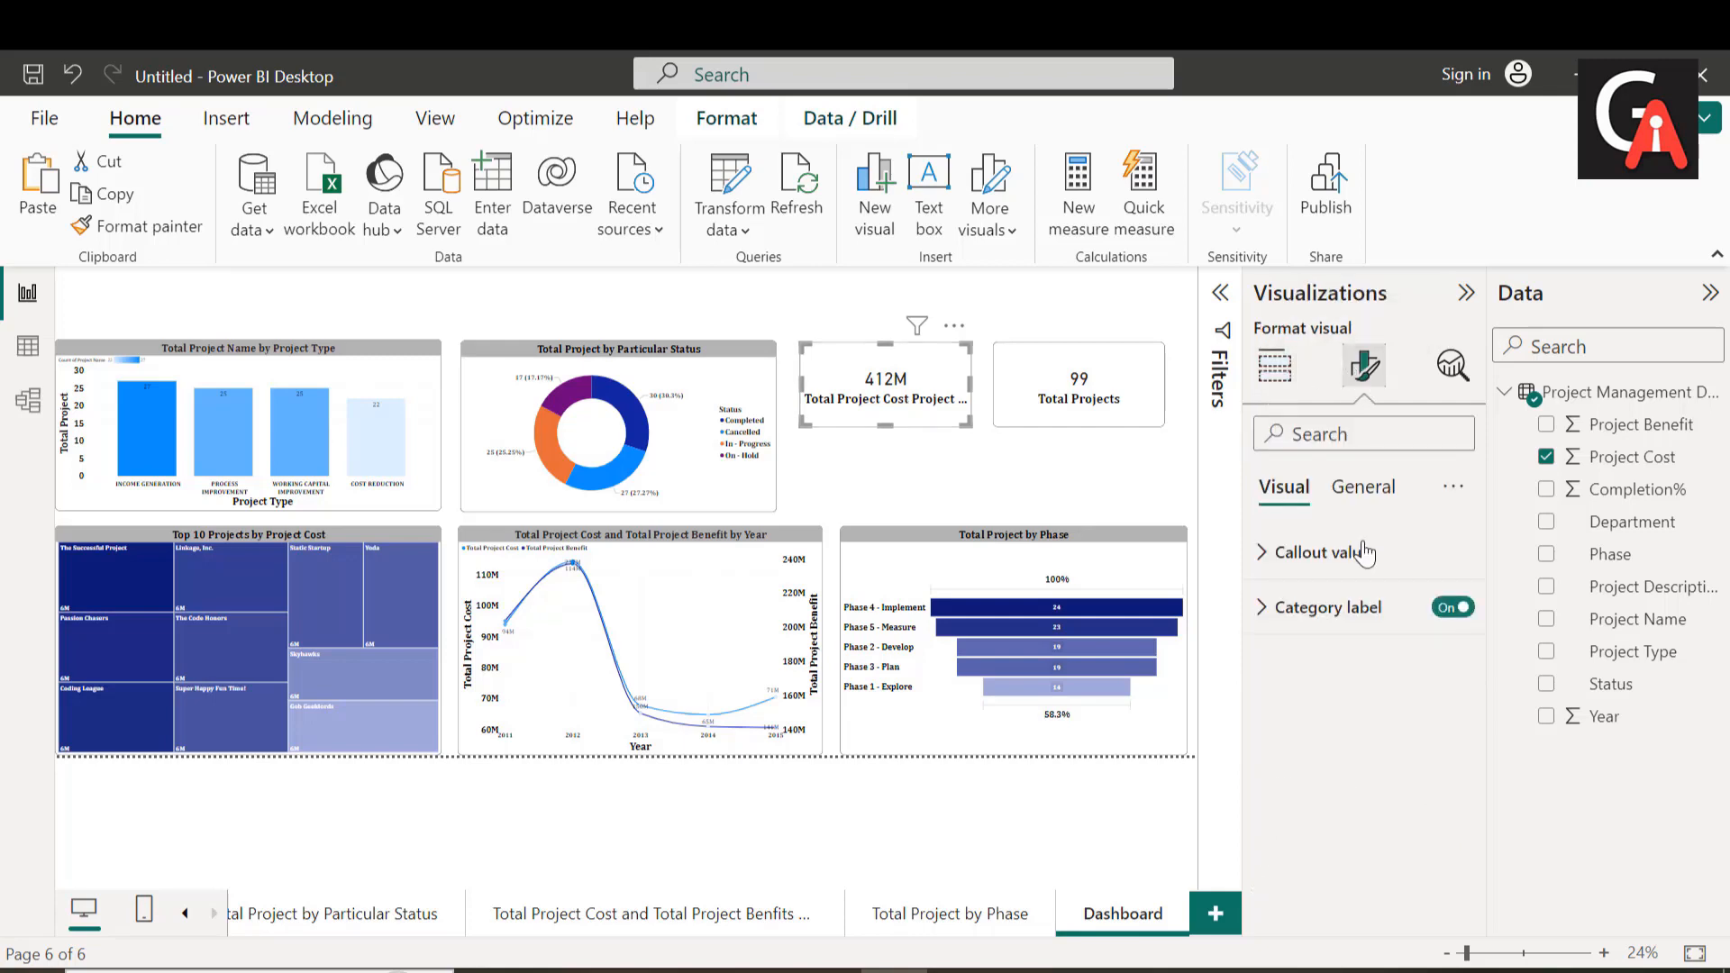
pyautogui.click(1324, 606)
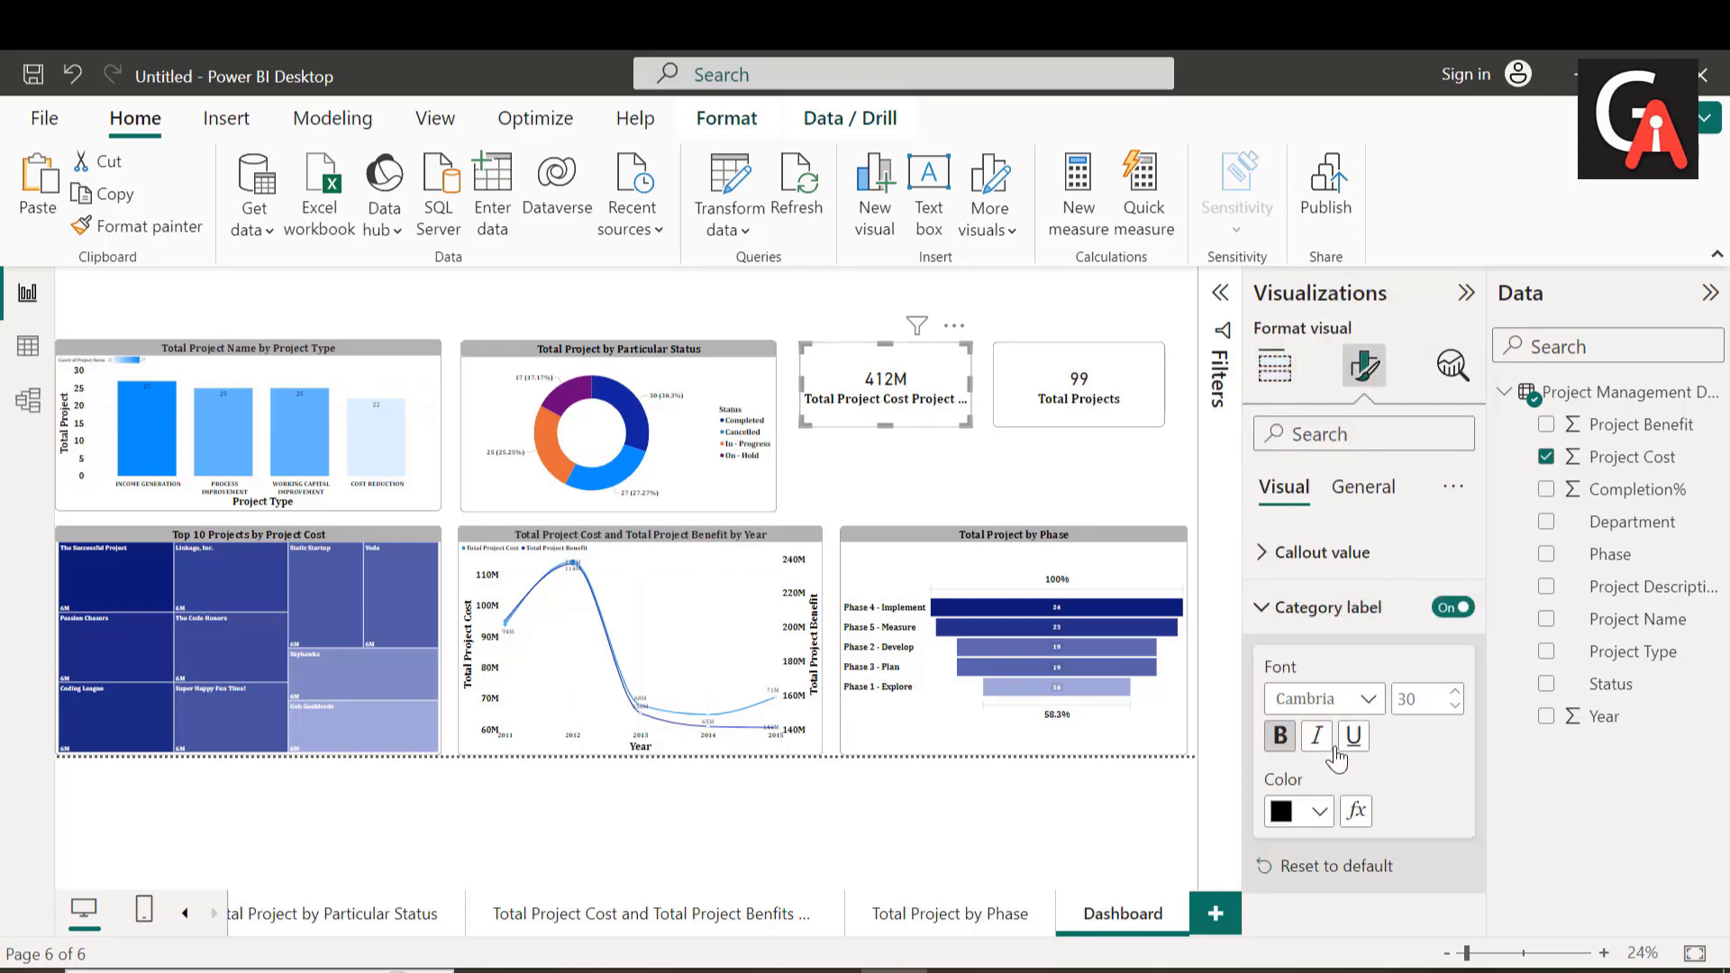
pyautogui.doubleClick(1440, 696)
pyautogui.press('BackSpace')
pyautogui.write('25')
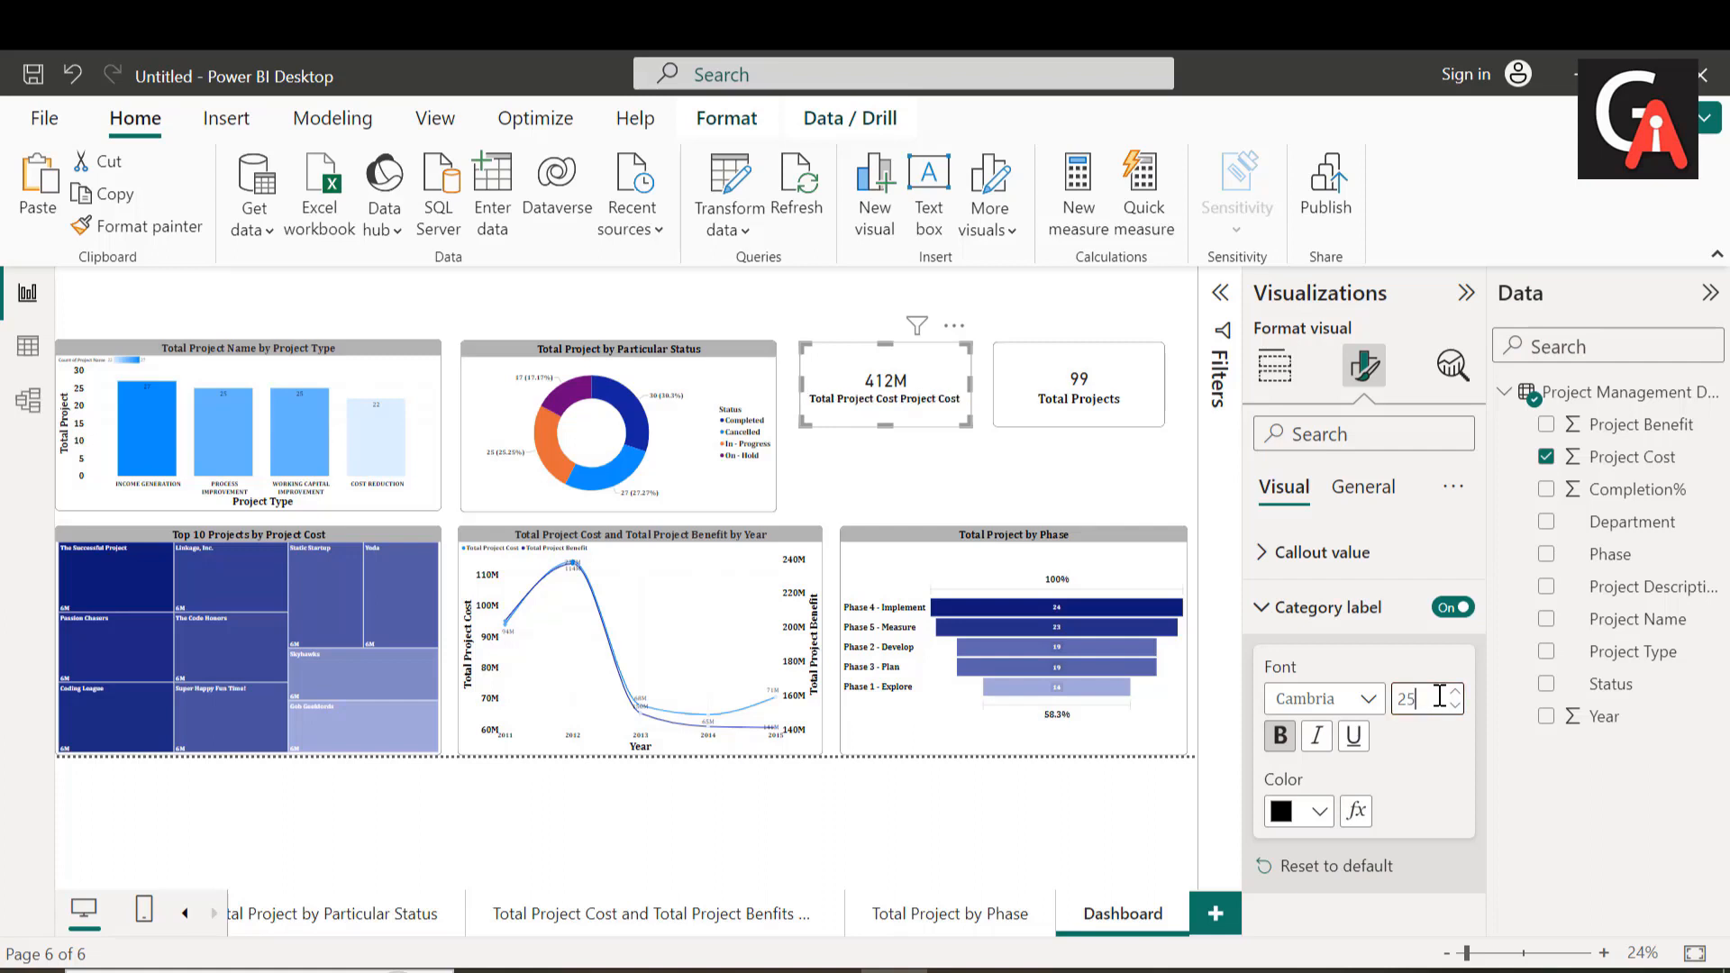
pyautogui.click(1264, 609)
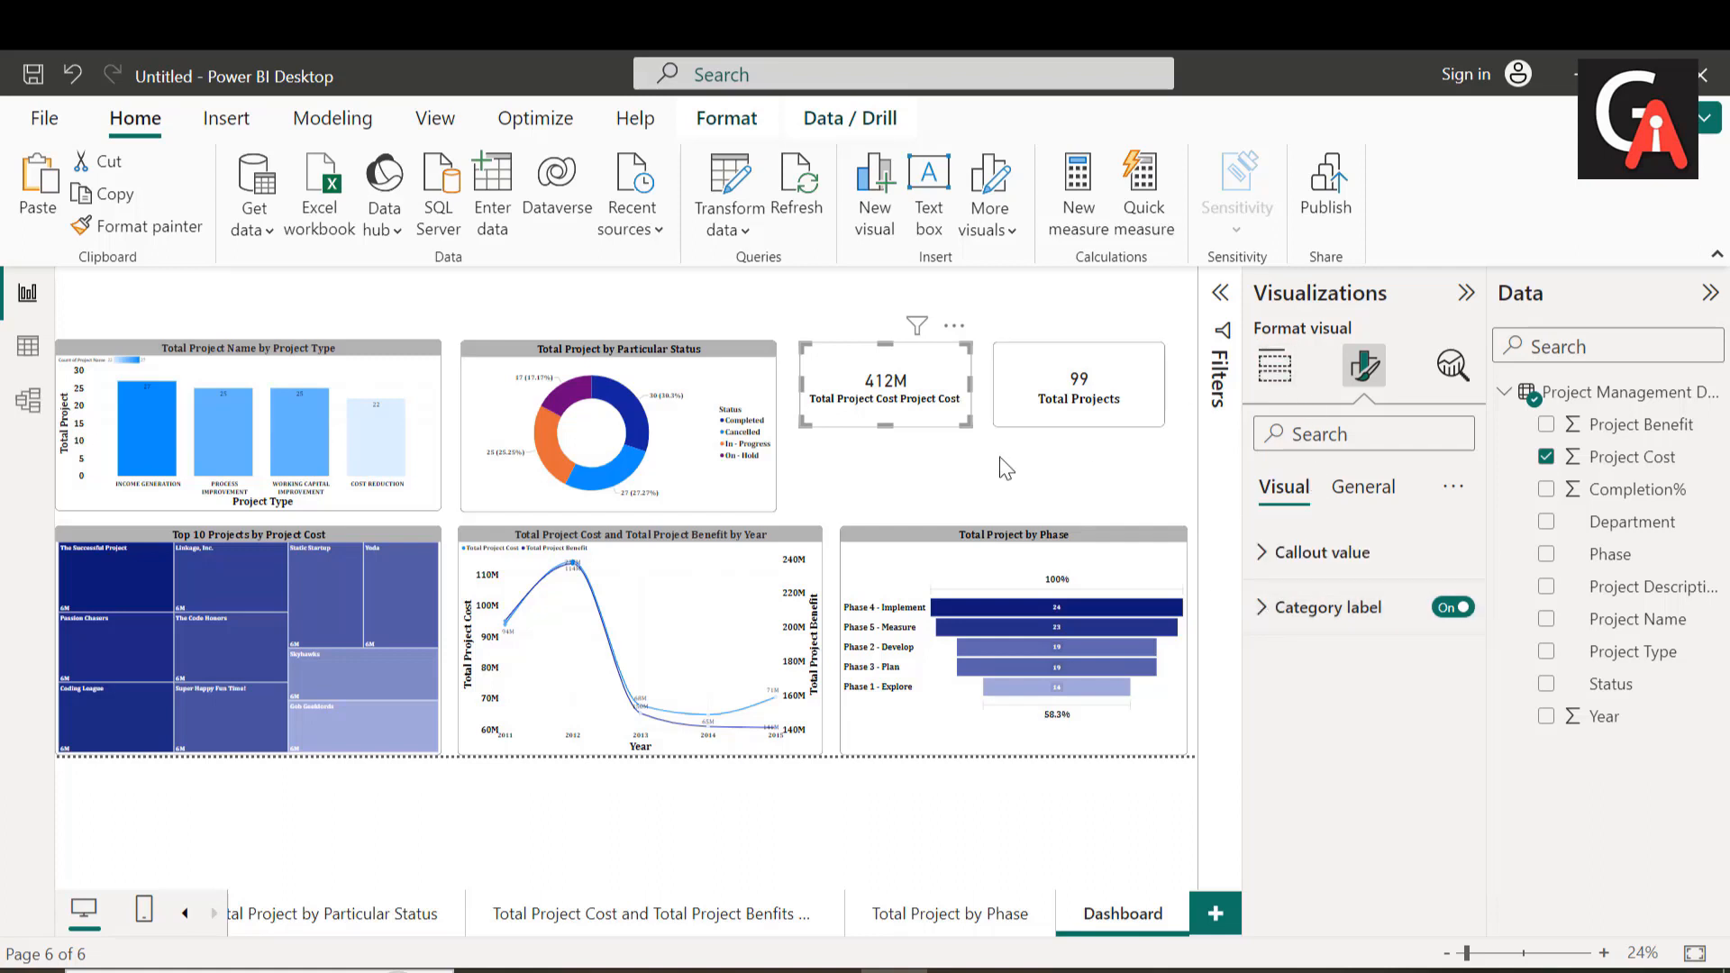
# Step: Duplicate the Total Projects card and place the copy directly beneath the project cost card
pyautogui.click(1117, 396)
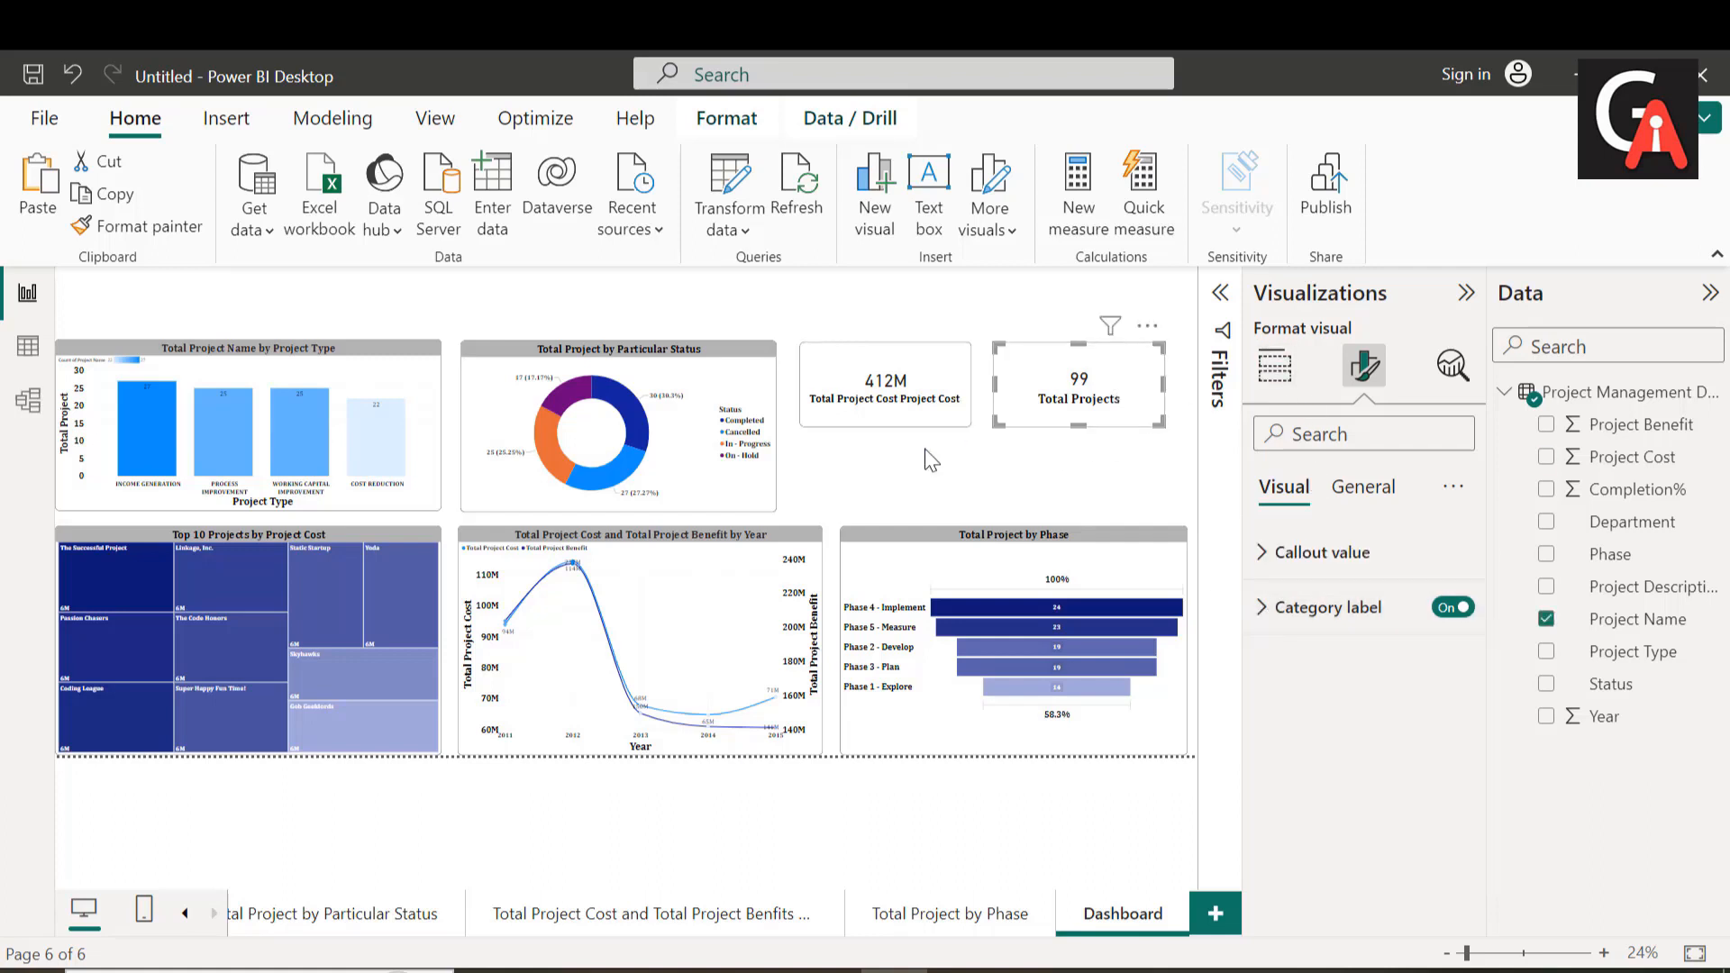
pyautogui.click(861, 484)
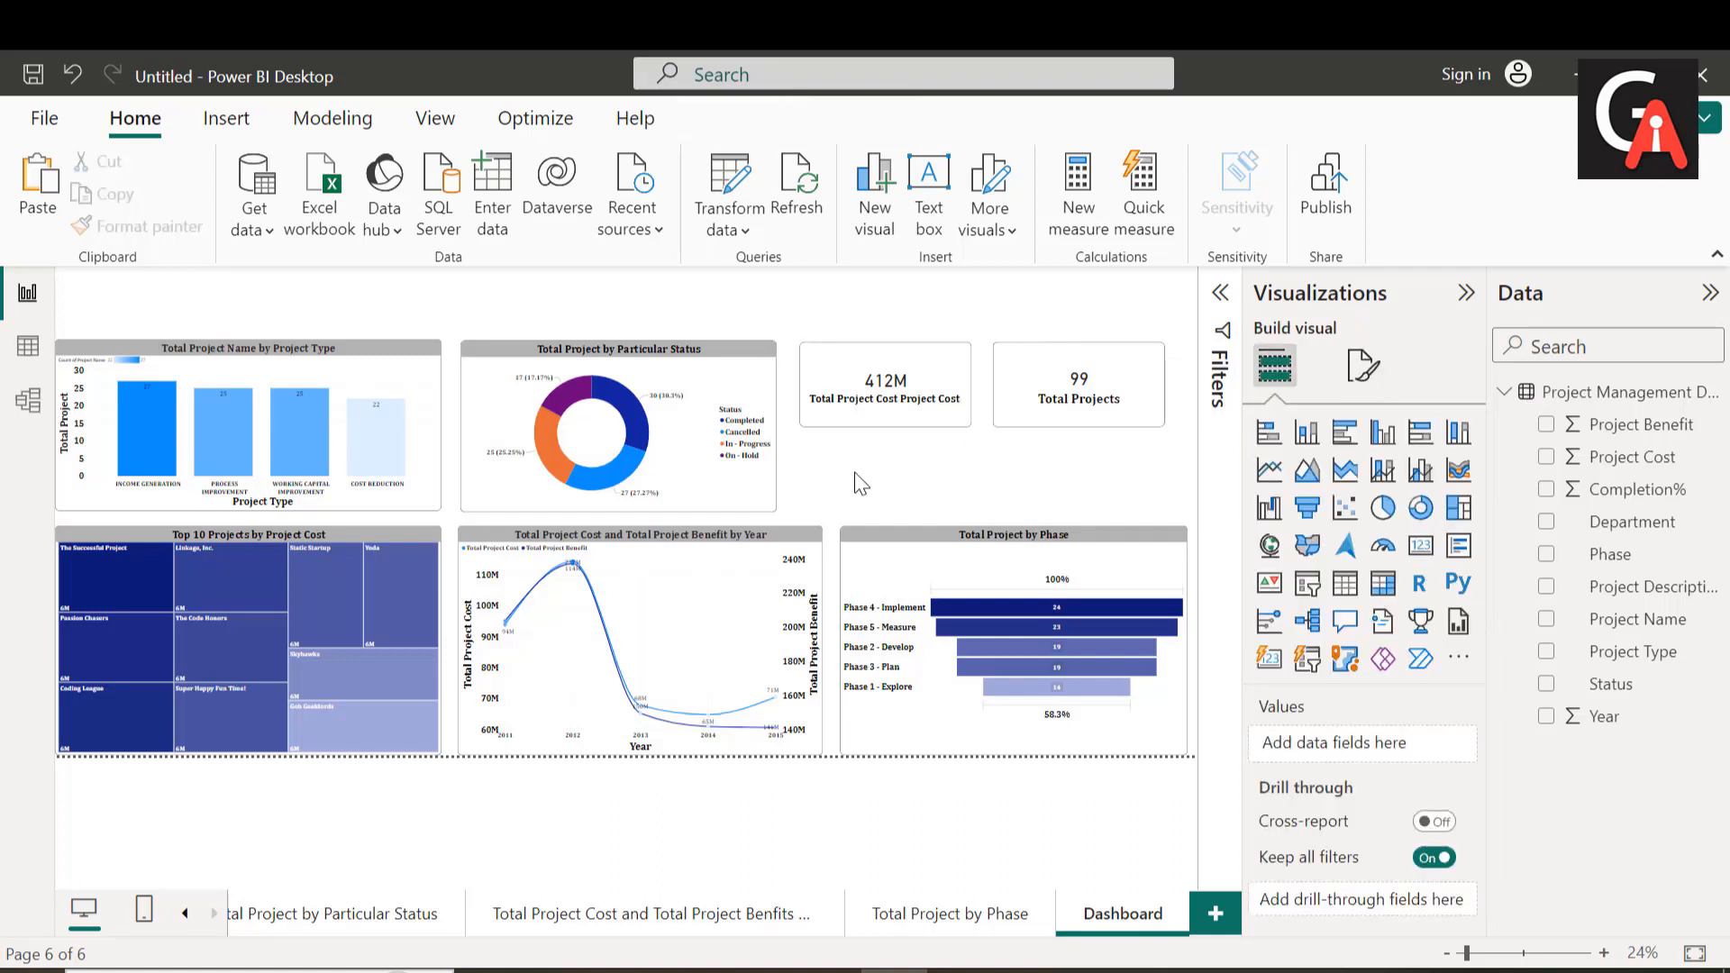
pyautogui.hotkey('ctrl', 'v')
pyautogui.moveTo(1102, 398); pyautogui.dragTo(920, 494)
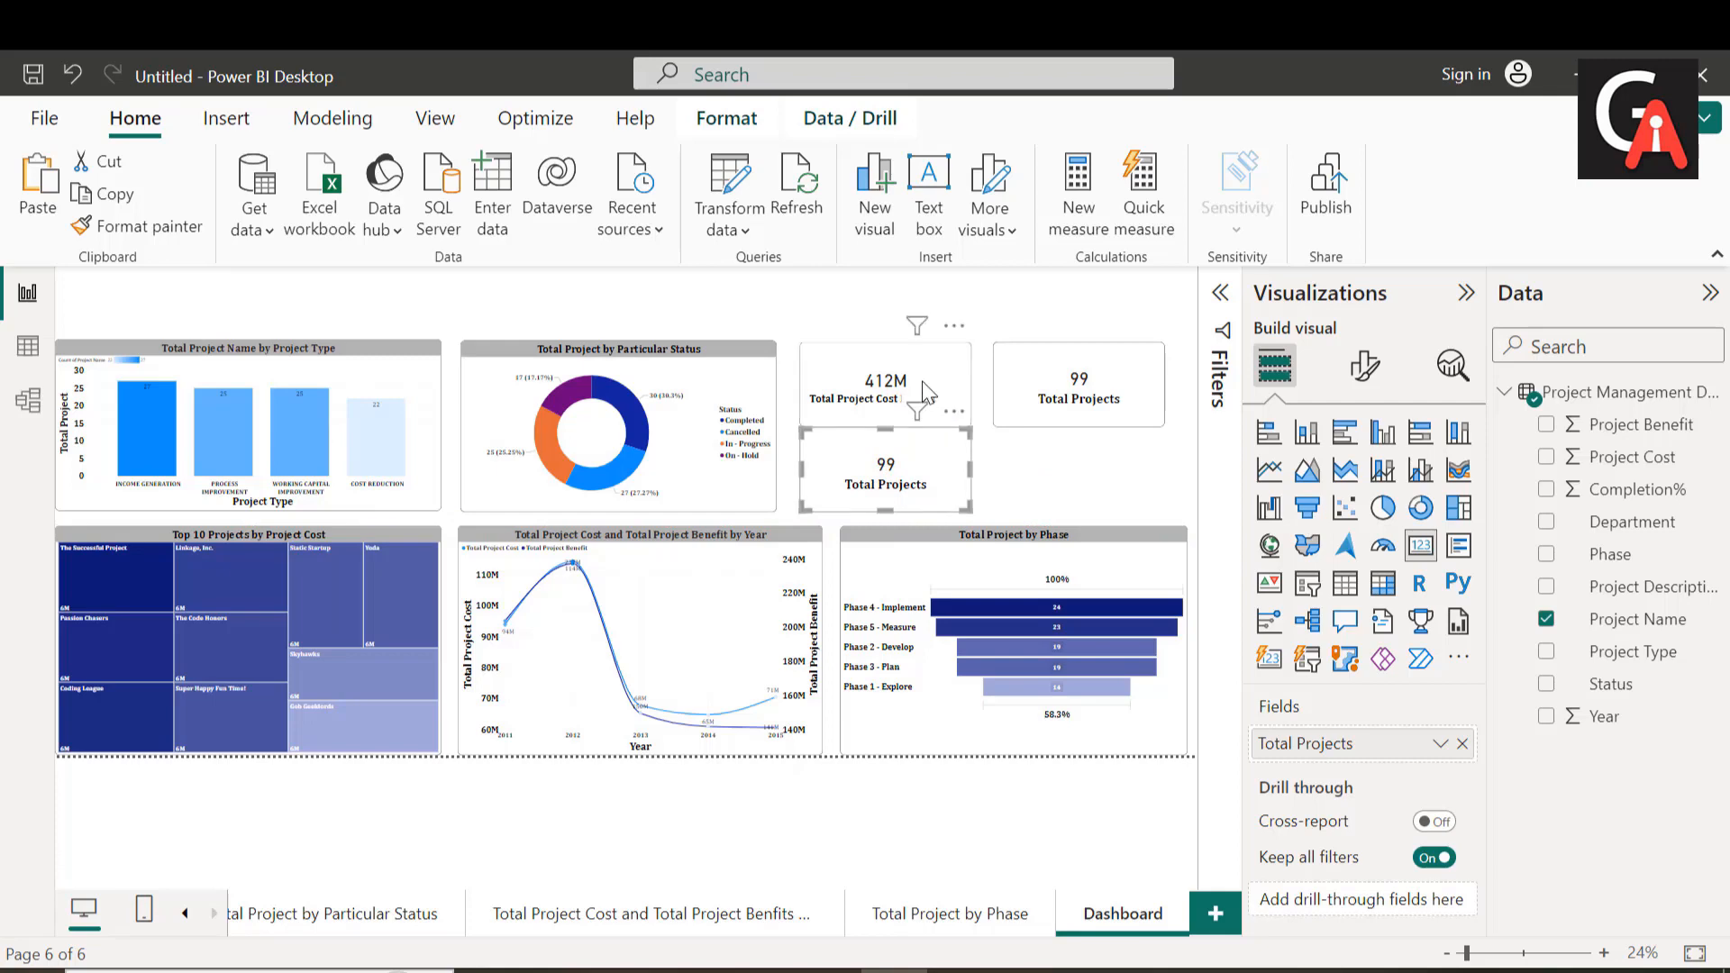
# Step: Reduce the height of all three cards equally and align the lower card with the bottom edge of the status chart
pyautogui.moveTo(925, 389); pyautogui.dragTo(892, 376)
pyautogui.click(1082, 410)
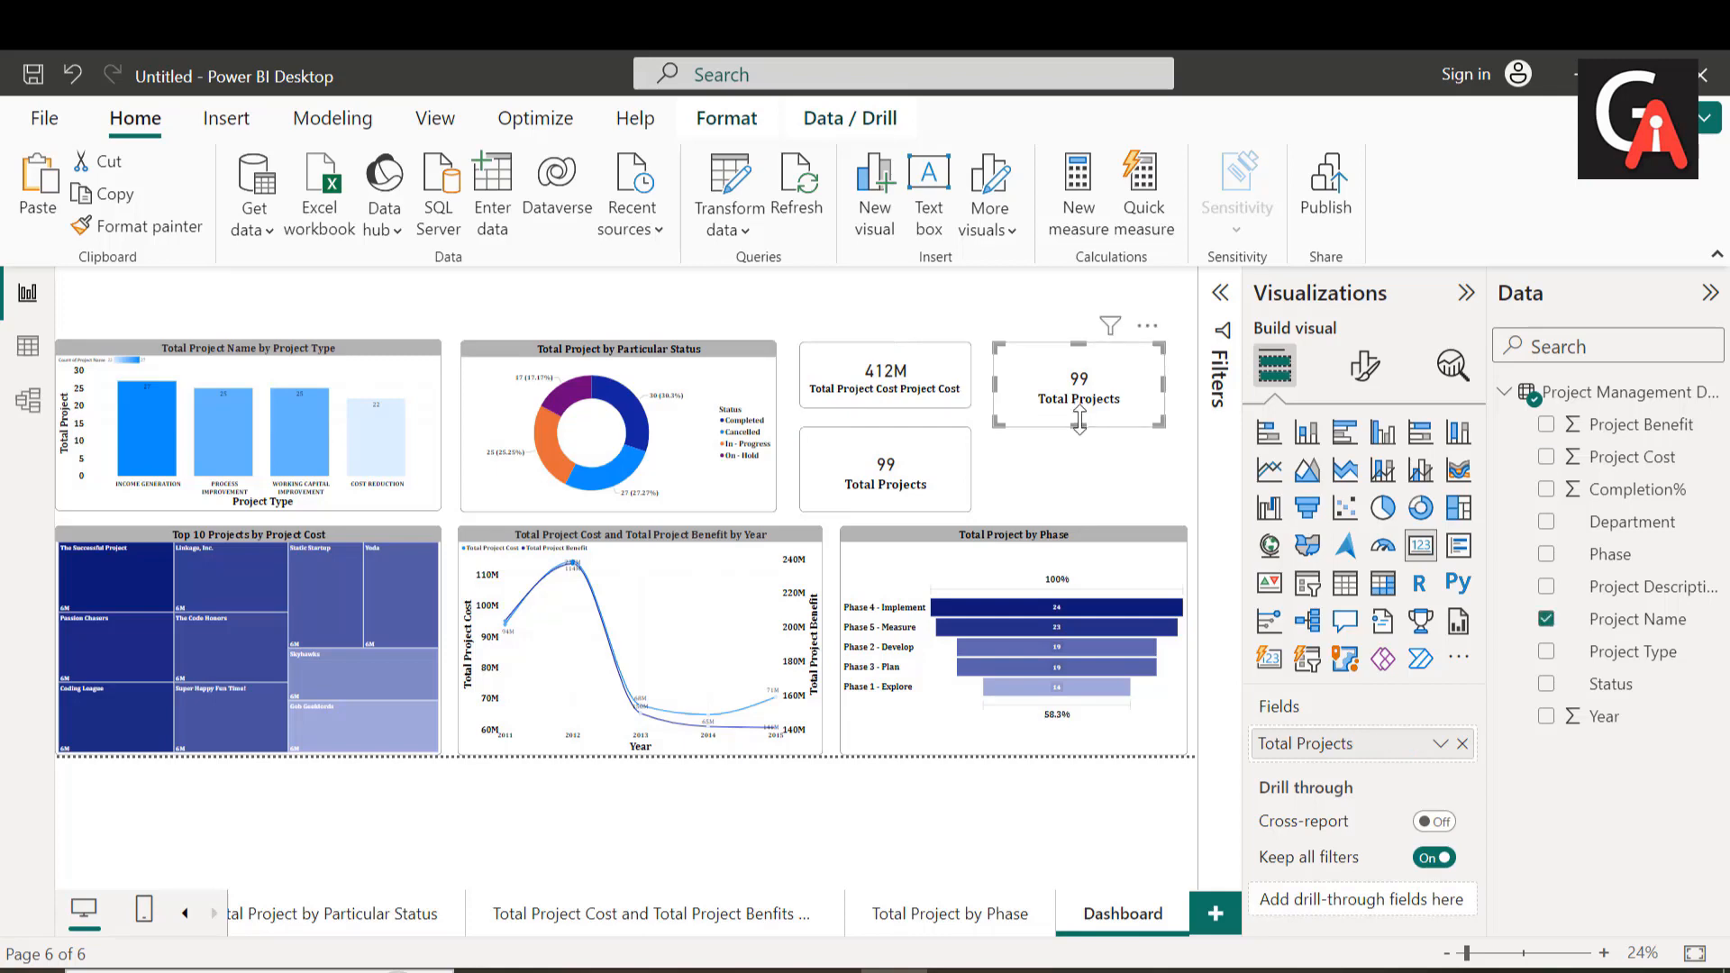
pyautogui.moveTo(1079, 426); pyautogui.dragTo(1074, 411)
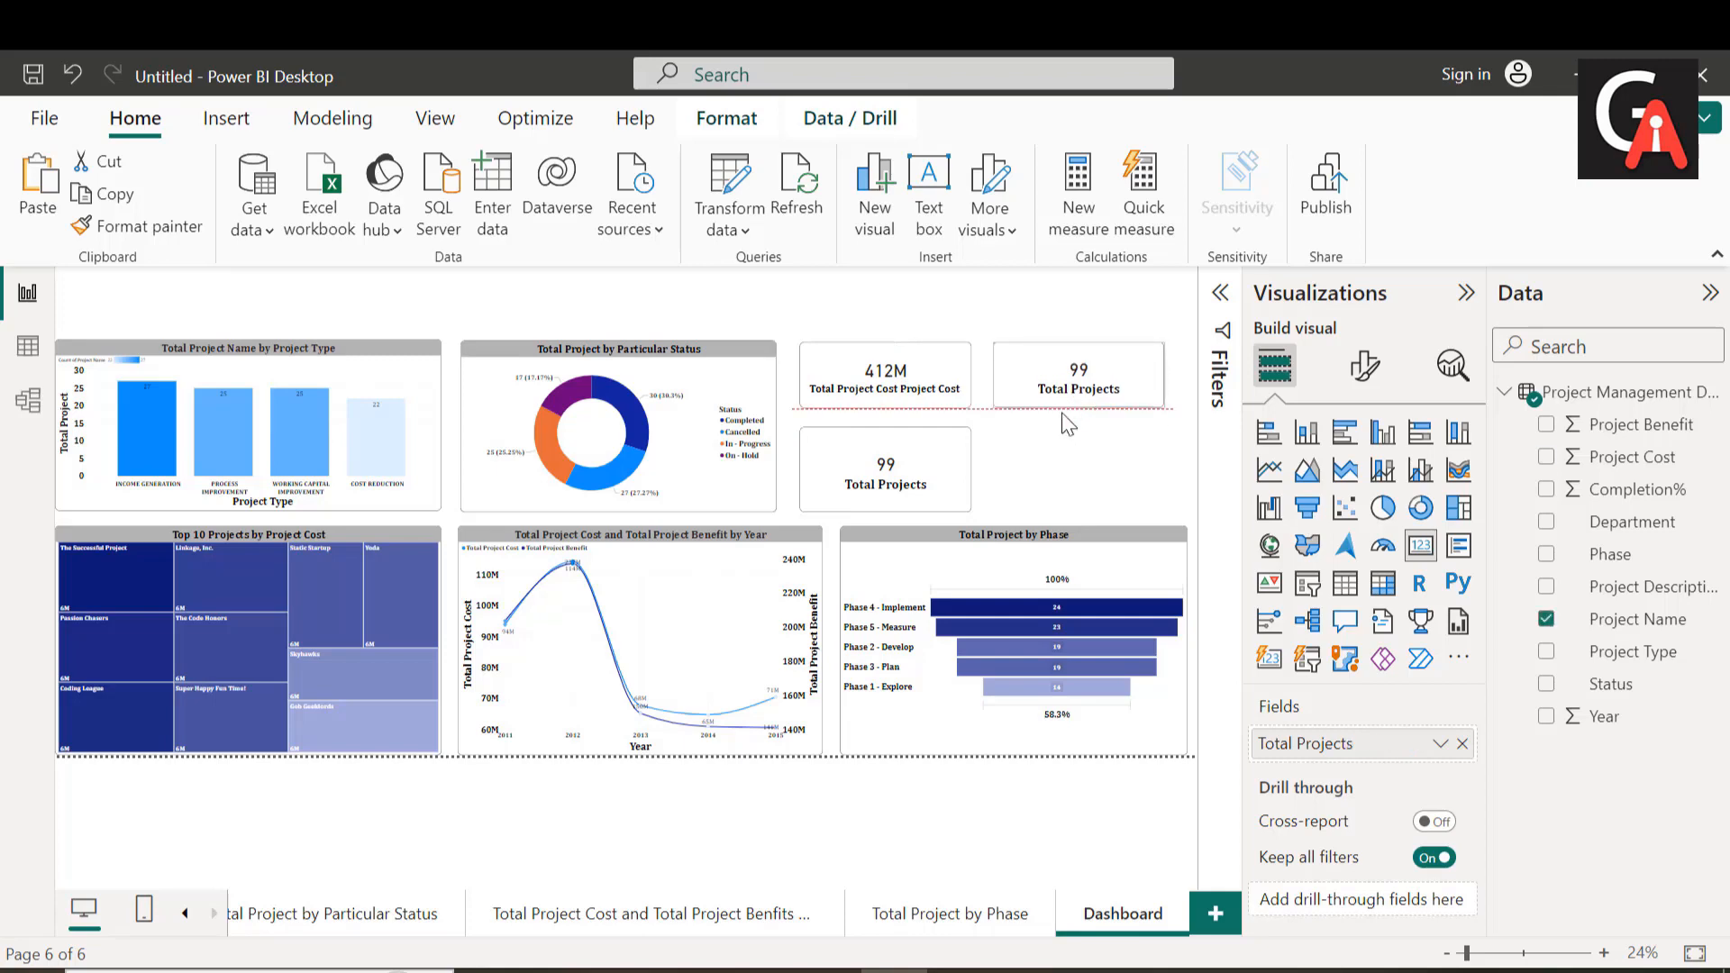
pyautogui.click(896, 464)
pyautogui.moveTo(890, 509); pyautogui.dragTo(900, 492)
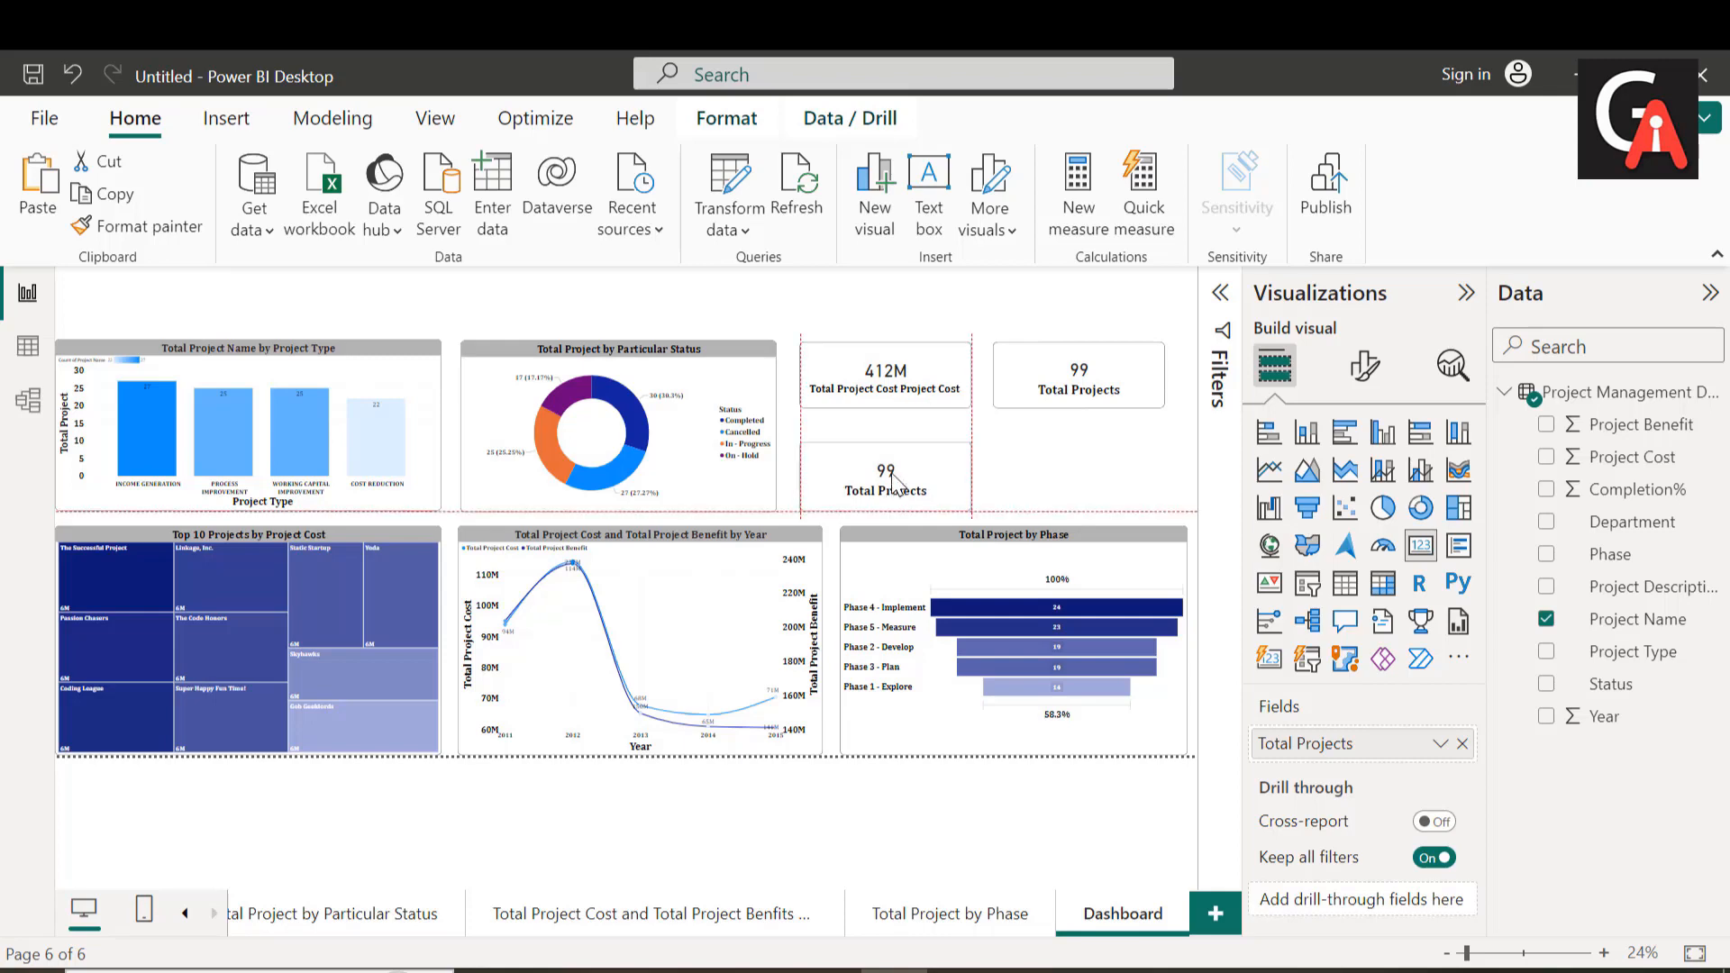
# Step: Paste another Total Projects card beneath the upper one and match its height and position to the neighbouring lower card
pyautogui.click(1041, 480)
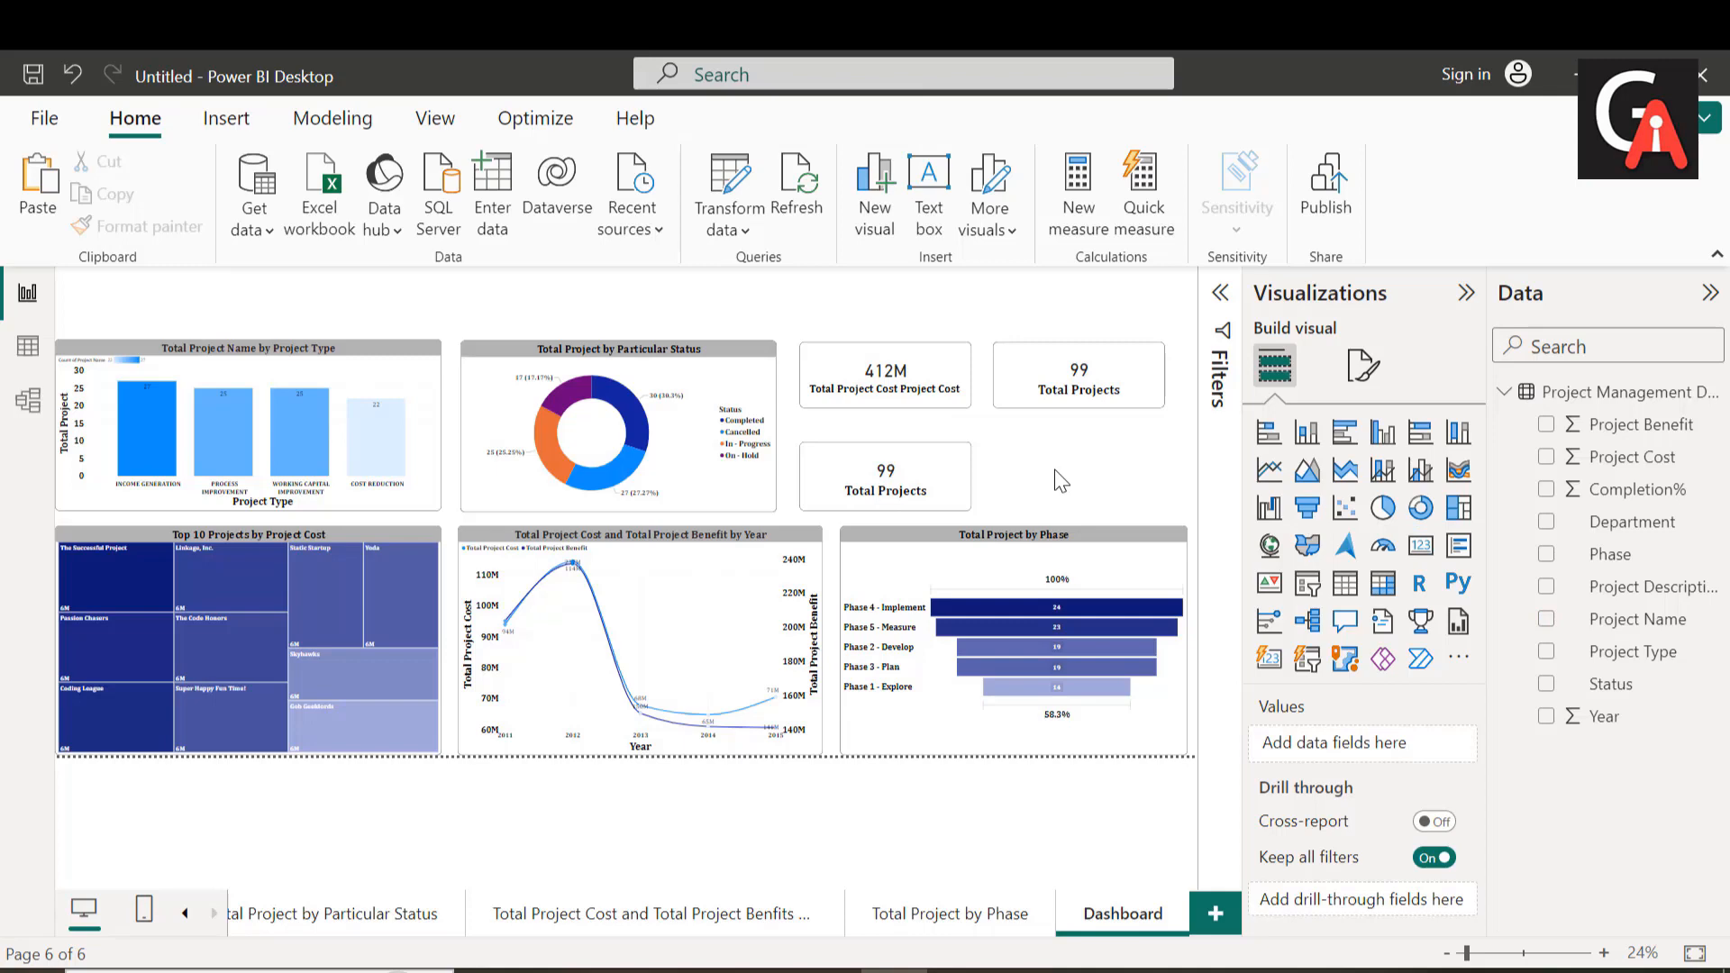
pyautogui.hotkey('ctrl', 'v')
pyautogui.moveTo(1090, 401); pyautogui.dragTo(1081, 507)
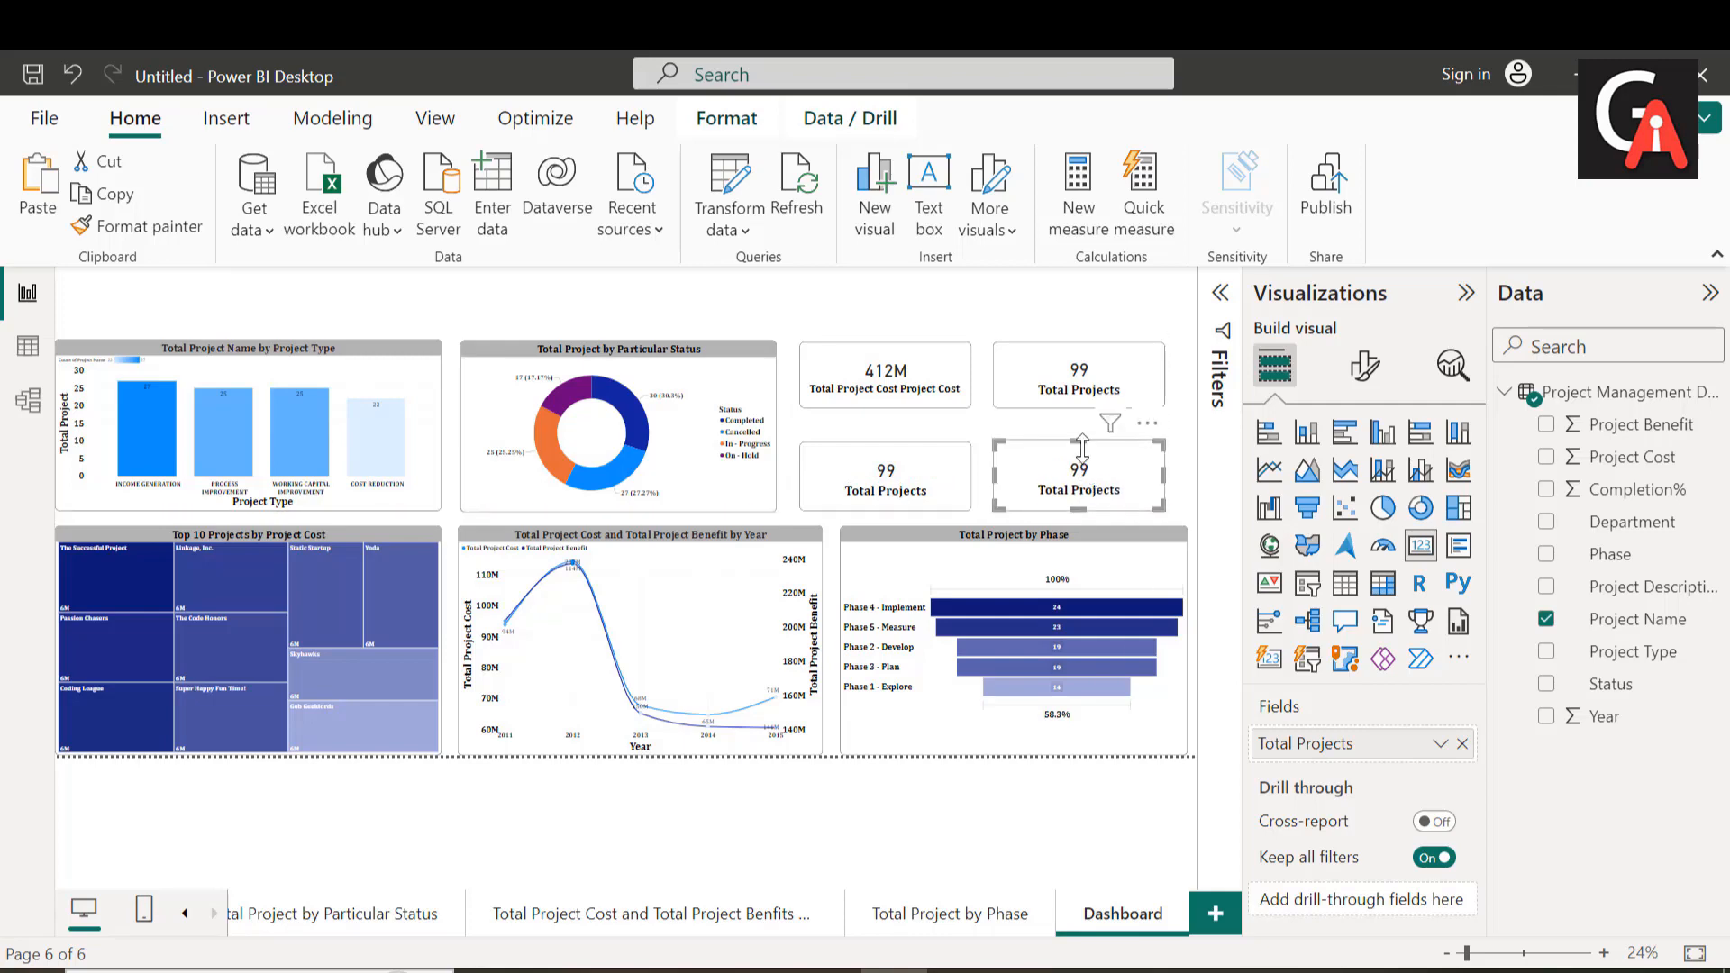
pyautogui.moveTo(1082, 446); pyautogui.dragTo(1083, 449)
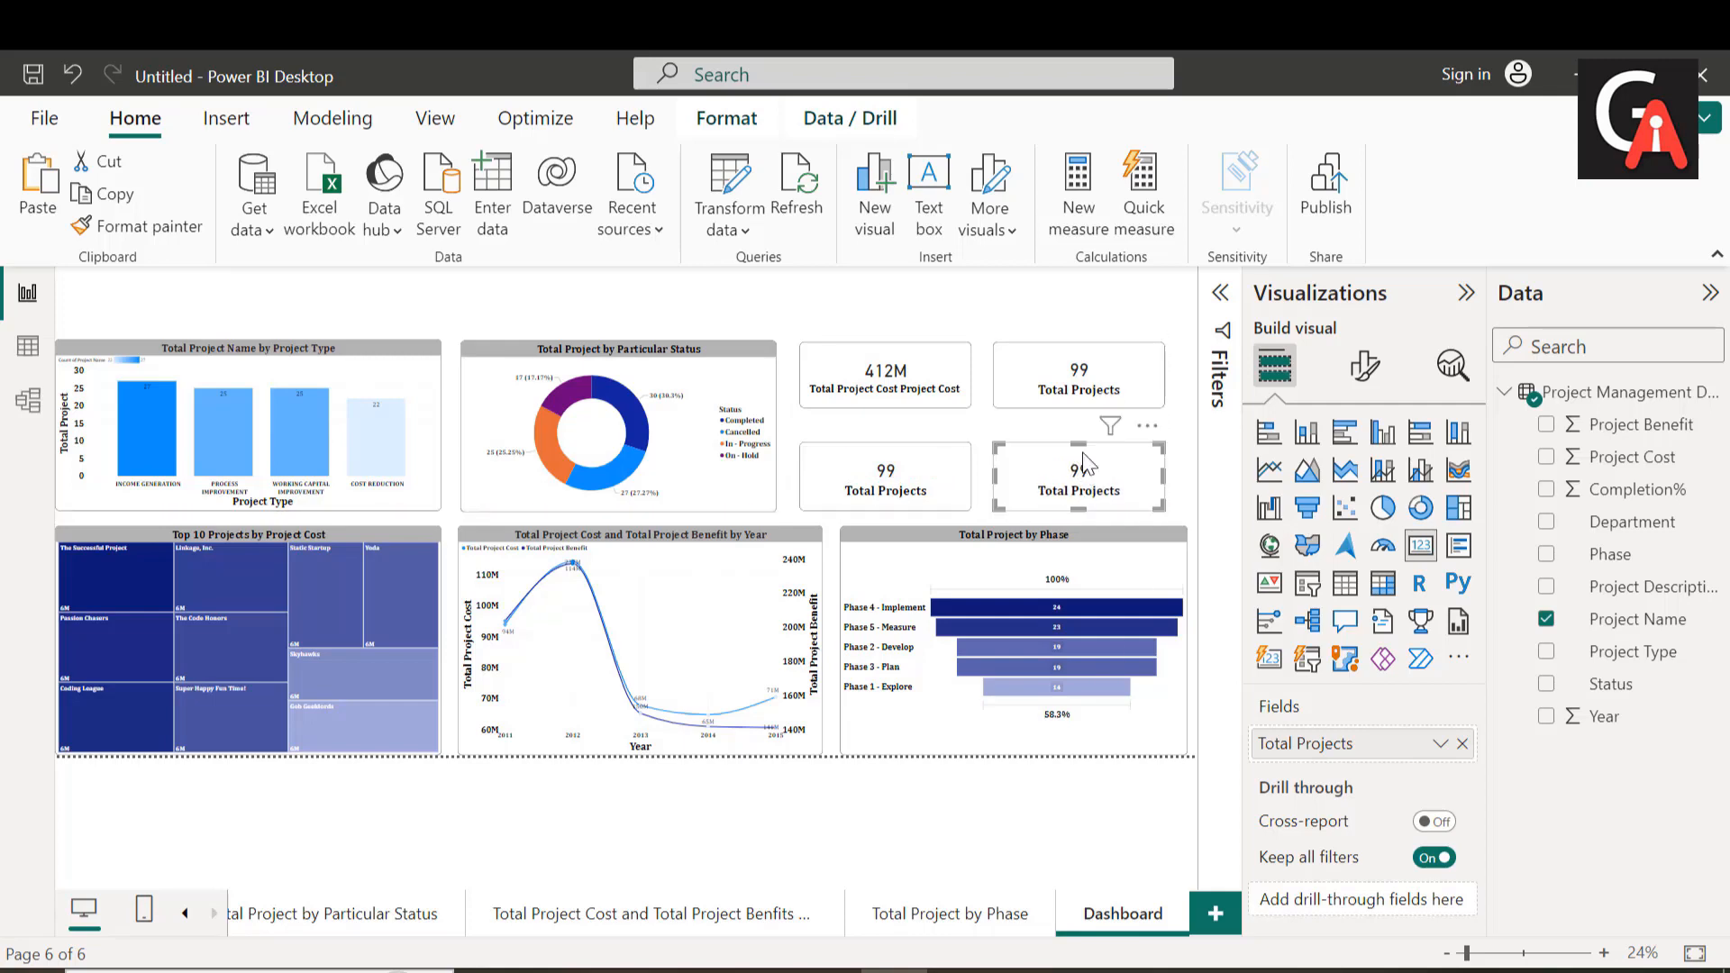
# Step: Replace the field of the card below the project cost card with Project Benefit and rename it Total Project Benefit
pyautogui.click(950, 495)
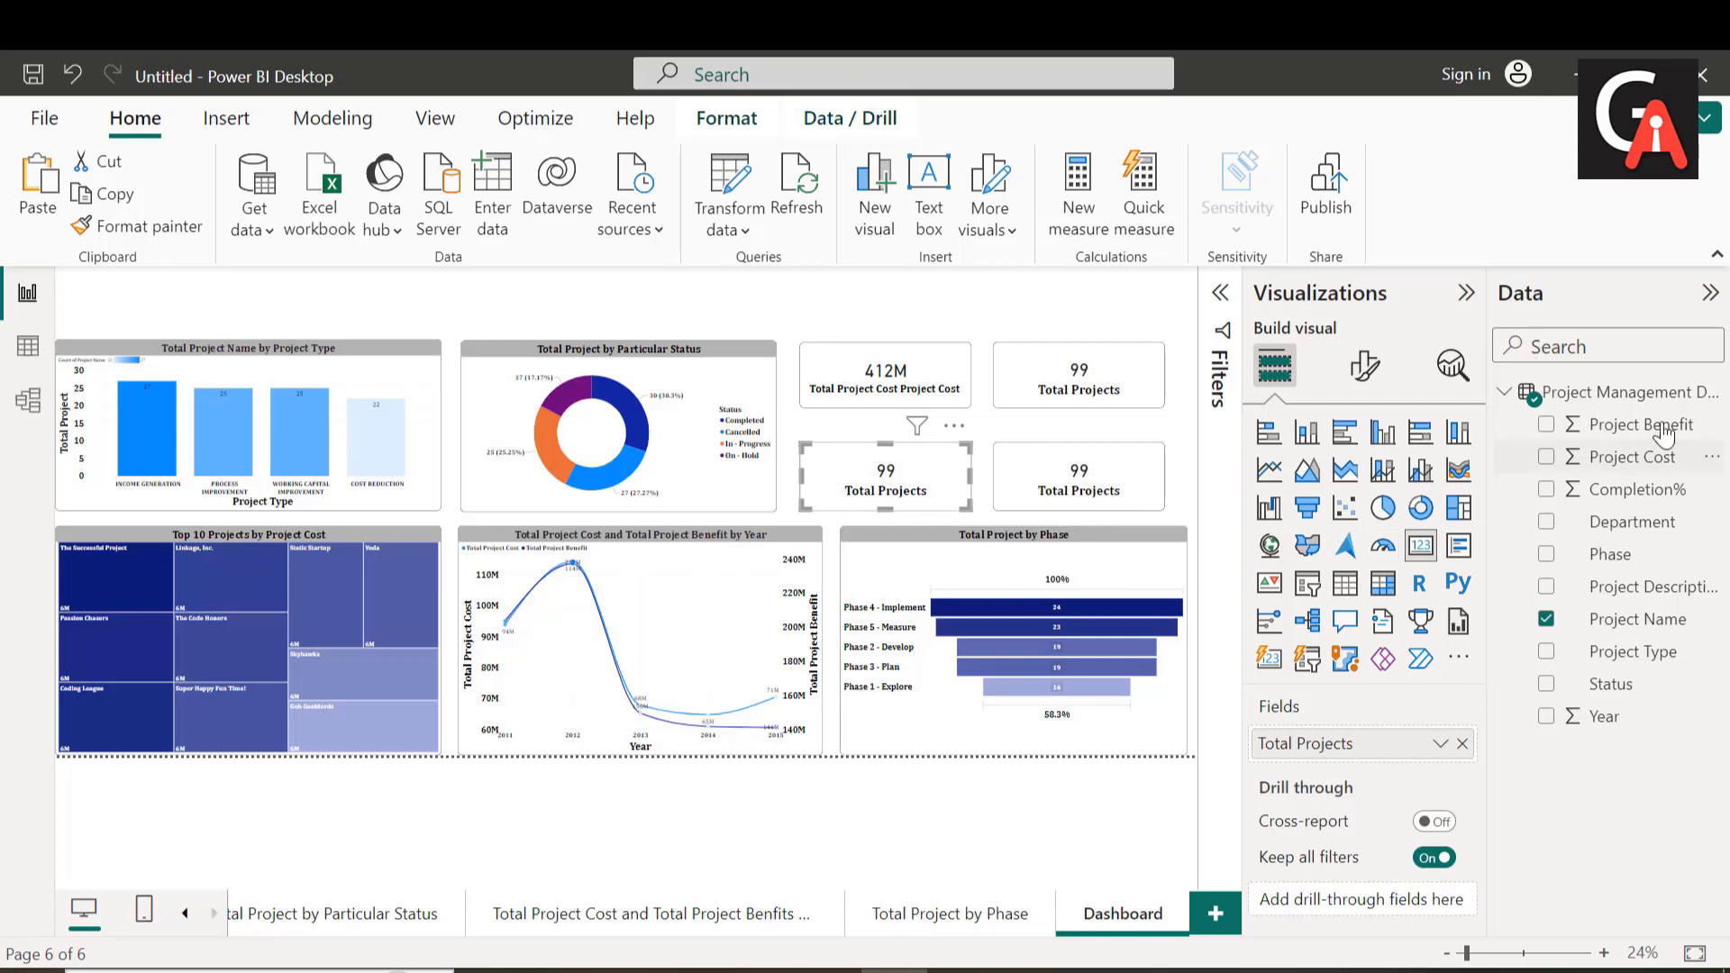
pyautogui.moveTo(1664, 435); pyautogui.dragTo(1419, 750)
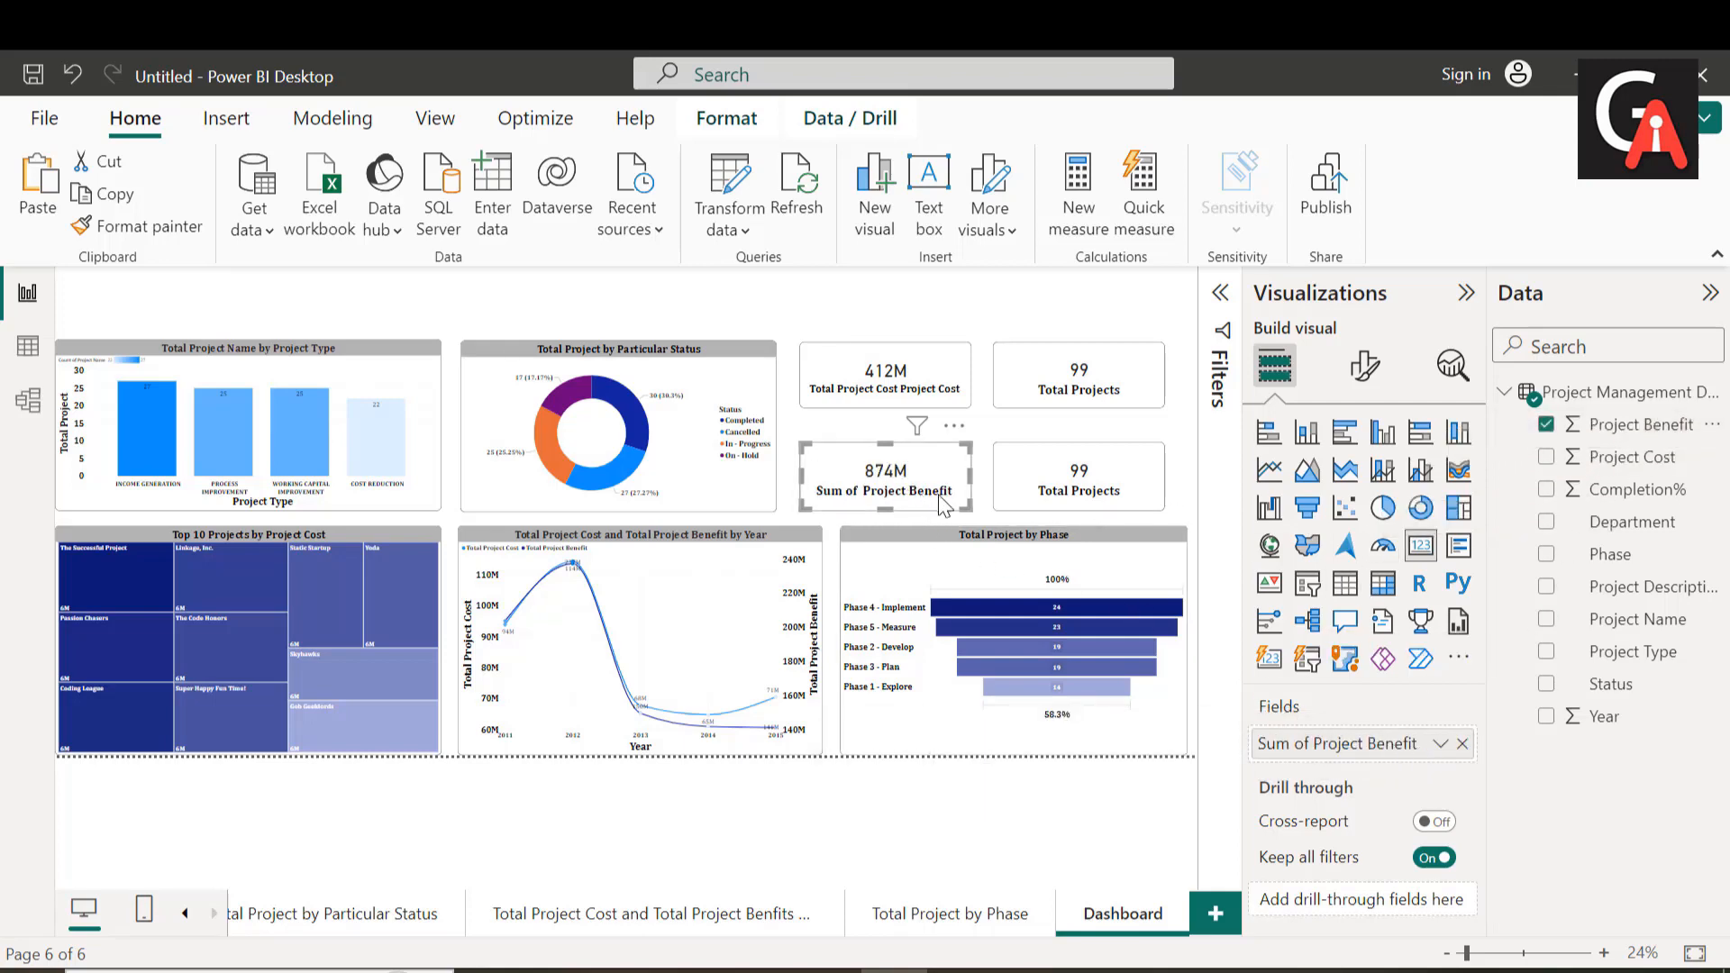
pyautogui.doubleClick(1325, 745)
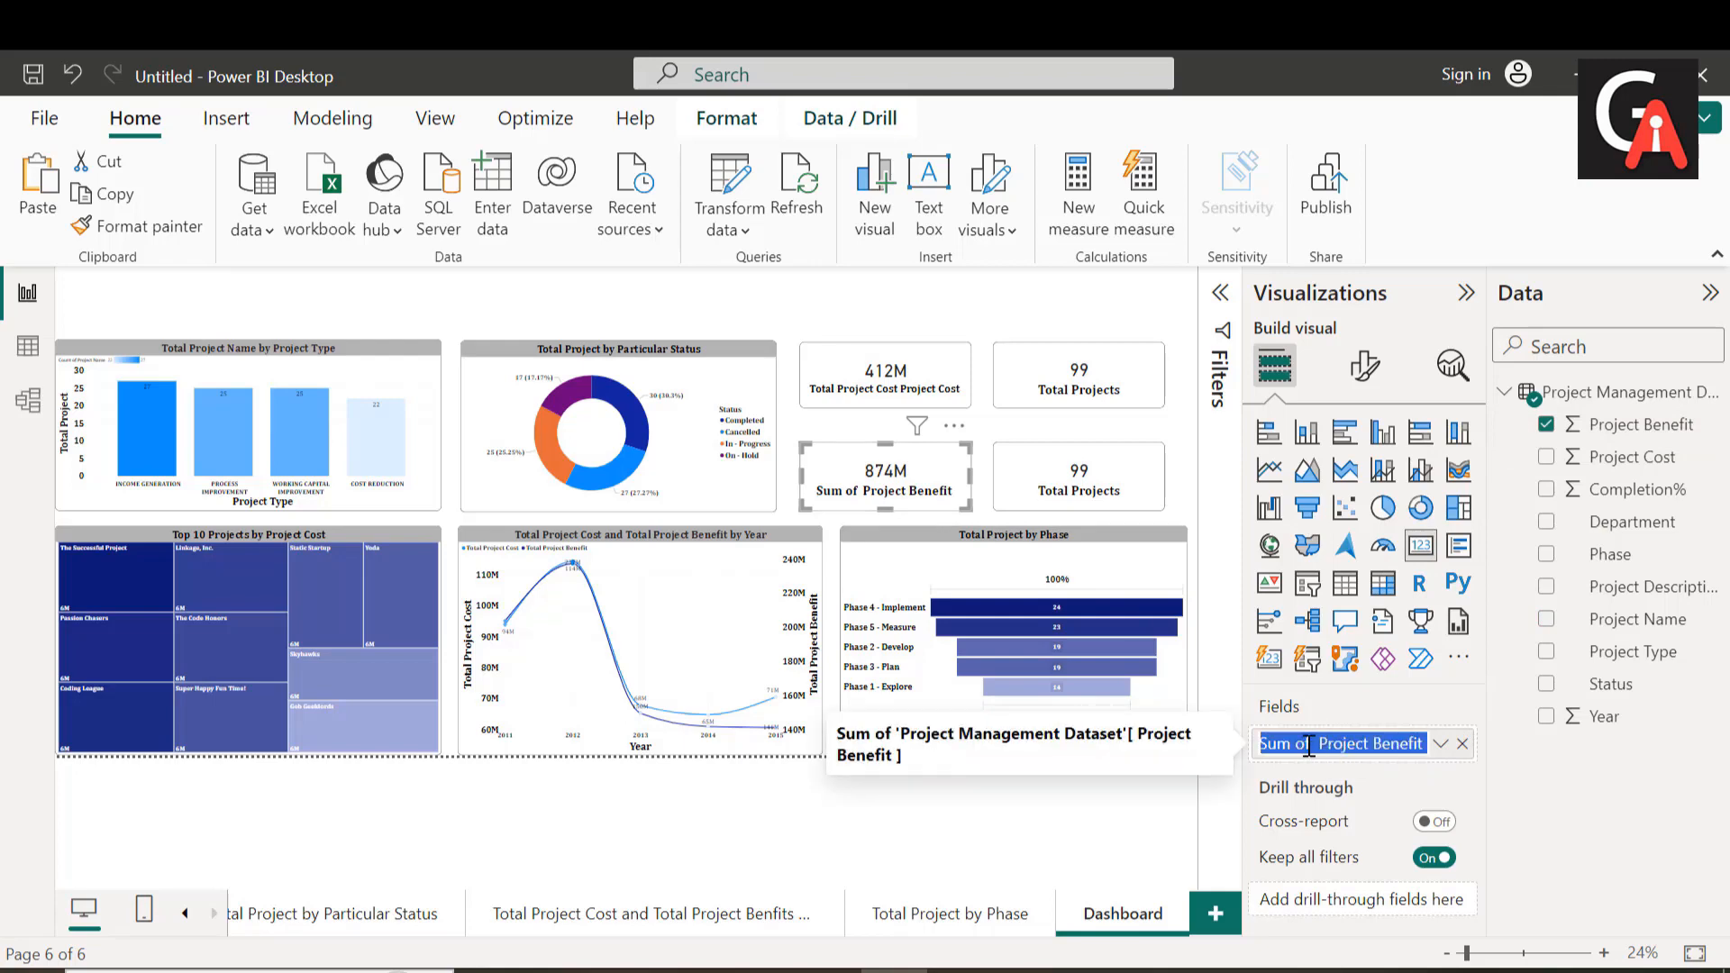
pyautogui.click(1315, 746)
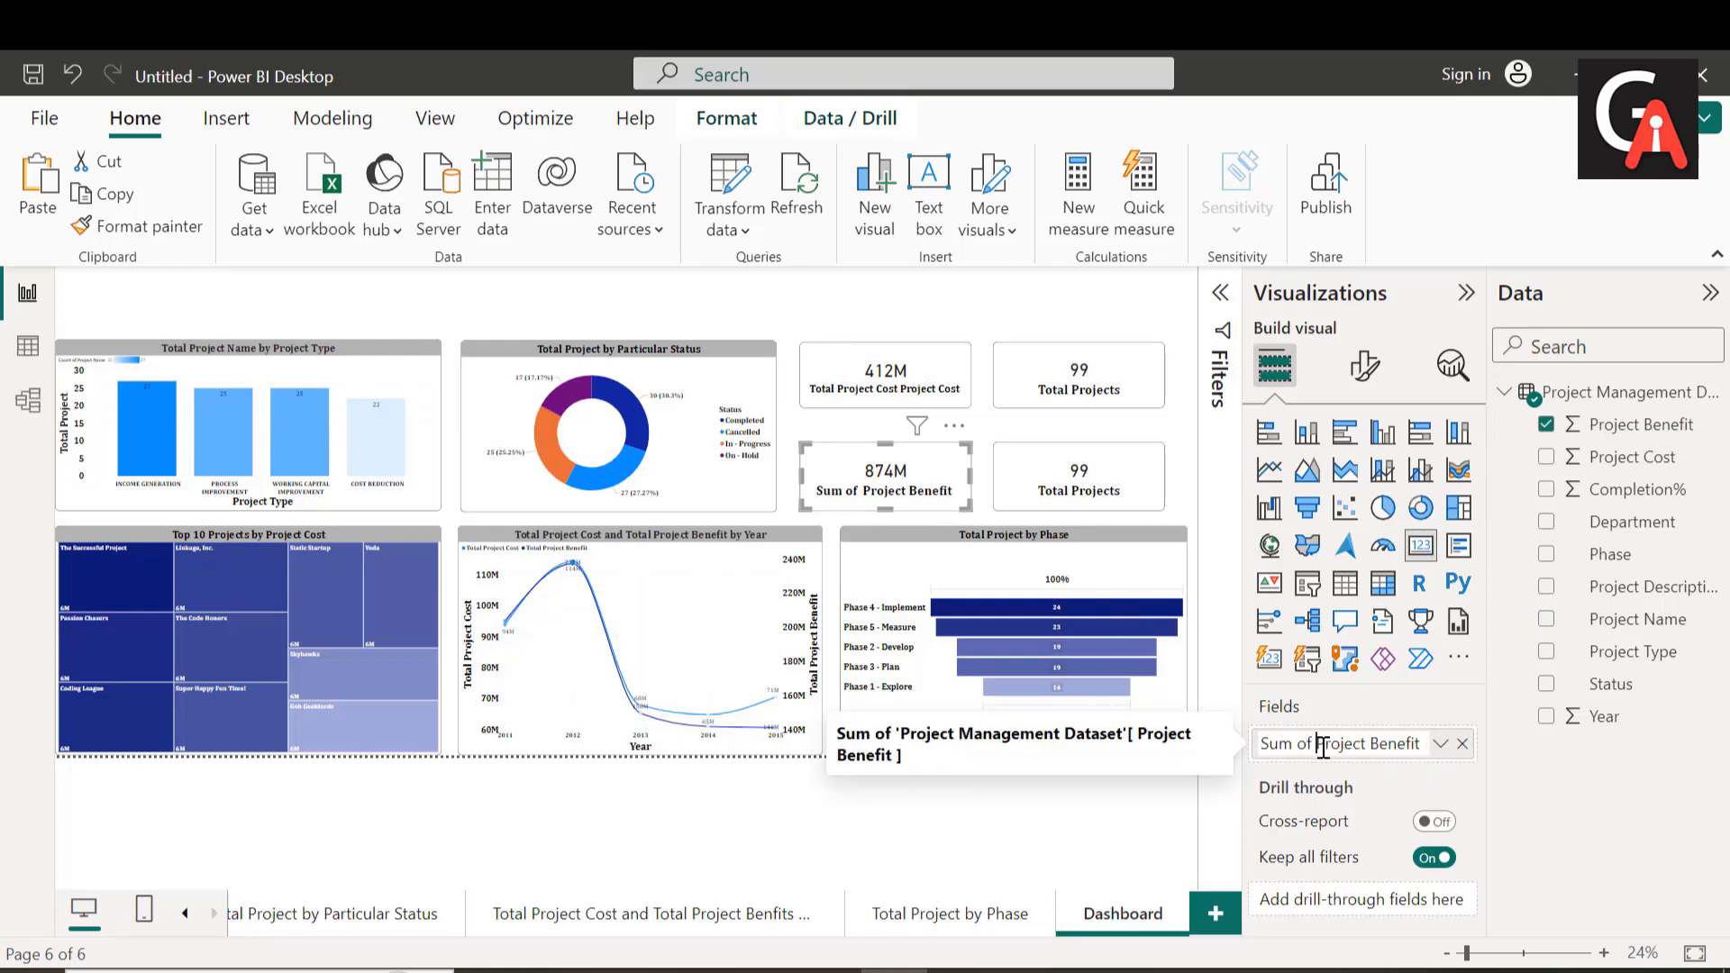
pyautogui.press('BackSpace')
pyautogui.press('BackSpace')
pyautogui.press('BackSpace')
pyautogui.press('BackSpace')
pyautogui.press('BackSpace')
pyautogui.press('BackSpace')
pyautogui.press('BackSpace')
pyautogui.write('Total')
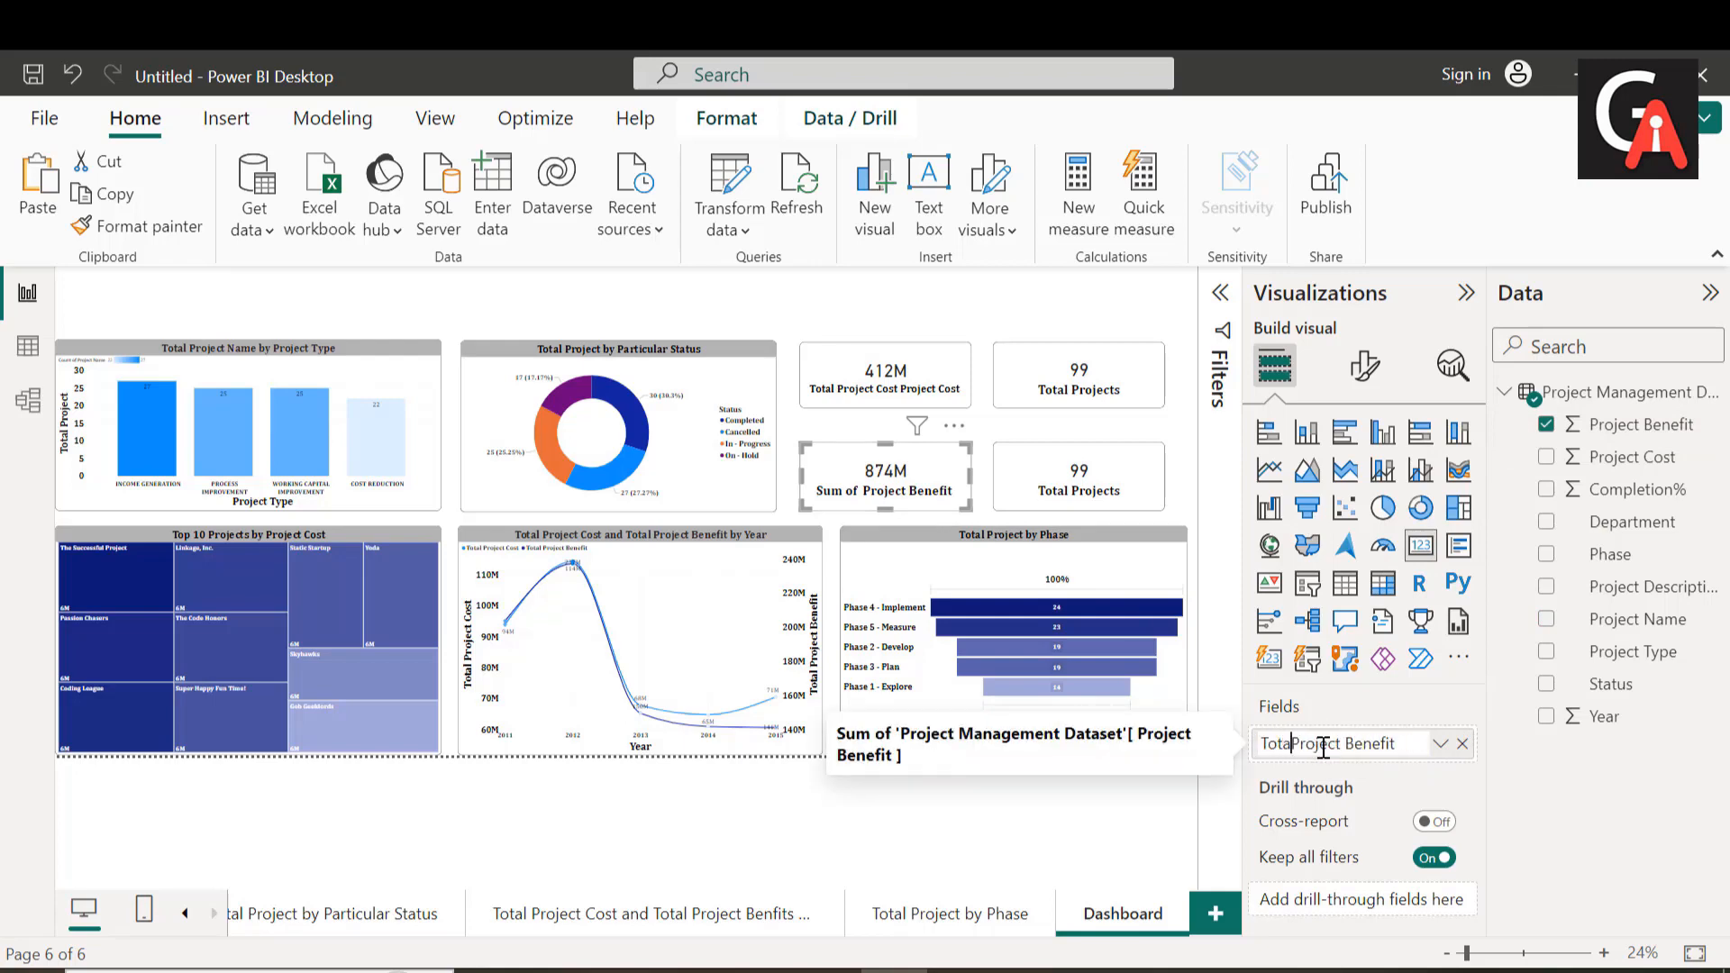
pyautogui.press('Return')
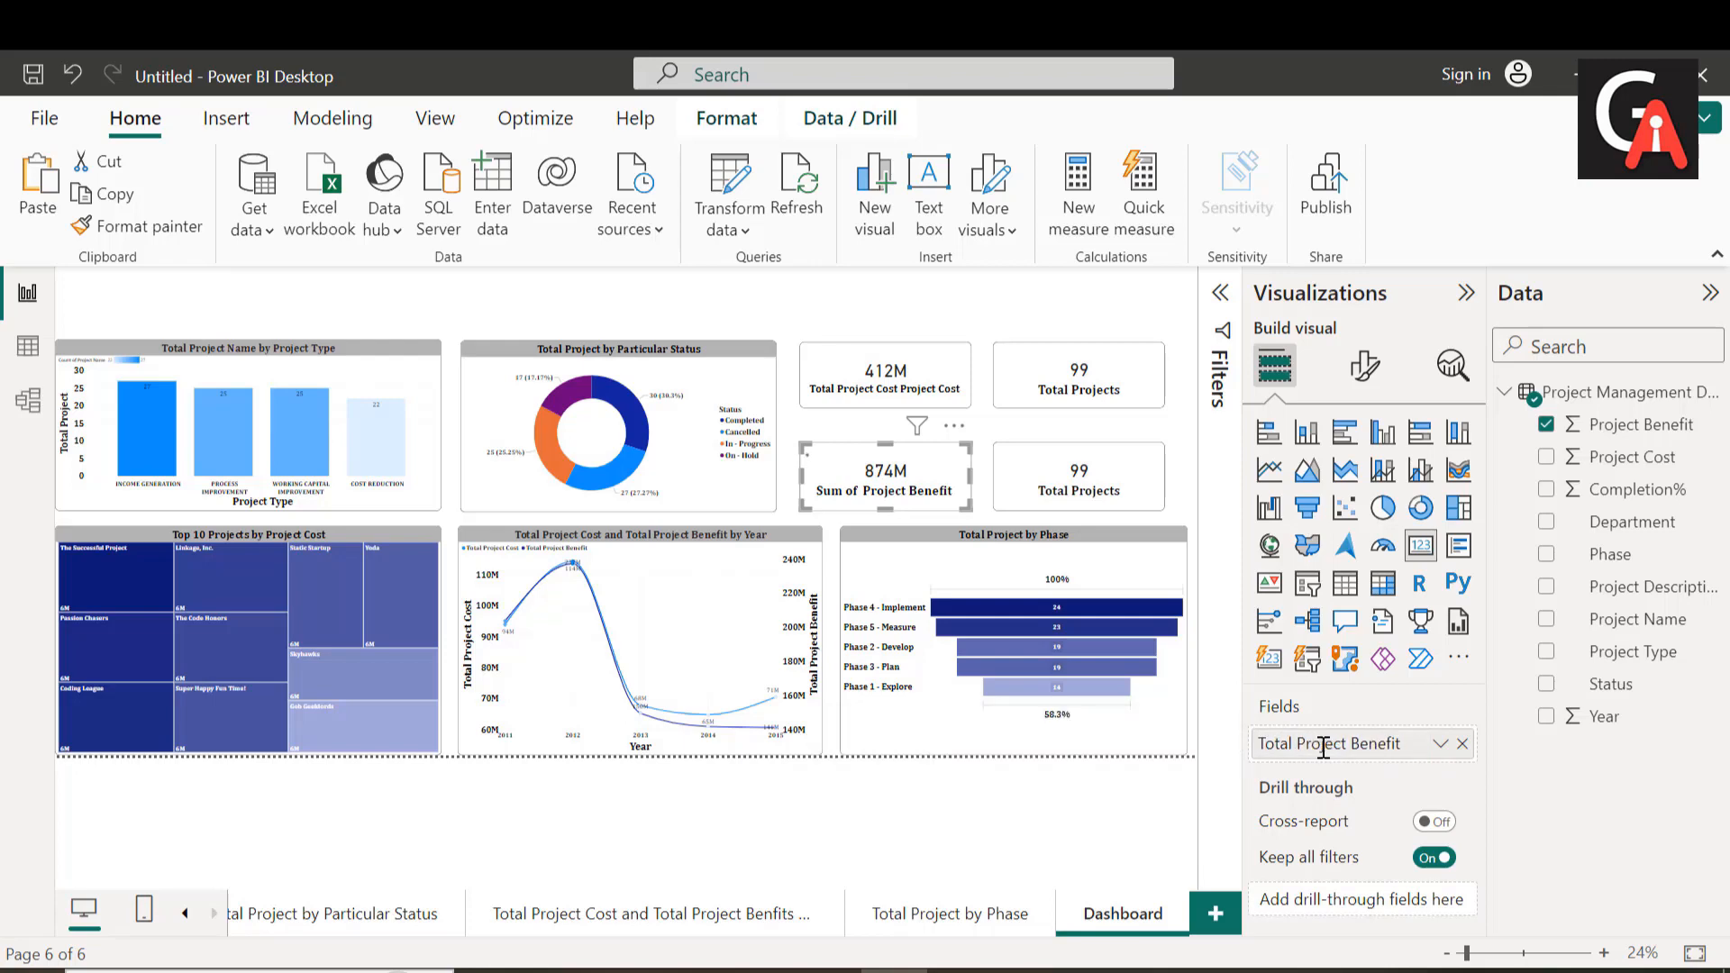
# Step: Replace the Total Projects field of the card beside Total Project Benefit with Completion%
pyautogui.click(1093, 496)
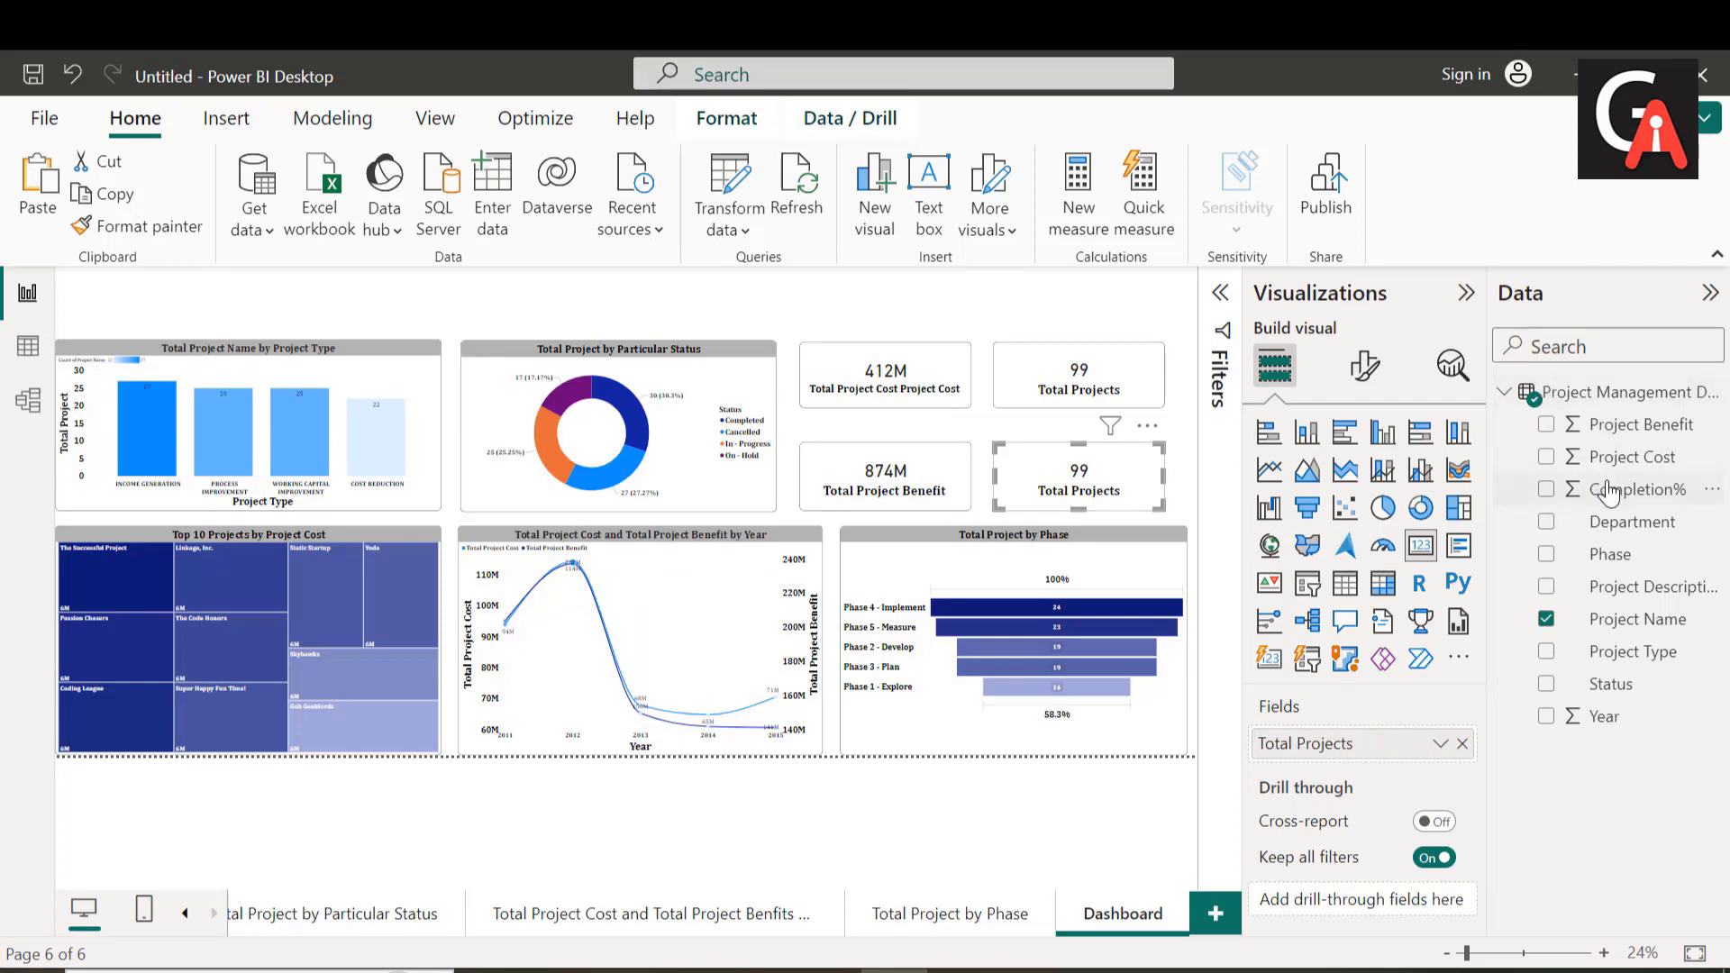
pyautogui.moveTo(1613, 491); pyautogui.dragTo(1358, 744)
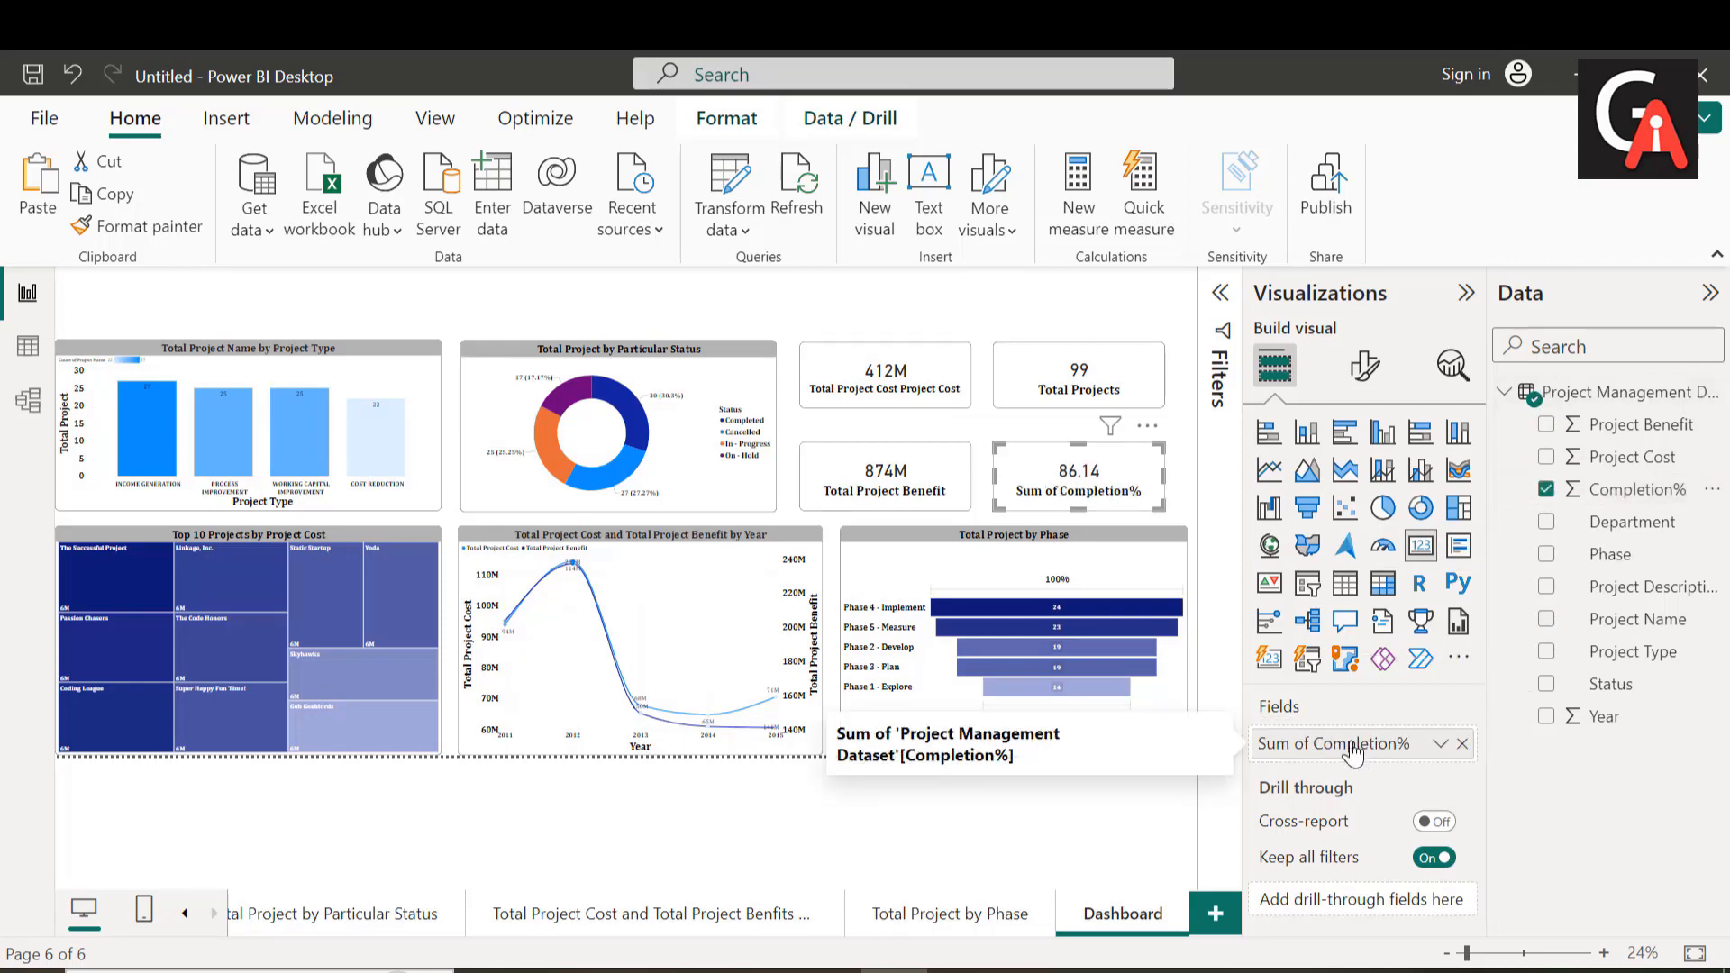
# Step: Rename the Completion% field on the card beside Total Project Benefit as Completion Rate
pyautogui.doubleClick(1325, 744)
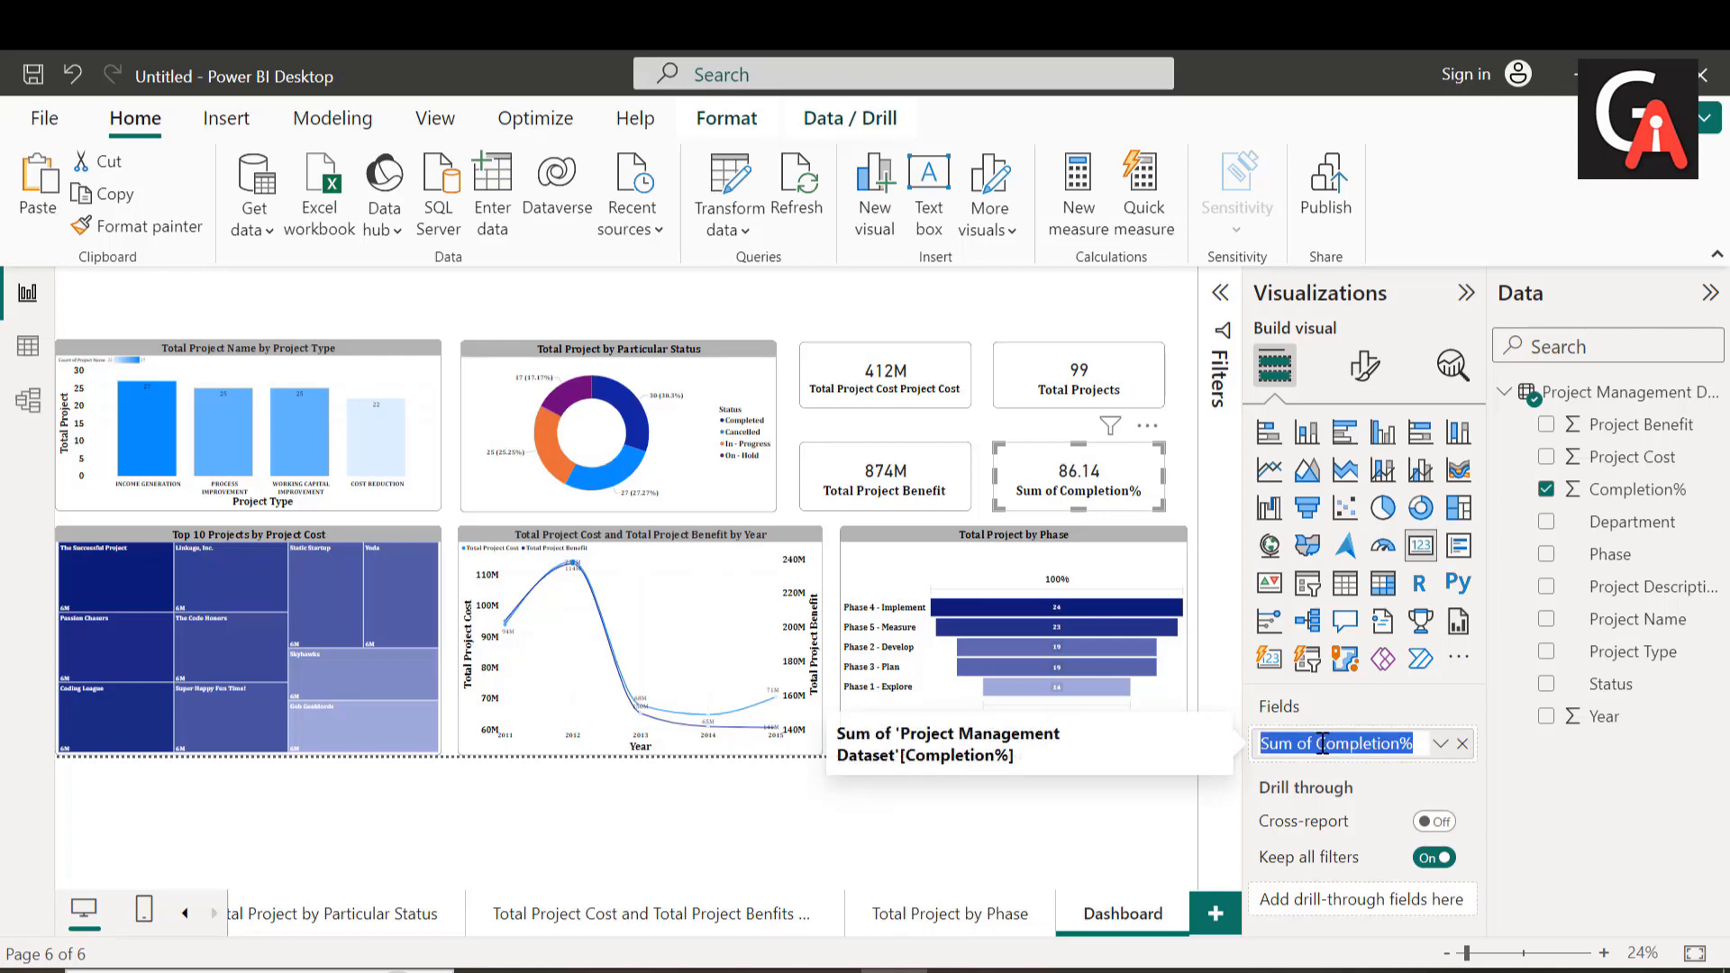
pyautogui.click(1314, 744)
pyautogui.press('BackSpace')
pyautogui.press('BackSpace')
pyautogui.press('BackSpace')
pyautogui.press('BackSpace')
pyautogui.press('BackSpace')
pyautogui.press('BackSpace')
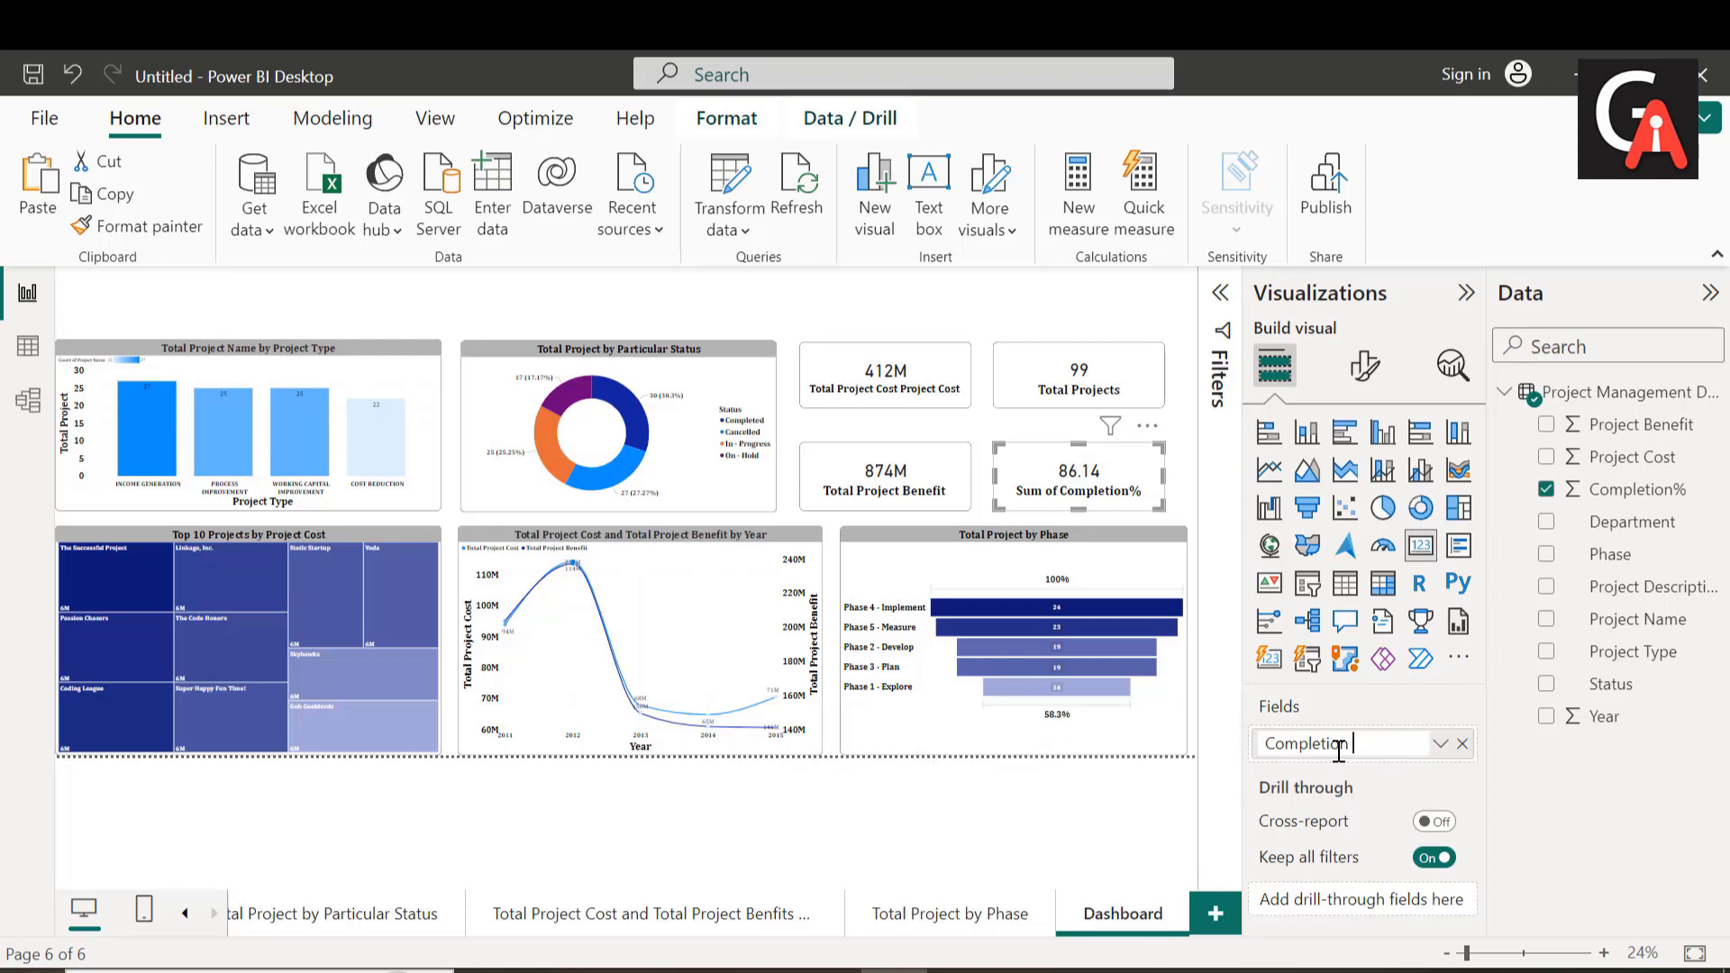
pyautogui.press('Return')
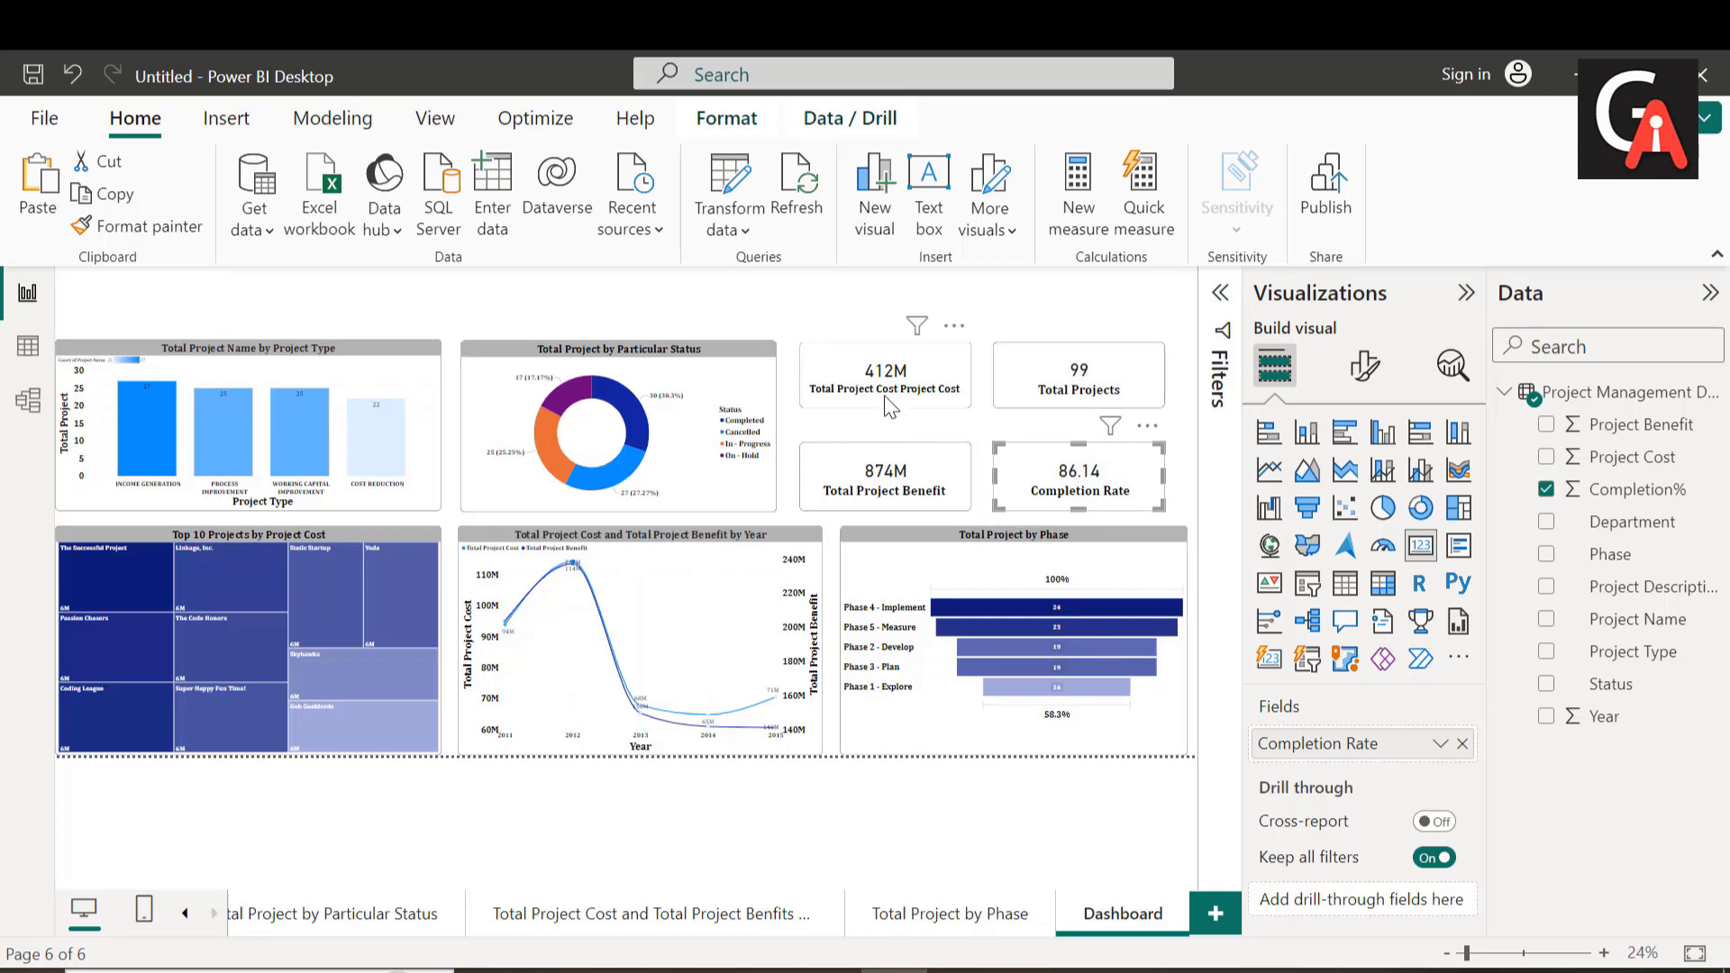
# Step: Copy the Department slicer from the Total Project by Project Type page and paste it onto the Dashboard page, keeping both in sync
pyautogui.moveTo(890, 408); pyautogui.dragTo(893, 416)
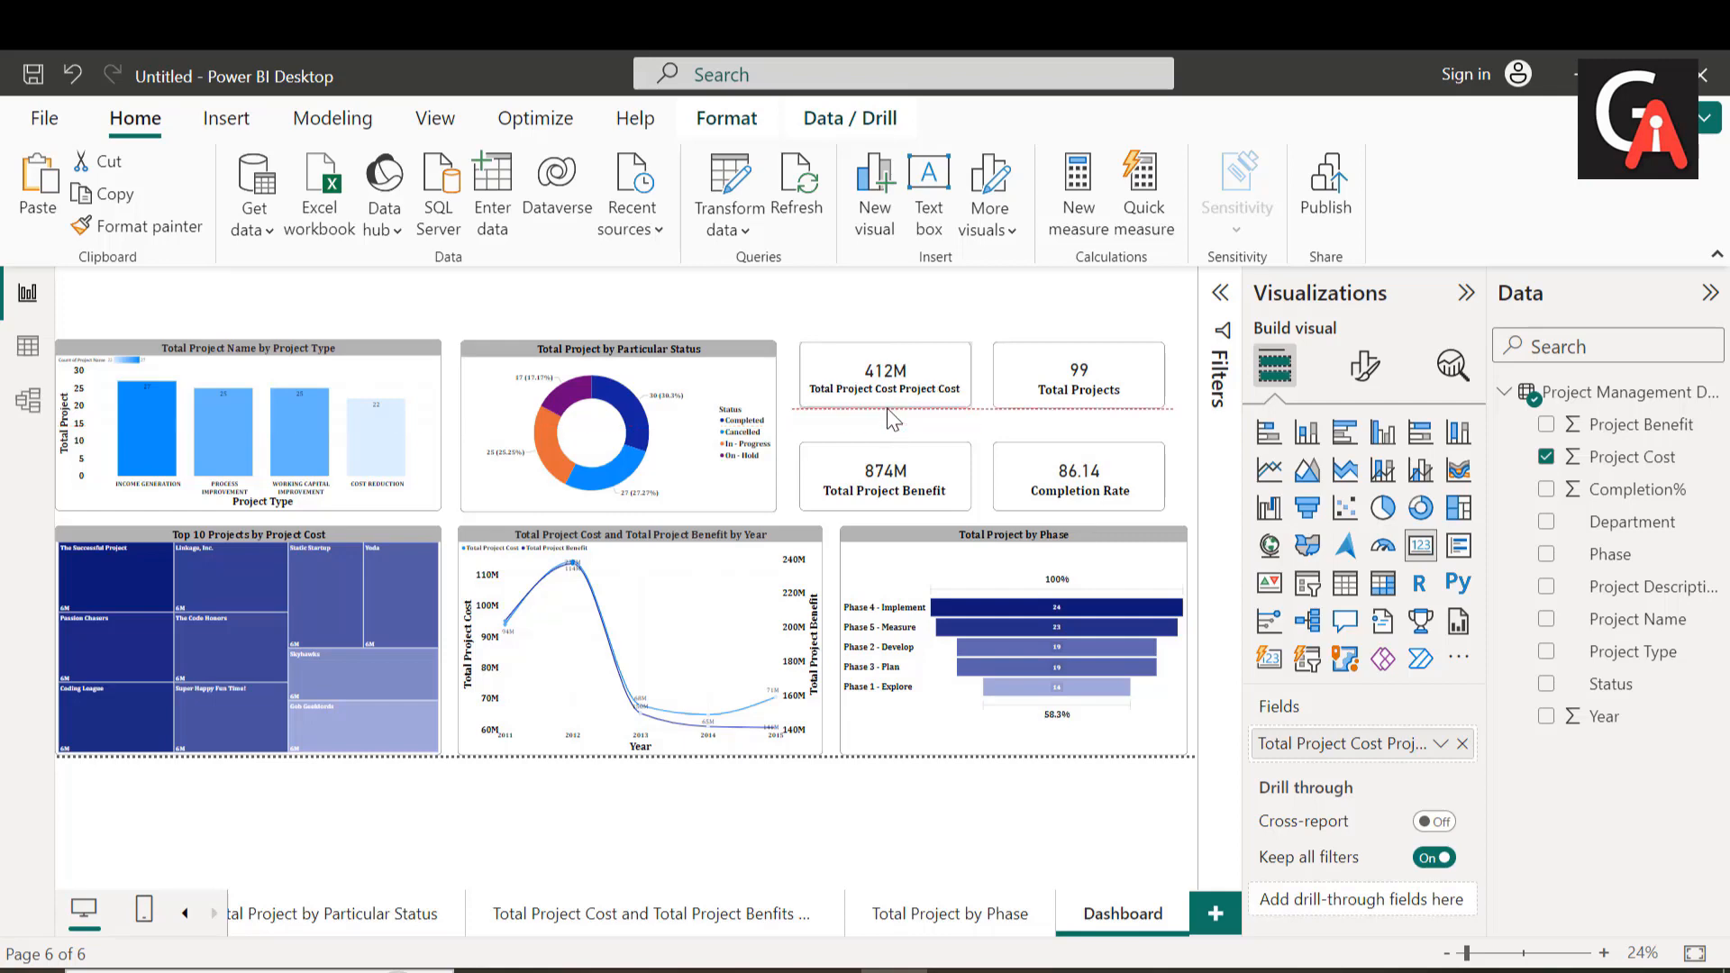
pyautogui.click(184, 913)
pyautogui.click(185, 913)
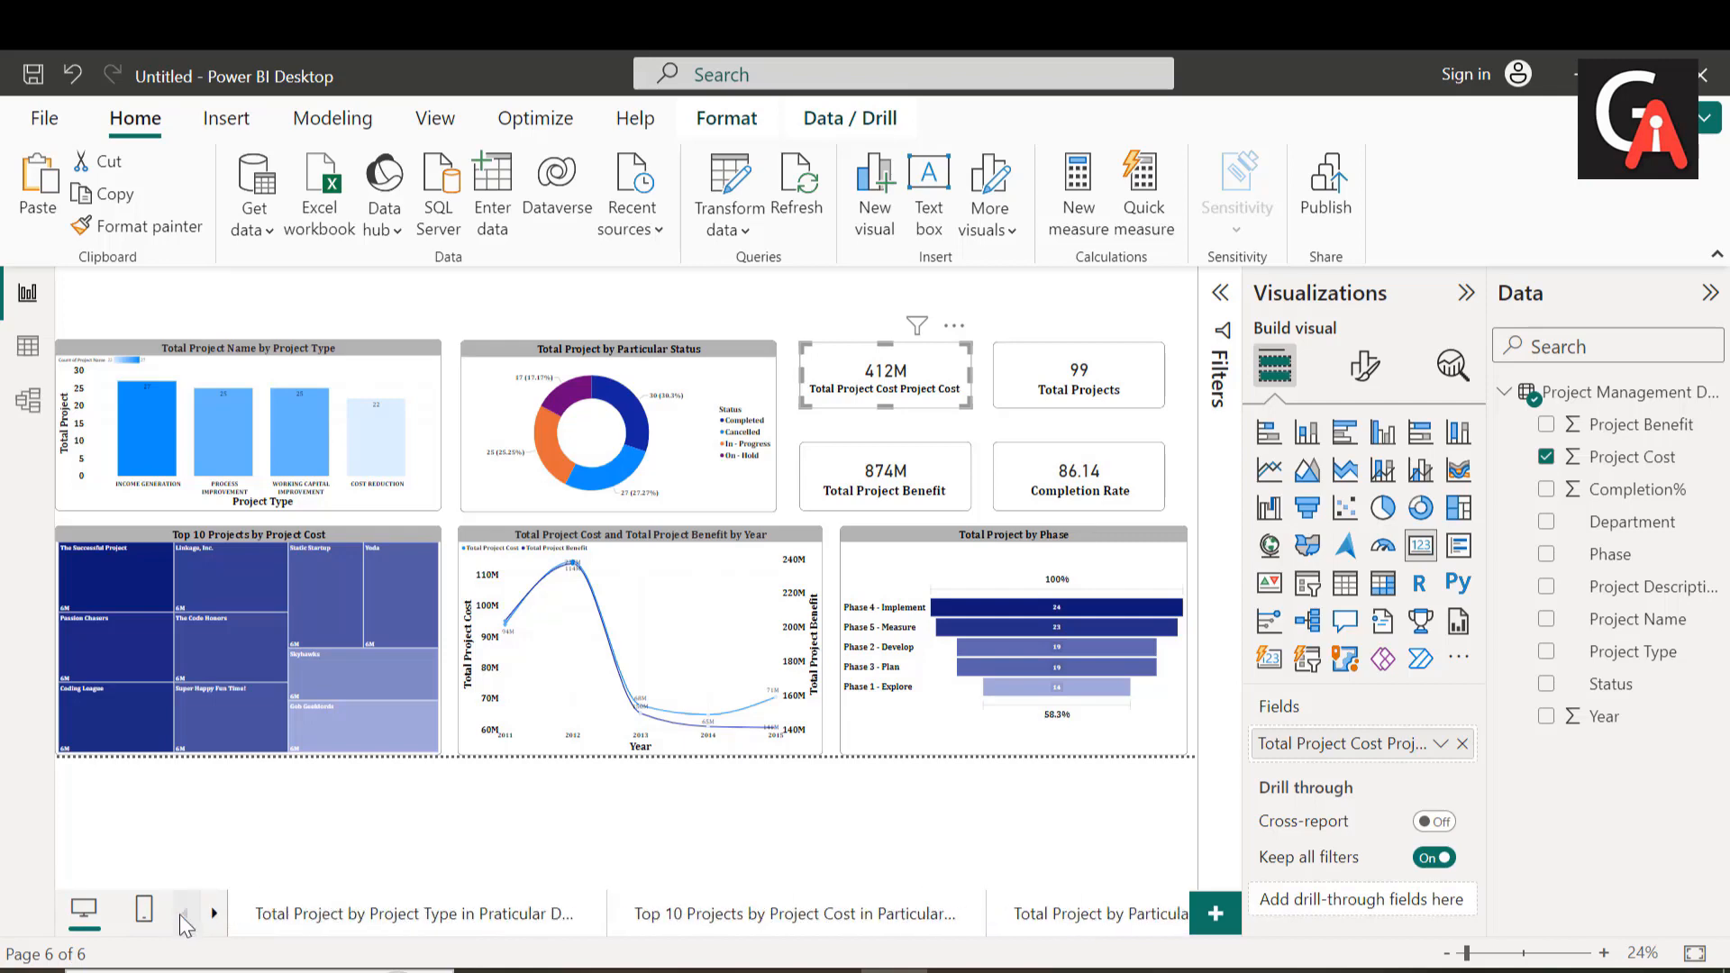
pyautogui.click(436, 912)
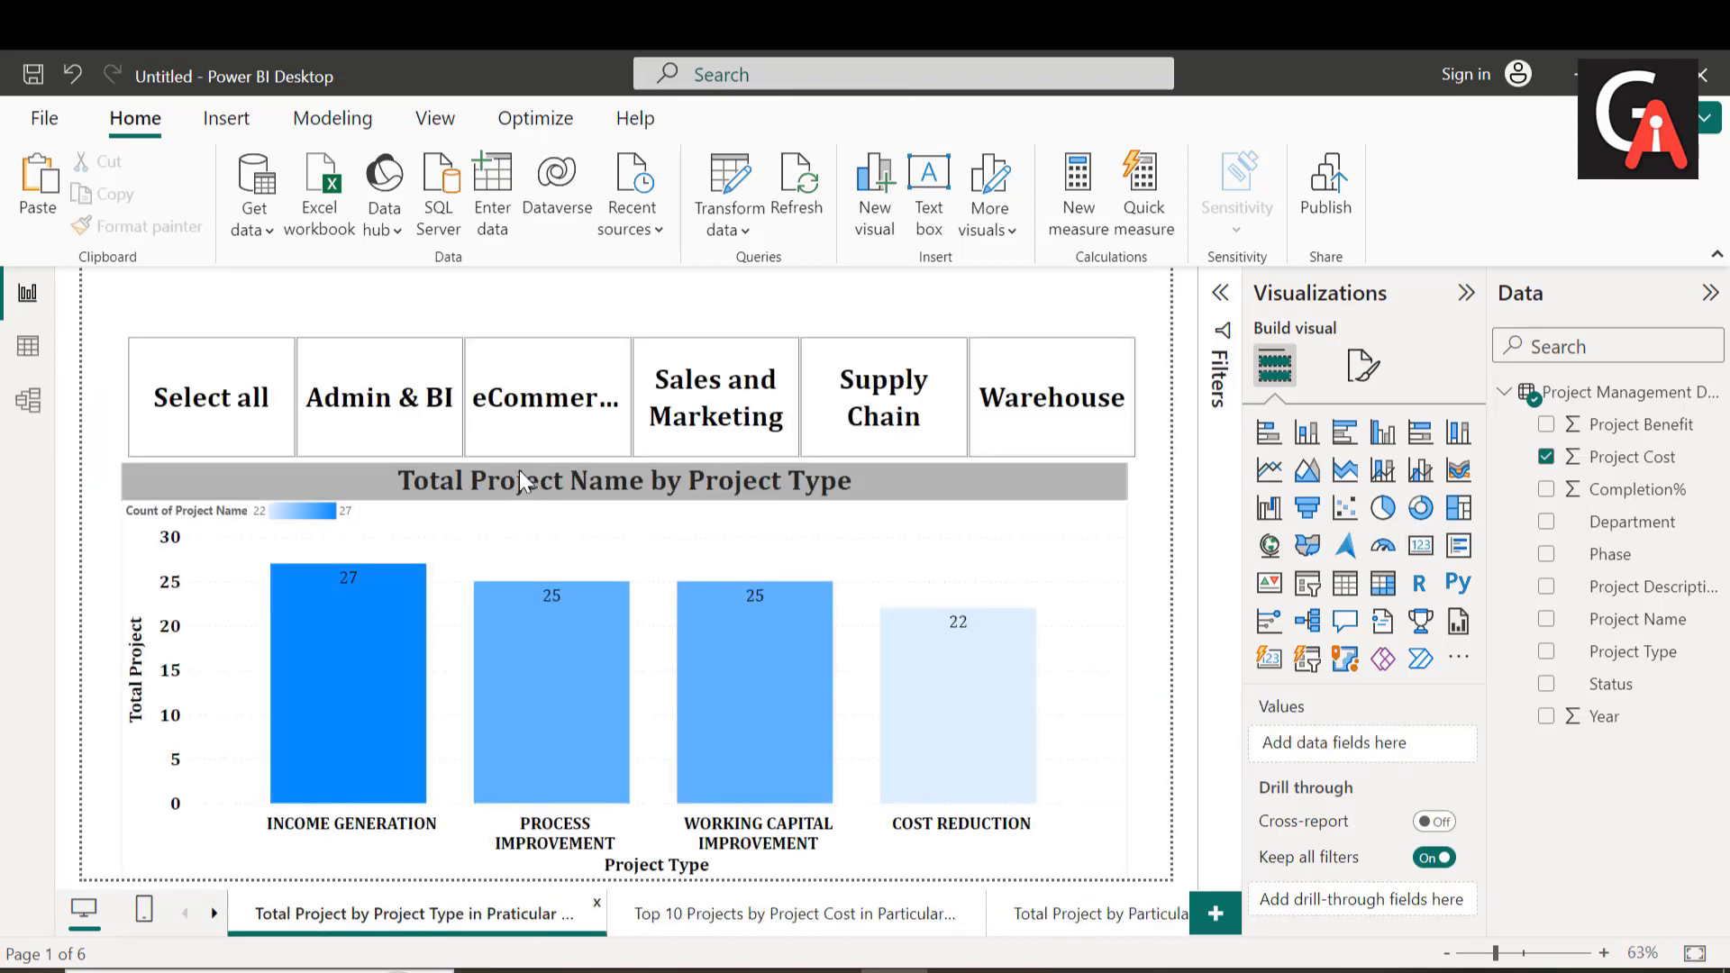
pyautogui.rightClick(306, 423)
pyautogui.moveTo(425, 533)
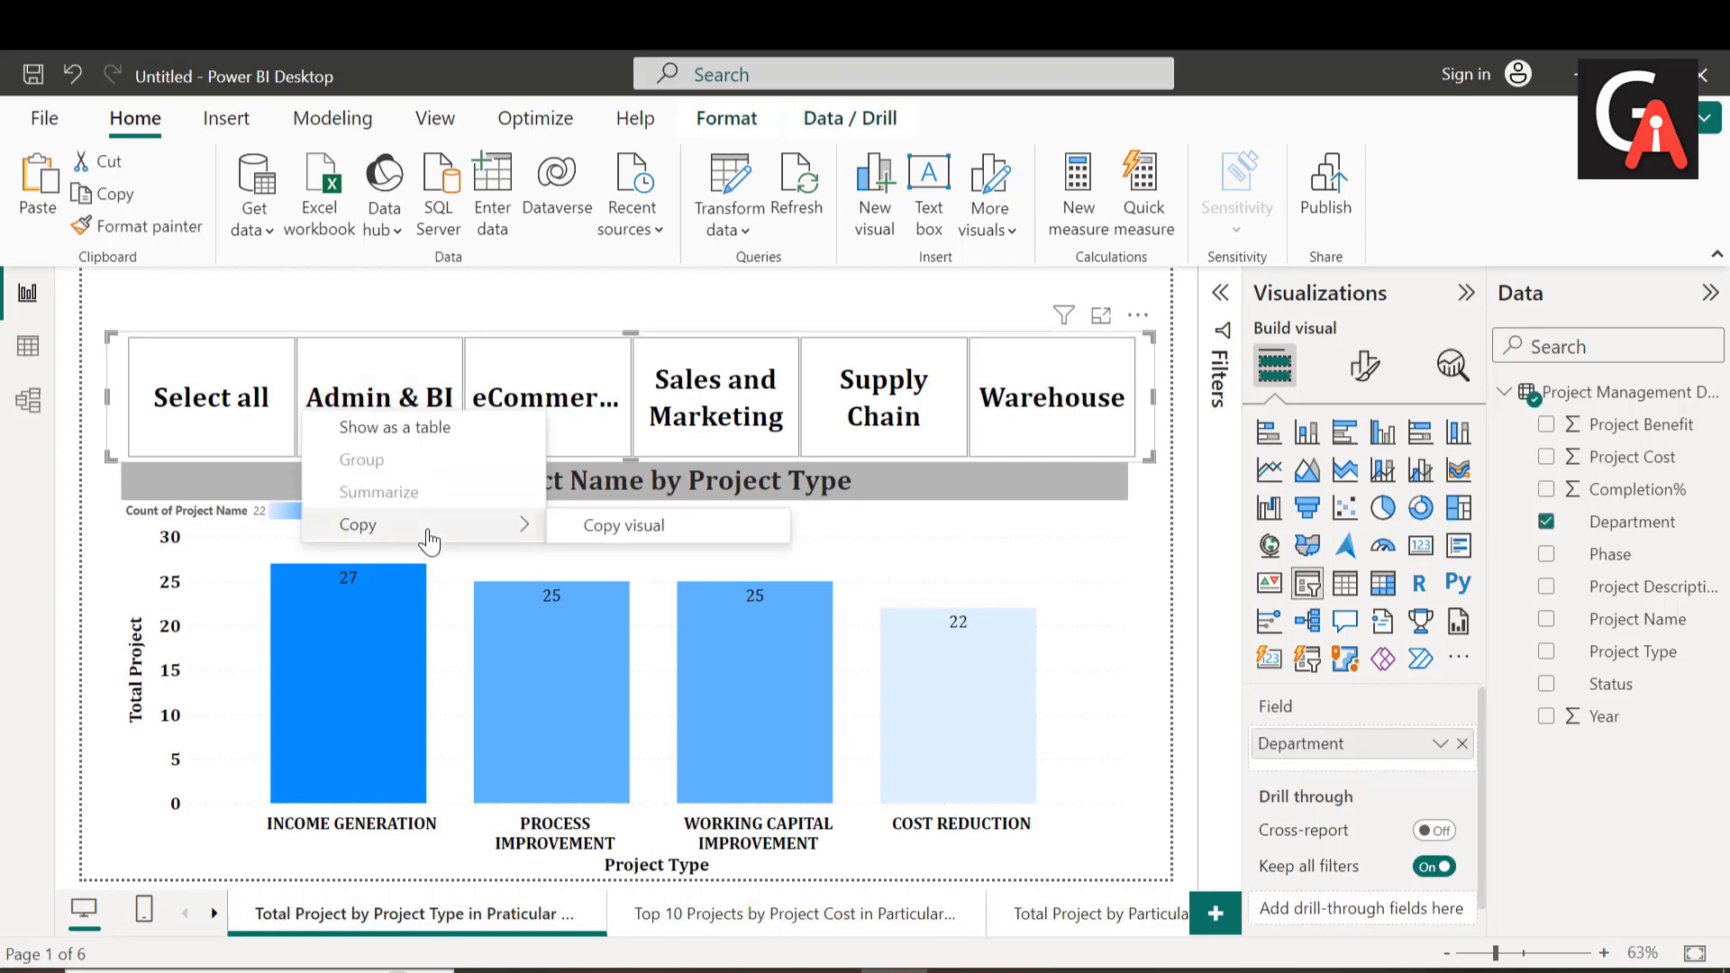
pyautogui.click(665, 539)
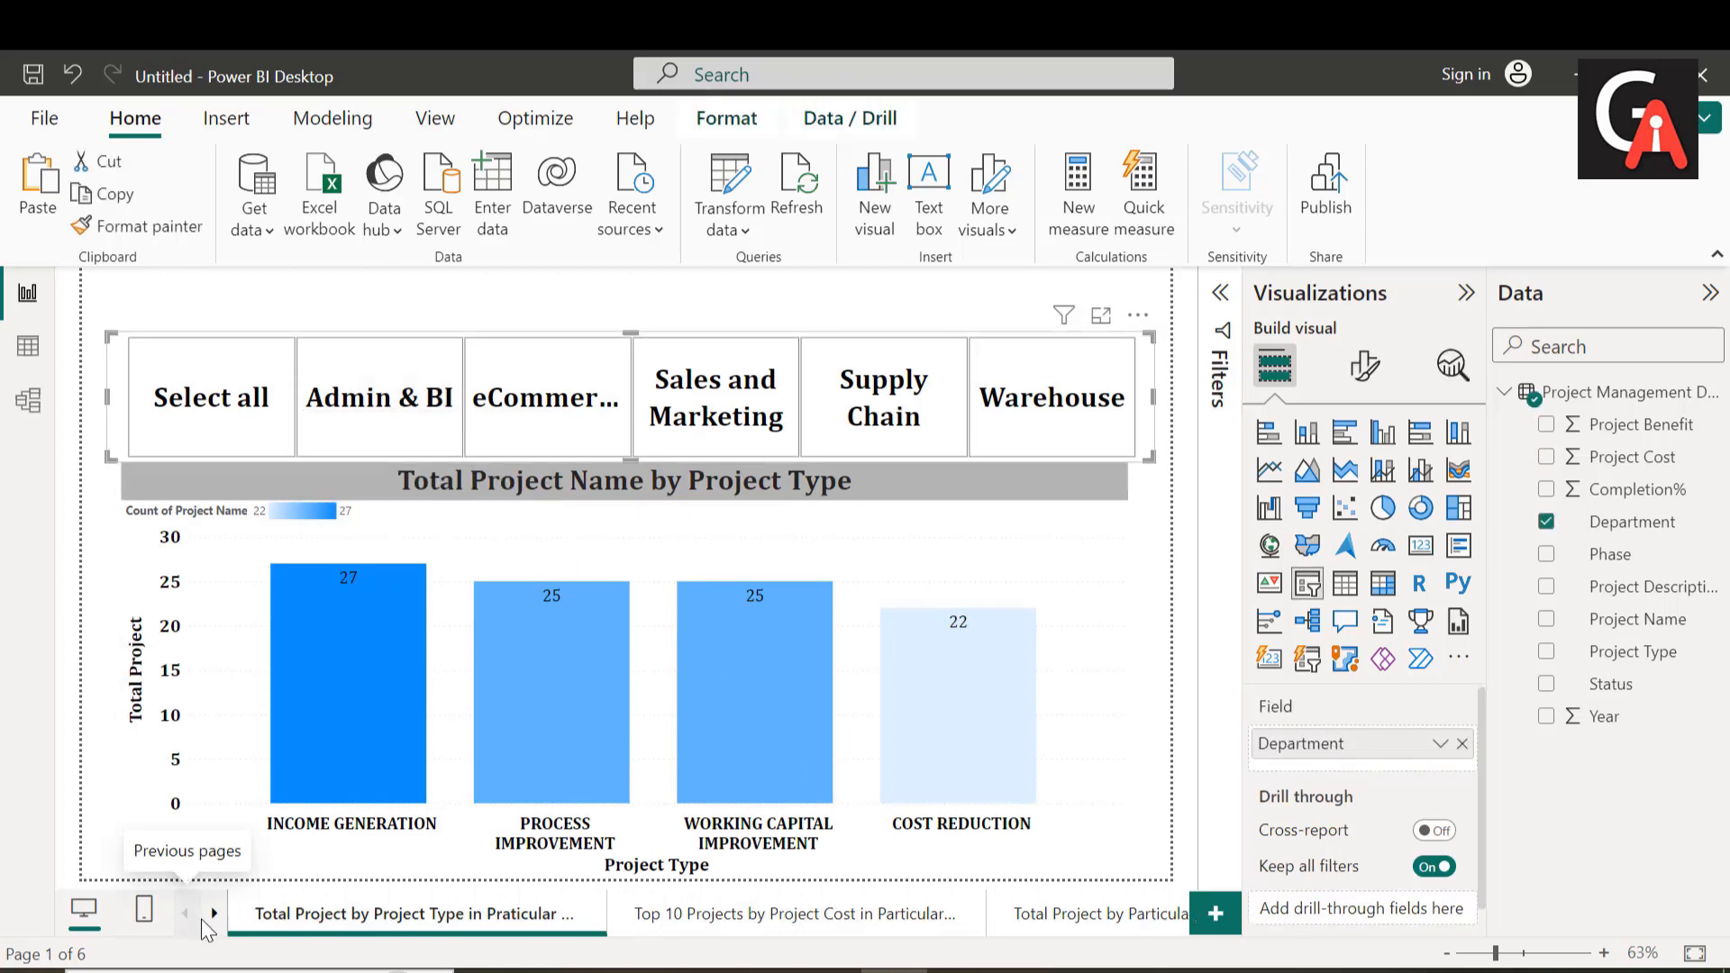
pyautogui.click(214, 913)
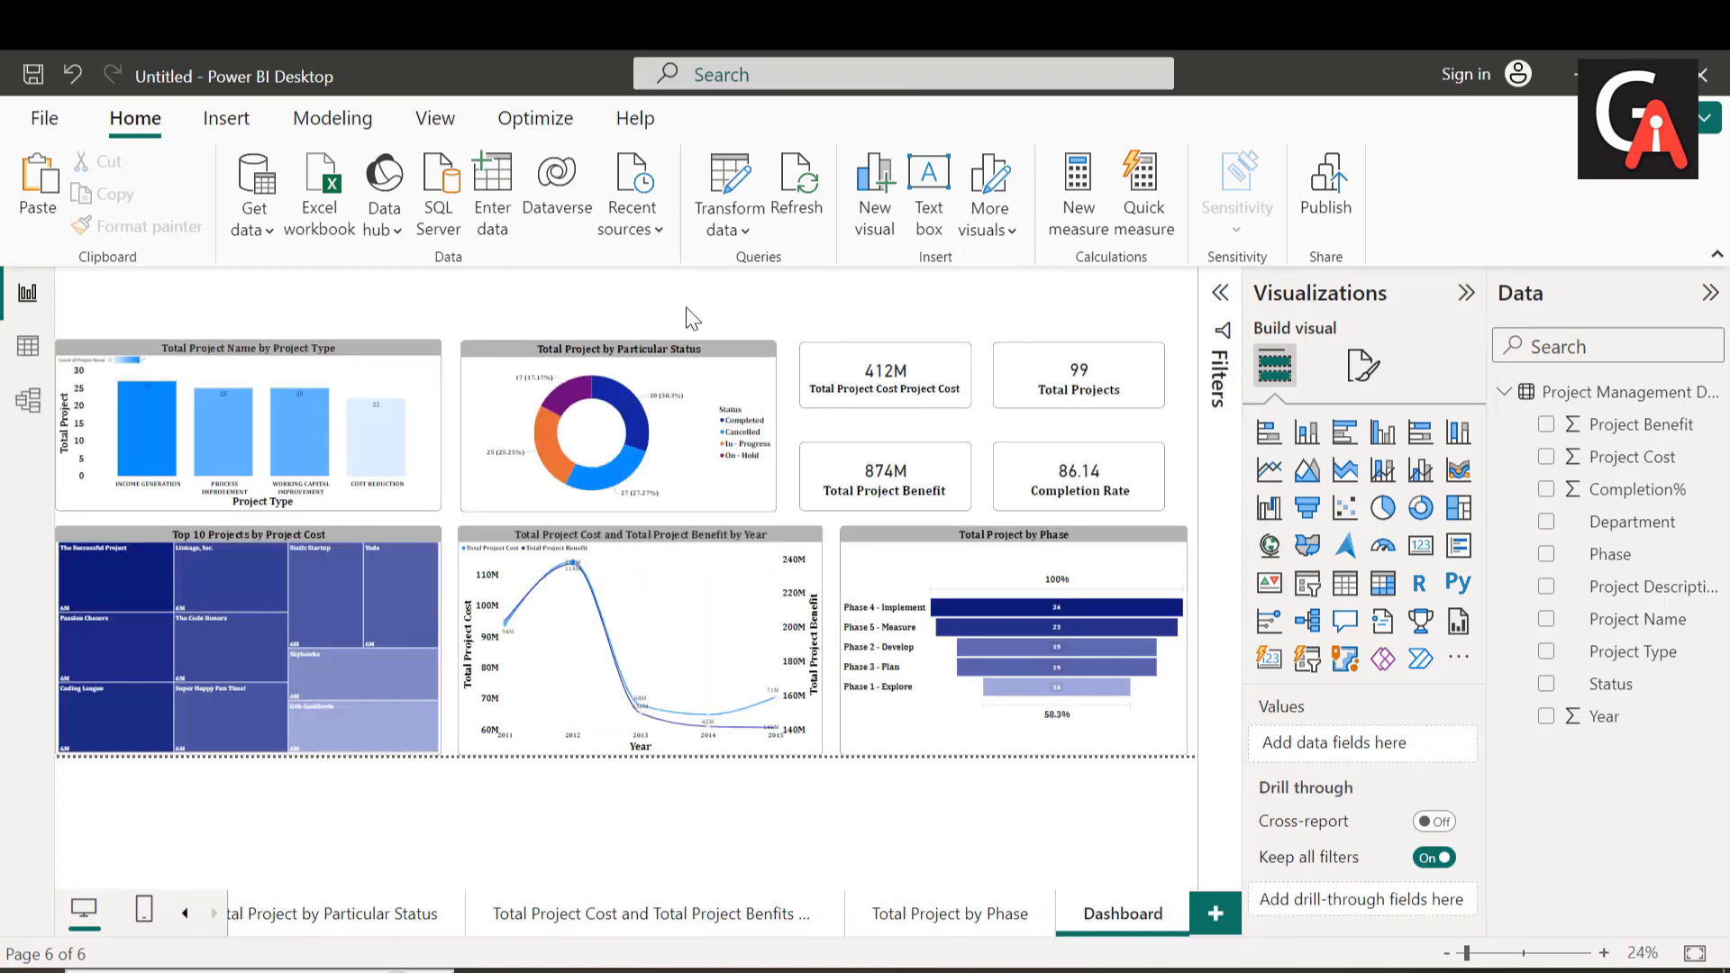
pyautogui.hotkey('ctrl', 'v')
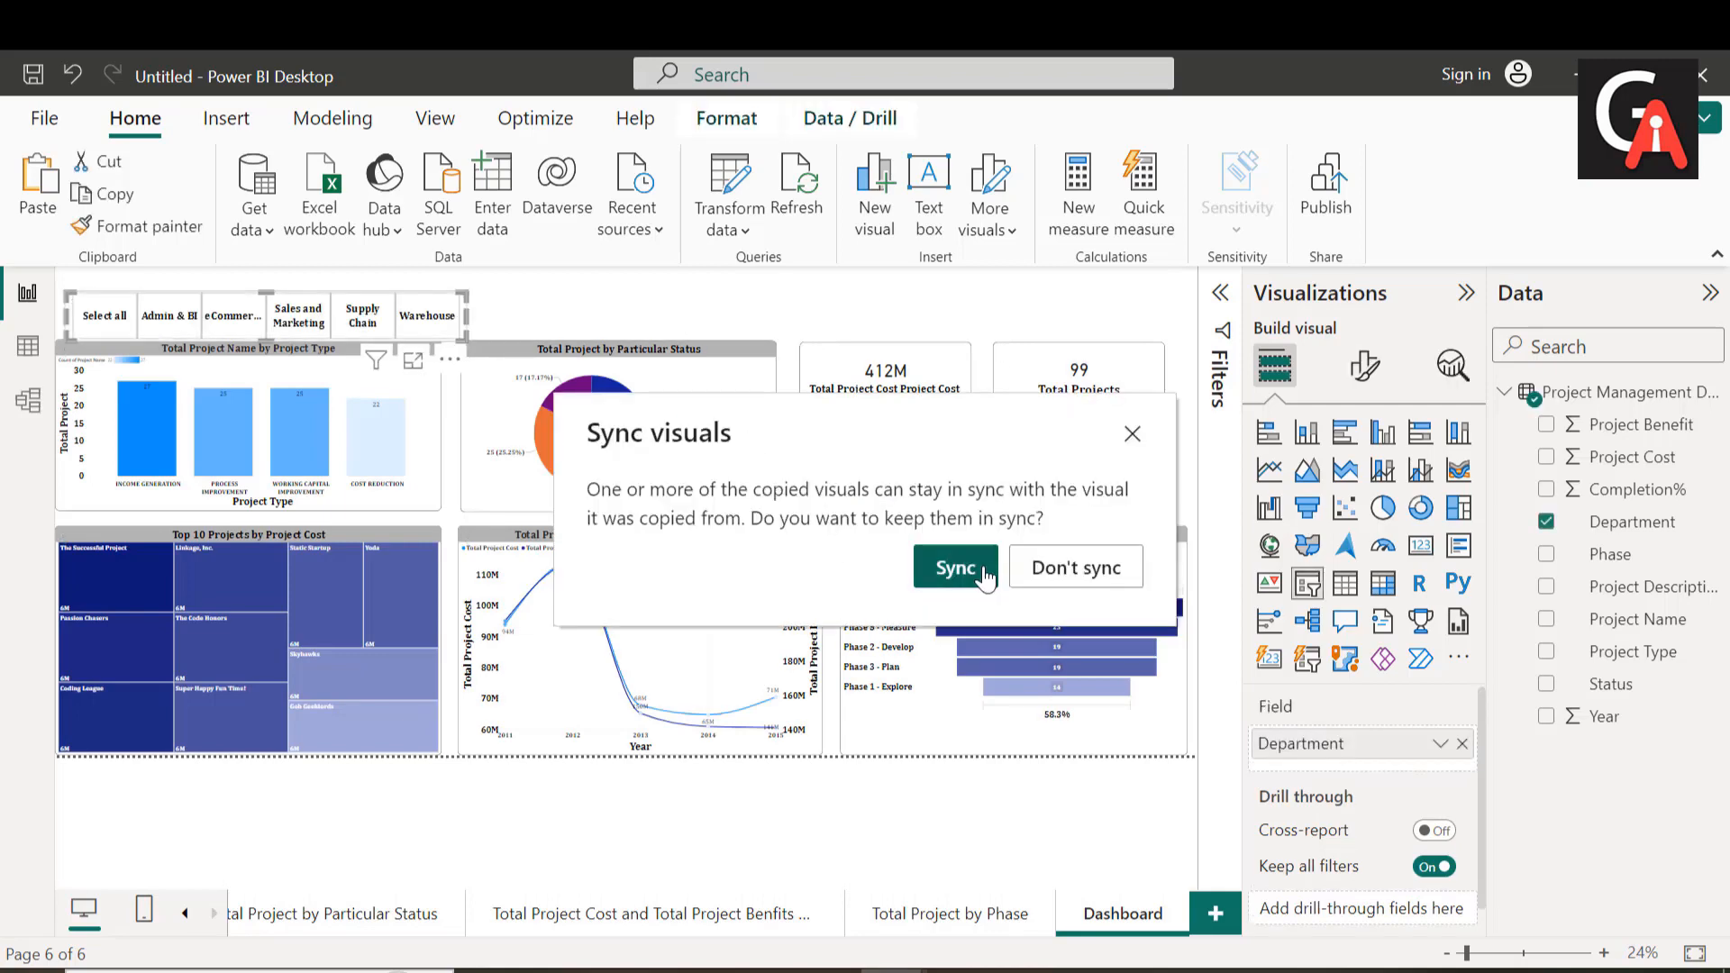
pyautogui.click(986, 577)
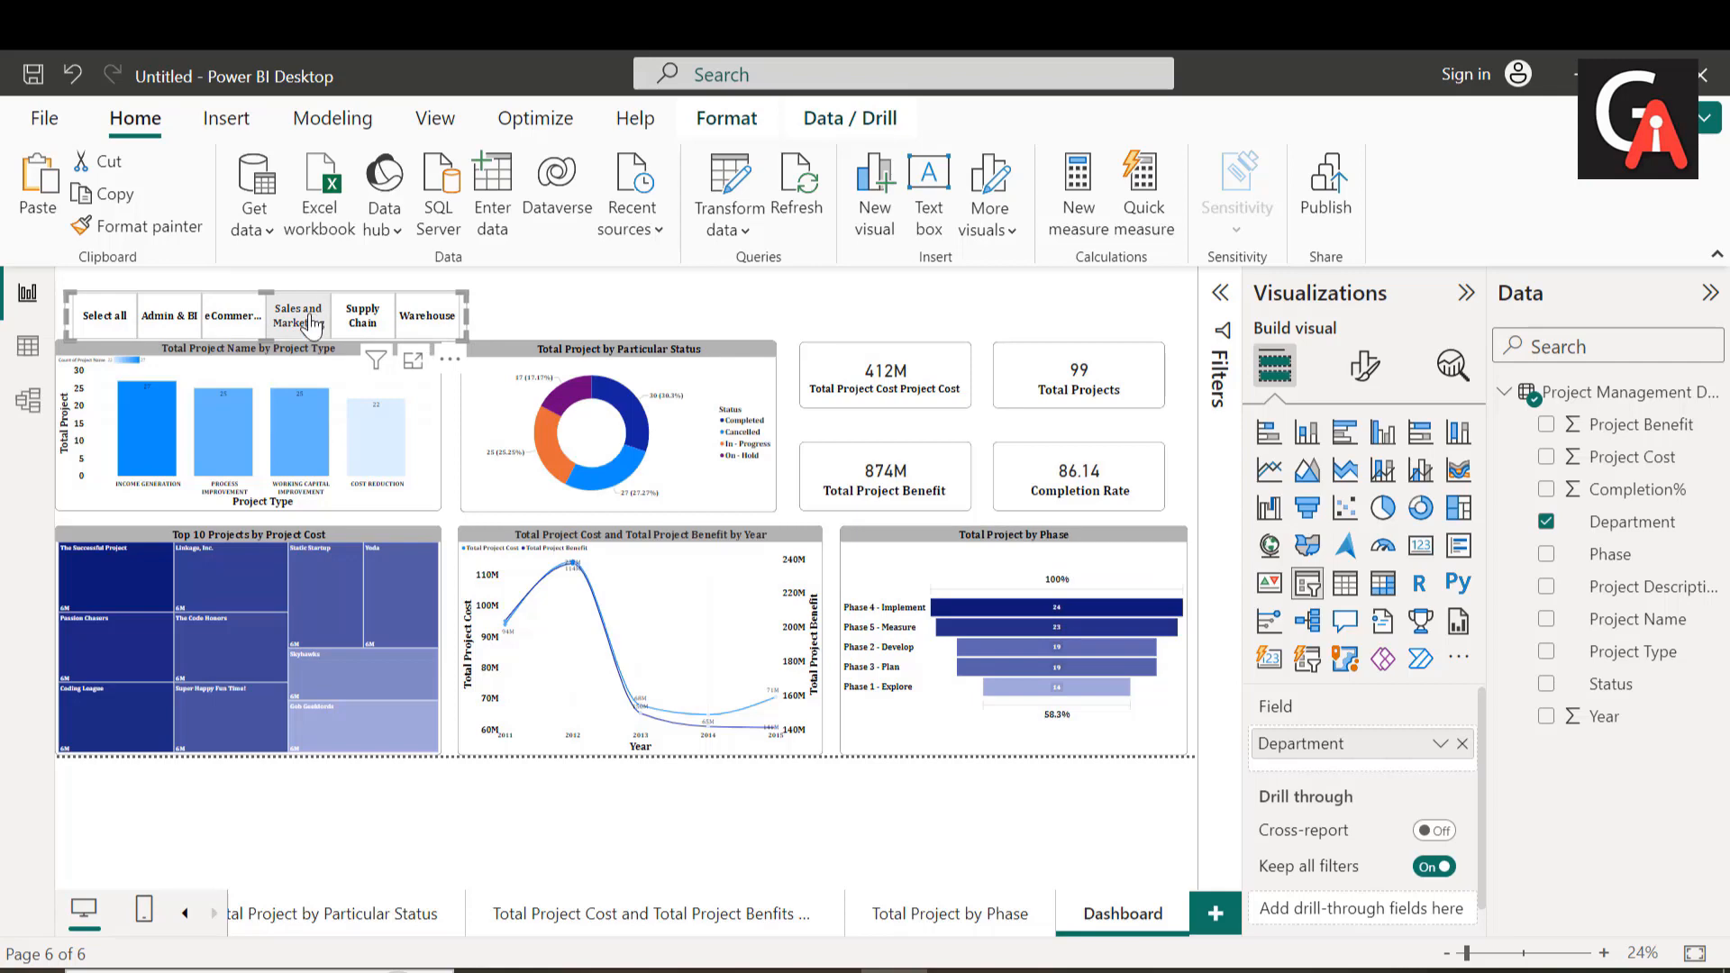
# Step: Move the Department slicer above the charts and resize it to stretch from the status chart to the Total Projects card
pyautogui.moveTo(310, 326); pyautogui.dragTo(343, 307)
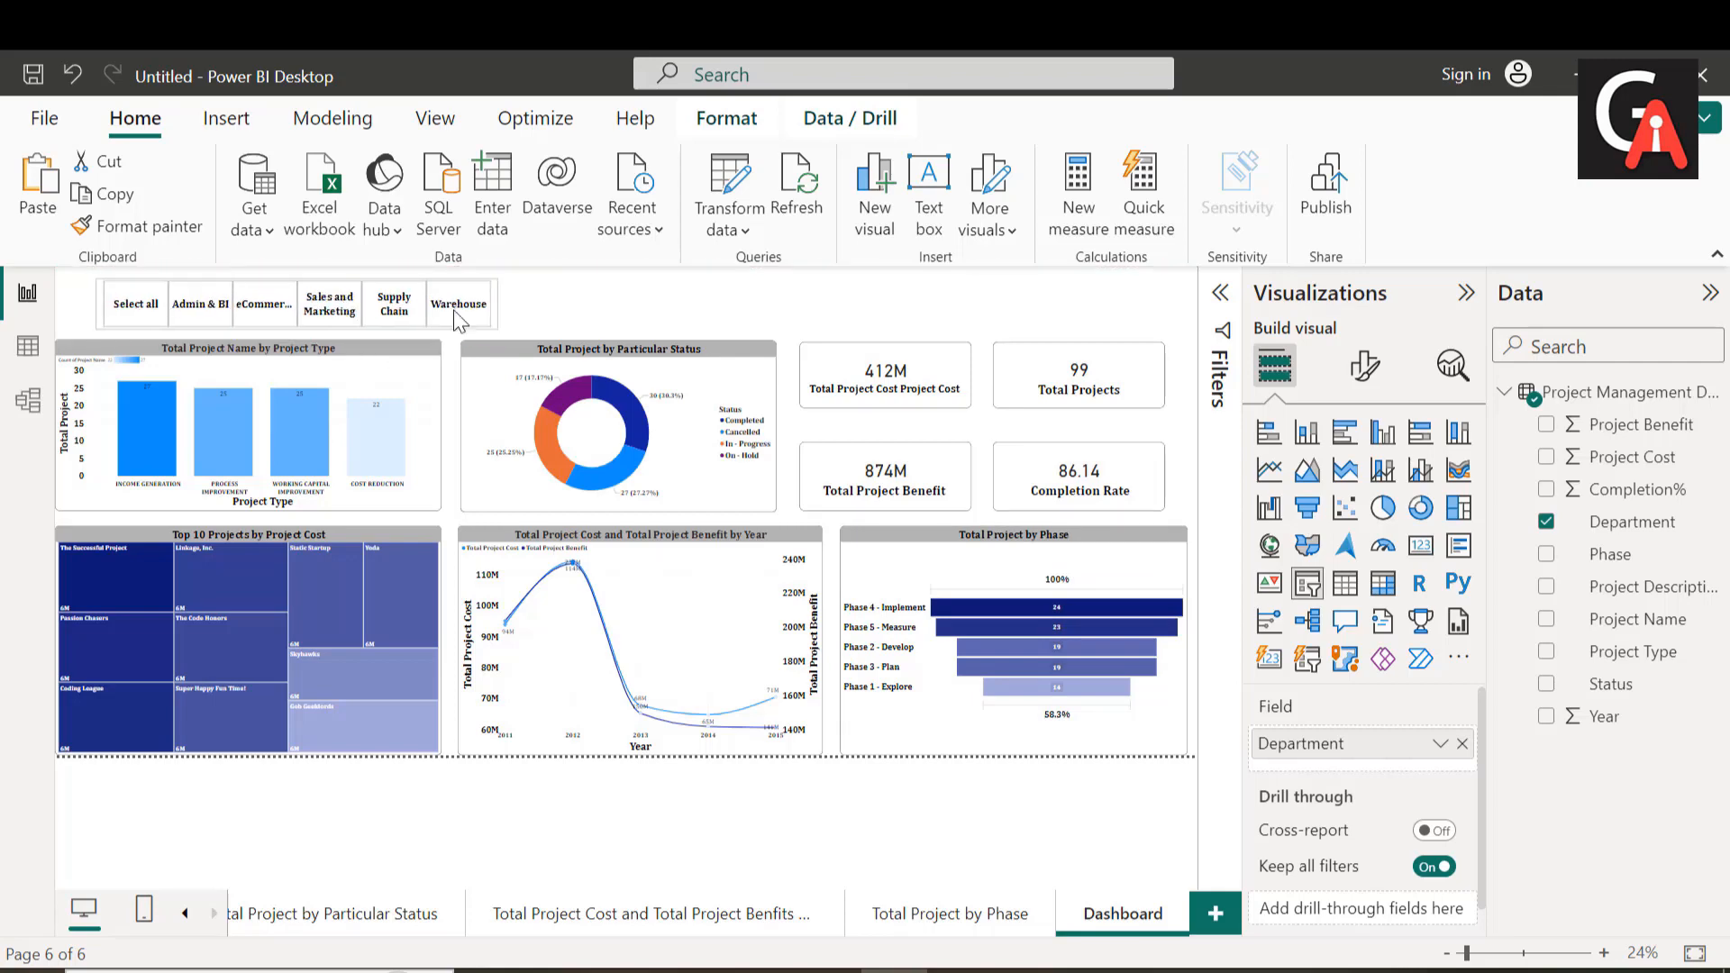
pyautogui.moveTo(498, 306); pyautogui.dragTo(1172, 302)
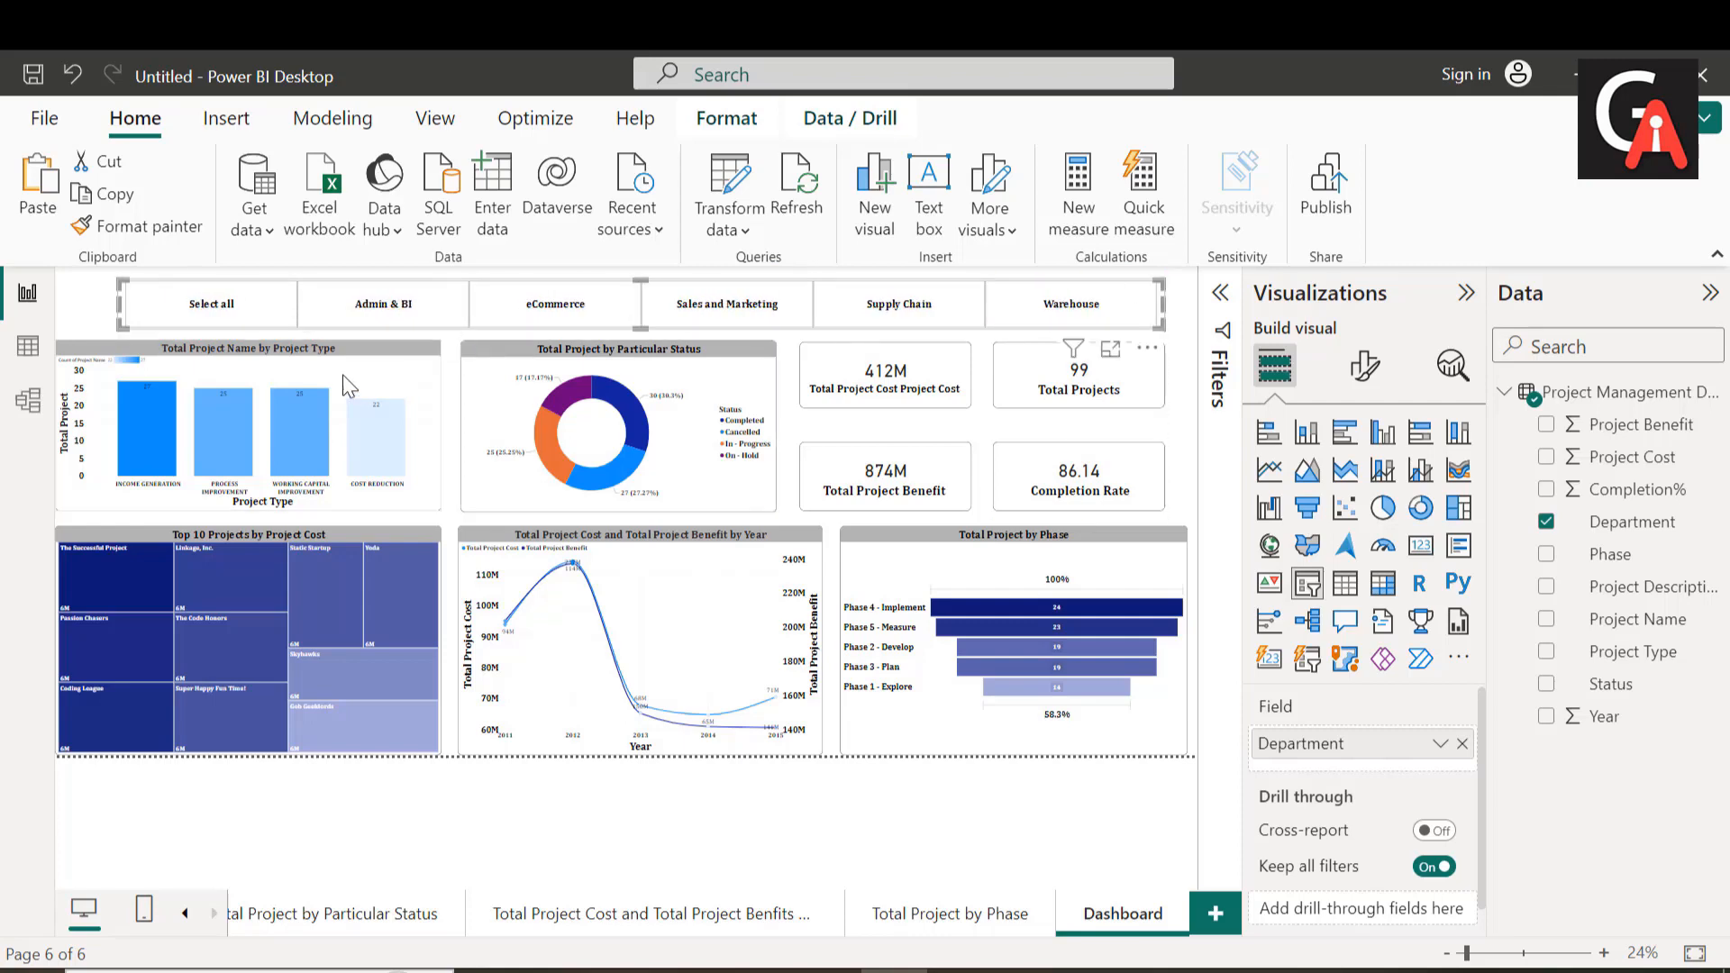
pyautogui.moveTo(118, 305); pyautogui.dragTo(609, 310)
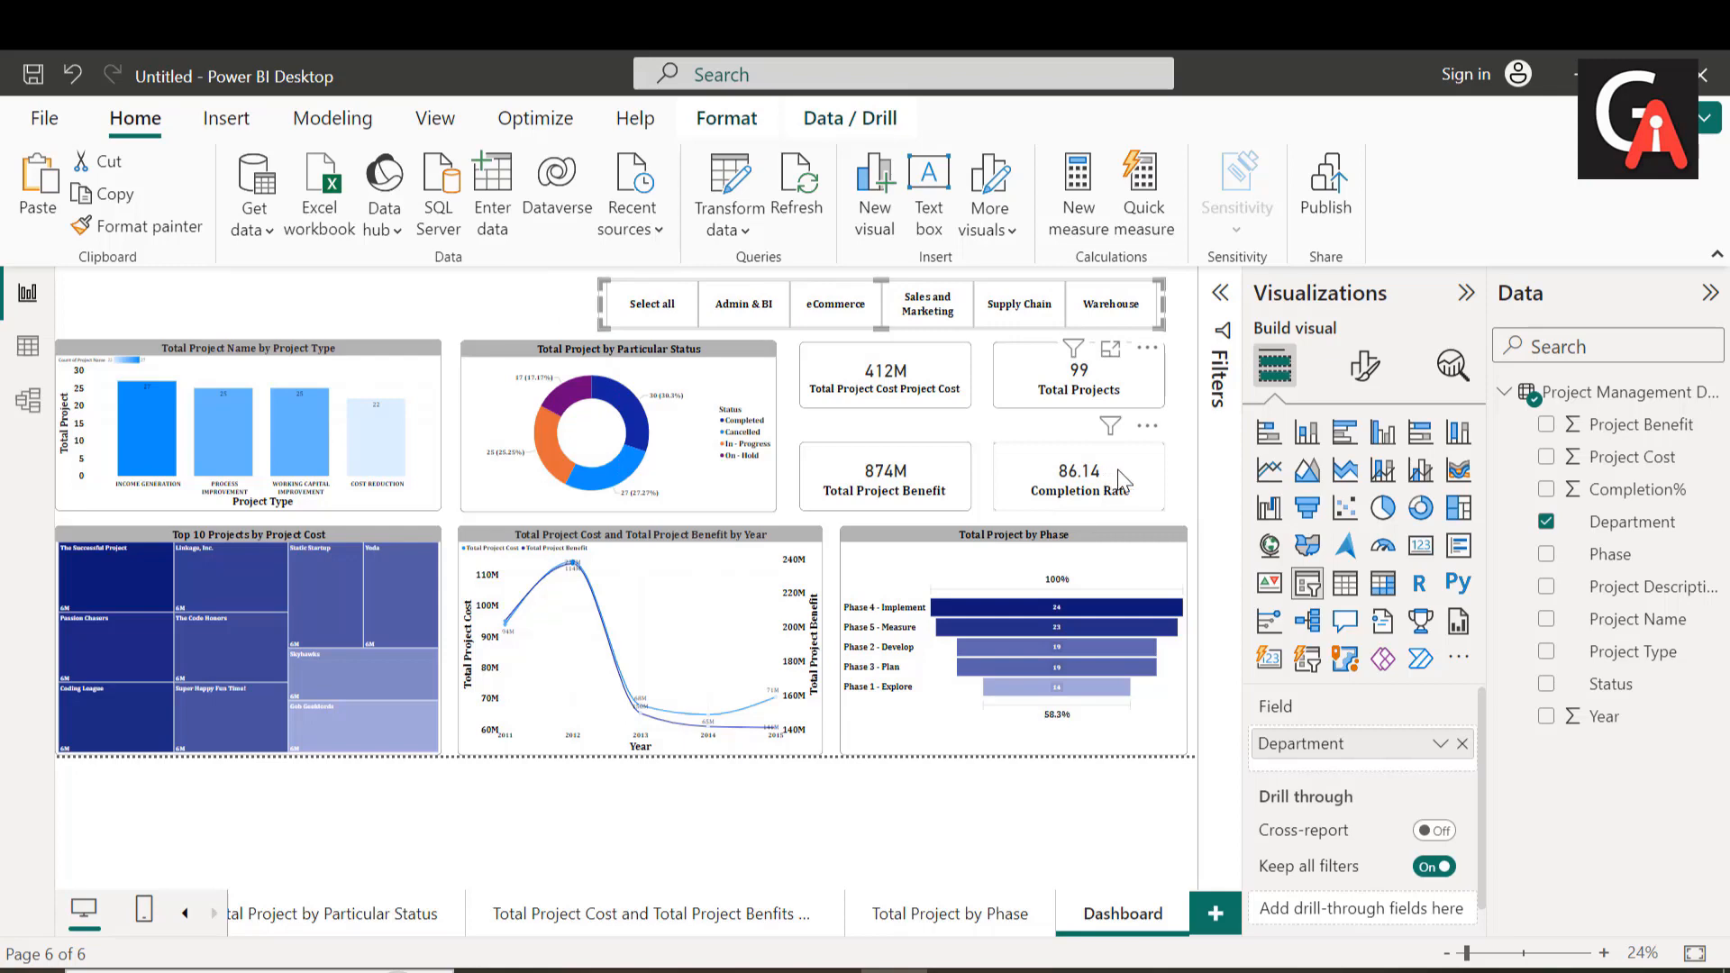
# Step: Shift the Completion Rate and Total Projects cards slightly right, keeping them aligned, and nudge the Total Project Benefit card
pyautogui.moveTo(1119, 472); pyautogui.dragTo(1131, 473)
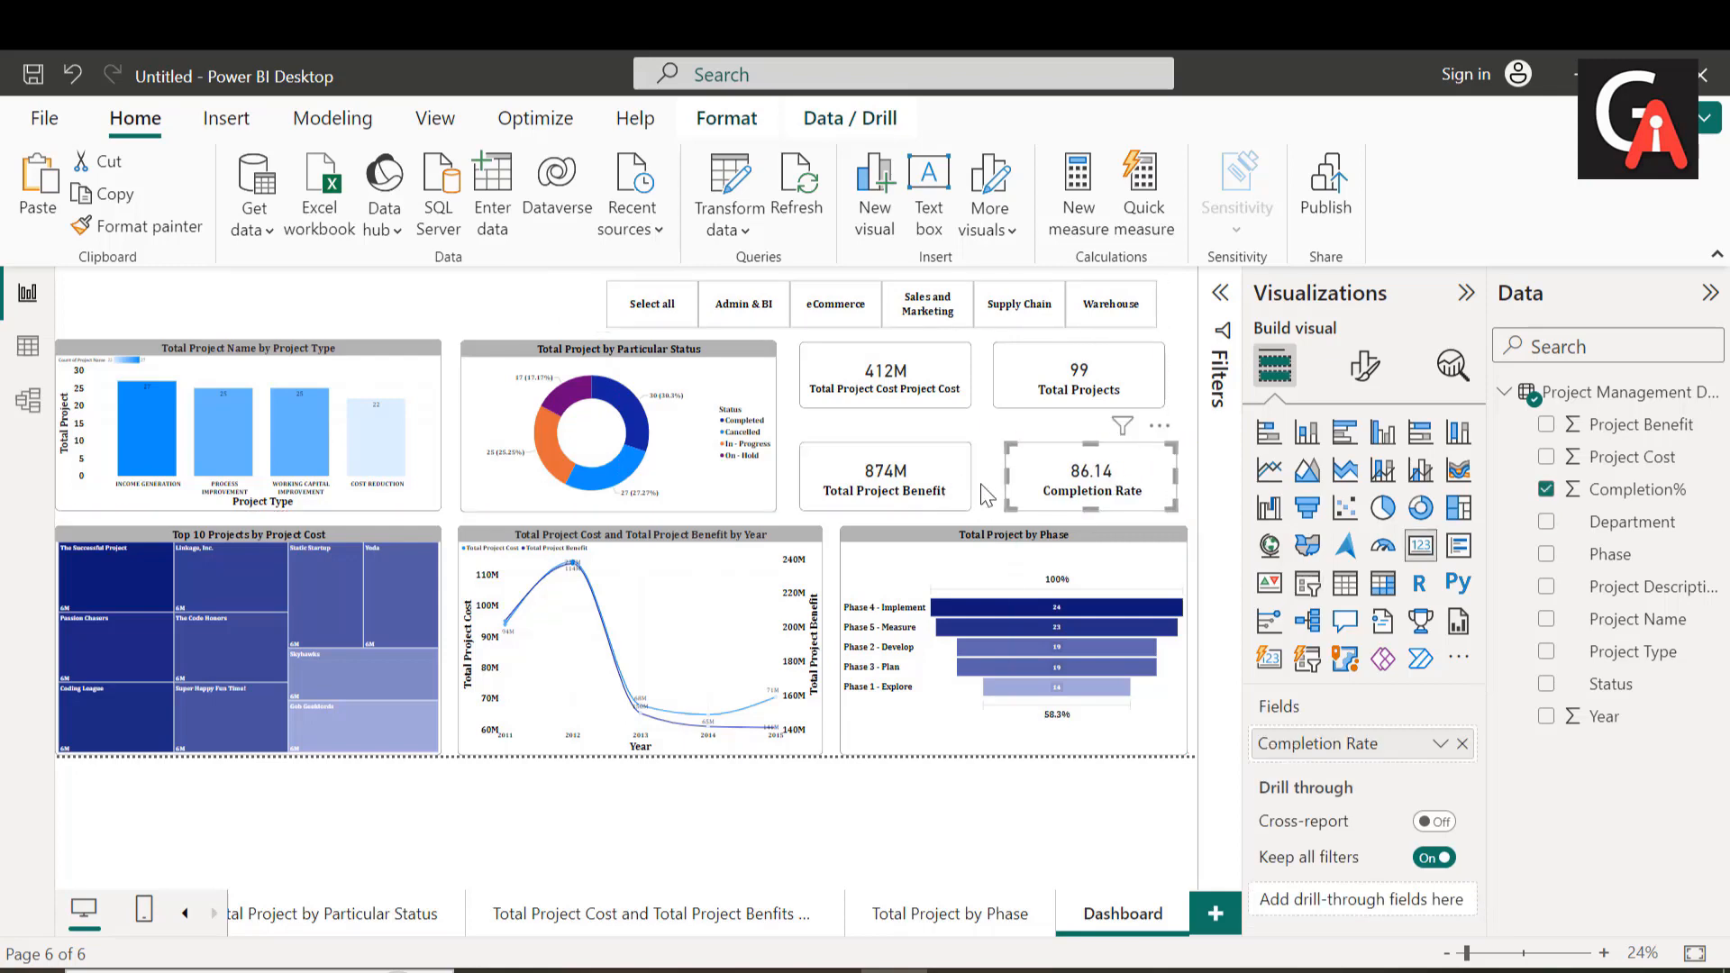
pyautogui.moveTo(911, 506); pyautogui.dragTo(905, 500)
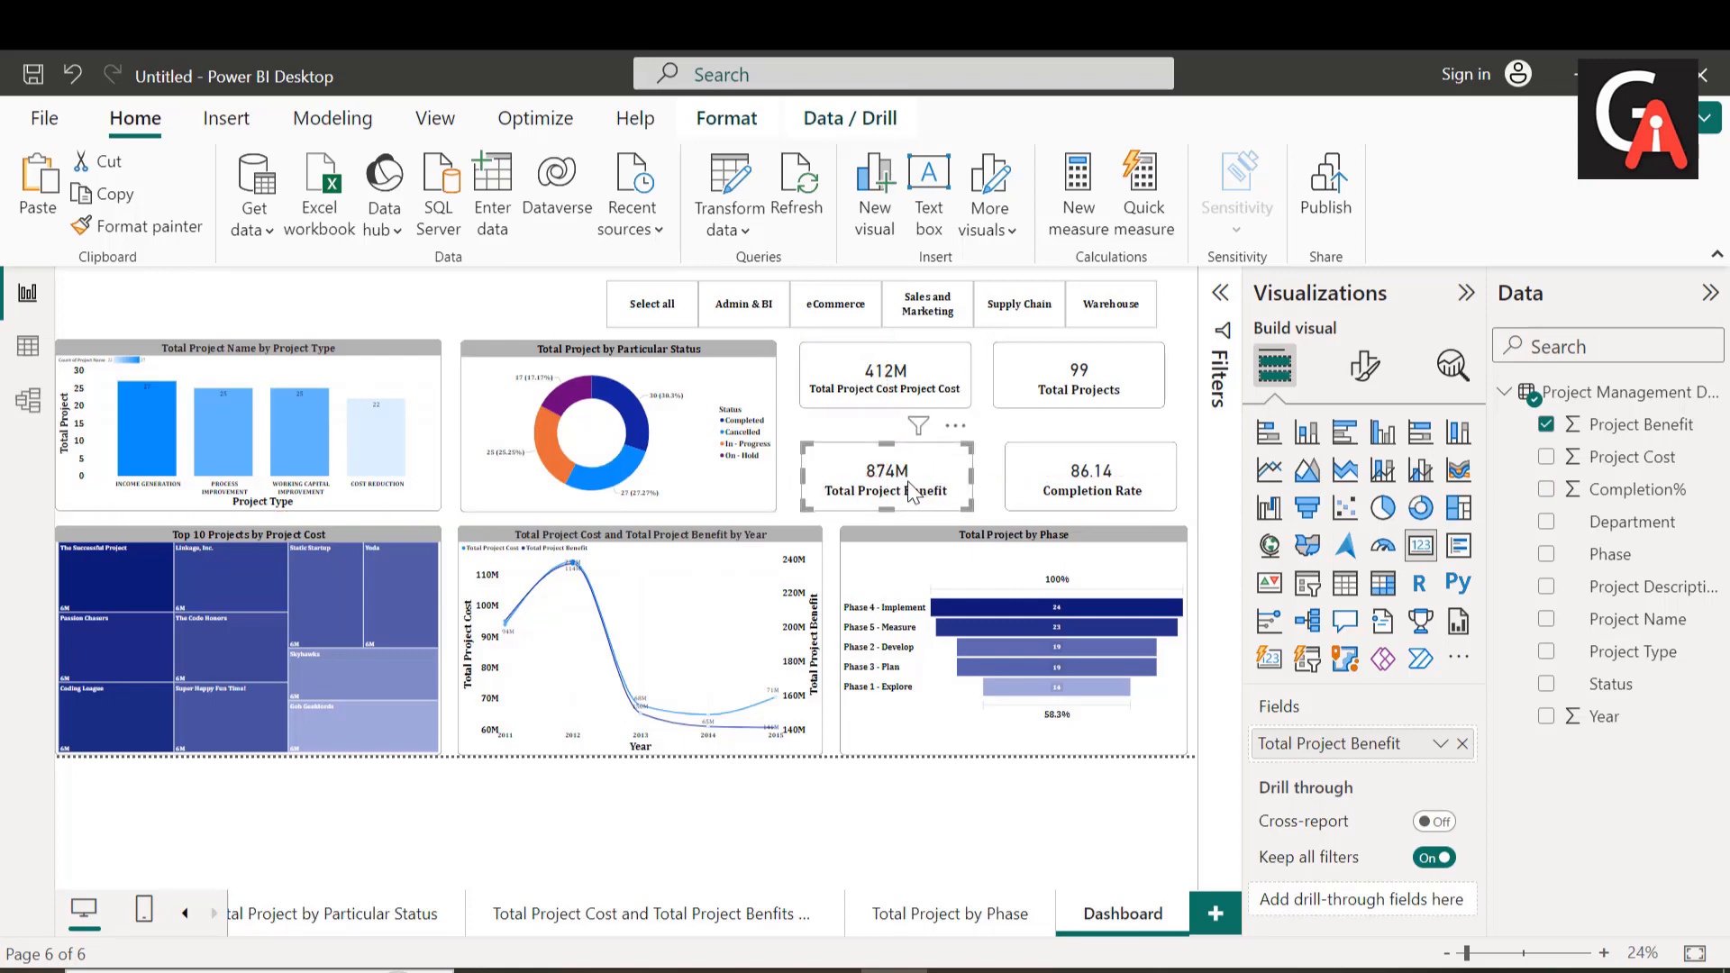
pyautogui.moveTo(1030, 391); pyautogui.dragTo(1042, 390)
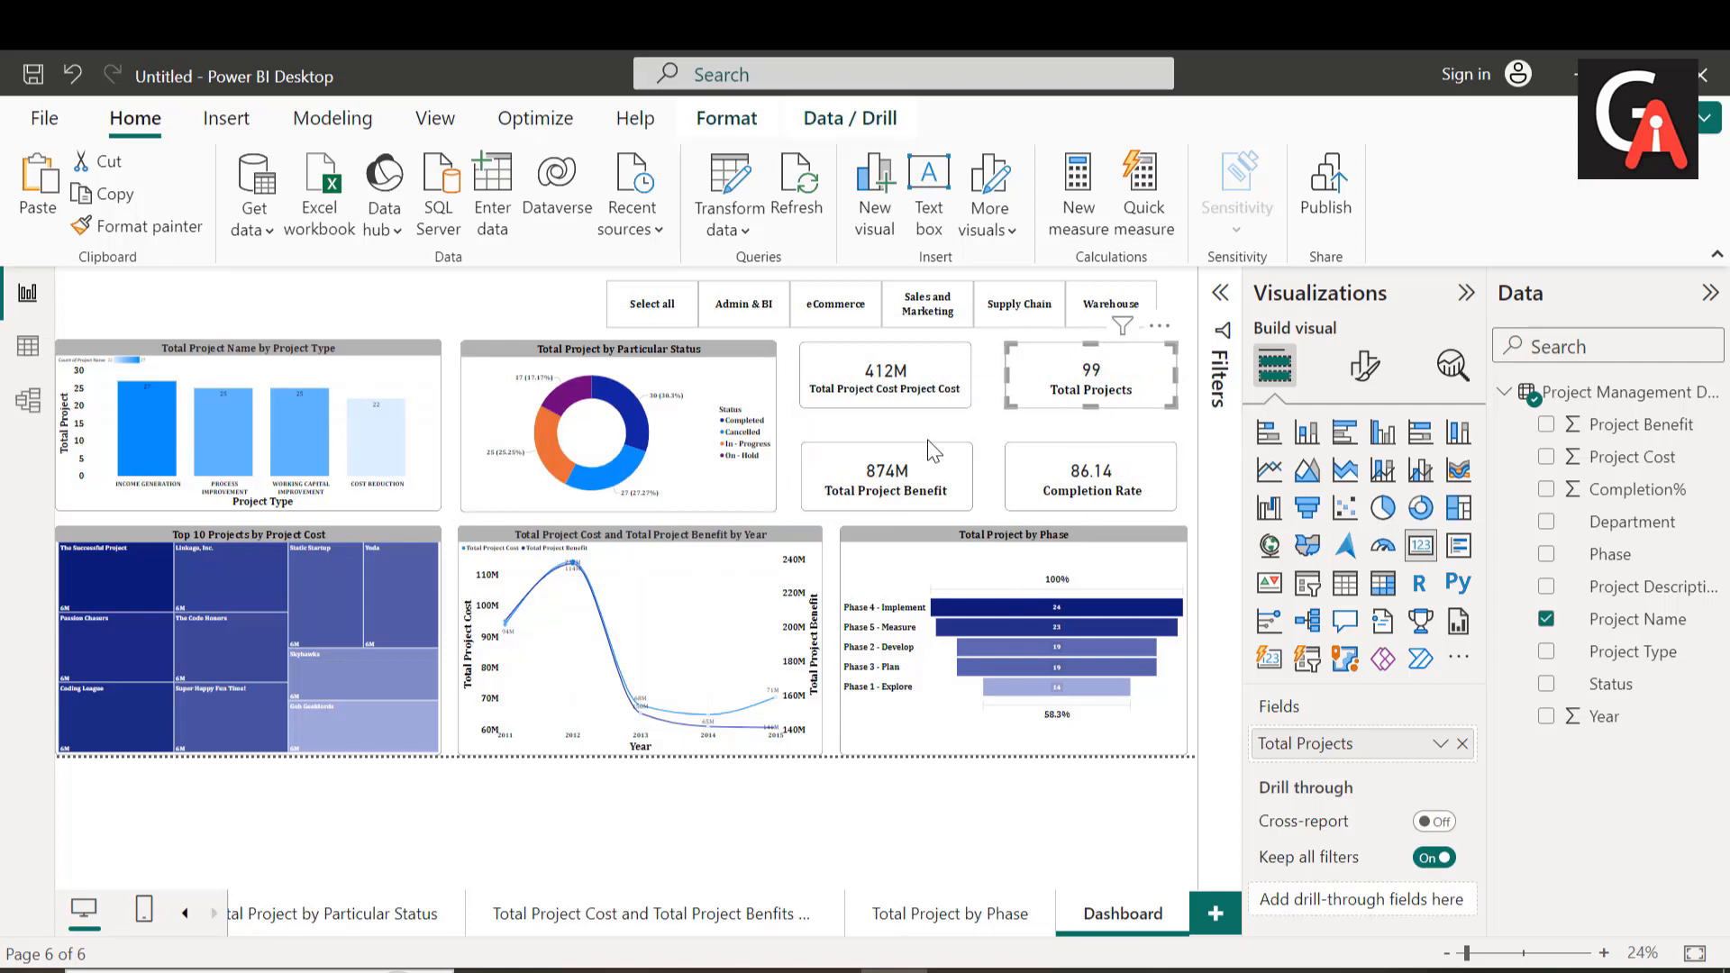
# Step: Test the Department slicer by filtering for Admin & BI, eCommerce, Sales and Marketing, Supply Chain and Warehouse in turn
pyautogui.click(404, 287)
pyautogui.click(764, 311)
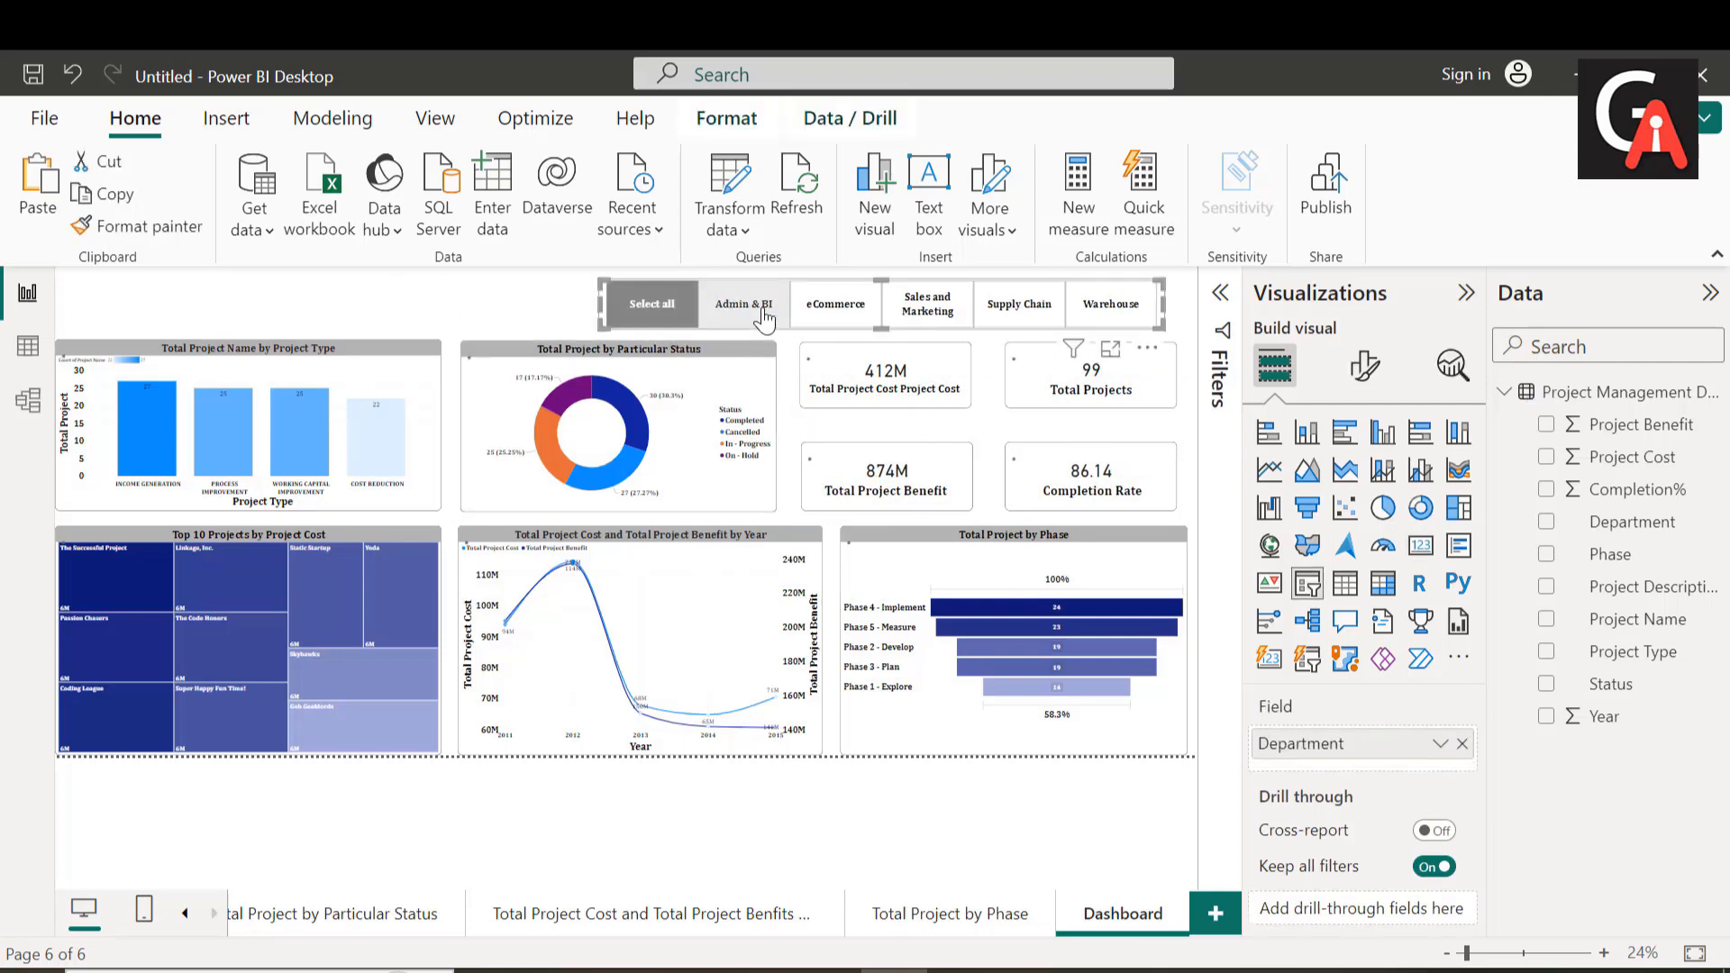
pyautogui.click(845, 315)
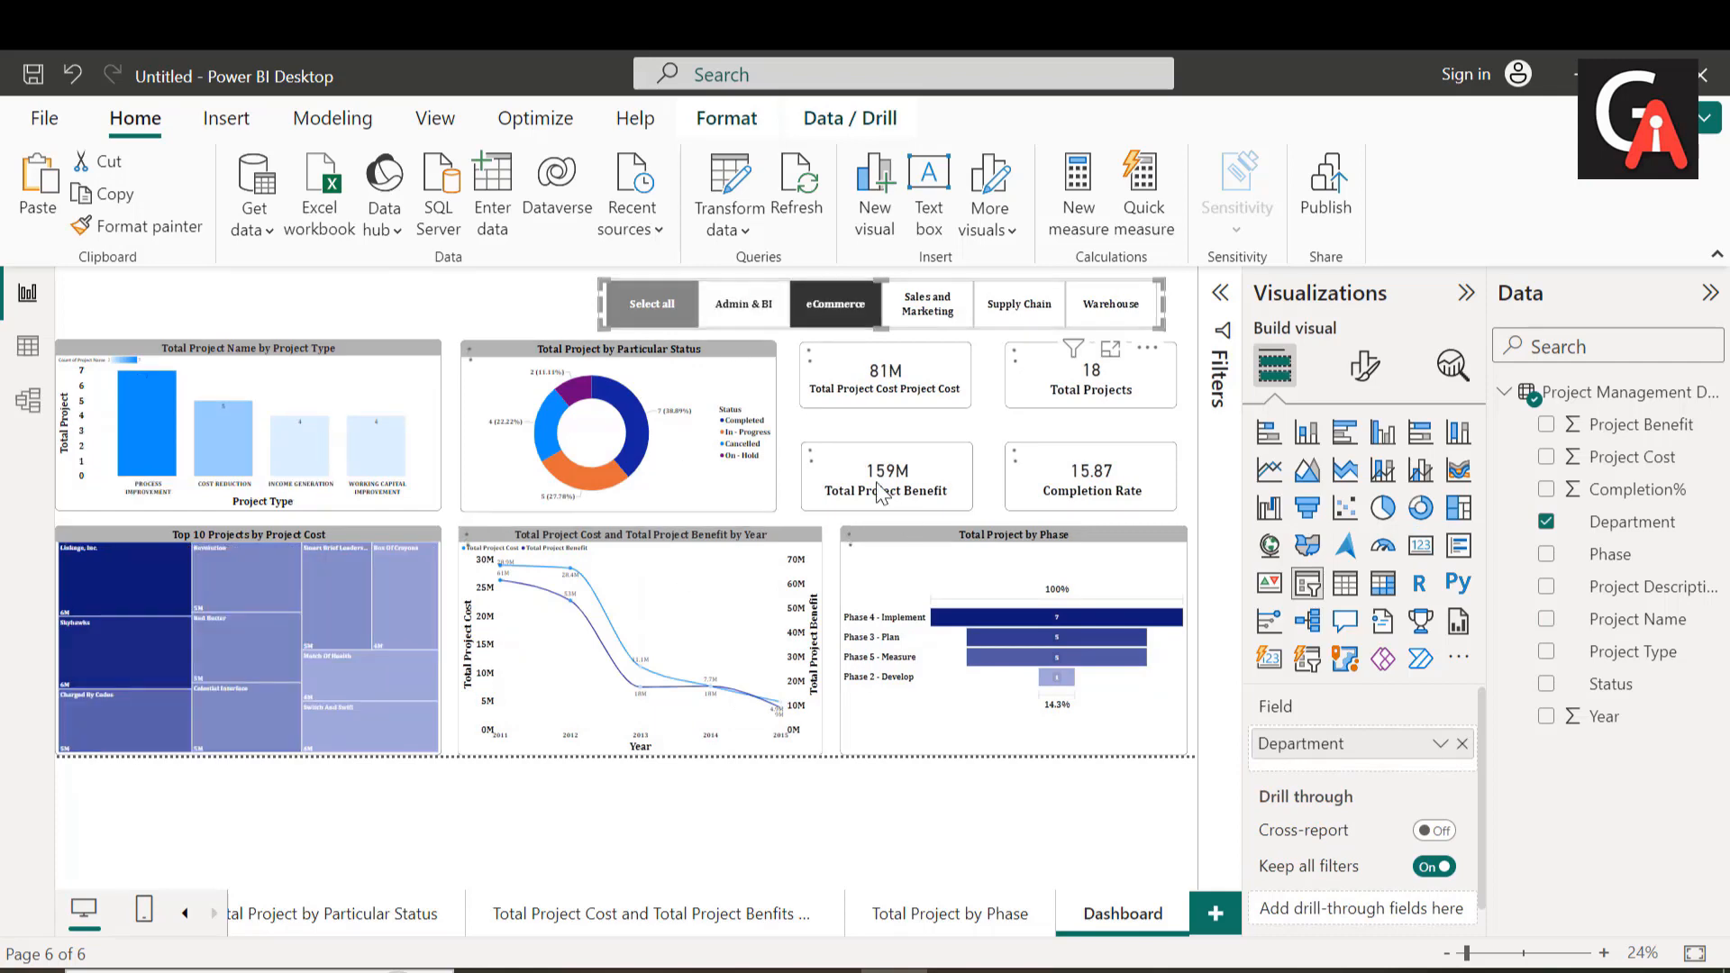
pyautogui.click(937, 311)
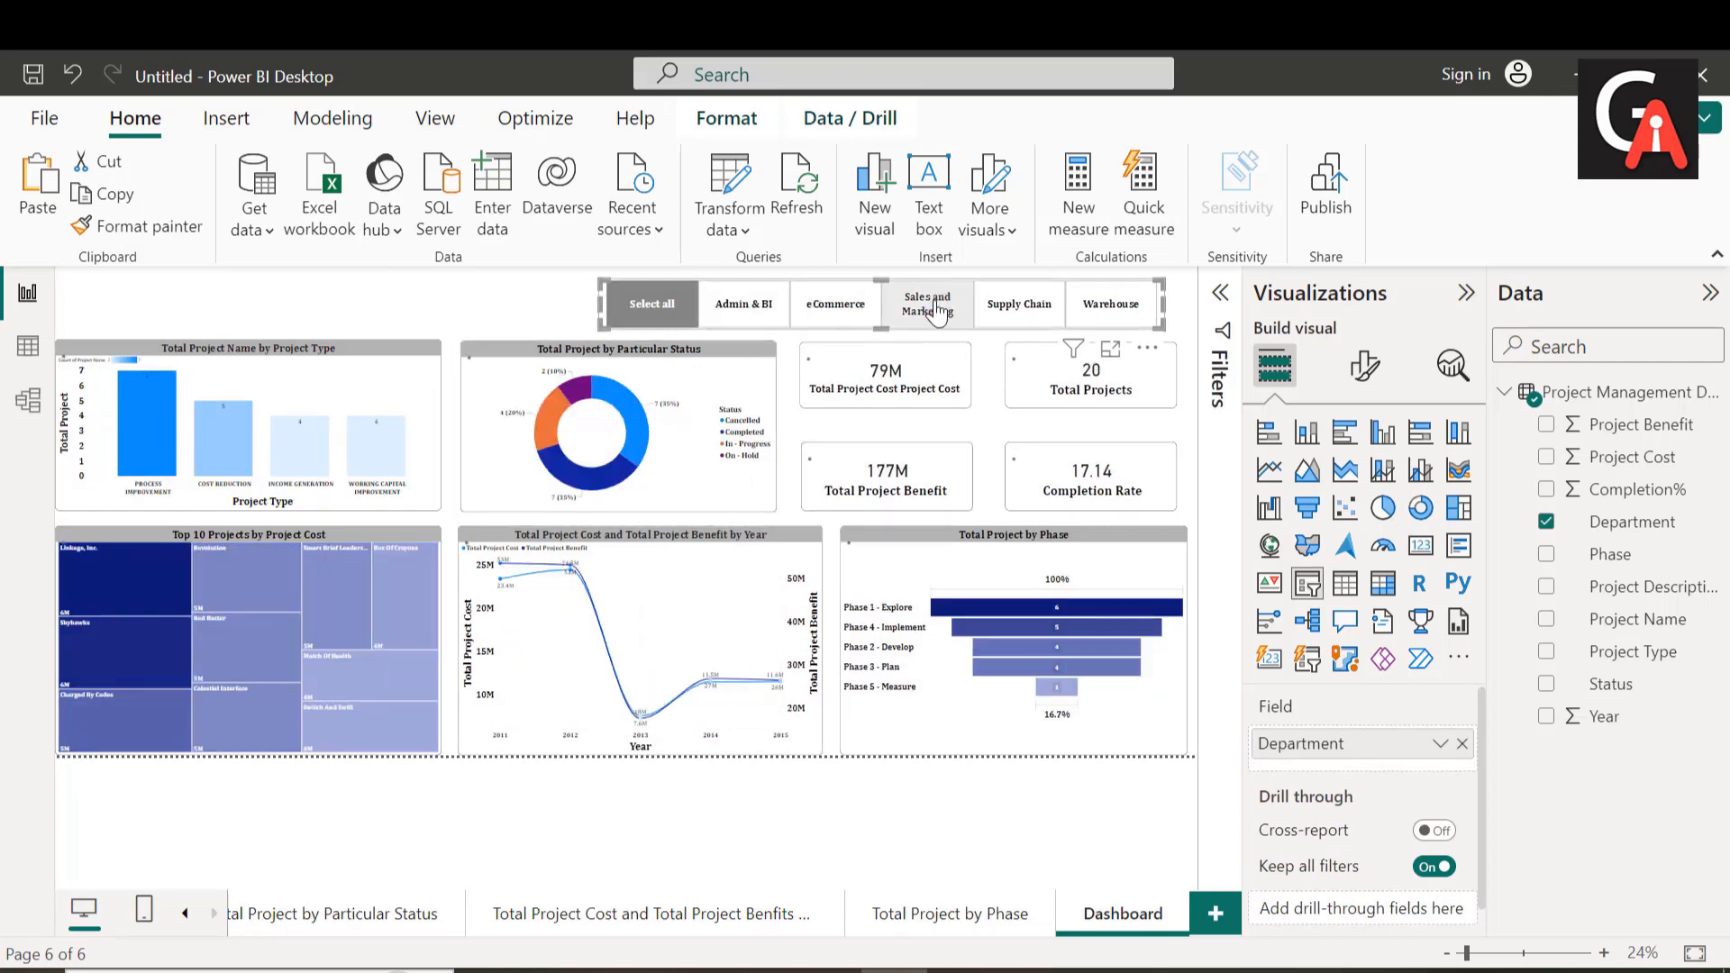
pyautogui.click(1005, 313)
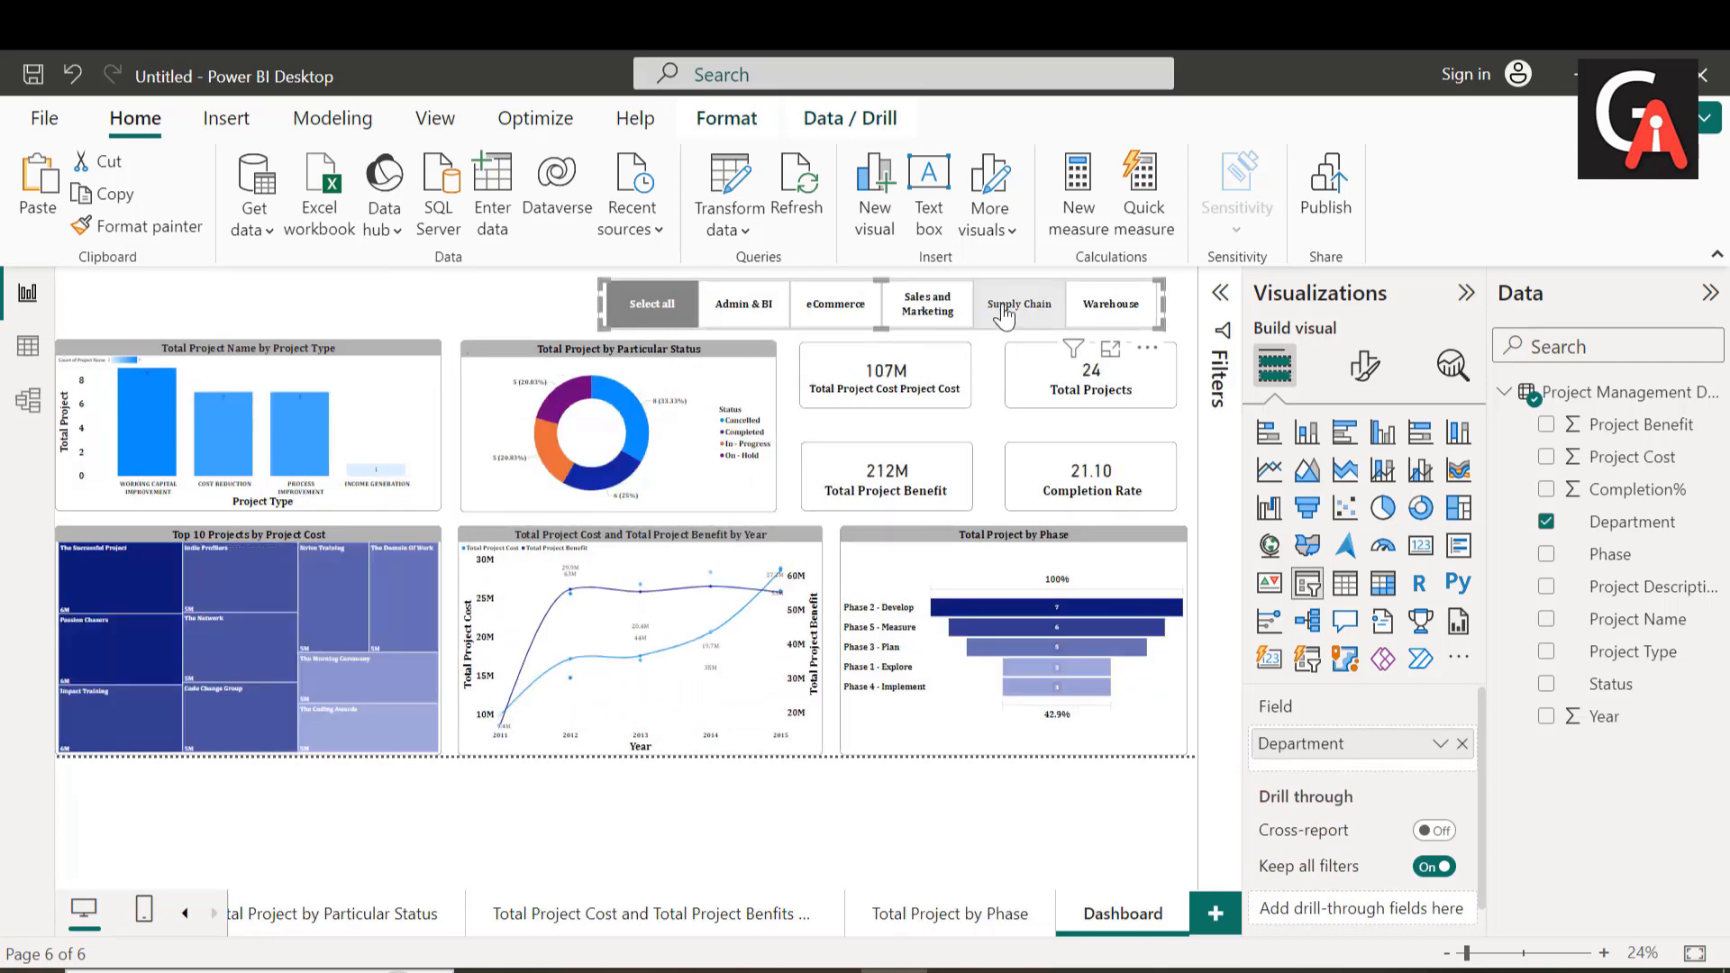
pyautogui.click(1102, 309)
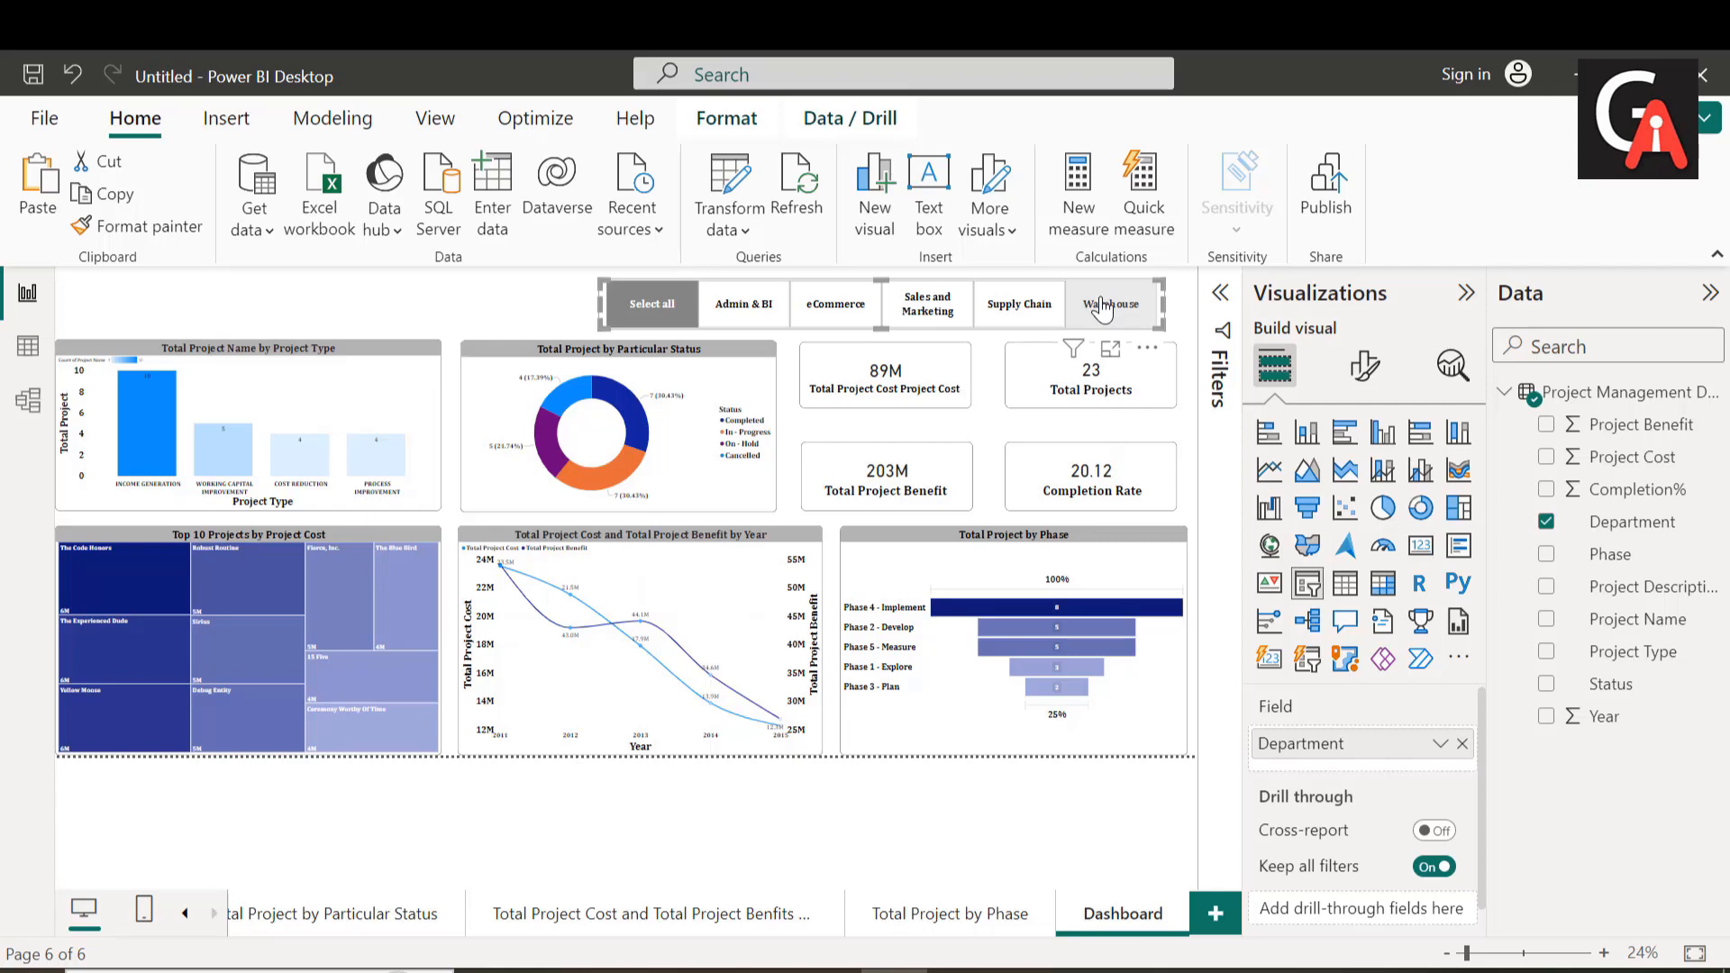
# Step: Make the Total Project Benefit and Completion Rate cards taller towards the upper cards and align their upper and lower edges
pyautogui.click(886, 406)
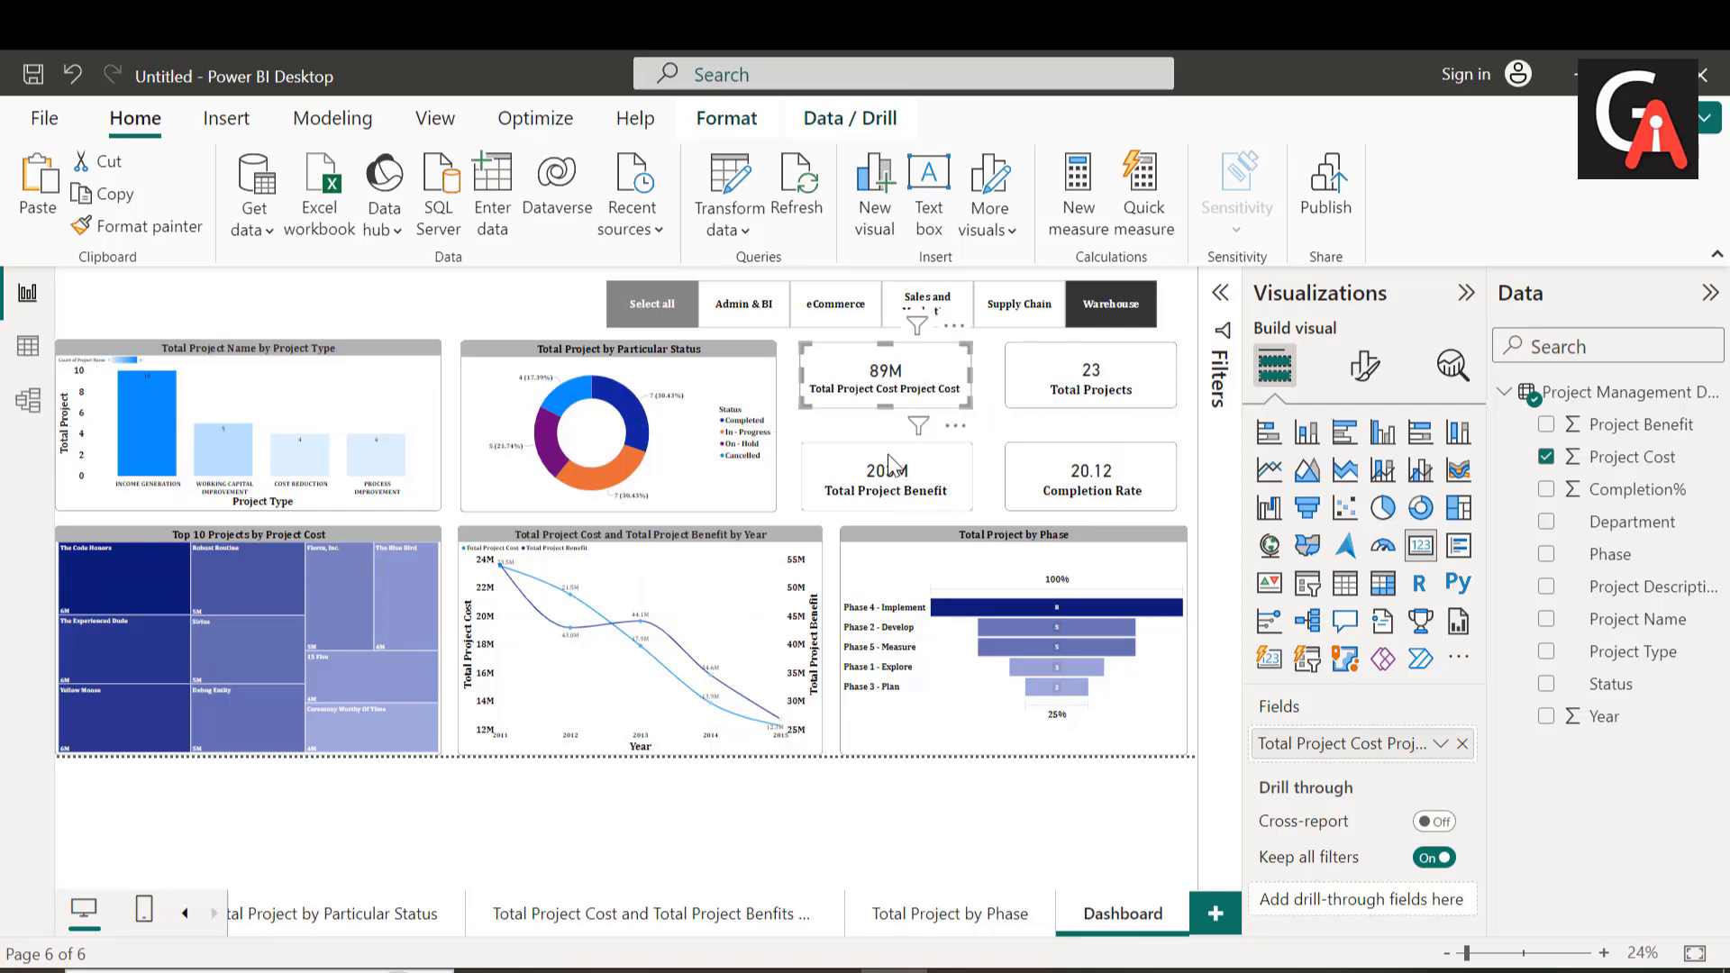
pyautogui.click(888, 458)
pyautogui.moveTo(888, 444)
pyautogui.mouseDown()
pyautogui.moveTo(887, 413)
pyautogui.moveTo(892, 428)
pyautogui.mouseUp()
pyautogui.click(885, 404)
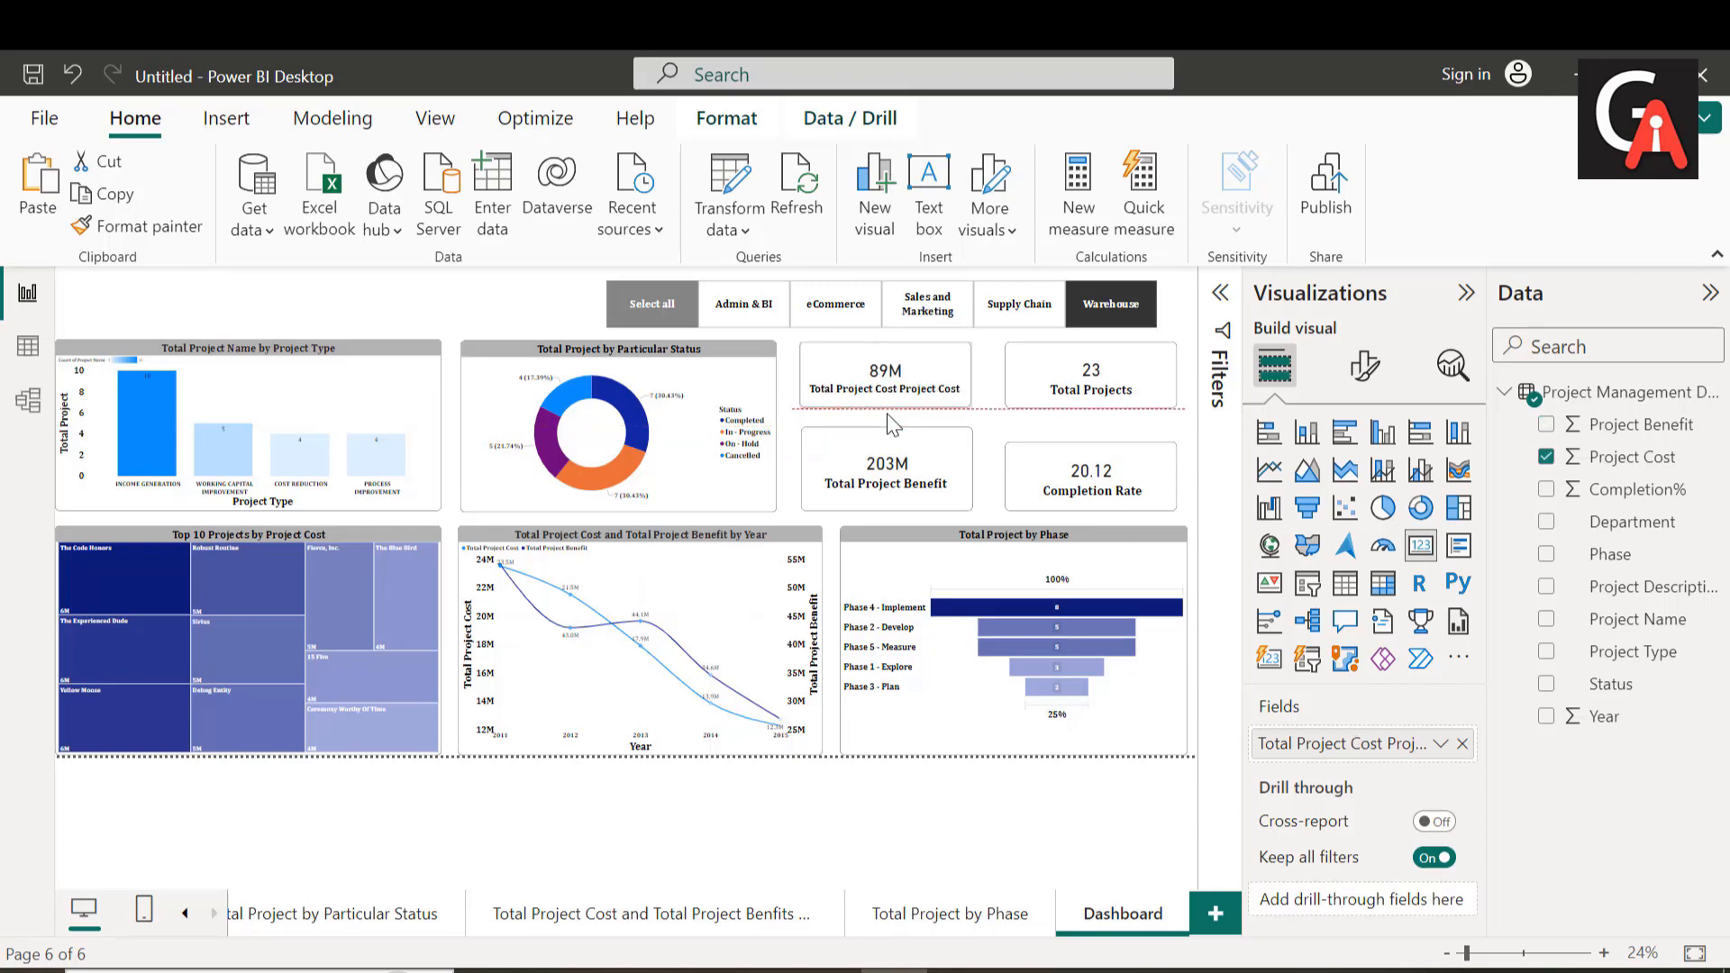
pyautogui.click(1069, 397)
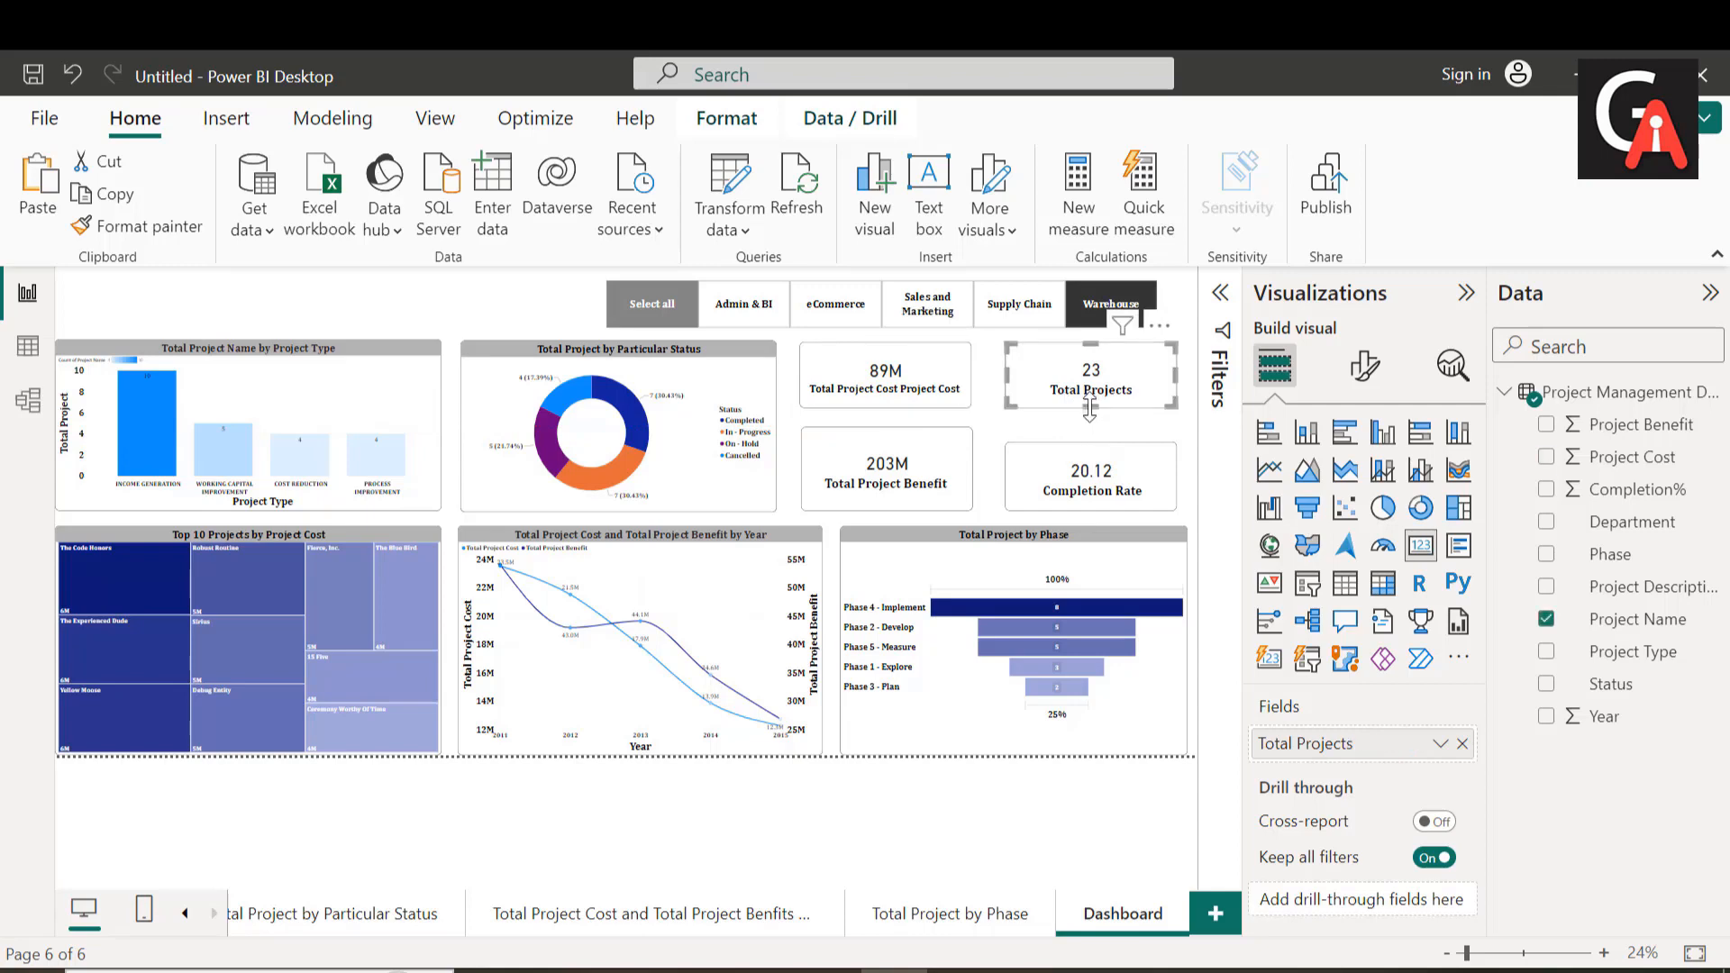
pyautogui.click(1093, 470)
pyautogui.moveTo(1092, 467); pyautogui.dragTo(1093, 465)
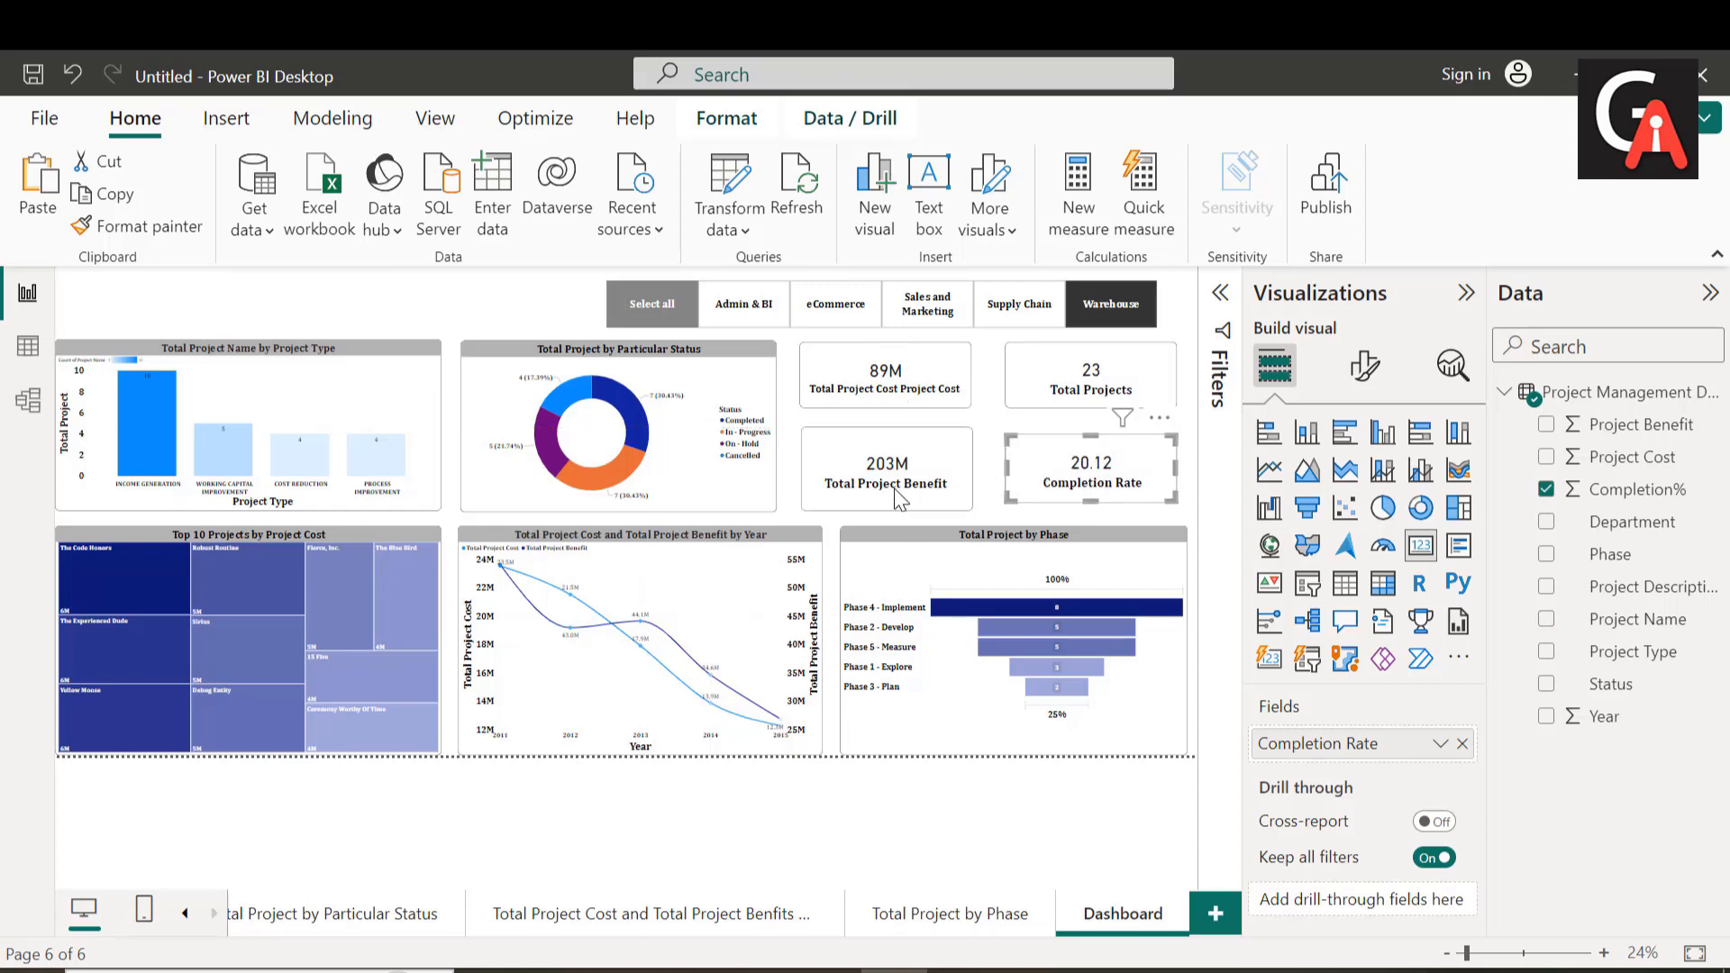
pyautogui.click(898, 504)
pyautogui.moveTo(892, 511); pyautogui.dragTo(890, 501)
pyautogui.click(1078, 486)
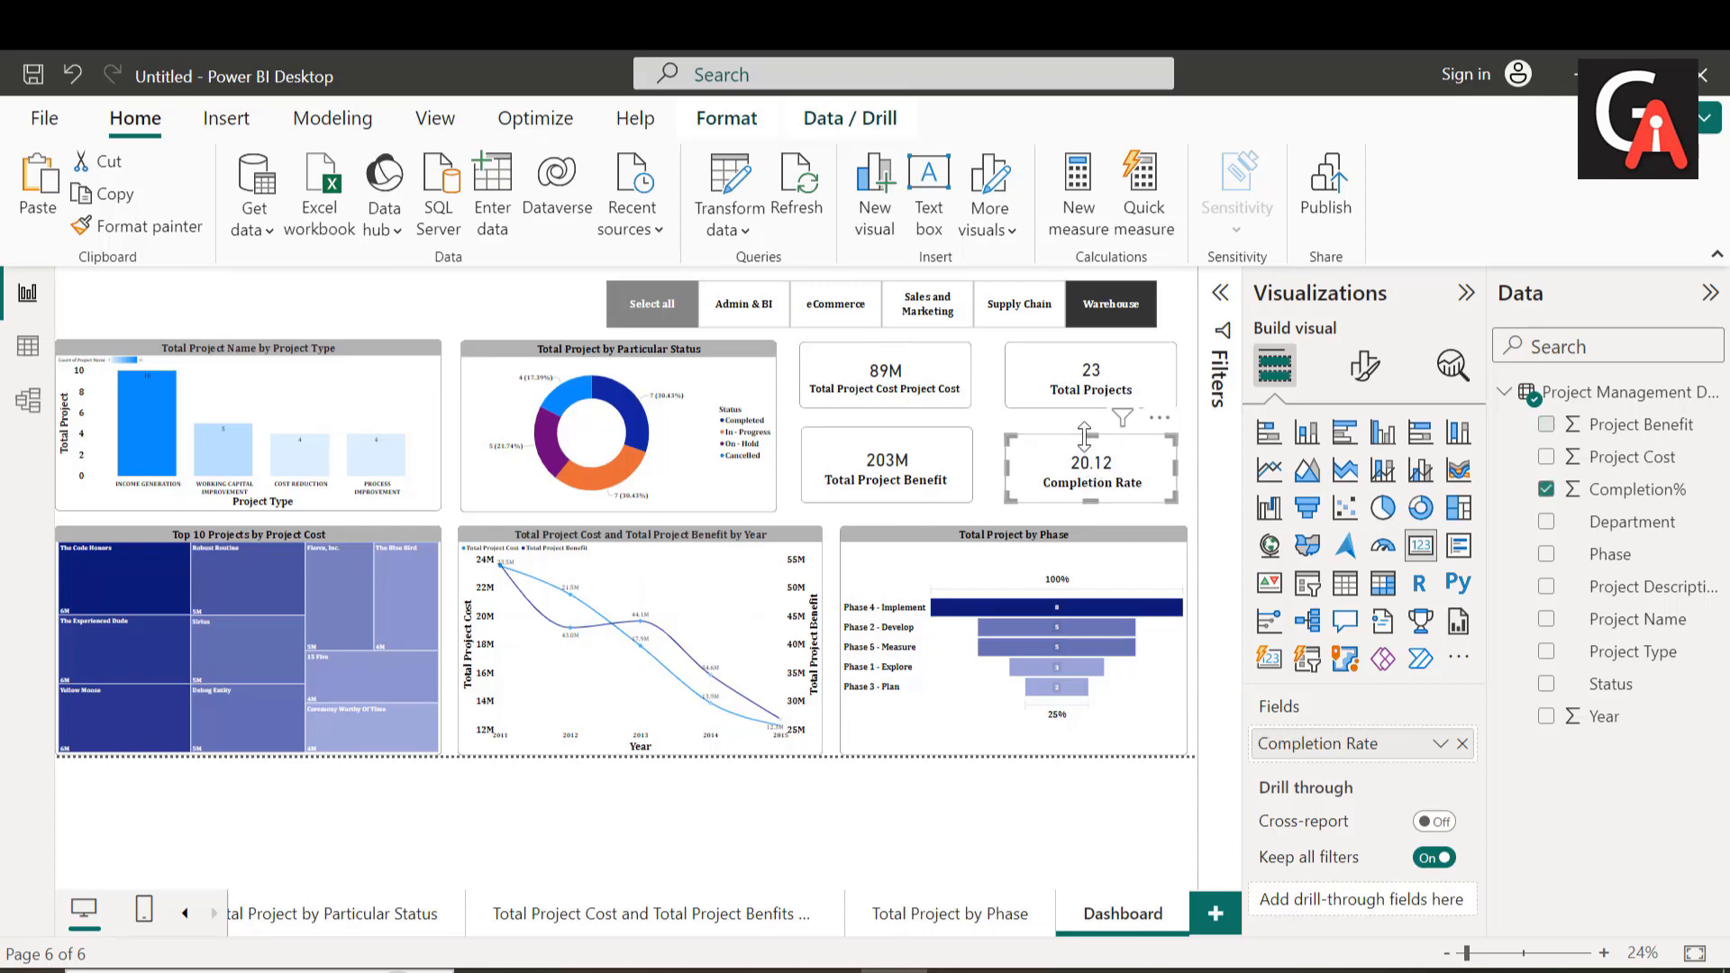
pyautogui.moveTo(1089, 436); pyautogui.dragTo(1089, 429)
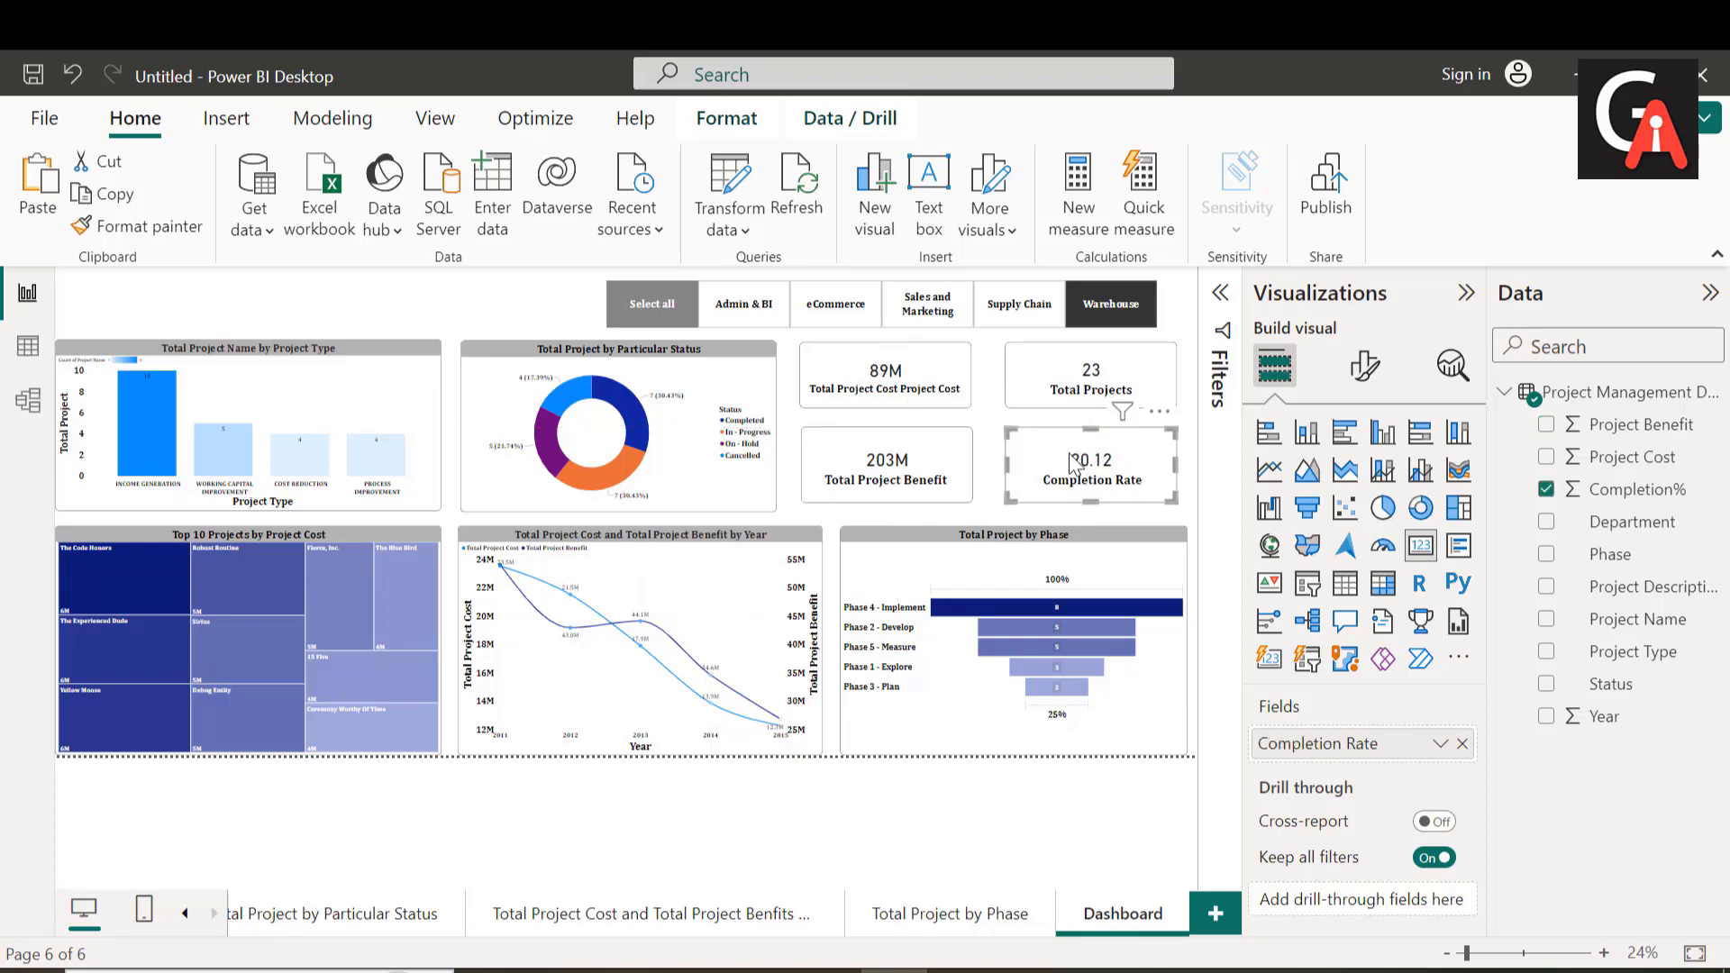
# Step: Widen all four cards towards each other to narrow the gap between the two card columns, keeping each column aligned
pyautogui.click(1005, 462)
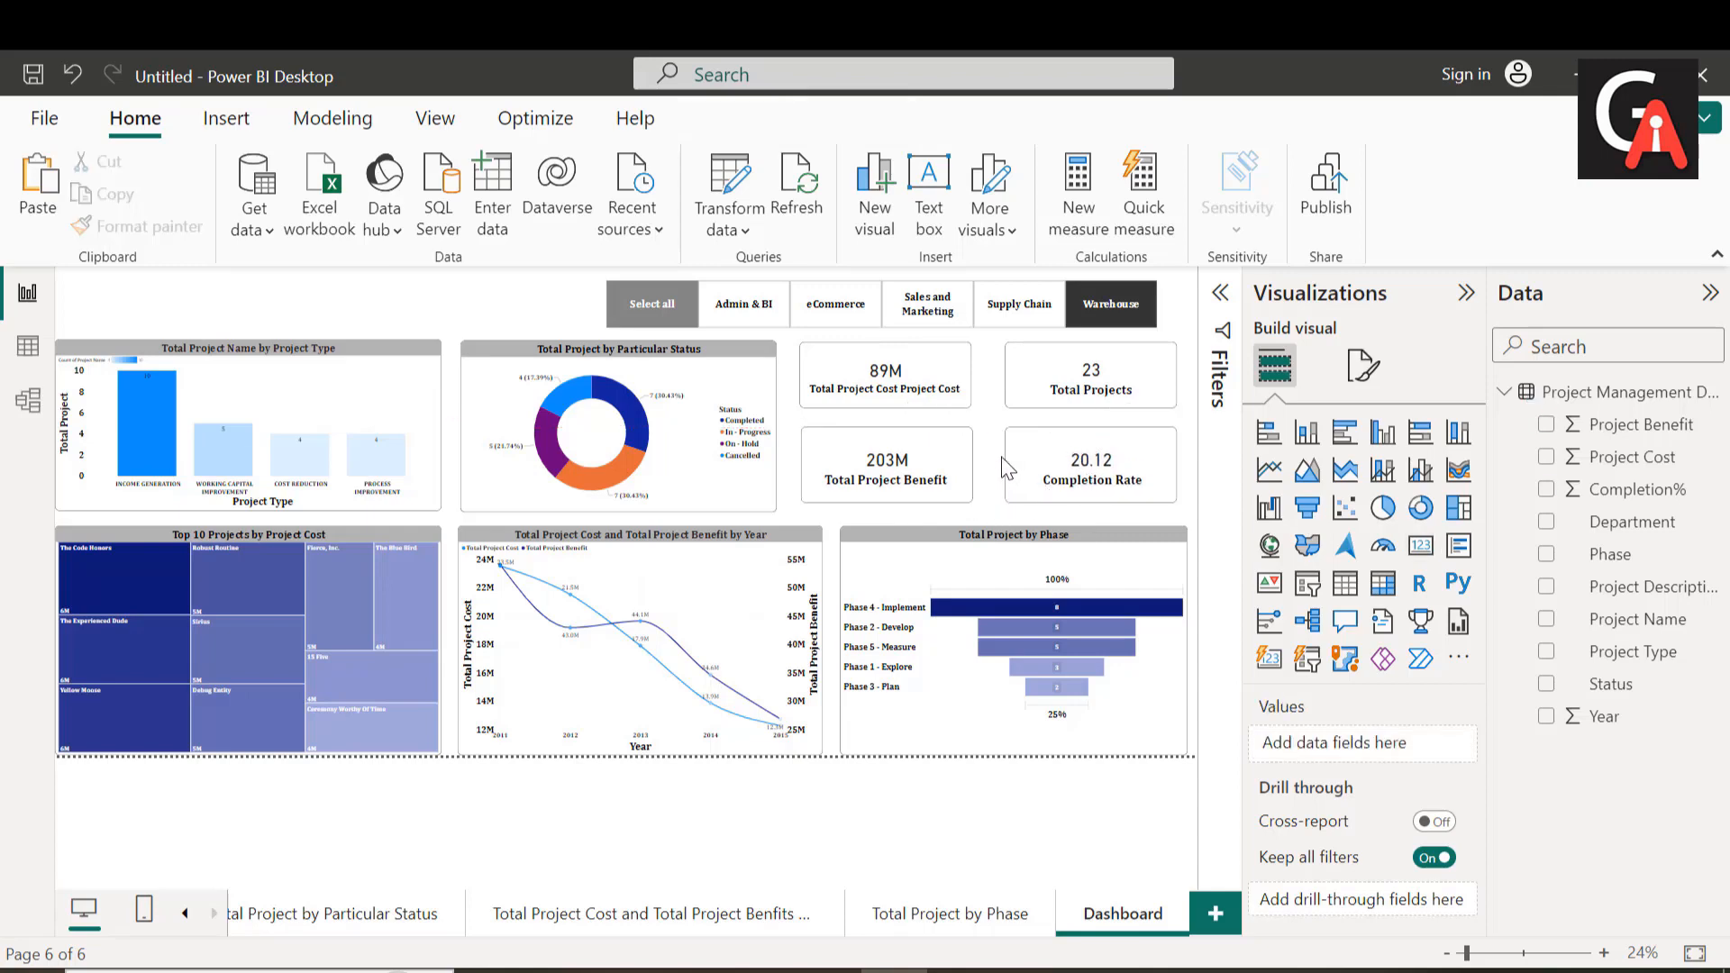
pyautogui.click(1016, 477)
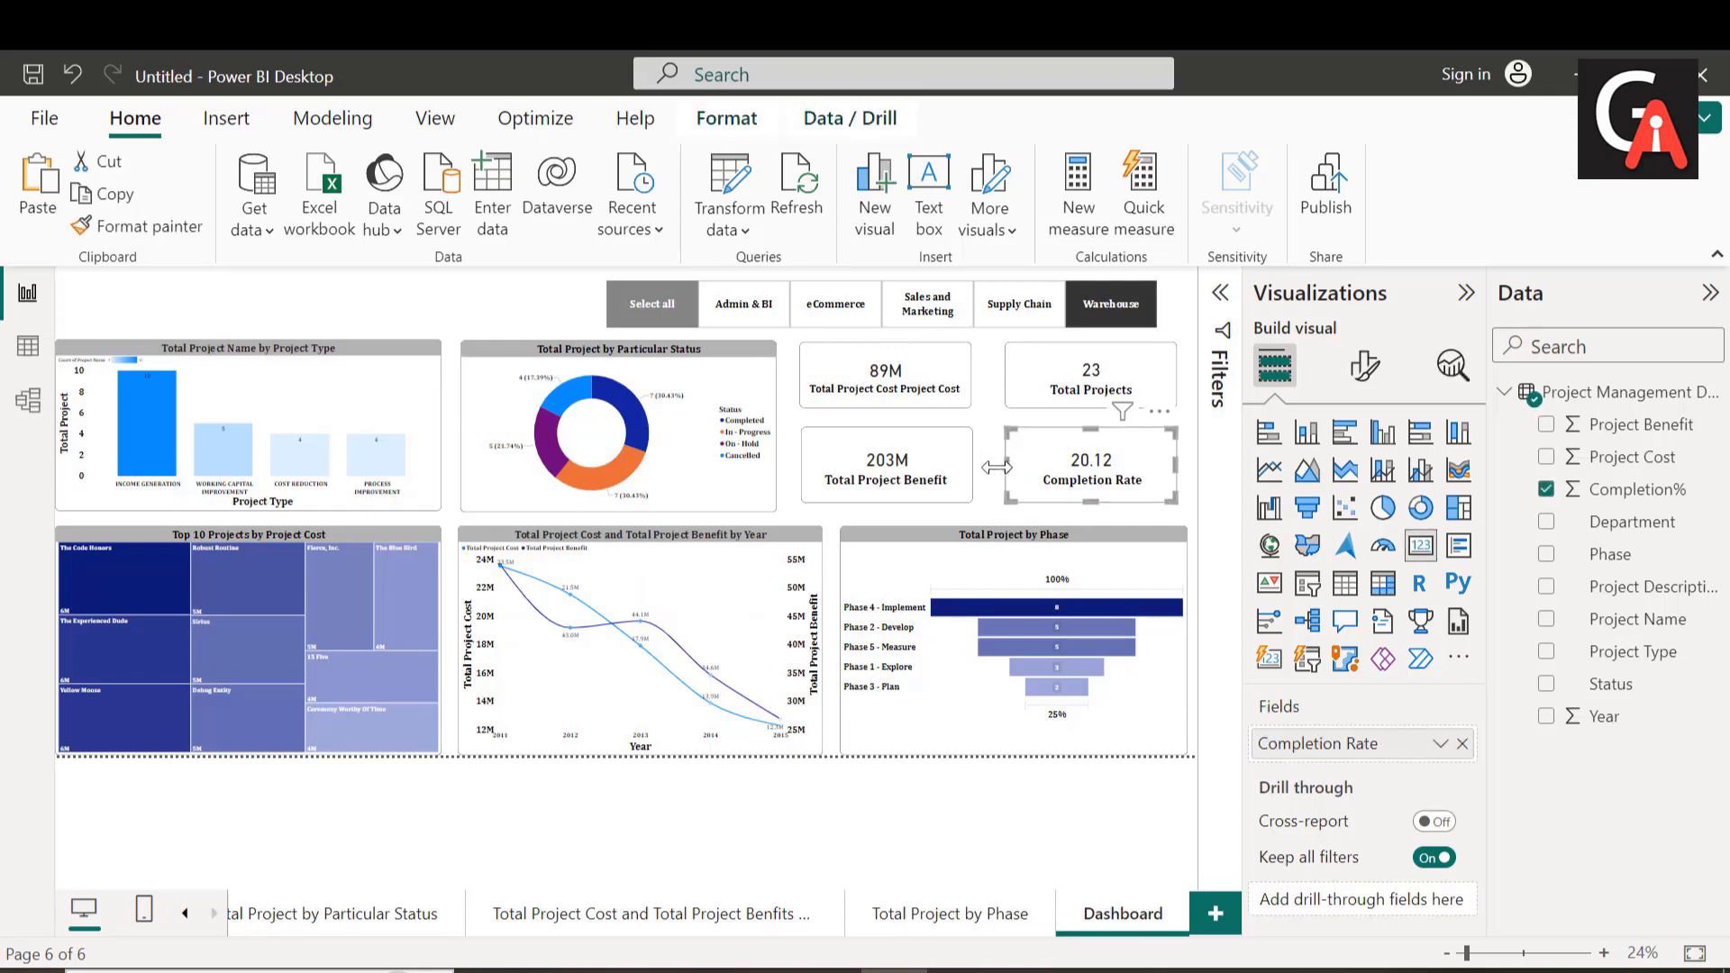
pyautogui.click(993, 468)
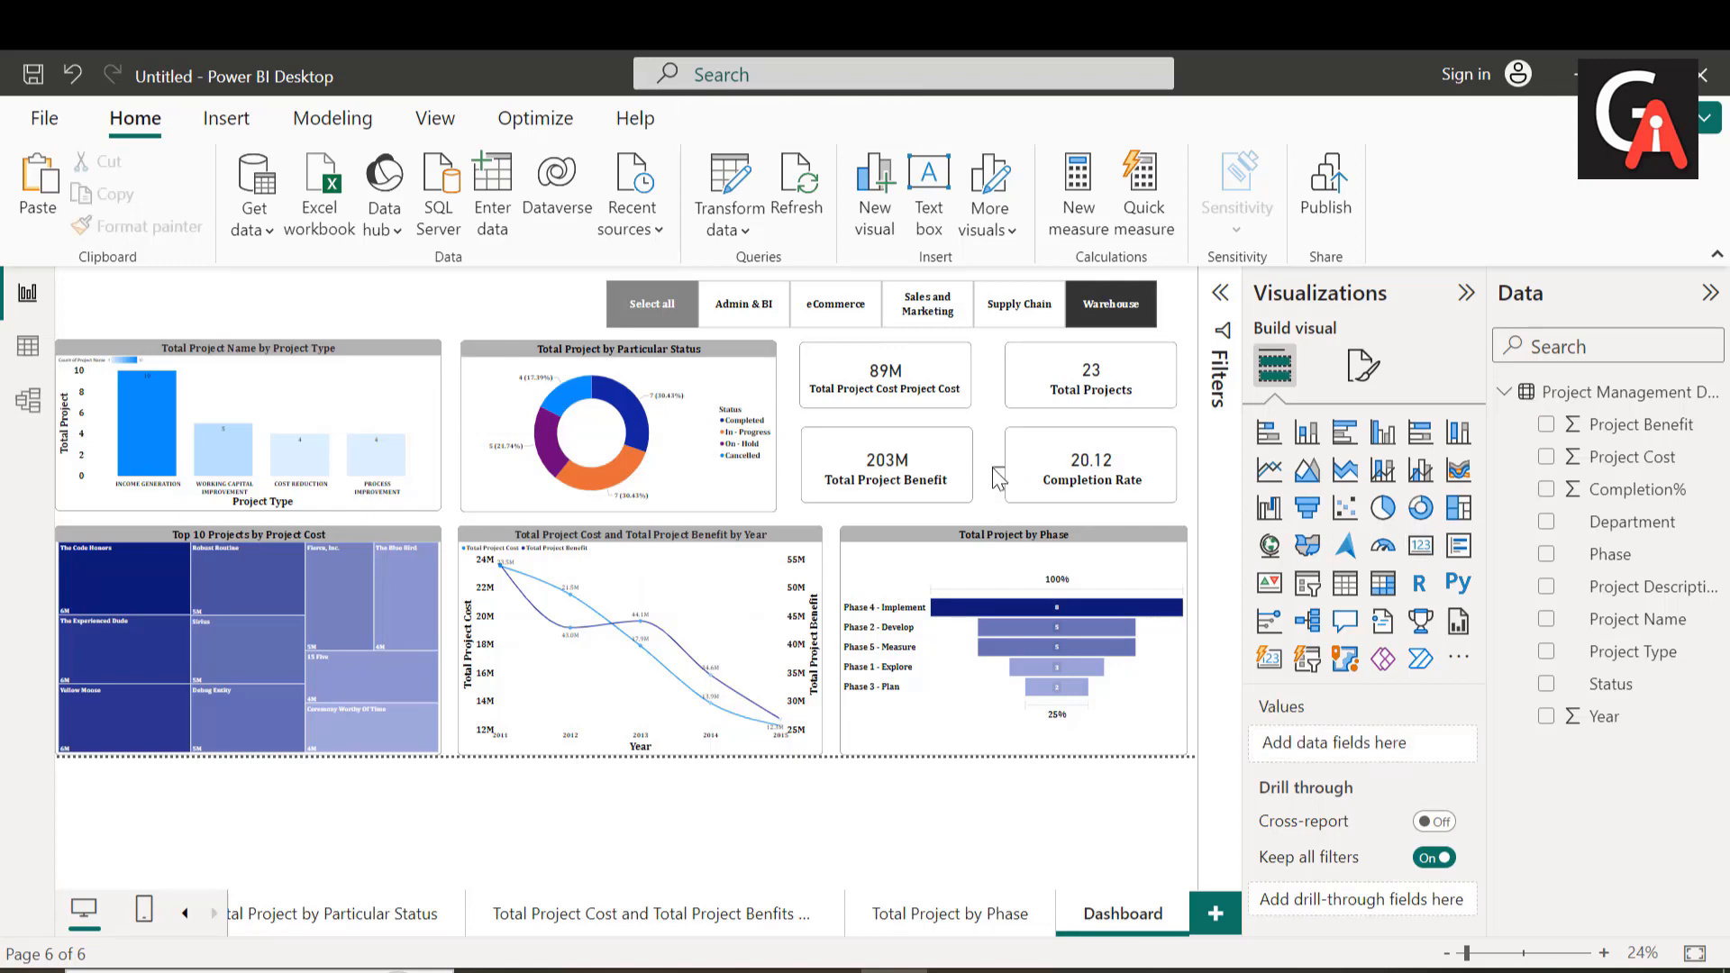
pyautogui.click(1016, 475)
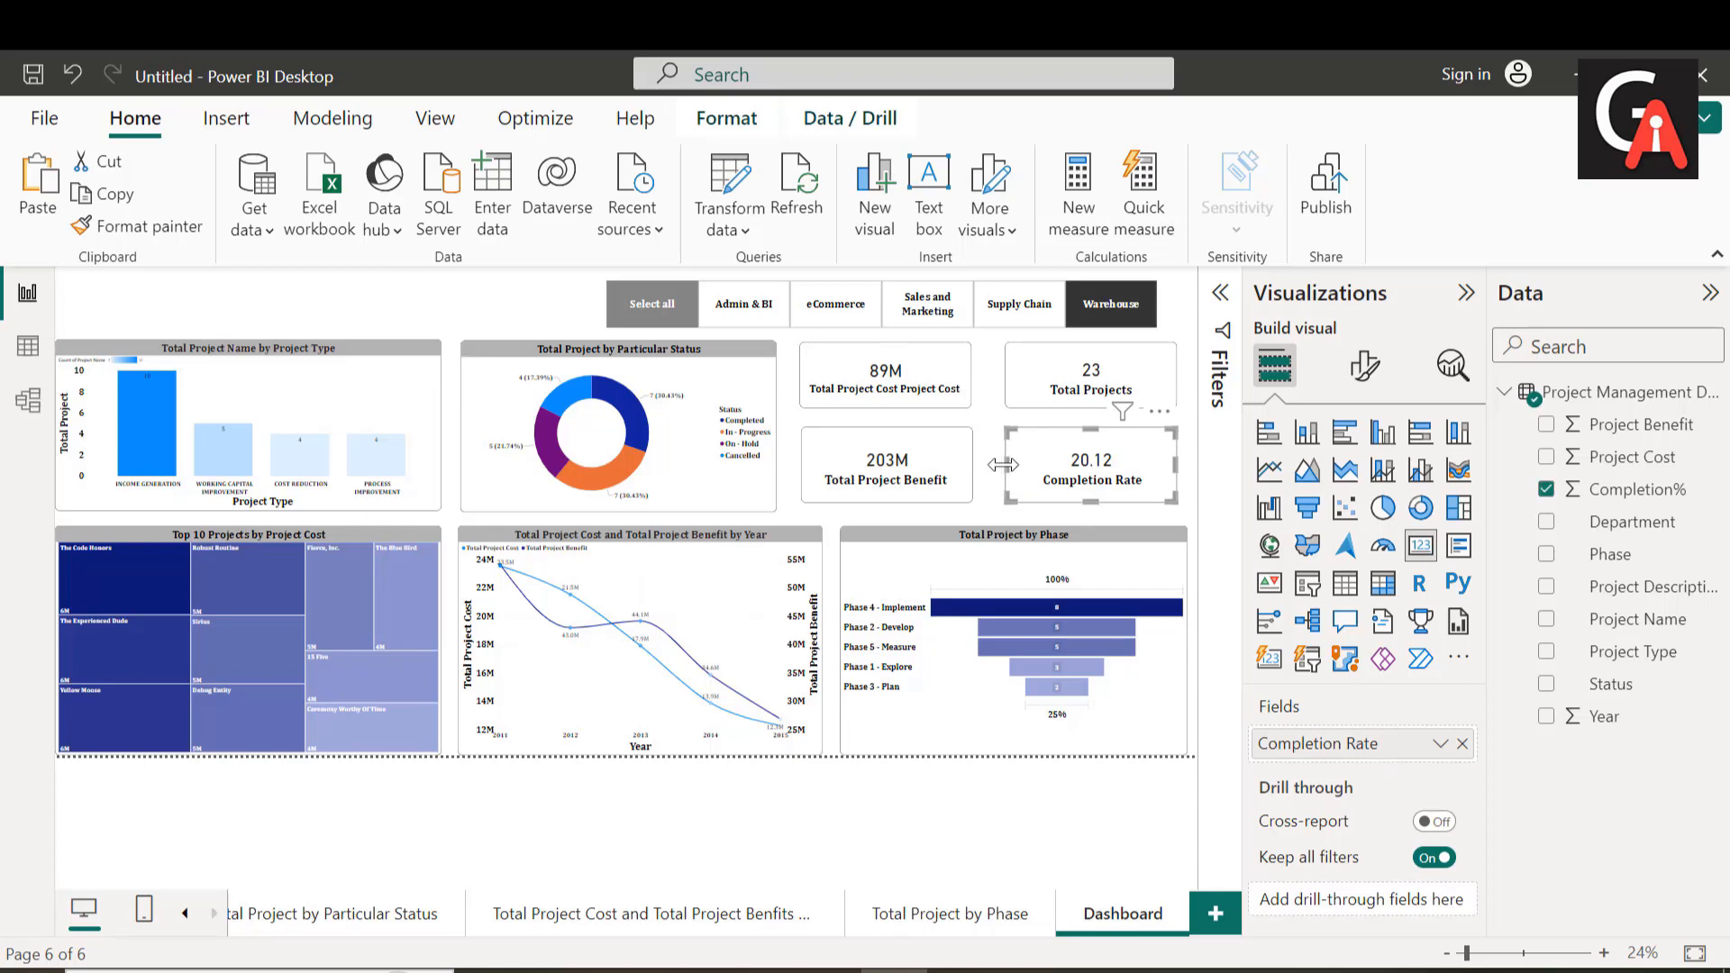
pyautogui.moveTo(1008, 475); pyautogui.dragTo(997, 476)
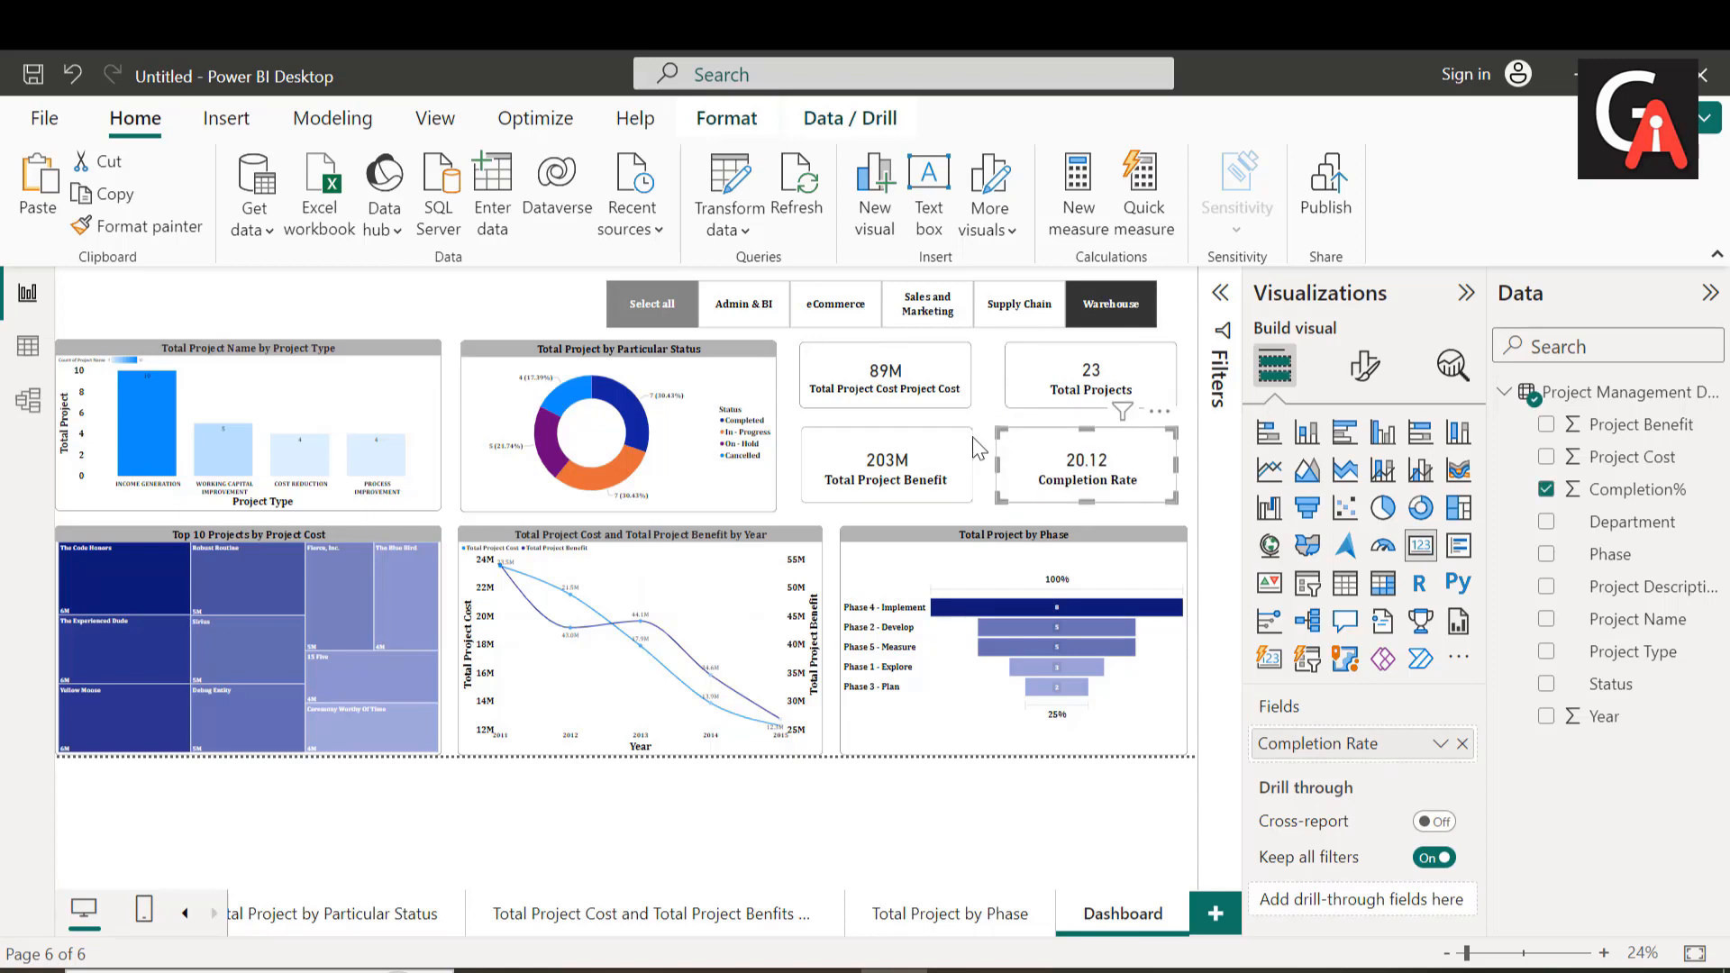
pyautogui.click(968, 464)
pyautogui.moveTo(972, 464); pyautogui.dragTo(983, 465)
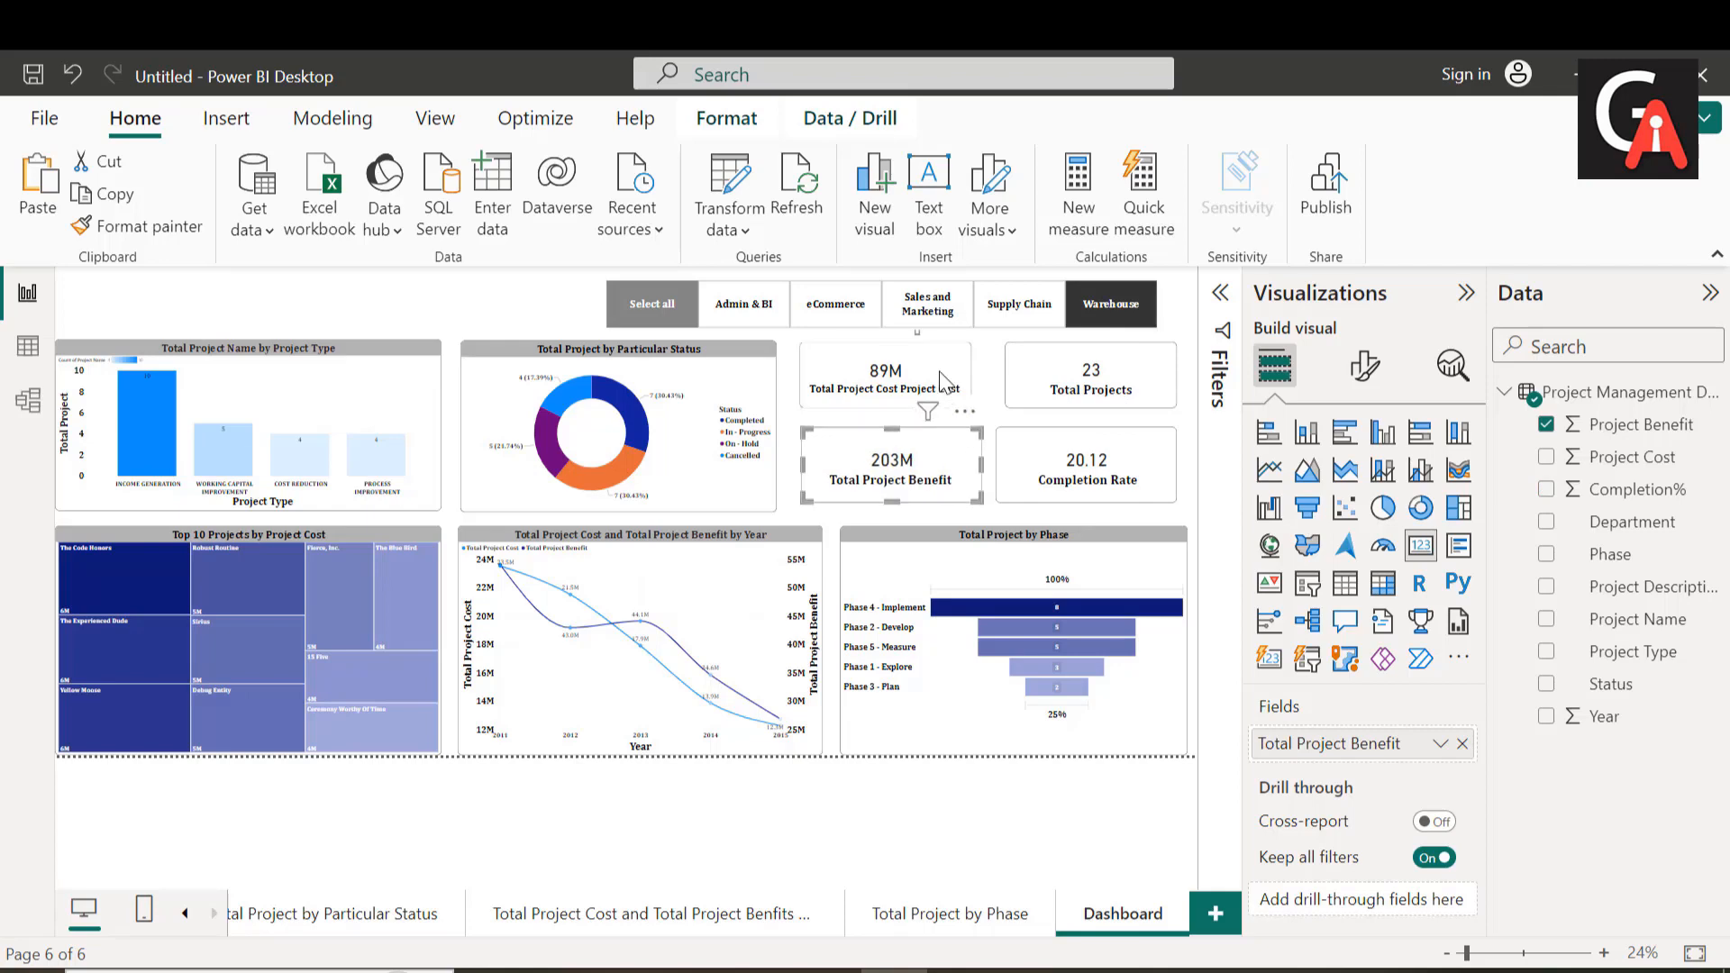
pyautogui.click(966, 383)
pyautogui.moveTo(977, 385); pyautogui.dragTo(990, 383)
pyautogui.click(1037, 386)
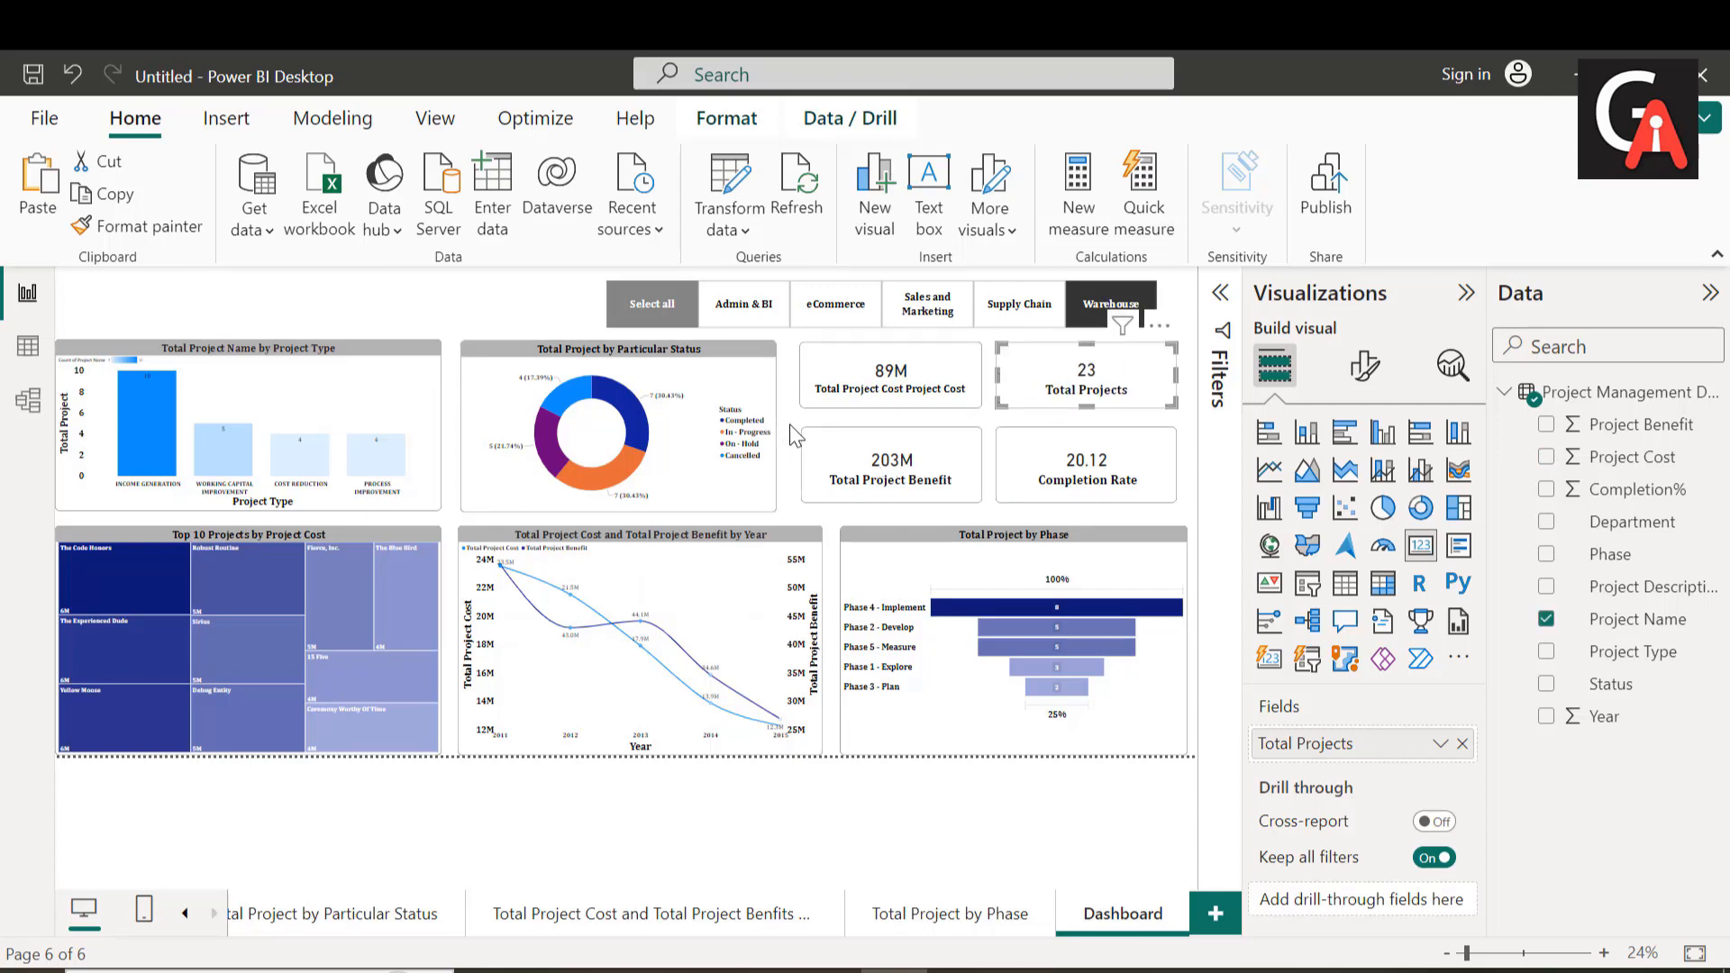
# Step: Shorten the Total Project Benefit and Completion Rate cards from above, widening the gap below the upper cards and keeping their upper edges aligned
pyautogui.click(902, 407)
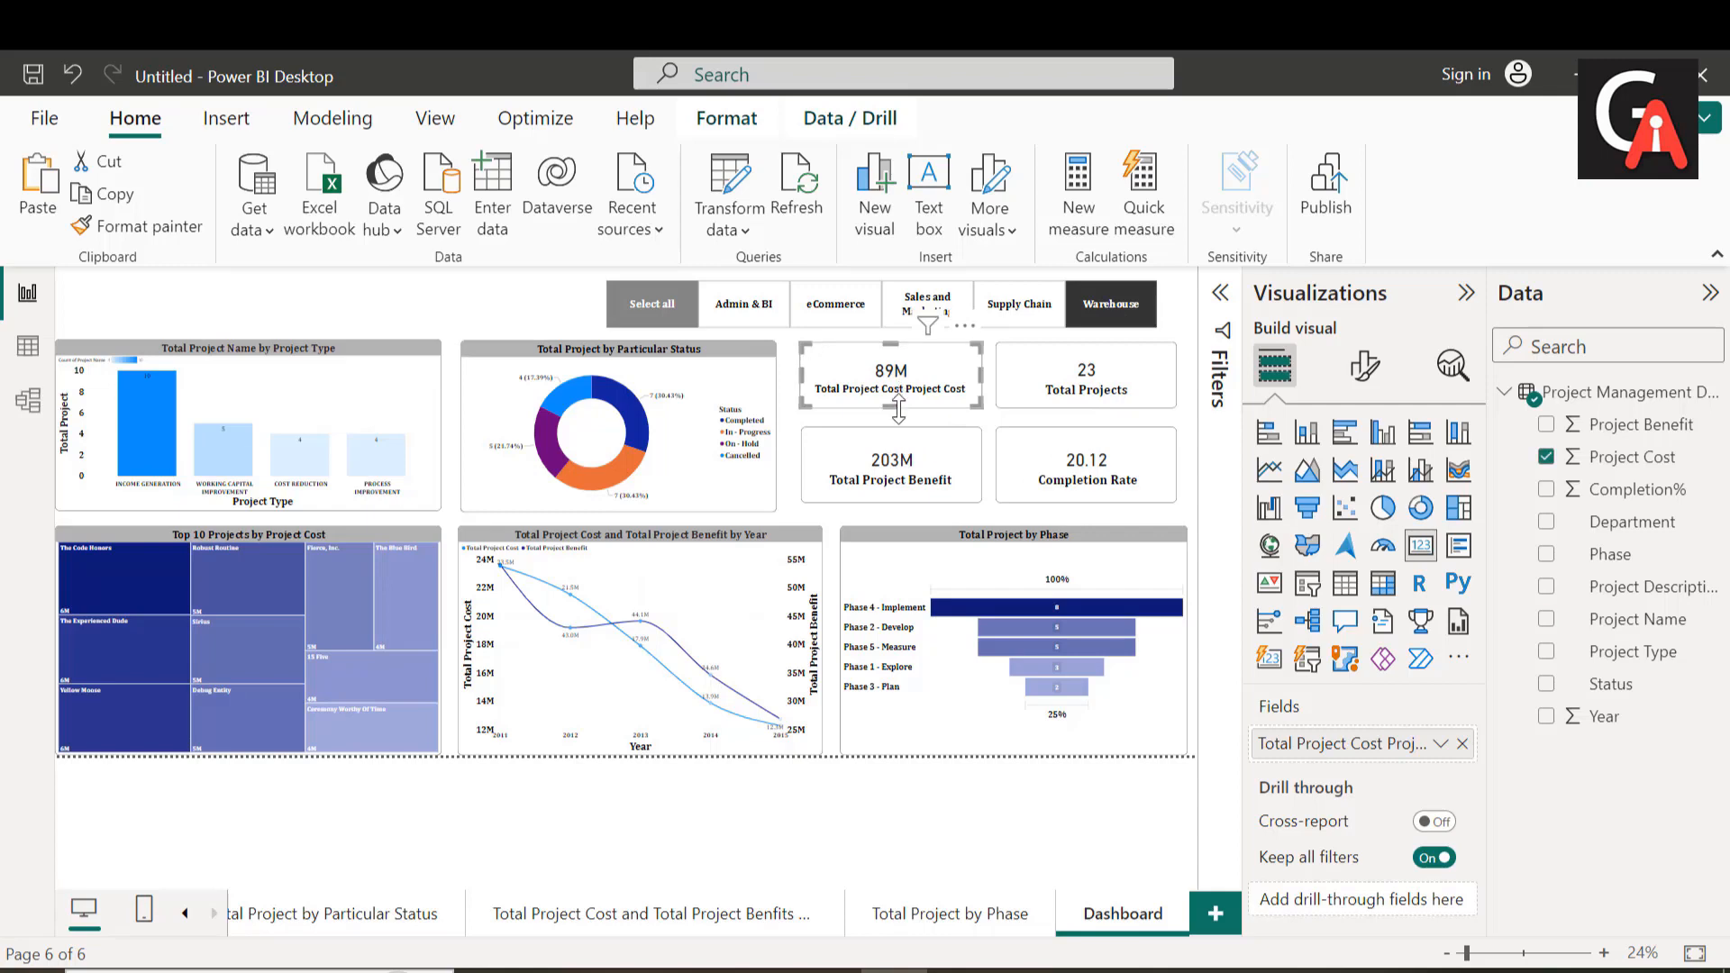
pyautogui.click(896, 464)
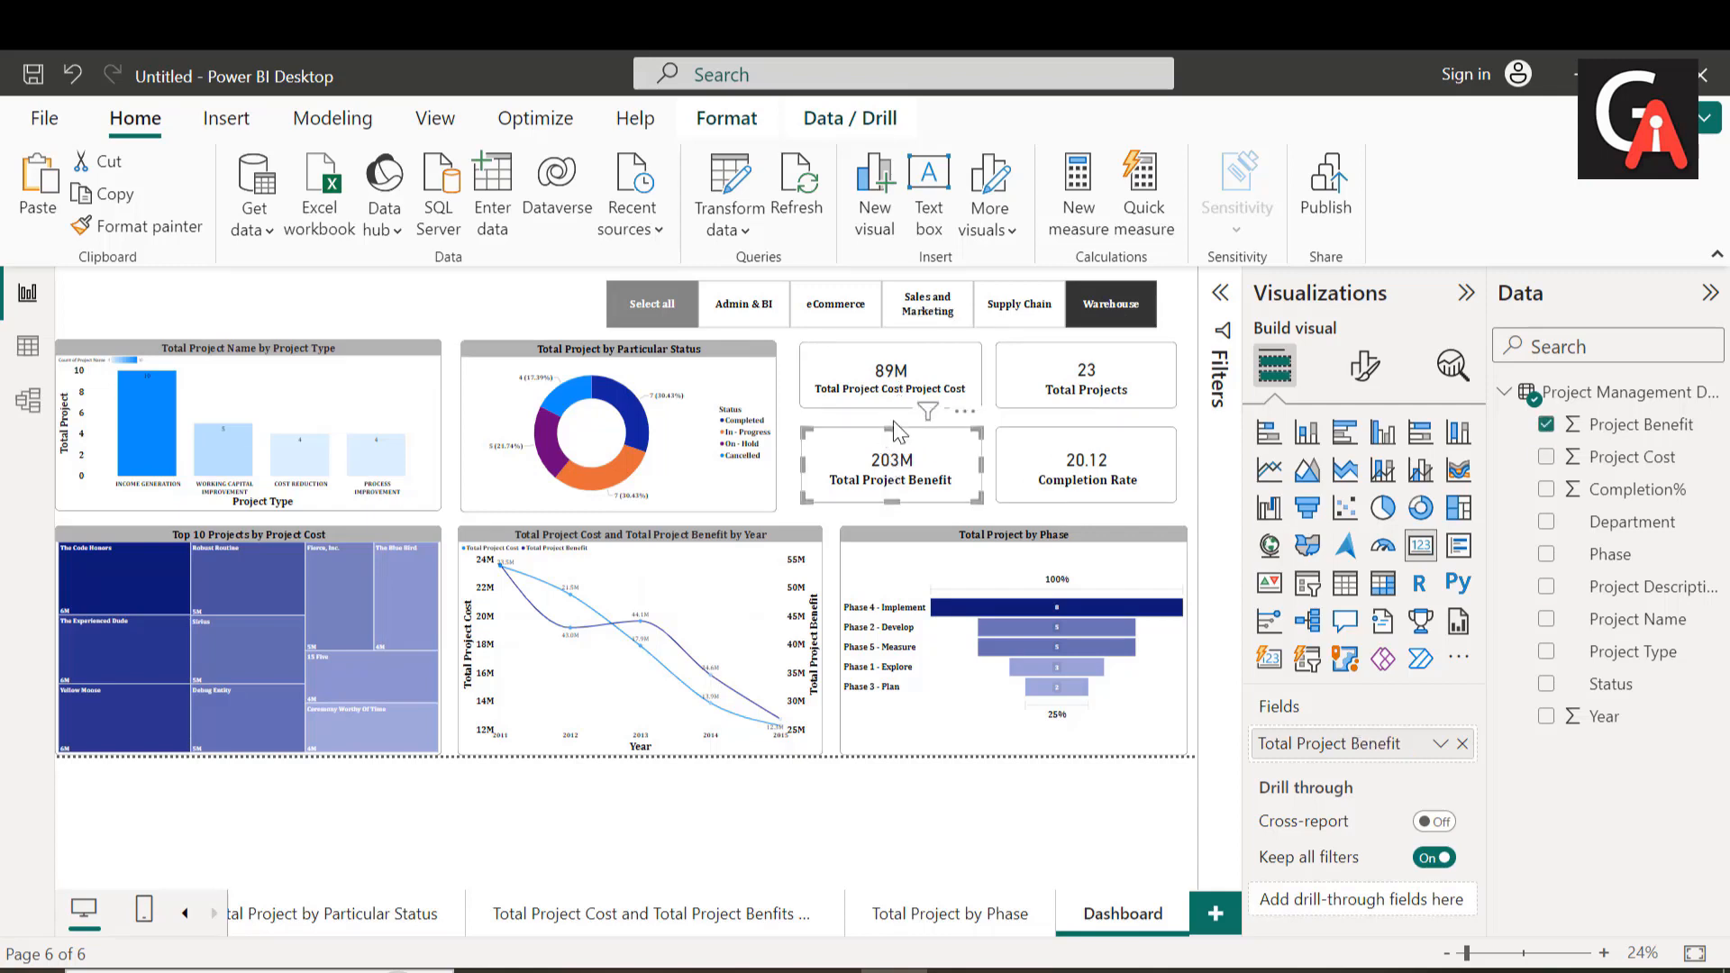
pyautogui.moveTo(891, 428); pyautogui.dragTo(893, 439)
pyautogui.click(1080, 430)
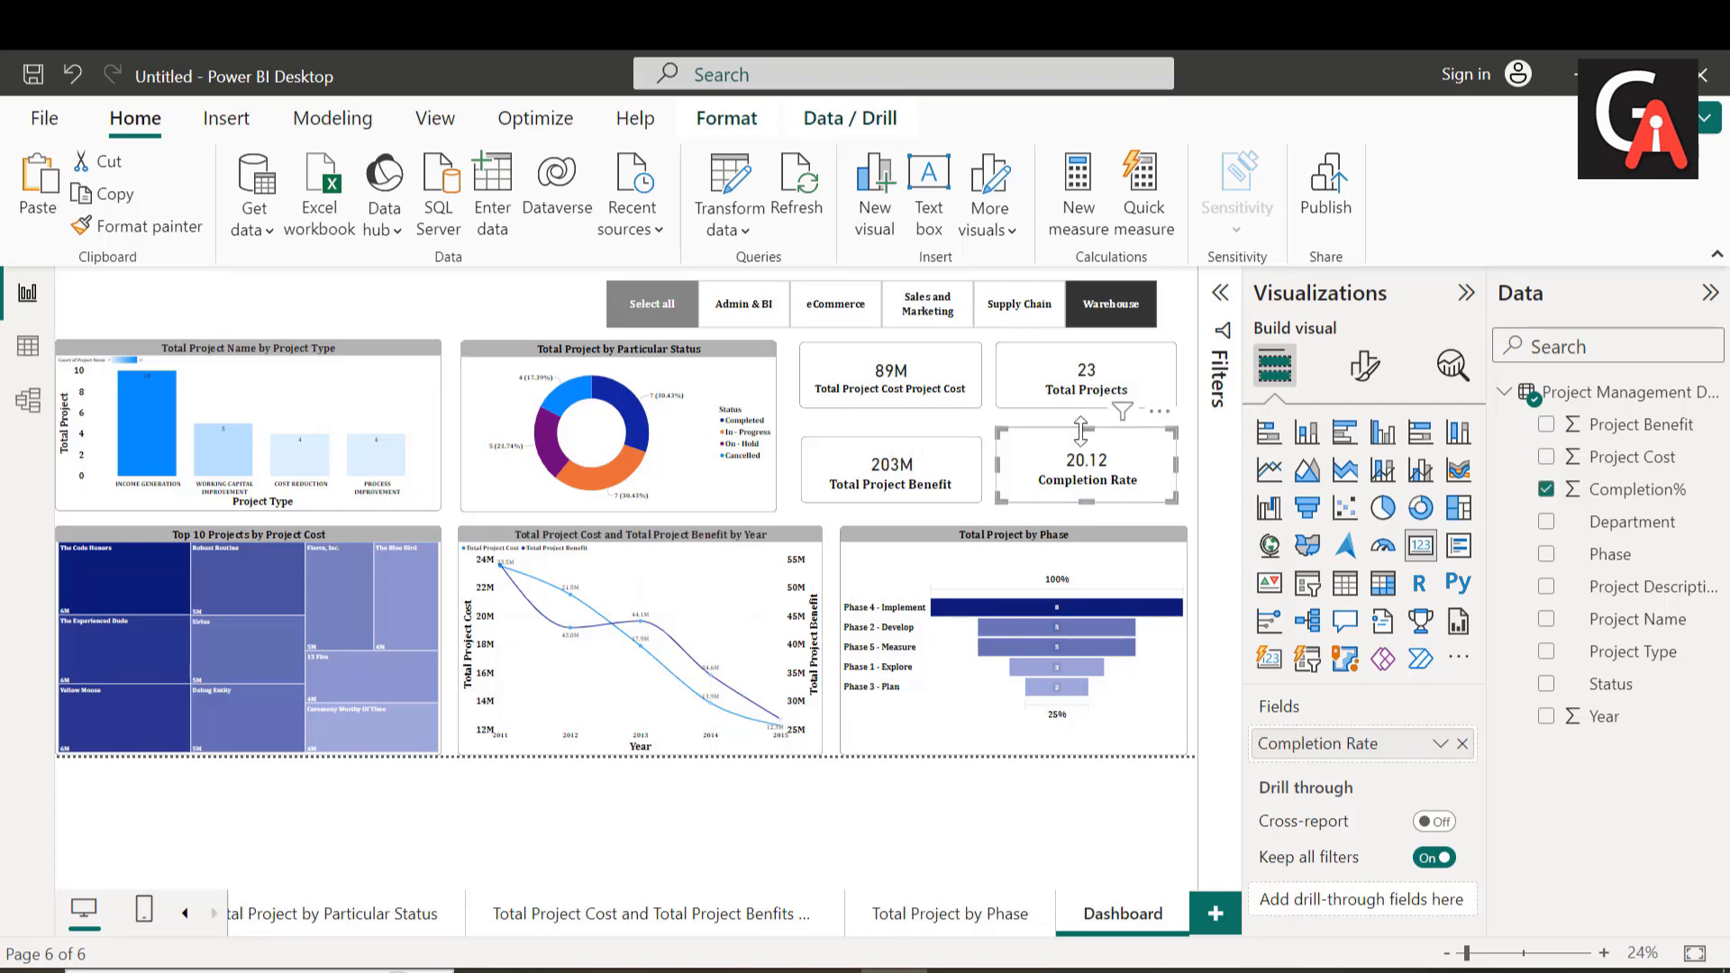
pyautogui.moveTo(1086, 429); pyautogui.dragTo(1089, 438)
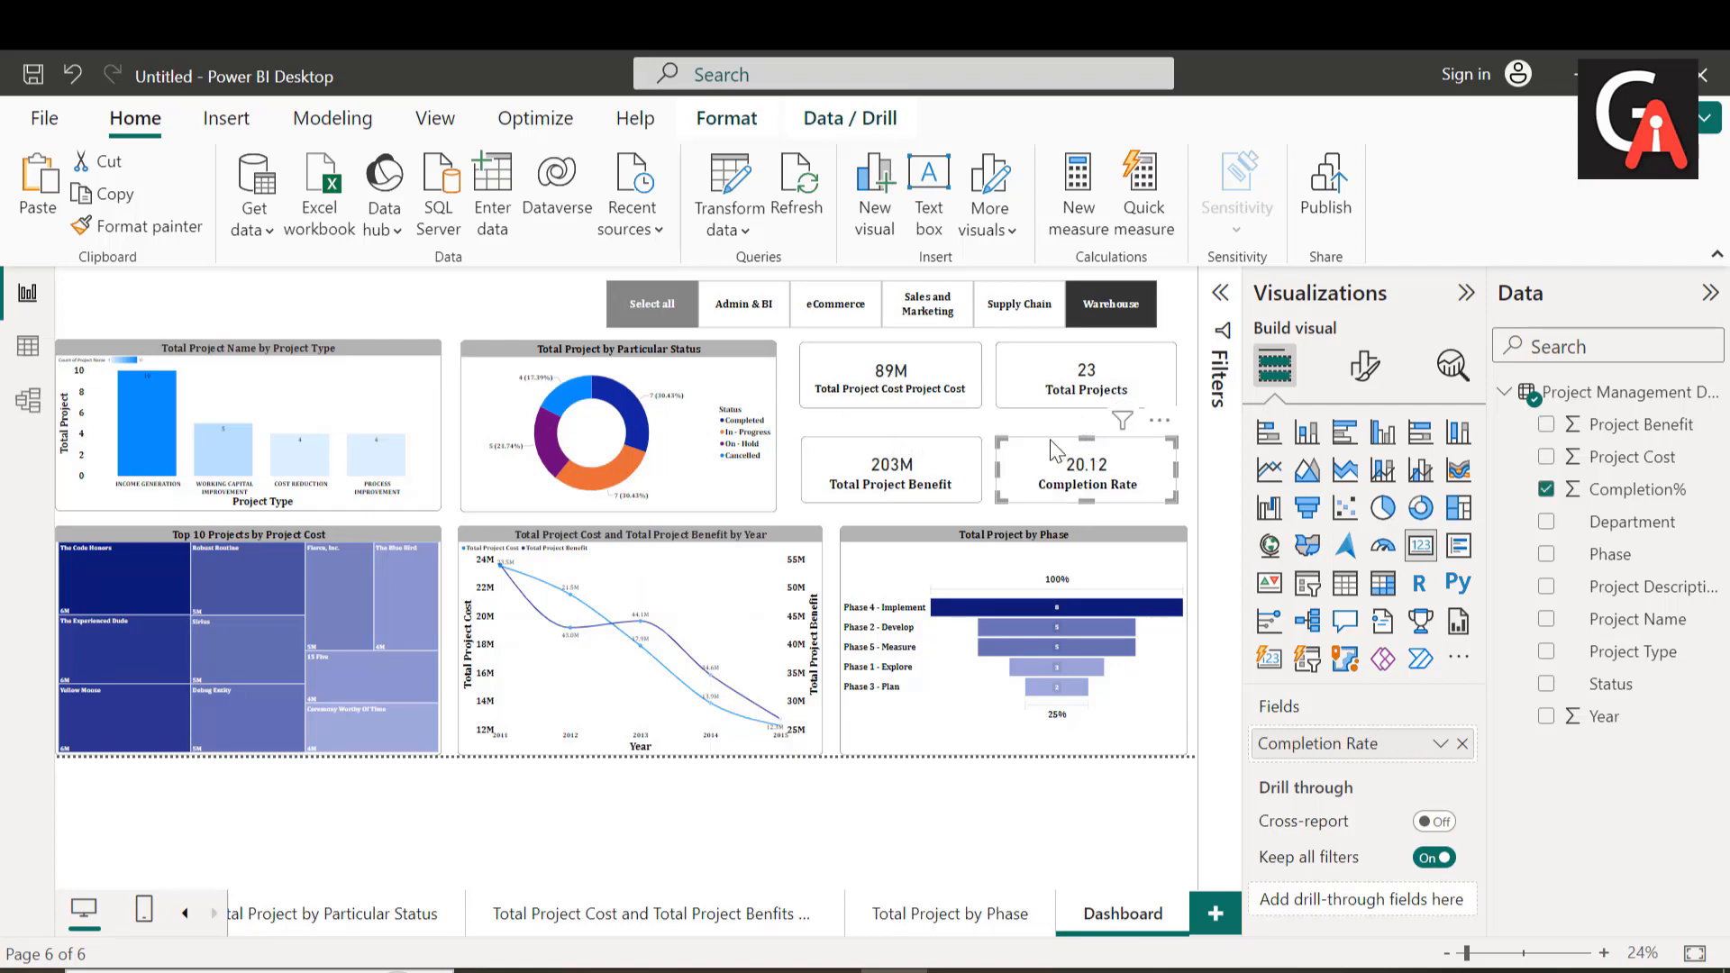
pyautogui.click(987, 413)
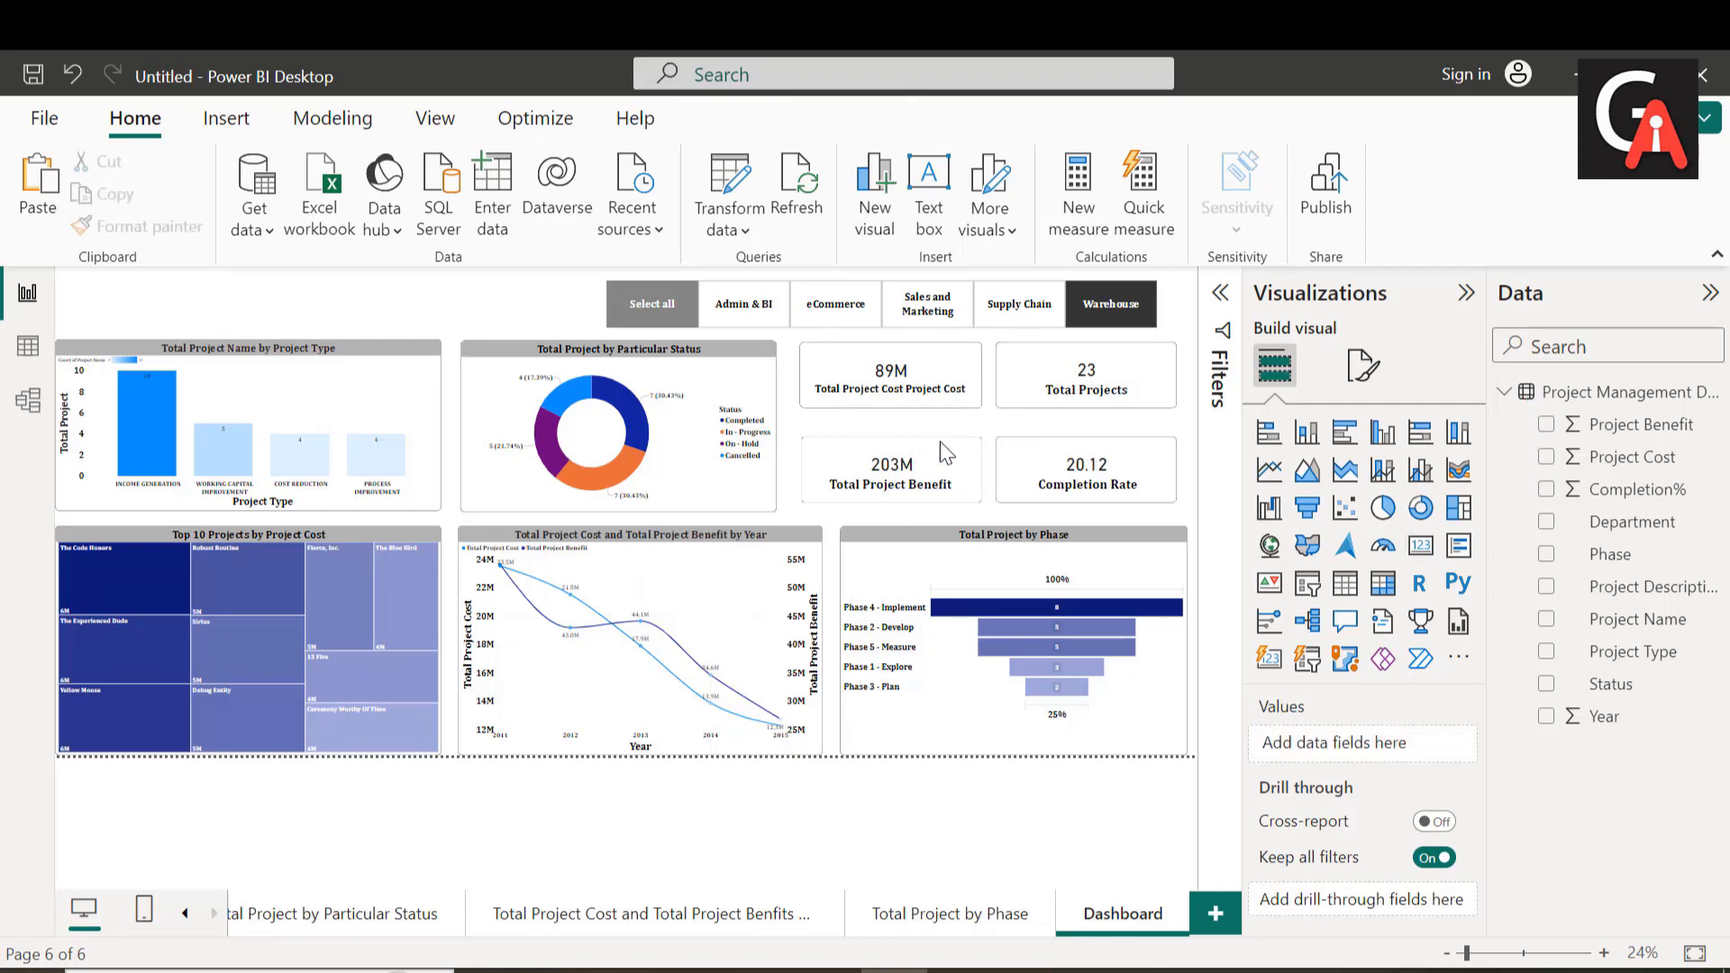
pyautogui.click(888, 494)
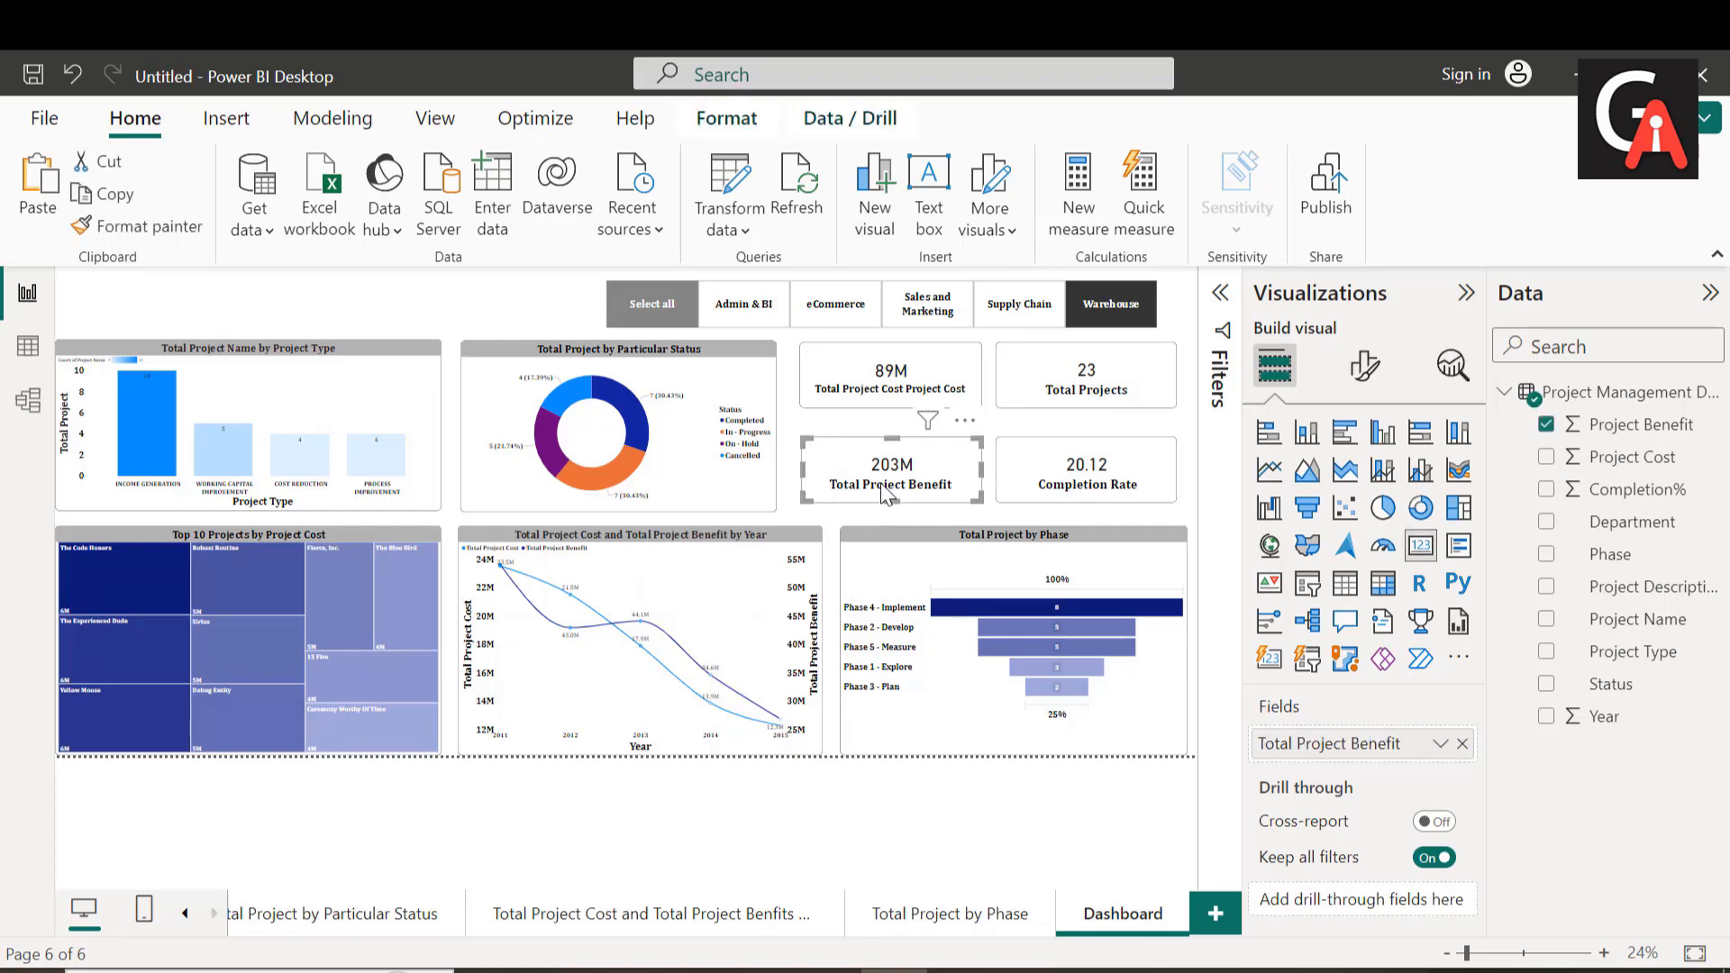
# Step: Test the Department slicer with Admin & BI, and reset it to select all departments
pyautogui.click(728, 307)
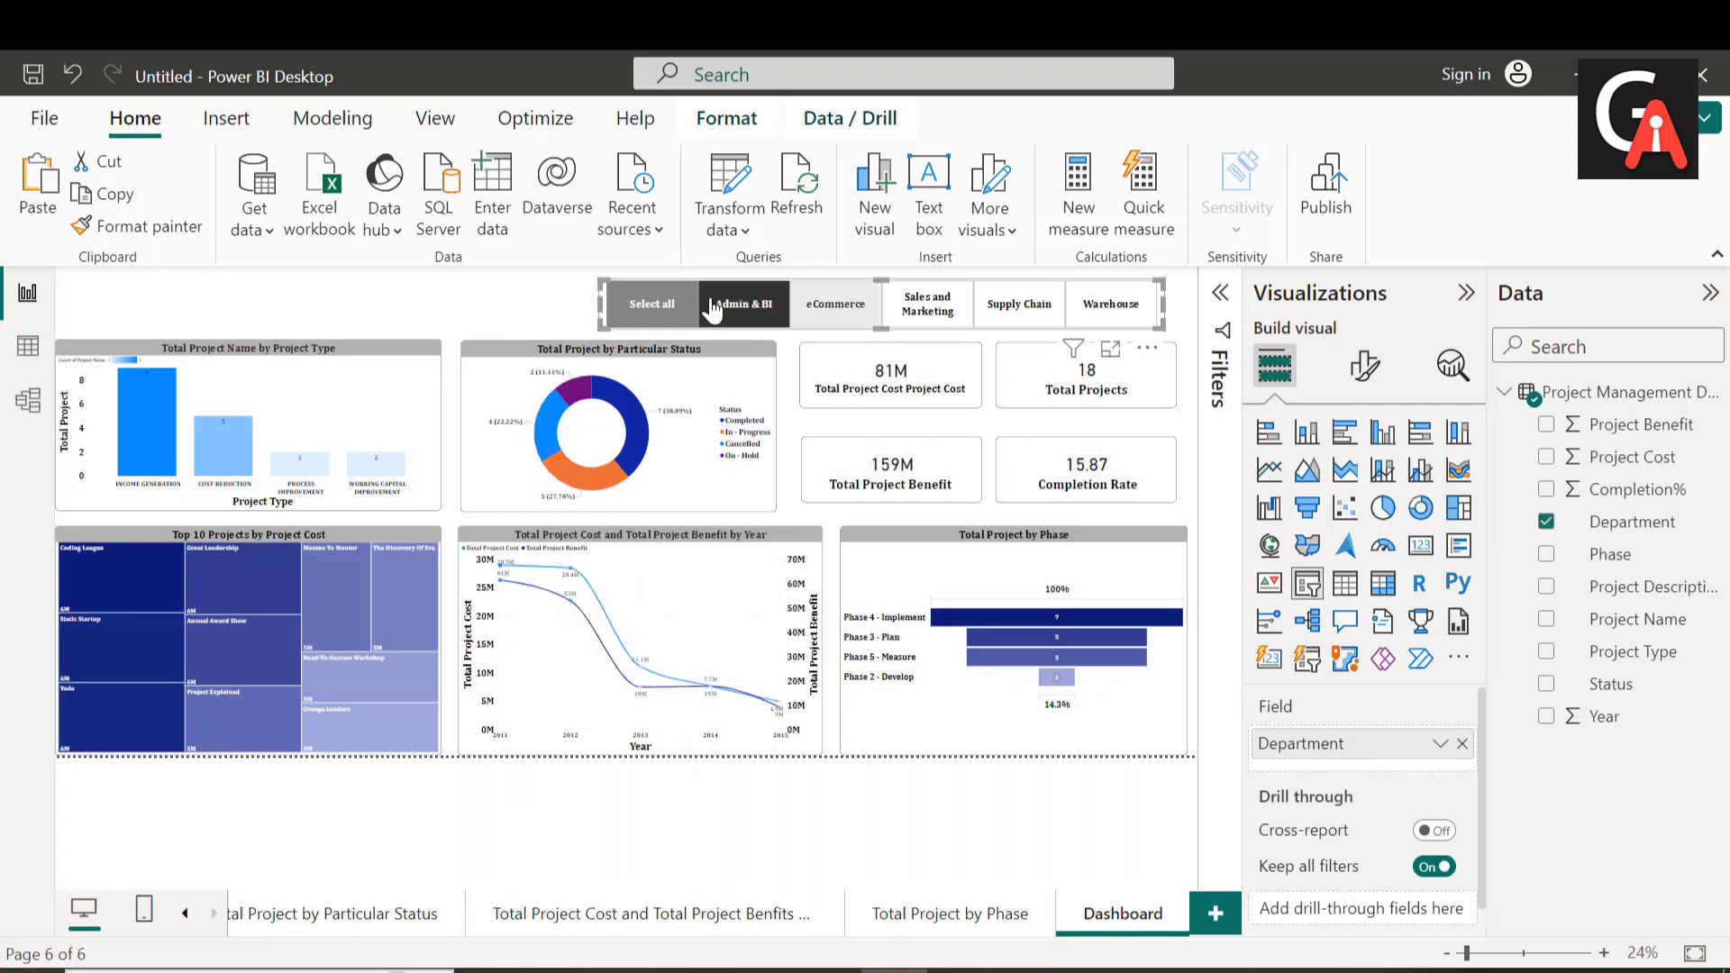
pyautogui.click(820, 308)
pyautogui.click(651, 309)
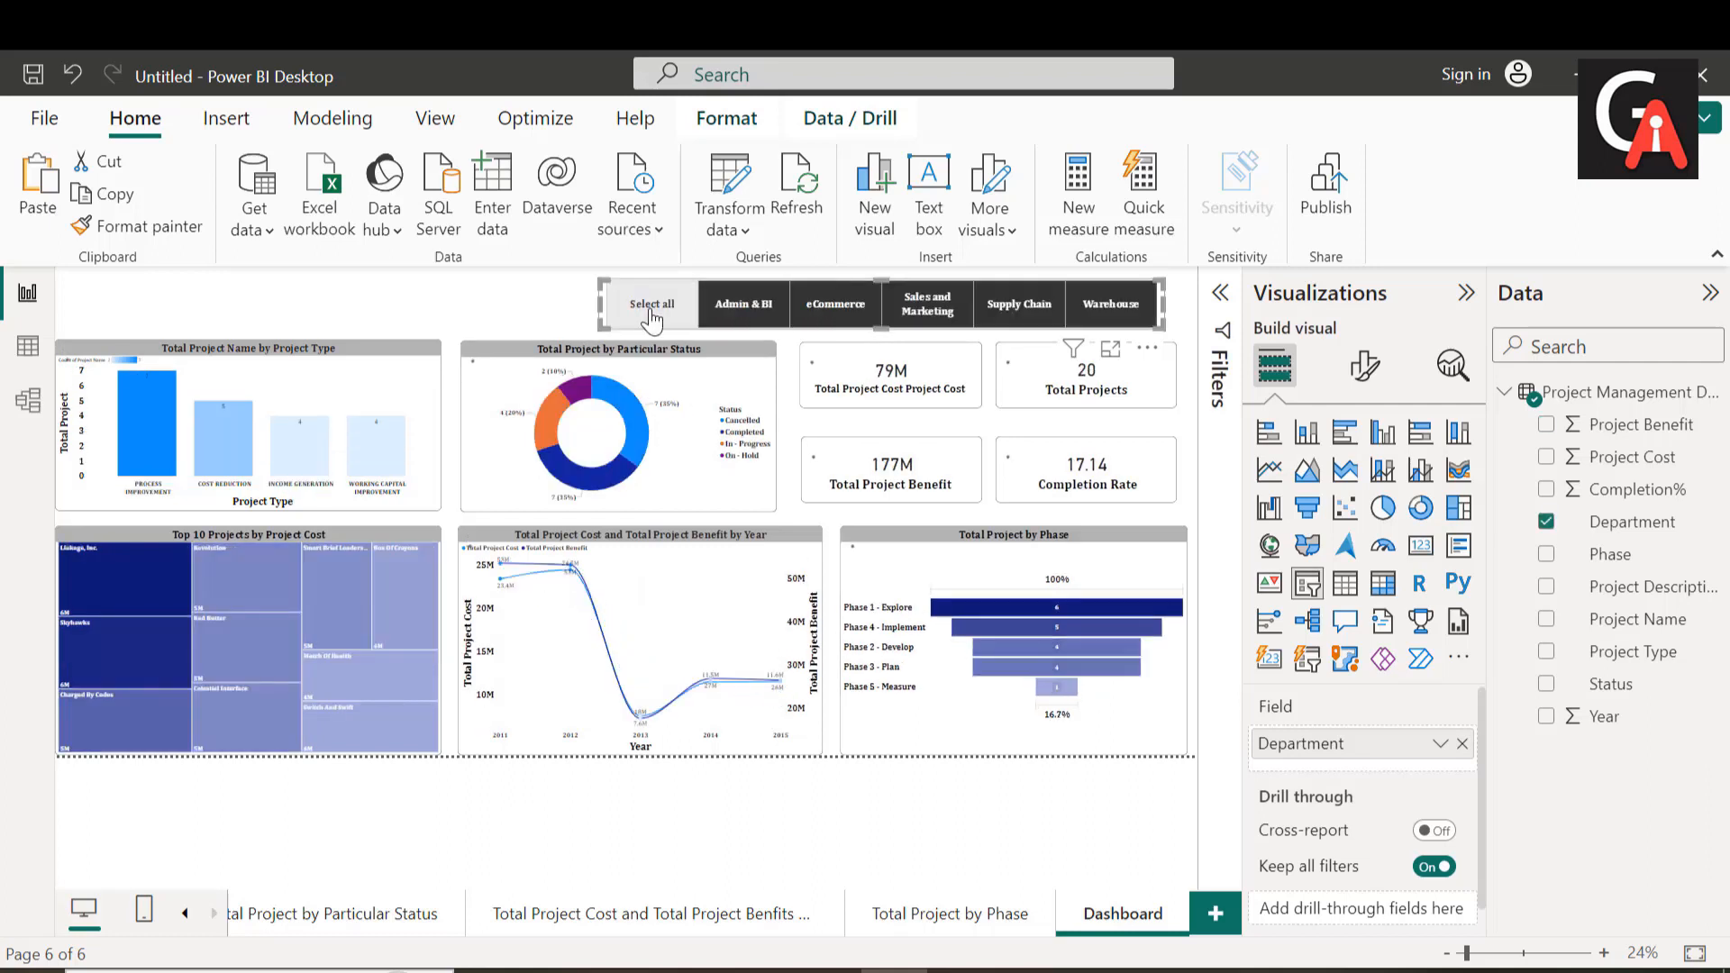
pyautogui.click(402, 314)
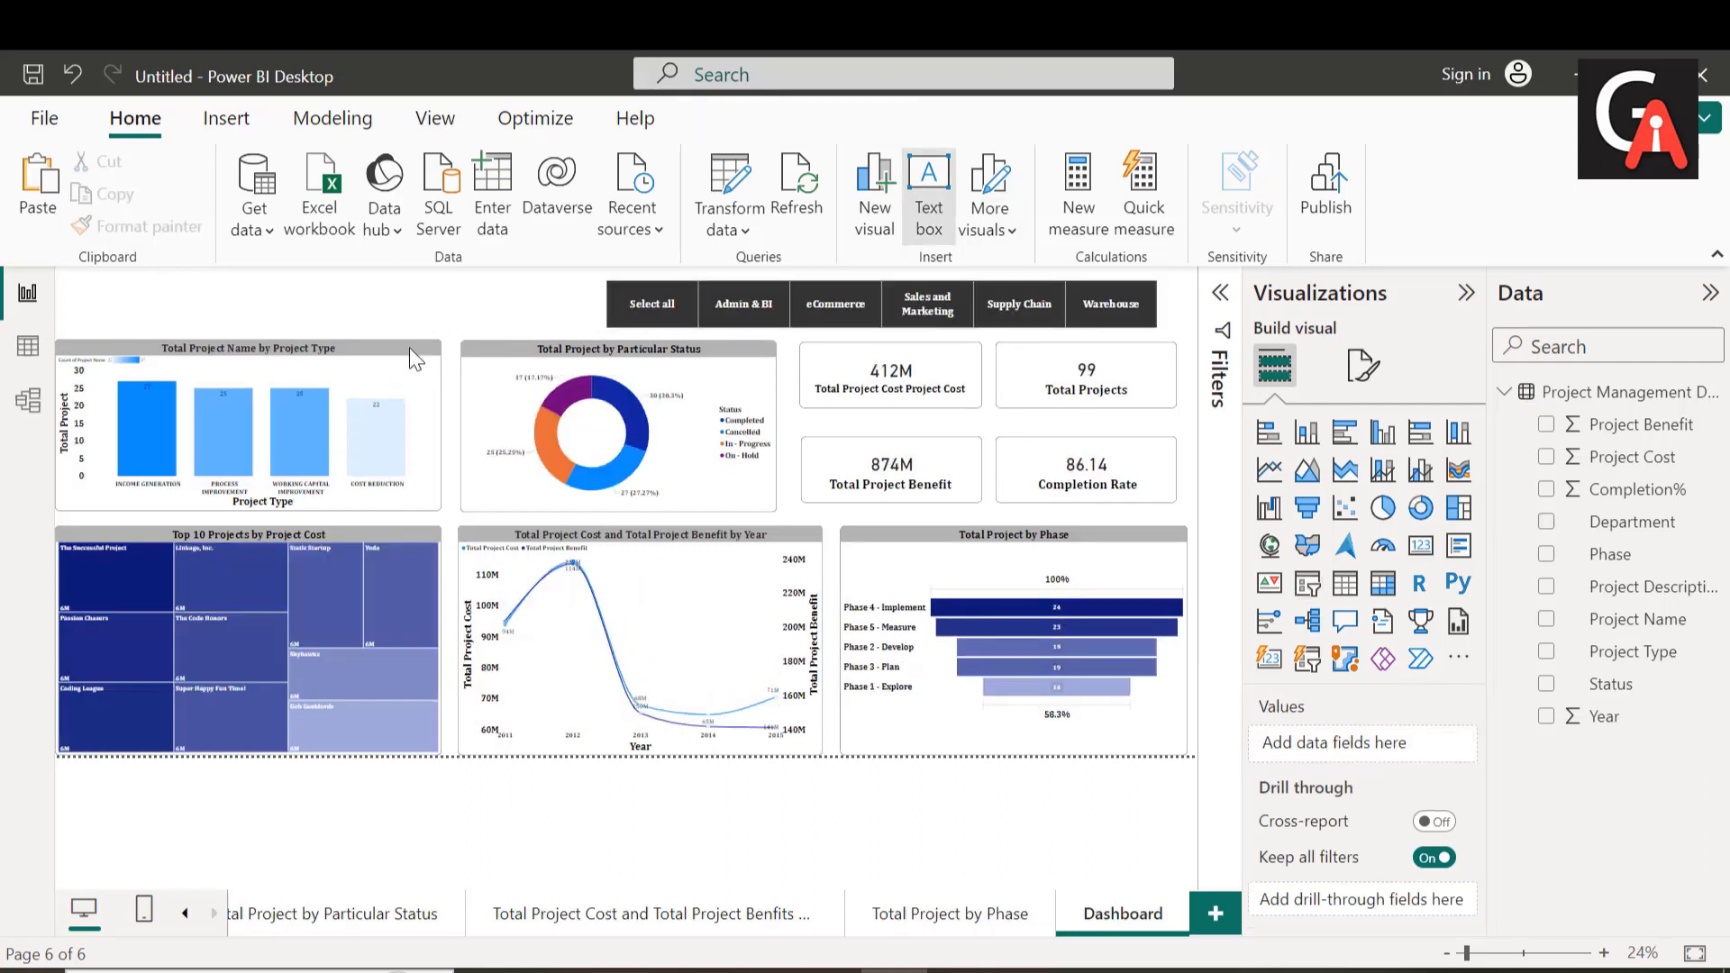
# Step: Set the font size to 60 in an empty text box above the Total Project Name by Project Type chart
pyautogui.click(348, 326)
pyautogui.click(327, 316)
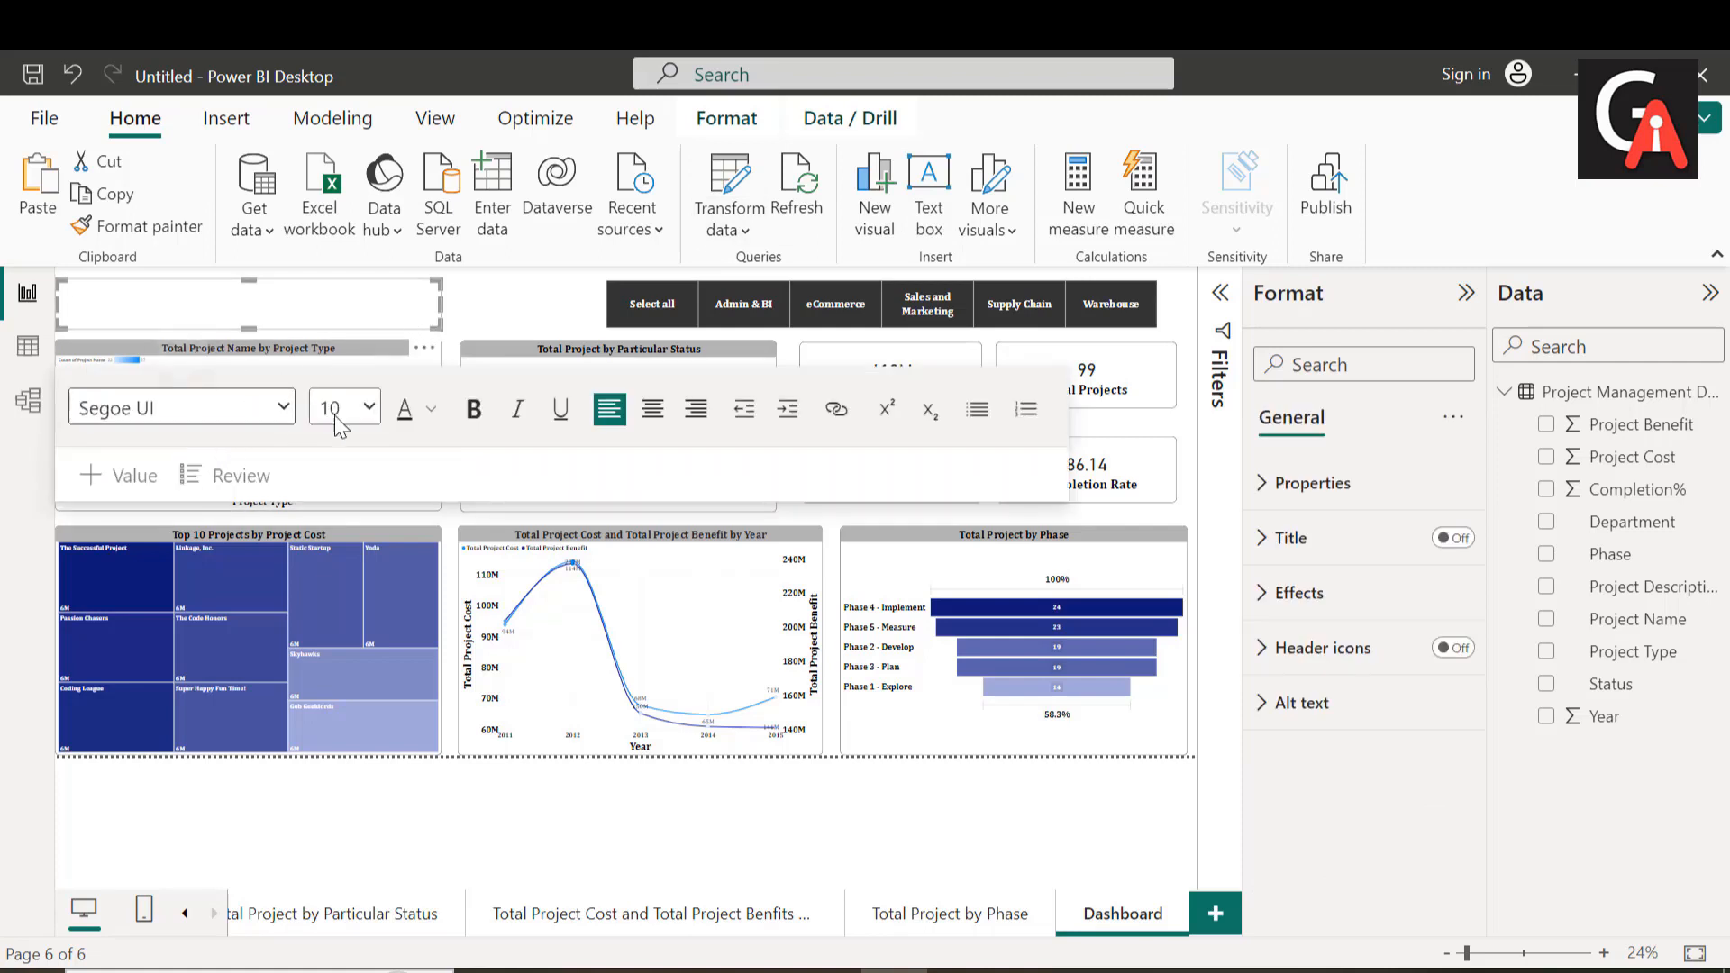
pyautogui.click(369, 410)
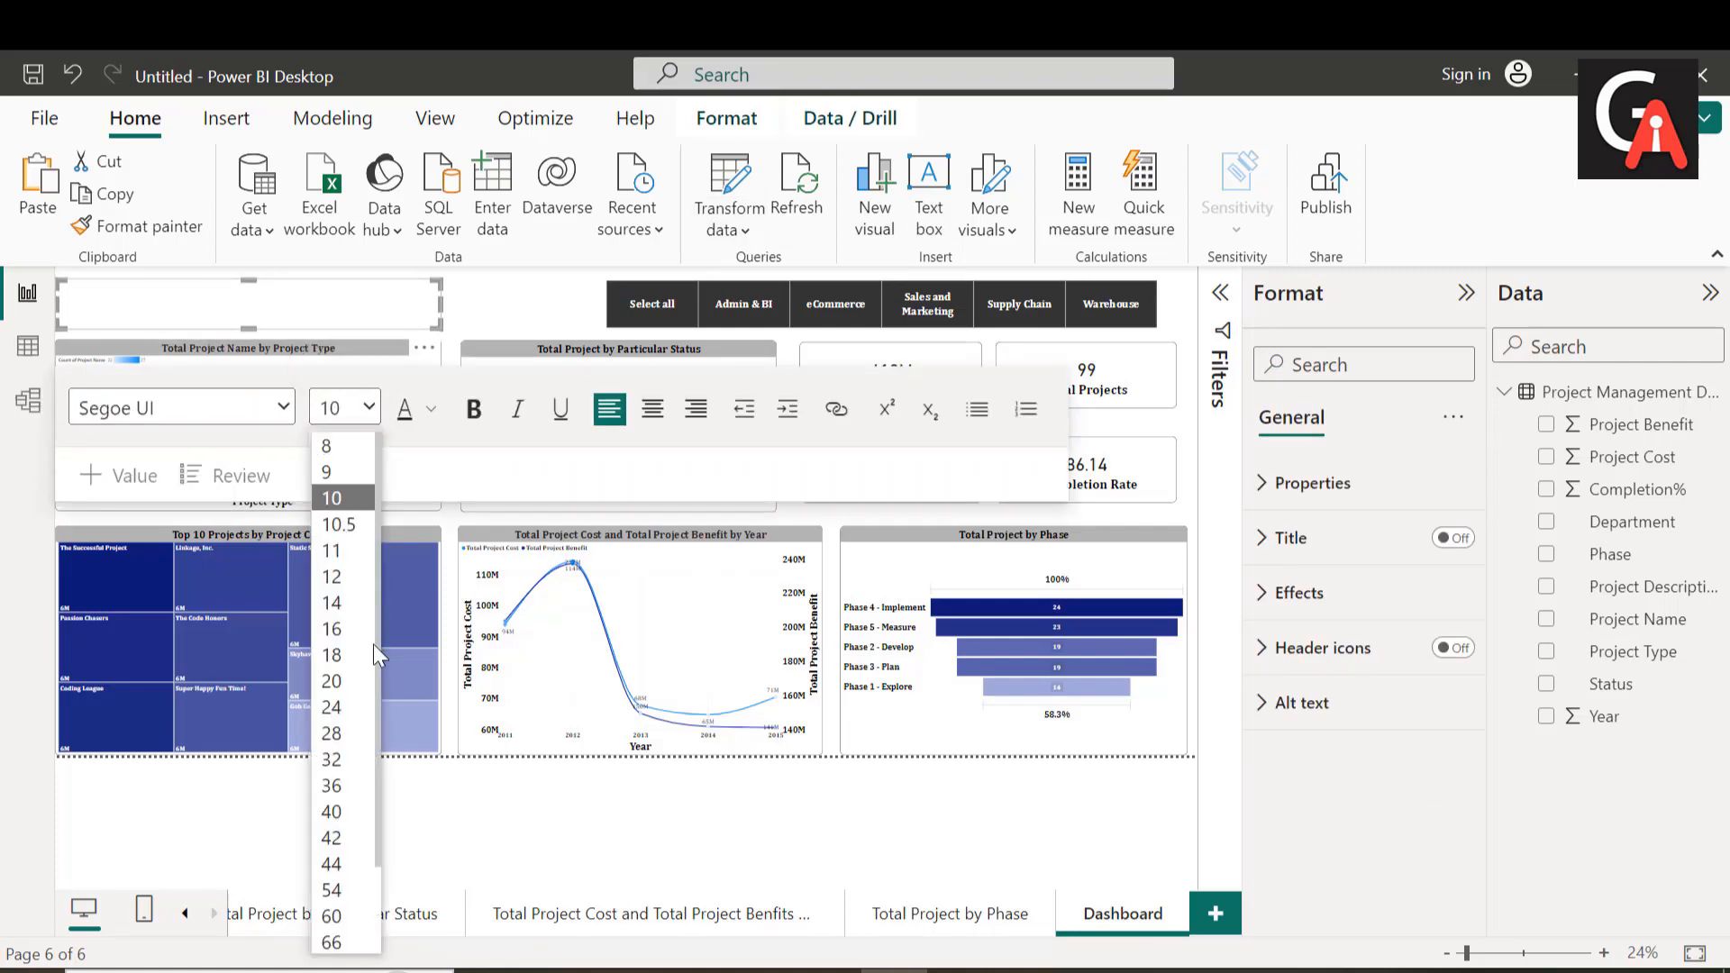
pyautogui.click(347, 912)
# Step: Enter the title "Project Management Analysis" in the text box on a single line
pyautogui.moveTo(315, 676)
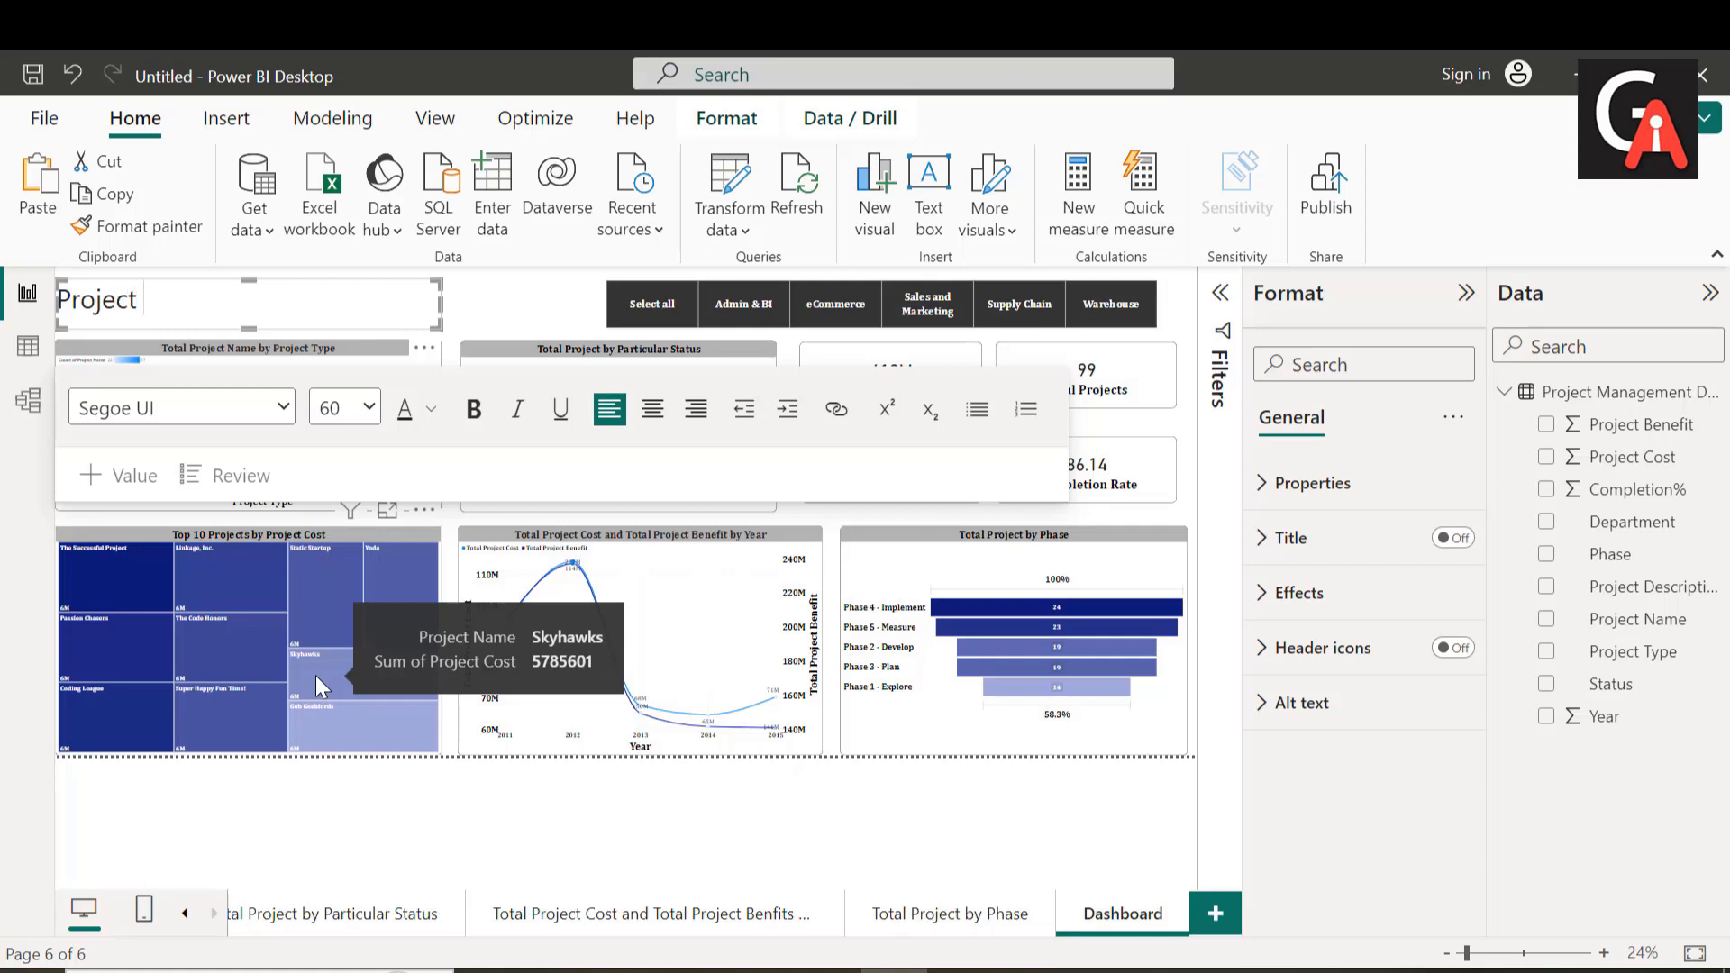
pyautogui.write('MAnagement A')
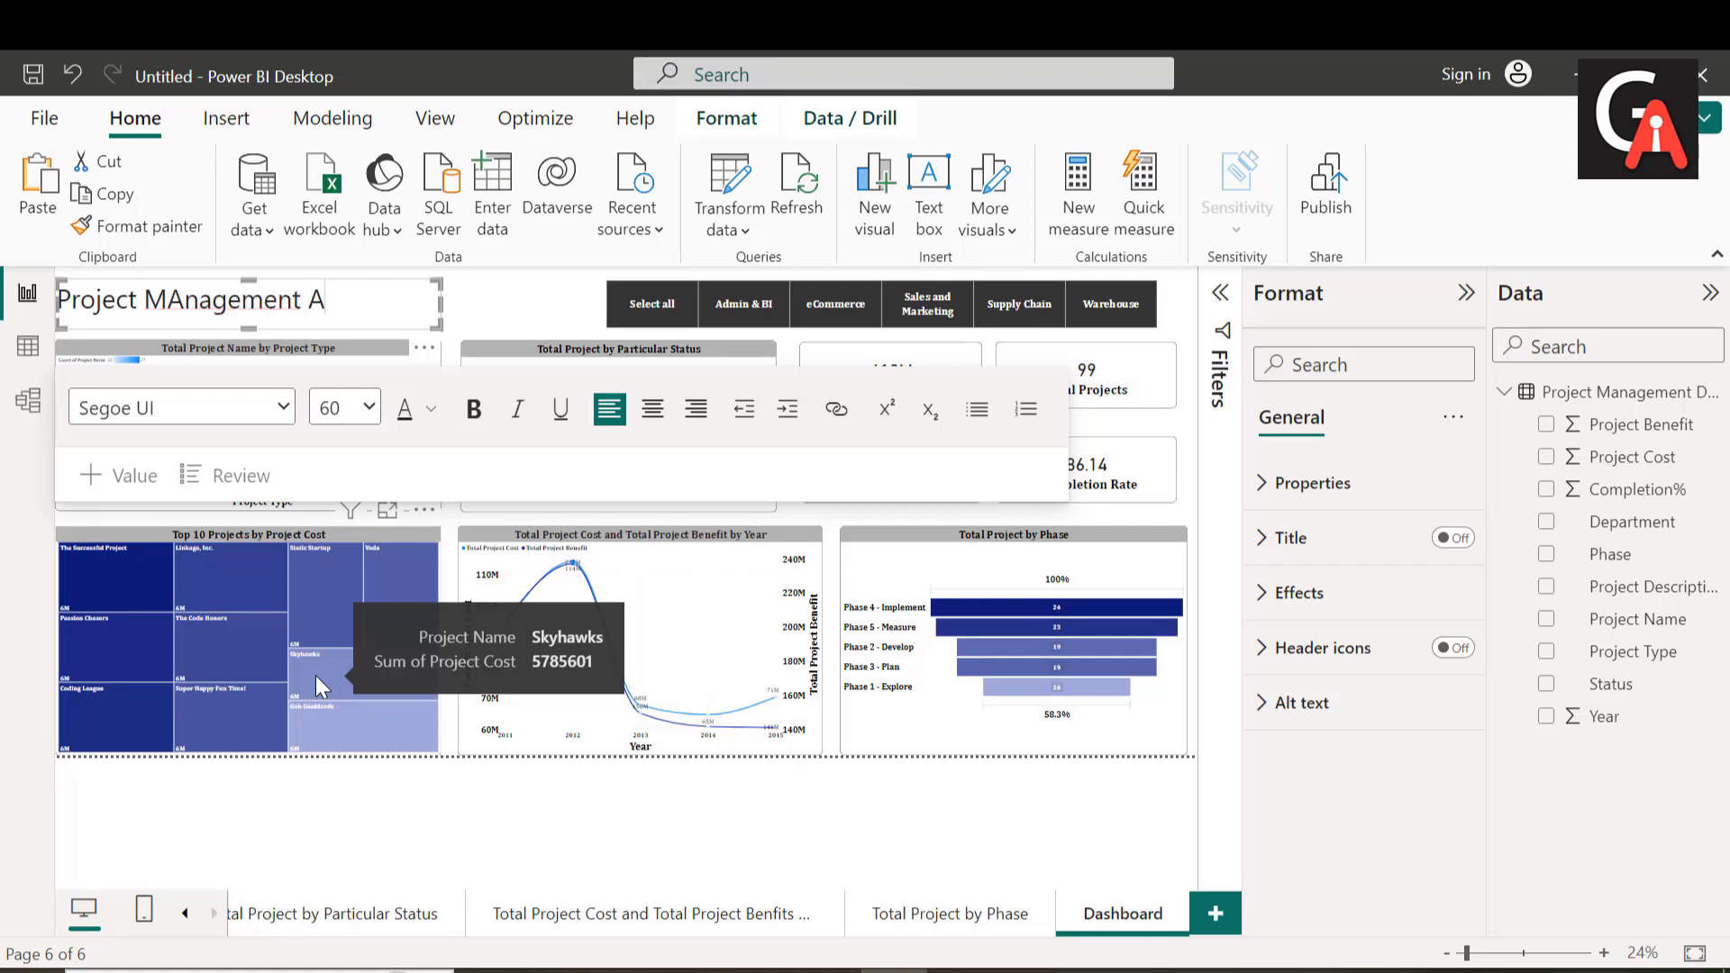
pyautogui.write('nalysis')
pyautogui.press('BackSpace')
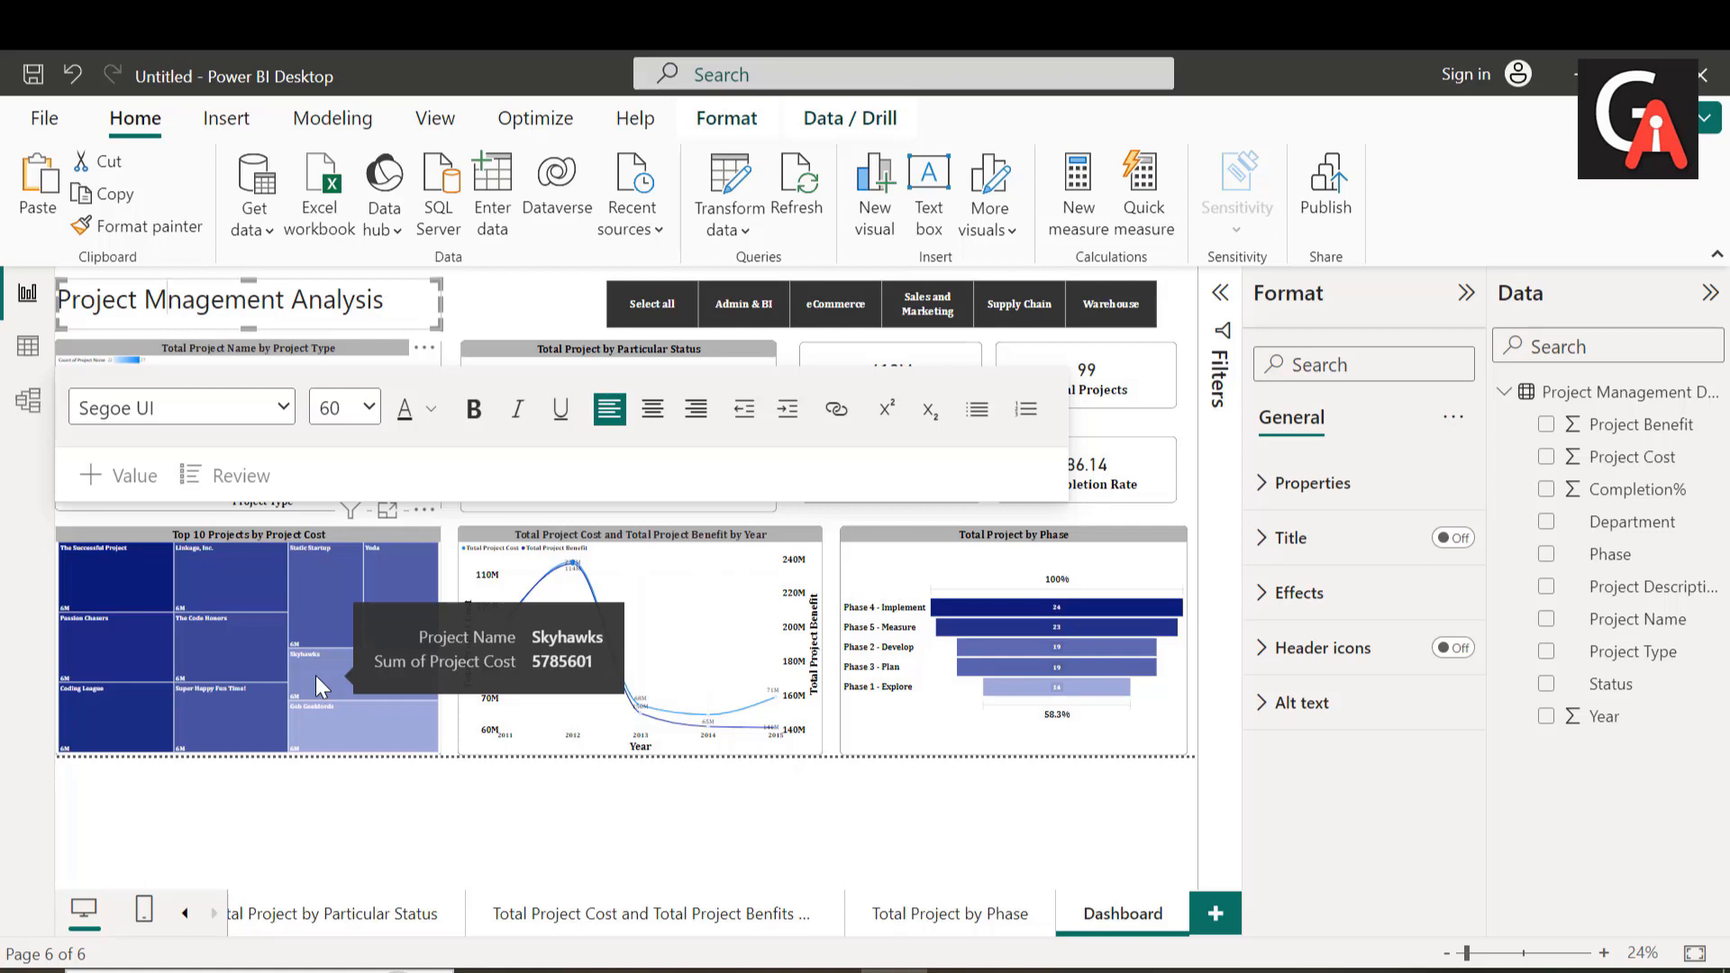
pyautogui.write('ana')
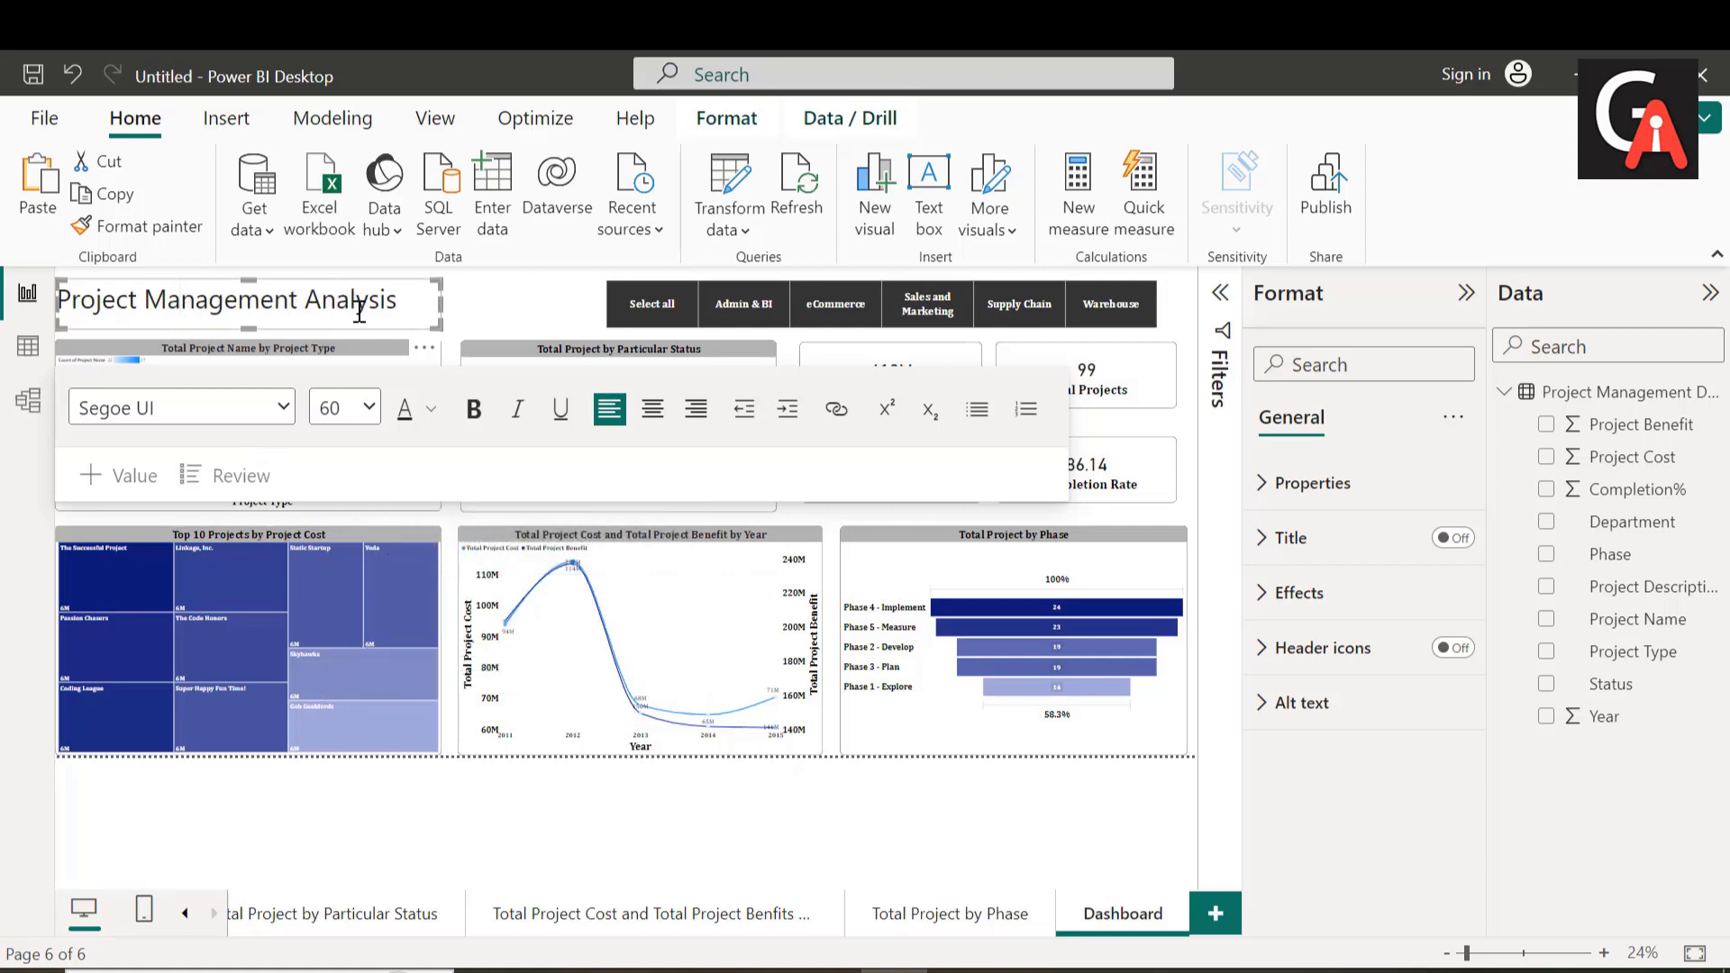
pyautogui.press('Return')
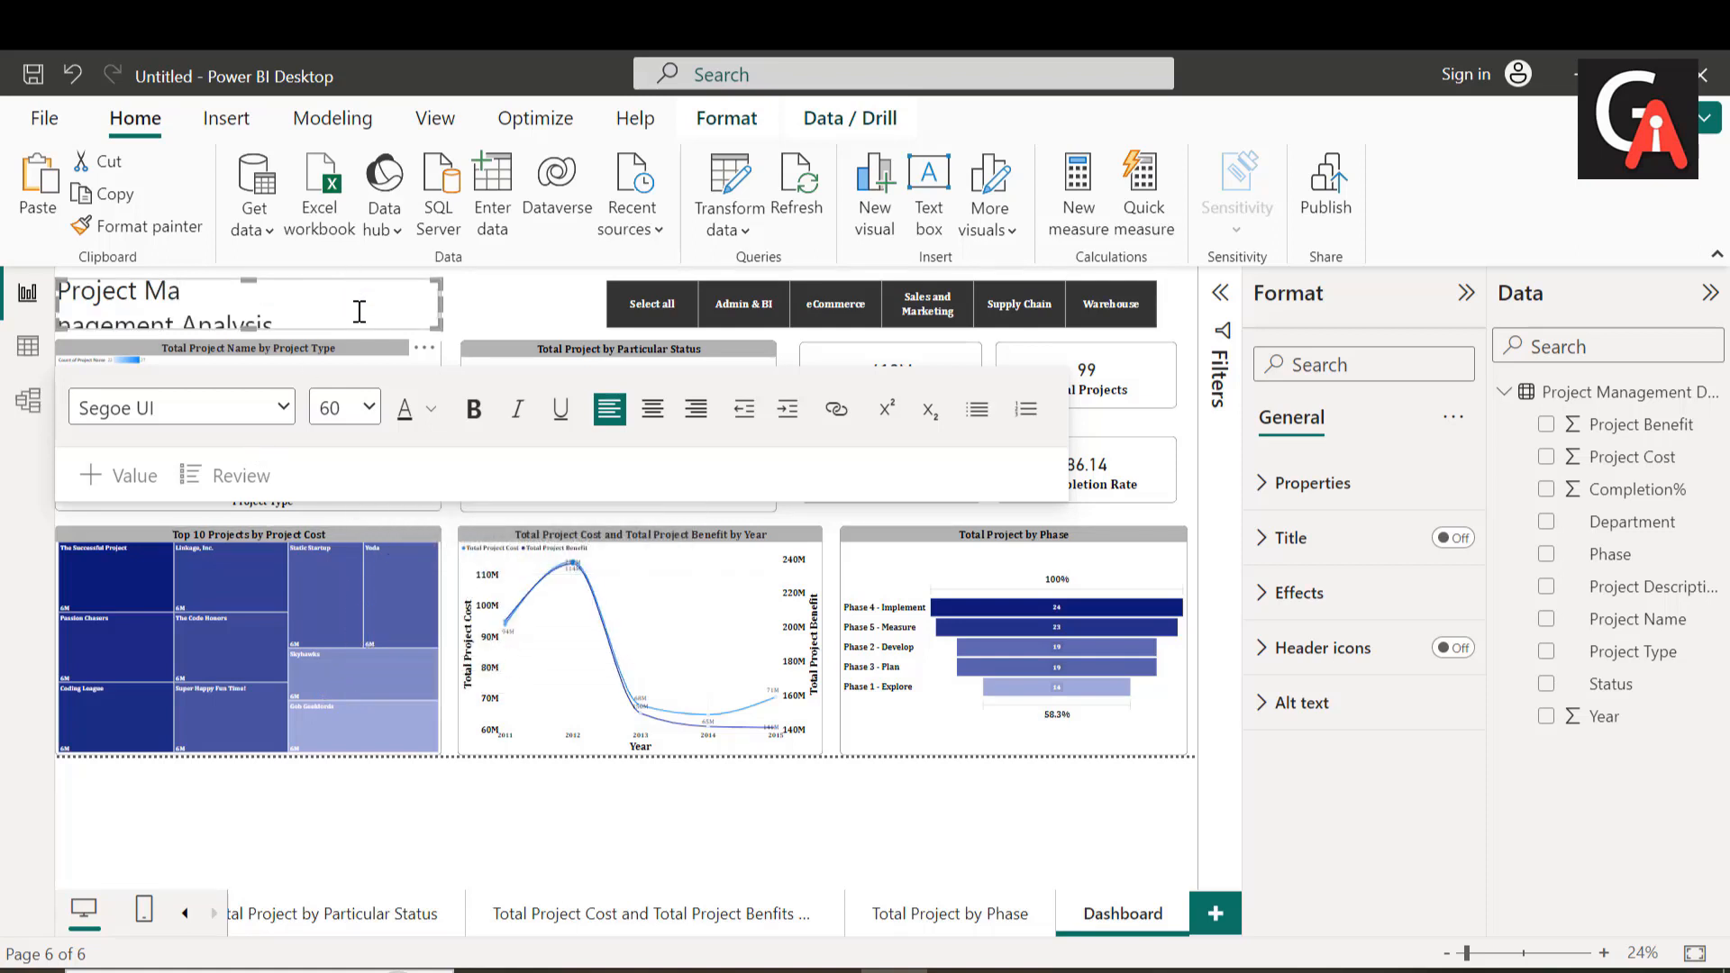
pyautogui.press('BackSpace')
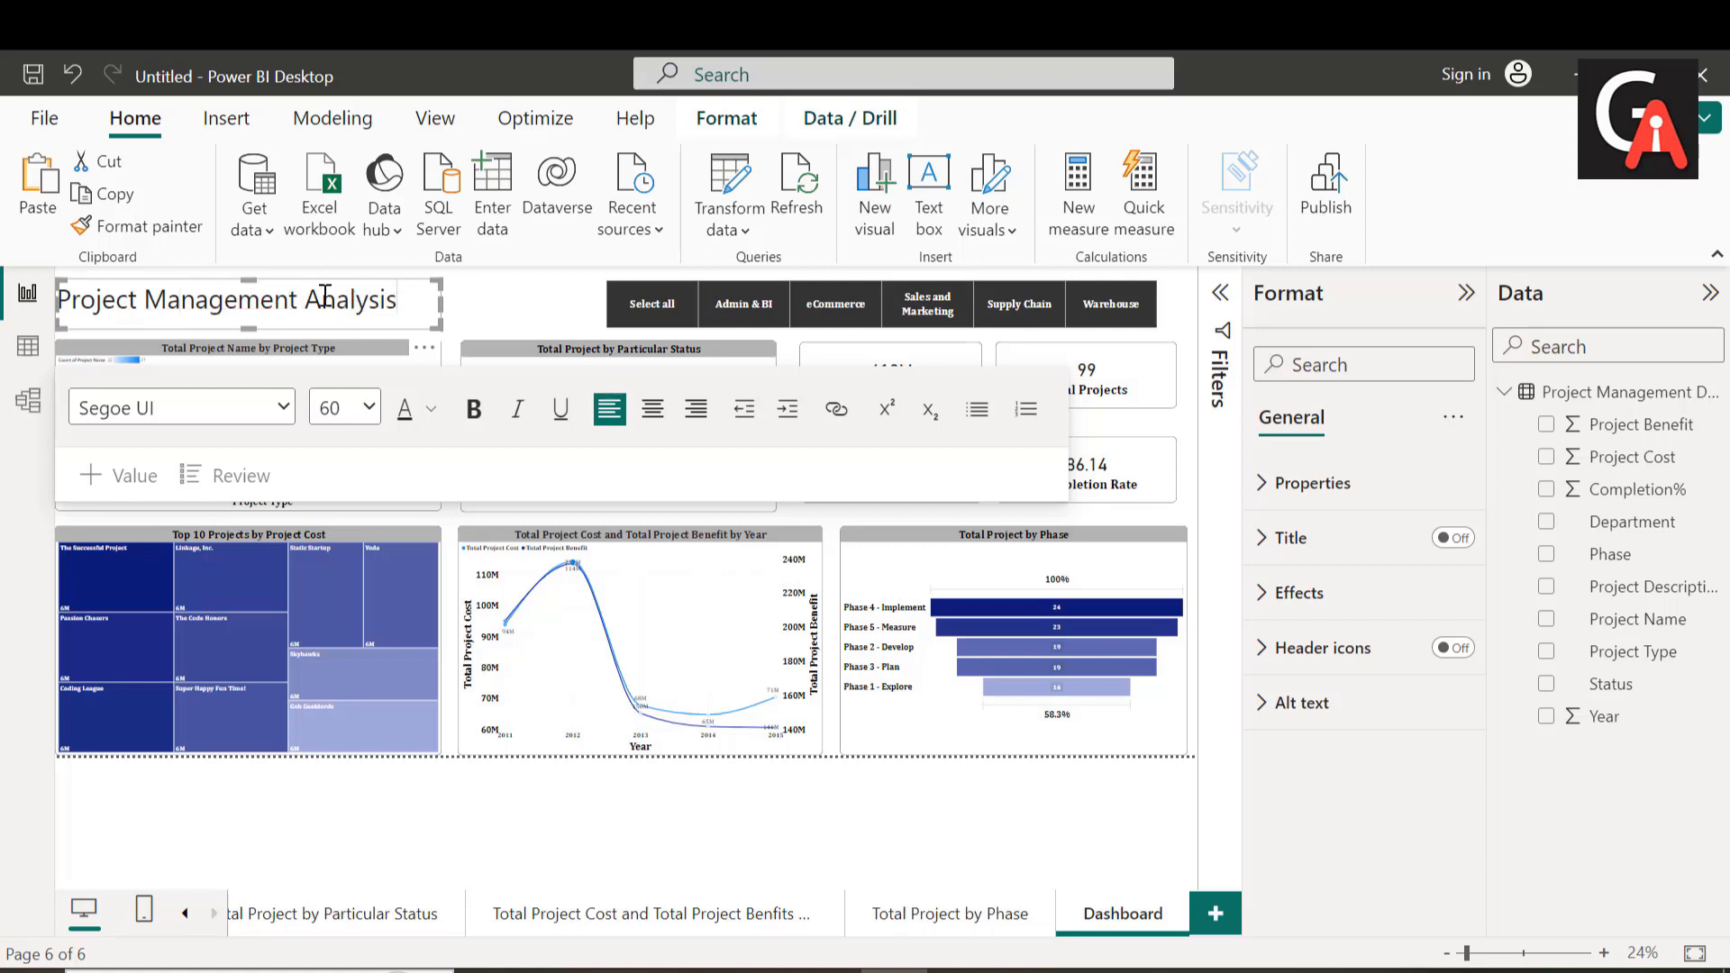
# Step: Try to make the dashboard title bold and underlined in the Cambria font without selecting its text
pyautogui.moveTo(247, 279); pyautogui.dragTo(262, 282)
pyautogui.click(503, 307)
pyautogui.click(474, 408)
pyautogui.click(283, 407)
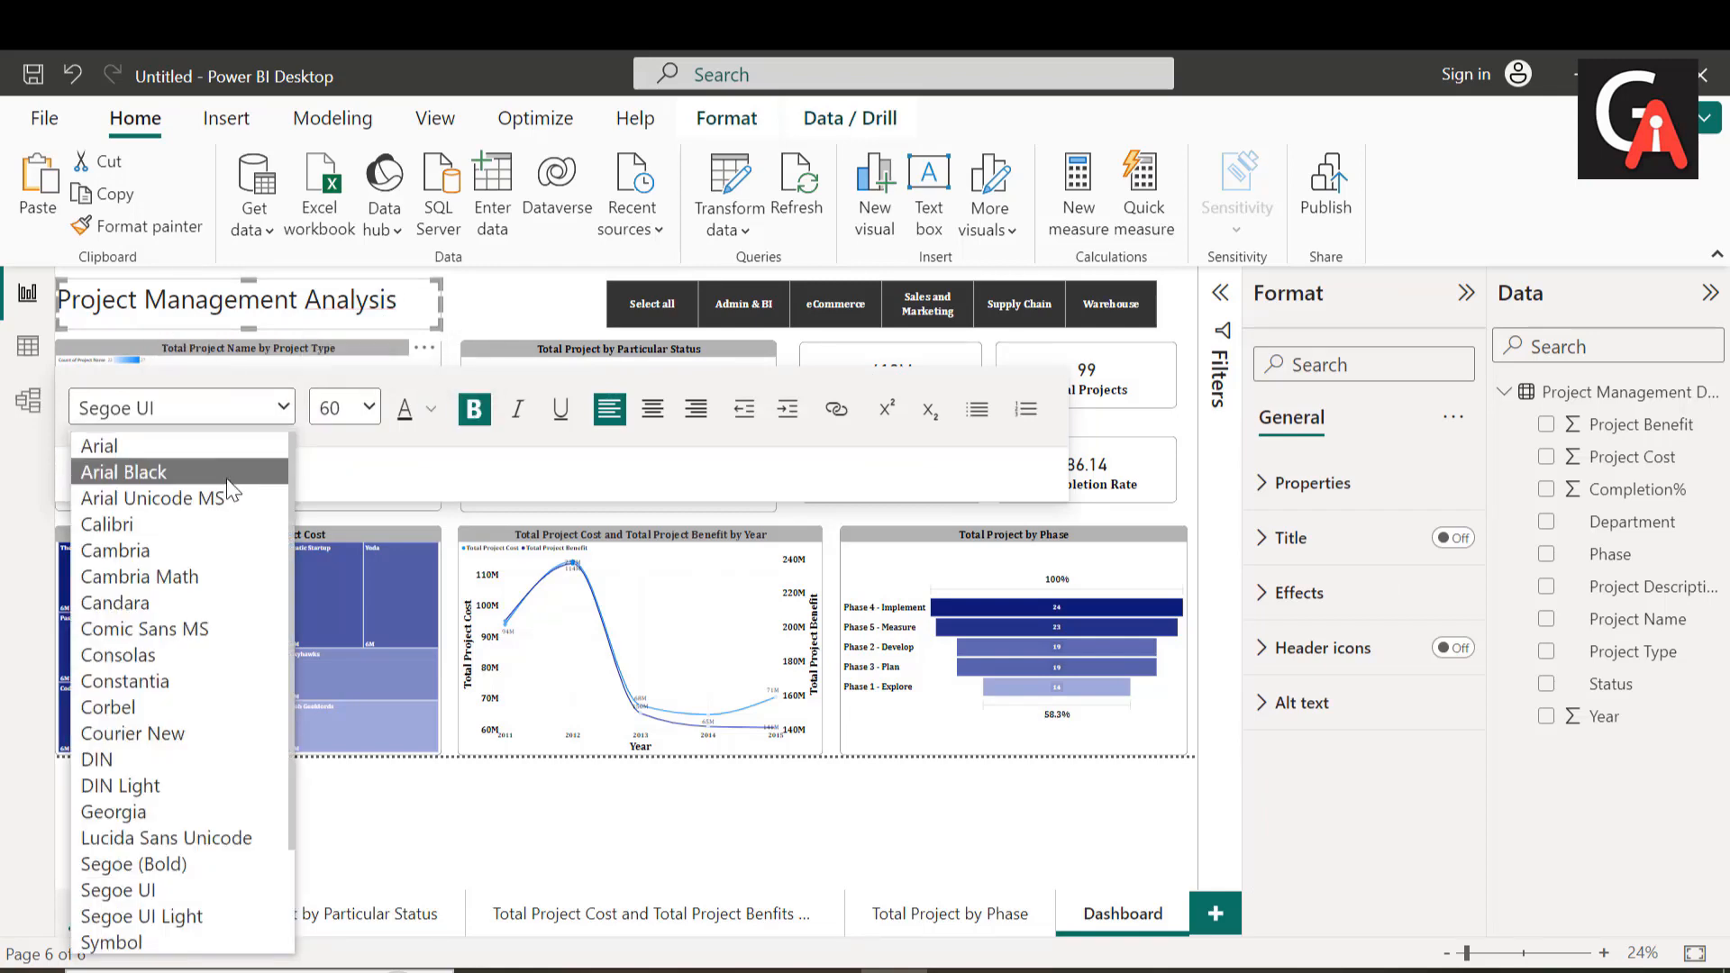
pyautogui.click(205, 544)
pyautogui.click(560, 411)
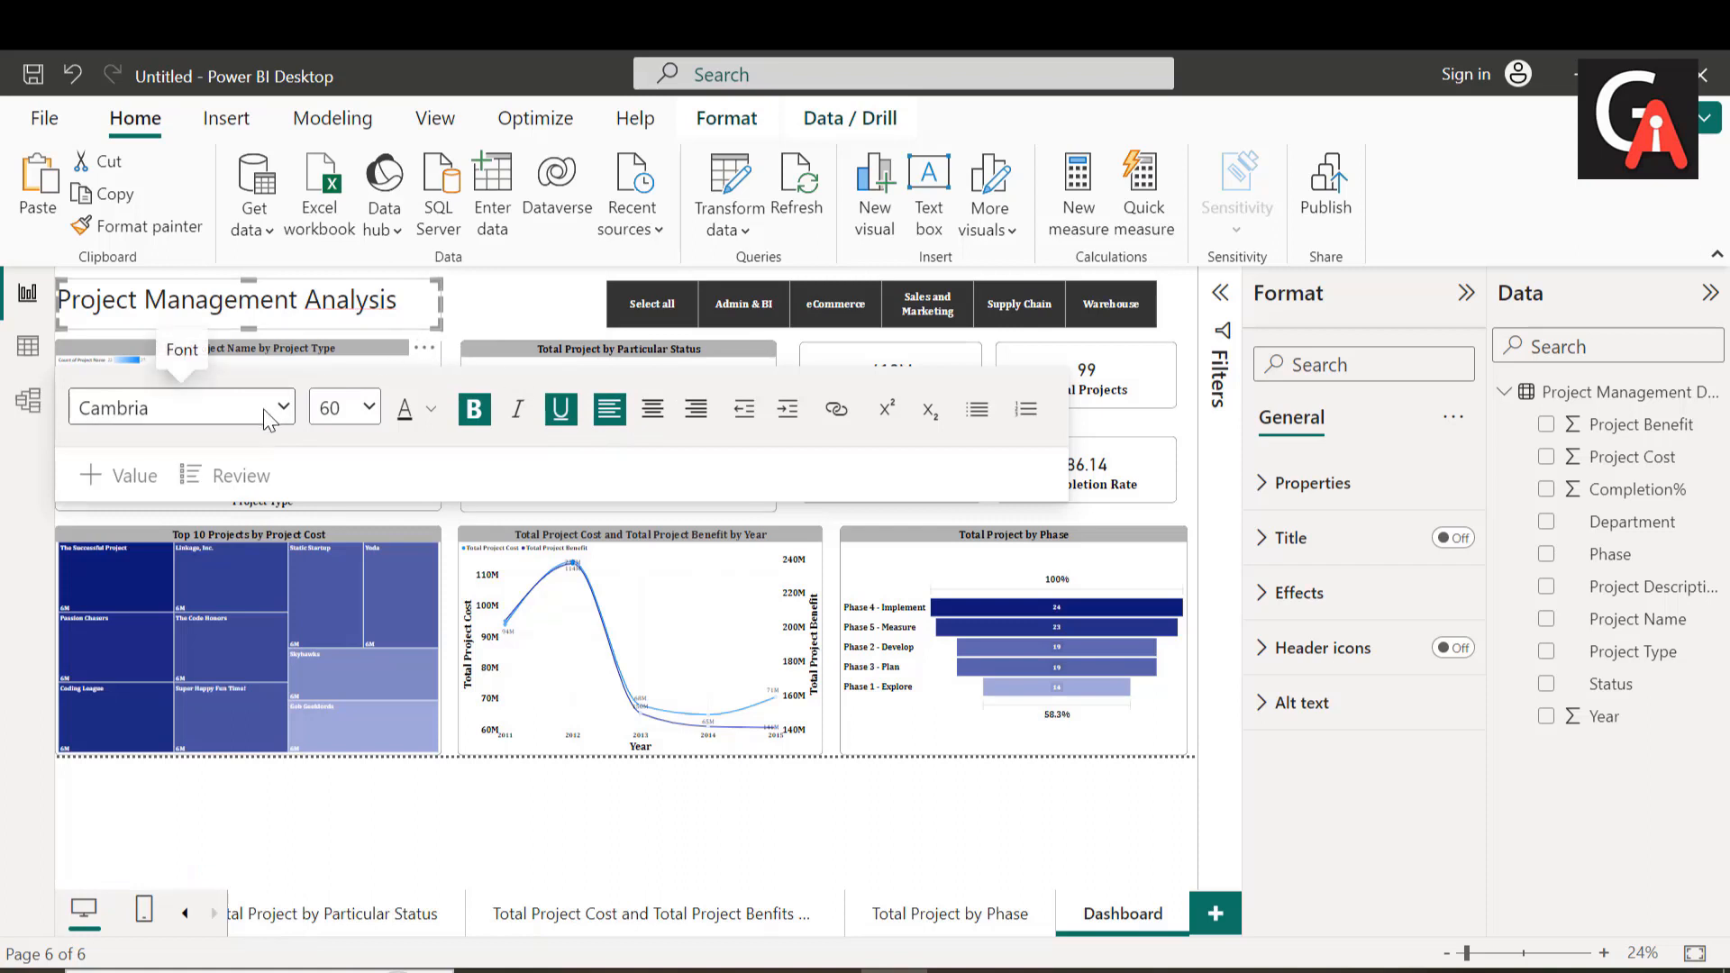
# Step: Select the whole title text and format it as Cambria, bold and underlined
pyautogui.click(412, 298)
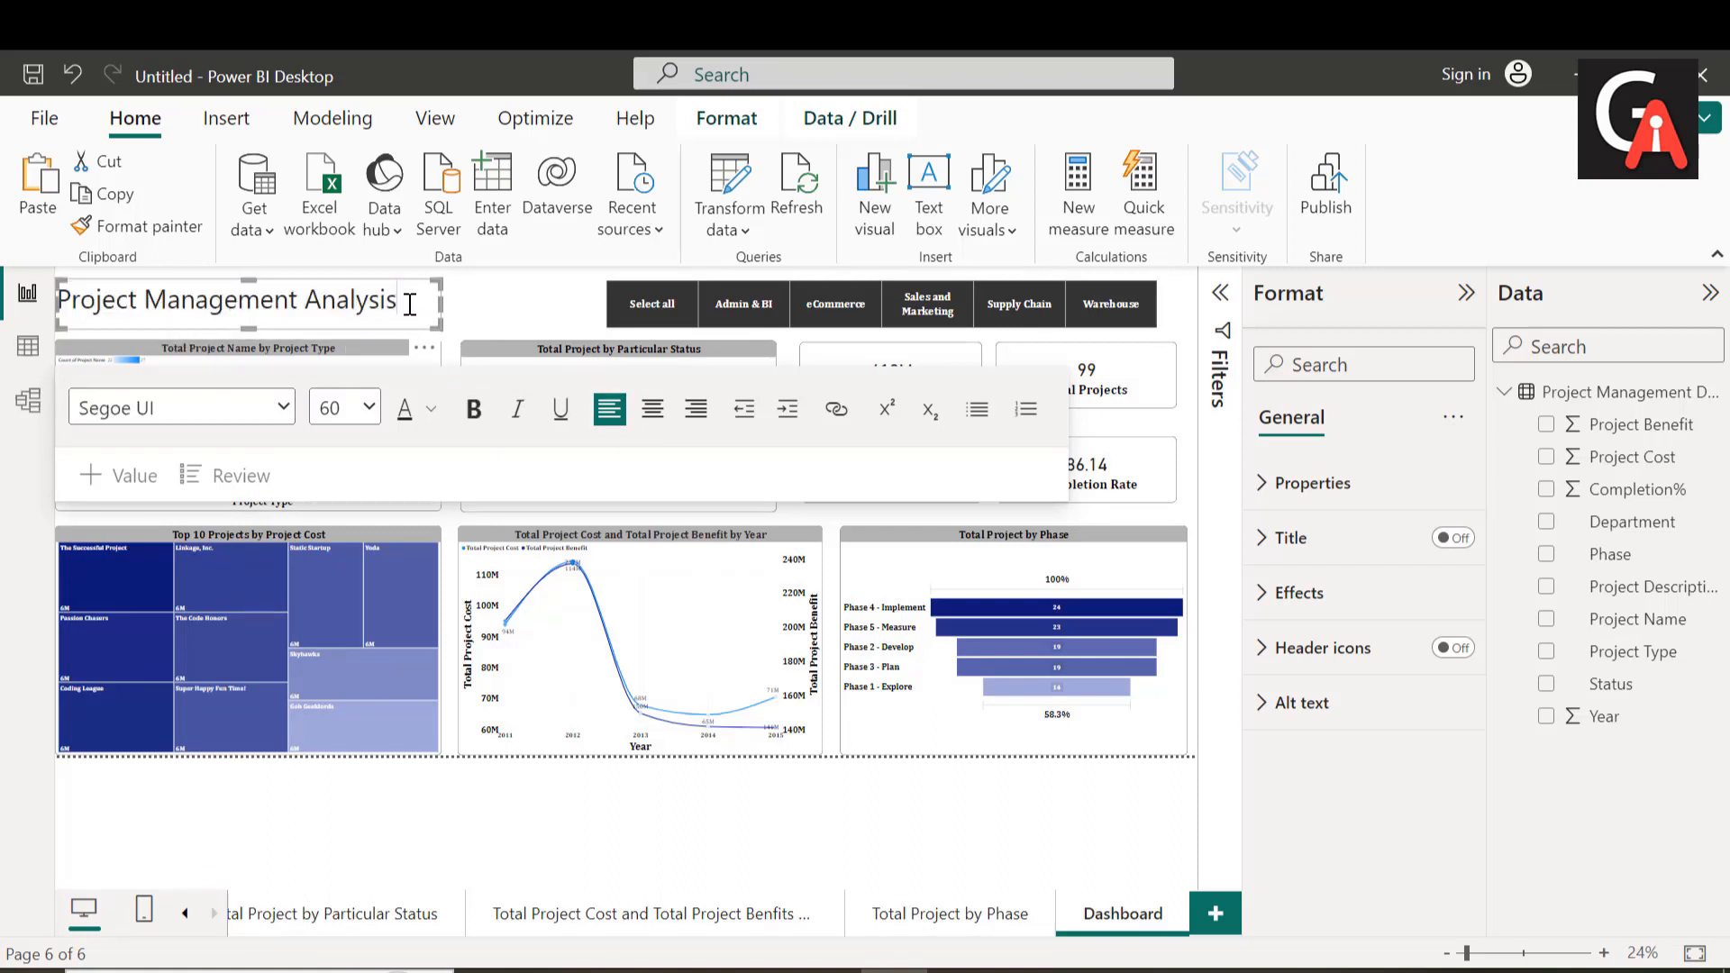
pyautogui.hotkey('ctrl', 'a')
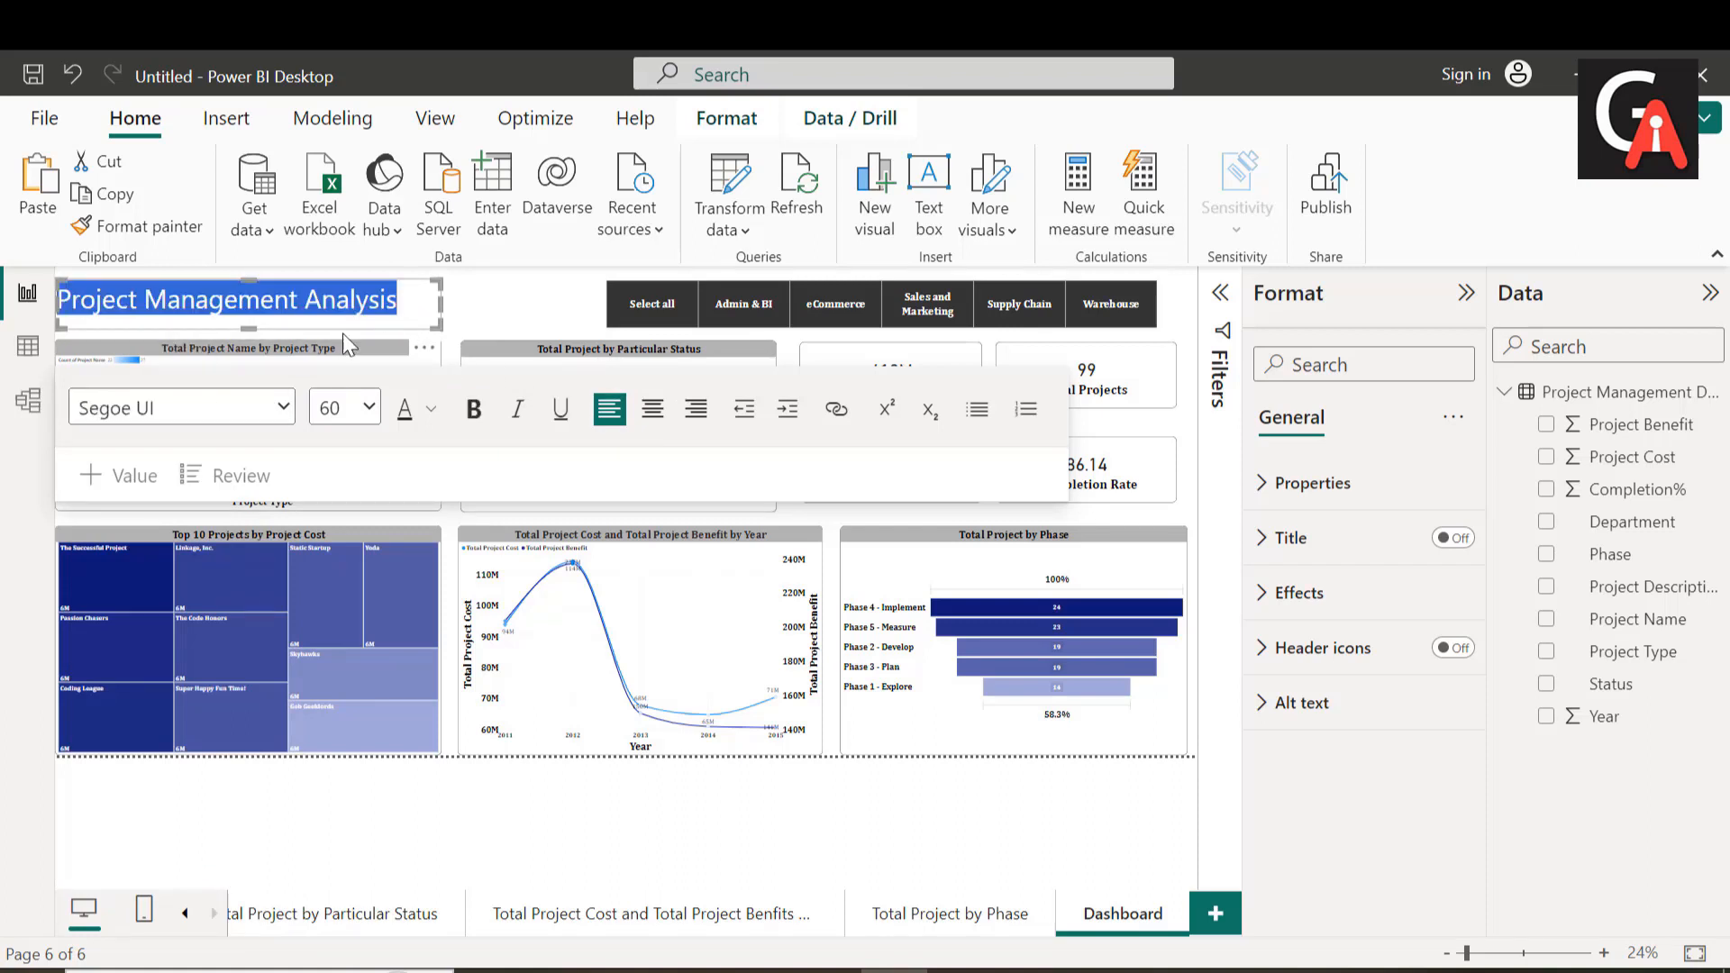
pyautogui.click(283, 407)
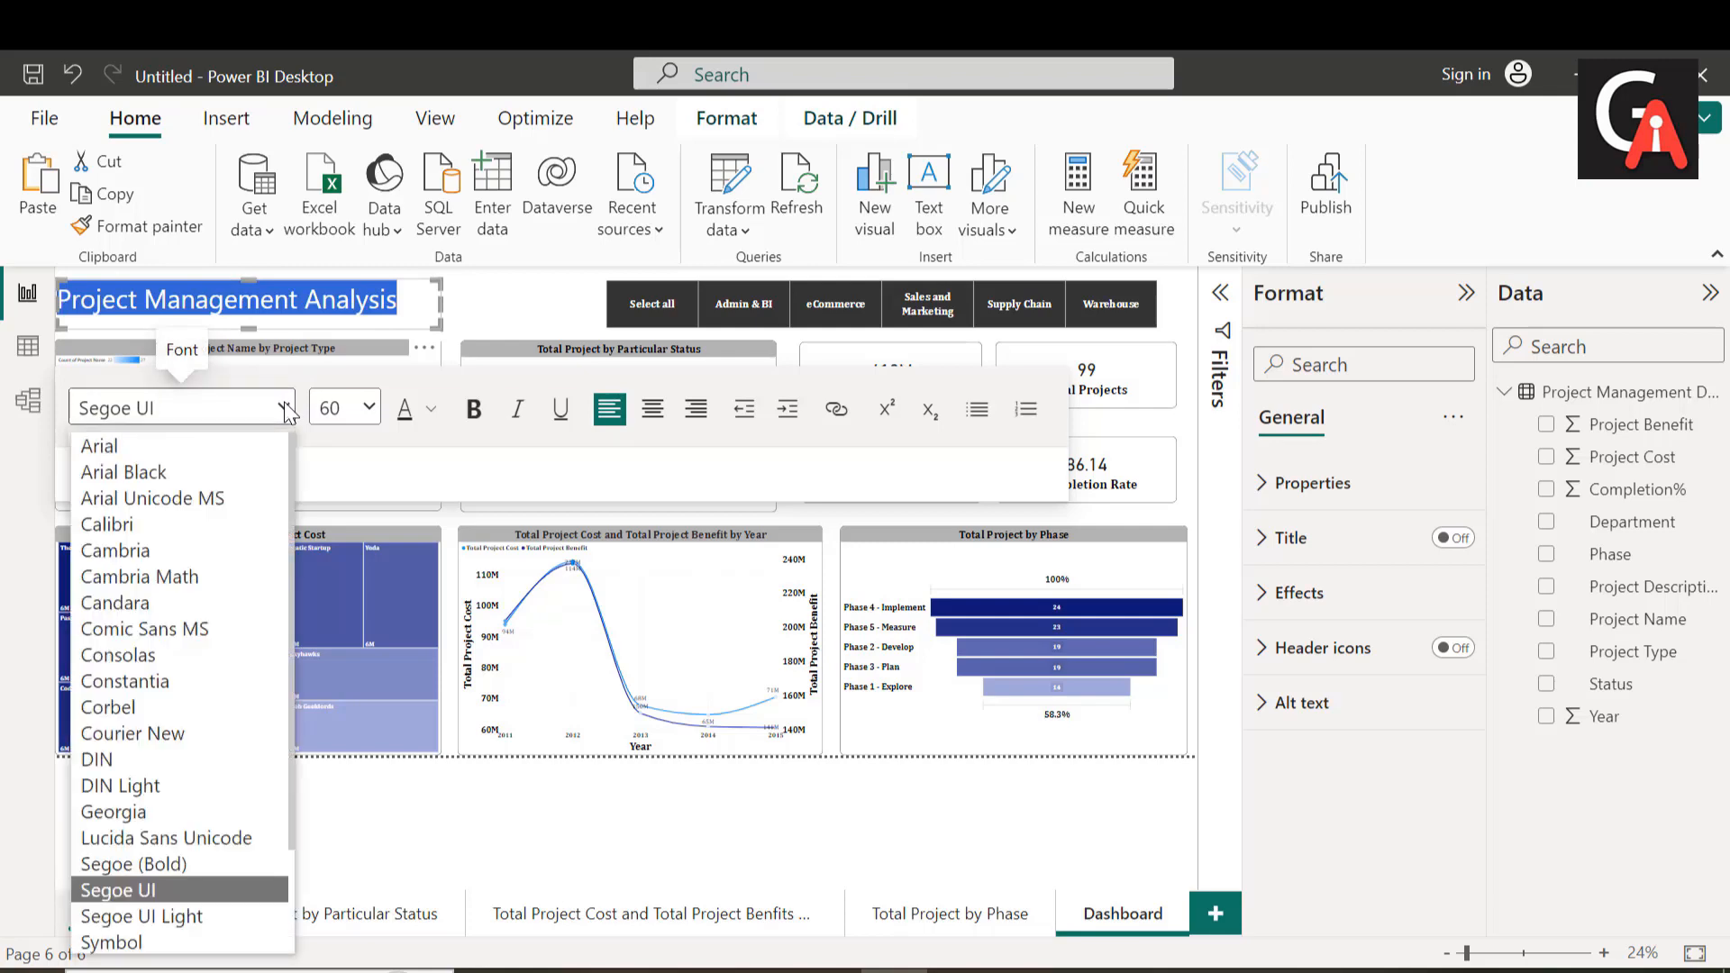
pyautogui.click(186, 551)
pyautogui.click(369, 411)
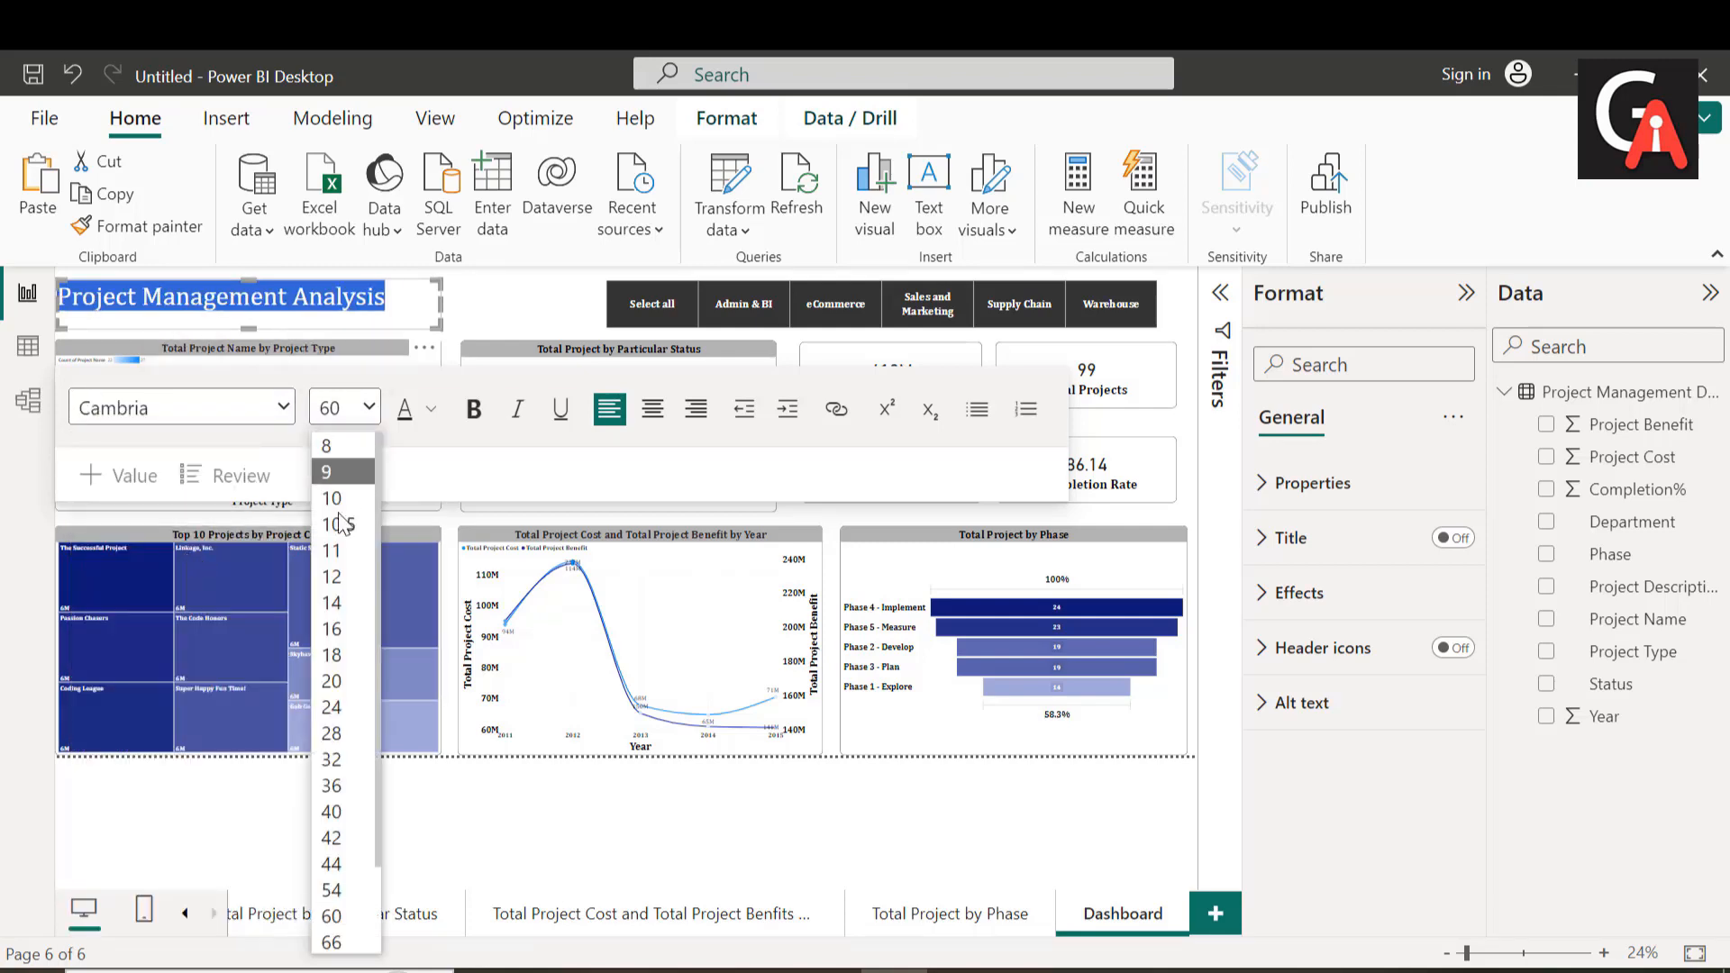
pyautogui.click(469, 425)
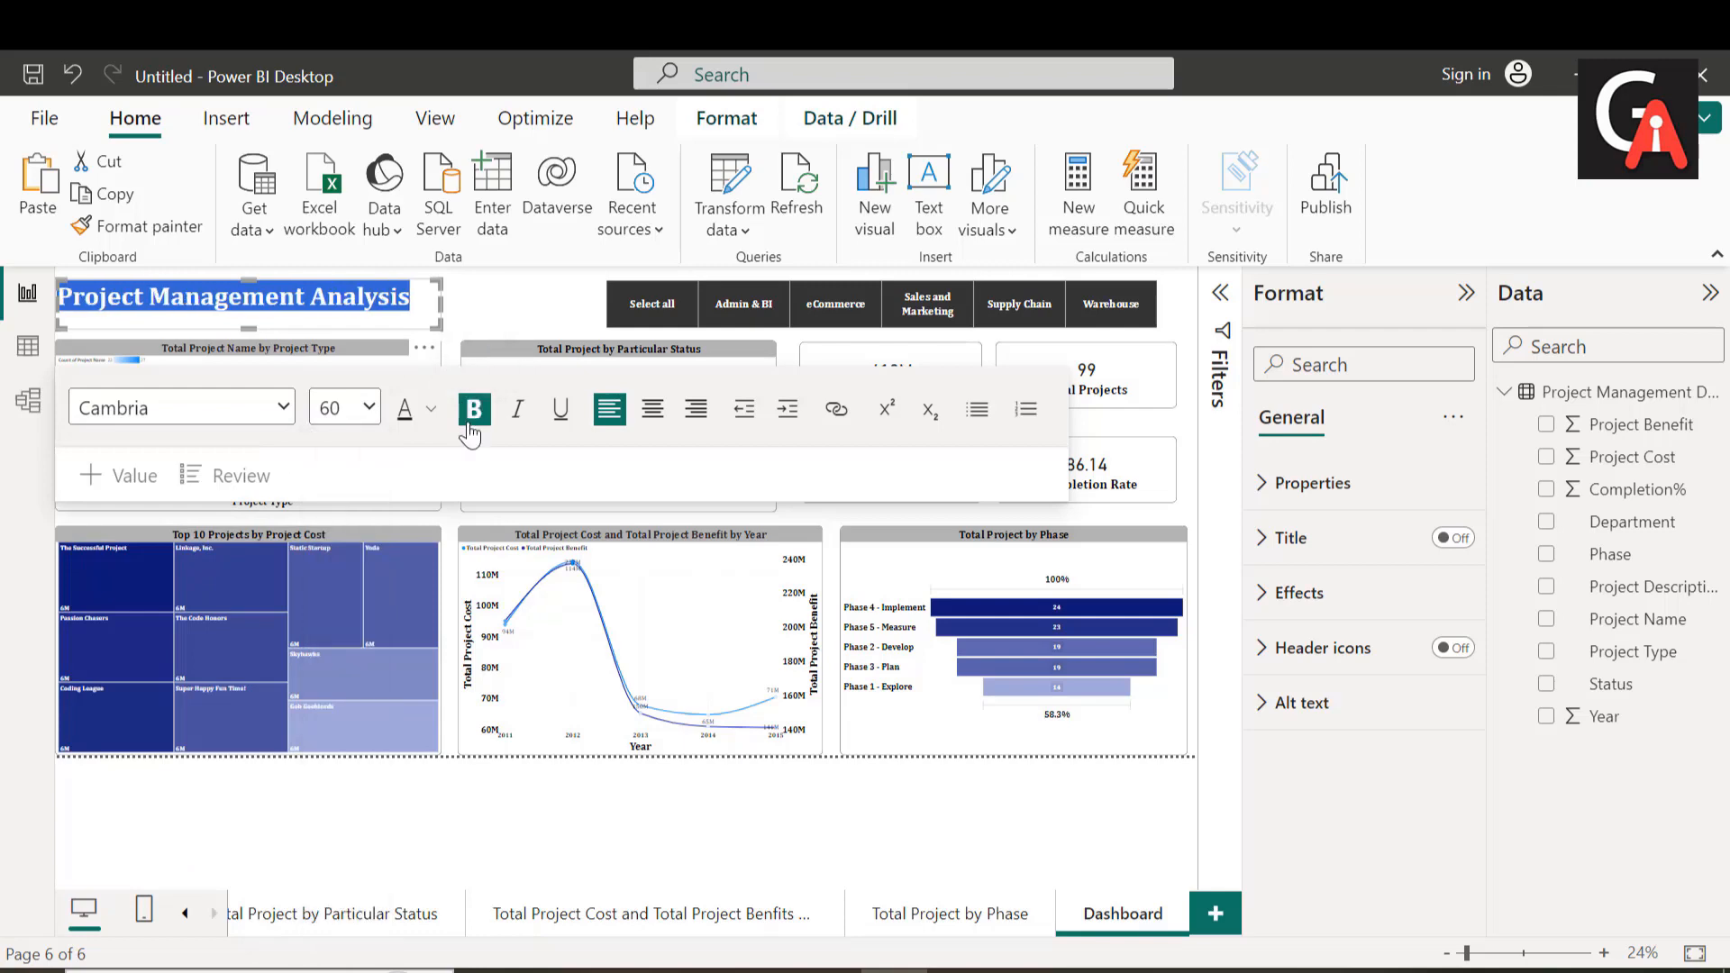
pyautogui.click(560, 412)
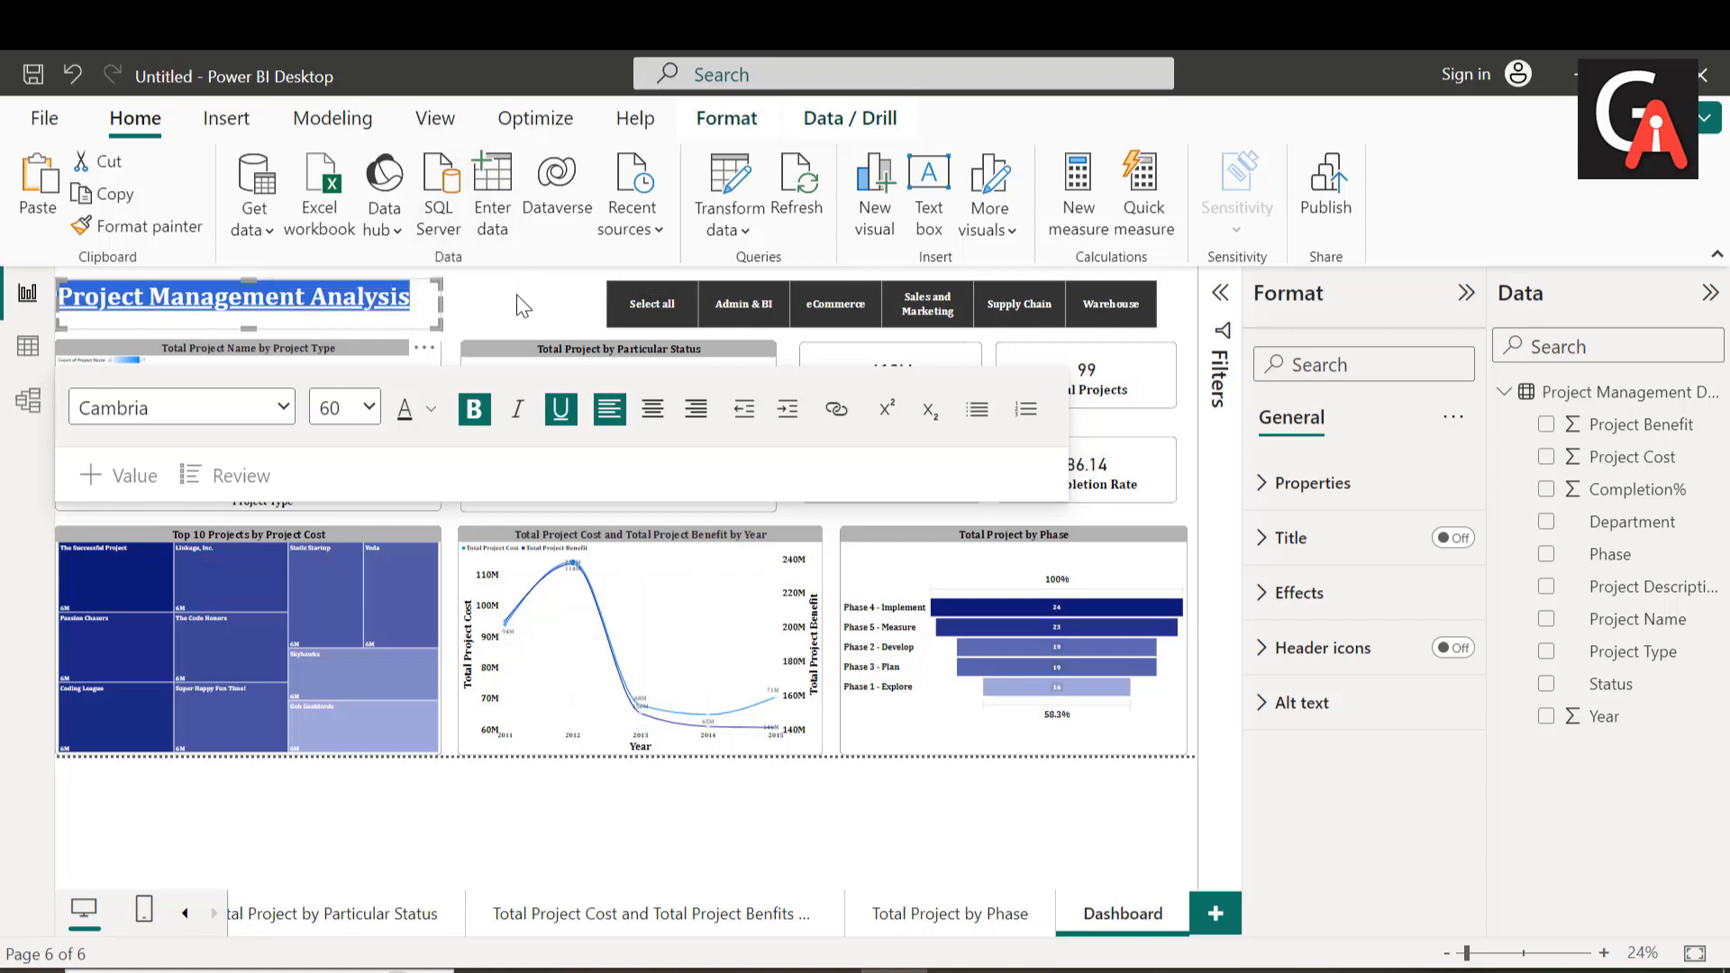
# Step: Resize the title text box to end just before the Department slicer and start further right, leaving space for an image beside it
pyautogui.click(491, 311)
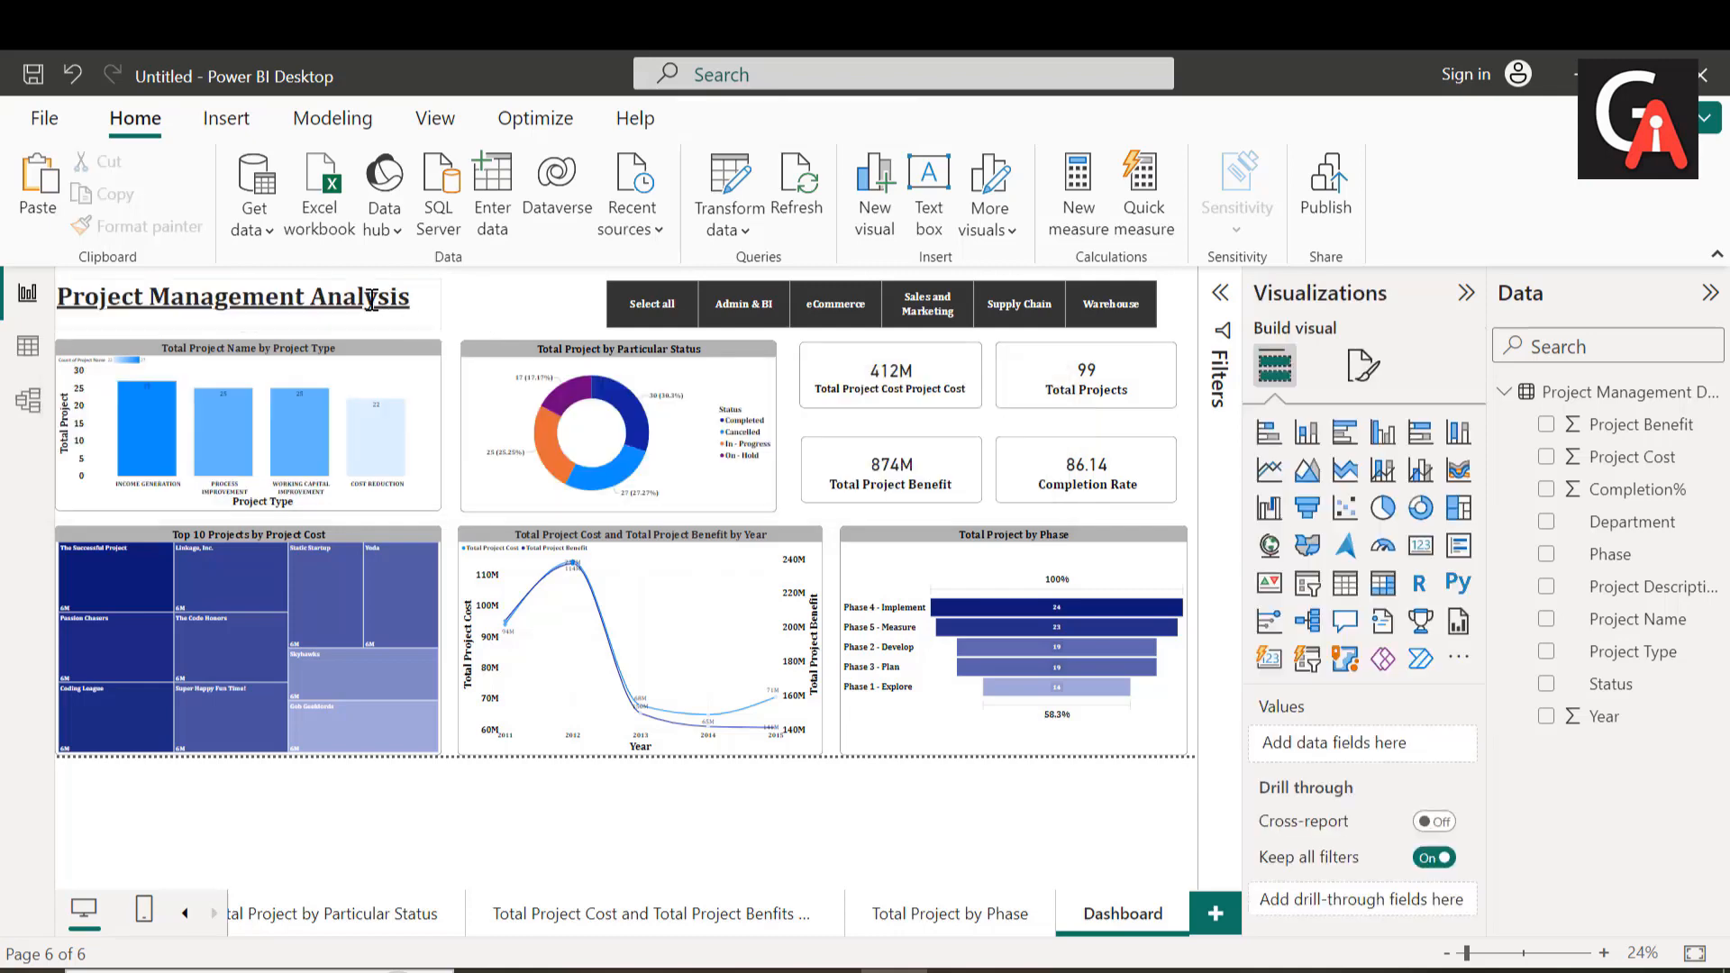
pyautogui.moveTo(343, 300); pyautogui.dragTo(366, 300)
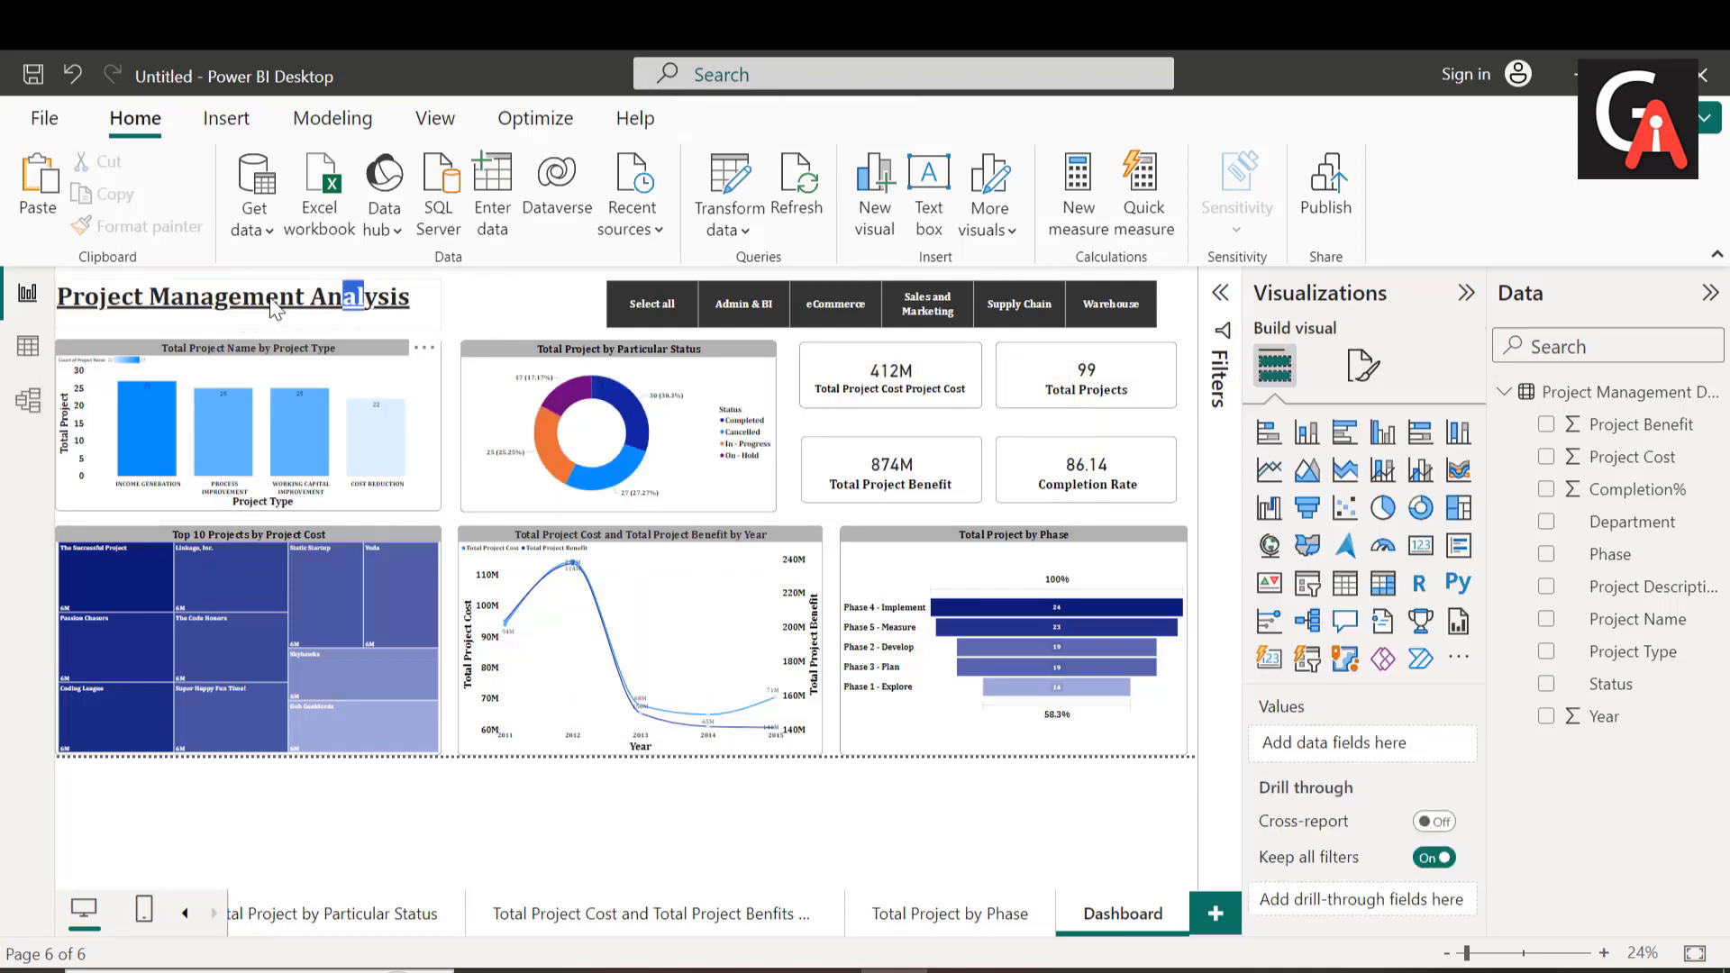
pyautogui.click(231, 305)
pyautogui.click(223, 288)
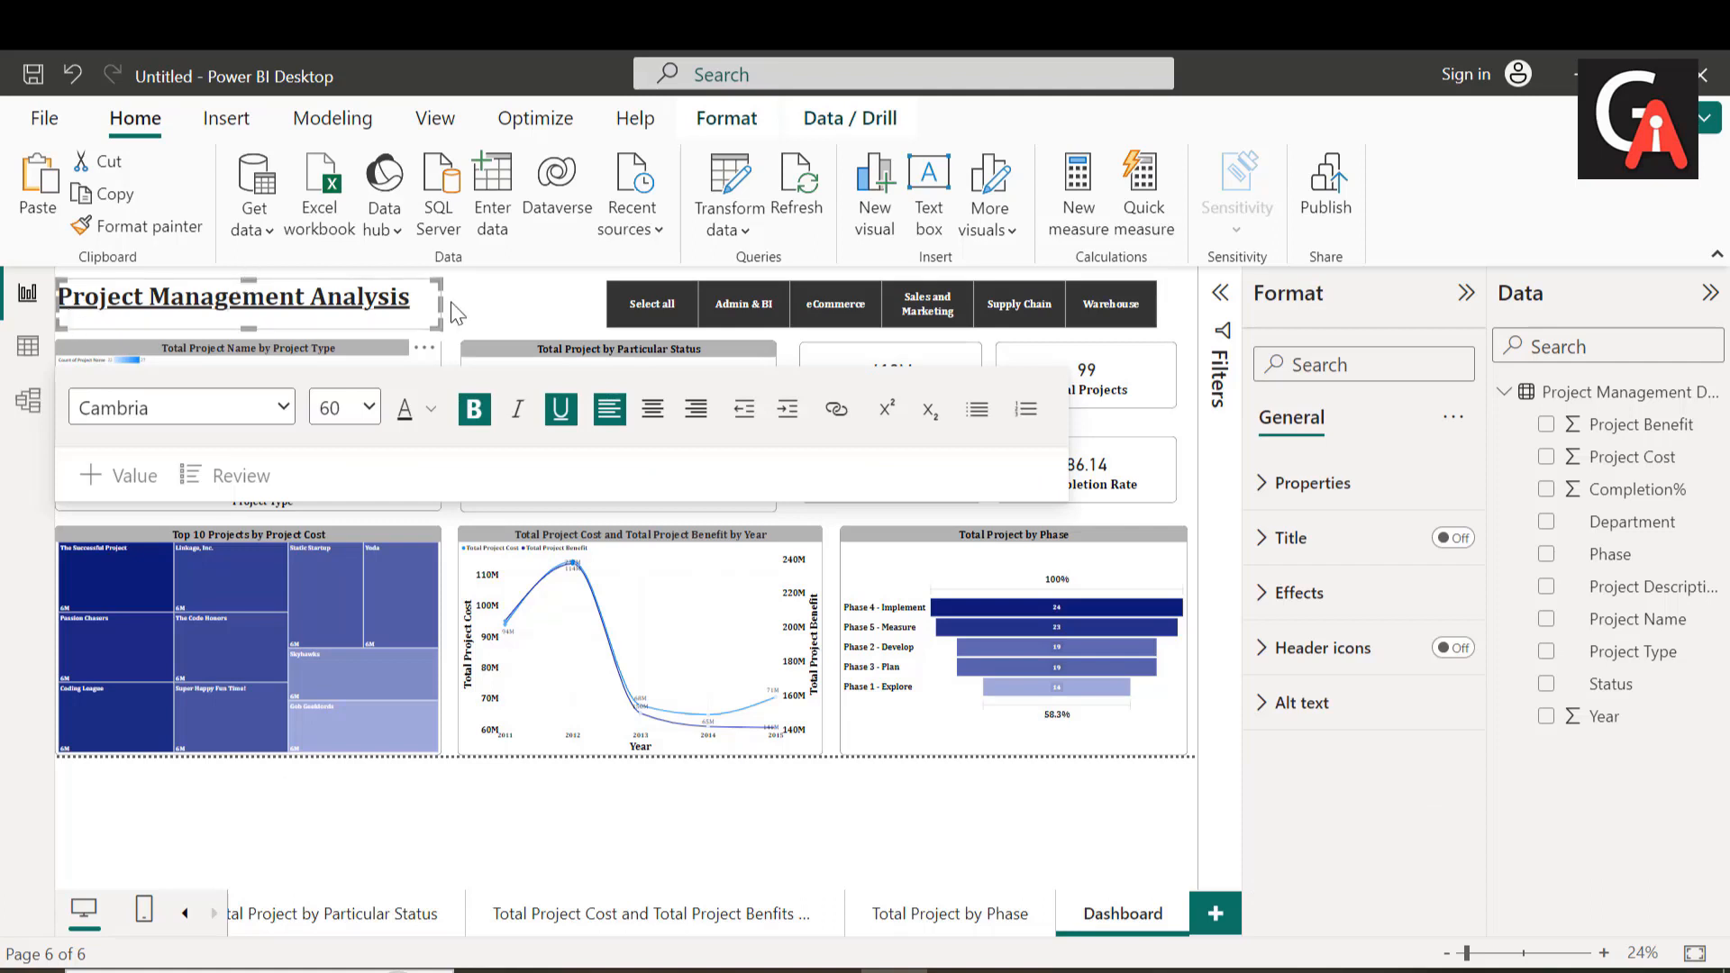
pyautogui.moveTo(442, 306); pyautogui.dragTo(586, 315)
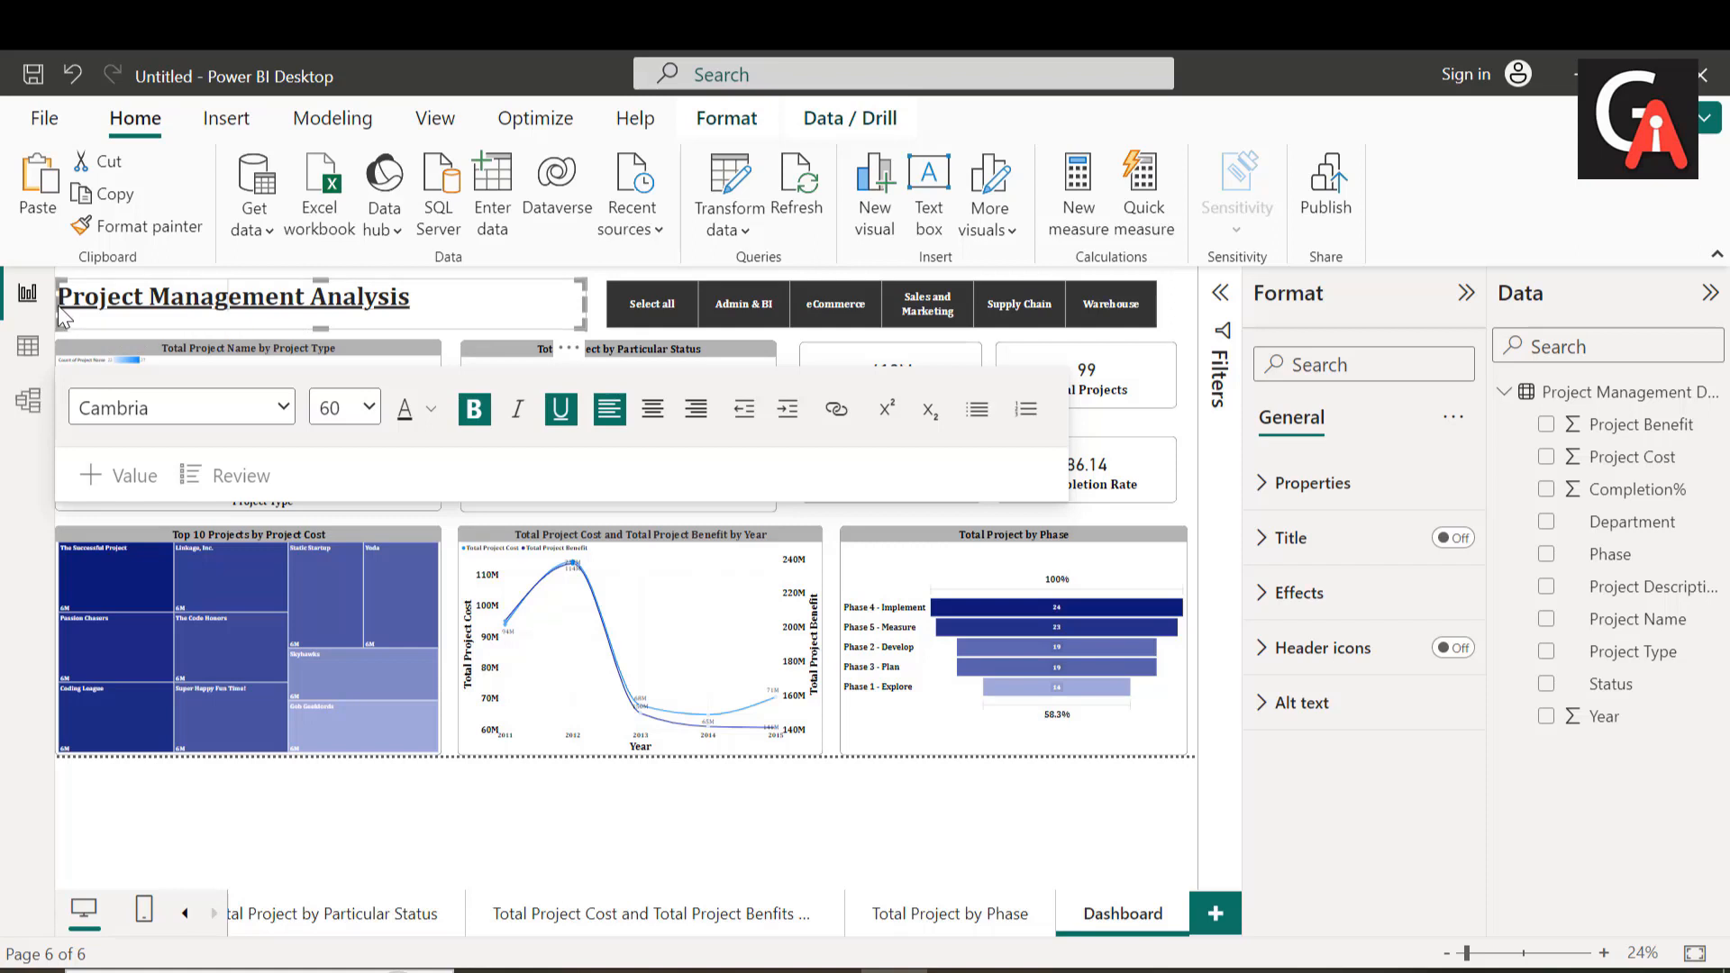
pyautogui.moveTo(58, 306); pyautogui.dragTo(231, 317)
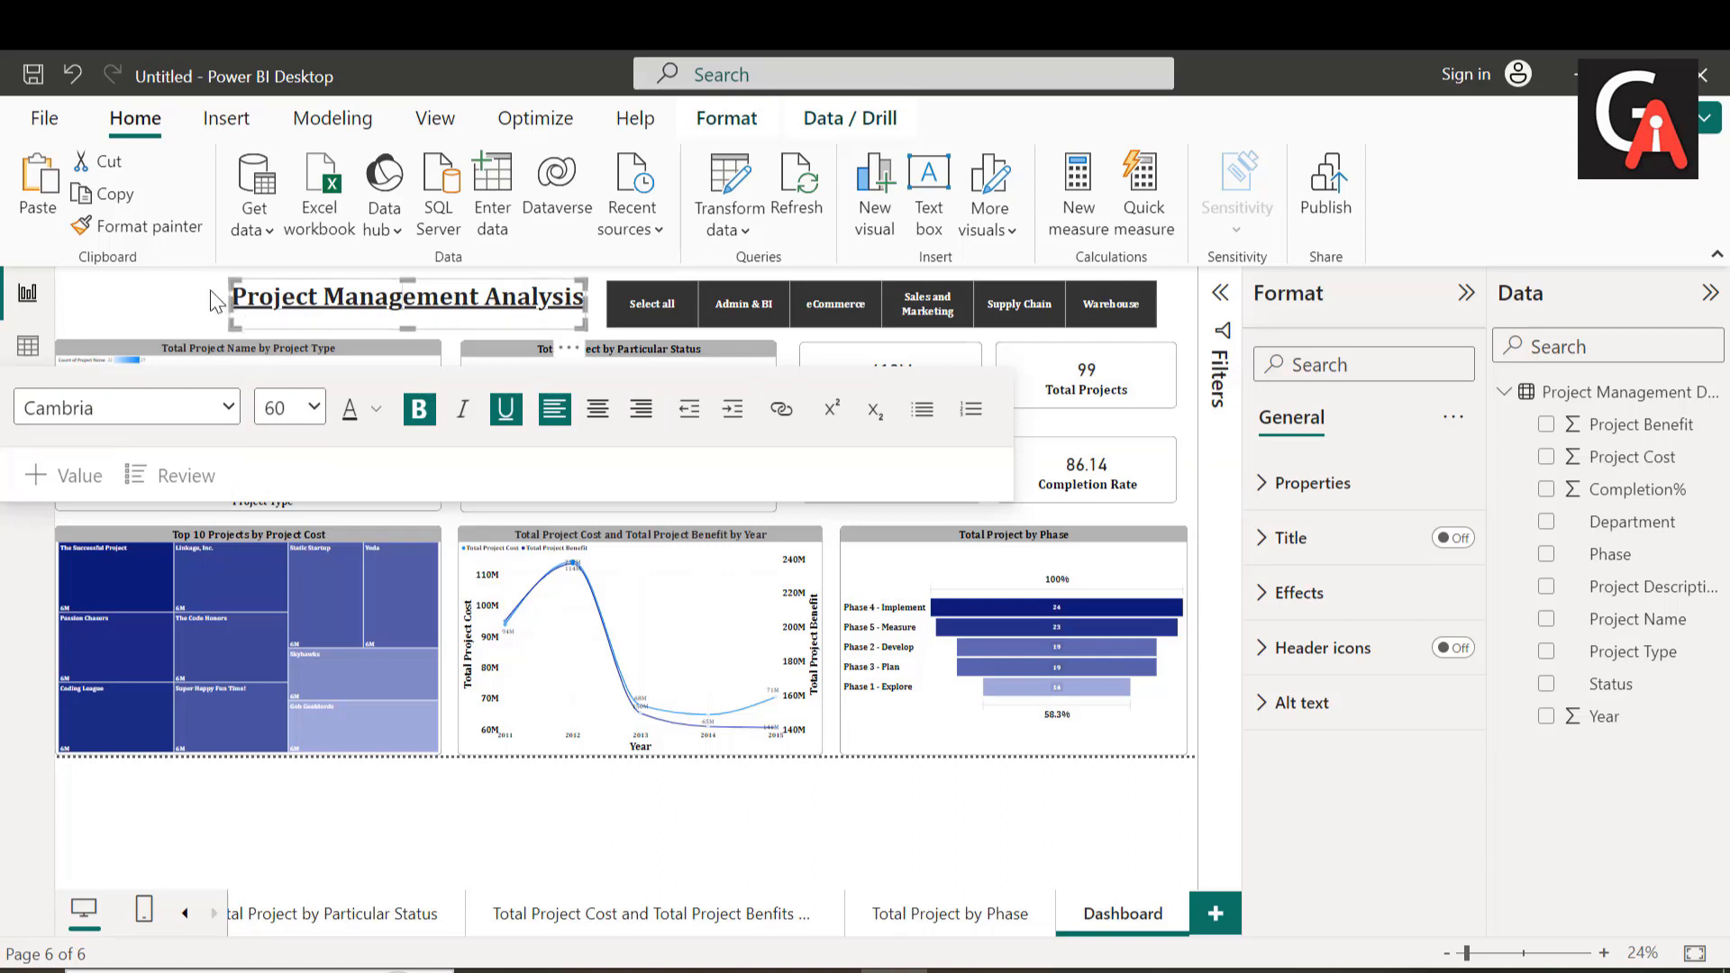
pyautogui.moveTo(227, 309); pyautogui.dragTo(156, 317)
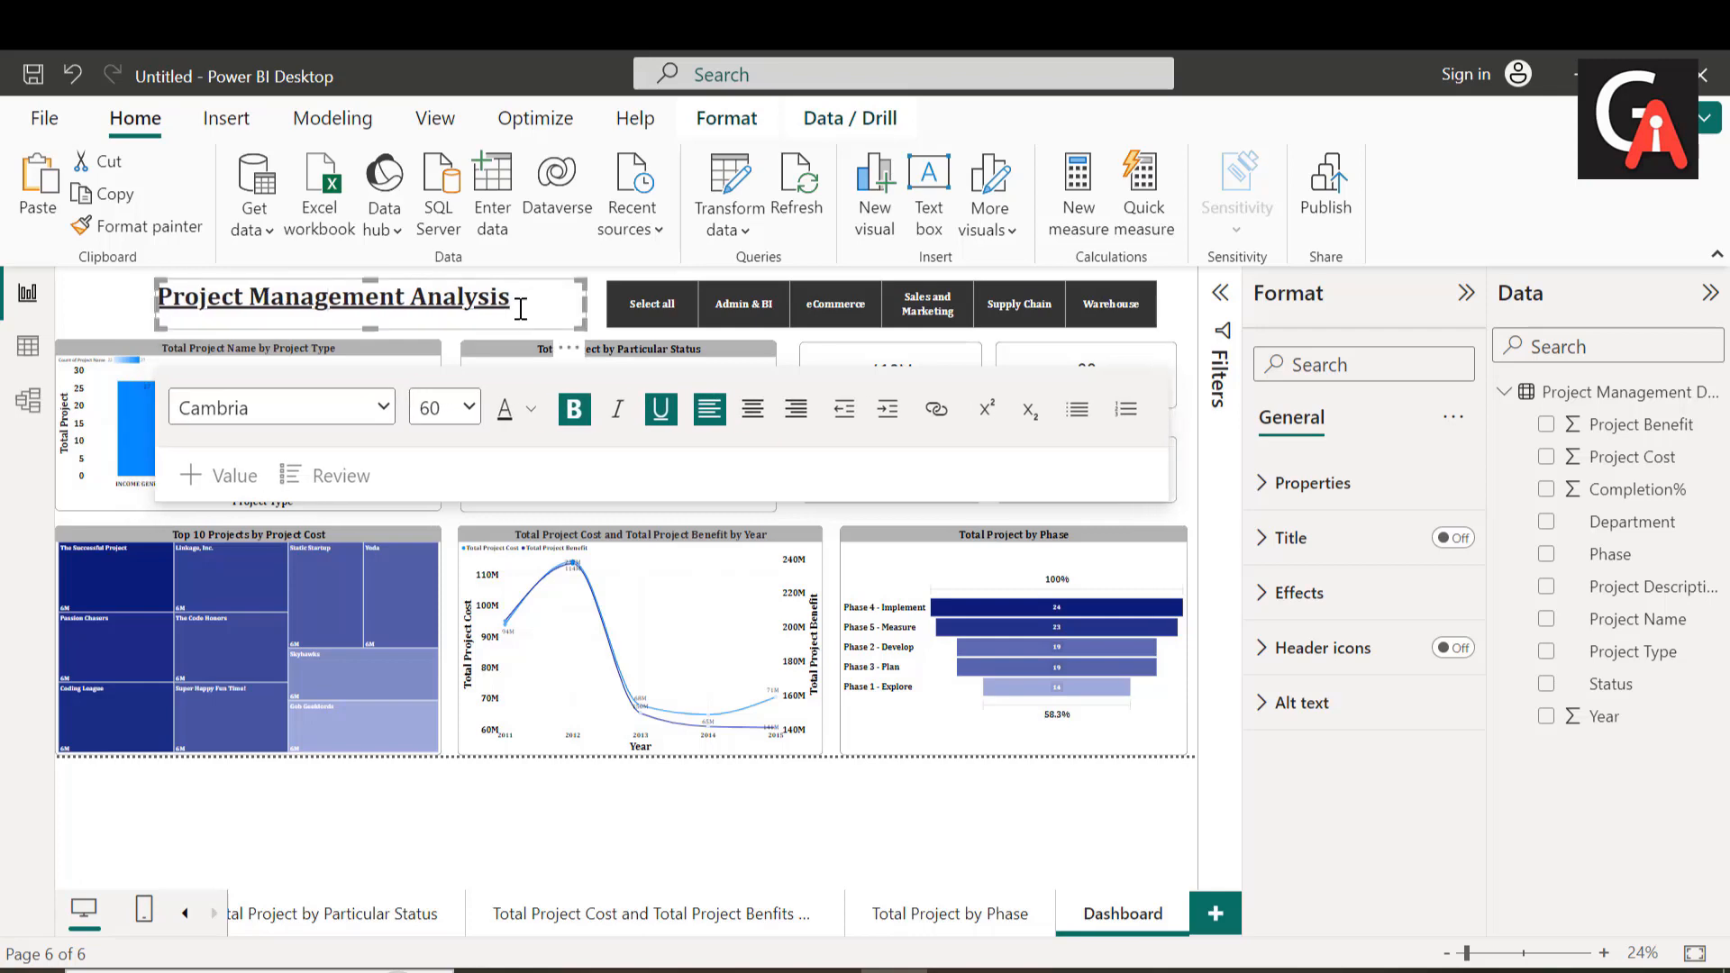
# Step: Widen the Department slicer by extending its left edge towards the end of the title text
pyautogui.click(640, 317)
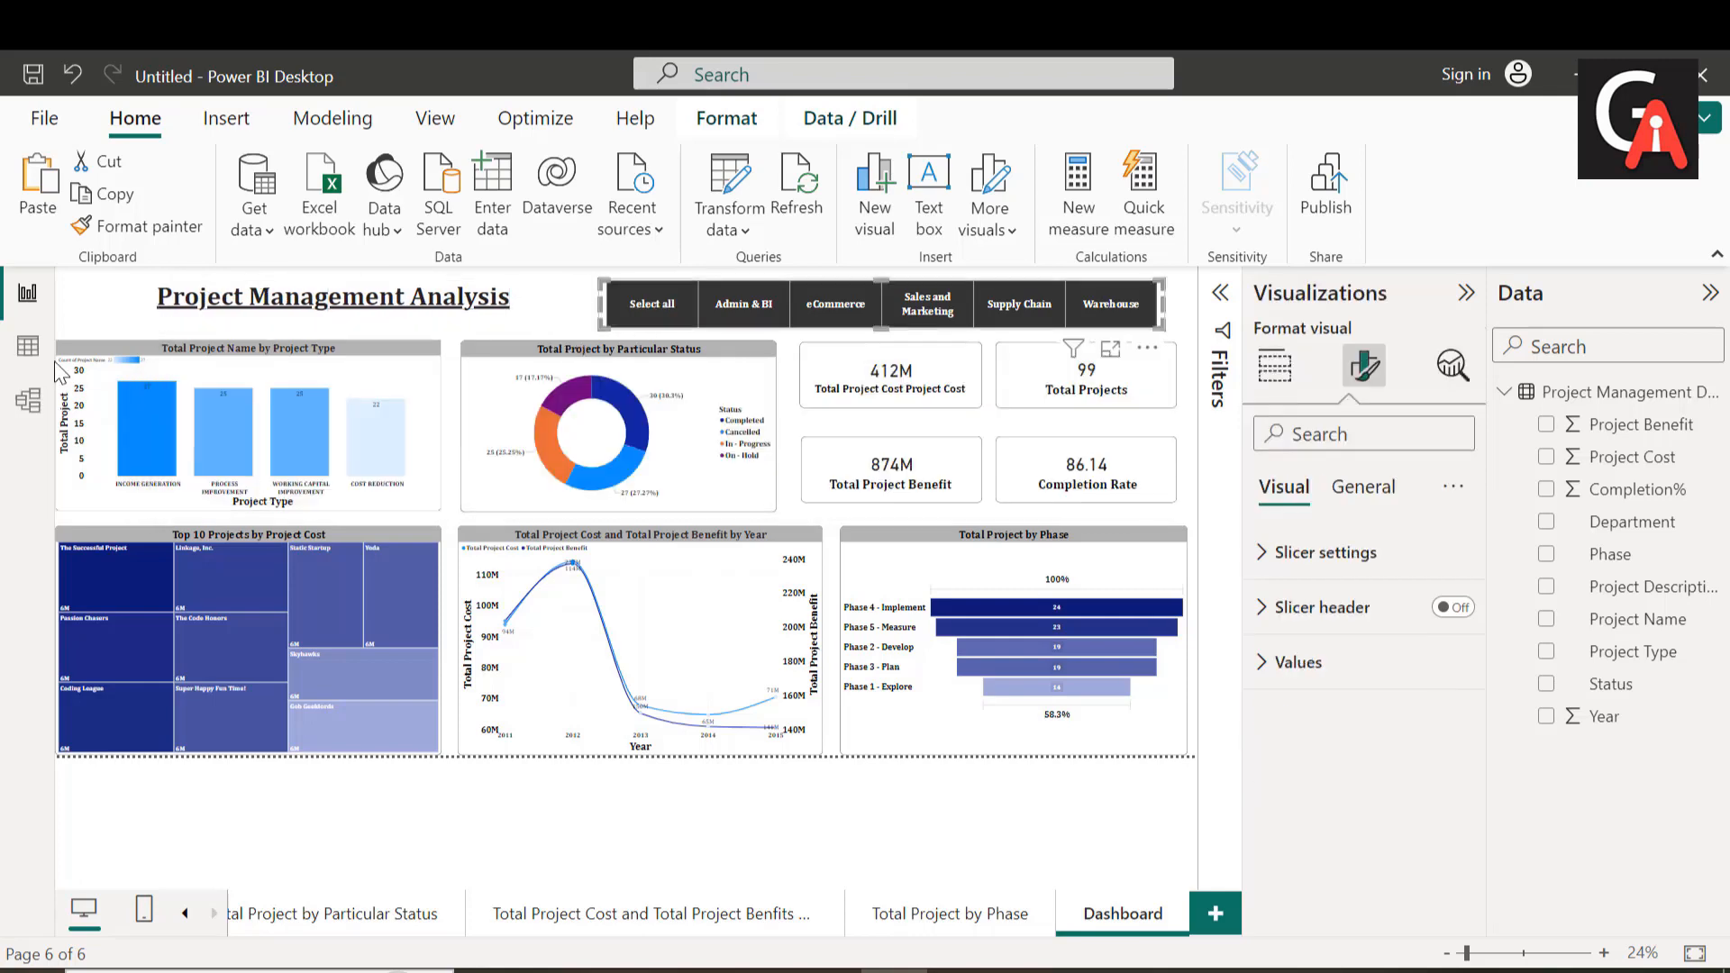
pyautogui.moveTo(602, 304); pyautogui.dragTo(530, 308)
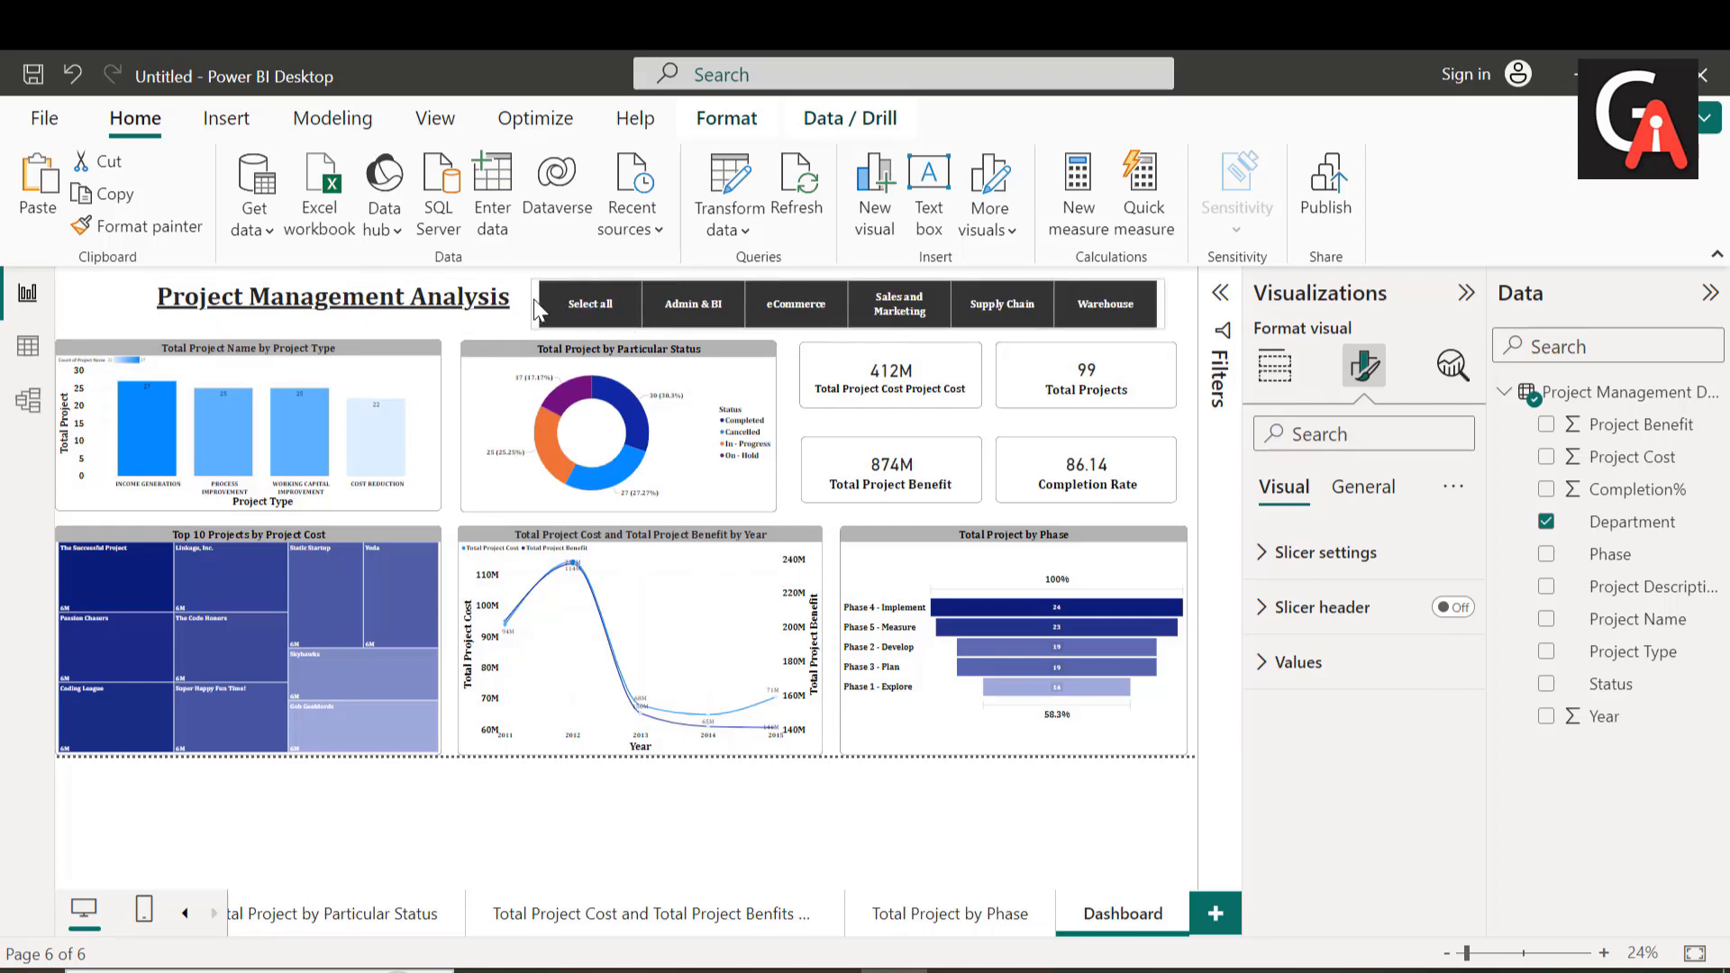
pyautogui.moveTo(404, 308); pyautogui.dragTo(402, 311)
pyautogui.click(402, 315)
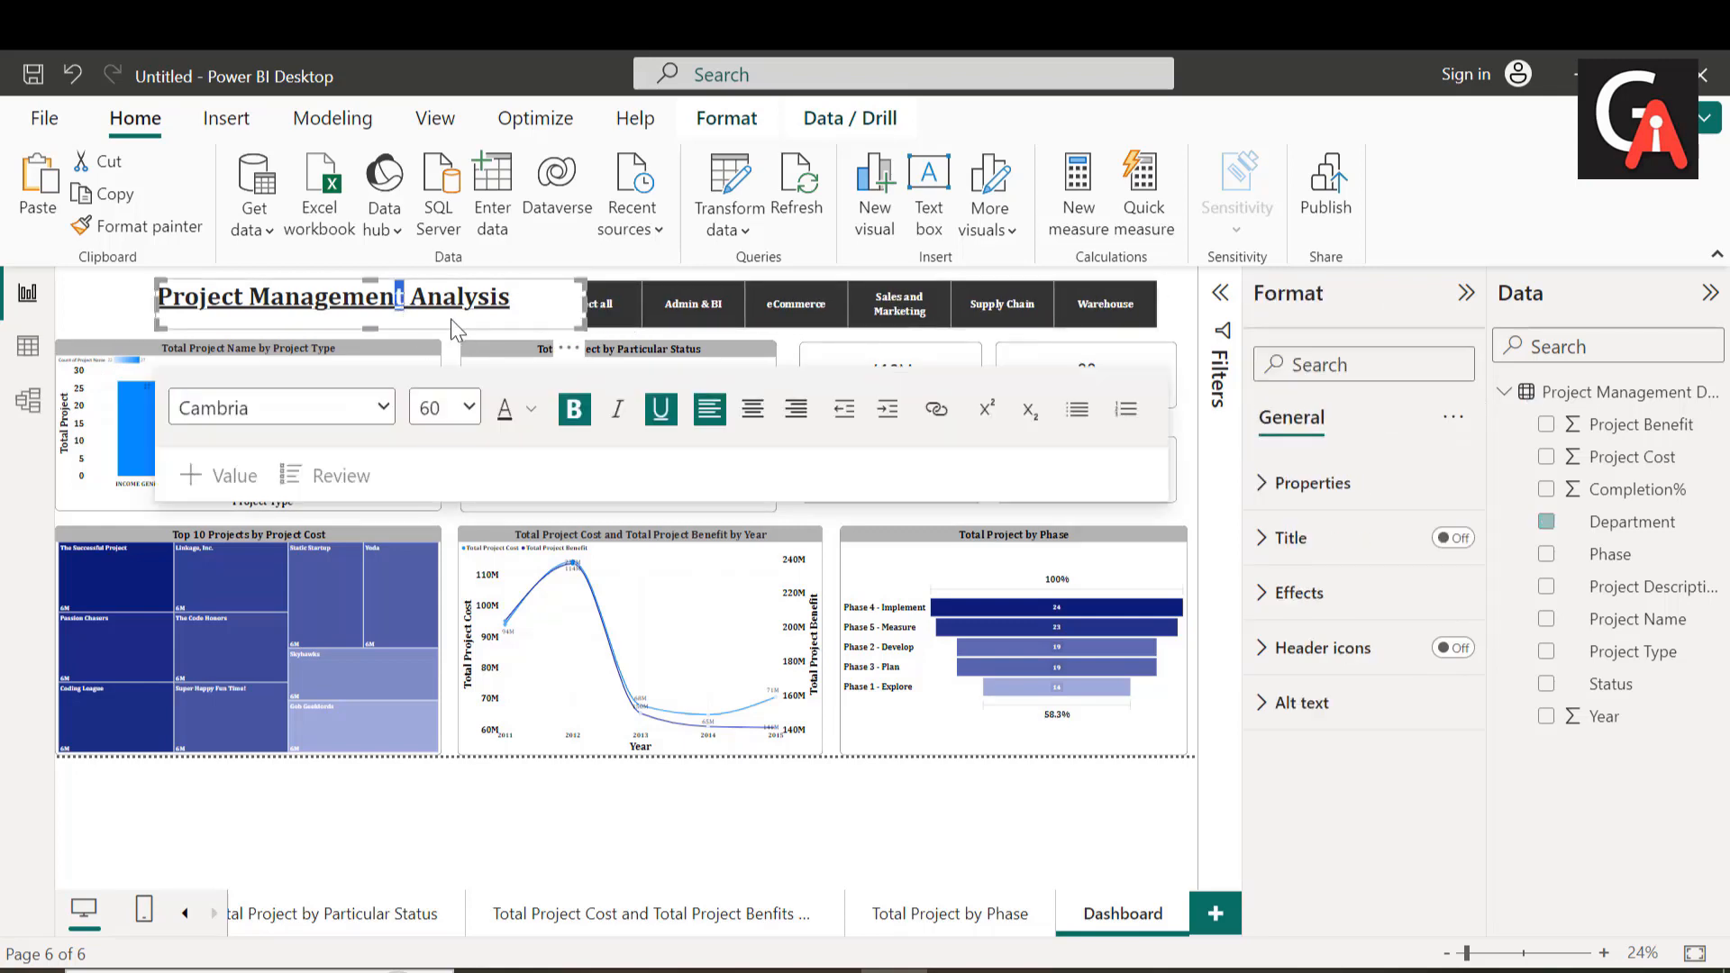
pyautogui.click(135, 314)
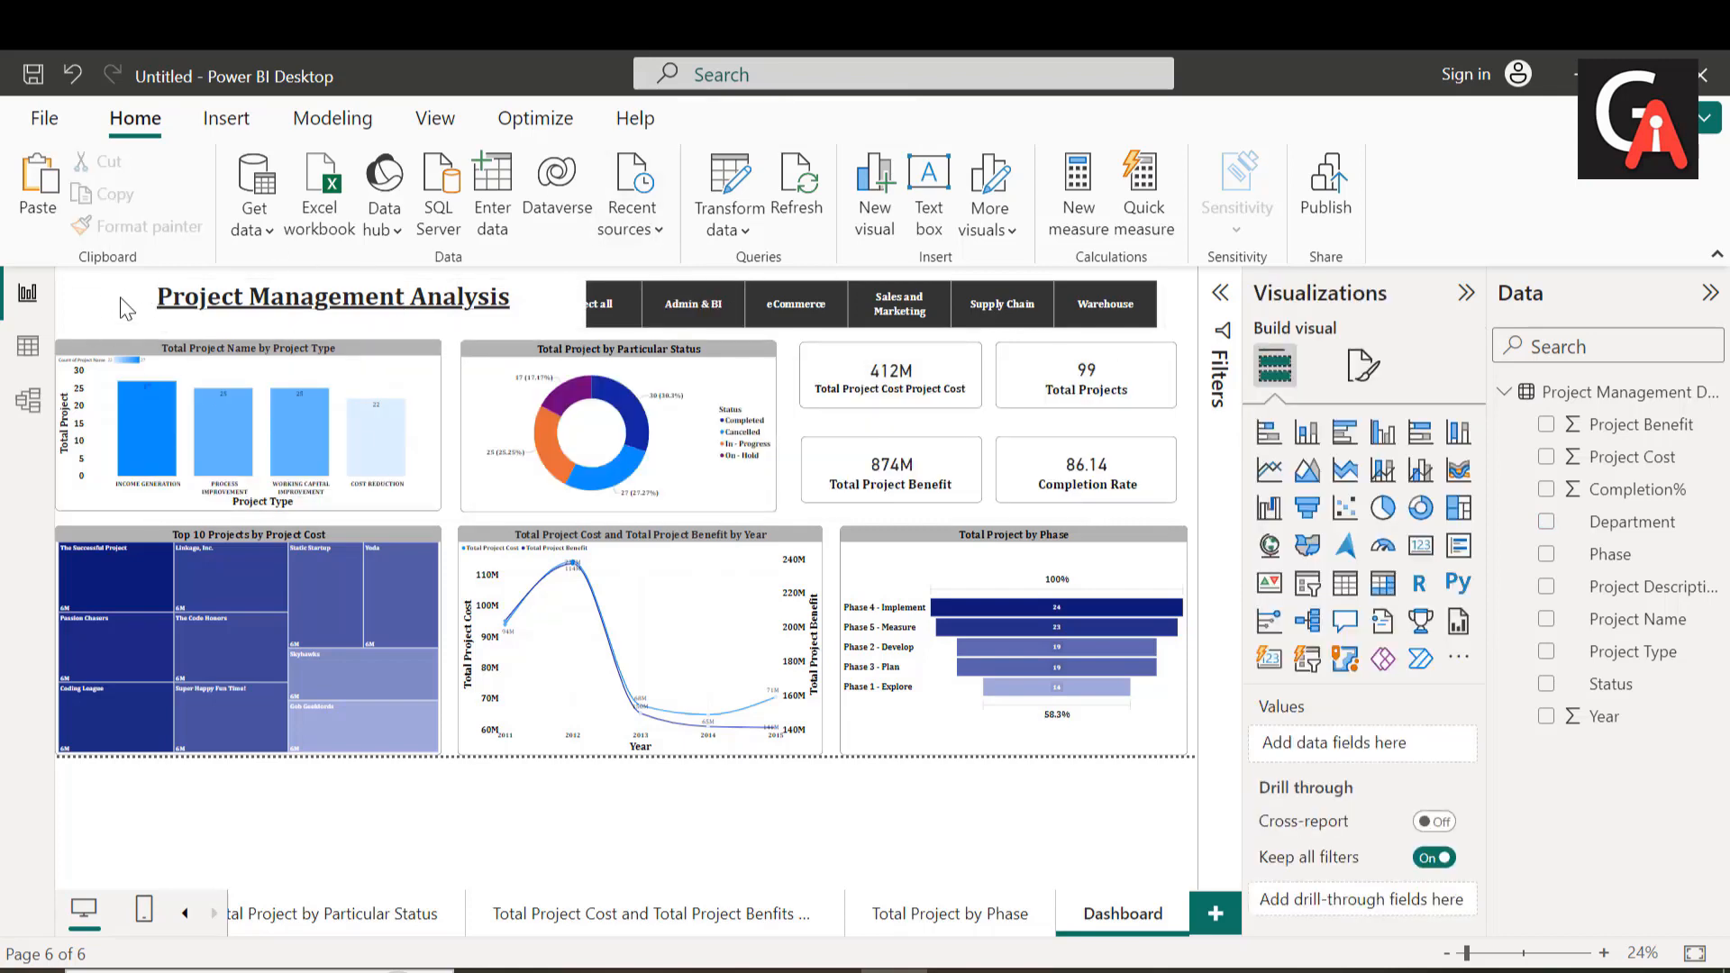
# Step: Insert the project-management image from the Downloads > Project Analysis folder and place it in front of the dashboard title
pyautogui.click(242, 126)
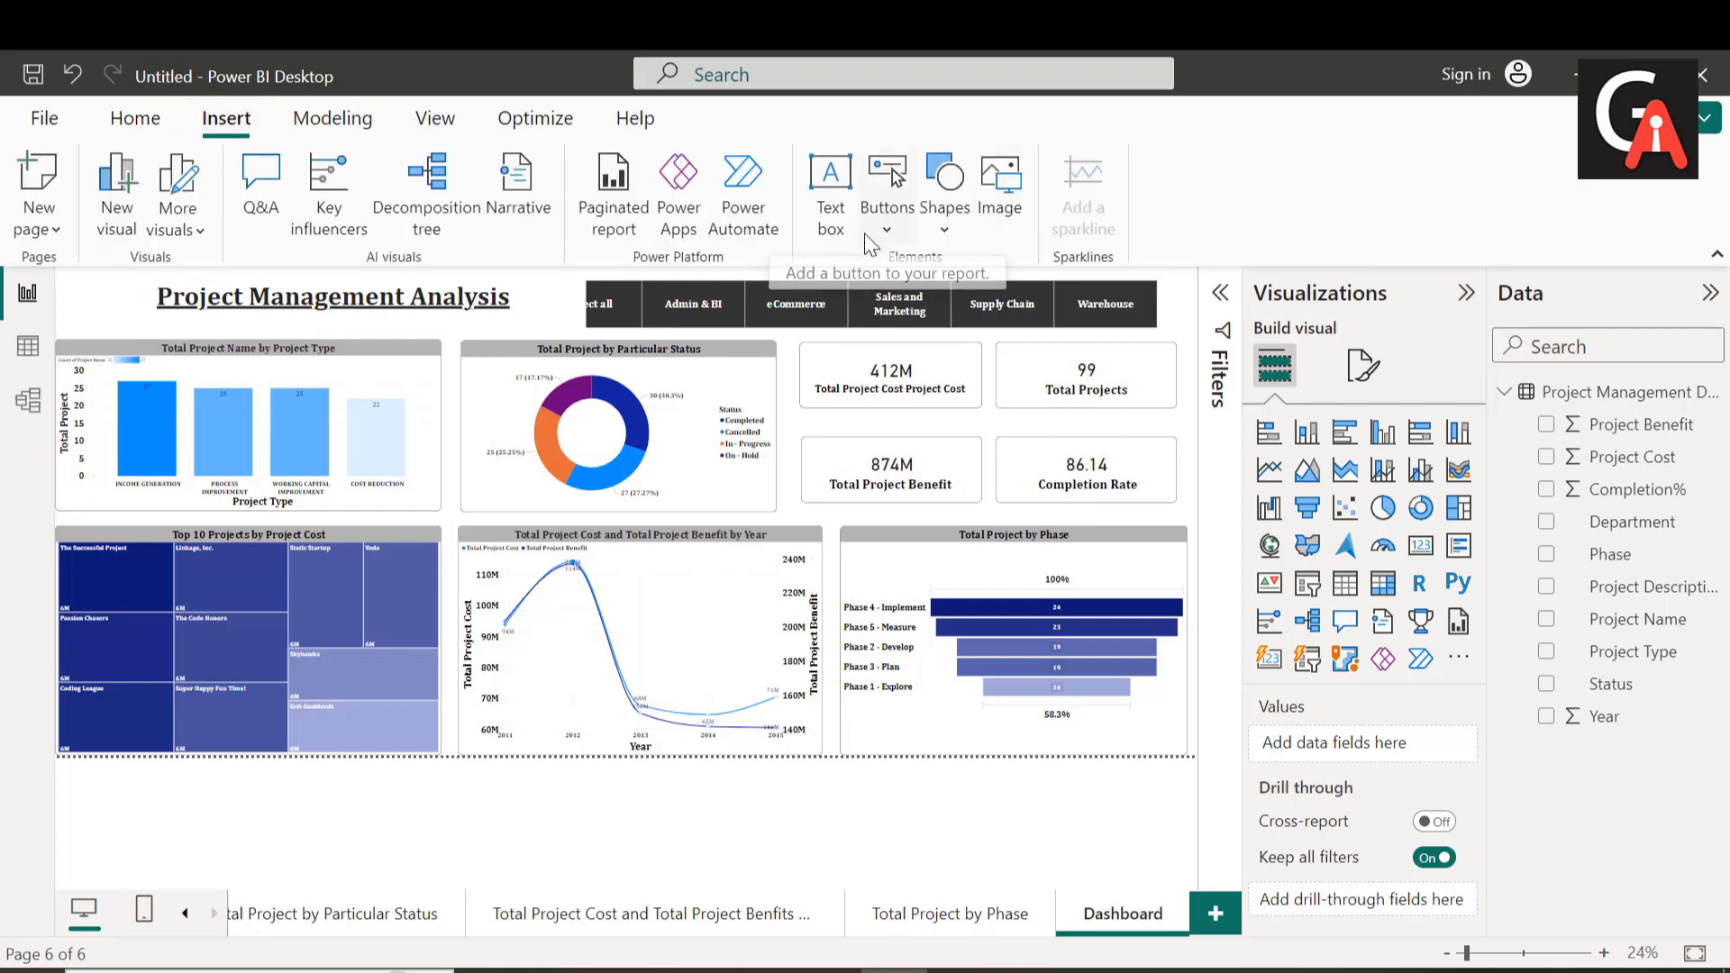
pyautogui.click(1002, 194)
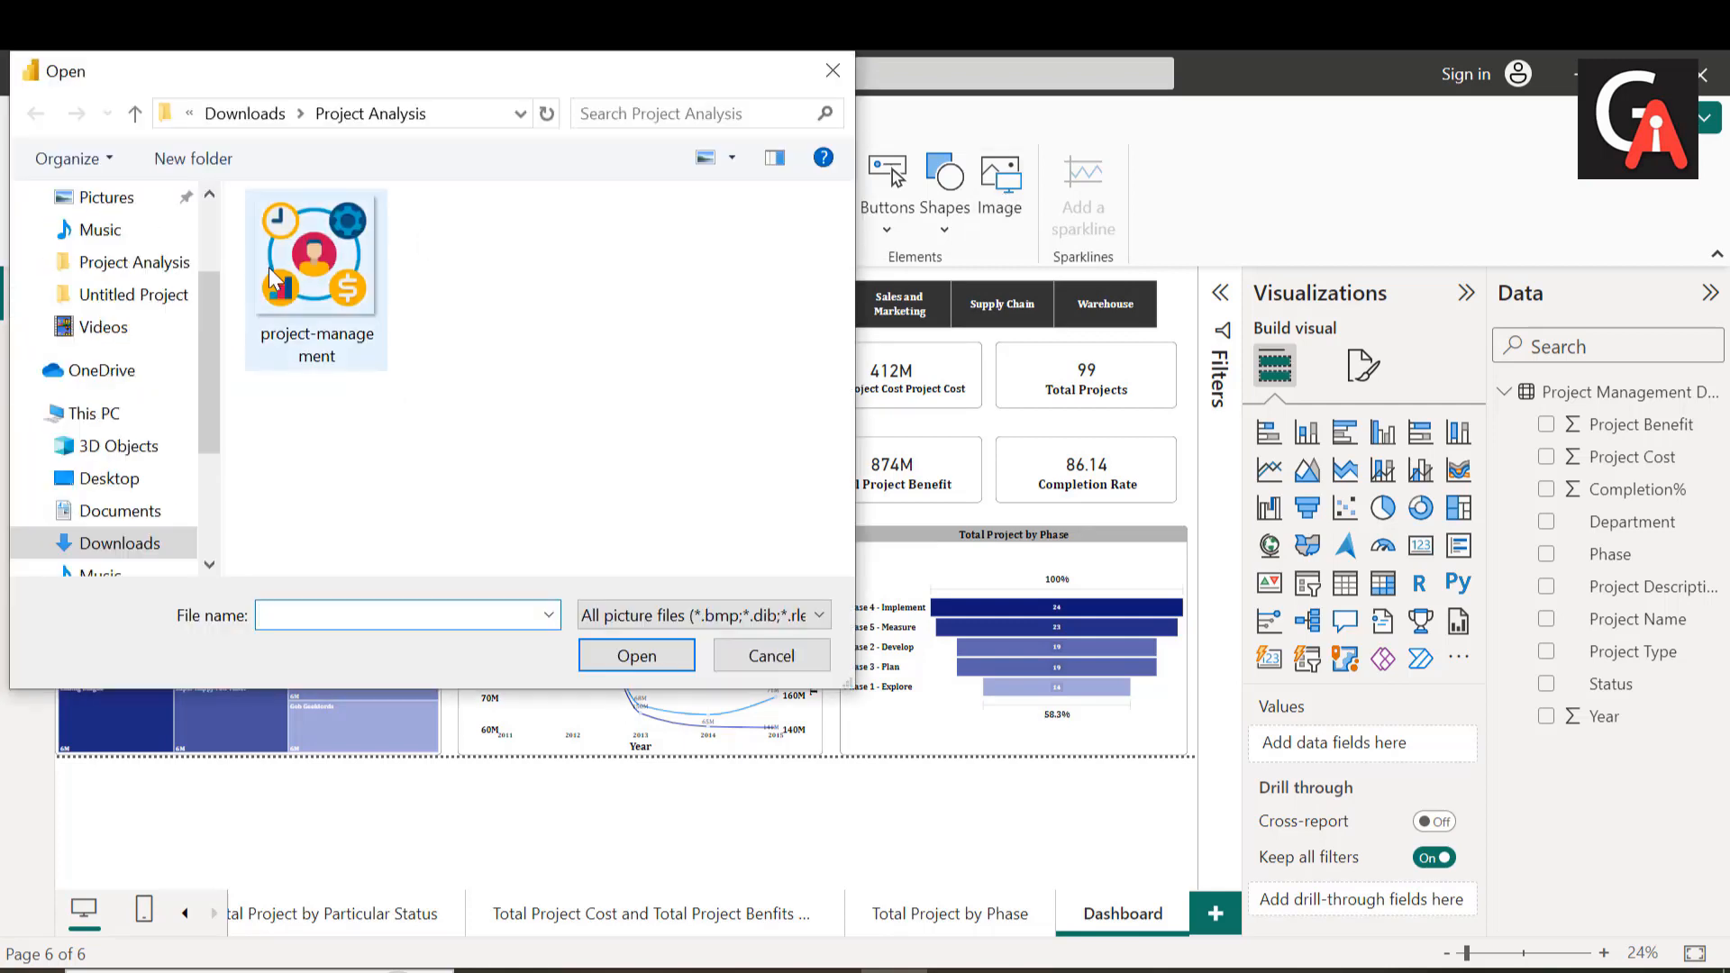
pyautogui.click(300, 270)
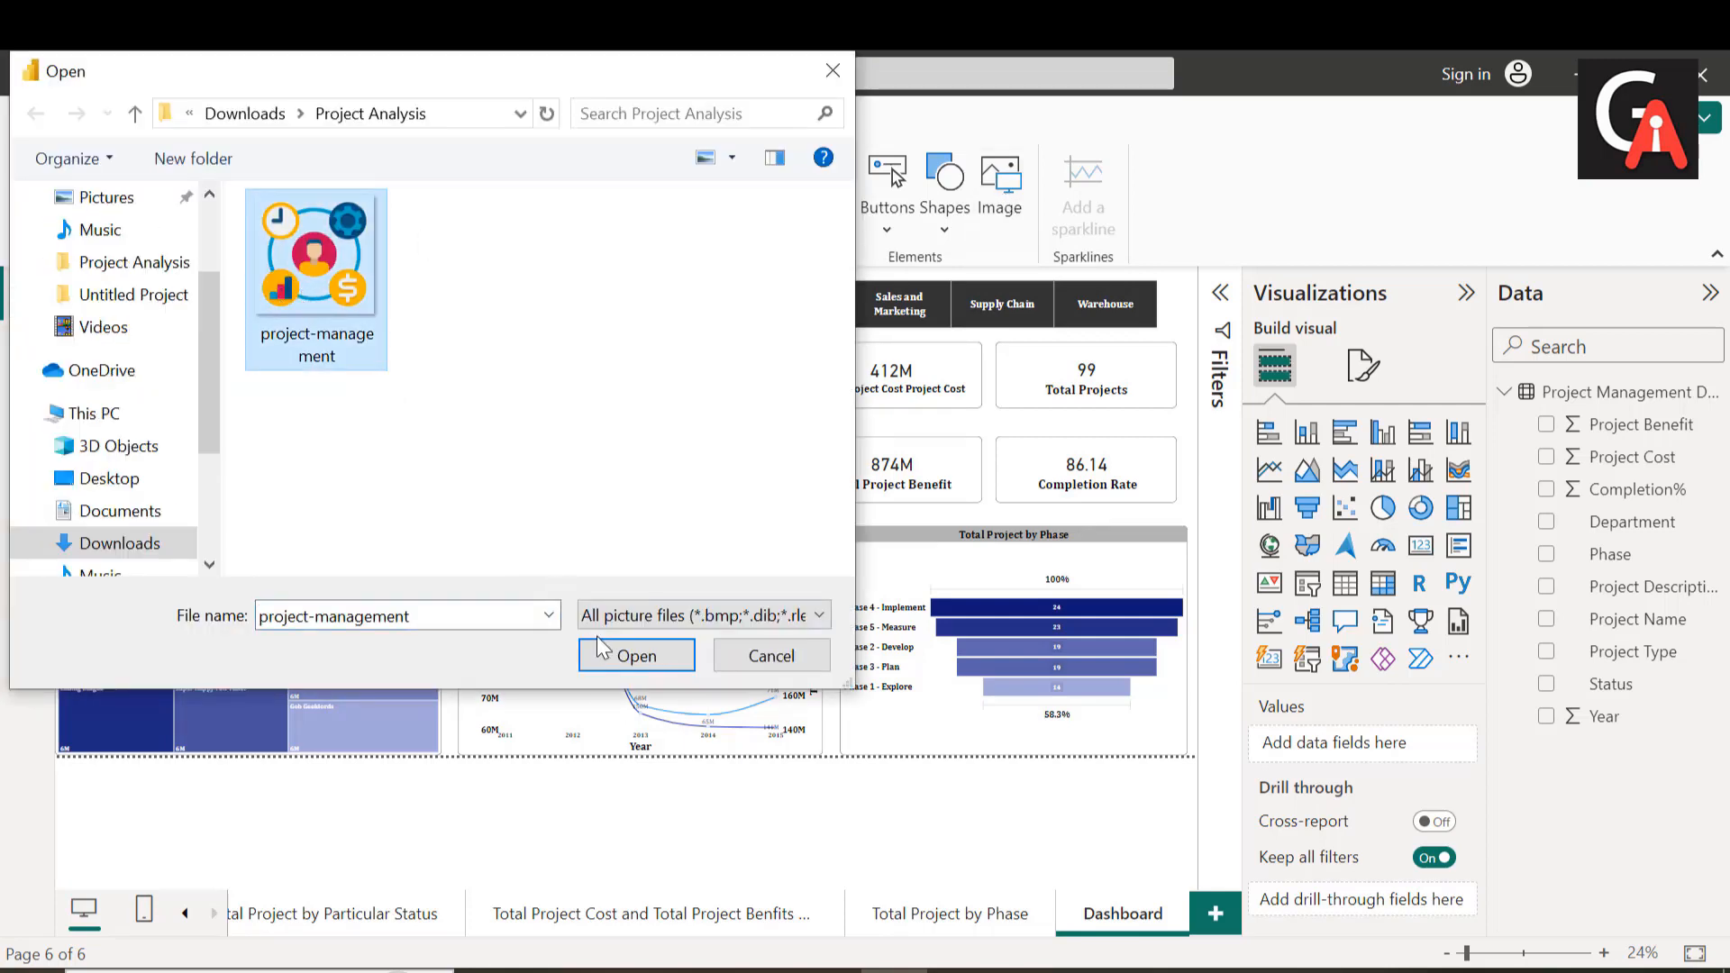
pyautogui.click(628, 663)
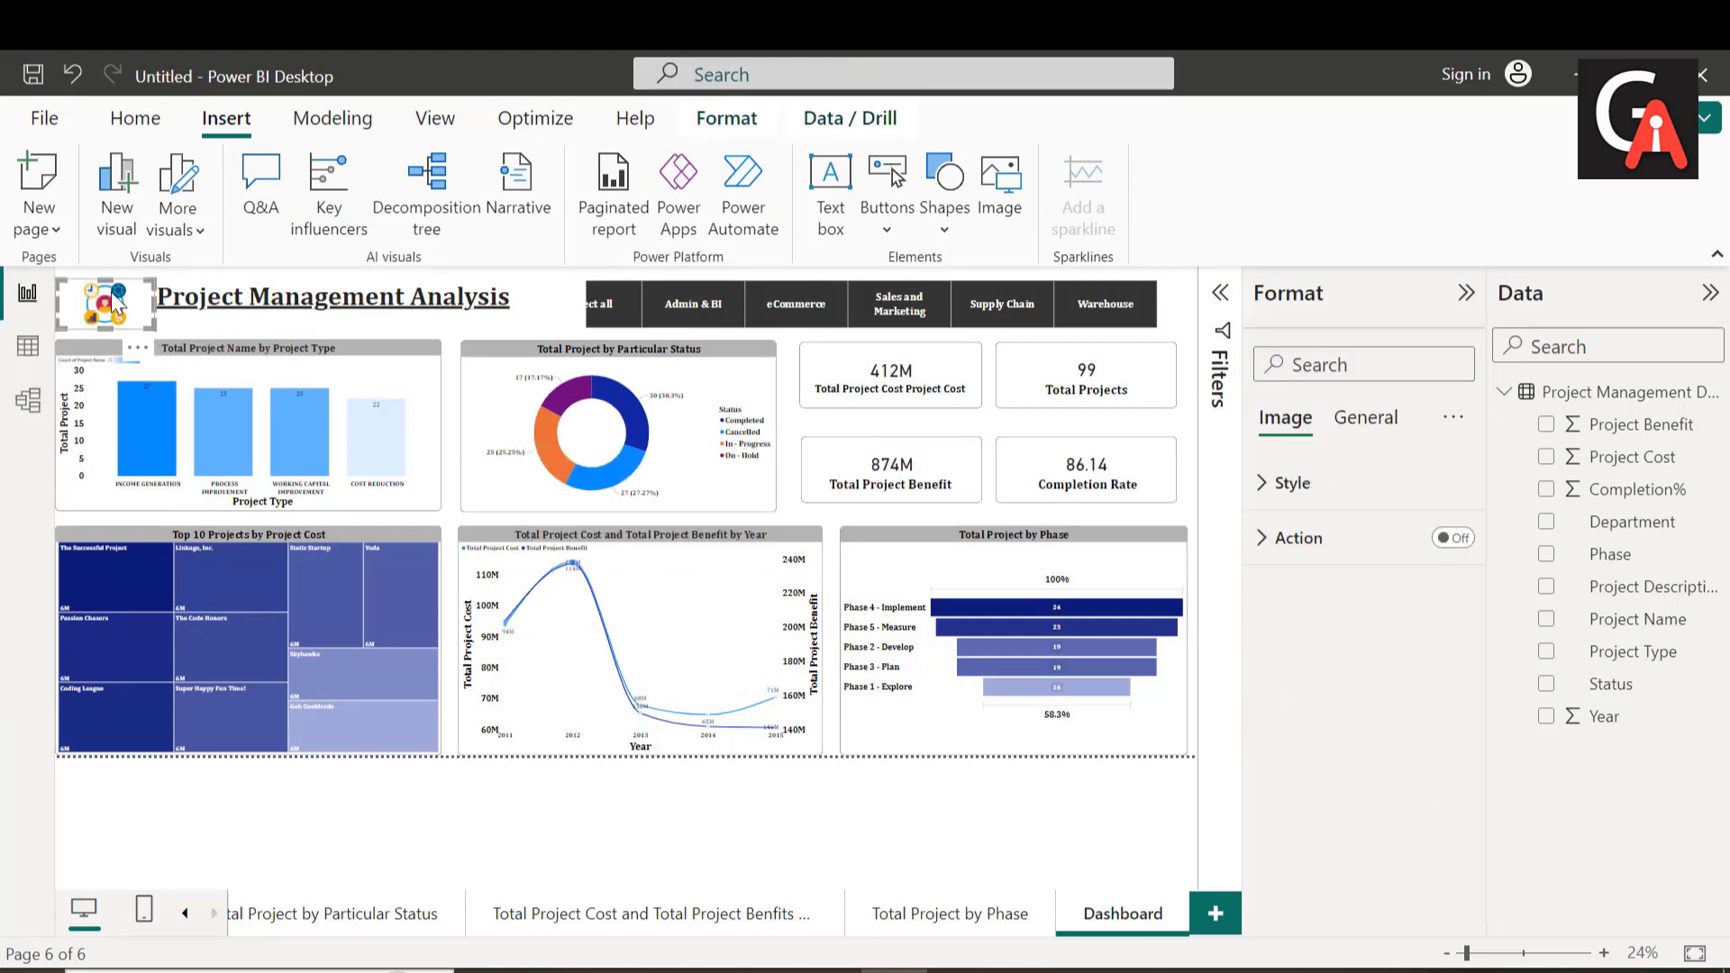
pyautogui.moveTo(115, 311); pyautogui.dragTo(154, 301)
pyautogui.click(254, 837)
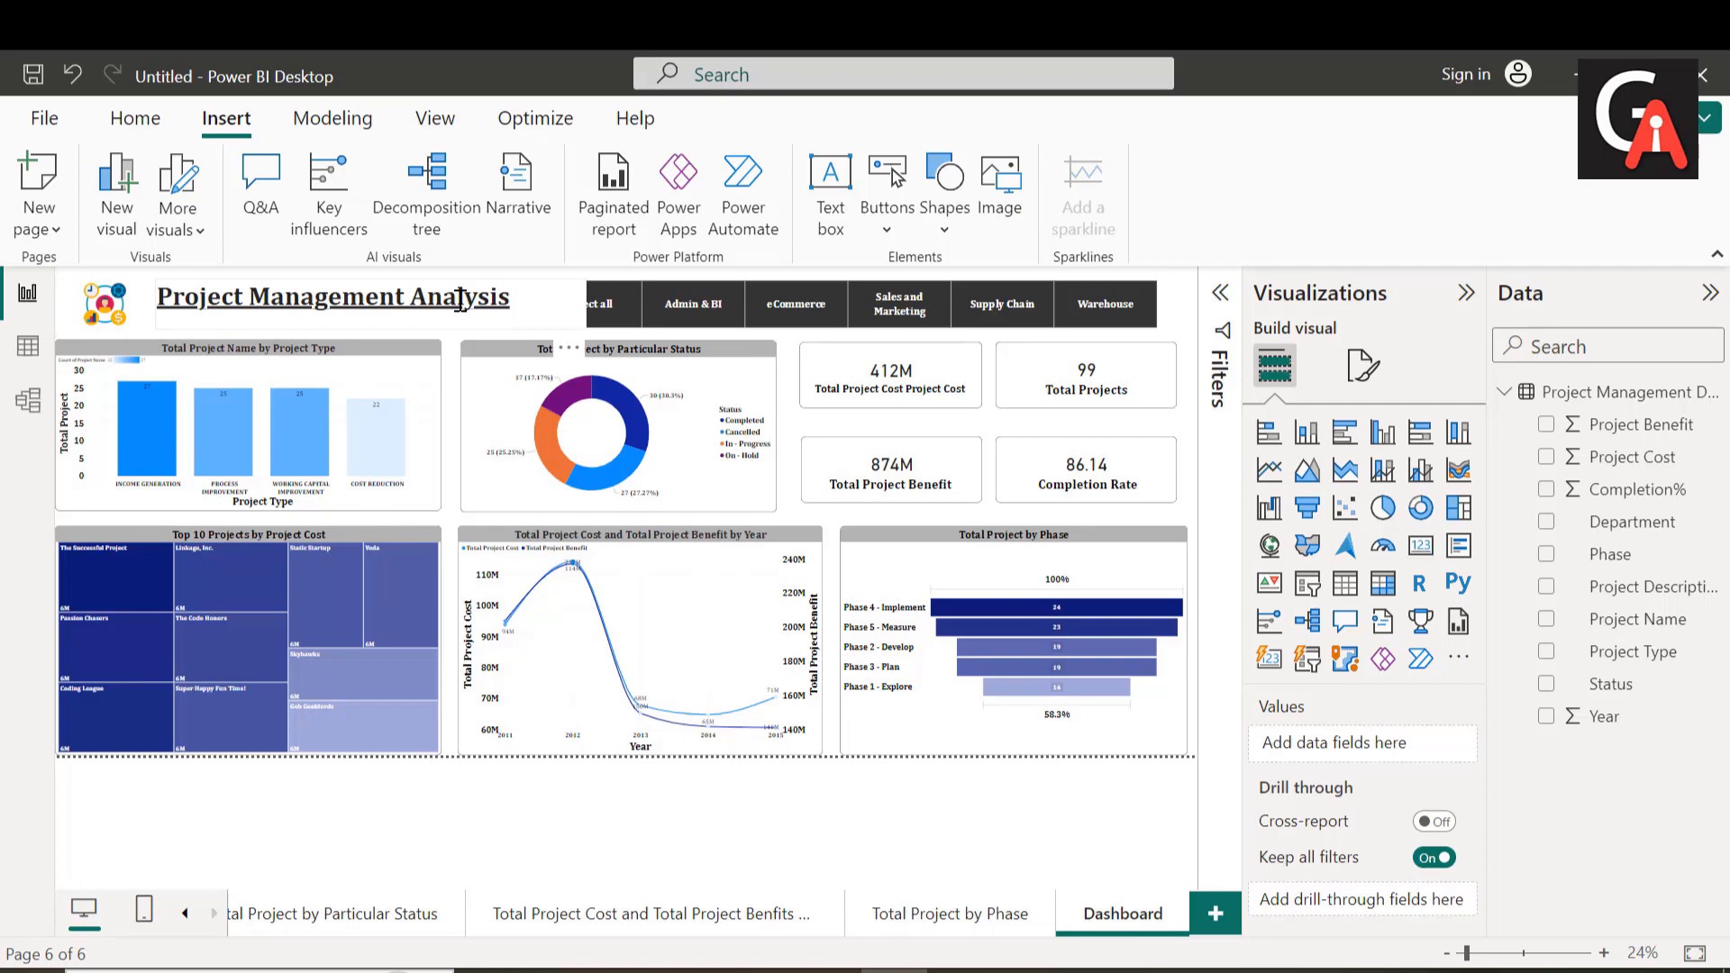
# Step: Set the font size of the whole dashboard title to 66
pyautogui.click(523, 304)
pyautogui.moveTo(524, 304); pyautogui.dragTo(156, 306)
pyautogui.click(471, 409)
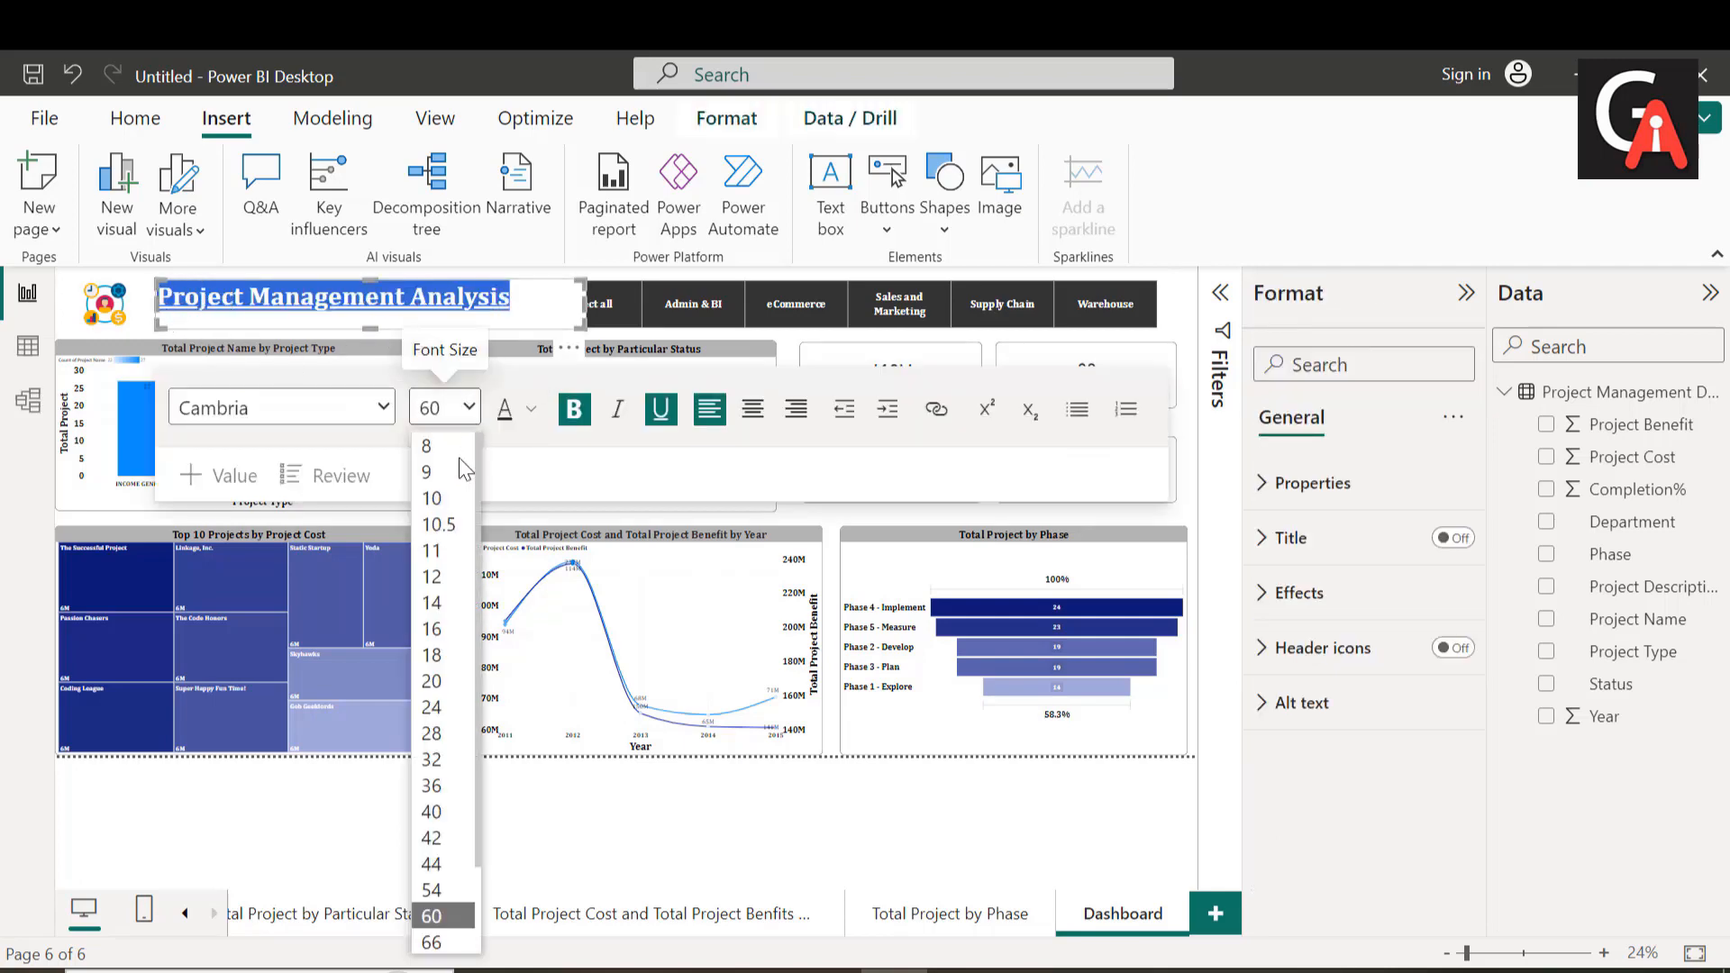
pyautogui.click(442, 942)
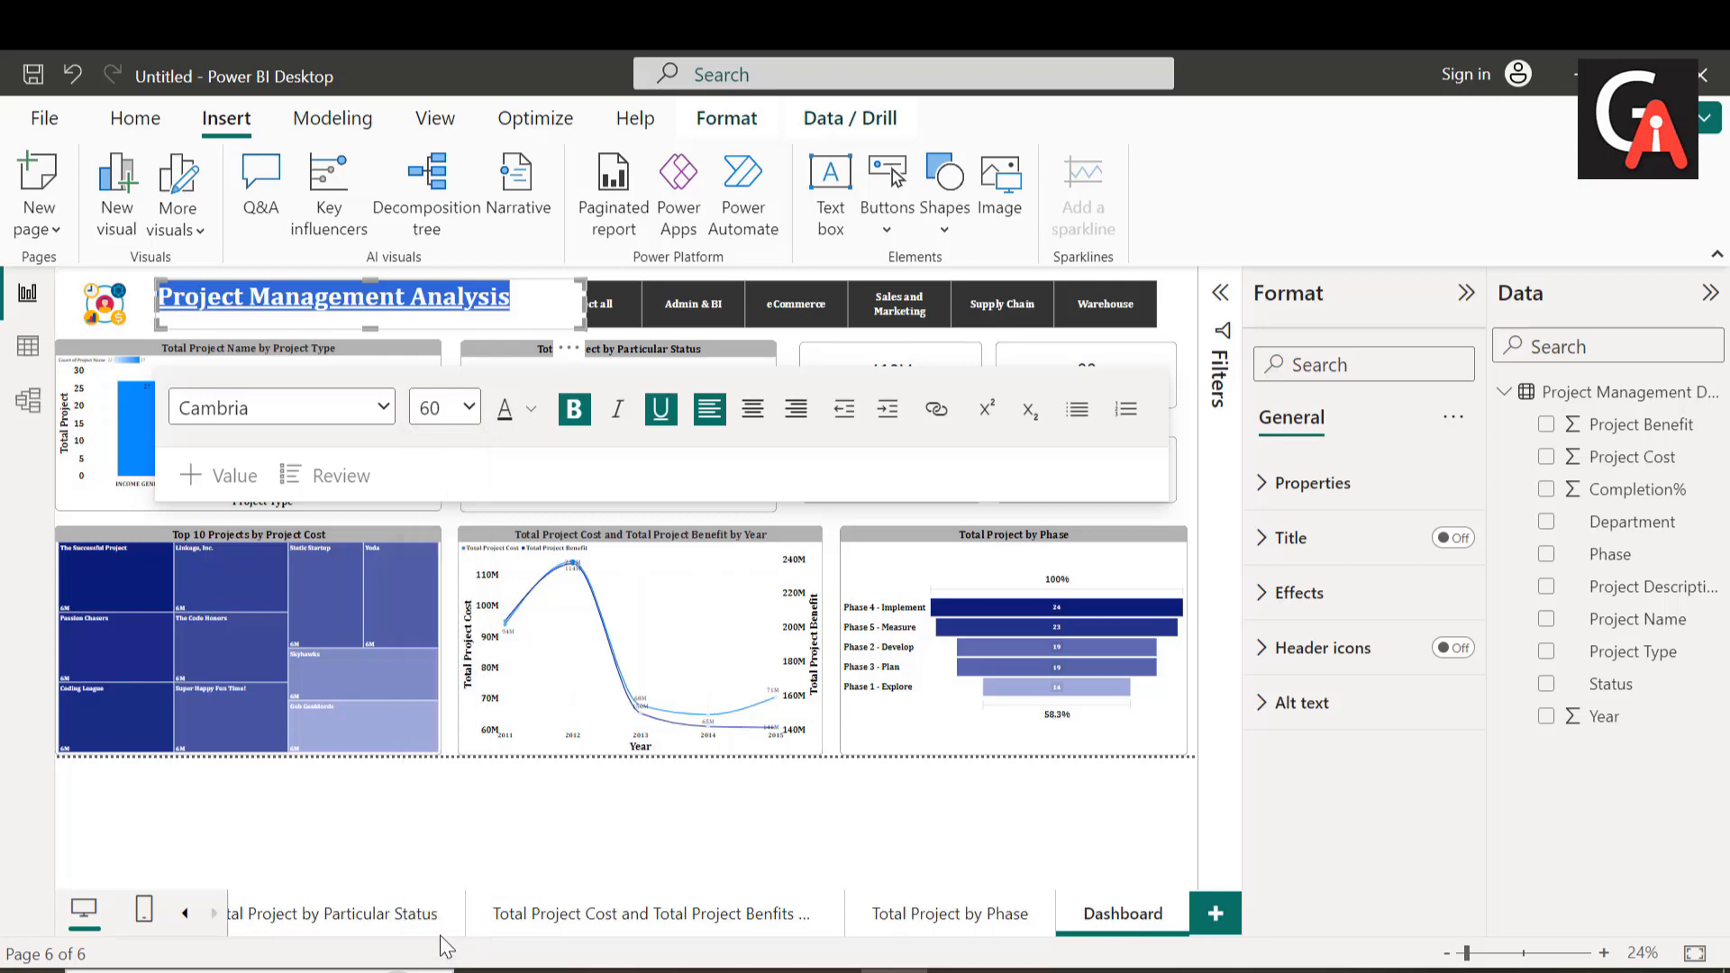
pyautogui.click(502, 809)
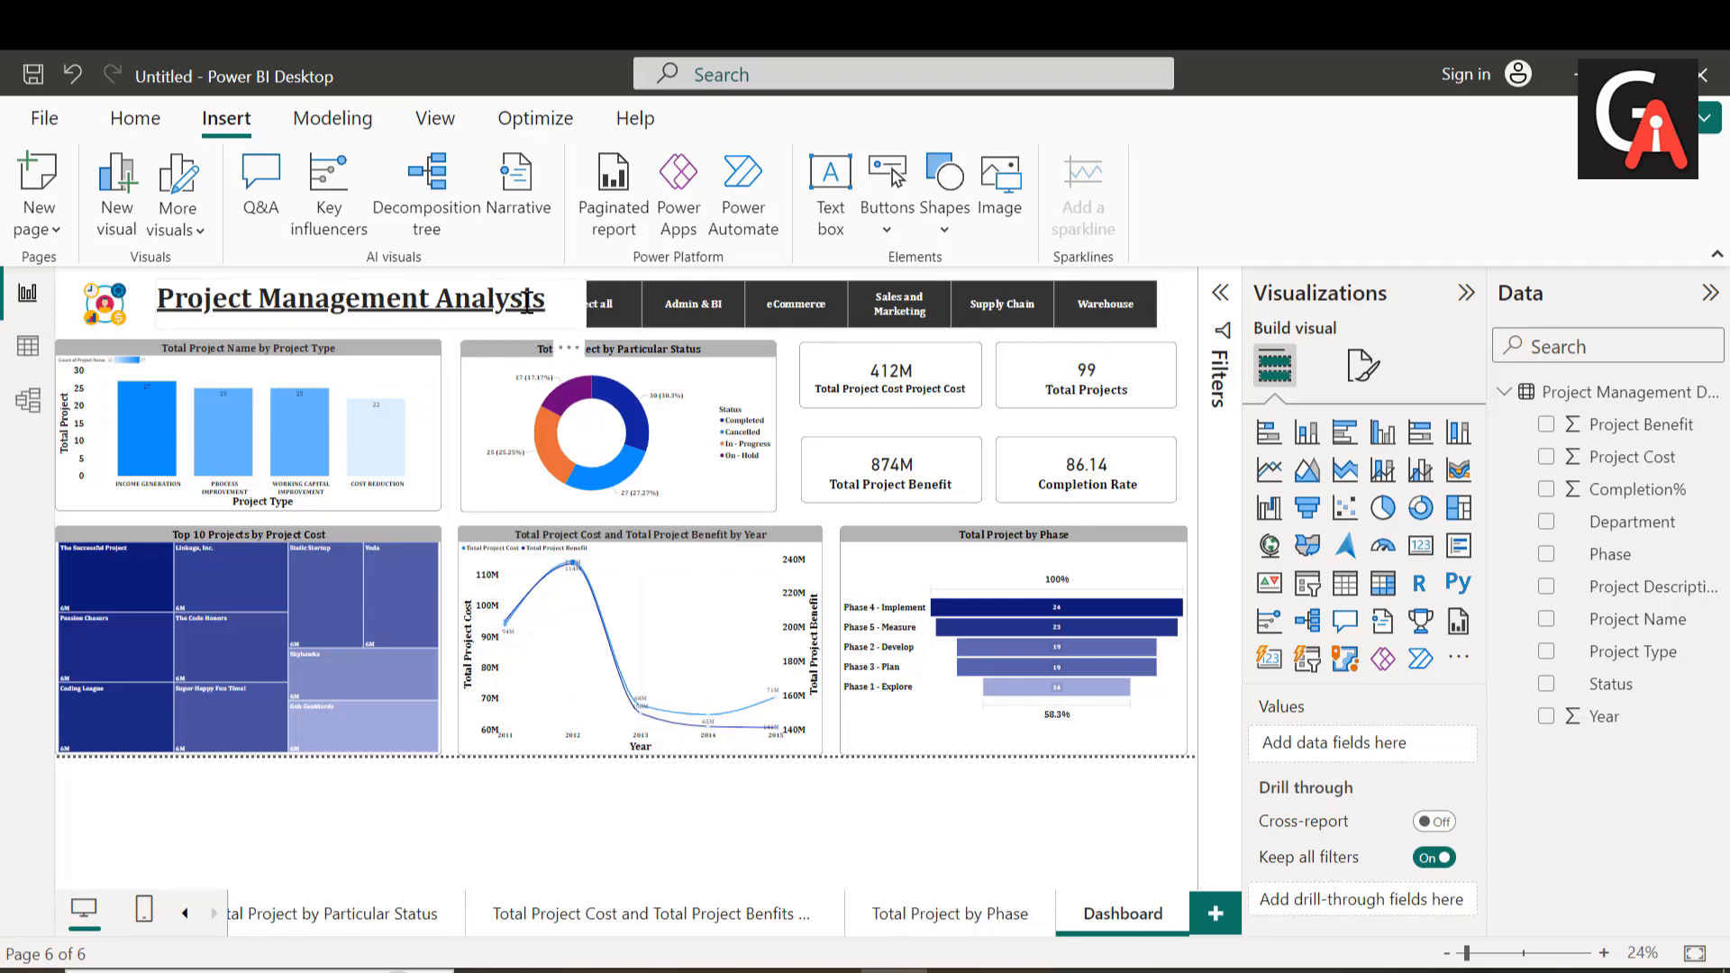
# Step: Narrow the title text box so it clears the Department slicer, and set the title's font size to 60
pyautogui.click(584, 310)
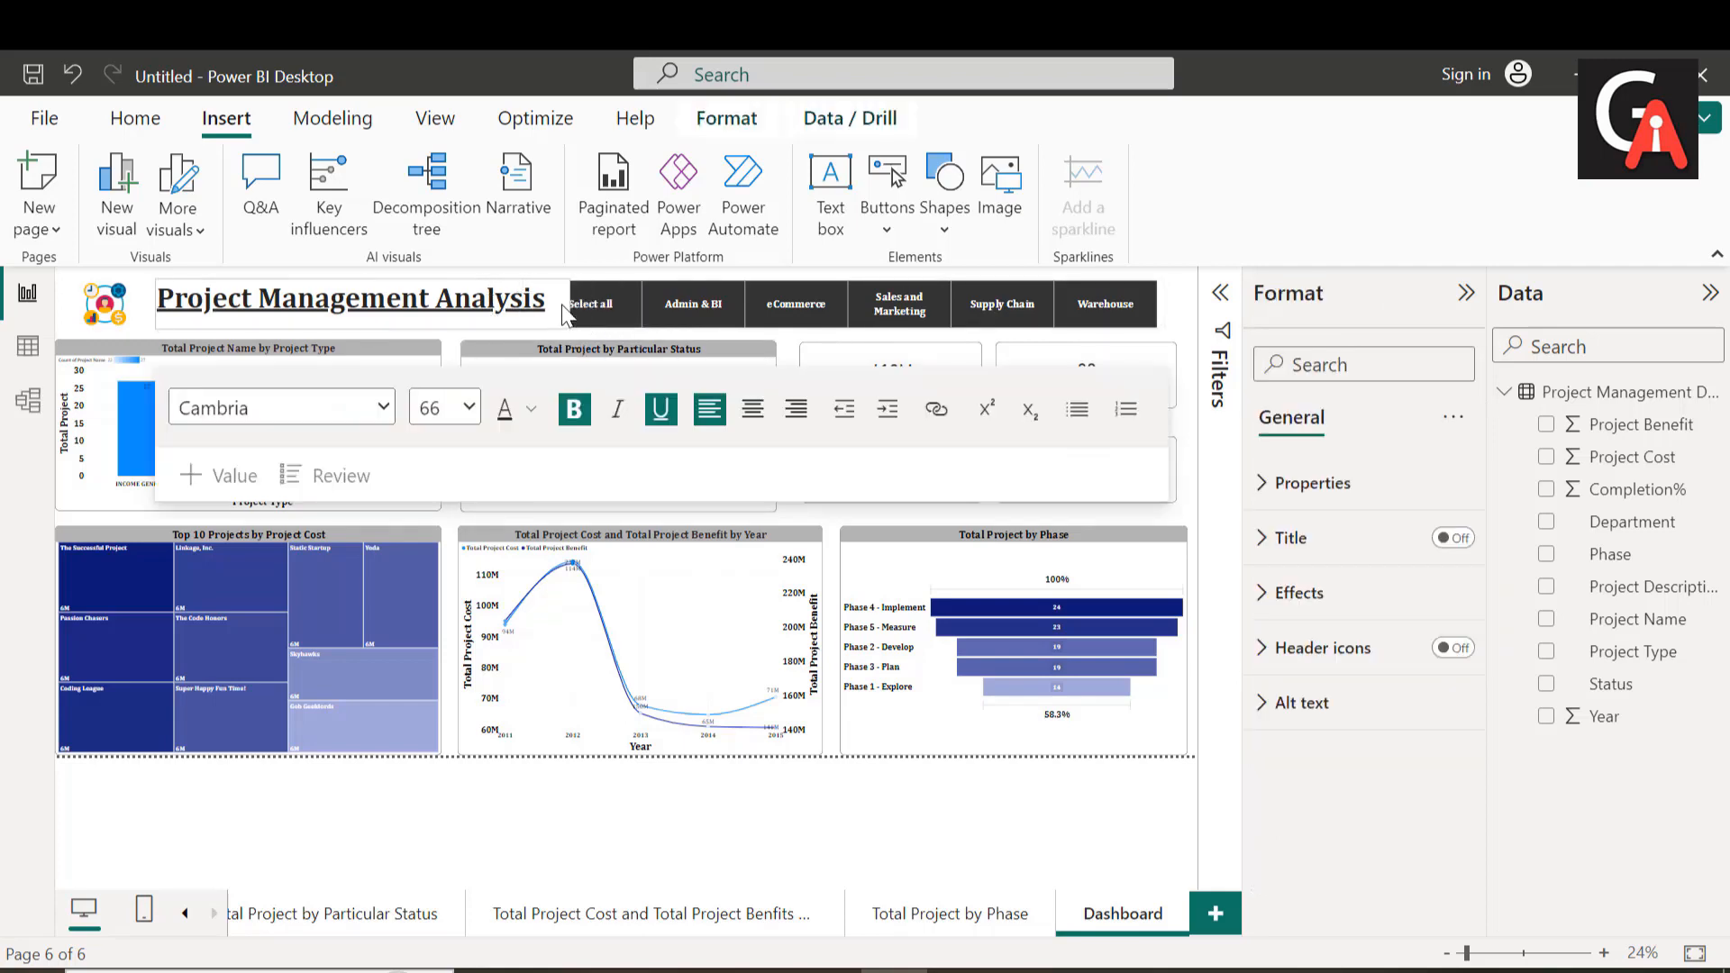
pyautogui.moveTo(551, 315)
pyautogui.mouseDown()
pyautogui.moveTo(565, 321)
pyautogui.moveTo(527, 312)
pyautogui.mouseUp()
pyautogui.tripleClick(438, 300)
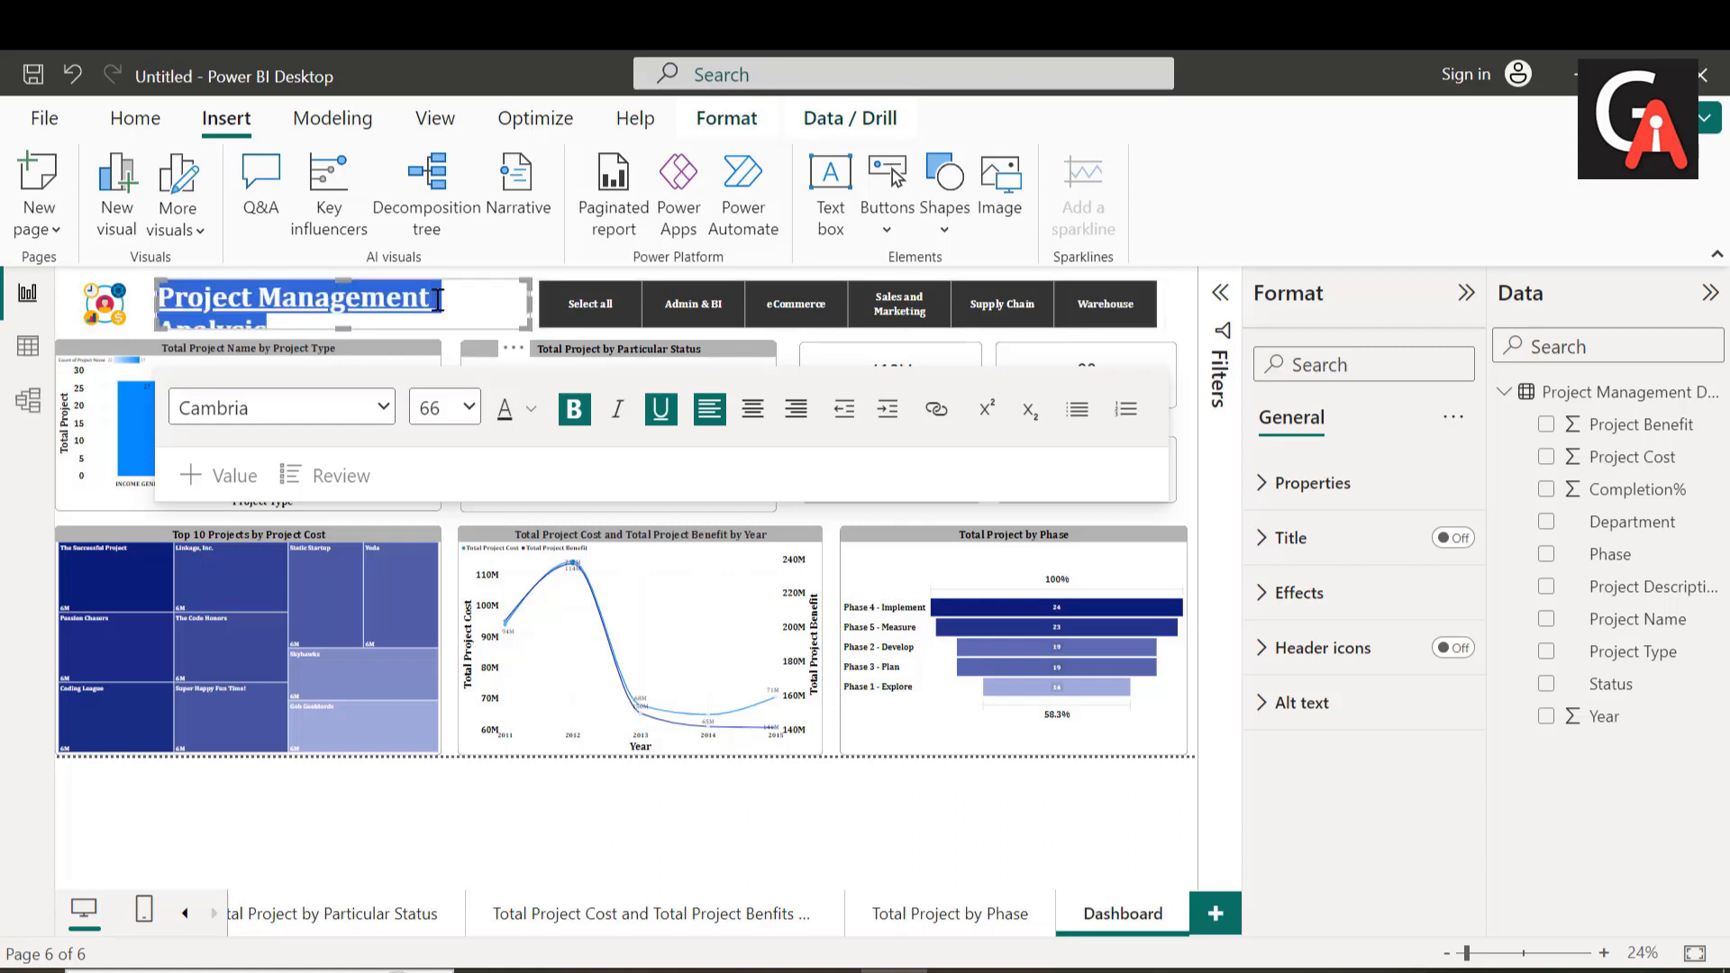
pyautogui.click(468, 407)
pyautogui.click(453, 912)
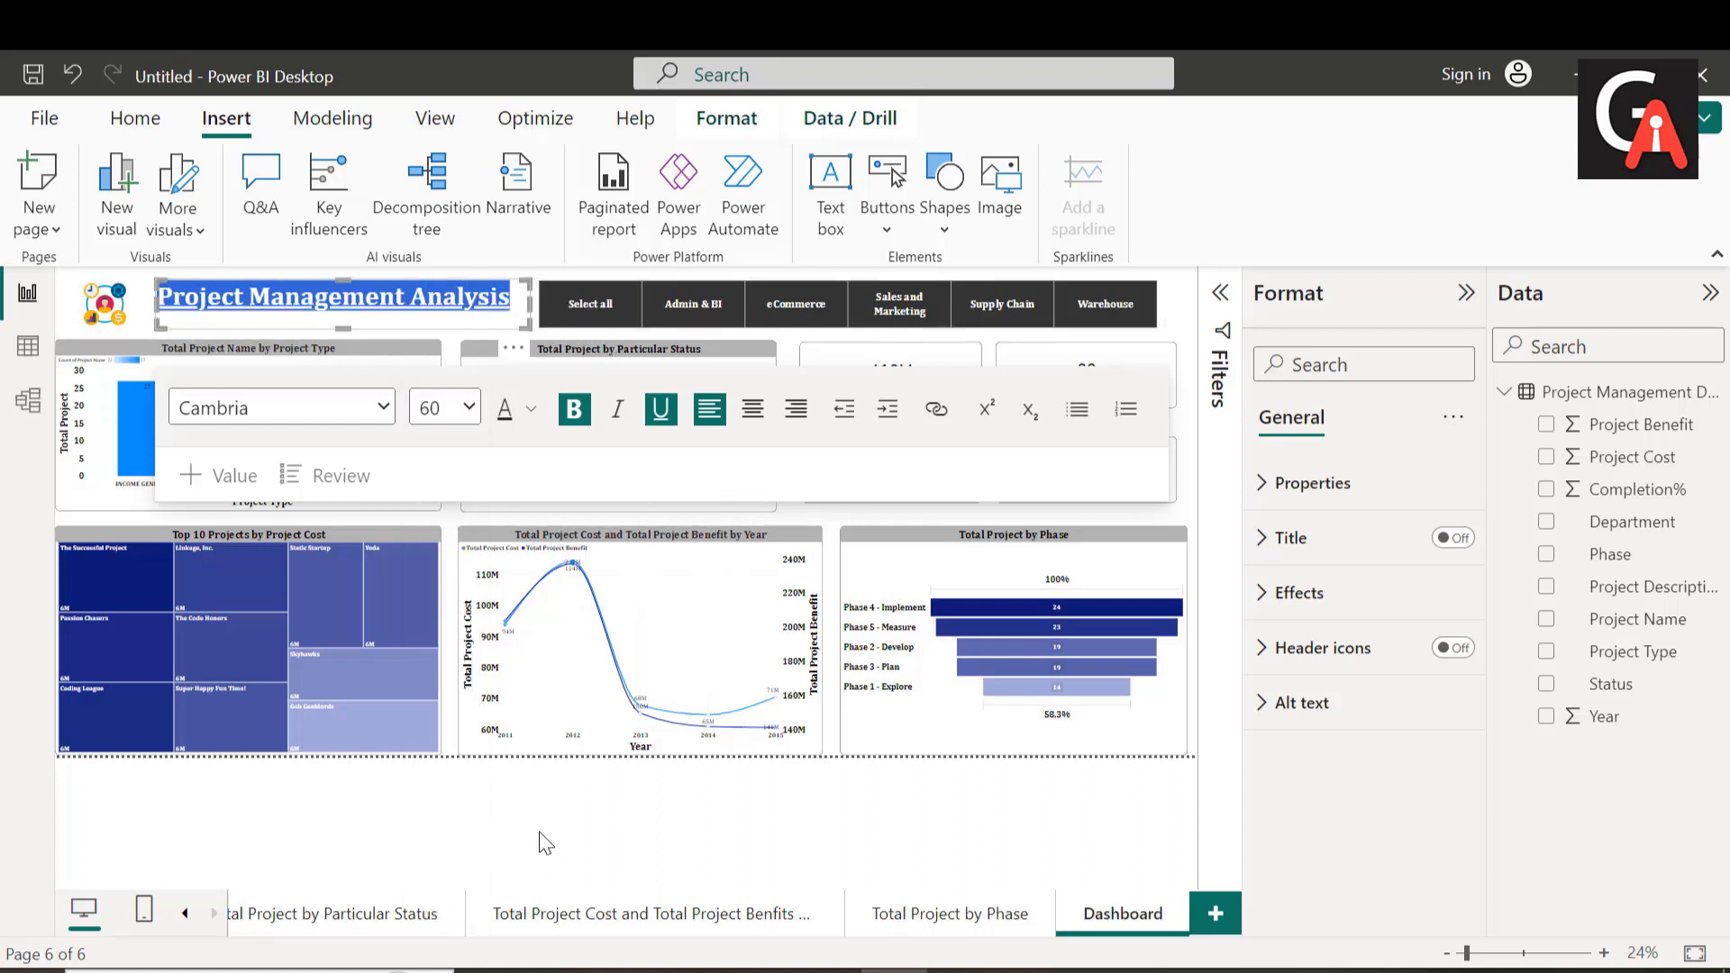
pyautogui.click(598, 351)
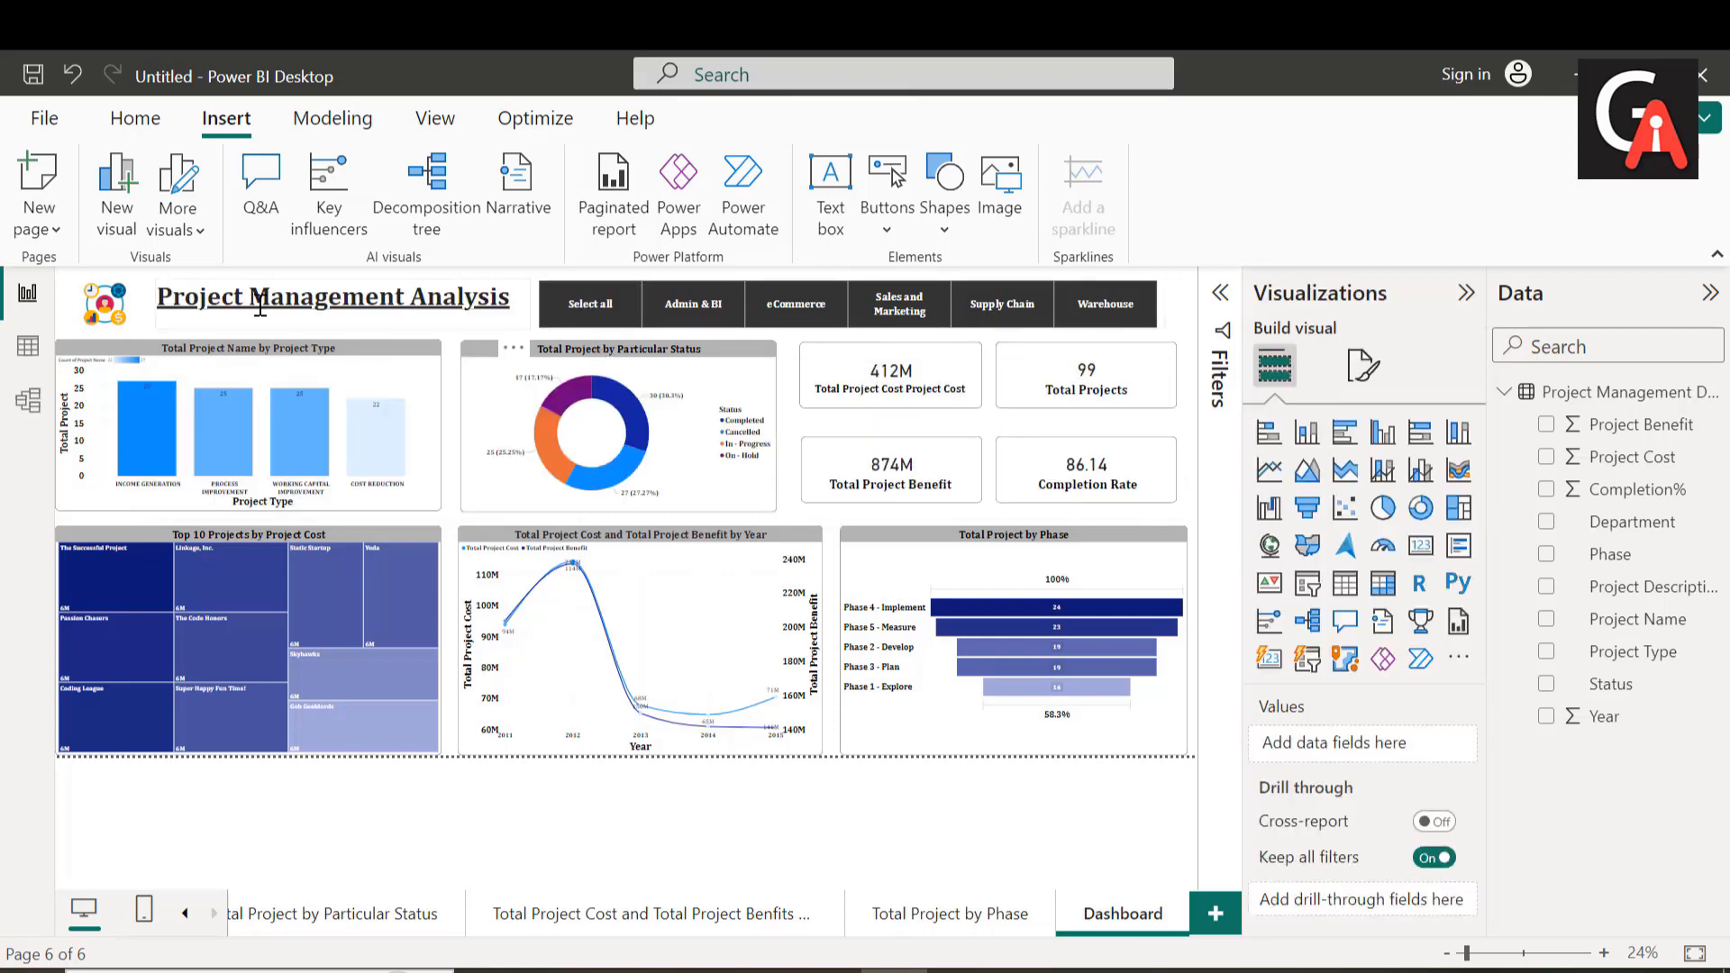
# Step: Lower the upper edge of the title text box so the title lines up with the image and slicer
pyautogui.click(340, 315)
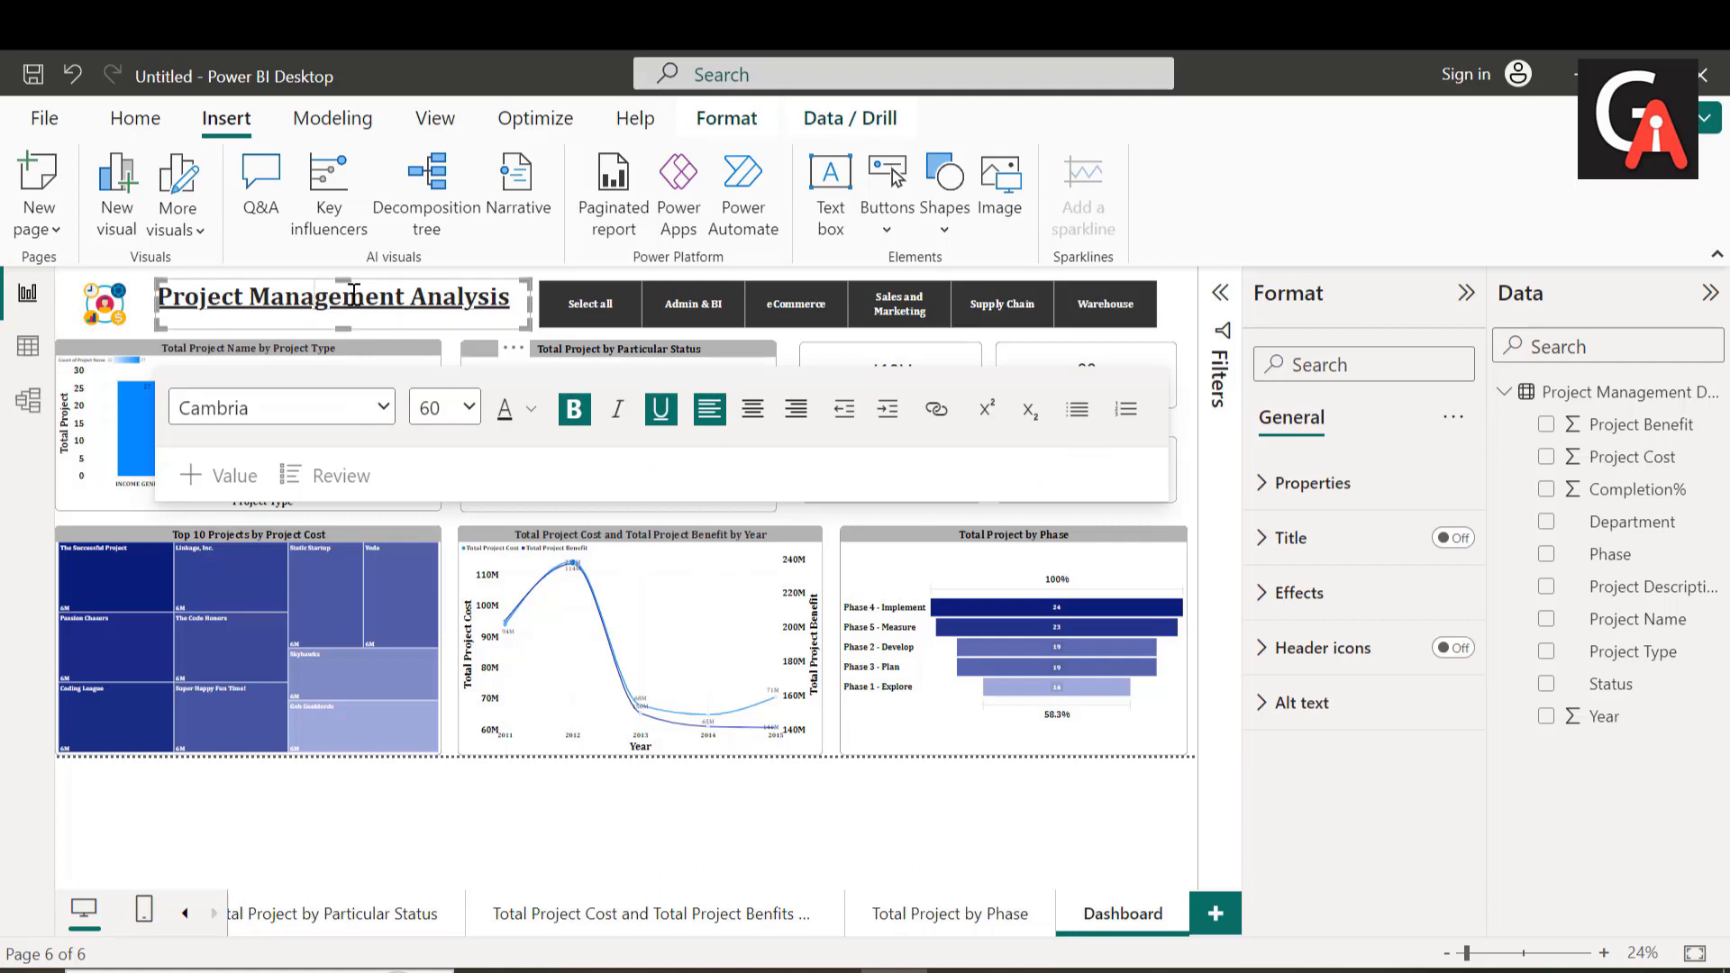
pyautogui.moveTo(343, 284); pyautogui.dragTo(343, 304)
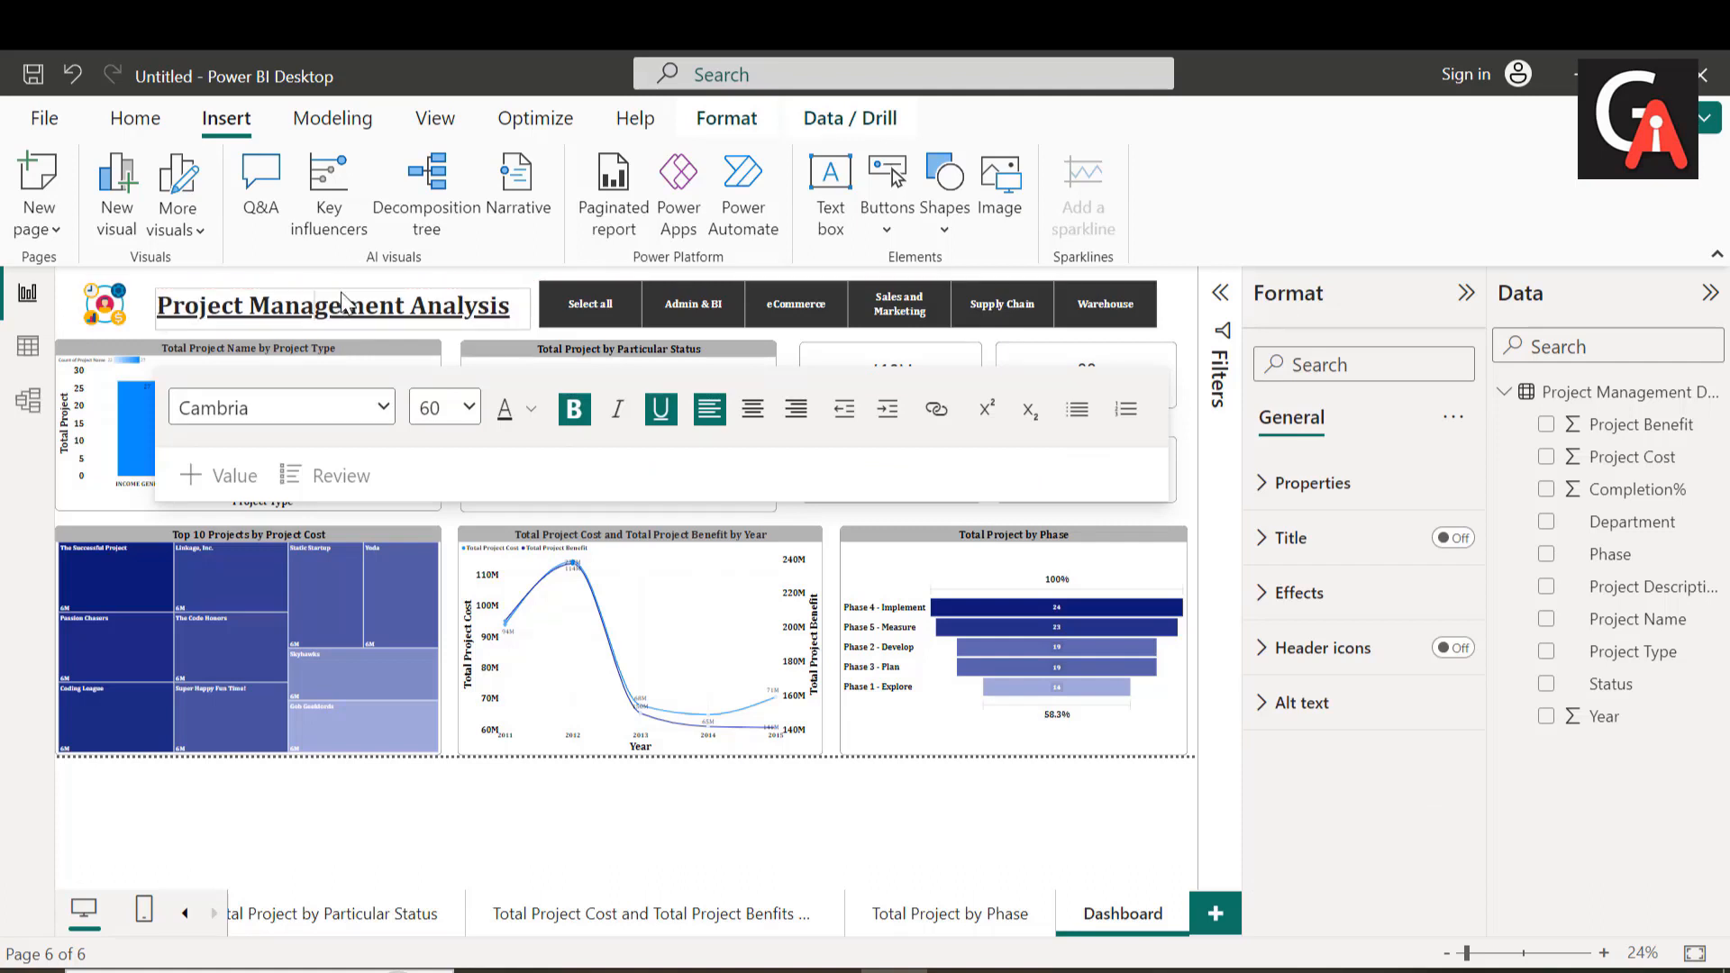
pyautogui.click(394, 806)
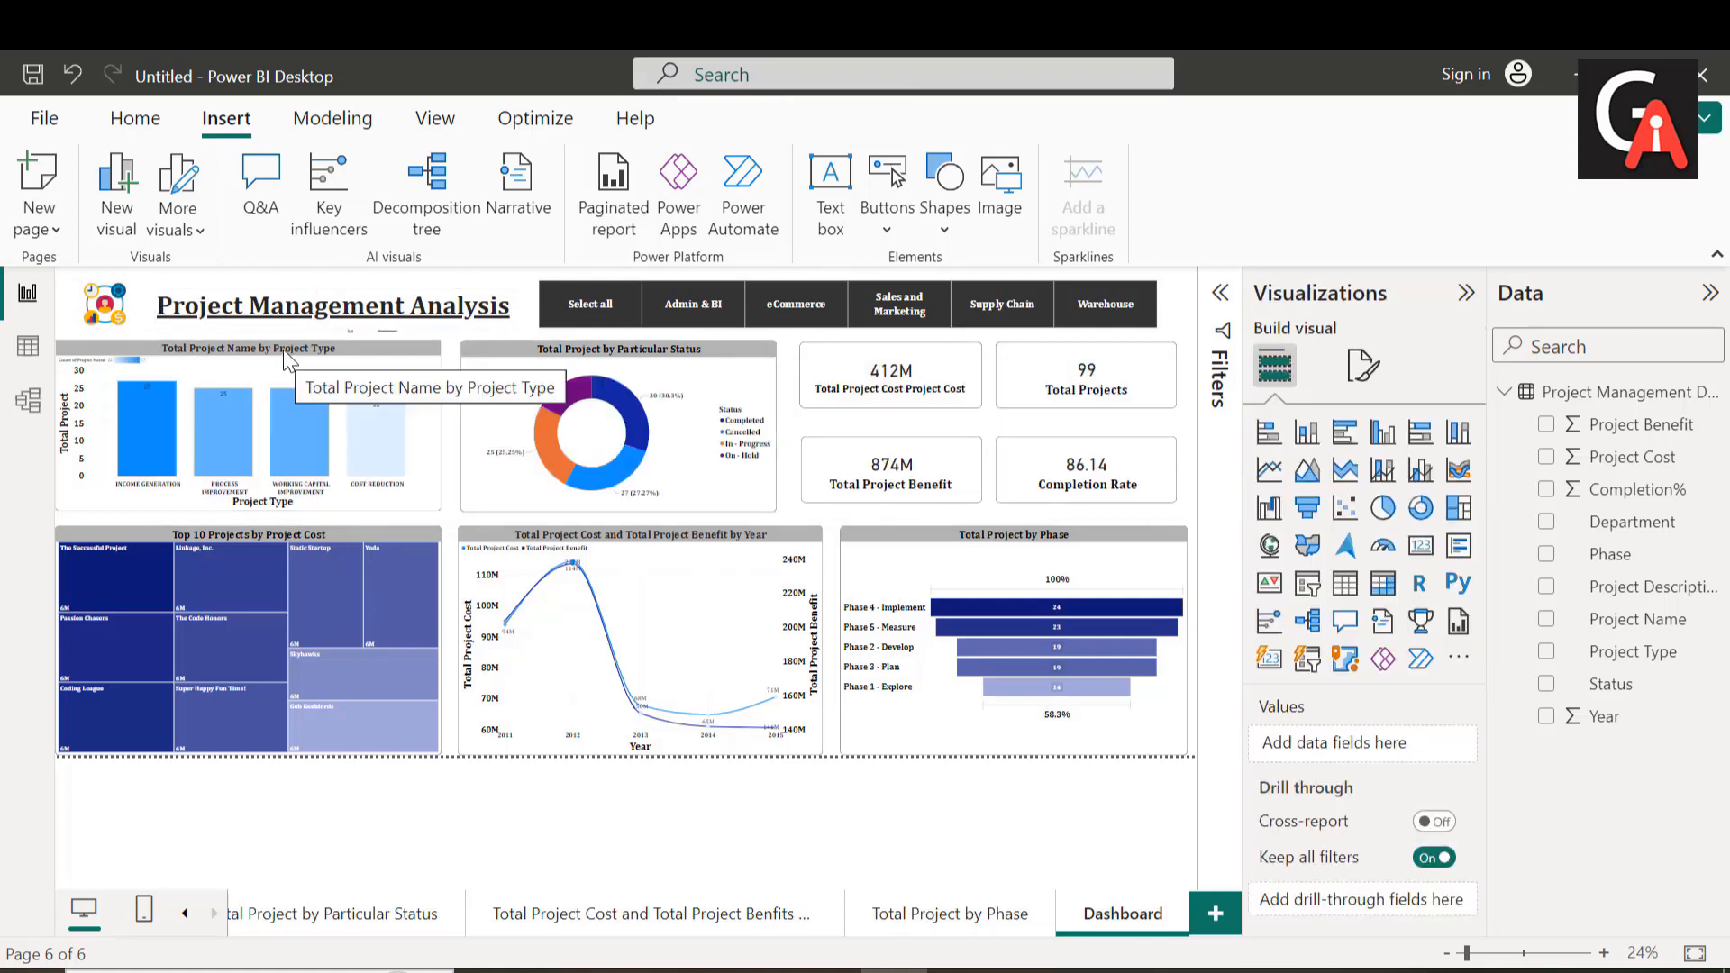
pyautogui.moveTo(664, 687)
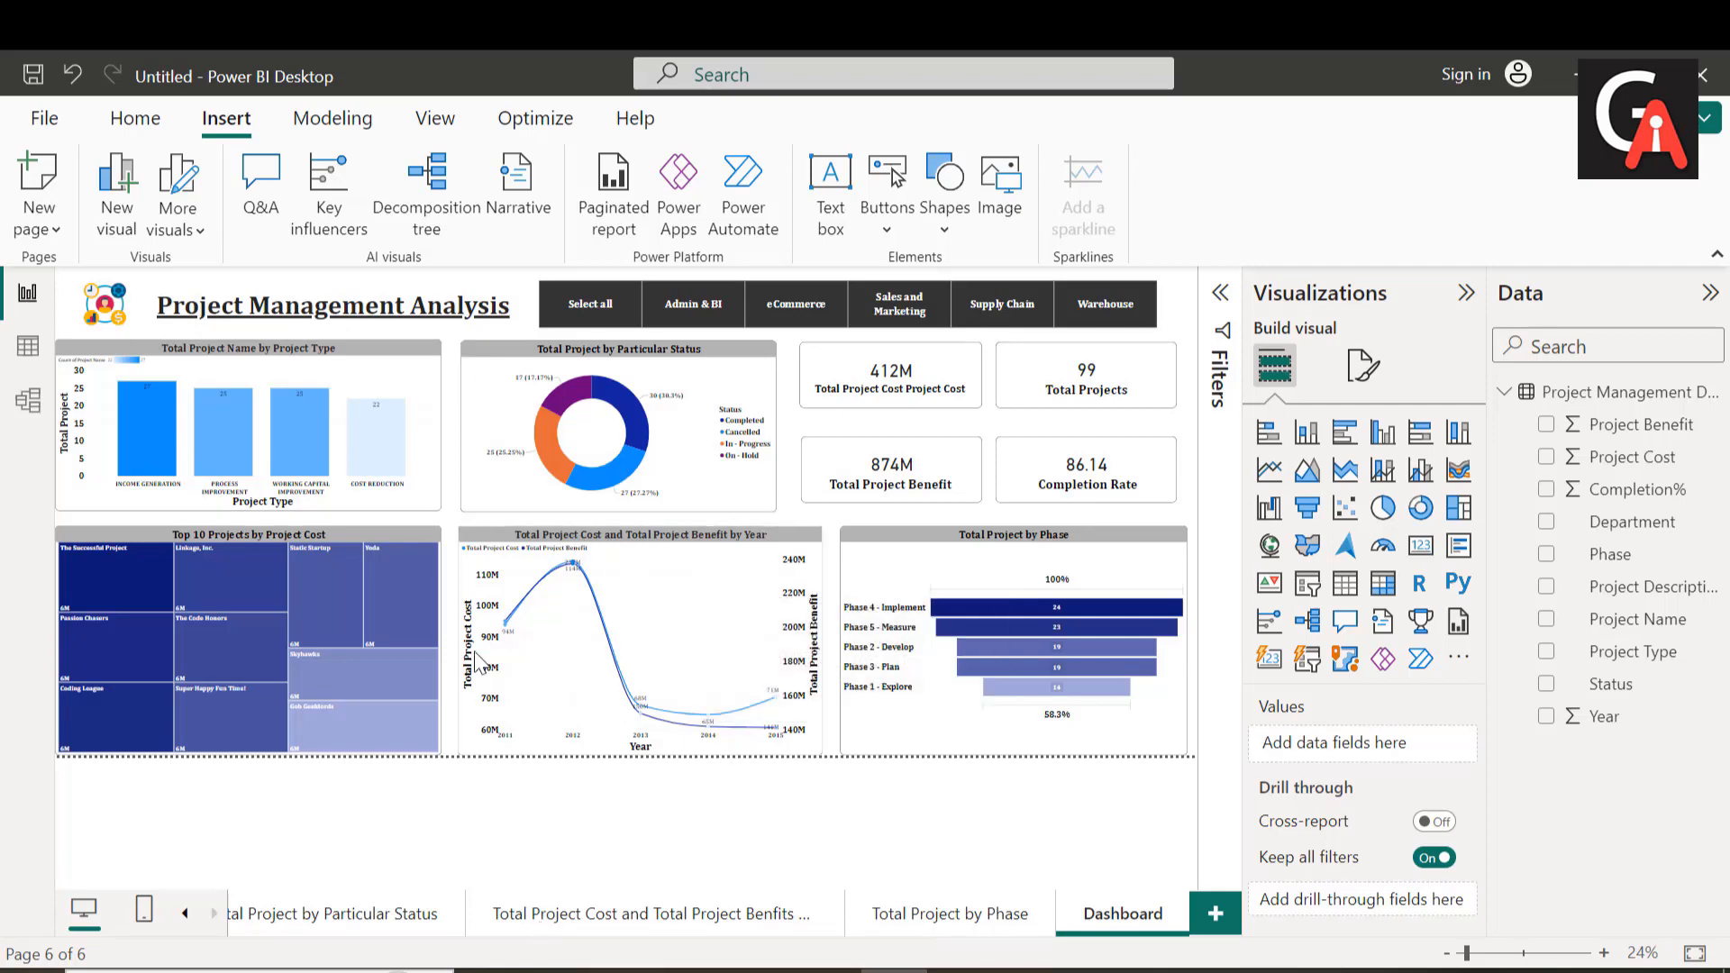
pyautogui.moveTo(602, 406)
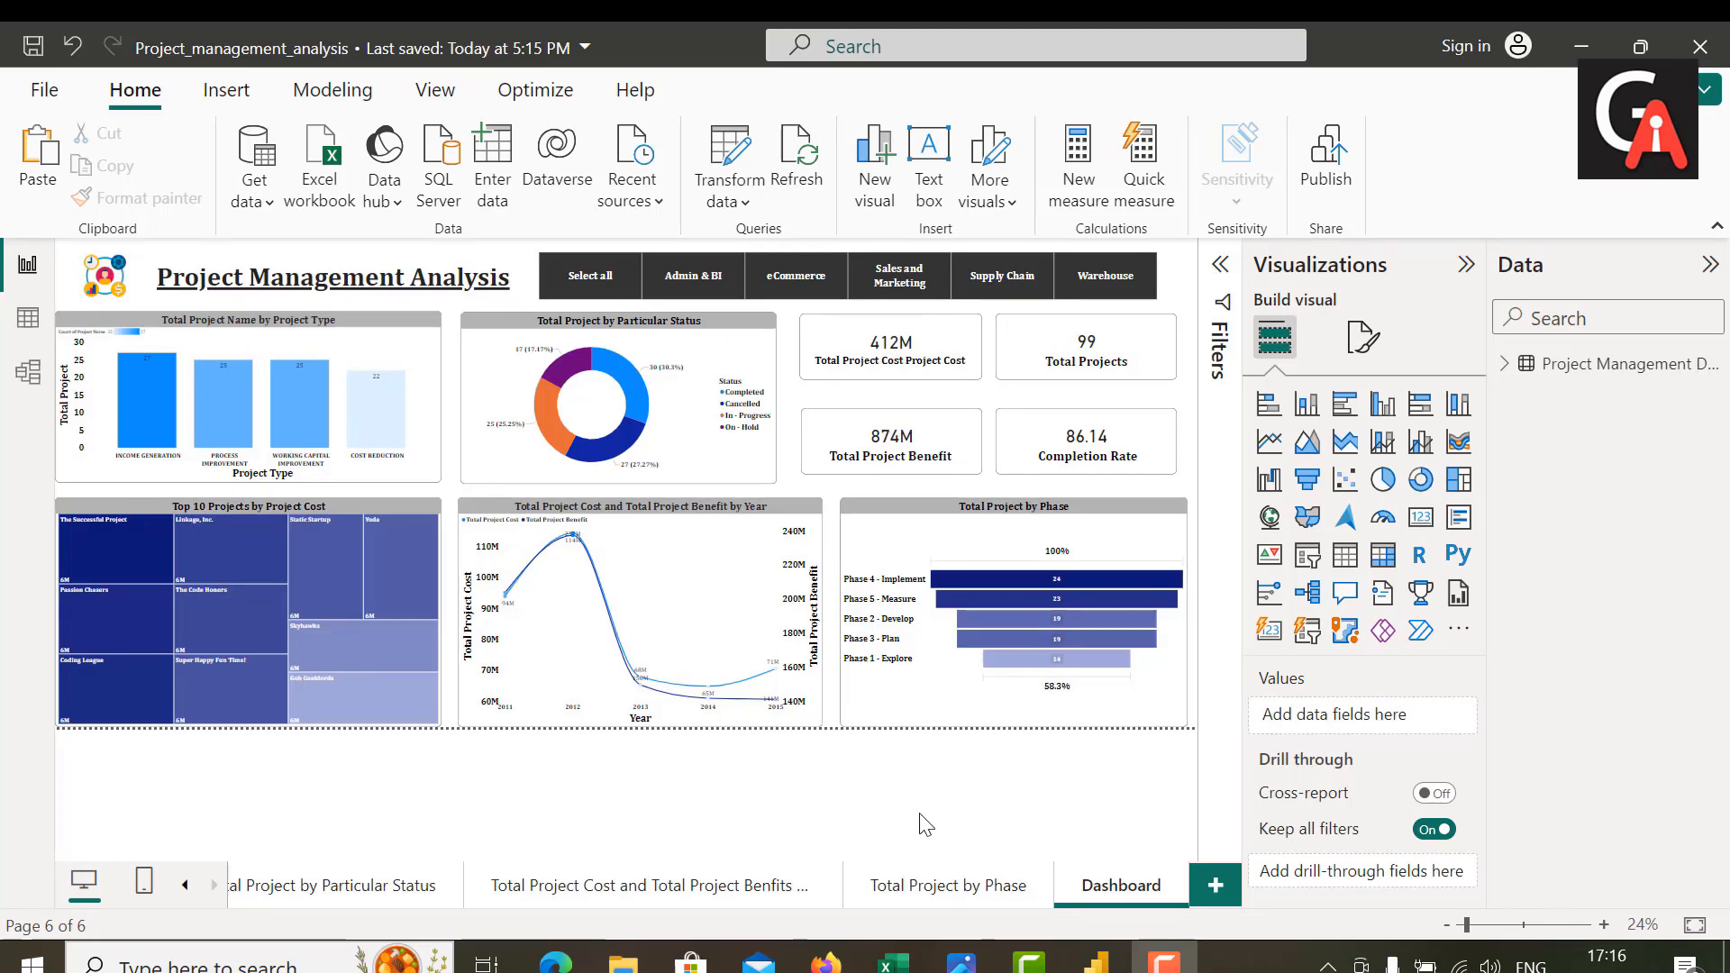
# Step: Browse the device's Project Analysis folder for the saved Project_management_analysis report and close the file dialog without opening it
pyautogui.click(41, 89)
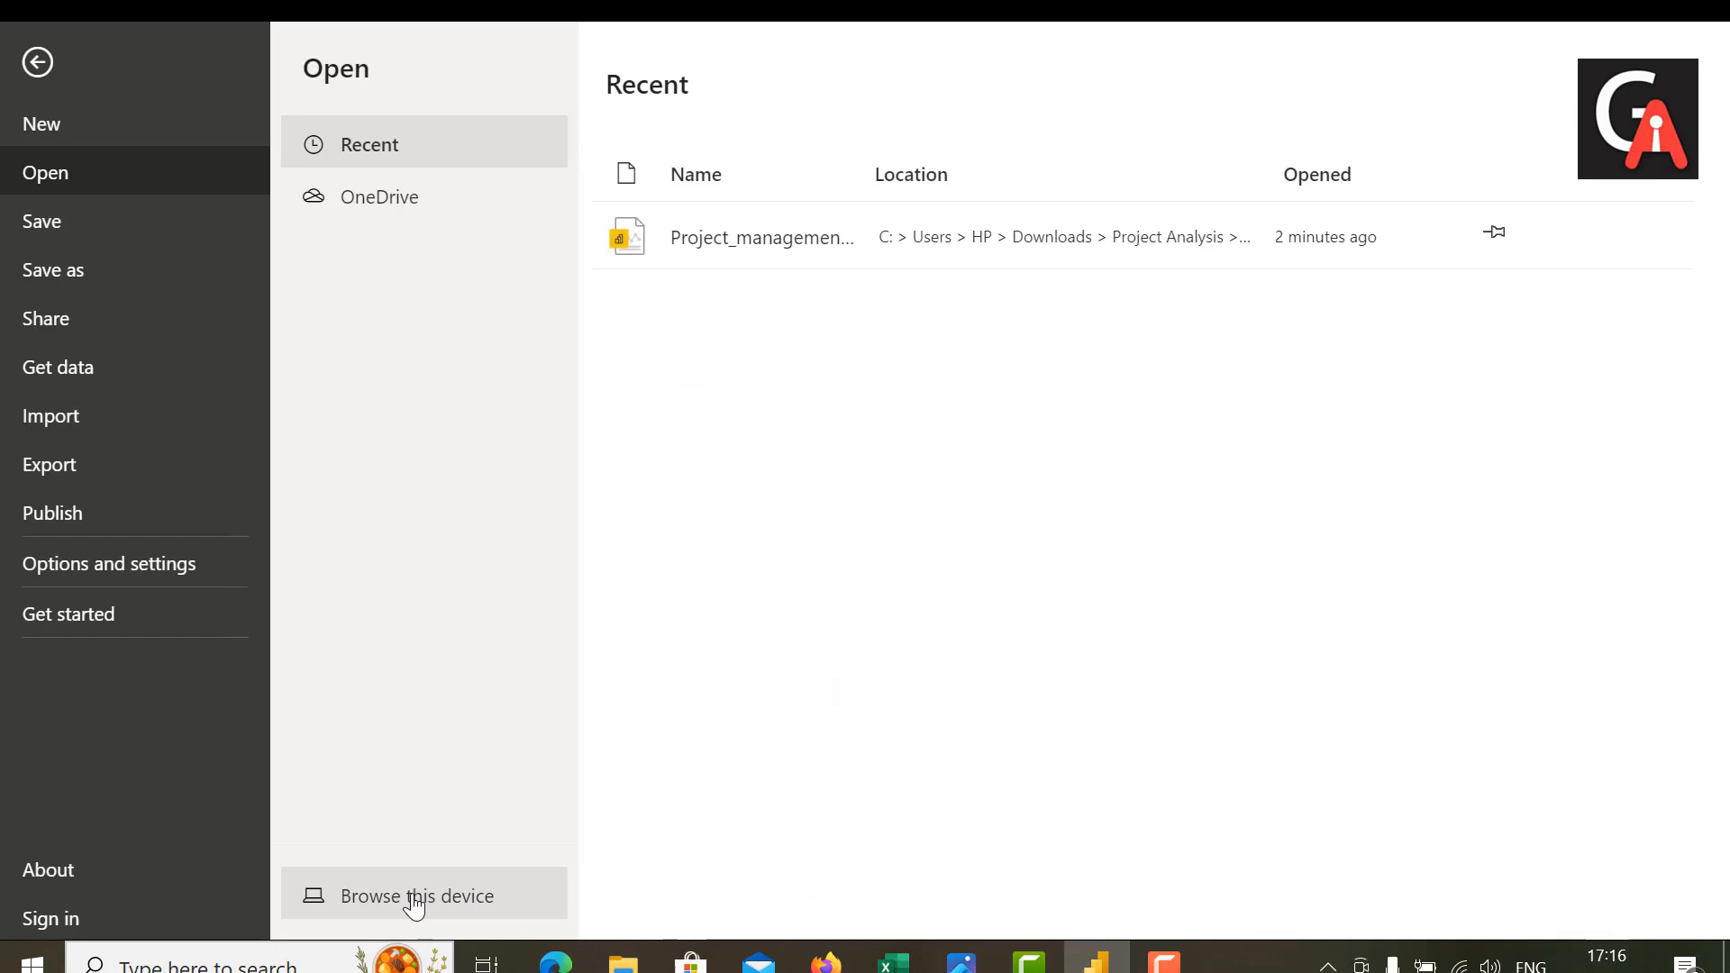
pyautogui.press('Escape')
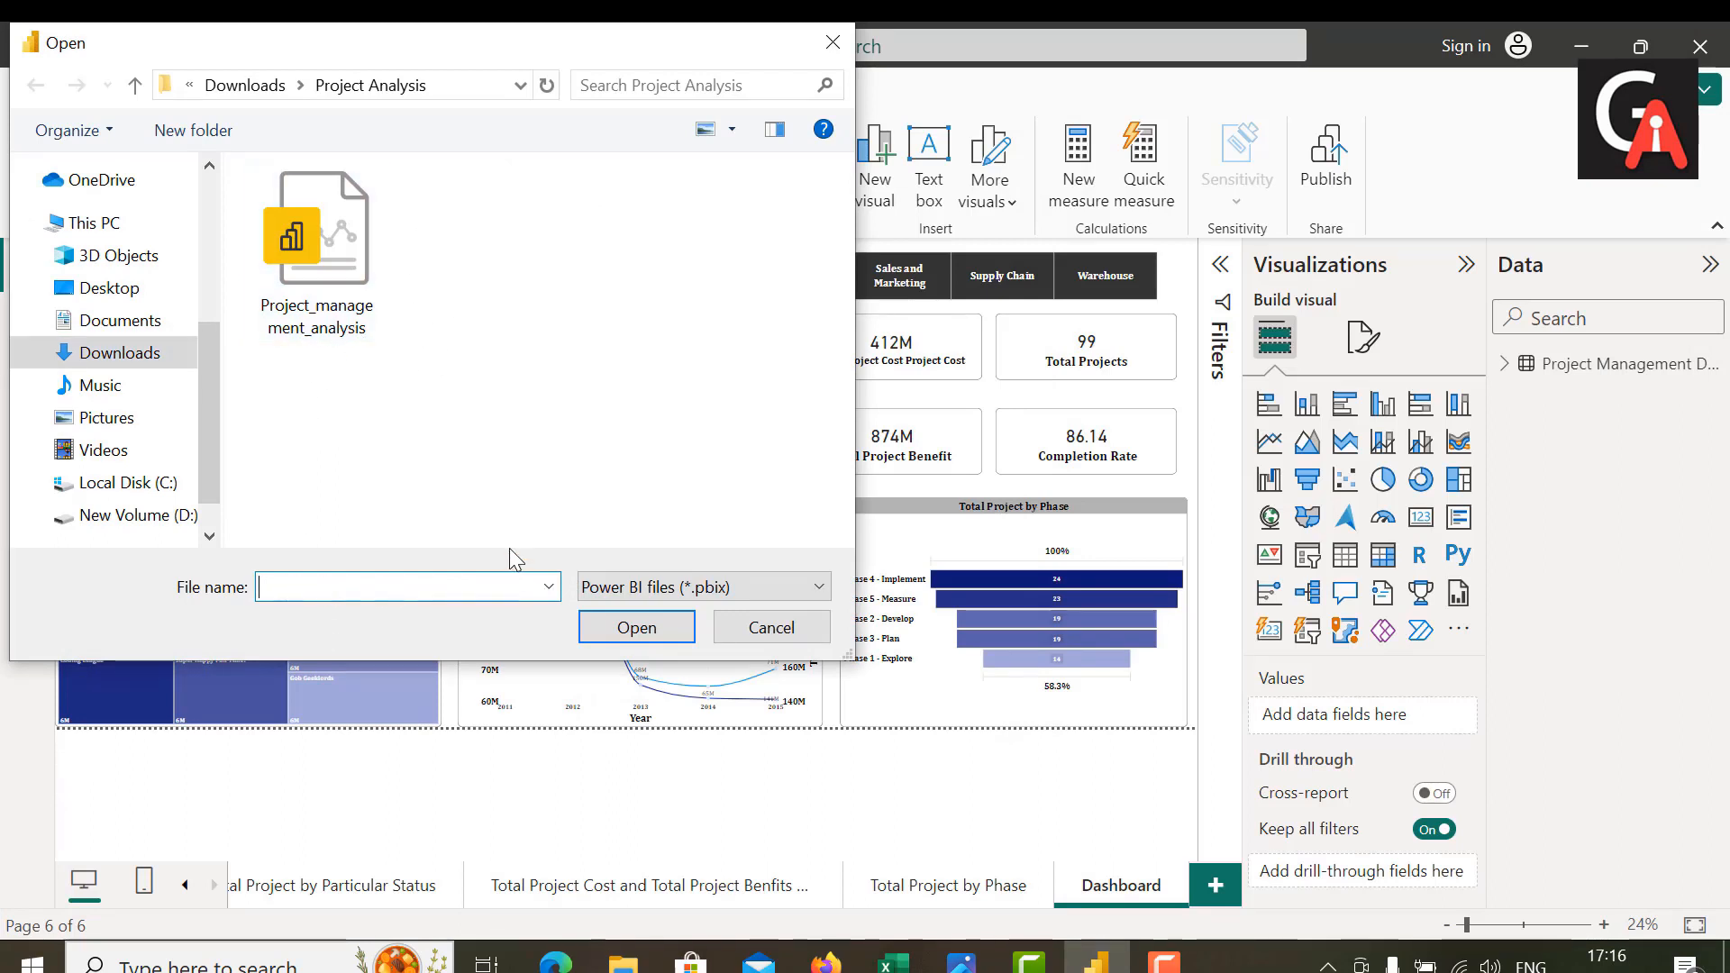
pyautogui.click(631, 631)
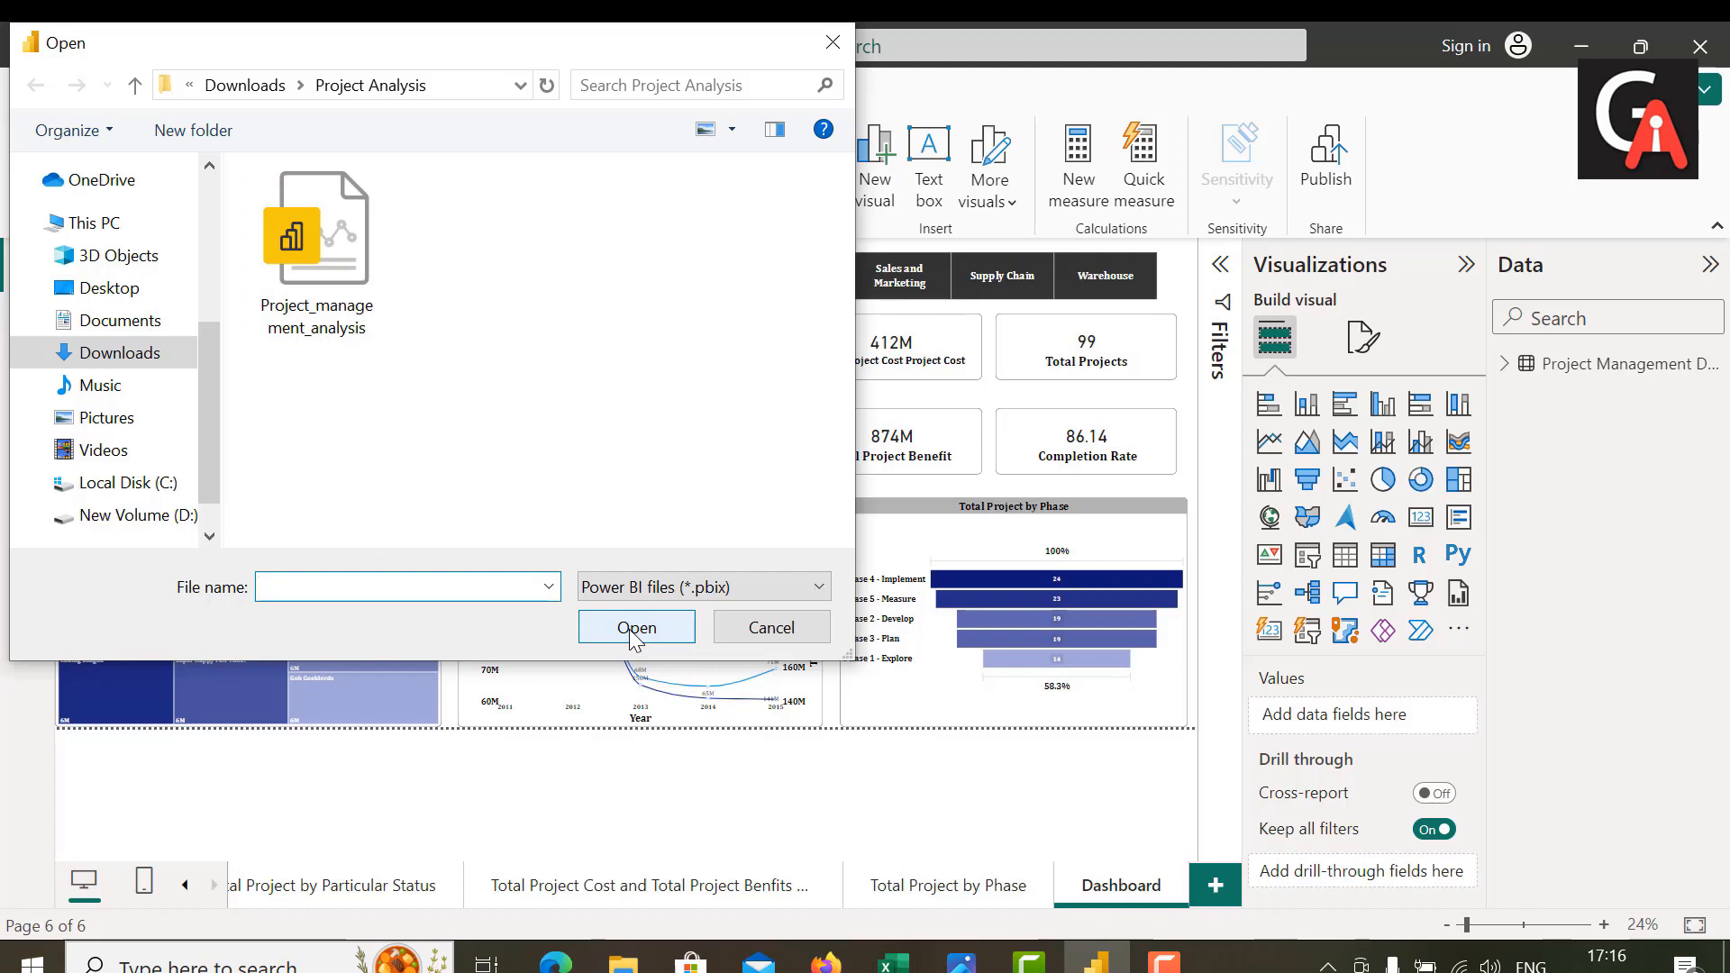
pyautogui.click(832, 43)
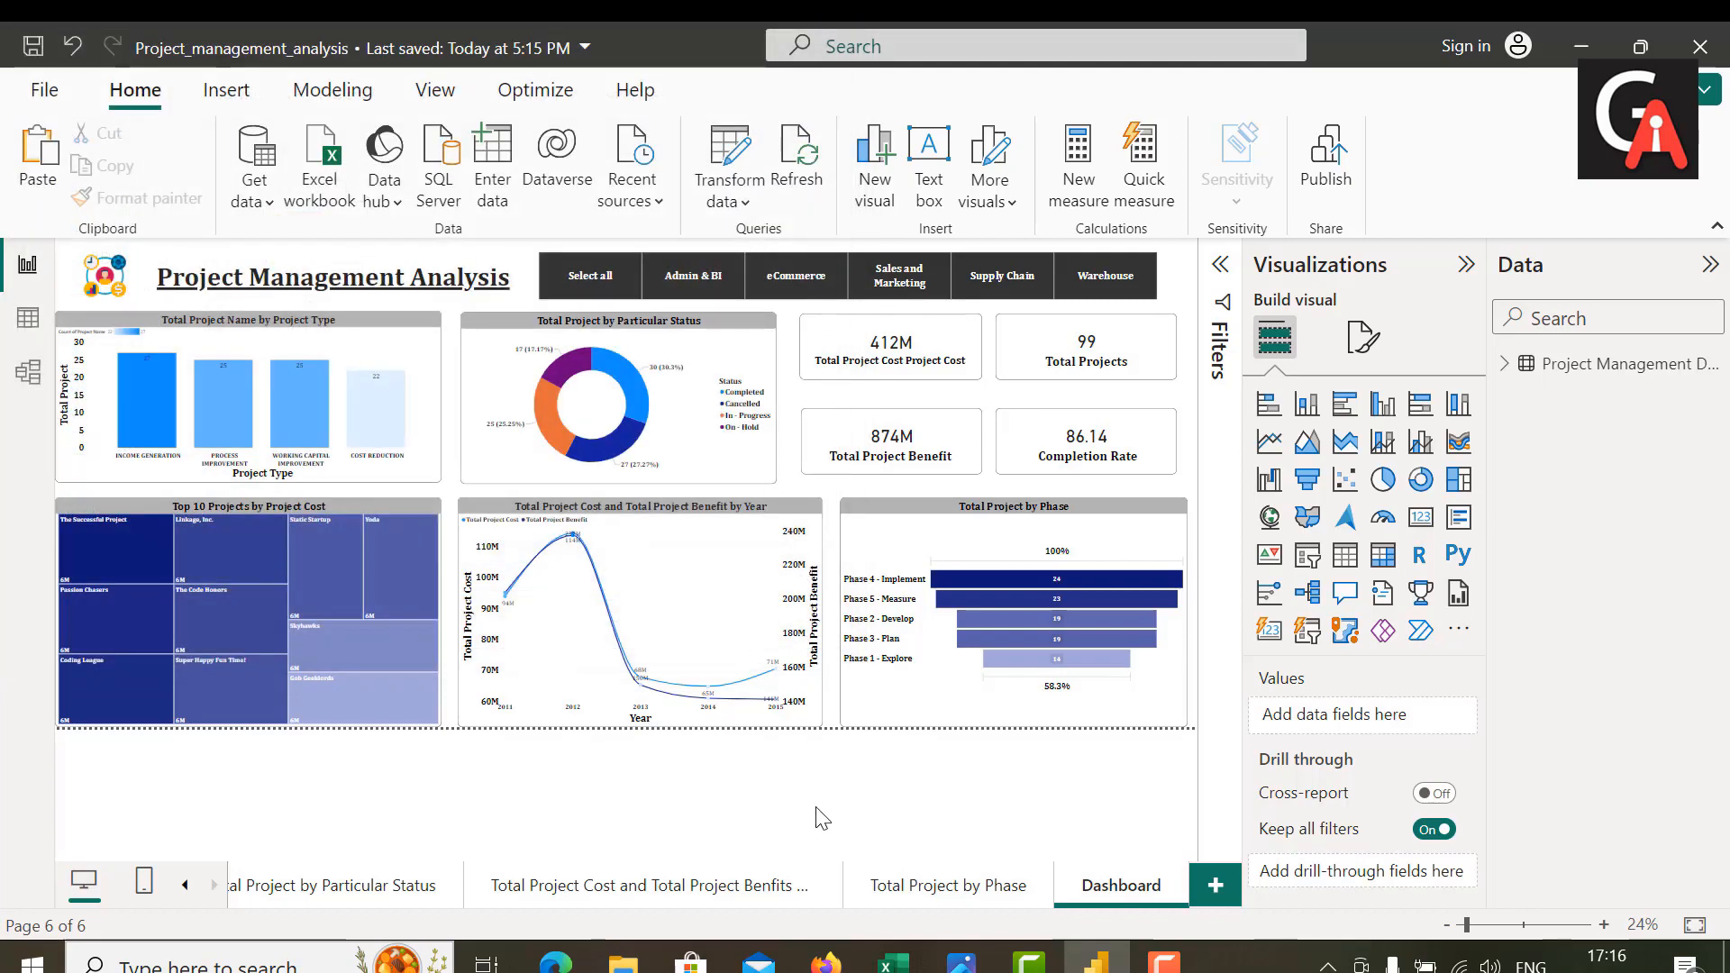